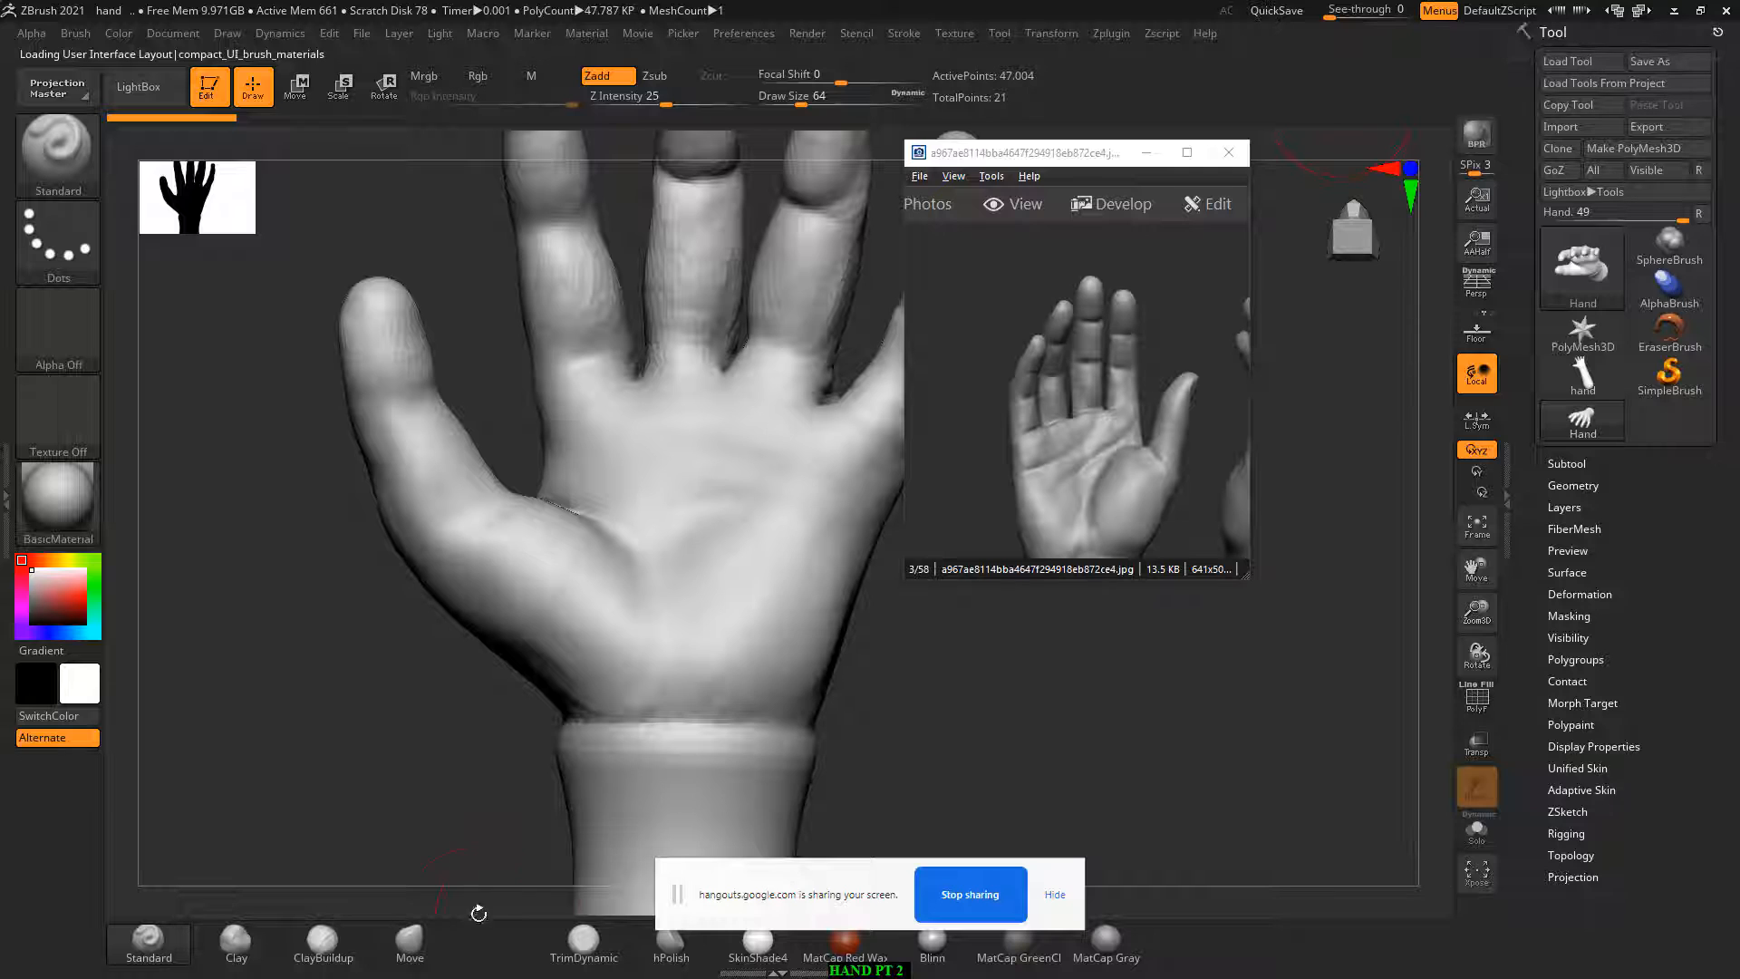
Step: Reshape the thumb mound and its palm crease using the Move brush at draw size 100, and shift the reference window off the little finger
click(426, 952)
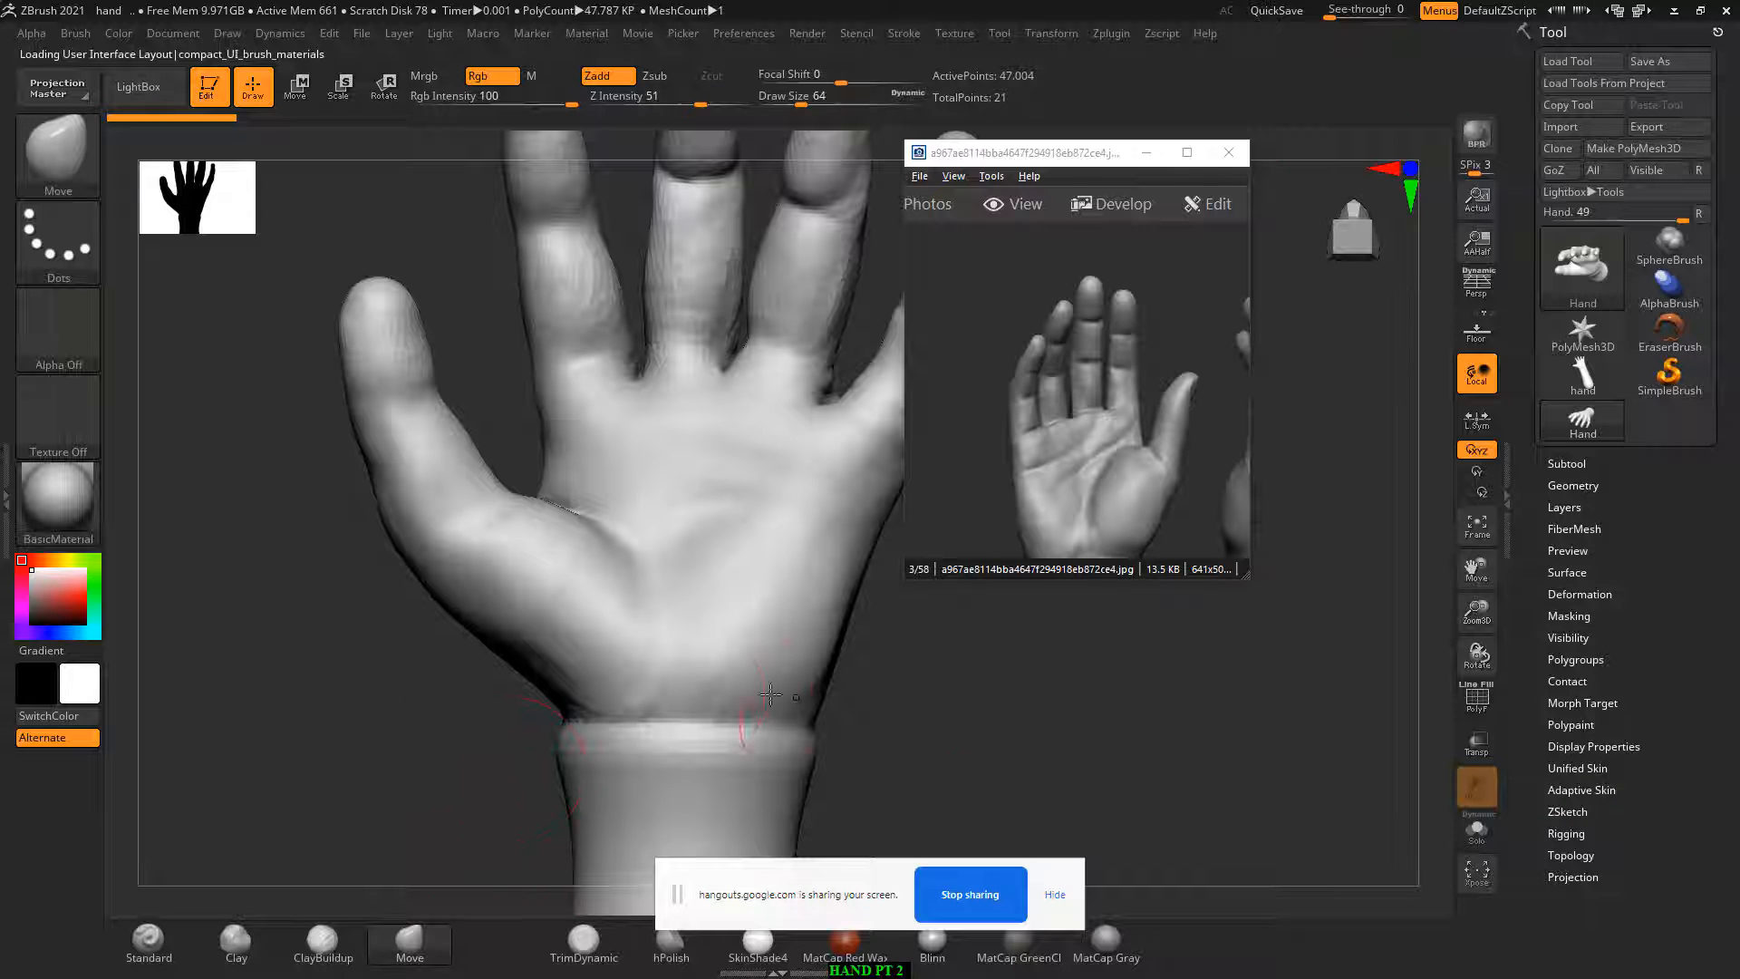
key(bracketright)
key(bracketright)
key(bracketright)
key(bracketright)
mouse_move(574, 693)
mouse_down()
mouse_move(470, 642)
mouse_move(480, 633)
mouse_move(555, 716)
mouse_up()
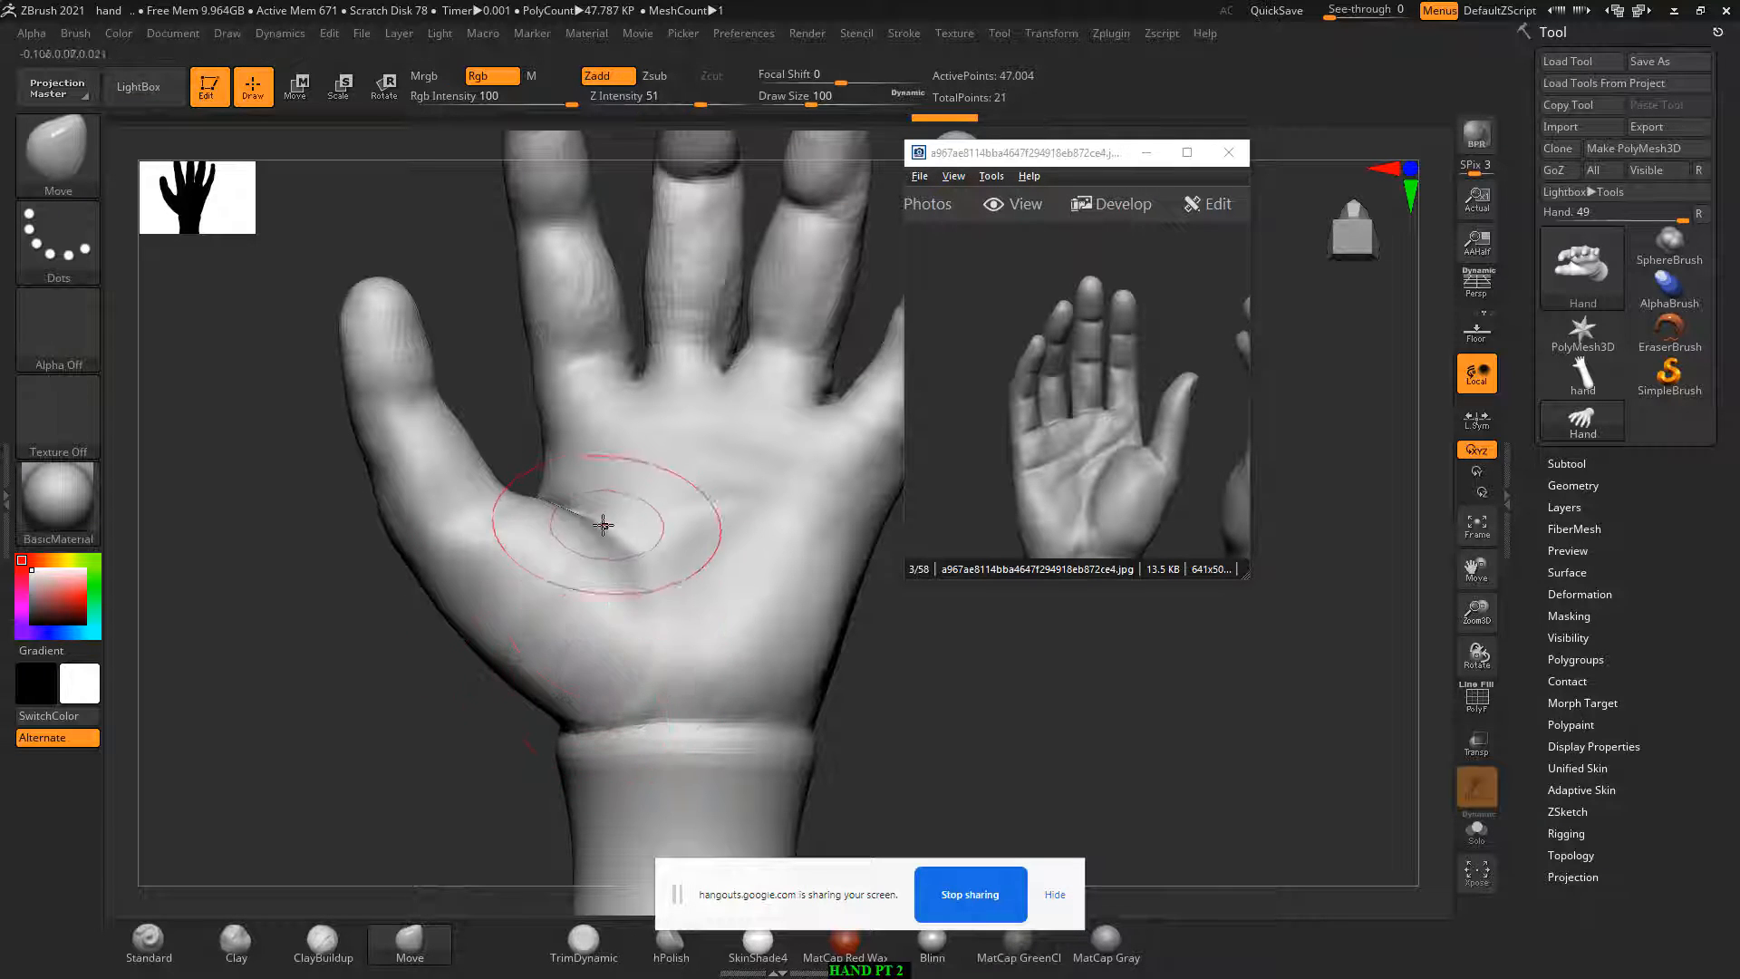
mouse_move(602, 525)
mouse_down()
mouse_move(560, 500)
mouse_move(645, 527)
mouse_up()
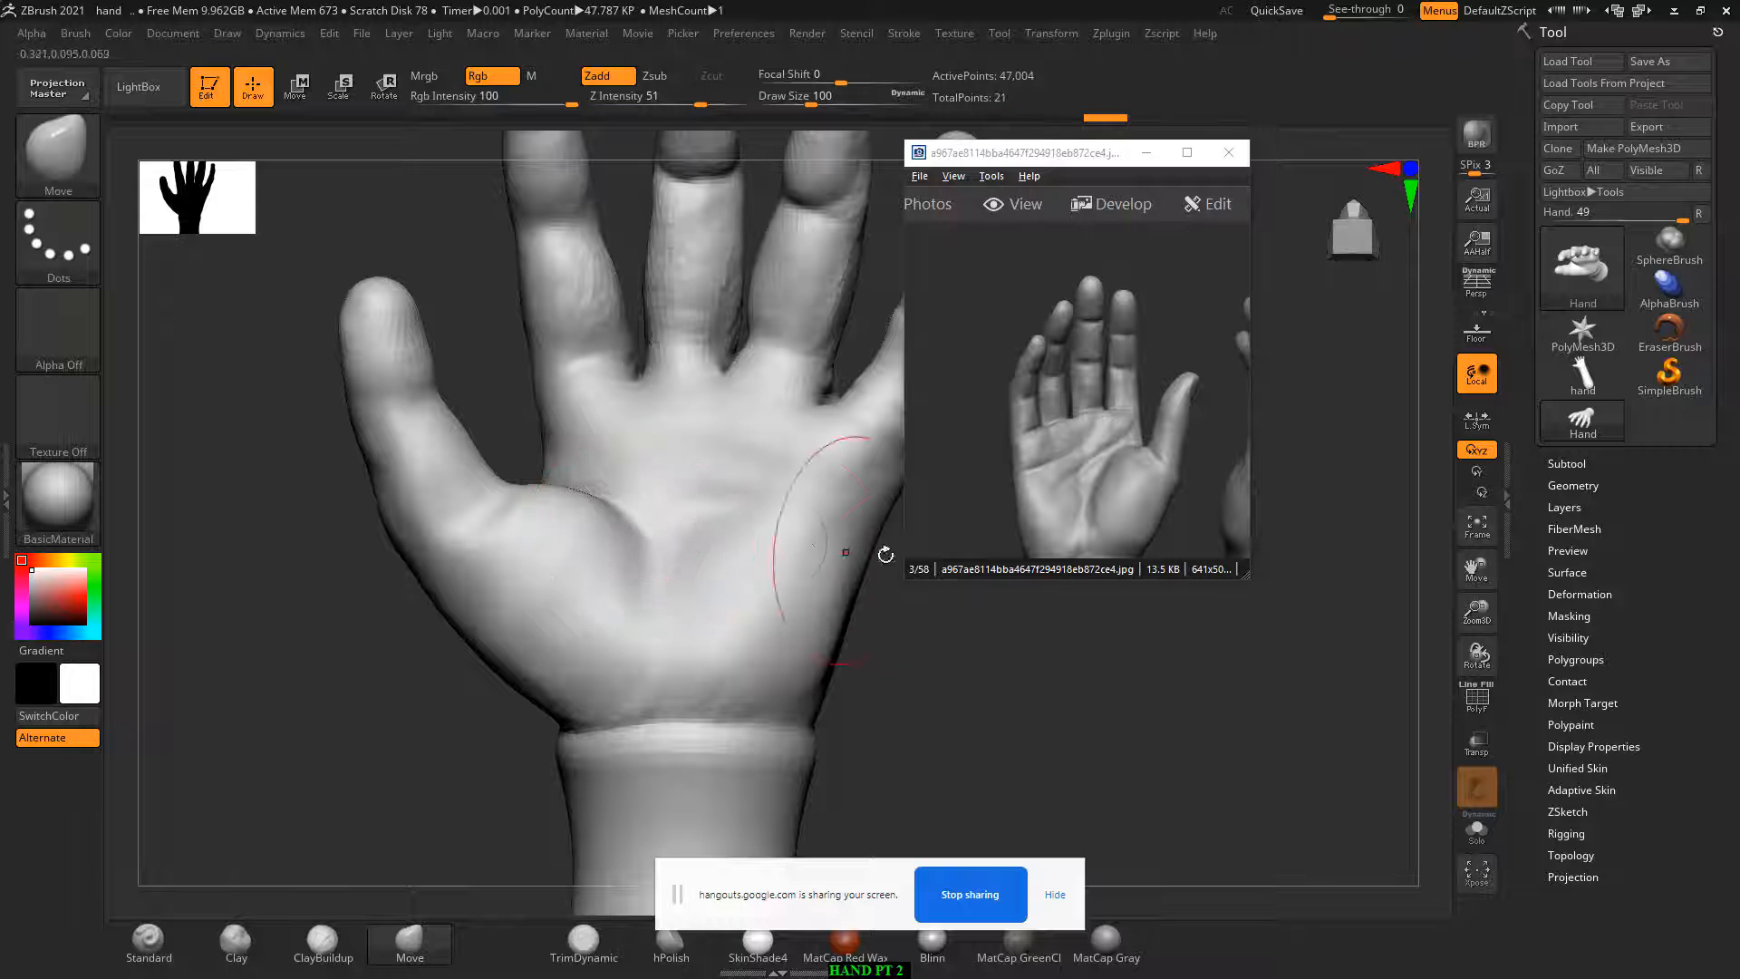
drag(1096, 194, 1205, 182)
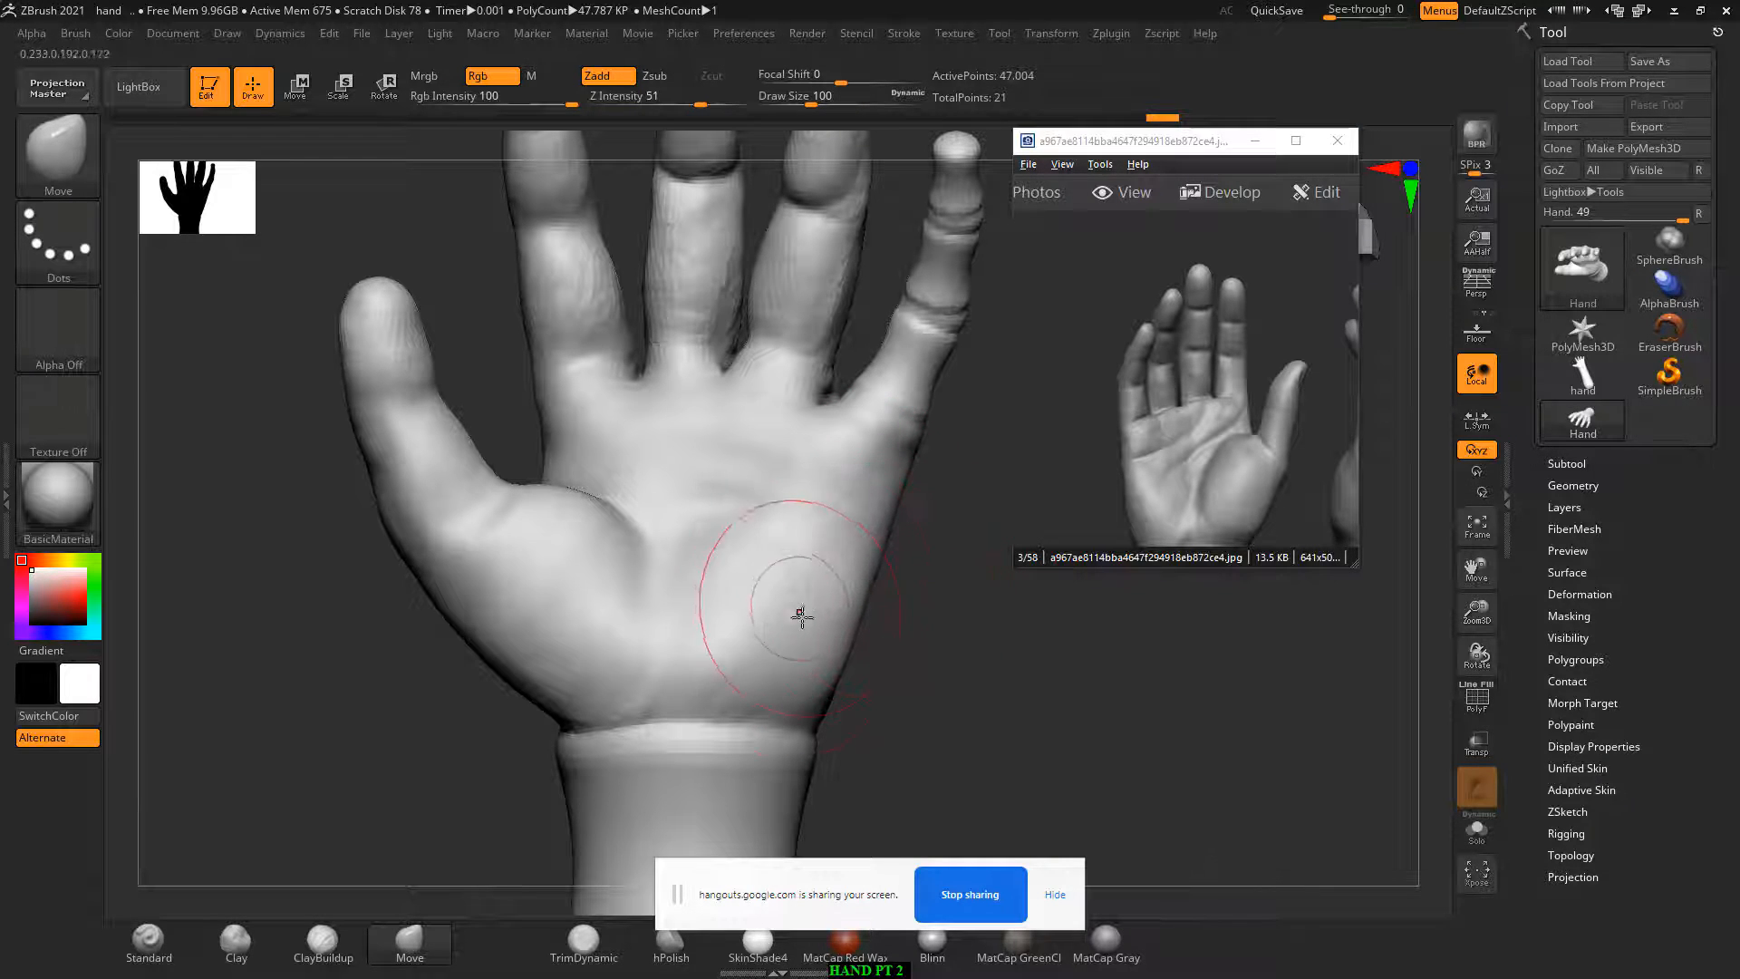
Step: Carve the crease around the thumb mound down towards the wrist using the Standard brush at draw size 24 and focal shift 73
click(148, 941)
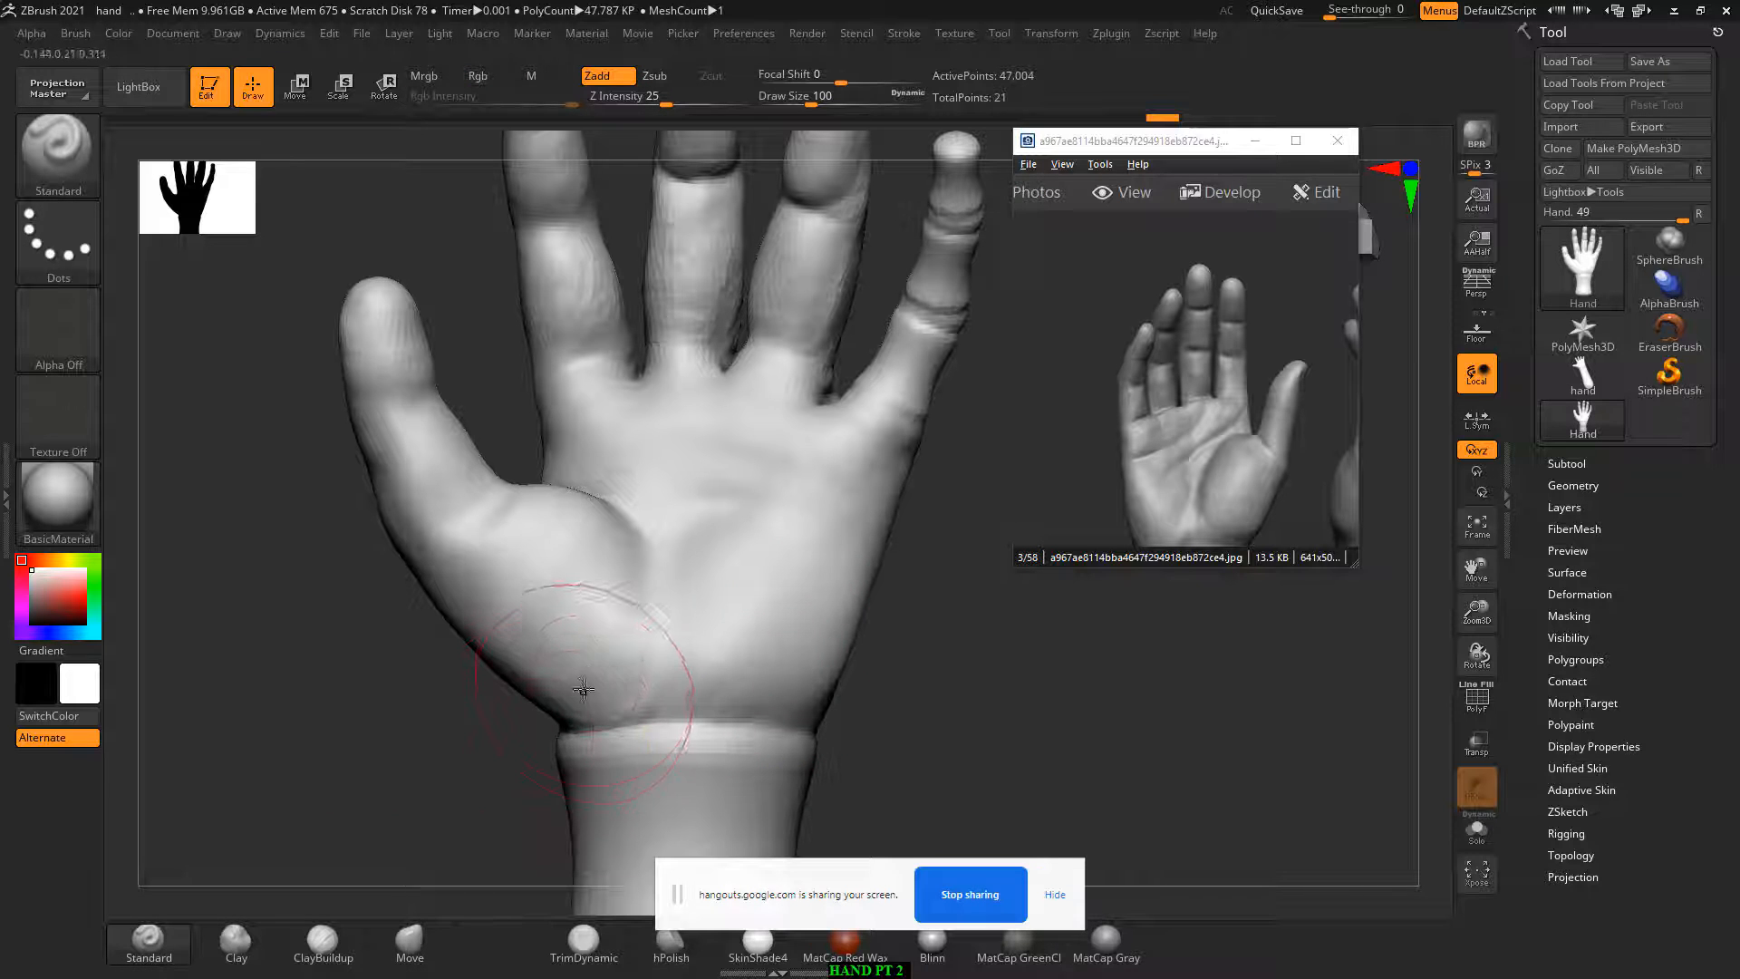
key(bracketleft)
key(bracketleft)
key(bracketleft)
key(bracketleft)
key(bracketleft)
key(bracketleft)
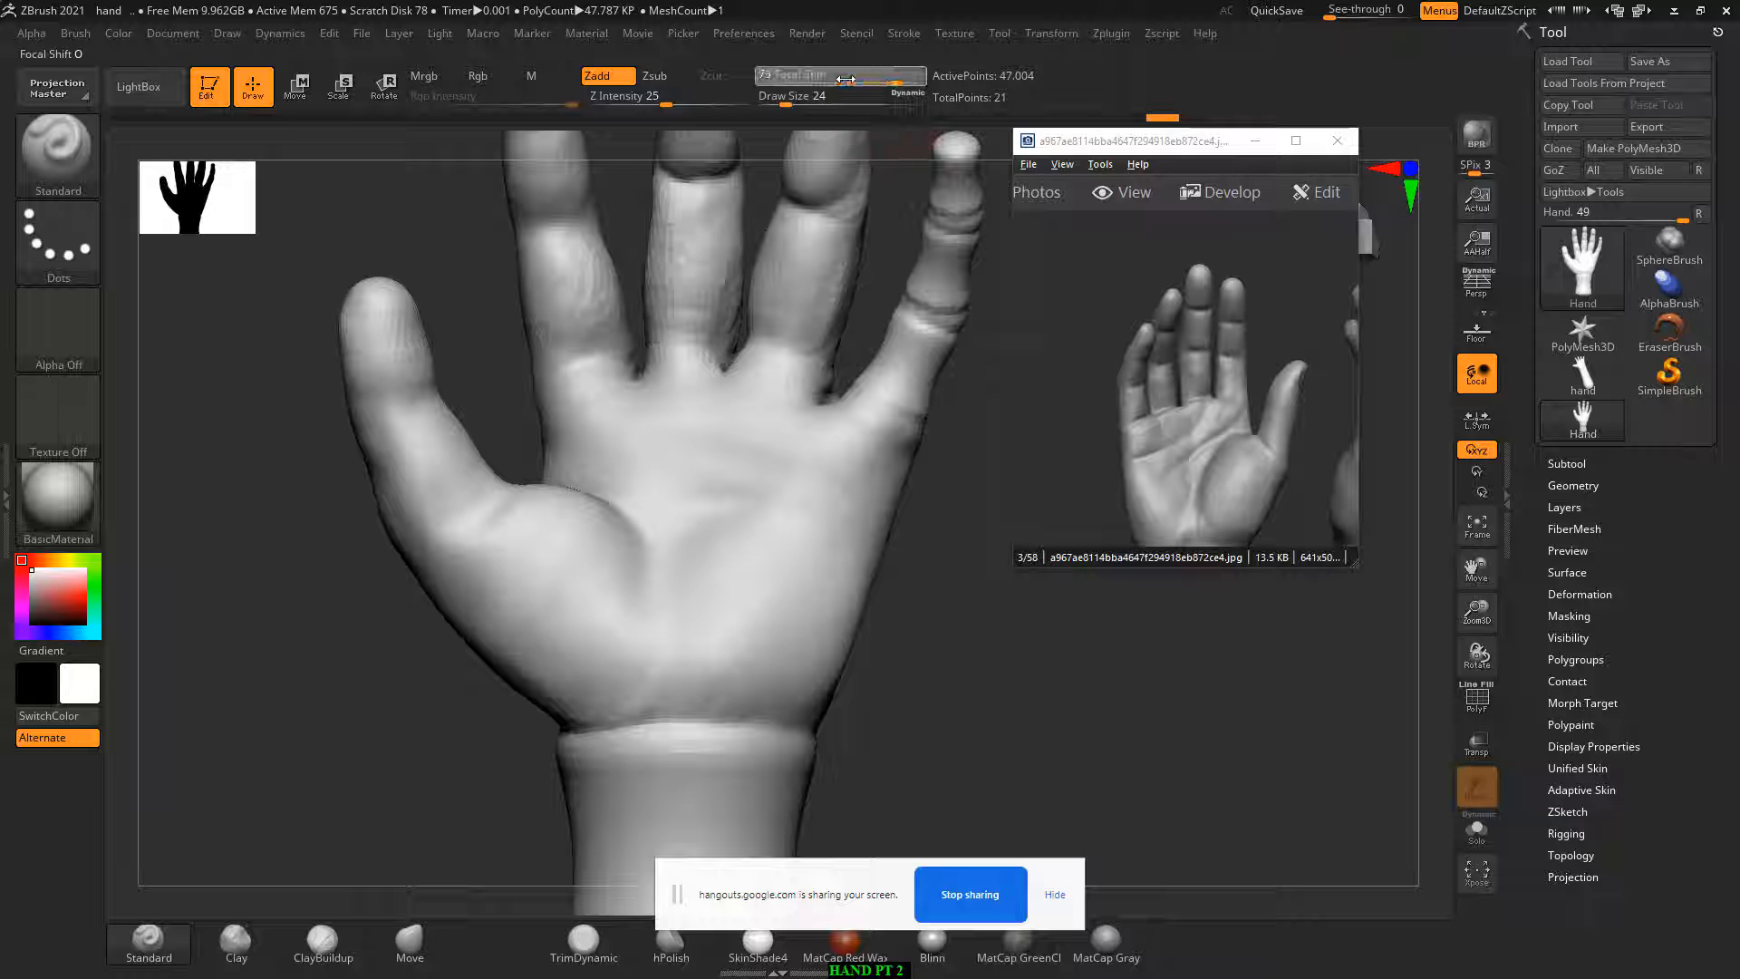
drag(845, 79, 841, 79)
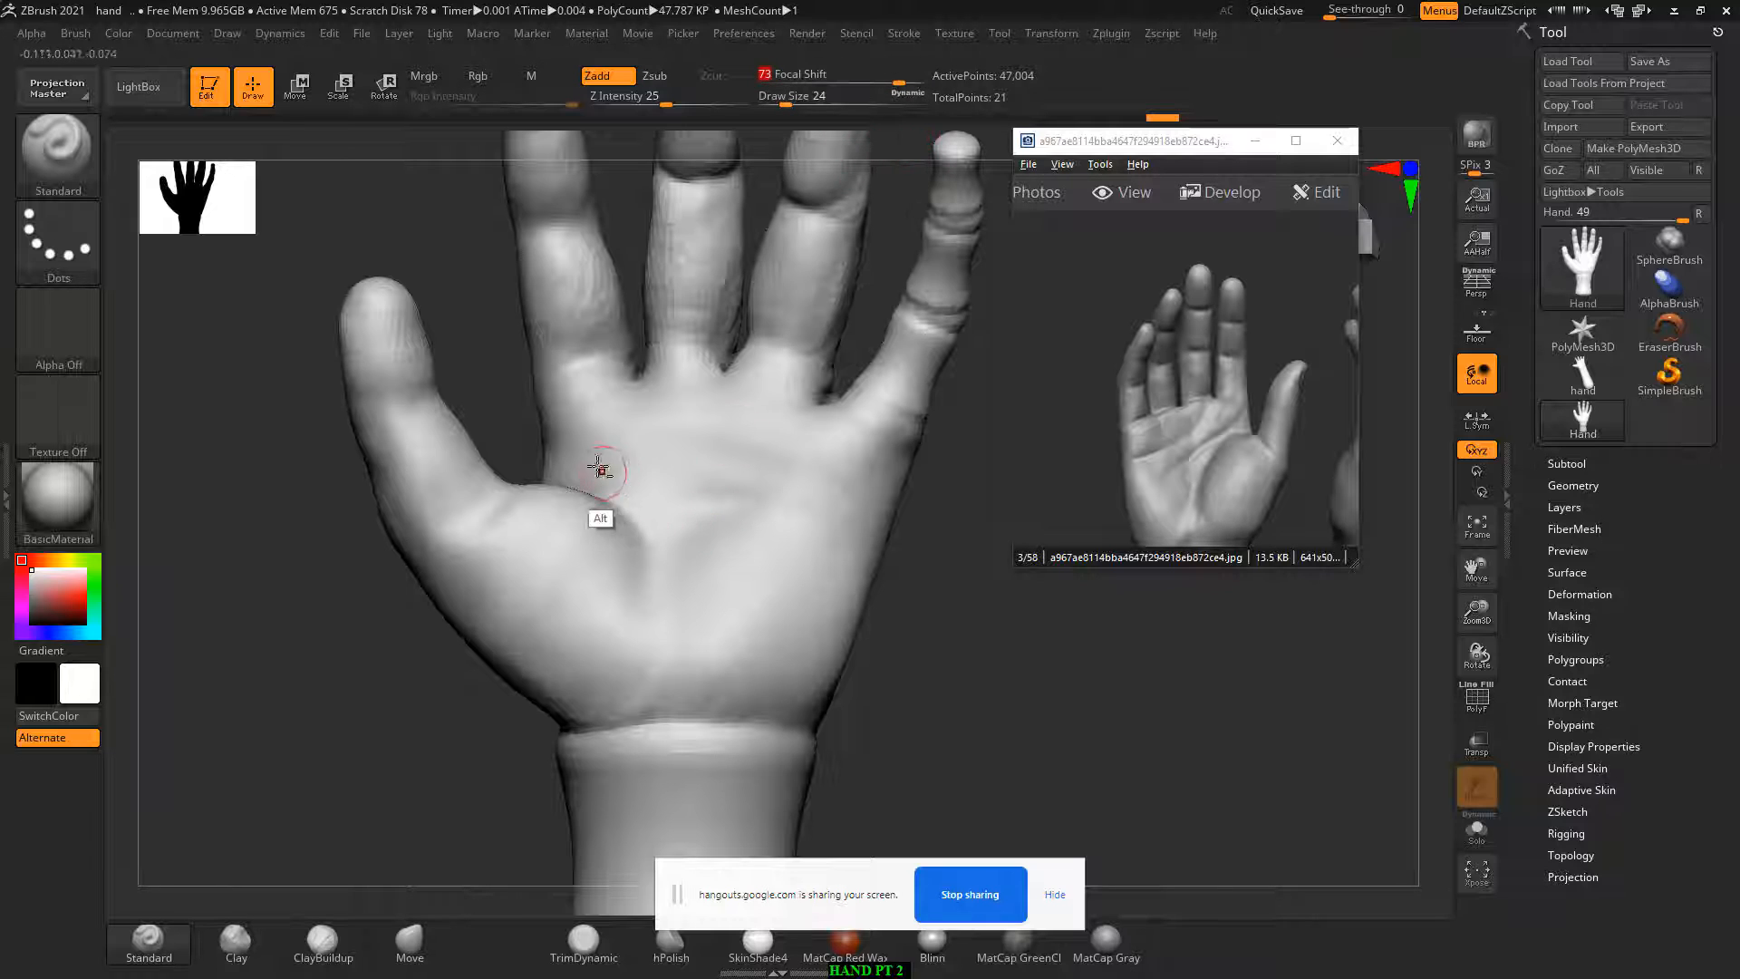
alt+drag(626, 494, 680, 607)
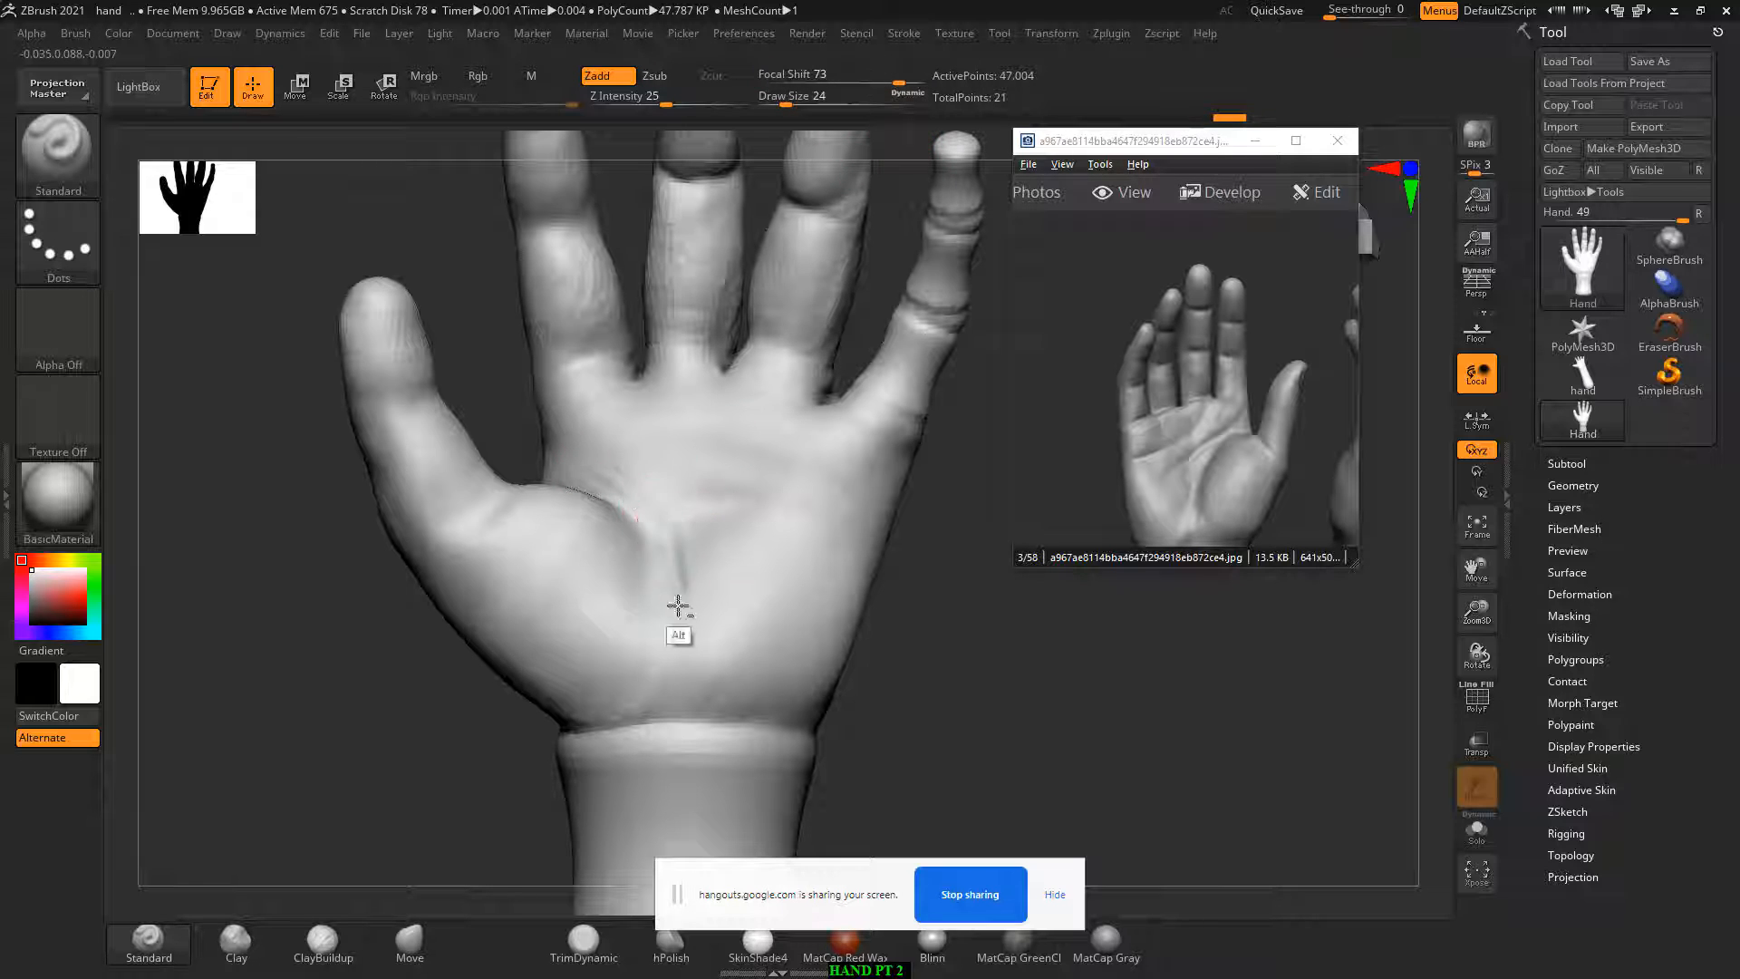
mouse_move(667, 521)
alt+mouse_down()
mouse_move(687, 631)
mouse_move(647, 702)
alt+mouse_up()
Step: Reframe the reference to show both hands and build up the wrist over its seam using ClayBuildup at draw size 60
drag(1265, 422, 1259, 388)
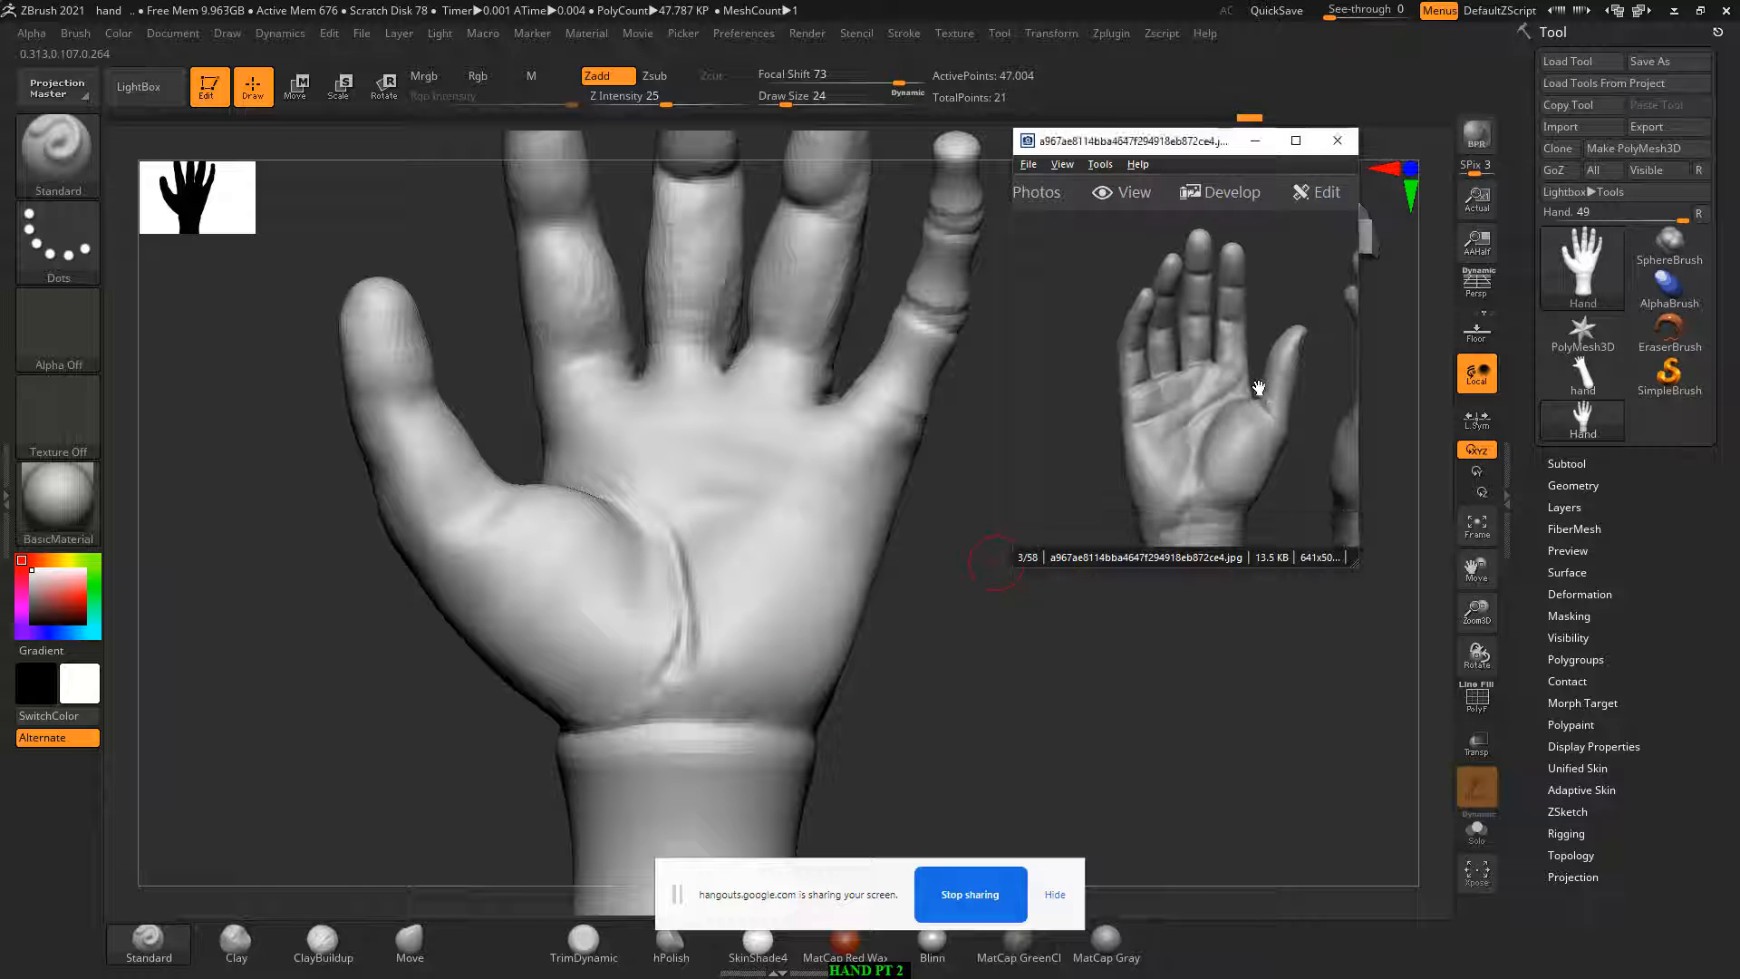
scroll(1253, 396, down, 2)
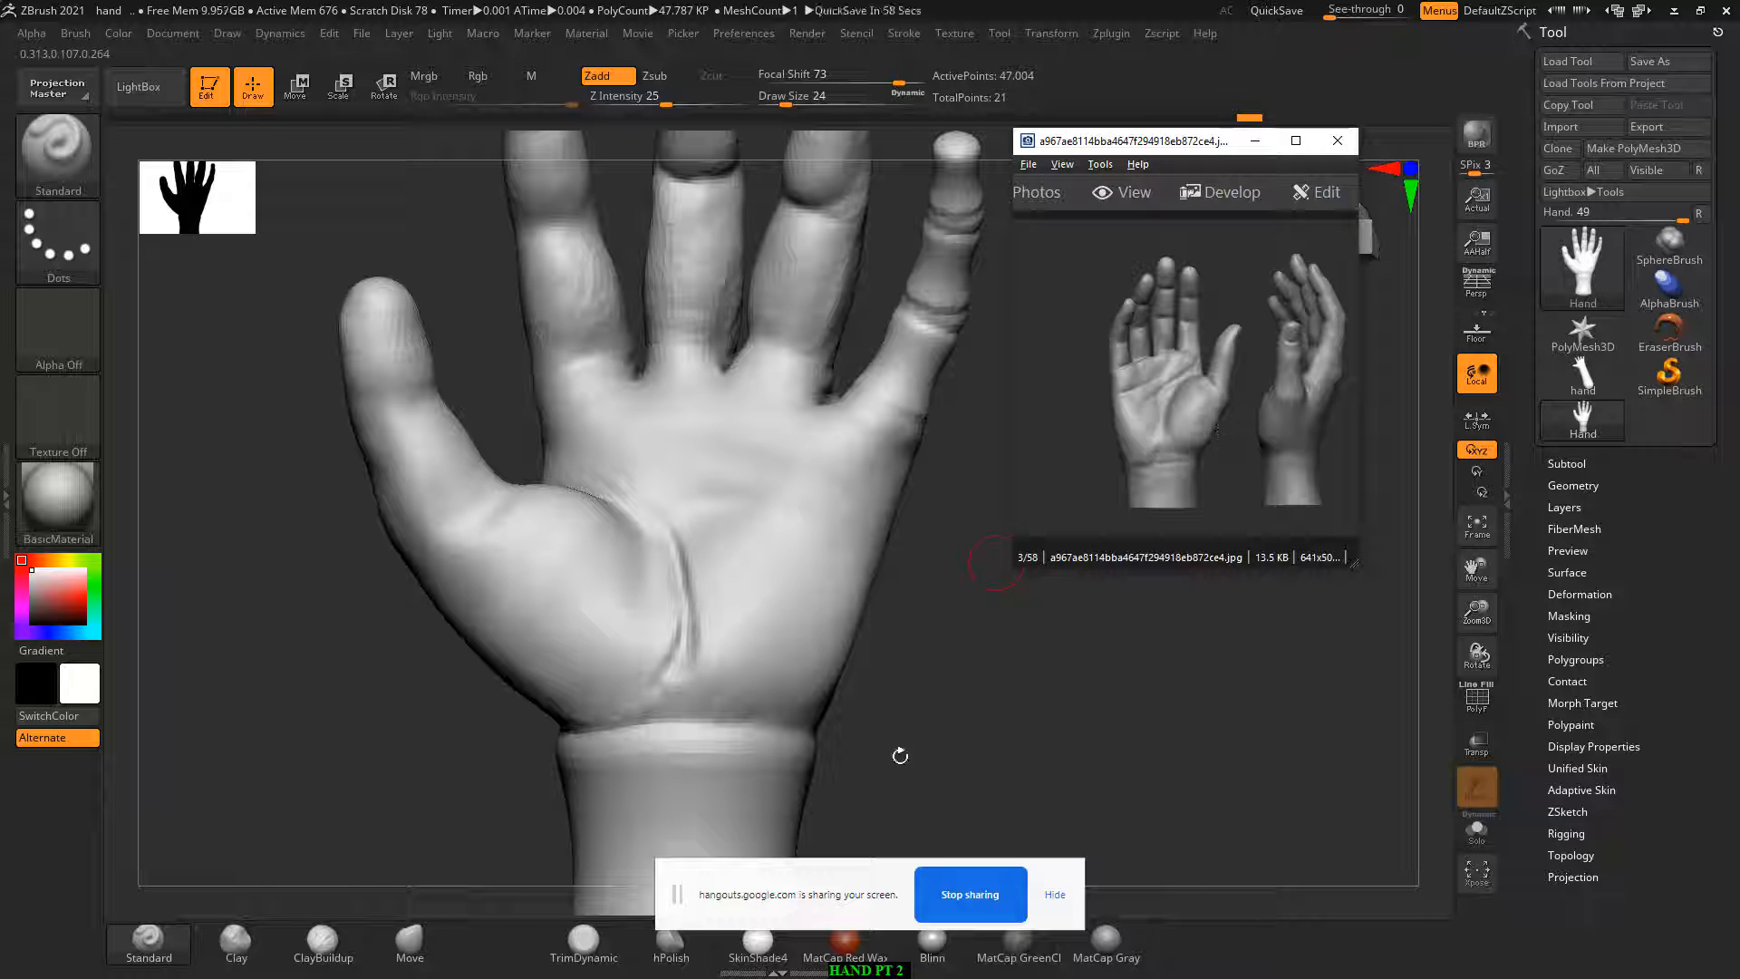
click(324, 941)
key(bracketright)
key(bracketright)
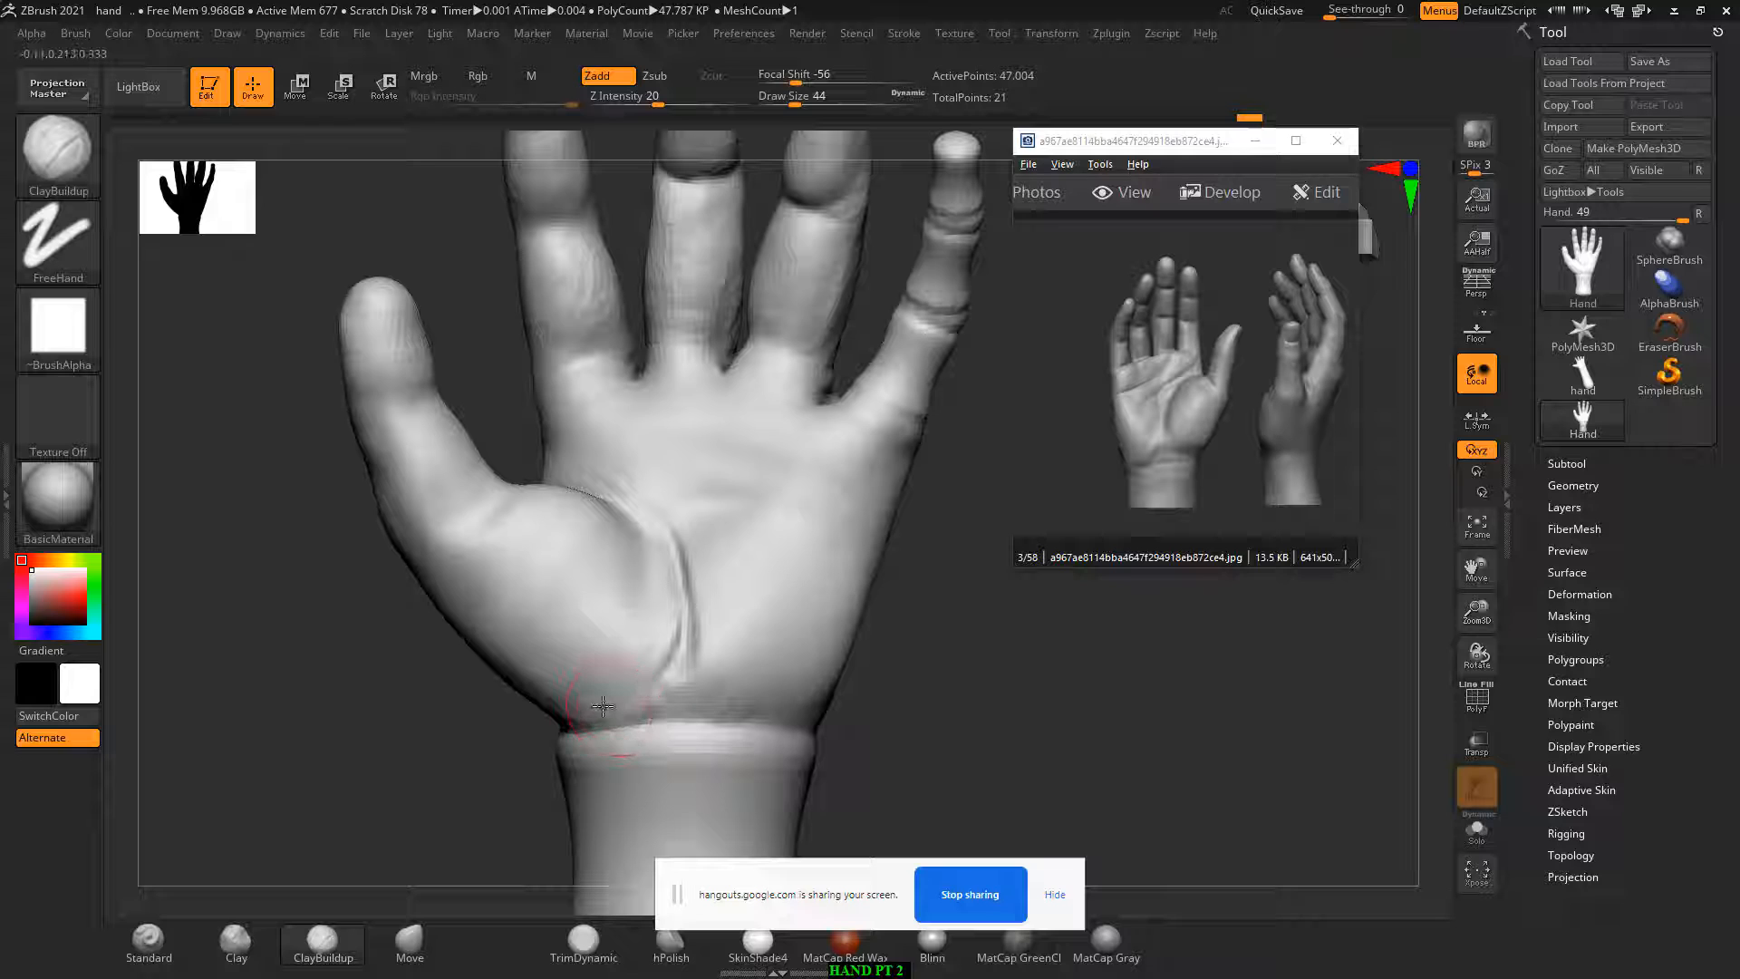
mouse_move(603, 705)
mouse_down()
mouse_move(594, 726)
mouse_move(648, 730)
mouse_move(800, 715)
mouse_up()
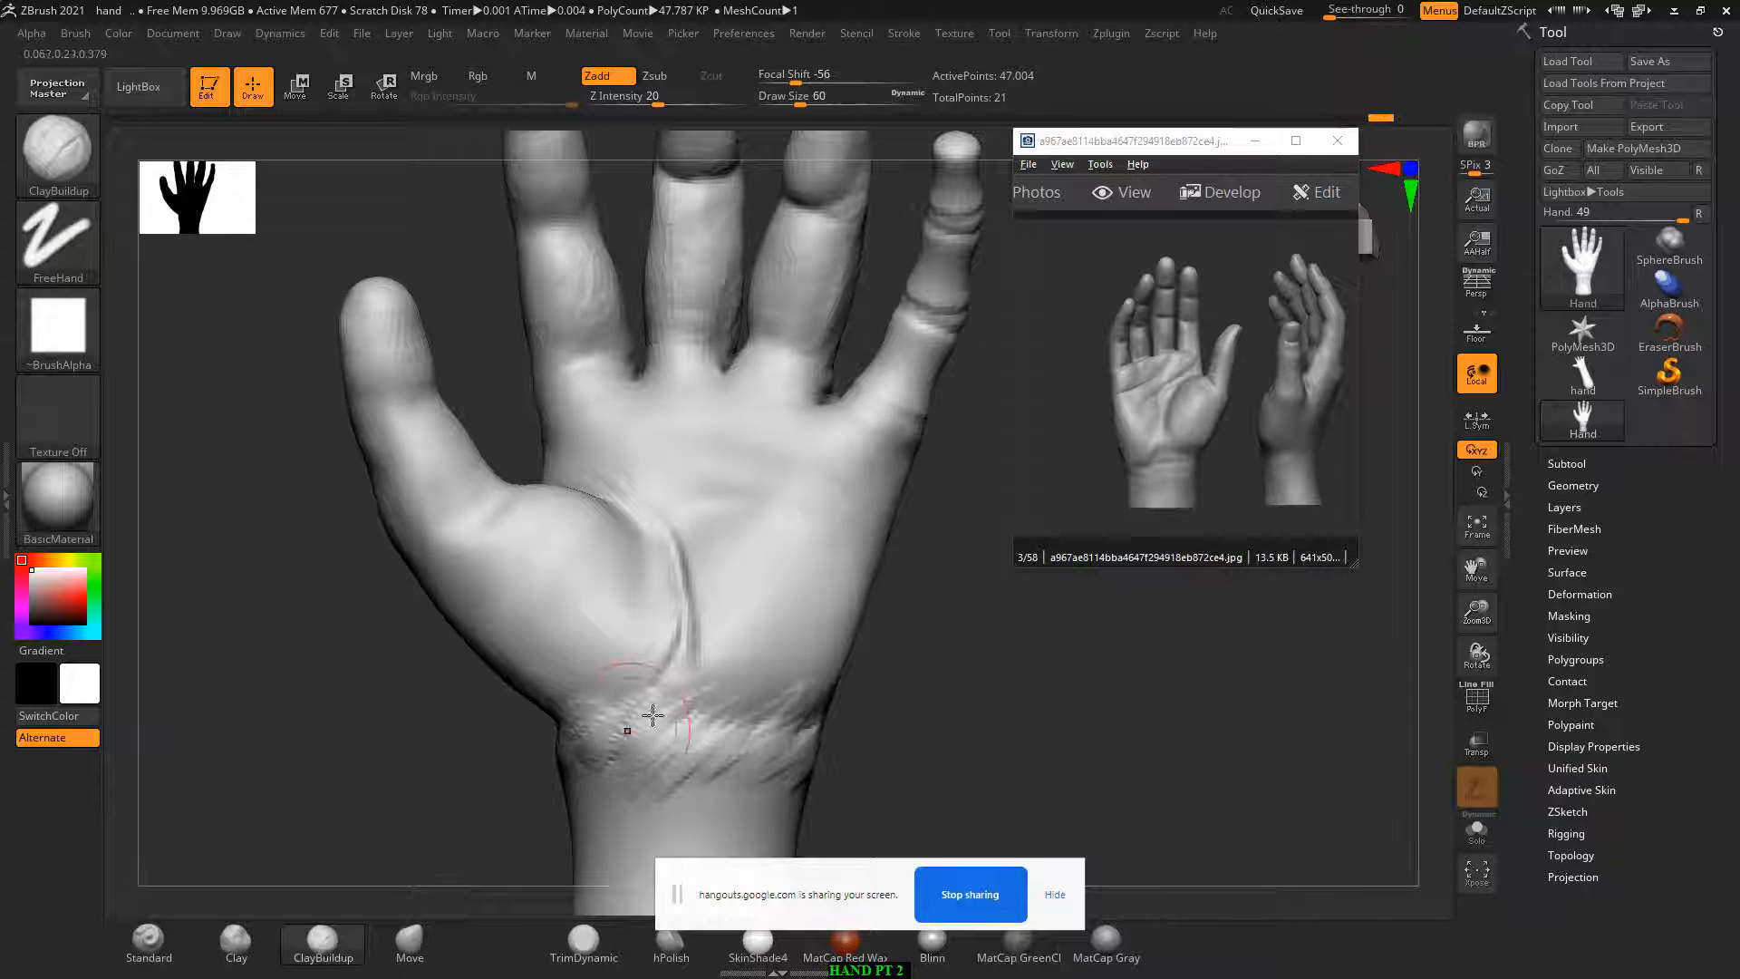
Step: Lower ClayBuildup's Z Intensity to 1, smooth the rough wrist strokes, and set the Smooth brush's Z Intensity to 9
click(659, 97)
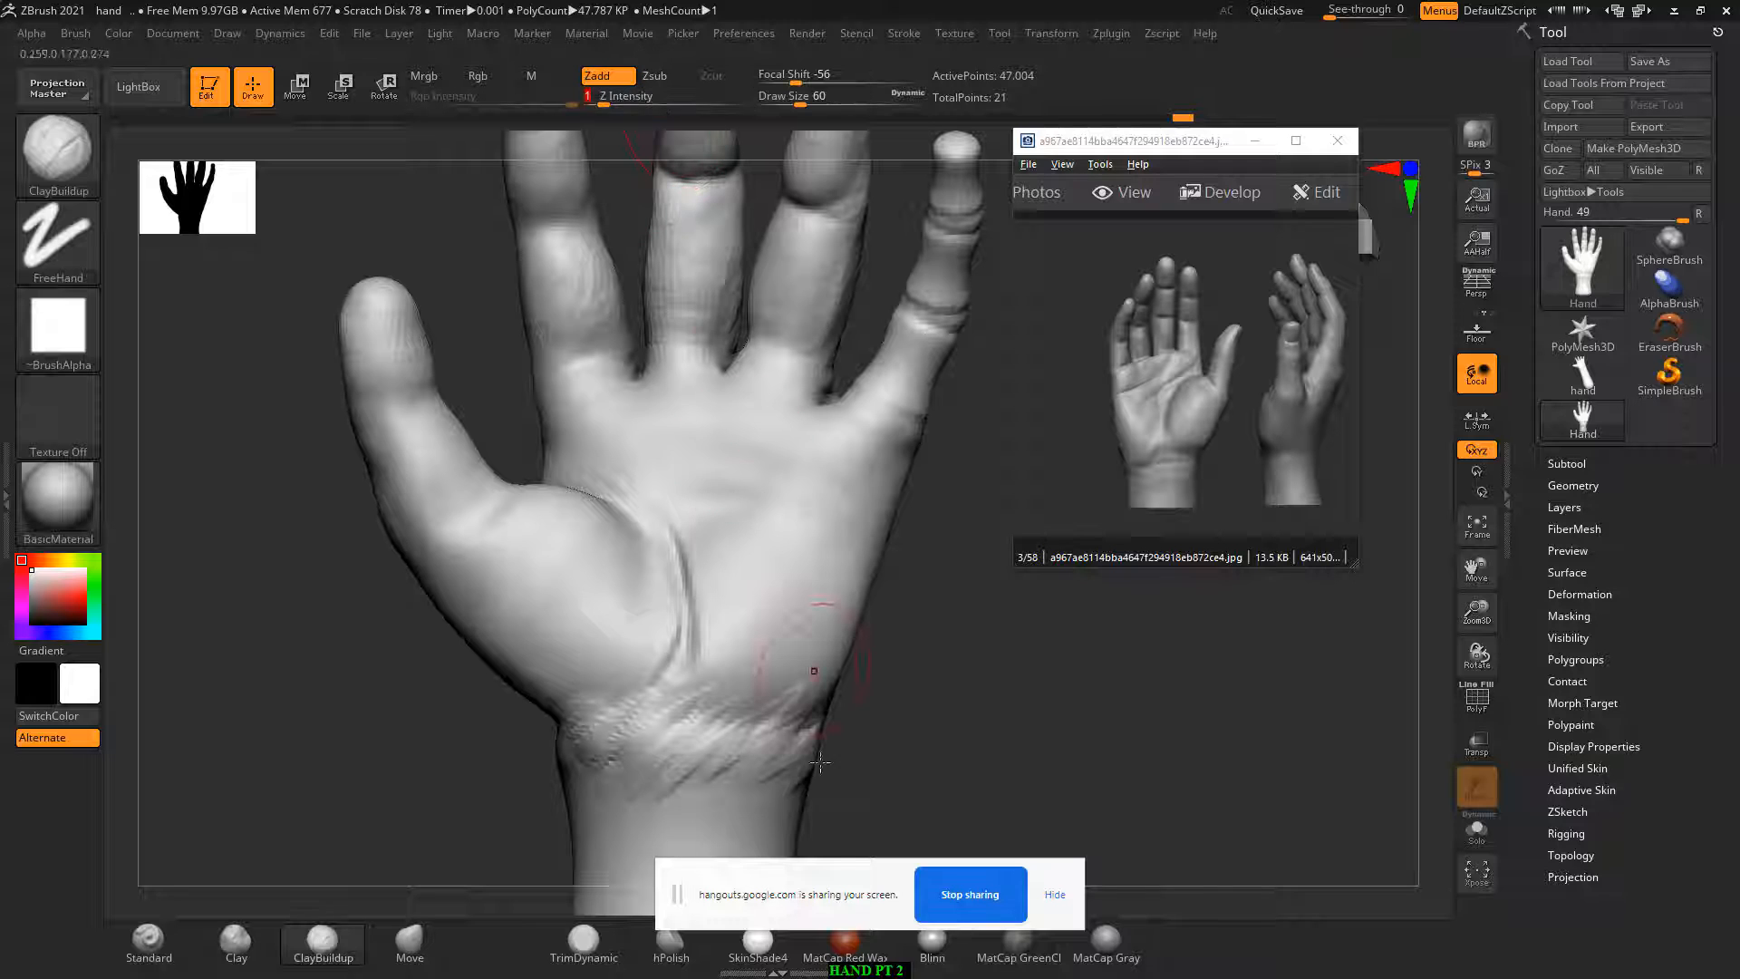
key(shift)
alt+drag(1008, 718, 1003, 621)
mouse_move(758, 633)
shift+mouse_down()
mouse_move(613, 645)
mouse_move(796, 619)
shift+mouse_up()
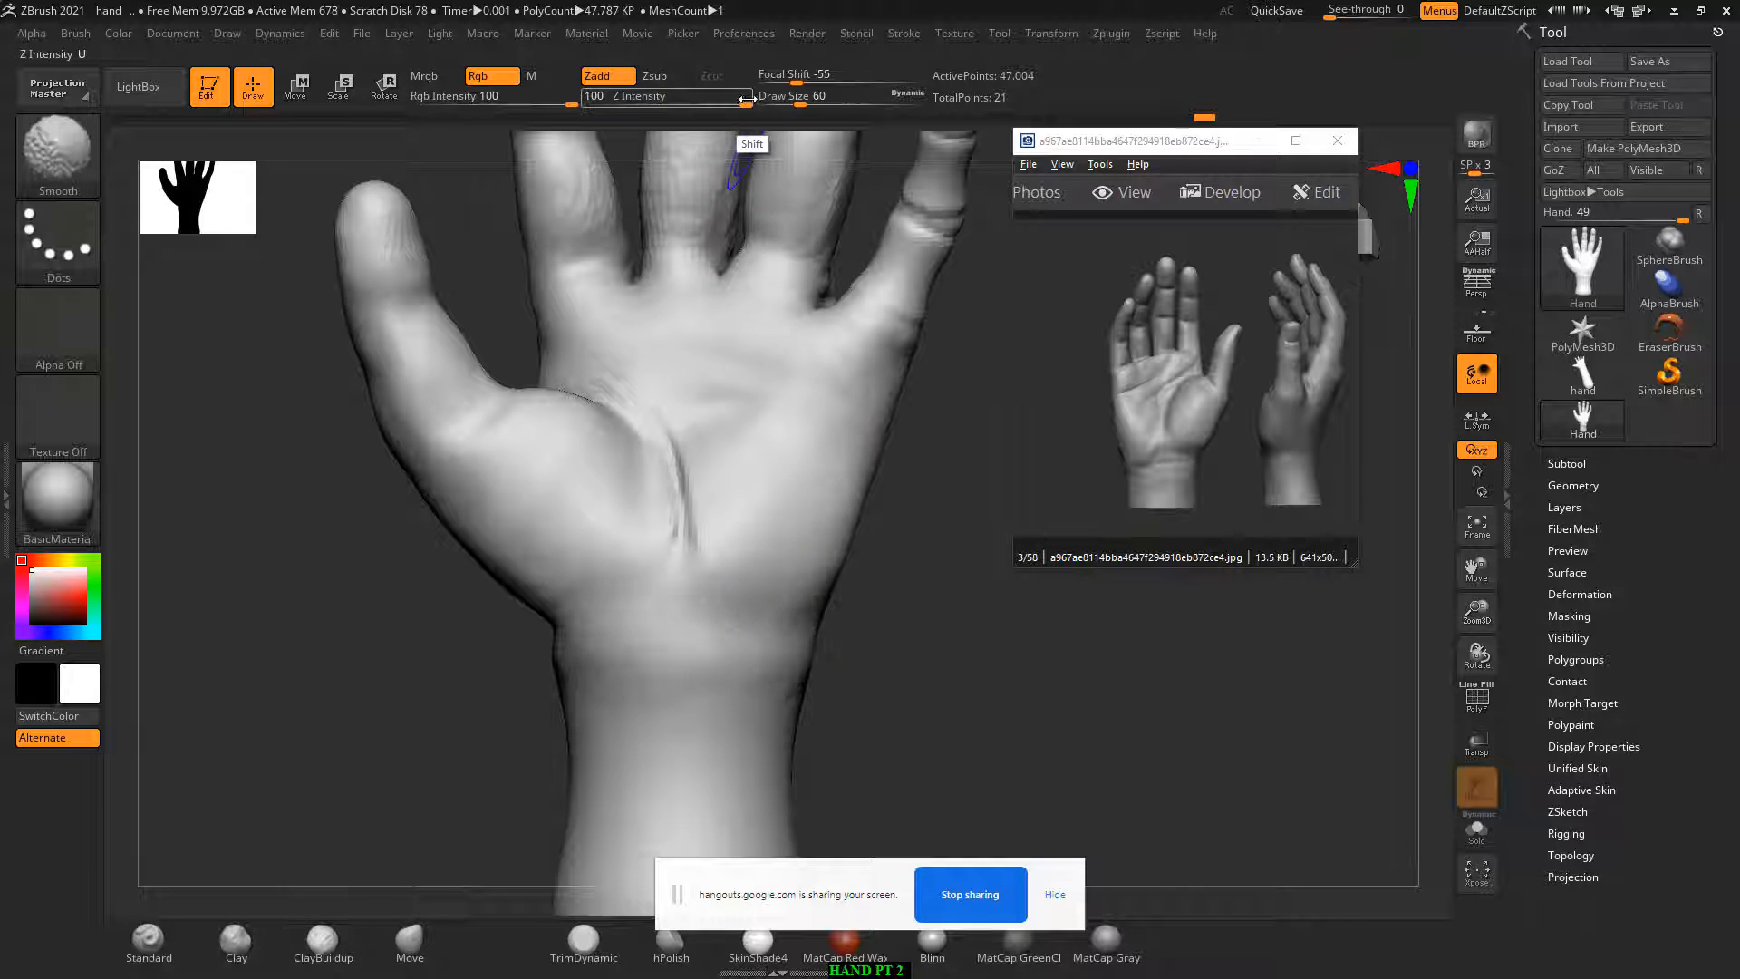
shift+drag(746, 98, 635, 100)
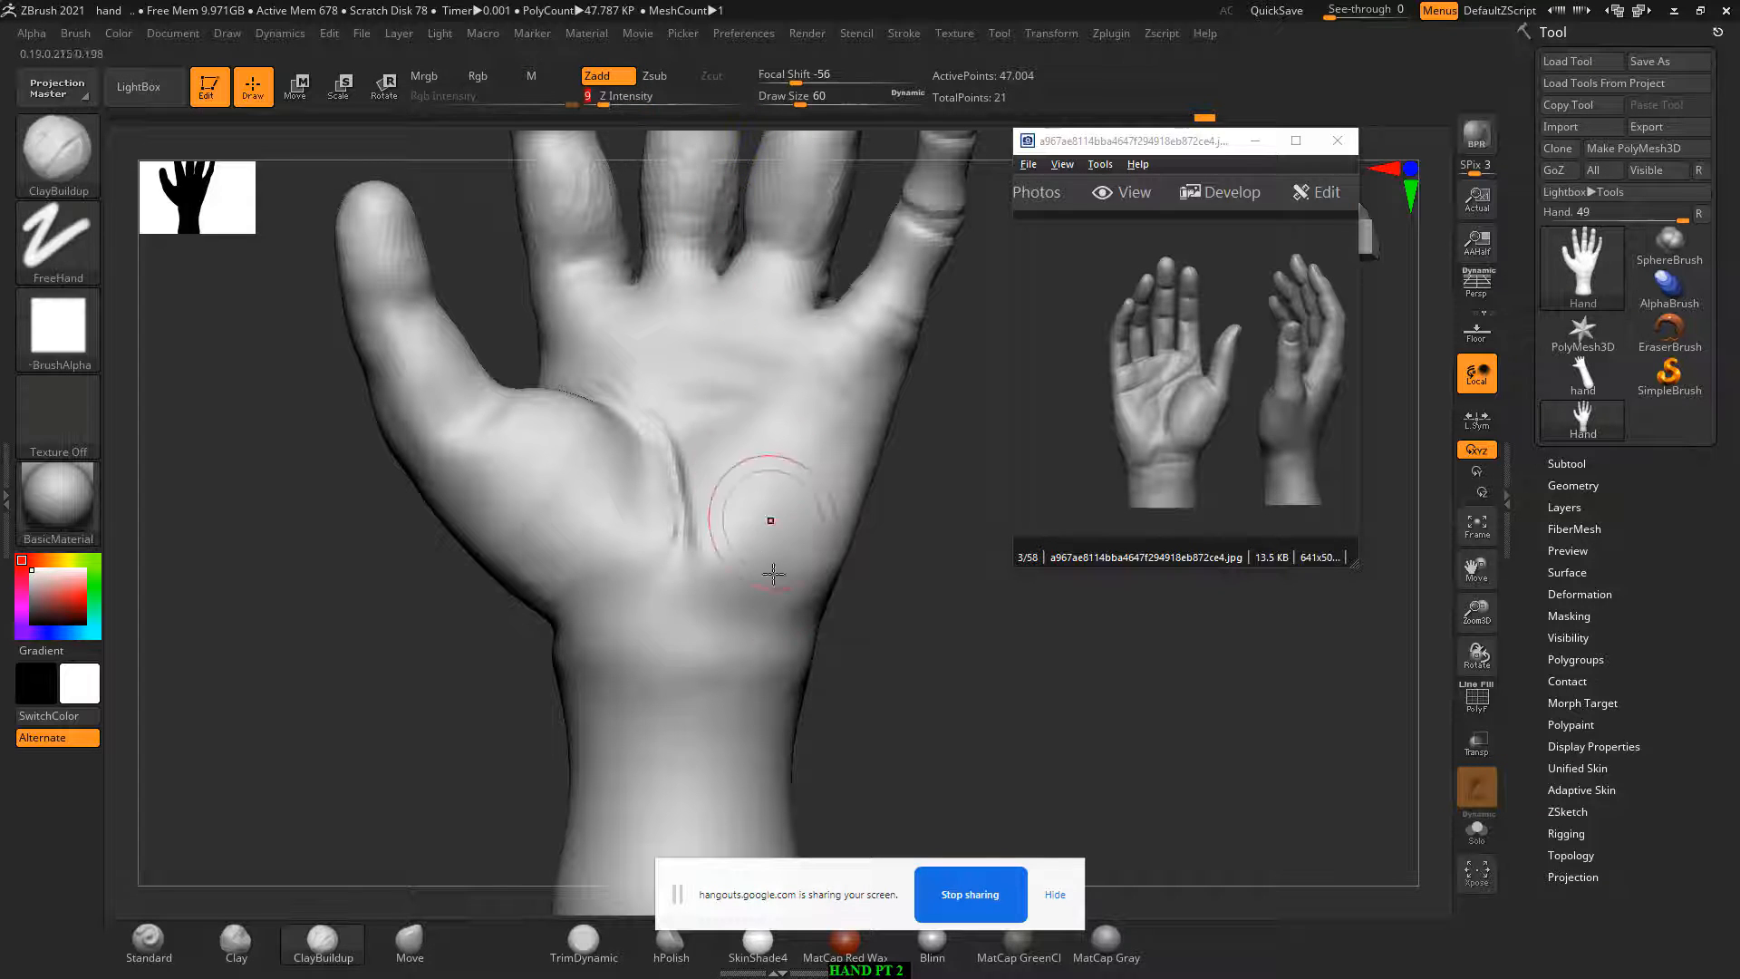
Step: Add subtle folds across the wrist and heel of the palm using low-intensity ClayBuildup, and lightly smooth the thumb mound
mouse_move(639, 548)
shift+mouse_down()
mouse_move(714, 571)
mouse_move(752, 648)
shift+mouse_up()
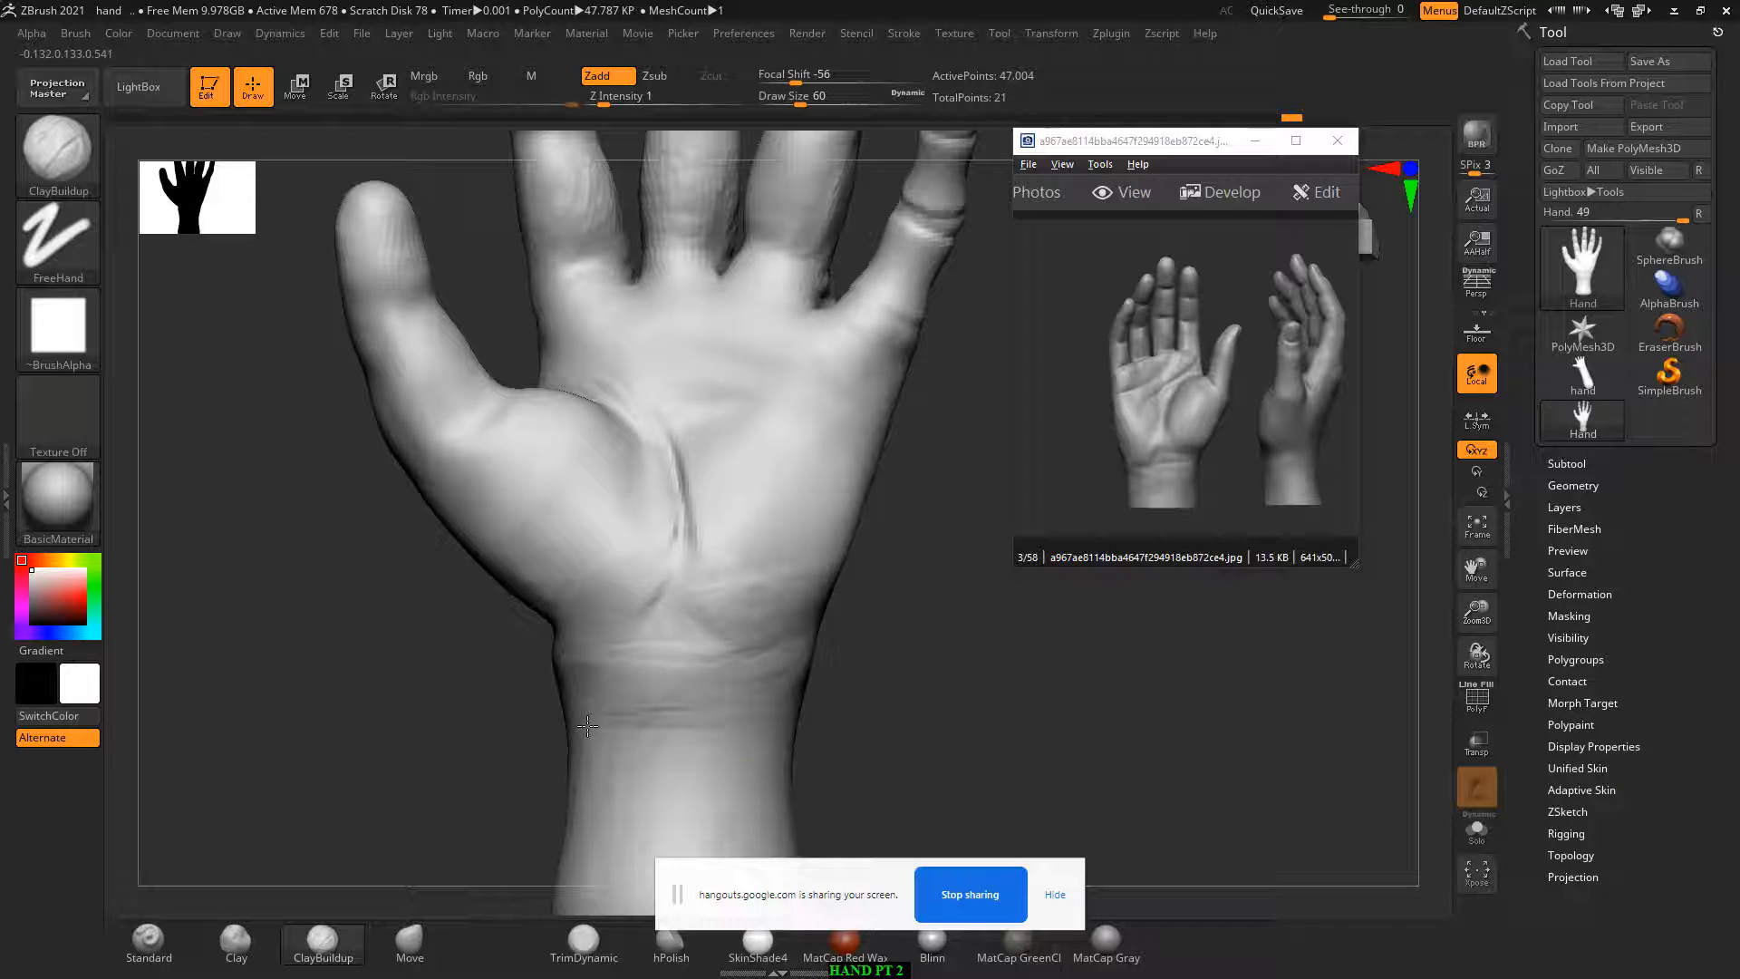
mouse_move(587, 726)
mouse_down()
mouse_move(804, 749)
mouse_move(1034, 686)
mouse_move(997, 680)
mouse_up()
drag(614, 501, 613, 499)
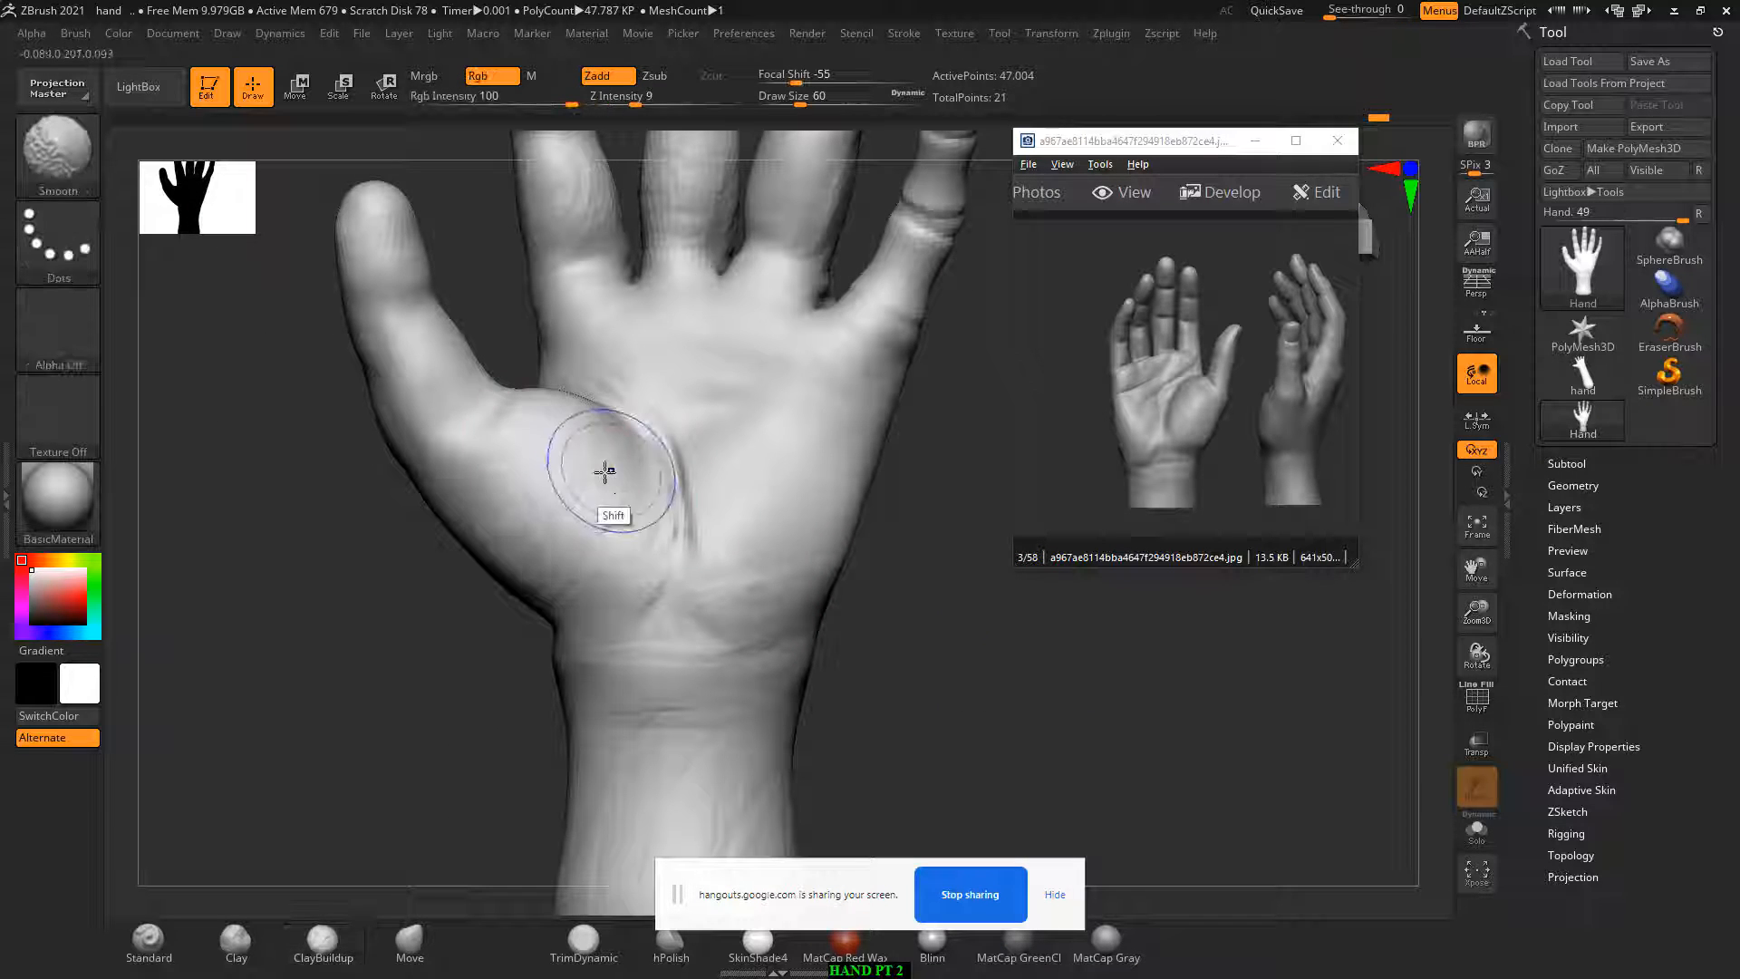
mouse_move(600, 461)
shift+mouse_down()
mouse_move(623, 565)
mouse_move(522, 552)
mouse_move(631, 562)
shift+mouse_up()
mouse_move(826, 444)
mouse_down()
mouse_move(831, 416)
mouse_move(780, 515)
mouse_up()
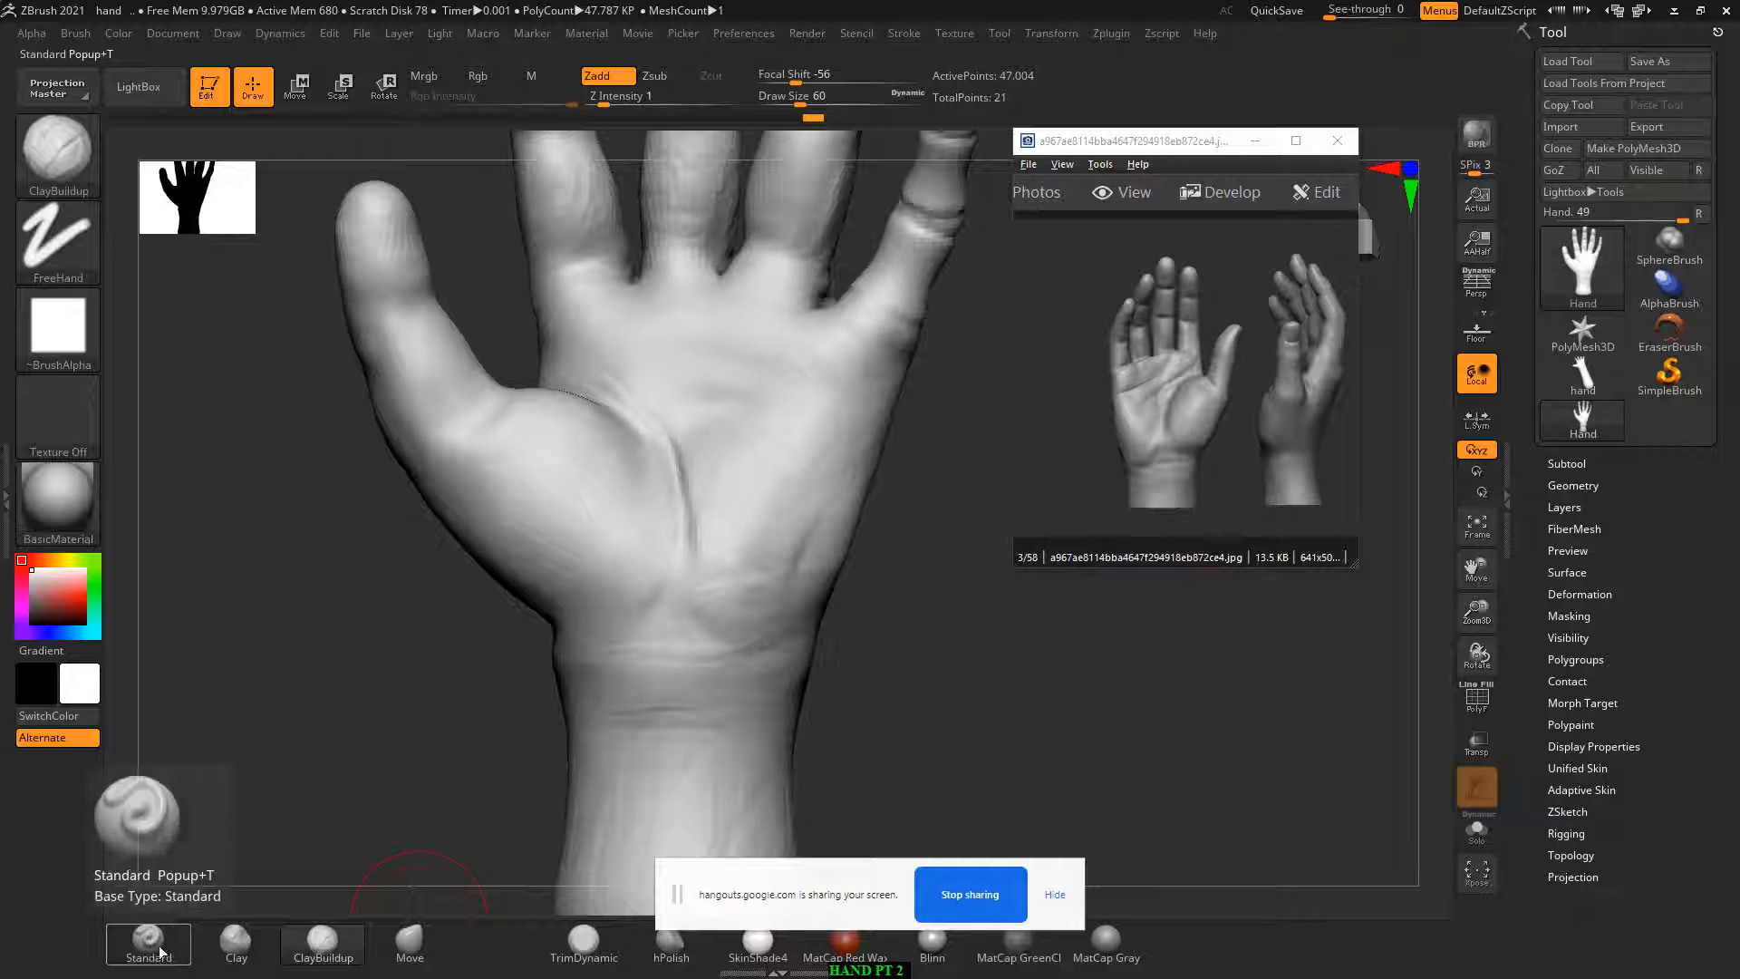
Step: Rework the central palm crease and carve a second groove beside it towards the wrist using ClayBuildup at draw size 24
drag(678, 467, 691, 544)
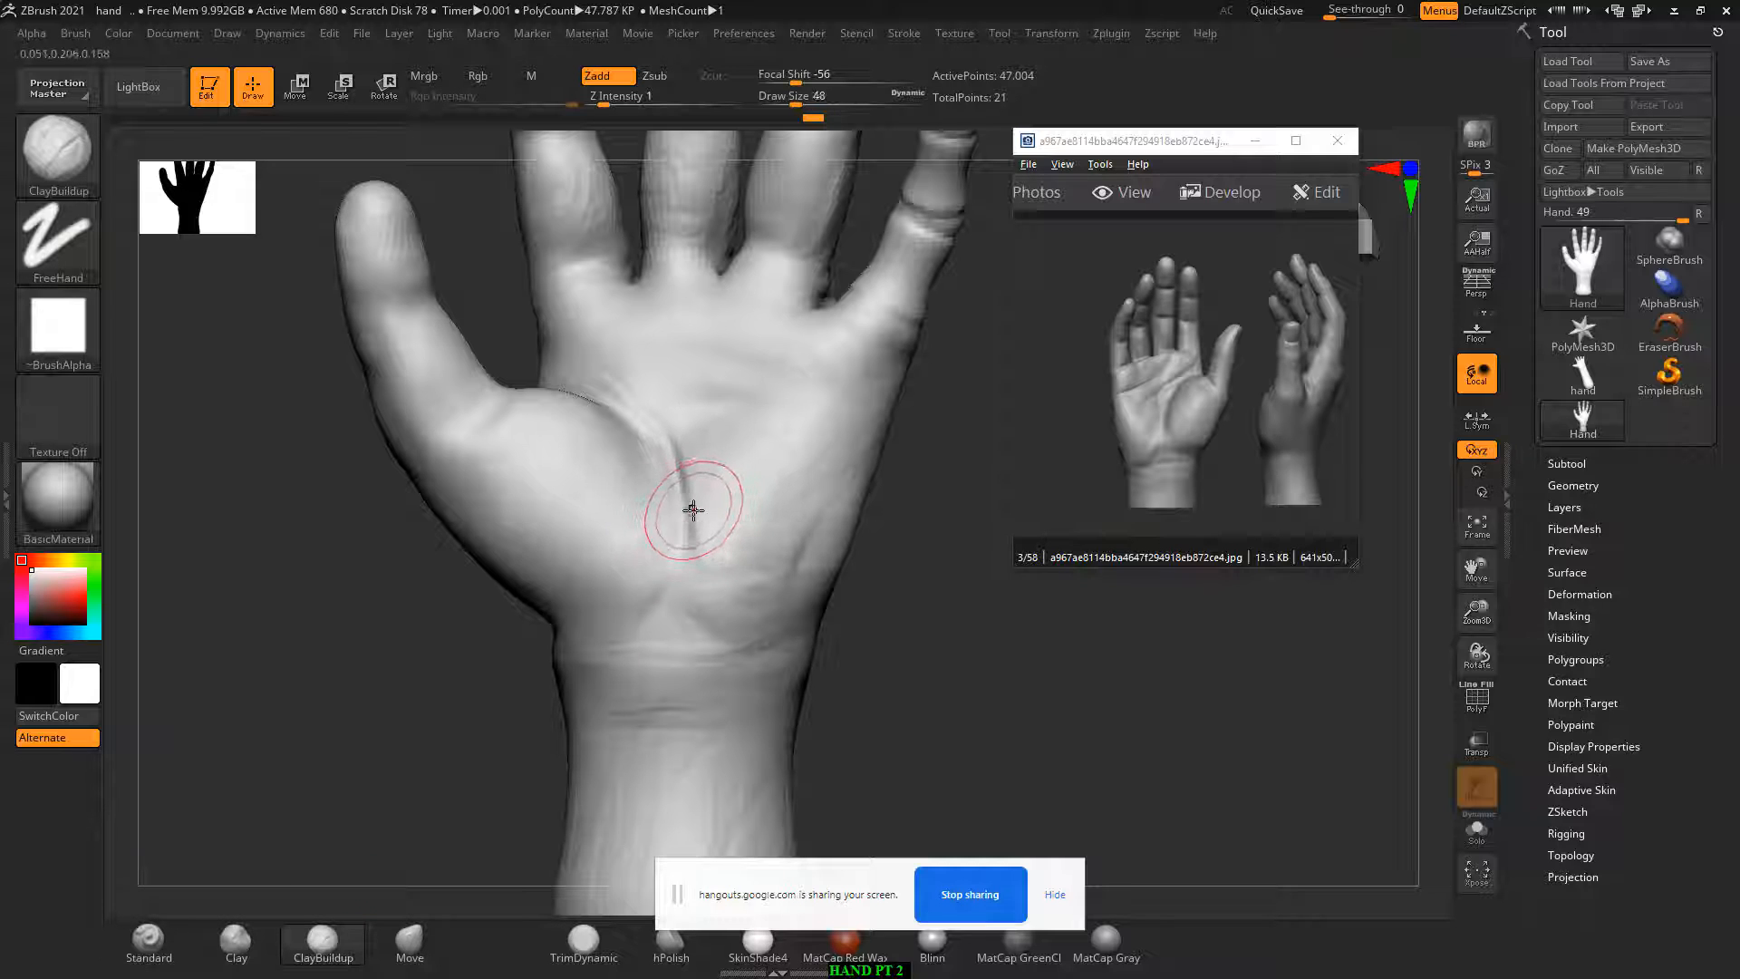
key(bracketleft)
key(bracketleft)
key(bracketleft)
alt+drag(723, 443, 695, 517)
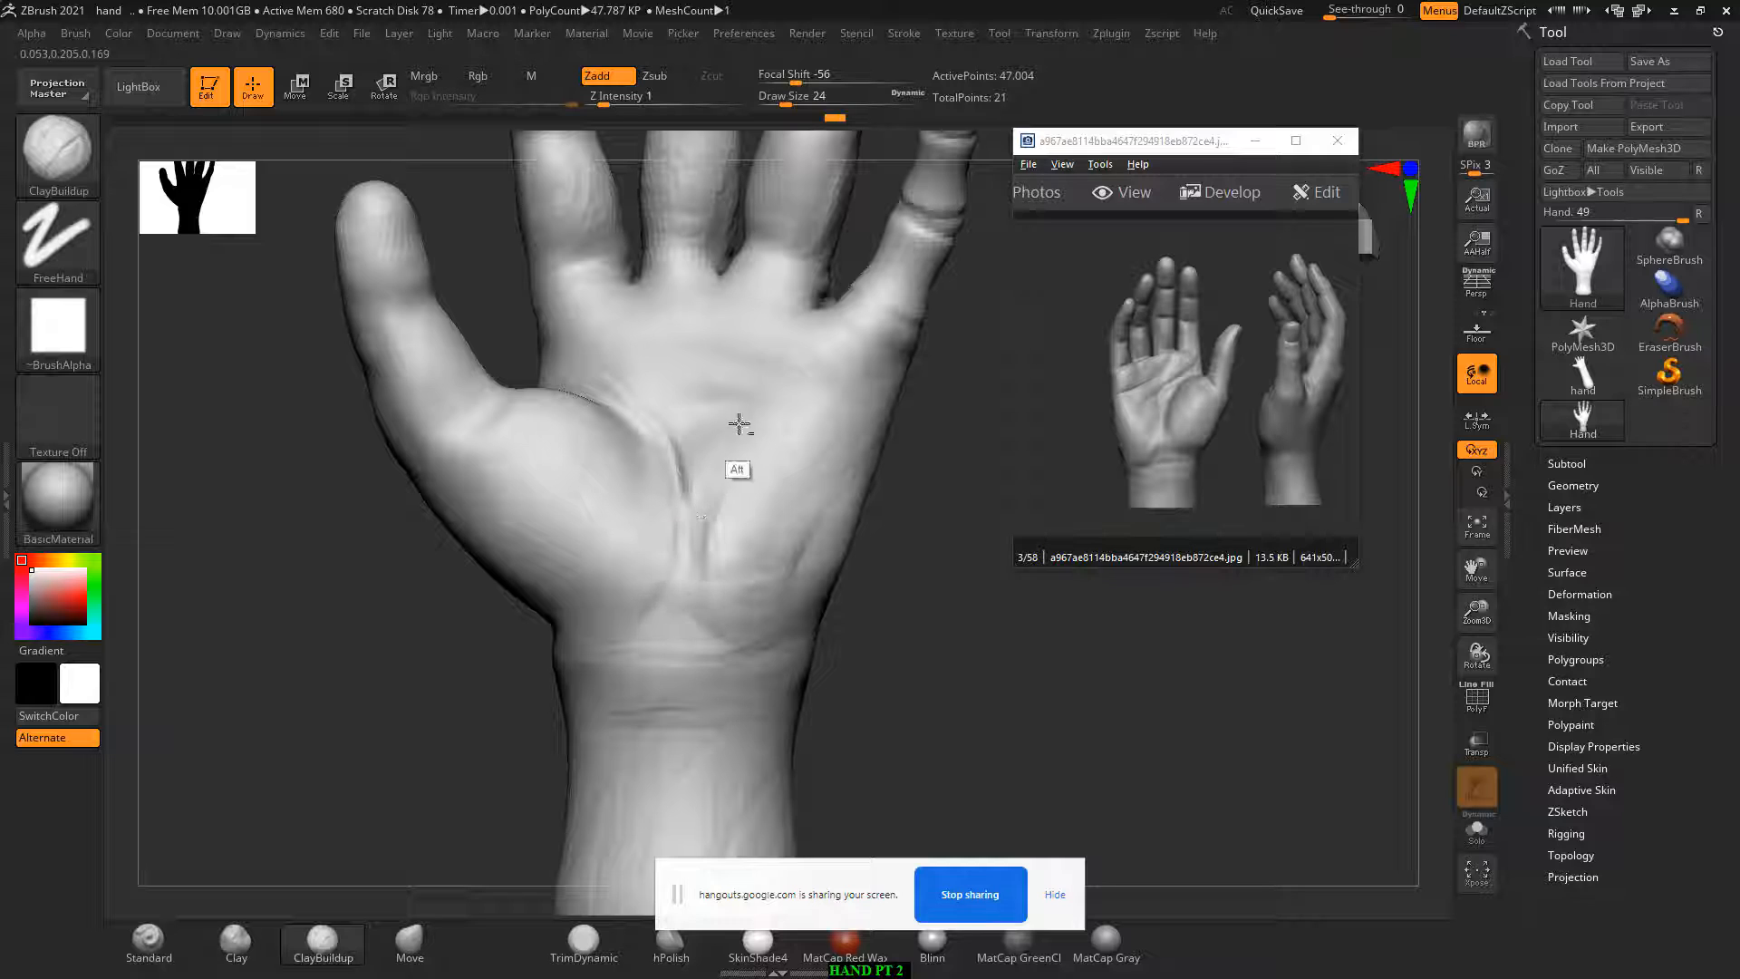
alt+drag(742, 426, 704, 595)
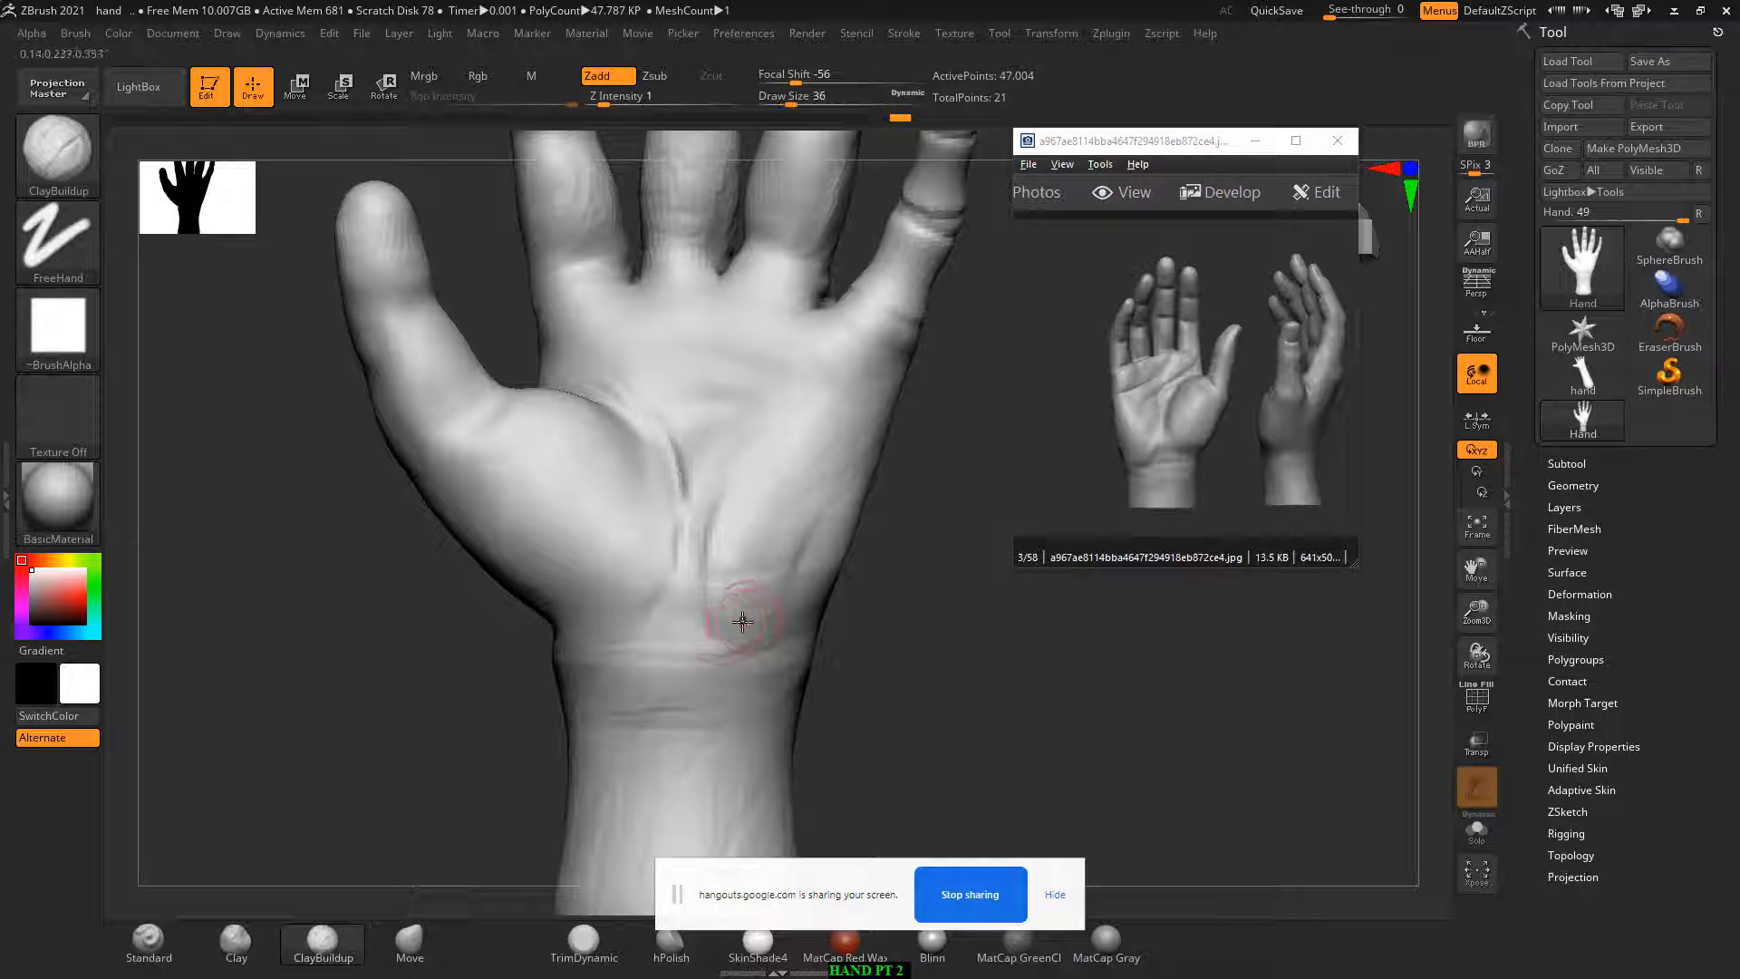
Step: Build up the heel and little-finger side of the palm using ClayBuildup at draw size 52, and smooth the transitions
key(bracketright)
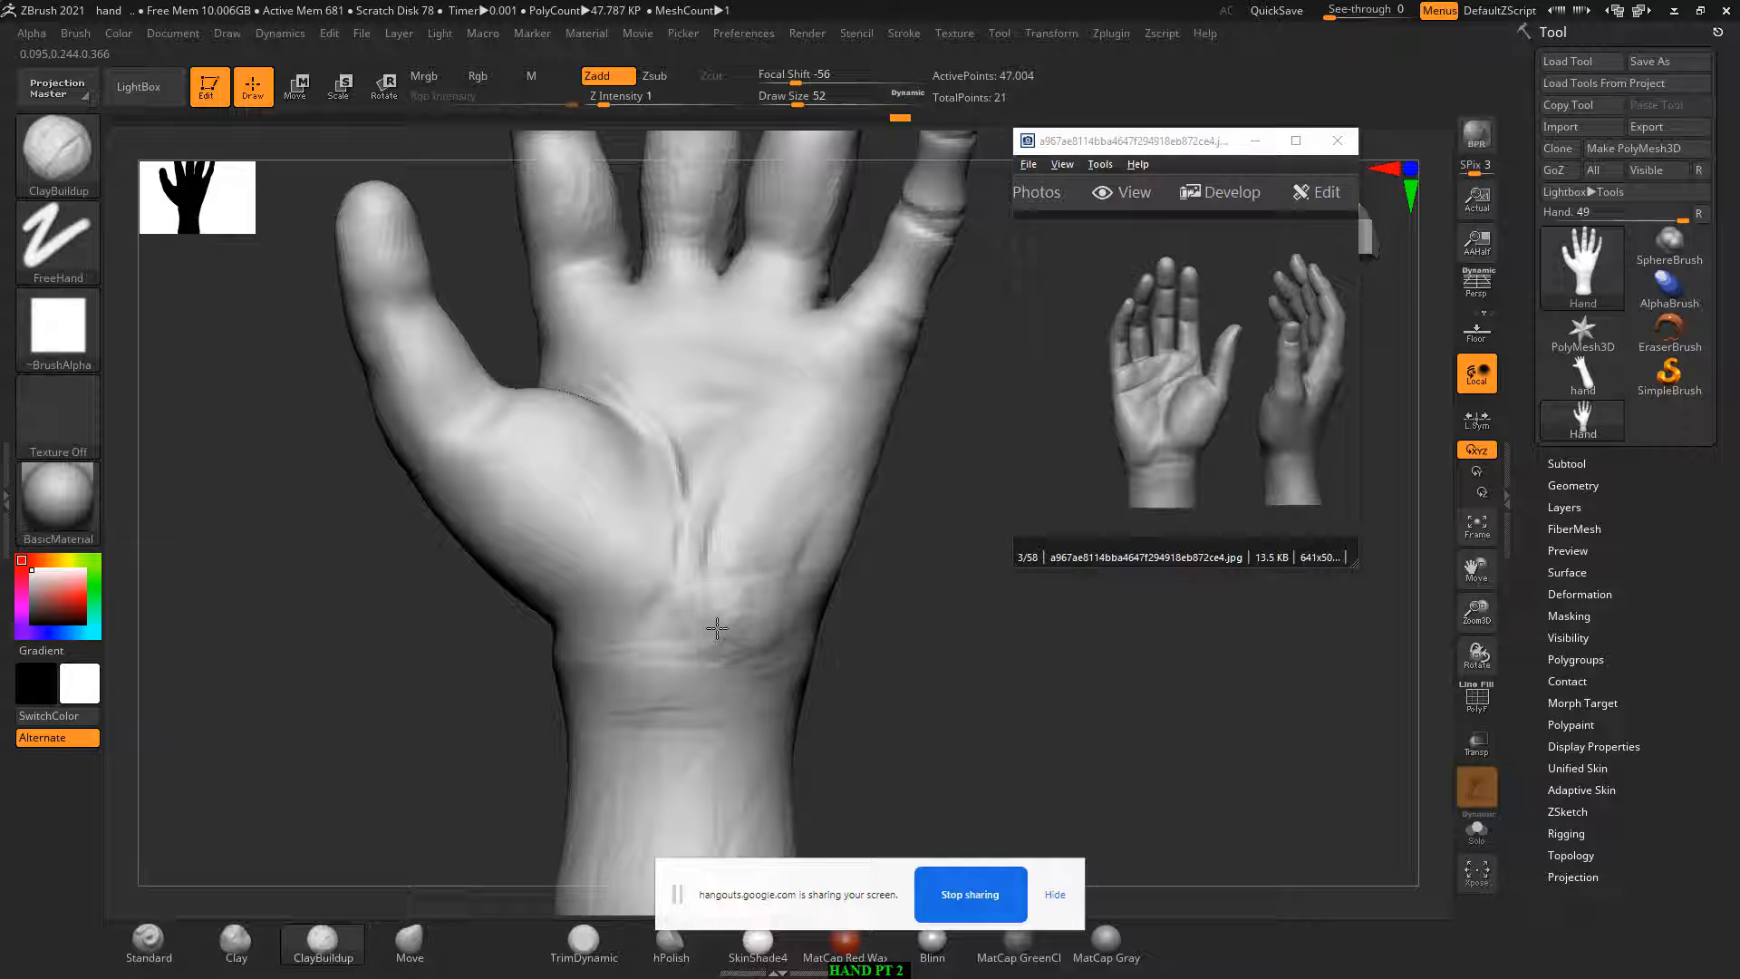
mouse_move(814, 531)
mouse_down()
mouse_move(807, 489)
mouse_move(754, 481)
mouse_up()
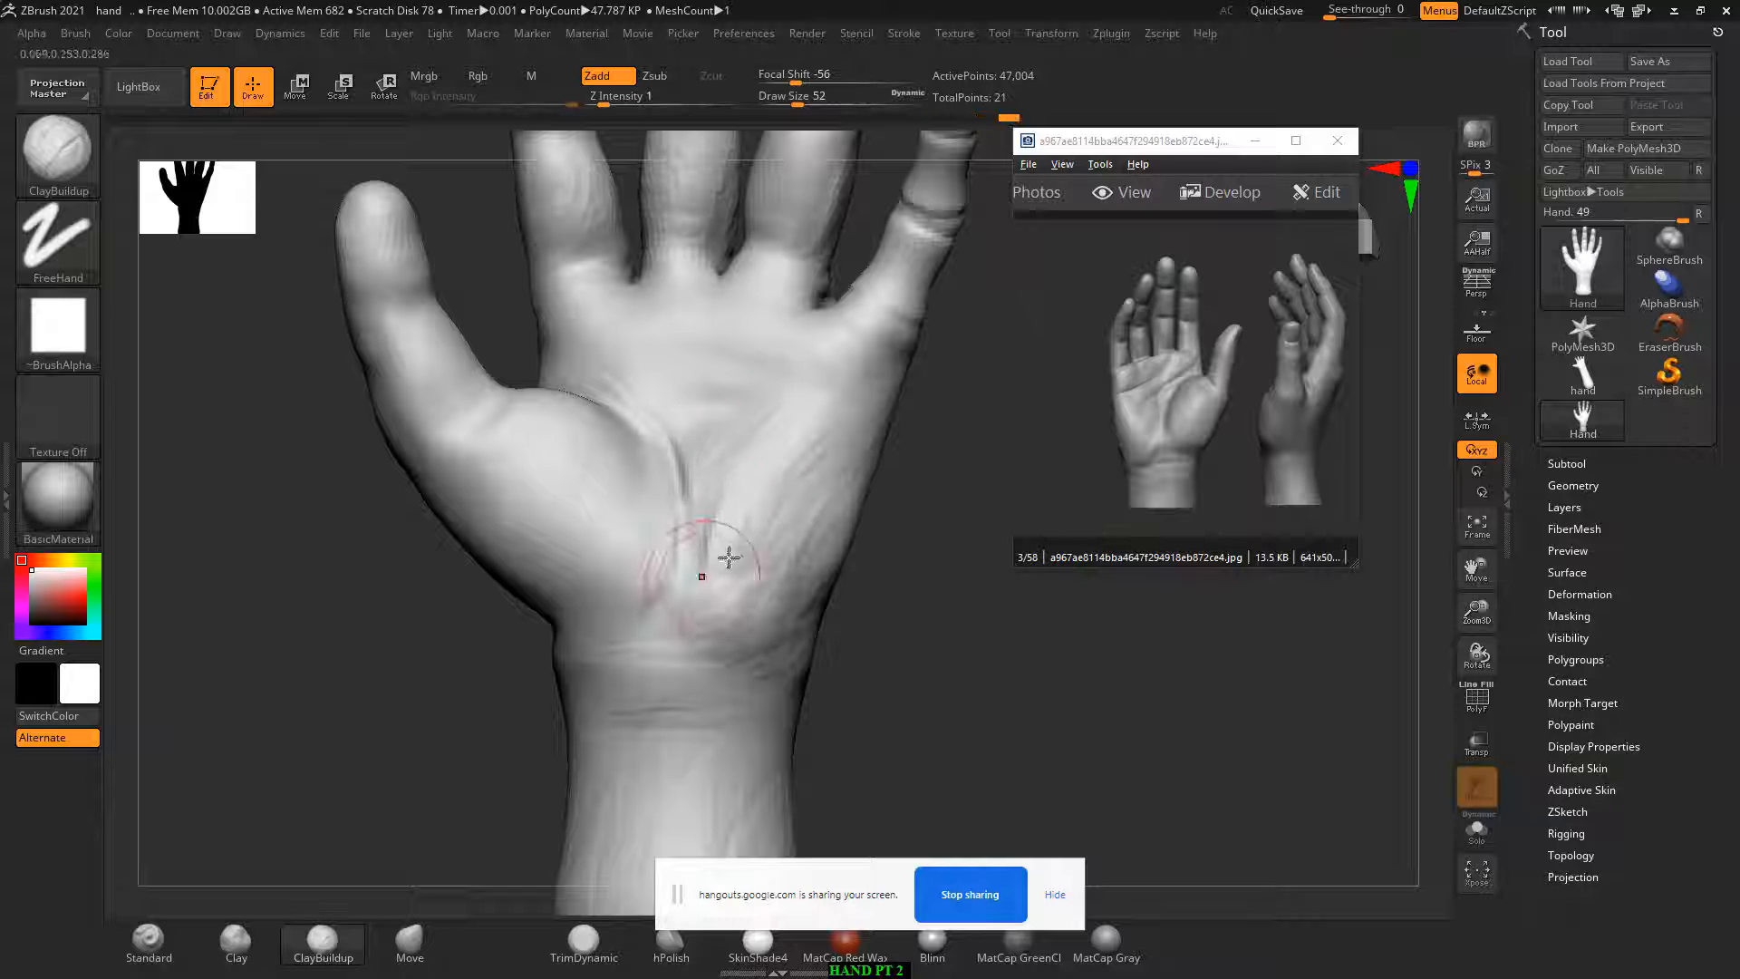
key(shift)
mouse_move(747, 657)
shift+mouse_down()
mouse_move(680, 591)
mouse_move(697, 564)
shift+mouse_up()
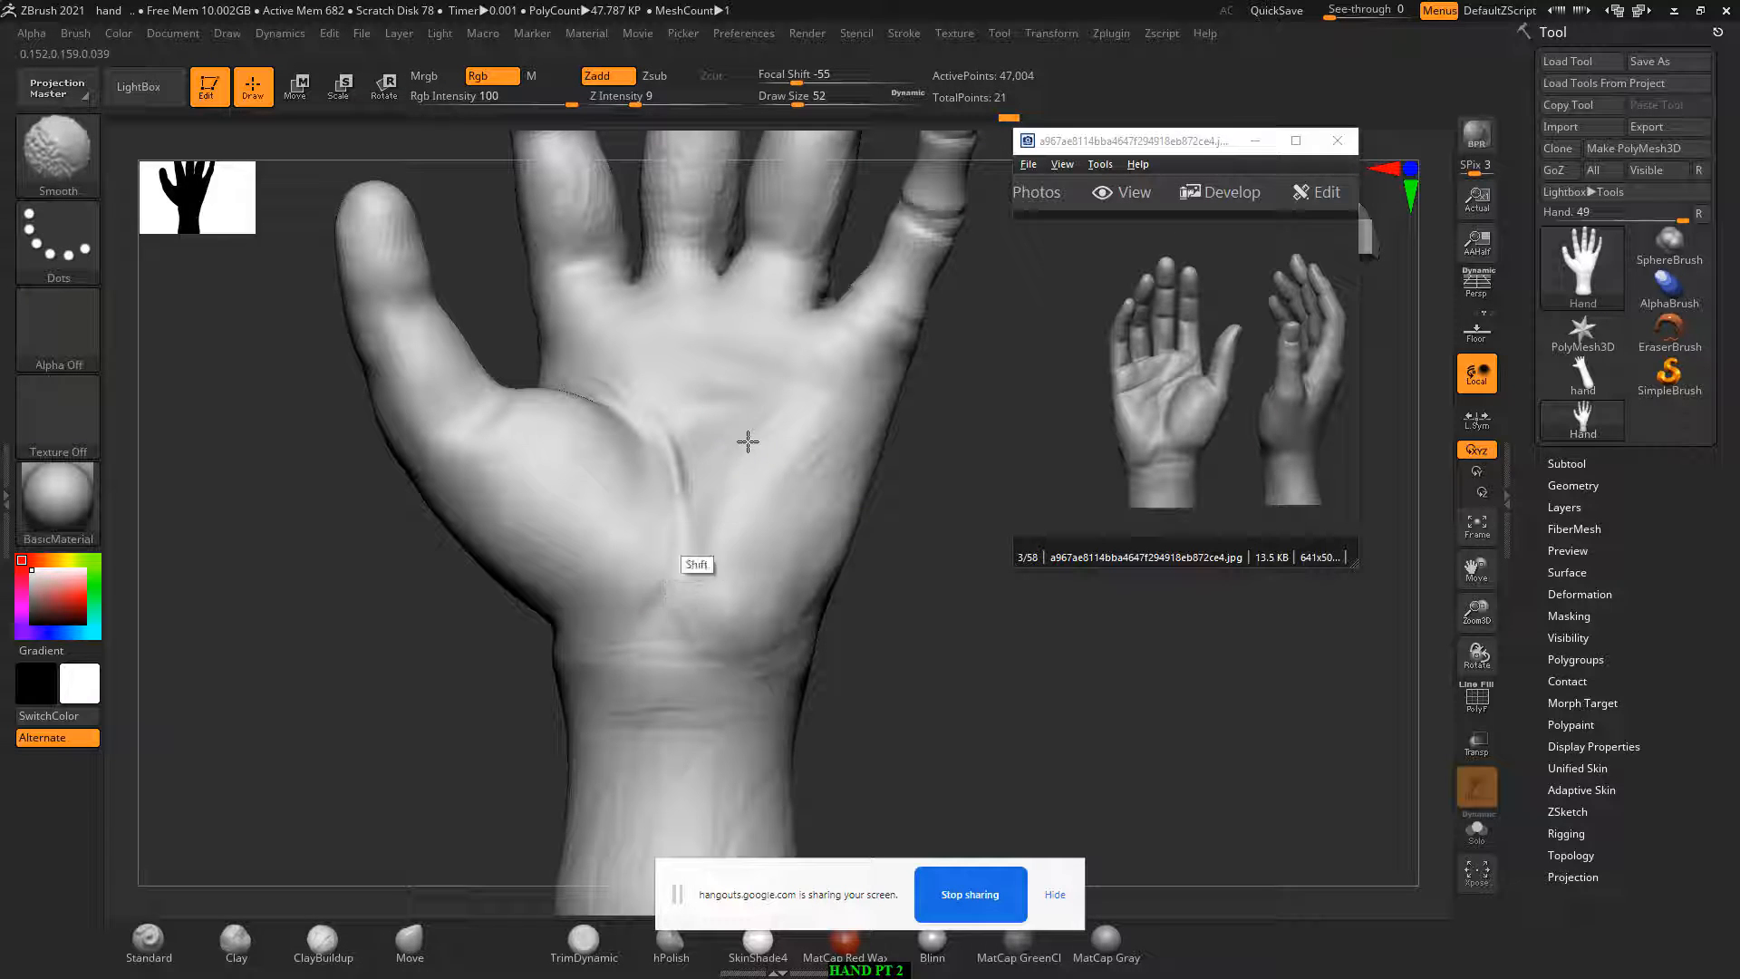
Step: Check the hand from several sides and soften the palm-side crease at the little finger's middle joint using ClayBuildup at draw size 28
right_drag(750, 439, 887, 481)
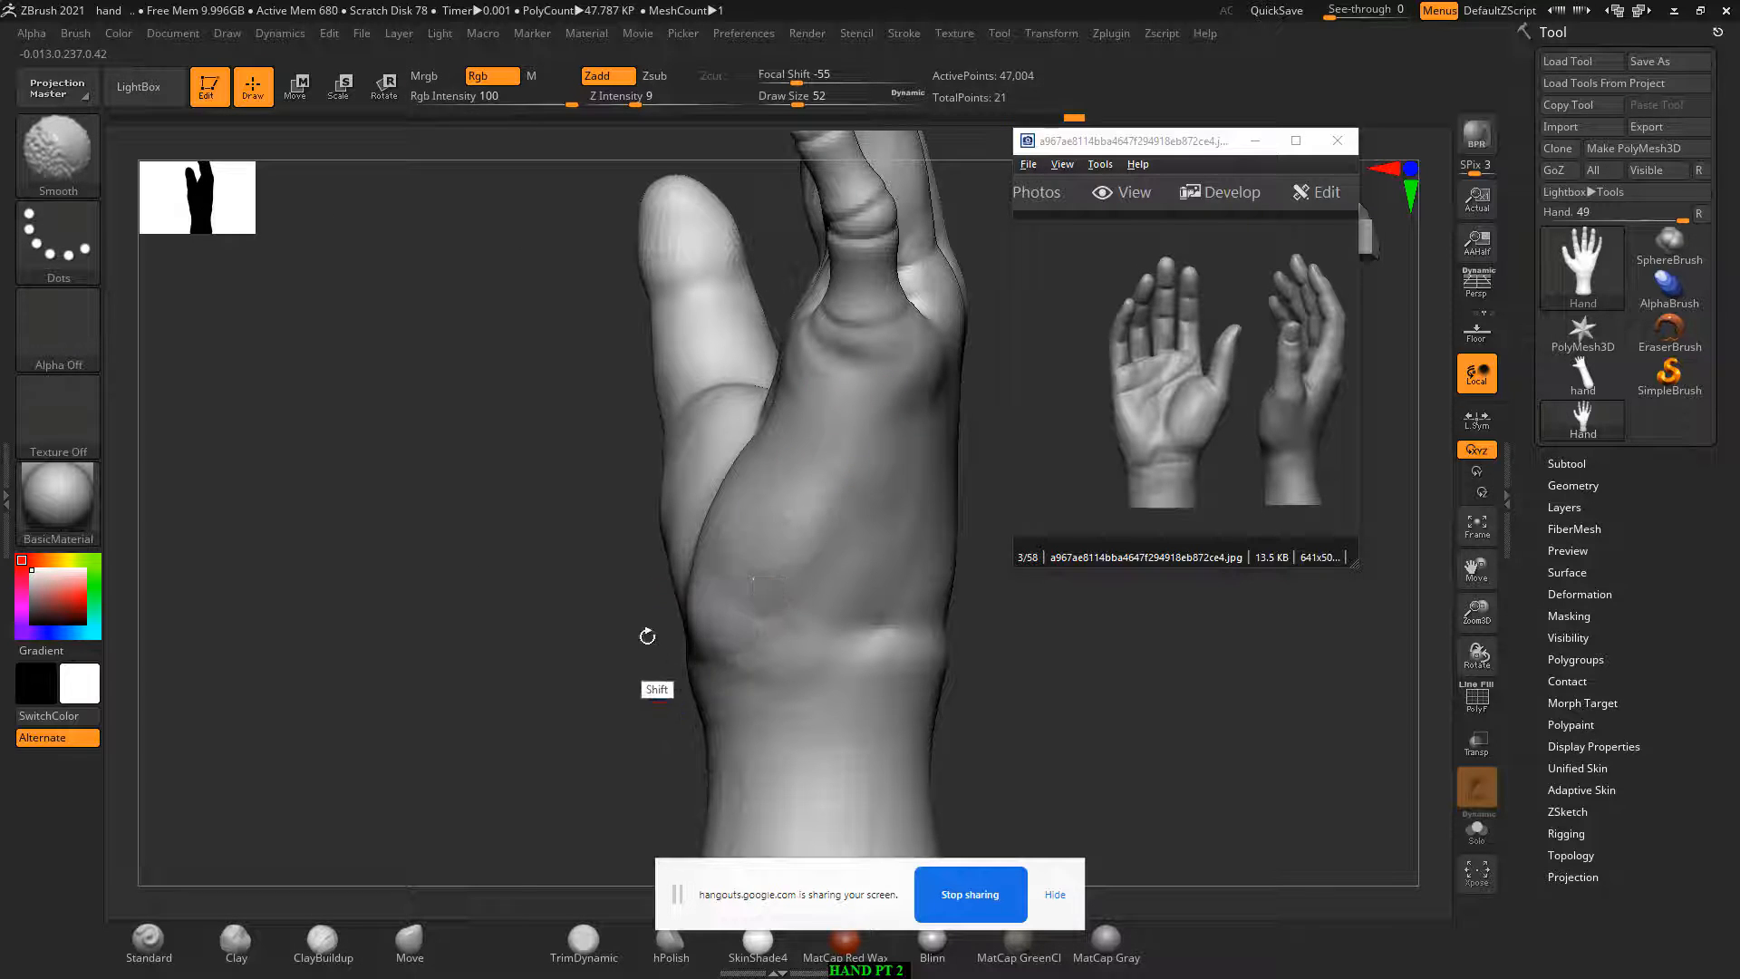
right_drag(653, 675, 1042, 524)
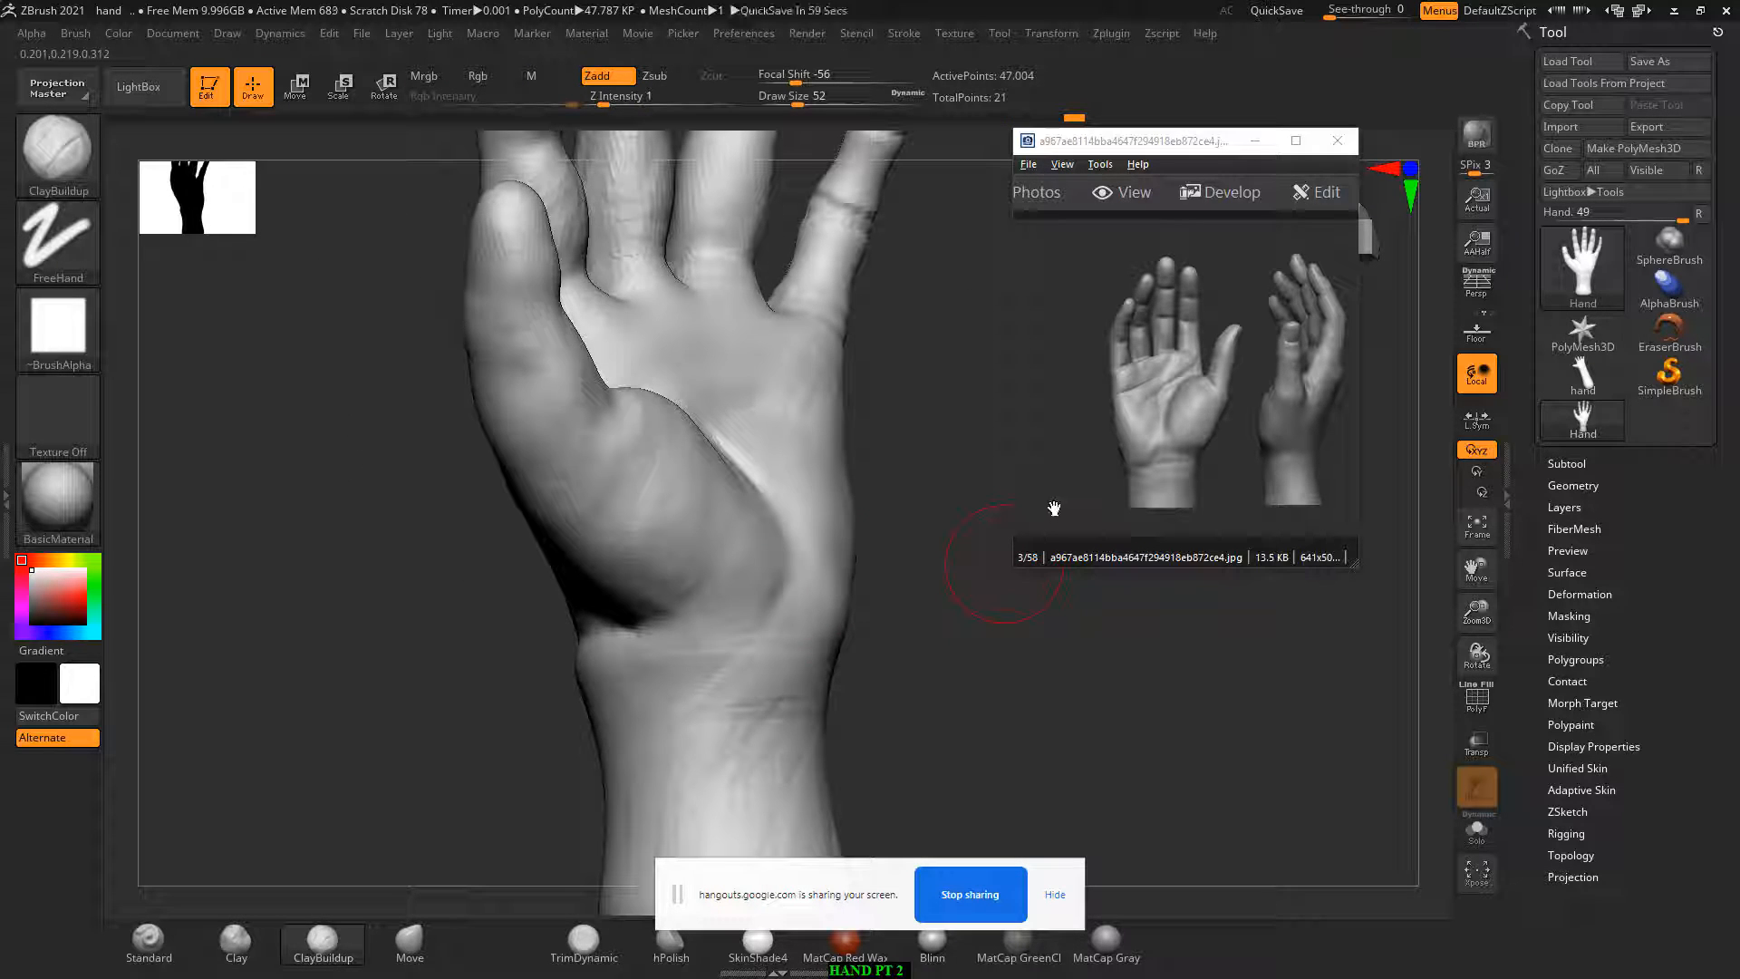
right_drag(816, 466, 907, 691)
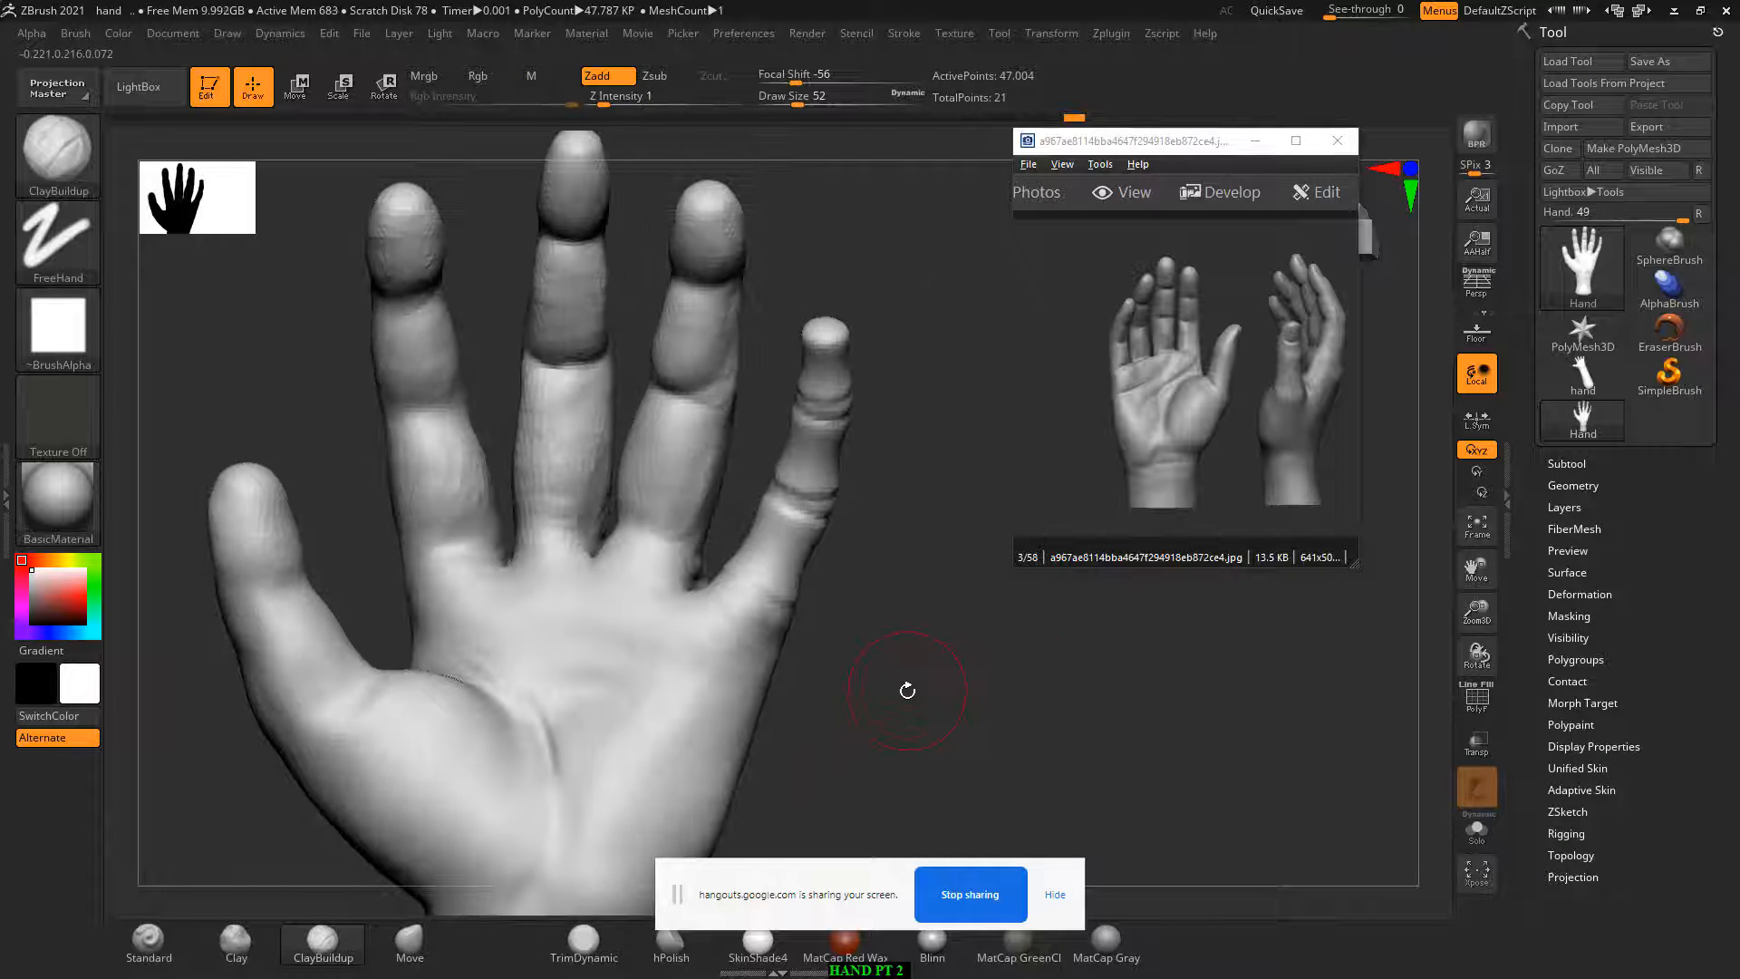
alt+drag(893, 607, 808, 563)
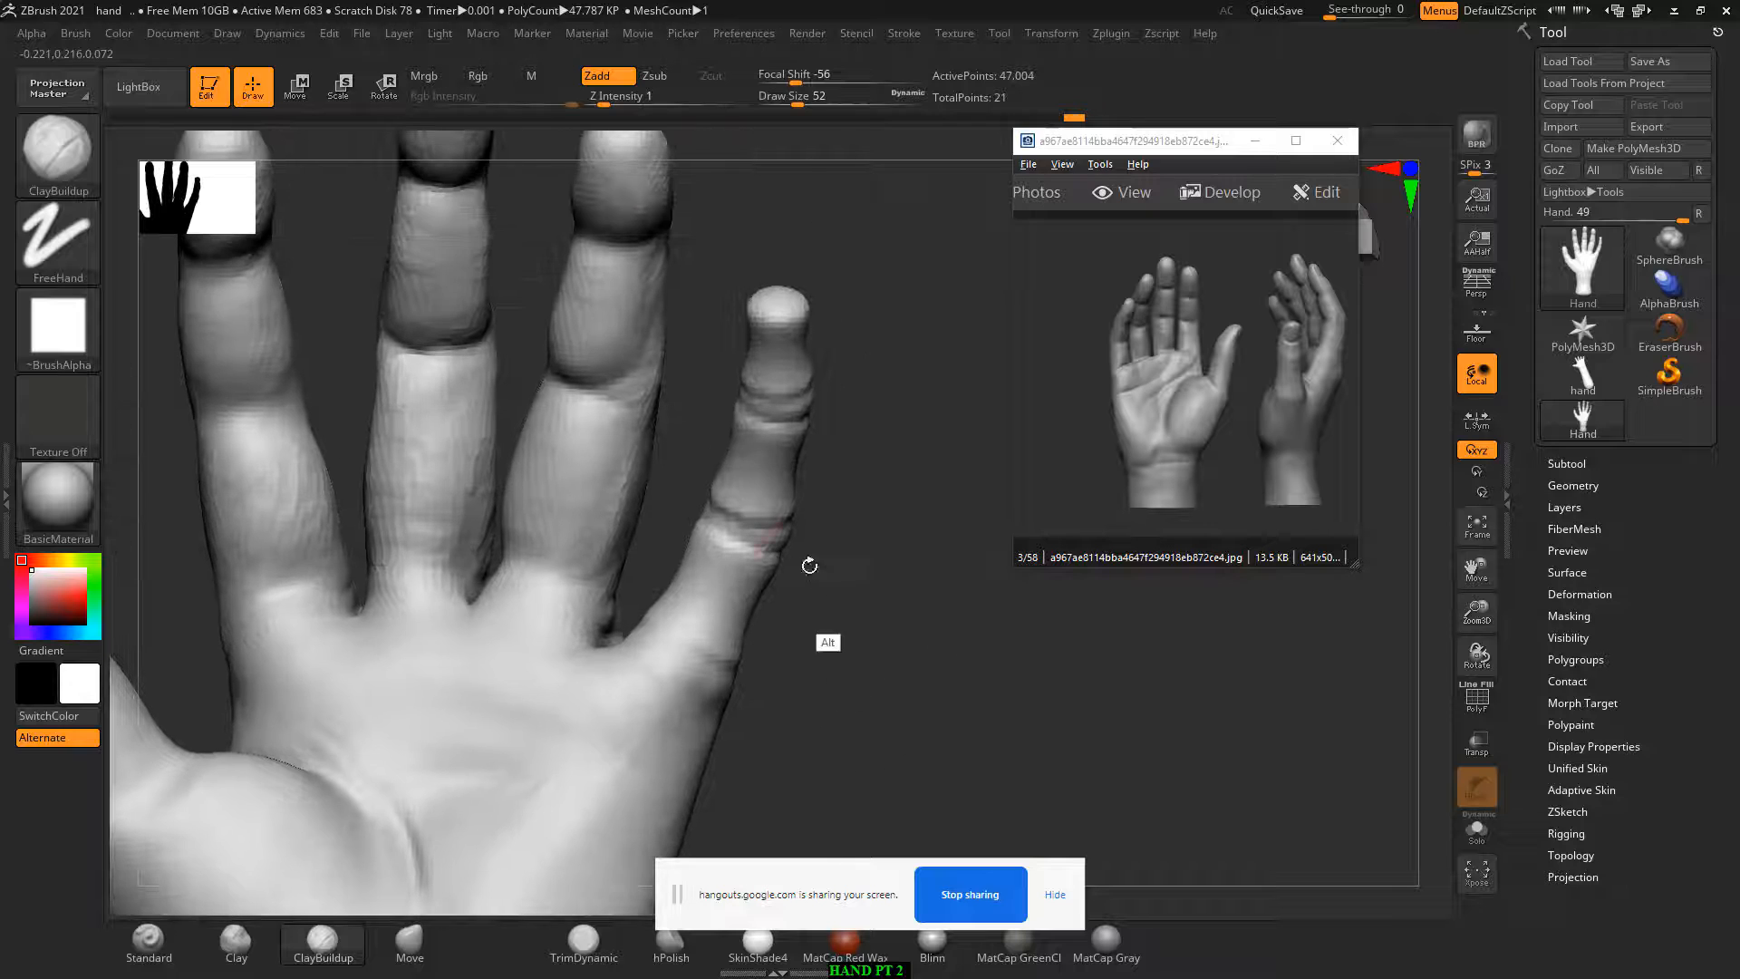
key(bracketleft)
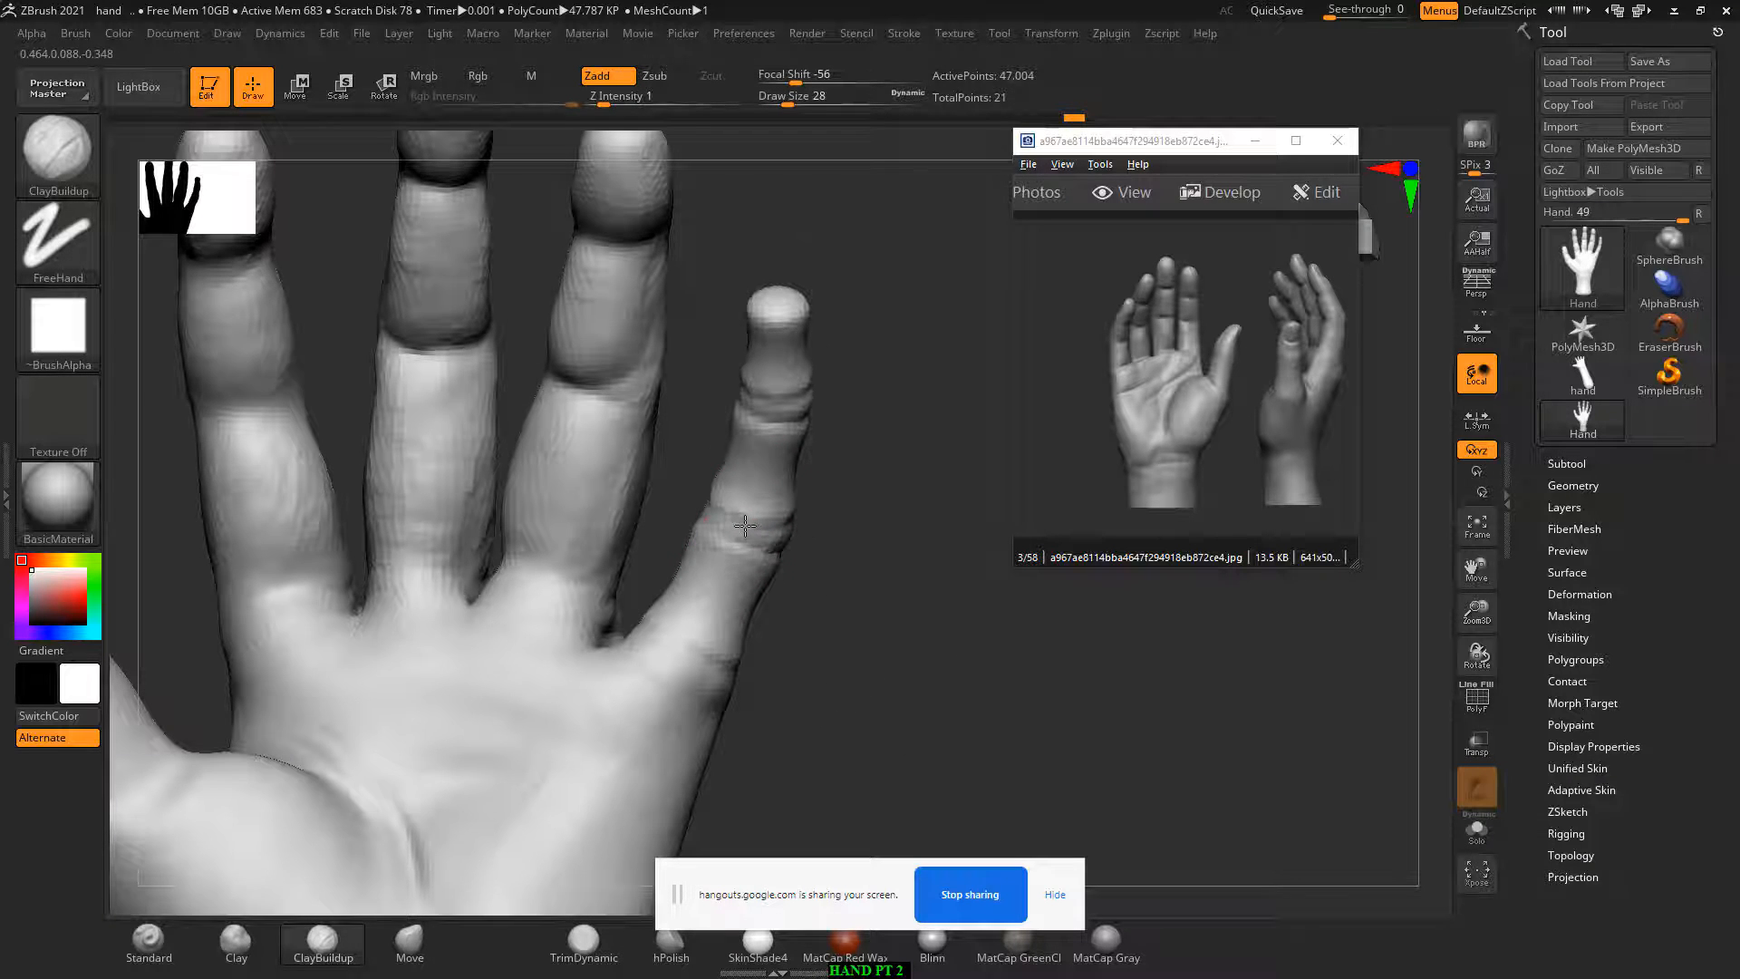
right_drag(745, 526, 729, 476)
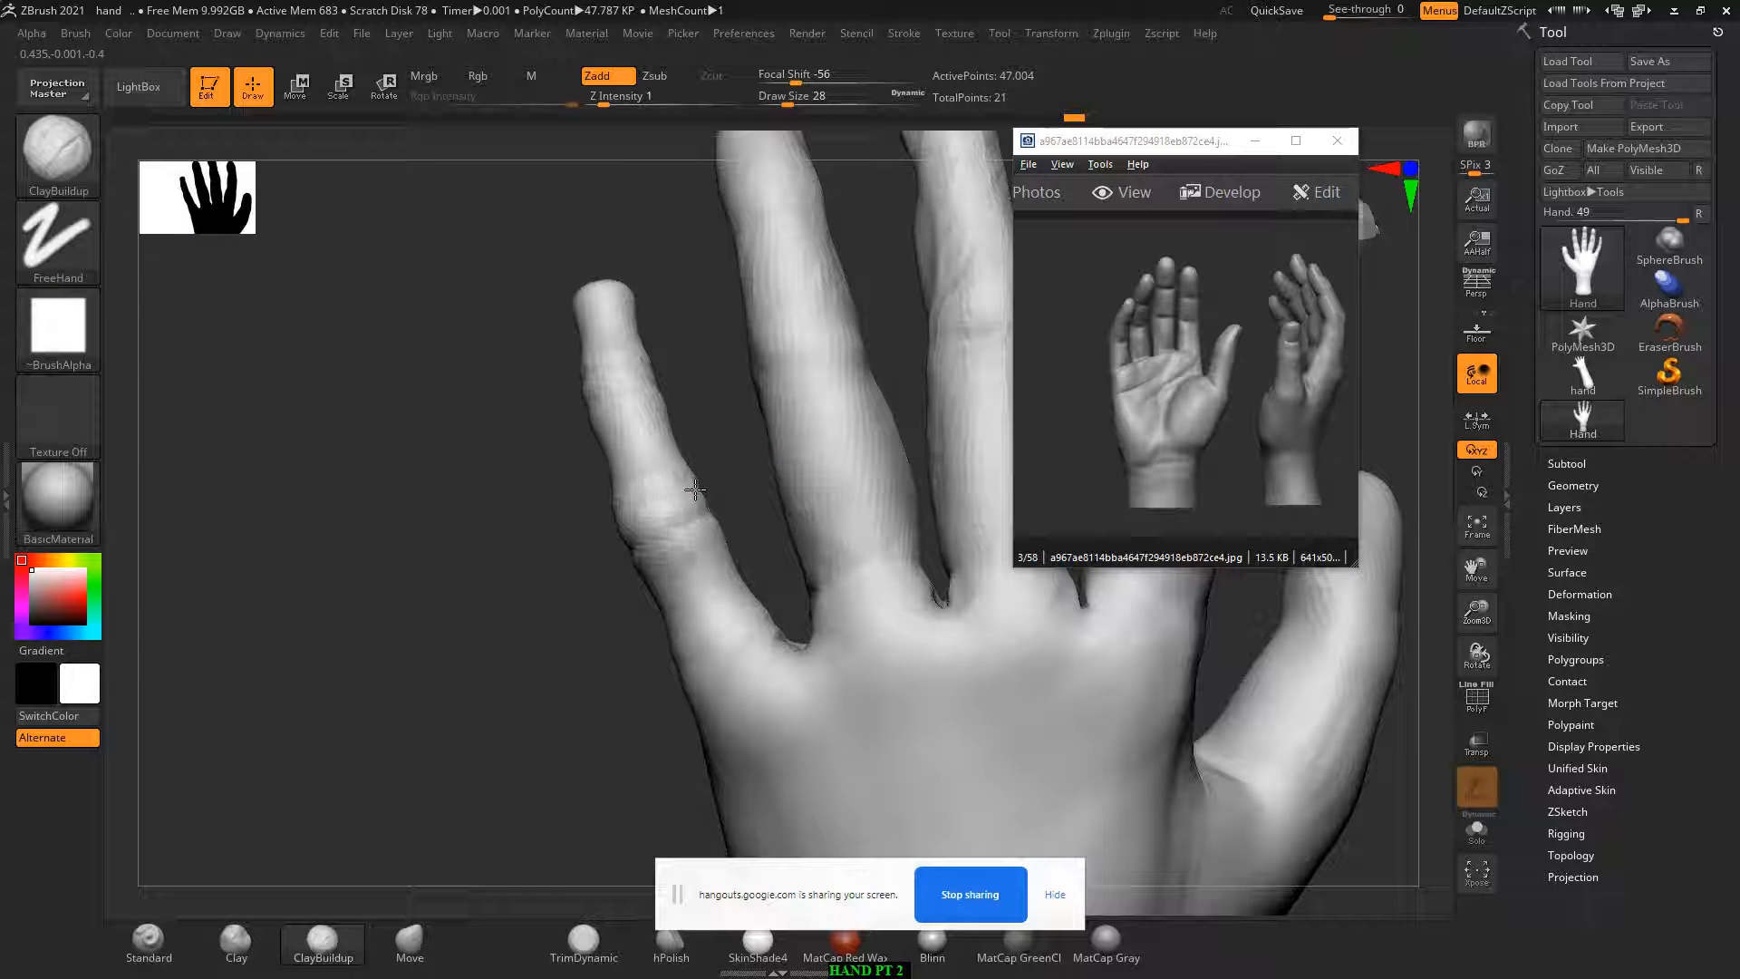
Step: Switch the reference viewer to the sheet of sculpted hands and examine the knuckles on the back of the hand up close
click(1258, 341)
scroll(1244, 339, down, 1)
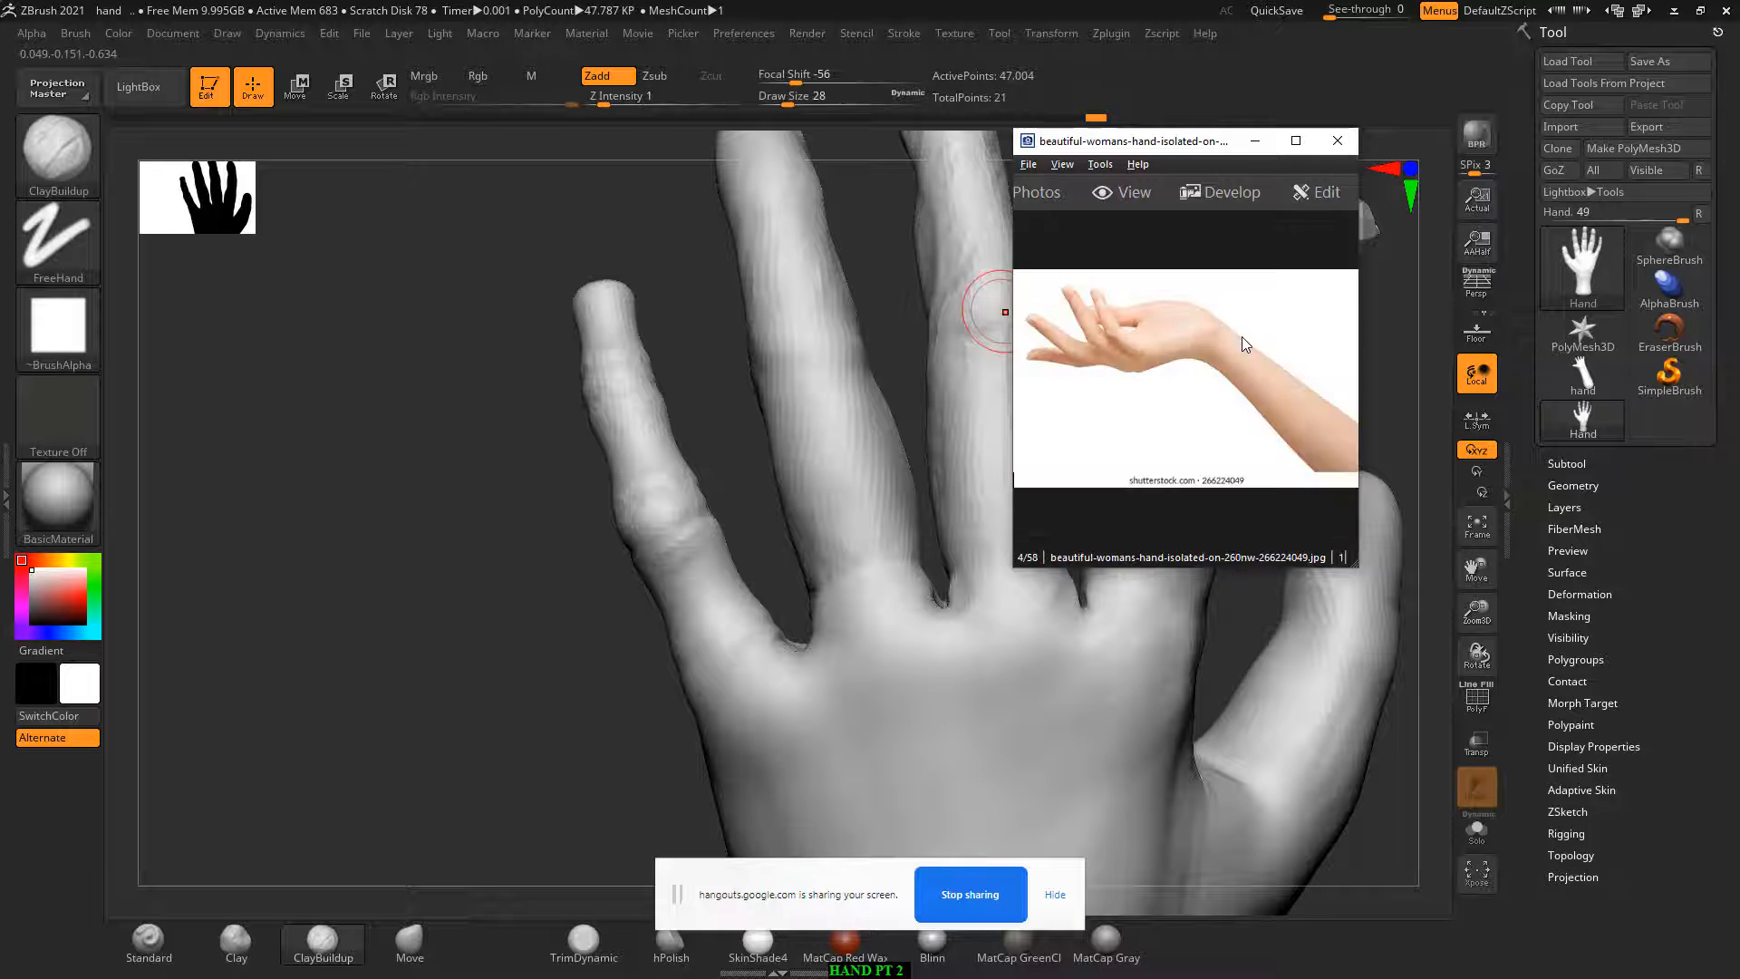
scroll(1241, 335, up, 3)
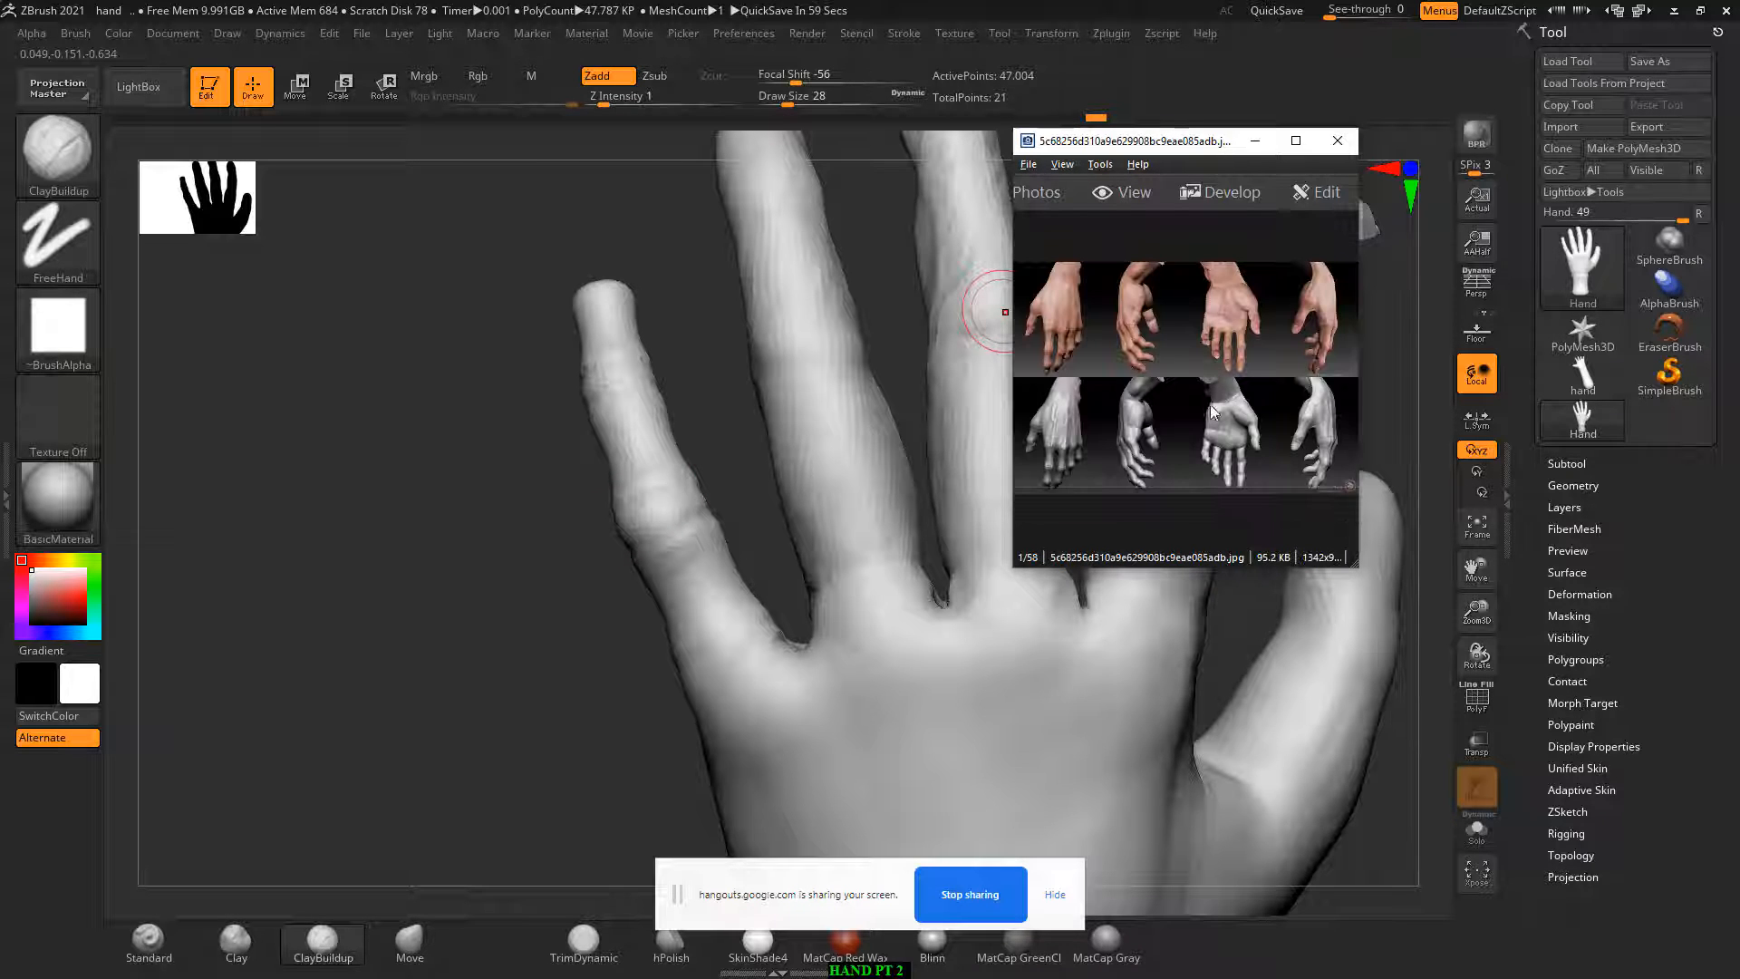
ctrl+scroll(1189, 442, up, 3)
drag(1188, 442, 1368, 383)
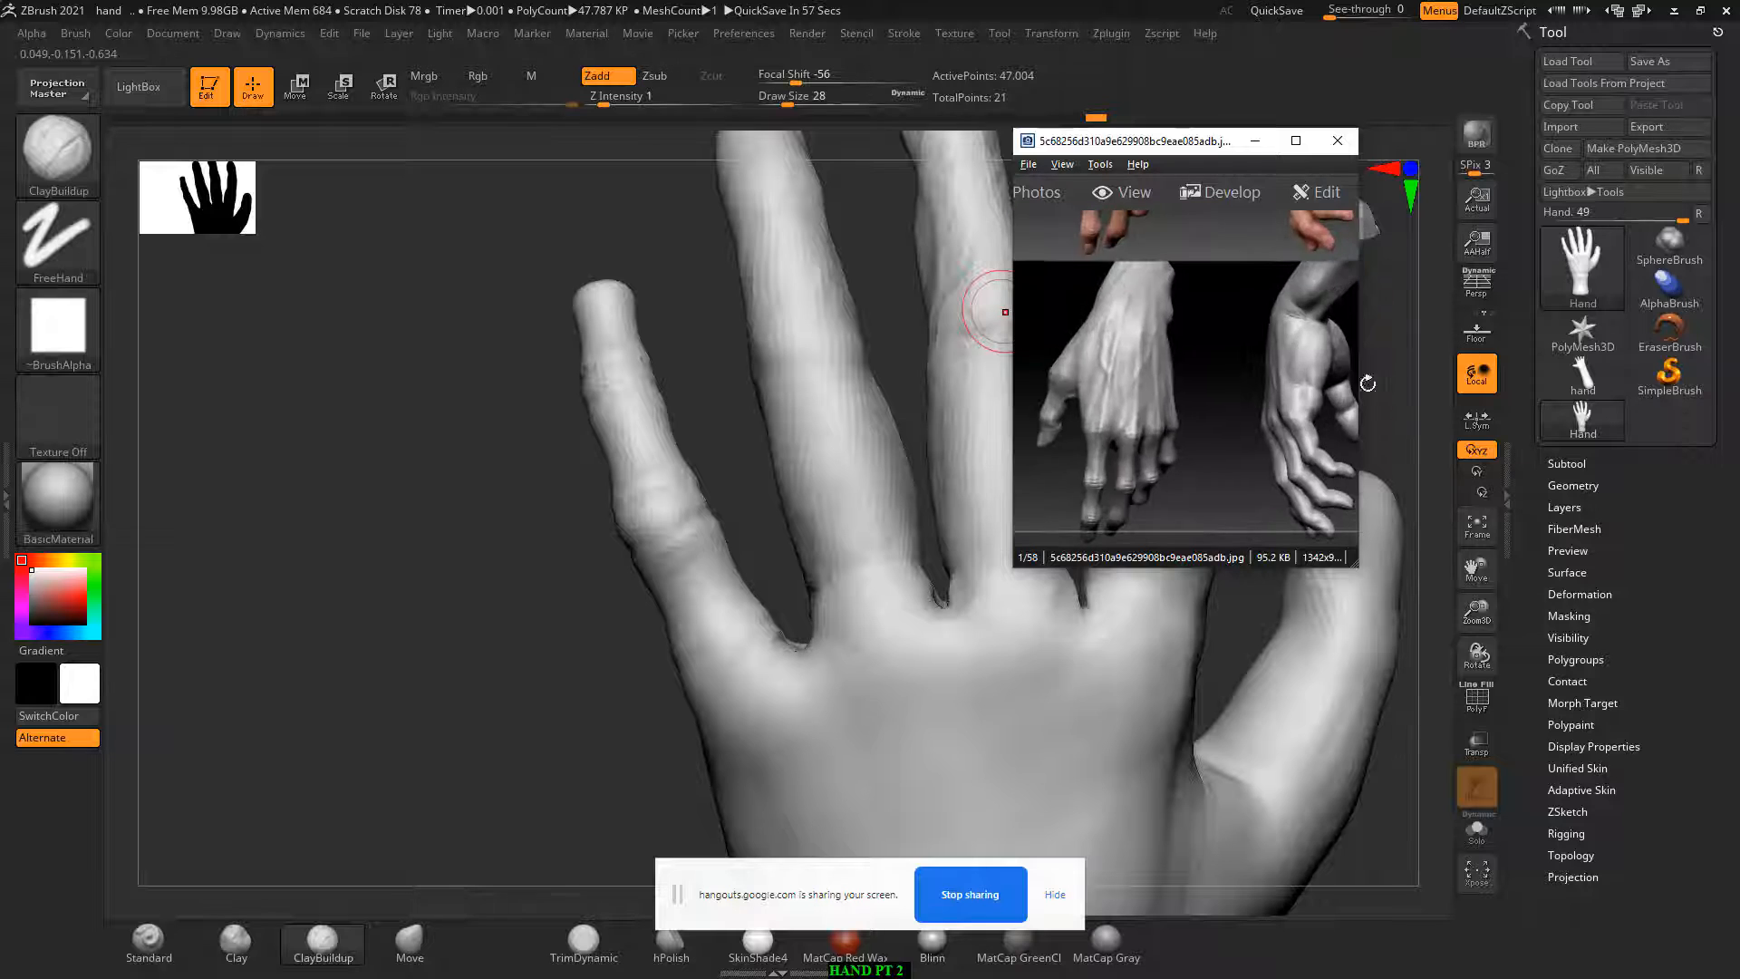
ctrl+scroll(1283, 384, up, 2)
ctrl+scroll(1277, 390, up, 2)
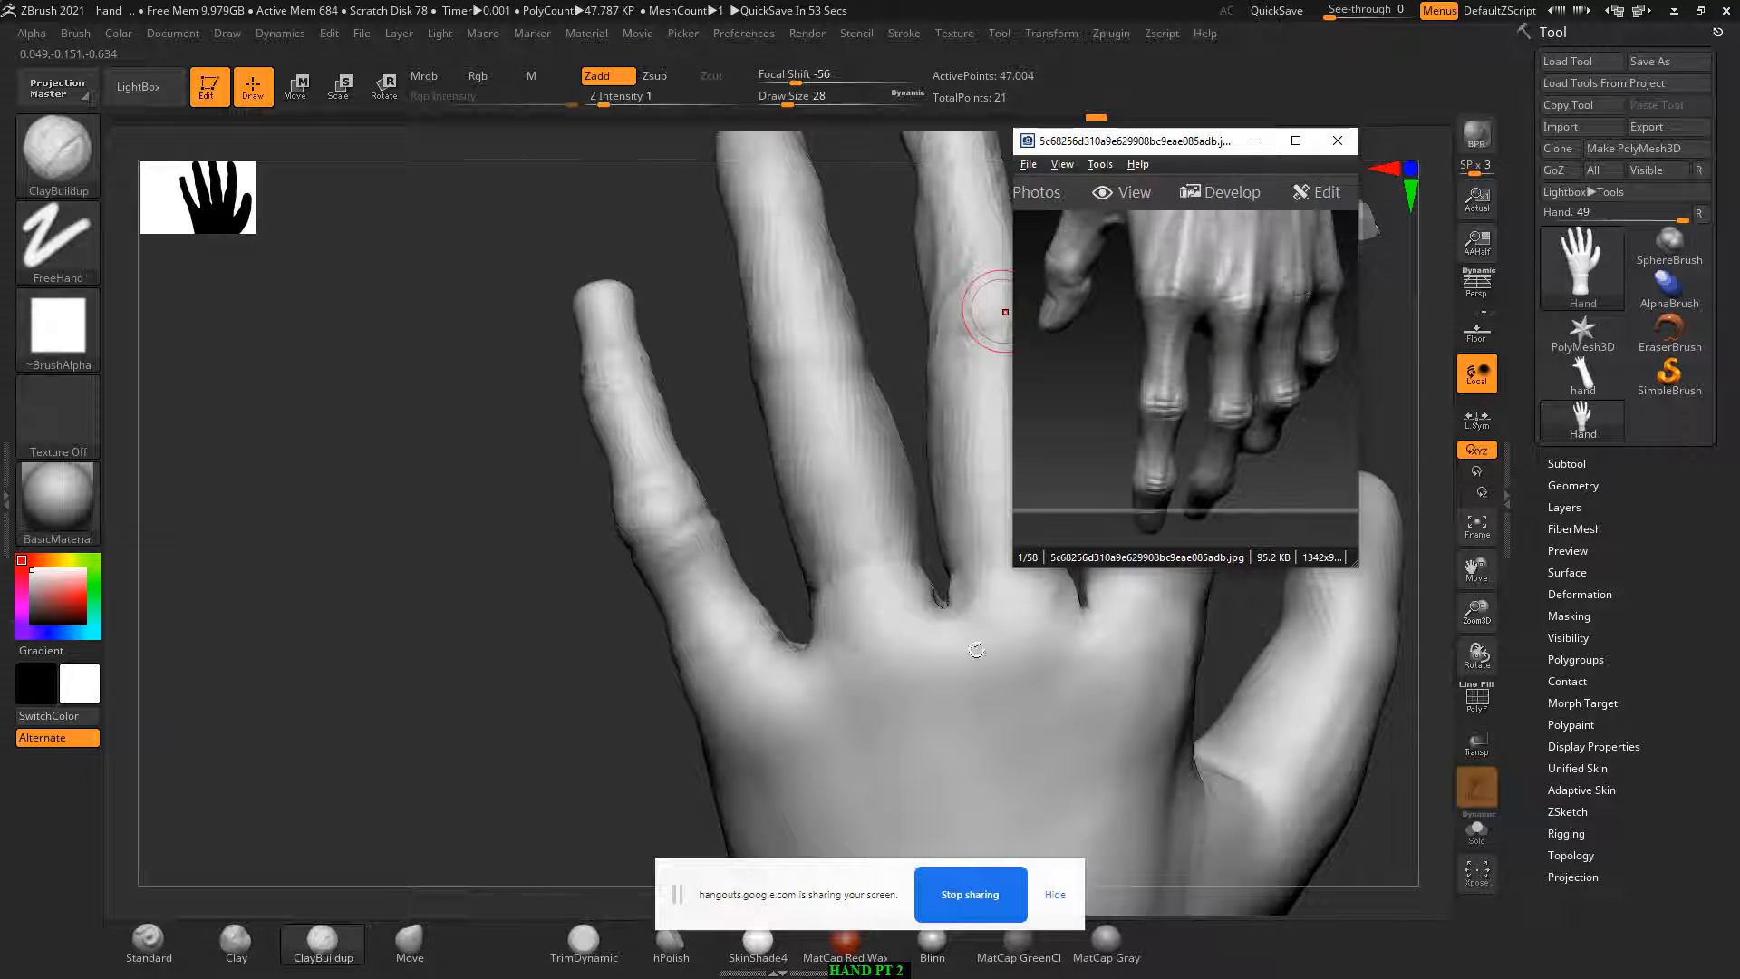
Step: Build up the little finger's middle and end joints on the back of the hand using ClayBuildup at draw size 28, and smooth them
drag(634, 652, 655, 514)
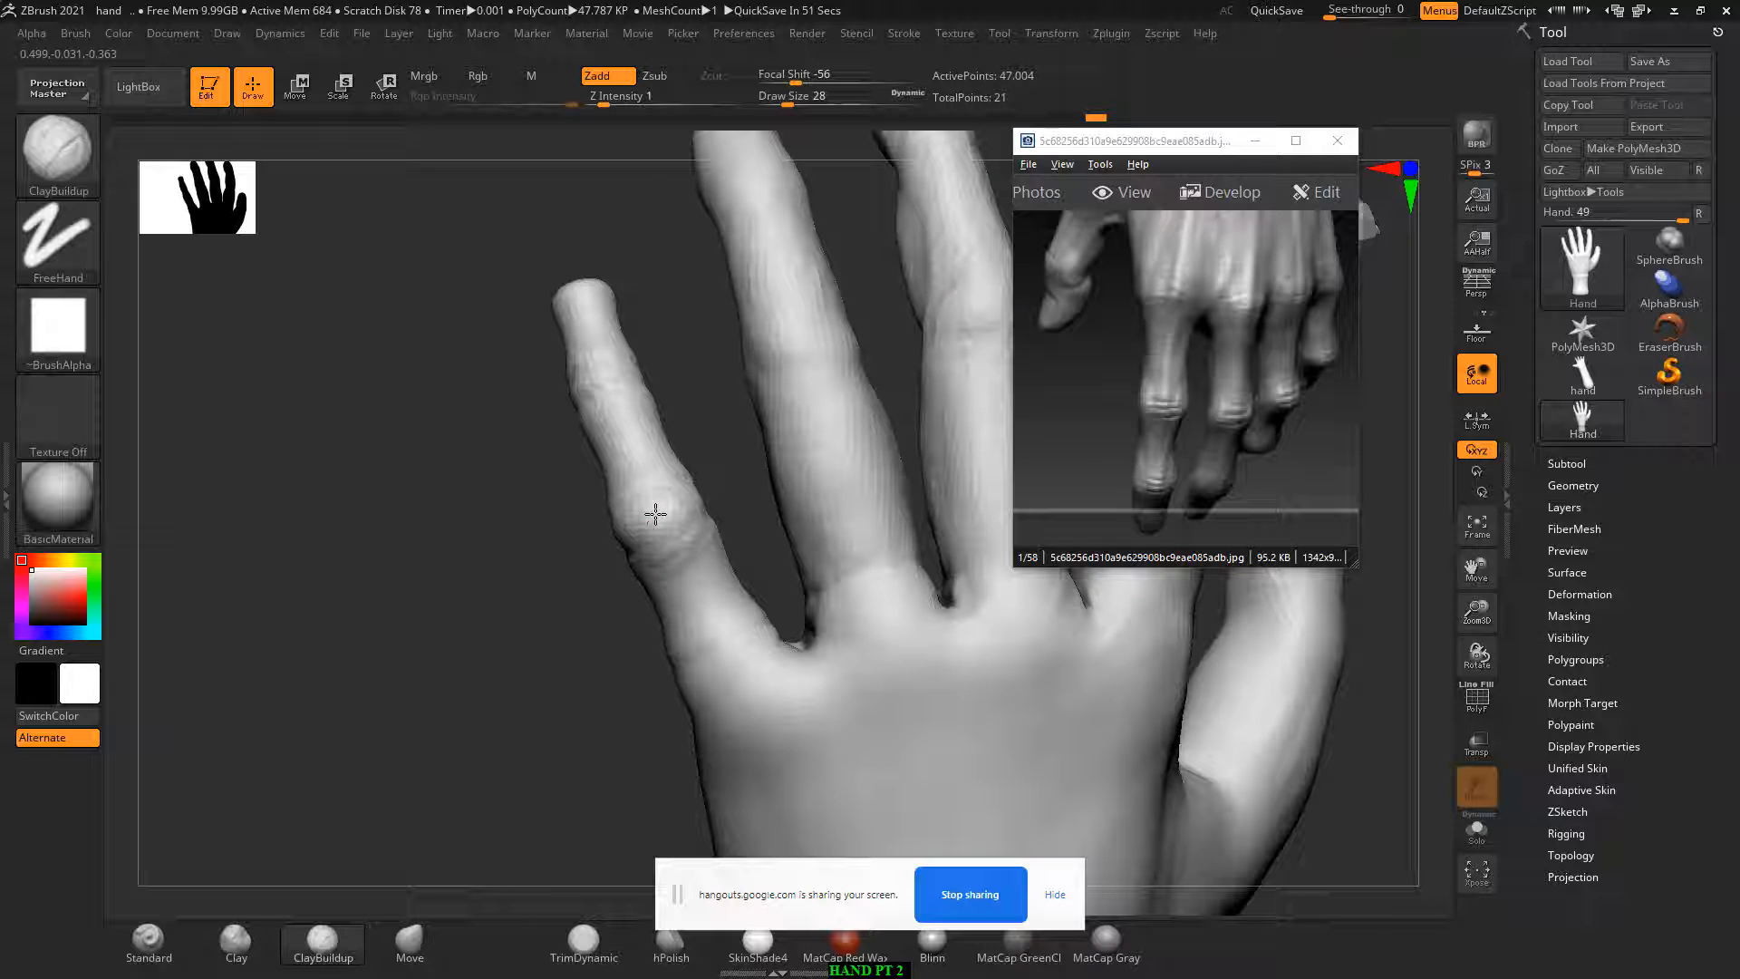
drag(655, 513, 653, 494)
mouse_move(616, 378)
mouse_down()
mouse_move(602, 365)
mouse_move(606, 408)
mouse_up()
drag(516, 517, 512, 533)
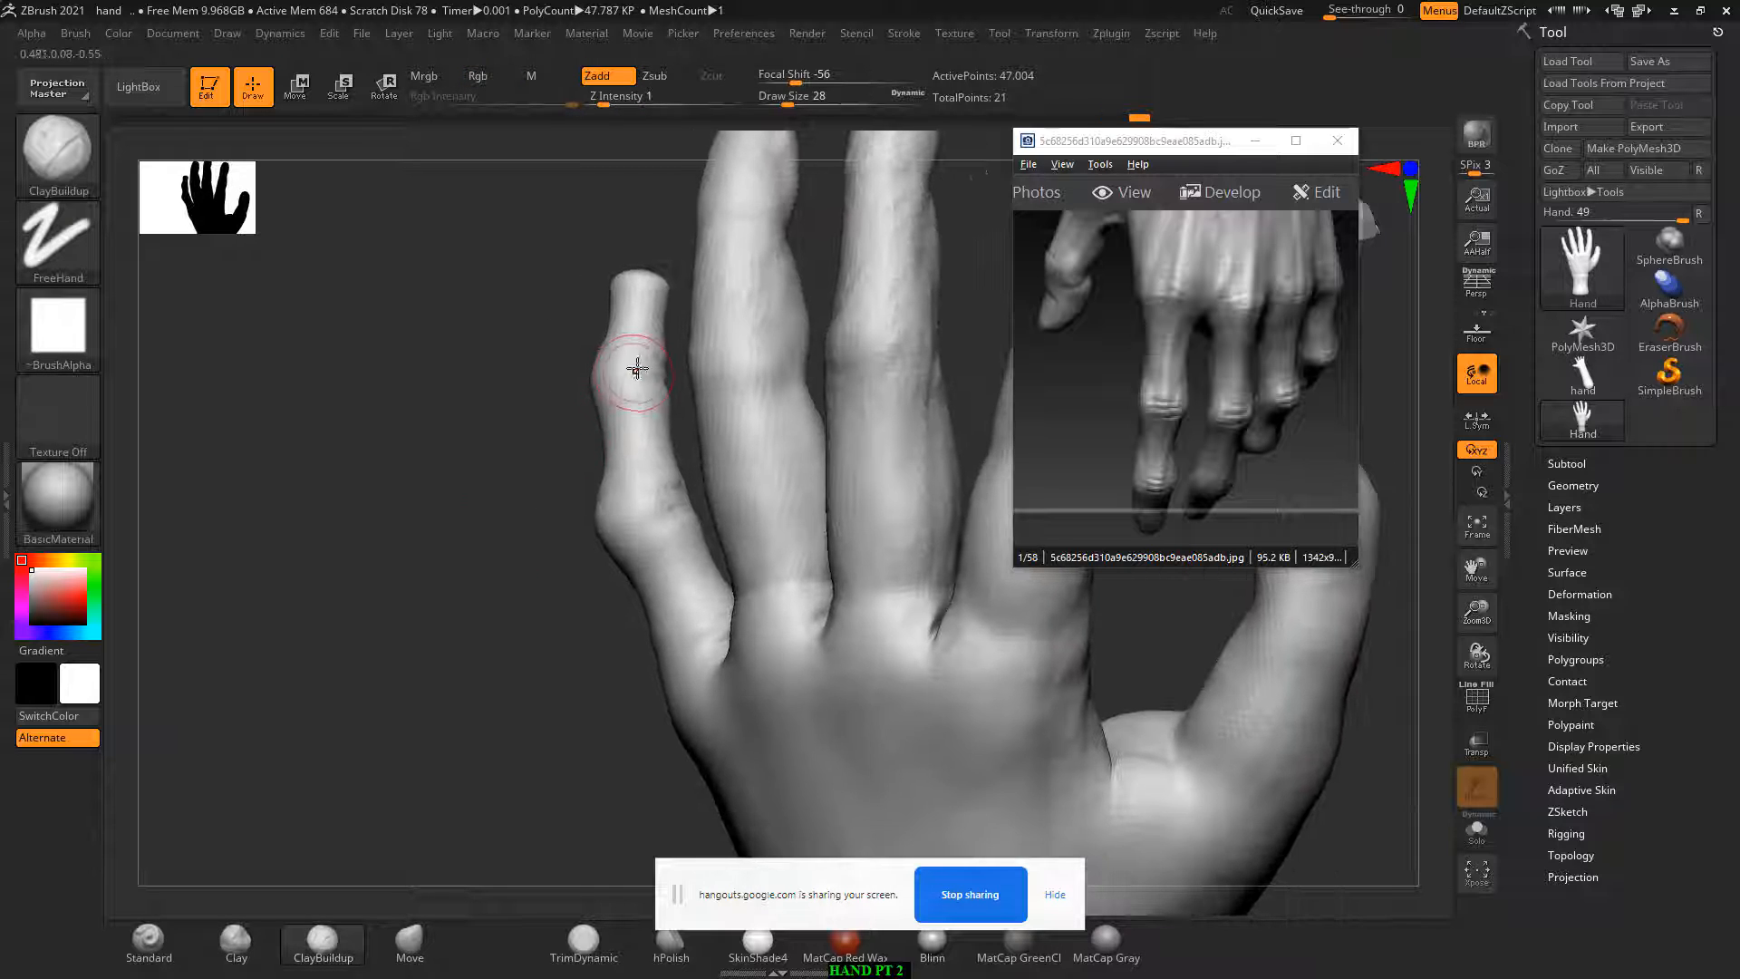
shift+drag(637, 369, 610, 410)
Step: Round out the little finger's tip from the back and side using ClayBuildup at draw size 28
mouse_move(544, 462)
mouse_down()
mouse_move(558, 493)
mouse_move(516, 405)
mouse_move(608, 348)
mouse_up()
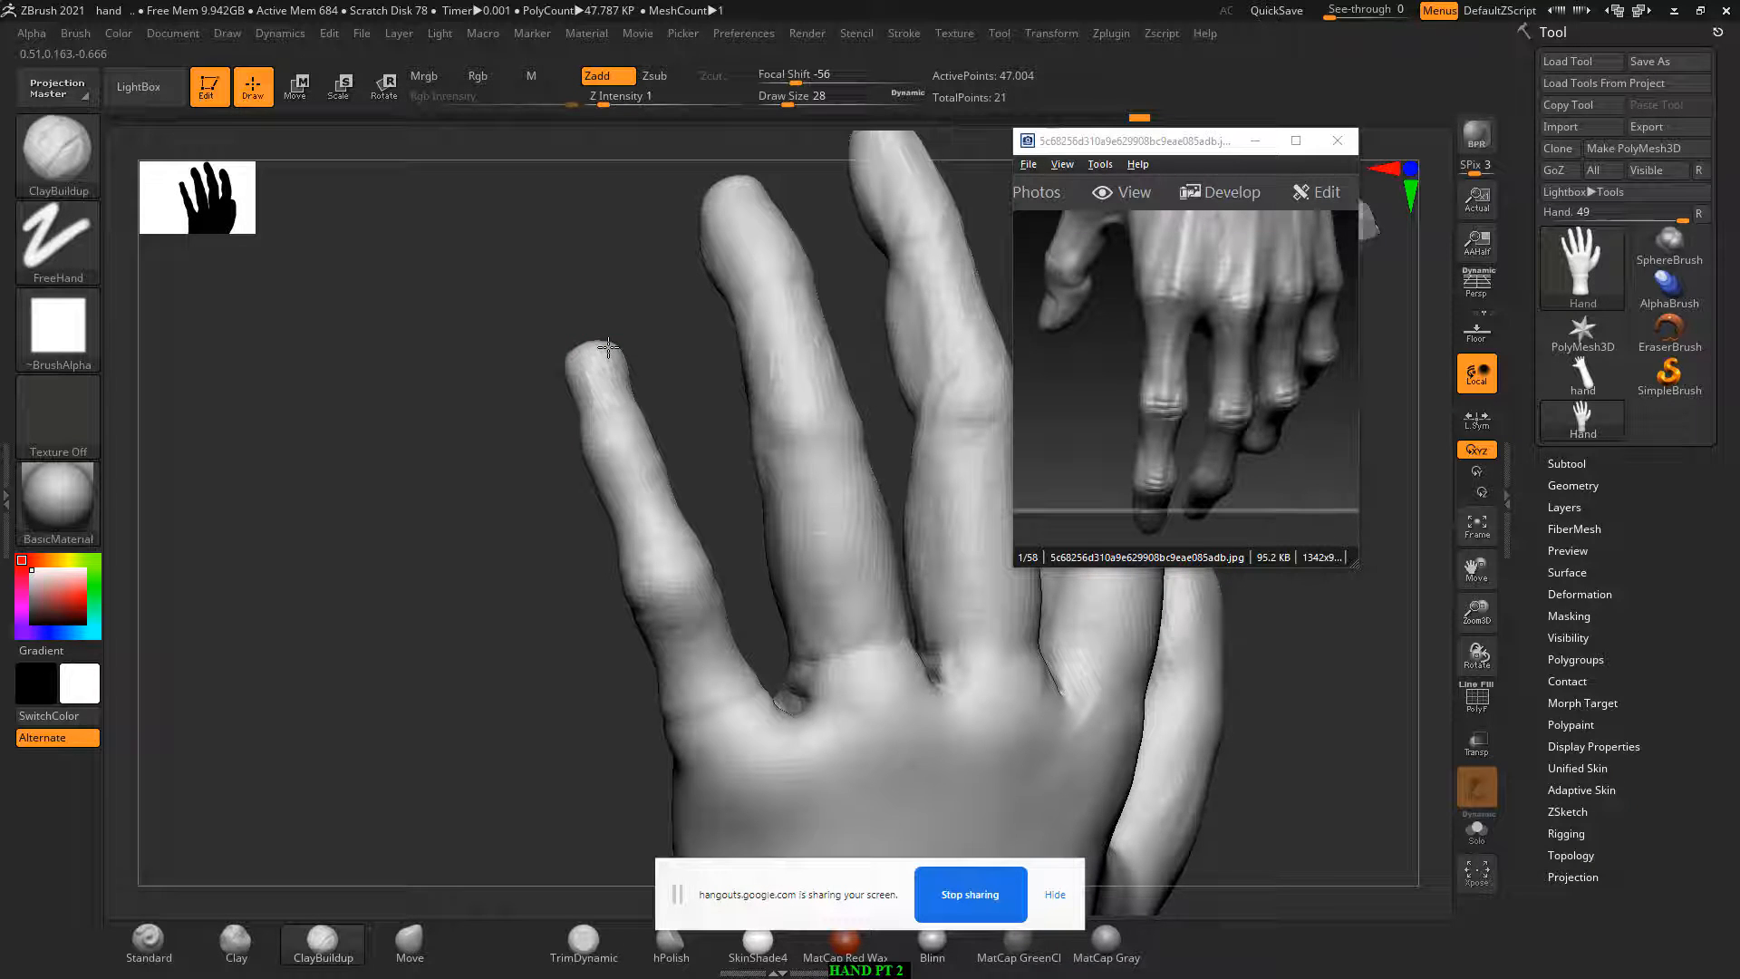
drag(532, 389, 596, 371)
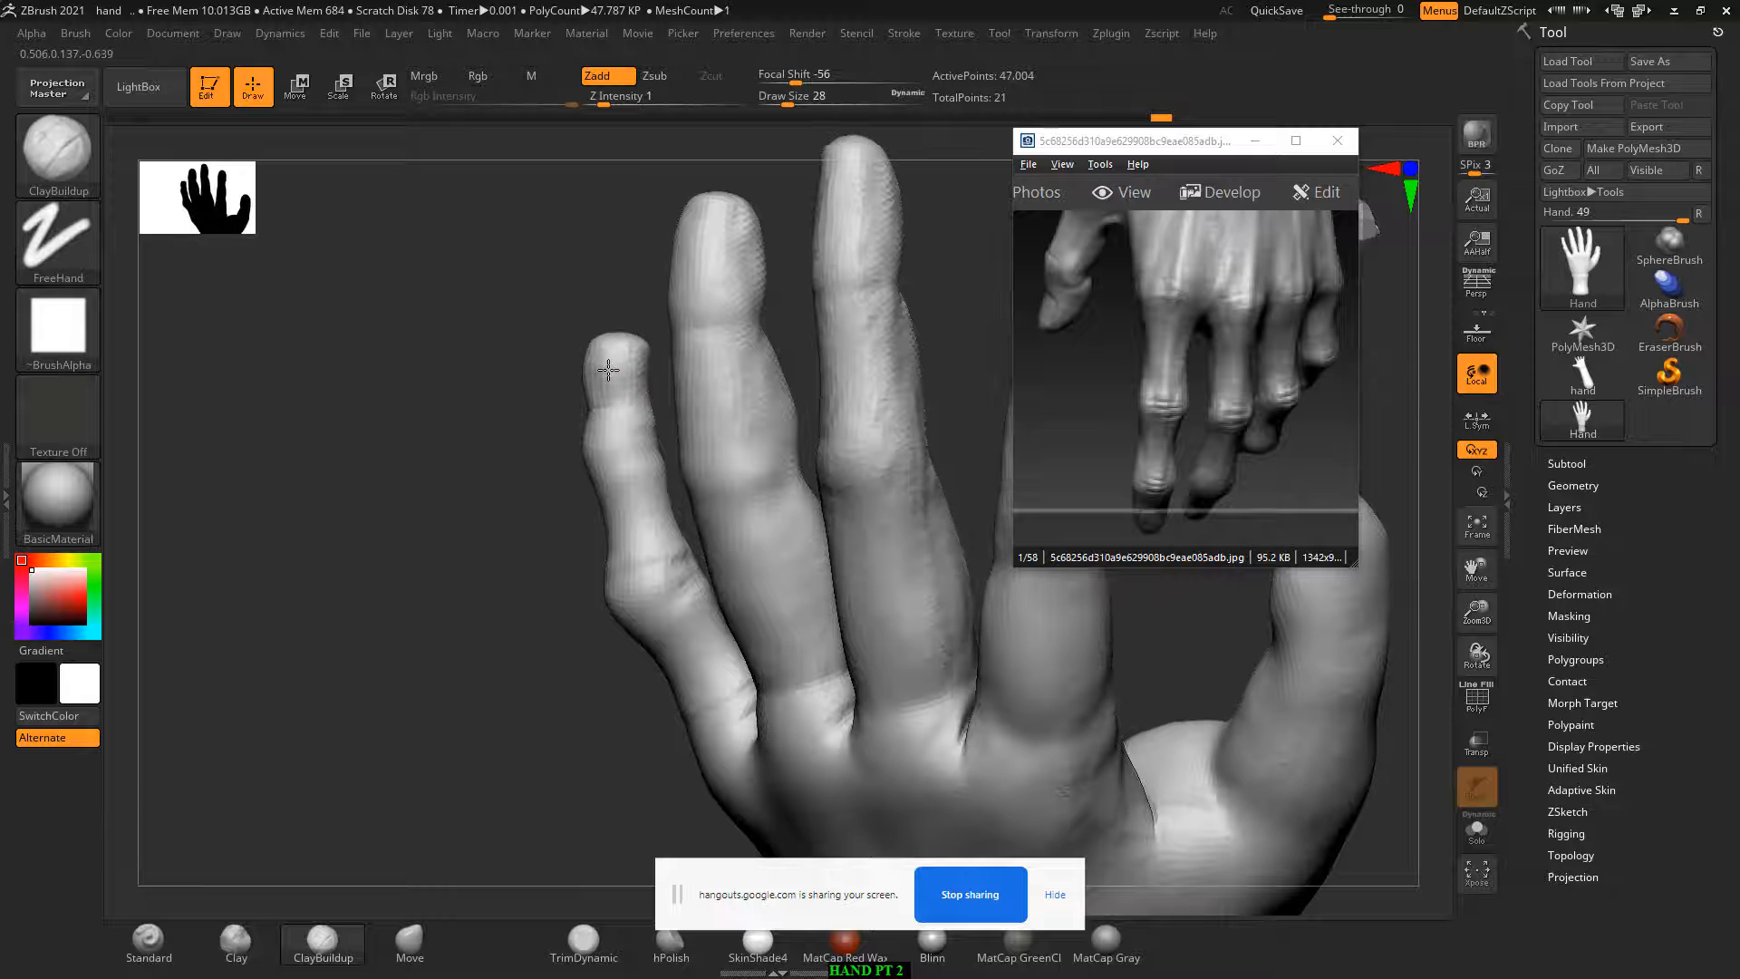
drag(517, 463, 702, 429)
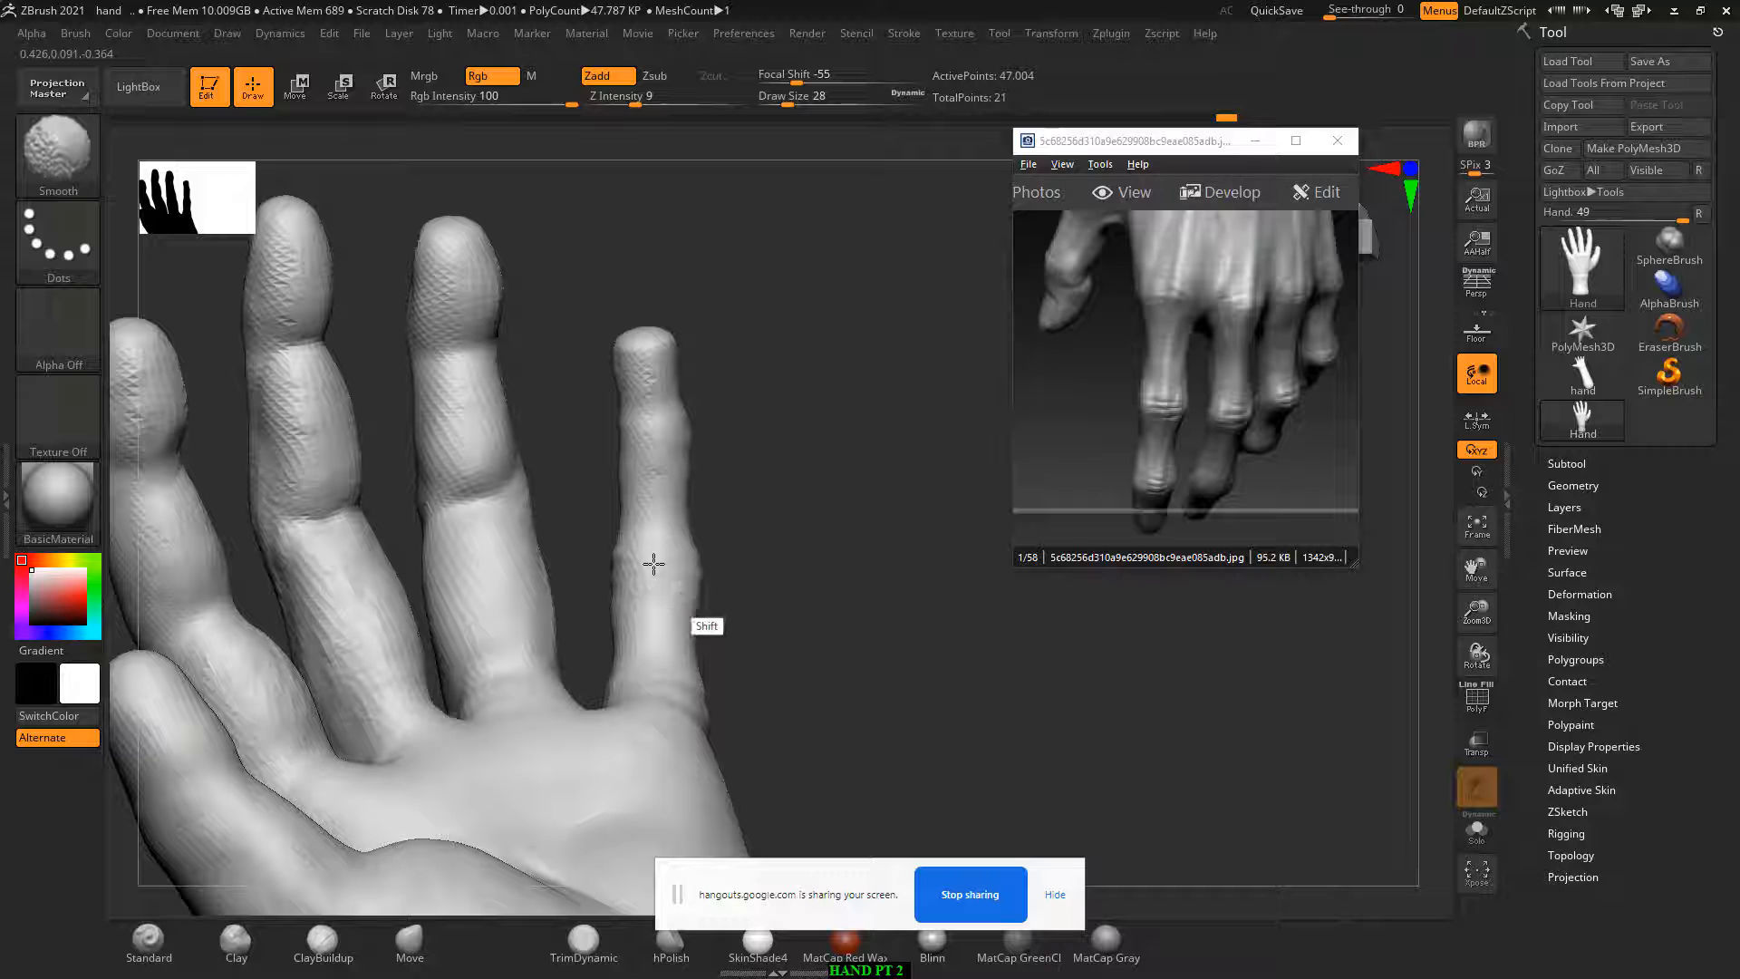
Step: Shape the little finger's base and the segment up to its middle joint using ClayBuildup, increasing the draw size to 44
mouse_move(761, 556)
alt+mouse_down()
mouse_move(756, 528)
mouse_move(671, 642)
alt+mouse_up()
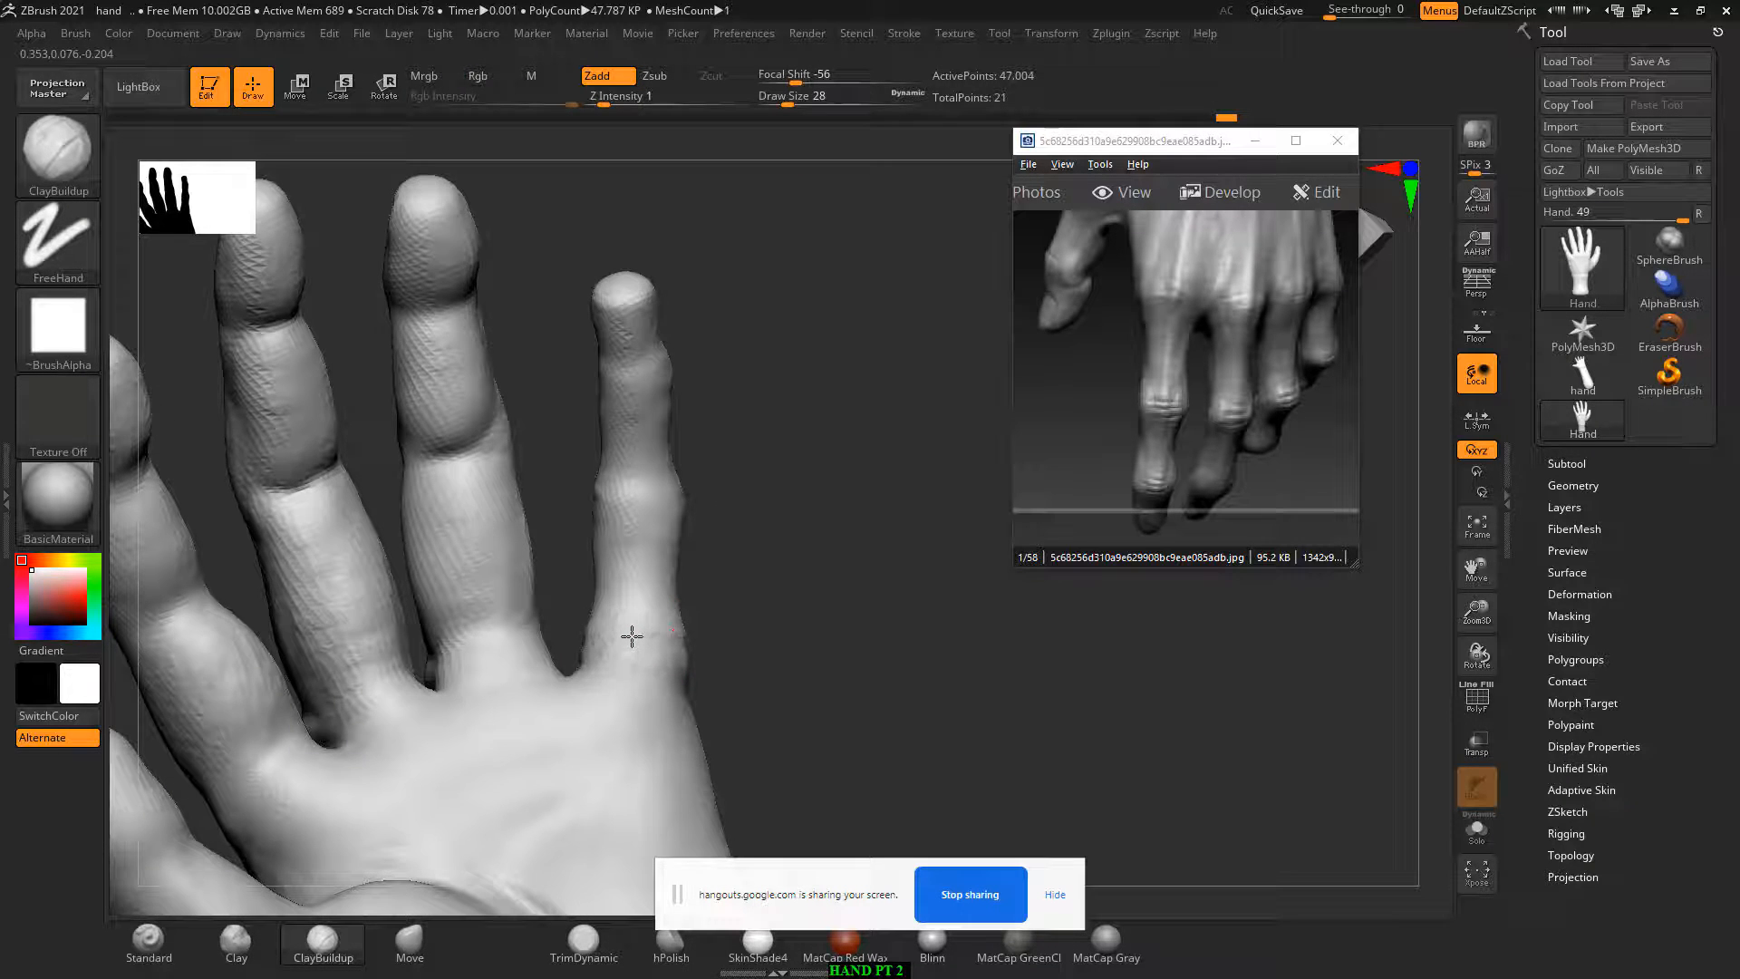
mouse_move(776, 585)
mouse_down()
mouse_move(621, 668)
mouse_move(648, 606)
mouse_up()
key(bracketright)
key(bracketright)
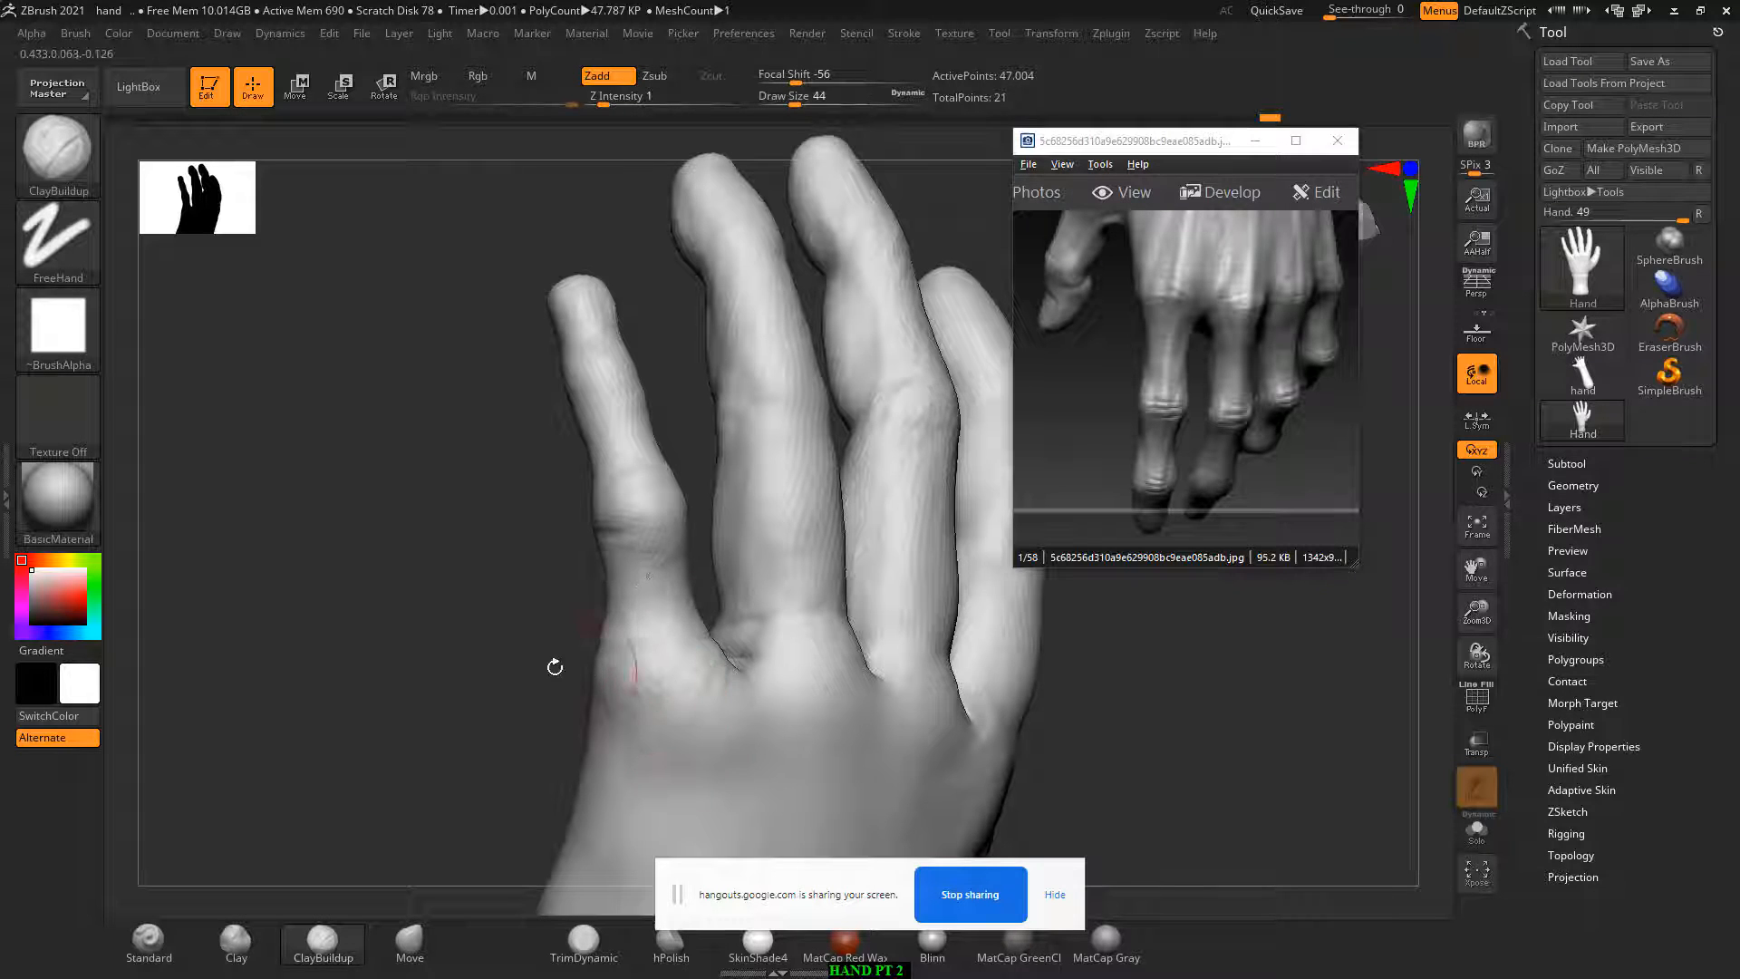
drag(555, 667, 627, 594)
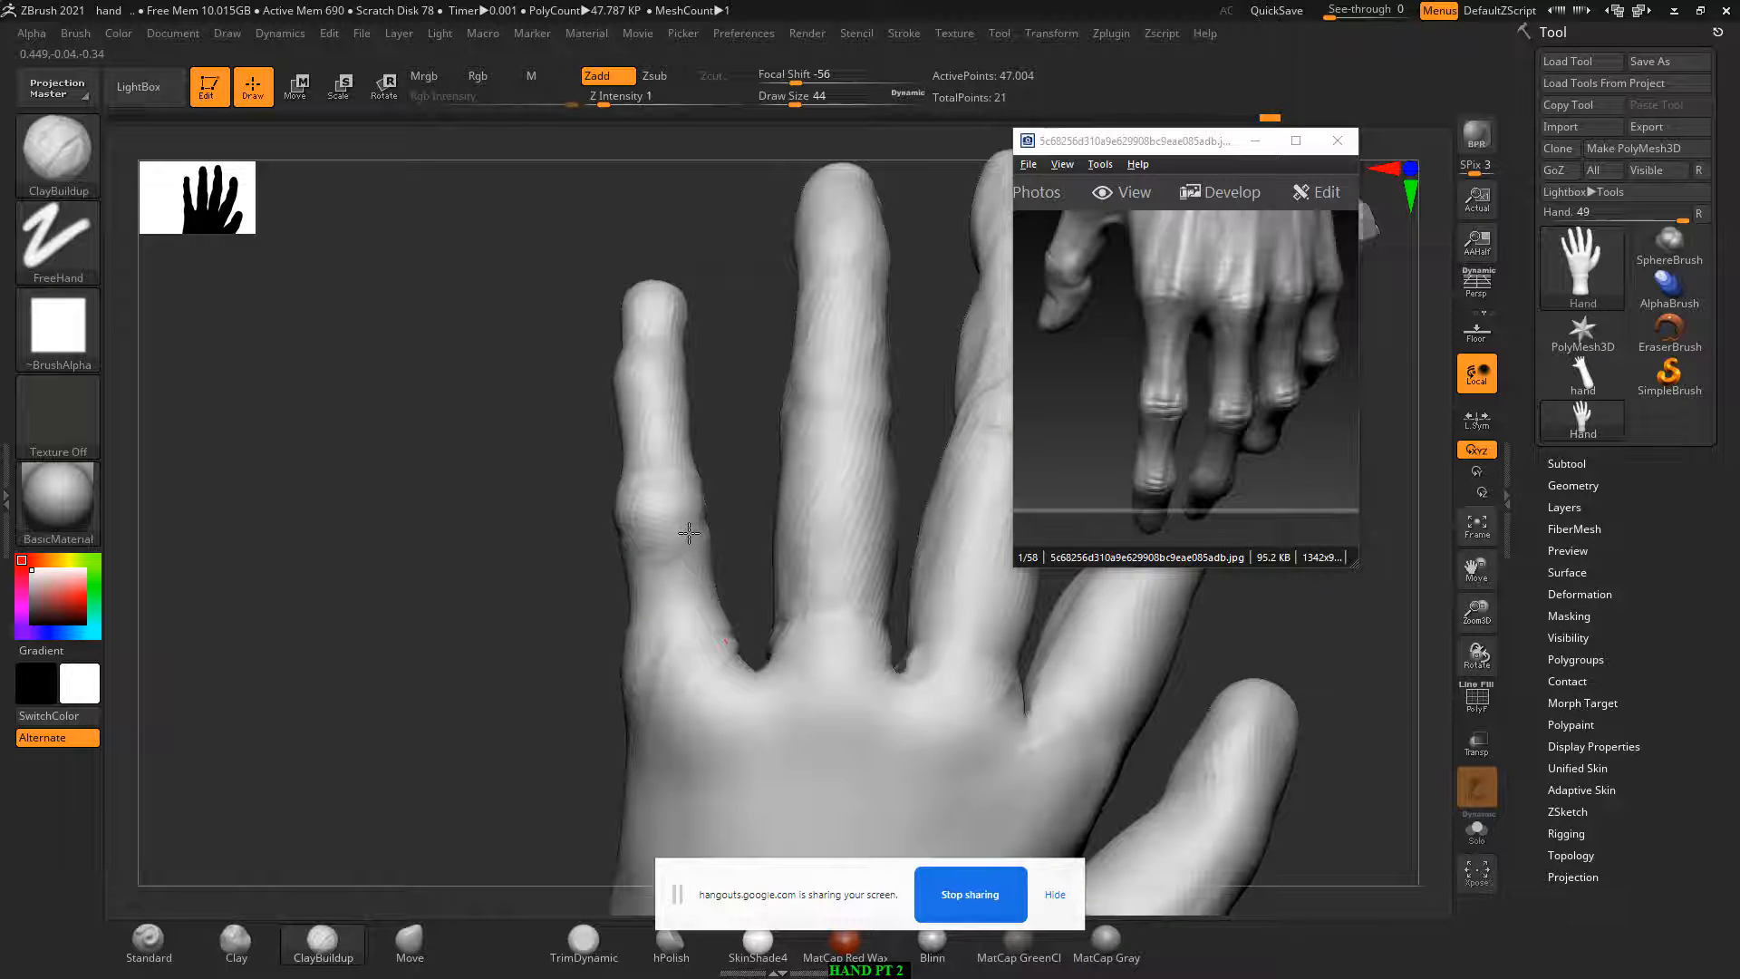
drag(689, 533, 616, 596)
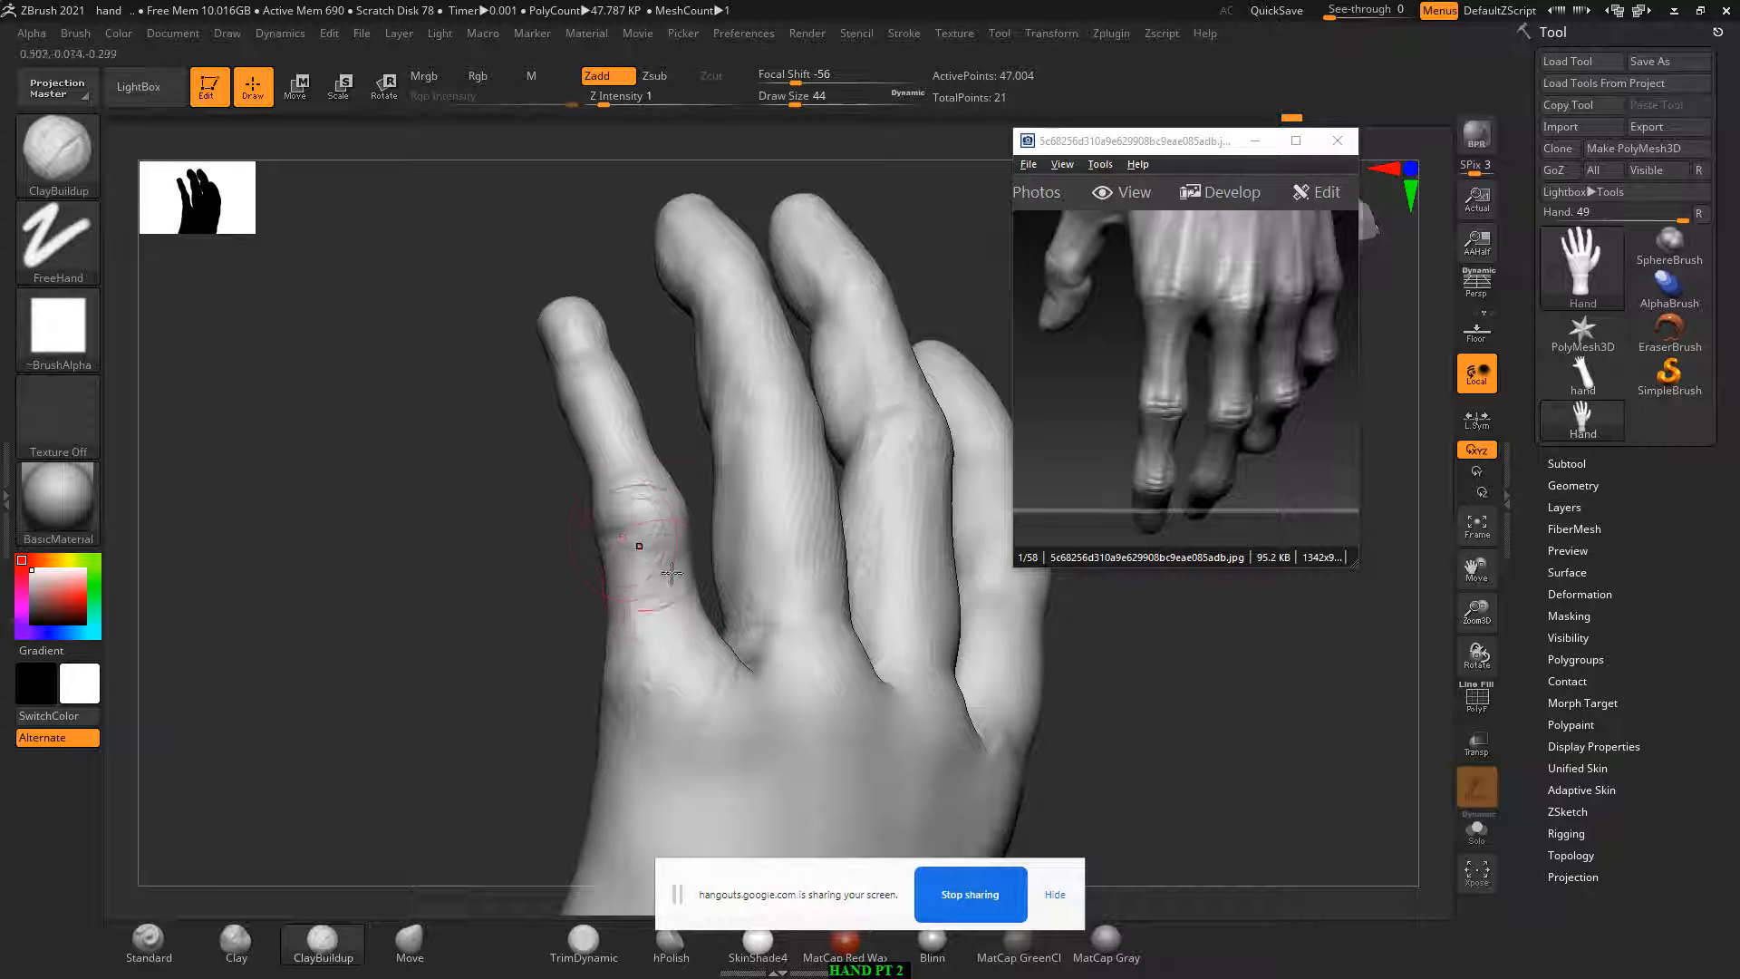
right_drag(677, 559, 642, 411)
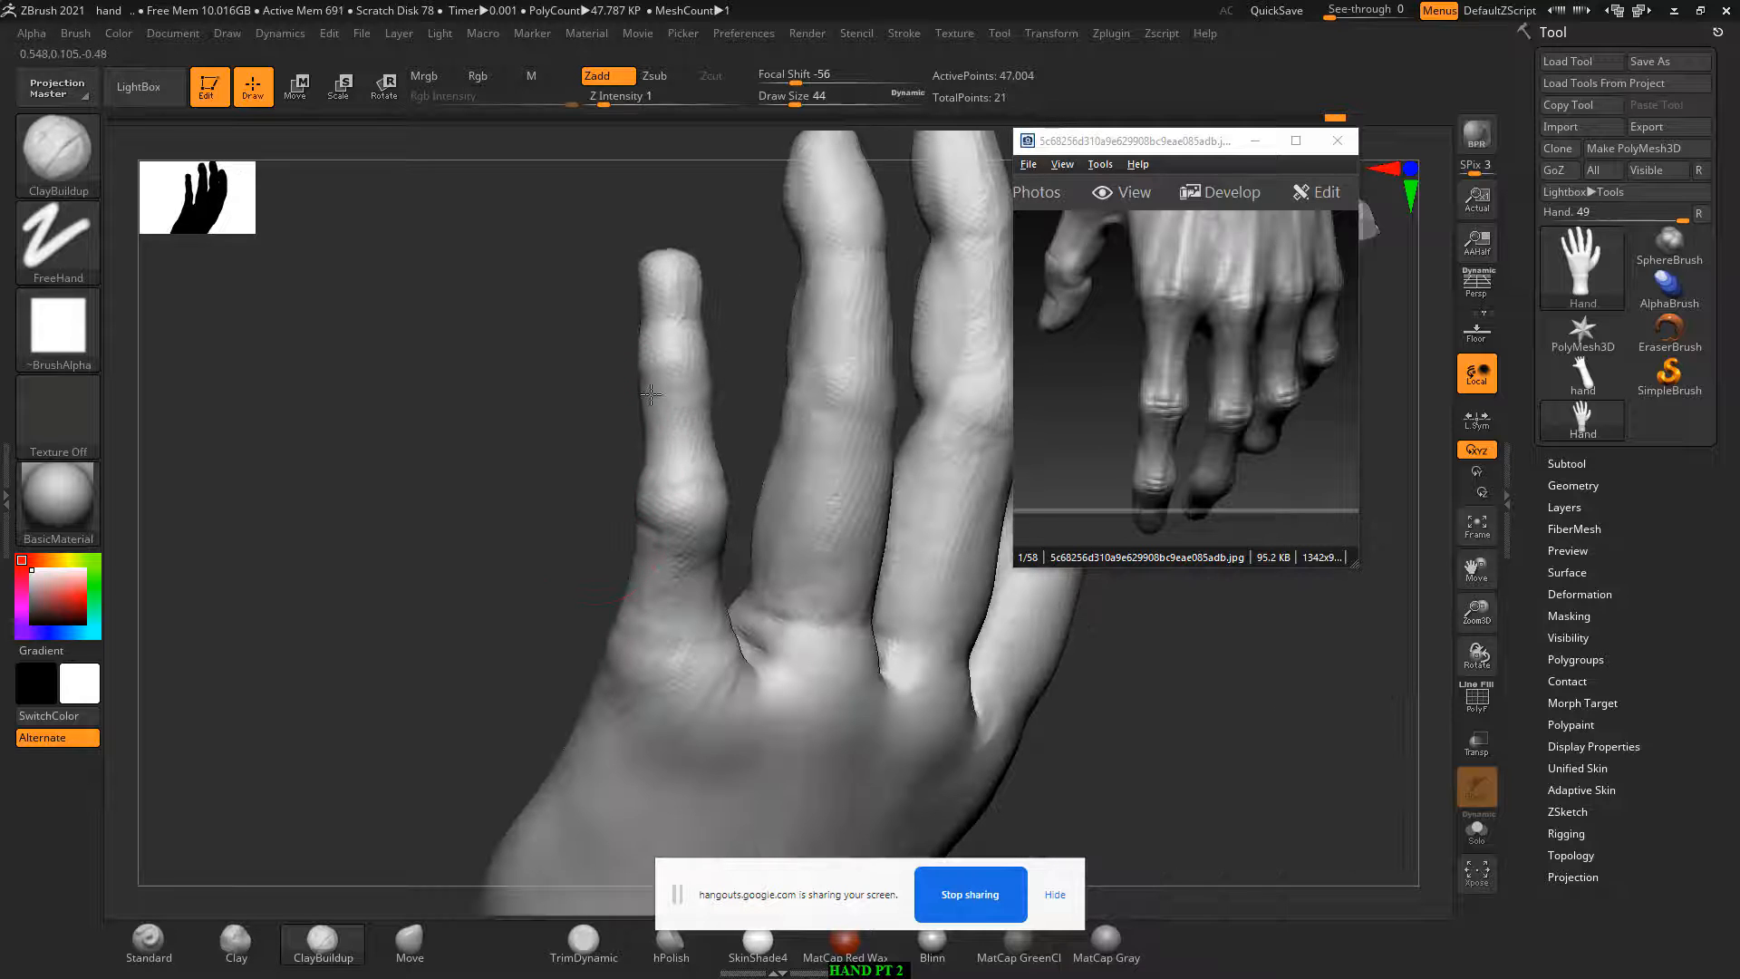
Step: Refine the little finger's outer segments and tip using ClayBuildup at draw size 44, and smooth the surface
mouse_move(545, 525)
right_down()
mouse_move(571, 525)
mouse_move(525, 544)
mouse_move(590, 489)
right_up()
drag(702, 369, 662, 489)
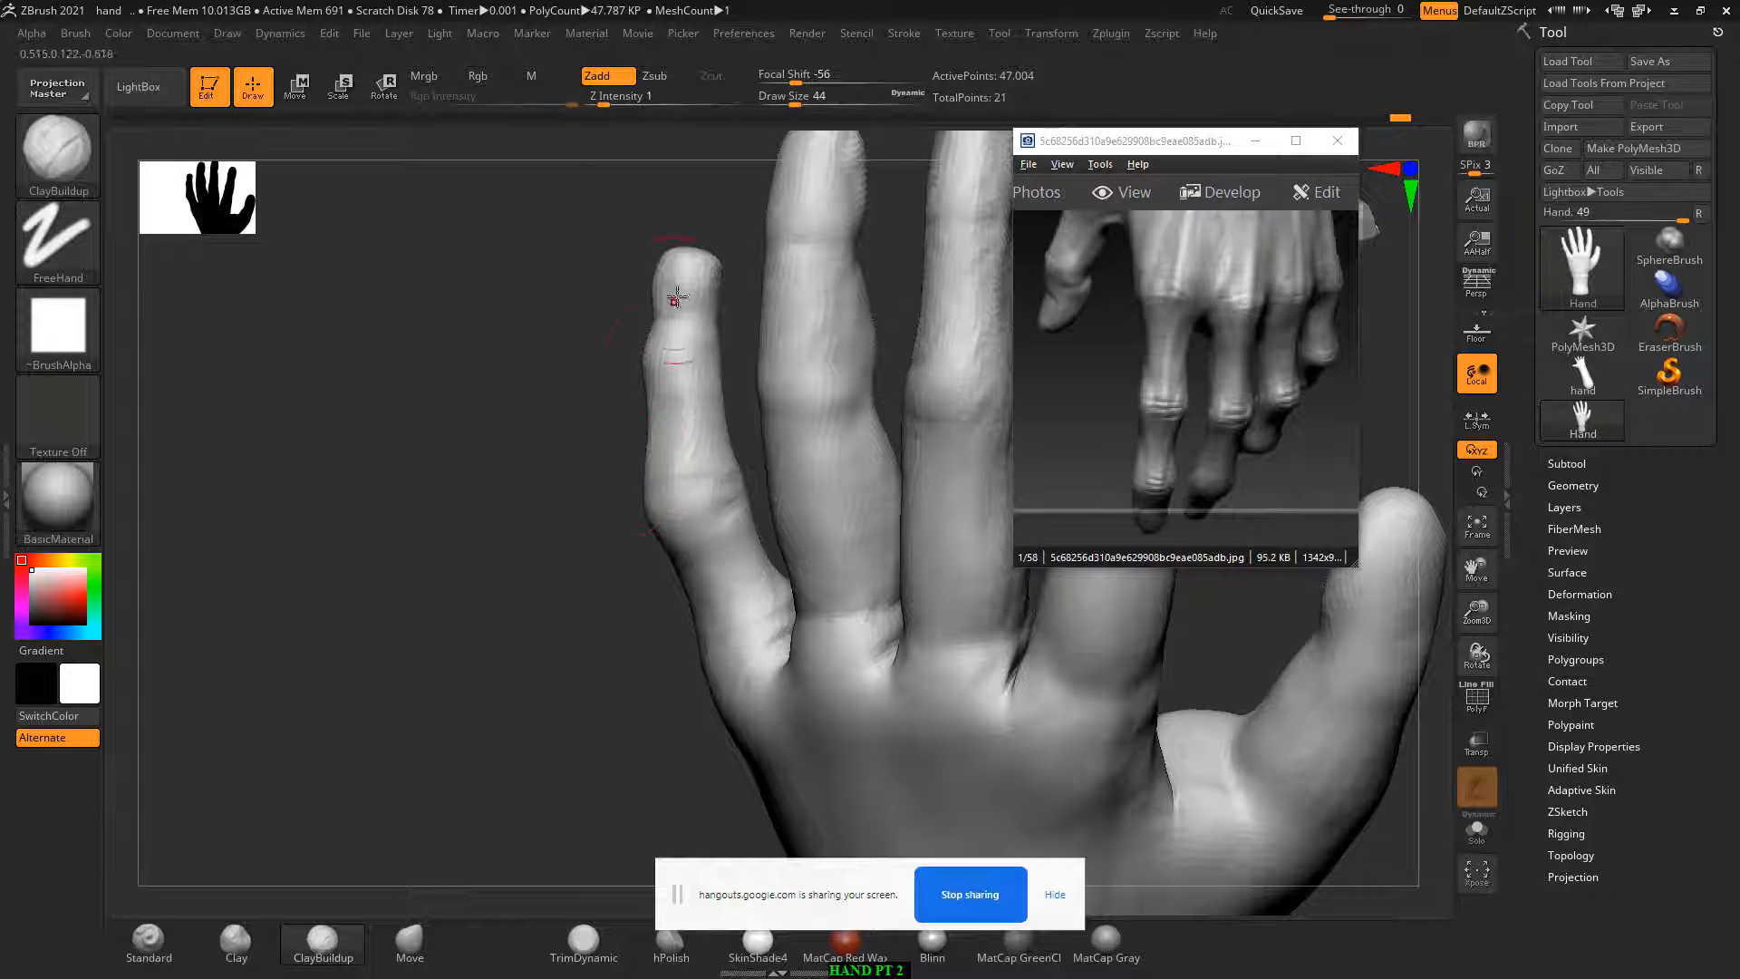
right_drag(526, 361, 602, 350)
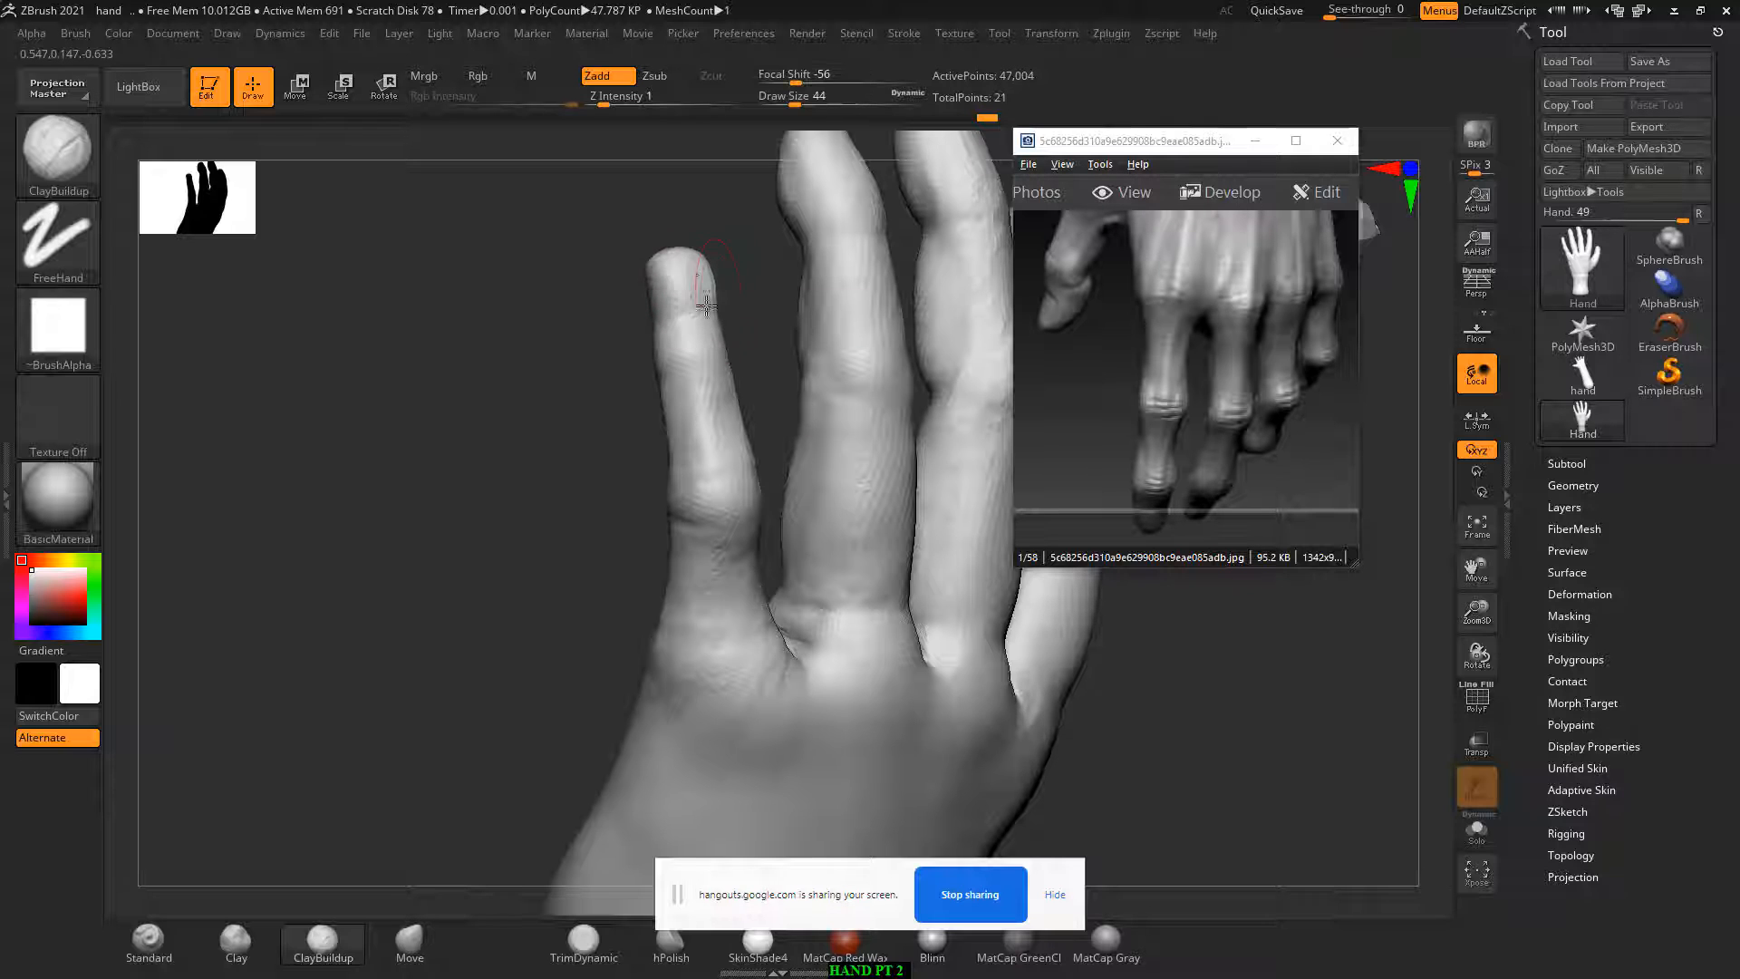
key(shift)
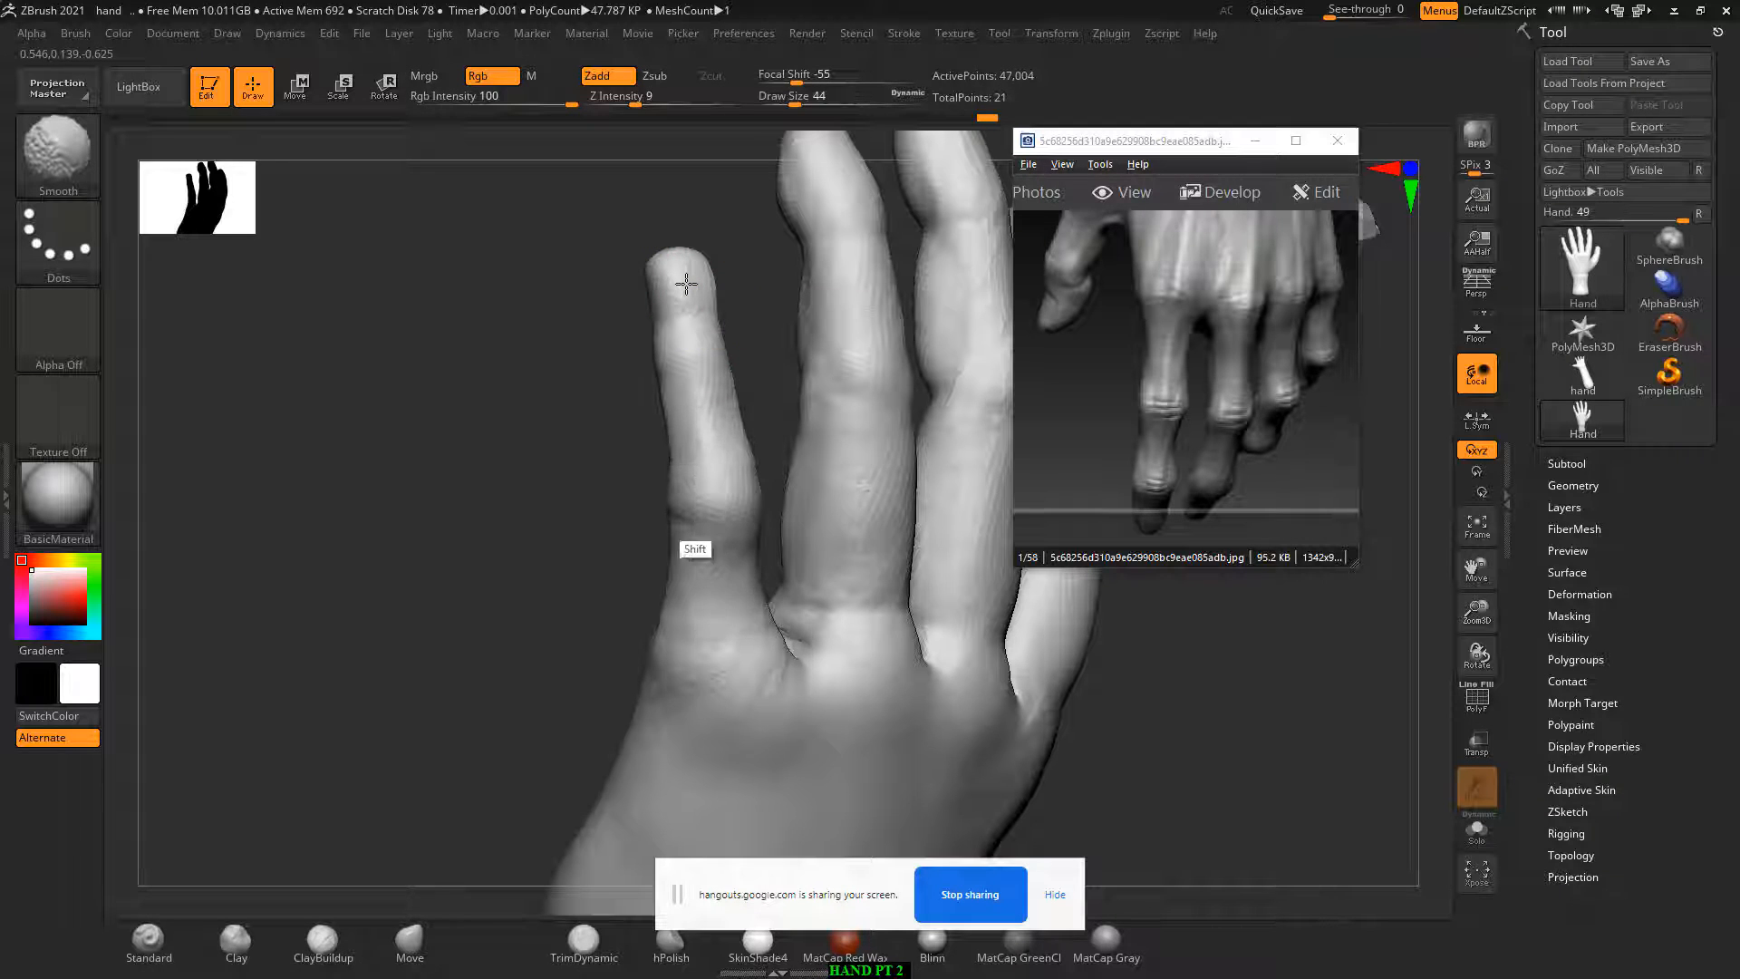
alt+right_drag(661, 621, 511, 626)
key(shift)
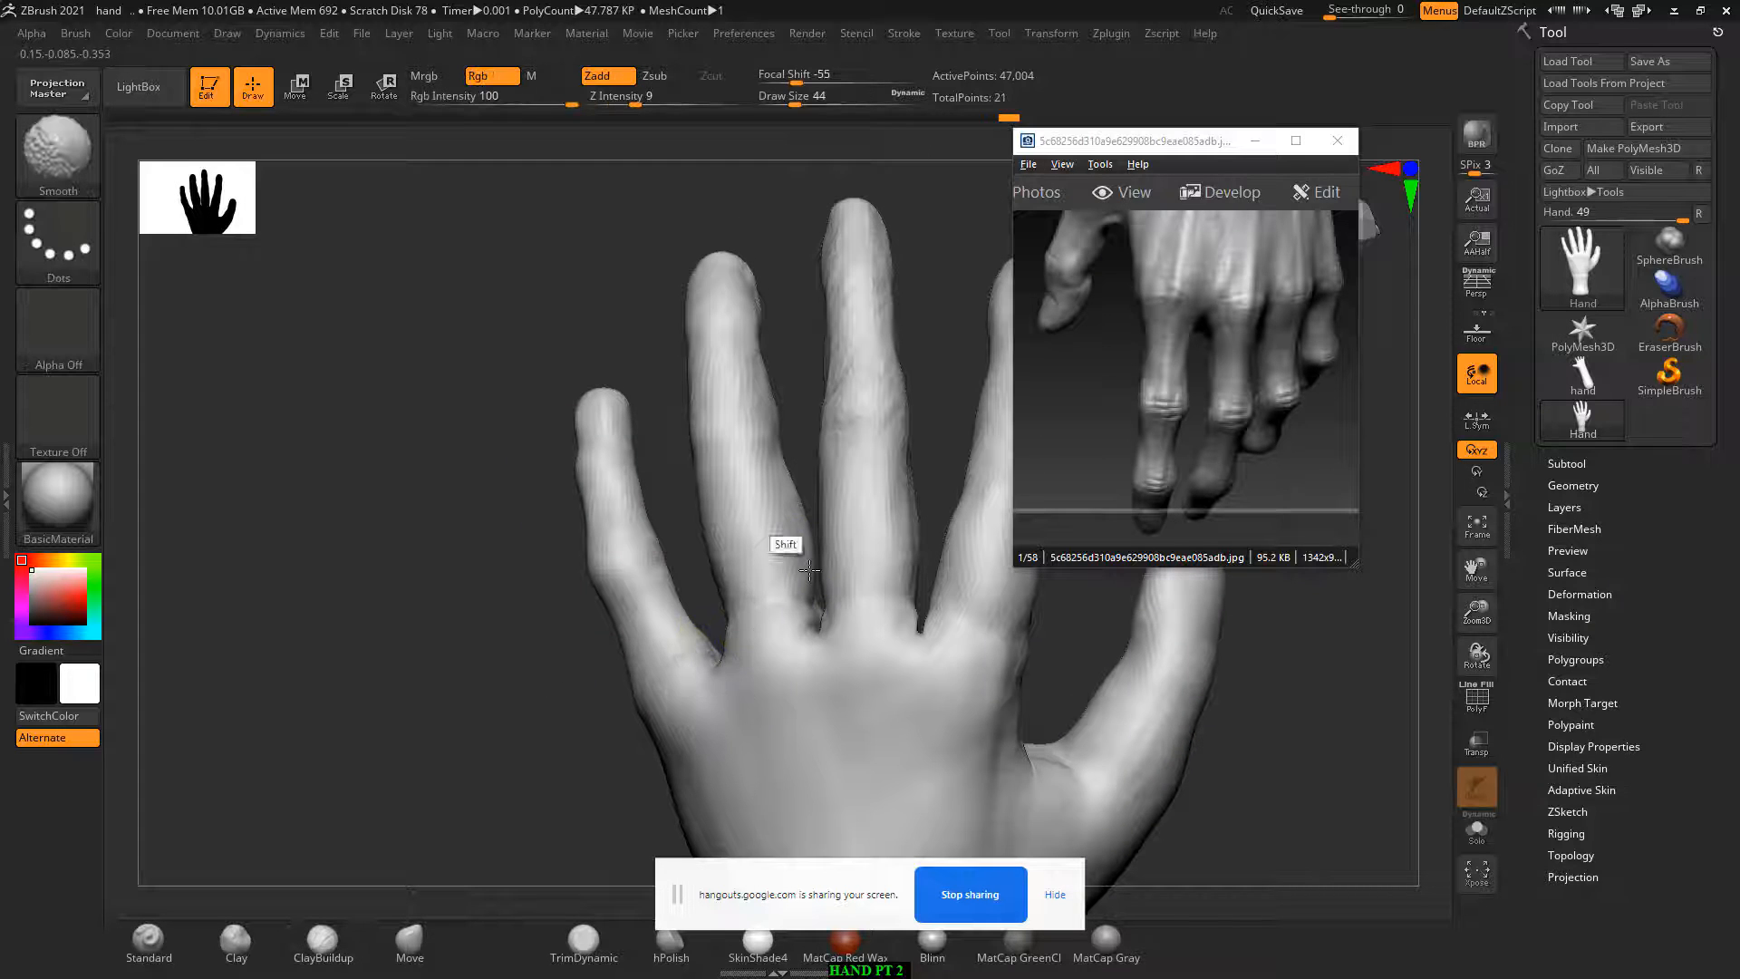
Step: Shape the back of the middle finger around its upper segments and middle joint using ClayBuildup at draw size 44, and smooth it
alt+right_drag(921, 272, 842, 339)
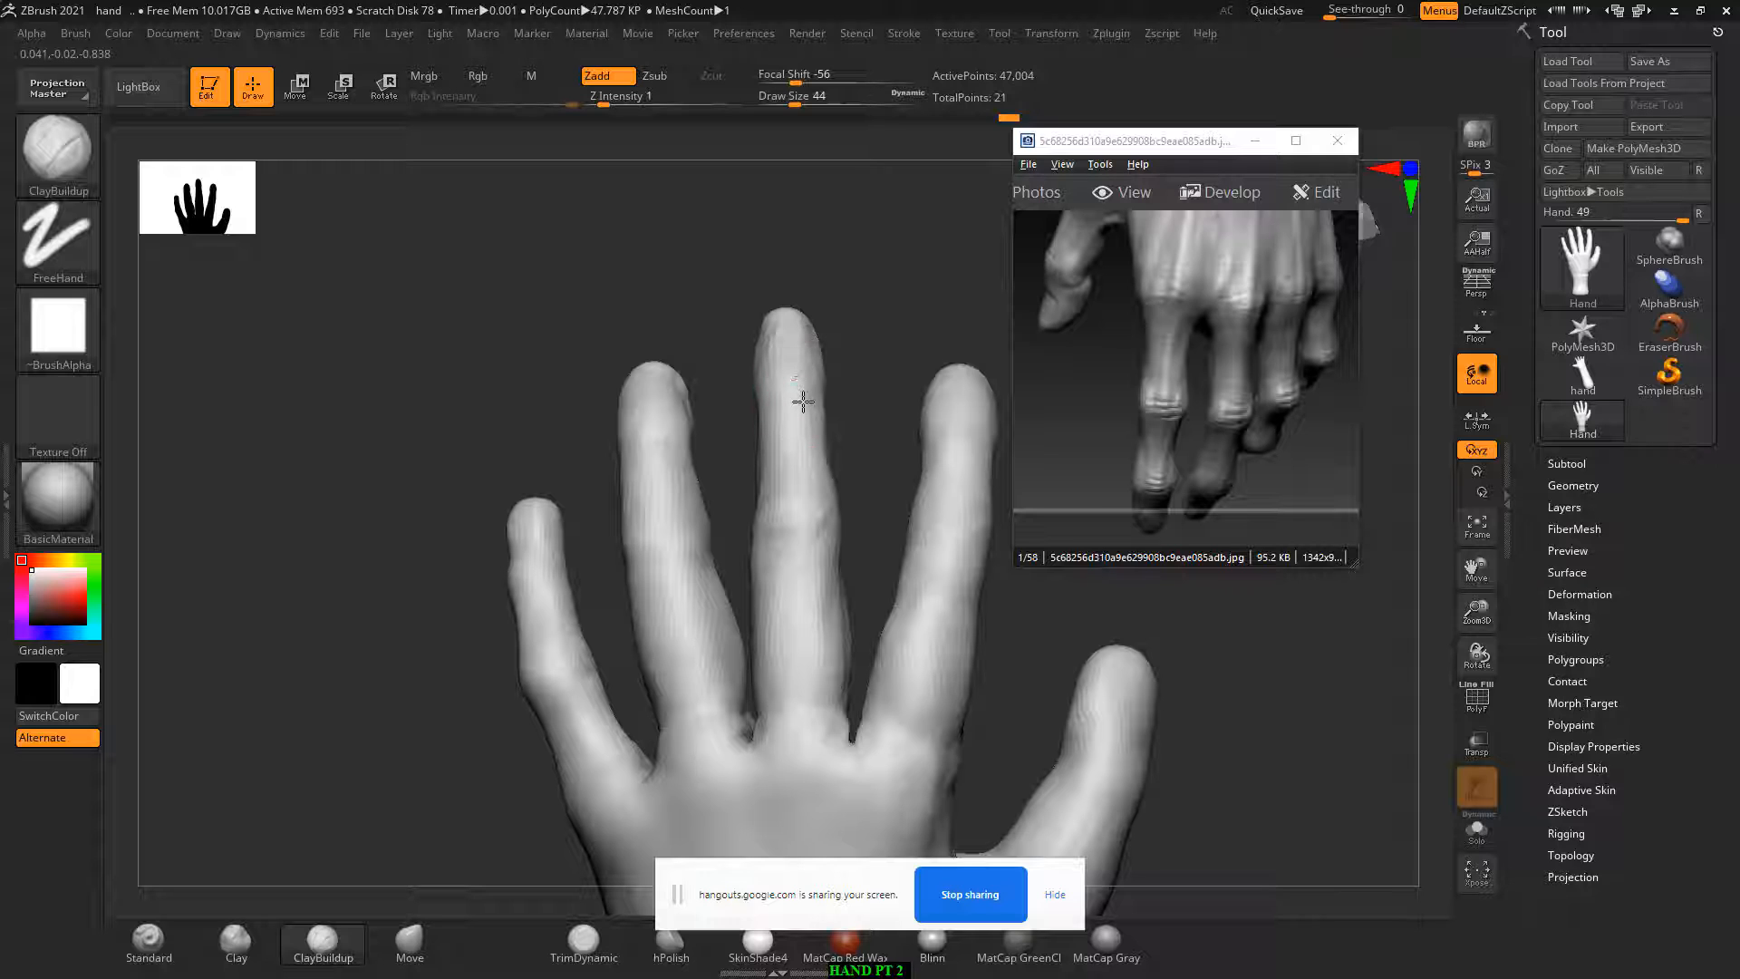
key(shift)
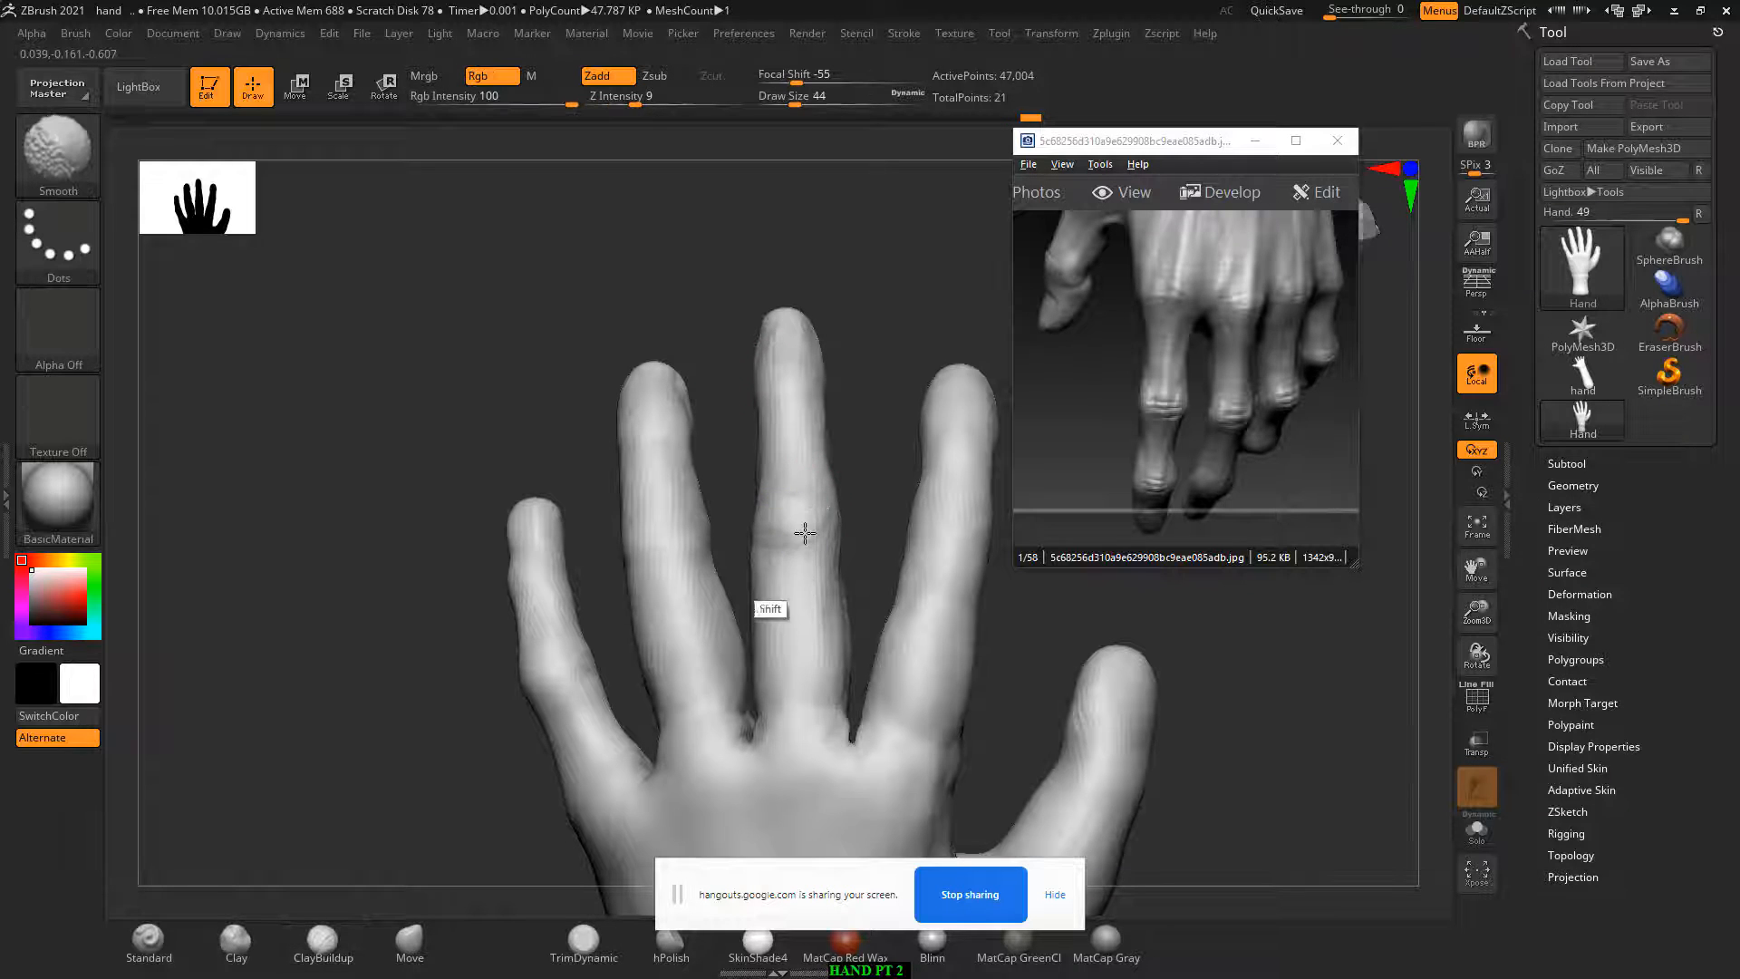
drag(886, 462, 789, 435)
Step: Define the ring finger's middle joint and base knuckle using ClayBuildup at draw size 44, and smooth along the finger
drag(722, 389, 657, 426)
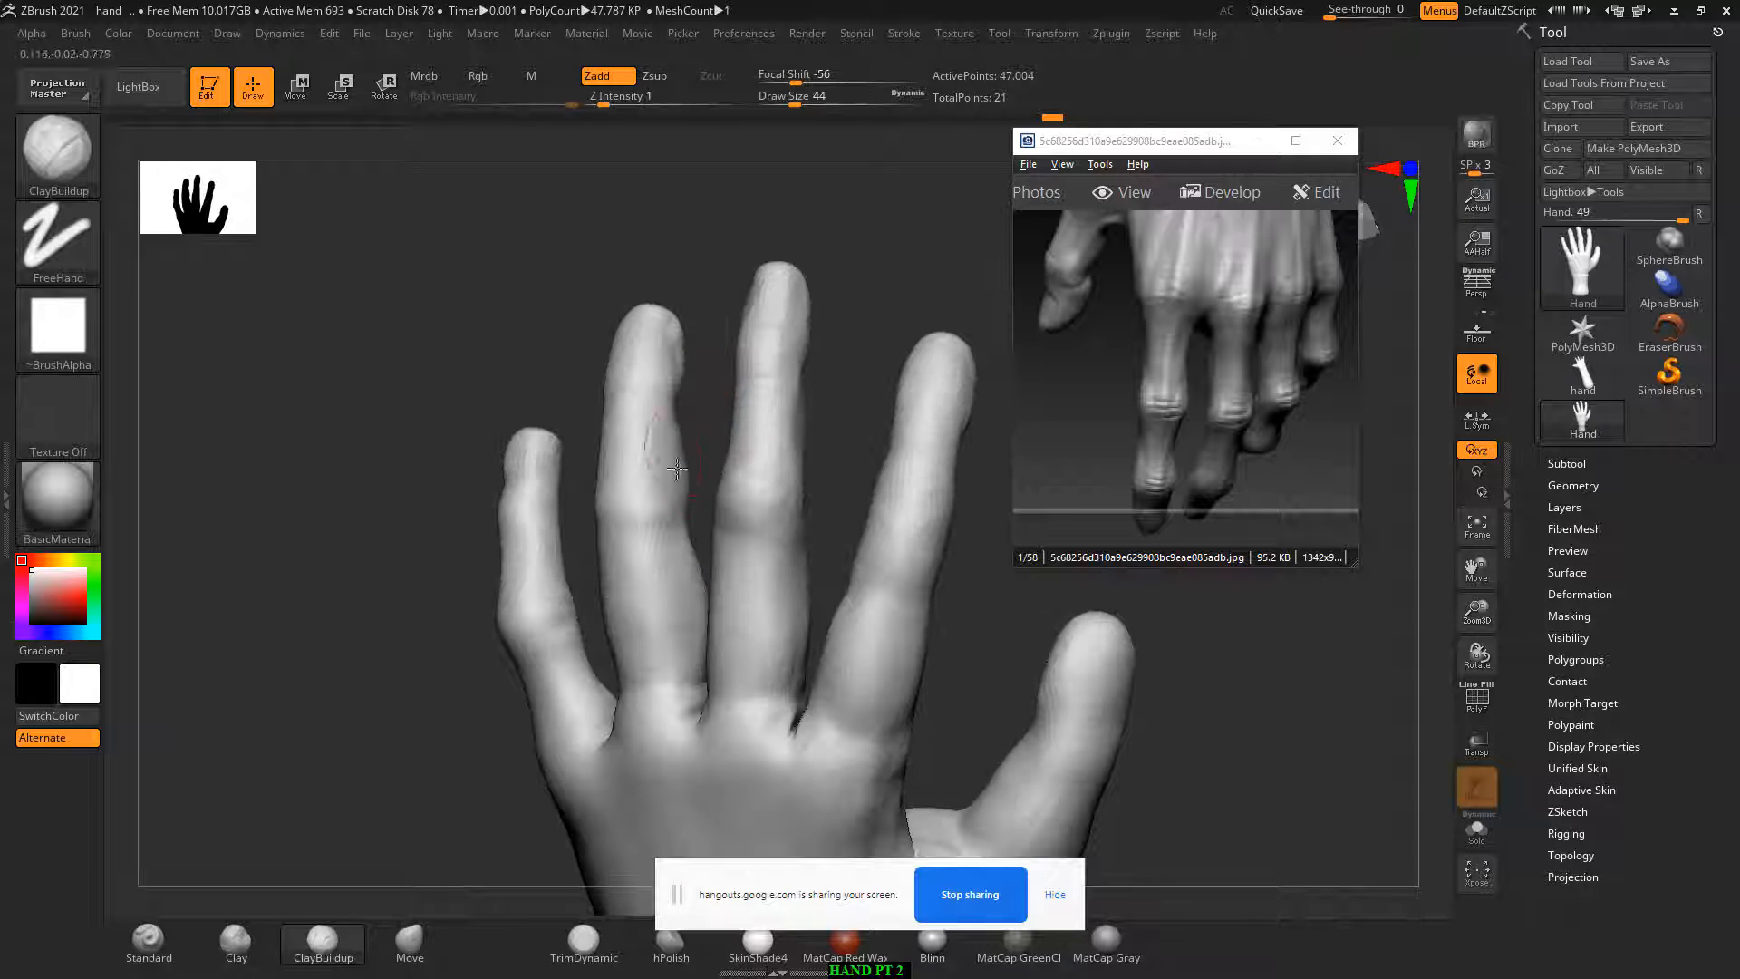
key(shift)
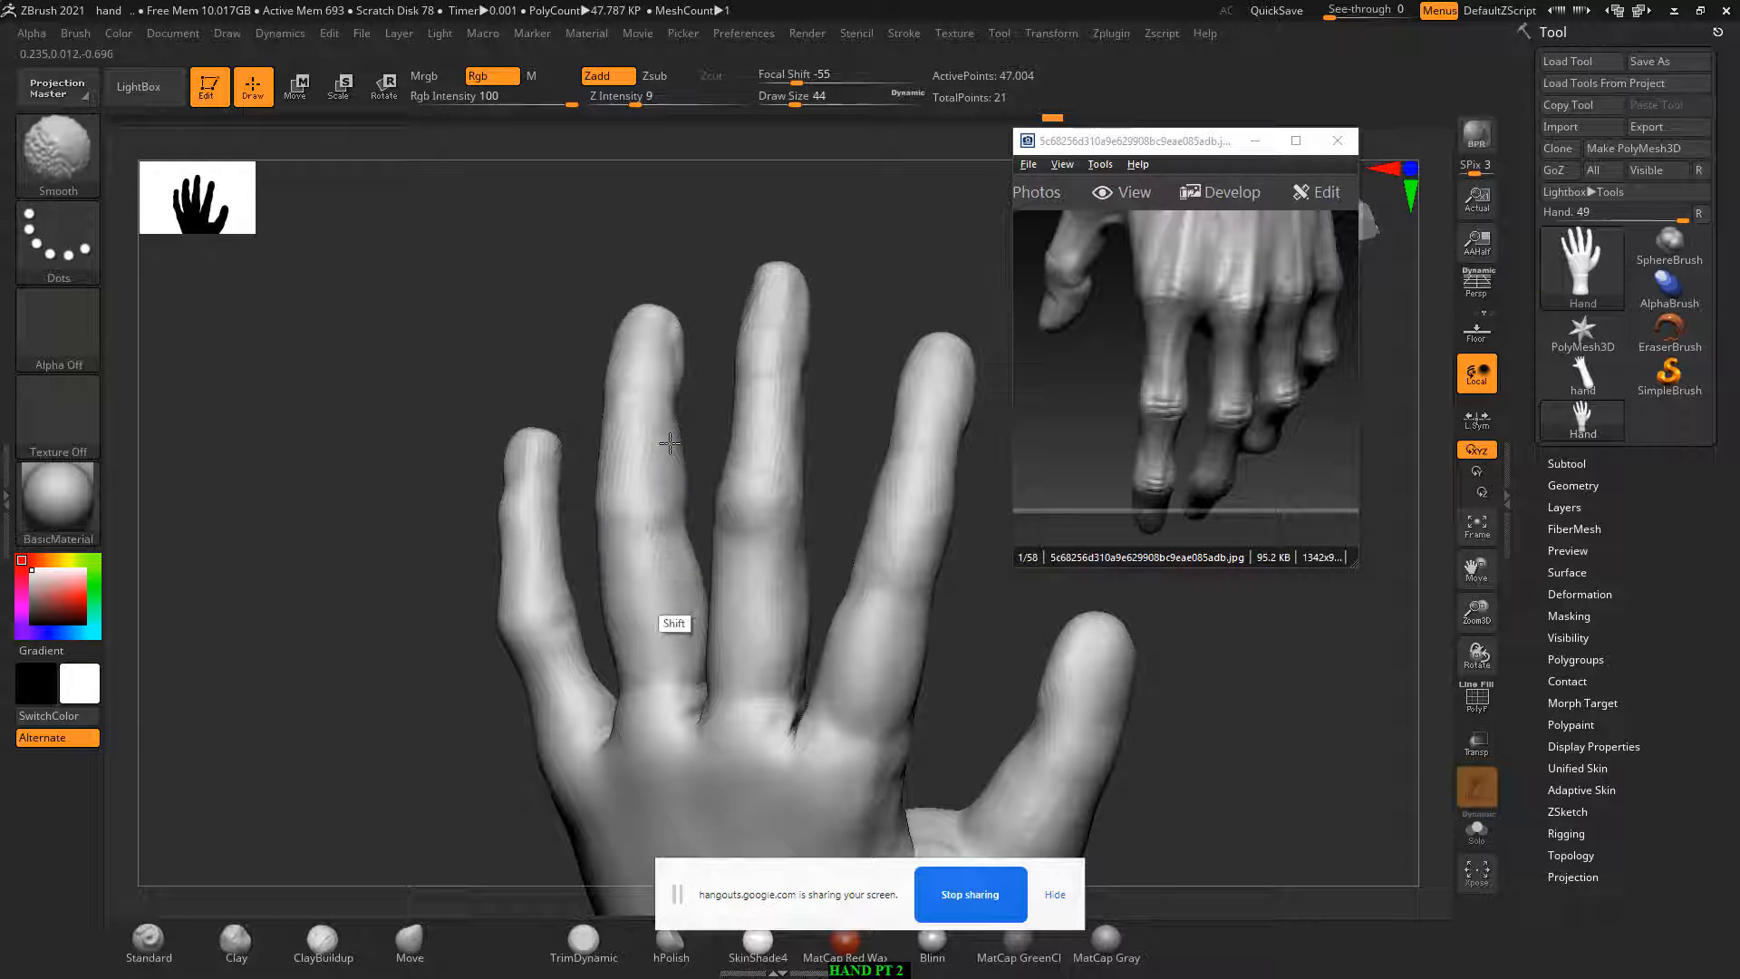
drag(723, 404, 749, 427)
drag(650, 498, 678, 514)
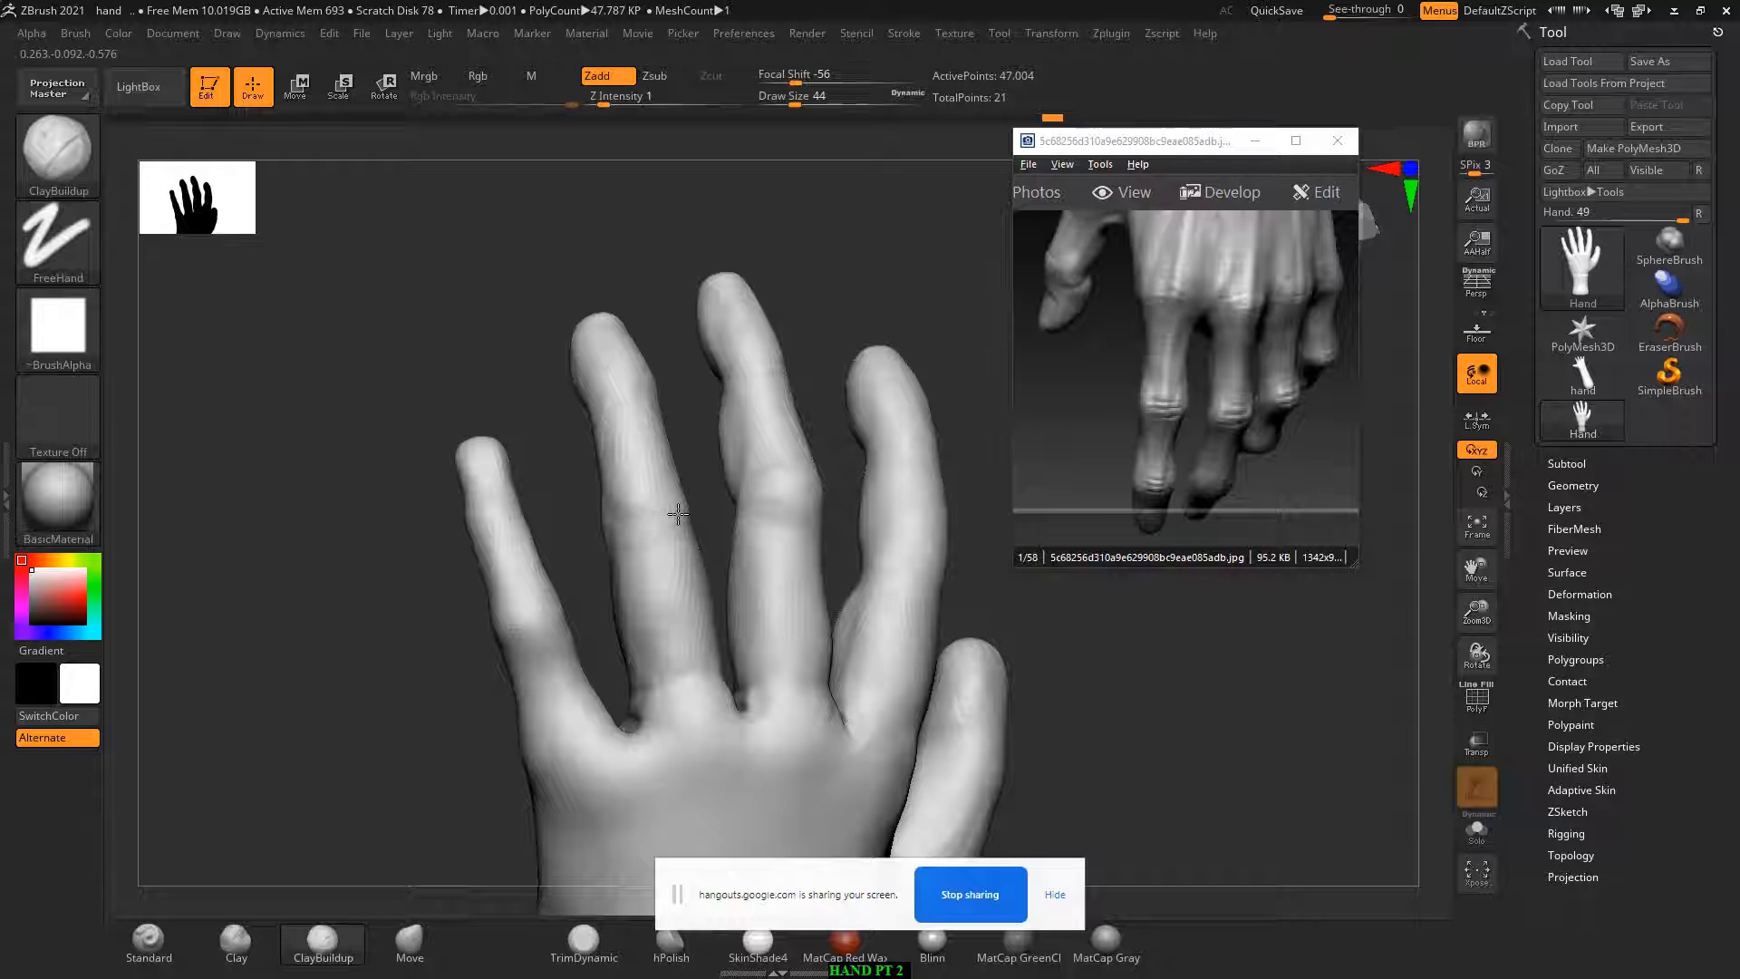
key(shift)
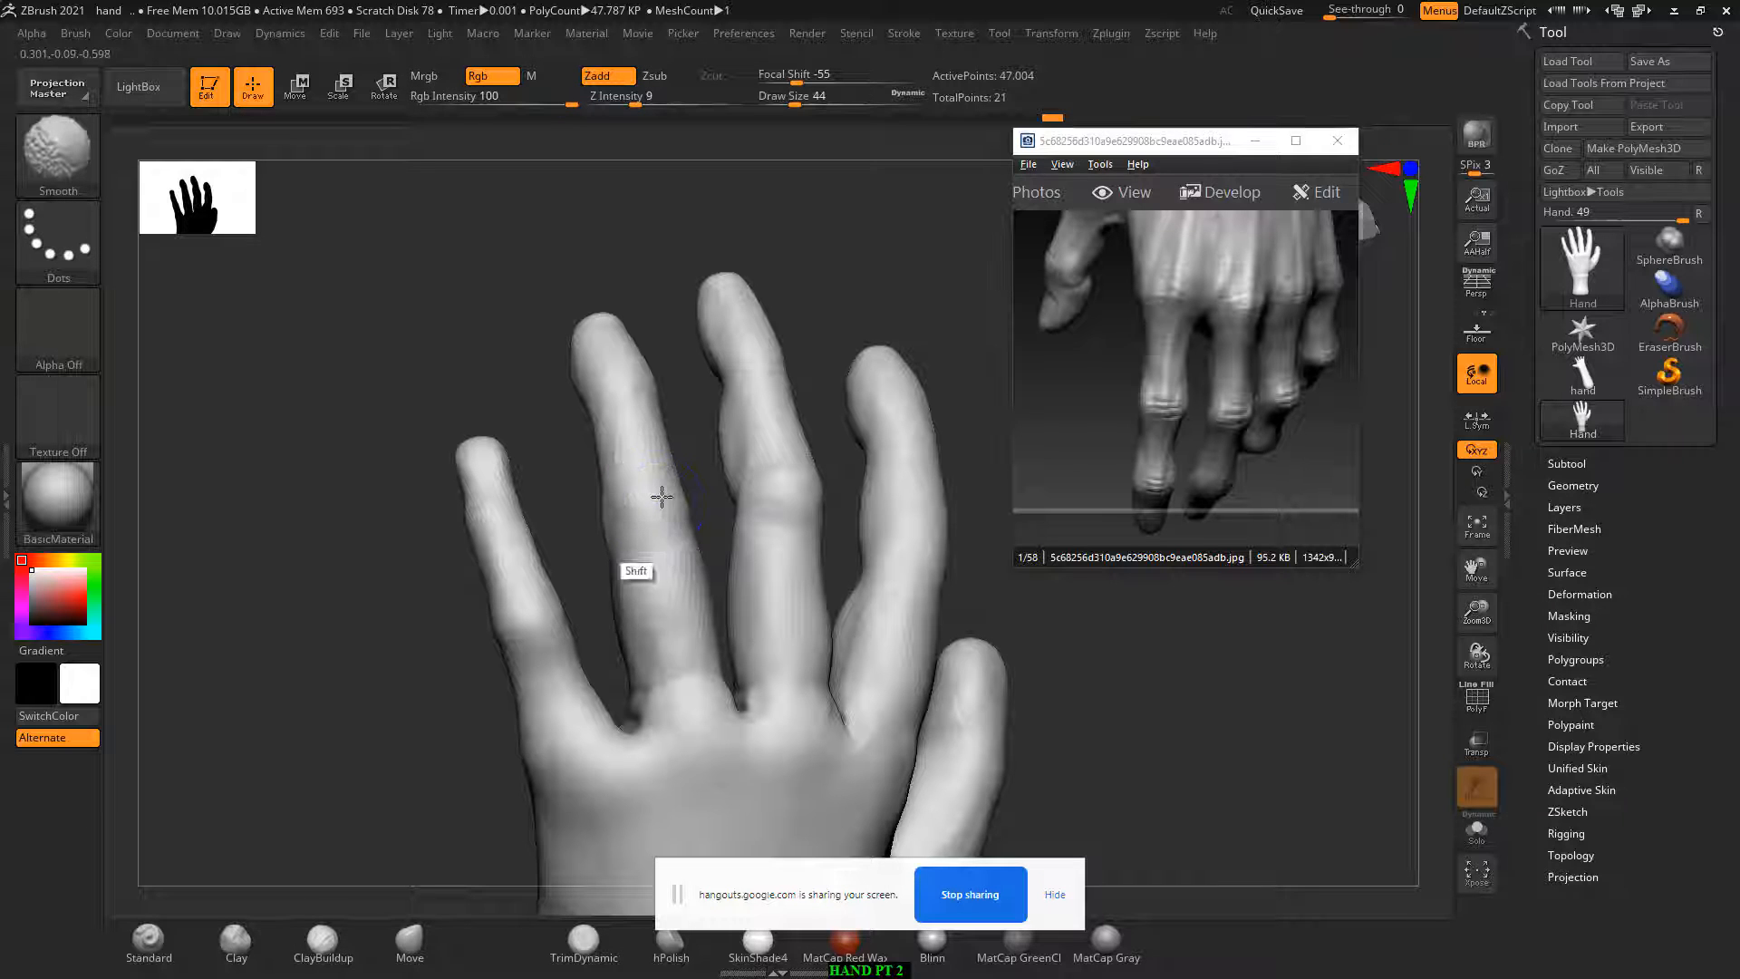
shift+drag(662, 496, 649, 585)
mouse_move(683, 680)
shift+mouse_down()
mouse_move(649, 750)
mouse_move(698, 715)
mouse_move(671, 750)
shift+mouse_up()
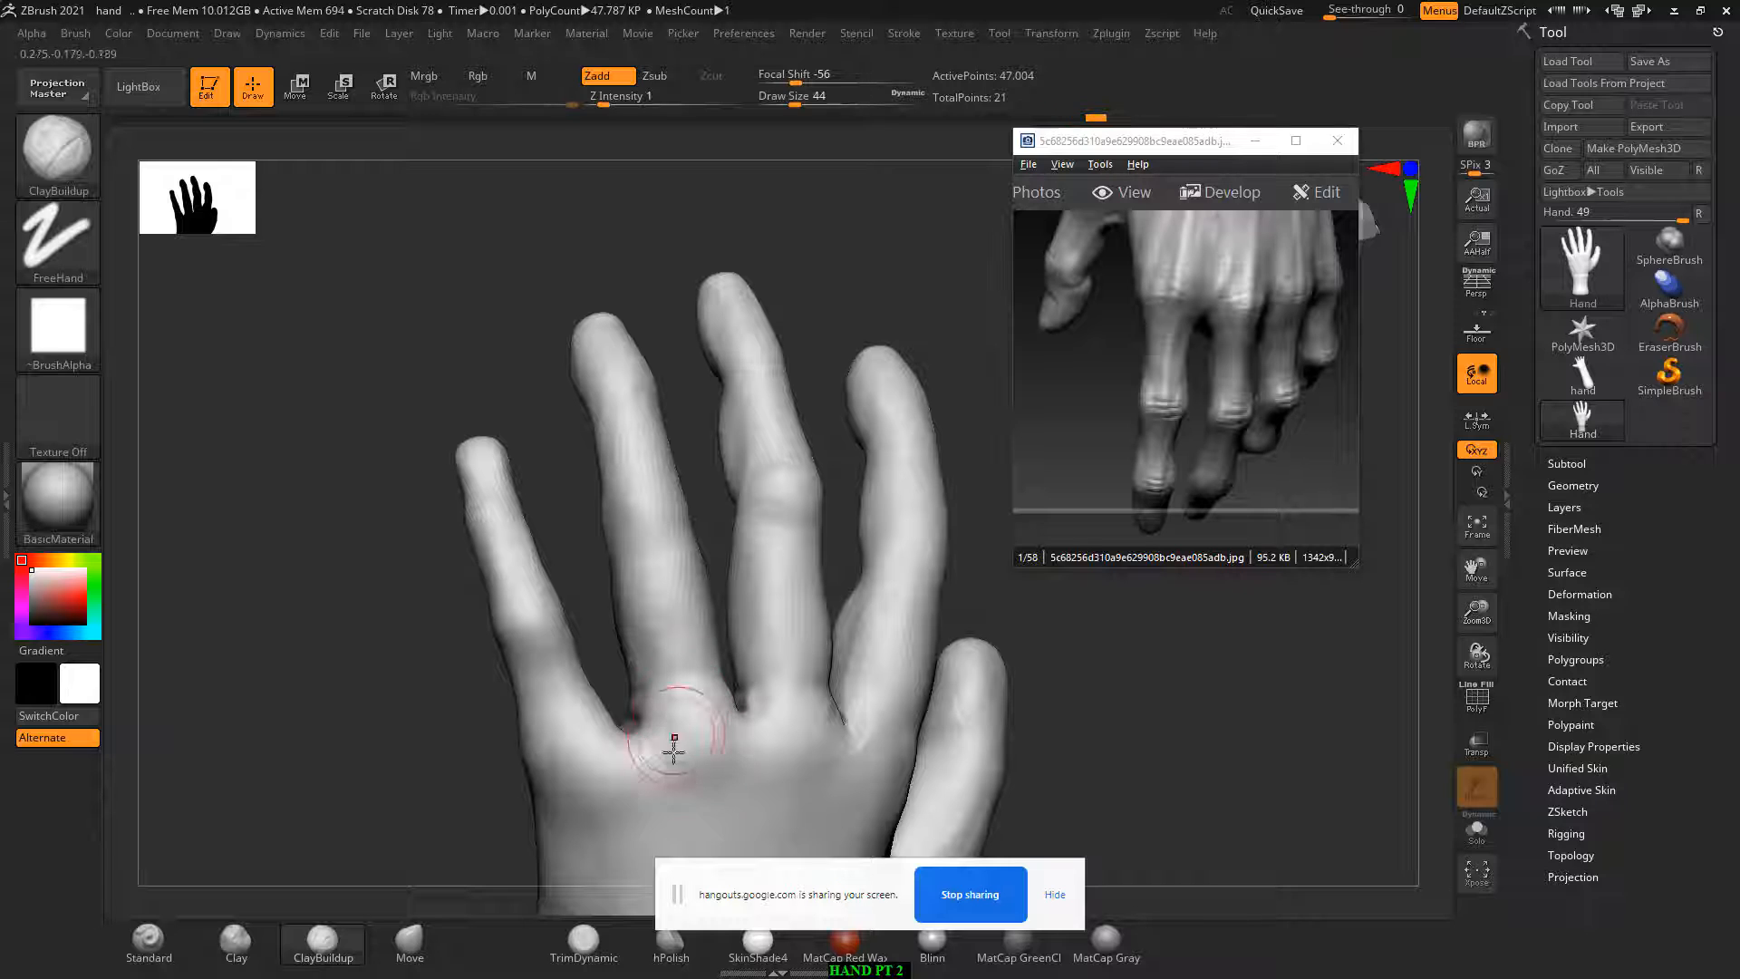
Step: Bring the back of the reference hand into view and build up the base knuckles to match using ClayBuildup at draw size 44
alt+drag(363, 726, 303, 544)
drag(1251, 272, 1252, 446)
drag(1074, 762, 1058, 688)
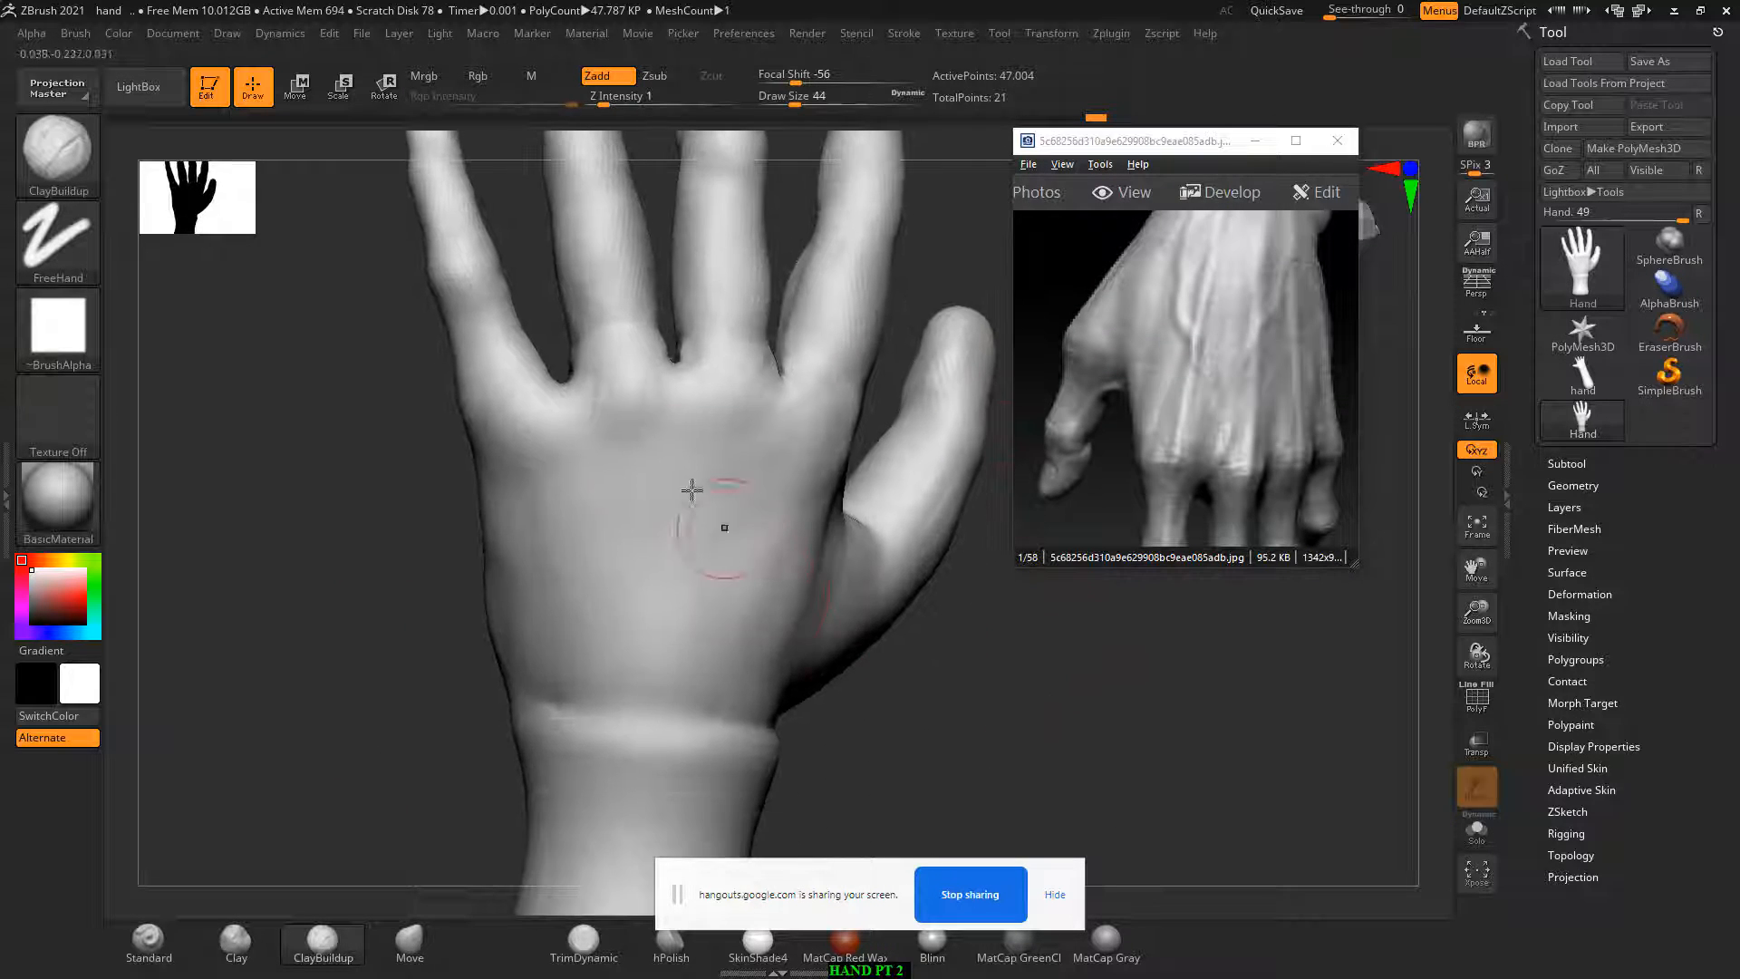
mouse_move(716, 401)
mouse_down()
mouse_move(768, 382)
mouse_move(828, 402)
mouse_move(760, 451)
mouse_up()
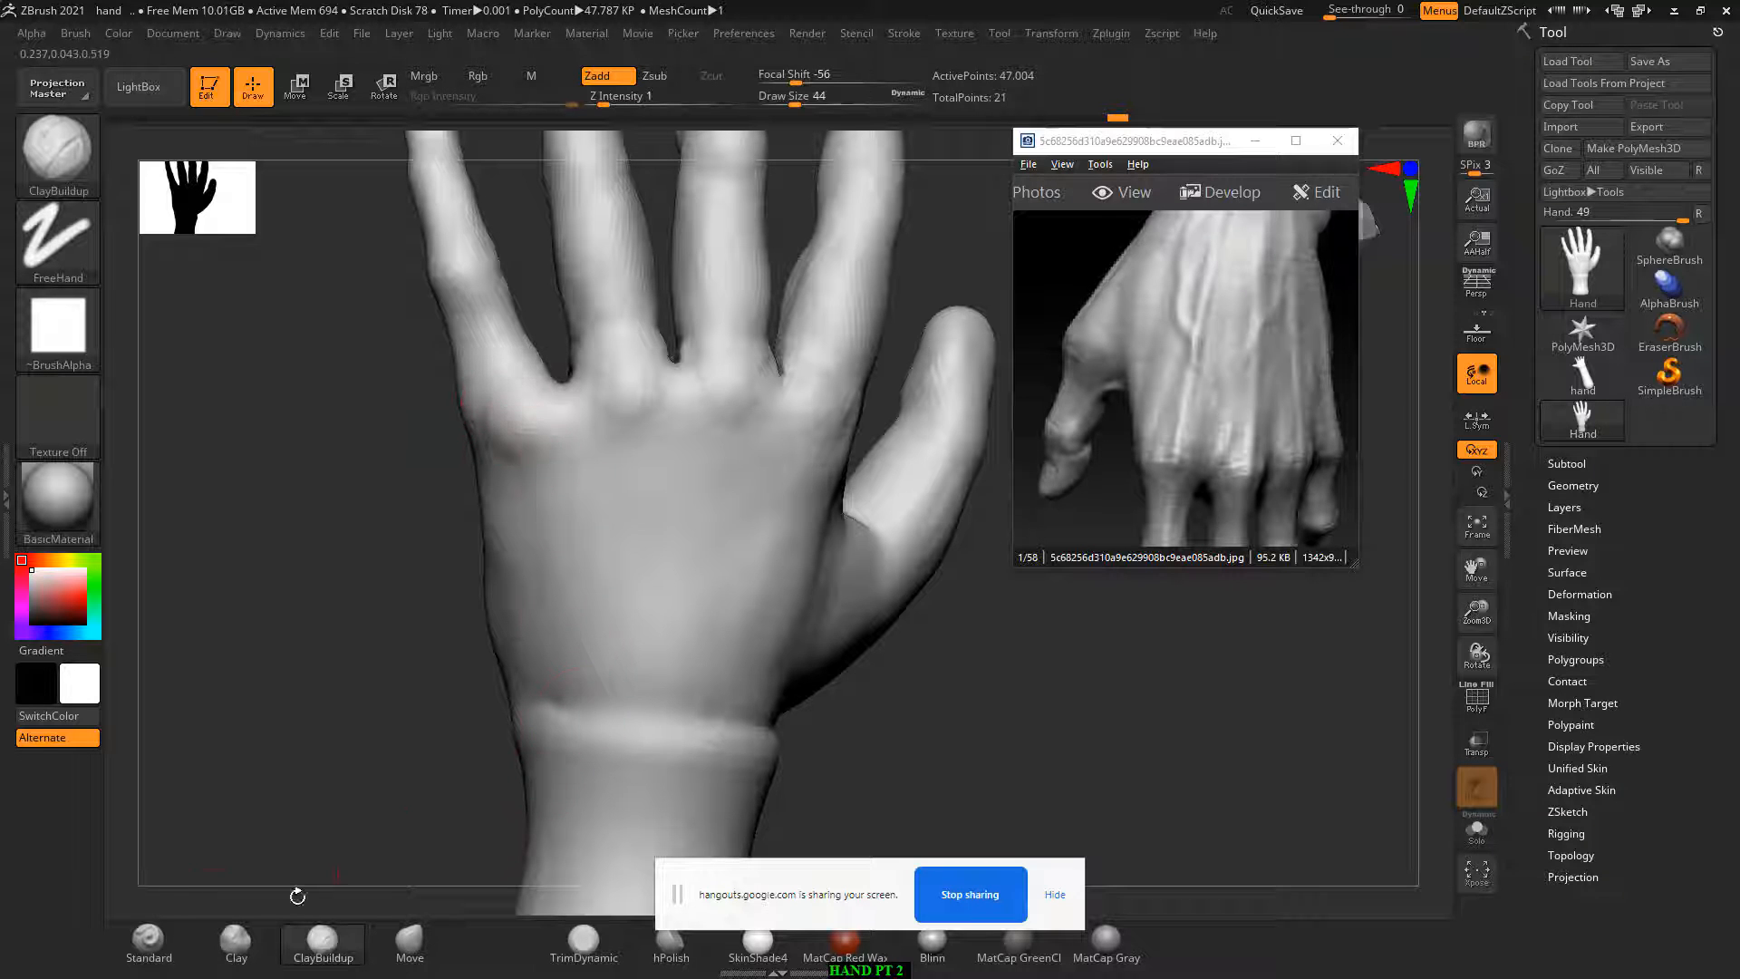
Step: Raise the little finger's tendon on the back of the hand using the Standard brush at focal shift 50 and Z intensity 13
click(154, 943)
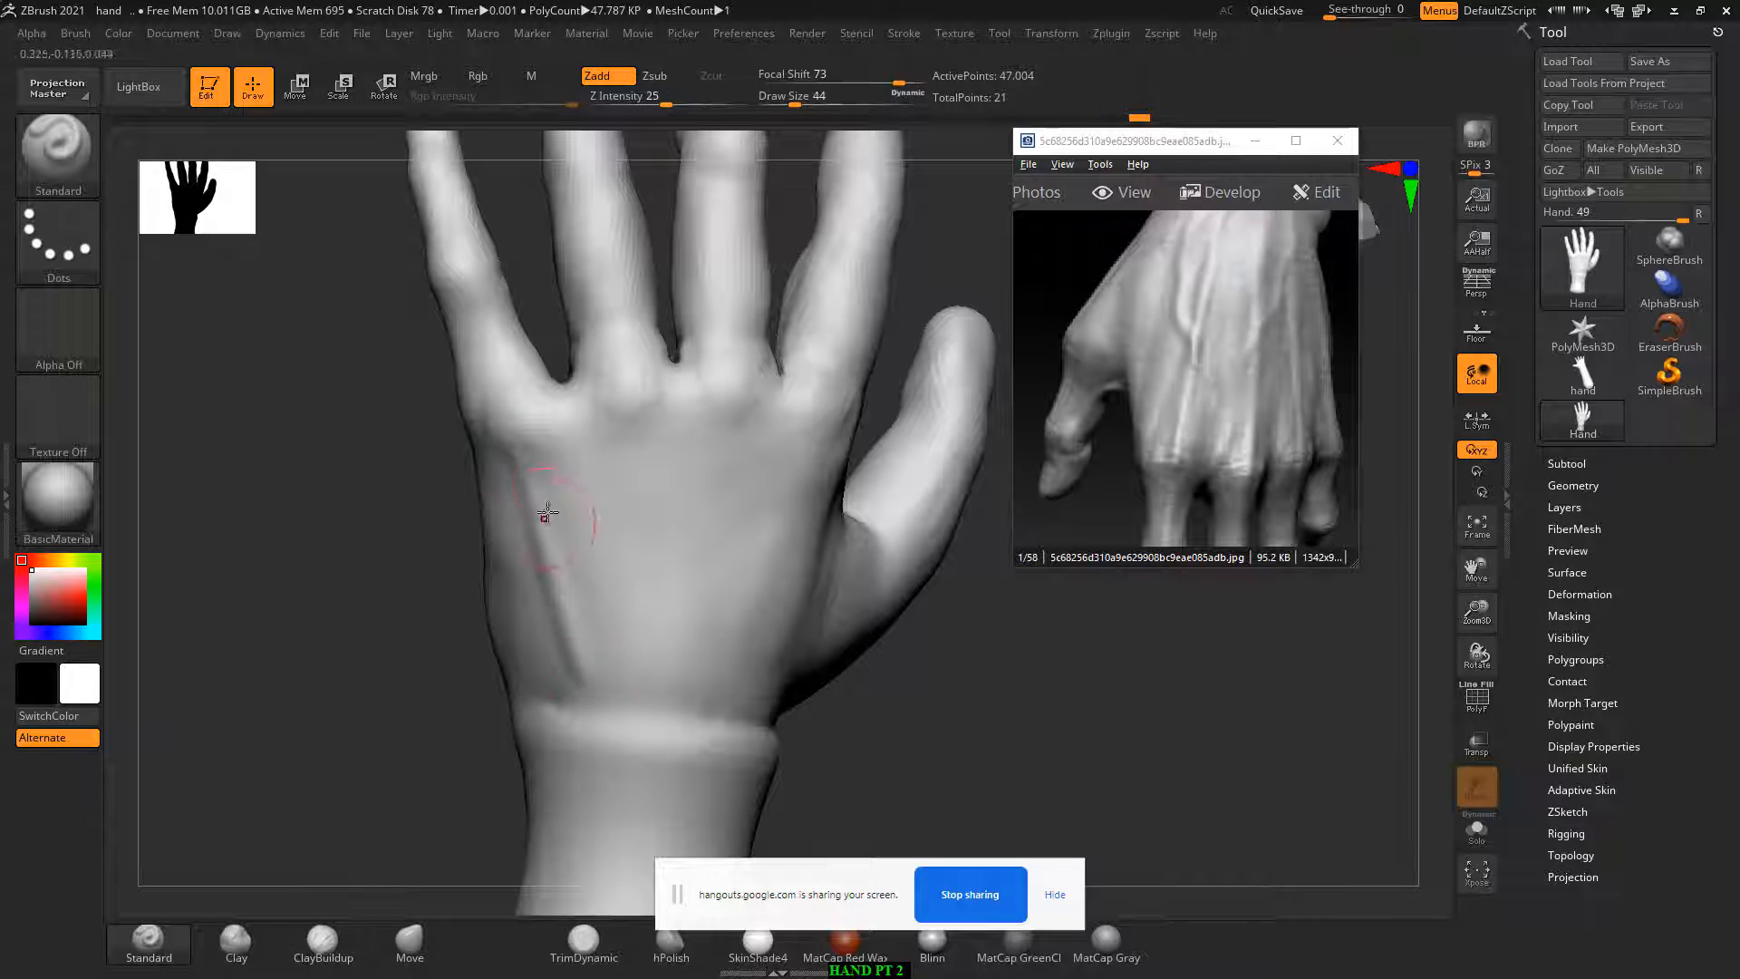
key(ctrl+z)
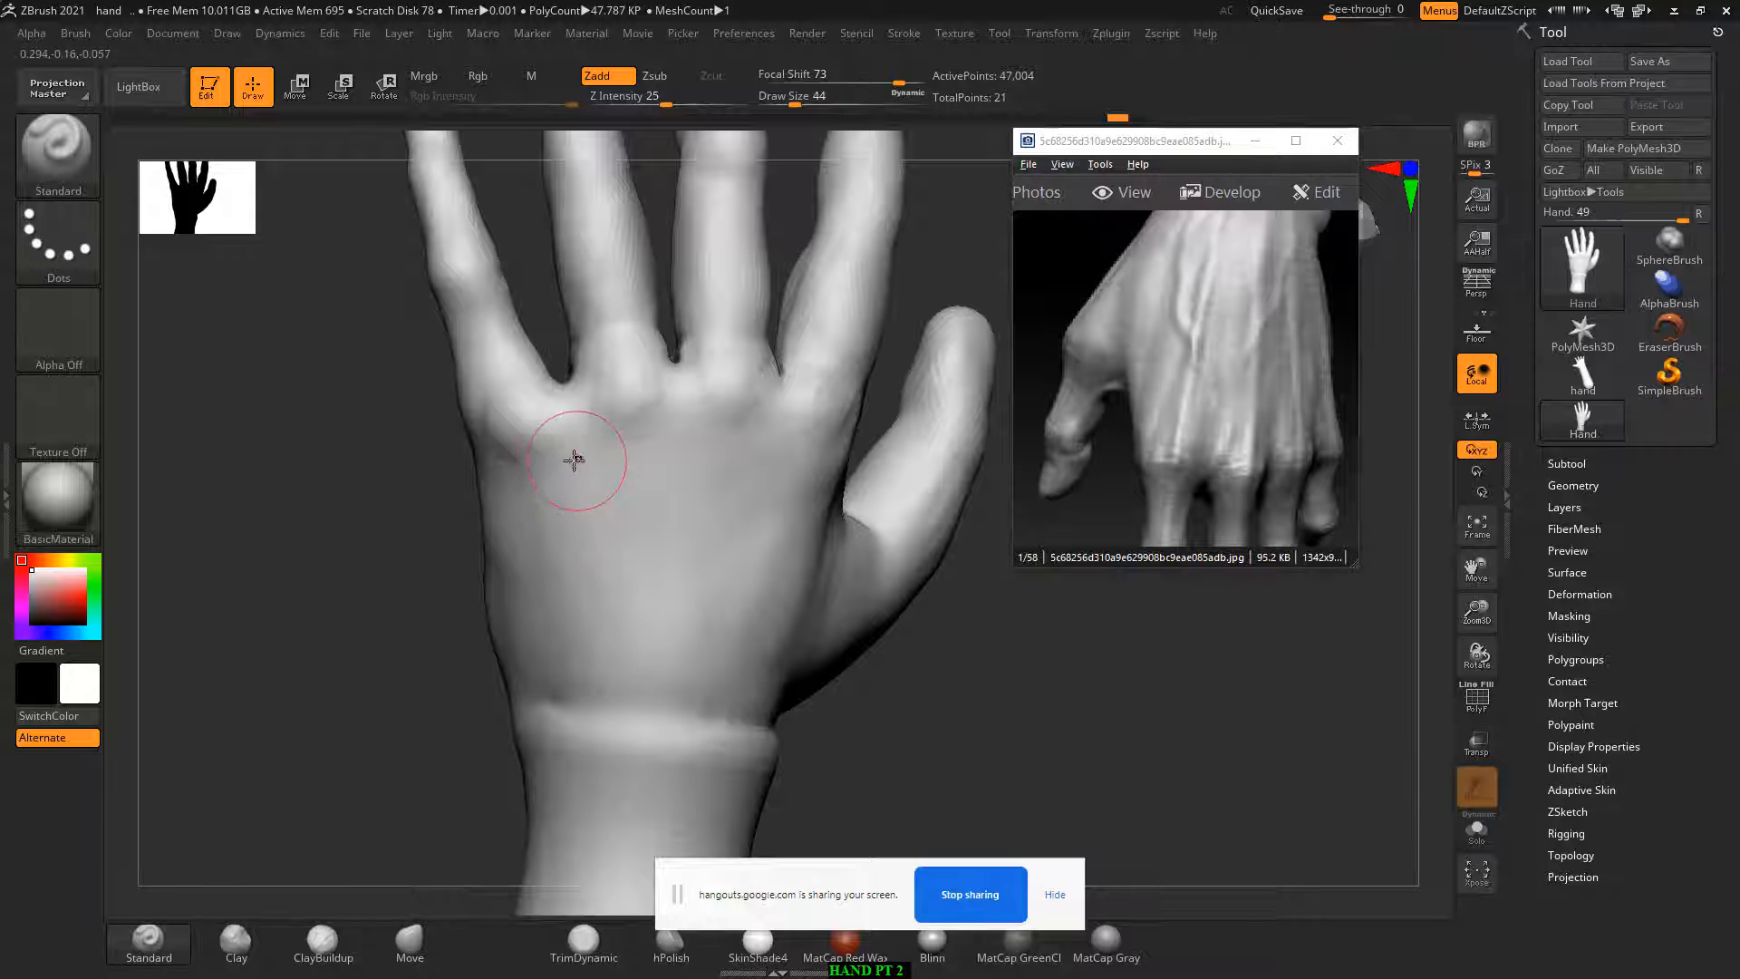
drag(555, 451, 556, 442)
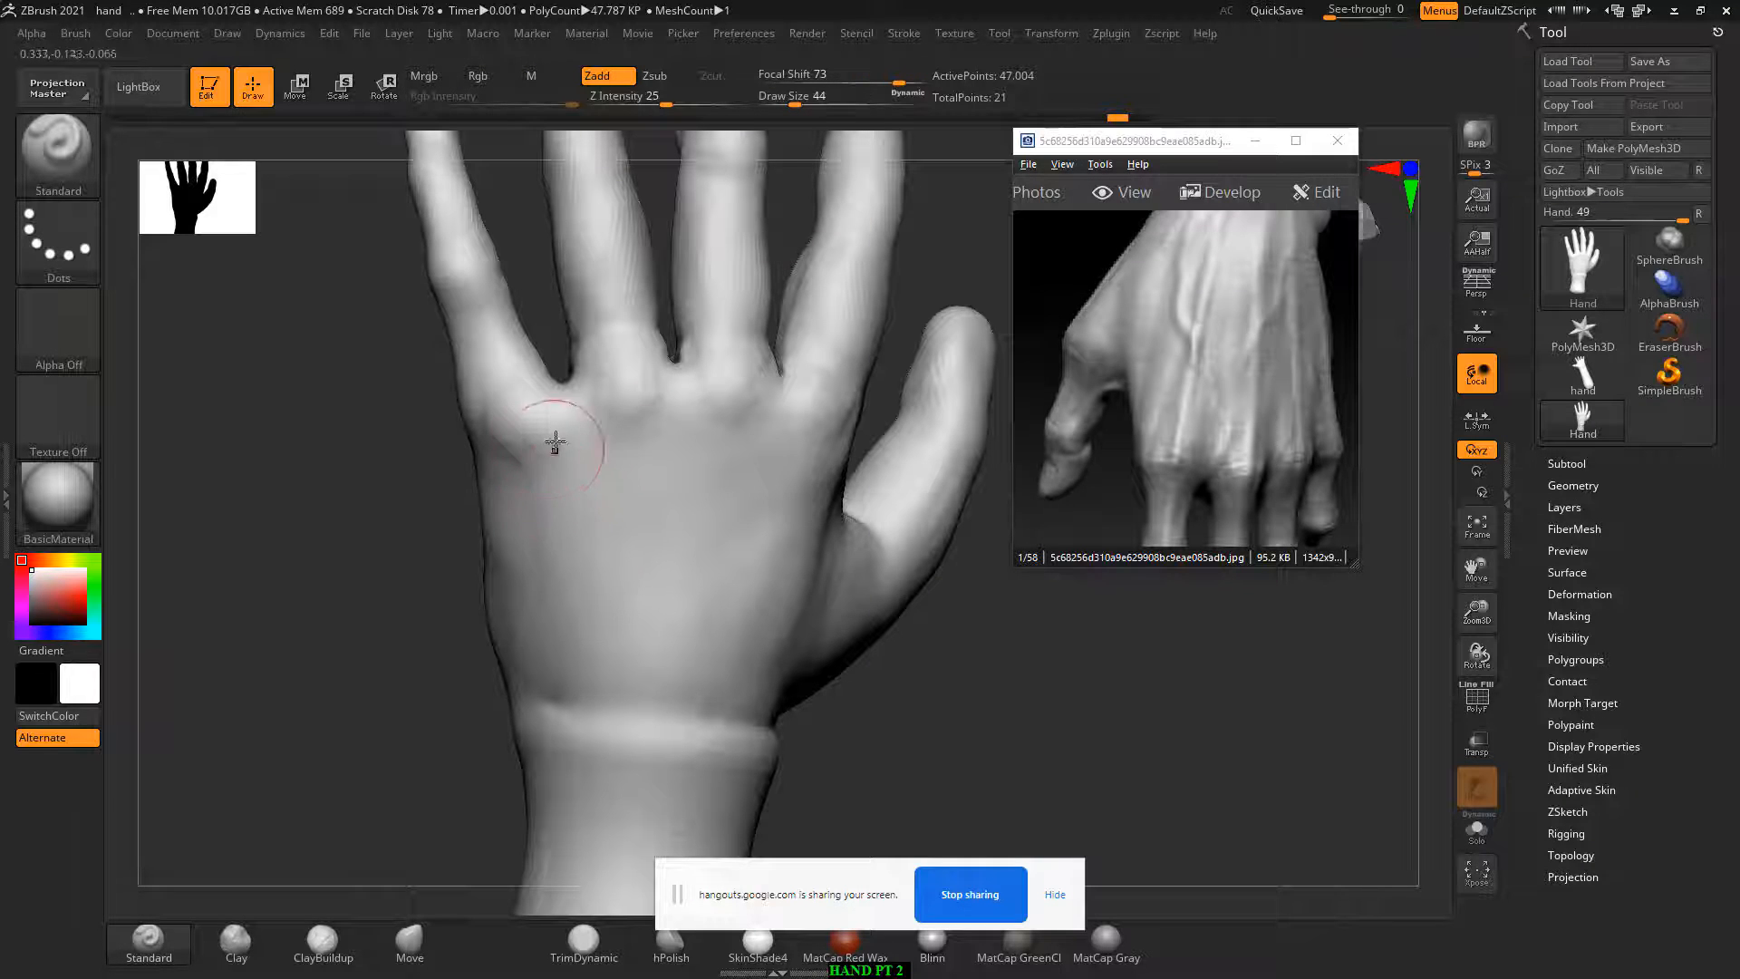
drag(898, 82, 881, 83)
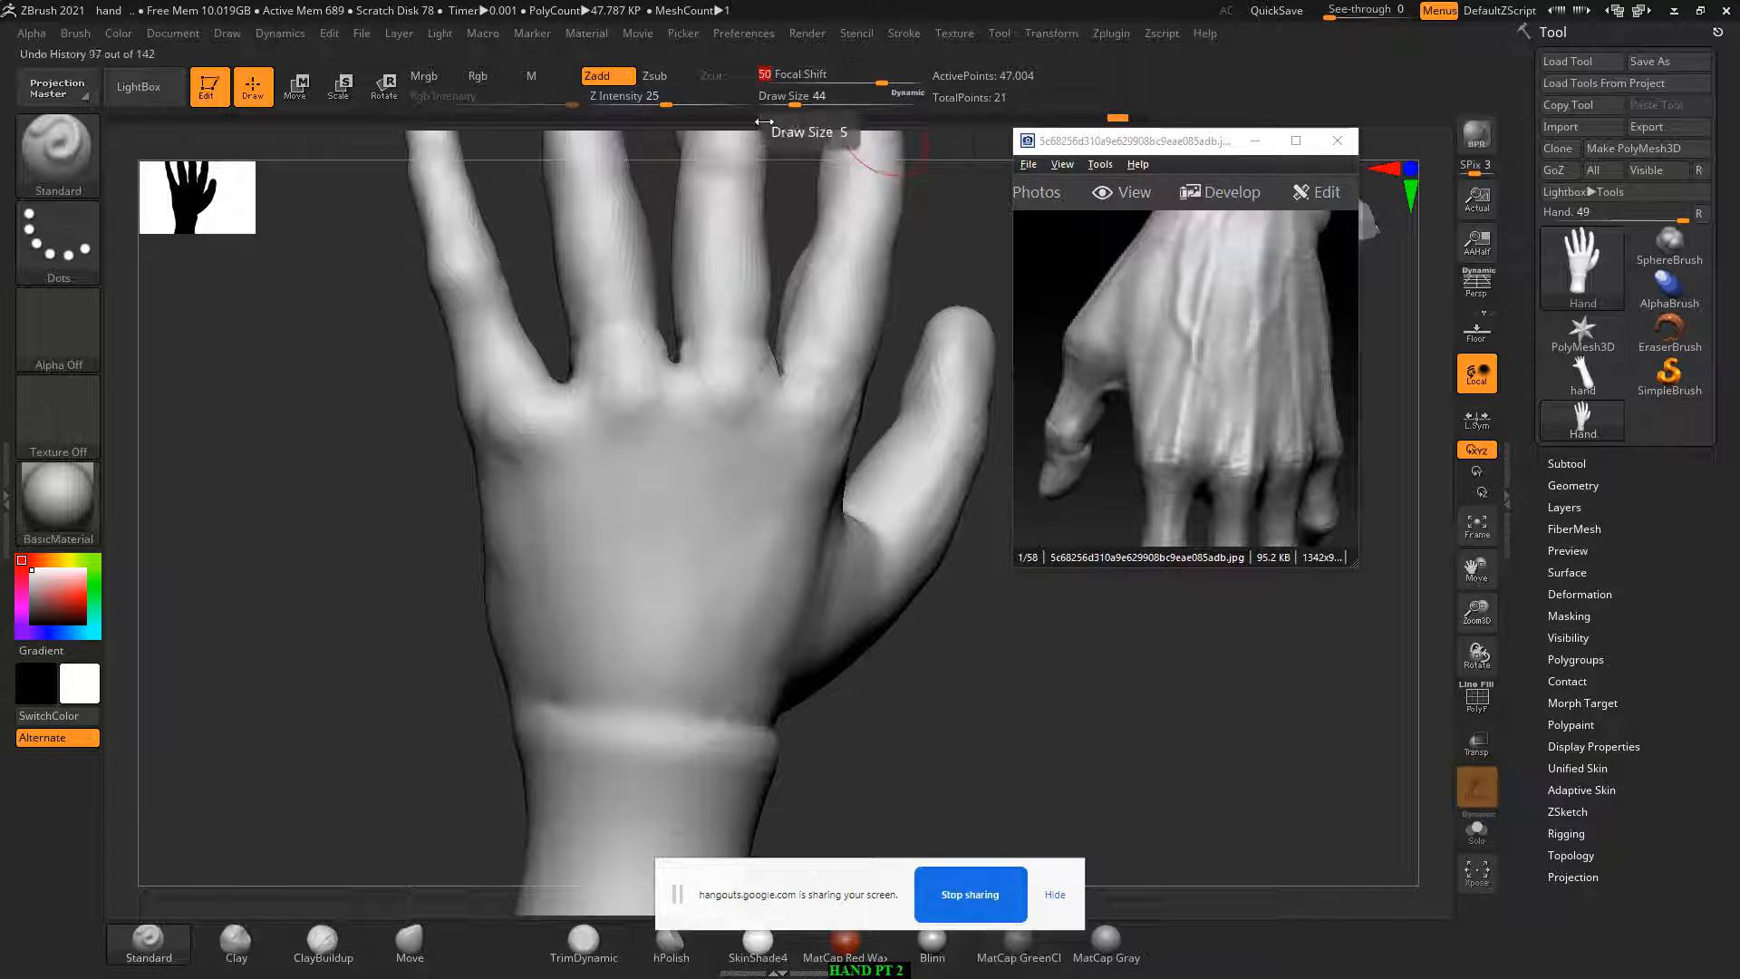
mouse_move(667, 104)
mouse_down()
mouse_move(687, 107)
mouse_move(644, 105)
mouse_up()
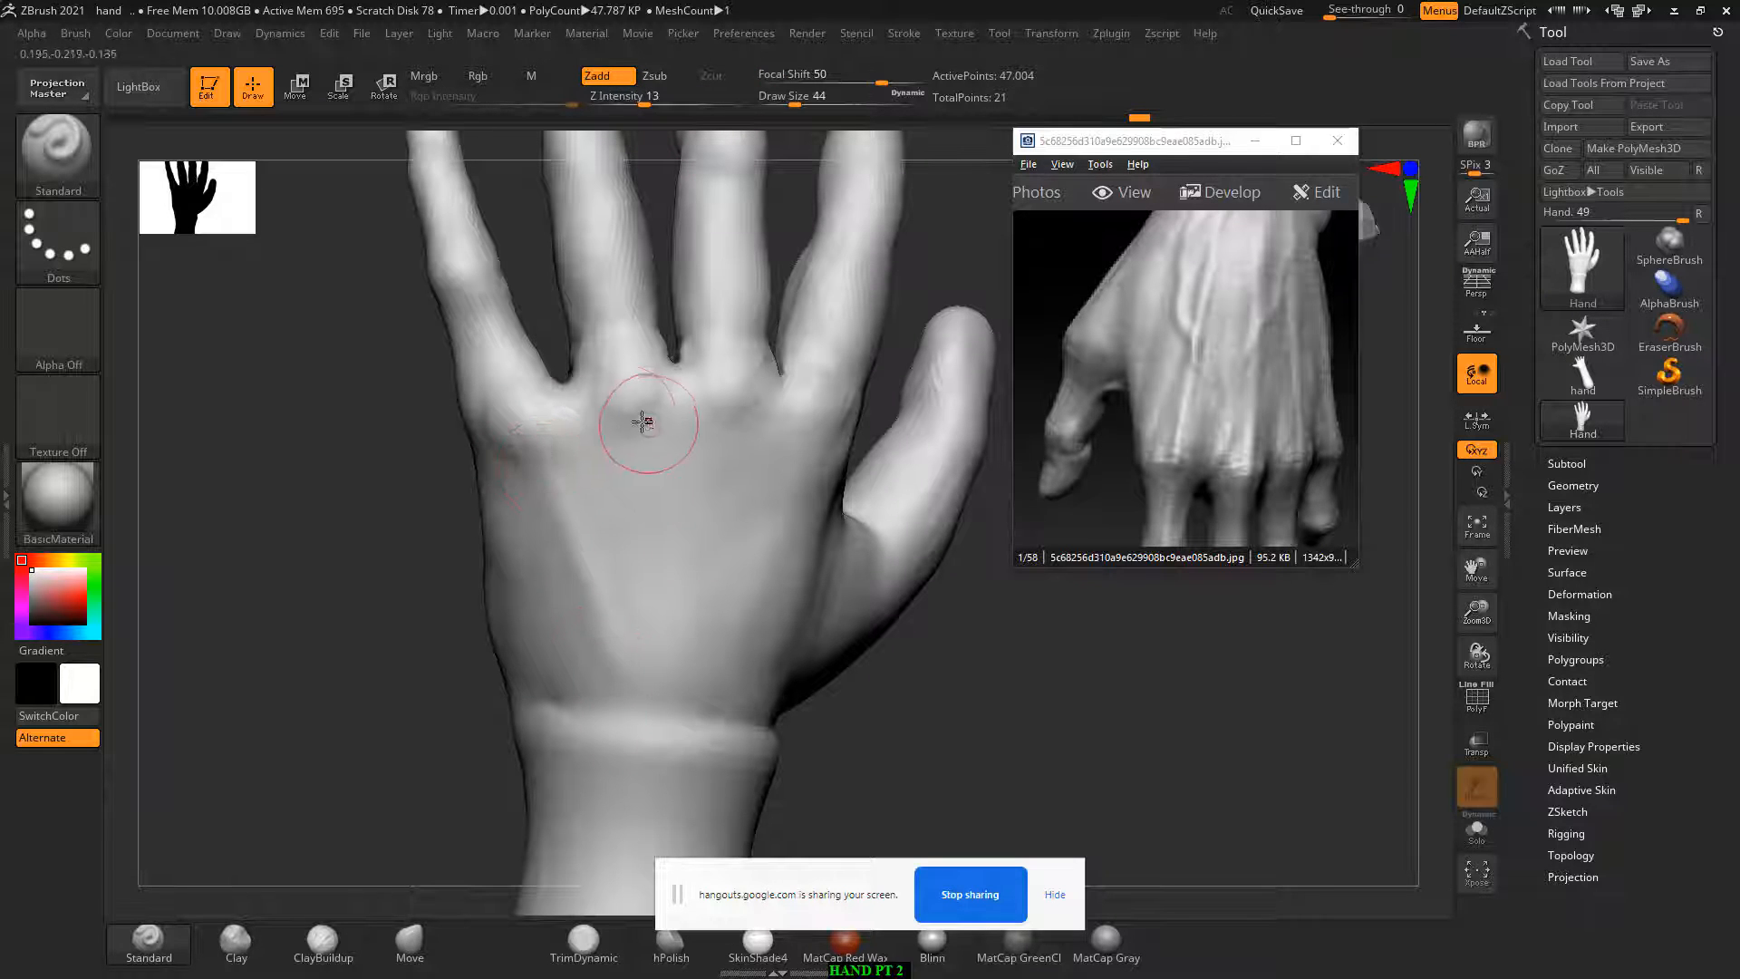
Step: Sculpt the remaining finger tendons and the hollows between them on the back of the hand following the reference, and smooth them
drag(1258, 255, 1261, 362)
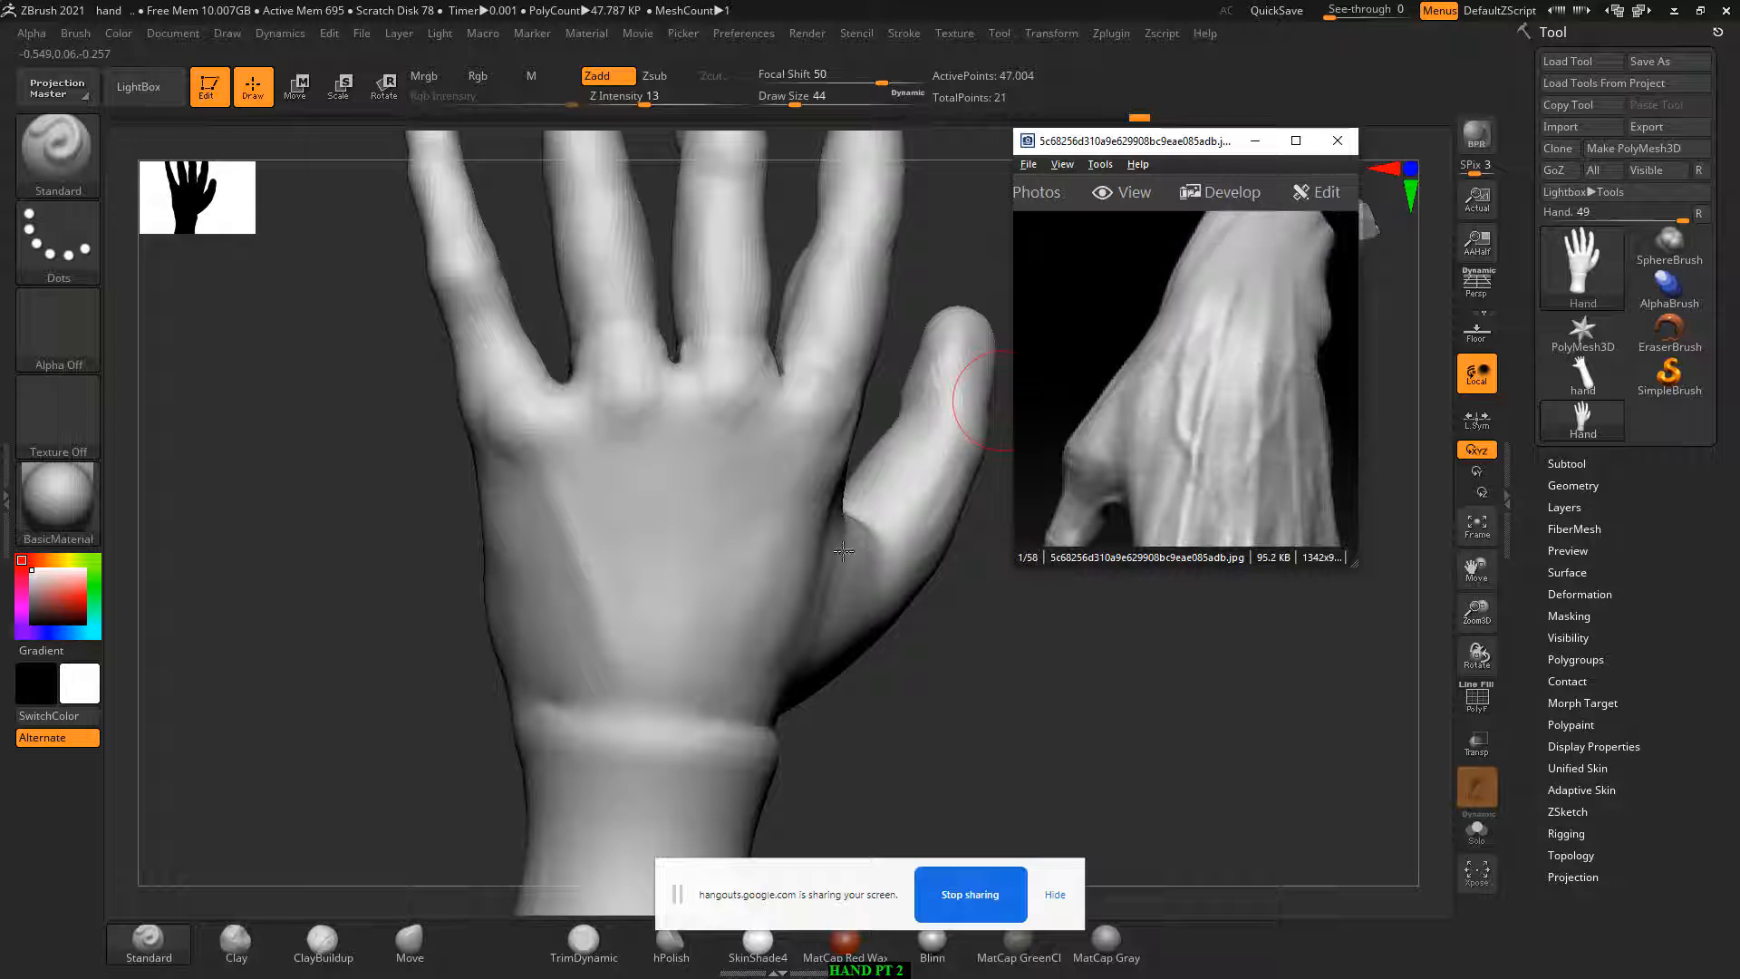
click(634, 406)
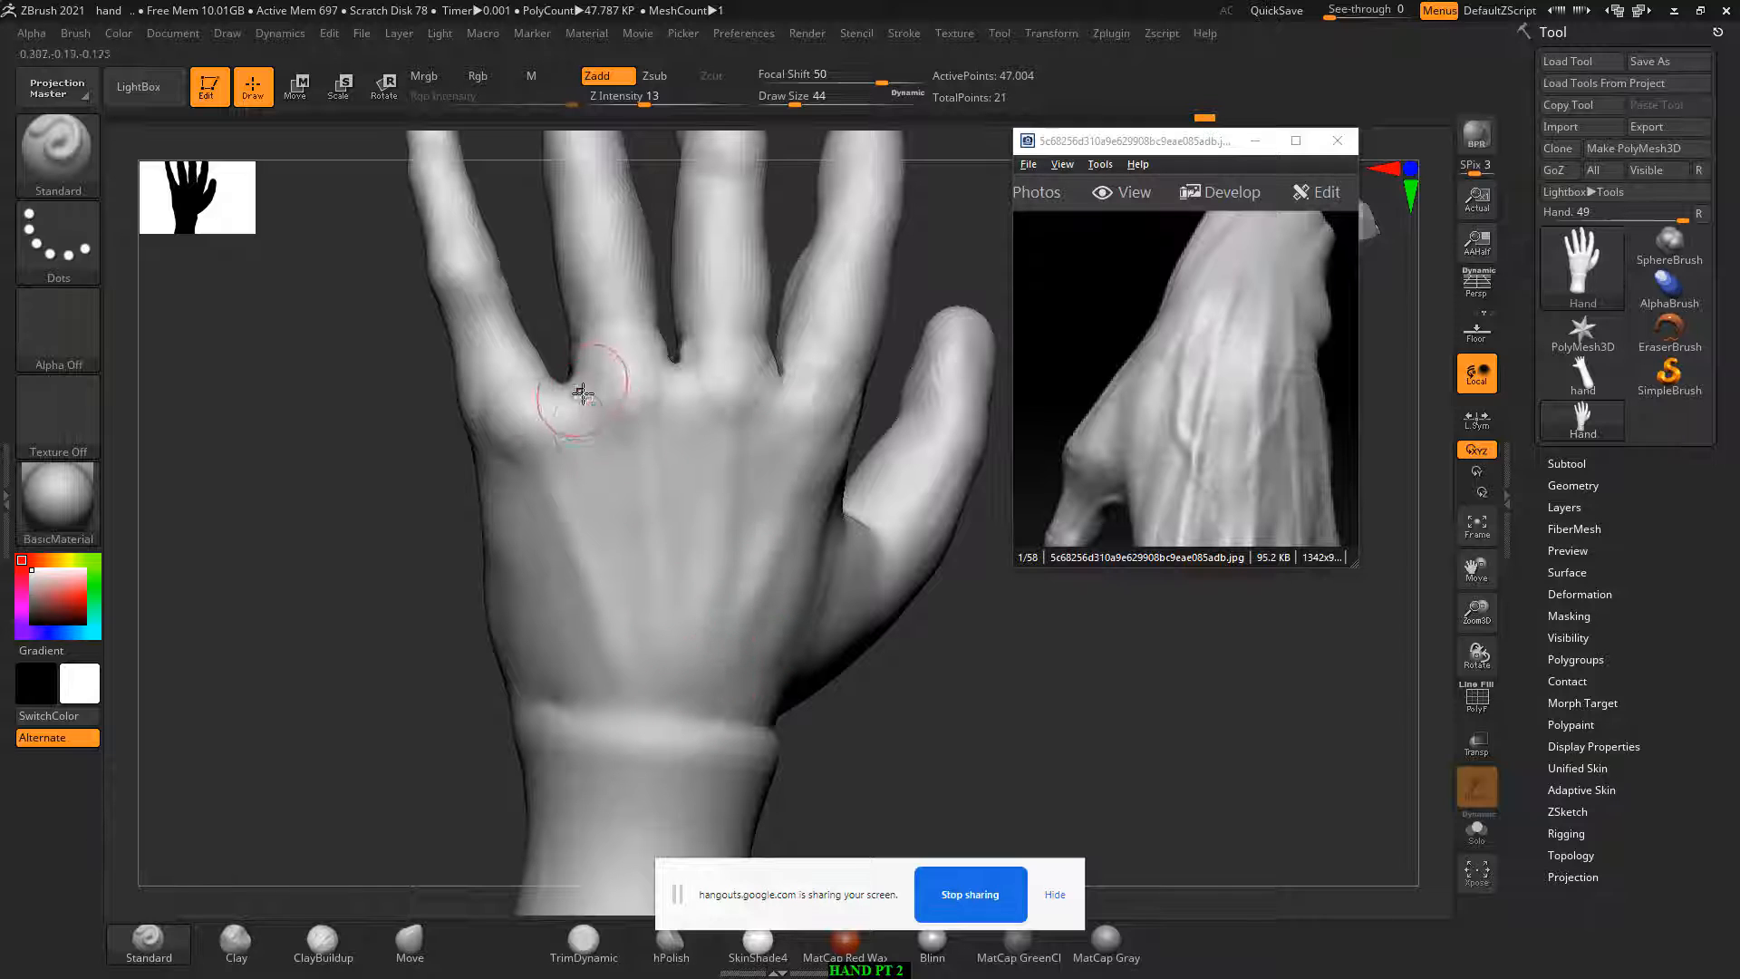
key(alt)
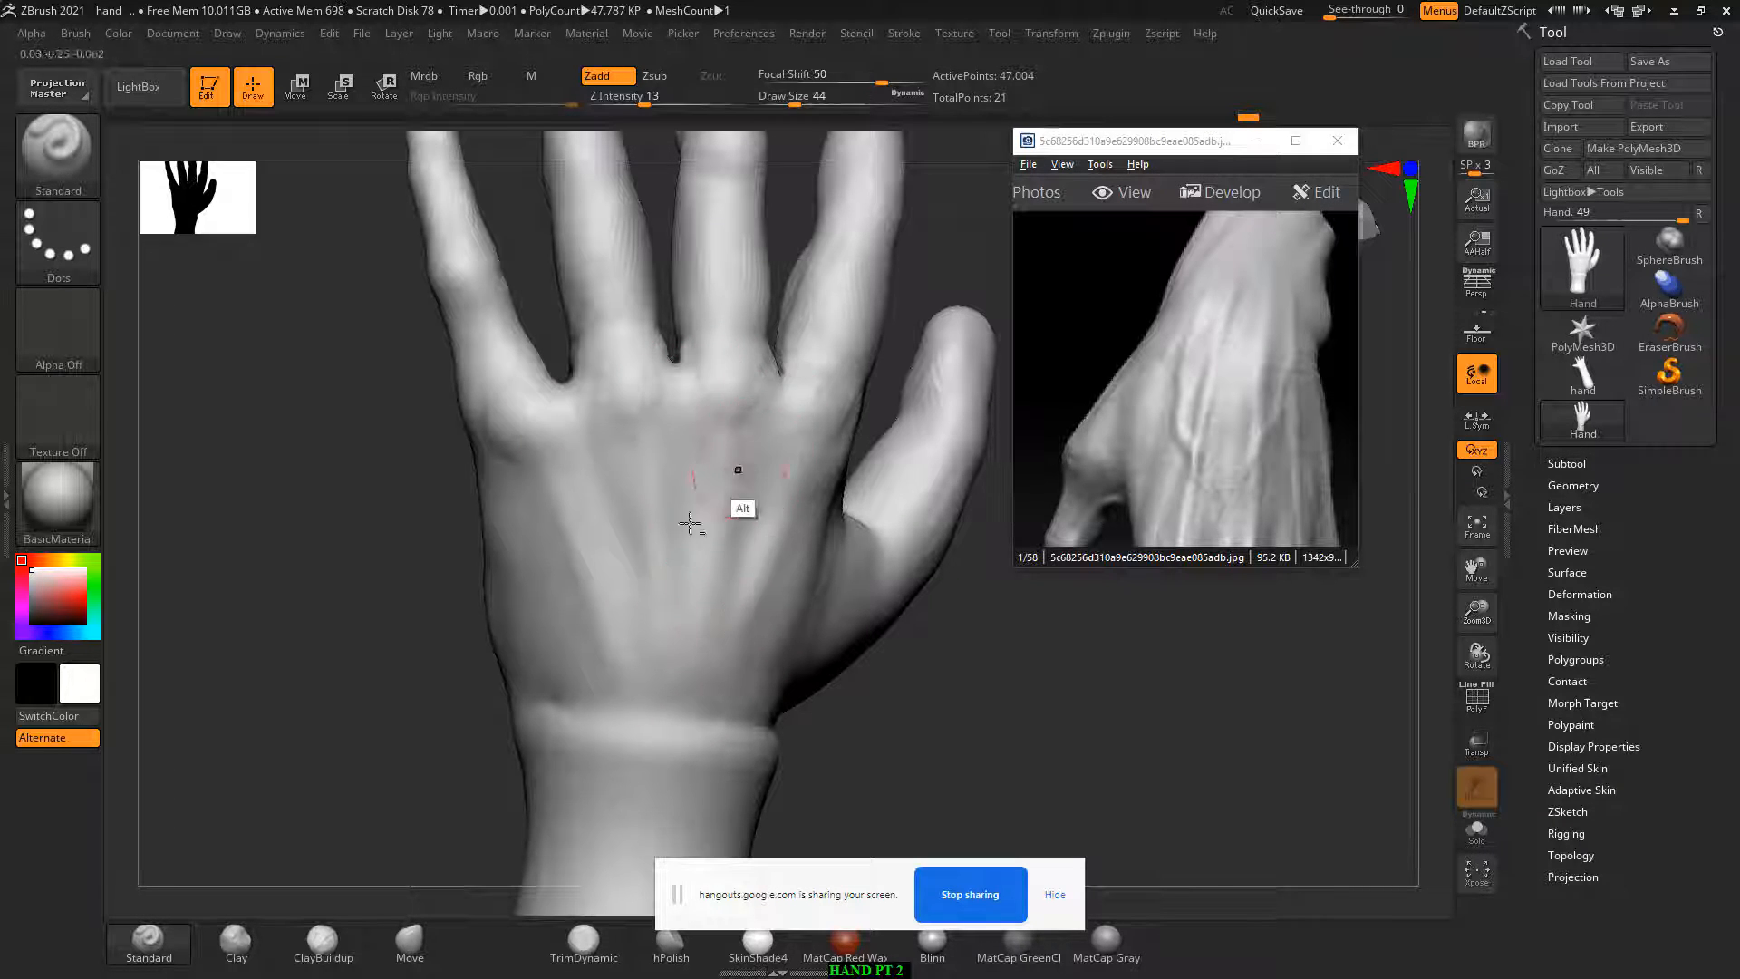
scroll(1253, 391, down, 2)
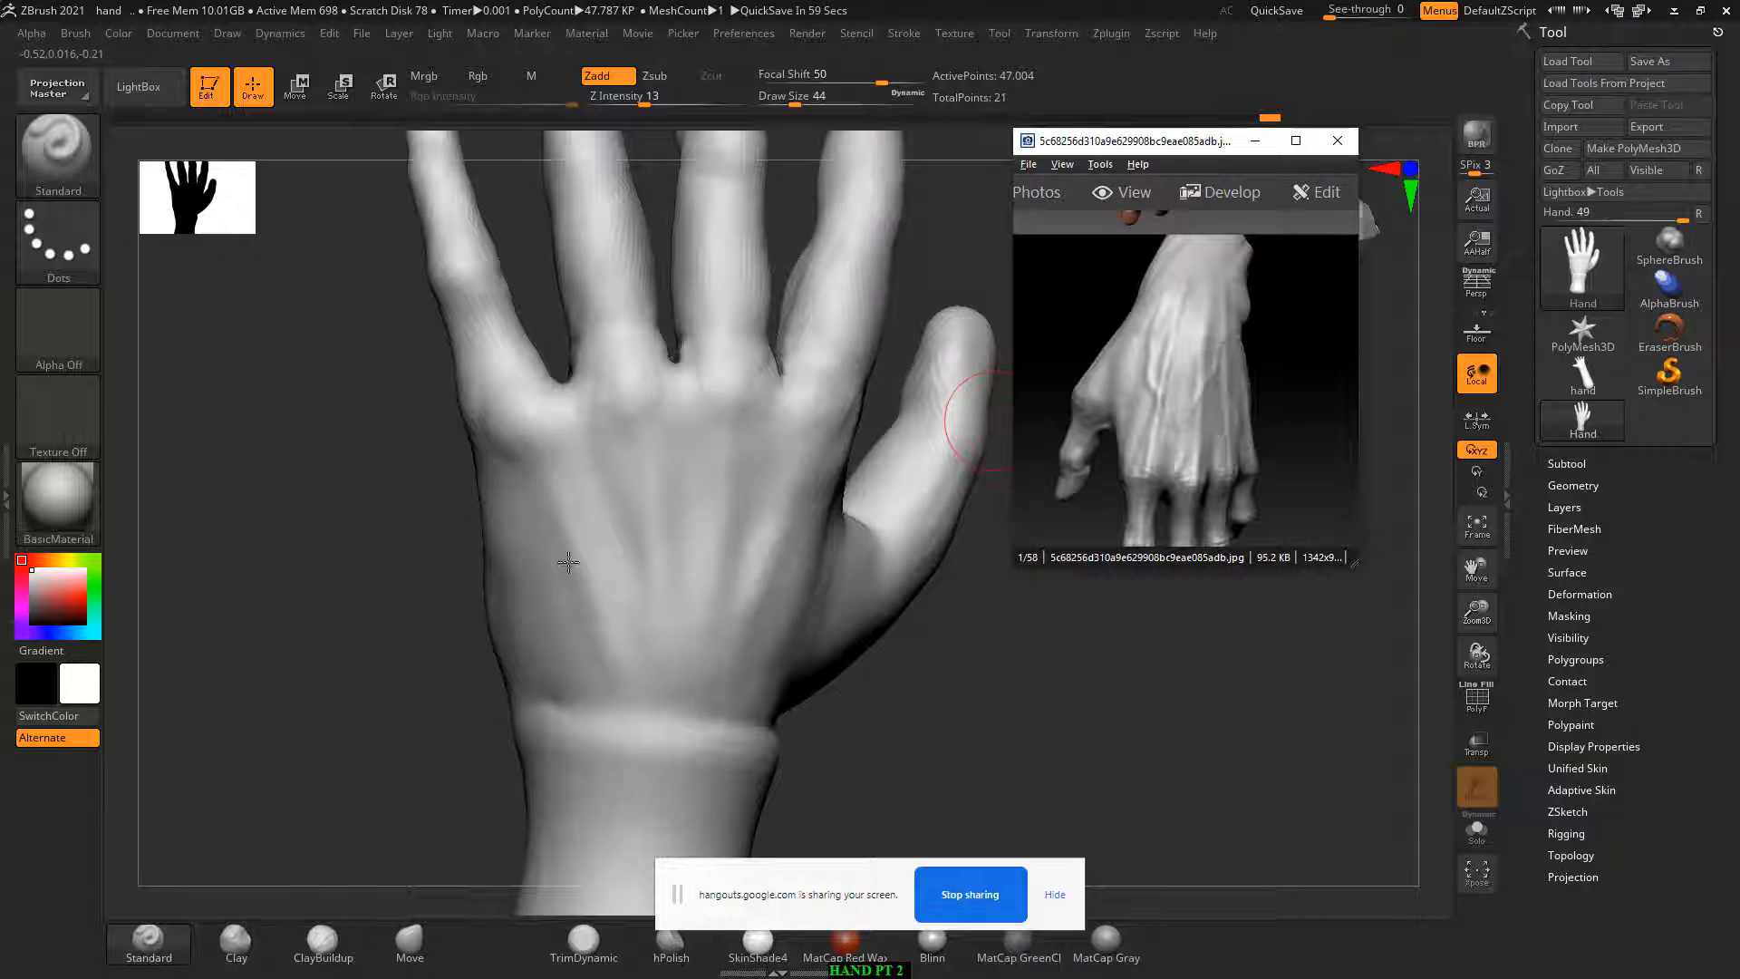
shift+drag(556, 498, 591, 463)
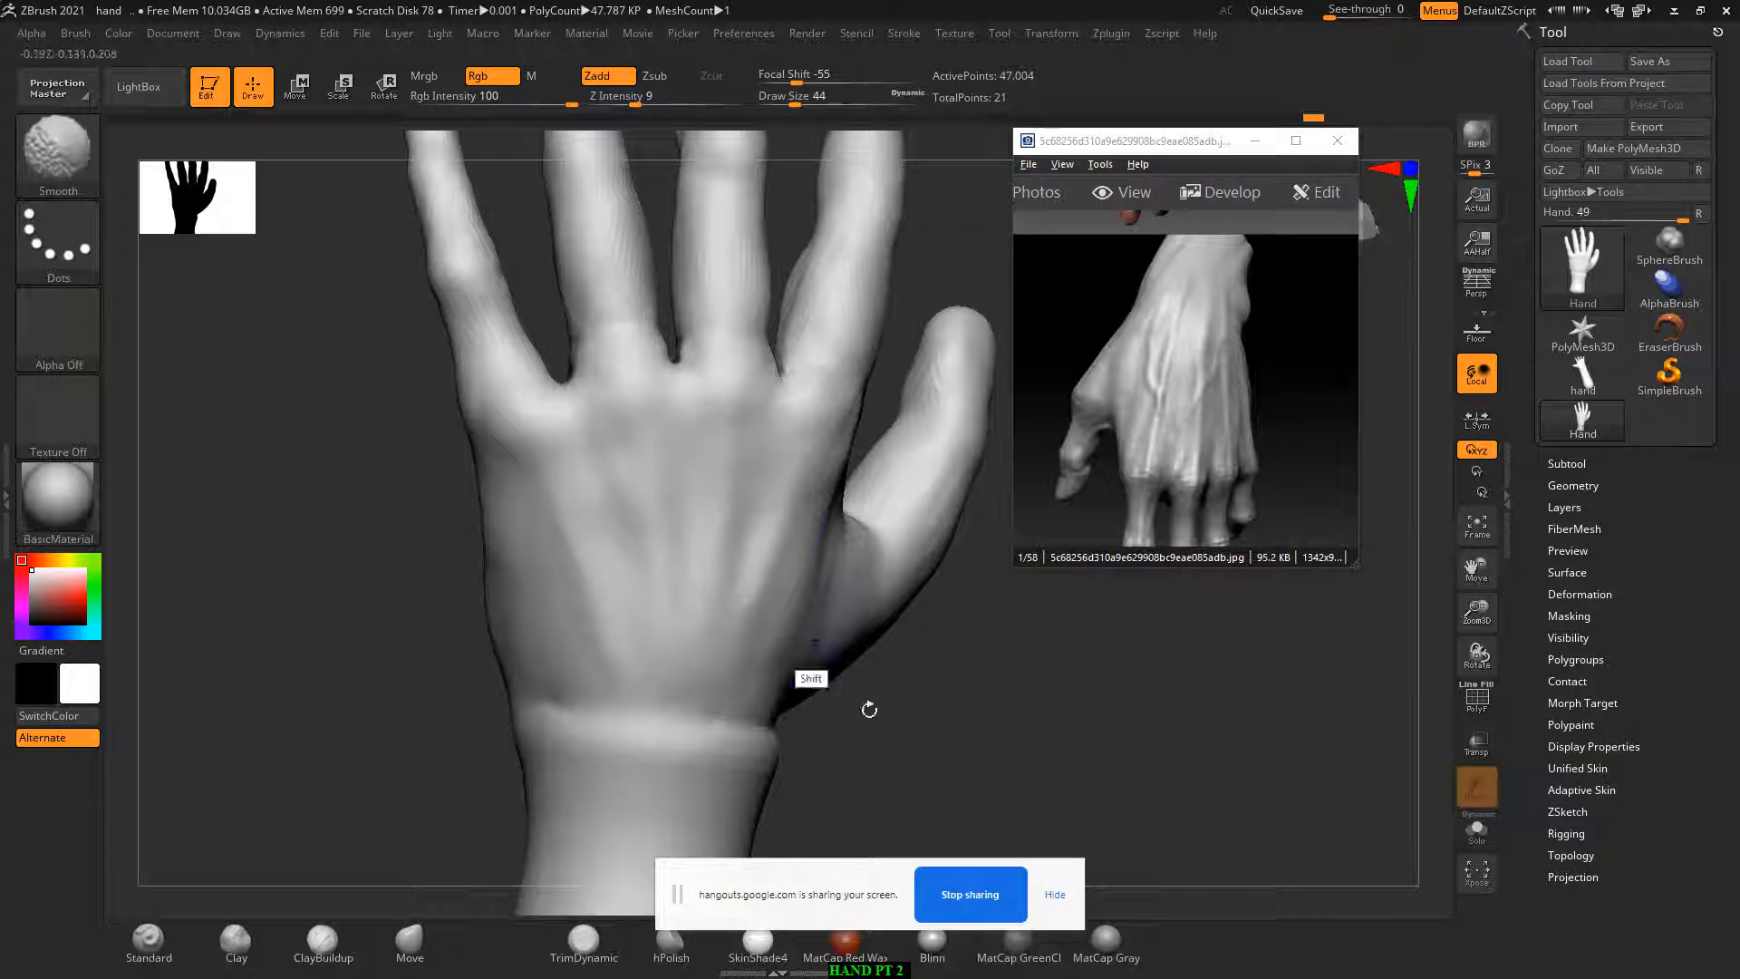
Step: Blend the raised ridge around the back and thumb side of the wrist using ClayBuildup at draw size 44, and smooth it
alt+drag(958, 743, 964, 608)
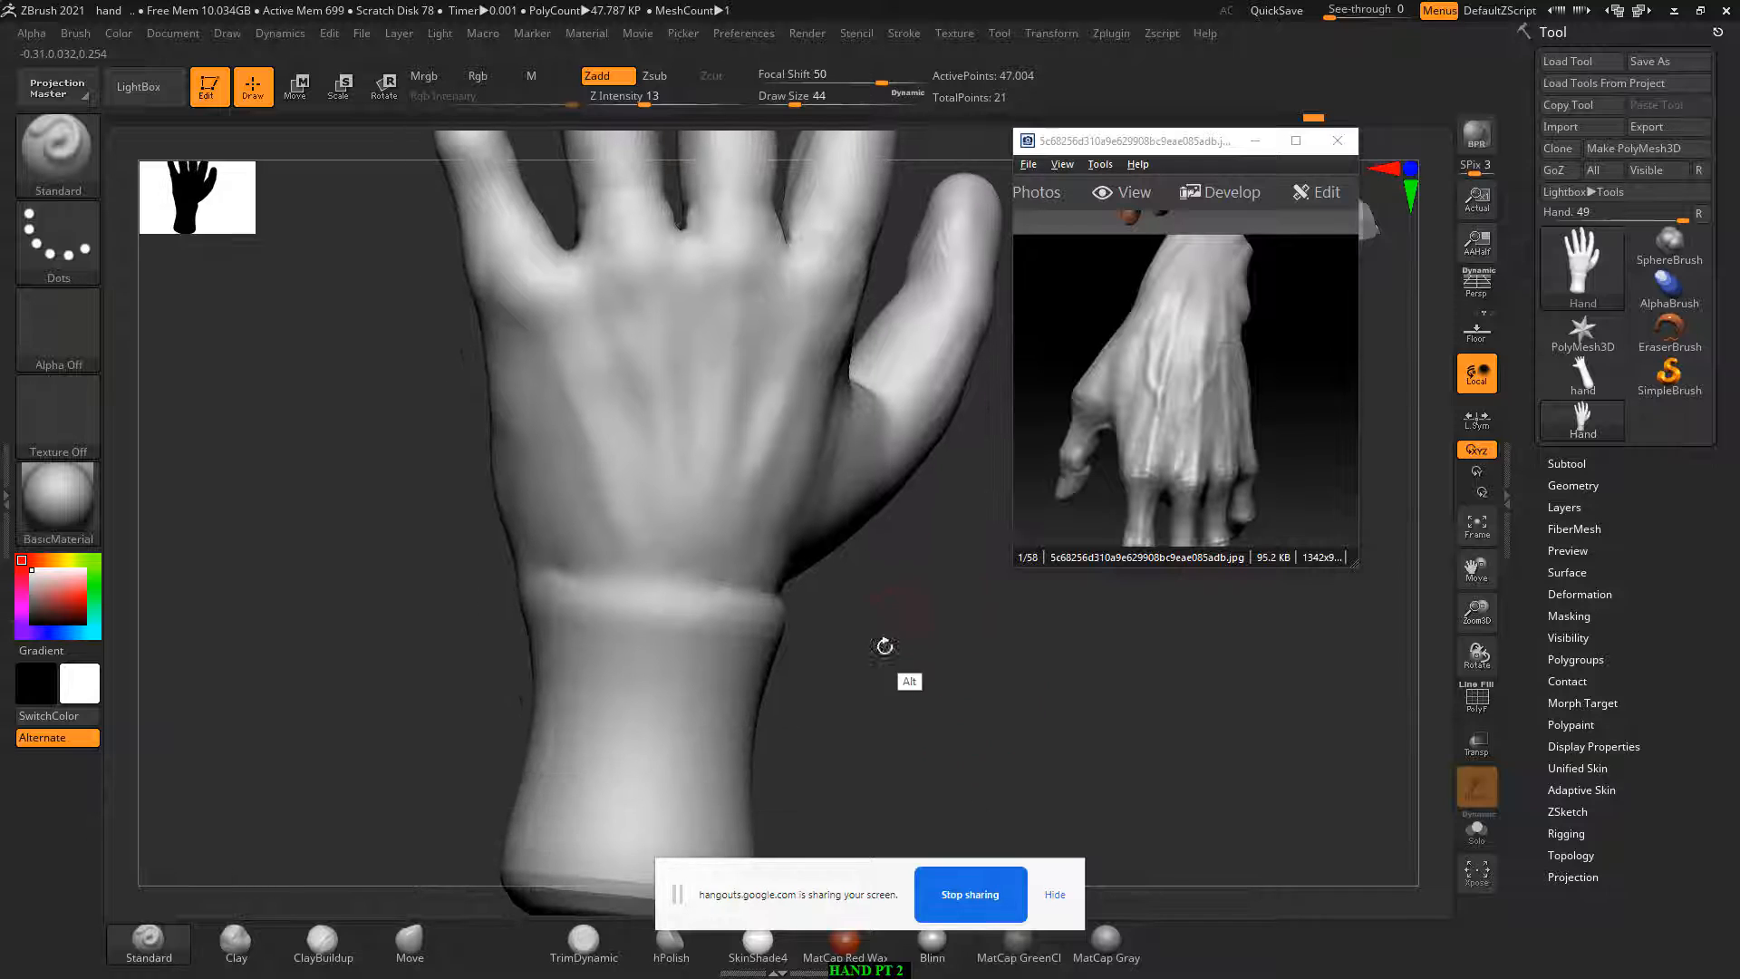
click(323, 943)
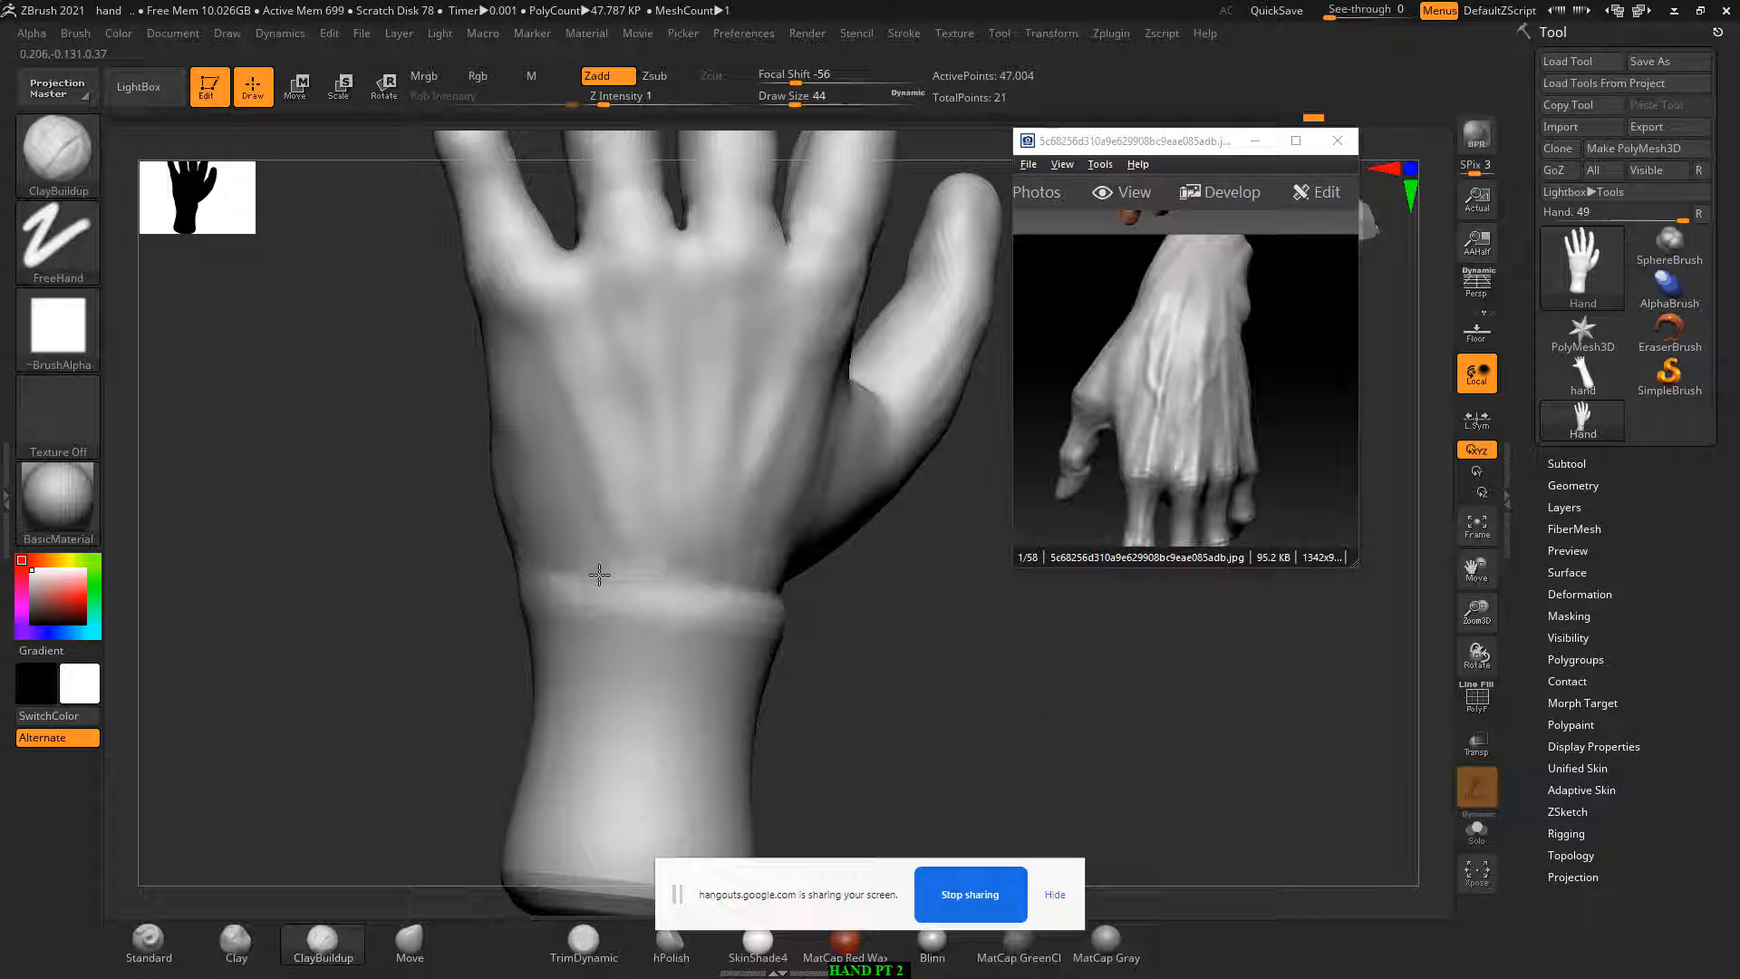
key(shift)
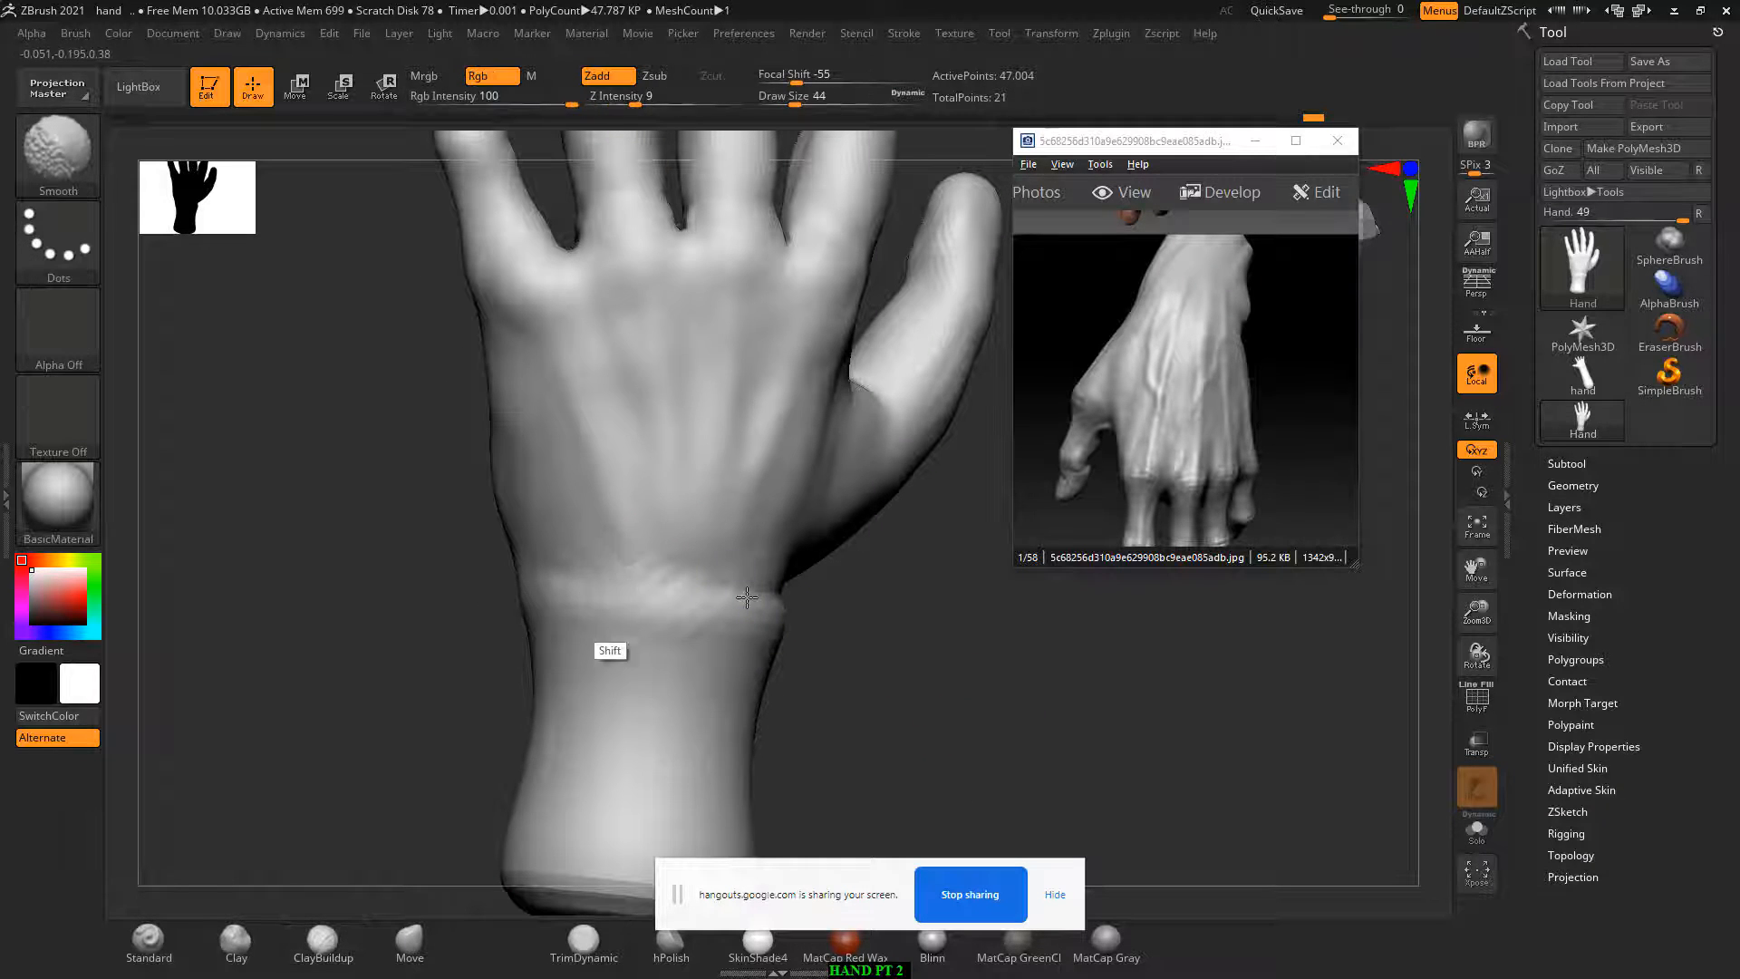
drag(942, 635, 802, 616)
key(shift)
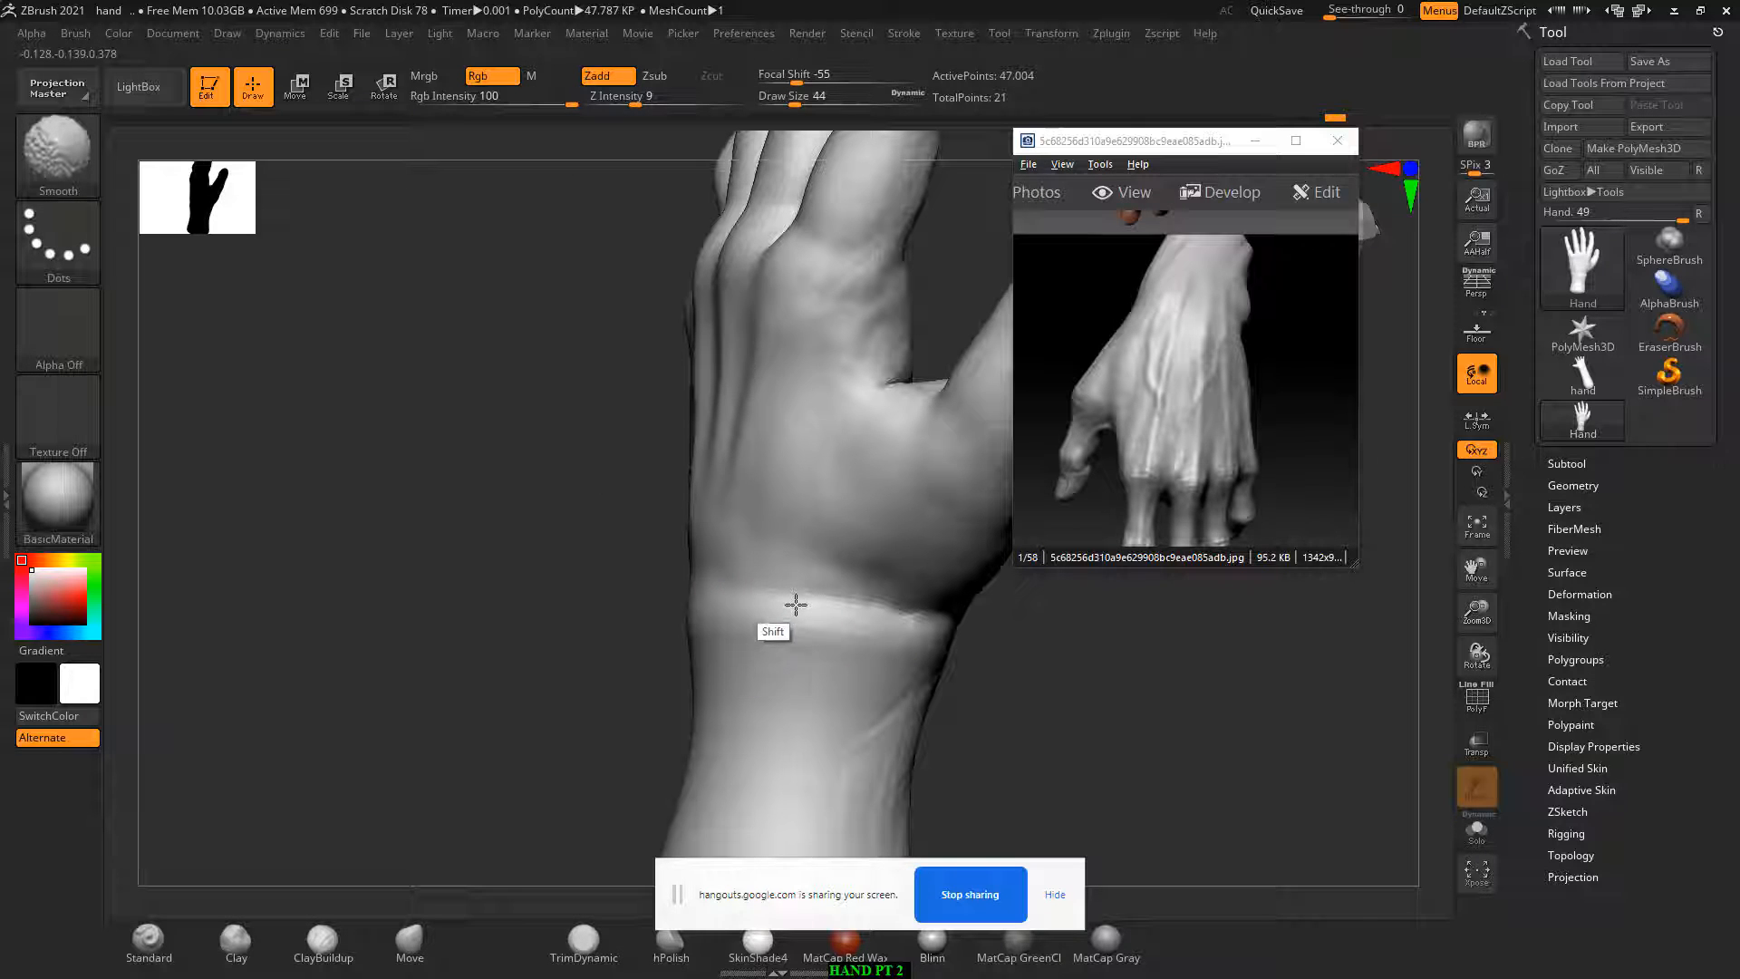
key(alt)
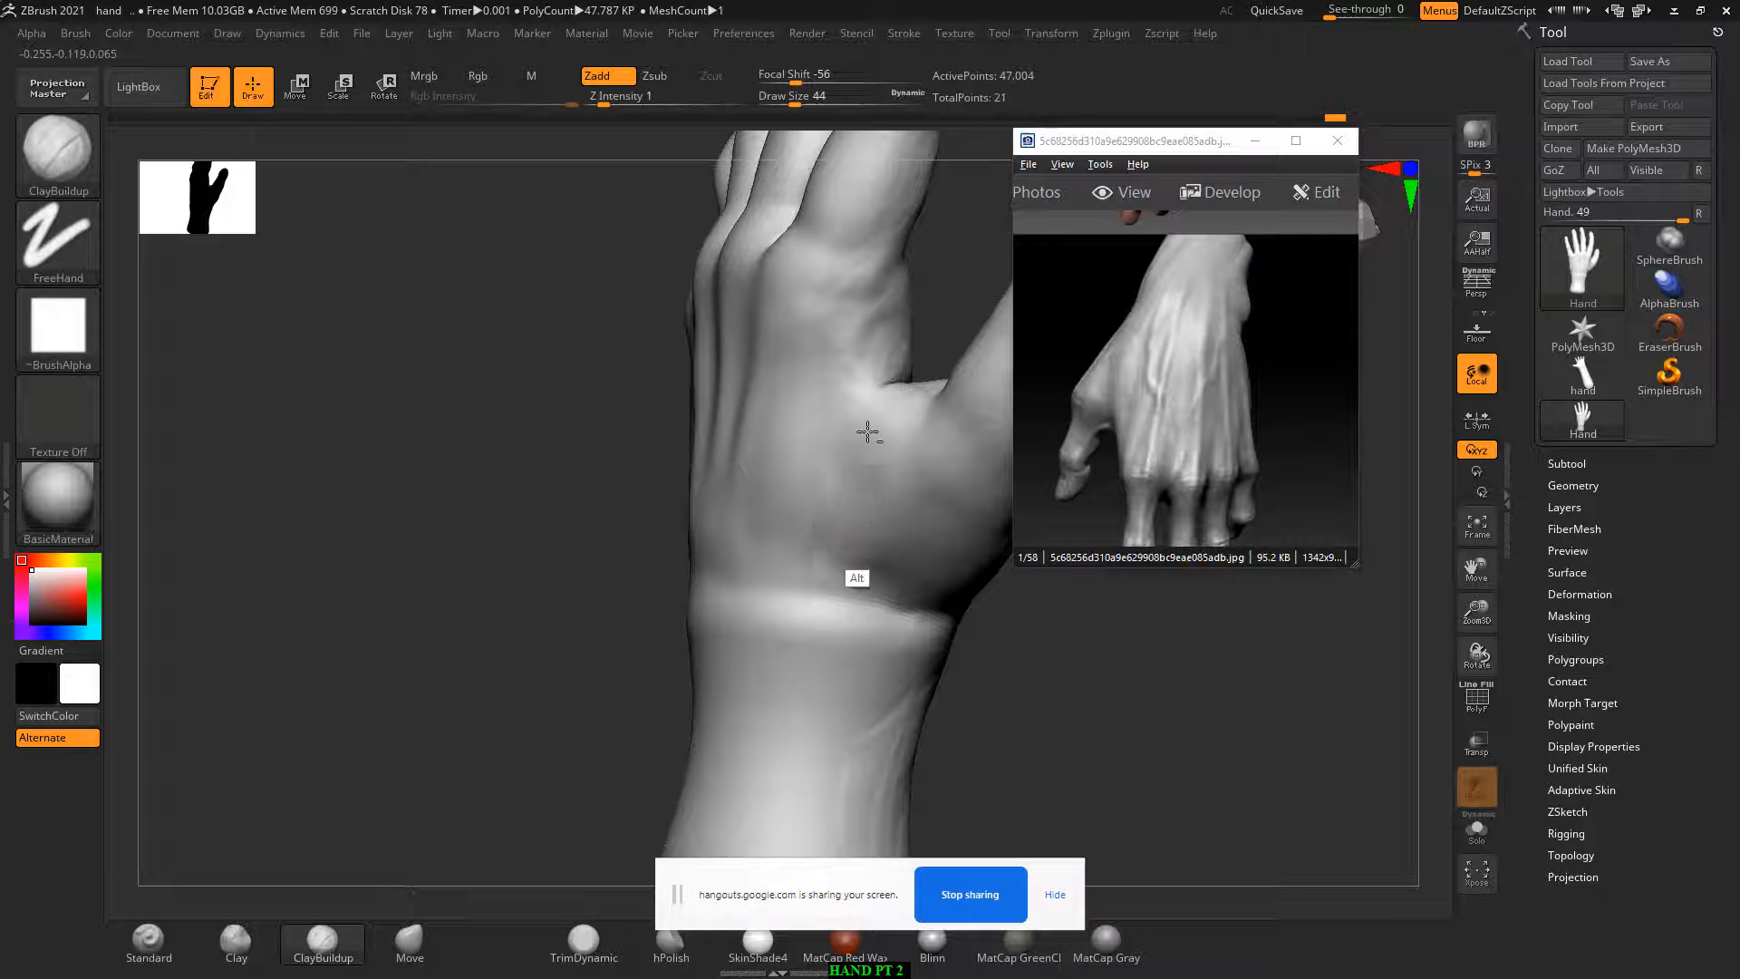
mouse_move(867, 432)
alt+mouse_down()
mouse_move(868, 614)
mouse_move(877, 477)
mouse_move(897, 618)
alt+mouse_up()
drag(1069, 676, 917, 674)
key(shift)
alt+drag(813, 711, 530, 458)
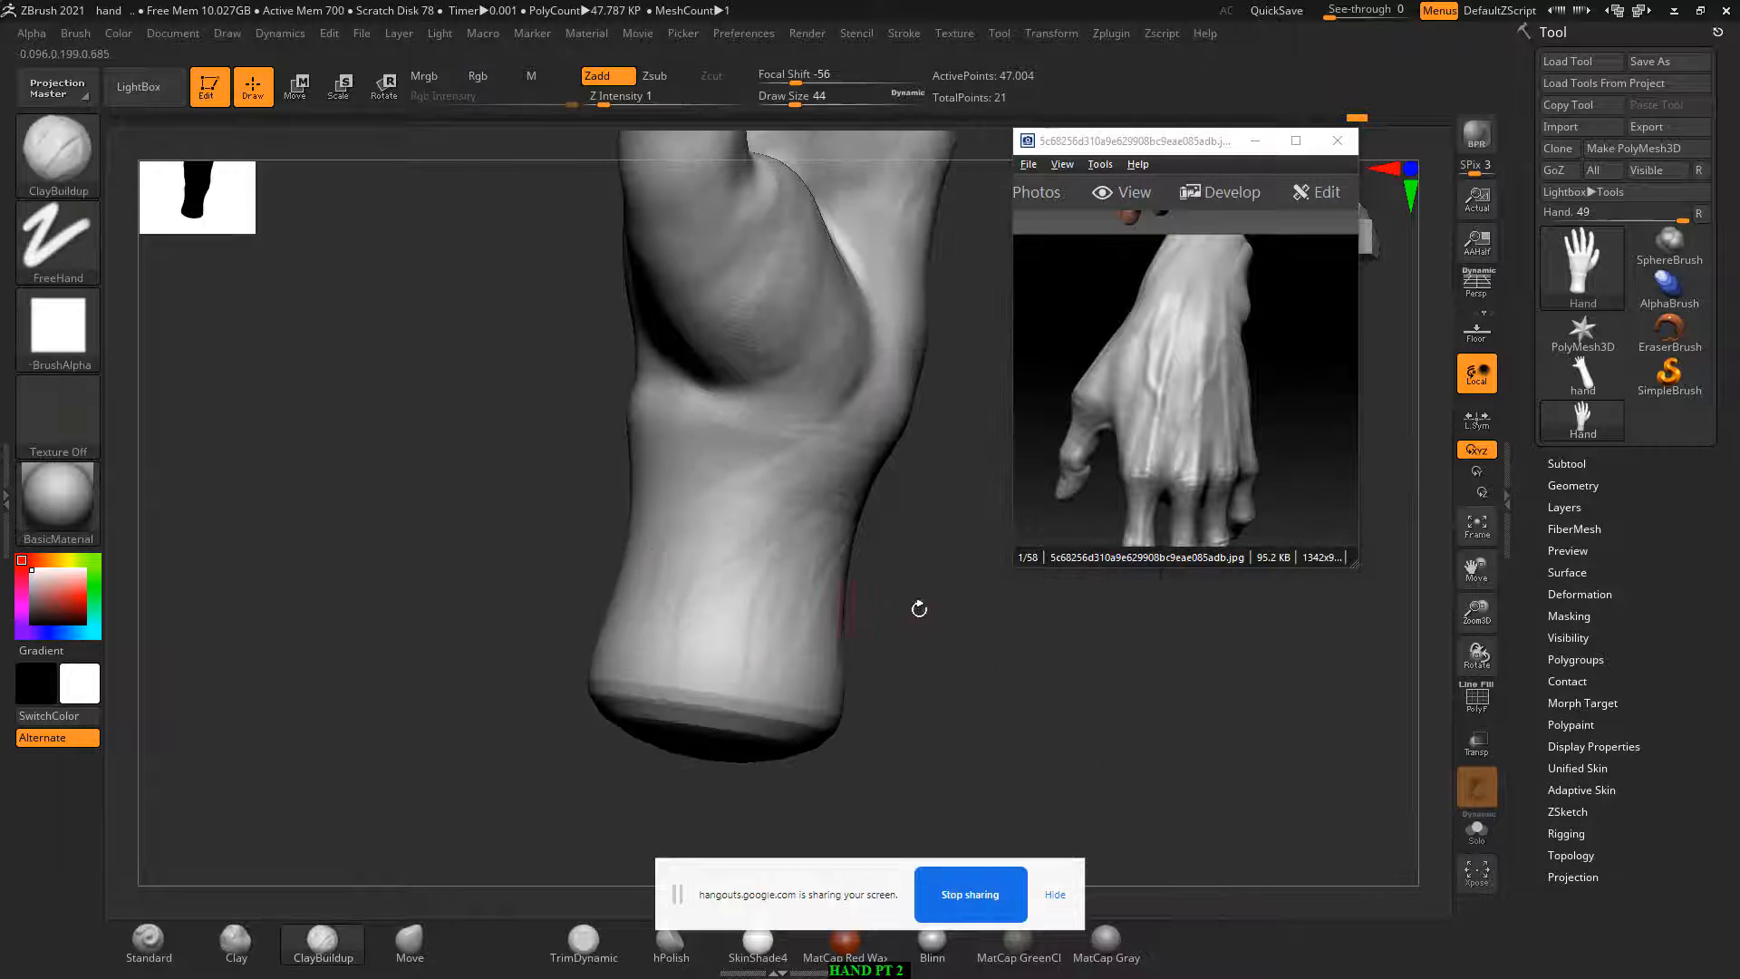
Step: Even out the inner side of the wrist and forearm using ClayBuildup at draw size 72, and smooth the surface below the thumb
drag(919, 608, 889, 622)
key(])
key(])
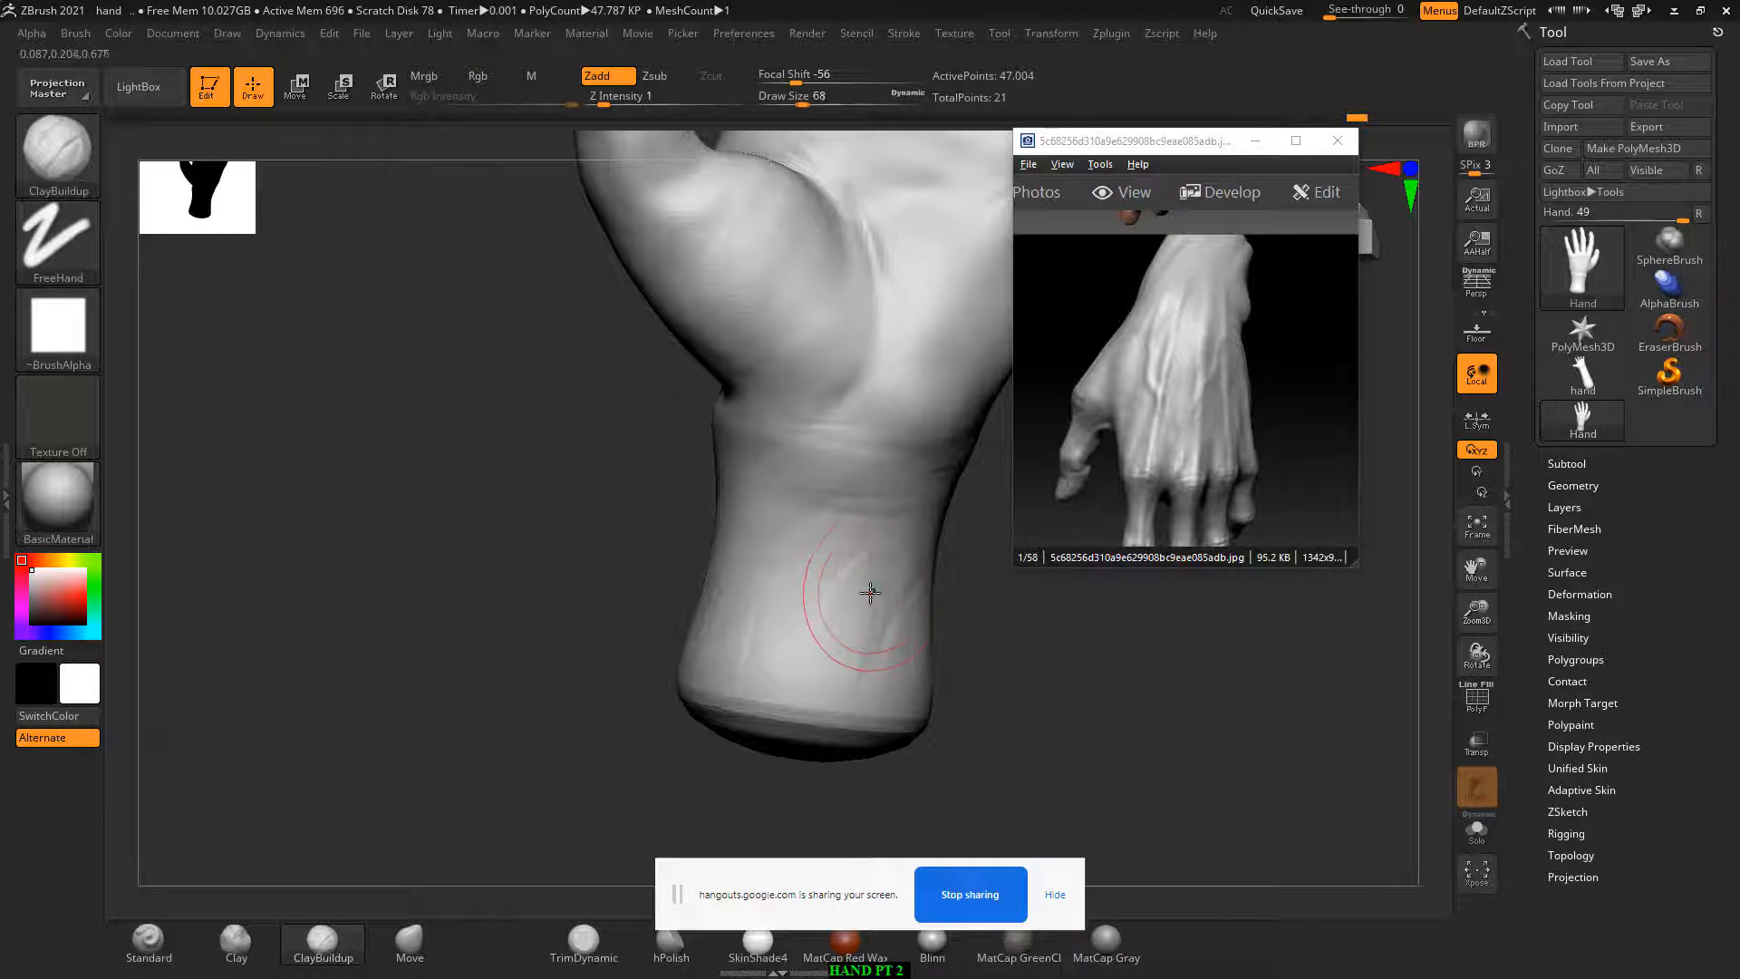
key(shift)
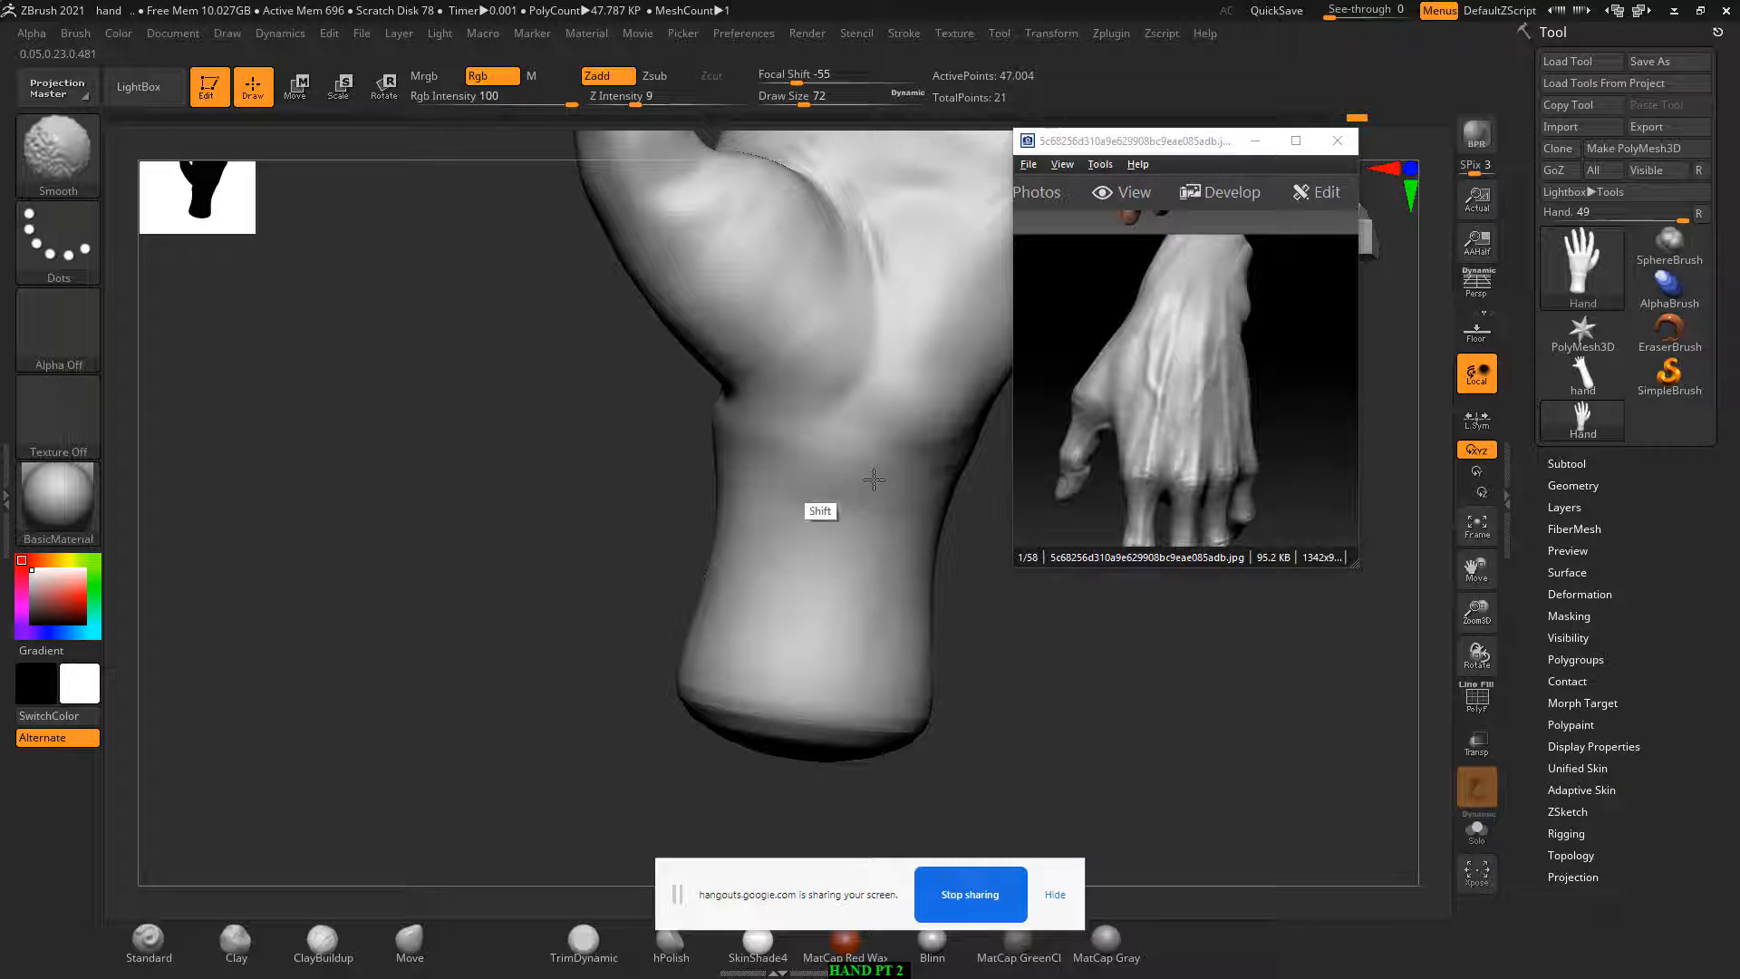
drag(586, 568, 721, 417)
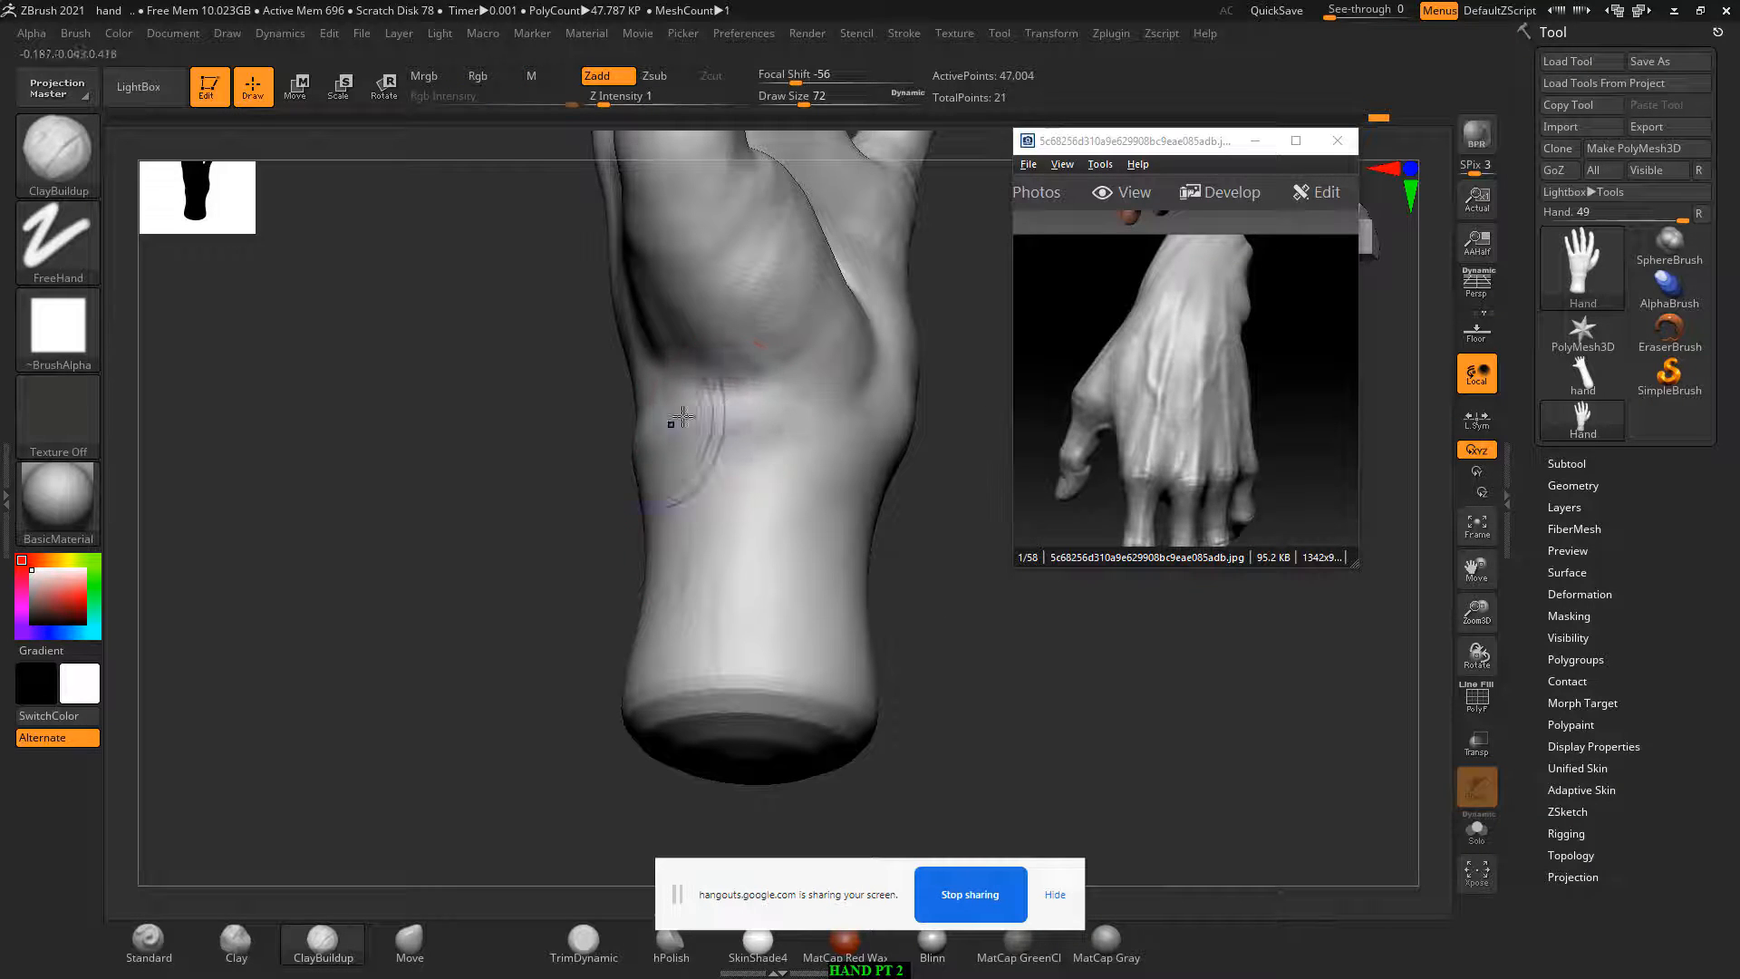
key(shift)
Step: Bring the open-palm reference image into view and carve the upper palm crease below the fingers using ClayBuildup at draw size 56
mouse_move(544, 589)
mouse_down()
mouse_move(458, 640)
mouse_move(544, 575)
mouse_move(471, 699)
mouse_up()
drag(944, 655, 1025, 634)
scroll(1247, 403, down, 2)
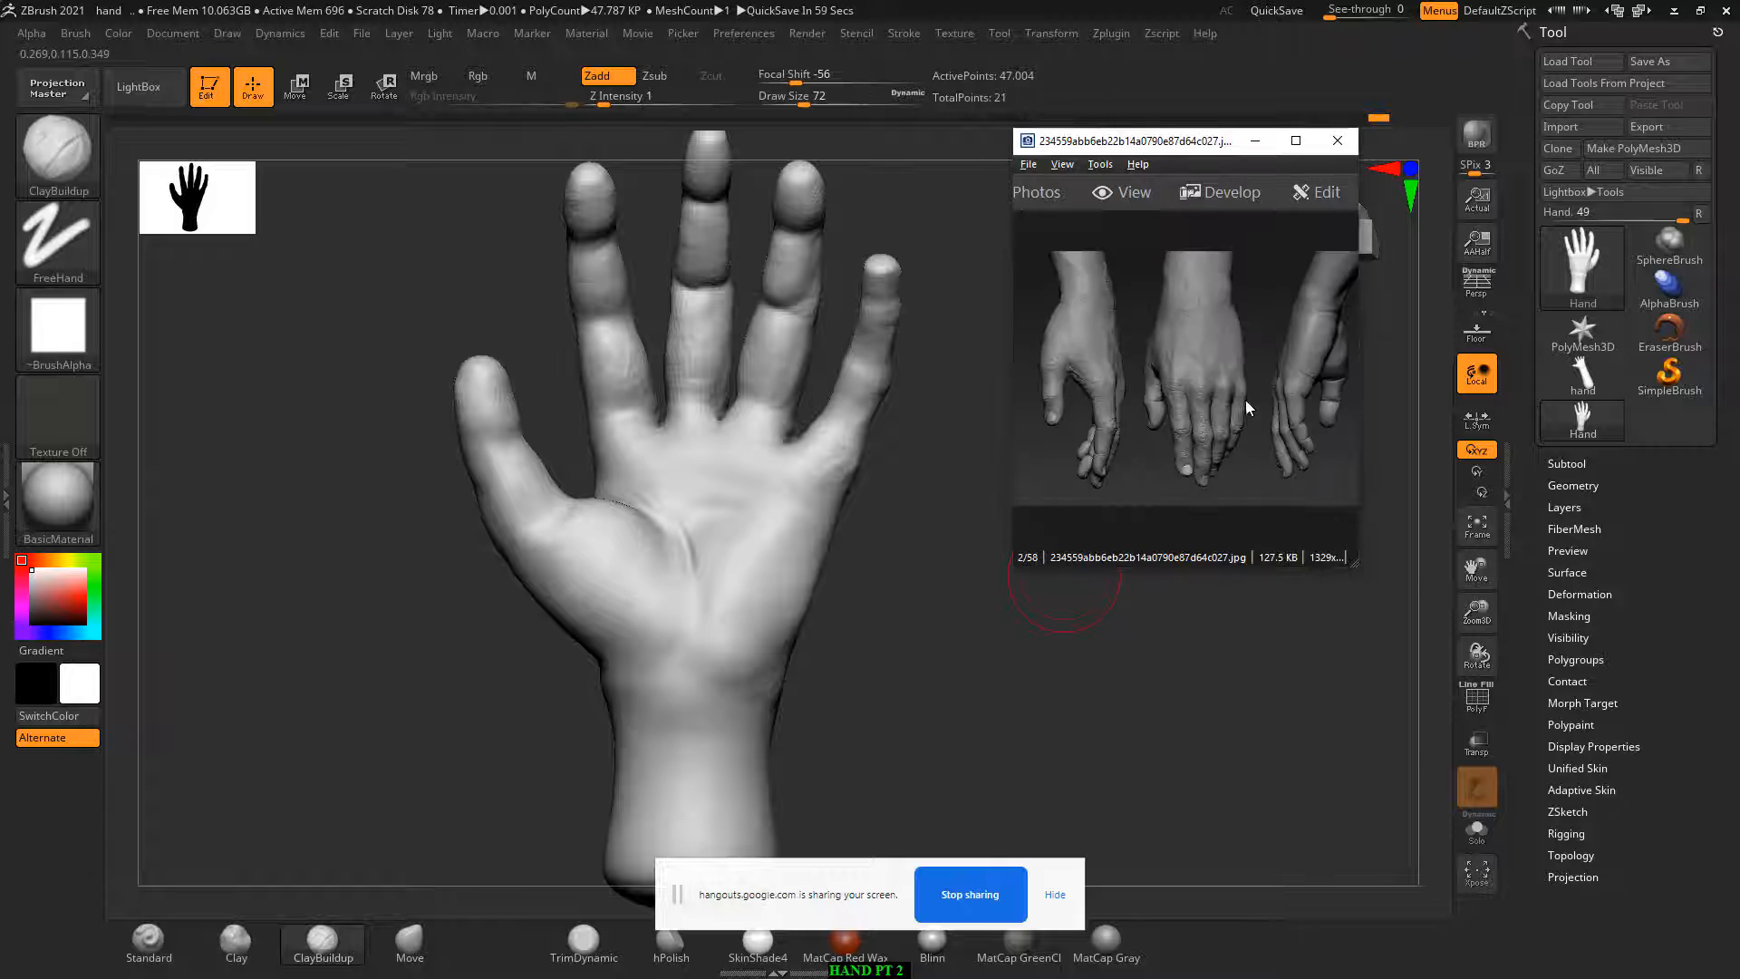
ctrl+scroll(1242, 409, up, 5)
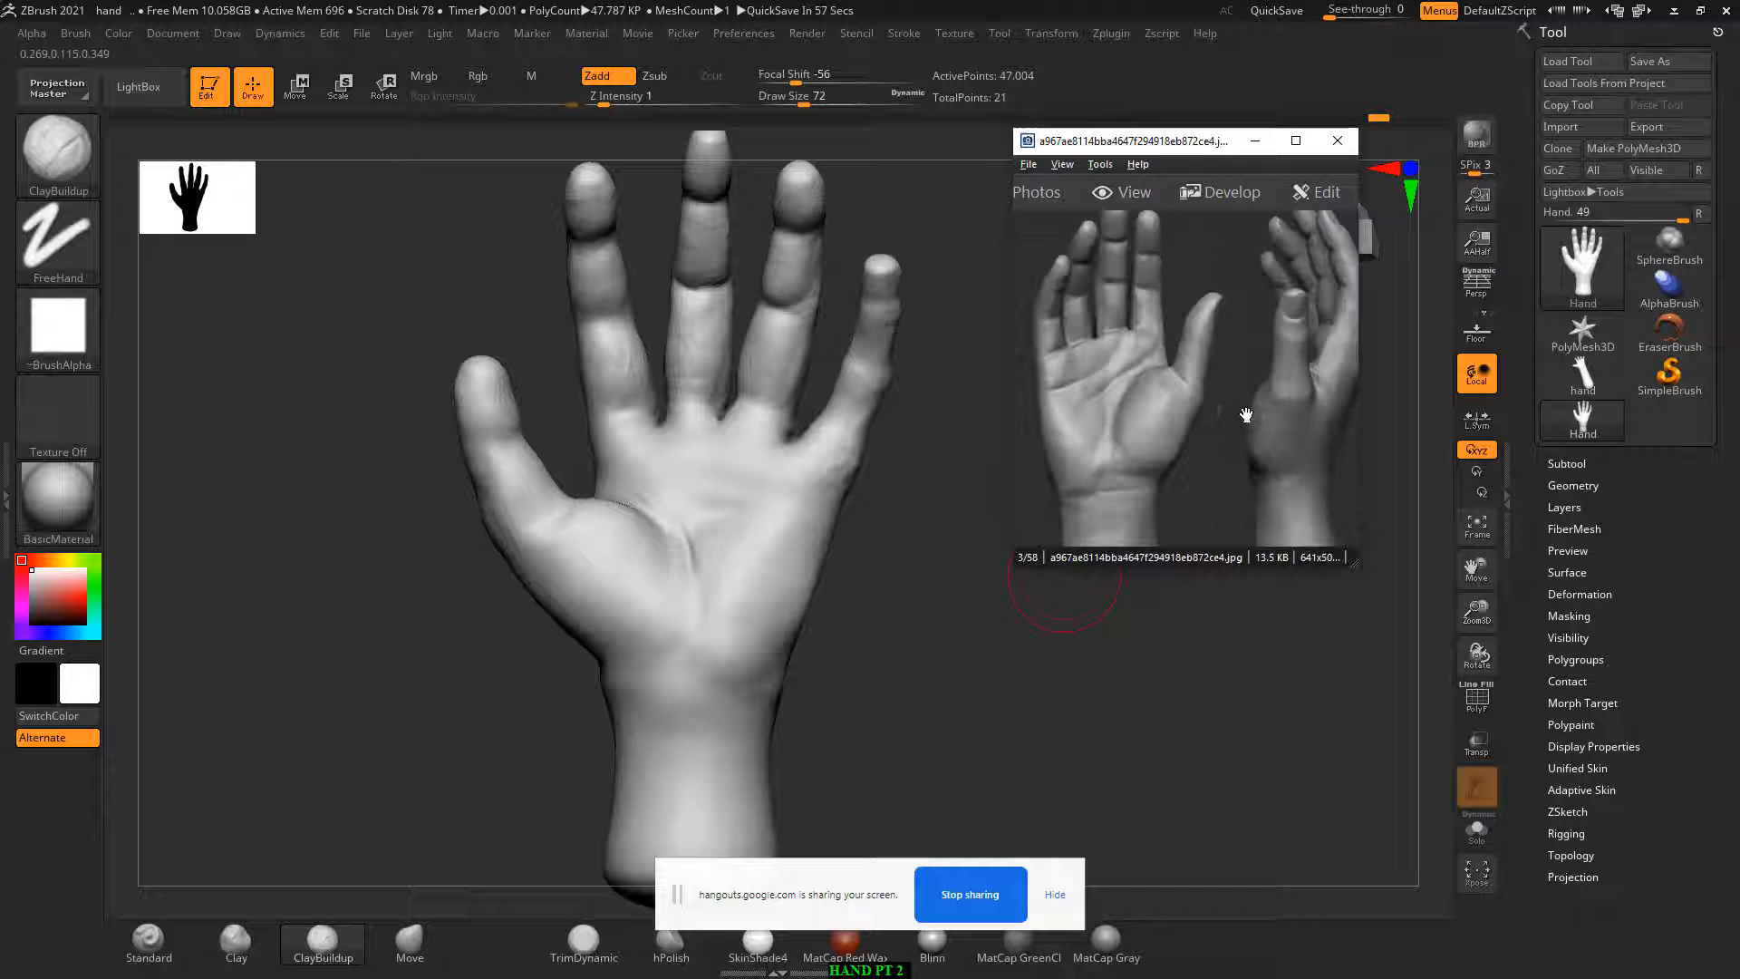
alt+drag(950, 625, 938, 680)
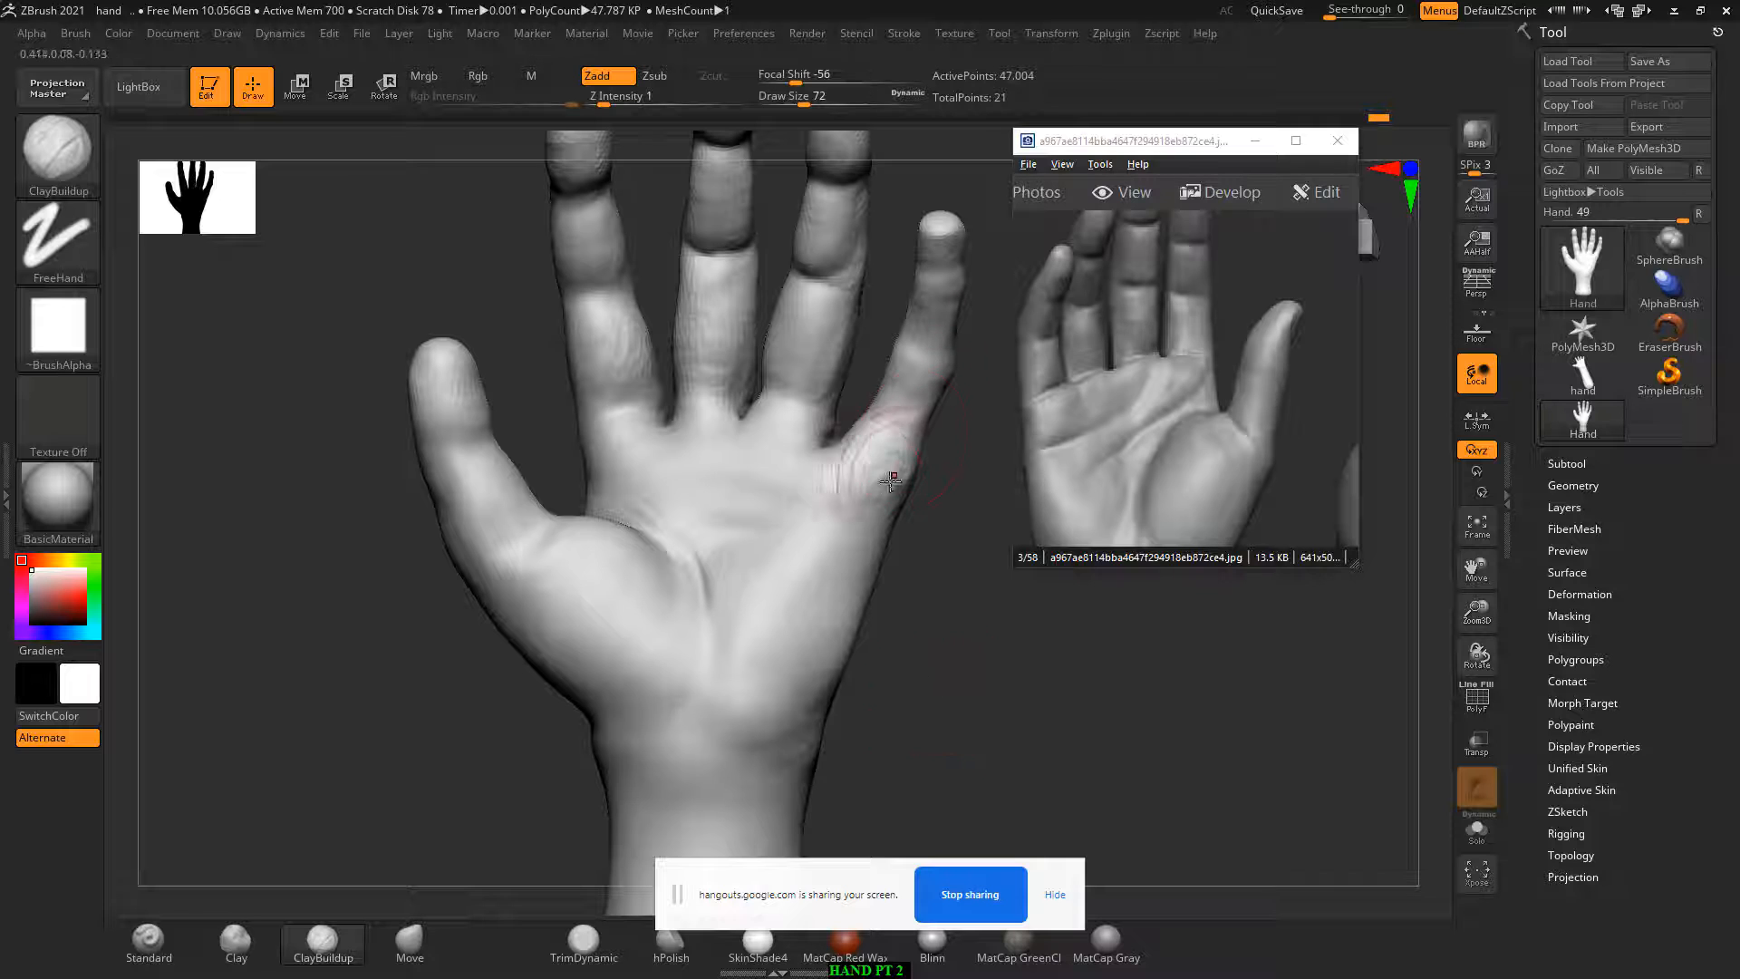
key(bracketleft)
key(bracketleft)
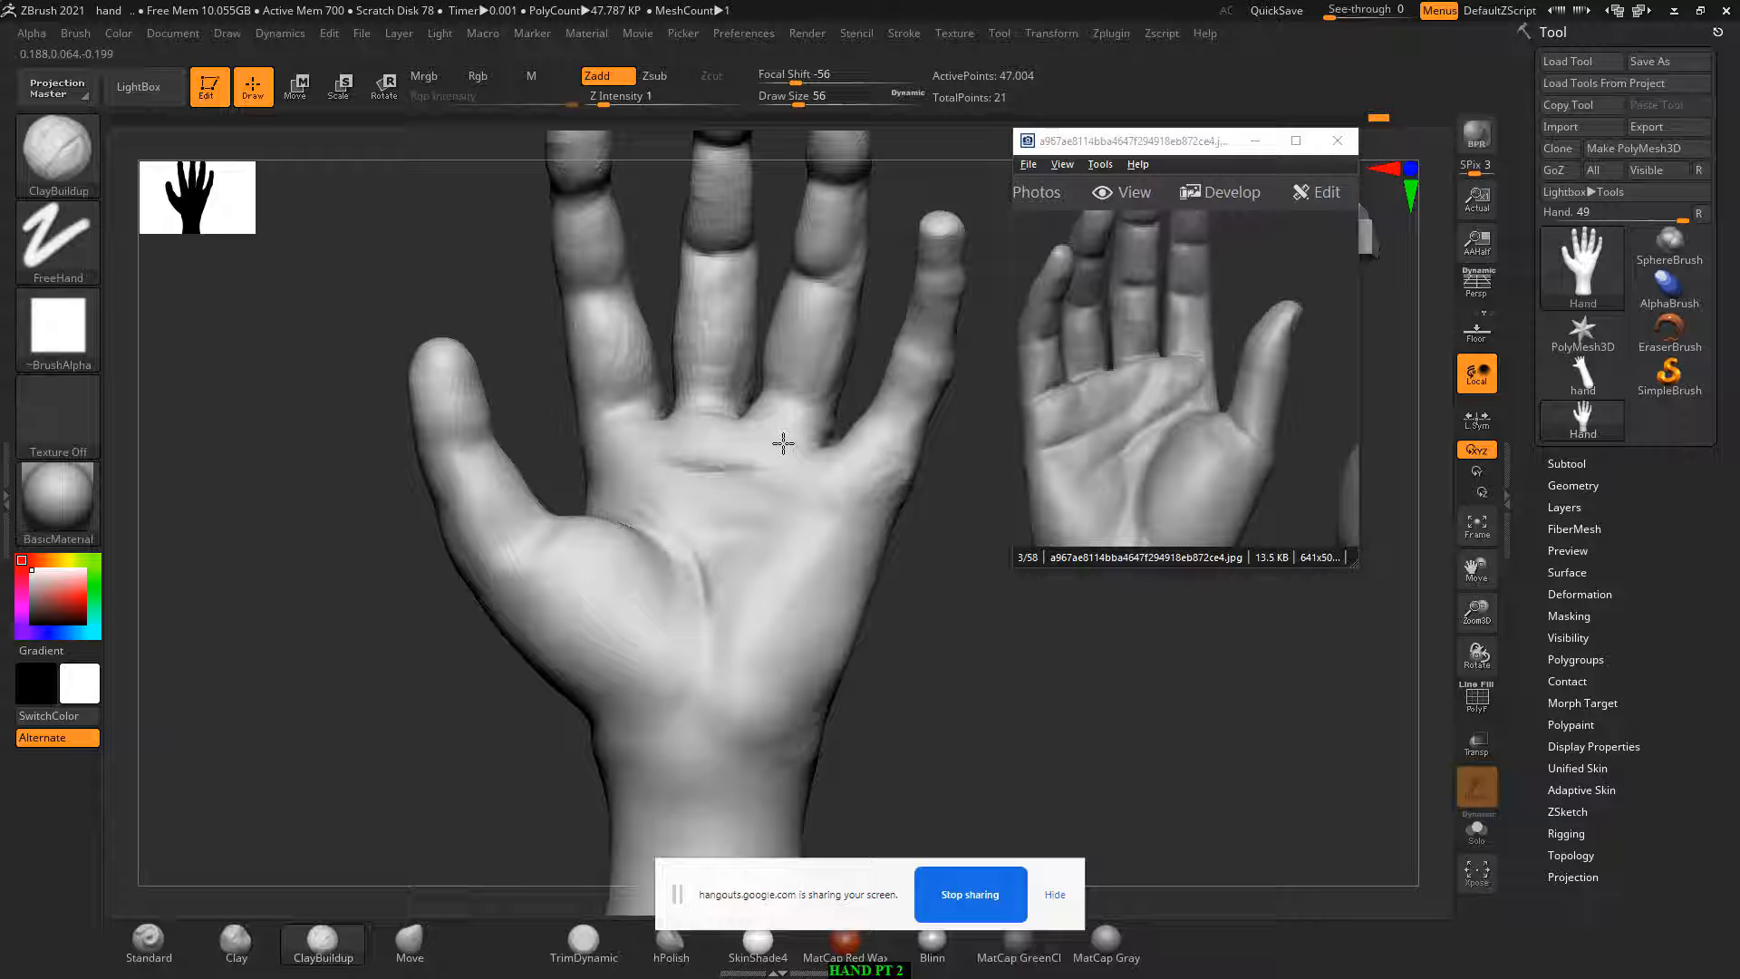
mouse_move(783, 450)
mouse_down()
mouse_move(707, 433)
mouse_move(752, 467)
mouse_move(646, 483)
mouse_up()
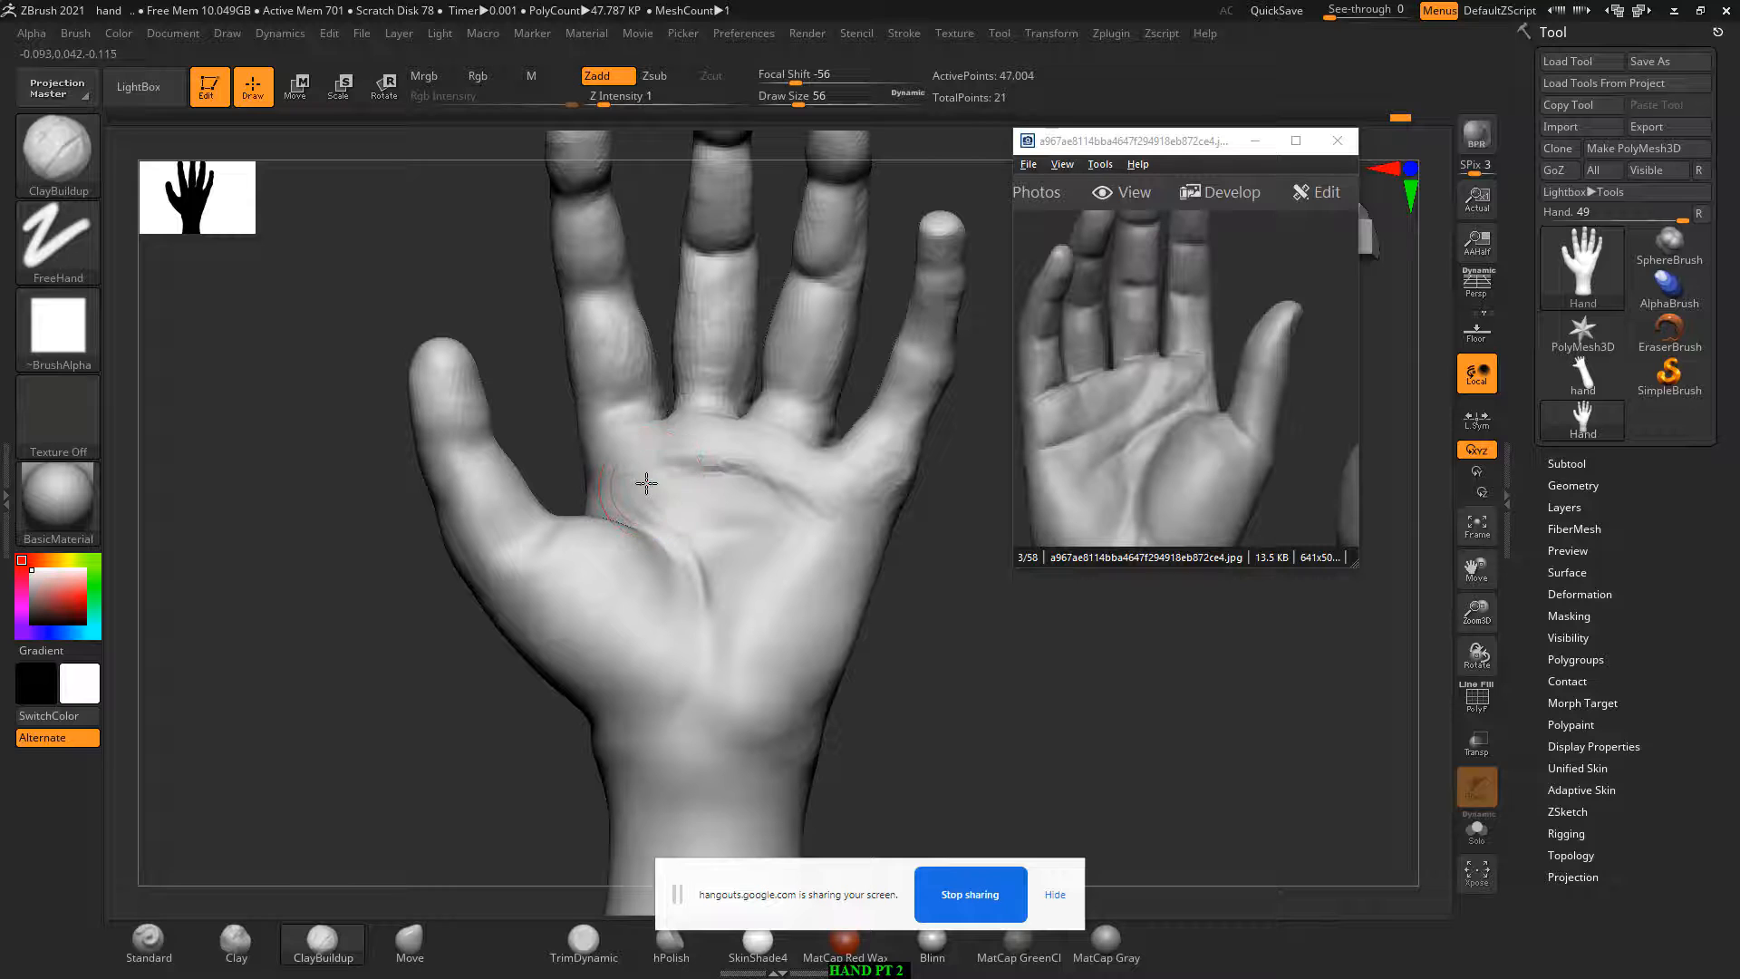
key(ctrl+z)
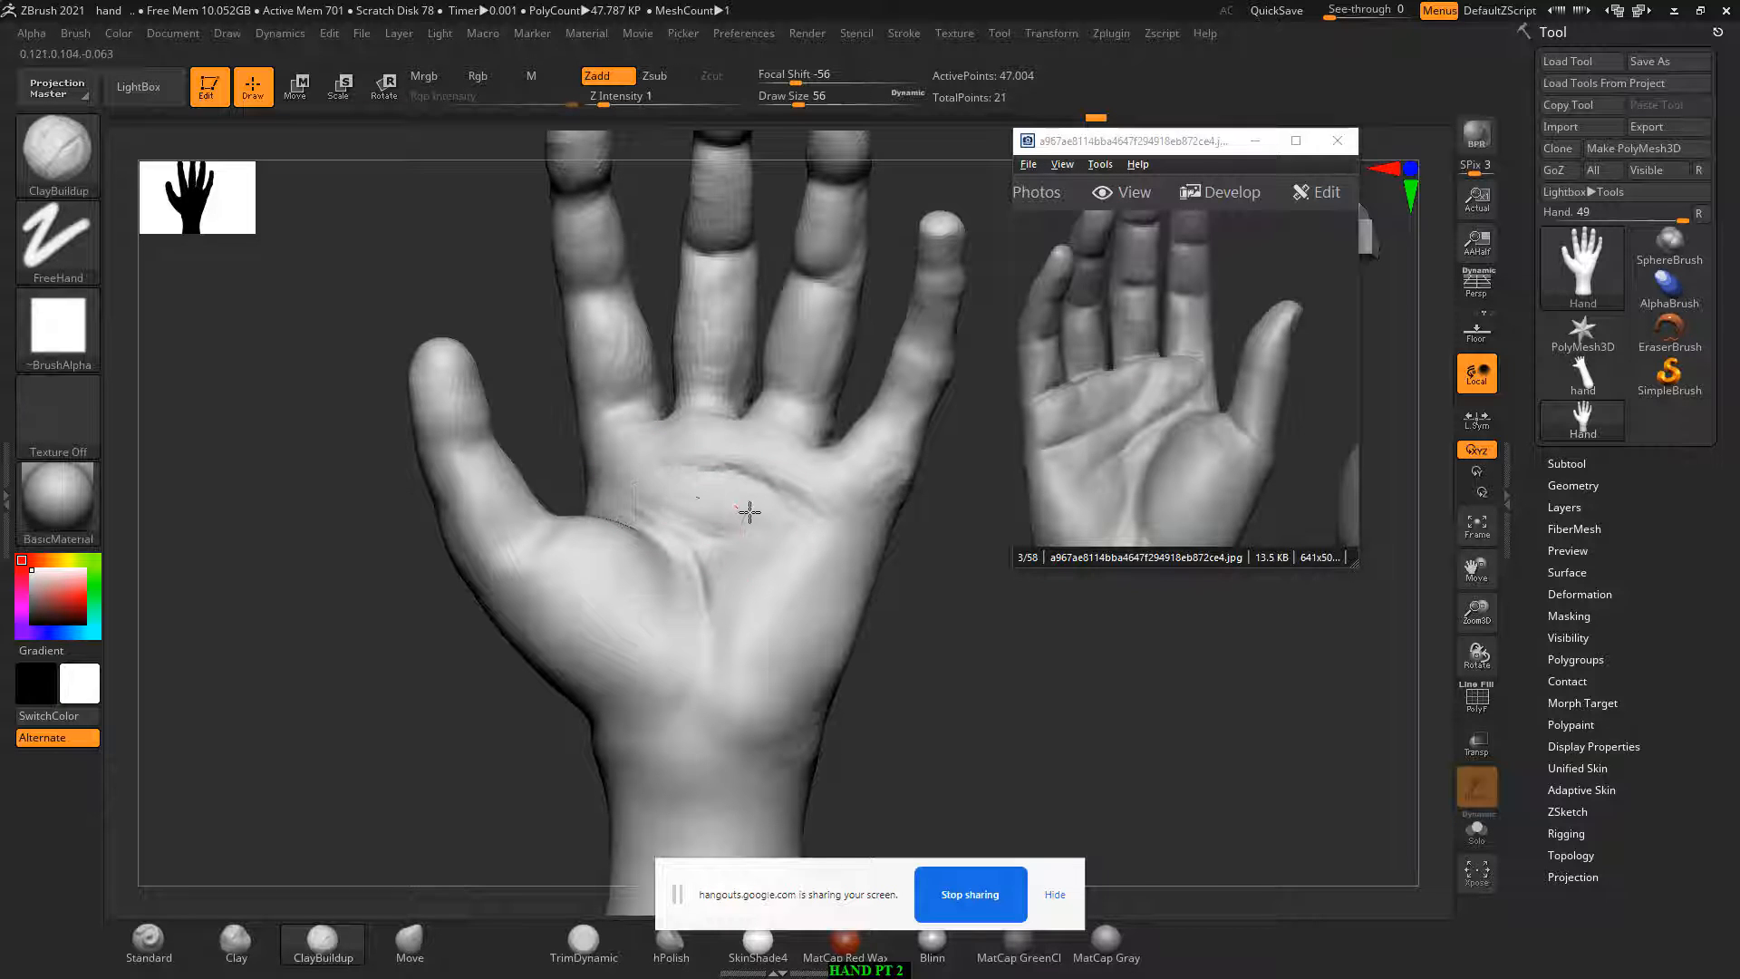
Step: Shape the second crease across the middle of the palm using ClayBuildup at draw size 56, and smooth the surrounding palm
mouse_move(749, 513)
mouse_down()
mouse_move(637, 469)
mouse_move(708, 510)
mouse_up()
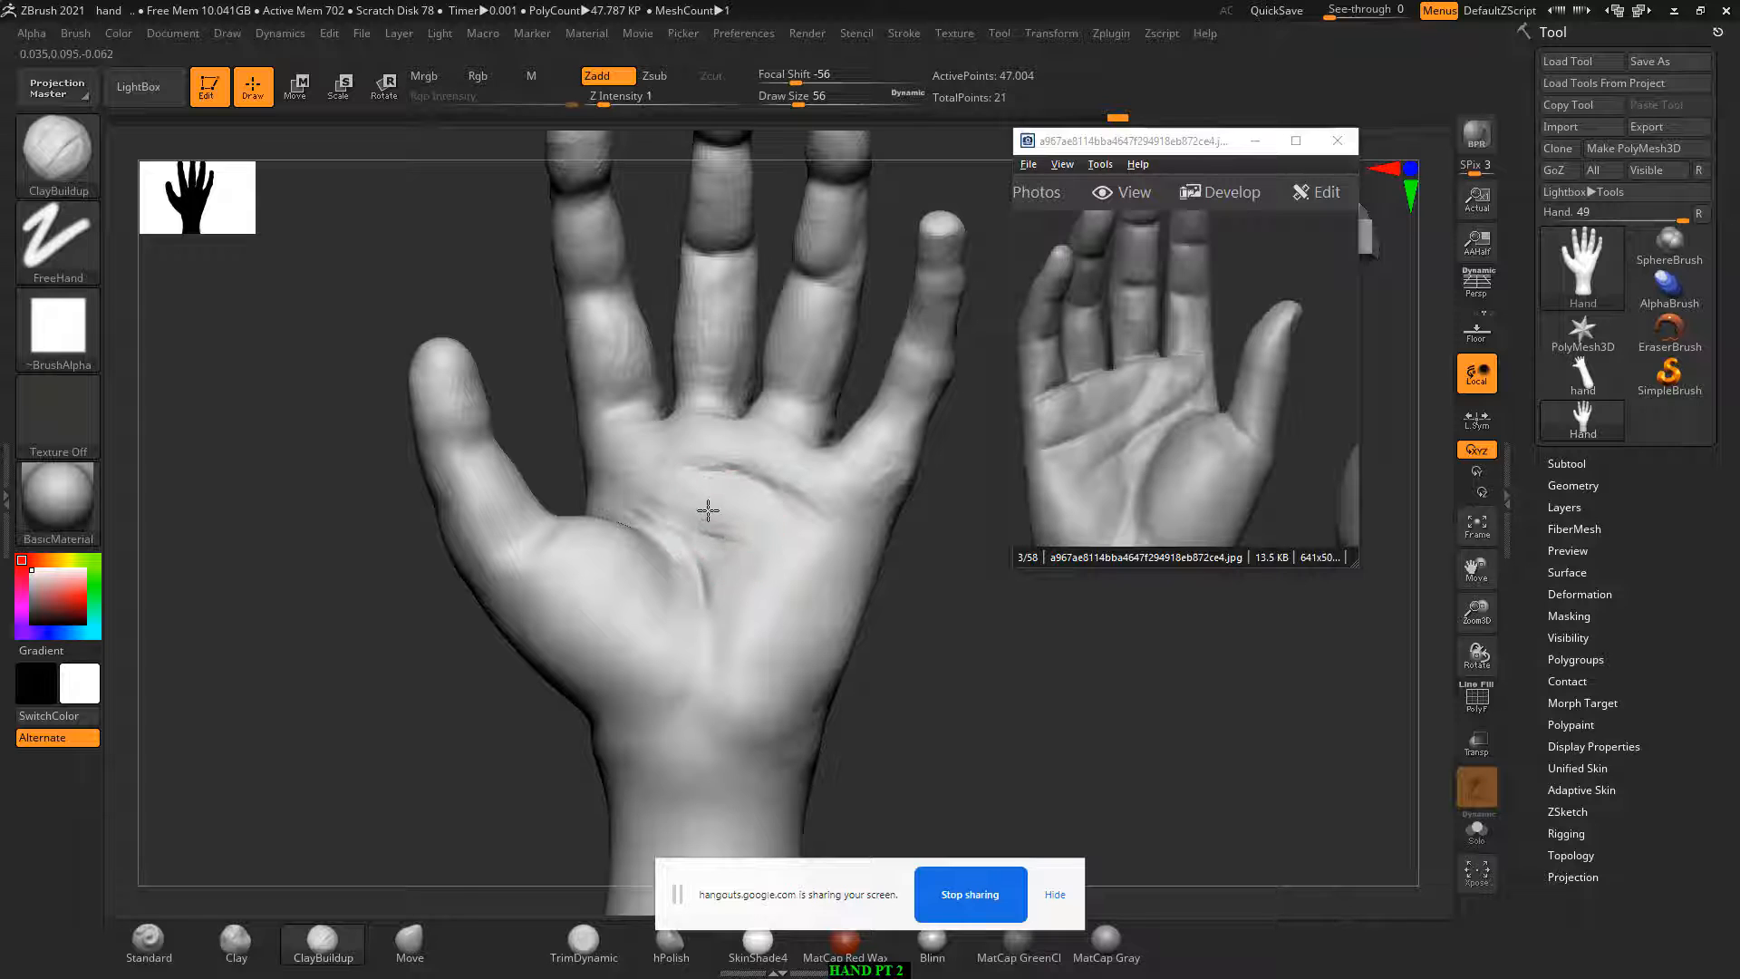
key(alt)
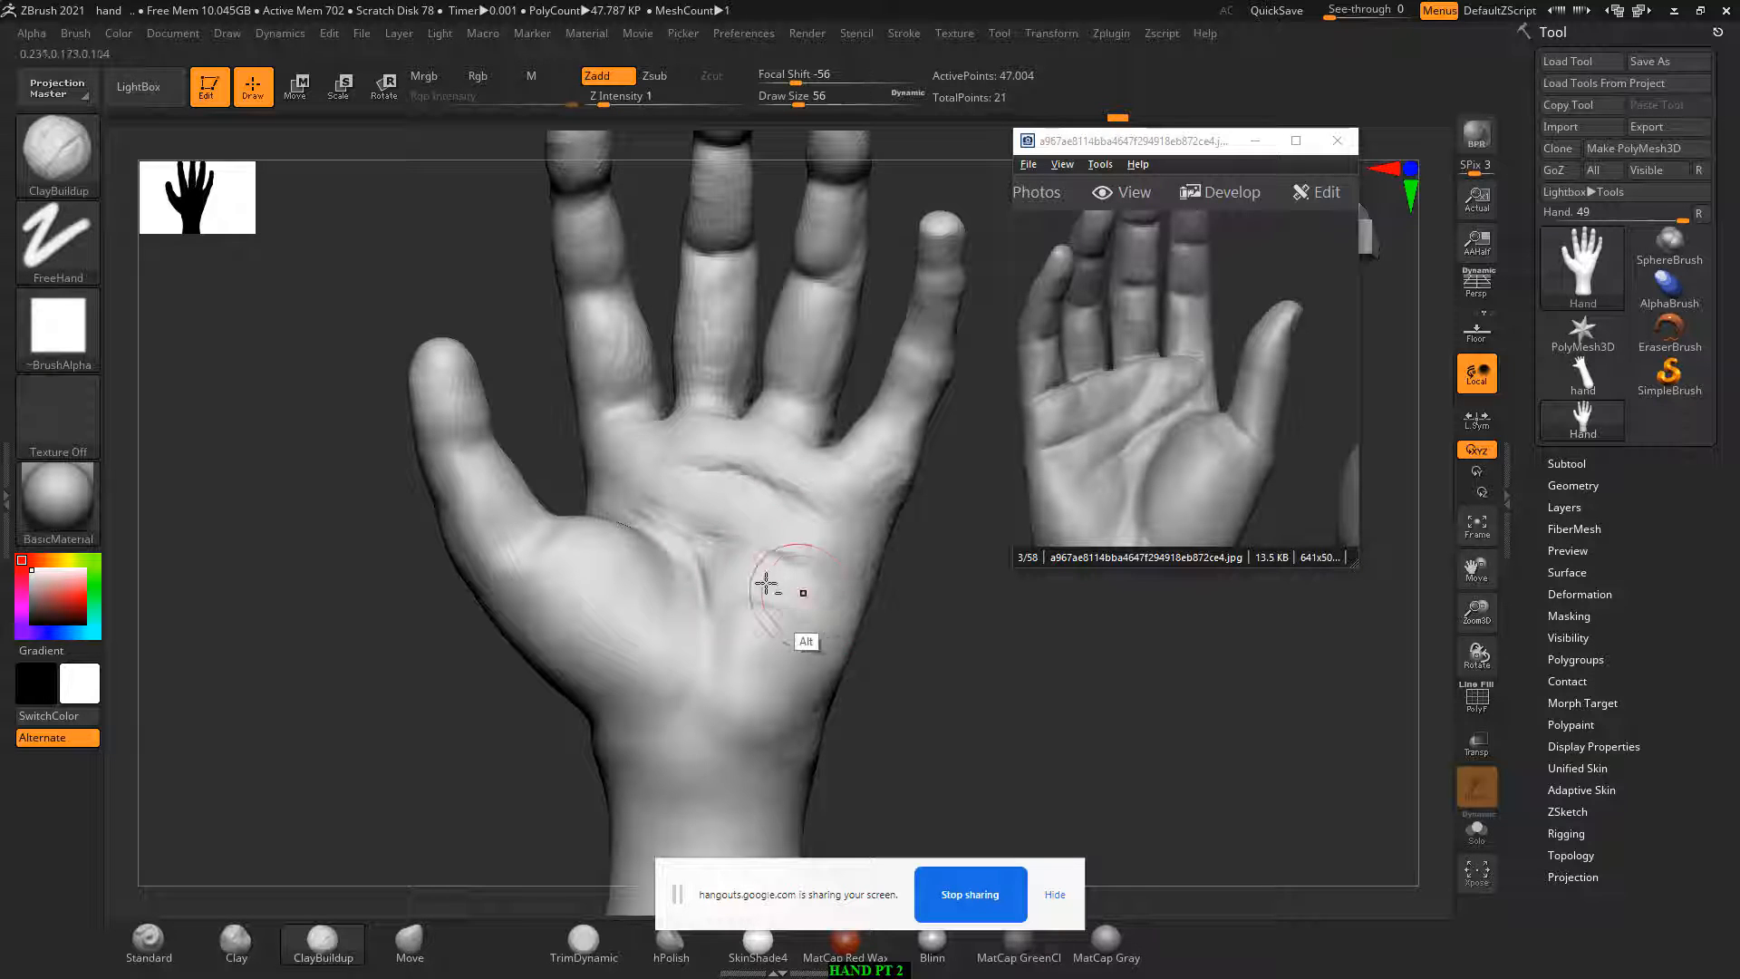
key(shift)
mouse_move(767, 505)
shift+mouse_down()
mouse_move(788, 568)
mouse_move(761, 619)
shift+mouse_up()
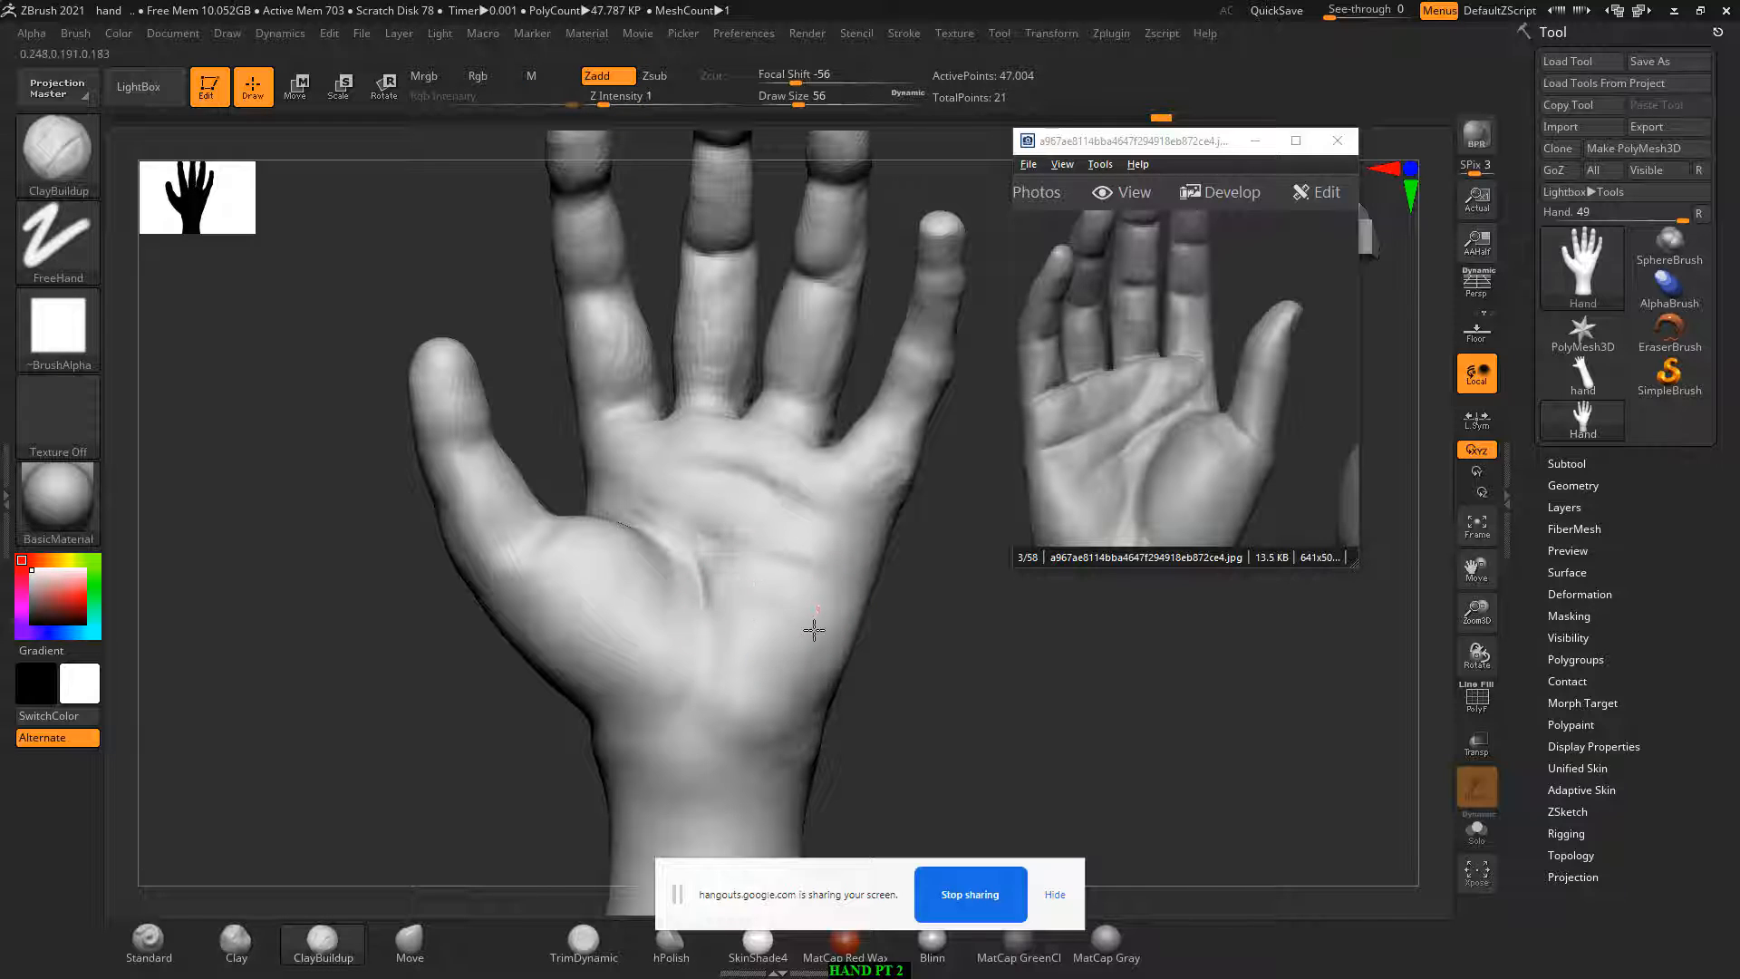
key(shift)
mouse_move(791, 546)
shift+mouse_down()
mouse_move(796, 493)
mouse_move(700, 553)
shift+mouse_up()
Step: Build up the outer edge of the palm from the wrist to the little finger using ClayBuildup at draw size 68, and smooth it
mouse_move(1014, 668)
alt+mouse_down()
mouse_move(995, 634)
mouse_move(916, 645)
mouse_move(734, 527)
alt+mouse_up()
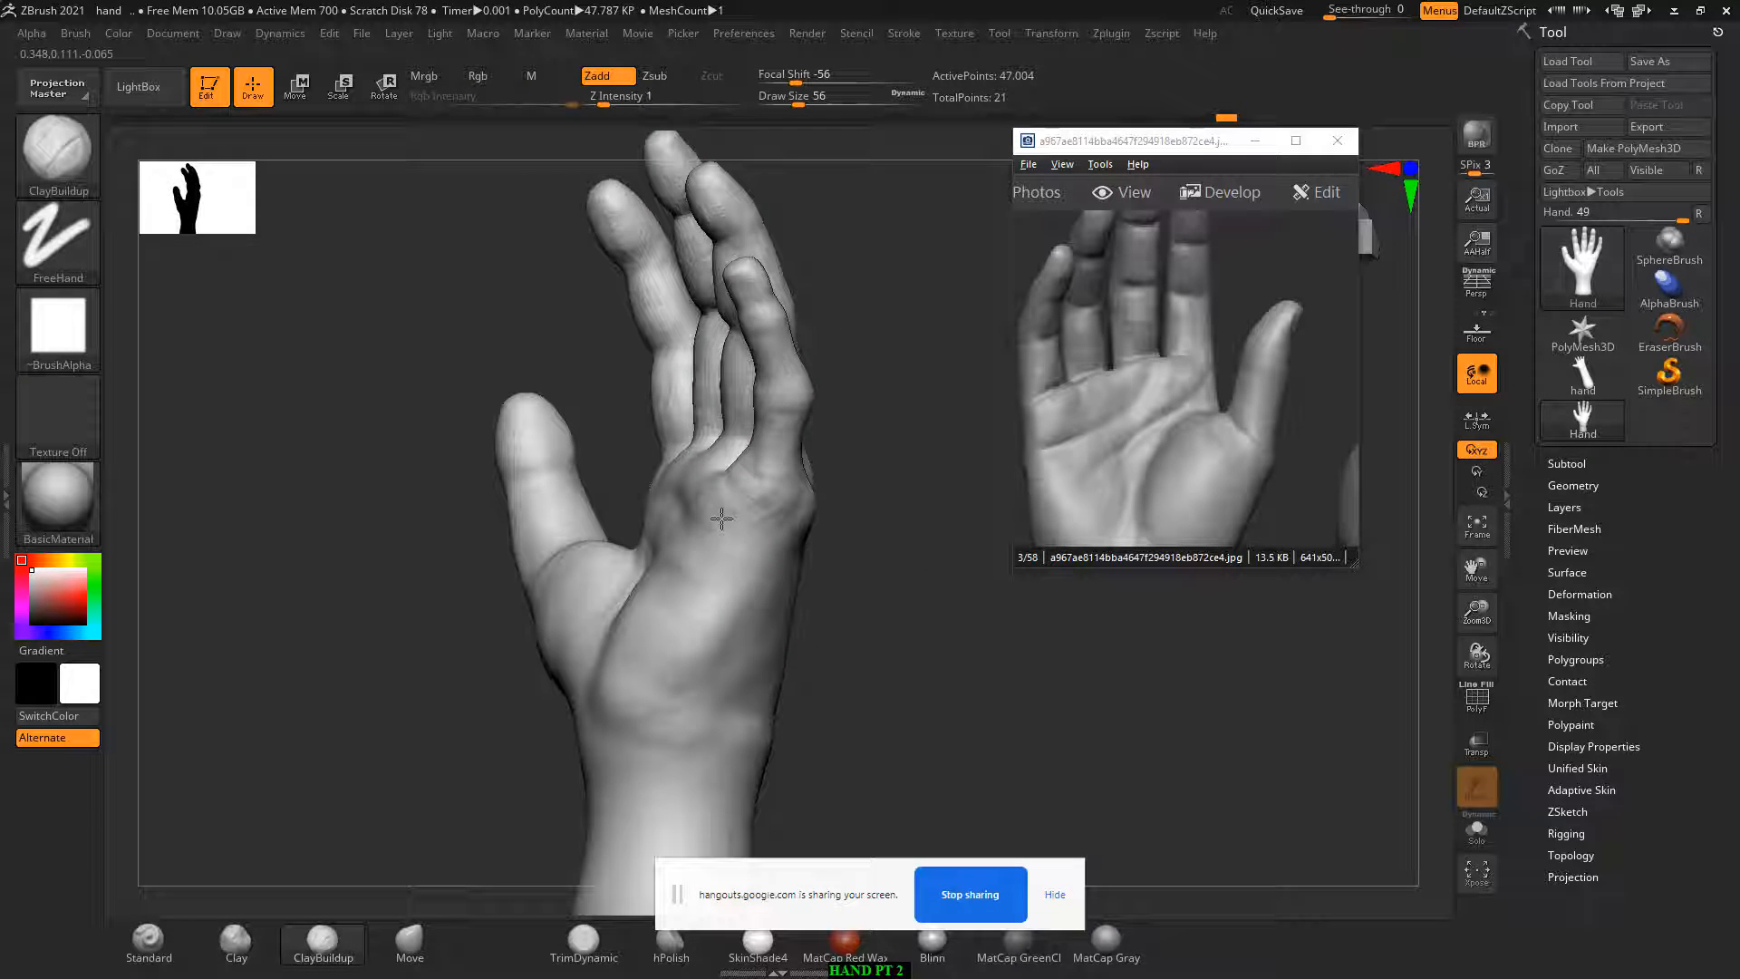
drag(807, 594, 997, 562)
mouse_move(1302, 430)
mouse_down()
mouse_move(1094, 429)
mouse_move(1296, 422)
mouse_up()
mouse_move(960, 689)
mouse_down()
mouse_move(938, 670)
mouse_move(893, 692)
mouse_move(718, 622)
mouse_move(744, 564)
mouse_up()
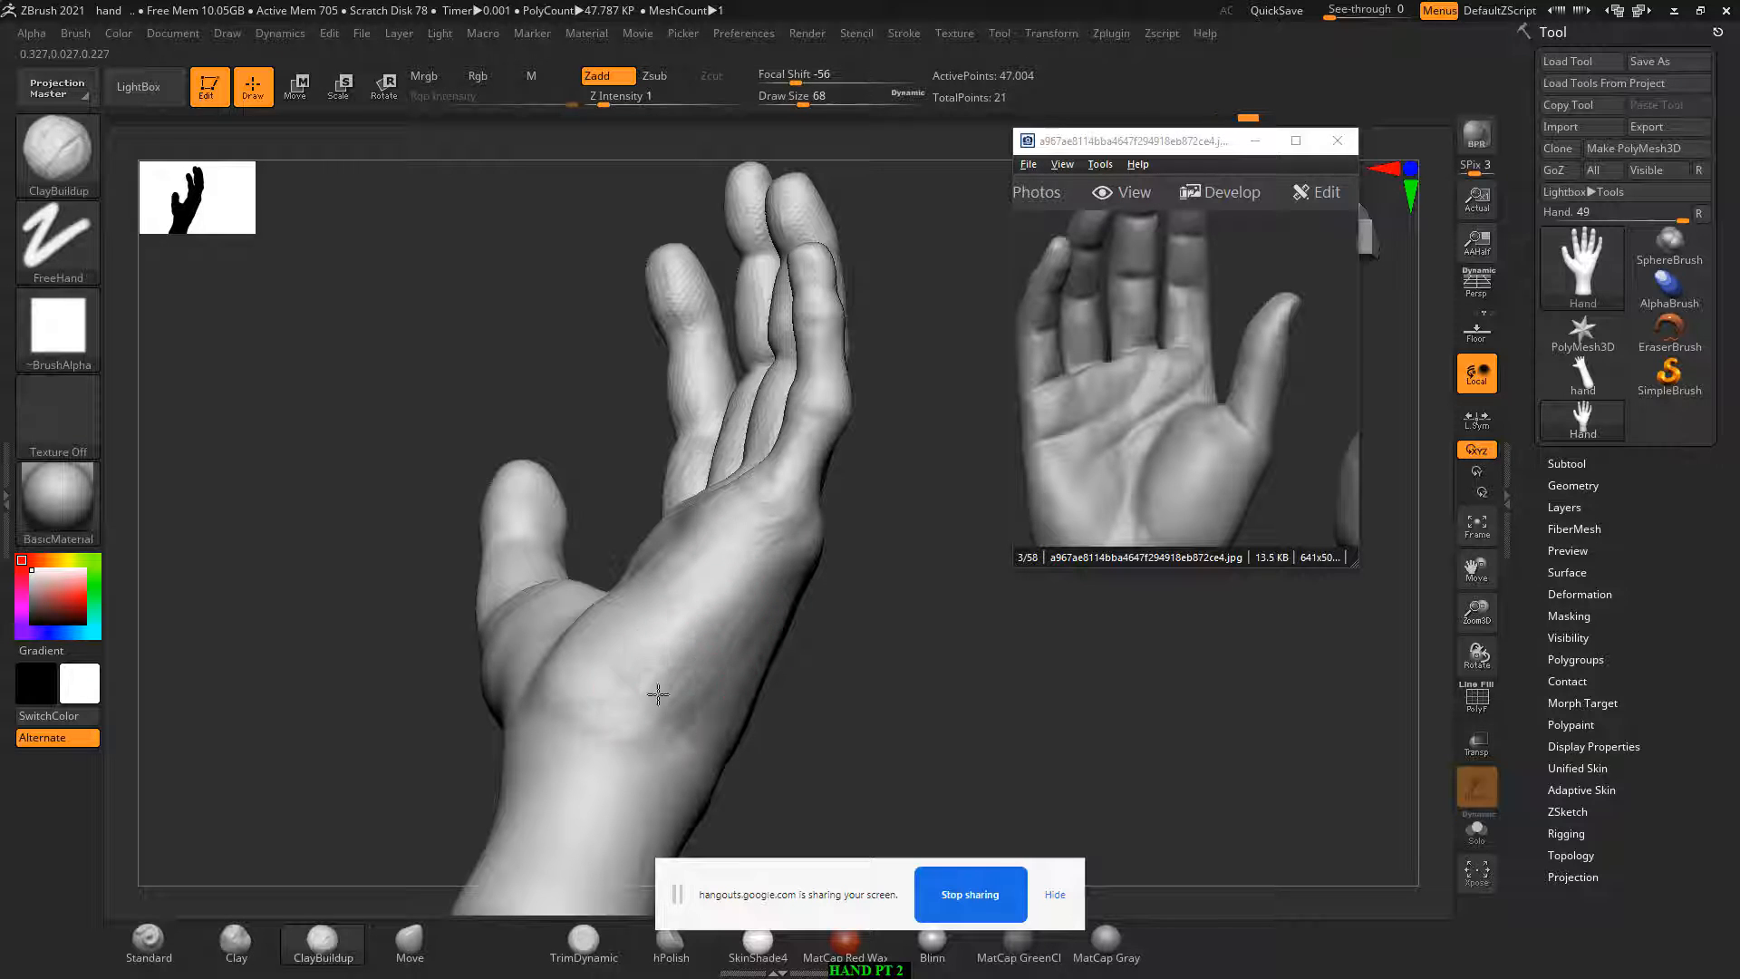
drag(658, 694, 745, 589)
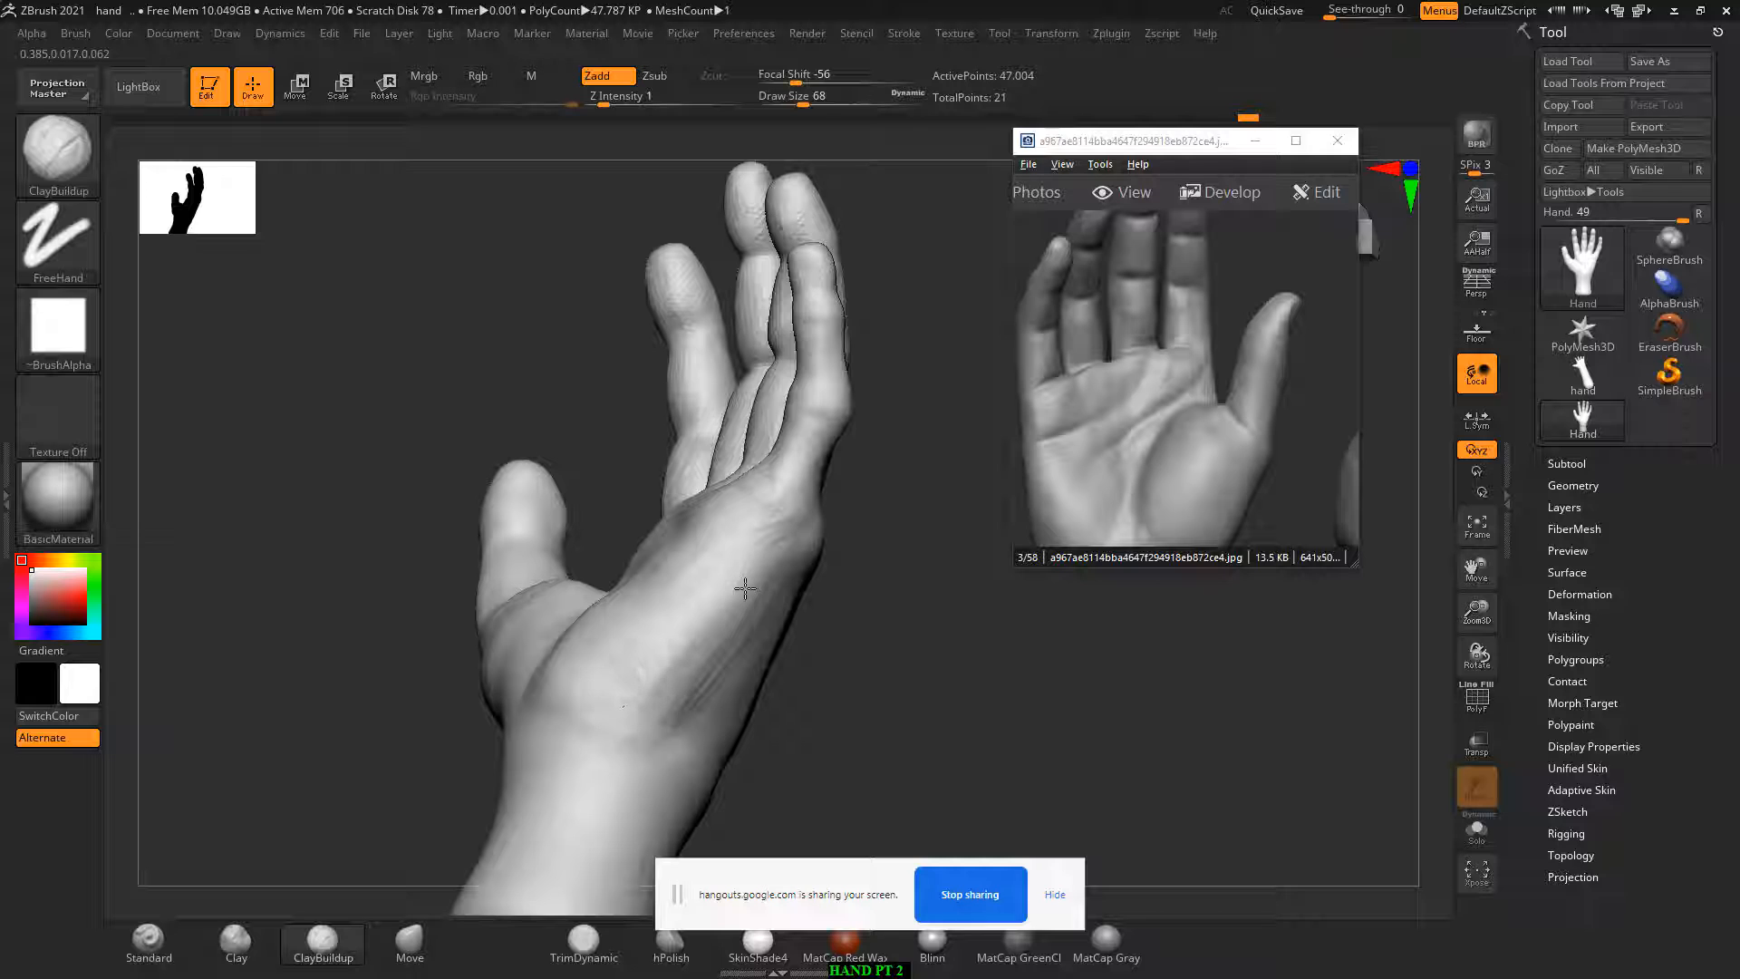
drag(886, 598, 765, 571)
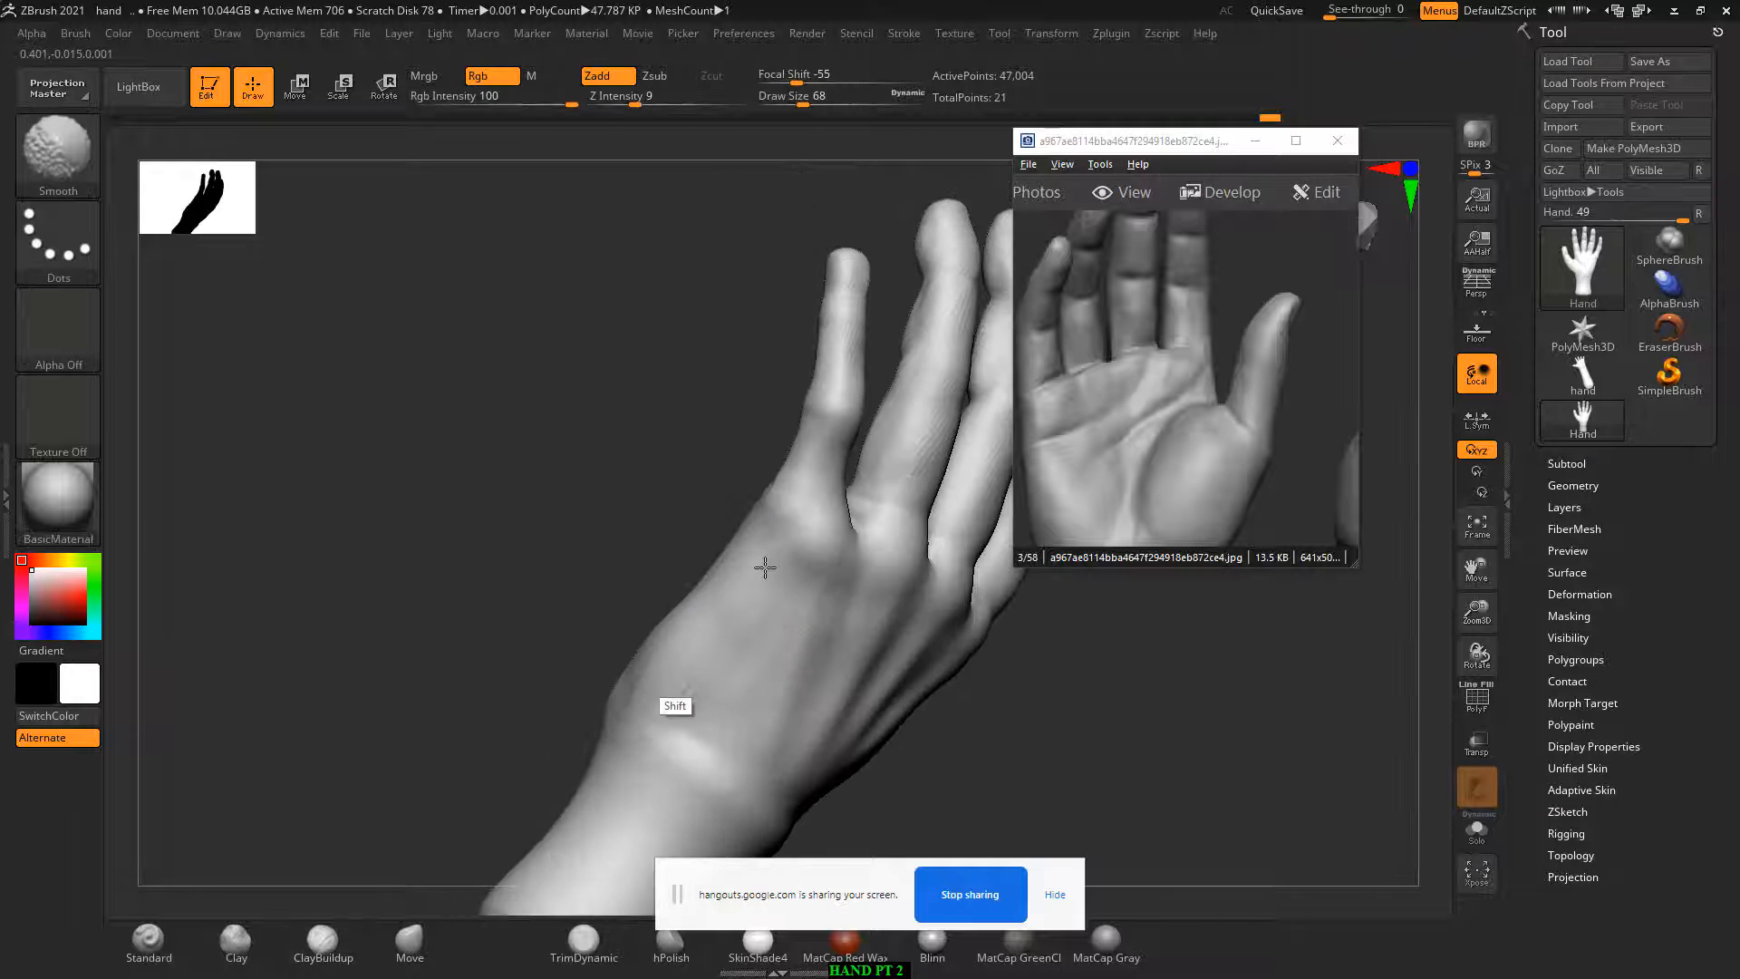
Step: Refine the fleshy pad and creases on the little finger's side of the palm using ClayBuildup at draw sizes 68 and 52, with smoothing
mouse_move(634, 589)
mouse_down()
mouse_move(571, 564)
mouse_move(633, 595)
mouse_move(586, 633)
mouse_move(673, 589)
mouse_move(820, 621)
mouse_move(613, 649)
mouse_up()
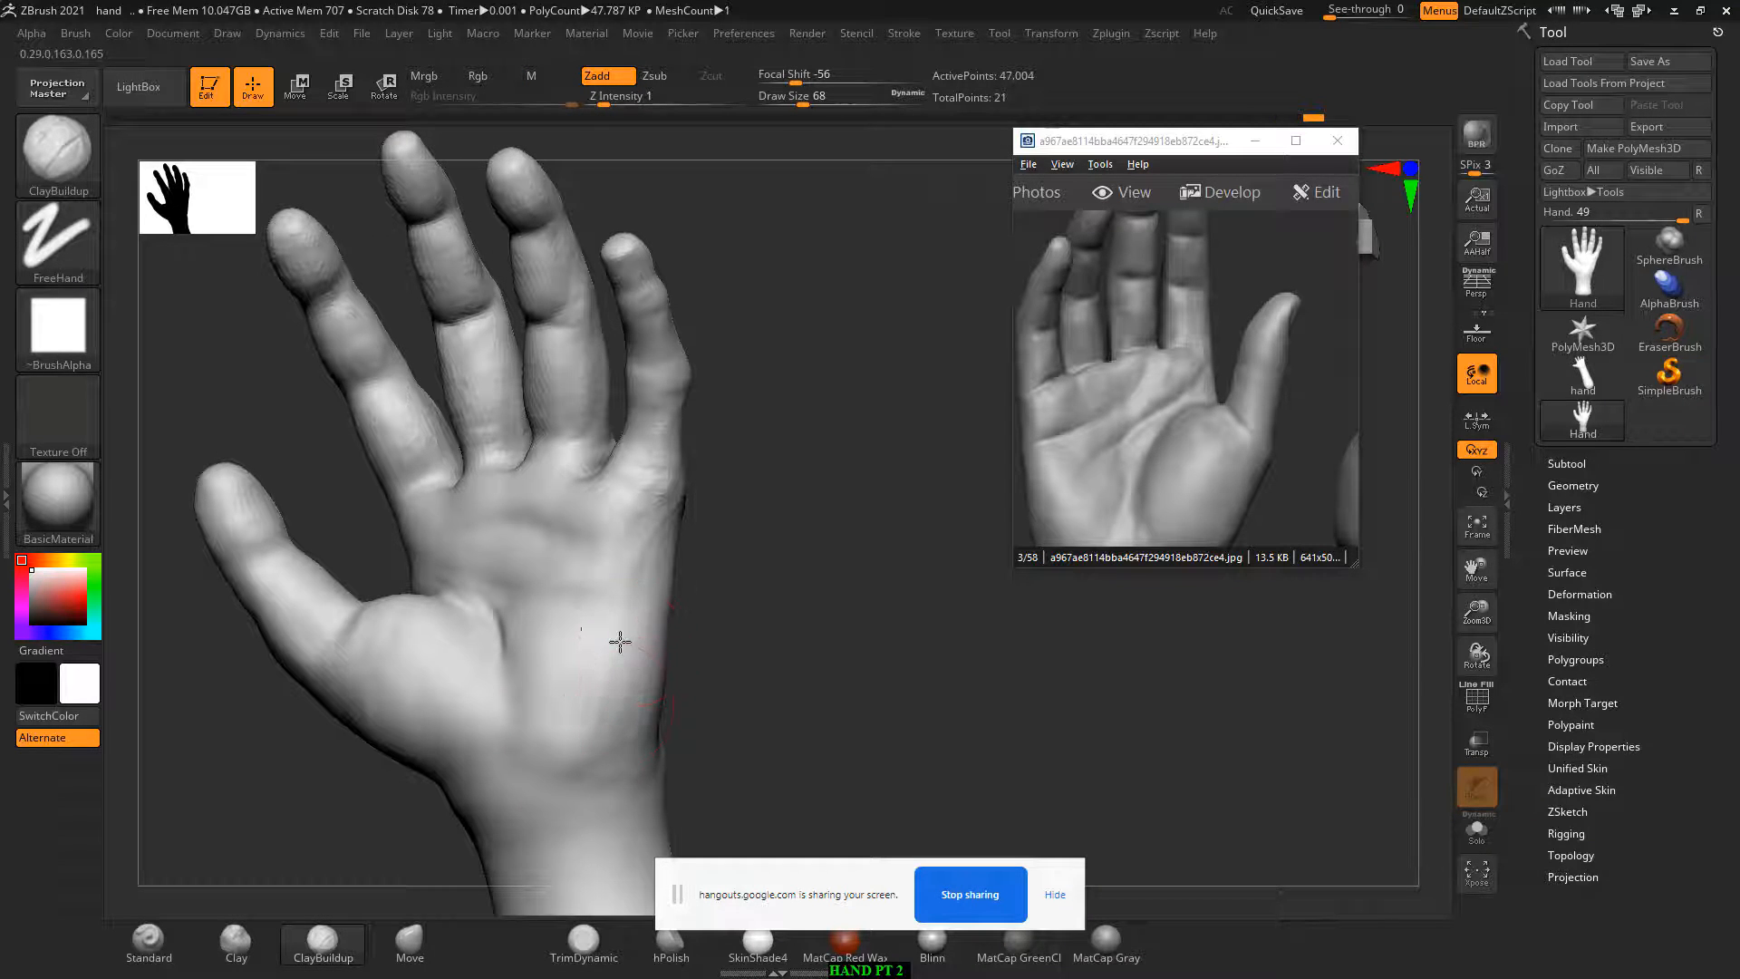
drag(644, 677, 703, 659)
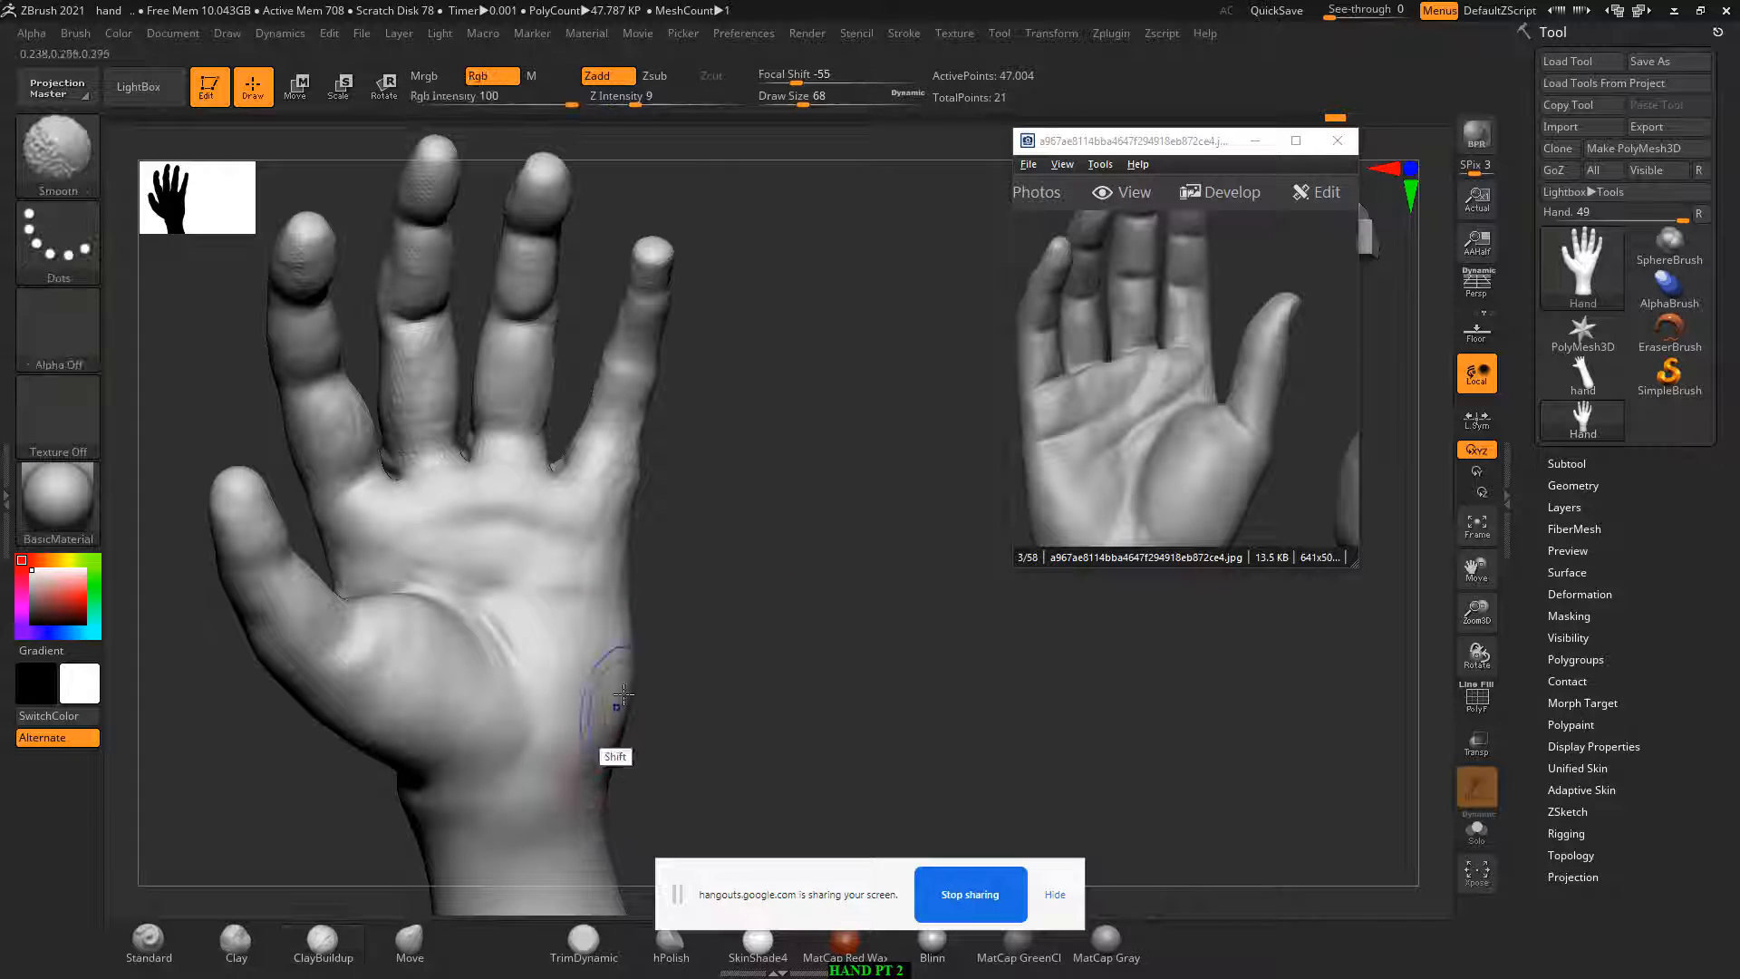
mouse_move(655, 721)
mouse_down()
mouse_move(757, 666)
mouse_move(801, 602)
mouse_move(692, 555)
mouse_move(713, 521)
mouse_move(770, 531)
mouse_move(745, 522)
mouse_up()
key(bracketleft)
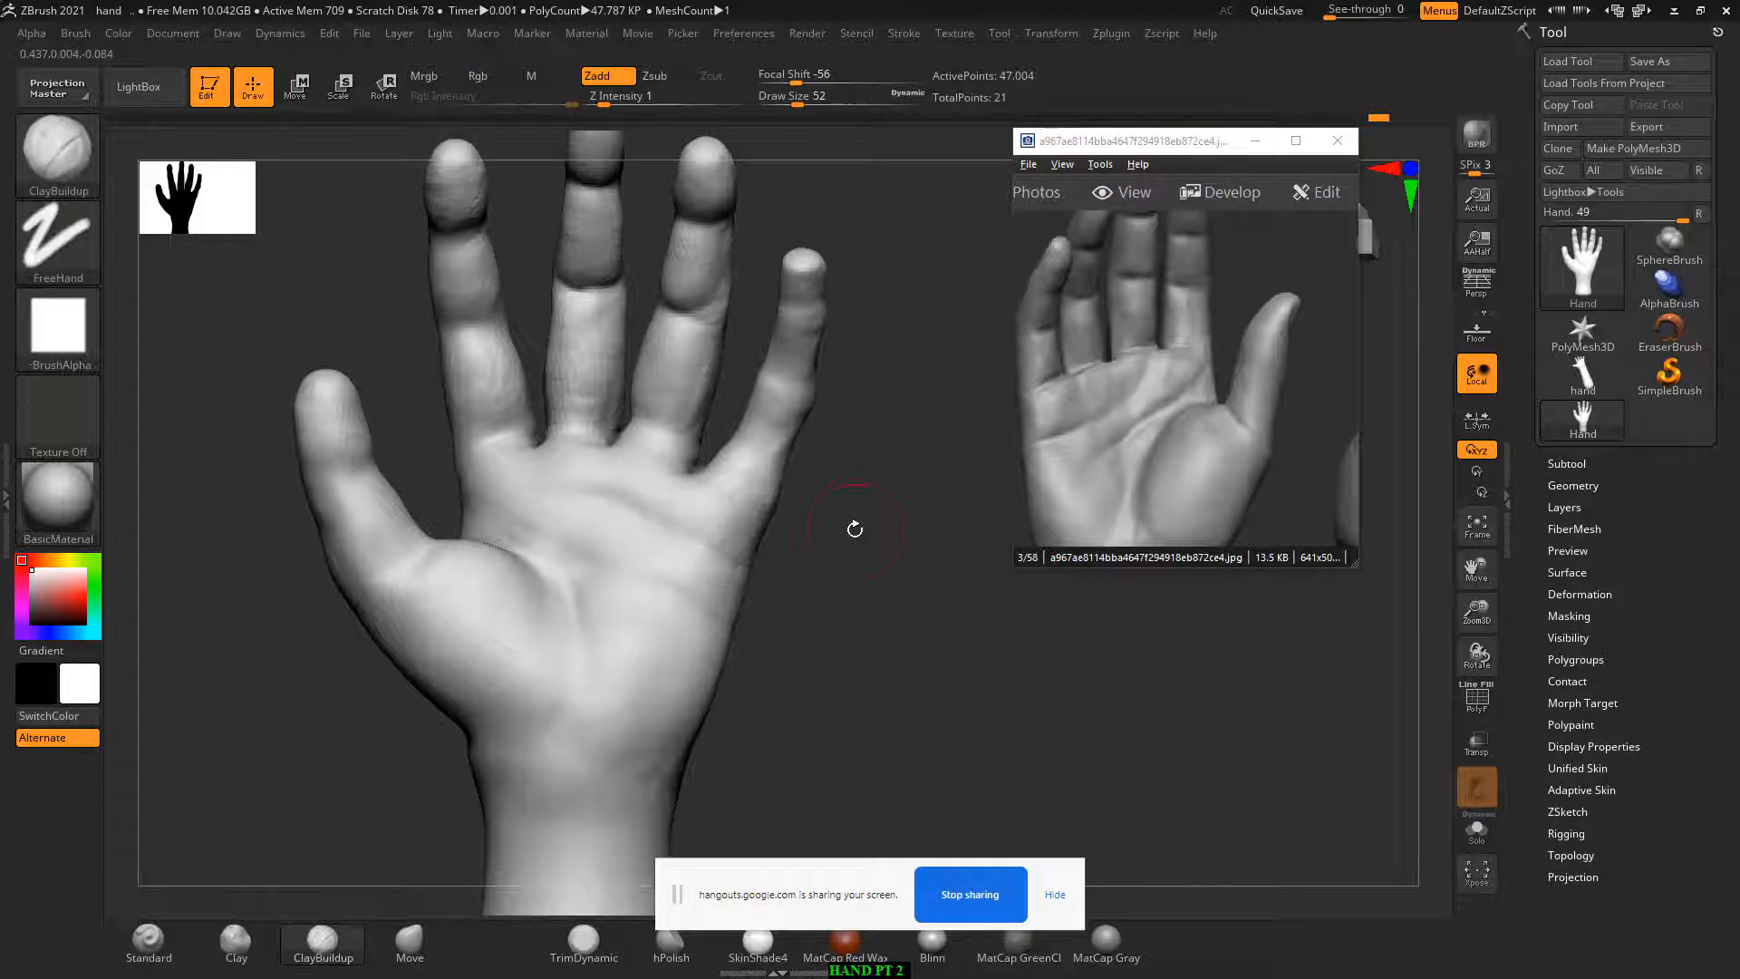
Step: Carve the crease at the base of the little finger using the Standard brush at draw size 9 and Z intensity 13
mouse_move(854, 528)
alt+mouse_down()
mouse_move(901, 525)
mouse_move(840, 573)
alt+mouse_up()
click(148, 941)
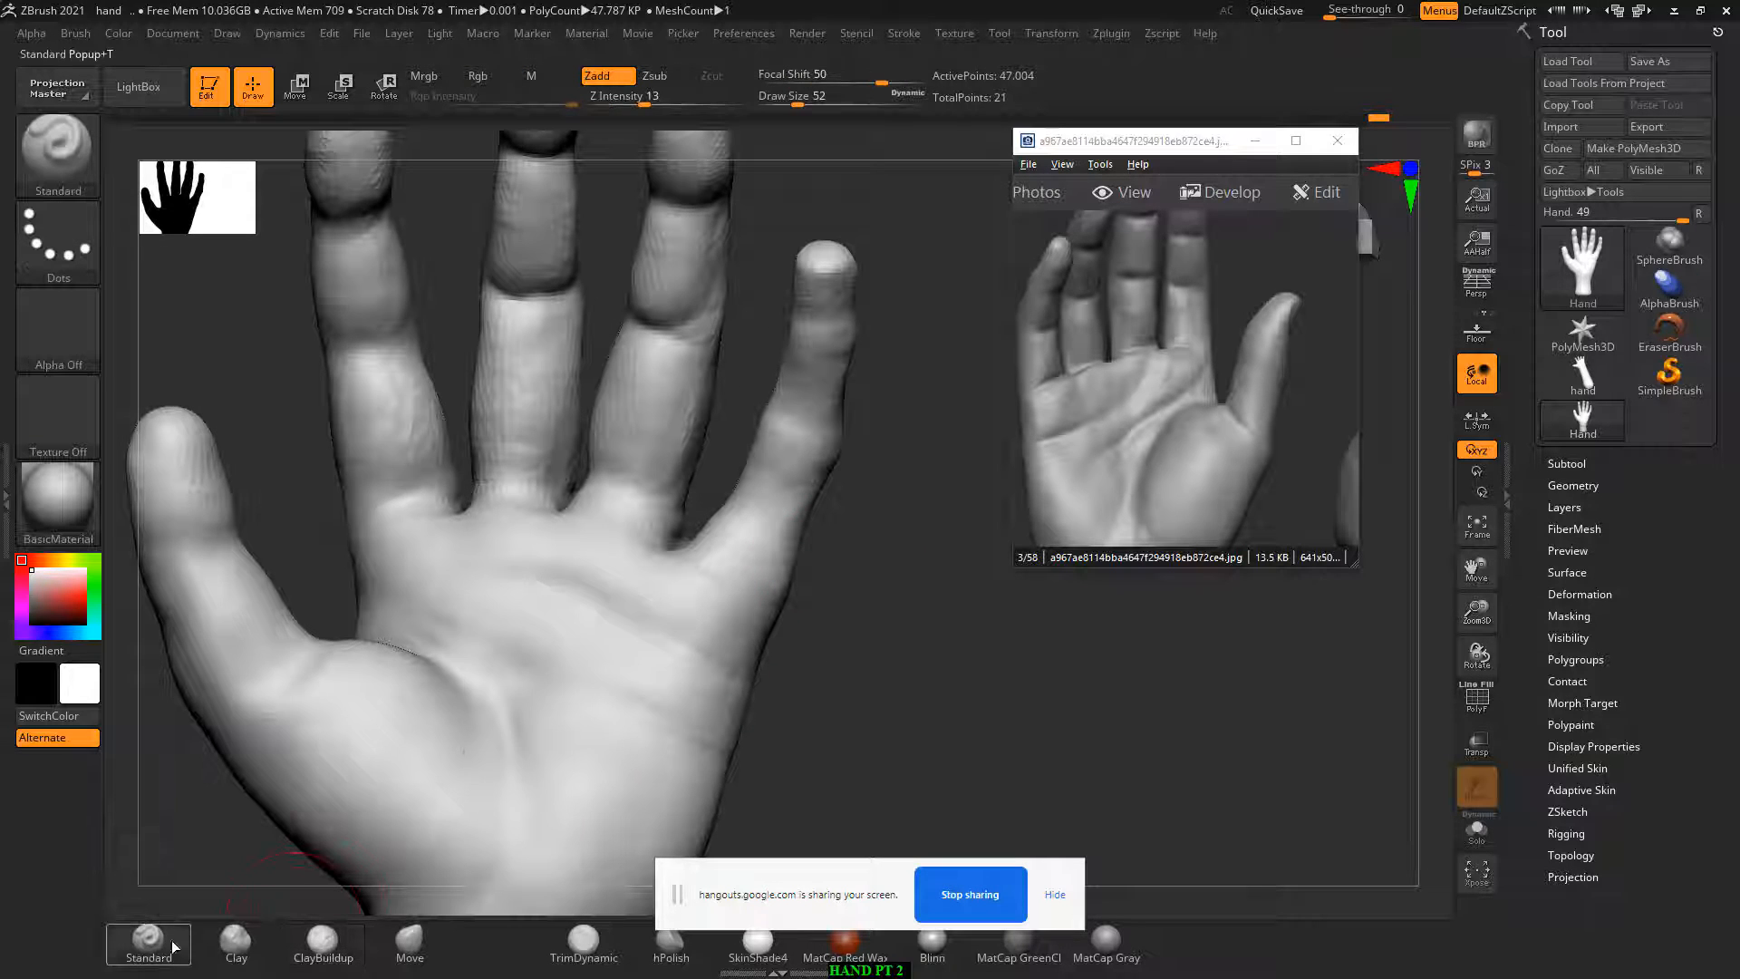
key(bracketleft)
drag(683, 633, 720, 579)
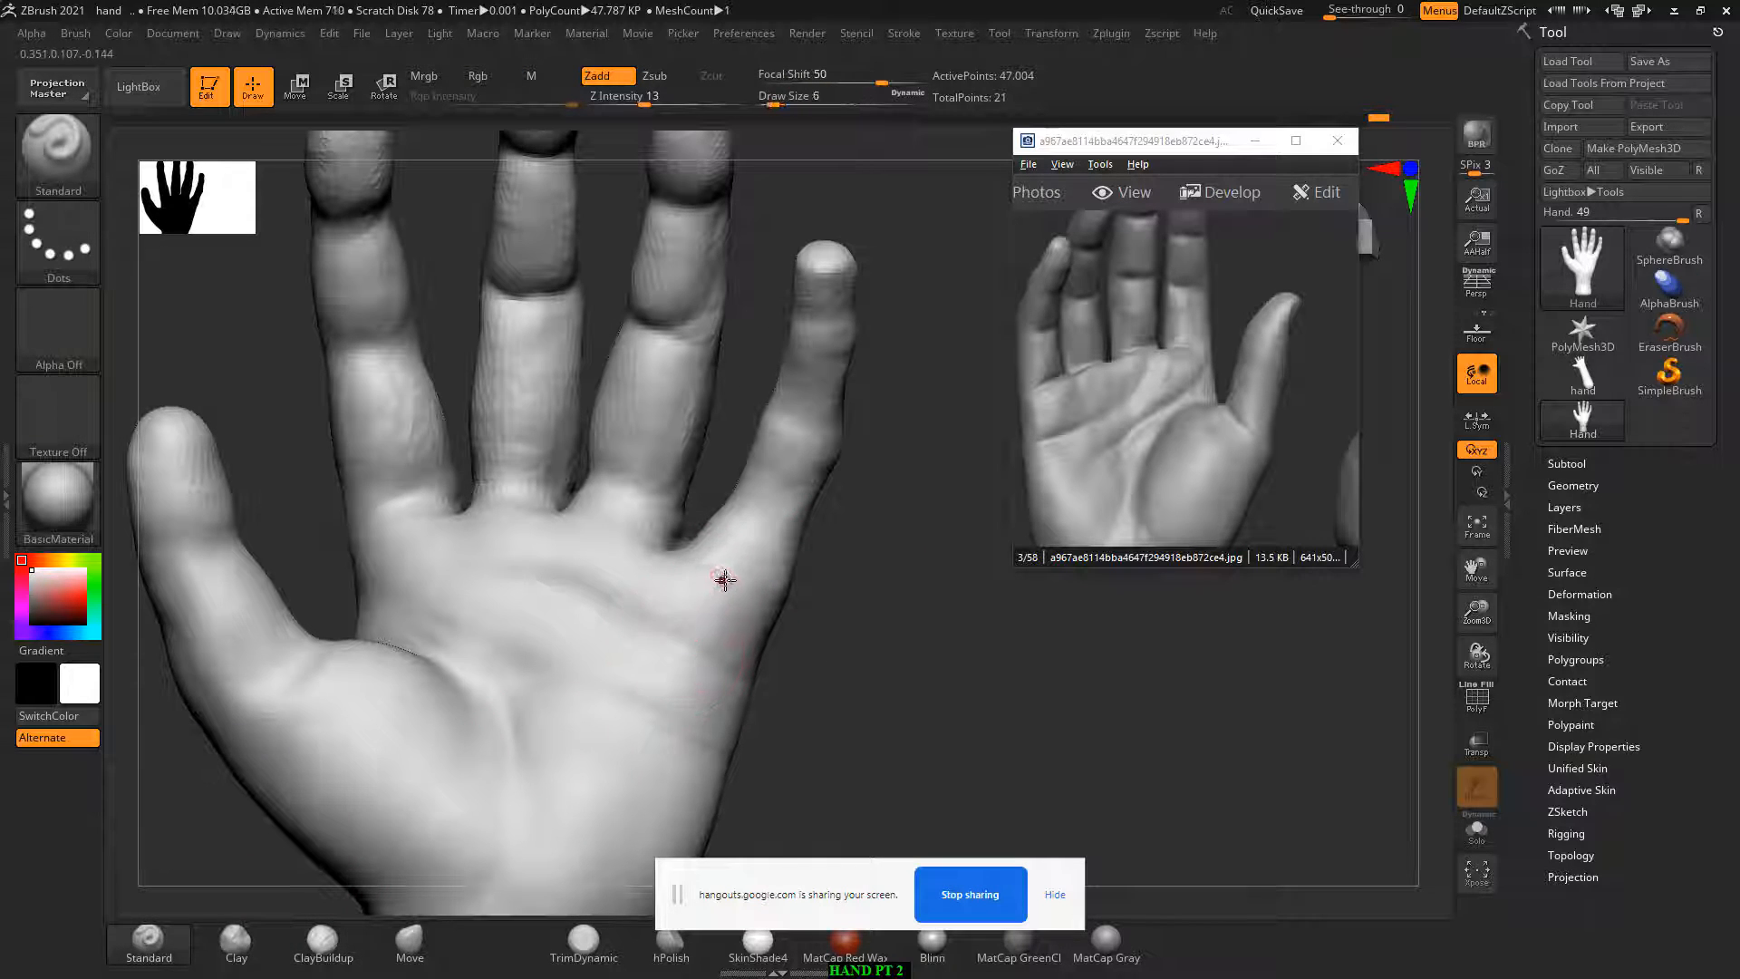
drag(821, 616, 862, 629)
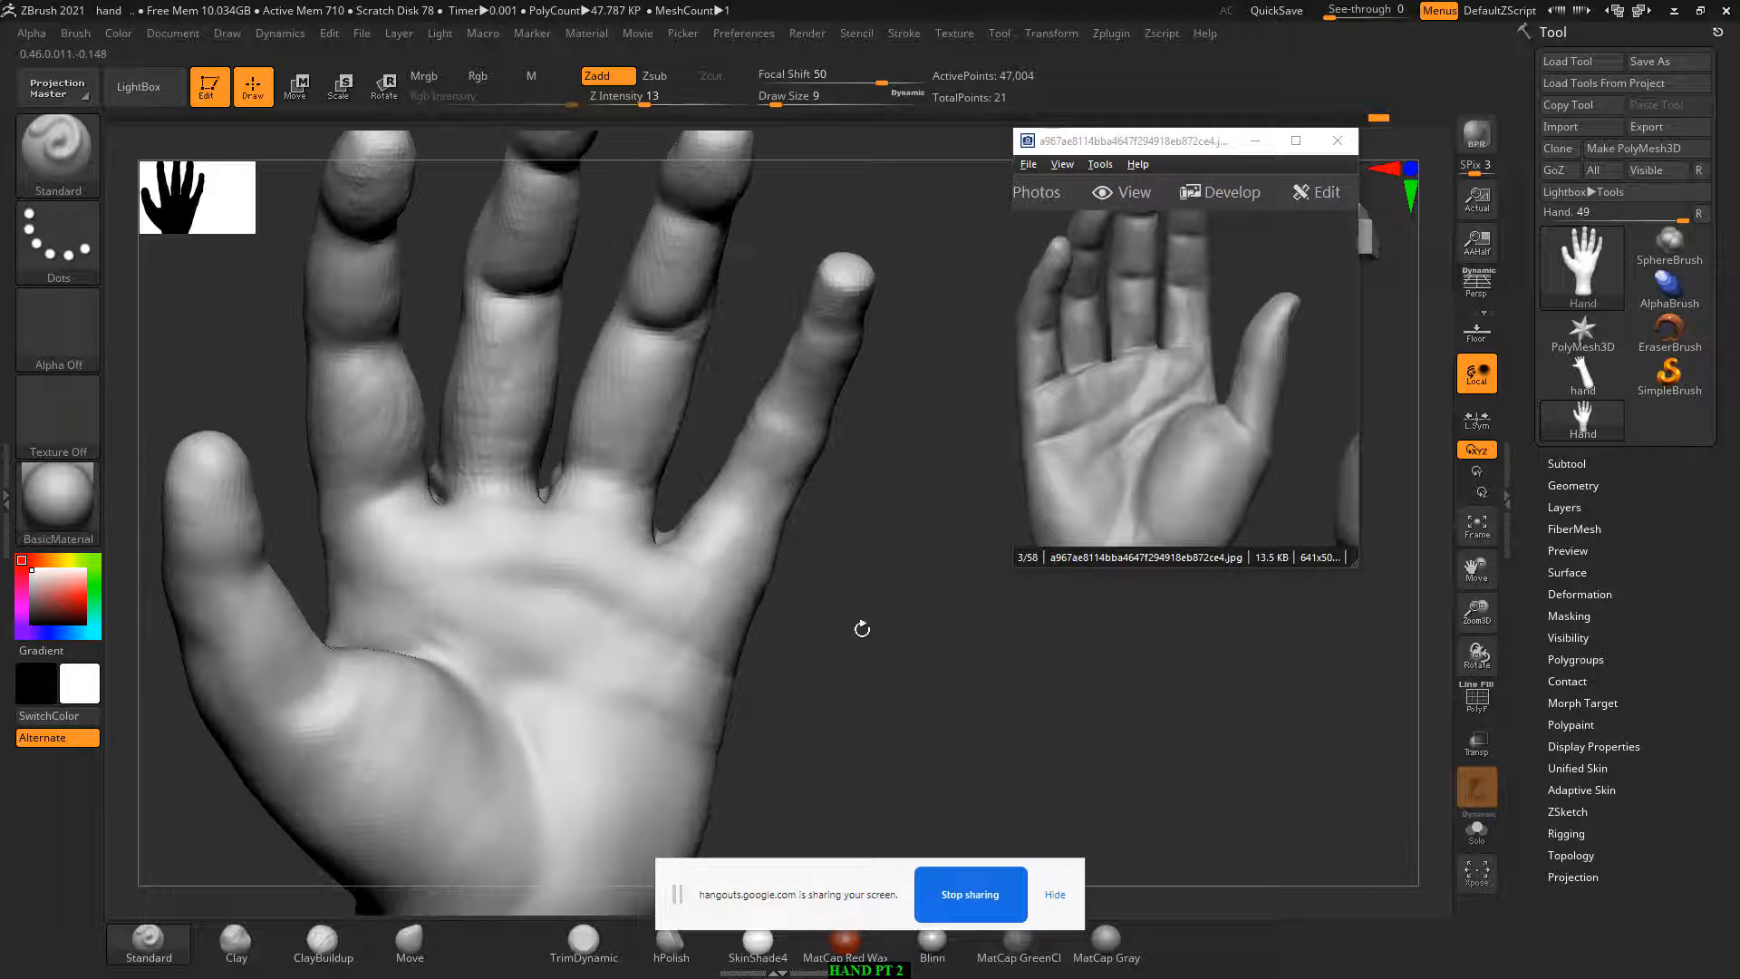
mouse_move(714, 558)
alt+mouse_down()
mouse_move(684, 540)
mouse_move(769, 576)
alt+mouse_up()
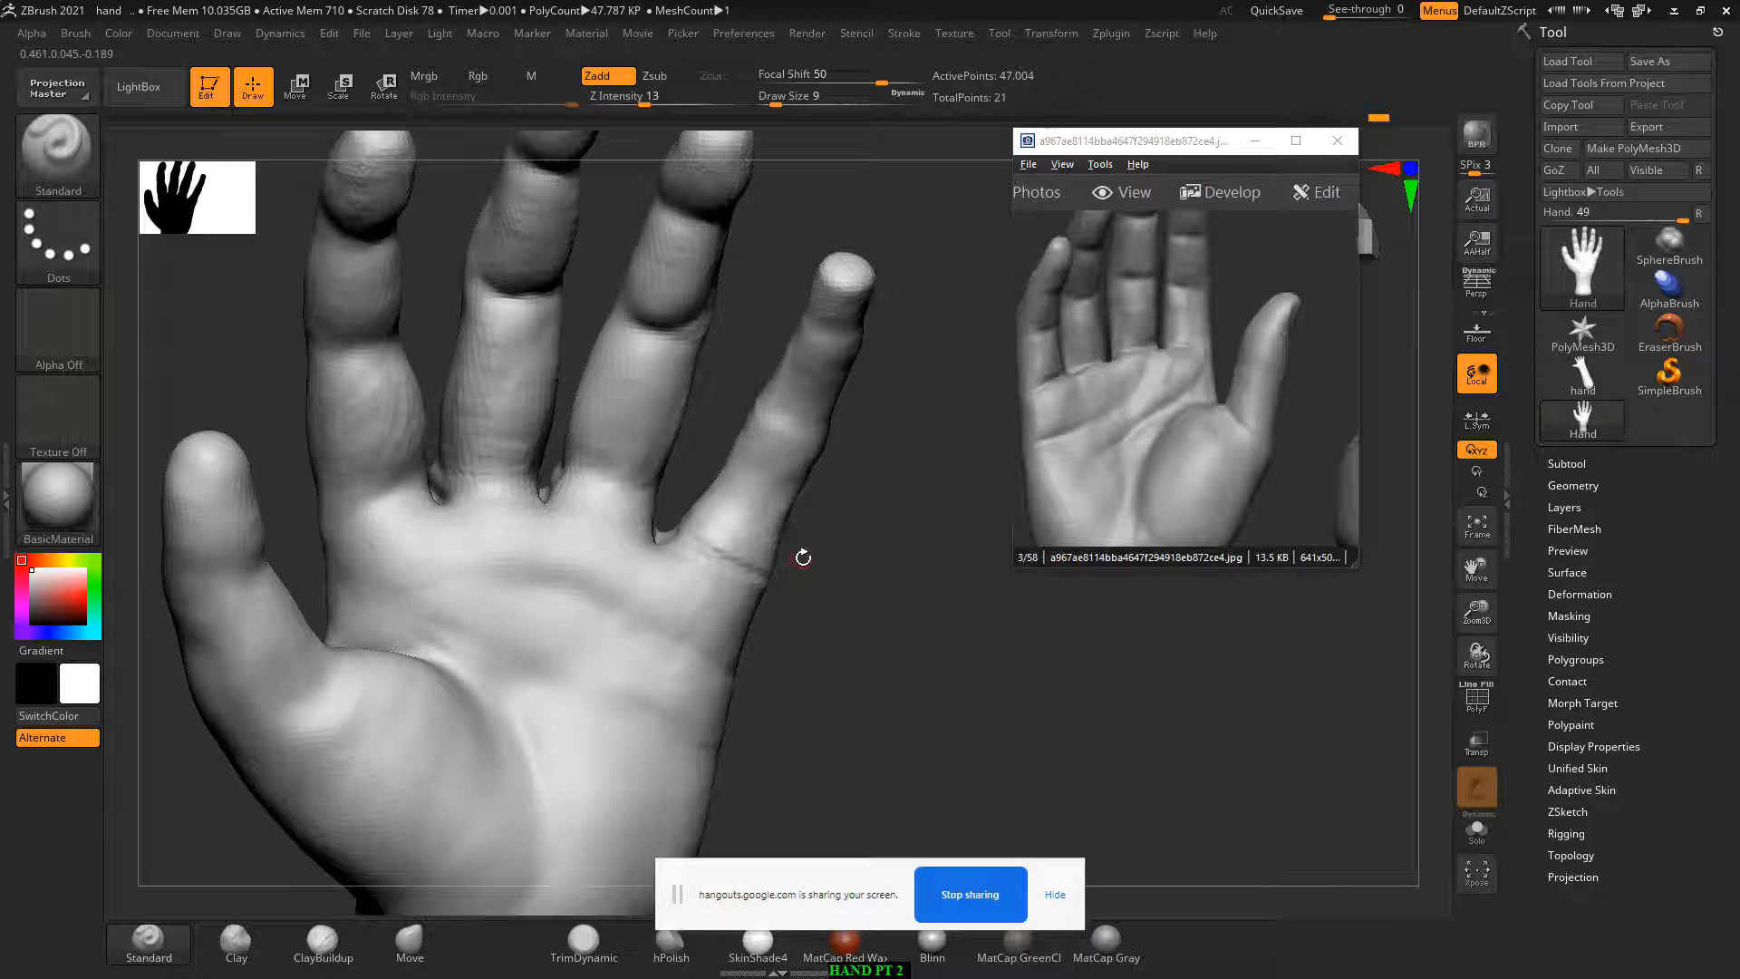
drag(906, 584, 884, 614)
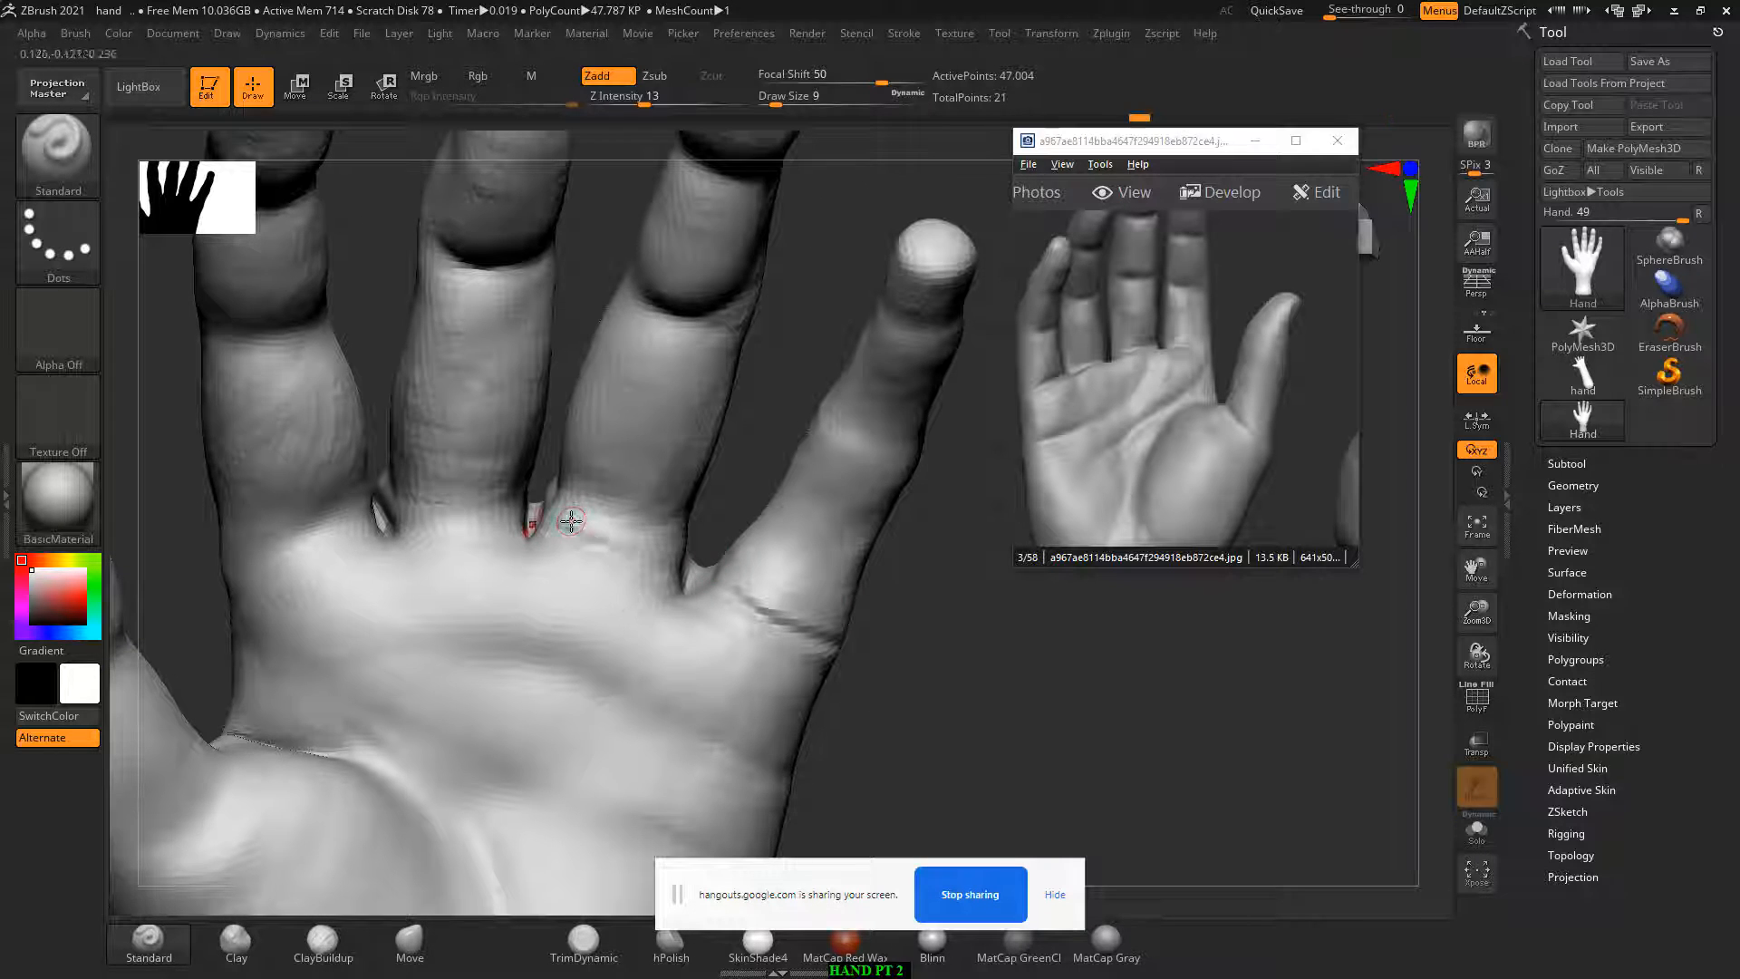
Step: Carve the creases at the bases of the ring, middle and index fingers using the Standard brush at draw size 9
alt+drag(660, 560, 545, 526)
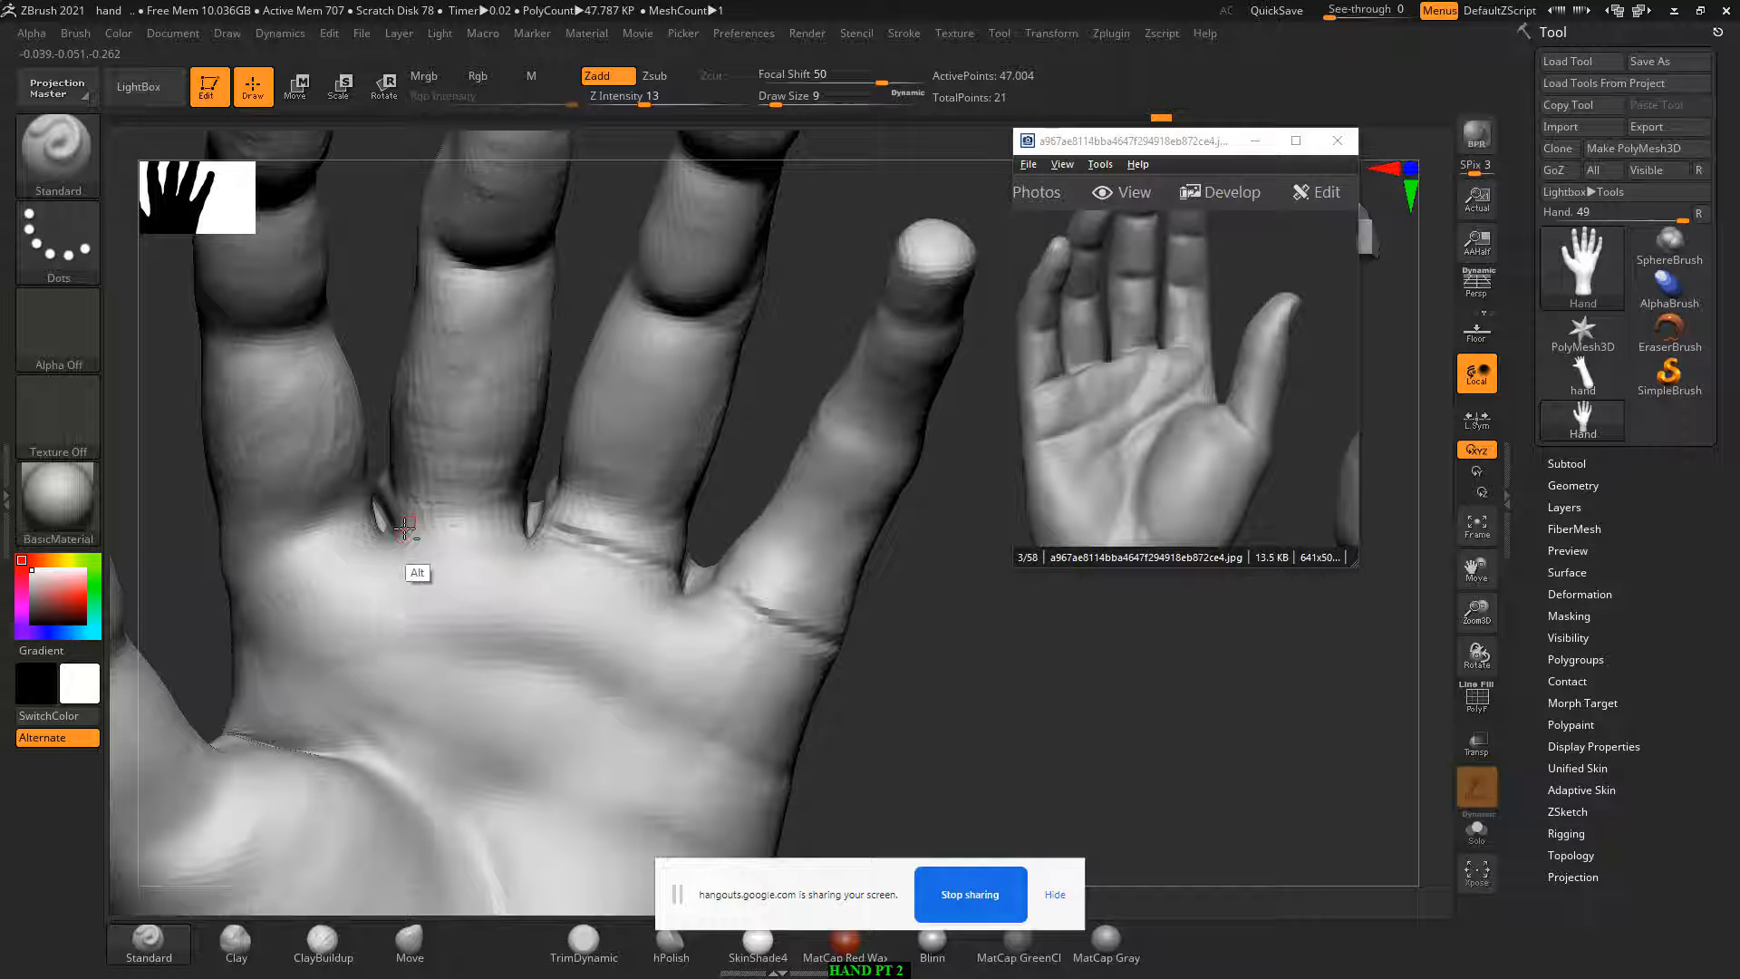
alt+drag(404, 529, 524, 515)
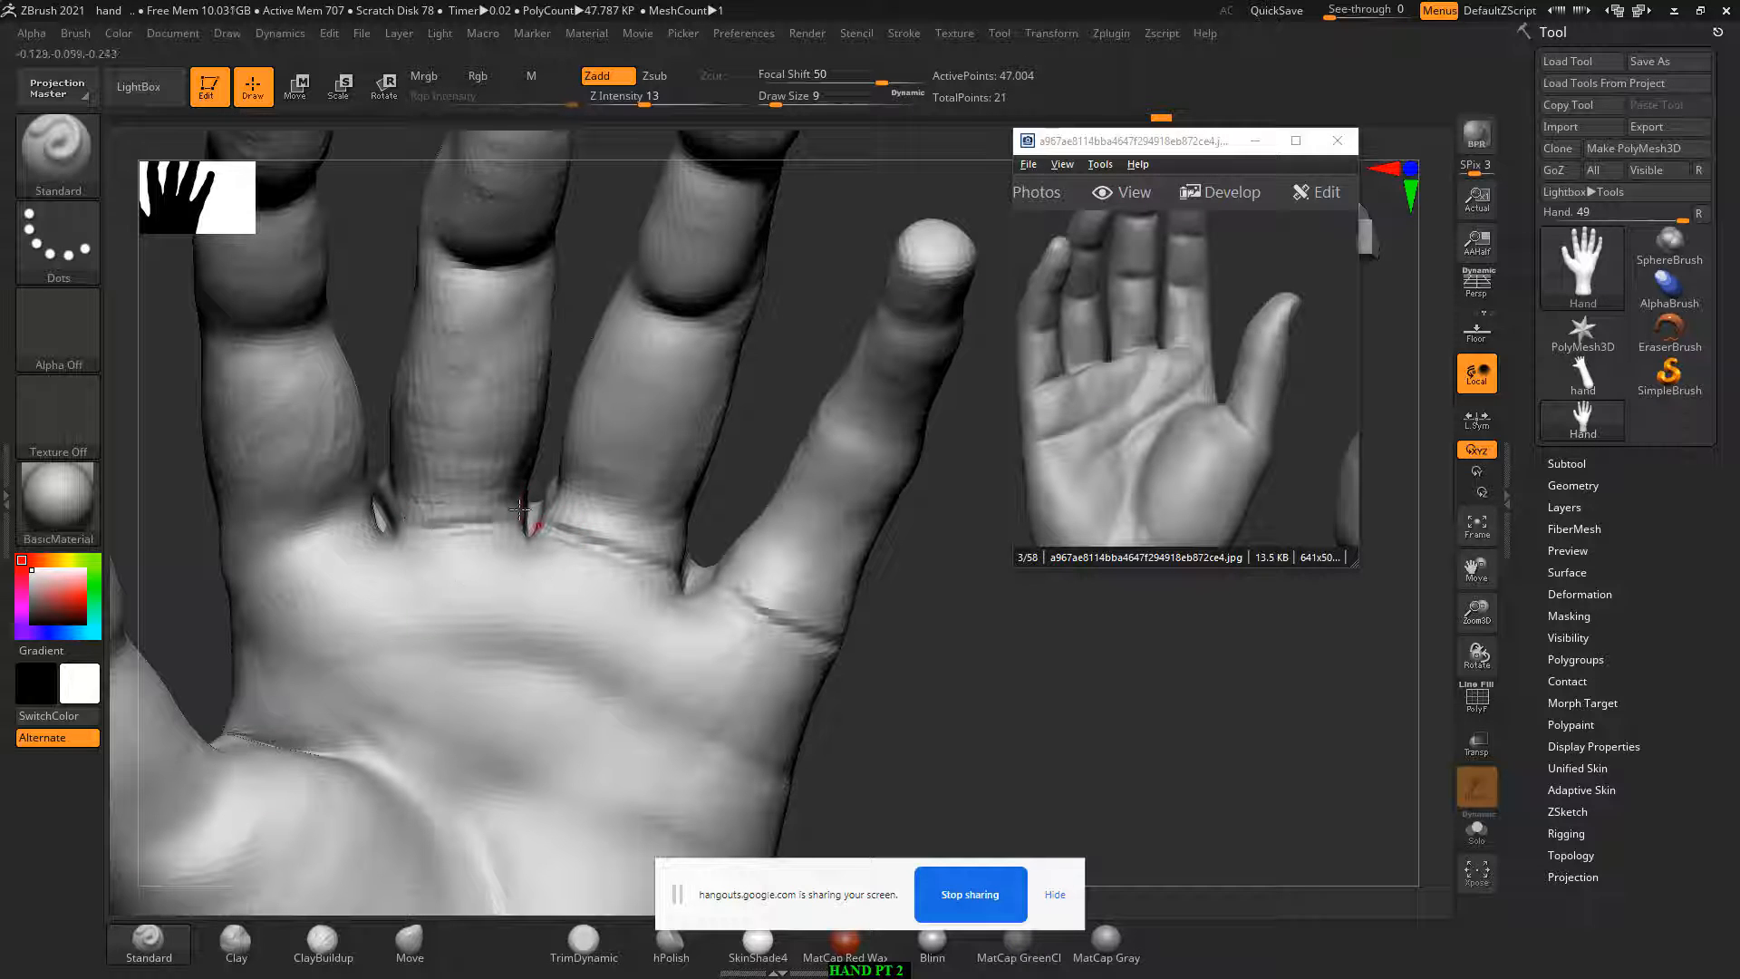
mouse_move(366, 525)
alt+mouse_down()
mouse_move(226, 576)
mouse_move(263, 560)
mouse_move(245, 569)
alt+mouse_up()
drag(1057, 661, 1042, 544)
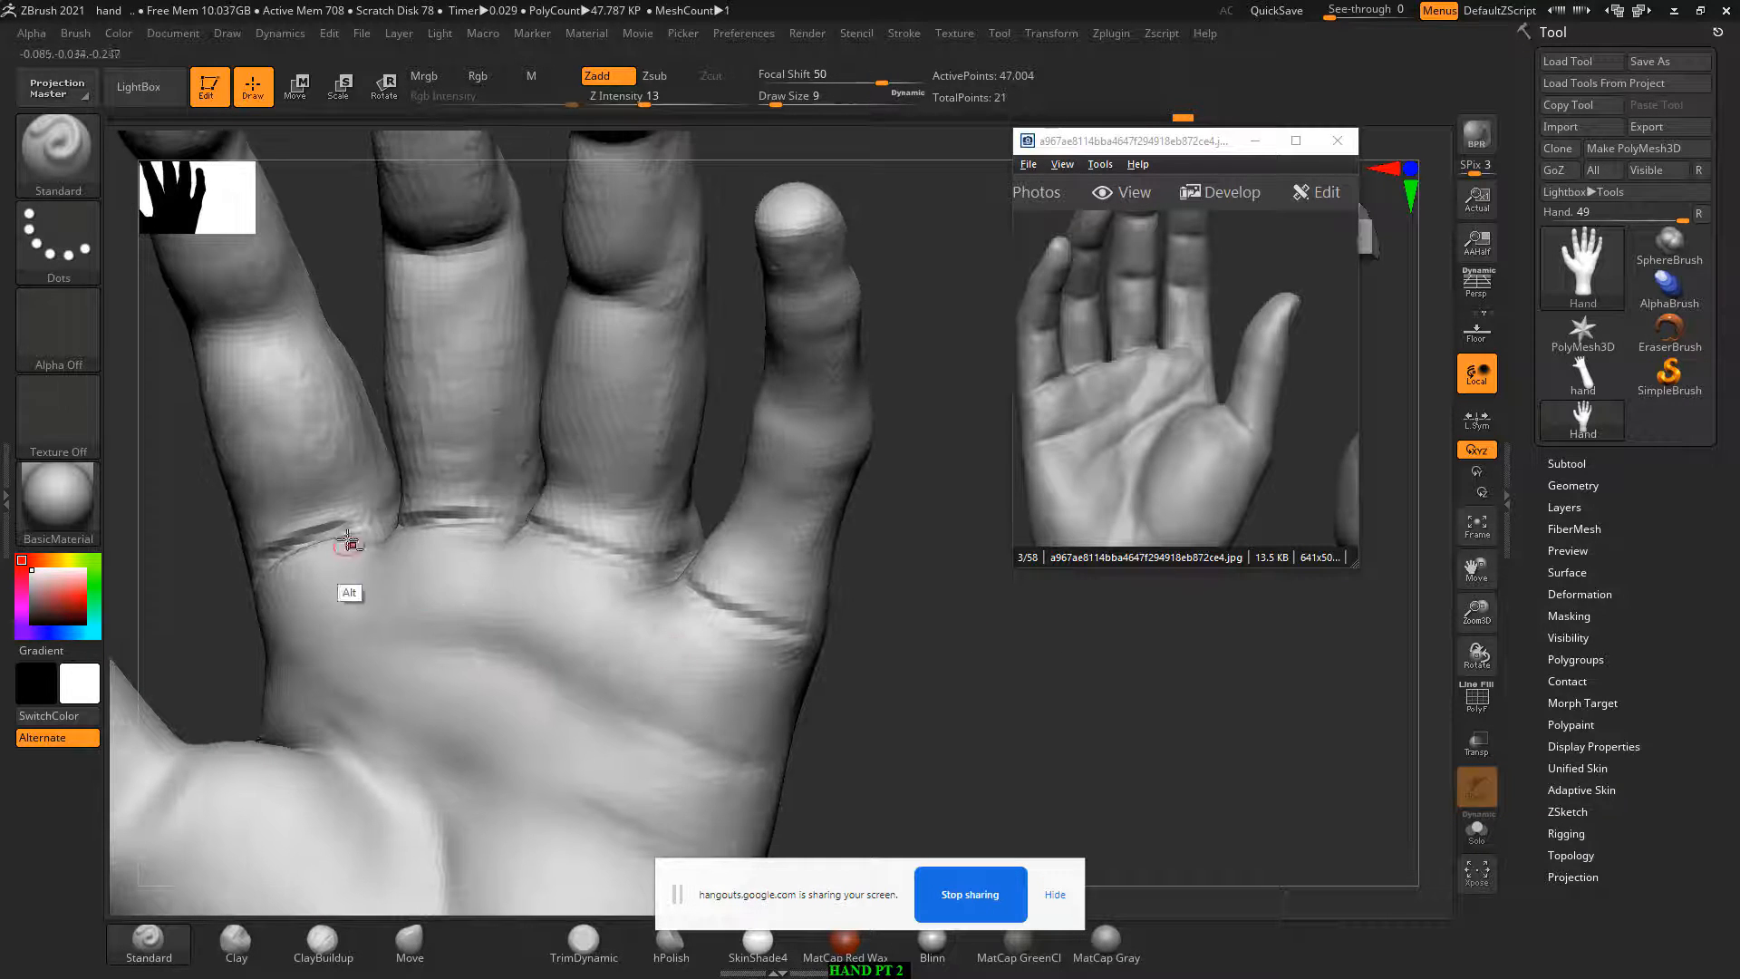
Step: Mask the bases of the four fingers just above their palm creases using MaskPen at draw size 34
drag(934, 683, 953, 678)
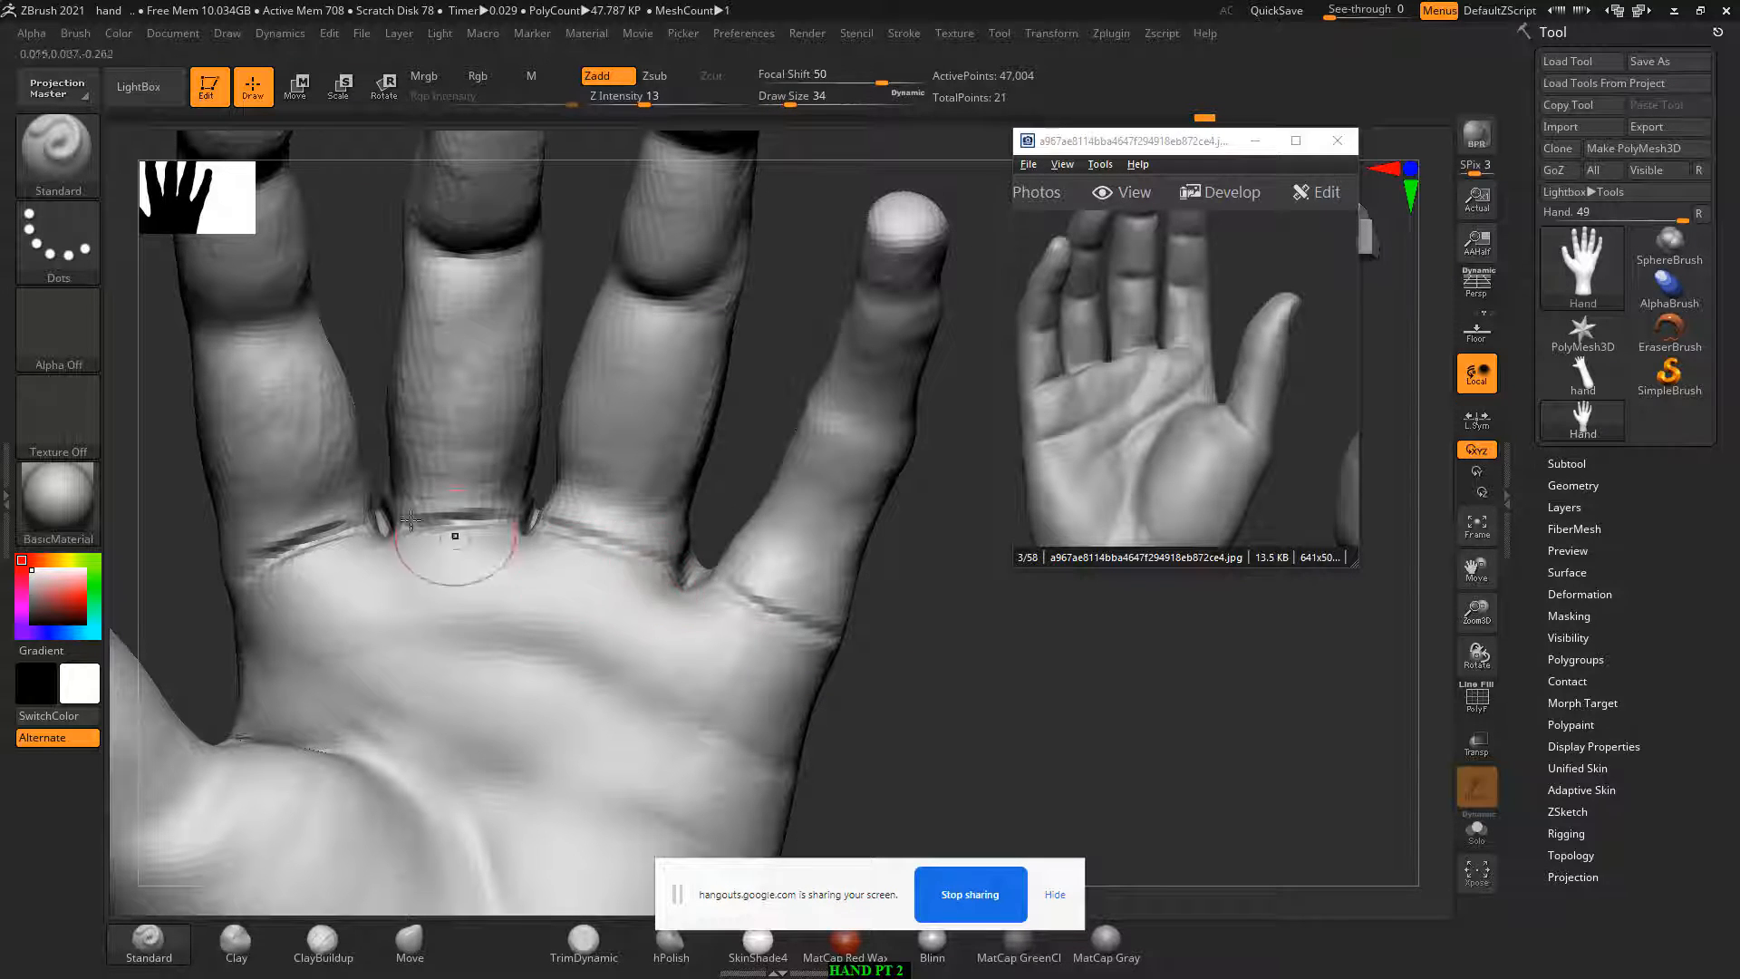
key(ctrl)
mouse_move(312, 449)
ctrl+mouse_down()
mouse_move(328, 494)
mouse_move(508, 466)
mouse_move(714, 549)
ctrl+mouse_up()
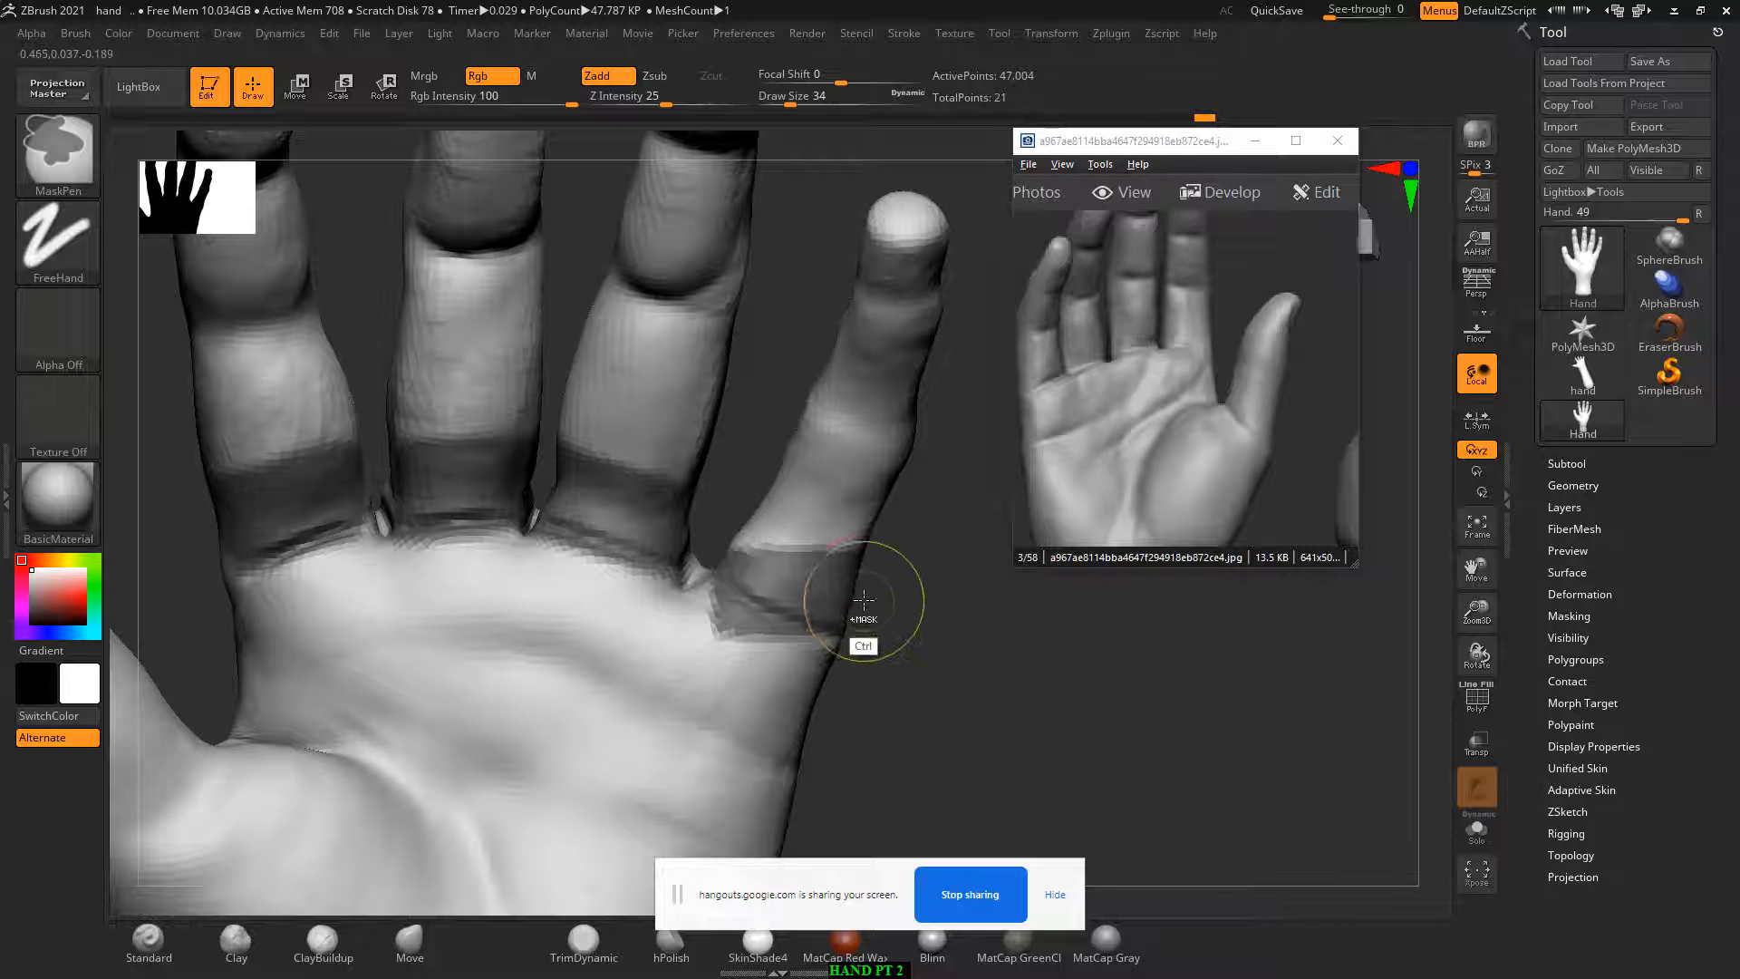
key(ctrl+z)
mouse_move(834, 621)
ctrl+mouse_down()
mouse_move(718, 553)
mouse_move(739, 539)
ctrl+mouse_up()
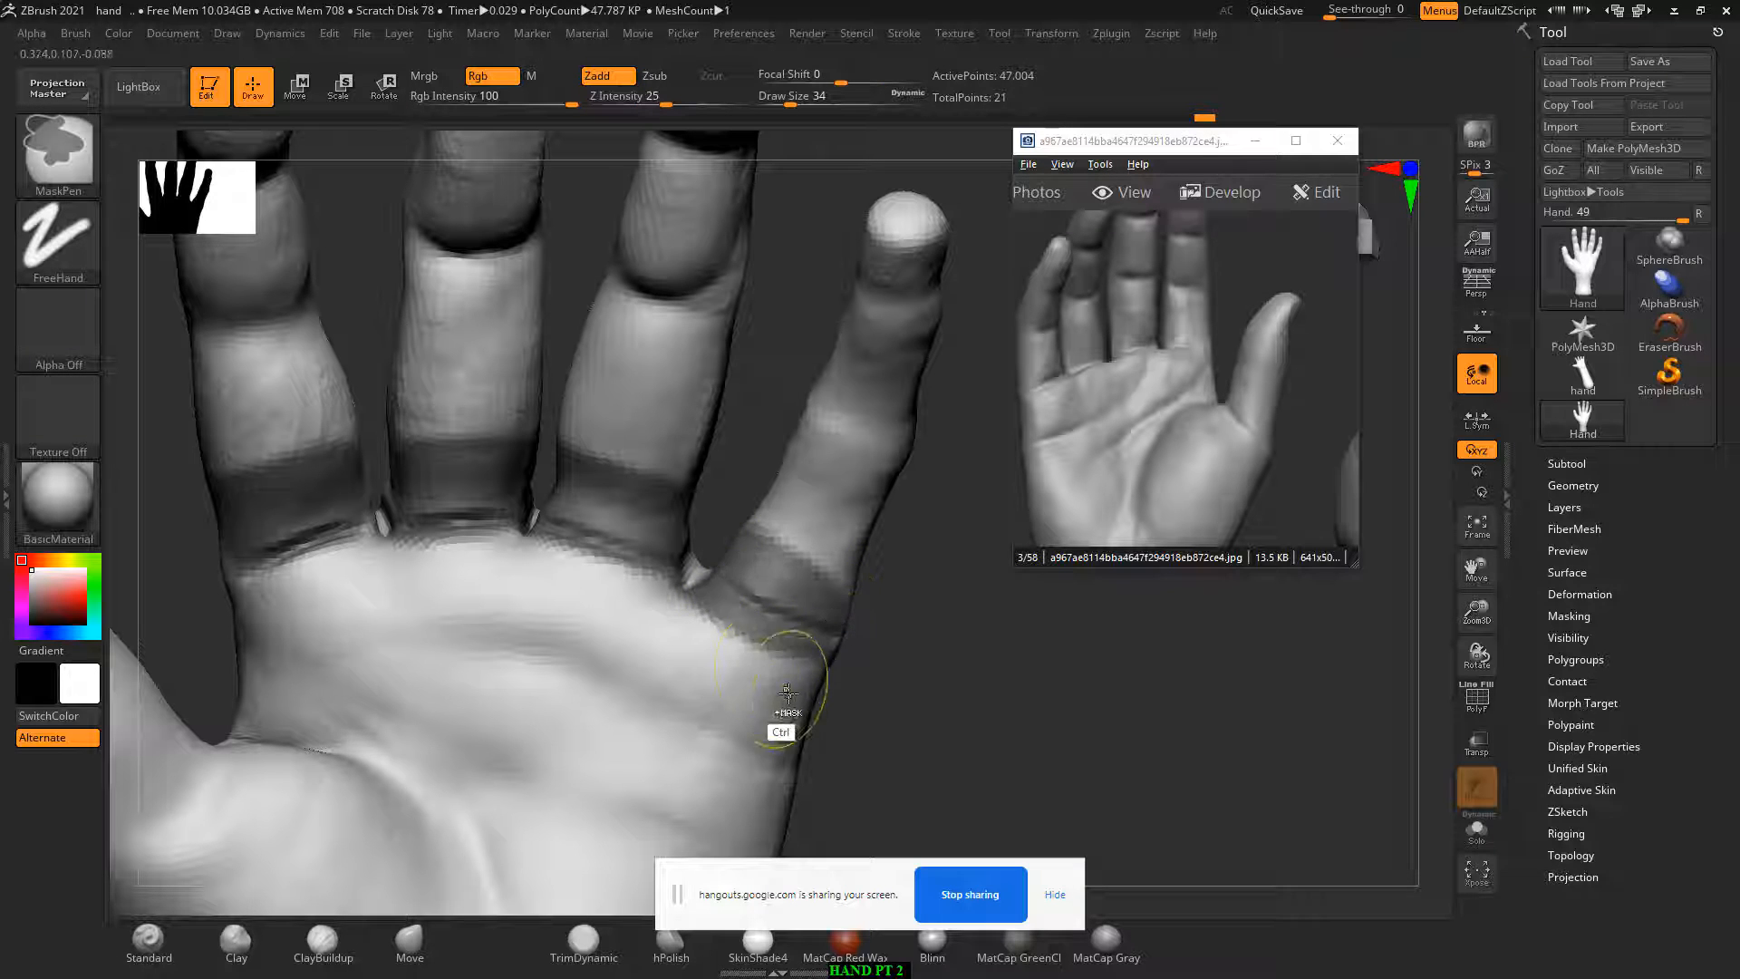
mouse_move(792, 693)
ctrl+alt+mouse_down()
mouse_move(669, 644)
mouse_move(791, 692)
ctrl+alt+mouse_up()
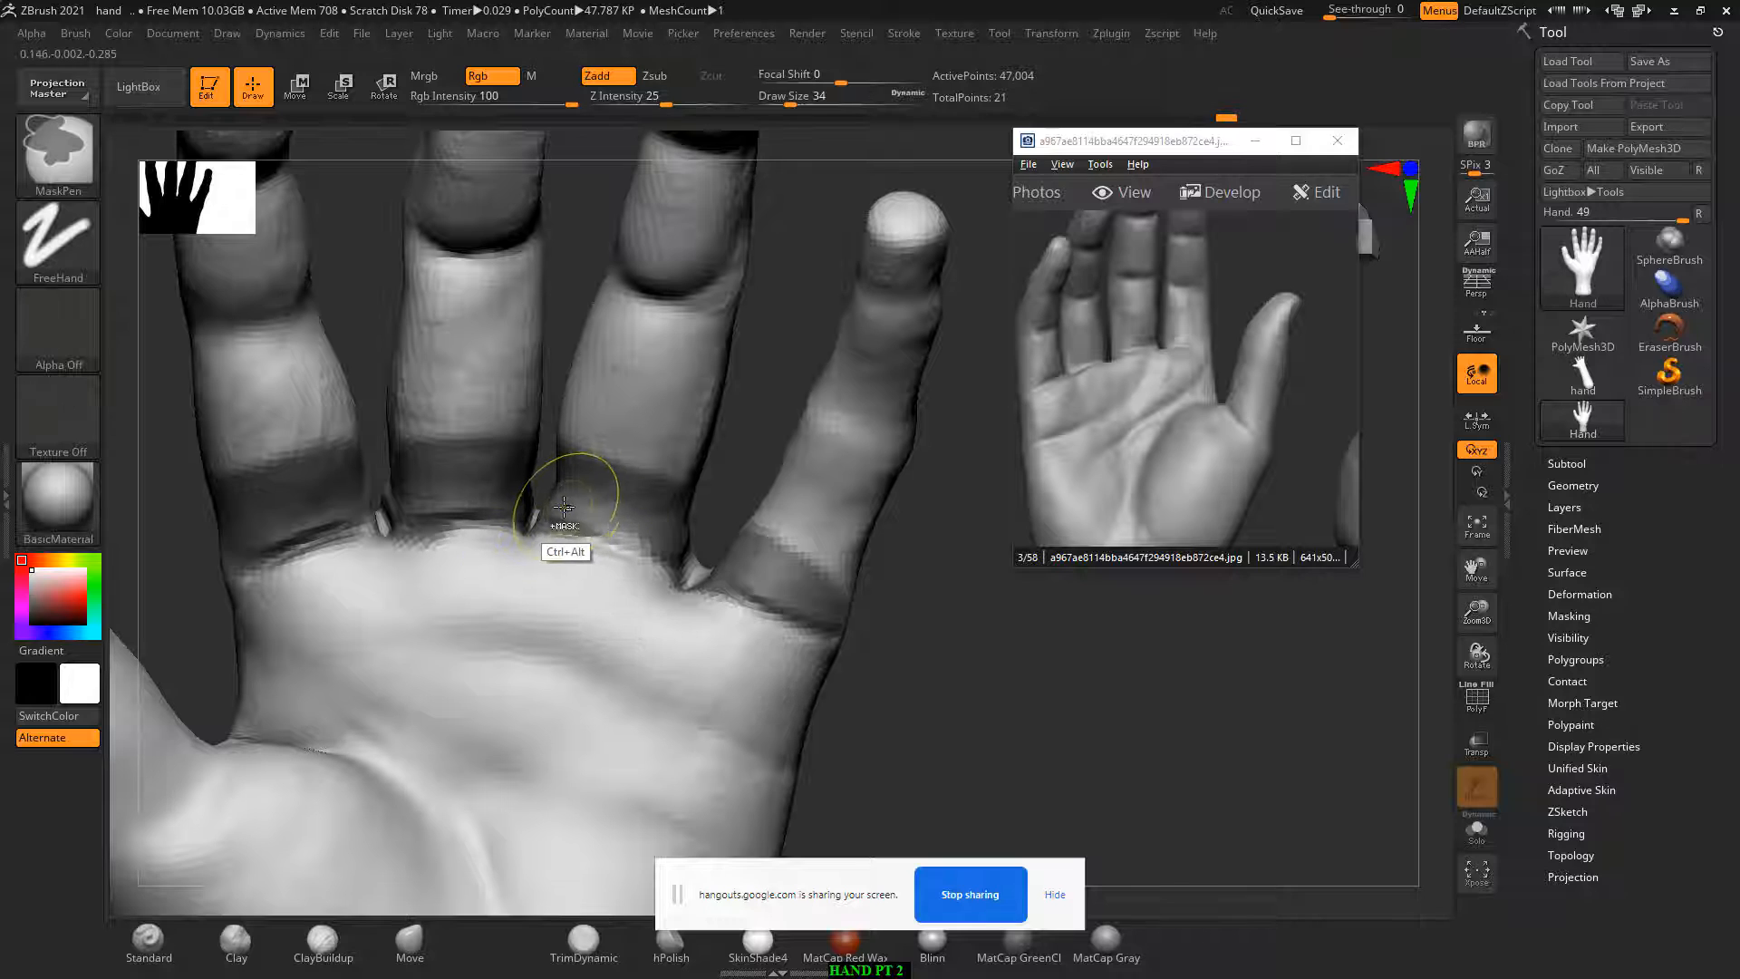
mouse_move(566, 504)
ctrl+alt+mouse_down()
mouse_move(552, 509)
mouse_move(648, 531)
ctrl+alt+mouse_up()
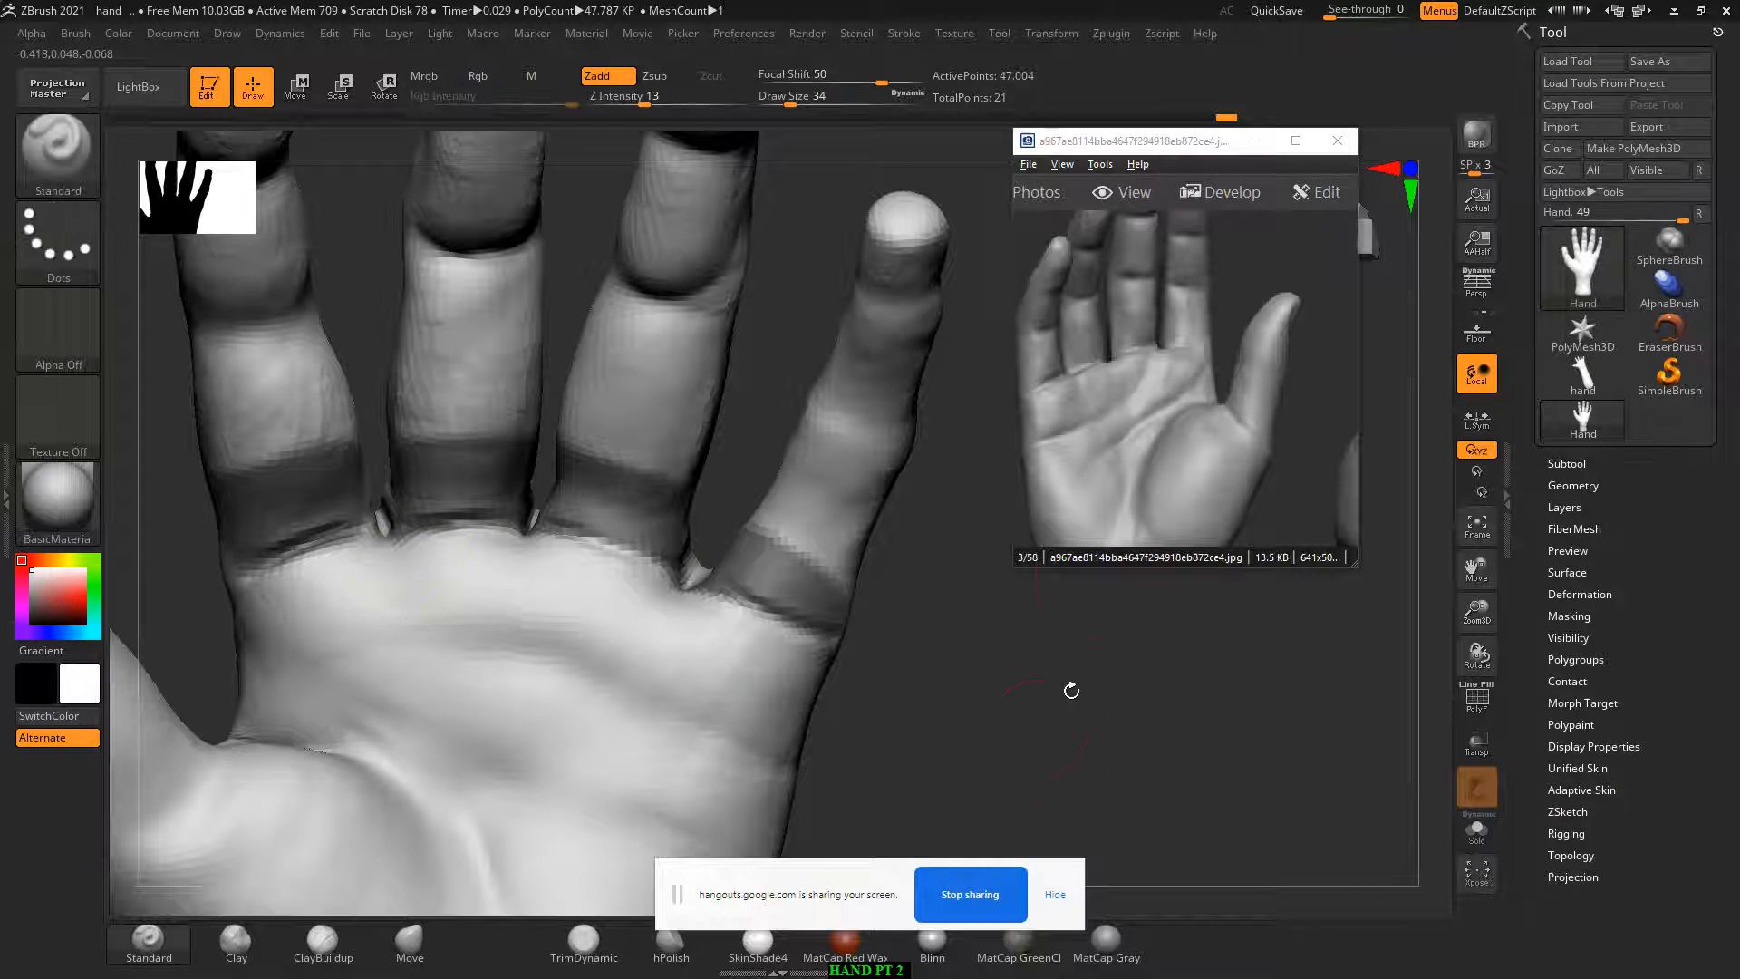
Step: Build up the palm pads below the masked finger bases using the Standard brush at draw size 34 and focal shift 0
drag(1080, 727, 1083, 731)
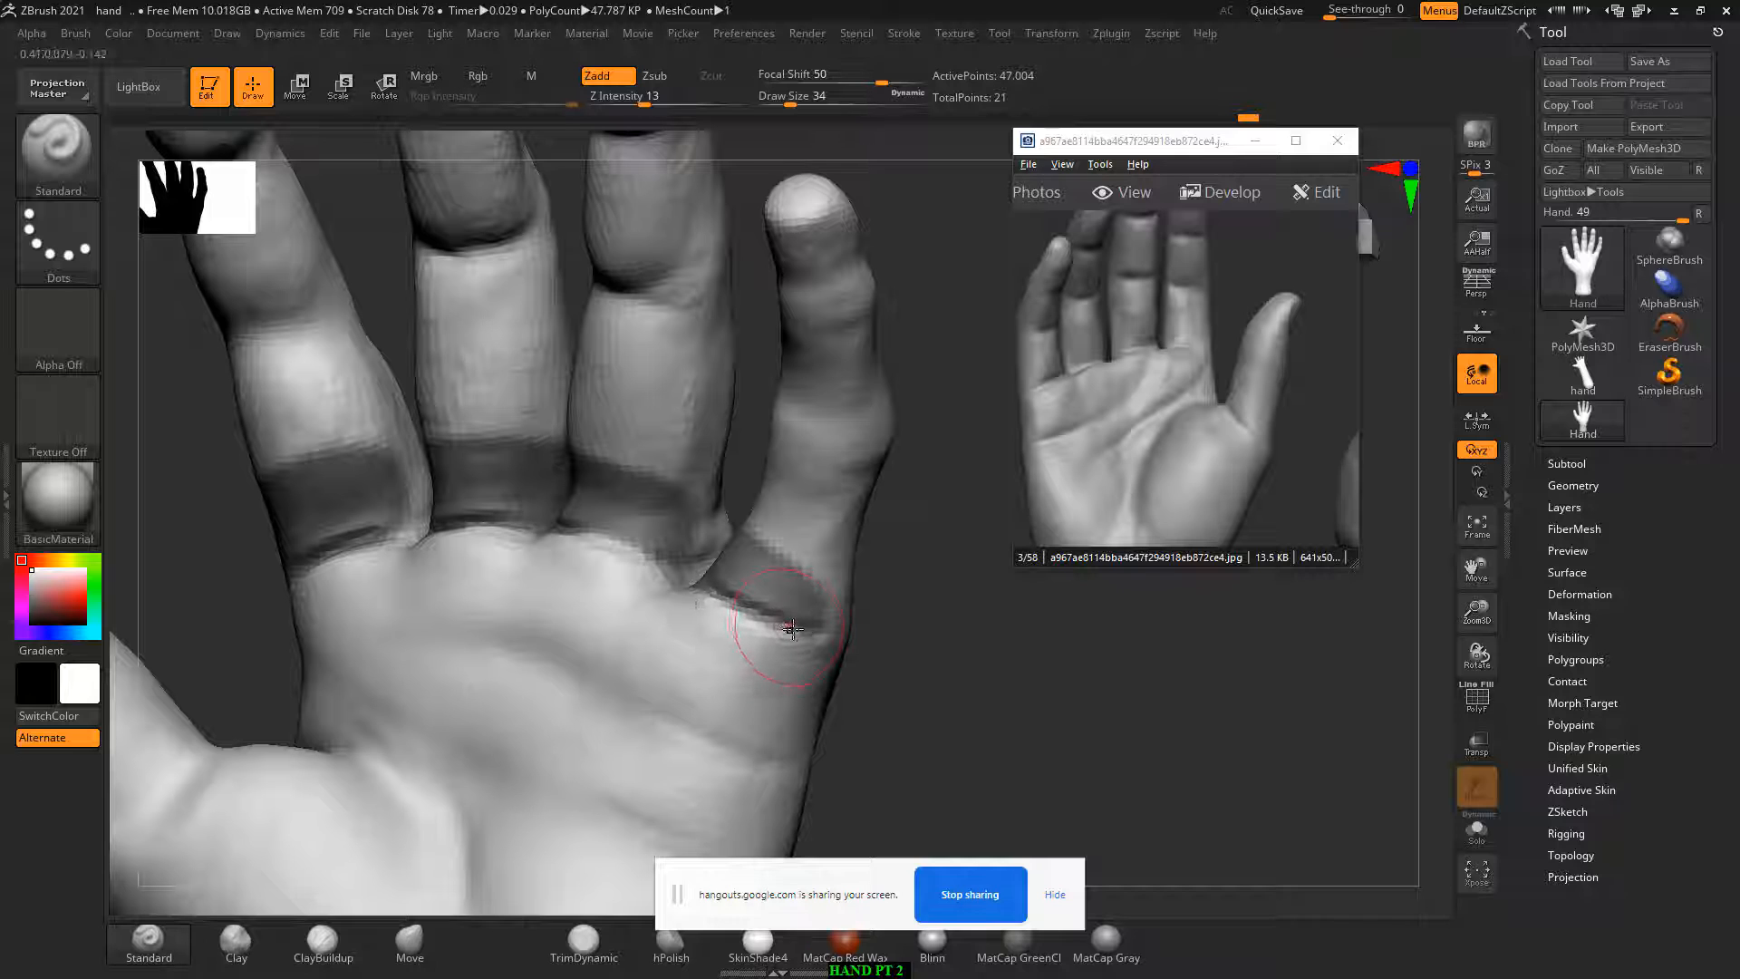
drag(900, 81, 842, 80)
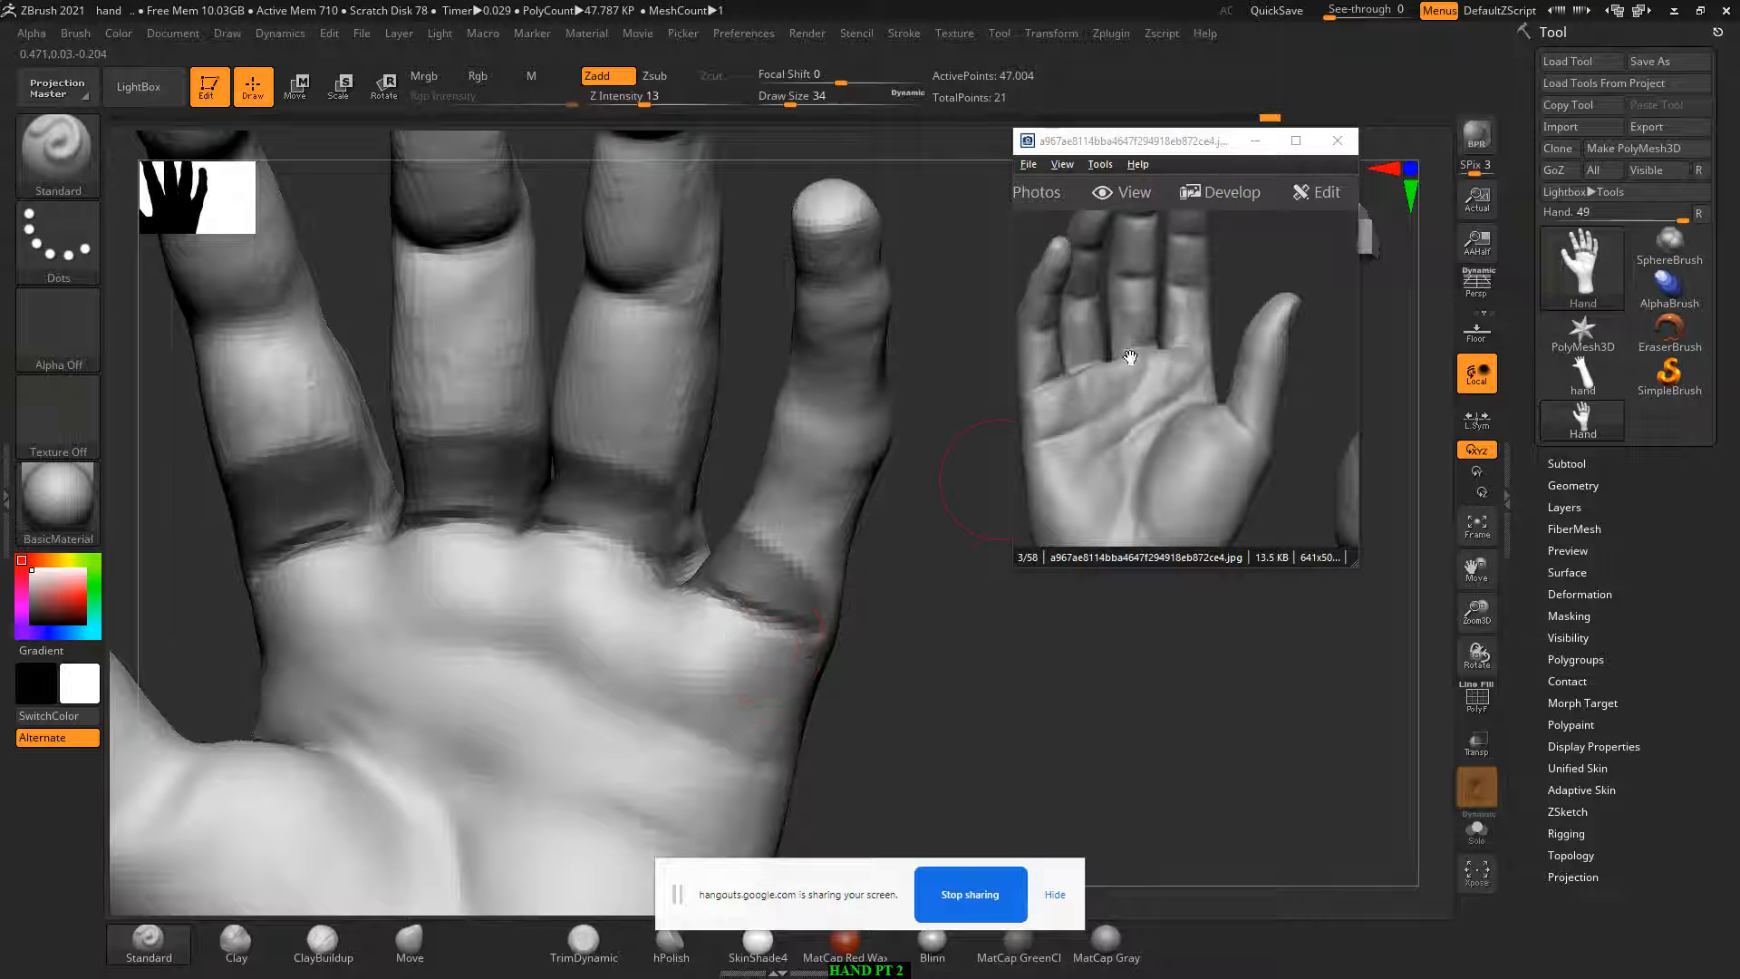
drag(881, 731, 622, 590)
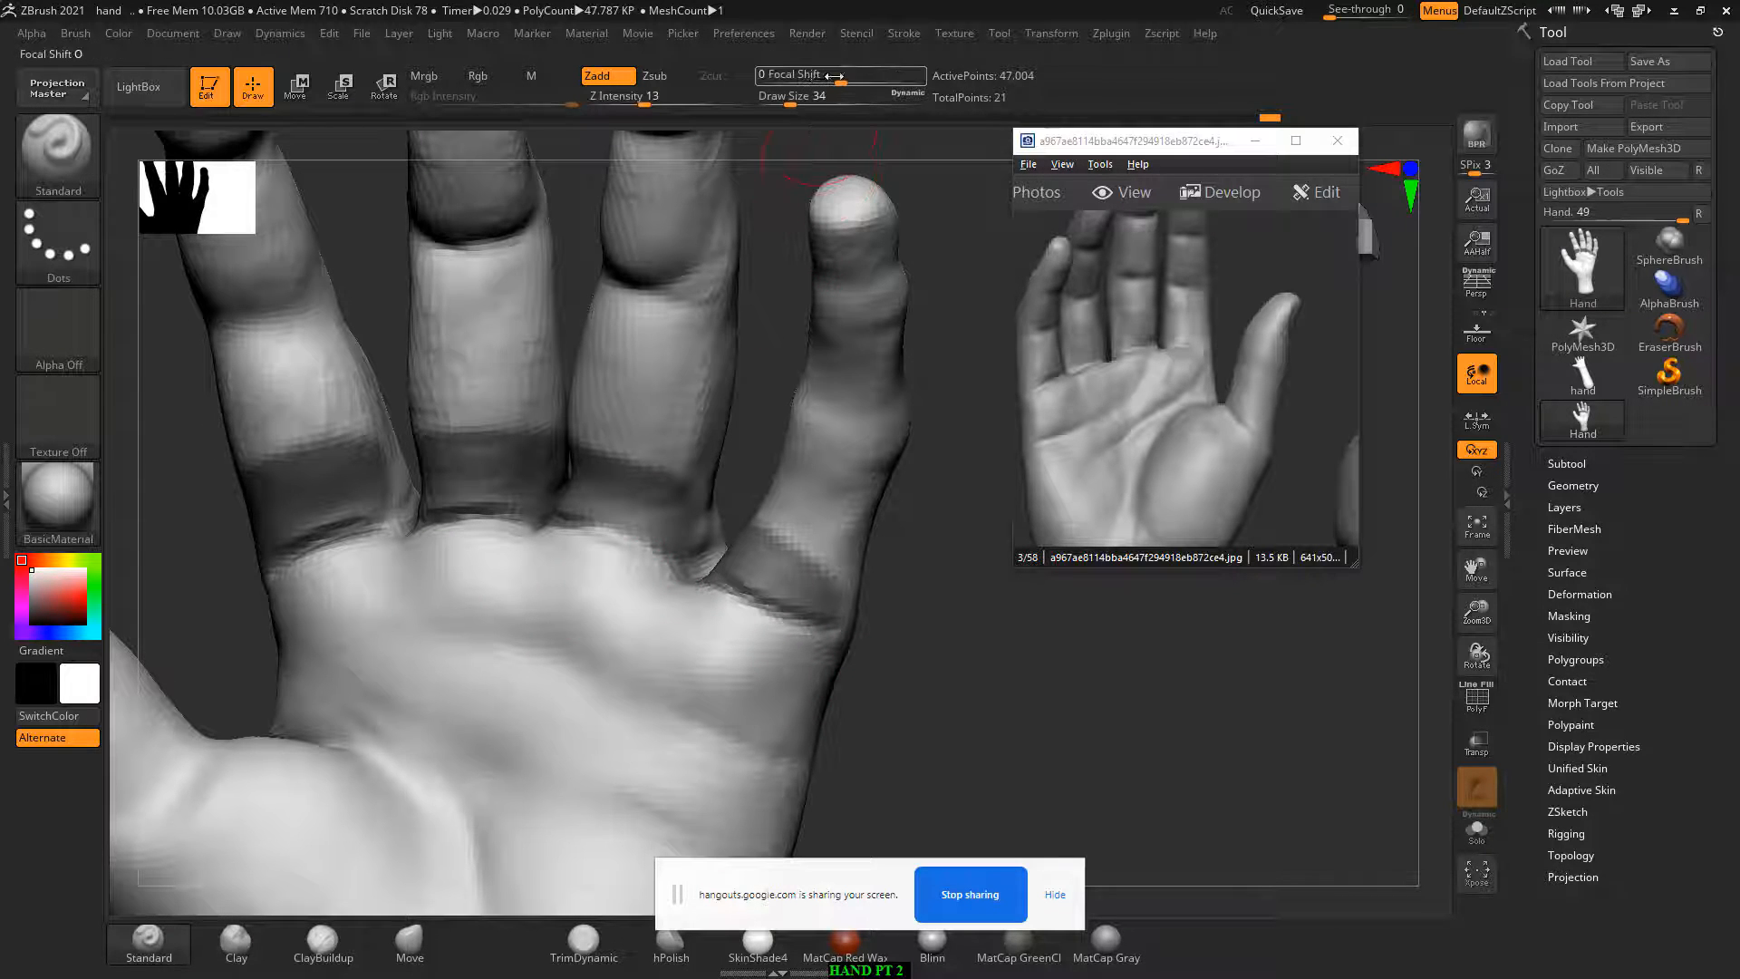
Step: Carve the creases running across the palm using the Standard brush at draw size 18 and focal shift 51
drag(842, 76, 868, 77)
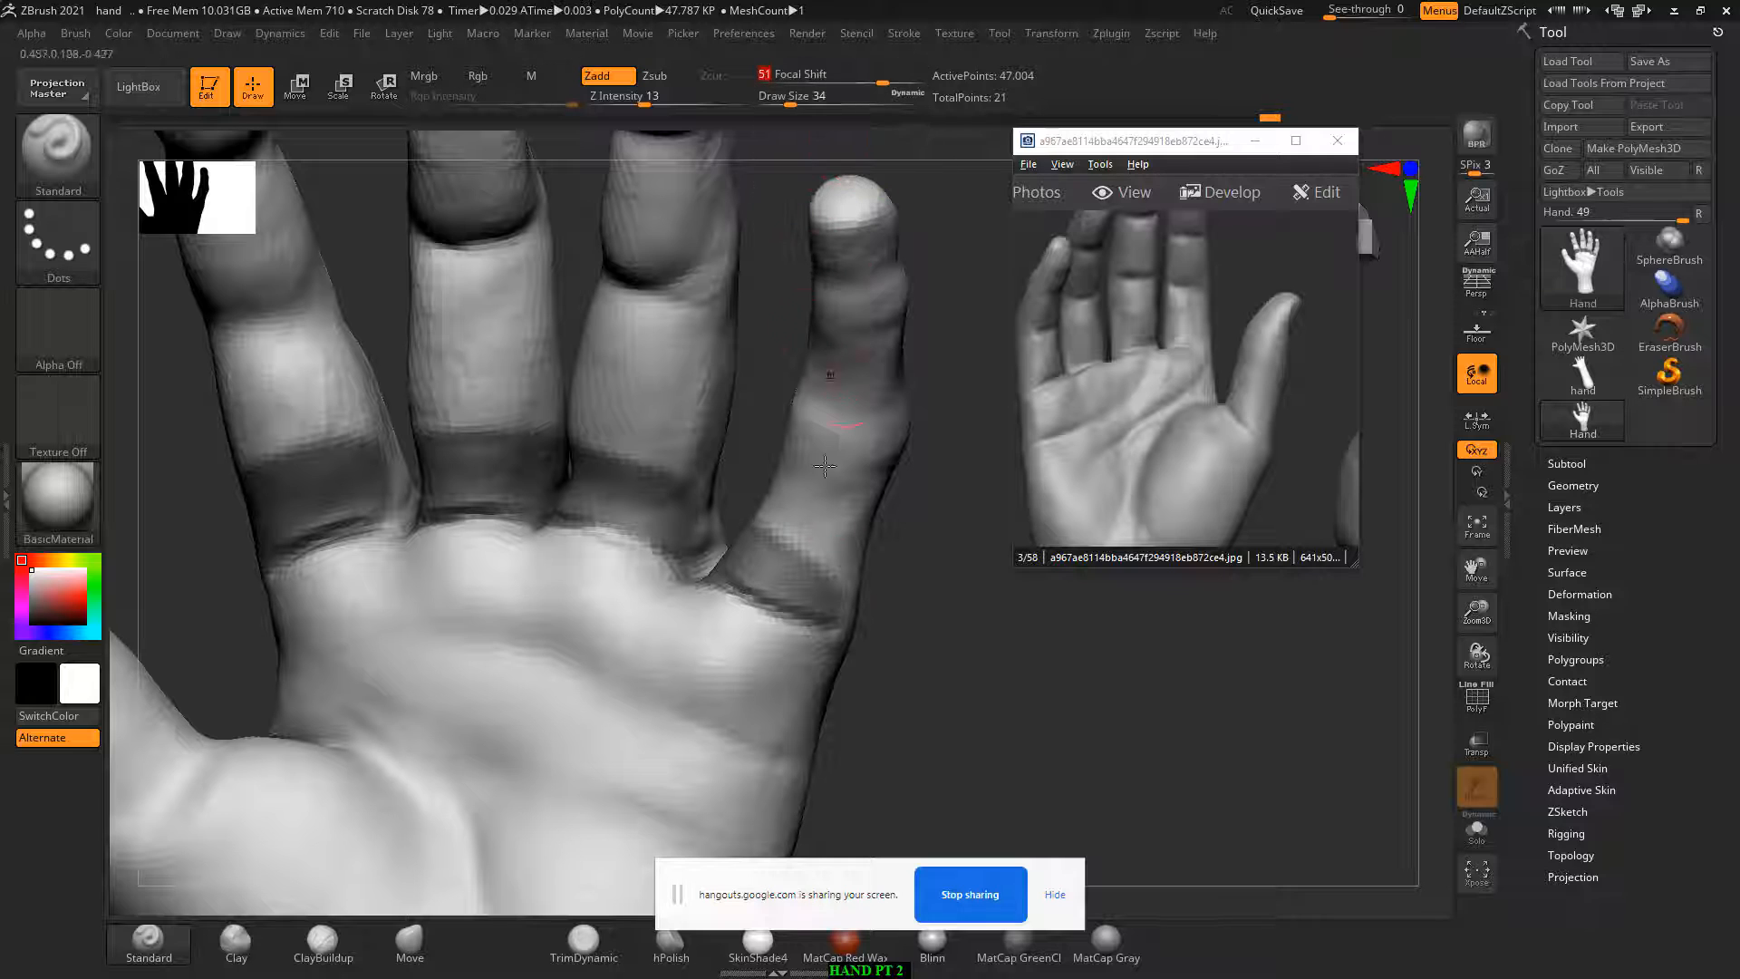
key(bracketleft)
drag(867, 646, 909, 657)
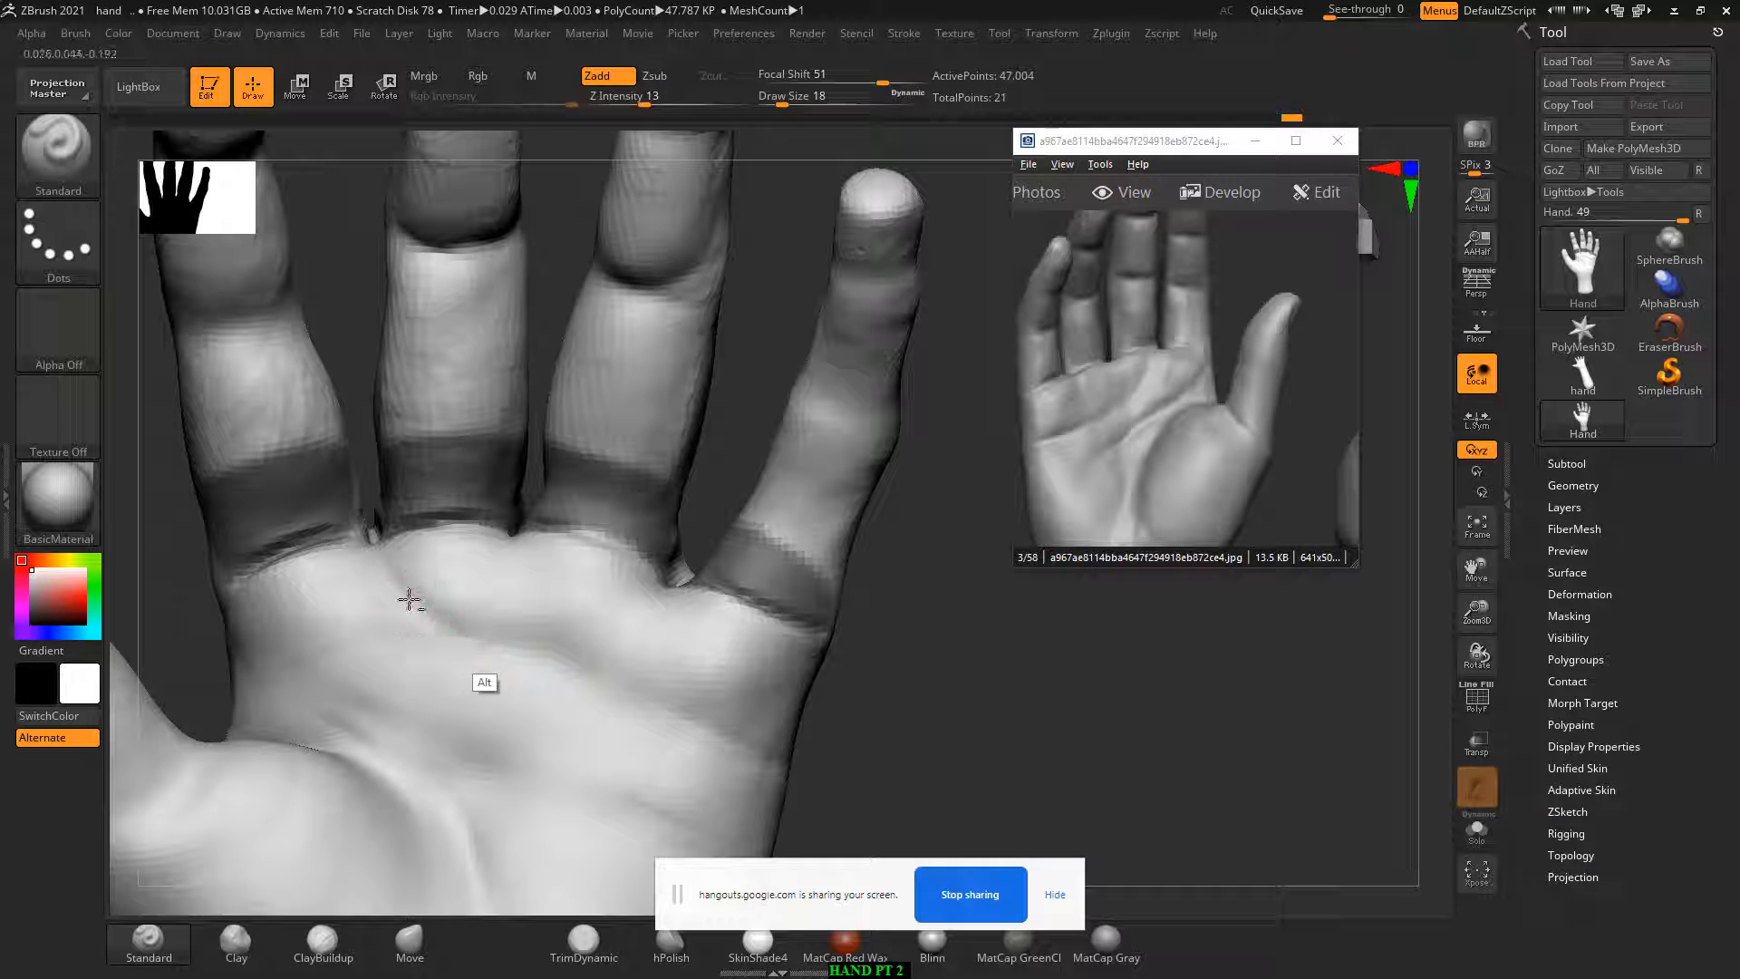
alt+drag(408, 600, 590, 680)
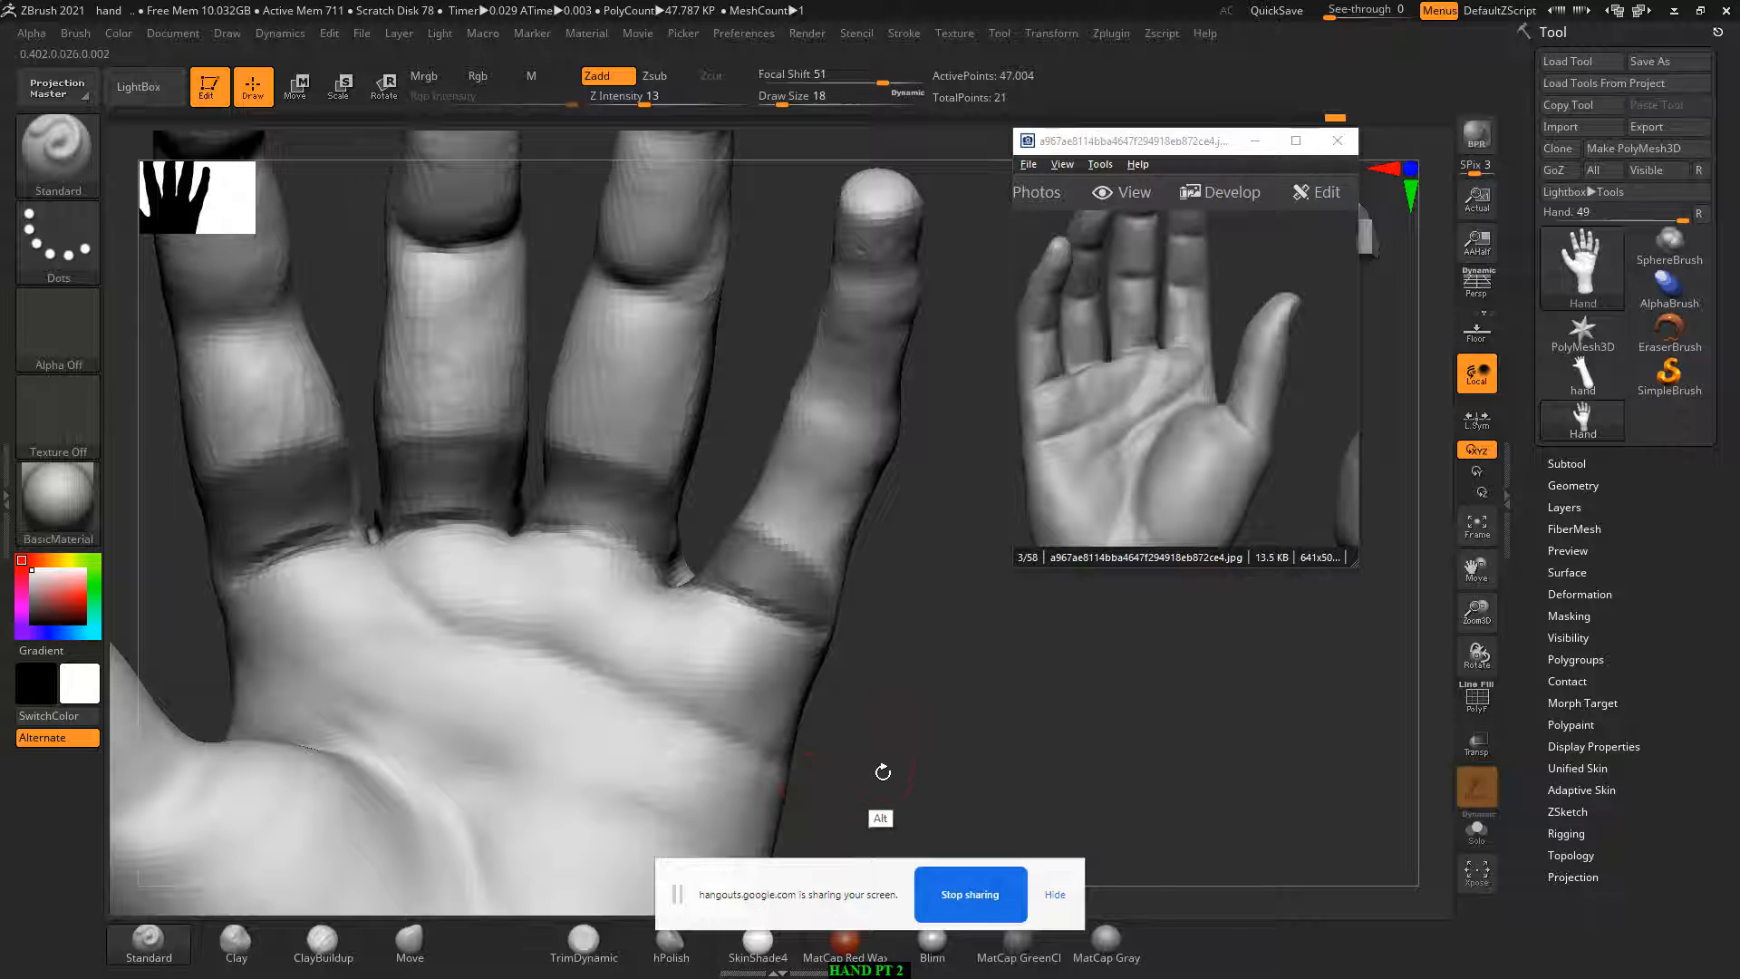
alt+drag(883, 771, 855, 710)
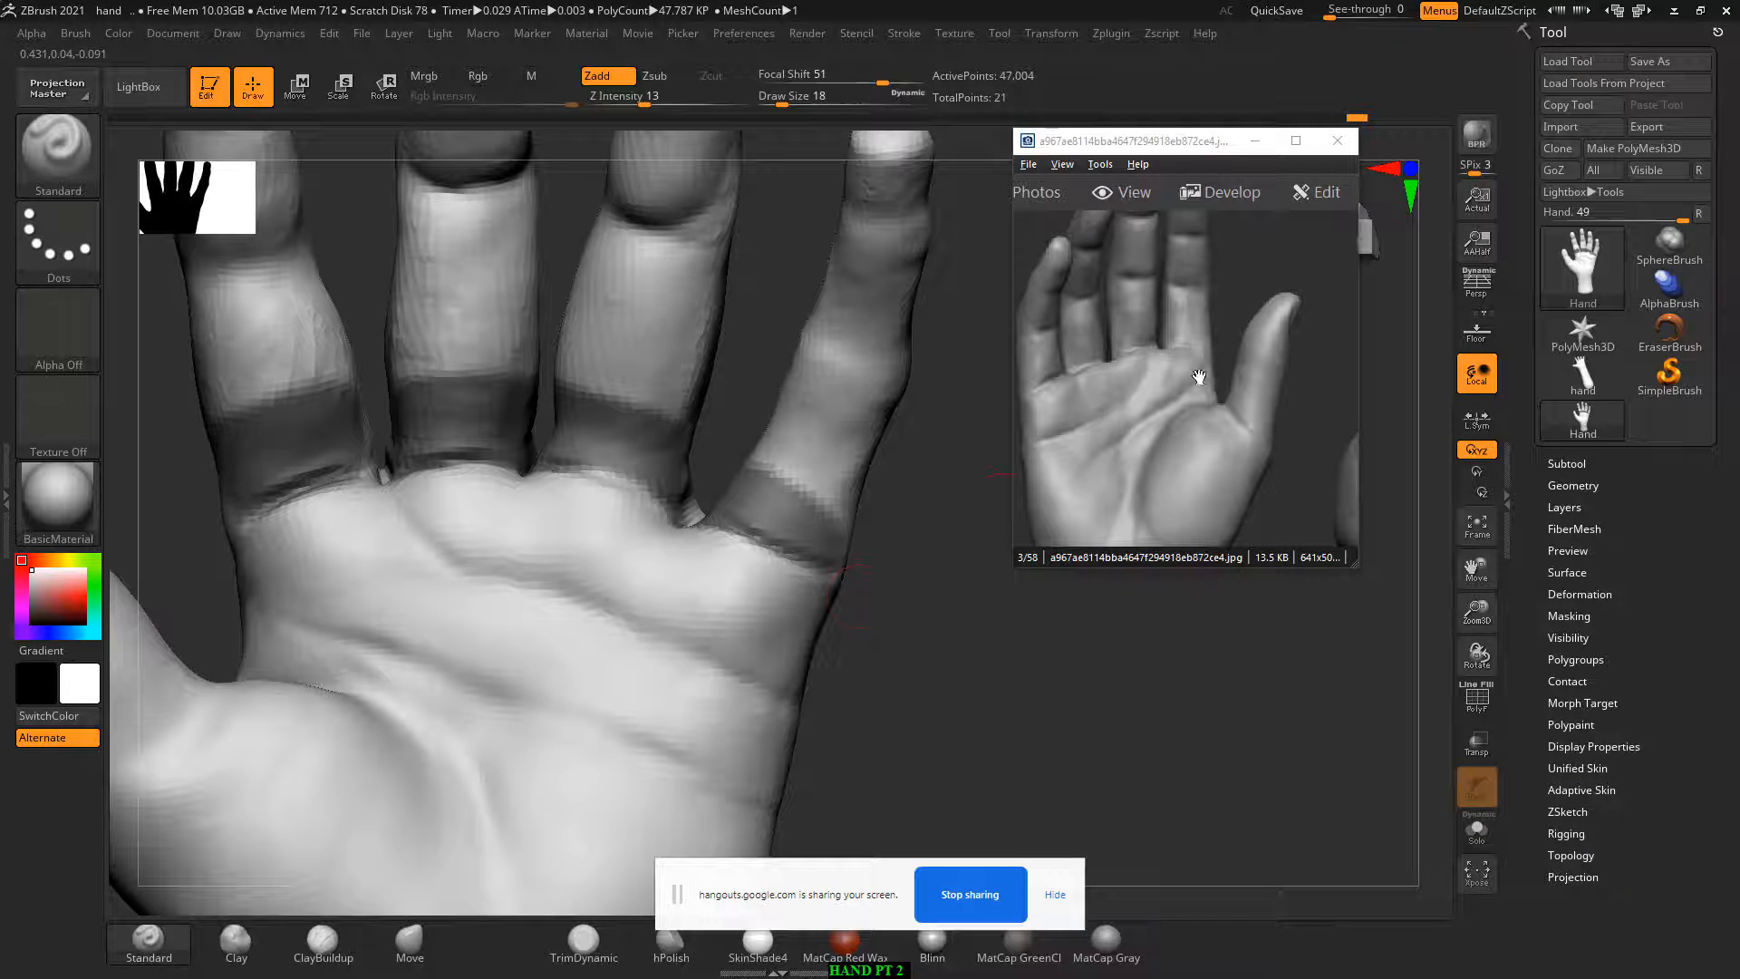
key(shift)
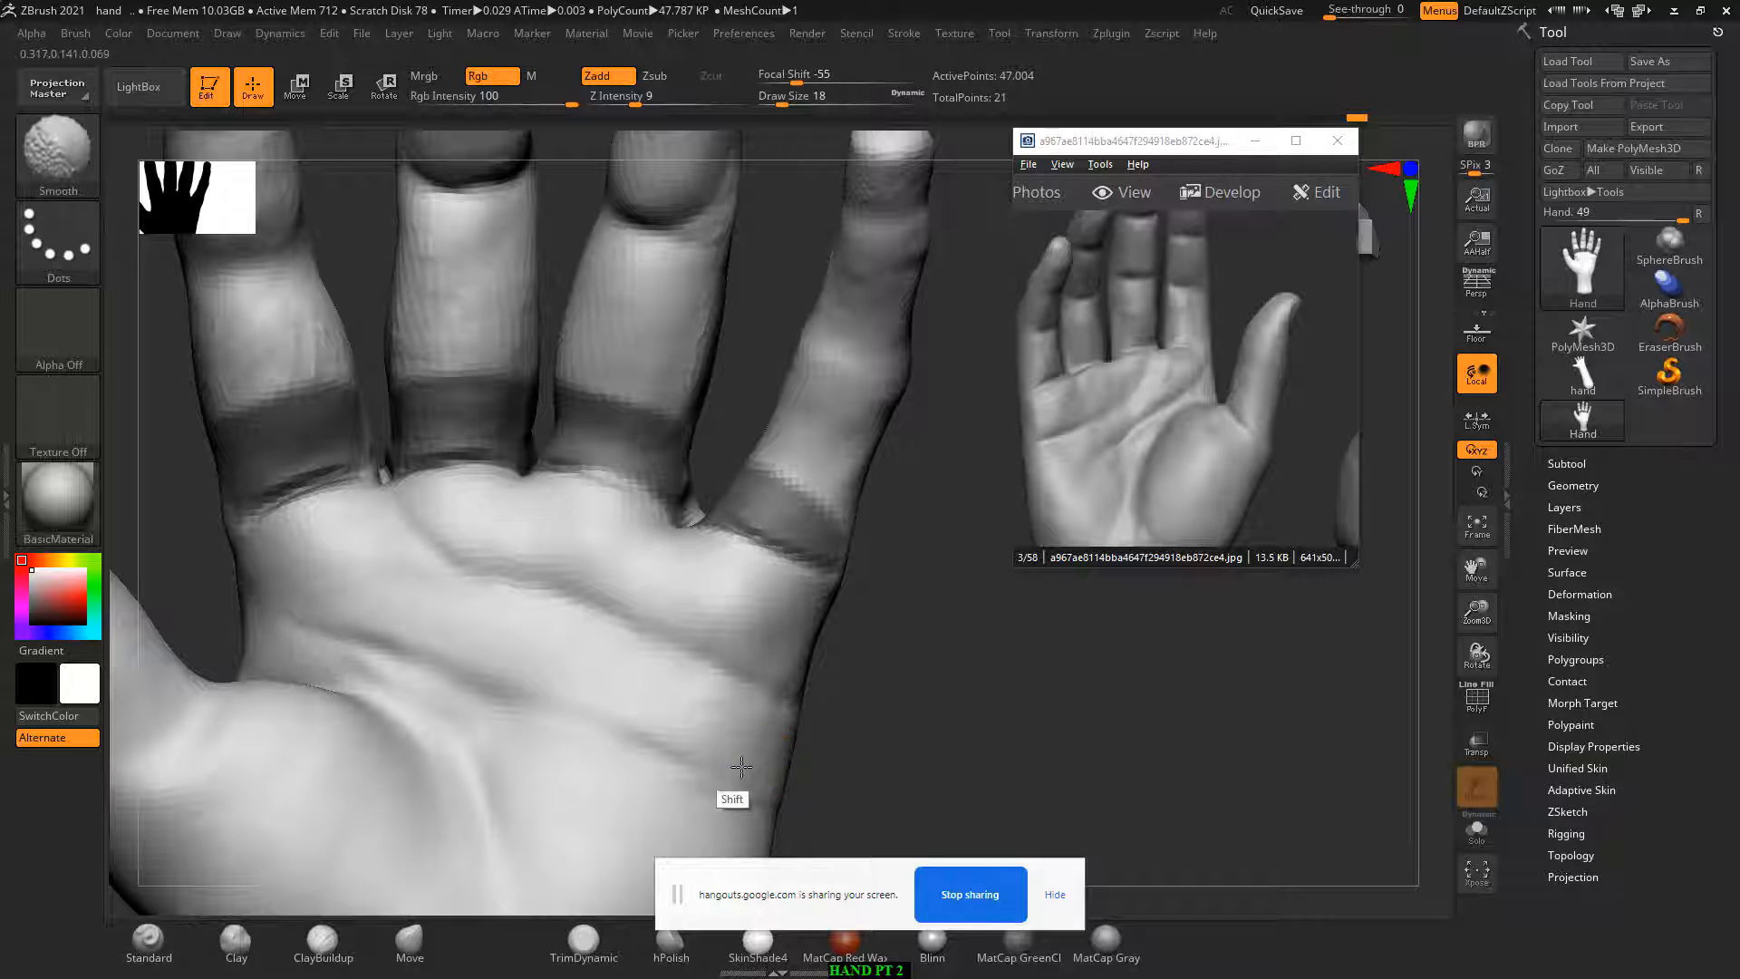
alt+drag(881, 777, 843, 626)
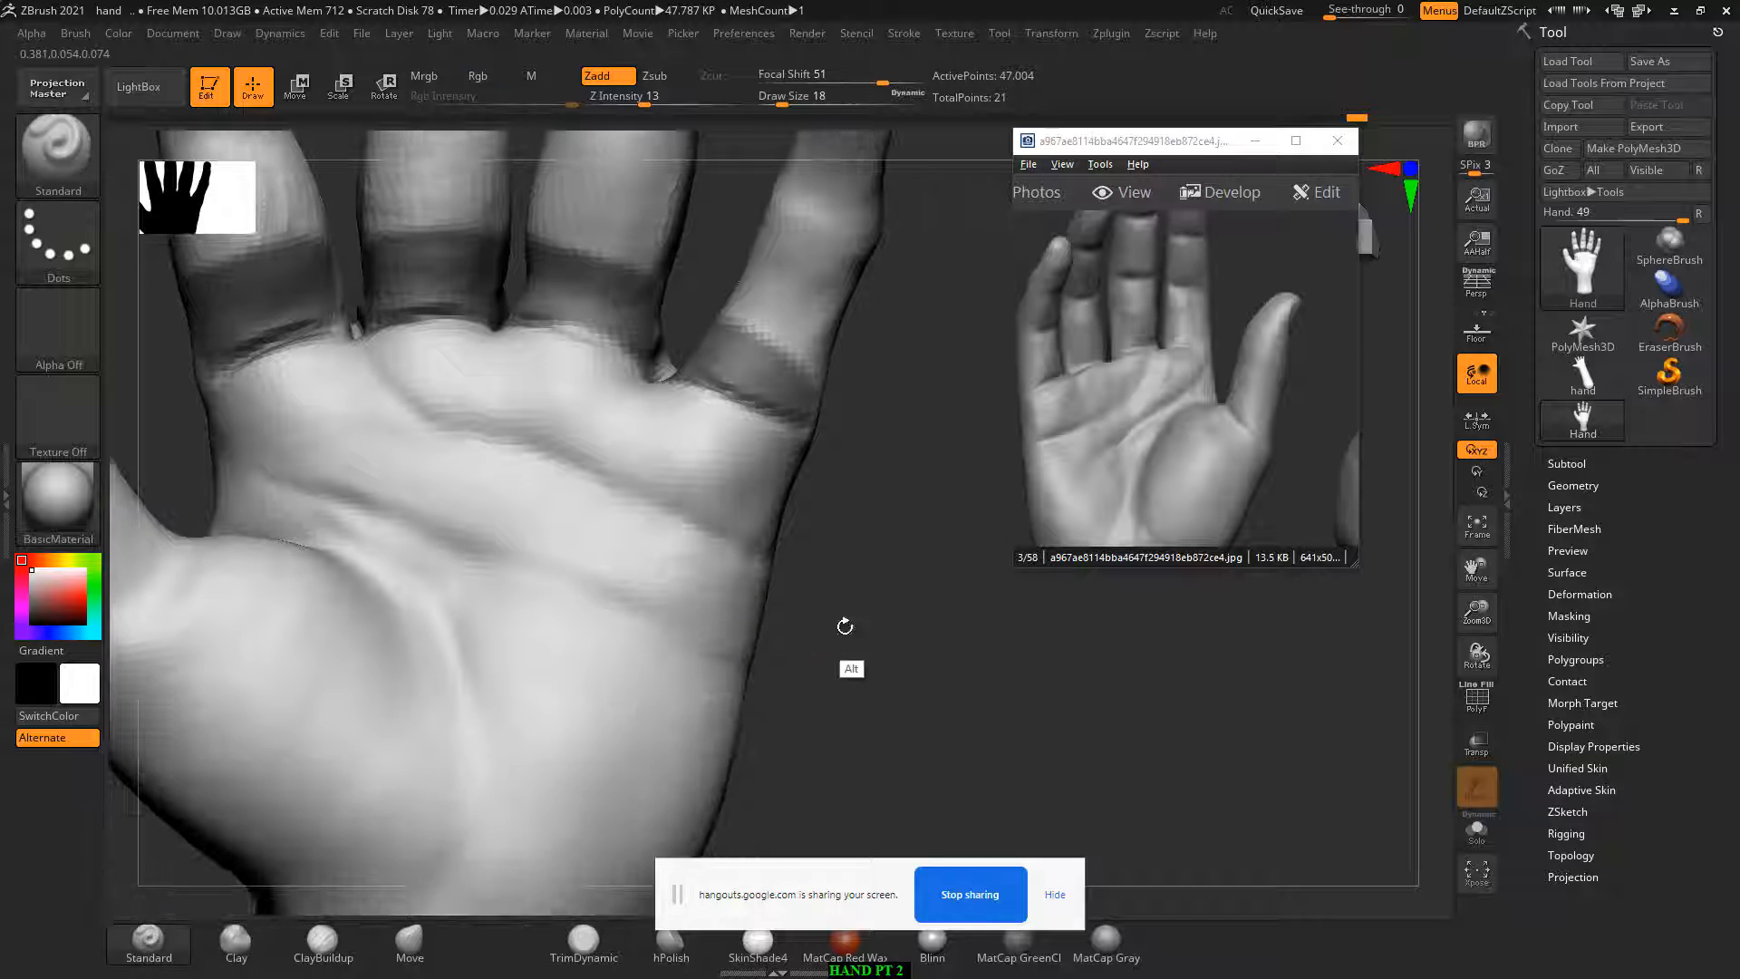
Step: Carve a lengthwise crease from the middle of the palm toward the wrist using the Standard brush at draw size 18
mouse_move(381, 585)
alt+mouse_down()
mouse_move(417, 622)
mouse_move(460, 734)
alt+mouse_up()
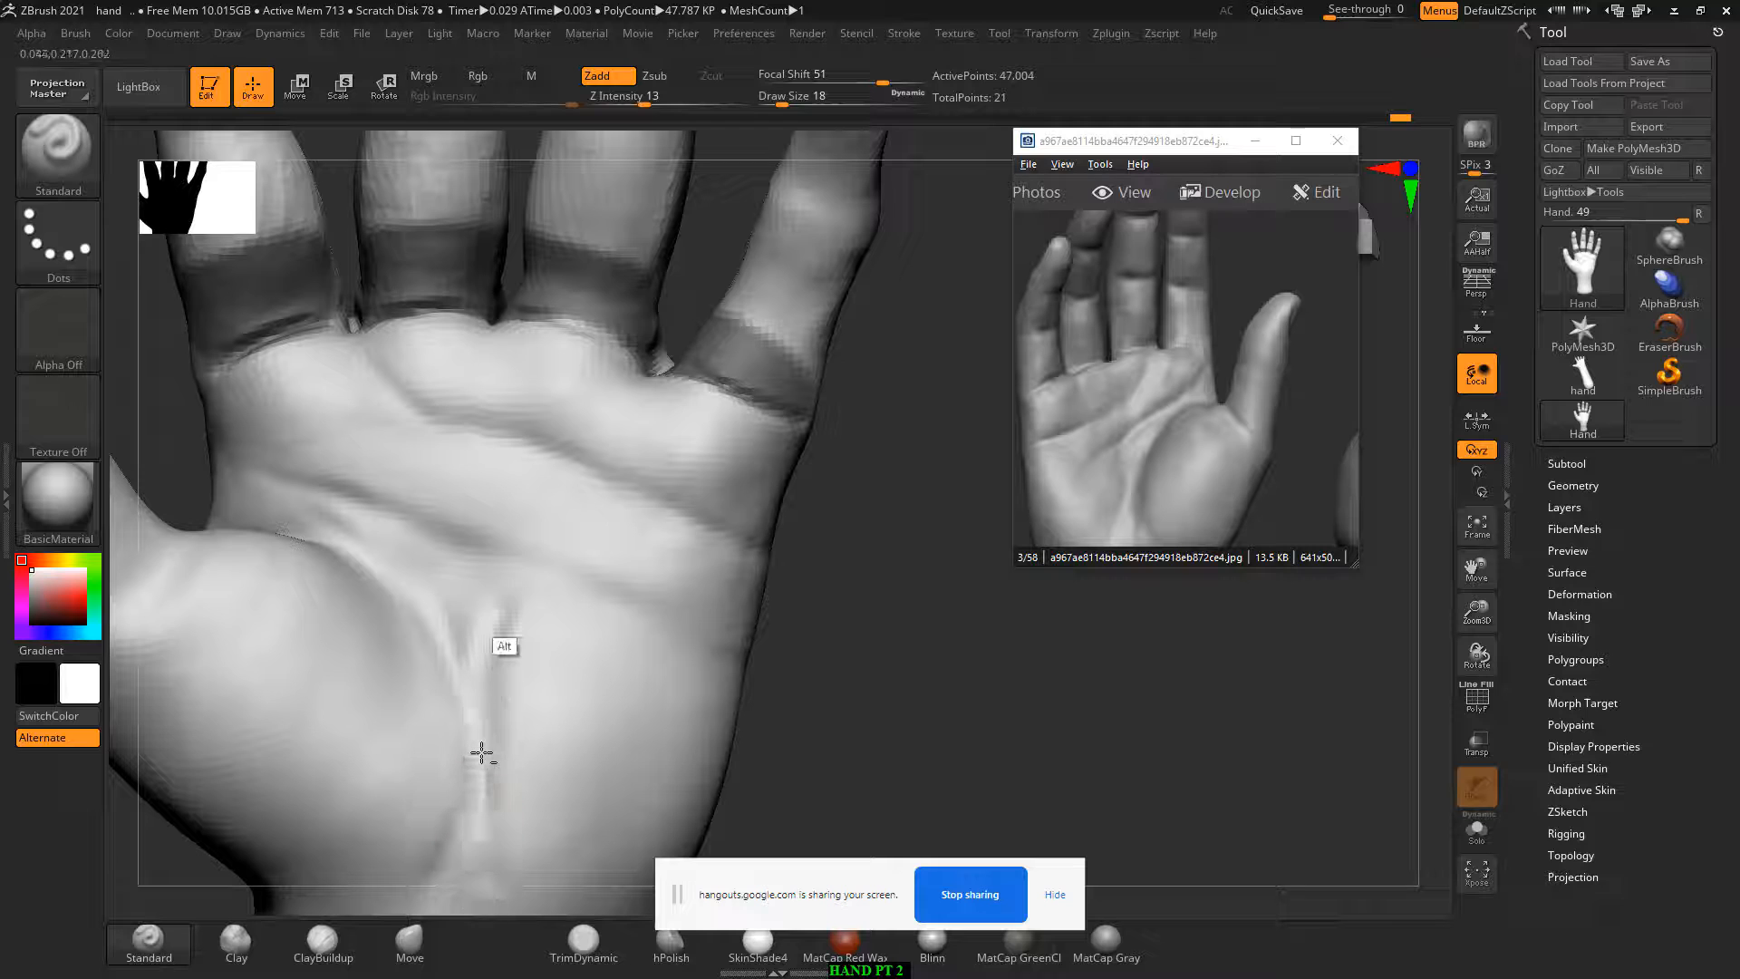
alt+drag(489, 890, 502, 625)
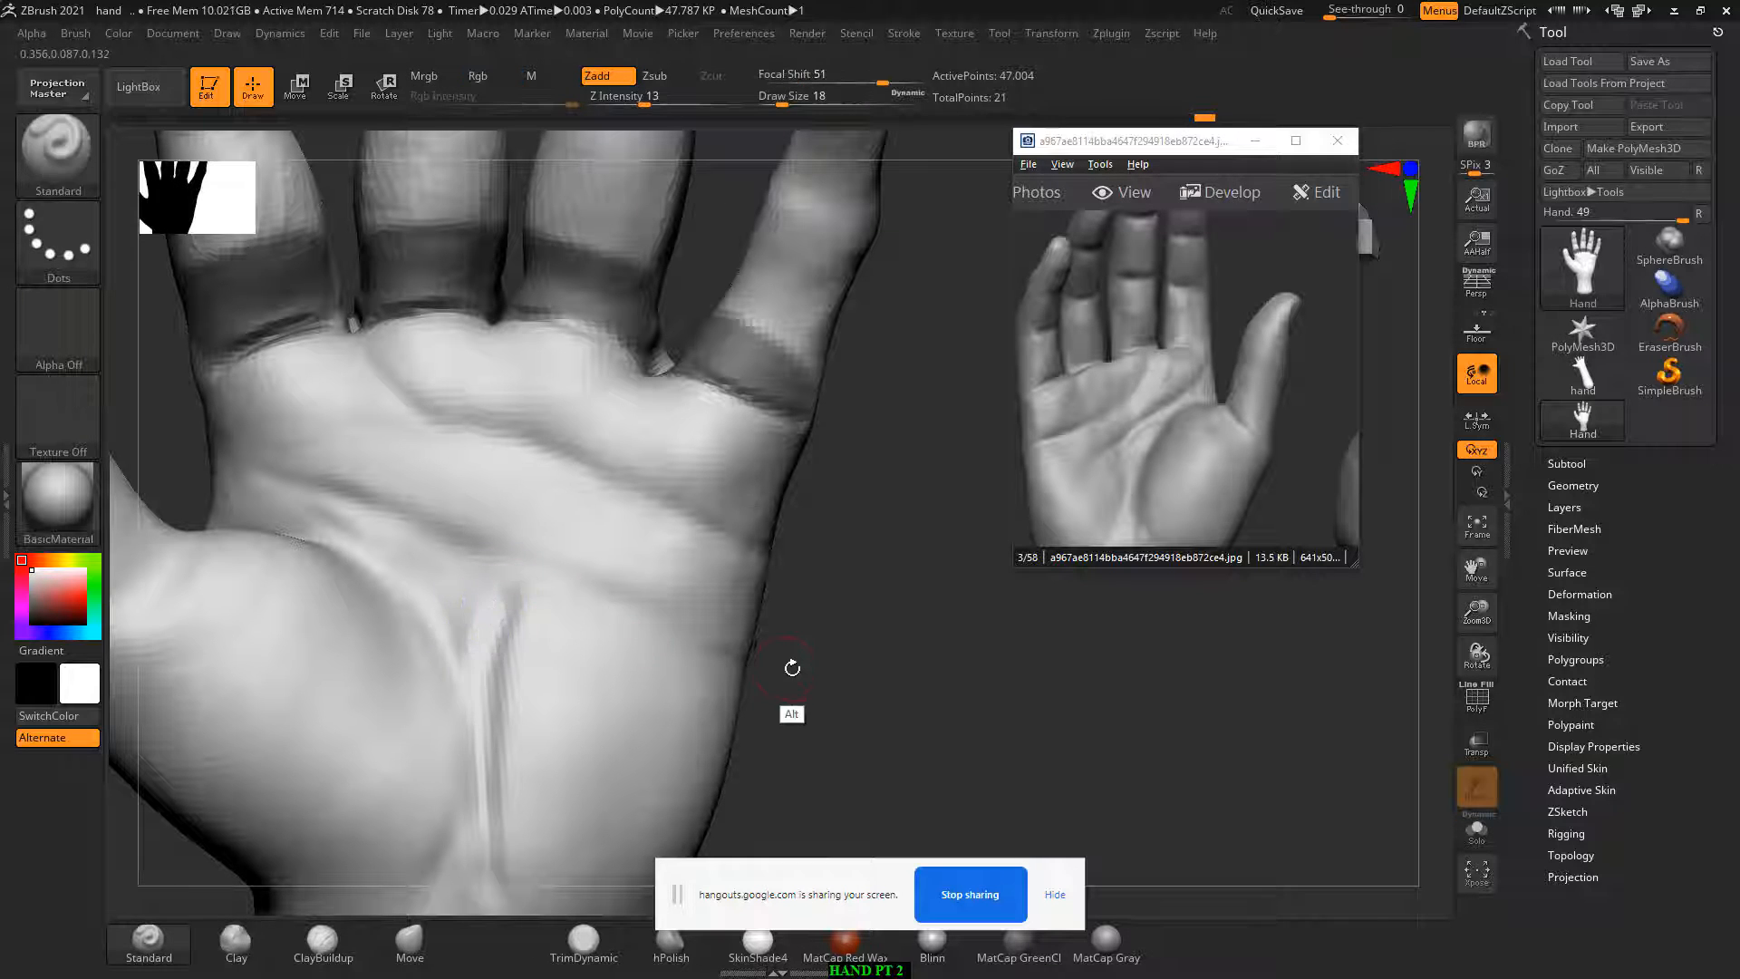
mouse_move(793, 668)
alt+mouse_down()
mouse_move(825, 605)
mouse_move(801, 622)
mouse_move(818, 643)
mouse_move(843, 590)
mouse_move(827, 625)
alt+mouse_up()
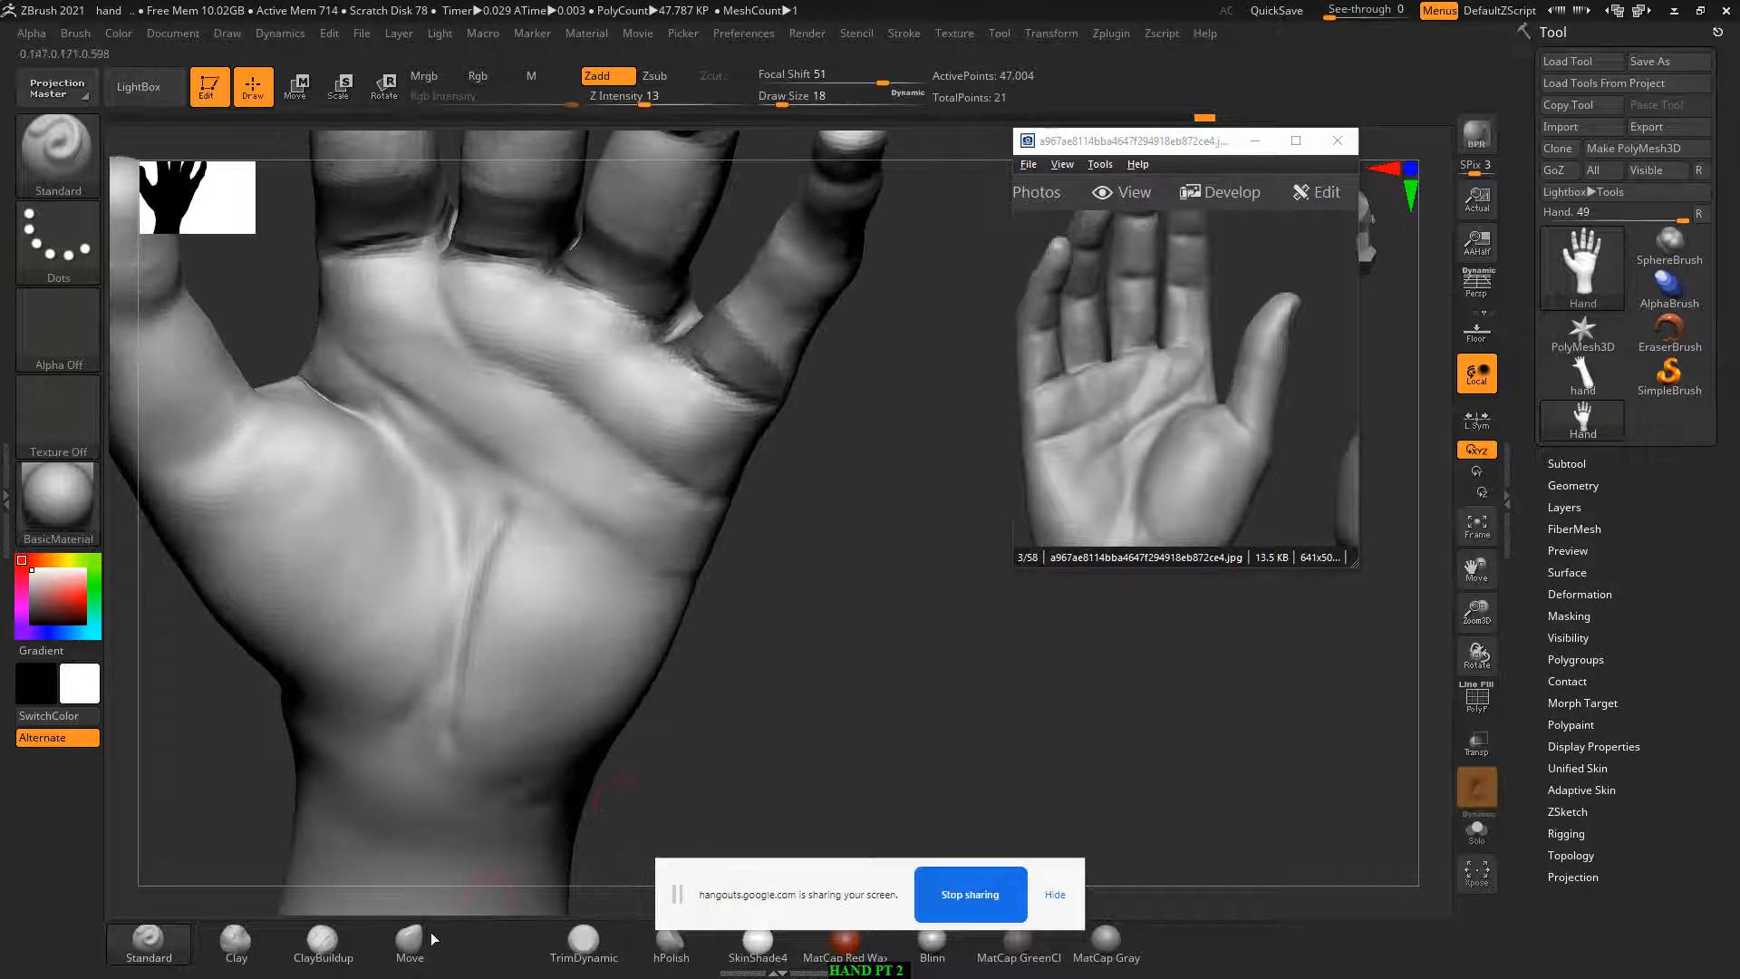
Step: Soften the lengthwise palm crease and its surroundings using ClayBuildup at draw size 46 and Z intensity 1, with smoothing
click(336, 939)
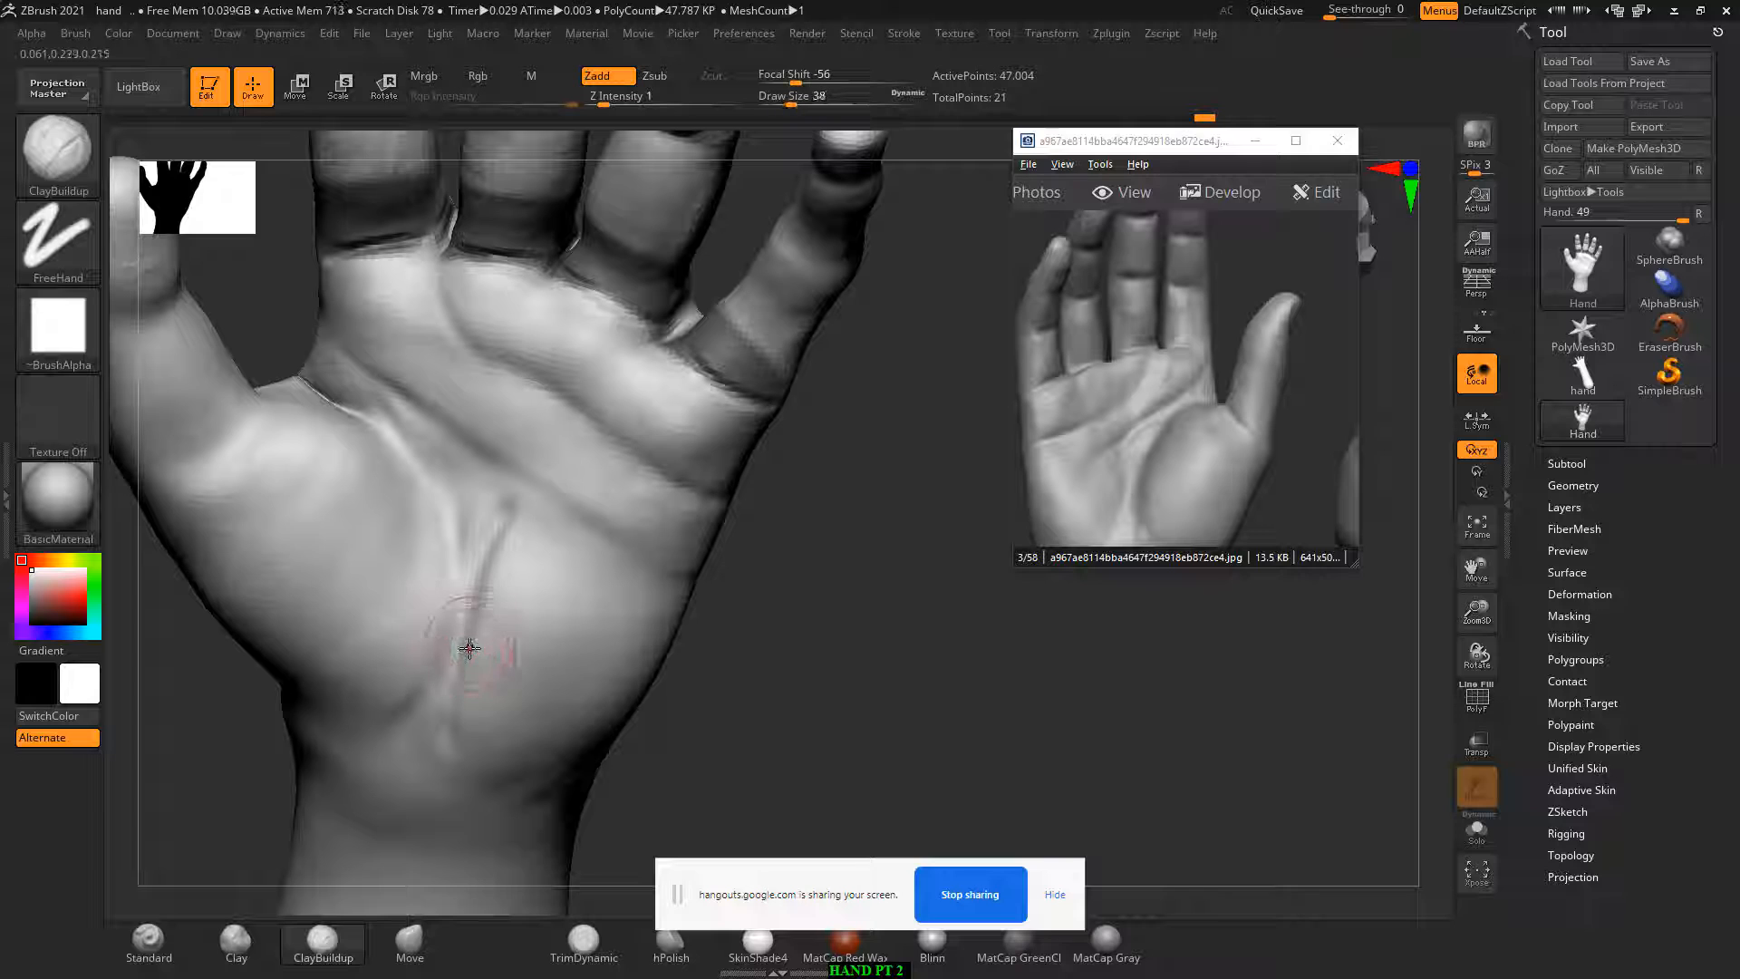
key(bracketright)
mouse_move(497, 571)
alt+mouse_down()
mouse_move(510, 538)
mouse_move(485, 626)
alt+mouse_up()
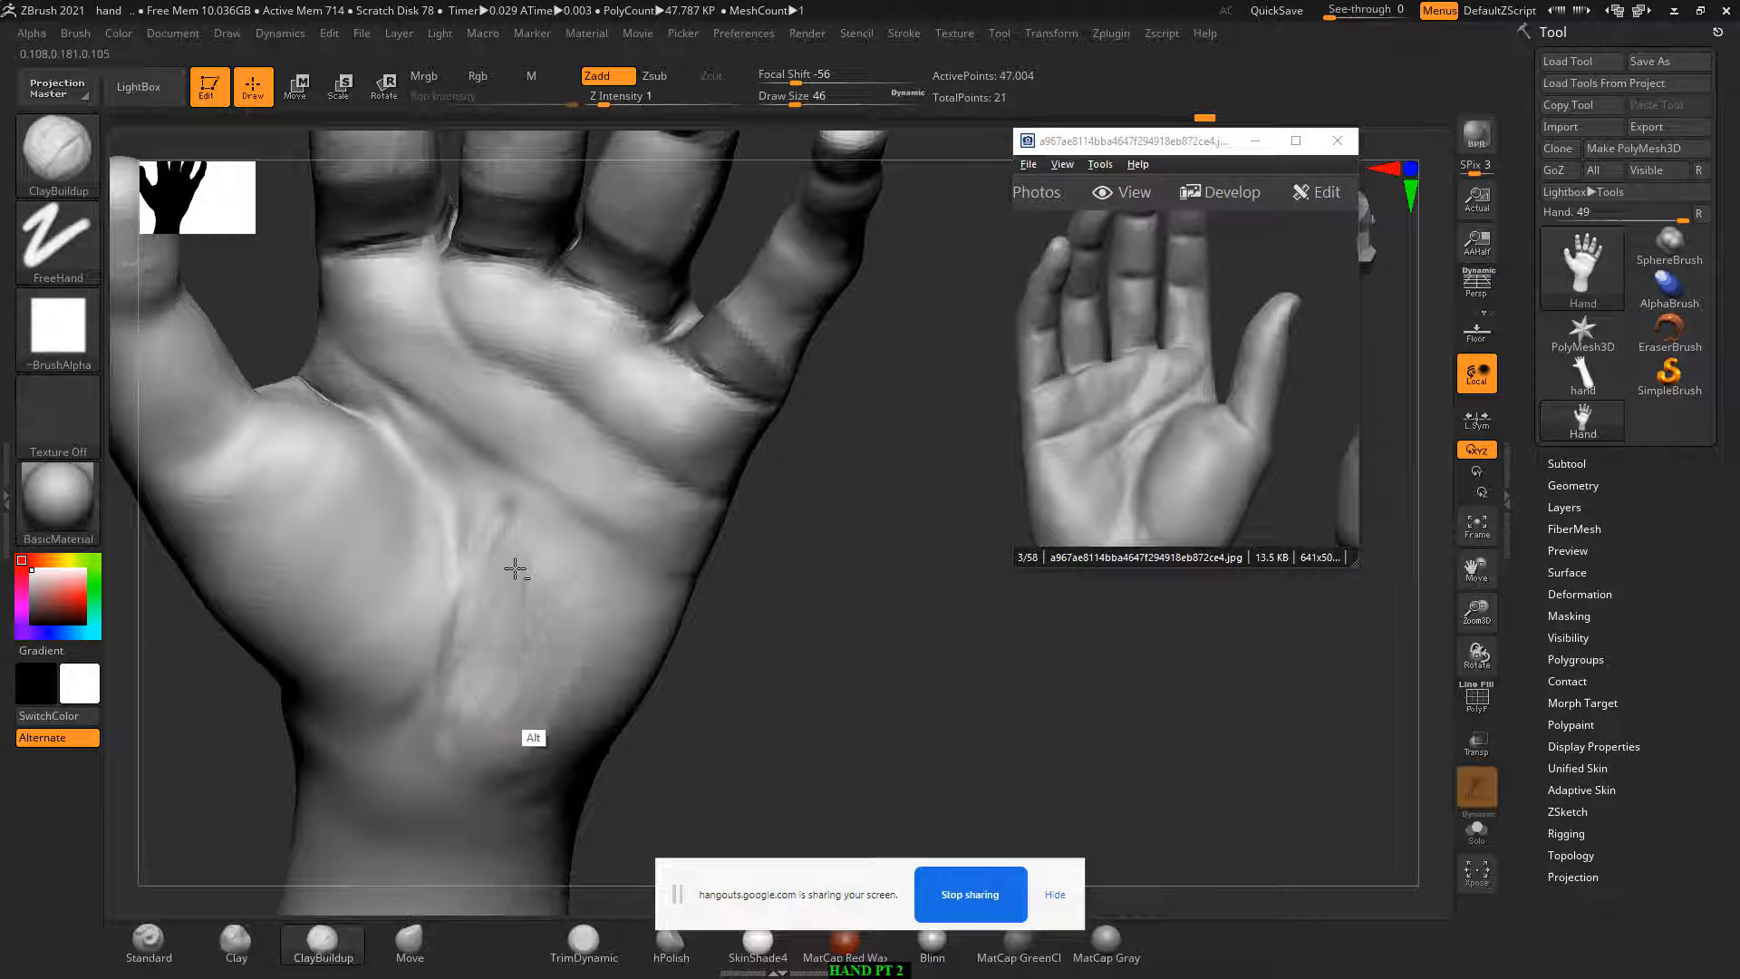
key(shift)
shift+drag(541, 615, 550, 608)
mouse_move(732, 656)
mouse_down()
mouse_move(797, 668)
mouse_move(753, 606)
mouse_up()
key(alt)
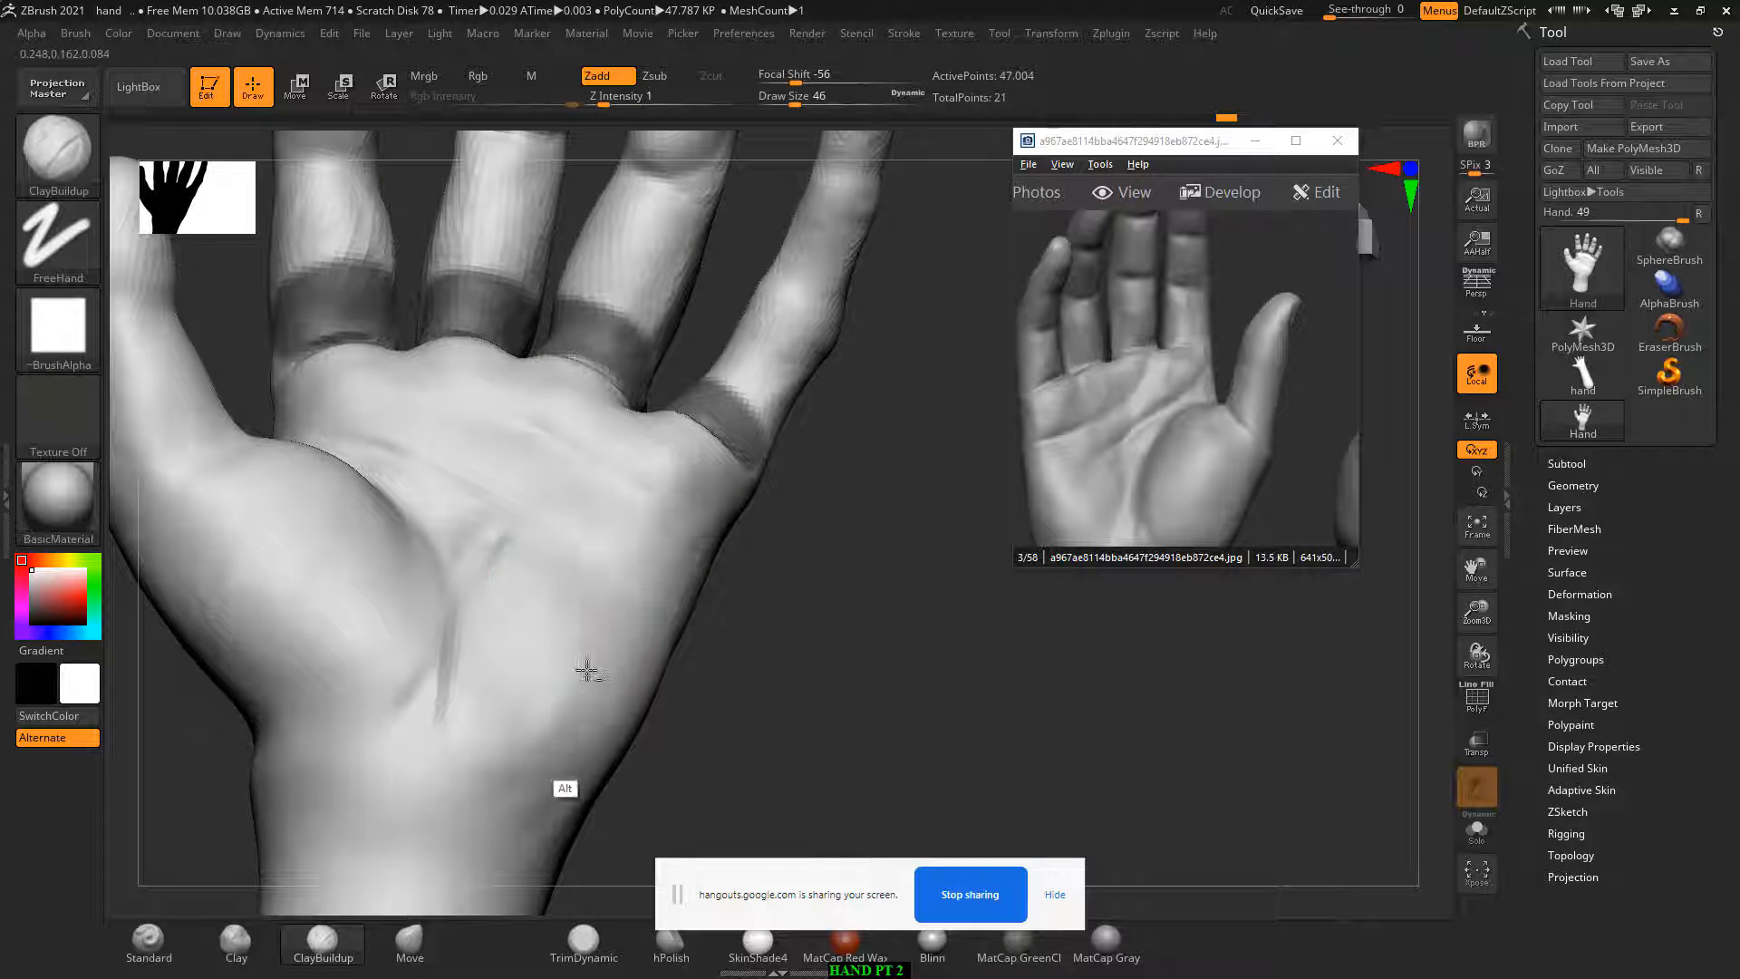
key(shift)
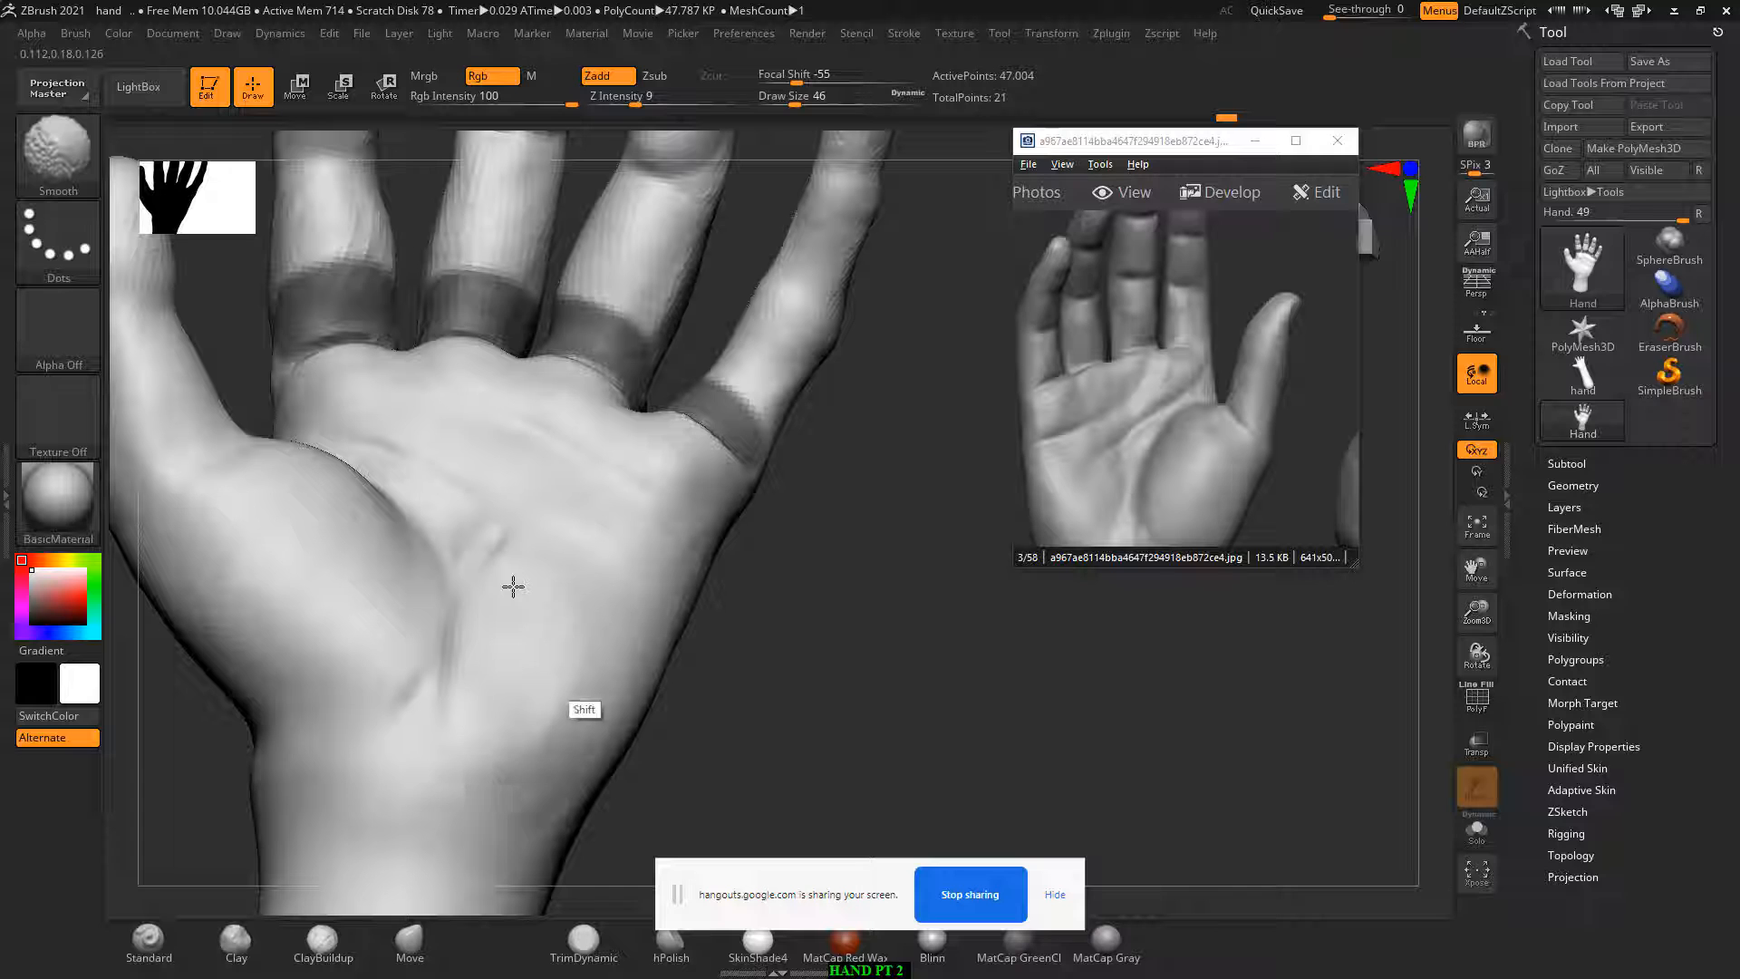
Step: Refine the palm creases and pads using ClayBuildup at draw size 46 with smoothing, and clear the finger mask
mouse_move(831, 568)
mouse_down()
mouse_move(598, 716)
mouse_move(920, 719)
mouse_move(943, 688)
mouse_move(902, 658)
mouse_move(927, 691)
mouse_up()
key(shift)
key(alt)
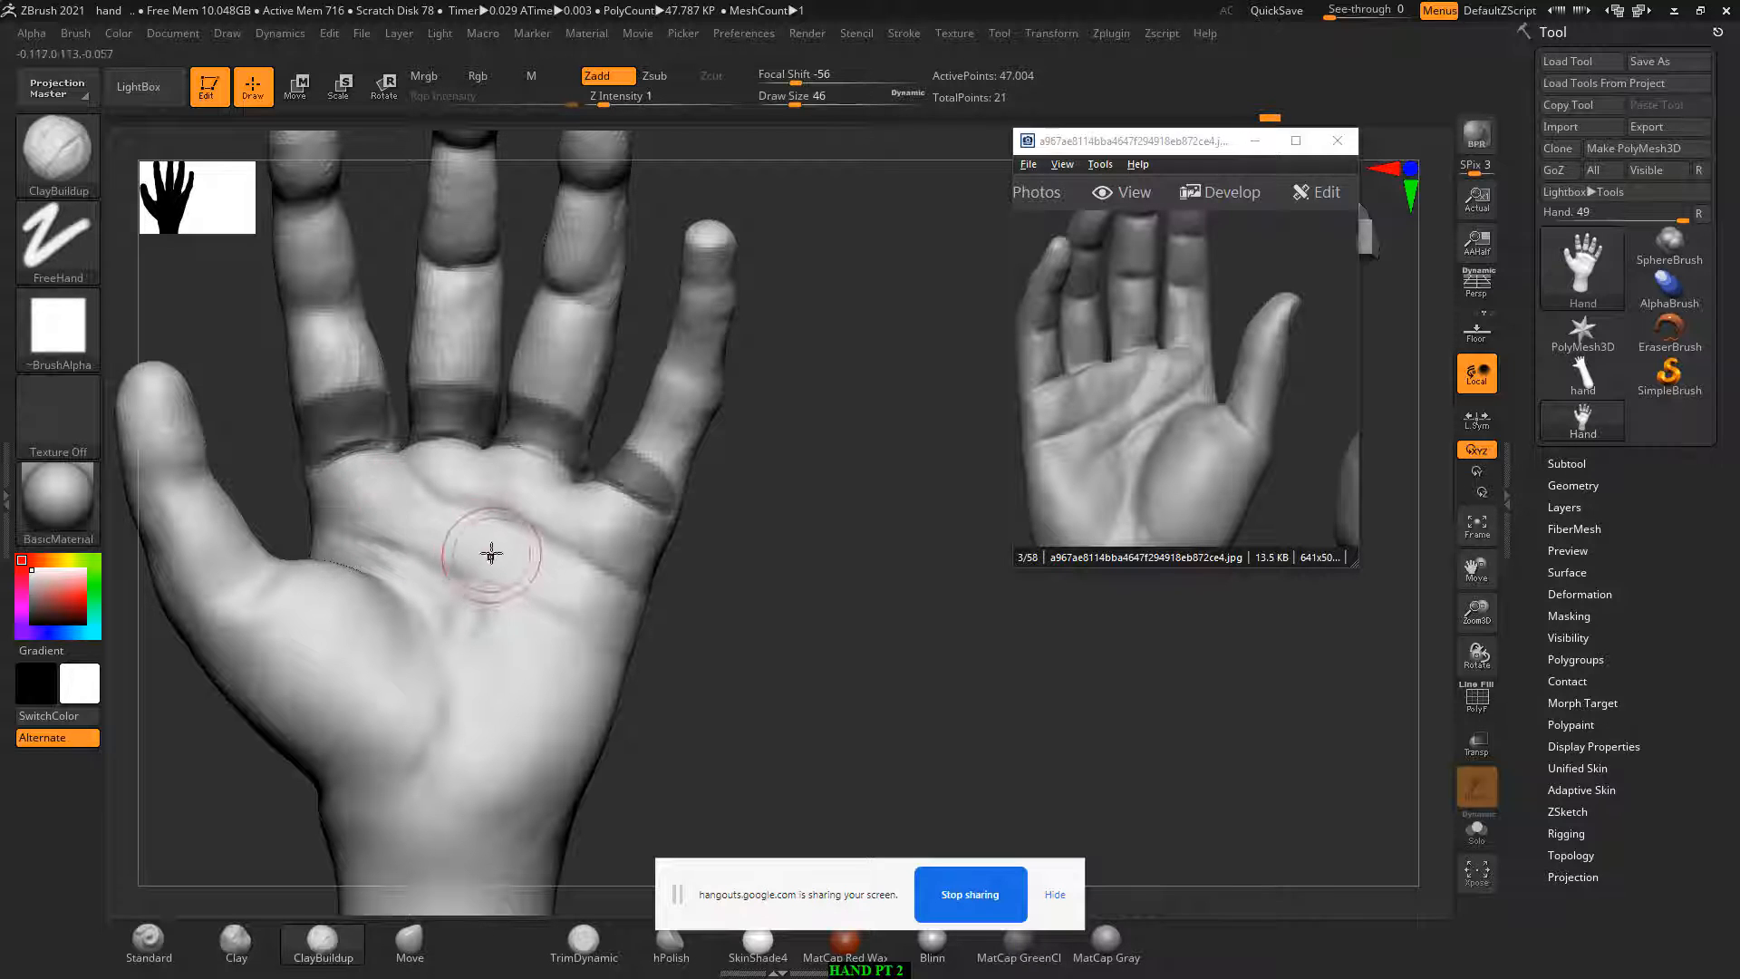
key(shift)
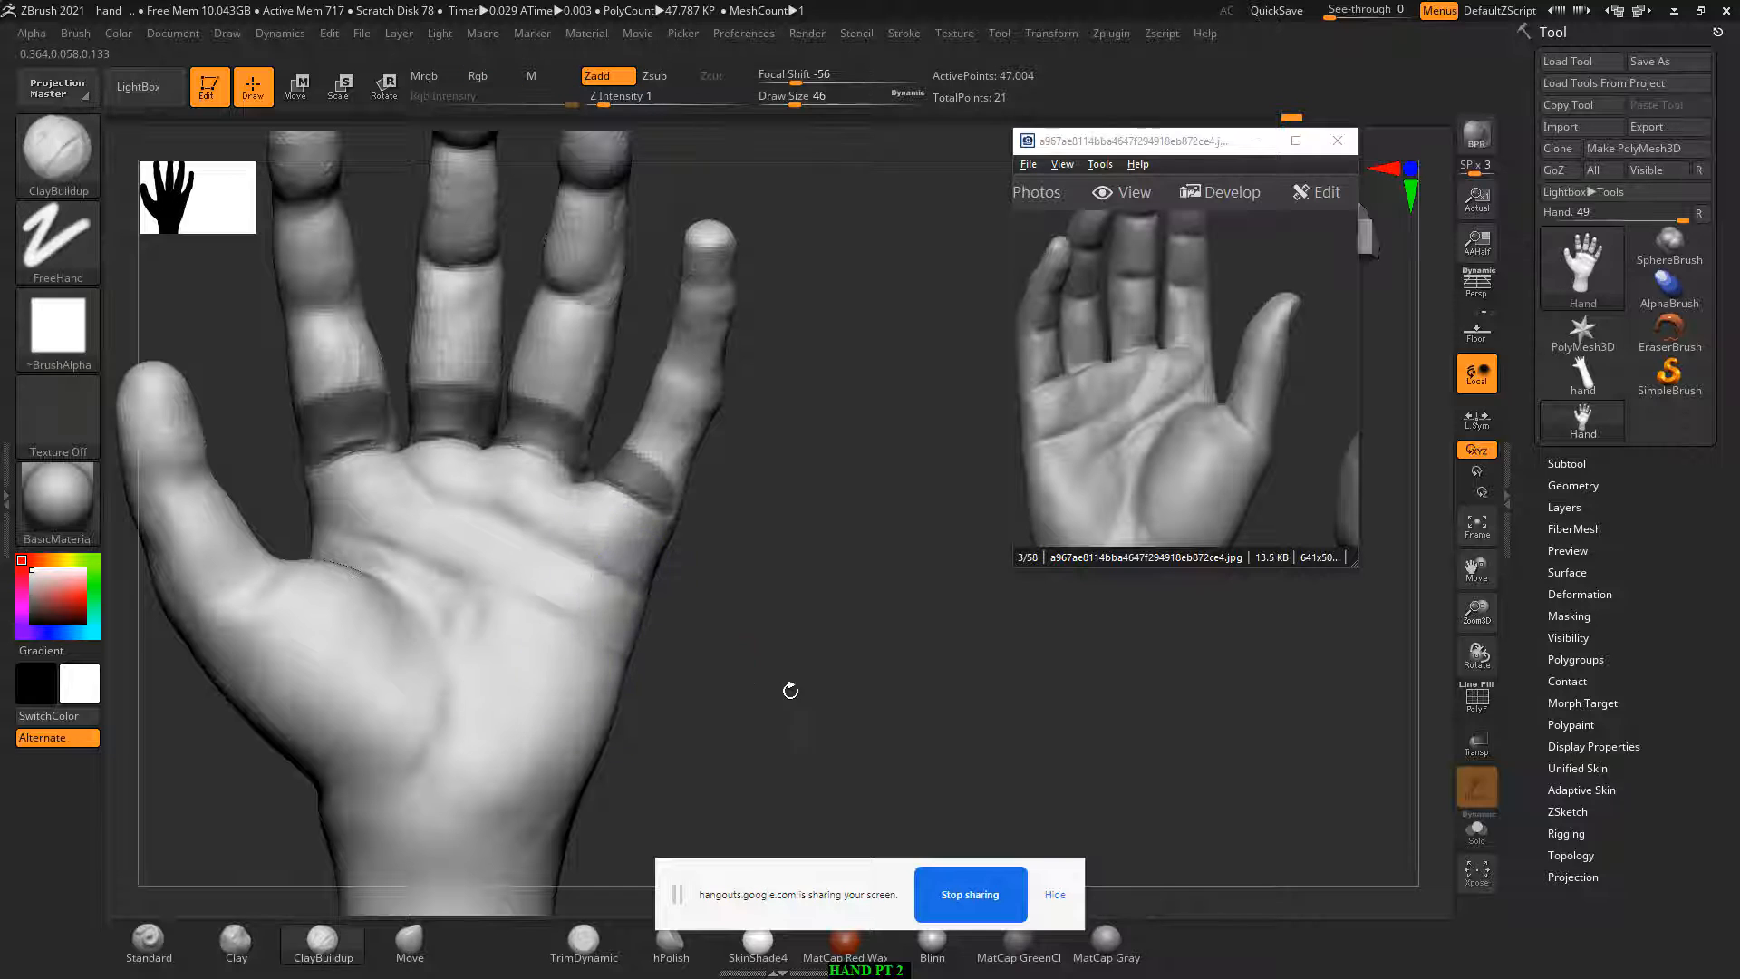
mouse_move(793, 692)
alt+mouse_down()
mouse_move(820, 688)
mouse_move(810, 566)
mouse_move(819, 676)
mouse_move(819, 590)
mouse_move(870, 571)
alt+mouse_up()
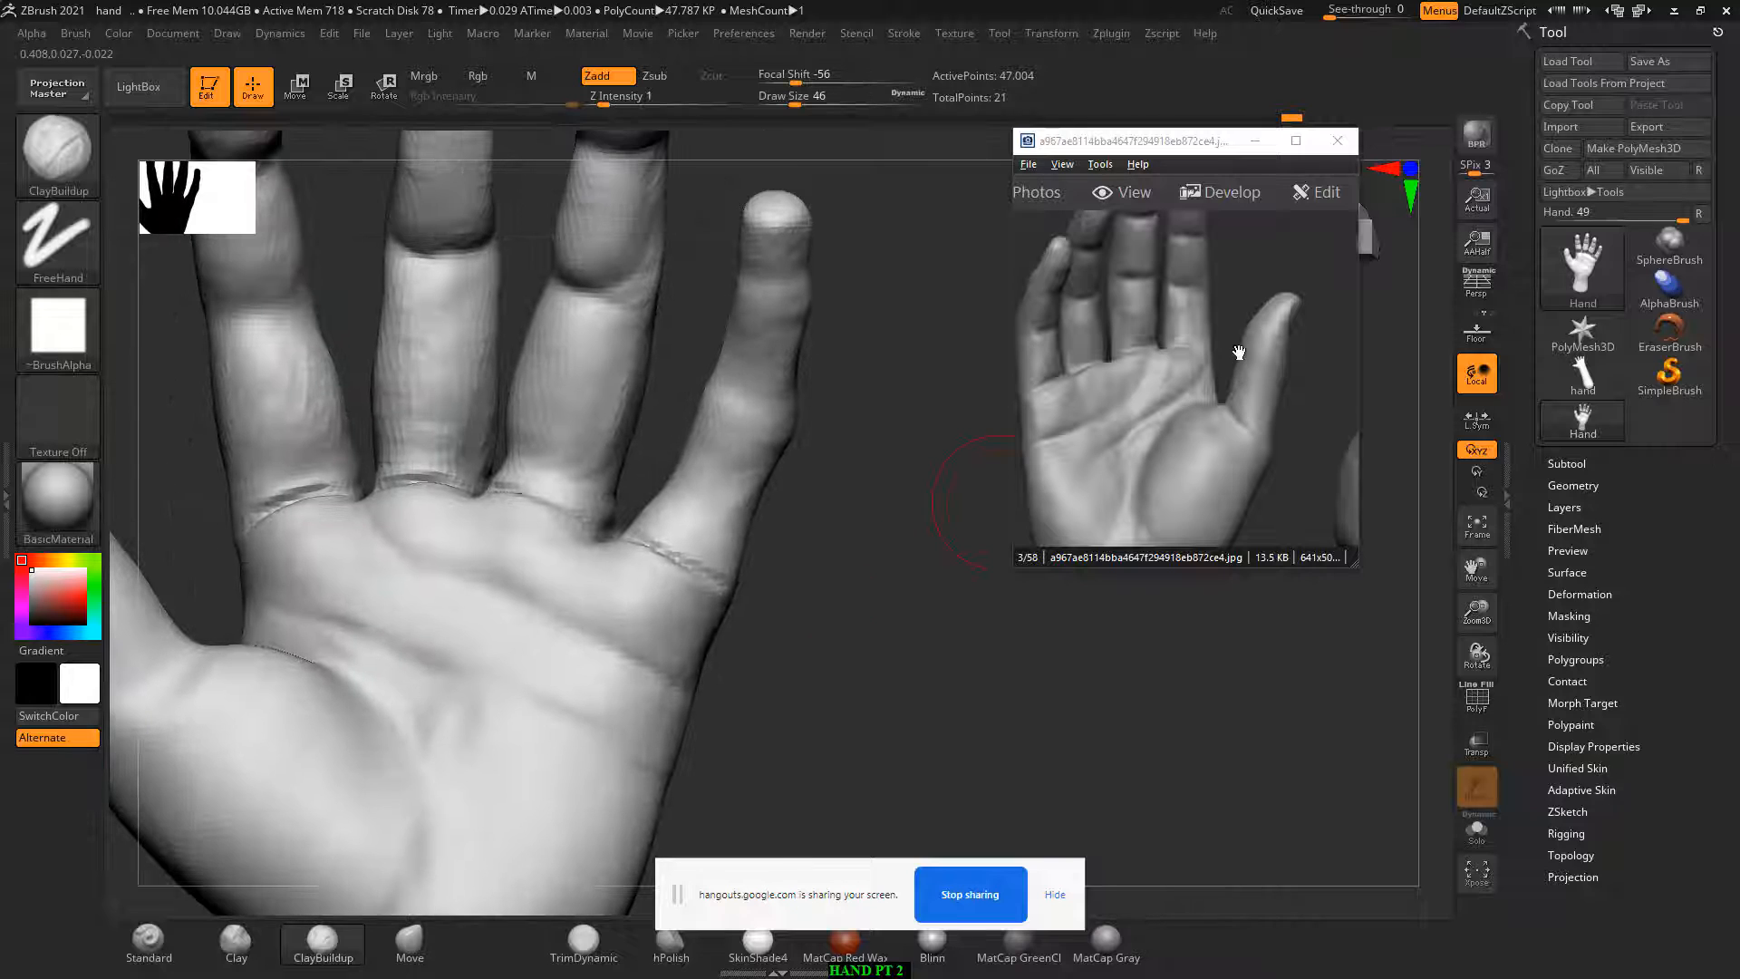
Step: Mask the segments just above the middle joint creases of the four fingers using MaskPen at draw size 46
drag(1239, 353, 1239, 429)
drag(1015, 643, 476, 464)
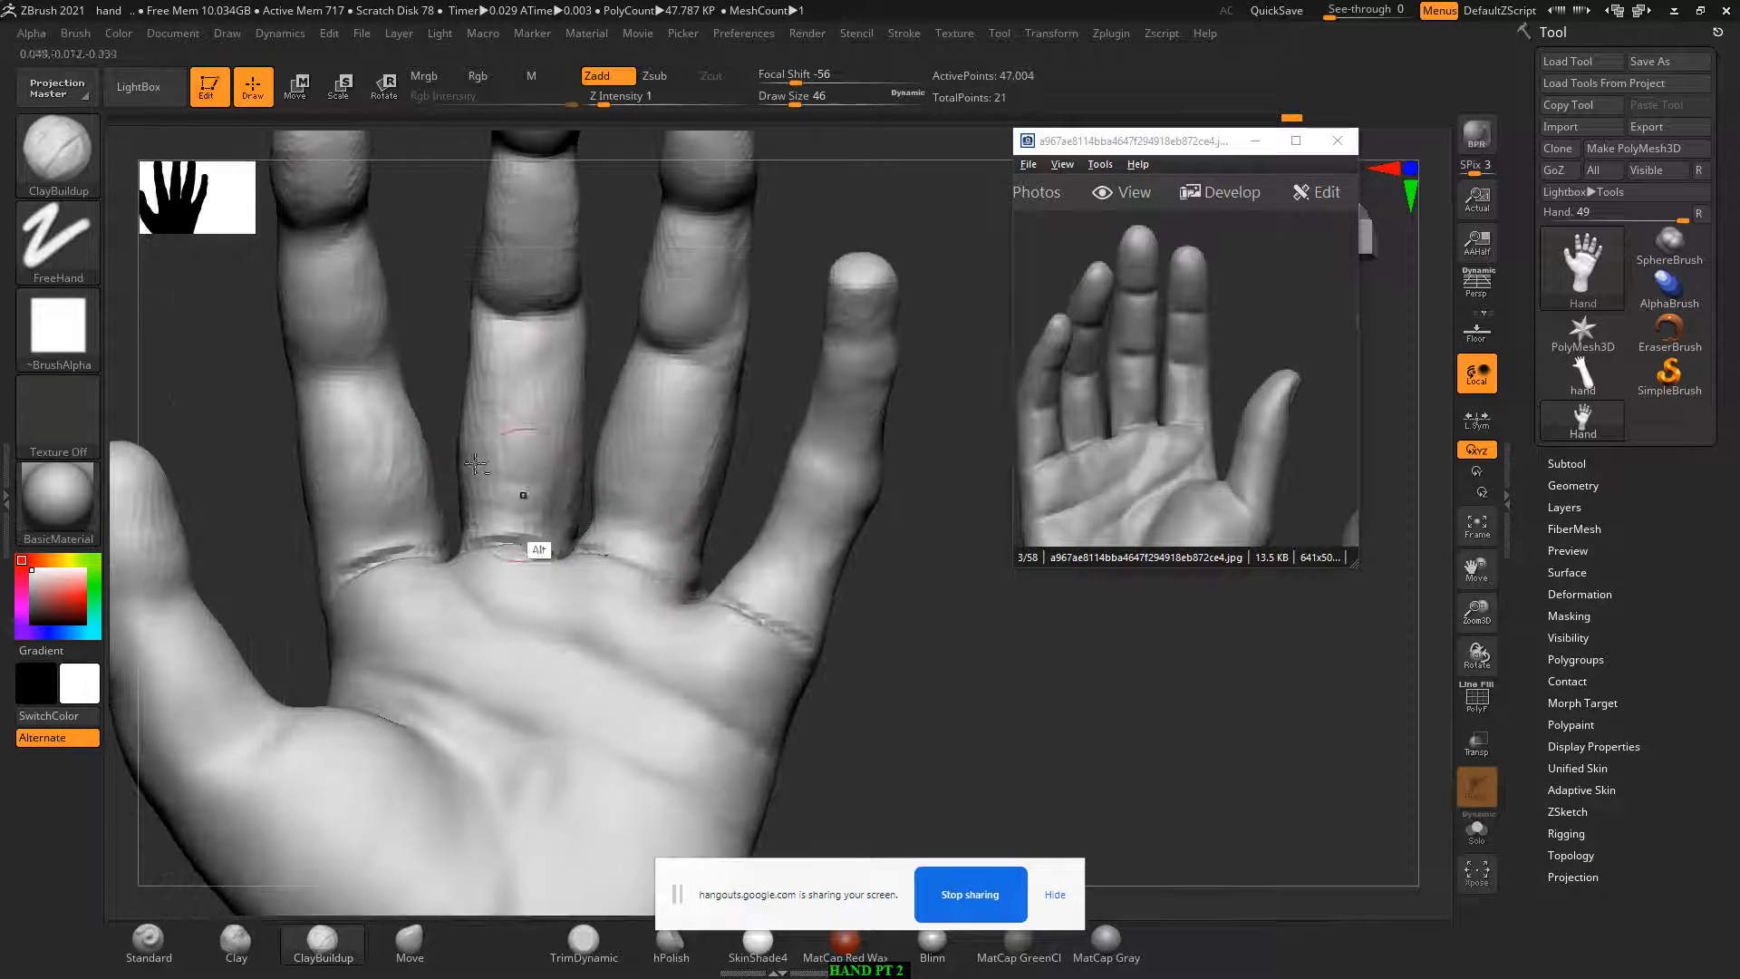
alt+drag(253, 399, 302, 450)
mouse_move(354, 390)
ctrl+mouse_down()
mouse_move(439, 356)
mouse_move(622, 337)
ctrl+mouse_up()
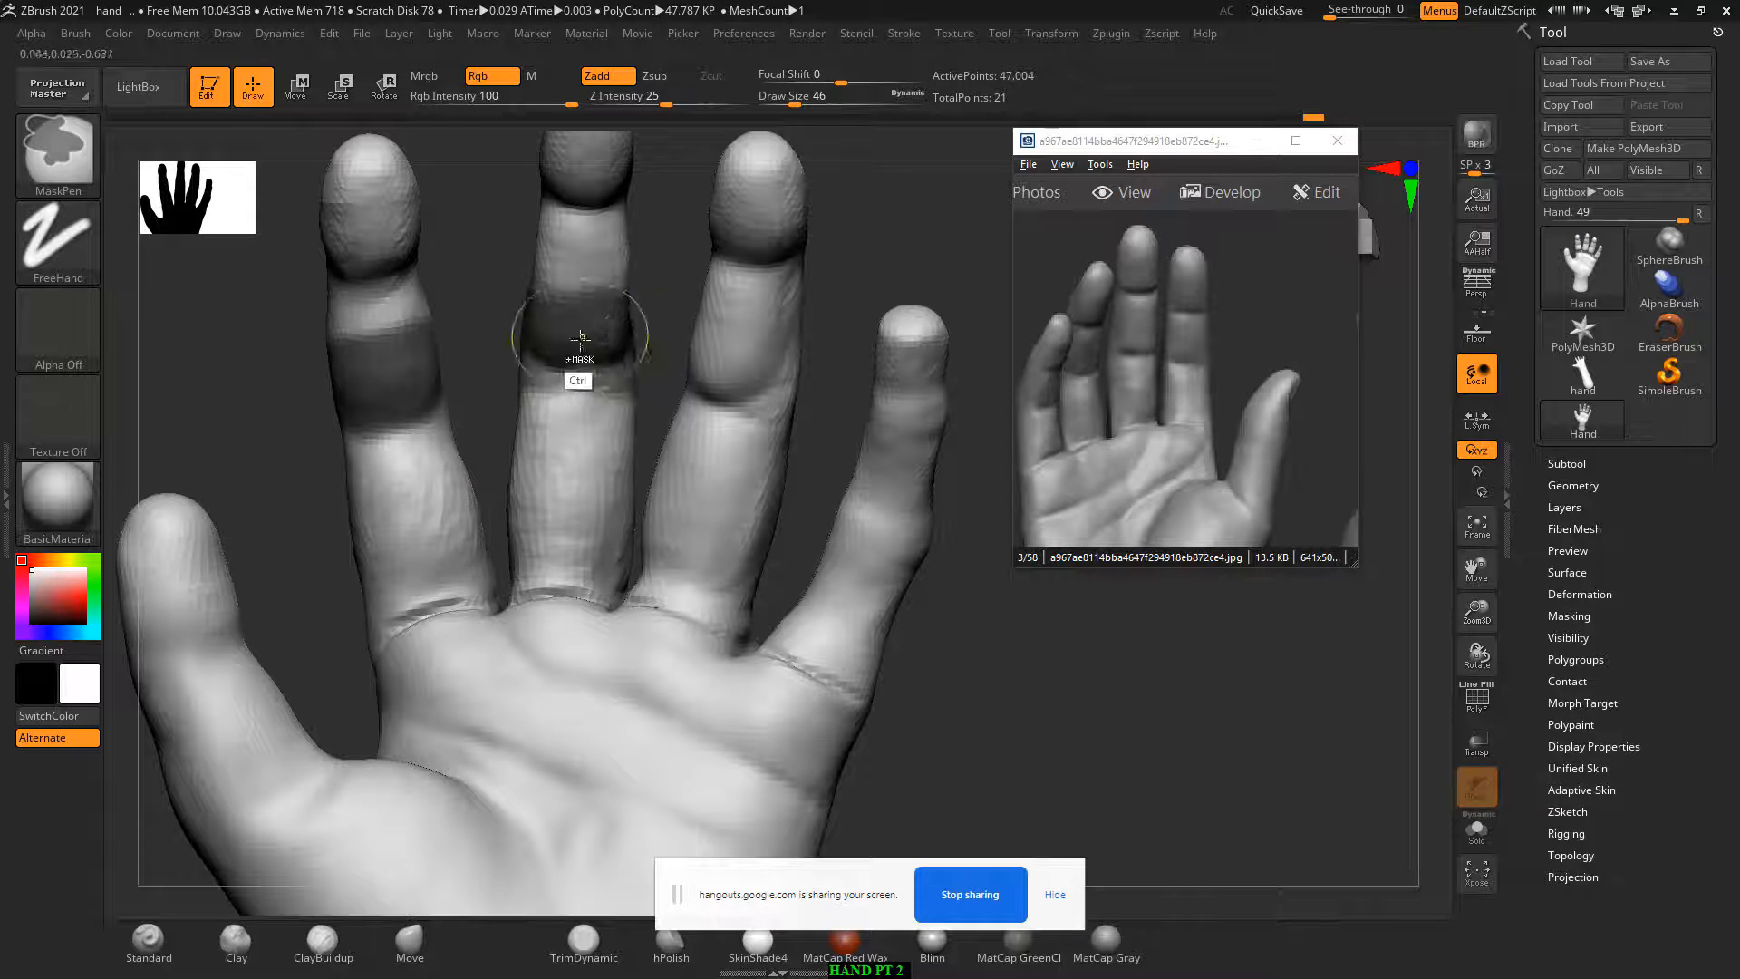
ctrl+drag(772, 388, 762, 393)
mouse_move(880, 499)
ctrl+mouse_down()
mouse_move(827, 481)
mouse_move(930, 538)
ctrl+mouse_up()
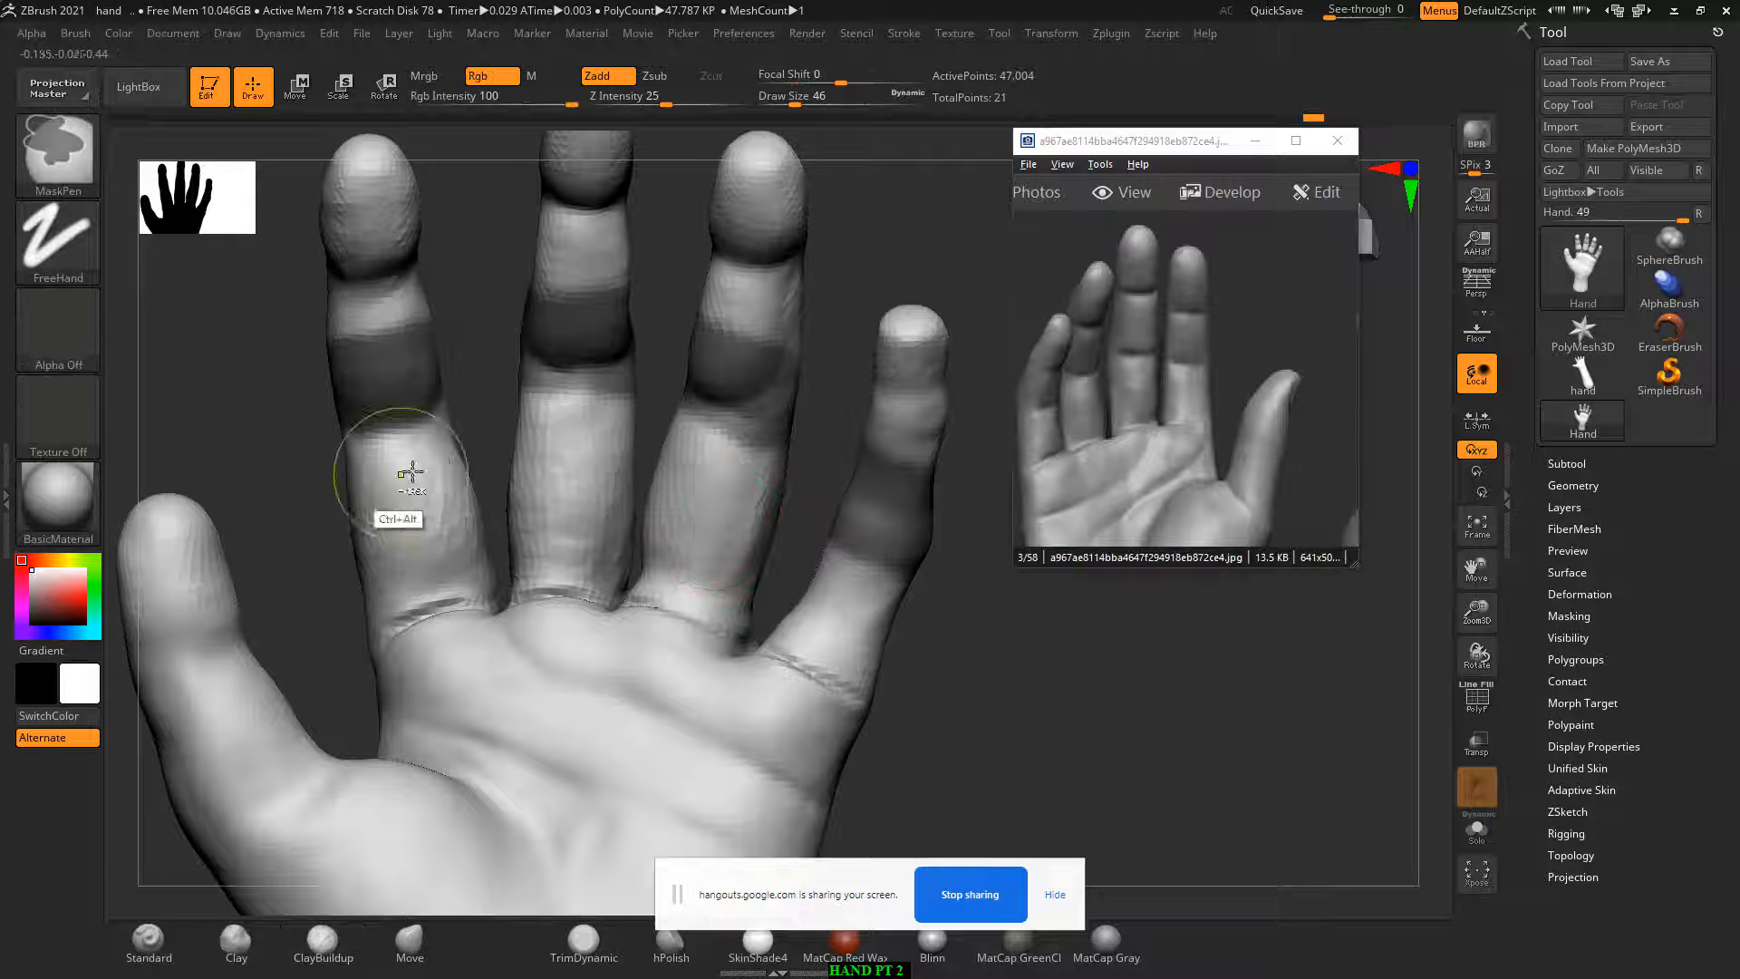
mouse_move(510, 355)
mouse_down()
mouse_move(505, 341)
mouse_move(589, 420)
mouse_up()
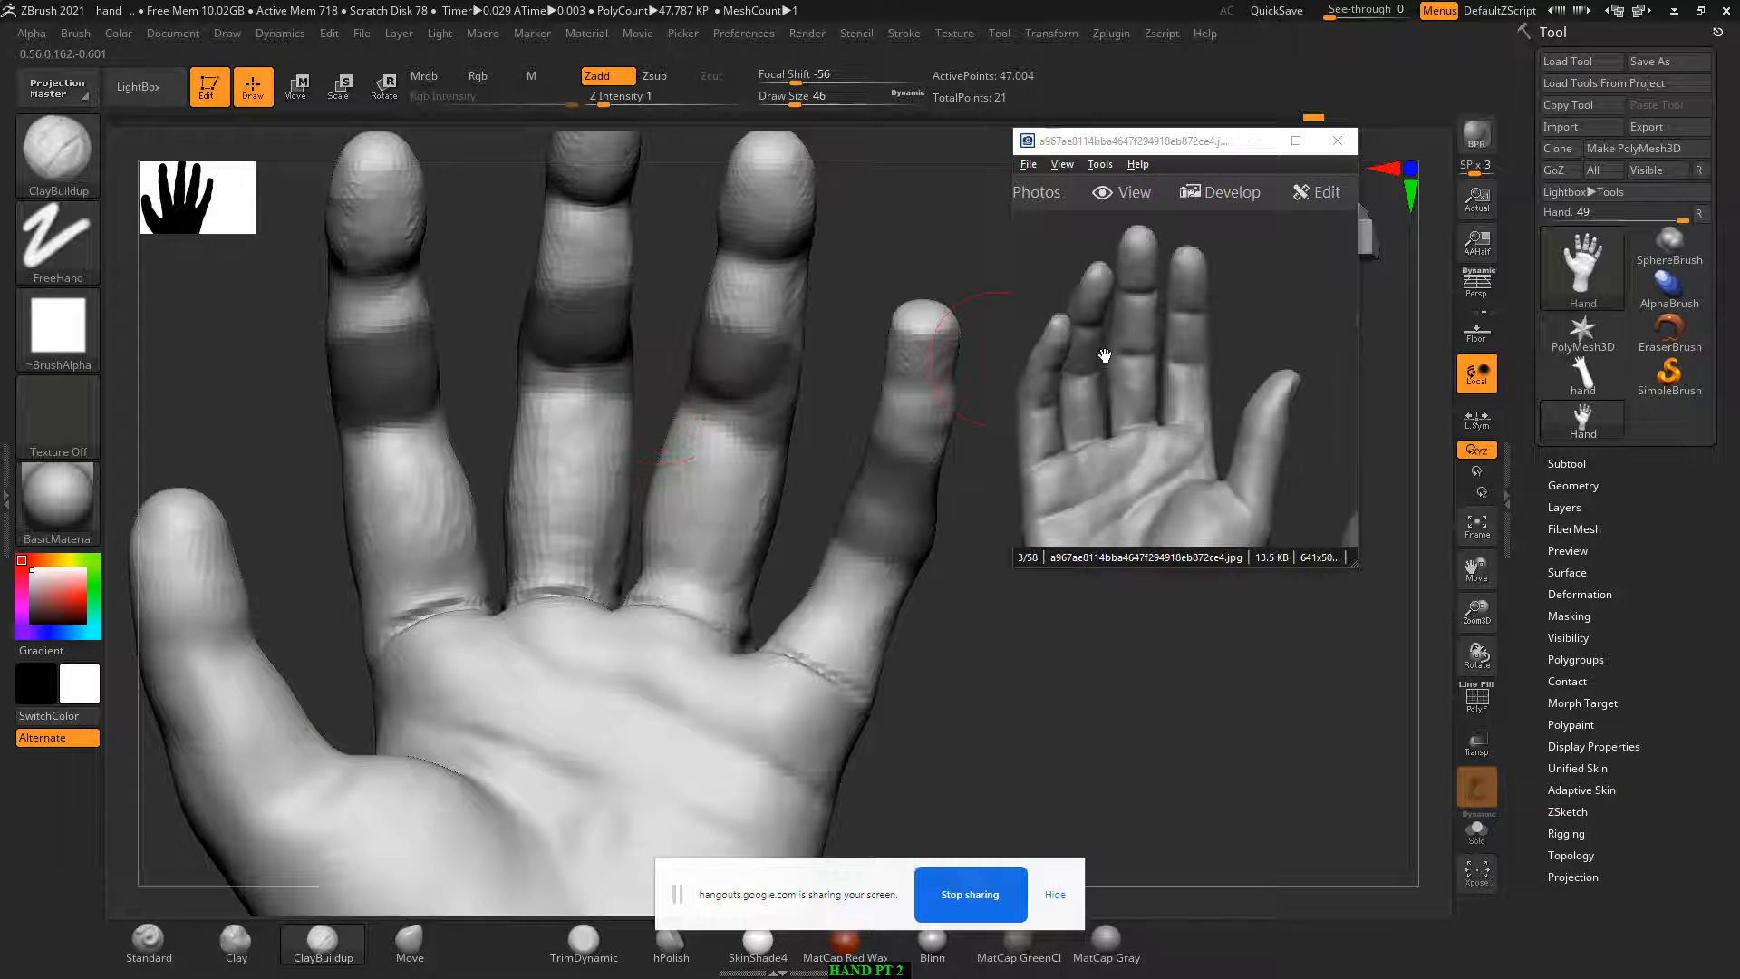
Step: Browse the reference images and anatomy book pages for palm views, and examine the open-palm picture beside Figure 7.63 up close
scroll(1105, 357, down, 3)
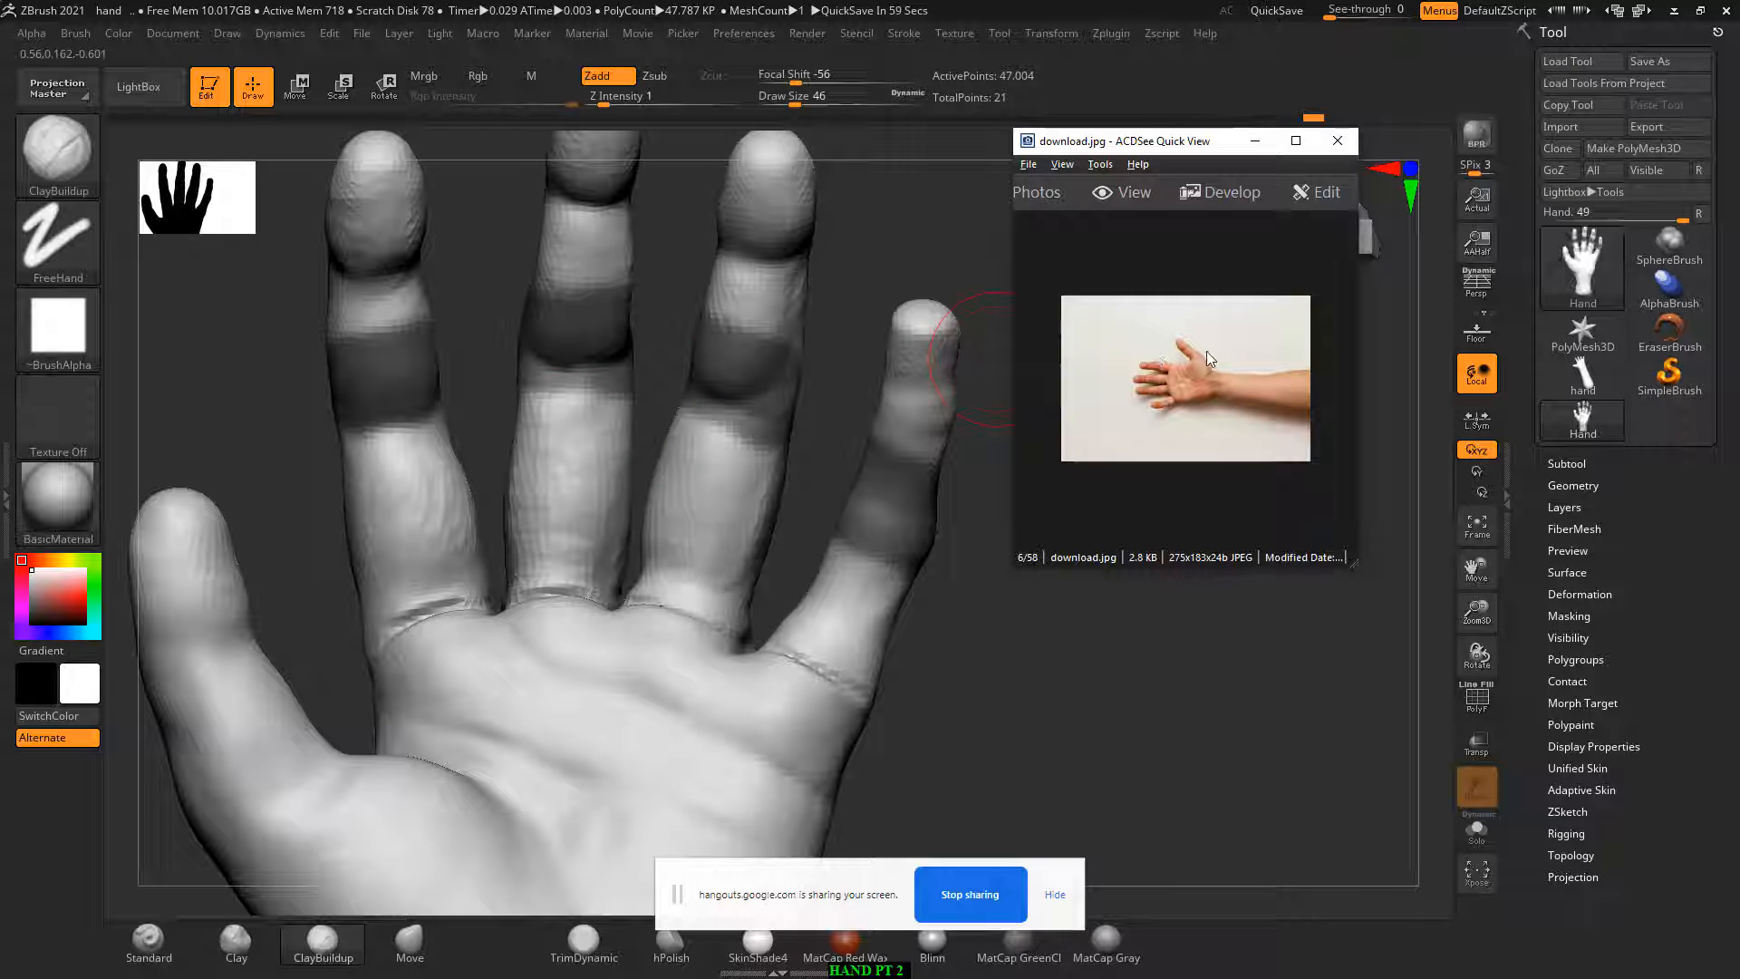
ctrl+scroll(1208, 359, up, 5)
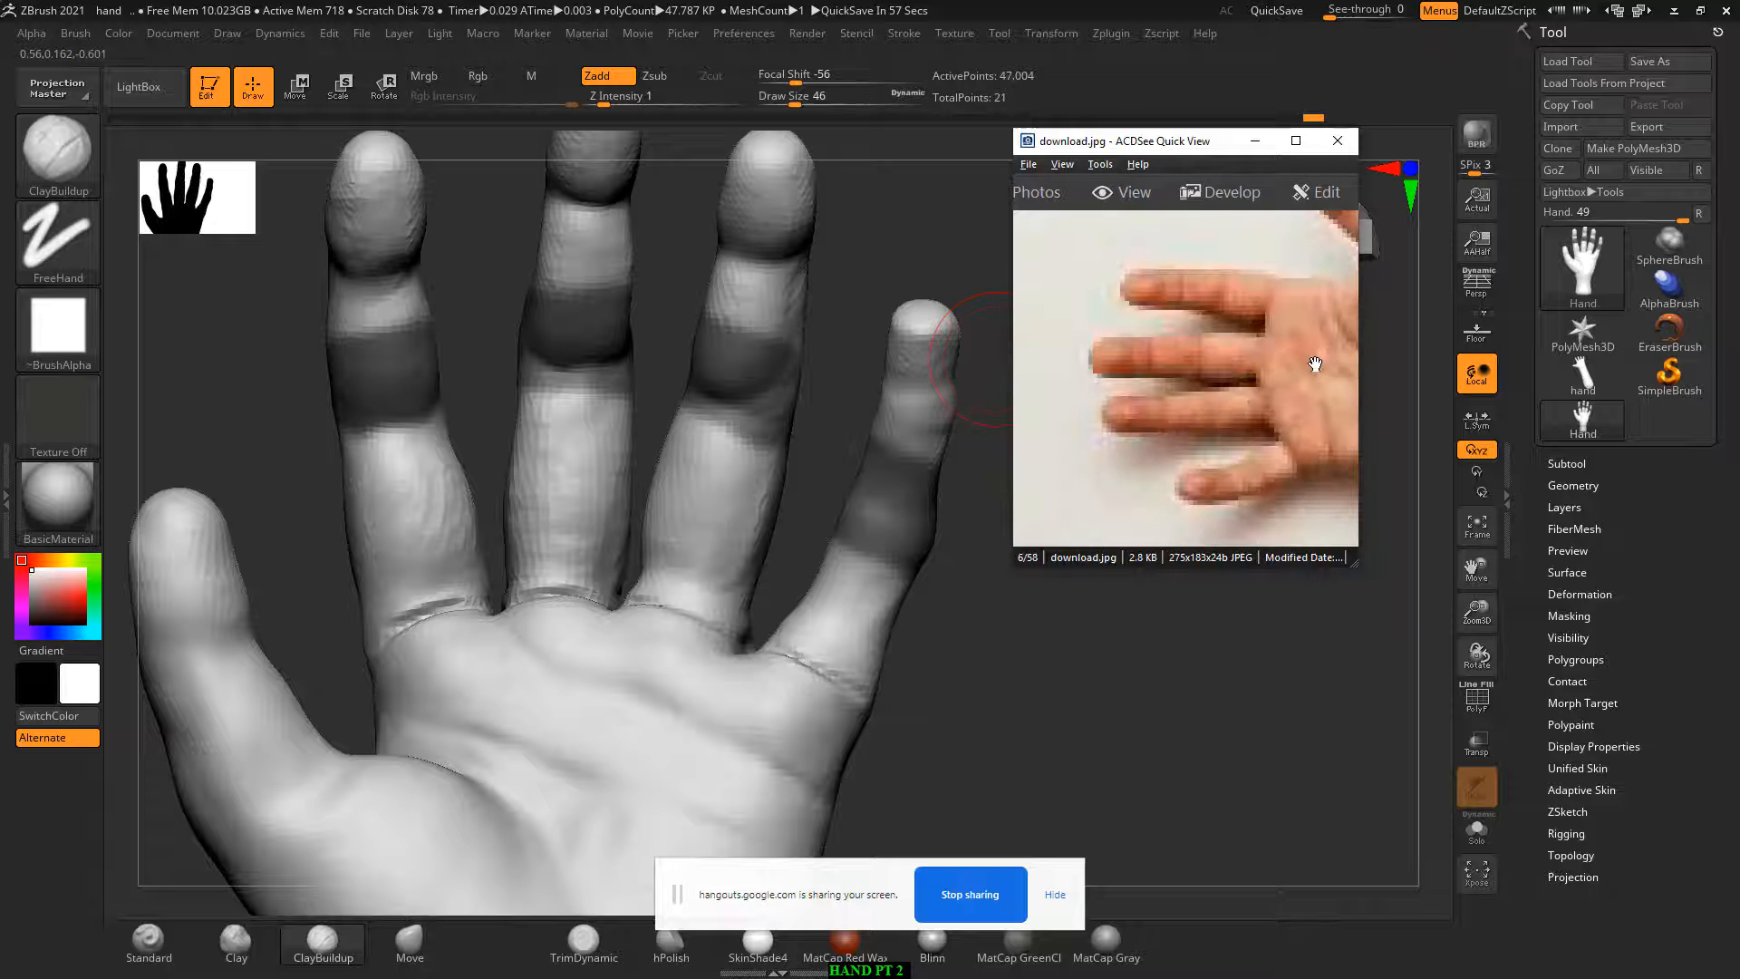
scroll(1315, 363, down, 6)
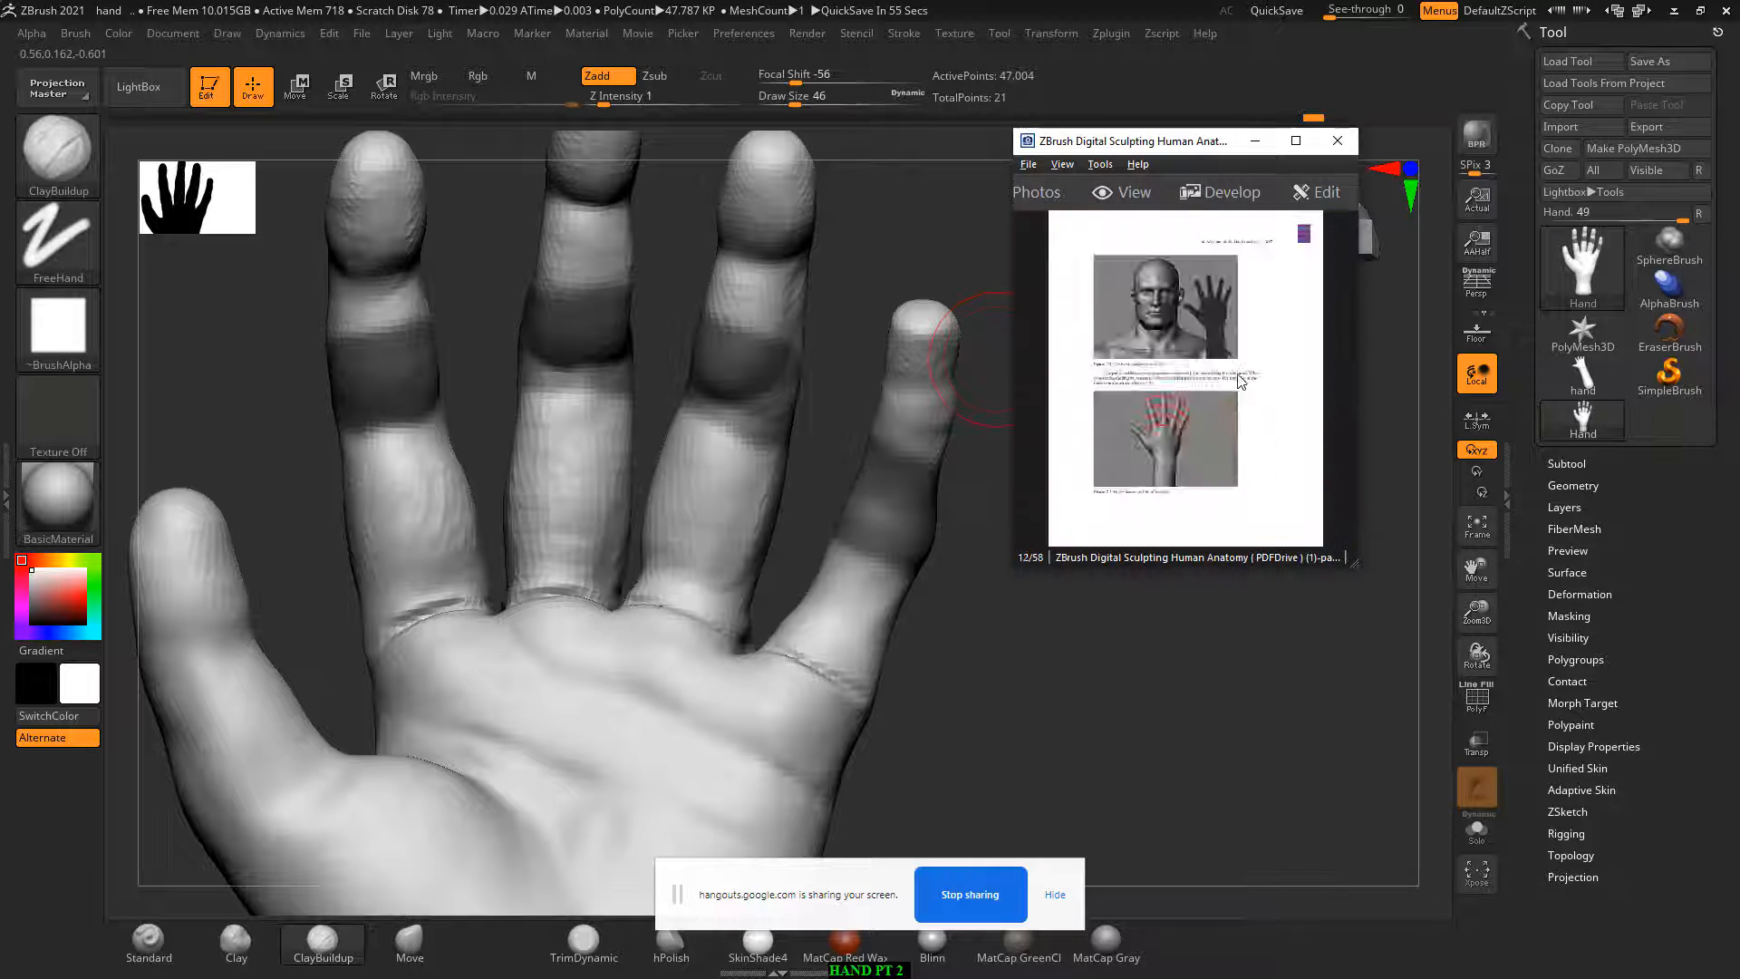
scroll(1240, 381, down, 20)
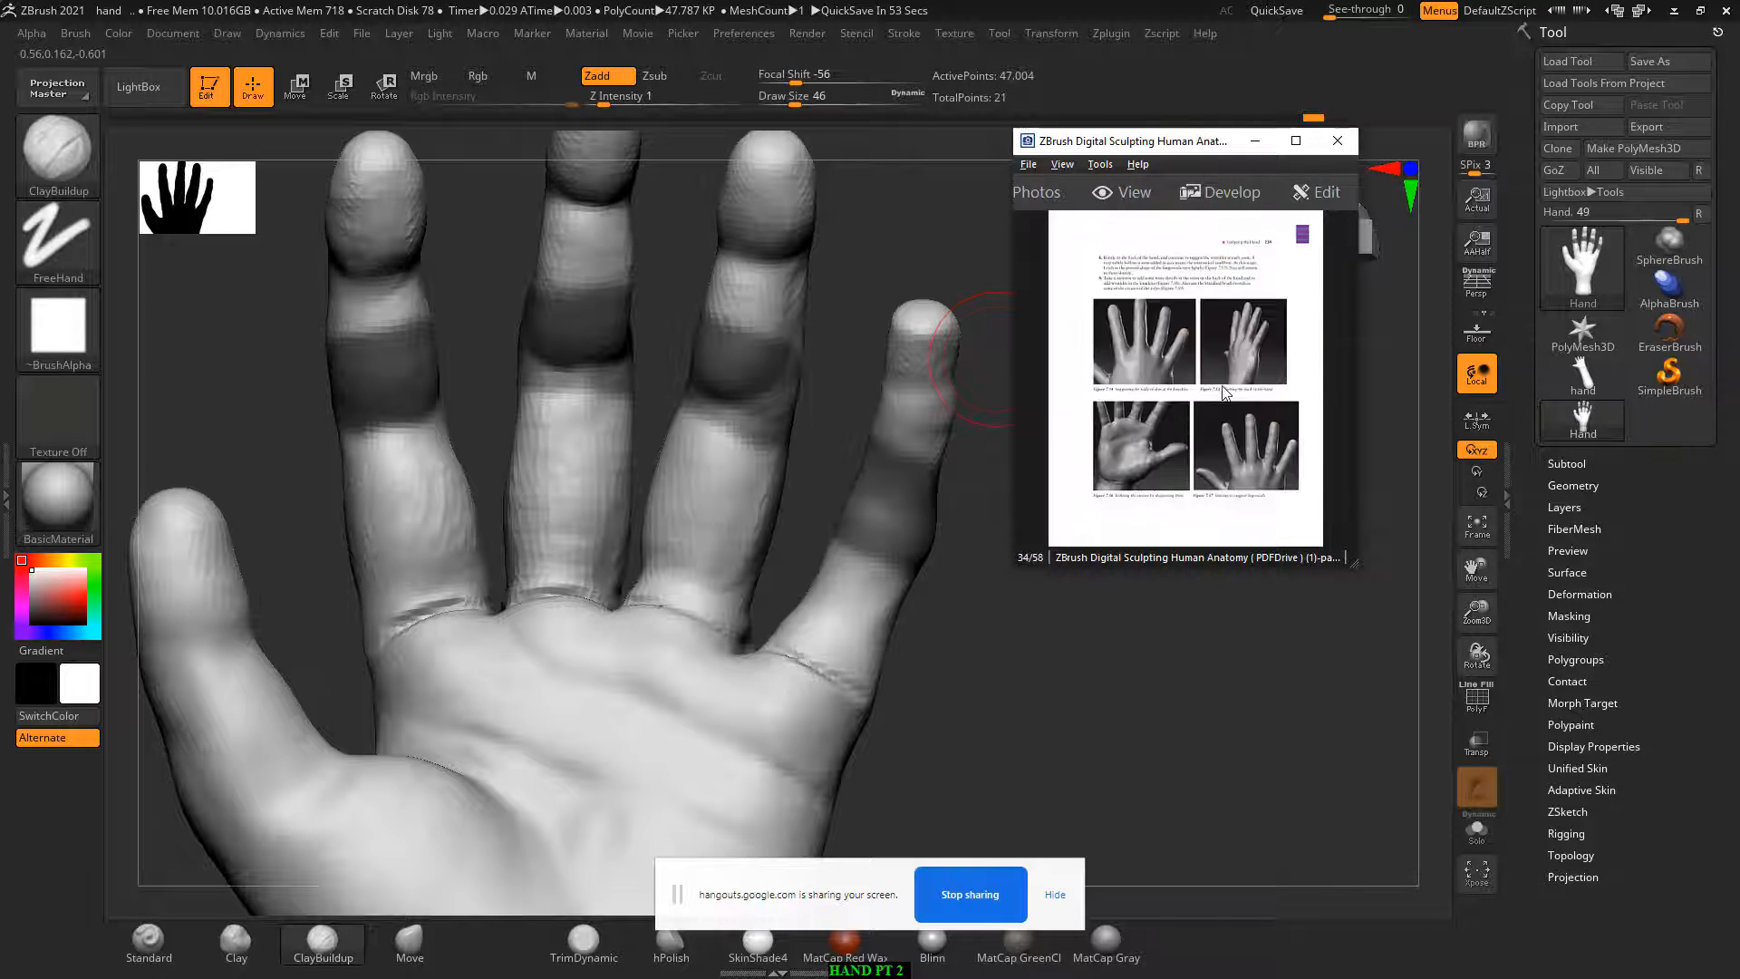
scroll(1225, 393, down, 3)
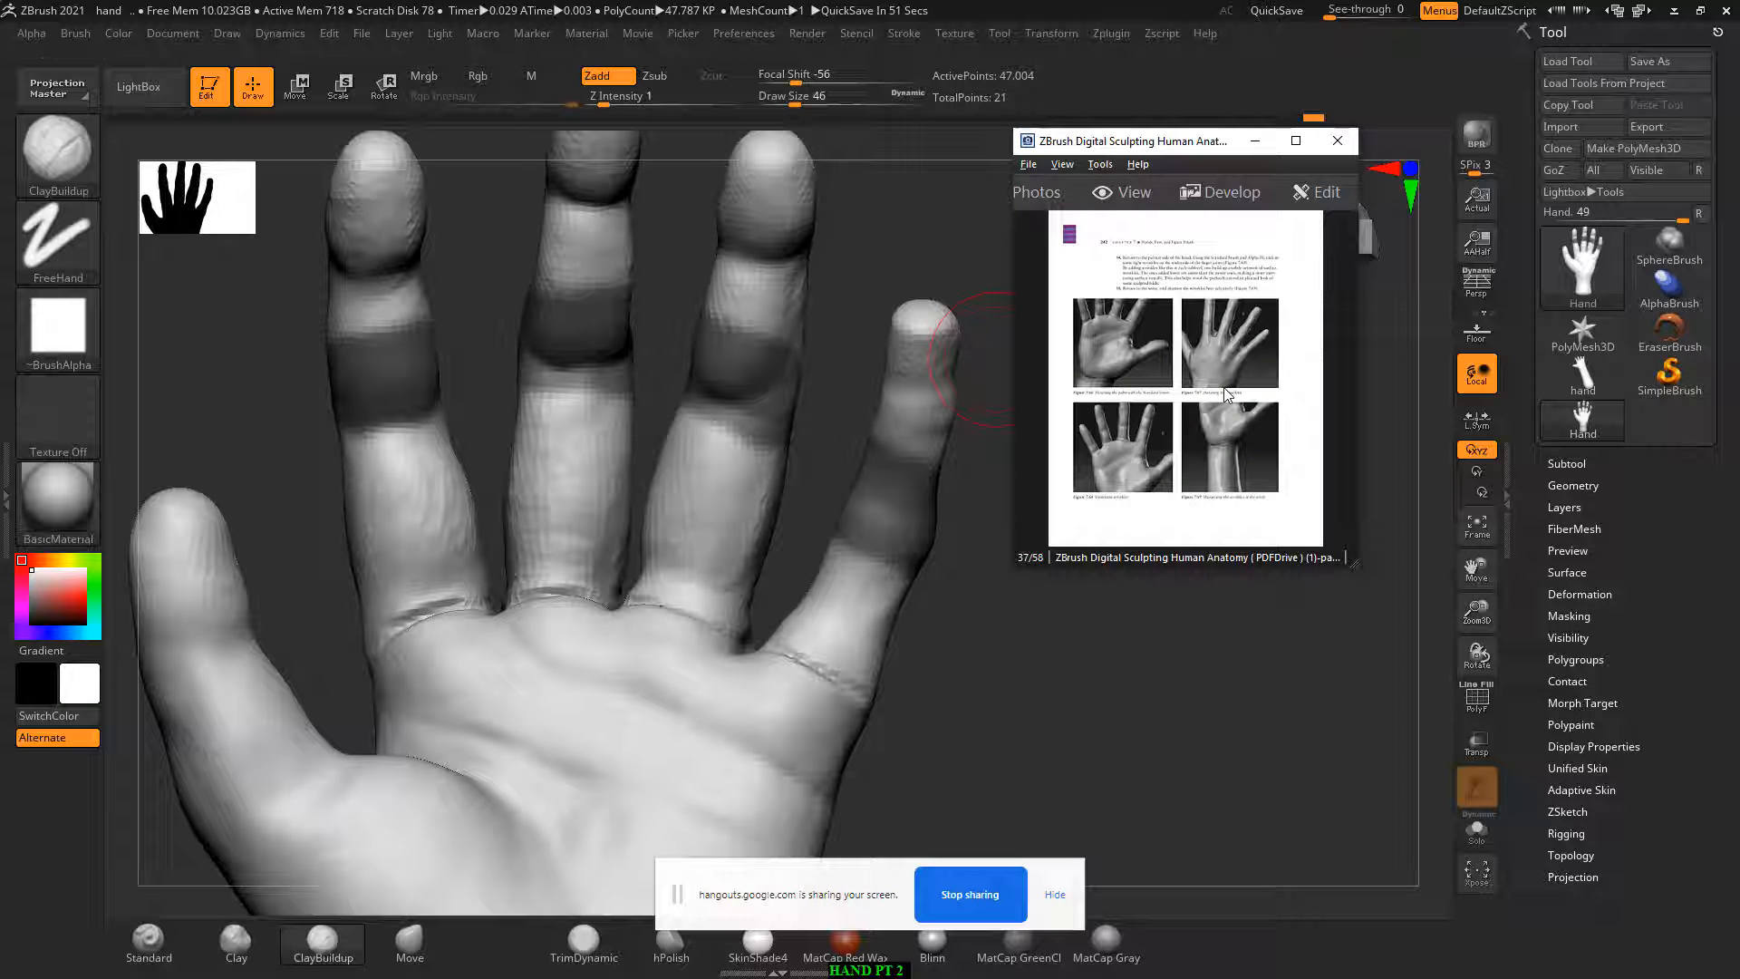
scroll(1208, 386, down, 17)
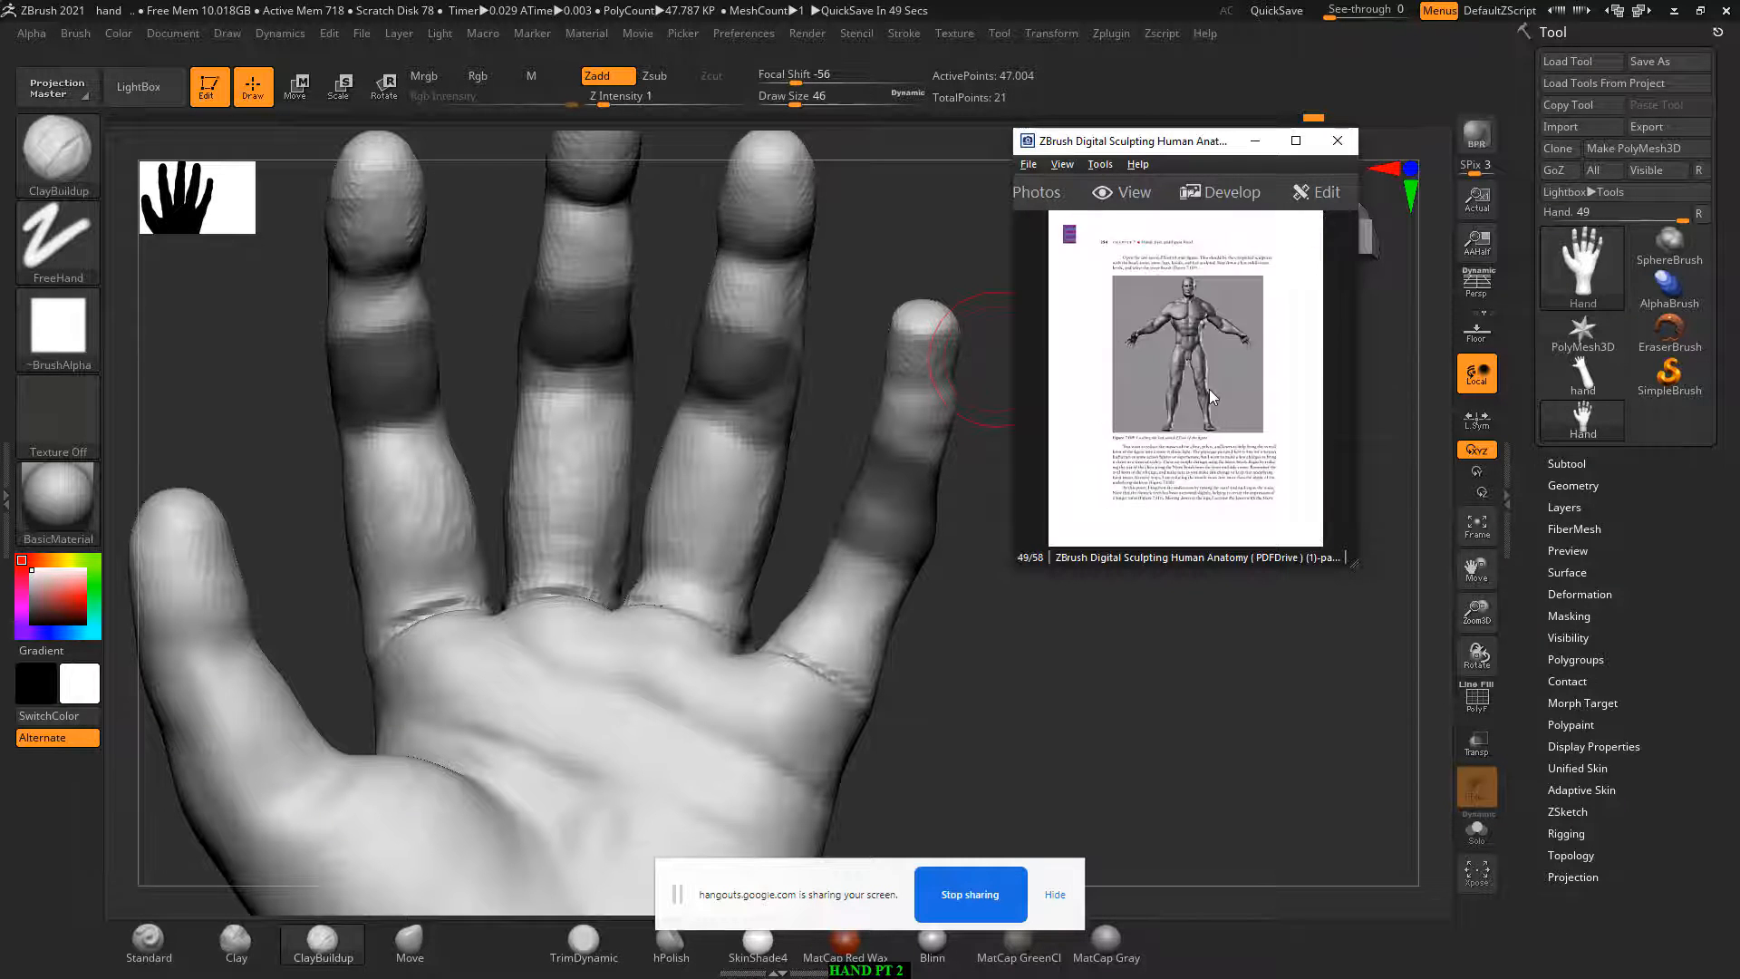
scroll(1209, 390, up, 7)
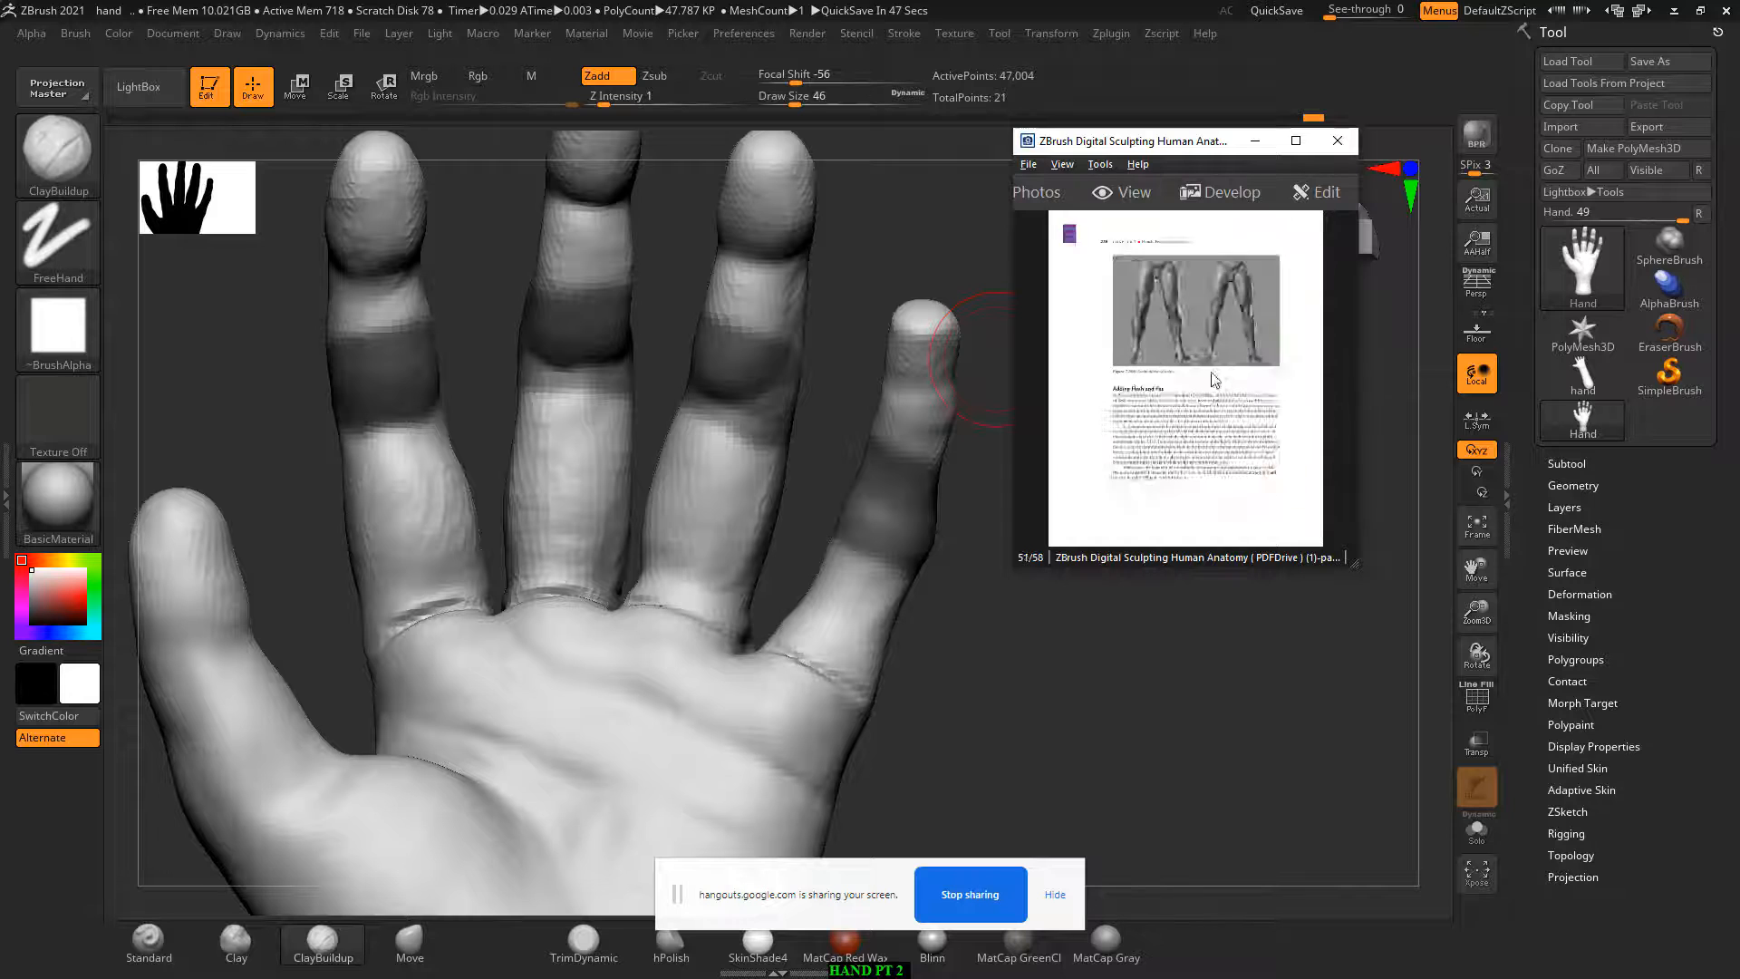
scroll(1214, 379, up, 9)
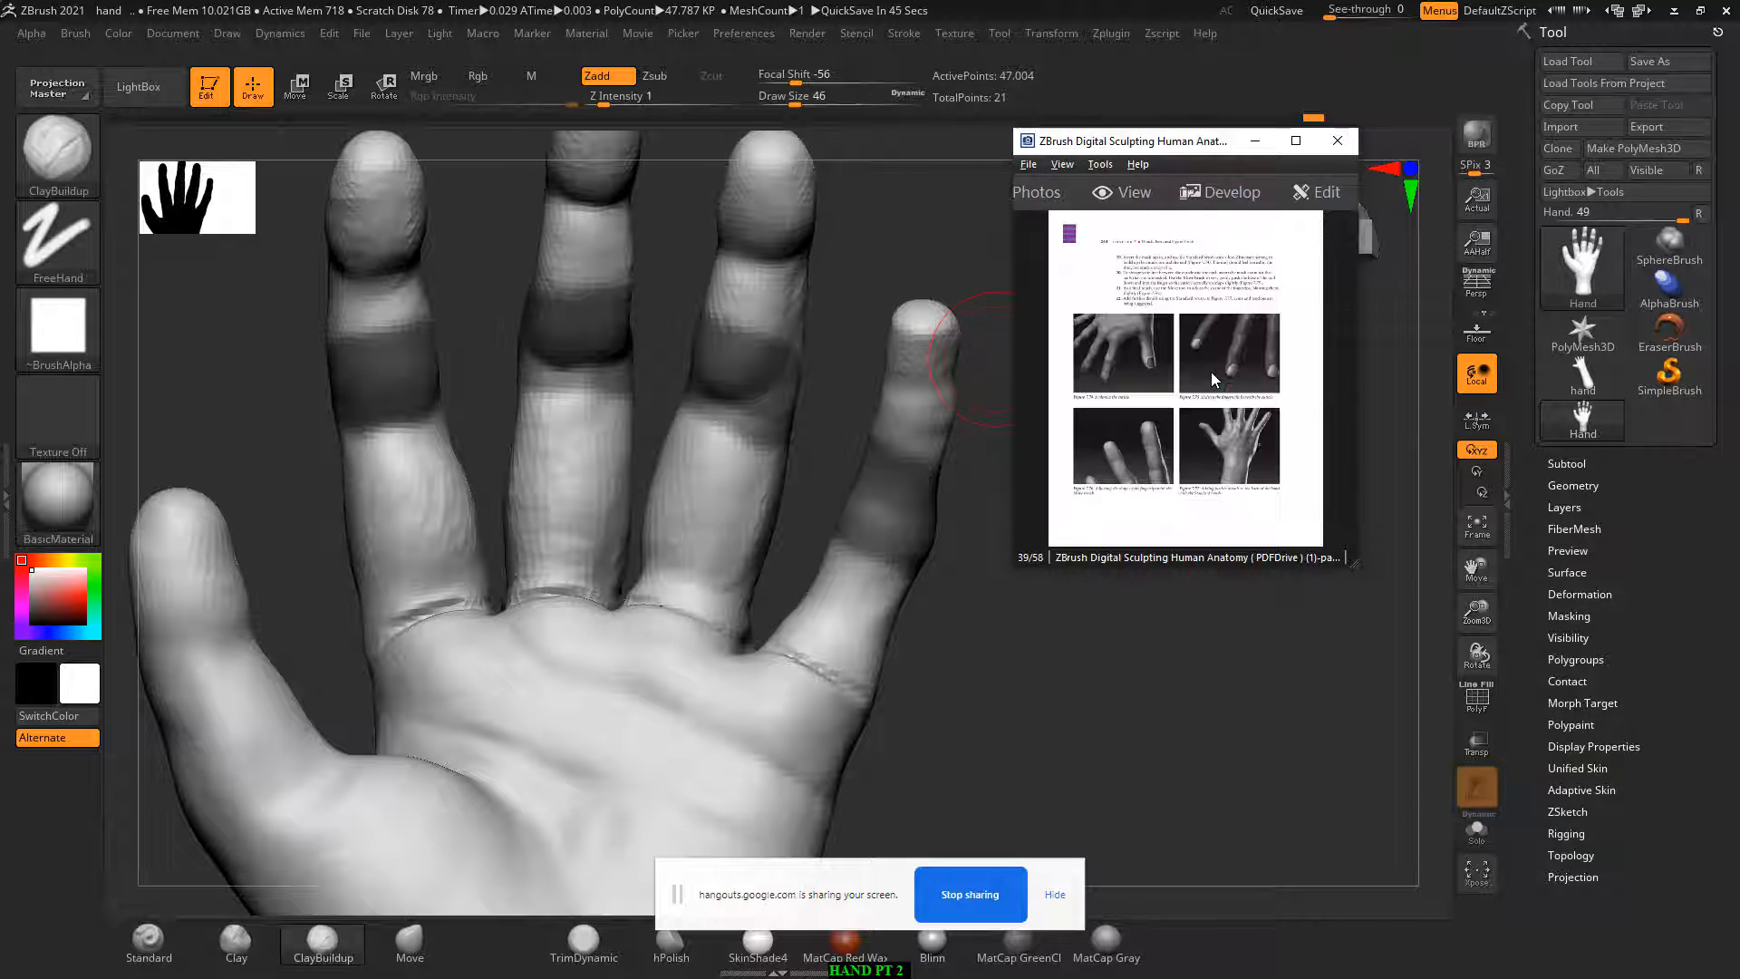
scroll(1213, 379, up, 3)
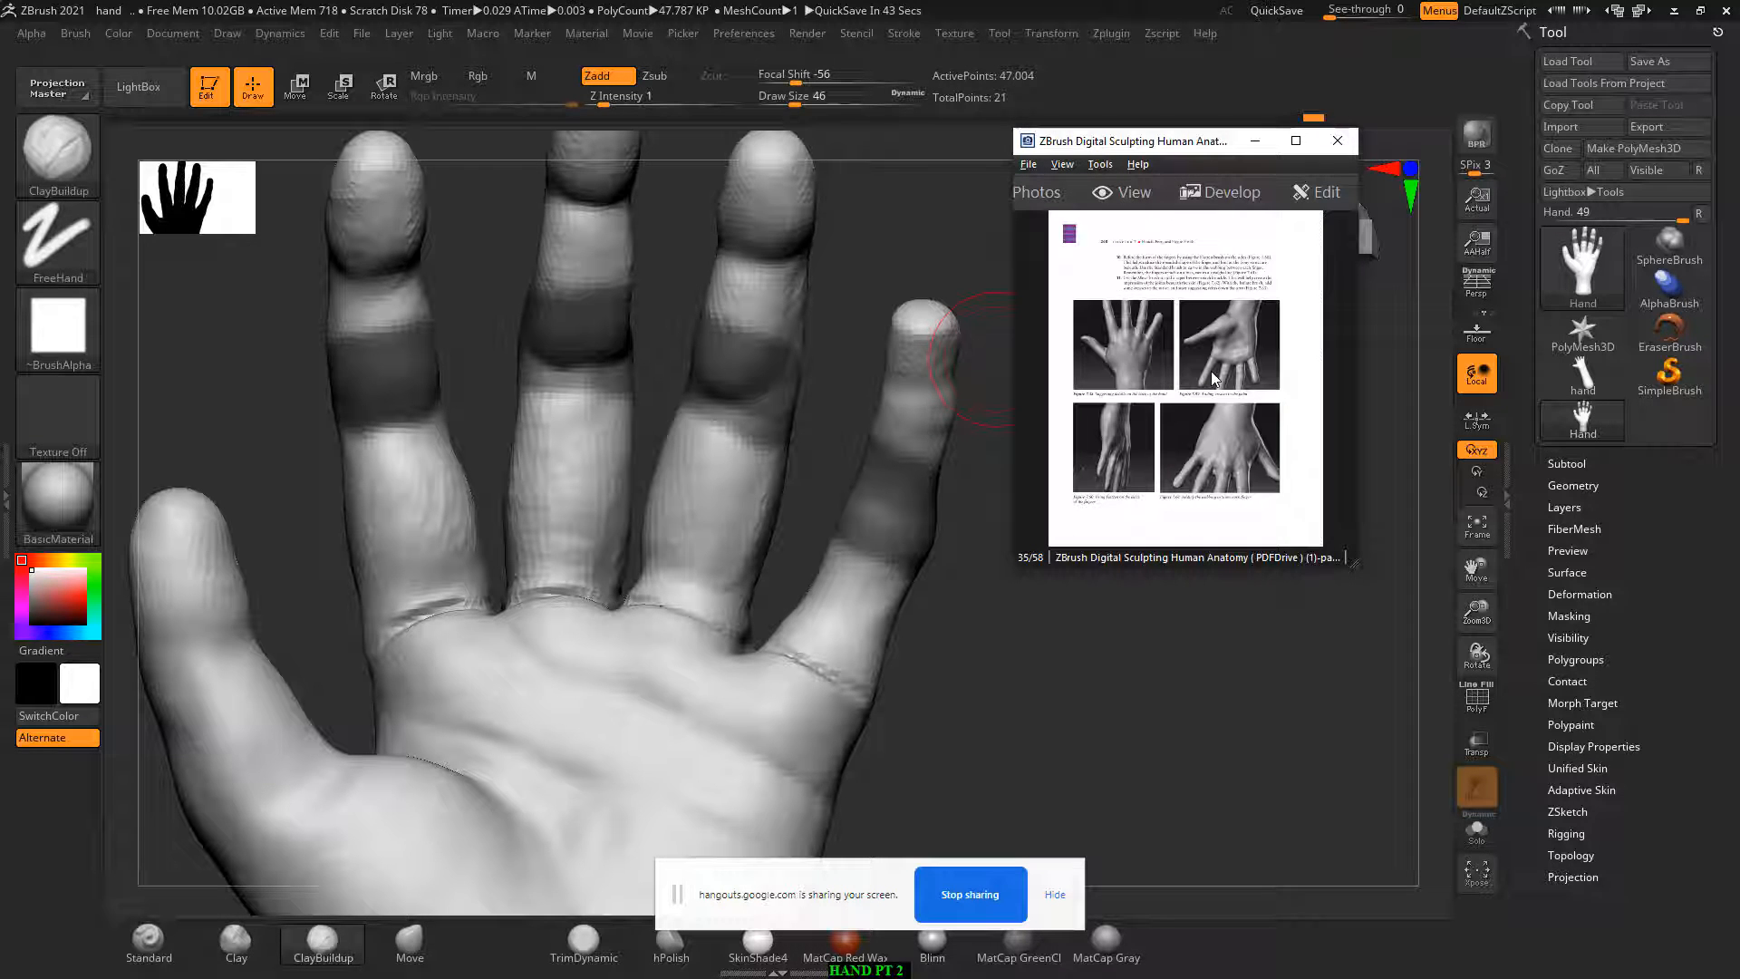
scroll(1212, 371, down, 1)
ctrl+scroll(1212, 371, up, 3)
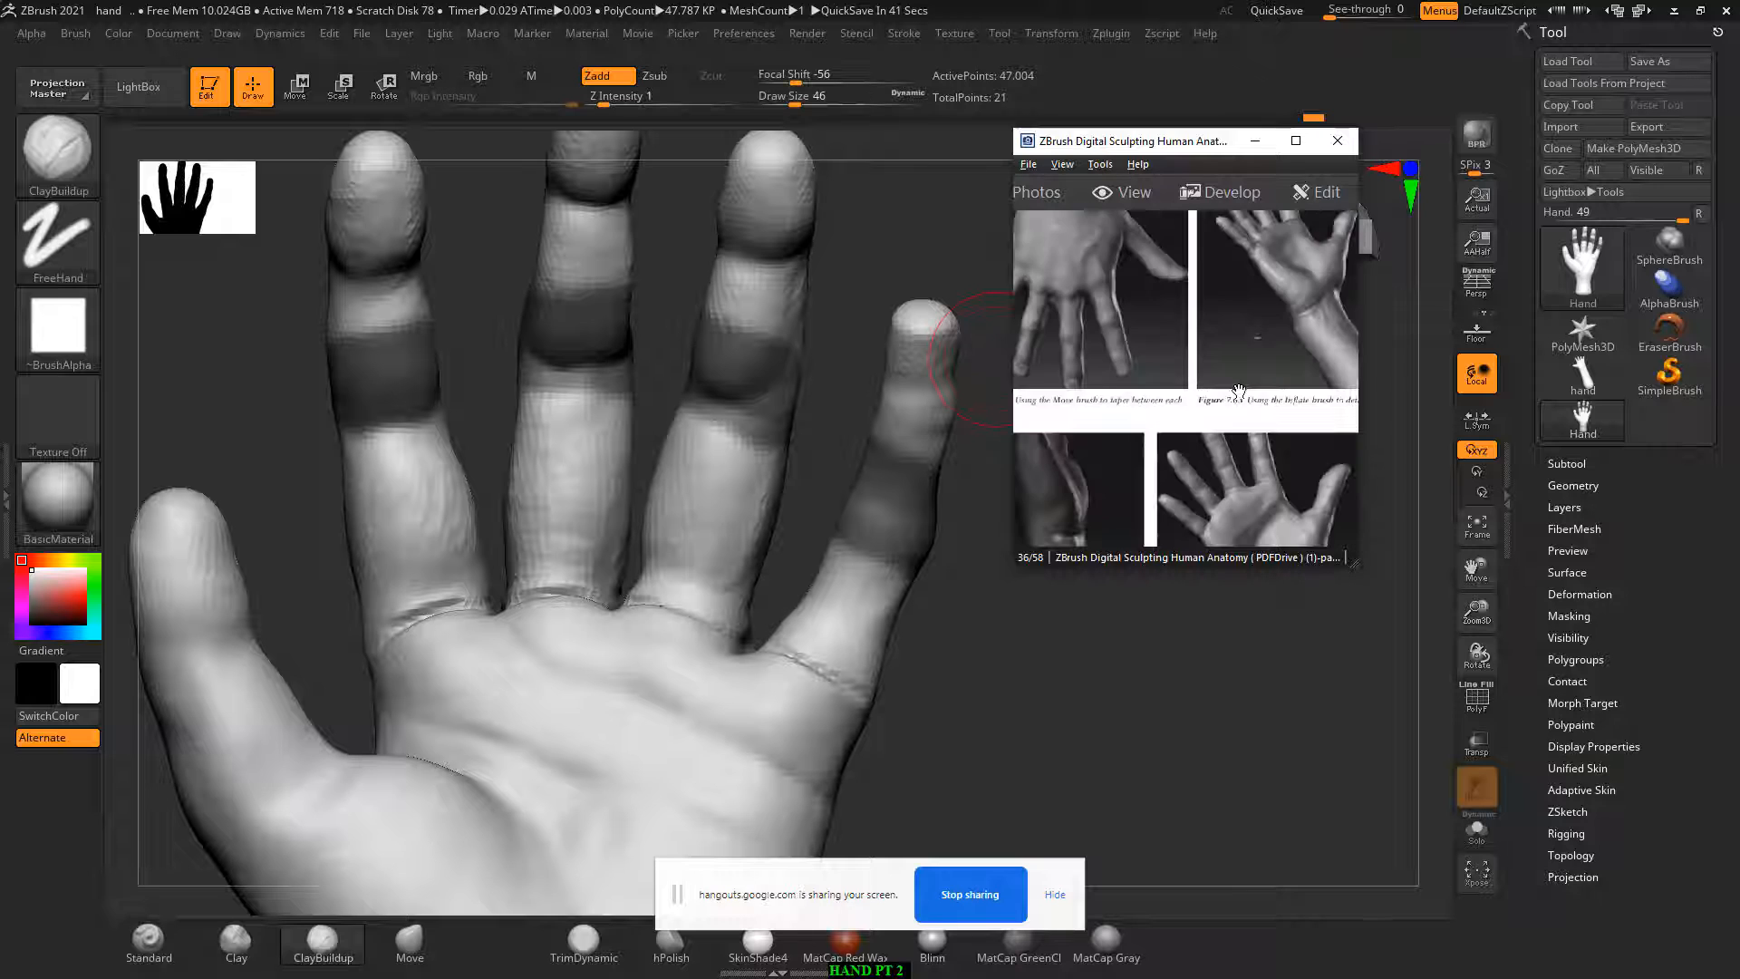
scroll(1238, 391, down, 2)
ctrl+scroll(1251, 388, up, 1)
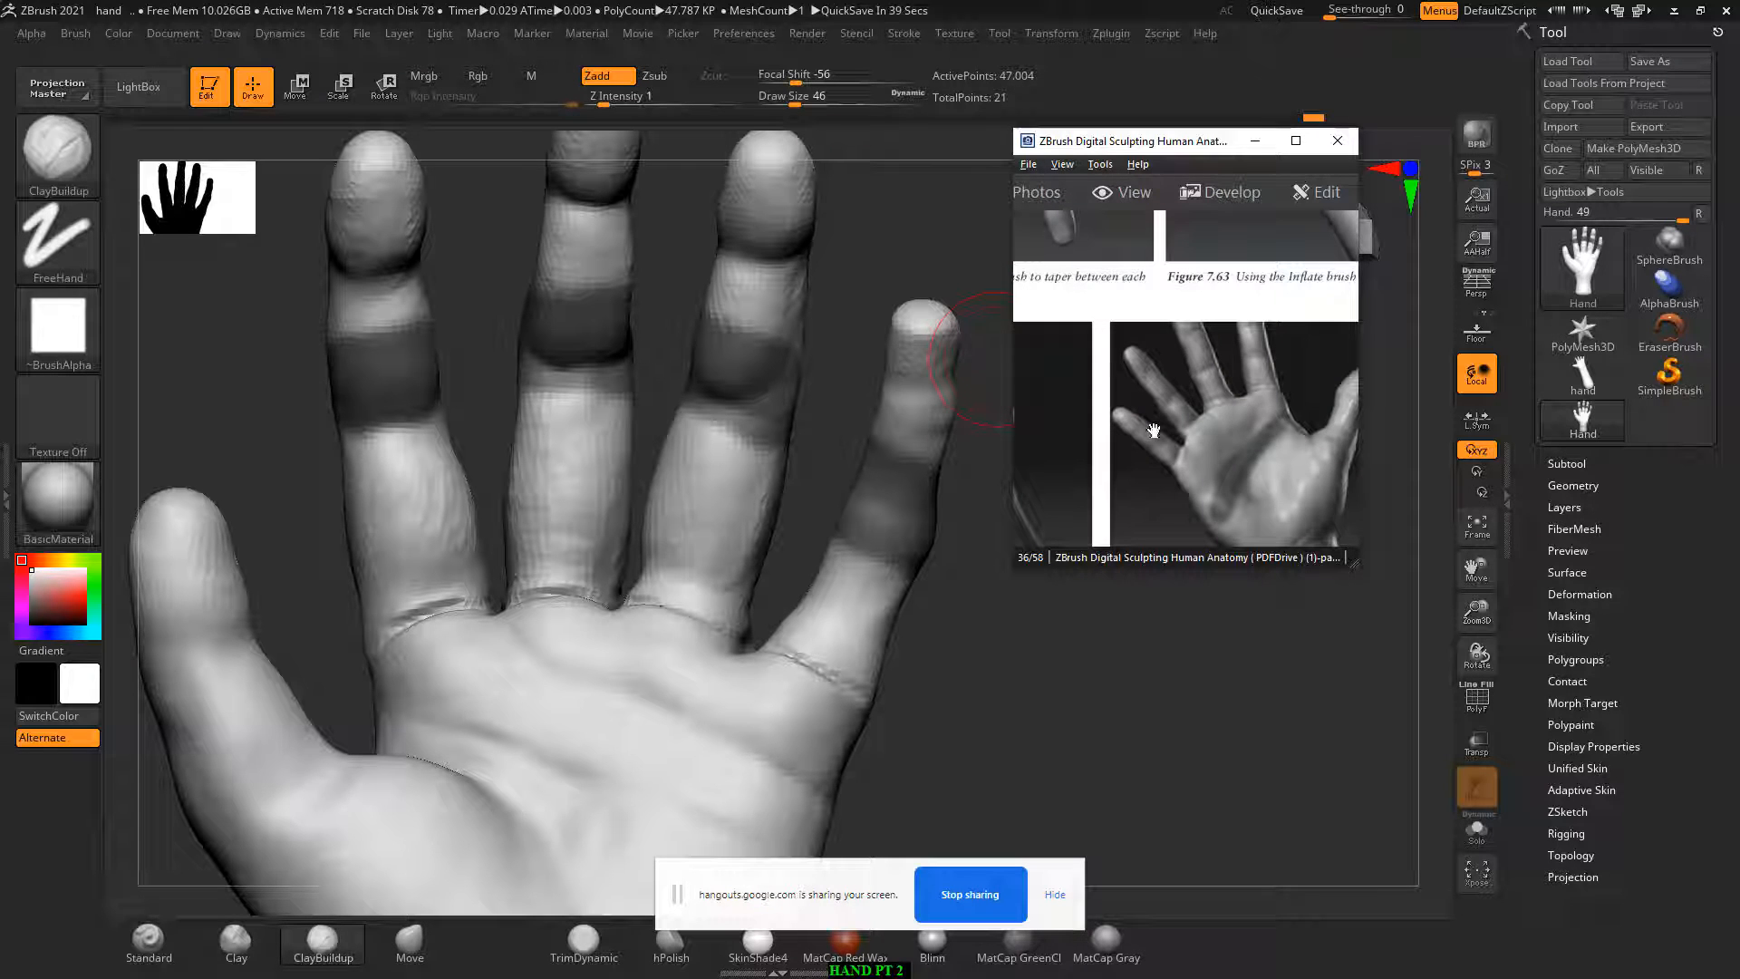
Step: Clear the mask on the finger segments and minimize the reference image window
click(800, 419)
drag(963, 637, 974, 640)
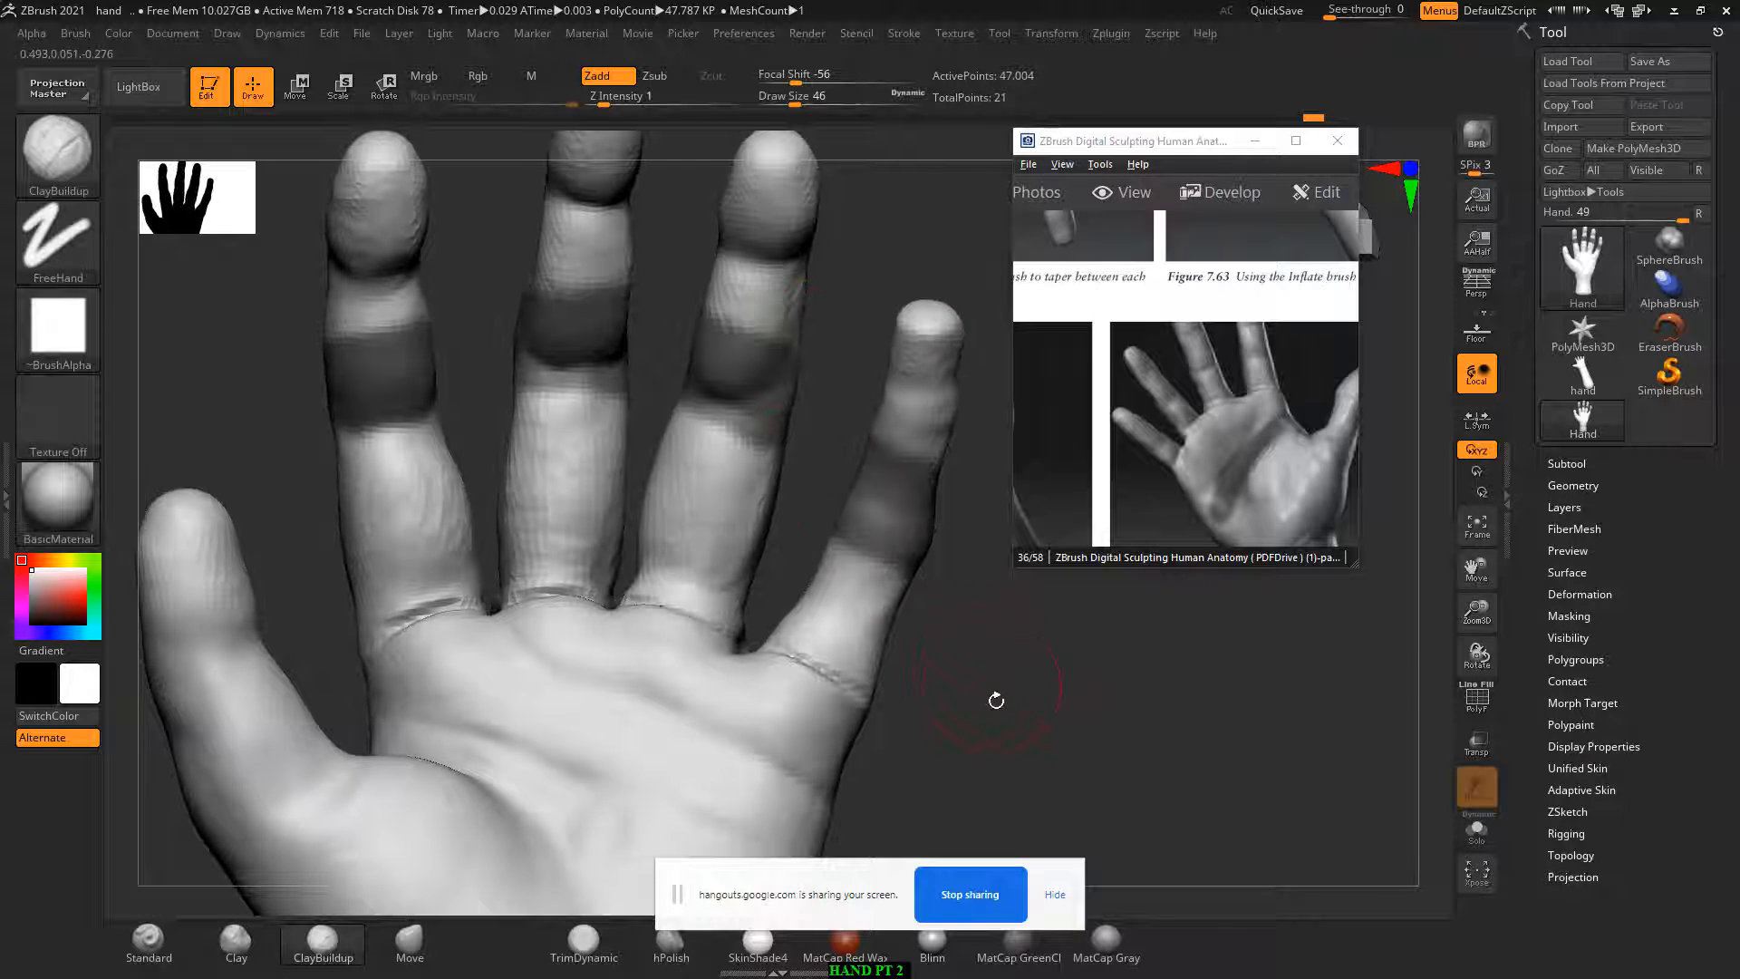
ctrl+drag(994, 699, 978, 595)
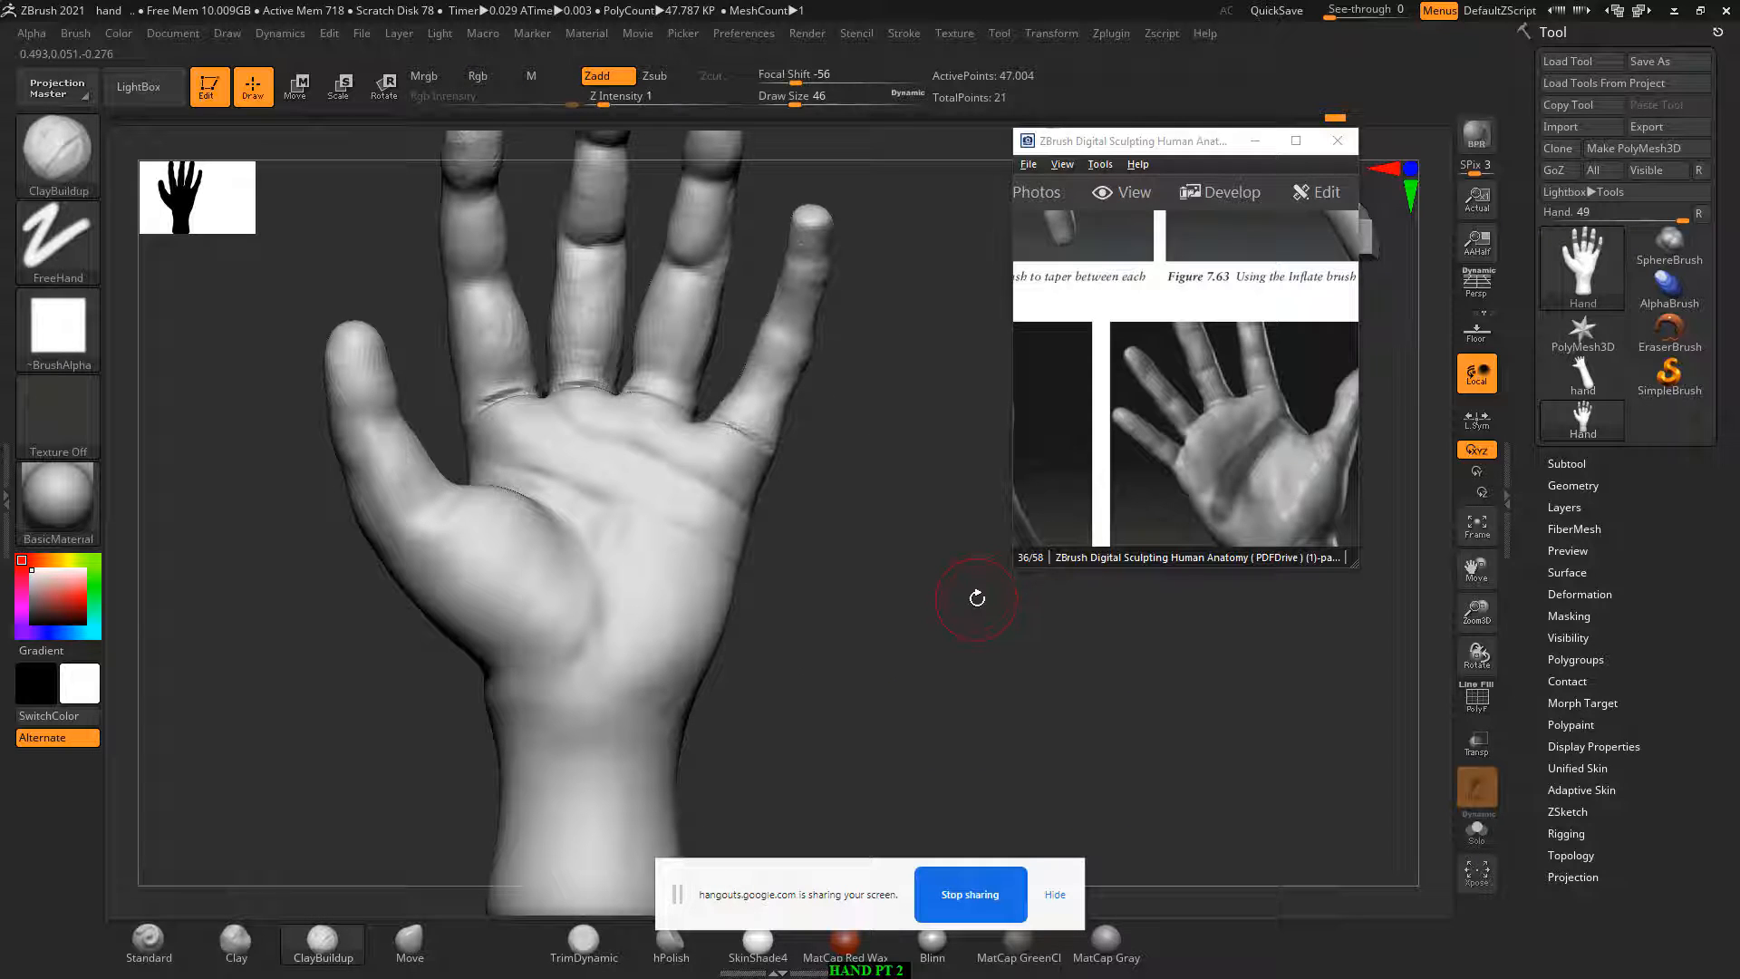
click(1255, 141)
Step: Remesh the hand with DynaMesh at resolution 256
click(1568, 464)
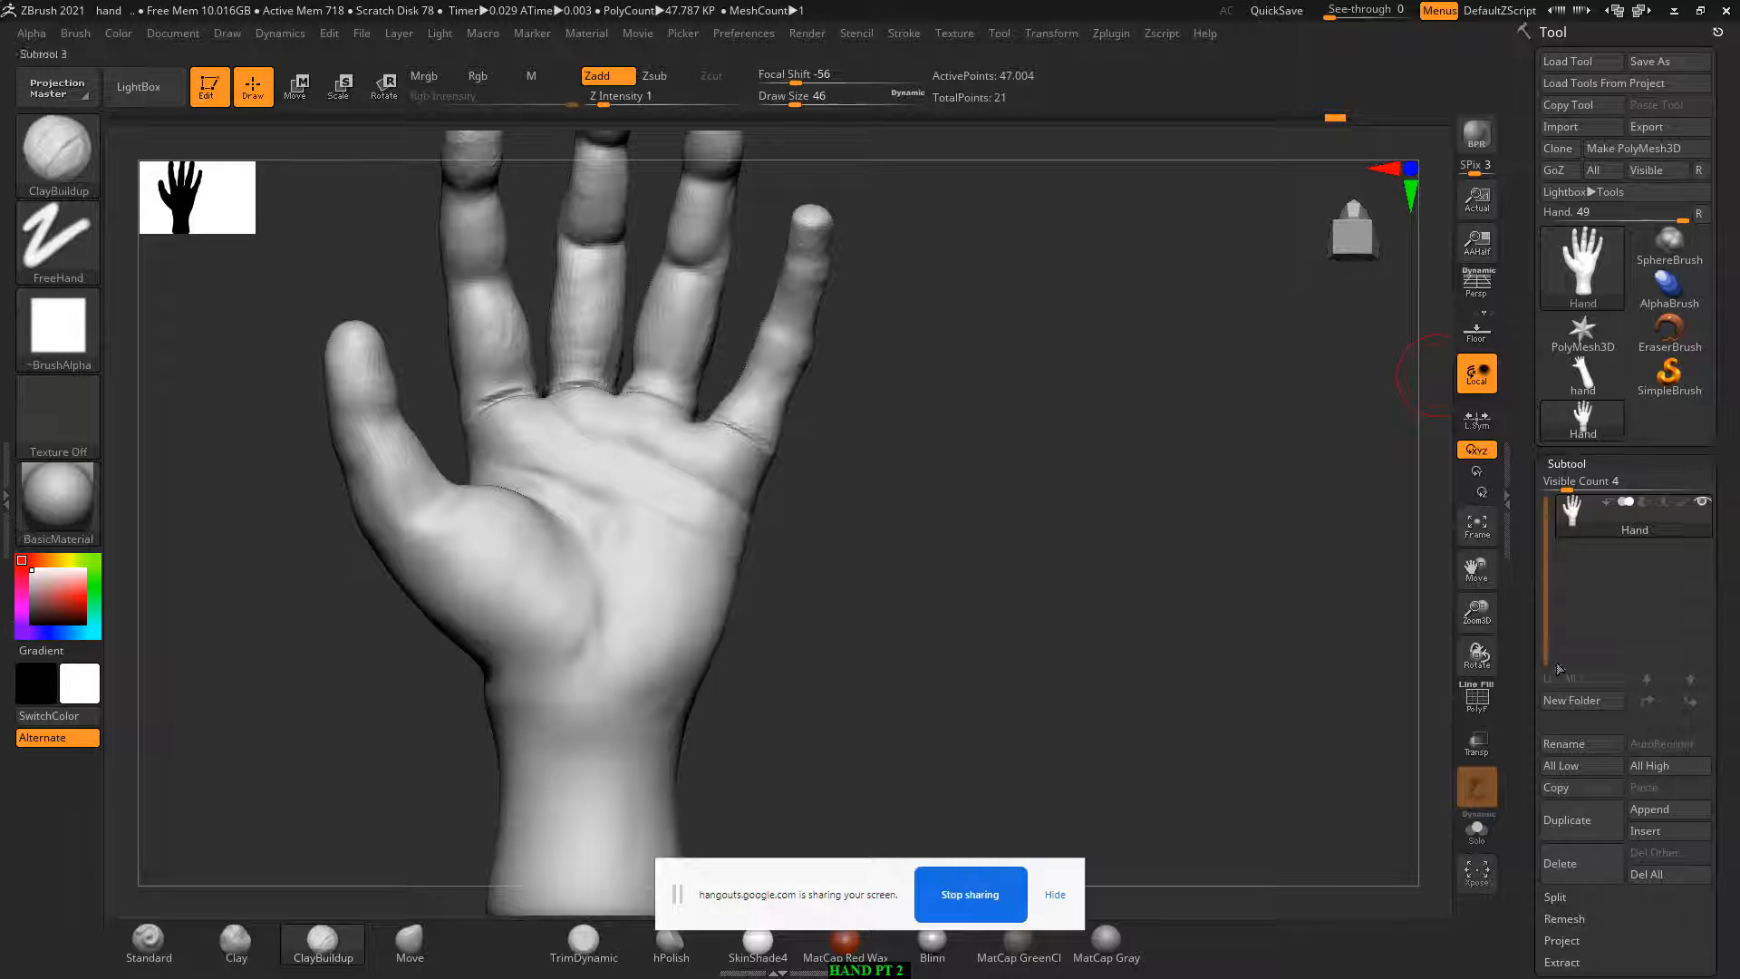
scroll(1552, 635, down, 5)
click(1572, 602)
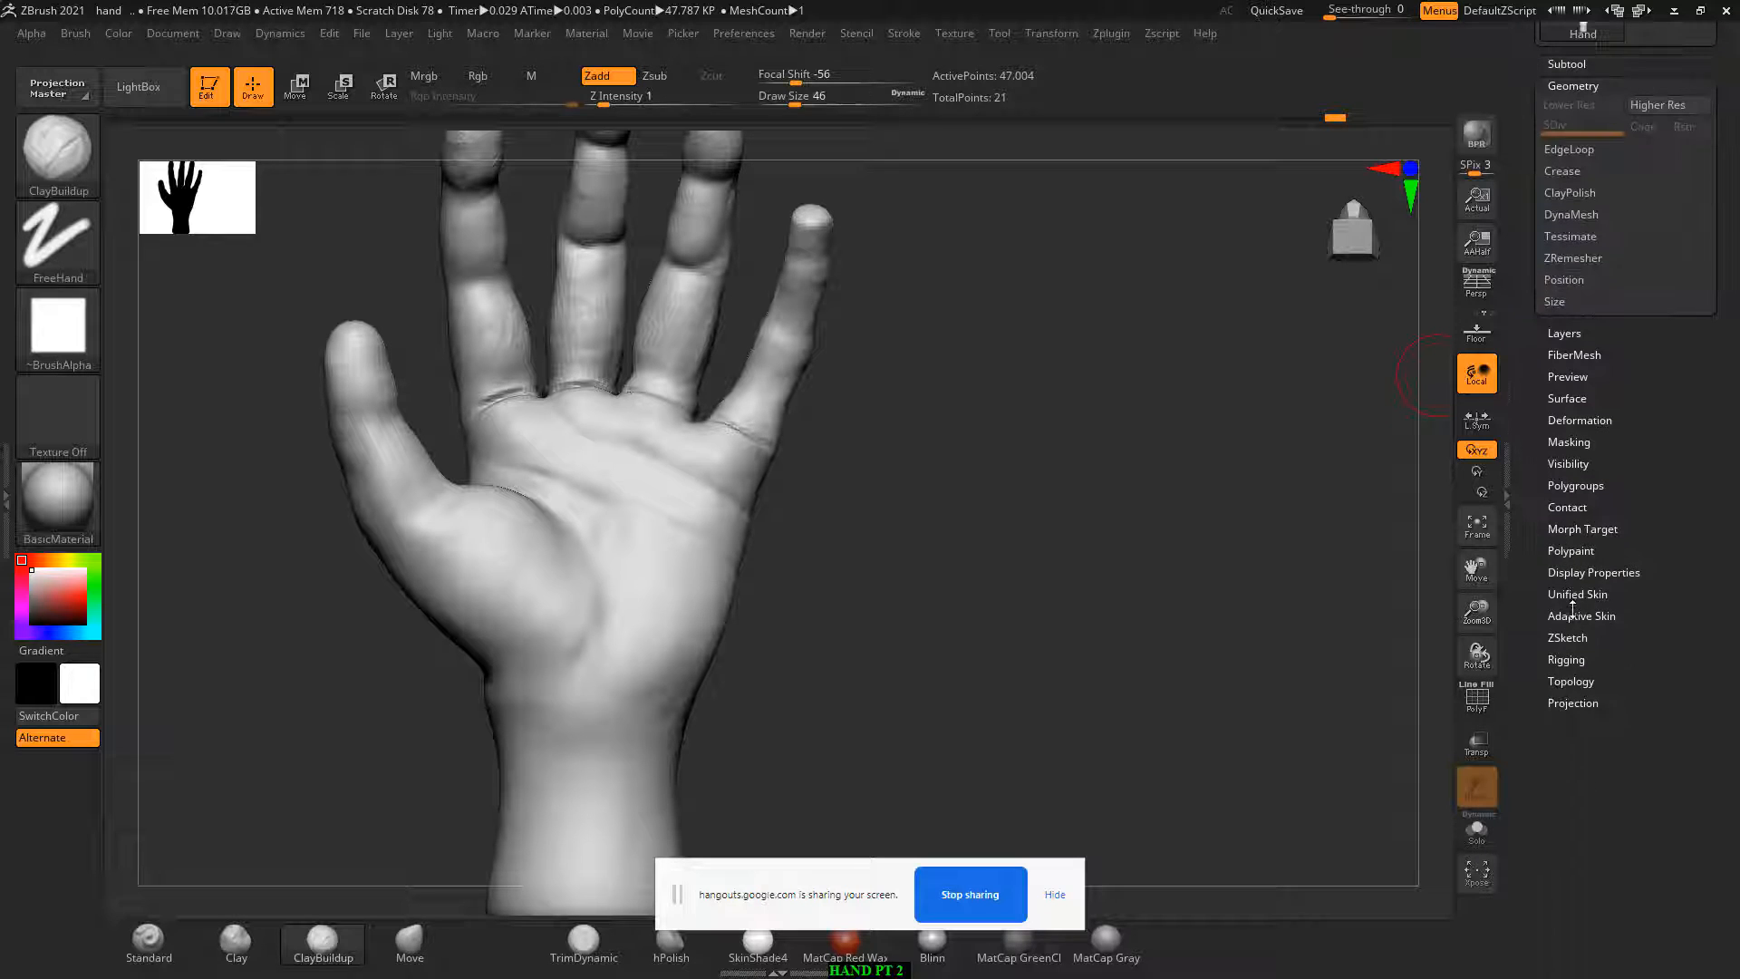
click(1572, 215)
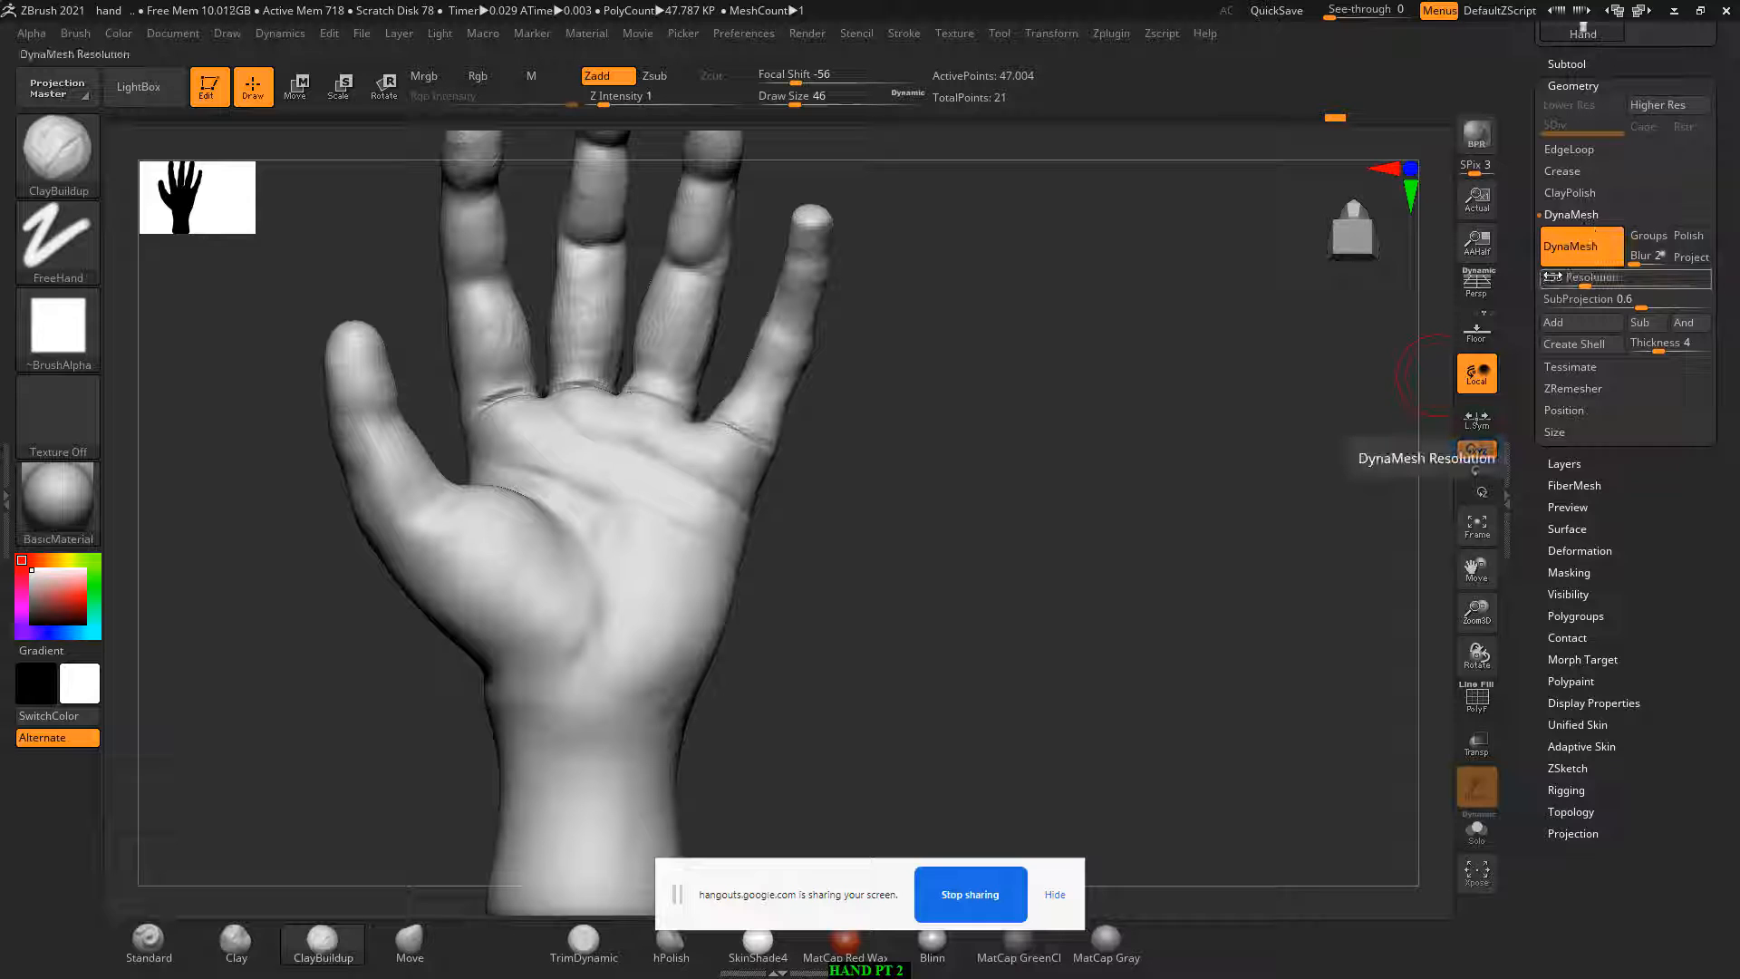
key(ctrl)
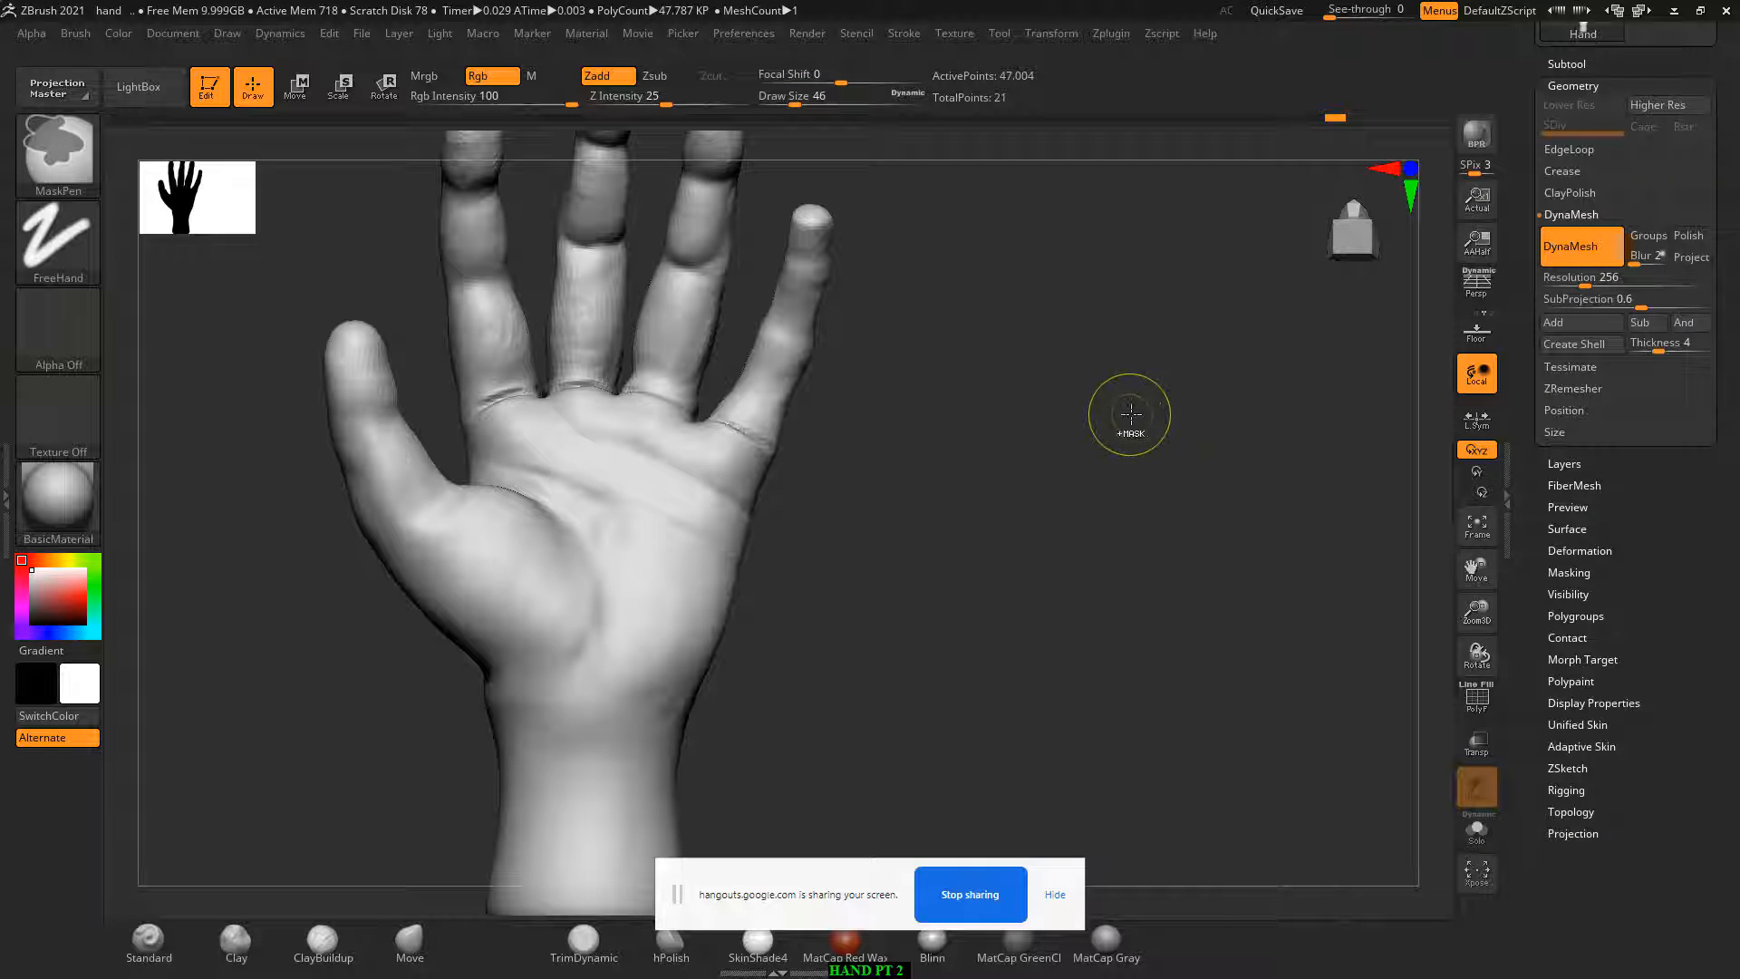
mouse_move(1122, 413)
ctrl+mouse_down()
mouse_move(1118, 614)
mouse_move(1150, 585)
ctrl+mouse_up()
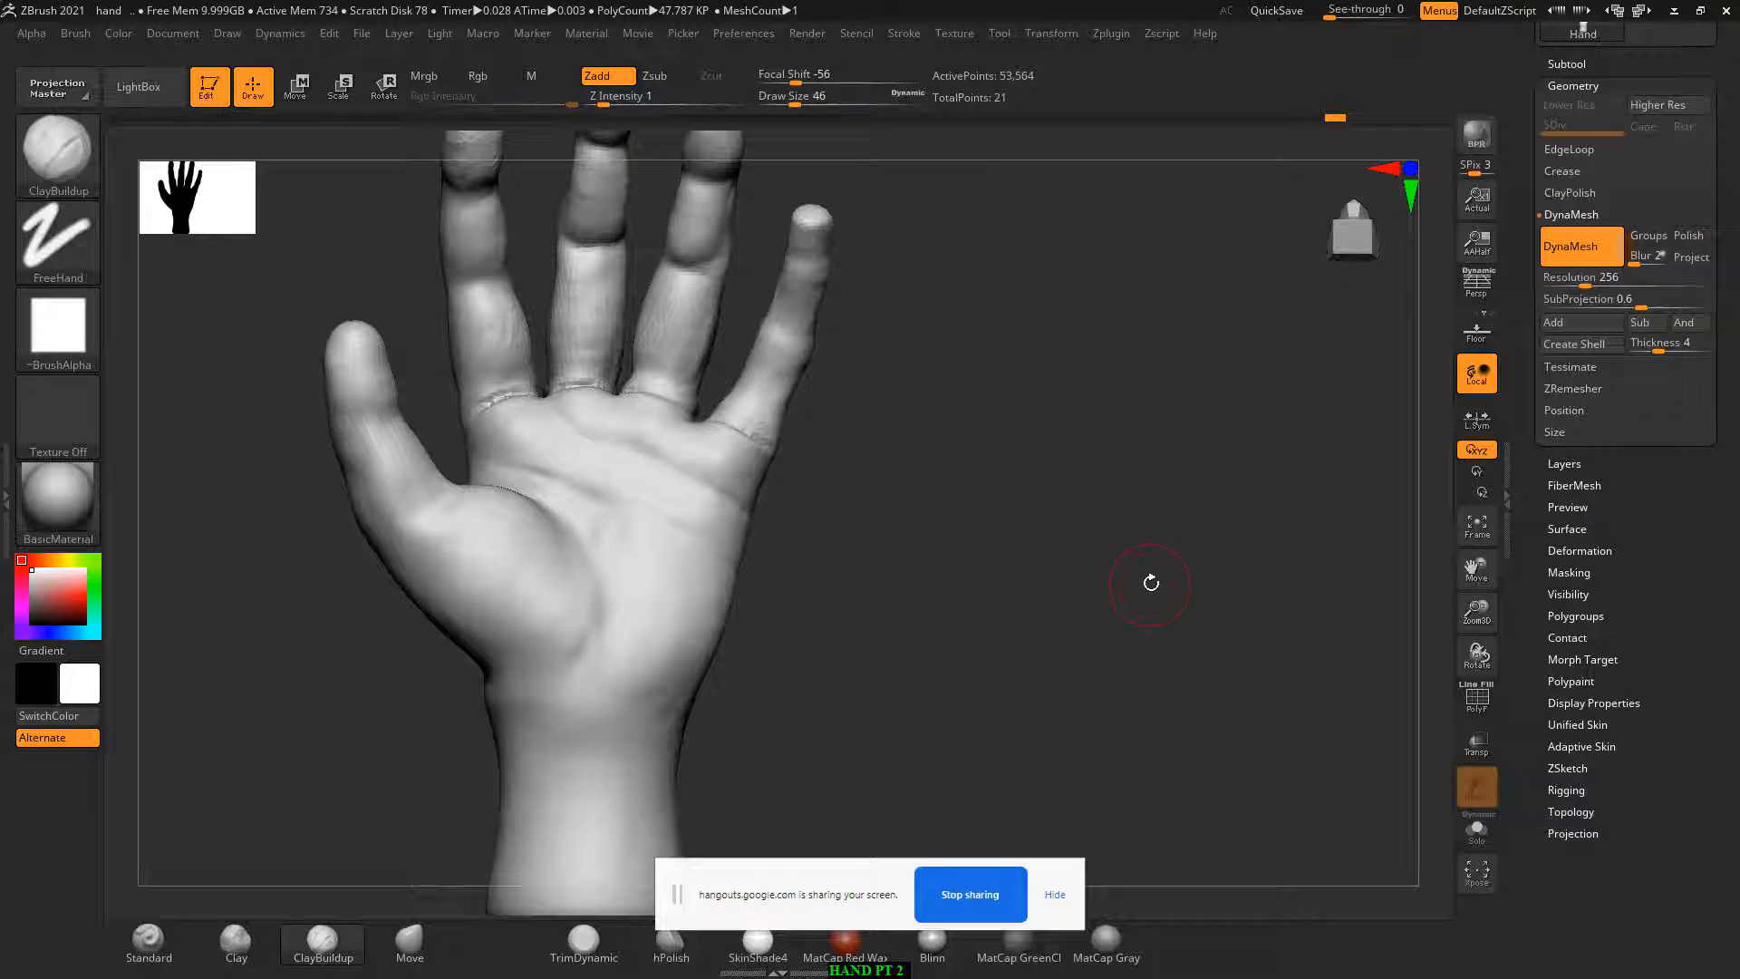
Step: Turn off DynaMesh for the hand and check its geometry subdivision options
click(1582, 246)
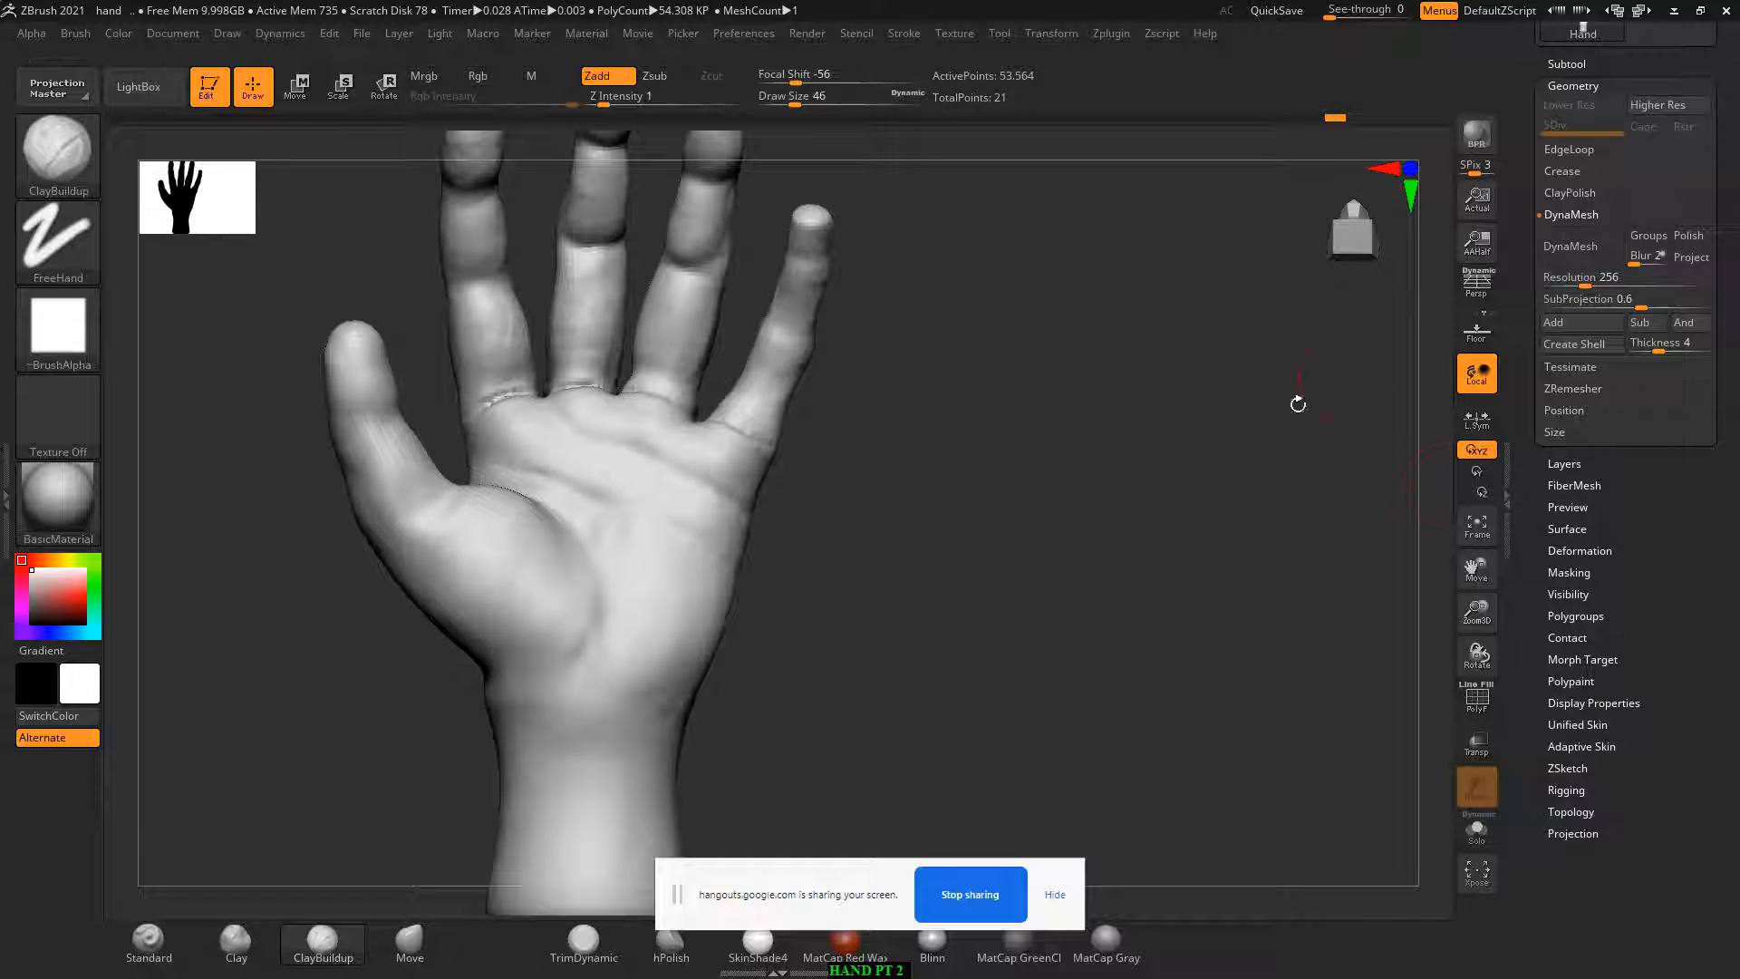
click(1580, 83)
click(1580, 83)
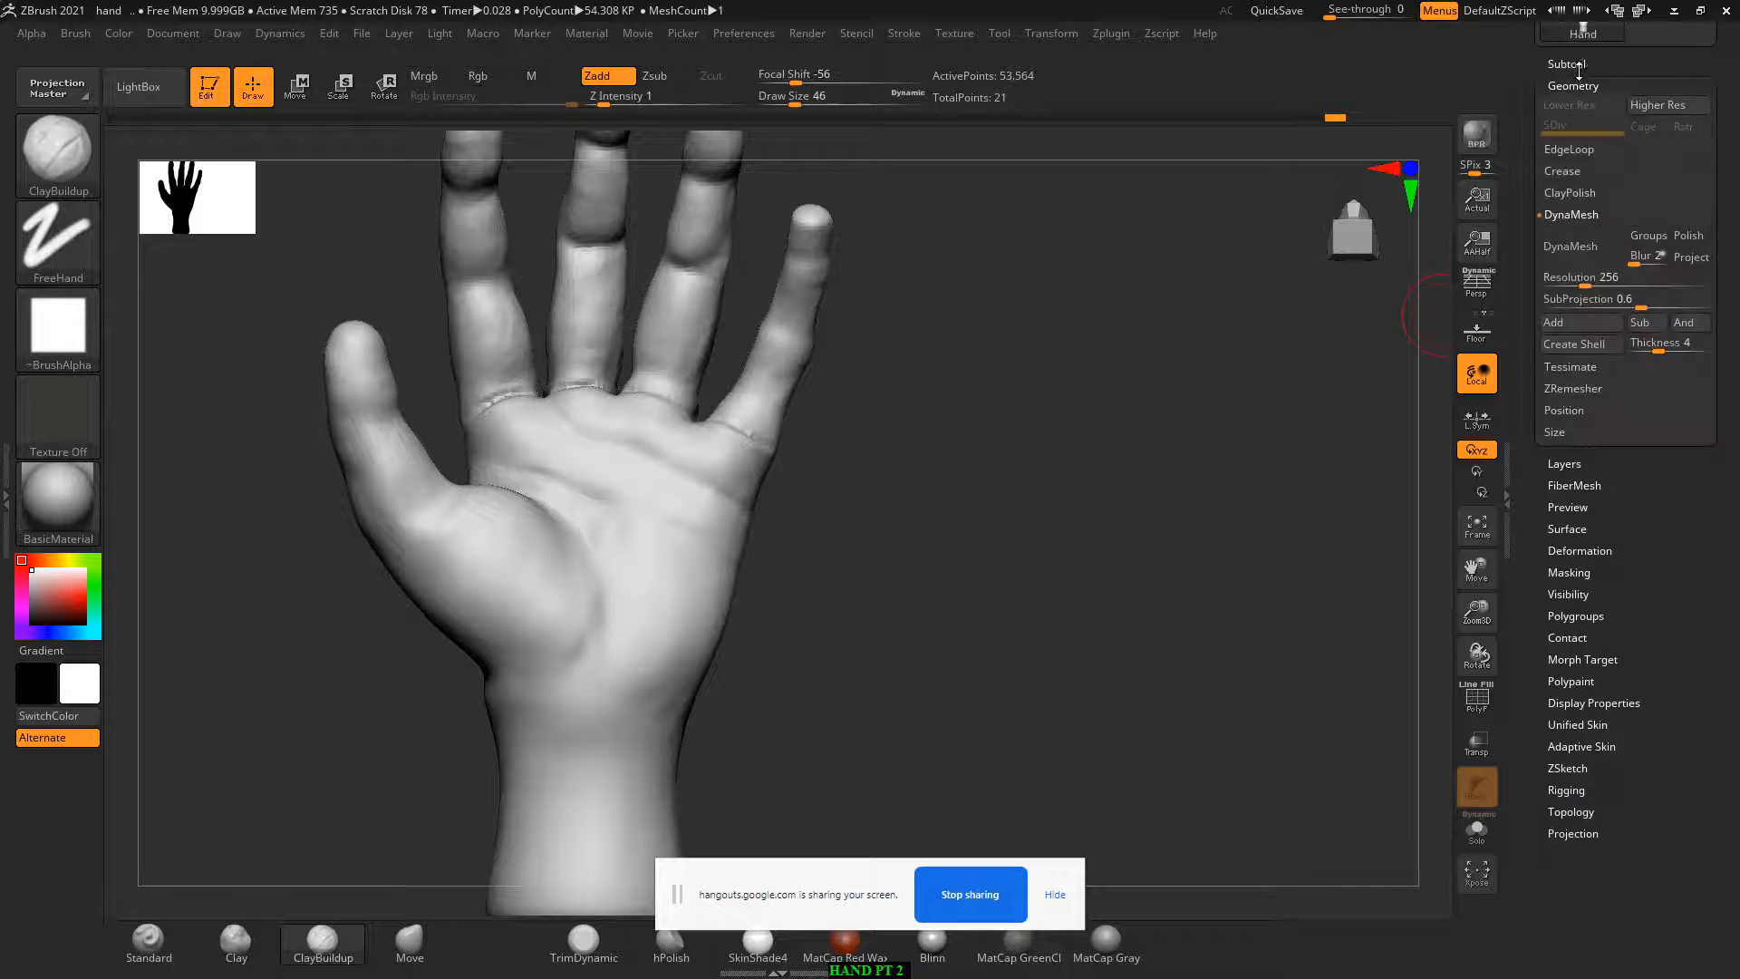
click(1578, 64)
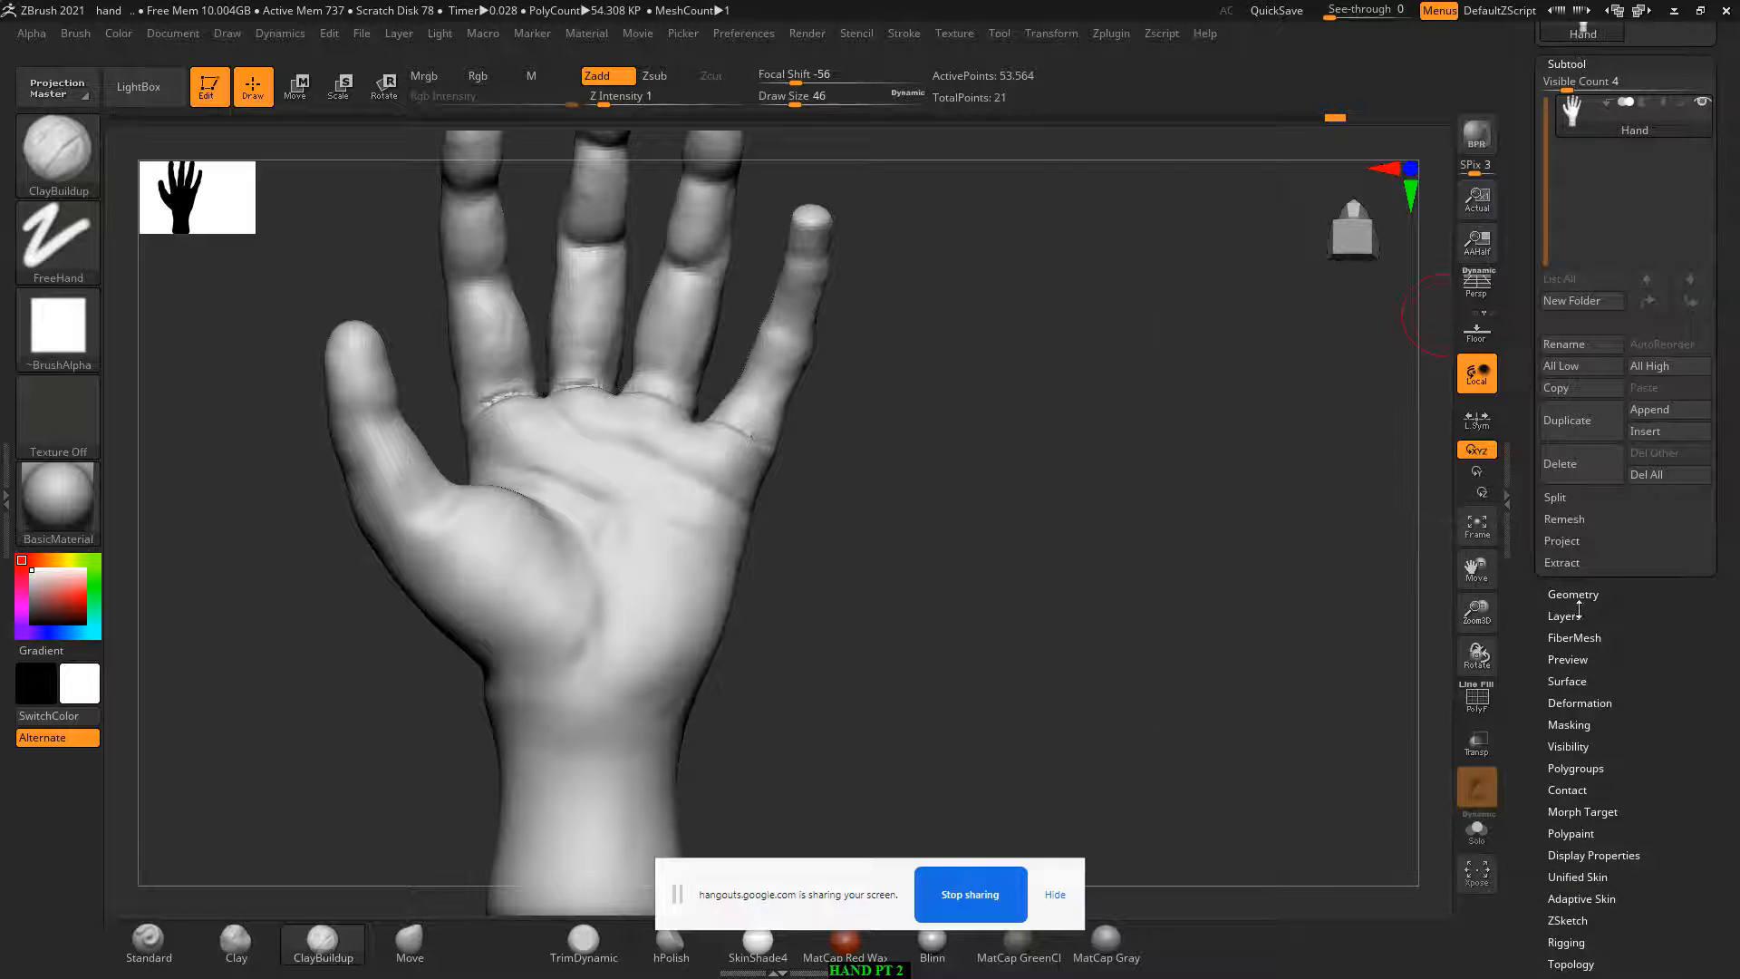
click(1582, 595)
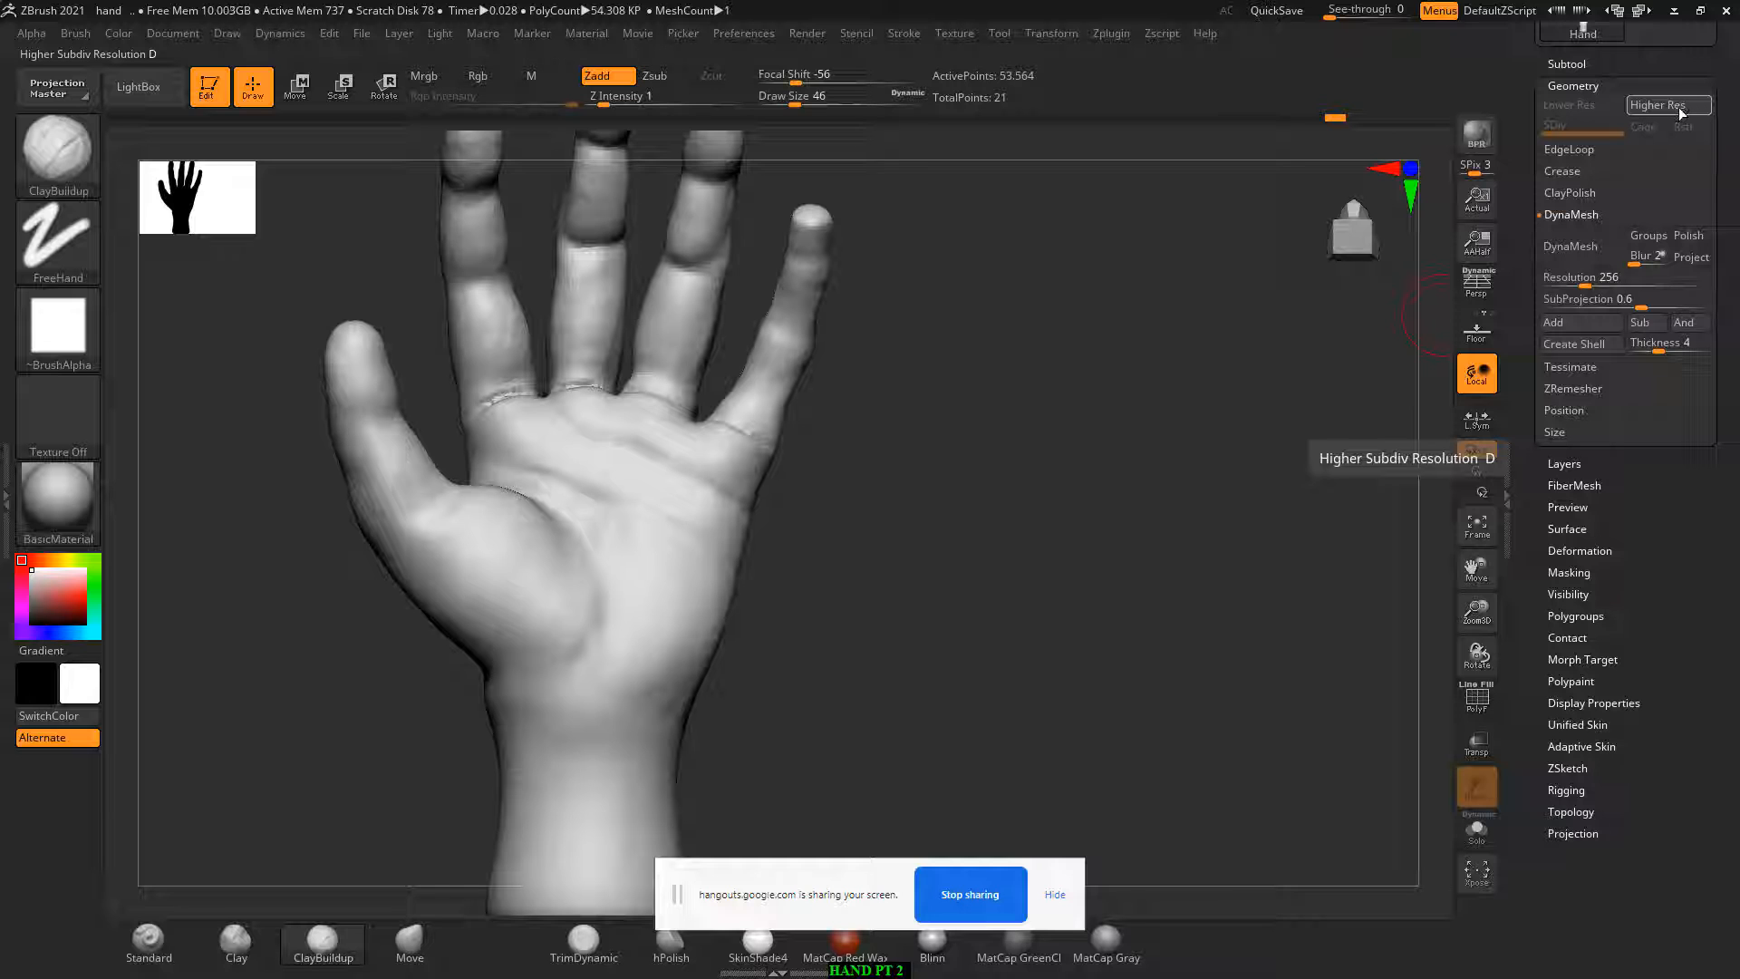
drag(1049, 505, 1165, 526)
drag(1230, 534, 1132, 559)
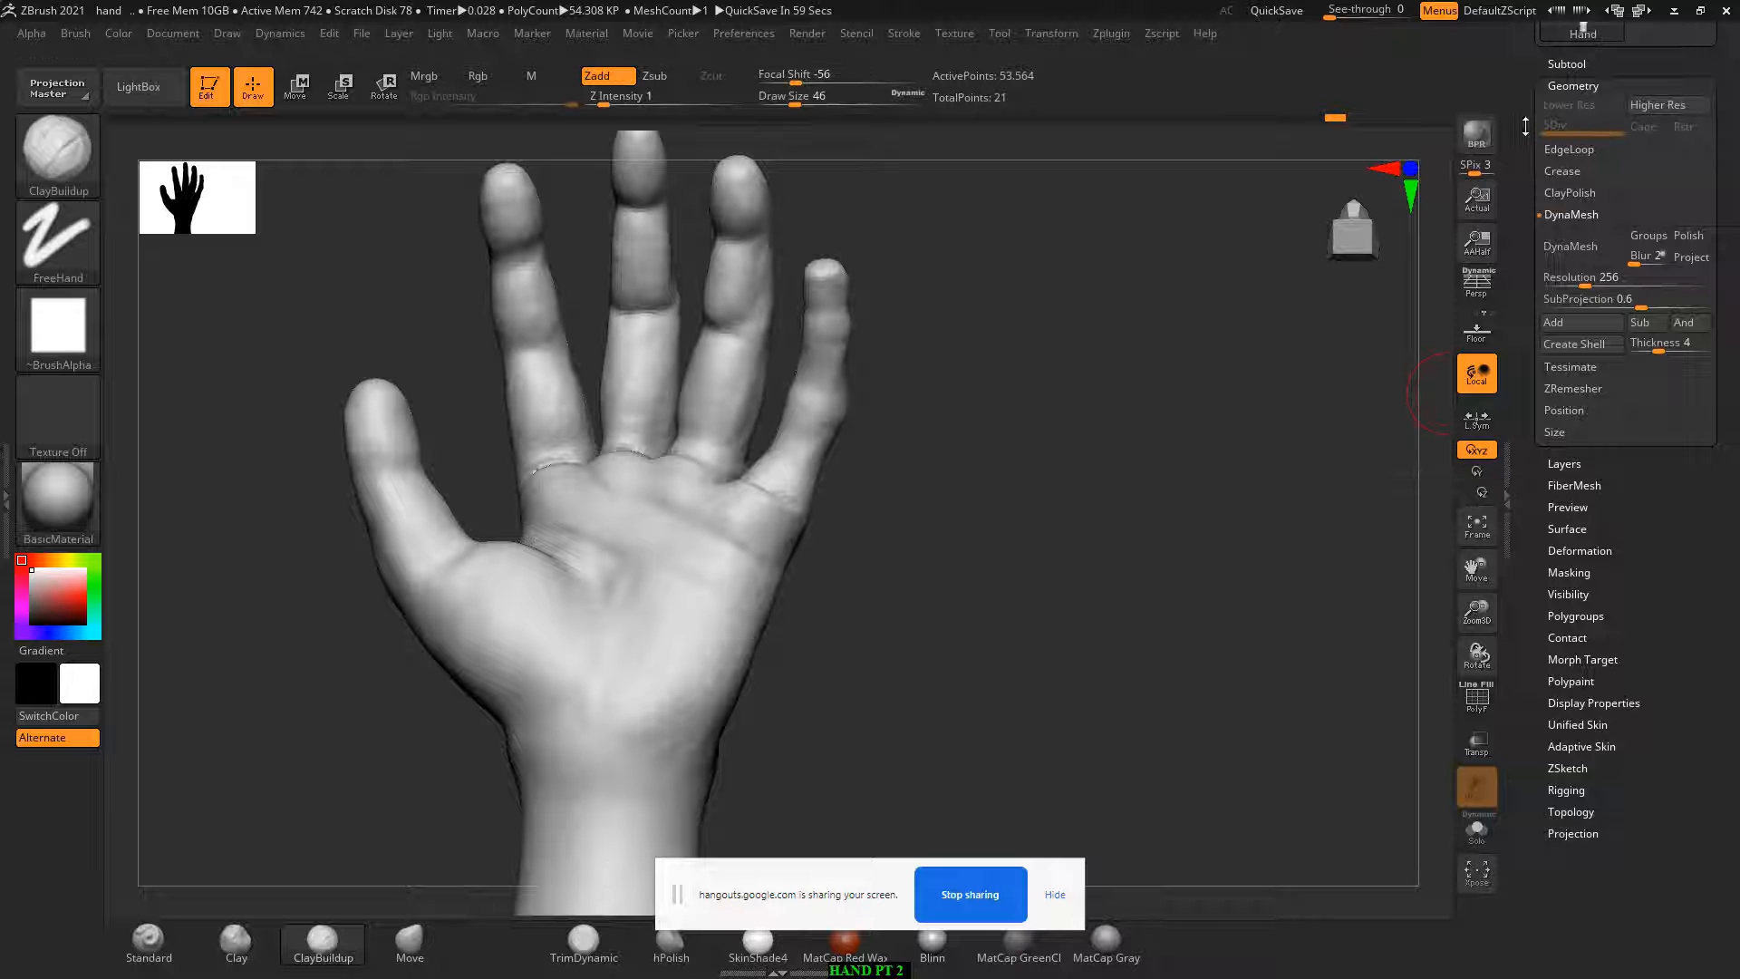
Step: Convert the hand to a PolyMesh3D and divide it to subdivision level 2 with smoothing on
drag(1525, 136, 1525, 304)
click(1632, 149)
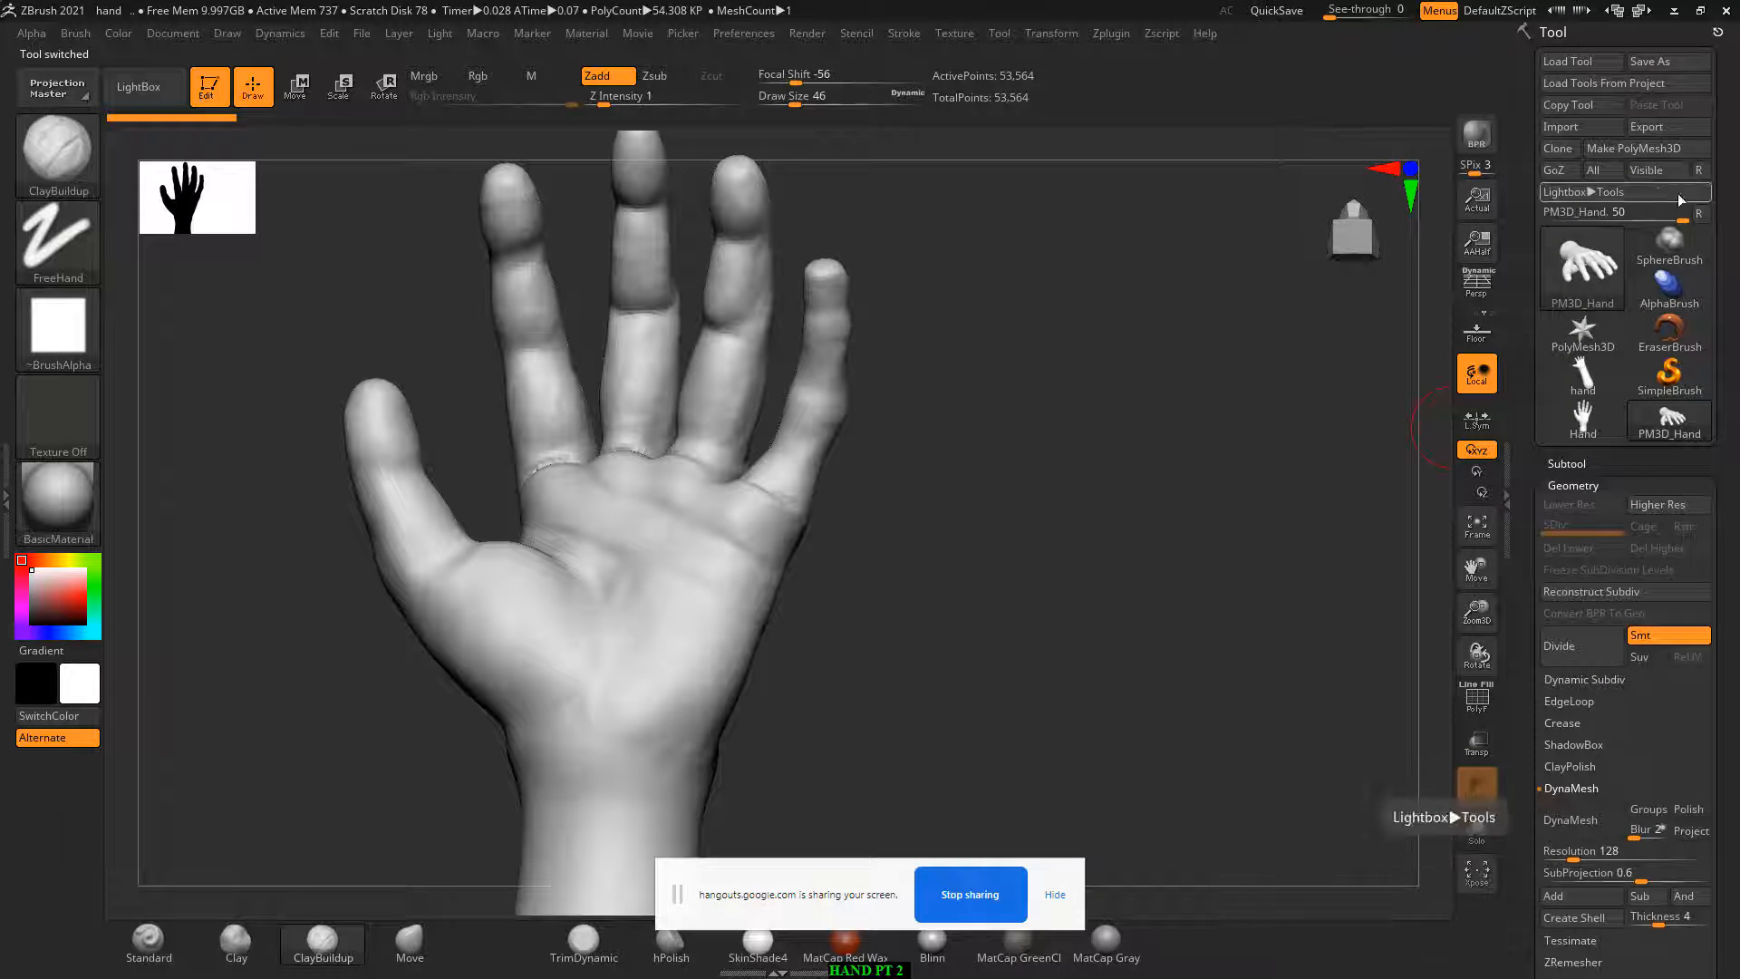
click(1655, 151)
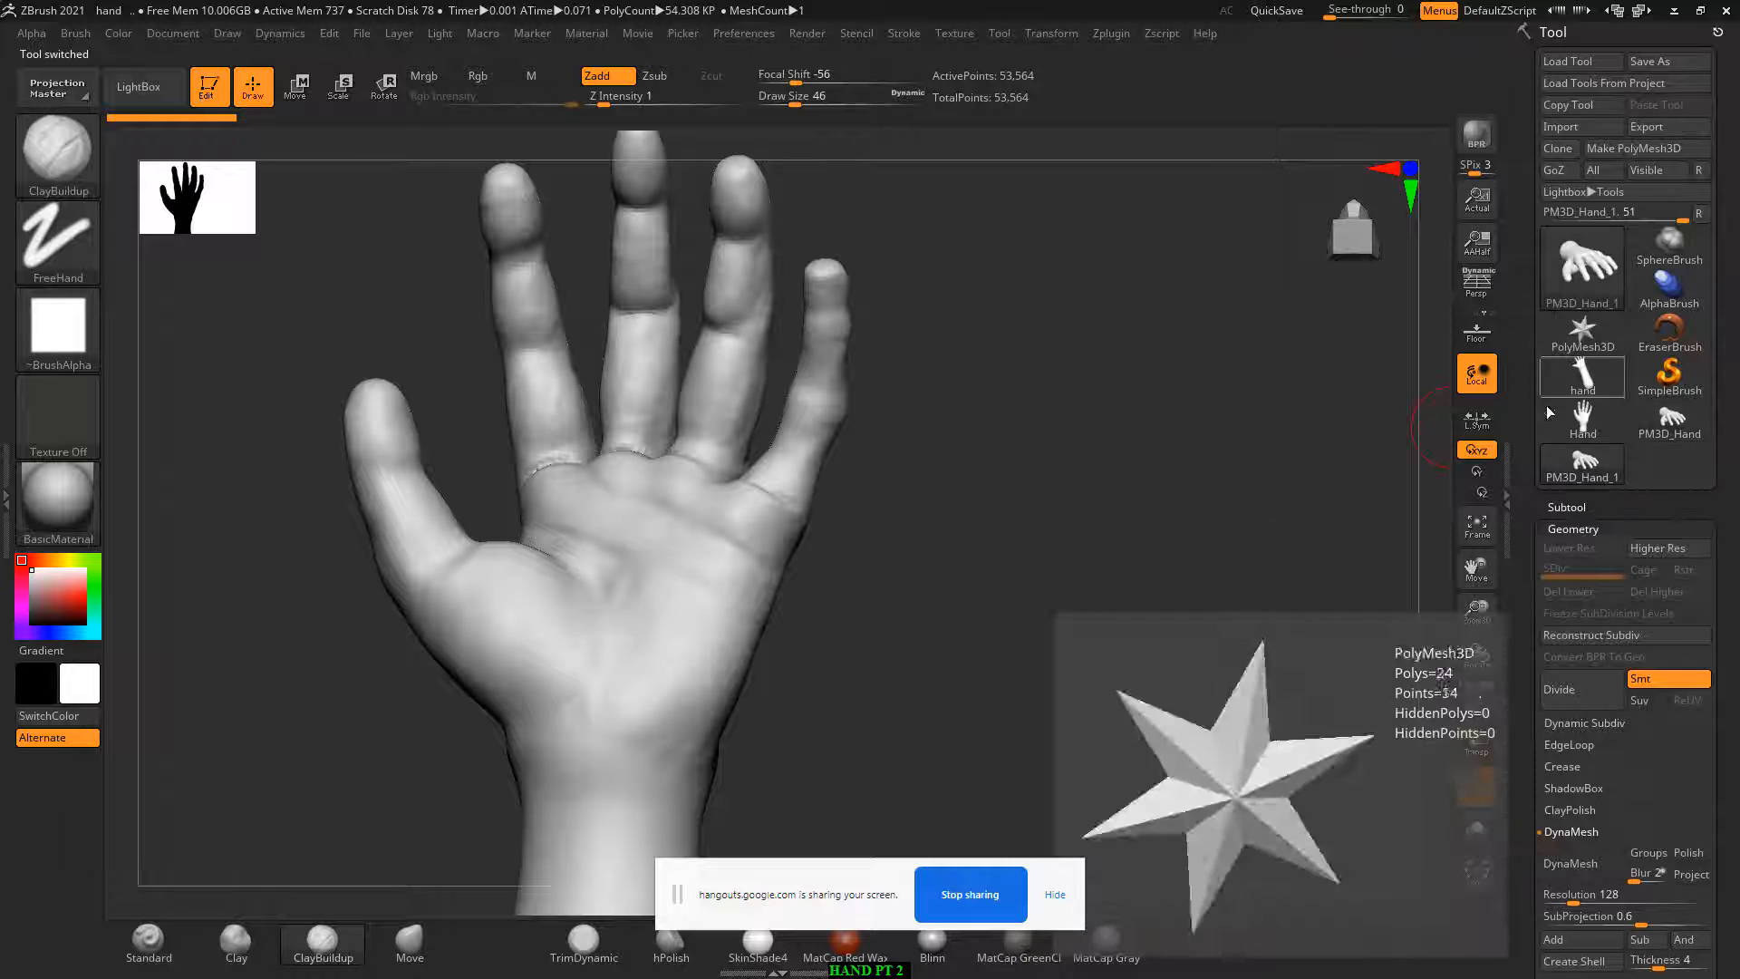
click(1563, 691)
drag(1087, 575, 1138, 851)
click(1057, 896)
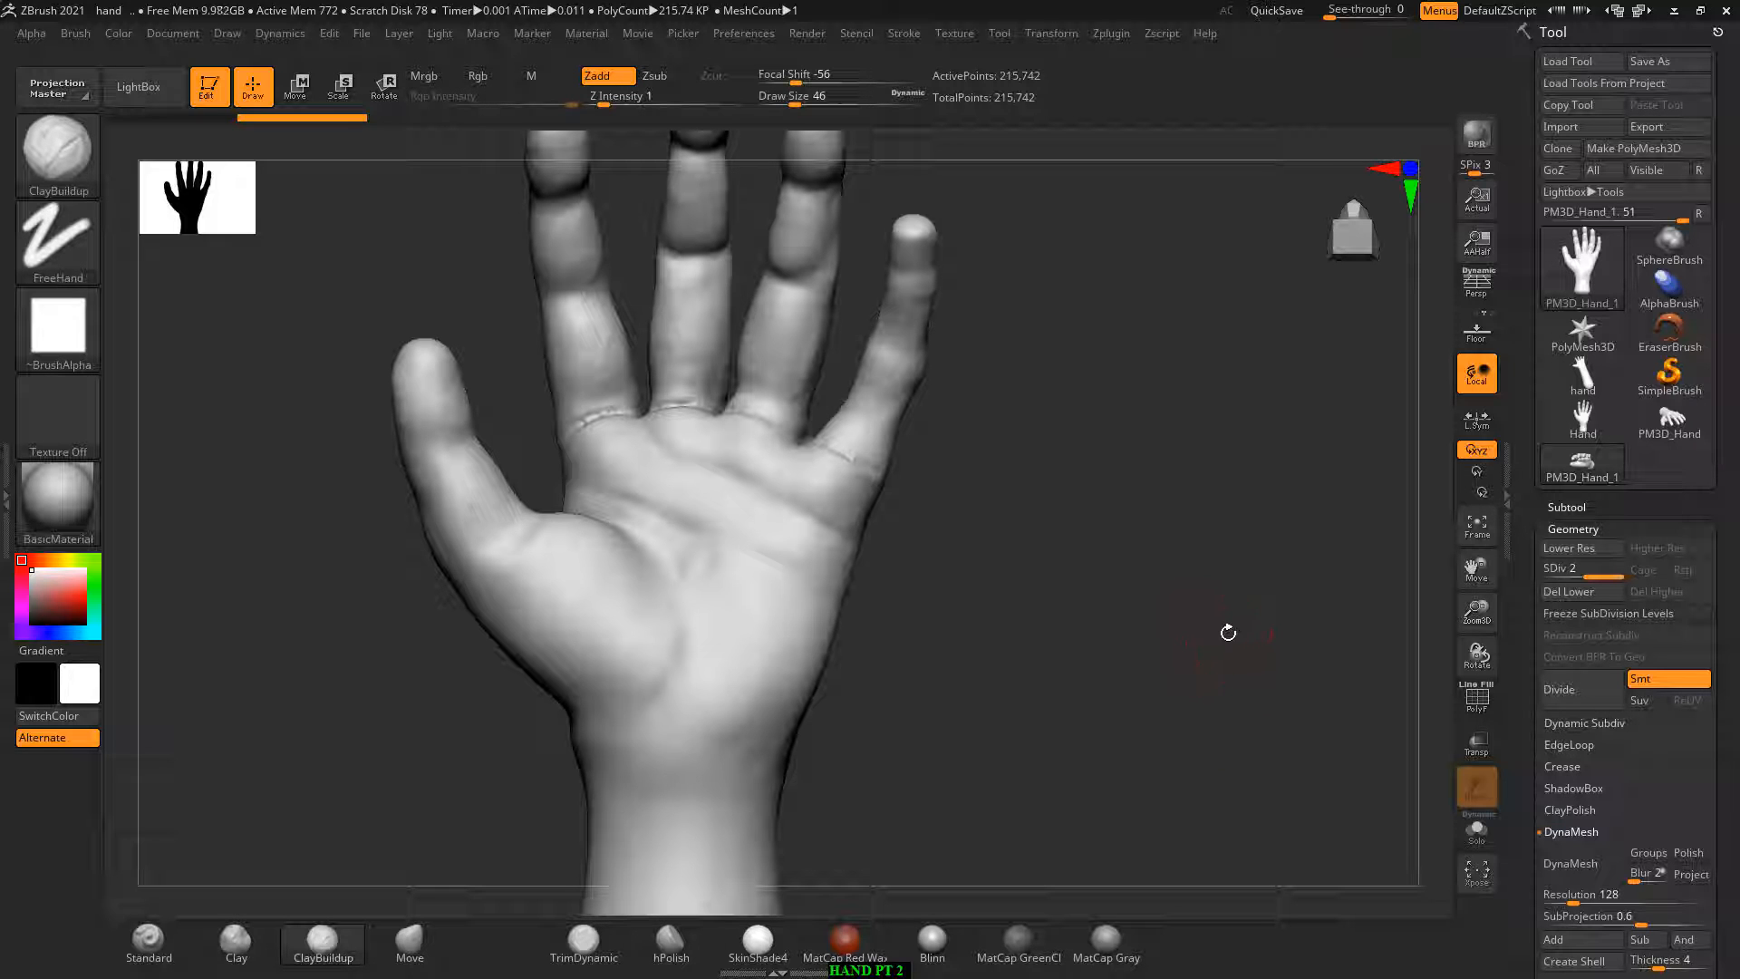
key(alt+Tab)
key(Tab)
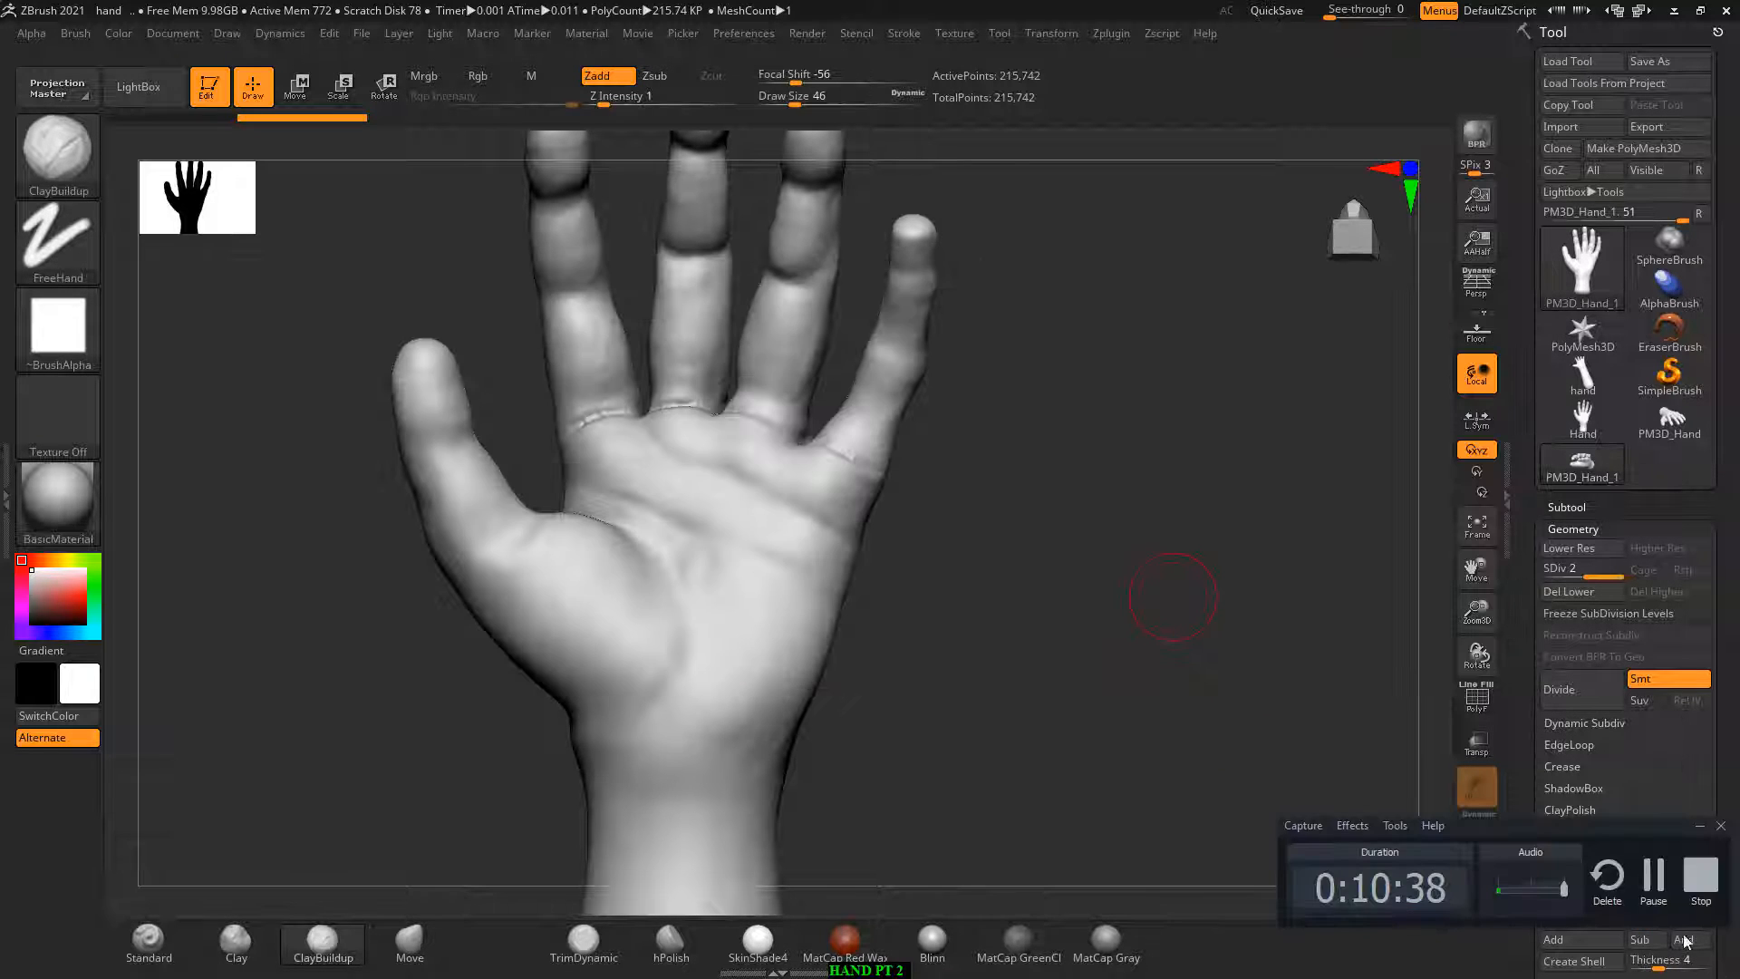
click(1655, 875)
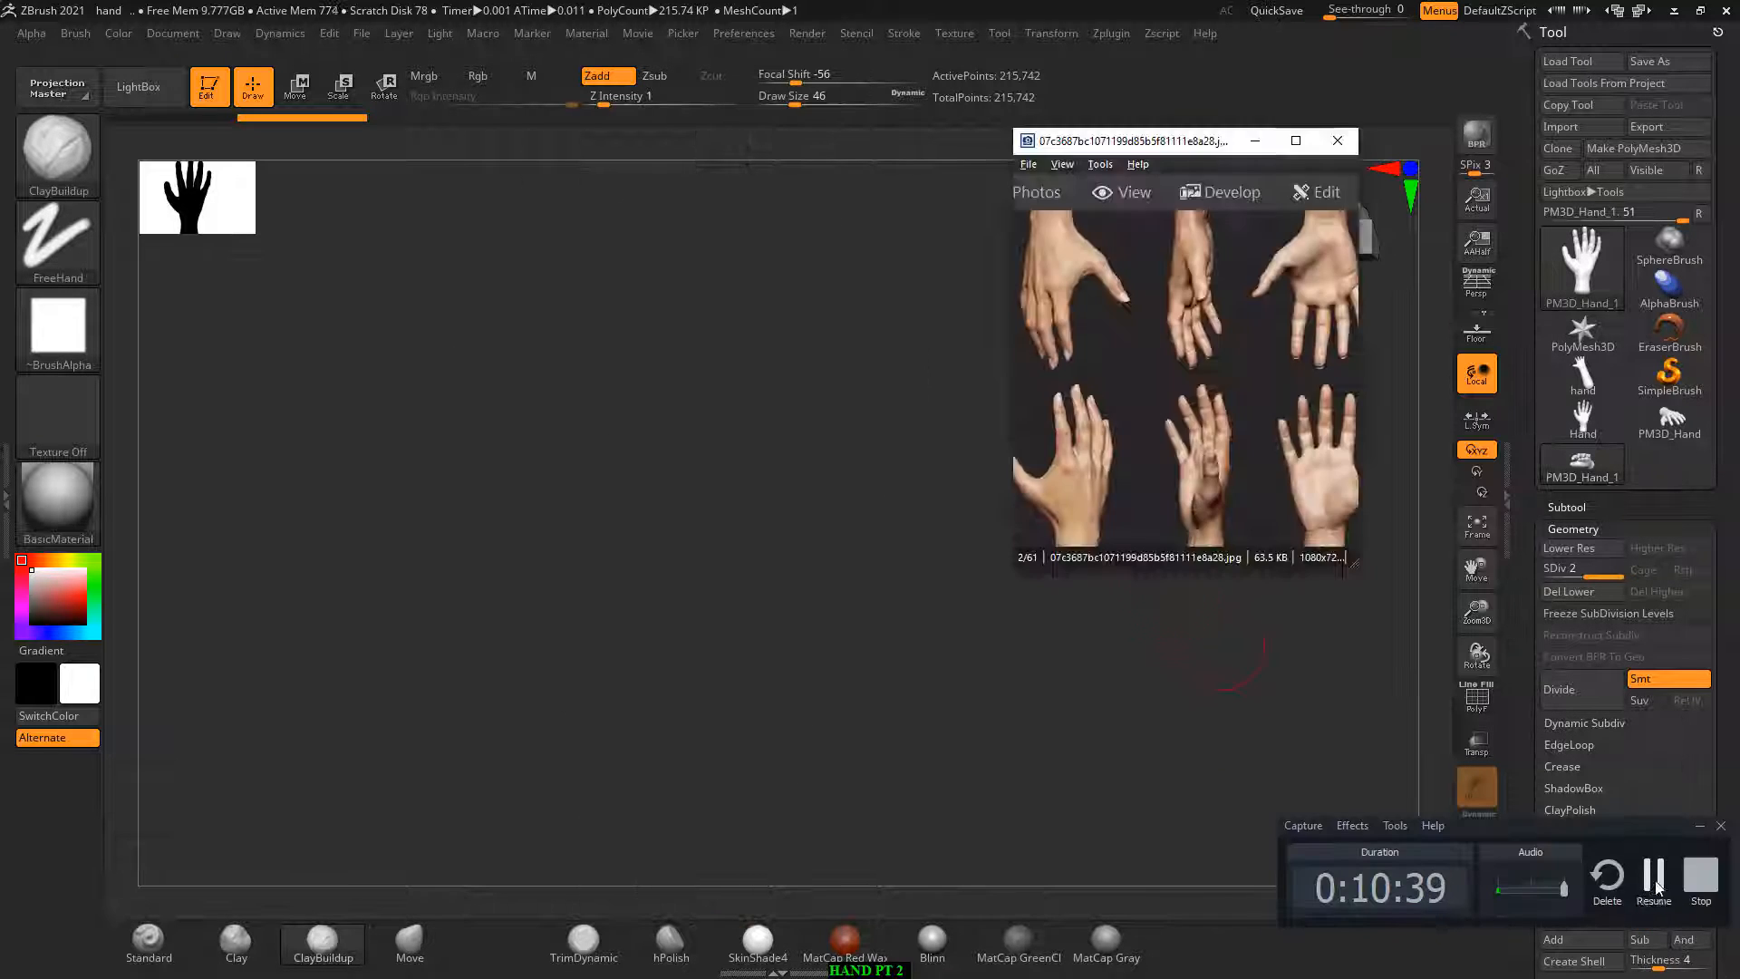
click(1654, 876)
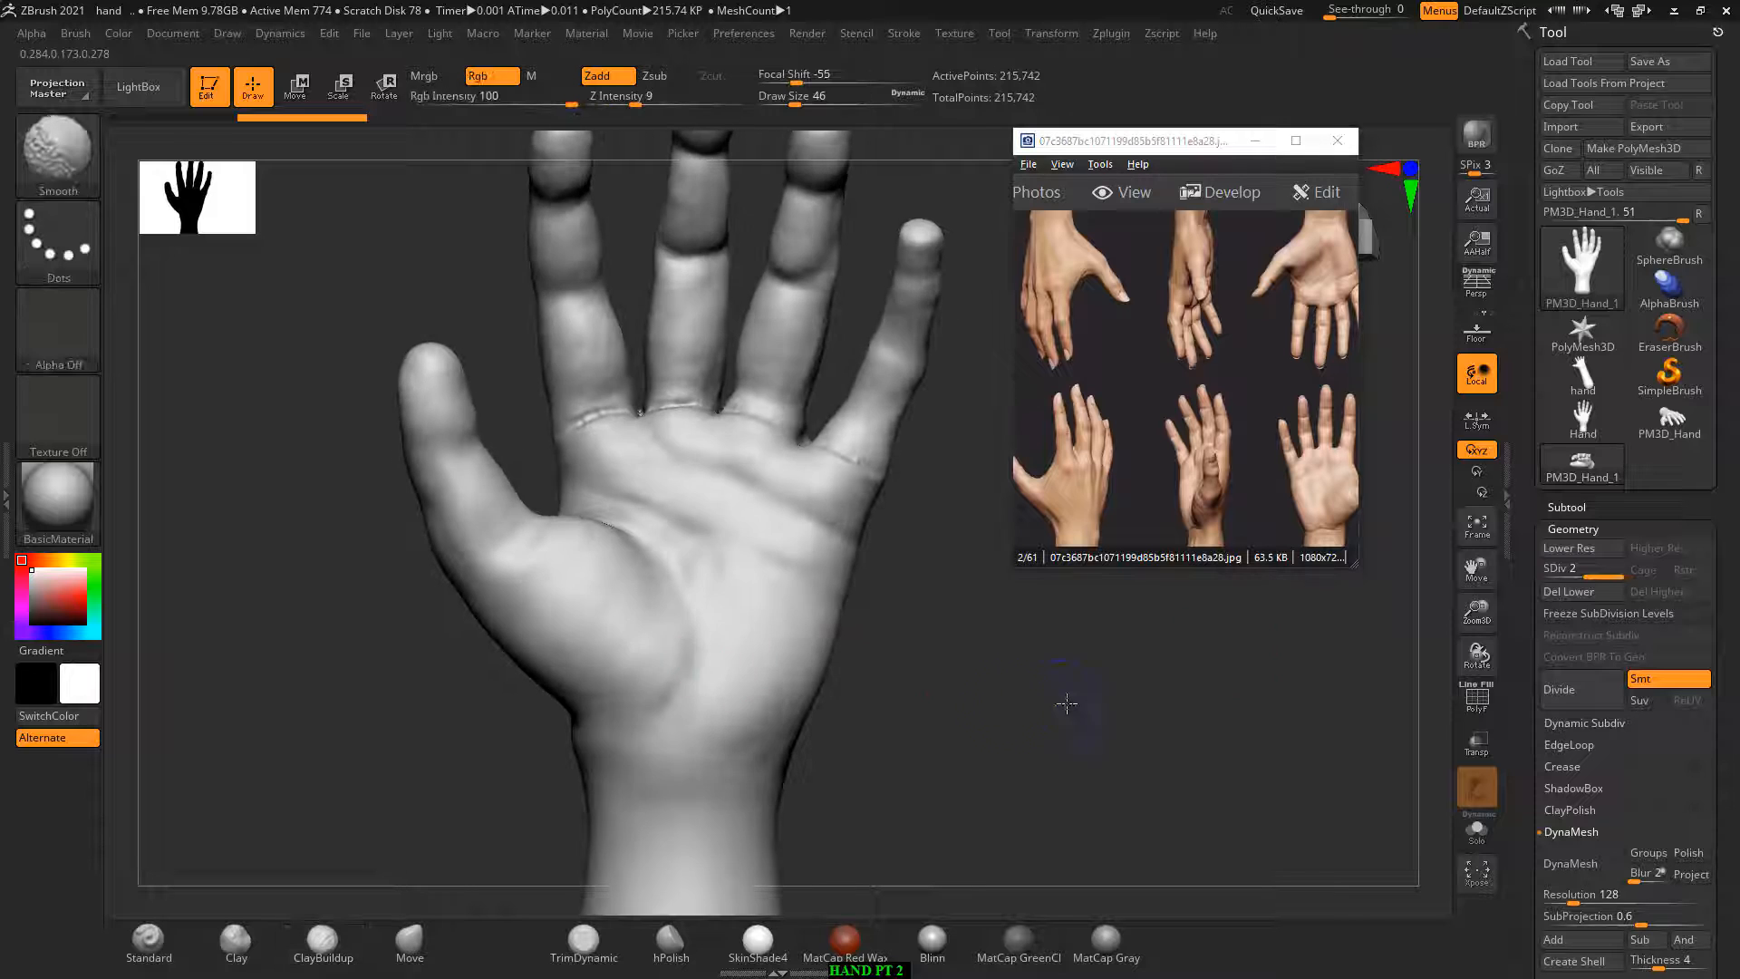
Step: Zoom the reference image onto the upright open-palm photo to compare it with the sculpted palm
drag(1059, 742, 1069, 766)
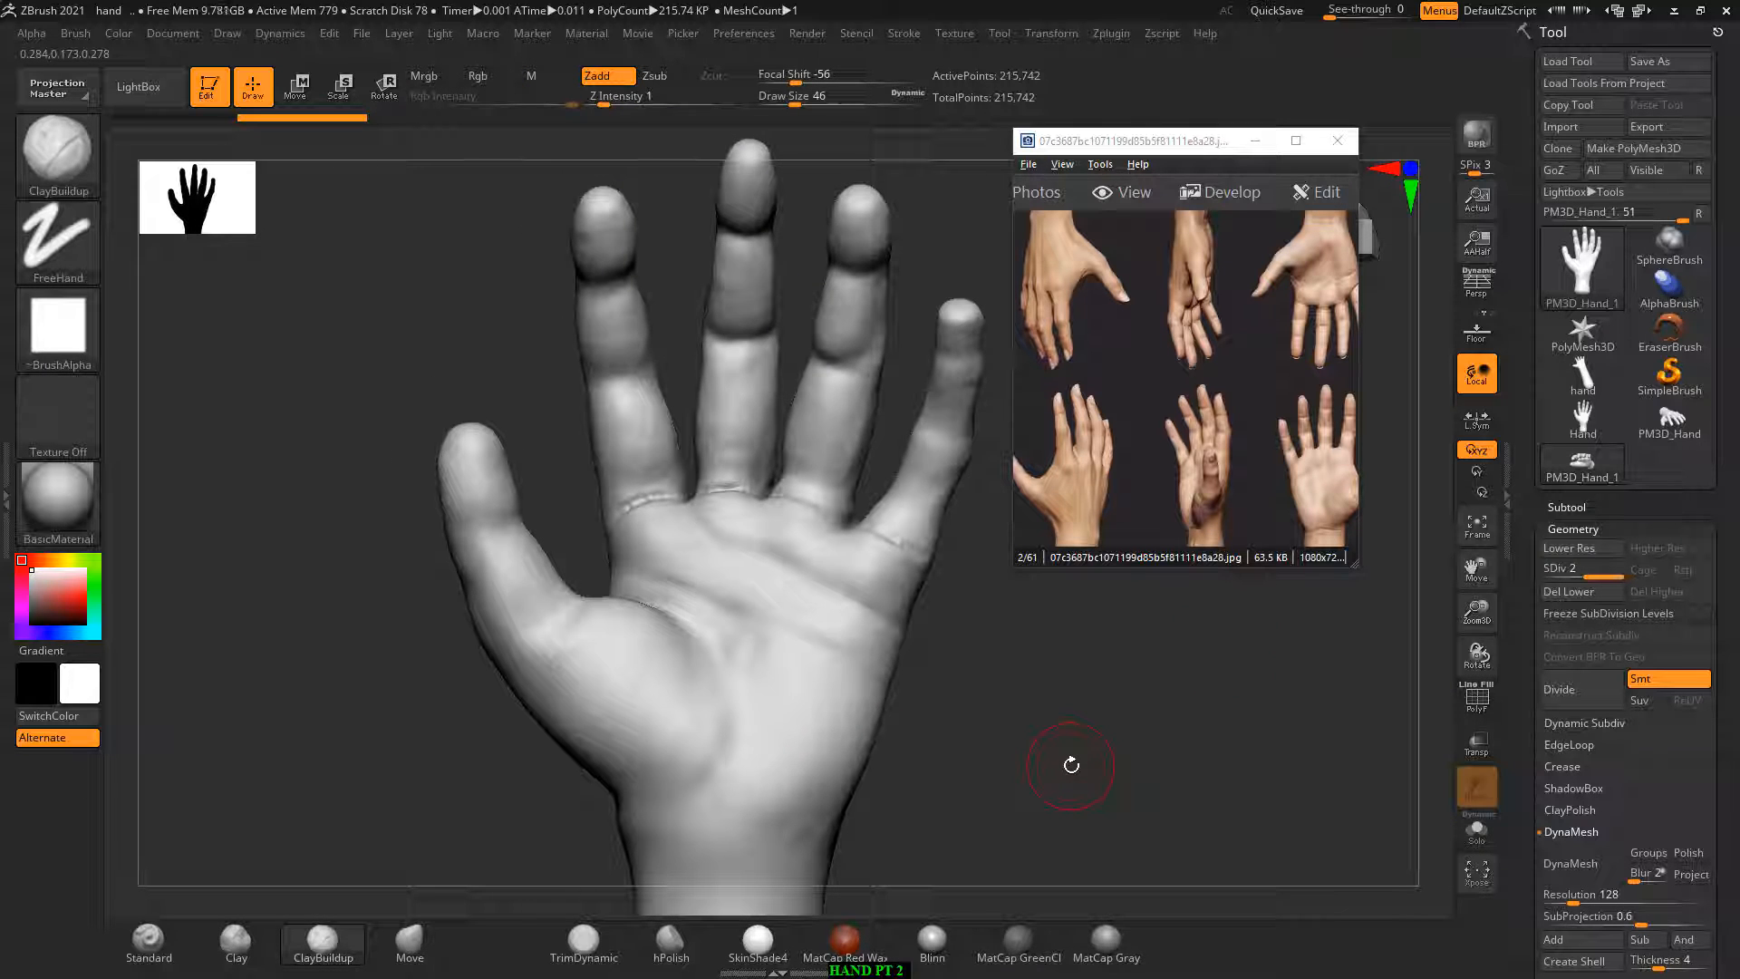
drag(1255, 413, 1153, 400)
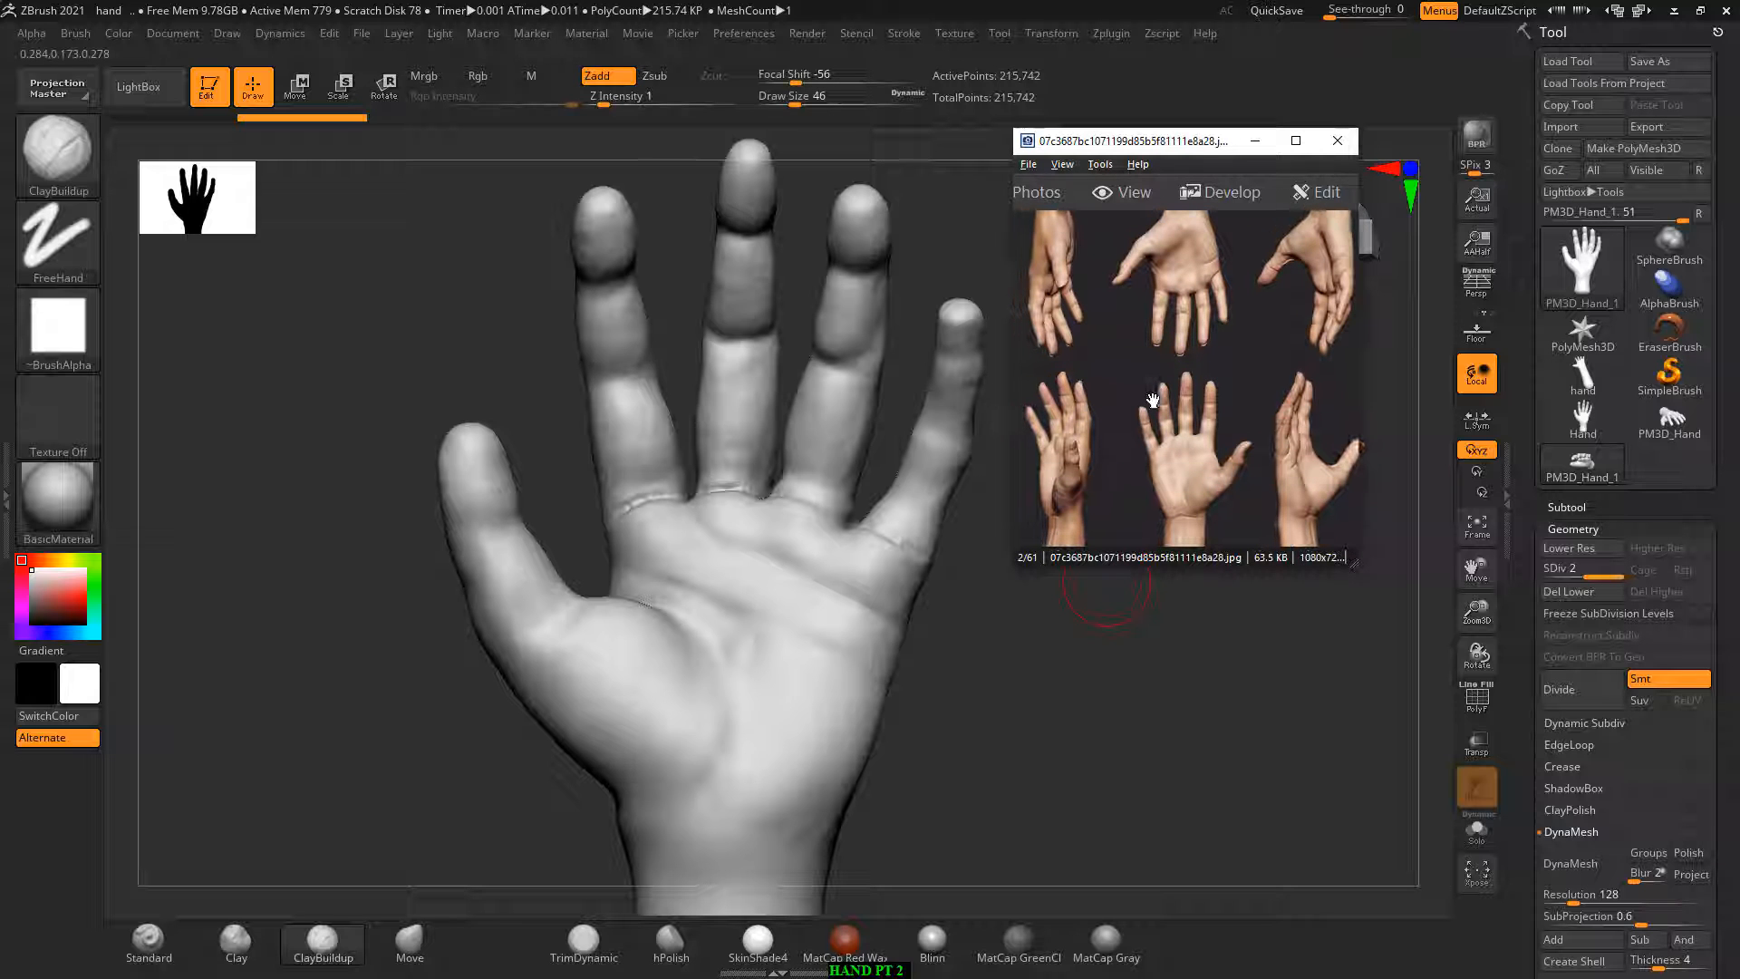
scroll(1185, 438, up, 3)
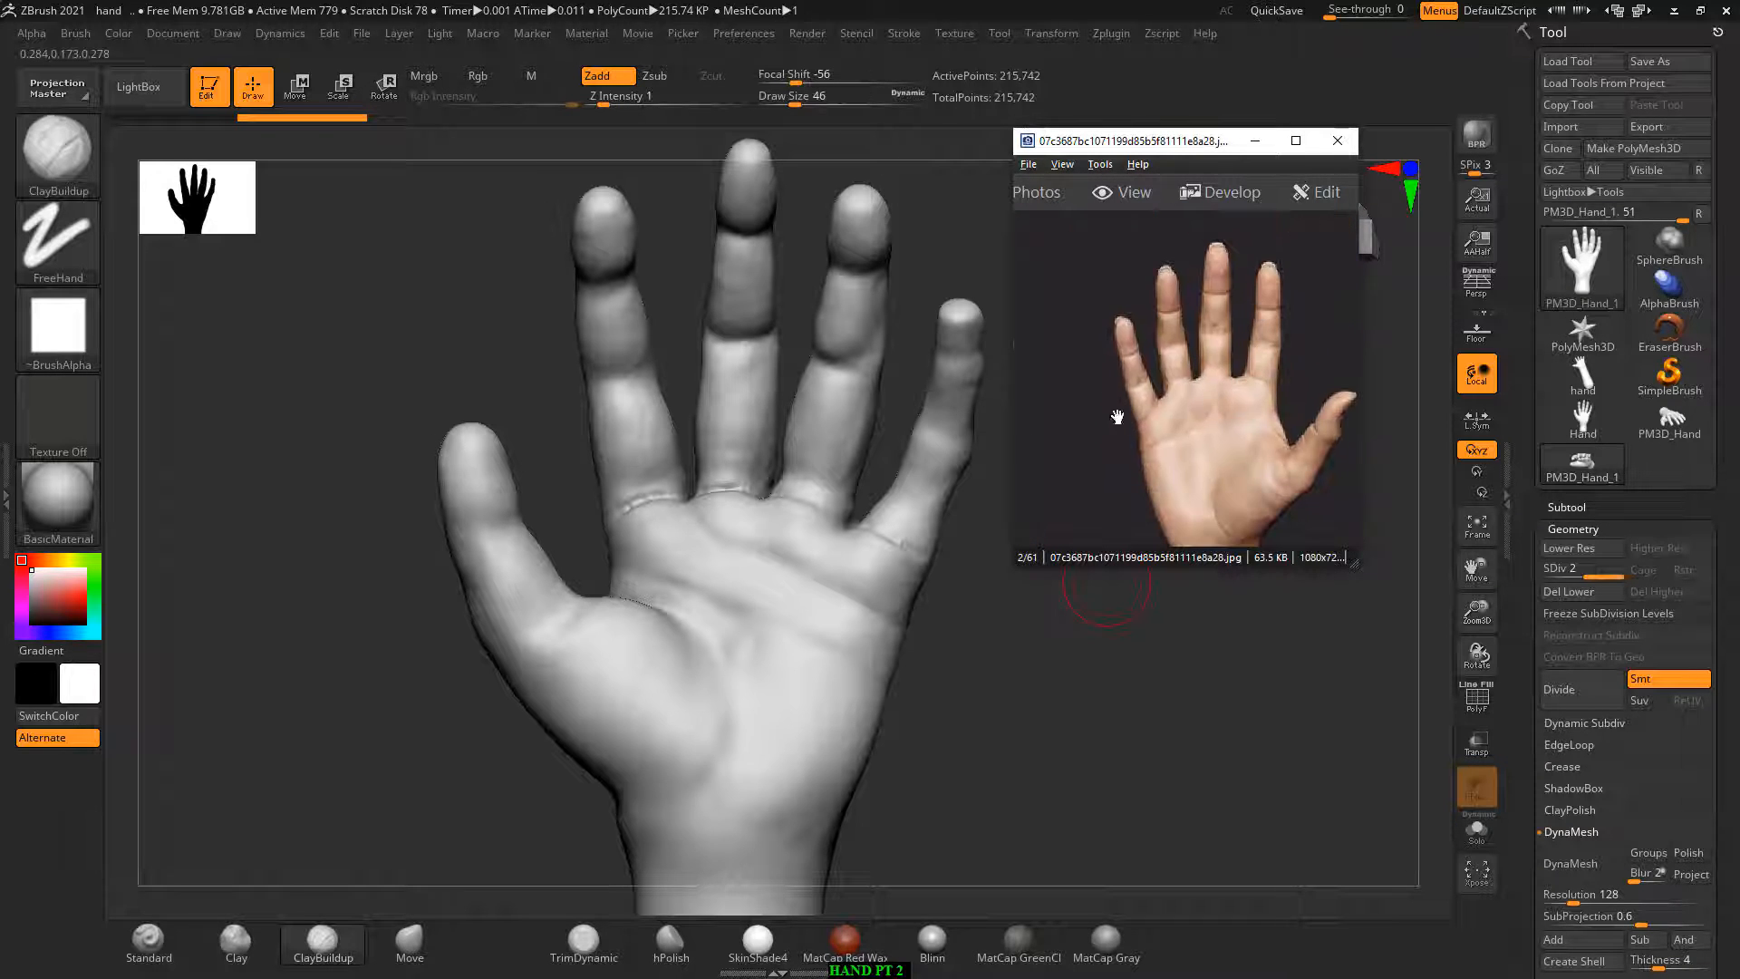
click(1079, 791)
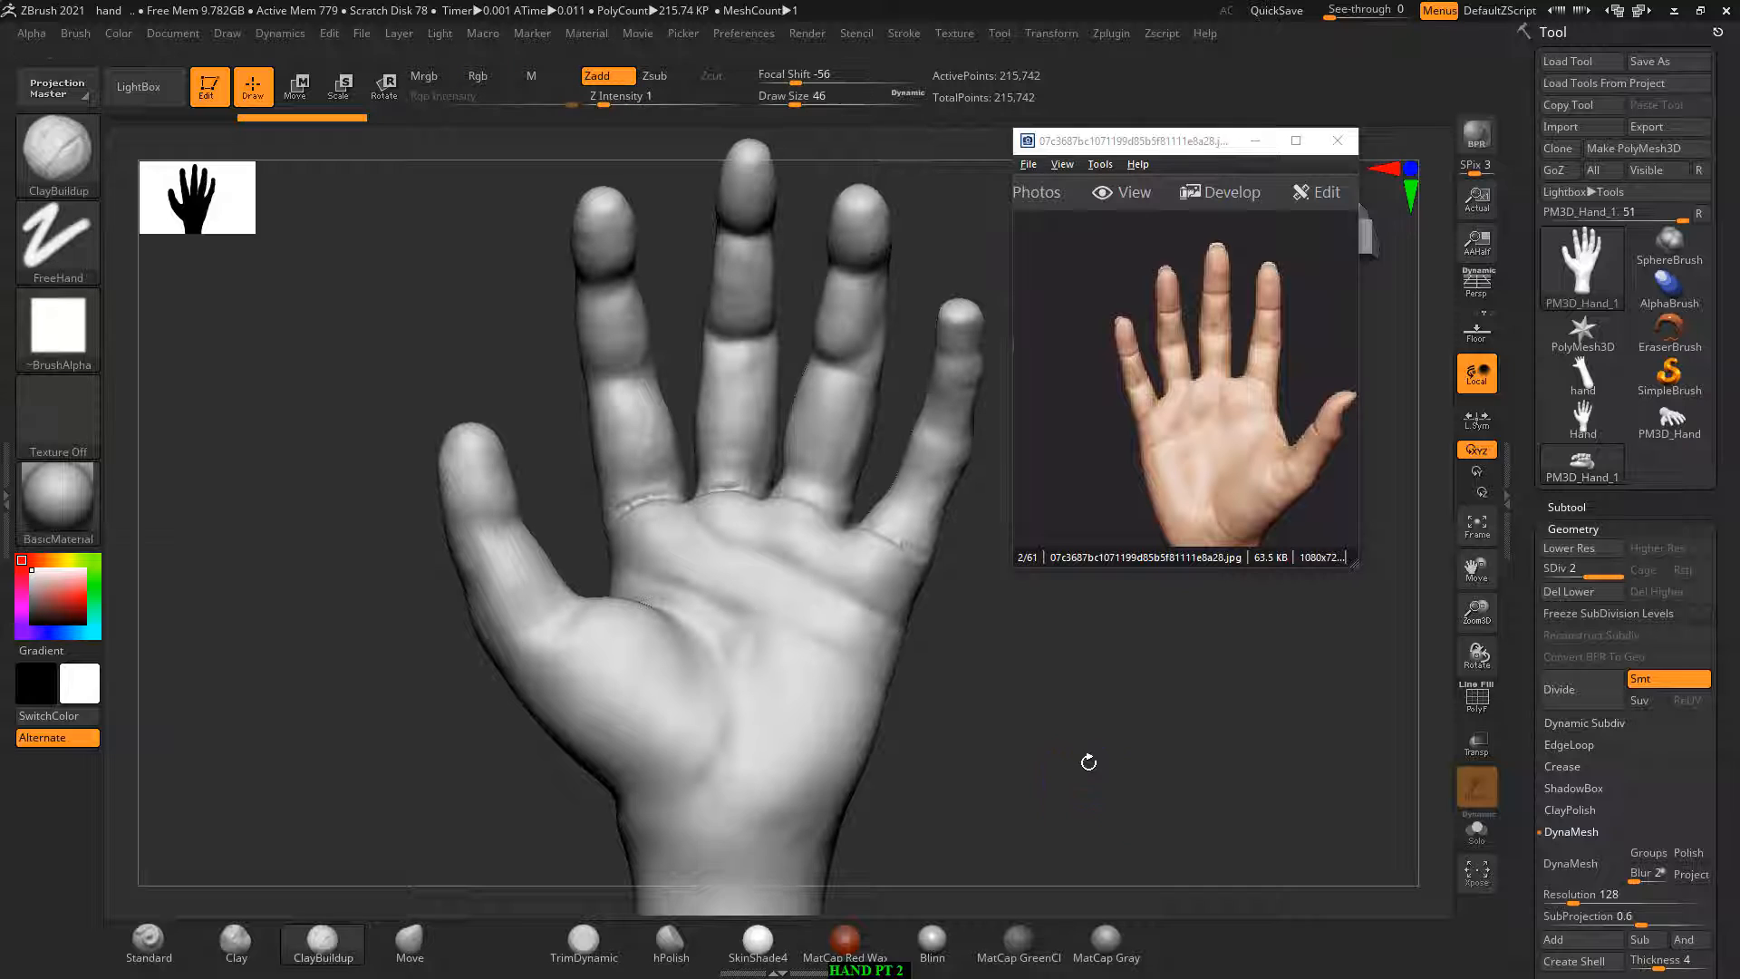
drag(1088, 762, 1083, 797)
drag(1271, 595, 843, 770)
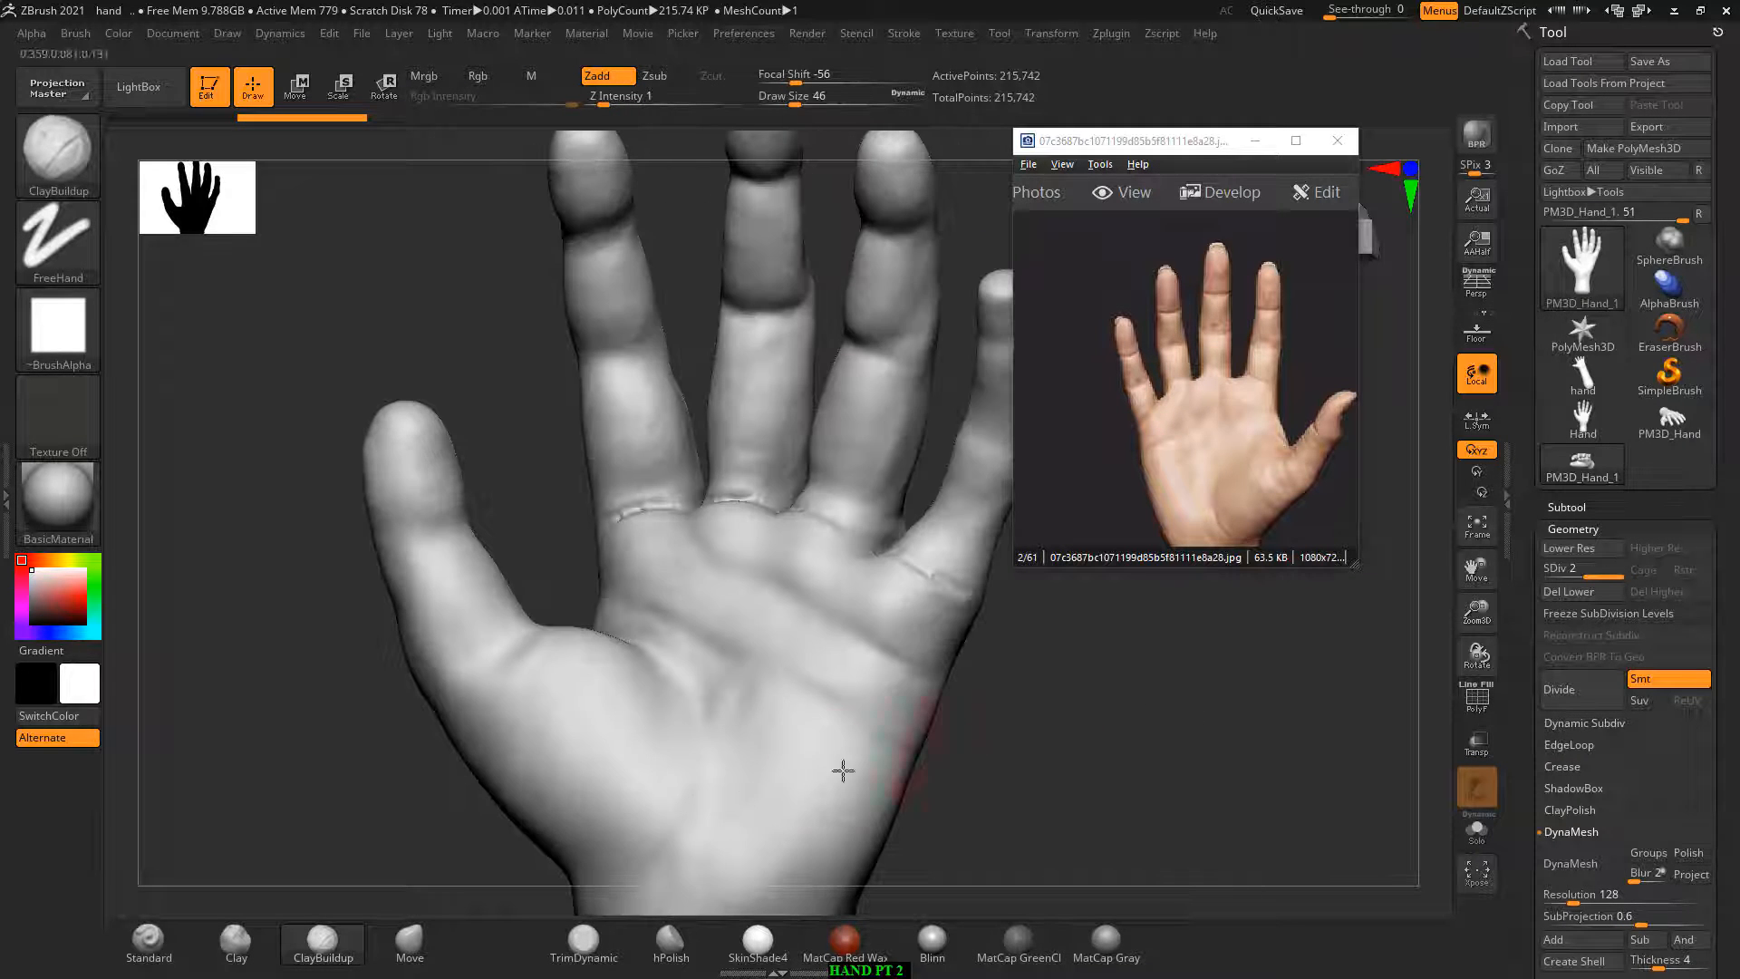
Step: Sculpt the palm side of the index finger's base segment with ClayBuildup and smooth the strokes
drag(555, 427, 507, 426)
alt+drag(664, 392, 666, 369)
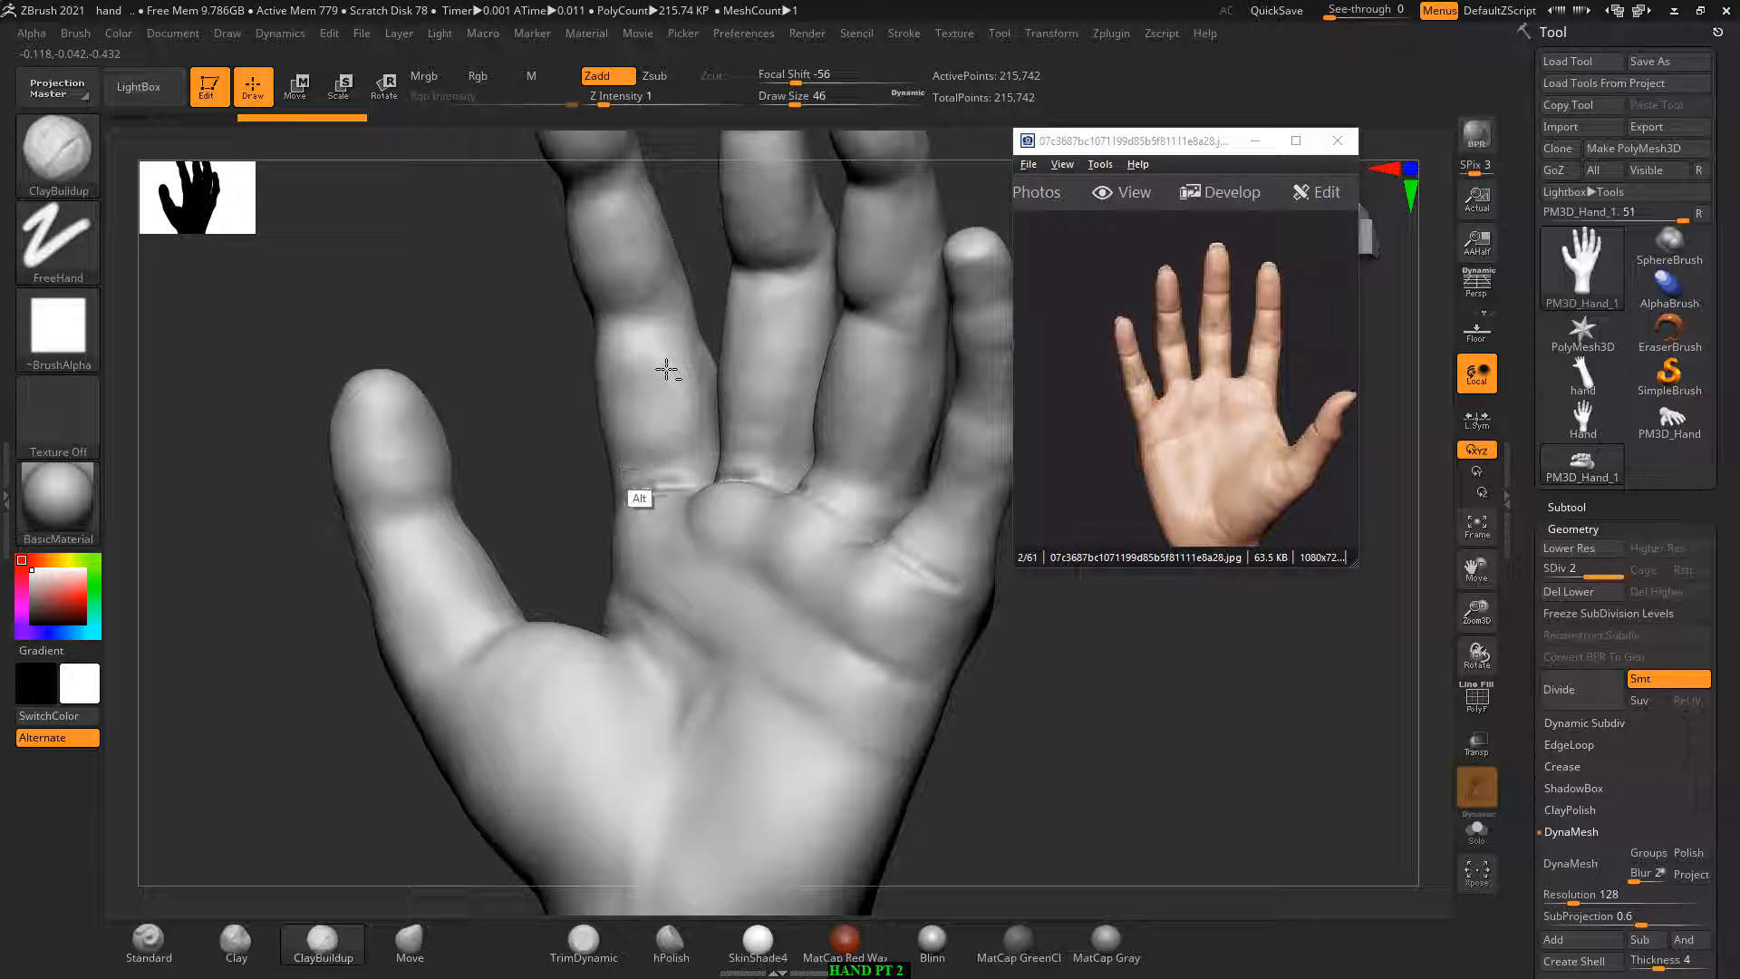
key(shift)
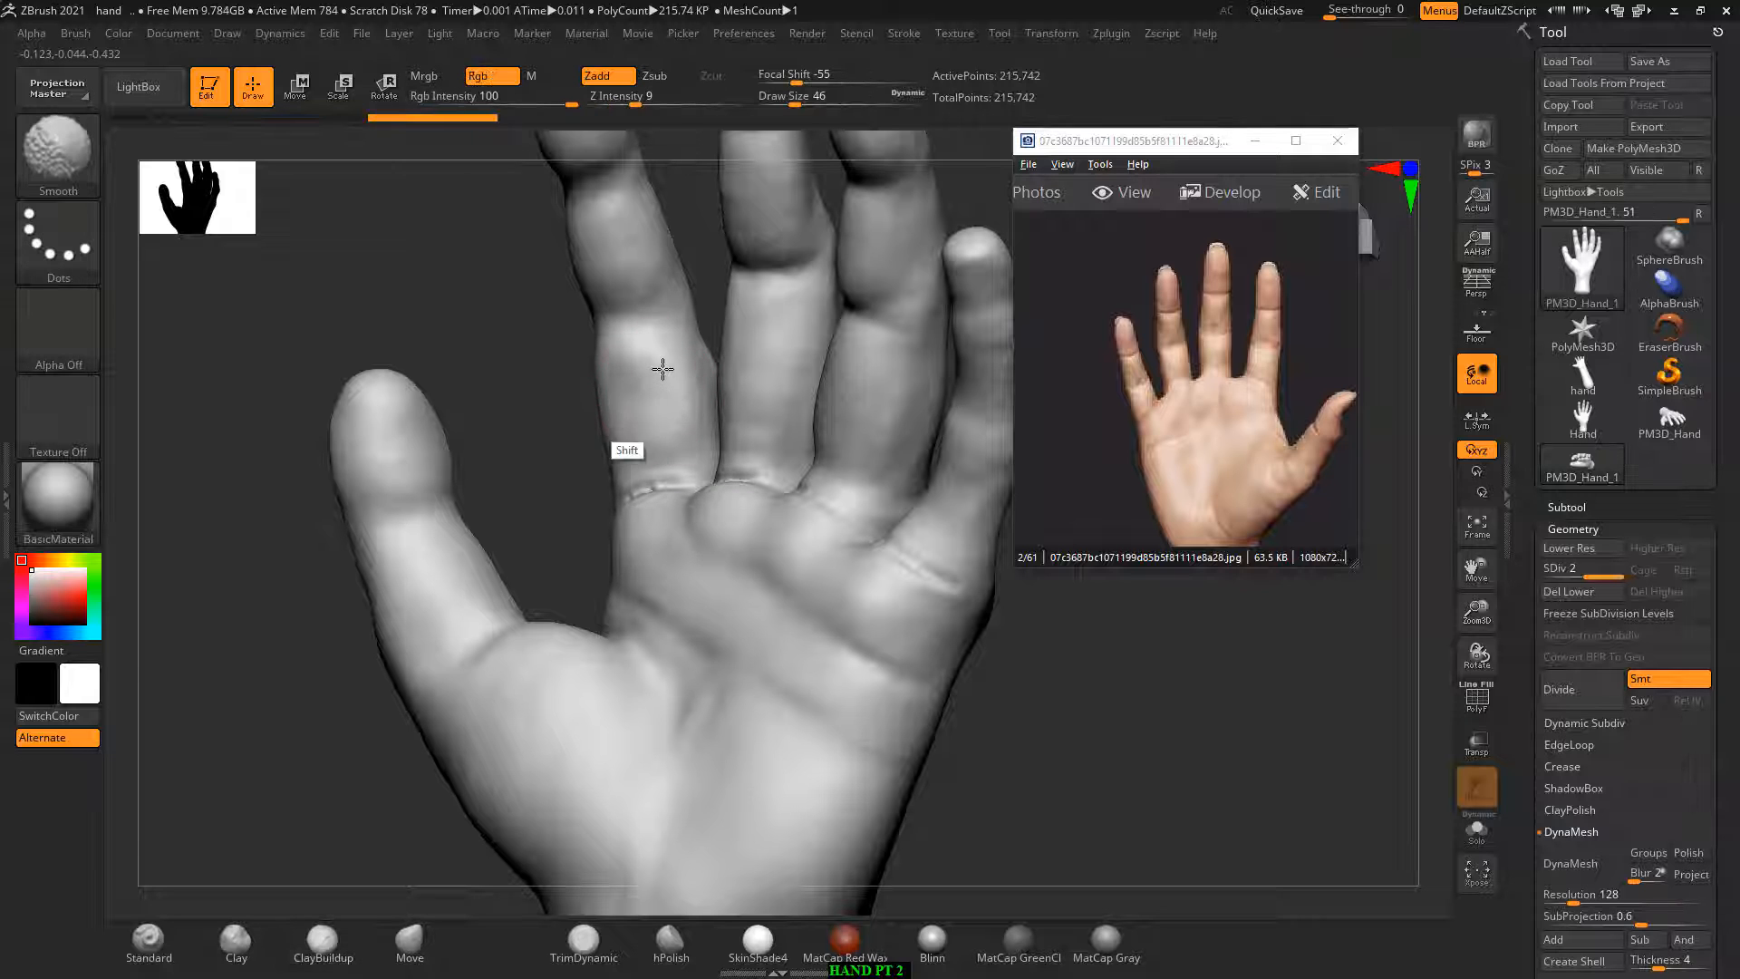
drag(581, 412, 671, 392)
key(alt)
mouse_move(934, 363)
mouse_down()
mouse_move(758, 393)
mouse_move(770, 426)
mouse_move(785, 382)
mouse_up()
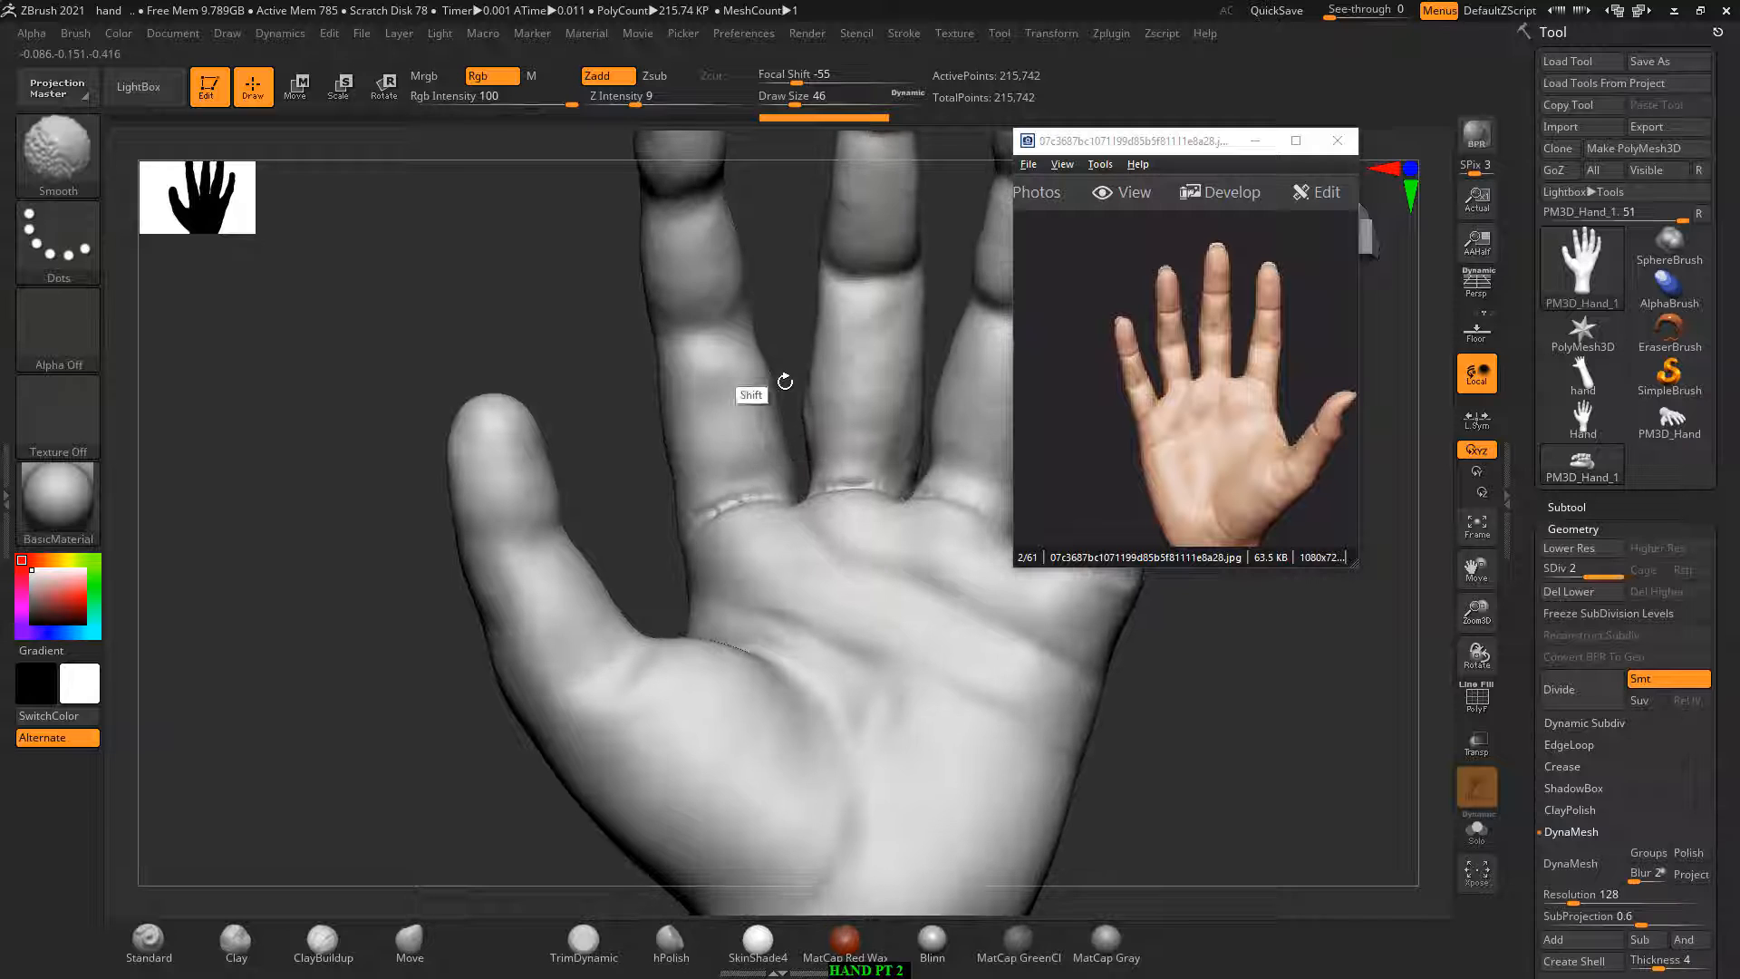
drag(641, 350, 369, 369)
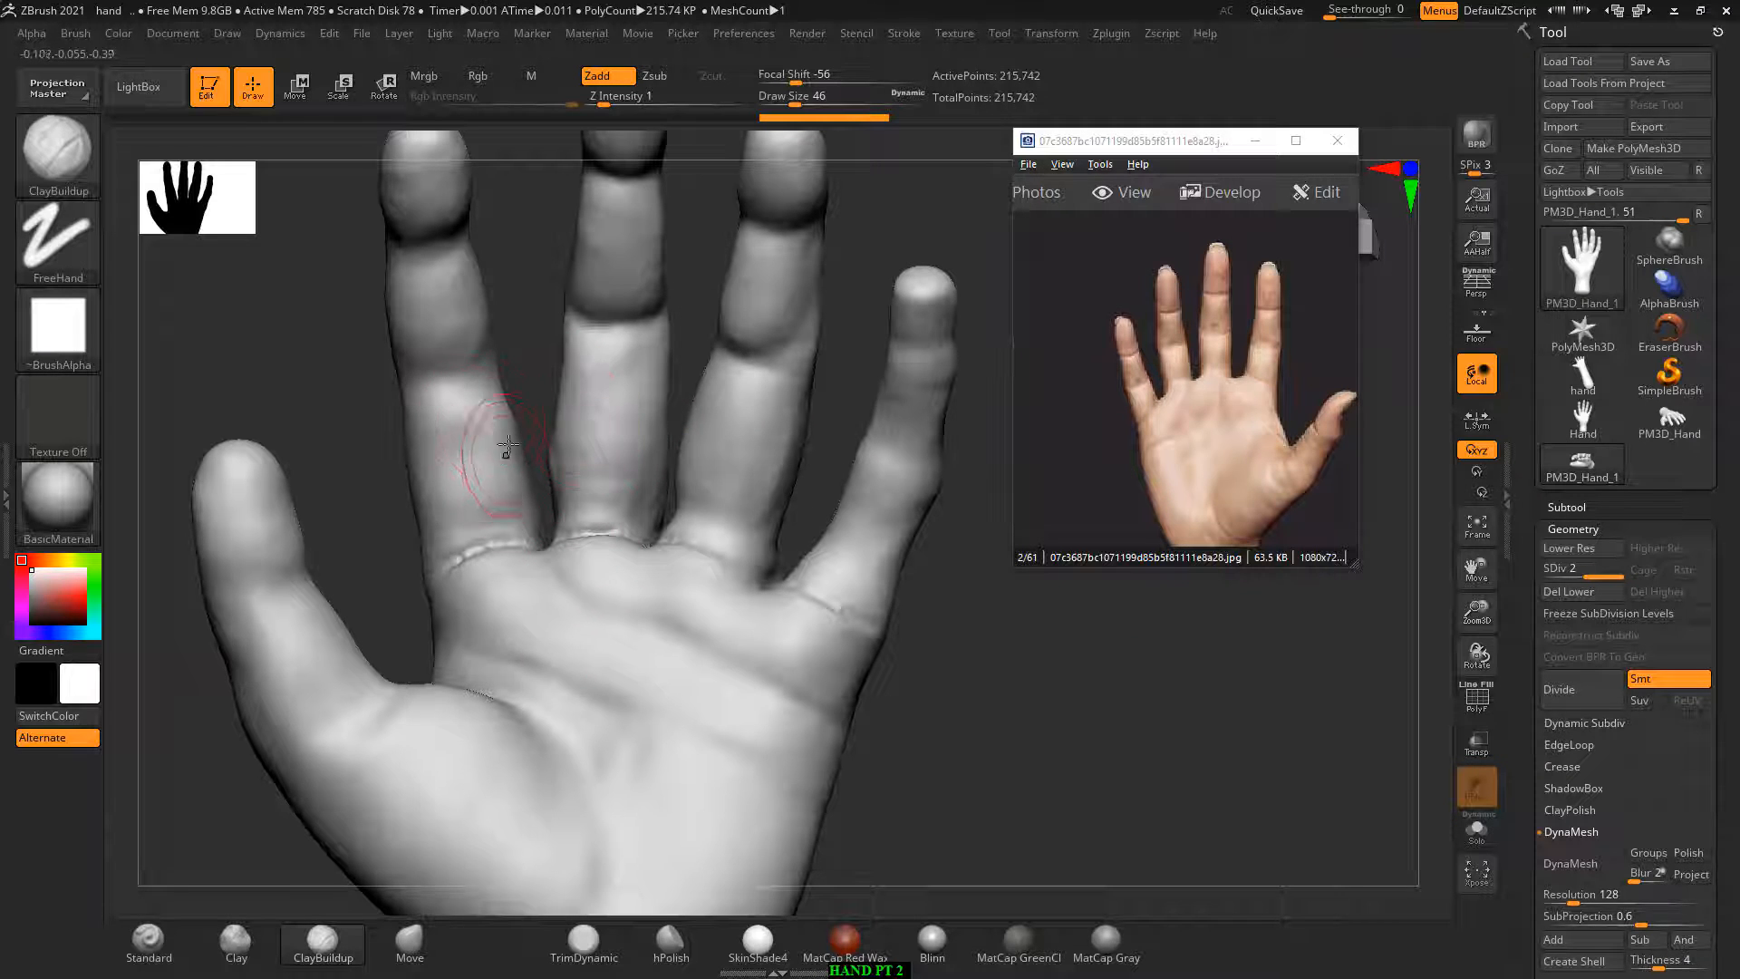
Step: Mask the base segments of the index, middle, ring and little fingers, and invert the mask to leave only them editable
key(ctrl)
mouse_move(509, 480)
ctrl+mouse_down()
mouse_move(485, 544)
mouse_move(453, 549)
mouse_move(444, 454)
mouse_move(517, 501)
mouse_move(503, 435)
mouse_move(512, 544)
mouse_move(449, 417)
ctrl+mouse_up()
mouse_move(517, 501)
ctrl+mouse_down()
mouse_move(610, 419)
mouse_move(580, 548)
mouse_move(615, 495)
mouse_move(605, 426)
mouse_move(584, 466)
mouse_move(616, 495)
mouse_move(591, 367)
mouse_move(621, 363)
mouse_move(618, 530)
ctrl+mouse_up()
mouse_move(745, 412)
ctrl+mouse_down()
mouse_move(764, 453)
mouse_move(743, 445)
mouse_move(724, 555)
mouse_move(765, 451)
mouse_move(753, 503)
mouse_move(857, 530)
mouse_move(831, 576)
mouse_move(867, 552)
mouse_move(843, 579)
mouse_move(866, 560)
mouse_move(844, 504)
ctrl+mouse_up()
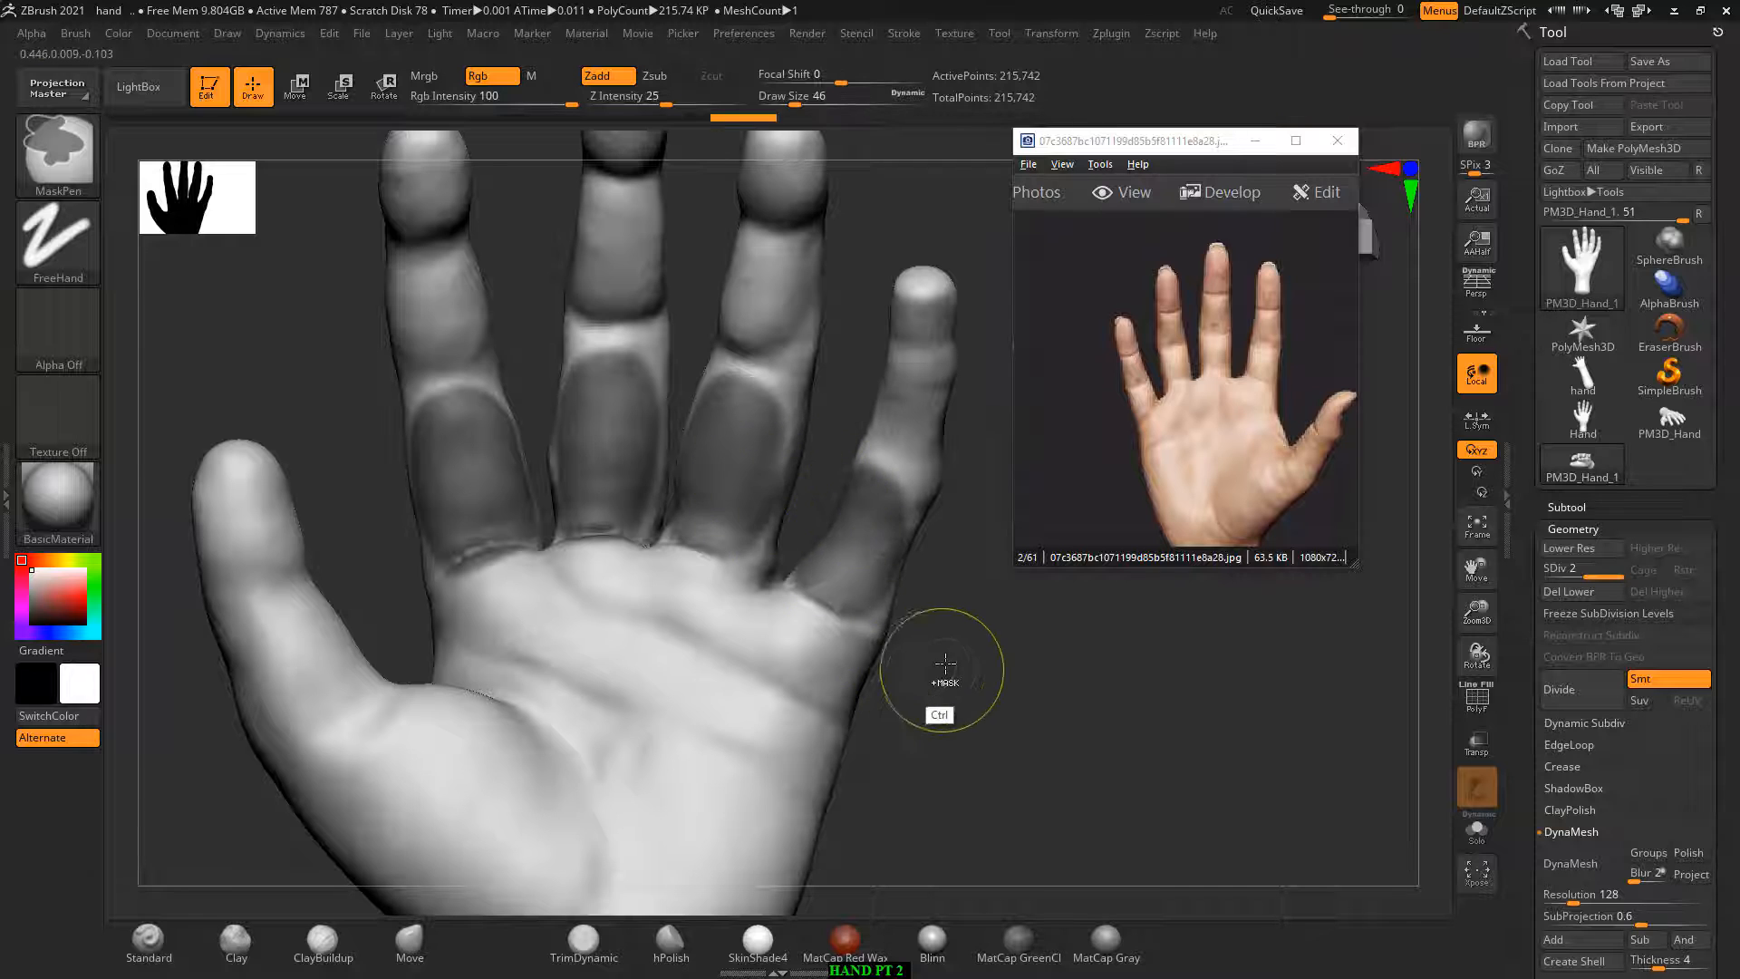
ctrl+click(1054, 689)
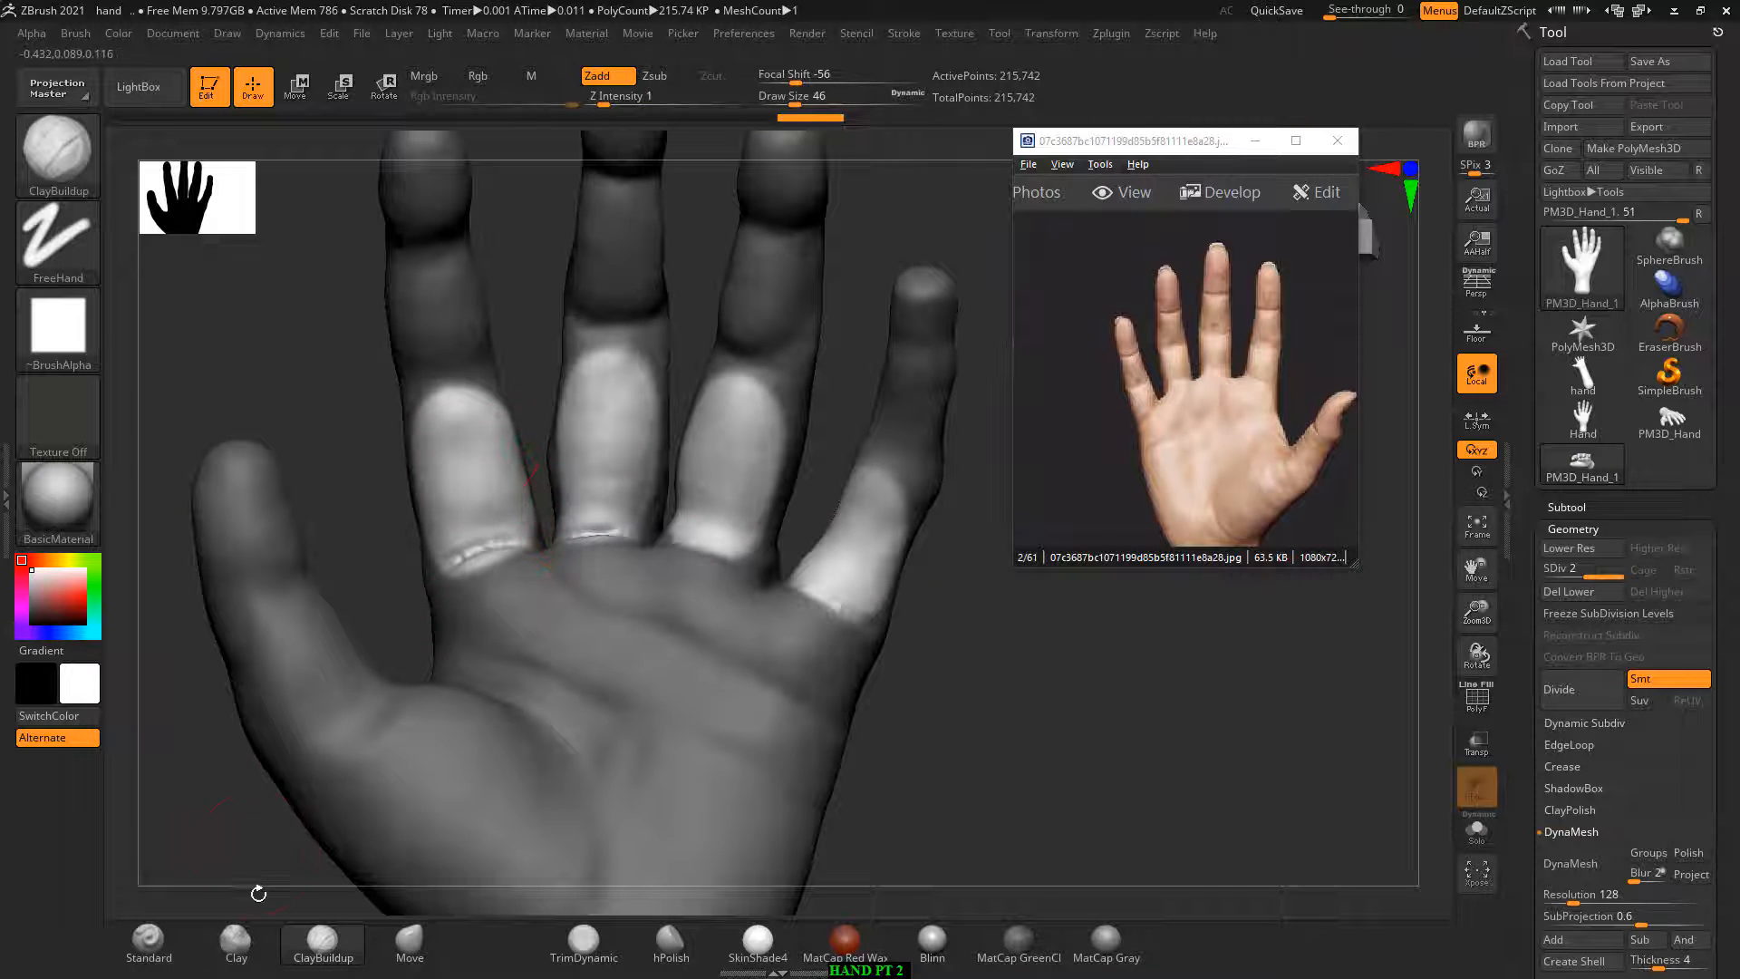
Step: Brush the index finger's exposed base segment with the Standard brush and set that brush's Focal Shift to 38
click(149, 941)
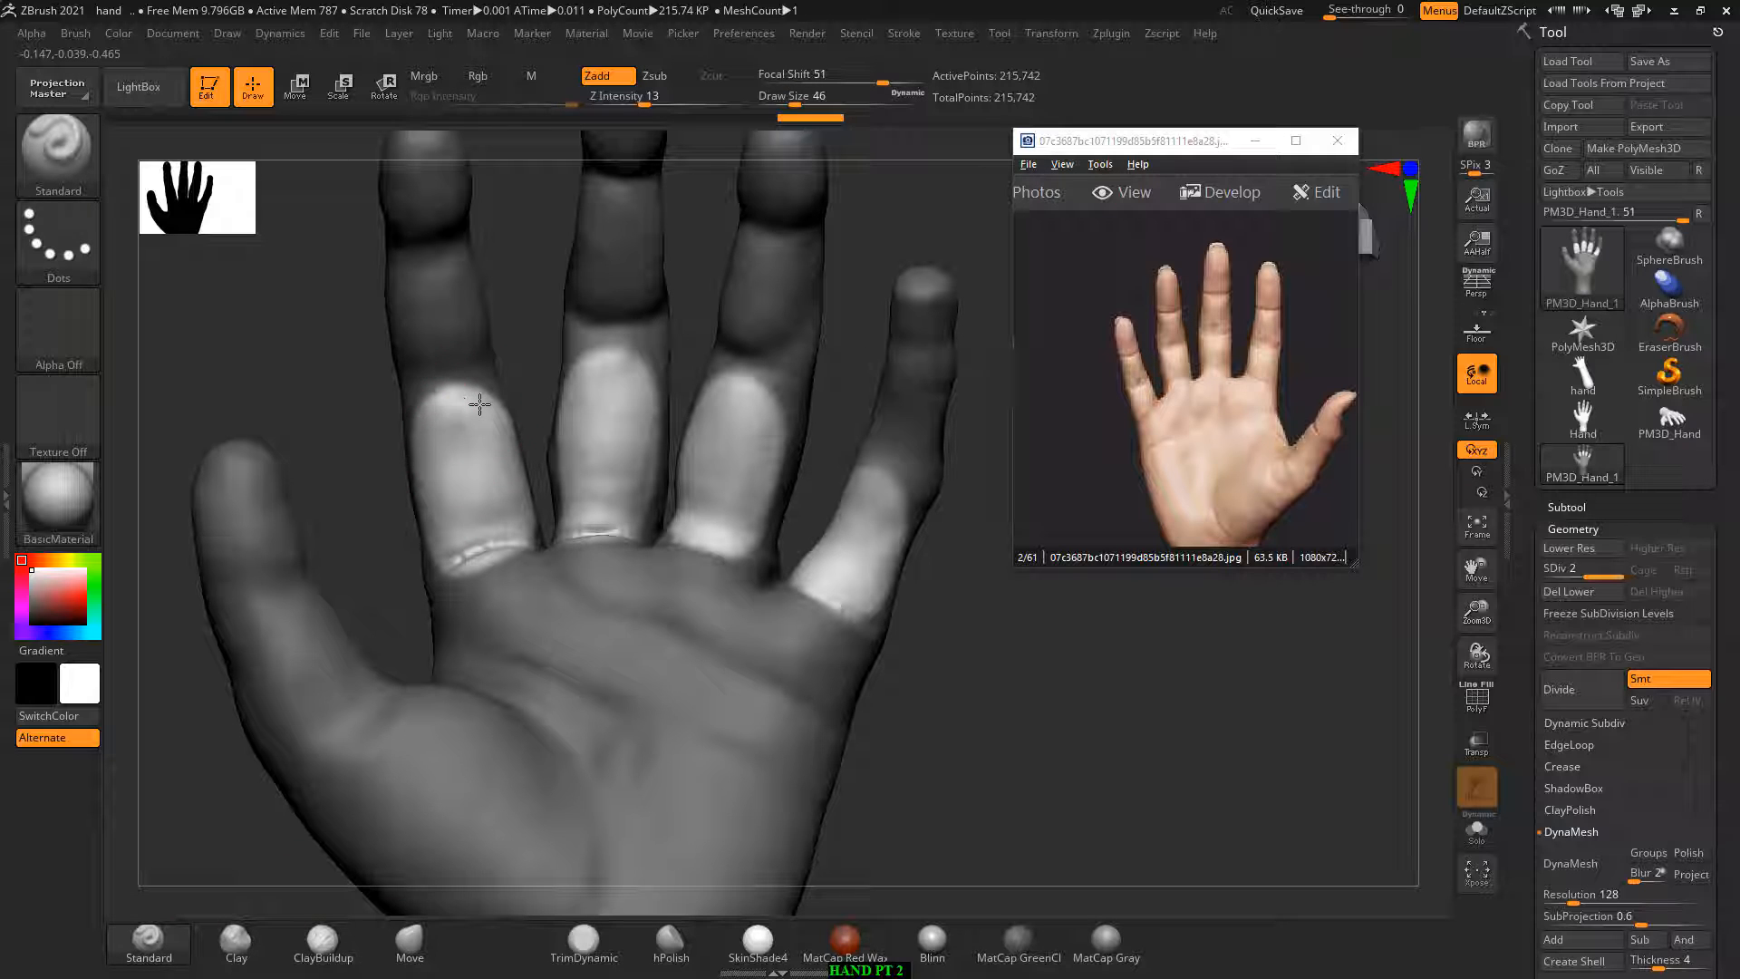
drag(480, 404, 467, 394)
drag(375, 507, 357, 404)
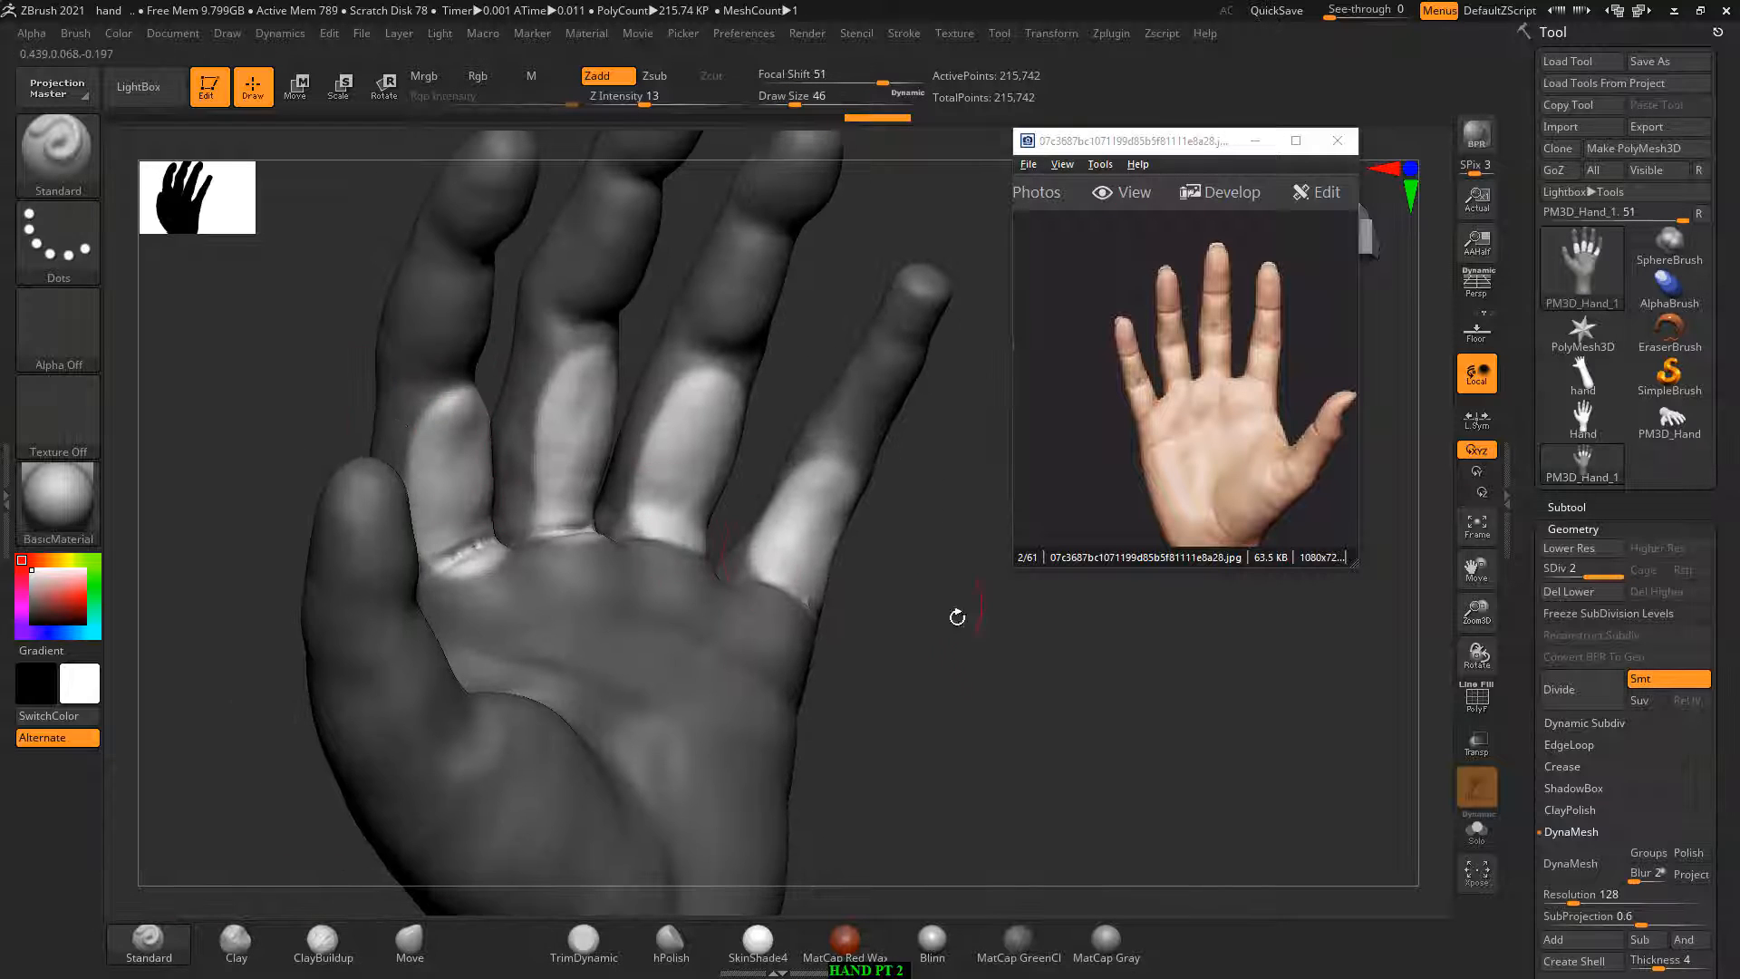
drag(955, 614, 1065, 657)
key(super)
alt+drag(1087, 721, 1085, 691)
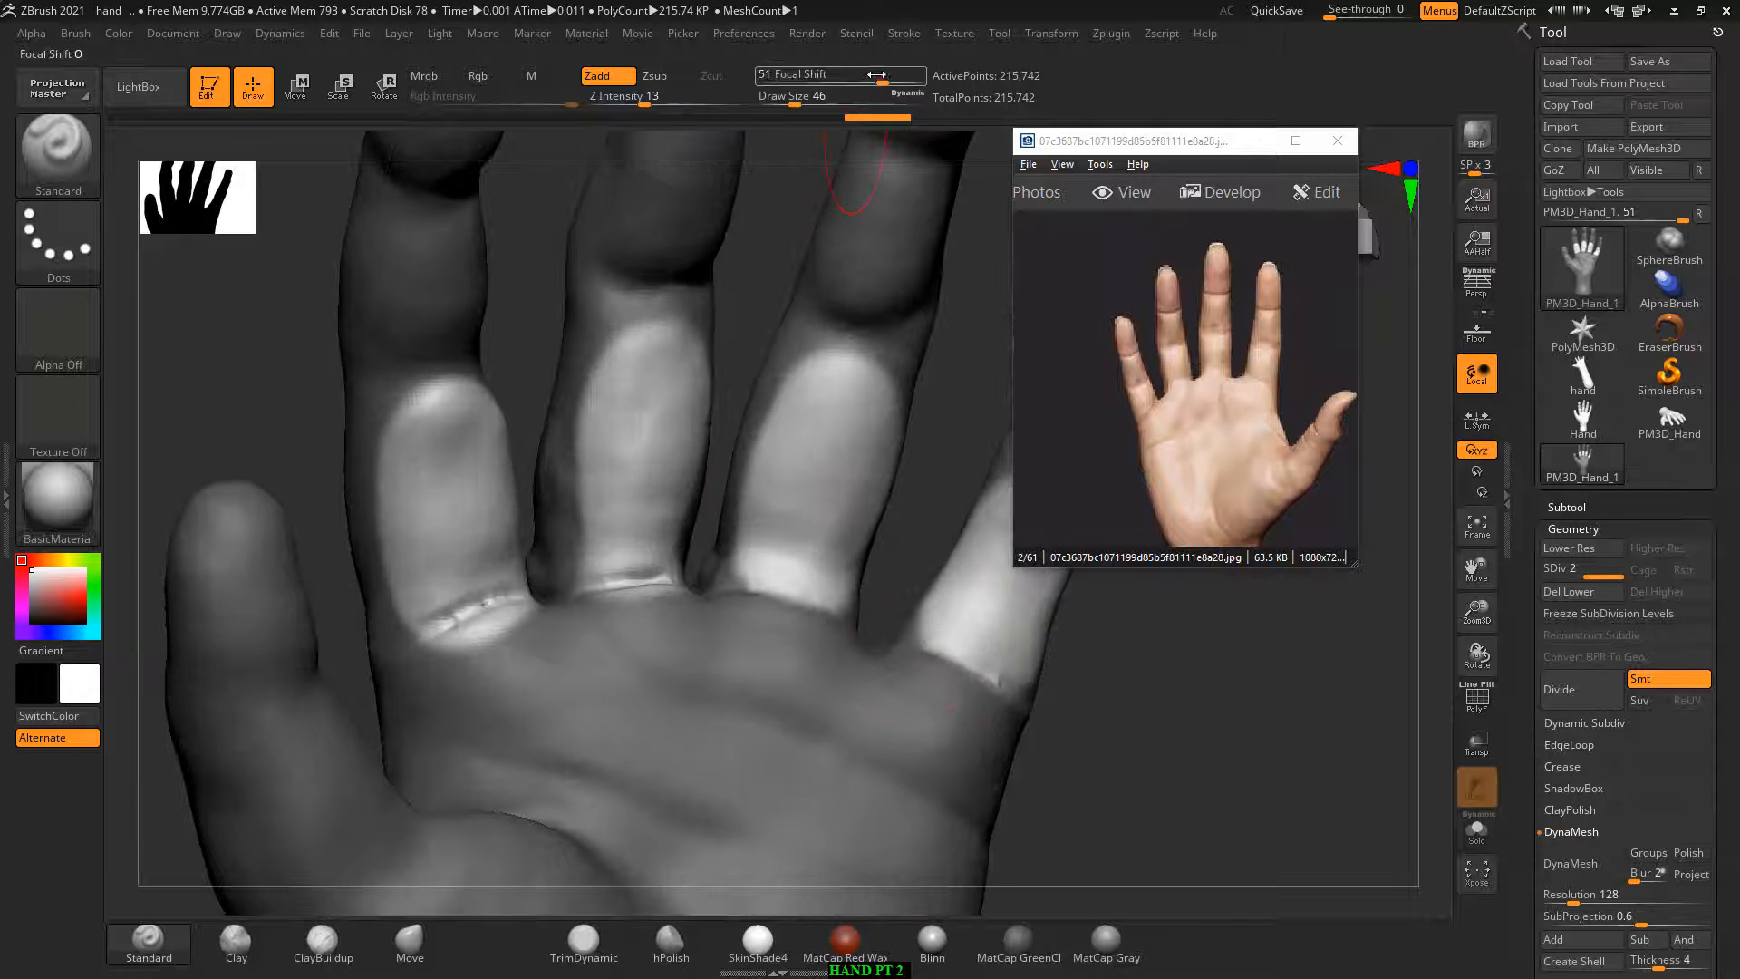
drag(899, 73, 888, 71)
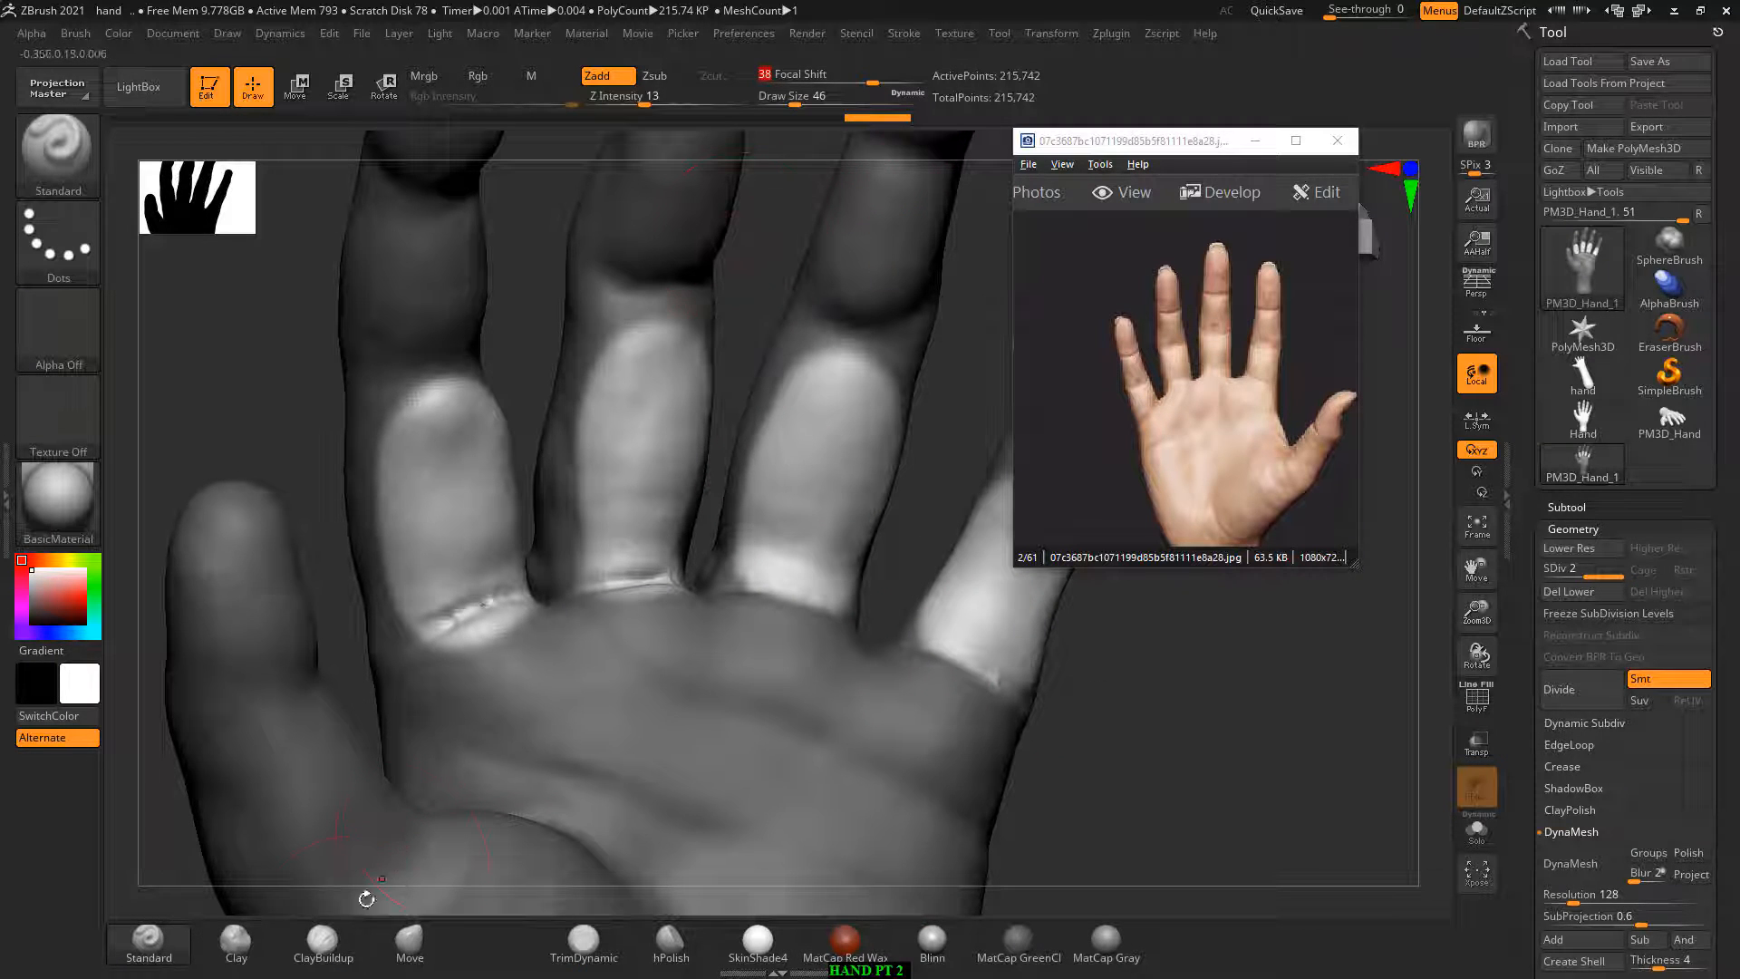
Step: Build up the index finger's exposed base segment with ClayBuildup and smooth it into a soft pad
click(322, 943)
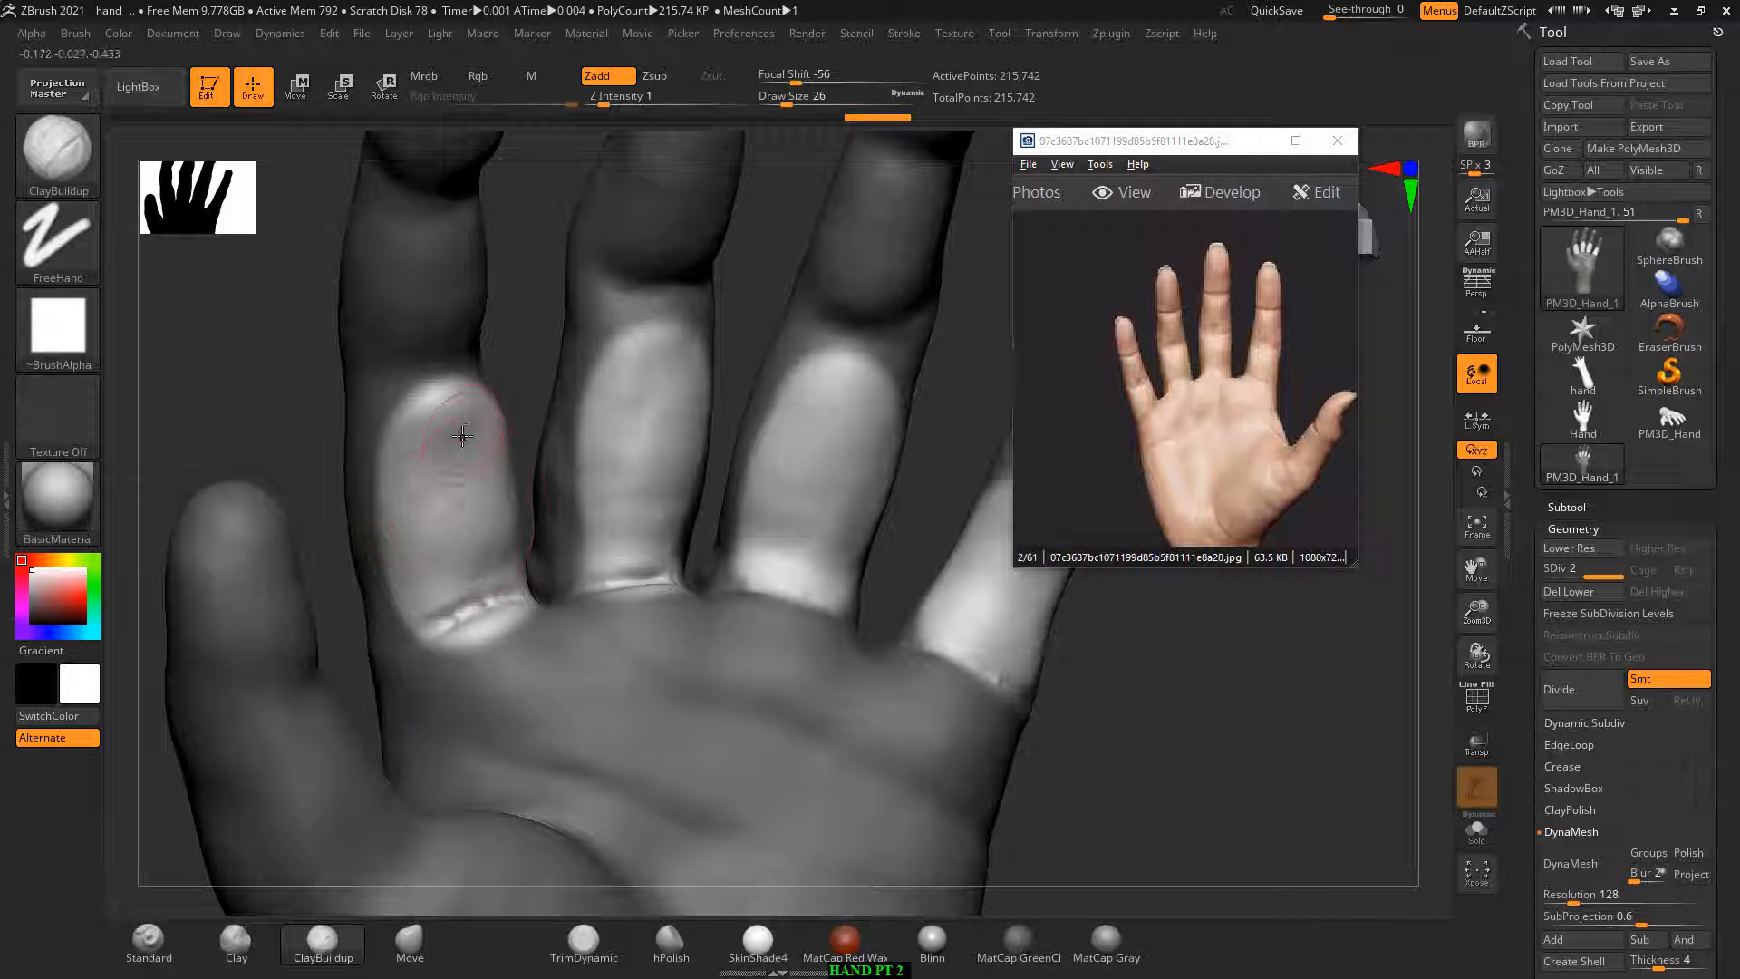
mouse_move(462, 436)
mouse_down()
mouse_move(464, 409)
mouse_move(460, 442)
mouse_move(508, 476)
mouse_move(504, 517)
mouse_up()
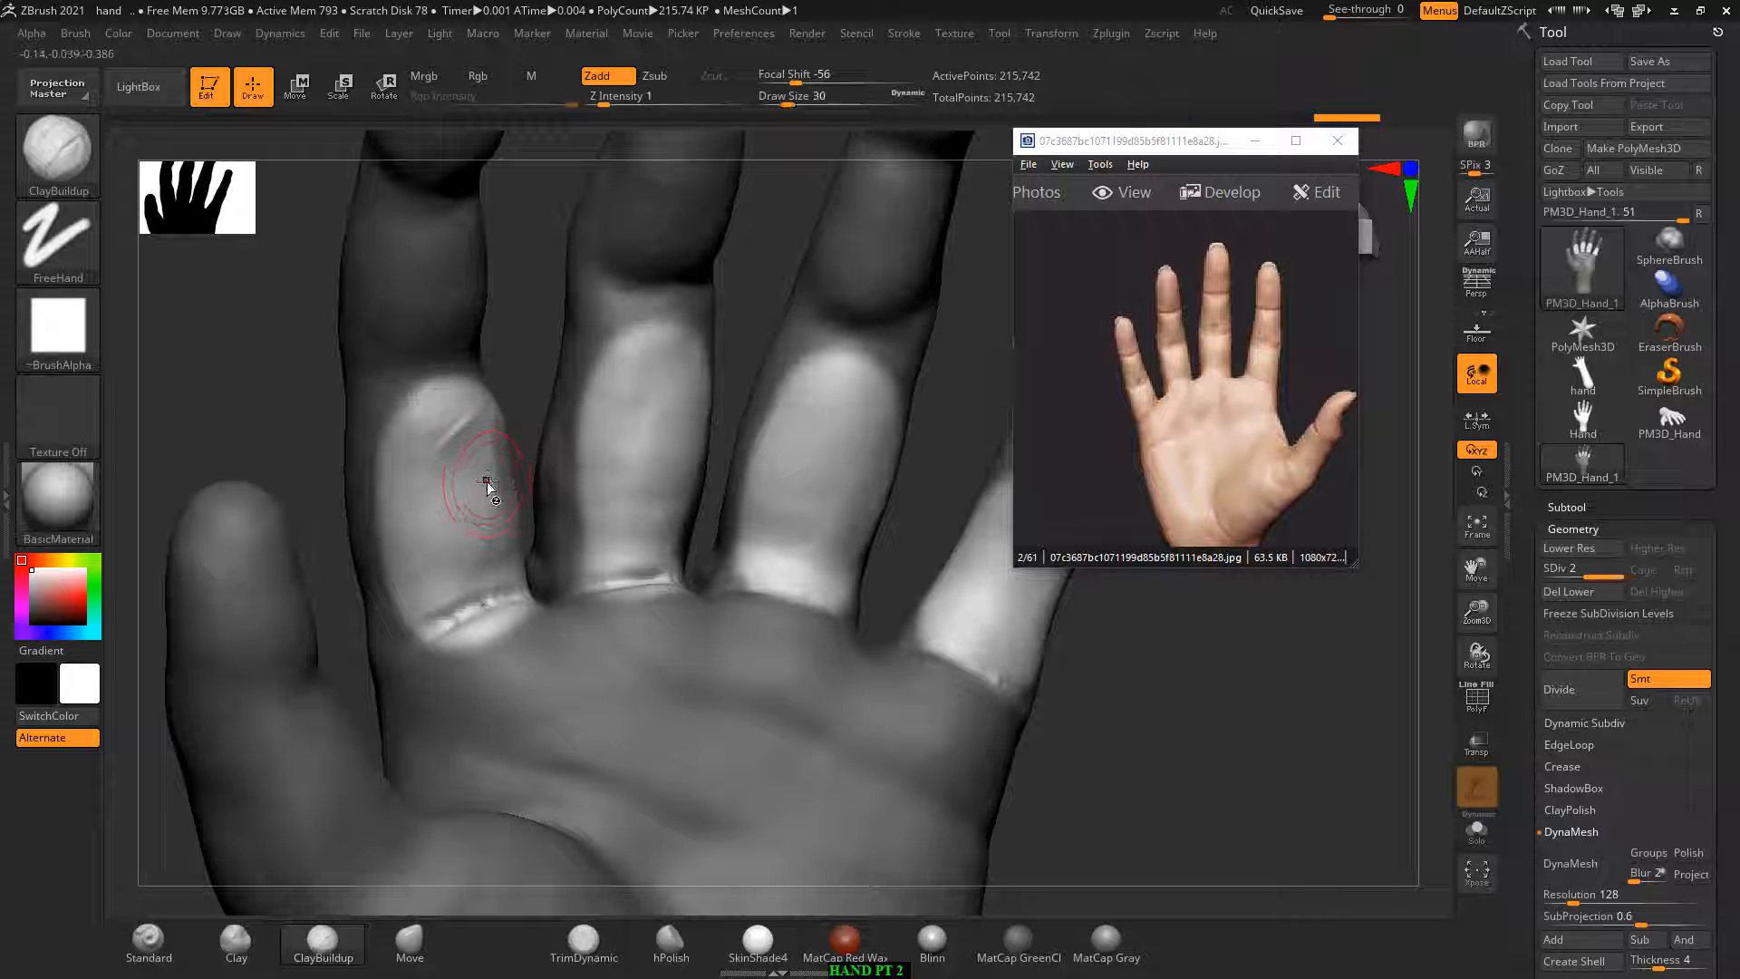
mouse_move(457, 434)
alt+mouse_down()
mouse_move(442, 446)
mouse_move(463, 416)
alt+mouse_up()
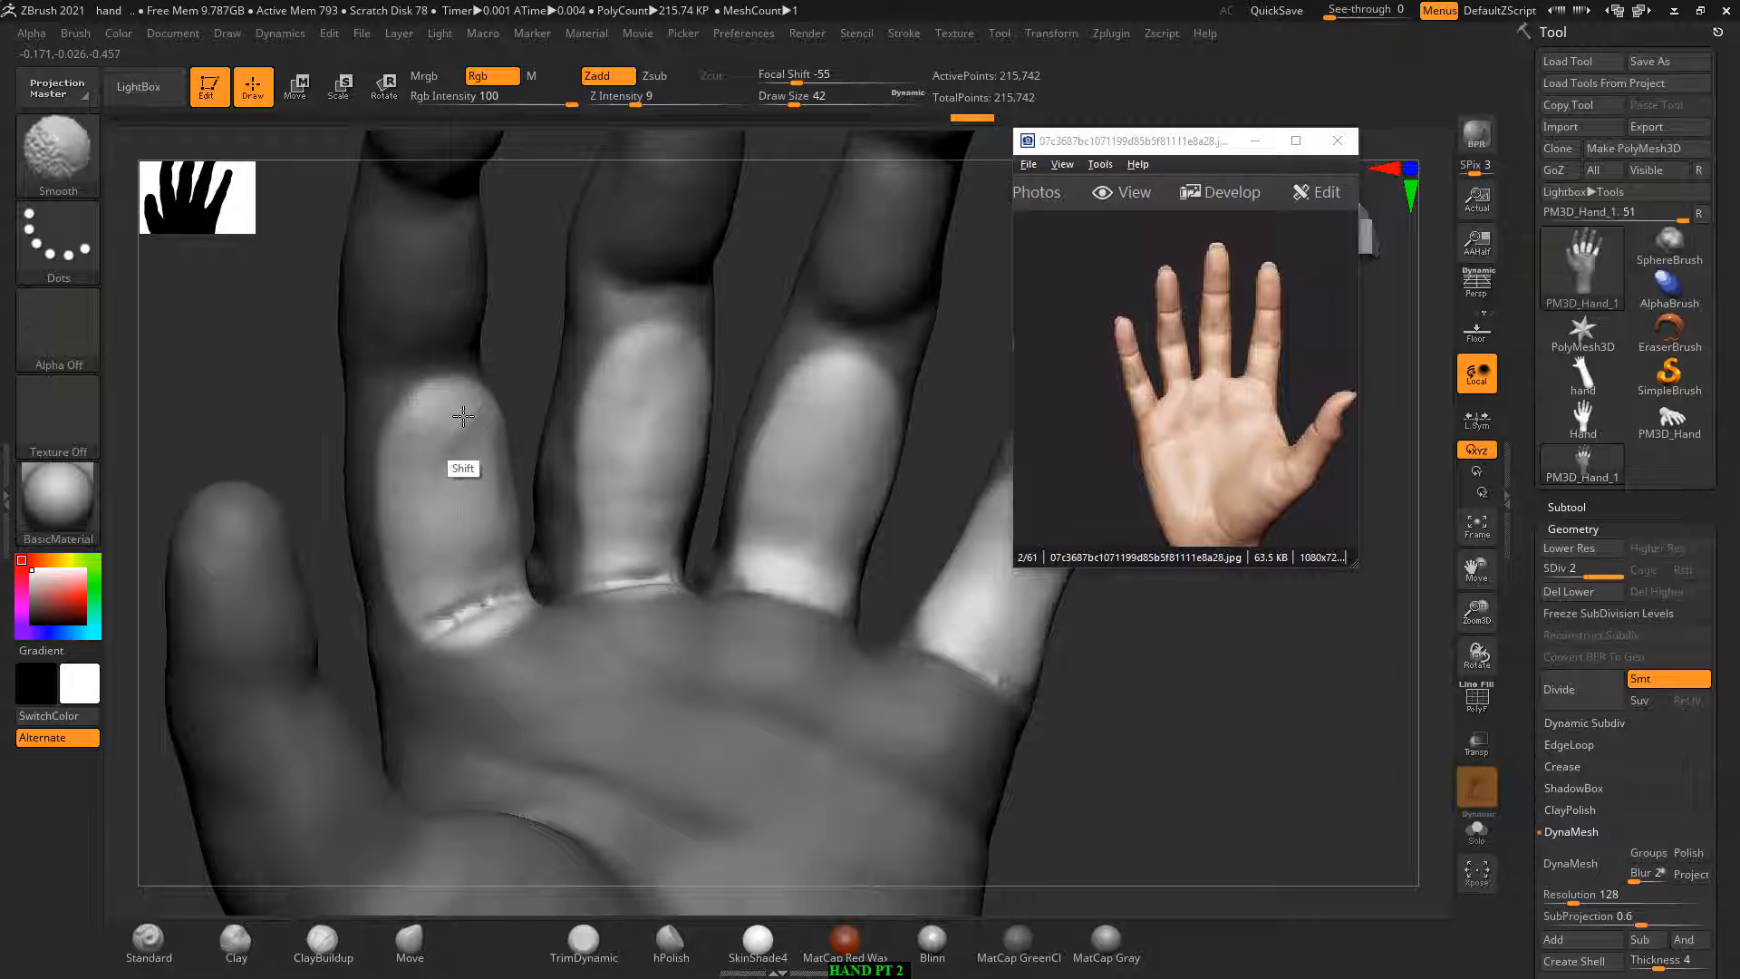
drag(310, 409, 341, 414)
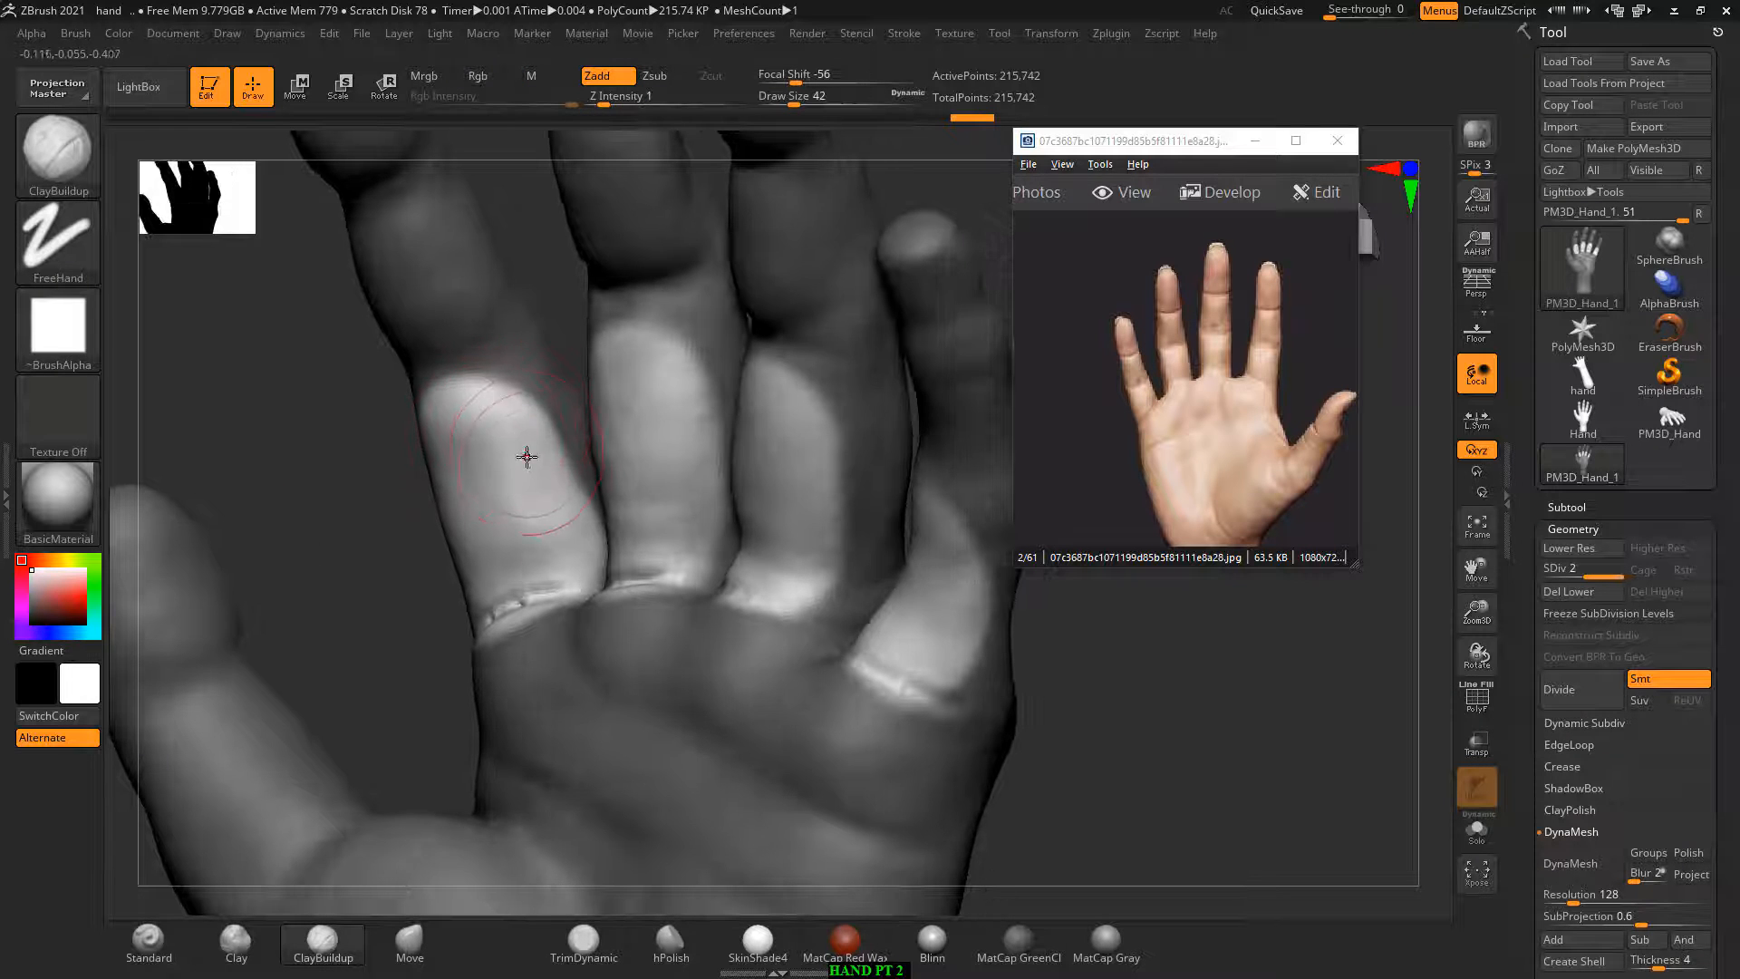
key(shift)
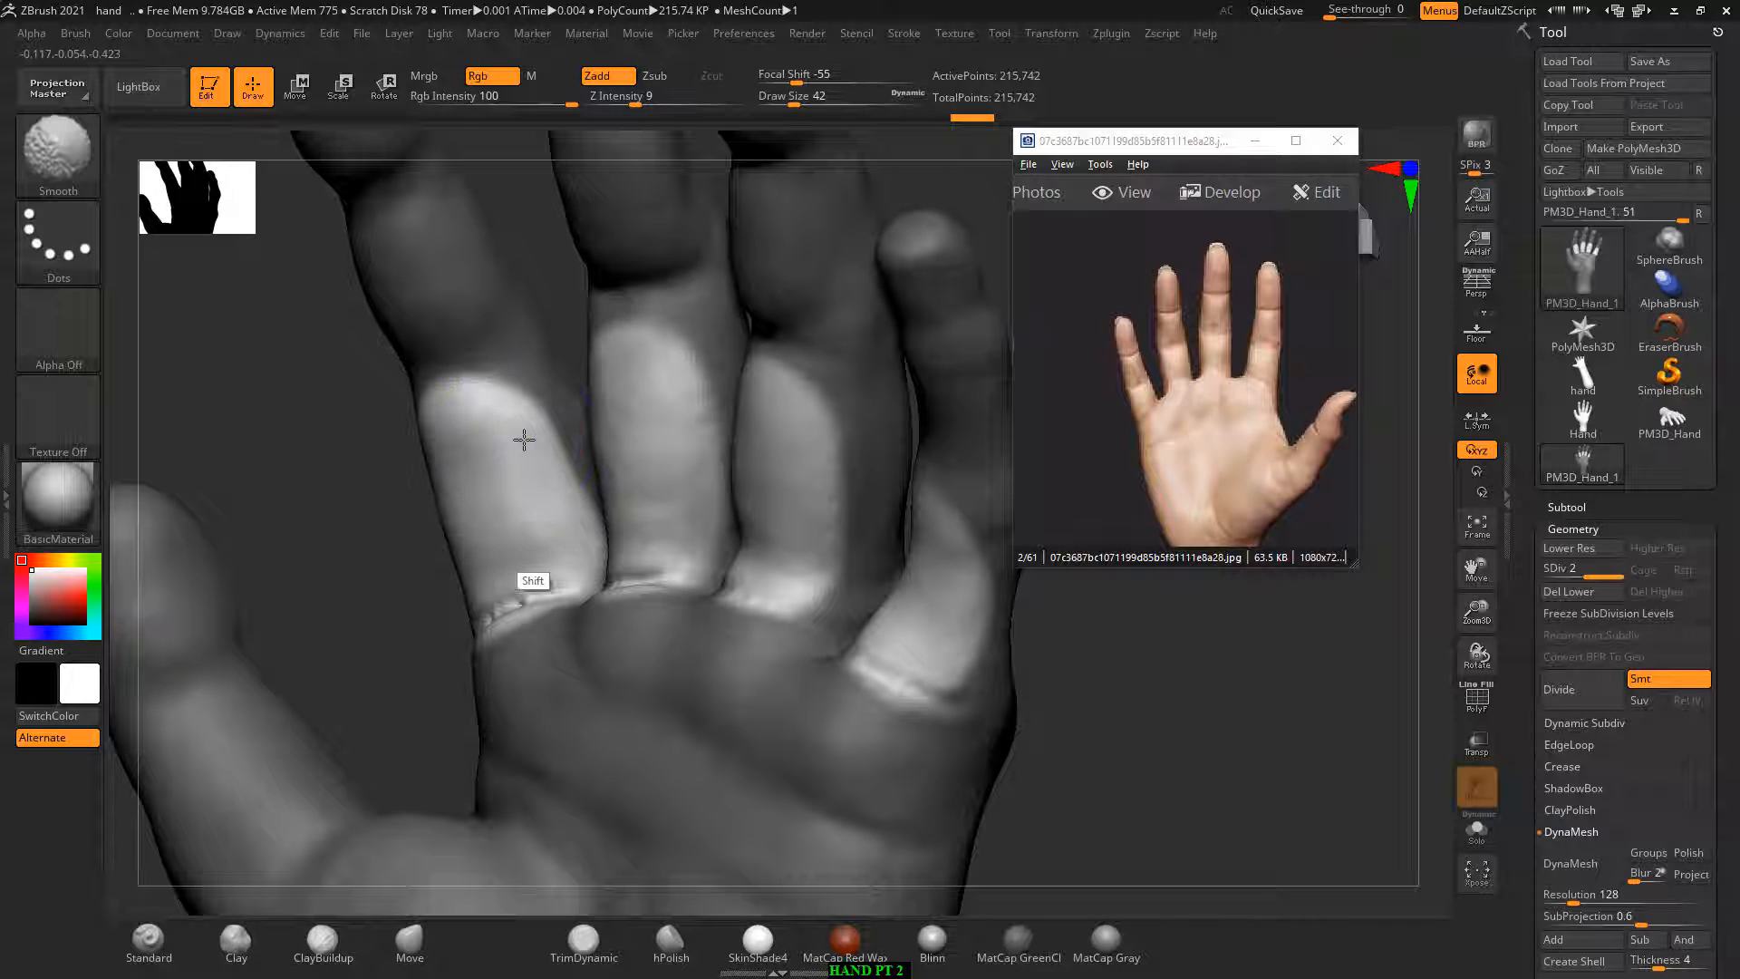
mouse_move(523, 439)
shift+mouse_down()
mouse_move(479, 438)
mouse_move(510, 527)
shift+mouse_up()
mouse_move(465, 417)
mouse_down()
mouse_move(439, 429)
mouse_move(503, 438)
mouse_move(511, 569)
mouse_move(455, 476)
mouse_move(482, 525)
mouse_up()
Step: Build up the exposed base segments of the middle, ring and little fingers with ClayBuildup
drag(389, 490, 698, 383)
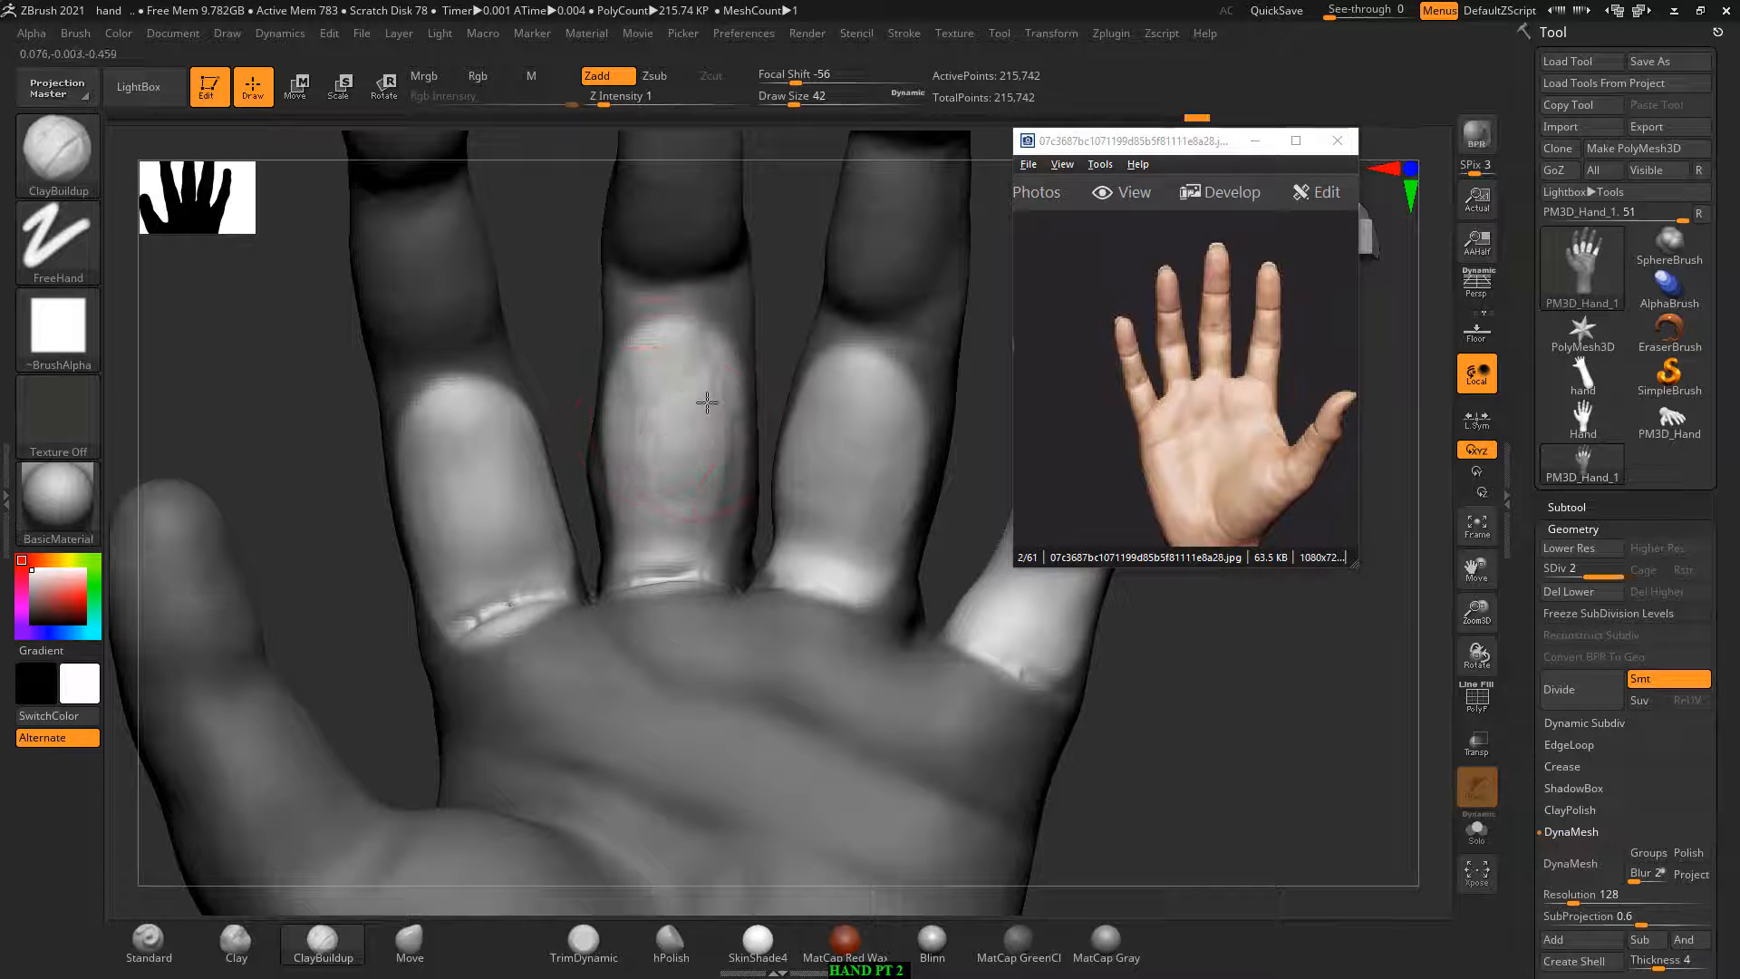
drag(707, 403, 713, 370)
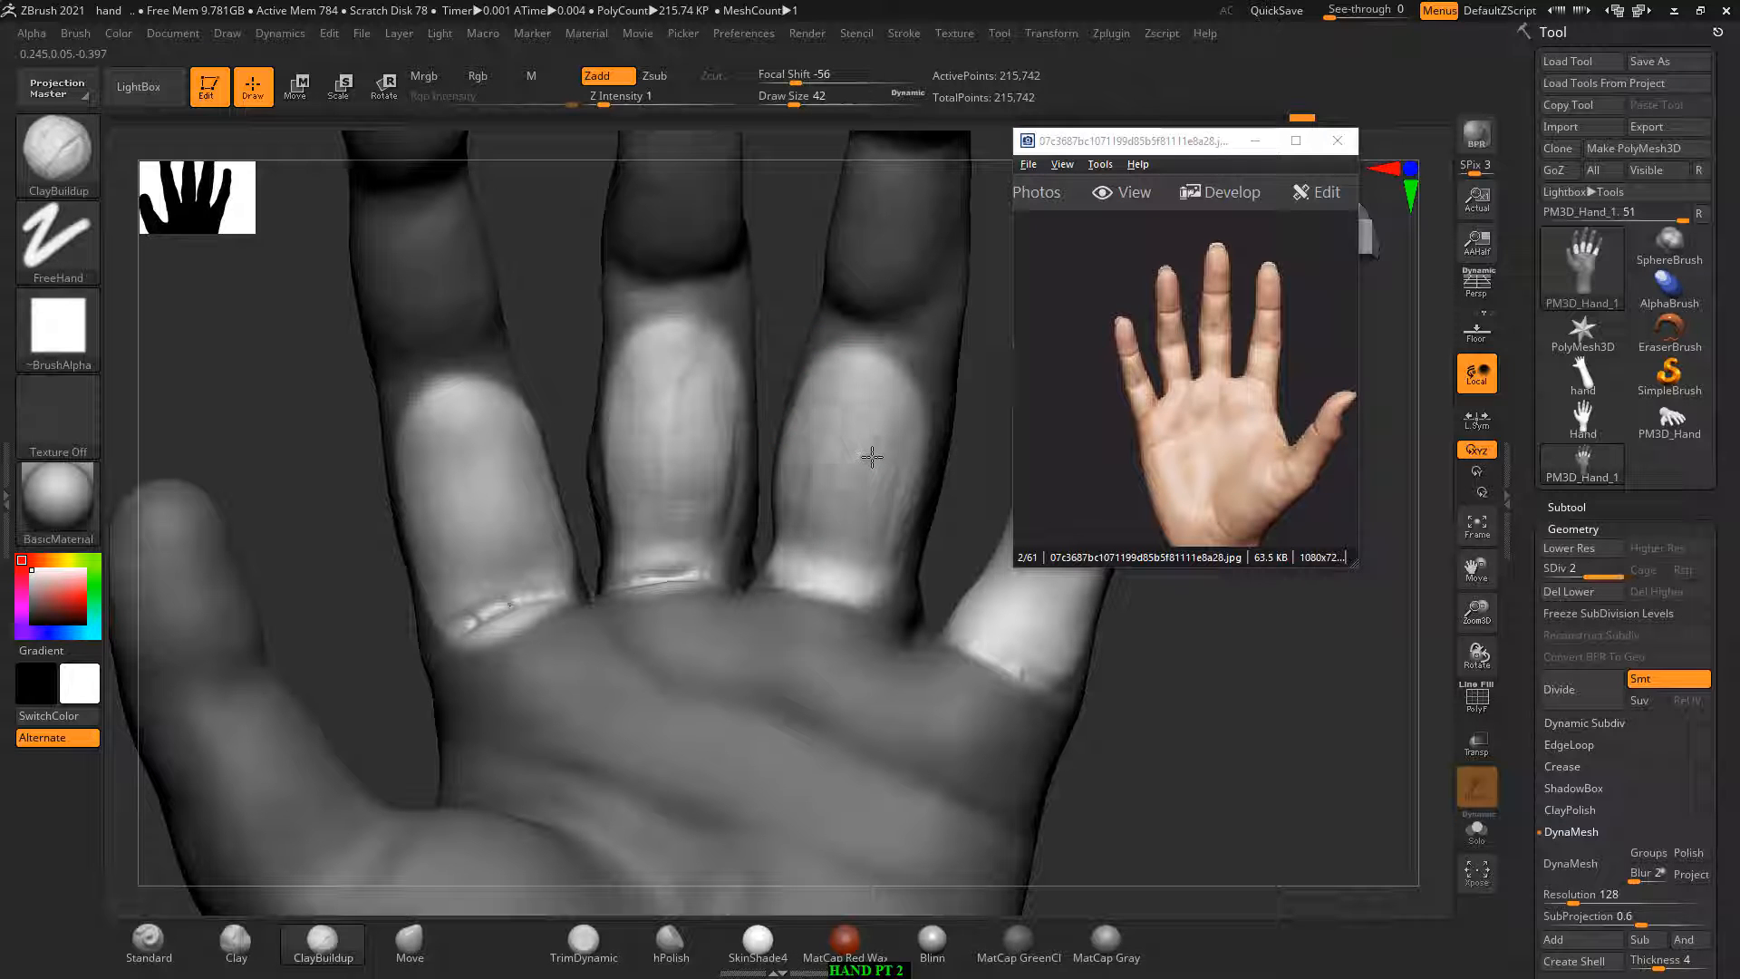
drag(1096, 726, 799, 568)
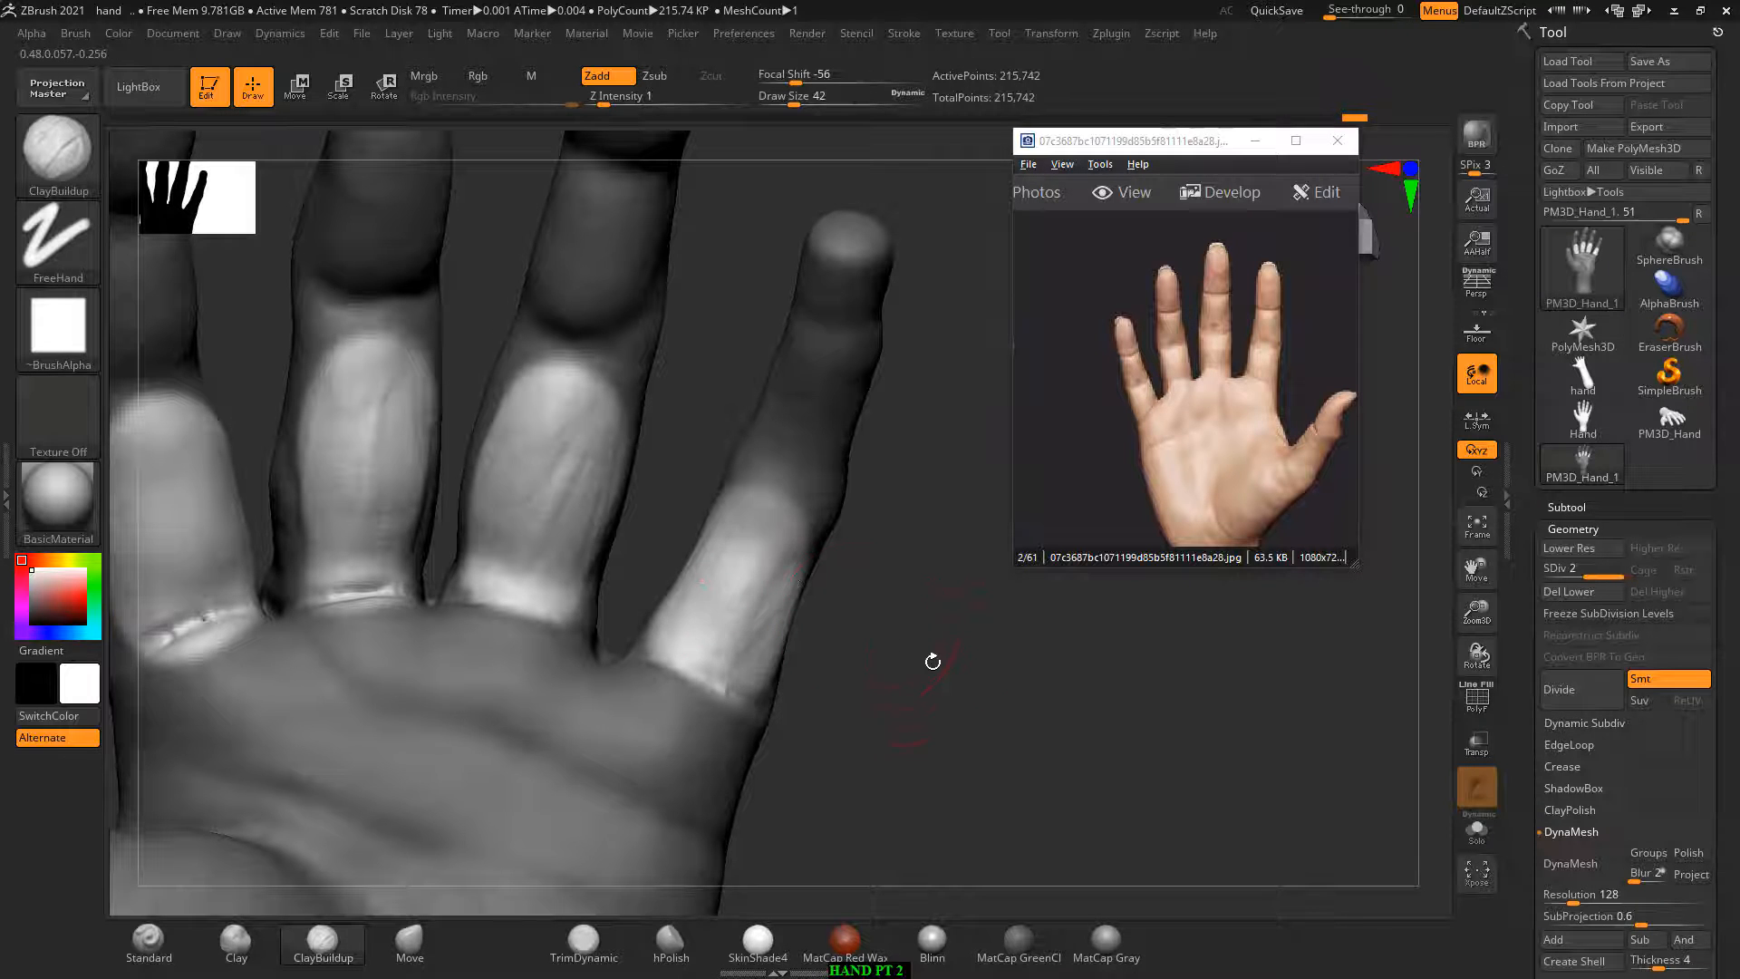
Step: Invert the mask and sculpt the joints and middle segments above the masked finger bases with ClayBuildup, smoothing the transitions
drag(939, 659, 983, 680)
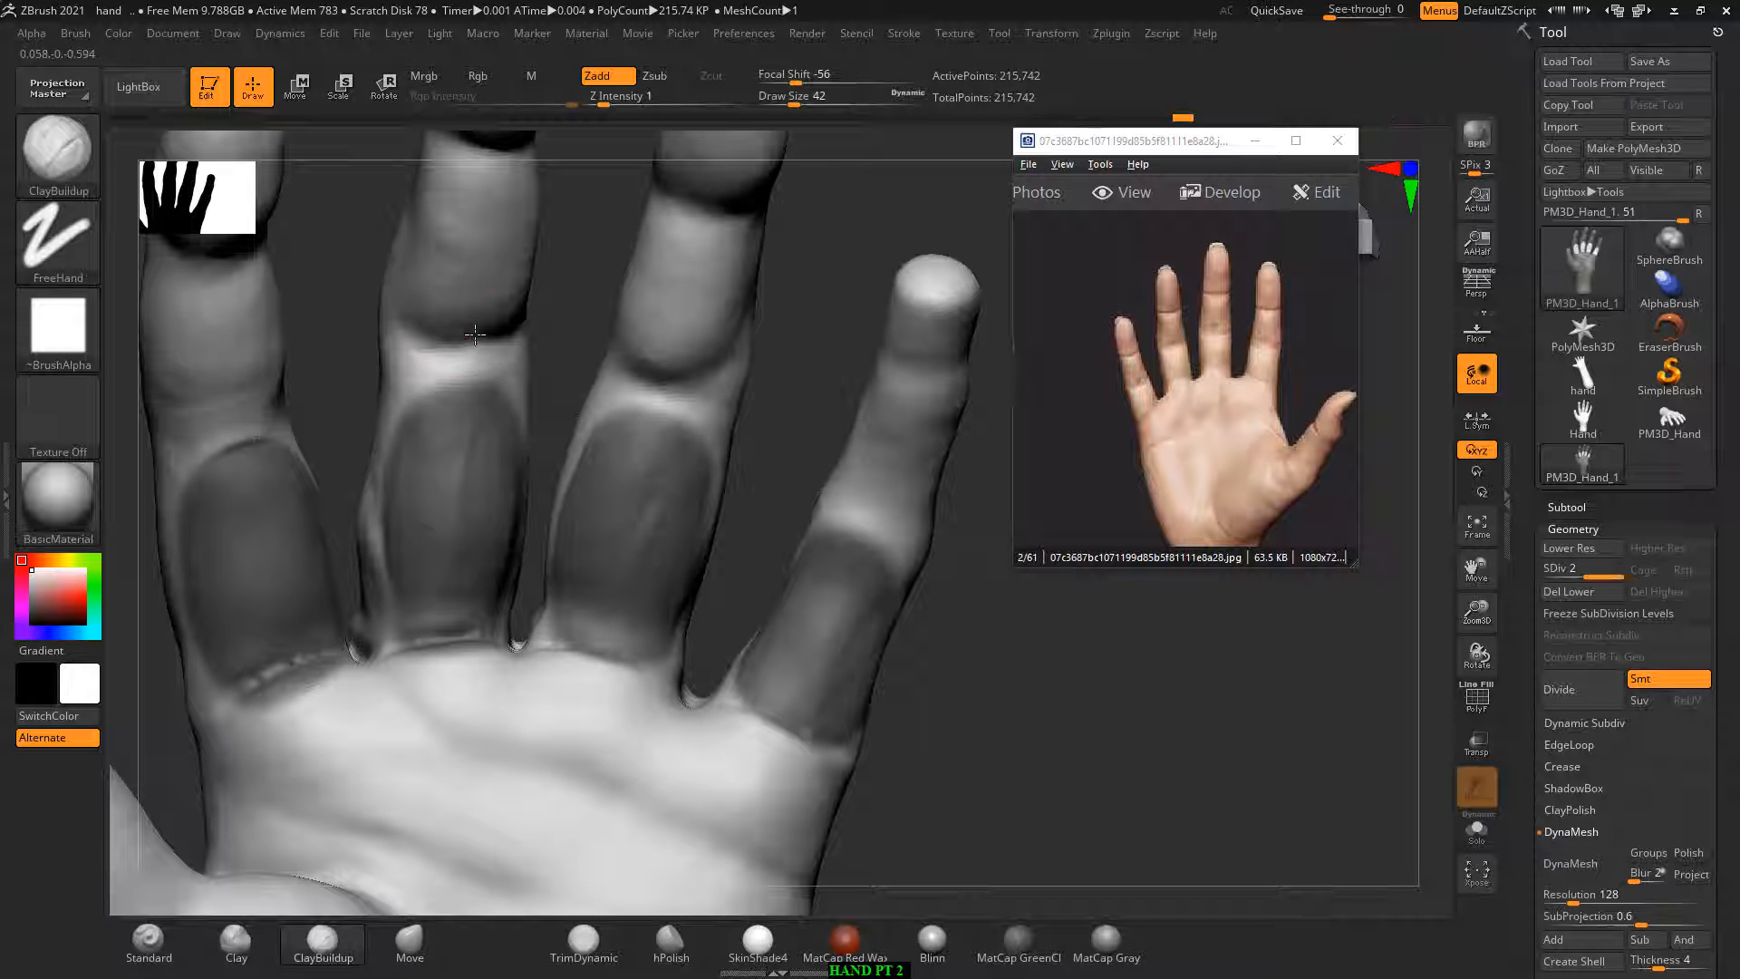
mouse_move(475, 335)
mouse_down()
mouse_move(444, 355)
mouse_move(475, 334)
mouse_up()
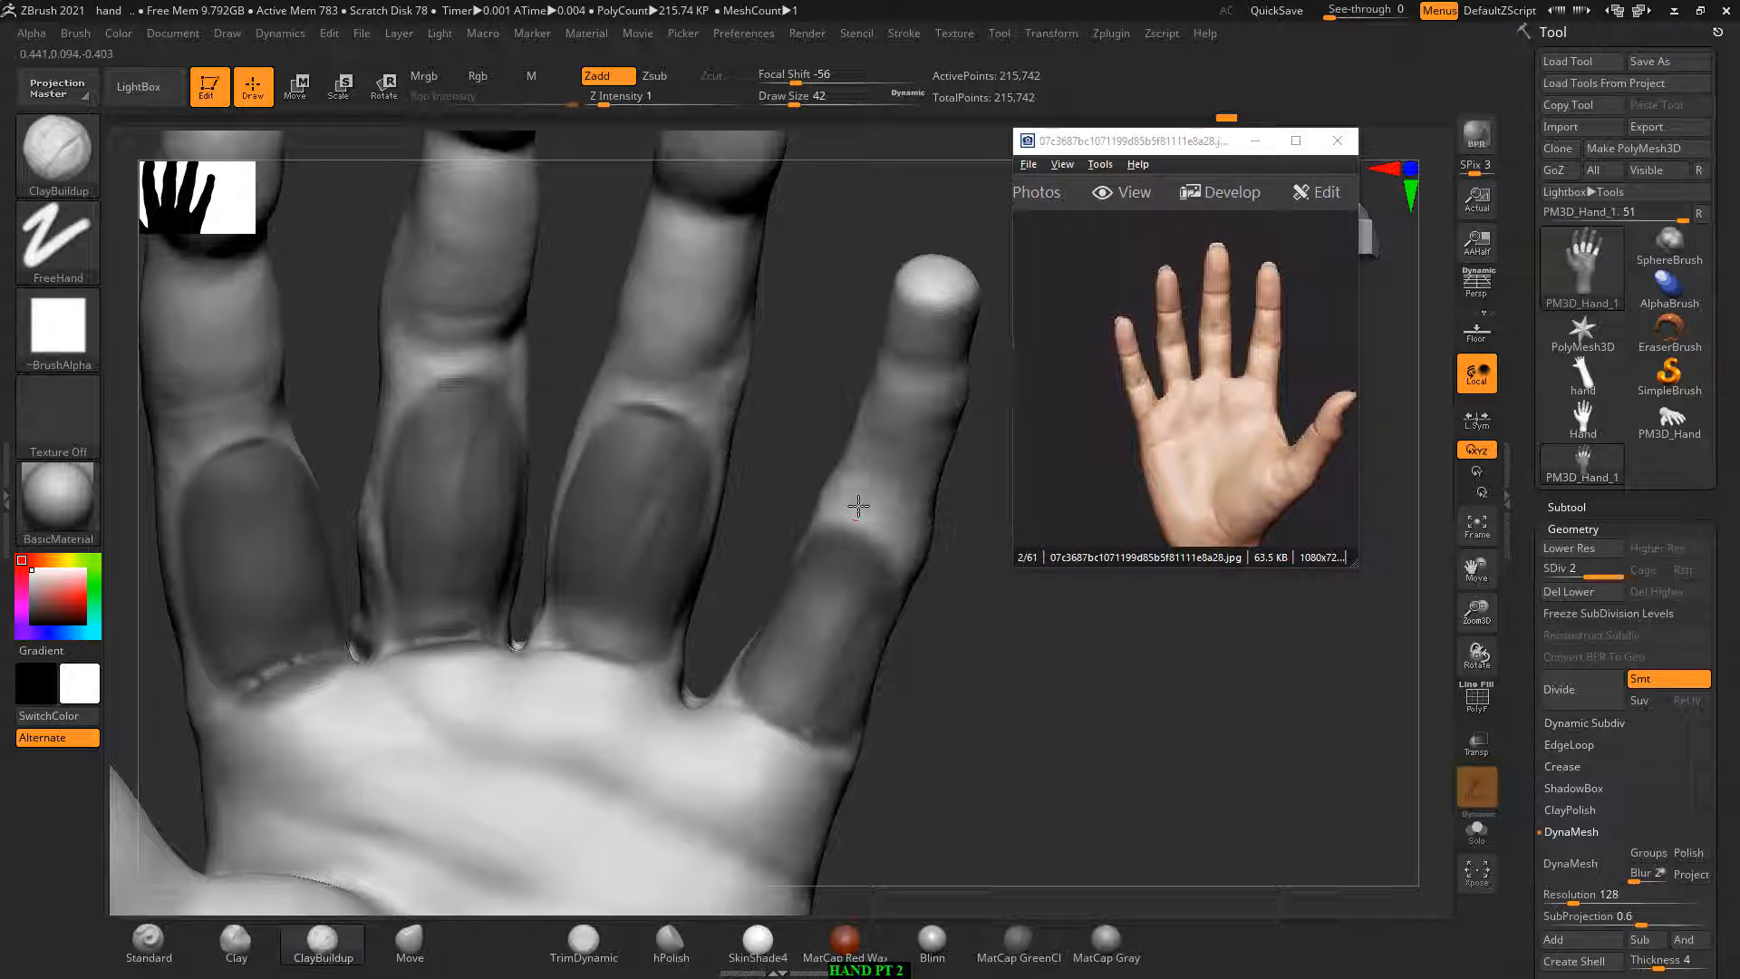
drag(984, 603, 940, 581)
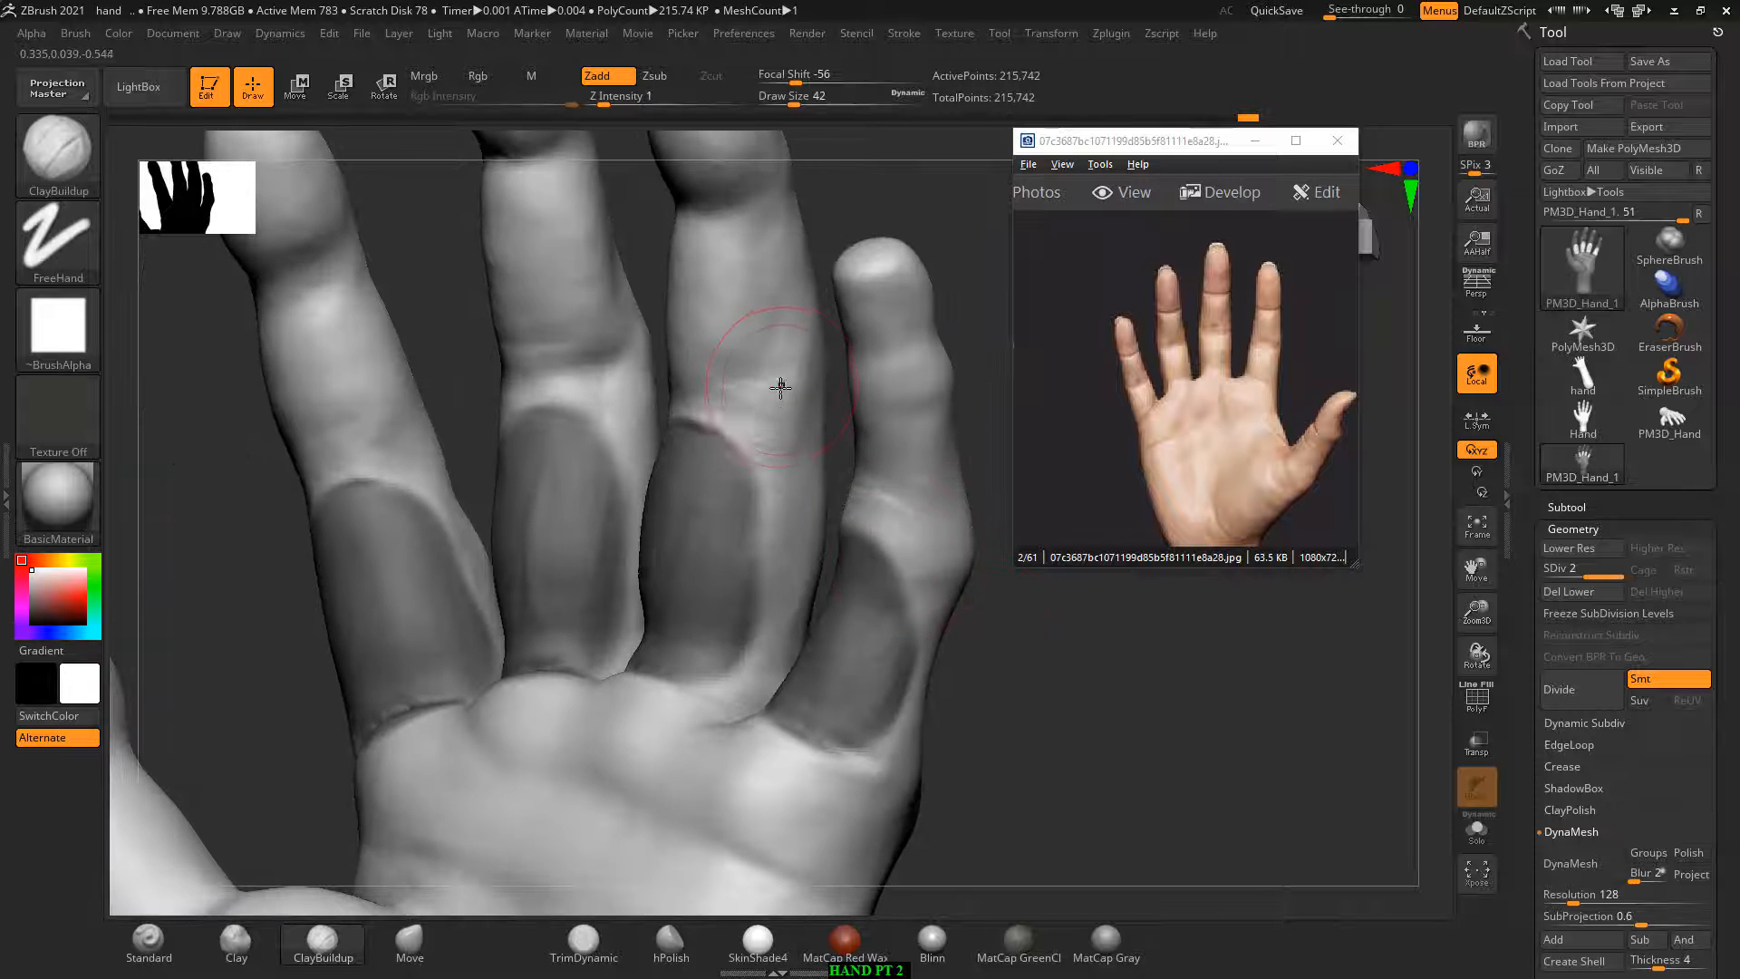
key(shift)
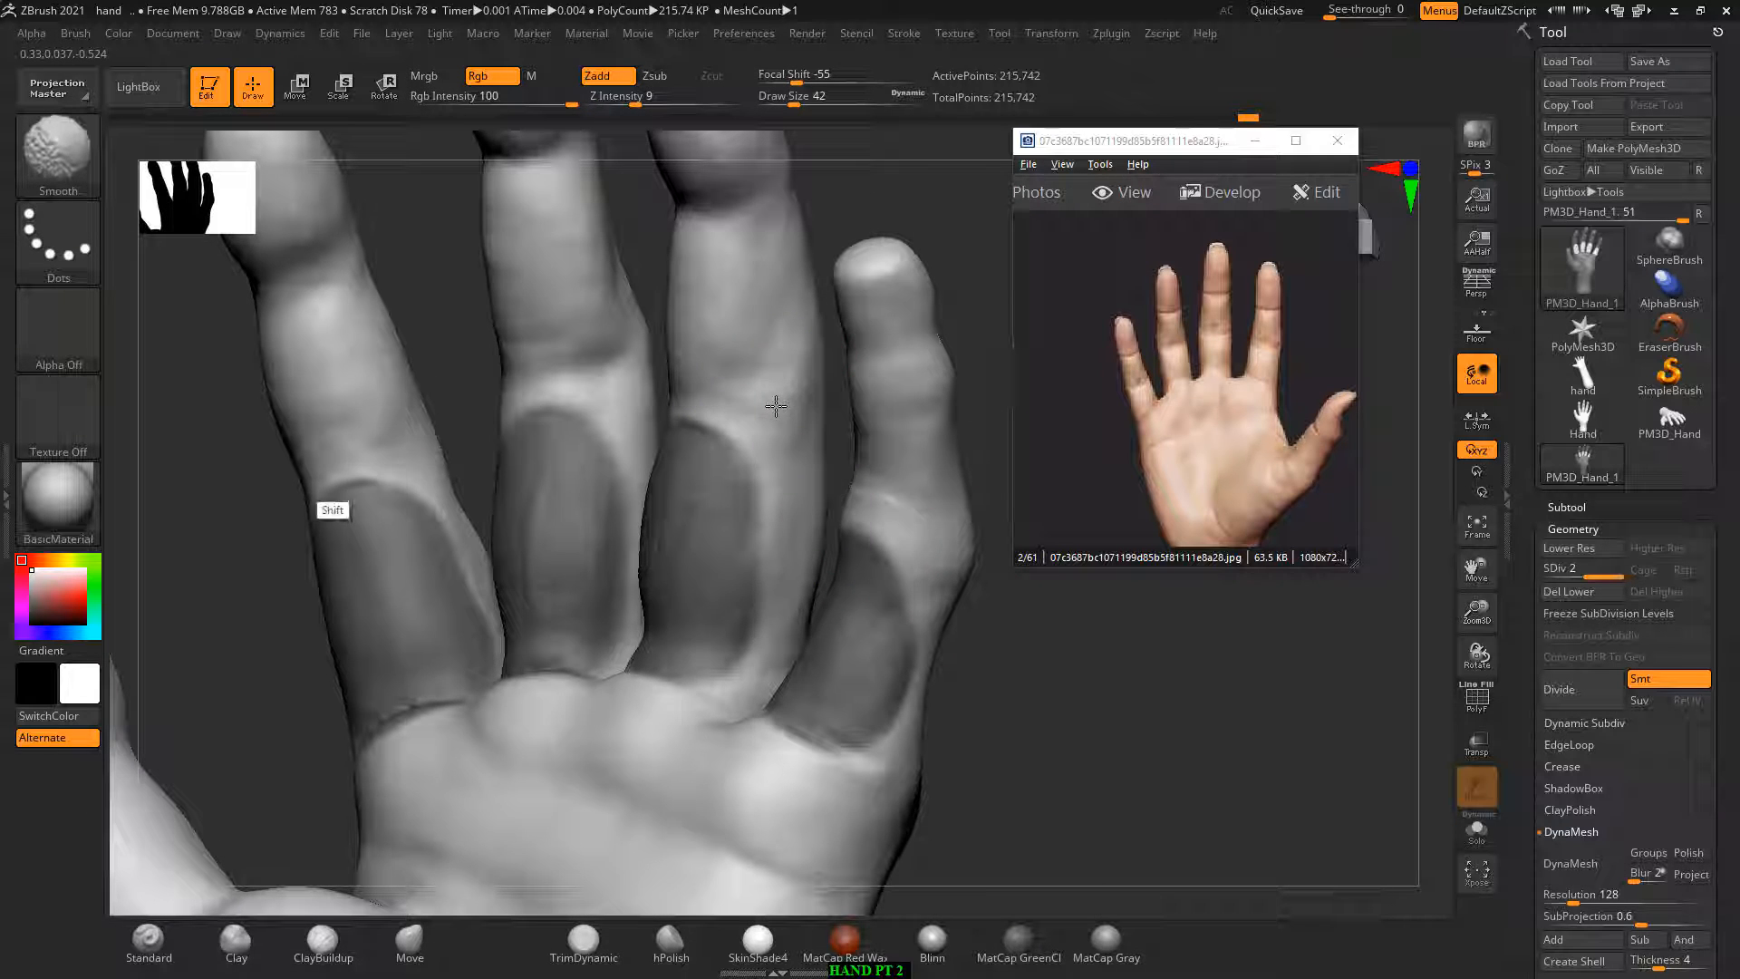
mouse_move(990, 660)
mouse_down()
mouse_move(1216, 753)
mouse_move(1178, 807)
mouse_move(1197, 733)
mouse_up()
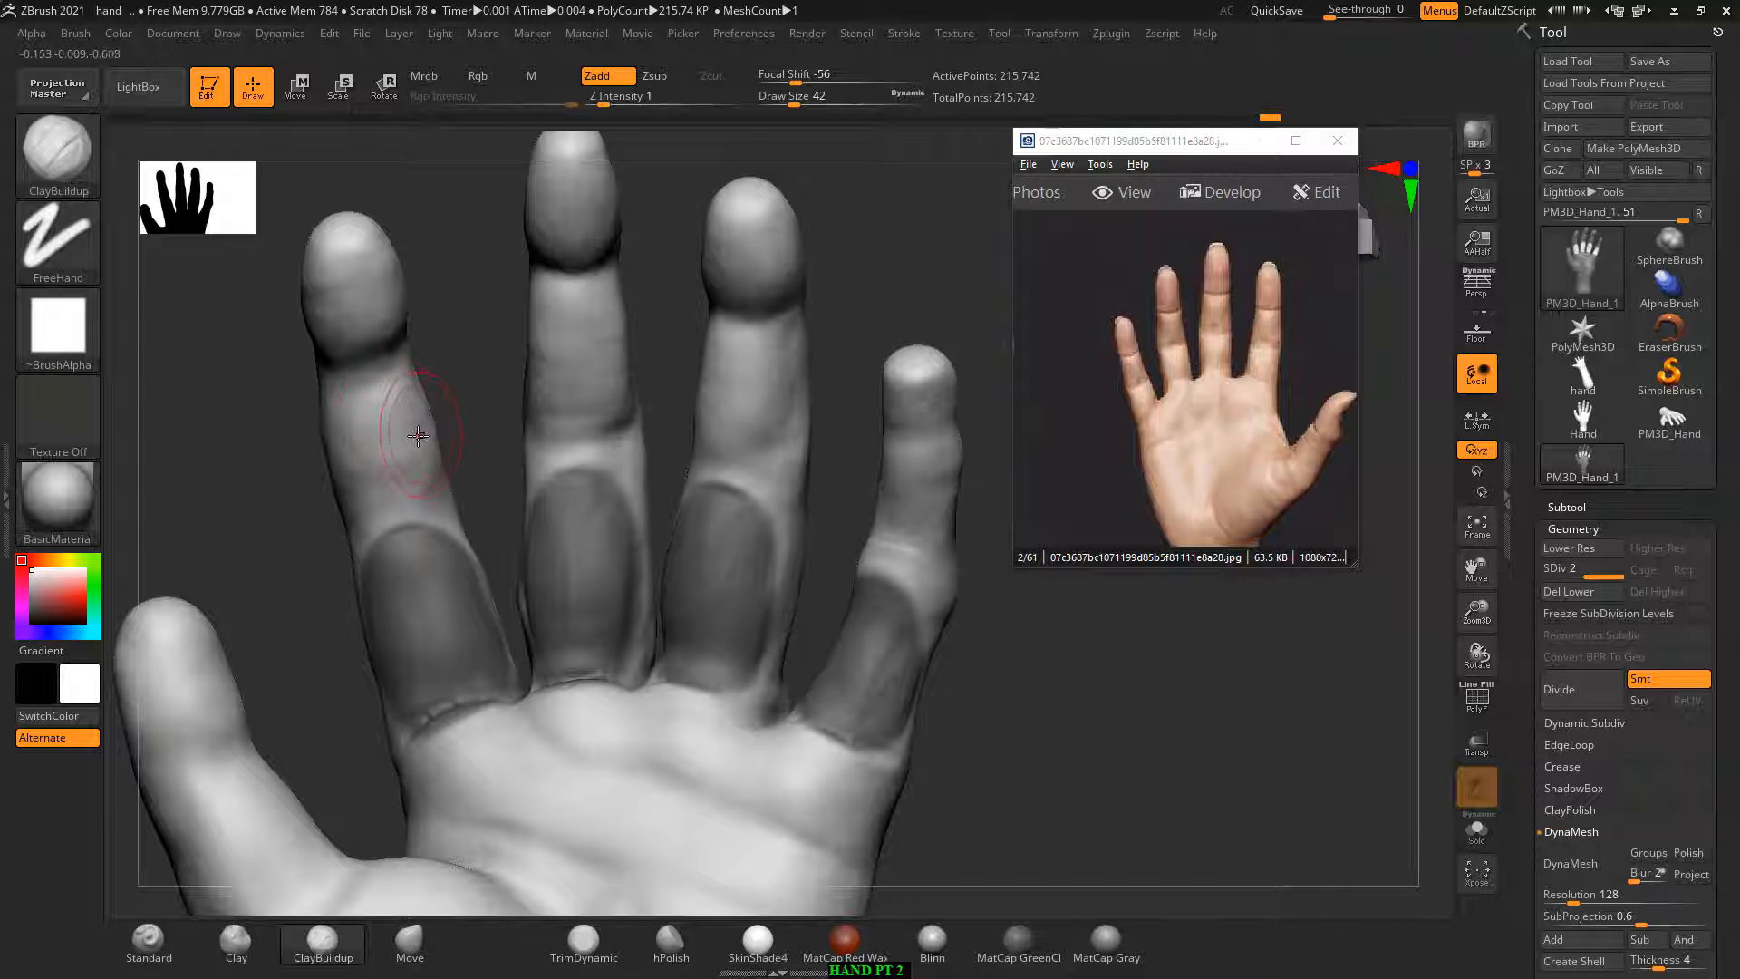
drag(418, 436, 391, 443)
Step: Replace the mask with an inverted one that leaves only the middle segments of the four fingers editable for ClayBuildup
ctrl+drag(288, 497, 317, 571)
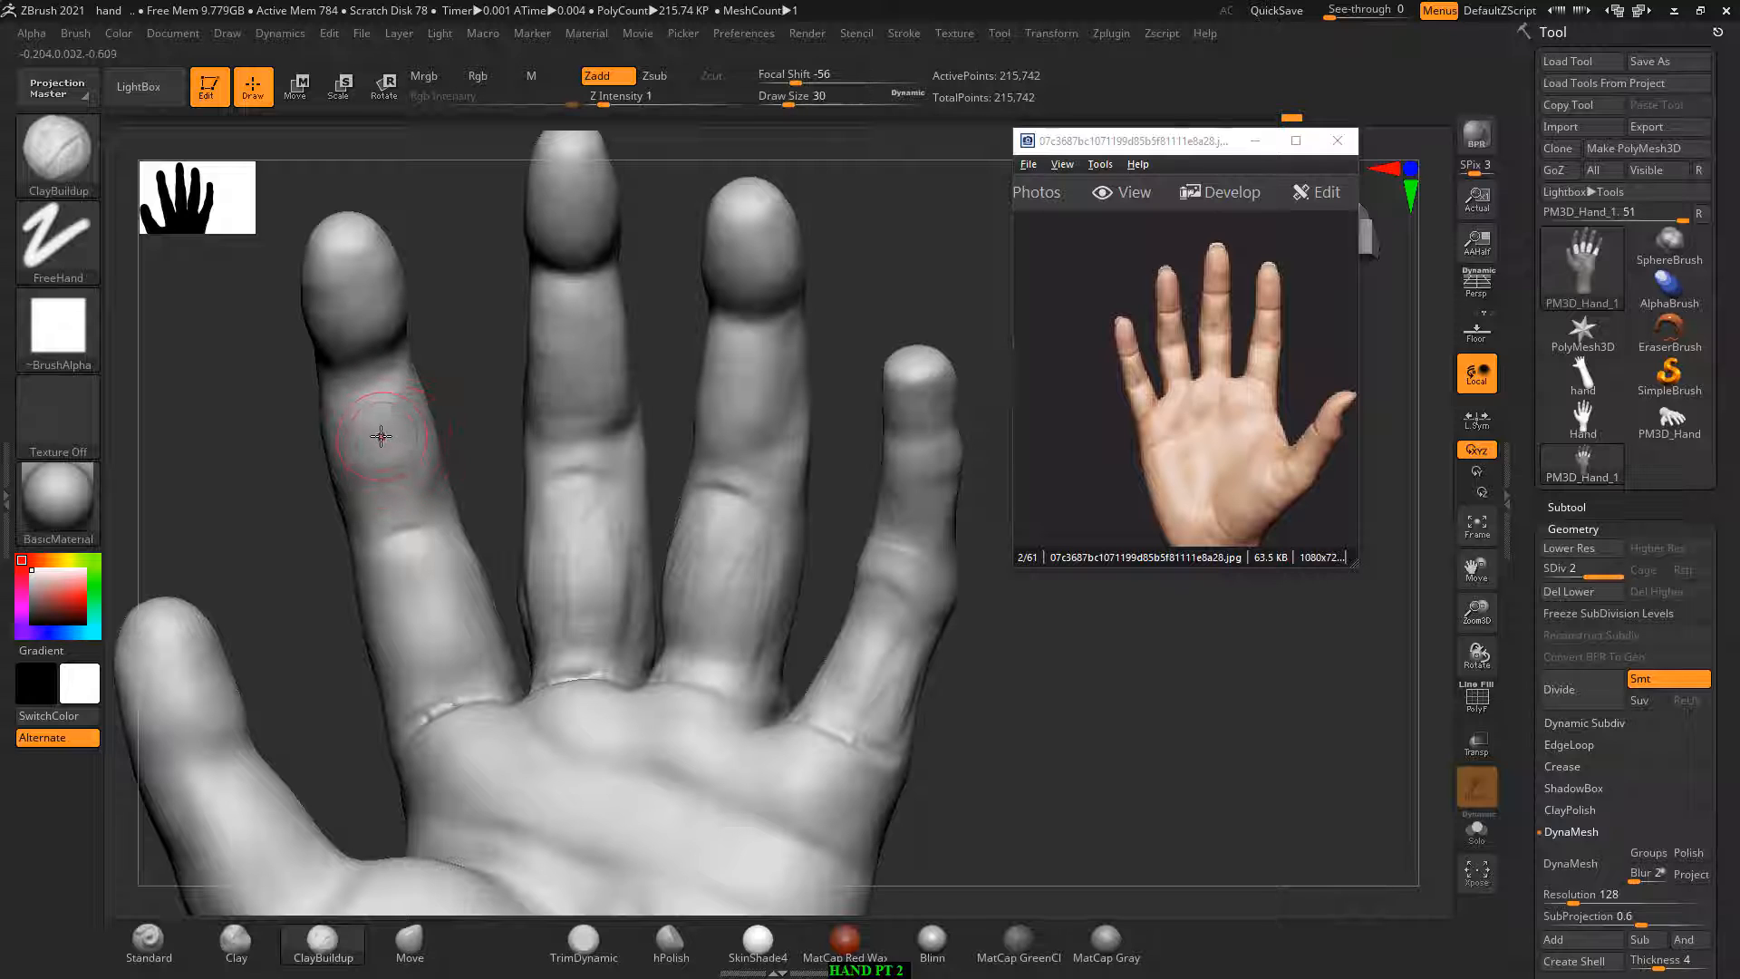
mouse_move(381, 436)
ctrl+mouse_down()
mouse_move(394, 427)
mouse_move(421, 478)
mouse_move(384, 421)
mouse_move(375, 473)
mouse_move(391, 489)
mouse_move(370, 504)
mouse_move(397, 458)
mouse_move(366, 498)
ctrl+mouse_up()
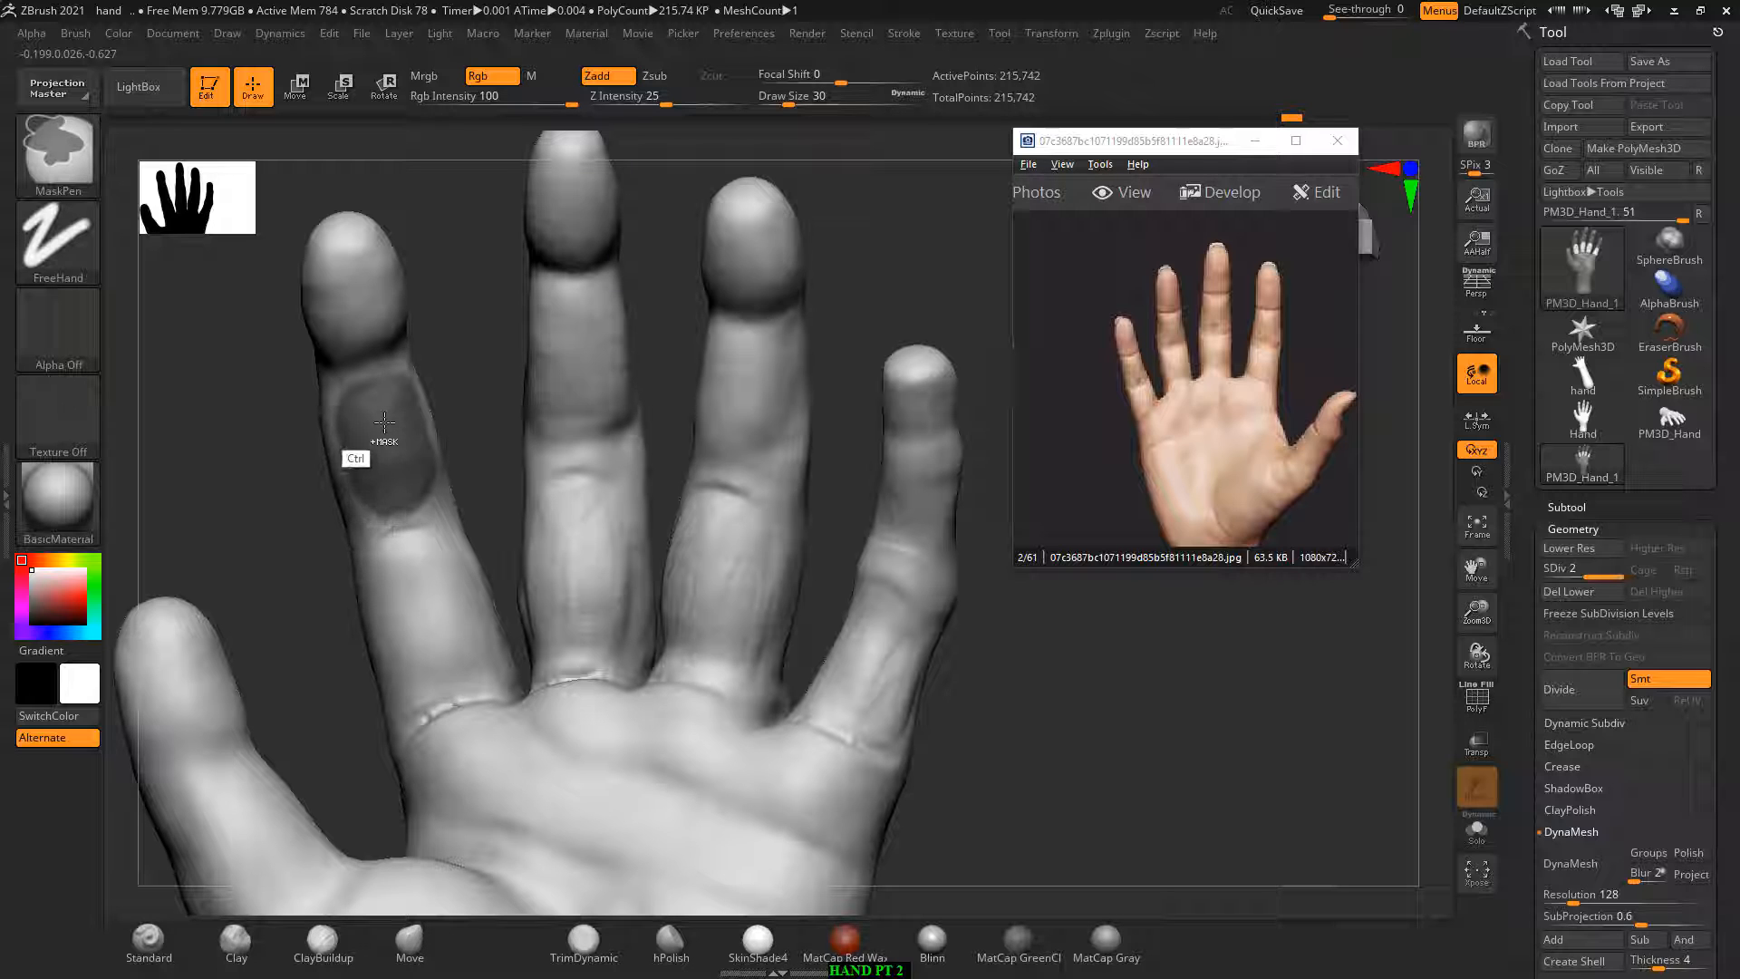
mouse_move(590, 313)
ctrl+mouse_down()
mouse_move(619, 321)
mouse_move(576, 341)
mouse_move(590, 451)
mouse_move(574, 341)
ctrl+mouse_up()
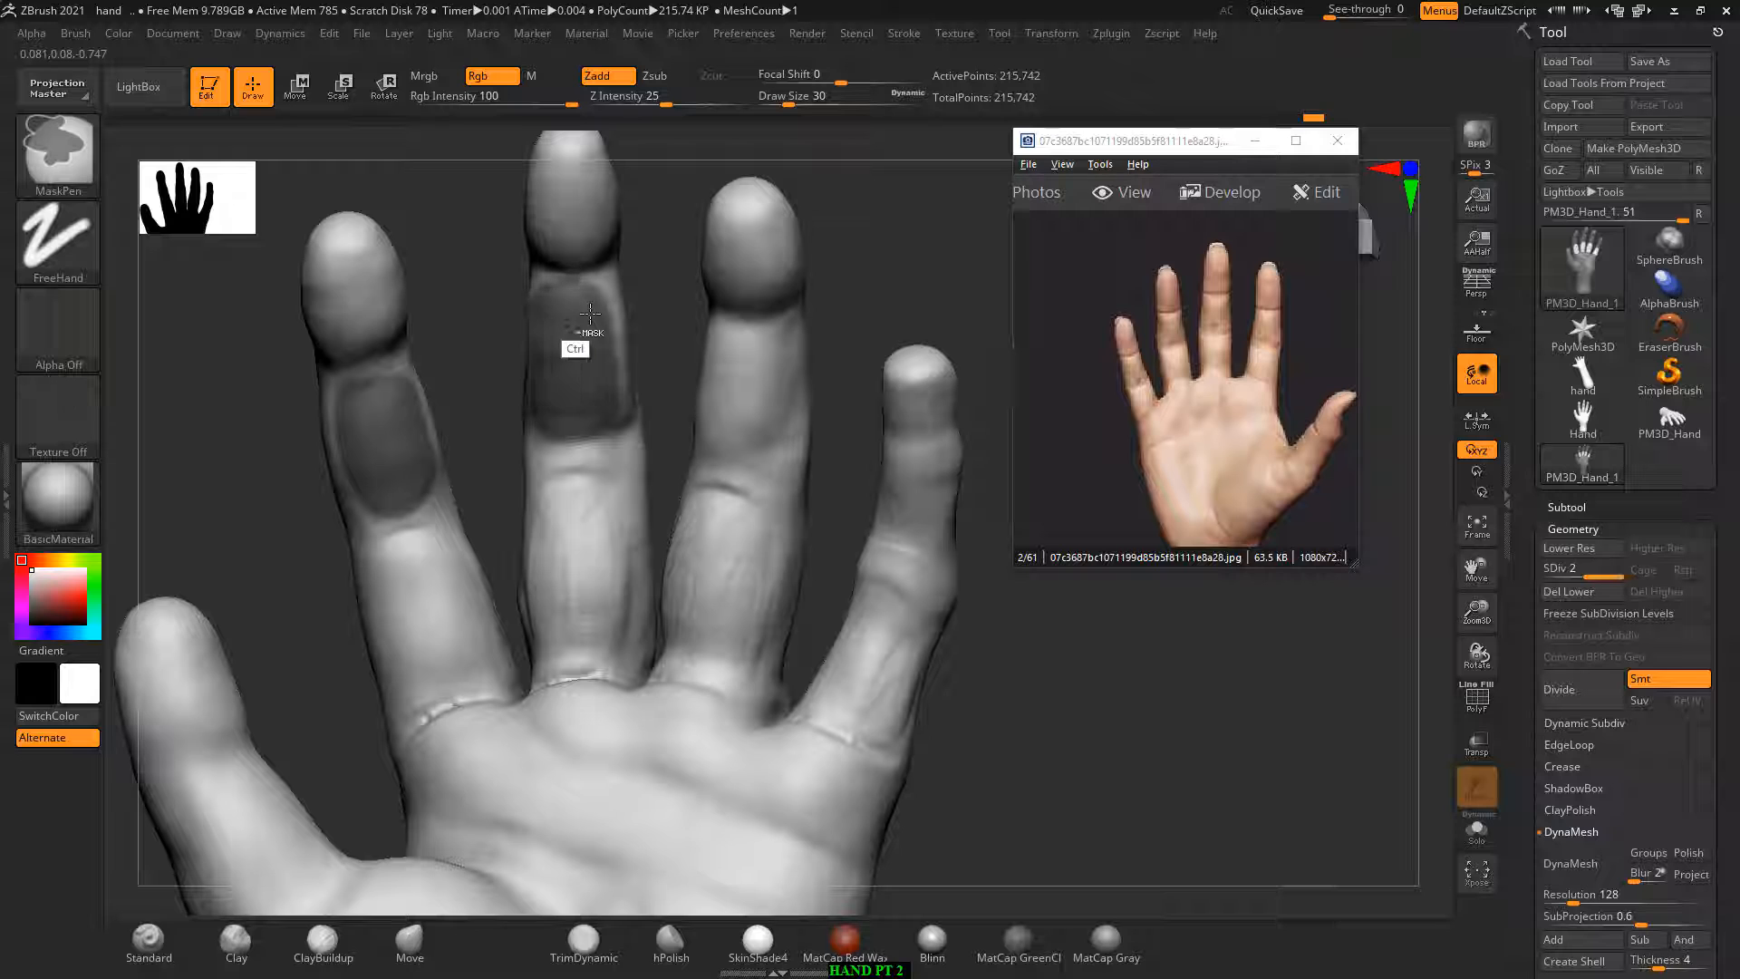
mouse_move(694, 407)
ctrl+mouse_down()
mouse_move(756, 351)
mouse_move(733, 340)
mouse_move(767, 366)
mouse_move(749, 489)
mouse_move(709, 484)
mouse_move(722, 413)
mouse_move(766, 357)
ctrl+mouse_up()
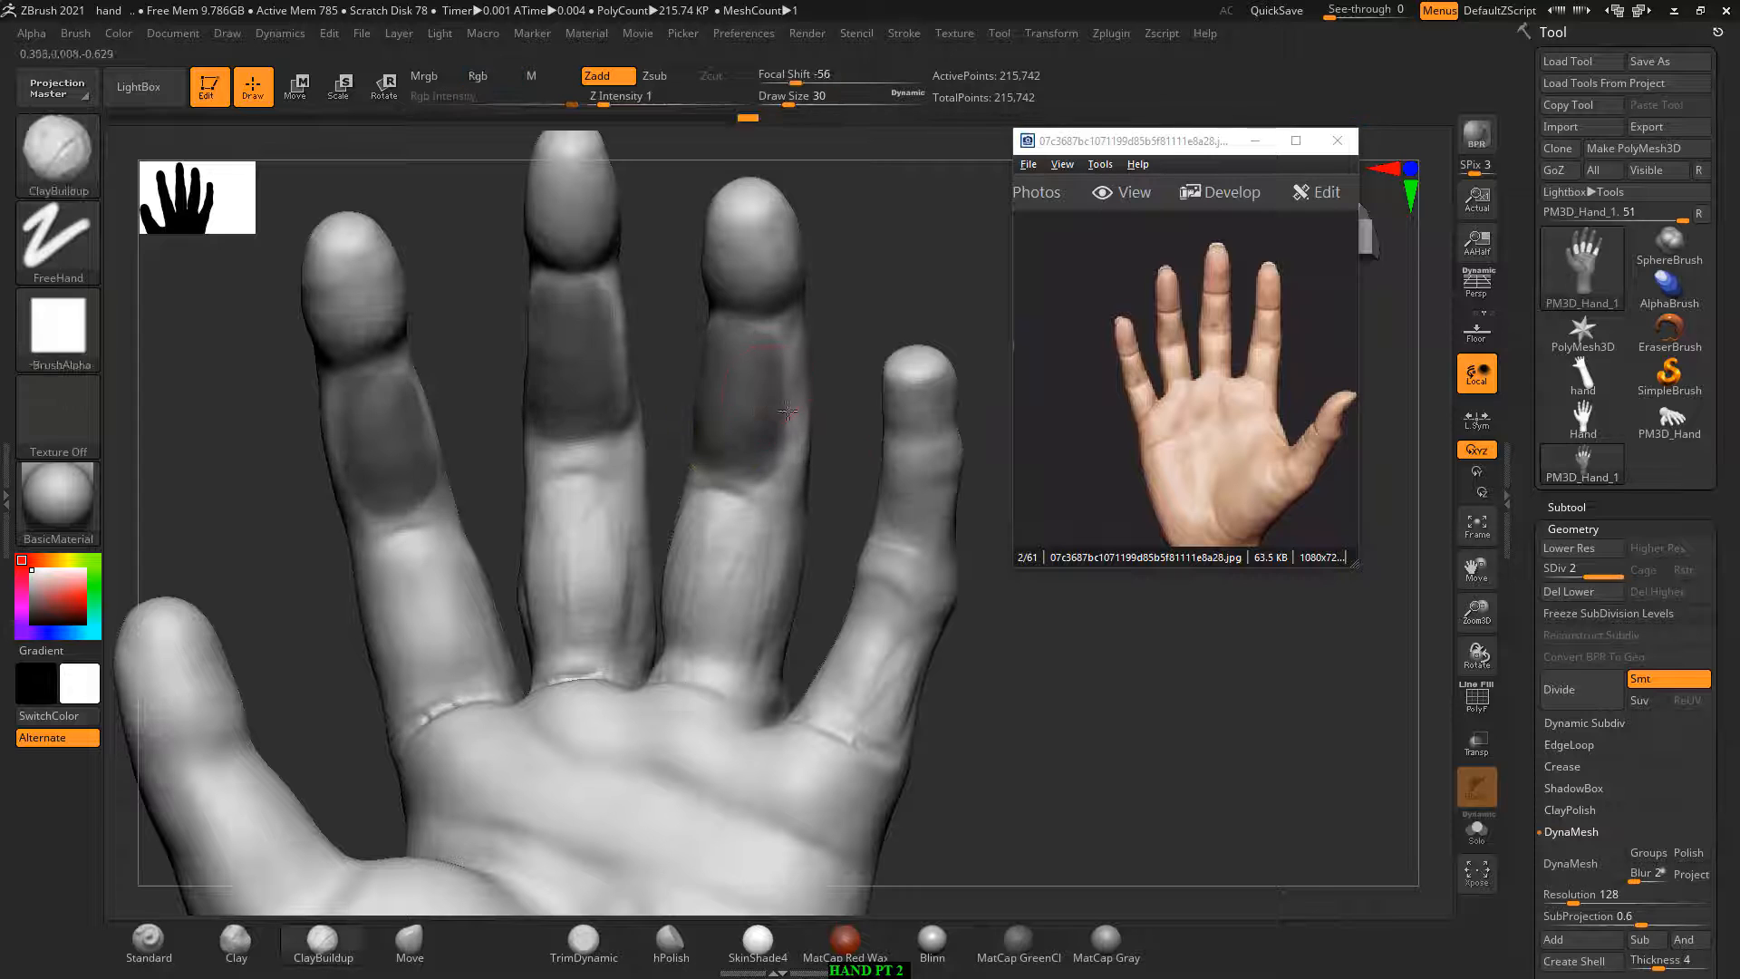
mouse_move(911, 478)
ctrl+mouse_down()
mouse_move(905, 529)
mouse_move(913, 487)
mouse_move(896, 482)
mouse_move(886, 524)
mouse_move(894, 474)
ctrl+mouse_up()
key(b)
key(c)
key(b)
mouse_move(1057, 660)
mouse_down()
mouse_move(1107, 691)
mouse_move(1100, 633)
mouse_up()
ctrl+click(1089, 696)
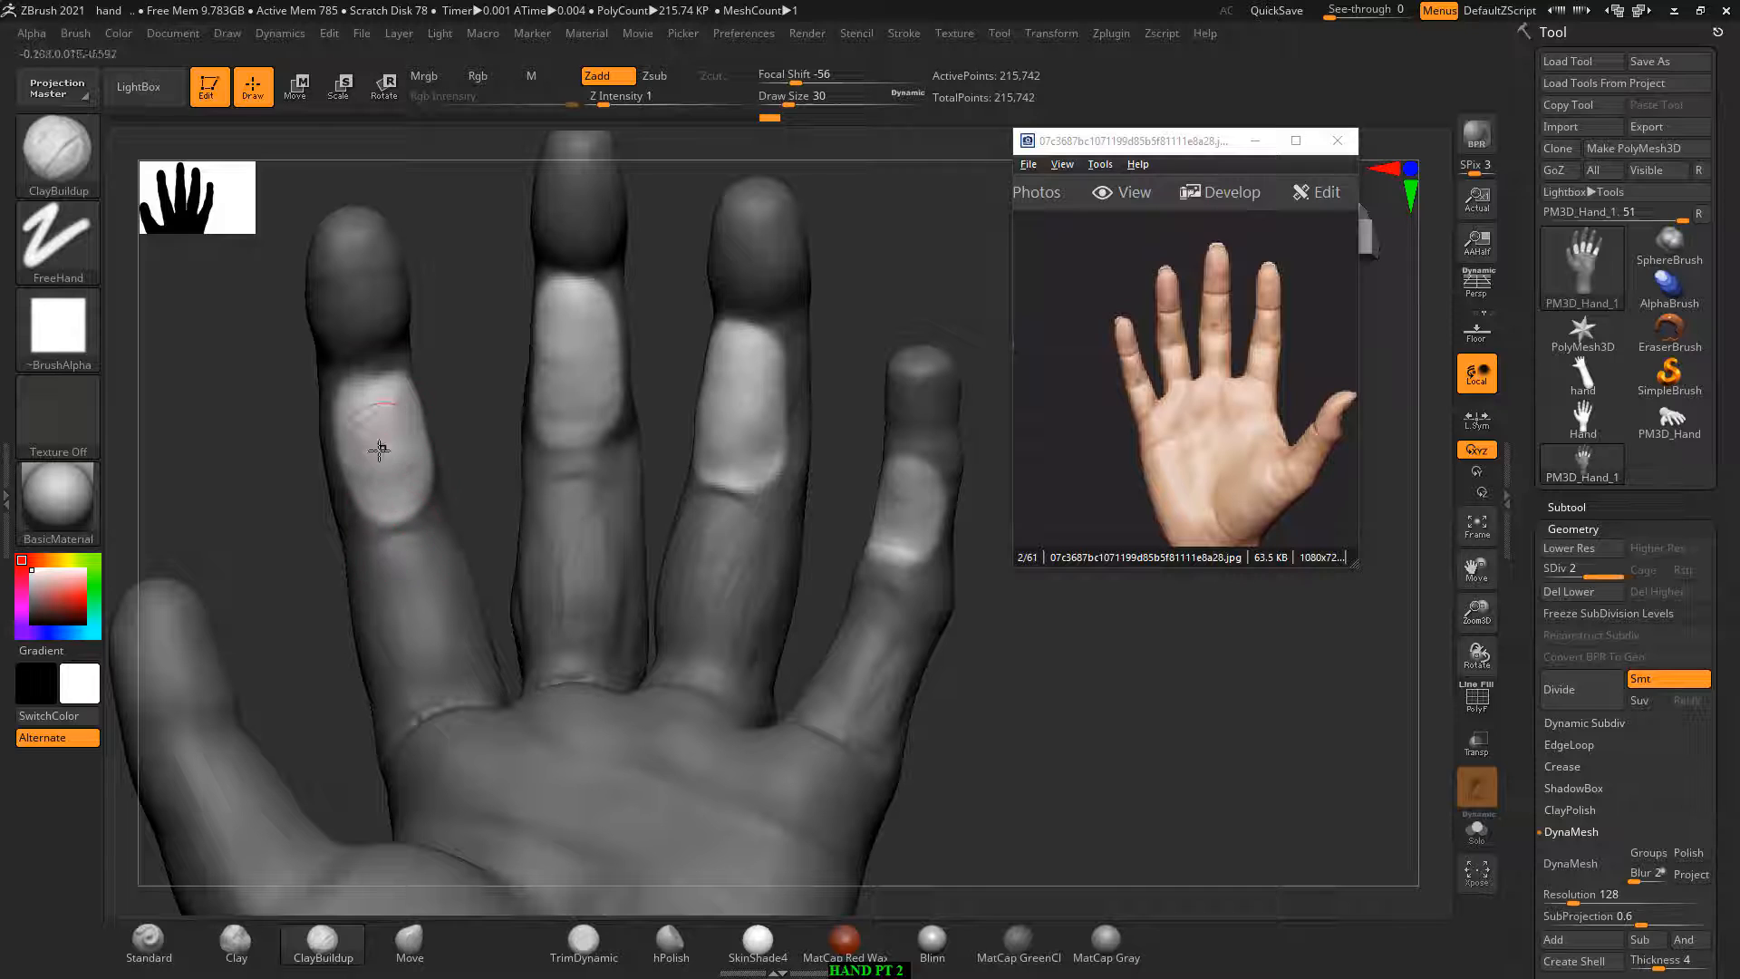
Step: Build up the unmasked middle segments of the four fingers with ClayBuildup and smooth the little finger's segment
drag(362, 439, 380, 503)
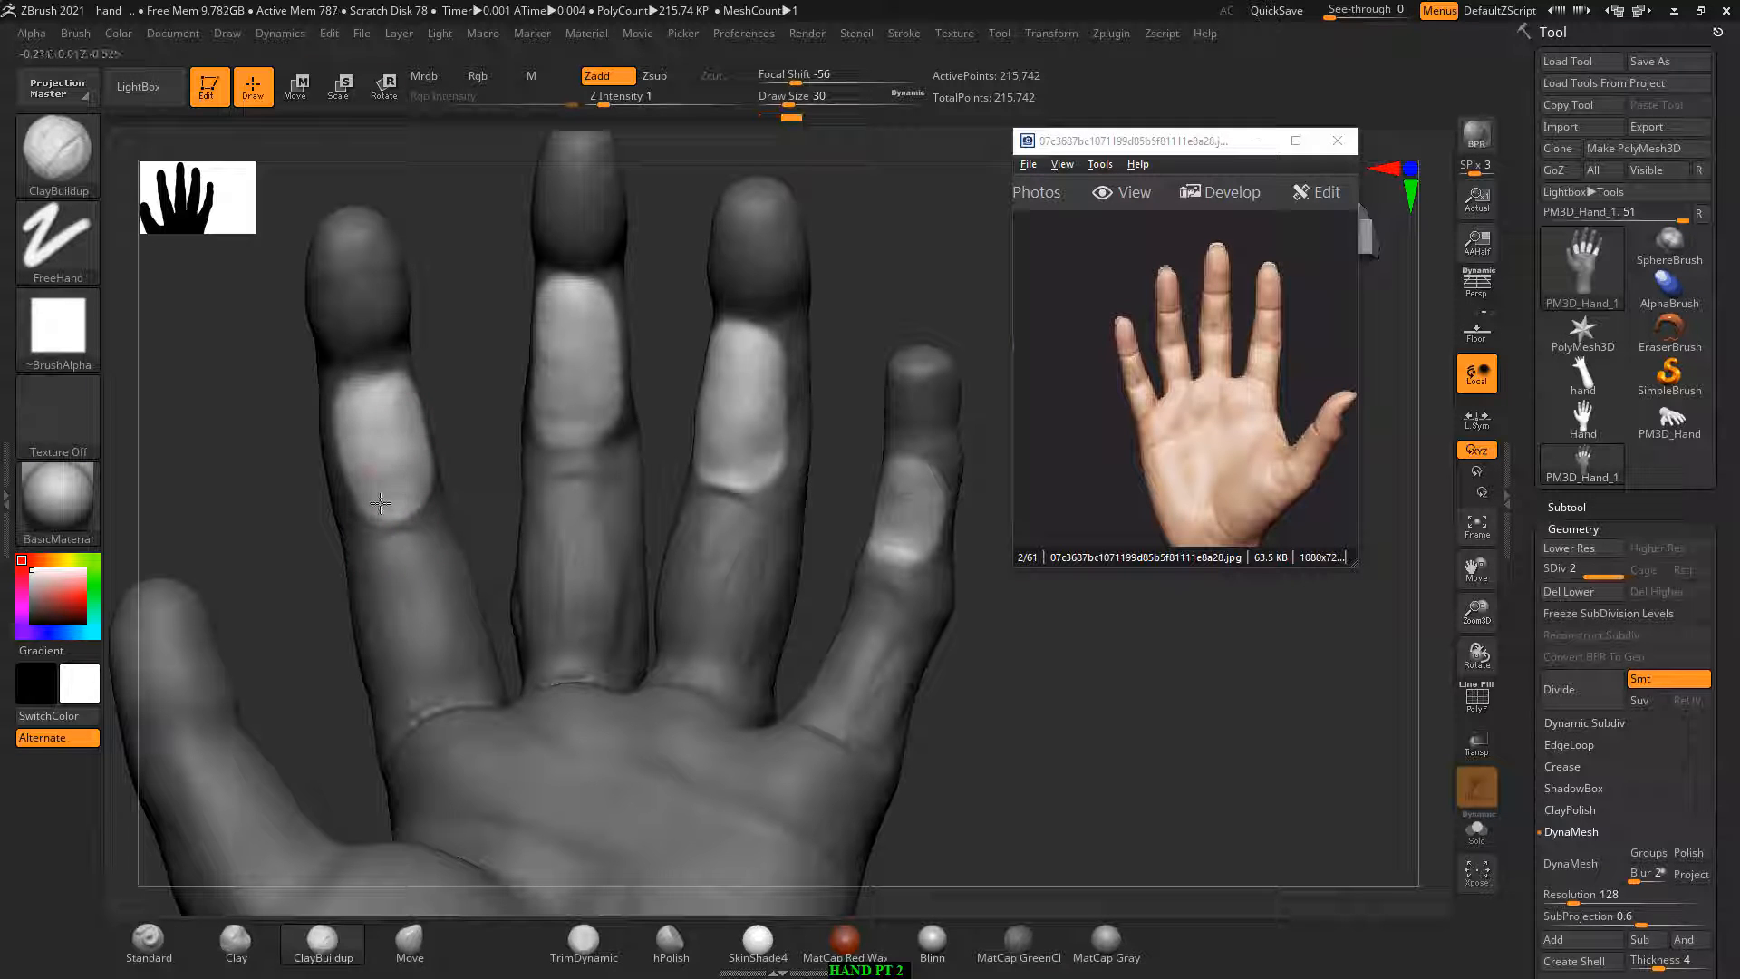
mouse_move(396, 443)
mouse_down()
mouse_move(379, 469)
mouse_move(416, 497)
mouse_up()
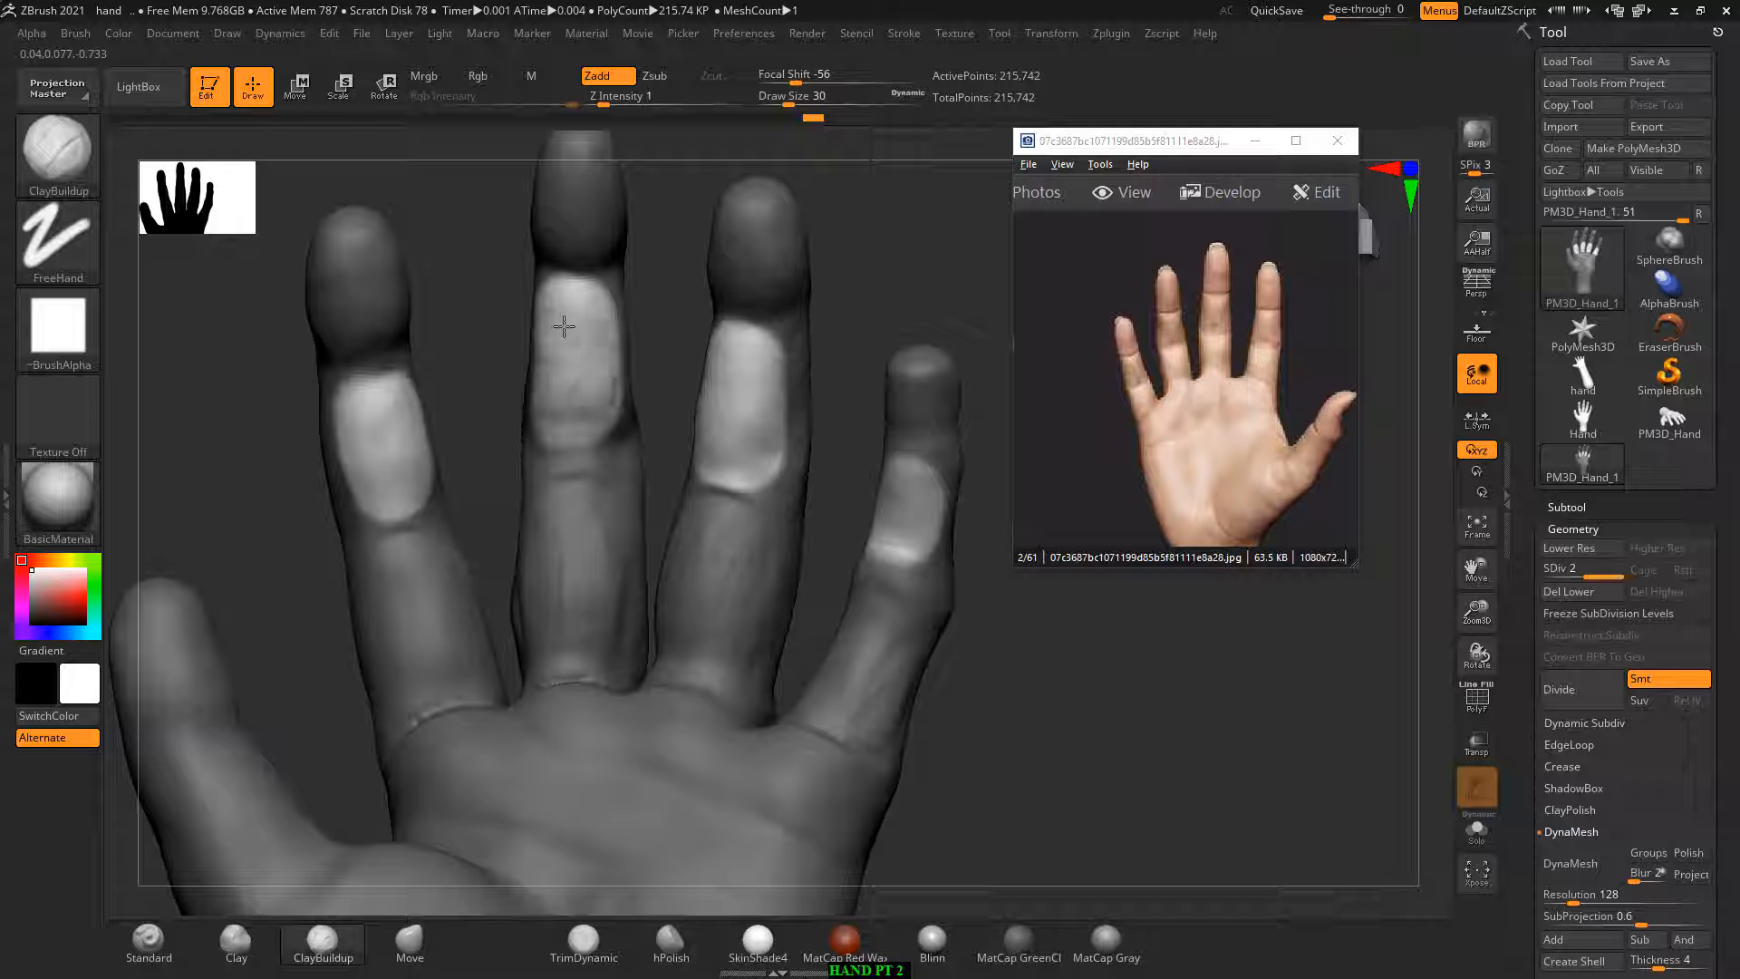
mouse_move(543, 349)
mouse_down()
mouse_move(563, 327)
mouse_move(590, 342)
mouse_move(559, 327)
mouse_up()
mouse_move(829, 272)
mouse_down()
mouse_move(652, 267)
mouse_move(710, 317)
mouse_up()
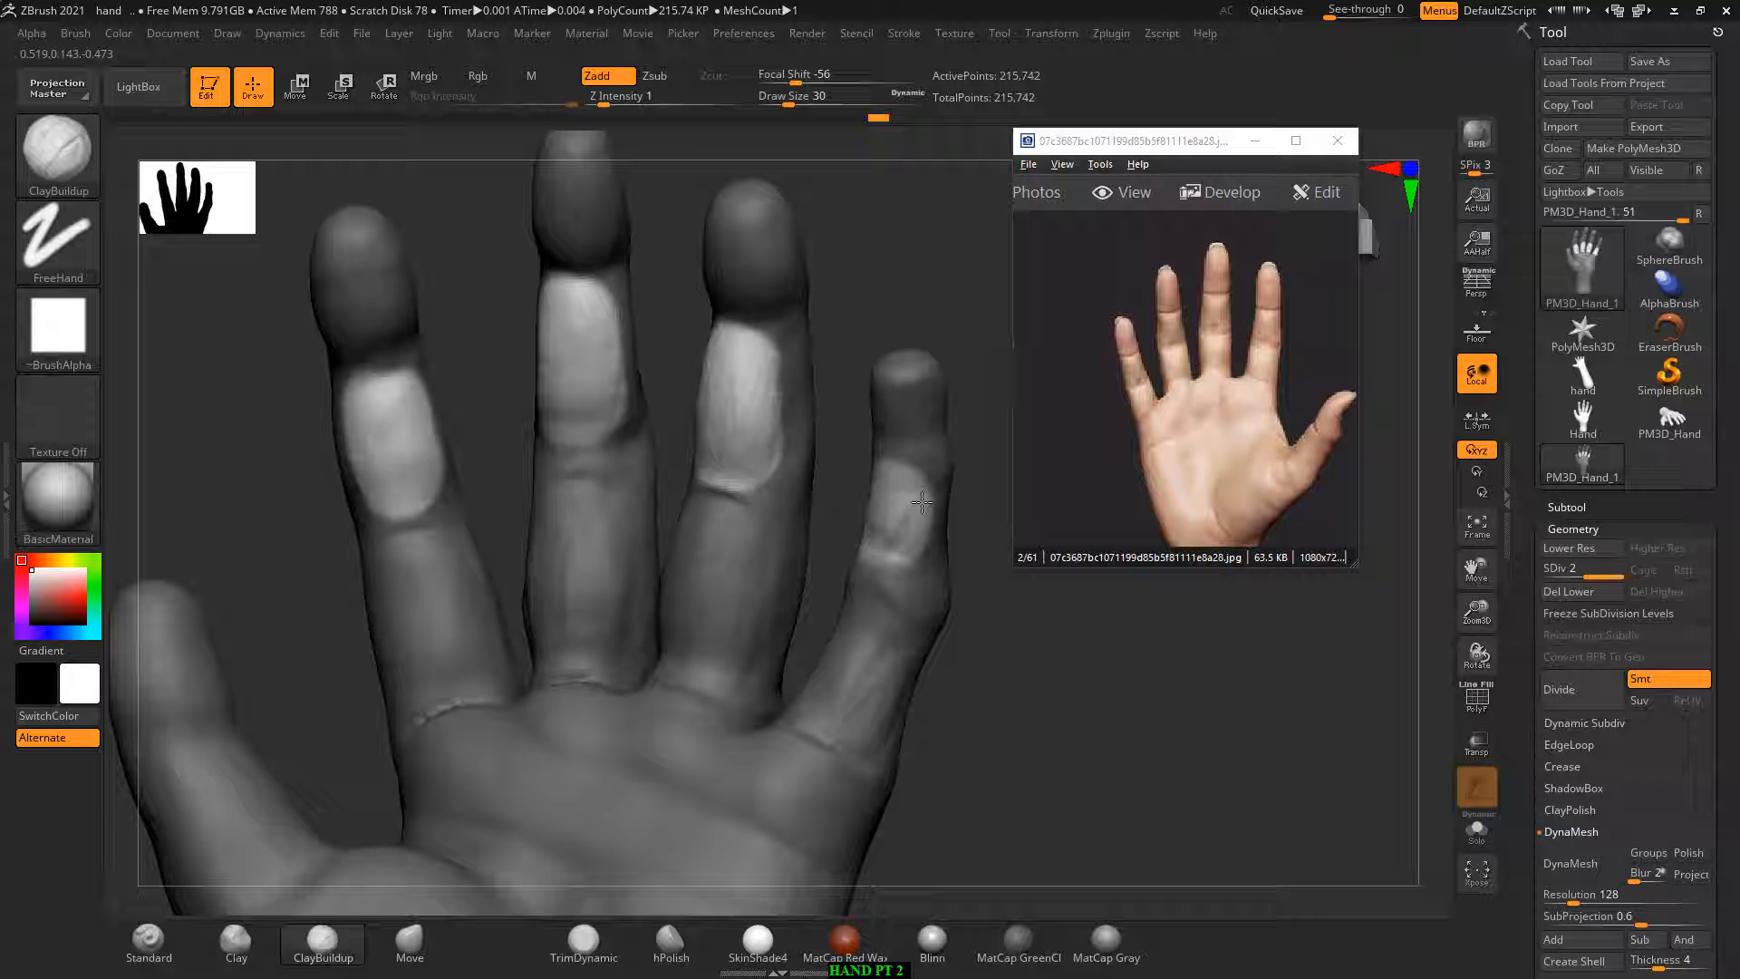
drag(922, 501, 948, 560)
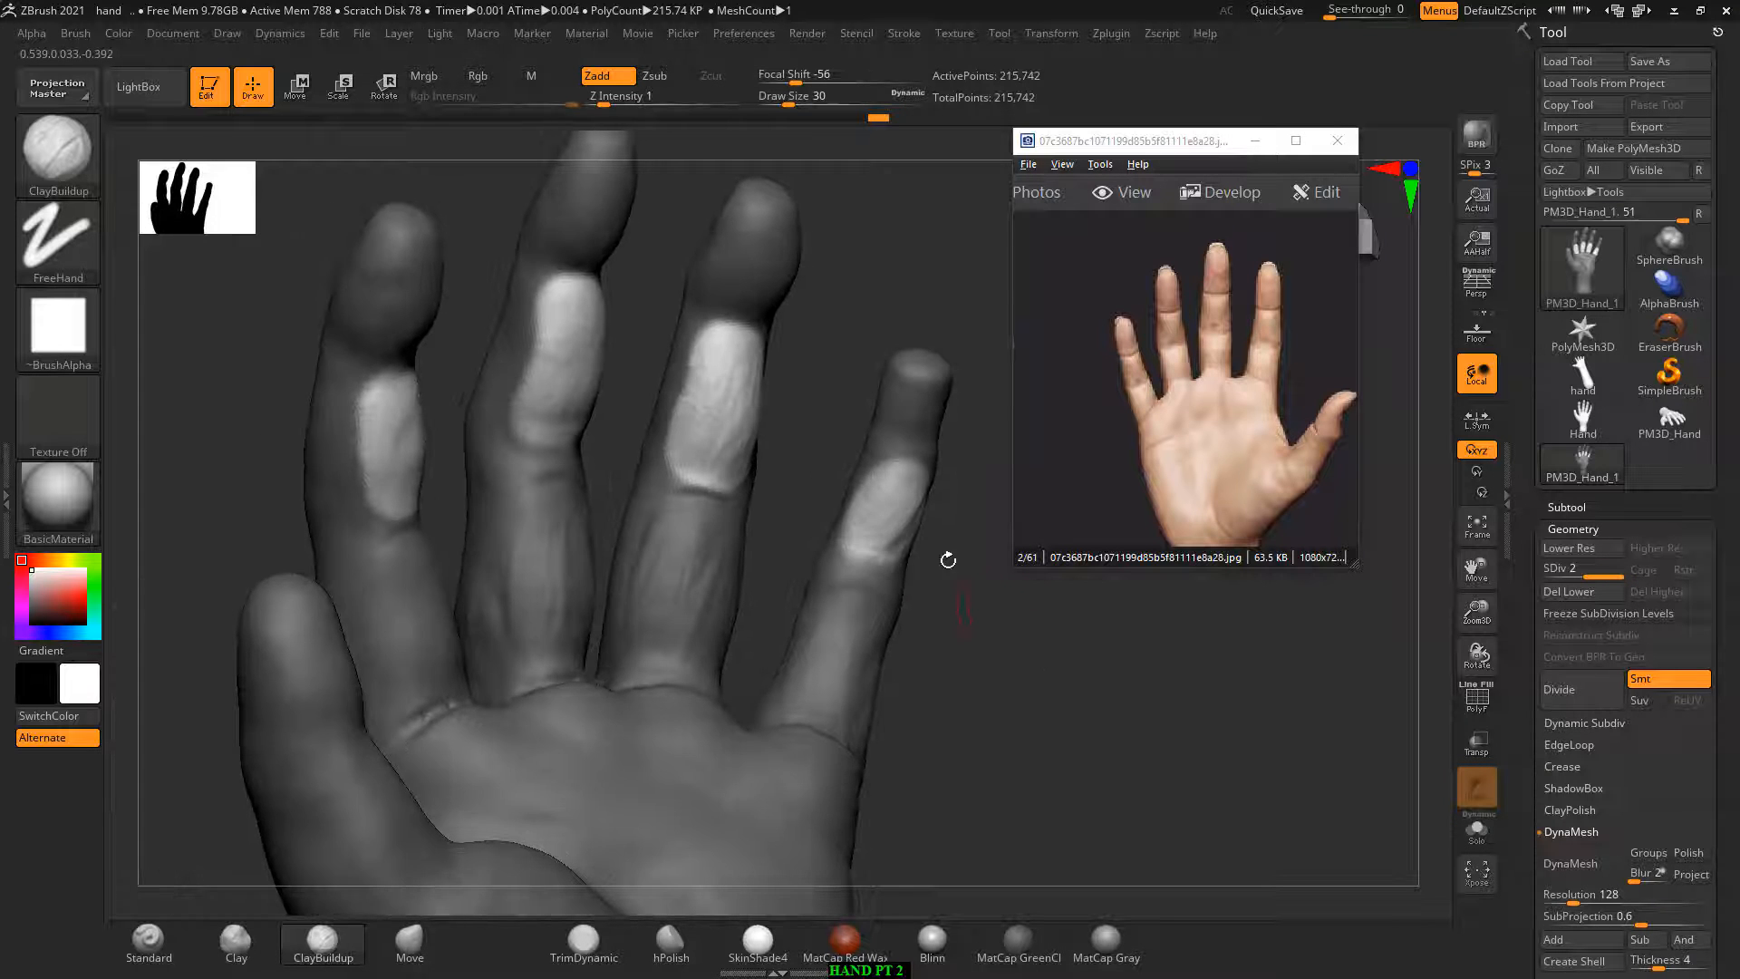
key(shift)
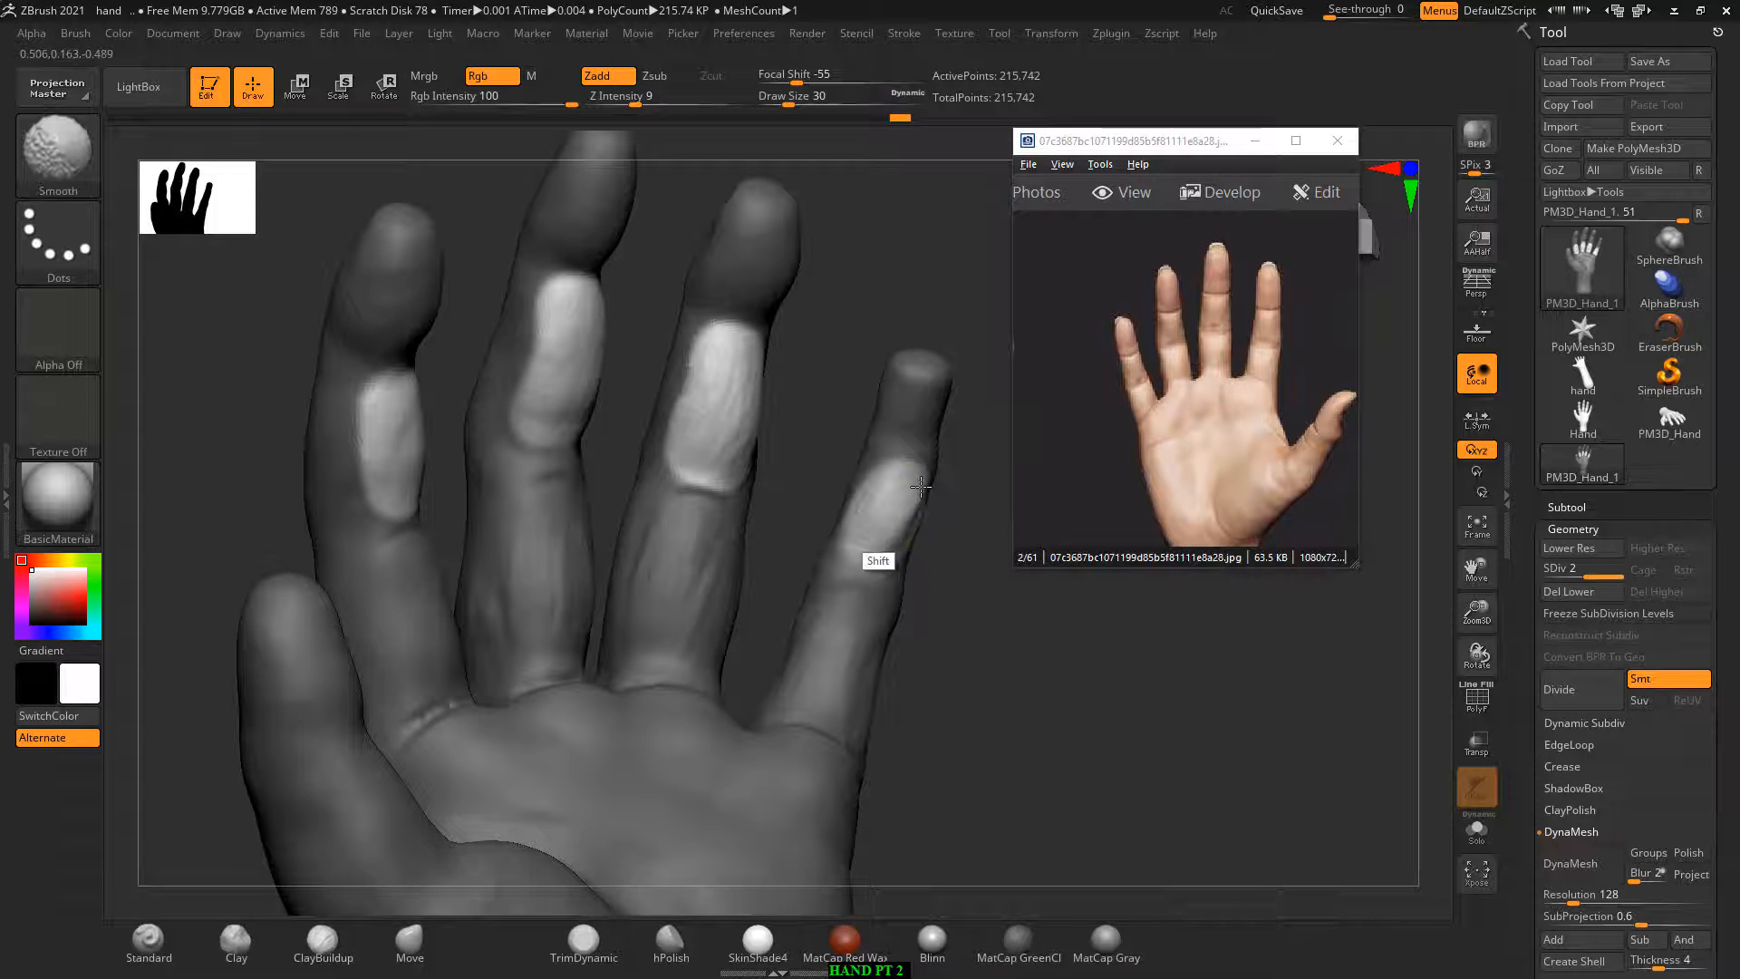
Step: Invert the mask, build up the joints around the masked middle segments with ClayBuildup, and clear the mask
drag(1010, 648, 1049, 696)
ctrl+click(1157, 670)
drag(1156, 670, 1052, 656)
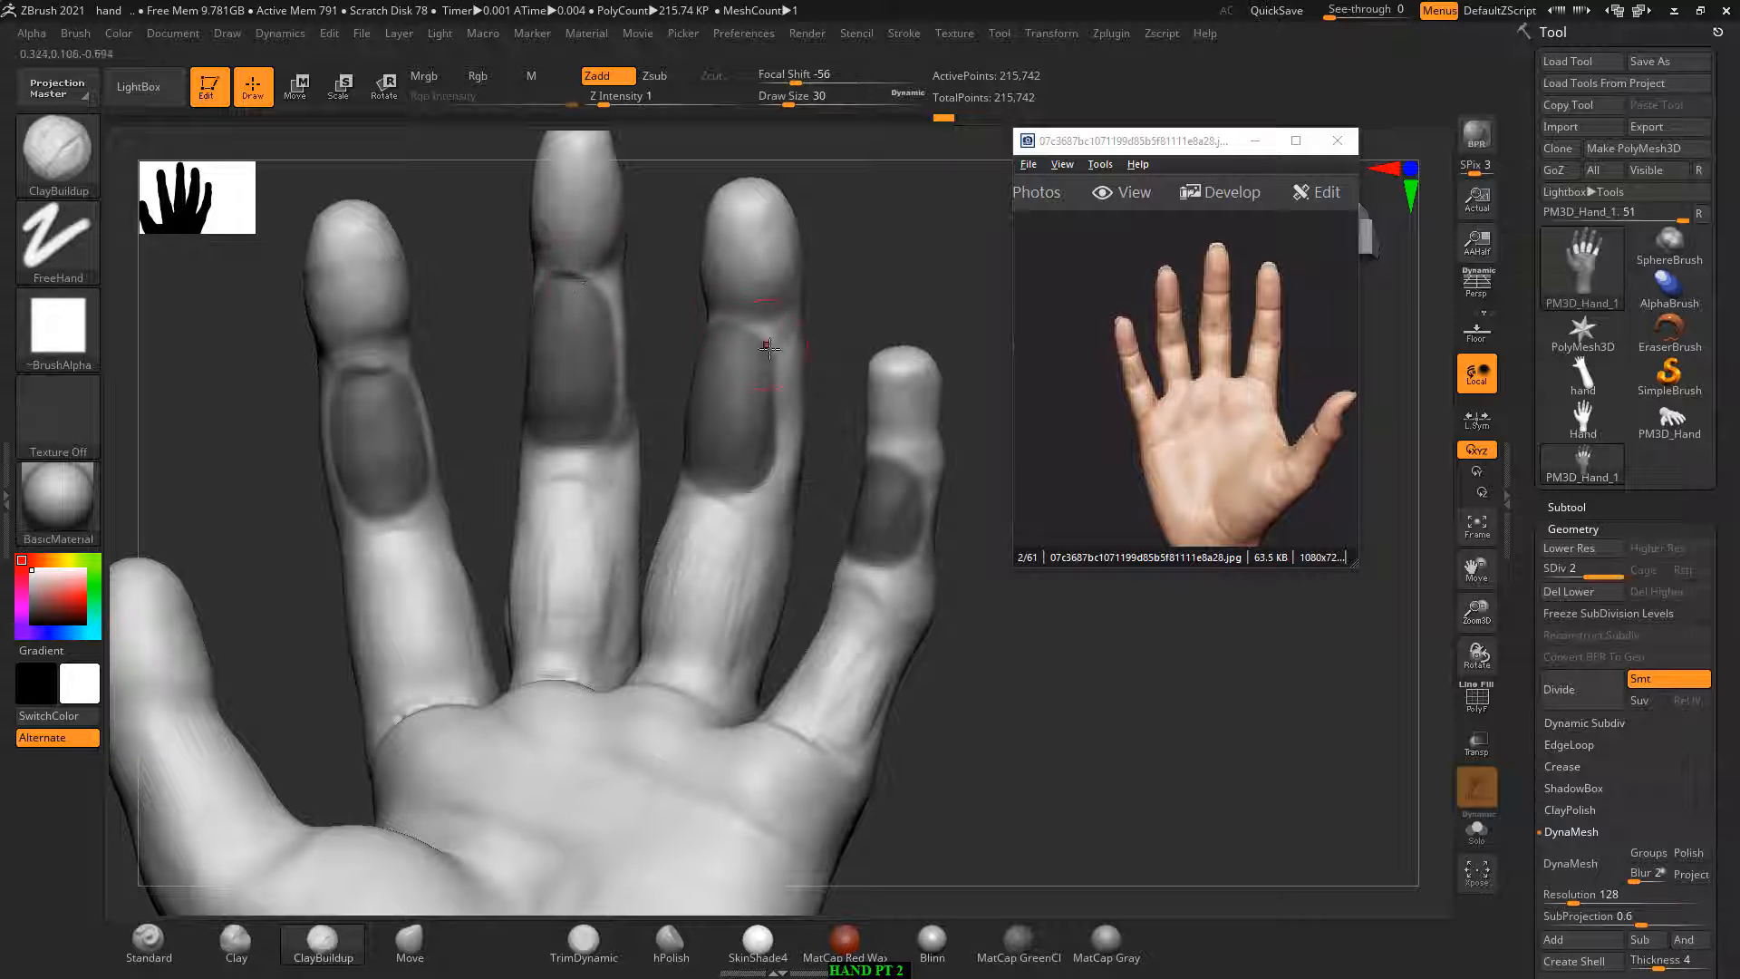
drag(763, 327, 717, 337)
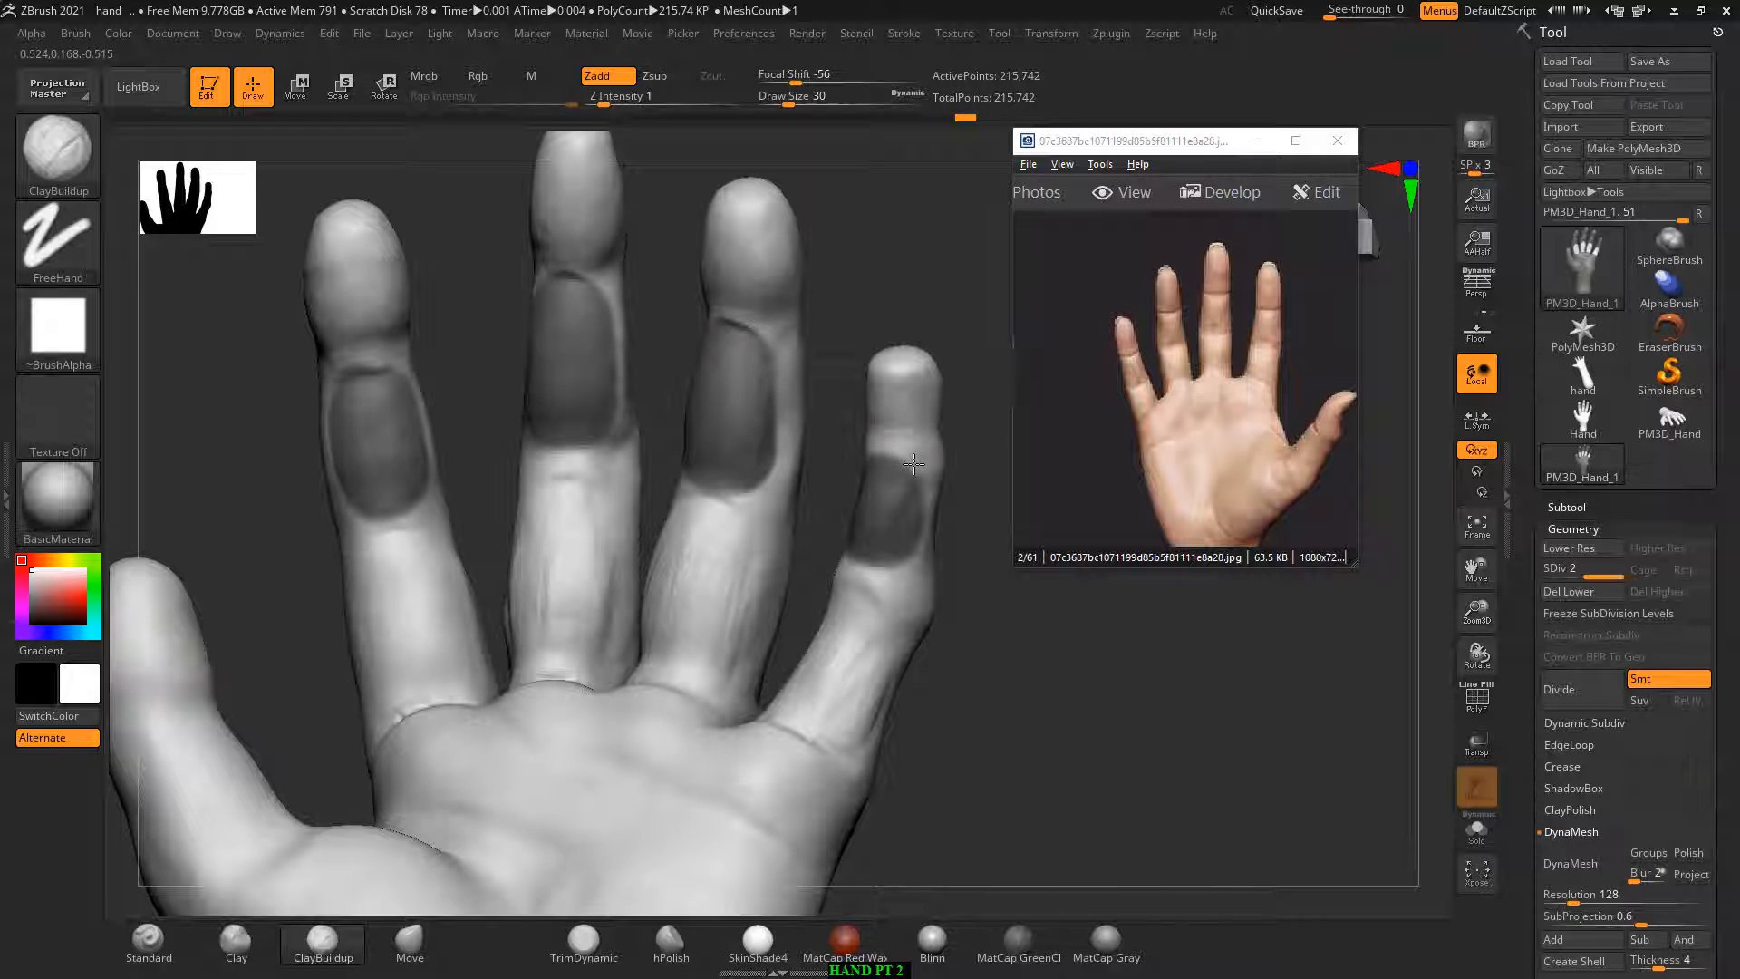
mouse_move(1119, 719)
mouse_down()
mouse_move(1134, 718)
mouse_move(1146, 777)
mouse_move(1092, 723)
mouse_move(1130, 719)
mouse_move(1165, 746)
mouse_move(1173, 792)
mouse_move(1173, 695)
mouse_move(1184, 726)
mouse_move(1098, 697)
mouse_up()
mouse_move(510, 308)
mouse_down()
mouse_move(470, 198)
mouse_move(552, 254)
mouse_move(532, 233)
mouse_up()
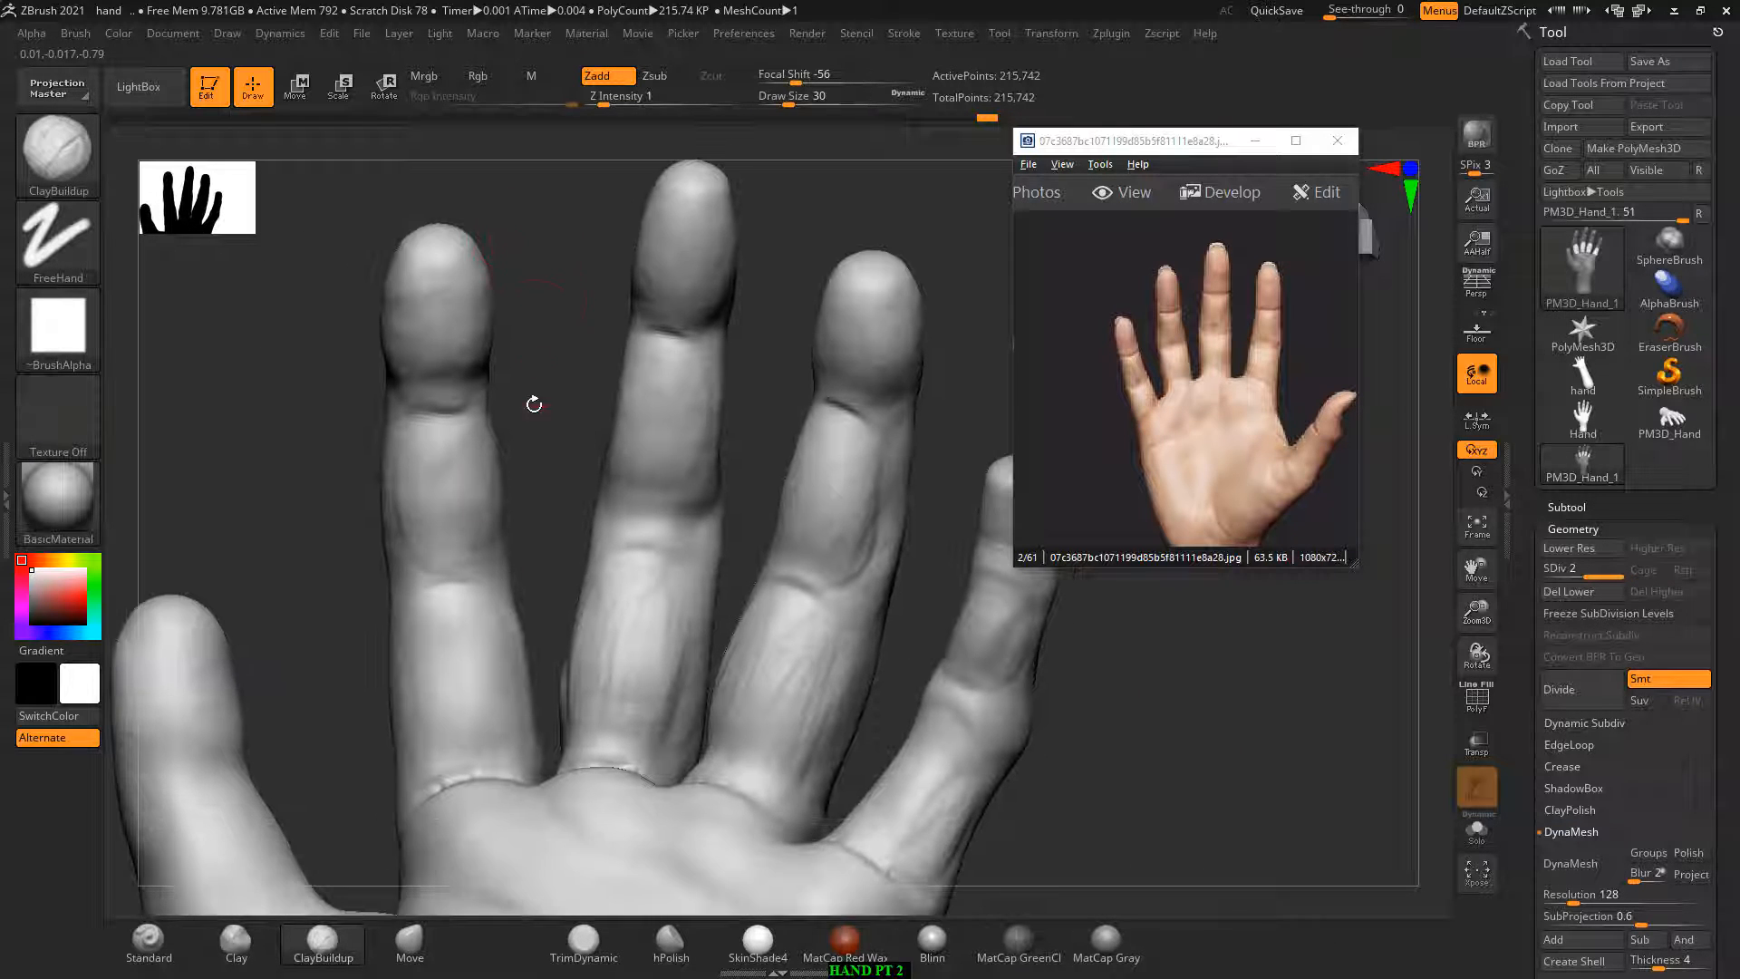
Step: Switch to the DamStandard brush and reposition the reference photo clear of the brush list and the sculpted fingers
click(90, 162)
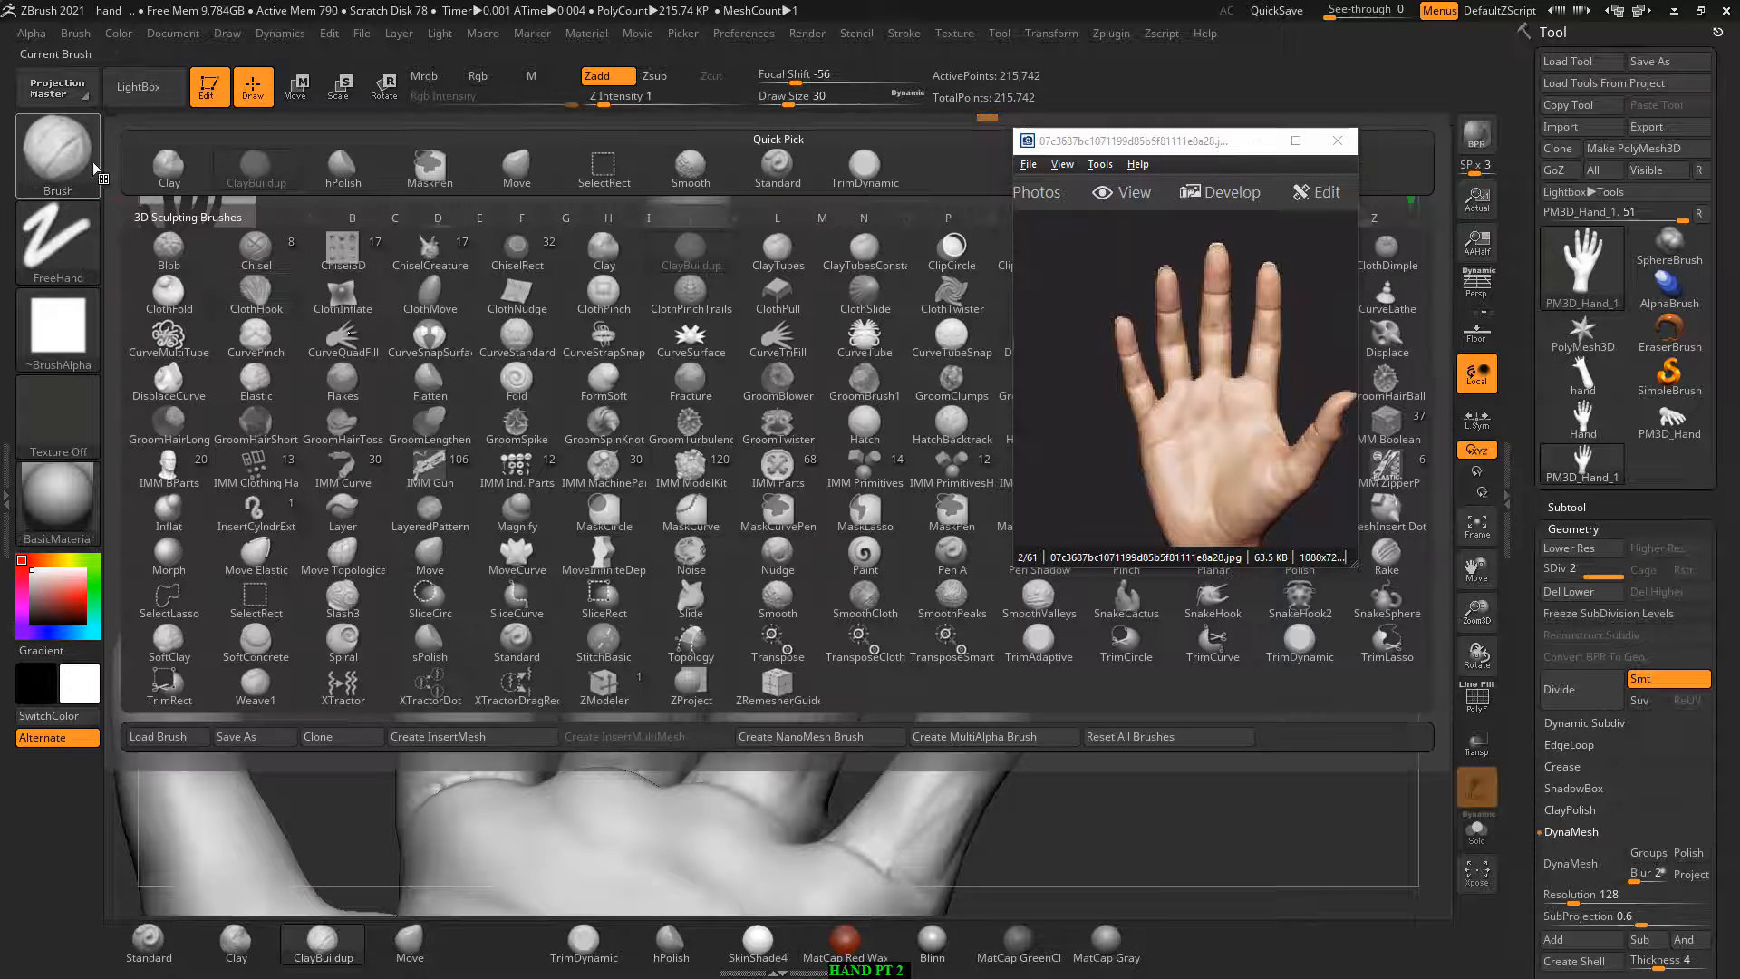
key(d)
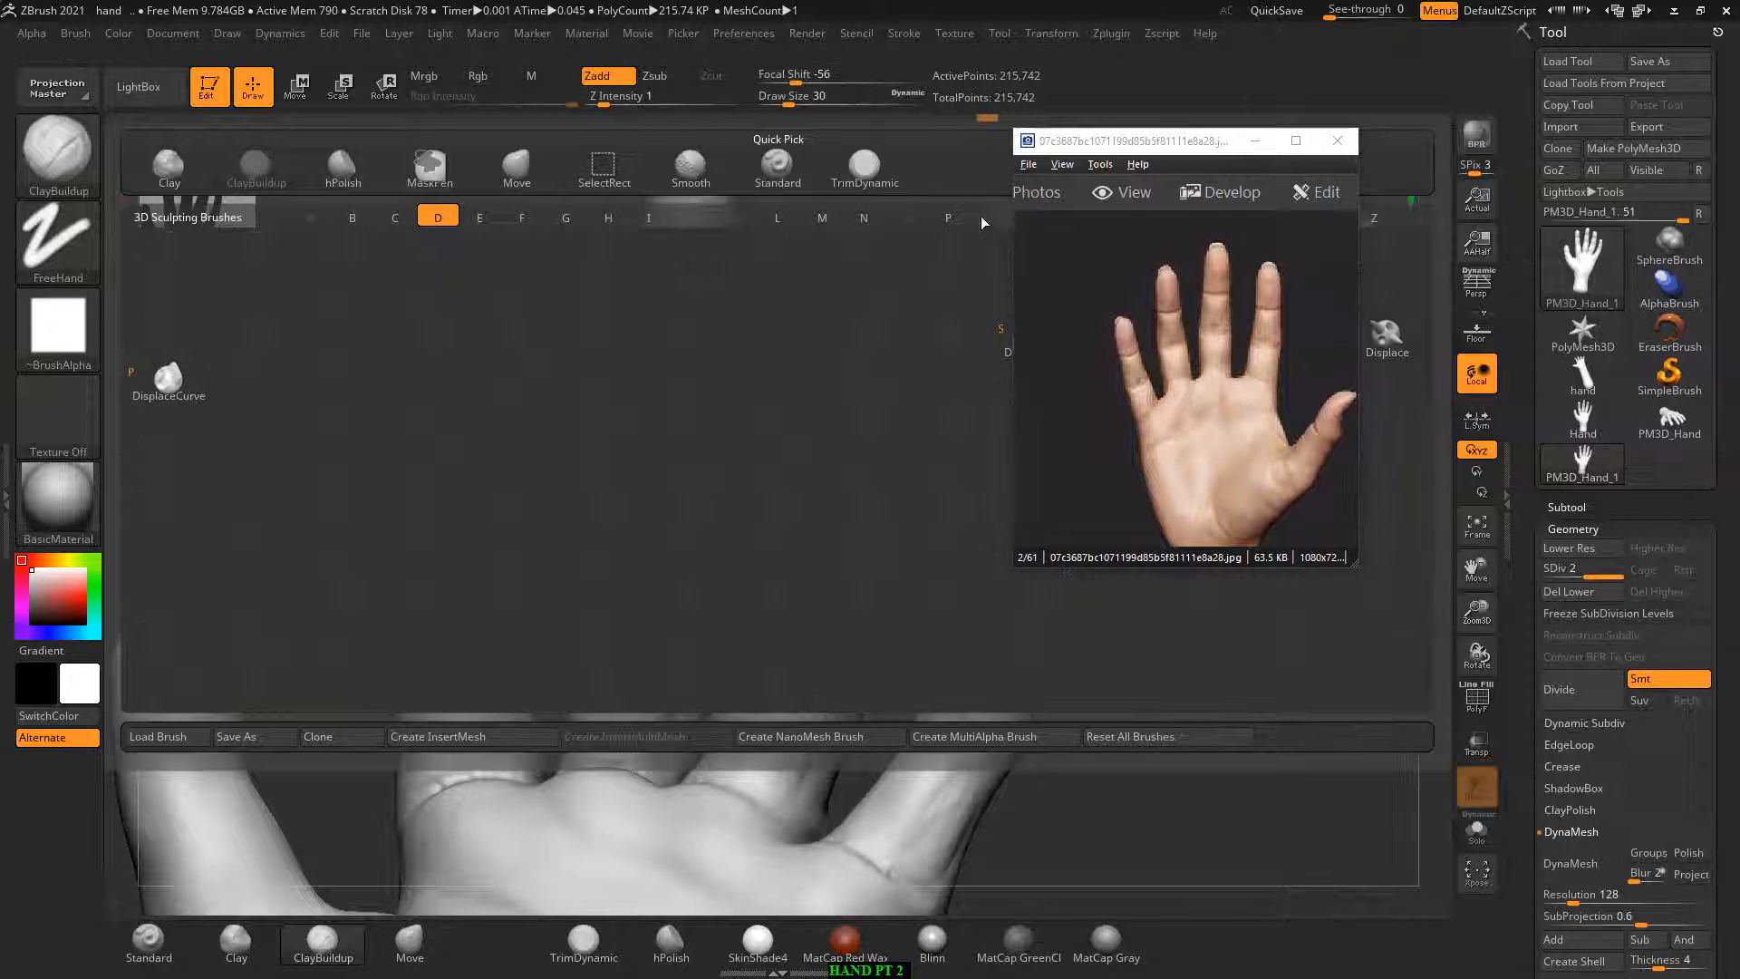
drag(1259, 140, 1341, 476)
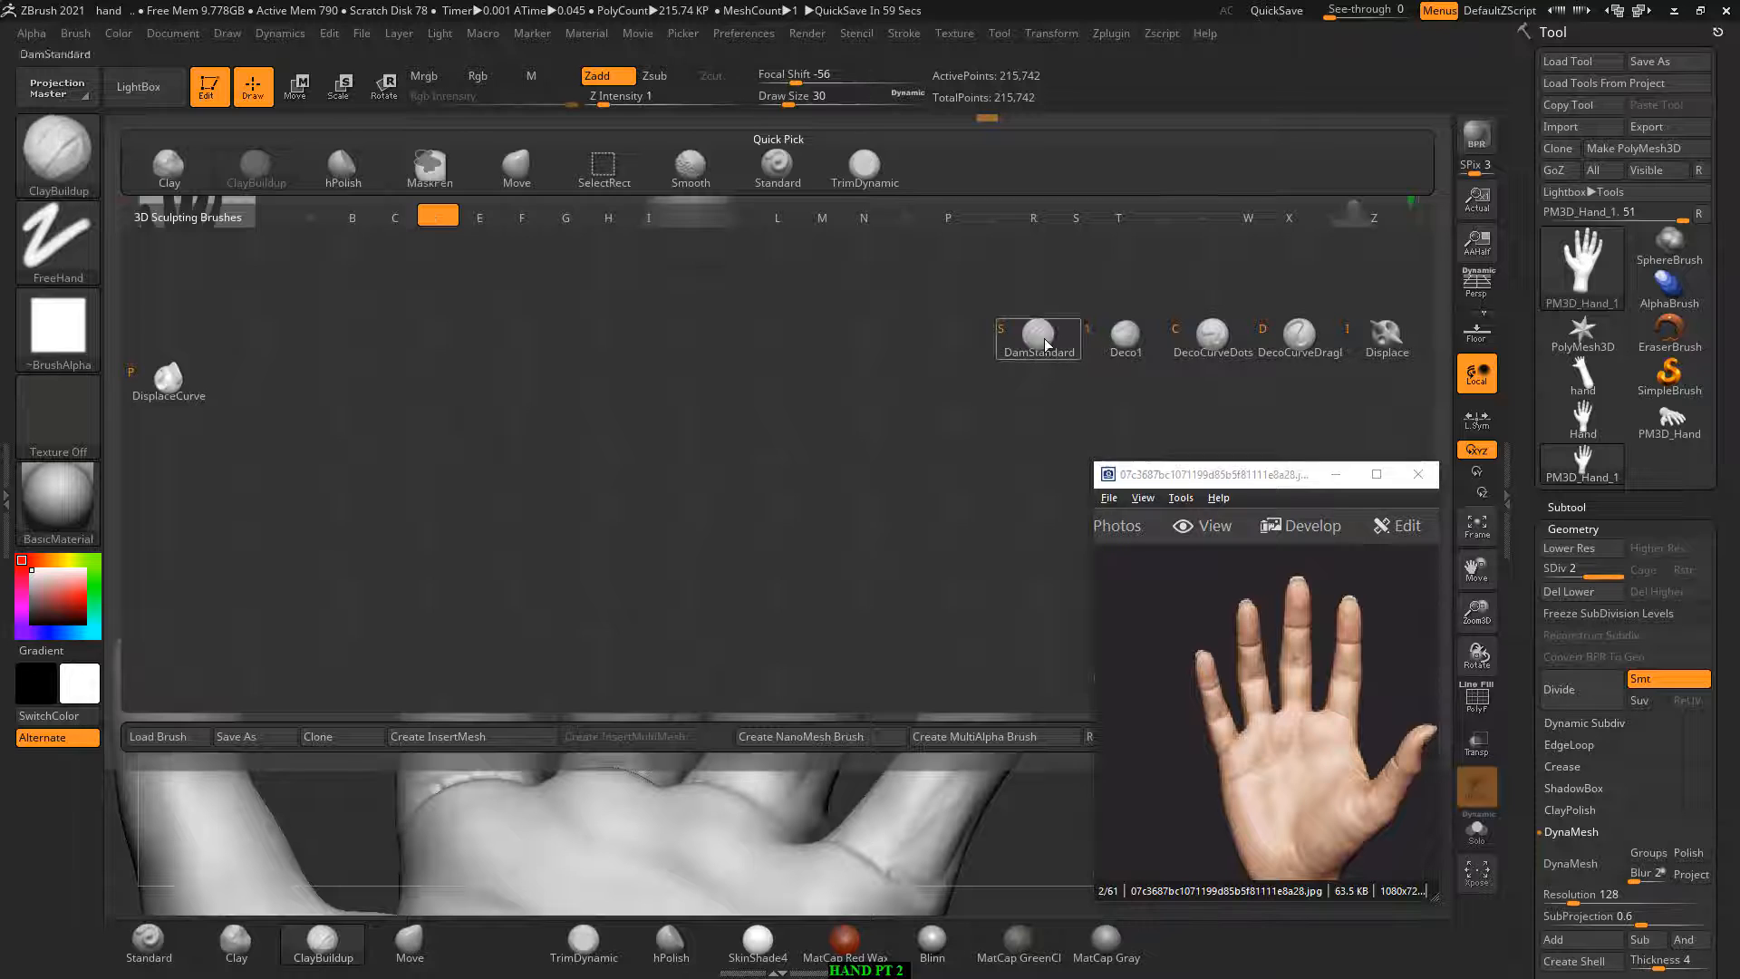
key(s)
drag(1197, 474, 1158, 252)
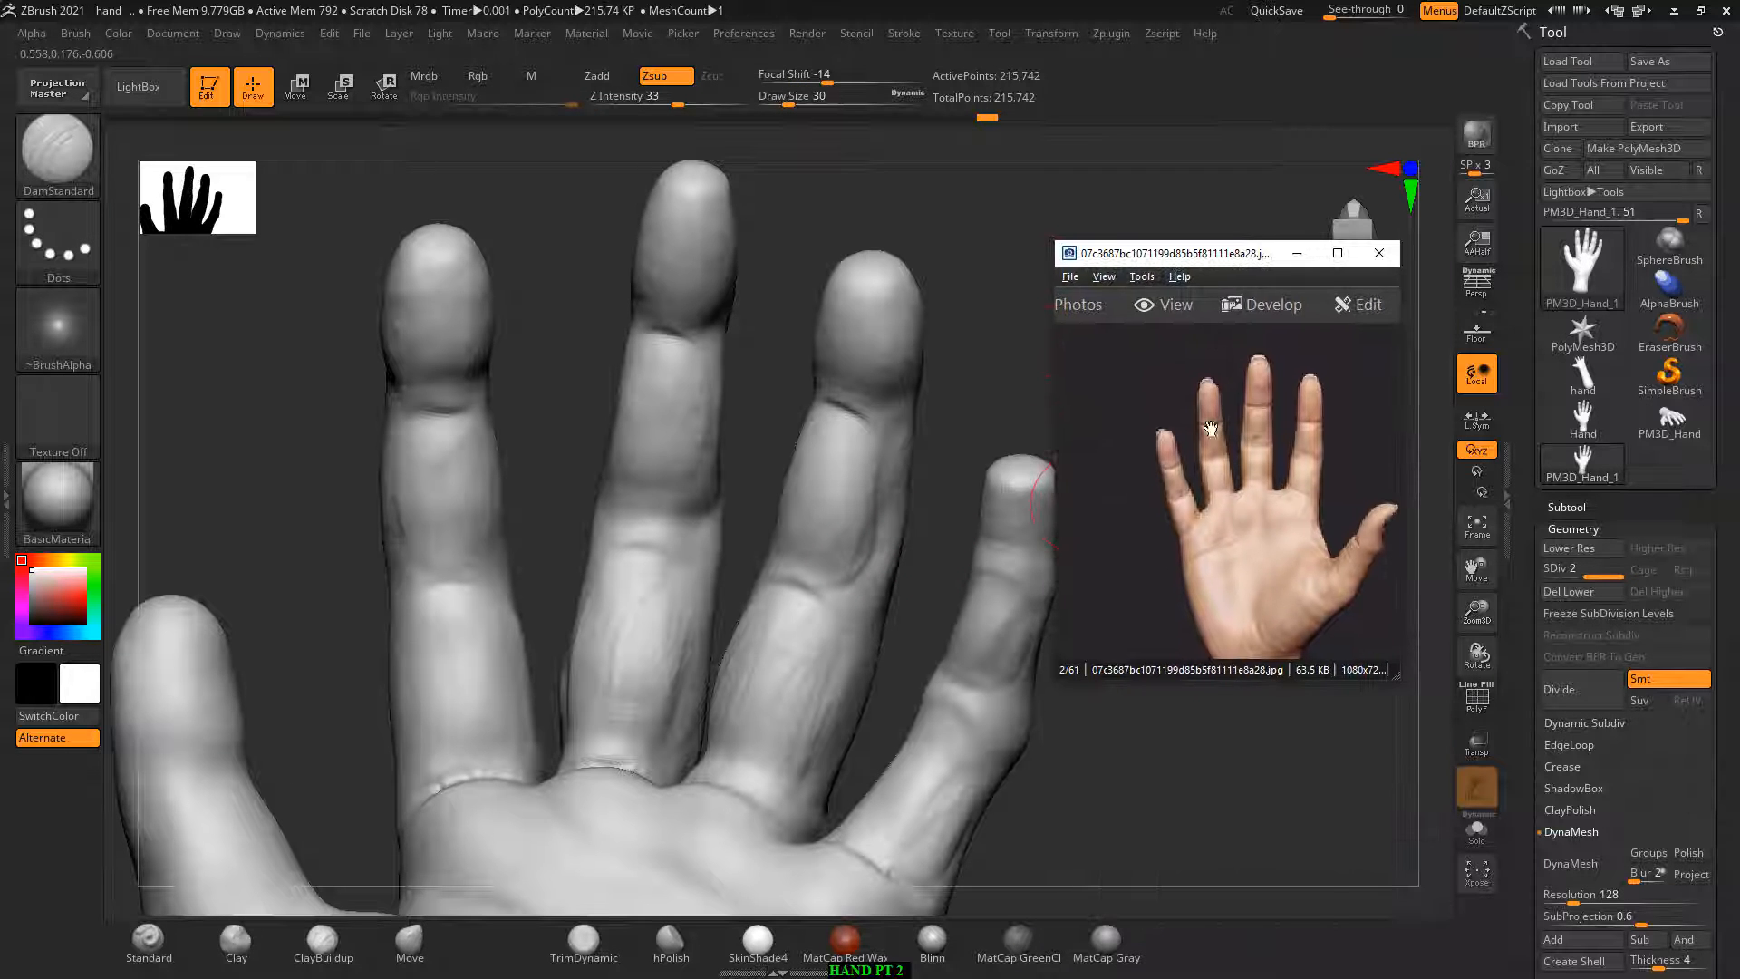
drag(1237, 543, 1237, 515)
Step: Carve double skin creases with DamStandard across the joints between the base and middle segments of all four fingers
mouse_move(543, 511)
mouse_down()
mouse_move(575, 493)
mouse_move(452, 530)
mouse_move(621, 535)
mouse_up()
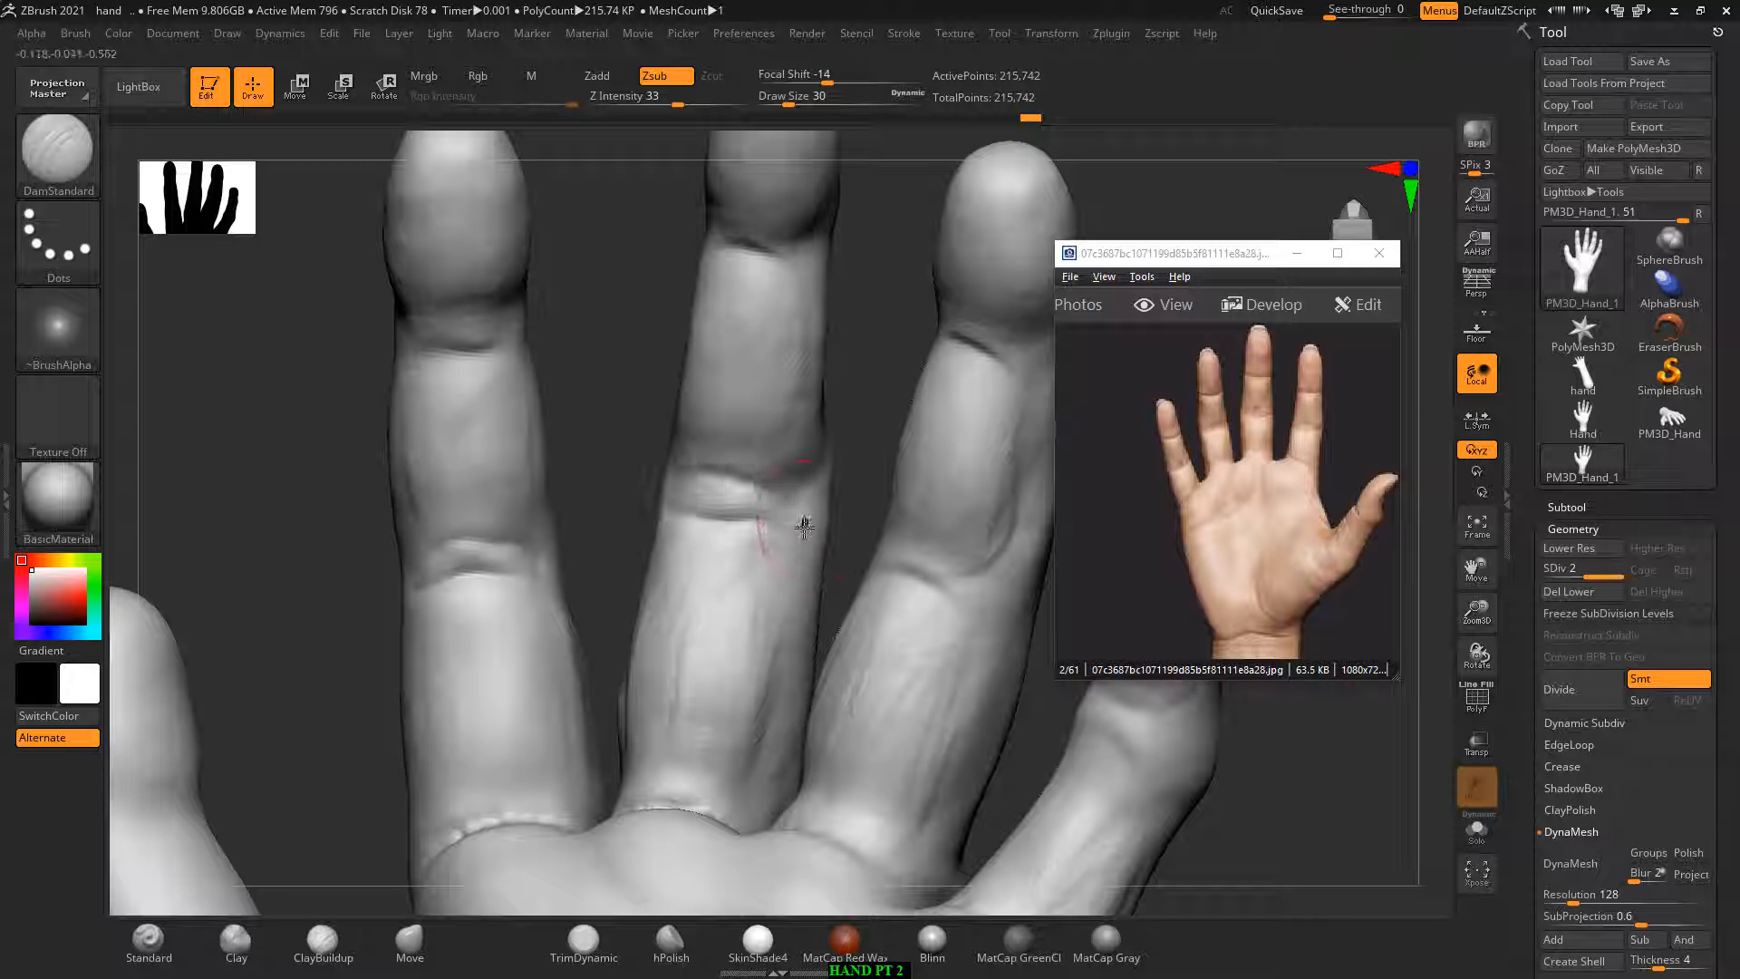
drag(1002, 633, 920, 567)
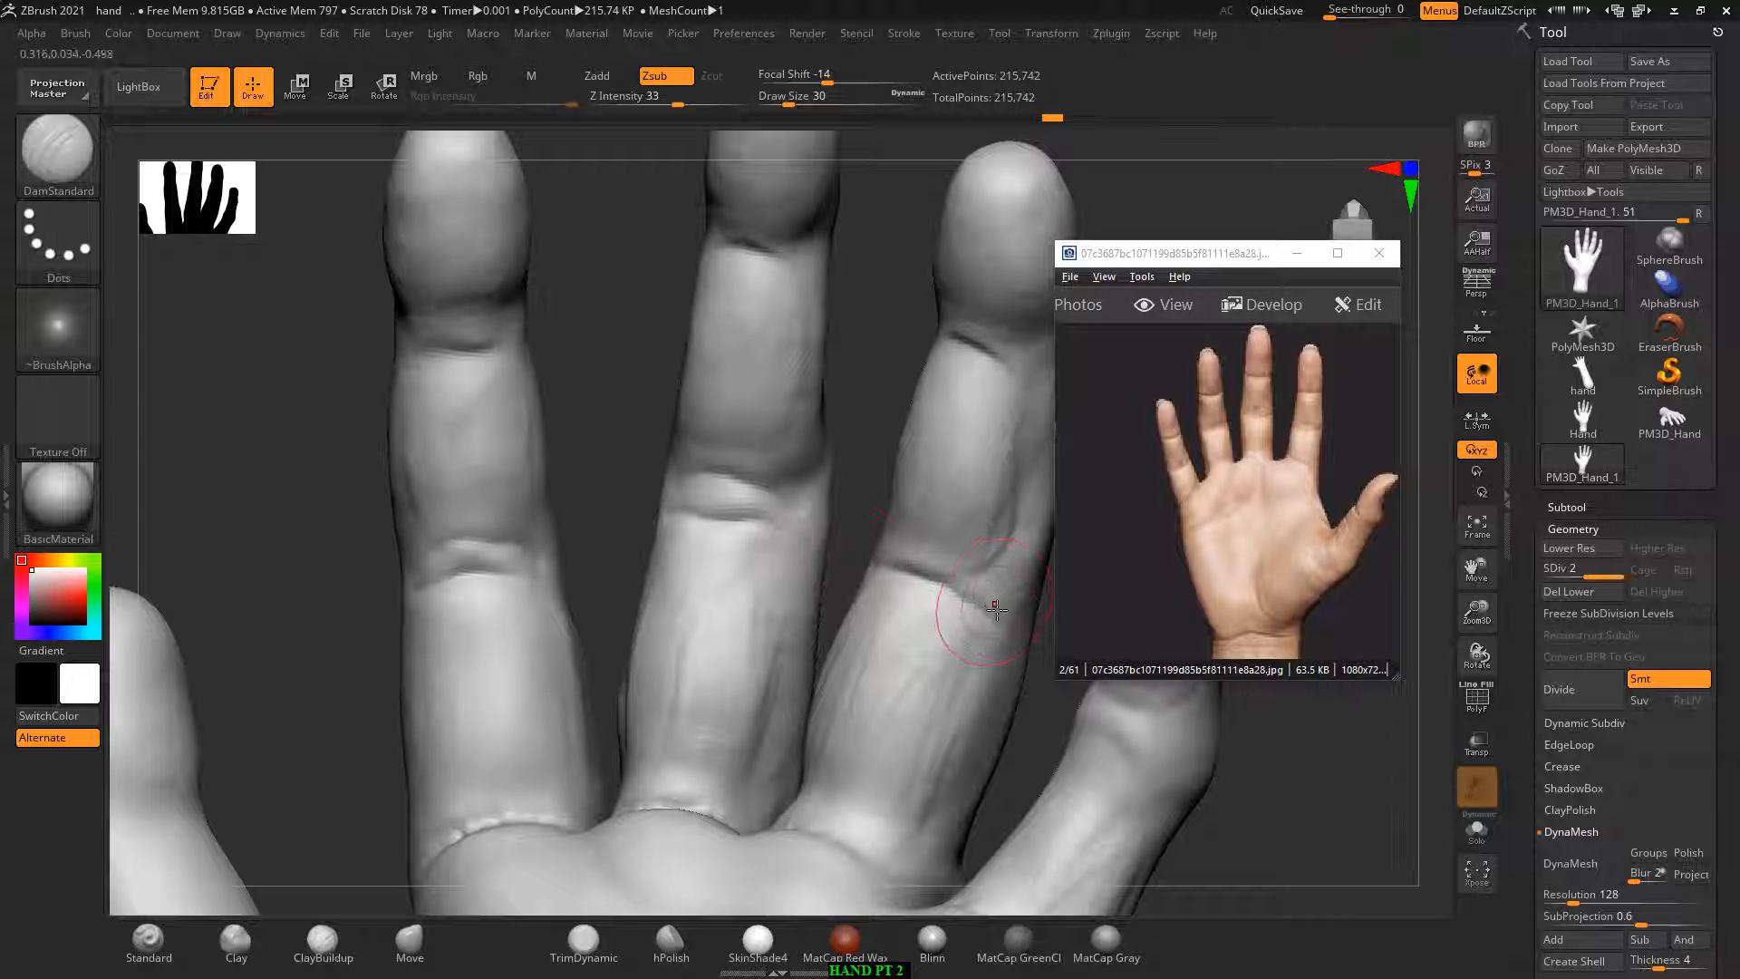
mouse_move(997, 610)
mouse_down()
mouse_move(819, 468)
mouse_move(544, 679)
mouse_move(340, 584)
mouse_move(1189, 807)
mouse_move(1228, 785)
mouse_move(1025, 715)
mouse_up()
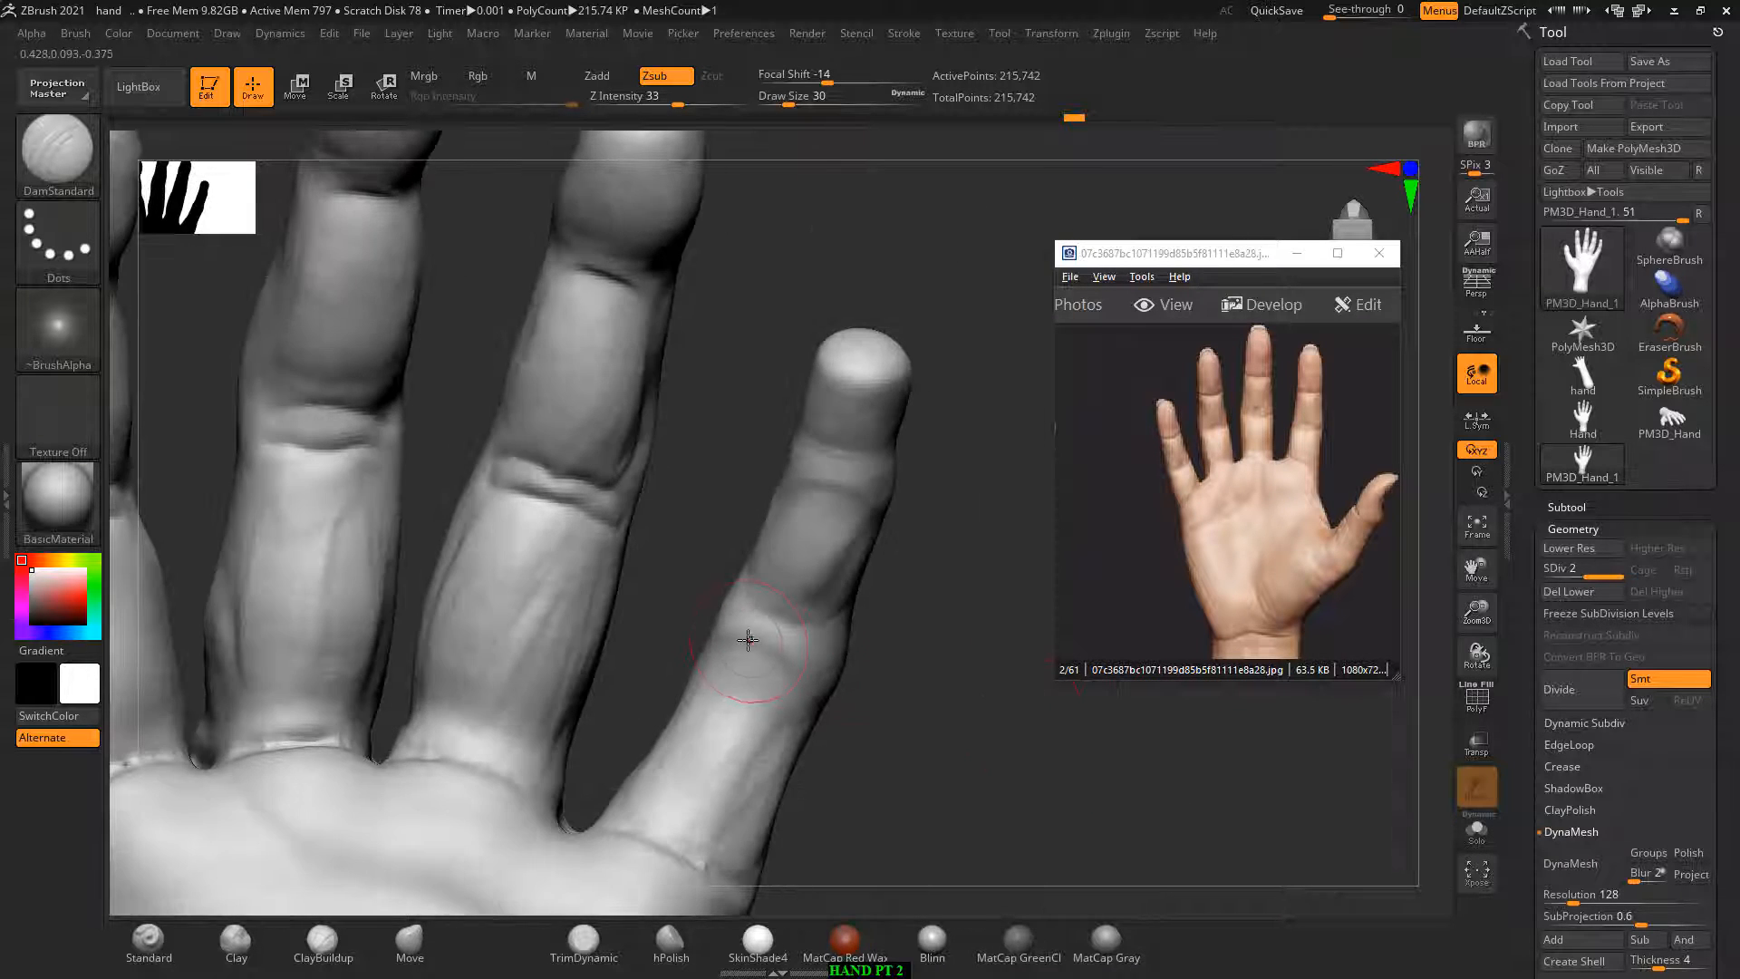
mouse_move(788, 664)
mouse_down()
mouse_move(717, 621)
mouse_move(712, 637)
mouse_up()
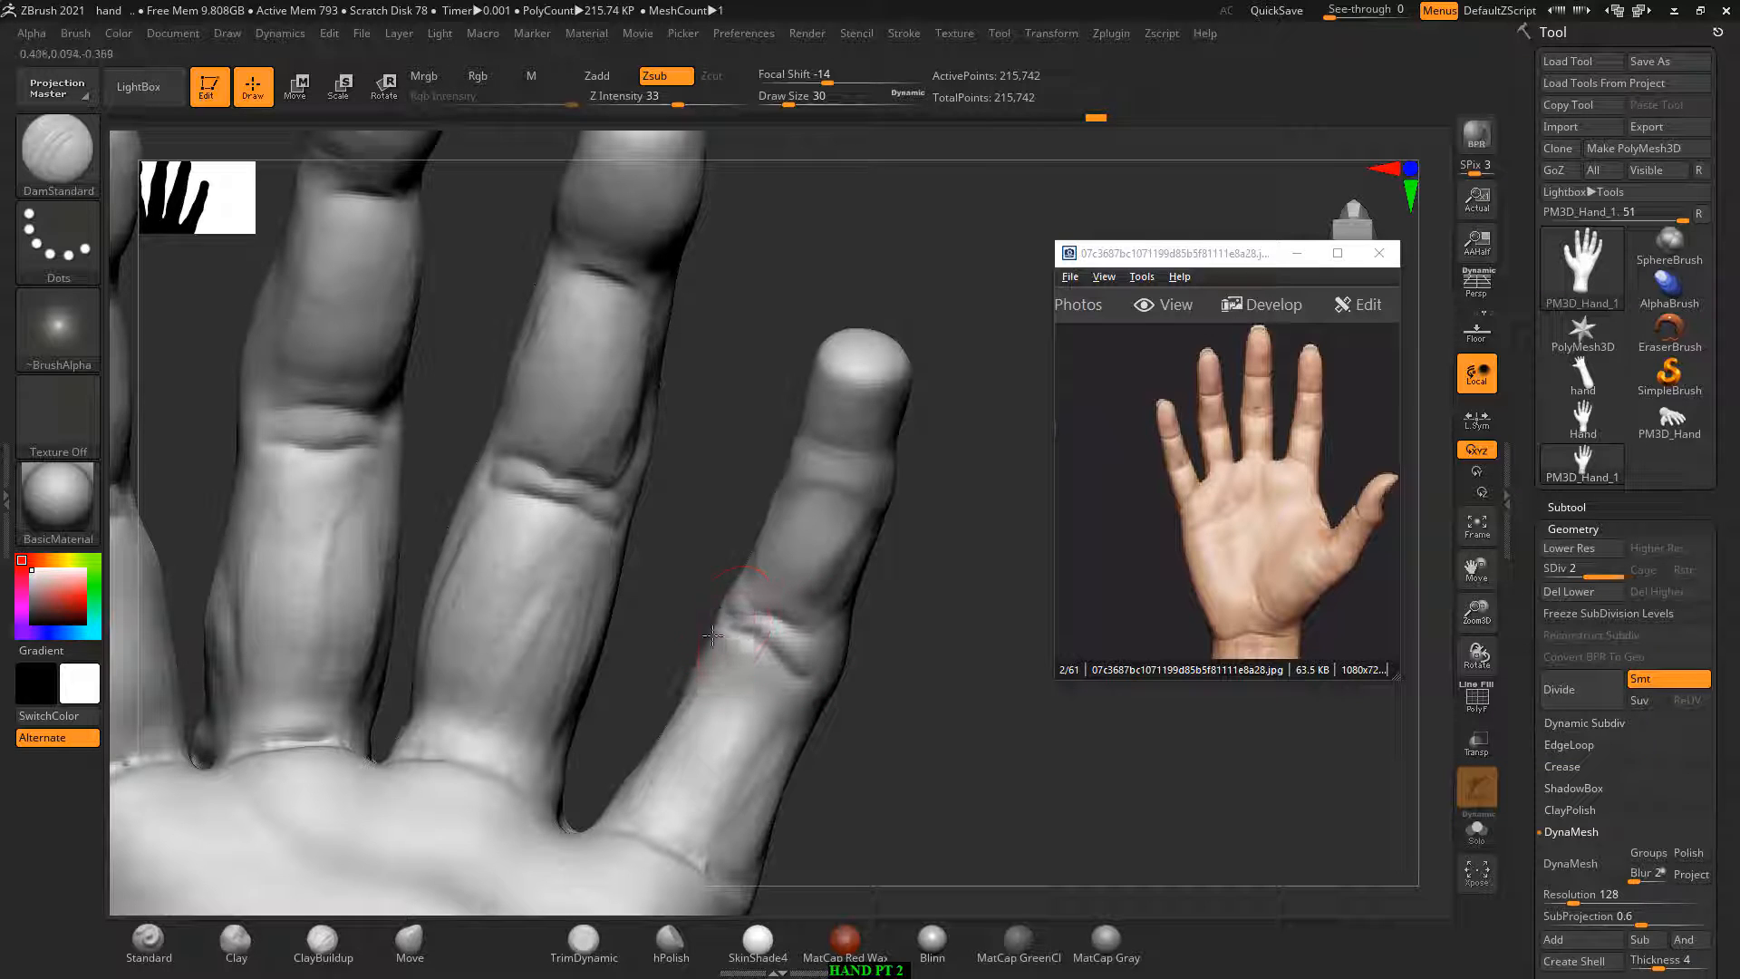
drag(842, 662, 963, 684)
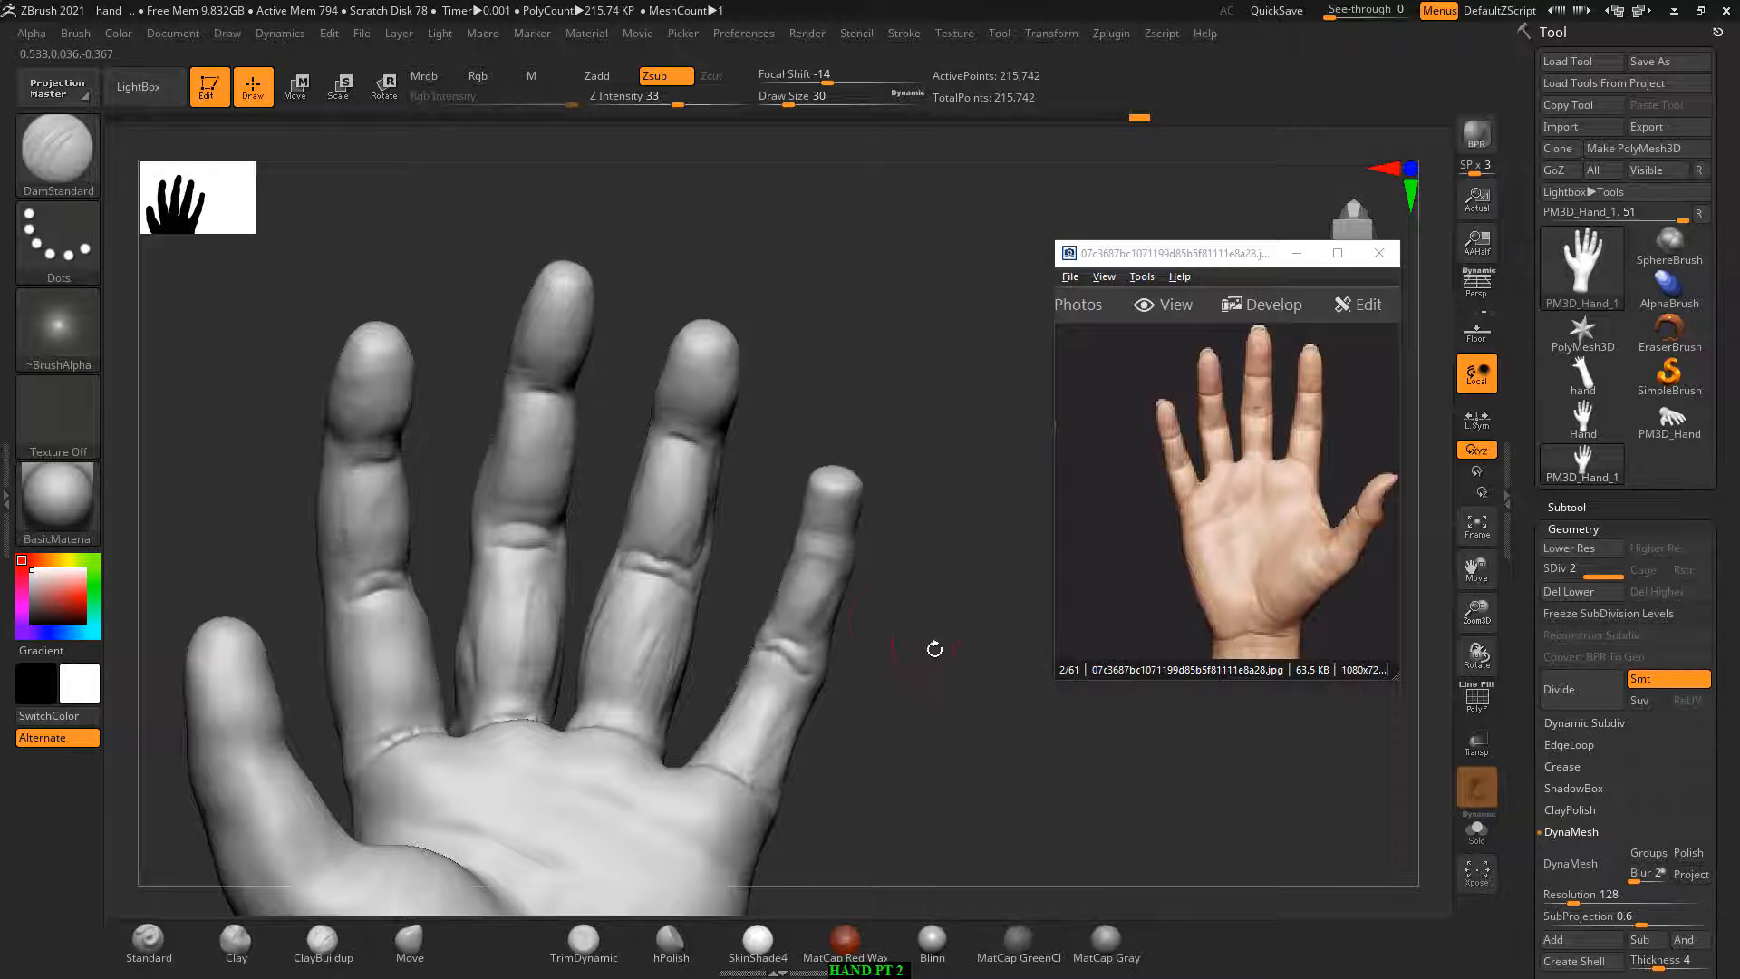
Step: Deepen the ring finger's crease between its base and middle segments with further DamStandard strokes
alt+drag(934, 649, 968, 700)
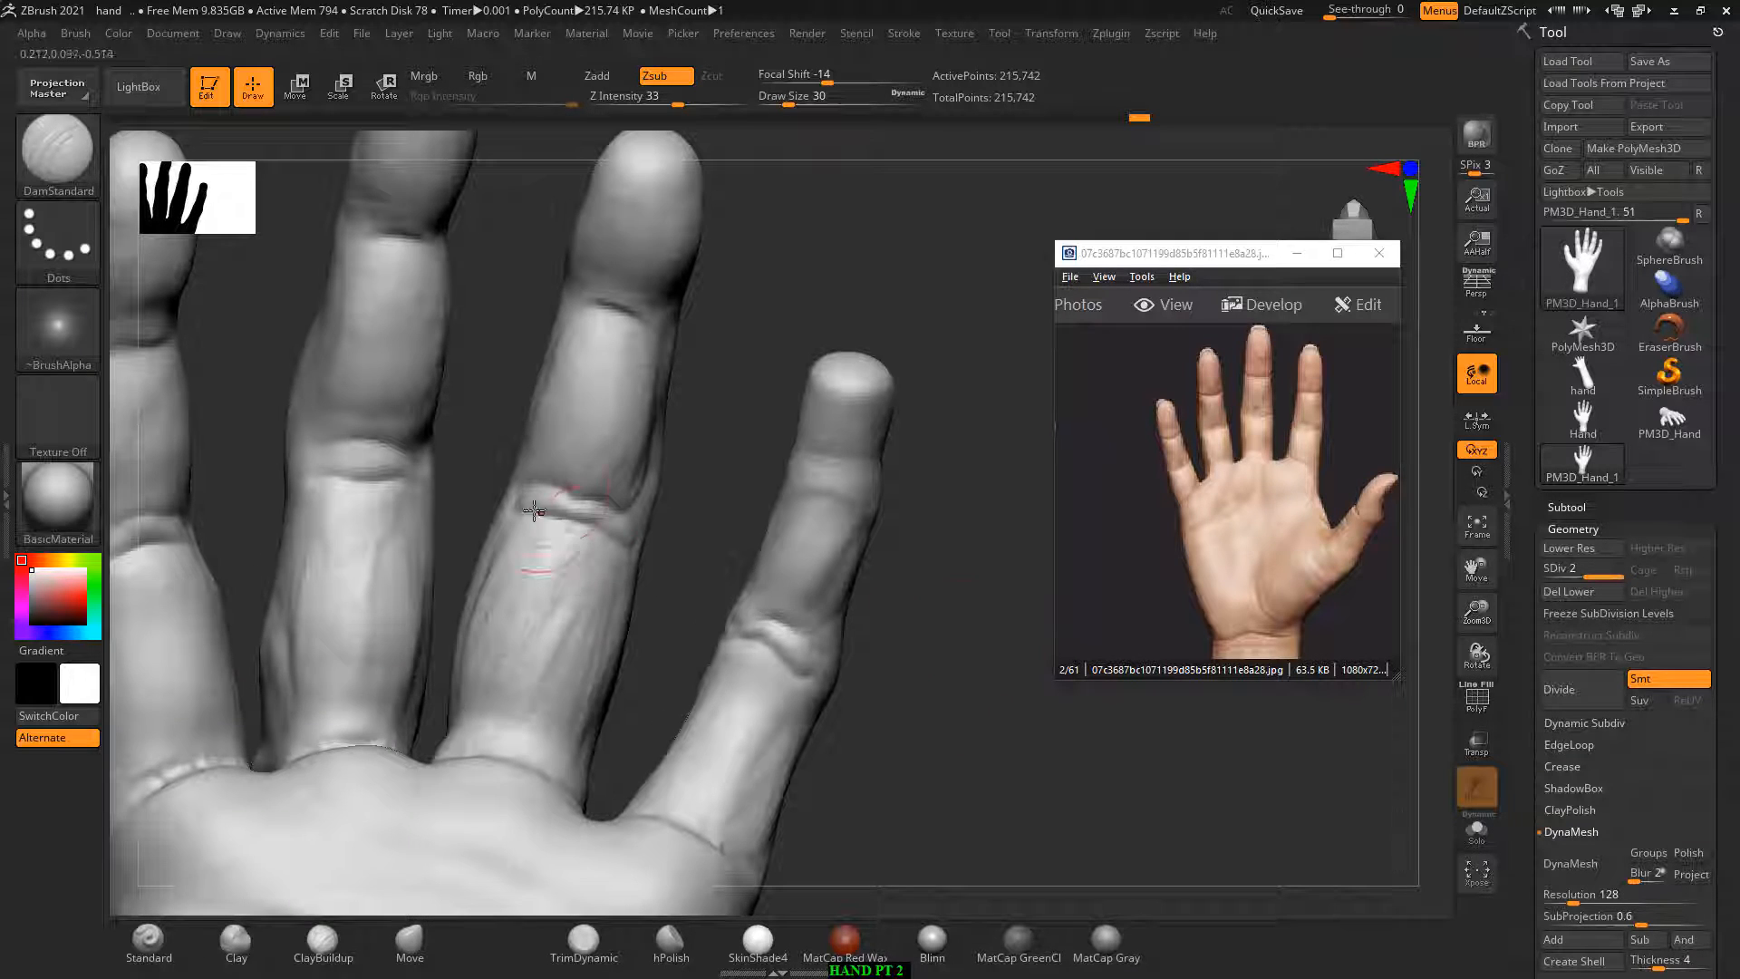
mouse_move(563, 486)
mouse_down()
mouse_move(594, 501)
mouse_move(565, 487)
mouse_move(525, 517)
mouse_move(594, 530)
mouse_up()
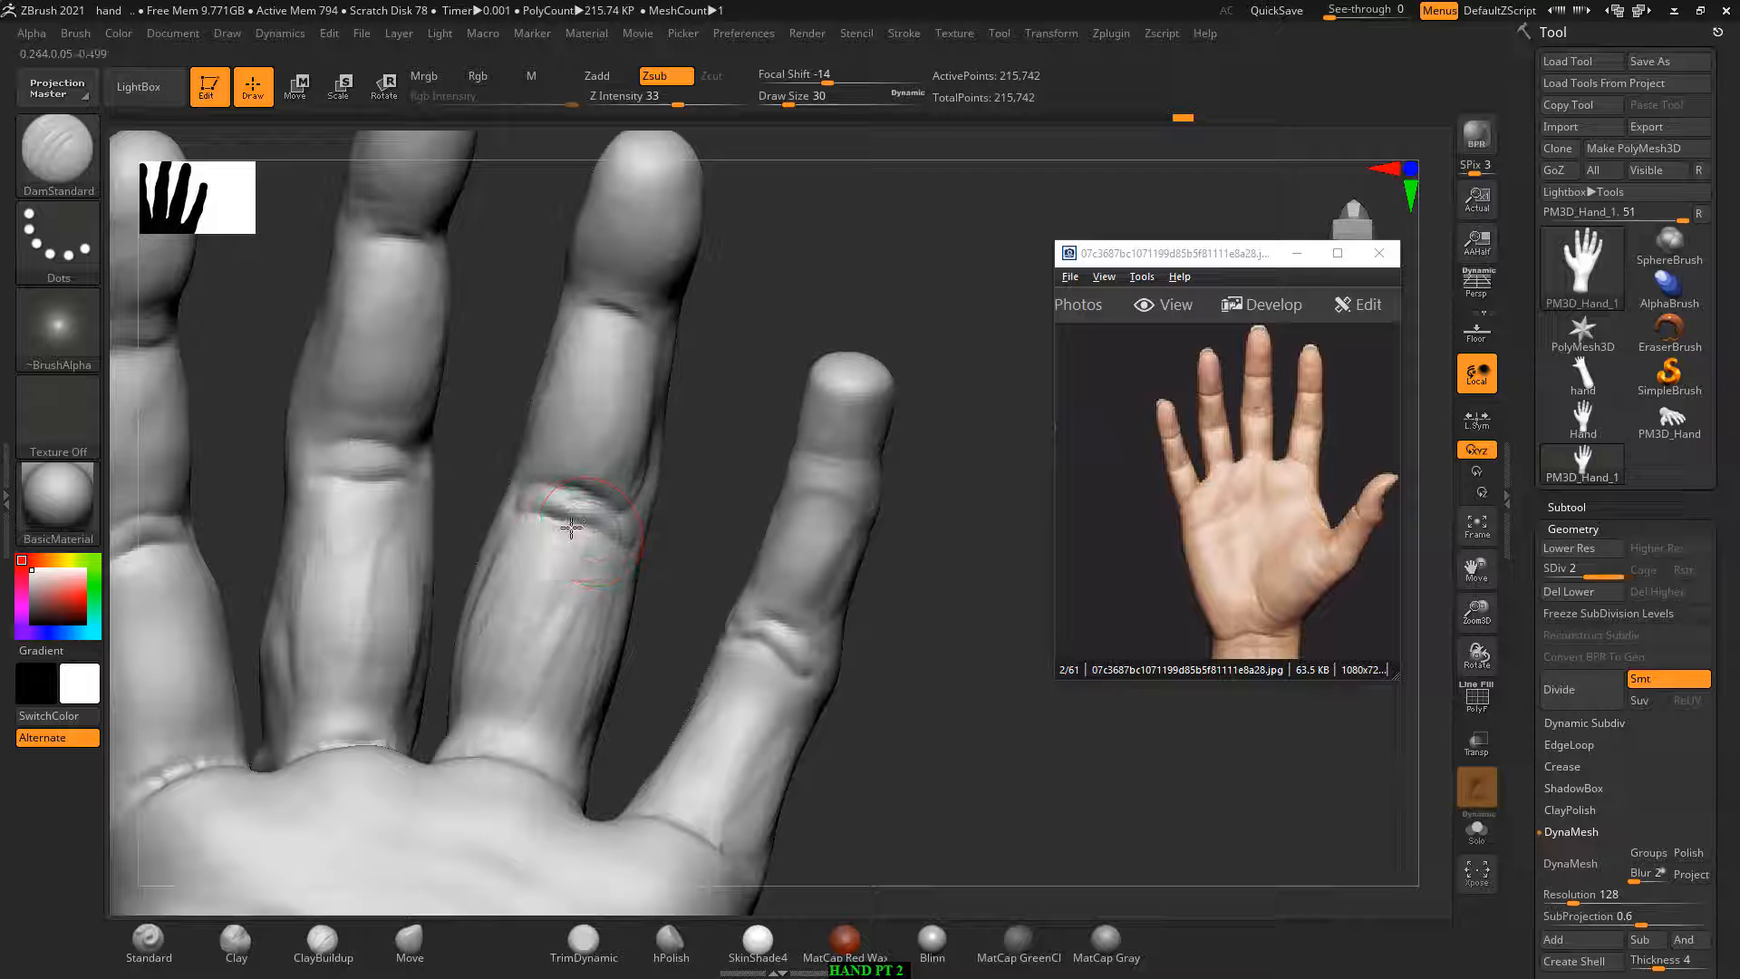
drag(701, 564, 702, 544)
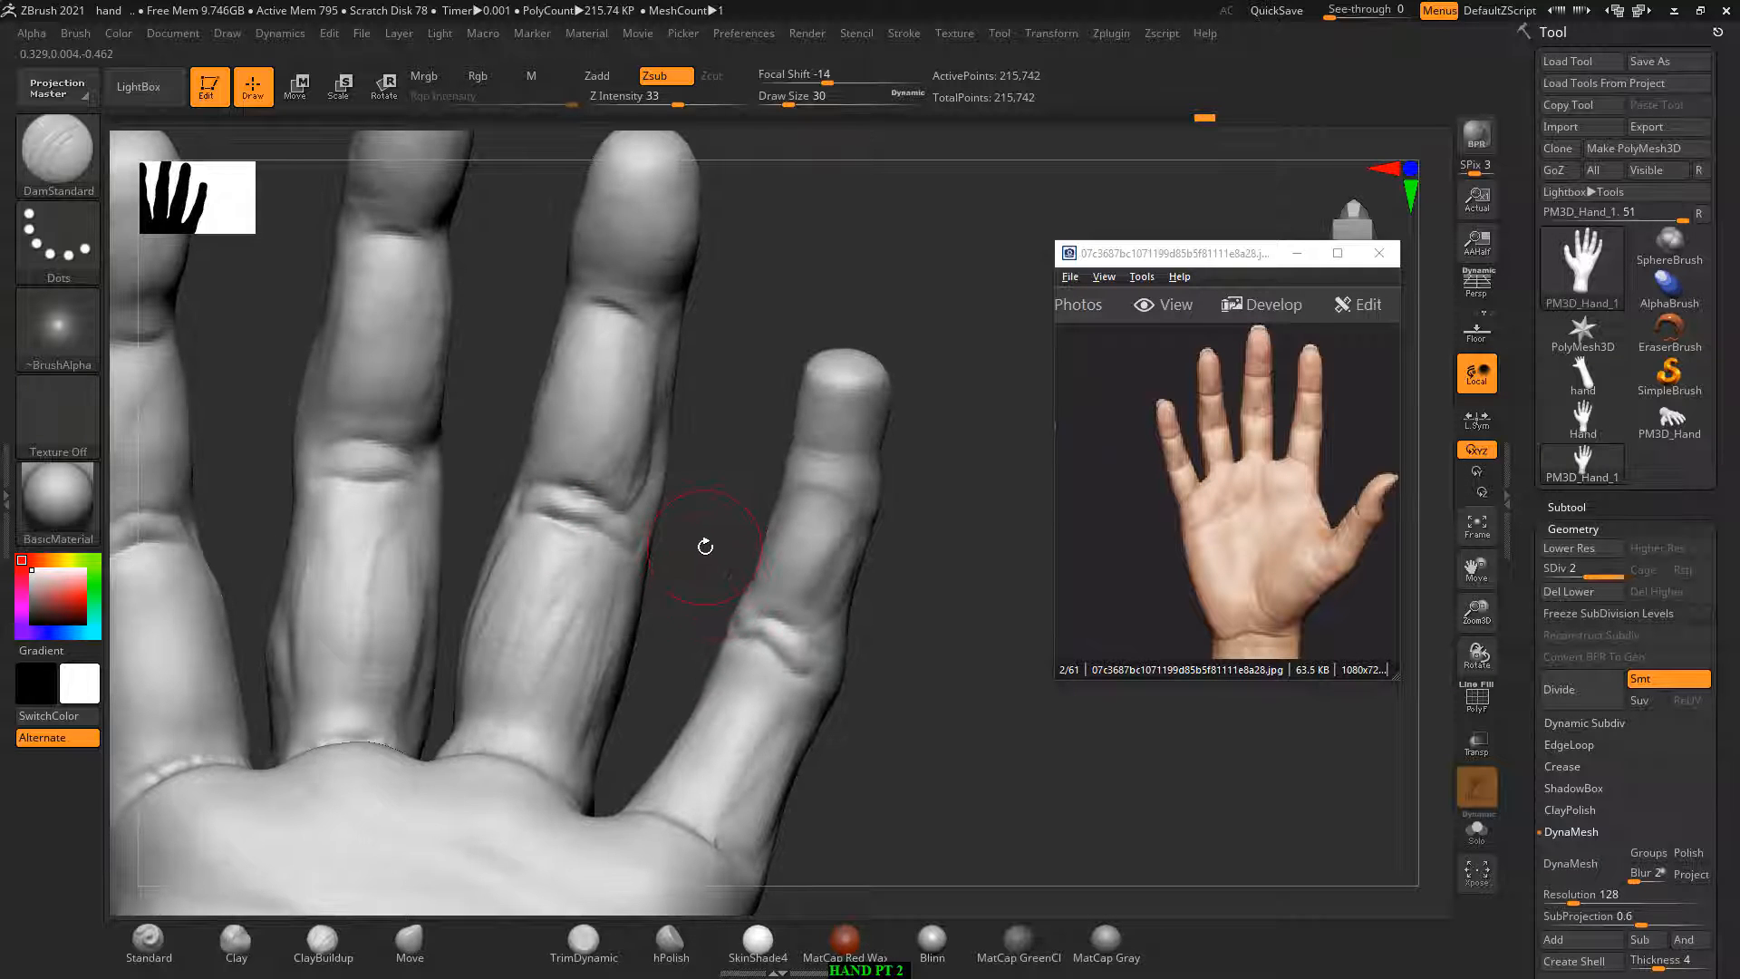
Step: Carve creases with DamStandard across the joints just below the fingertips of all four fingers
drag(729, 411, 421, 338)
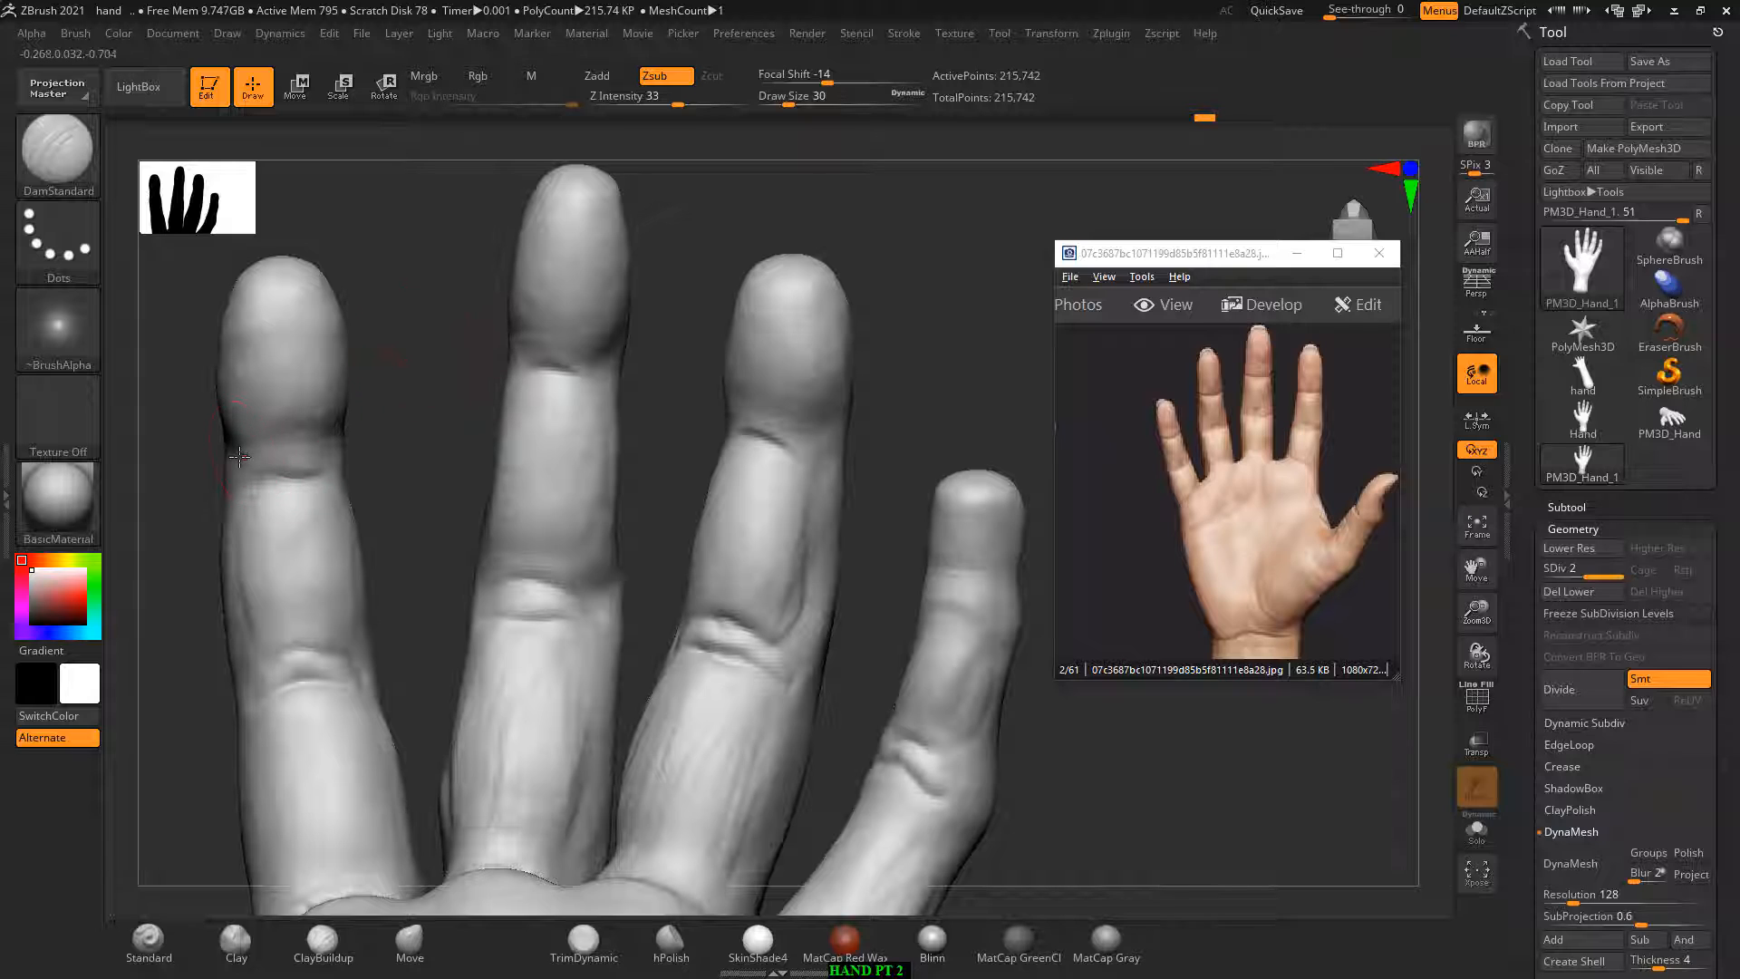
drag(291, 452, 233, 472)
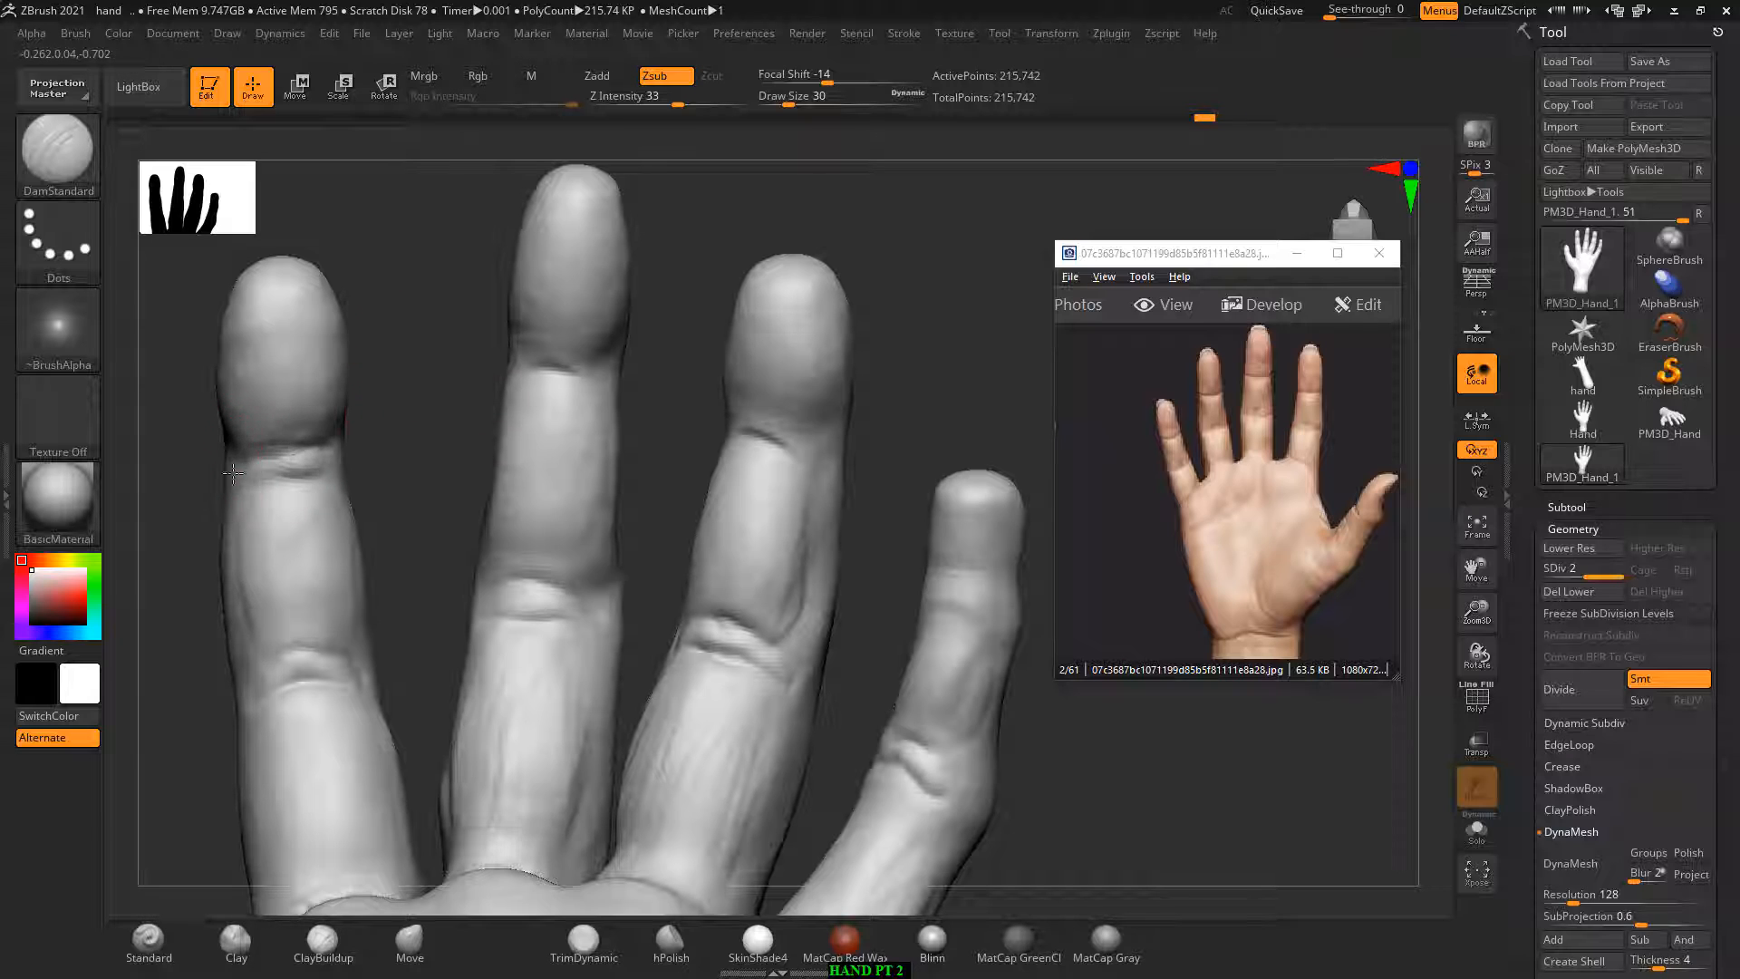
mouse_move(586, 366)
mouse_down()
mouse_move(530, 358)
mouse_move(598, 367)
mouse_up()
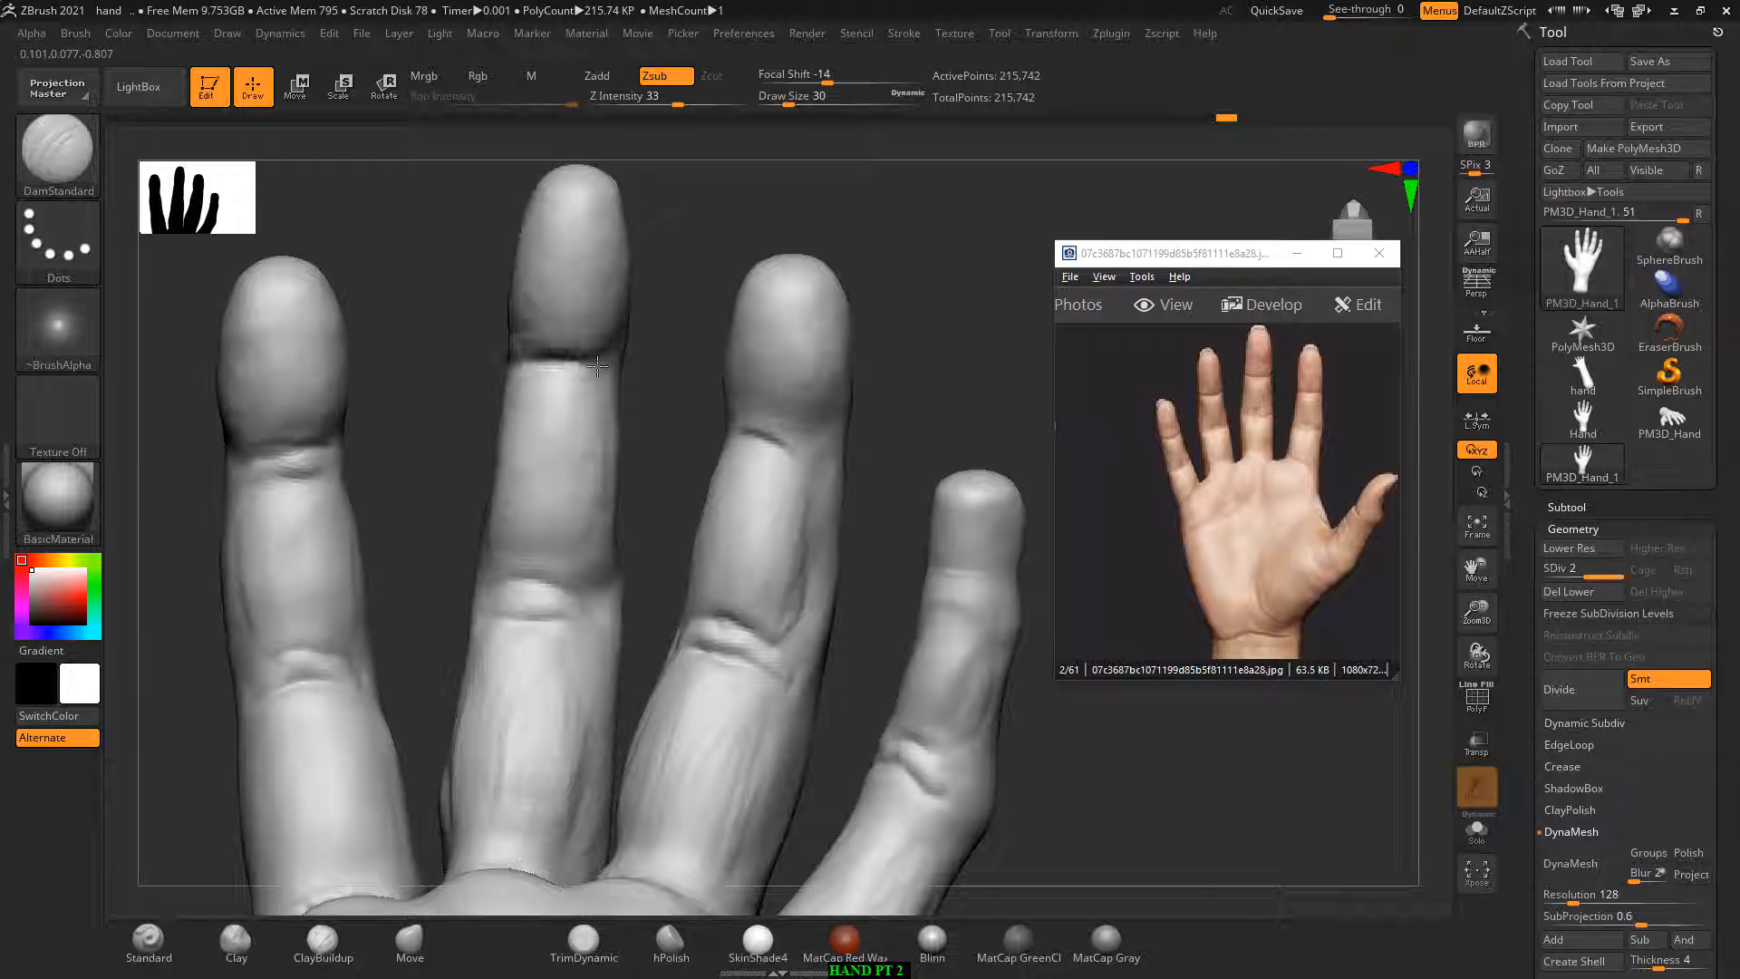
drag(753, 428, 825, 445)
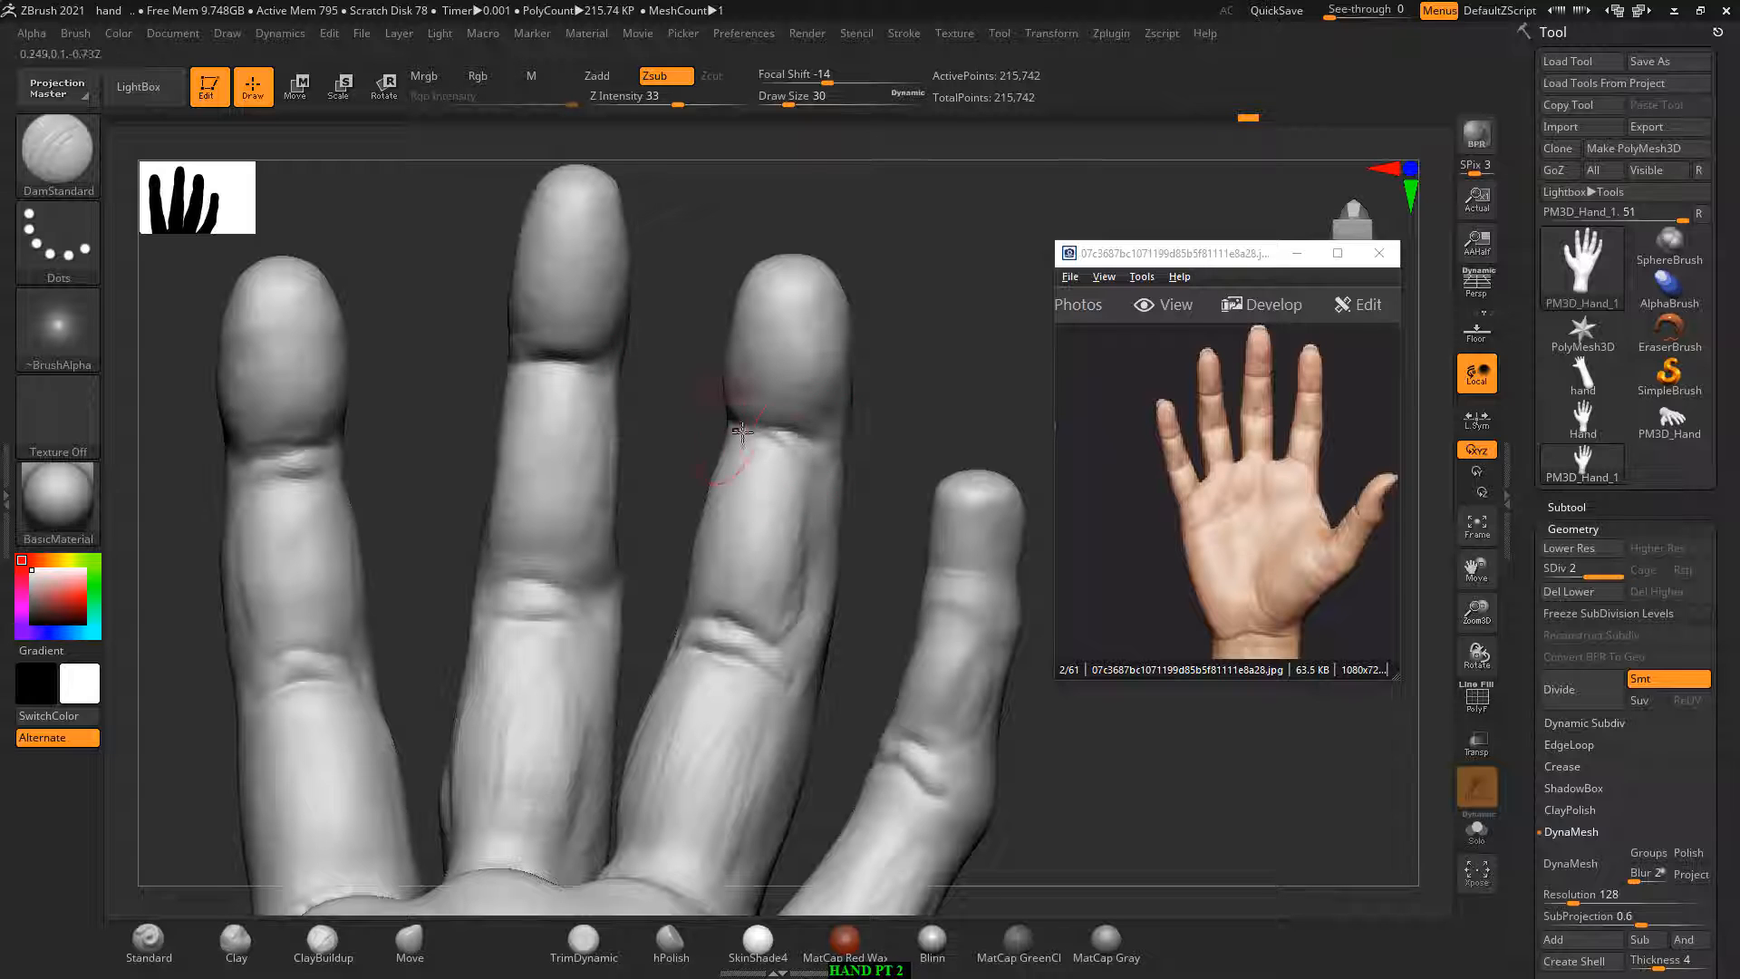
mouse_move(994, 611)
mouse_down()
mouse_move(929, 581)
mouse_move(983, 600)
mouse_move(923, 605)
mouse_up()
Step: Smooth the rough surfaces of the finger segments between the carved creases
drag(1069, 704, 938, 685)
key(shift)
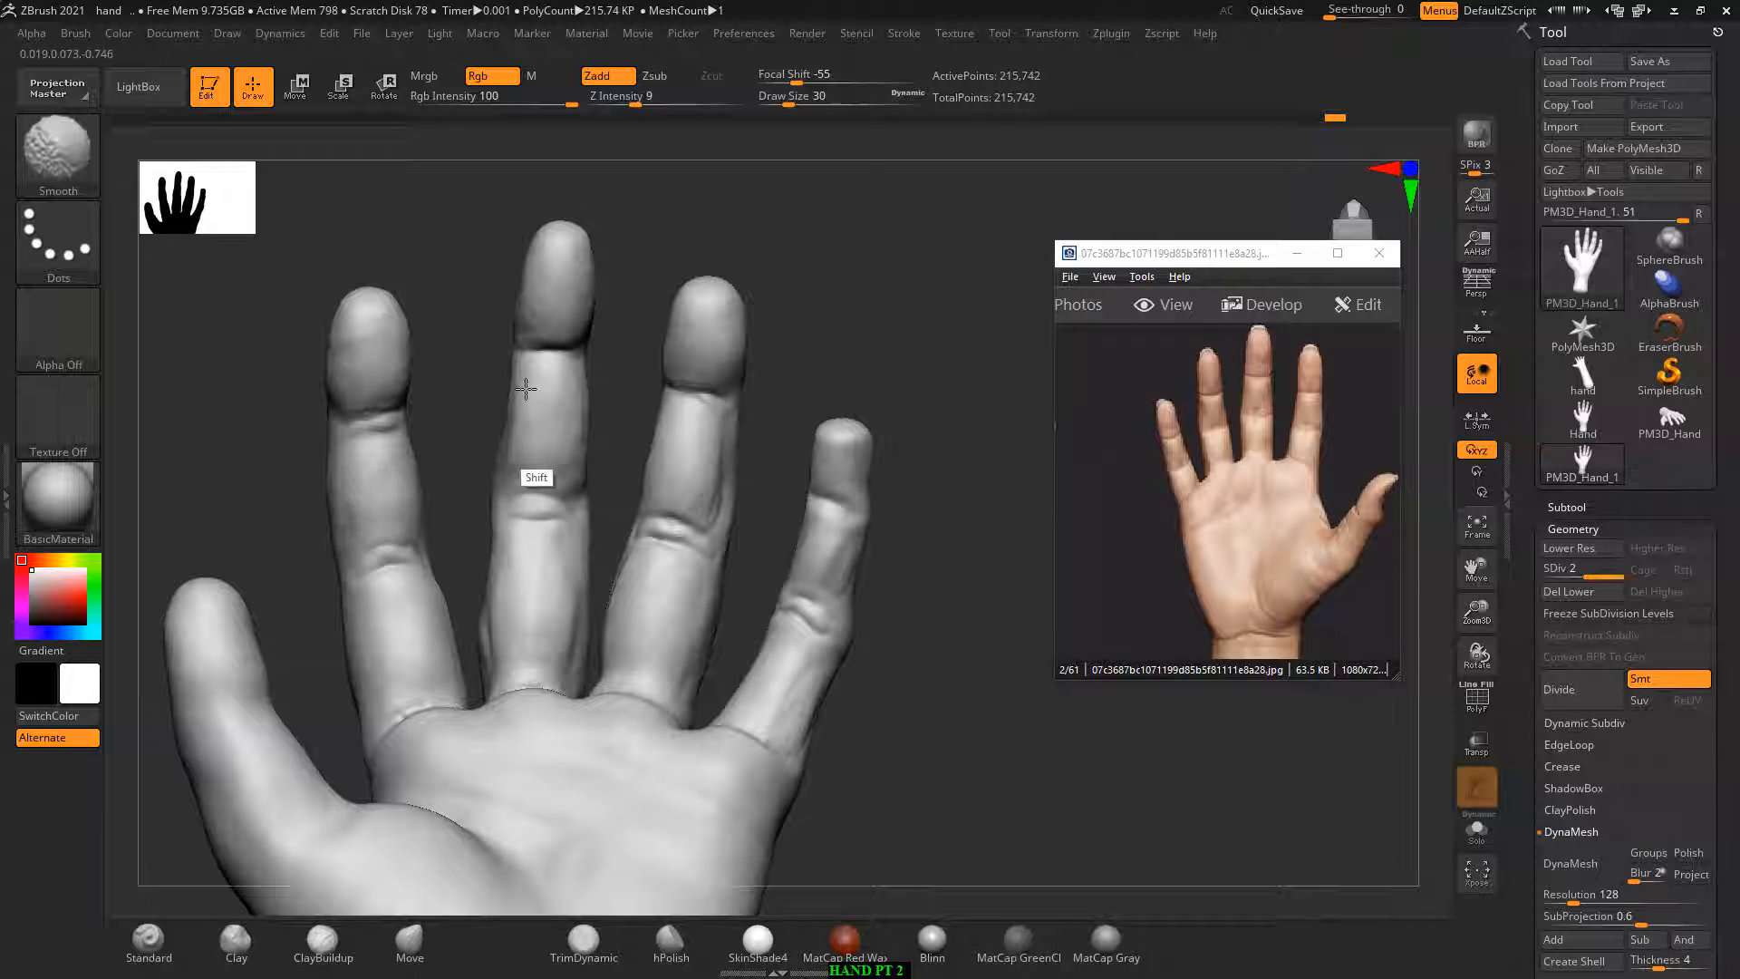
drag(761, 436, 820, 397)
key(shift)
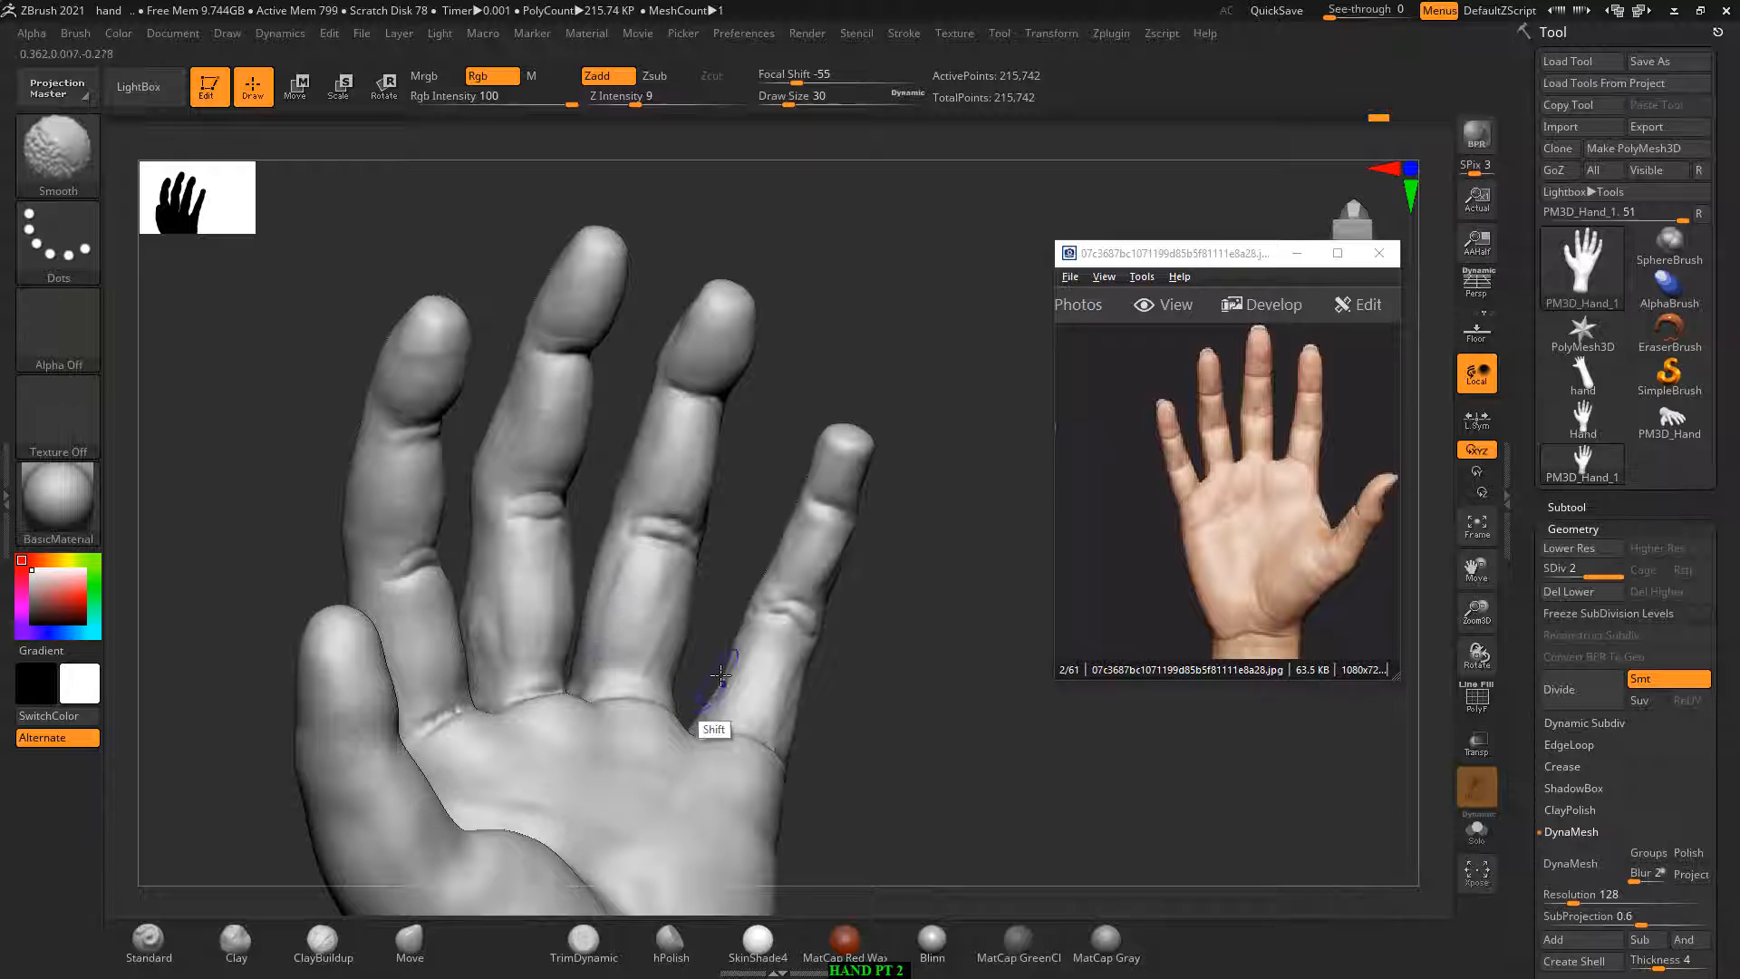
Step: Build up the little finger's middle segment with ClayBuildup and smooth it between its two creases
mouse_move(865, 544)
mouse_down()
mouse_move(925, 555)
mouse_move(910, 623)
mouse_up()
click(331, 957)
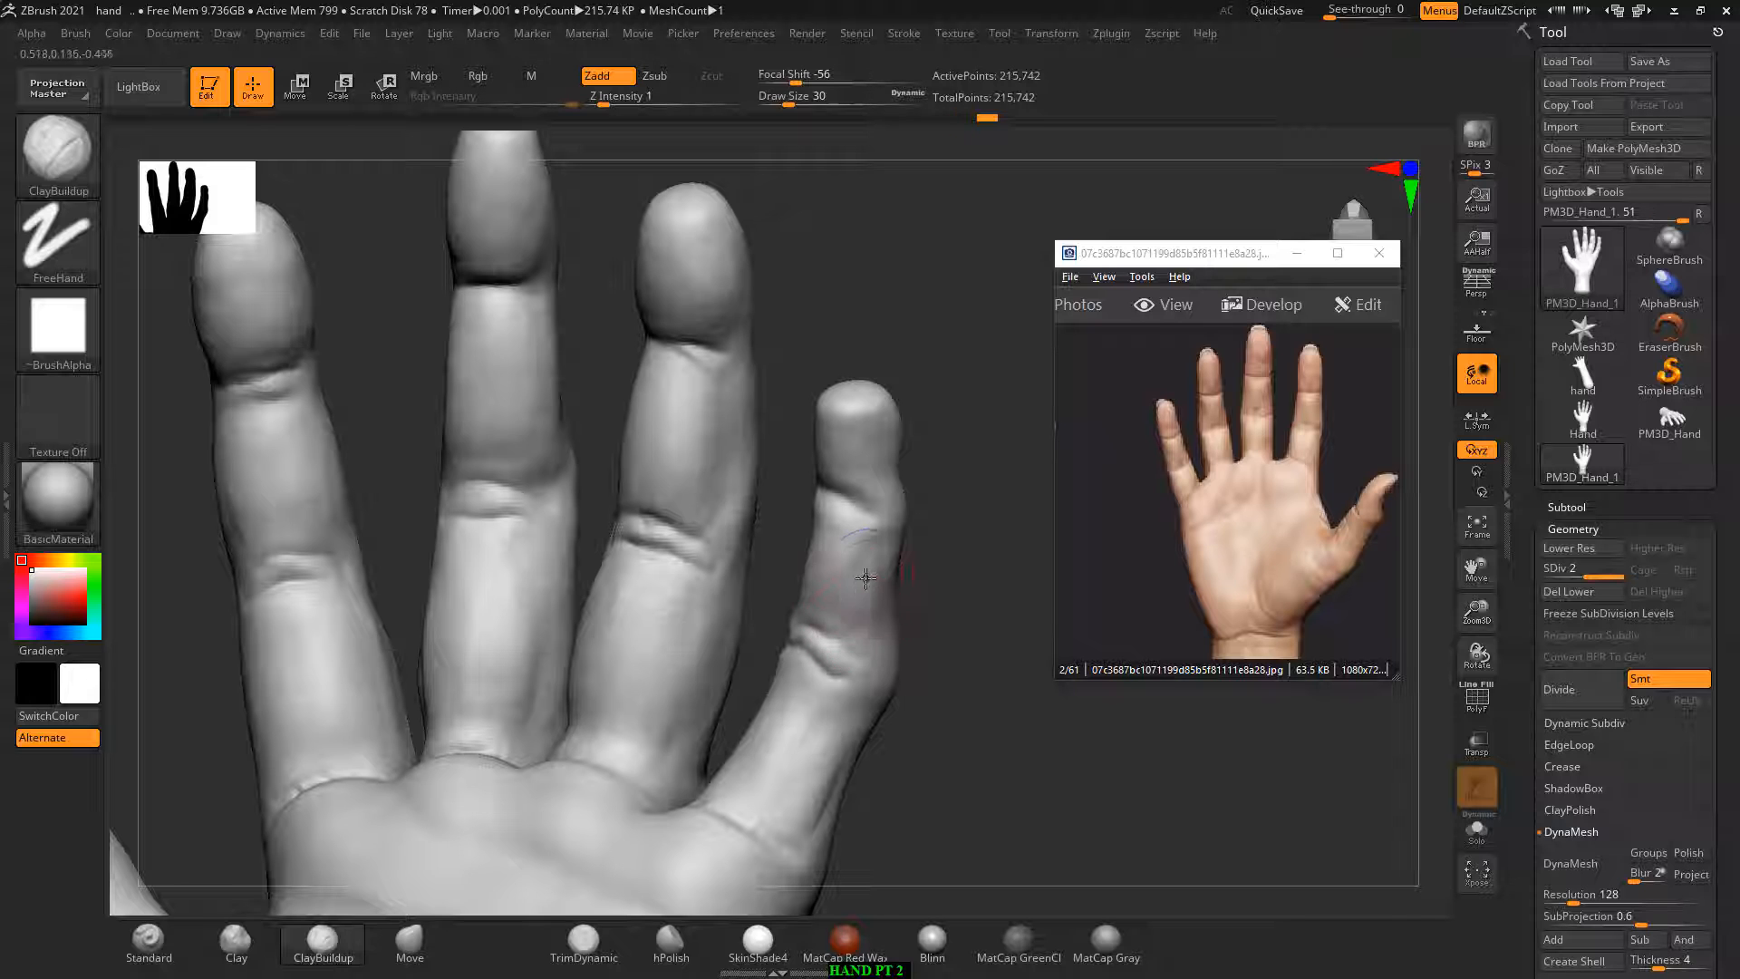
drag(914, 594, 801, 540)
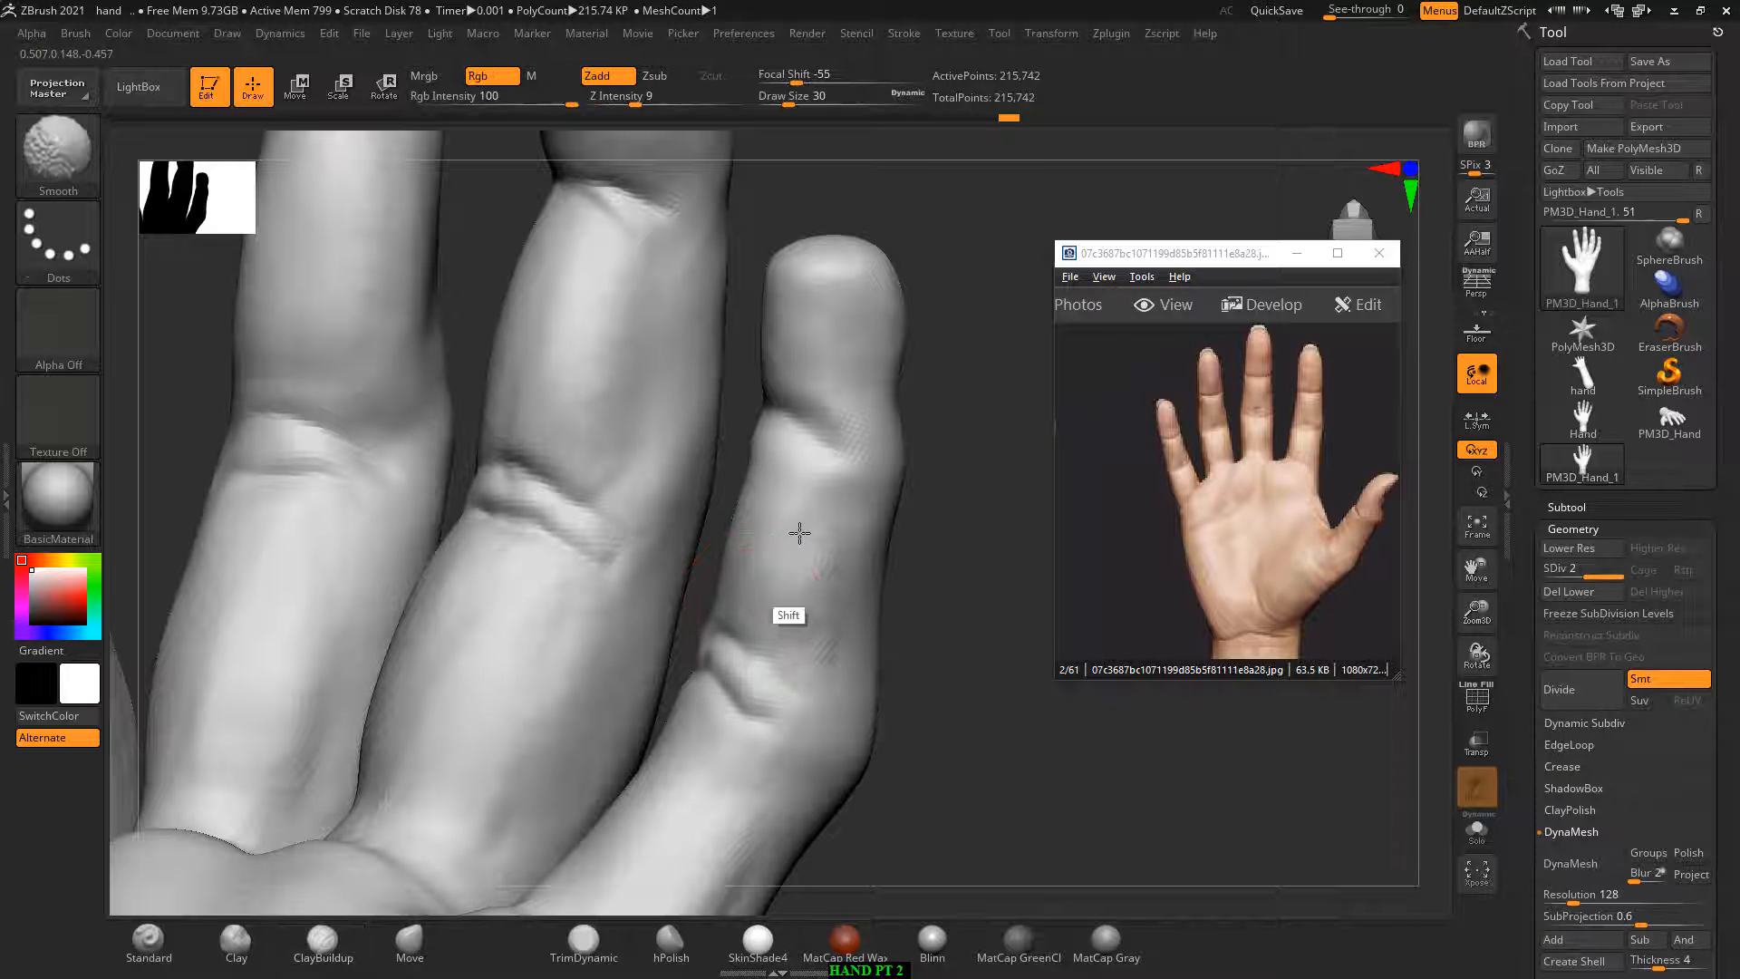
mouse_move(920, 593)
mouse_down()
mouse_move(978, 645)
mouse_move(940, 613)
mouse_move(906, 513)
mouse_move(916, 490)
mouse_up()
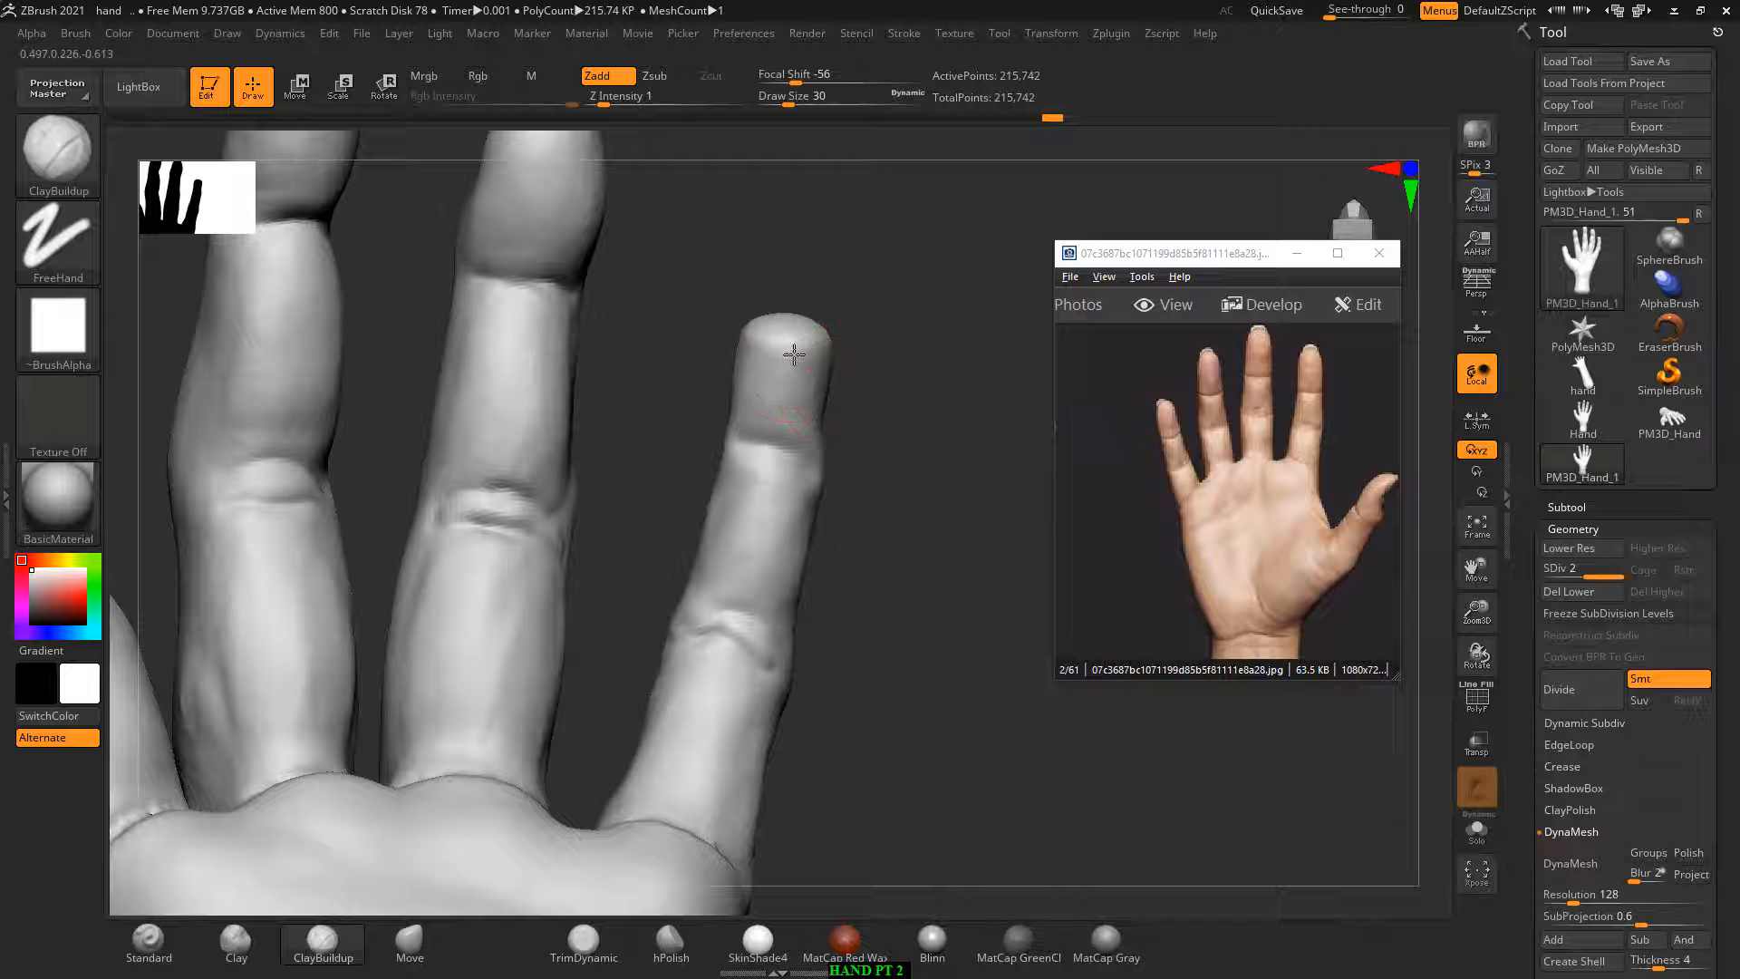
Step: Fill out the little finger's tip with ClayBuildup from the front, side and back, and smooth it into a rounded shape
drag(794, 354, 817, 335)
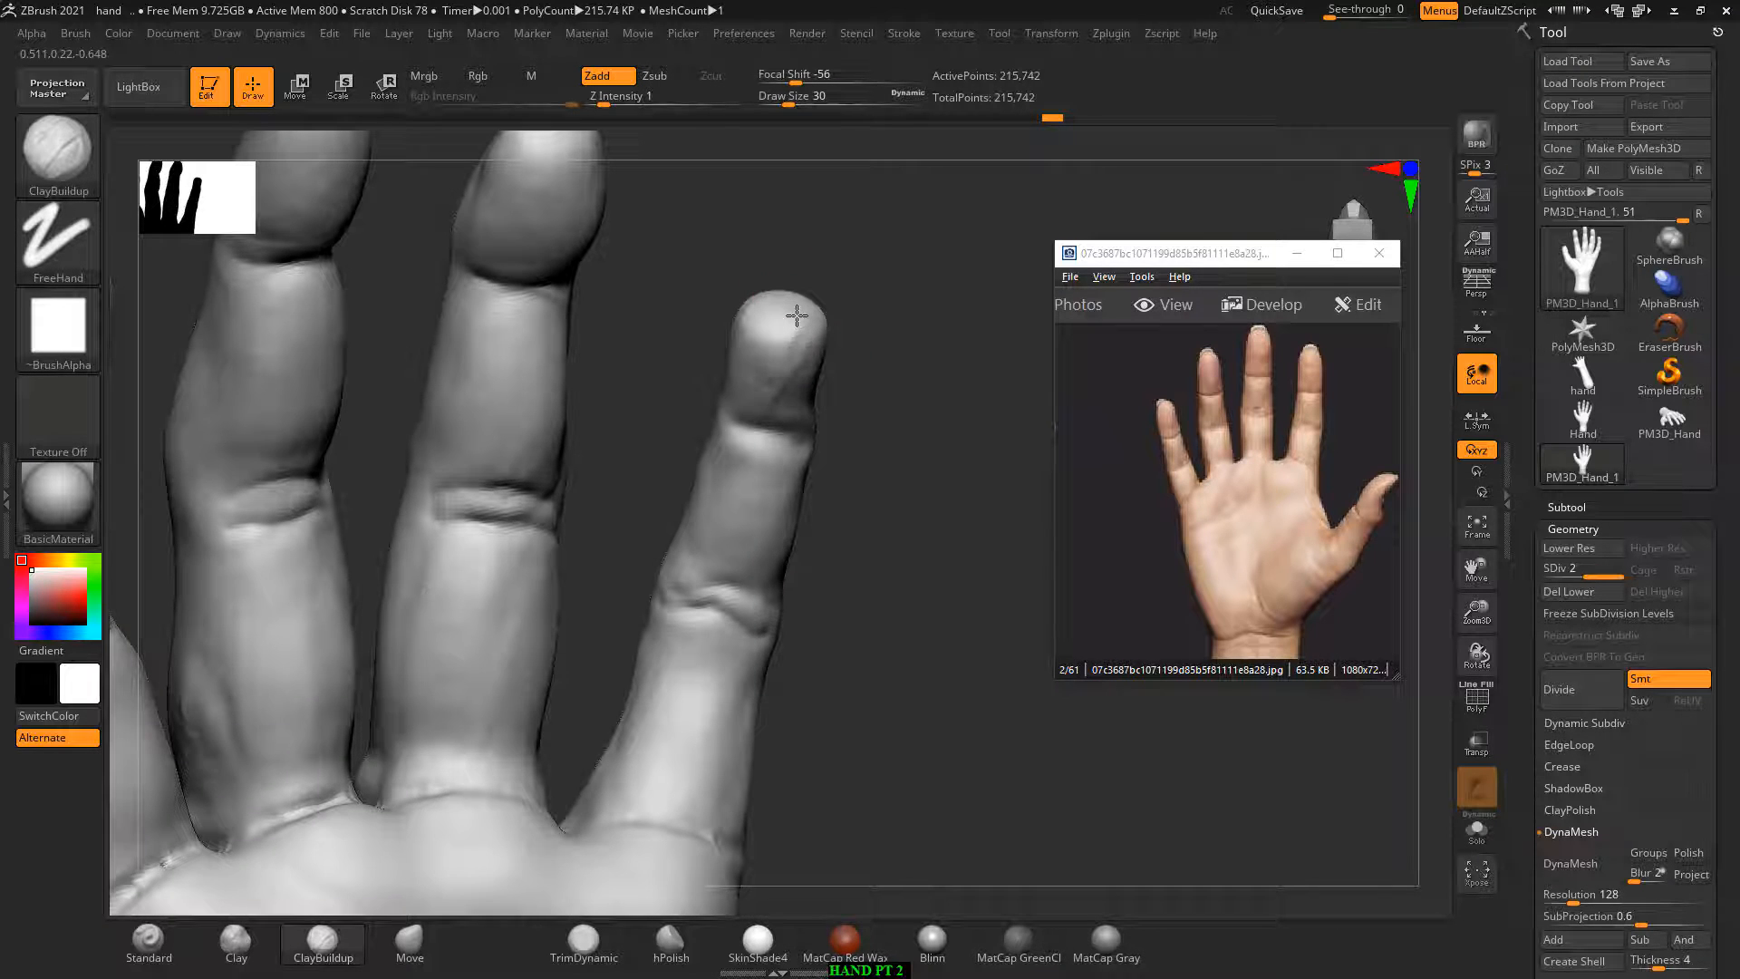
mouse_move(797, 316)
right_down()
mouse_move(819, 358)
mouse_move(882, 323)
mouse_move(751, 362)
right_up()
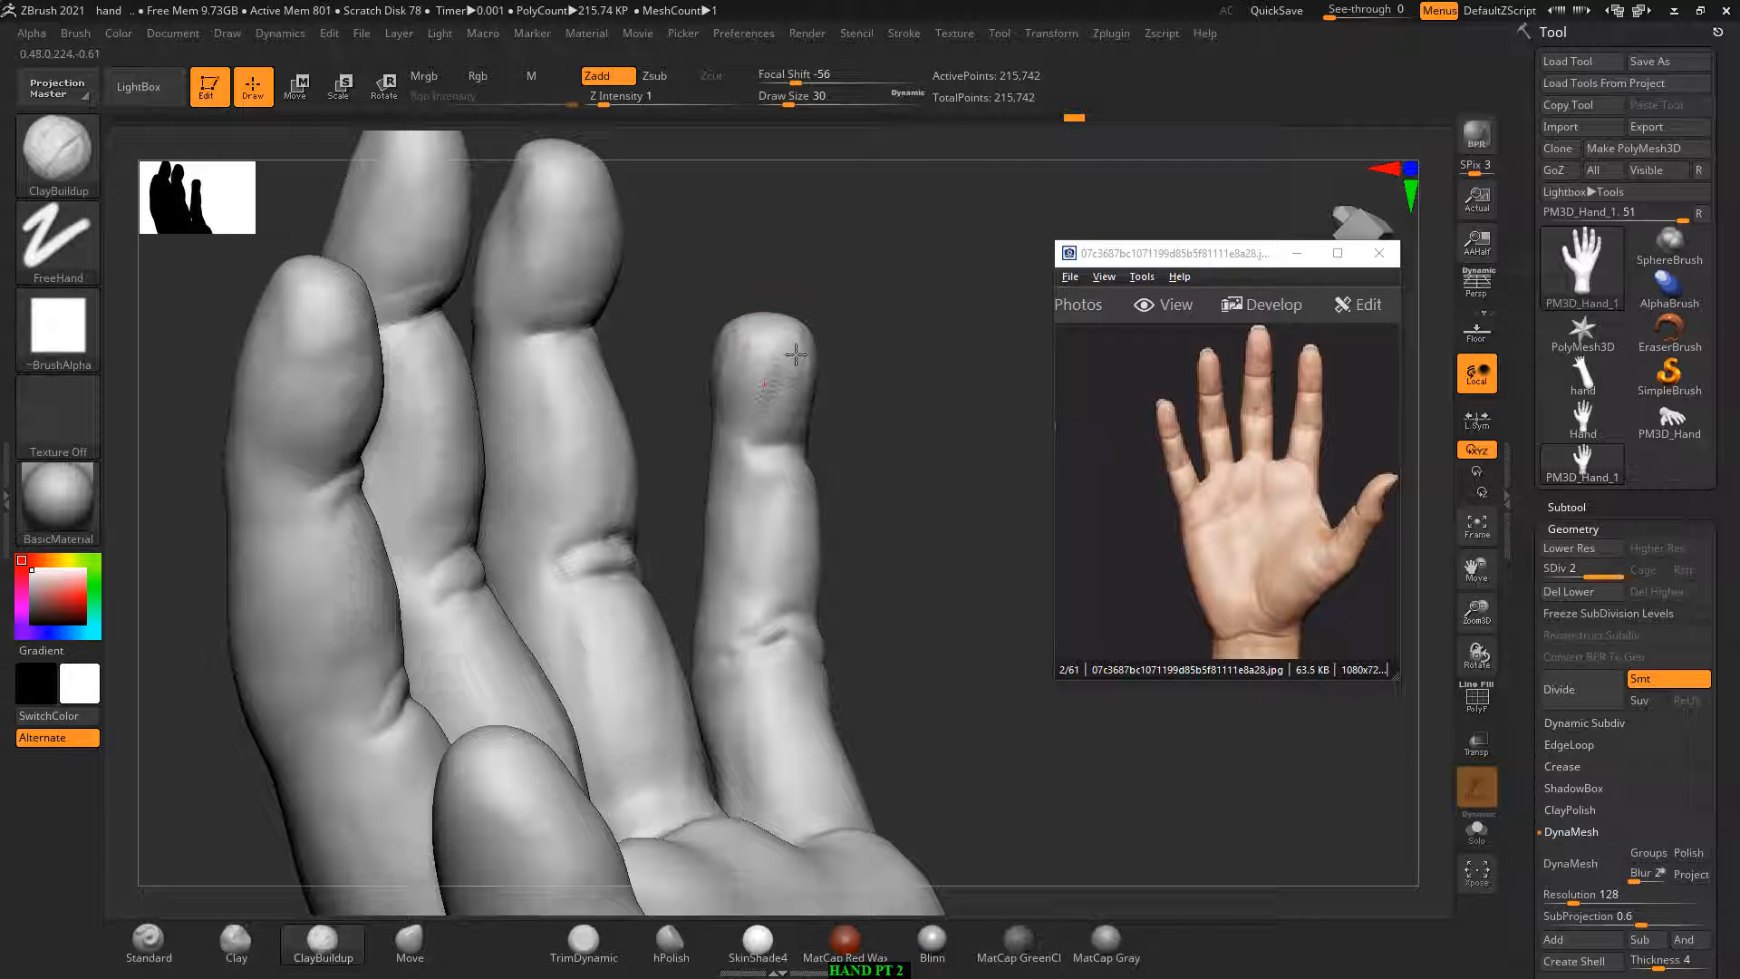
mouse_move(789, 357)
right_down()
mouse_move(843, 357)
mouse_move(921, 291)
mouse_move(828, 372)
mouse_move(877, 344)
right_up()
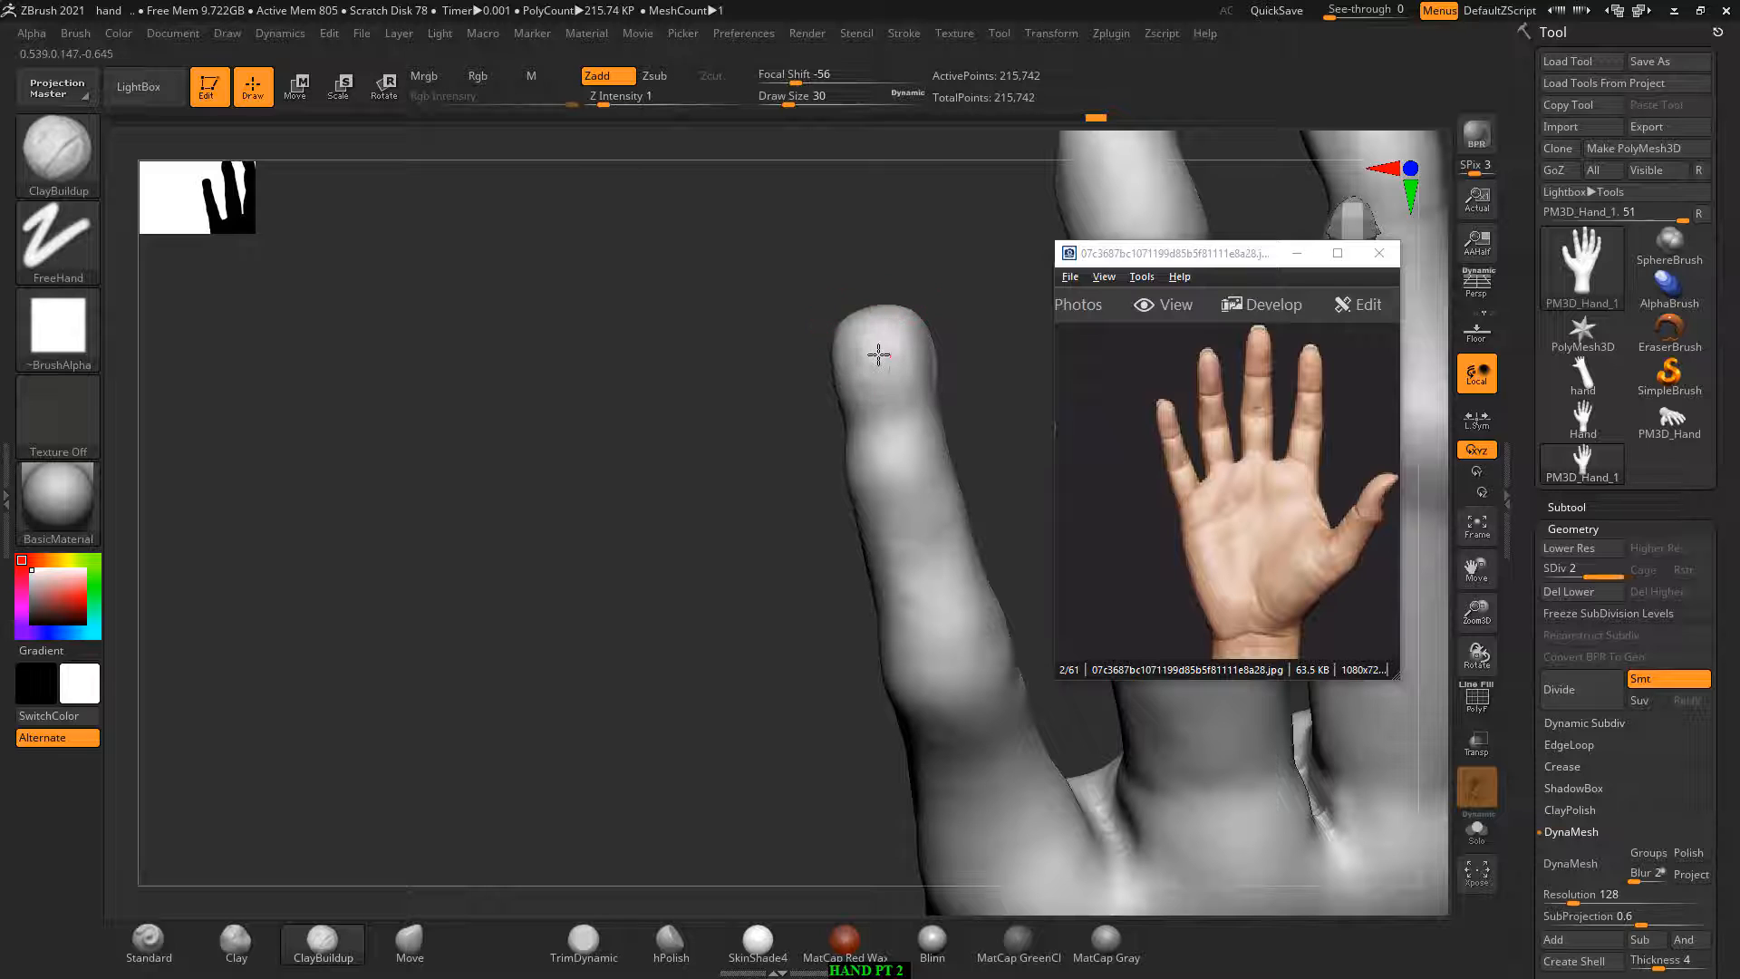
right_drag(843, 453, 918, 377)
shift+drag(917, 377, 889, 350)
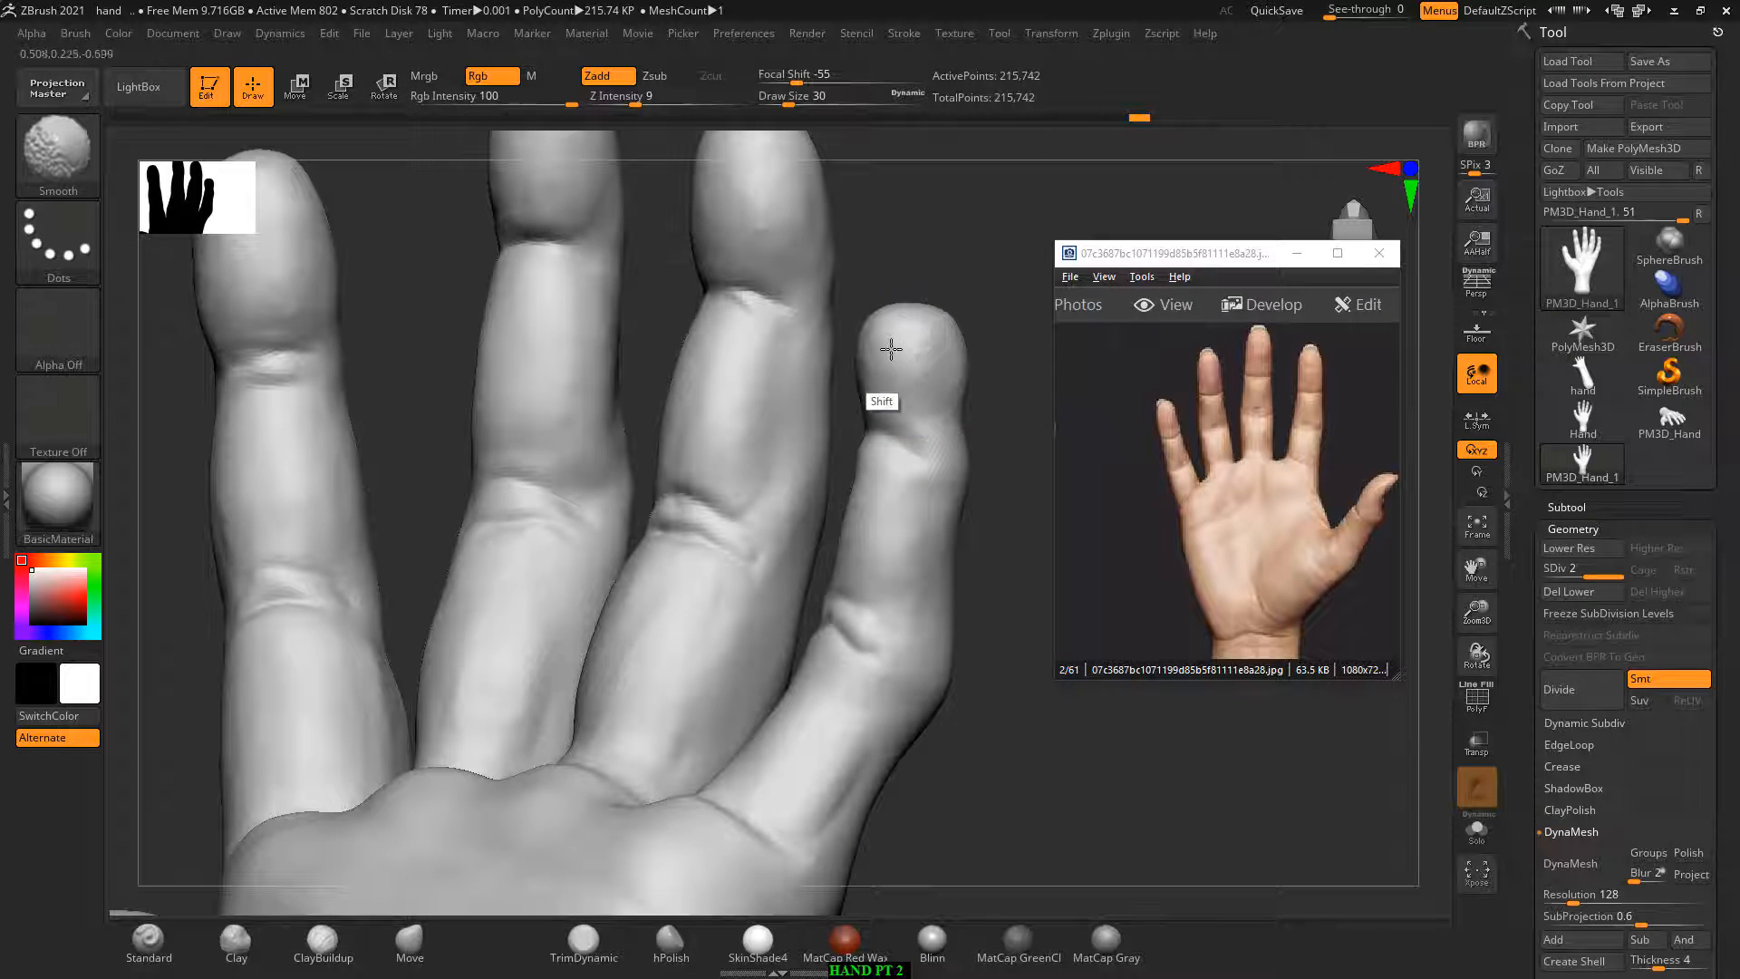
right_drag(935, 269, 923, 308)
Step: Mask the segment of the thumb between its tip and base on the palm side
right_drag(997, 515, 997, 527)
mouse_move(948, 693)
alt+right_down()
mouse_move(979, 668)
mouse_move(966, 686)
alt+right_up()
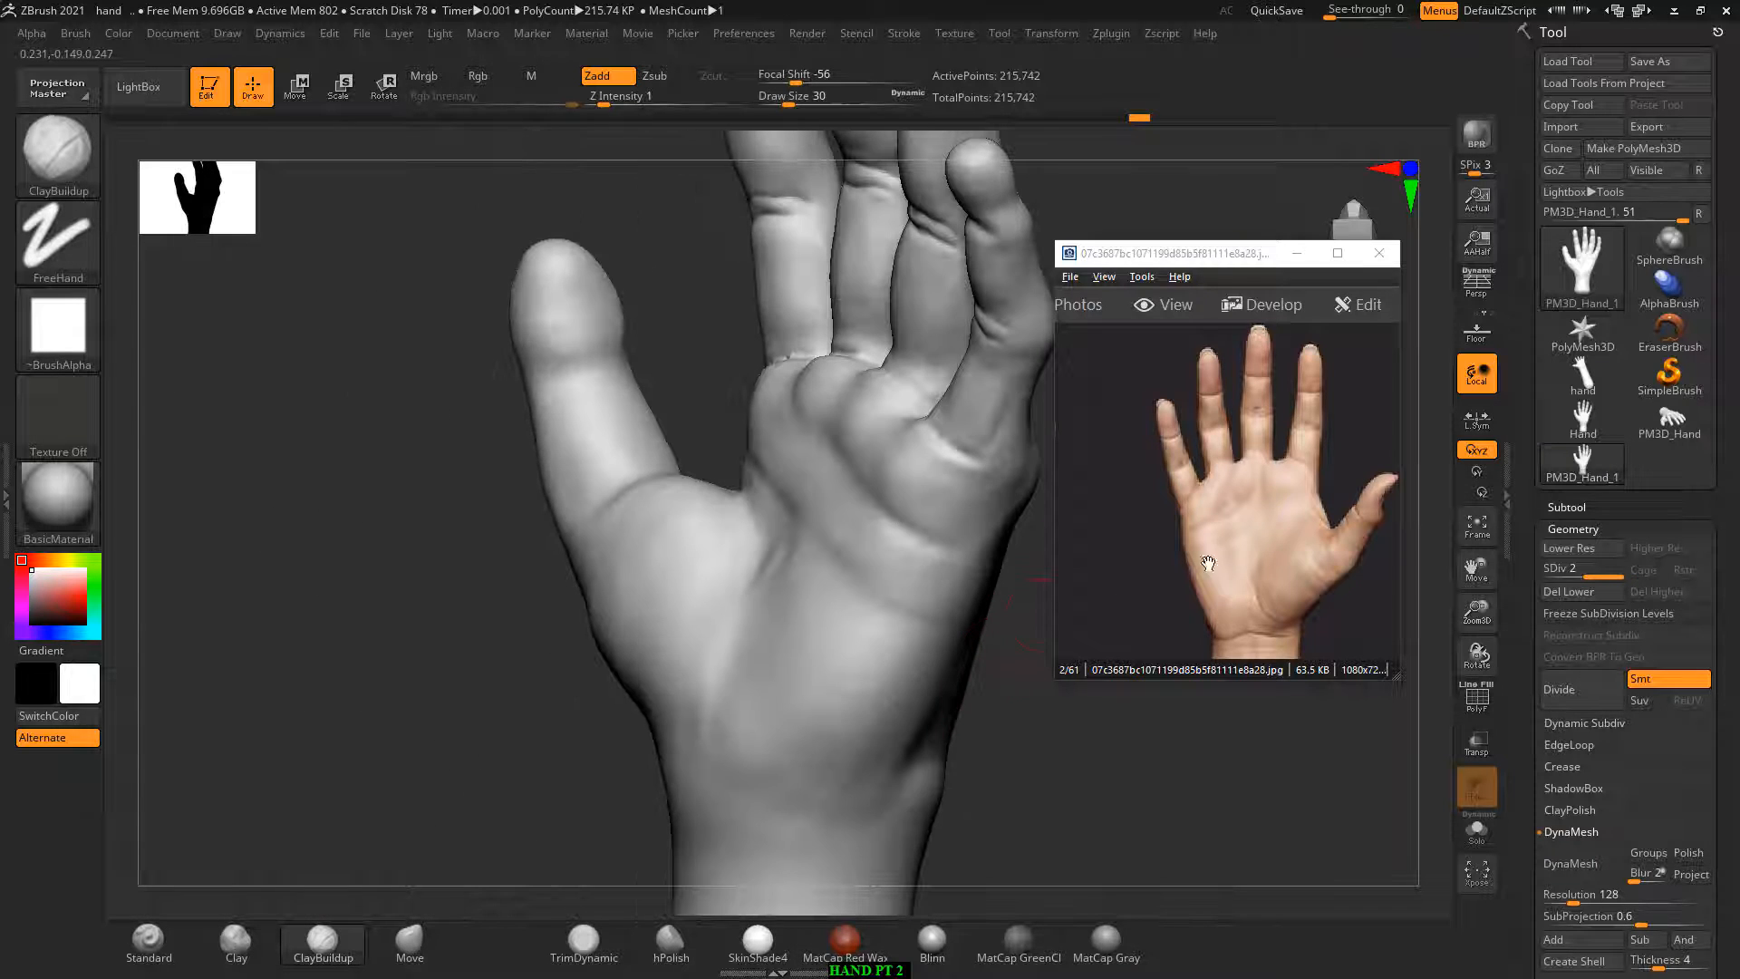
click(1314, 545)
mouse_move(499, 508)
right_down()
mouse_move(498, 552)
mouse_move(466, 508)
mouse_move(326, 607)
mouse_move(363, 648)
right_up()
mouse_move(538, 415)
ctrl+mouse_down()
mouse_move(501, 422)
mouse_move(553, 406)
mouse_move(588, 472)
mouse_move(530, 550)
mouse_move(482, 530)
mouse_move(486, 479)
mouse_move(542, 521)
mouse_move(507, 573)
ctrl+mouse_up()
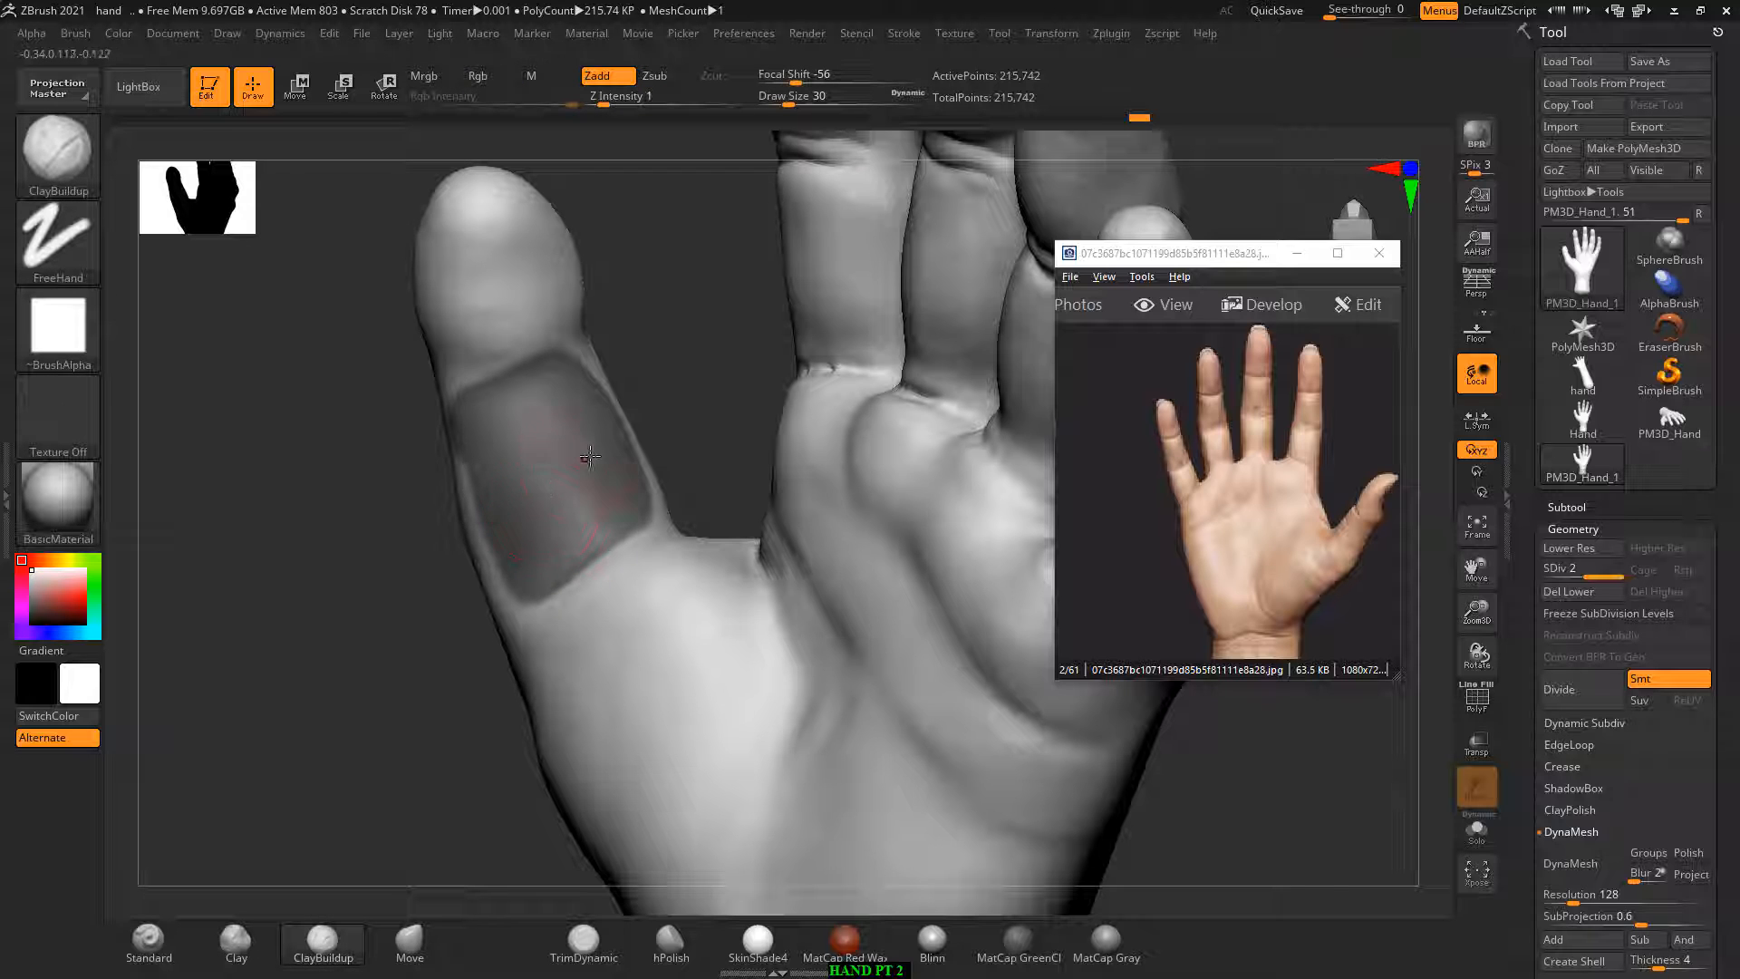
Step: Invert the mask and build up the palm side of the thumb's middle segment with ClayBuildup
drag(697, 400, 688, 415)
ctrl+click(671, 421)
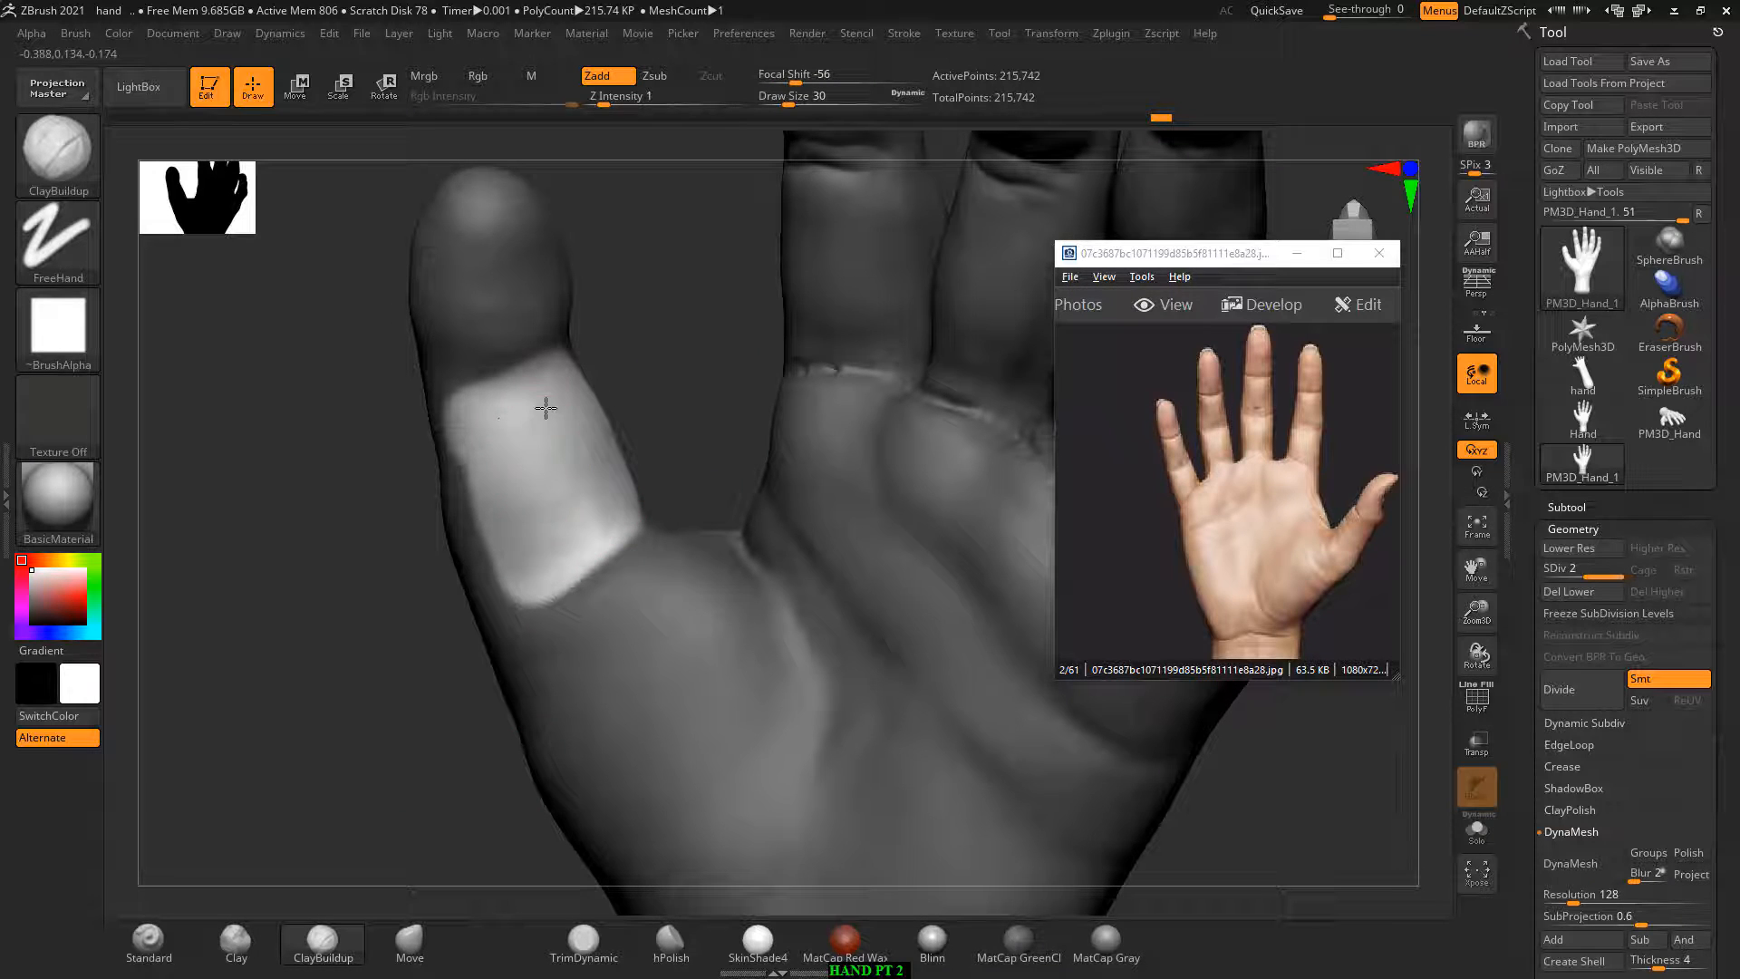
drag(489, 507, 530, 594)
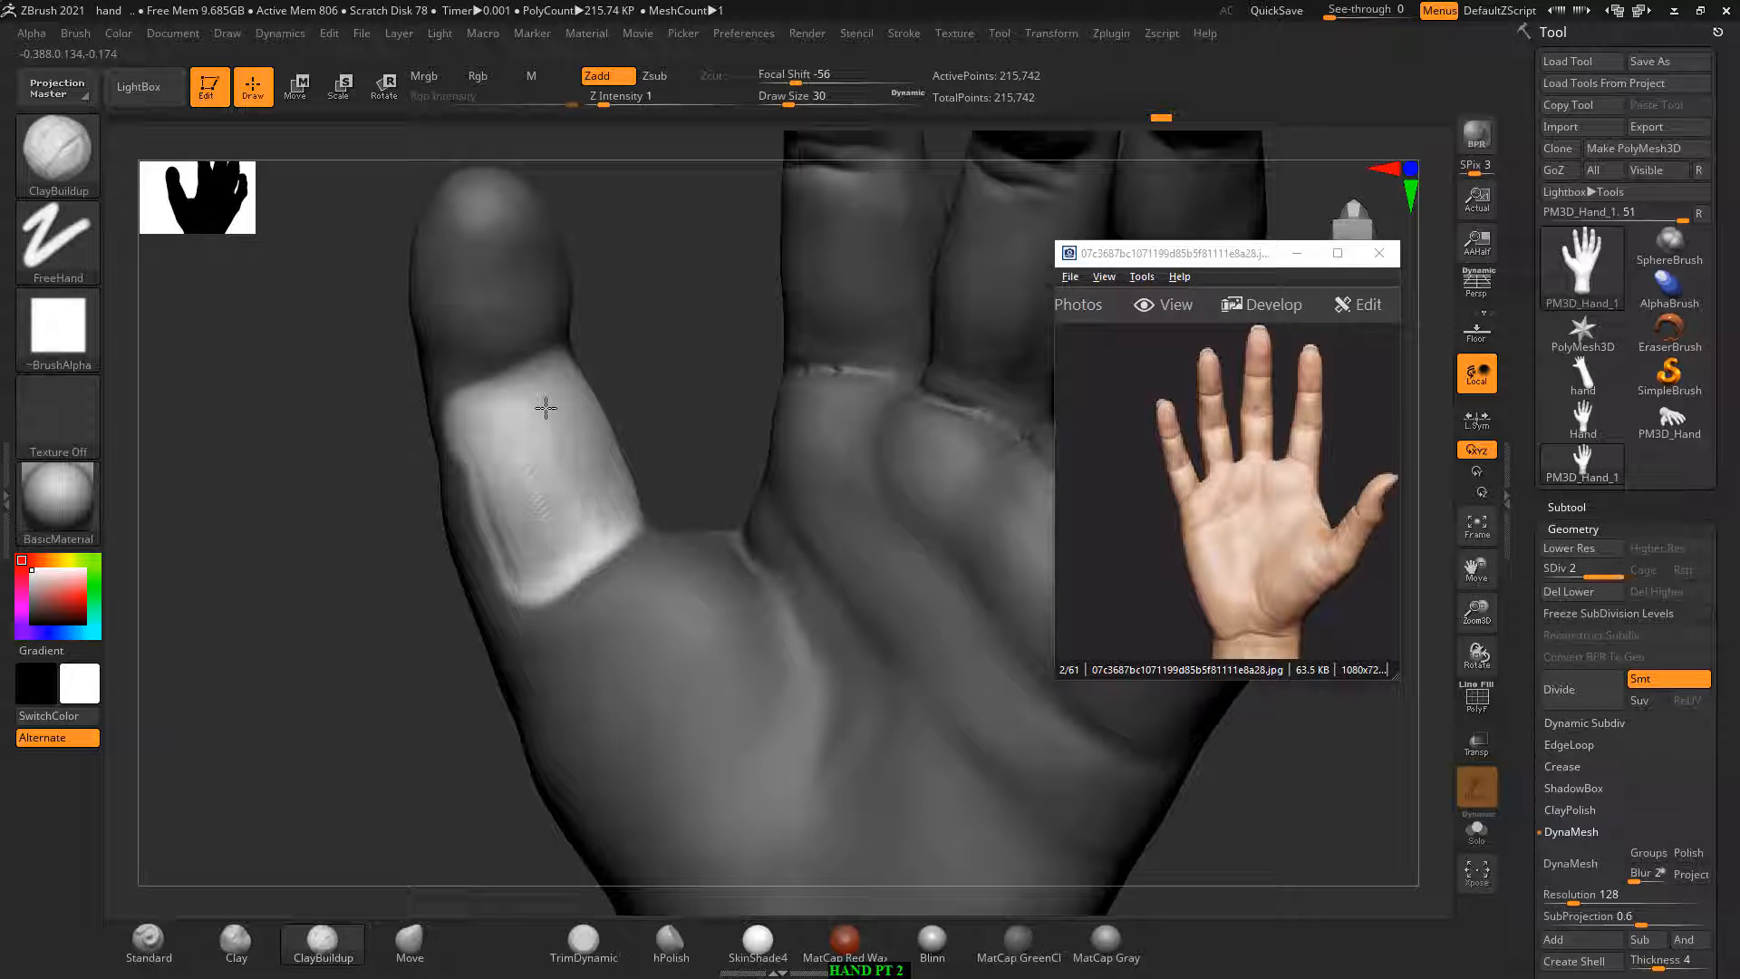
right_drag(546, 408, 590, 388)
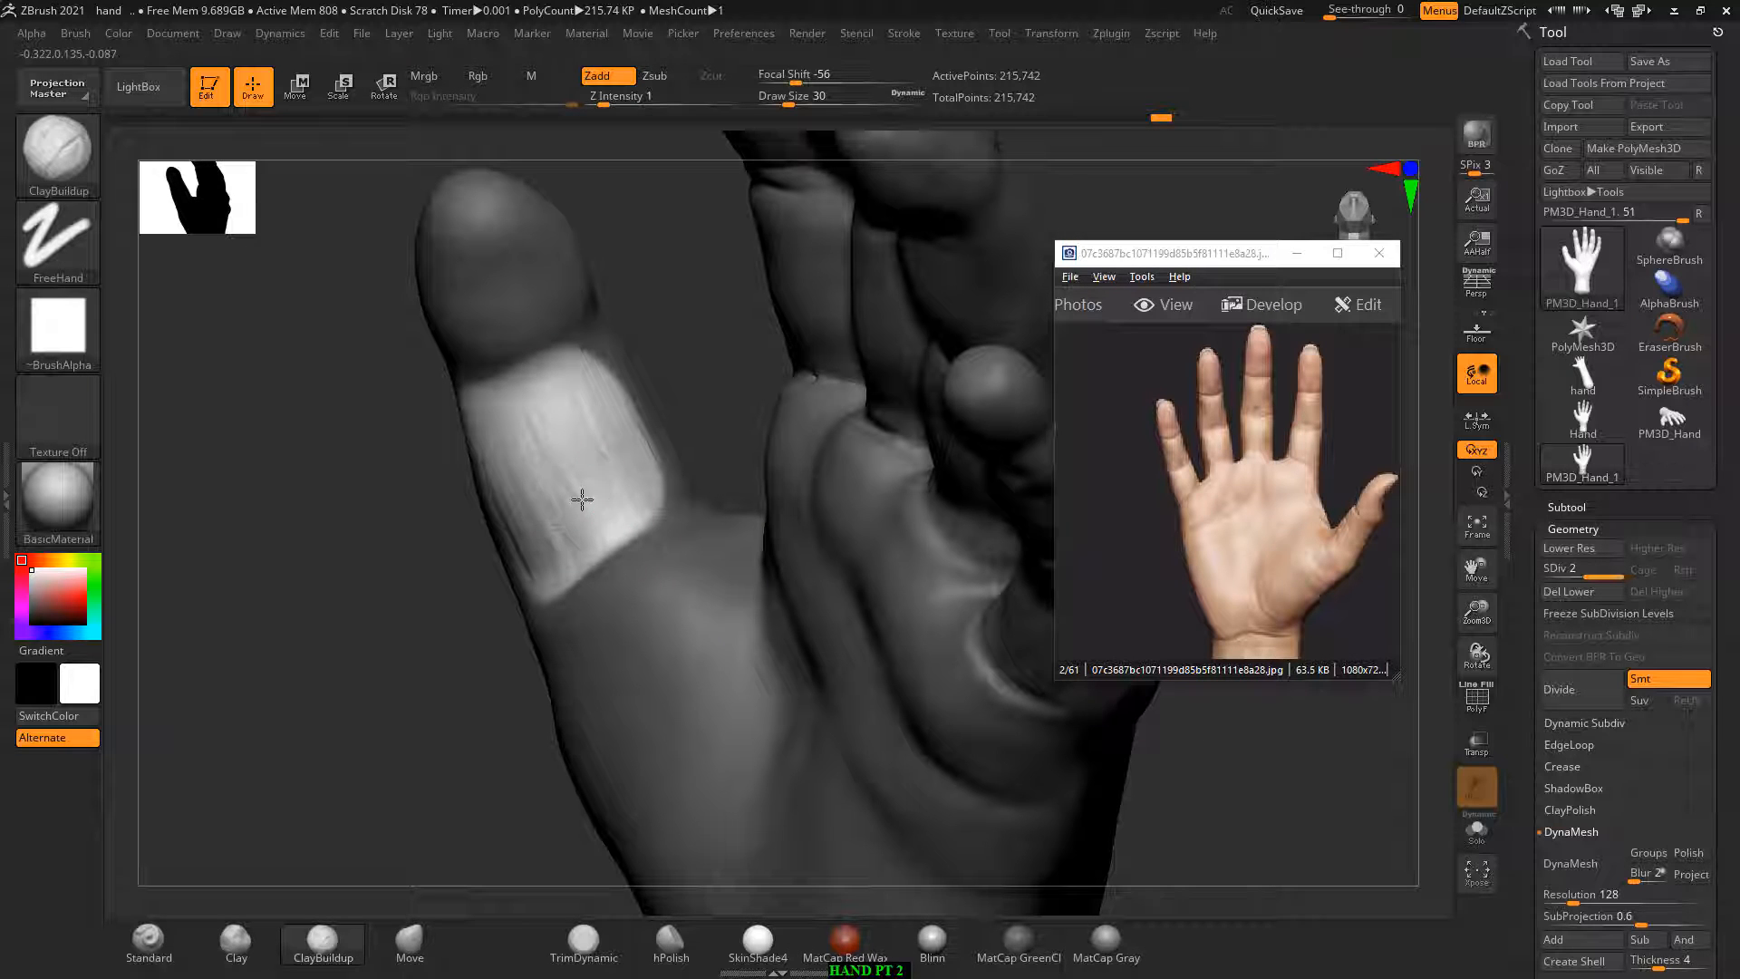
Step: Invert the mask again to shape the joint below the thumb's tip with ClayBuildup, and clear the mask
ctrl+click(680, 323)
drag(578, 328, 518, 372)
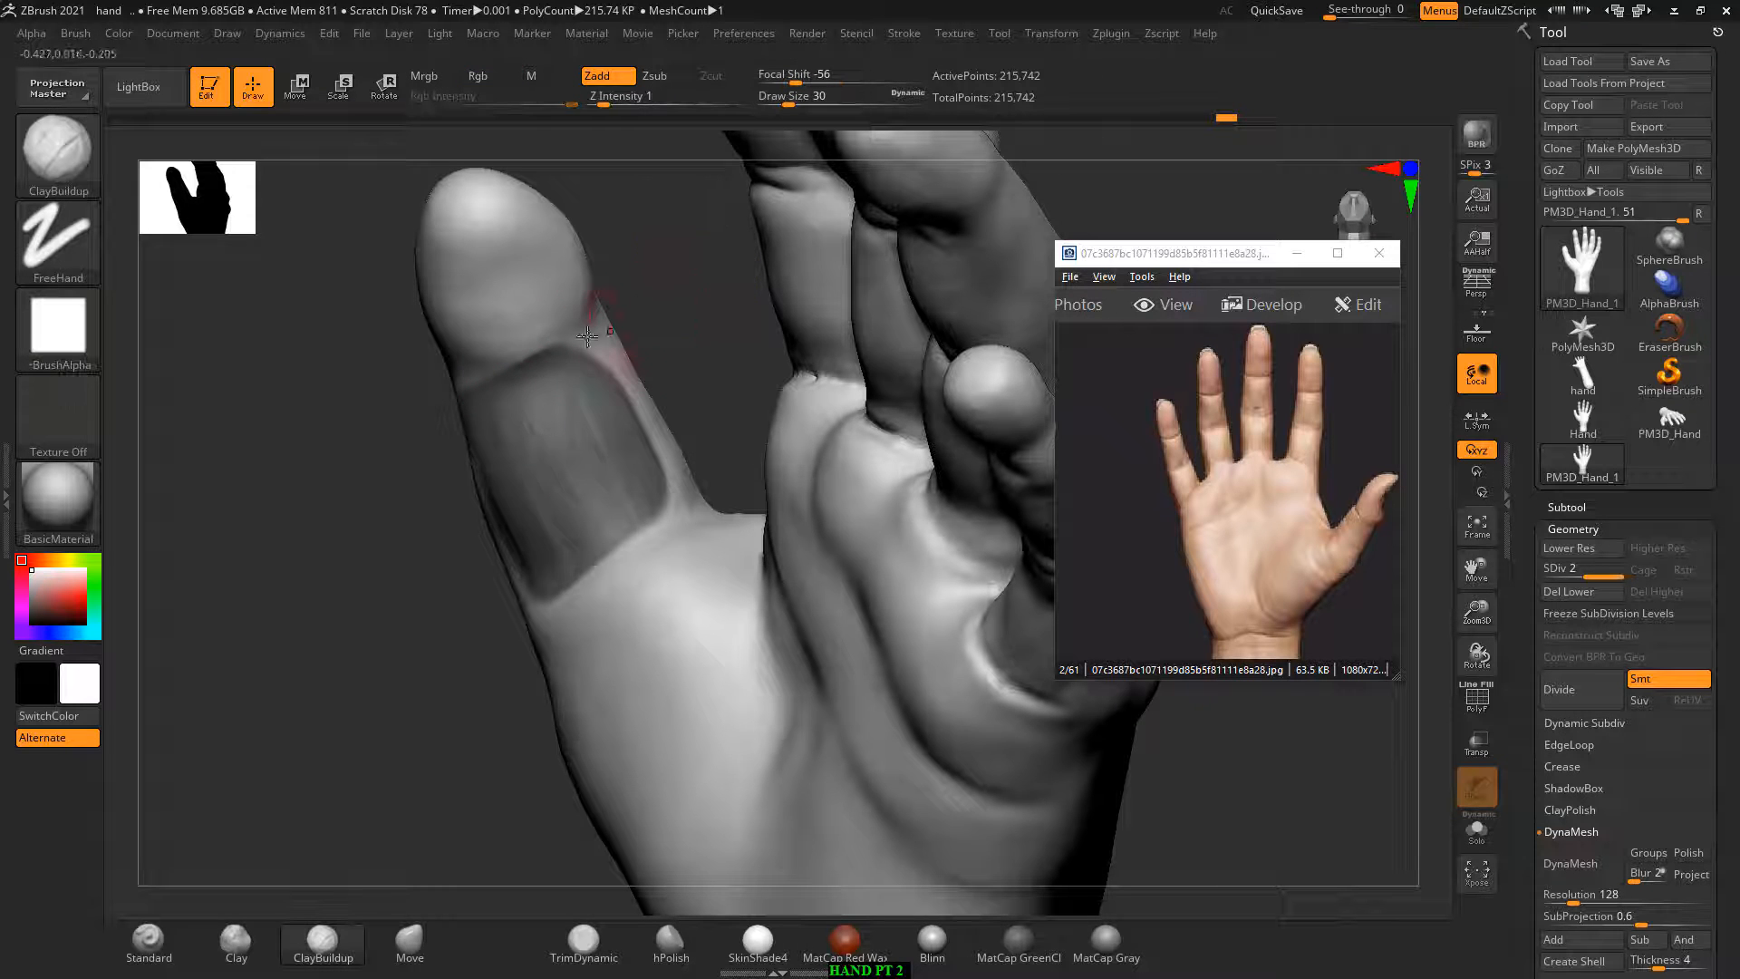
click(481, 355)
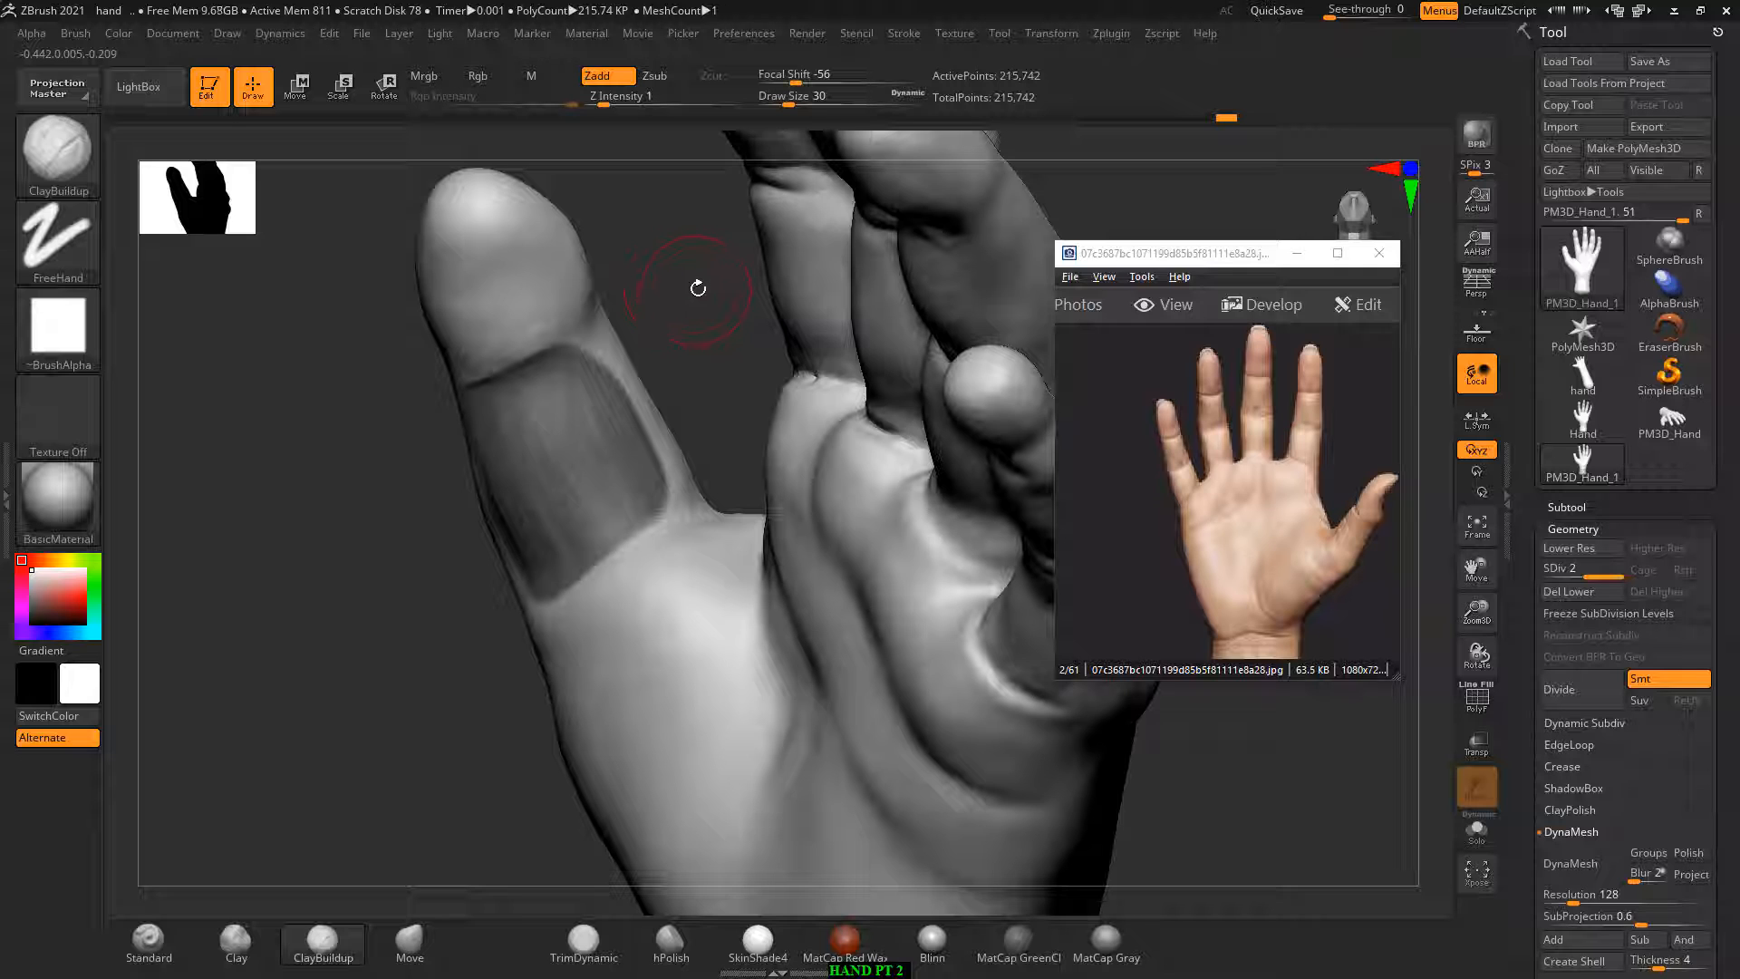
ctrl+drag(703, 291, 654, 360)
drag(675, 346, 683, 353)
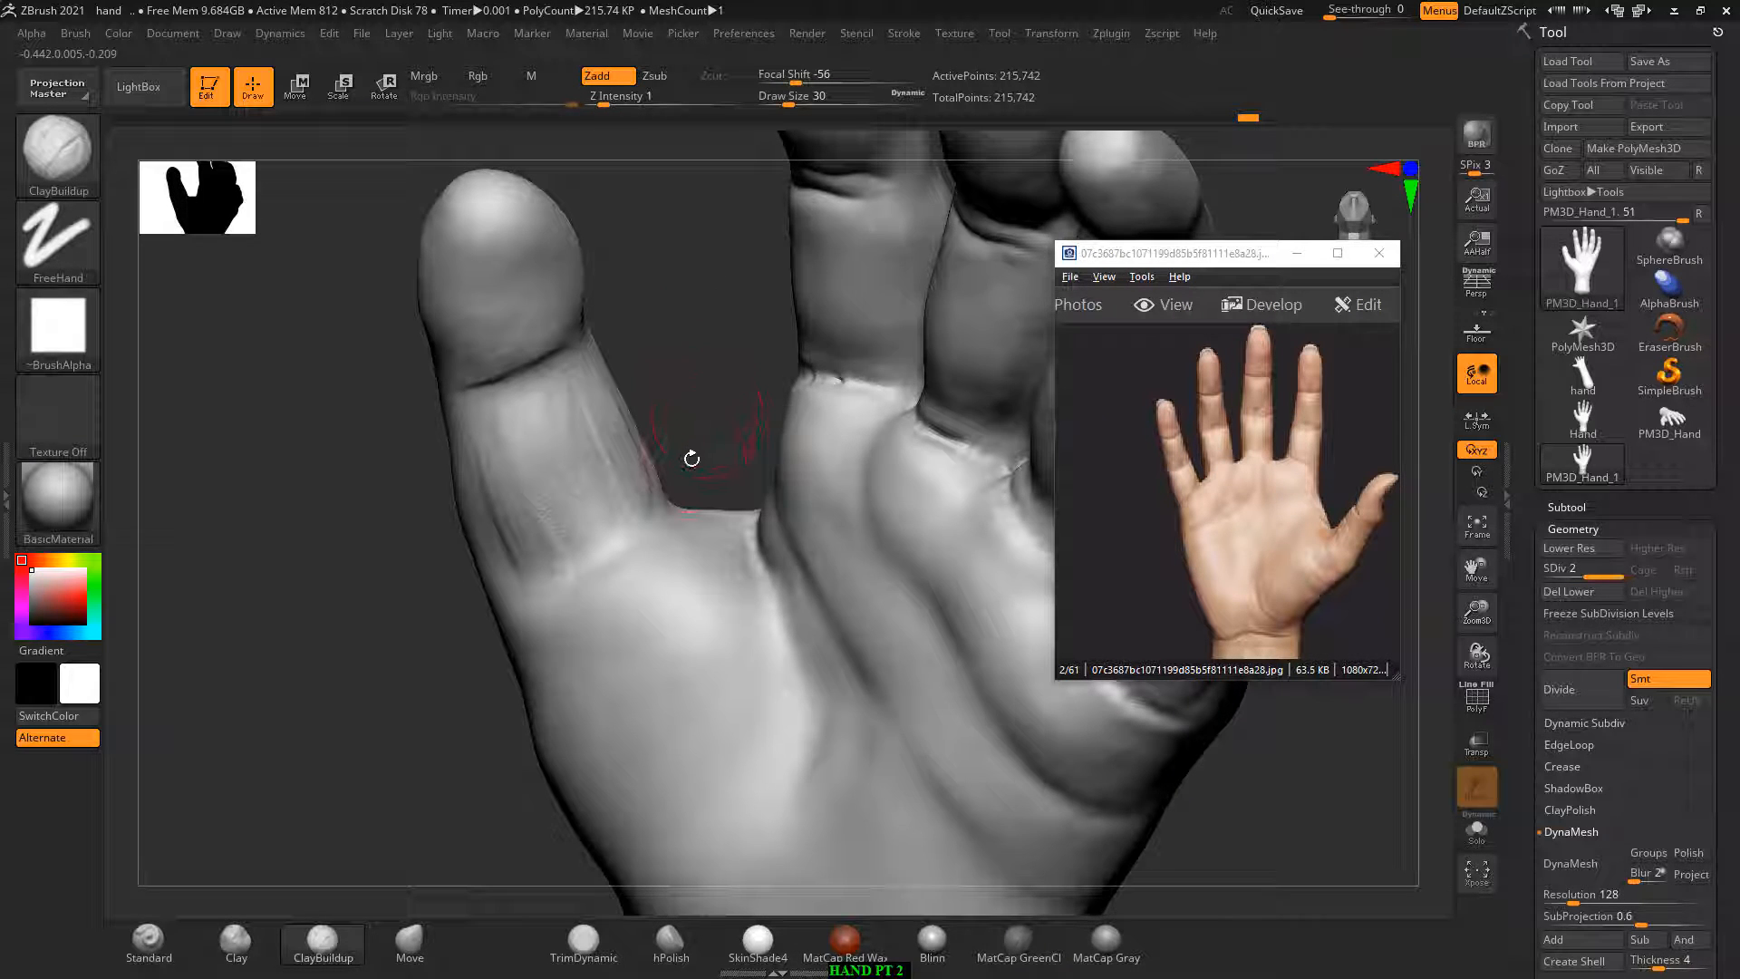
Step: Build up the fleshy base of the thumb with ClayBuildup at draw size 46 and smooth the strokes
mouse_move(688, 416)
mouse_down()
mouse_move(666, 544)
mouse_move(723, 680)
mouse_up()
mouse_move(669, 446)
mouse_down()
mouse_move(653, 424)
mouse_move(646, 444)
mouse_up()
drag(479, 707, 483, 667)
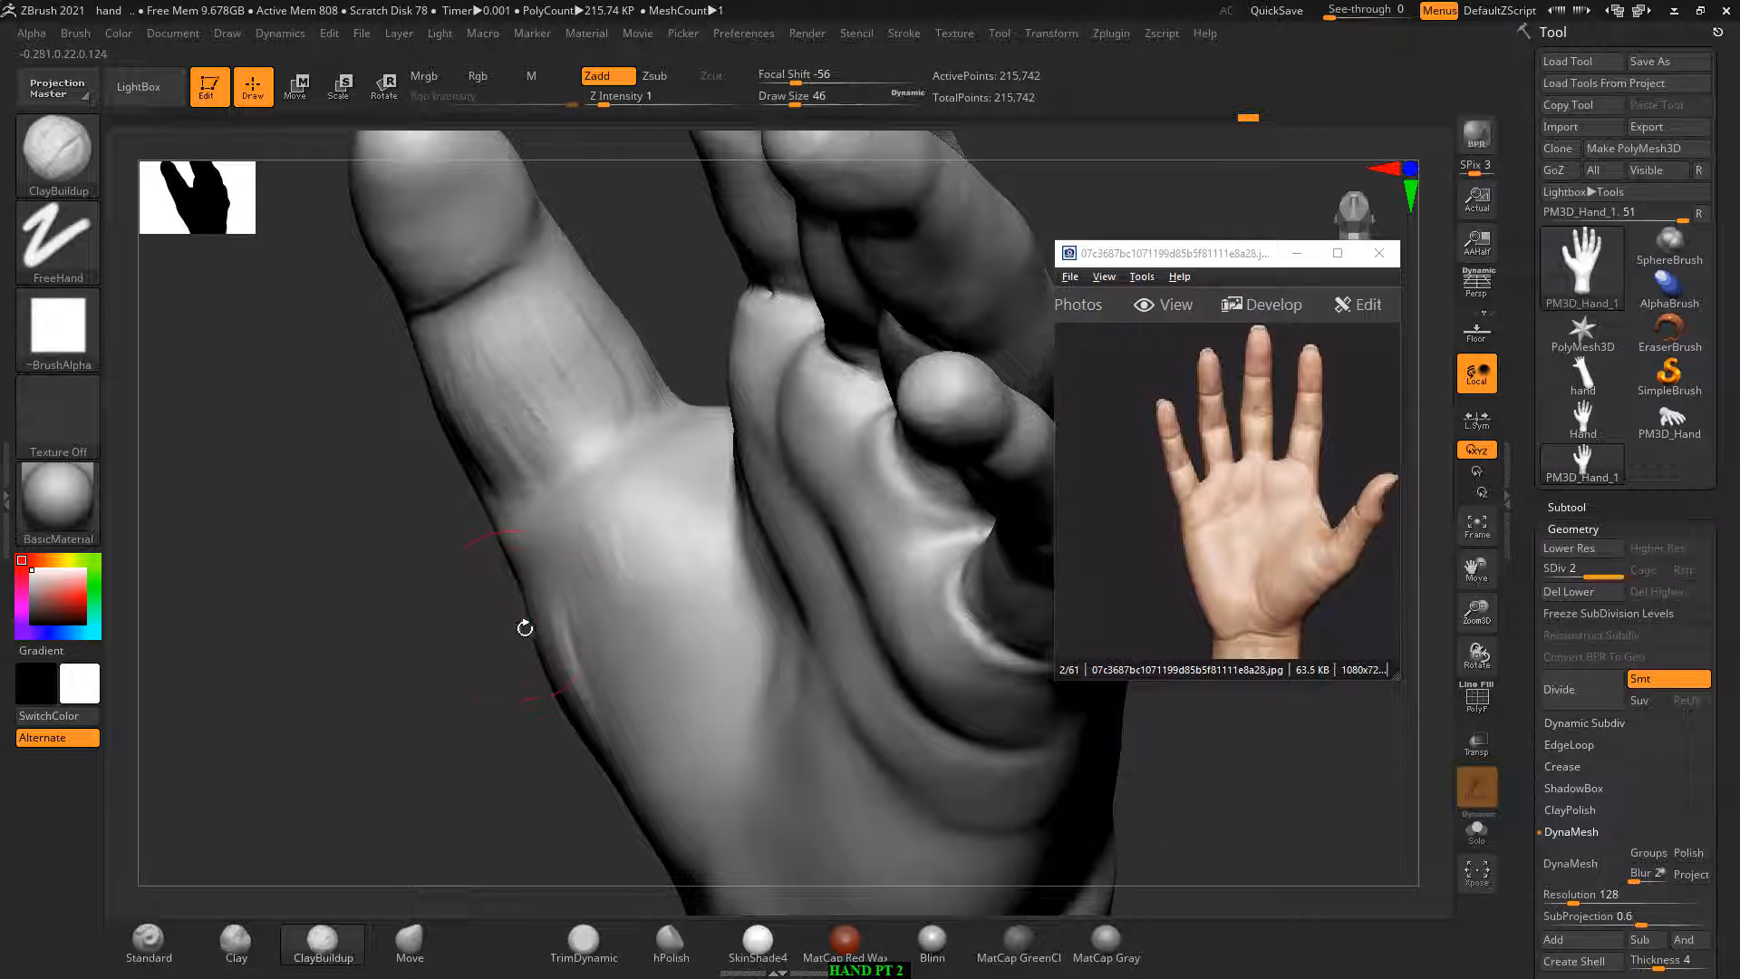
drag(490, 662, 451, 682)
drag(573, 620, 621, 714)
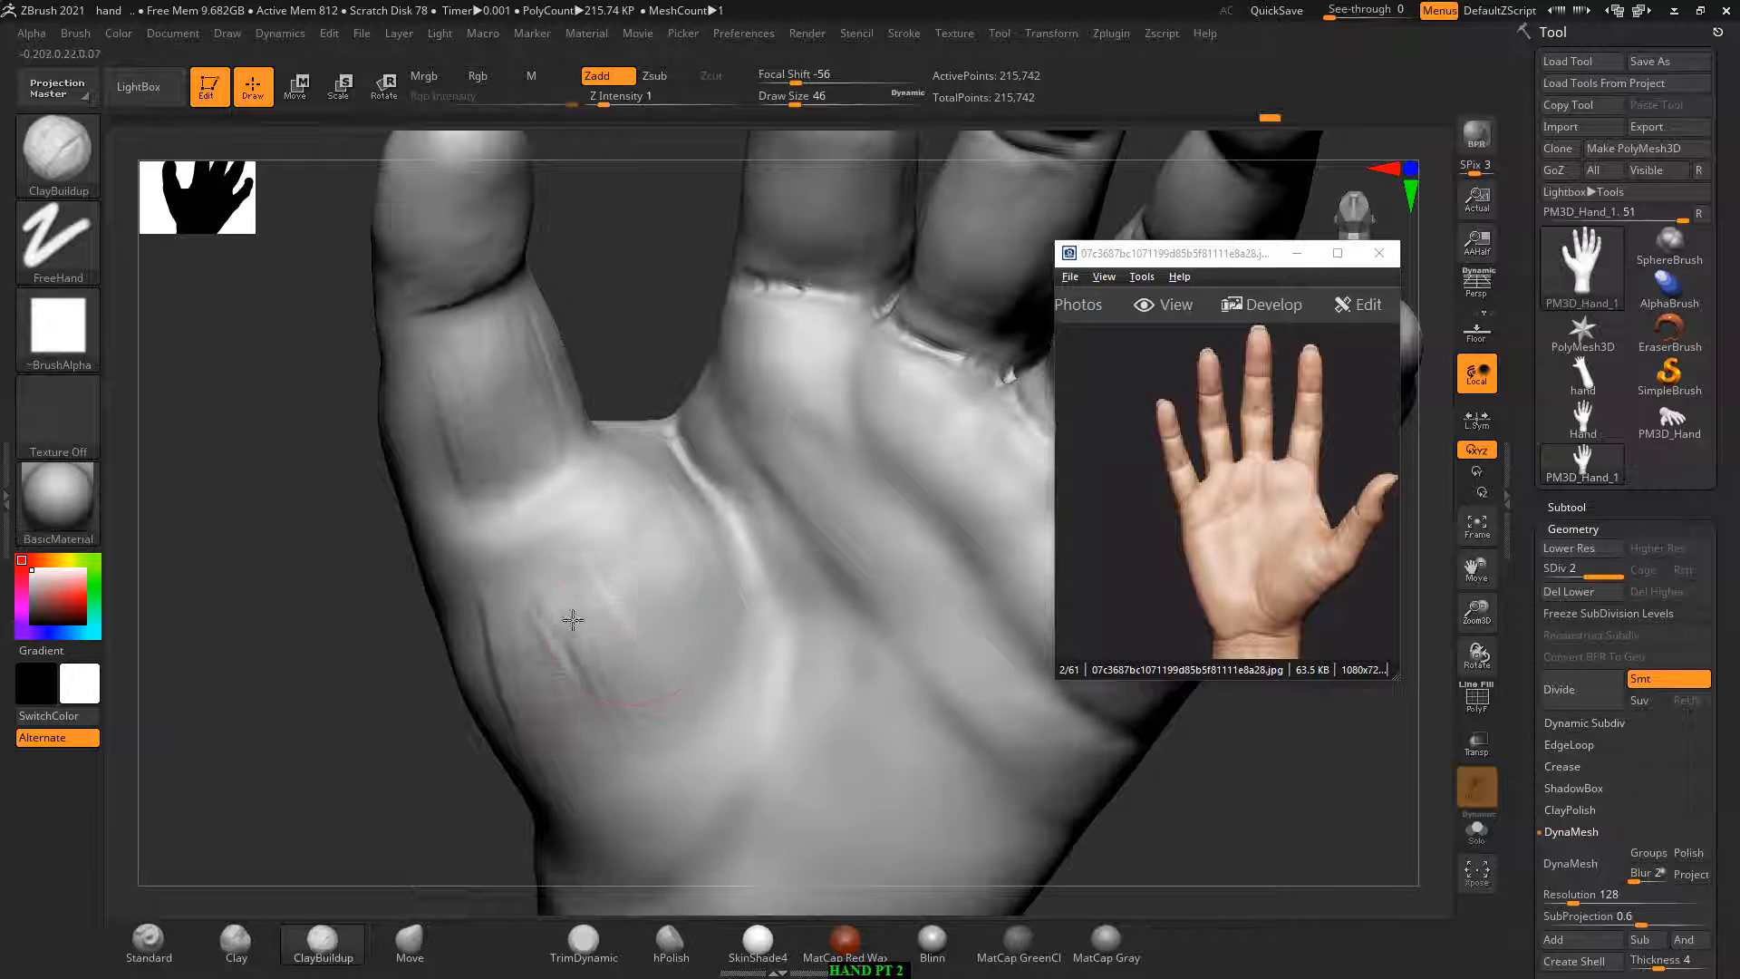
mouse_move(634, 540)
alt+mouse_down()
mouse_move(647, 586)
mouse_move(682, 597)
mouse_move(647, 512)
mouse_move(668, 600)
mouse_move(567, 599)
mouse_move(572, 539)
alt+mouse_up()
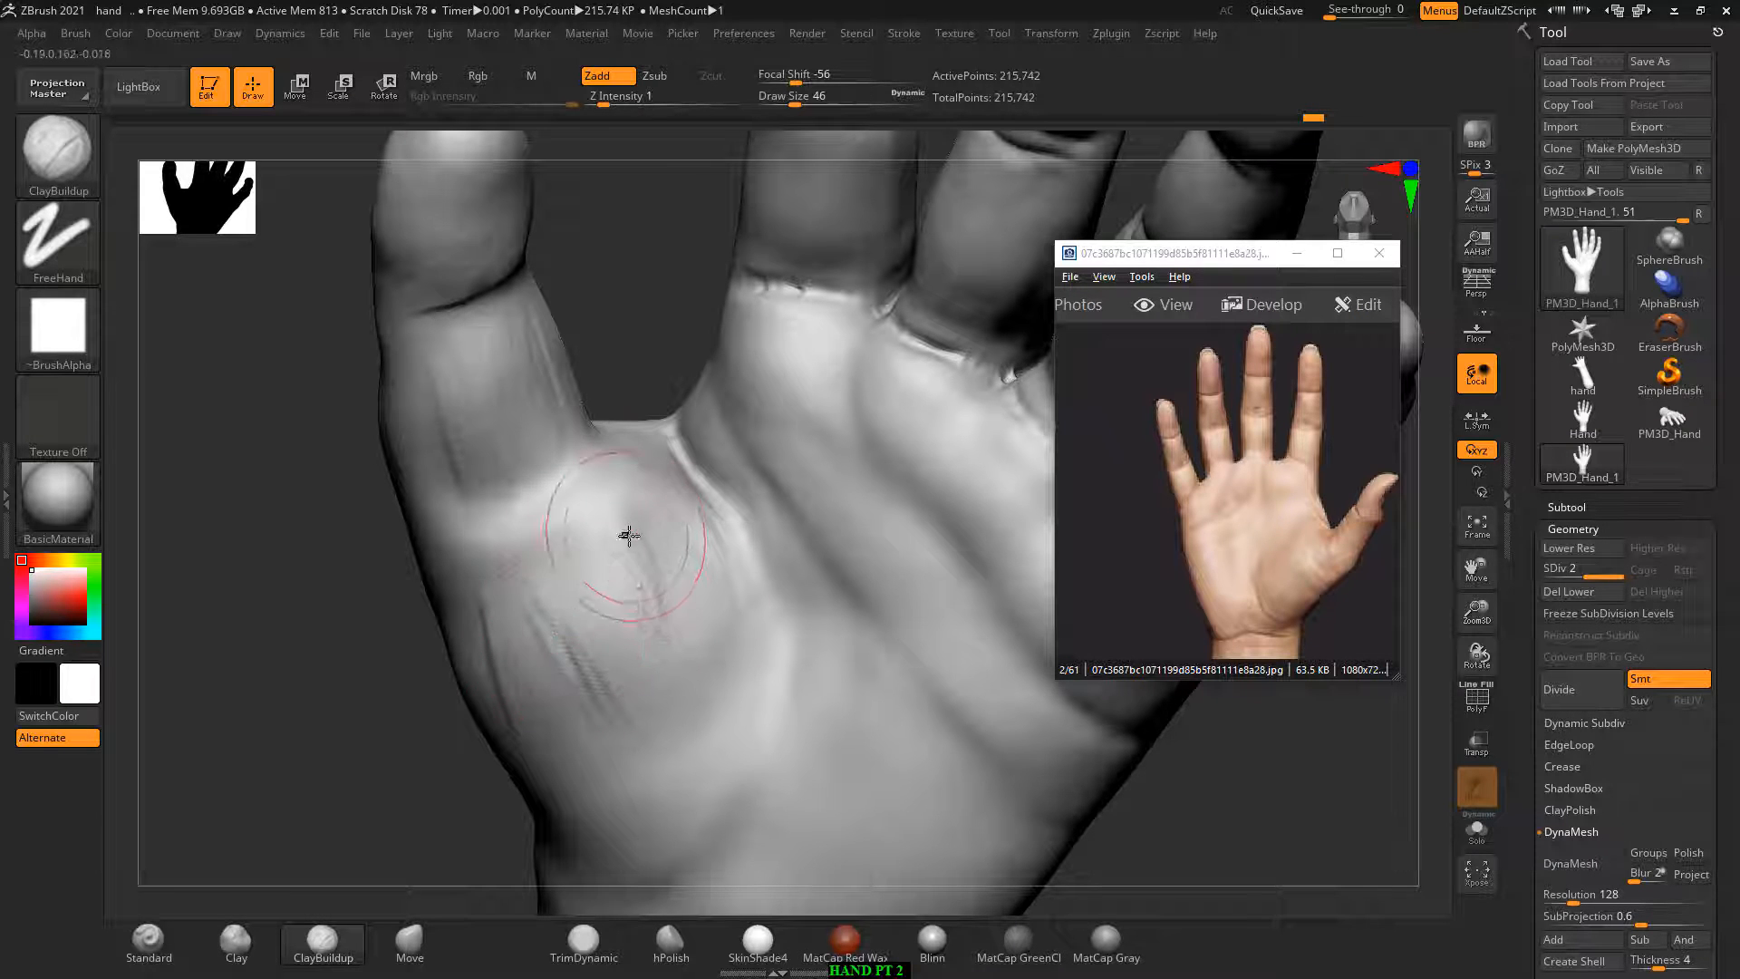
key(shift)
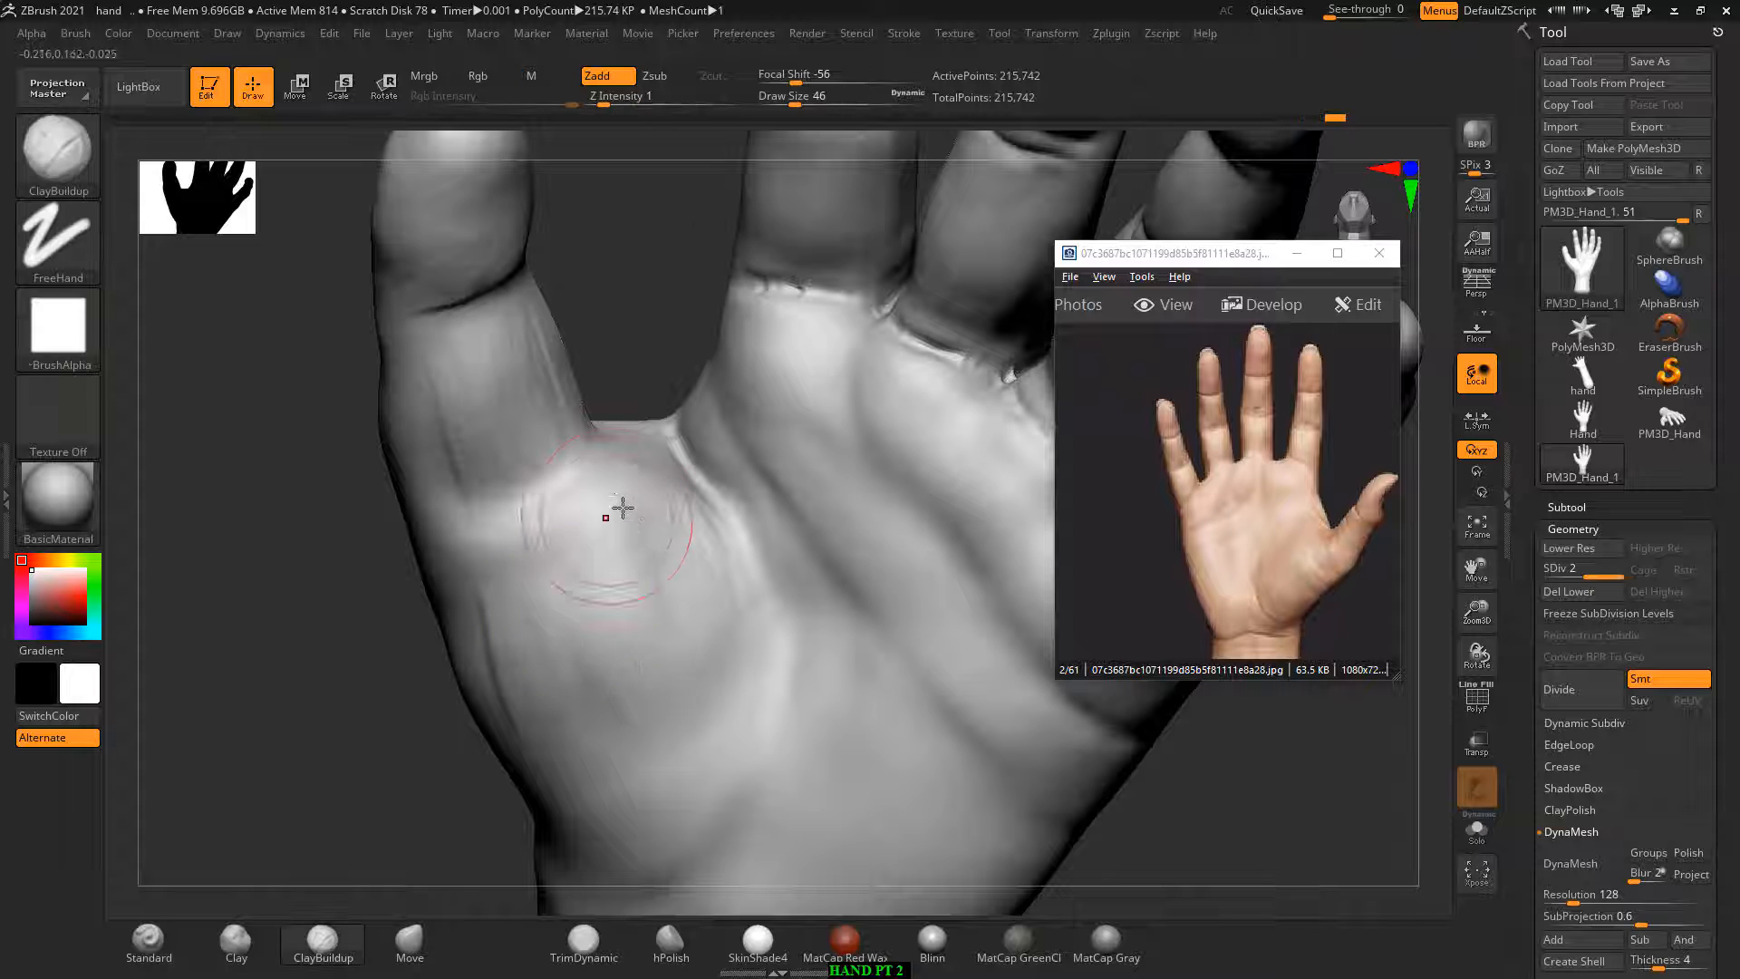
mouse_move(622, 510)
mouse_down()
mouse_move(661, 558)
mouse_move(668, 509)
mouse_move(610, 525)
mouse_move(601, 487)
mouse_move(585, 494)
mouse_up()
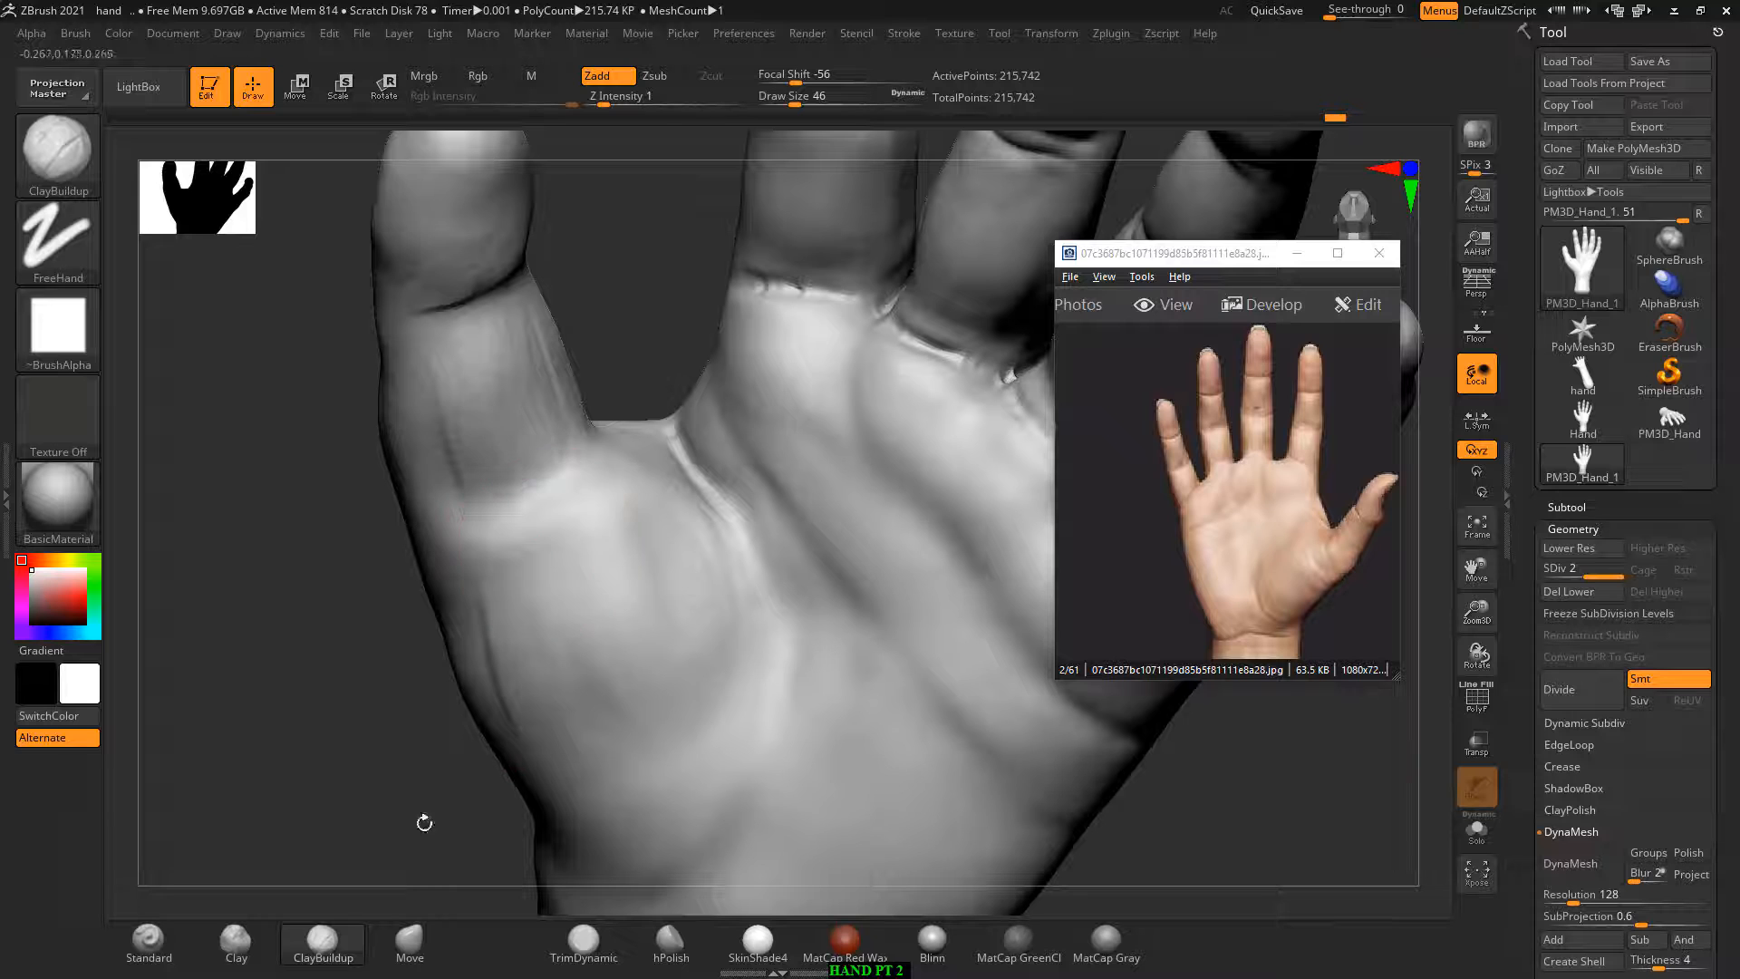
Step: Carve the crease between the thumb's middle segment and its base with DamStandard at draw size 18
click(71, 159)
key(d)
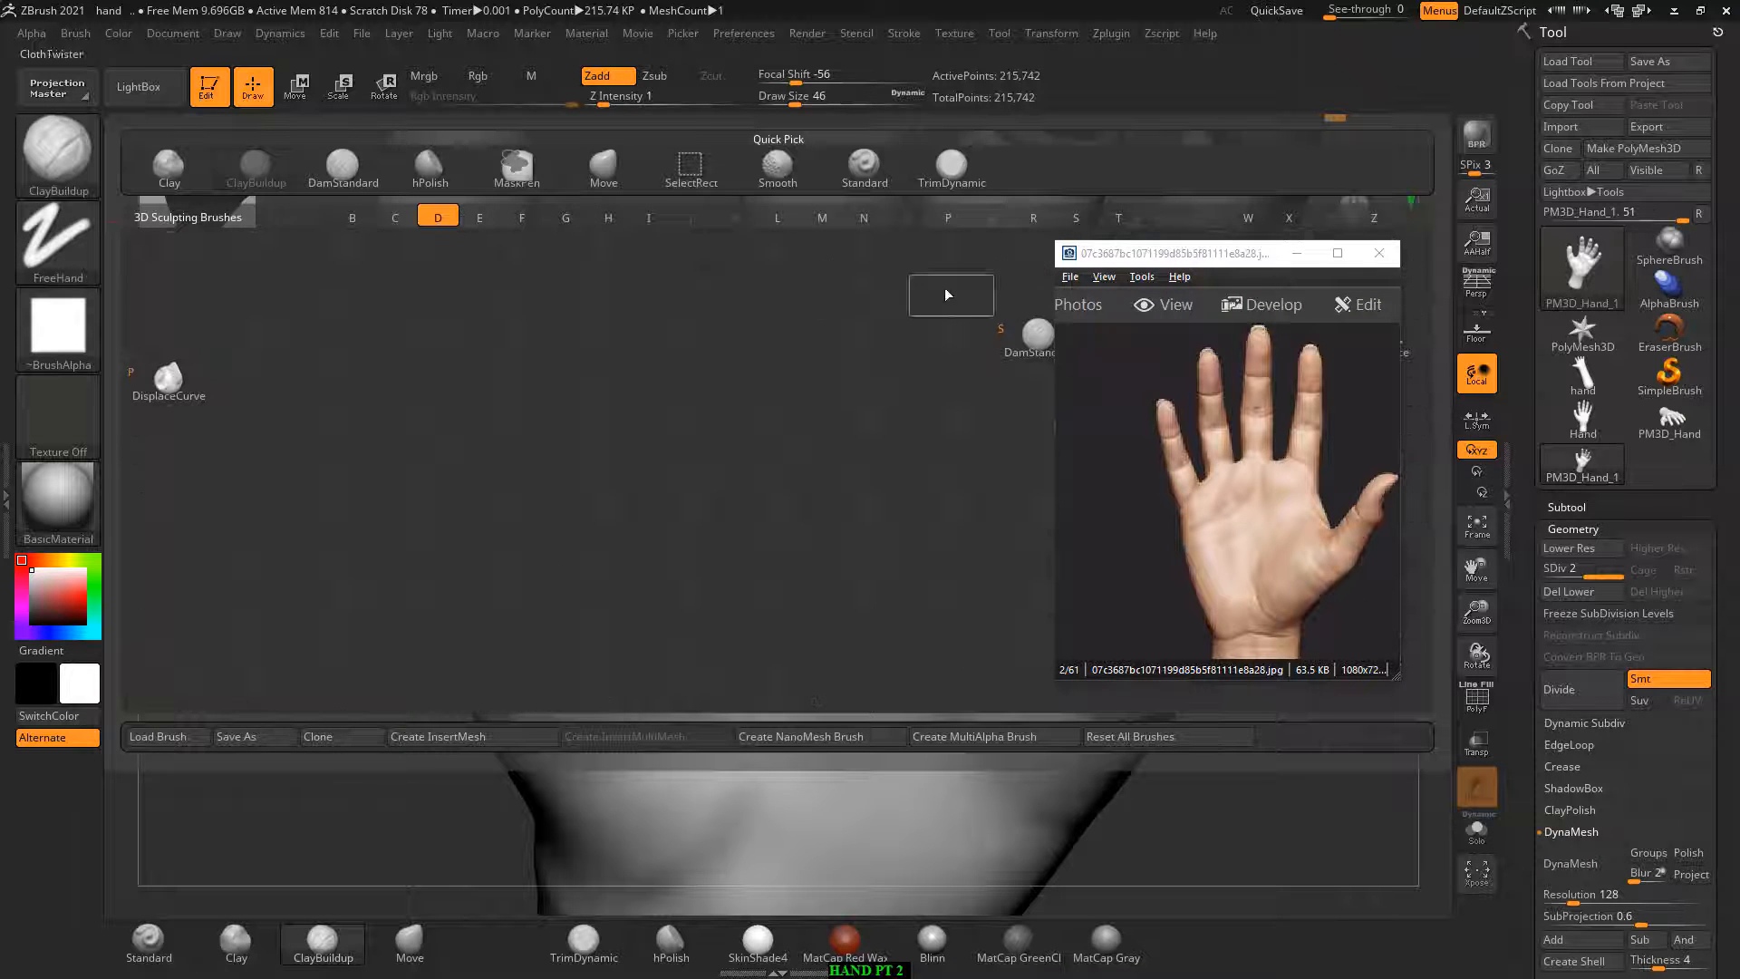
click(1036, 343)
mouse_move(629, 493)
mouse_down()
mouse_move(634, 447)
mouse_move(613, 455)
mouse_up()
key(bracketleft)
right_drag(598, 447, 620, 438)
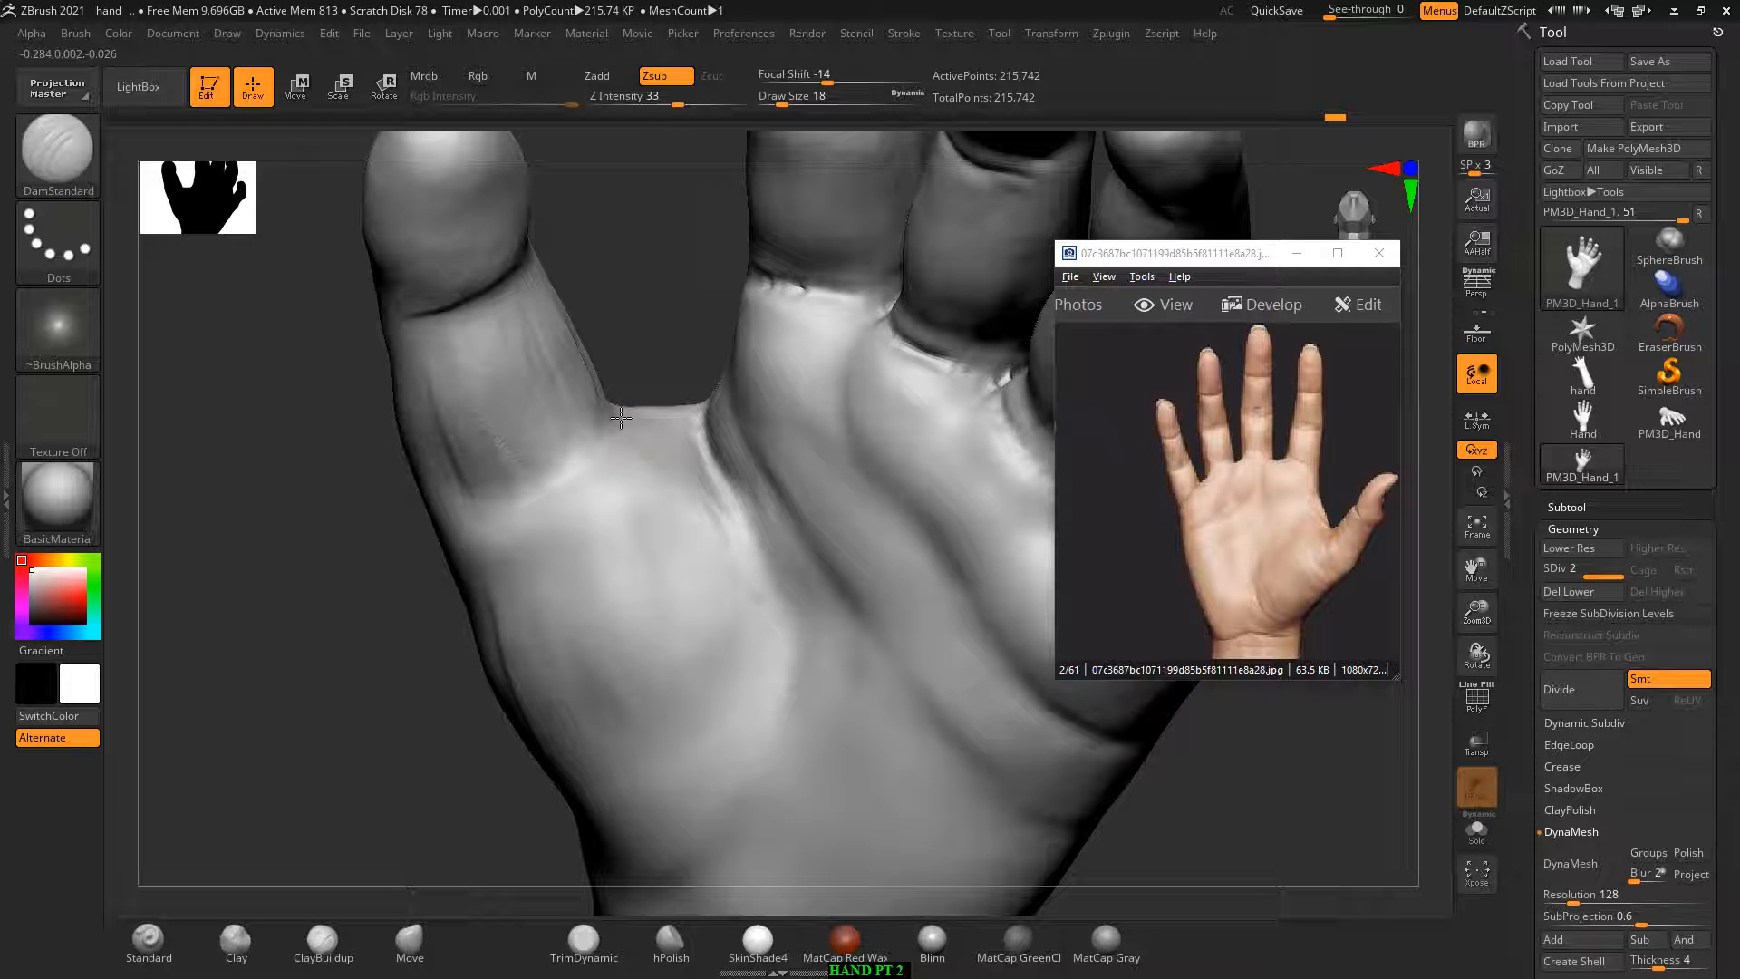
drag(588, 461, 491, 515)
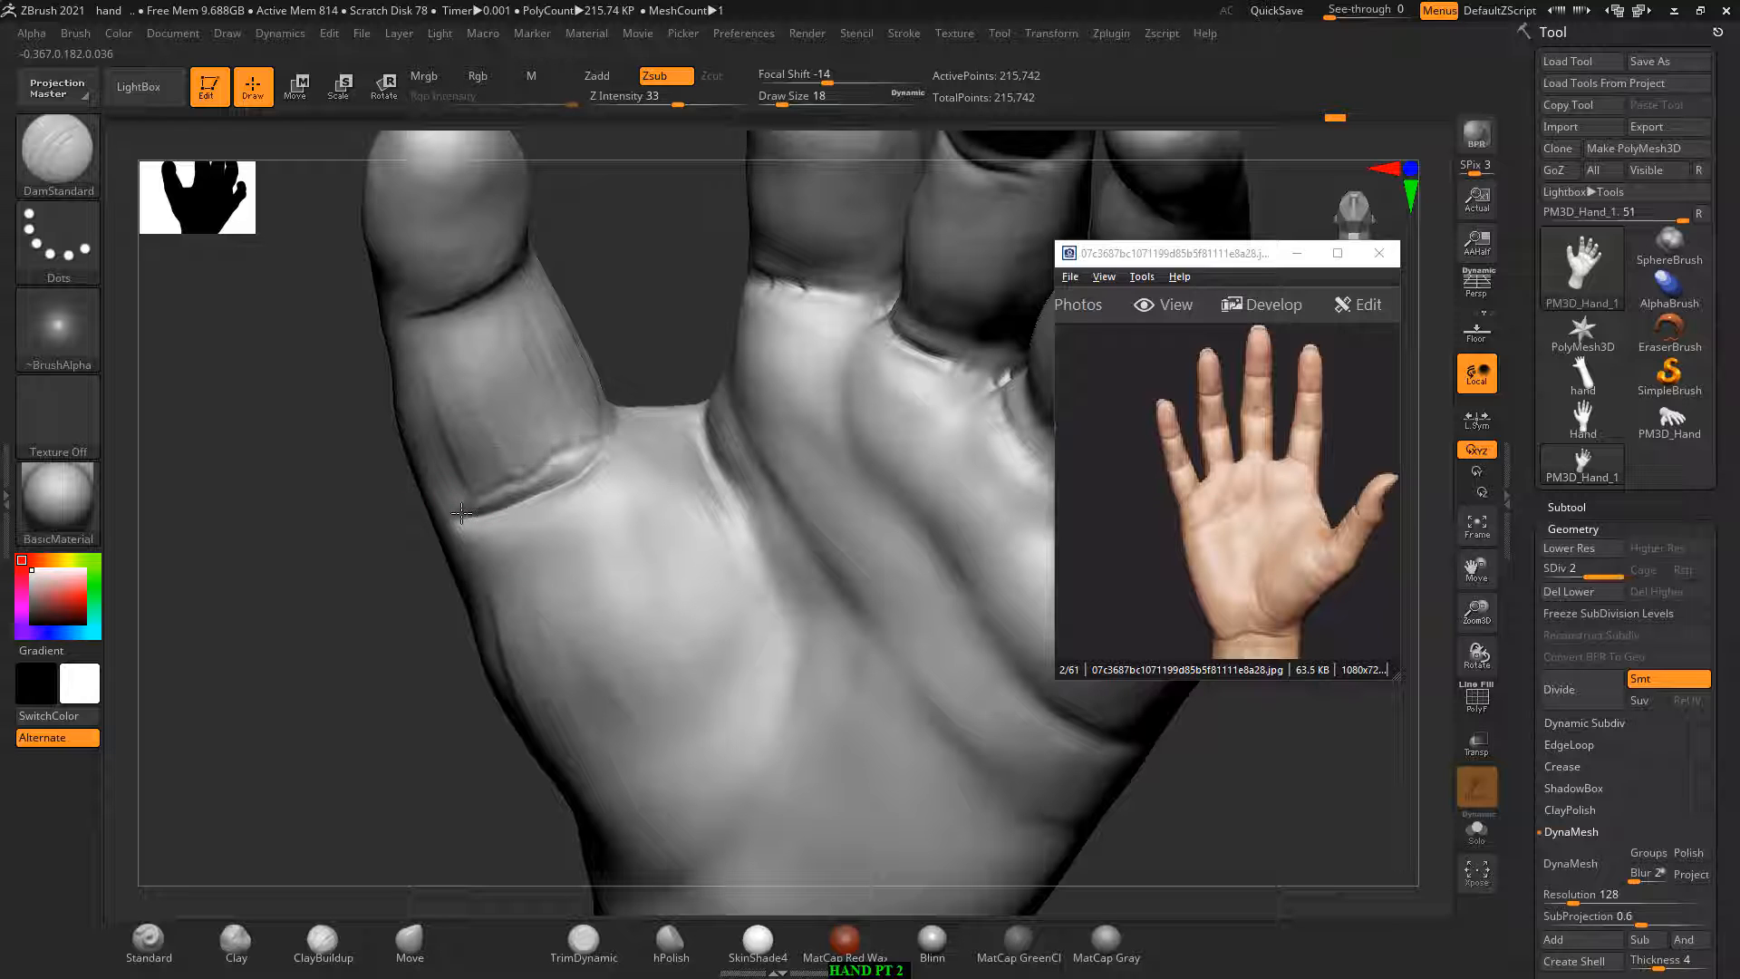
mouse_move(615, 427)
mouse_down()
mouse_move(580, 467)
mouse_move(548, 469)
mouse_up()
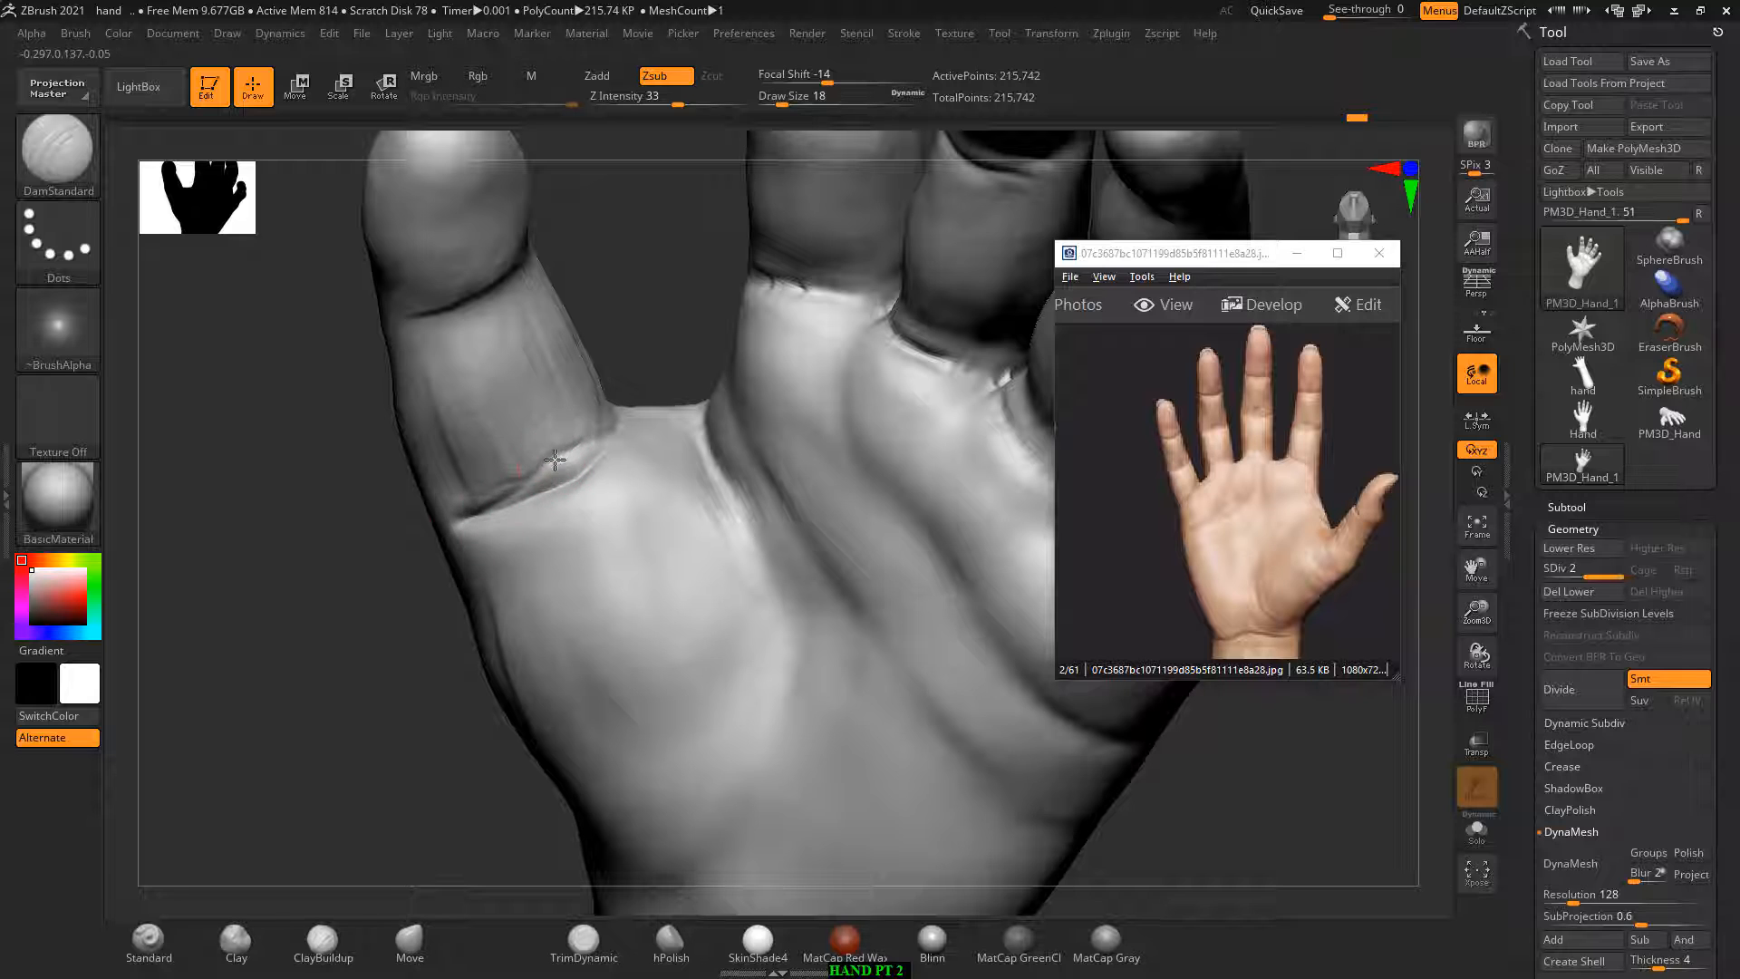
Step: Extend the thumb's base crease around its inner side and smooth the middle segment above it
right_drag(555, 461, 631, 390)
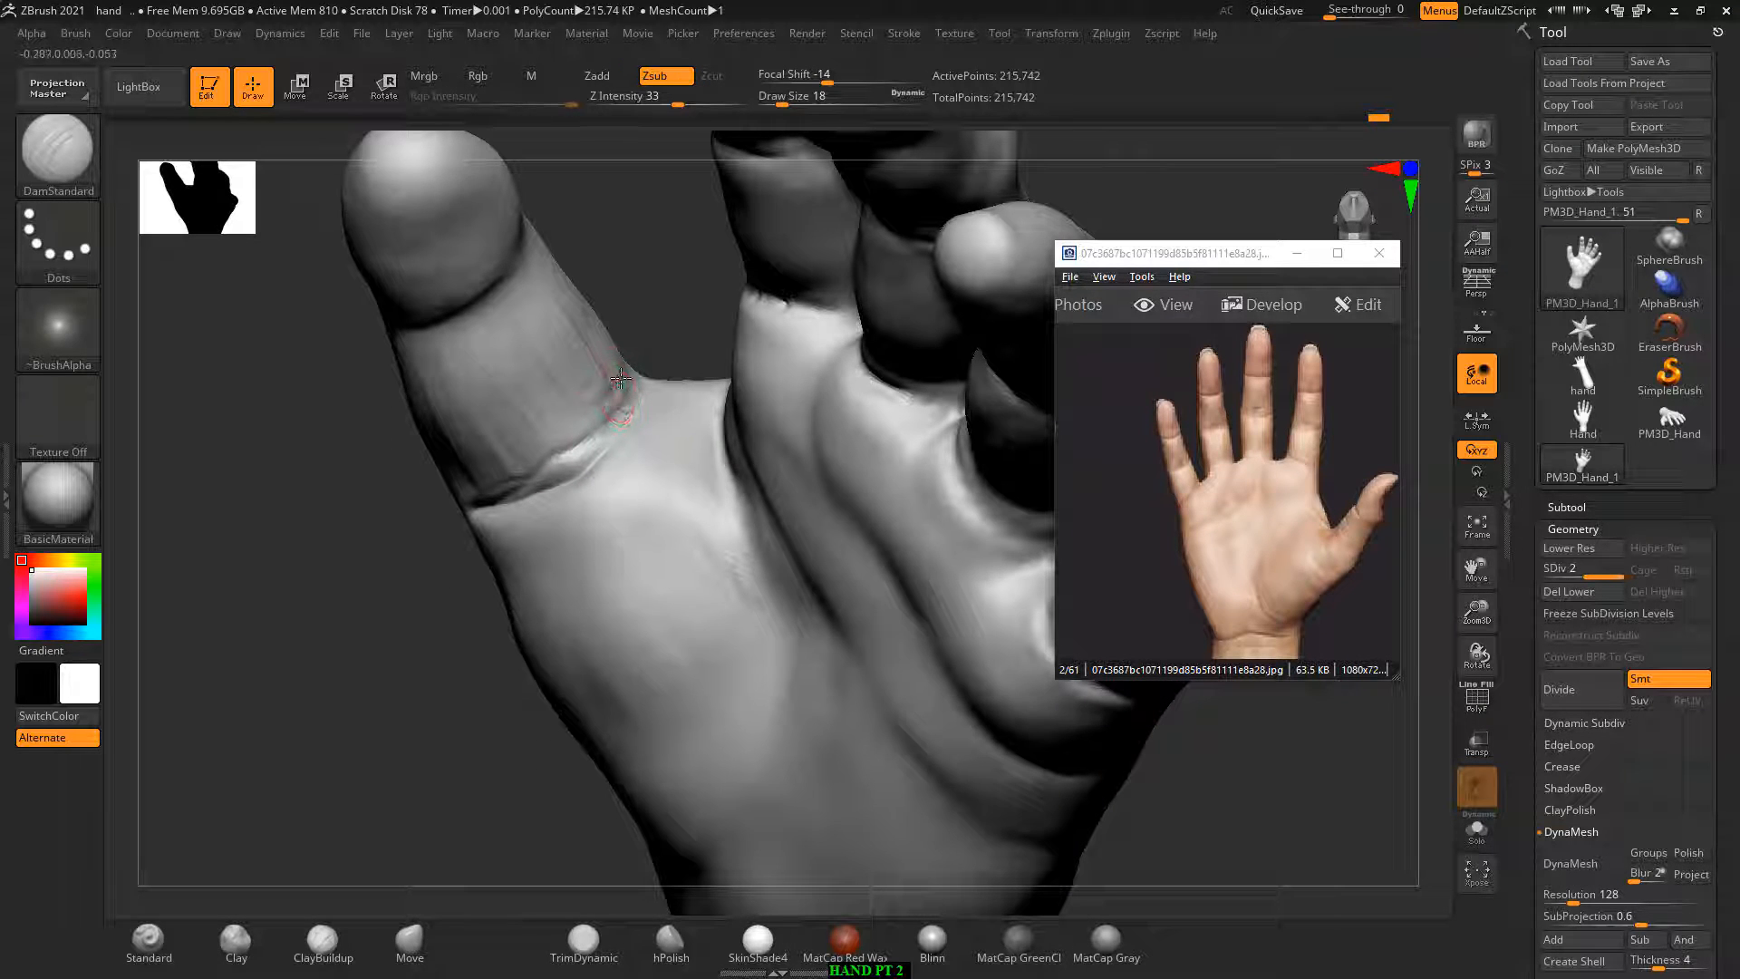
mouse_move(619, 372)
right_down()
mouse_move(641, 338)
mouse_move(589, 365)
right_up()
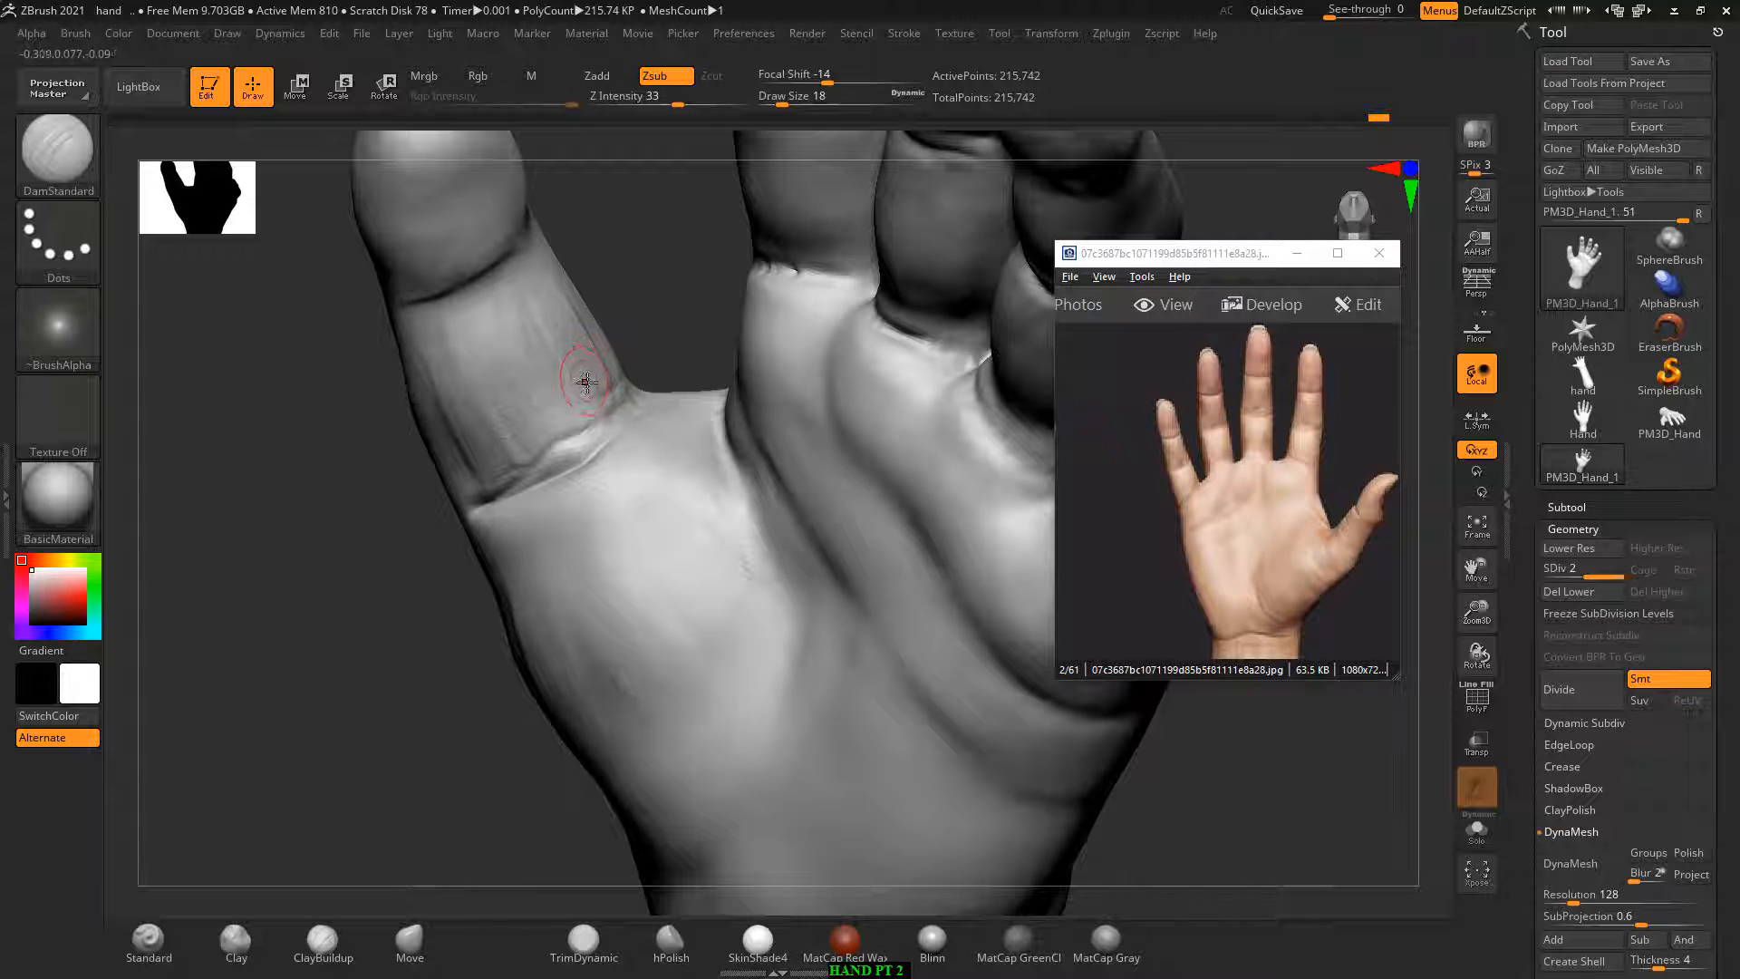
key(shift)
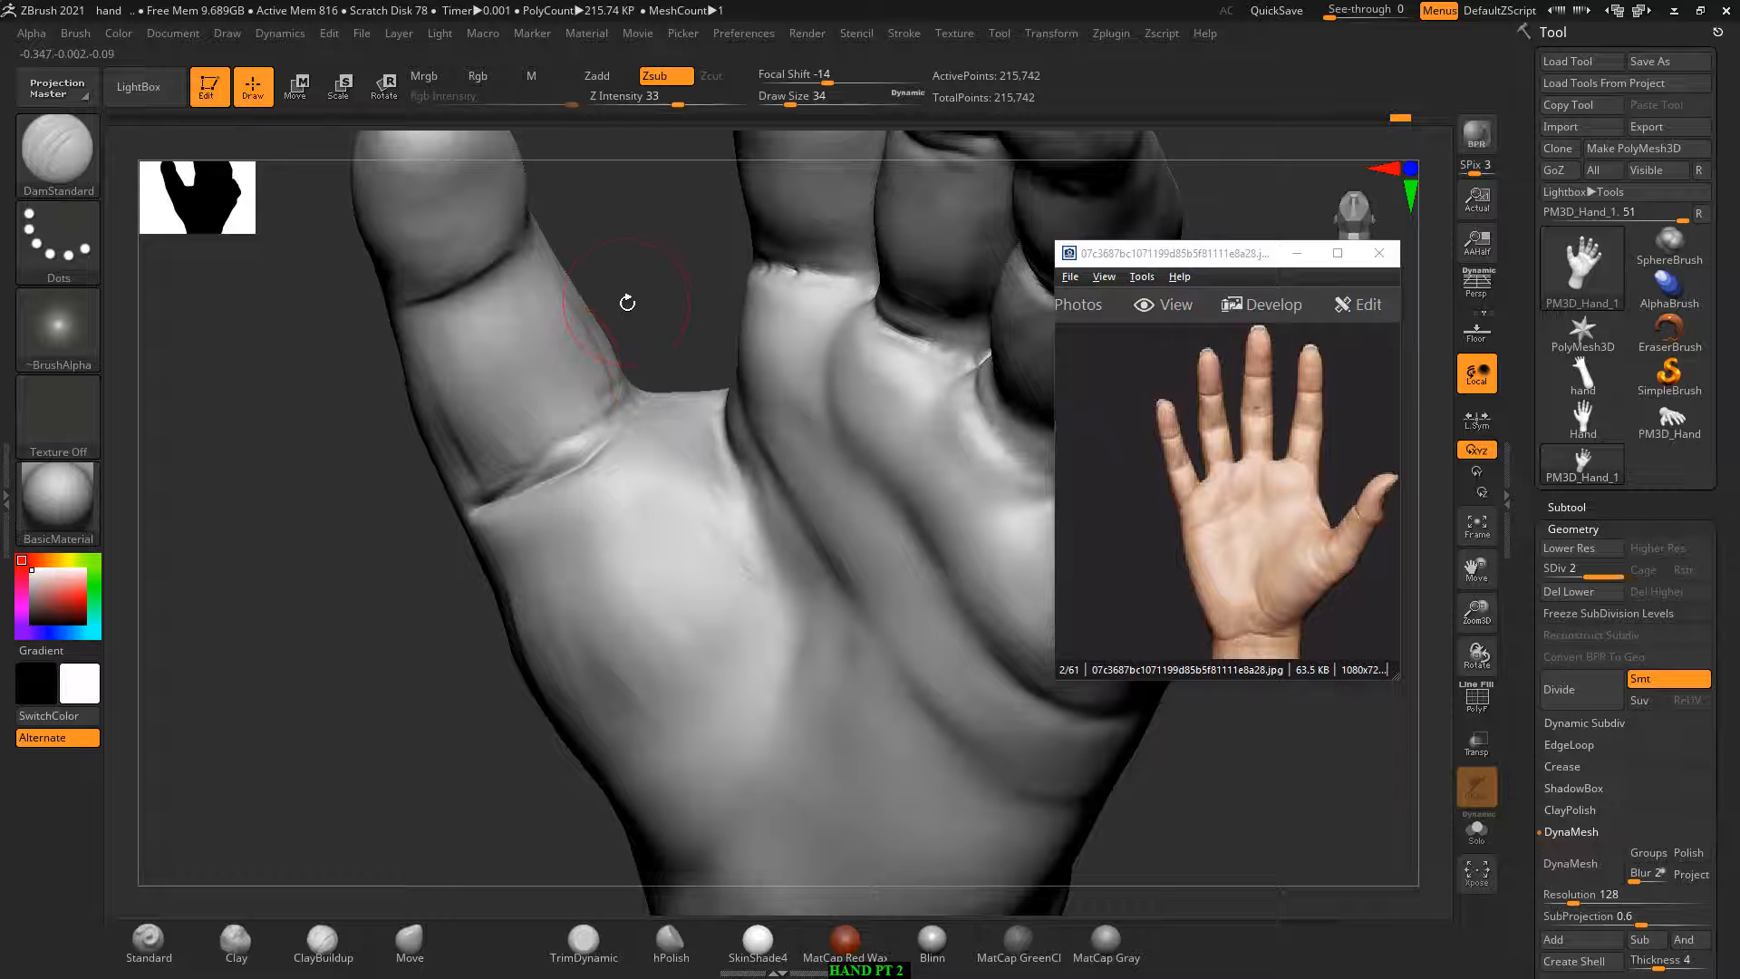
Step: Sharpen the crease below the thumb's tip with DamStandard at draw size 10, carrying it across the palm side
right_drag(621, 273, 596, 411)
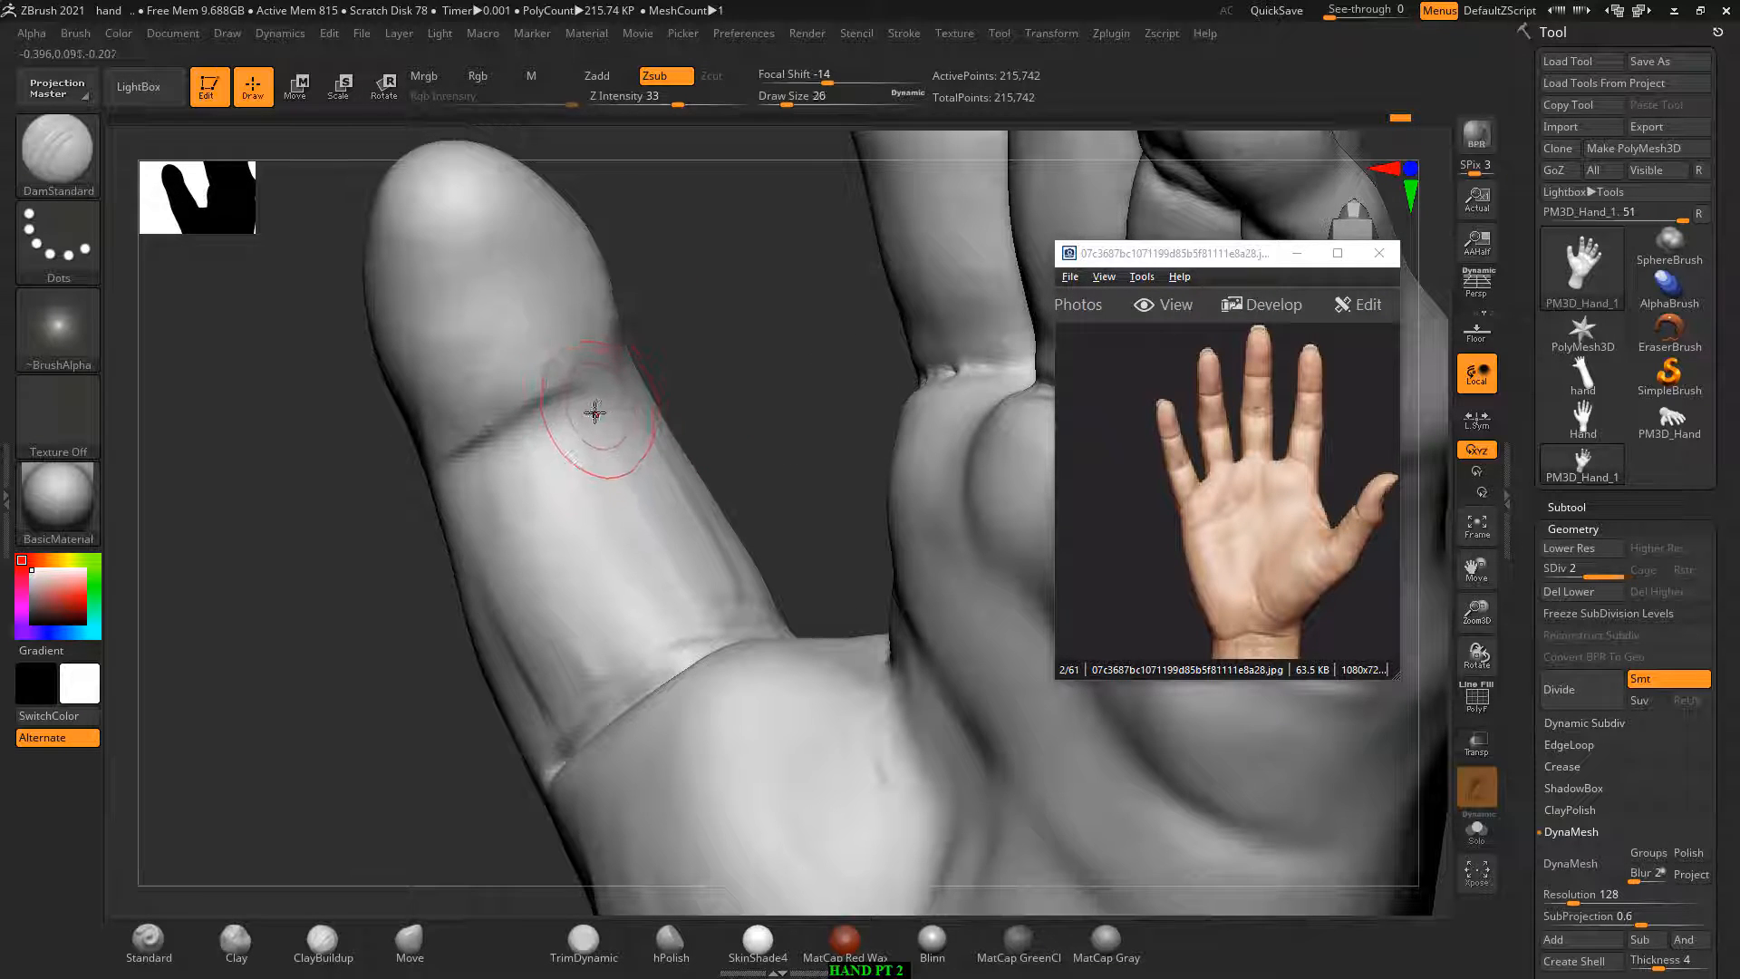
key(bracketleft)
key(bracketleft)
key(bracketleft)
right_drag(610, 396, 633, 402)
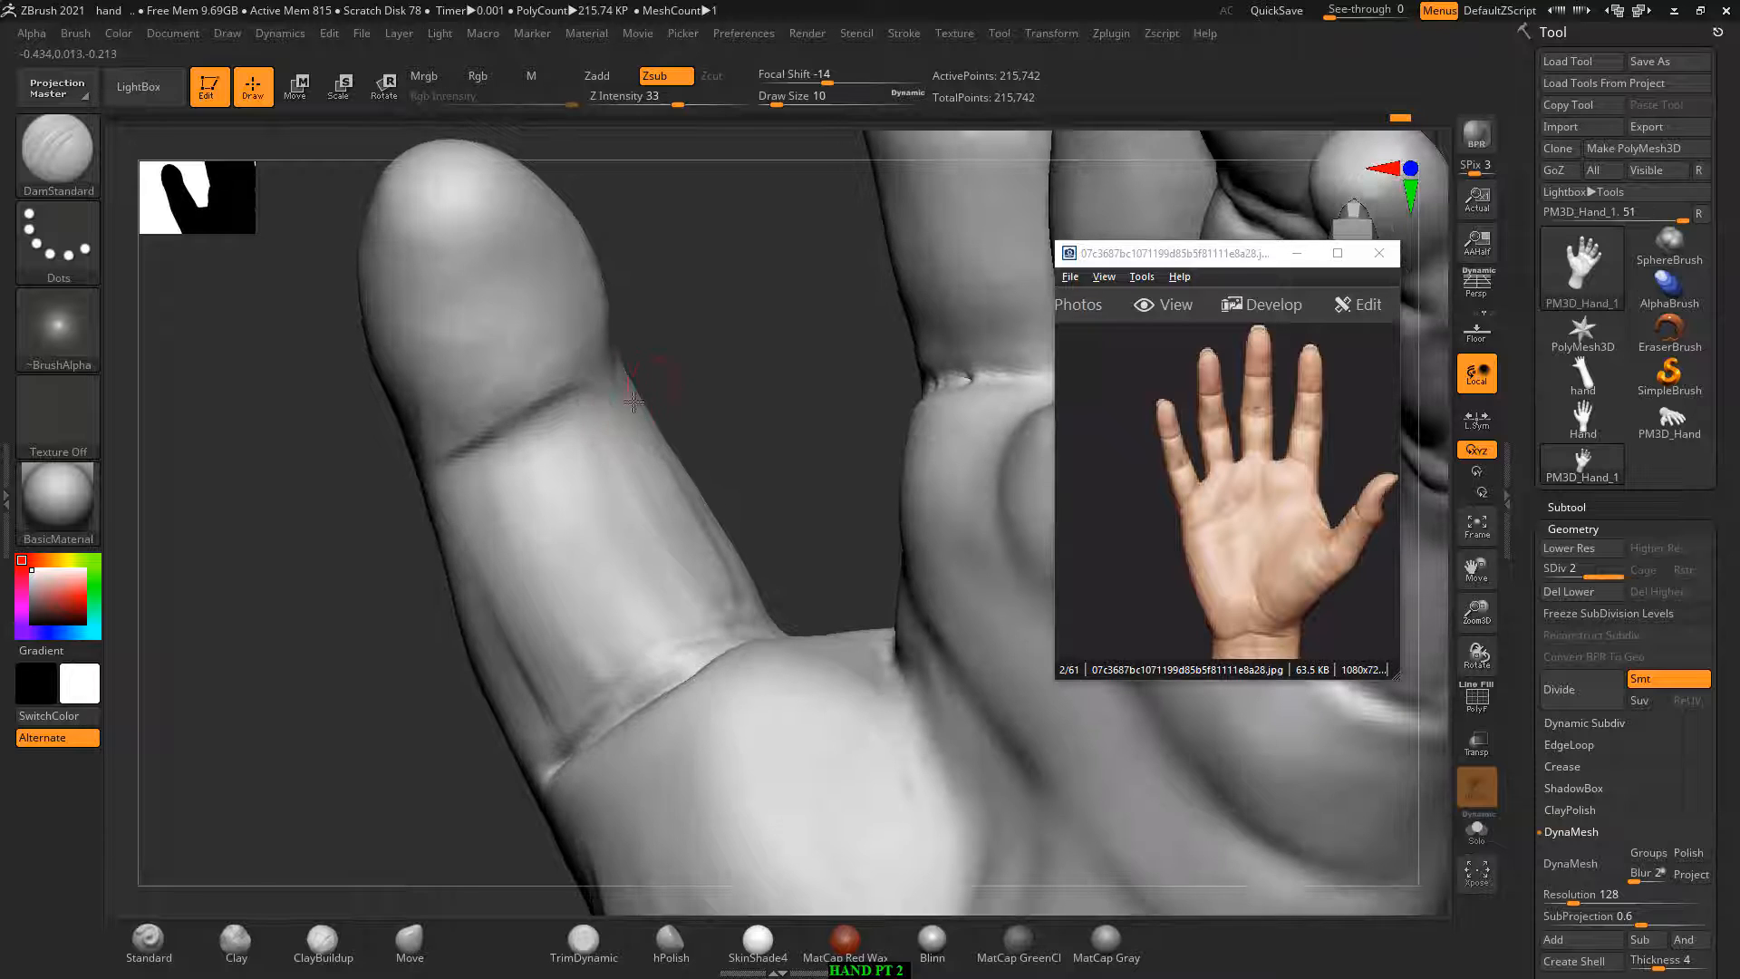
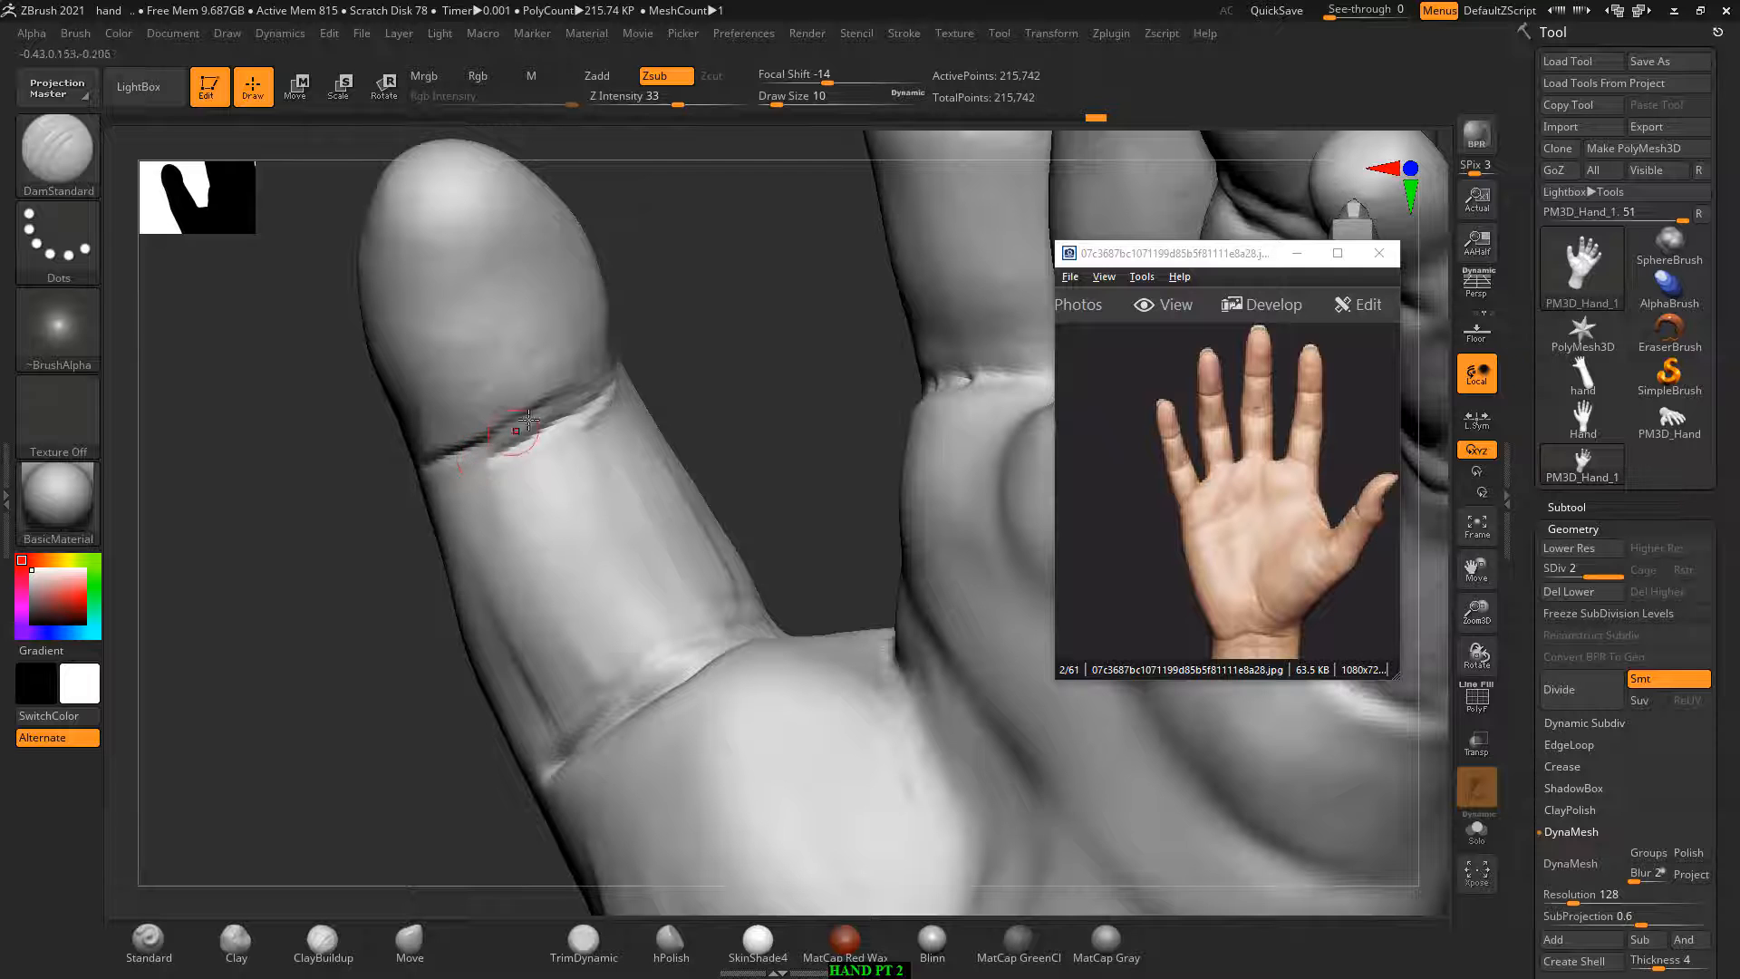
mouse_move(640, 347)
mouse_down()
mouse_move(661, 350)
mouse_move(645, 343)
mouse_move(653, 377)
mouse_move(645, 362)
mouse_move(623, 403)
mouse_up()
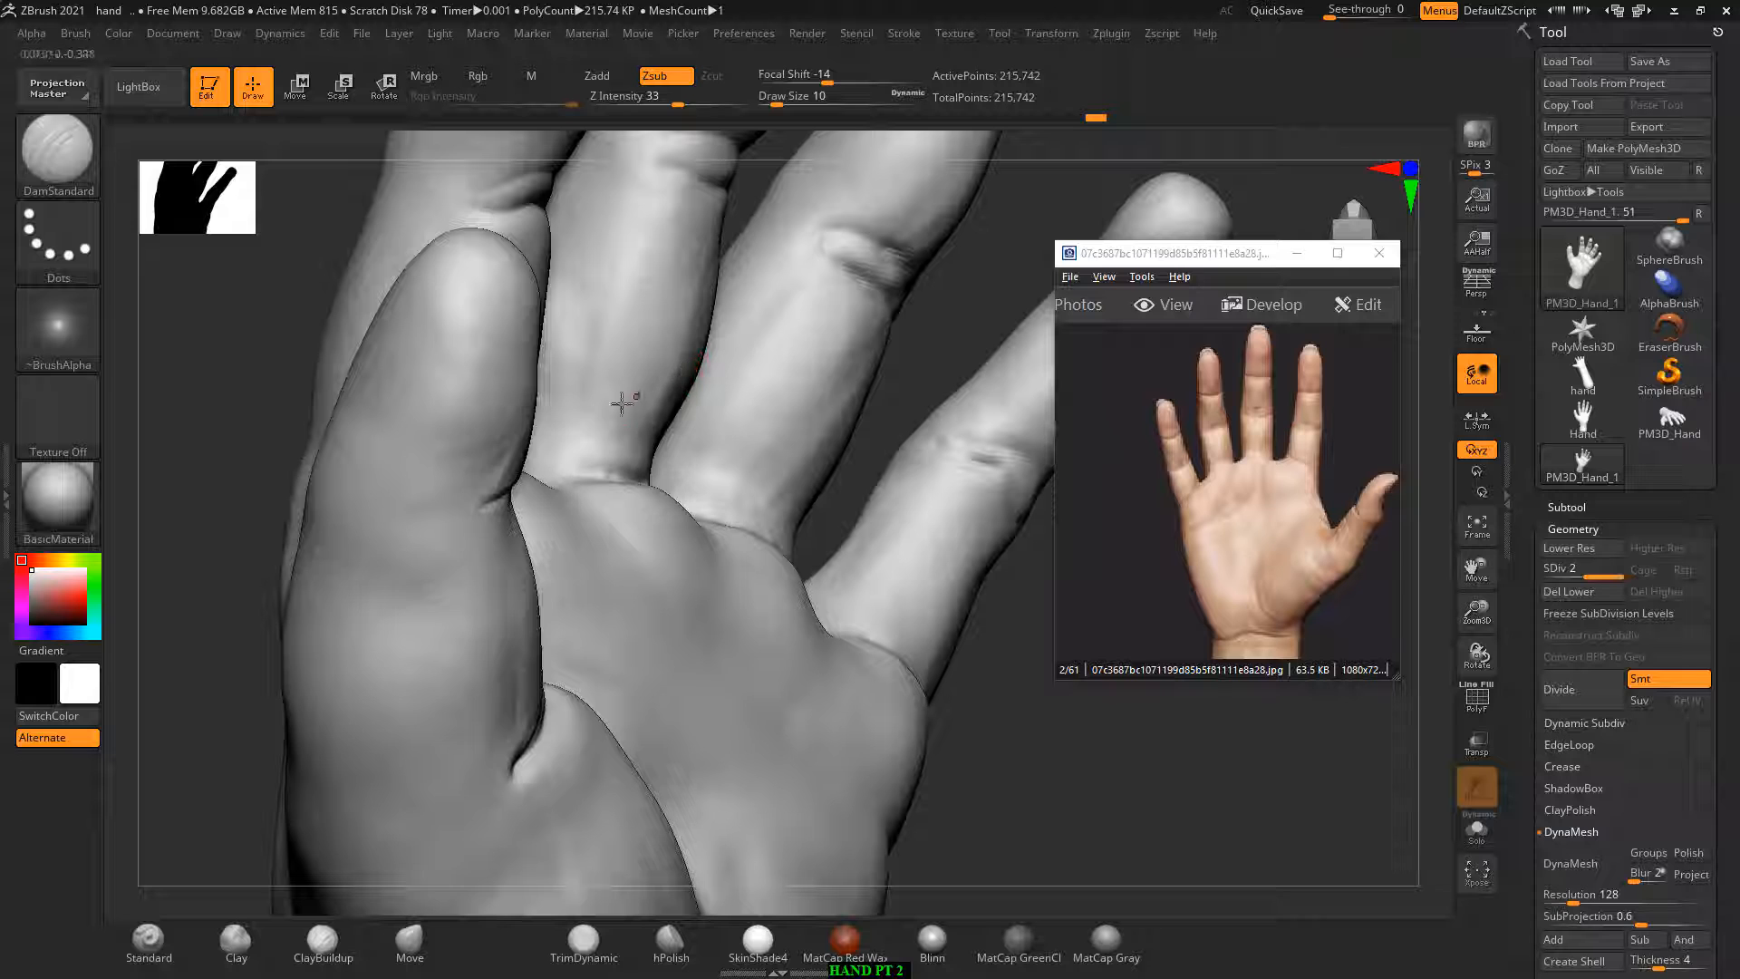
Step: Reshape the contour around the thumb's upper joint with the Move brush at draw size 66
click(422, 957)
key(bracketright)
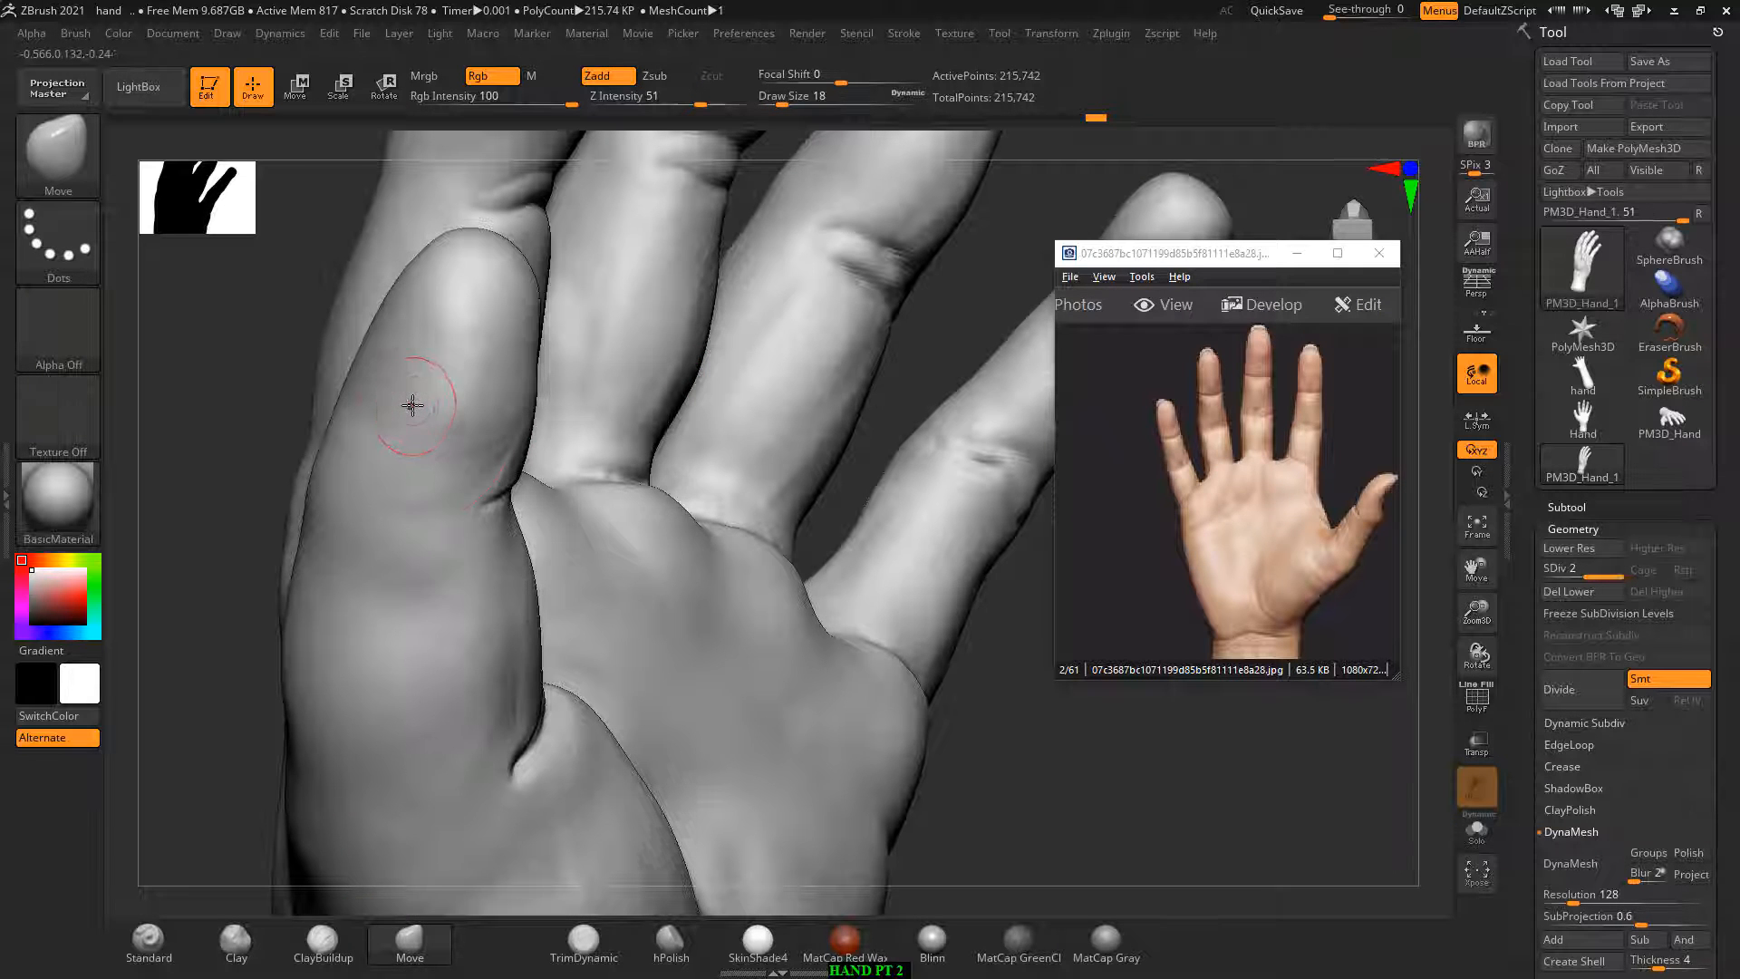
key(bracketright)
key(bracketright)
key(bracketright)
key(bracketright)
drag(264, 366, 430, 426)
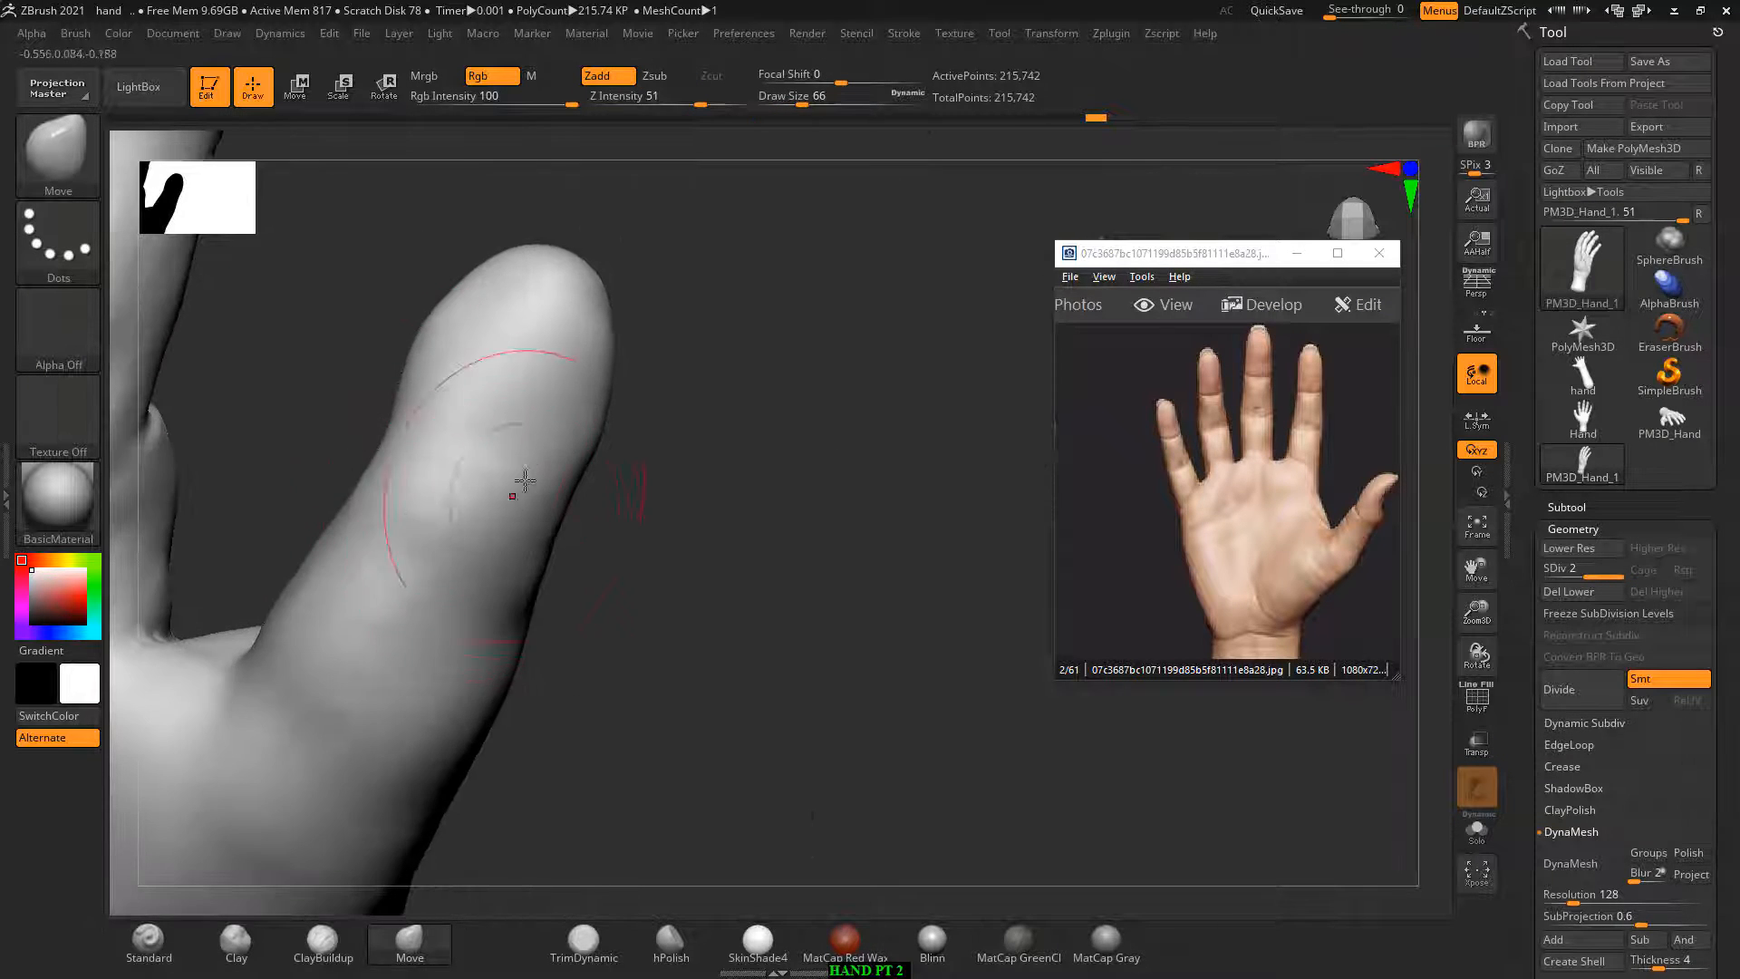
mouse_move(743, 458)
mouse_down()
mouse_move(440, 435)
mouse_move(370, 401)
mouse_up()
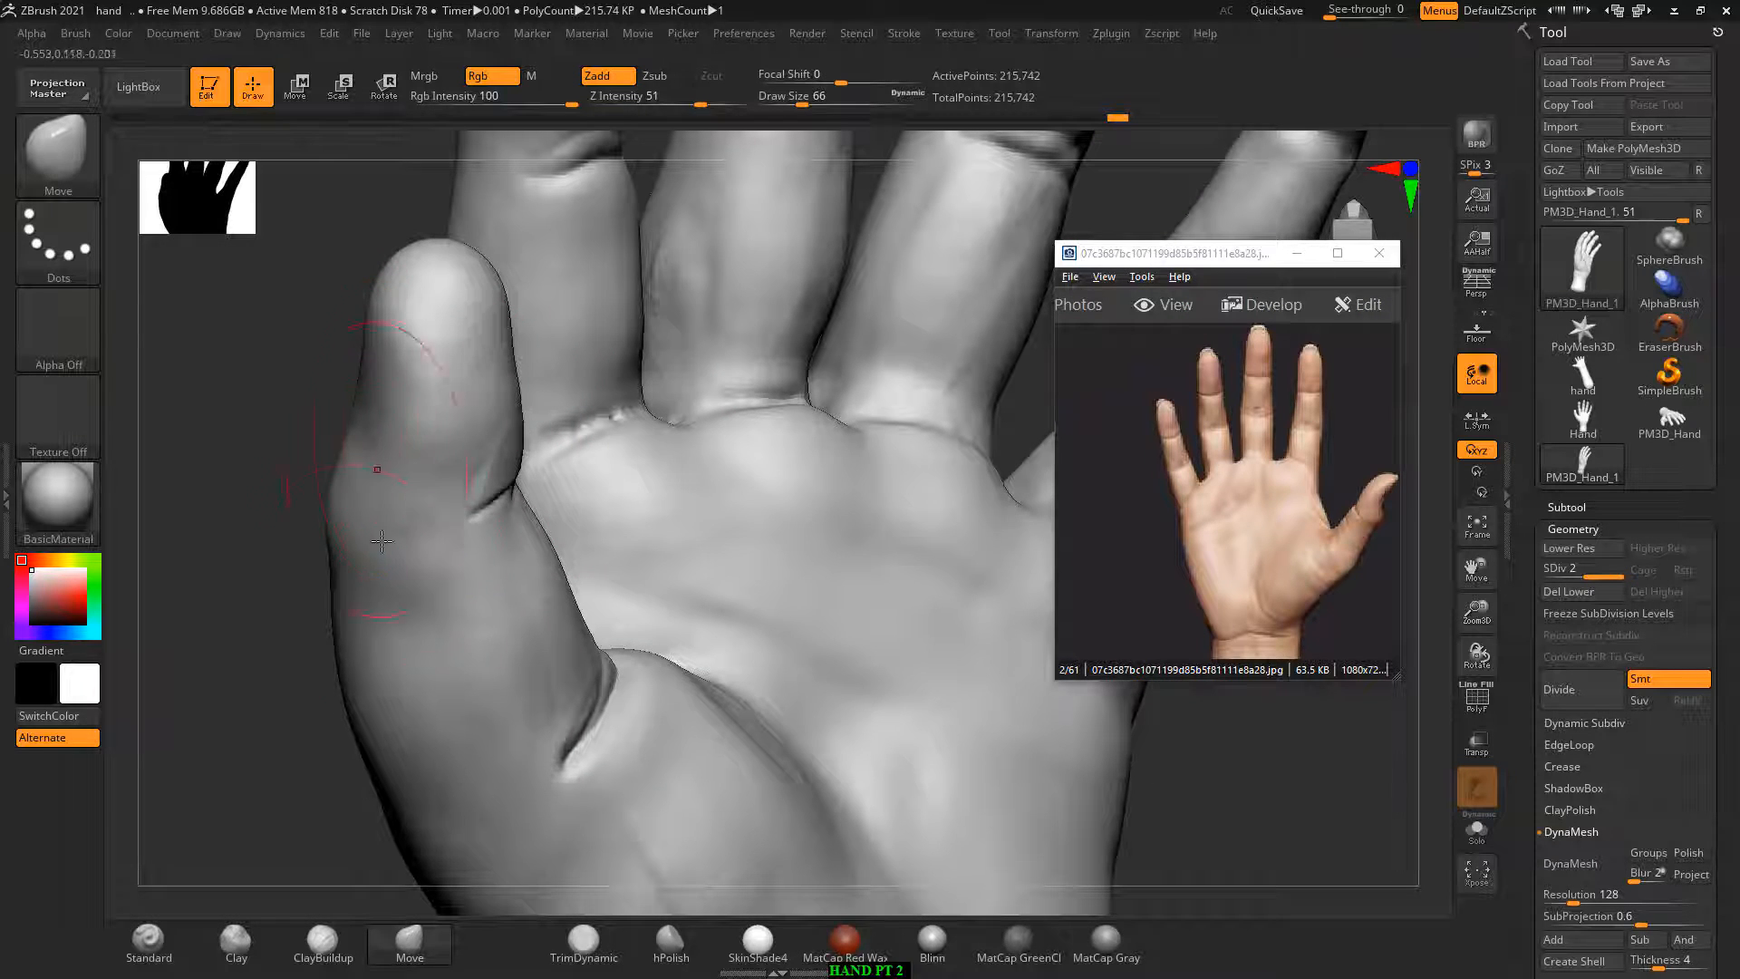
Step: Adjust the outer contour of the thumb's middle segment and base with the Move brush
drag(327, 640, 316, 680)
mouse_move(261, 577)
mouse_down()
mouse_move(362, 459)
mouse_move(384, 536)
mouse_move(435, 571)
mouse_move(302, 570)
mouse_move(412, 573)
mouse_up()
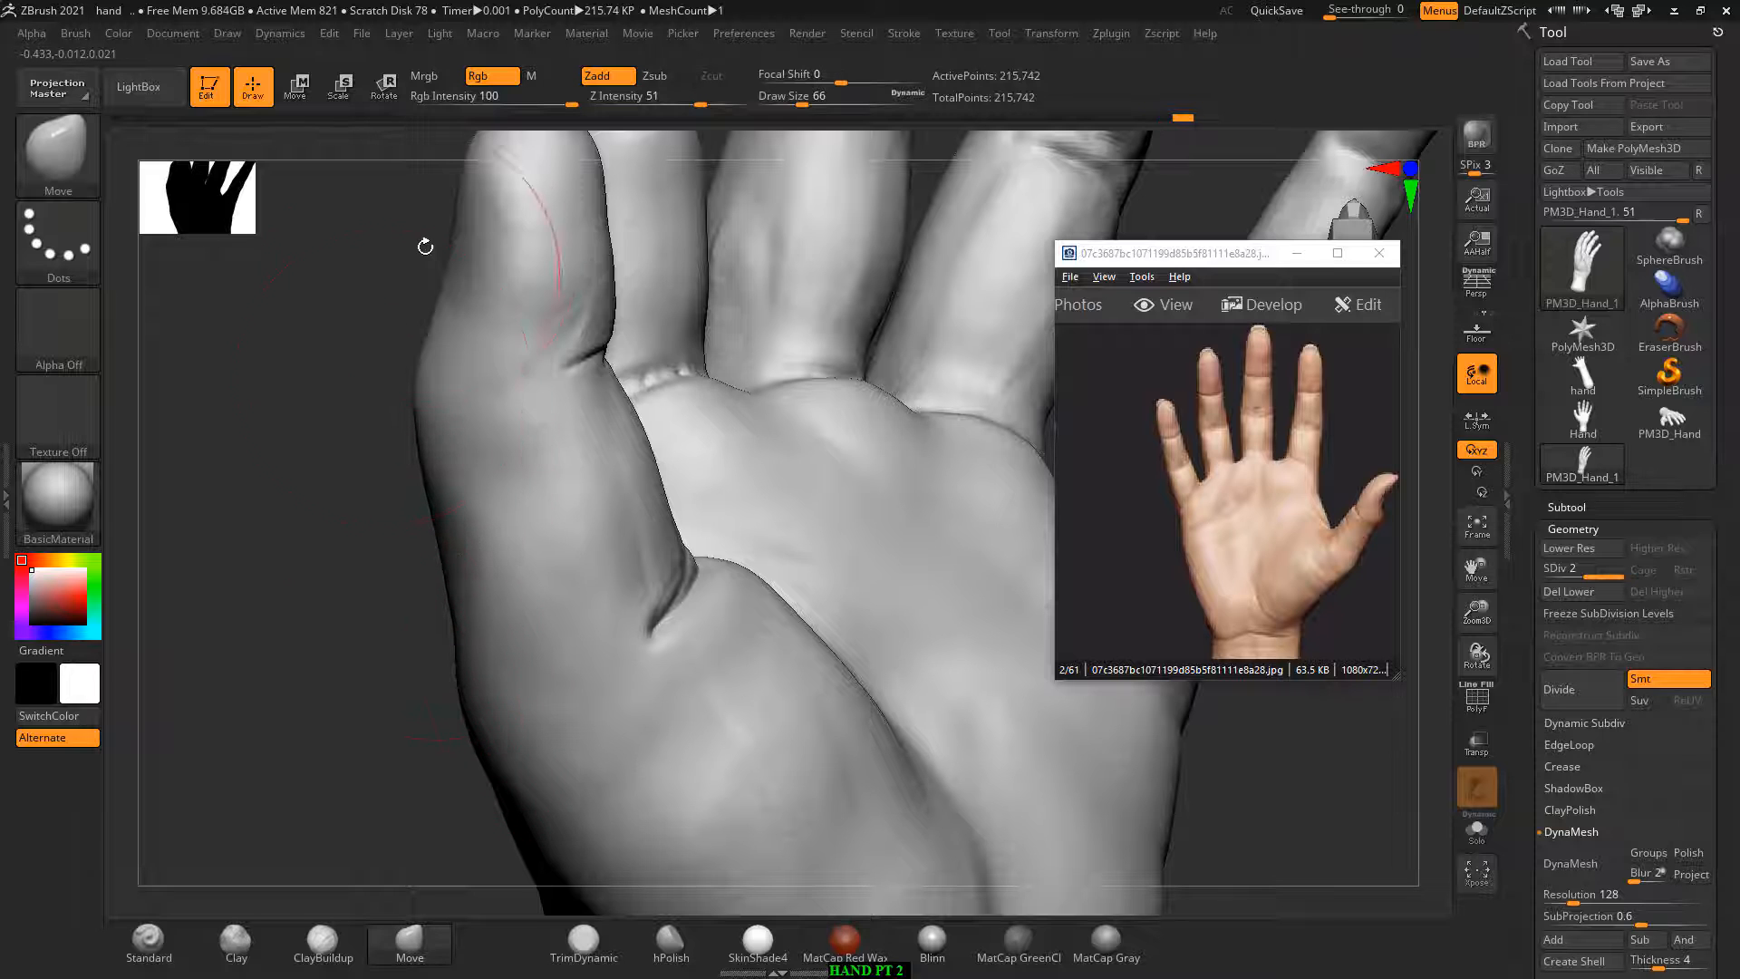
mouse_move(346, 416)
alt+mouse_down()
mouse_move(682, 341)
mouse_move(719, 517)
mouse_move(498, 660)
mouse_move(490, 731)
alt+mouse_up()
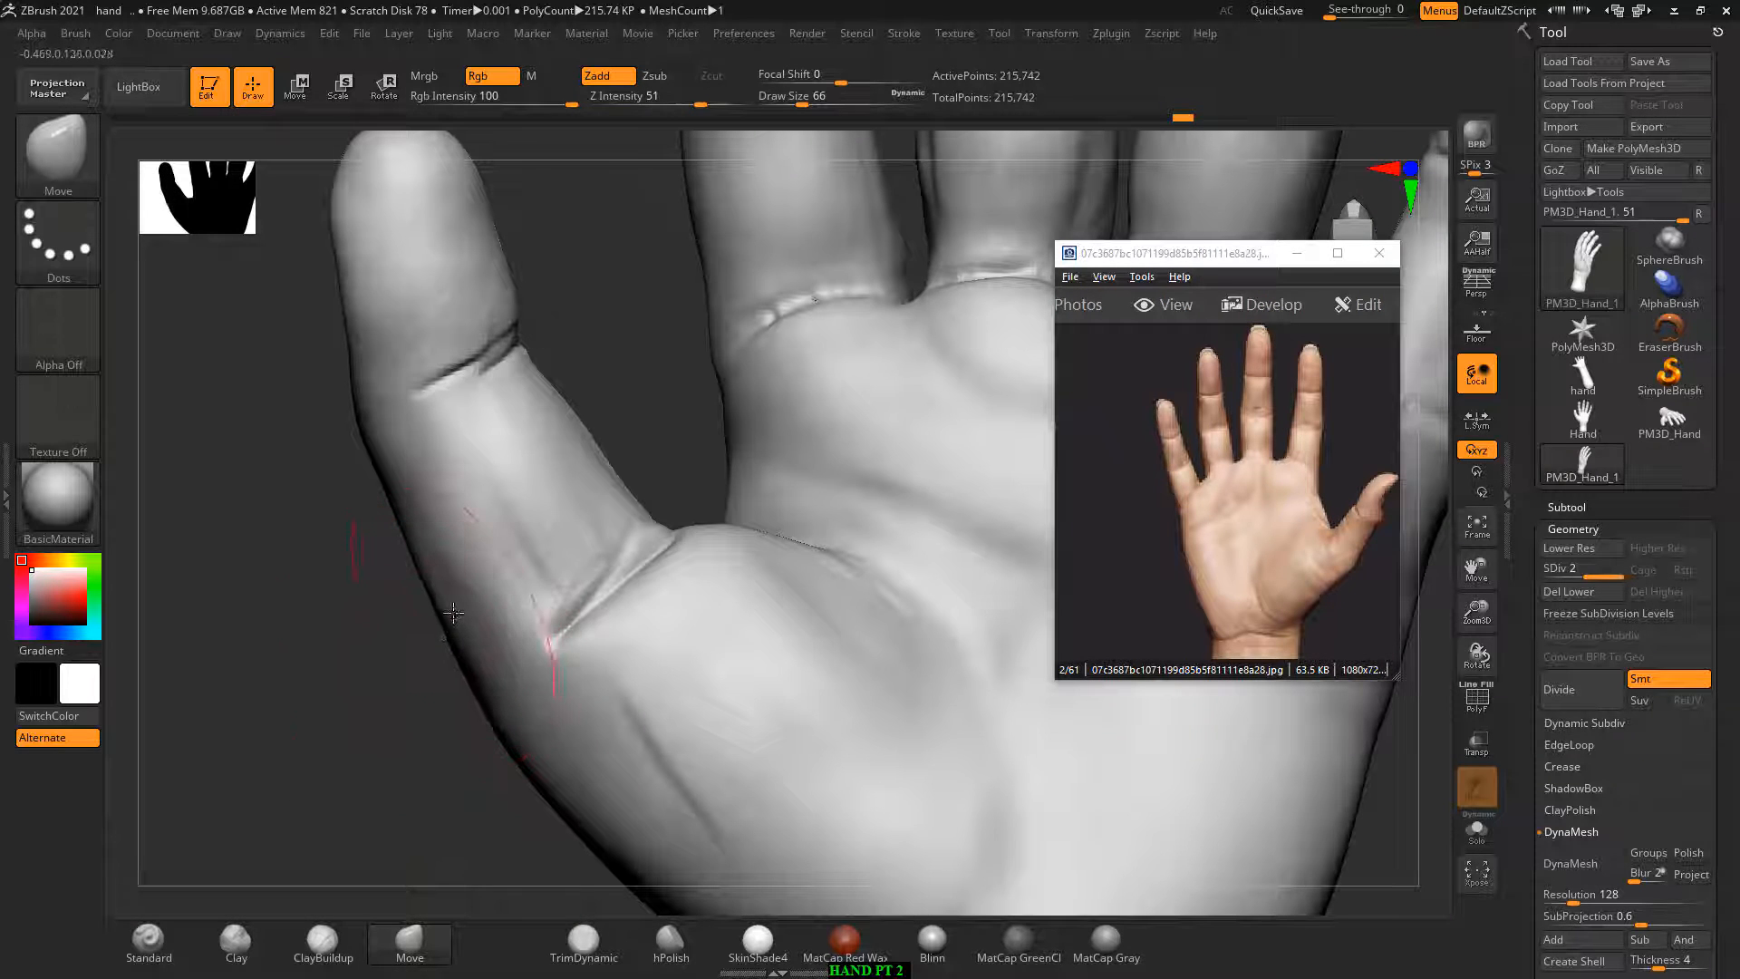
drag(404, 637, 369, 610)
Step: Refine the rounded outline of the thumb's tip from the back with the Move brush
mouse_move(562, 508)
mouse_down()
mouse_move(610, 493)
mouse_move(691, 580)
mouse_move(820, 451)
mouse_move(761, 423)
mouse_move(770, 509)
mouse_move(715, 420)
mouse_move(626, 353)
mouse_up()
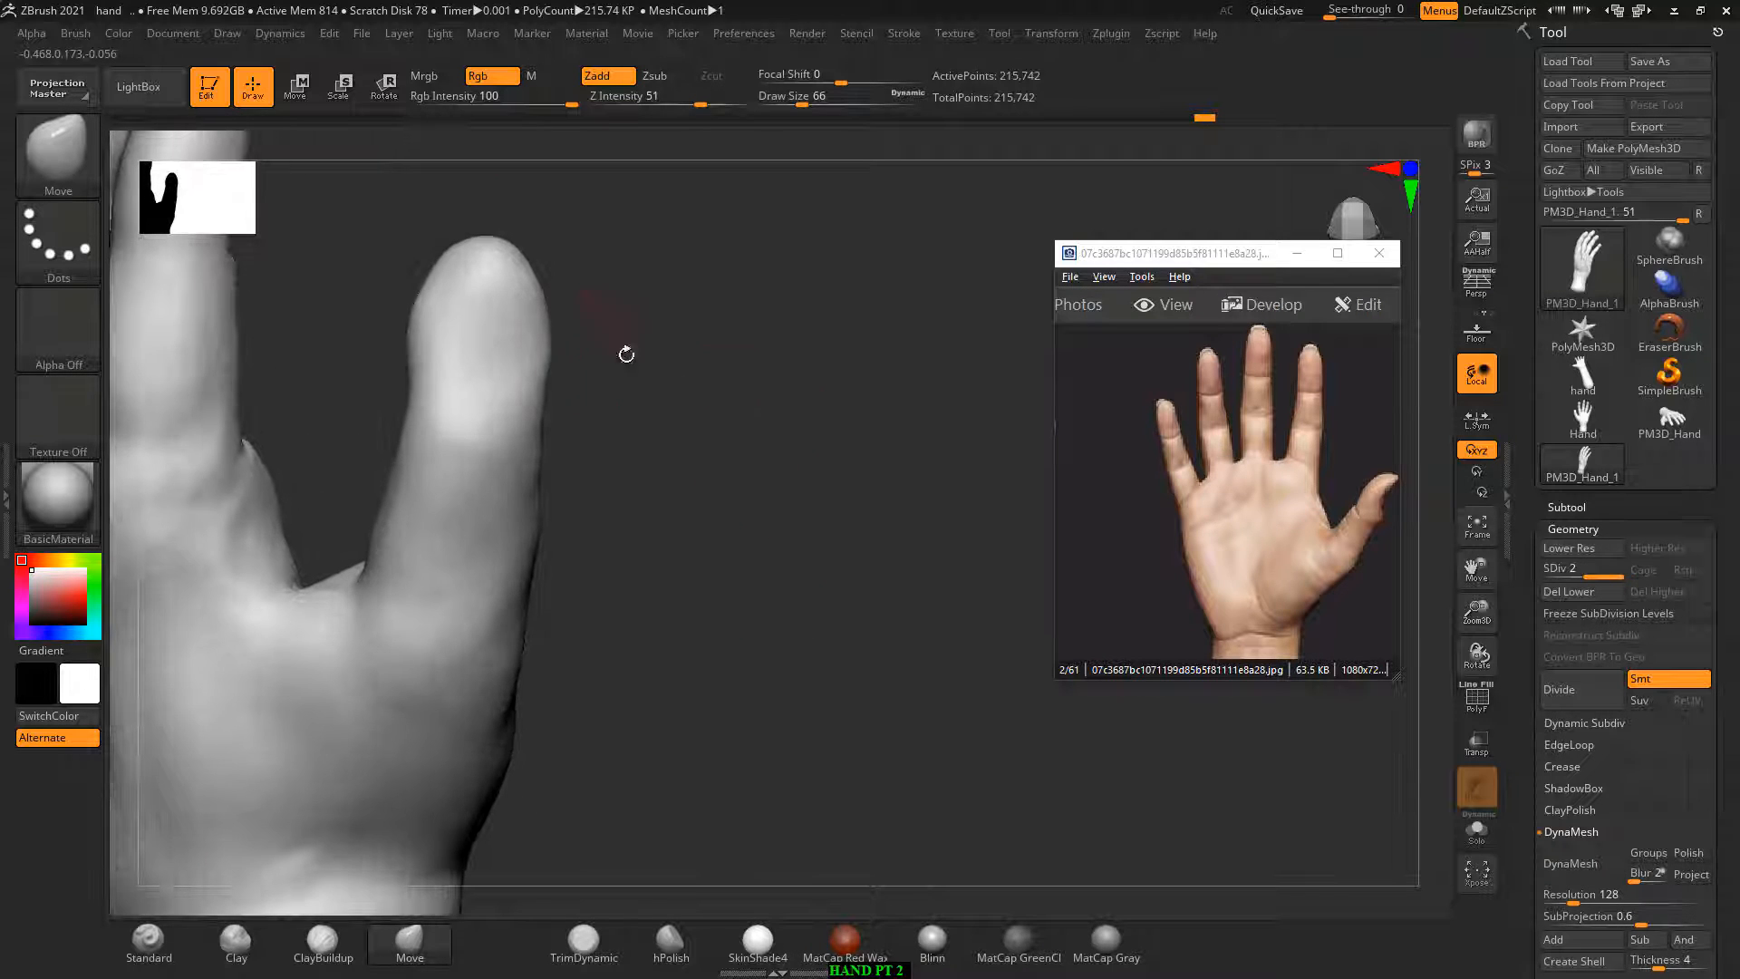
drag(438, 268, 454, 257)
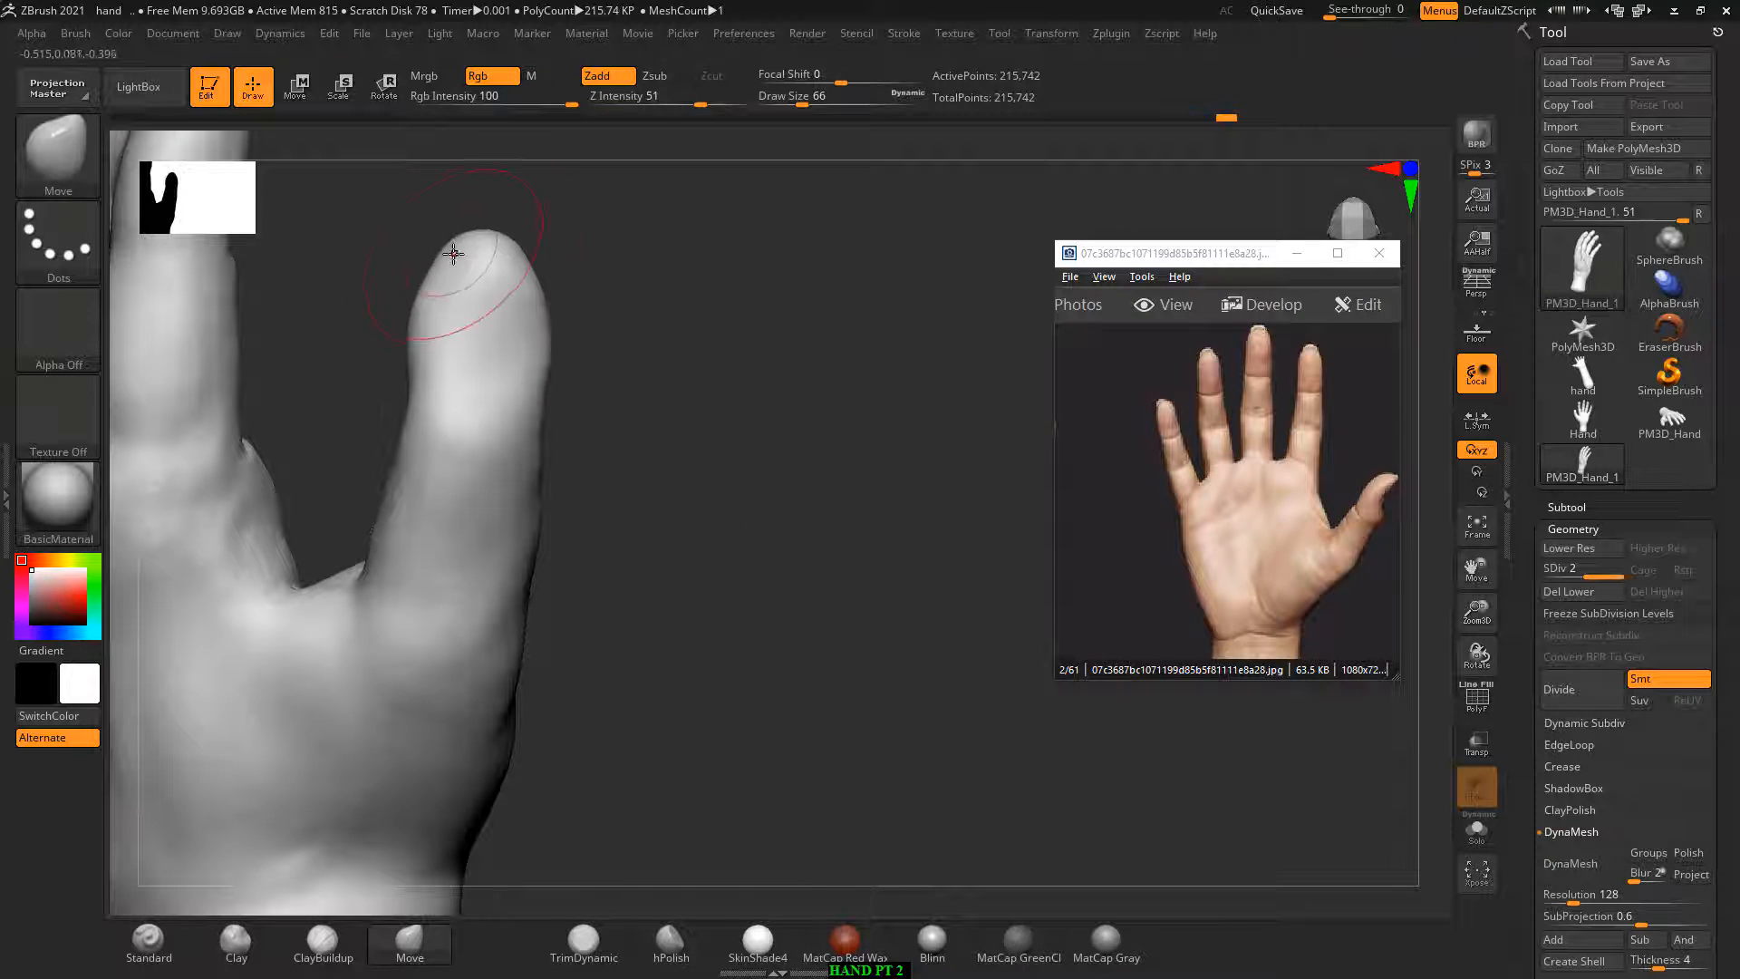
mouse_move(559, 237)
mouse_down()
mouse_move(661, 264)
mouse_move(435, 404)
mouse_move(480, 399)
mouse_move(470, 450)
mouse_up()
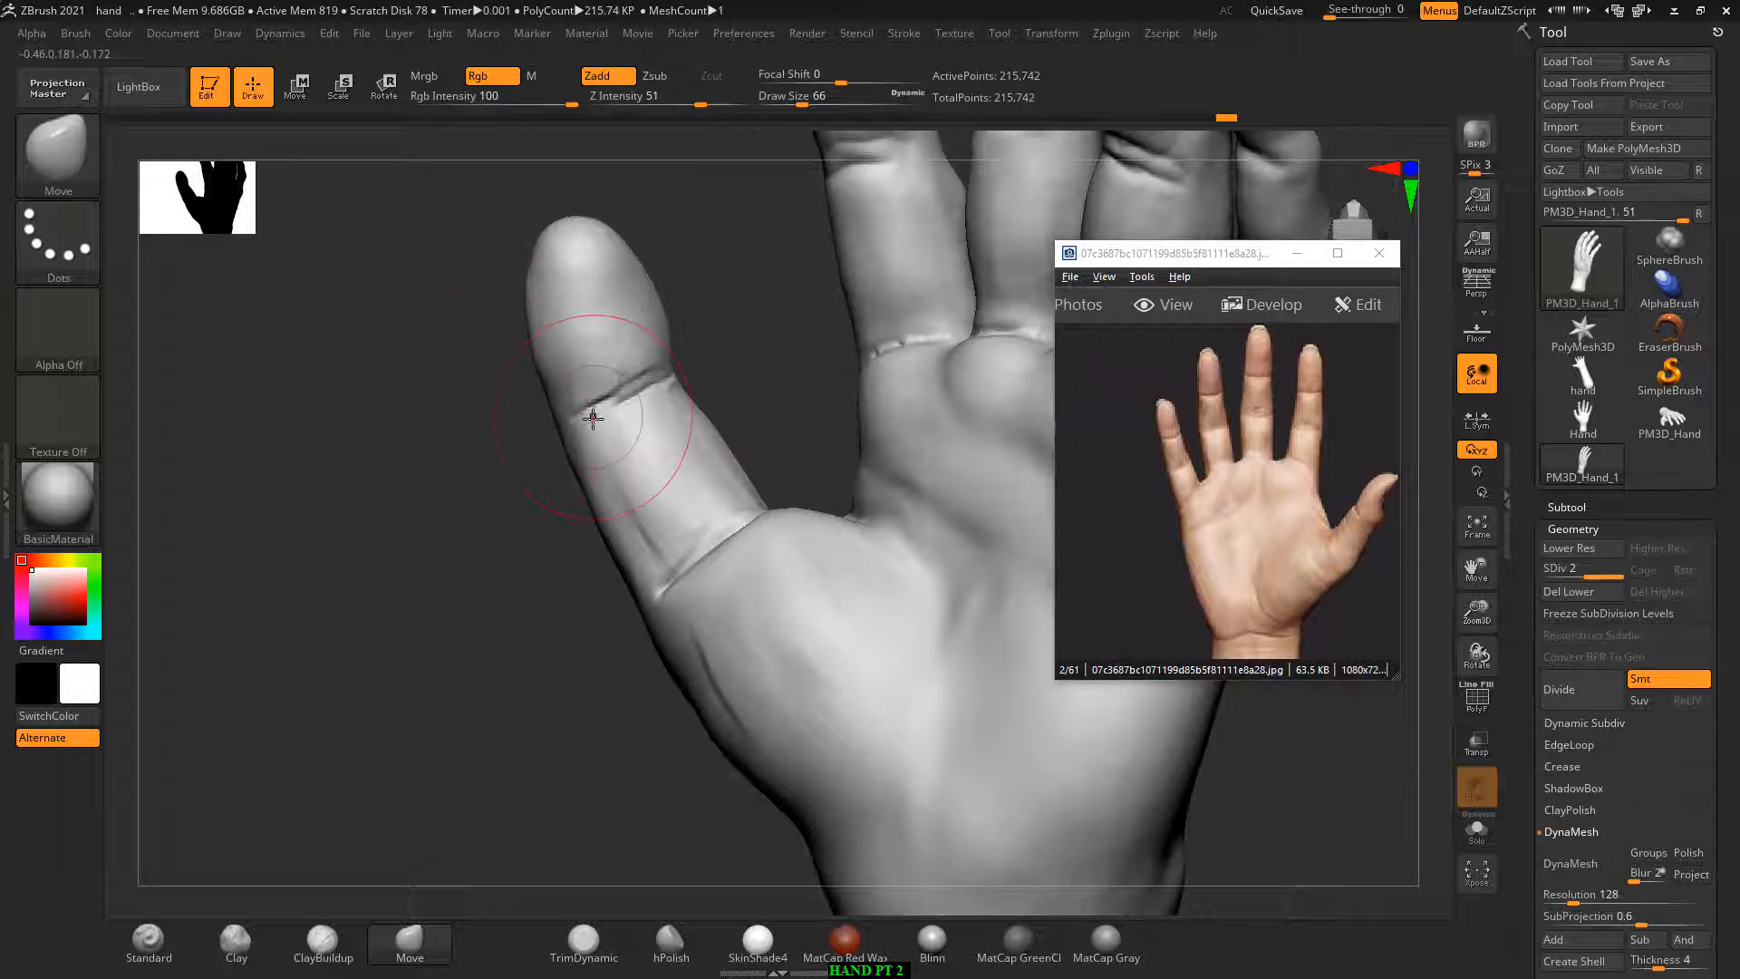
Step: Nudge the thumb's upper crease with a smaller Move brush at draw size 22 and smooth the surfaces around it
key(bracketleft)
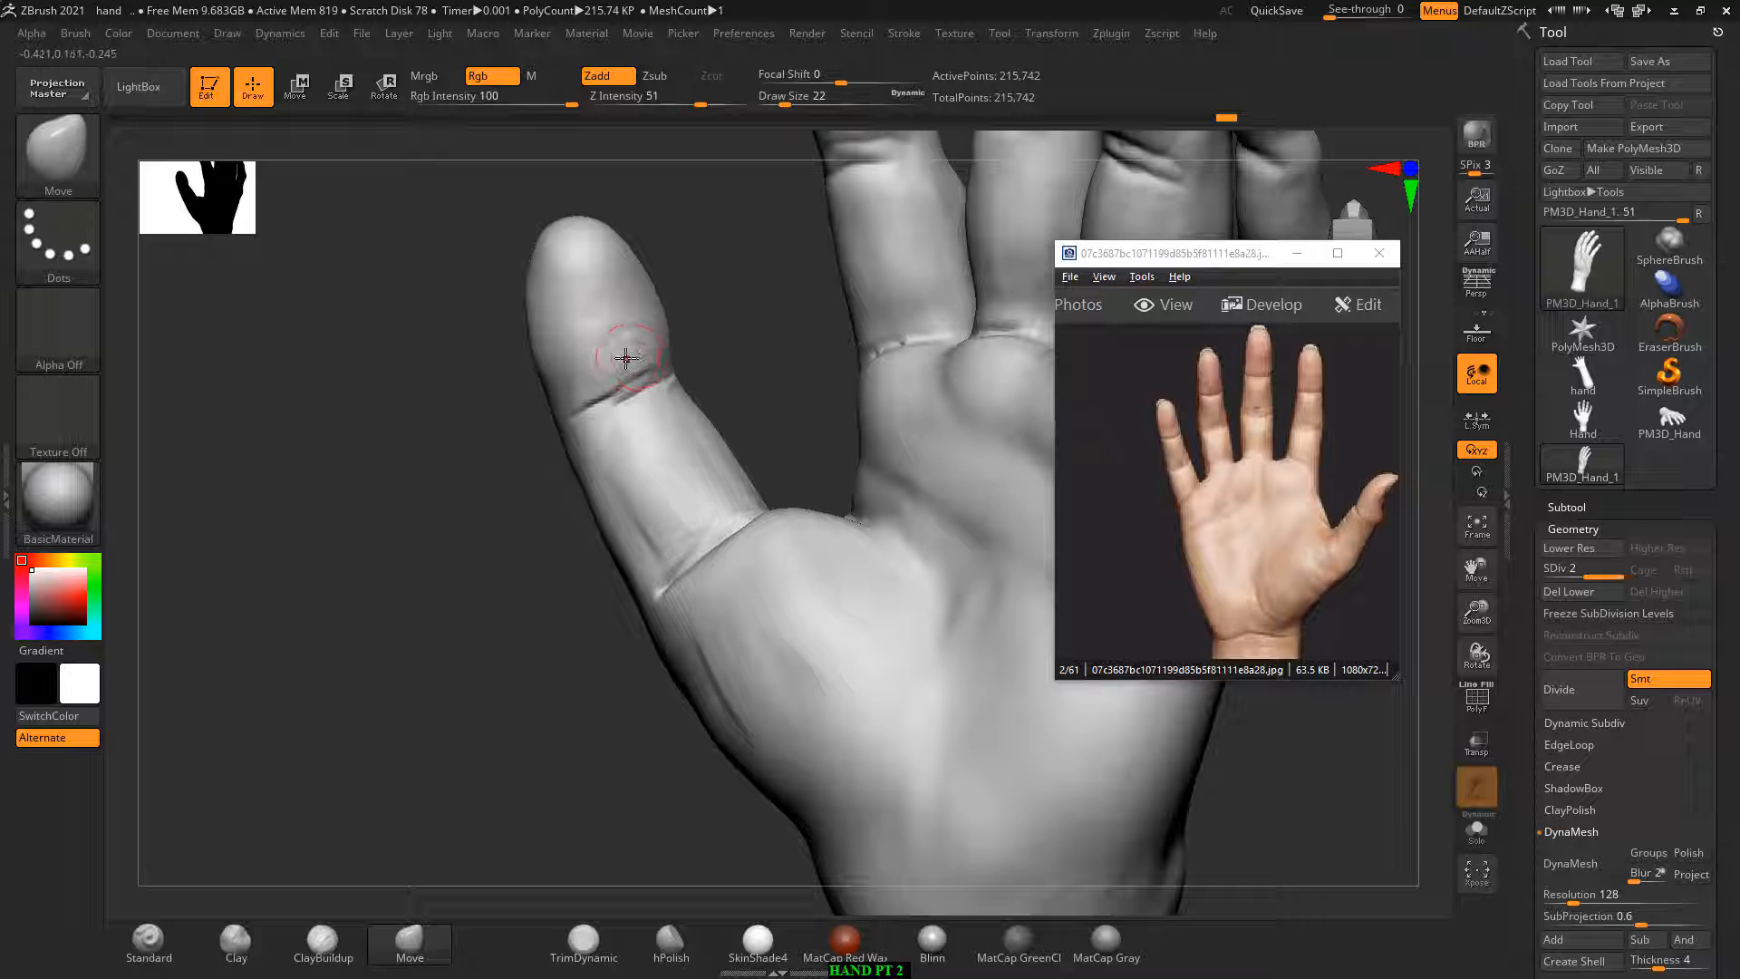
key(shift)
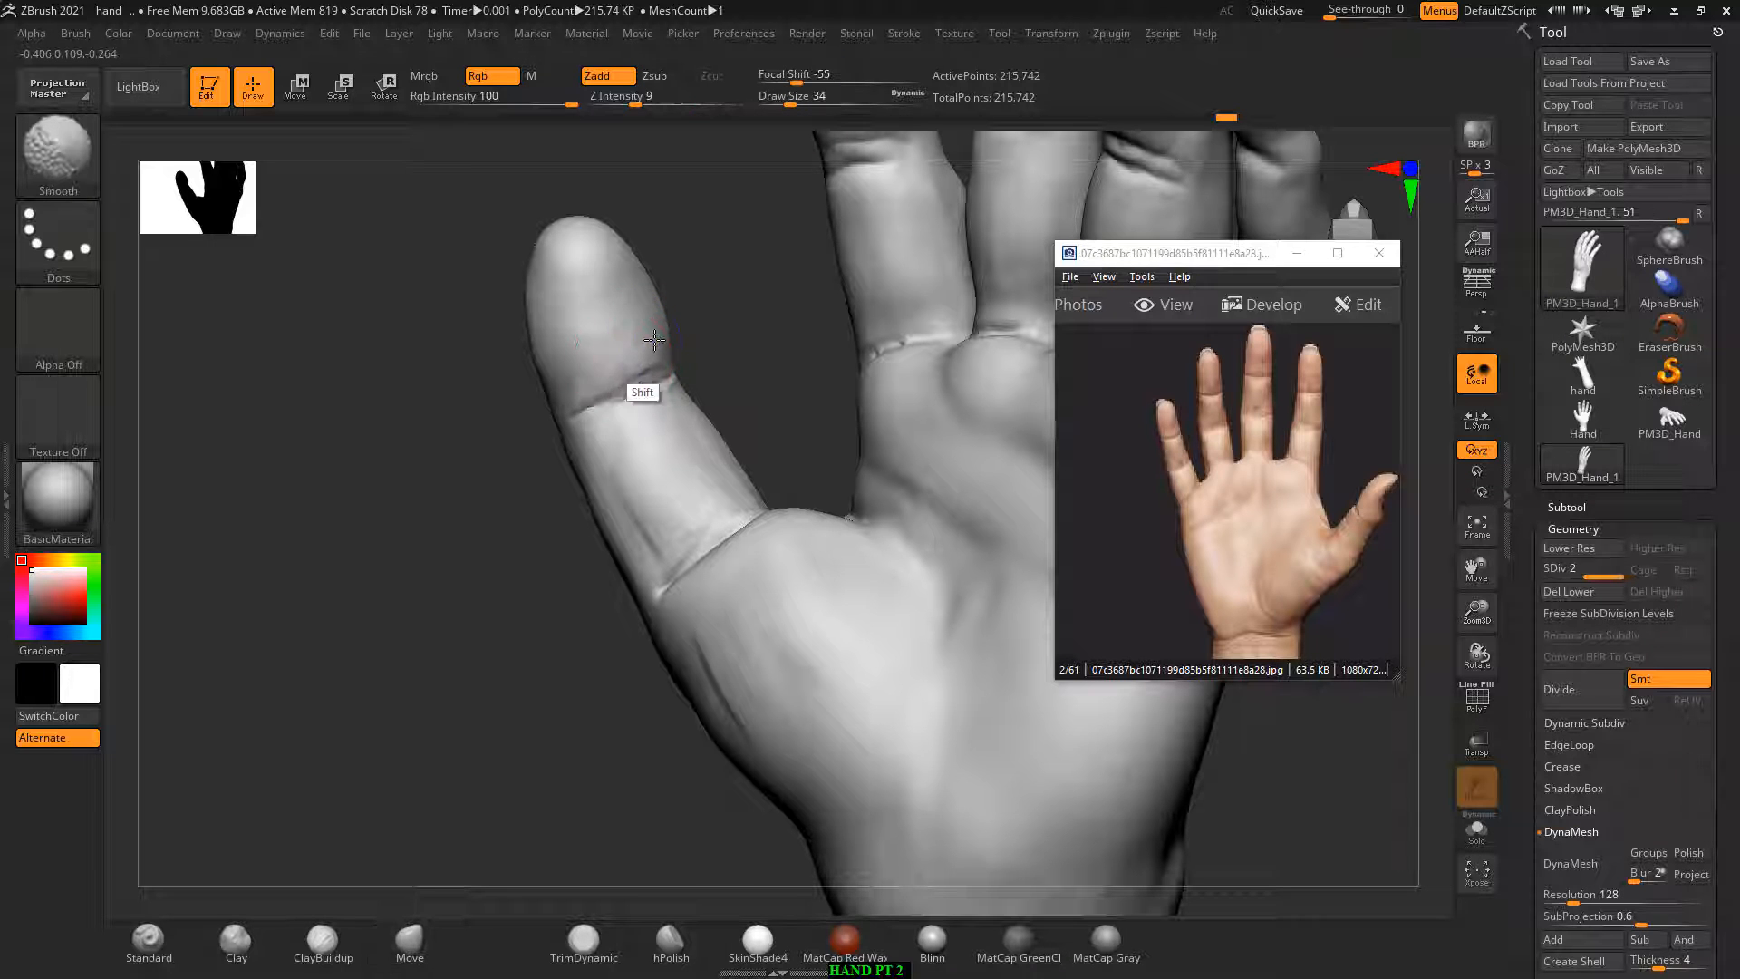
mouse_move(657, 591)
shift+mouse_down()
mouse_move(725, 436)
mouse_move(770, 392)
mouse_move(689, 372)
shift+mouse_up()
mouse_move(521, 572)
mouse_down()
mouse_move(542, 598)
mouse_move(544, 700)
mouse_up()
Step: Rework the palm side of the thumb's fleshy base with ClayBuildup at draw size 34 and smooth the strokes
click(322, 943)
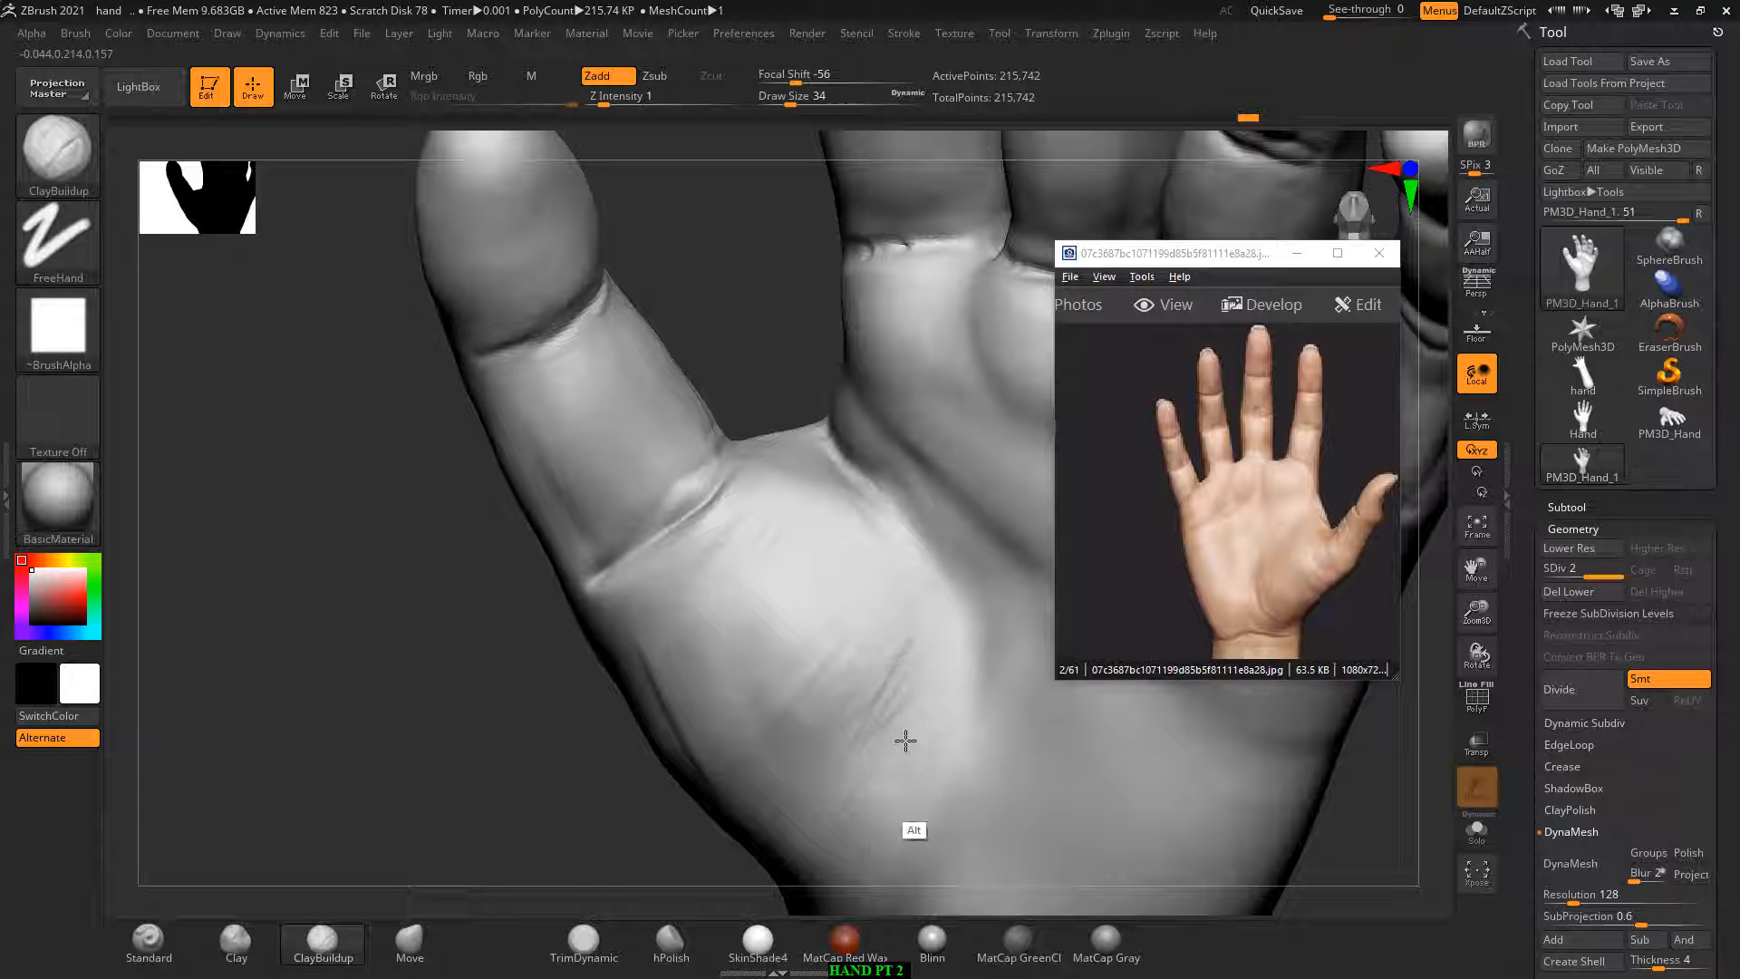
key(shift)
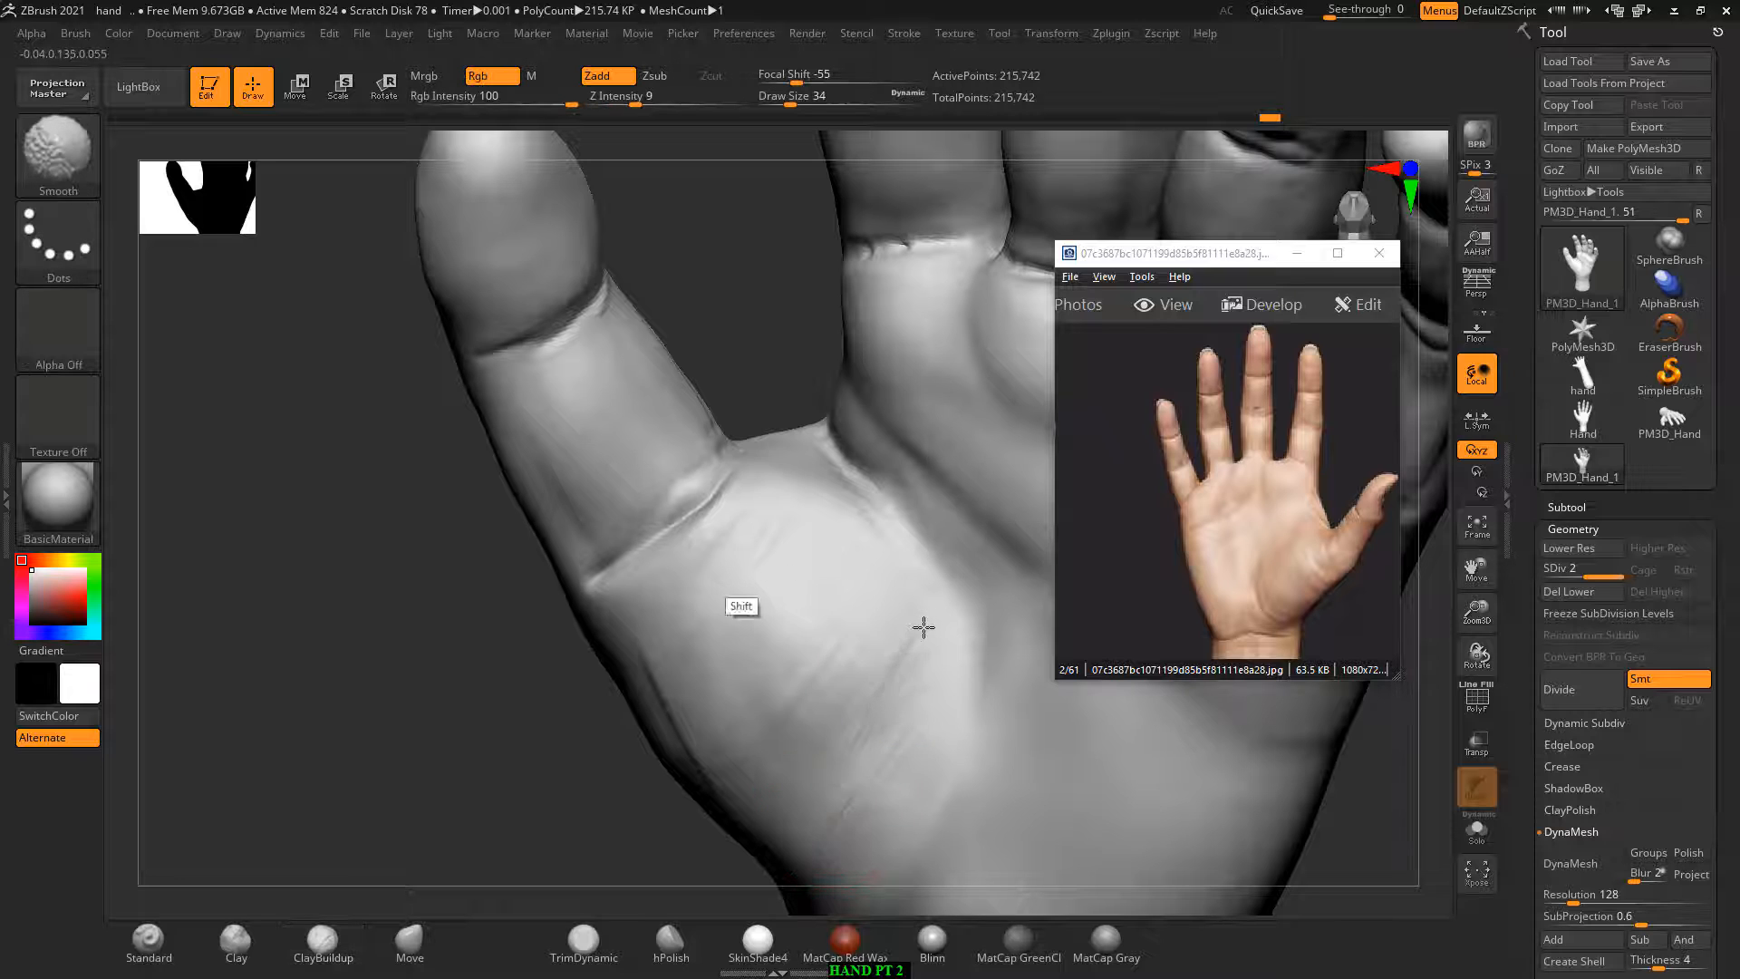
alt+drag(584, 771, 556, 731)
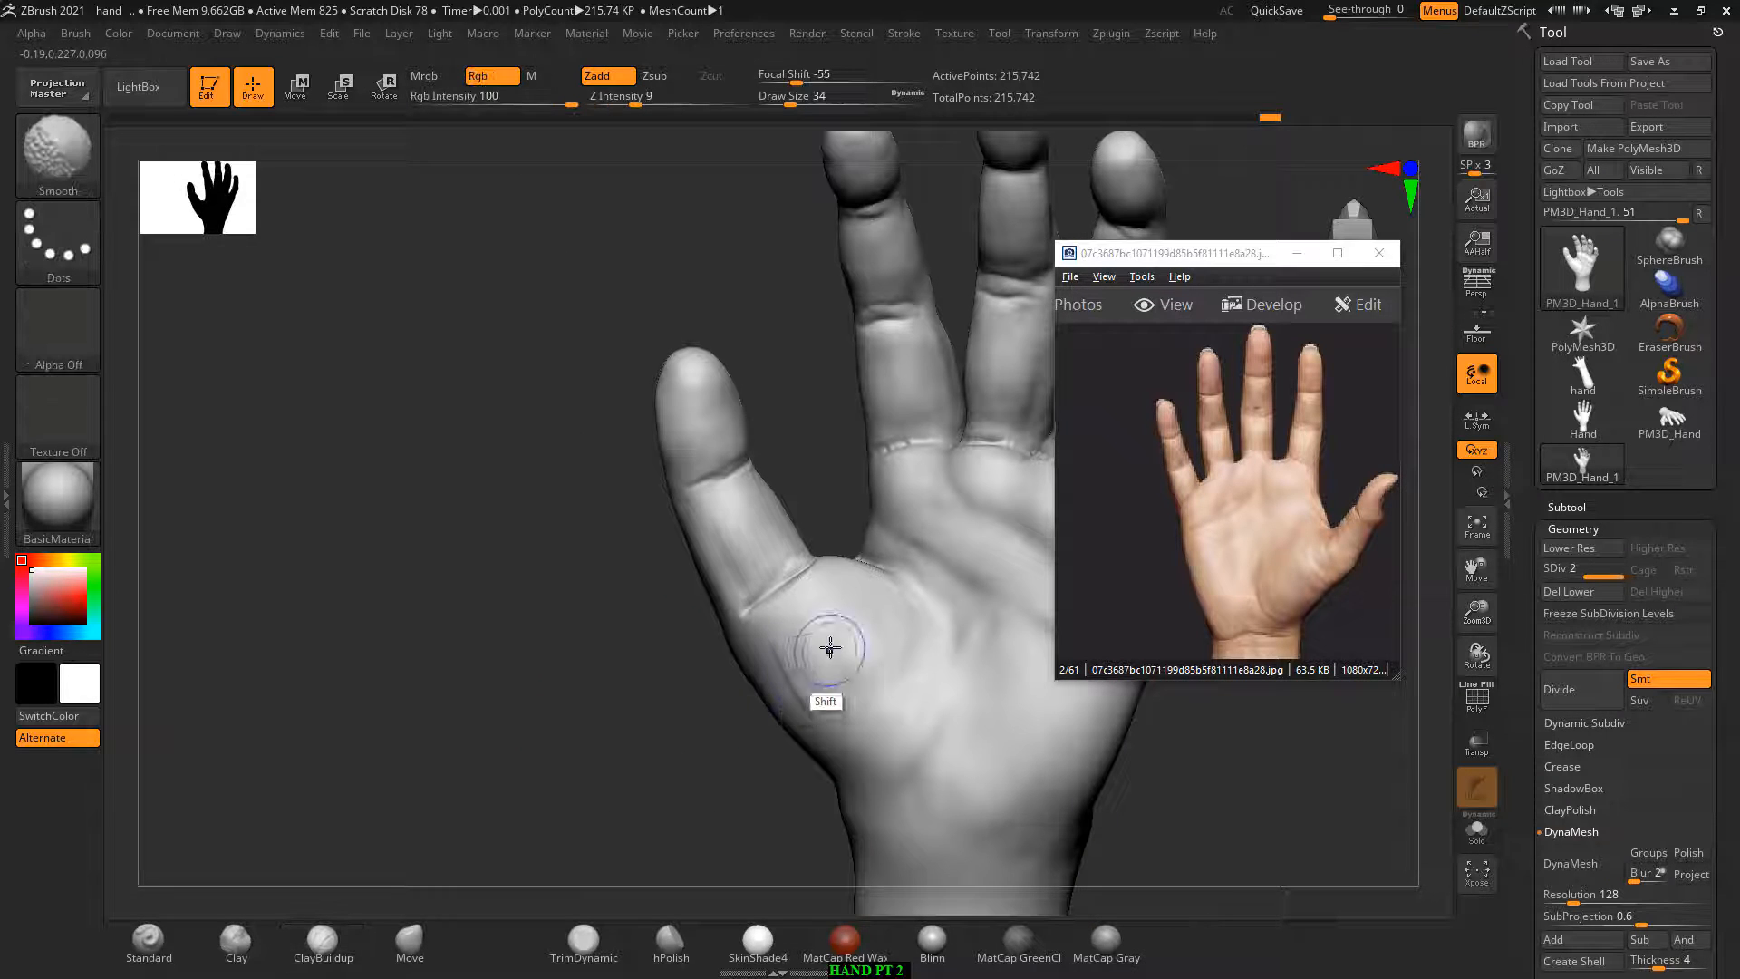
Step: Carve lightly into the palm side of the thumb's fleshy base with ClayBuildup and smooth the strokes
key(alt)
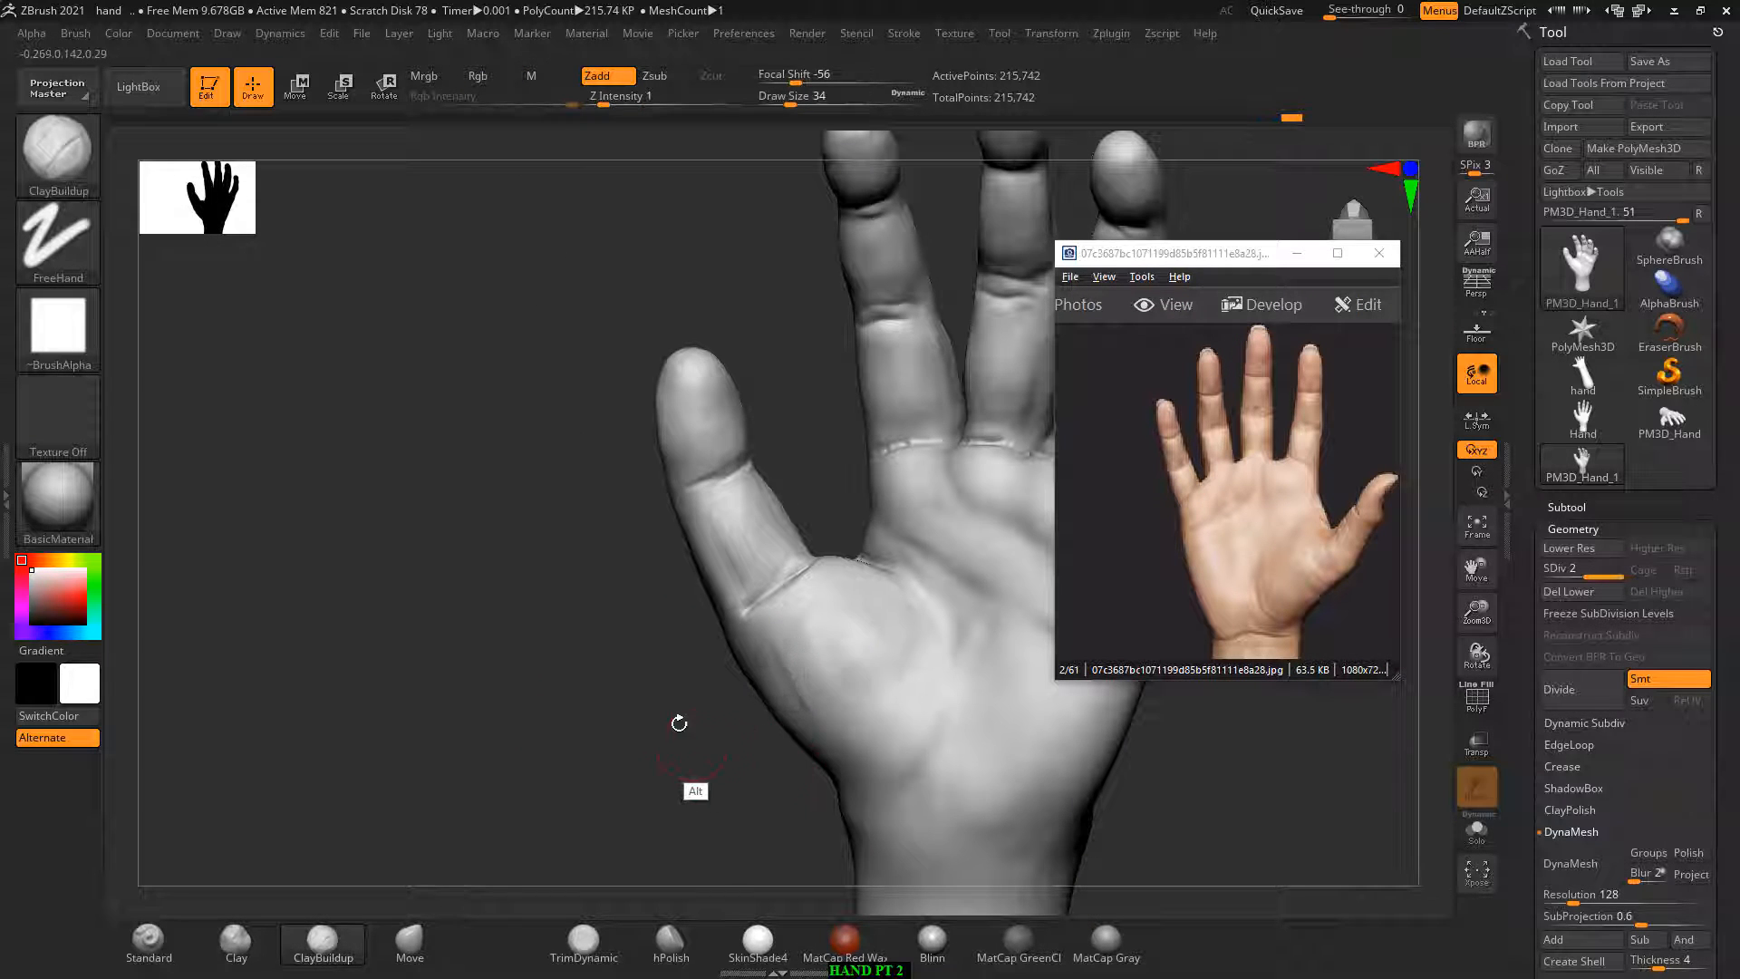
mouse_move(679, 723)
alt+mouse_down()
mouse_move(691, 769)
mouse_move(680, 564)
mouse_move(685, 641)
alt+mouse_up()
shift+drag(684, 625, 701, 563)
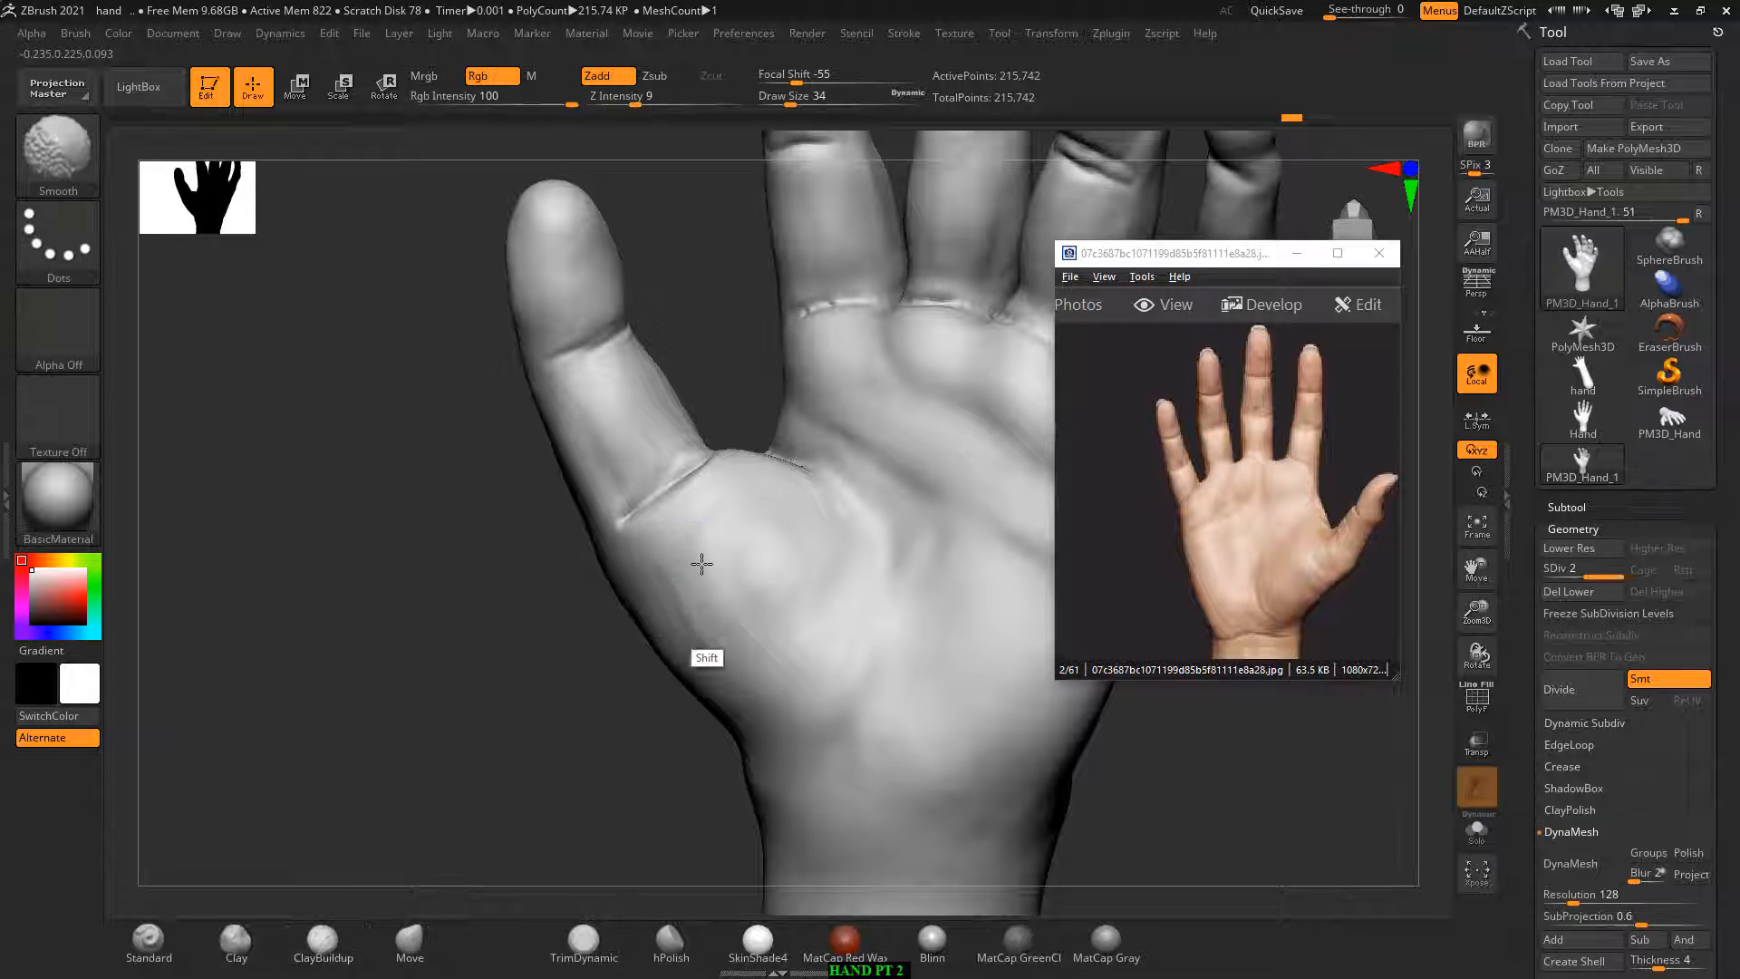
alt+drag(587, 680, 571, 711)
shift+drag(1033, 728, 1057, 742)
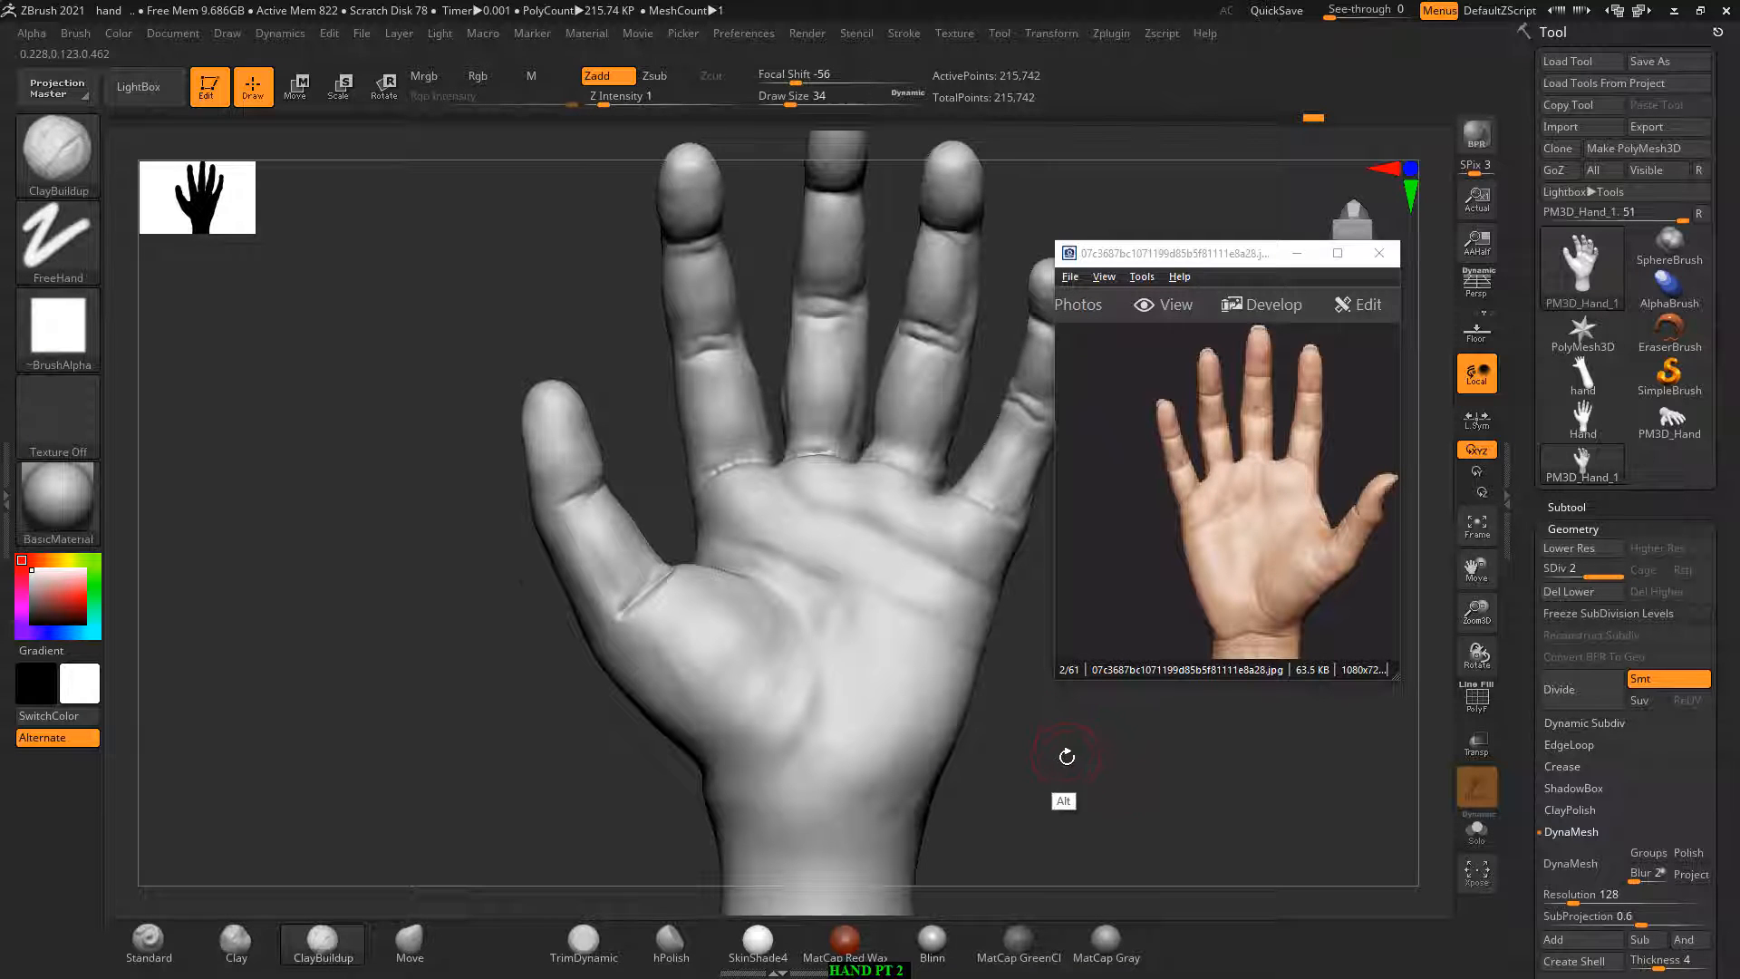
drag(1067, 756, 1029, 746)
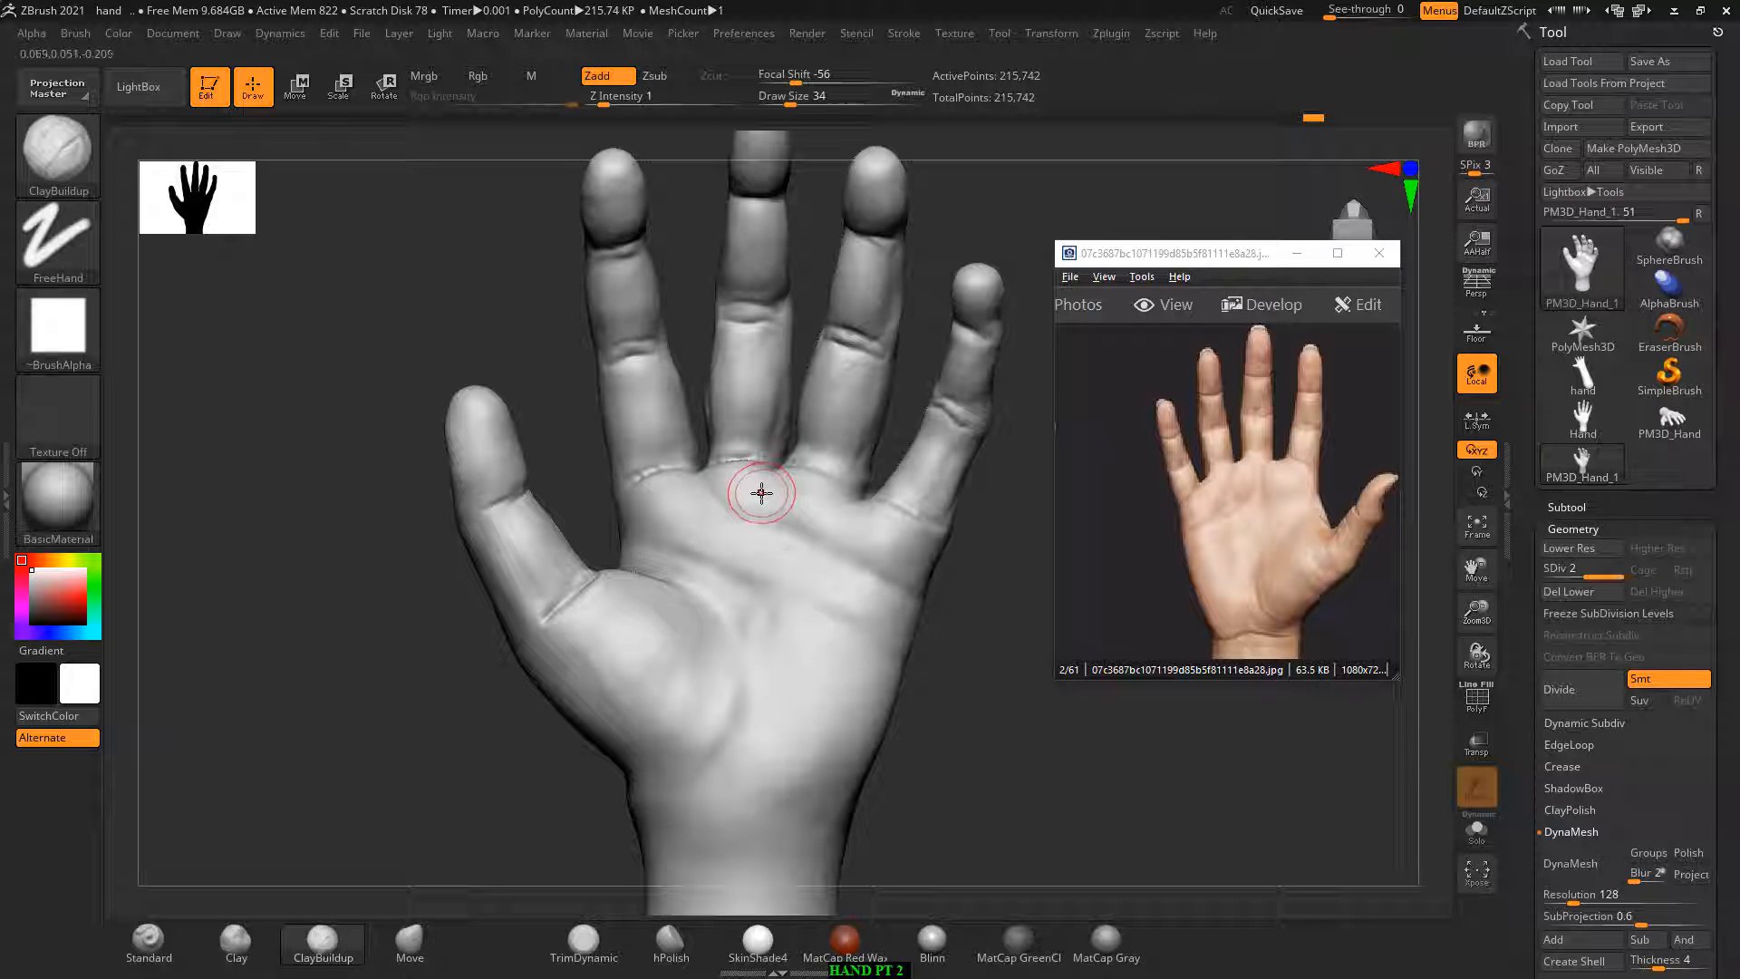
Step: Carve the long crease along the inner edge of the thumb's fleshy base toward the wrist with ClayBuildup at draw size 34
mouse_move(761, 493)
mouse_down()
mouse_move(768, 632)
mouse_move(871, 667)
mouse_up()
alt+drag(967, 688, 967, 753)
mouse_move(756, 682)
alt+mouse_down()
mouse_move(749, 649)
mouse_move(734, 790)
alt+mouse_up()
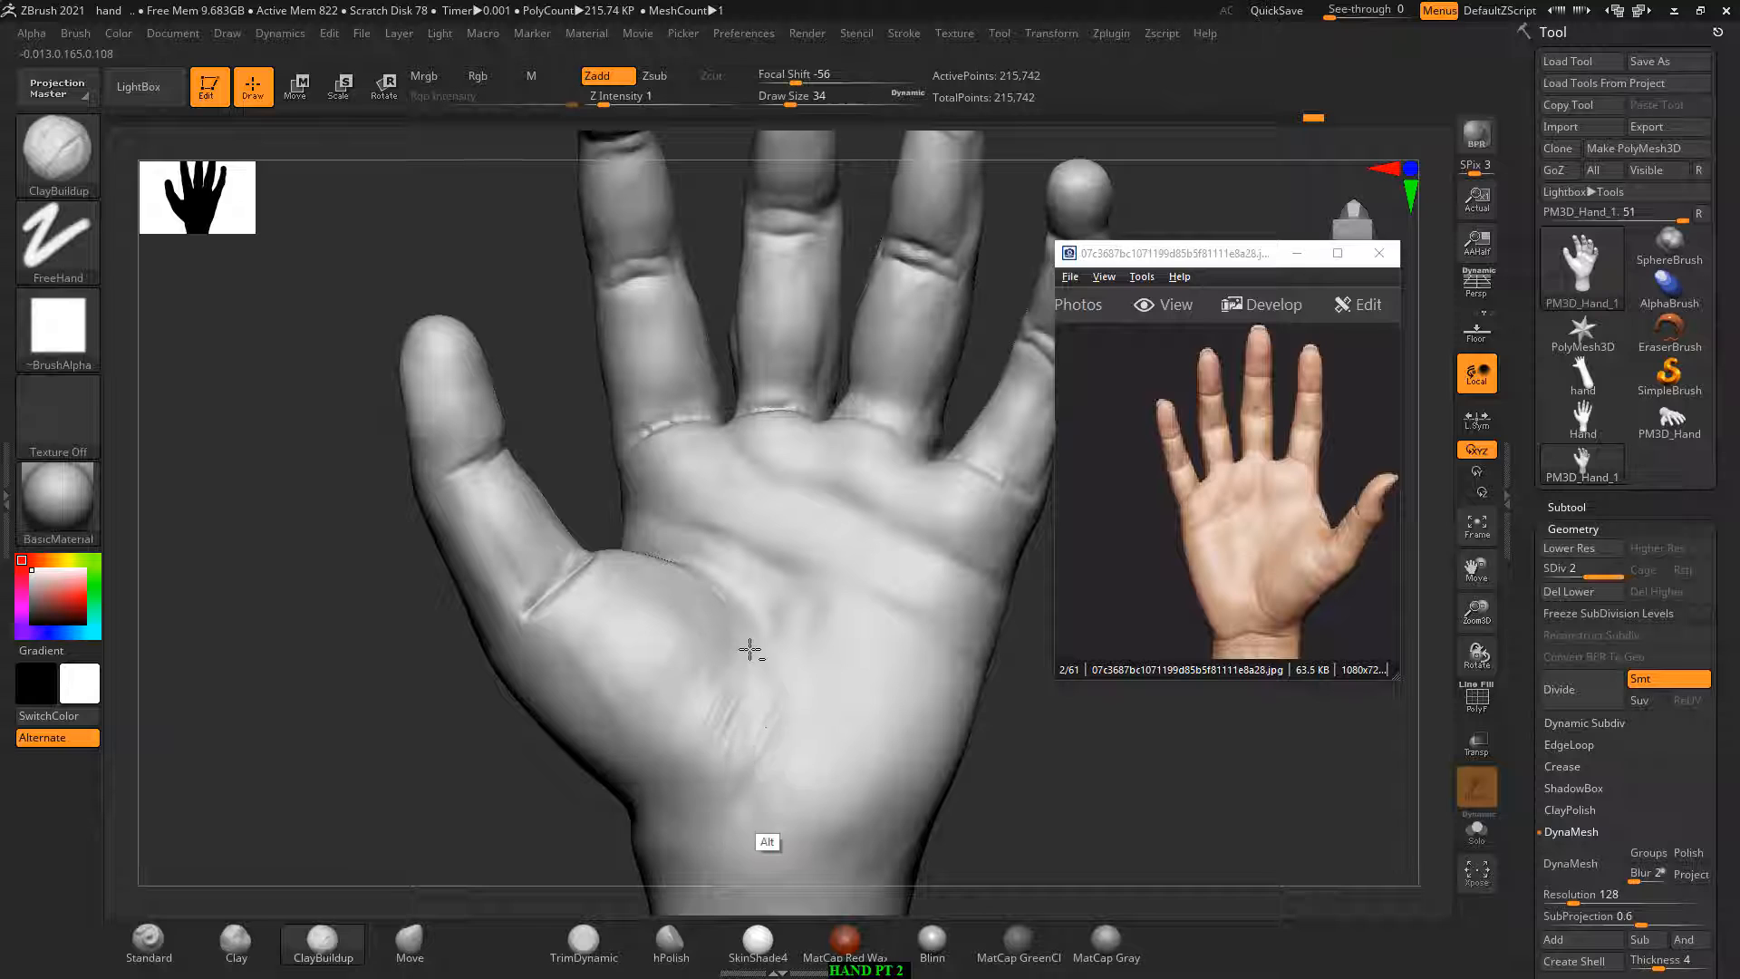
alt+drag(765, 711, 751, 851)
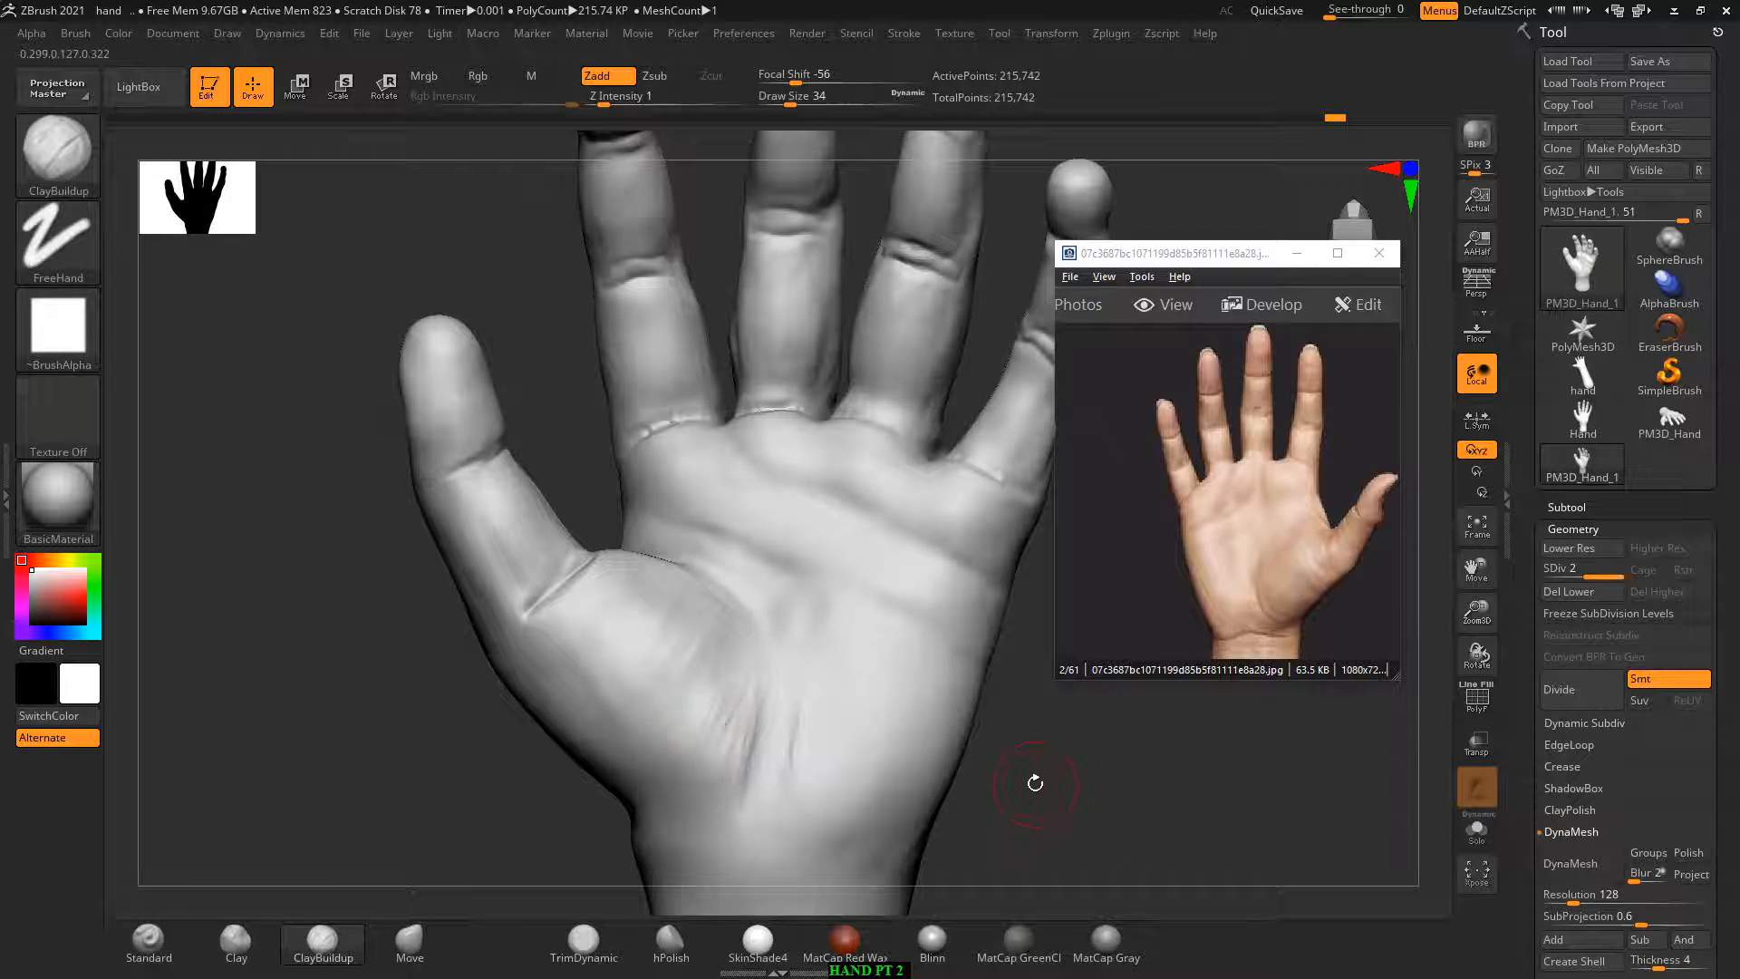
drag(1076, 765, 862, 699)
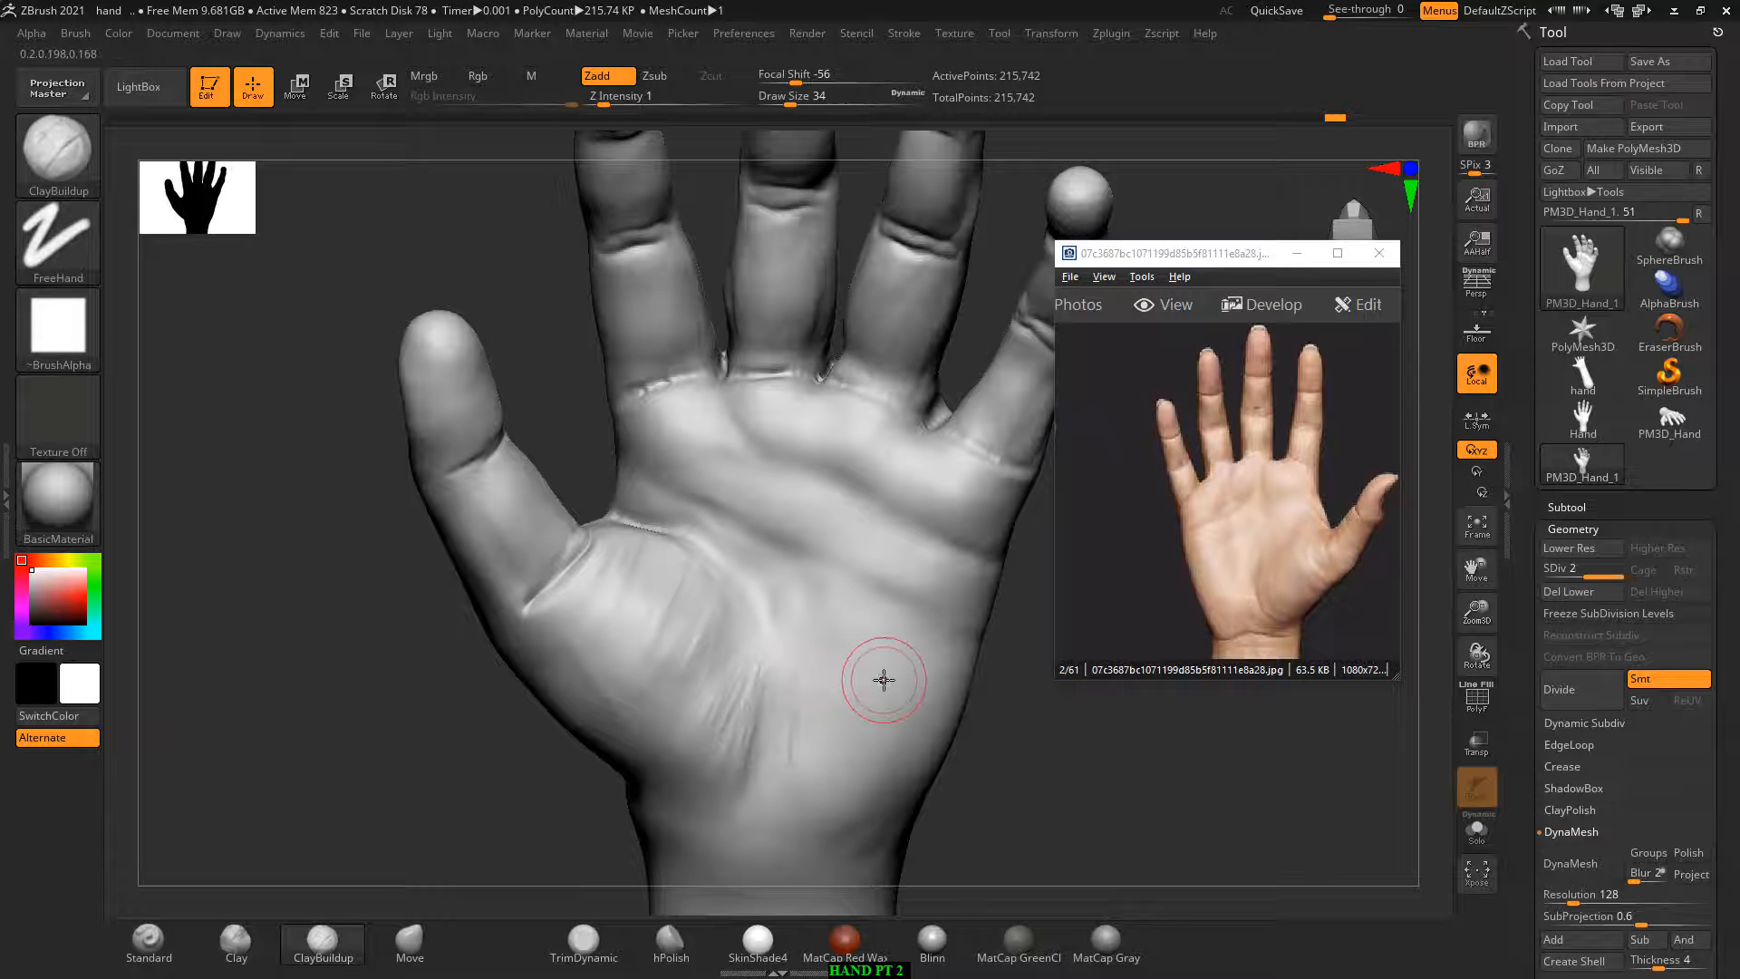
Step: Rework the back side of the web between the thumb and index finger with ClayBuildup at draw size 34
drag(1008, 727, 1041, 694)
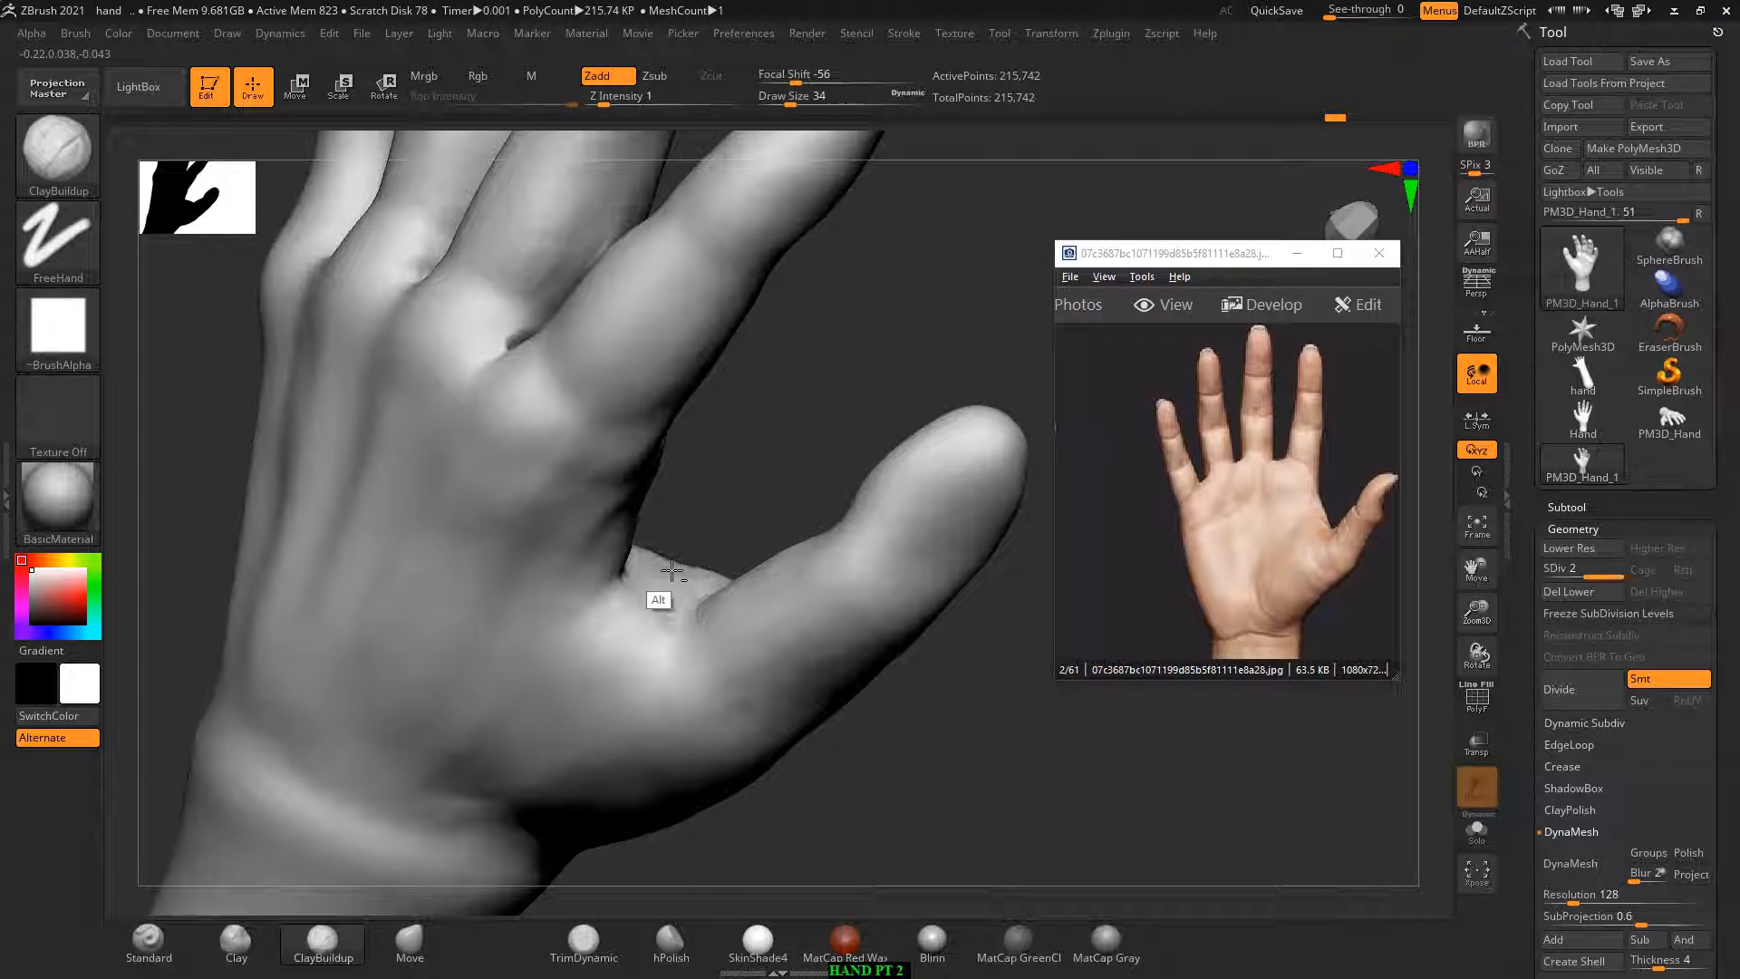
alt+drag(672, 570, 670, 585)
drag(894, 792, 821, 761)
drag(599, 600, 602, 565)
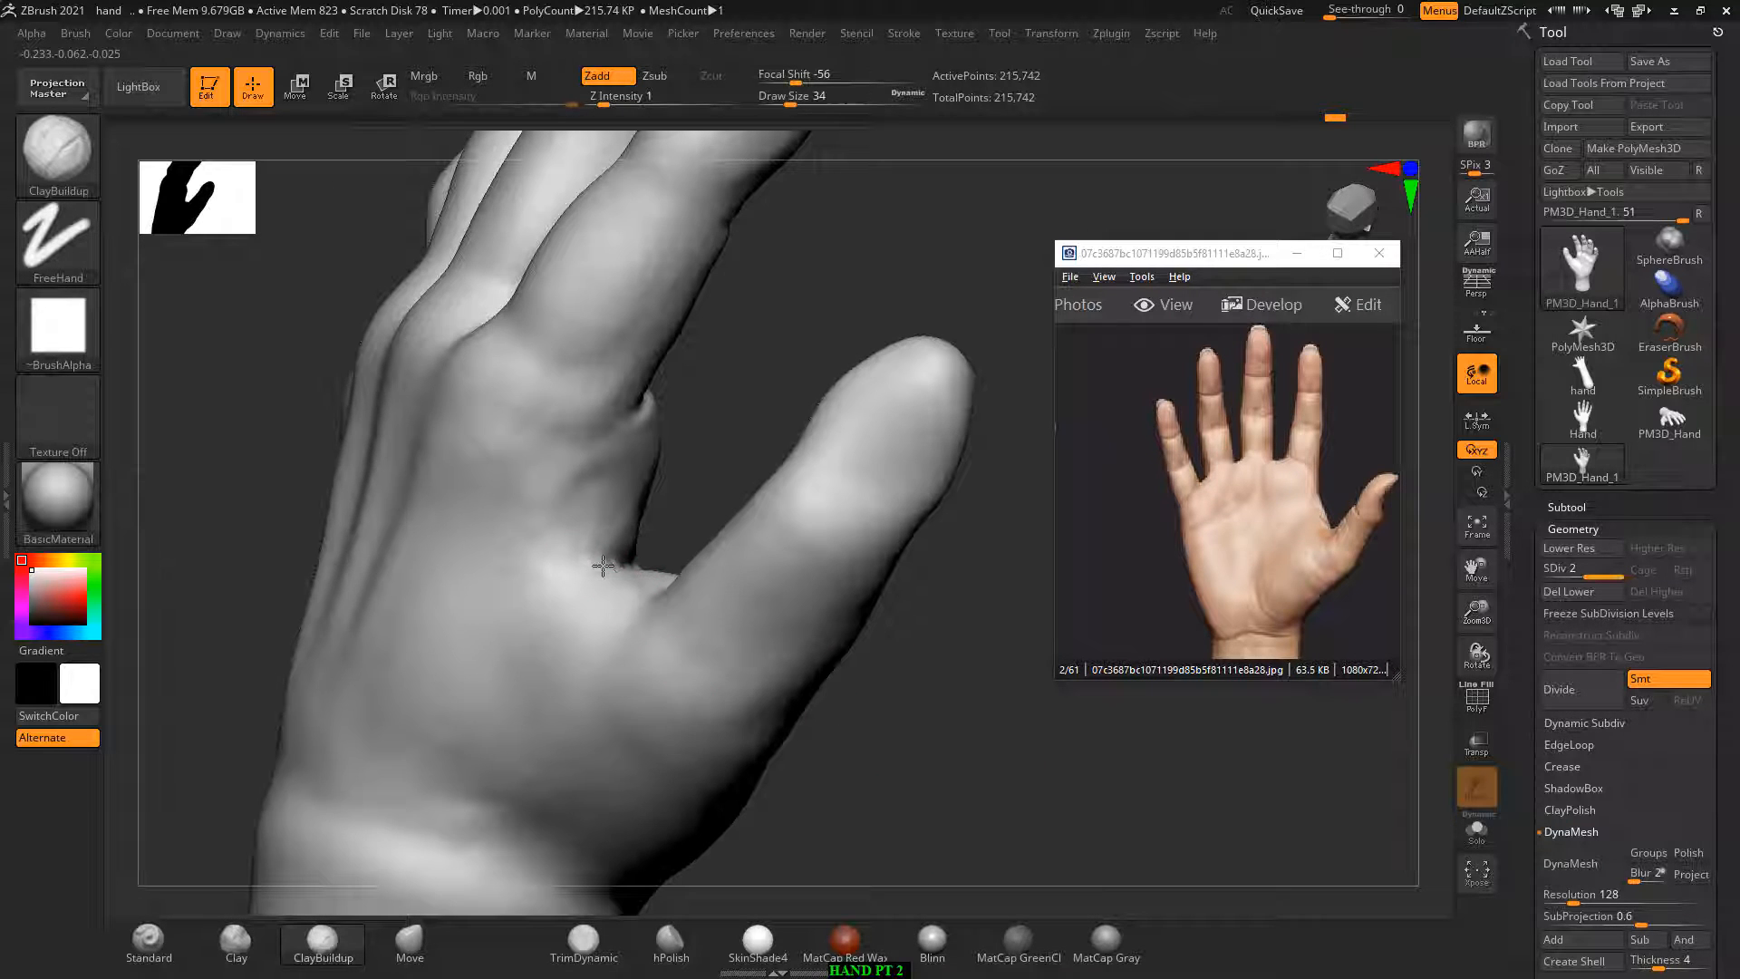
mouse_move(990, 777)
mouse_down()
mouse_move(1021, 711)
mouse_move(977, 626)
mouse_move(998, 692)
mouse_move(1049, 708)
mouse_move(988, 739)
mouse_up()
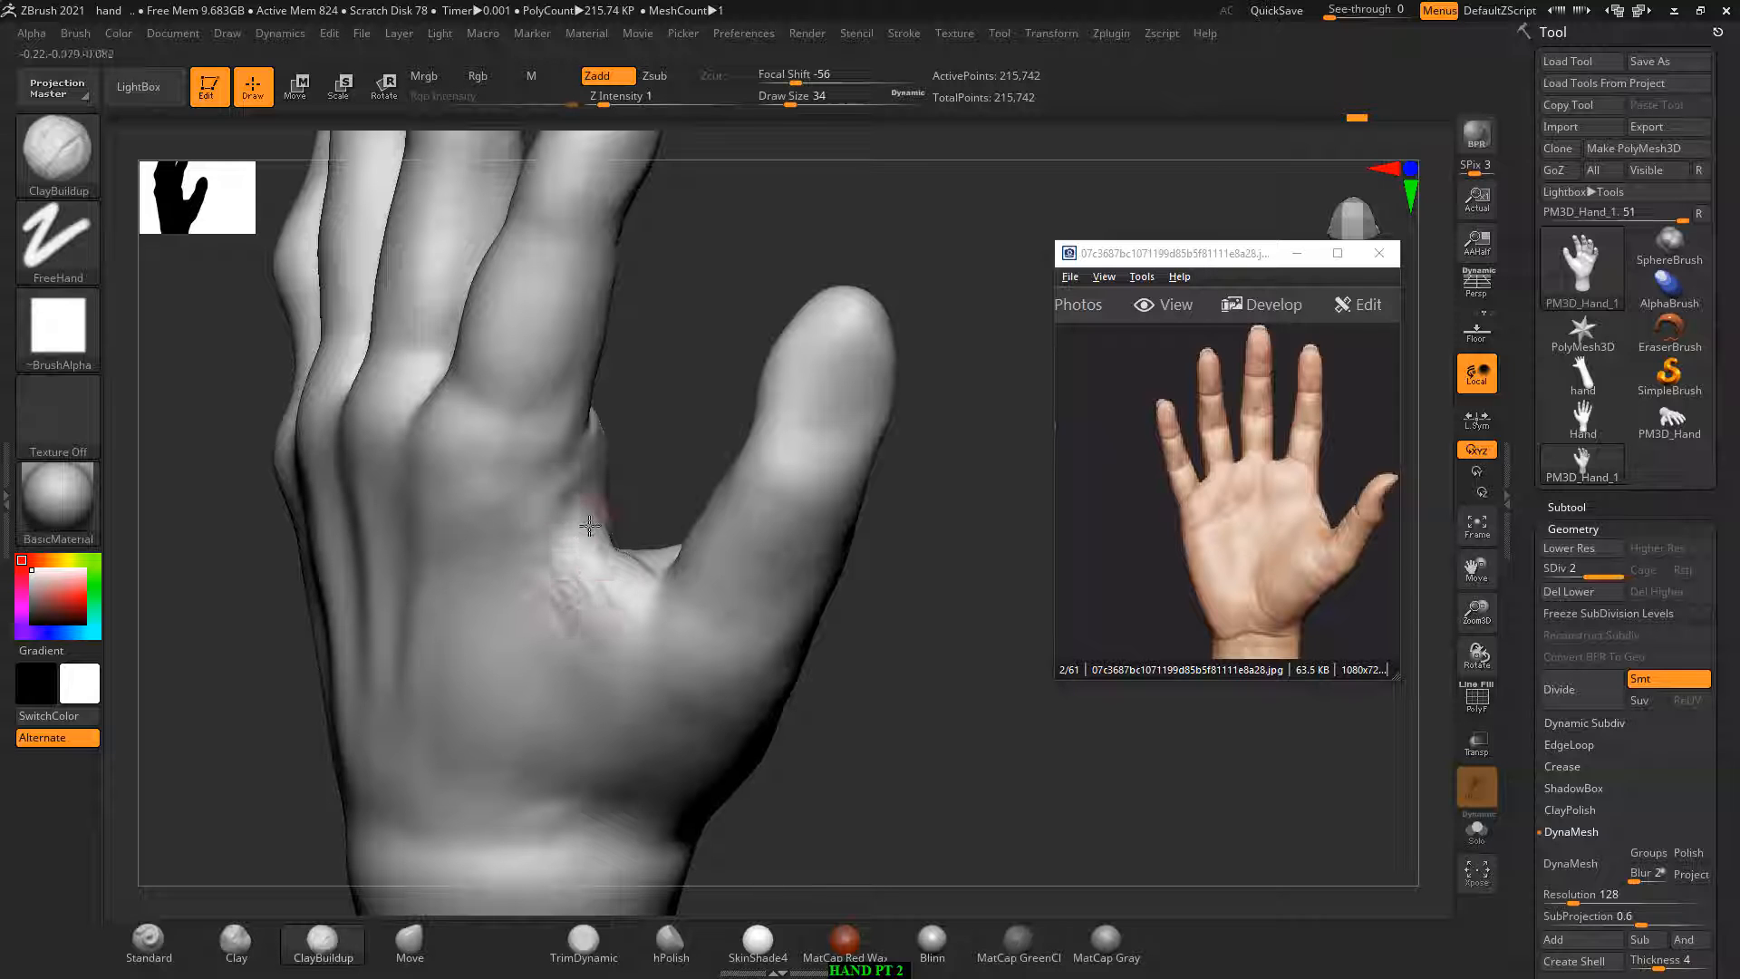
Step: Refine the palm side of the thumb web and carve the upper edge of the thumb's fleshy base with ClayBuildup
drag(927, 650, 754, 632)
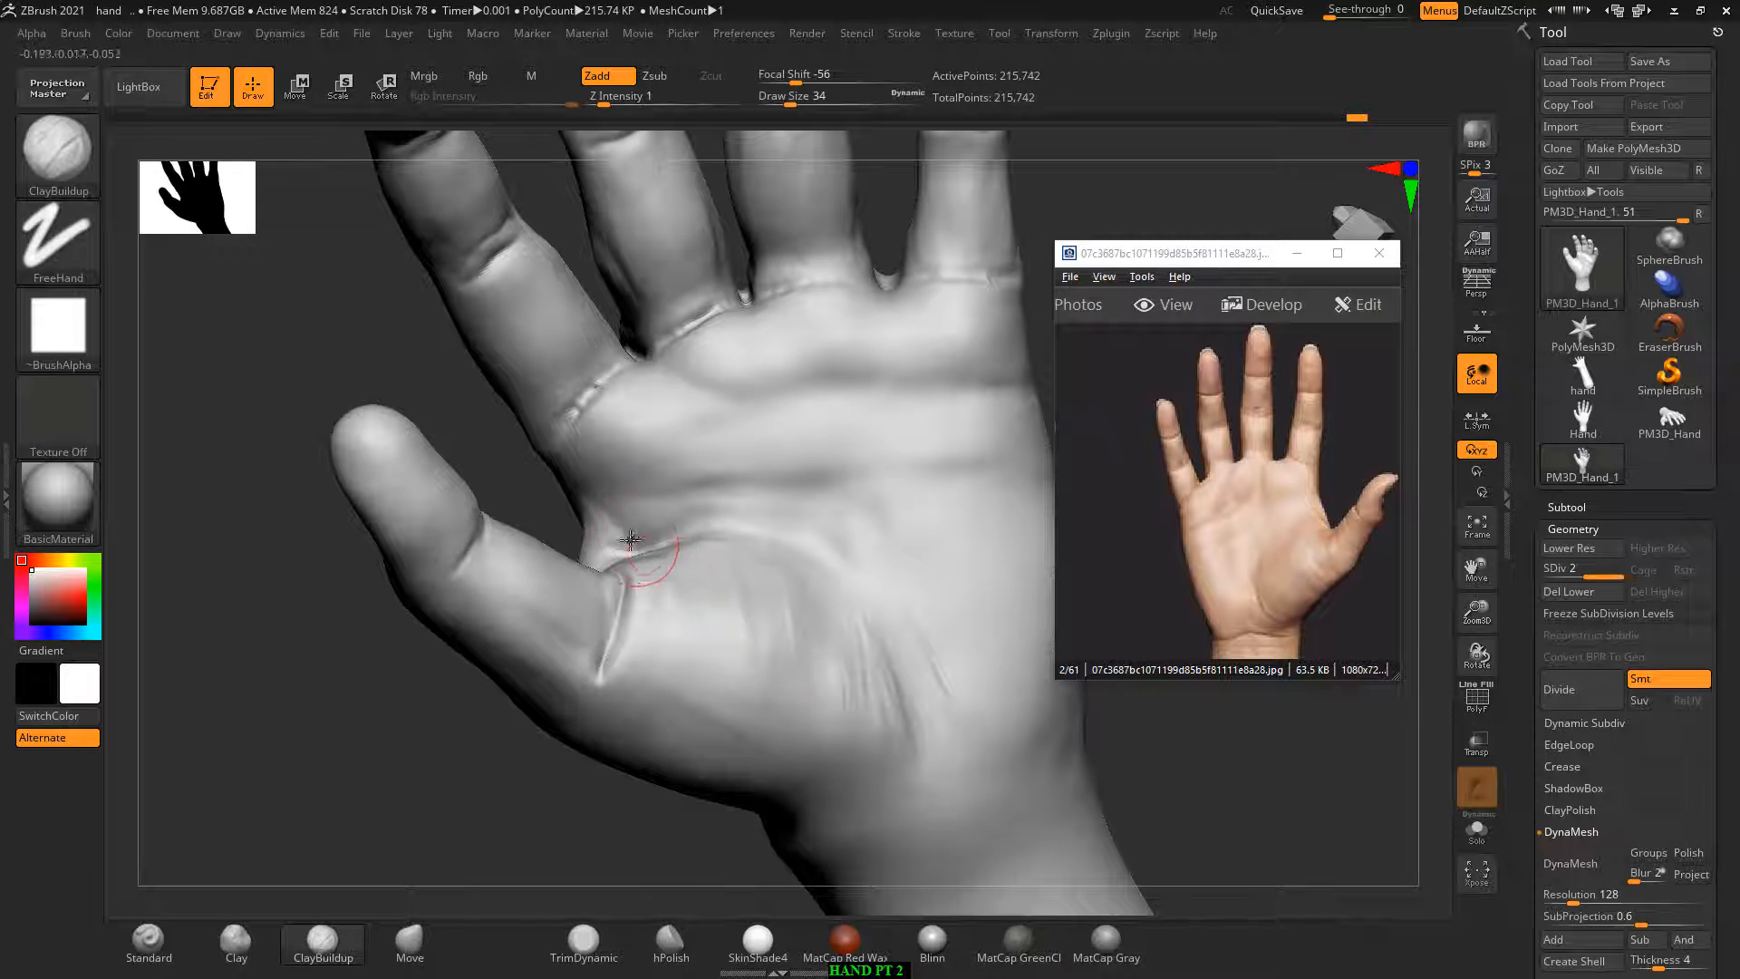
mouse_move(578, 741)
mouse_down()
mouse_move(536, 734)
mouse_move(536, 792)
mouse_up()
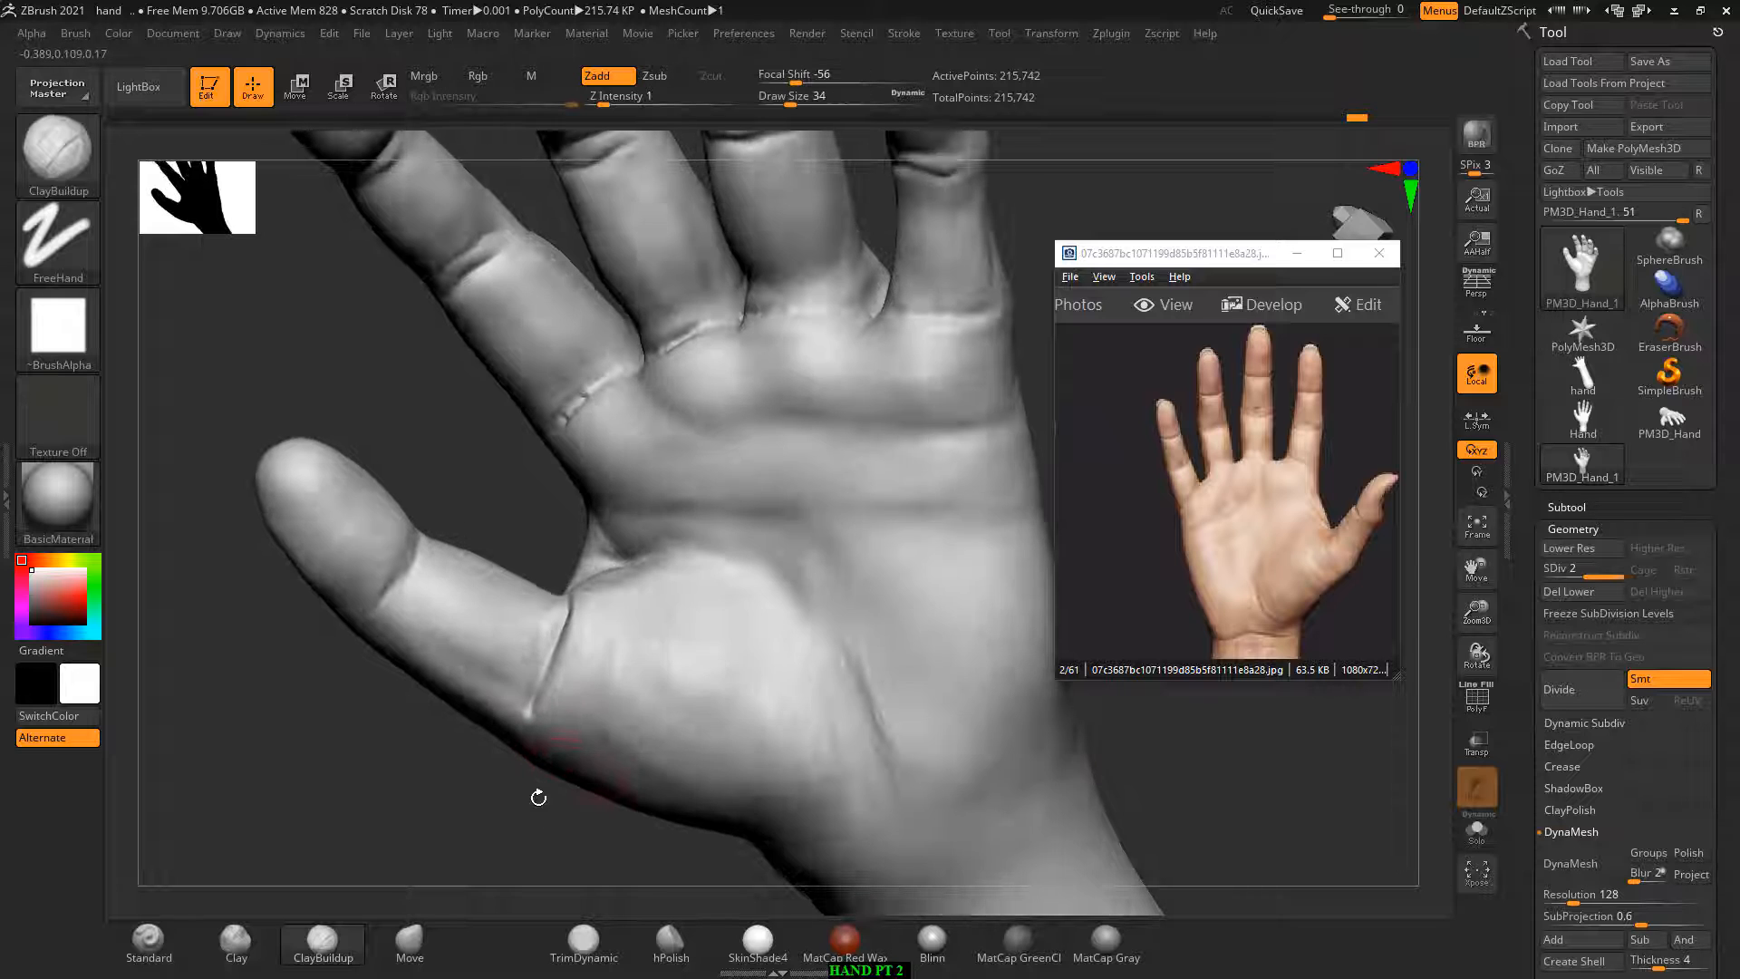
key(alt)
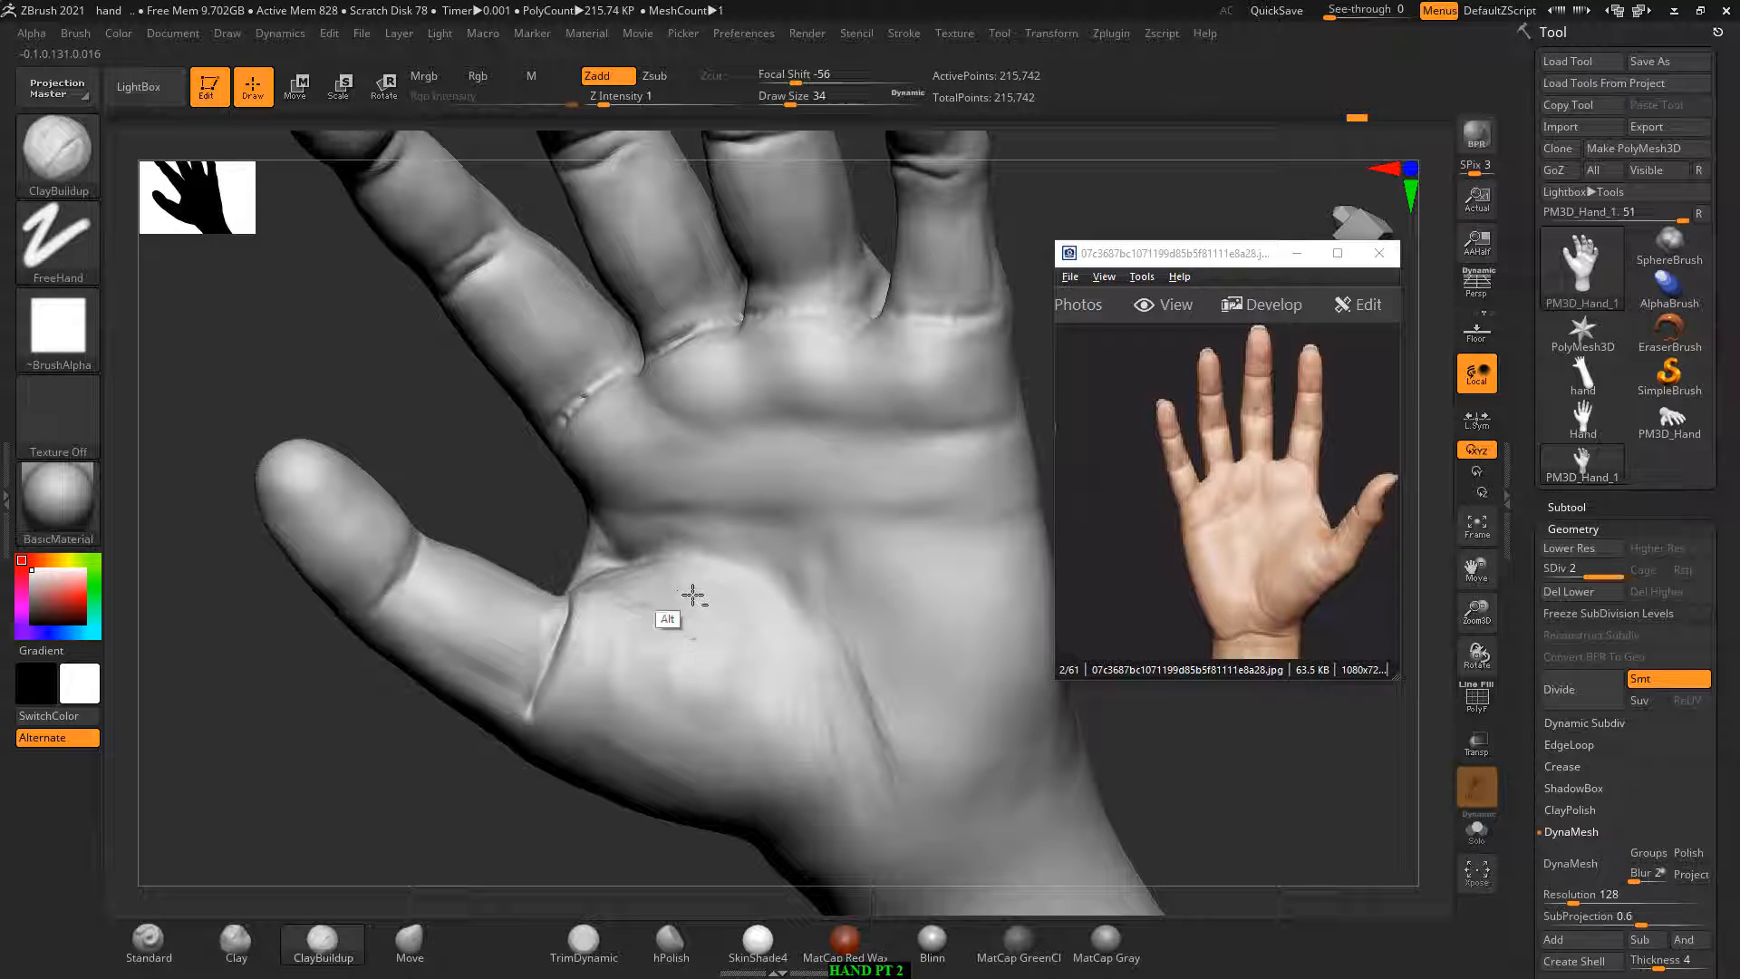
alt+drag(694, 596, 609, 594)
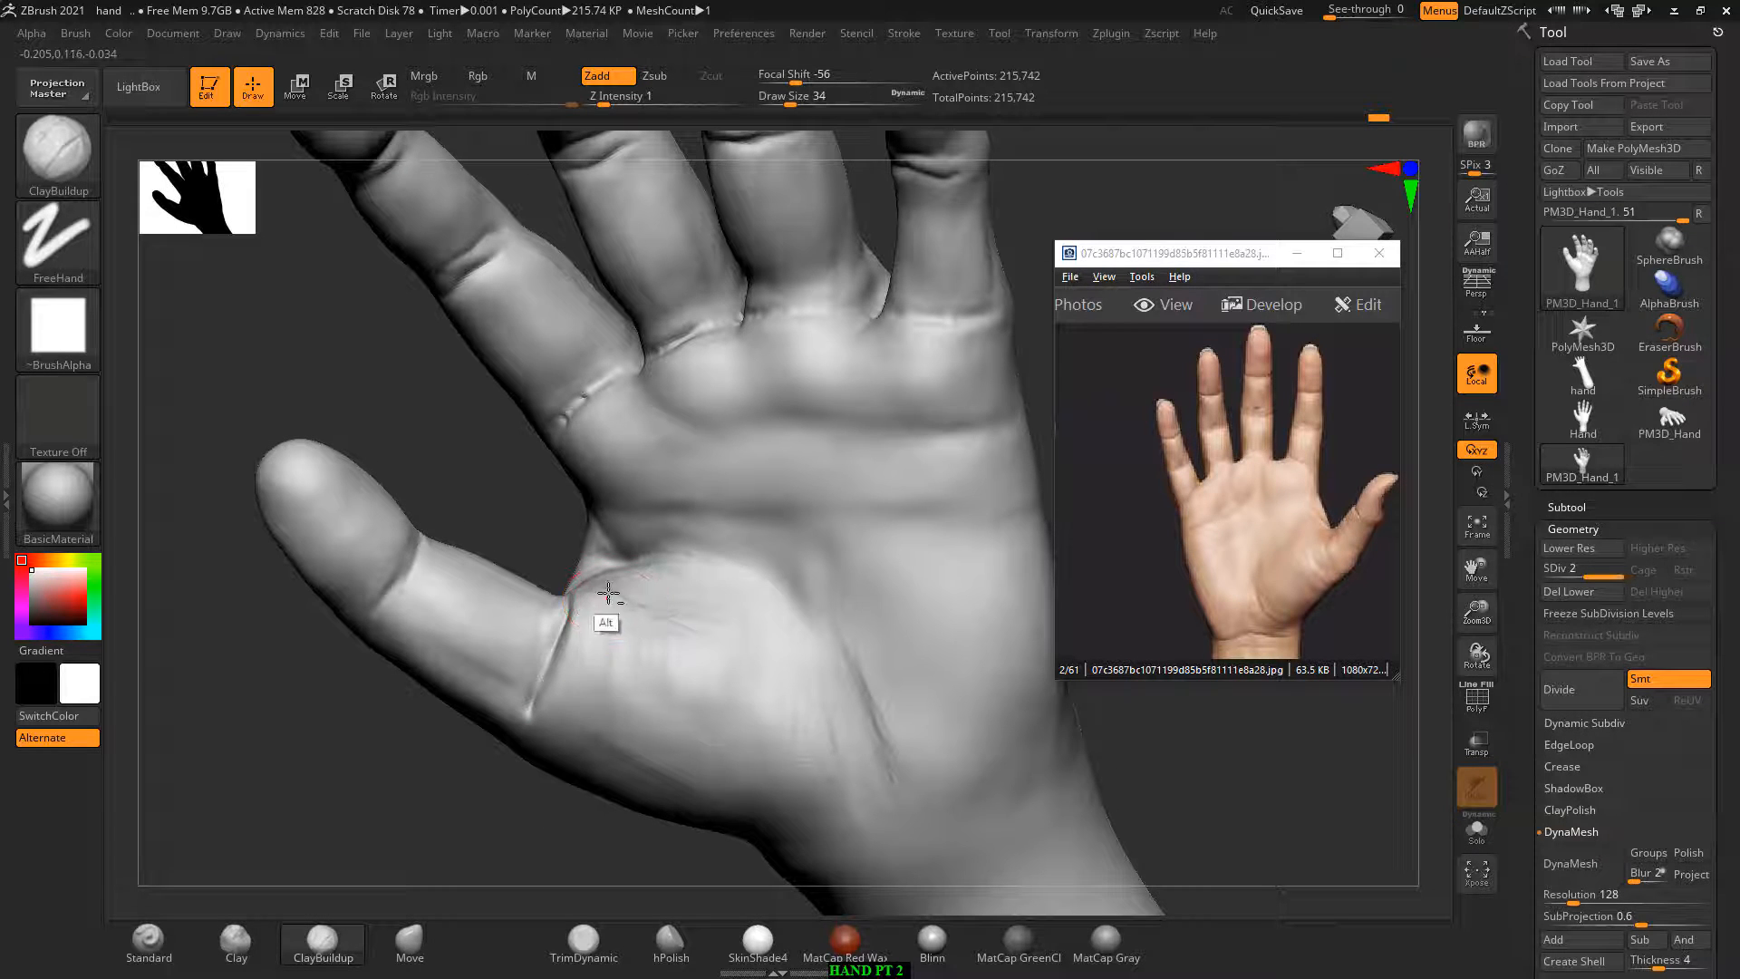
drag(563, 827, 544, 786)
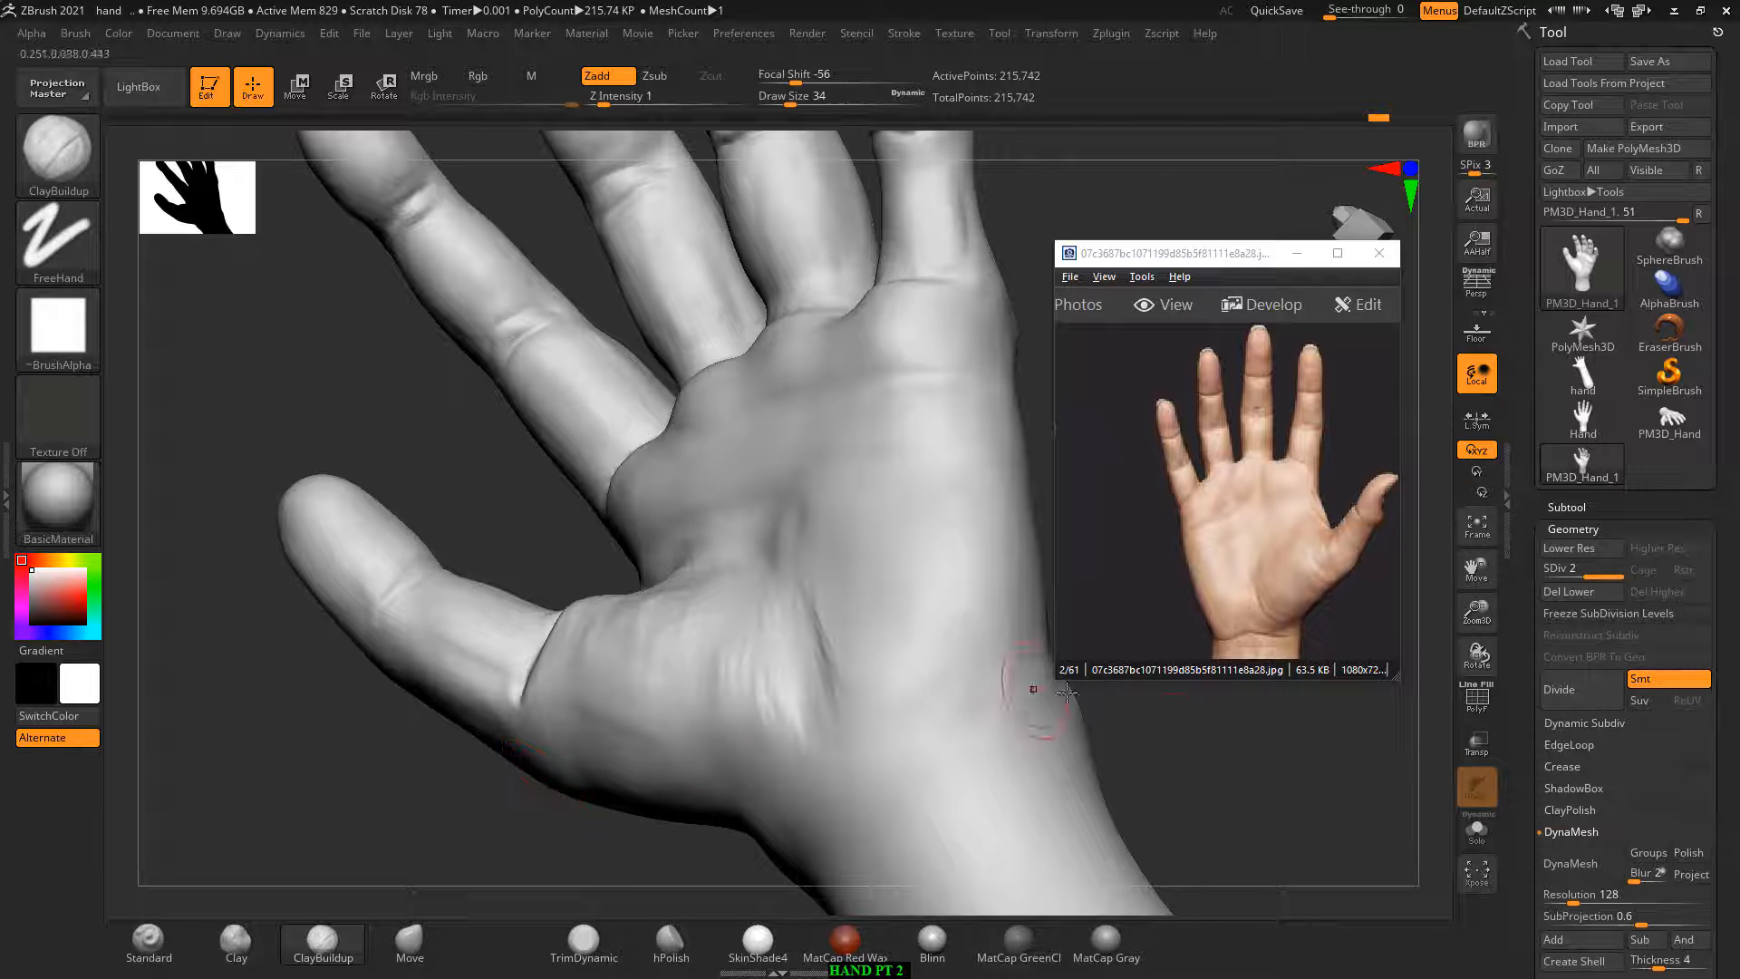
Step: Shape the hollow between the palm's center and the thumb's fleshy base with ClayBuildup at draw size 50 and smooth the strokes
mouse_move(1067, 693)
mouse_down()
mouse_move(1227, 773)
mouse_move(1260, 766)
mouse_up()
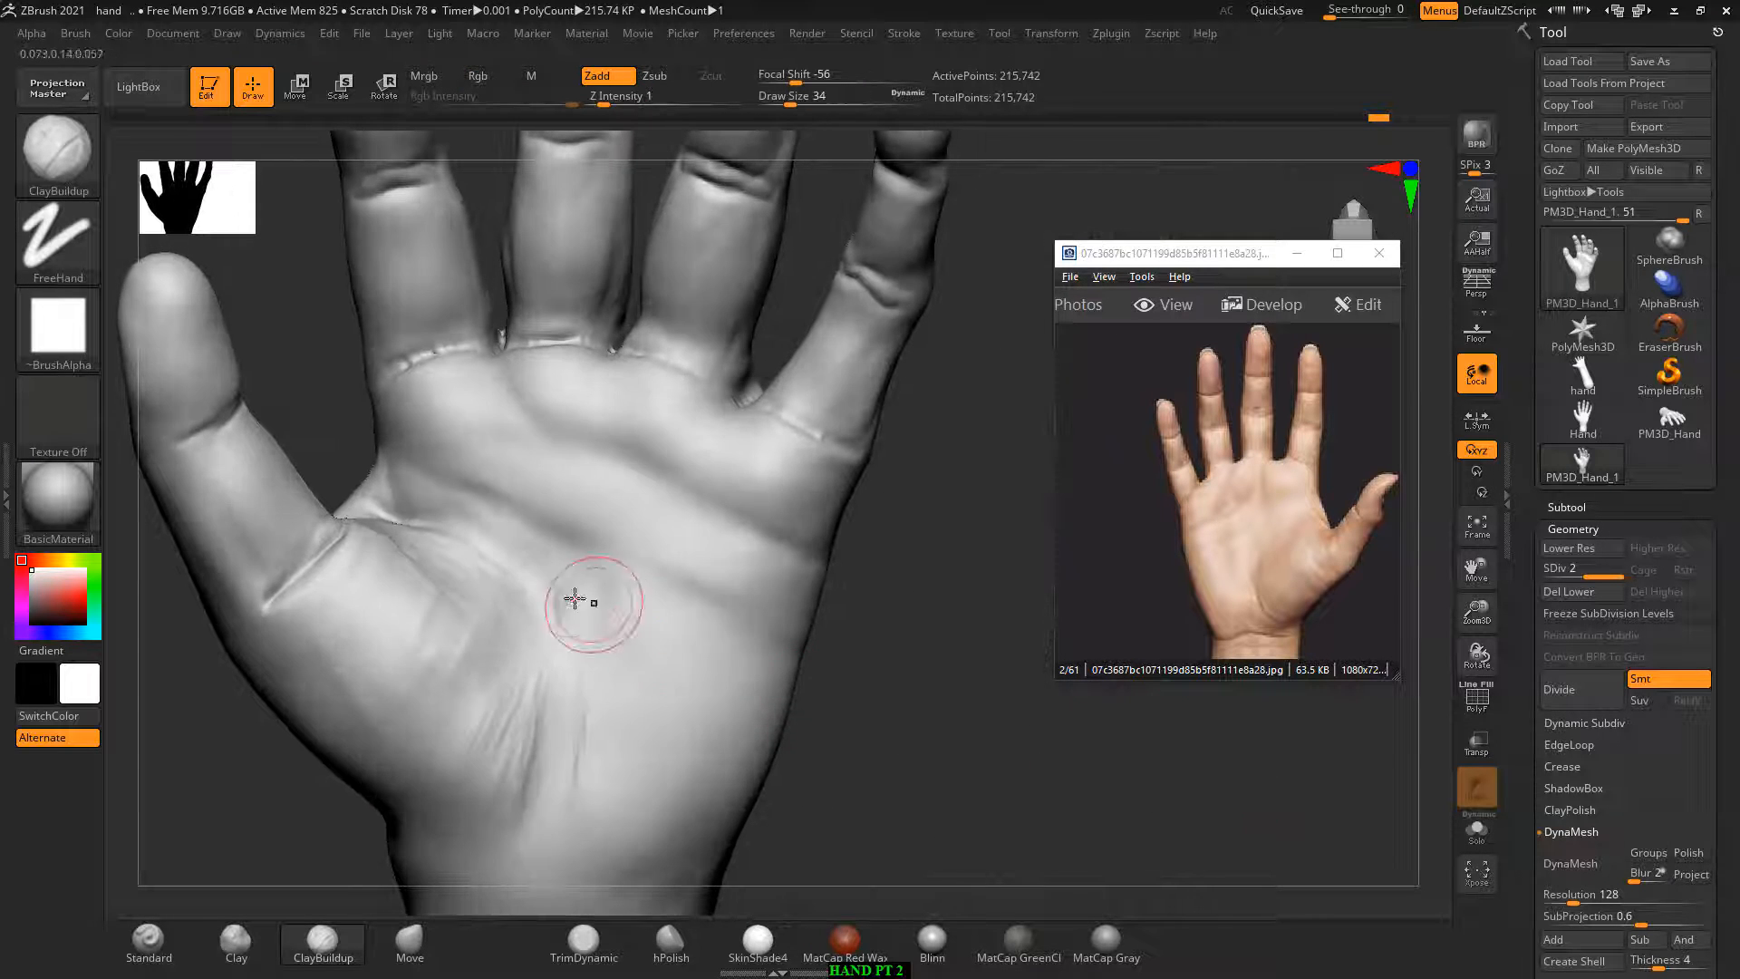
mouse_move(575, 599)
mouse_down()
mouse_move(586, 583)
mouse_move(583, 610)
mouse_up()
key(bracketright)
key(bracketright)
drag(921, 699, 893, 698)
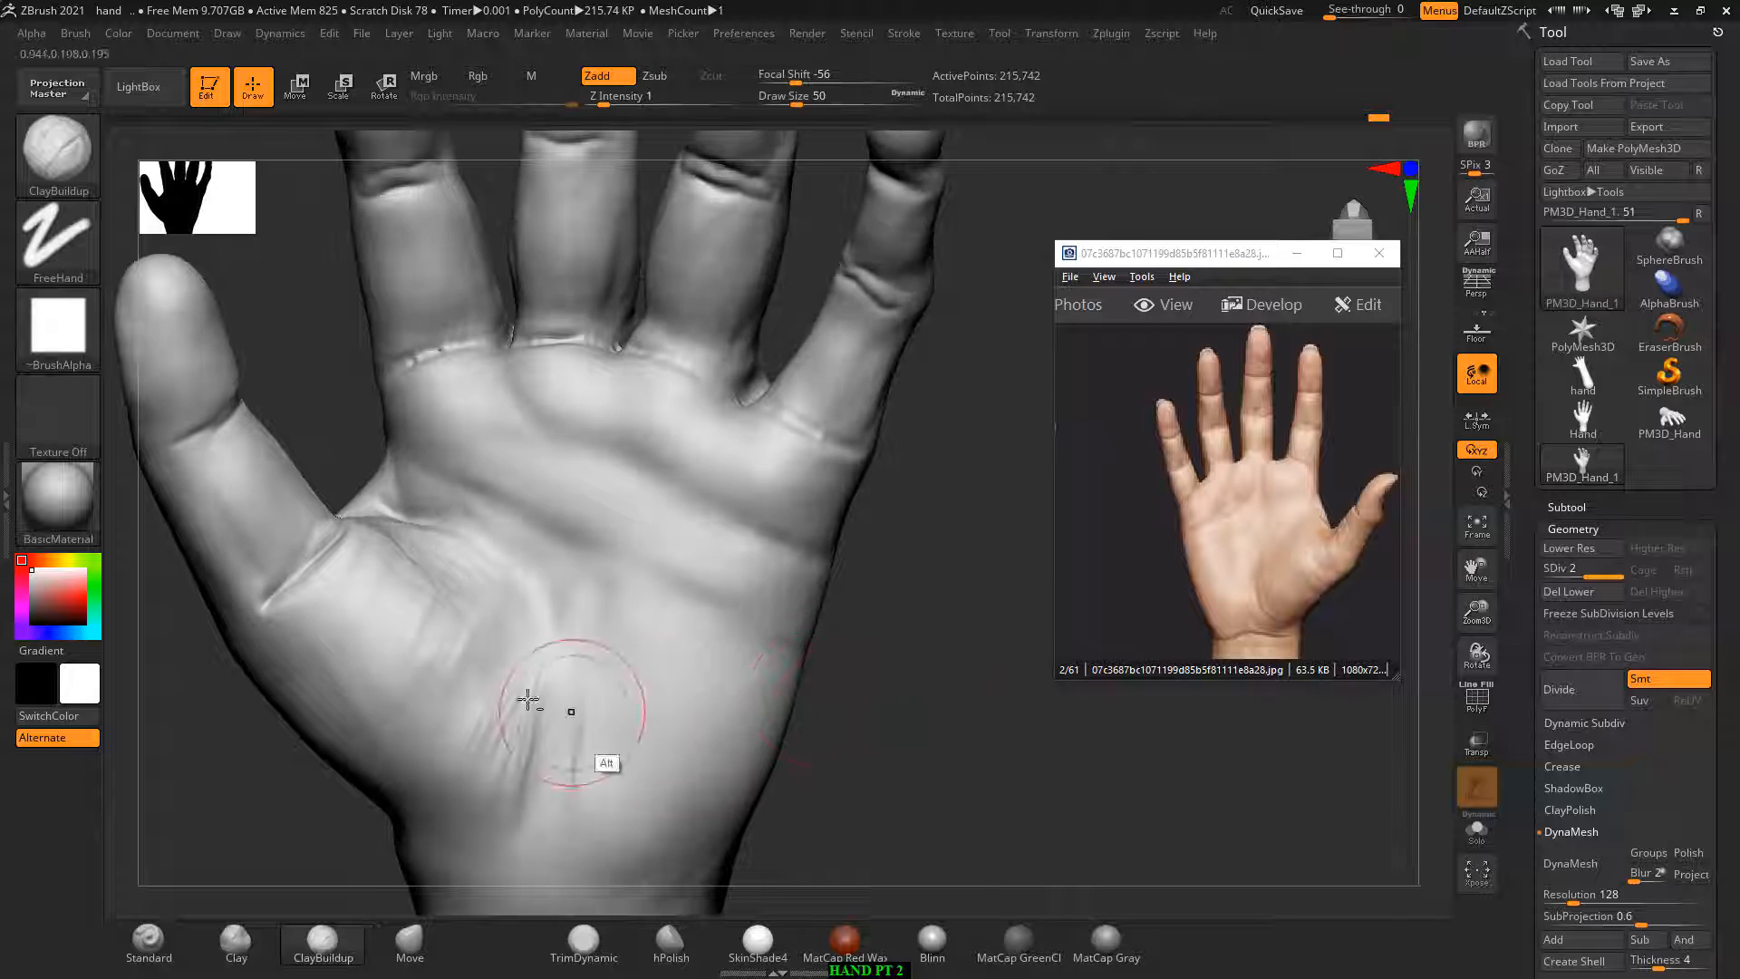
mouse_move(439, 641)
alt+mouse_down()
mouse_move(407, 626)
mouse_move(394, 566)
alt+mouse_up()
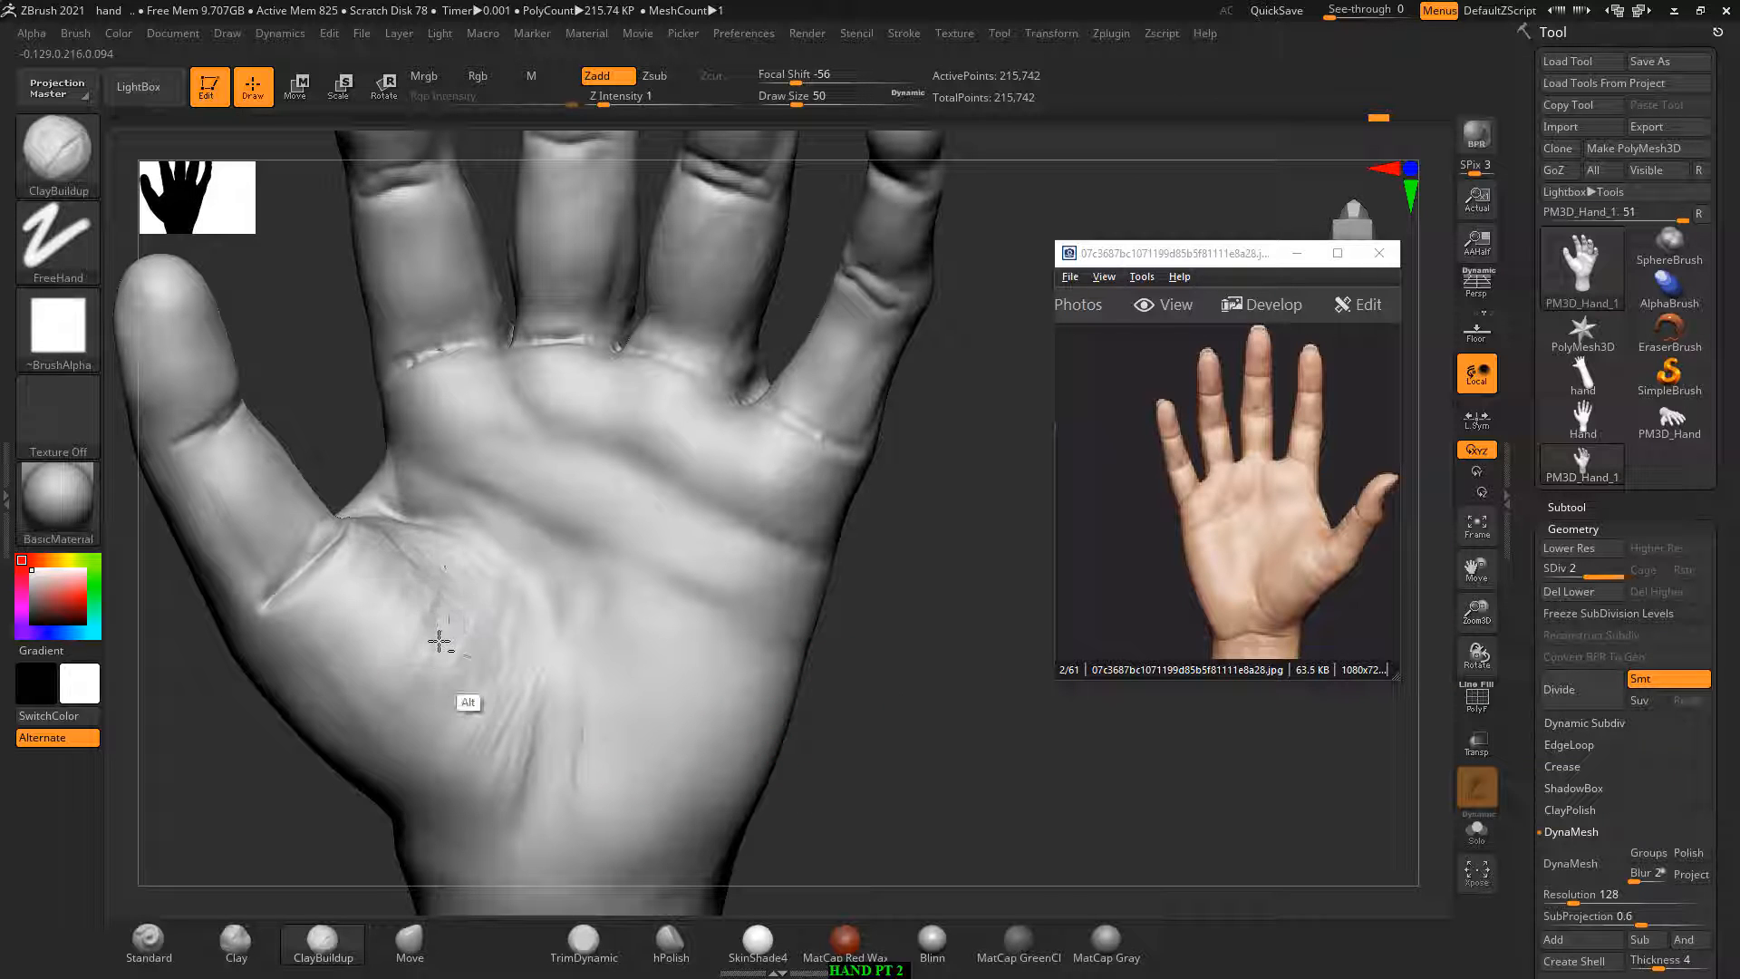
mouse_move(499, 649)
alt+mouse_down()
mouse_move(478, 725)
mouse_move(416, 585)
mouse_move(361, 749)
mouse_move(462, 714)
mouse_move(370, 725)
mouse_move(318, 762)
mouse_move(524, 771)
mouse_move(486, 664)
mouse_move(423, 679)
mouse_move(426, 616)
mouse_move(505, 720)
mouse_move(481, 581)
mouse_move(520, 674)
mouse_move(462, 845)
alt+mouse_up()
mouse_move(482, 699)
shift+mouse_down()
mouse_move(490, 682)
mouse_move(395, 682)
mouse_move(408, 594)
mouse_move(338, 679)
shift+mouse_up()
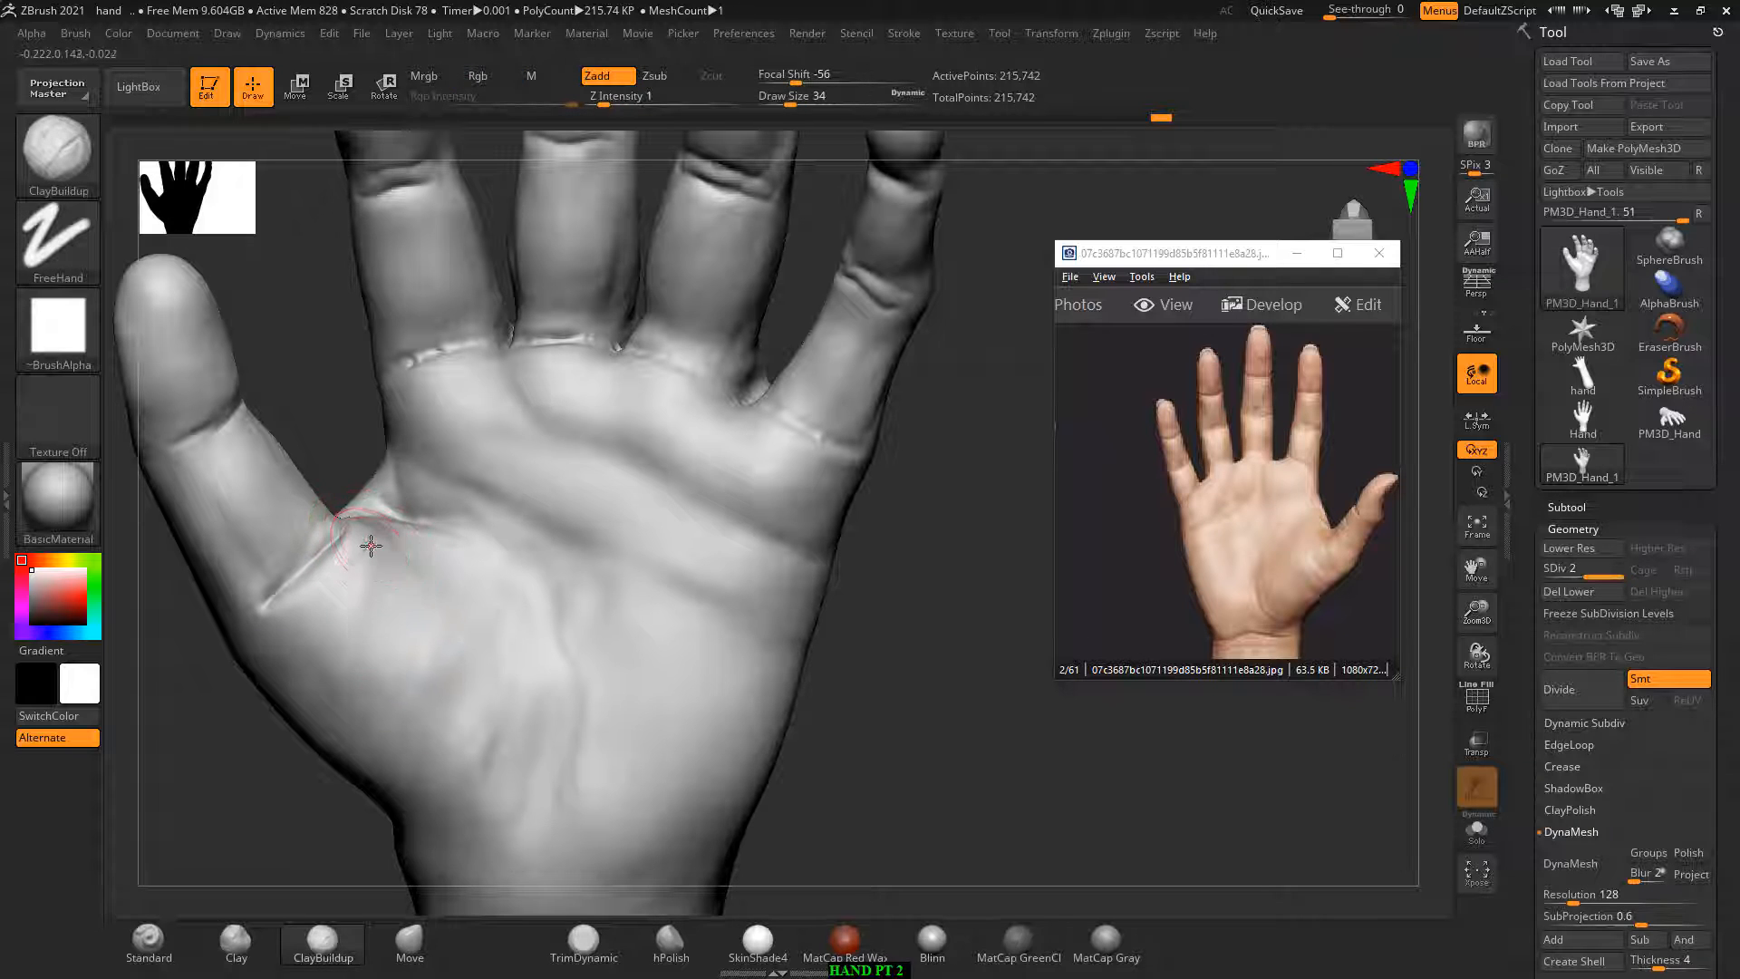
Step: Carve beside the thumb's lower palm crease with ClayBuildup at draw size 26 and blend it into the fleshy base
key([)
mouse_move(318, 599)
alt+mouse_down()
mouse_move(335, 646)
mouse_move(288, 638)
alt+mouse_up()
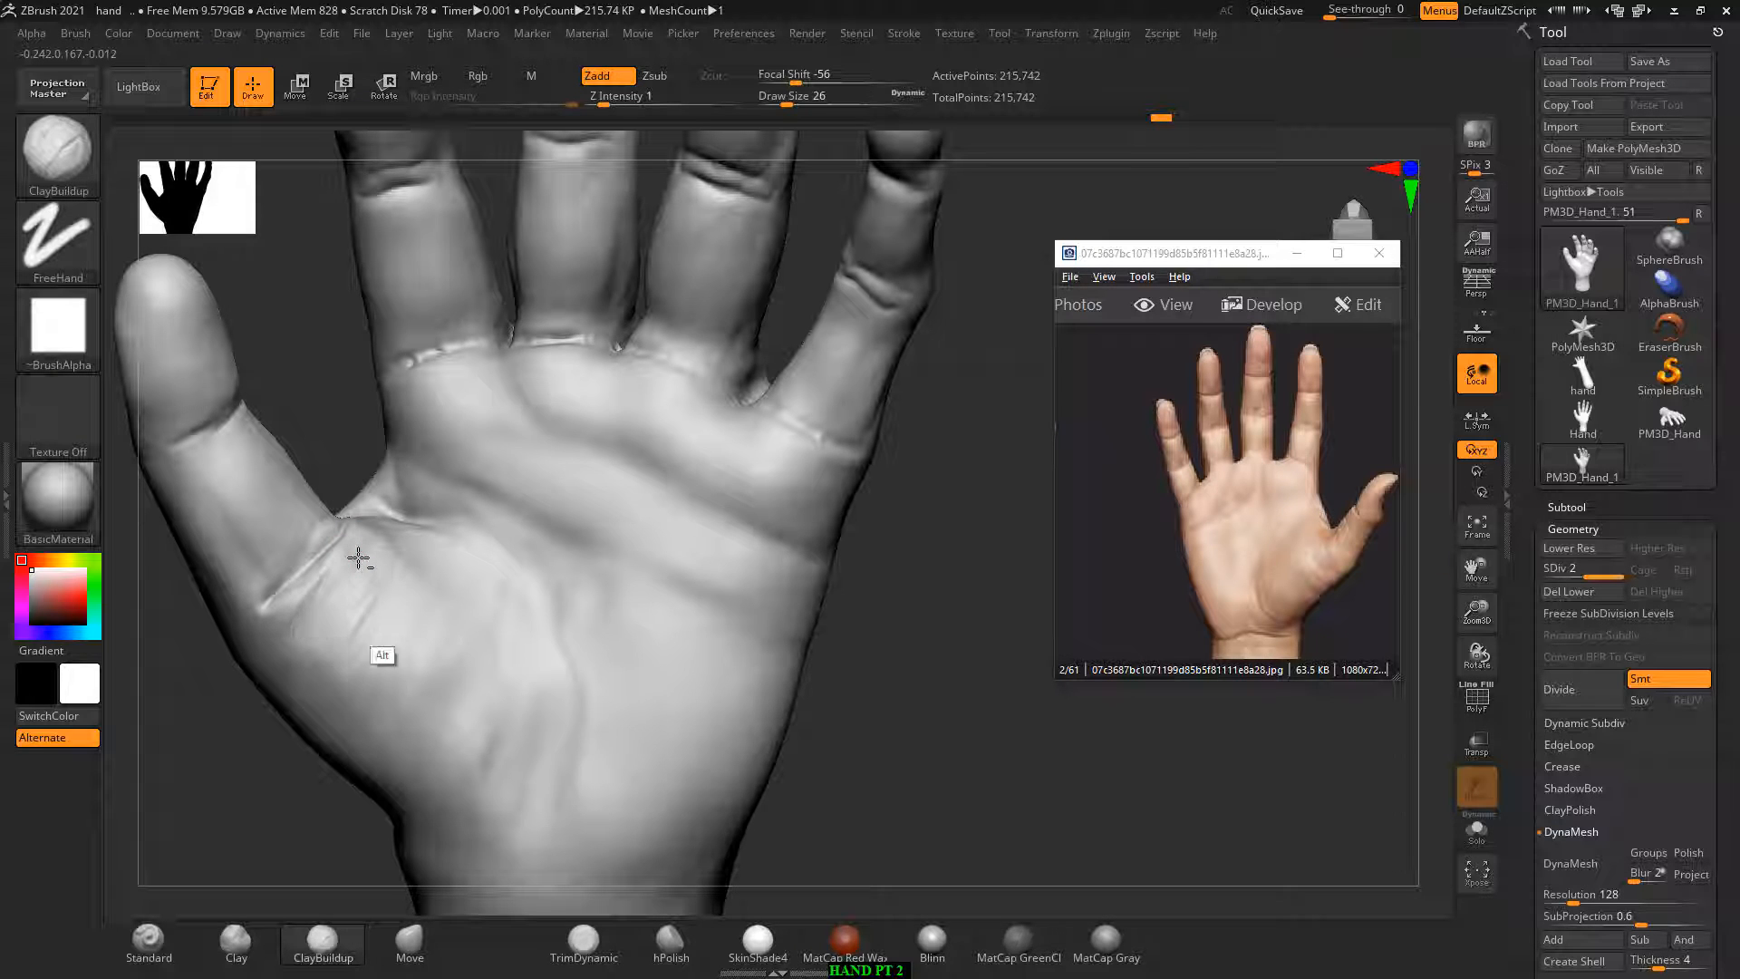
key(shift)
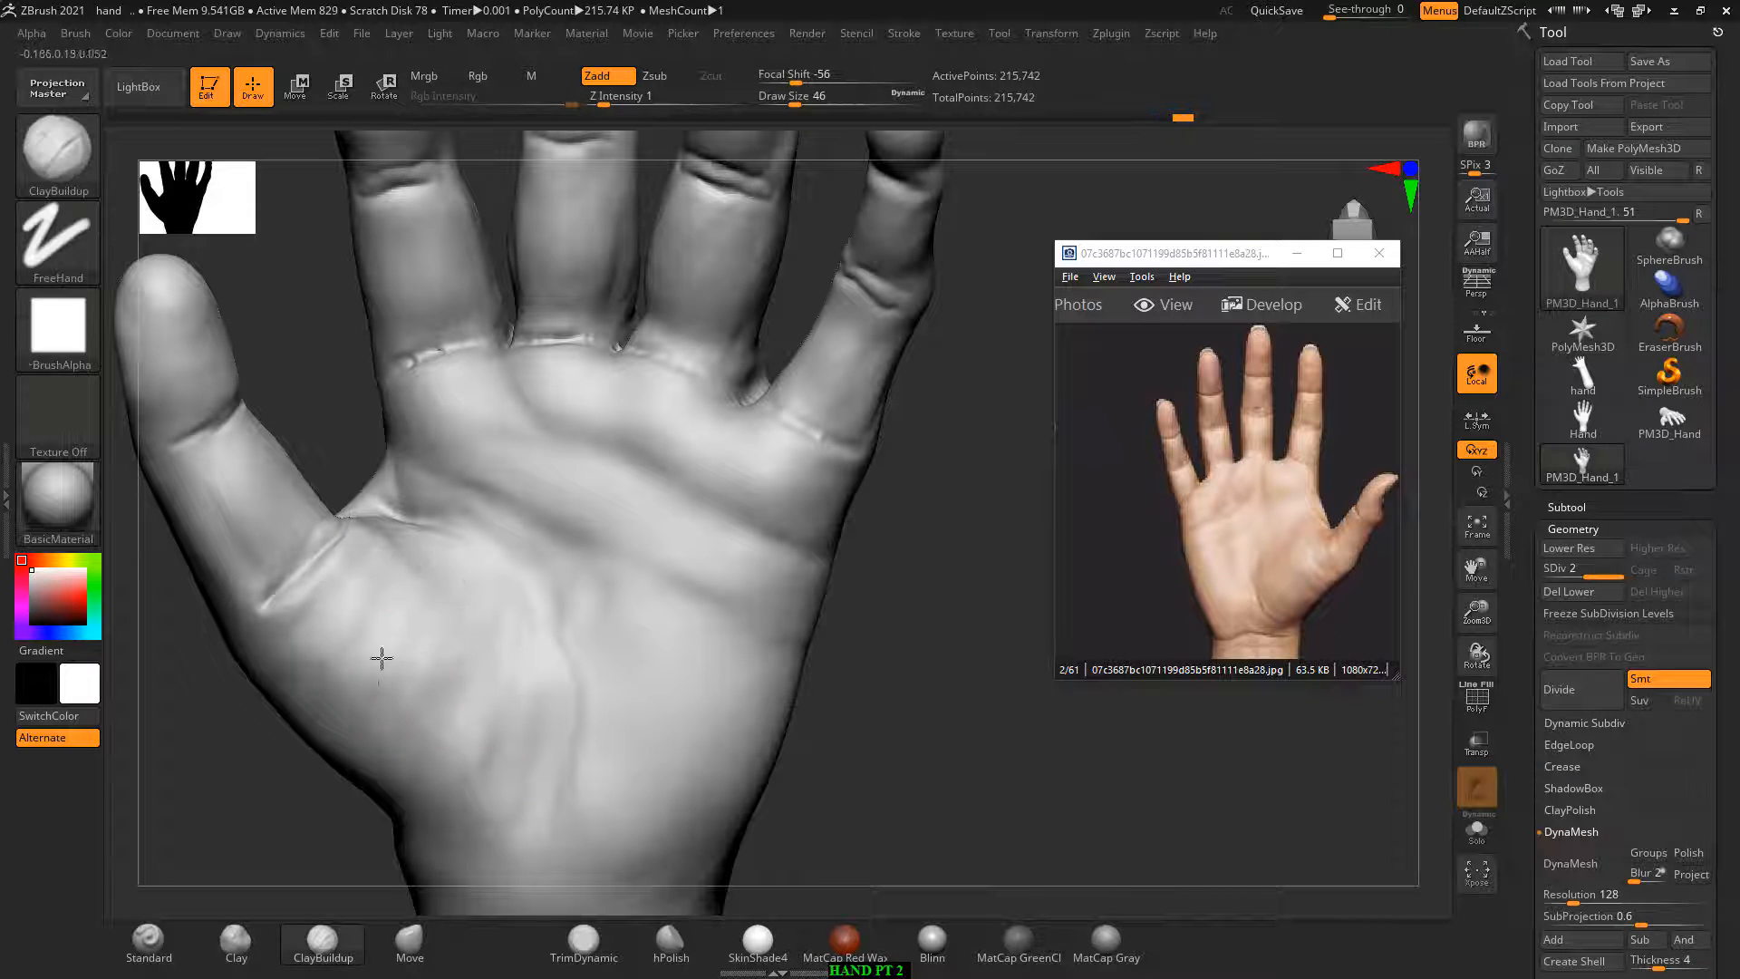
key(alt)
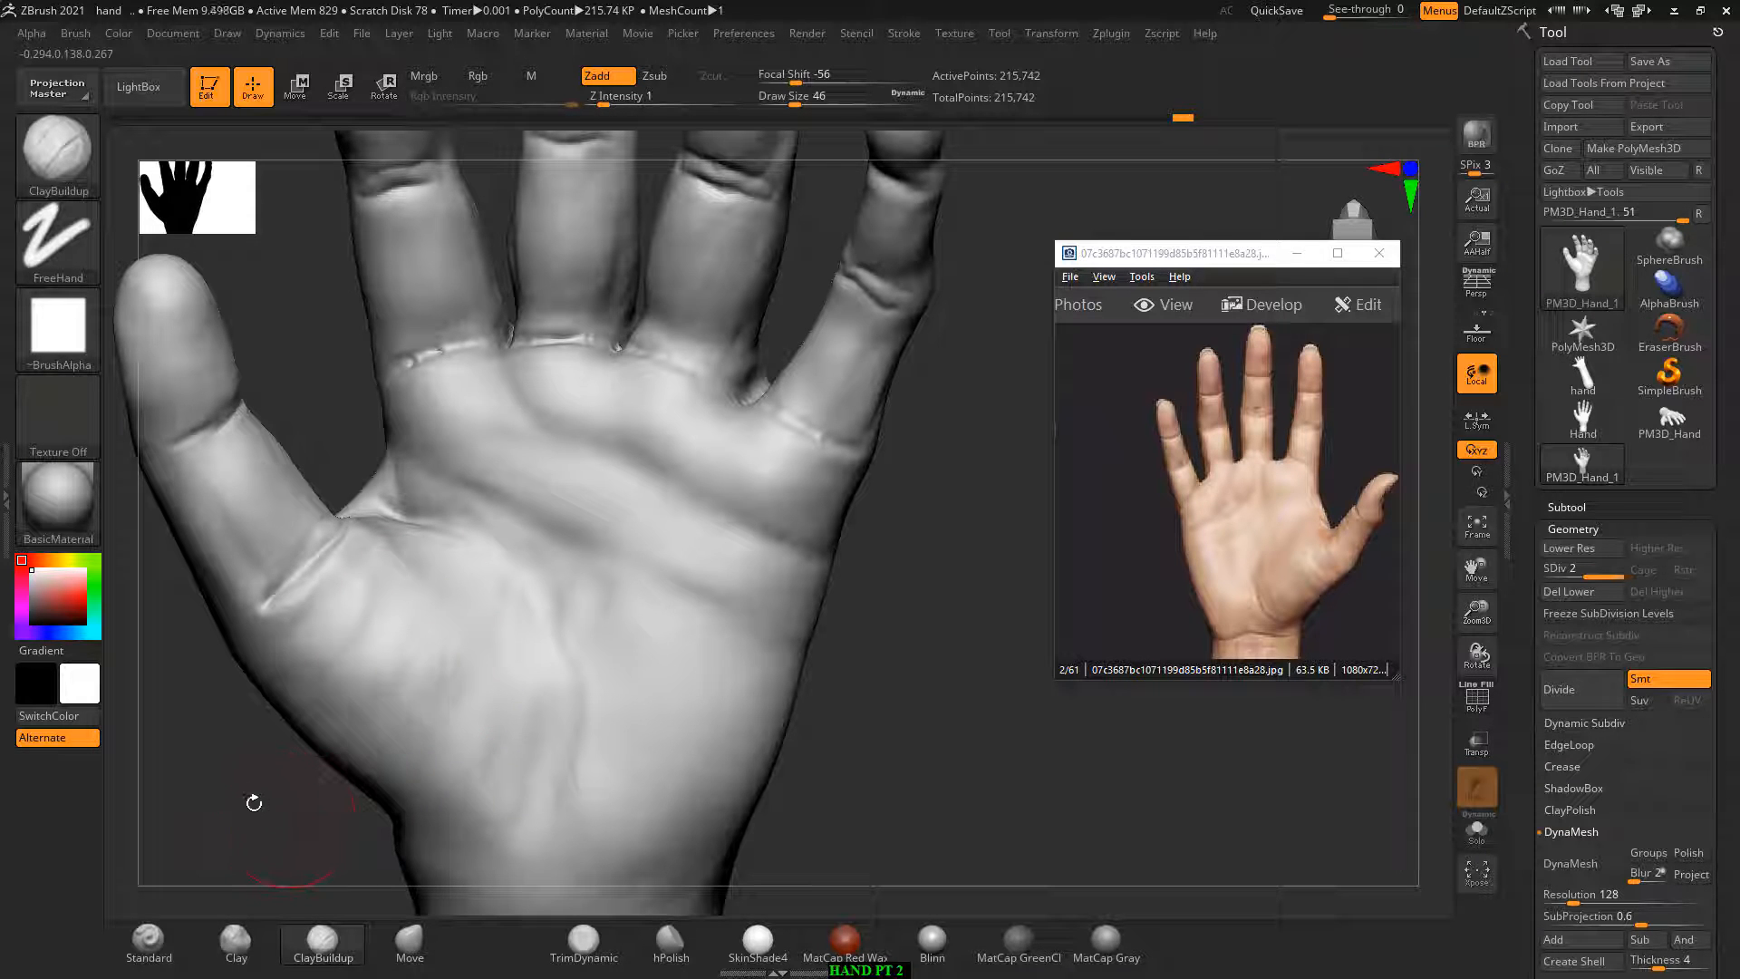
Step: Carve the web between the thumb and index finger from the back with ClayBuildup at draw size 46
drag(254, 803, 703, 718)
alt+drag(635, 644, 555, 614)
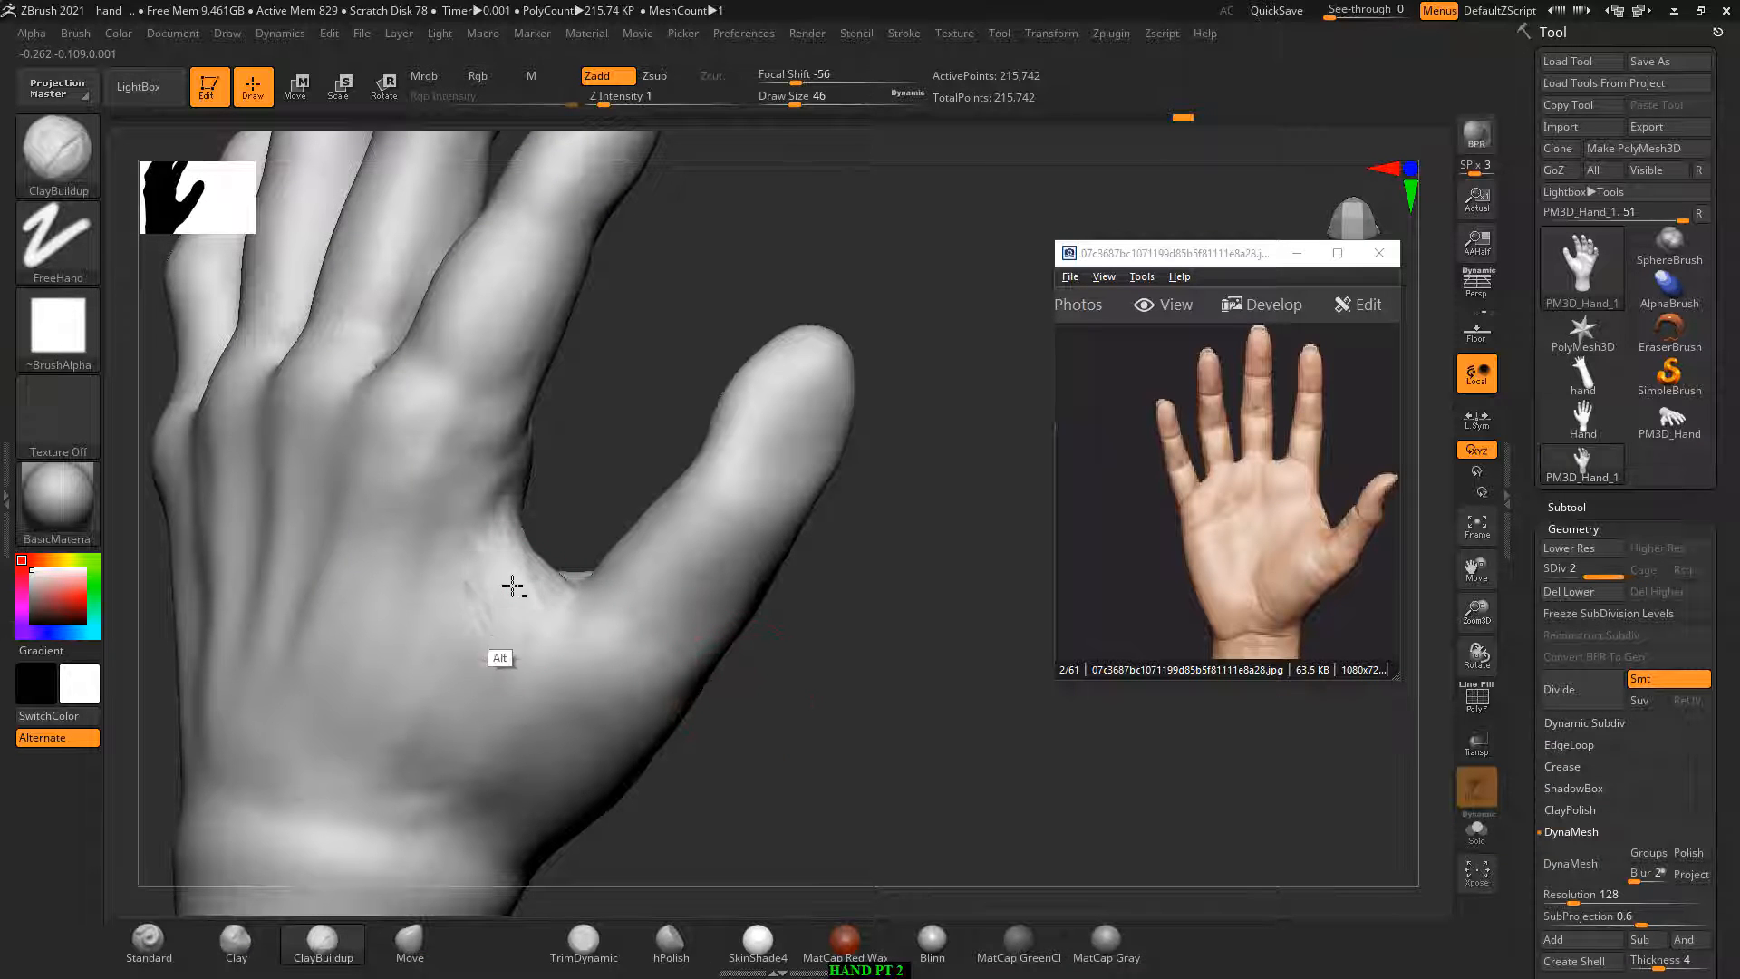
drag(572, 516, 580, 569)
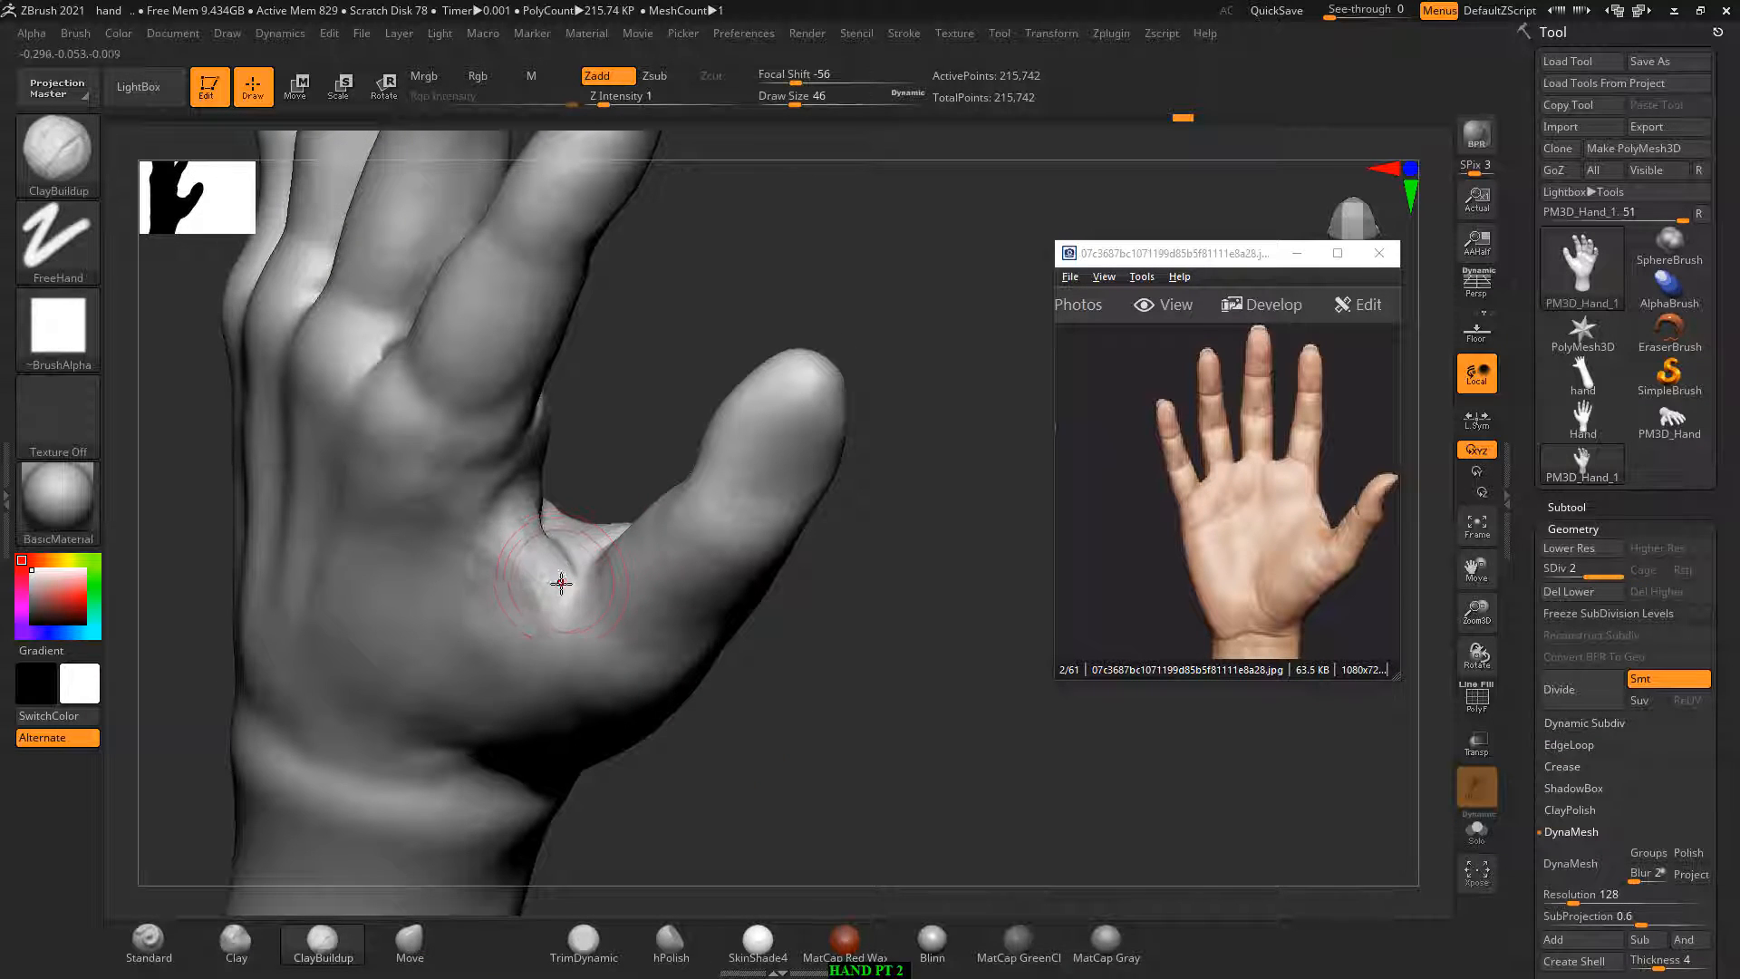
Step: Define the edge of the thumb web with ClayBuildup at draw size 26 and smooth it into the back of the hand
key(bracketleft)
key(bracketleft)
drag(594, 483, 613, 424)
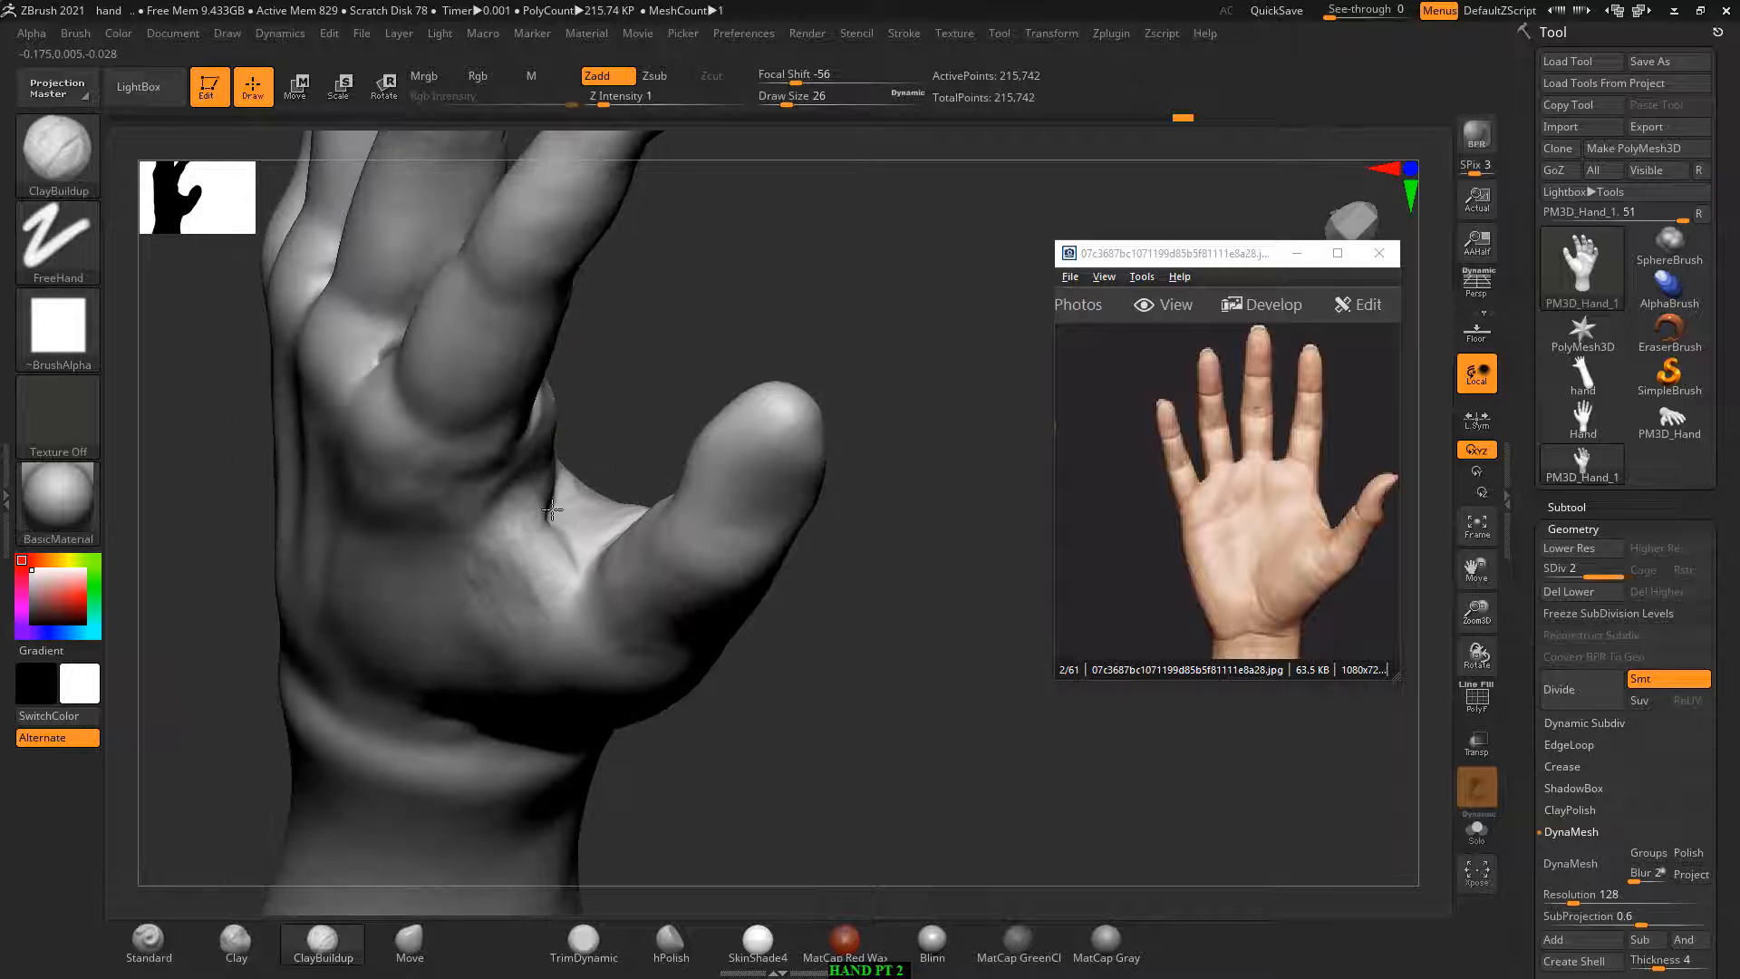
mouse_move(560, 549)
mouse_down()
mouse_move(580, 542)
mouse_move(862, 668)
mouse_move(854, 622)
mouse_move(689, 581)
mouse_up()
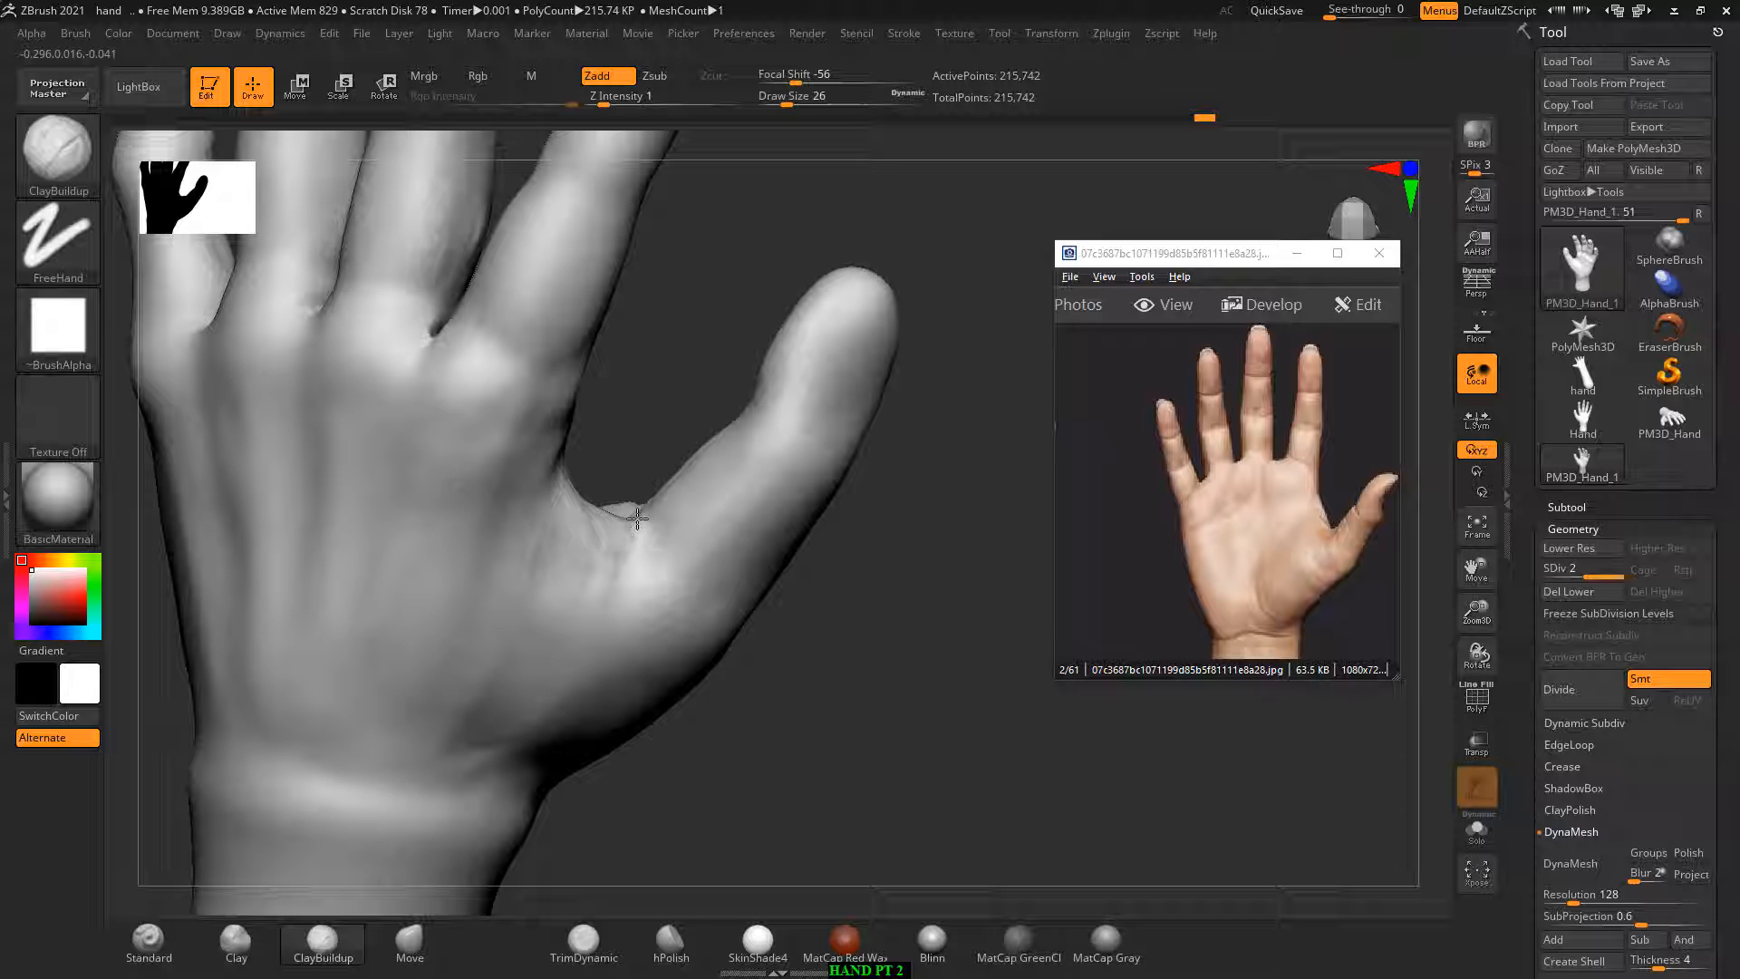
mouse_move(638, 518)
mouse_down()
mouse_move(650, 542)
mouse_move(571, 573)
mouse_move(587, 533)
mouse_move(614, 564)
mouse_up()
mouse_move(806, 626)
shift+mouse_down()
mouse_move(936, 671)
mouse_move(987, 644)
shift+mouse_up()
Step: Pan the reference photo to the back-of-hand views and compare the sculpted thumb and its web from the side and back
drag(996, 714, 1029, 707)
mouse_move(1294, 508)
mouse_down()
mouse_move(1255, 490)
mouse_move(1205, 504)
mouse_move(1317, 501)
mouse_move(1251, 501)
mouse_move(1295, 514)
mouse_up()
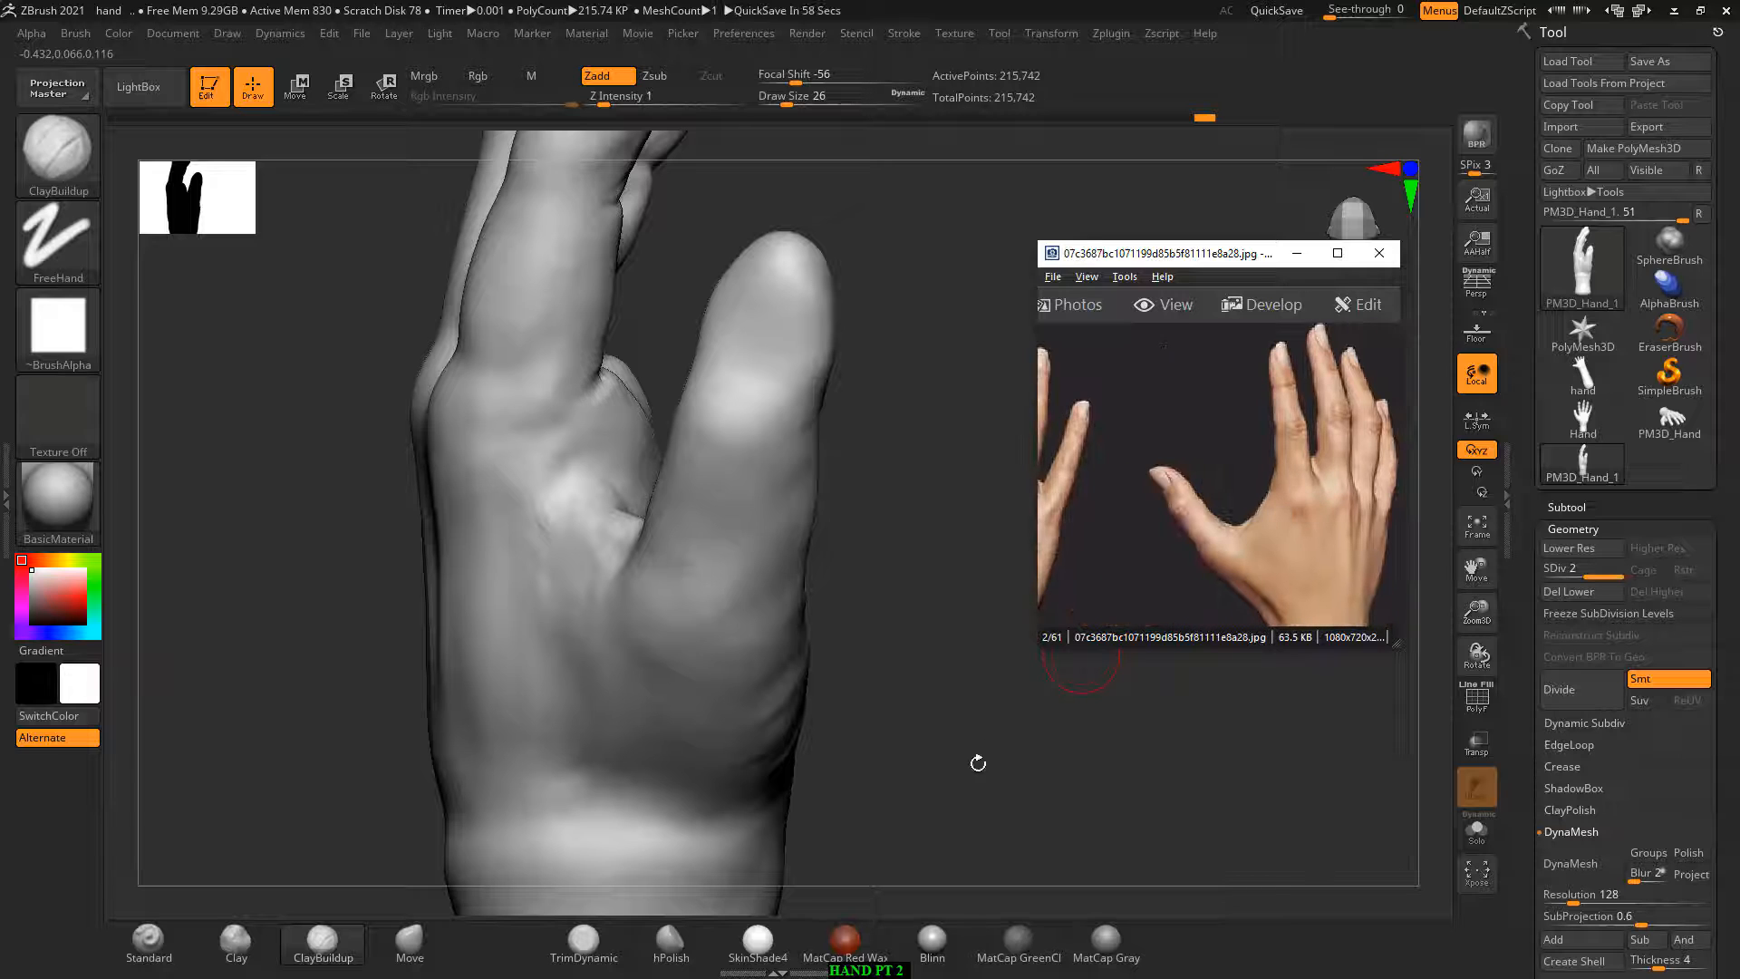
drag(978, 763, 961, 632)
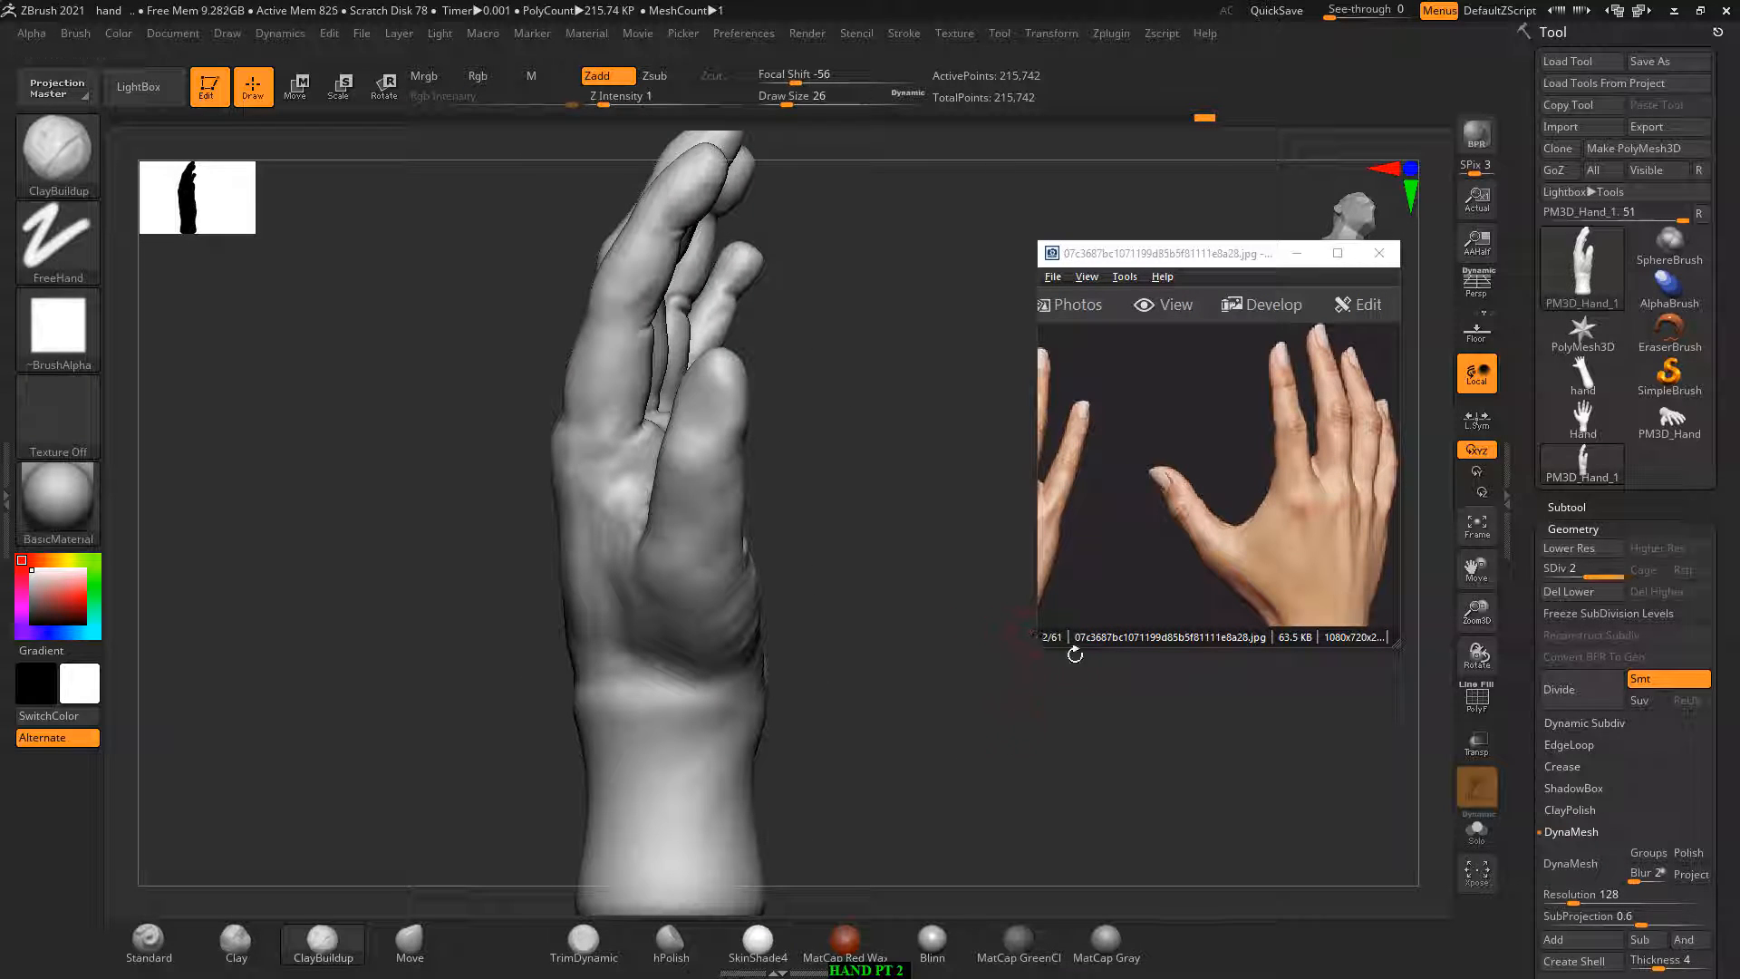
drag(1184, 506, 1322, 494)
mouse_move(1042, 688)
mouse_down()
mouse_move(1084, 716)
mouse_move(991, 680)
mouse_up()
mouse_move(854, 700)
alt+mouse_down()
mouse_move(855, 653)
mouse_move(866, 688)
alt+mouse_up()
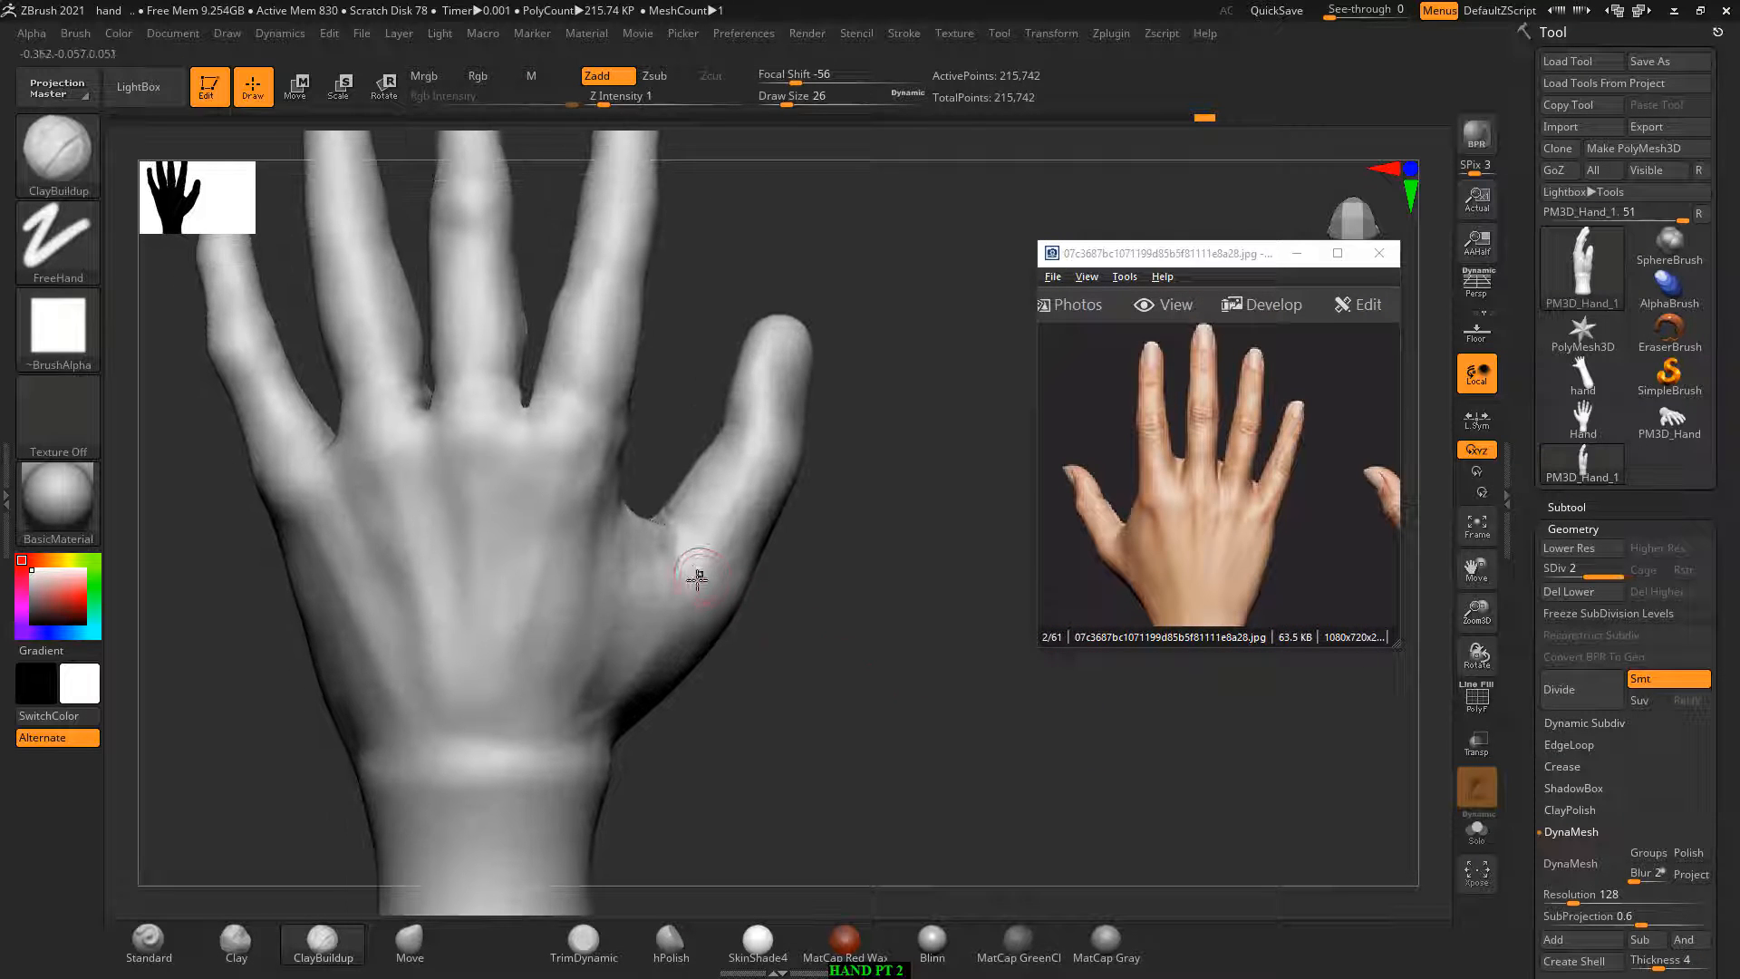
Step: Build up the back of the hand between the index knuckle and thumb with ClayBuildup at draw size 54 and smooth it
key(bracketright)
key(bracketright)
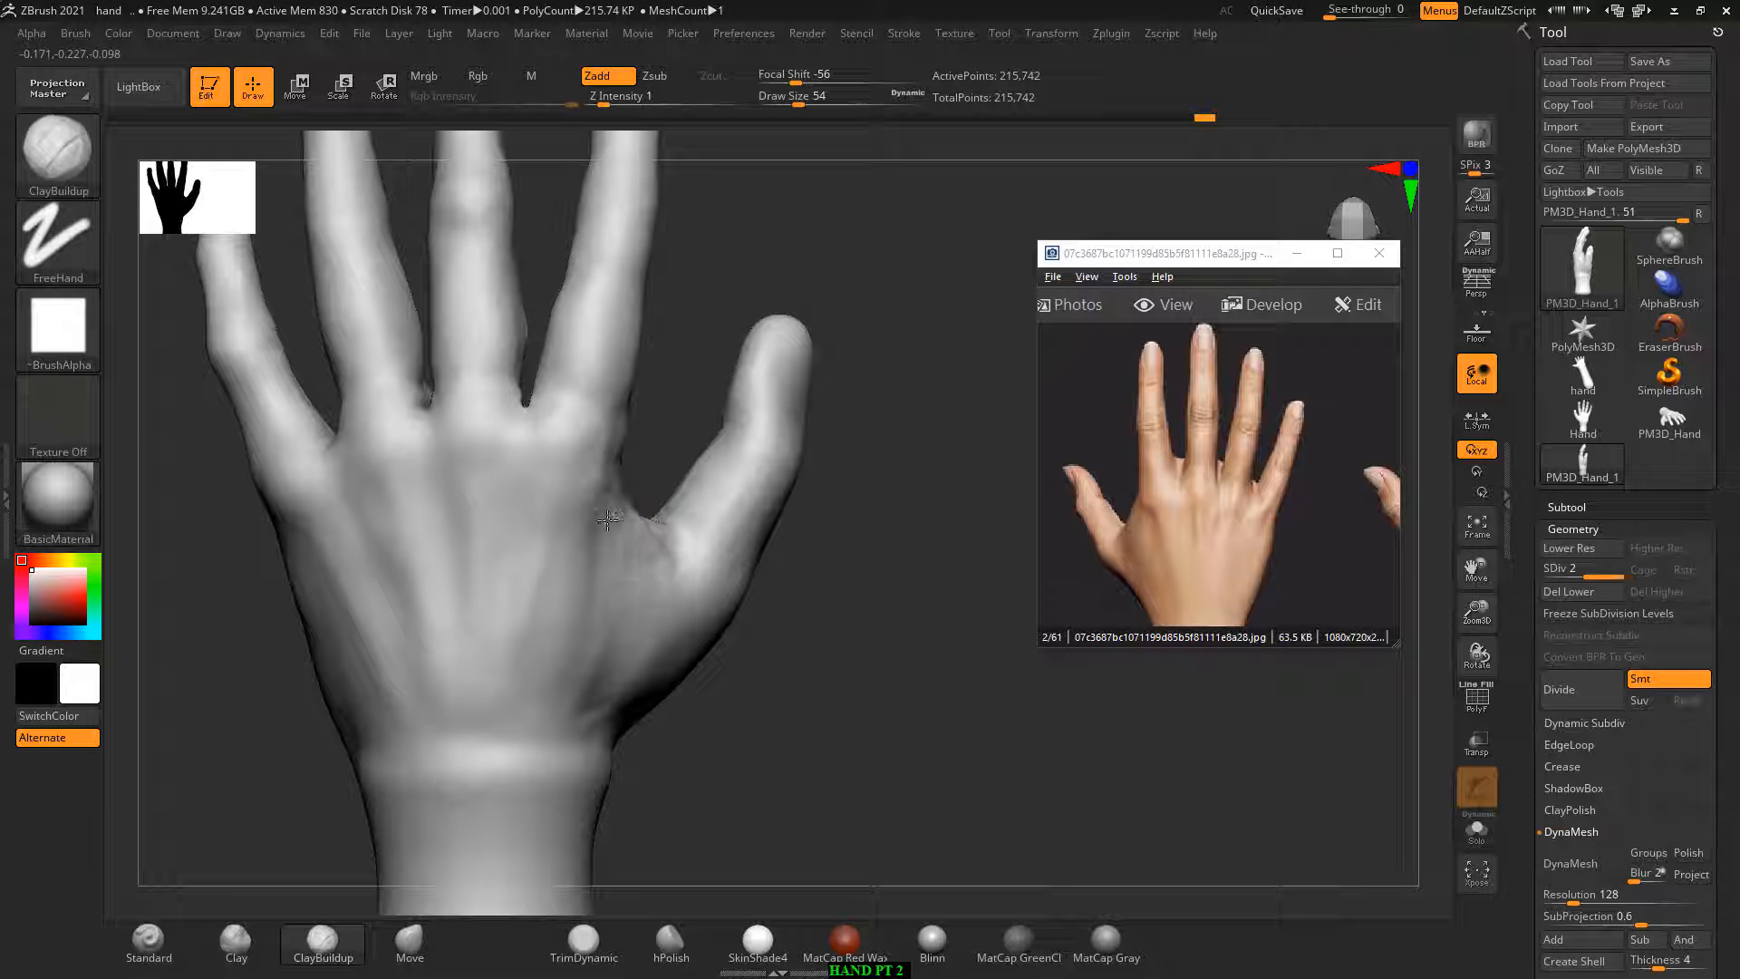
drag(607, 518, 591, 478)
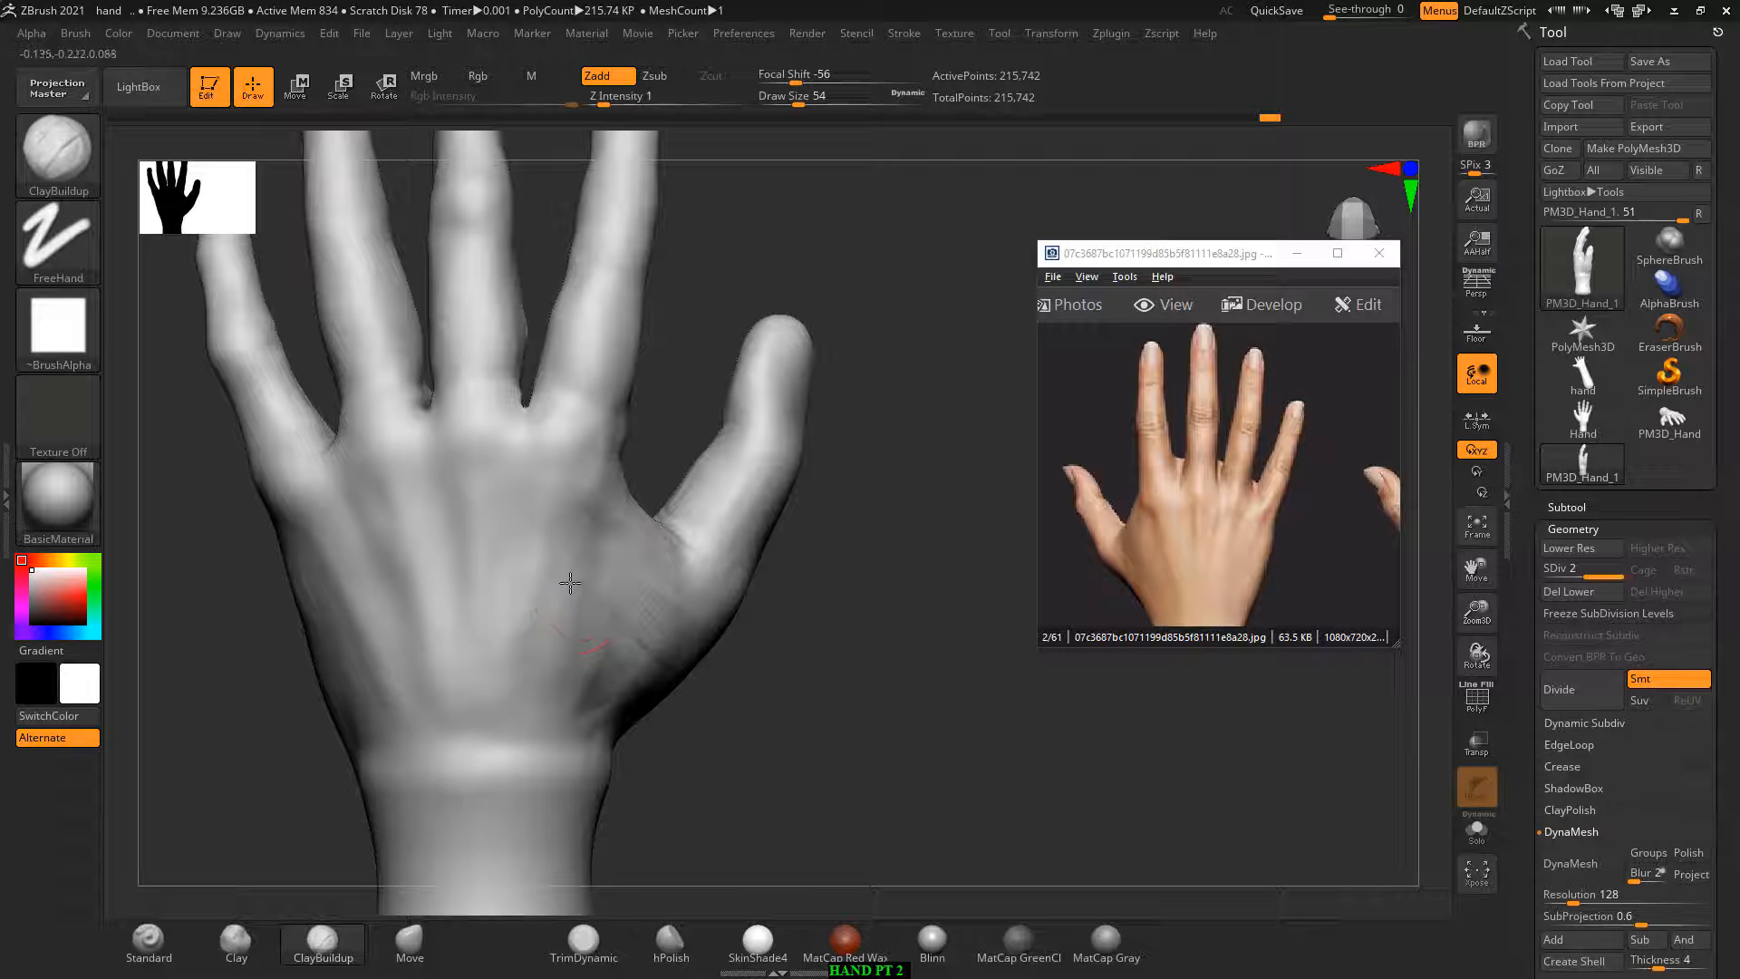
drag(798, 630, 635, 544)
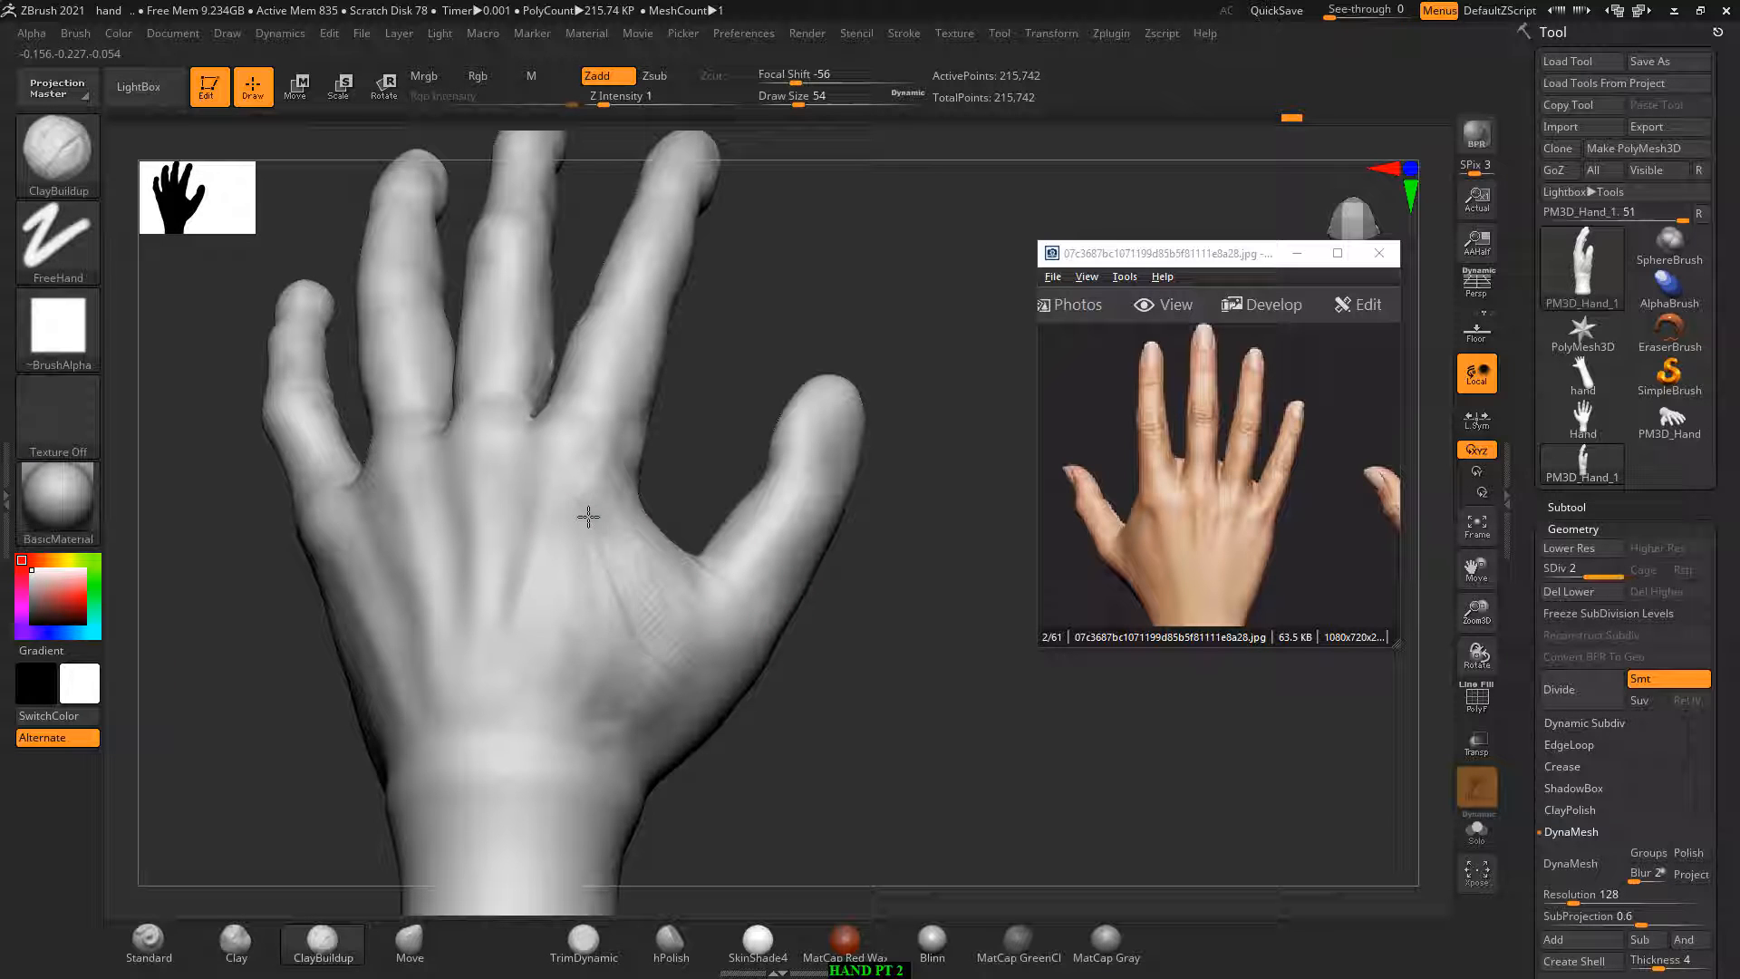
key(shift)
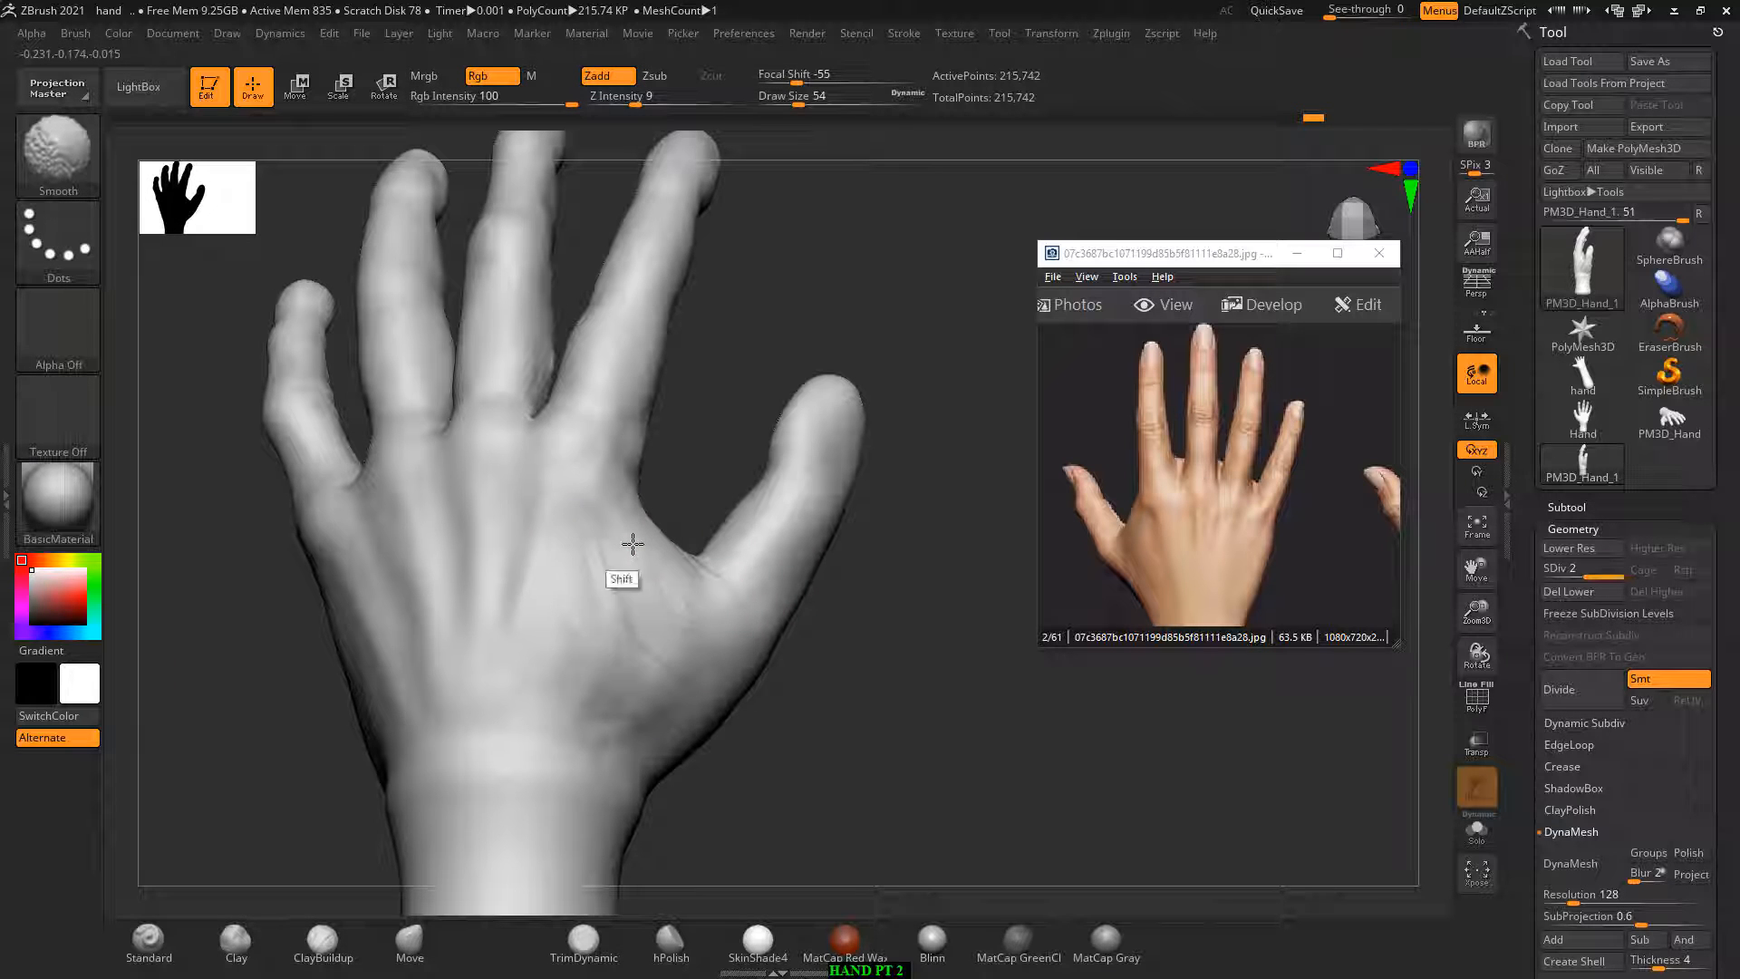
Step: Build up the back of the thumb's base joint with ClayBuildup at draw size 54 and smooth the transition to its web
mouse_move(633, 543)
mouse_down()
mouse_move(886, 687)
mouse_move(901, 640)
mouse_move(746, 654)
mouse_up()
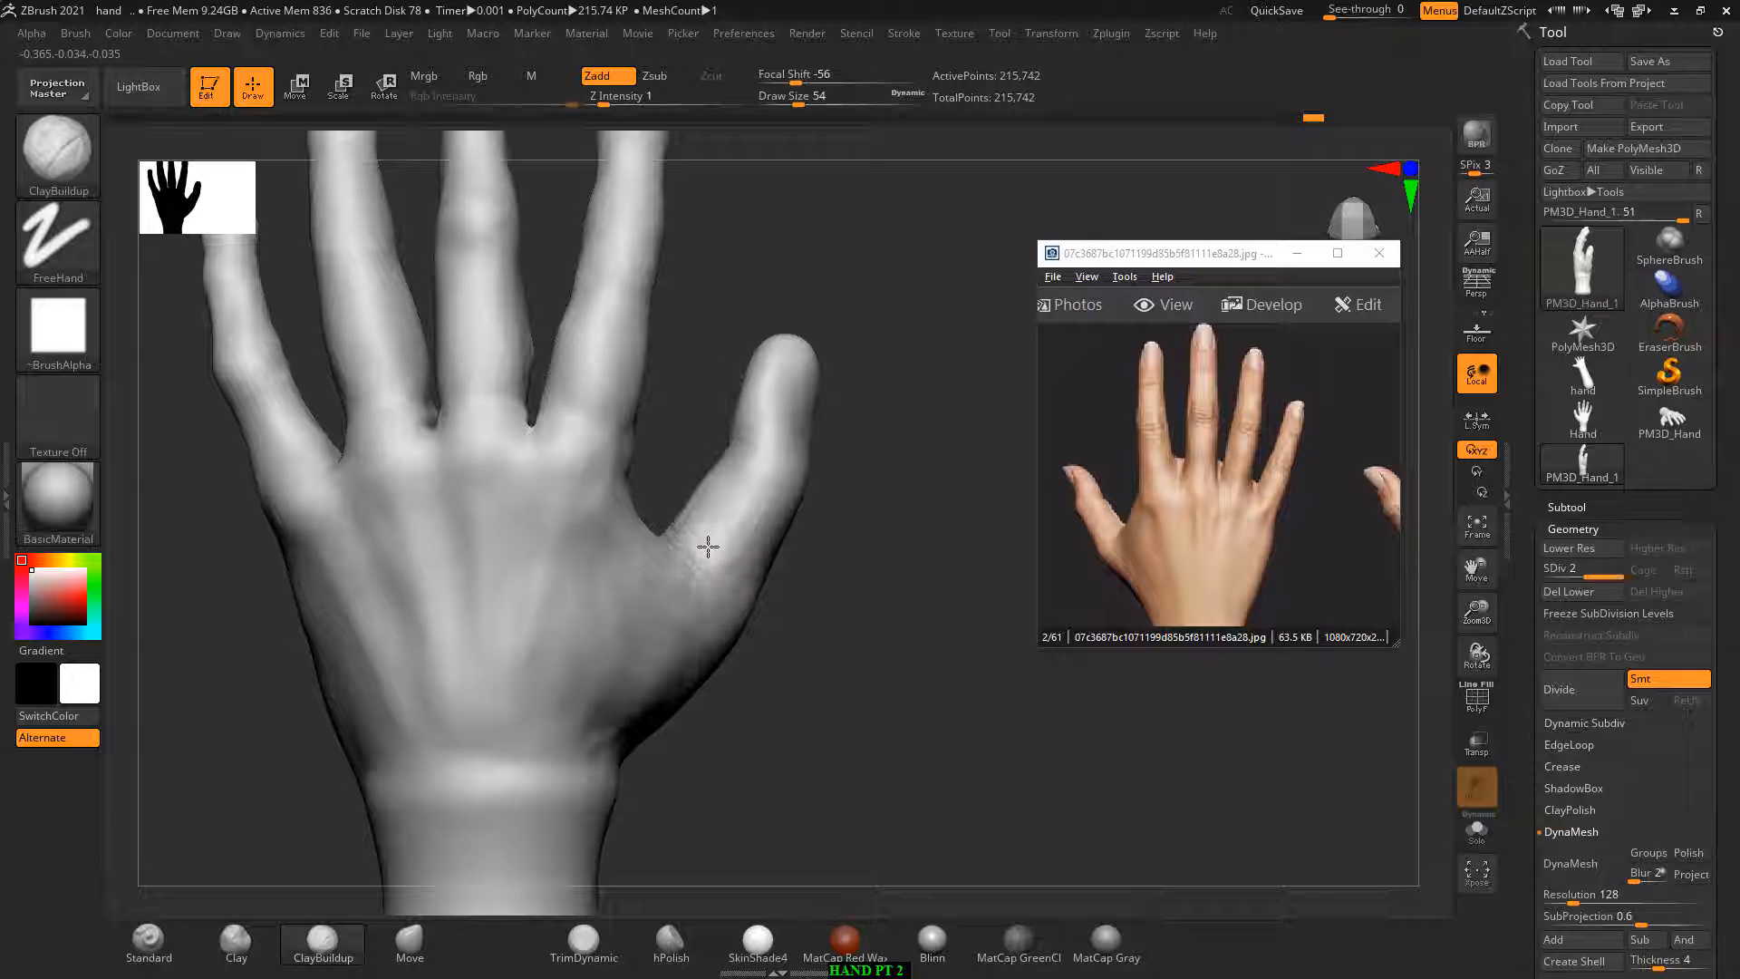
key(shift)
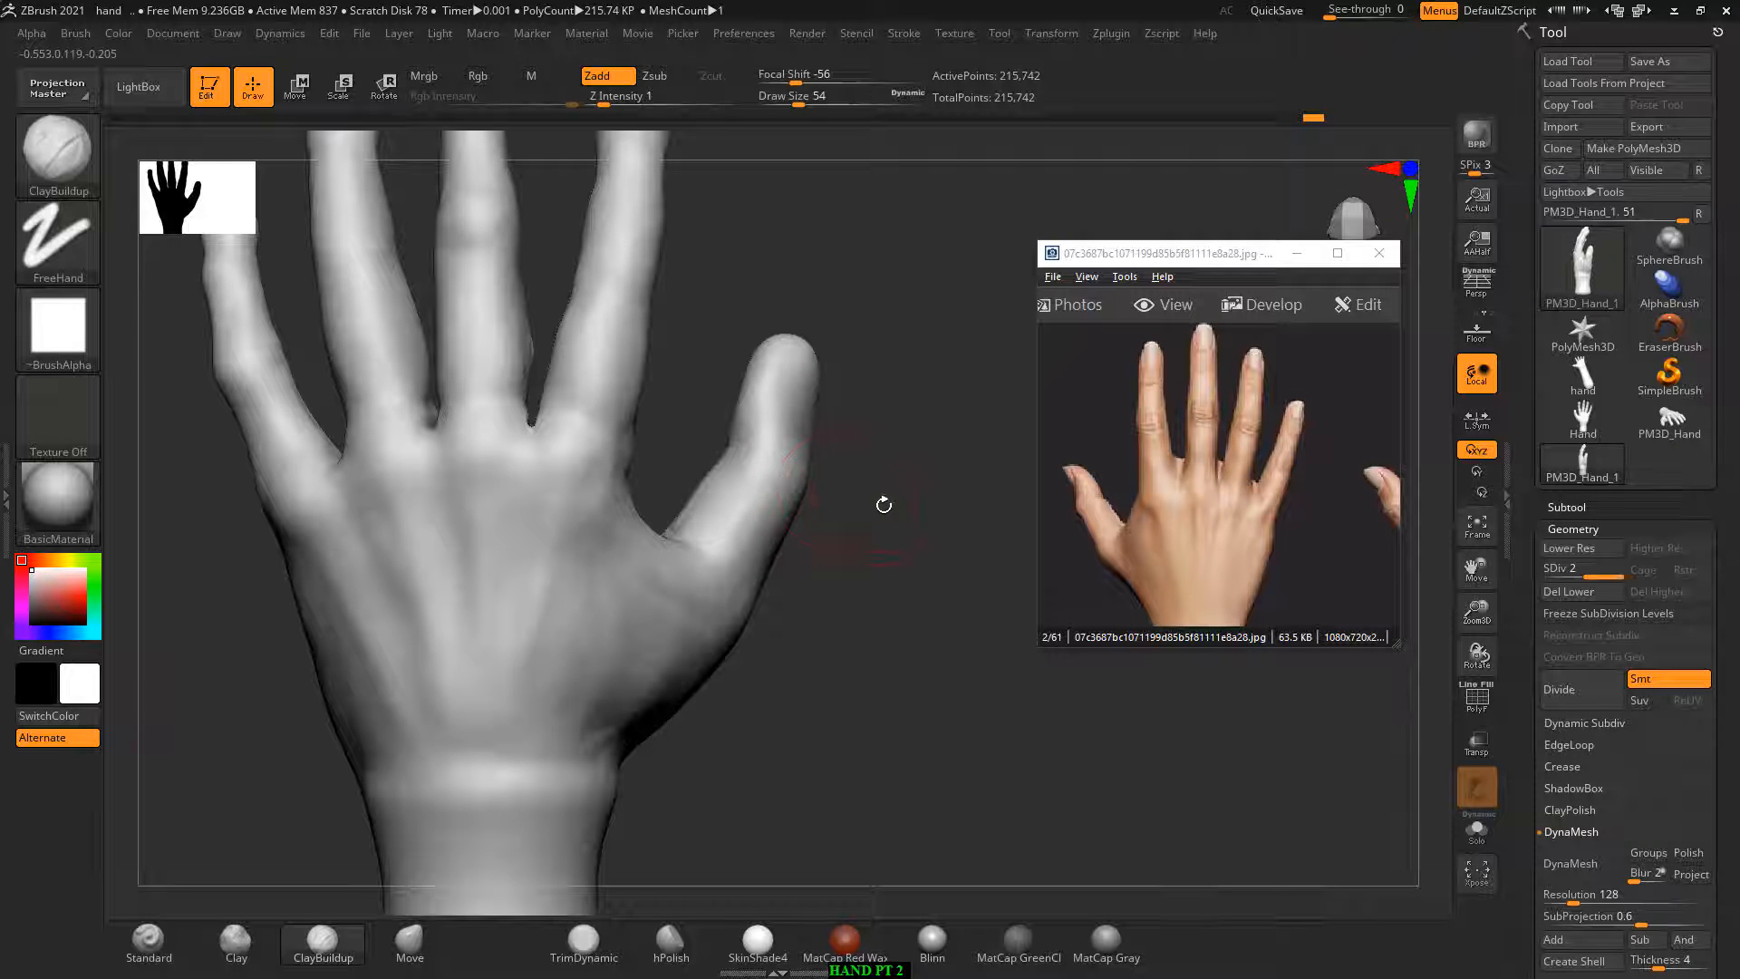
drag(884, 504, 846, 492)
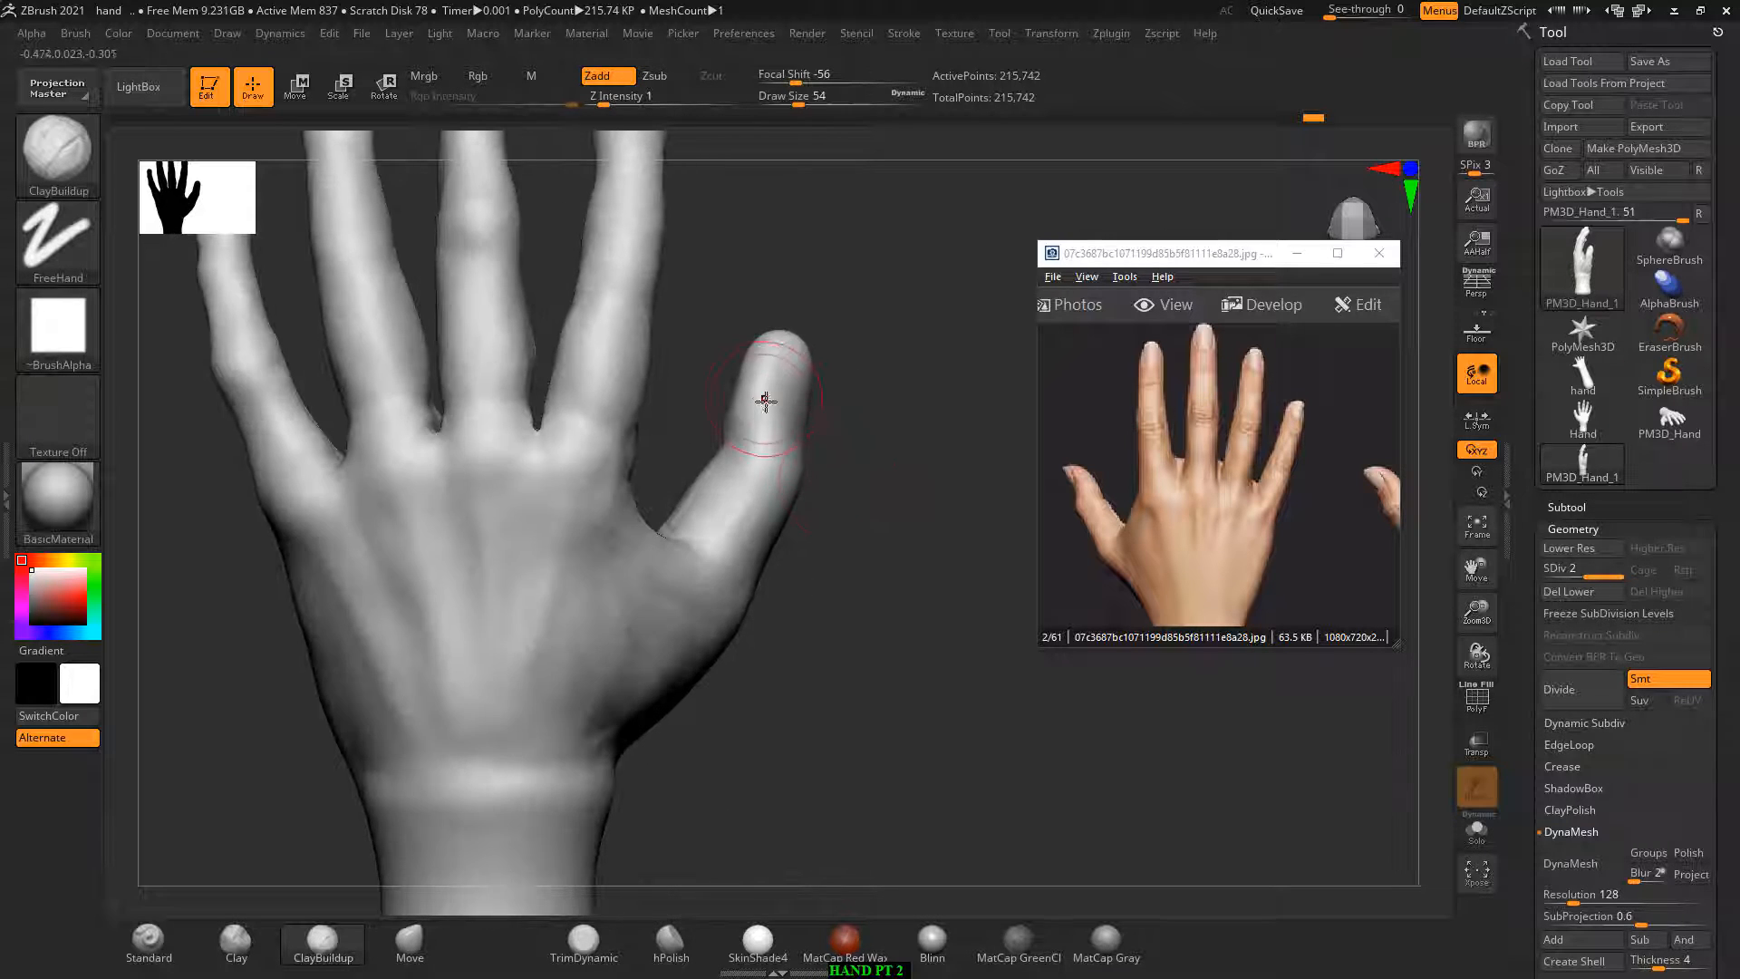
Step: Refine the back of the thumb using ClayBuildup at draw size 34 and smooth its upper segment
key(bracketleft)
key(bracketleft)
mouse_move(888, 384)
mouse_down()
mouse_move(911, 392)
mouse_move(841, 283)
mouse_up()
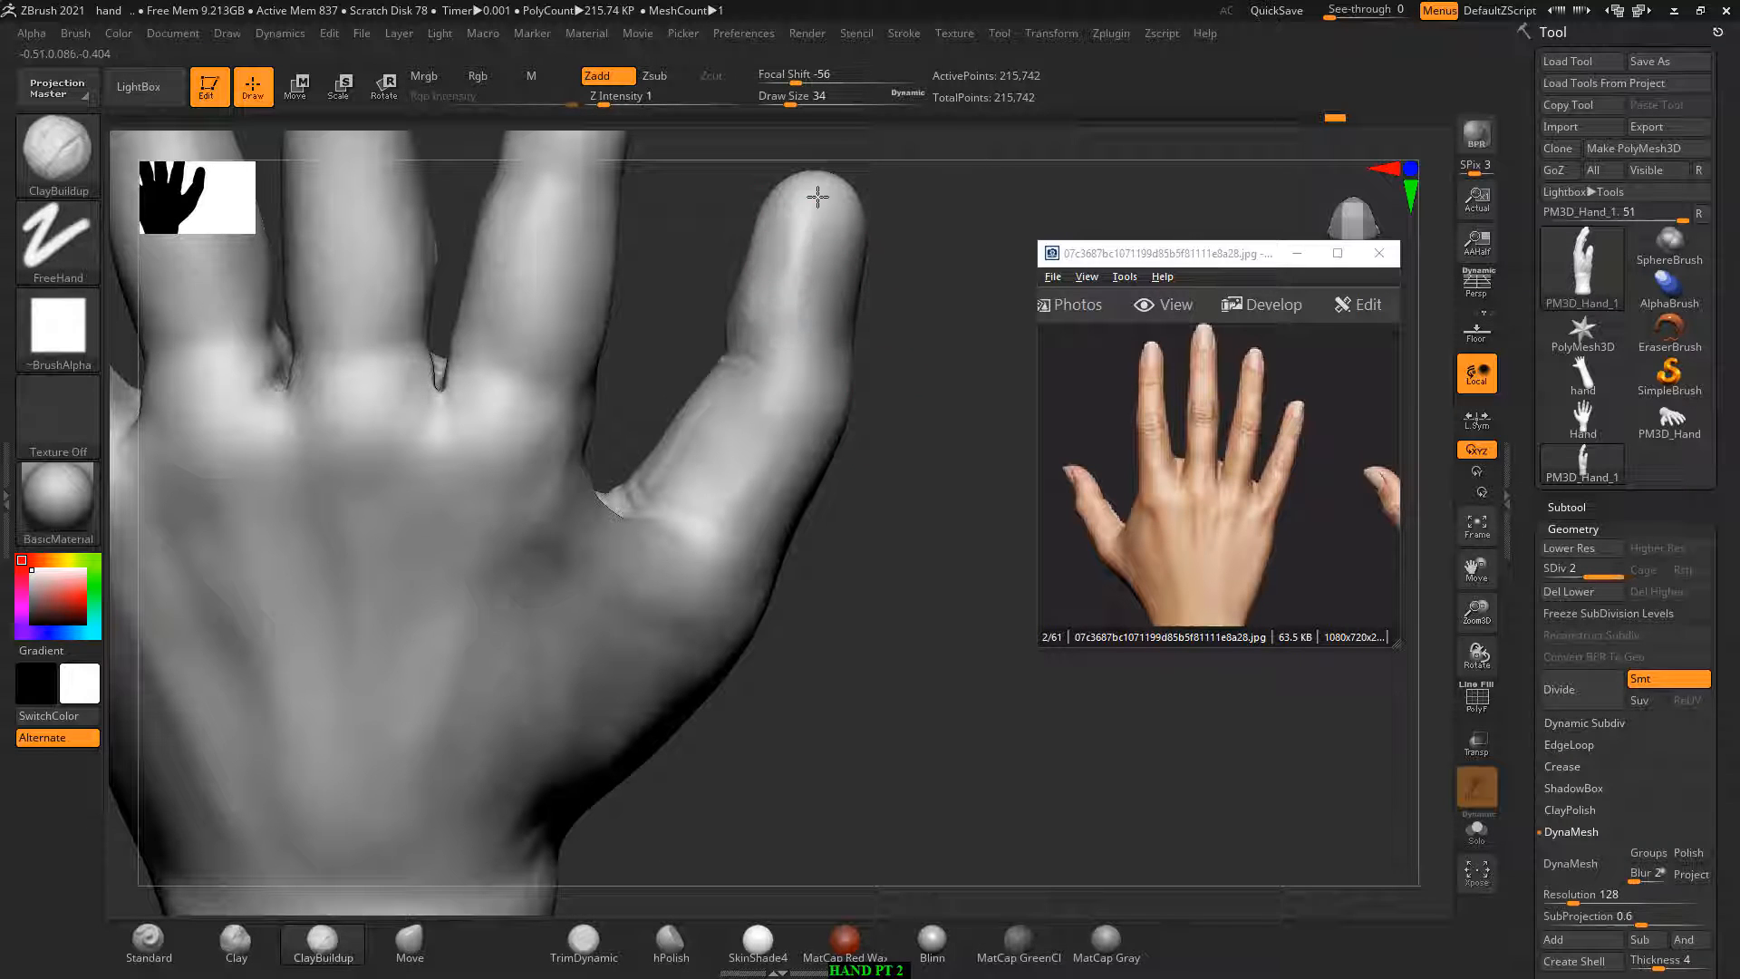
key(shift)
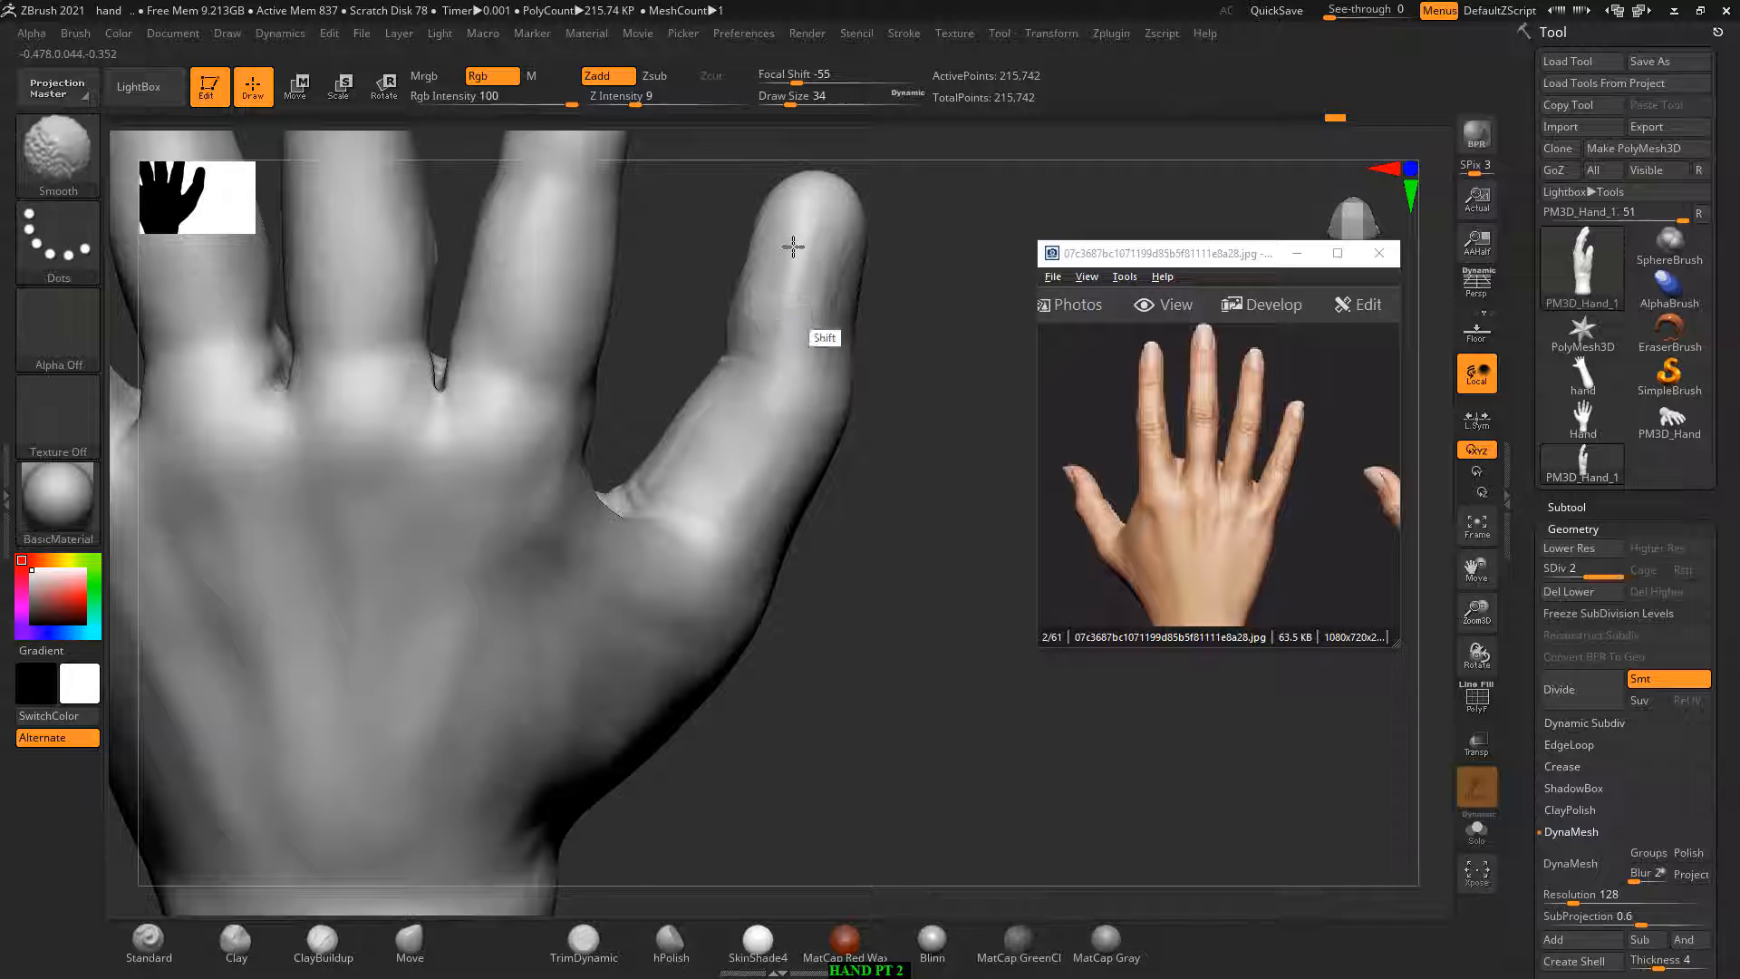
shift+drag(793, 246, 785, 385)
drag(814, 218, 814, 349)
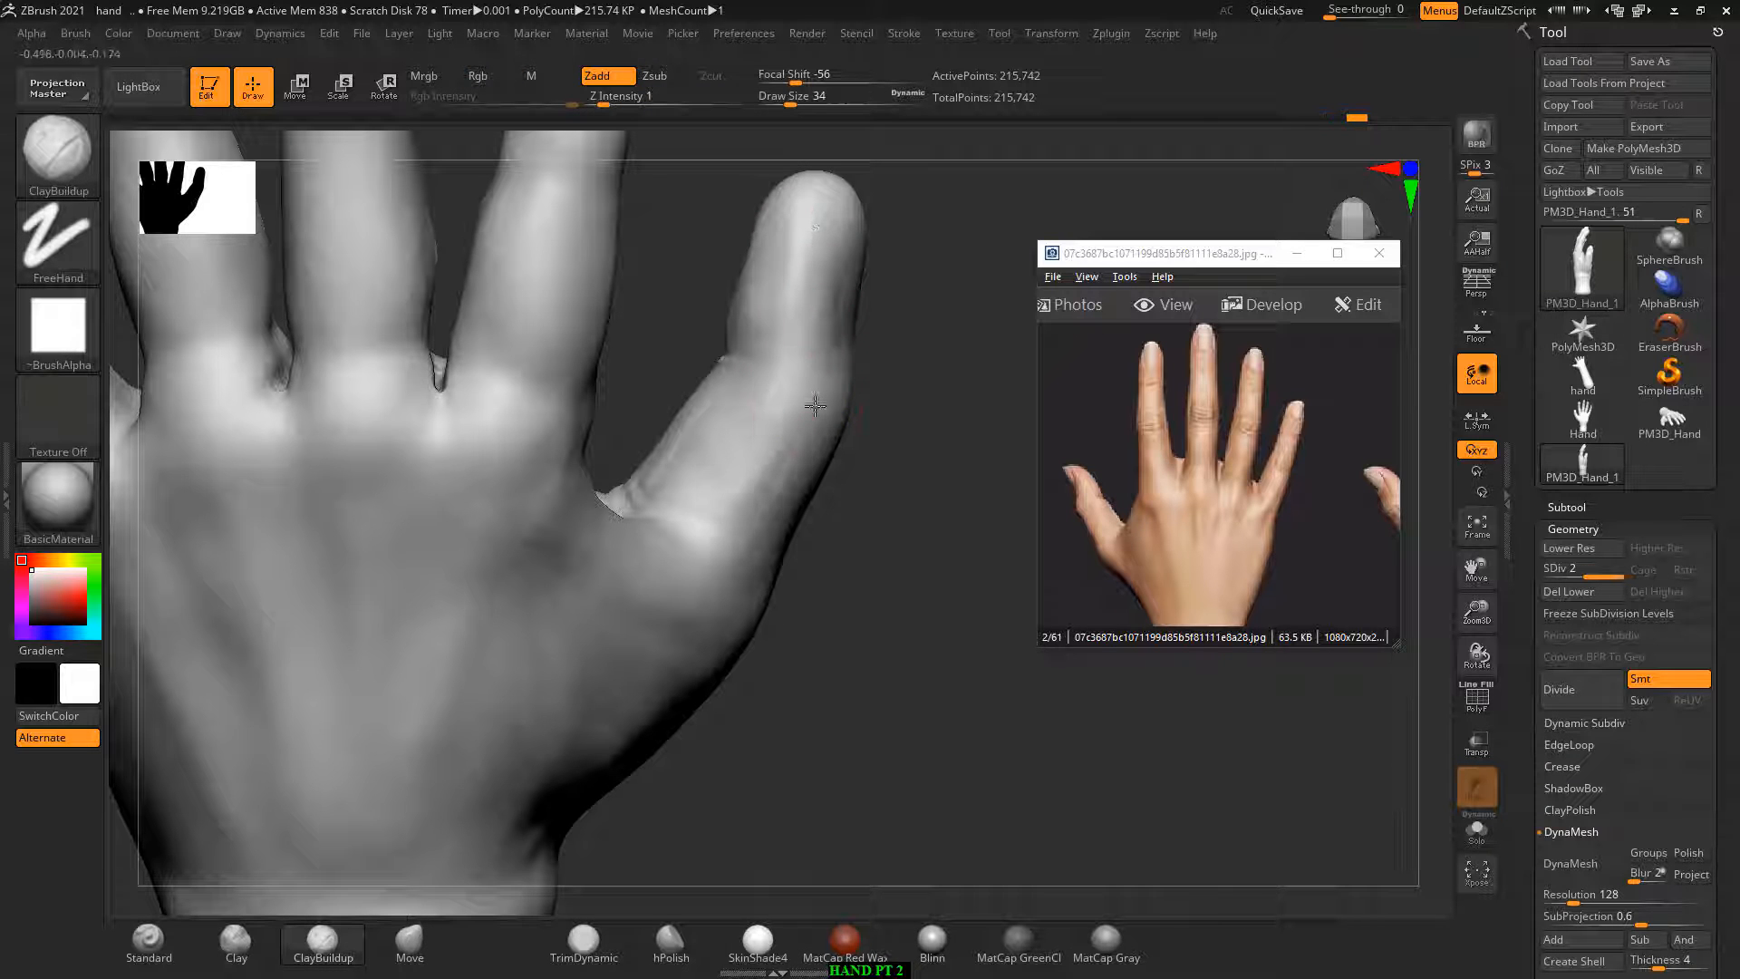
Step: Build up and smooth the outer side of the thumb from its tip down to its base
mouse_move(753, 467)
shift+mouse_down()
mouse_move(782, 442)
mouse_move(796, 475)
shift+mouse_up()
drag(943, 467, 843, 459)
shift+drag(883, 328, 886, 245)
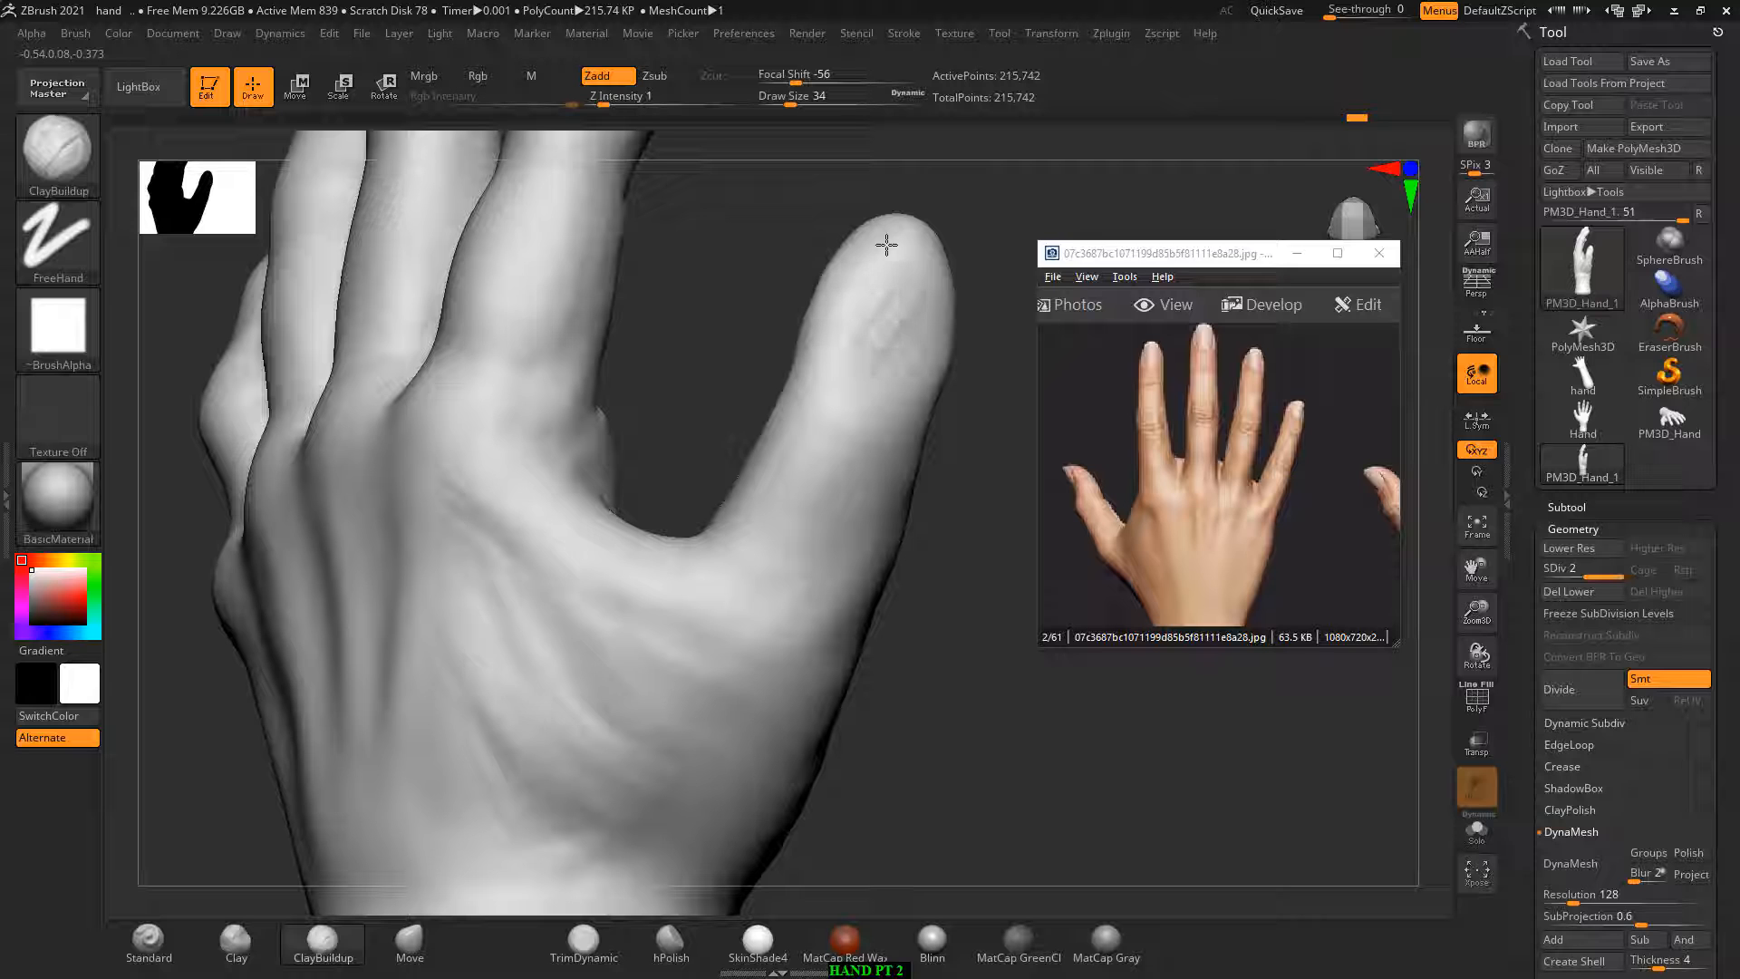
mouse_move(924, 308)
shift+mouse_down()
mouse_move(912, 336)
mouse_move(840, 307)
mouse_move(897, 290)
shift+mouse_up()
shift+drag(809, 557, 585, 726)
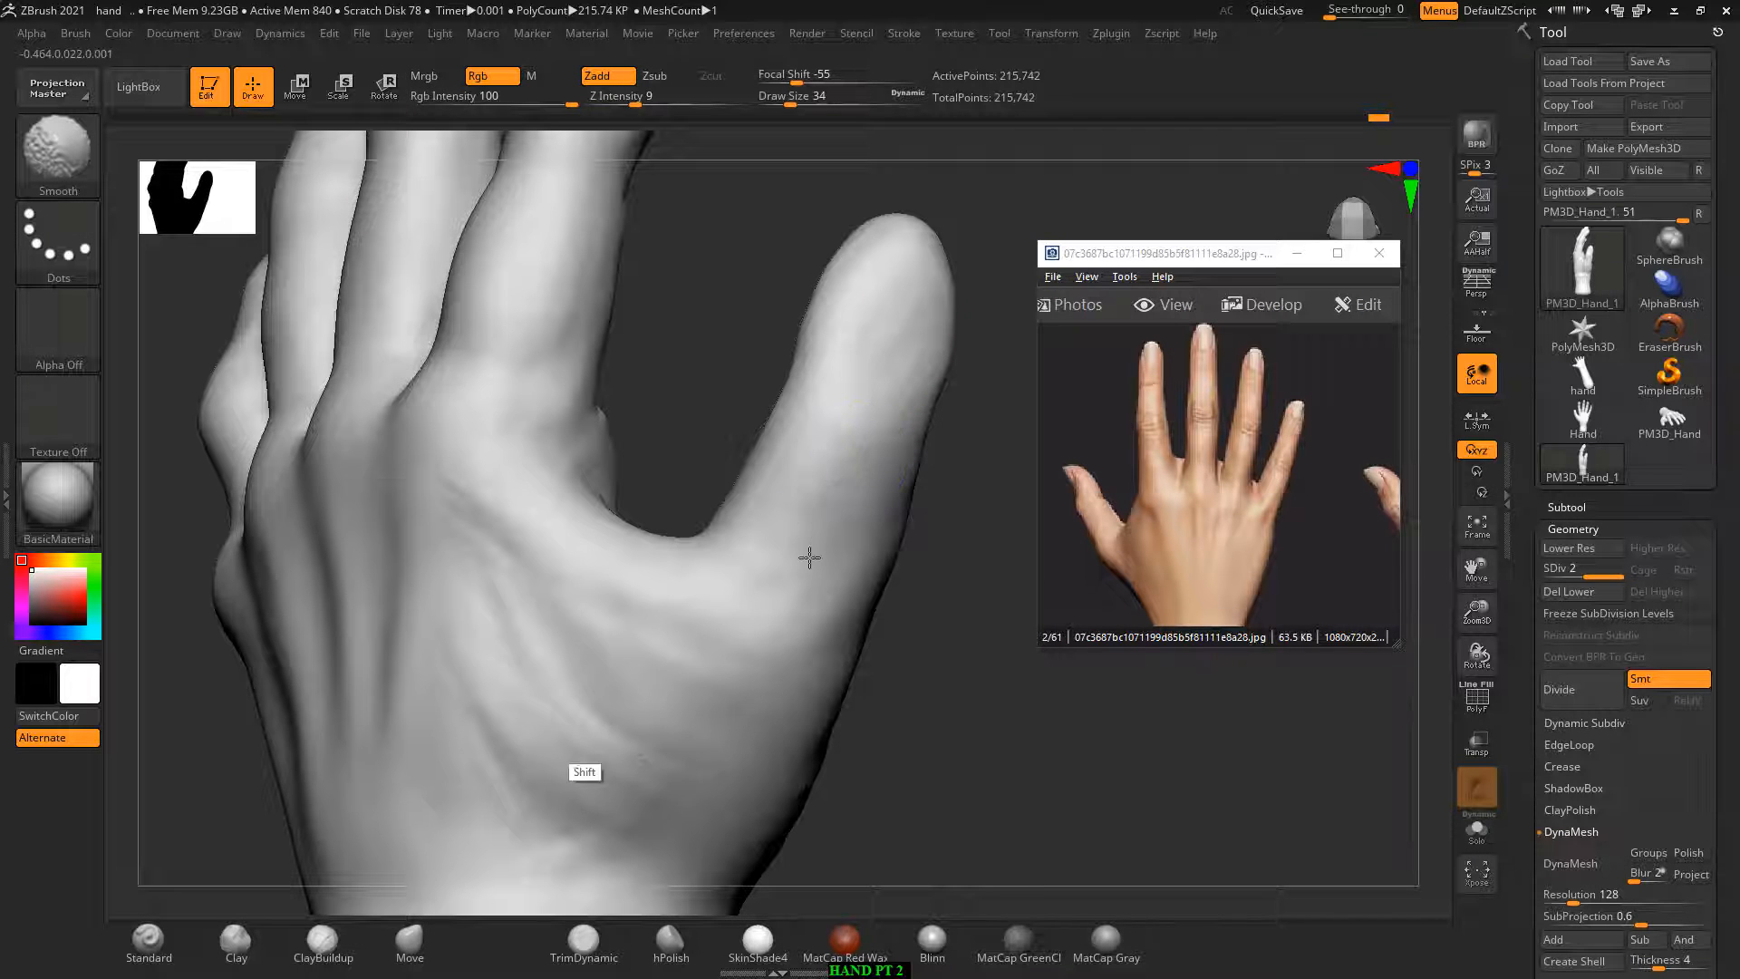
Step: Build up and smooth the back of the hand around the thumb's base with draw size 54
mouse_move(933, 765)
mouse_down()
mouse_move(932, 719)
mouse_move(952, 726)
mouse_move(870, 753)
mouse_move(707, 666)
mouse_up()
key(bracketright)
key(bracketright)
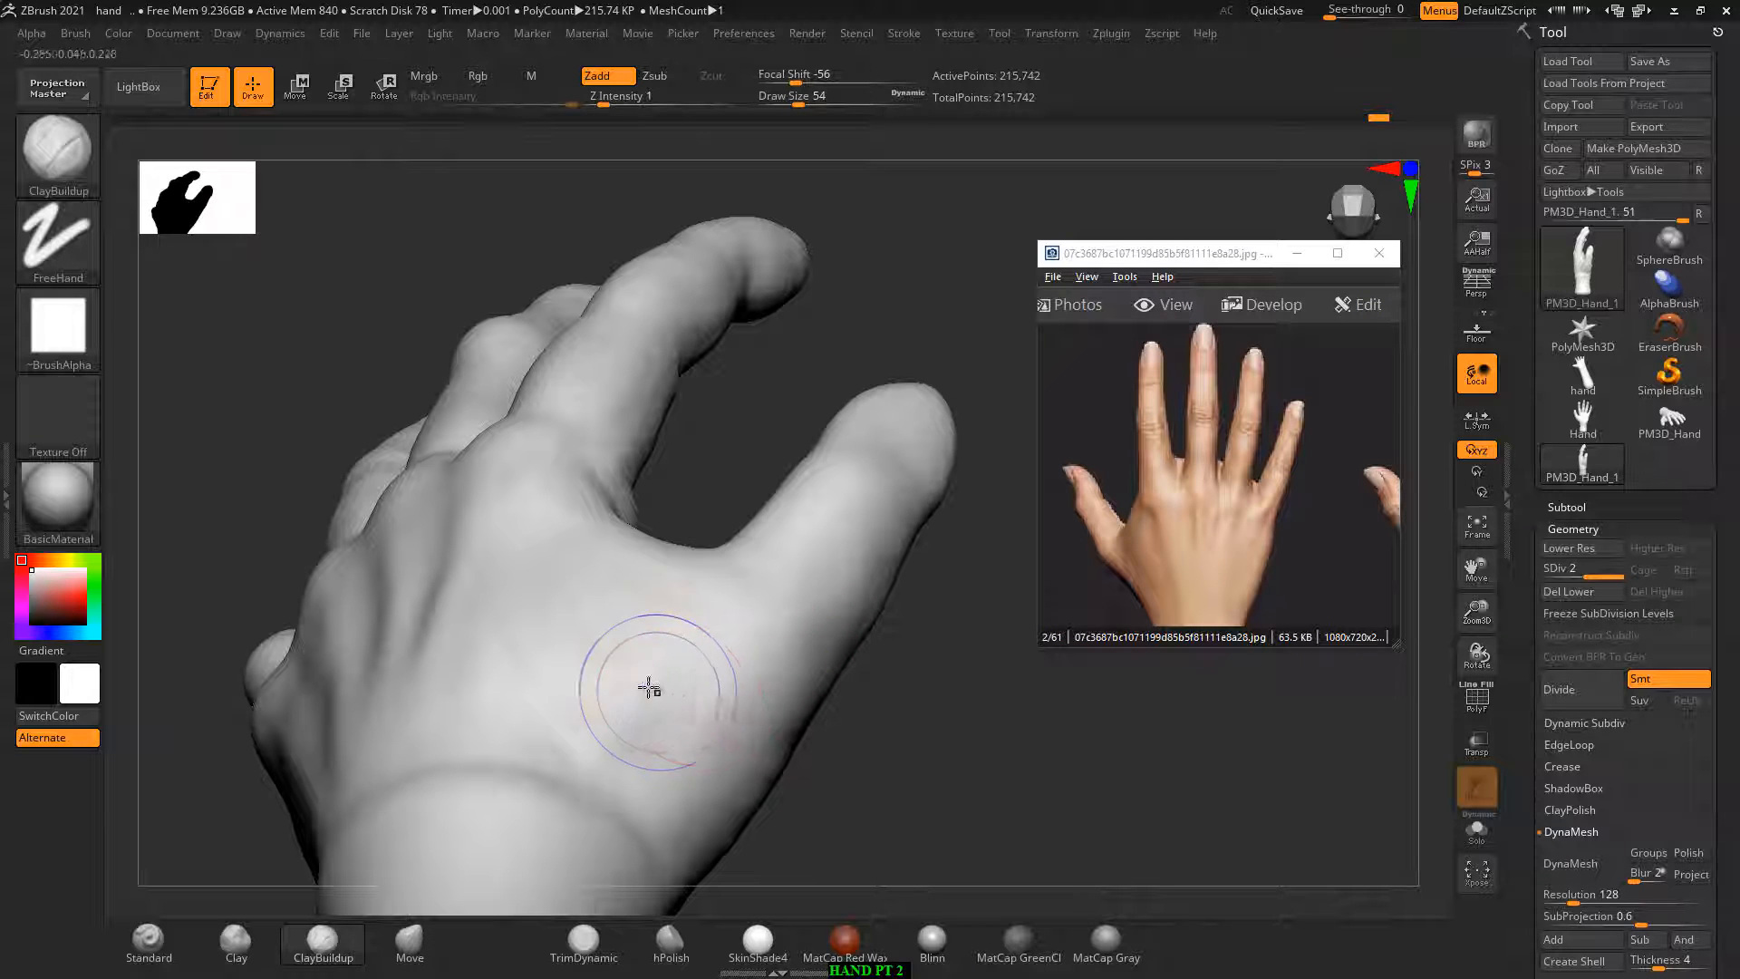
key(shift)
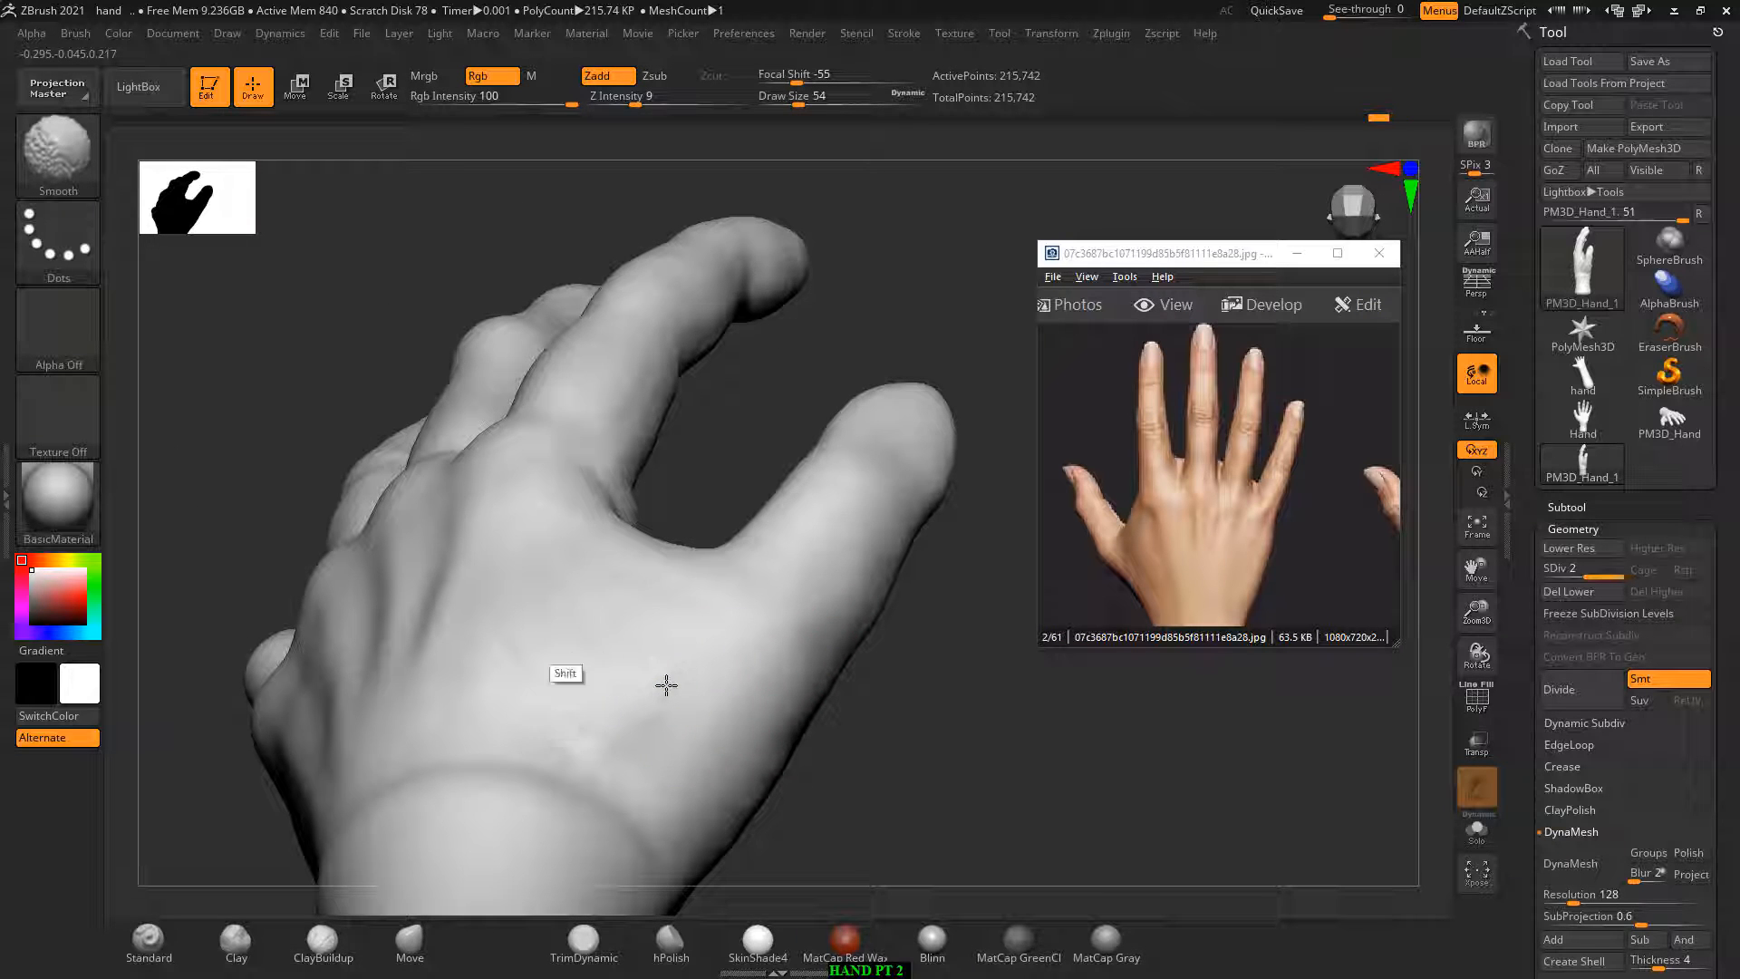
mouse_move(846, 707)
mouse_down()
mouse_move(979, 726)
mouse_move(908, 686)
mouse_move(963, 698)
mouse_up()
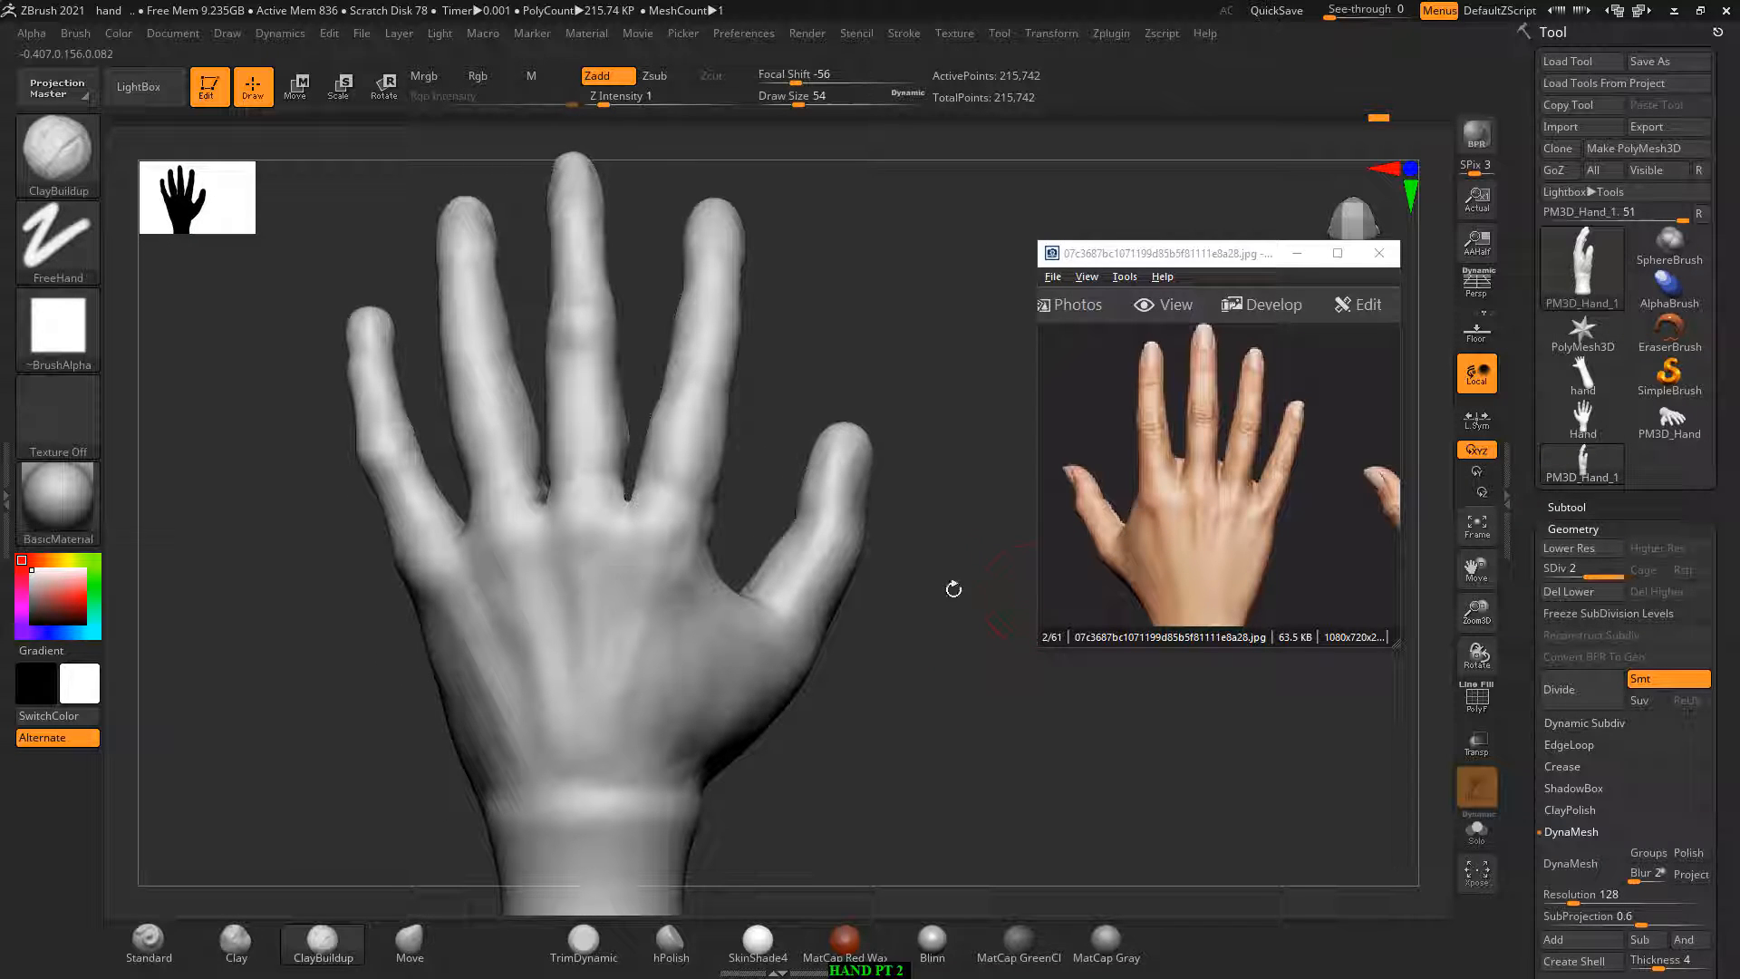
Step: Add subtle clay volume around the knuckles and smooth the backs of the fingers
drag(781, 501, 664, 562)
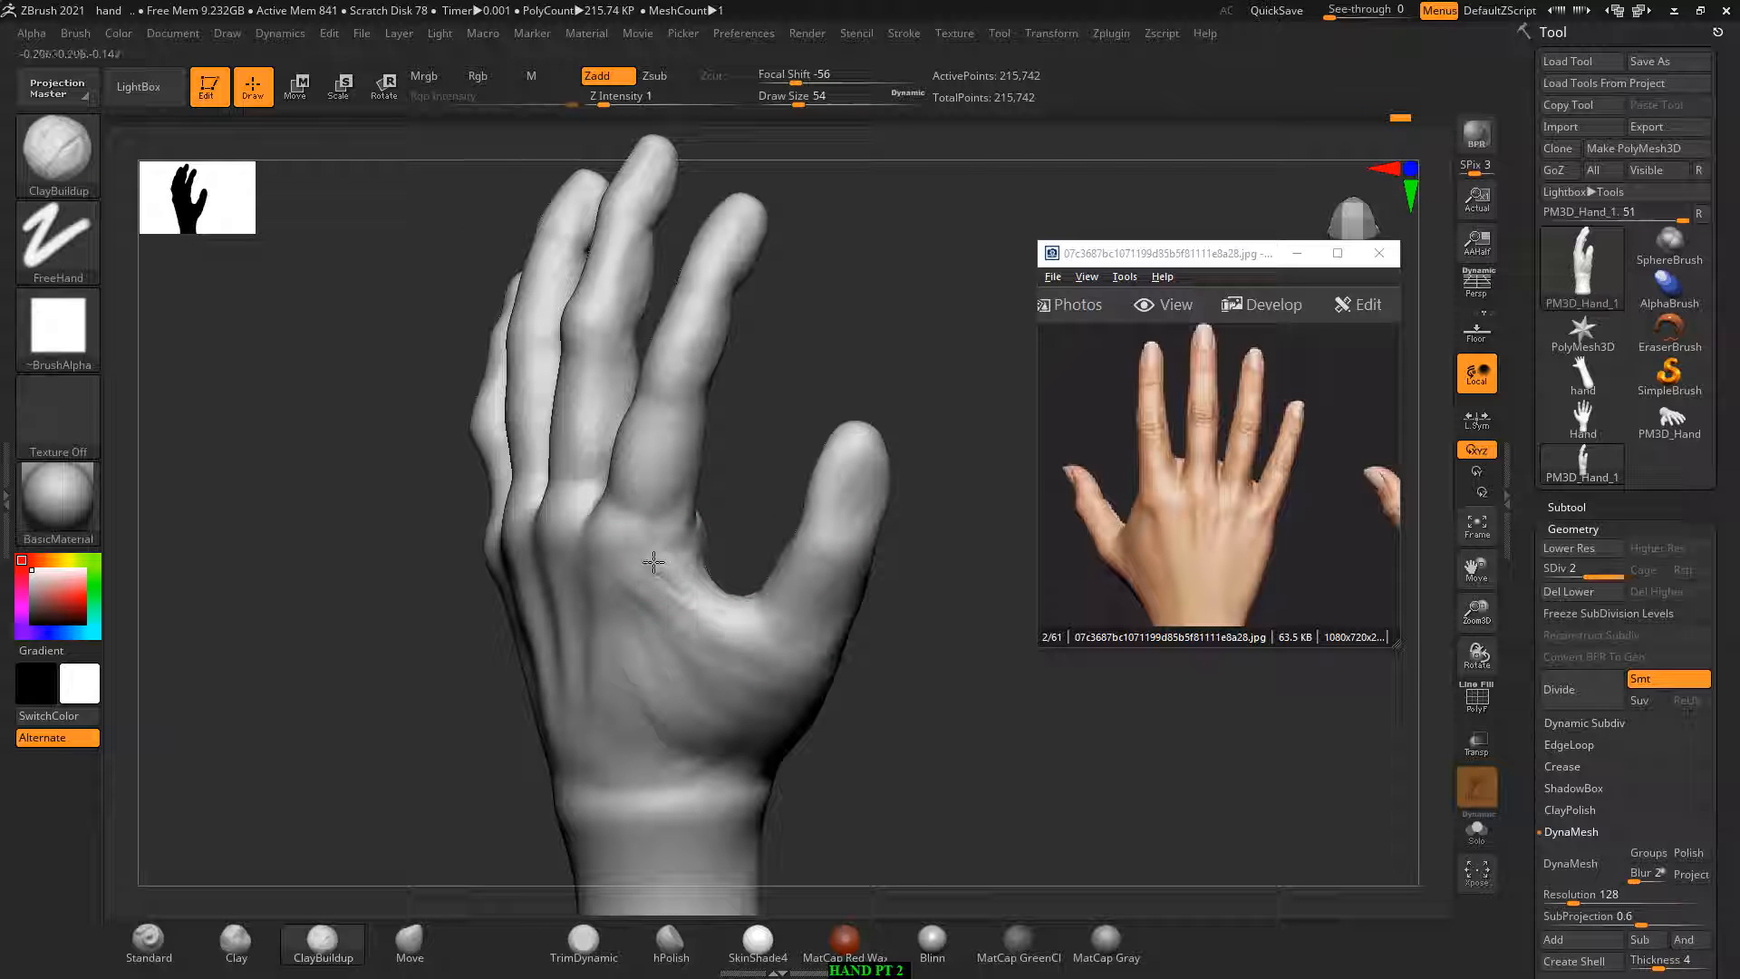
drag(936, 677, 981, 642)
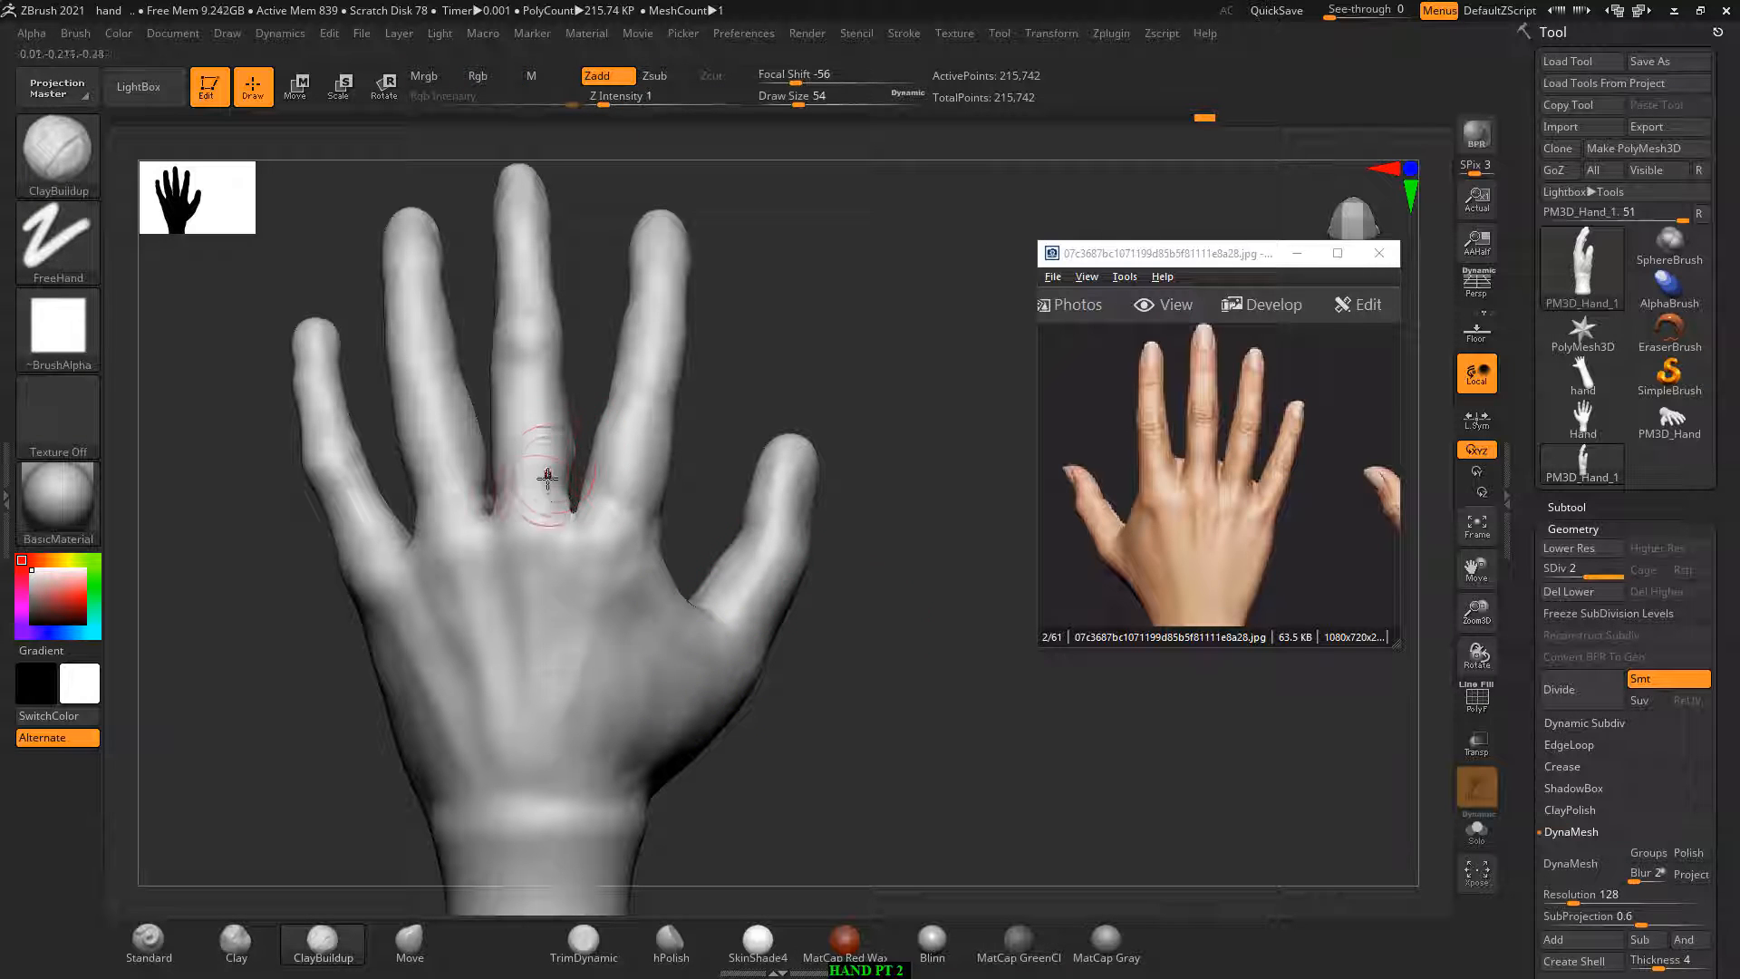
key(shift)
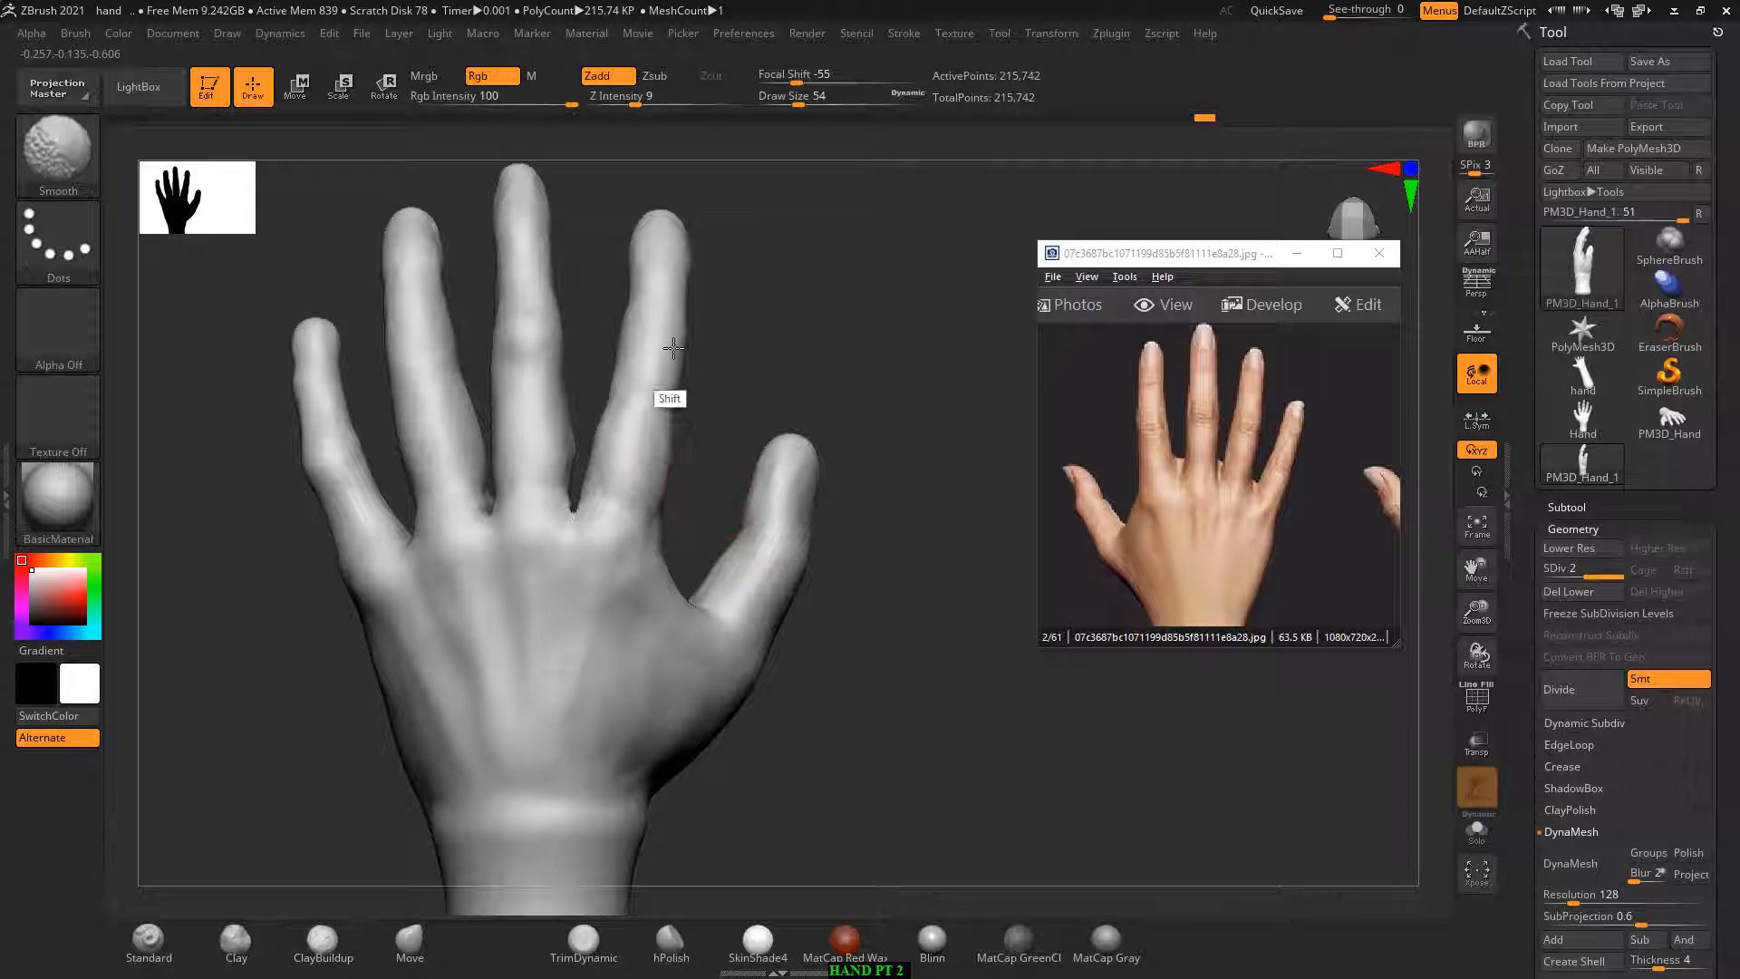
mouse_move(524, 423)
shift+mouse_down()
mouse_move(559, 449)
mouse_move(508, 478)
mouse_move(451, 447)
mouse_move(350, 498)
shift+mouse_up()
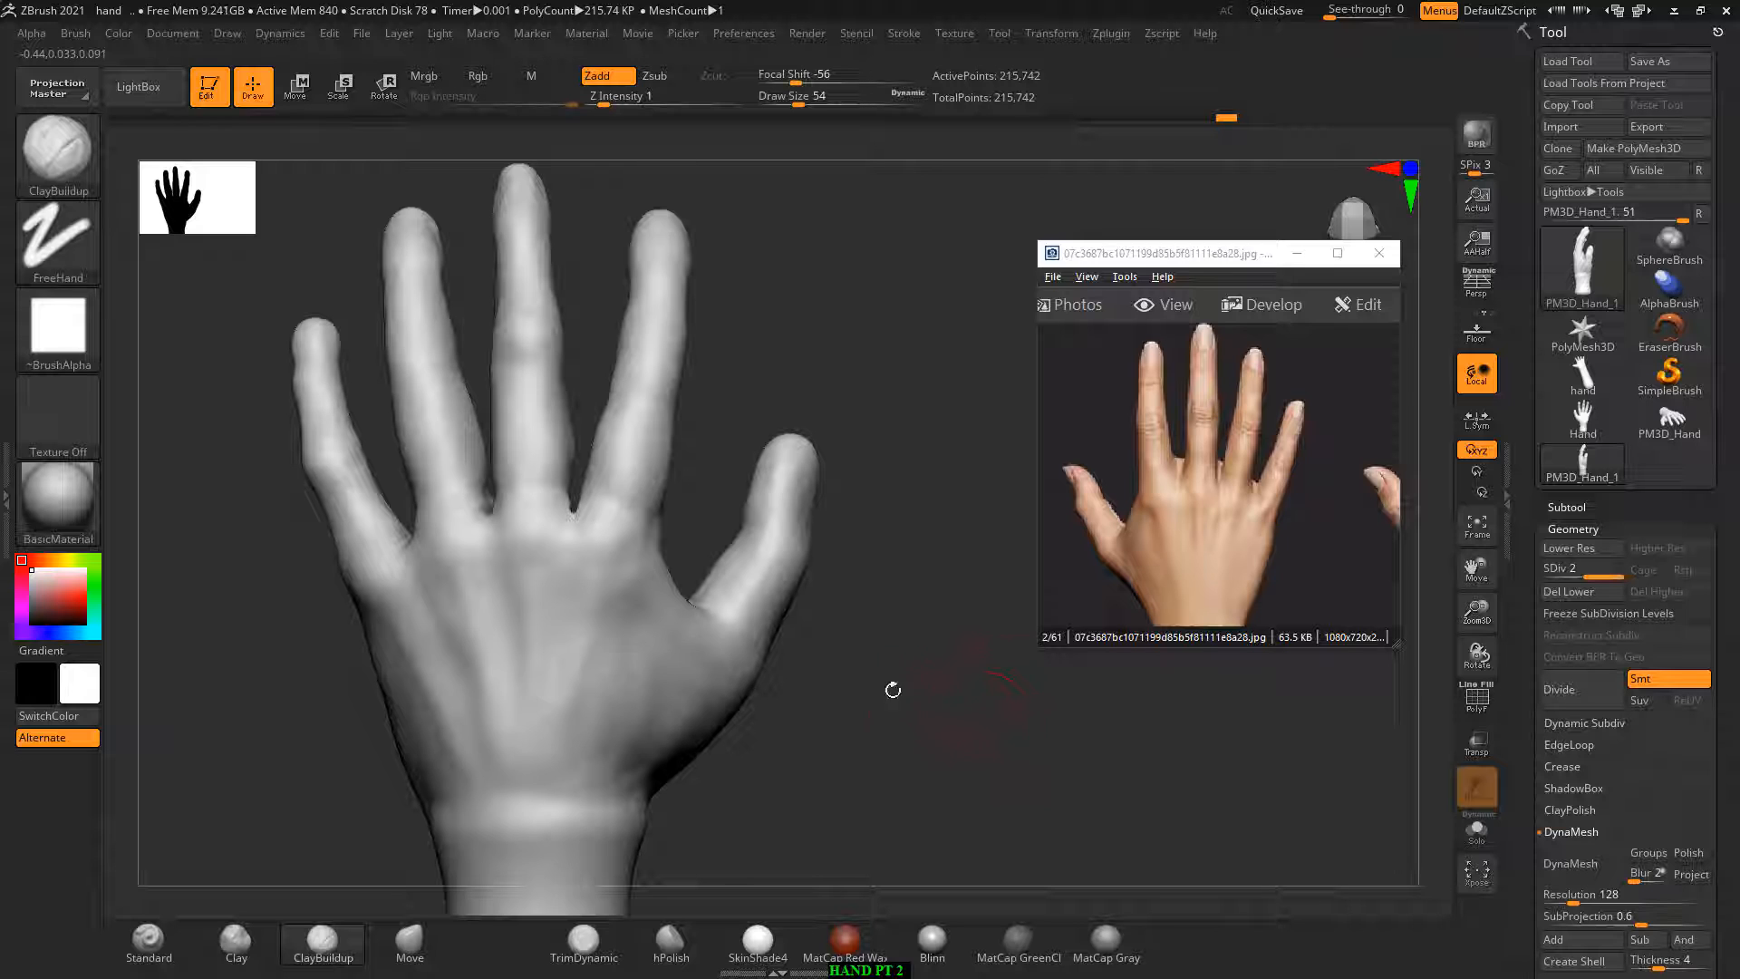
Step: Build up the area between the thumb's base and the wrist on the back of the hand, and smooth it
alt+drag(907, 688, 886, 640)
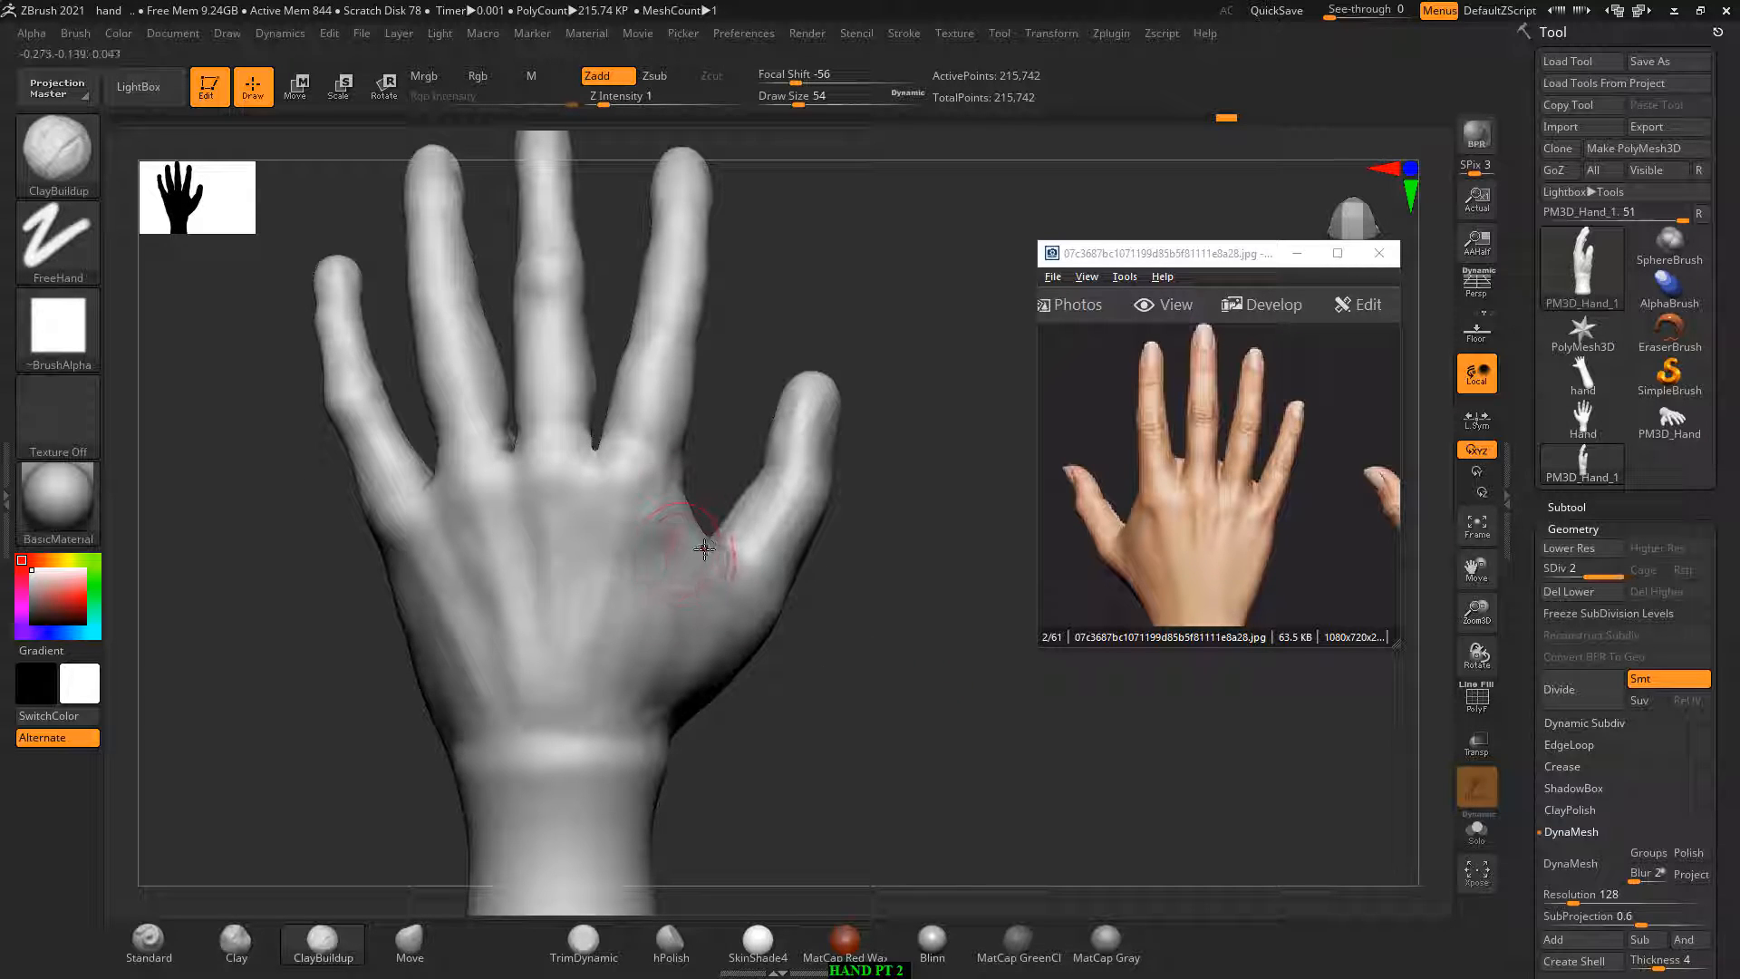
mouse_move(787, 673)
mouse_down()
mouse_move(796, 699)
mouse_move(756, 663)
mouse_up()
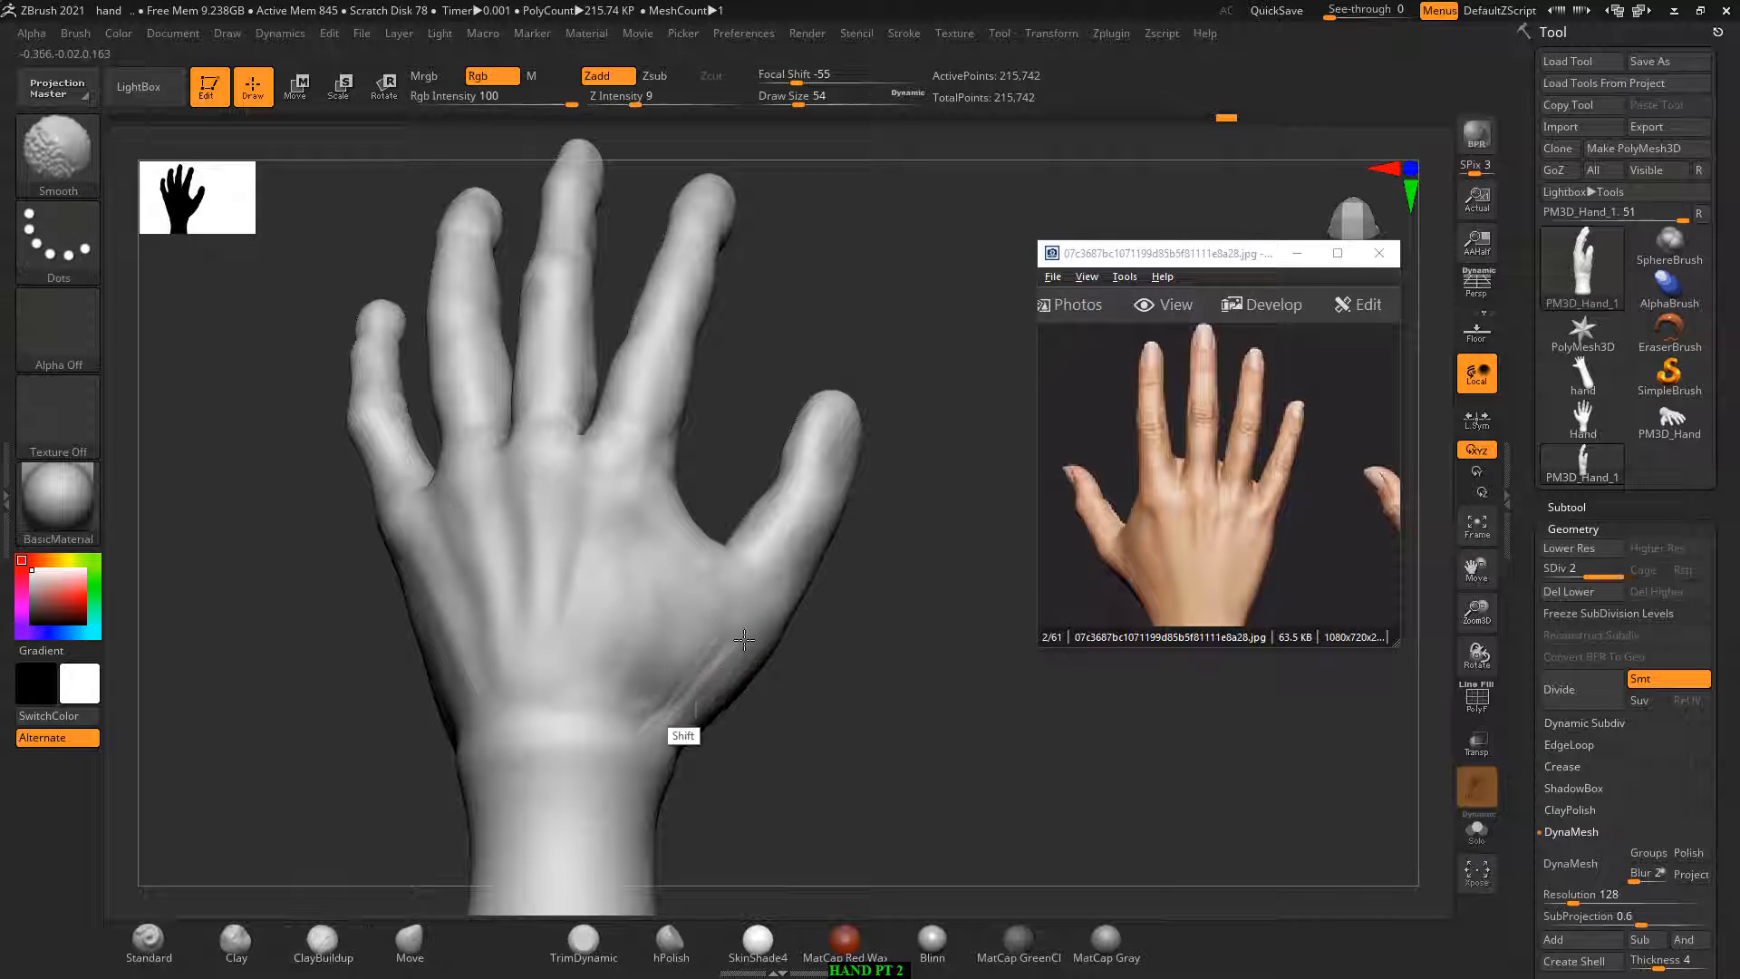
drag(814, 659, 769, 665)
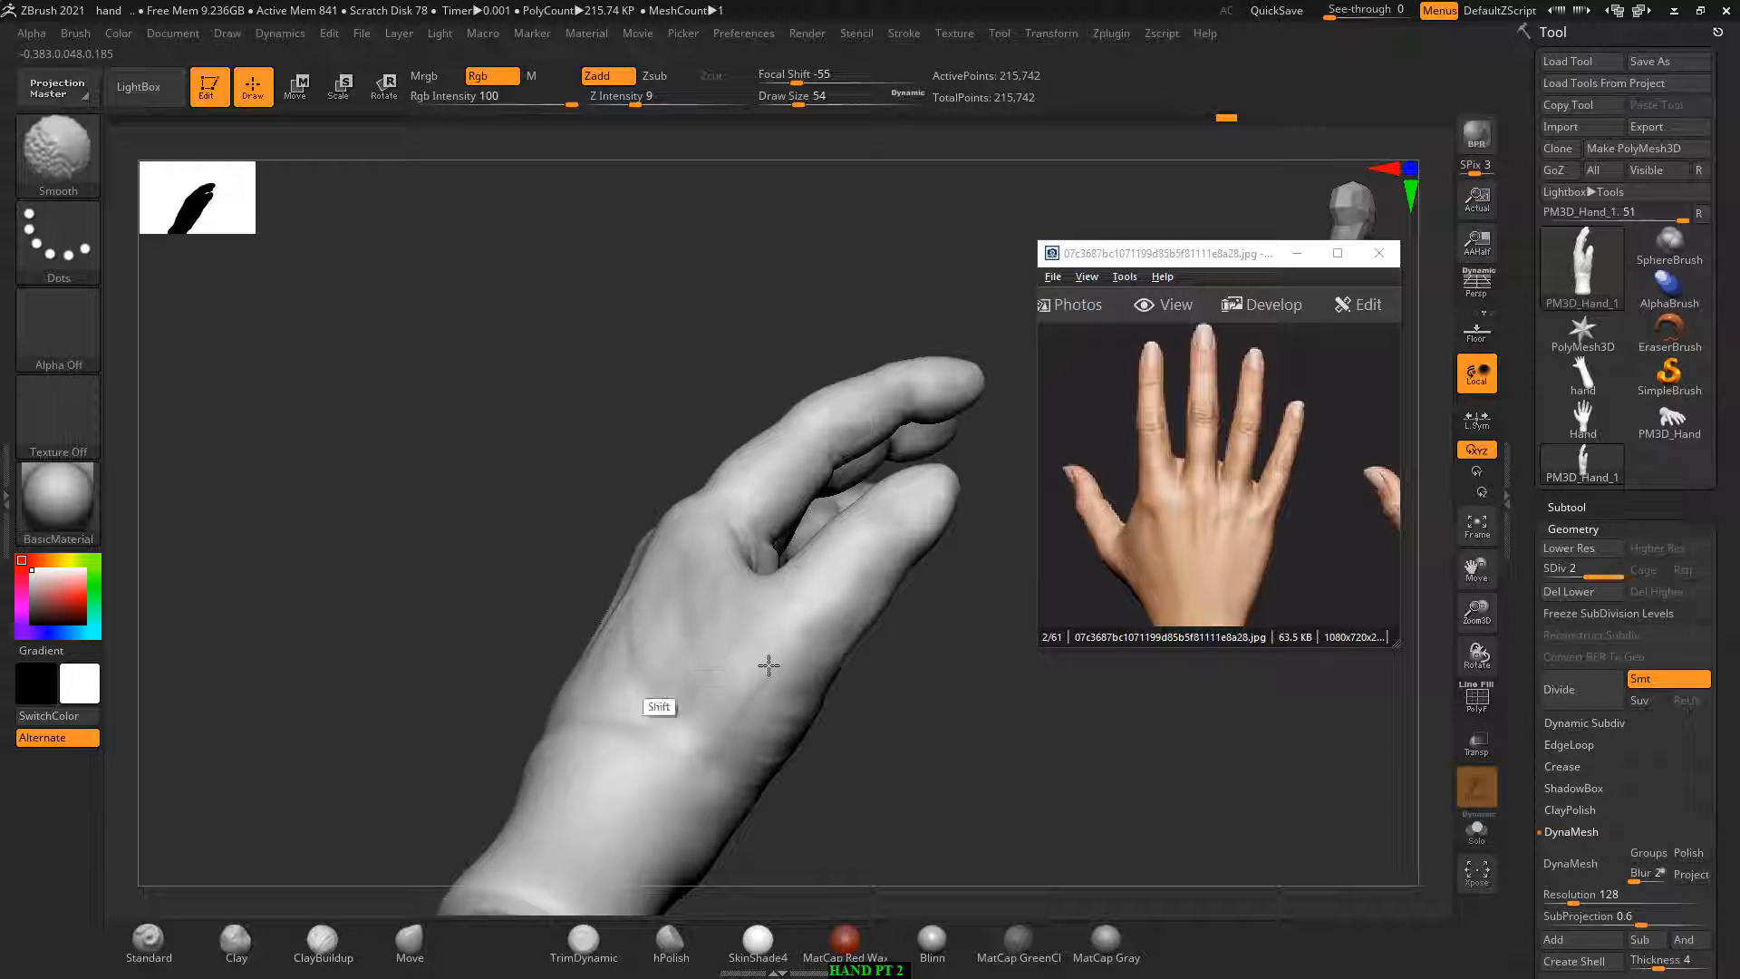
Step: Sculpt the palm-side web crease between thumb and index finger with ClayBuildup at draw size 38, using the reference photo's open palm as a guide
drag(1010, 753, 658, 682)
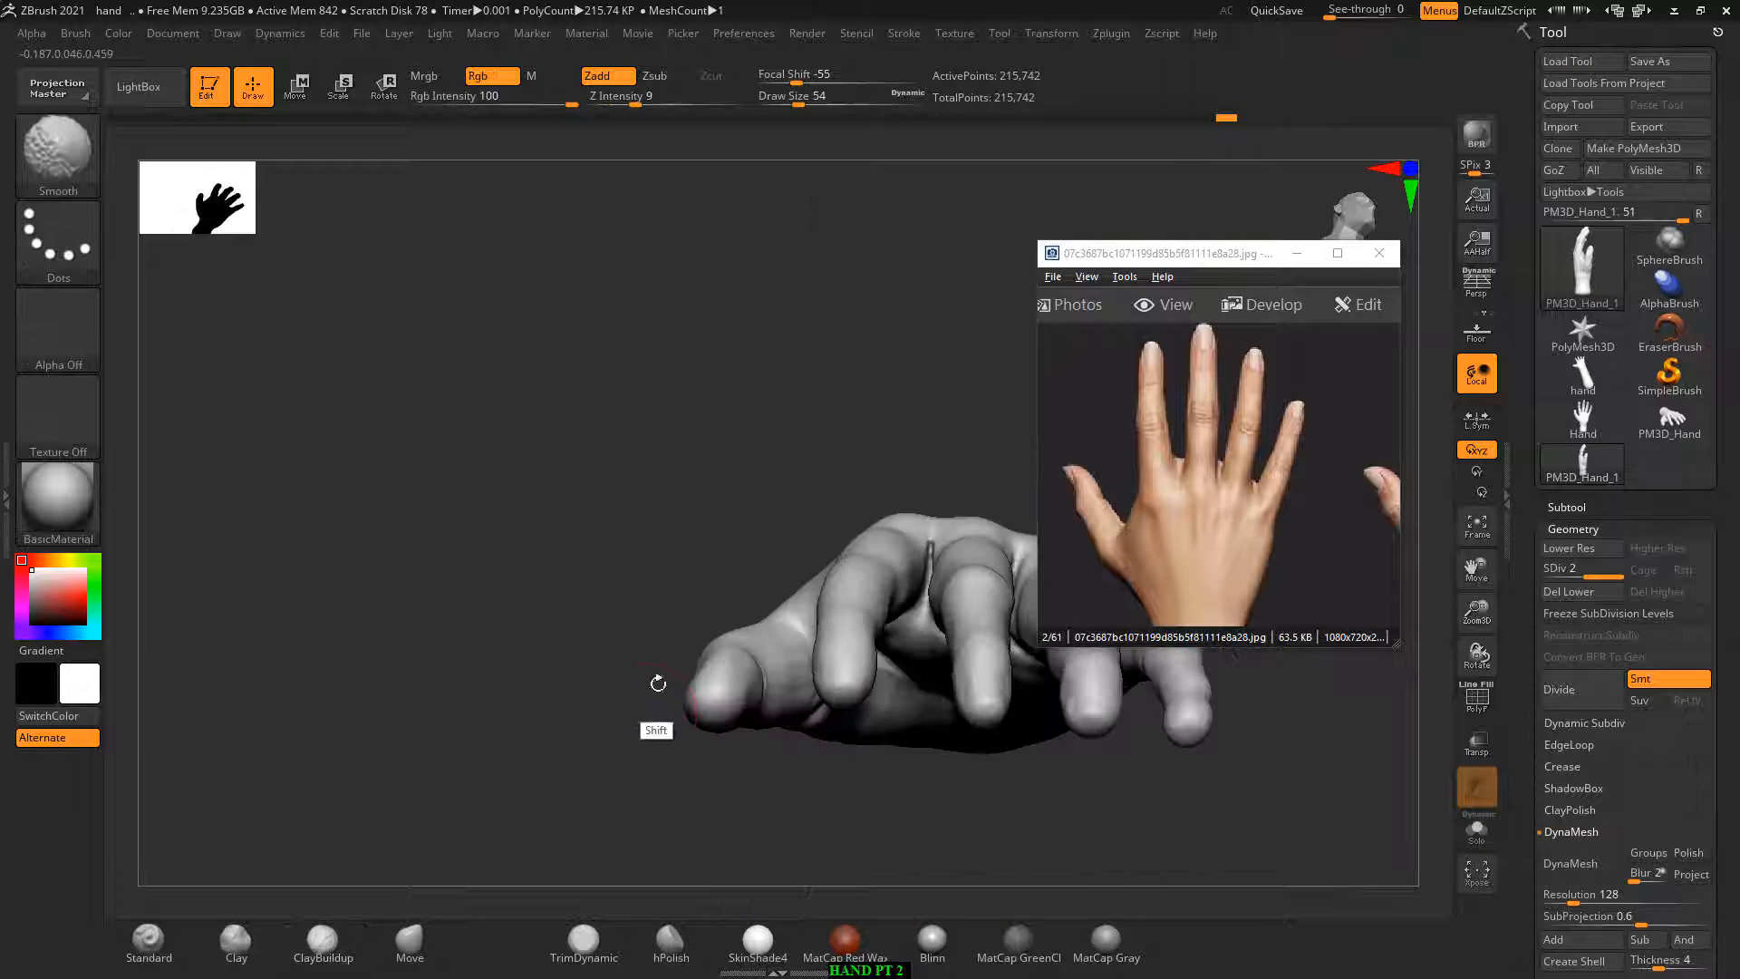
drag(610, 780, 579, 707)
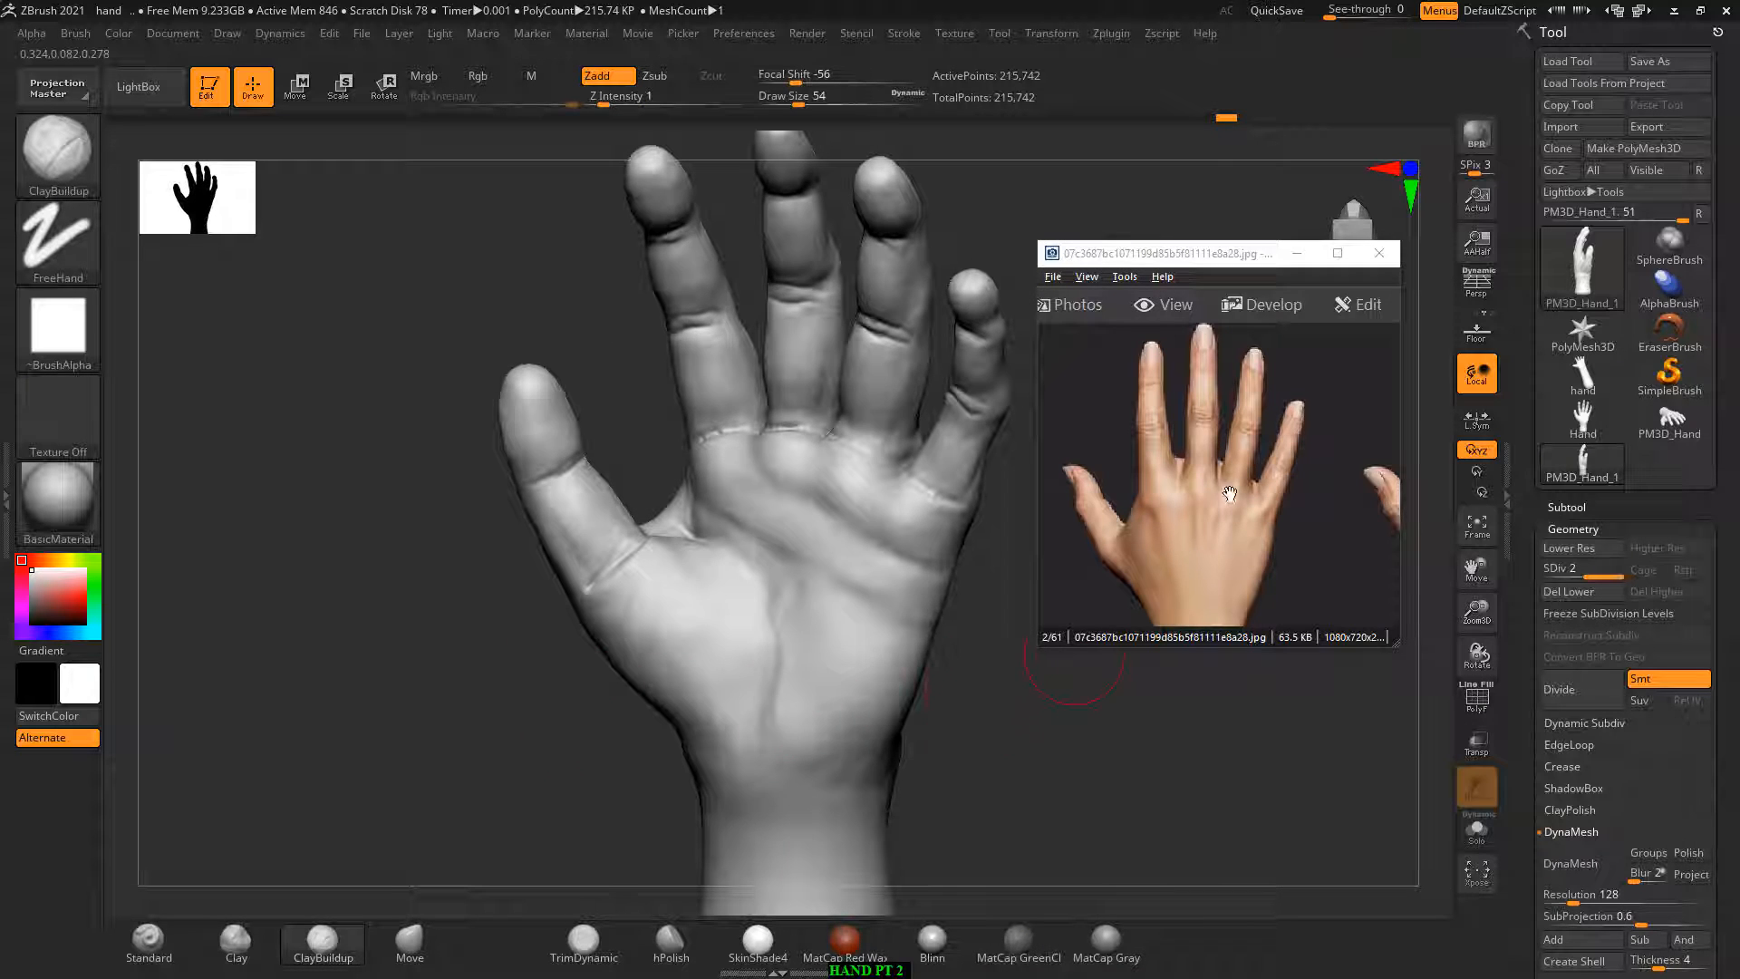
drag(1229, 493, 1175, 495)
drag(1287, 490, 1248, 509)
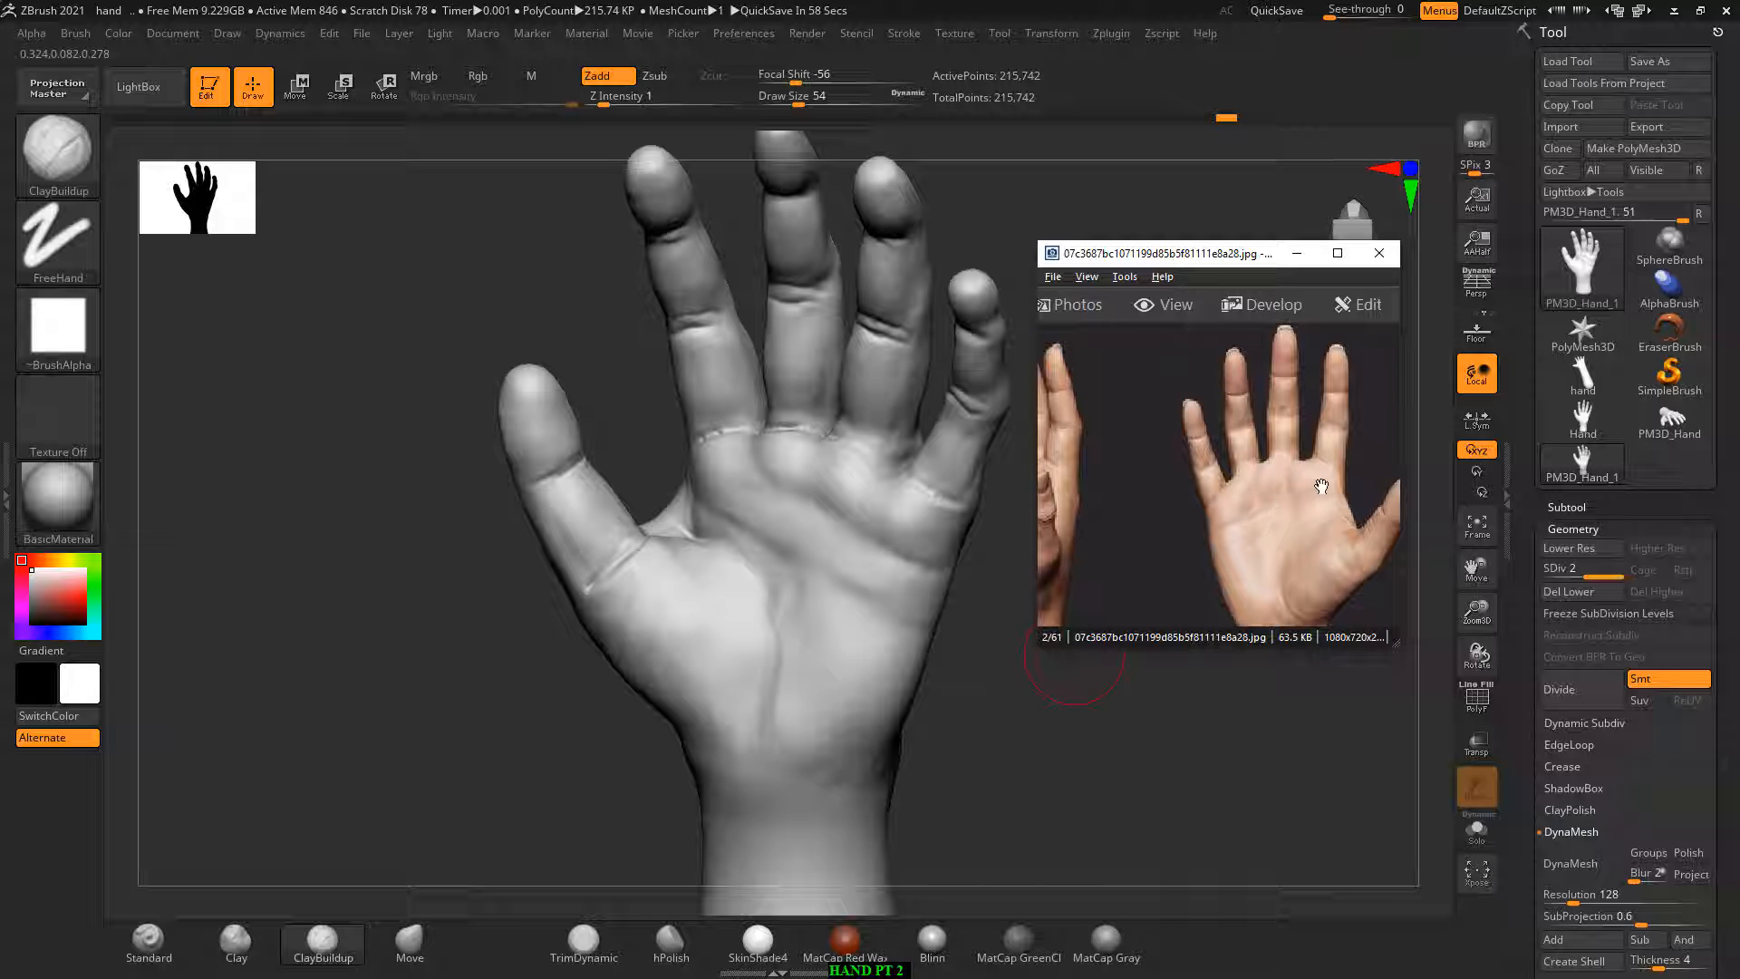
click(770, 542)
drag(956, 668, 952, 725)
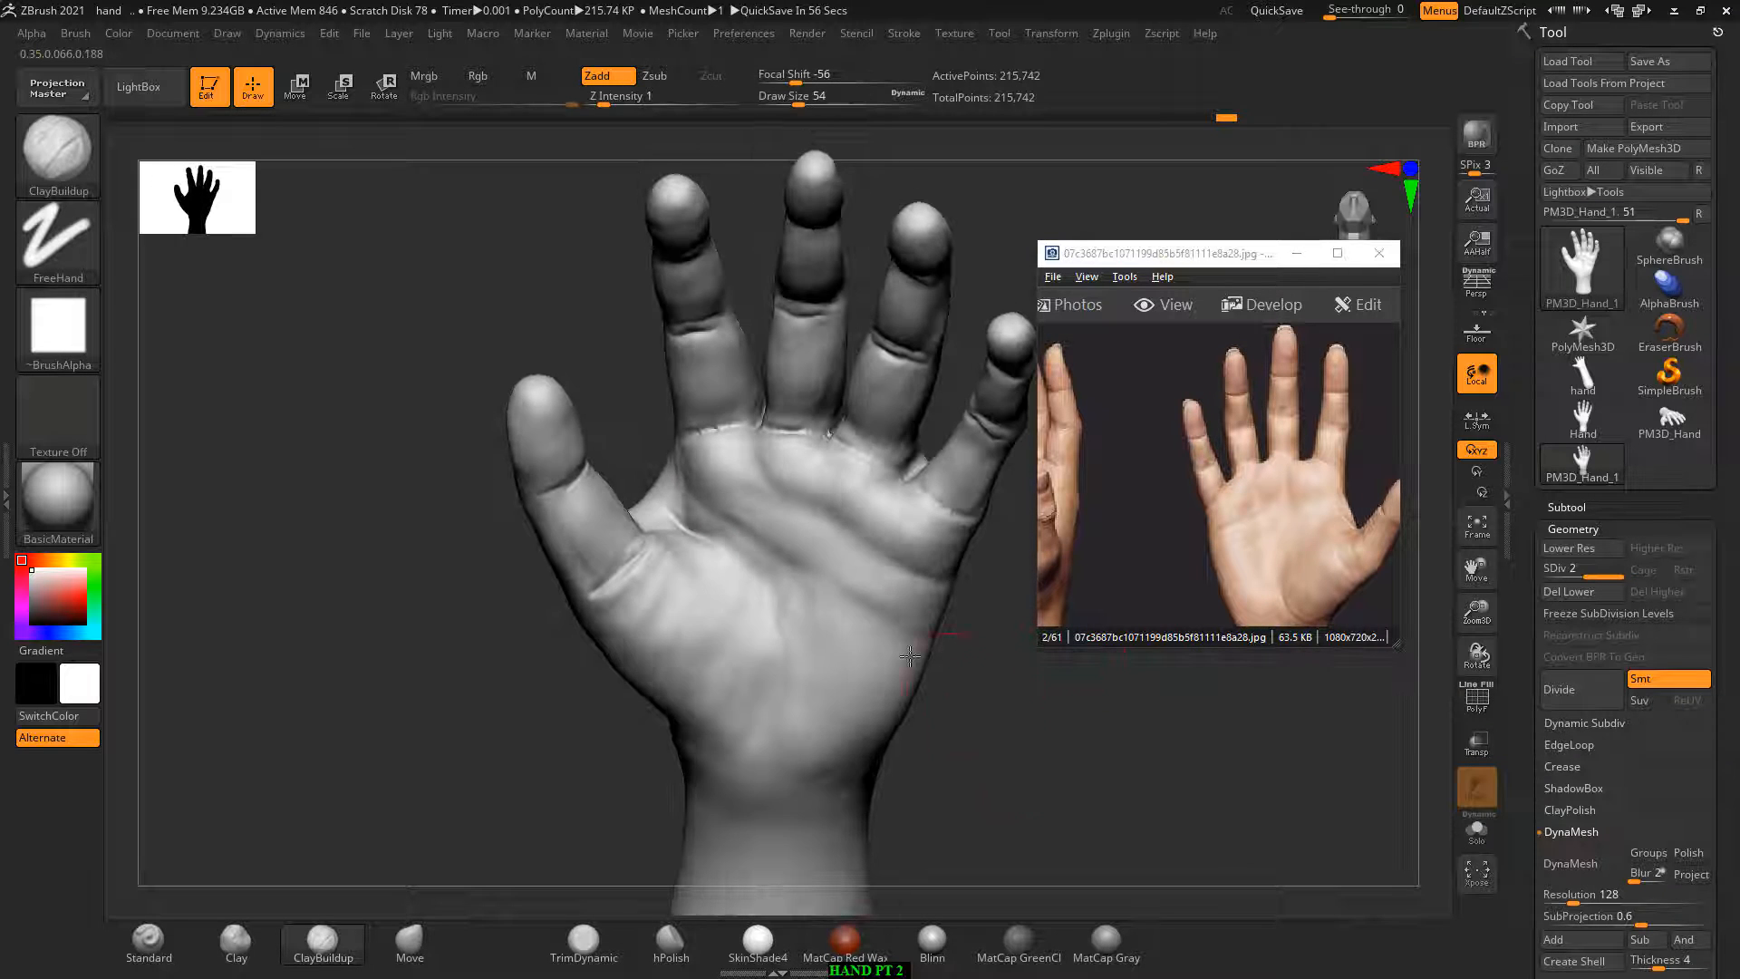
key(bracketleft)
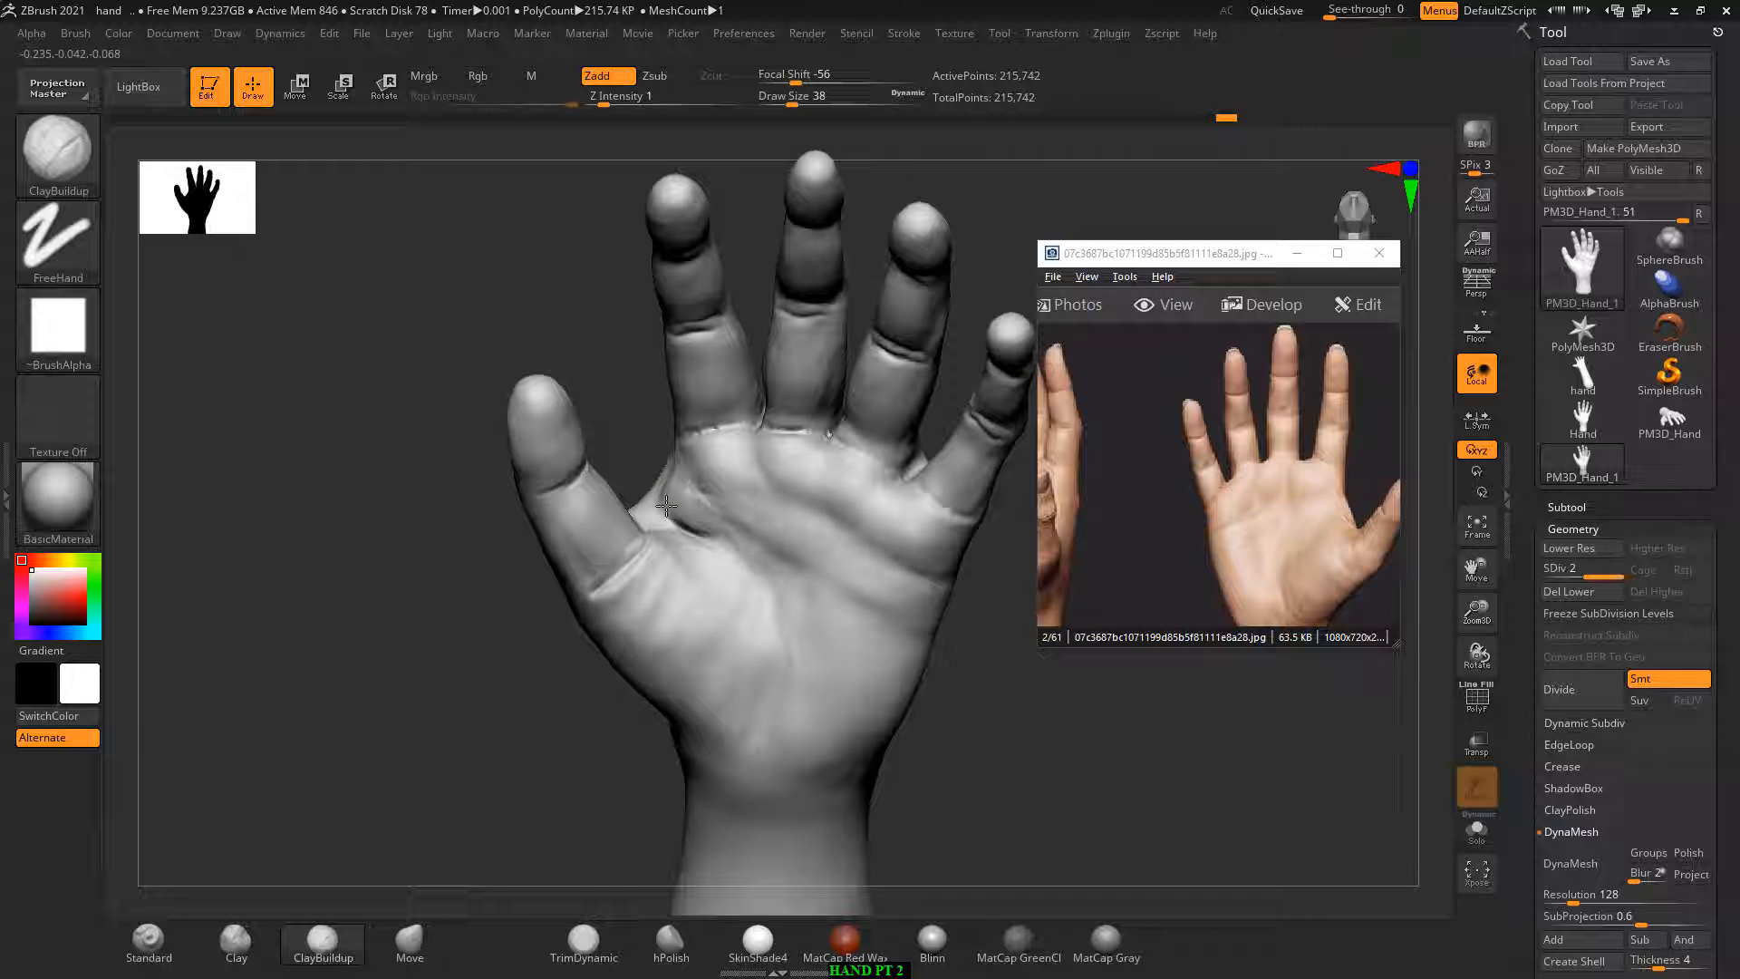
mouse_move(703, 512)
right_down()
mouse_move(653, 436)
mouse_move(655, 539)
right_up()
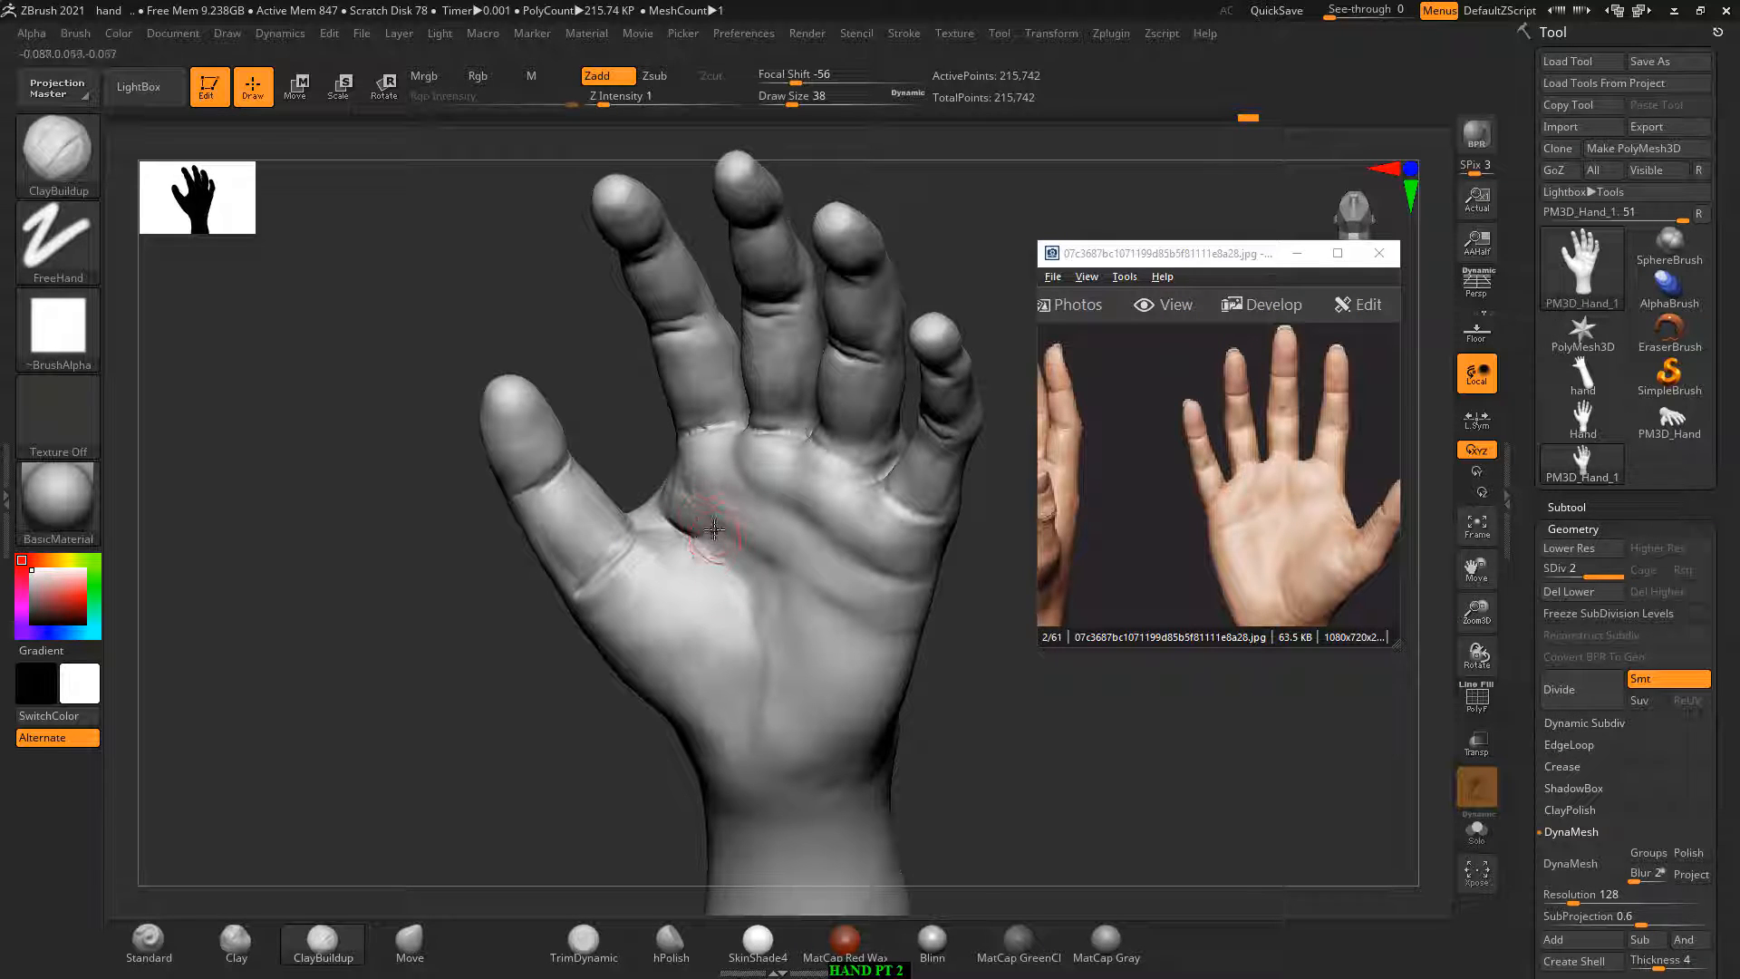
mouse_move(714, 530)
mouse_down()
mouse_move(672, 544)
mouse_move(691, 505)
mouse_move(676, 536)
mouse_up()
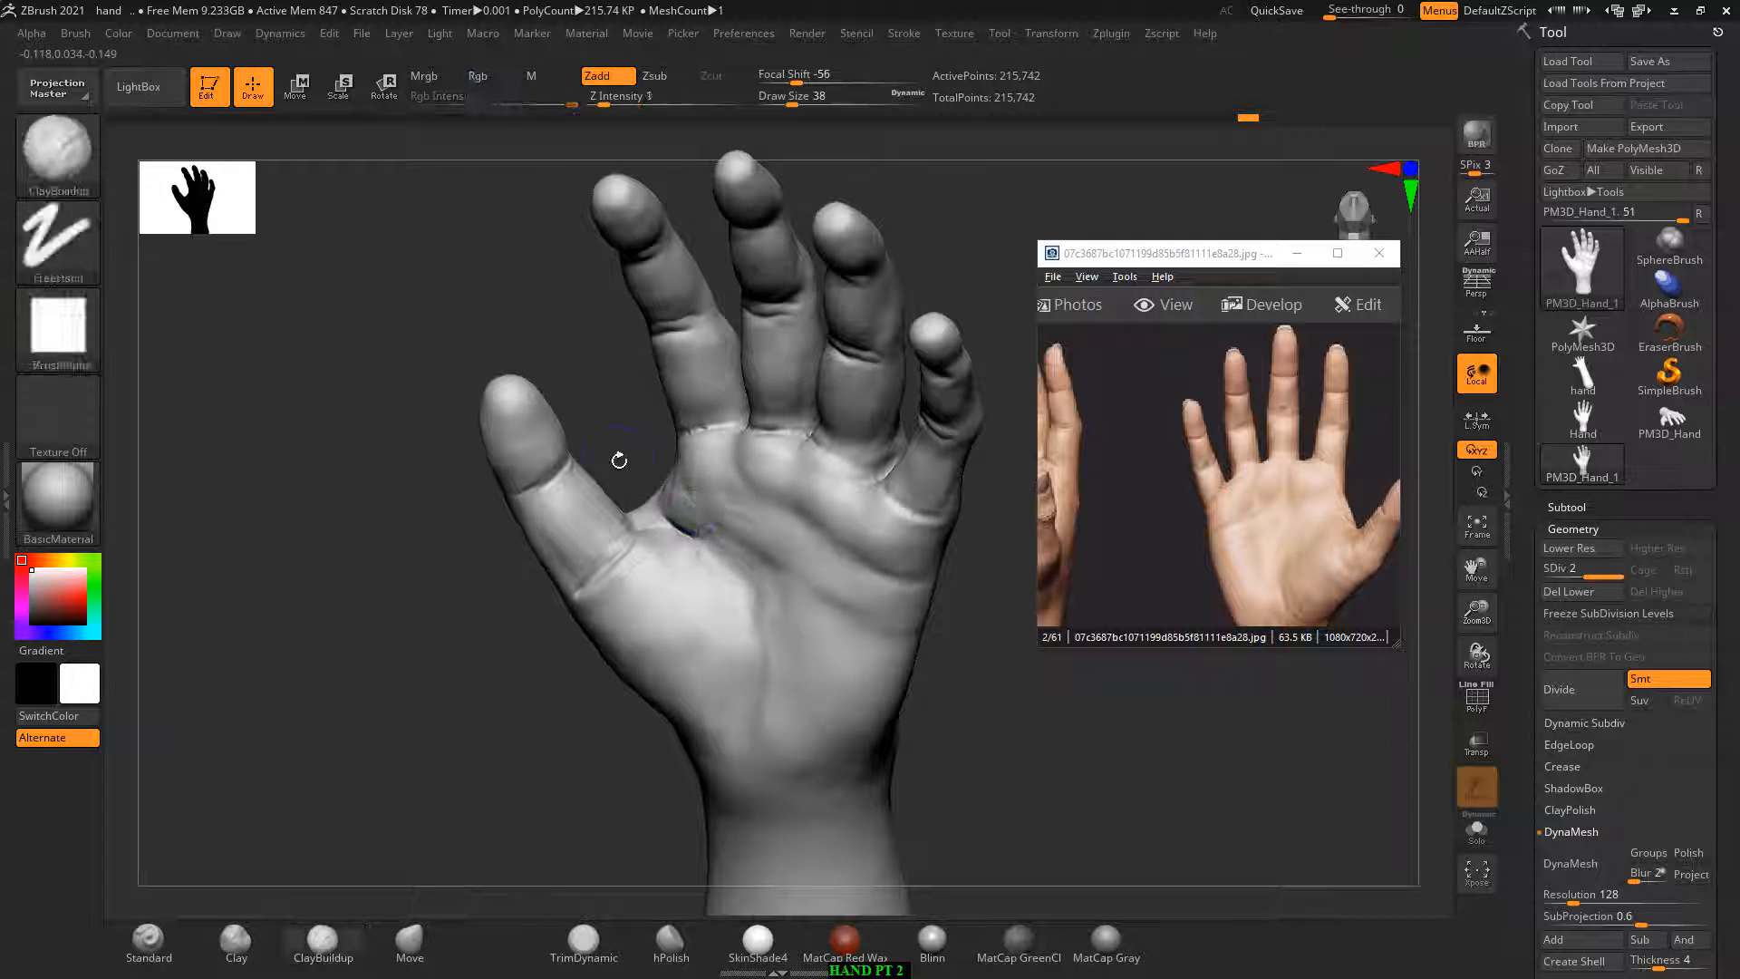
right_drag(619, 460, 703, 481)
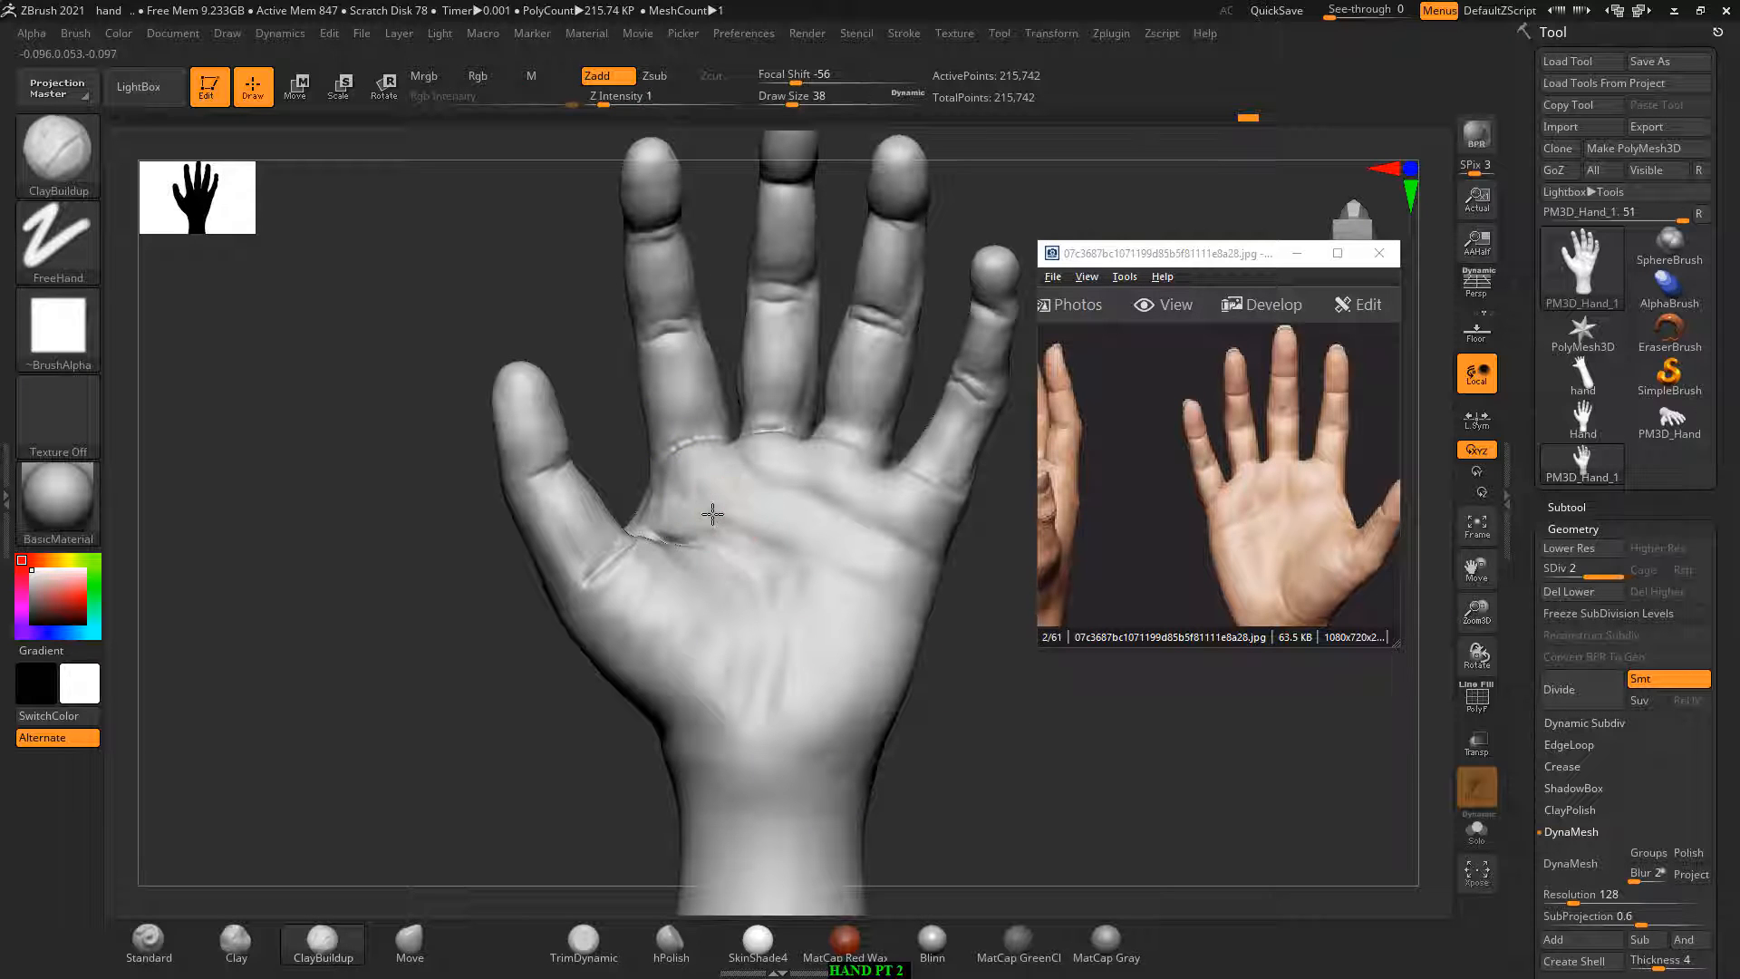
Step: Build up and smooth the palm's folds and thumb mound with draw size 50
key(])
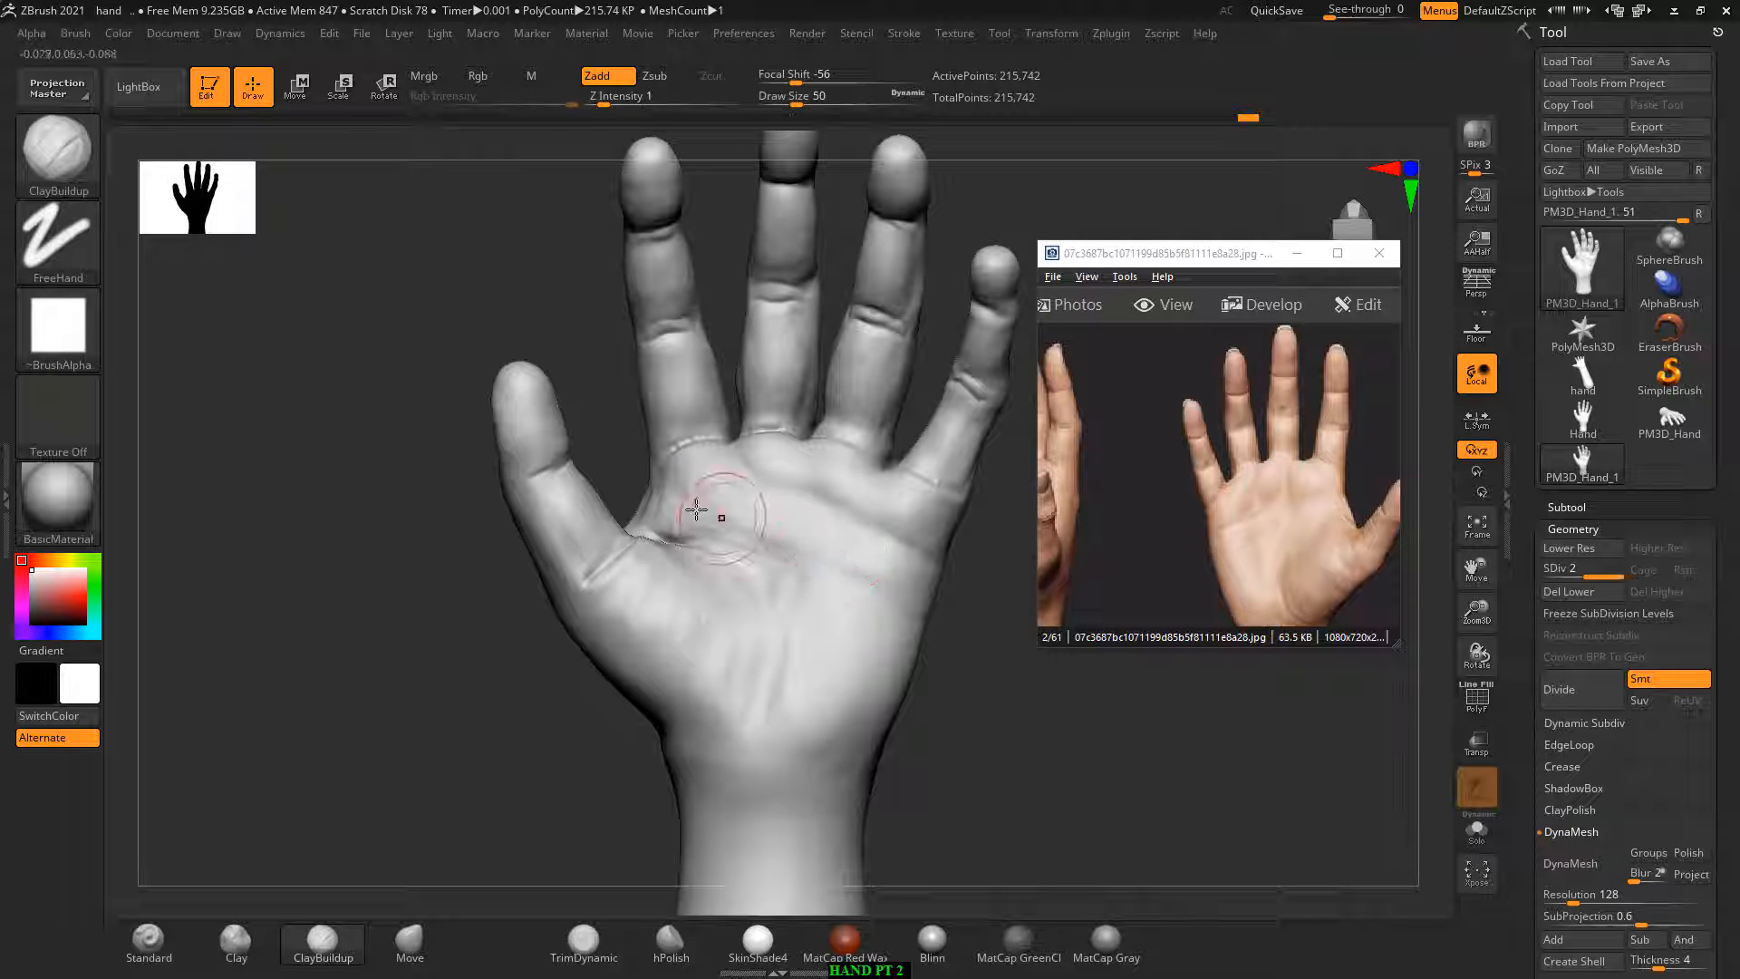
key(shift)
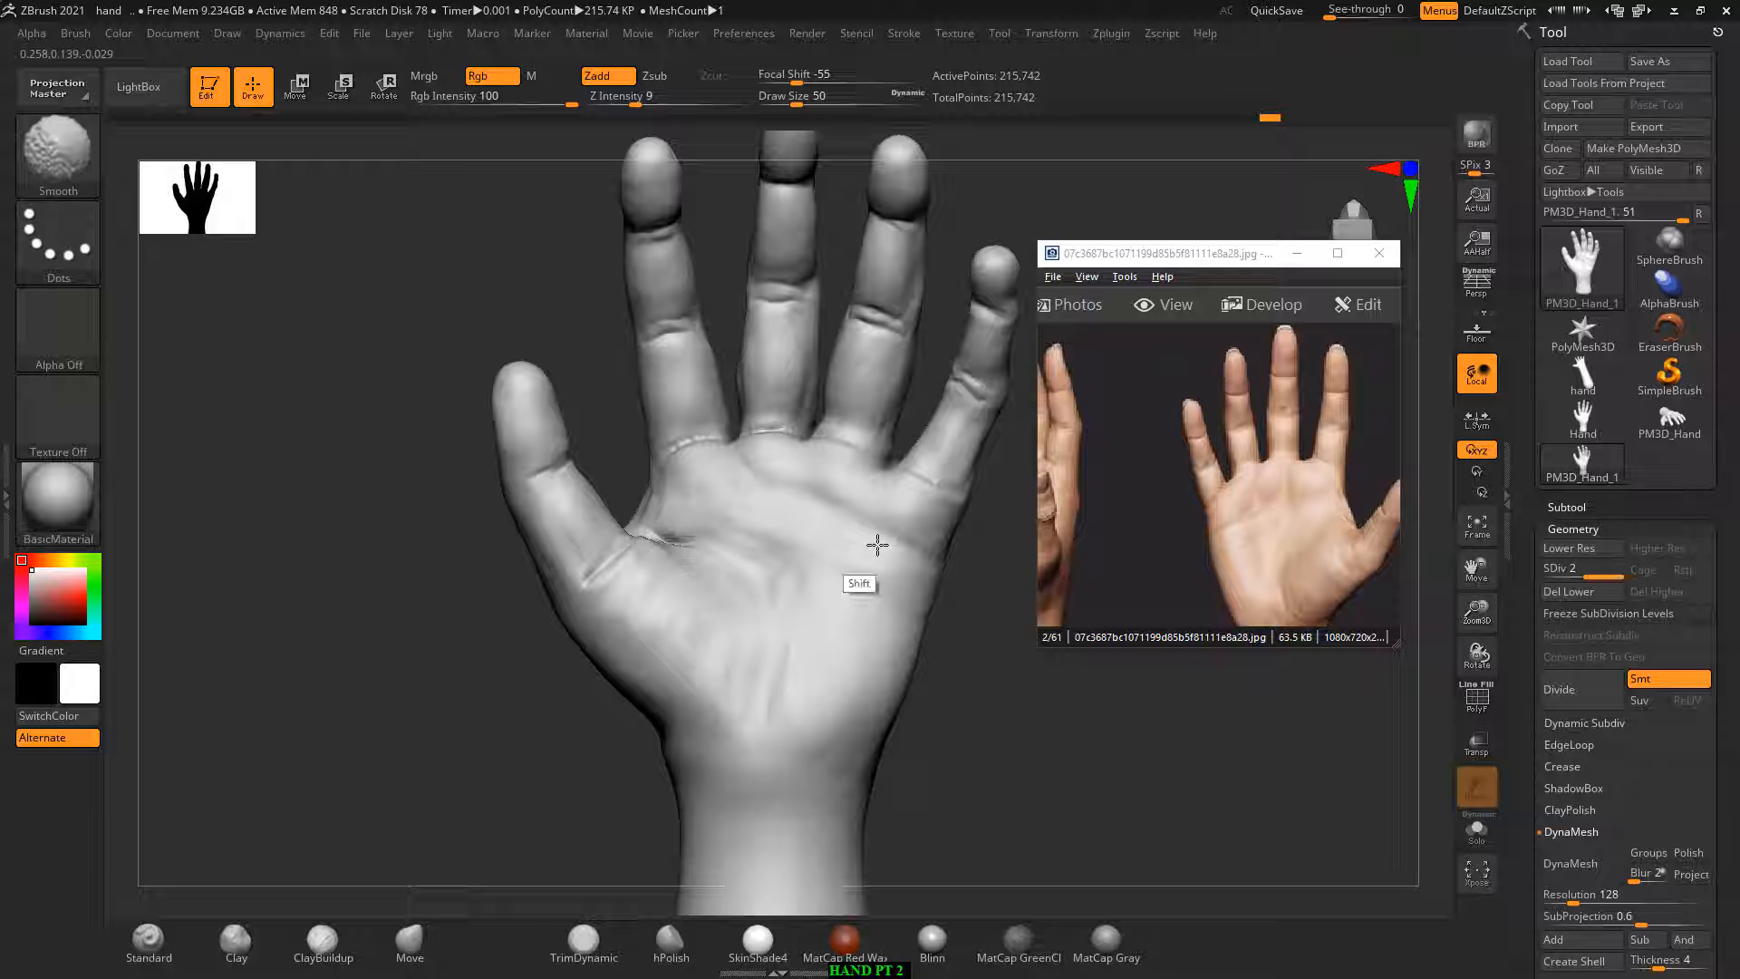
mouse_move(1112, 742)
alt+mouse_down()
mouse_move(1060, 777)
mouse_move(1015, 769)
alt+mouse_up()
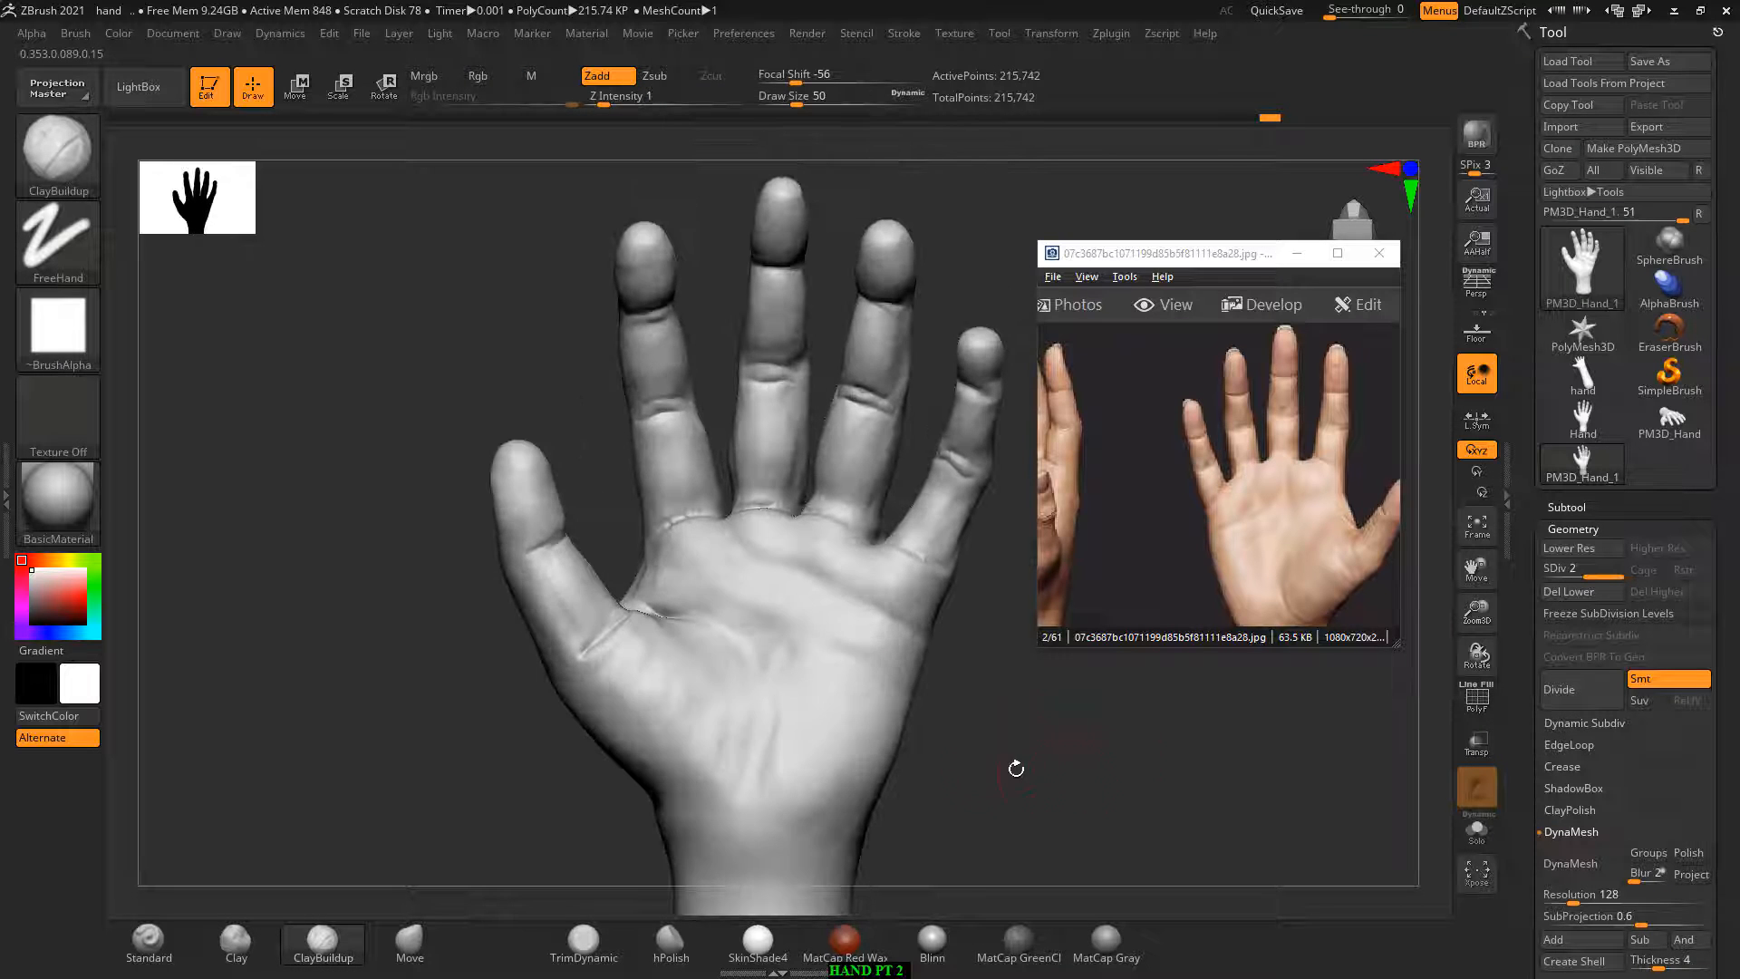
key(shift)
key(alt)
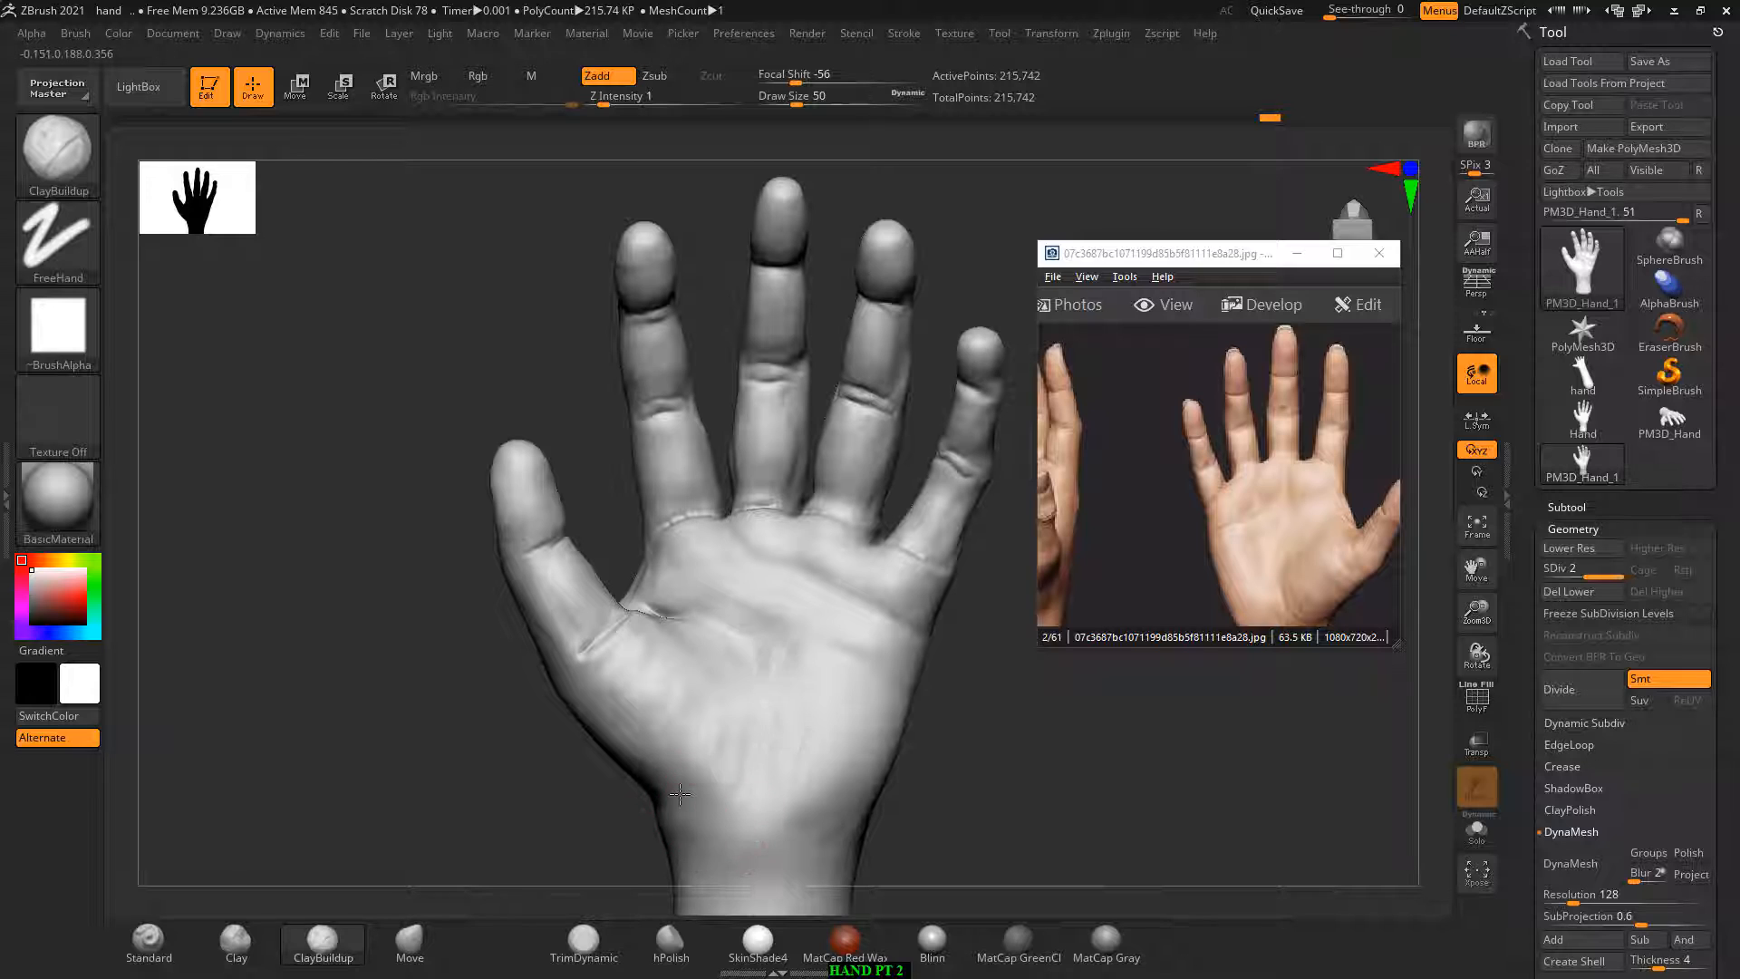
key(shift)
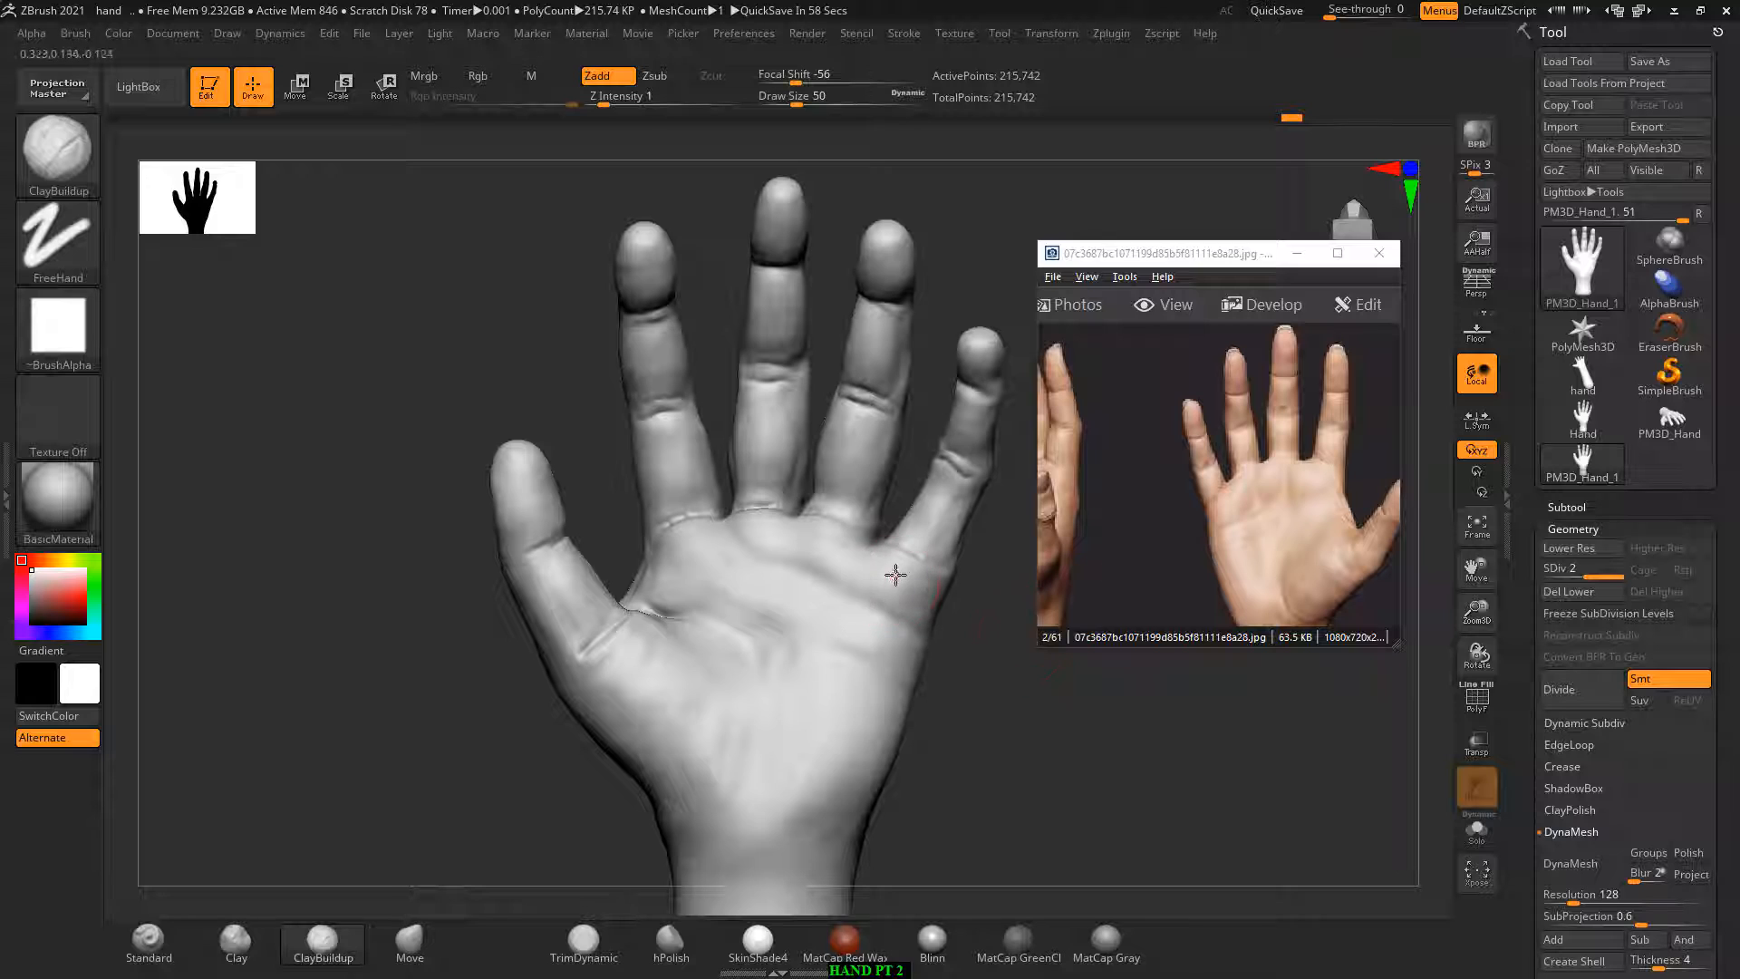
Step: Add volume to the little-finger side of the palm with draw size 66 and smooth the strokes
key(bracketright)
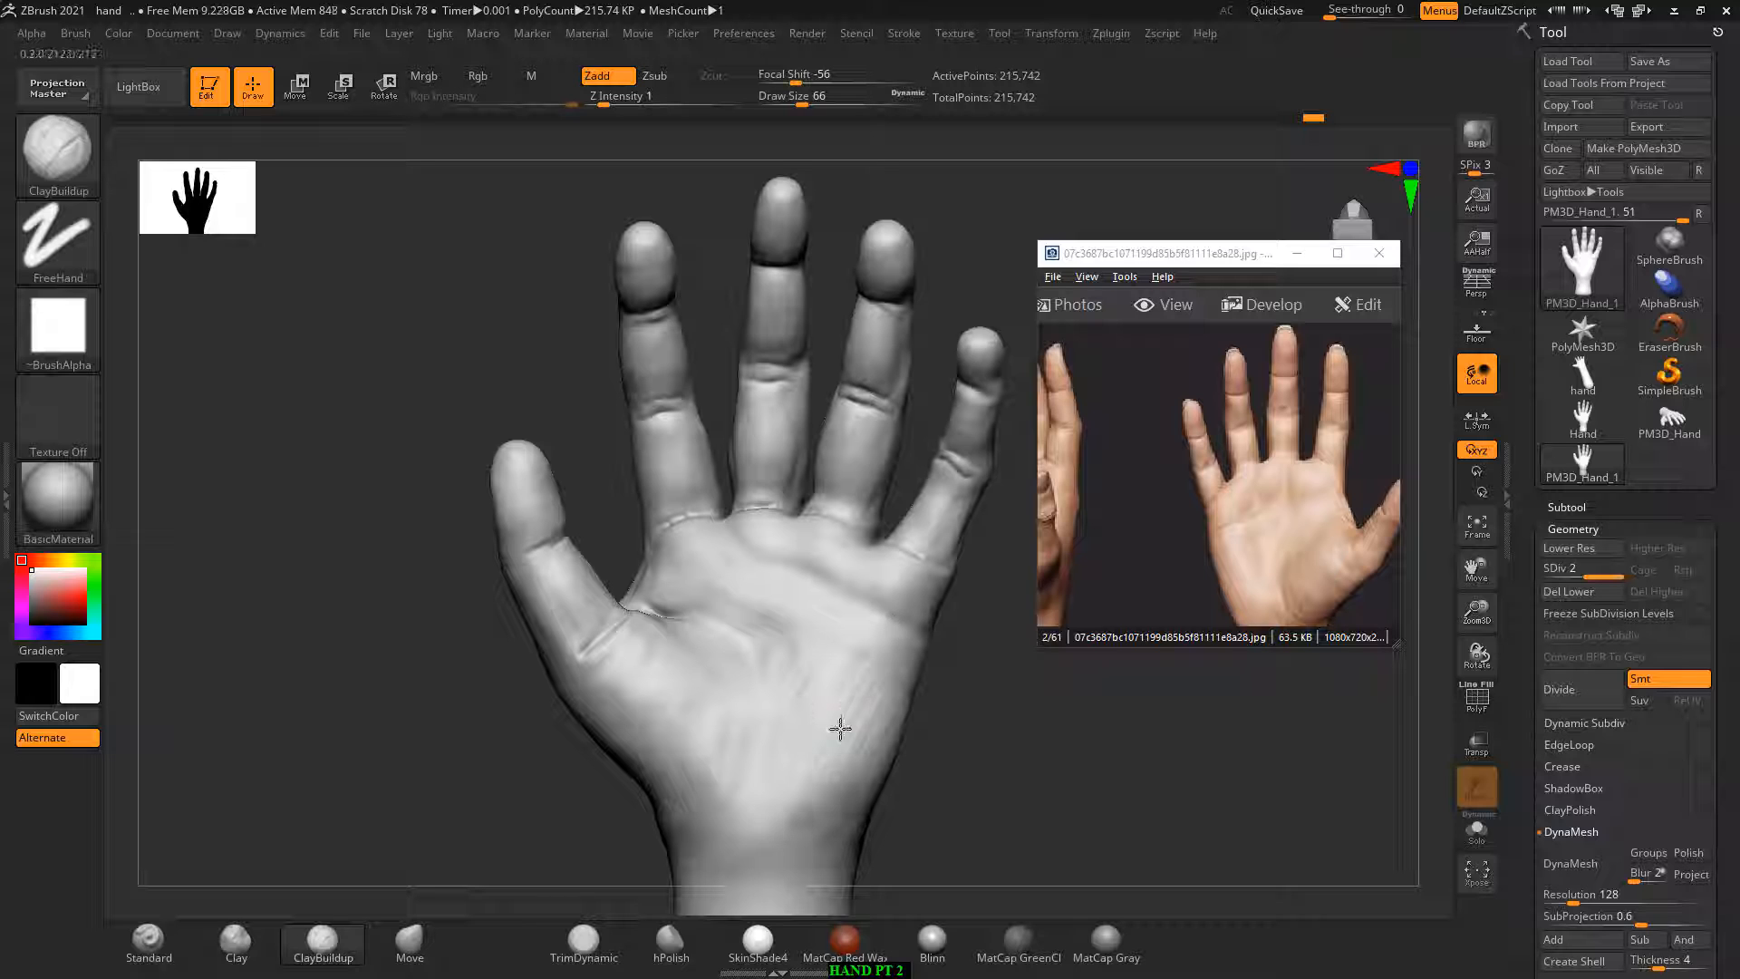
right_drag(840, 729, 953, 689)
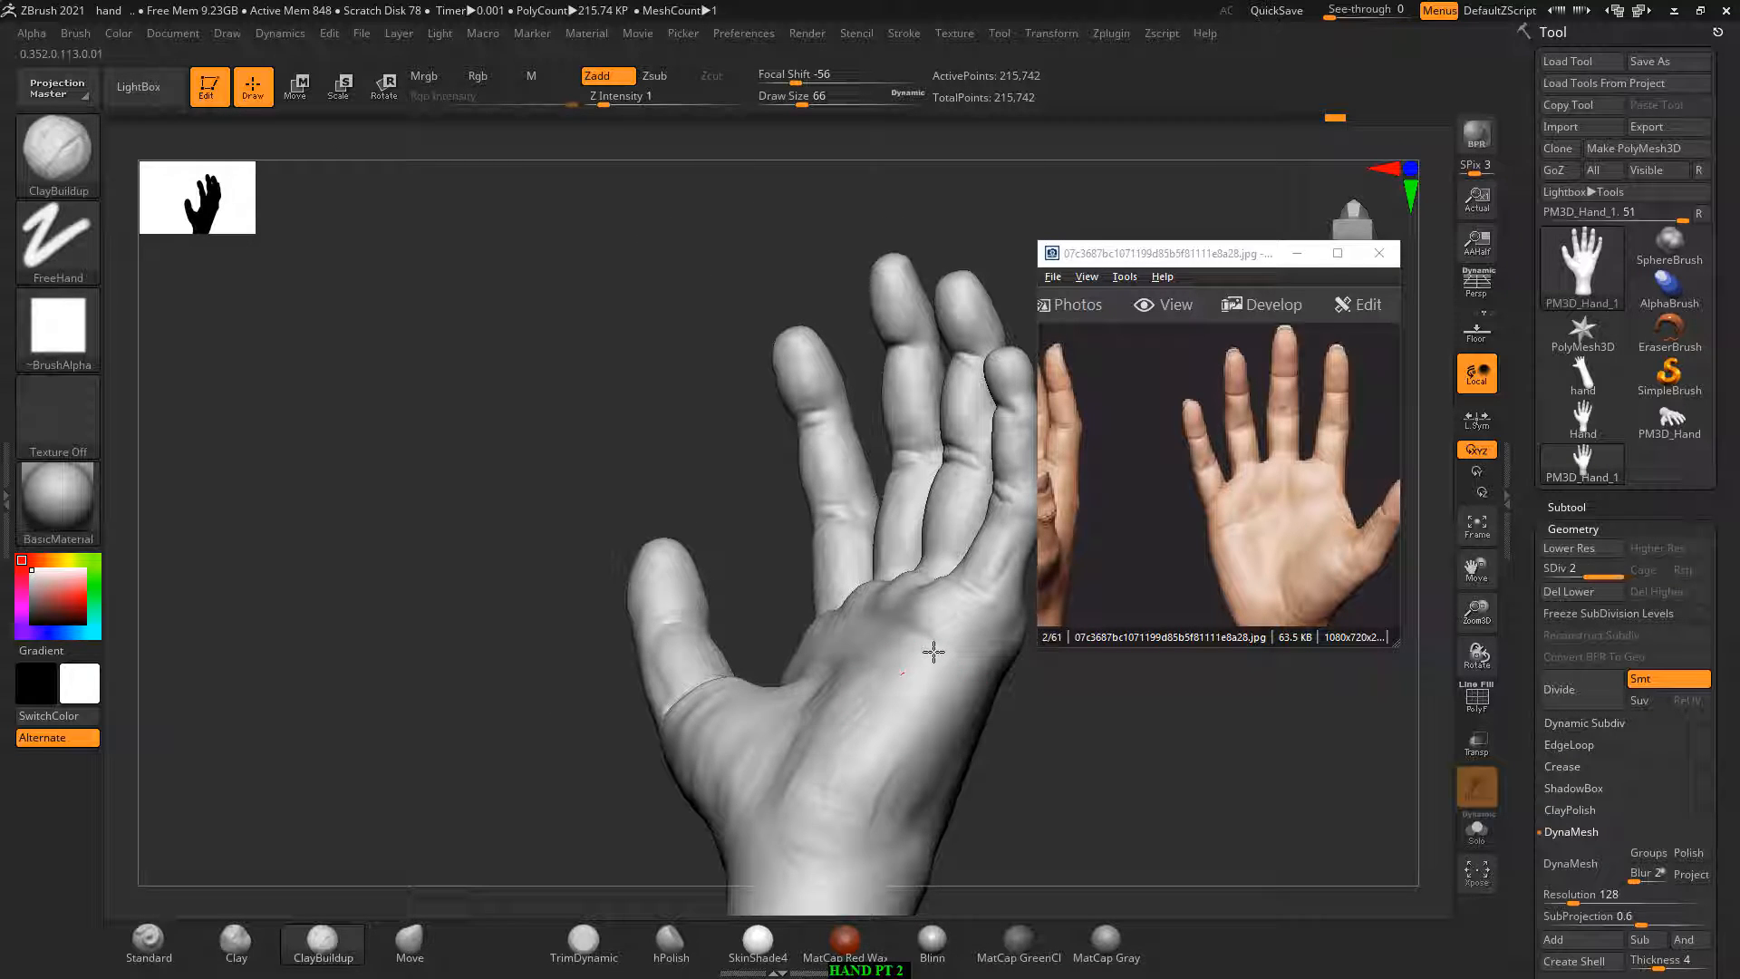
shift+right_drag(929, 668, 1096, 757)
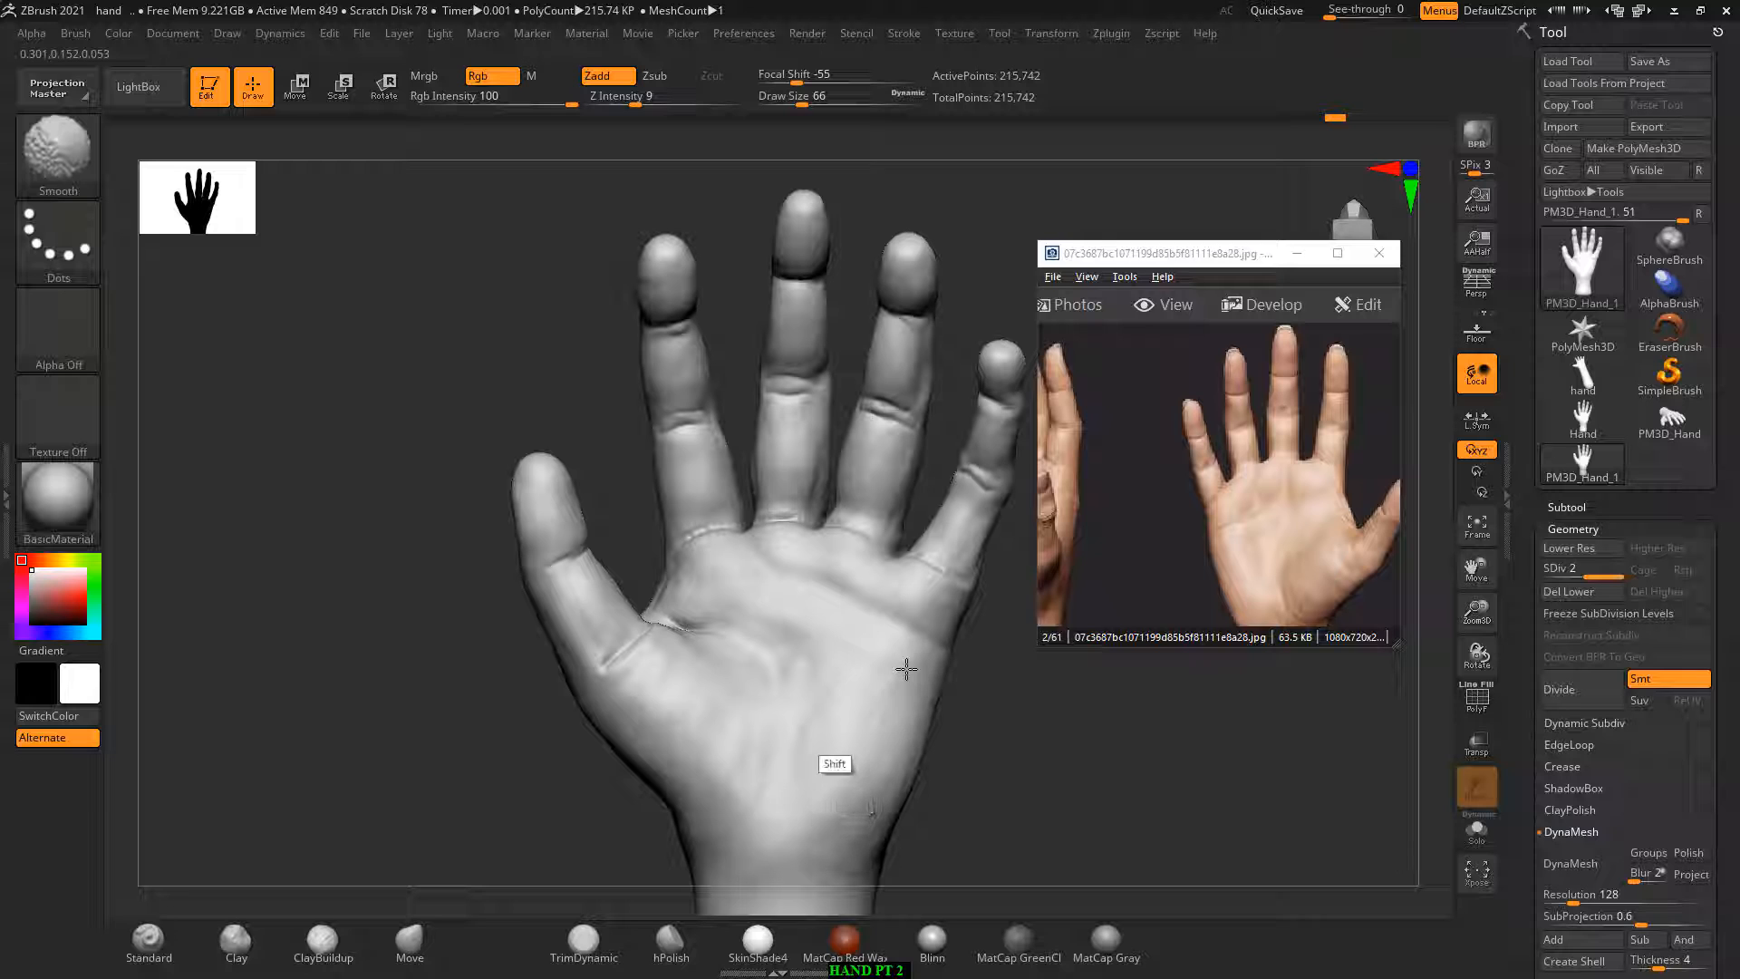
Step: Carve the wrist crease at the base of the palm with the Standard brush at draw size 34, following the reference photo's wrist
alt+right_drag(1040, 881, 1035, 760)
drag(1290, 618, 1287, 500)
right_drag(1063, 656, 959, 750)
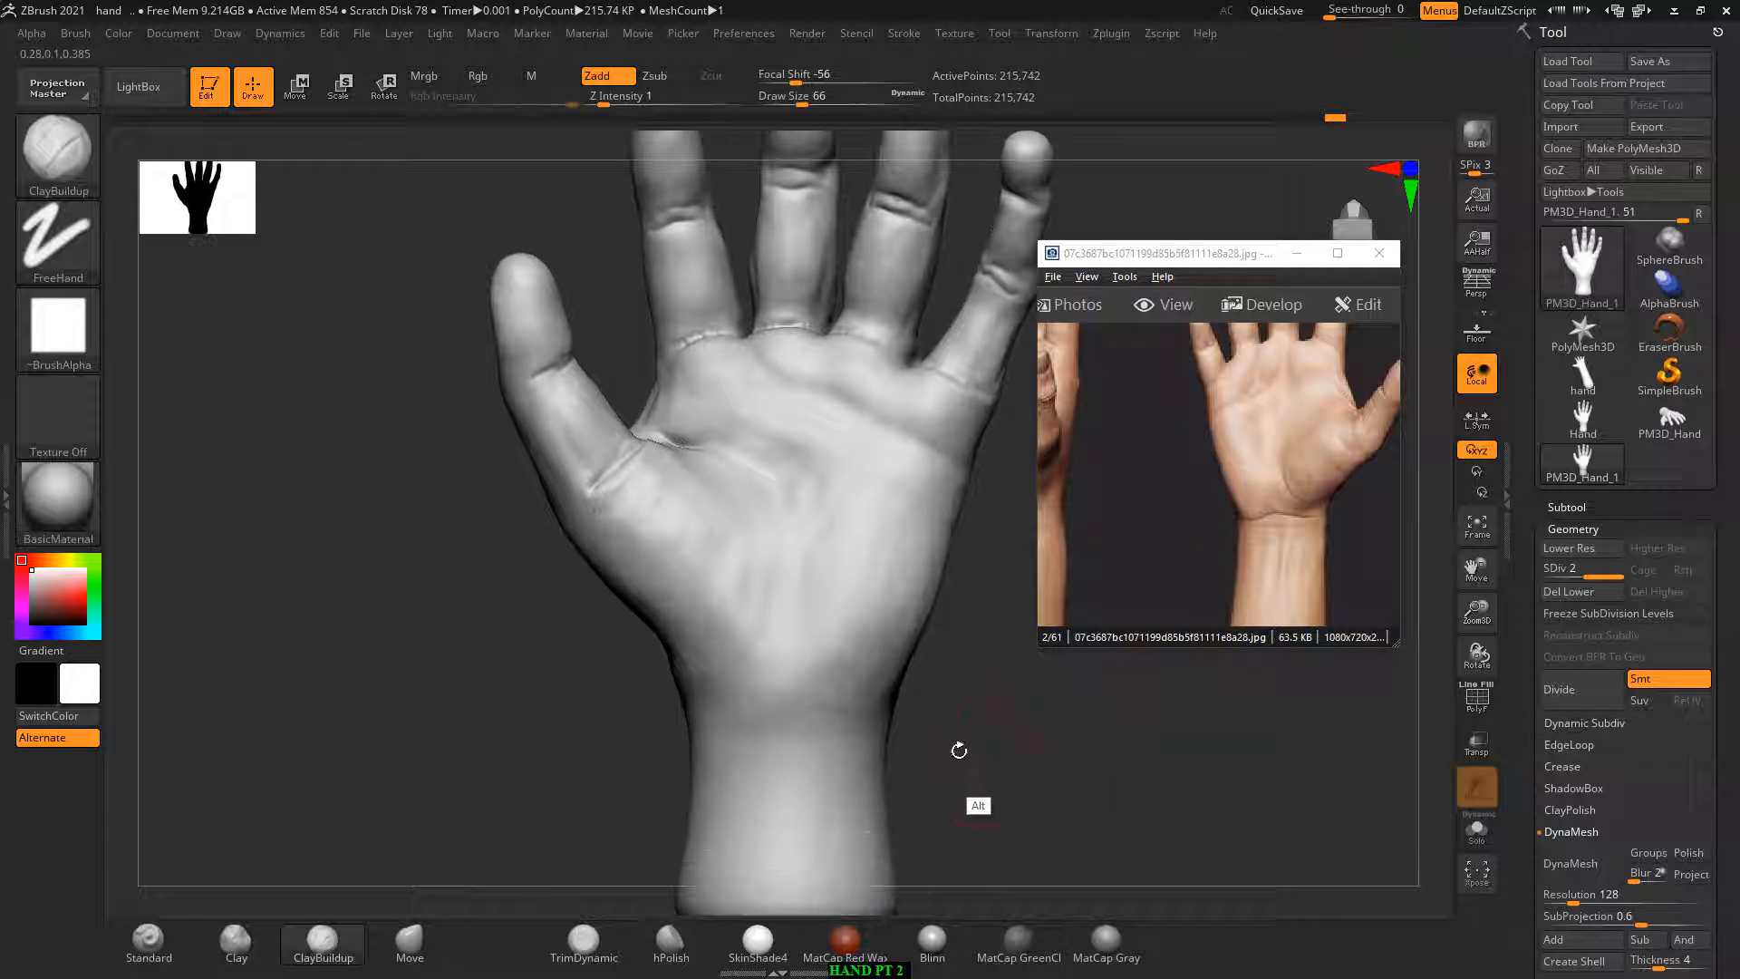
click(149, 940)
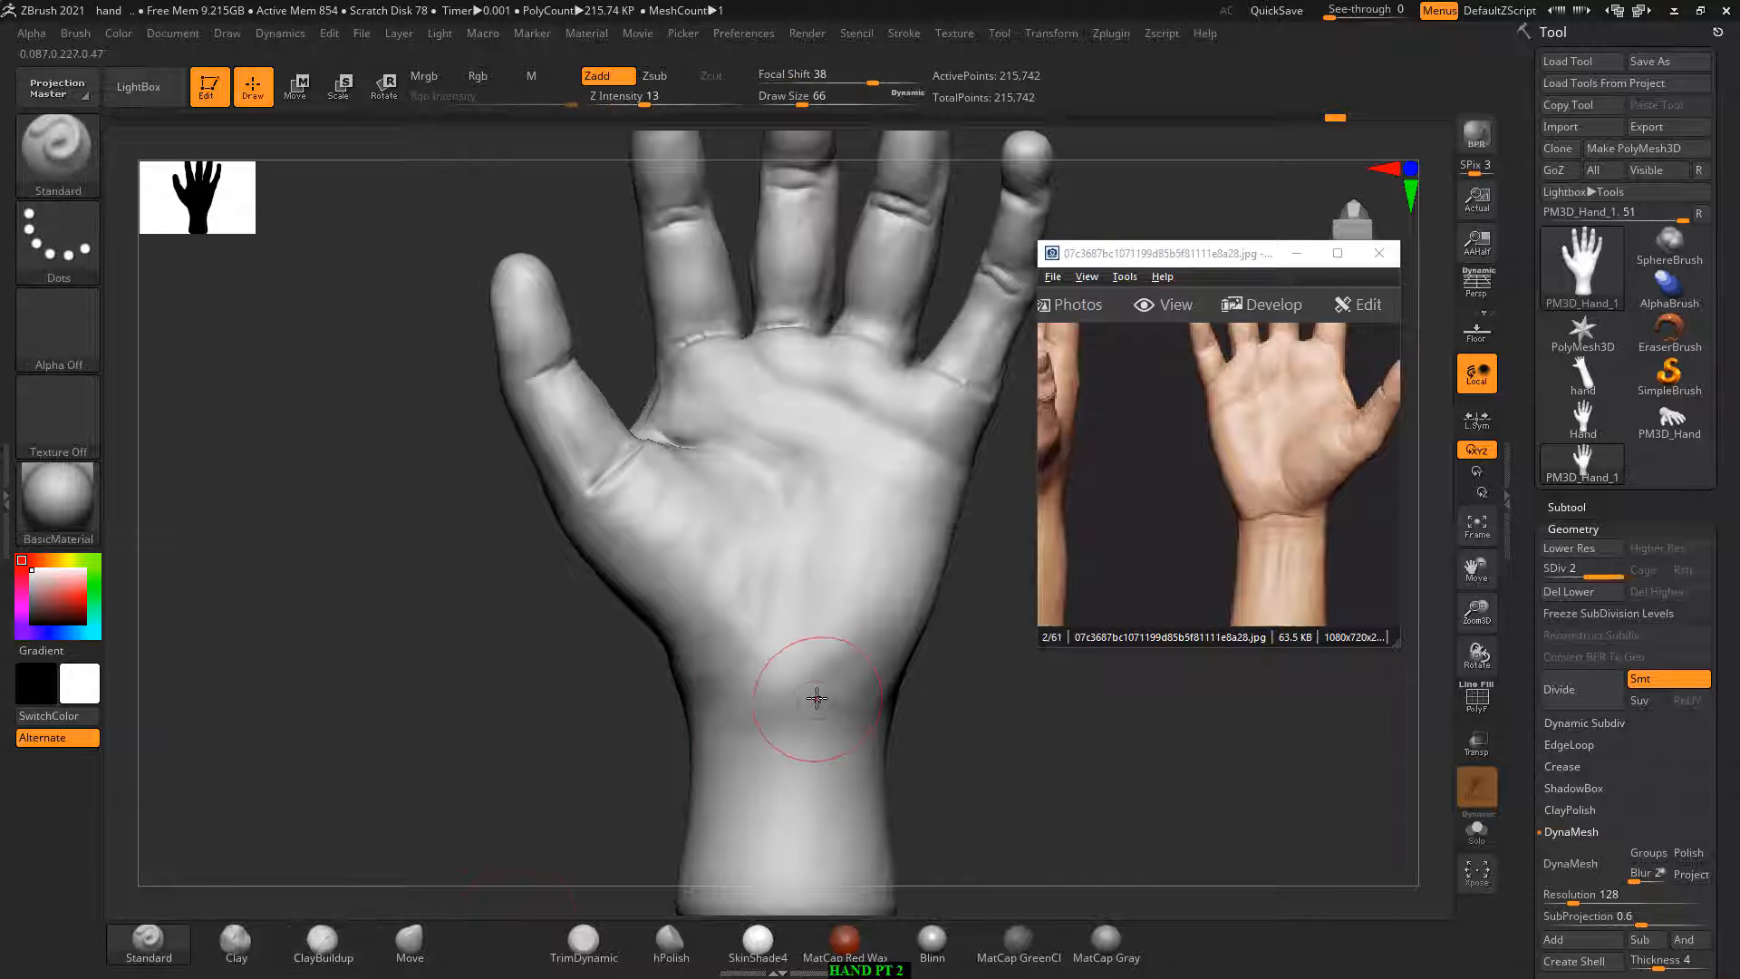
key(bracketleft)
key(bracketleft)
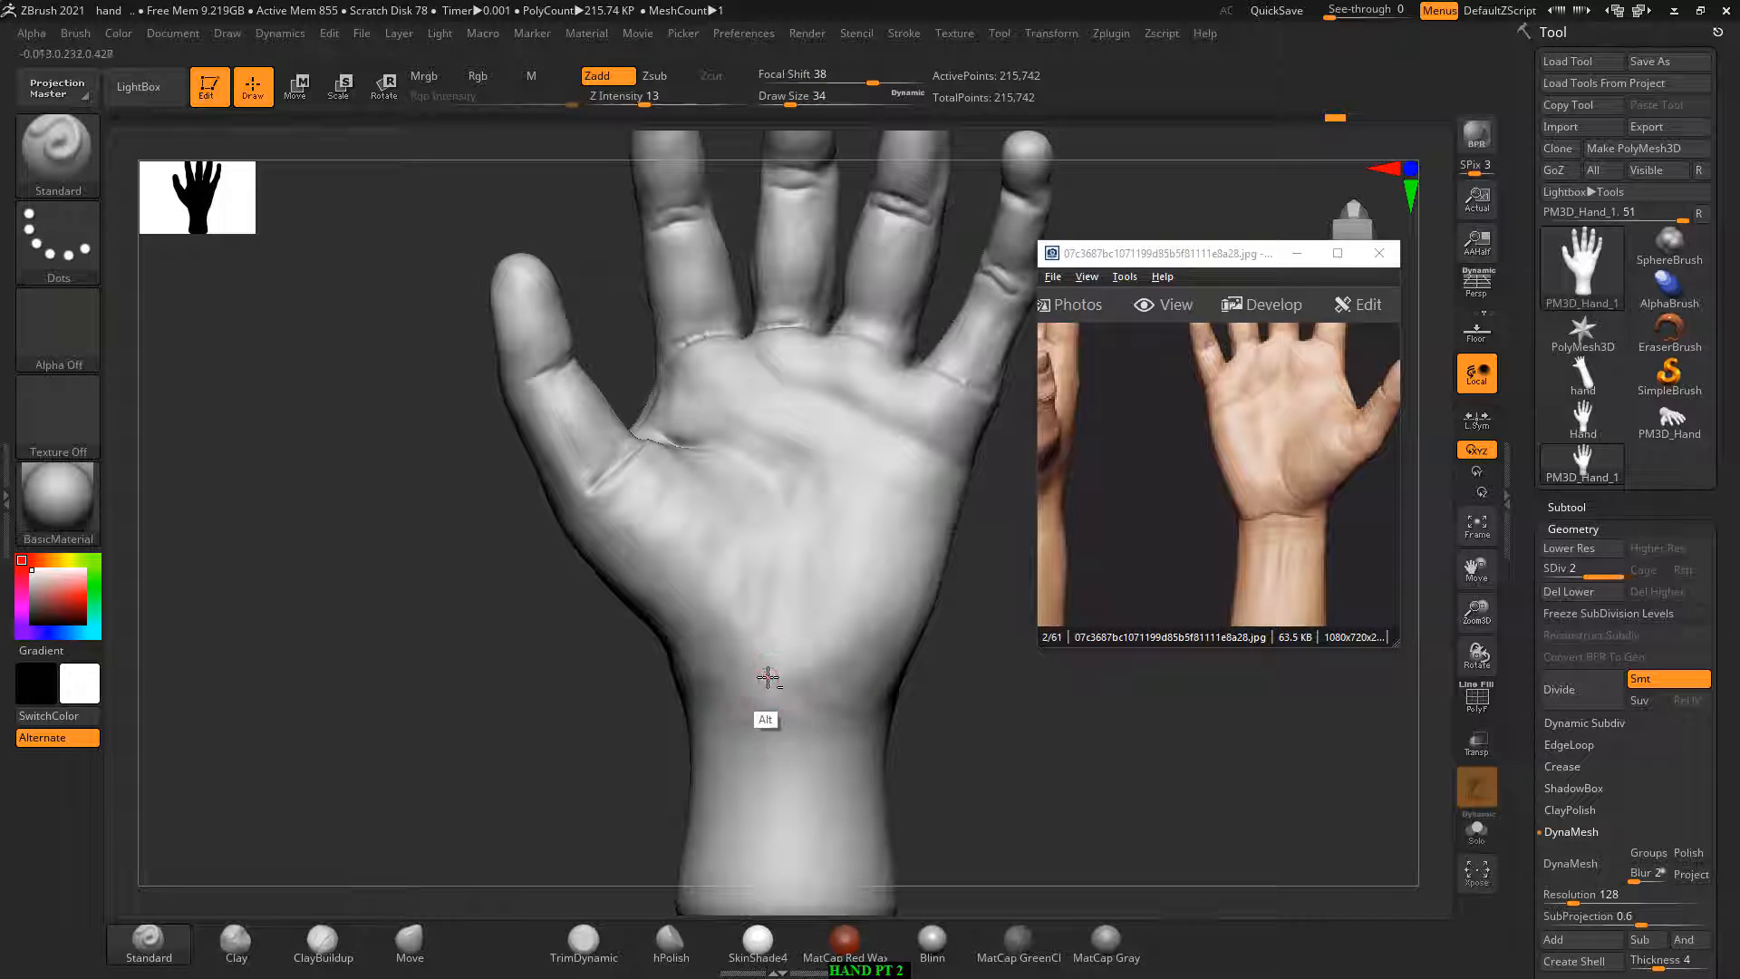
mouse_move(766, 678)
alt+mouse_down()
mouse_move(845, 706)
mouse_move(734, 689)
mouse_move(822, 693)
alt+mouse_up()
drag(977, 700, 1041, 737)
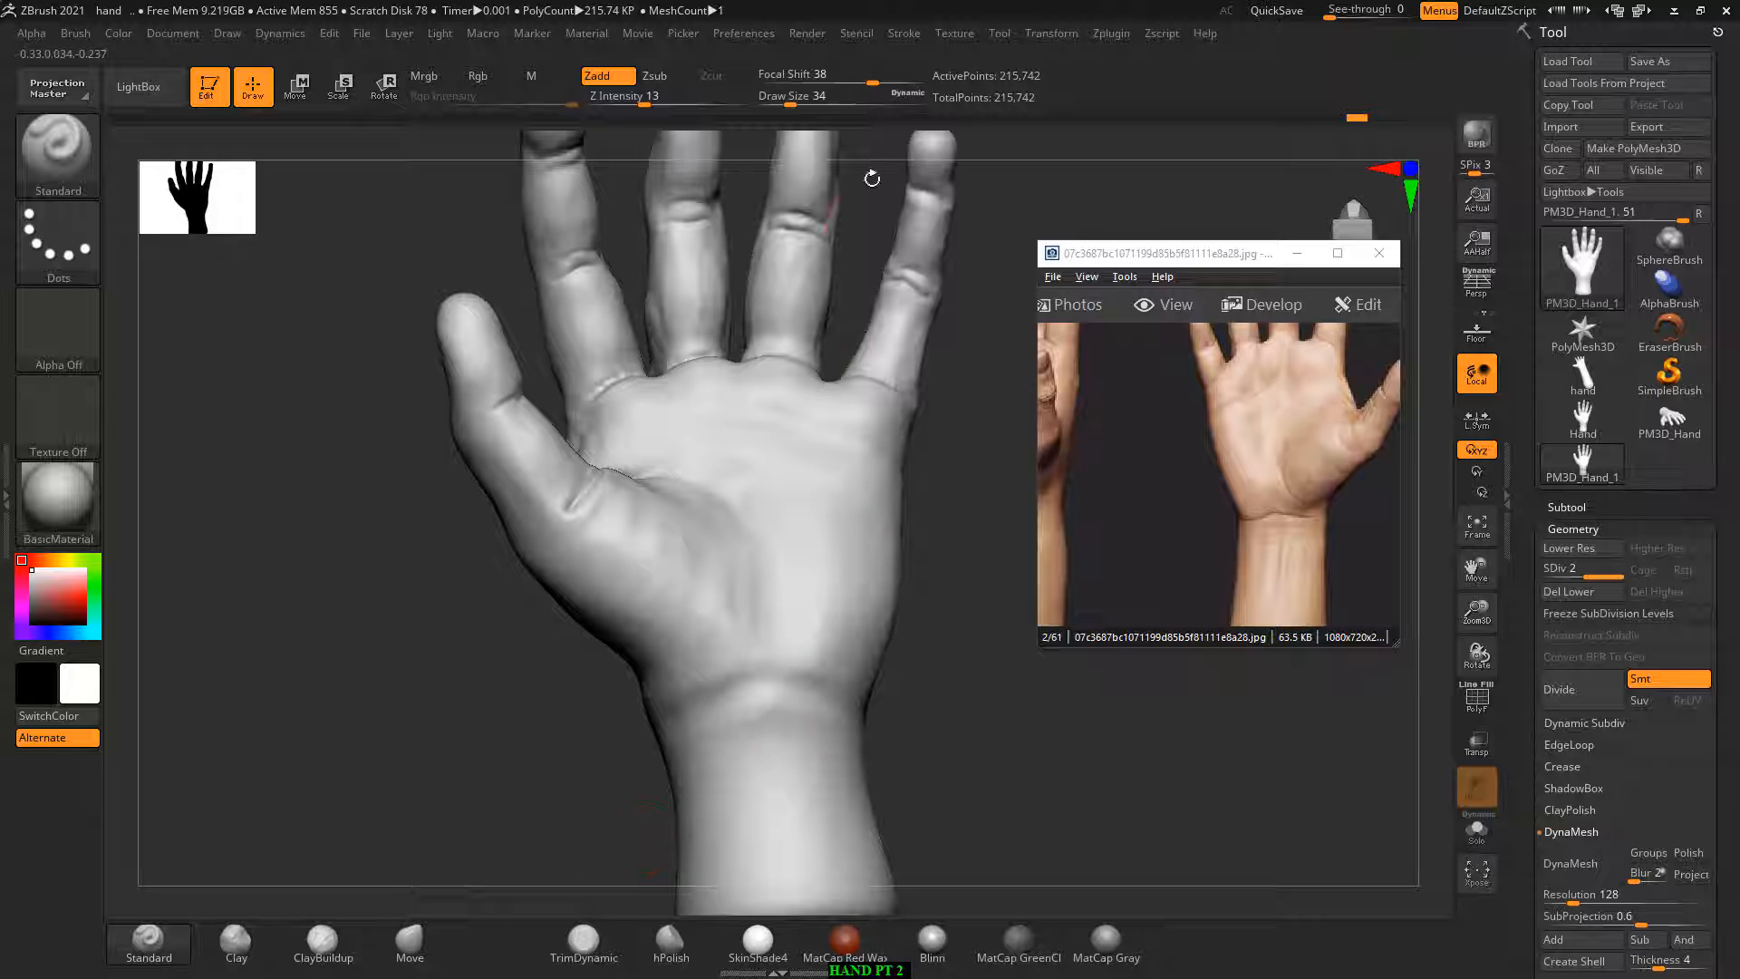
Step: Deepen the palm-side wrist crease with the Standard brush at focal shift 81 and Z intensity 22, adding a fainter fold below it
drag(872, 78, 884, 75)
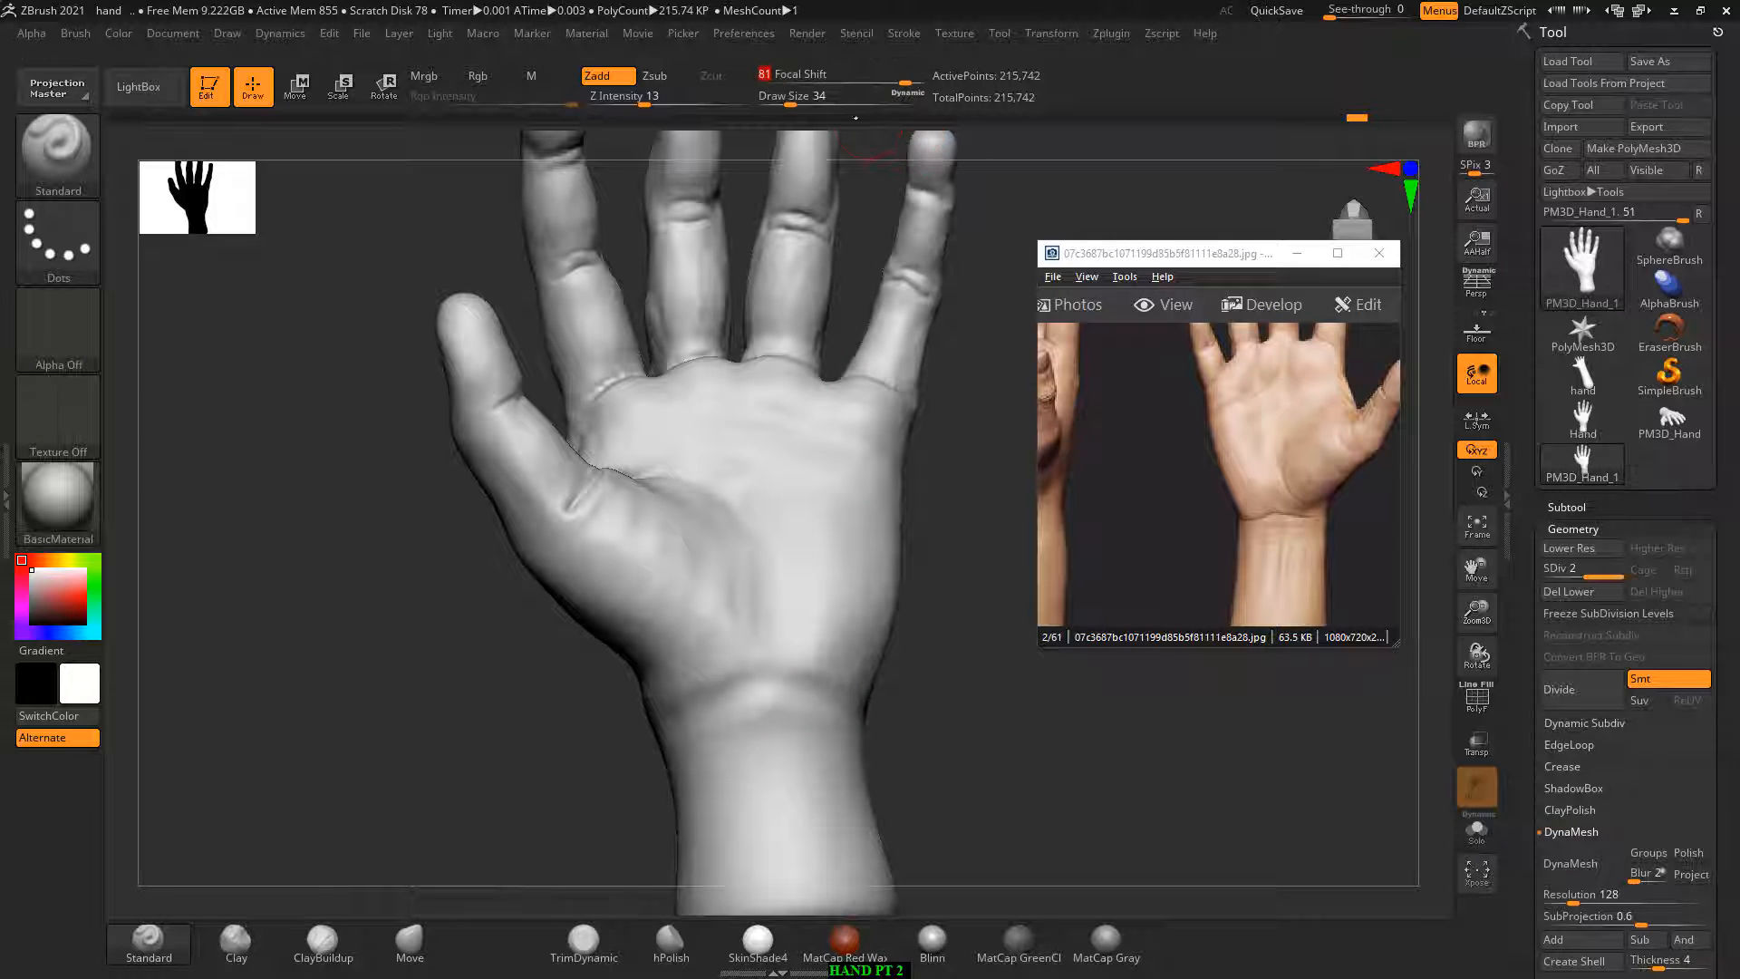
drag(651, 99, 663, 99)
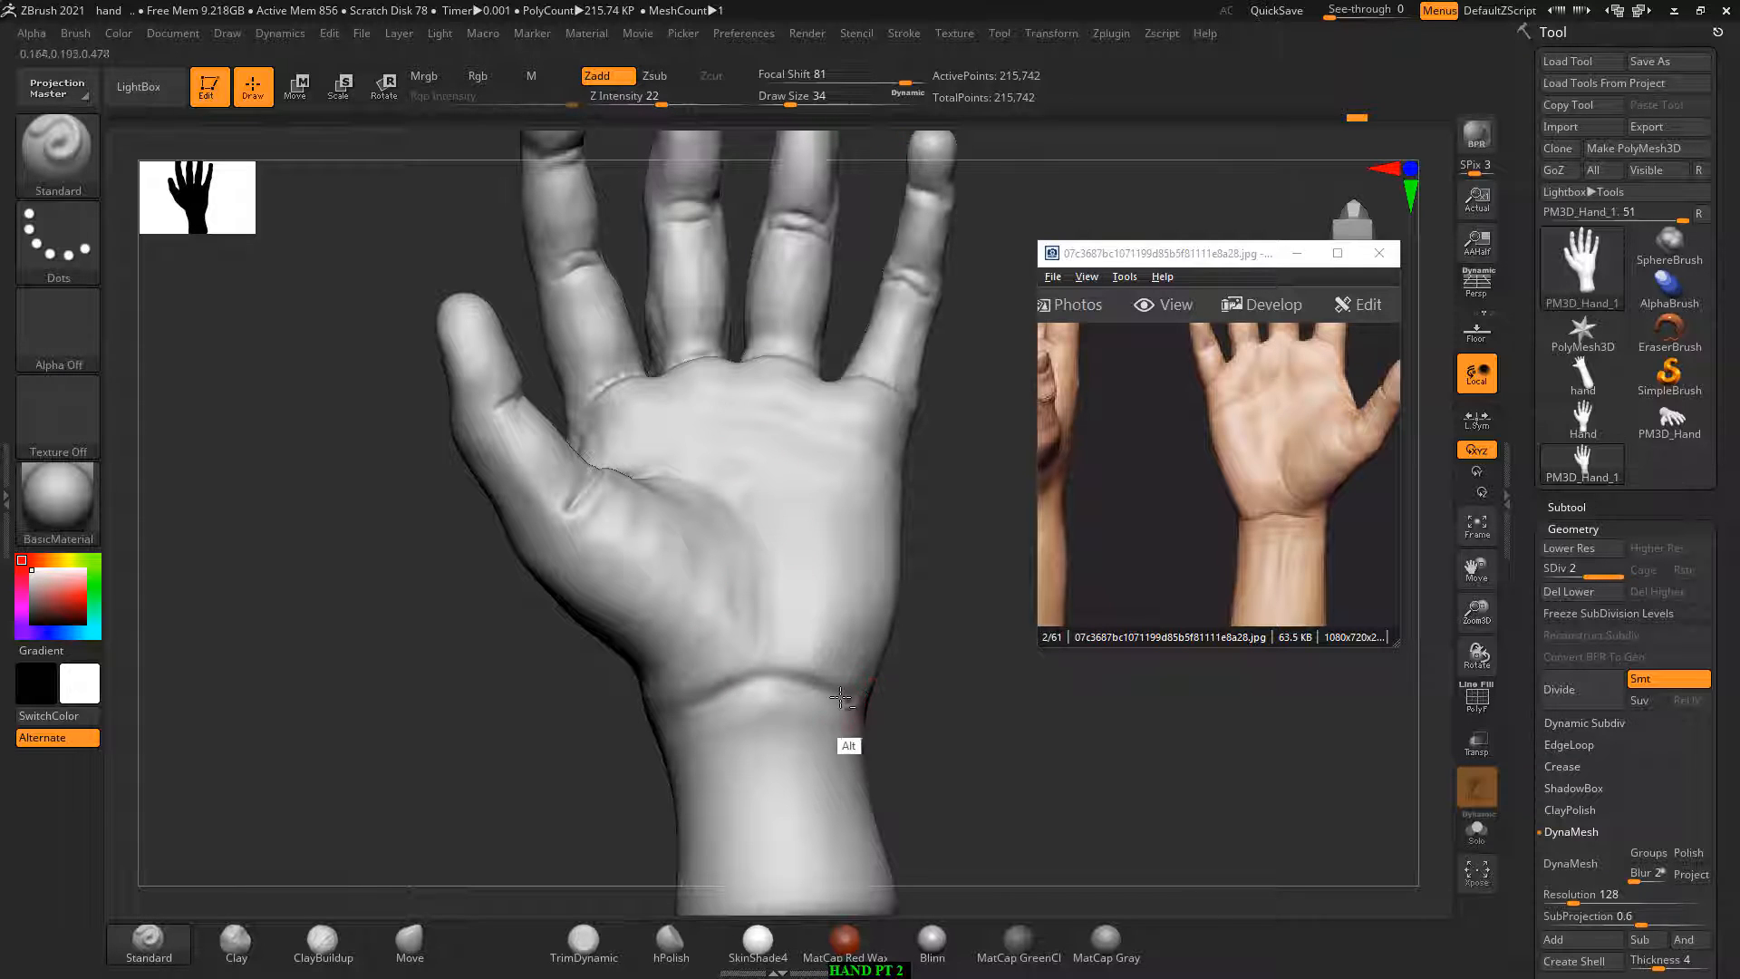
alt+drag(840, 697, 771, 720)
shift+drag(940, 736, 959, 758)
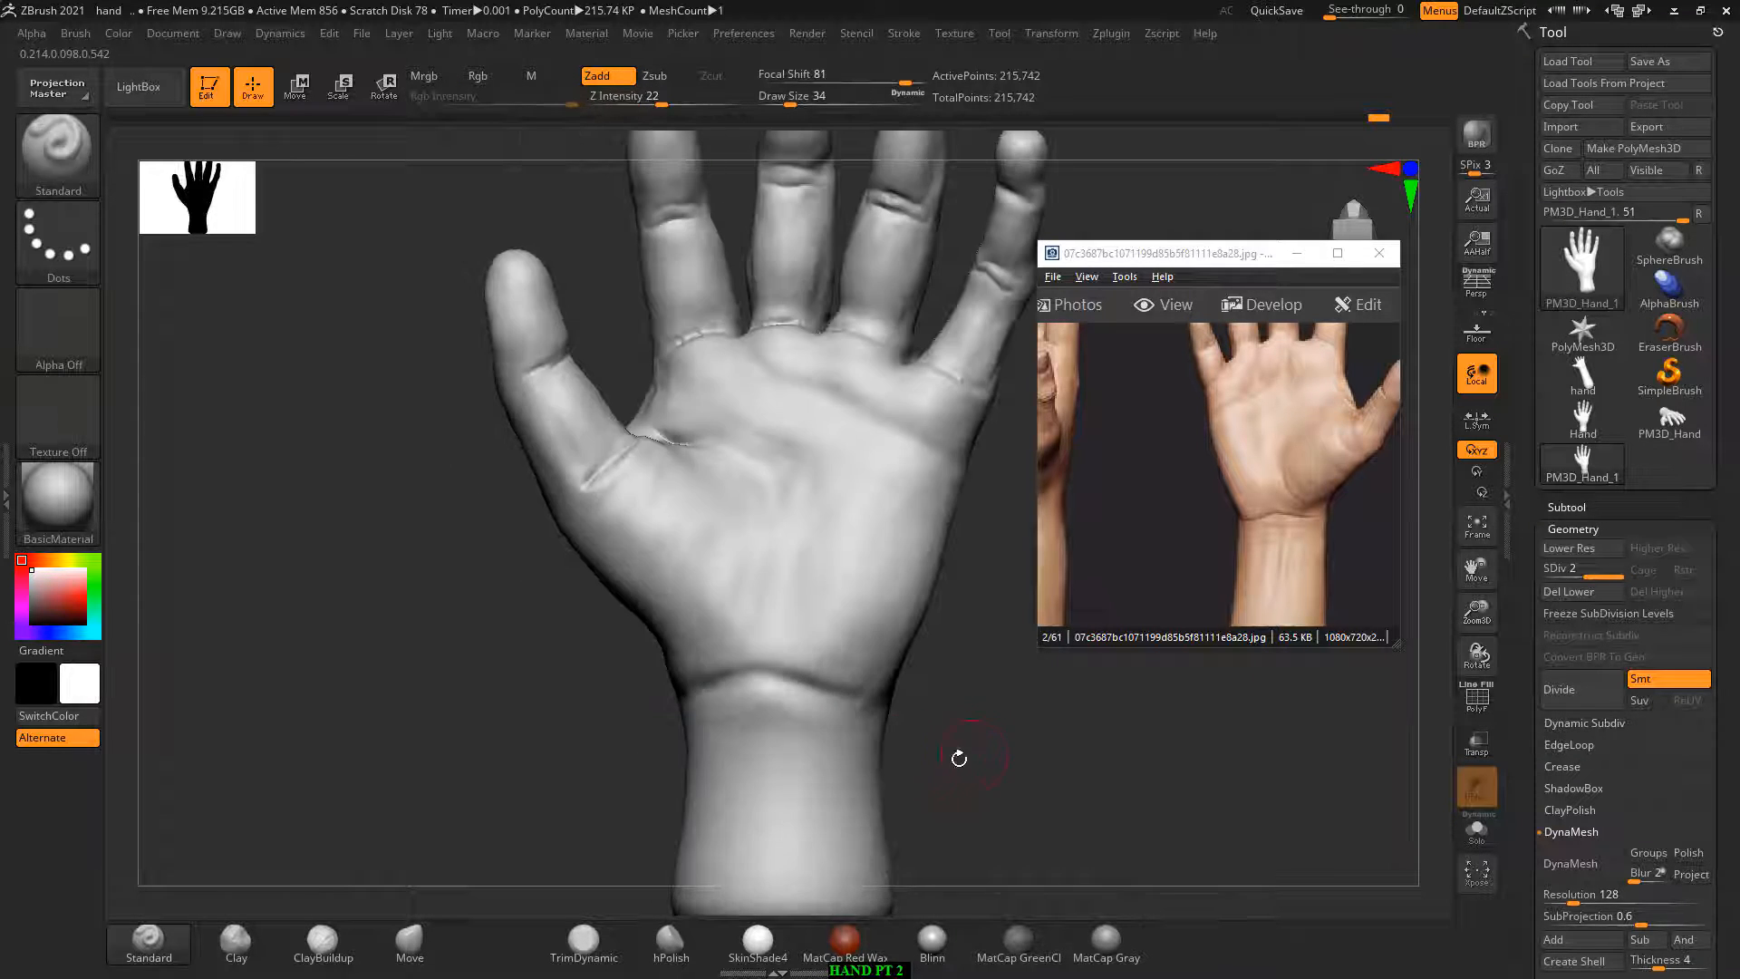
alt+drag(854, 734, 689, 739)
drag(983, 680, 963, 697)
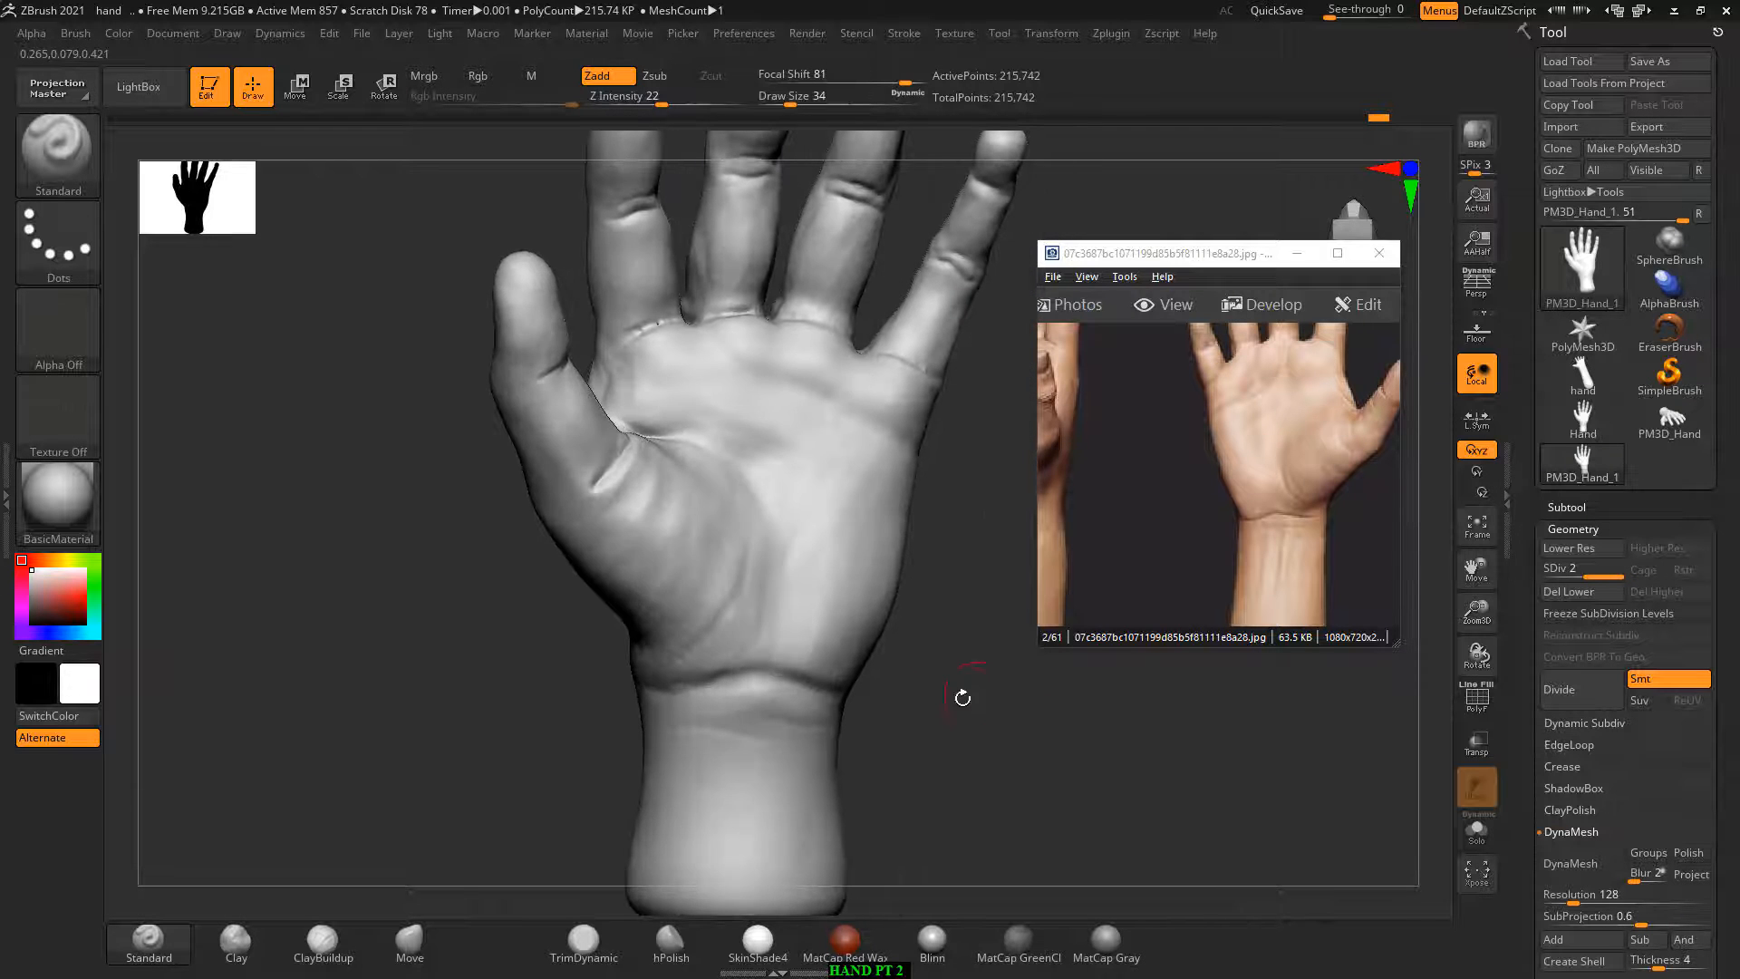
Step: Refine the heel of the palm and the thumb mound with ClayBuildup at draw size 66, smoothing the strokes
click(359, 947)
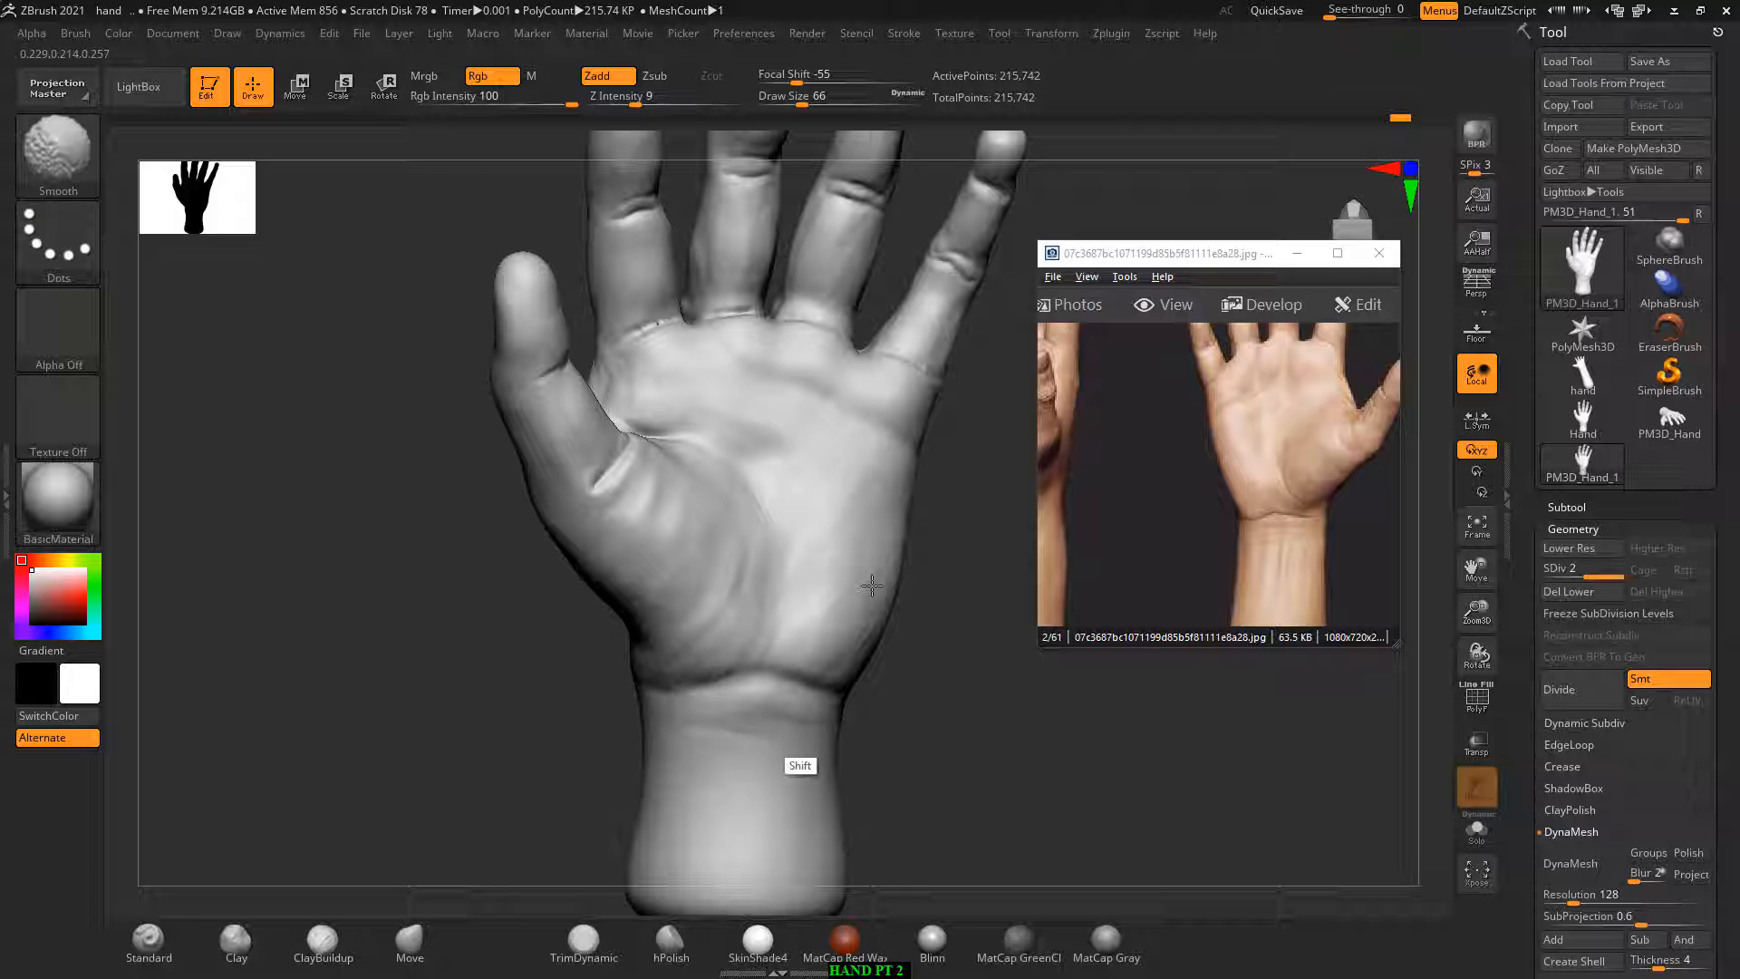
shift+drag(906, 734, 964, 739)
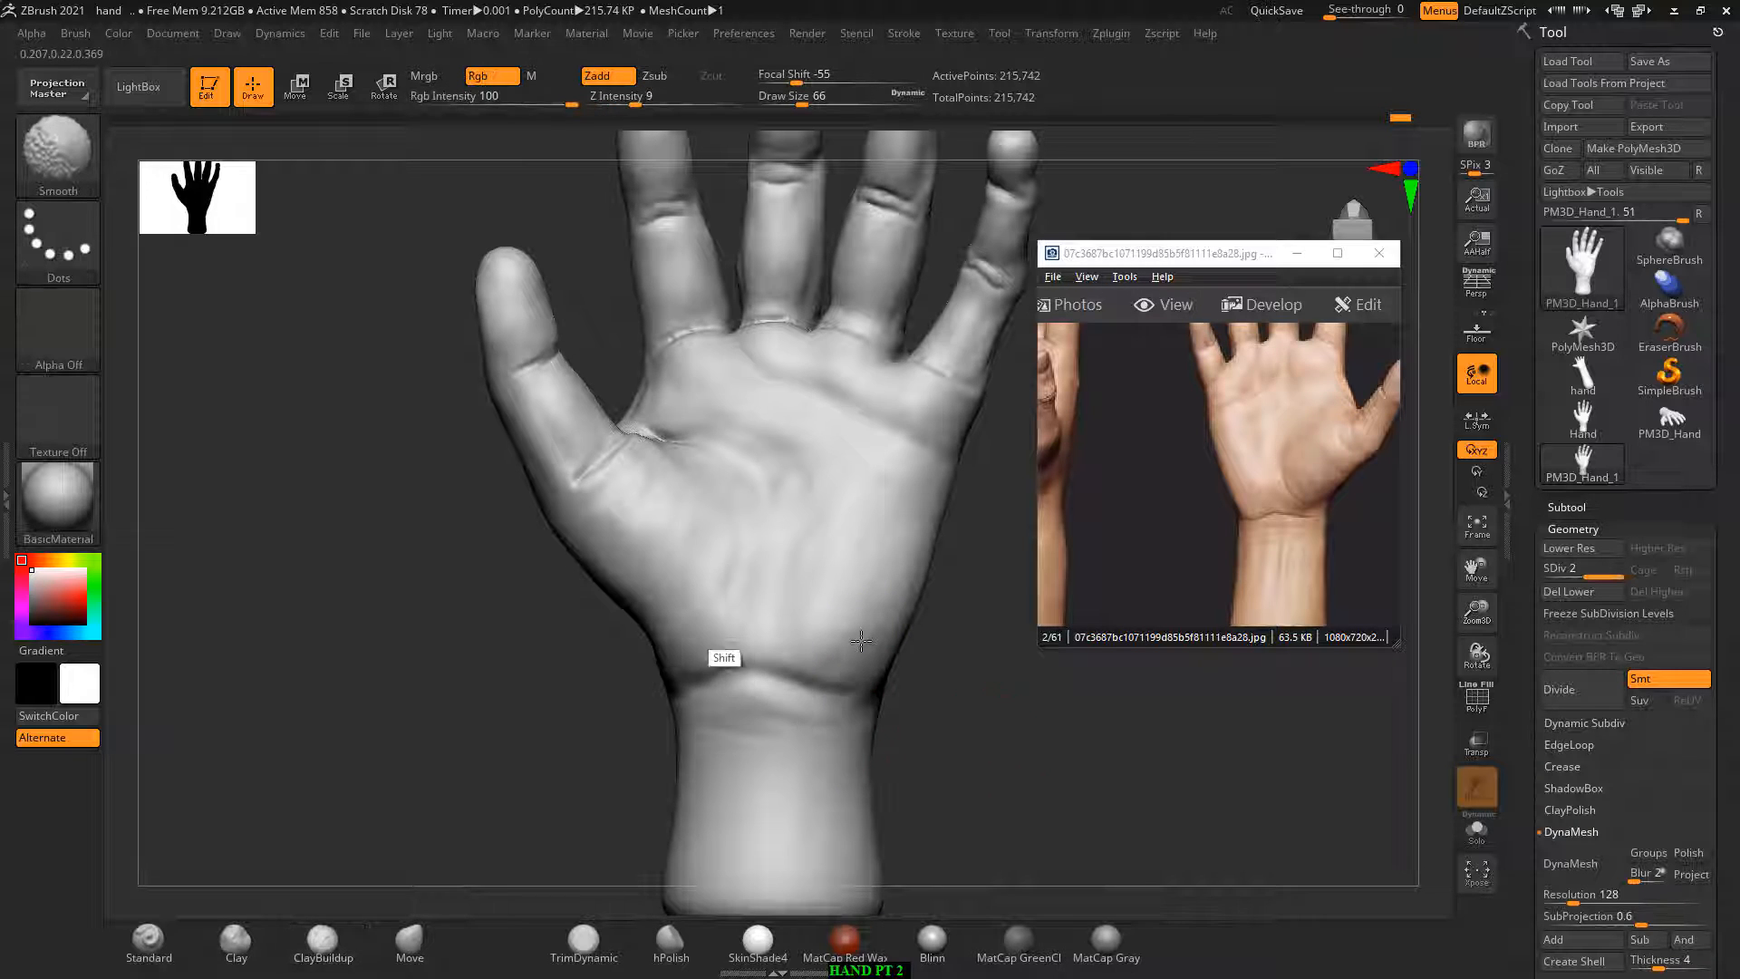
key(shift)
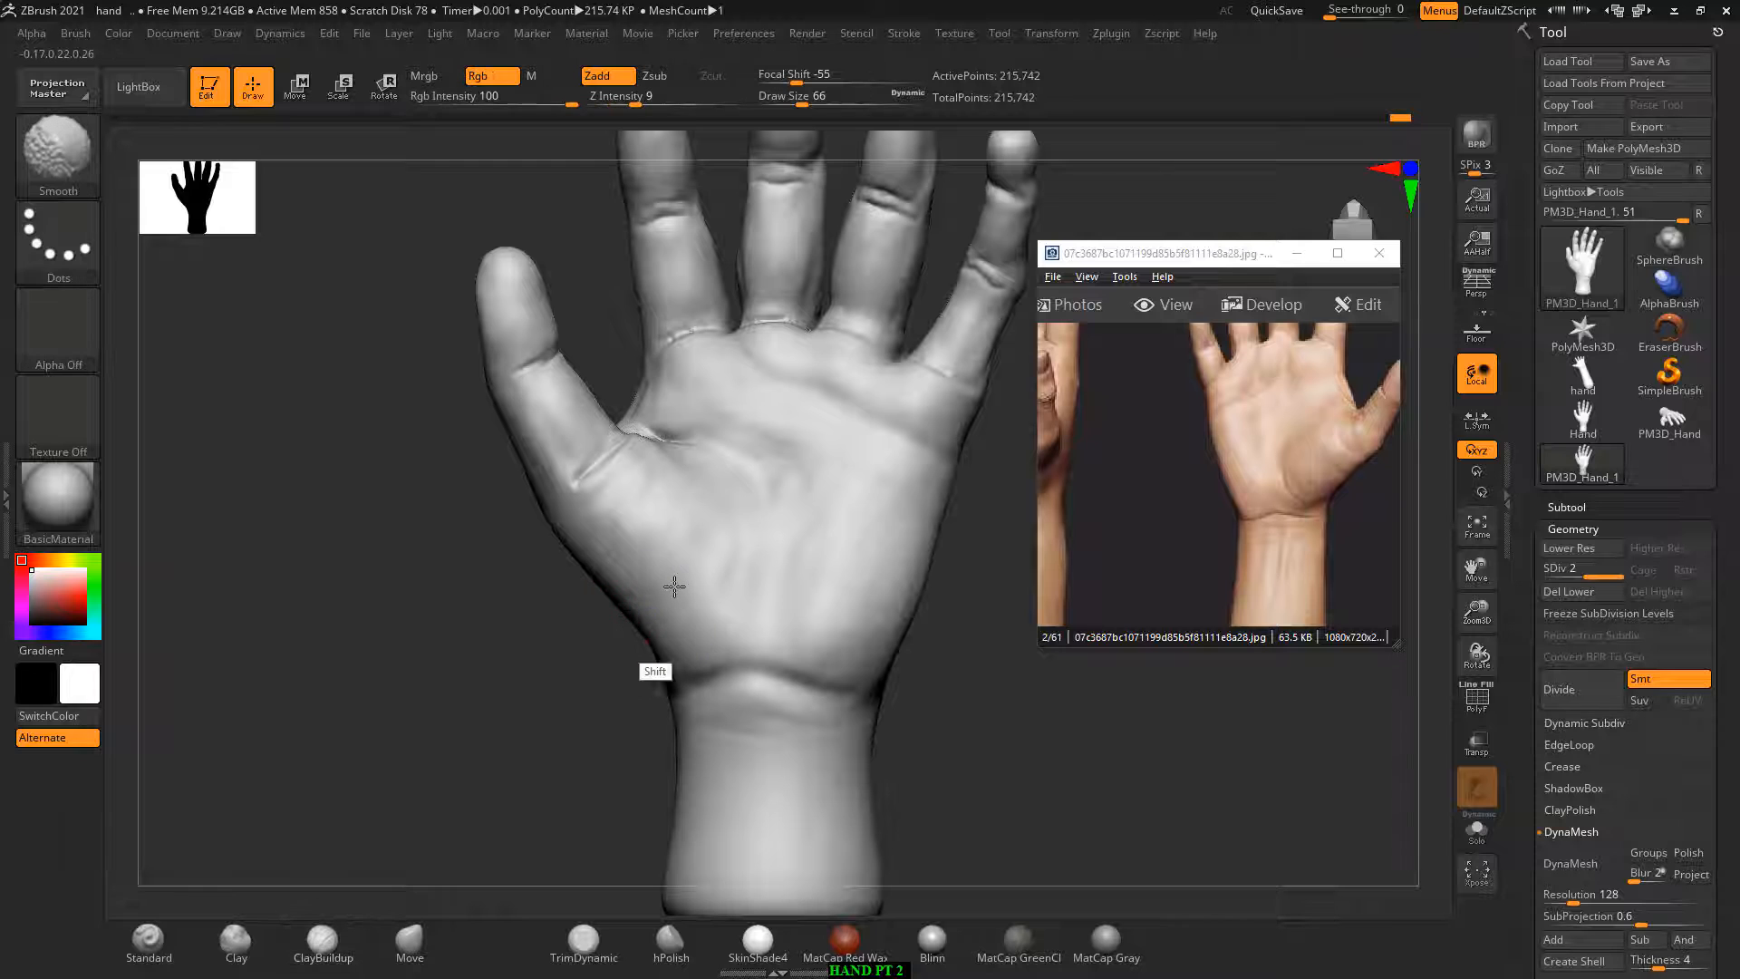
shift+drag(674, 587, 726, 532)
drag(909, 648, 924, 649)
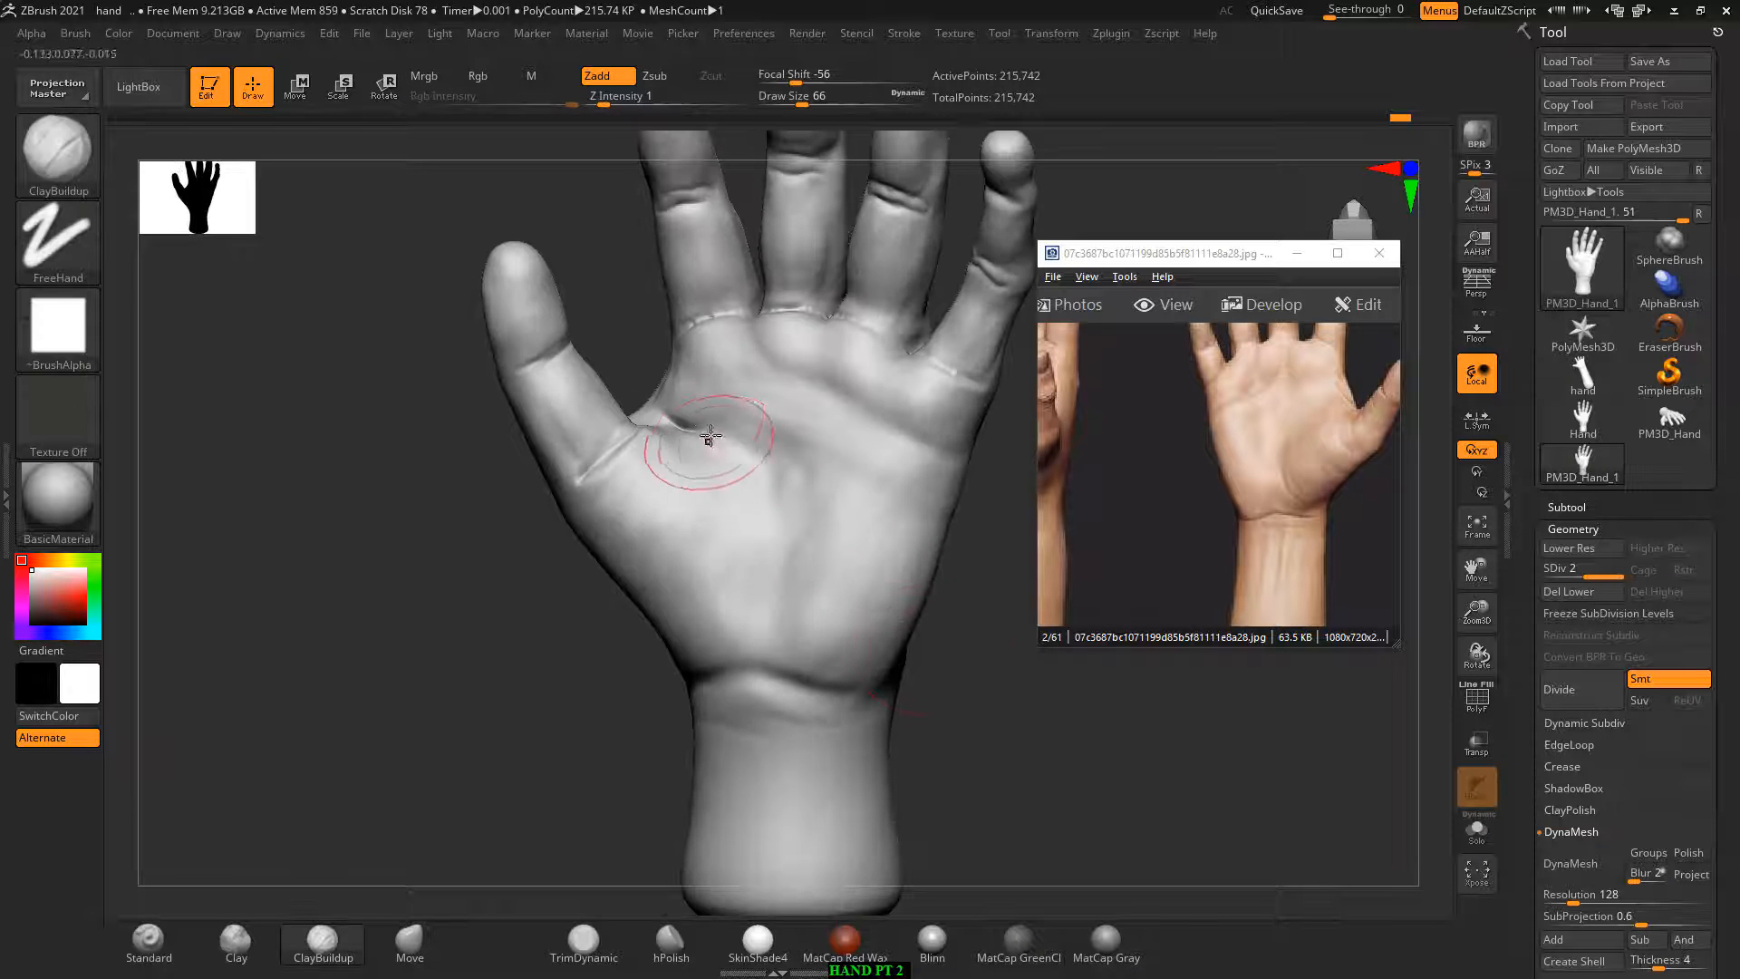
Step: Shape the palm crease near the thumb web with ClayBuildup at draw size 50 and smooth its edges
drag(708, 441, 702, 418)
drag(1030, 695, 1042, 739)
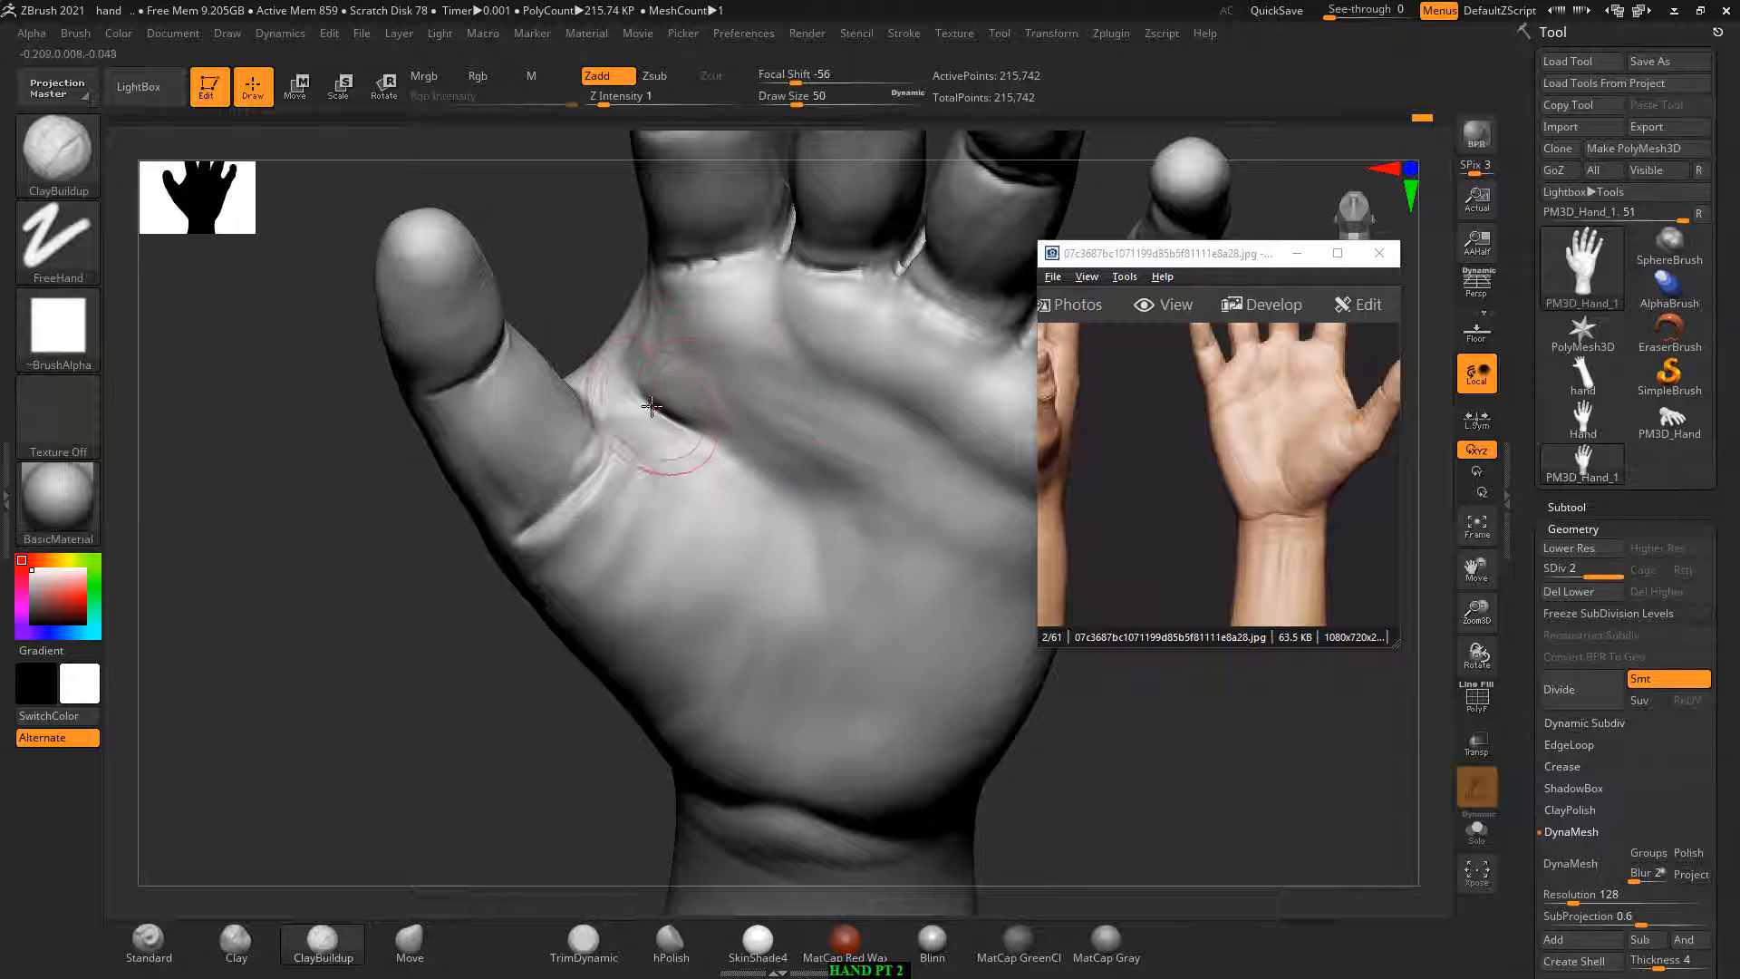
key(shift)
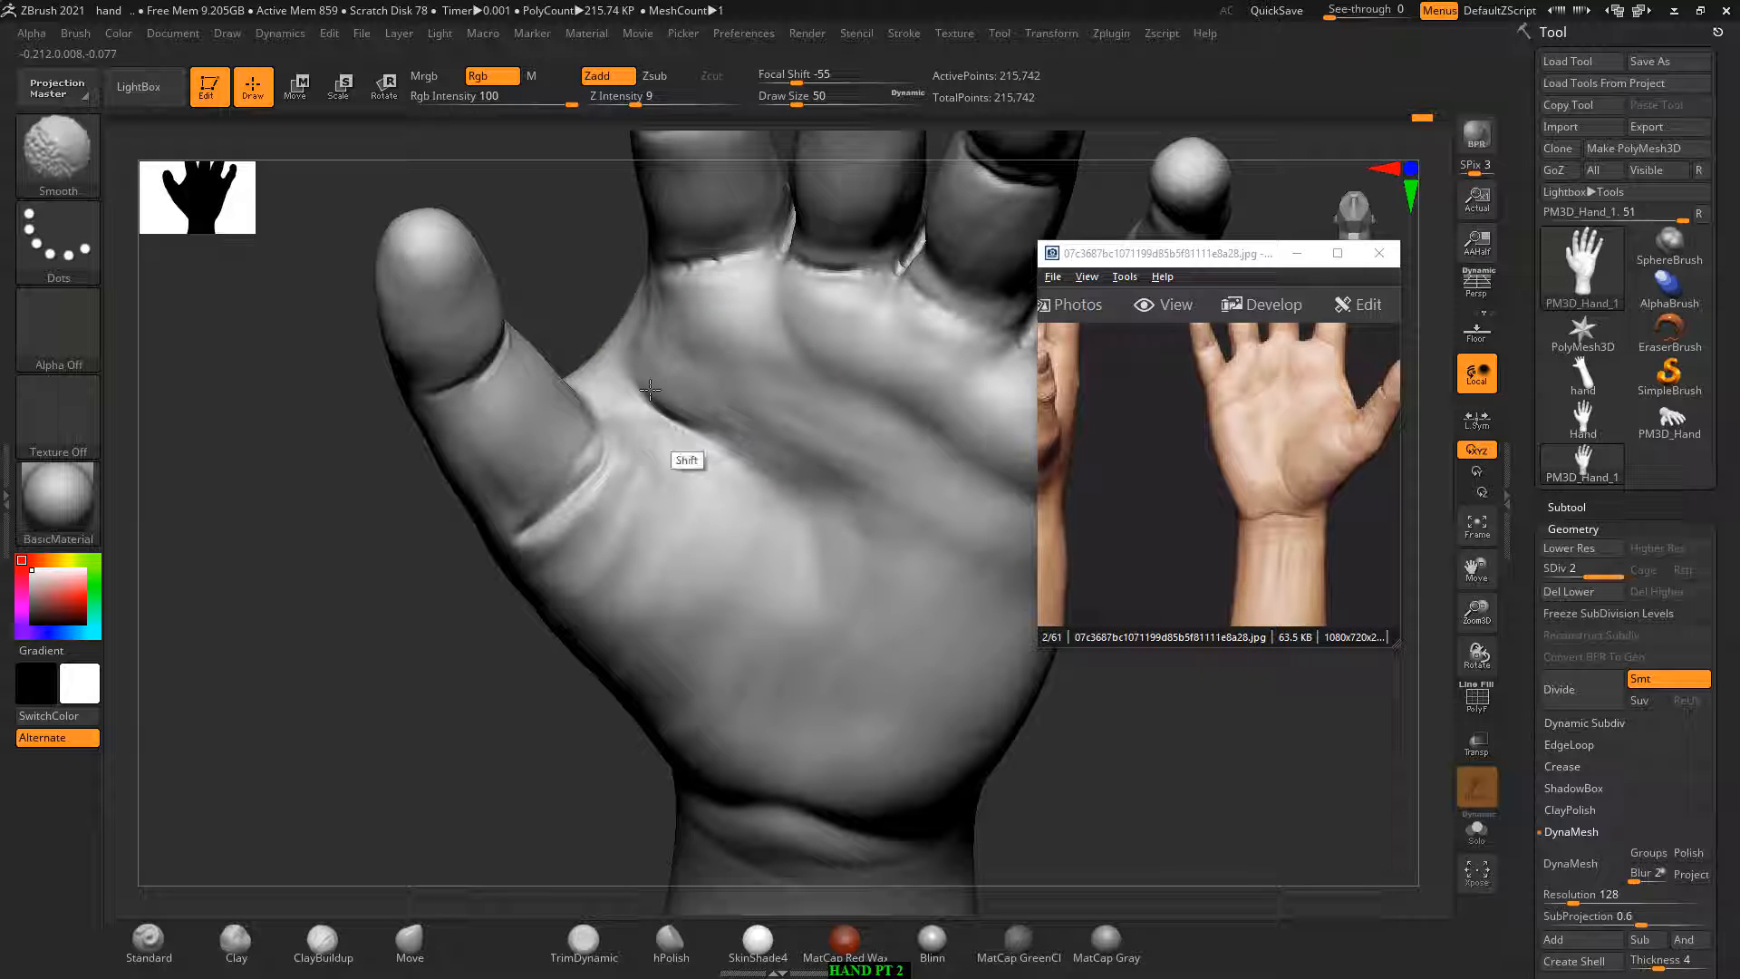
drag(1111, 688, 1159, 794)
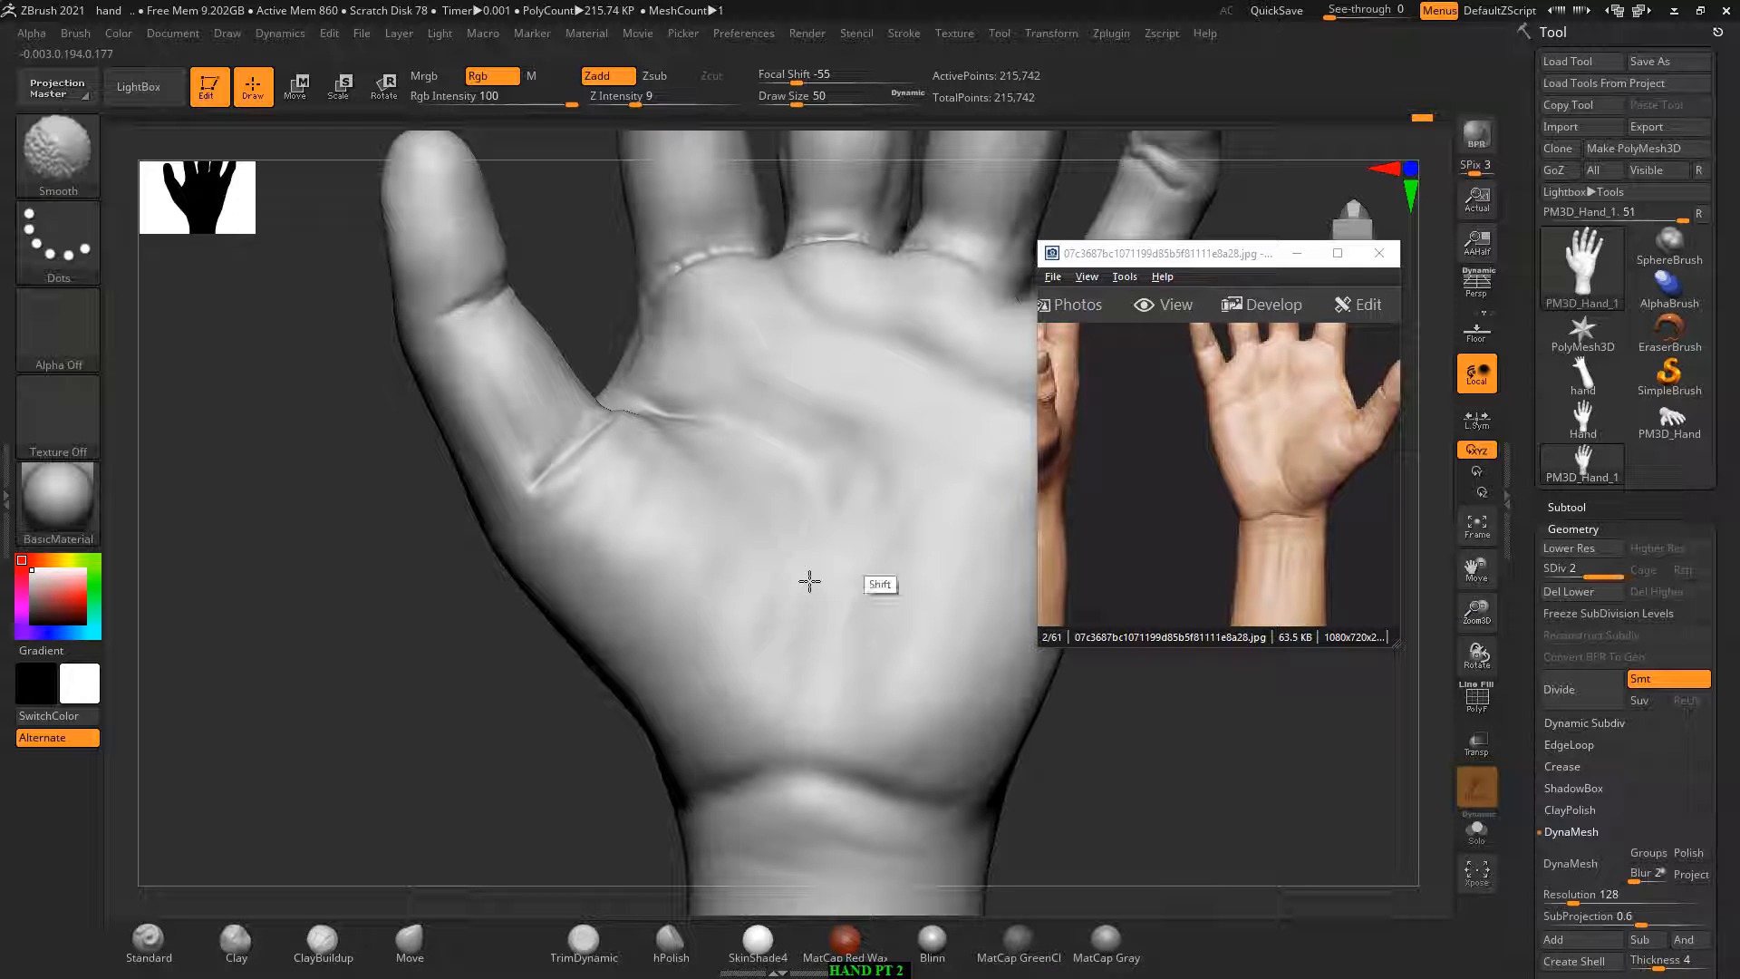
mouse_move(1149, 768)
mouse_down()
mouse_move(1150, 731)
mouse_move(1101, 785)
mouse_move(1178, 781)
mouse_move(1133, 788)
mouse_up()
Step: Carve the hollow between thumb and index finger on the back of the hand with ClayBuildup and smooth it
key(alt)
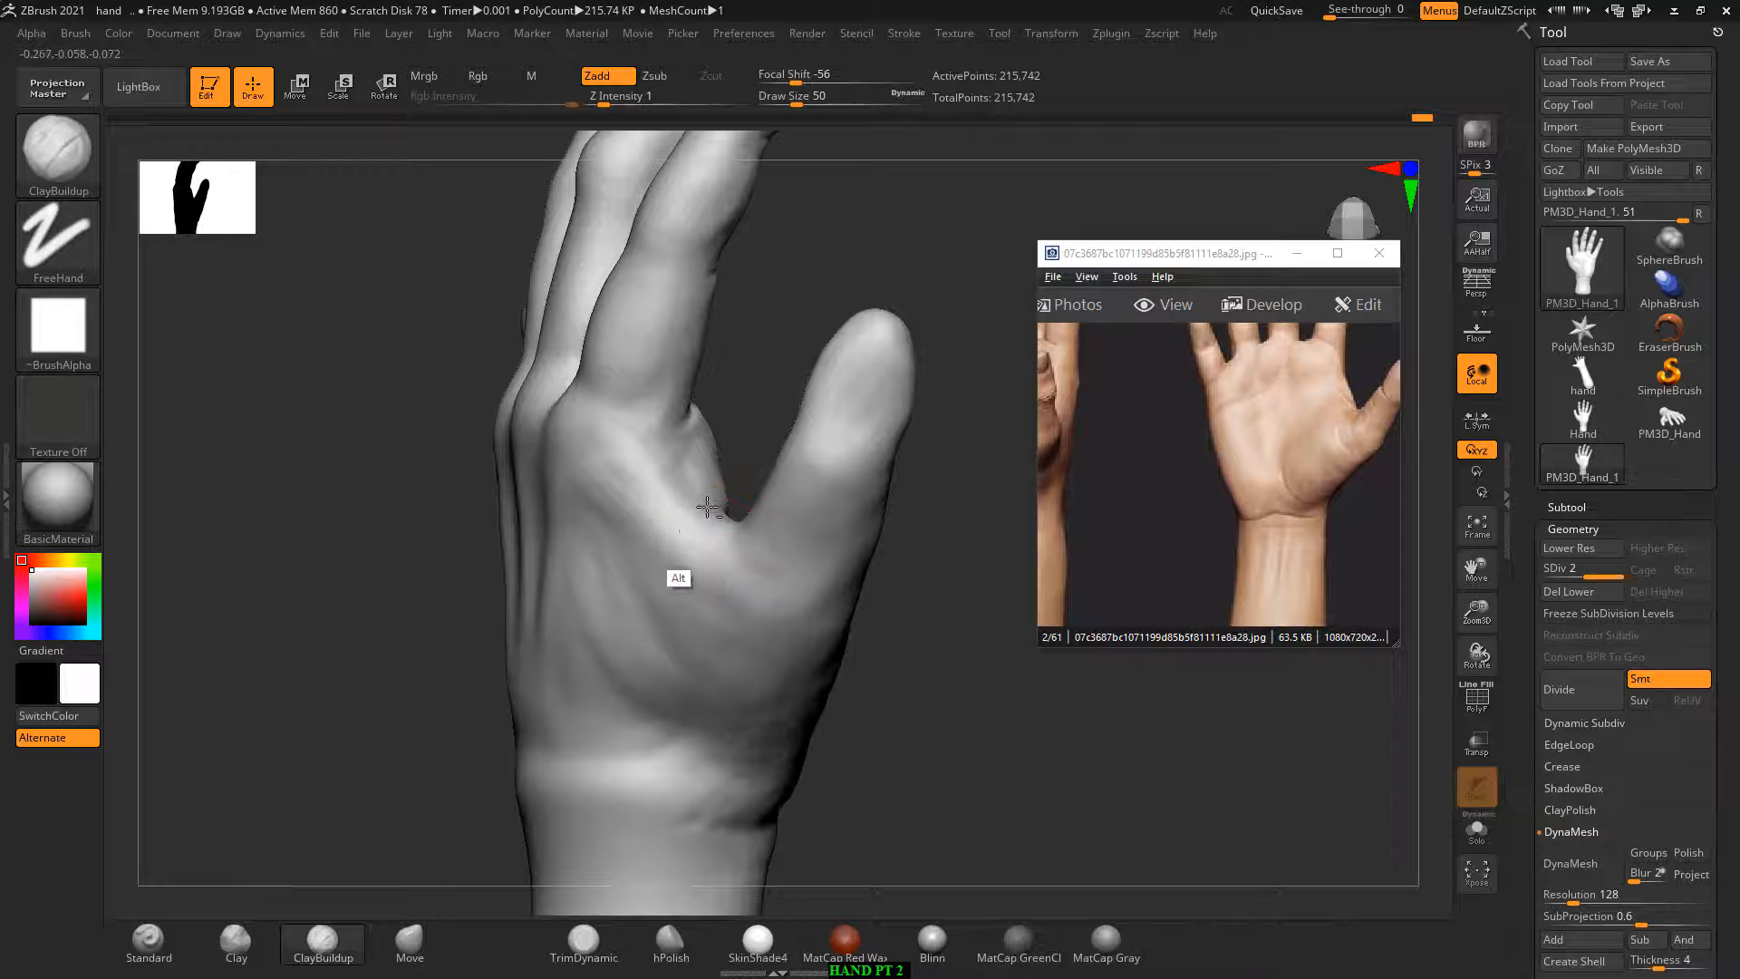
mouse_move(673, 550)
alt+mouse_down()
mouse_move(633, 537)
mouse_move(657, 580)
mouse_move(656, 556)
mouse_move(702, 590)
alt+mouse_up()
drag(820, 725, 896, 729)
mouse_move(725, 662)
shift+mouse_down()
mouse_move(649, 583)
mouse_move(770, 625)
shift+mouse_up()
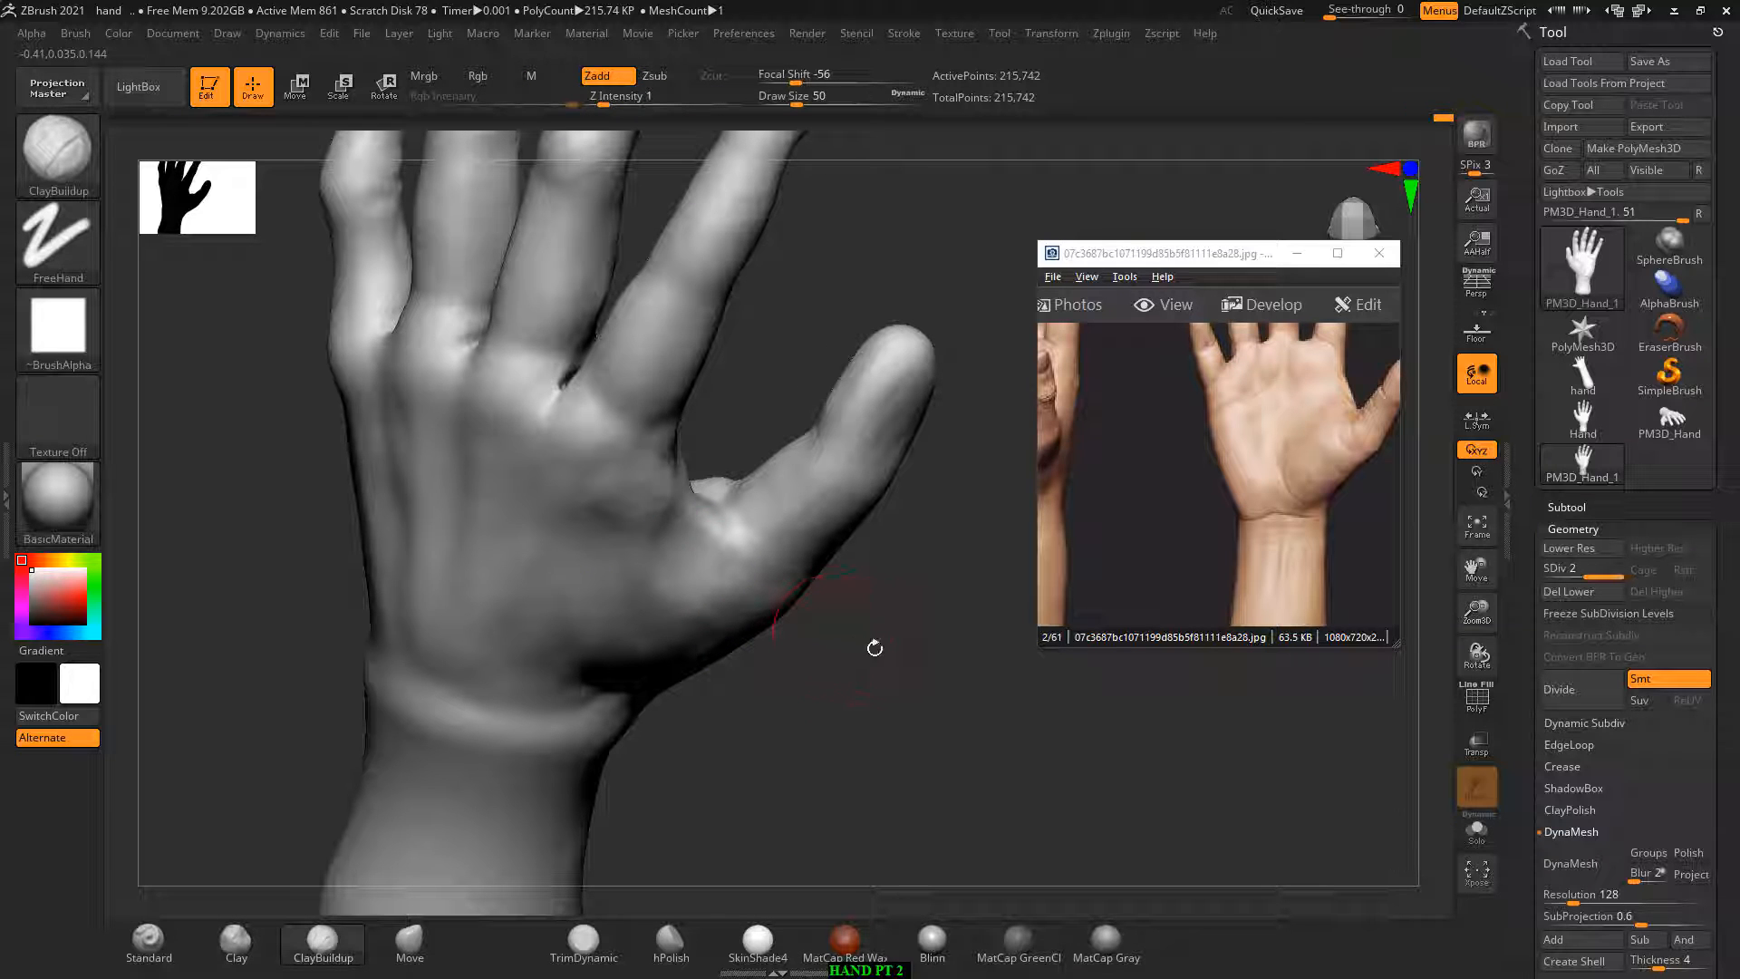
drag(903, 683, 717, 548)
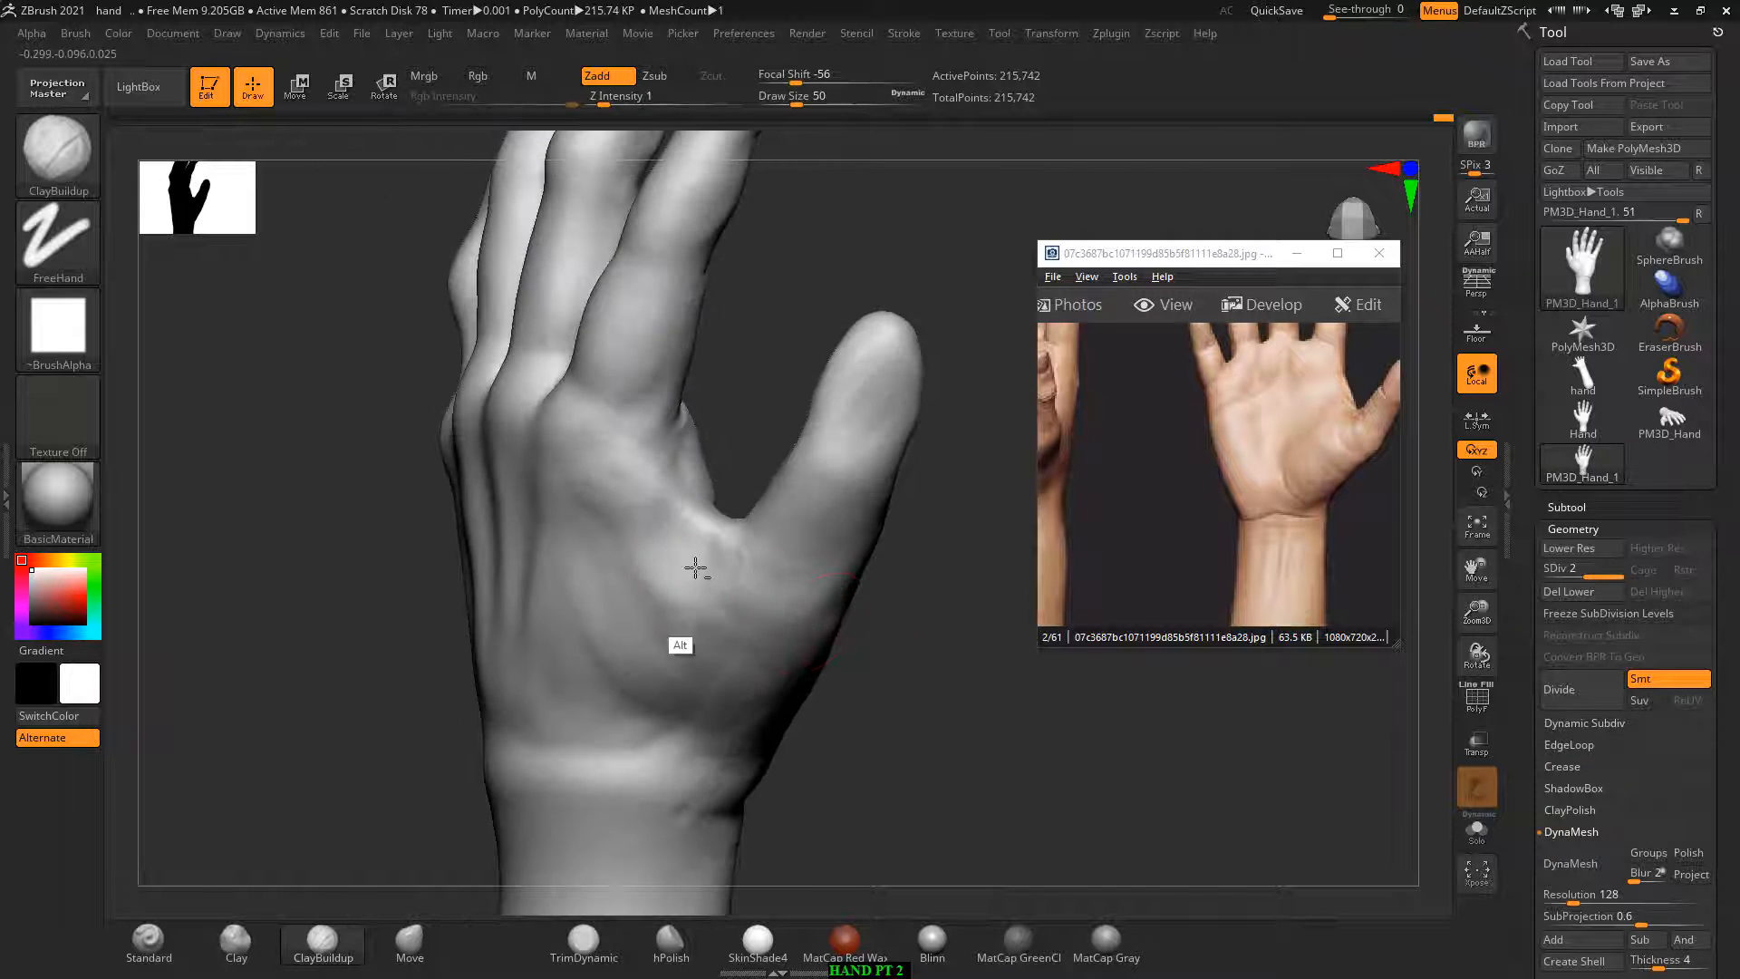
key(shift)
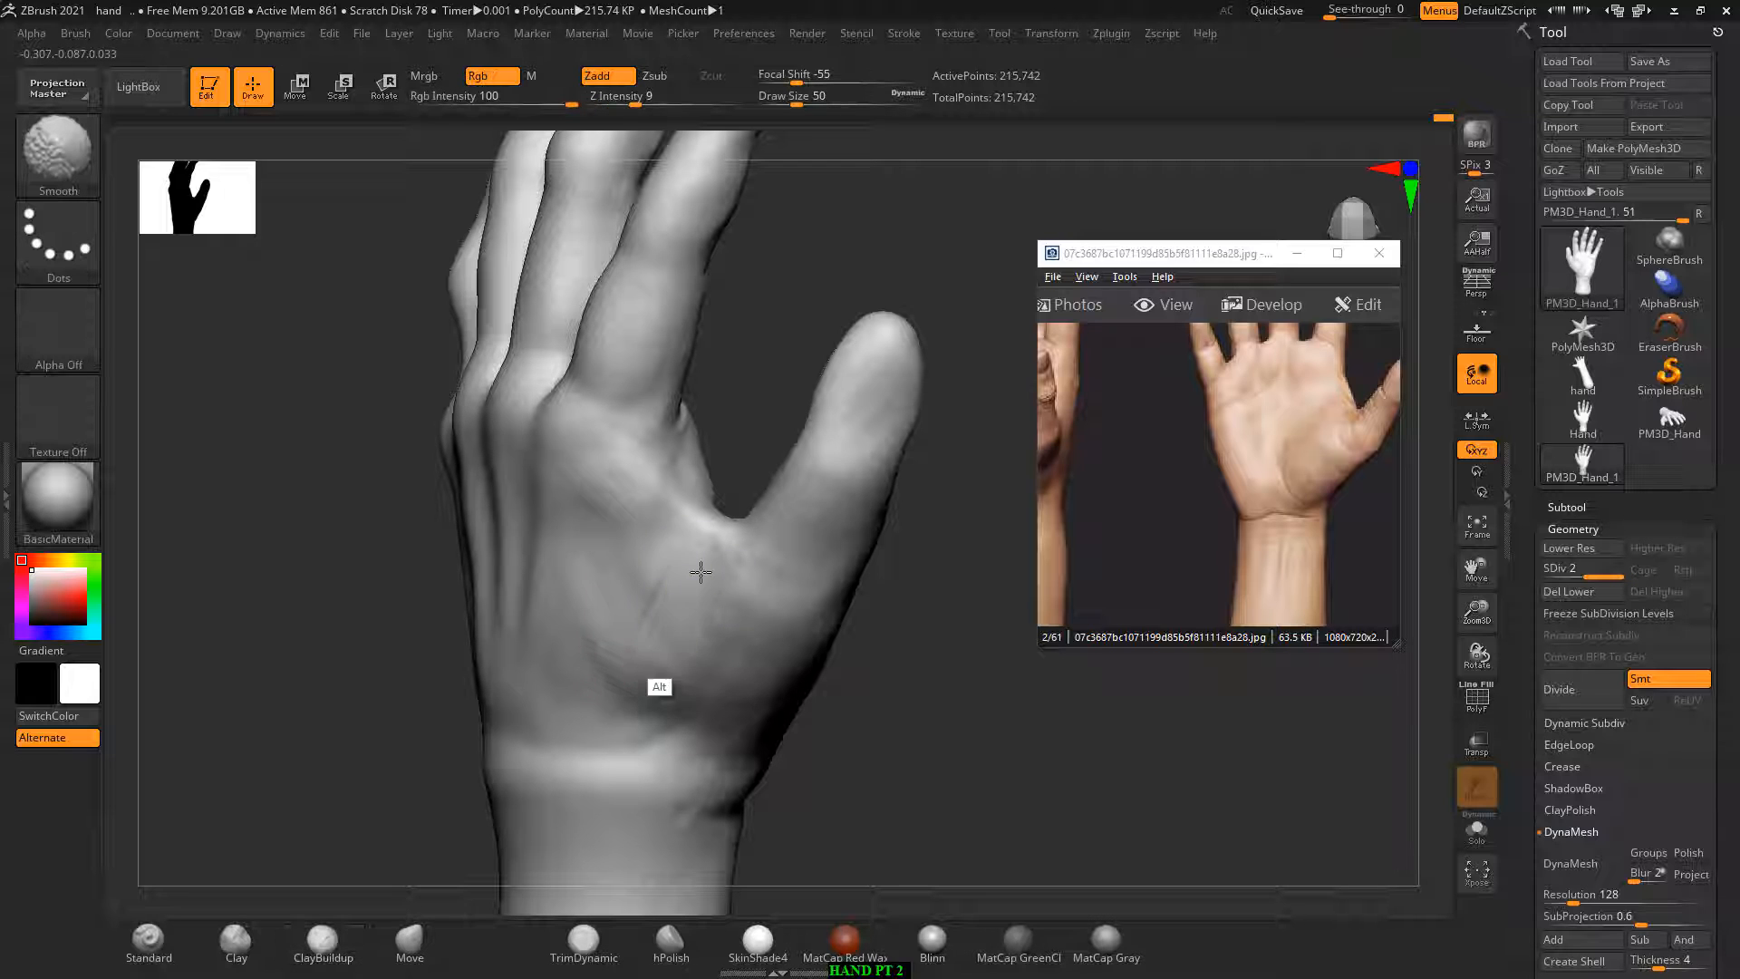
mouse_move(861, 689)
mouse_down()
mouse_move(920, 727)
mouse_move(979, 652)
mouse_move(940, 699)
mouse_move(824, 649)
mouse_up()
key(shift)
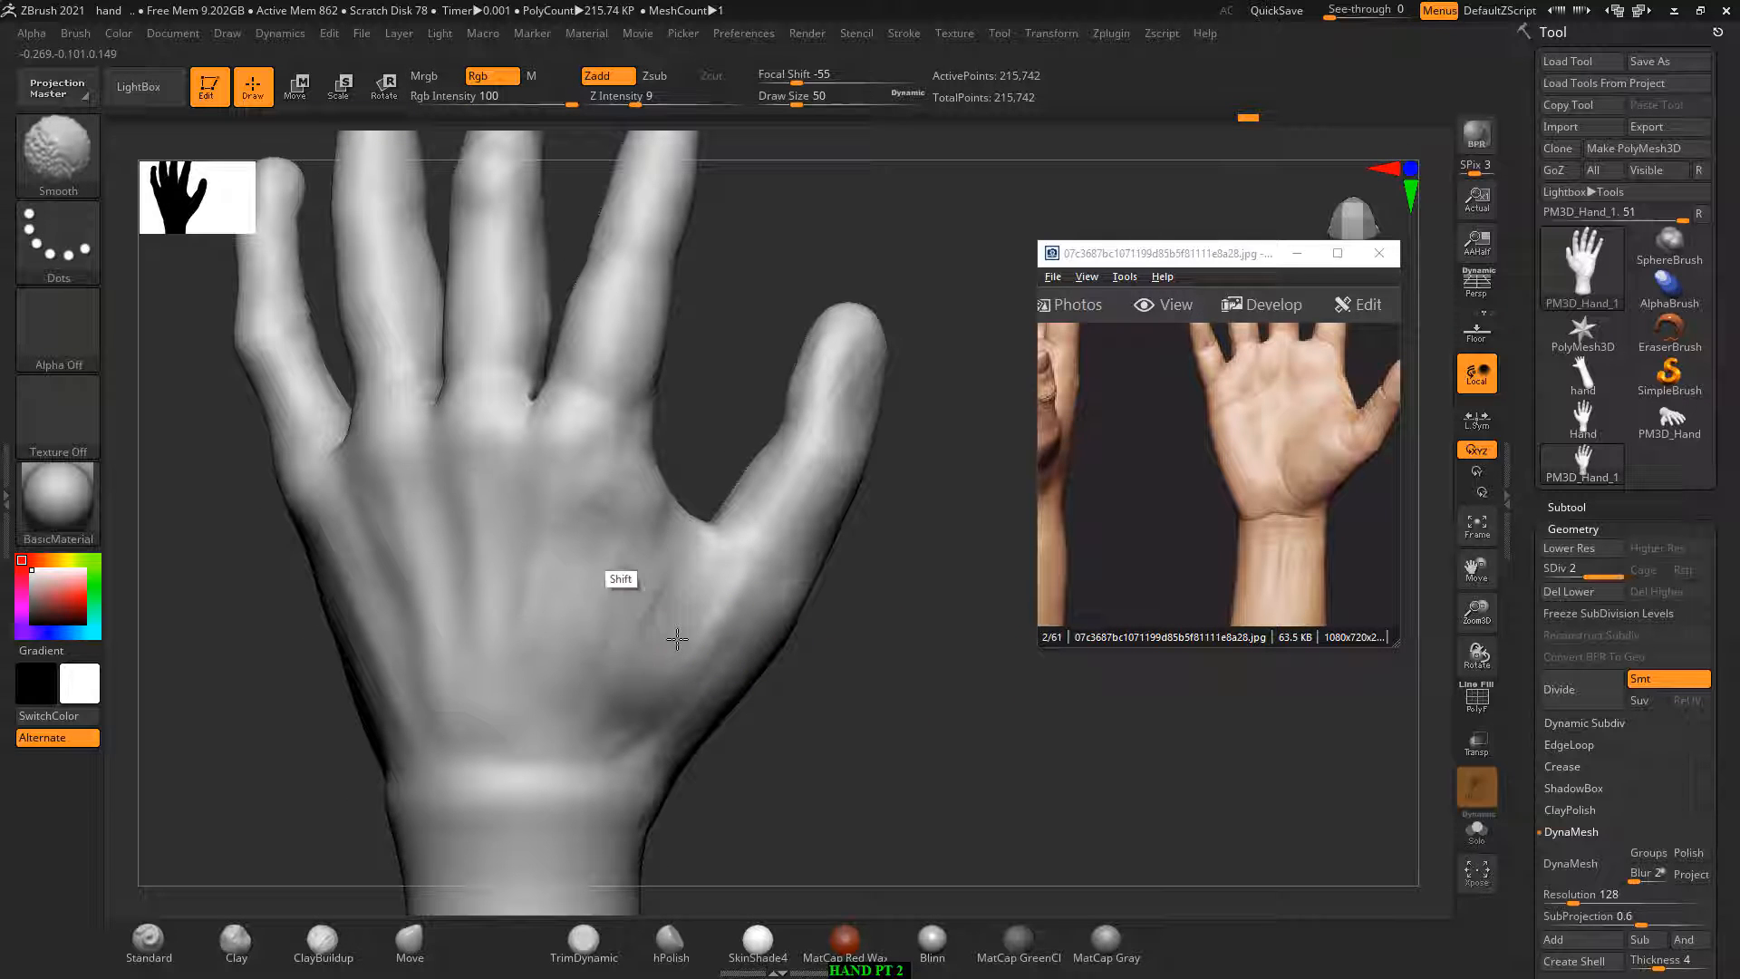
Step: Build up the tendons behind the ring and little fingers on the back of the hand and smooth them
key(alt)
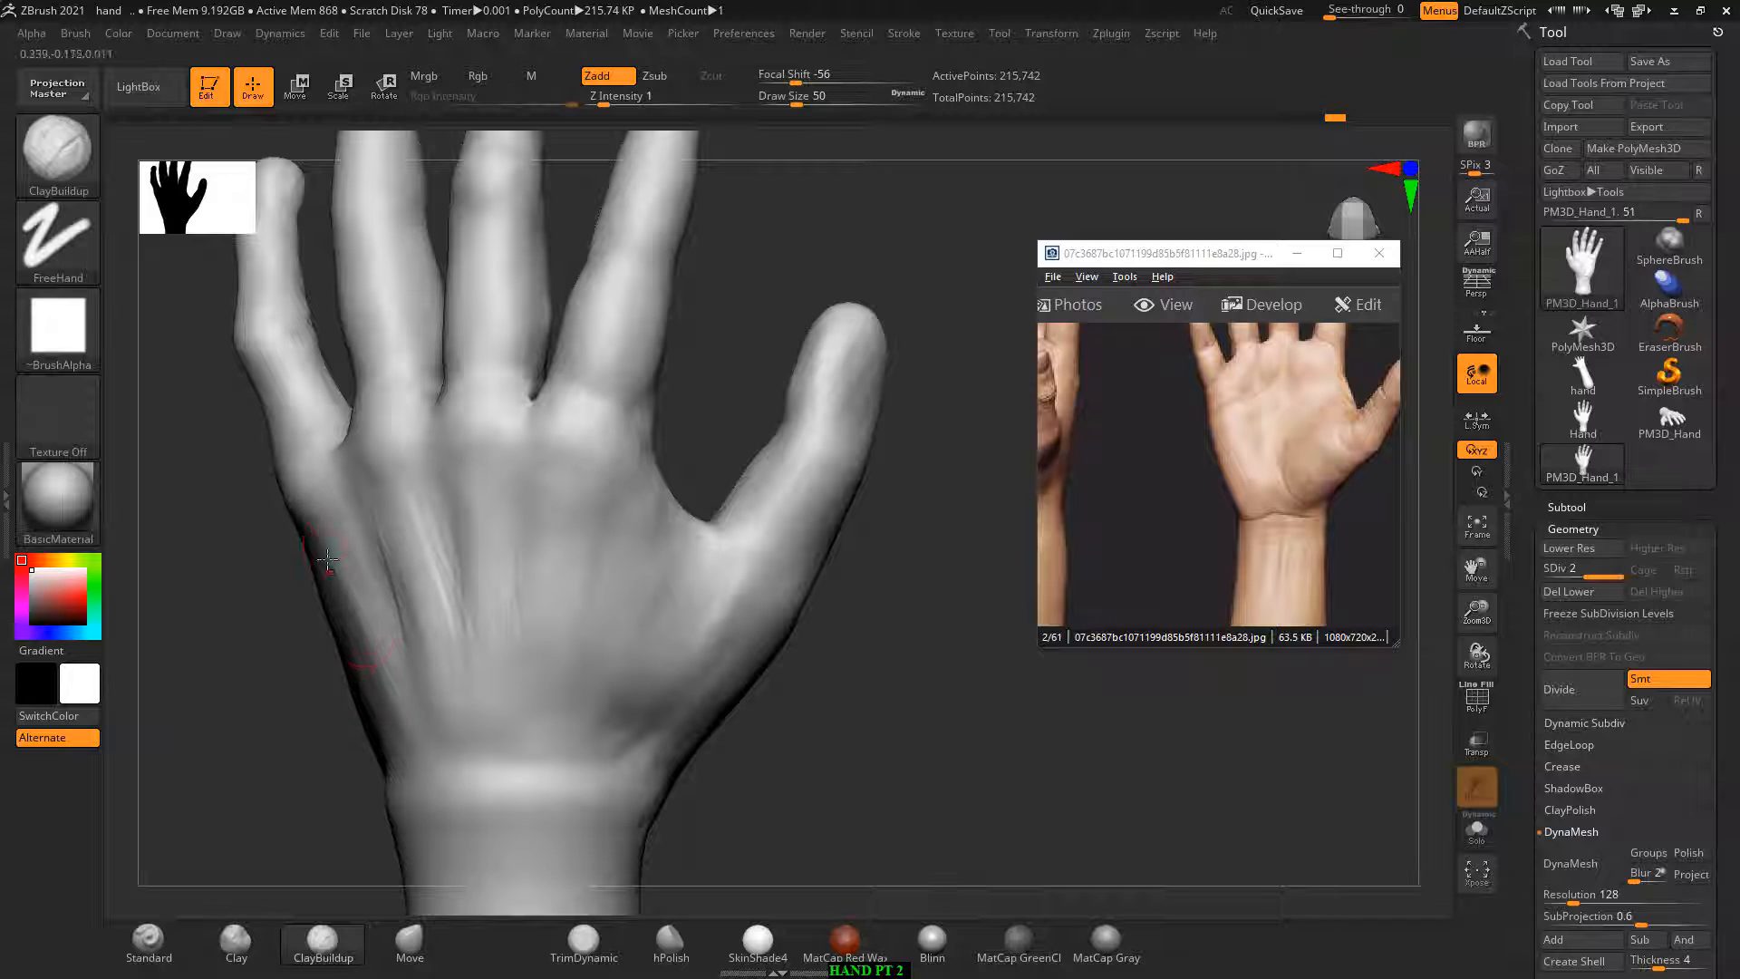
key(shift)
mouse_move(358, 524)
shift+mouse_down()
mouse_move(368, 604)
mouse_move(490, 622)
mouse_move(481, 543)
mouse_move(439, 594)
mouse_move(377, 595)
mouse_move(377, 649)
mouse_move(500, 684)
mouse_move(536, 587)
mouse_move(540, 676)
shift+mouse_up()
mouse_move(574, 498)
mouse_down()
mouse_move(555, 579)
mouse_move(566, 652)
mouse_move(558, 482)
mouse_move(444, 525)
mouse_move(438, 557)
mouse_up()
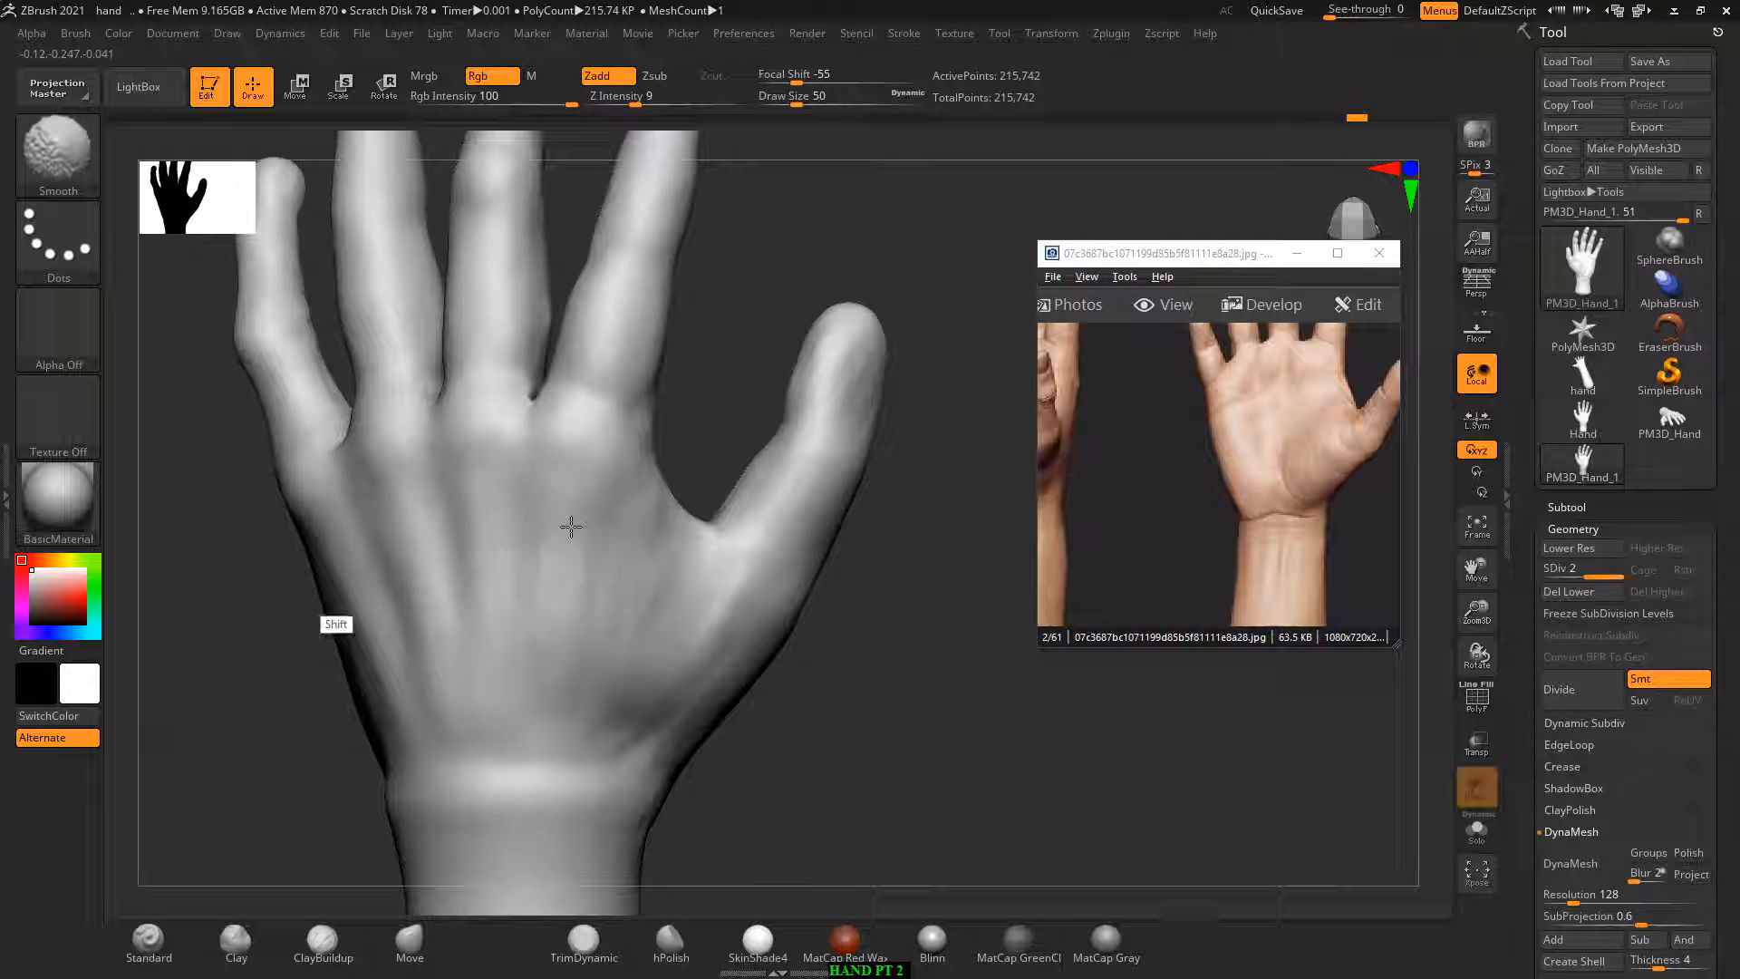
Step: Smooth the back of the hand toward the thumb base and decline turning on Sticky Keys
key(shift)
key(shift)
key(shift)
key(shift)
key(shift)
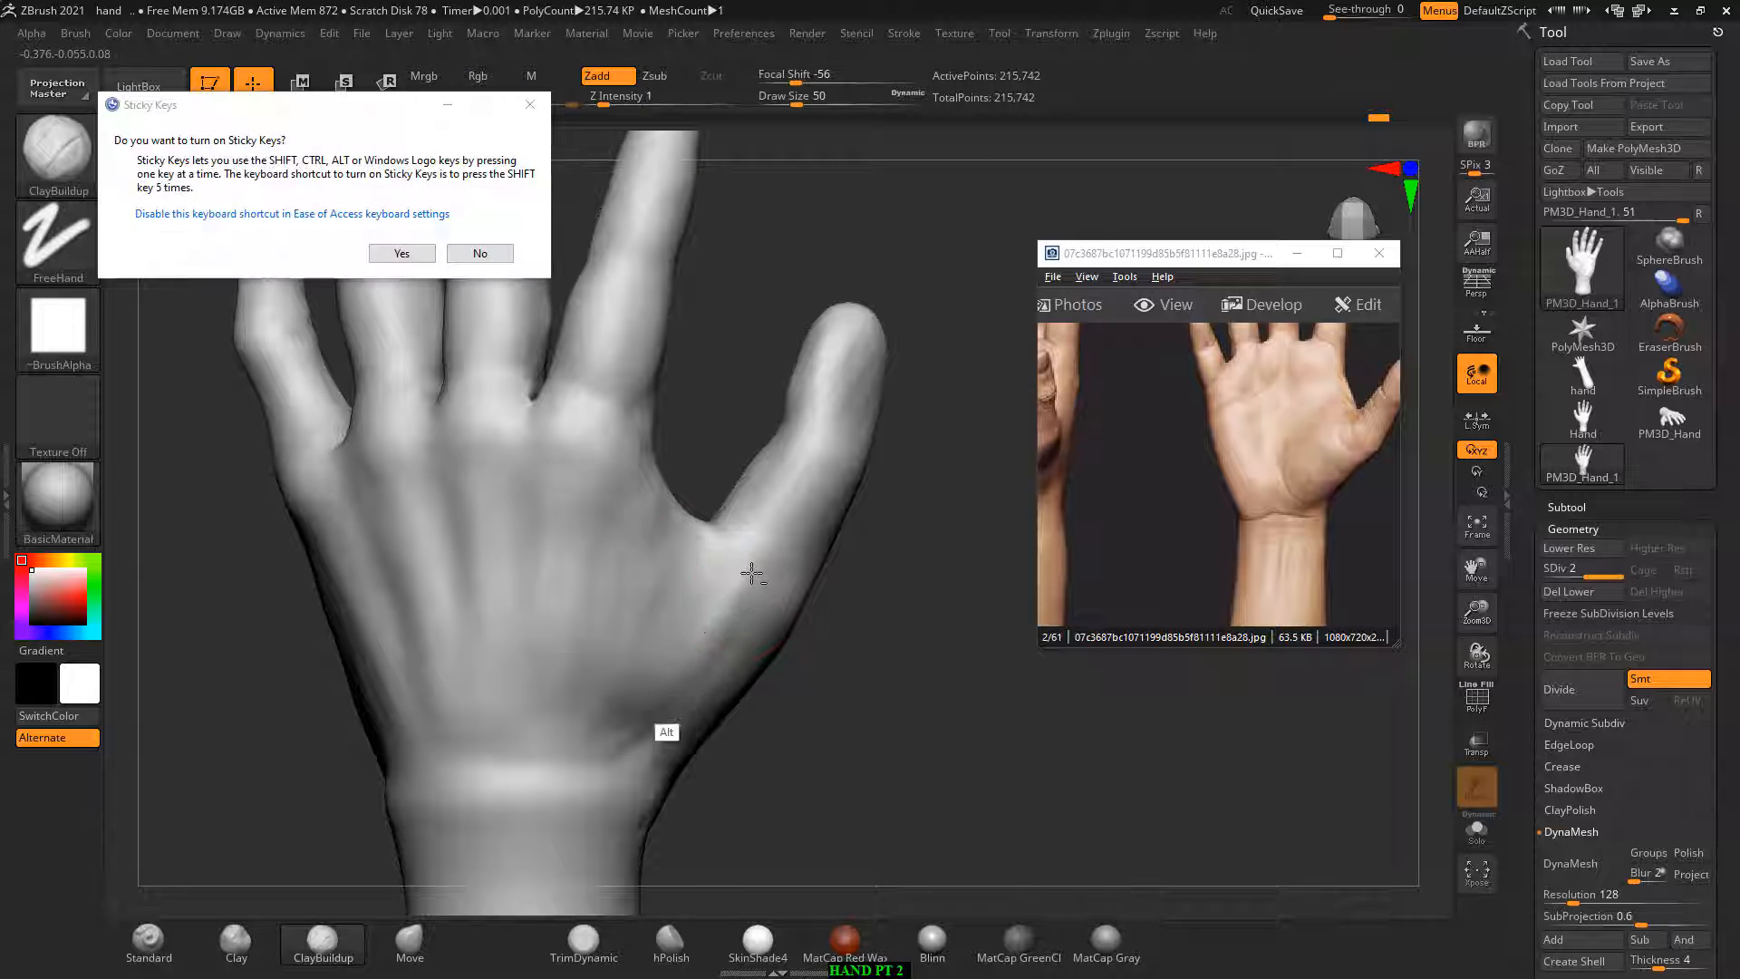
click(489, 253)
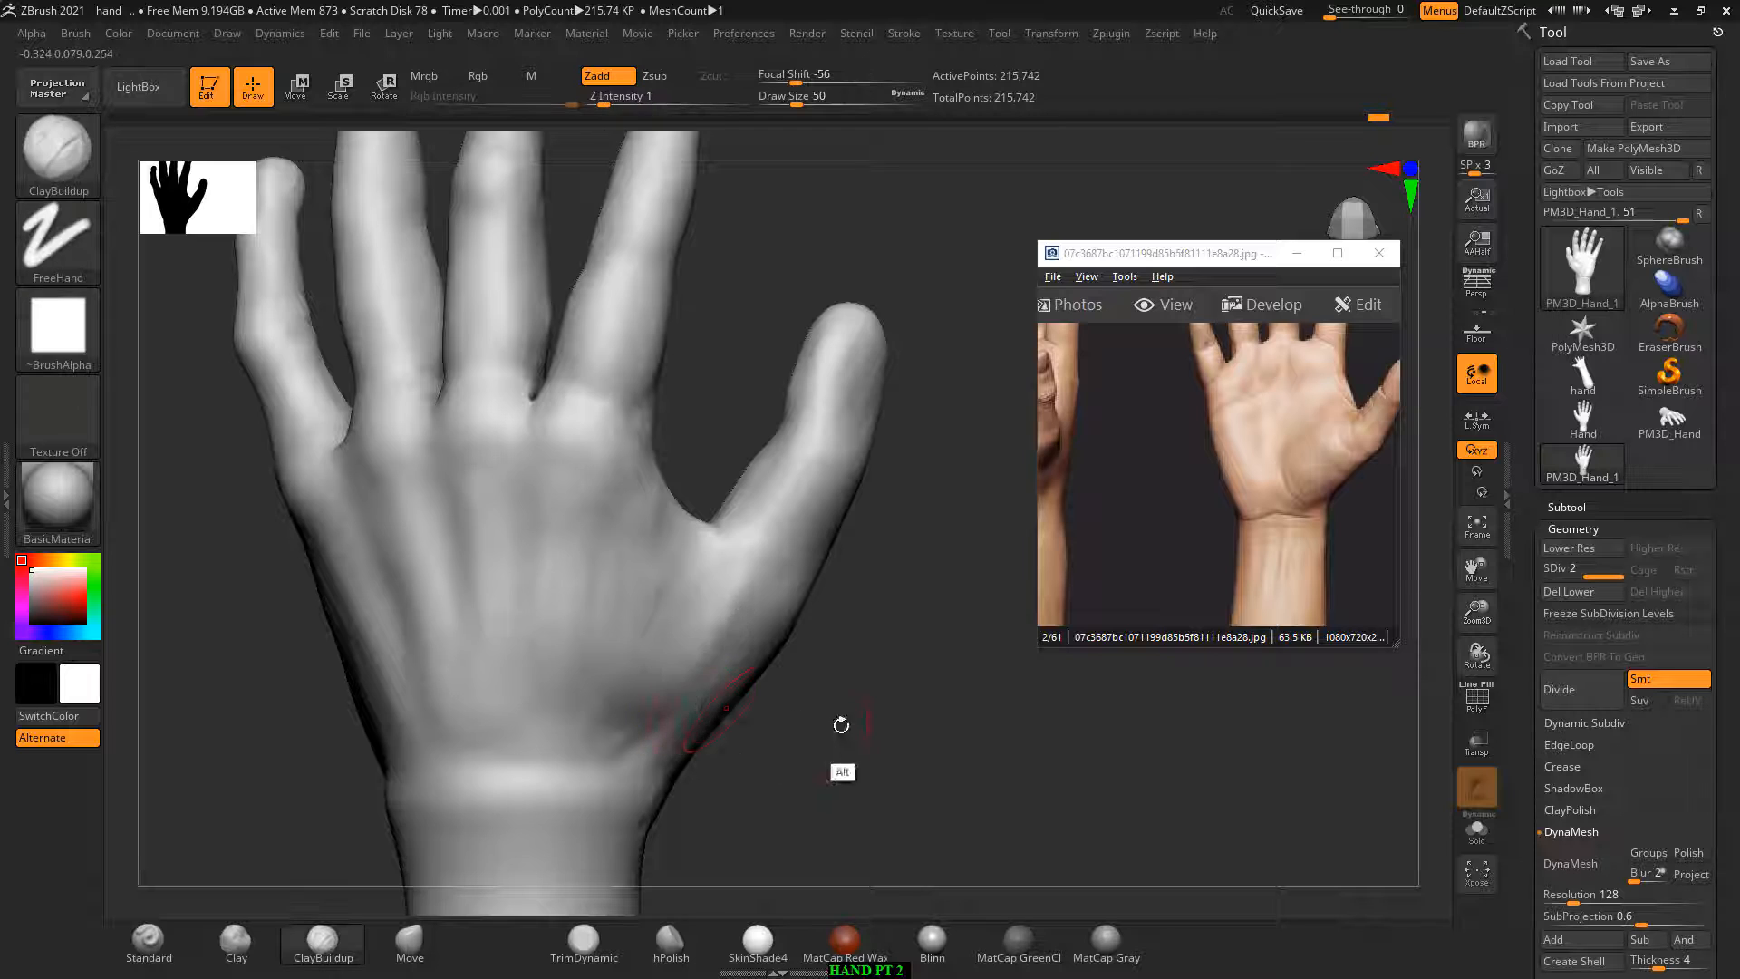
drag(839, 722, 692, 773)
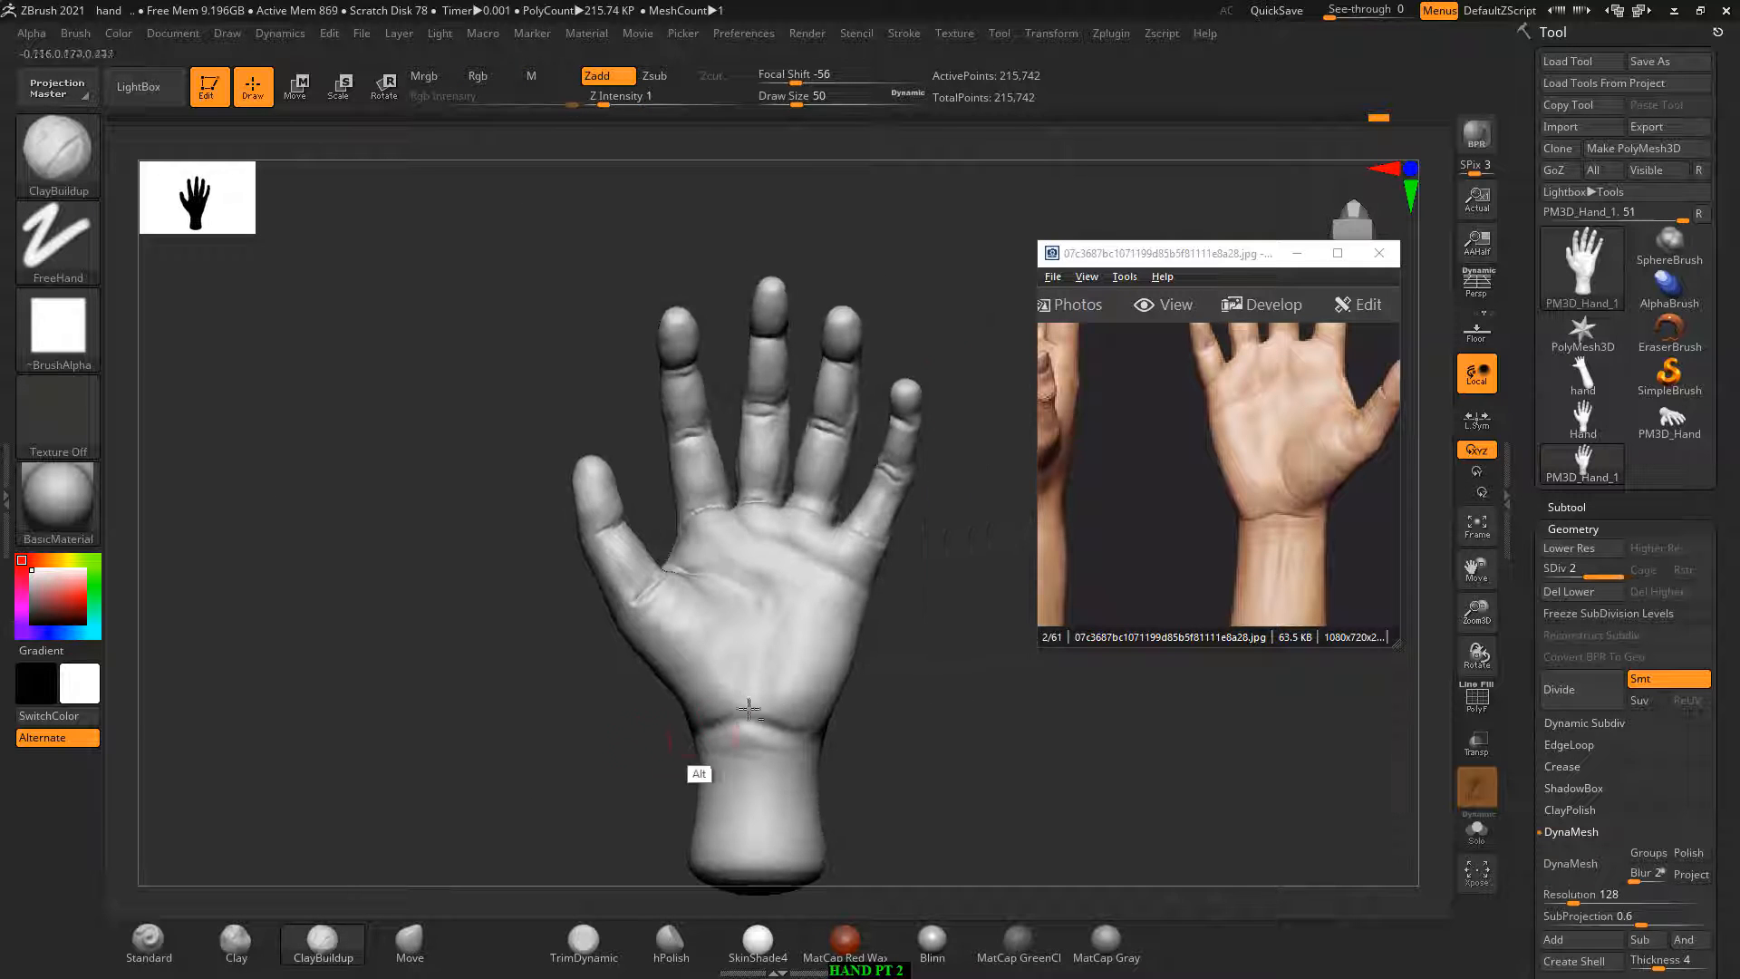
key(alt+Tab)
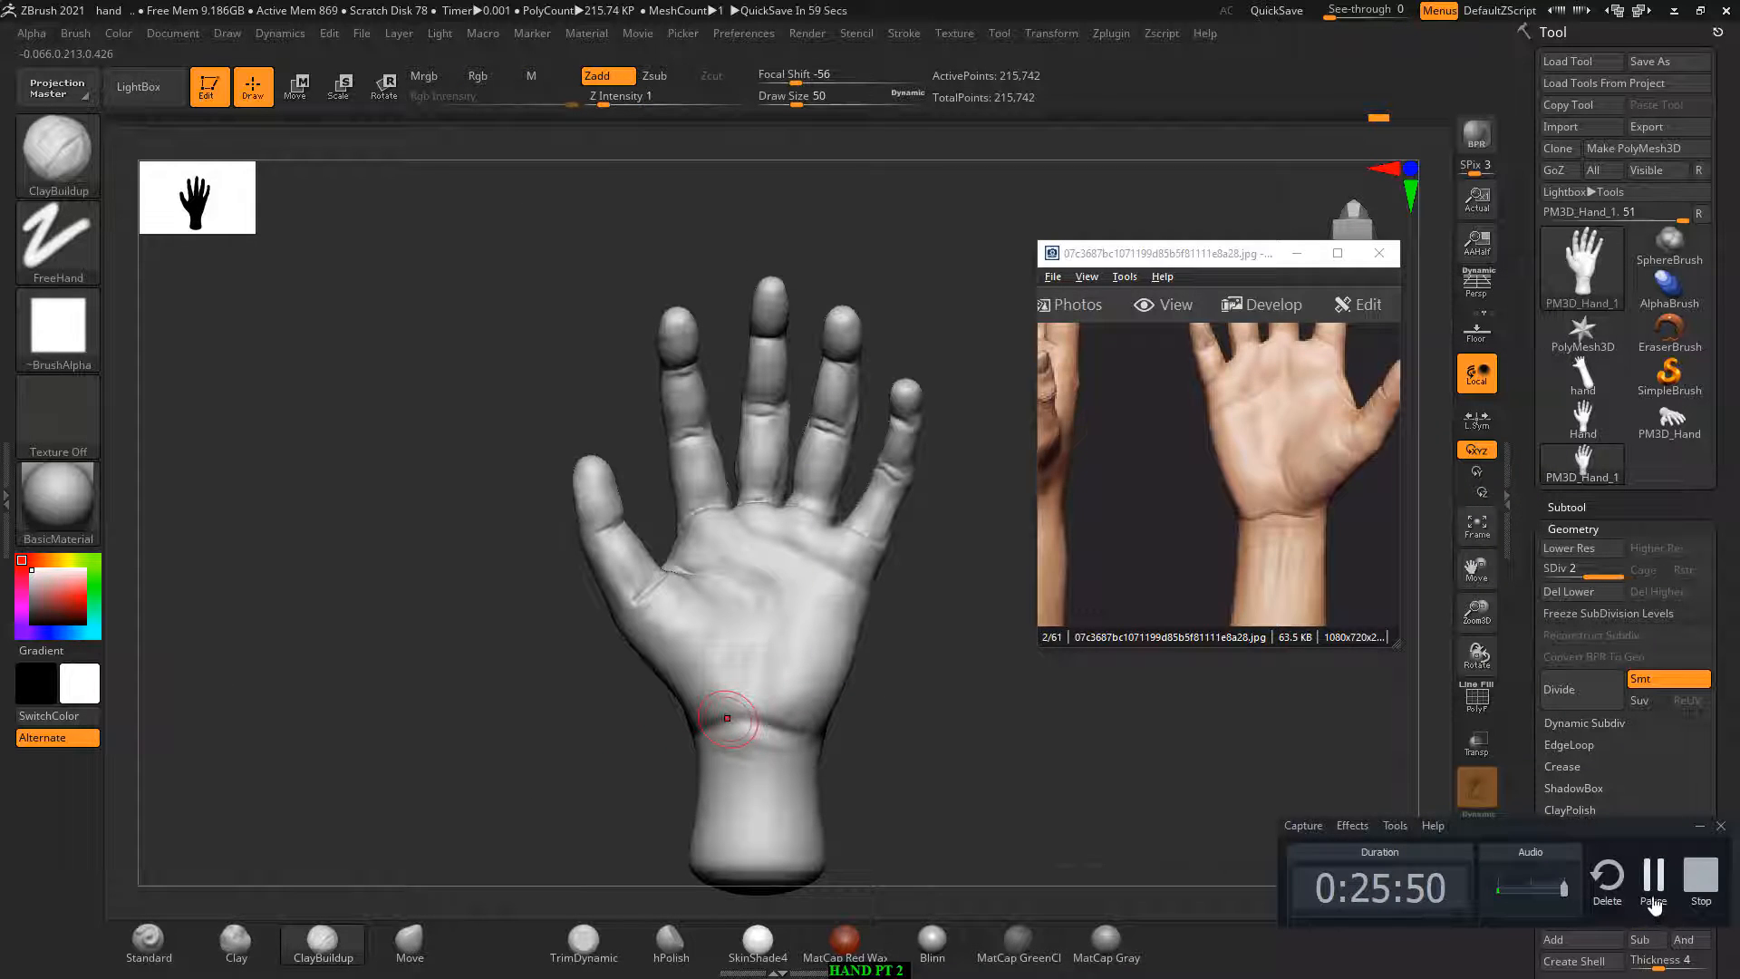
click(1653, 901)
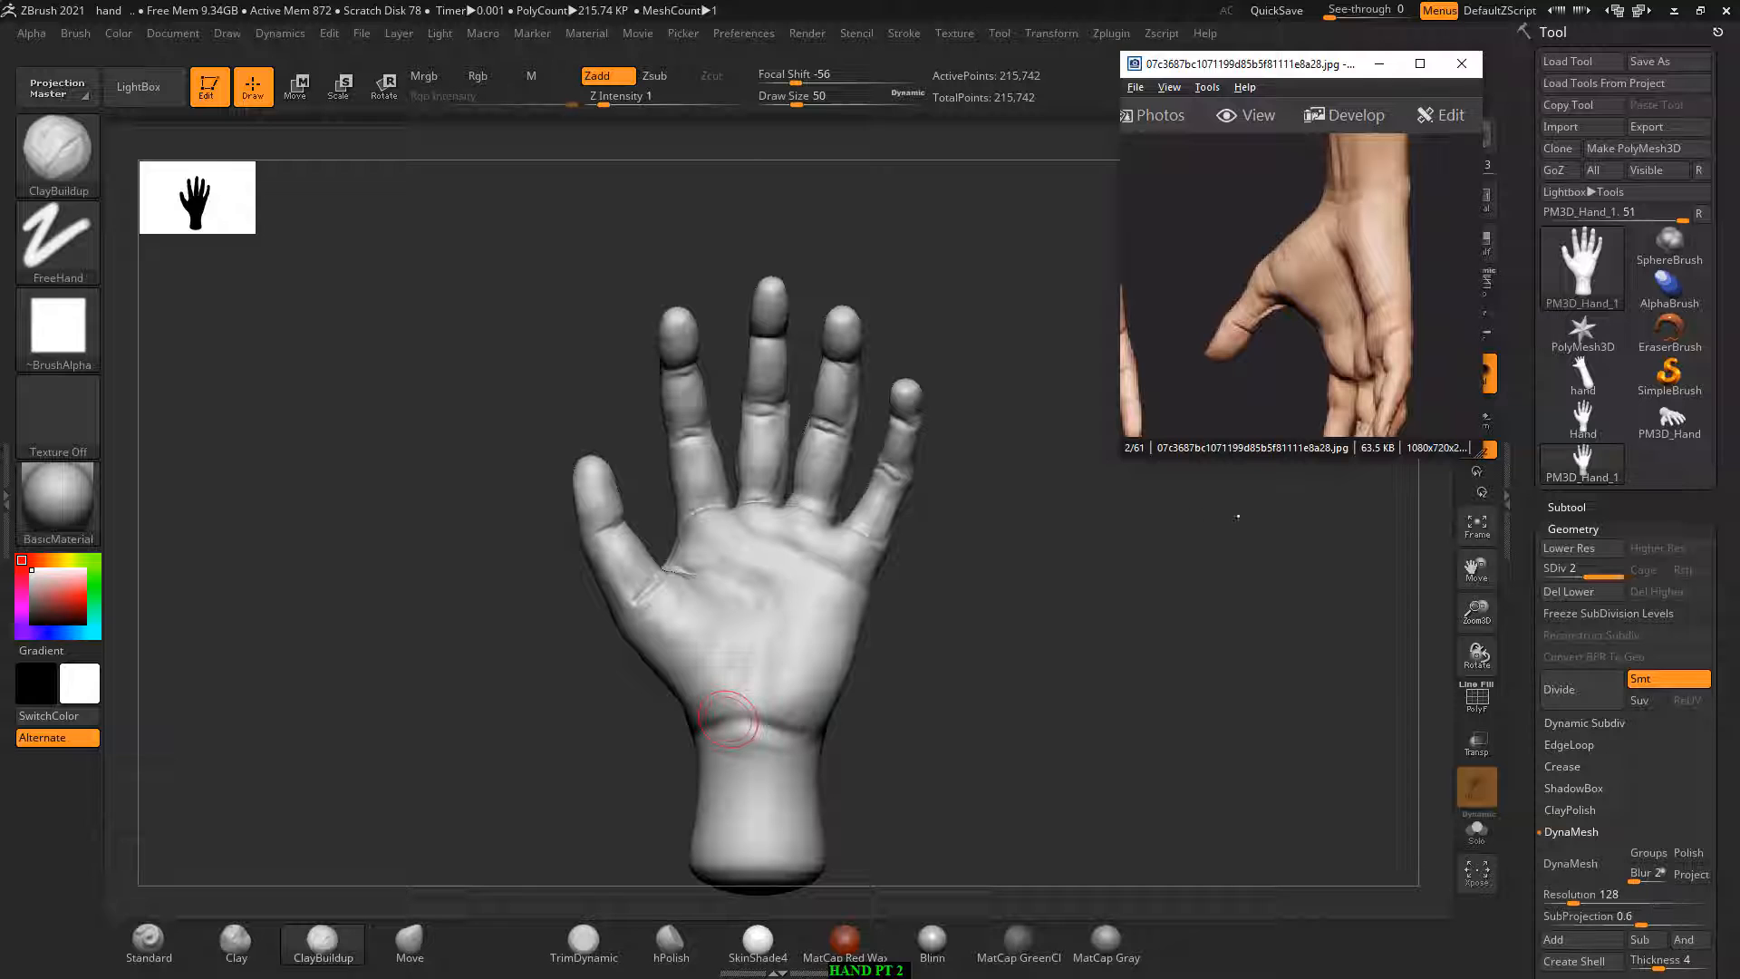
Step: Build up the heel of the palm and the wrist crease with ClayBuildup at draw size 74, smoothing the strokes
drag(1115, 634, 1057, 705)
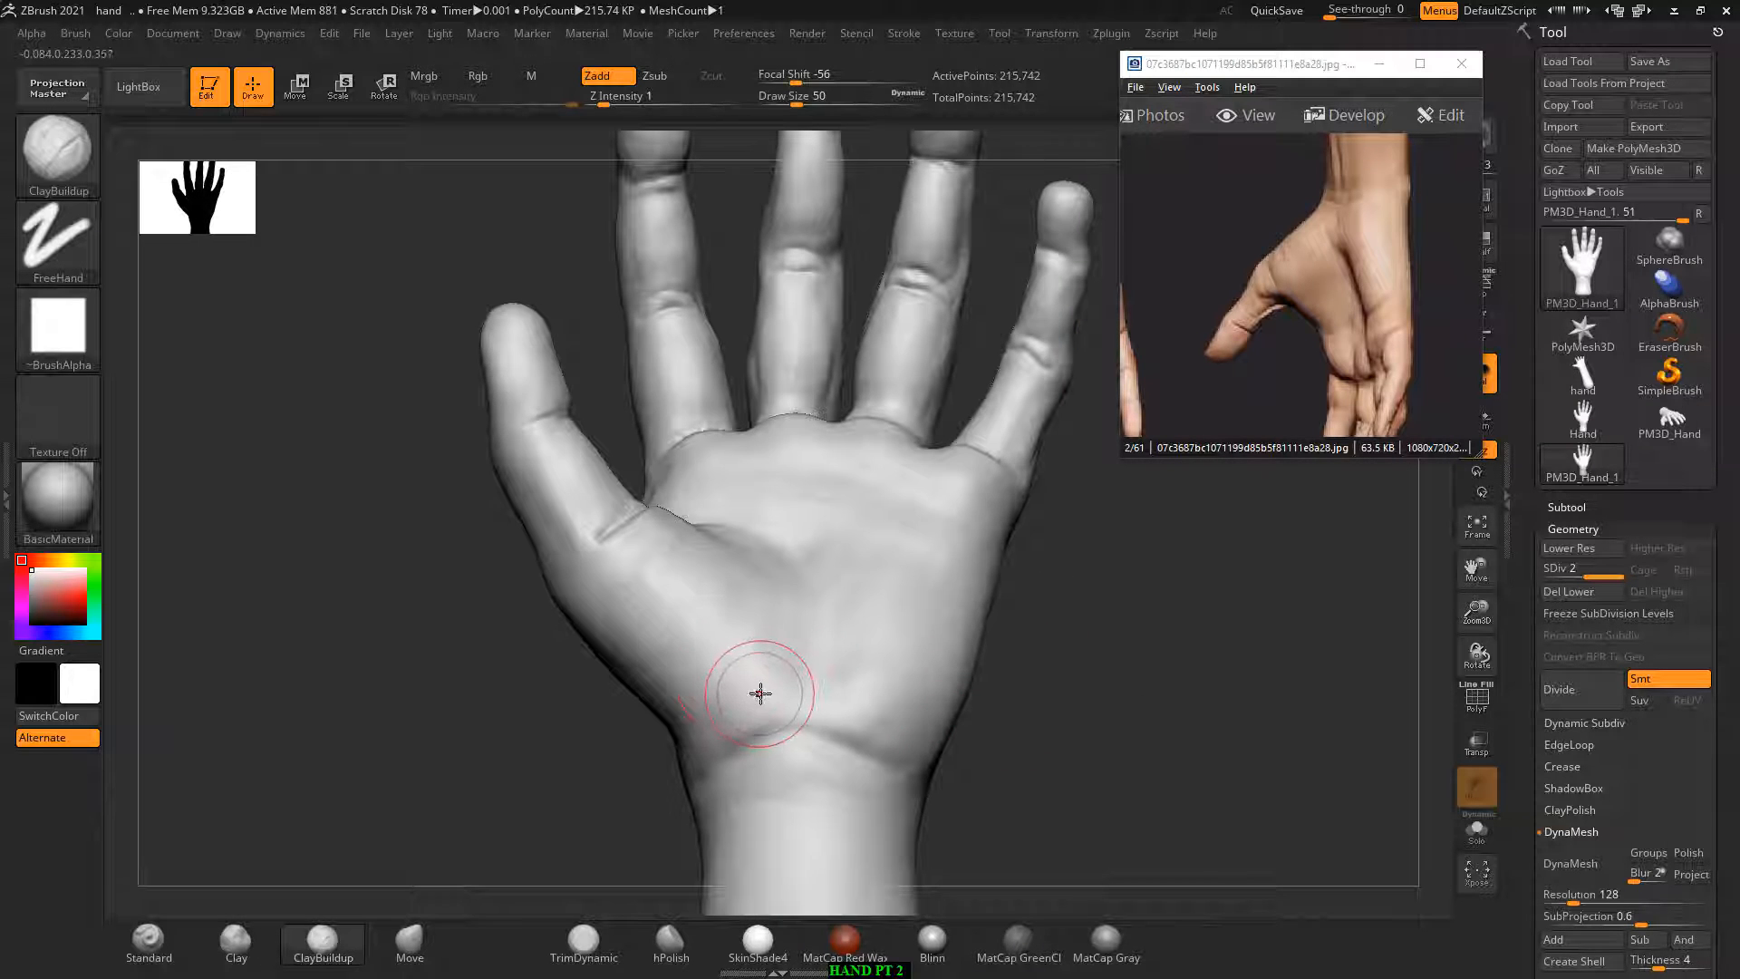
key(bracketright)
key(bracketright)
key(bracketright)
key(bracketright)
mouse_move(761, 688)
mouse_down()
mouse_move(716, 659)
mouse_move(858, 715)
mouse_move(765, 685)
mouse_up()
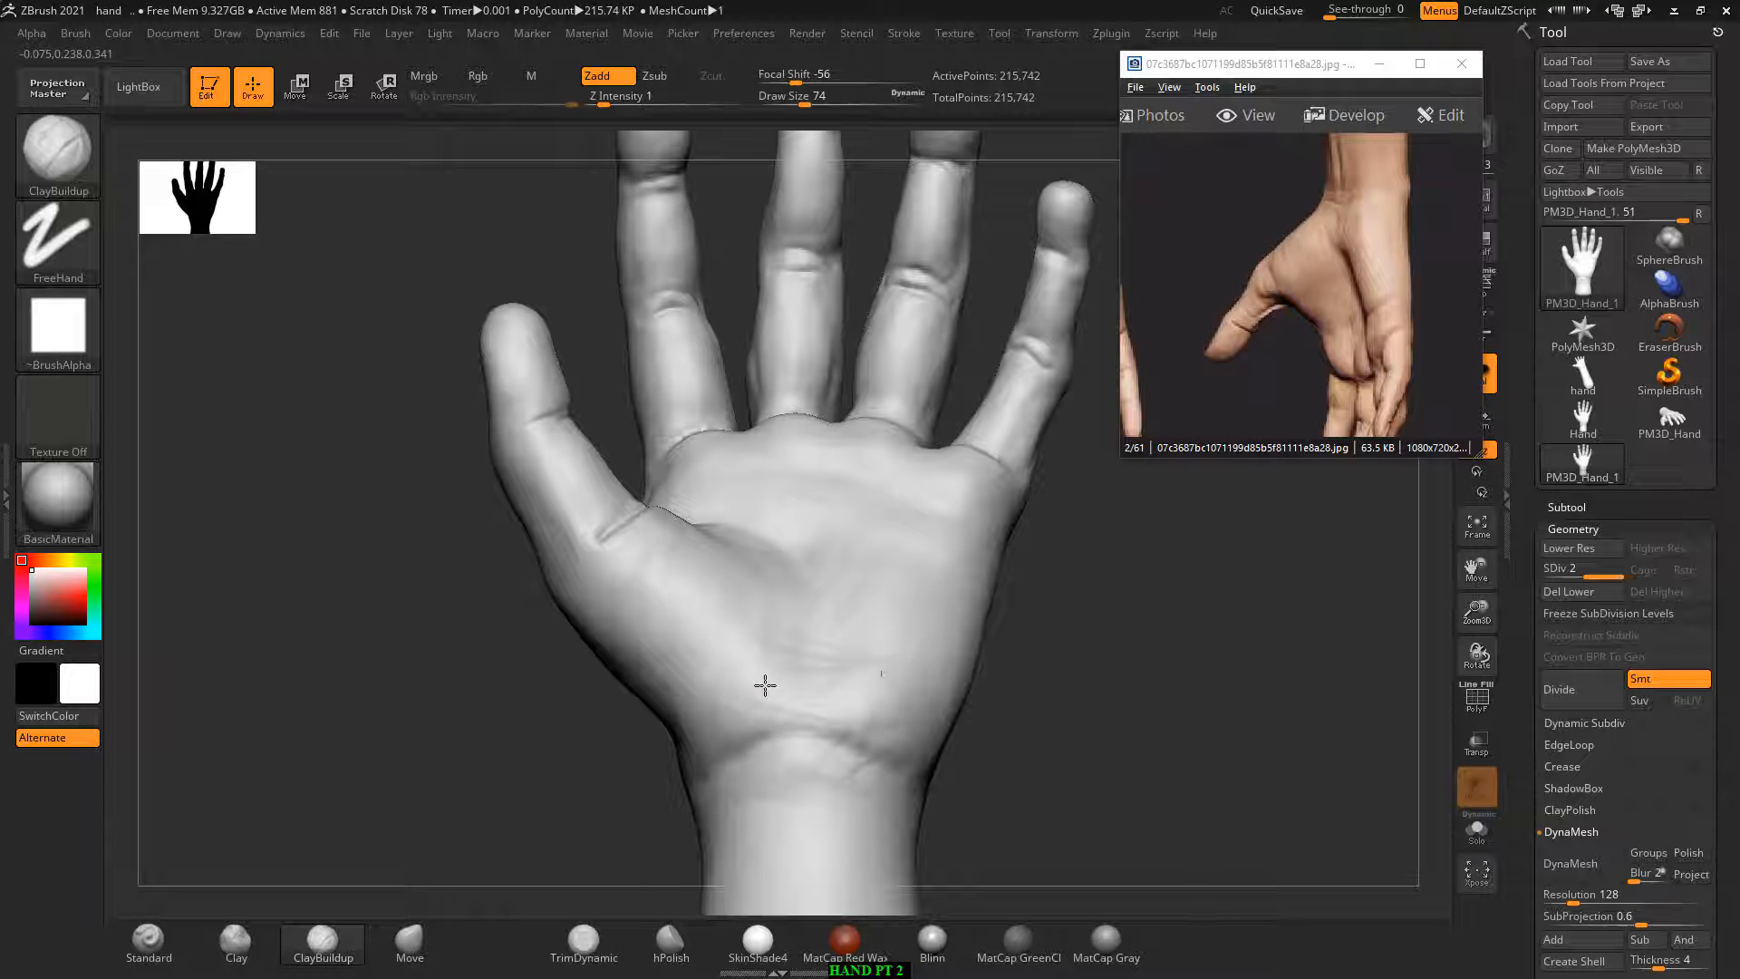
drag(1041, 691, 898, 626)
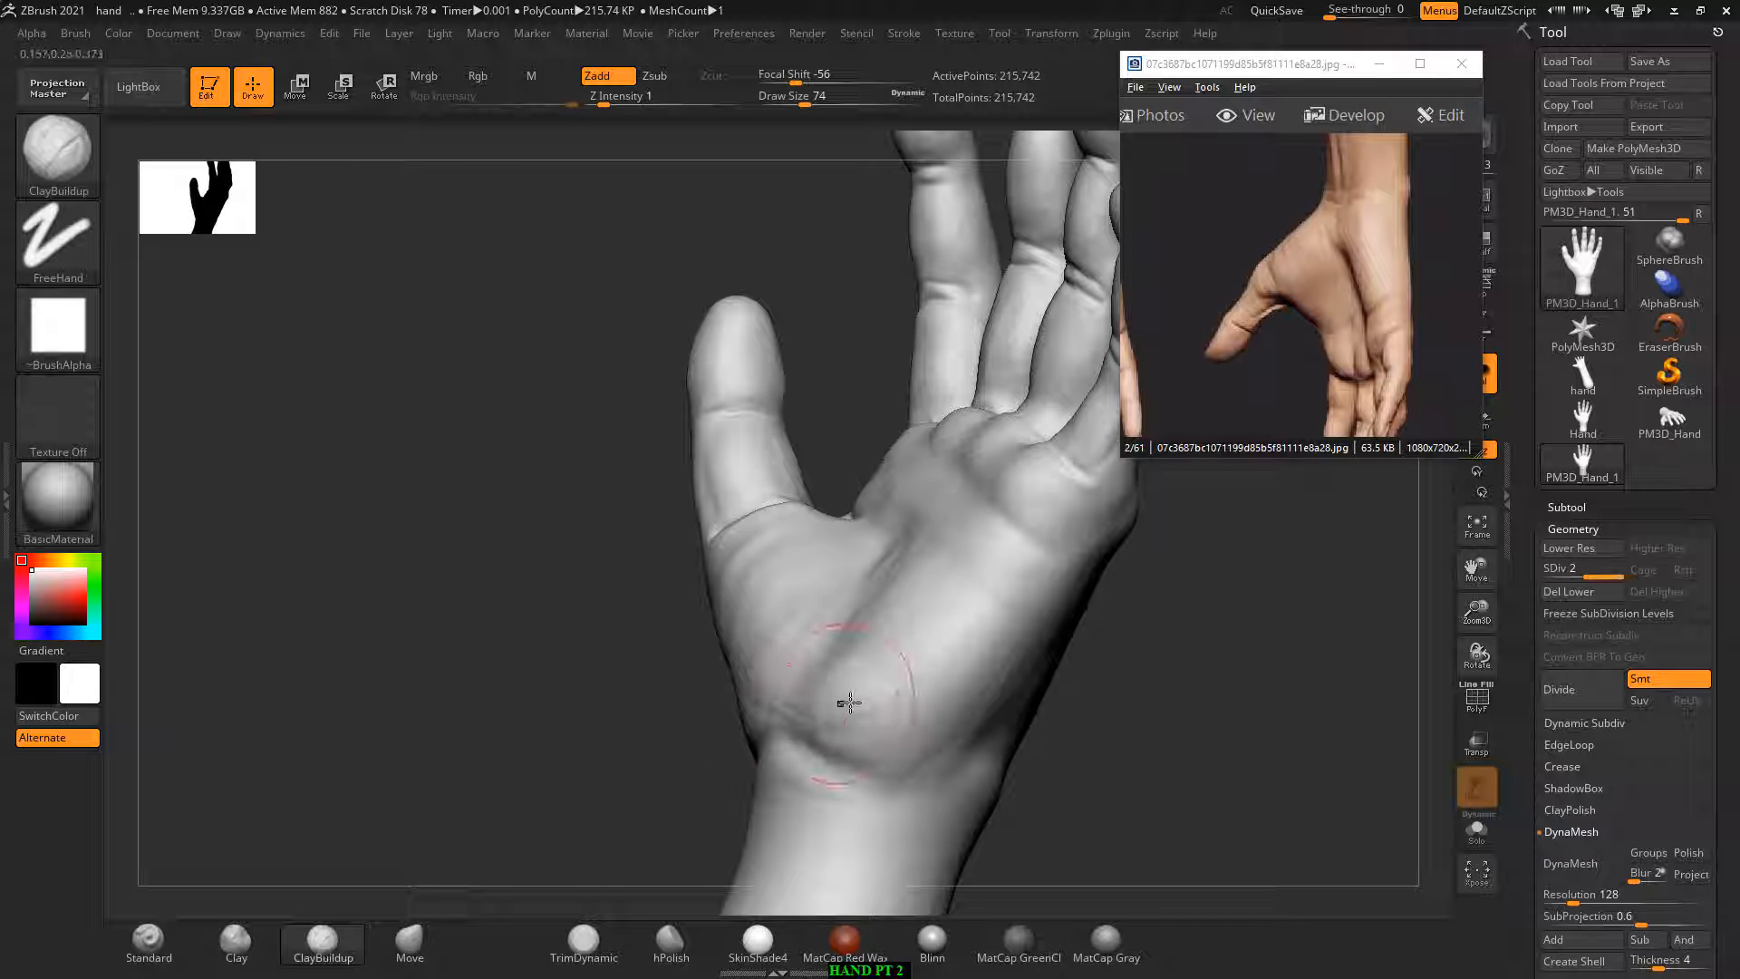
right_drag(750, 696, 723, 746)
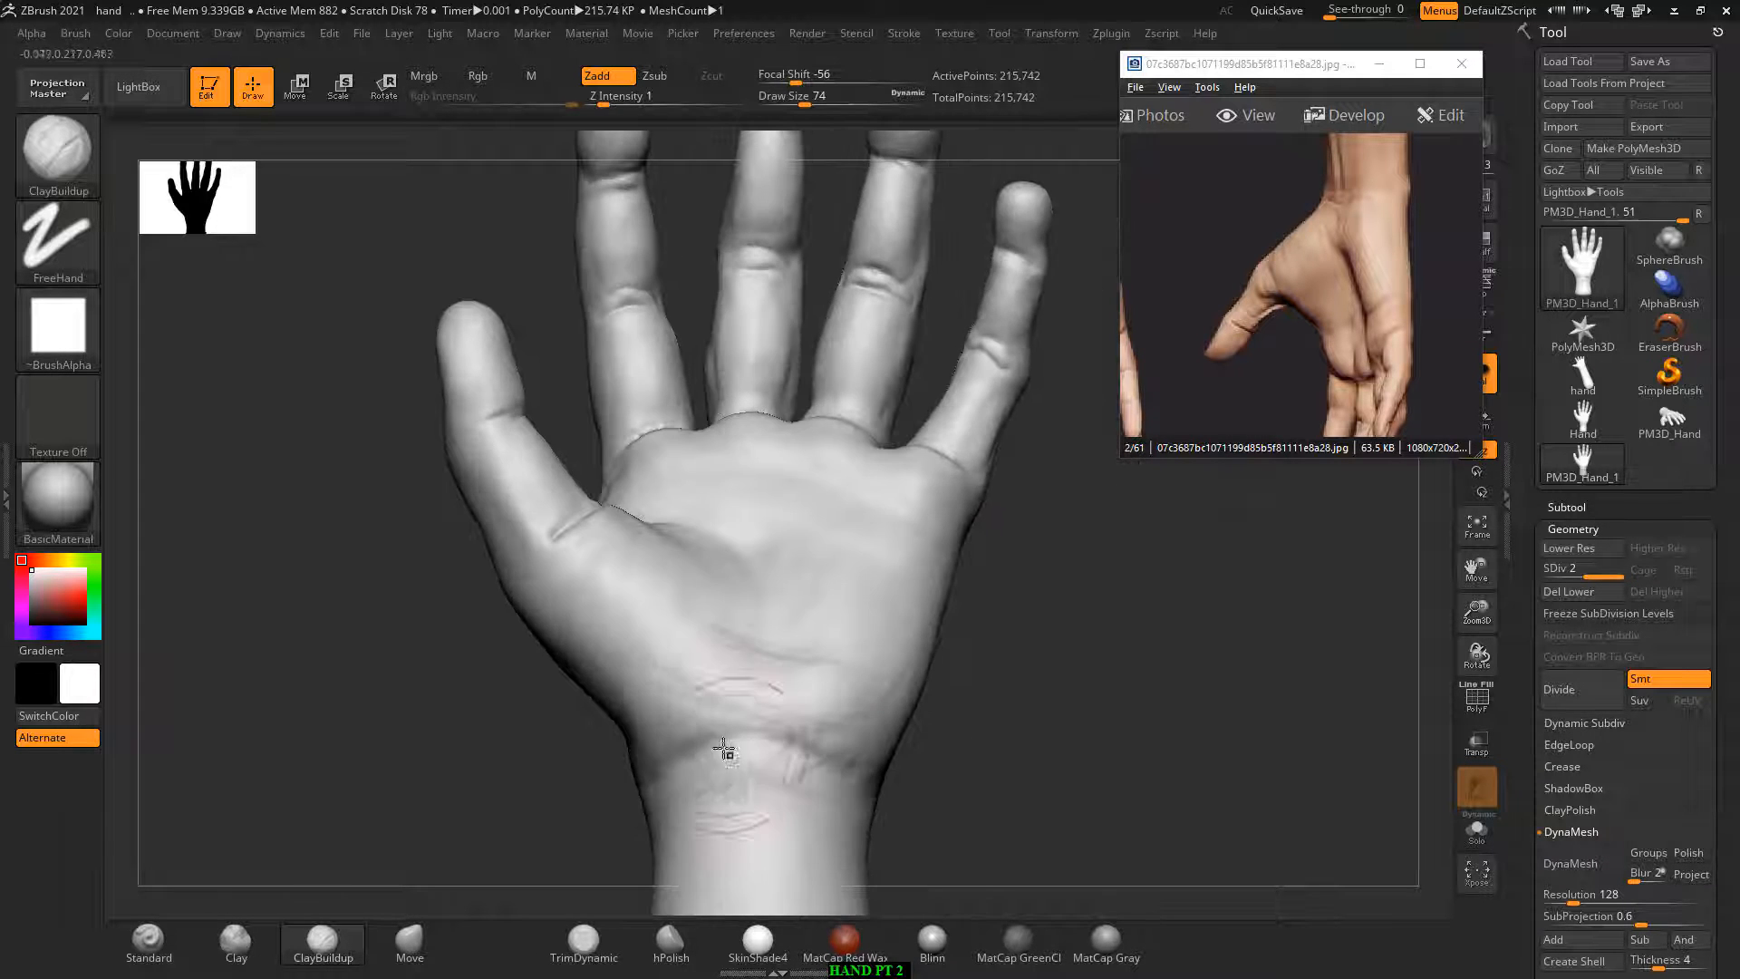
key(shift)
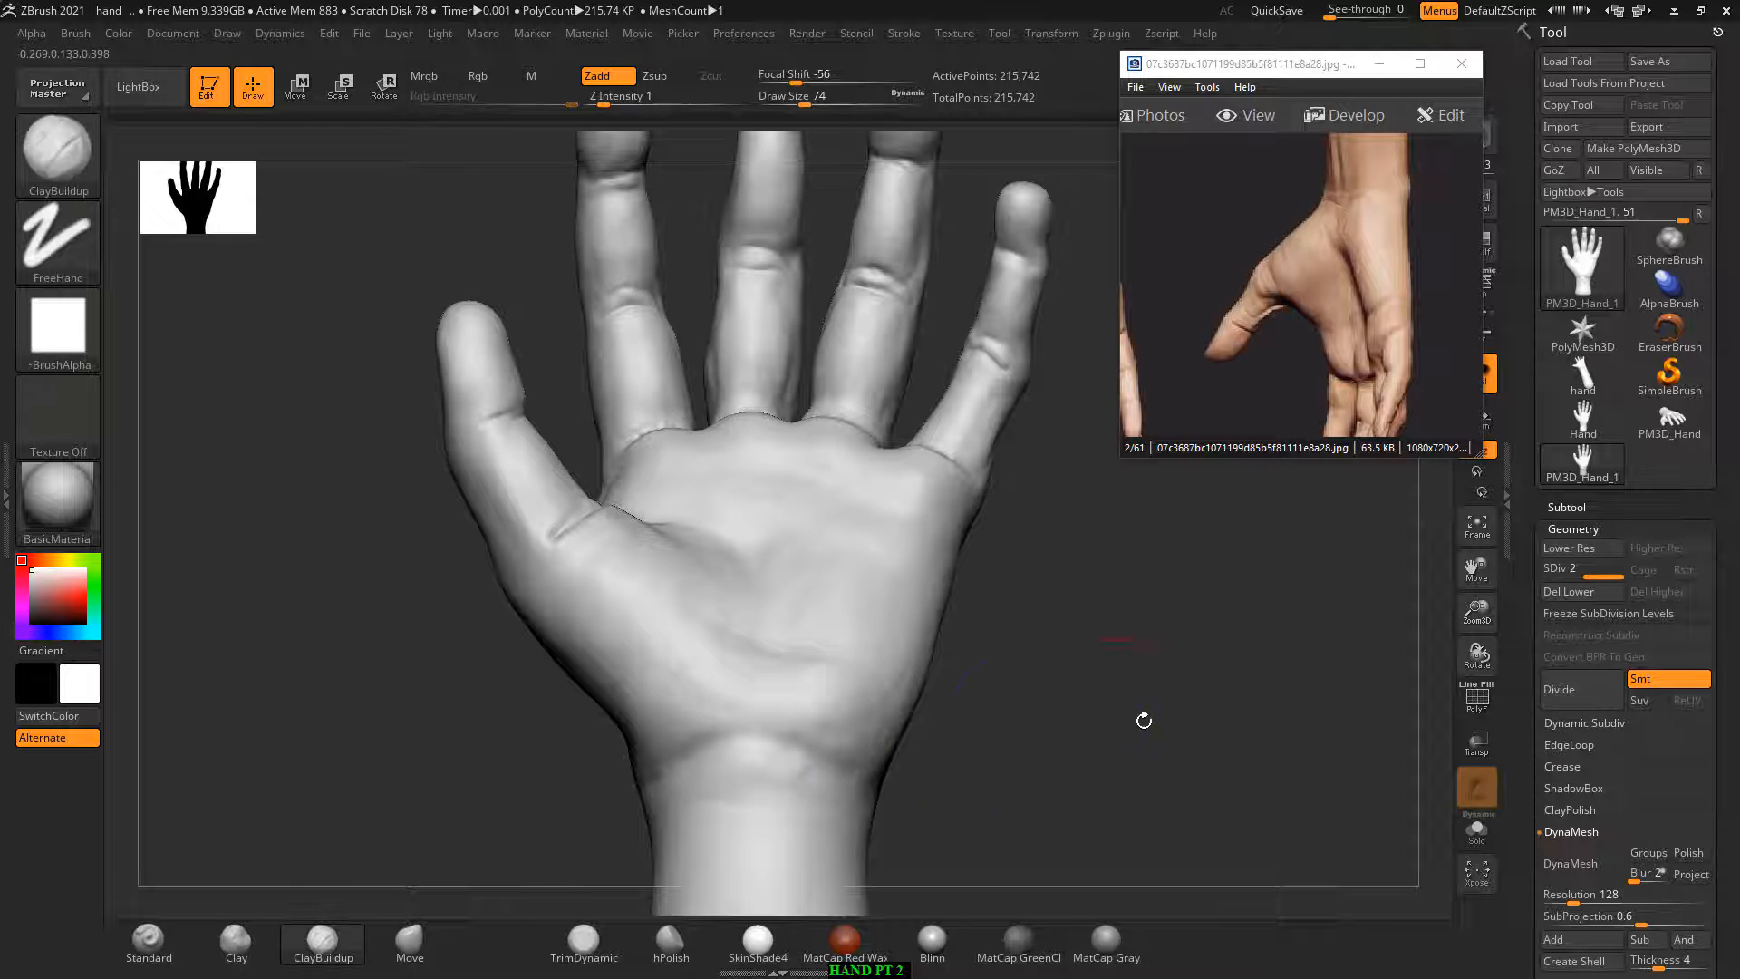
Step: Carve shallow form into the upper thumb mound on the palm with ClayBuildup and smooth the surface
mouse_move(1142, 715)
mouse_down()
mouse_move(1150, 765)
mouse_move(1114, 725)
mouse_up()
mouse_move(729, 628)
mouse_down()
mouse_move(761, 640)
mouse_move(715, 562)
mouse_up()
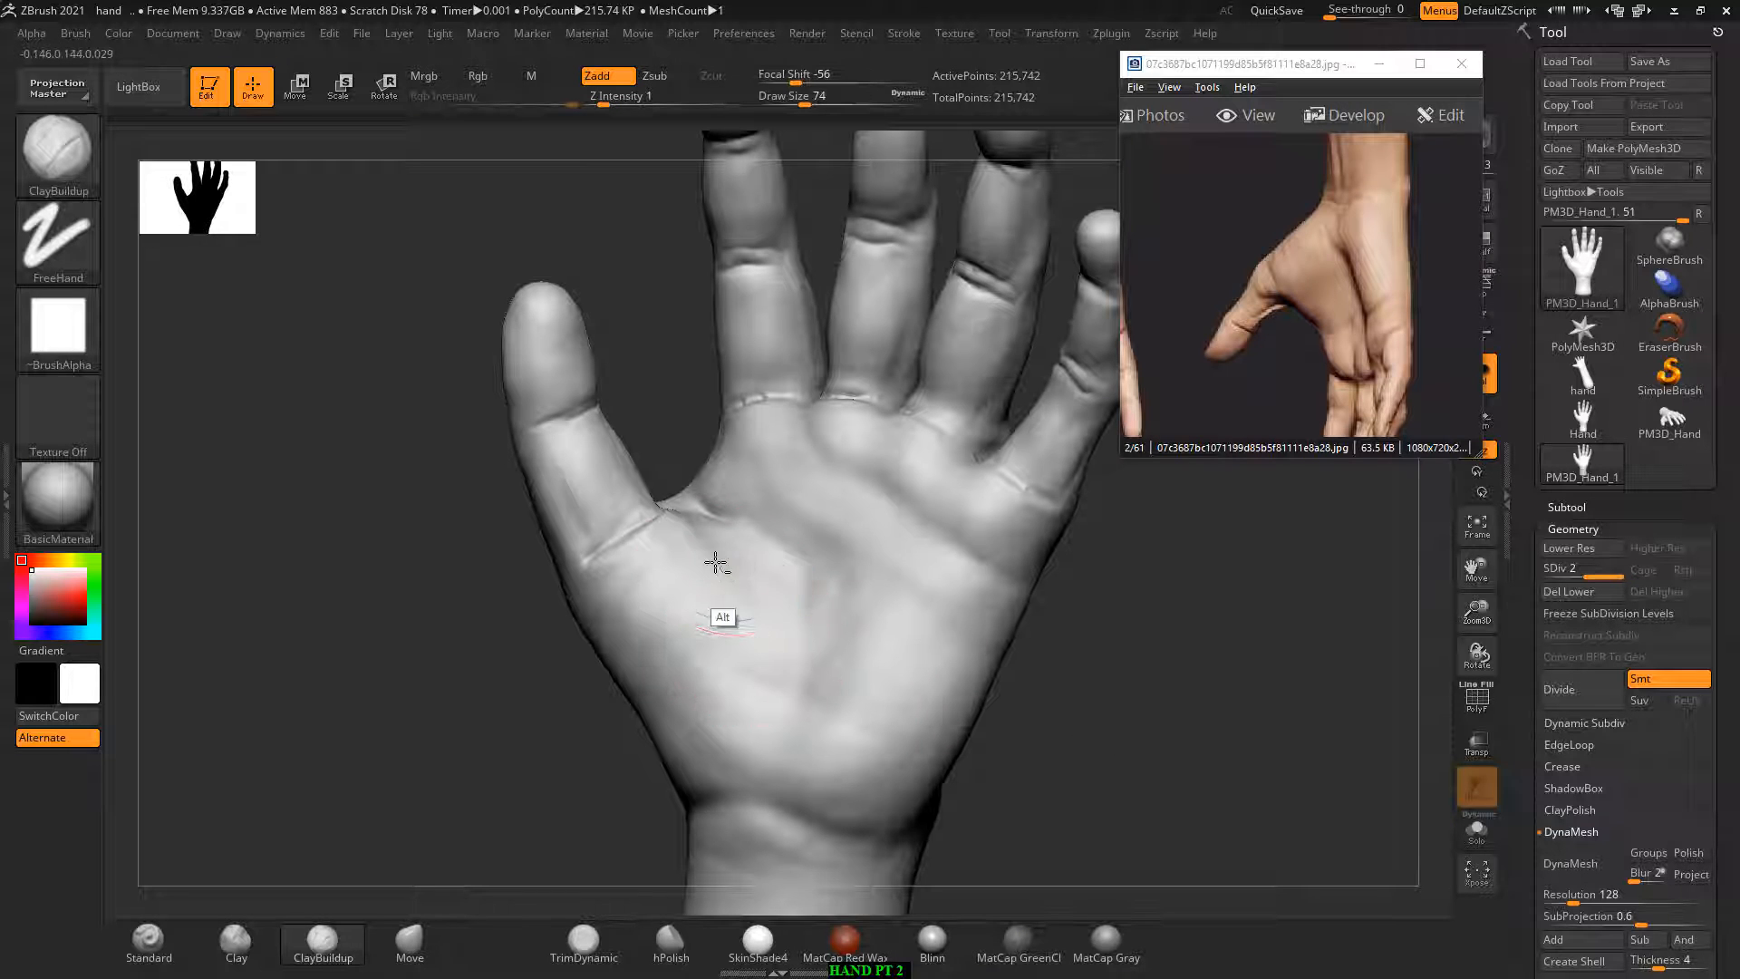
key(shift)
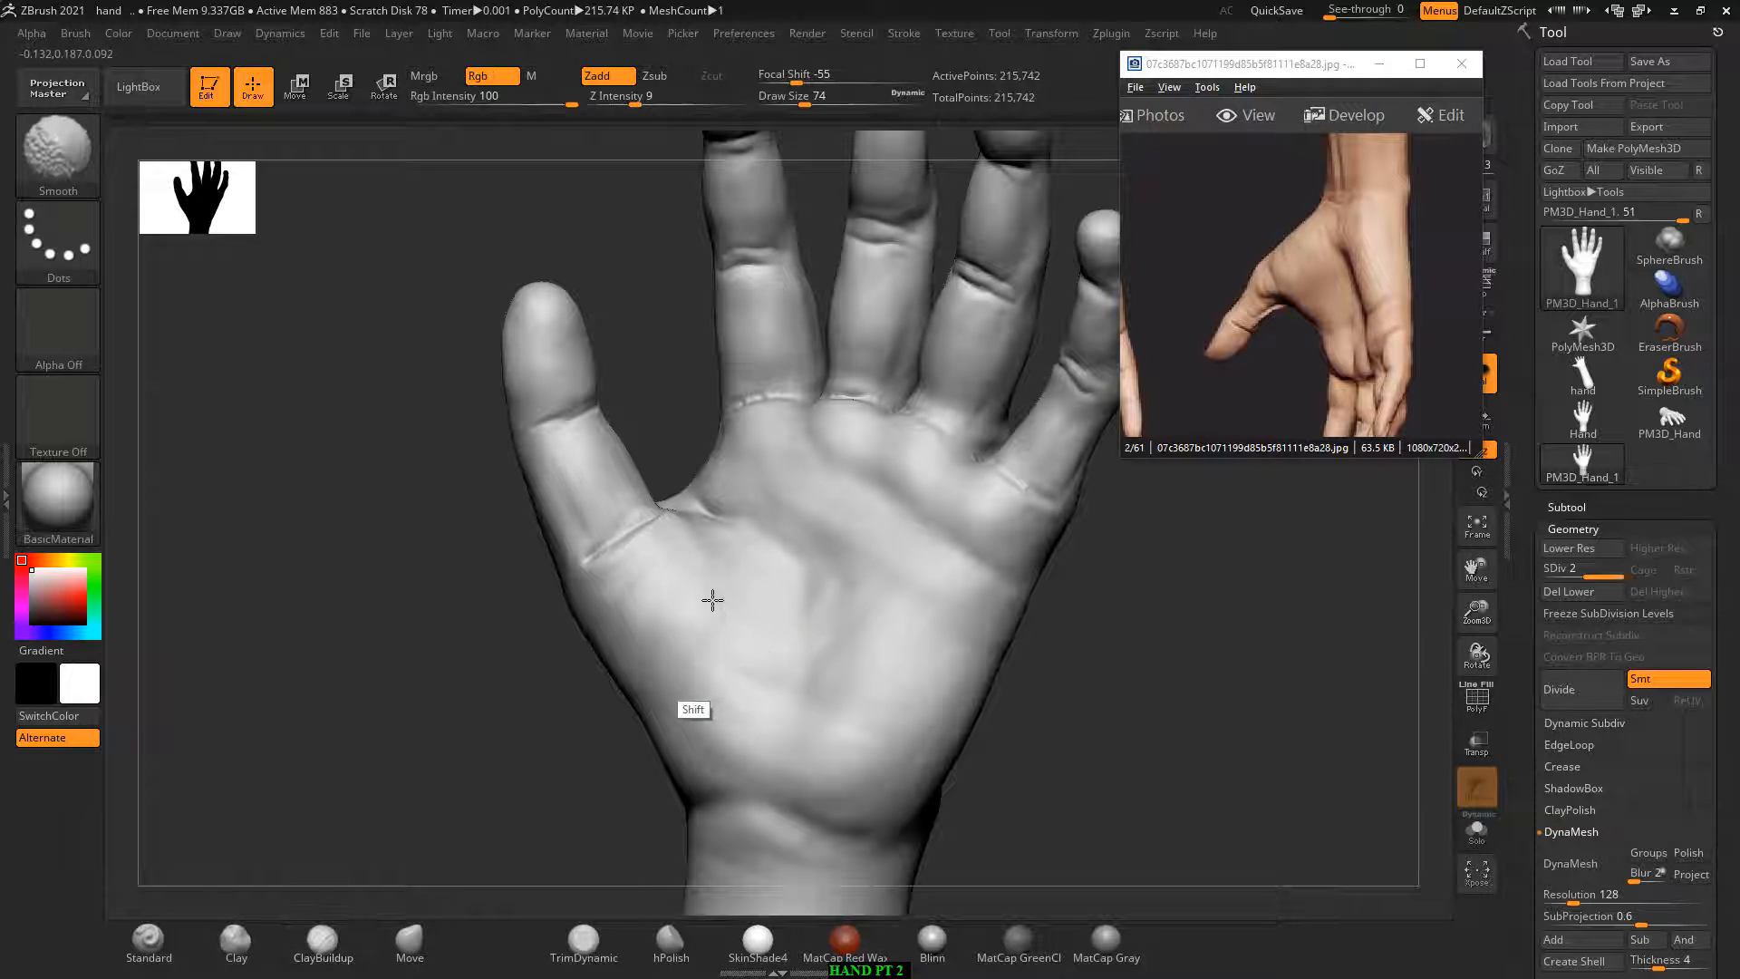
mouse_move(713, 600)
shift+mouse_down()
mouse_move(773, 559)
mouse_move(773, 519)
mouse_move(773, 634)
shift+mouse_up()
Step: Refine the outer edge of the thumb mound with ClayBuildup at draw size 54
key(bracketleft)
key(bracketleft)
key(shift)
drag(1016, 711, 979, 726)
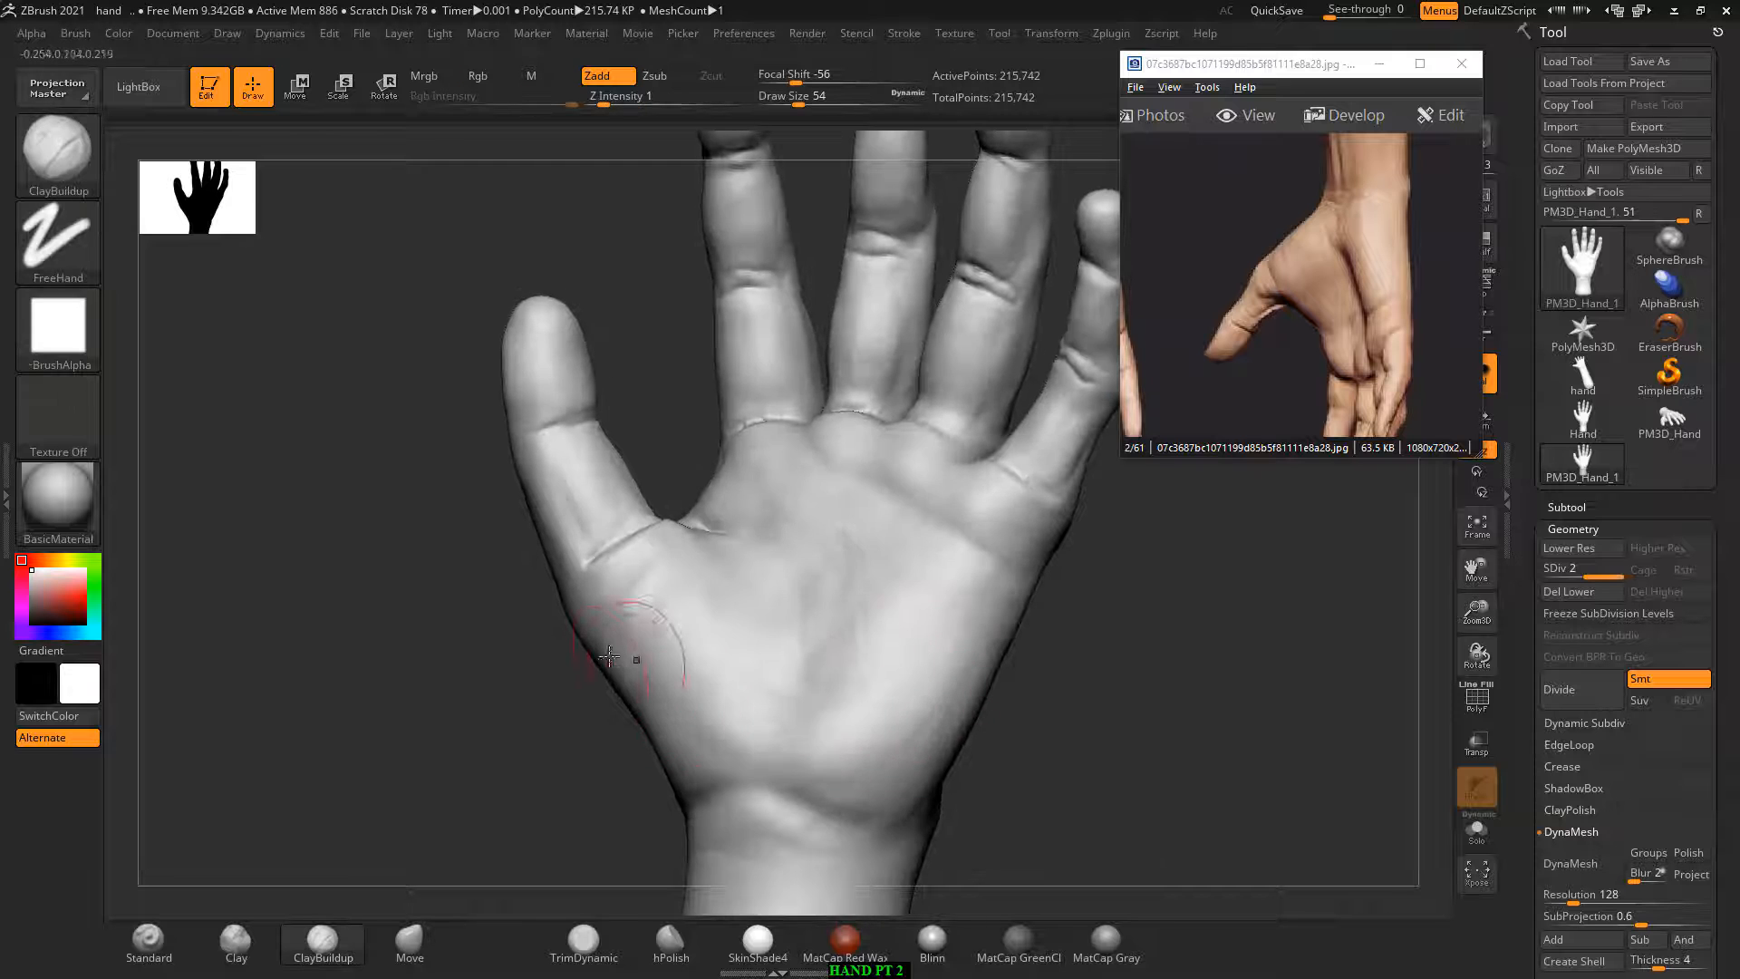
mouse_move(587, 694)
mouse_down()
mouse_move(557, 741)
mouse_move(631, 671)
mouse_up()
drag(1049, 769, 939, 700)
drag(1057, 710, 590, 563)
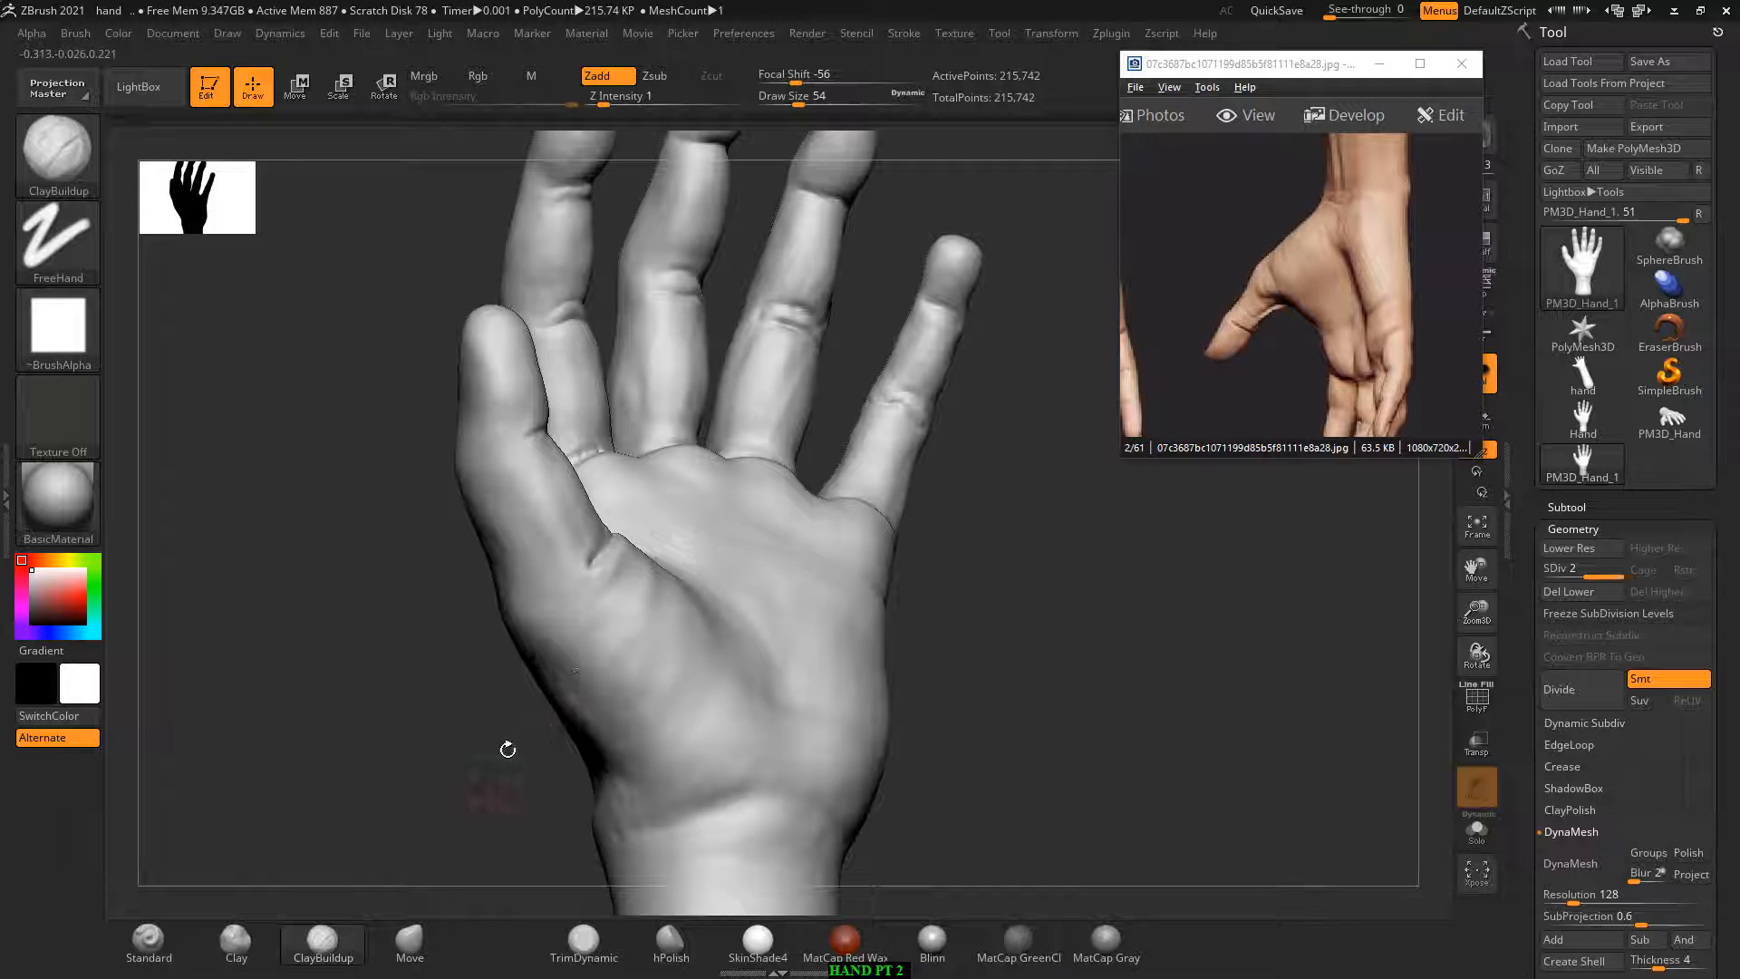
Step: Carve and smooth the outer side of the thumb base with ClayBuildup at draw size 54
drag(507, 749, 544, 707)
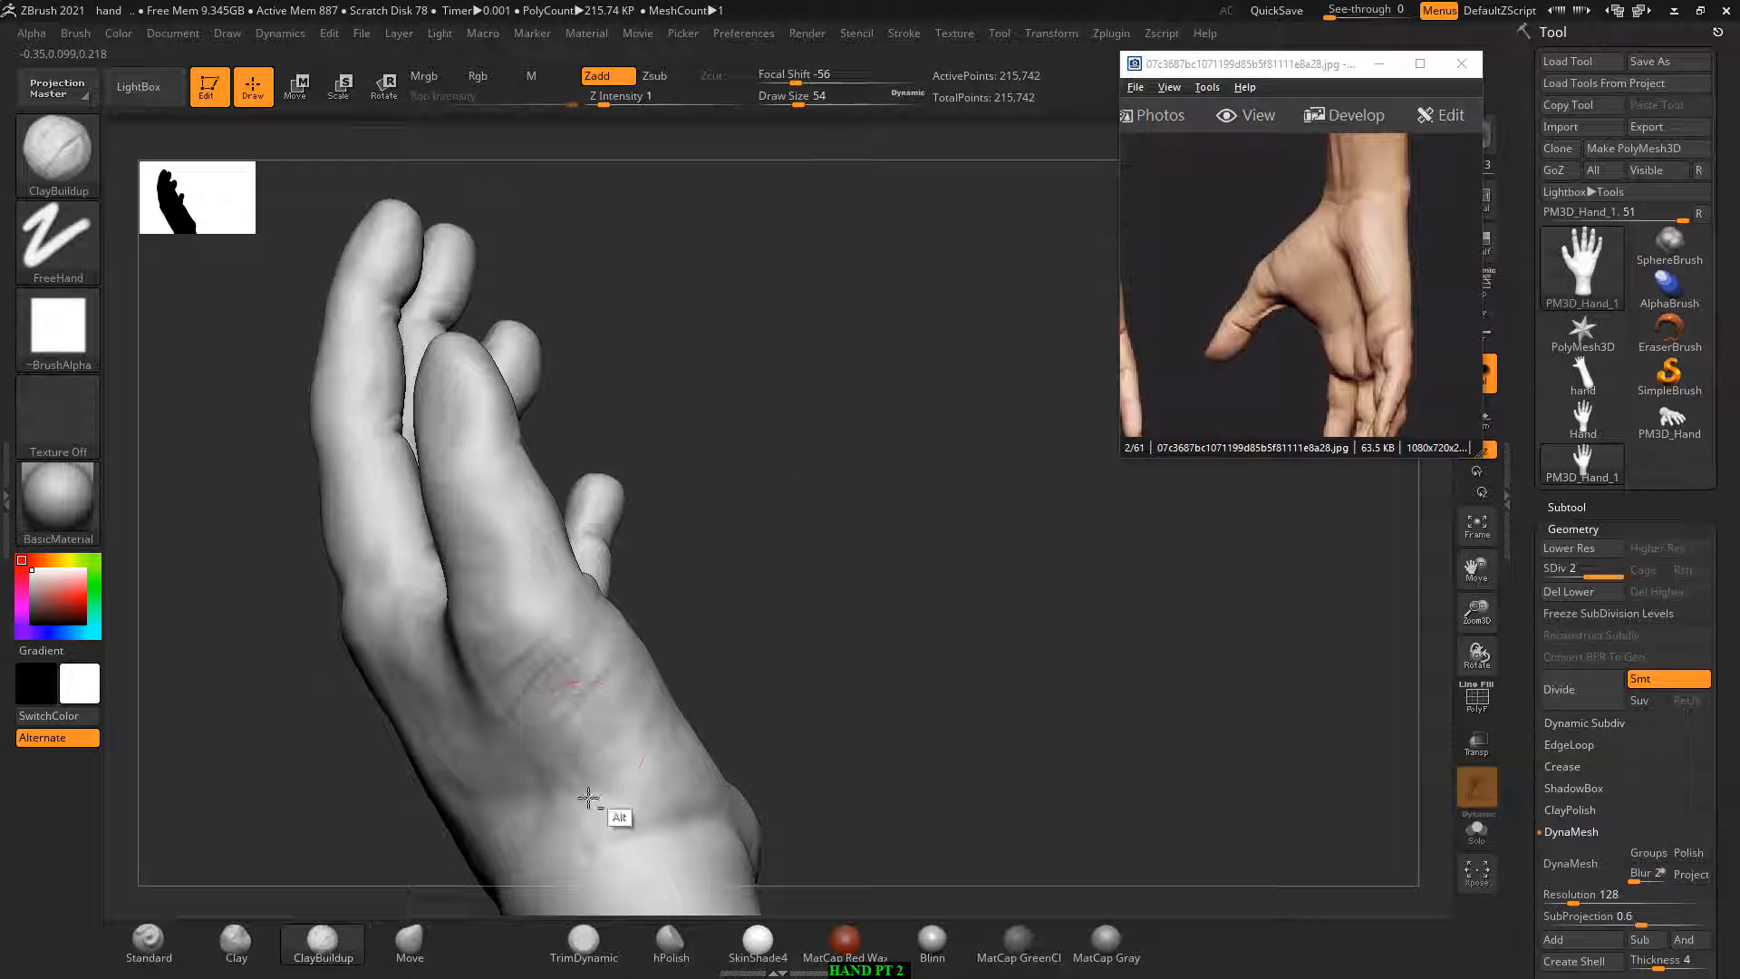
key(shift)
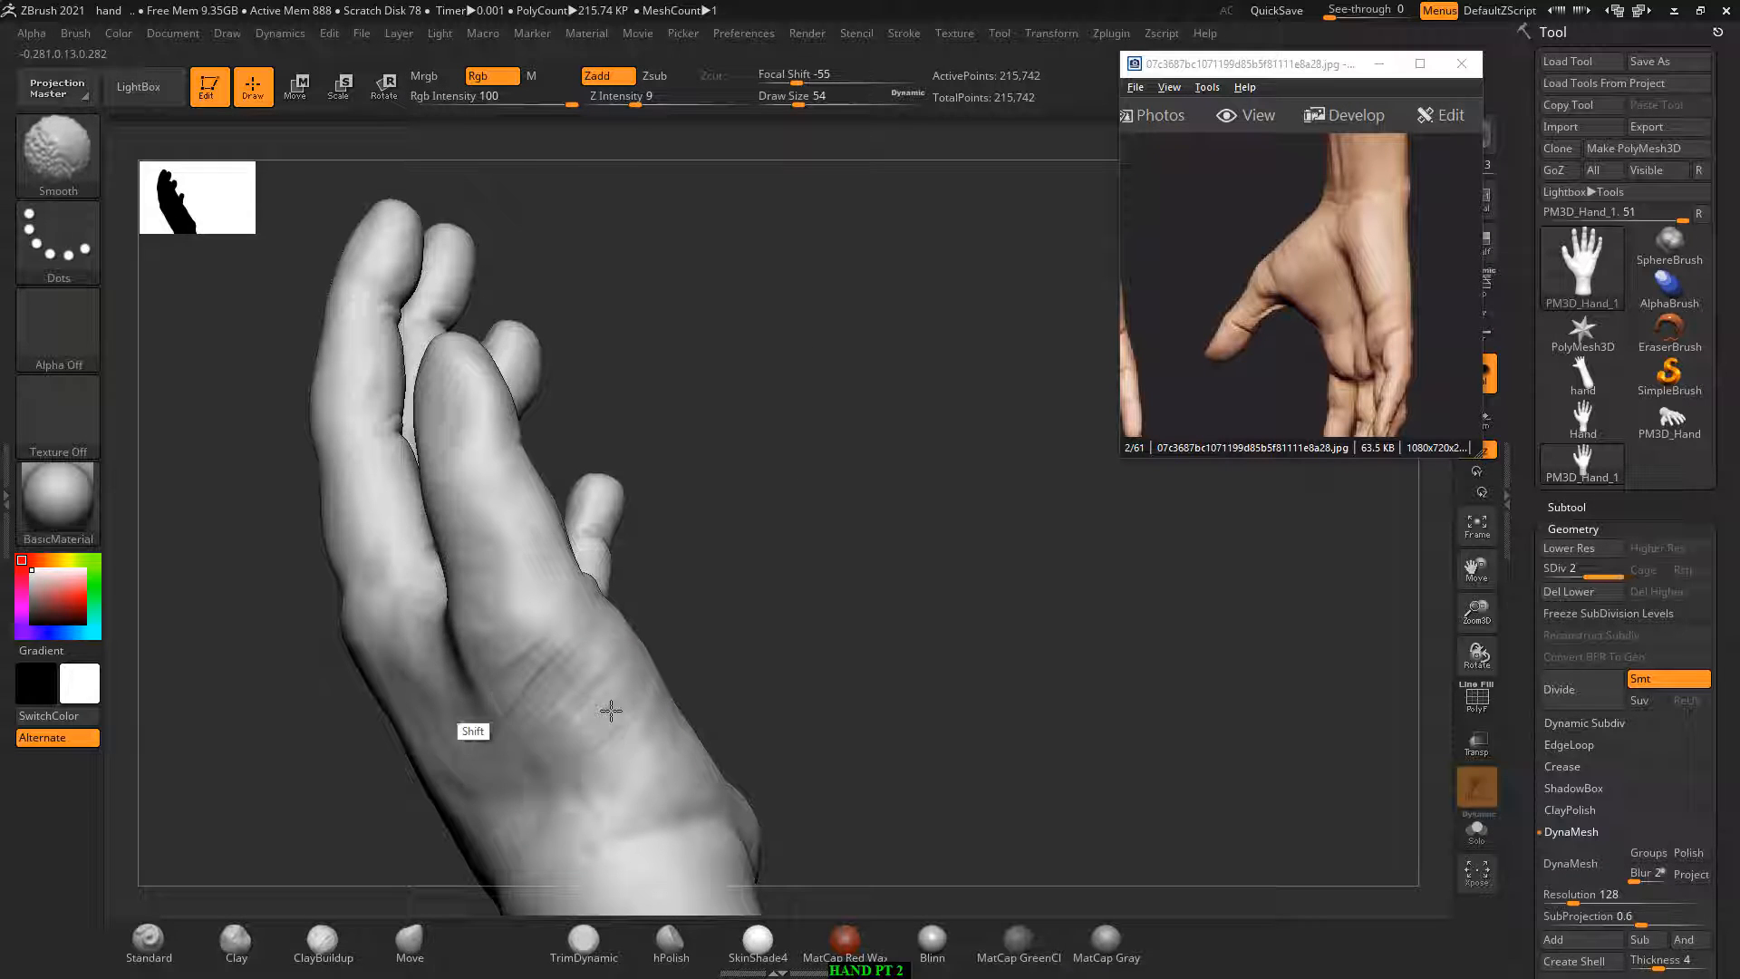
right_drag(555, 668, 831, 587)
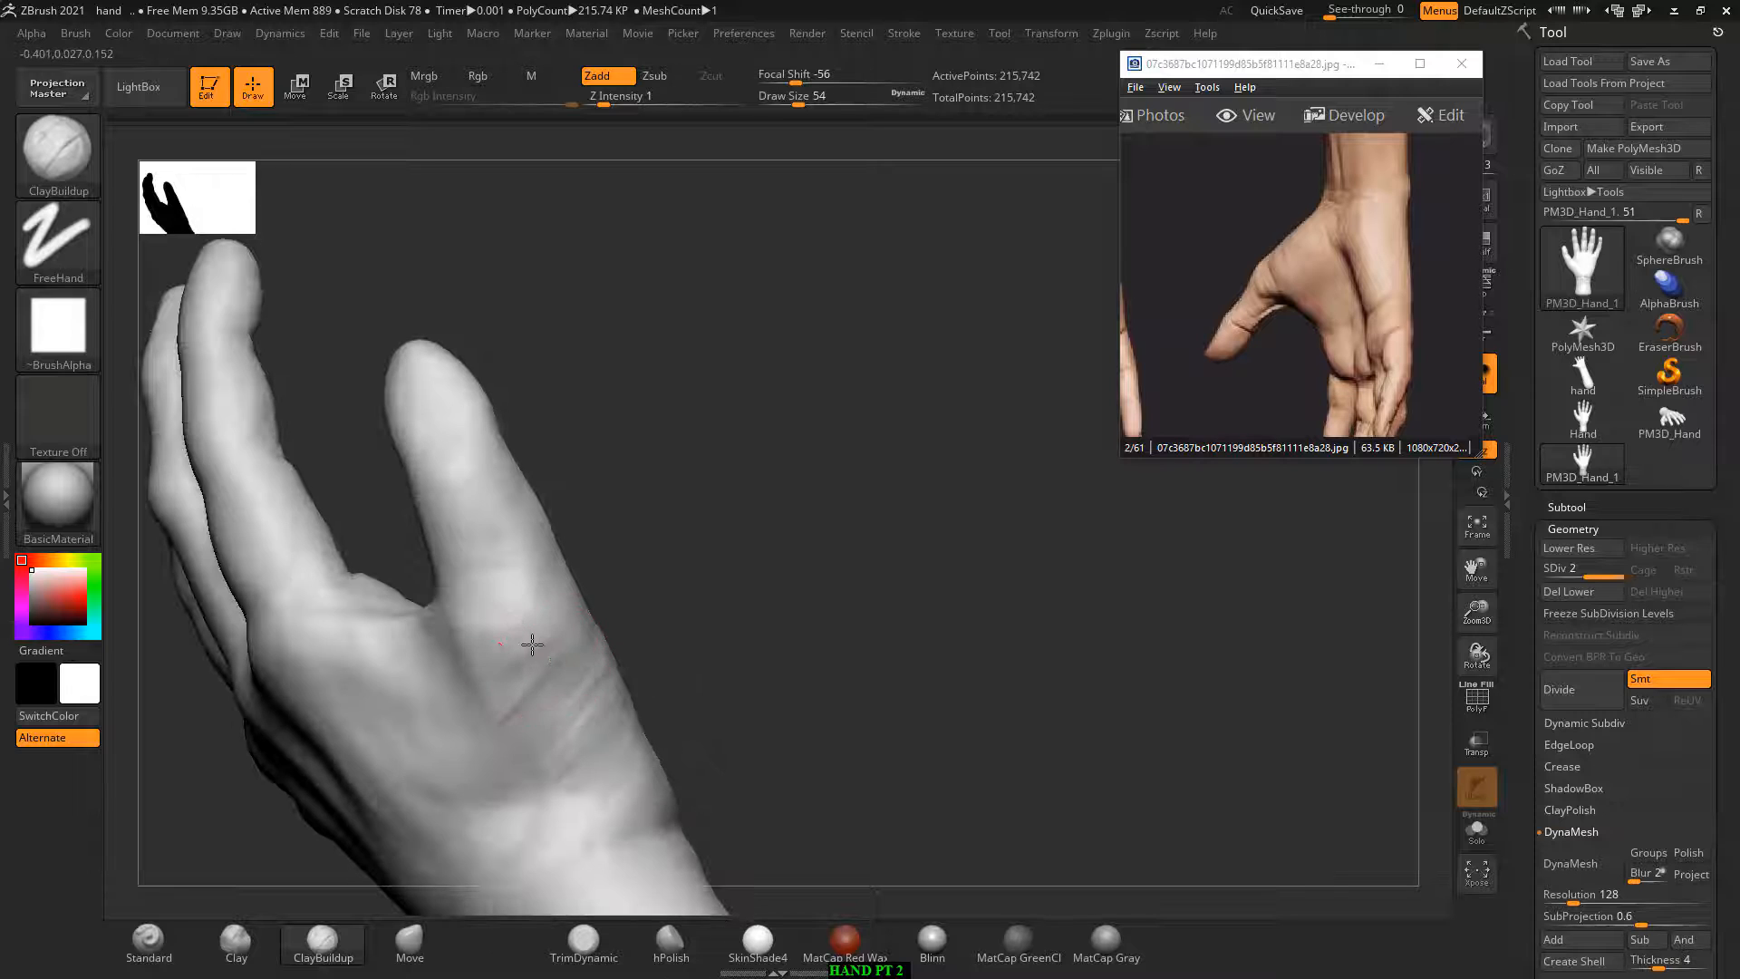
key(shift)
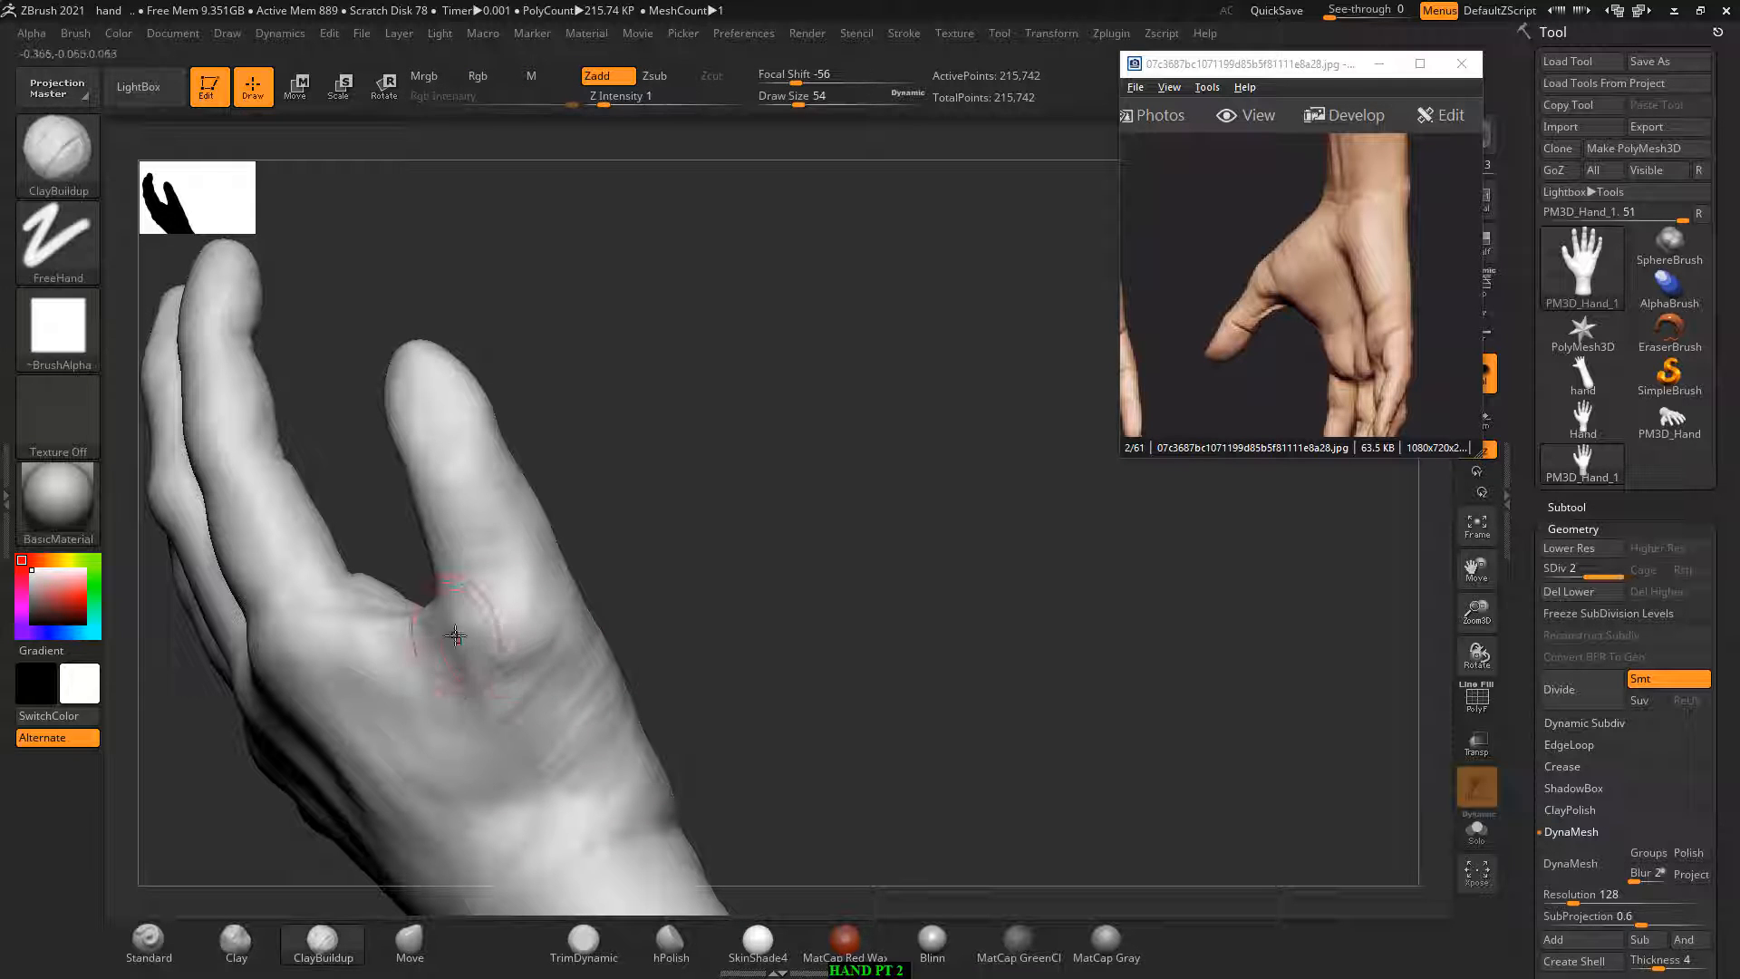
drag(519, 635, 479, 639)
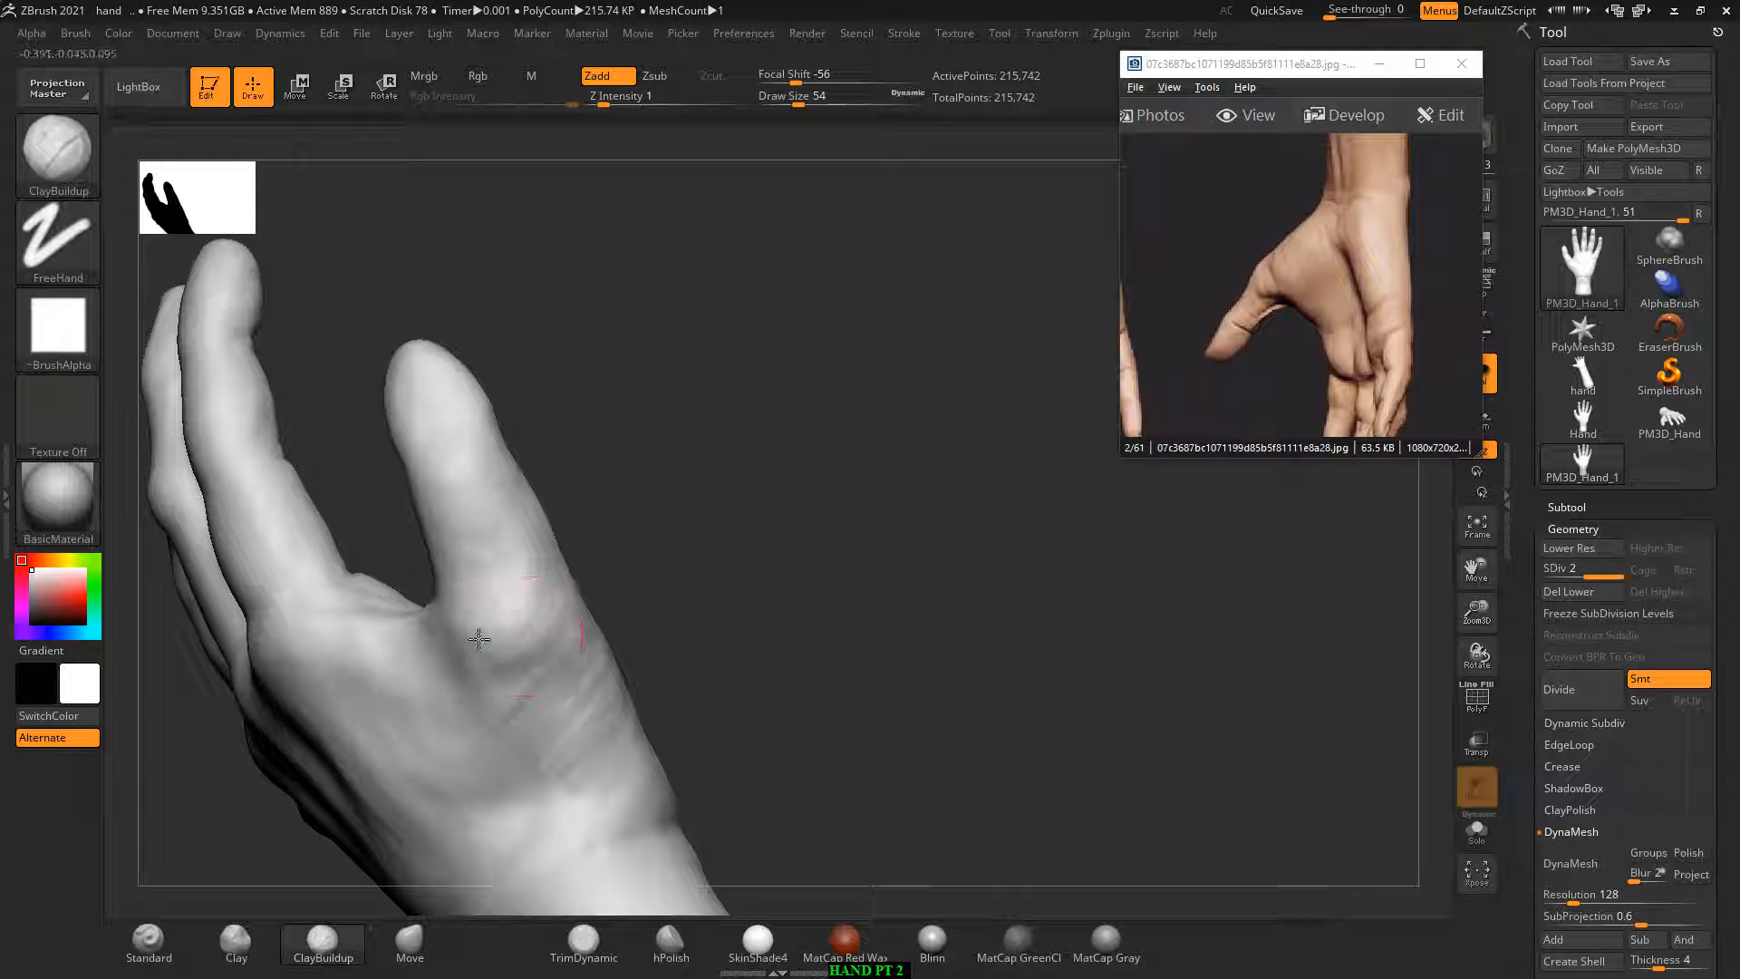
Step: Sculpt tendon-like form along the back of the thumb's lower segment with ClayBuildup at draw size 38
right_drag(505, 552, 477, 513)
key(bracketleft)
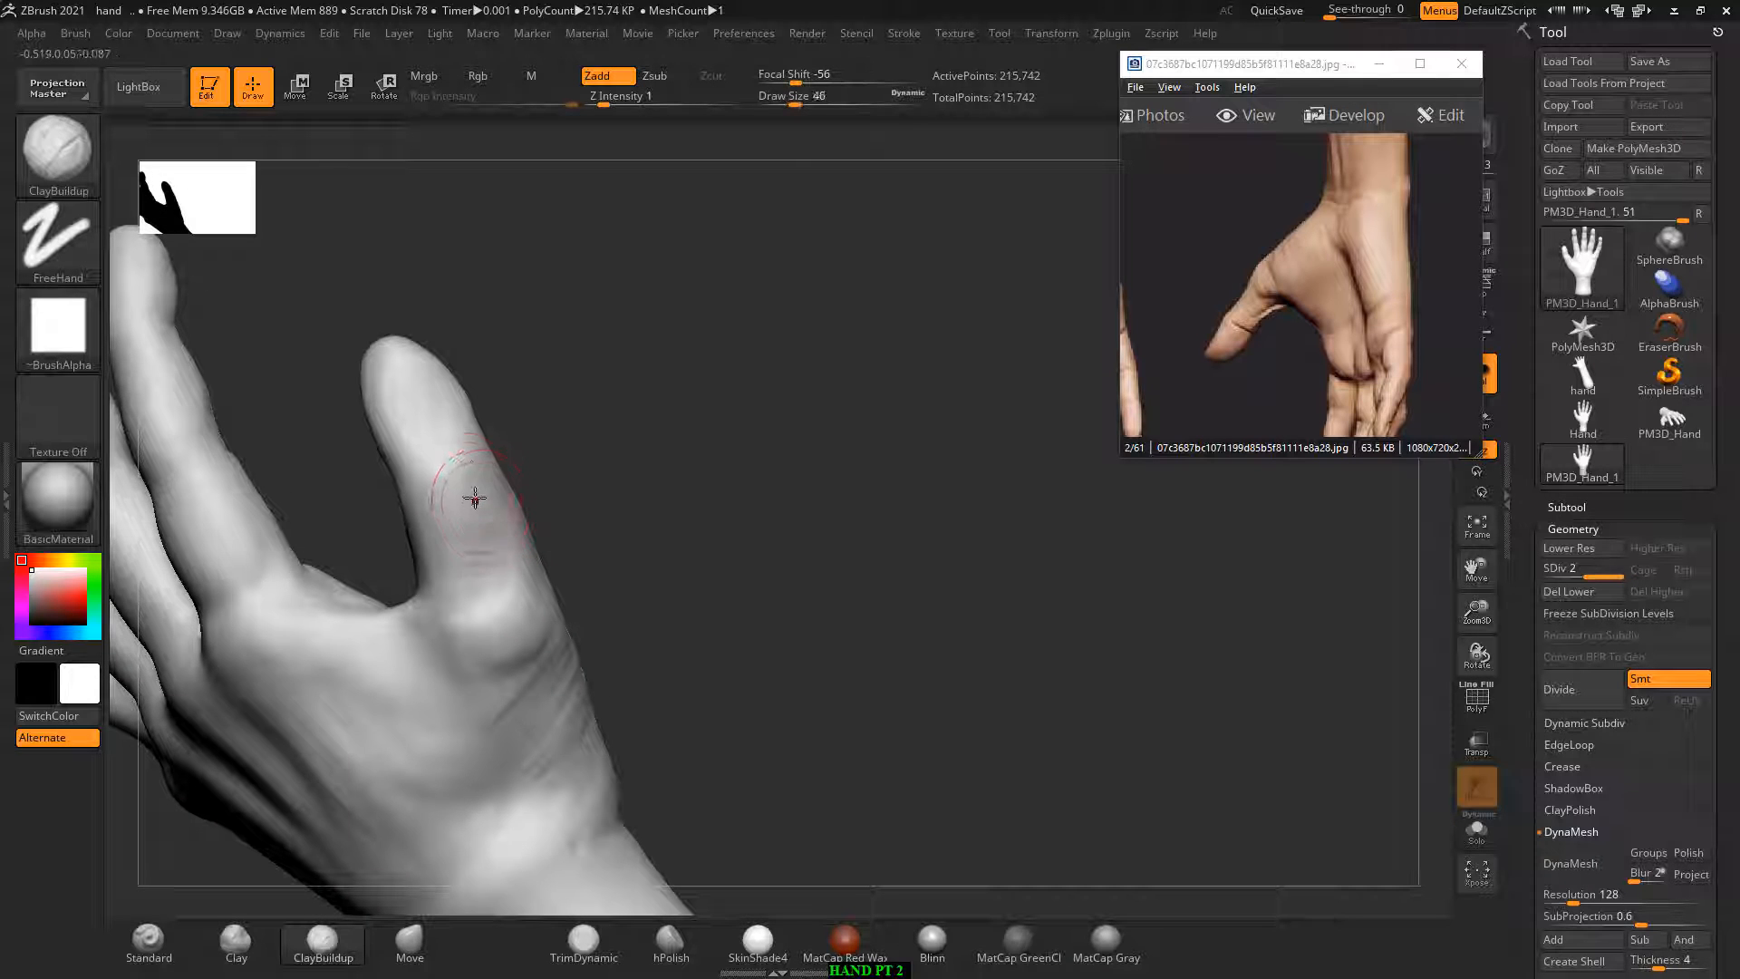
key(bracketleft)
mouse_move(566, 496)
mouse_down()
mouse_move(563, 474)
mouse_move(623, 496)
mouse_up()
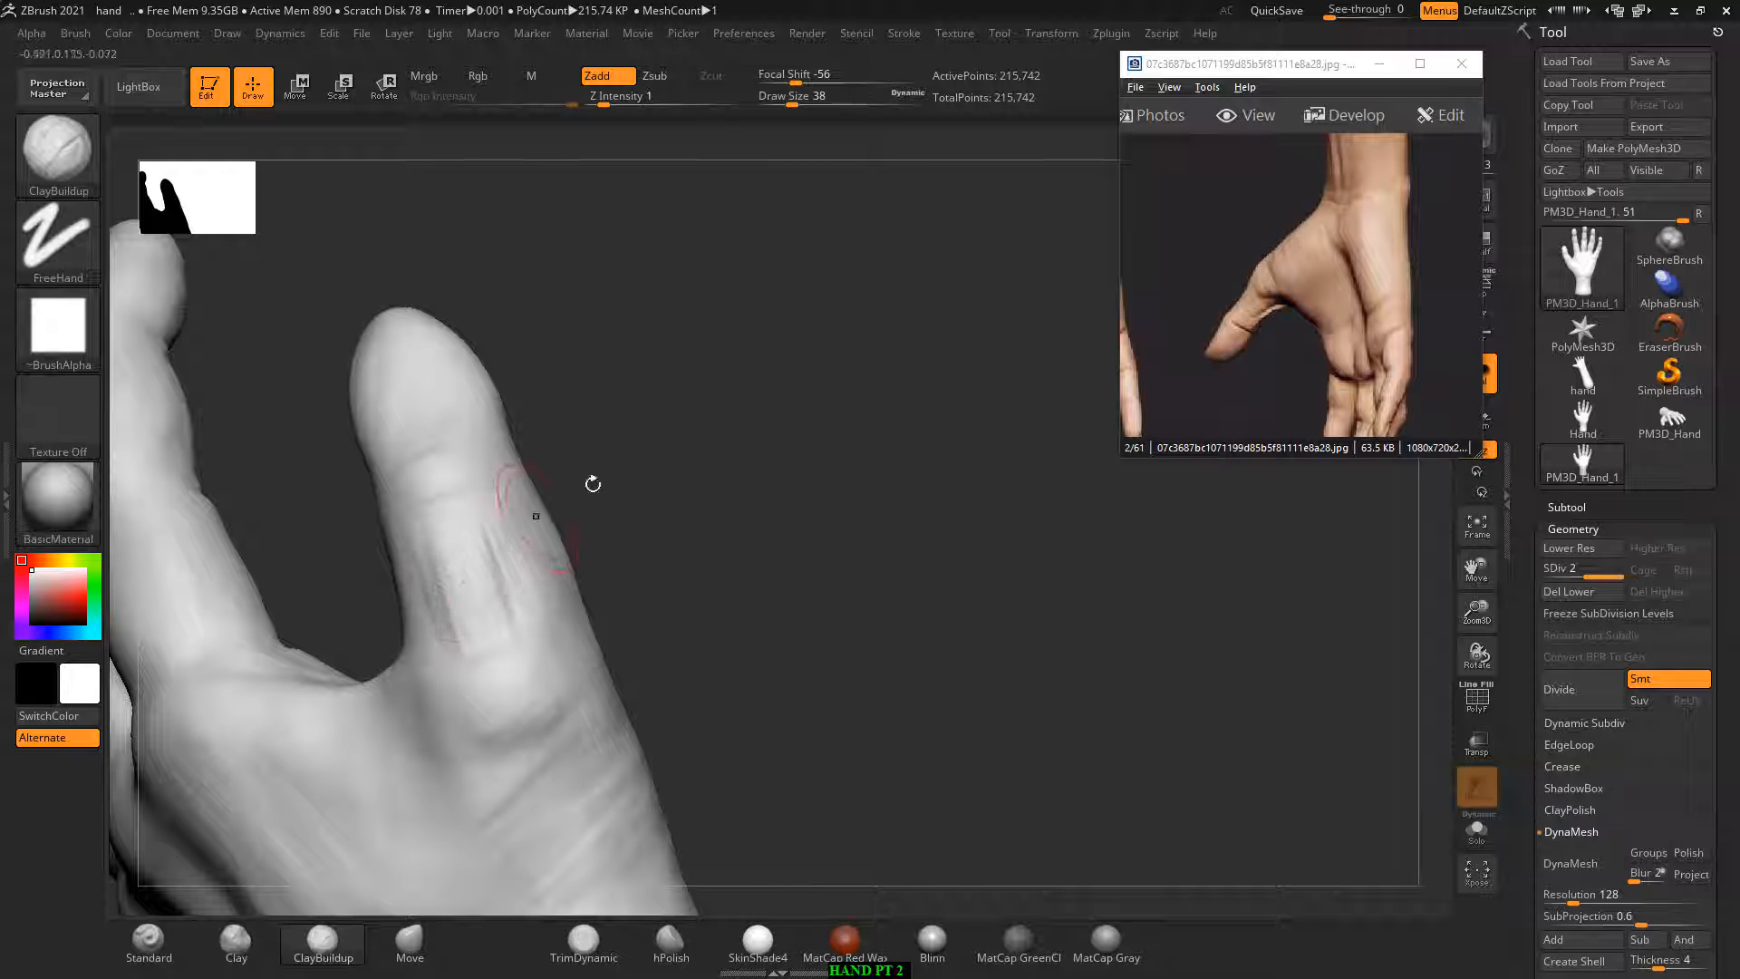
drag(590, 482, 489, 466)
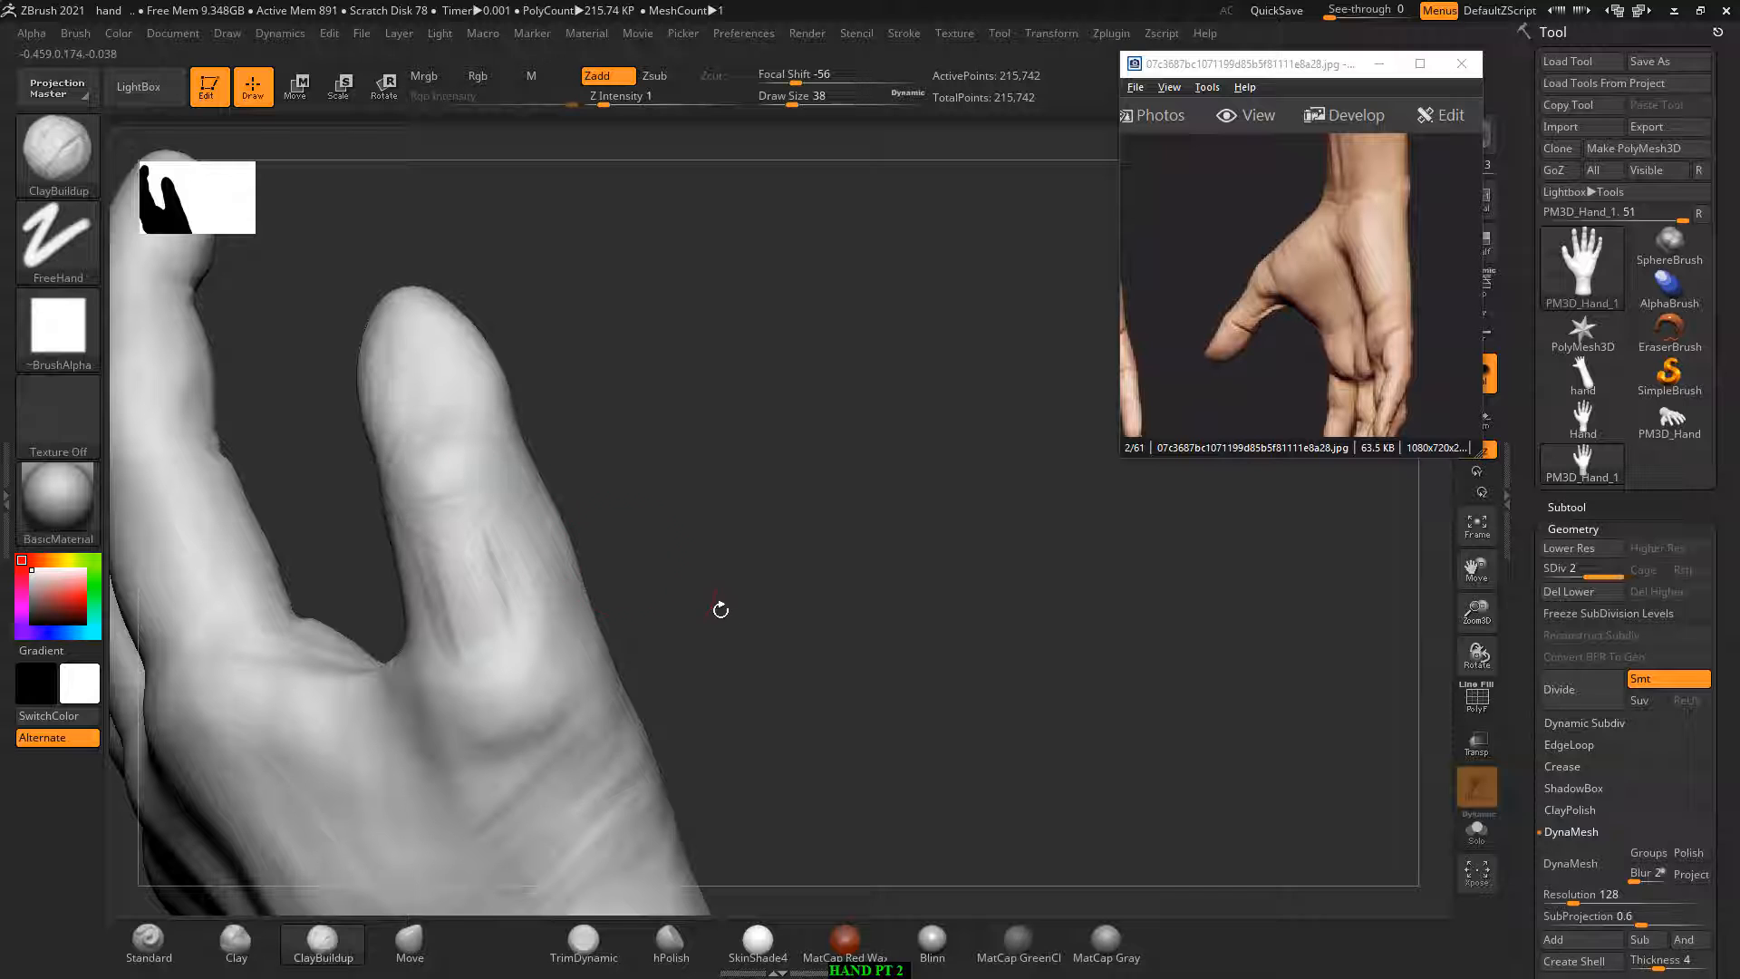
drag(721, 609, 497, 662)
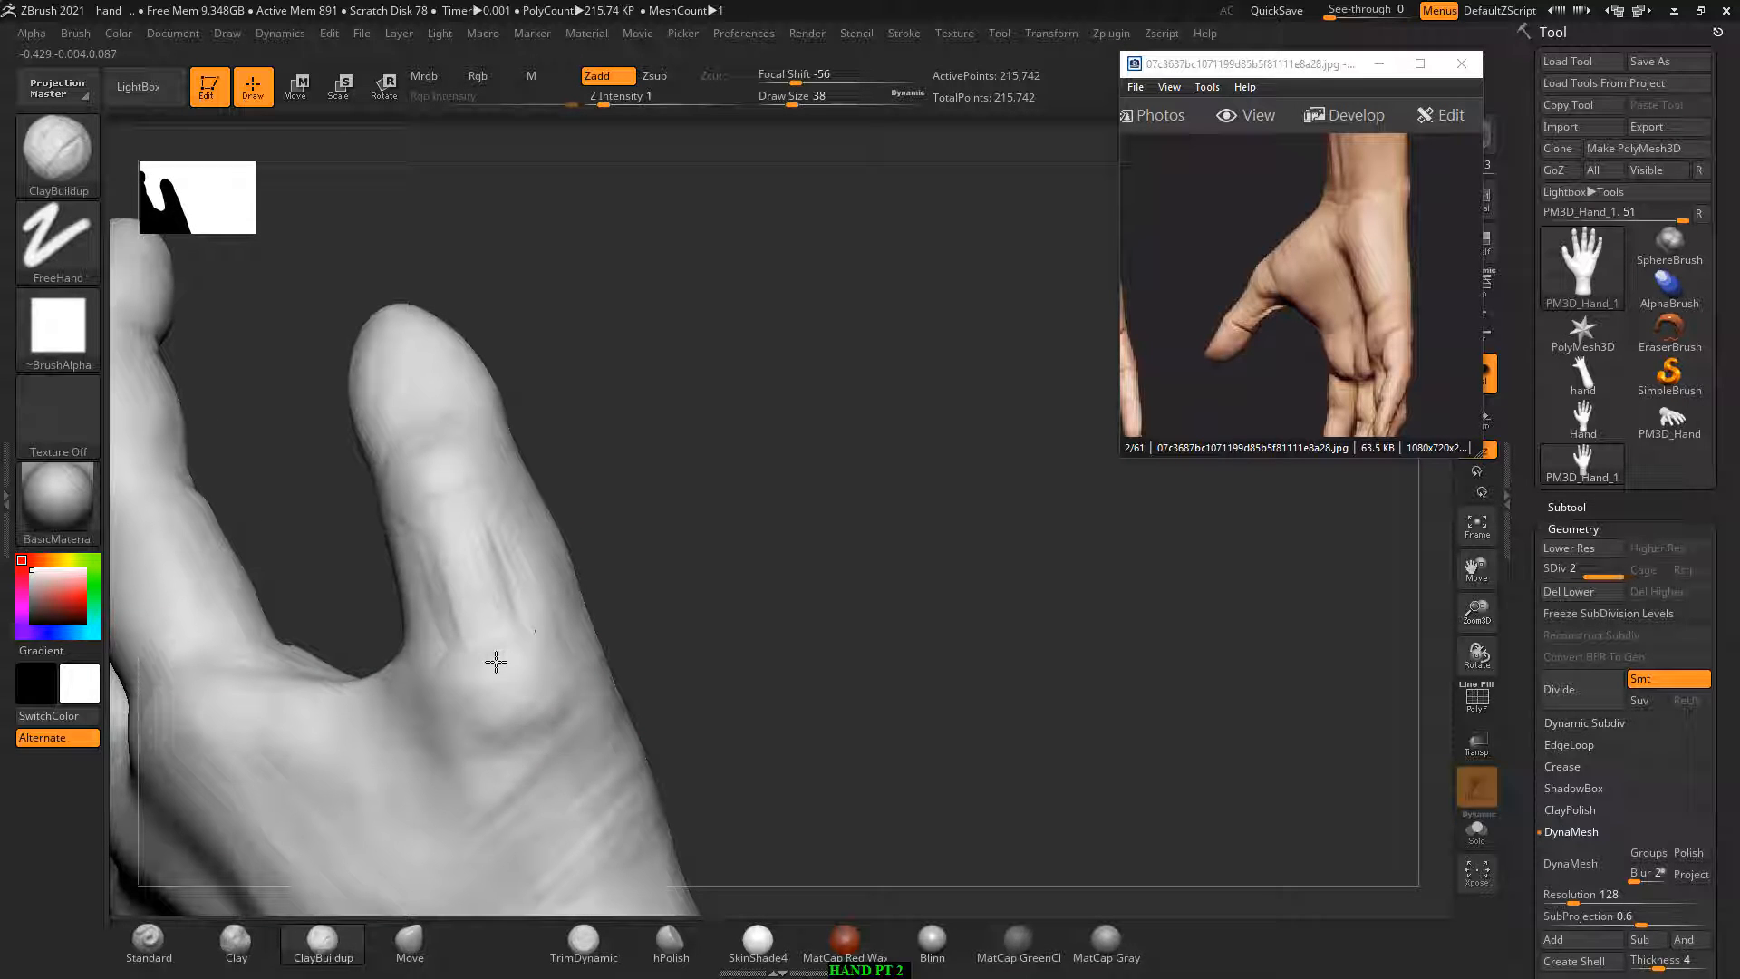
Step: Smooth the strokes along the back of the thumb's lower segment and around its base knuckle
key(shift)
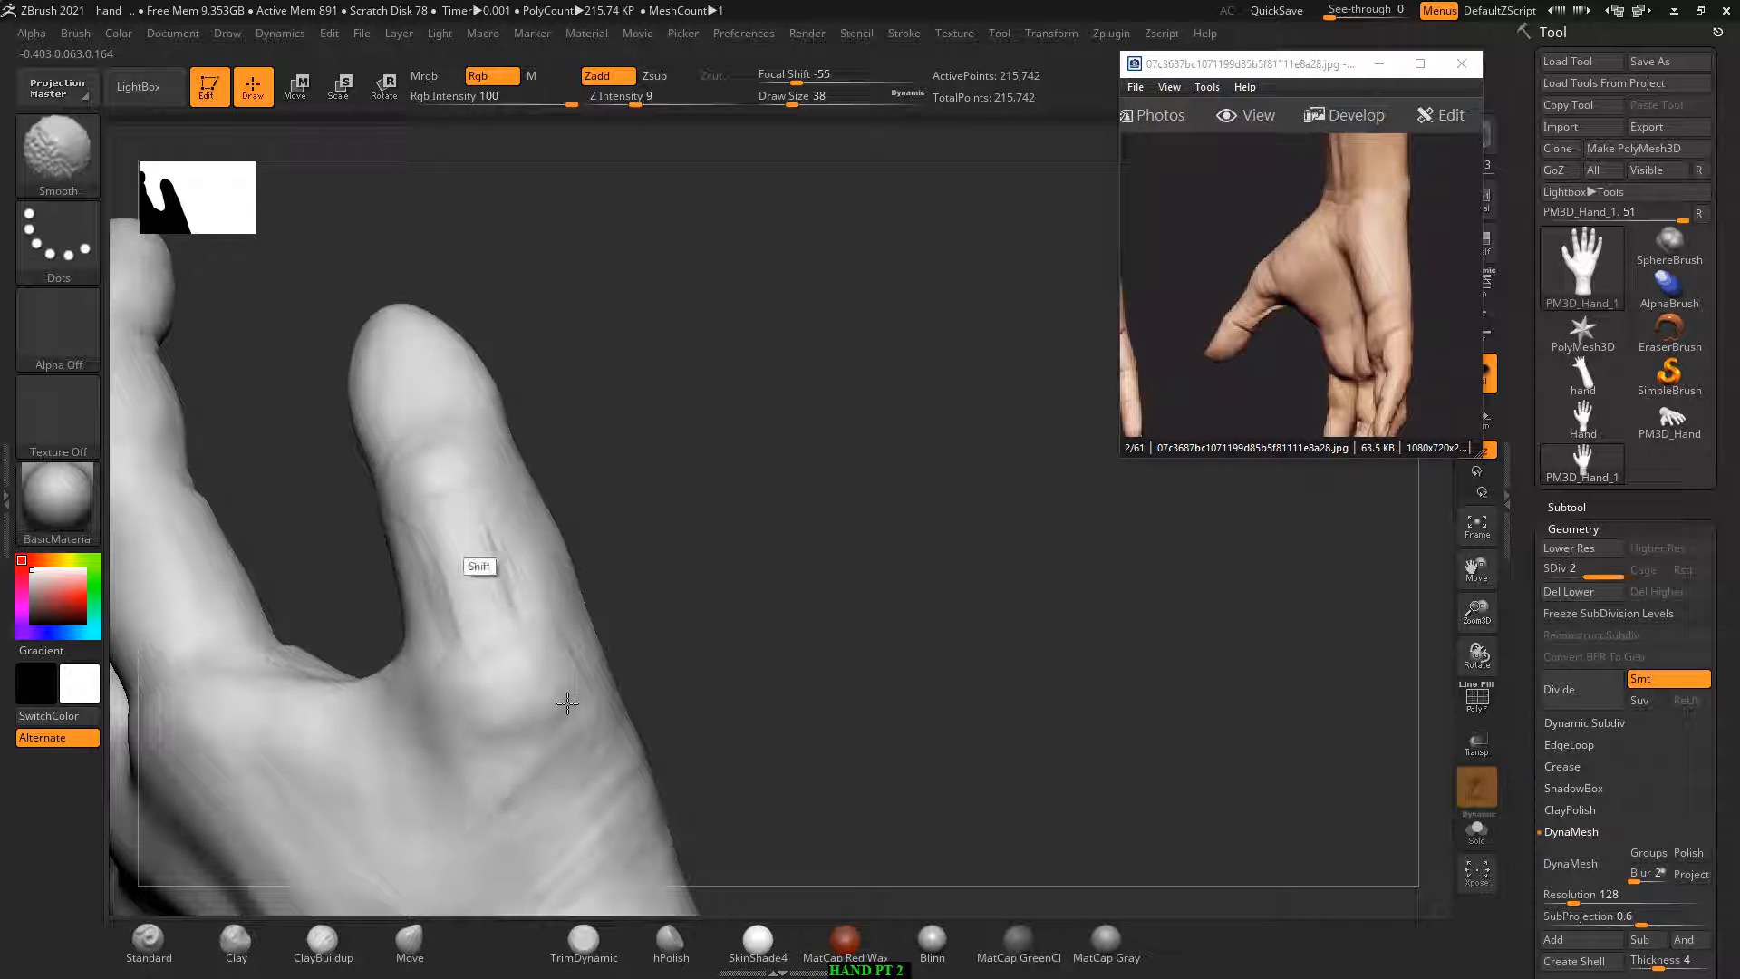
shift+drag(568, 702, 494, 531)
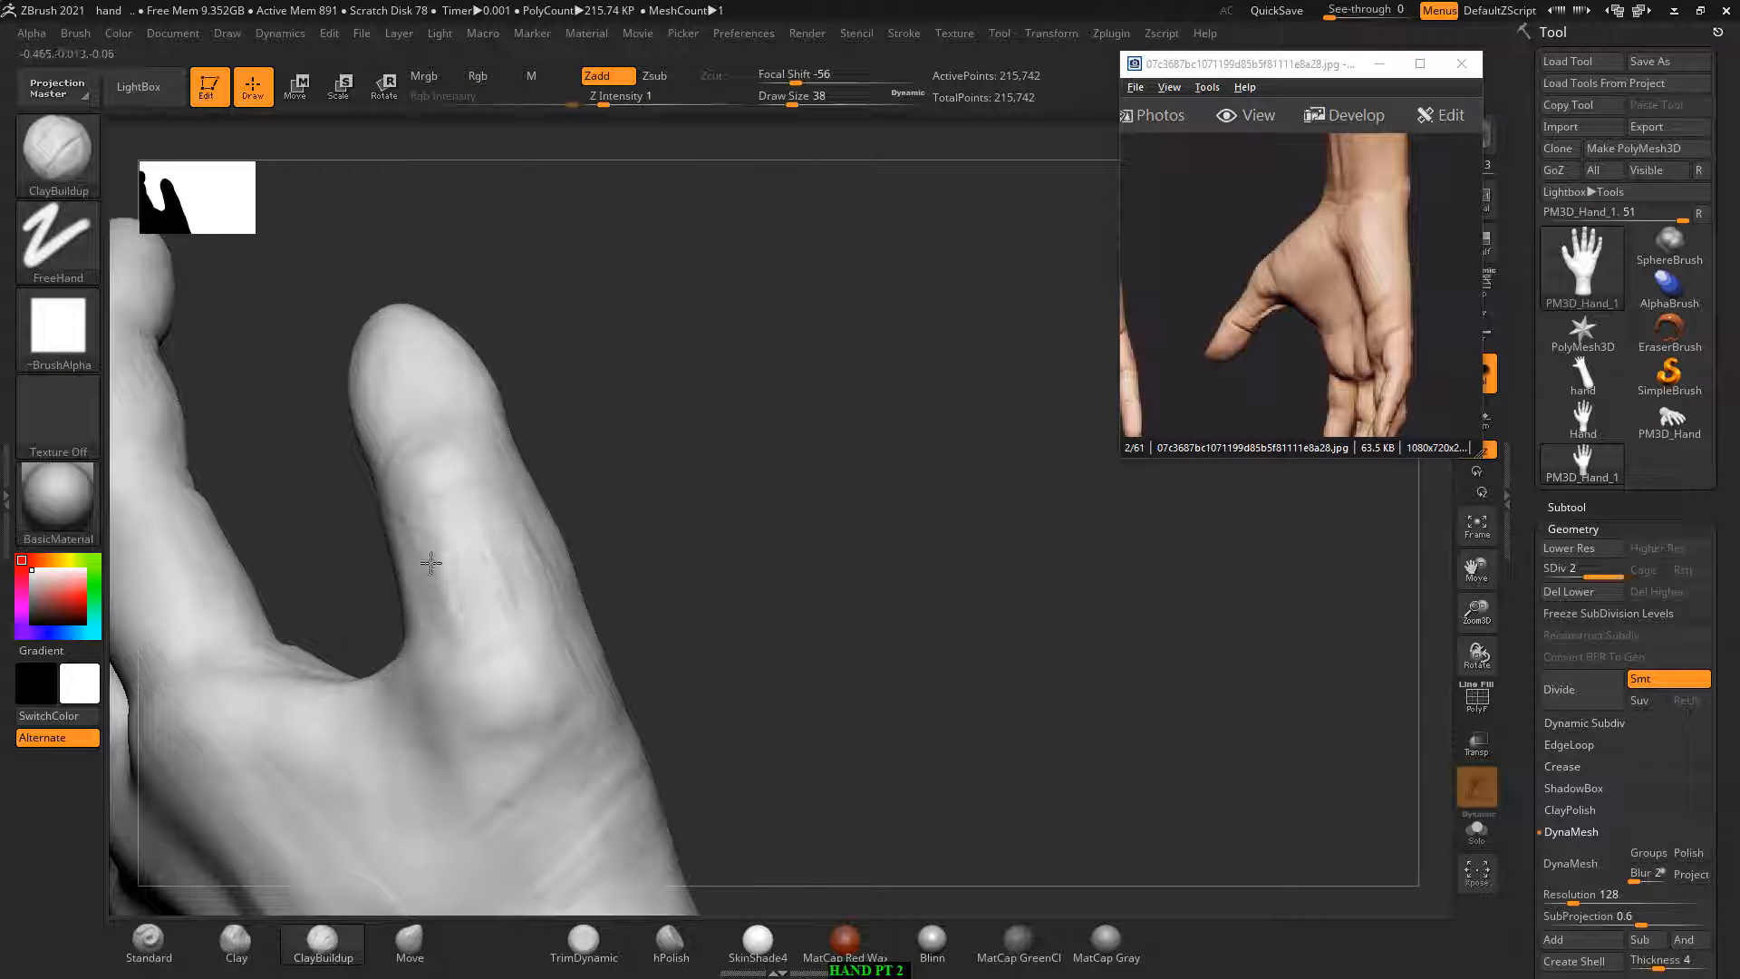
key(shift)
shift+drag(435, 557, 521, 586)
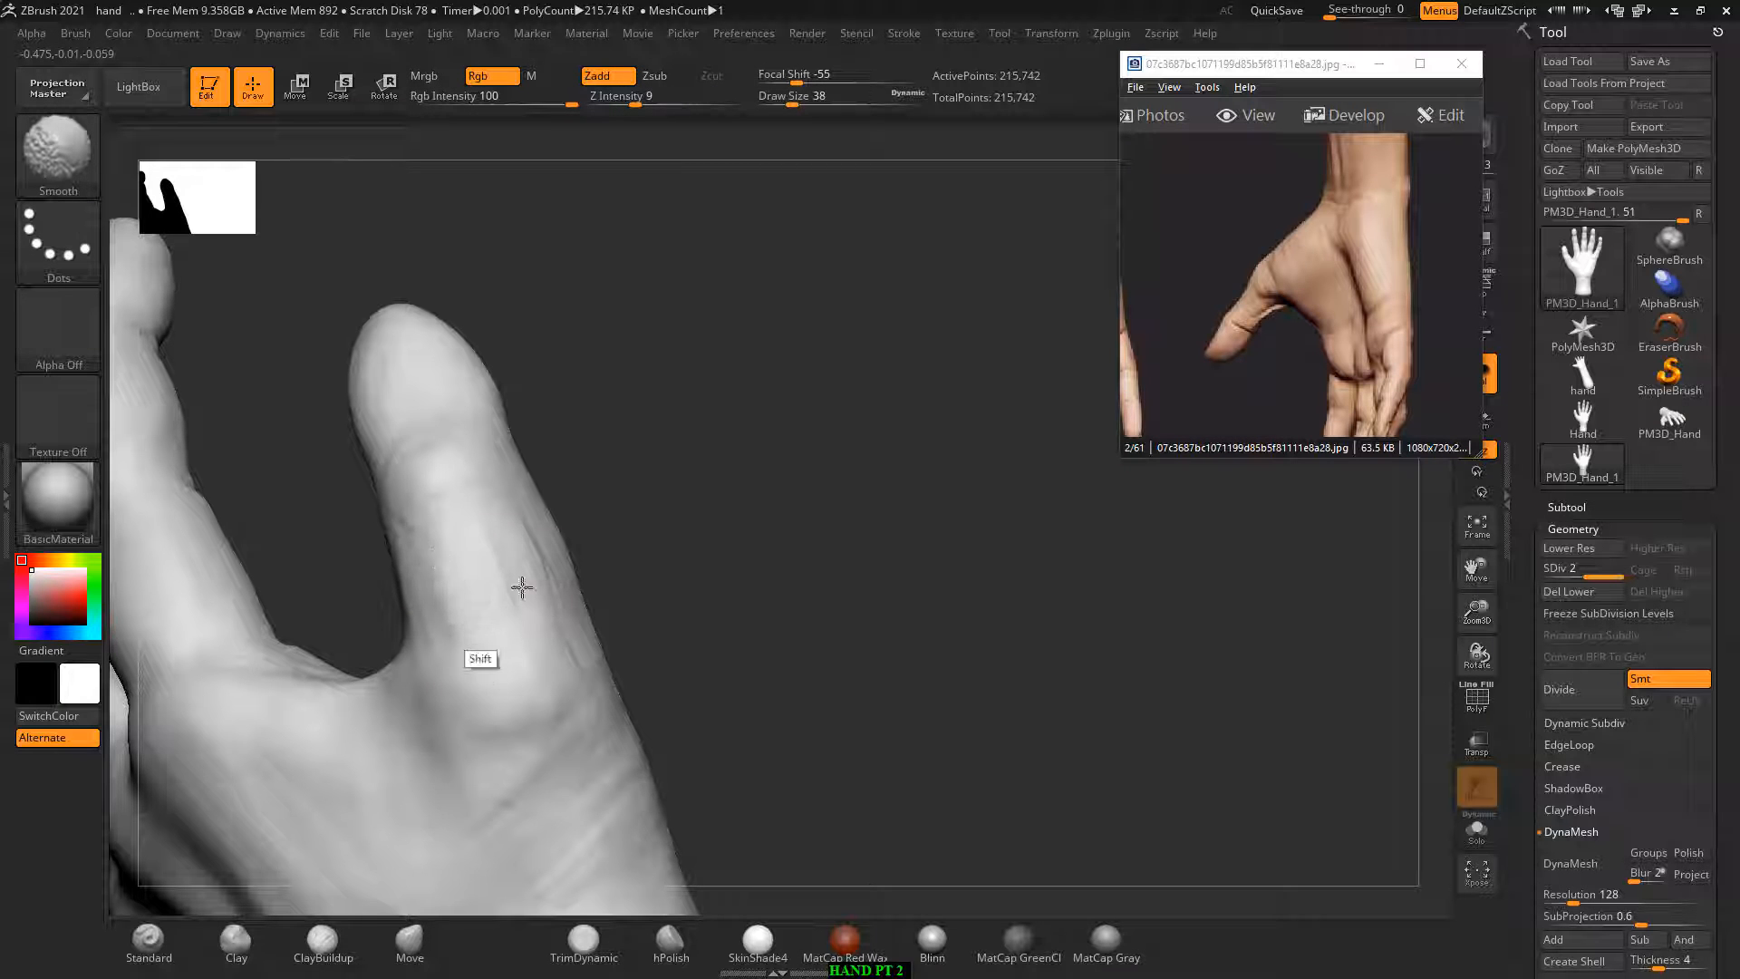
right_drag(520, 586, 563, 571)
mouse_move(563, 571)
alt+mouse_down()
mouse_move(566, 549)
mouse_move(582, 580)
alt+mouse_up()
Step: Smooth the palm side of the thumb's lower segment and the back of the thumb up to its tip
drag(685, 482, 567, 623)
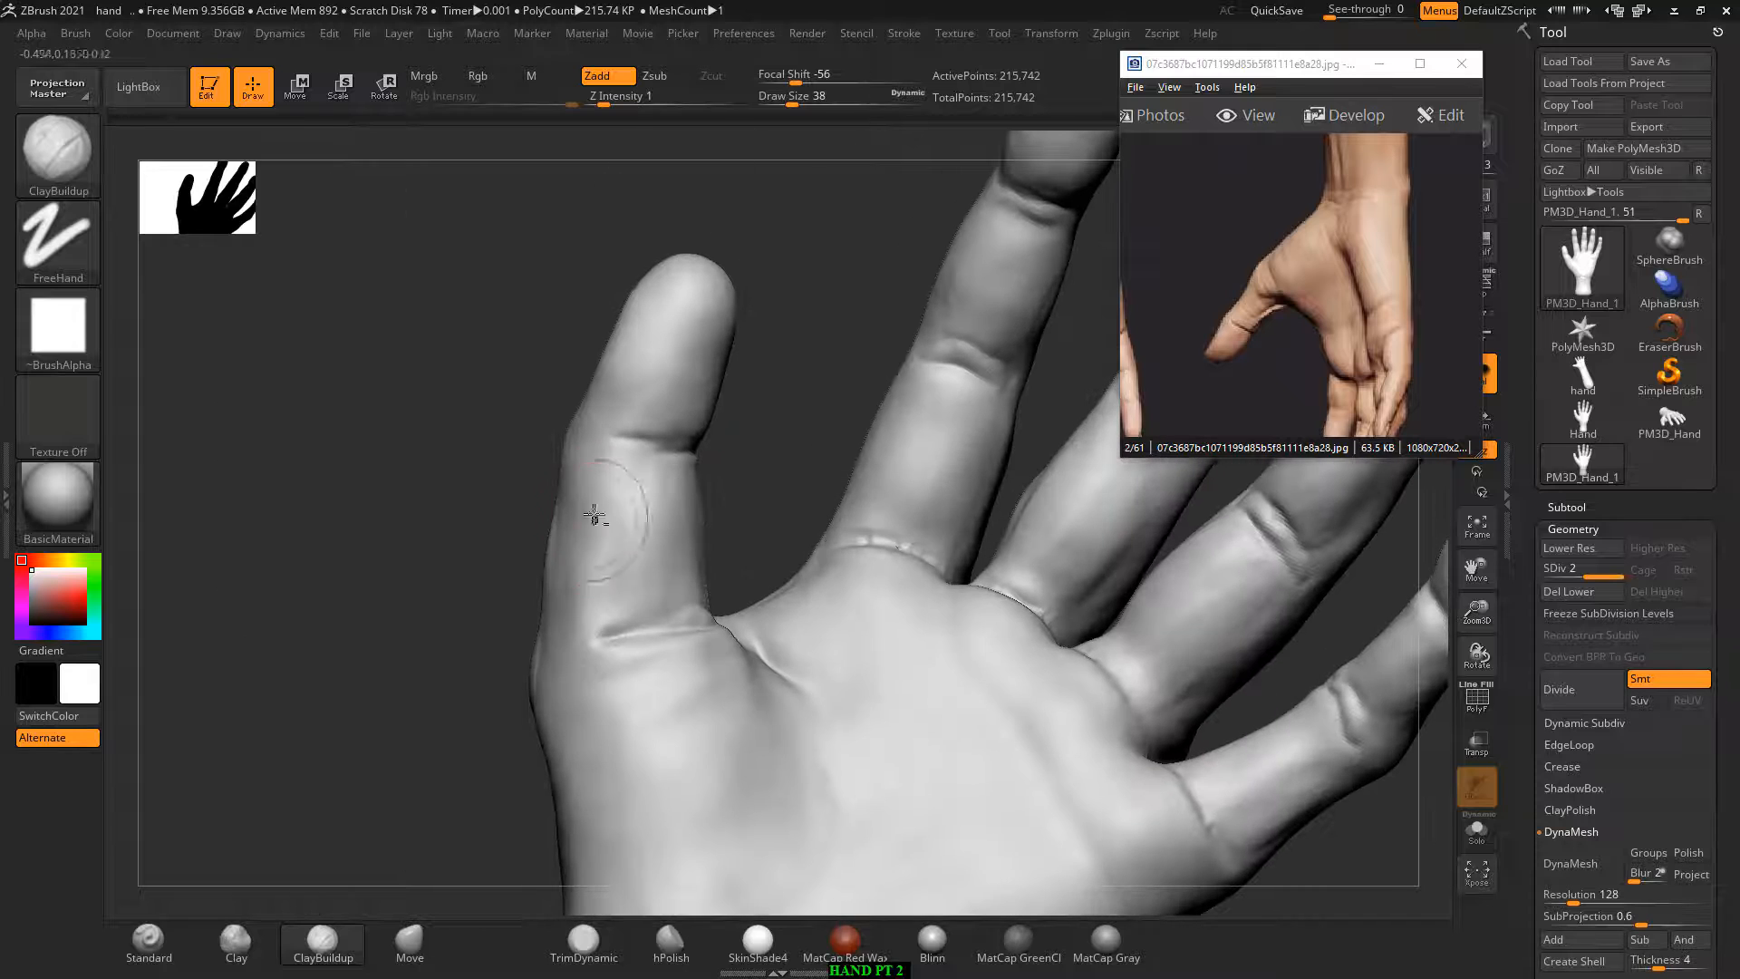
key(shift)
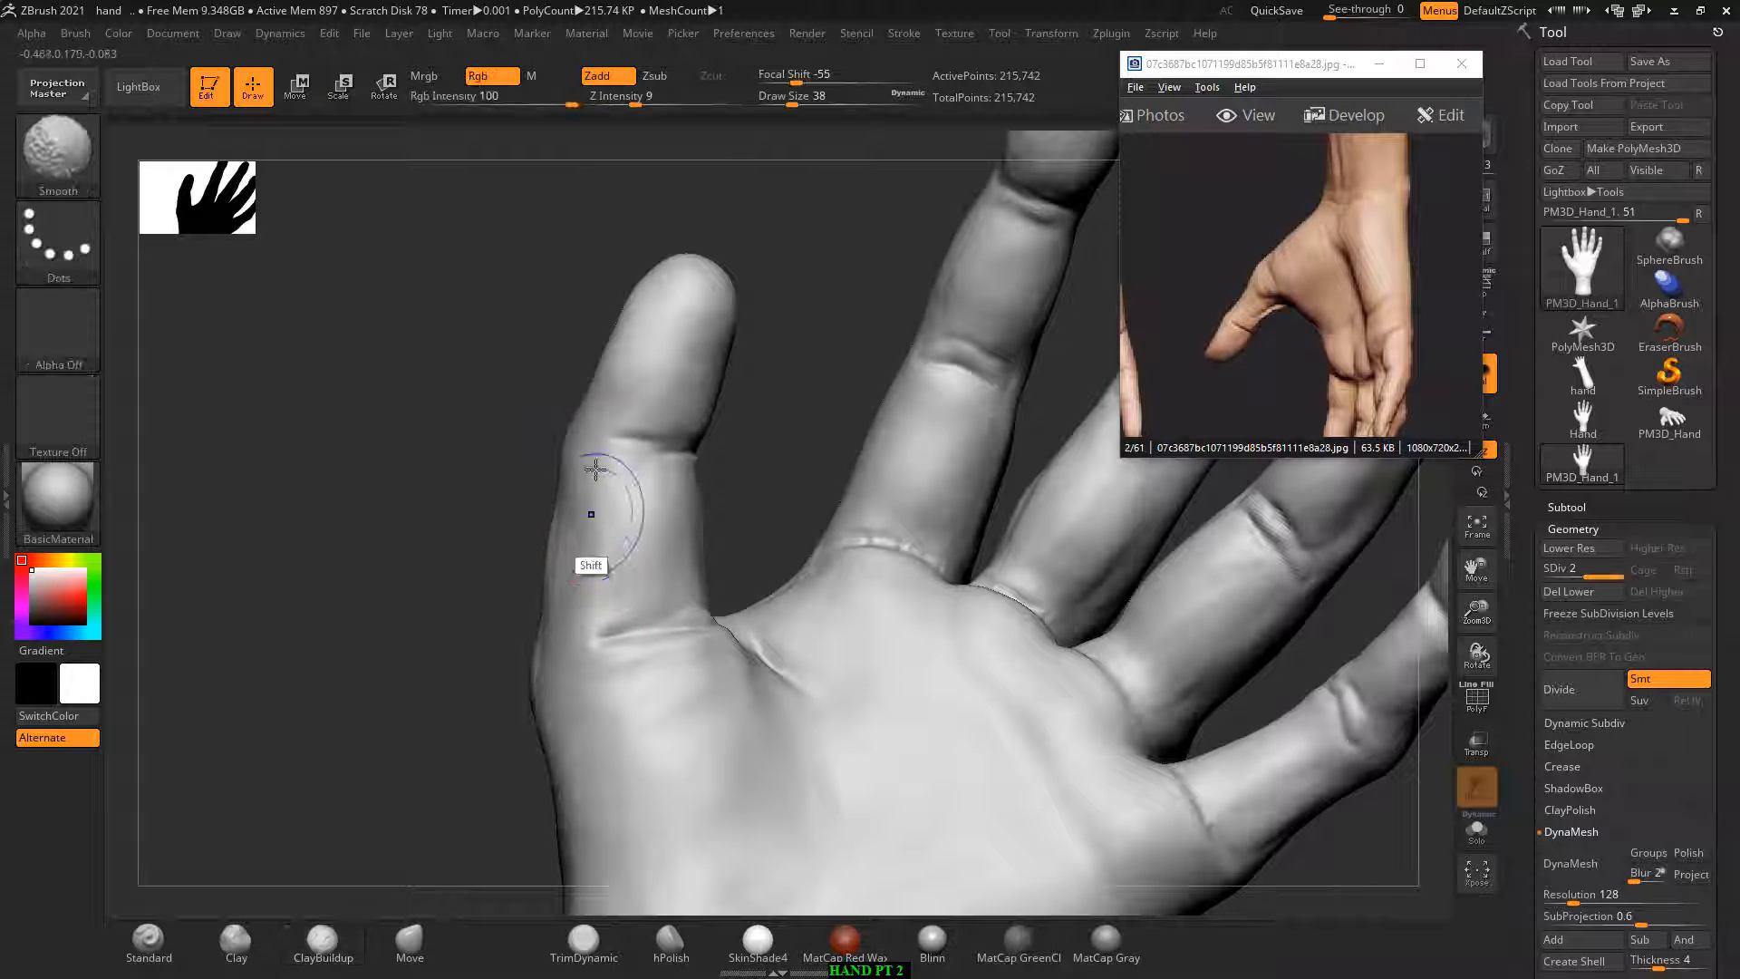
mouse_move(600, 479)
shift+mouse_down()
mouse_move(565, 503)
mouse_move(556, 623)
mouse_move(580, 605)
mouse_move(516, 559)
mouse_move(540, 557)
mouse_move(554, 483)
shift+mouse_up()
key(shift)
key(shift)
drag(489, 544, 726, 544)
key(shift)
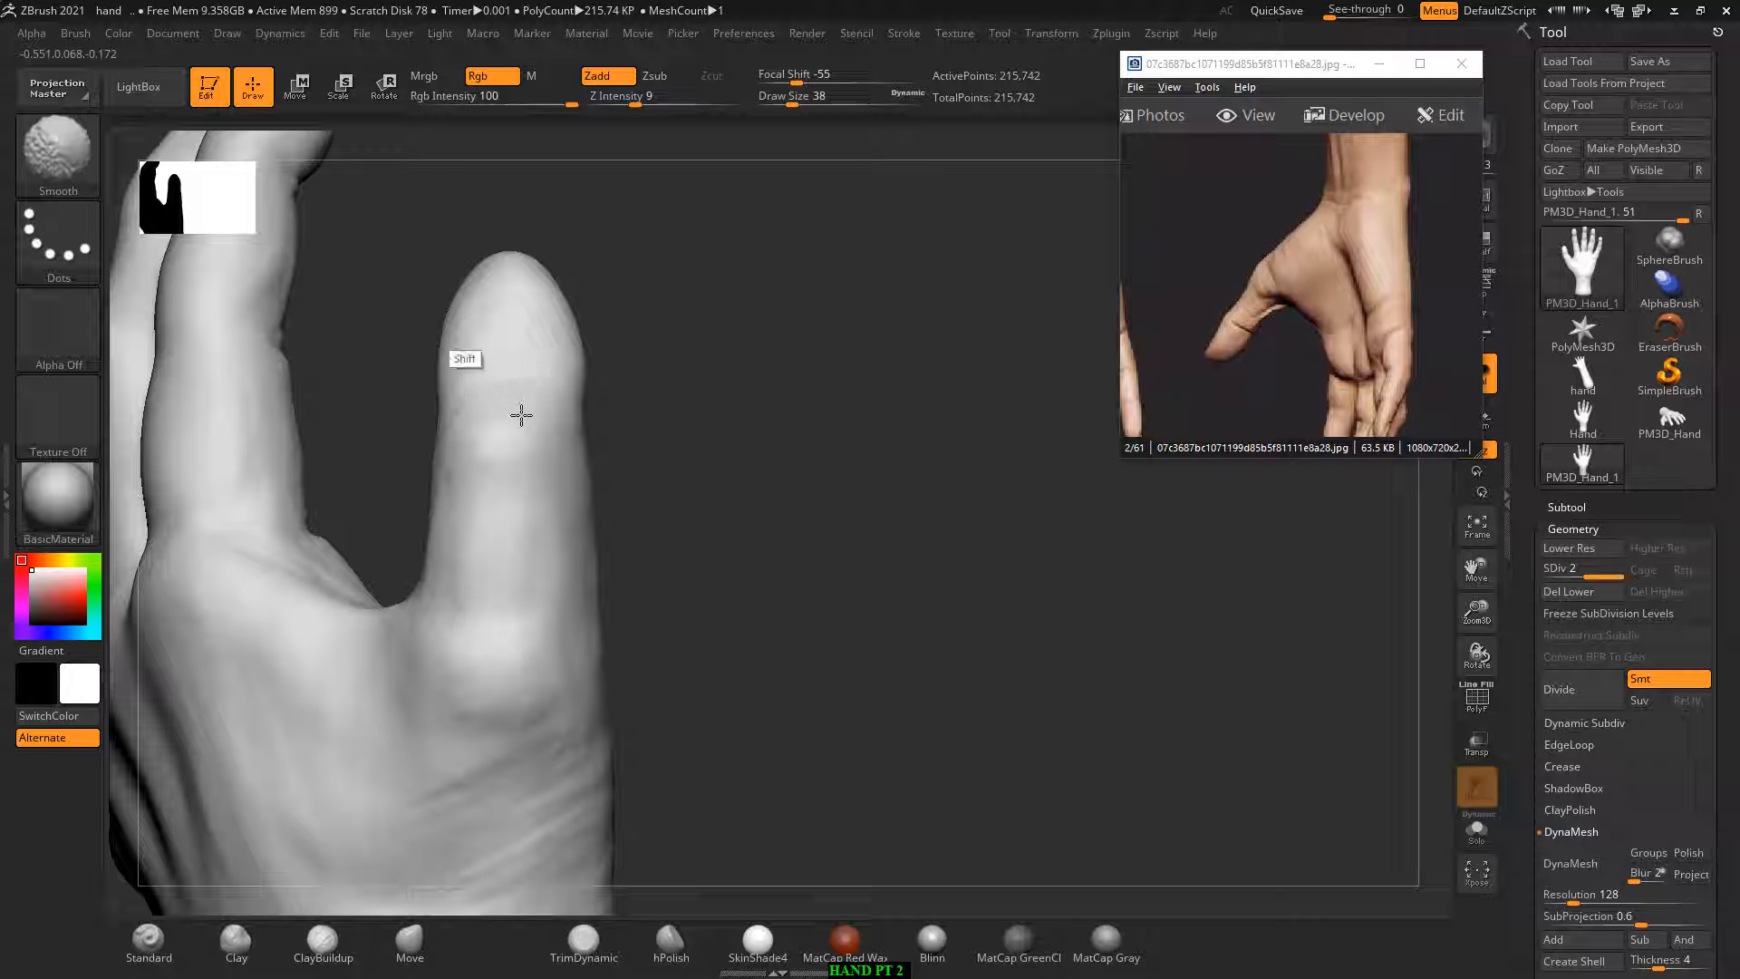
Step: Smooth the side of the hand between the thumb base and the wrist at draw size 82
mouse_move(653, 680)
mouse_down()
mouse_move(732, 672)
mouse_move(777, 529)
mouse_move(925, 683)
mouse_move(670, 637)
mouse_up()
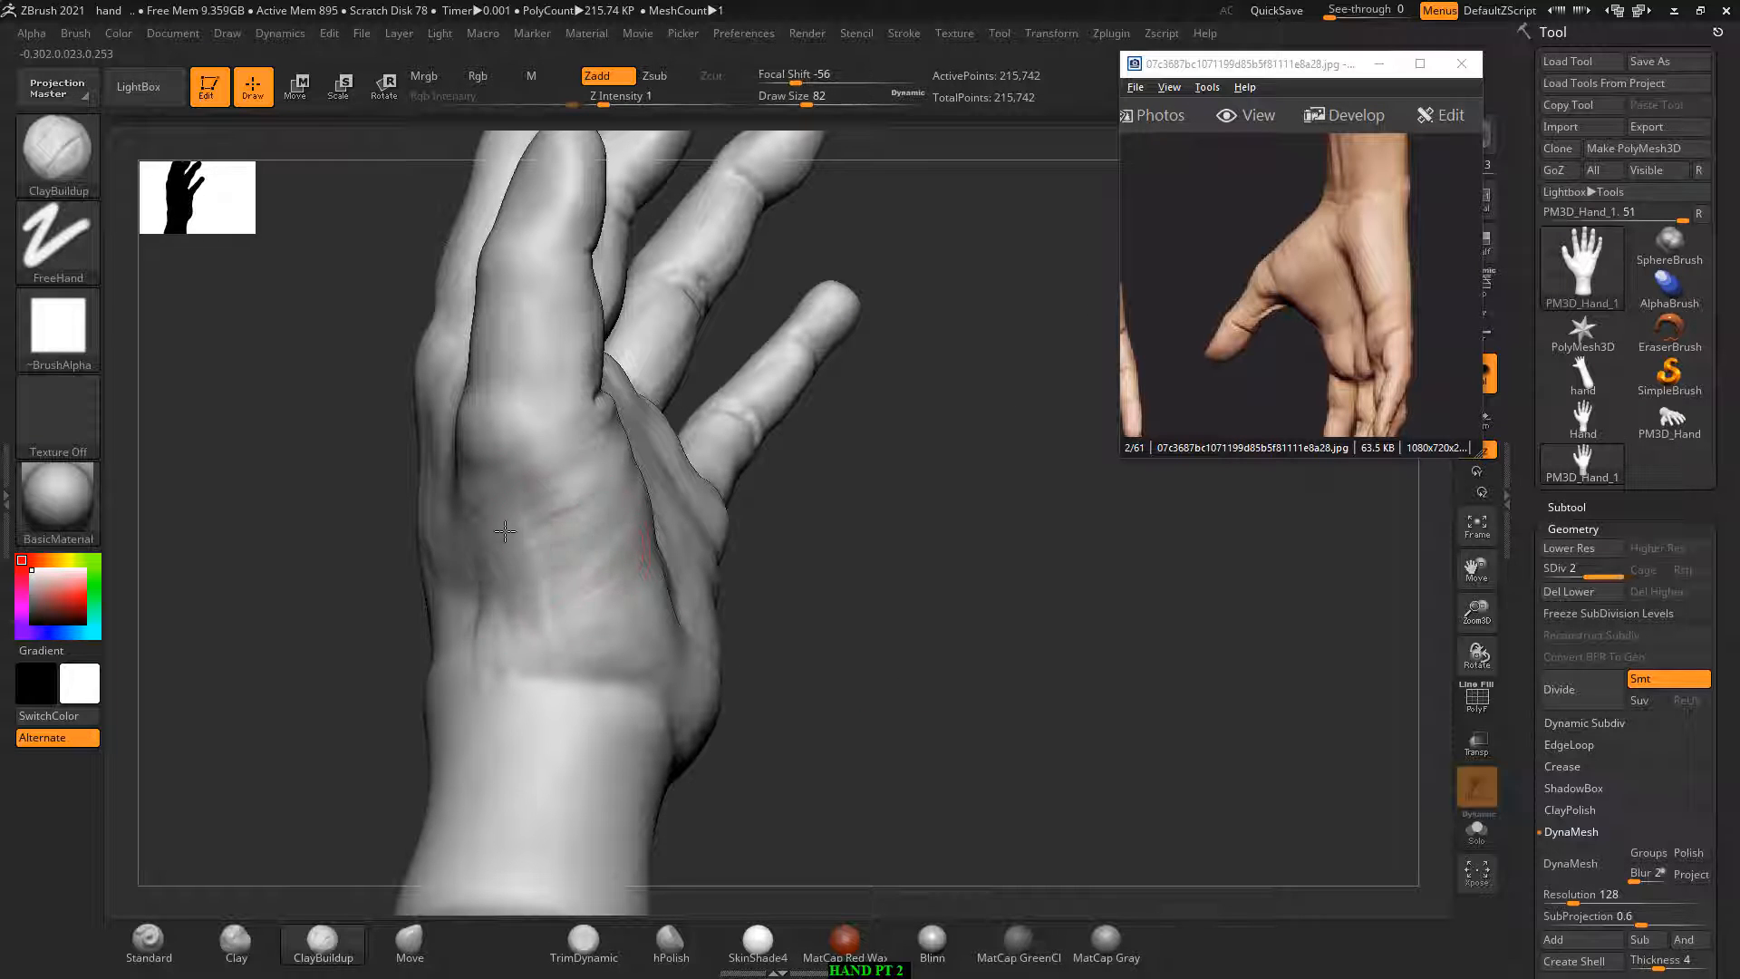
key(shift)
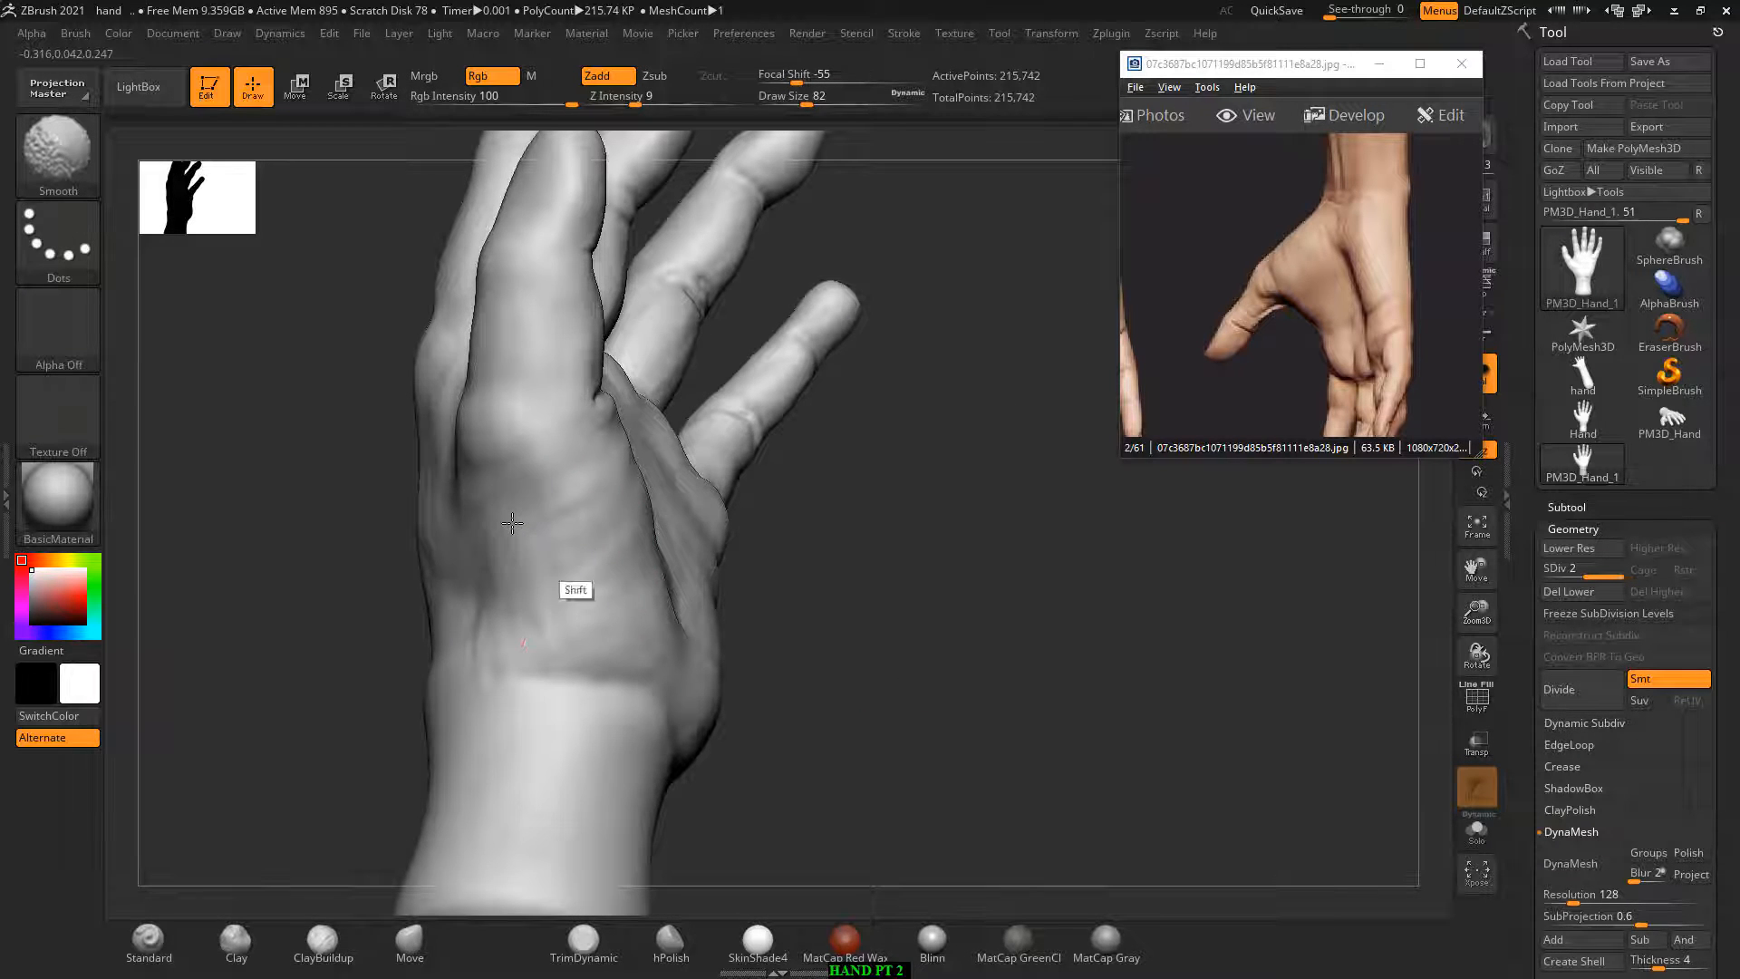
right_drag(513, 523, 453, 553)
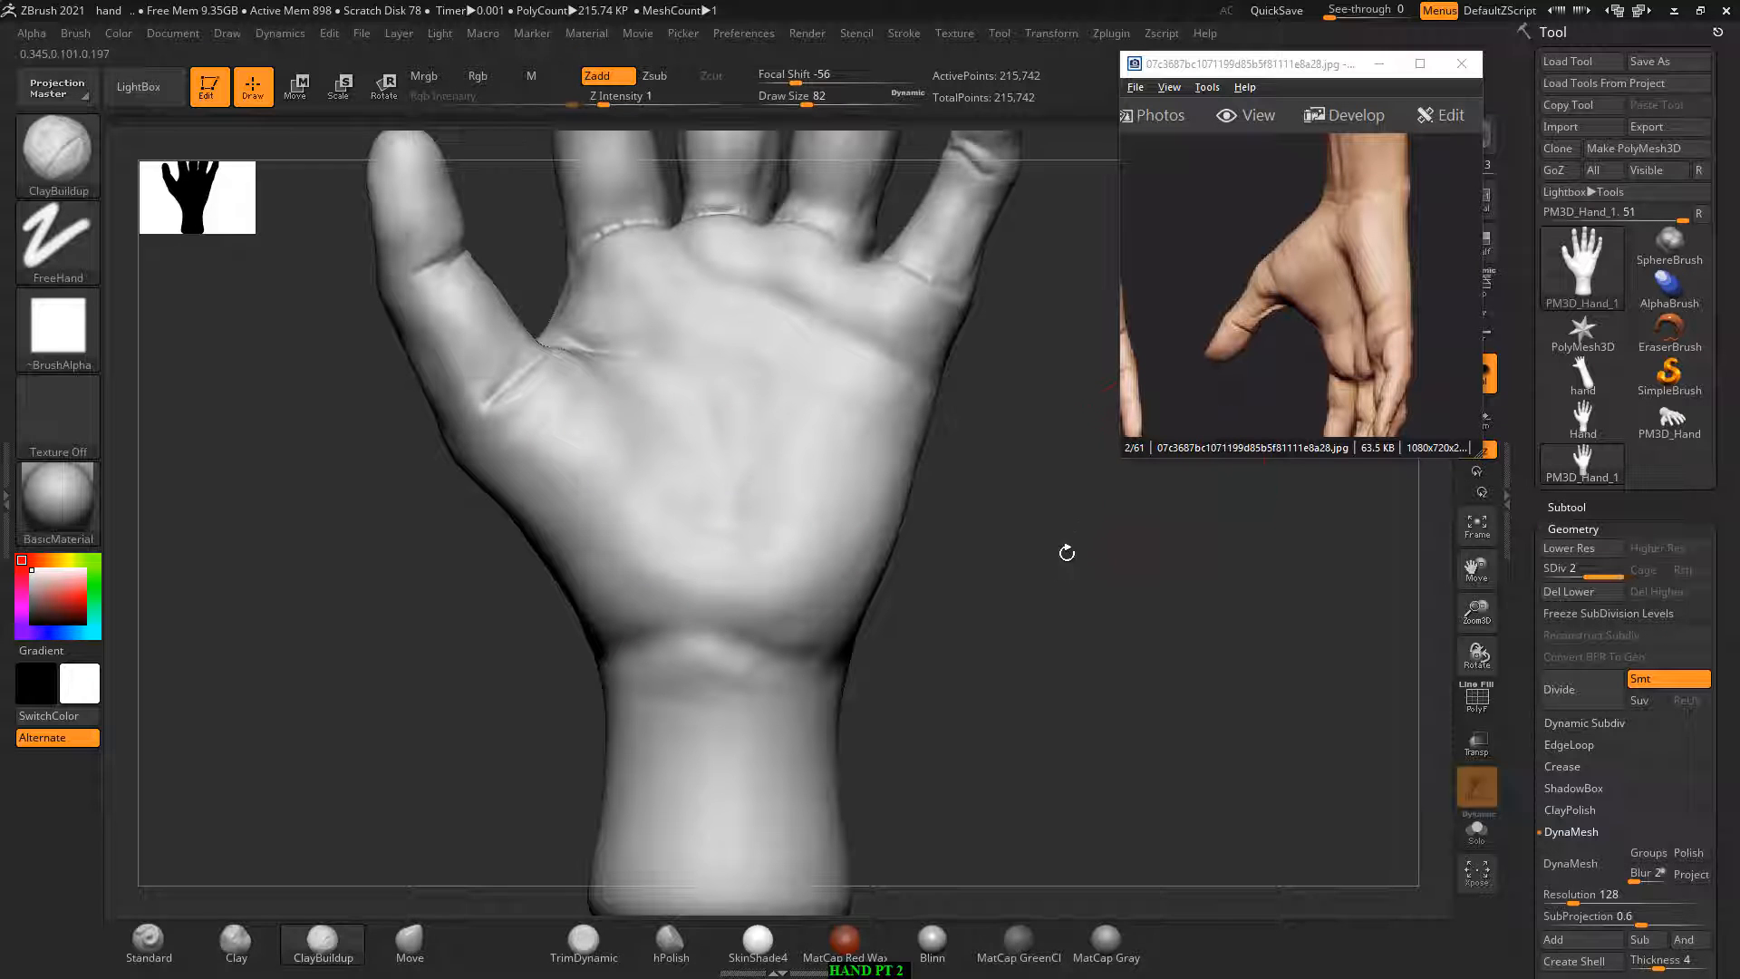
Step: Deepen the hollow in the middle of the palm with ClayBuildup at draw size 66 and smooth it
drag(1064, 584, 1041, 614)
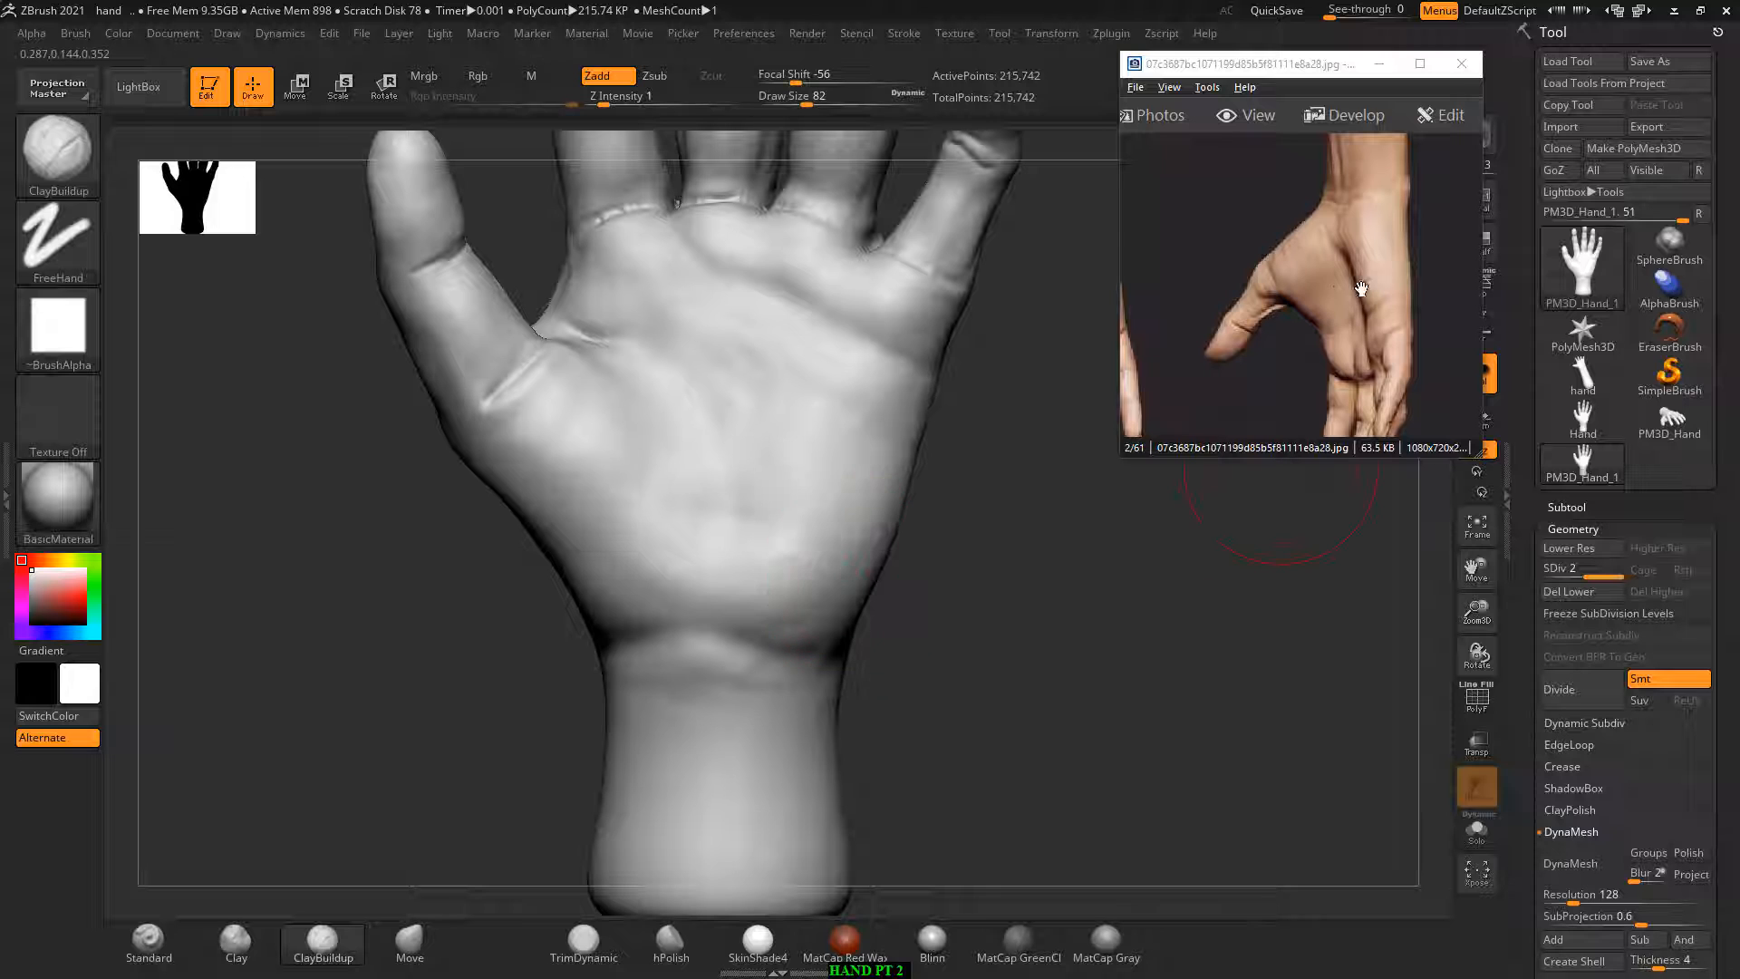
drag(1065, 569, 971, 538)
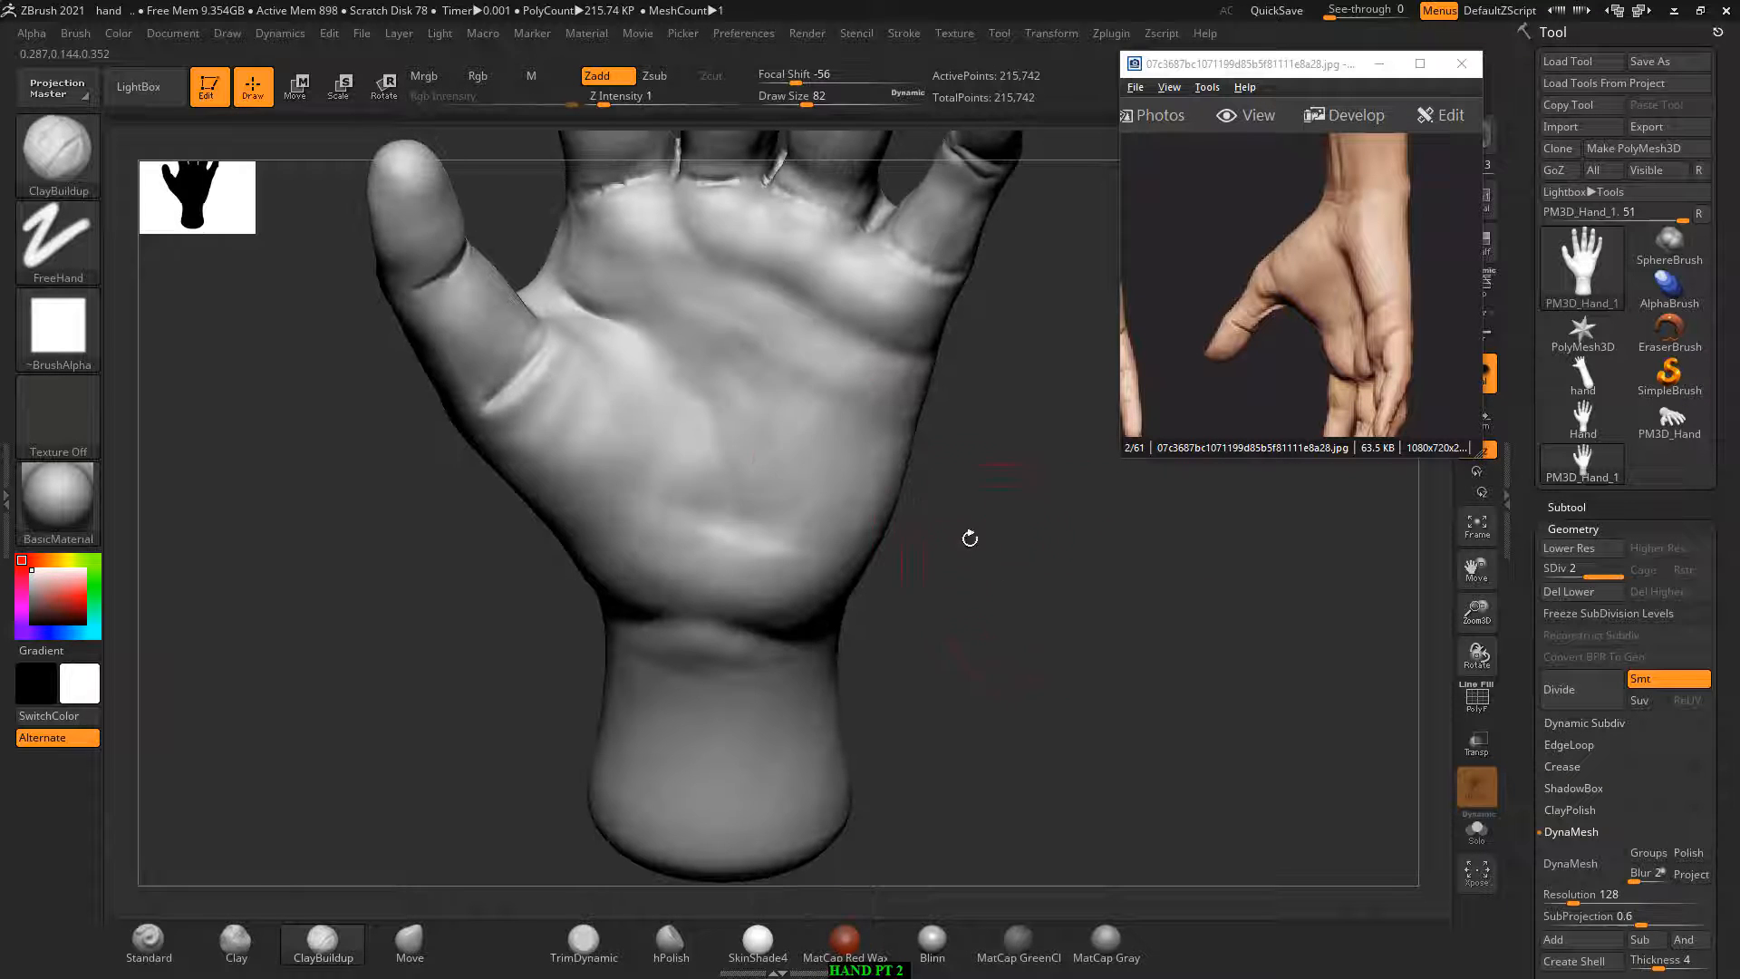
key(bracketleft)
key(bracketleft)
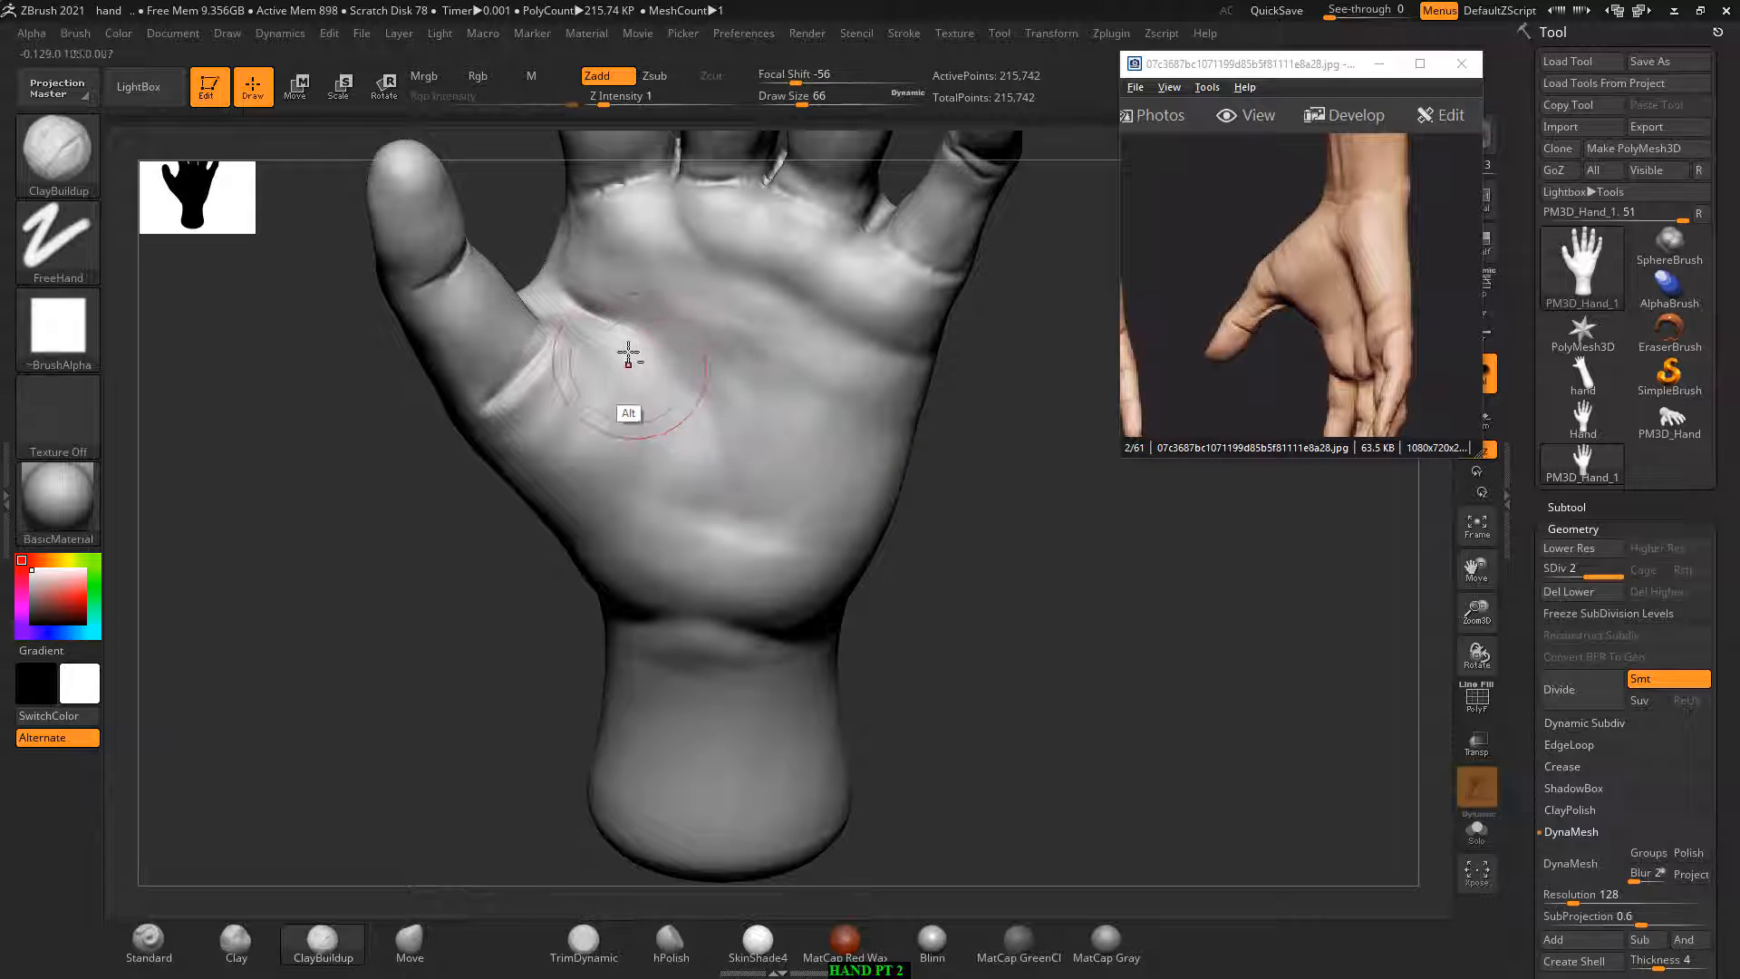
mouse_move(629, 354)
alt+mouse_down()
mouse_move(710, 444)
mouse_move(719, 421)
alt+mouse_up()
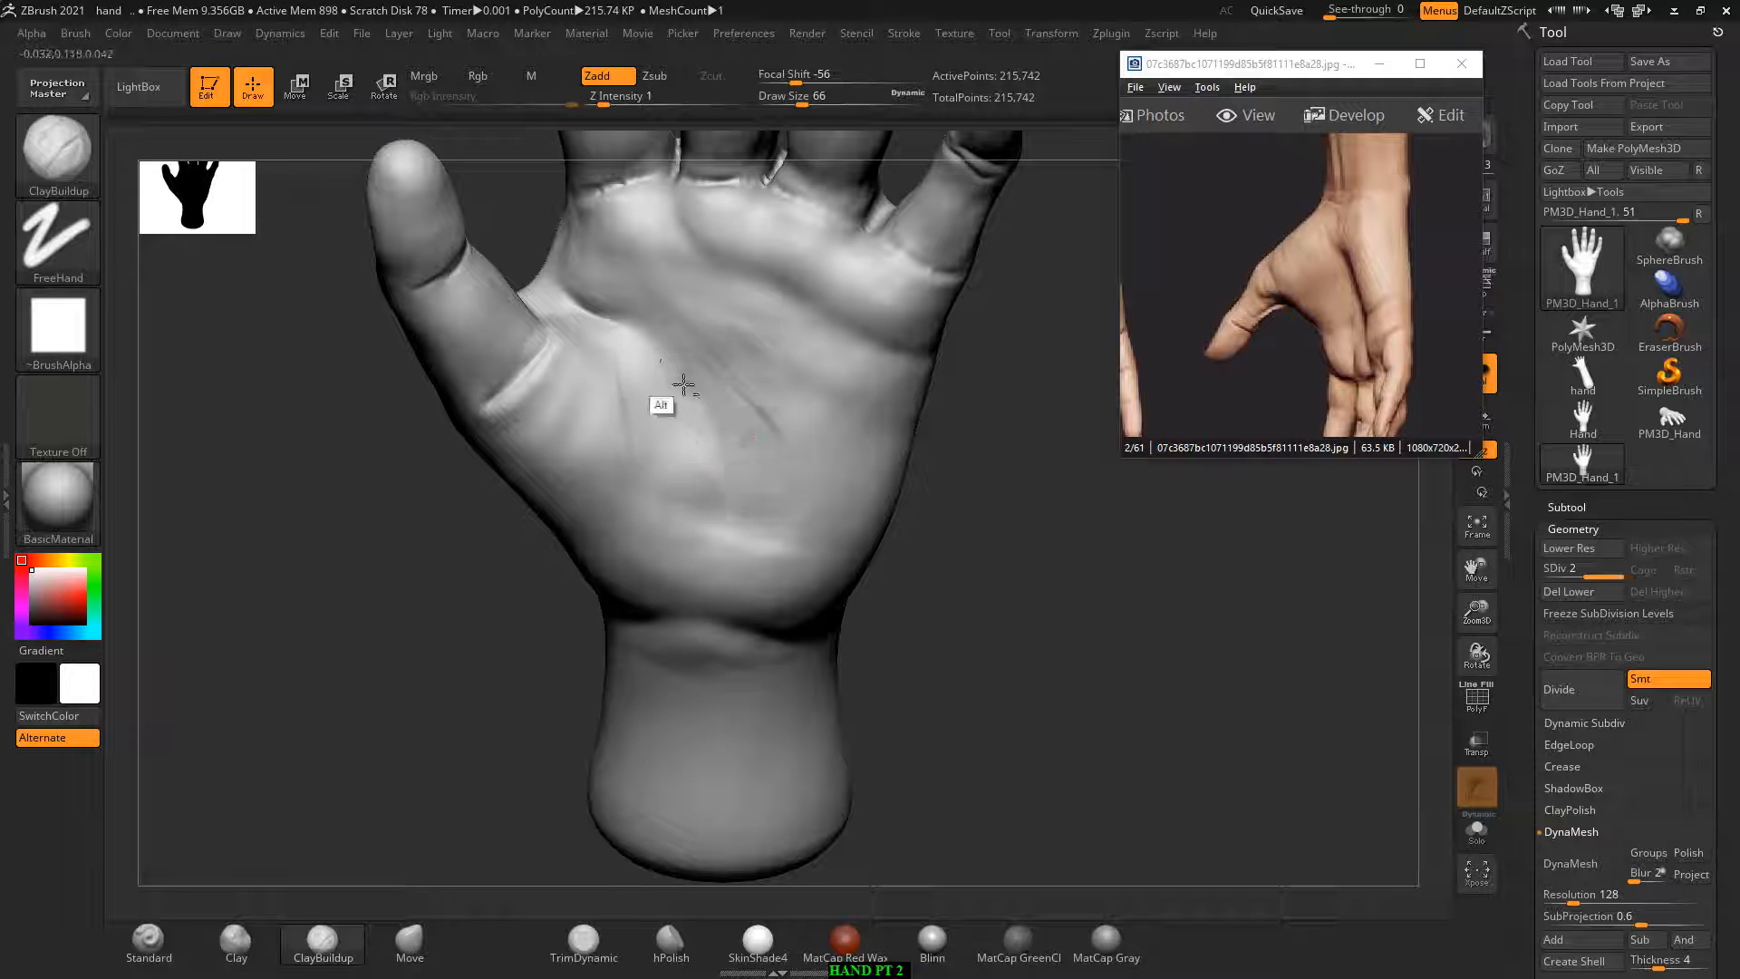
mouse_move(642, 333)
alt+mouse_down()
mouse_move(637, 393)
mouse_move(681, 470)
mouse_move(787, 397)
alt+mouse_up()
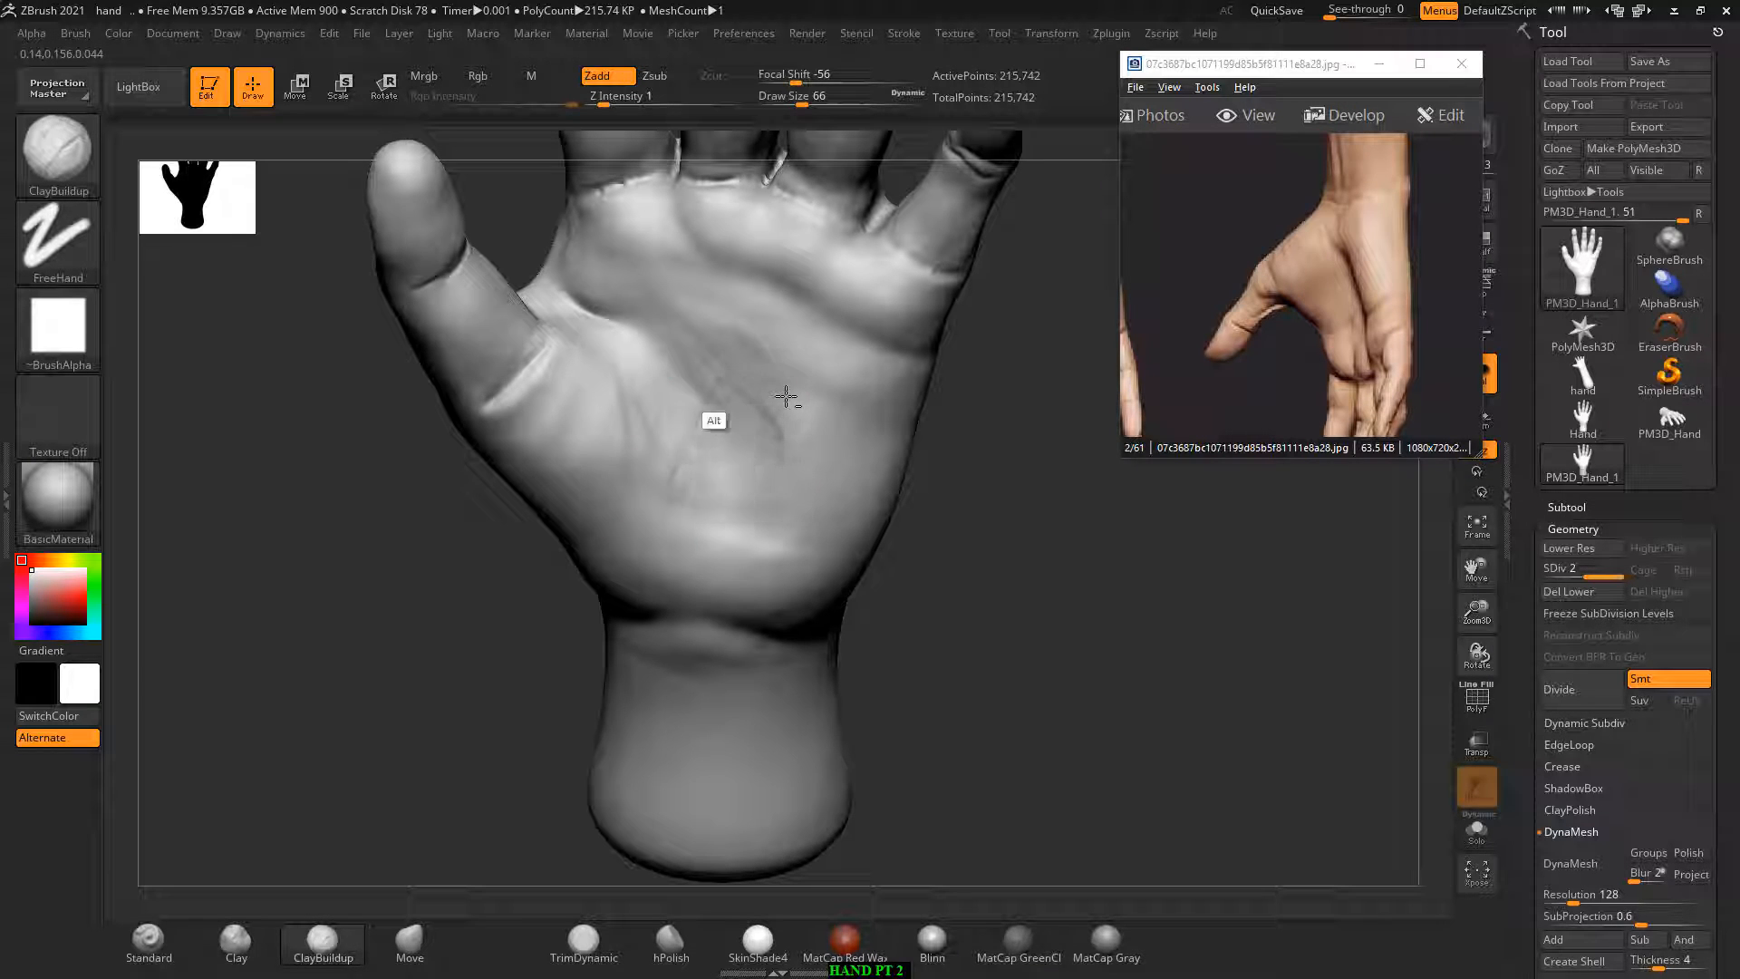
alt+drag(690, 368, 670, 446)
mouse_move(752, 344)
shift+mouse_down()
mouse_move(798, 426)
mouse_move(816, 384)
mouse_move(753, 416)
mouse_move(782, 467)
mouse_move(674, 319)
shift+mouse_up()
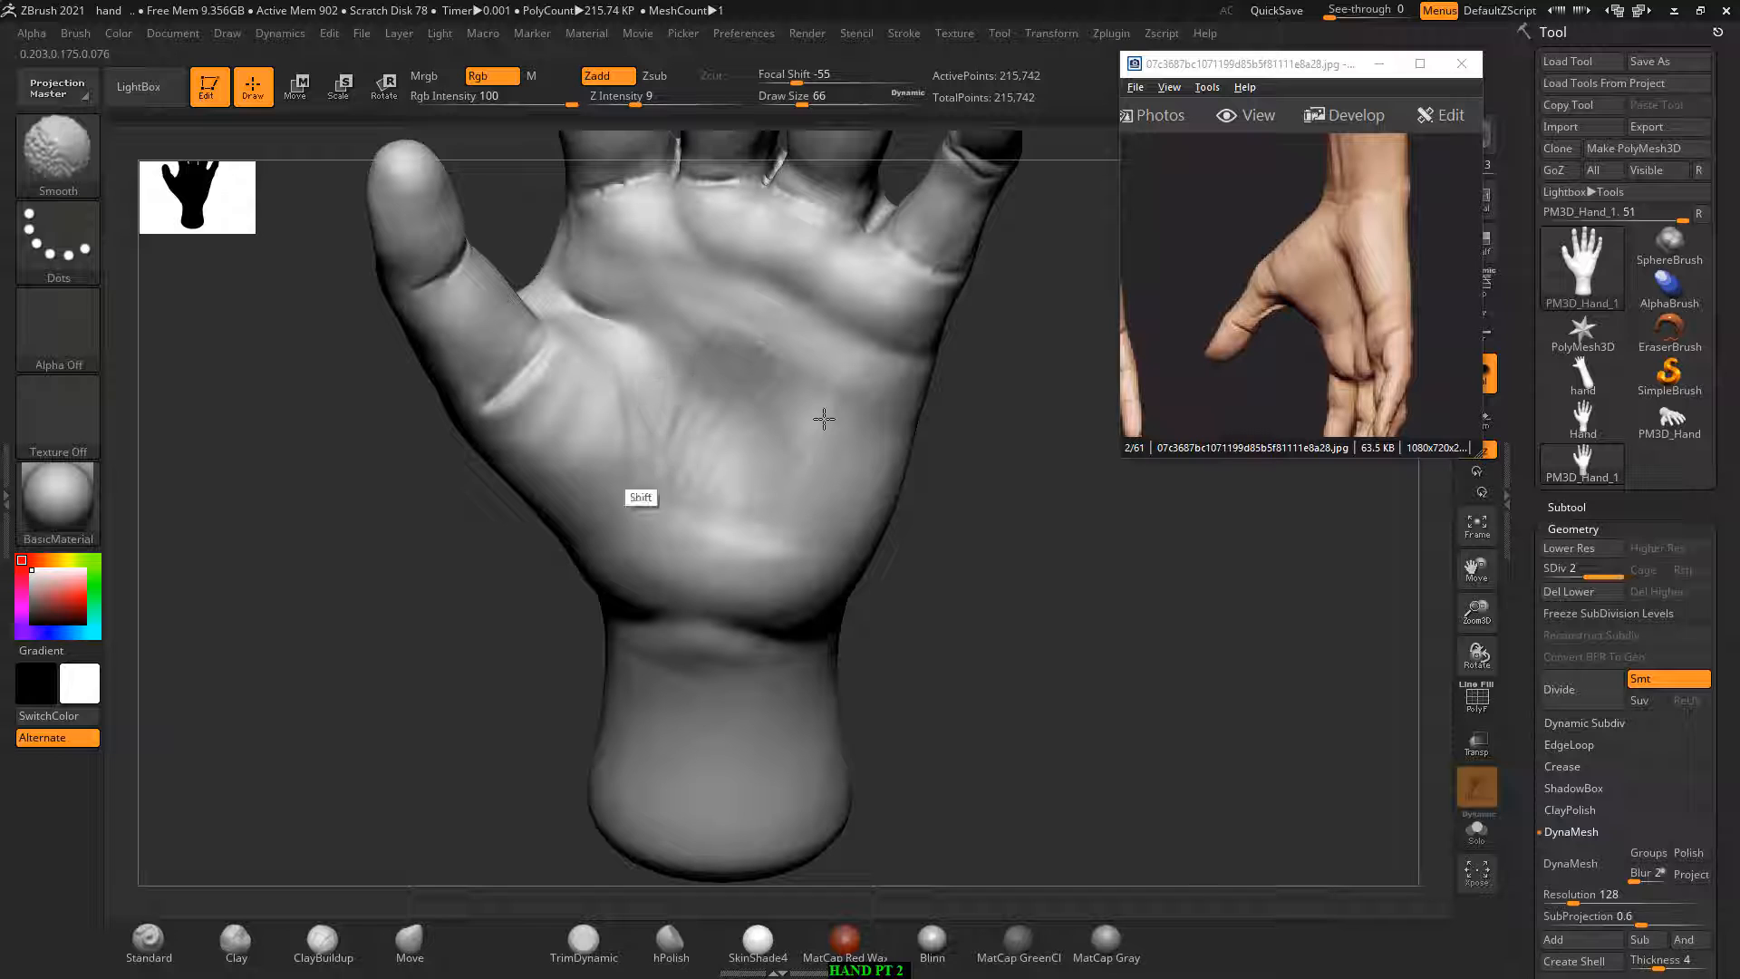
mouse_move(642, 455)
shift+mouse_down()
mouse_move(724, 372)
mouse_move(664, 396)
mouse_move(687, 452)
shift+mouse_up()
Step: Carve the fold along the inner edge of the thumb mound toward the wrist and smooth it
mouse_move(664, 419)
alt+mouse_down()
mouse_move(693, 479)
mouse_move(598, 384)
mouse_move(609, 369)
mouse_move(656, 544)
alt+mouse_up()
drag(952, 580, 943, 493)
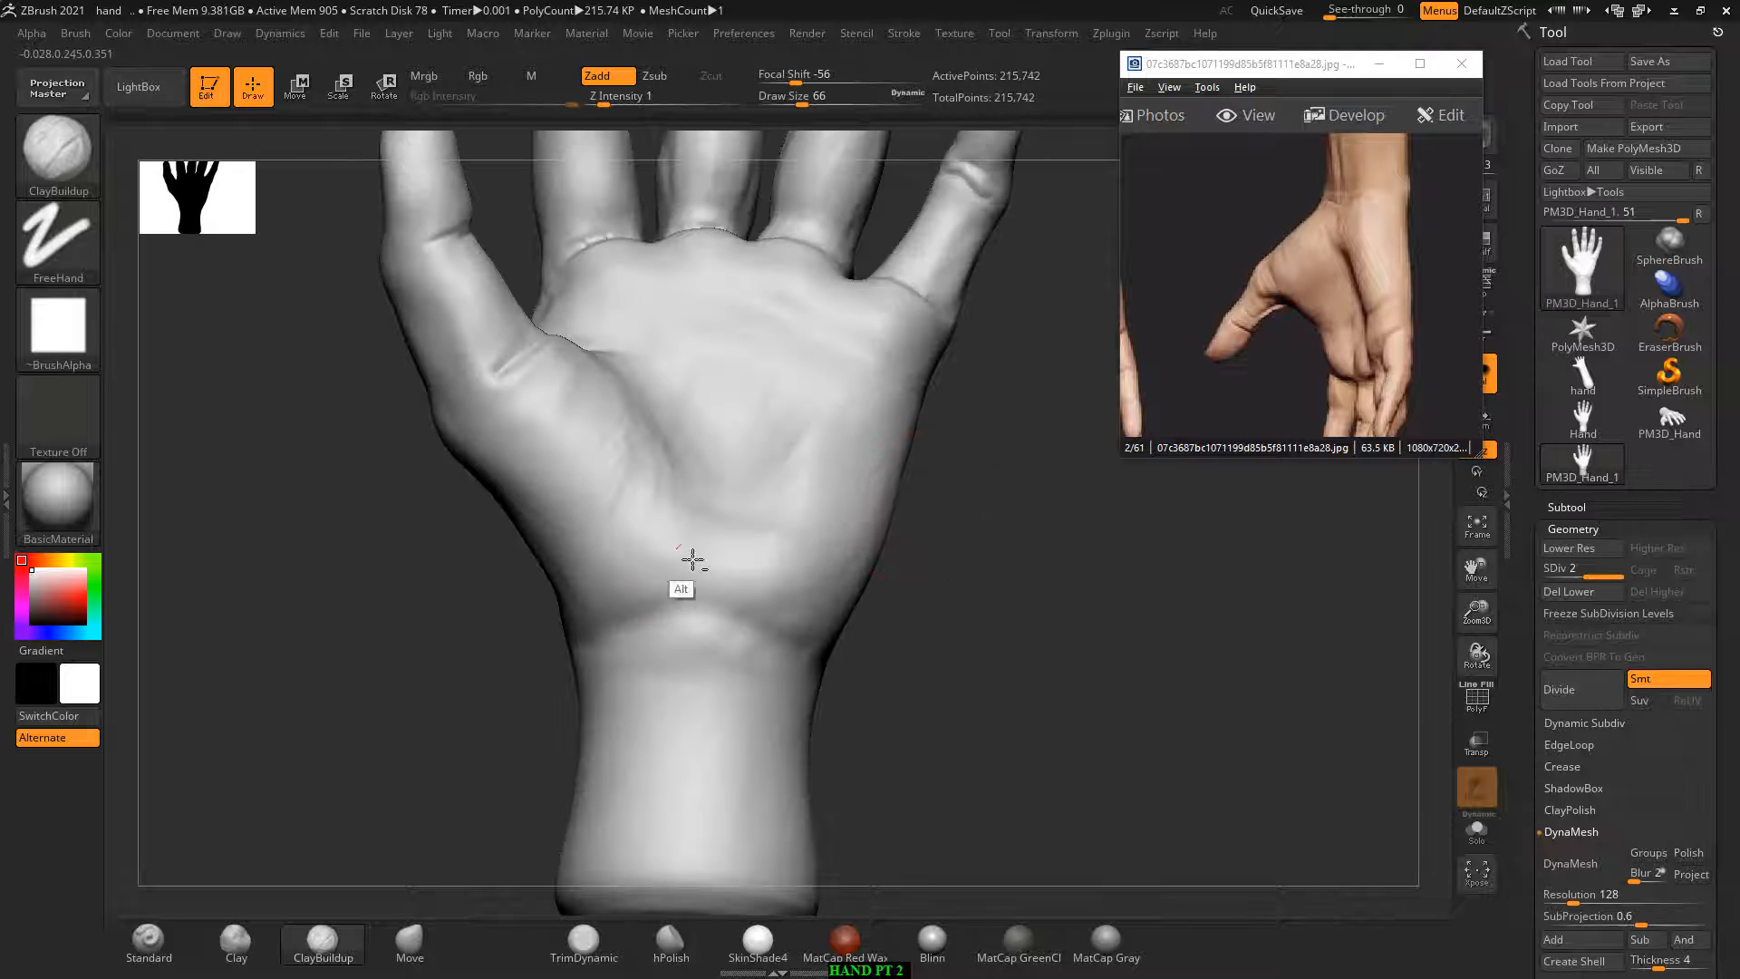
key(shift)
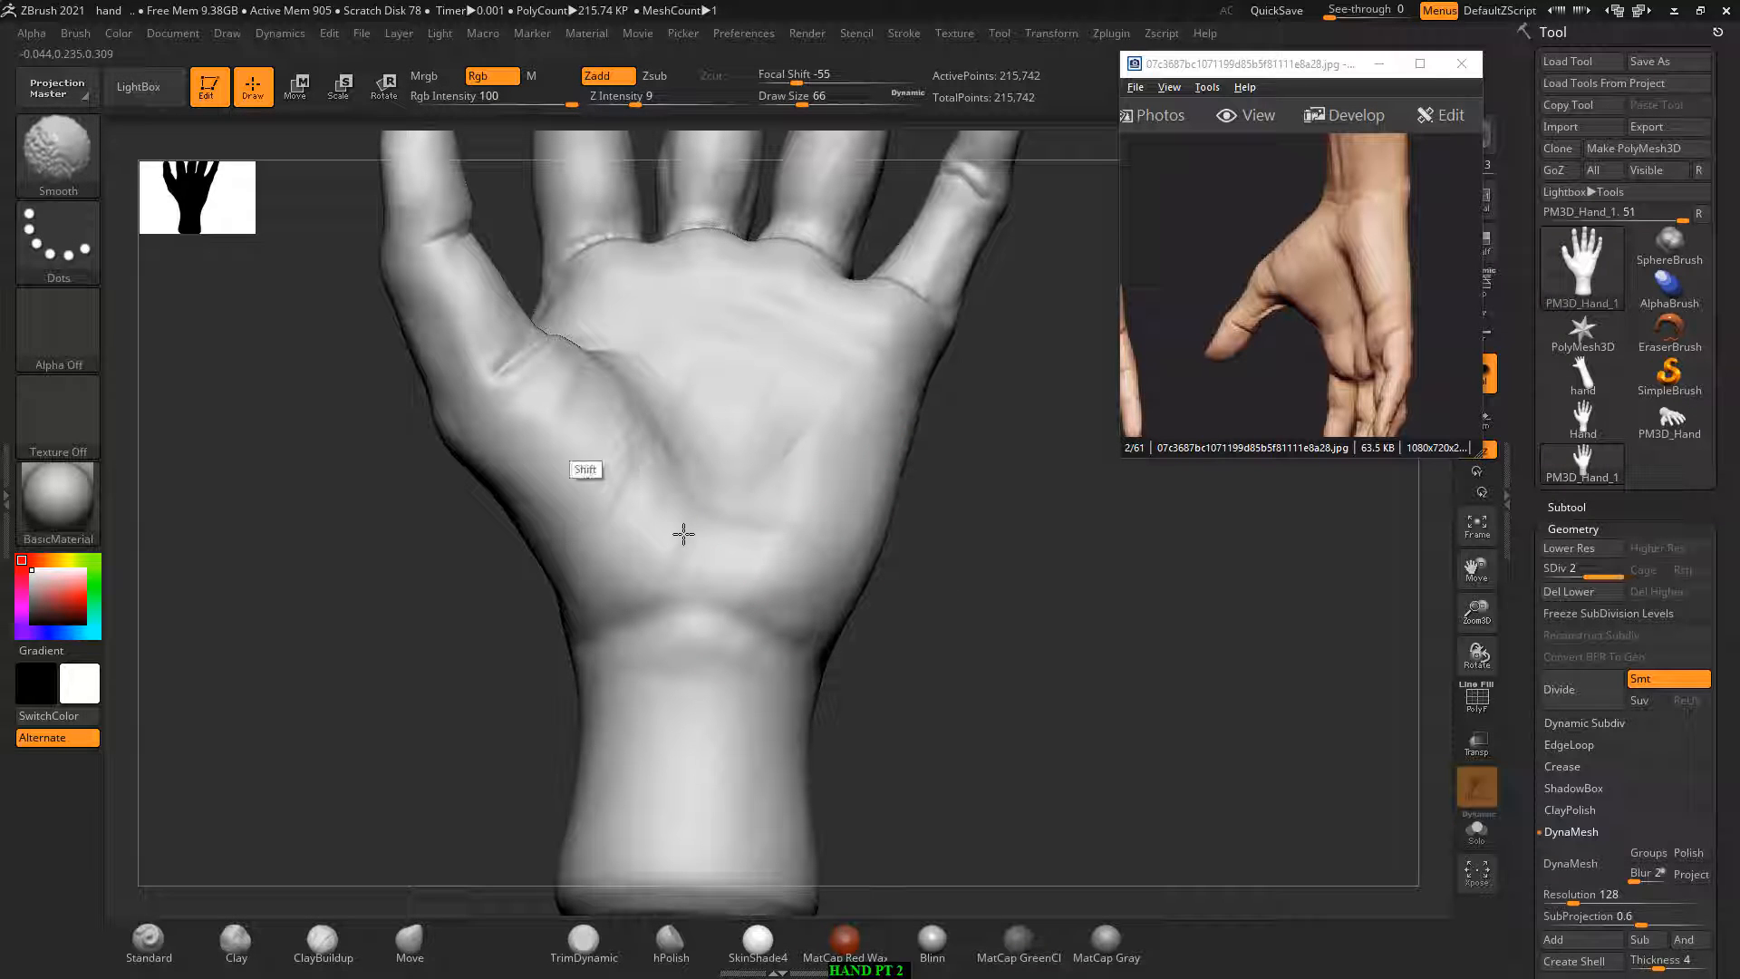
drag(956, 485, 866, 509)
key(shift)
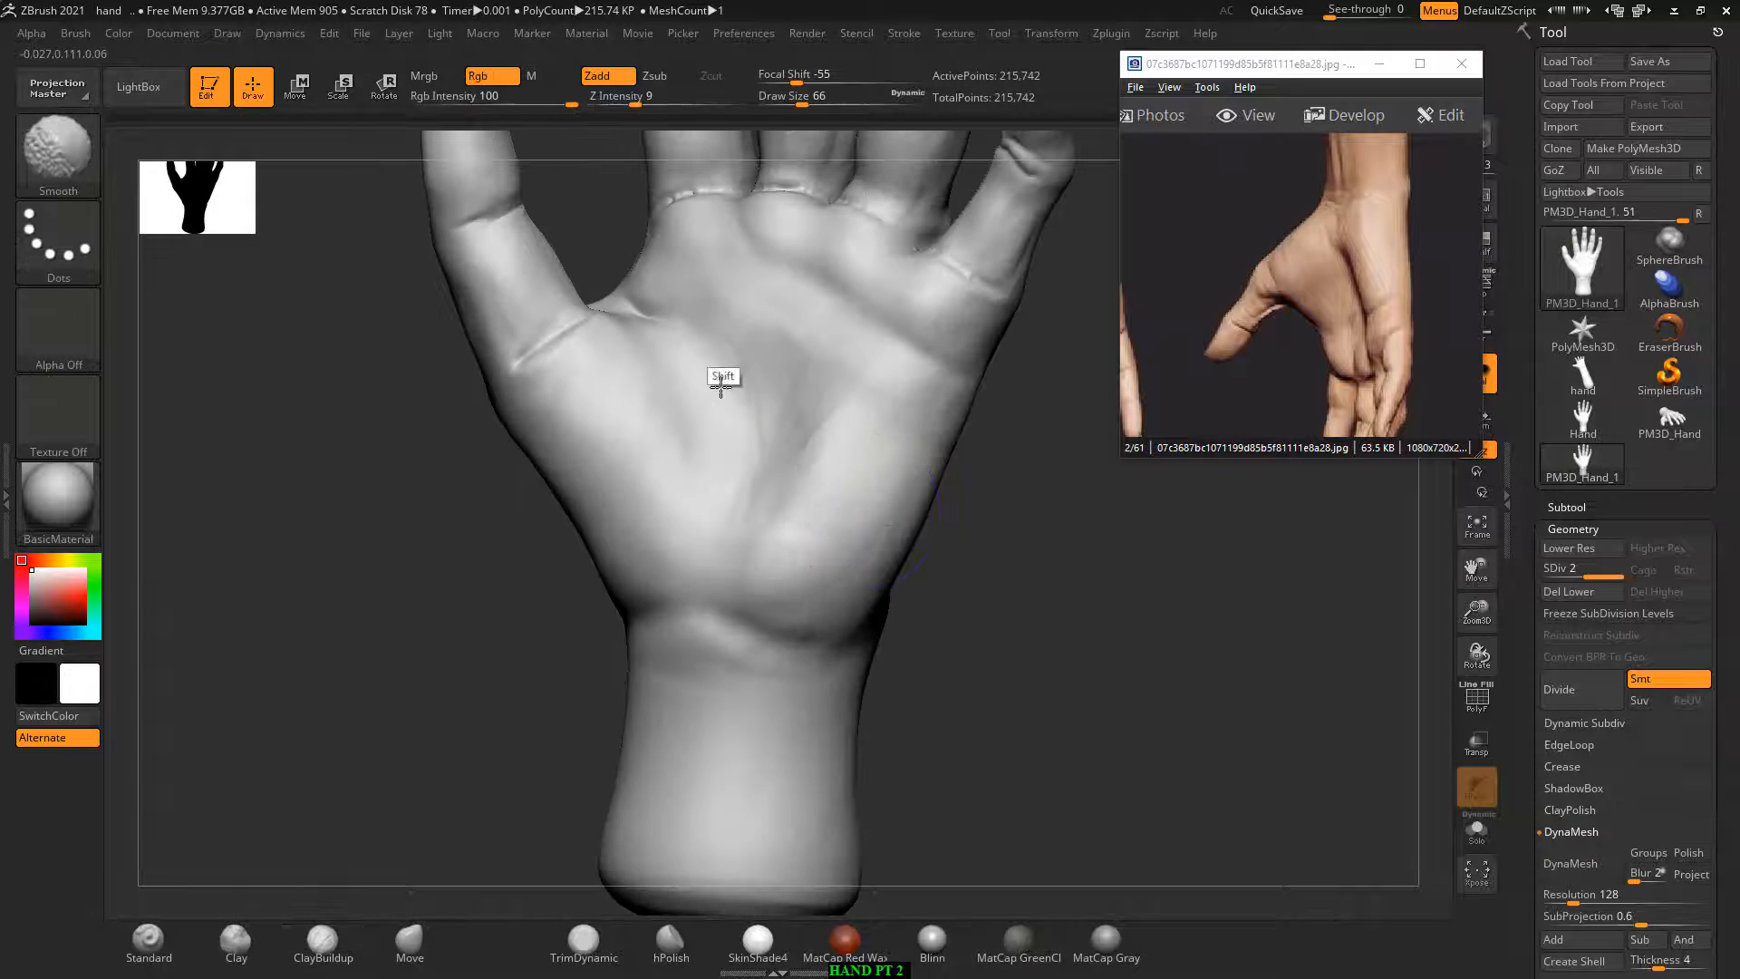
mouse_move(721, 387)
shift+mouse_down()
mouse_move(672, 383)
mouse_move(781, 535)
shift+mouse_up()
Step: Shape the heel of the palm on the little-finger side with ClayBuildup strokes and smooth the surface
mouse_move(969, 544)
mouse_down()
mouse_move(1042, 571)
mouse_move(912, 542)
mouse_up()
mouse_move(902, 436)
alt+mouse_down()
mouse_move(816, 551)
mouse_move(848, 550)
alt+mouse_up()
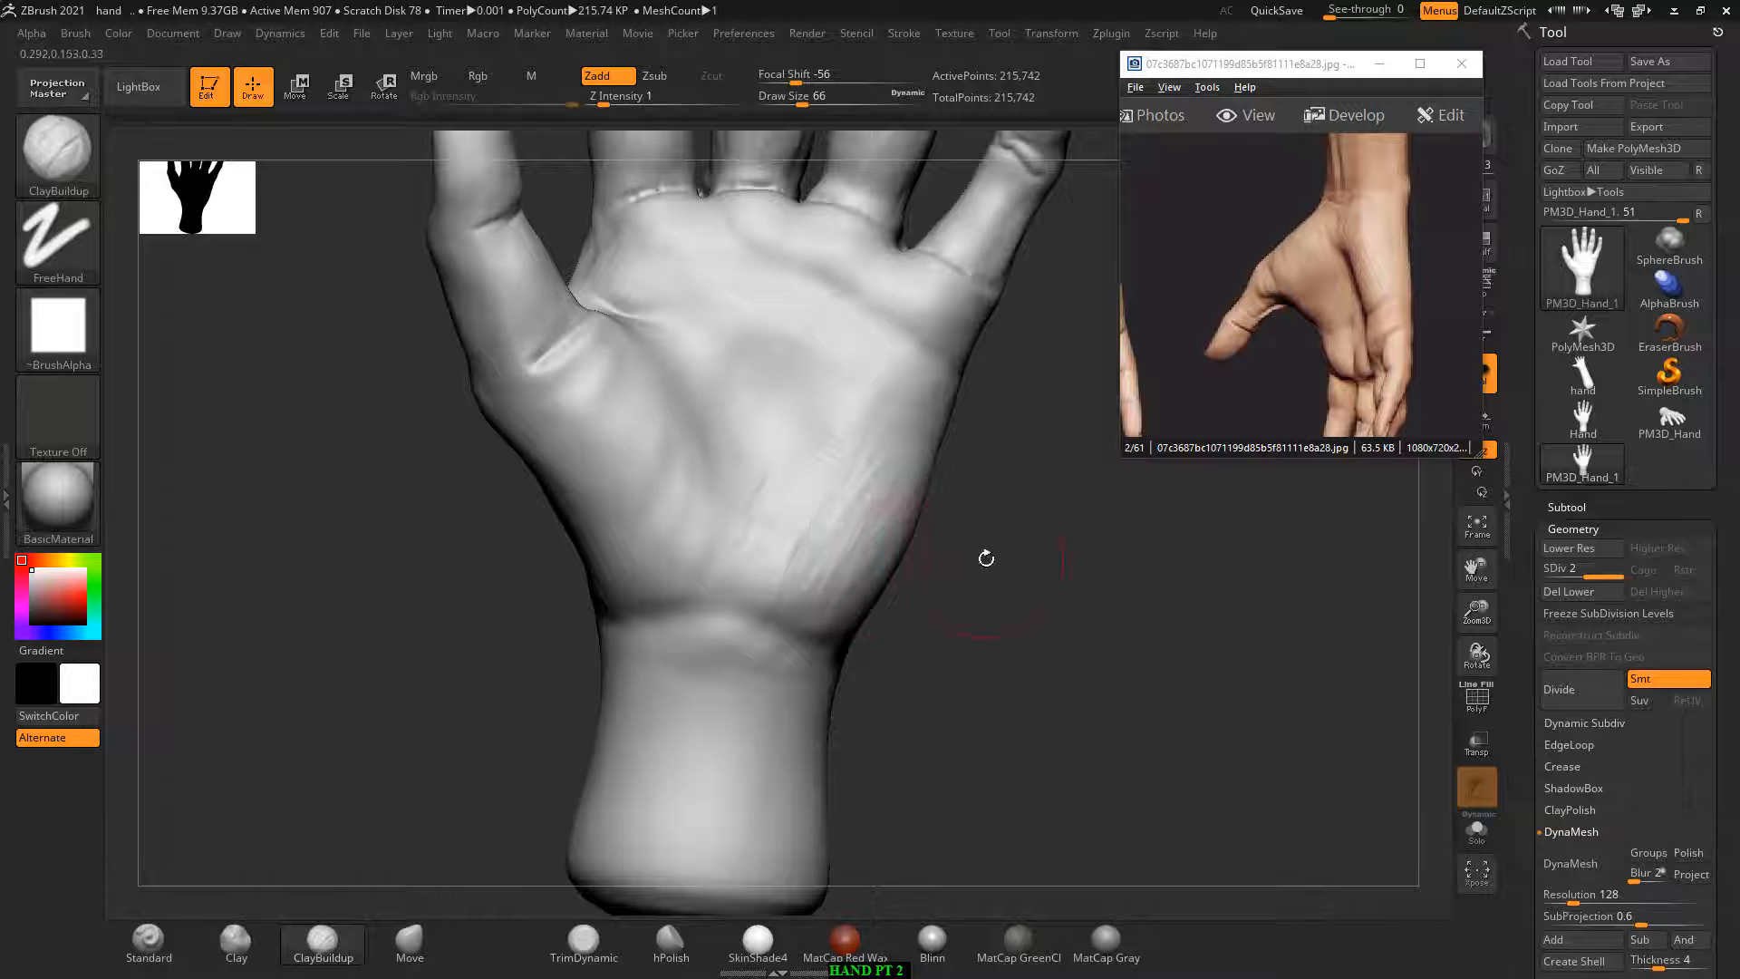
drag(983, 555, 935, 481)
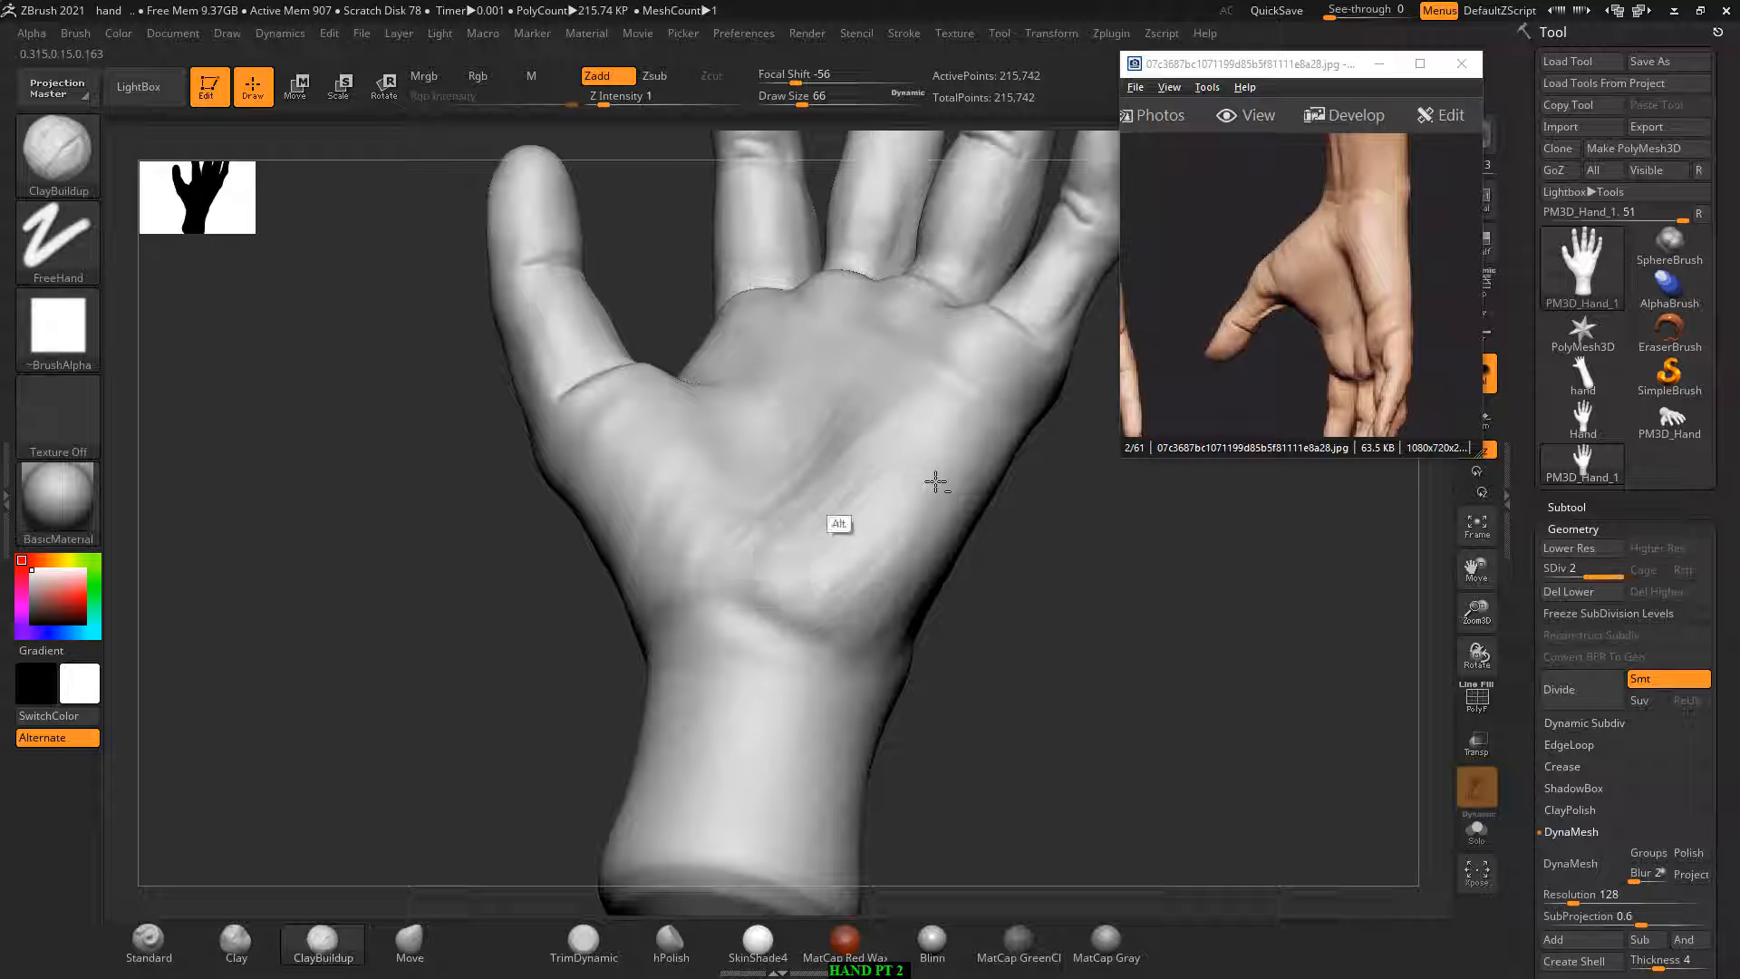
key(shift)
shift+drag(815, 459, 722, 456)
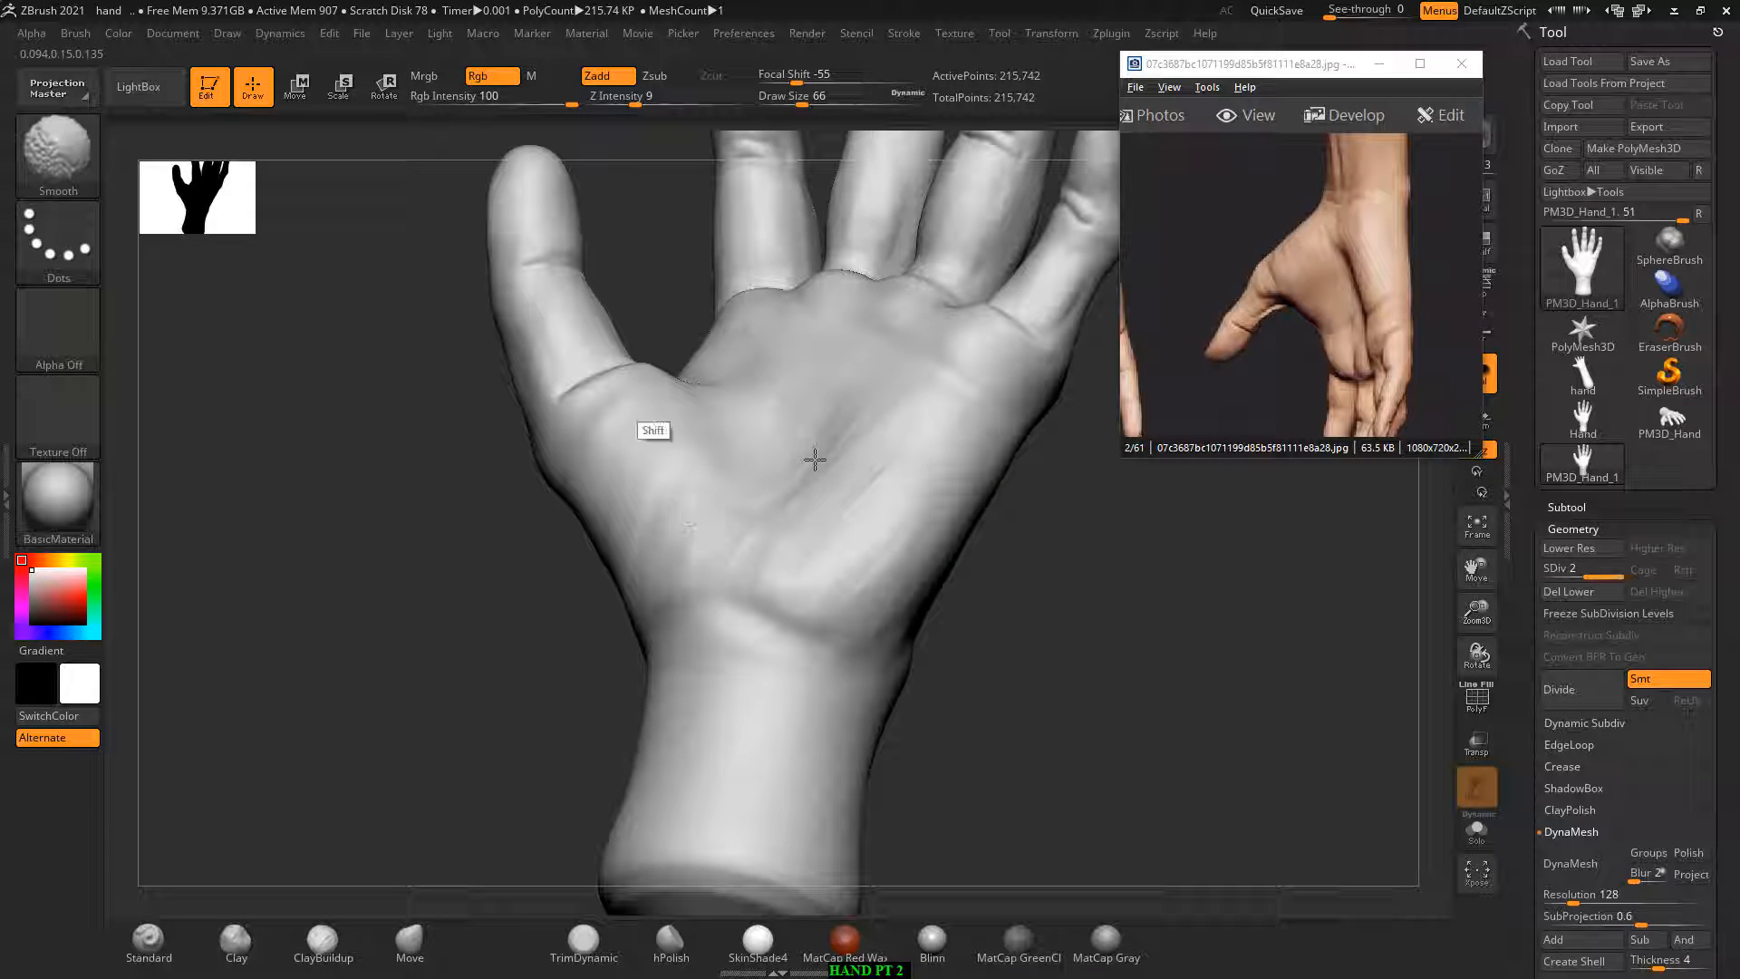
shift+drag(1049, 610, 1079, 613)
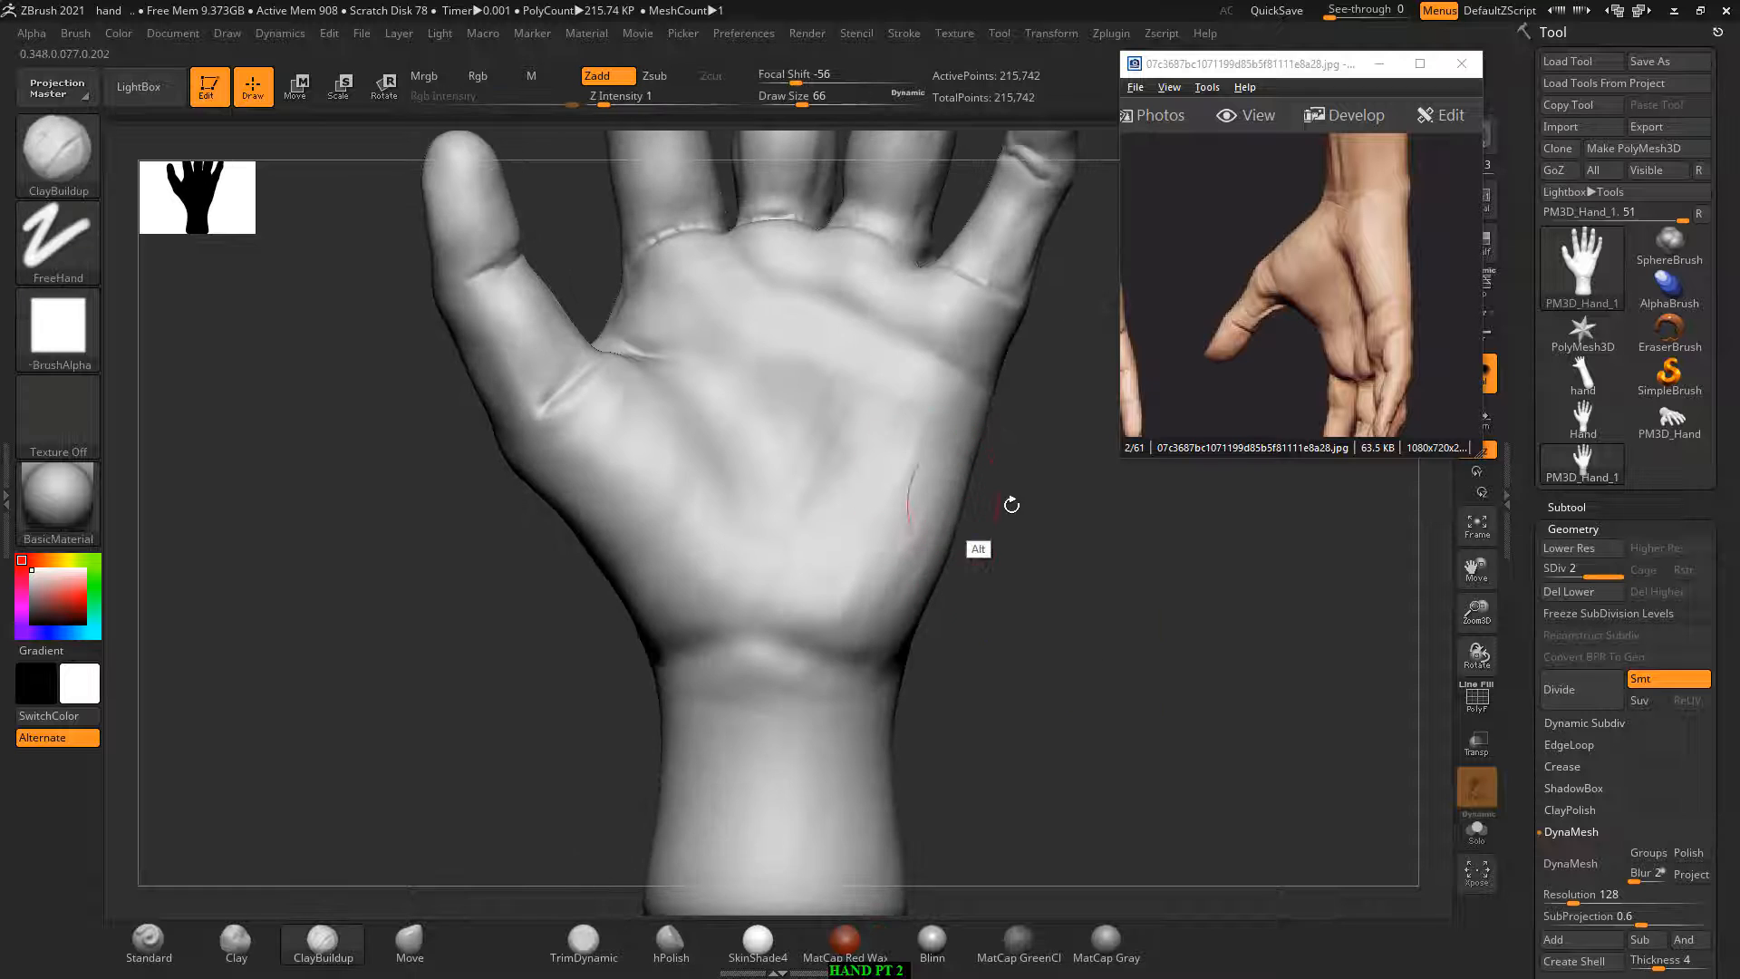
Step: Carve shallow form across the upper palm below the fingers with ClayBuildup and smooth the strokes
key(alt)
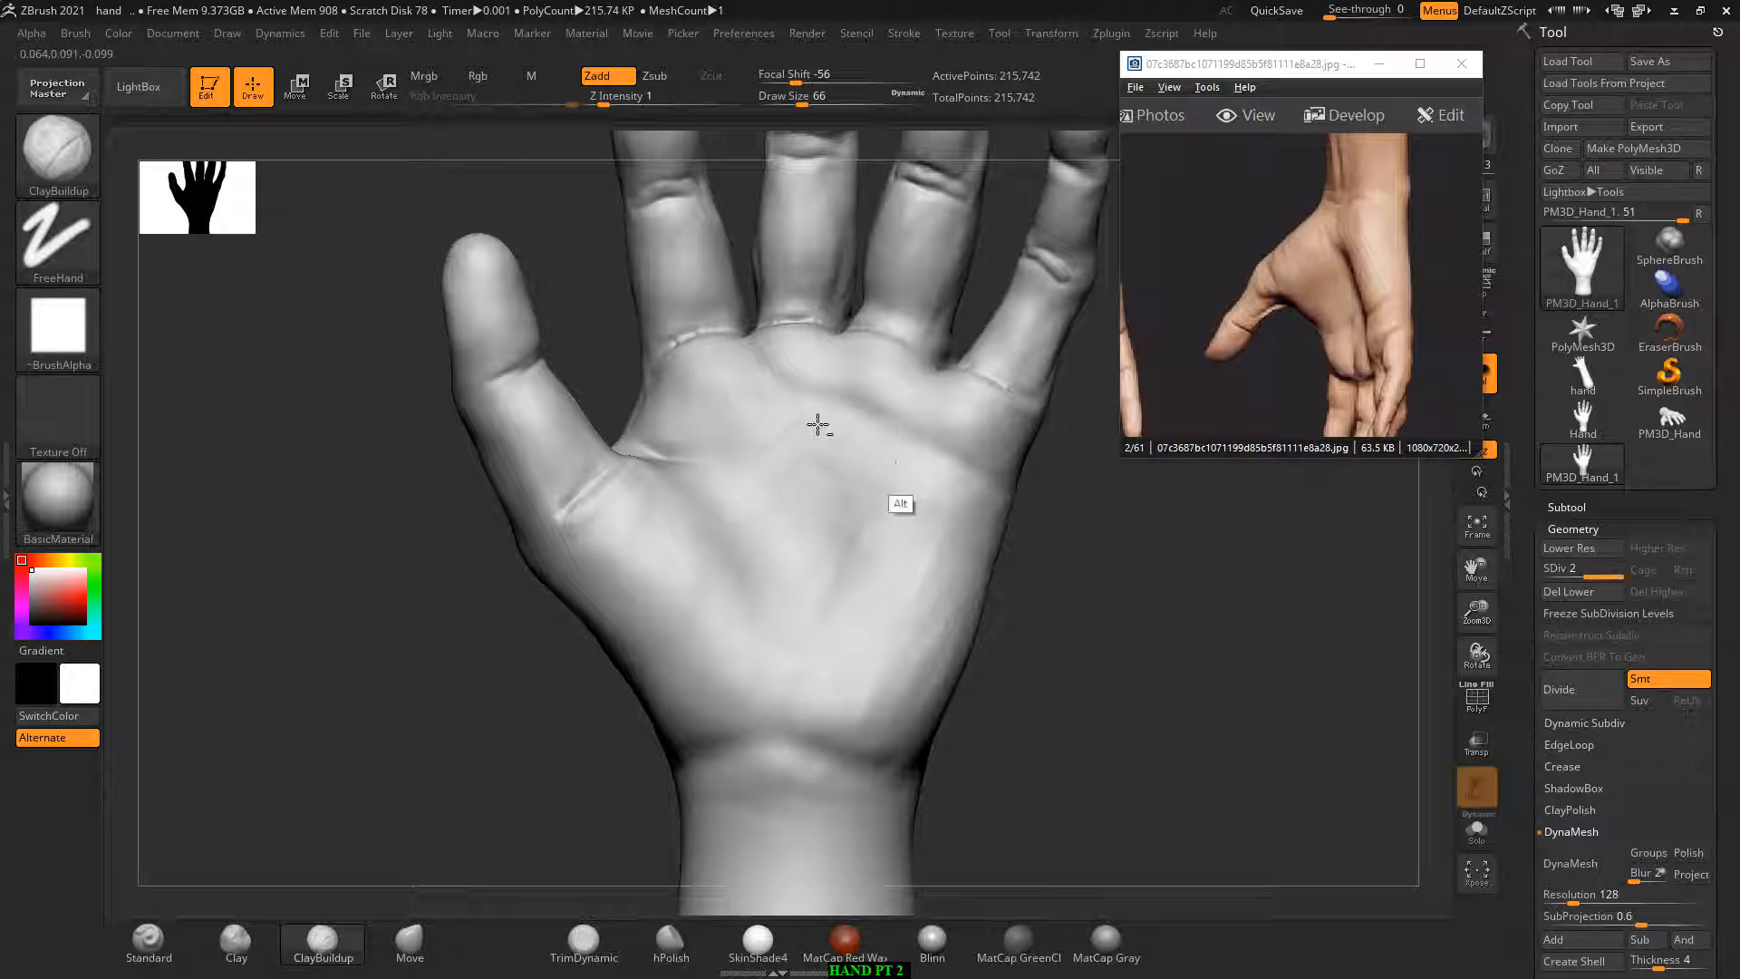
mouse_move(1052, 553)
mouse_down()
mouse_move(1091, 536)
mouse_move(1075, 562)
mouse_up()
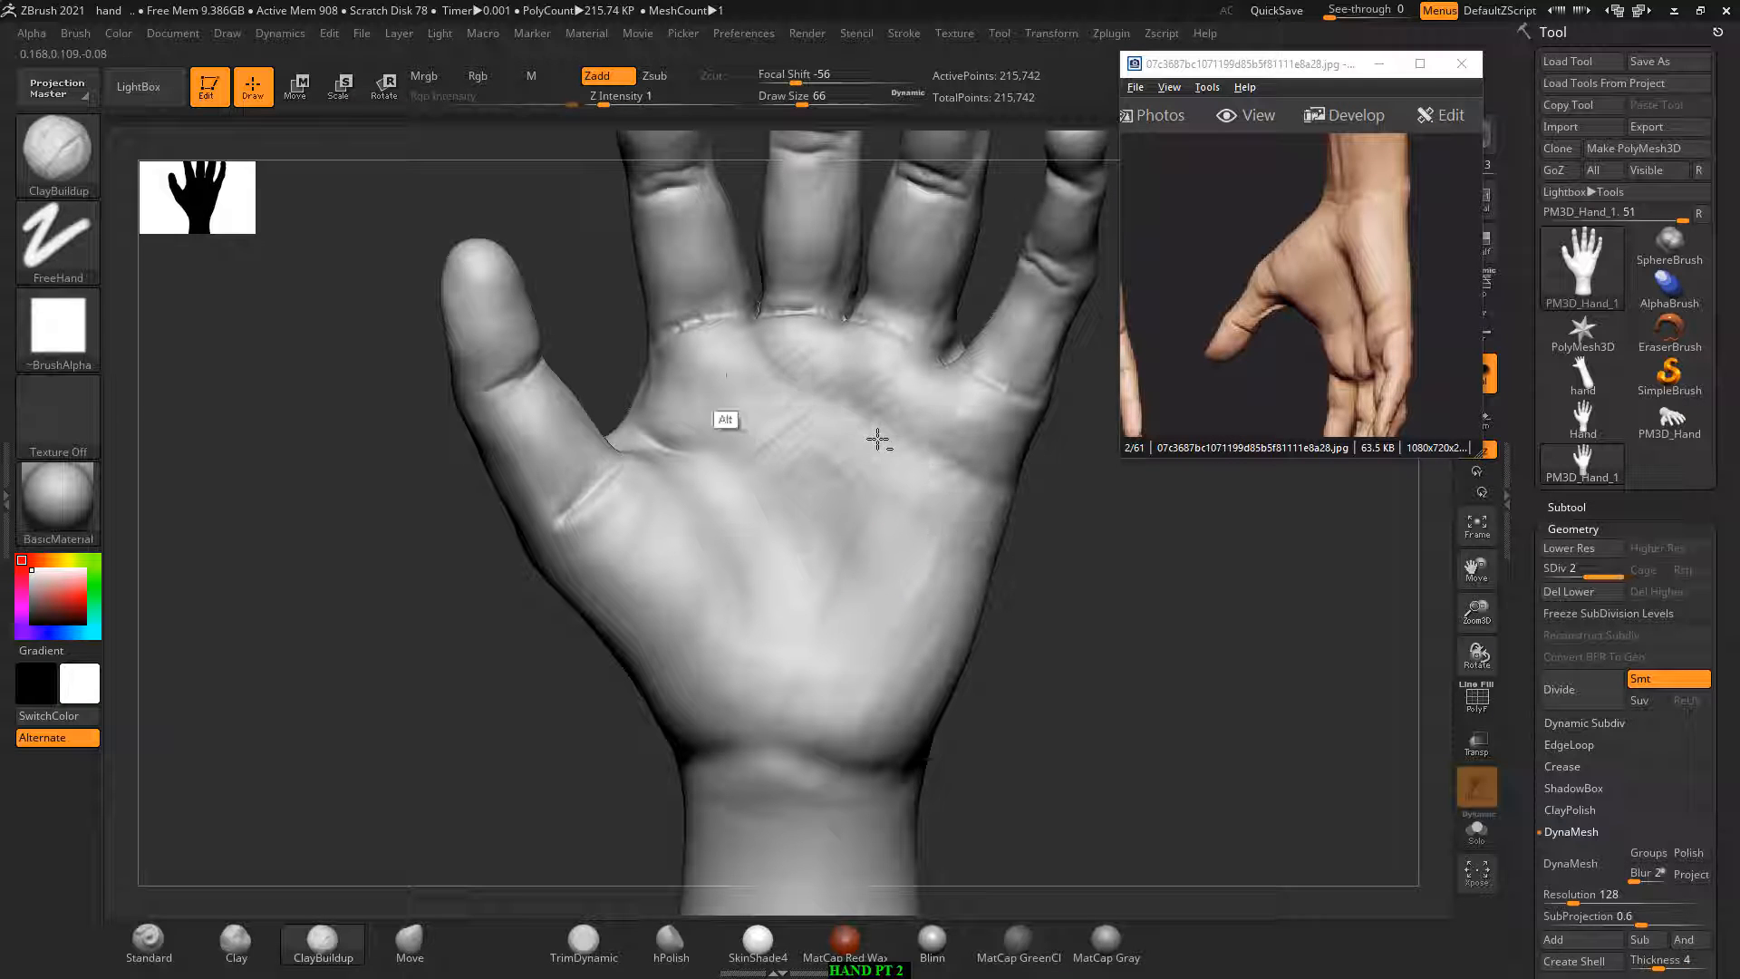
mouse_move(1127, 590)
mouse_down()
mouse_move(924, 496)
mouse_move(1107, 555)
mouse_move(897, 493)
mouse_up()
key(shift)
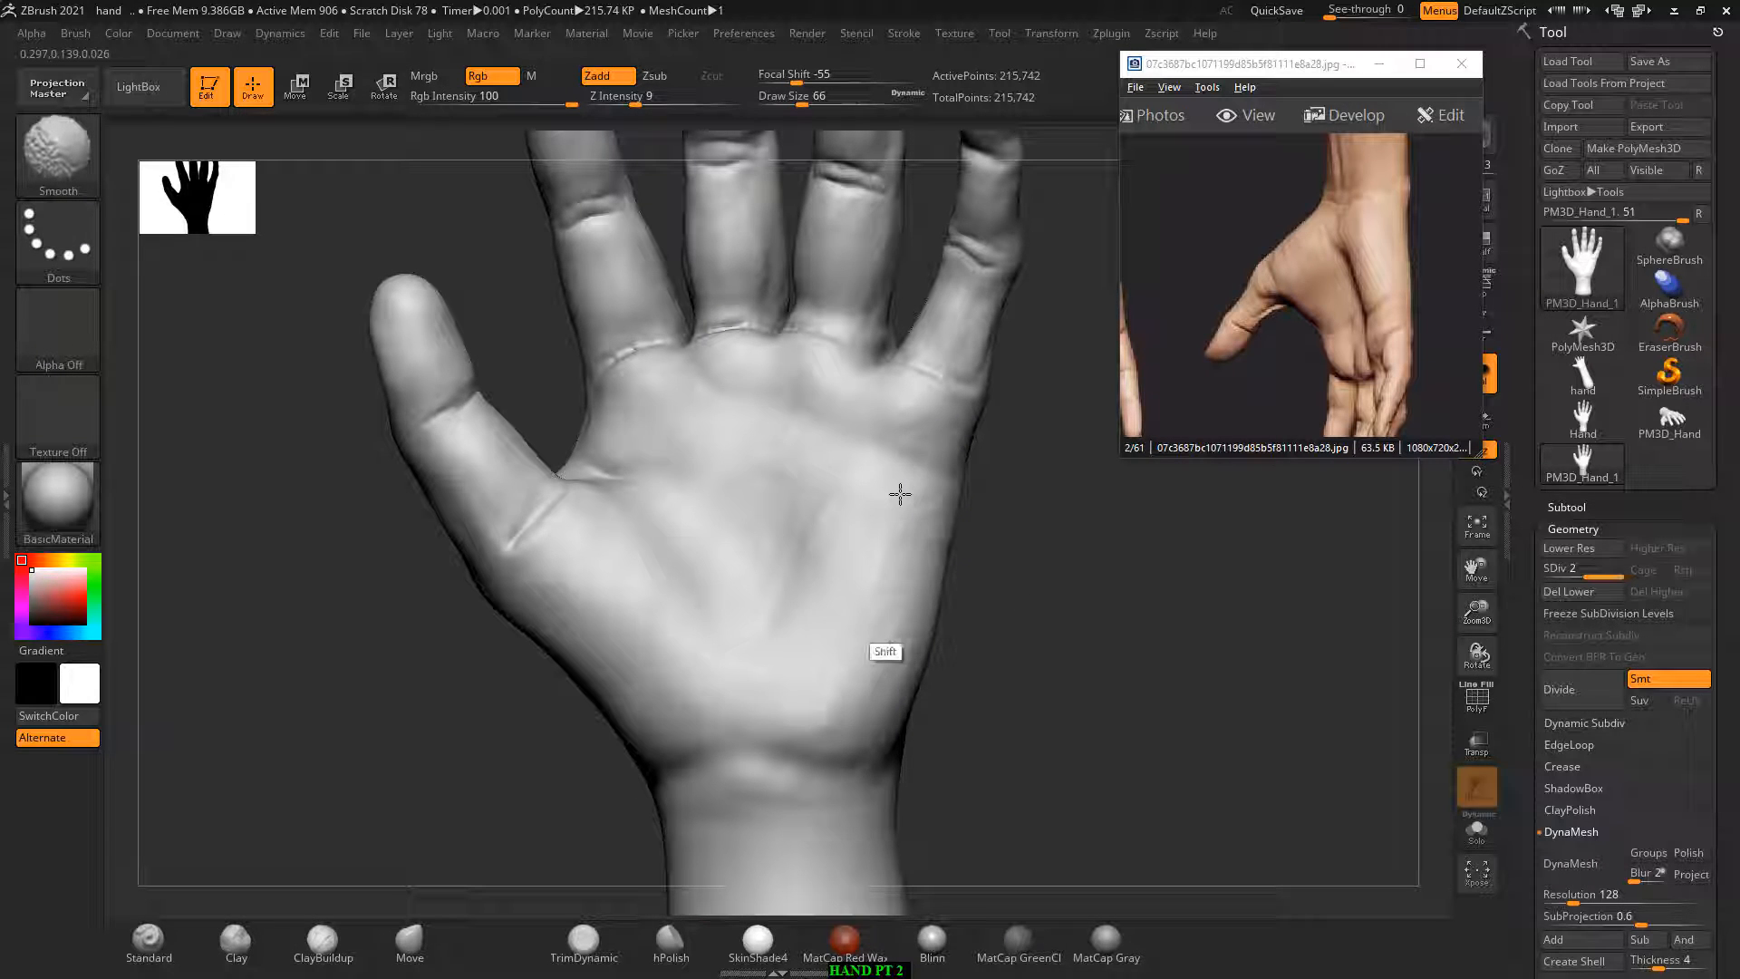
key(alt)
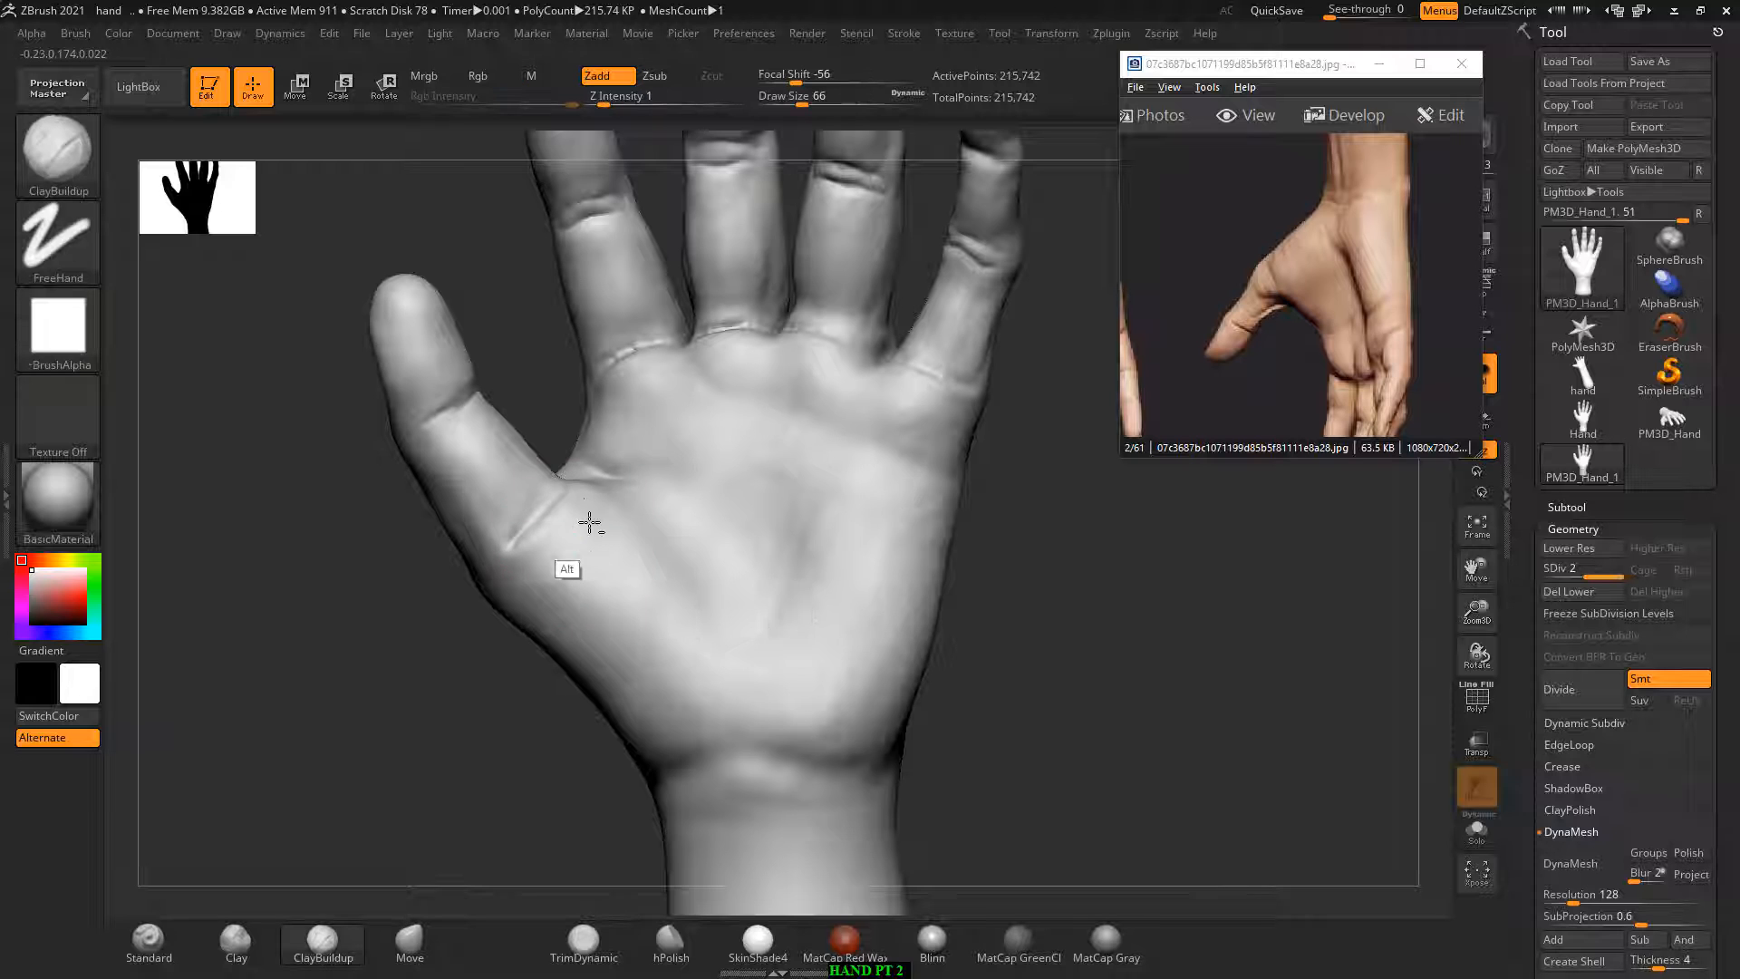
Step: Smooth the outer side of the thumb mound where it meets the wrist
mouse_move(556, 564)
right_down()
mouse_move(528, 707)
mouse_move(653, 645)
right_up()
key(shift)
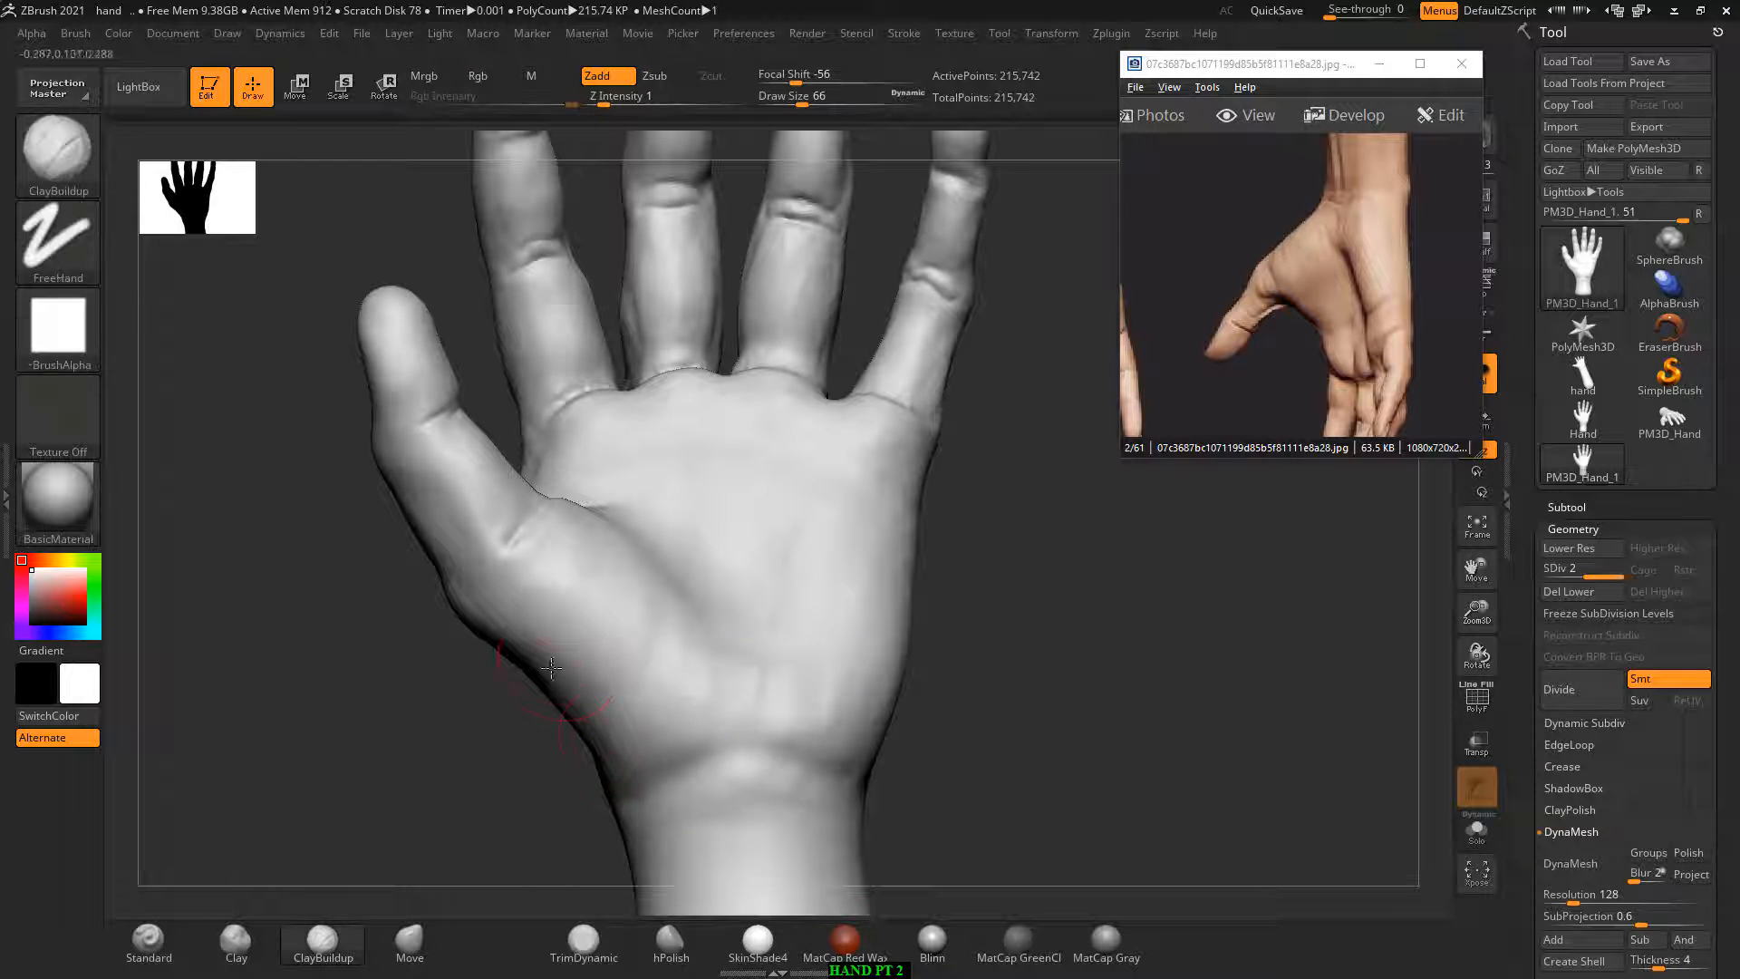
right_drag(951, 691, 571, 730)
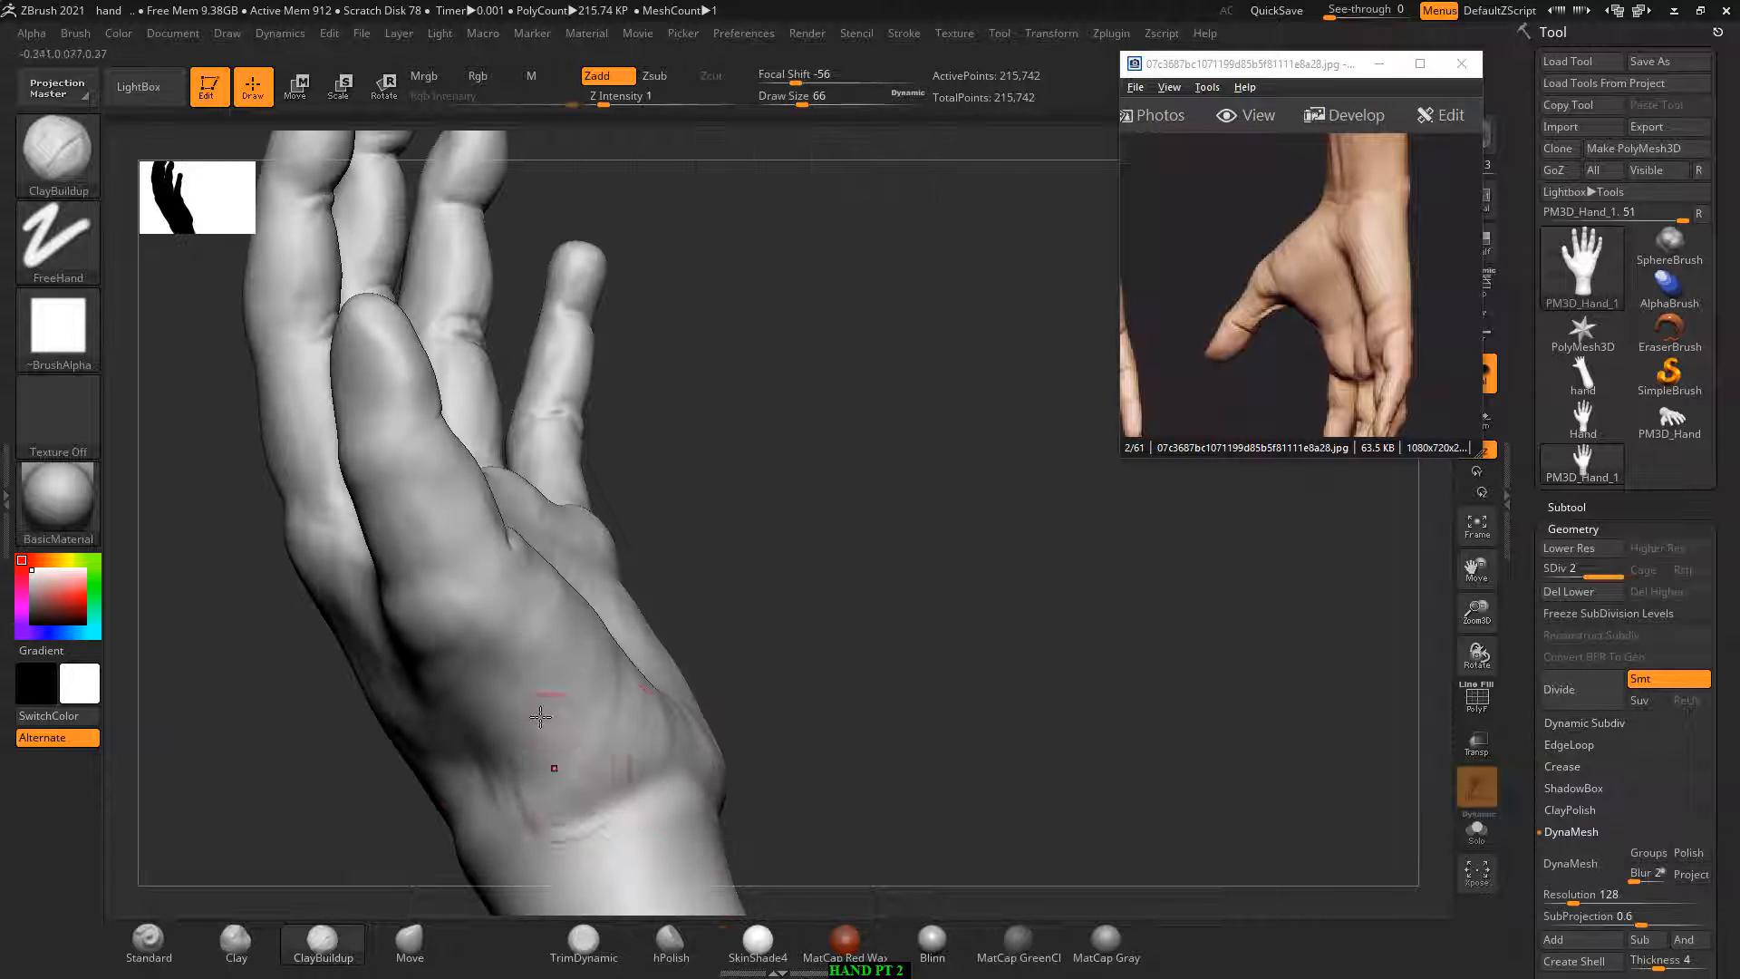
key(shift)
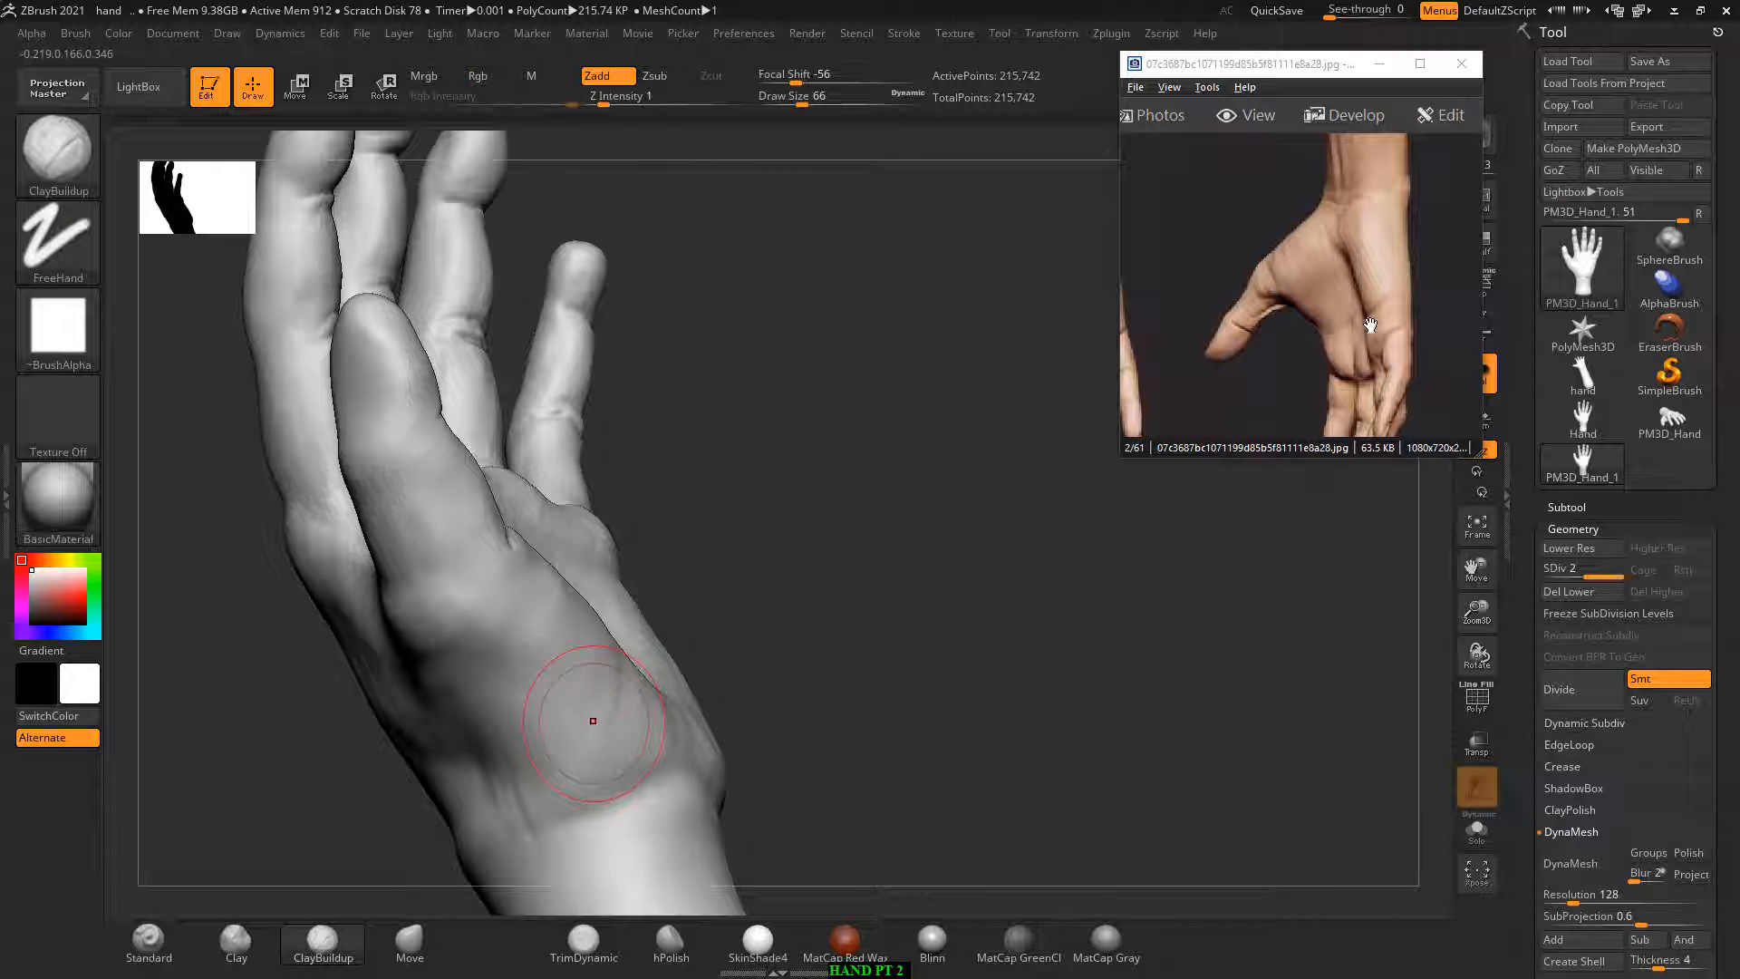
Step: Shift the reference photo to the back-of-hand view, then shape the tendons from the thumb base to the wrist with ClayBuildup and smooth them
drag(1371, 325, 1333, 330)
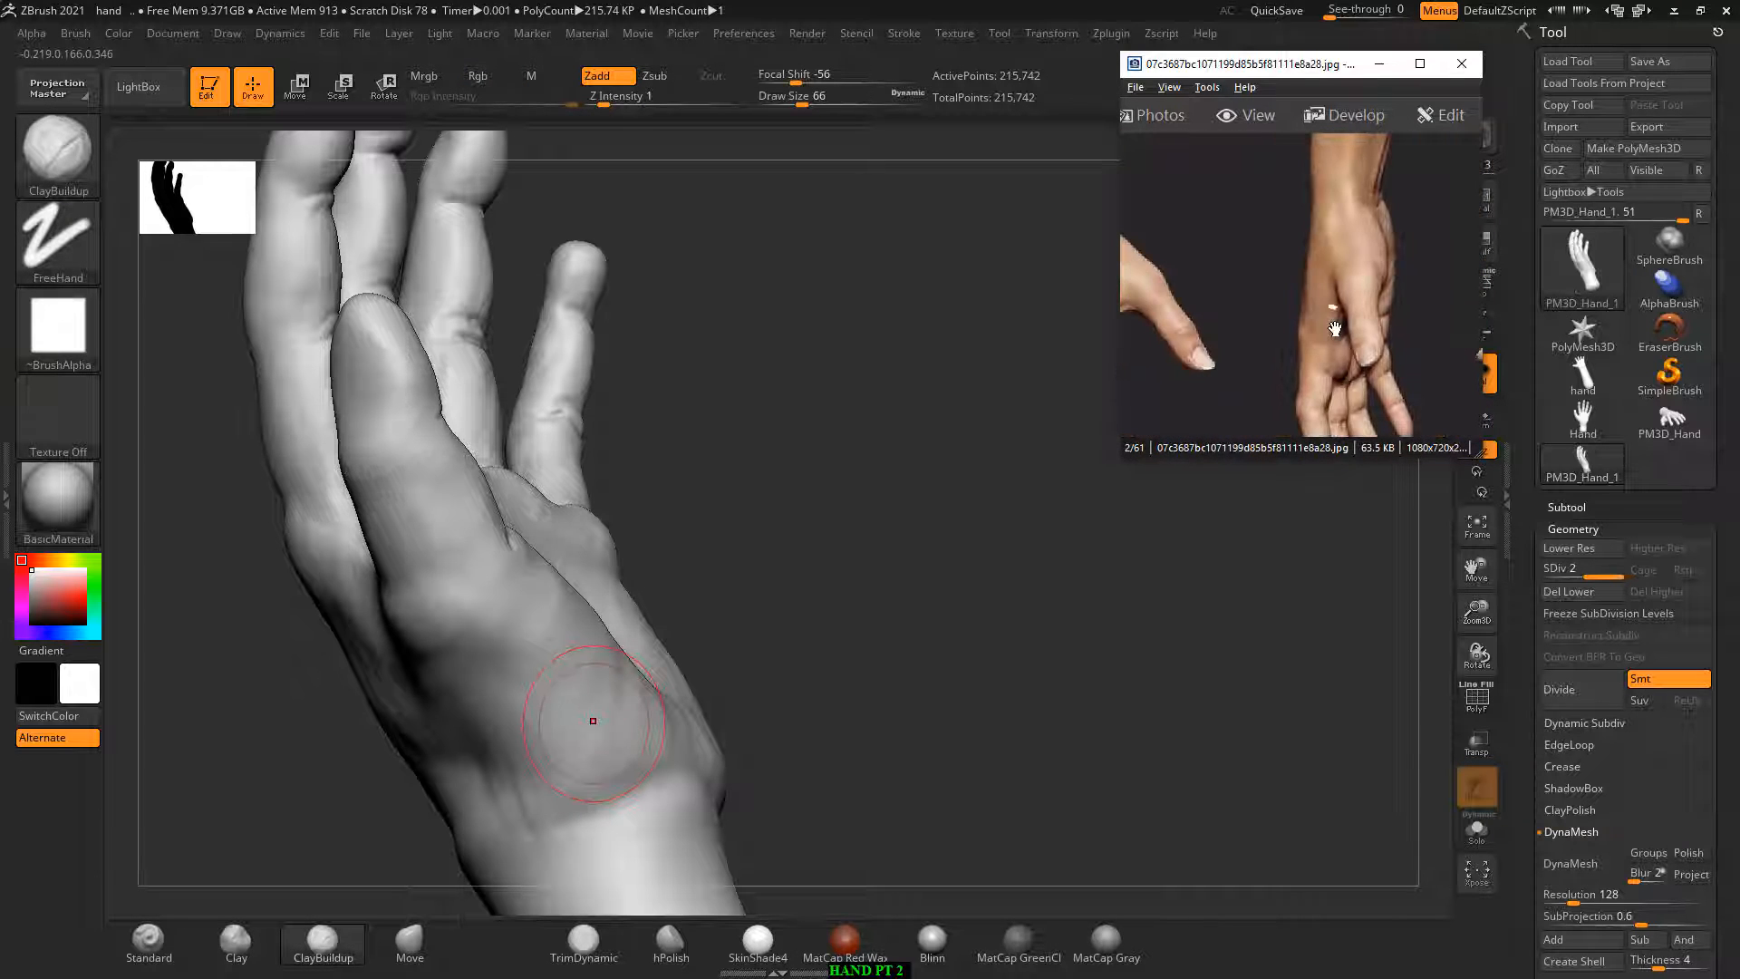
right_click(1332, 321)
drag(1087, 575, 1043, 623)
drag(1350, 270, 1282, 298)
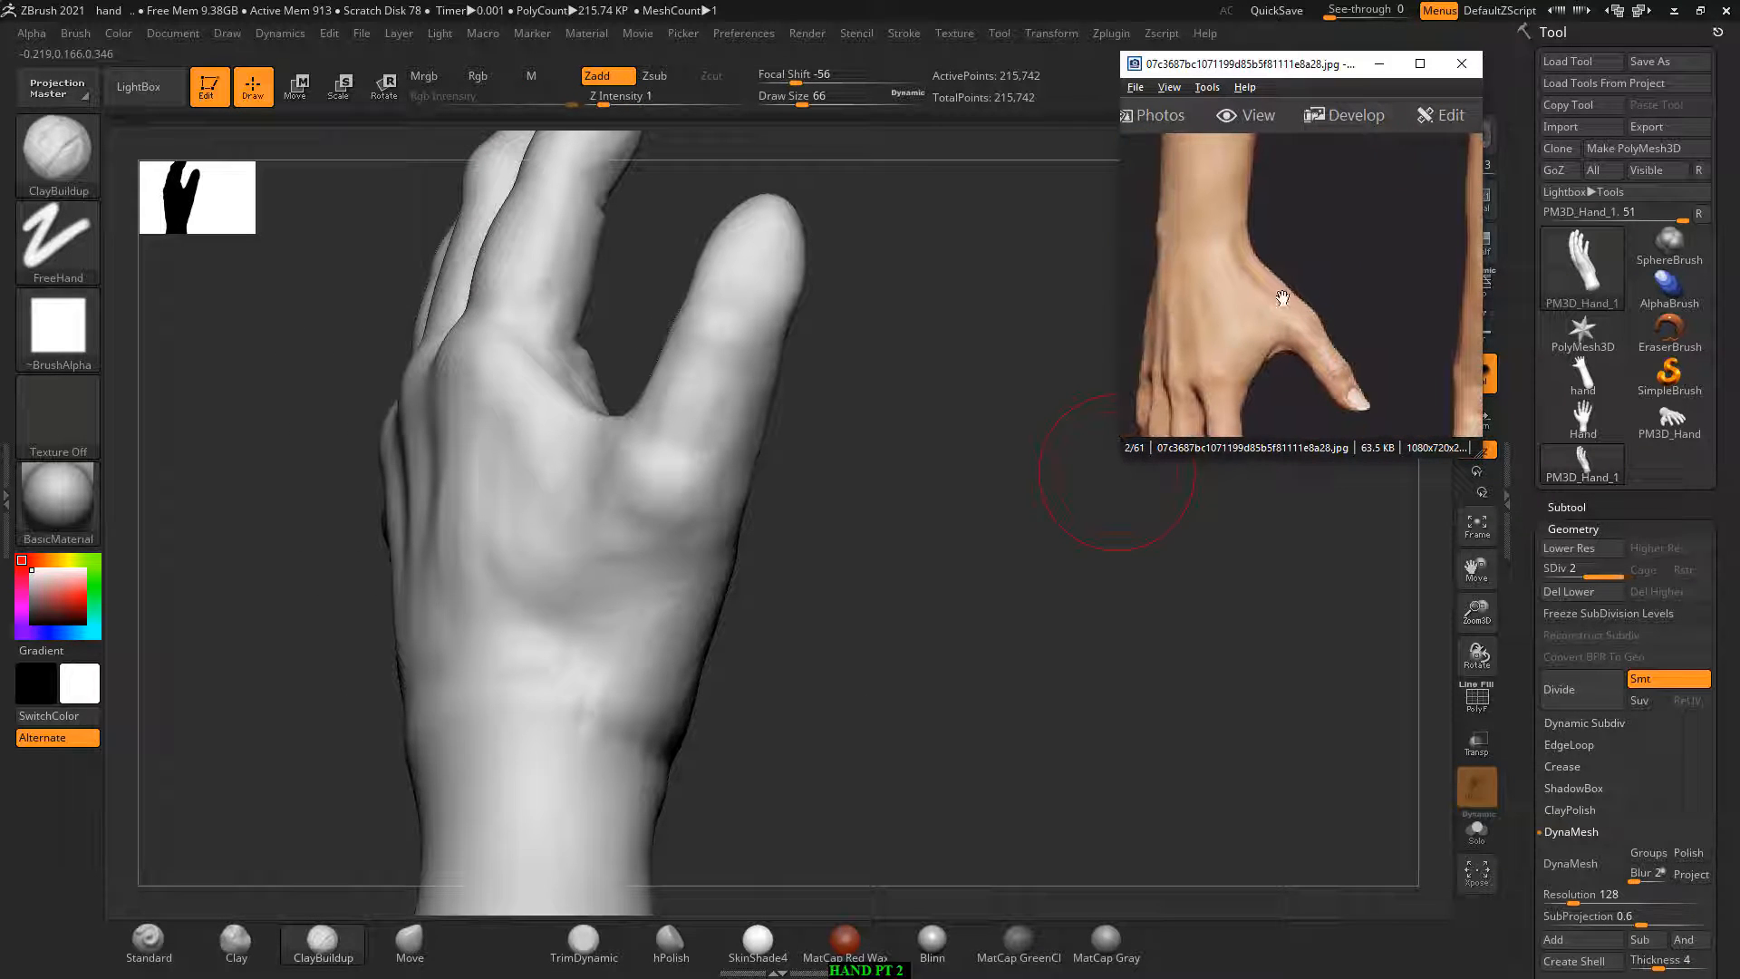
drag(1056, 634, 970, 654)
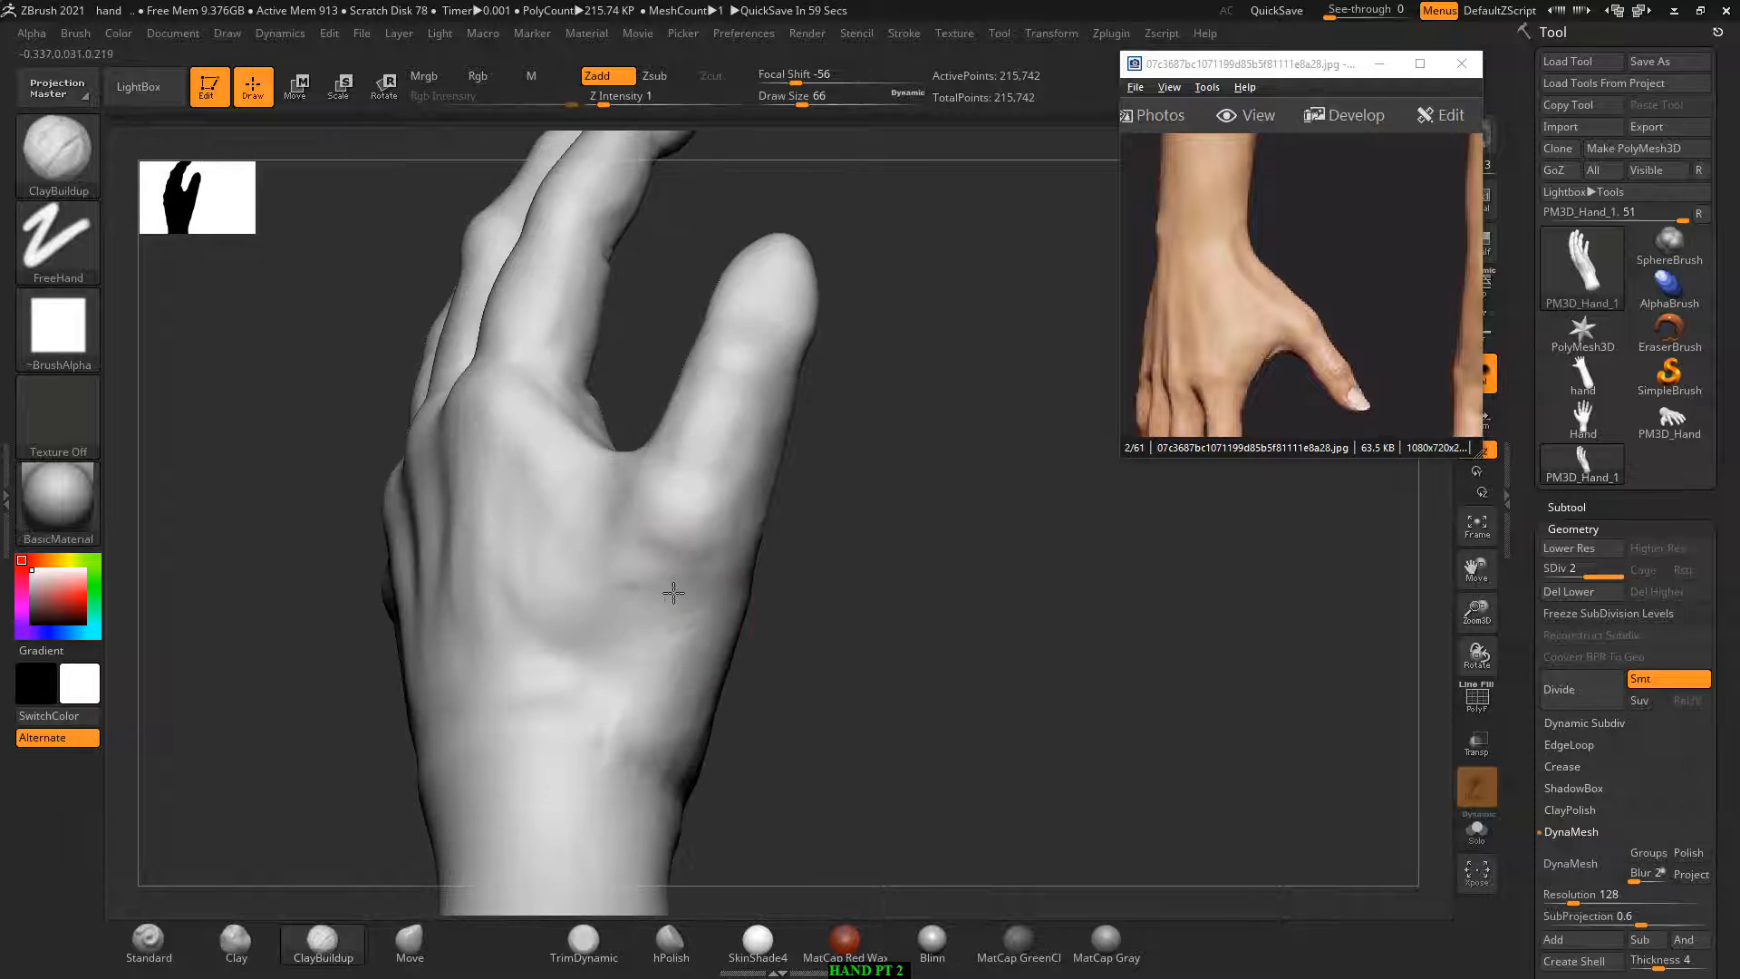
drag(673, 645, 616, 729)
drag(574, 647, 553, 696)
drag(666, 628, 635, 739)
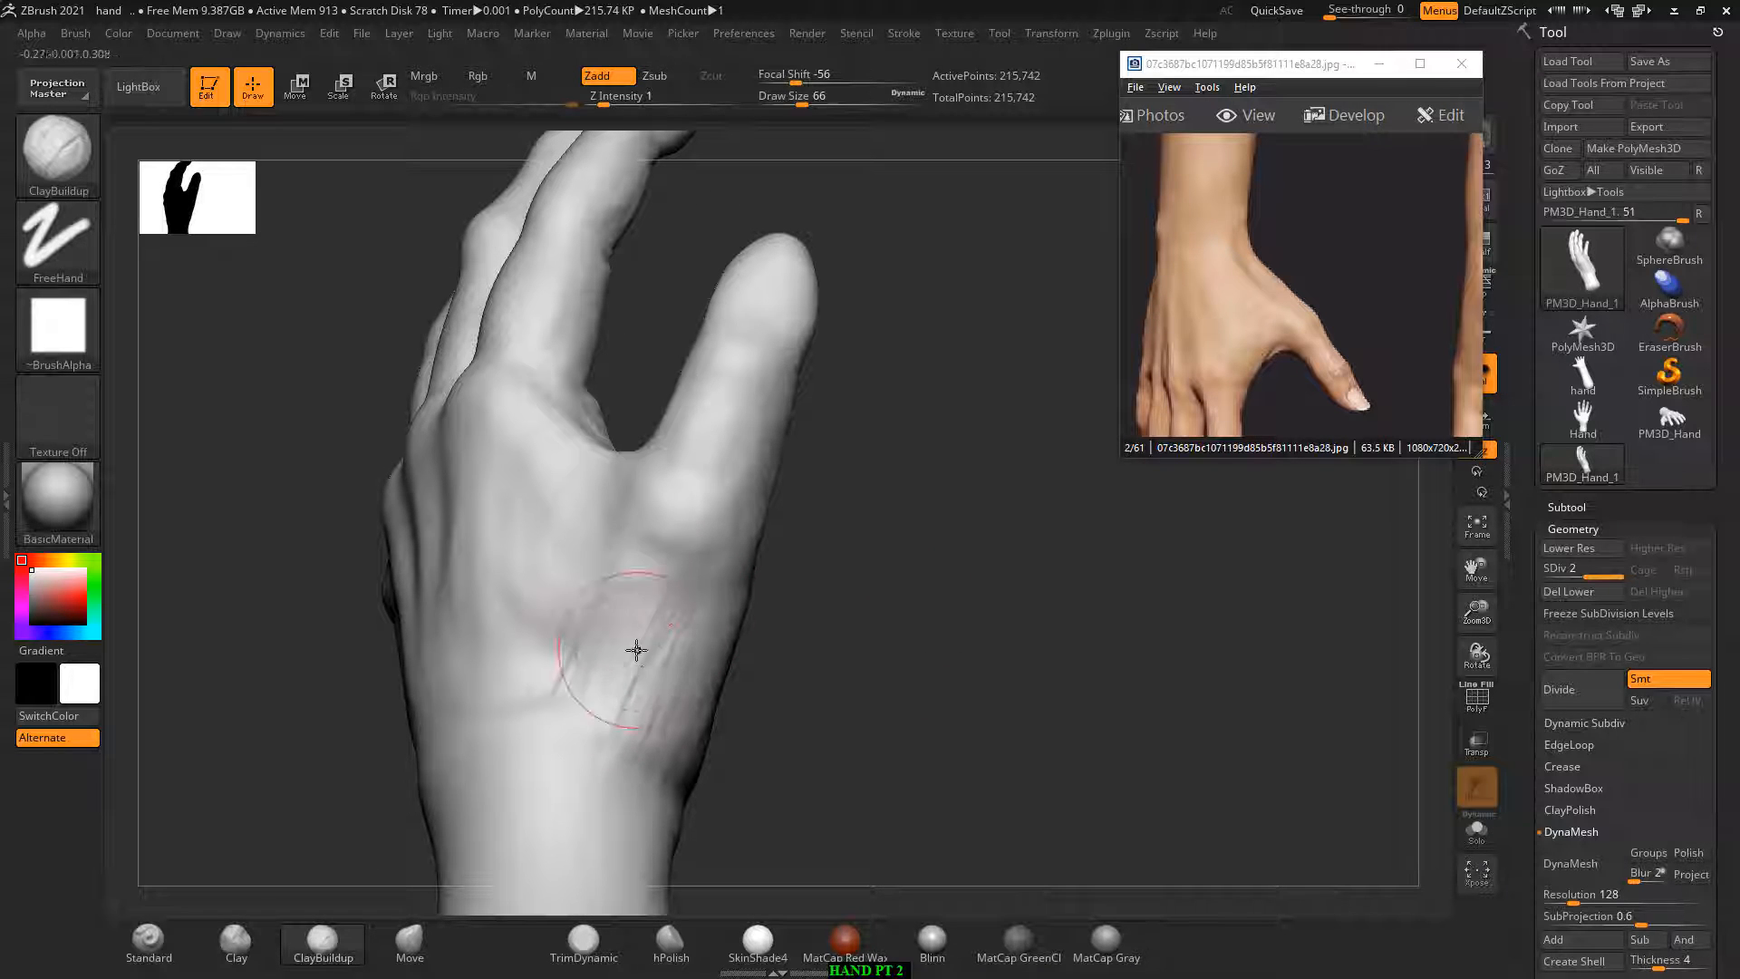
key(shift)
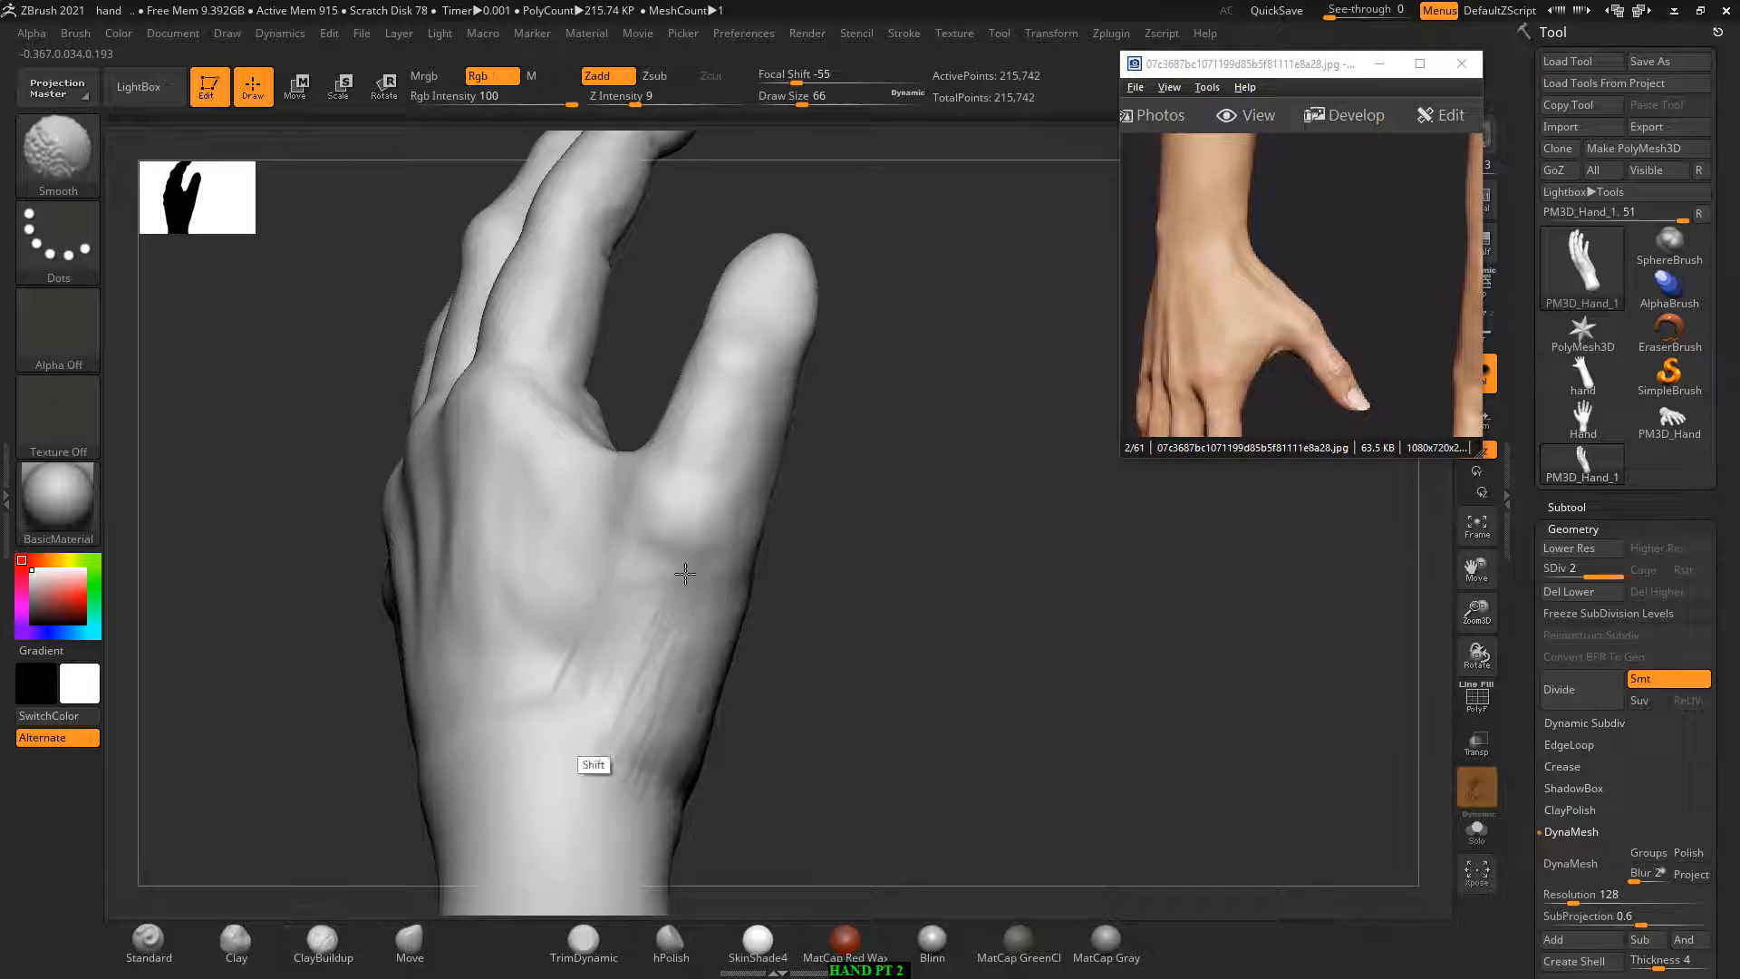
mouse_move(685, 573)
shift+mouse_down()
mouse_move(664, 689)
mouse_move(692, 614)
shift+mouse_up()
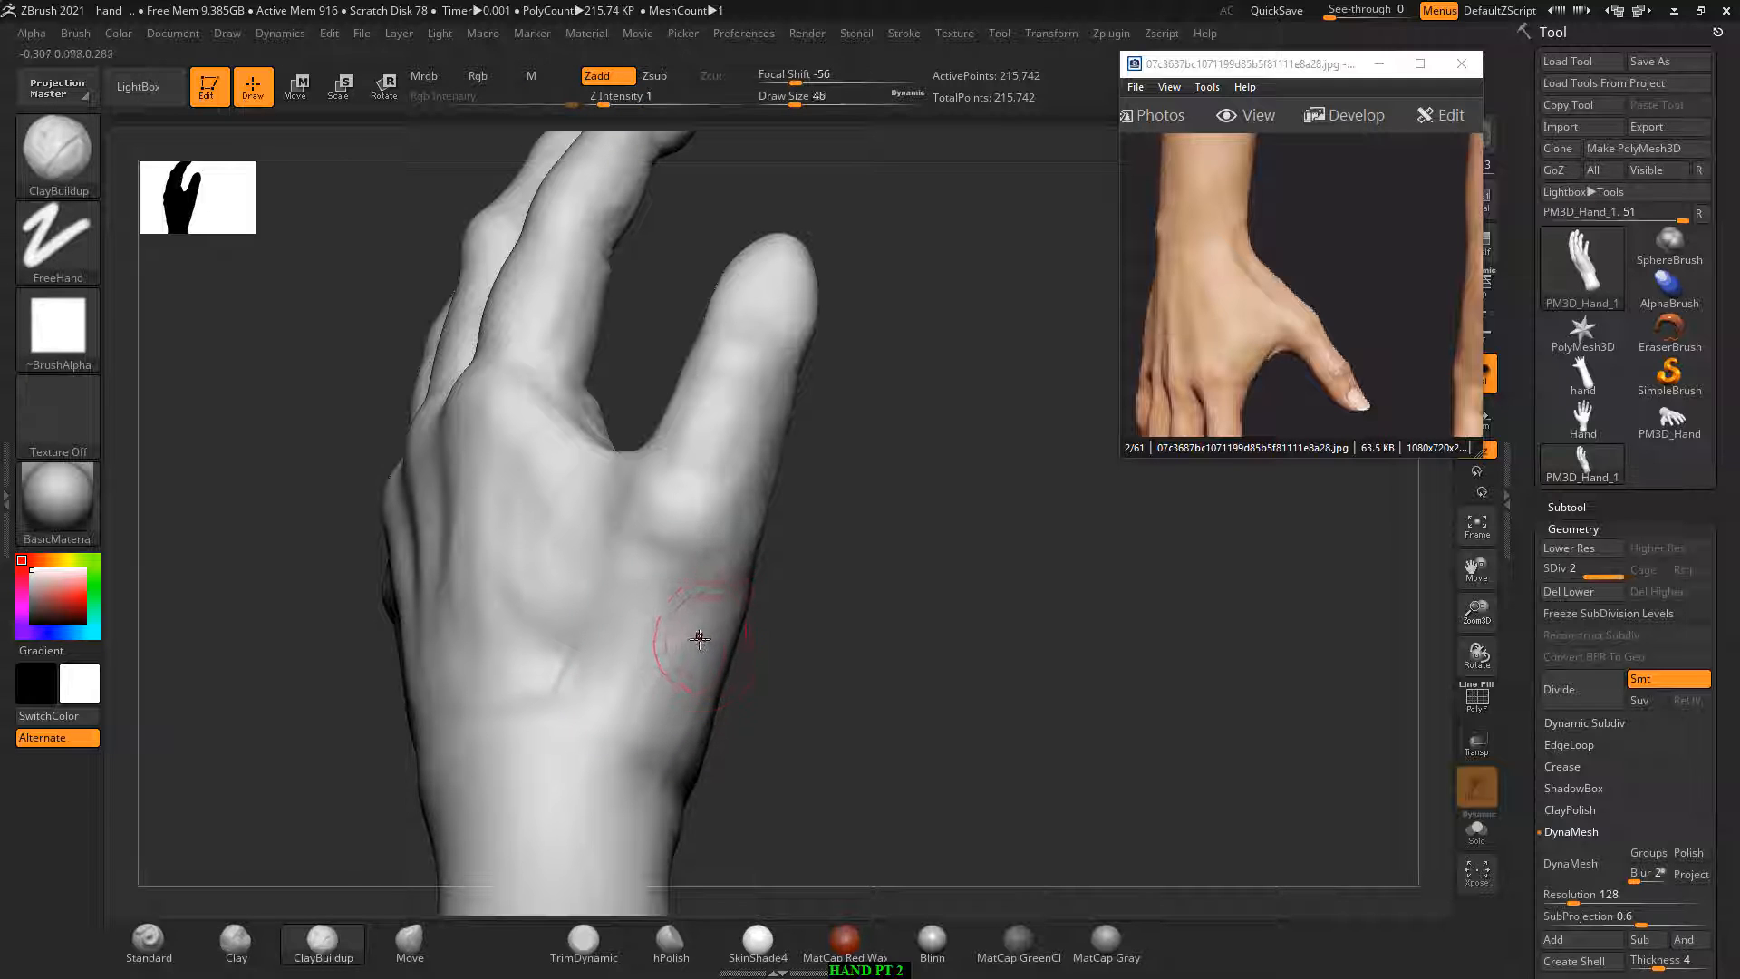
Step: Carve the hollow between the thumb tendons above the wrist with ClayBuildup at draw size 34 and smooth it at size 58
key(alt)
mouse_move(683, 591)
alt+mouse_down()
mouse_move(634, 716)
mouse_move(670, 616)
mouse_move(610, 704)
alt+mouse_up()
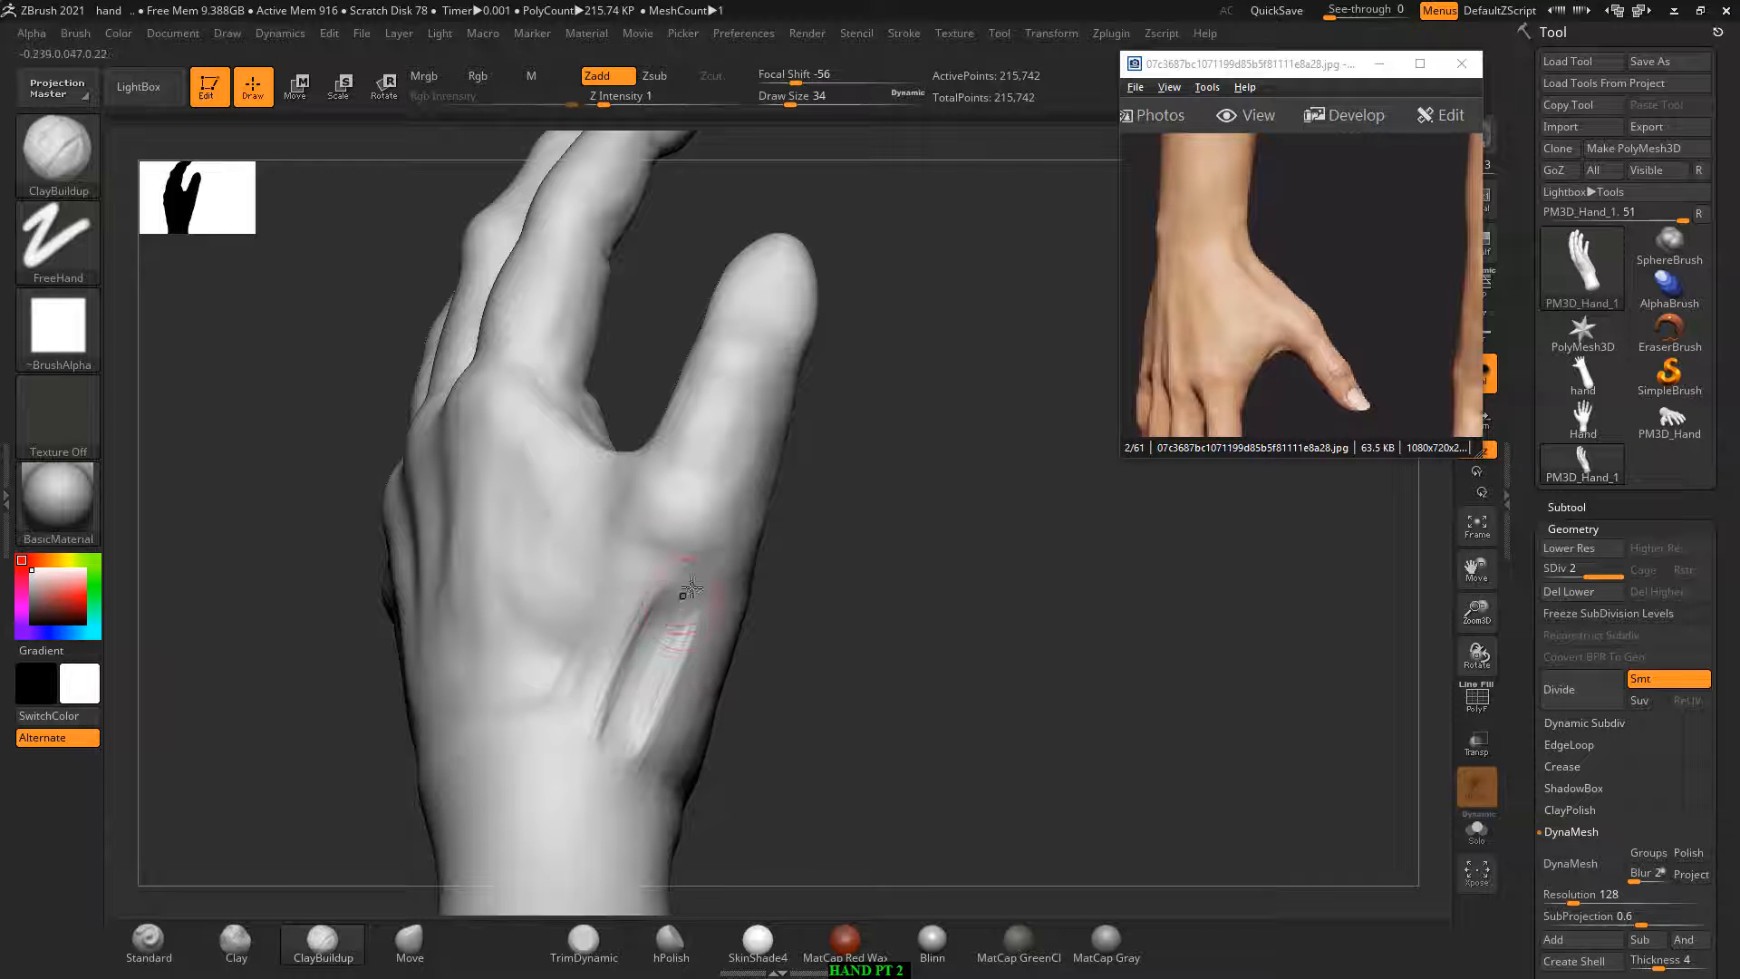
drag(654, 518, 690, 504)
mouse_move(700, 620)
alt+mouse_down()
mouse_move(637, 699)
mouse_move(675, 603)
mouse_move(659, 745)
alt+mouse_up()
drag(838, 634, 725, 617)
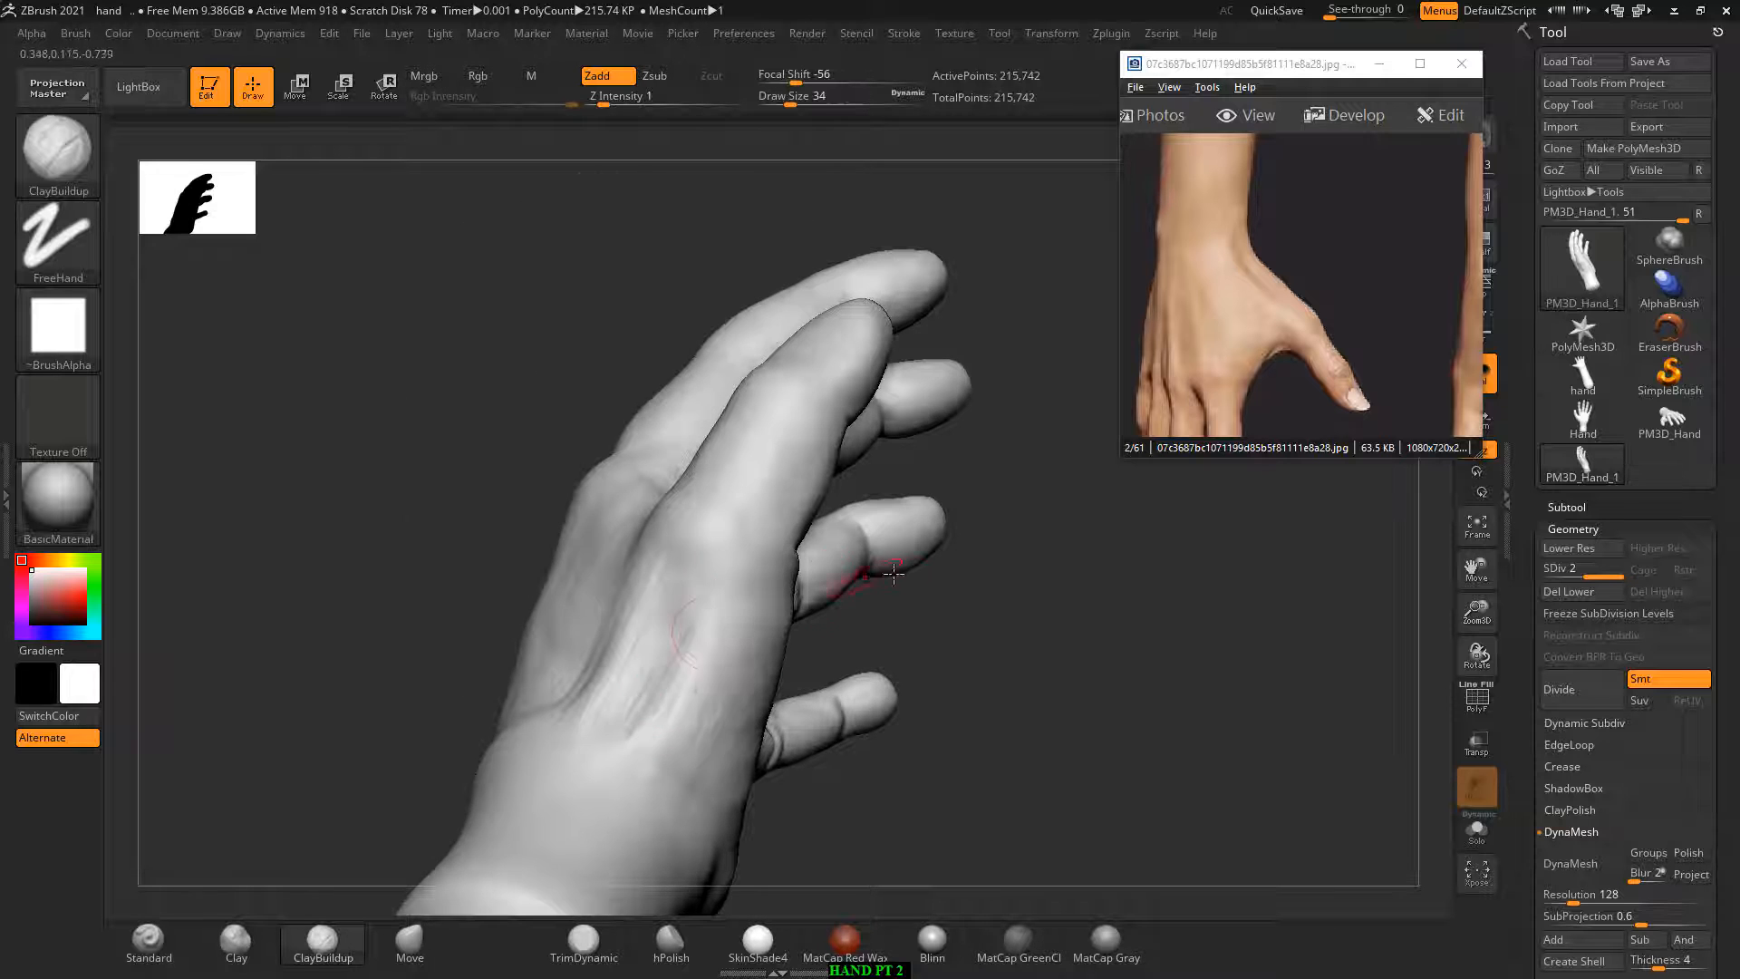
drag(893, 573, 689, 634)
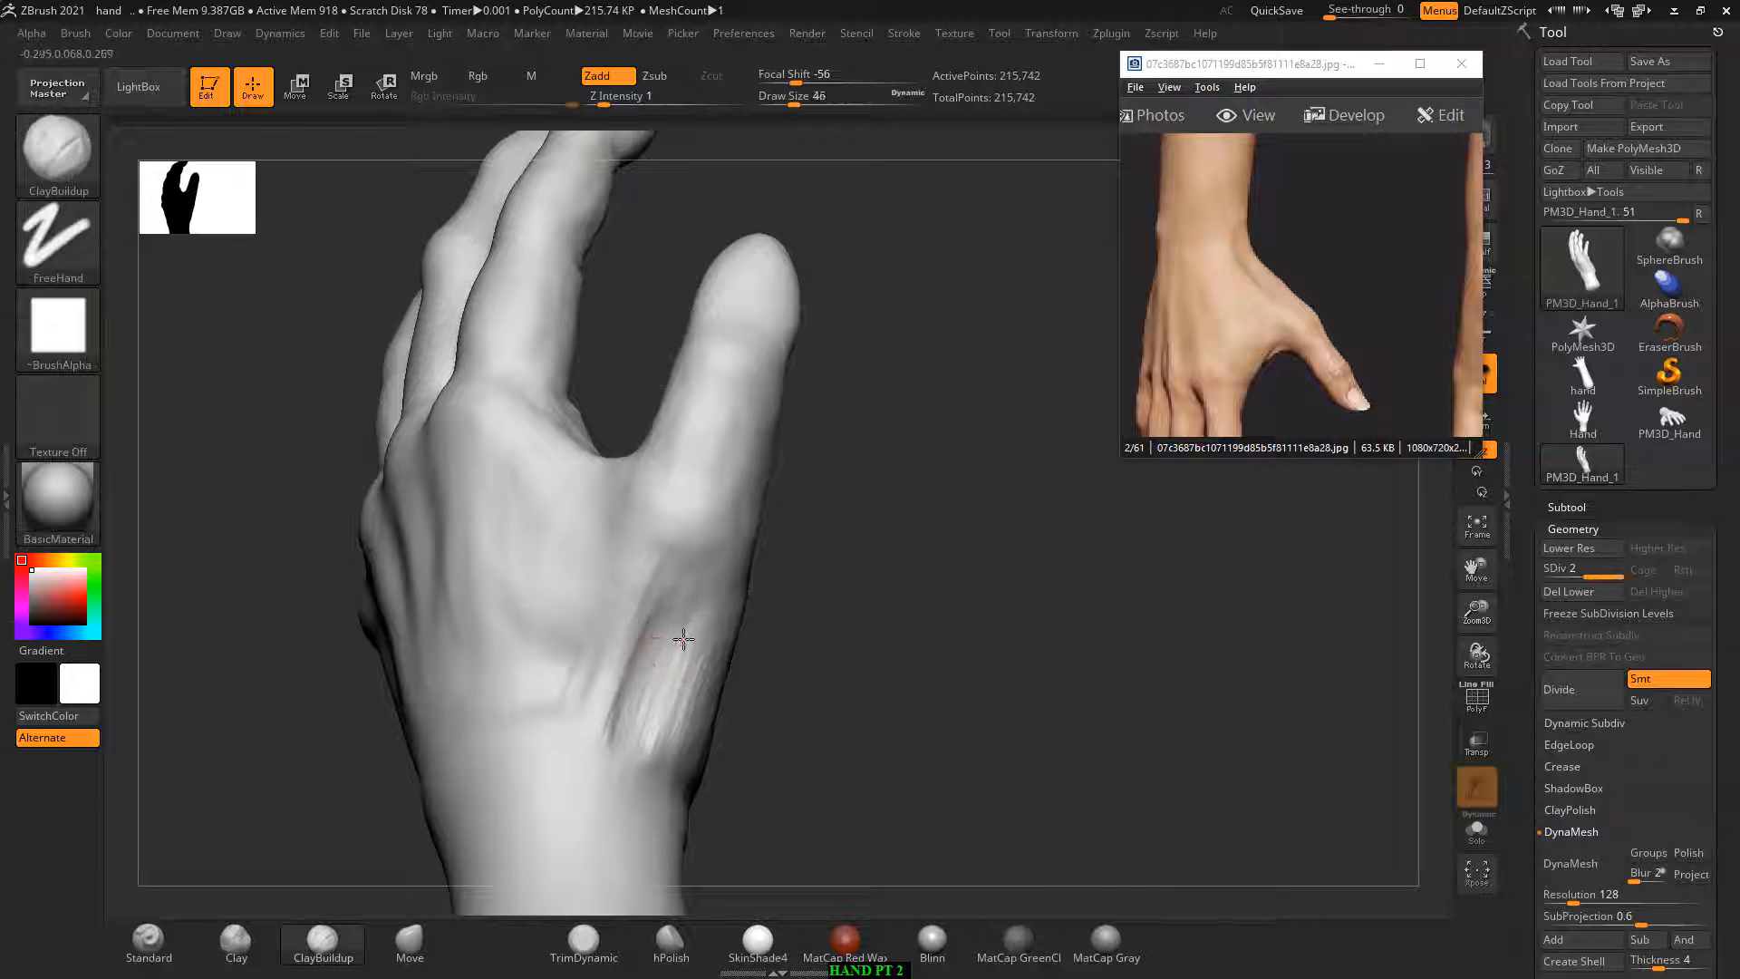
key(shift)
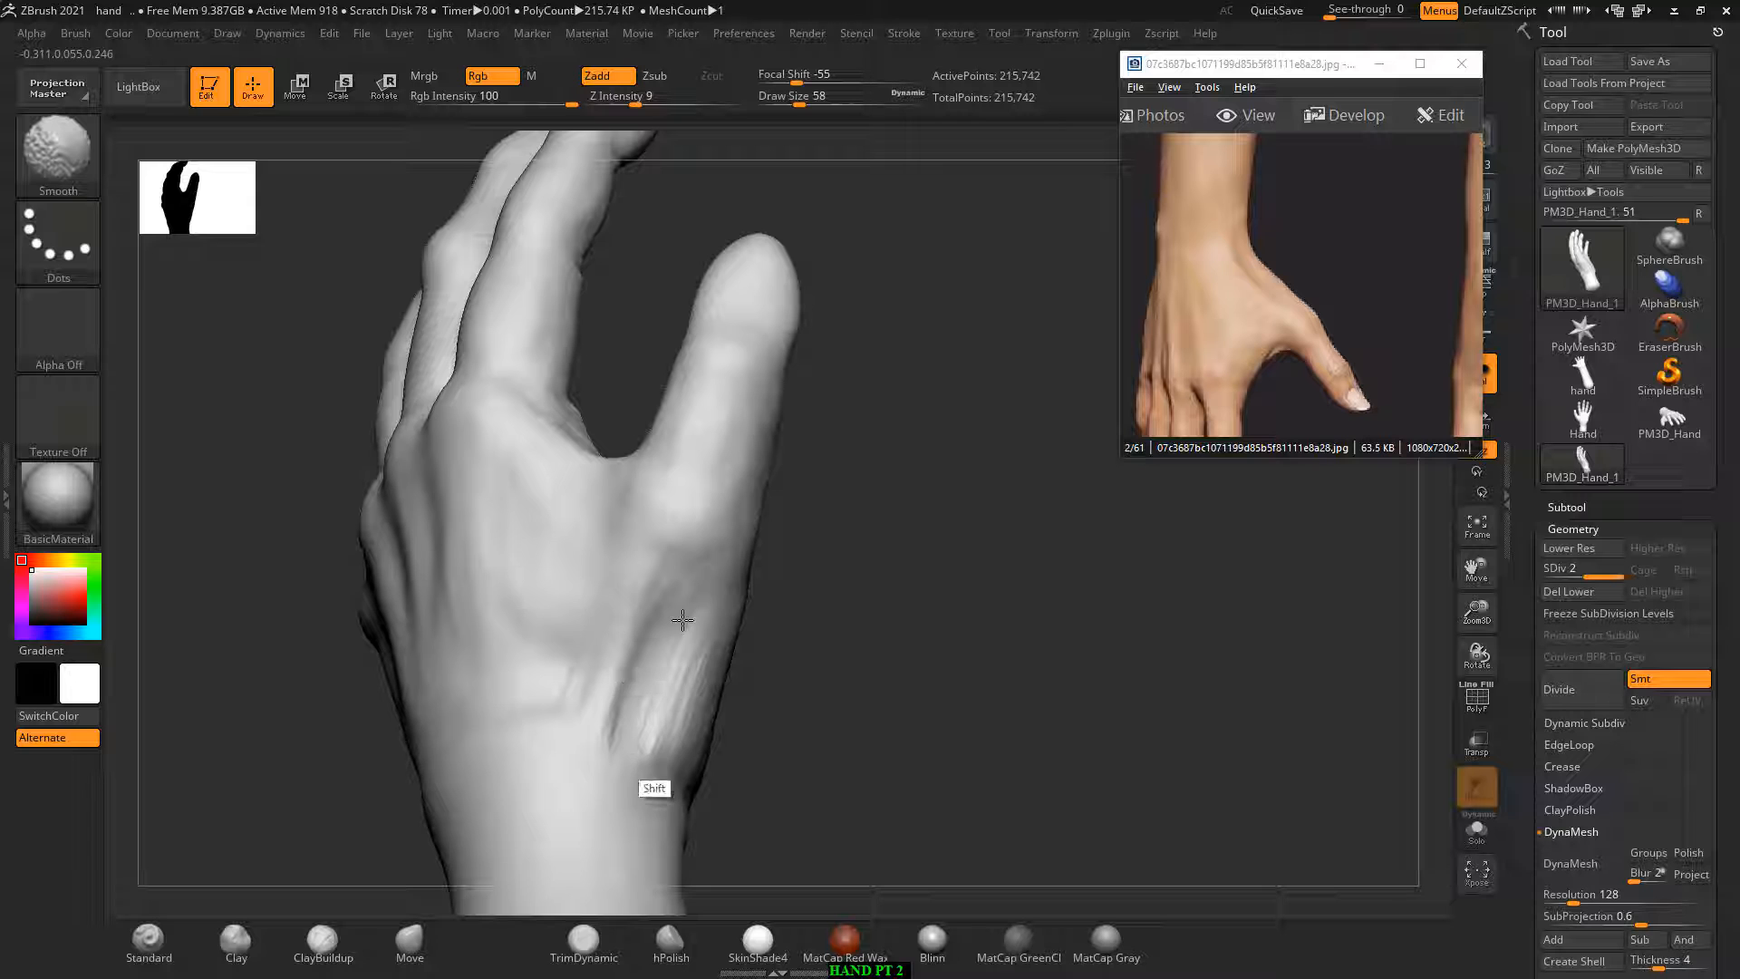
mouse_move(683, 620)
shift+mouse_down()
mouse_move(699, 649)
mouse_move(680, 671)
mouse_move(814, 653)
mouse_move(743, 631)
mouse_move(781, 579)
mouse_move(602, 559)
mouse_move(654, 610)
shift+mouse_up()
key(shift)
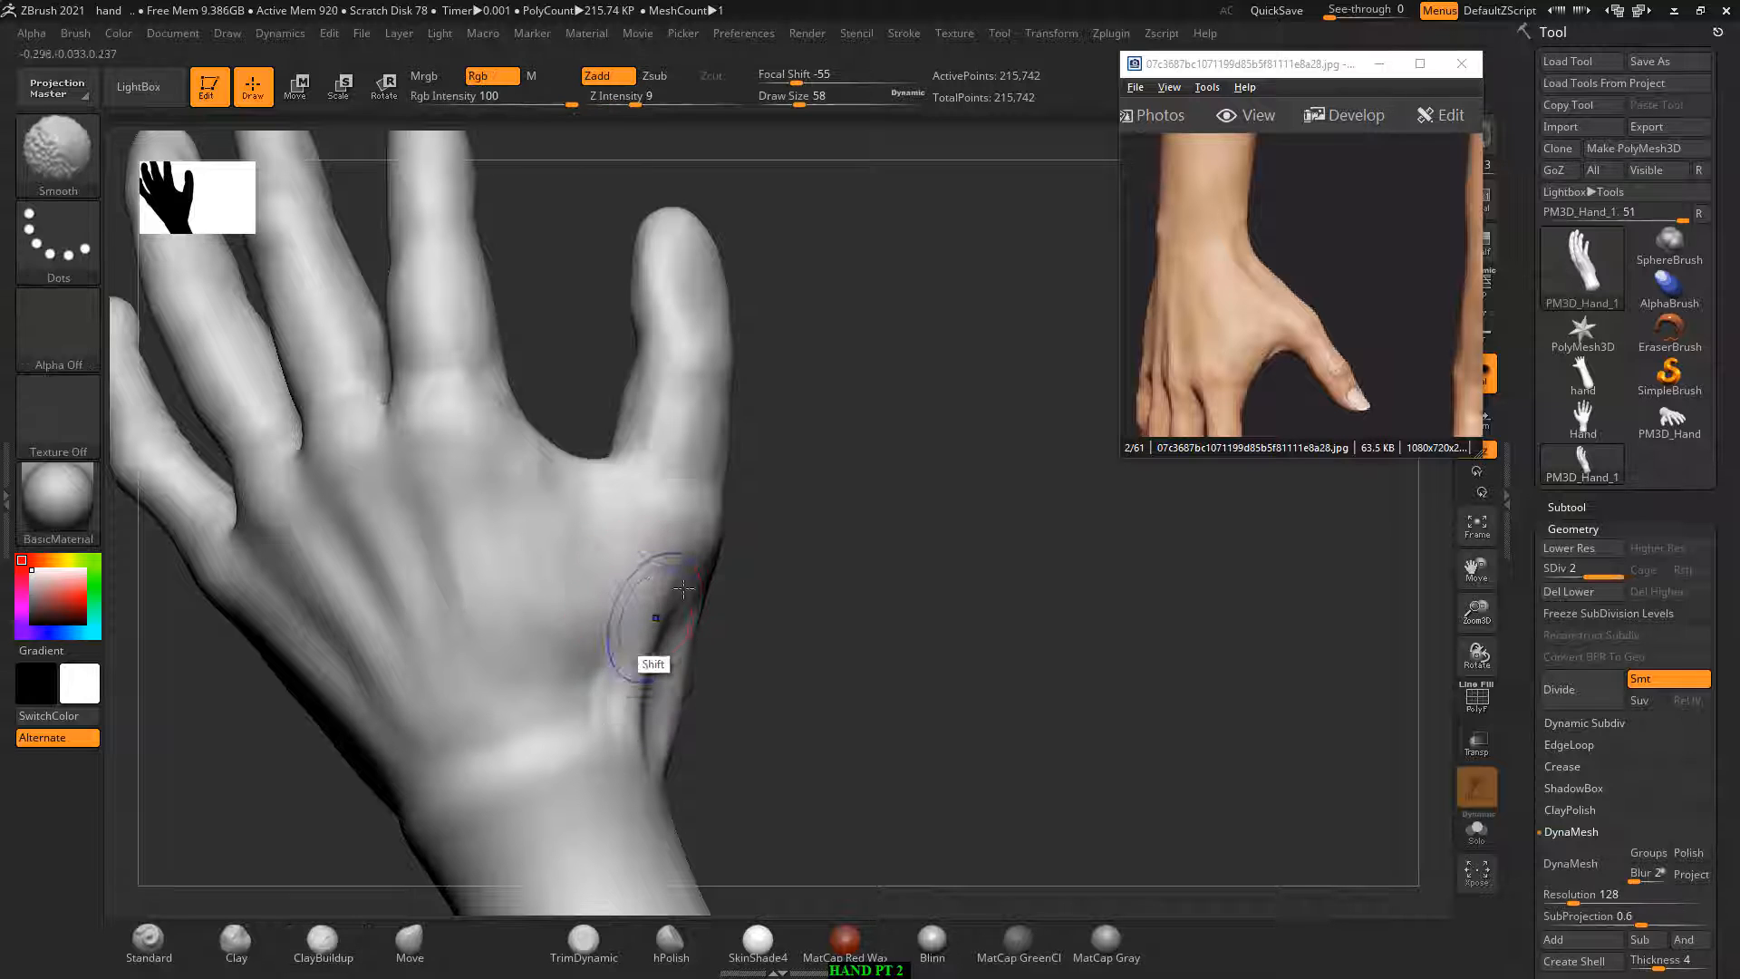
Step: Refine the upper end of the thumb tendon hollow with ClayBuildup, reducing the draw size to 22
drag(789, 584, 708, 580)
mouse_move(708, 583)
alt+mouse_down()
mouse_move(699, 612)
mouse_move(694, 596)
alt+mouse_up()
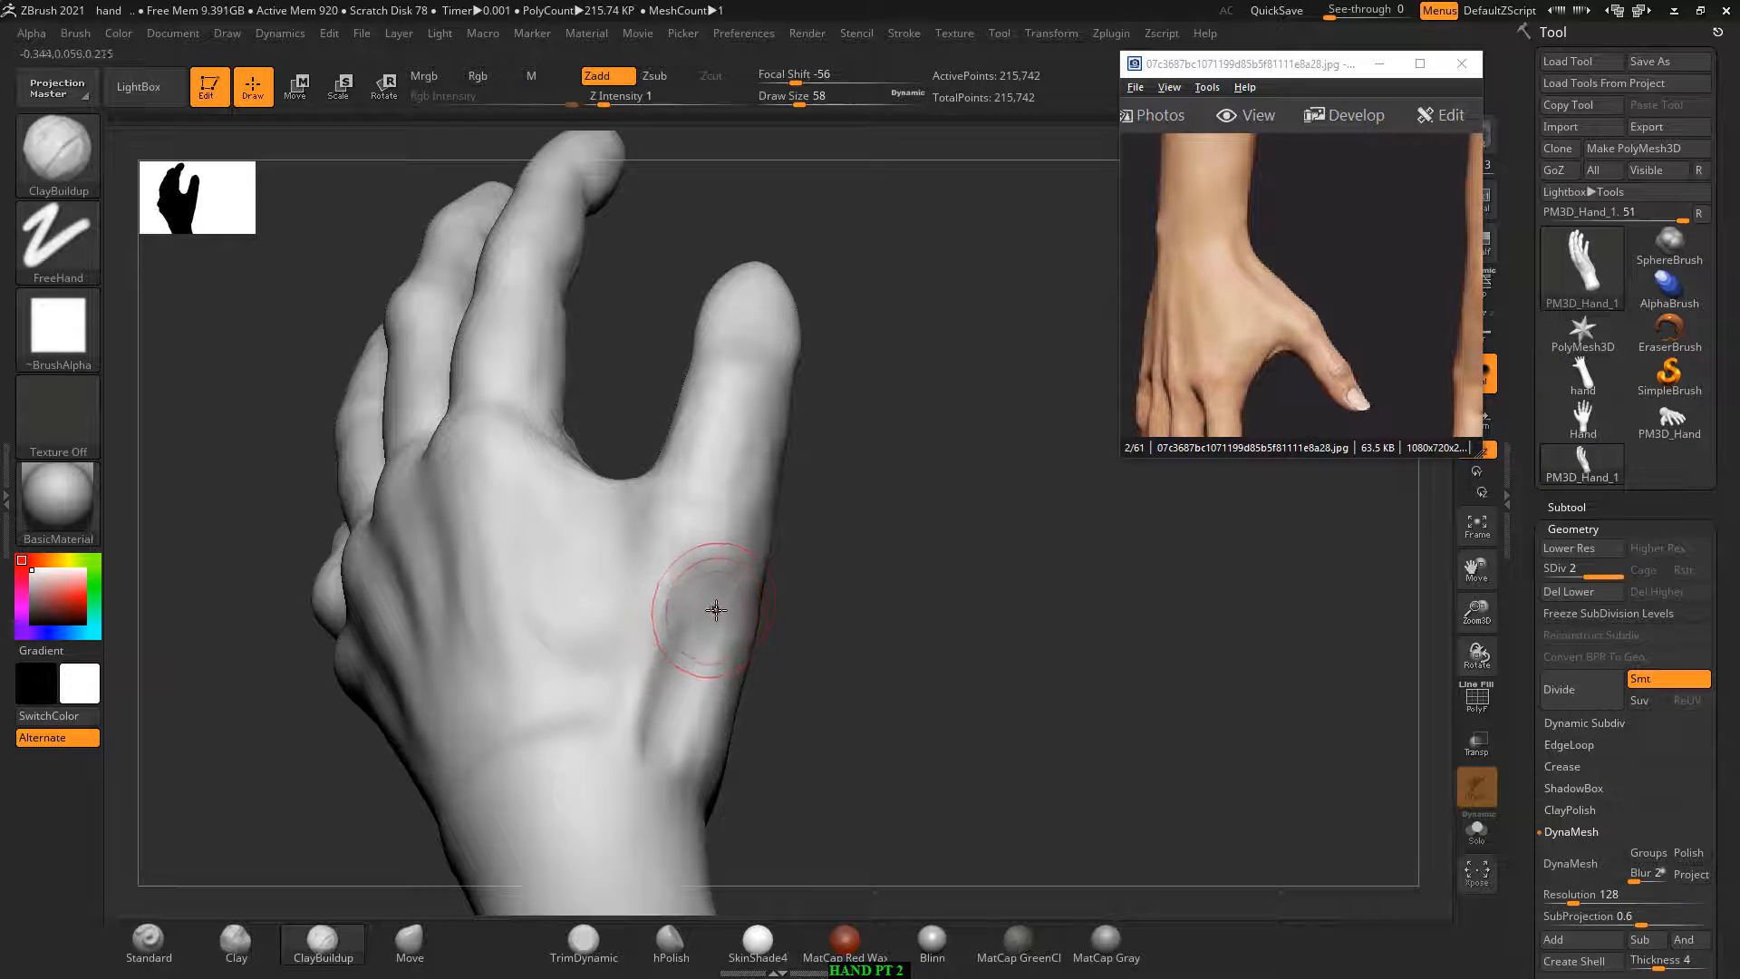
key(bracketleft)
key(bracketleft)
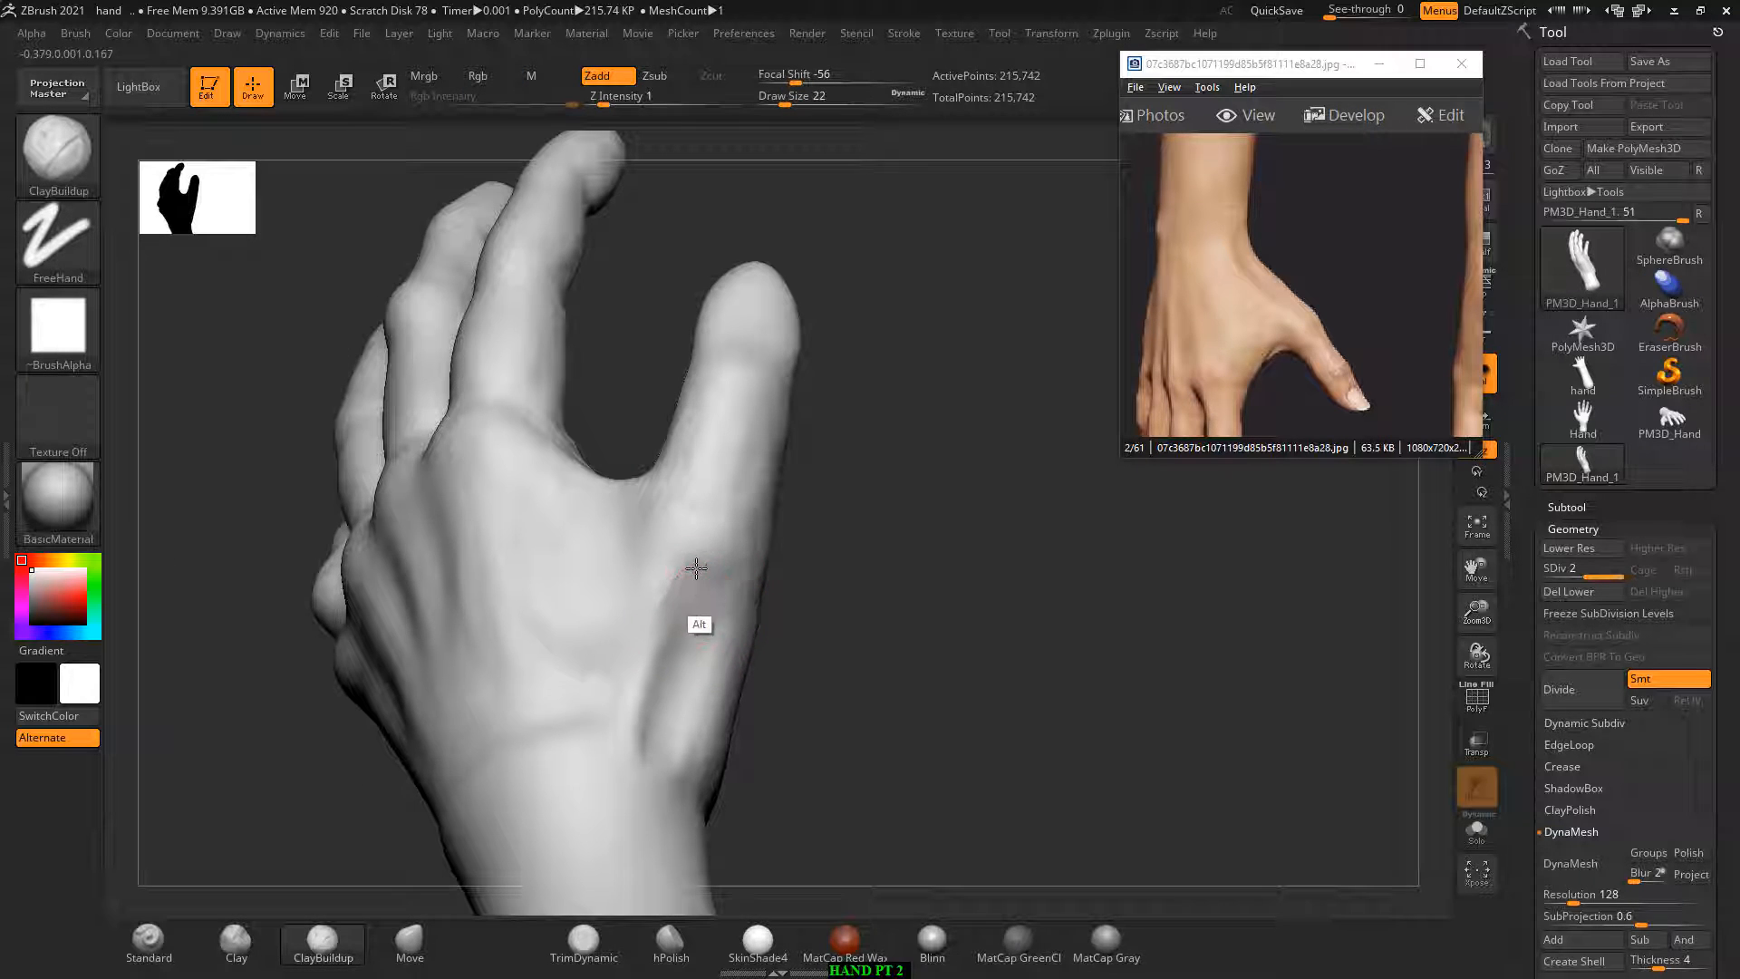
drag(788, 689, 850, 663)
Step: Flatten the raised band across the back of the wrist with ClayBuildup, enlarging the draw size to 66, and smooth it
key(bracketright)
key(bracketright)
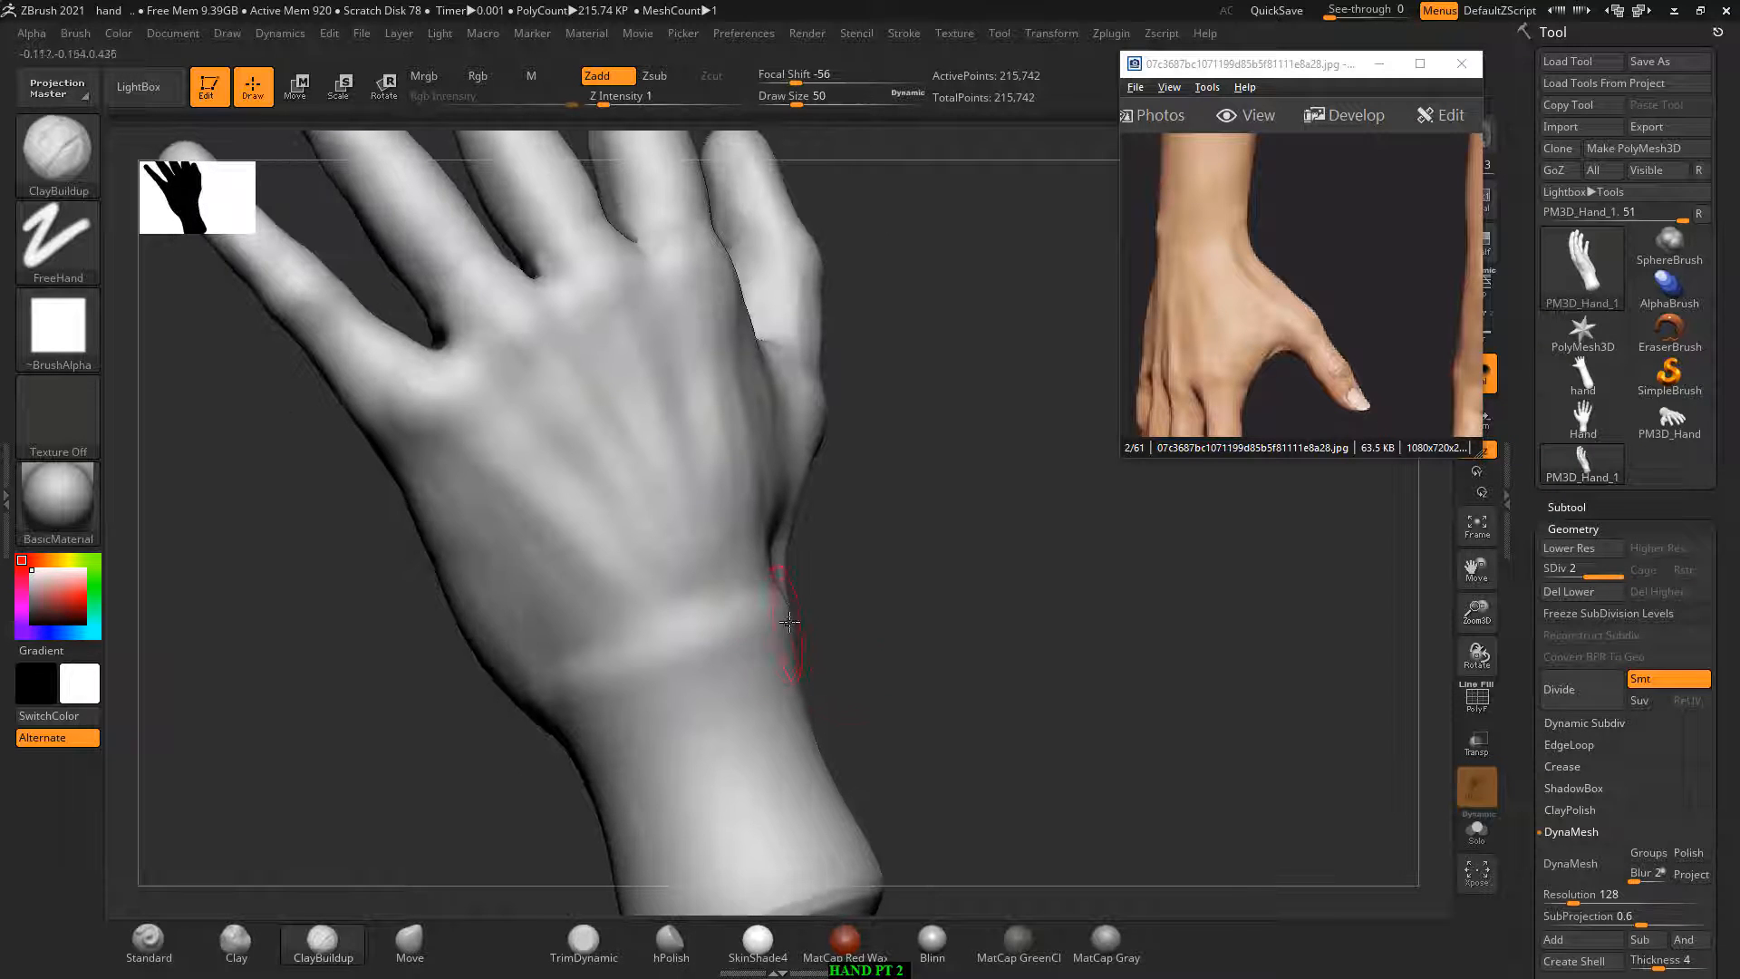
mouse_move(775, 599)
alt+mouse_down()
mouse_move(630, 654)
mouse_move(734, 639)
mouse_move(742, 606)
mouse_move(696, 675)
alt+mouse_up()
drag(970, 602, 845, 616)
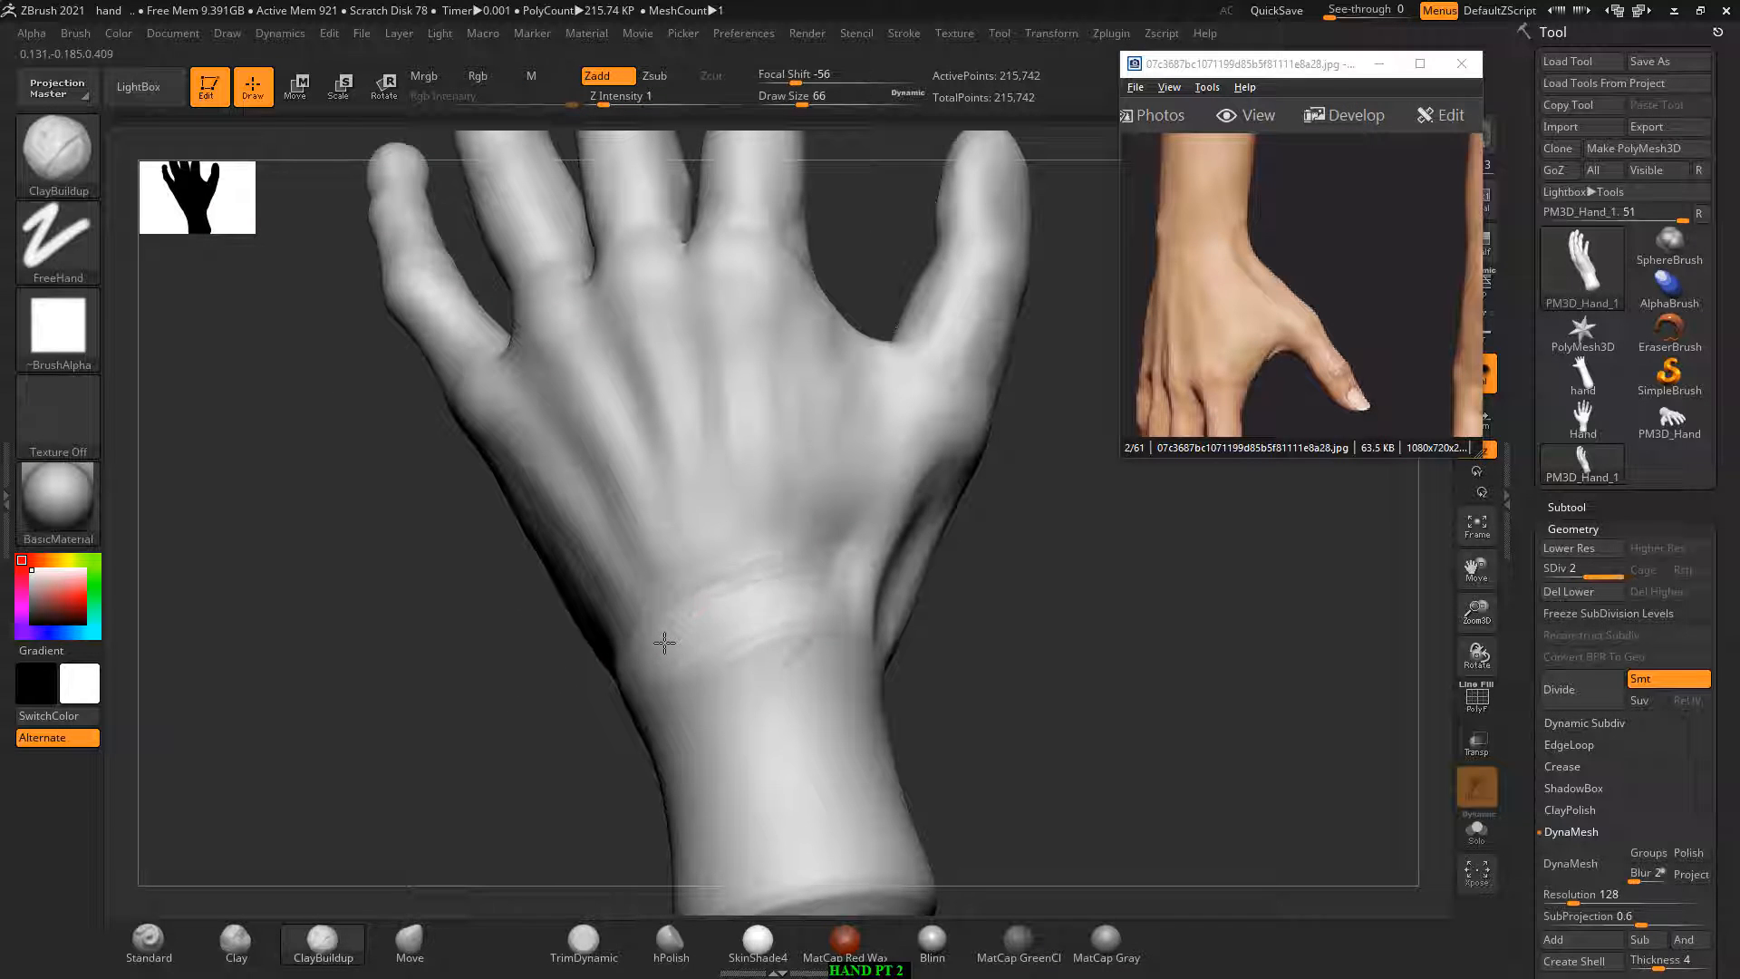
key(shift)
mouse_move(718, 586)
shift+mouse_down()
mouse_move(716, 673)
mouse_move(759, 669)
shift+mouse_up()
Step: Carve further strokes along the wrist just below the back of the hand and smooth the transition
drag(1011, 605, 934, 615)
mouse_move(739, 623)
alt+mouse_down()
mouse_move(700, 640)
mouse_move(725, 661)
alt+mouse_up()
key(shift)
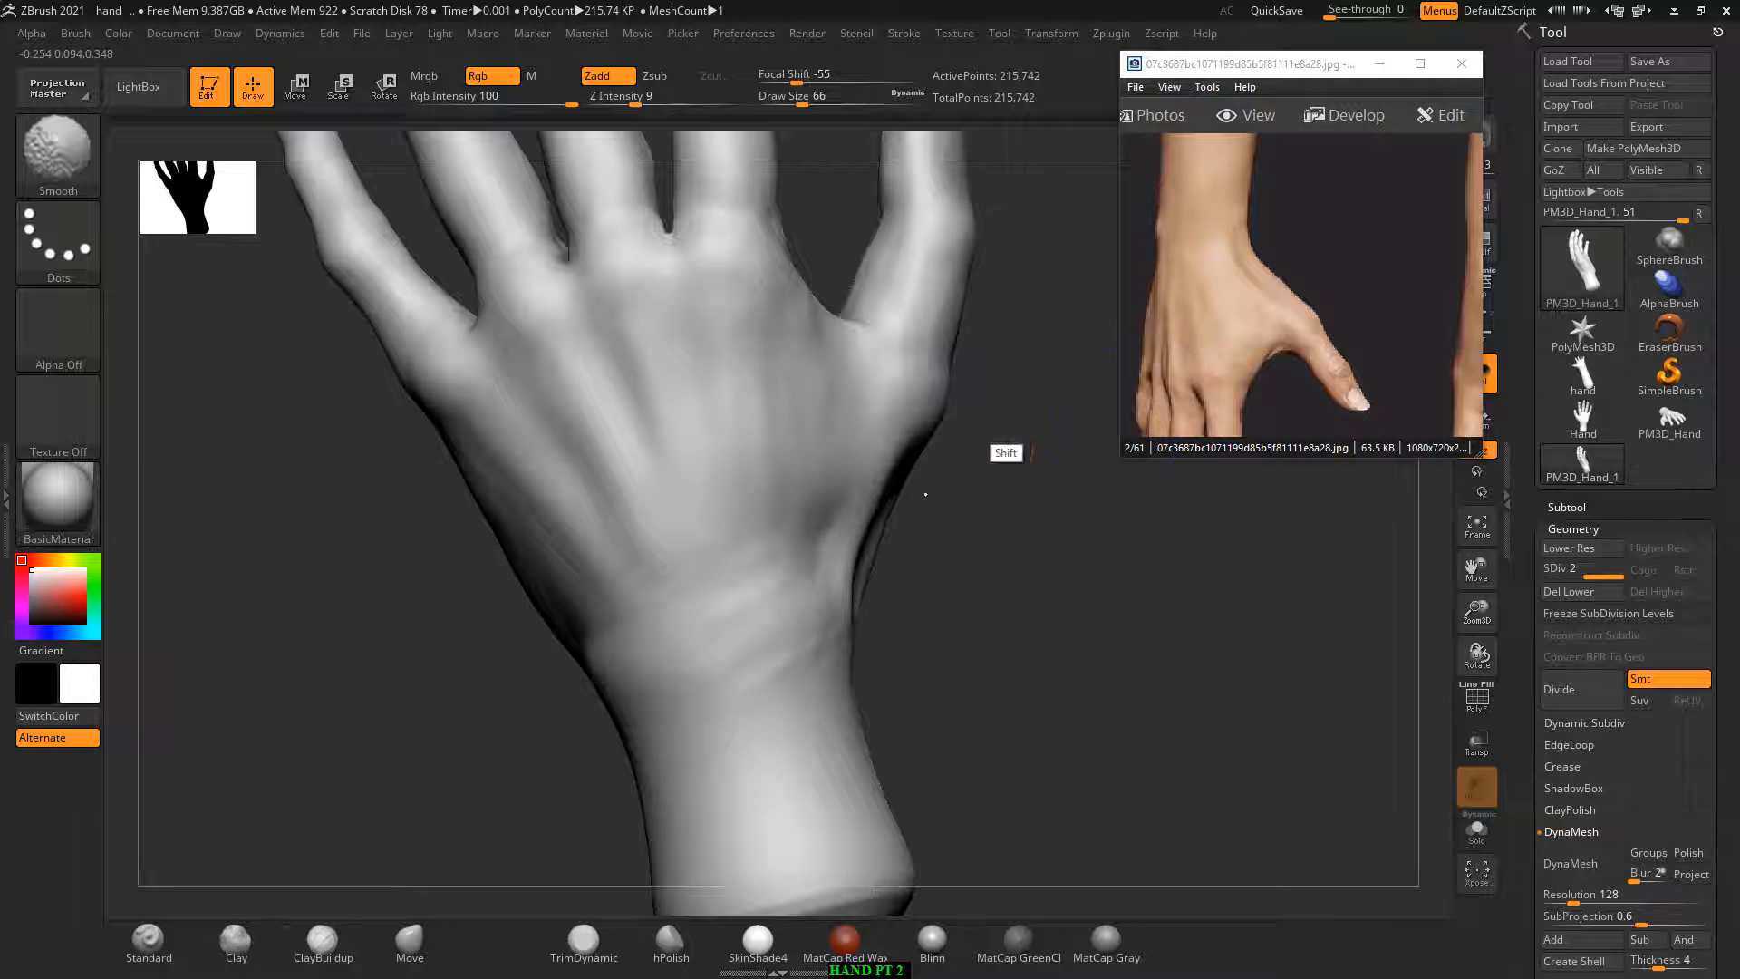
mouse_move(997, 471)
mouse_down()
mouse_move(922, 616)
mouse_move(942, 621)
mouse_up()
drag(829, 655, 920, 656)
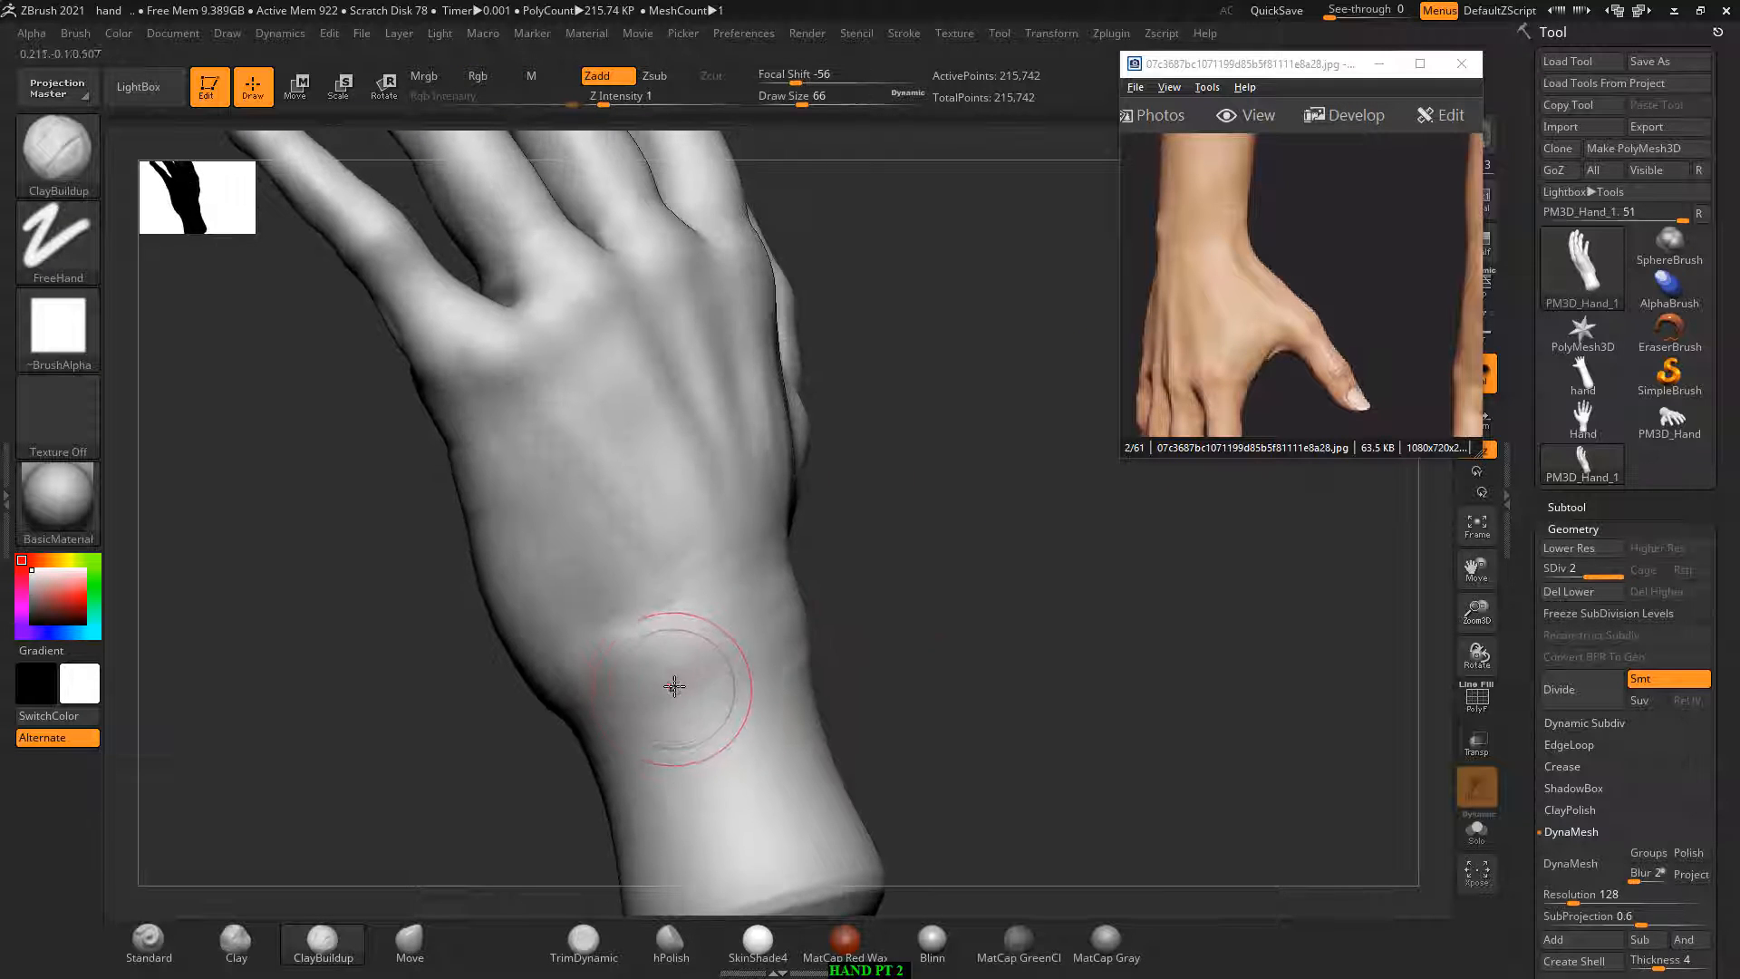
Step: Centre the reference photo on the back of the hand, then carve down the tendon area to the wrist with ClayBuildup and smooth it
drag(1218, 341, 1280, 296)
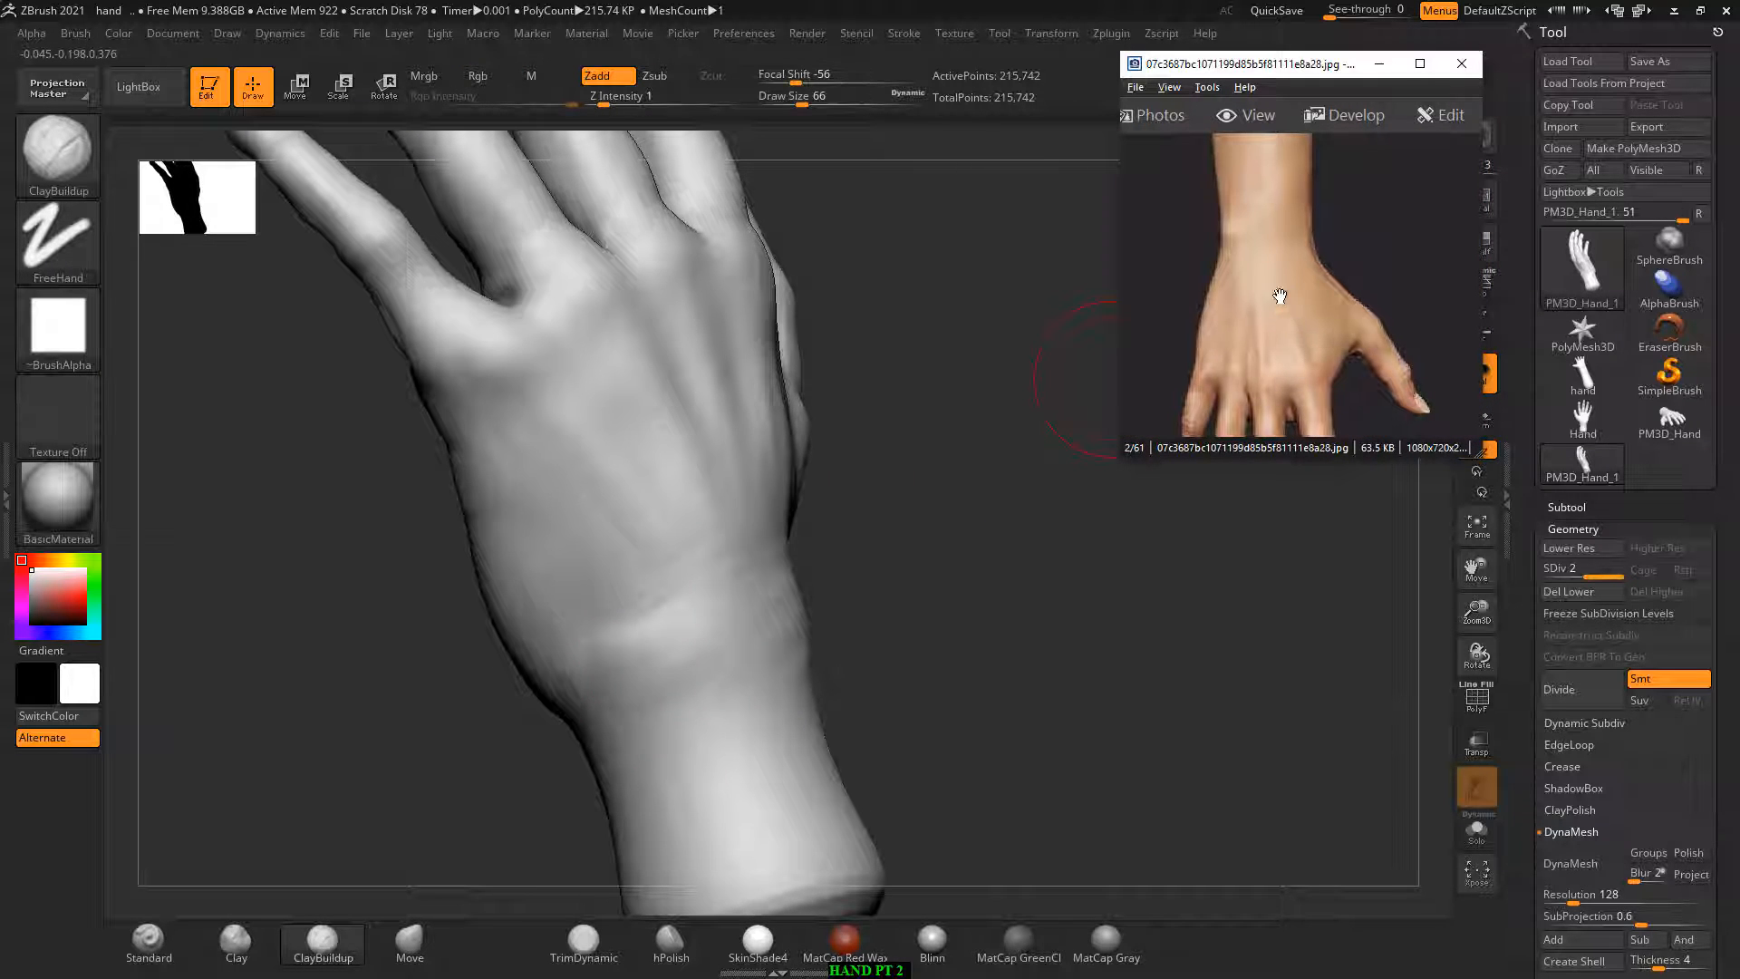
mouse_move(1067, 634)
shift+mouse_down()
mouse_move(1010, 641)
mouse_move(1033, 671)
shift+mouse_up()
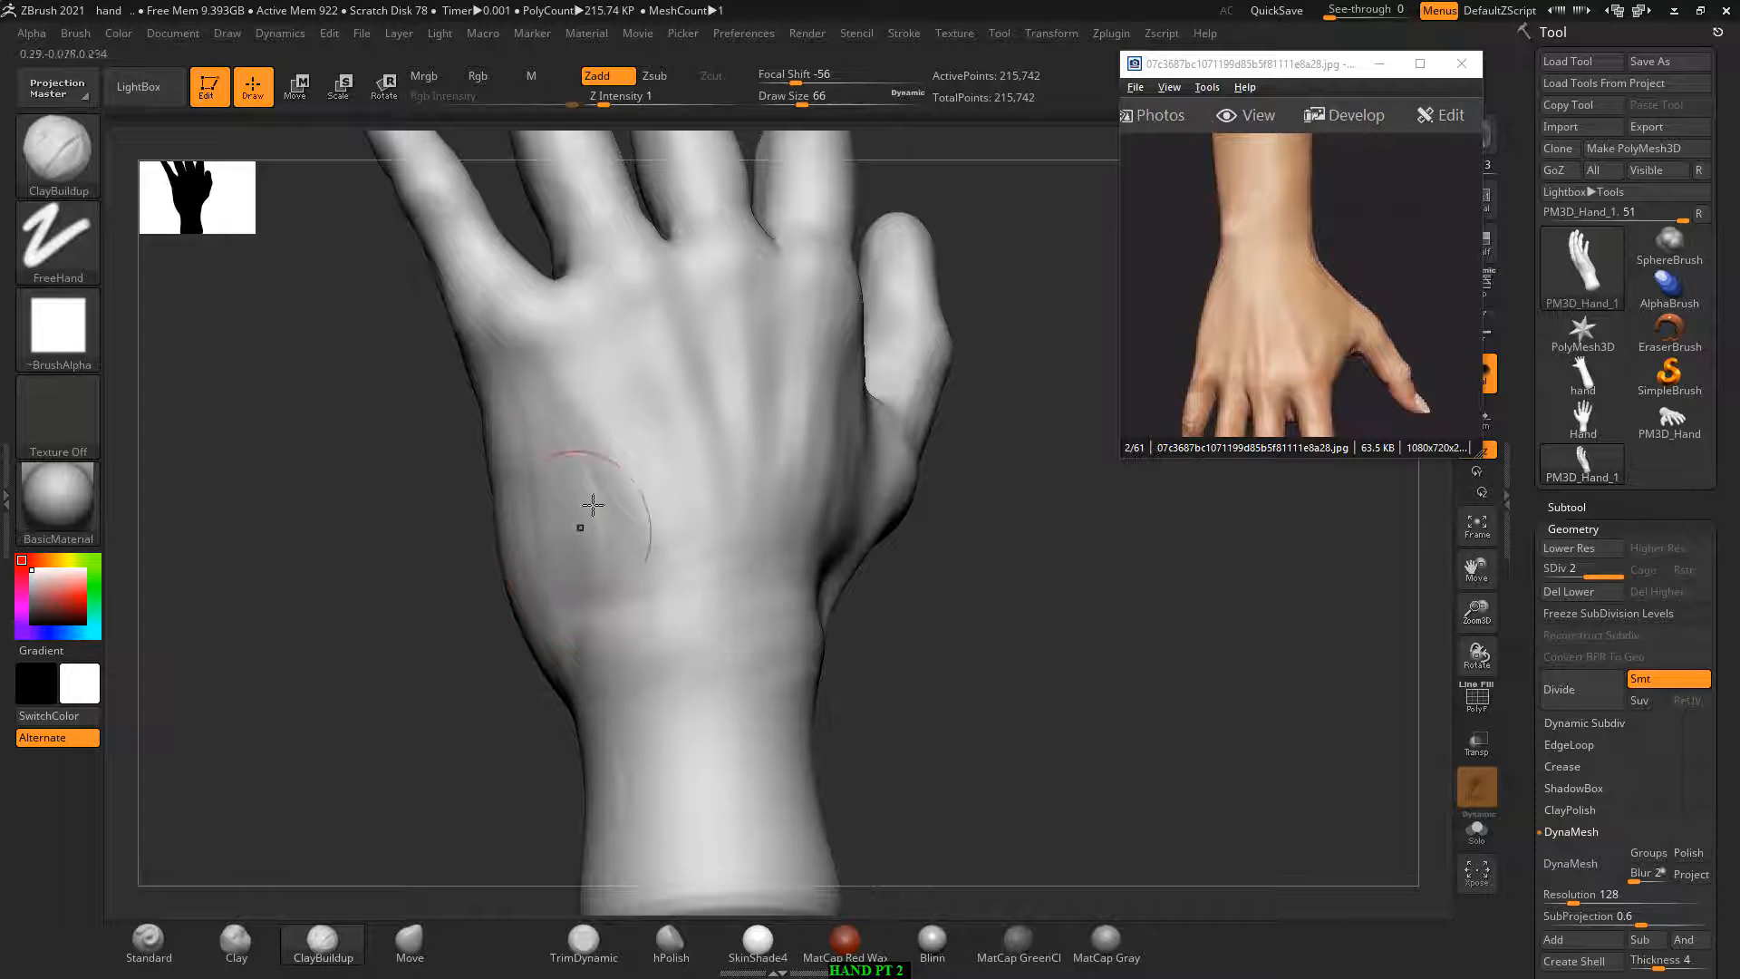
drag(1072, 578, 820, 508)
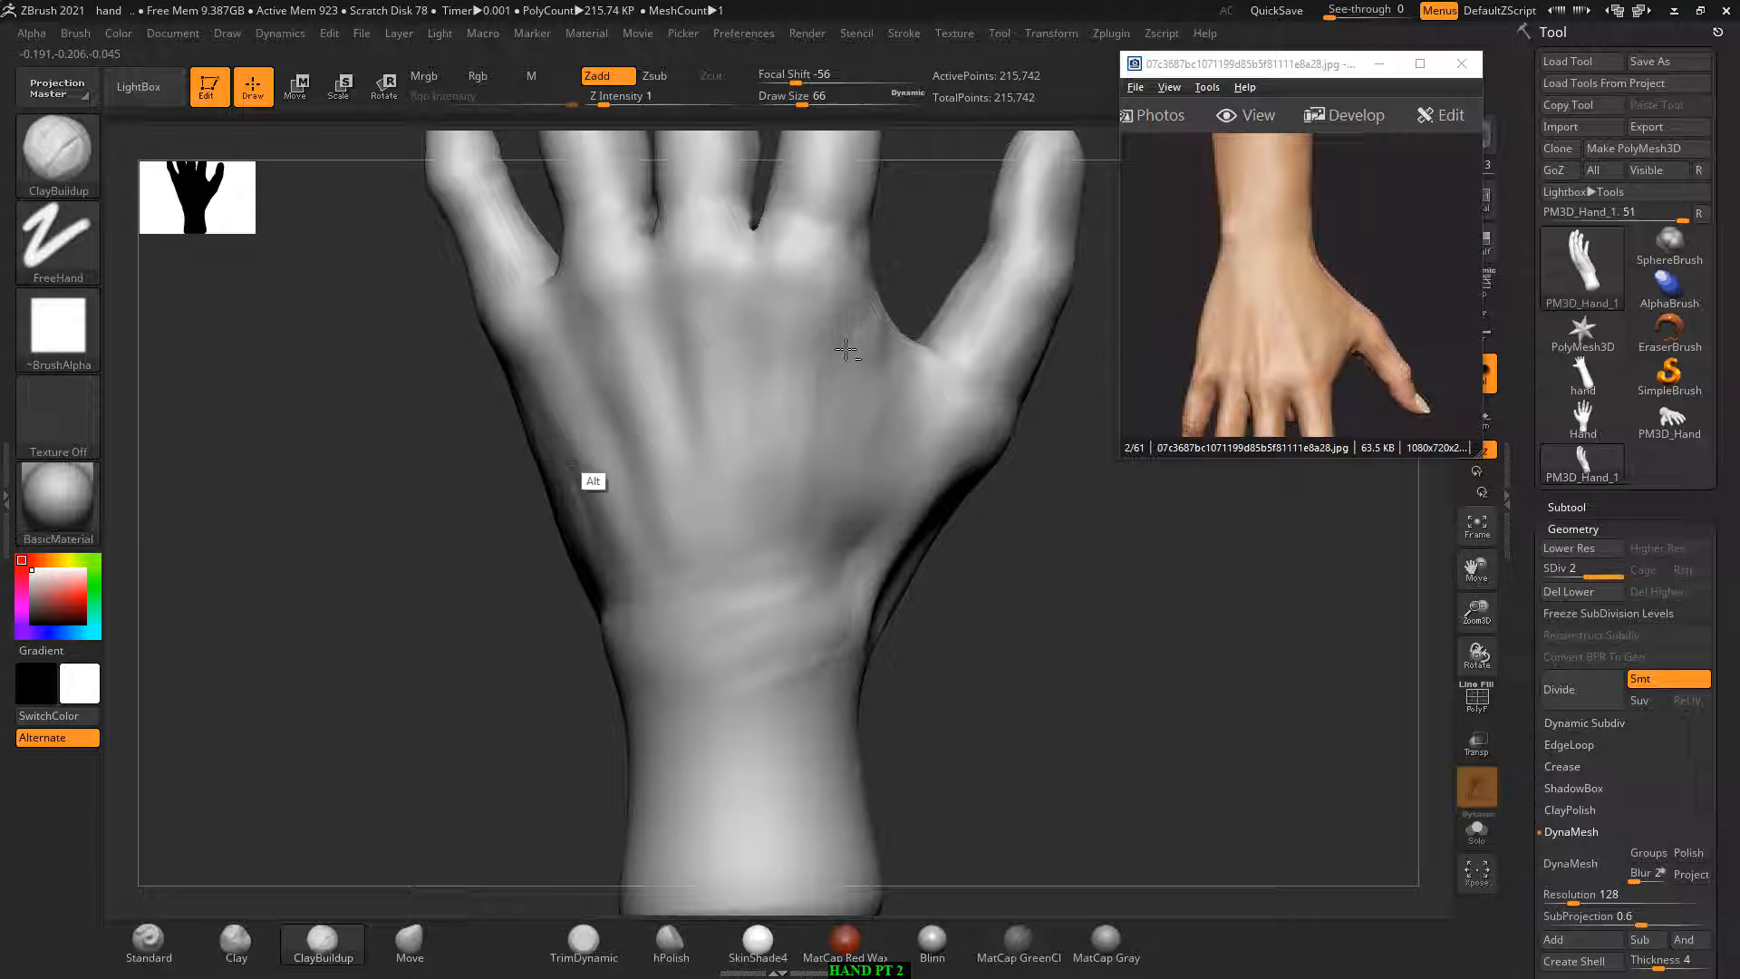
mouse_move(846, 349)
alt+mouse_down()
mouse_move(800, 408)
mouse_move(794, 545)
mouse_move(659, 507)
mouse_move(691, 609)
mouse_move(843, 396)
mouse_move(633, 349)
alt+mouse_up()
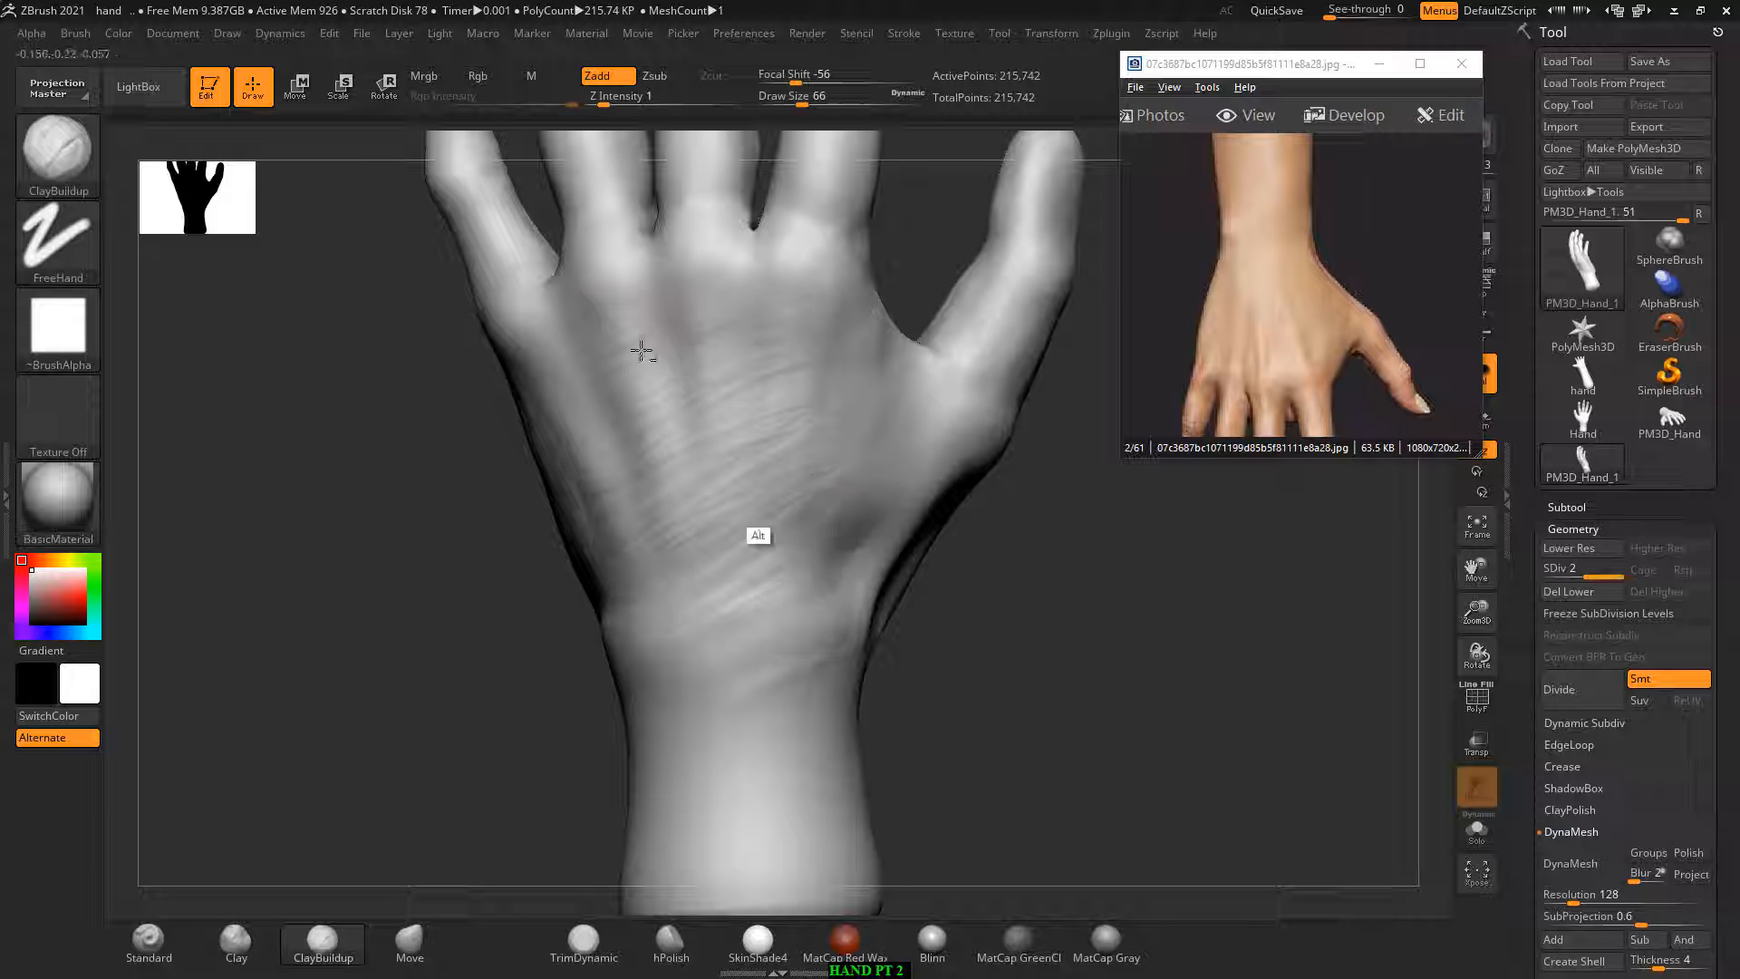
alt+drag(736, 664, 823, 624)
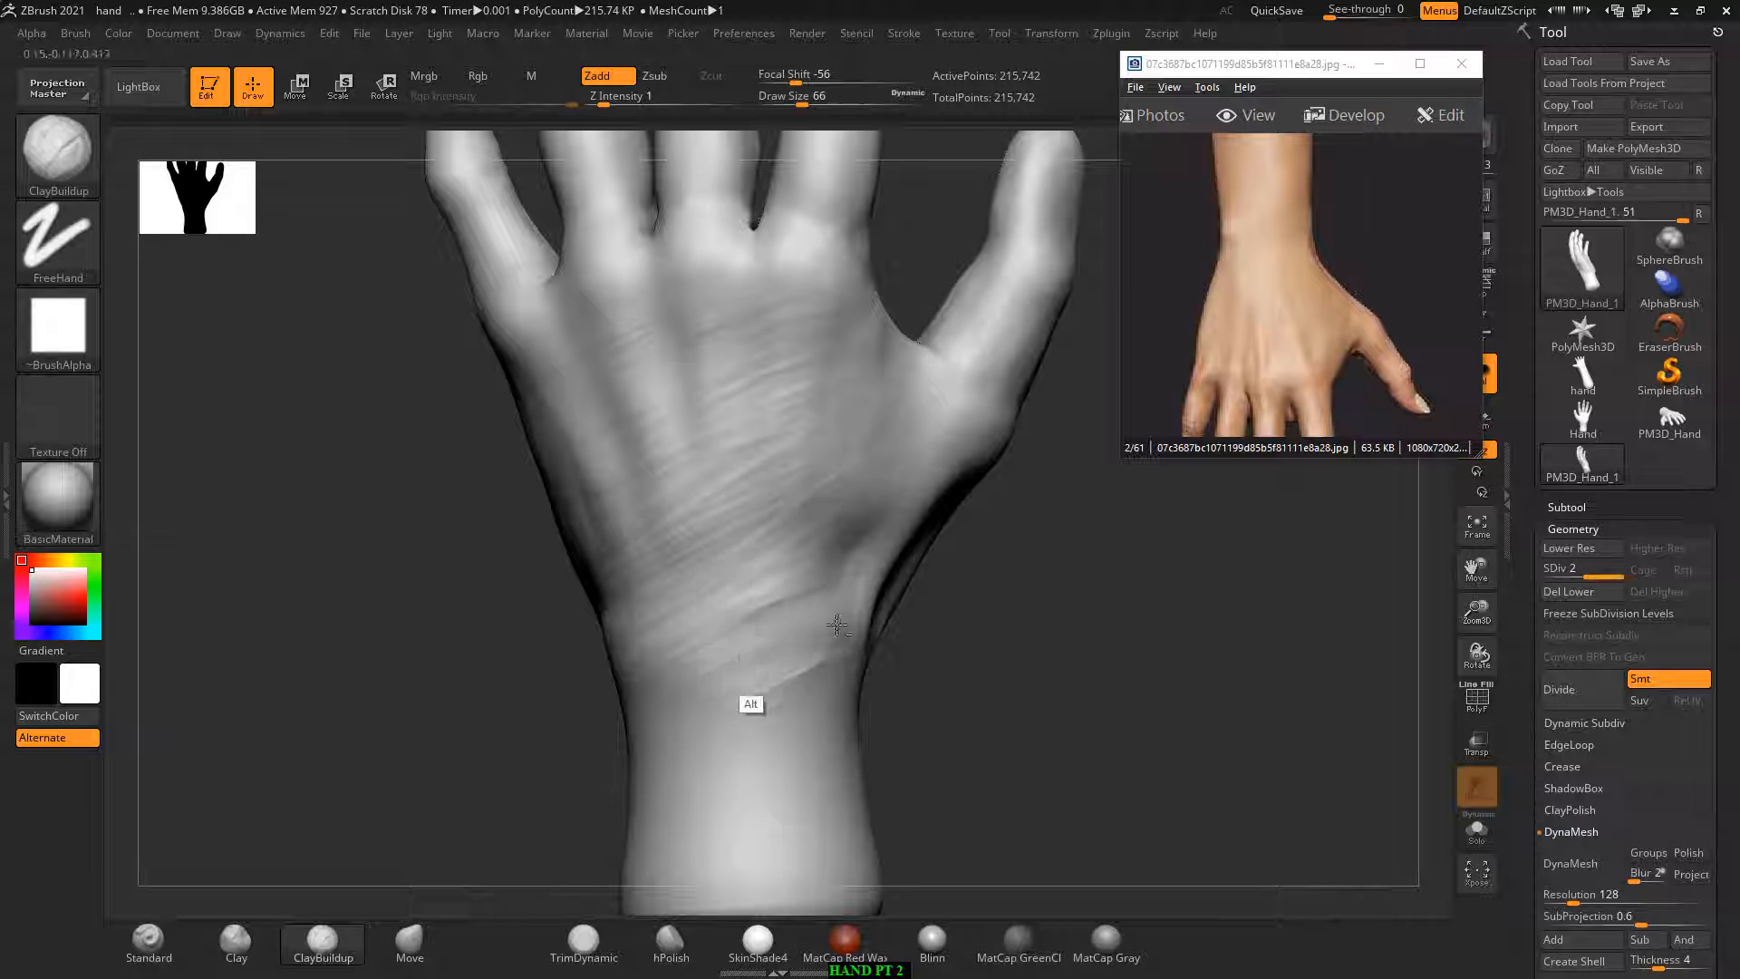
drag(1072, 606, 1072, 606)
key(shift)
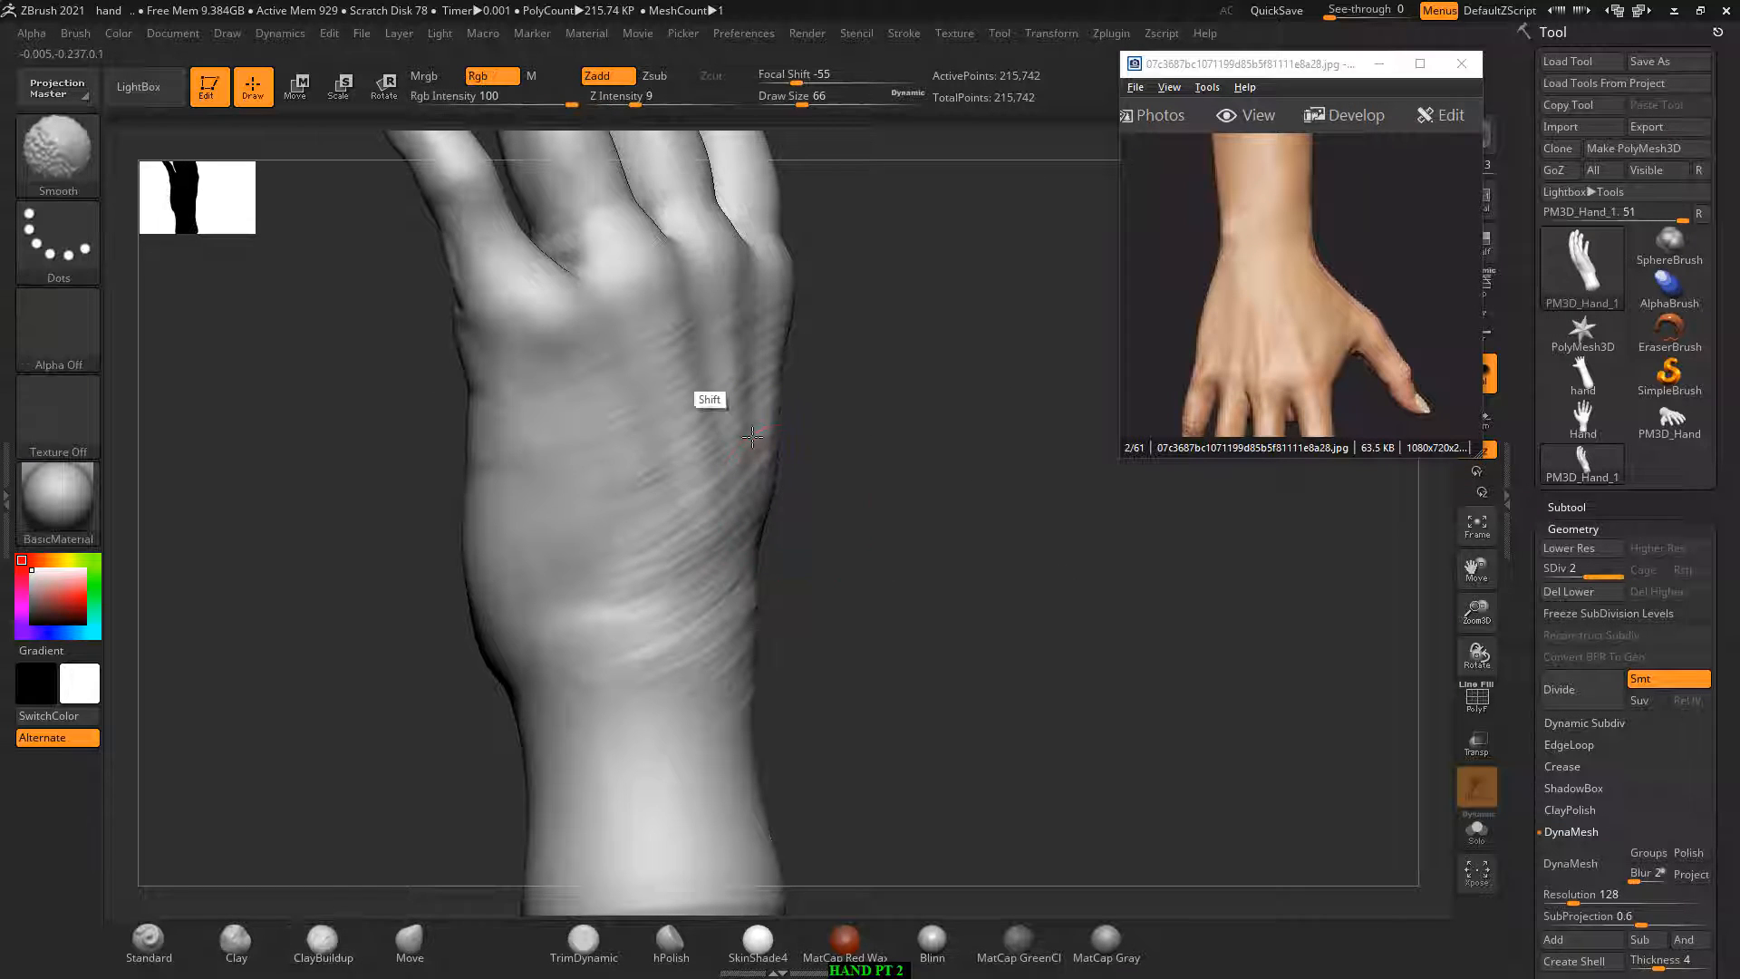
shift+drag(753, 437, 771, 426)
mouse_move(983, 580)
mouse_down()
mouse_move(797, 572)
mouse_move(666, 458)
mouse_move(819, 370)
mouse_up()
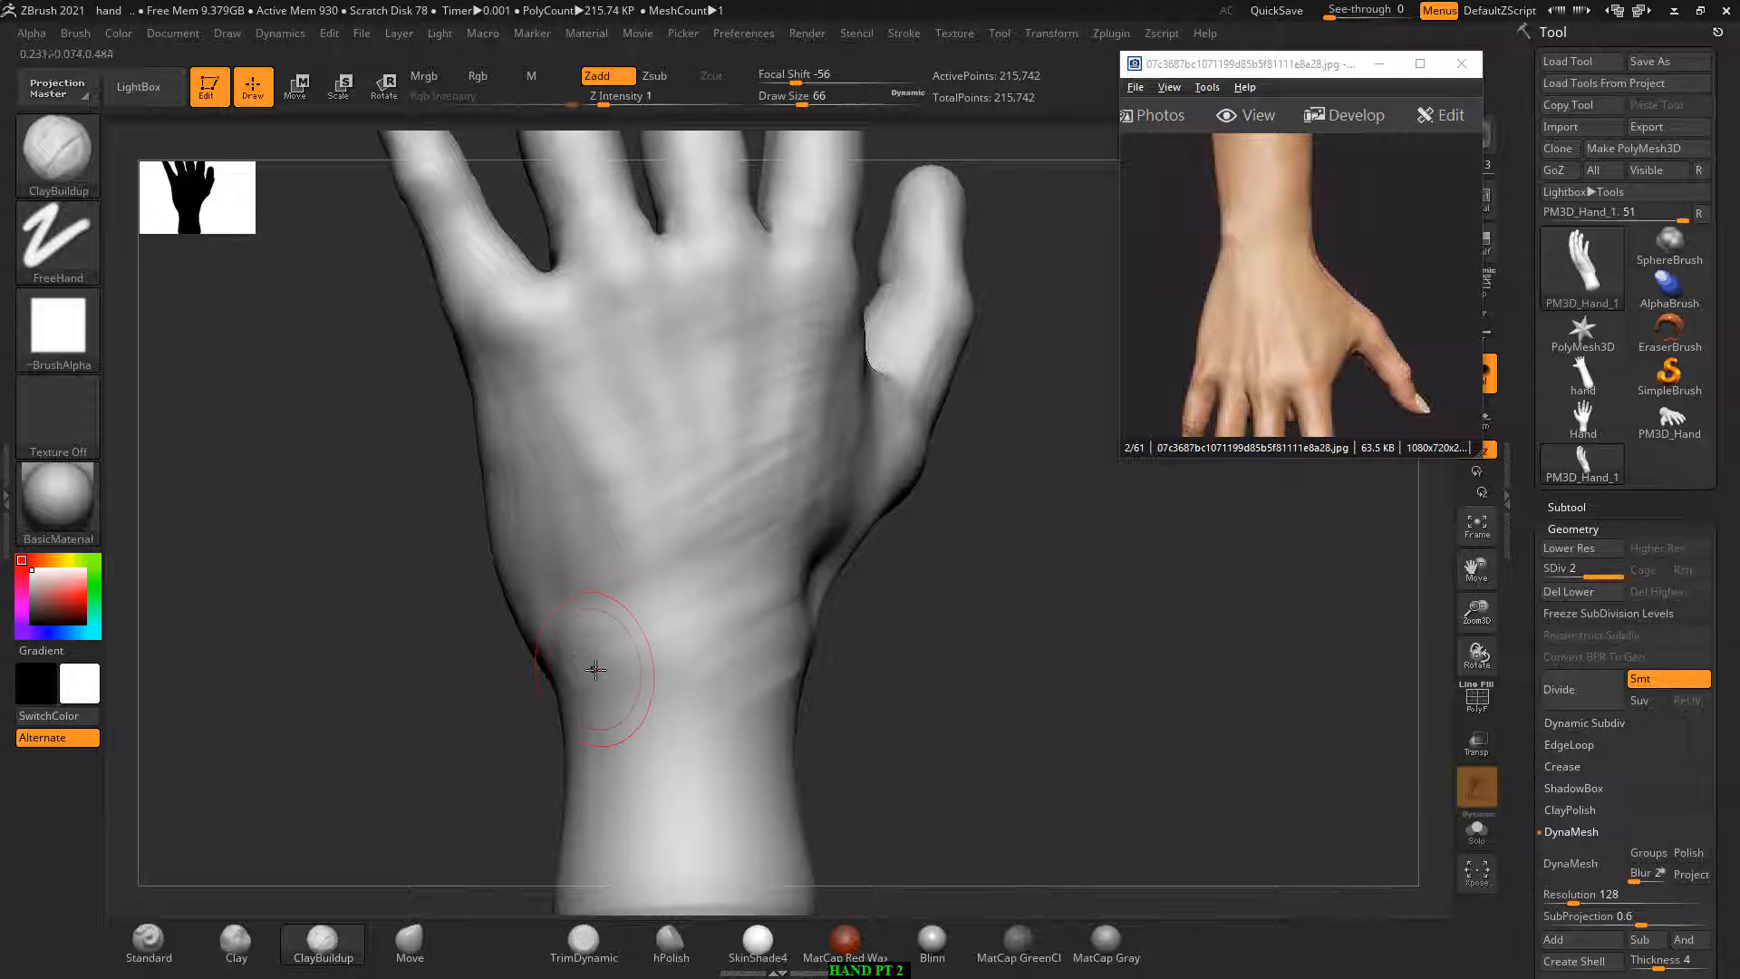
Step: Raise the wrist bone bump on the little-finger side using the Standard brush with focal shift 55 and soften it
click(149, 939)
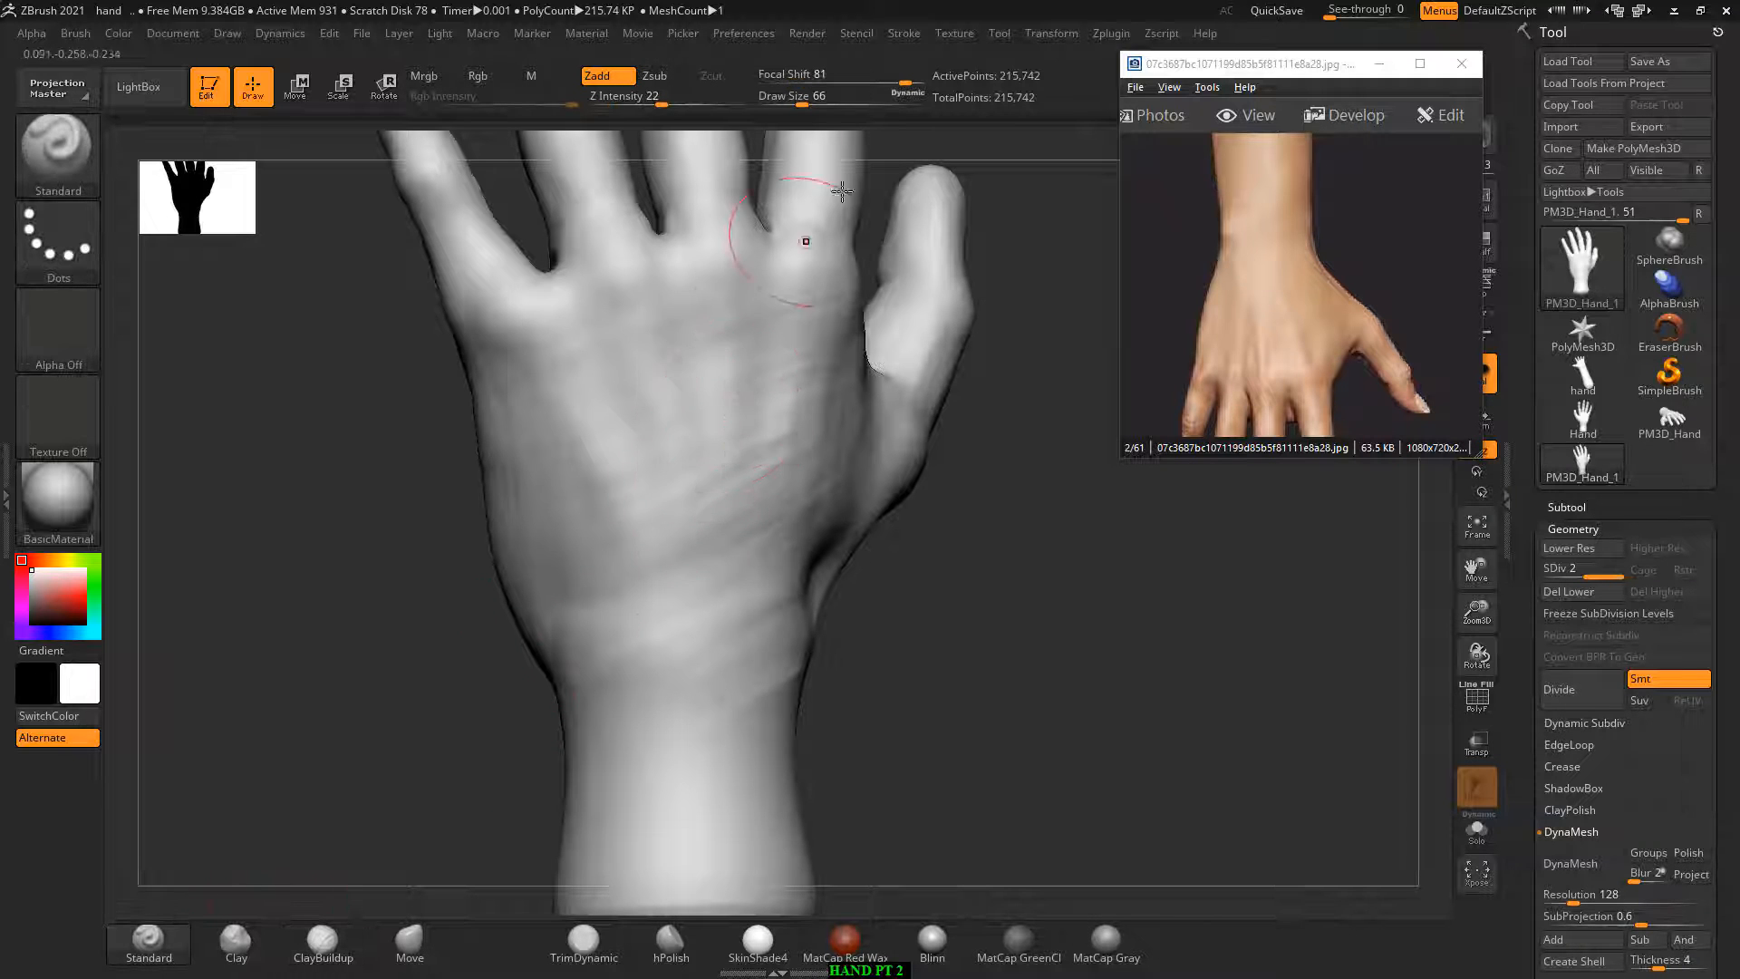
drag(904, 82, 886, 82)
drag(621, 644, 577, 657)
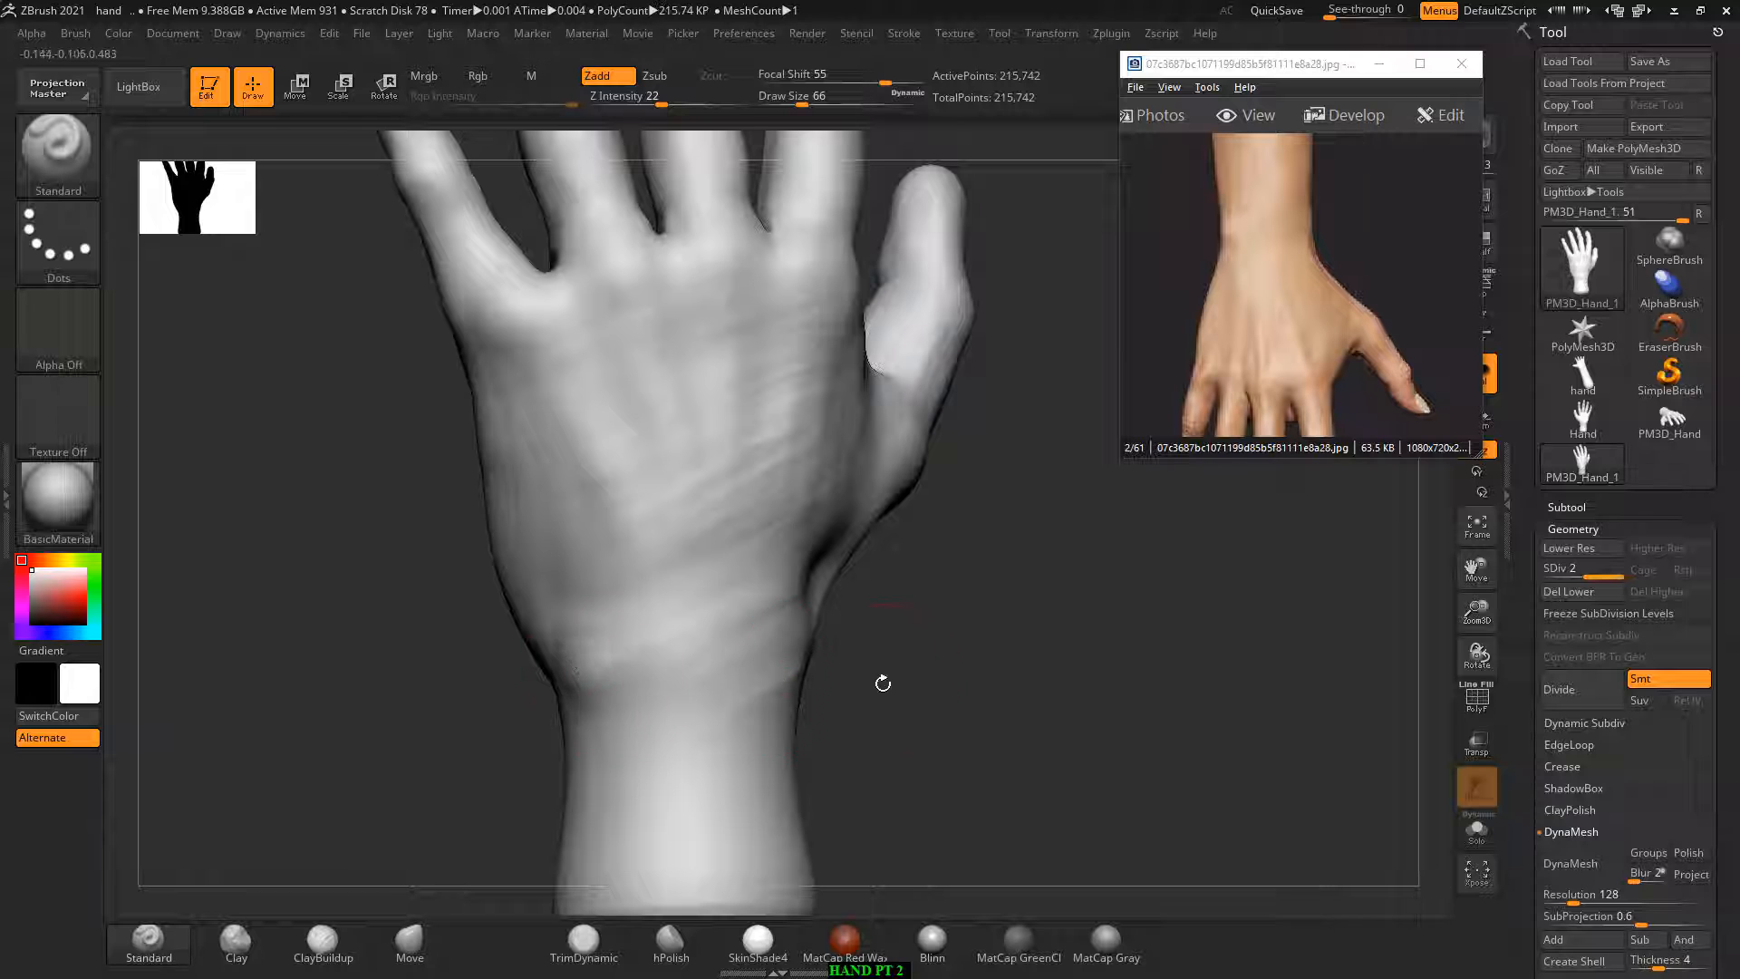
drag(886, 684, 885, 680)
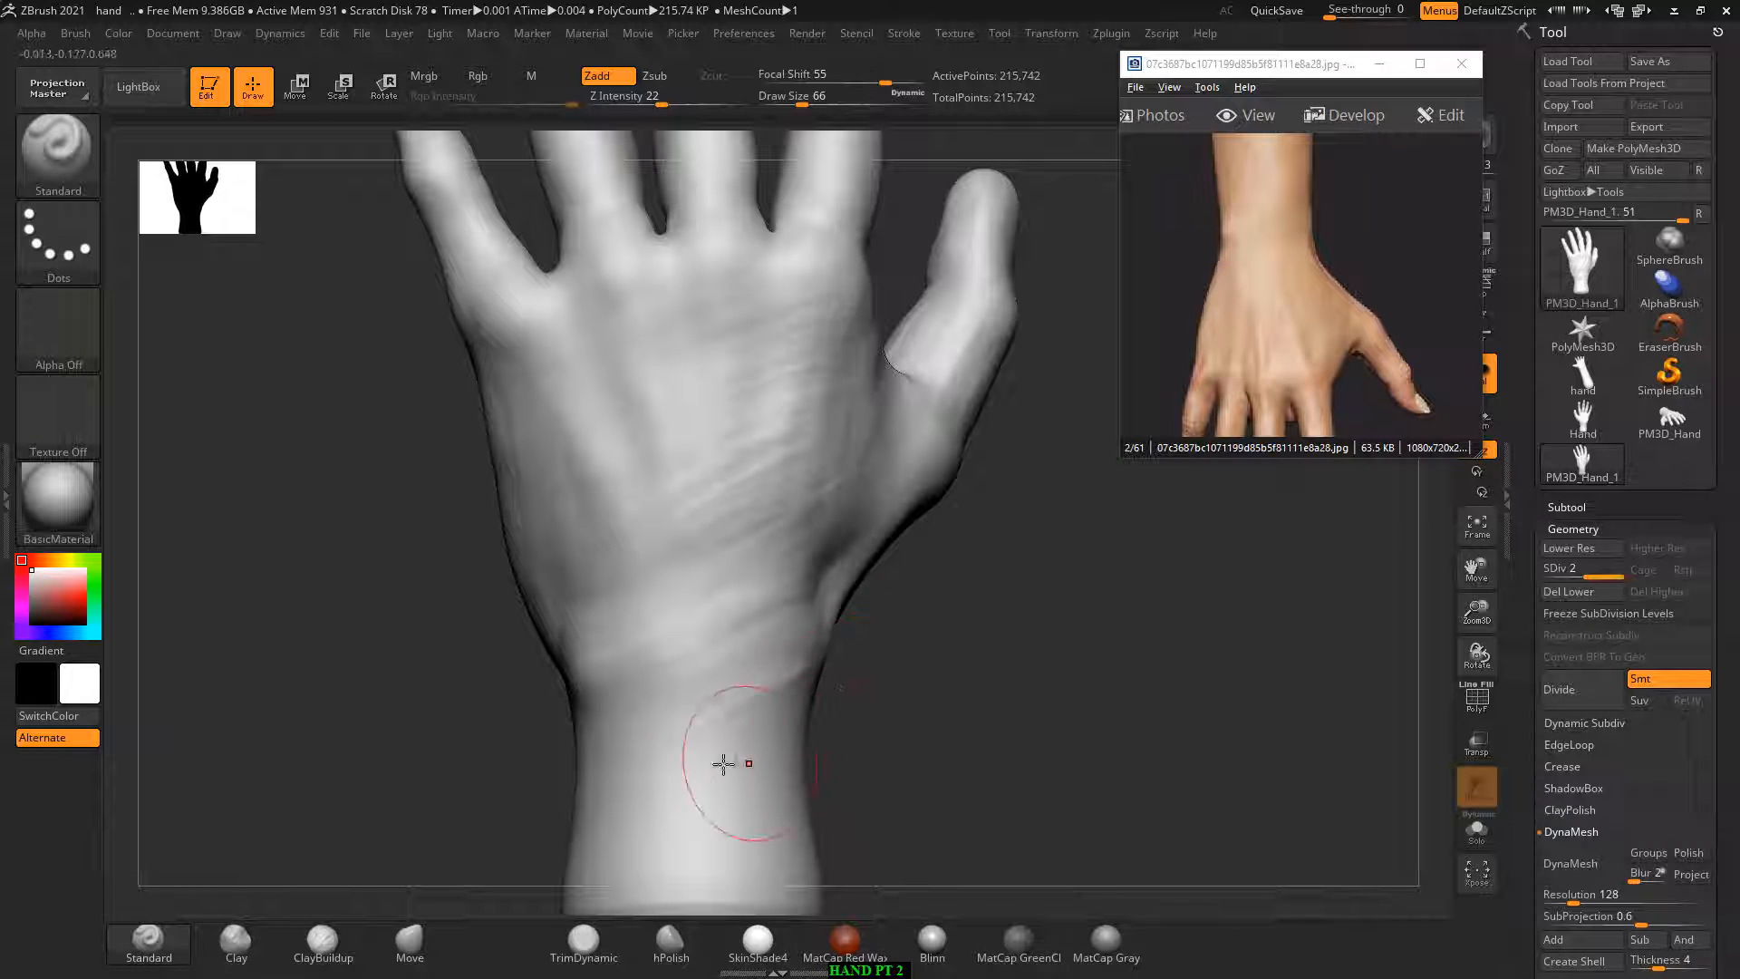
drag(587, 697, 591, 696)
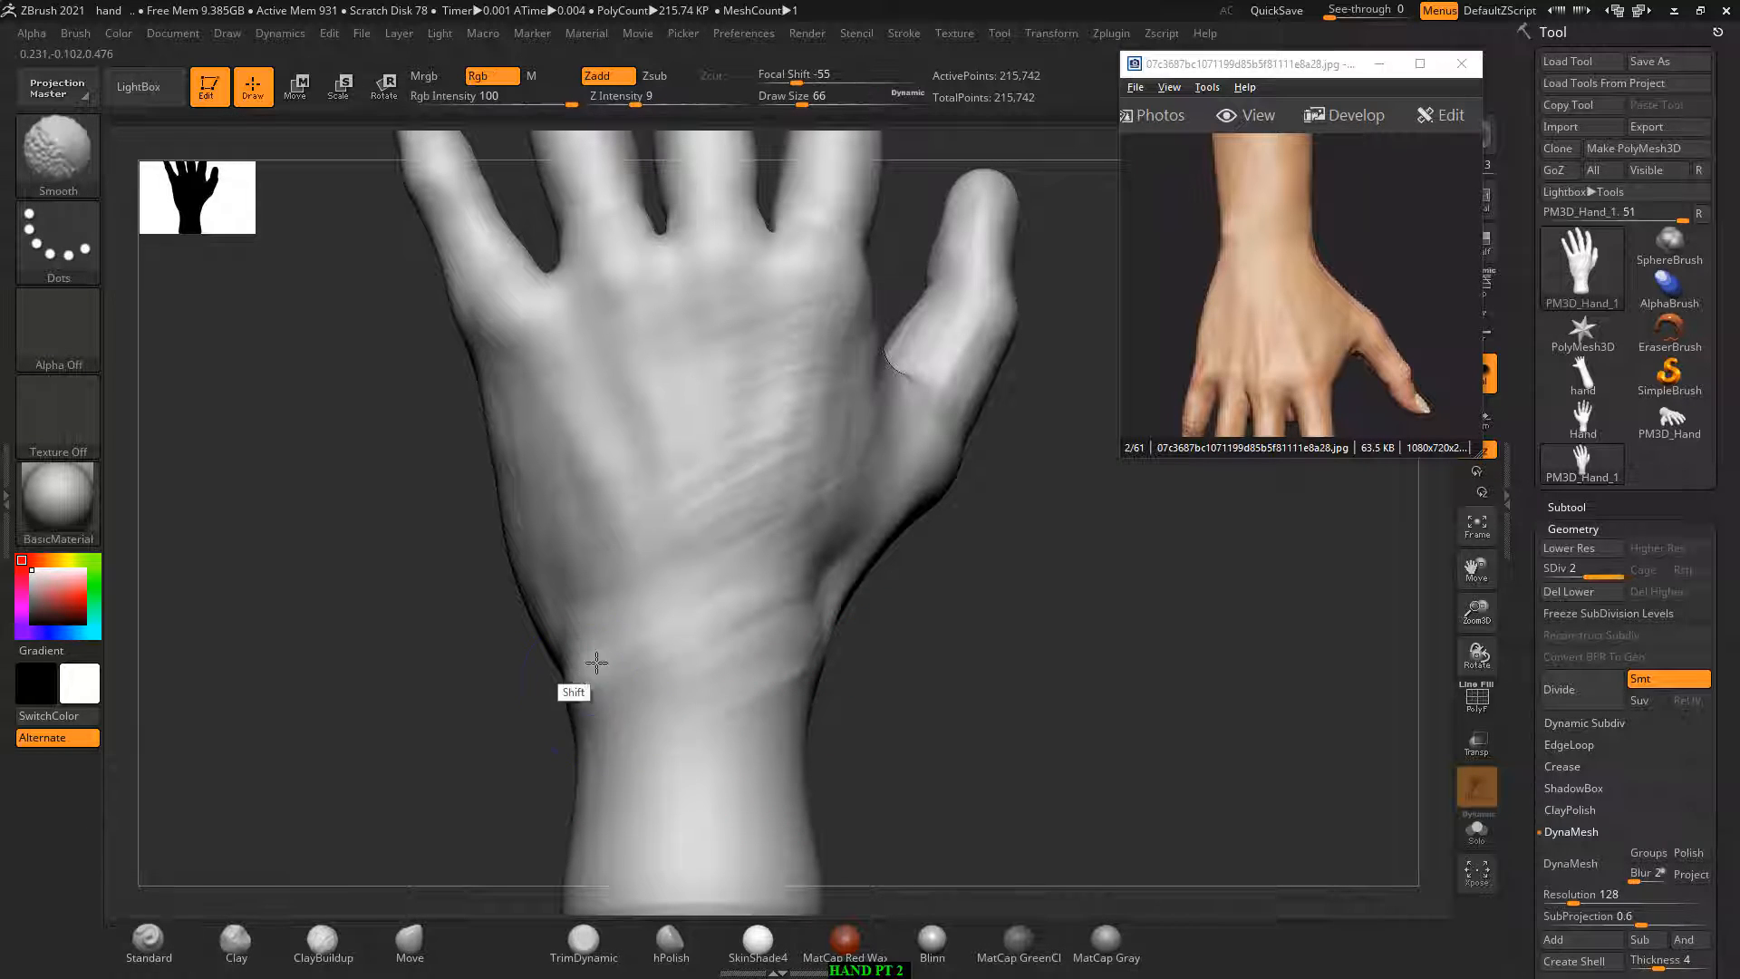
mouse_move(969, 726)
mouse_down()
mouse_move(988, 666)
mouse_move(1003, 705)
mouse_move(963, 718)
mouse_up()
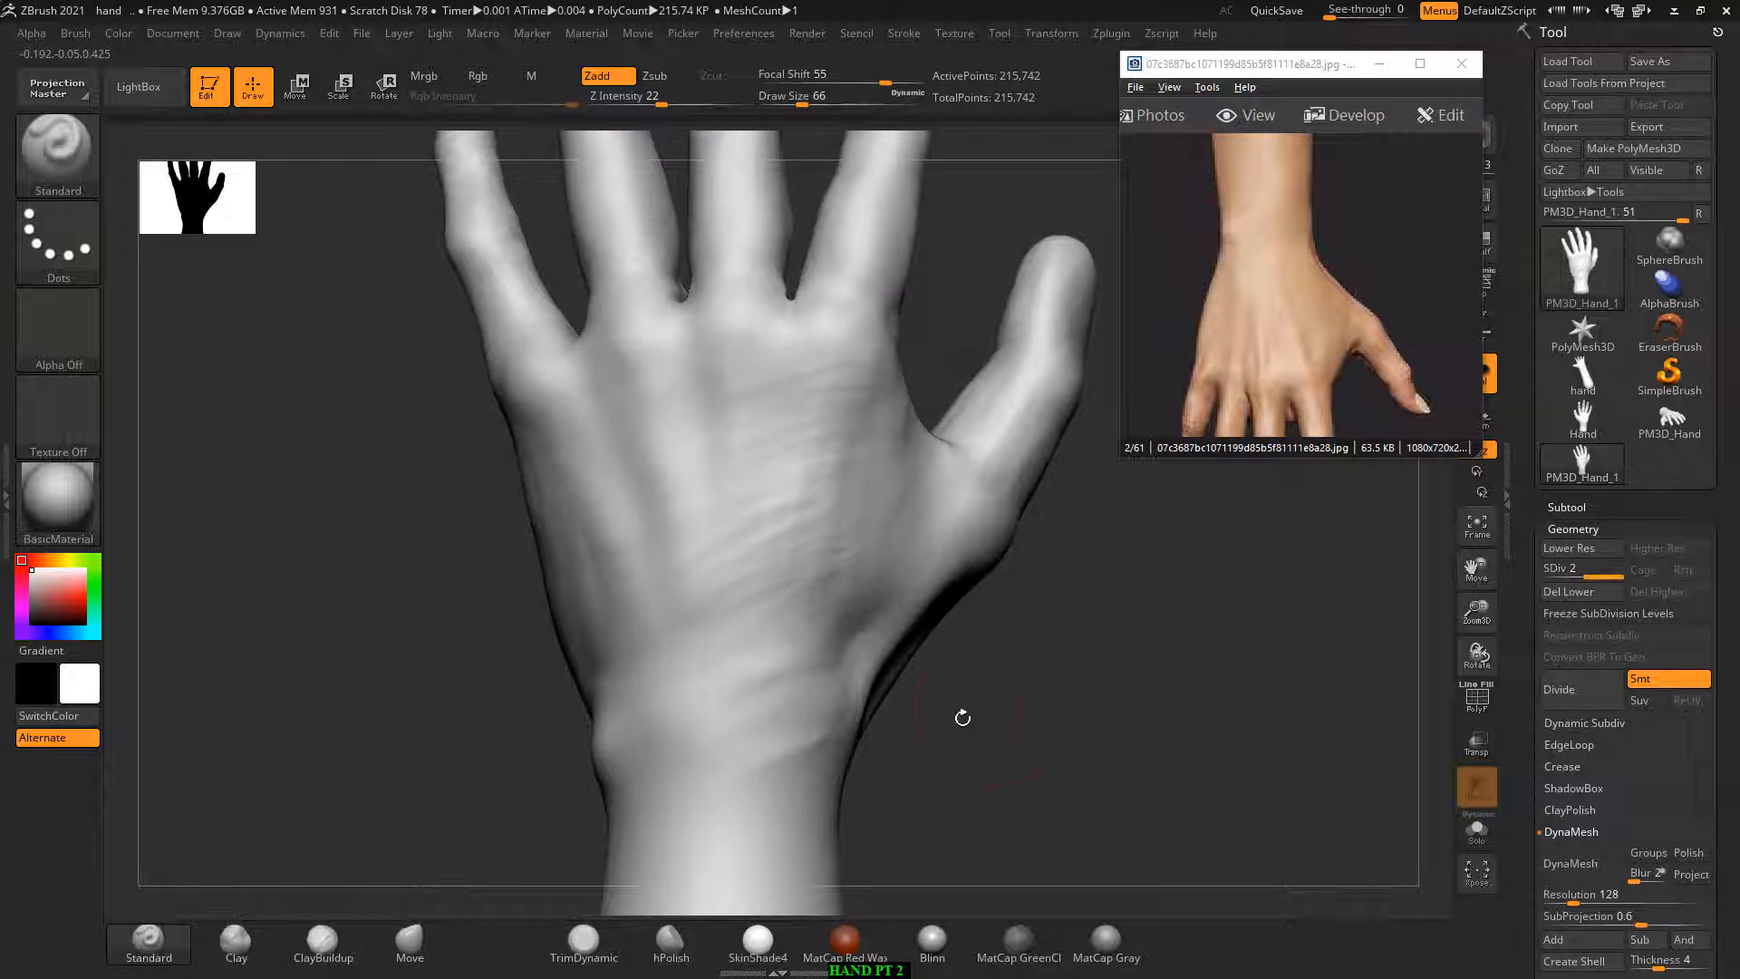
Step: Carve the area between the thumb and index finger on the back of the hand with ClayBuildup and smooth the surface
mouse_move(945, 612)
mouse_down()
mouse_move(958, 688)
mouse_move(894, 675)
mouse_up()
click(409, 943)
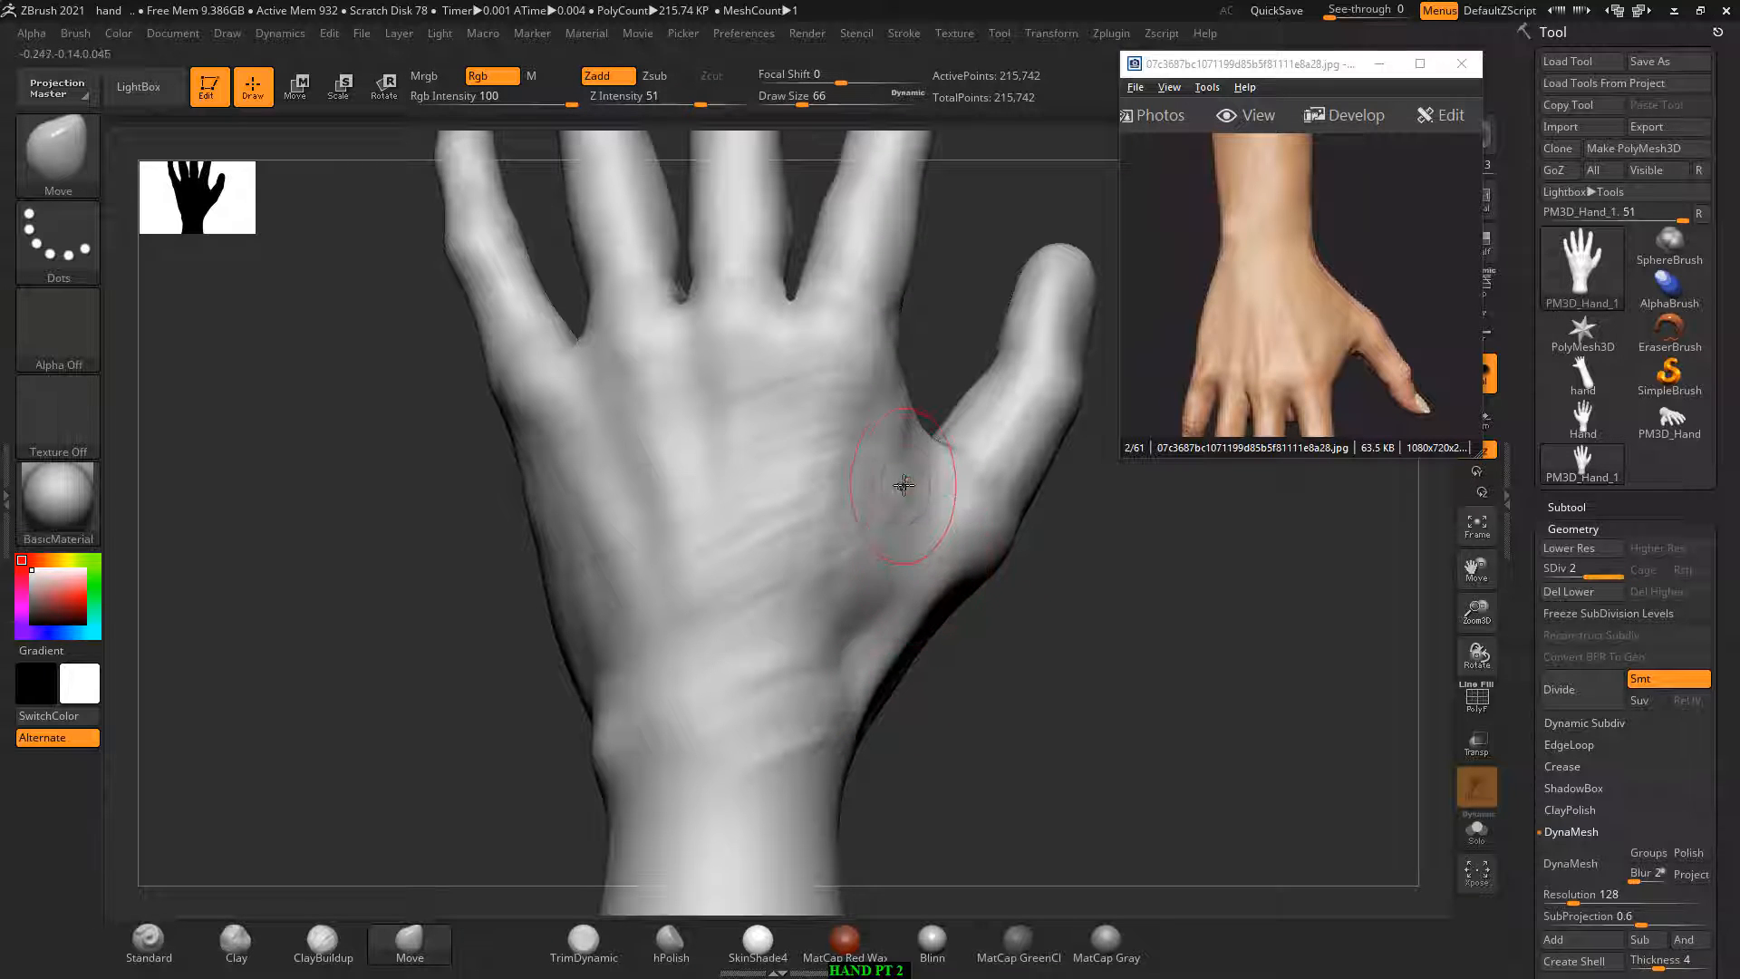
click(323, 942)
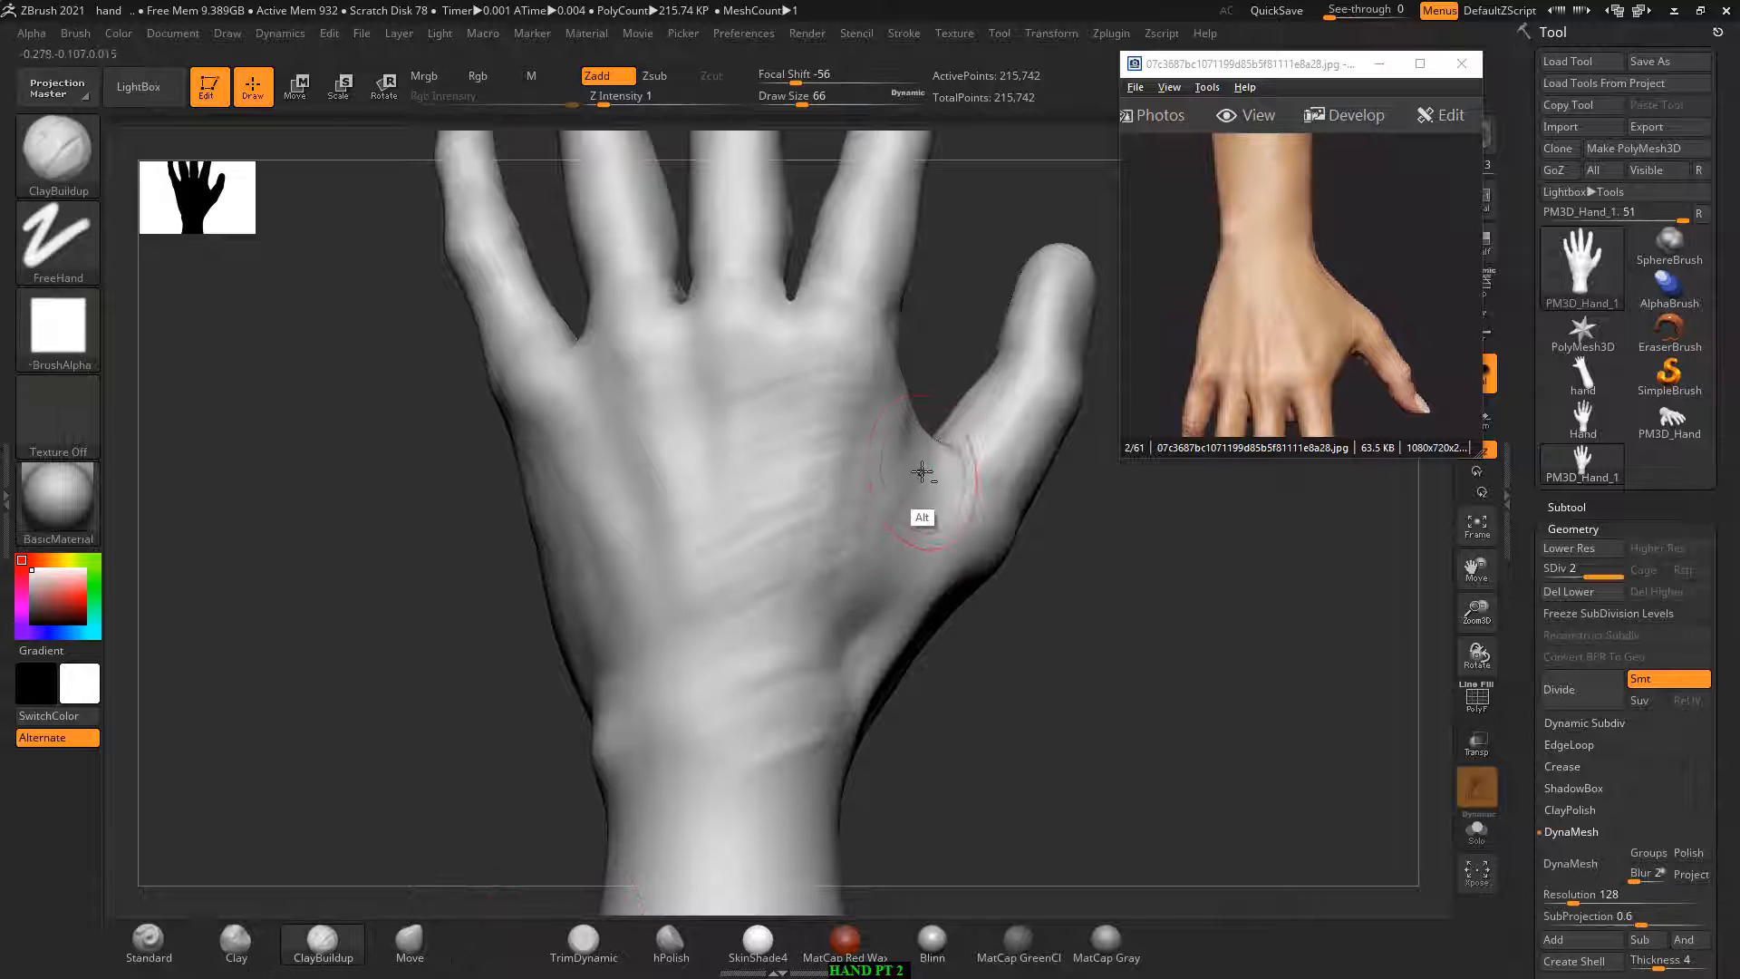
alt+drag(922, 472, 893, 510)
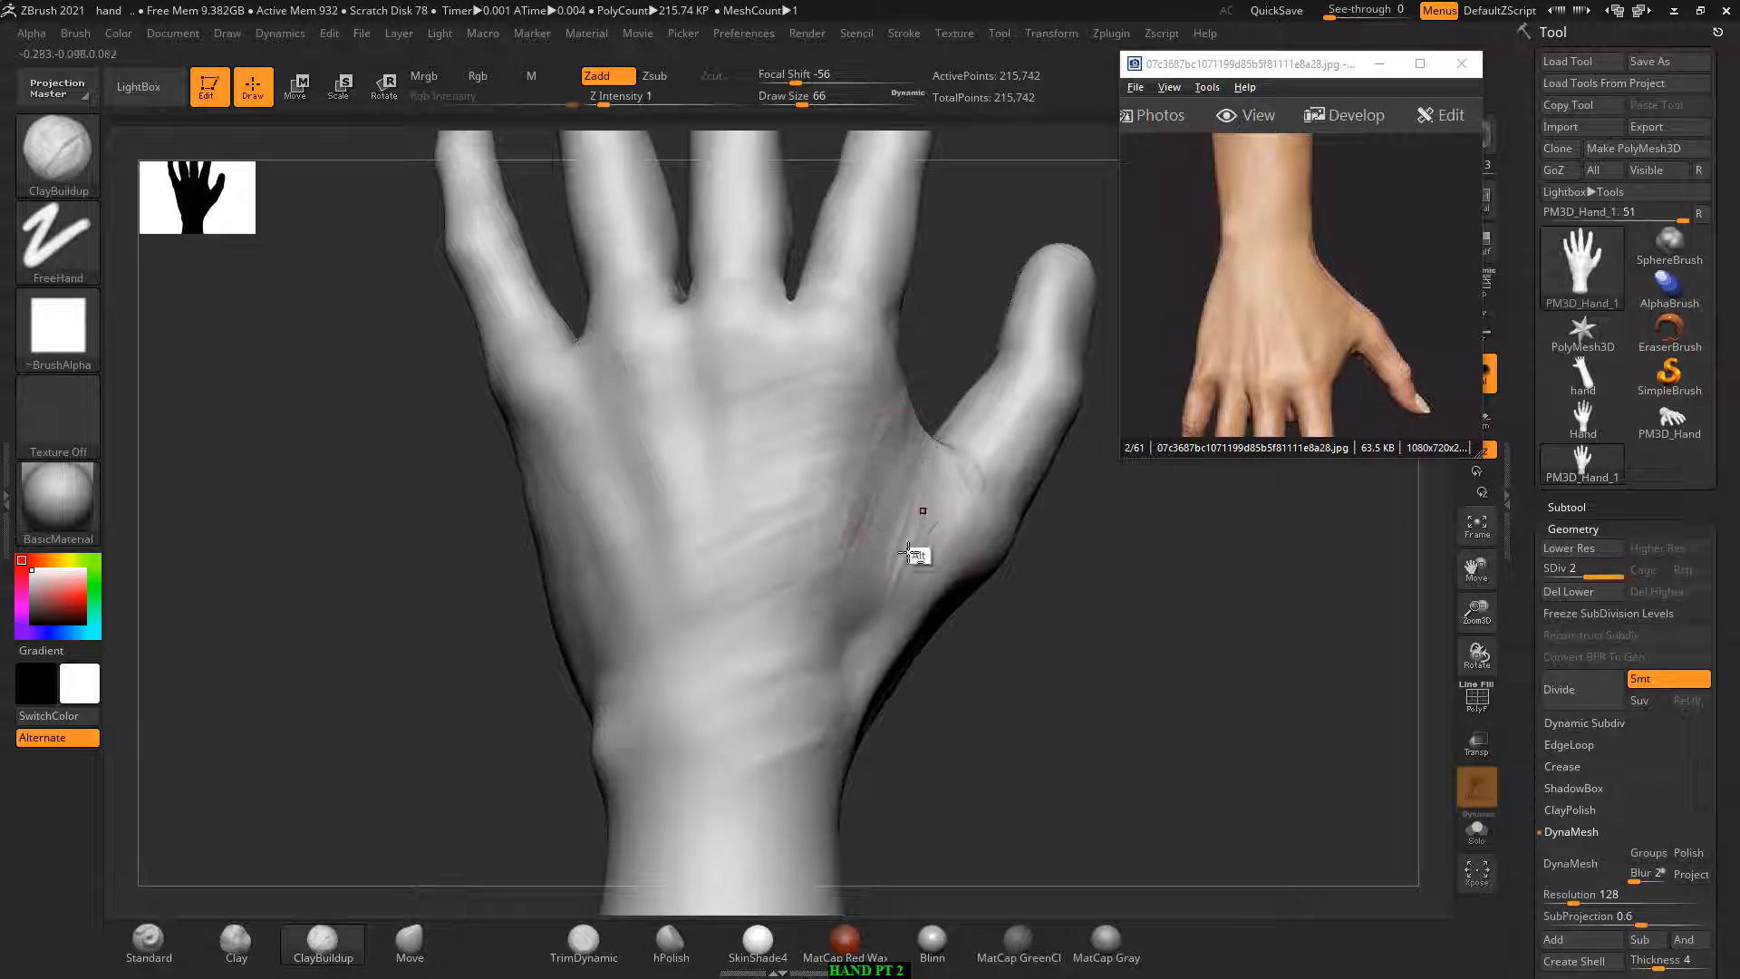
key(shift)
drag(820, 418, 859, 413)
key(shift)
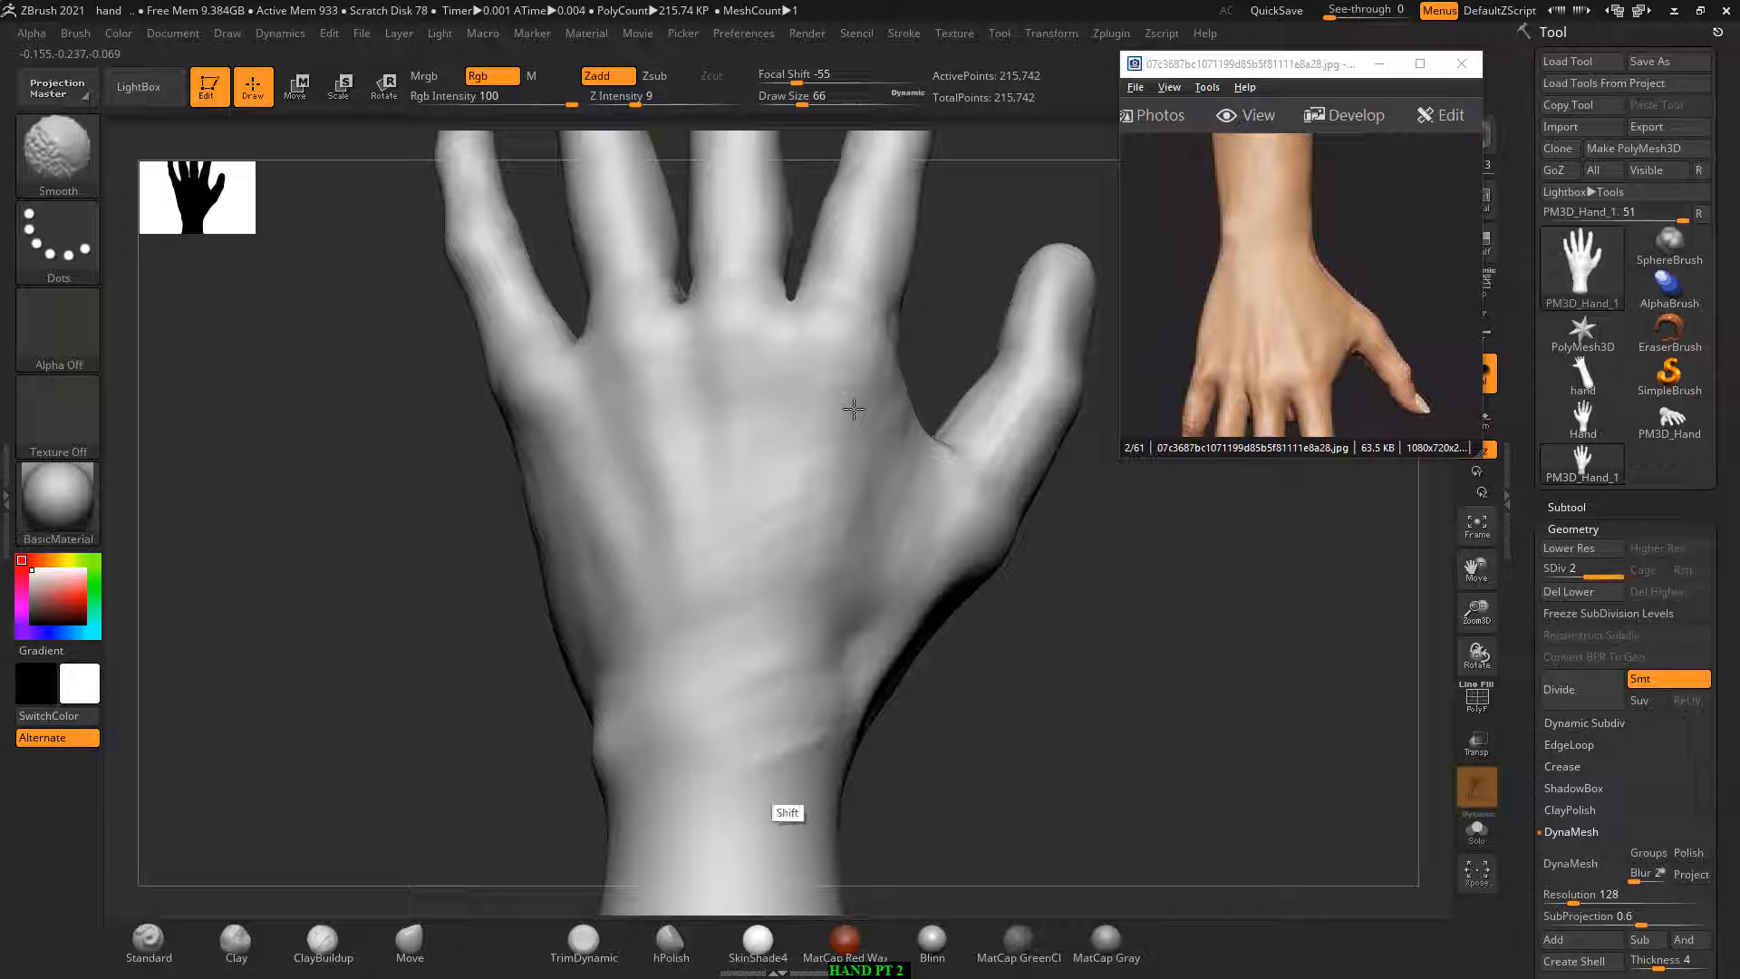
Step: Stroke along the thumb side of the back of the hand to the wrist with ClayBuildup, undo the last stroke and smooth the area
drag(1014, 684, 952, 675)
mouse_move(928, 549)
mouse_down()
mouse_move(918, 593)
mouse_move(823, 690)
mouse_up()
key(ctrl+z)
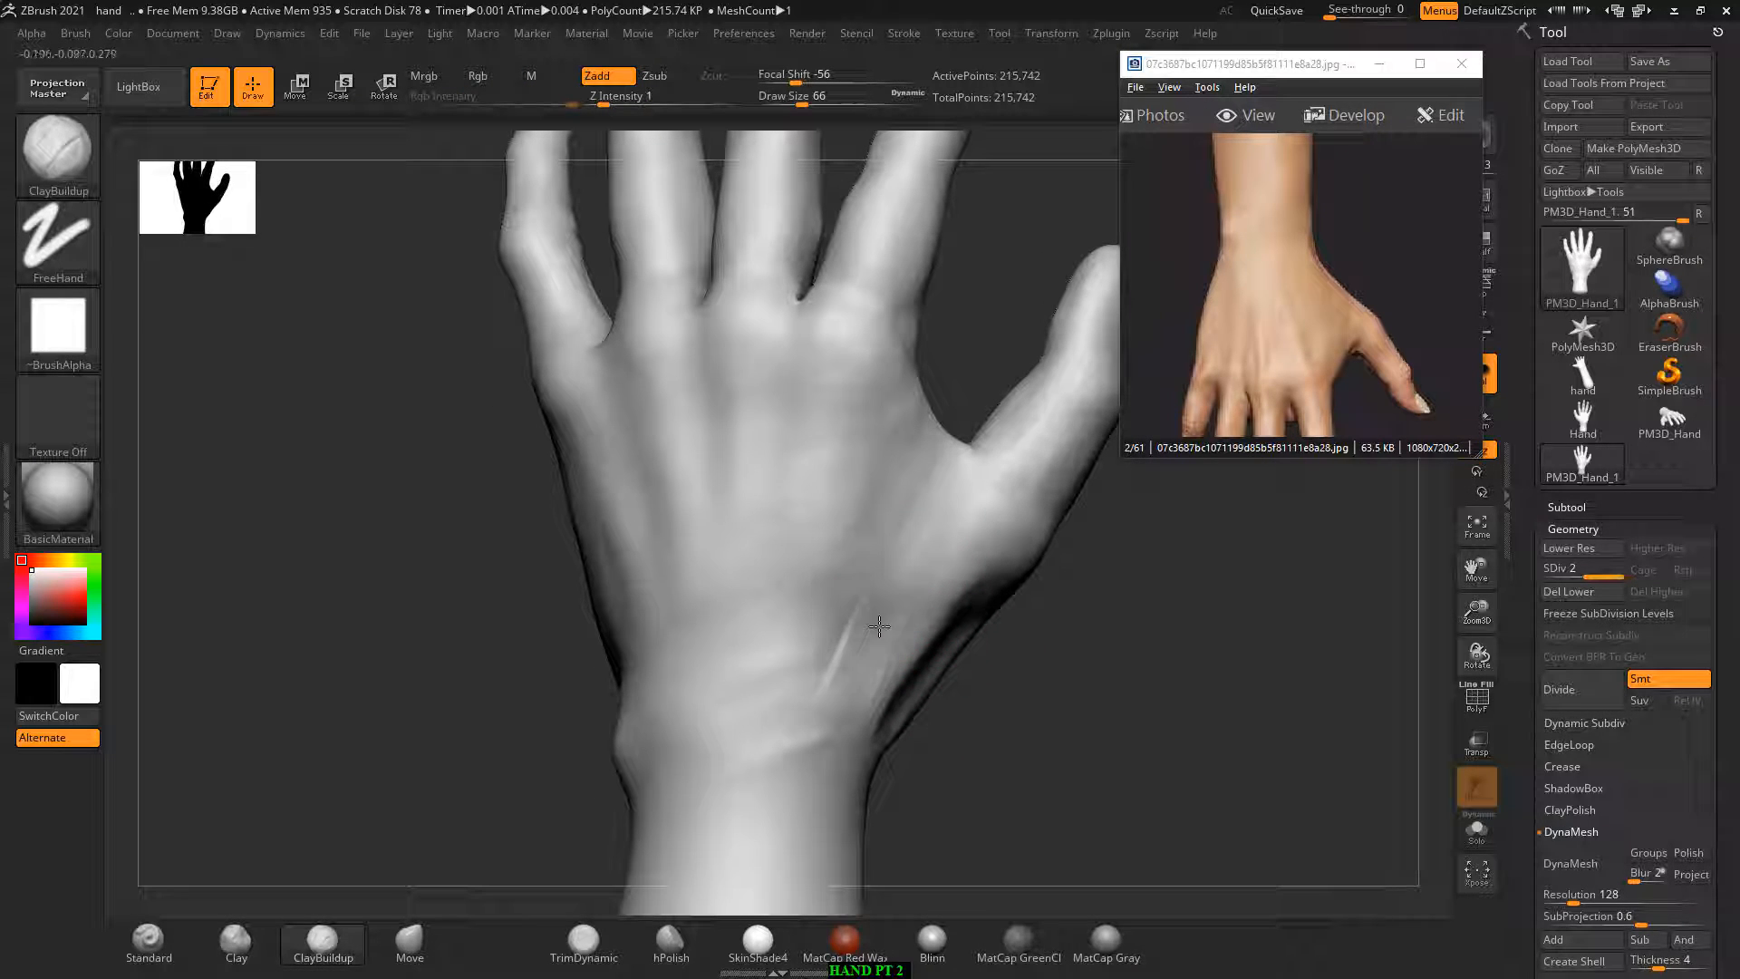
mouse_move(925, 550)
shift+mouse_down()
mouse_move(860, 663)
mouse_move(822, 638)
mouse_move(875, 605)
mouse_move(765, 707)
shift+mouse_up()
alt+drag(1008, 753, 1090, 712)
Step: Bring the fingers into view in the reference photo, then shape the index finger's middle knuckle with ClayBuildup at draw size 30
mouse_move(1343, 418)
mouse_down()
mouse_move(1356, 369)
mouse_move(1330, 332)
mouse_up()
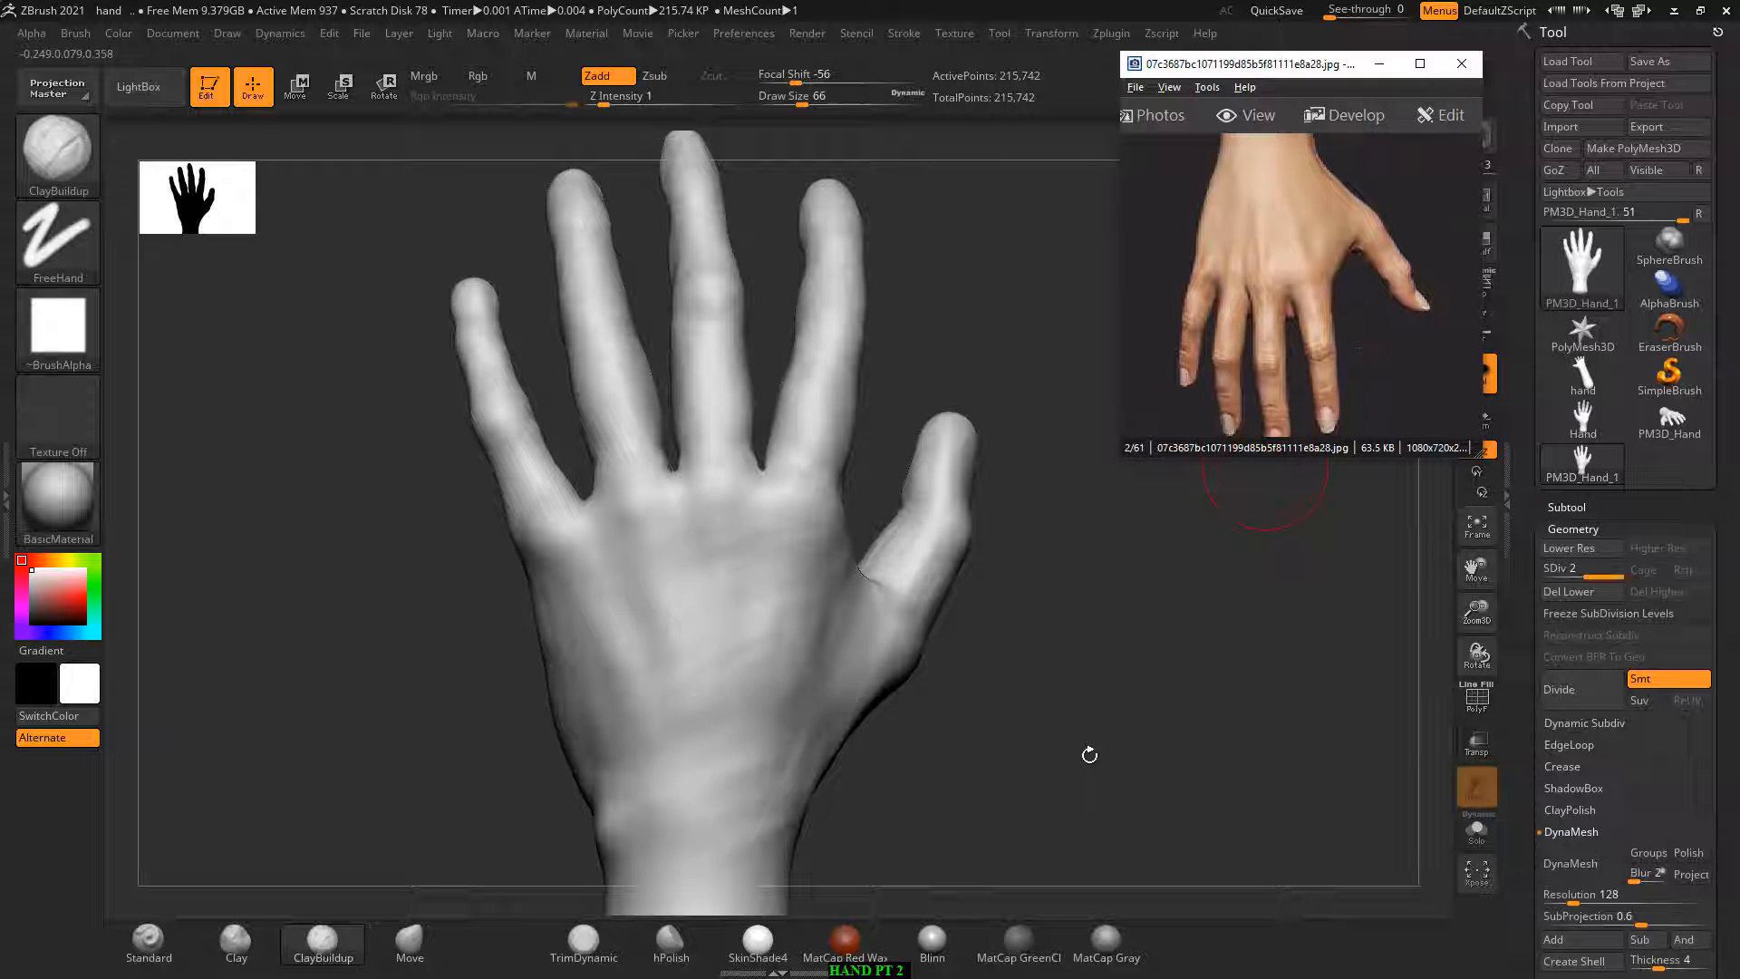
mouse_move(1091, 755)
mouse_down()
mouse_move(1119, 715)
mouse_move(1140, 721)
mouse_move(1122, 665)
mouse_move(1189, 685)
mouse_move(1138, 668)
mouse_up()
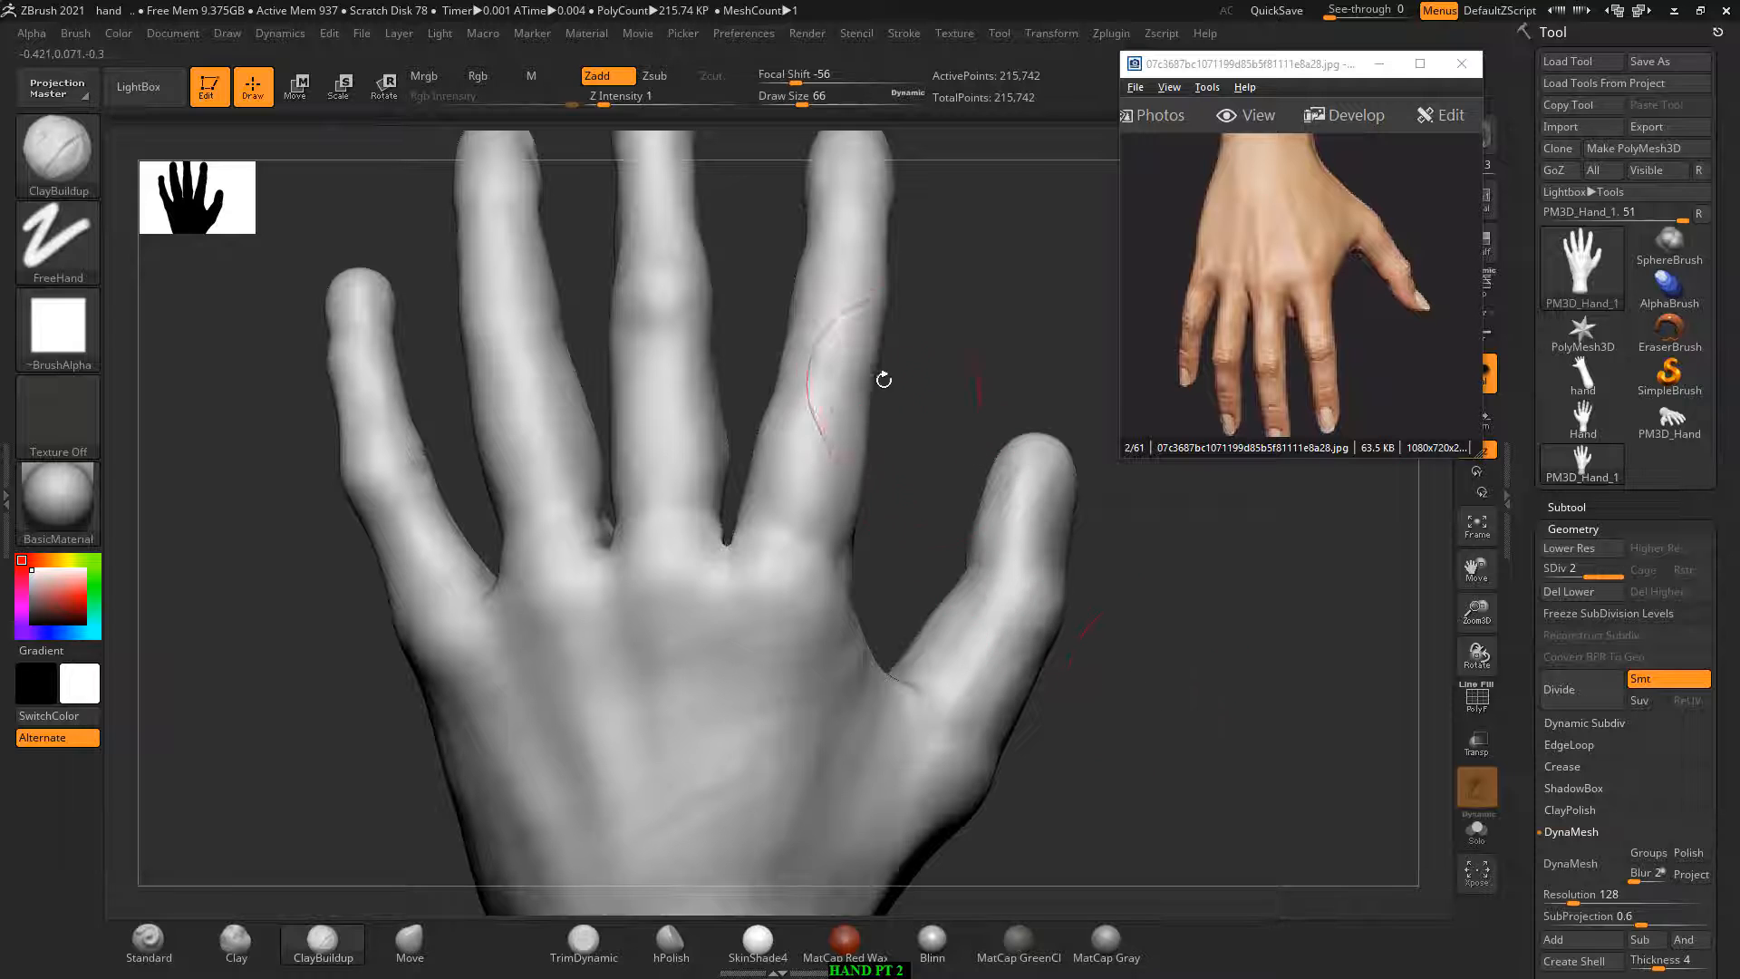
key([)
key([)
key([)
mouse_move(943, 367)
mouse_down()
mouse_move(987, 377)
mouse_move(897, 345)
mouse_up()
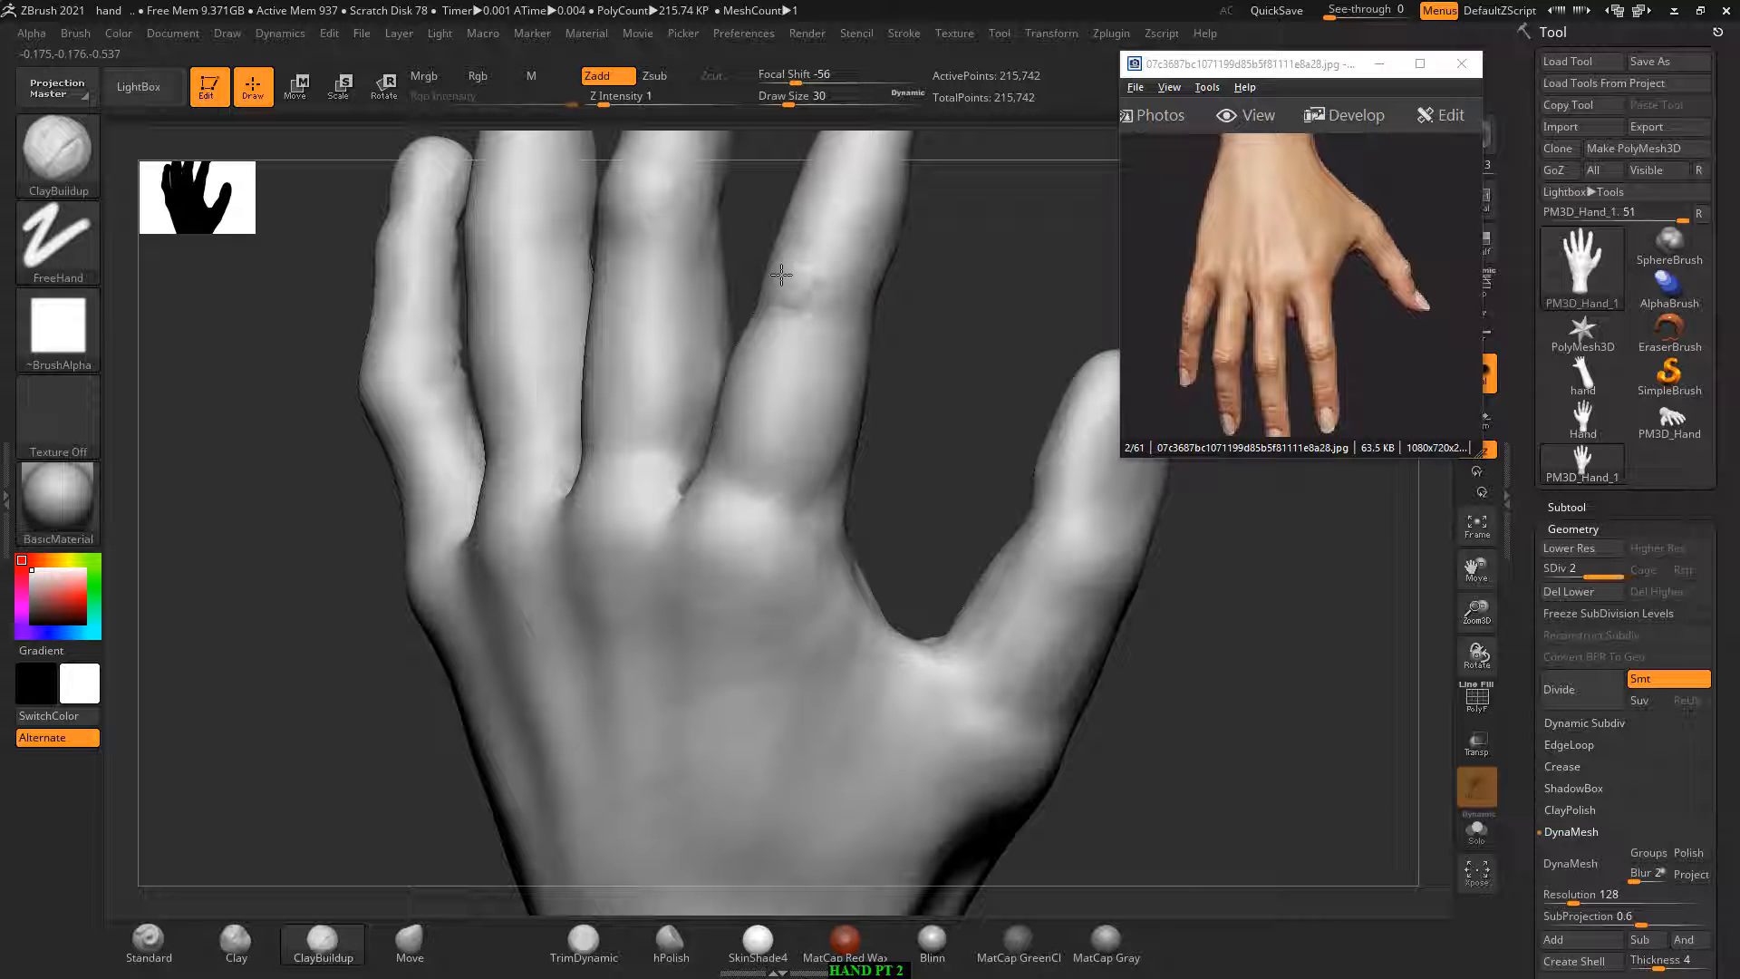
mouse_move(781, 274)
mouse_down()
mouse_move(936, 330)
mouse_move(841, 322)
mouse_move(943, 283)
mouse_move(842, 340)
mouse_up()
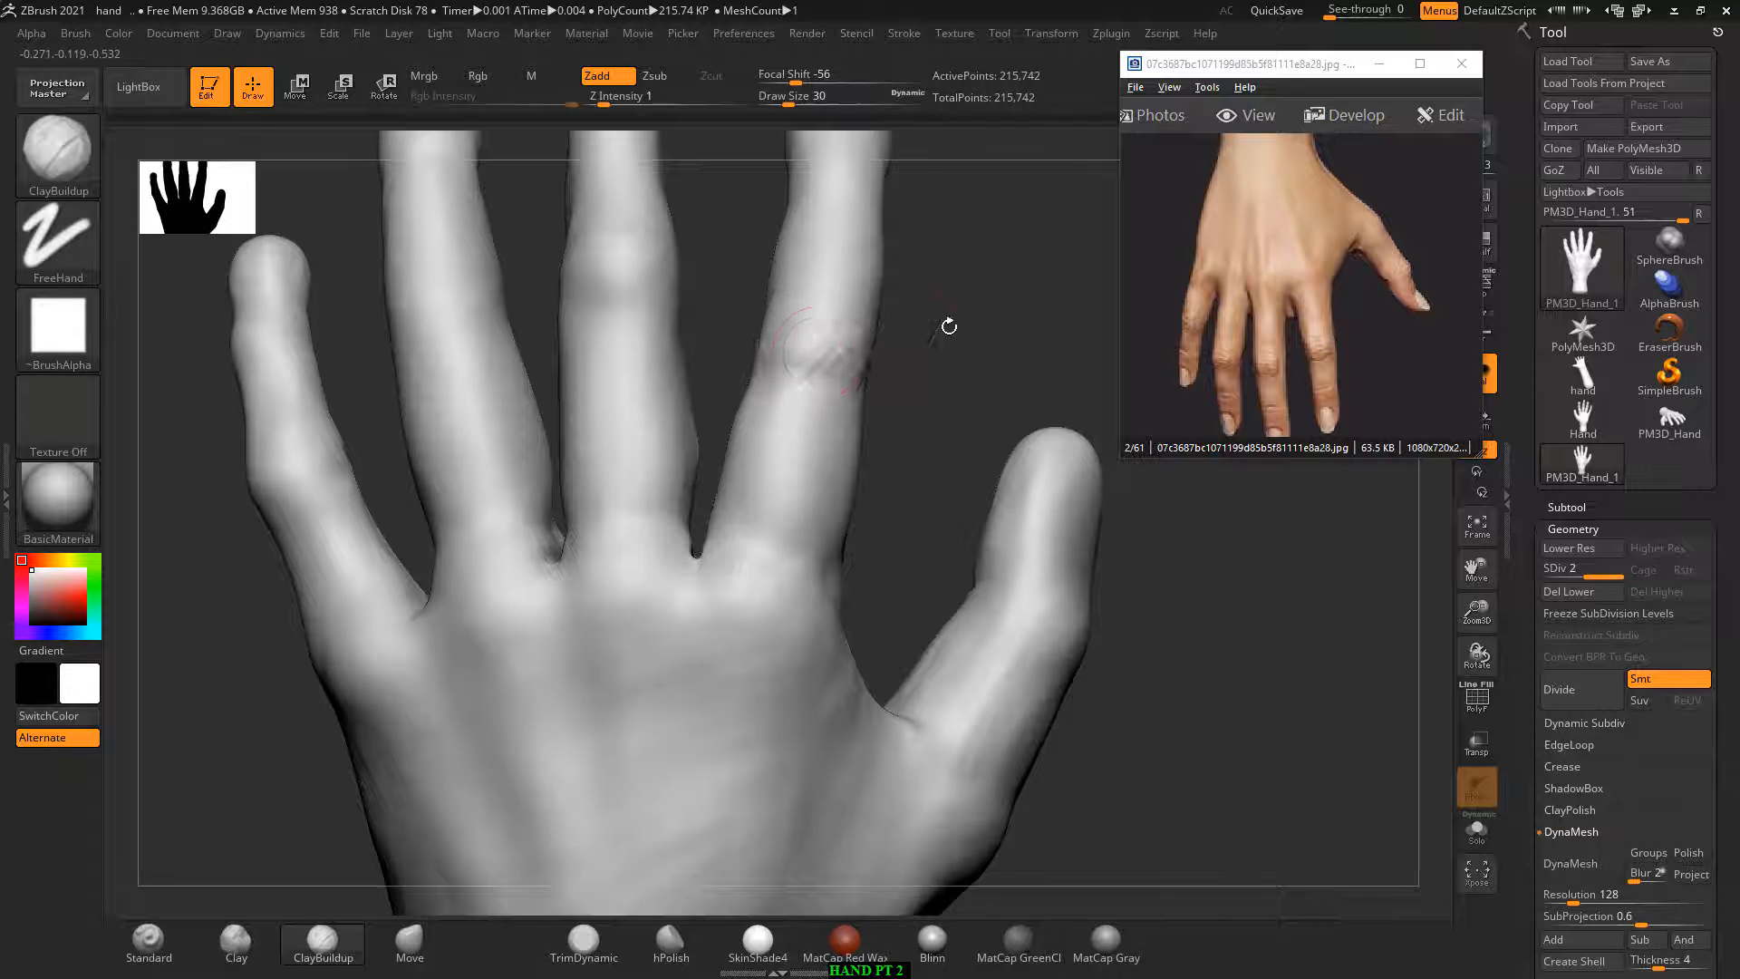
drag(949, 327, 795, 330)
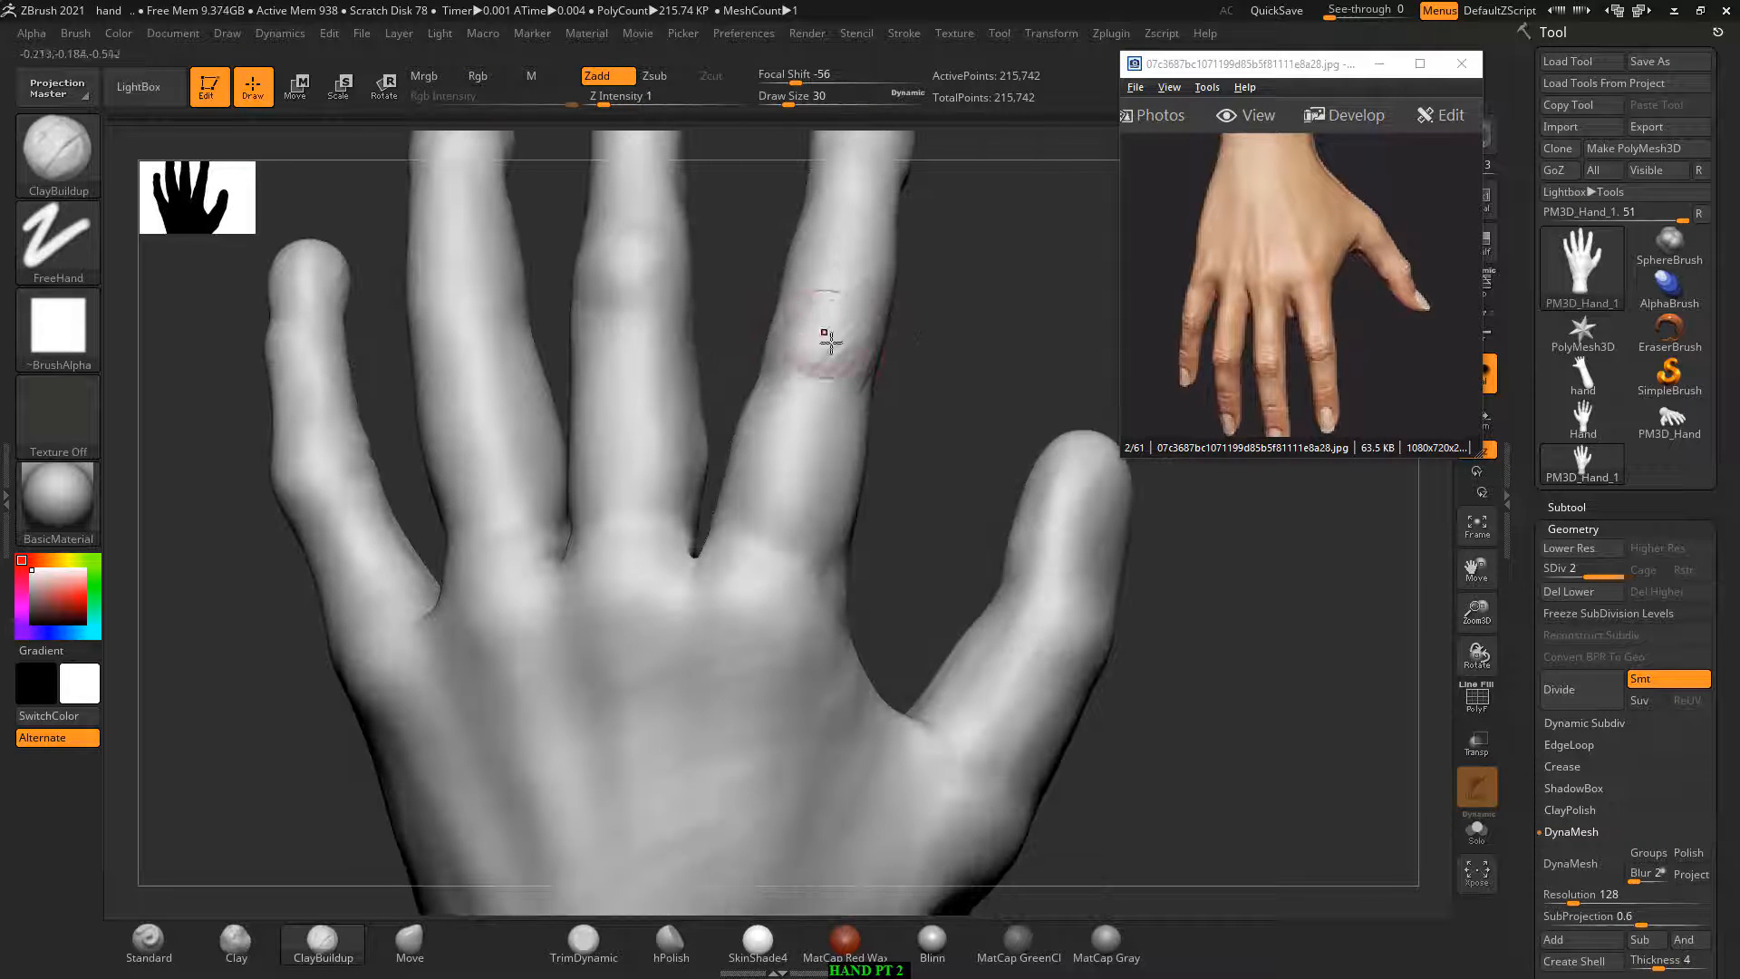
Step: Shape the index finger just below its middle knuckle with ClayBuildup at draw size 38 and smooth the joint
key(])
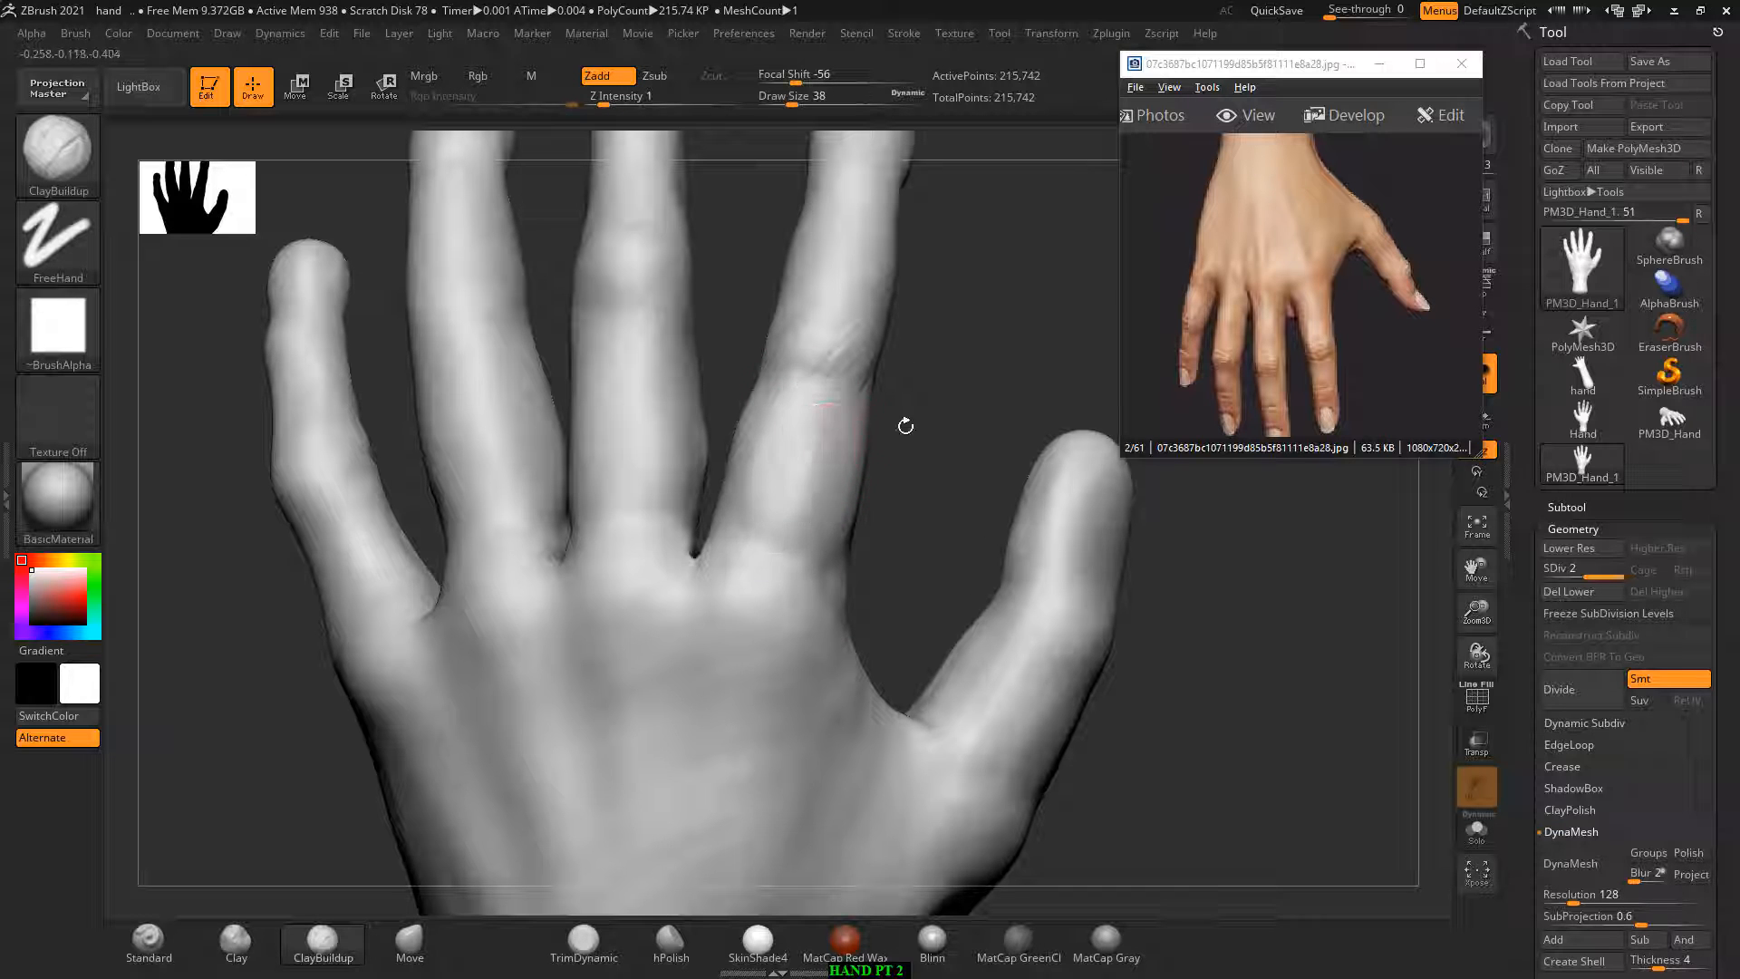
mouse_move(900, 419)
mouse_down()
mouse_move(842, 418)
mouse_move(979, 416)
mouse_move(830, 470)
mouse_up()
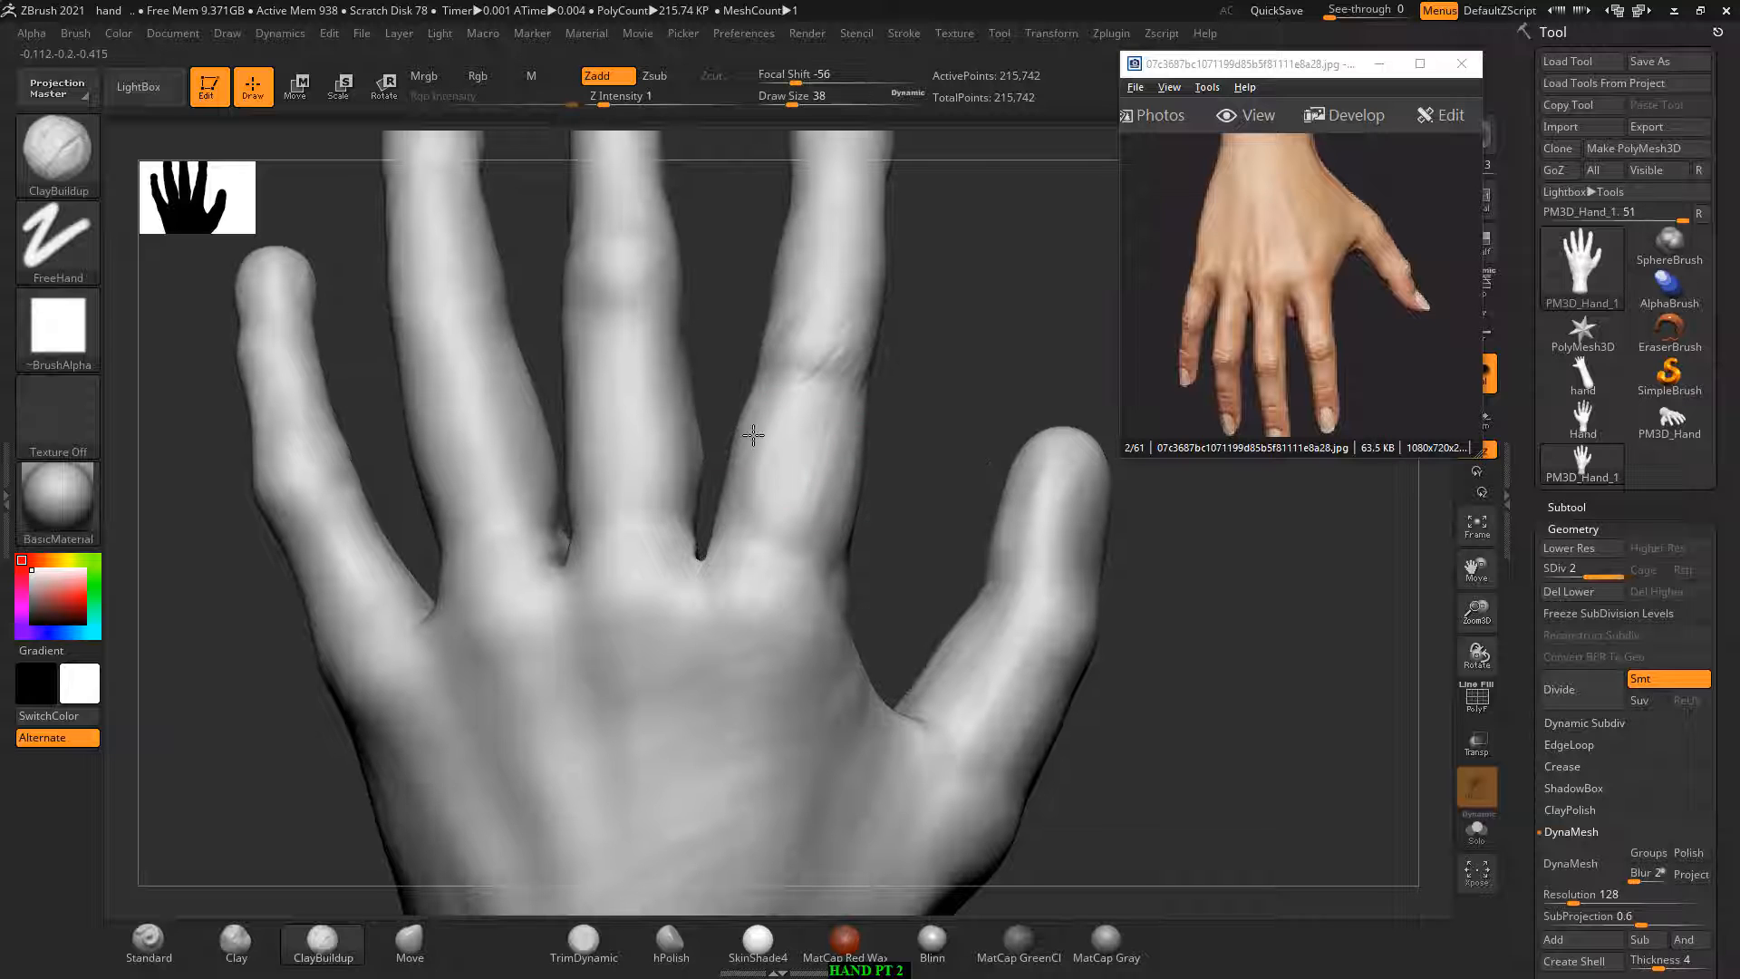
drag(939, 391, 826, 451)
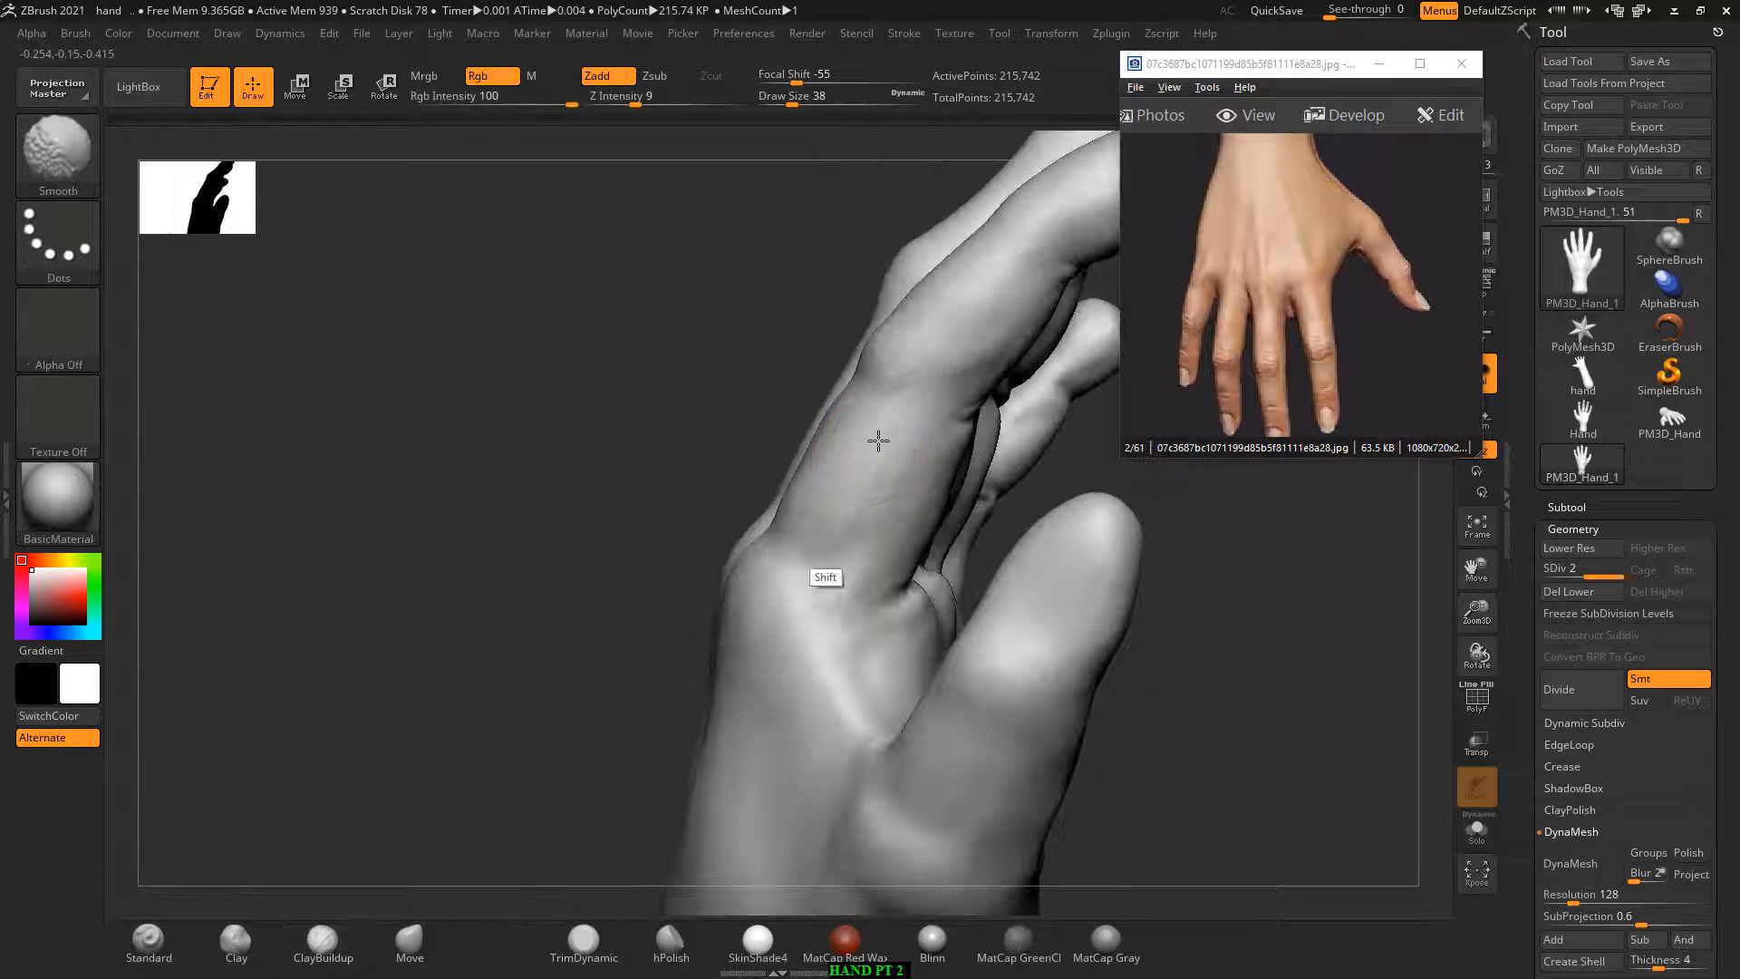
mouse_move(624, 453)
mouse_down()
mouse_move(610, 447)
mouse_move(824, 373)
mouse_up()
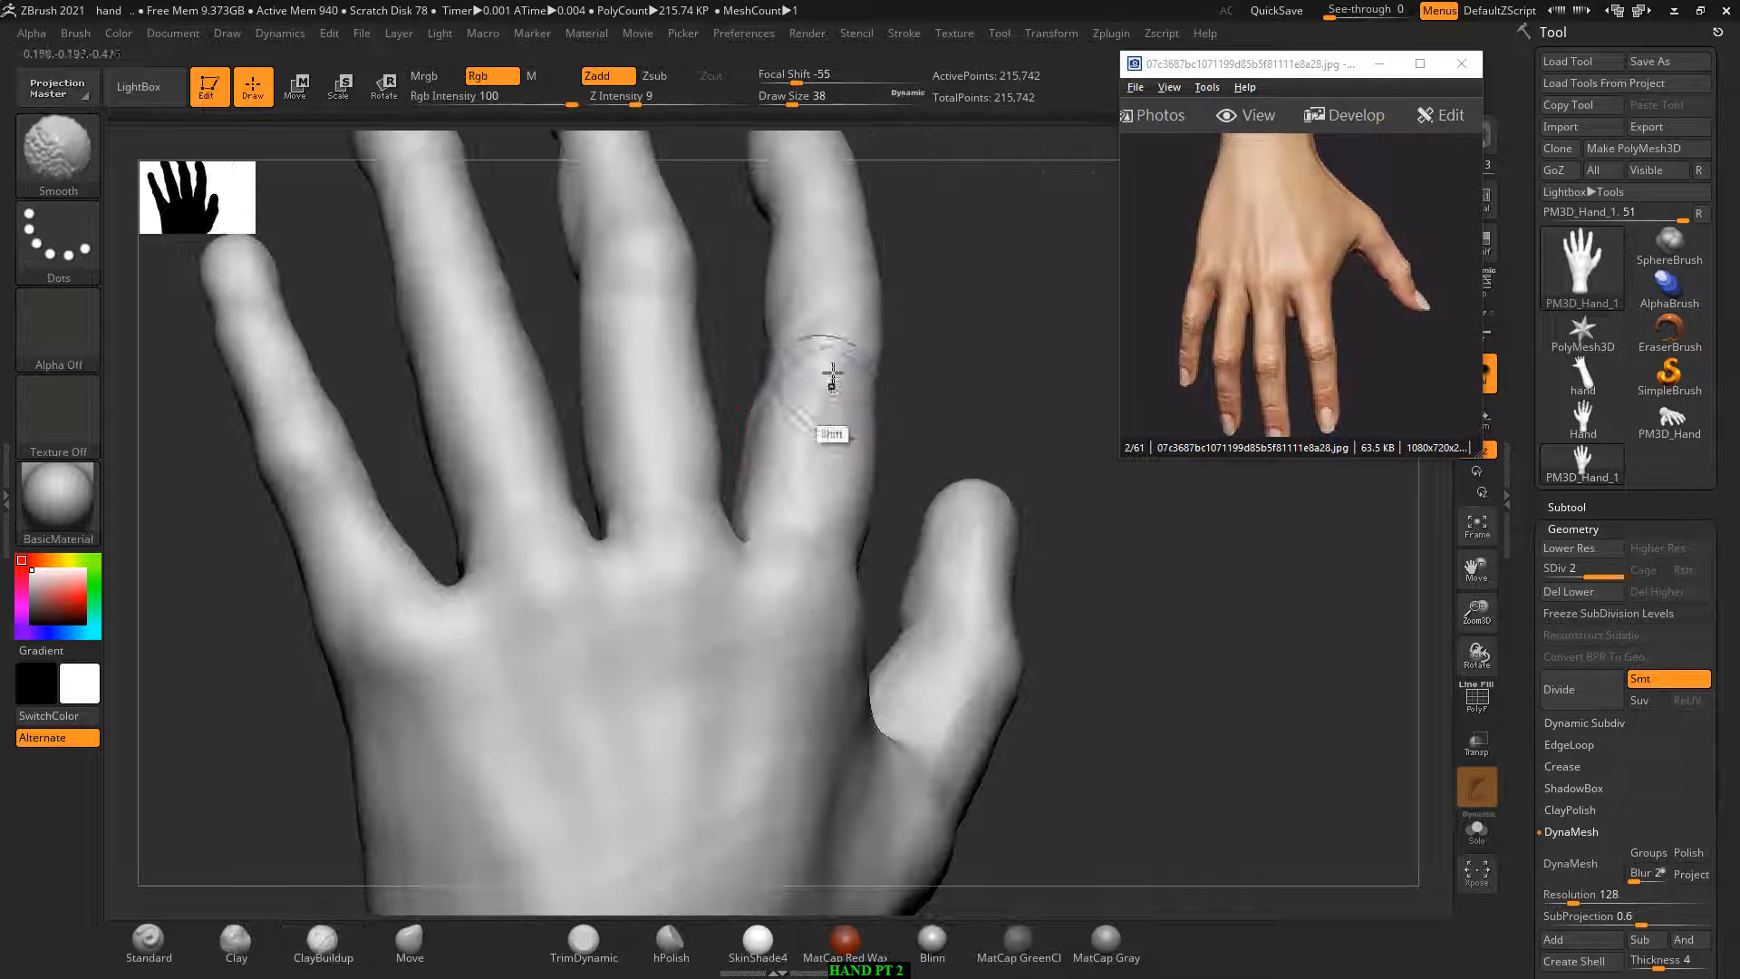
mouse_move(952, 330)
mouse_down()
mouse_move(974, 286)
mouse_move(975, 339)
mouse_up()
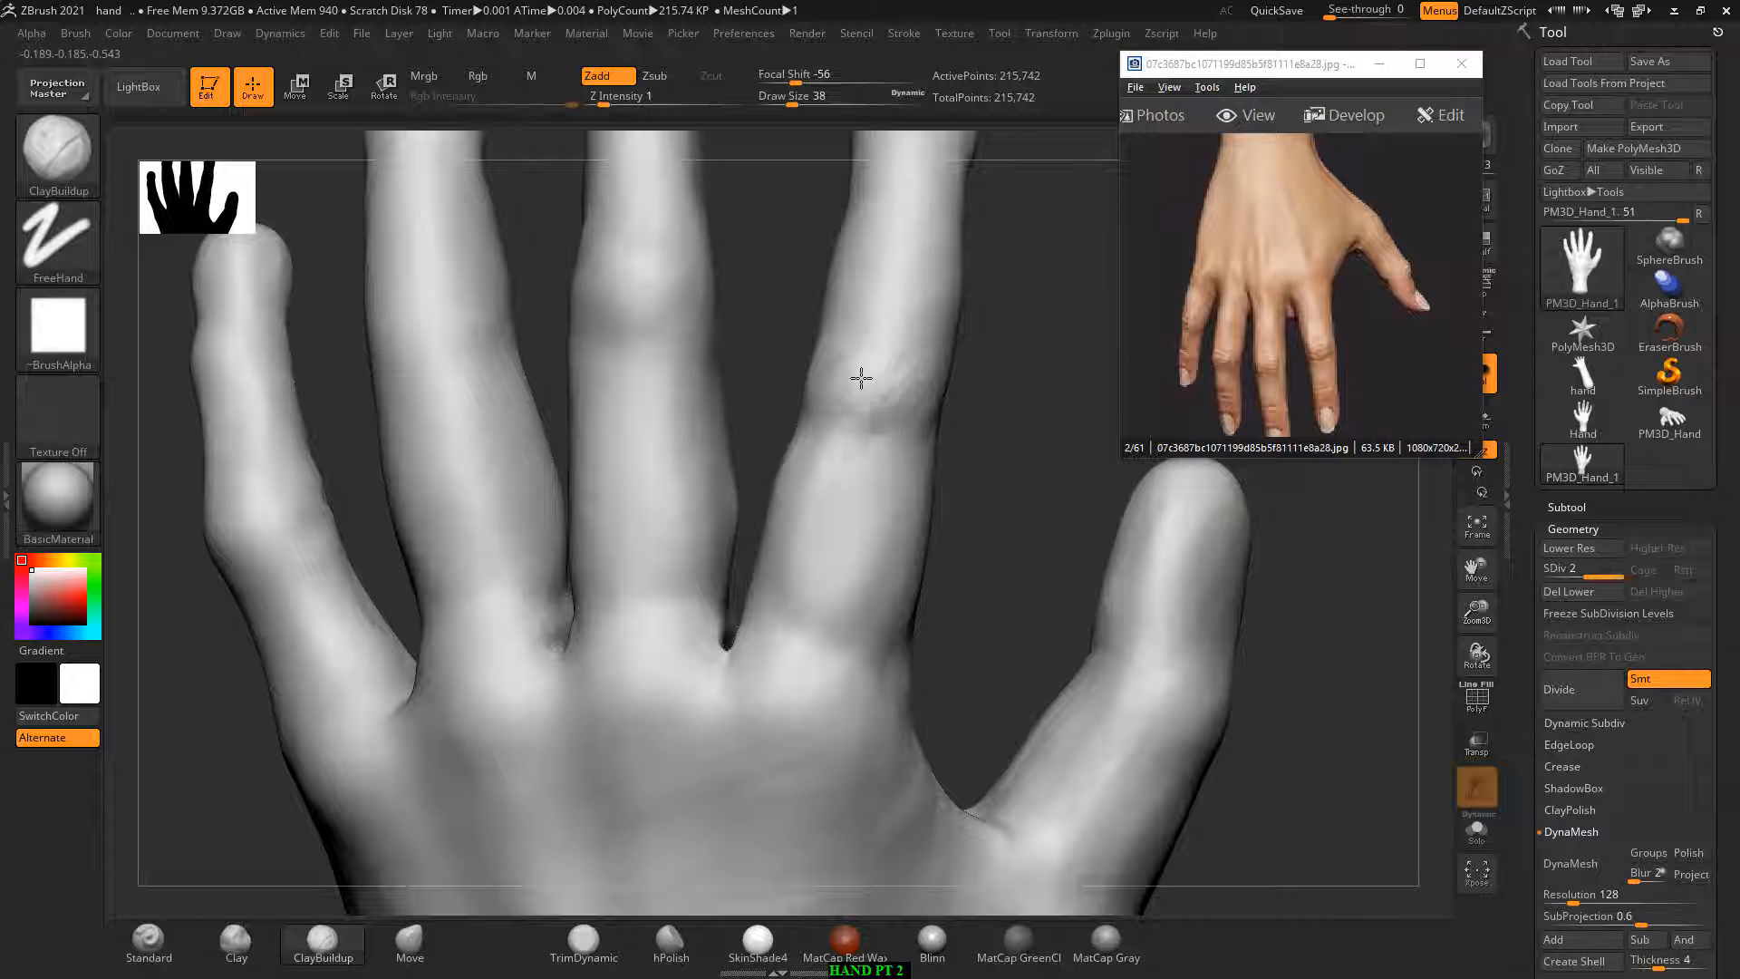
shift+drag(861, 378, 909, 383)
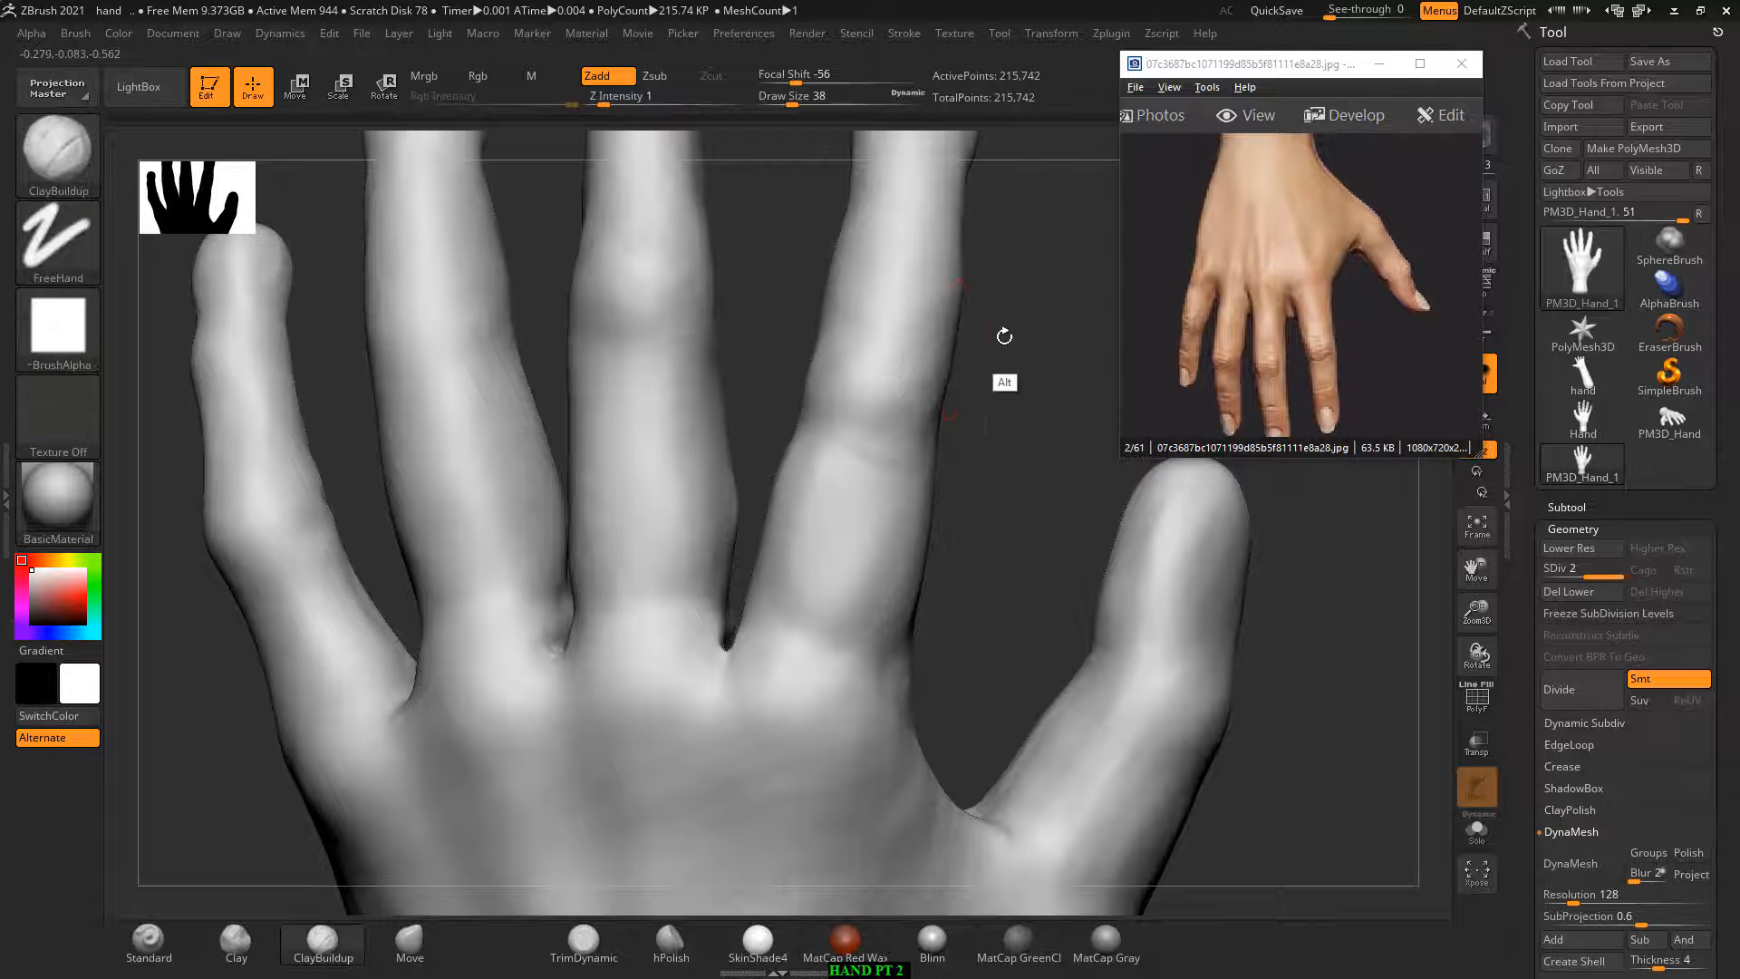
mouse_move(1003, 338)
mouse_down()
mouse_move(994, 389)
mouse_move(899, 384)
mouse_up()
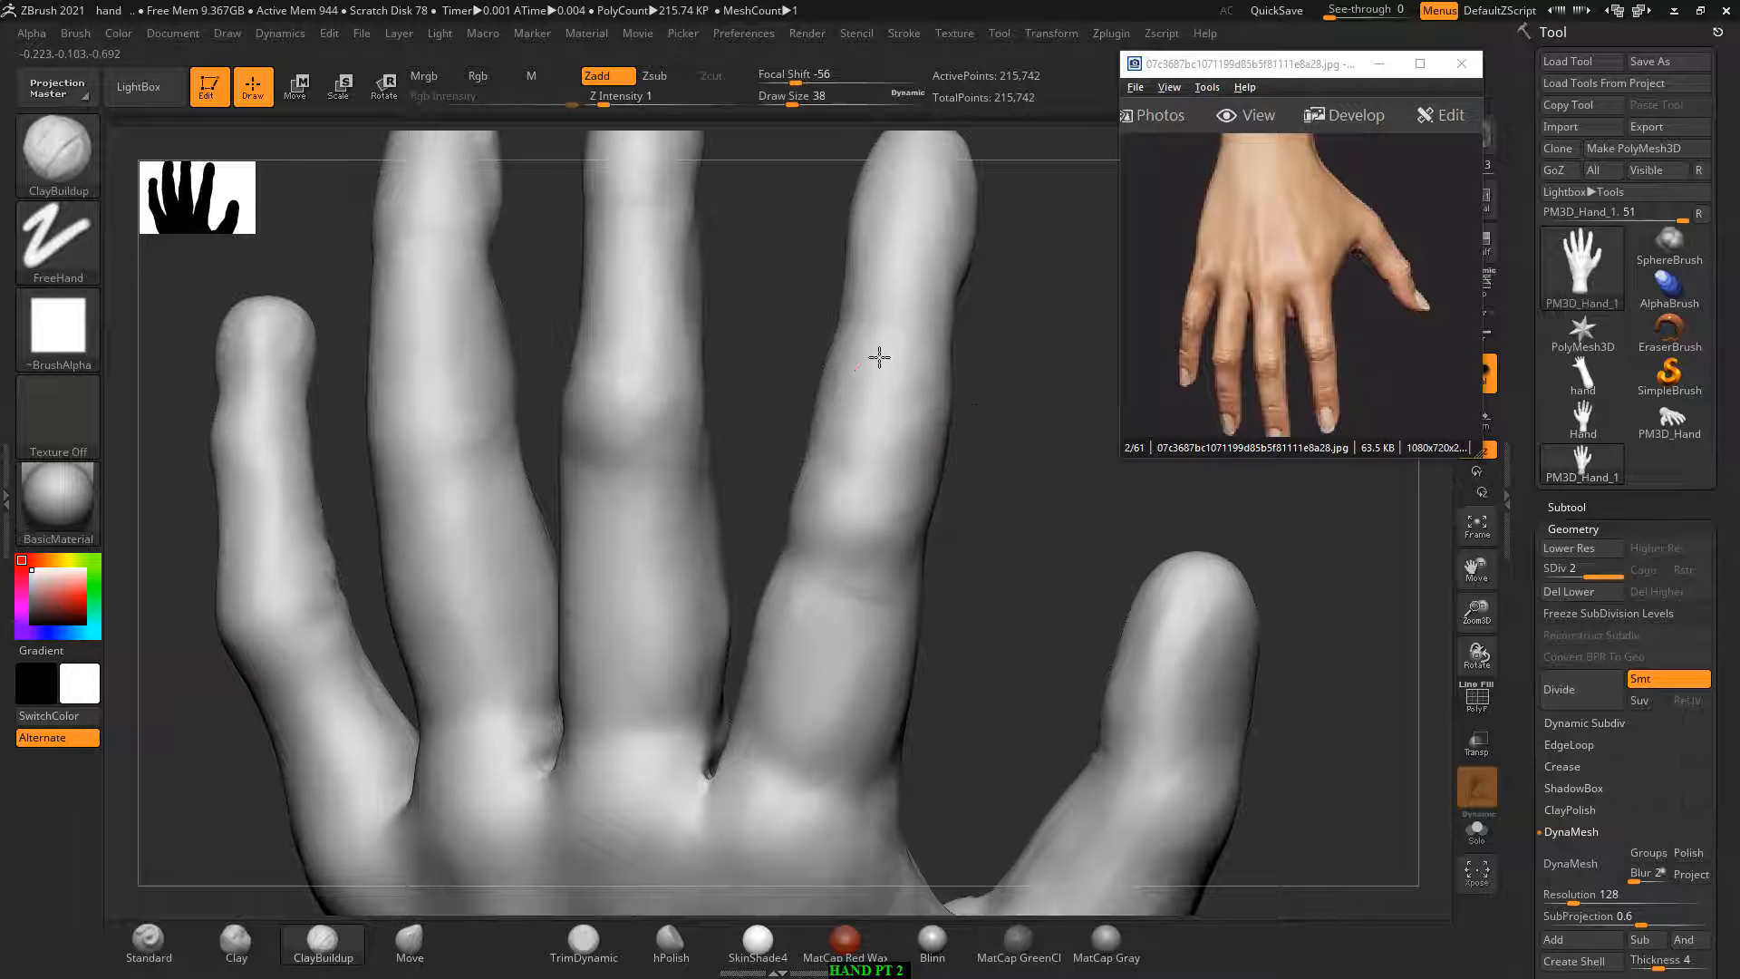
Step: Sculpt the index finger's middle segment up to the fingertip joint with ClayBuildup at draw size 26 and smooth it
right_drag(999, 381, 1039, 483)
key(bracketleft)
key(bracketleft)
key(bracketleft)
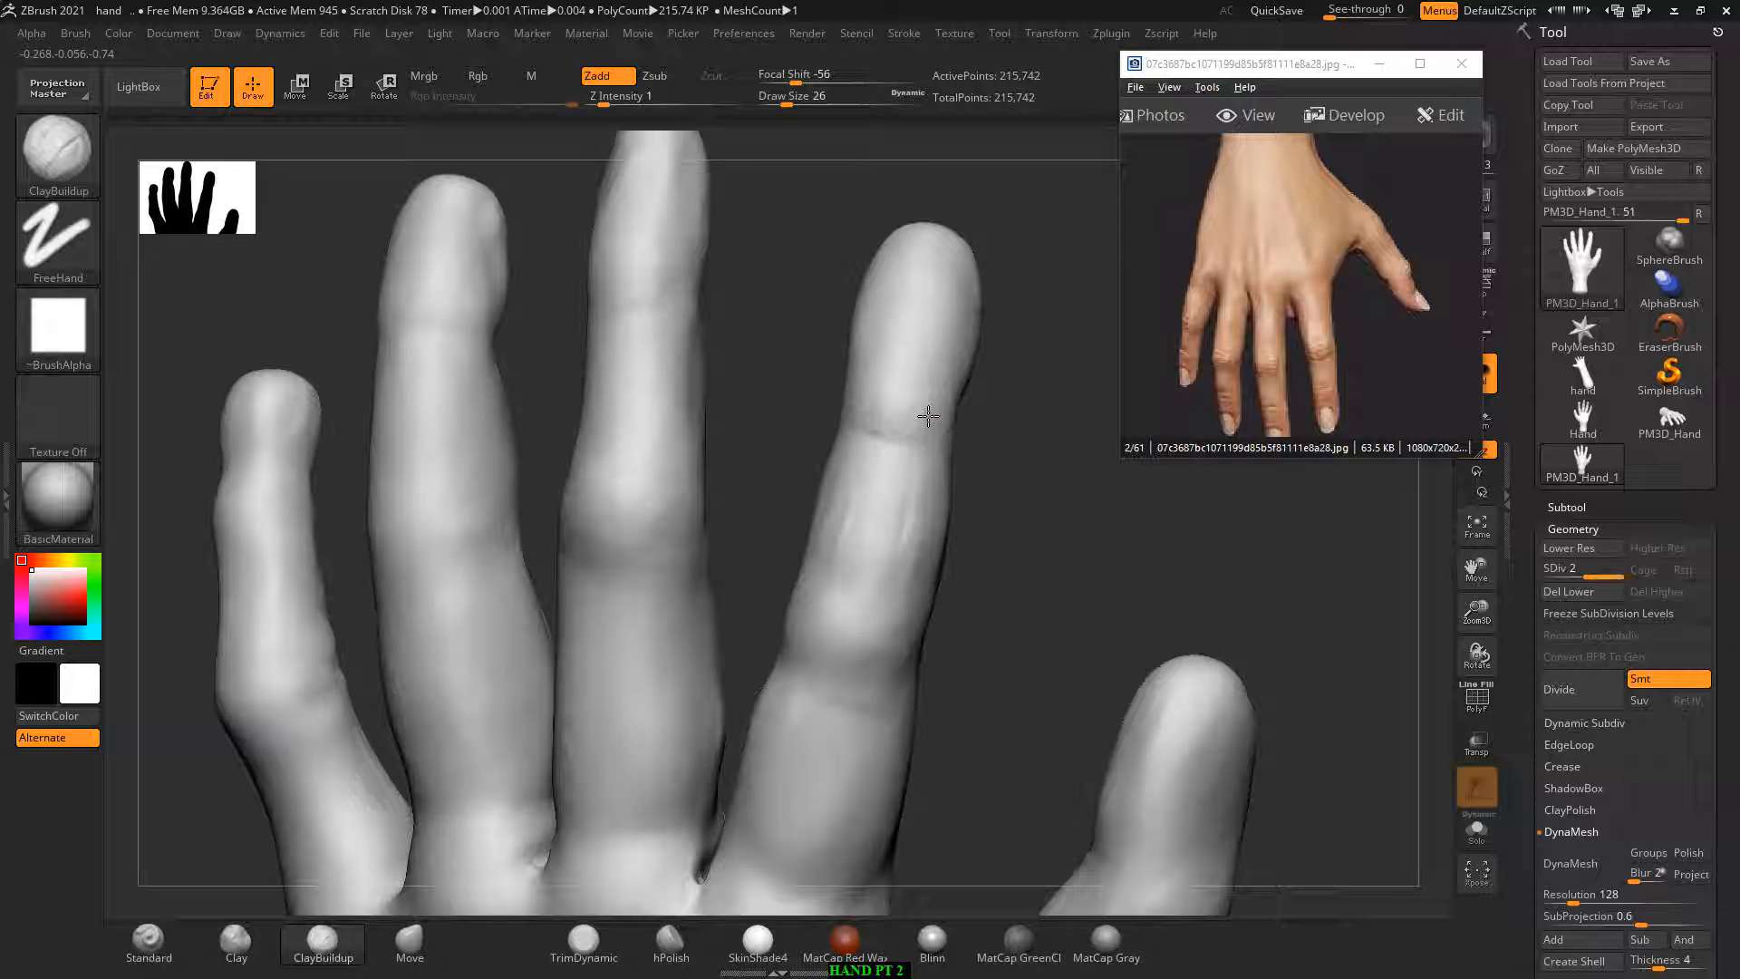
key(shift)
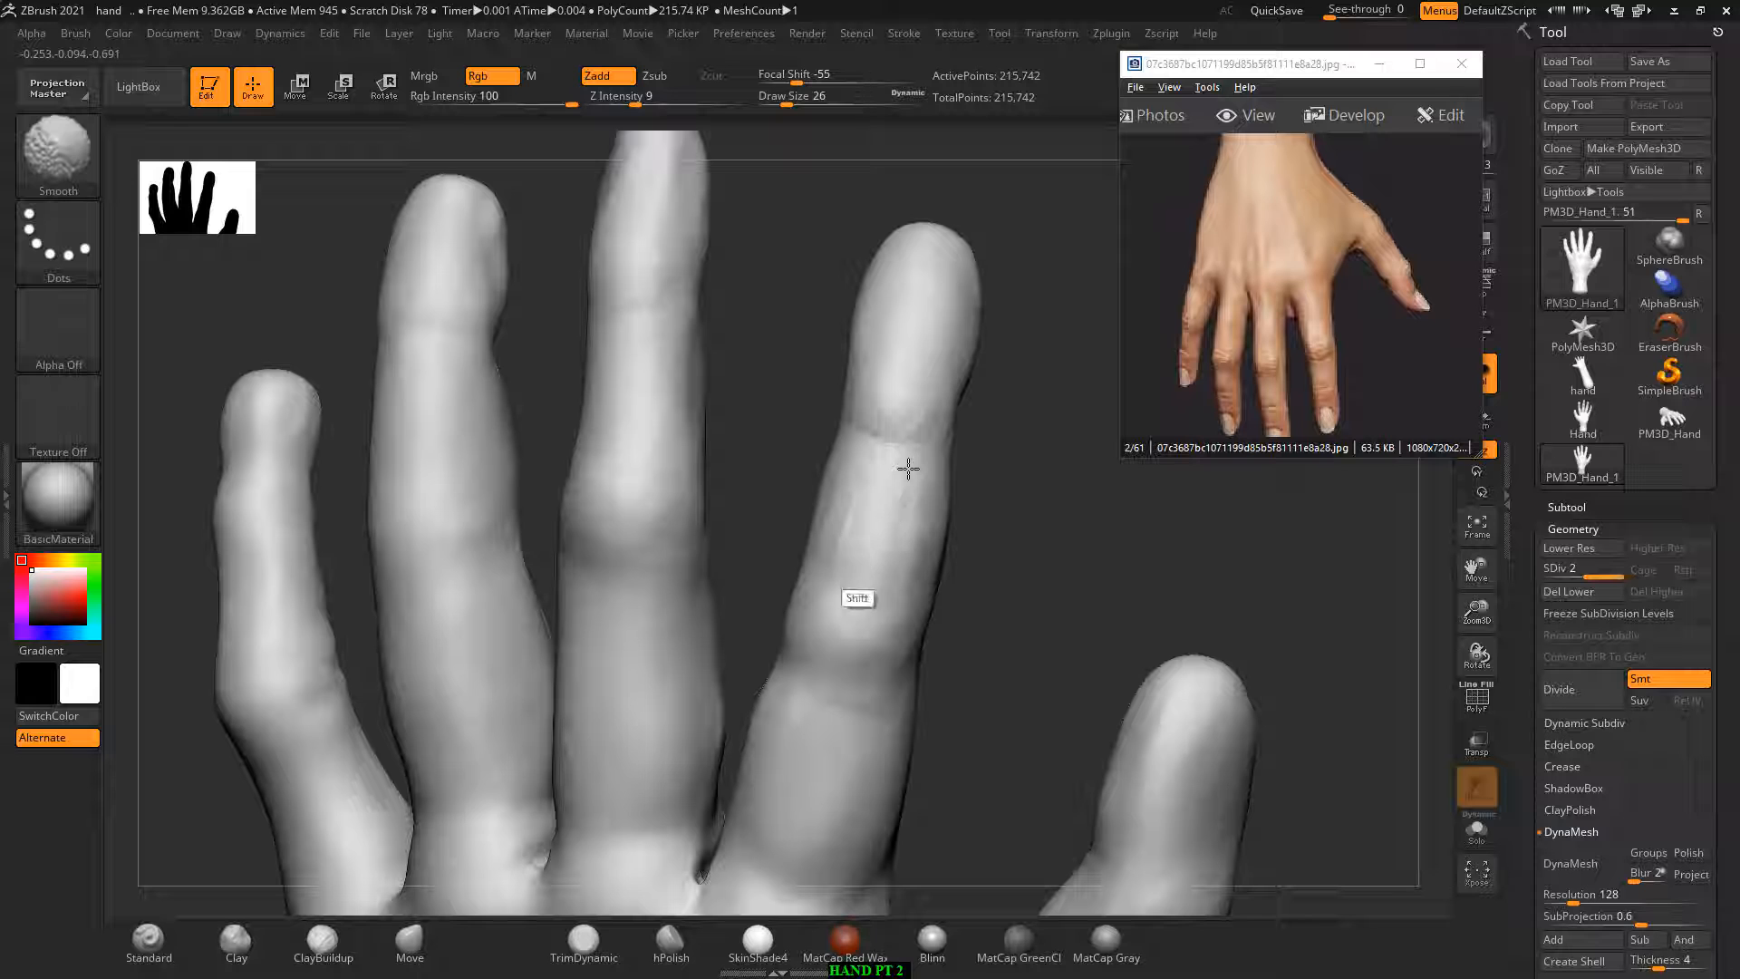
mouse_move(1002, 435)
right_down()
mouse_move(1057, 427)
mouse_move(1056, 442)
right_up()
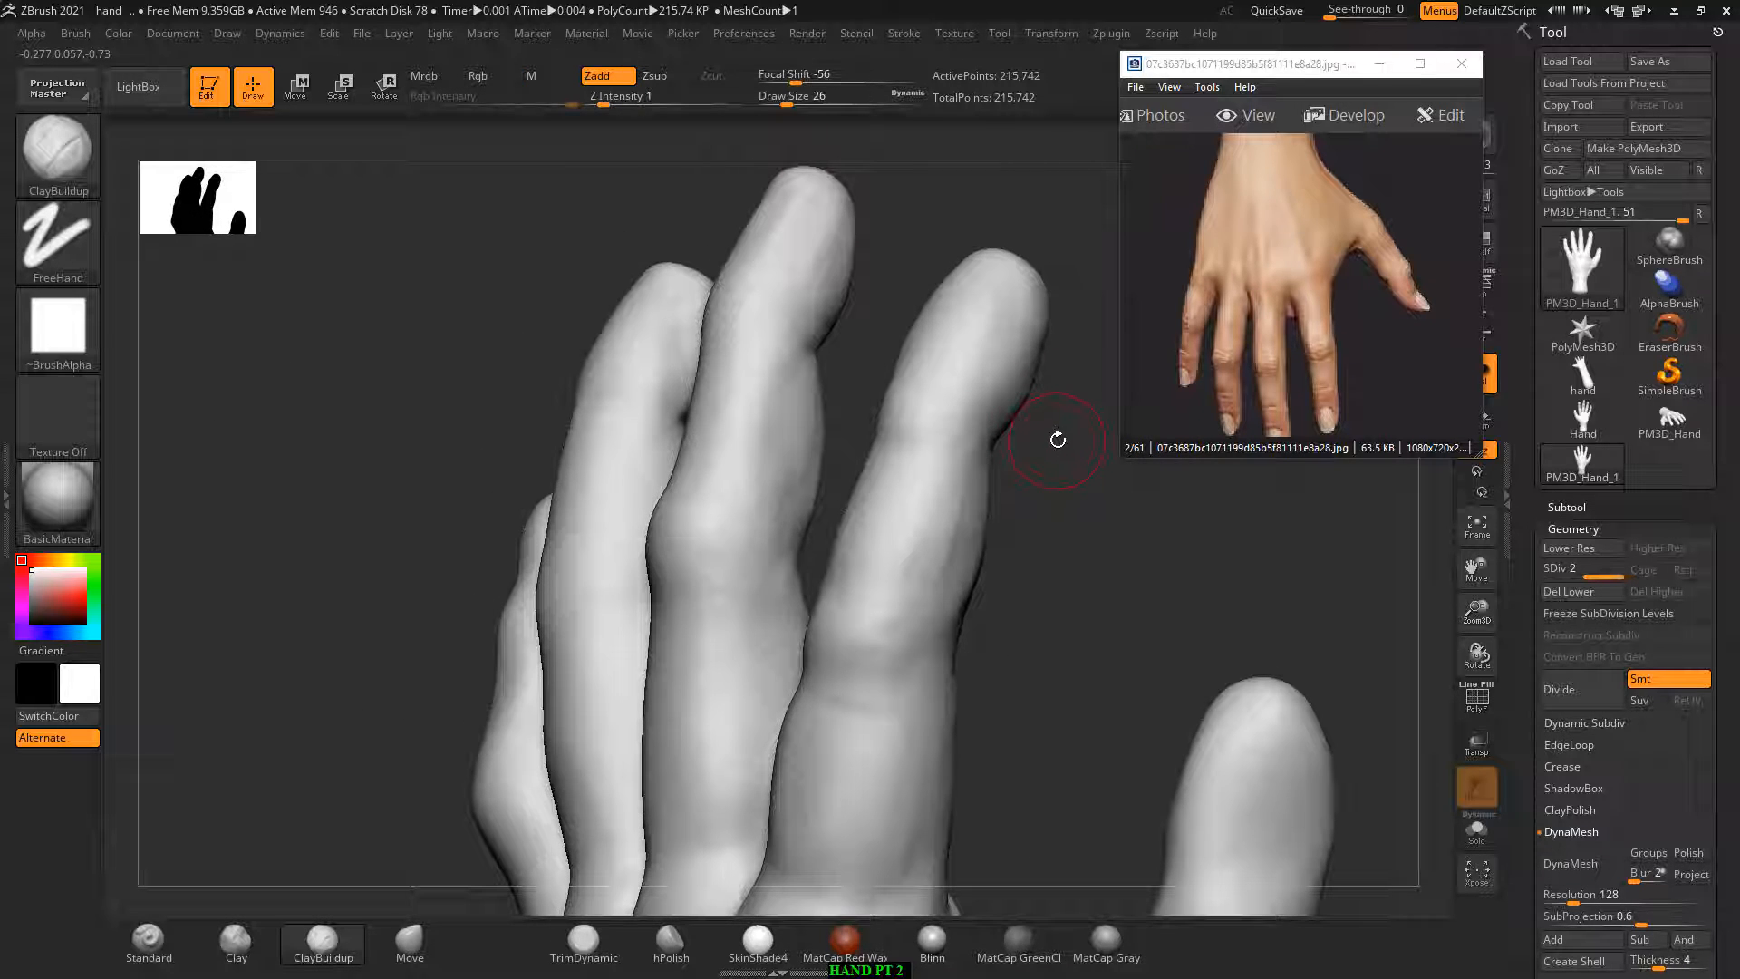
key(shift)
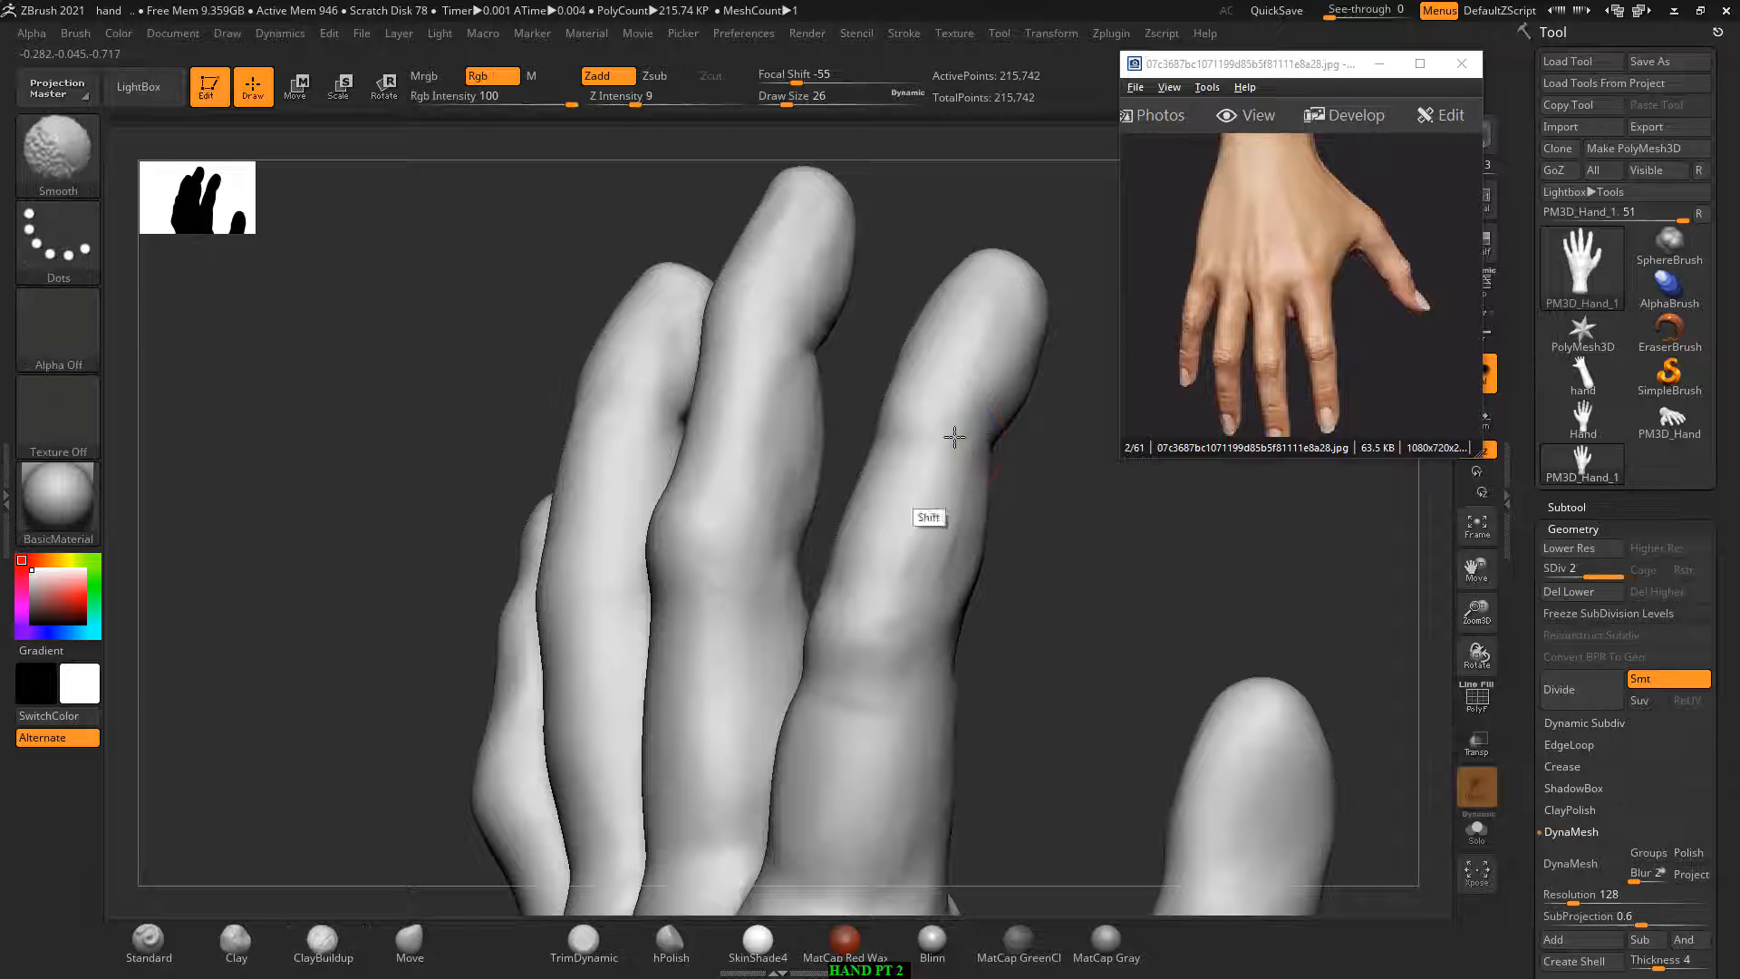
shift+right_drag(955, 437, 898, 433)
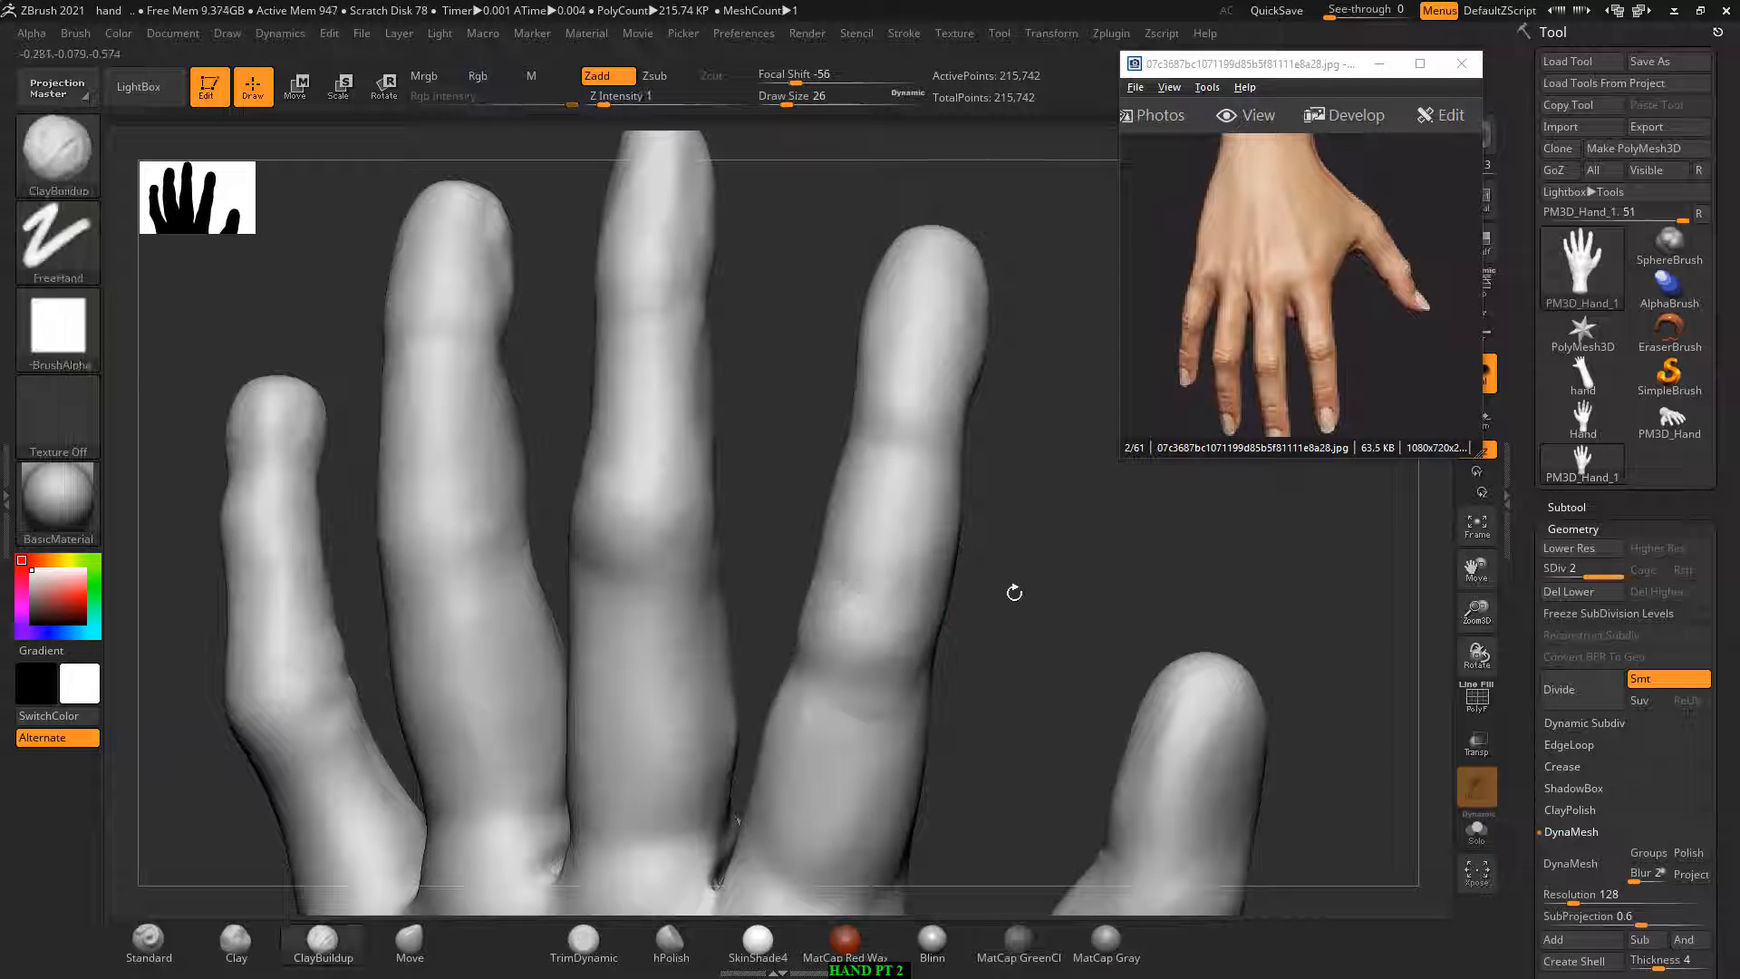
Step: Rework the index finger's lowest segment below the middle knuckle with ClayBuildup at draw size 38 and smooth it
mouse_move(1014, 590)
right_down()
mouse_move(1014, 621)
mouse_move(1030, 508)
mouse_move(867, 574)
mouse_move(858, 532)
right_up()
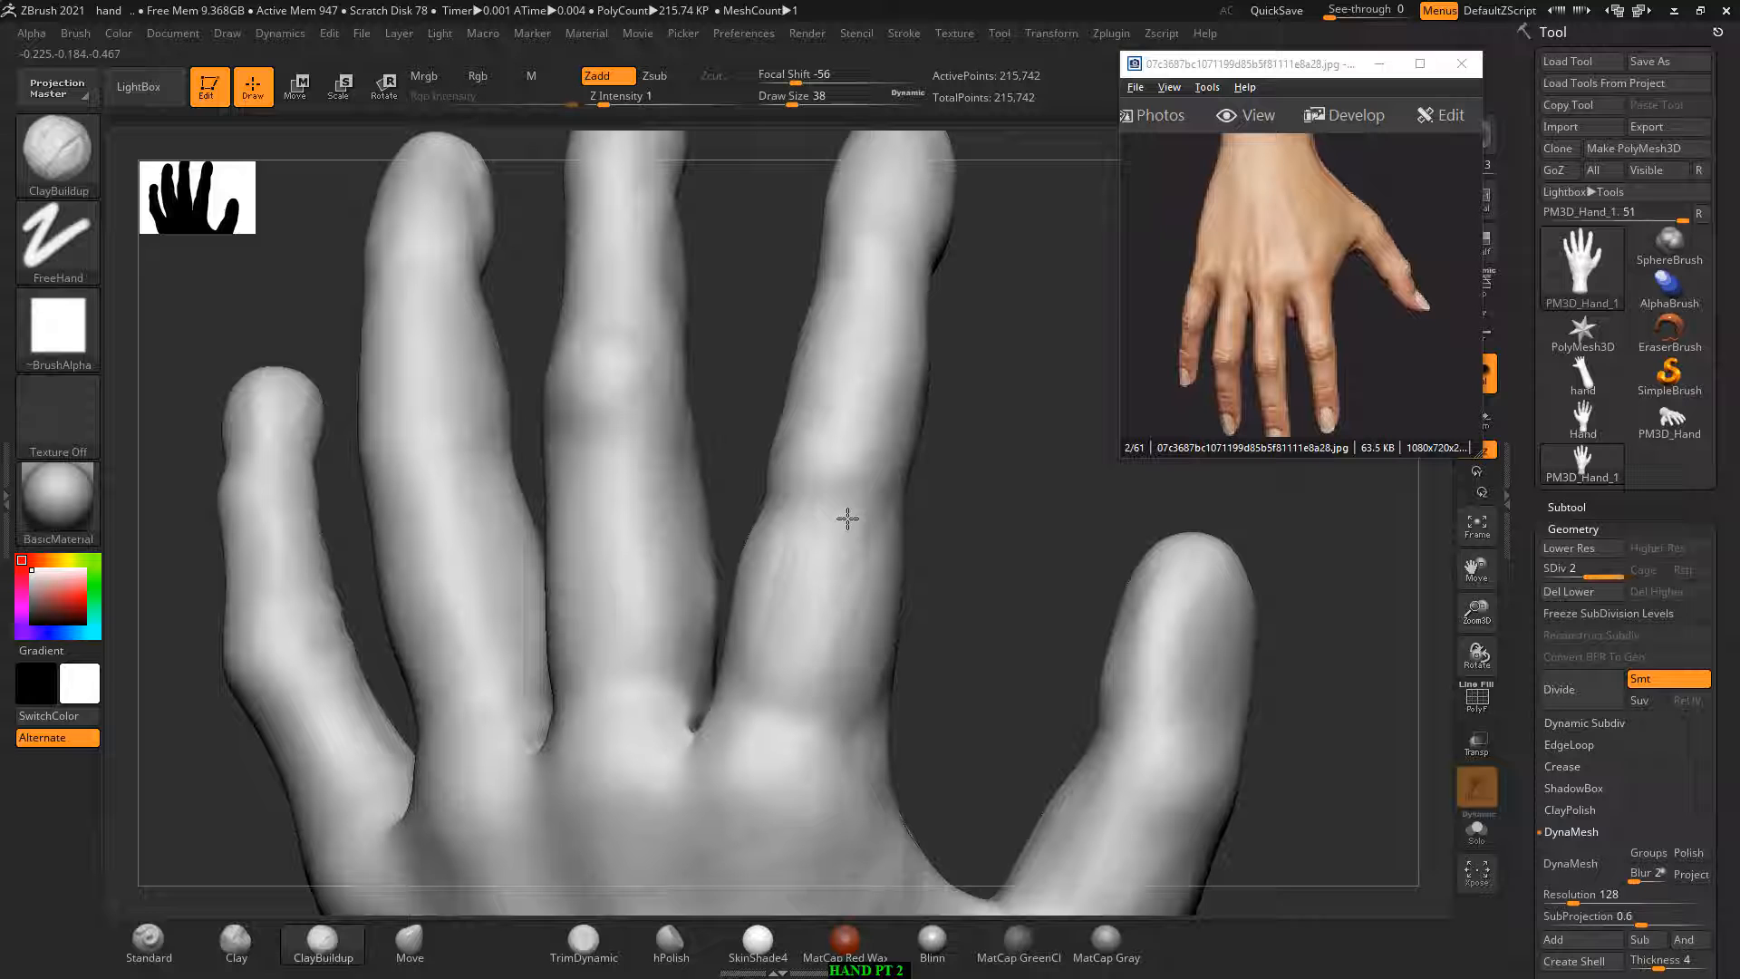
key(shift)
shift+drag(858, 561, 832, 682)
drag(939, 550, 899, 516)
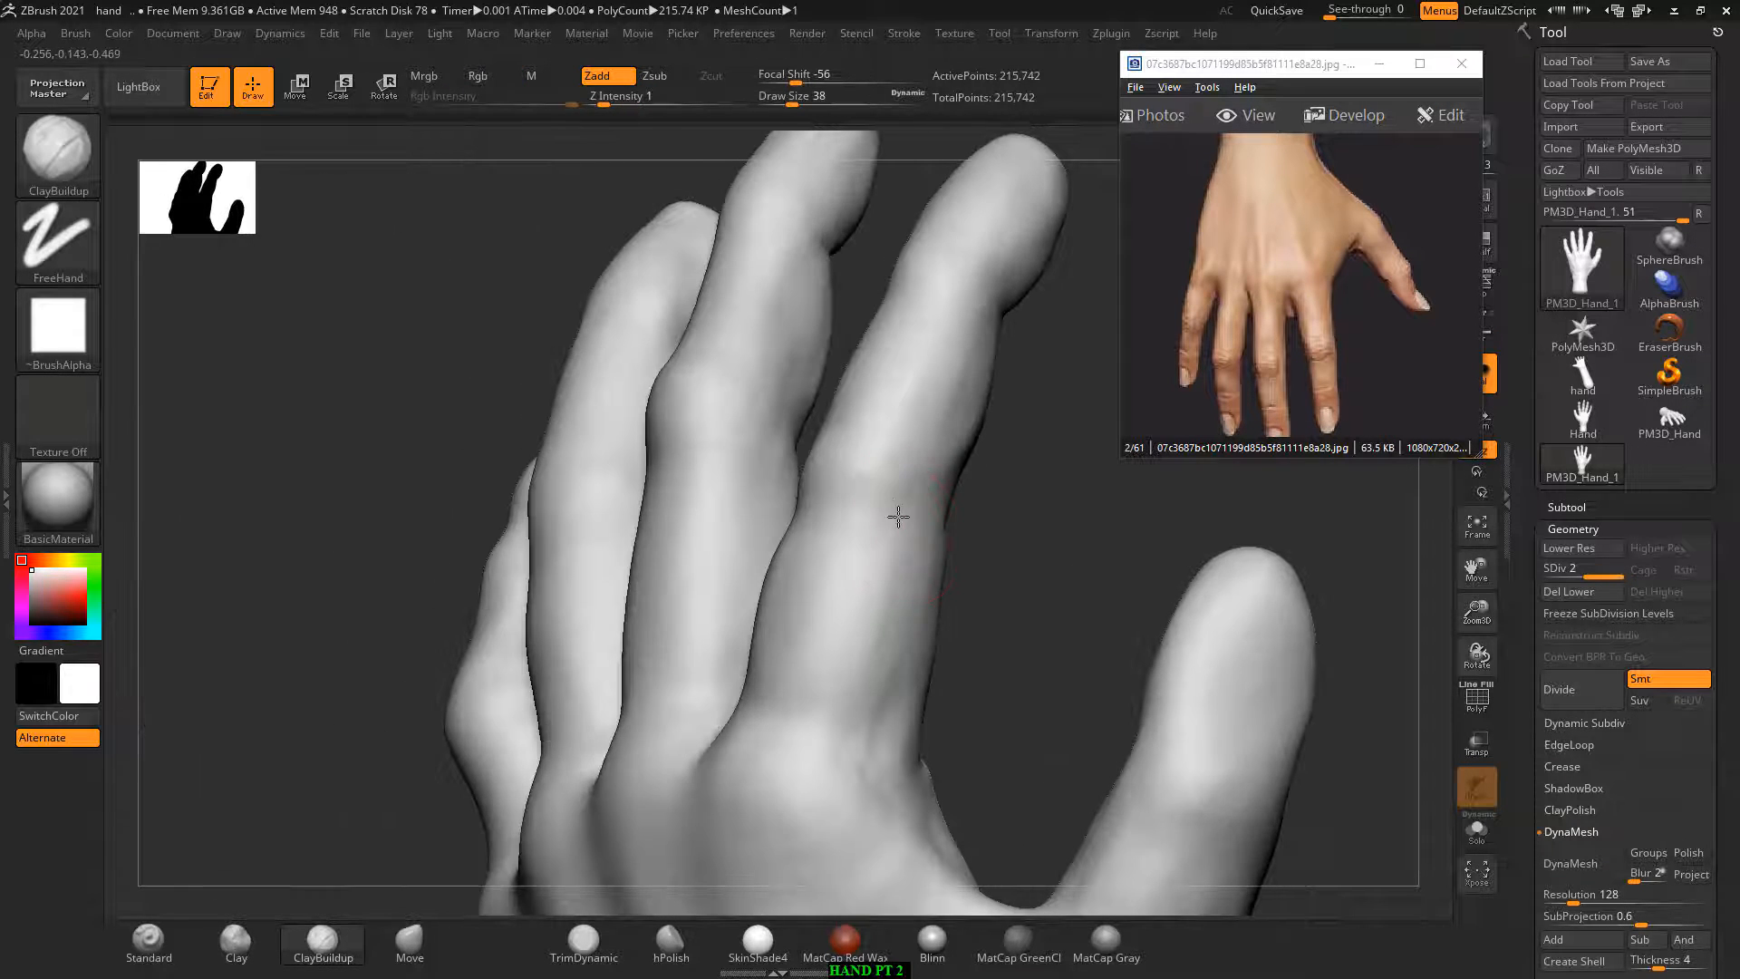
key(shift)
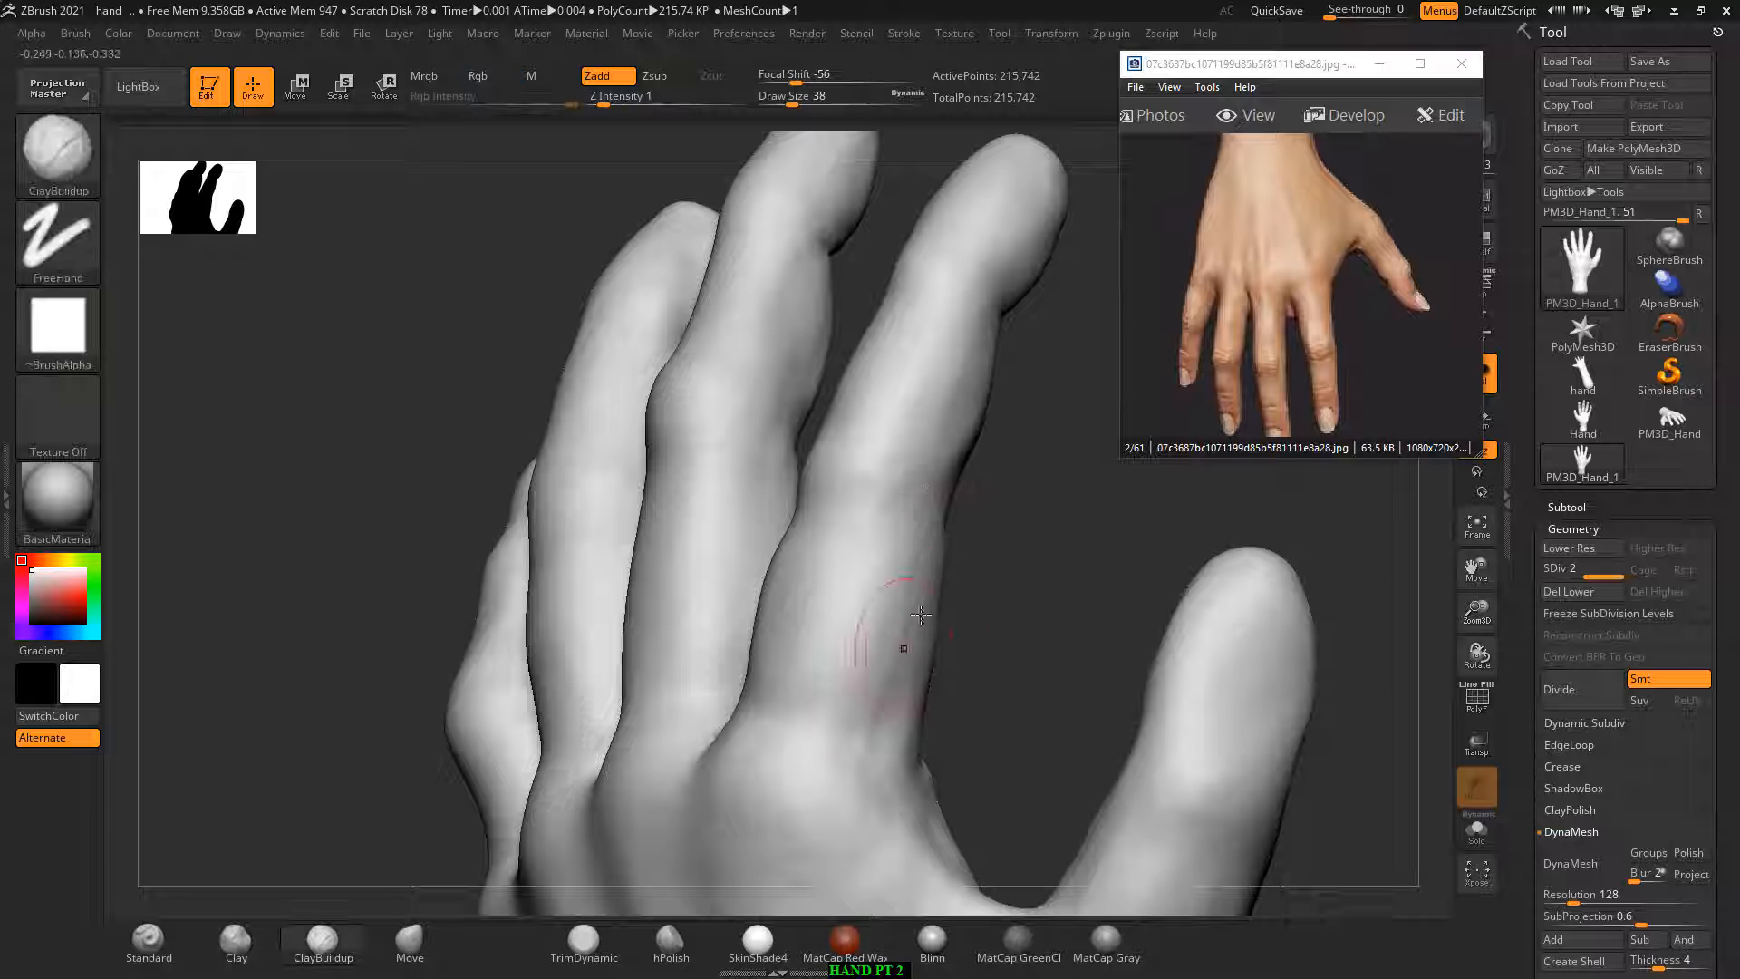
Step: Carve the side of the index finger's lowest segment facing the middle finger and smooth it
mouse_move(988, 626)
mouse_down()
mouse_move(917, 600)
mouse_move(856, 661)
mouse_up()
key(shift)
mouse_move(935, 569)
shift+mouse_down()
mouse_move(889, 587)
mouse_move(1030, 525)
mouse_move(1050, 546)
mouse_move(1019, 551)
shift+mouse_up()
key(alt)
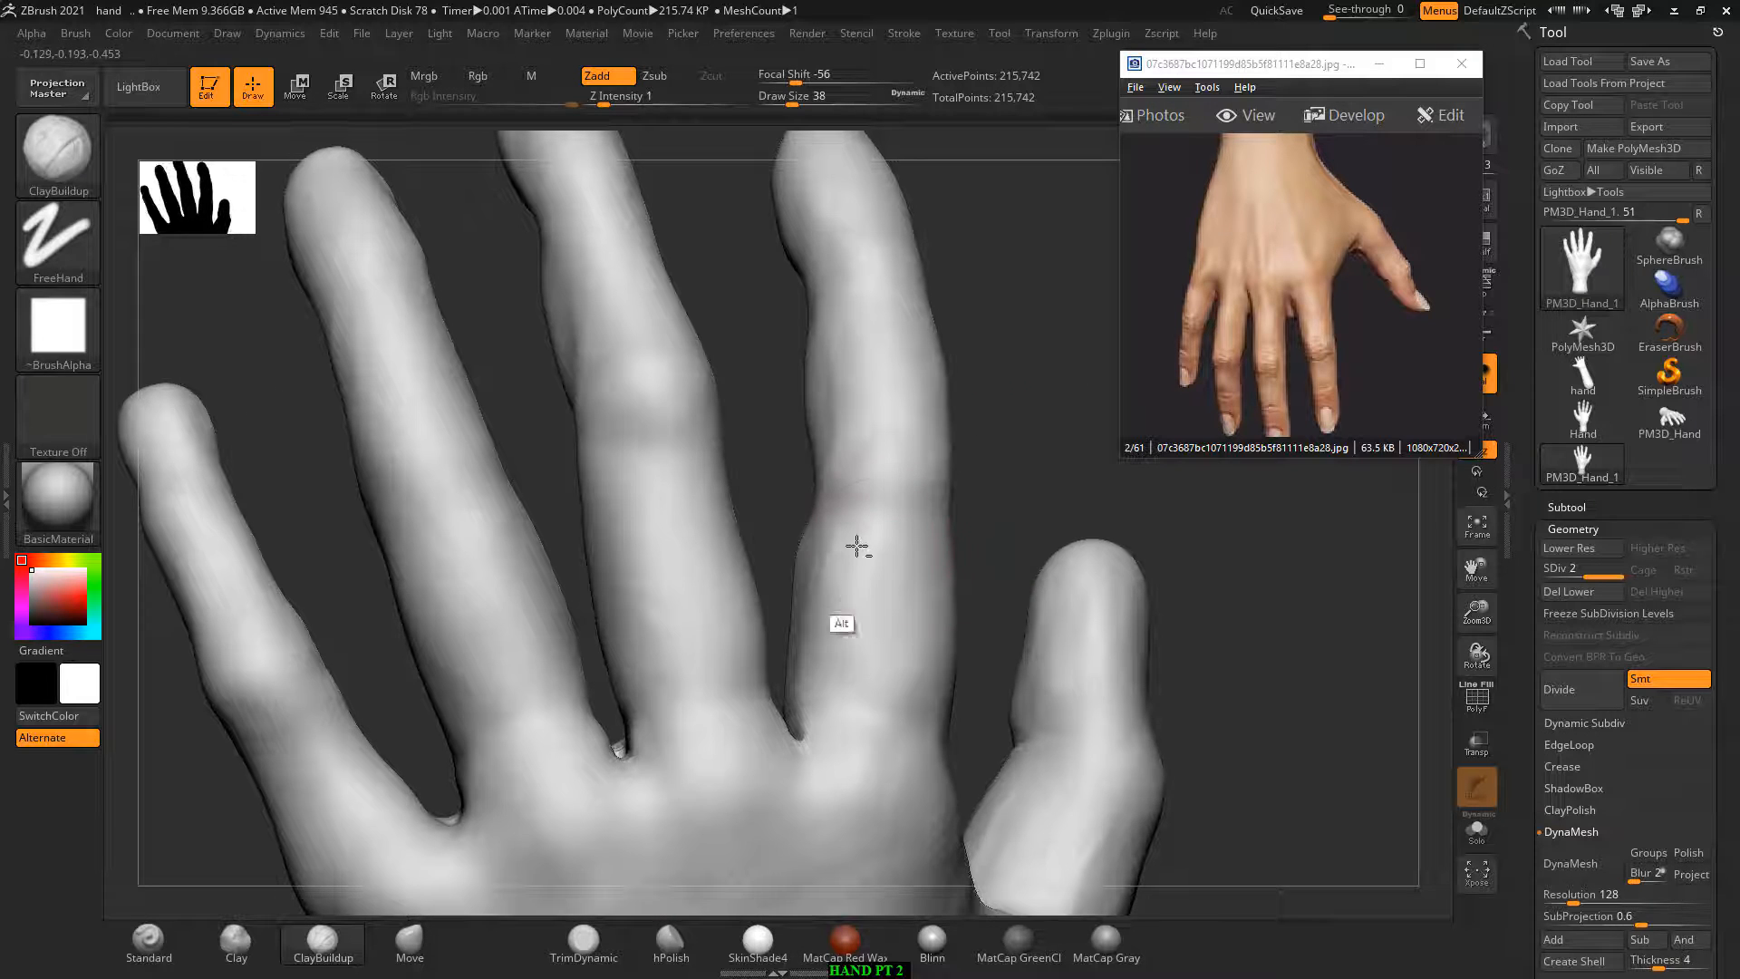
key(shift)
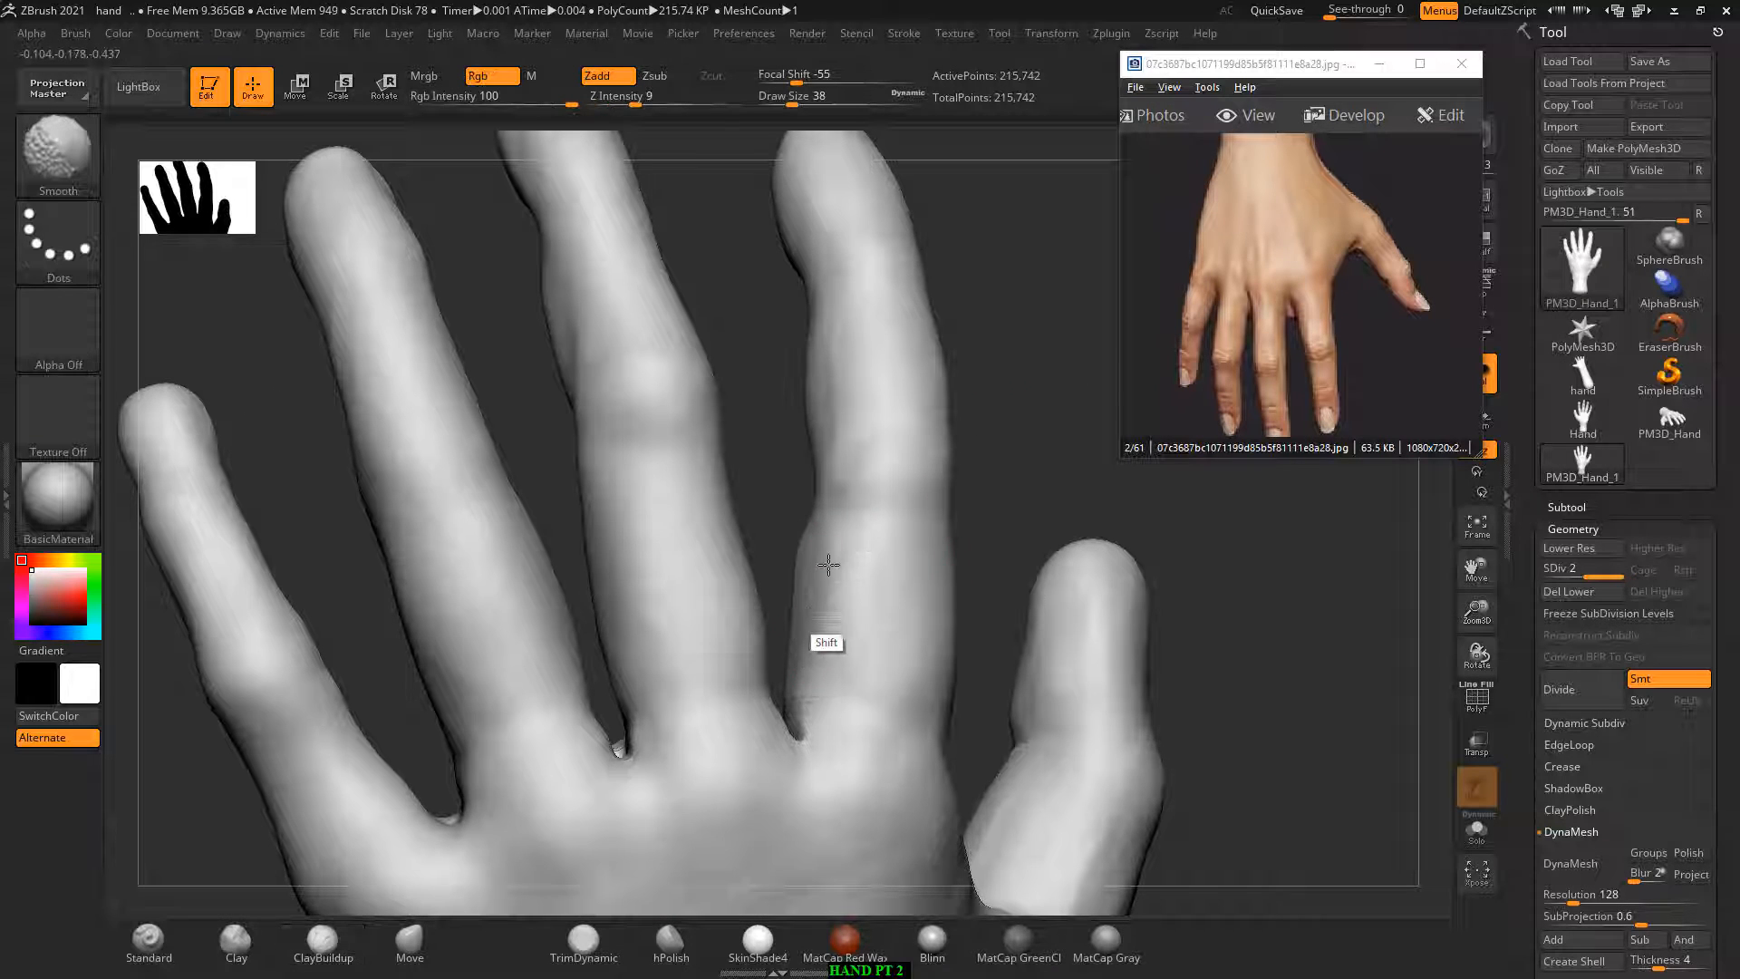
Step: Refine the index finger from its base up to the middle knuckle and smooth the form from several angles
drag(1037, 517, 964, 590)
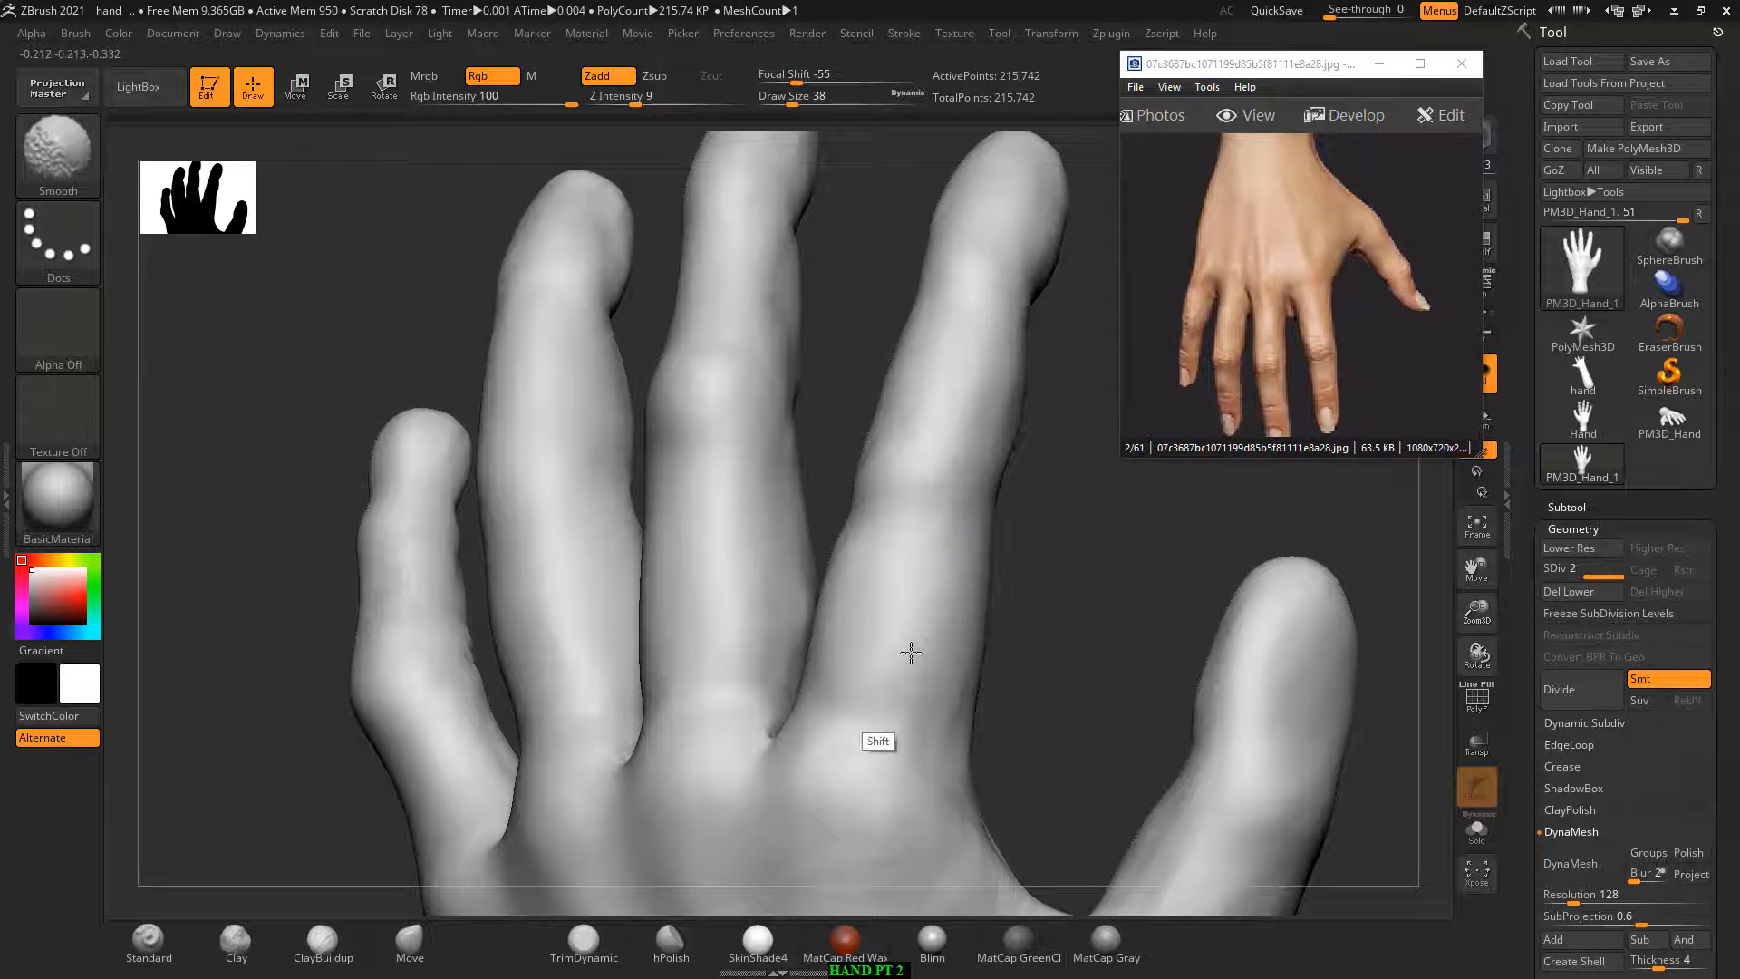
drag(1073, 554, 833, 699)
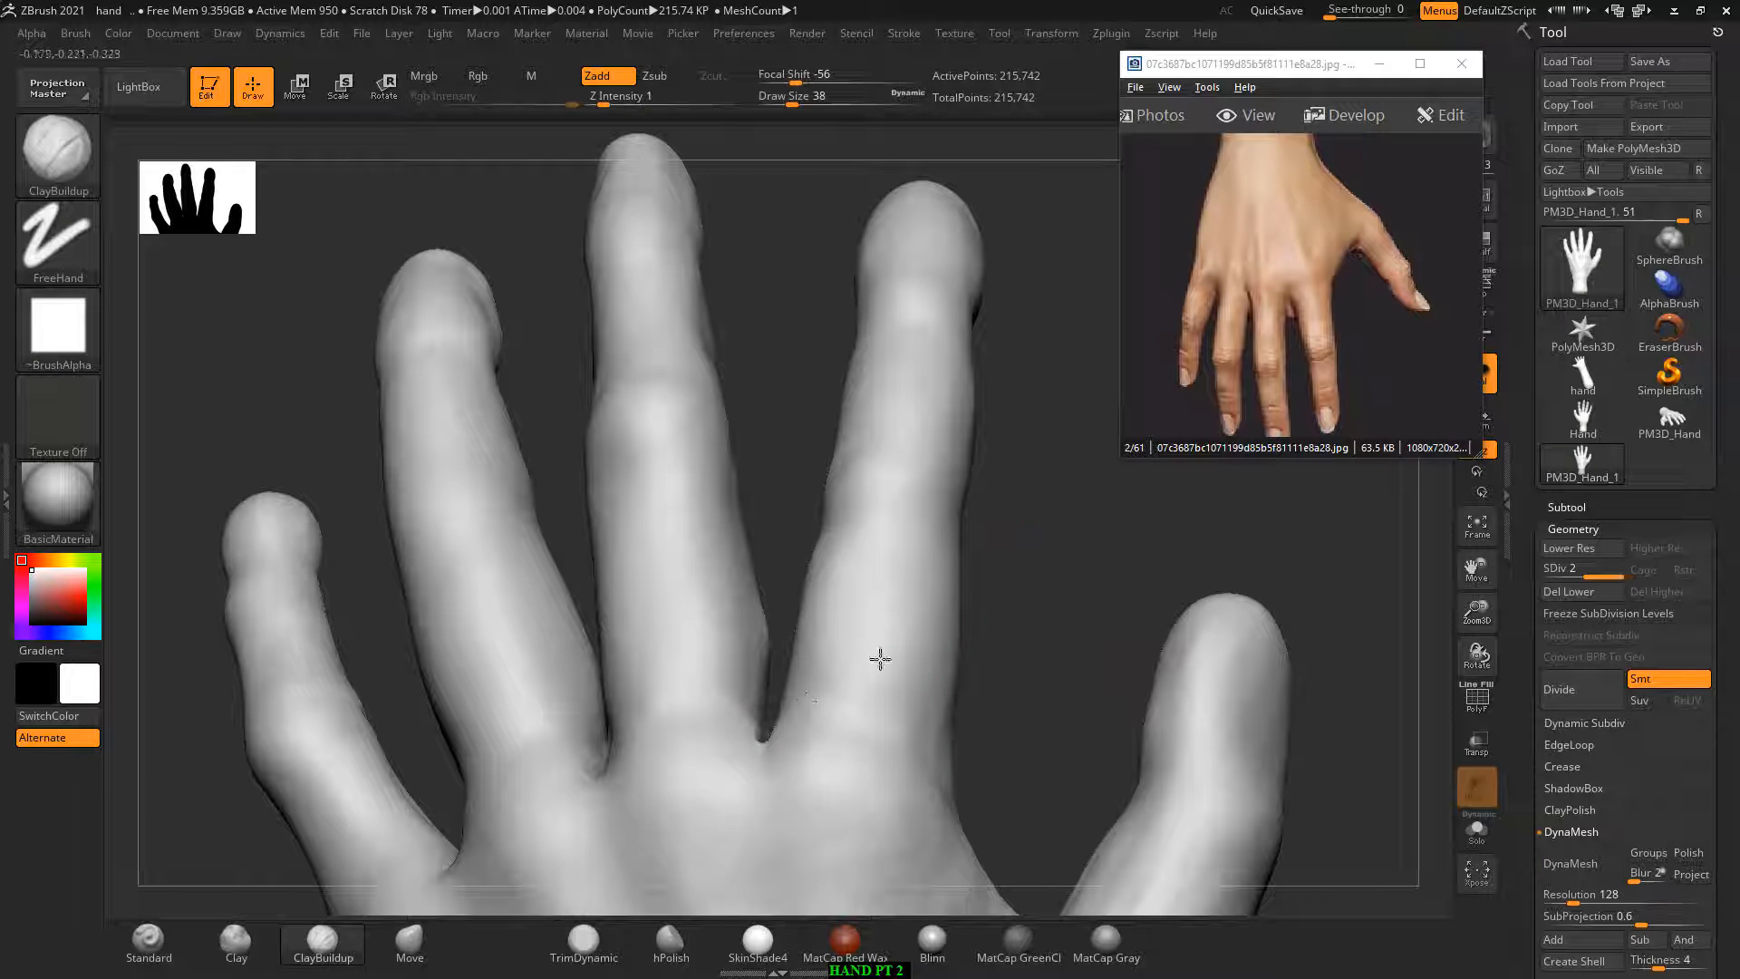
drag(998, 607, 951, 697)
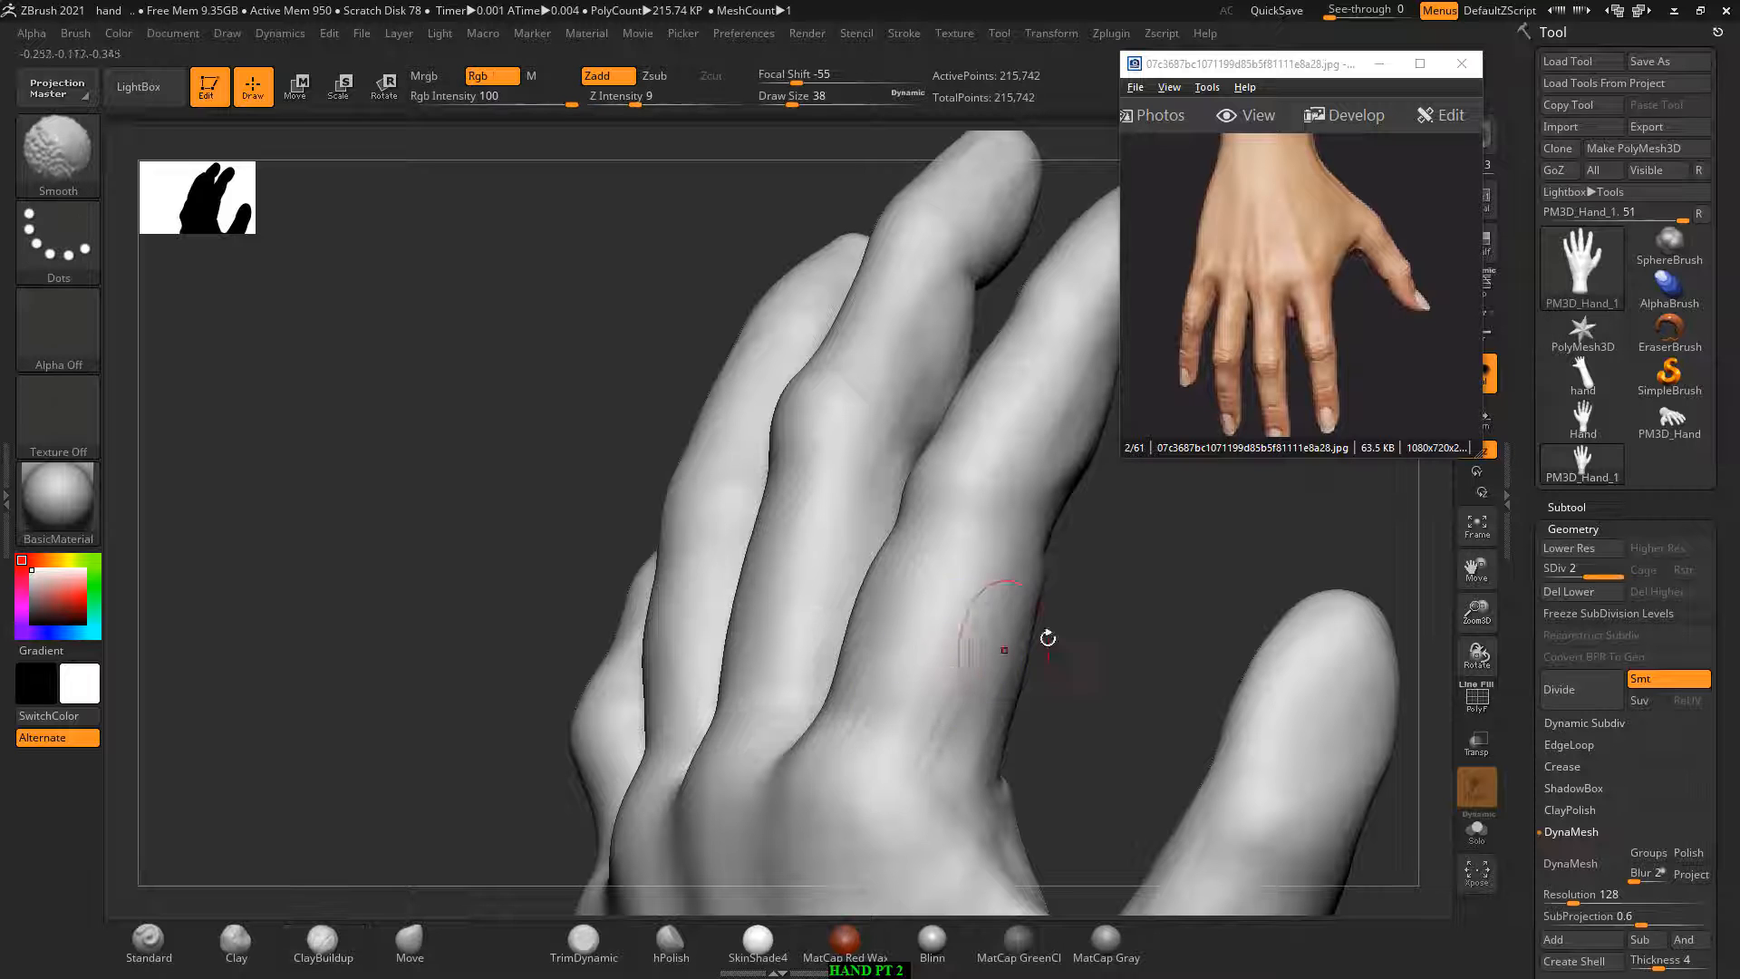
mouse_move(1041, 633)
mouse_down()
mouse_move(1107, 614)
mouse_move(1052, 606)
mouse_up()
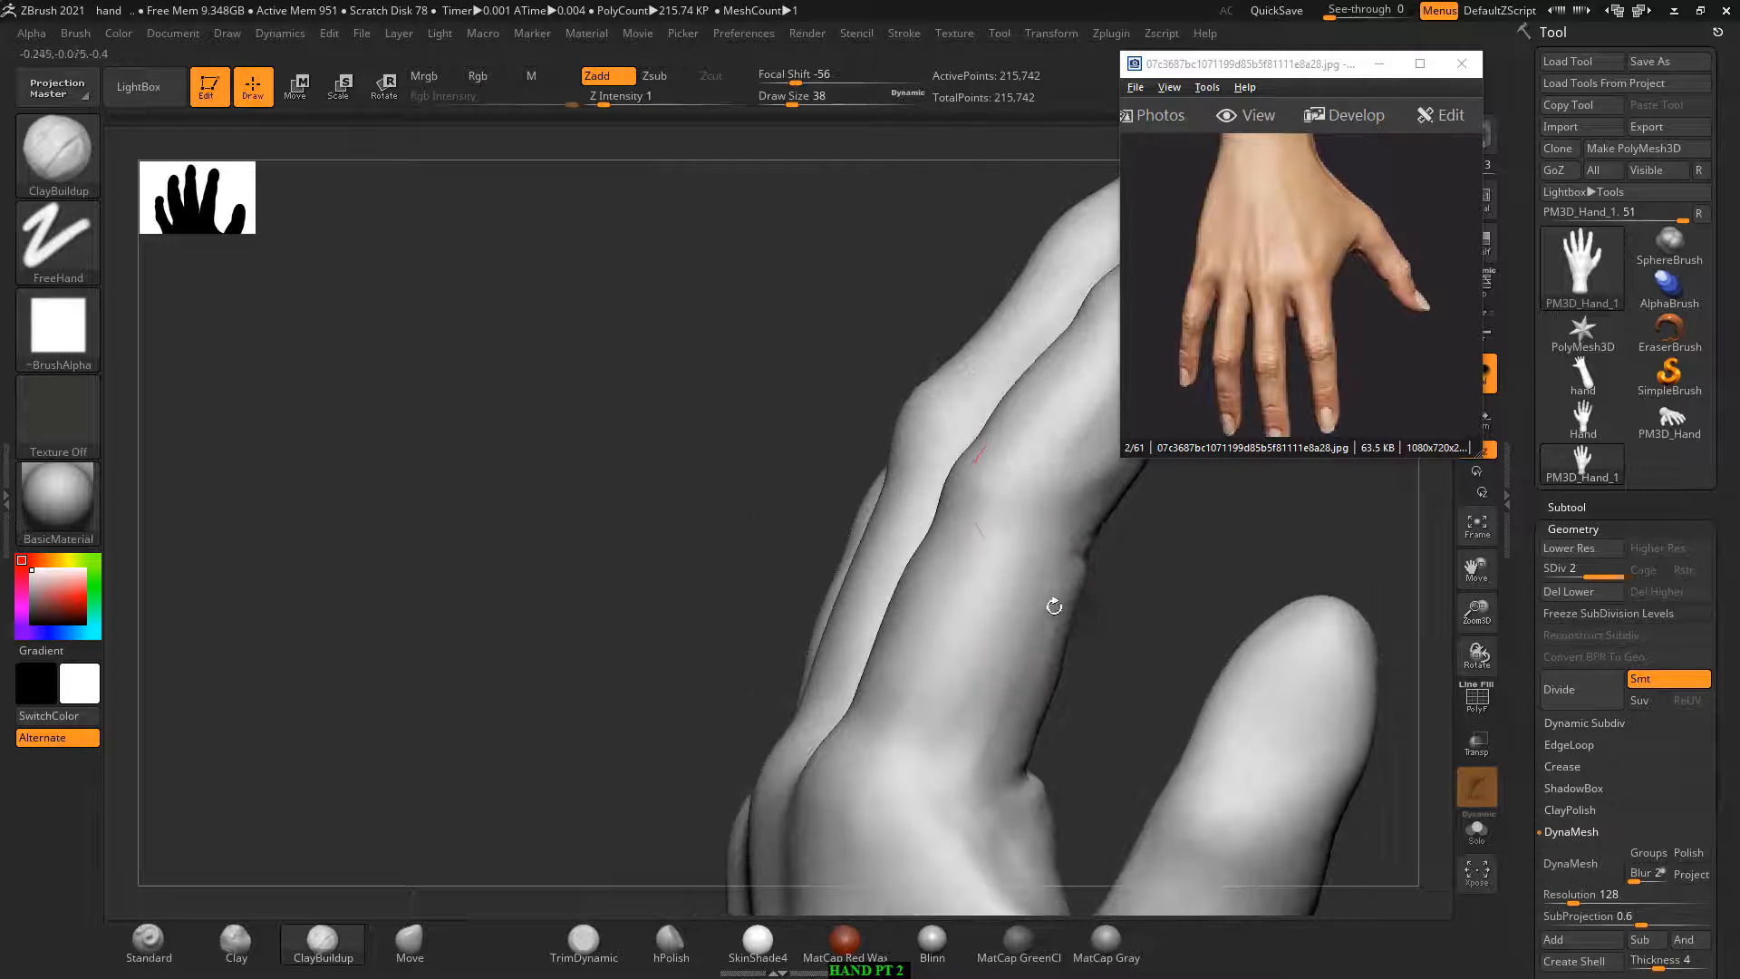
drag(1038, 487, 1123, 560)
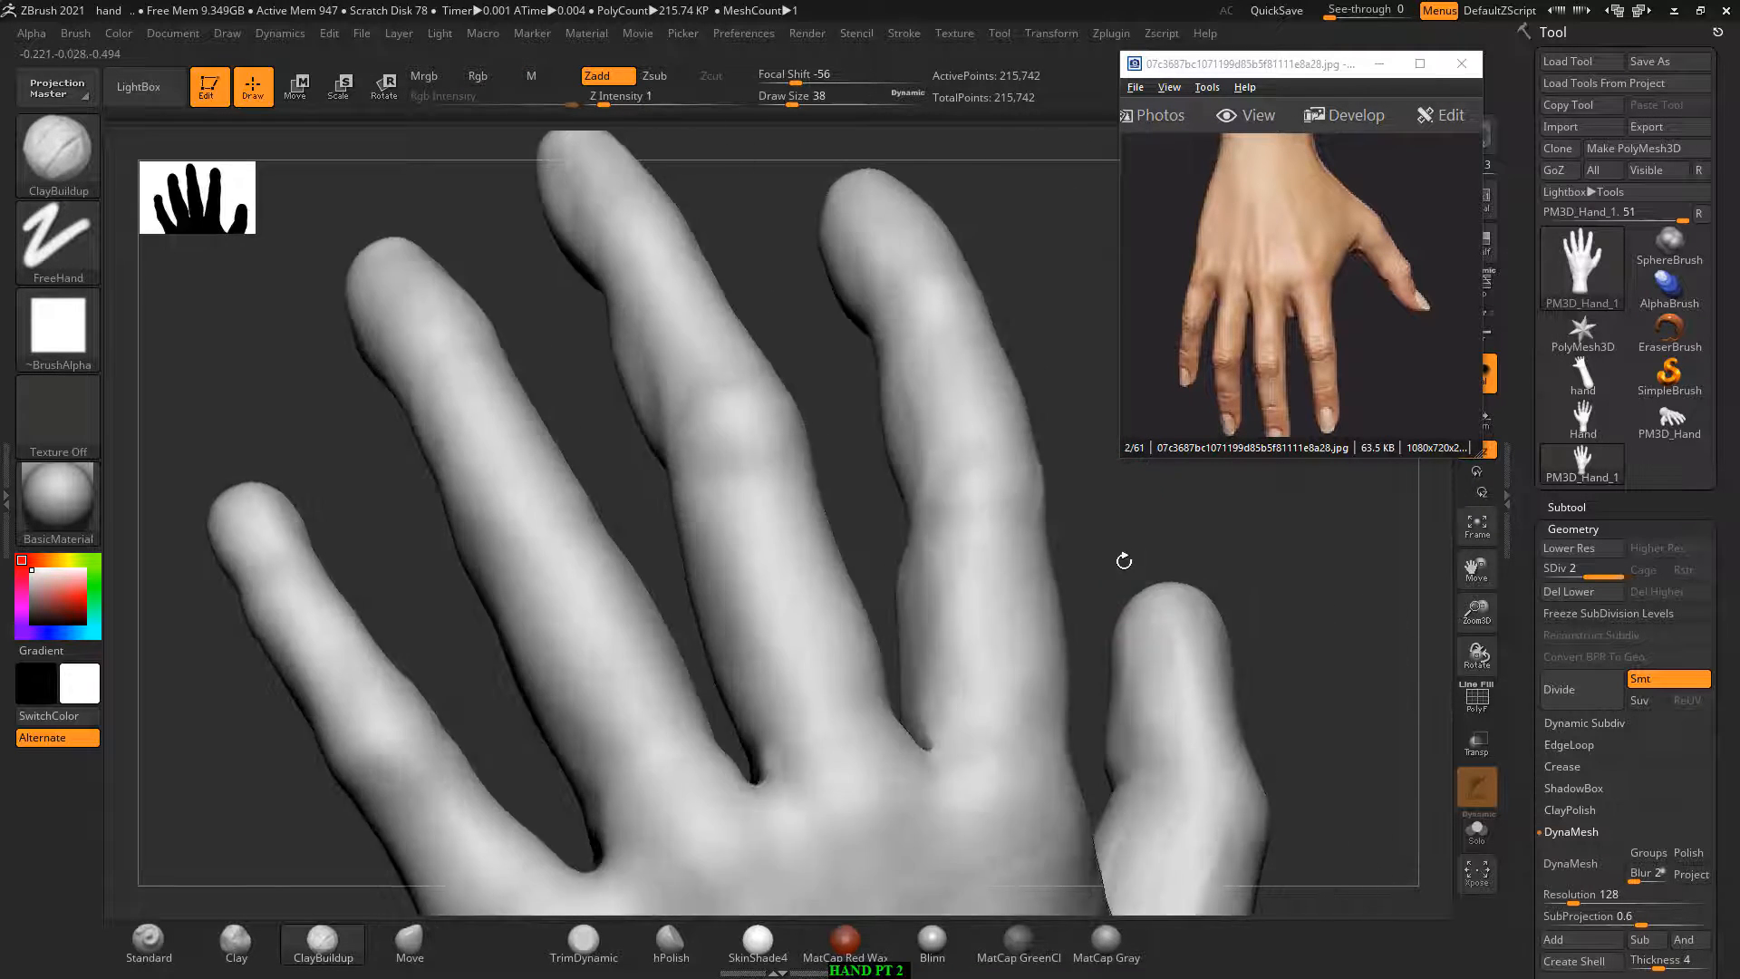
drag(1047, 494, 1033, 480)
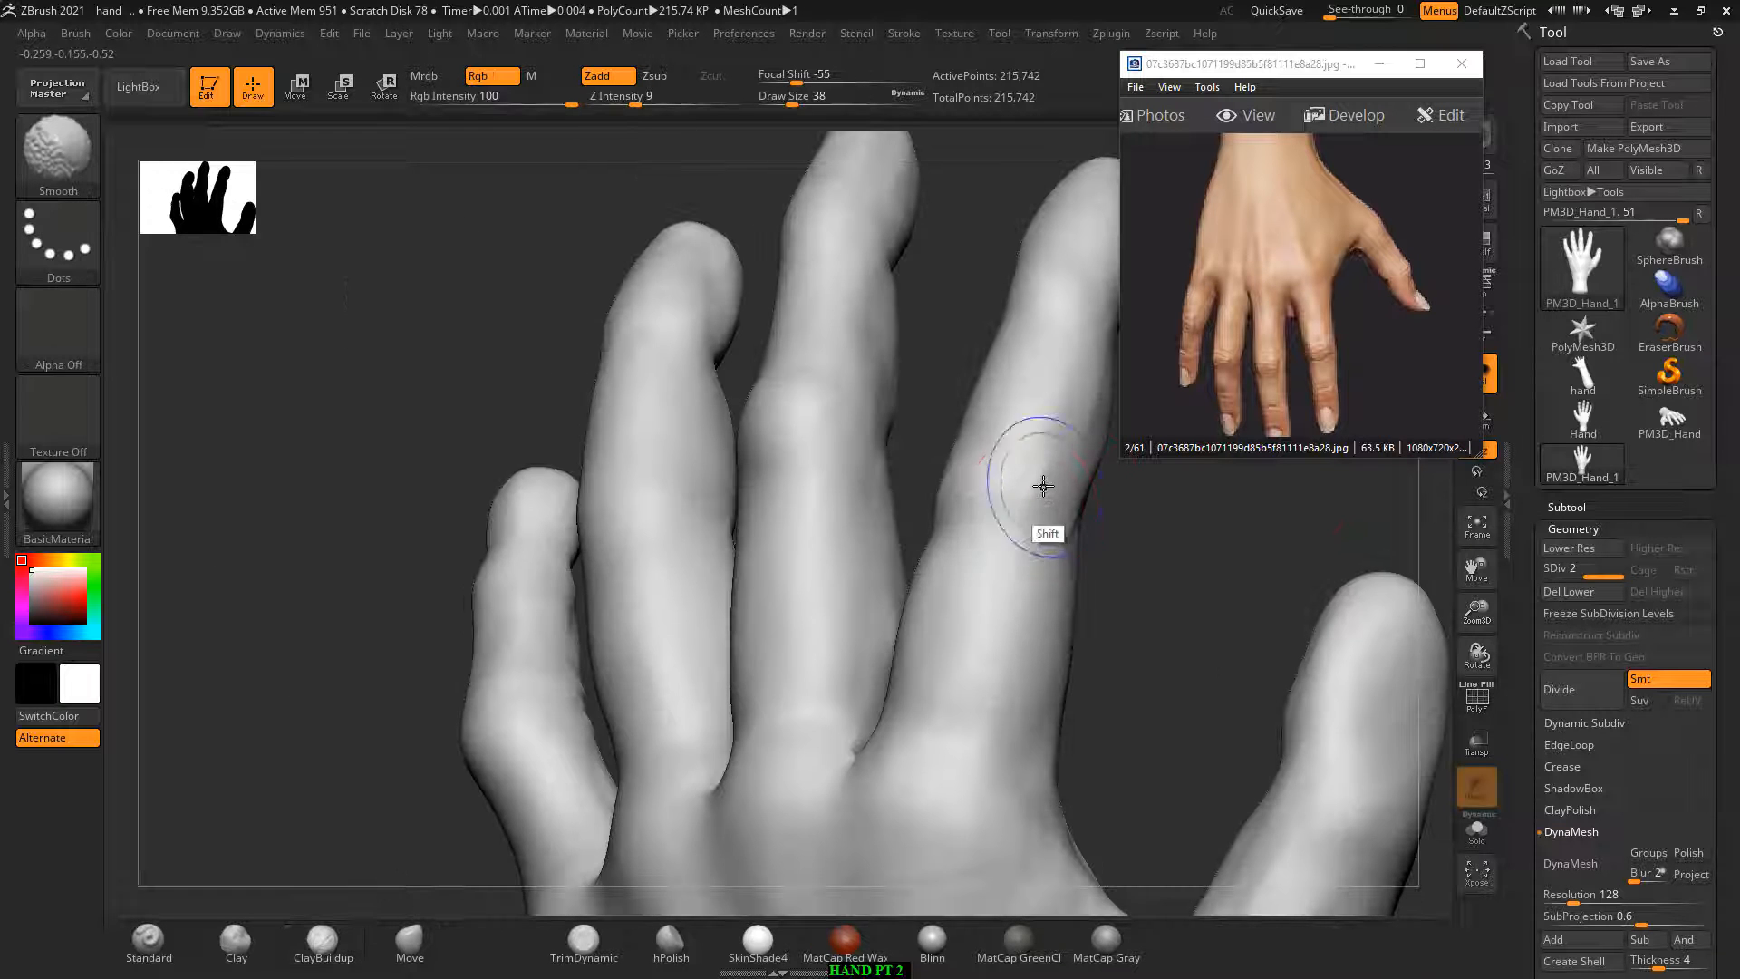
Step: Smooth the index finger's lowest segment around its sides and decline turning on Sticky Keys
mouse_move(1102, 569)
mouse_down()
mouse_move(1135, 561)
mouse_move(1115, 590)
mouse_move(1030, 546)
mouse_up()
key(shift)
key(shift)
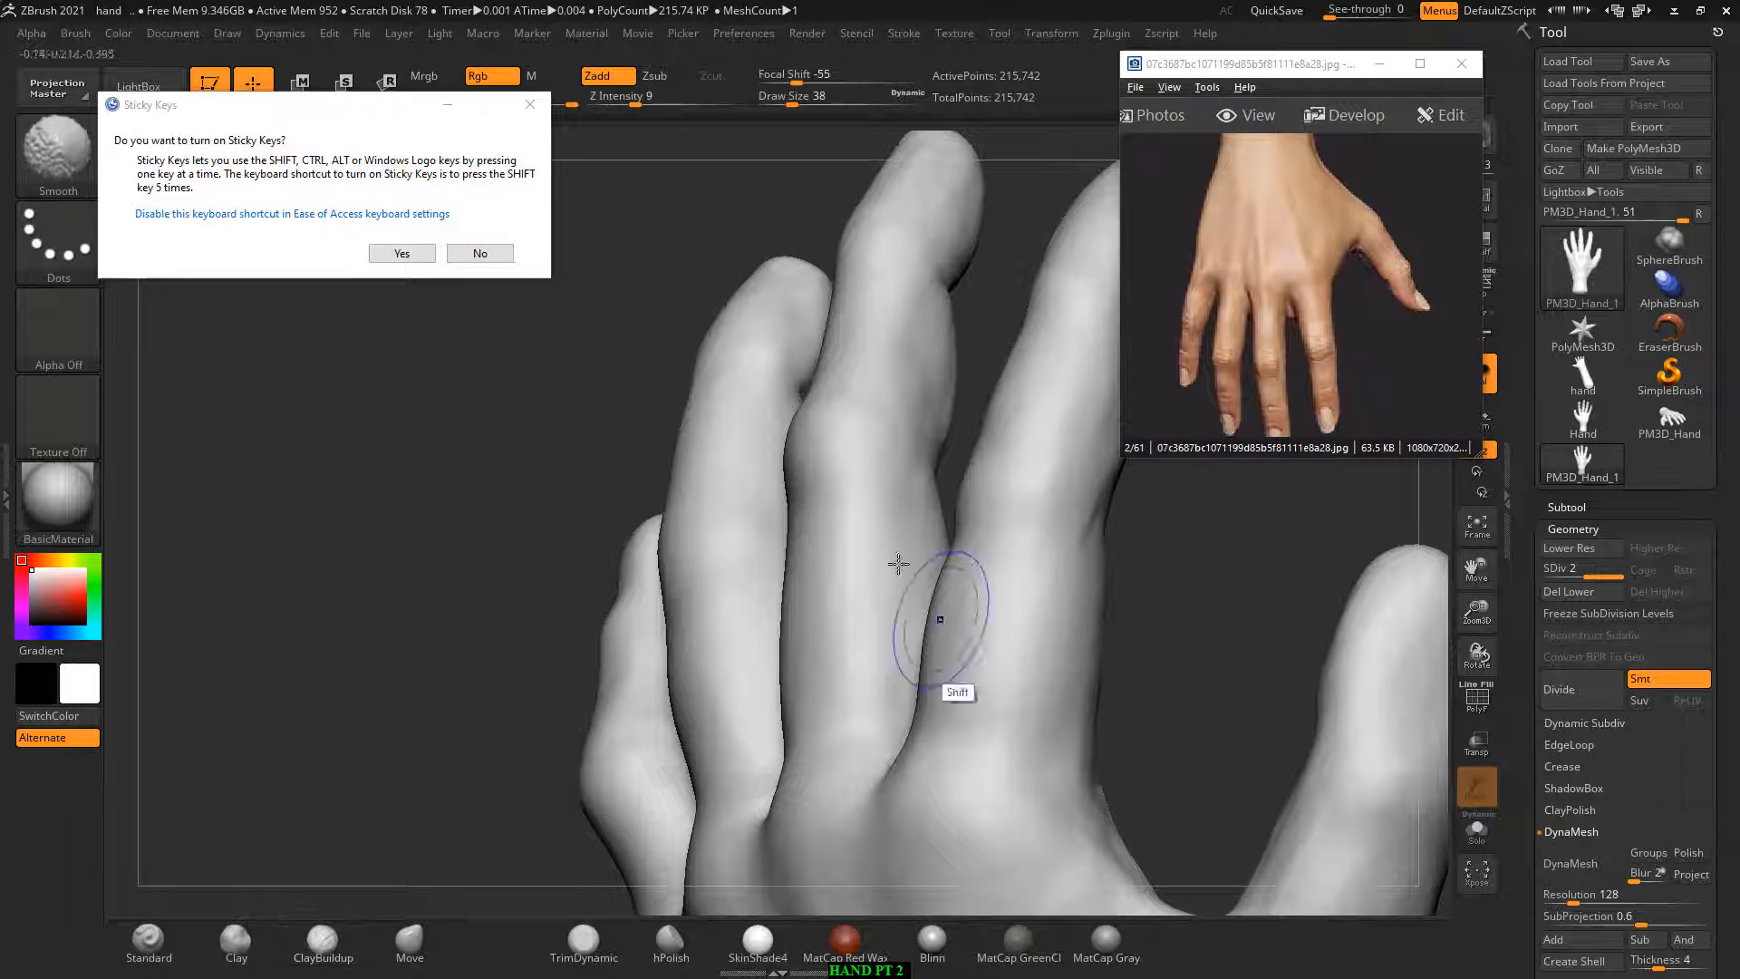
click(483, 259)
drag(1042, 505, 898, 494)
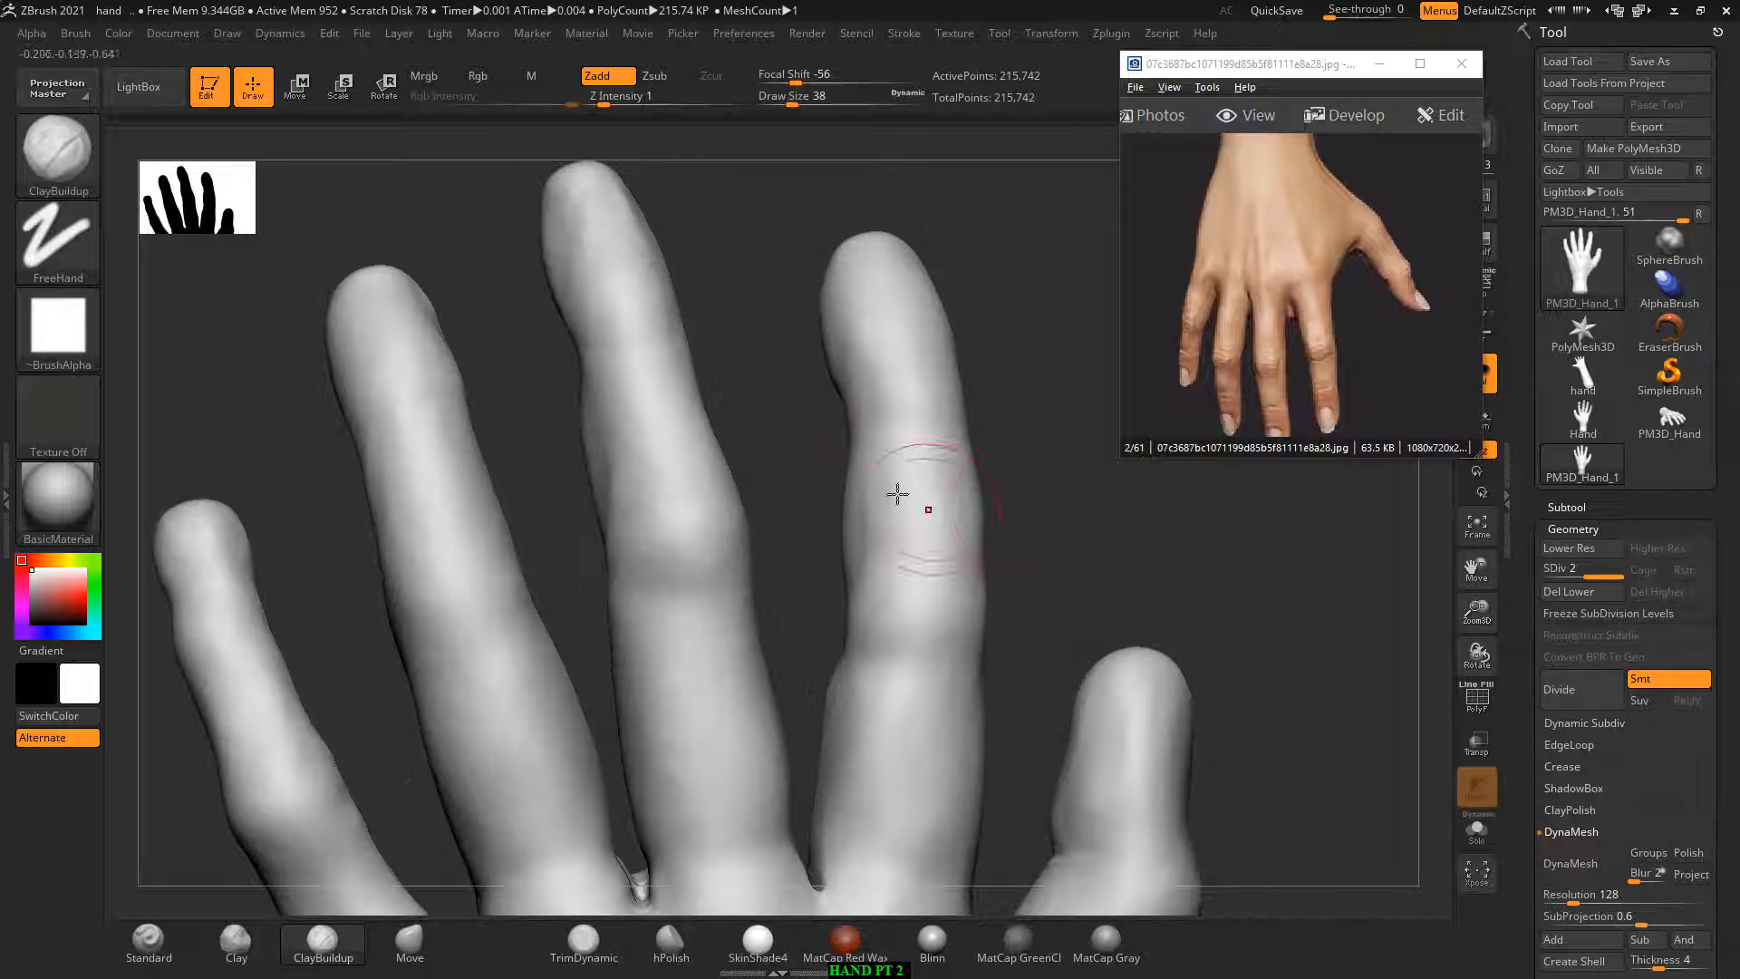
Step: Smooth the index finger's middle segment along its back and thumb-facing side
drag(1051, 544, 961, 462)
key(shift)
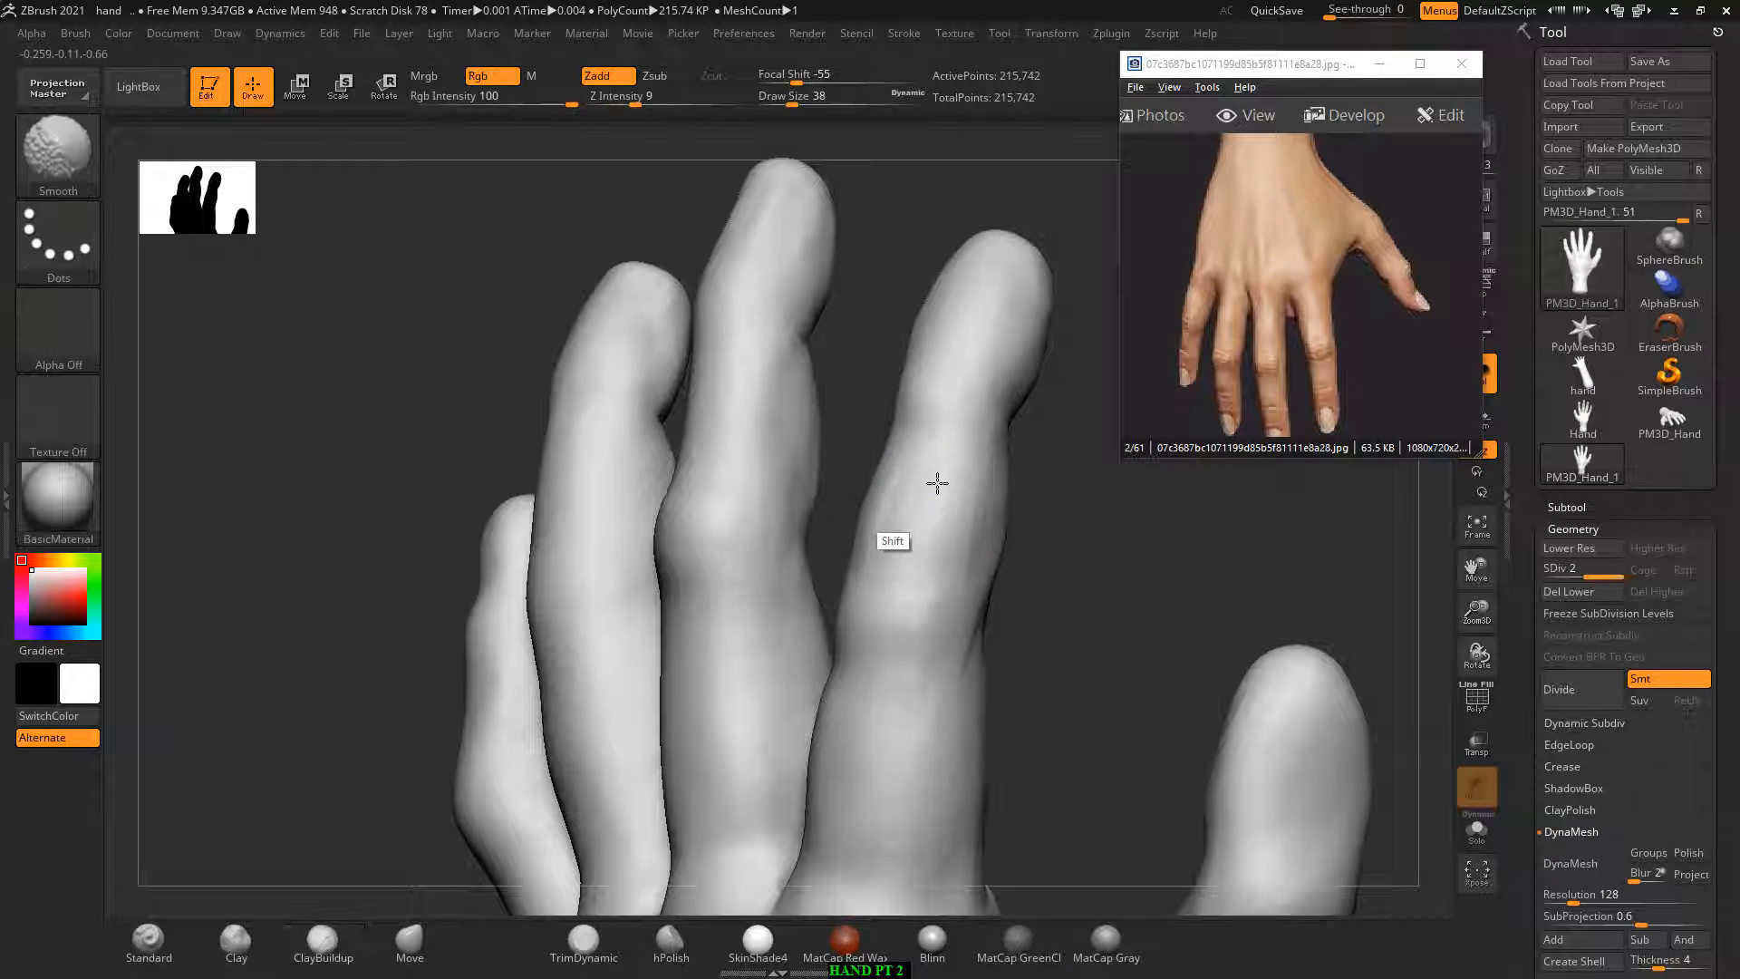
mouse_move(1056, 541)
shift+mouse_down()
mouse_move(1087, 535)
mouse_move(901, 489)
mouse_move(858, 443)
mouse_move(850, 552)
shift+mouse_up()
mouse_move(1066, 462)
mouse_down()
mouse_move(990, 469)
mouse_move(1040, 461)
mouse_move(1001, 458)
mouse_up()
Step: Refine the index finger's uppermost joint with ClayBuildup at draw sizes 18 and 38, and smooth it
key(bracketleft)
key(bracketleft)
key(bracketleft)
key(bracketleft)
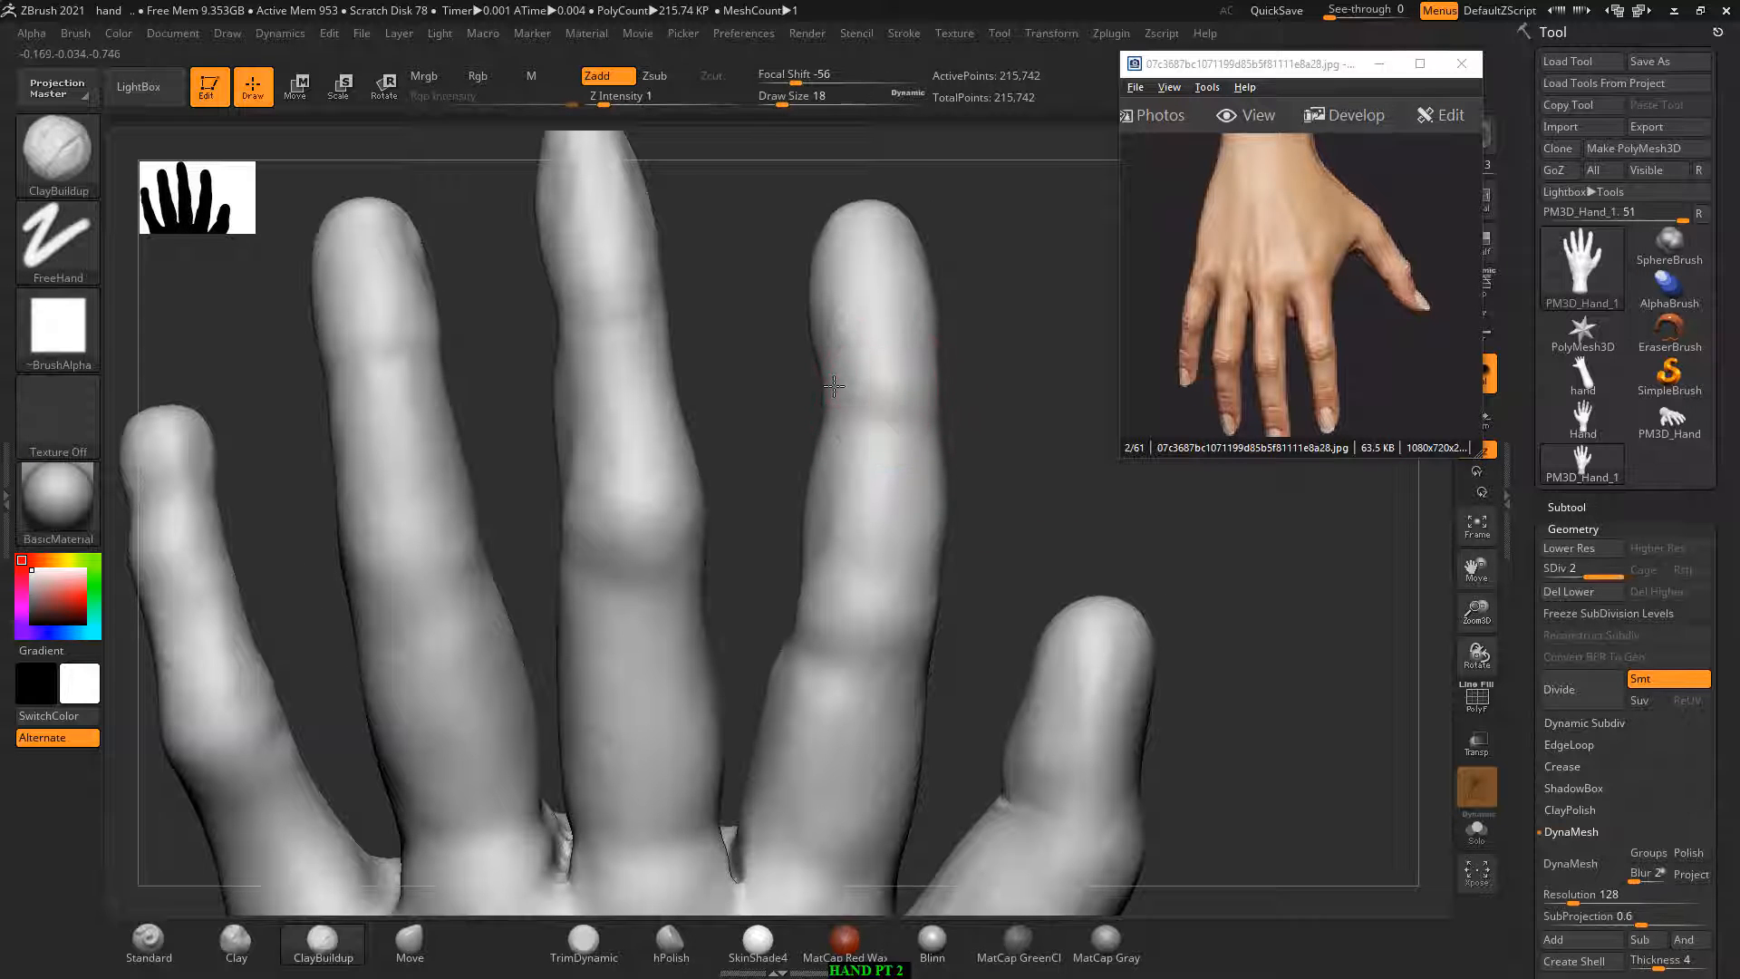
drag(927, 384, 918, 404)
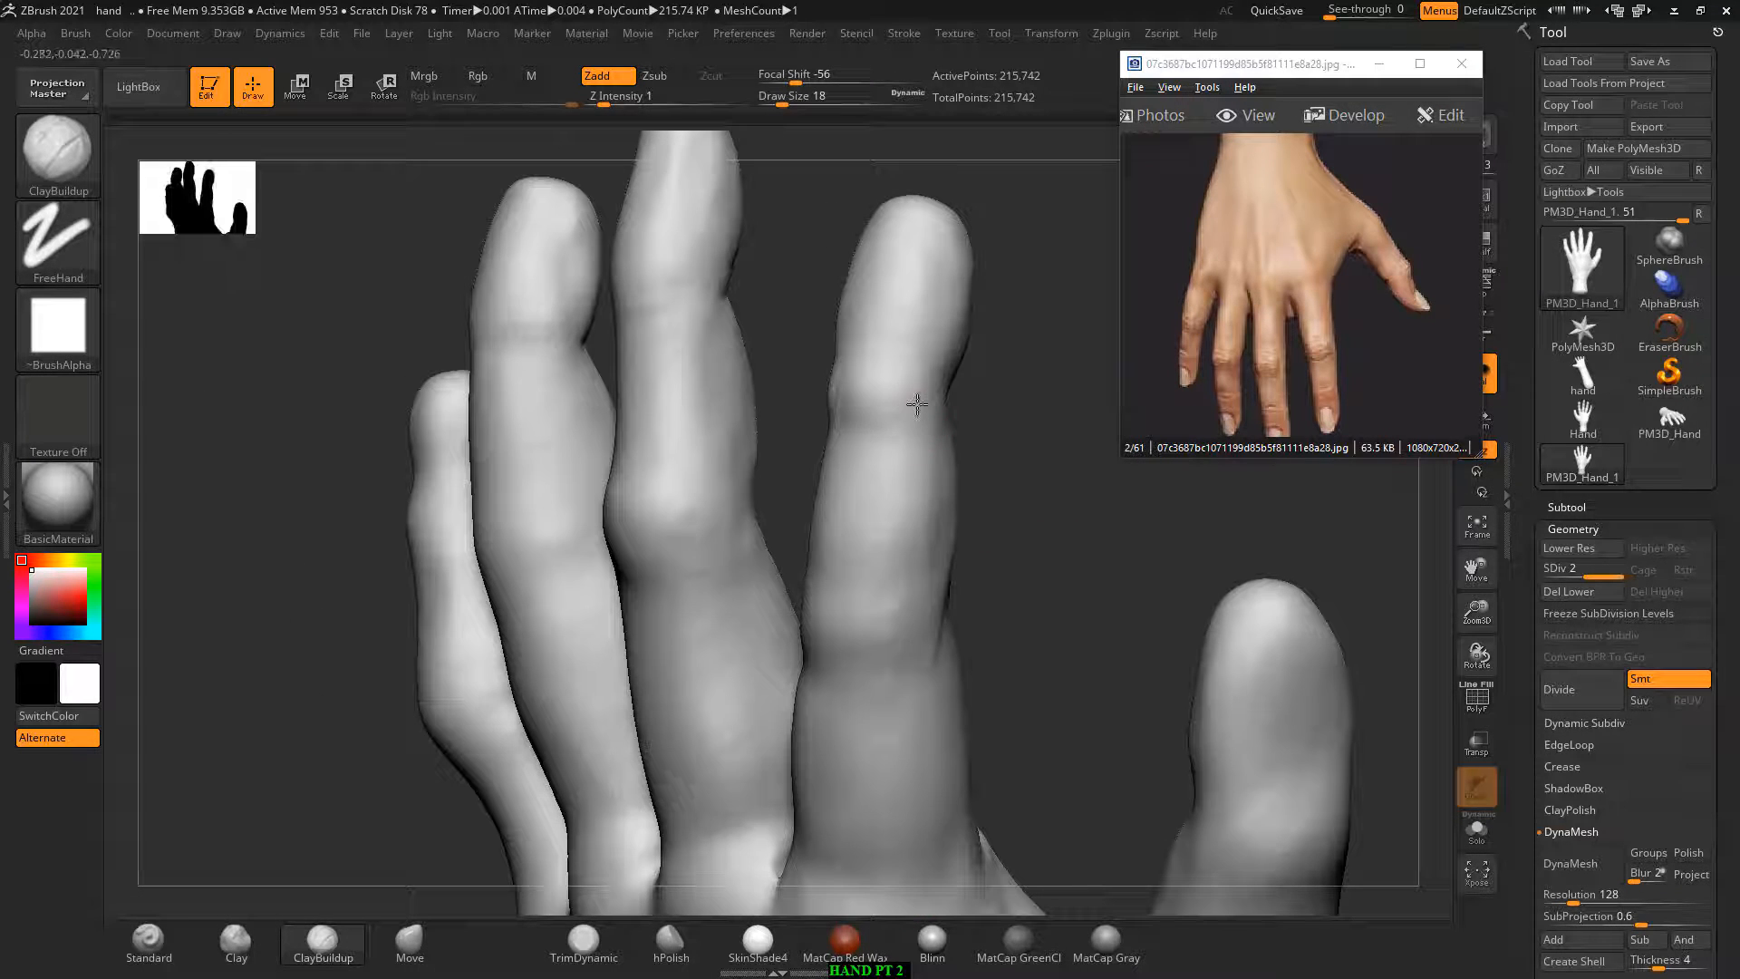
key(bracketright)
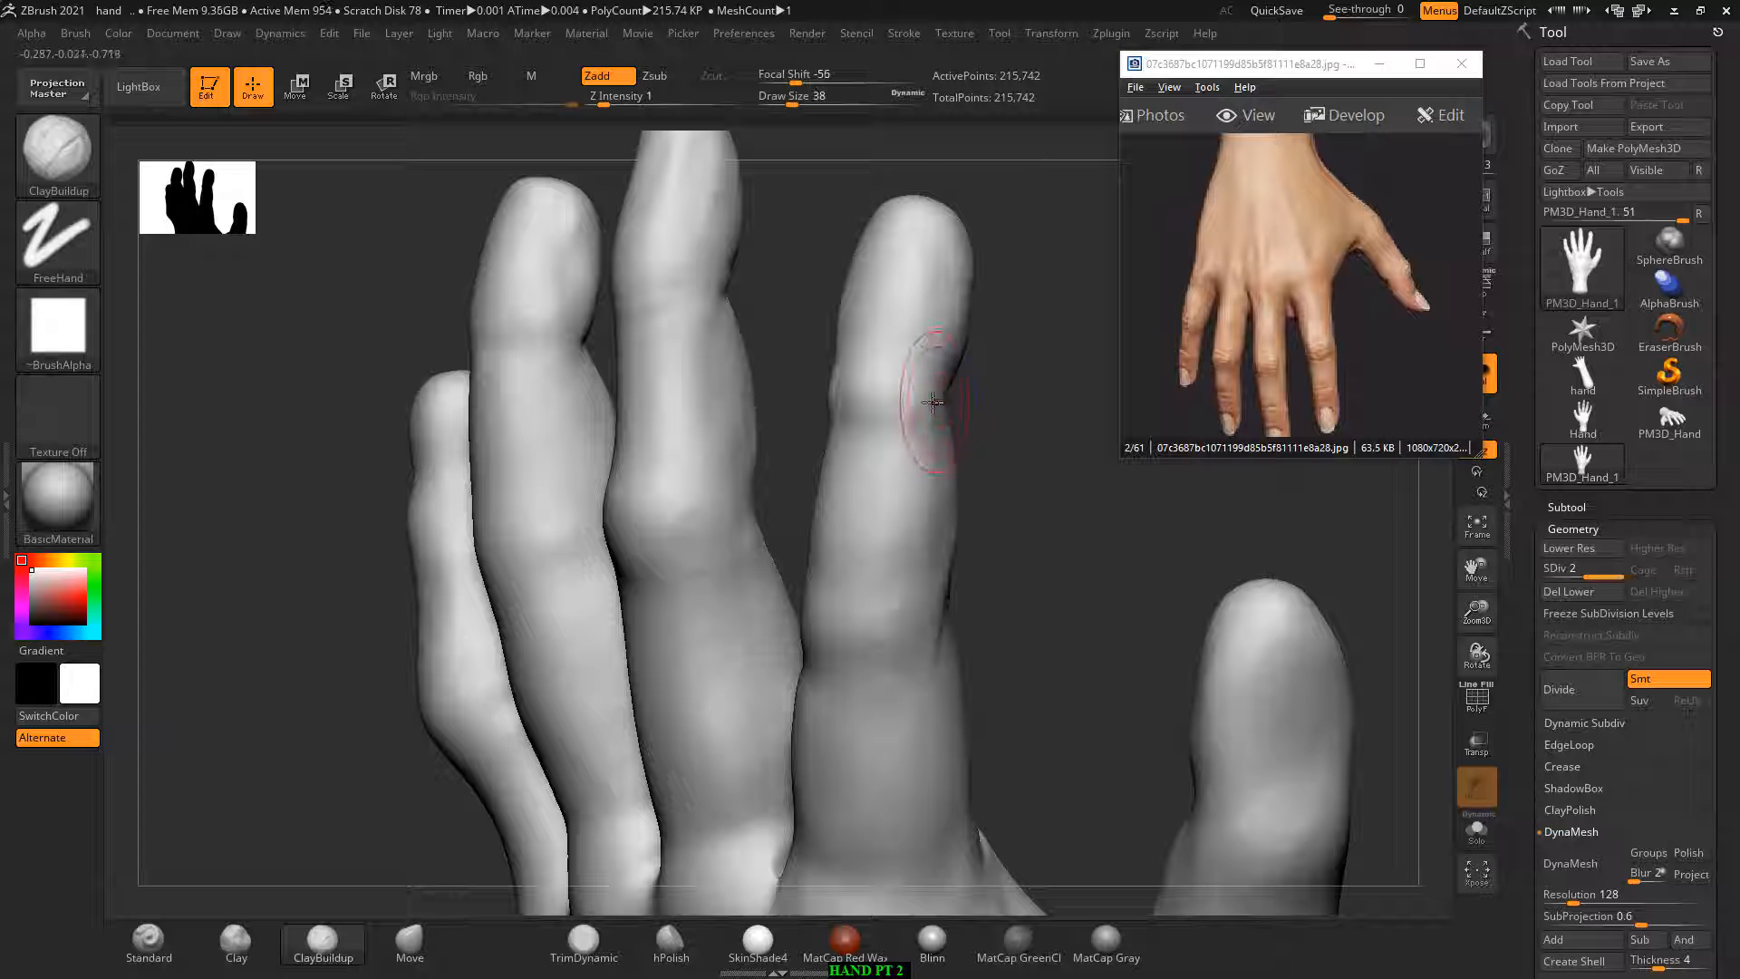
key(shift)
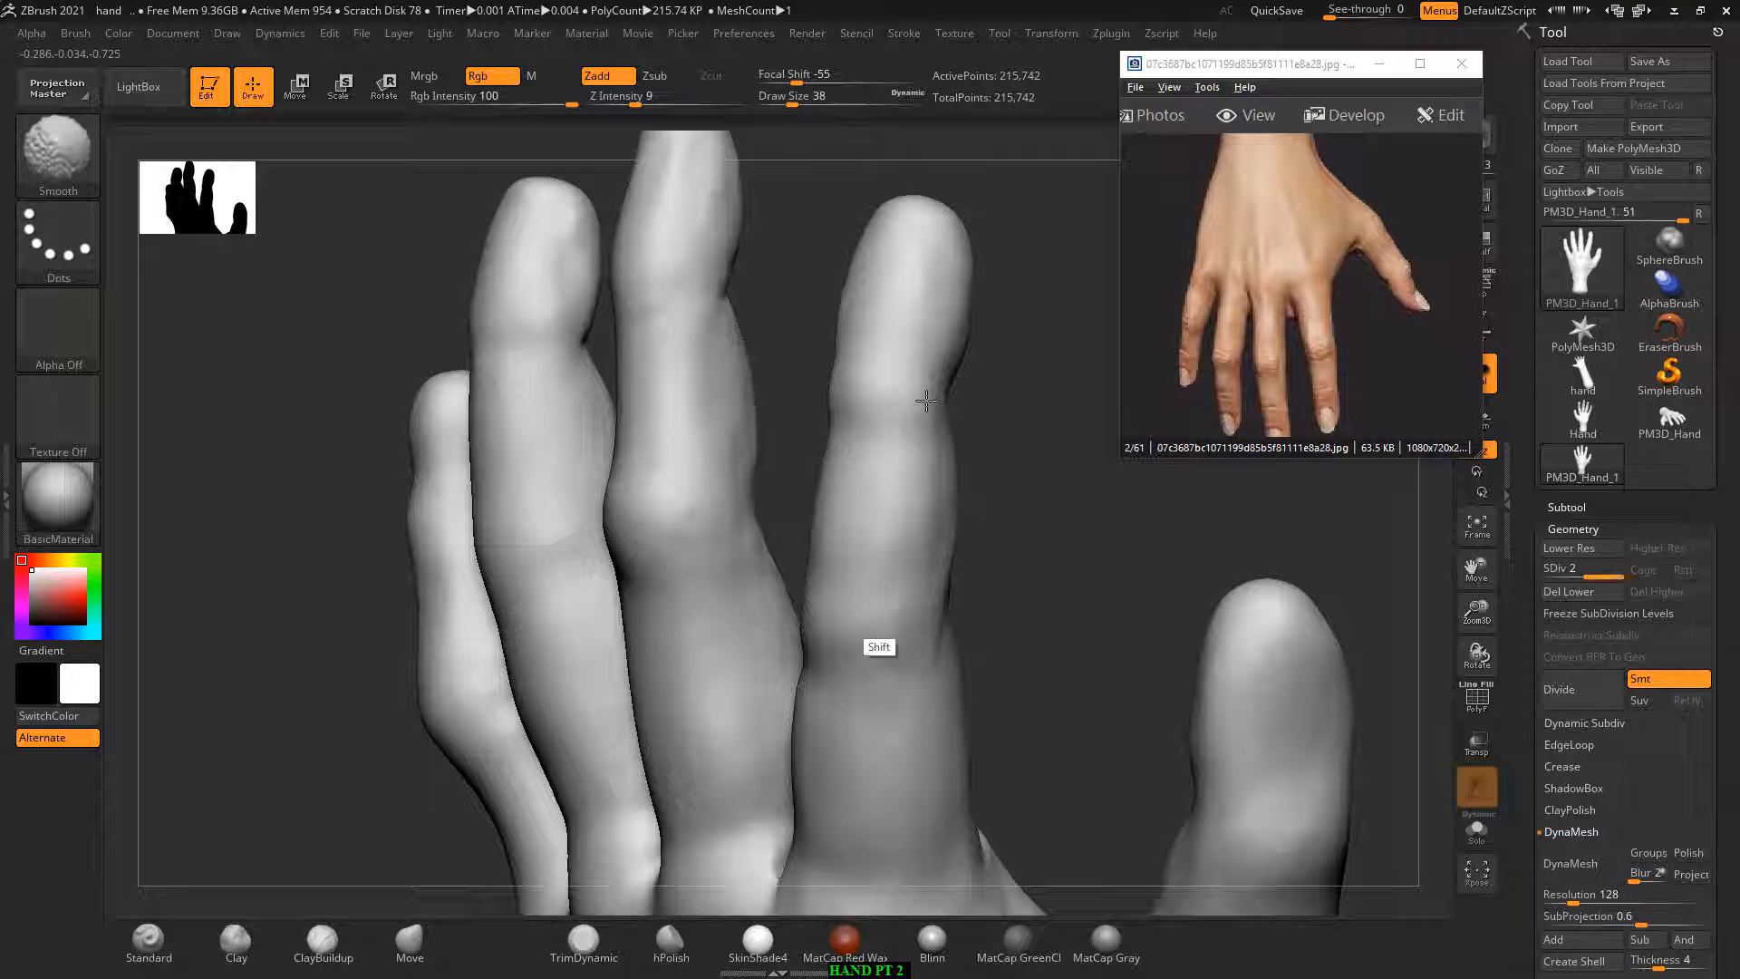
mouse_move(925, 400)
mouse_down()
mouse_move(1056, 502)
mouse_move(1069, 444)
mouse_move(1042, 458)
mouse_up()
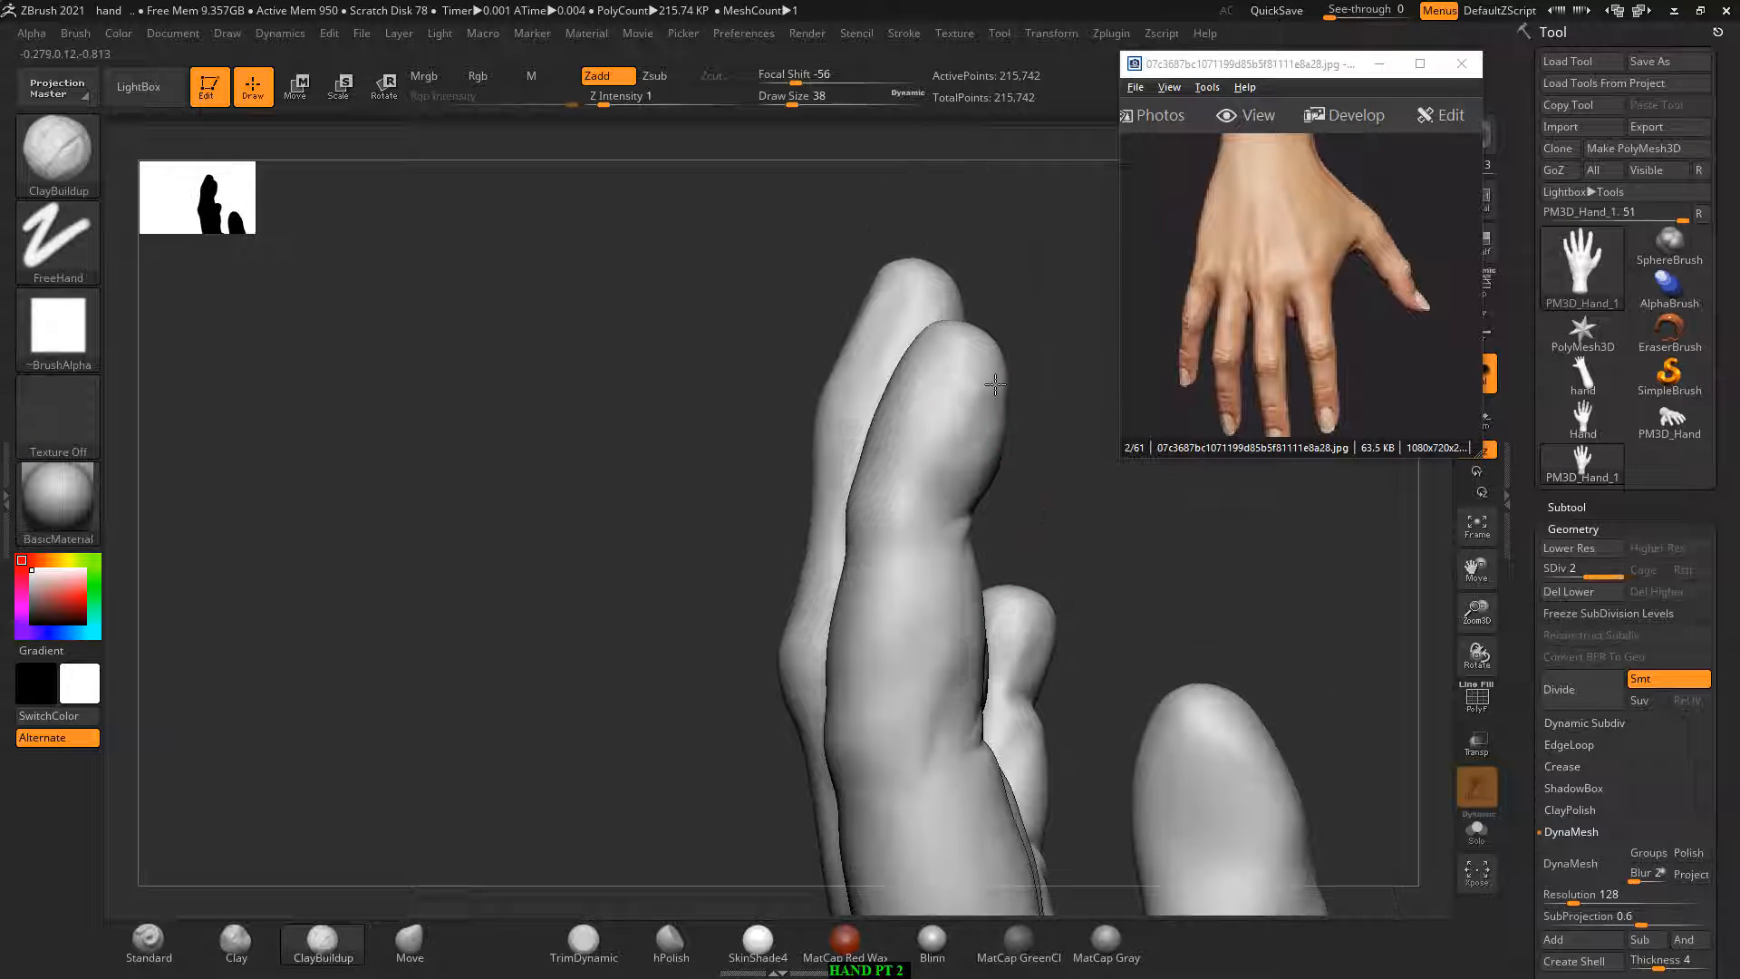
Step: Carve and smooth the palm-side pad of the index fingertip with ClayBuildup at draw size 38
drag(1073, 367, 1014, 382)
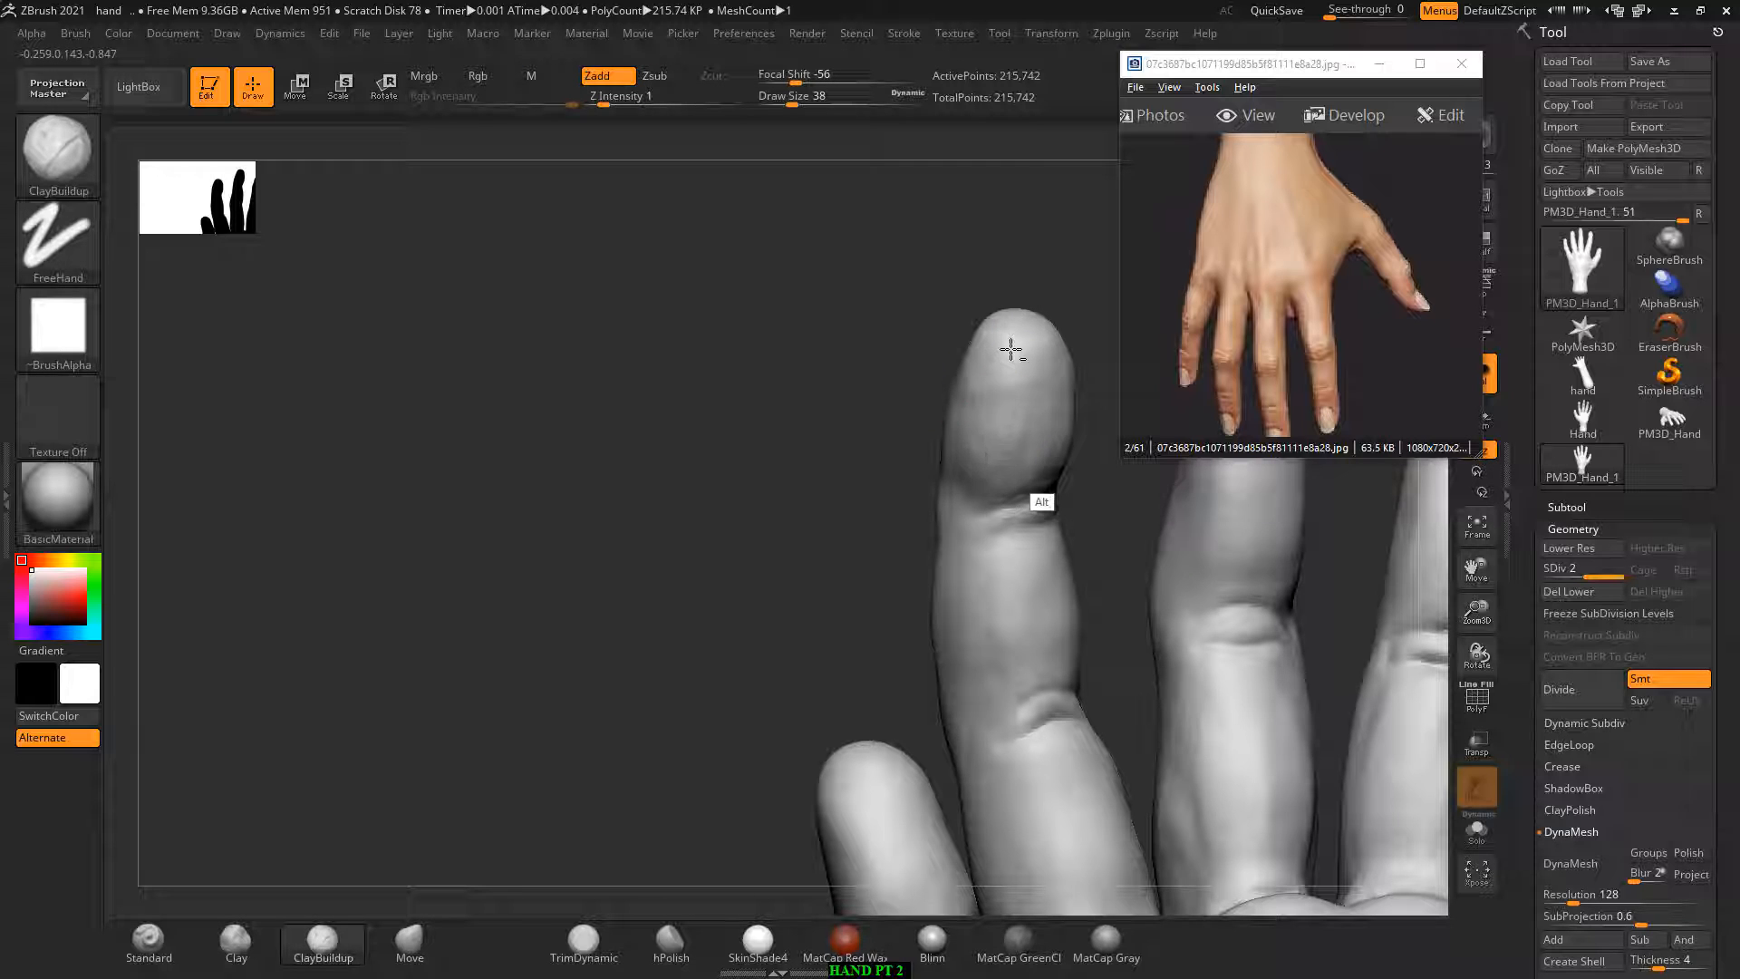
key(shift)
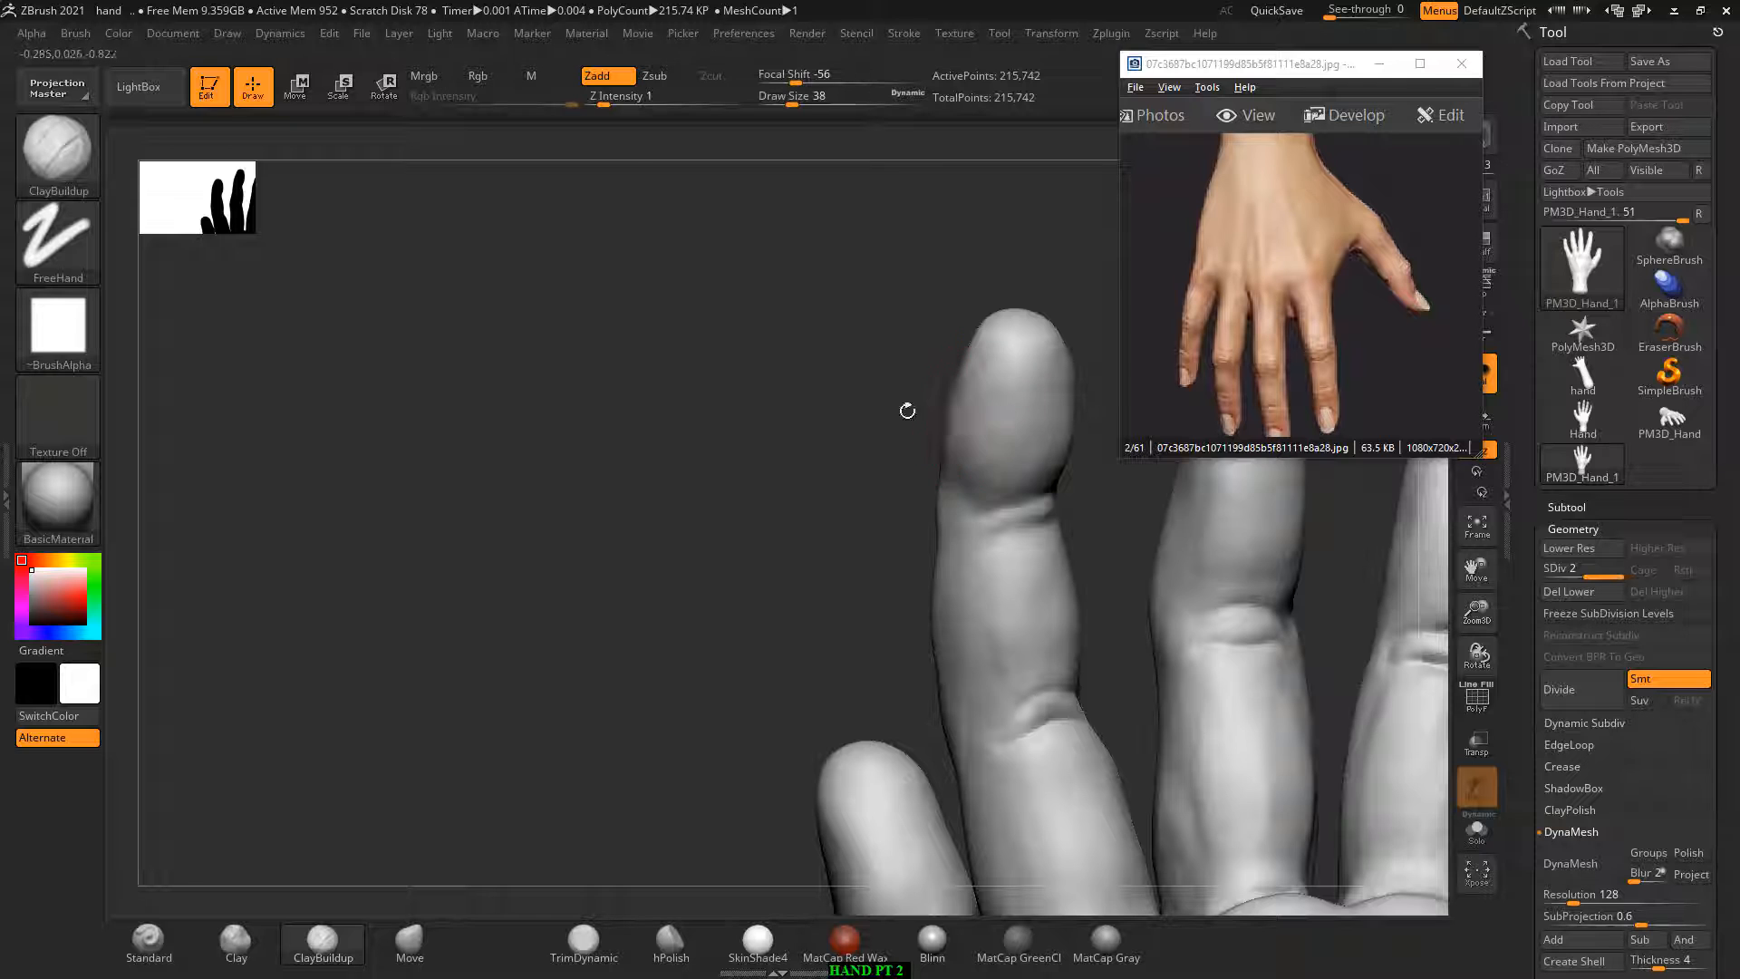
mouse_move(907, 411)
mouse_down()
mouse_move(870, 412)
mouse_move(1055, 391)
mouse_up()
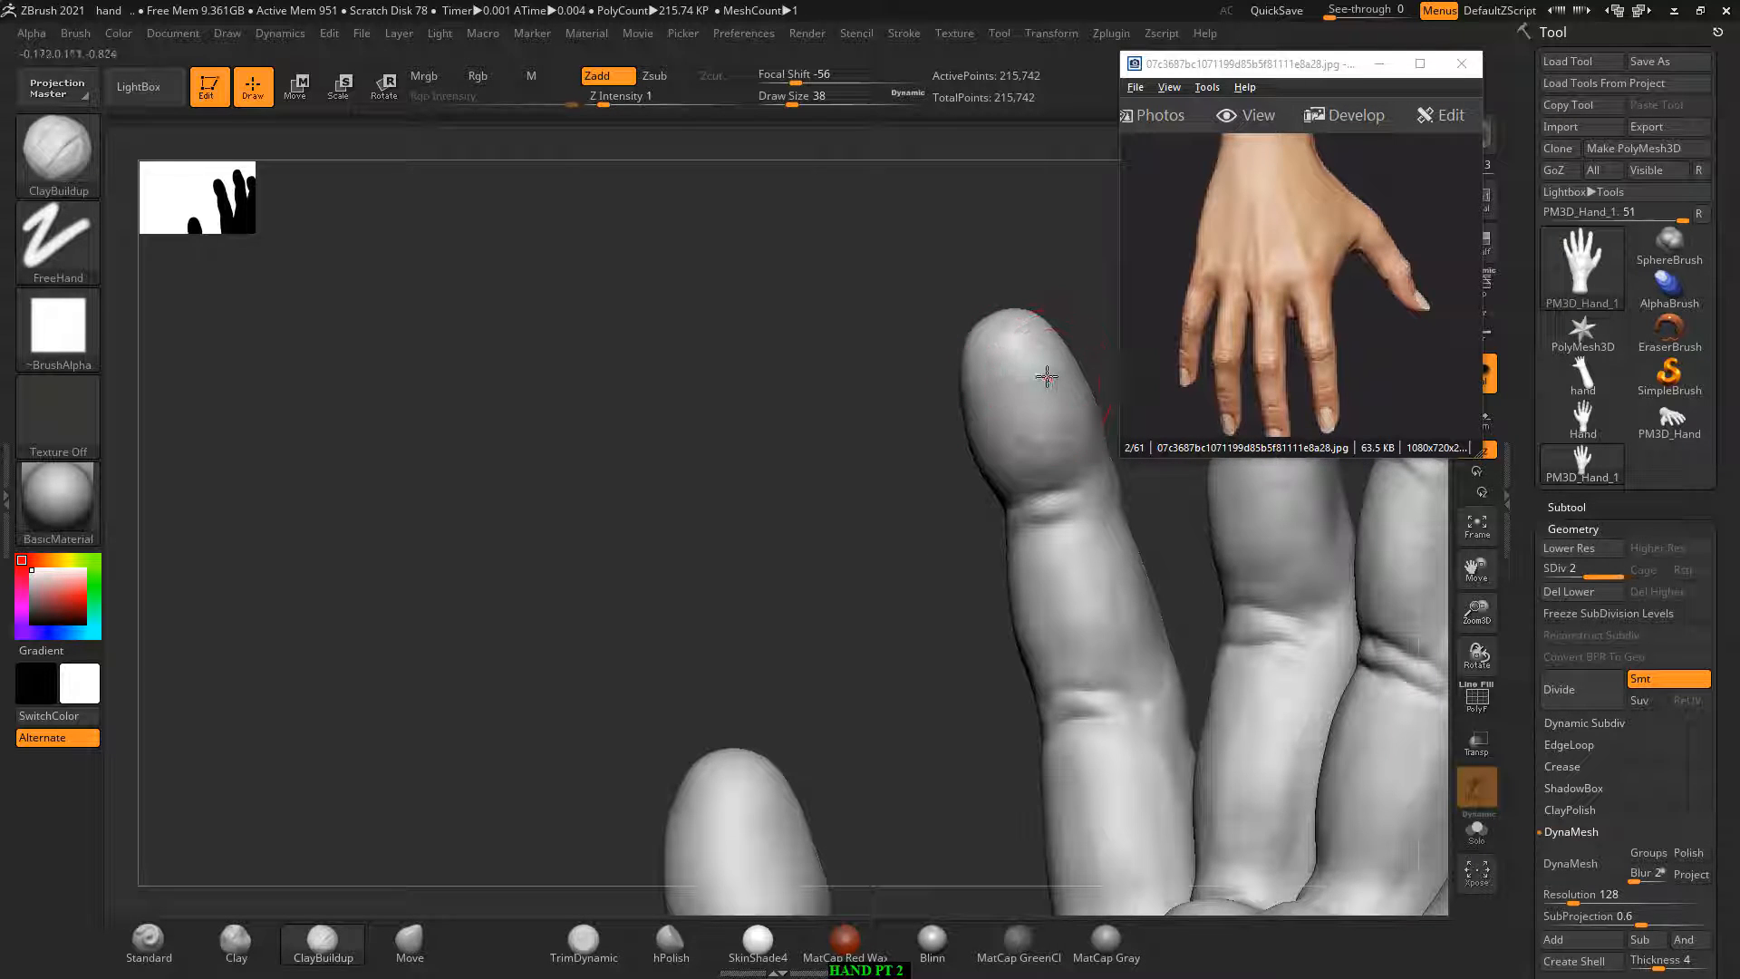
key(shift)
key(alt)
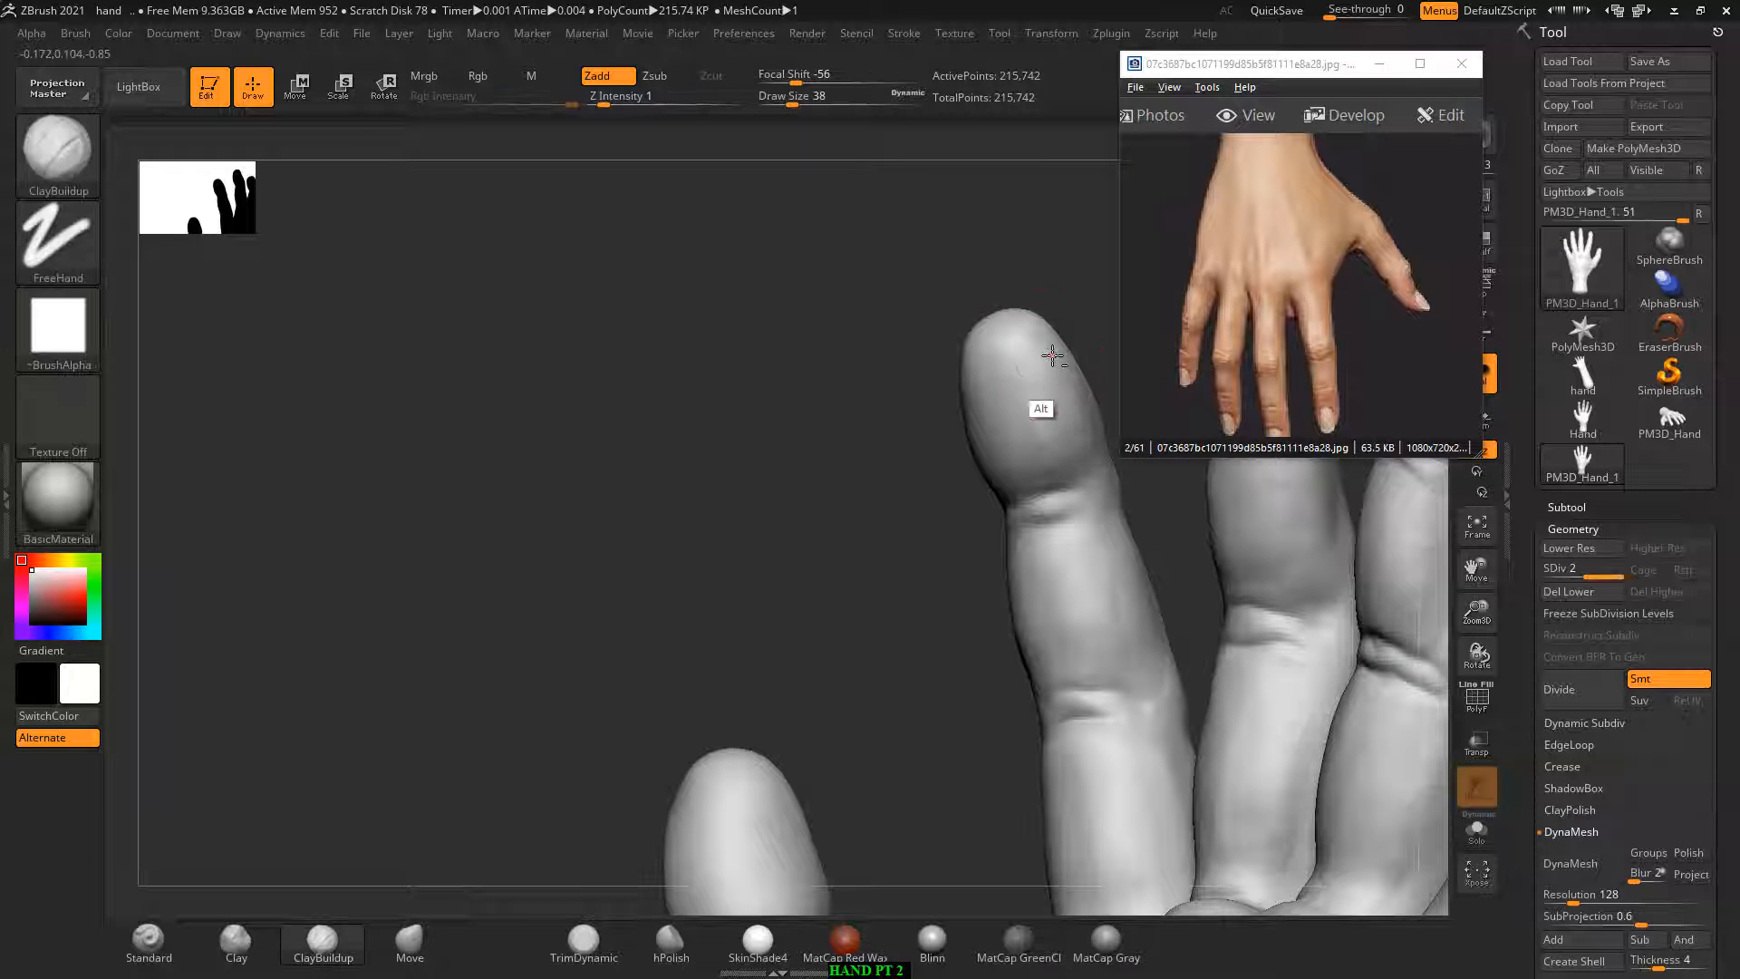
key(shift)
mouse_move(868, 379)
mouse_down()
mouse_move(1045, 328)
mouse_move(991, 356)
mouse_up()
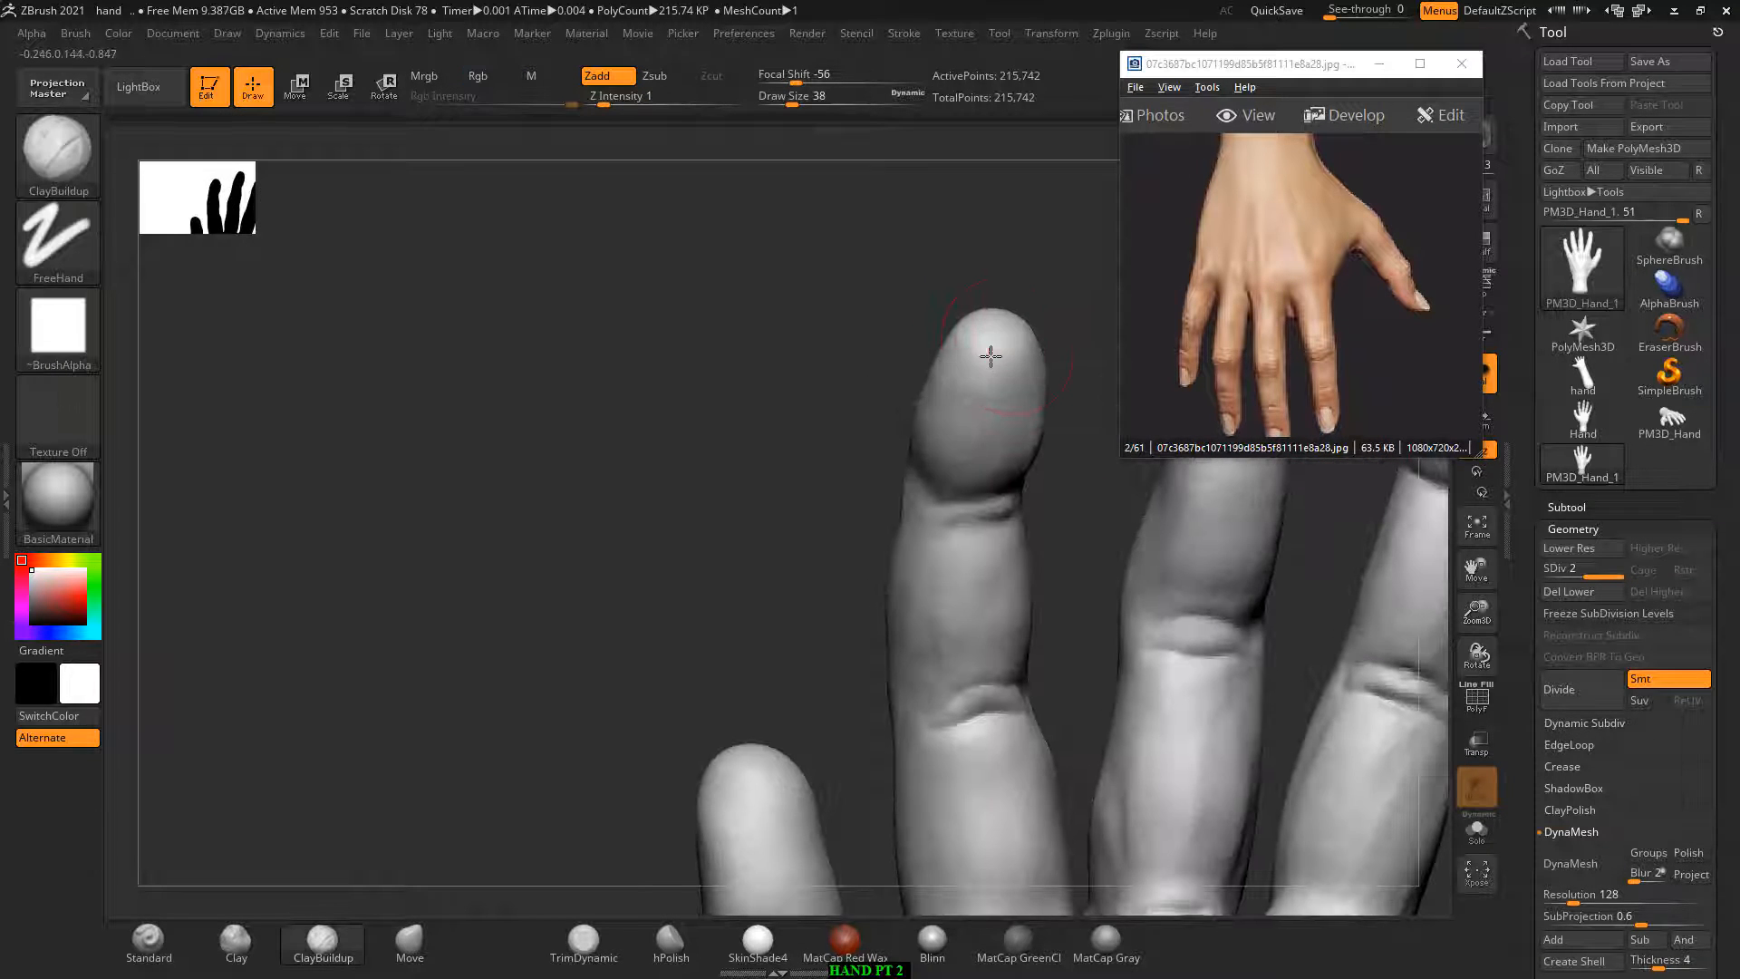
Step: Round the sides of the index fingertip pad and smooth them into the rest of the fingertip
right_drag(1033, 412, 1035, 360)
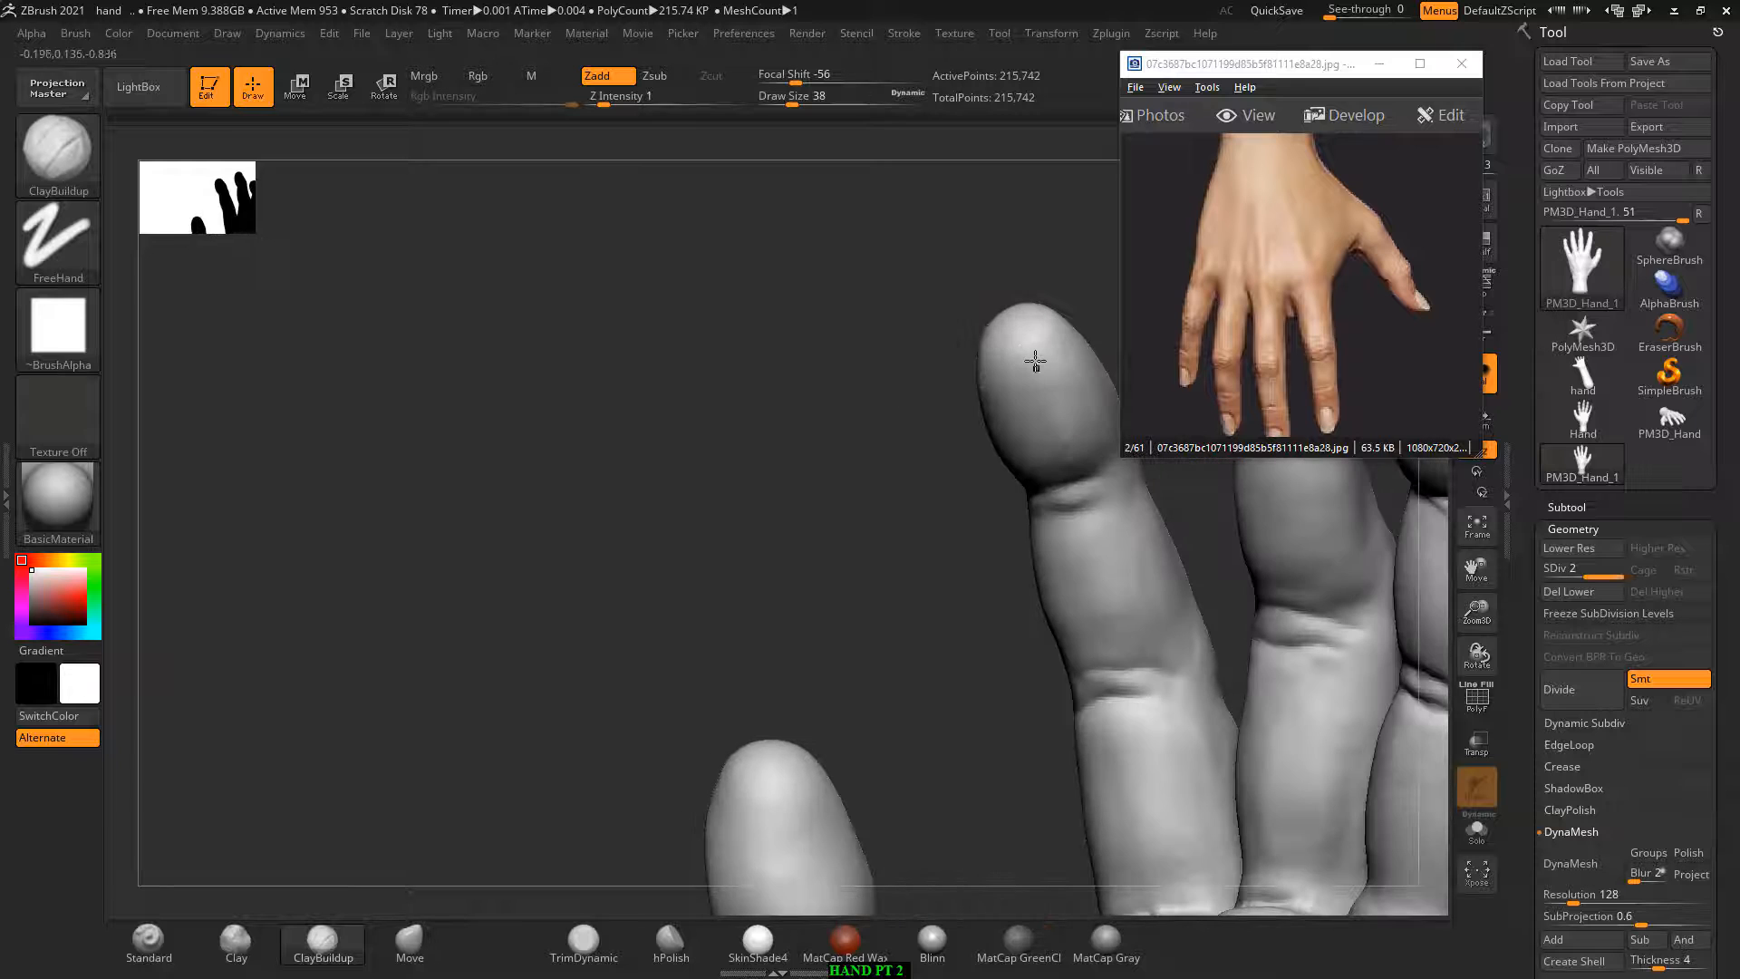
mouse_move(1013, 415)
shift+mouse_down()
mouse_move(1052, 353)
mouse_move(1088, 385)
shift+mouse_up()
mouse_move(948, 427)
shift+mouse_down()
mouse_move(951, 408)
mouse_move(994, 415)
shift+mouse_up()
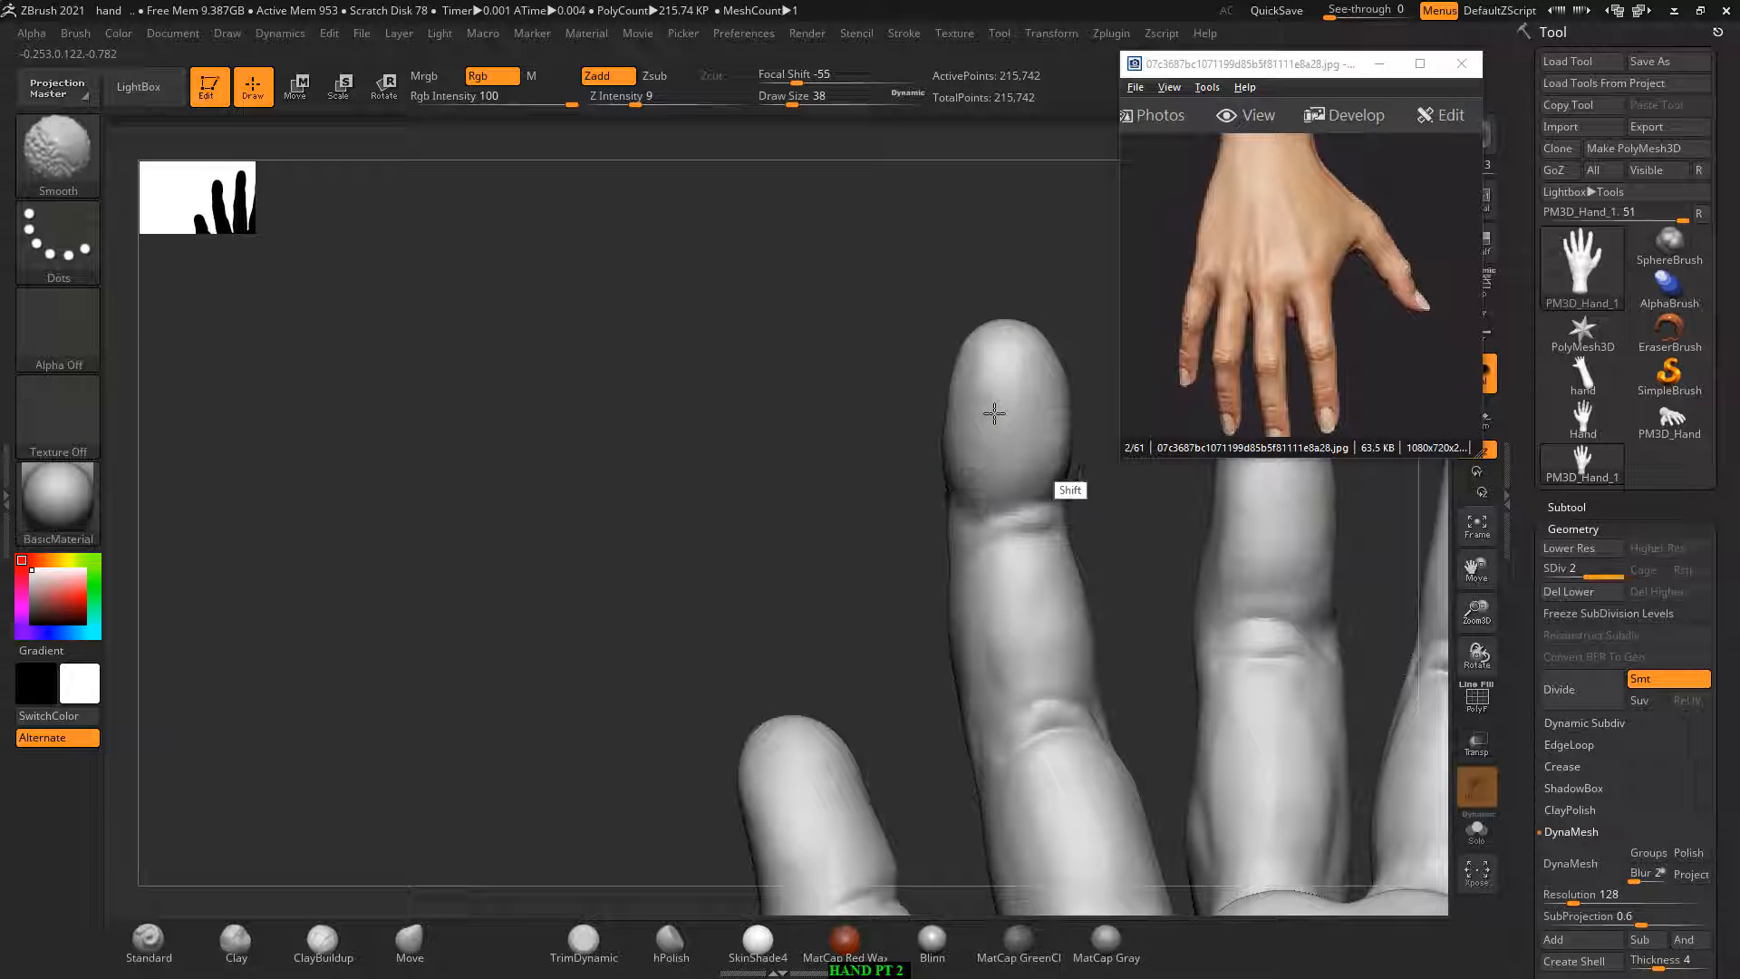
mouse_move(886, 485)
mouse_down()
mouse_move(870, 480)
mouse_move(1045, 459)
mouse_move(941, 374)
mouse_up()
key(shift)
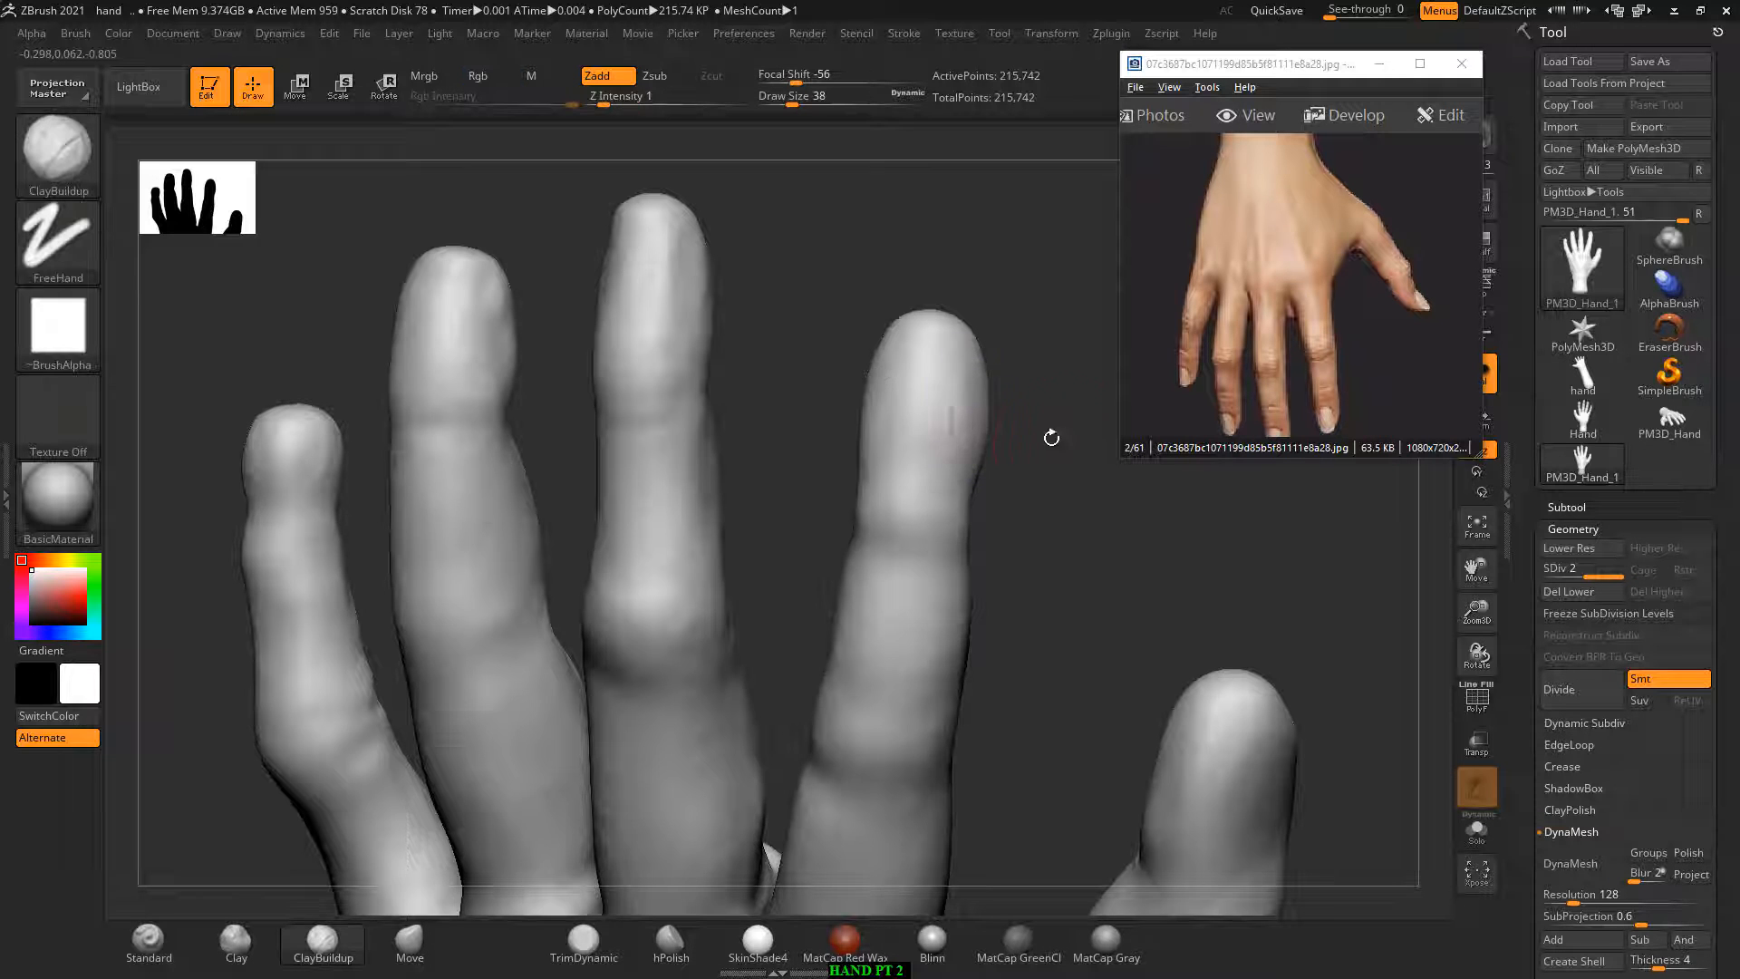
Step: Refine the back and thumb-facing side of the index fingertip with ClayBuildup
mouse_move(1048, 435)
mouse_down()
mouse_move(1103, 544)
mouse_move(1084, 547)
mouse_up()
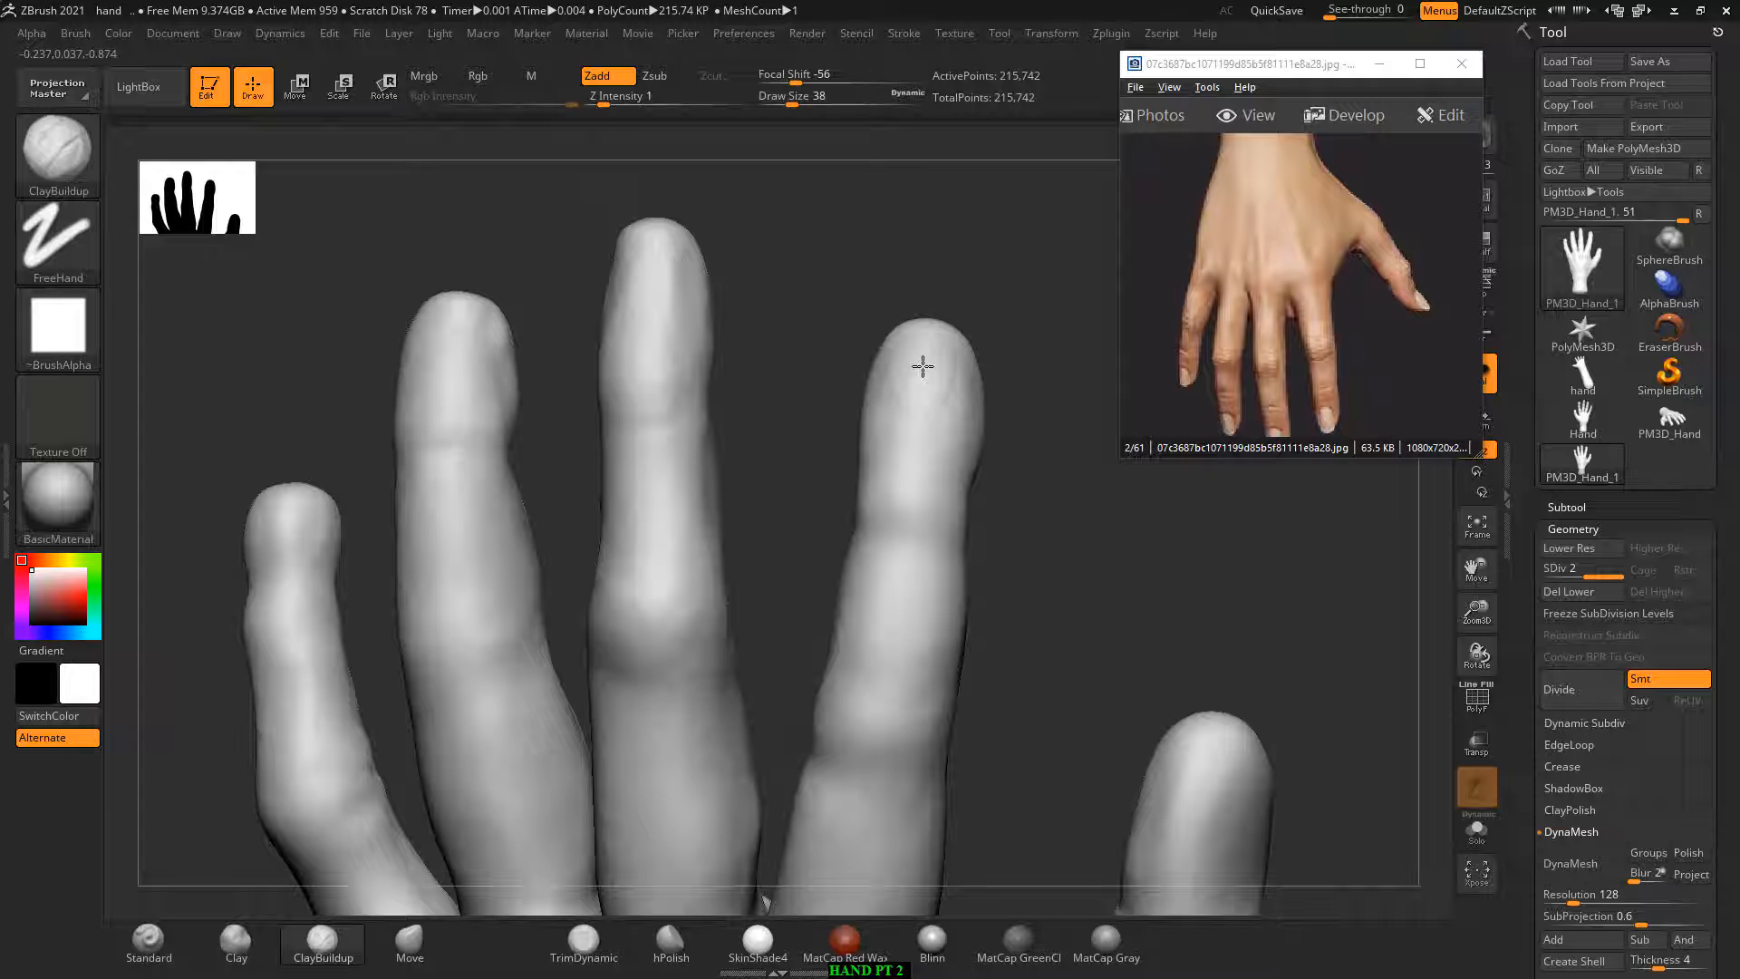
drag(1034, 411, 988, 389)
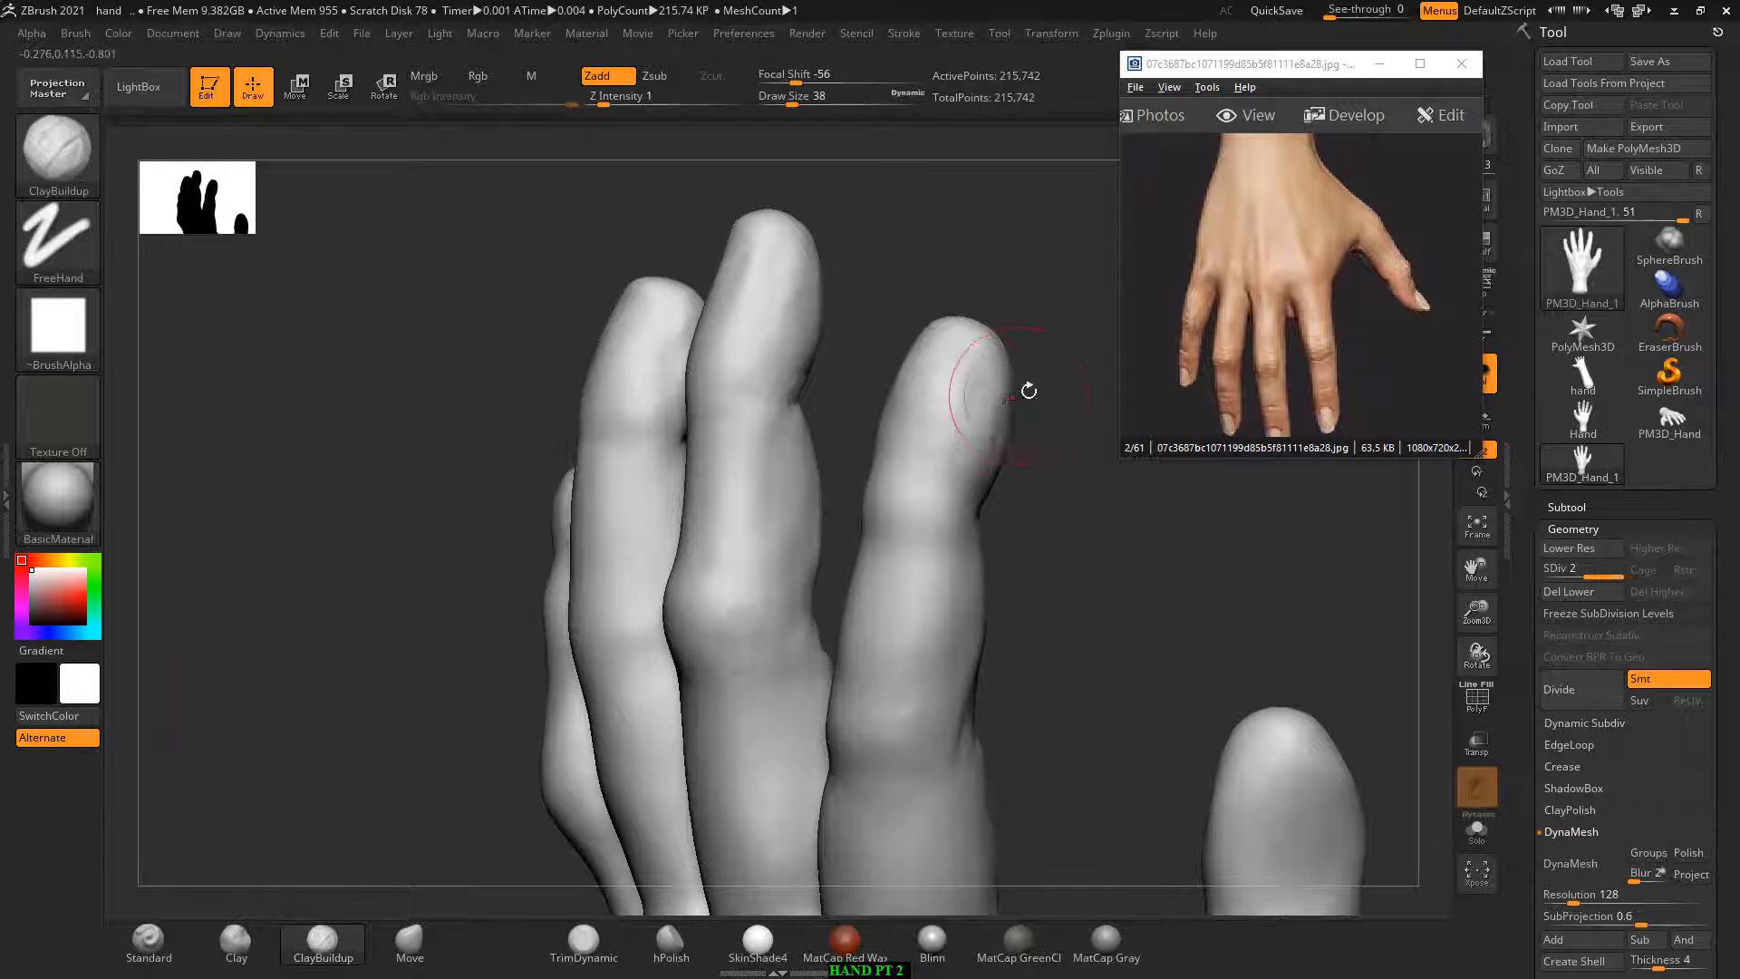
drag(1068, 571, 1013, 588)
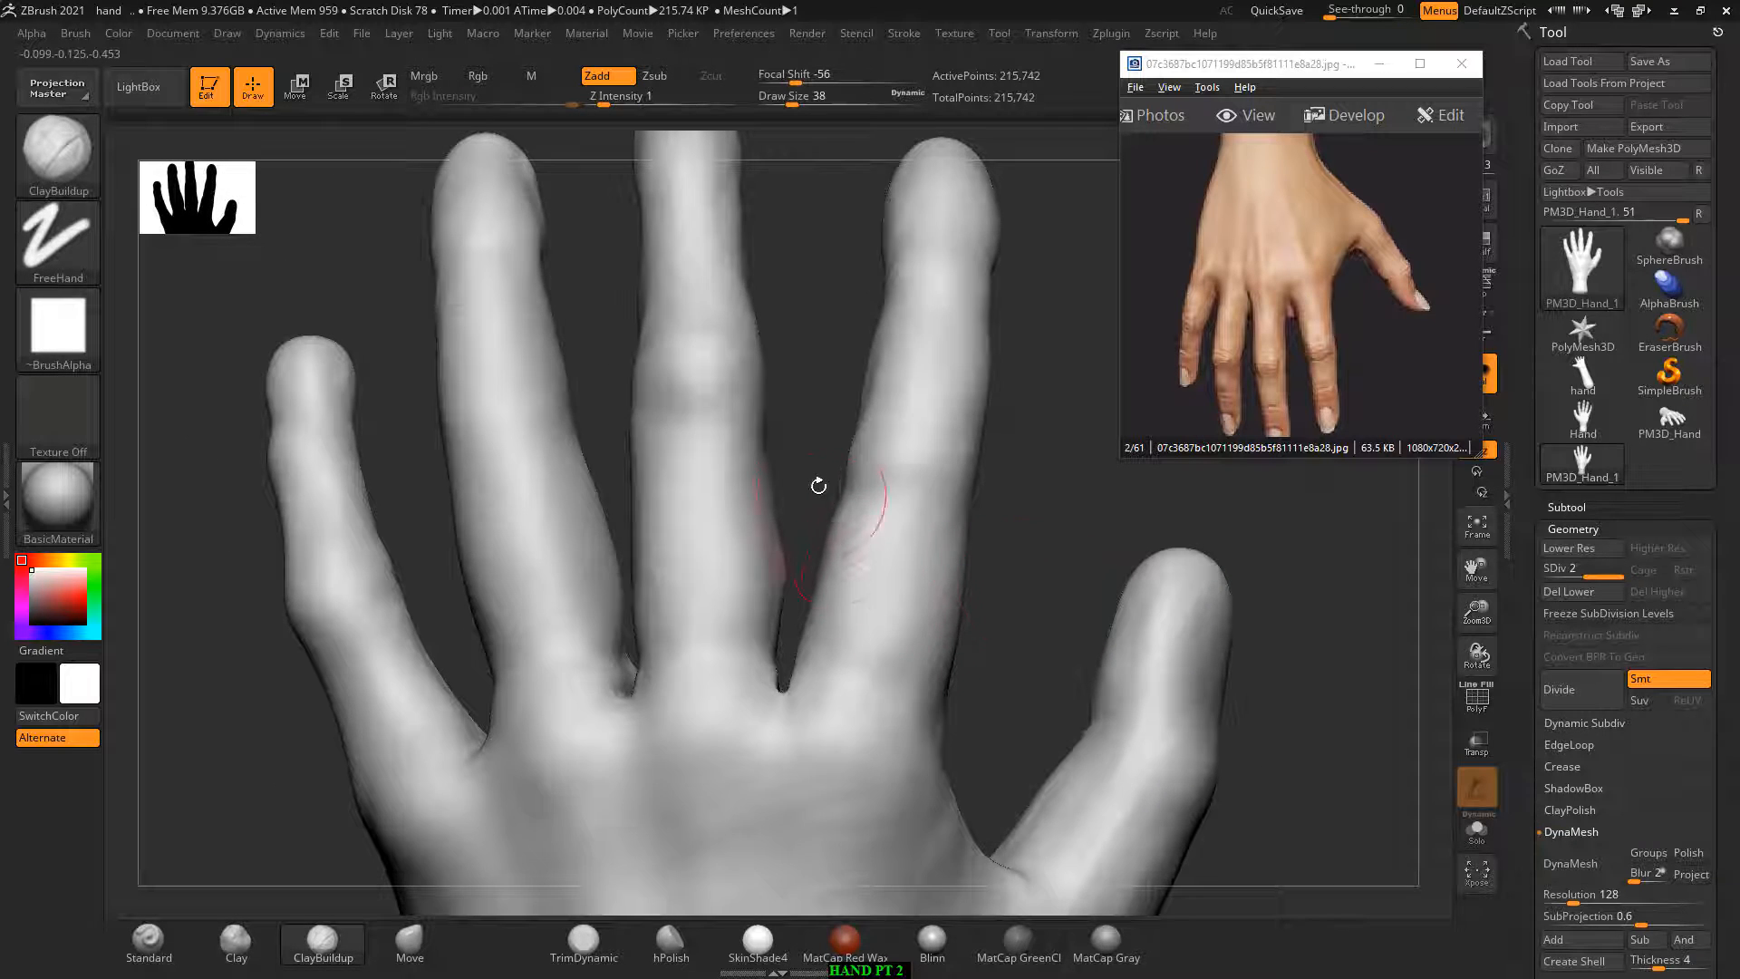
Step: Carve the sides of the middle and index fingers' lowest segments along the gap between them and smooth them
mouse_move(819, 486)
mouse_down()
mouse_move(815, 470)
mouse_move(766, 577)
mouse_move(784, 578)
mouse_move(792, 490)
mouse_move(767, 568)
mouse_up()
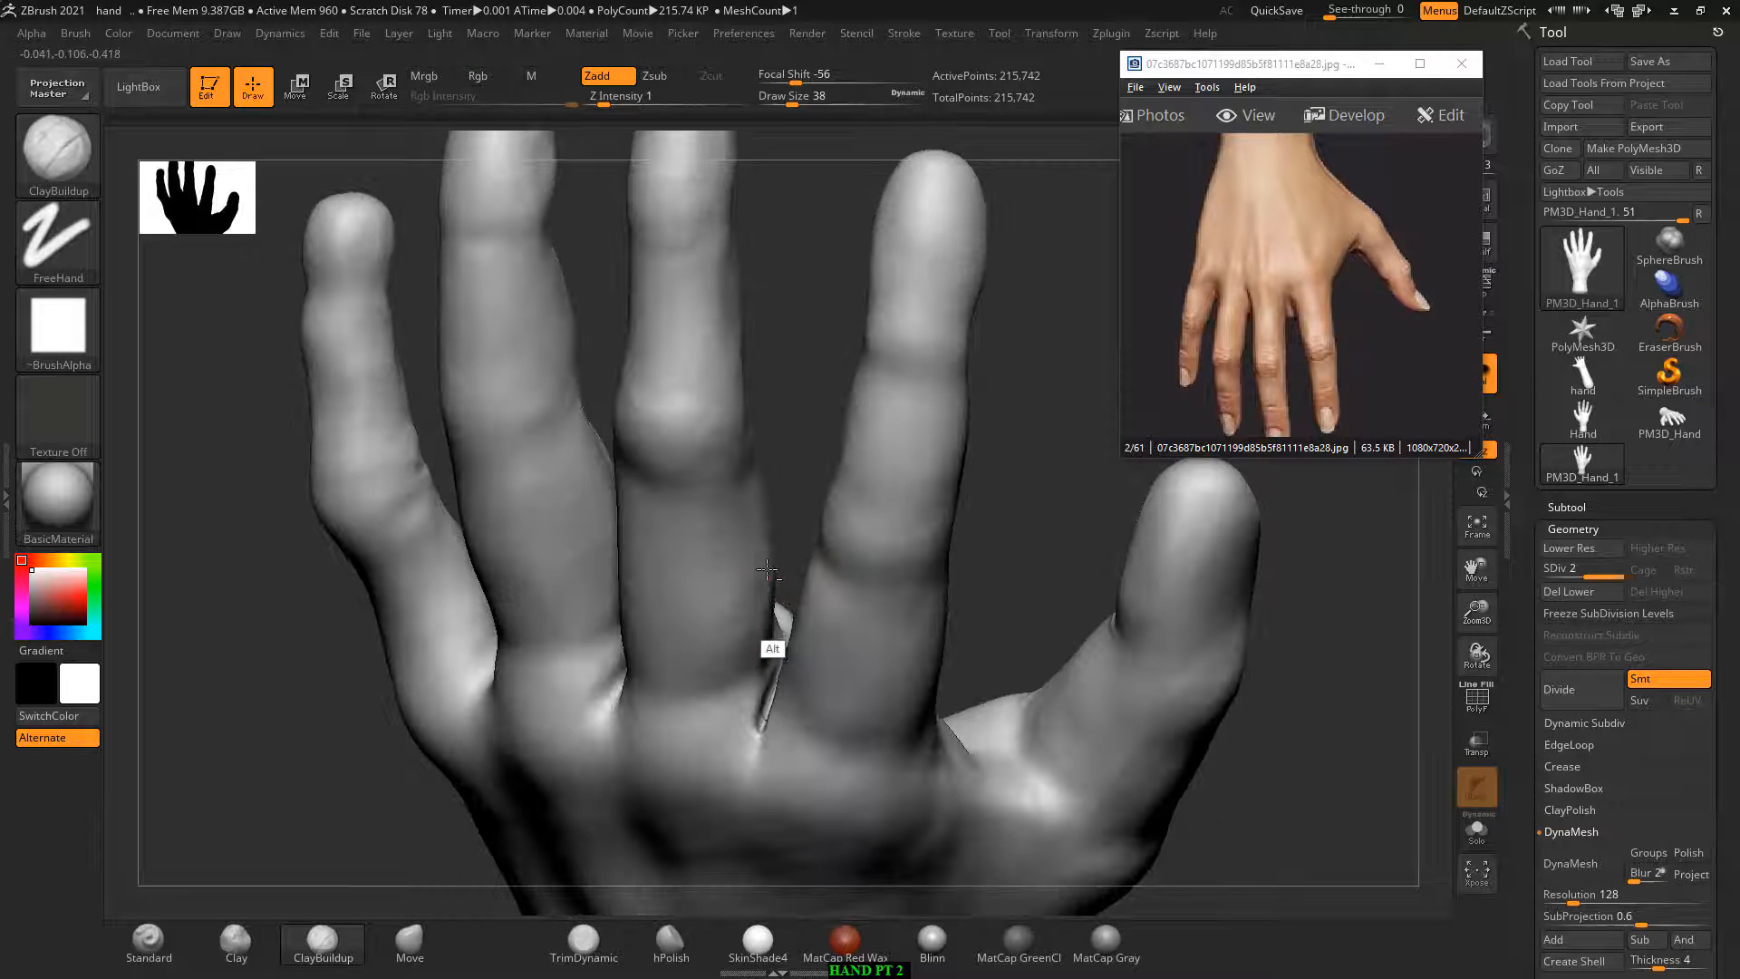
key(shift)
shift+drag(1032, 519, 979, 537)
shift+drag(812, 416, 843, 413)
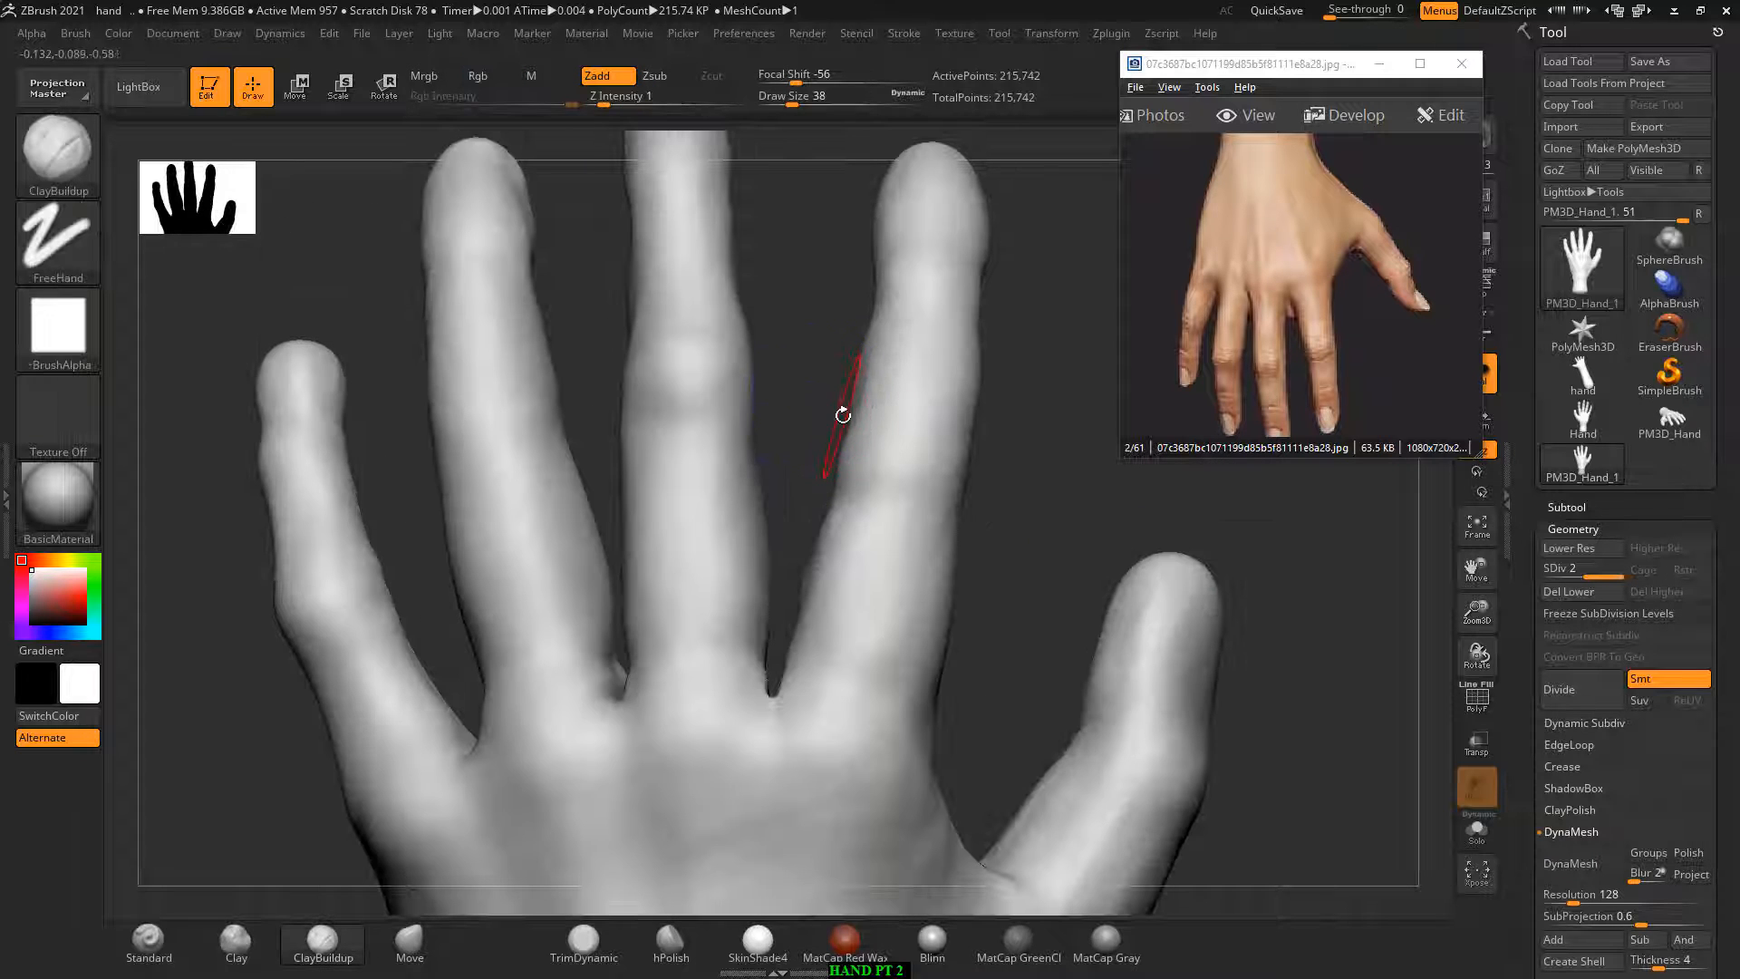
Step: Refine and smooth the palm side of the index and middle fingers' lowest segments
drag(1039, 471, 905, 547)
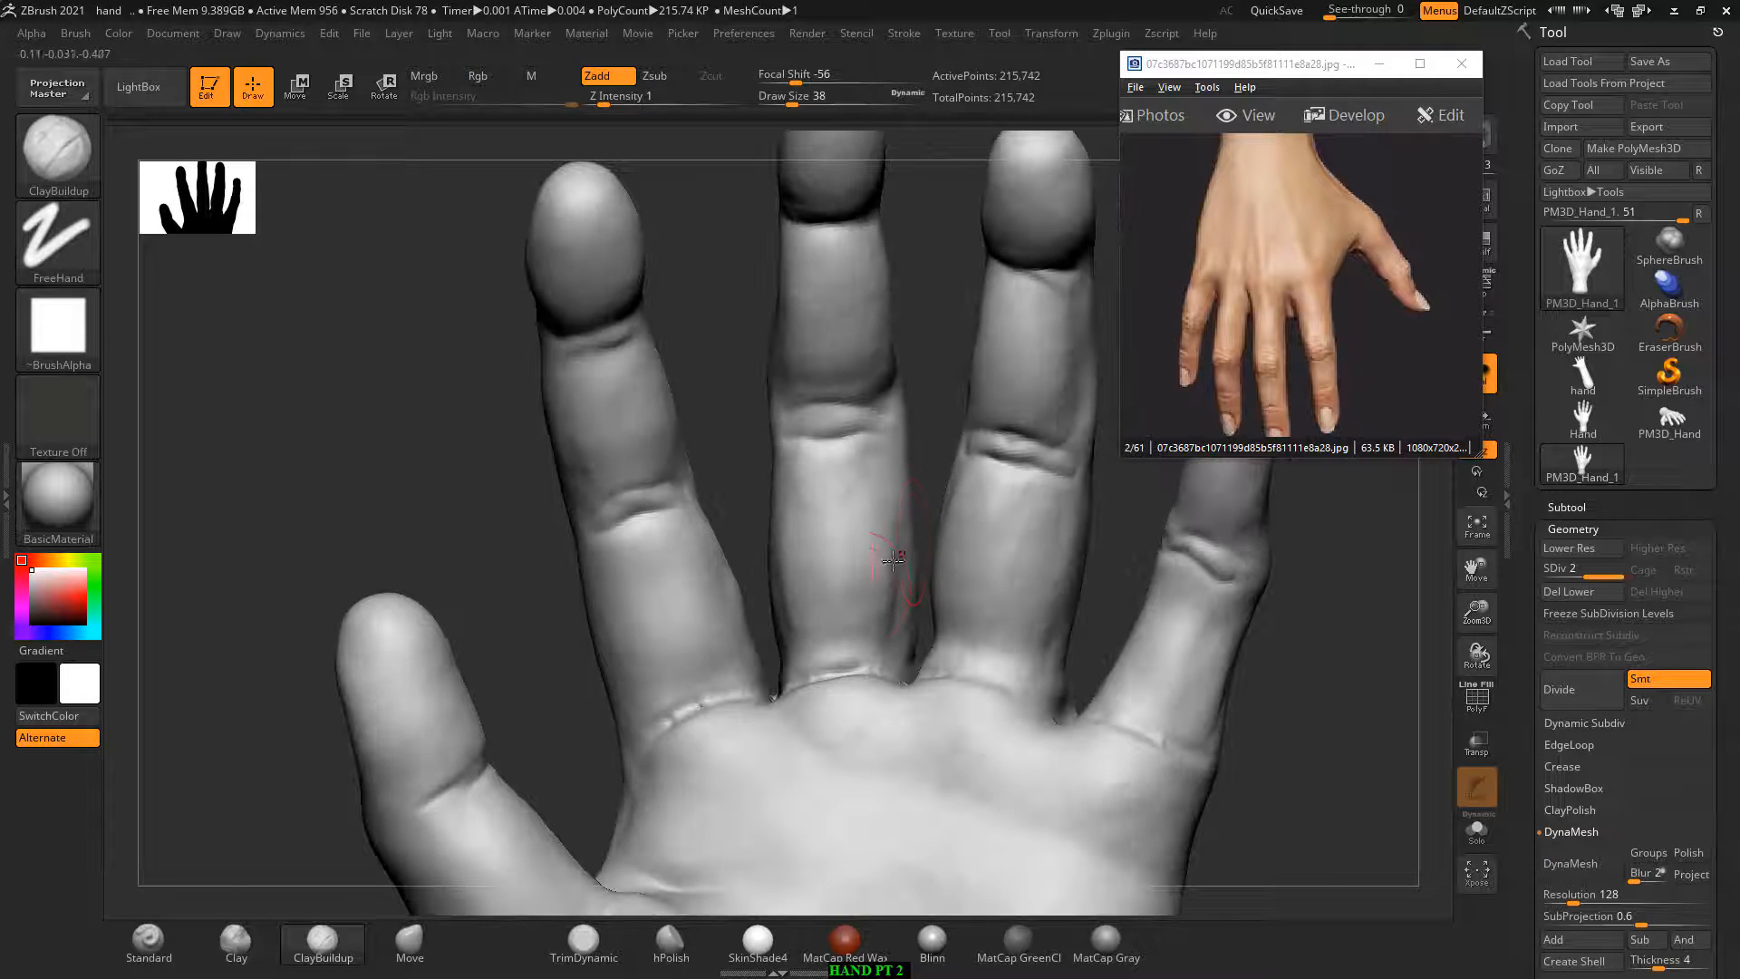
key(shift)
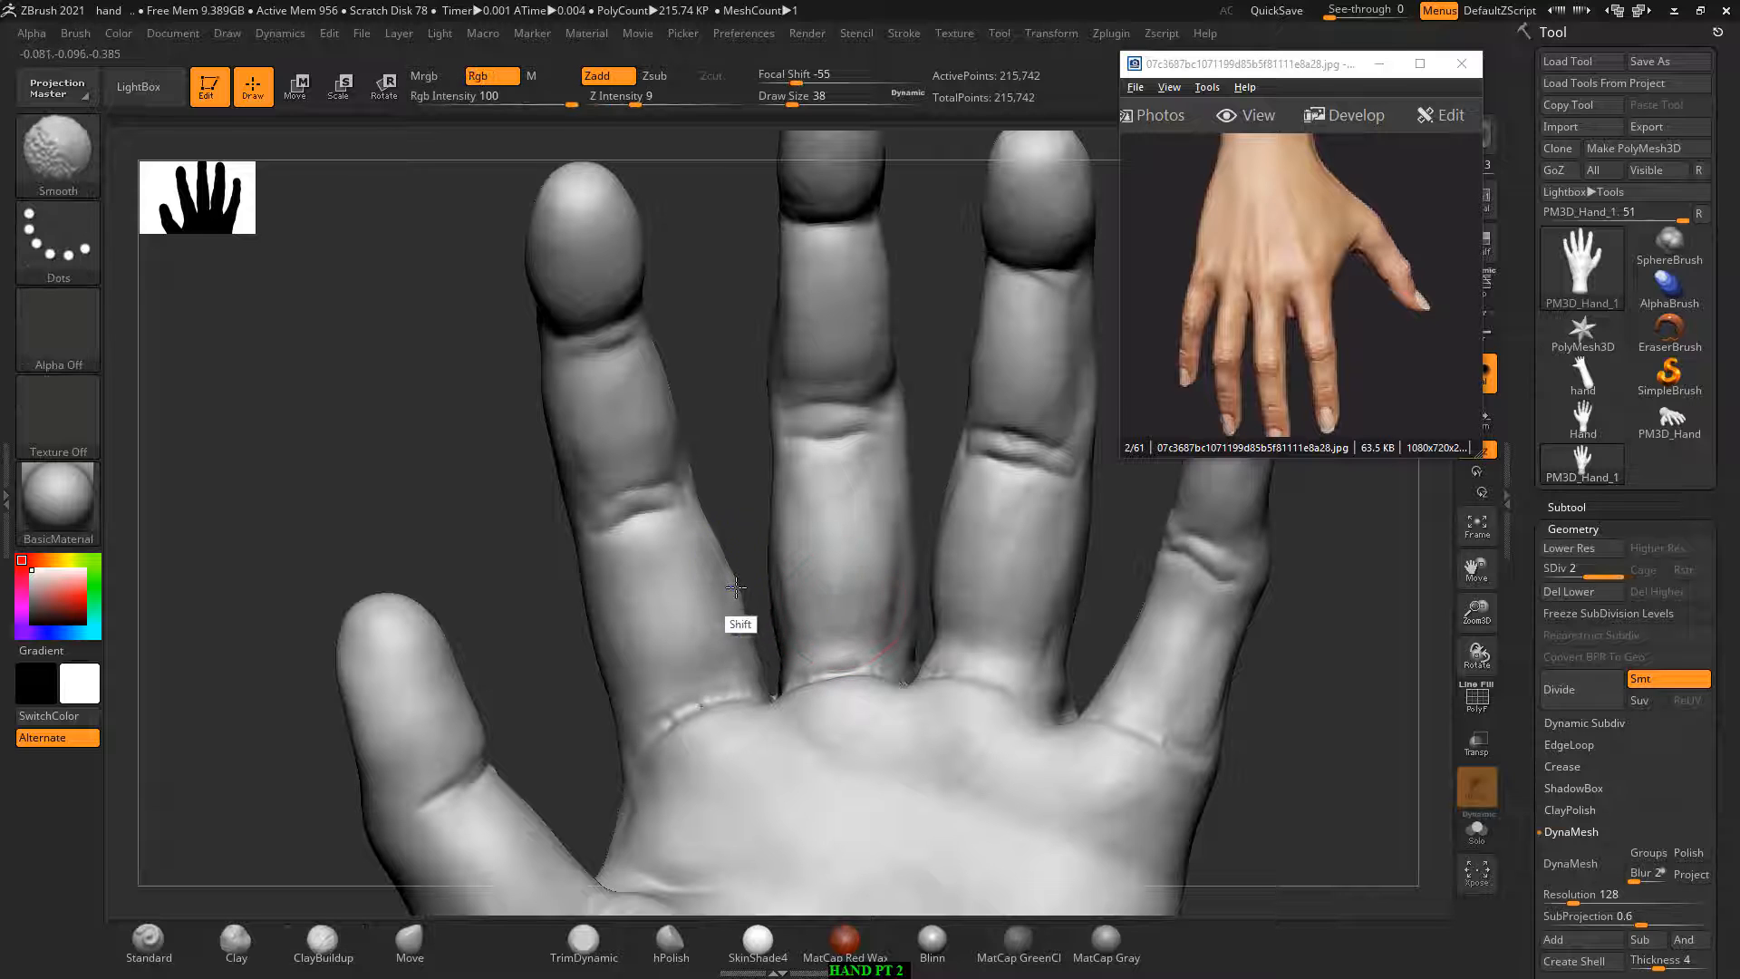
mouse_move(736, 588)
shift+mouse_down()
mouse_move(738, 623)
mouse_move(726, 591)
shift+mouse_up()
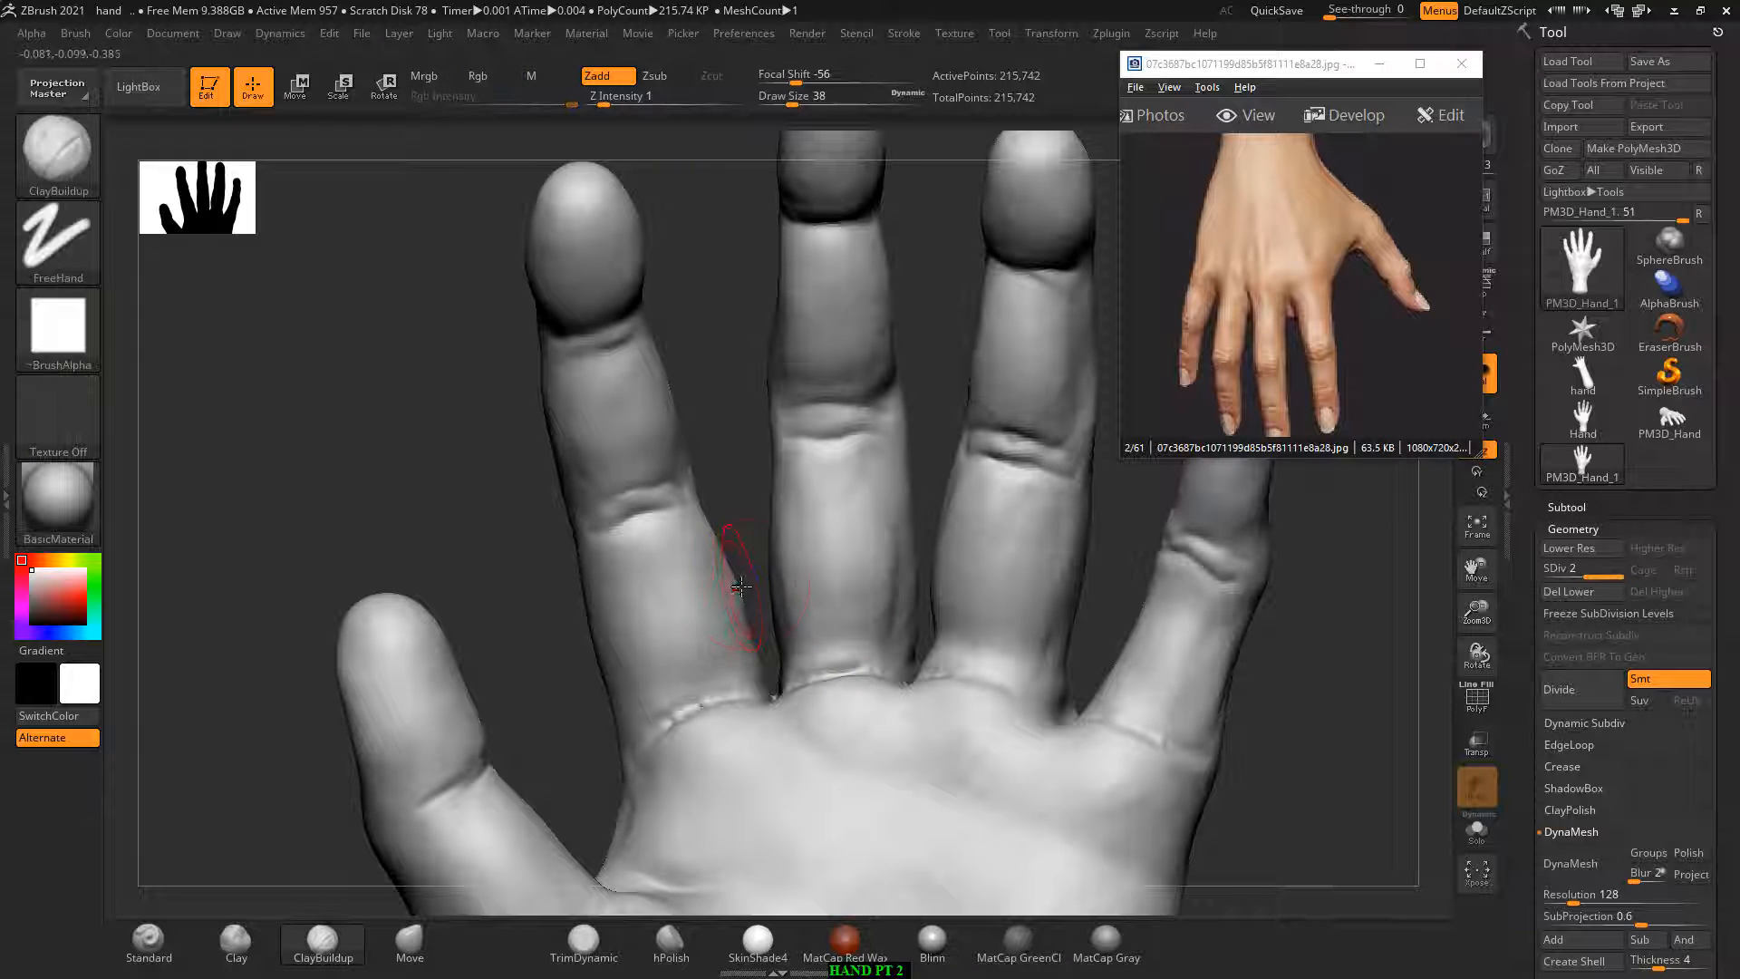
key(shift)
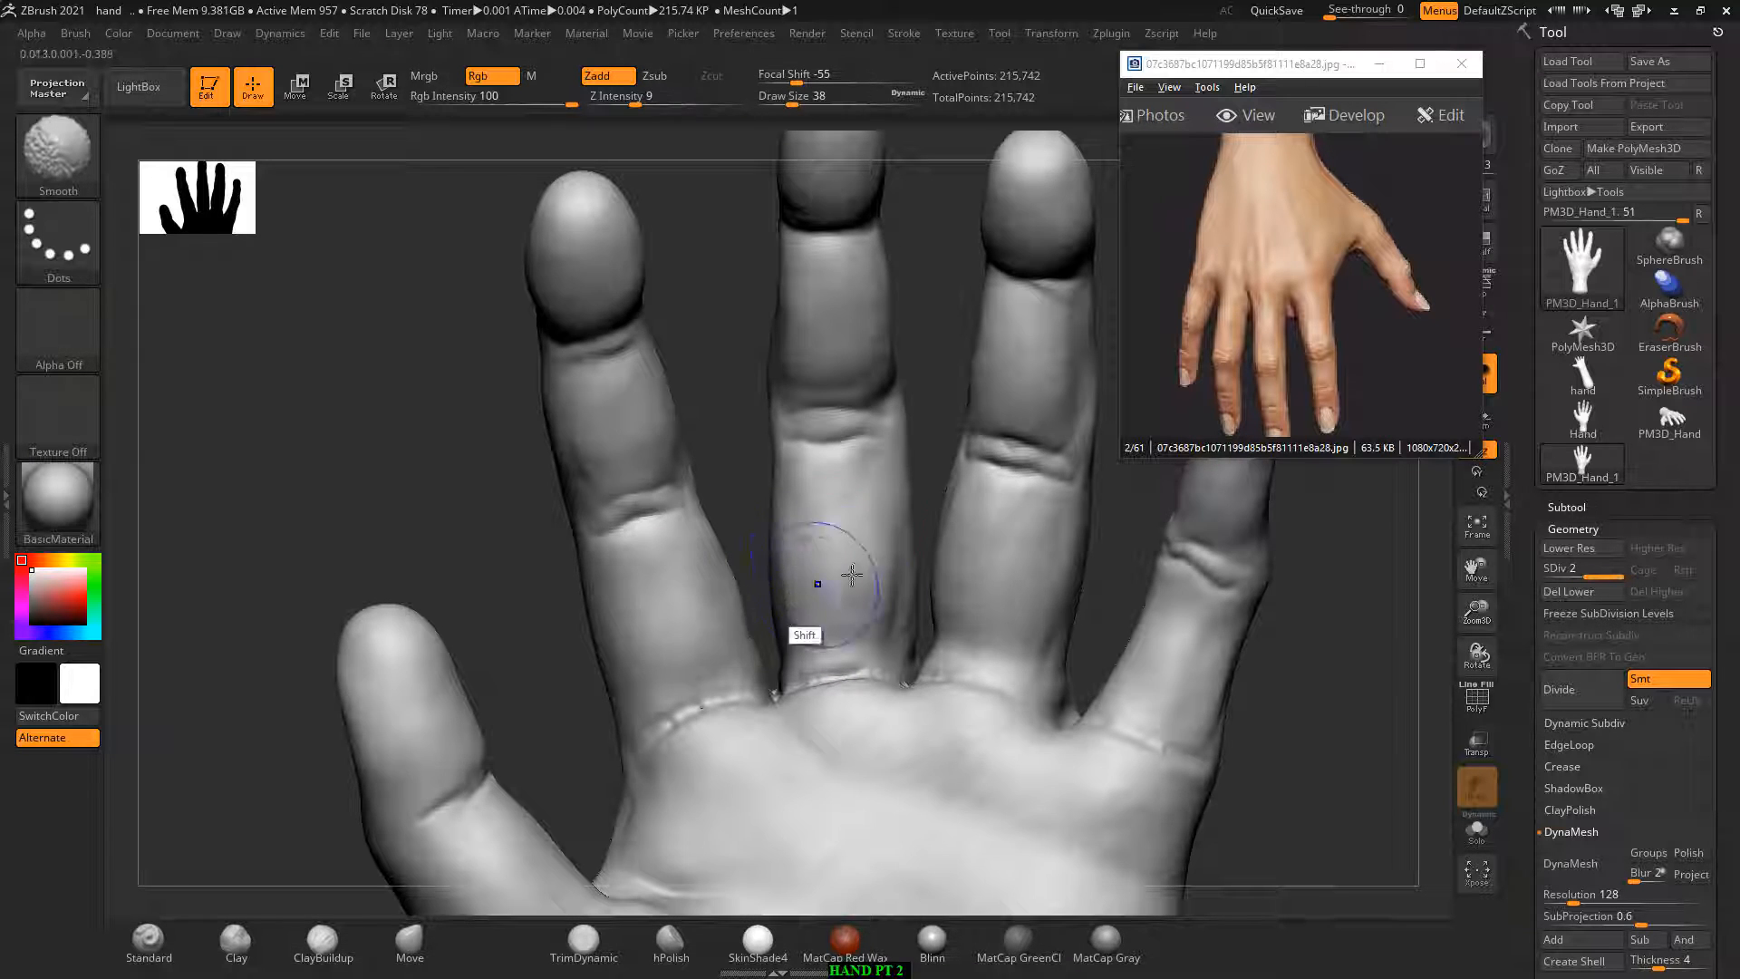
key(shift)
key(shift)
key(shift)
key(shift)
click(498, 252)
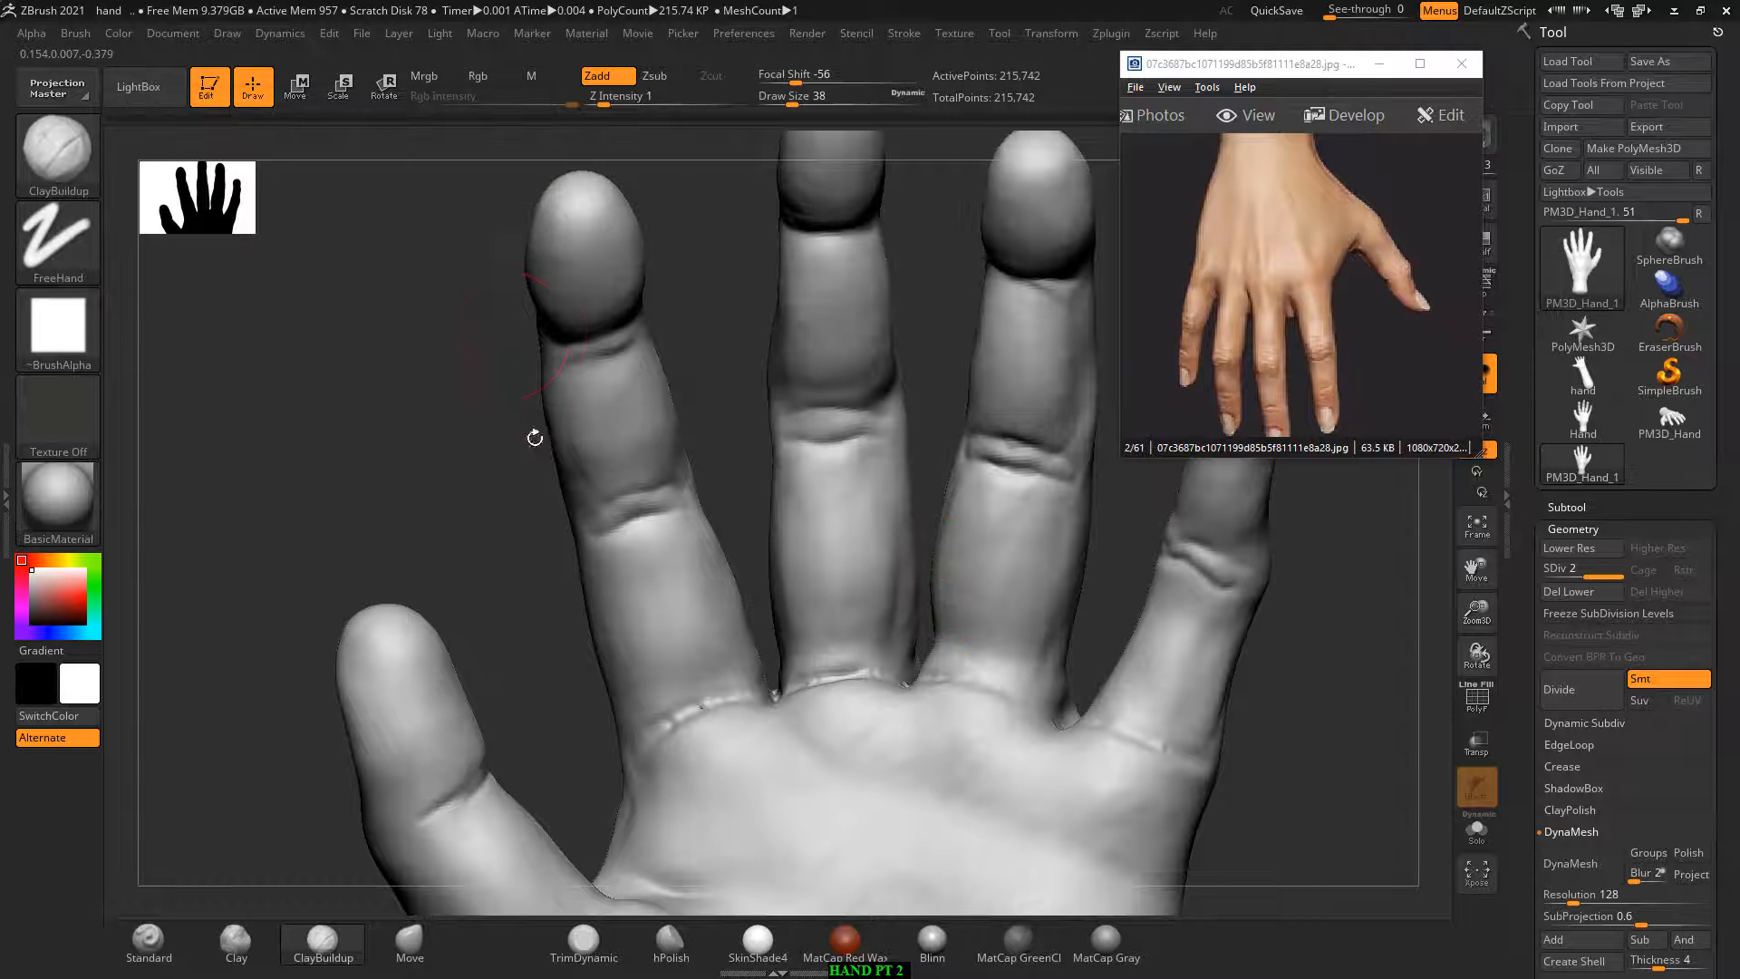
Step: Shape the back of the middle finger's lowest segment below the middle knuckle and smooth it
mouse_move(491, 352)
mouse_down()
mouse_move(481, 404)
mouse_move(1056, 560)
mouse_move(1010, 505)
mouse_move(965, 566)
mouse_up()
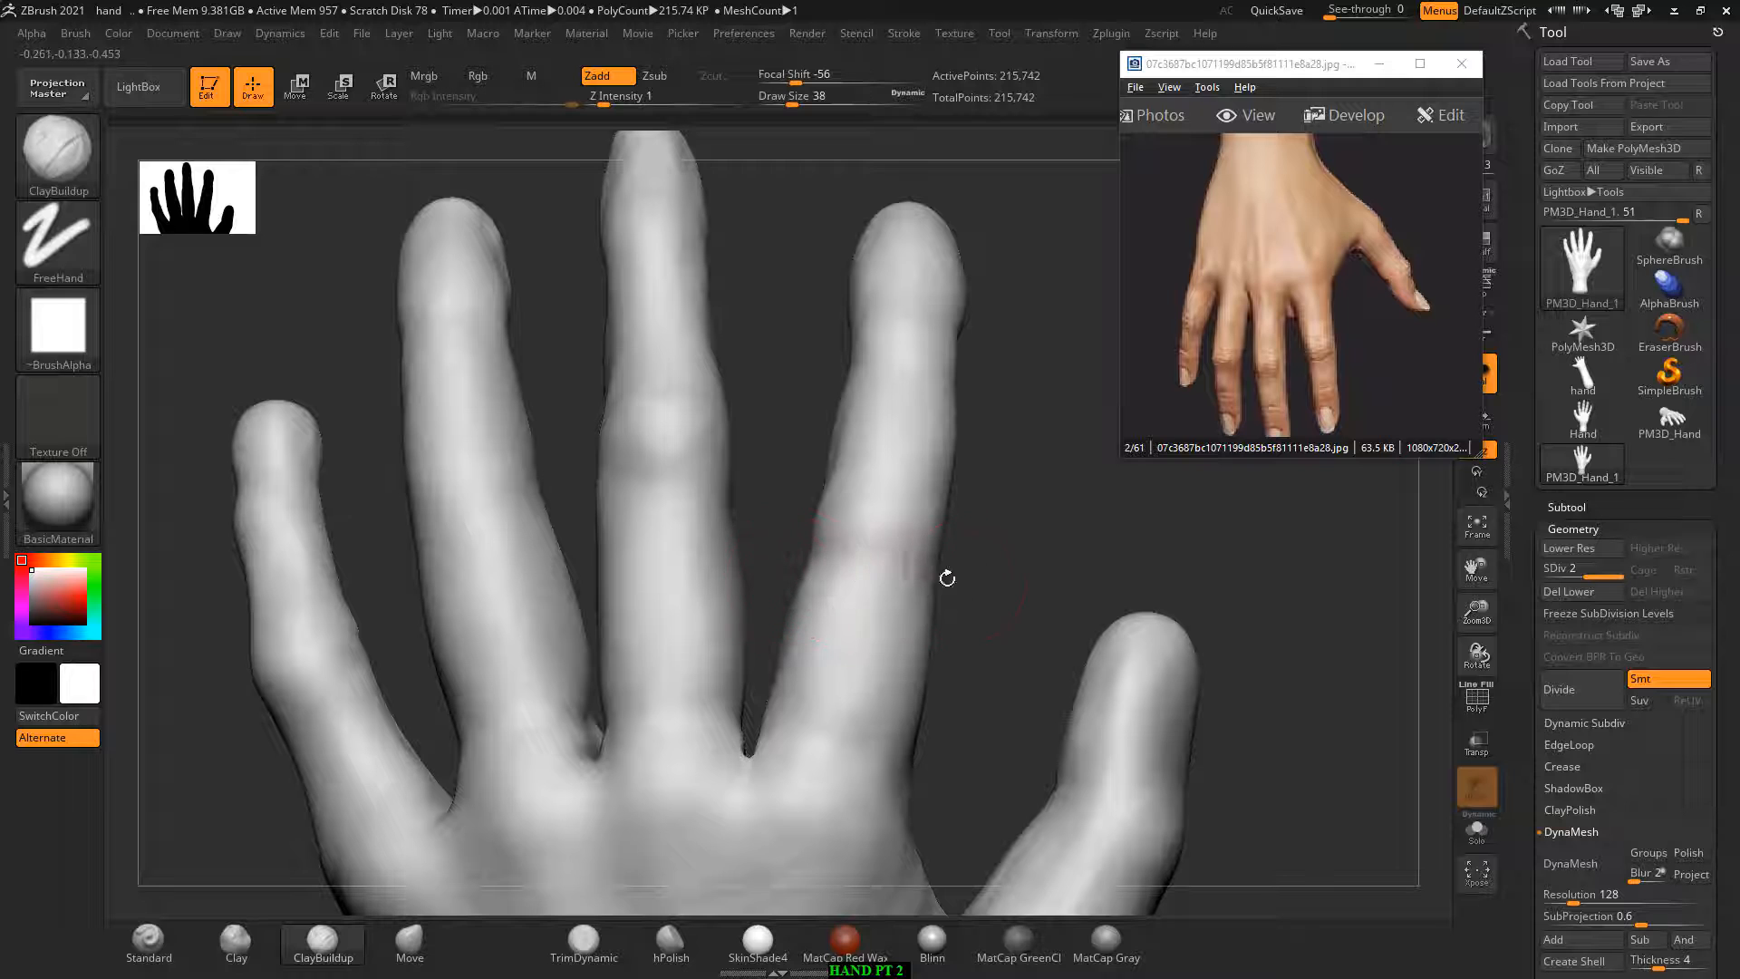
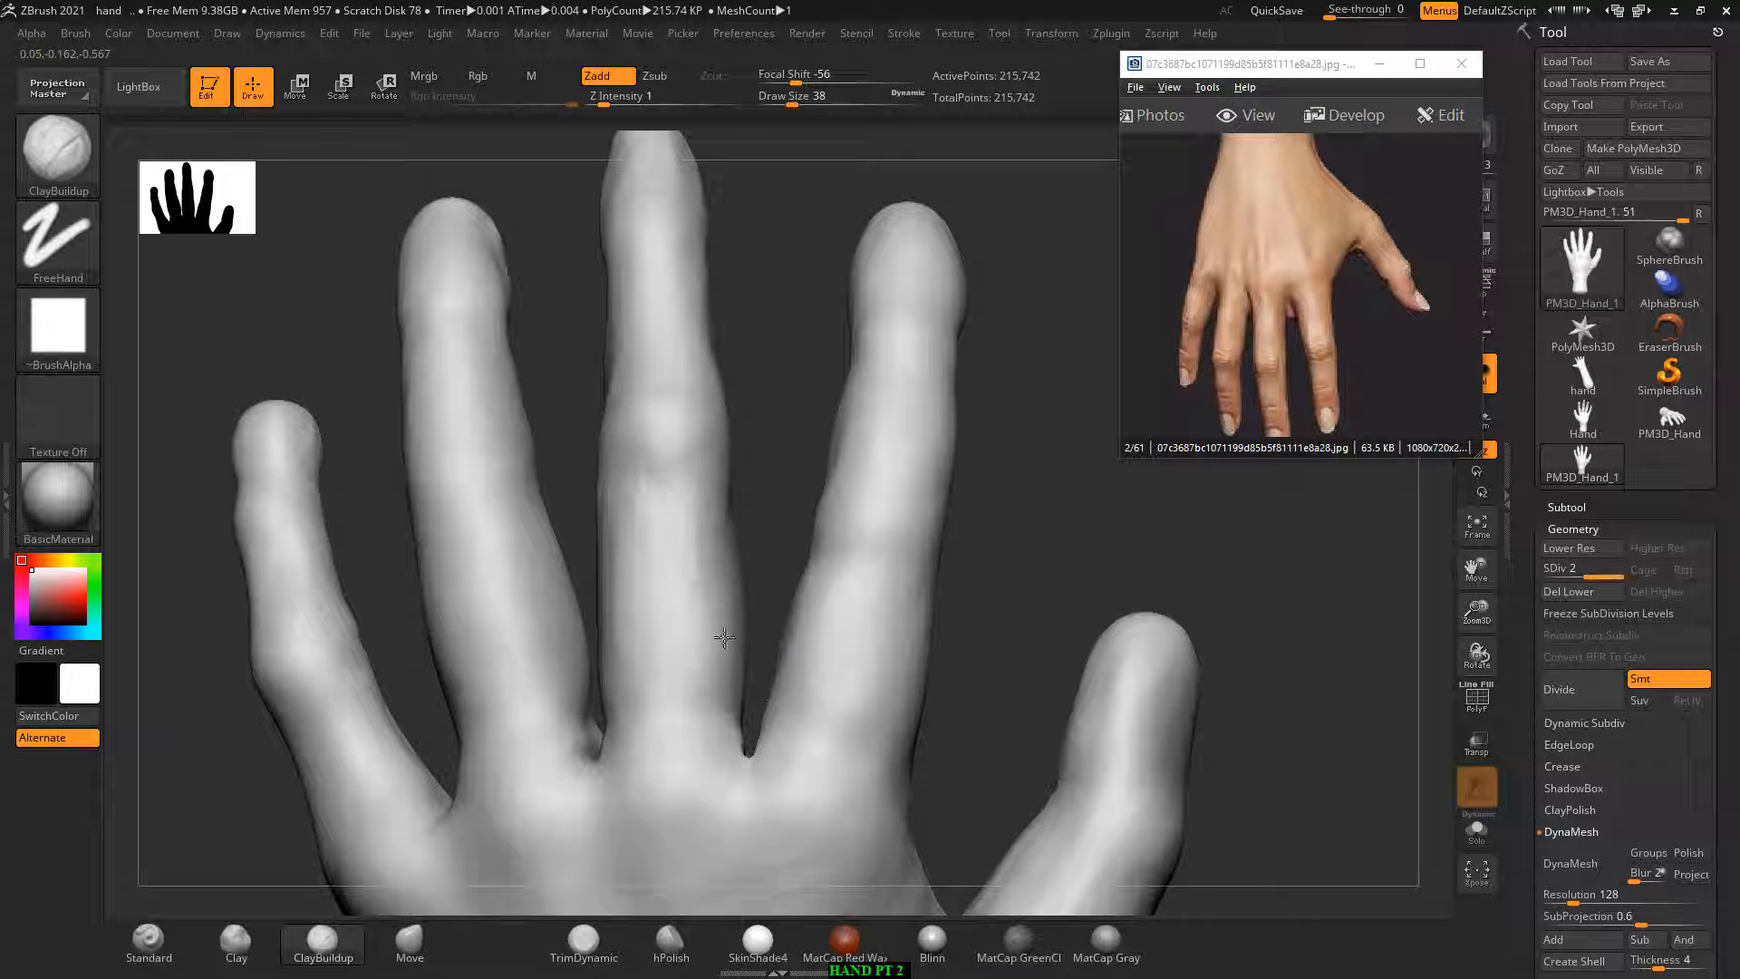
mouse_move(671, 508)
shift+mouse_down()
mouse_move(634, 685)
mouse_move(617, 645)
mouse_move(639, 566)
shift+mouse_up()
drag(780, 450, 726, 540)
key(shift)
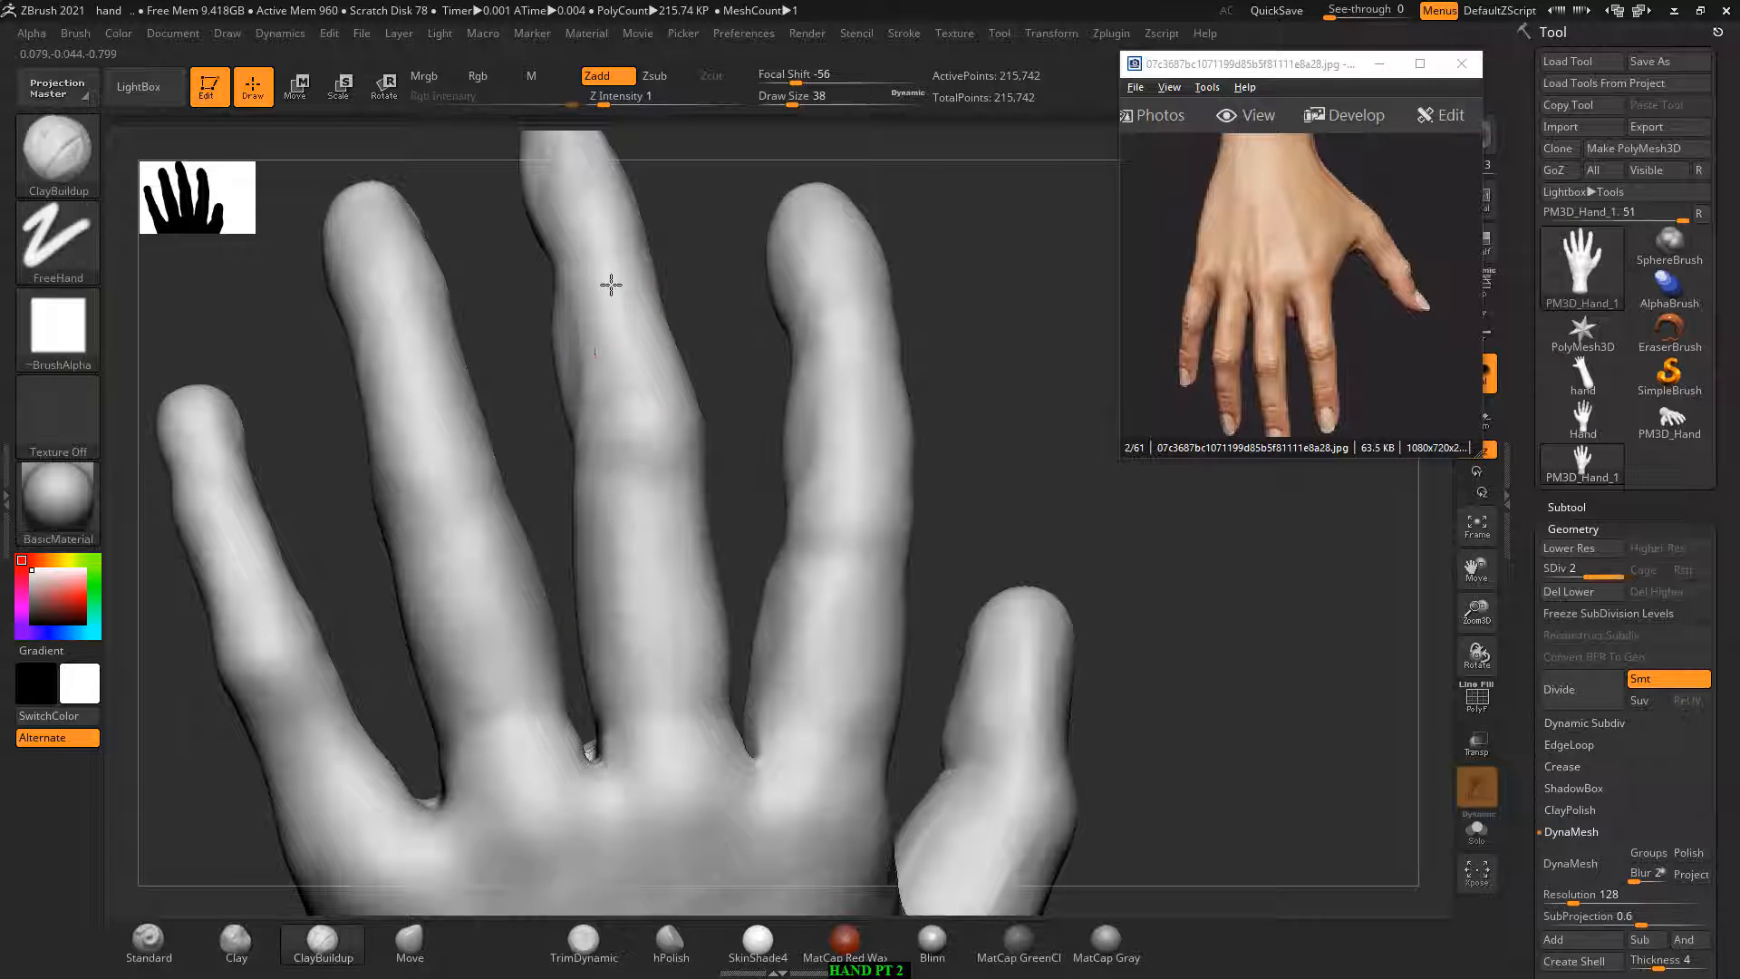
Step: Carve the back of the middle fingertip in the nail area with ClayBuildup and smooth it from several angles
mouse_move(712, 281)
mouse_down()
mouse_move(649, 302)
mouse_move(656, 281)
mouse_move(731, 299)
mouse_move(711, 305)
mouse_move(721, 265)
mouse_move(731, 379)
mouse_up()
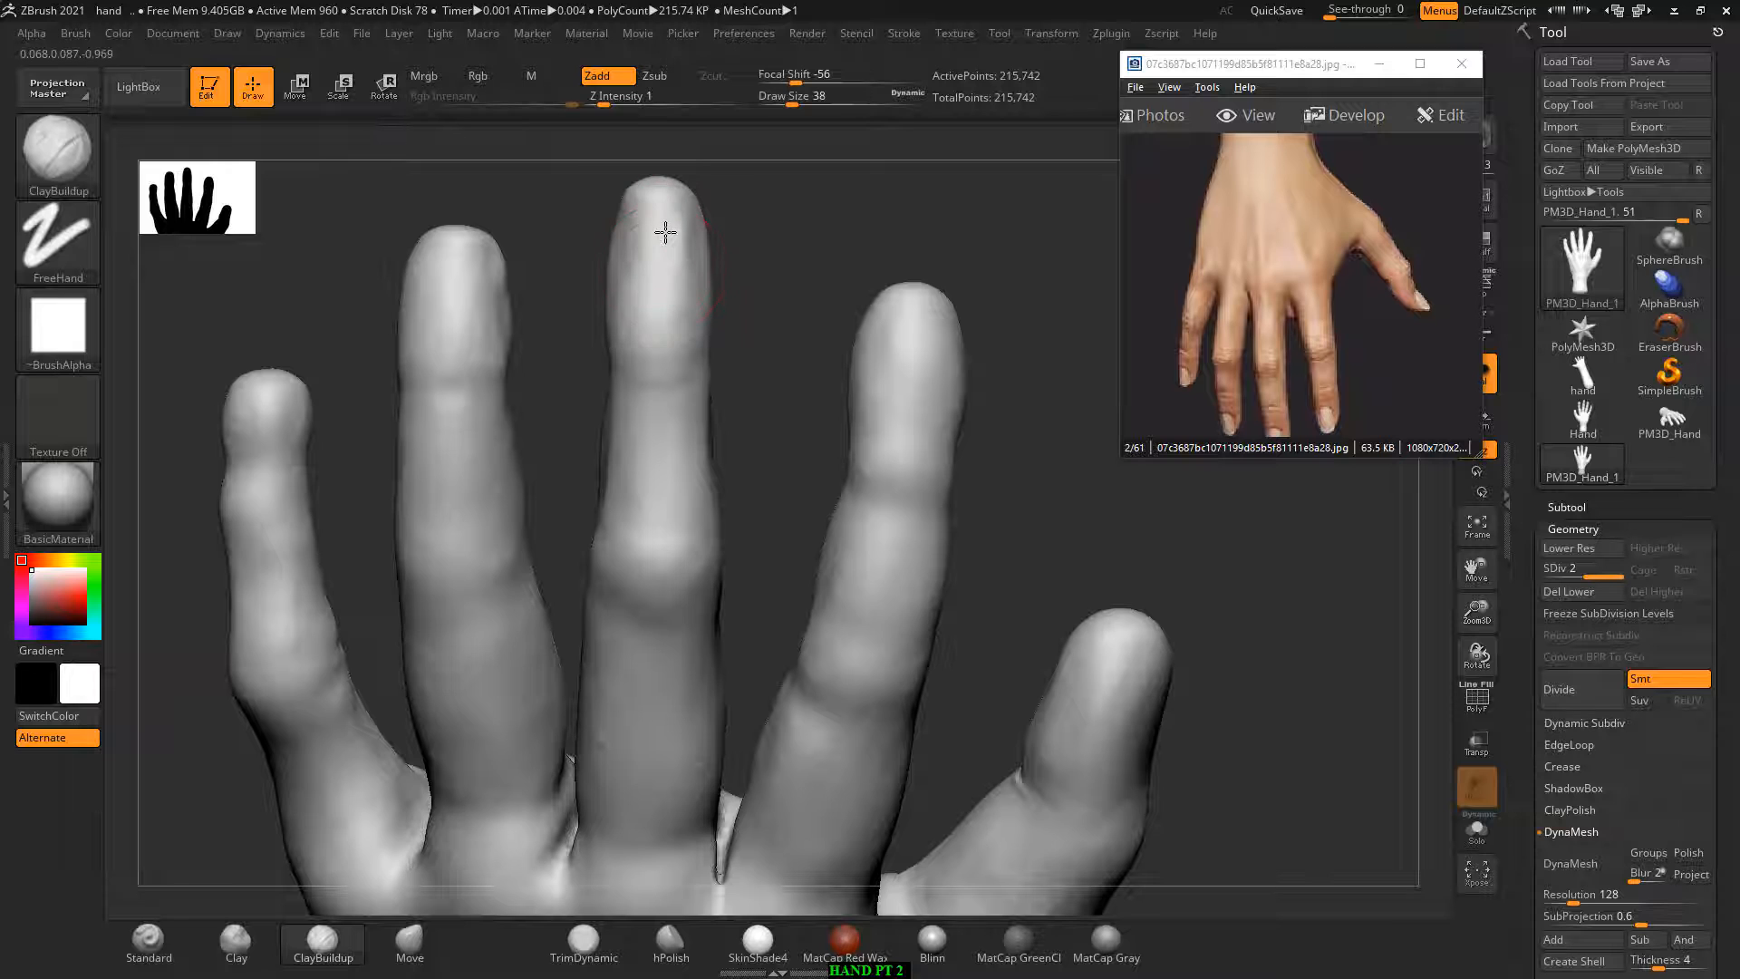
drag(762, 210, 733, 270)
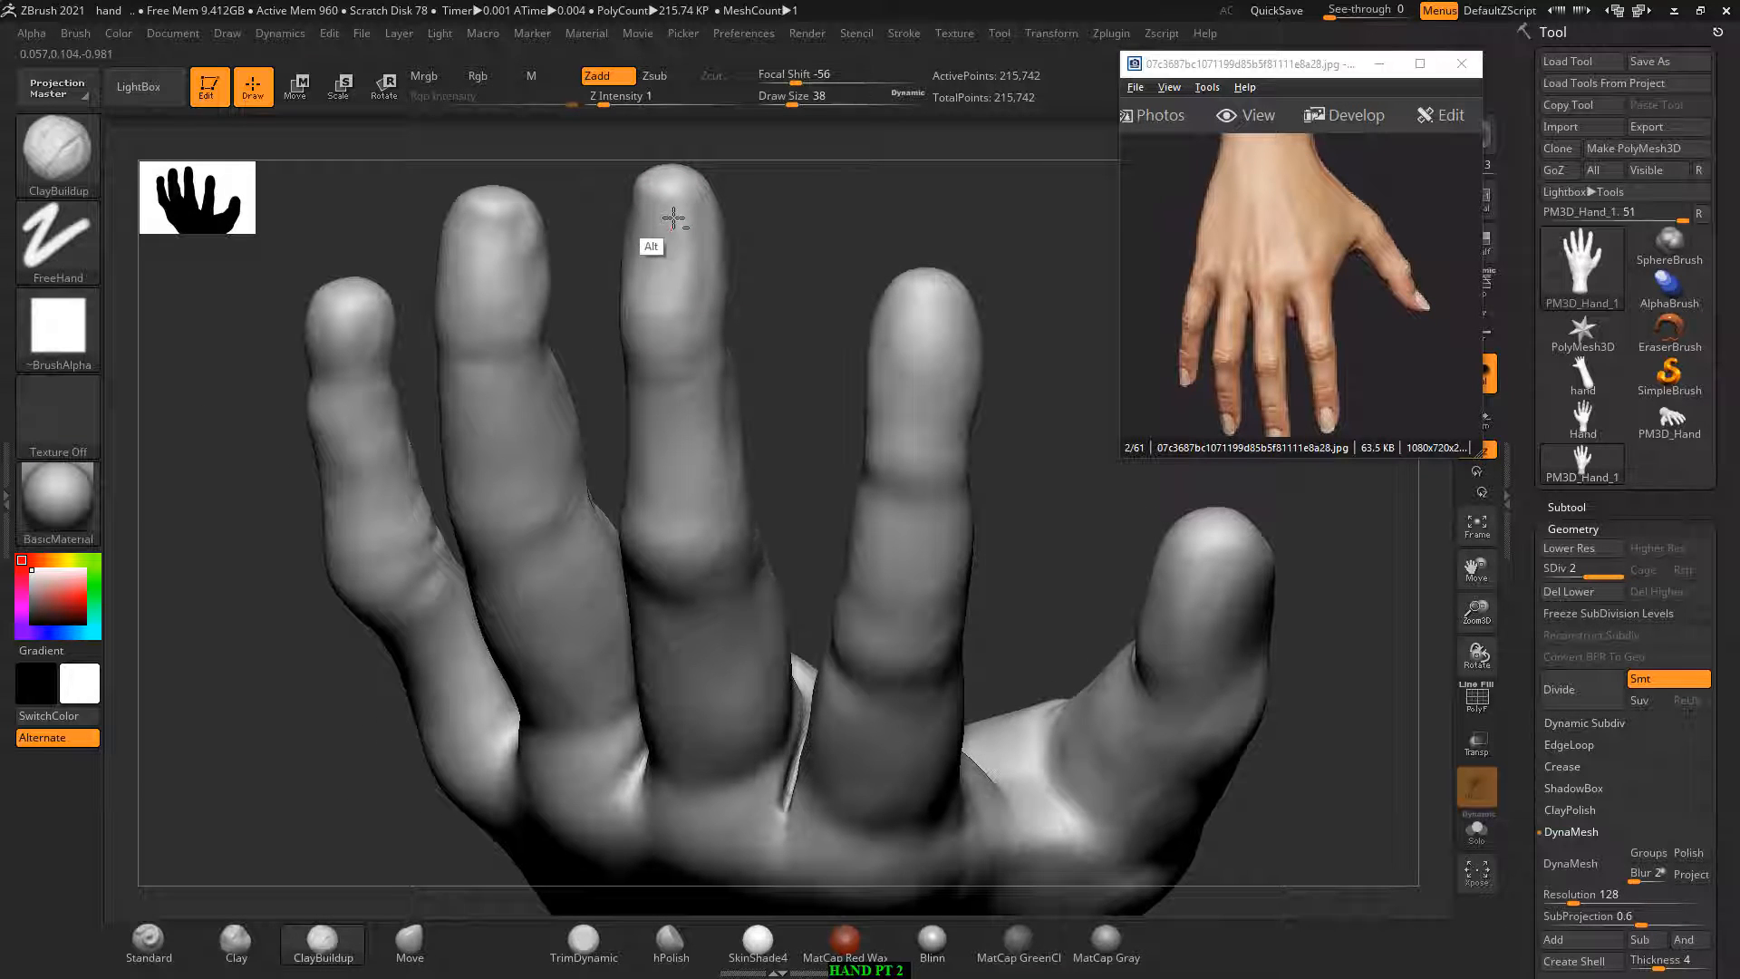
alt+drag(673, 218, 683, 295)
mouse_move(771, 218)
mouse_down()
mouse_move(645, 244)
mouse_move(678, 258)
mouse_up()
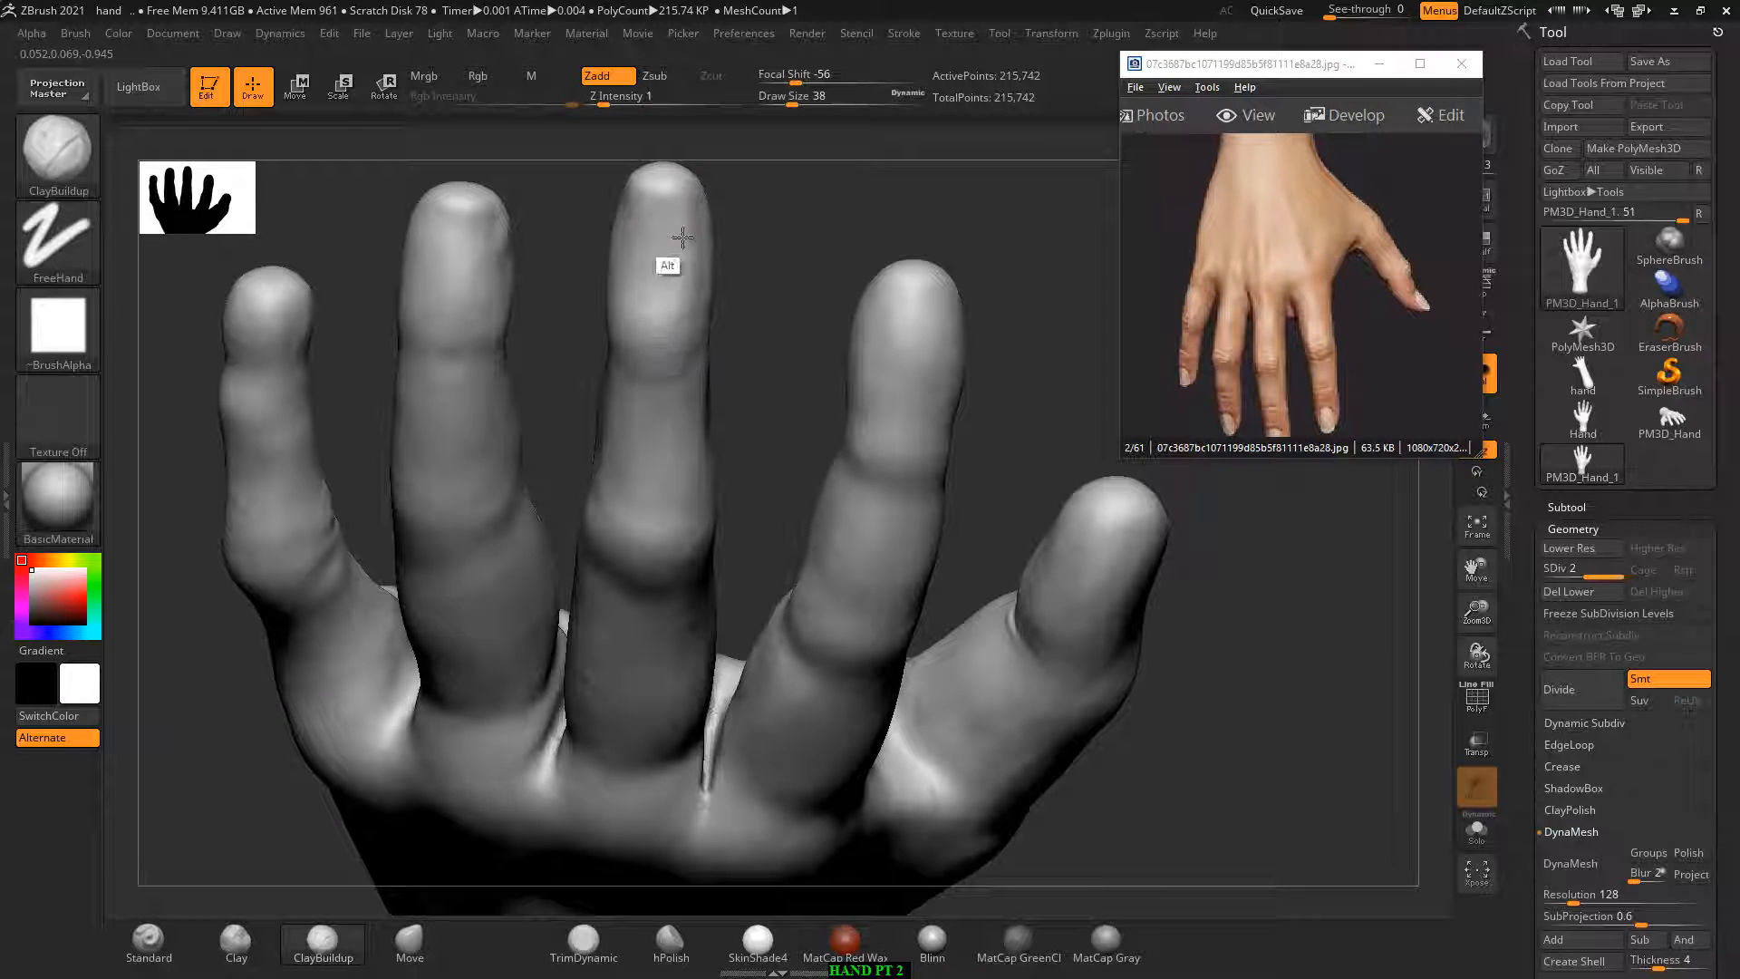
key(shift)
mouse_move(728, 211)
mouse_down()
mouse_move(741, 179)
mouse_move(746, 252)
mouse_move(658, 253)
mouse_up()
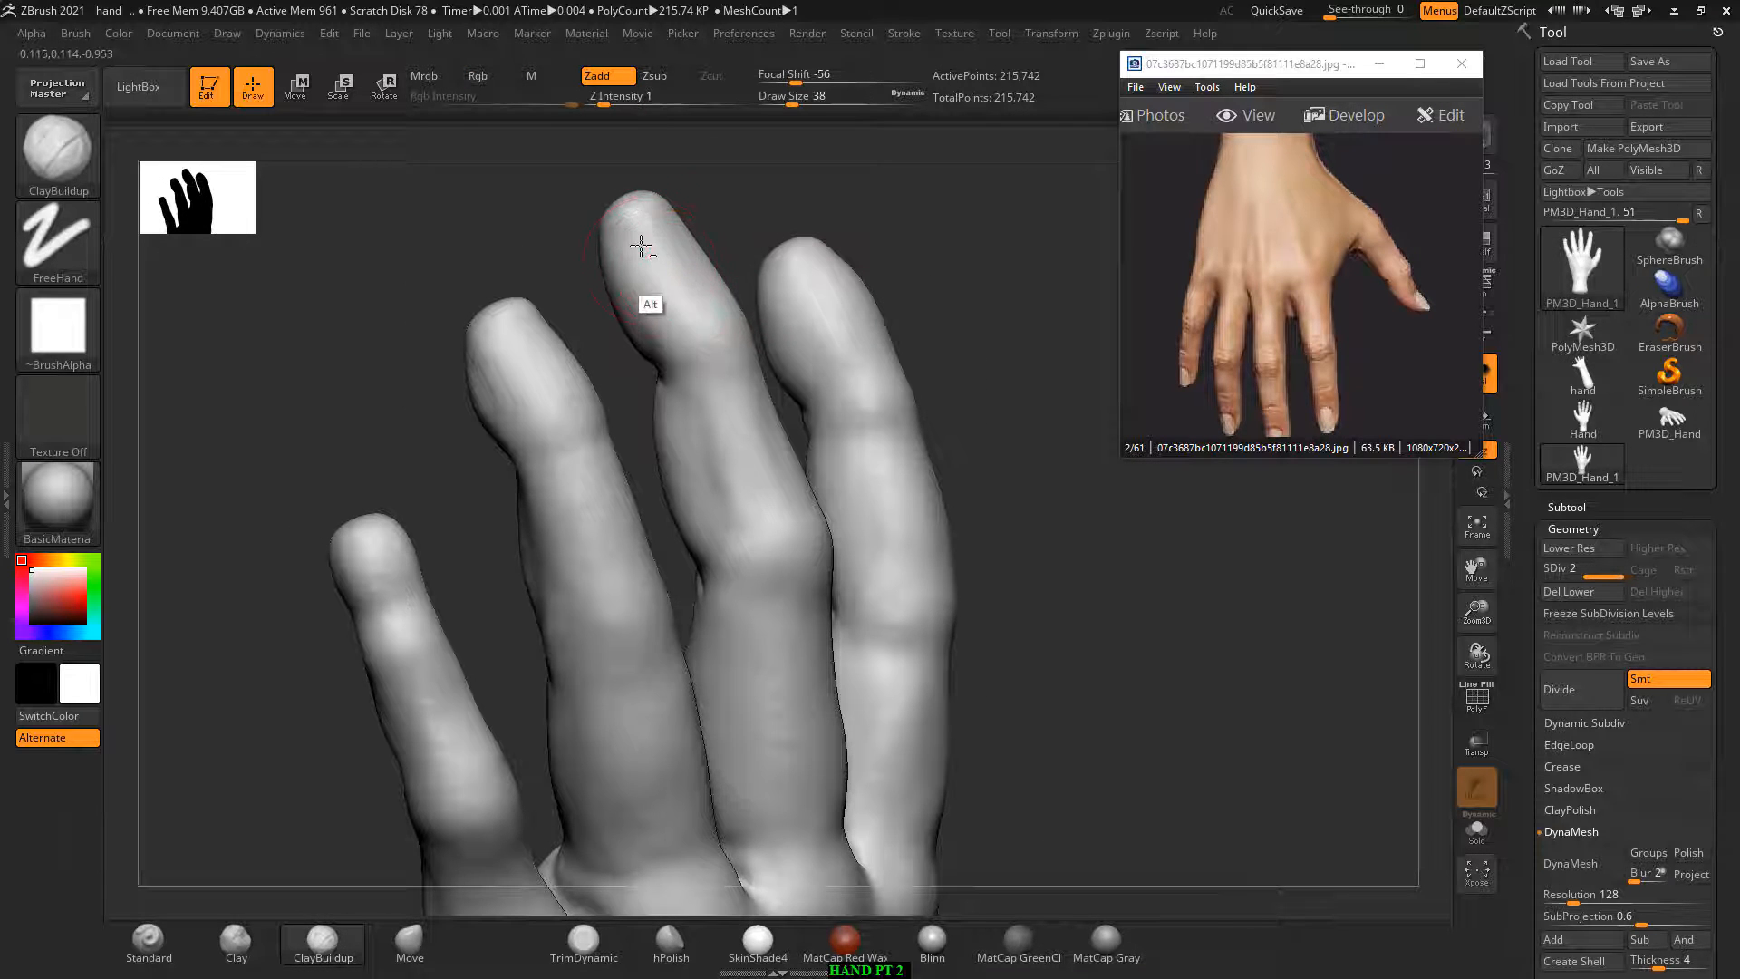
key(alt)
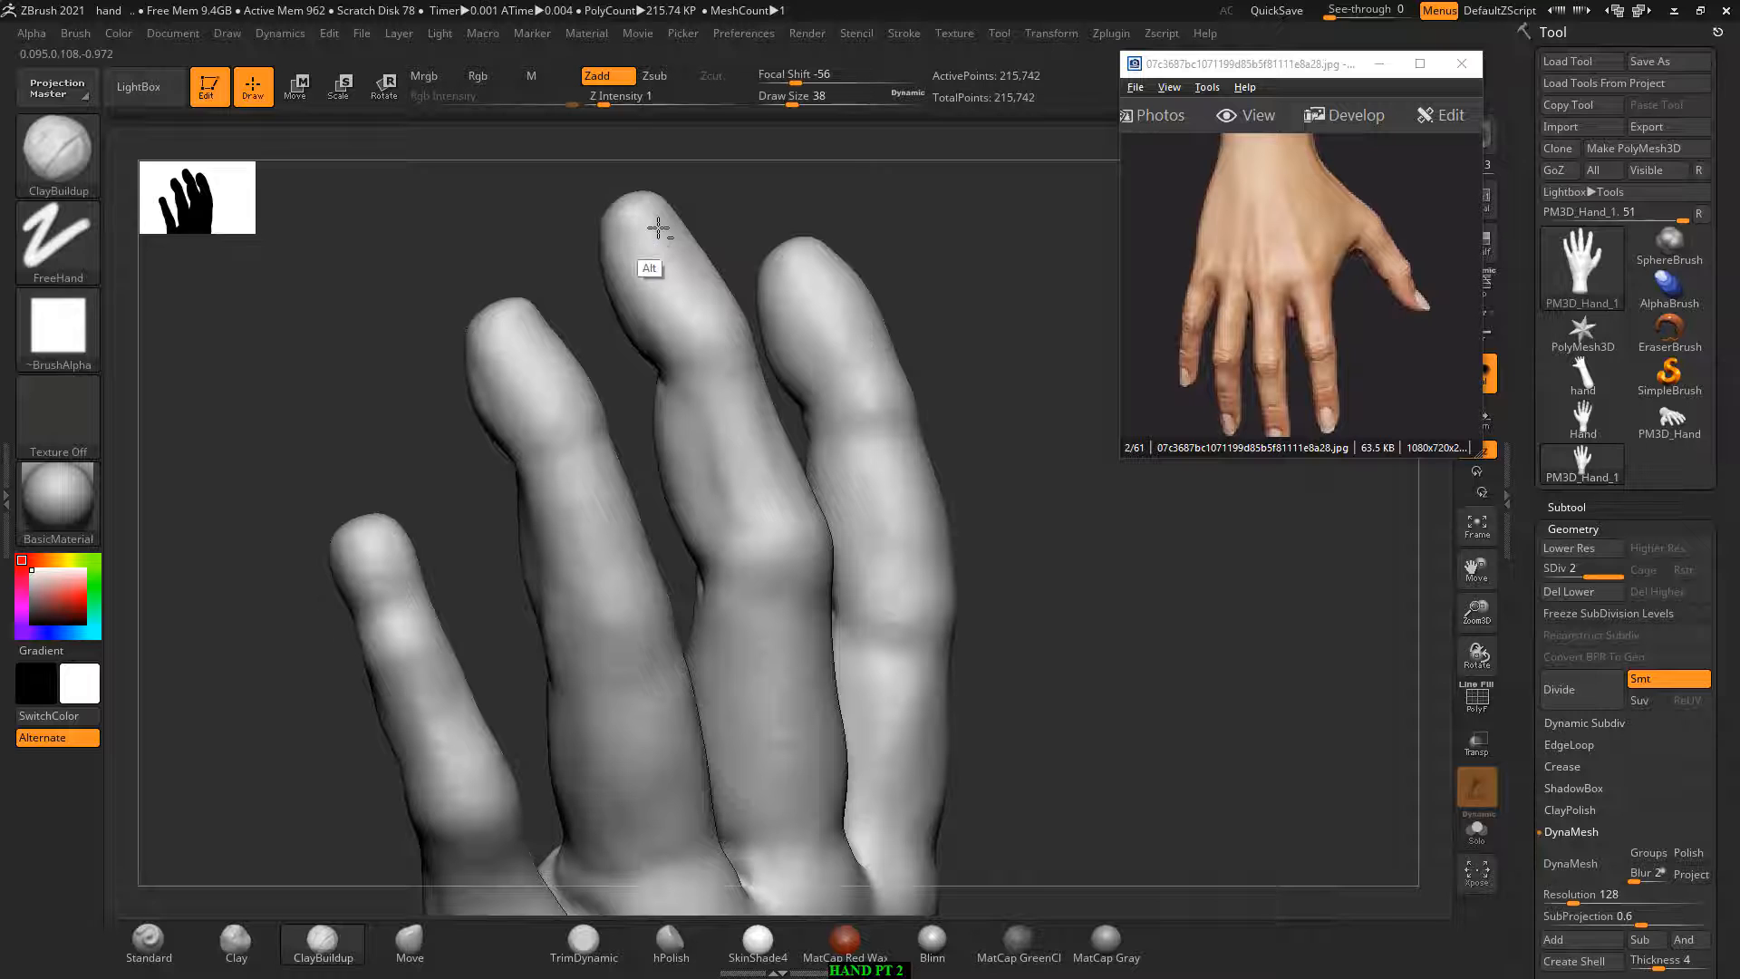
drag(820, 186, 710, 194)
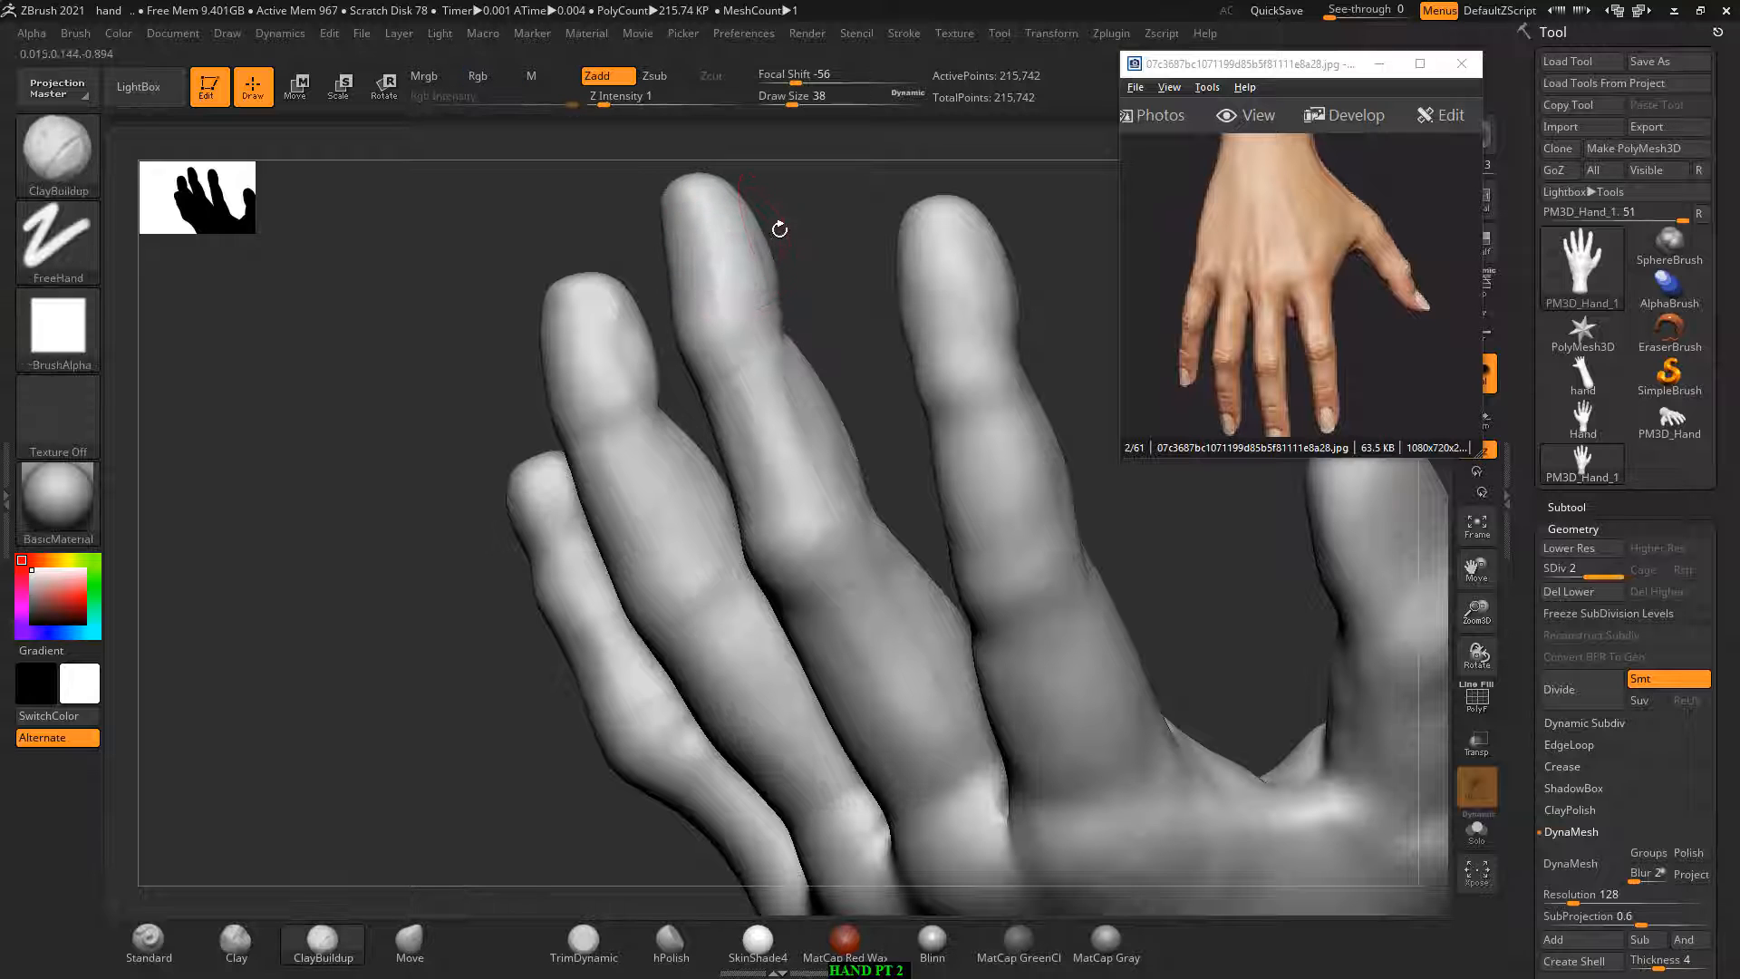
Step: Carve the back of the index fingertip in the nail area with ClayBuildup and smooth it from several angles
mouse_move(777, 226)
mouse_down()
mouse_move(771, 247)
mouse_move(804, 252)
mouse_move(847, 350)
mouse_move(888, 352)
mouse_up()
key(alt)
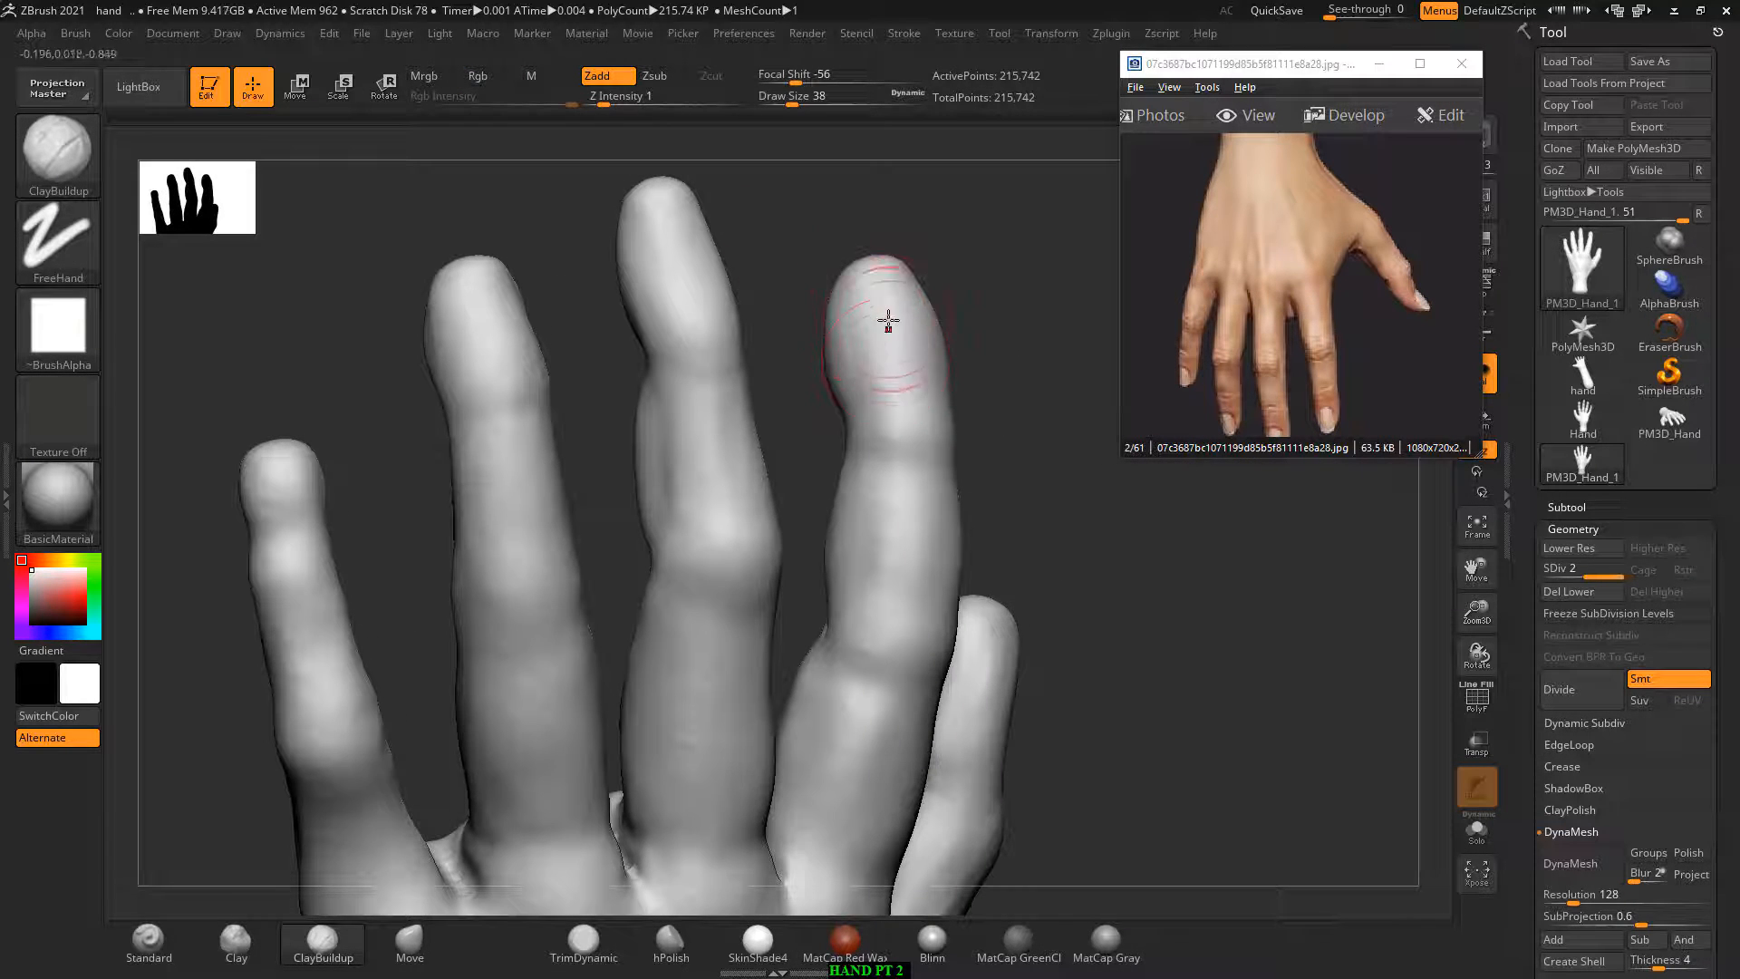
mouse_move(988, 238)
mouse_down()
mouse_move(956, 241)
mouse_move(928, 339)
mouse_up()
key(alt)
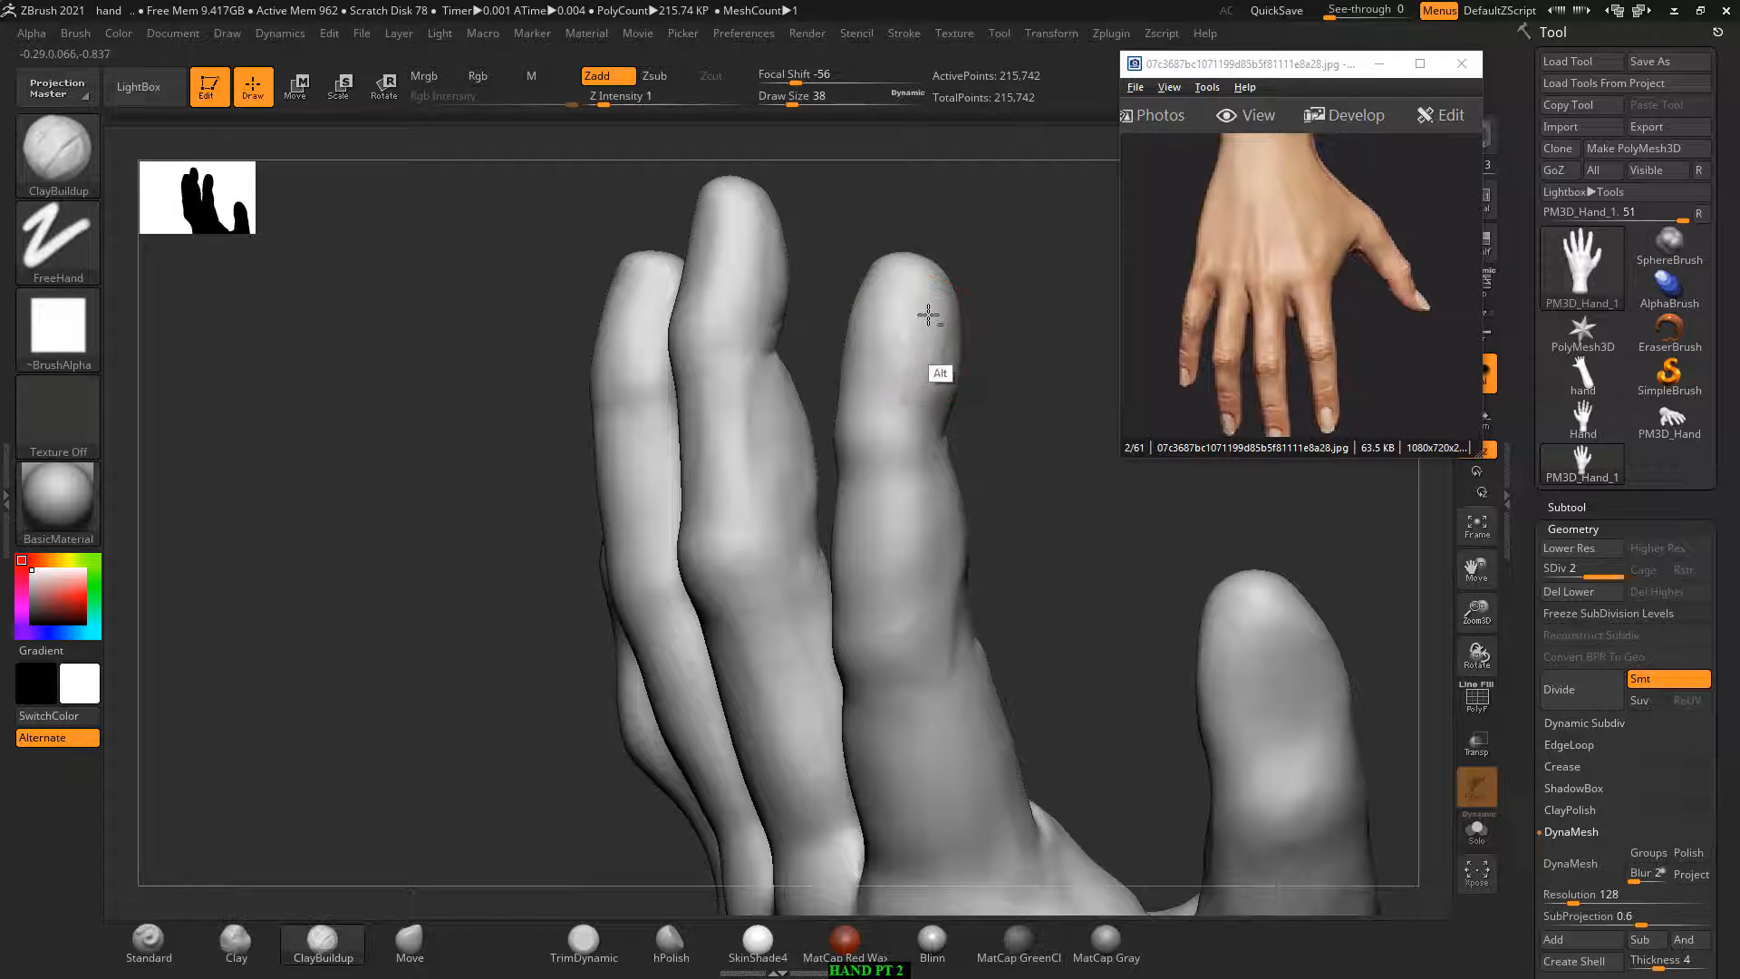
mouse_move(988, 290)
mouse_down()
mouse_move(1026, 280)
mouse_move(968, 342)
mouse_move(961, 326)
mouse_up()
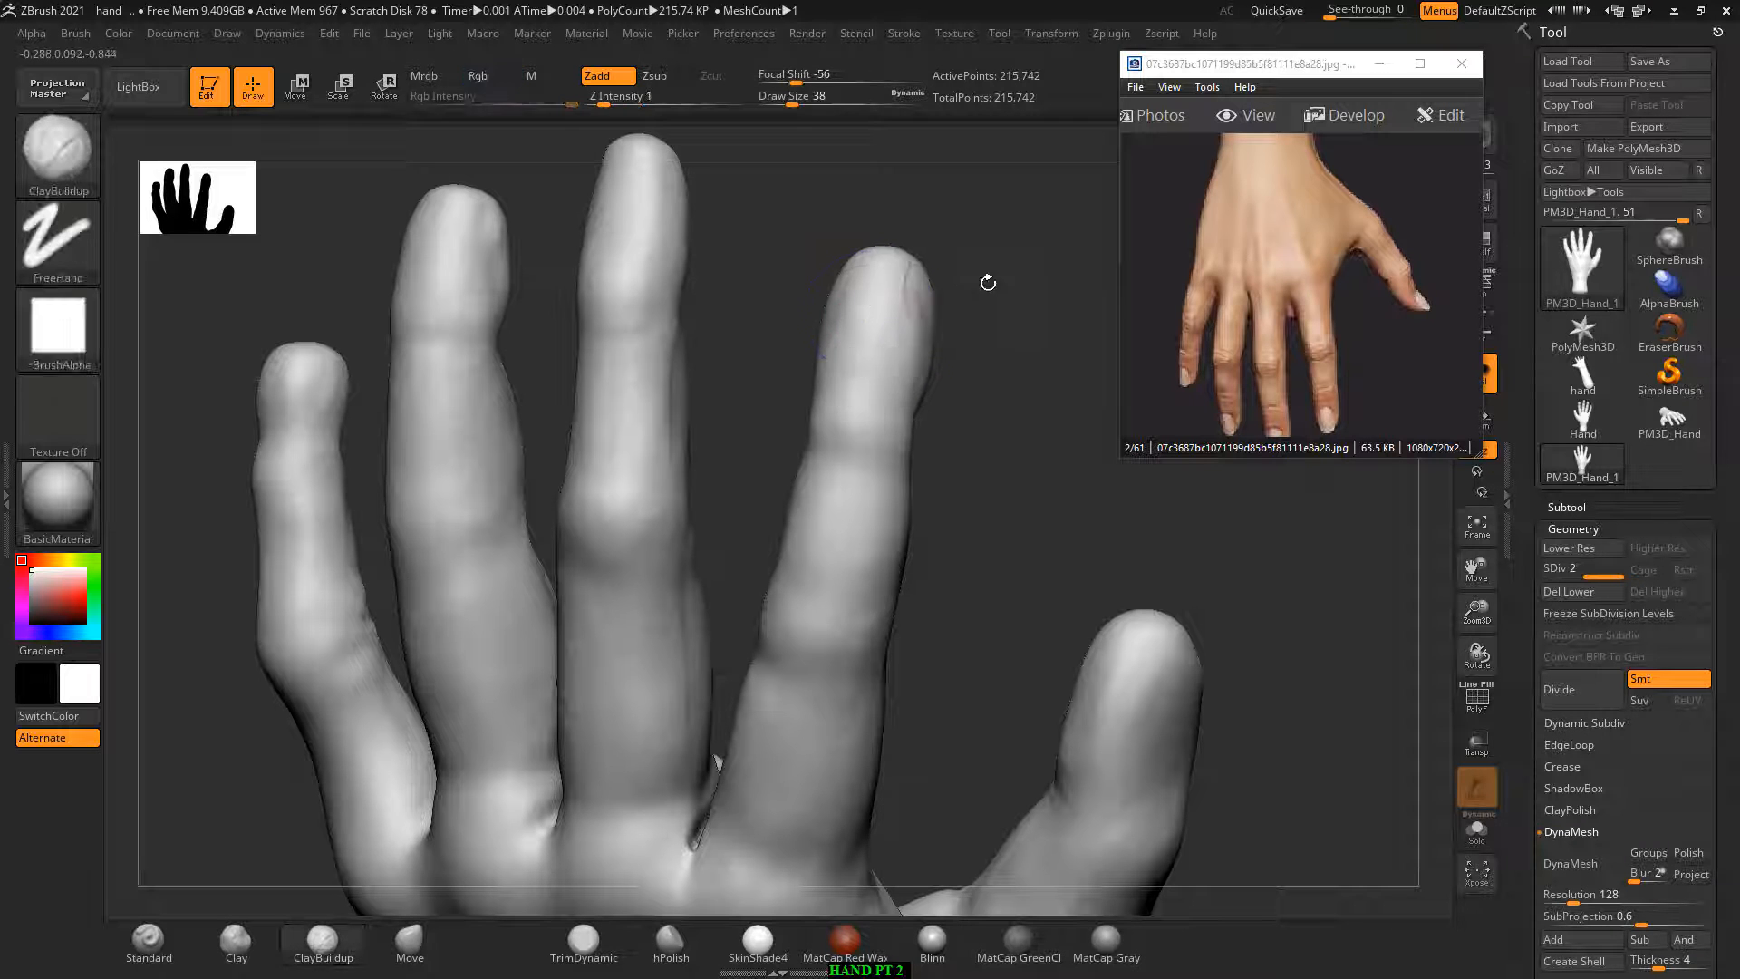
drag(987, 280, 947, 296)
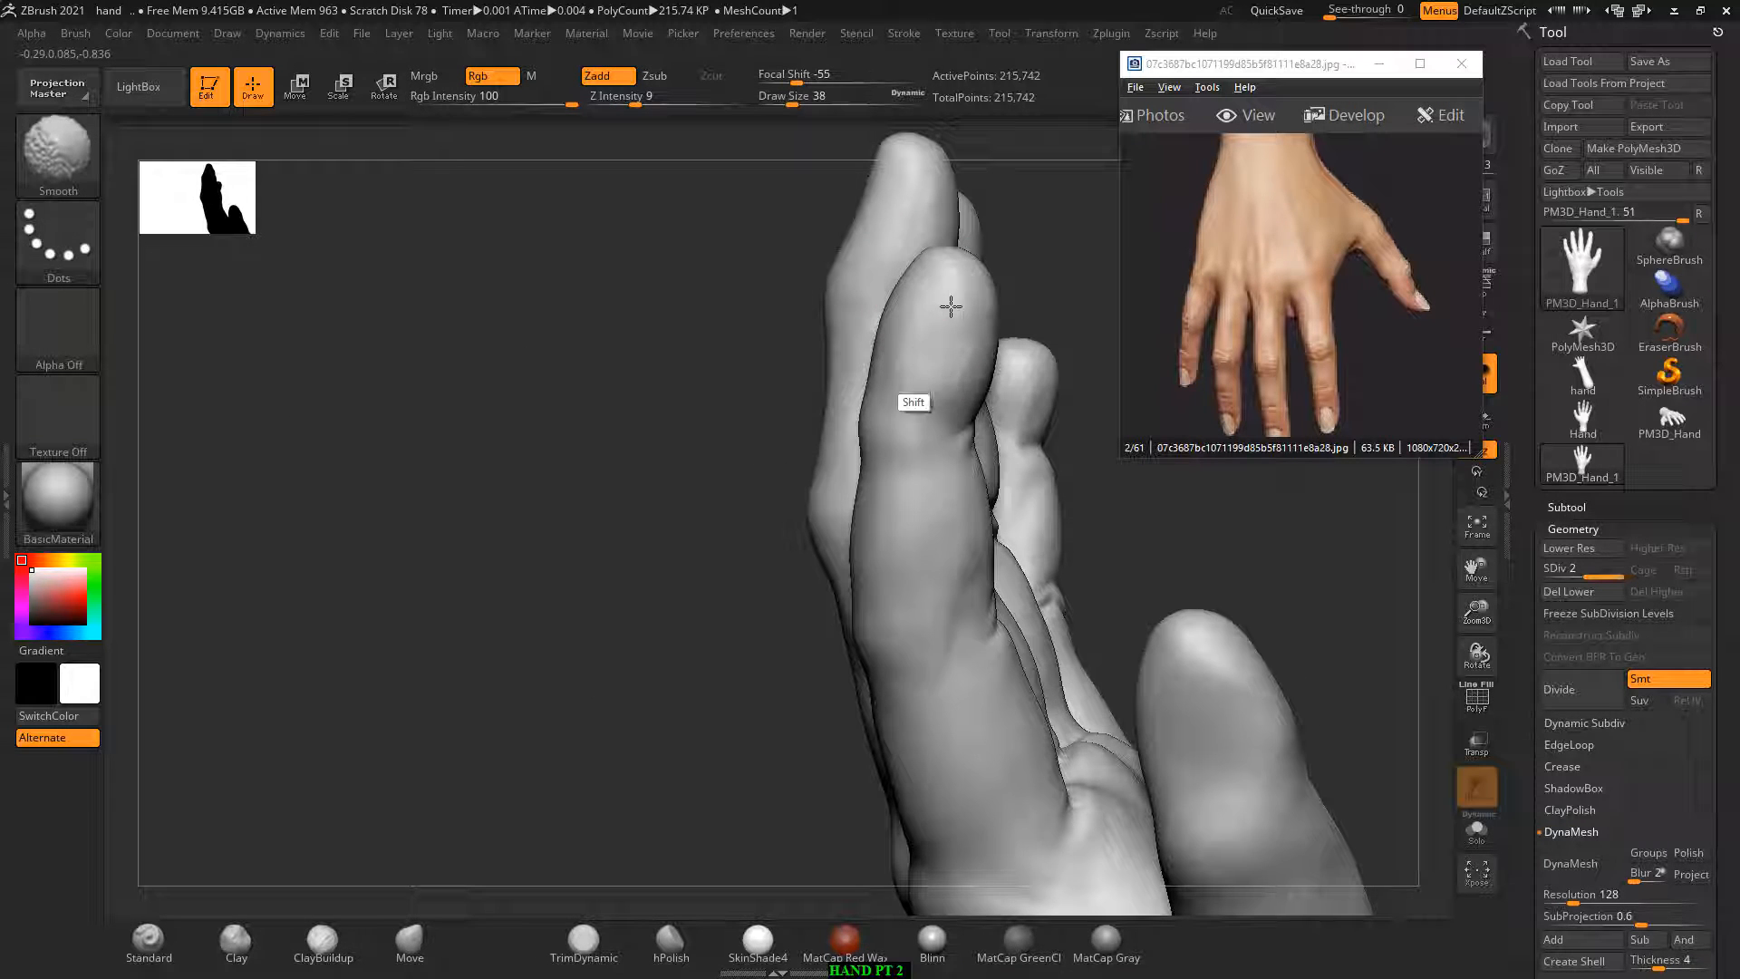
drag(725, 366, 870, 325)
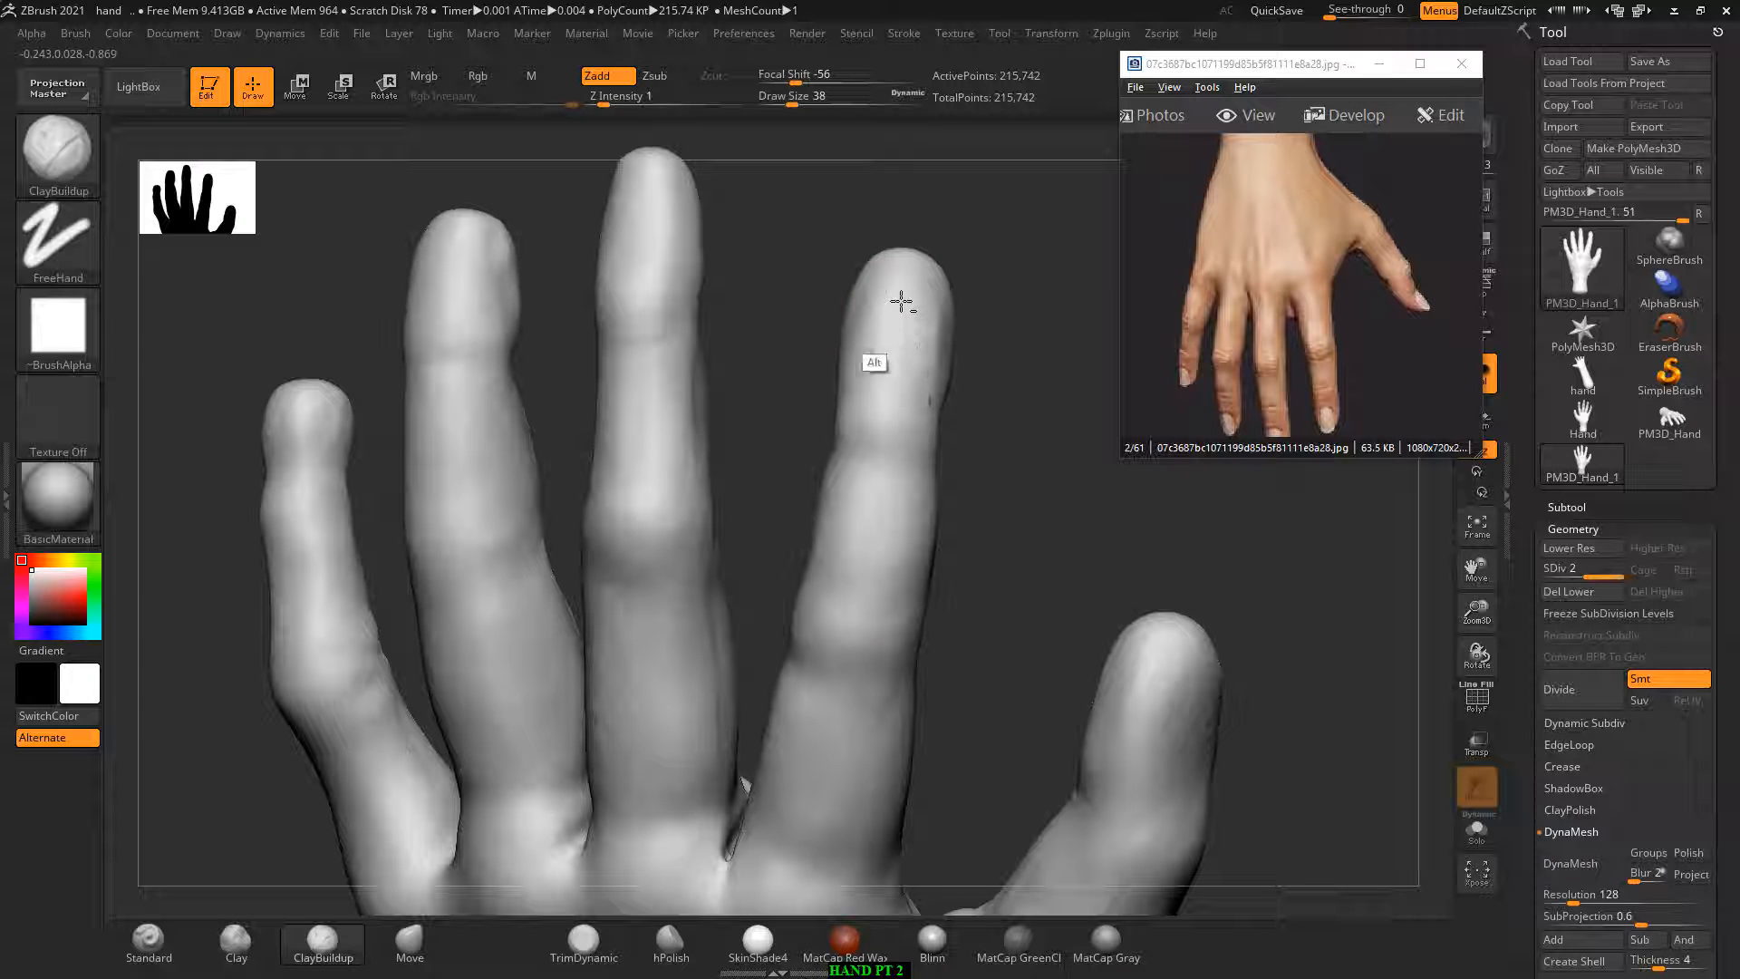
mouse_move(901, 301)
mouse_down()
mouse_move(967, 253)
mouse_move(922, 312)
mouse_up()
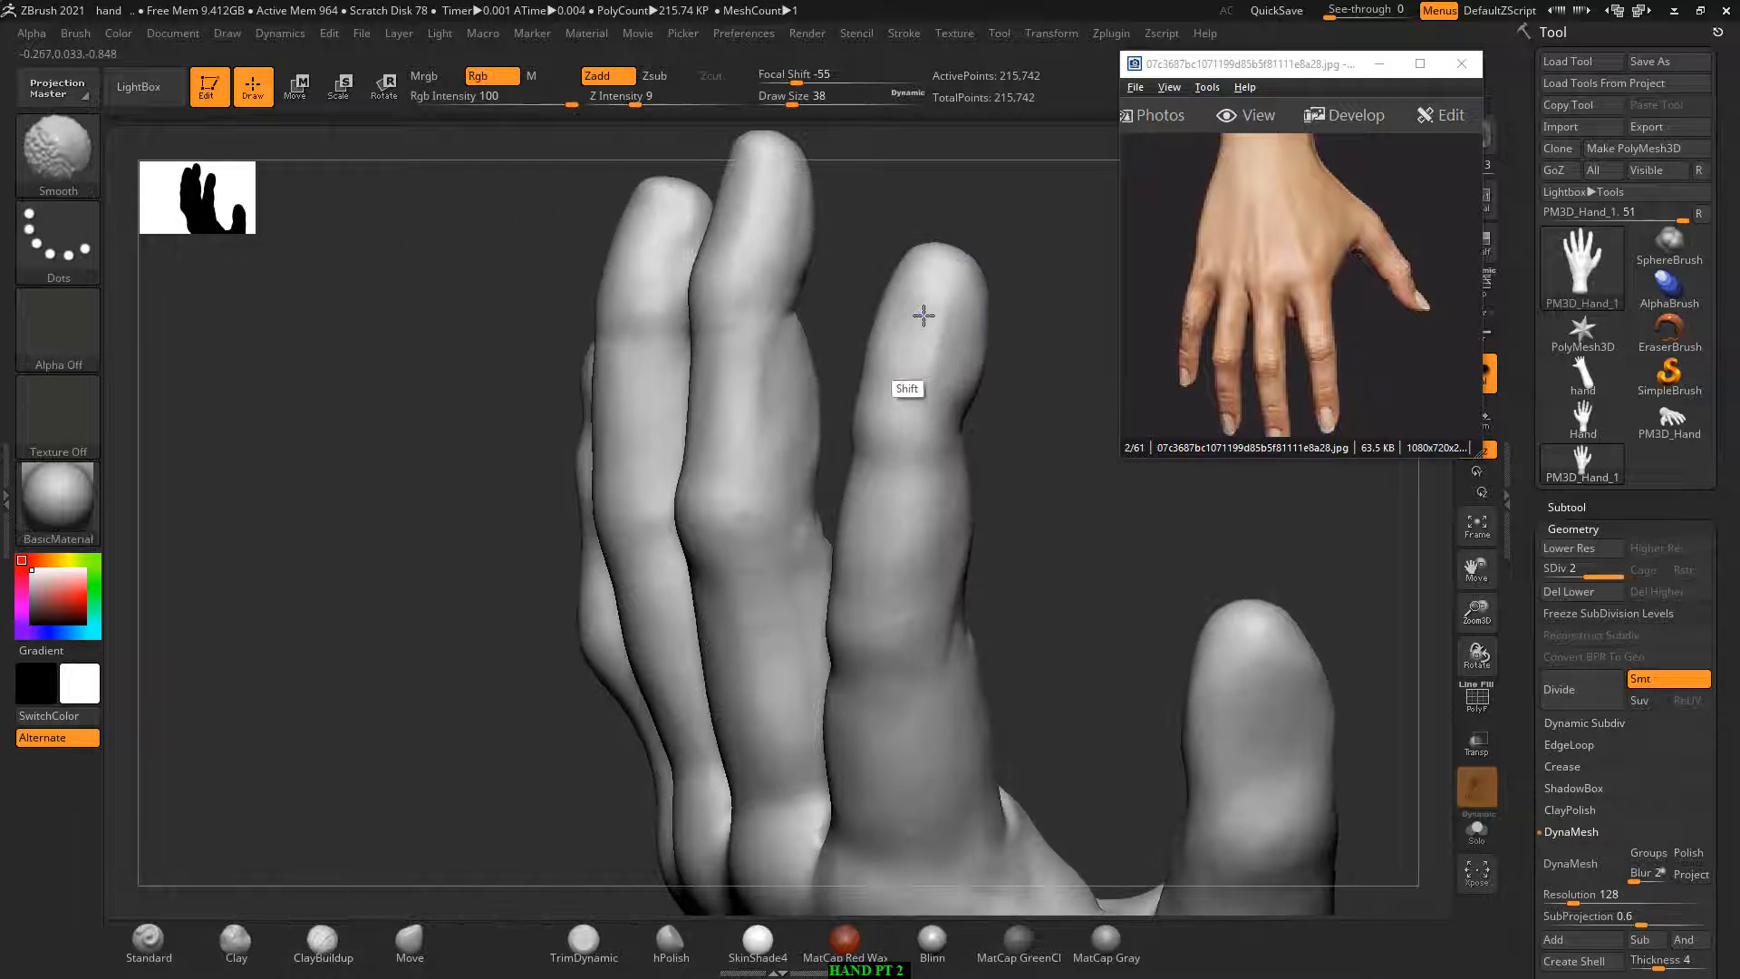
mouse_move(861, 214)
mouse_down()
mouse_move(983, 222)
mouse_move(915, 299)
mouse_up()
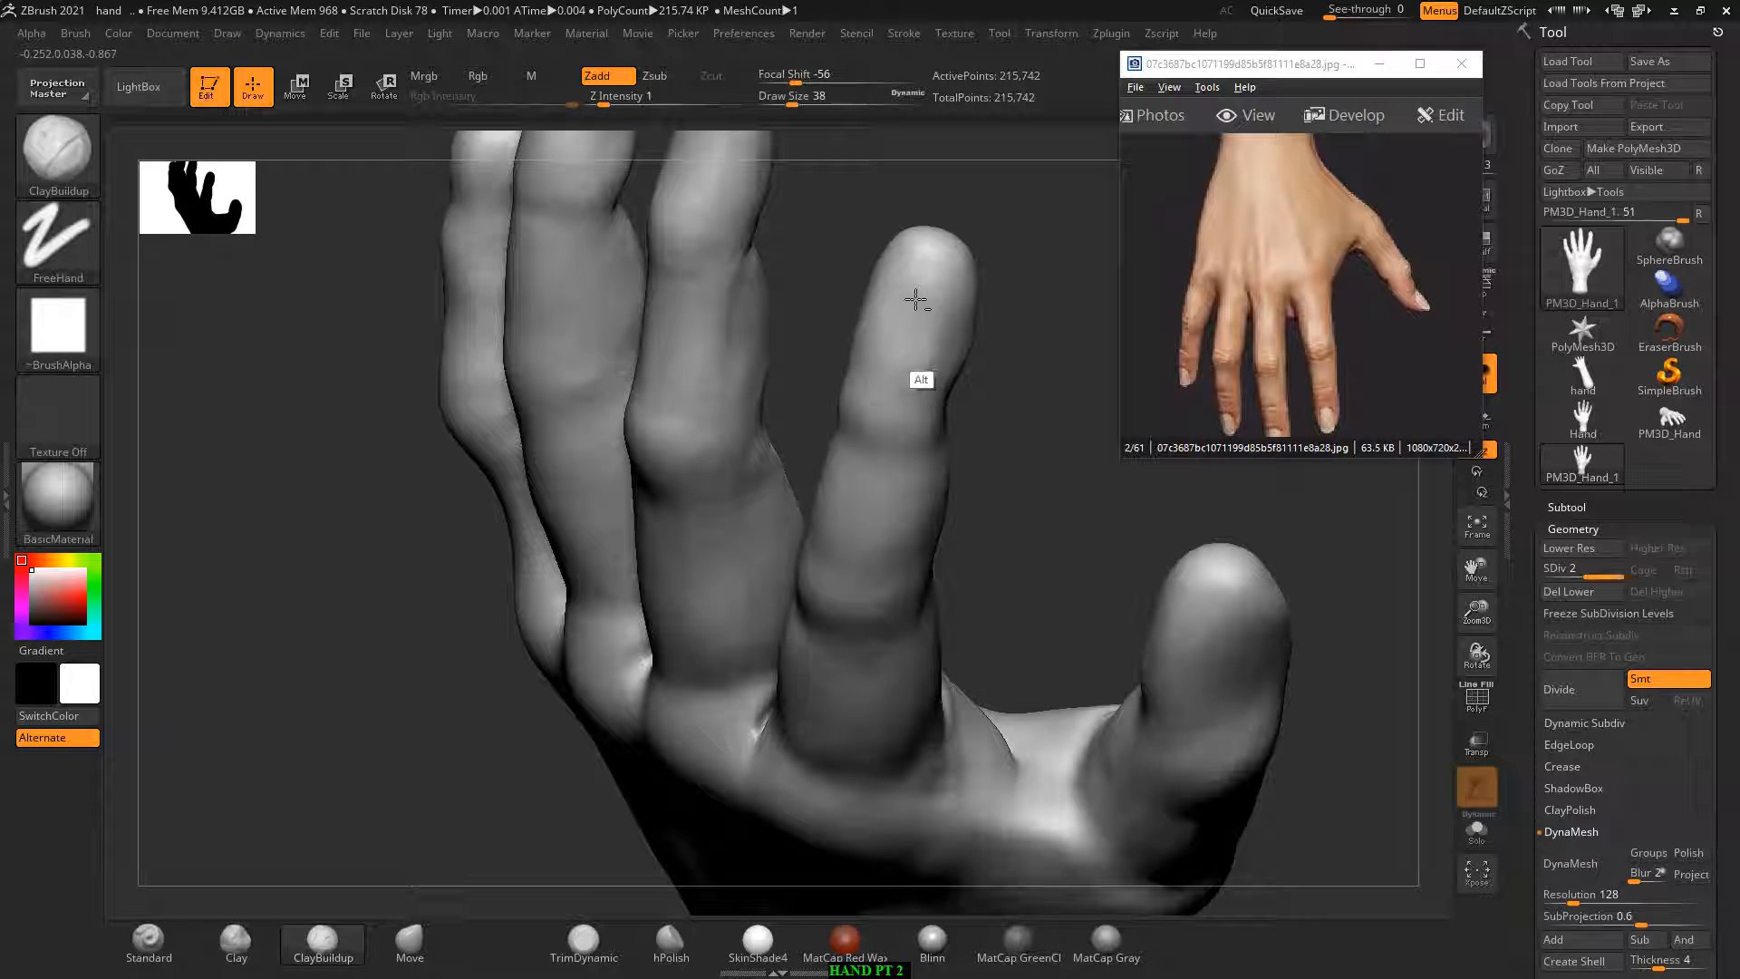
key(shift)
Step: Refine the back of the middle finger's middle segment and fingertip with light ClayBuildup strokes and smooth them
mouse_move(915, 262)
mouse_down()
mouse_move(1025, 237)
mouse_move(862, 272)
mouse_move(843, 339)
mouse_move(797, 287)
mouse_move(717, 377)
mouse_up()
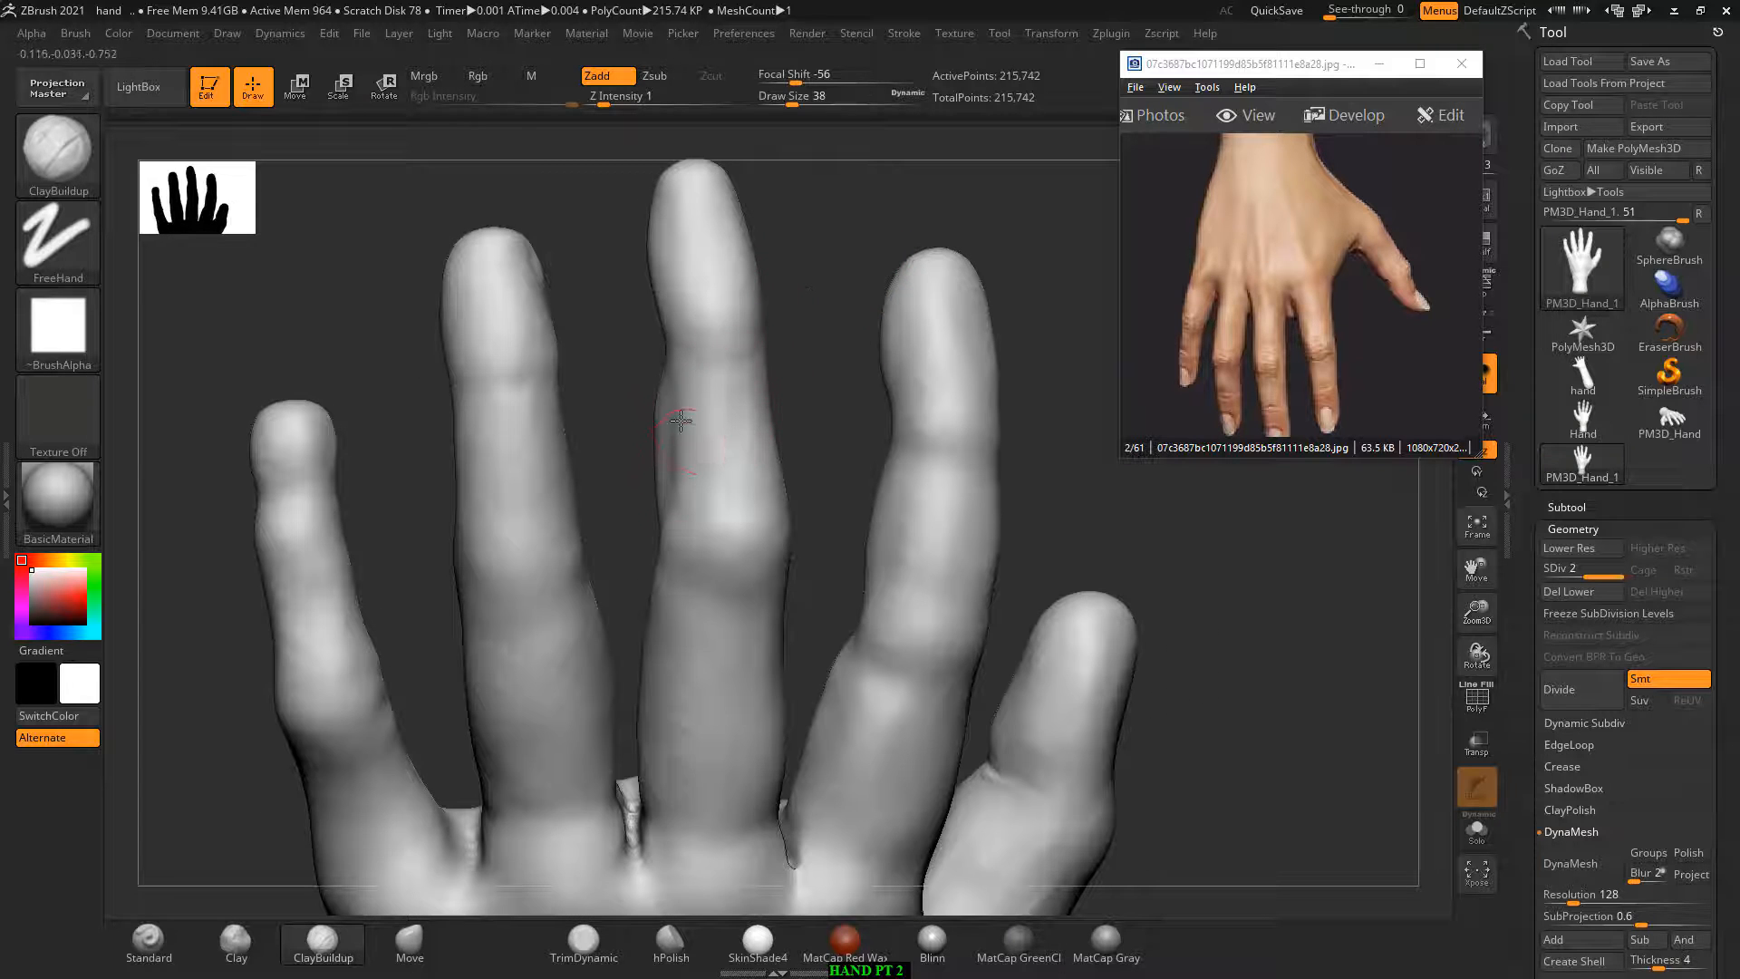
drag(808, 335, 866, 334)
shift+drag(758, 481, 758, 377)
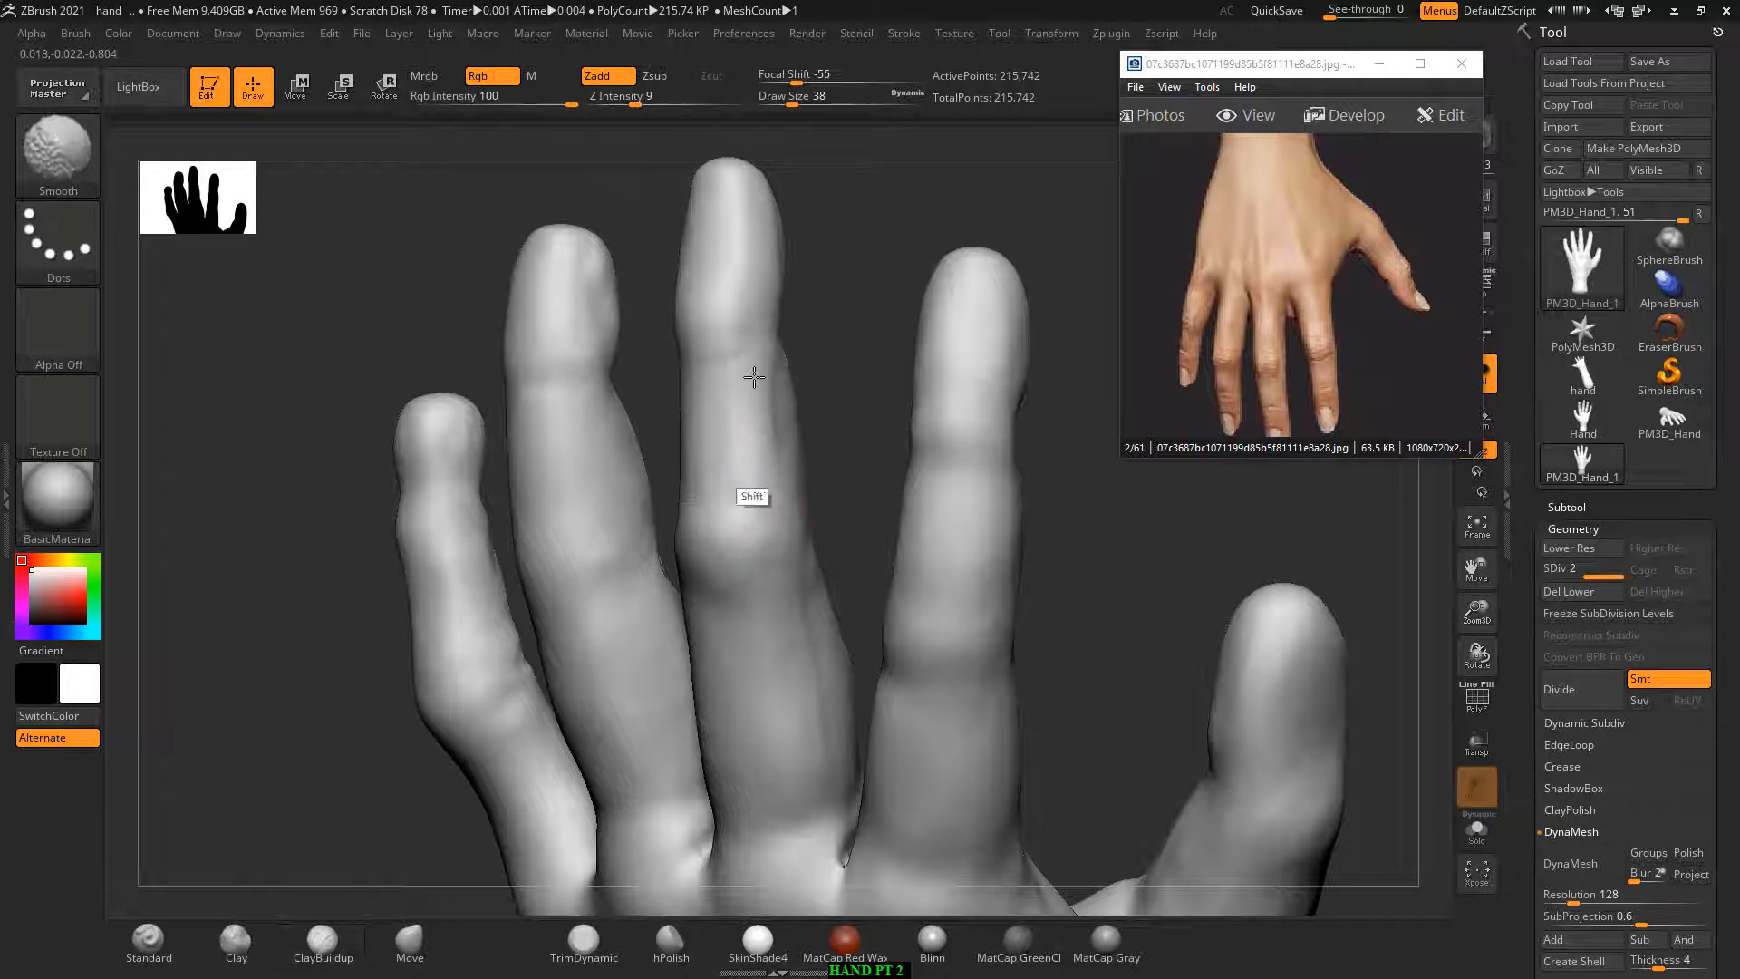
mouse_move(838, 330)
mouse_down()
mouse_move(821, 328)
mouse_move(828, 284)
mouse_move(701, 242)
mouse_up()
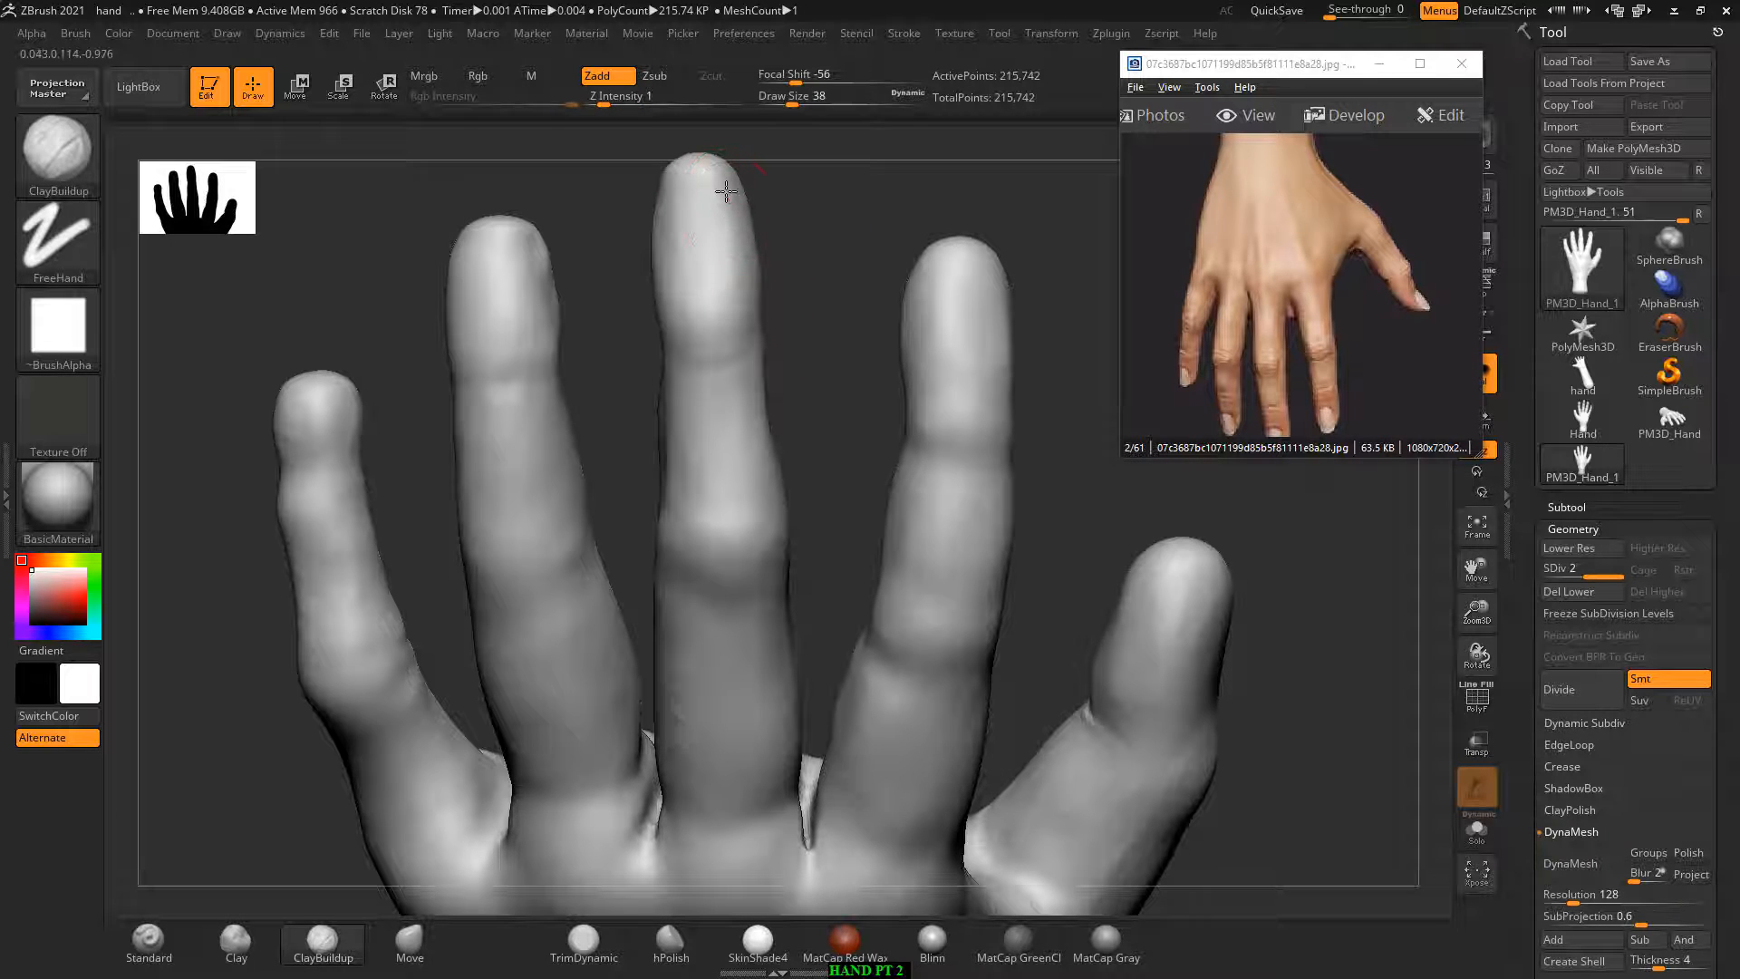
key(shift)
Step: Shape the back of the ring finger around and just below the middle knuckle at draw size 26 and smooth its side
mouse_move(594, 357)
mouse_down()
mouse_move(598, 392)
mouse_move(652, 301)
mouse_move(671, 316)
mouse_move(655, 401)
mouse_move(669, 486)
mouse_up()
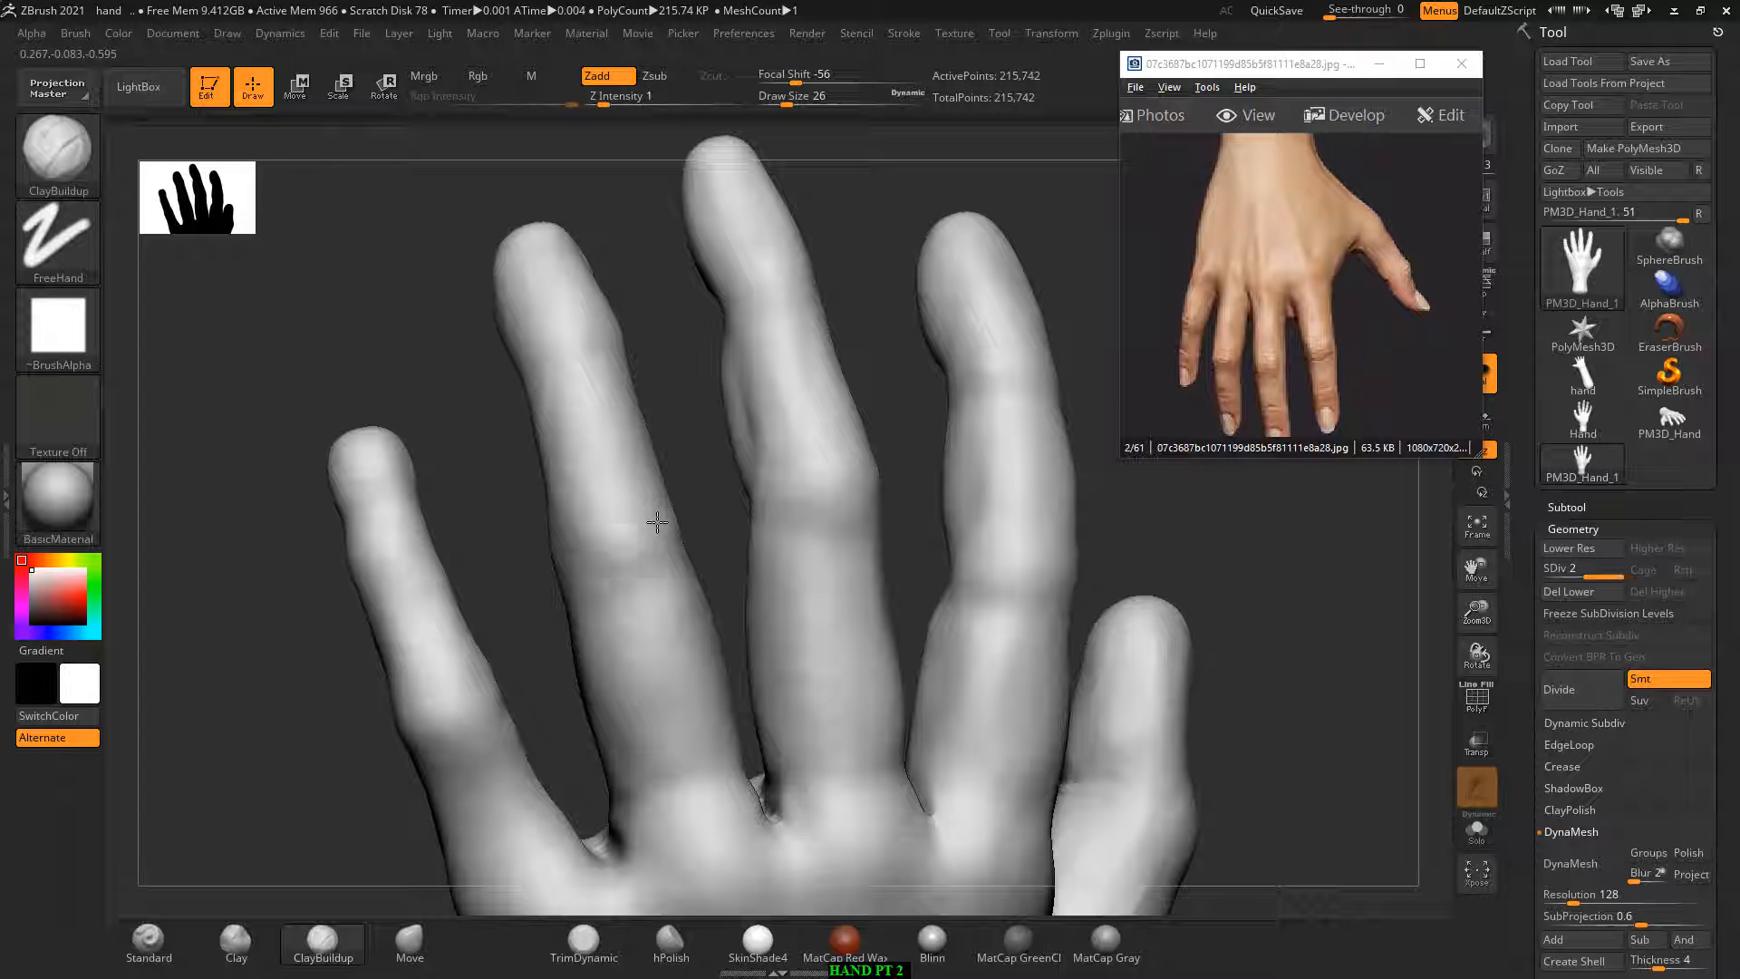
drag(699, 486, 703, 474)
mouse_move(520, 382)
alt+mouse_down()
mouse_move(498, 330)
mouse_move(554, 383)
alt+mouse_up()
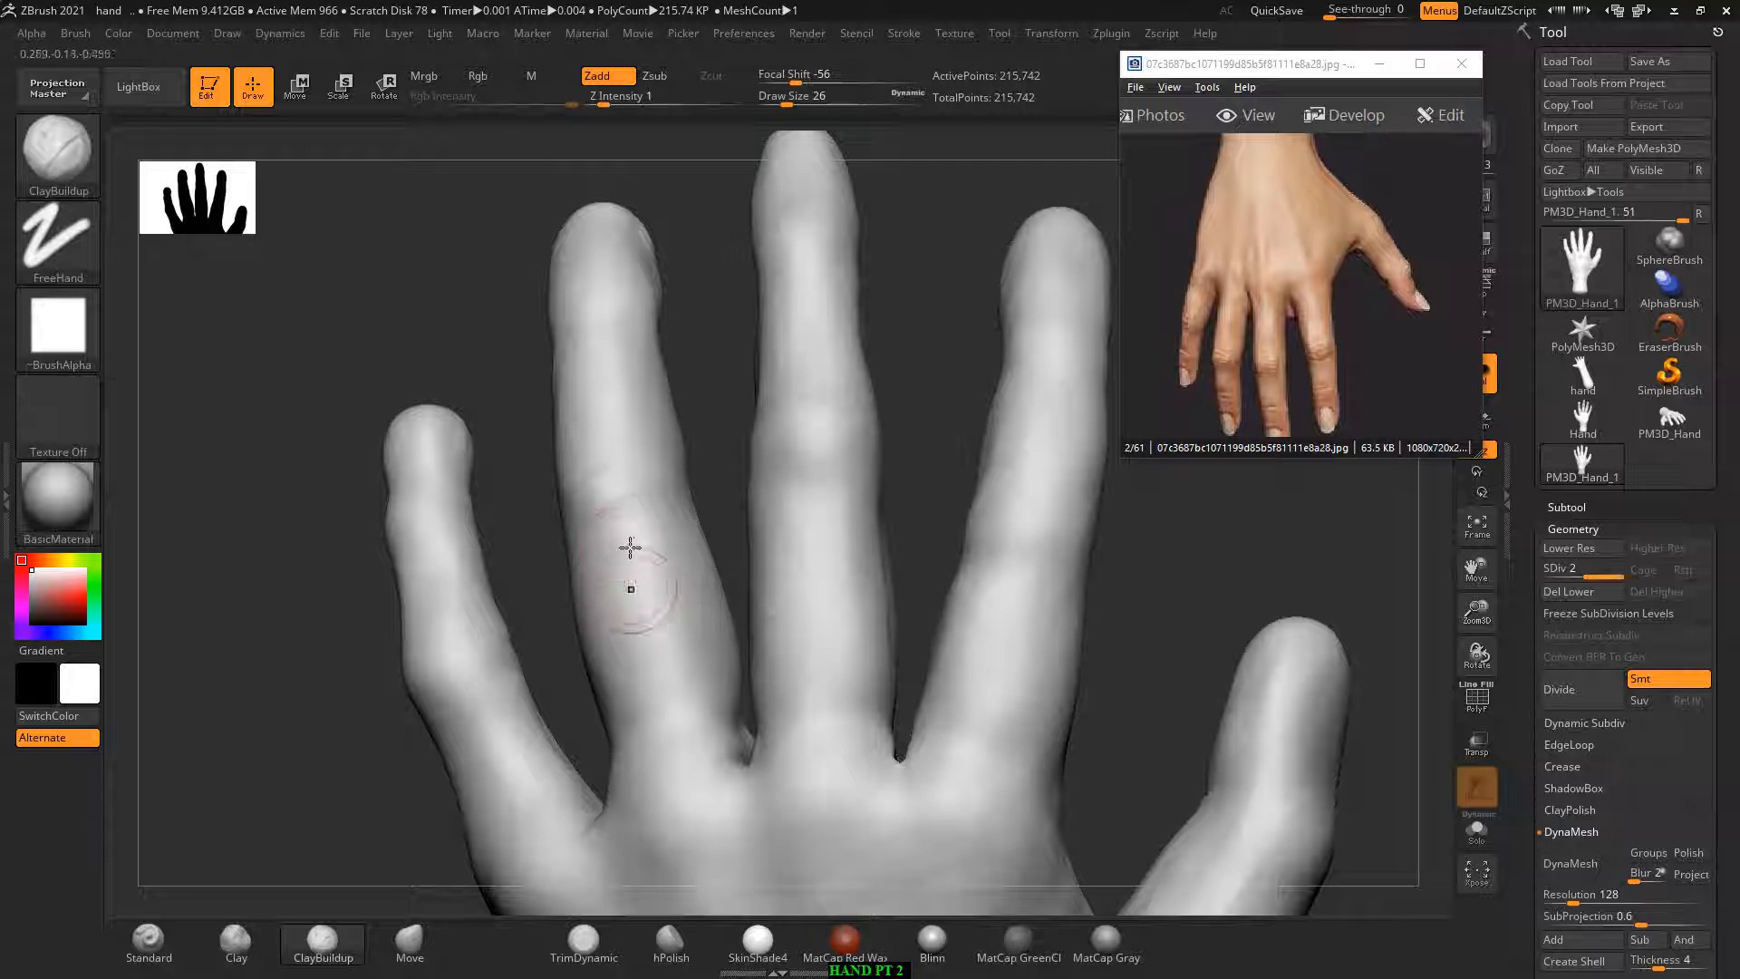
mouse_move(660, 580)
shift+mouse_down()
mouse_move(680, 552)
mouse_move(685, 590)
mouse_move(724, 586)
mouse_move(724, 627)
mouse_move(680, 476)
shift+mouse_up()
Step: Sculpt the back and sides of the ring finger's lowest segment at draw size 38 and smooth the strokes
key(bracketright)
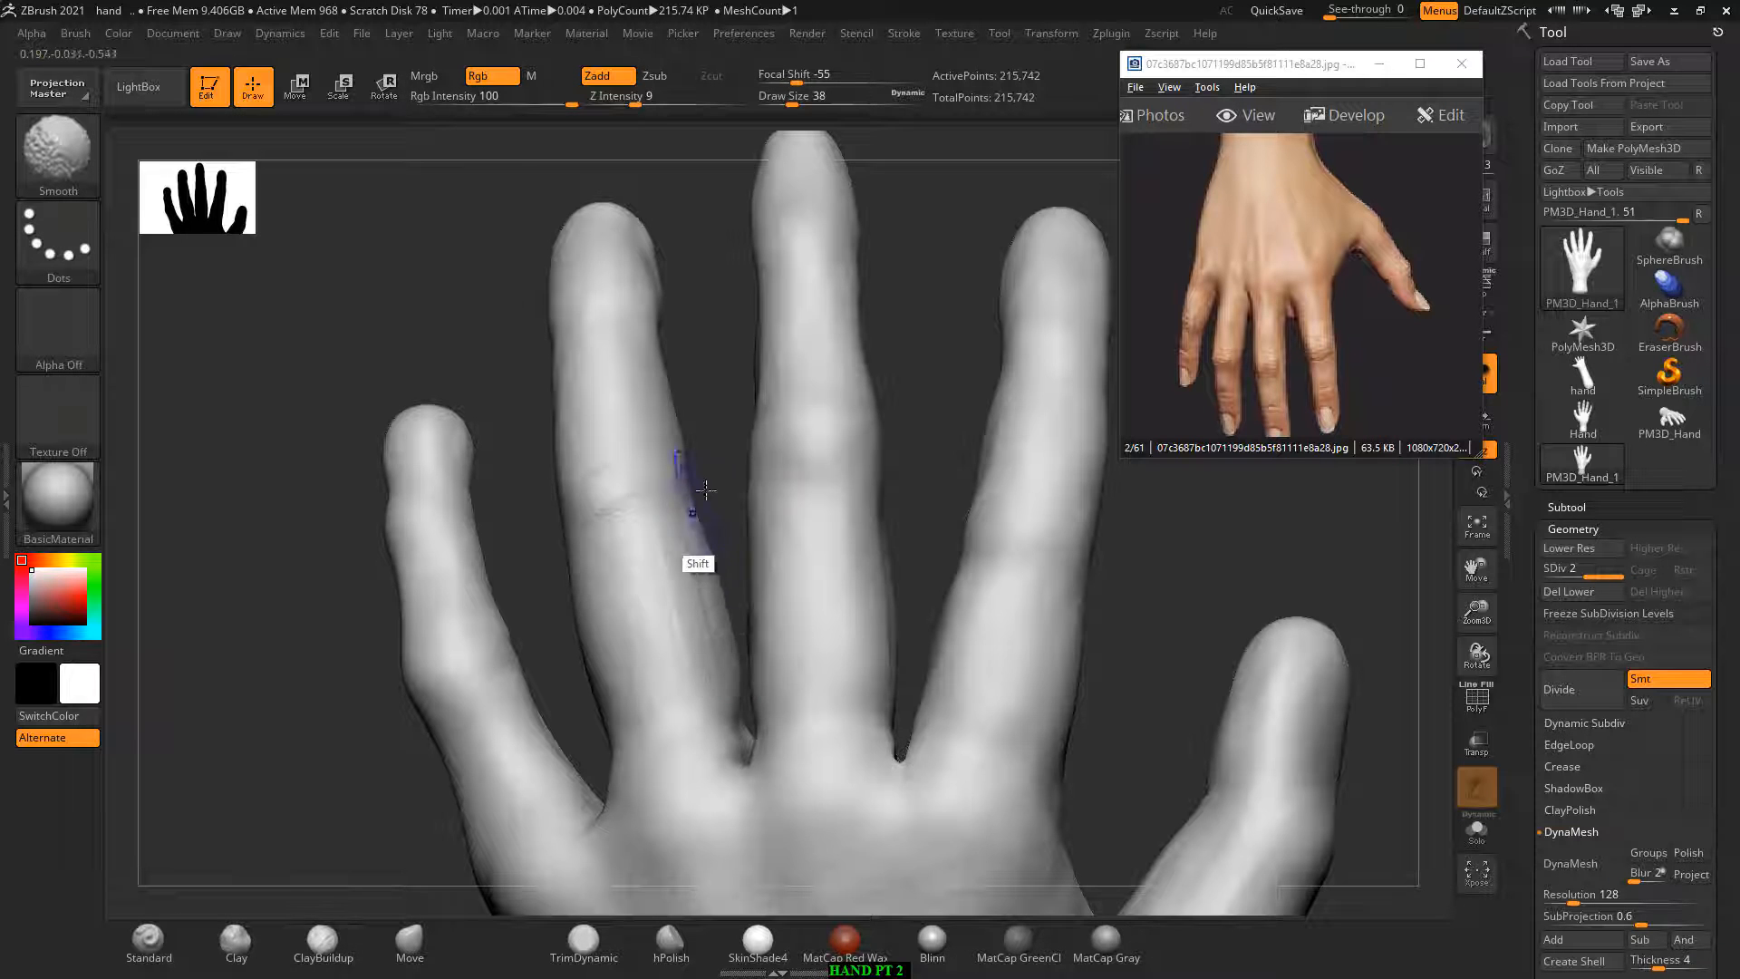
right_drag(681, 476, 687, 559)
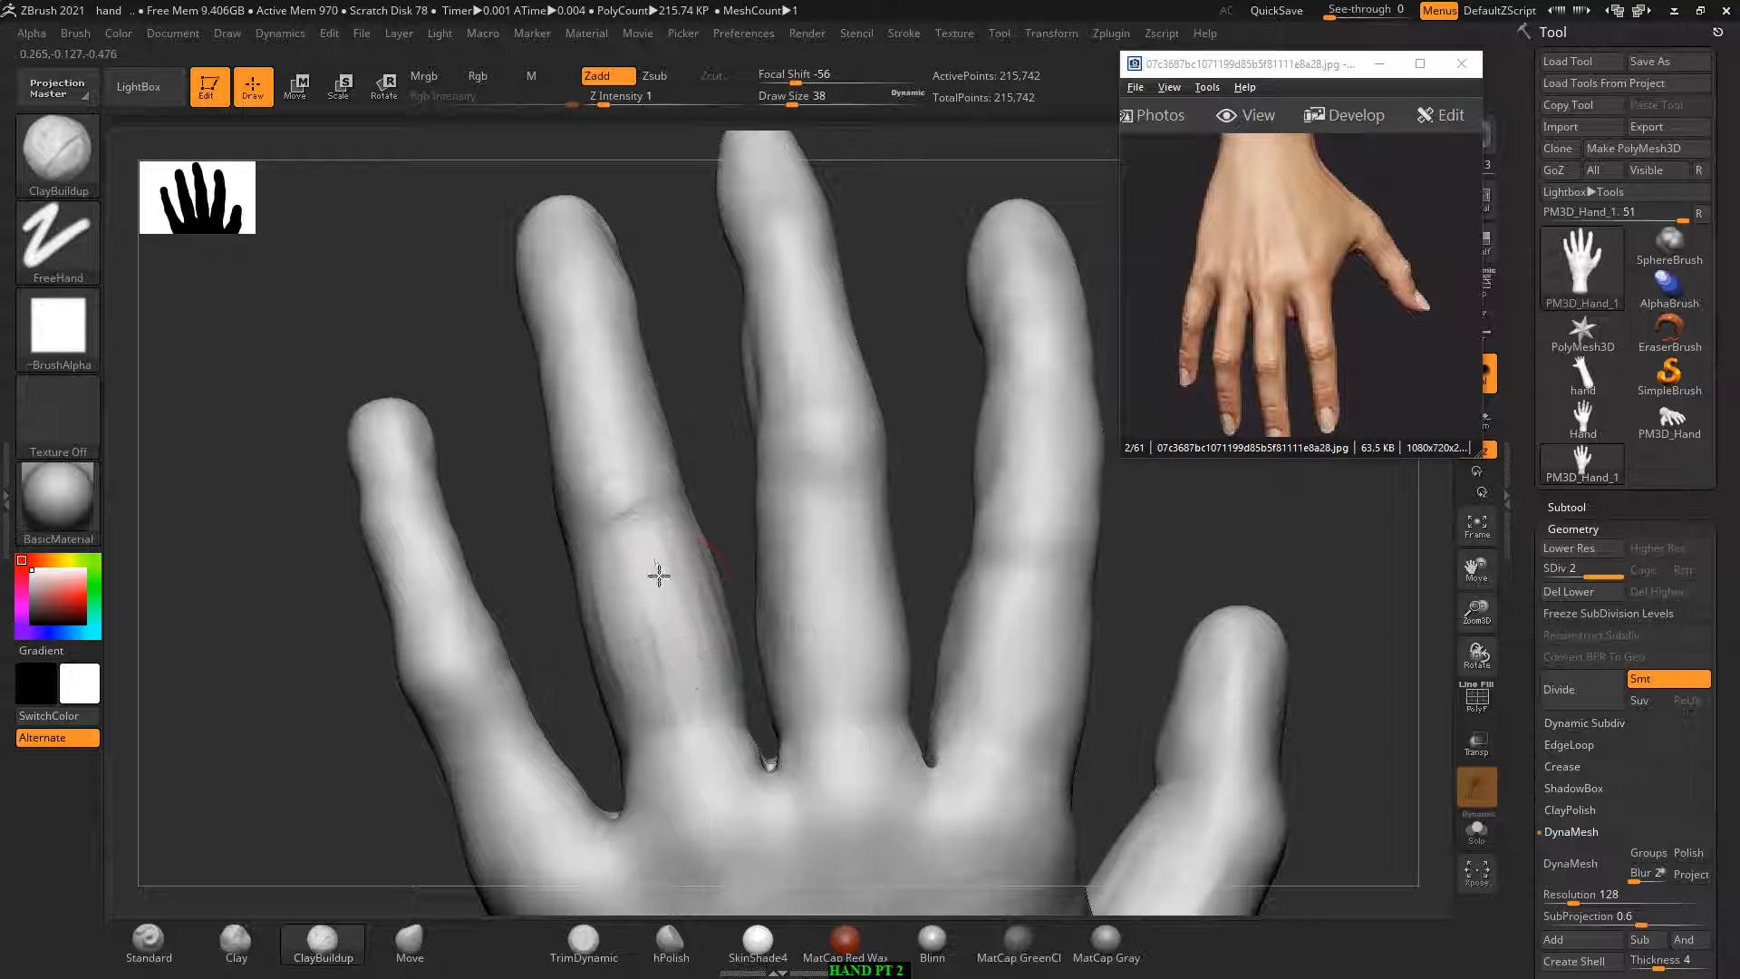
mouse_move(709, 451)
right_down()
mouse_move(671, 454)
mouse_move(702, 570)
right_up()
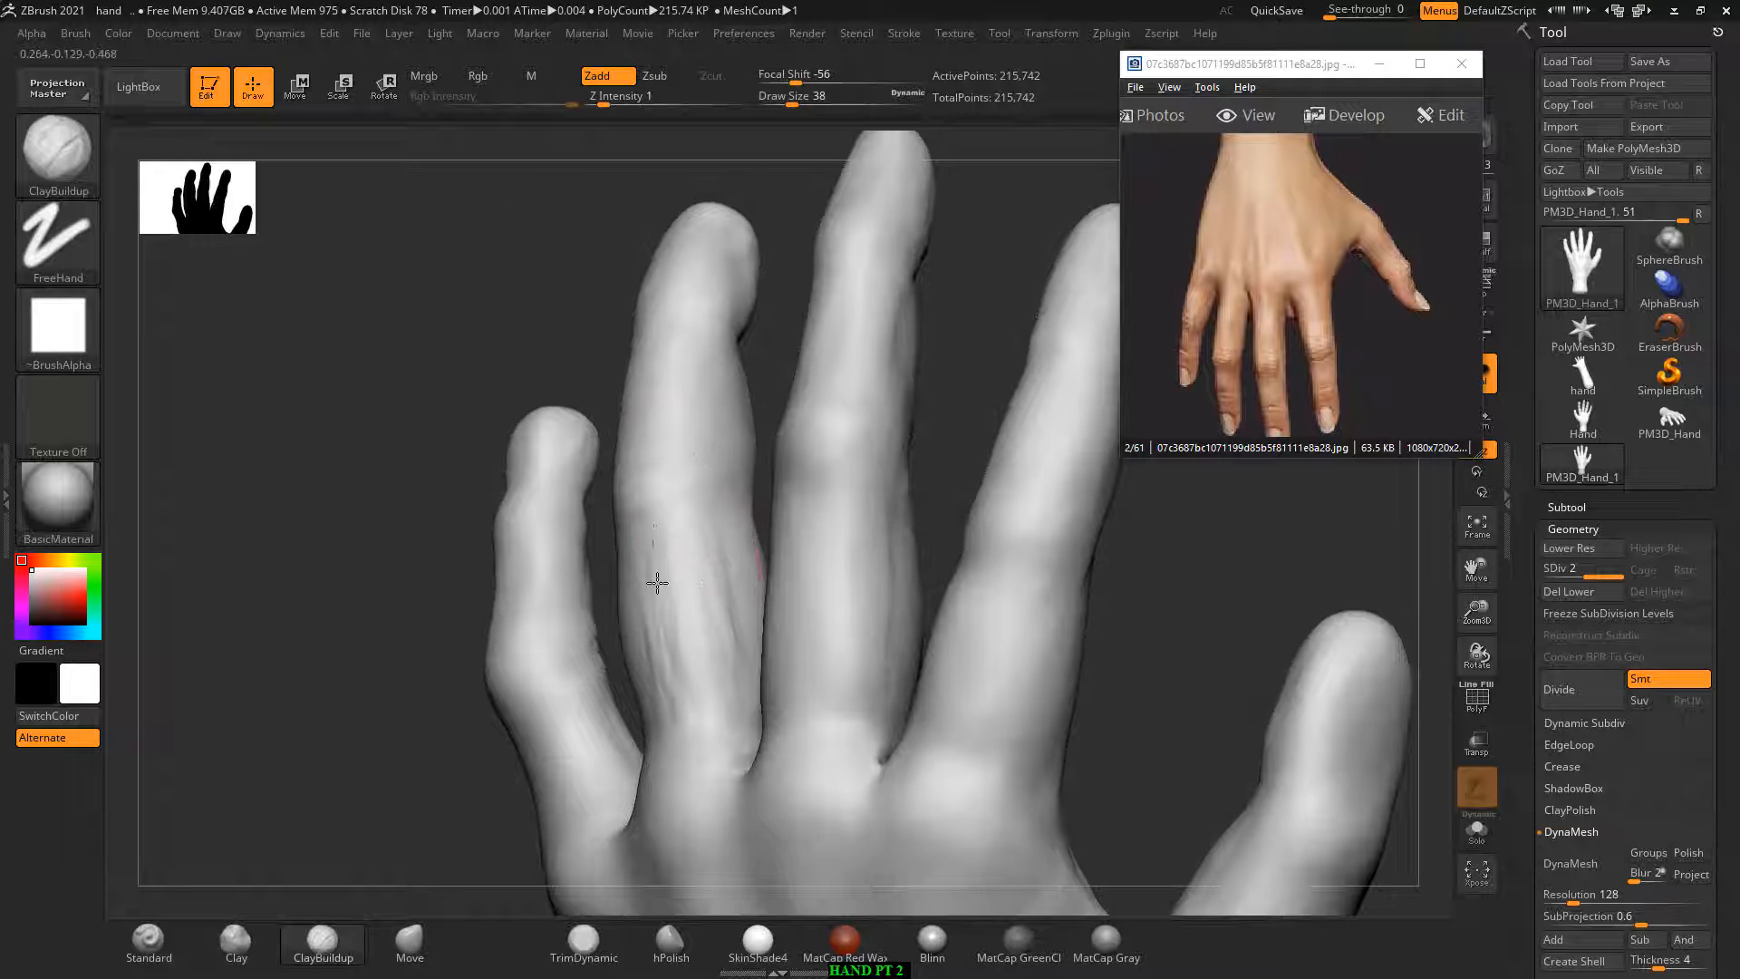
right_drag(537, 361, 575, 389)
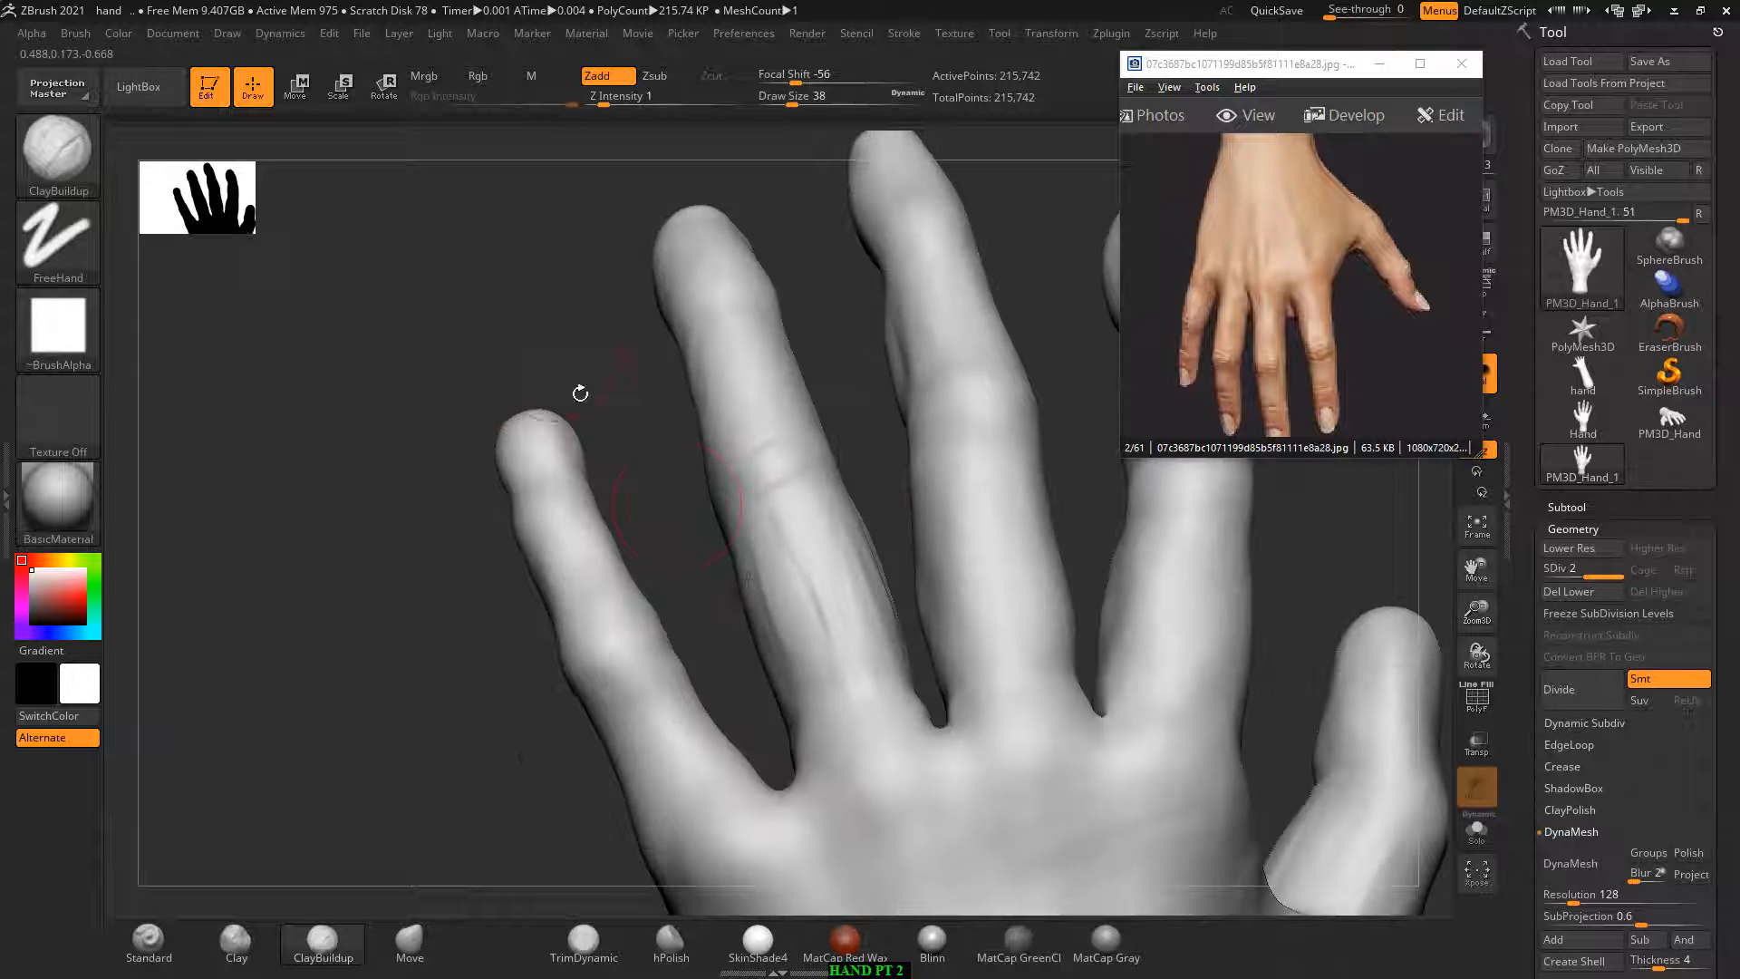
key(shift)
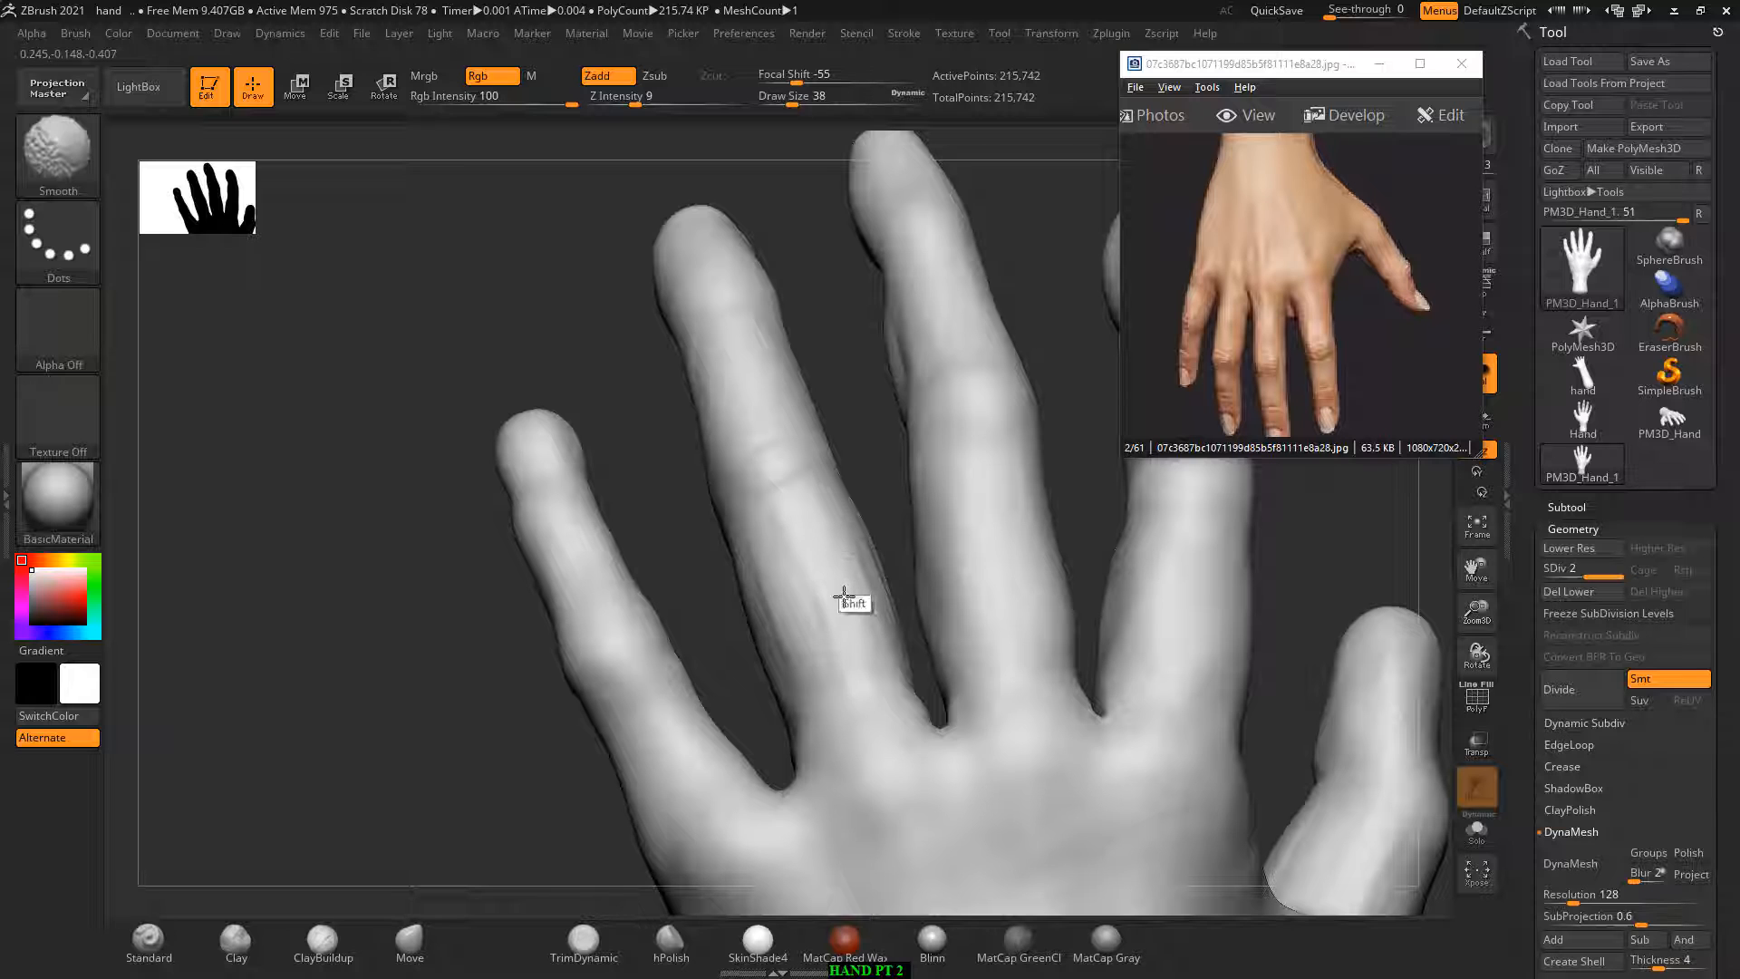
shift+right_drag(832, 567, 719, 570)
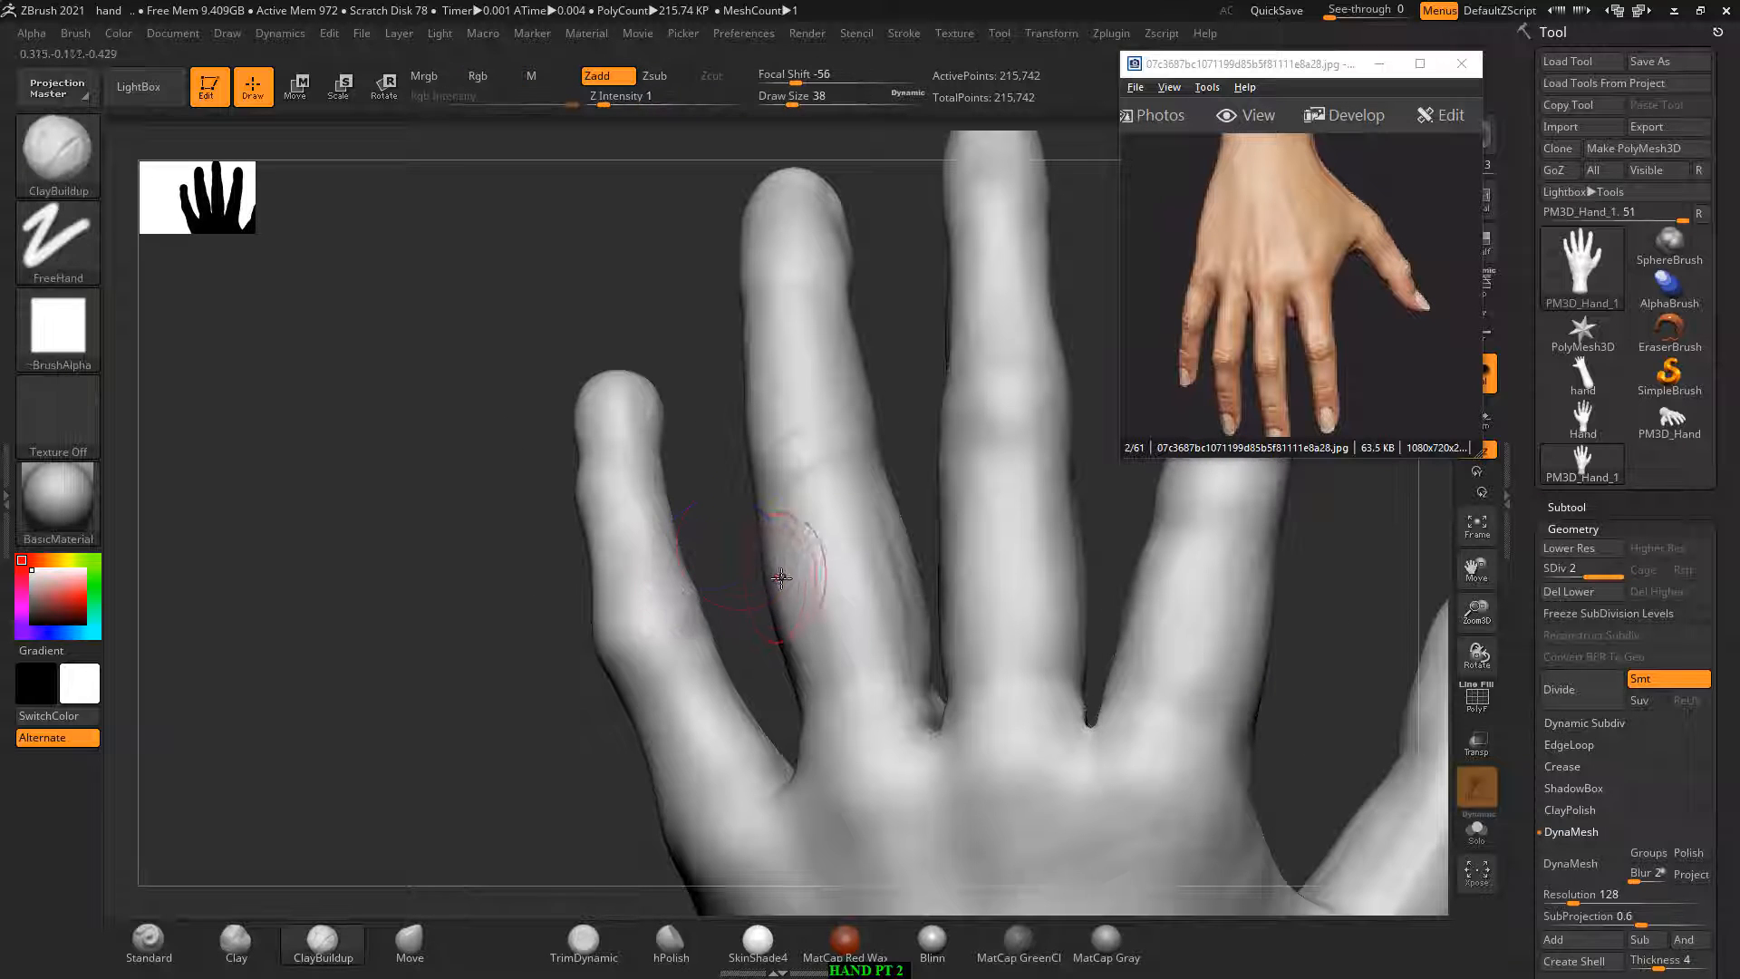
Step: Define the ring finger's middle knuckle and the segment above it with ClayBuildup at draw size 26, smoothing the strokes
mouse_move(680, 388)
right_down()
mouse_move(555, 357)
mouse_move(622, 415)
right_up()
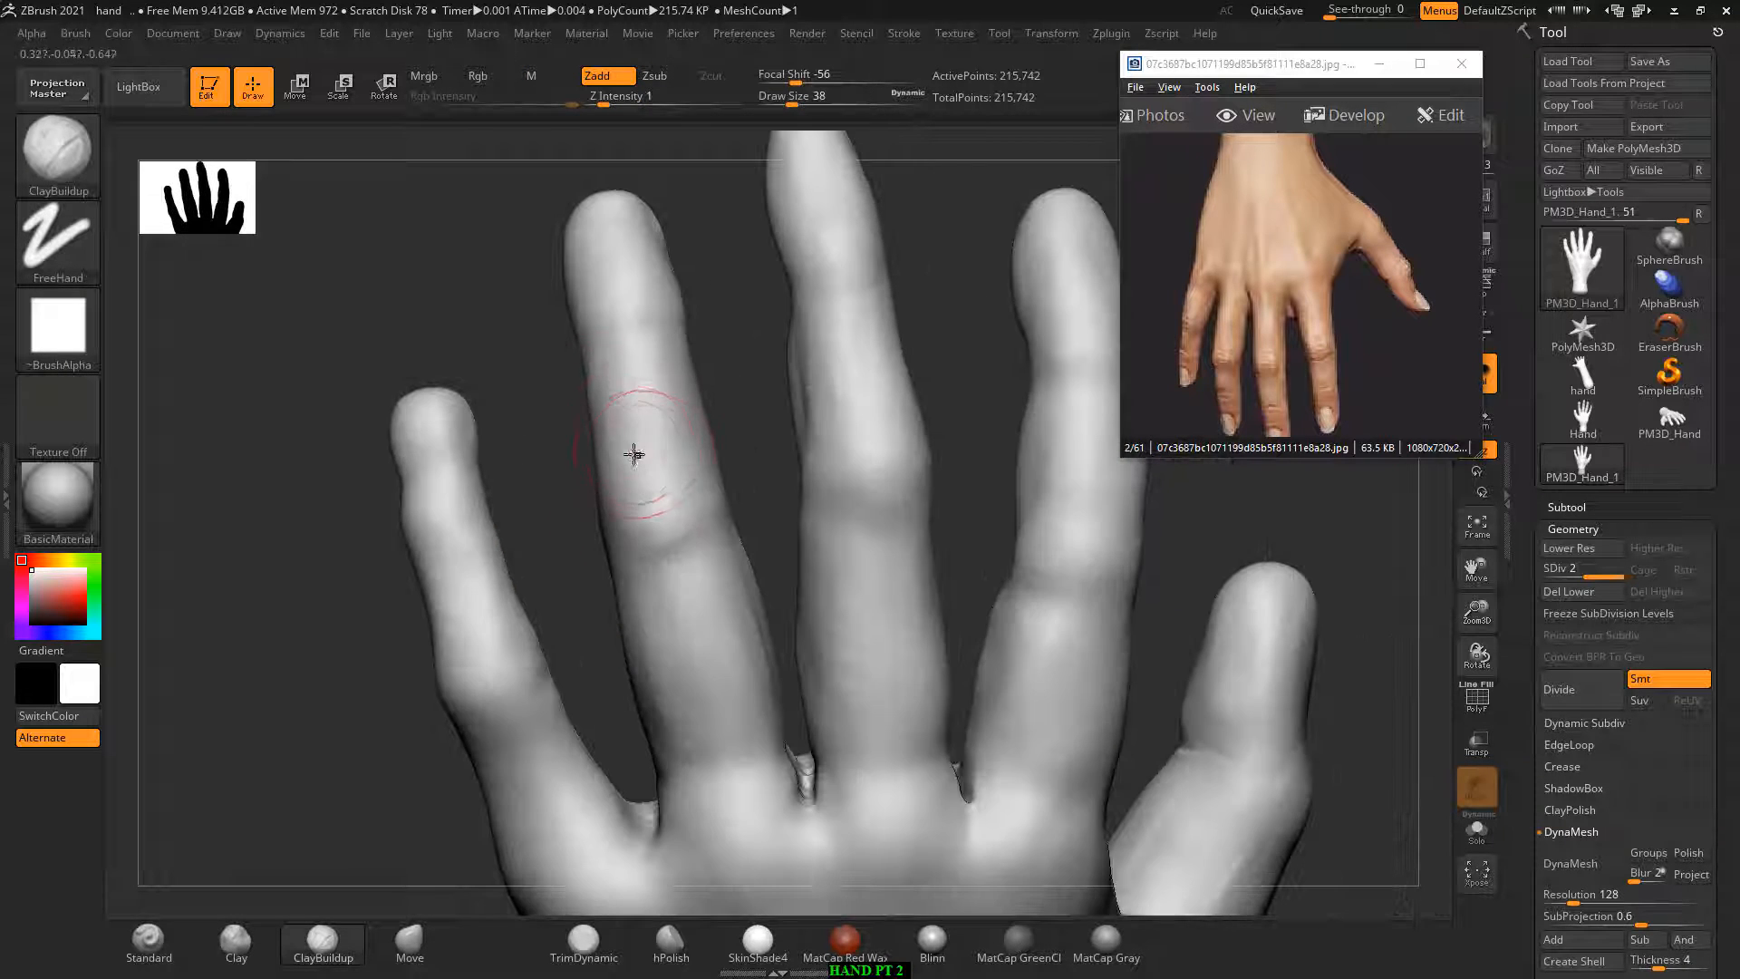
key(bracketleft)
mouse_move(660, 466)
right_down()
mouse_move(718, 338)
mouse_move(674, 377)
right_up()
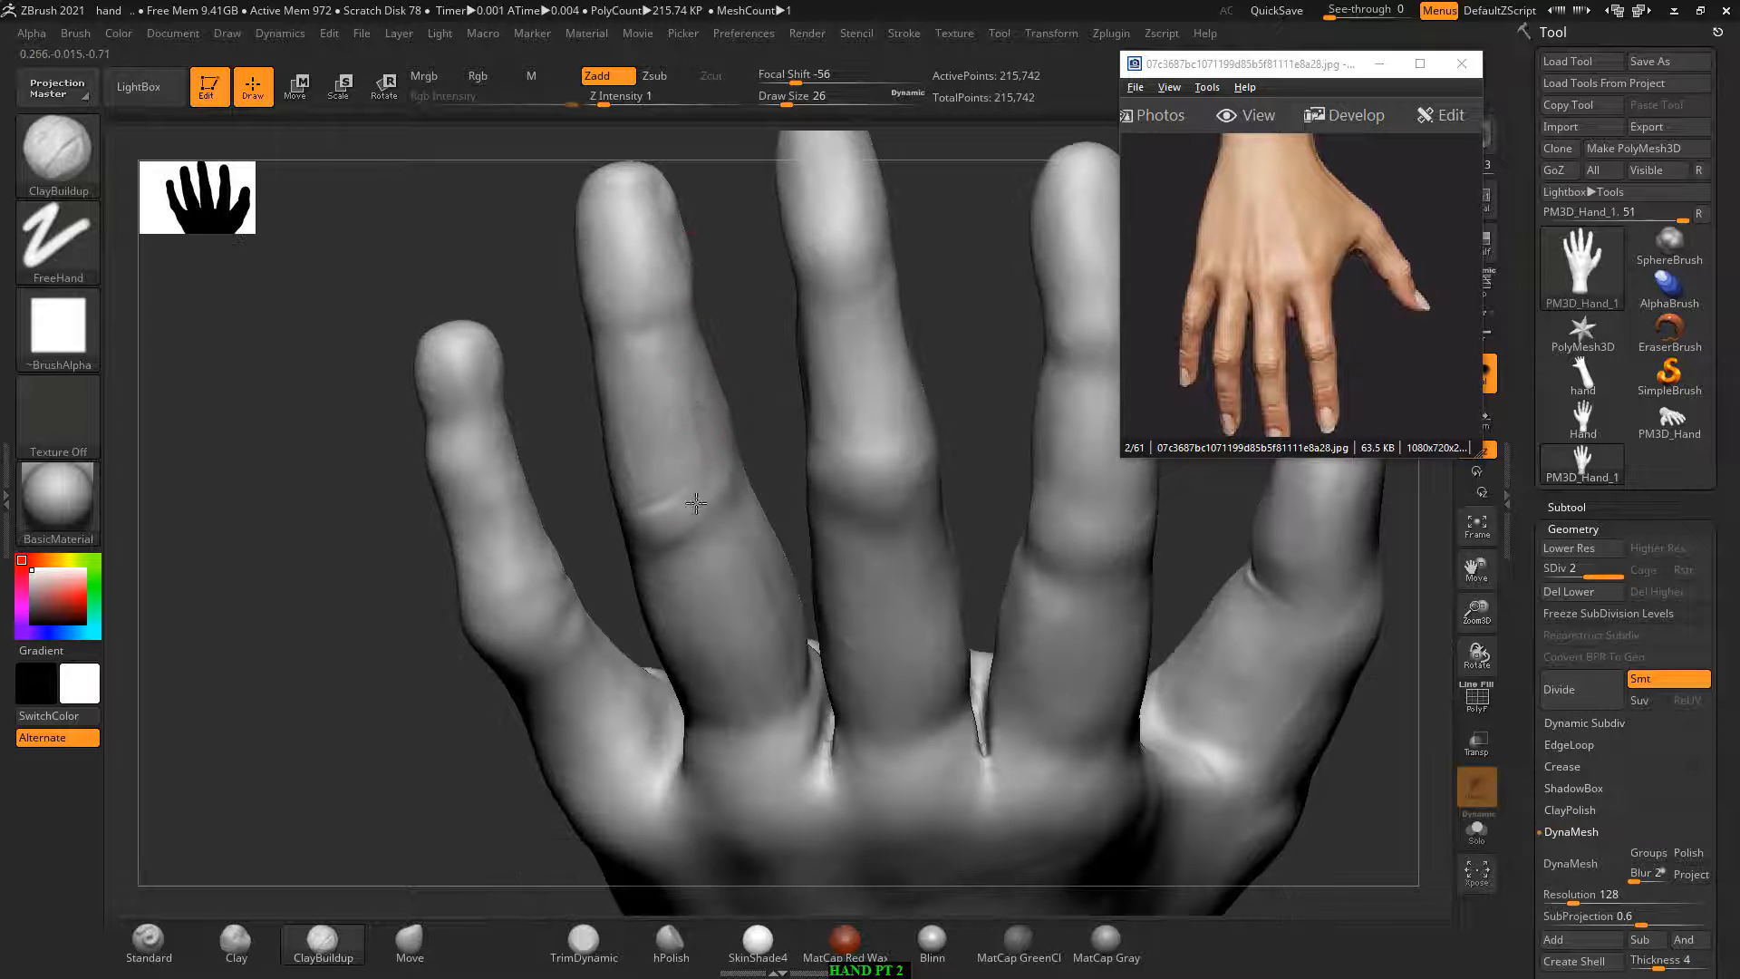
key(shift)
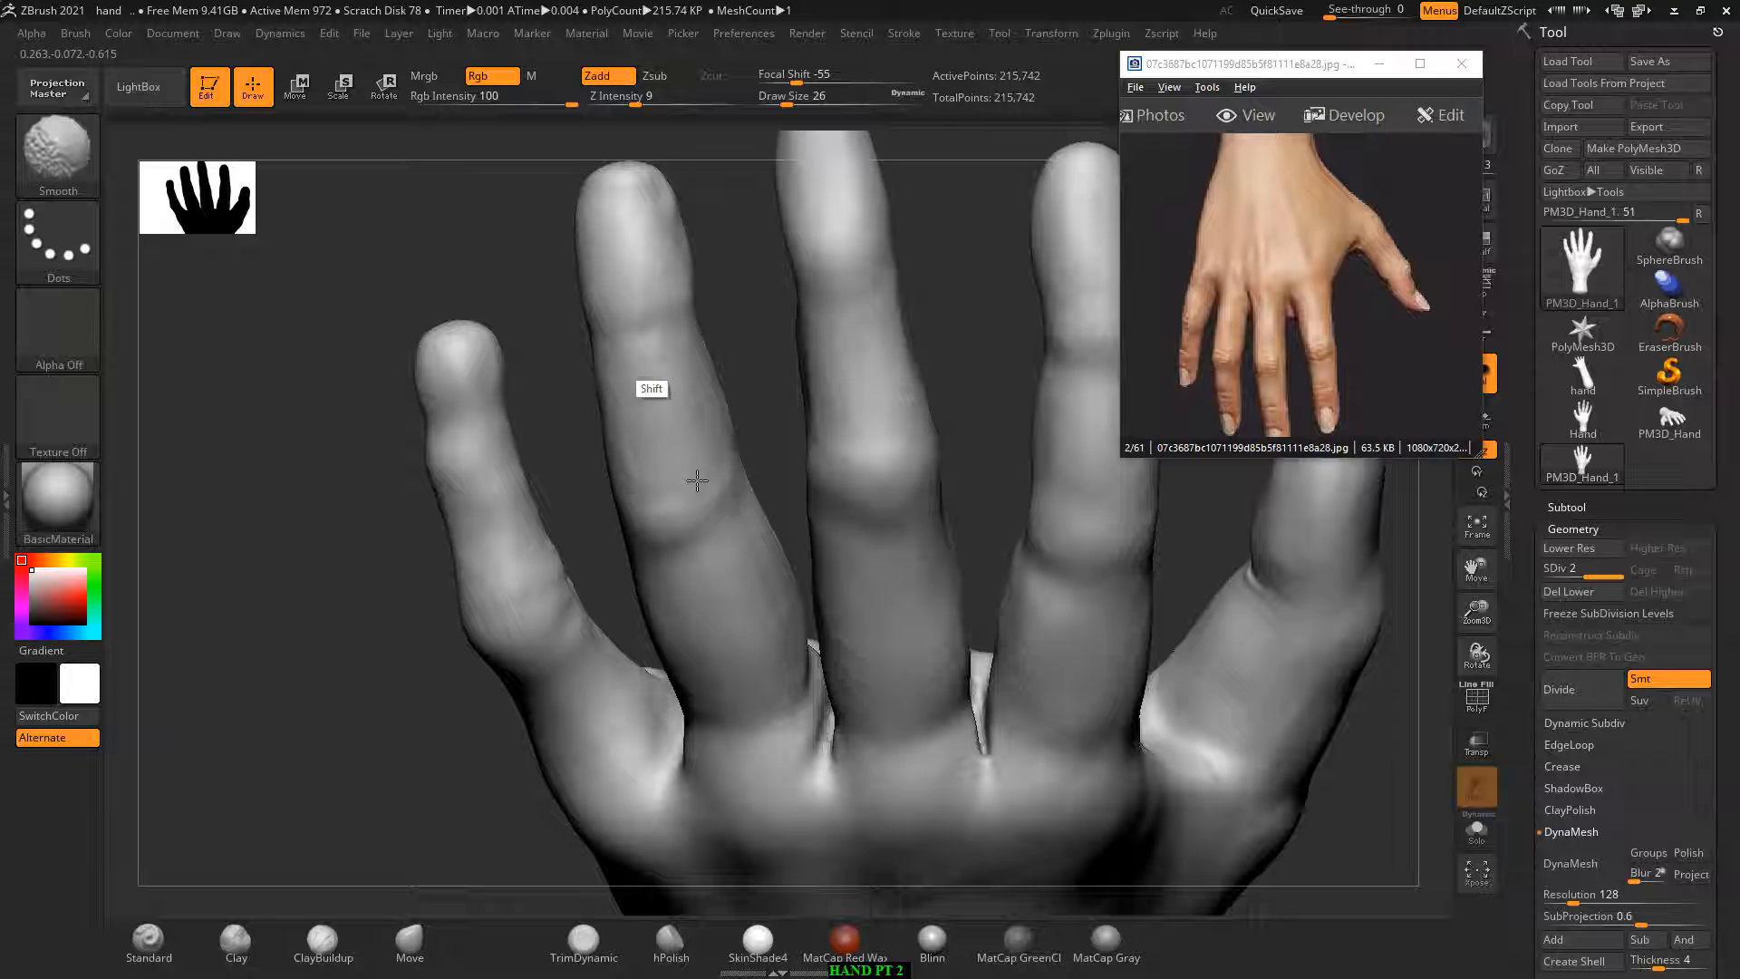
mouse_move(666, 458)
right_down()
mouse_move(742, 381)
mouse_move(693, 526)
right_up()
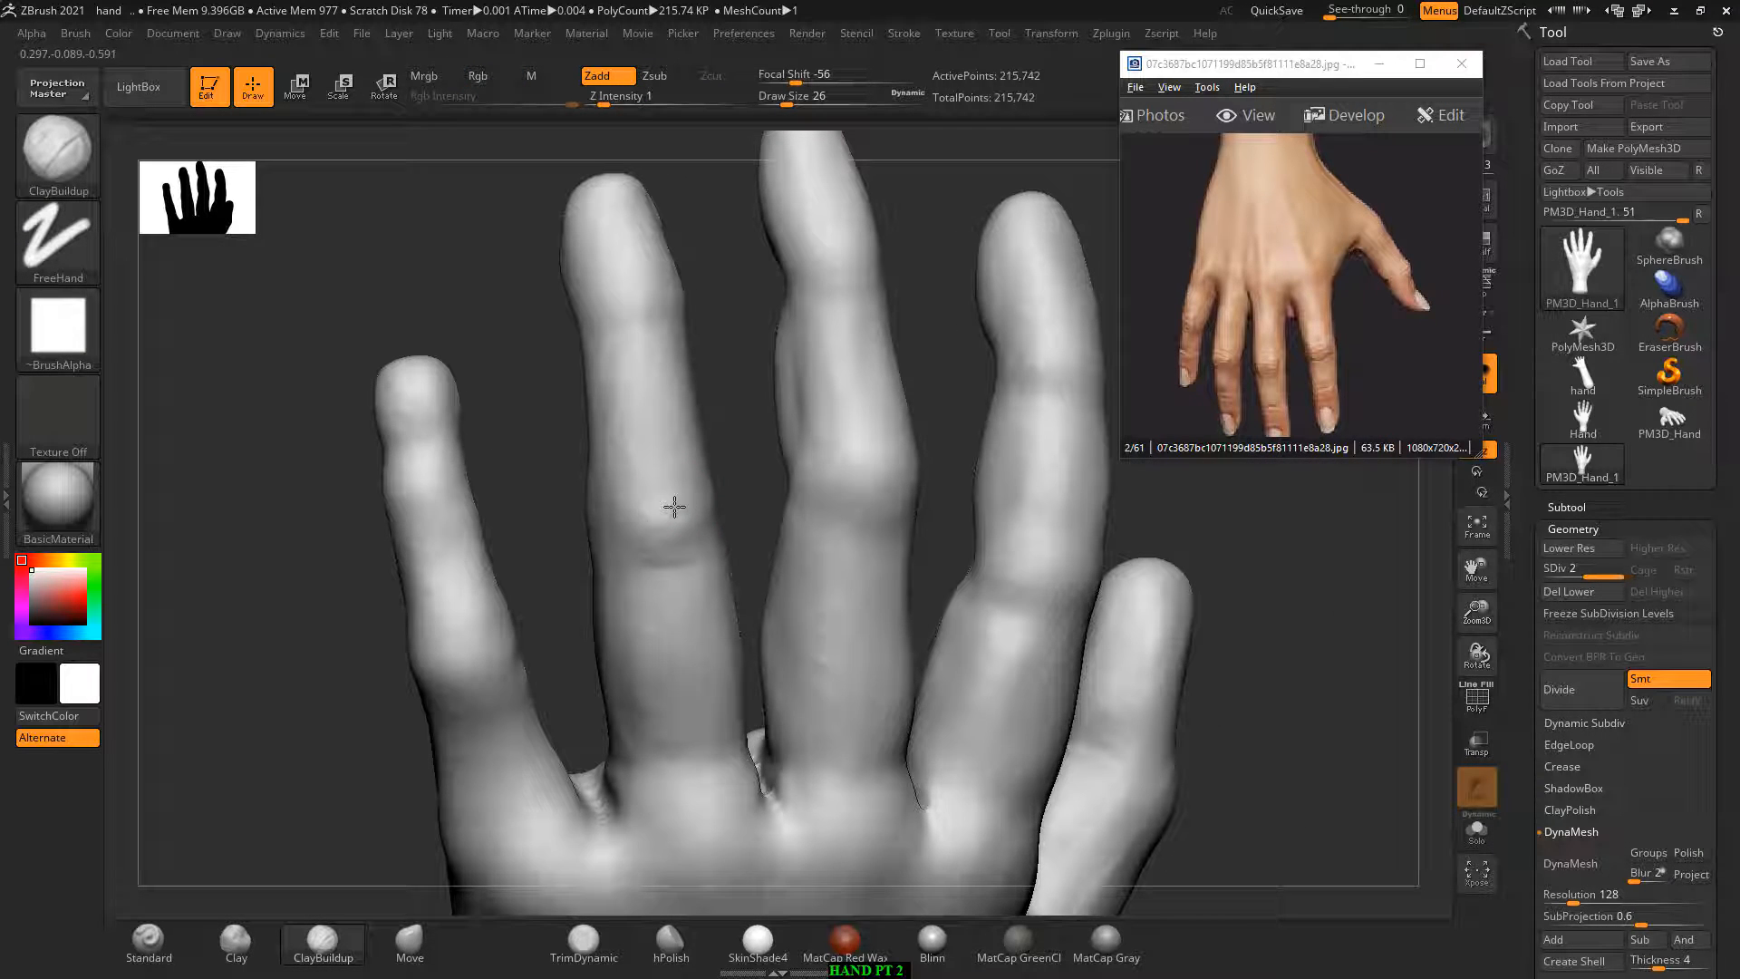
key(shift)
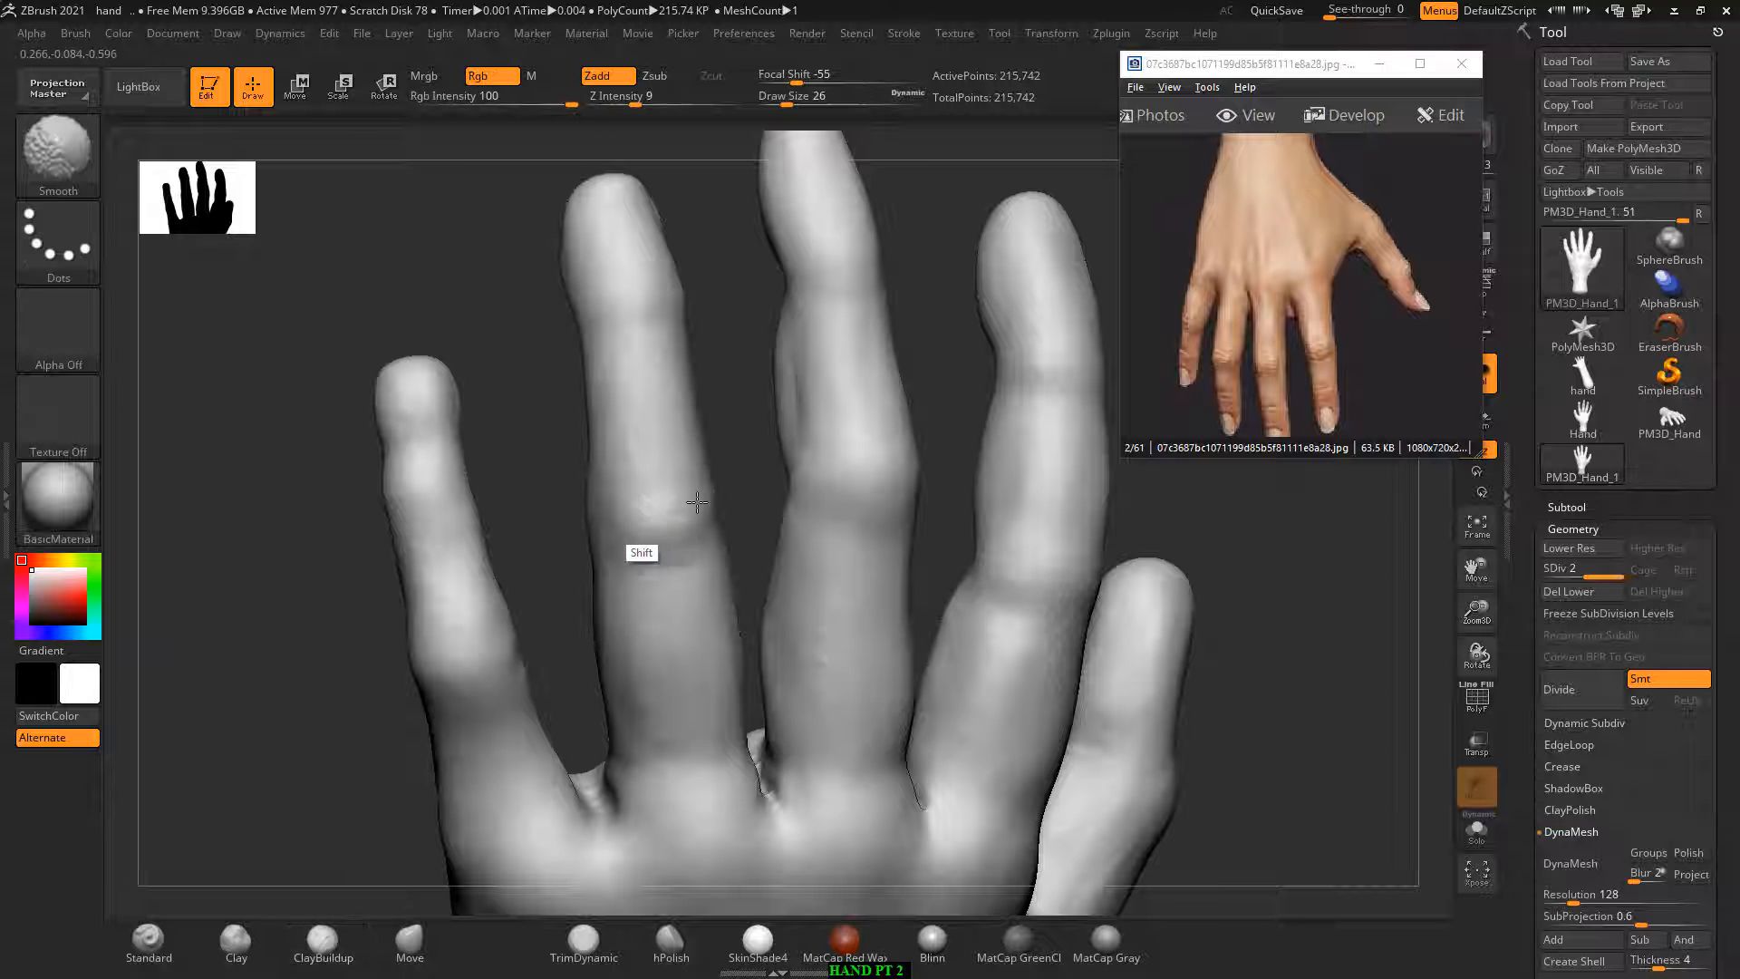
Step: Shape the back of the ring finger's top joint and carve the nail area at draw size 34, smoothing both
mouse_move(733, 360)
right_down()
mouse_move(730, 396)
mouse_move(670, 396)
right_up()
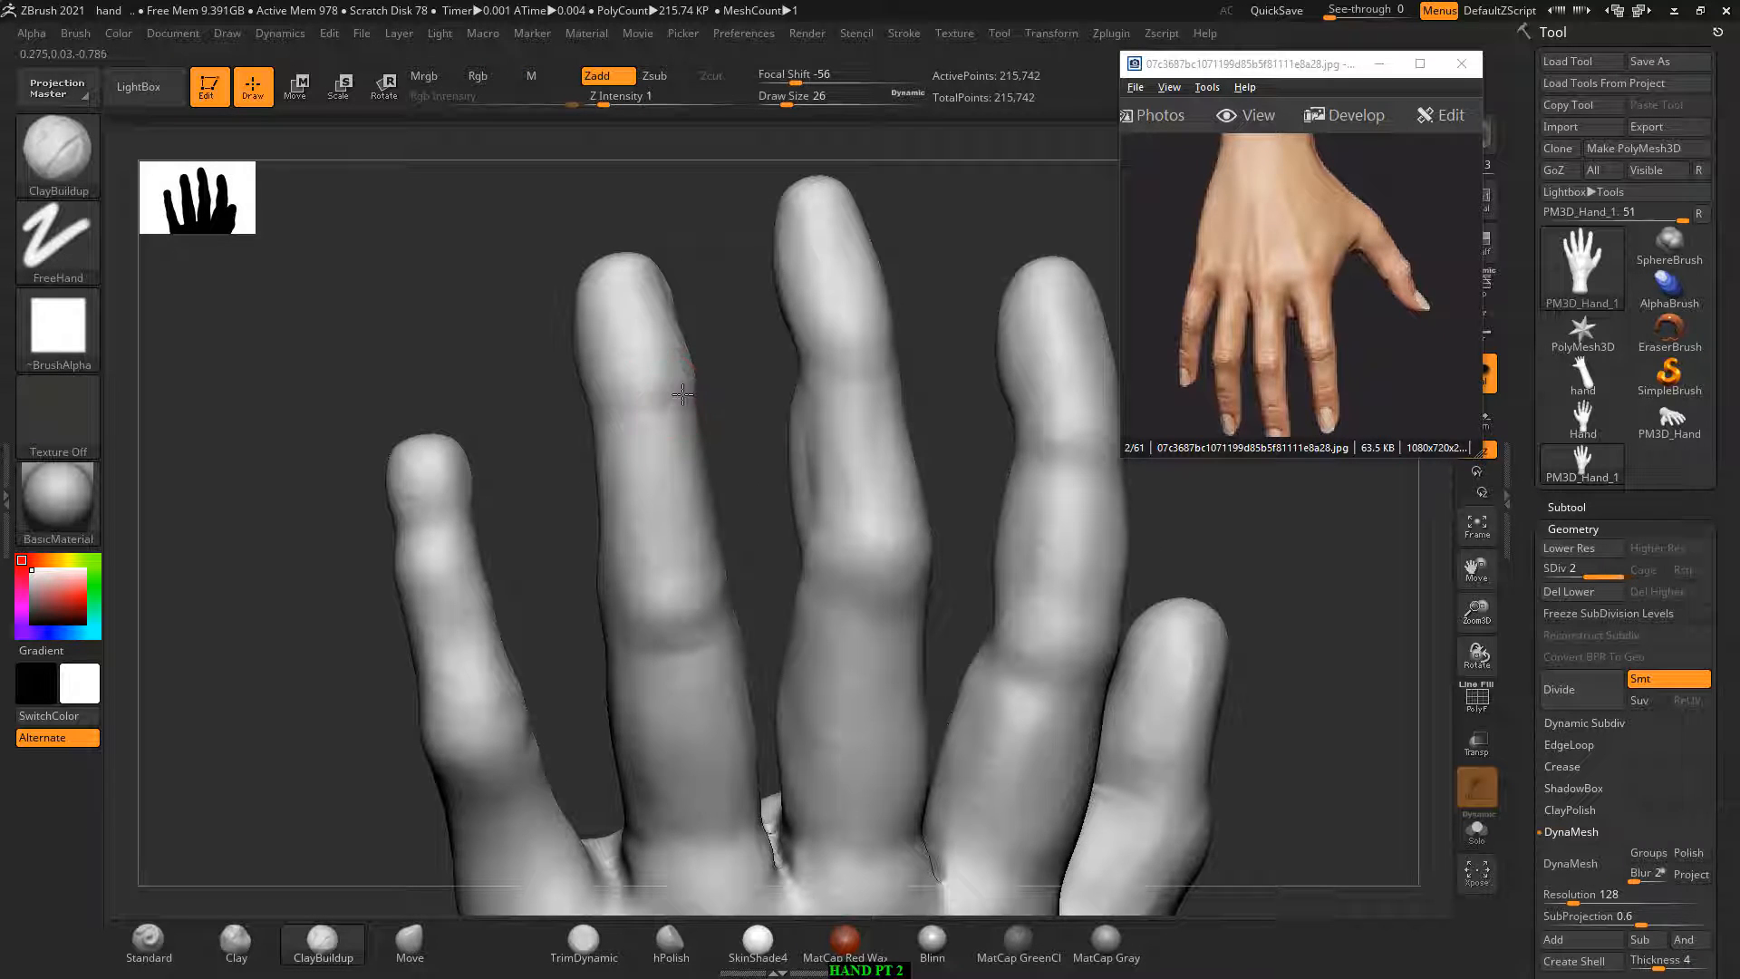
mouse_move(655, 388)
shift+mouse_down()
mouse_move(614, 406)
mouse_move(629, 438)
mouse_move(632, 408)
shift+mouse_up()
right_drag(668, 334, 671, 312)
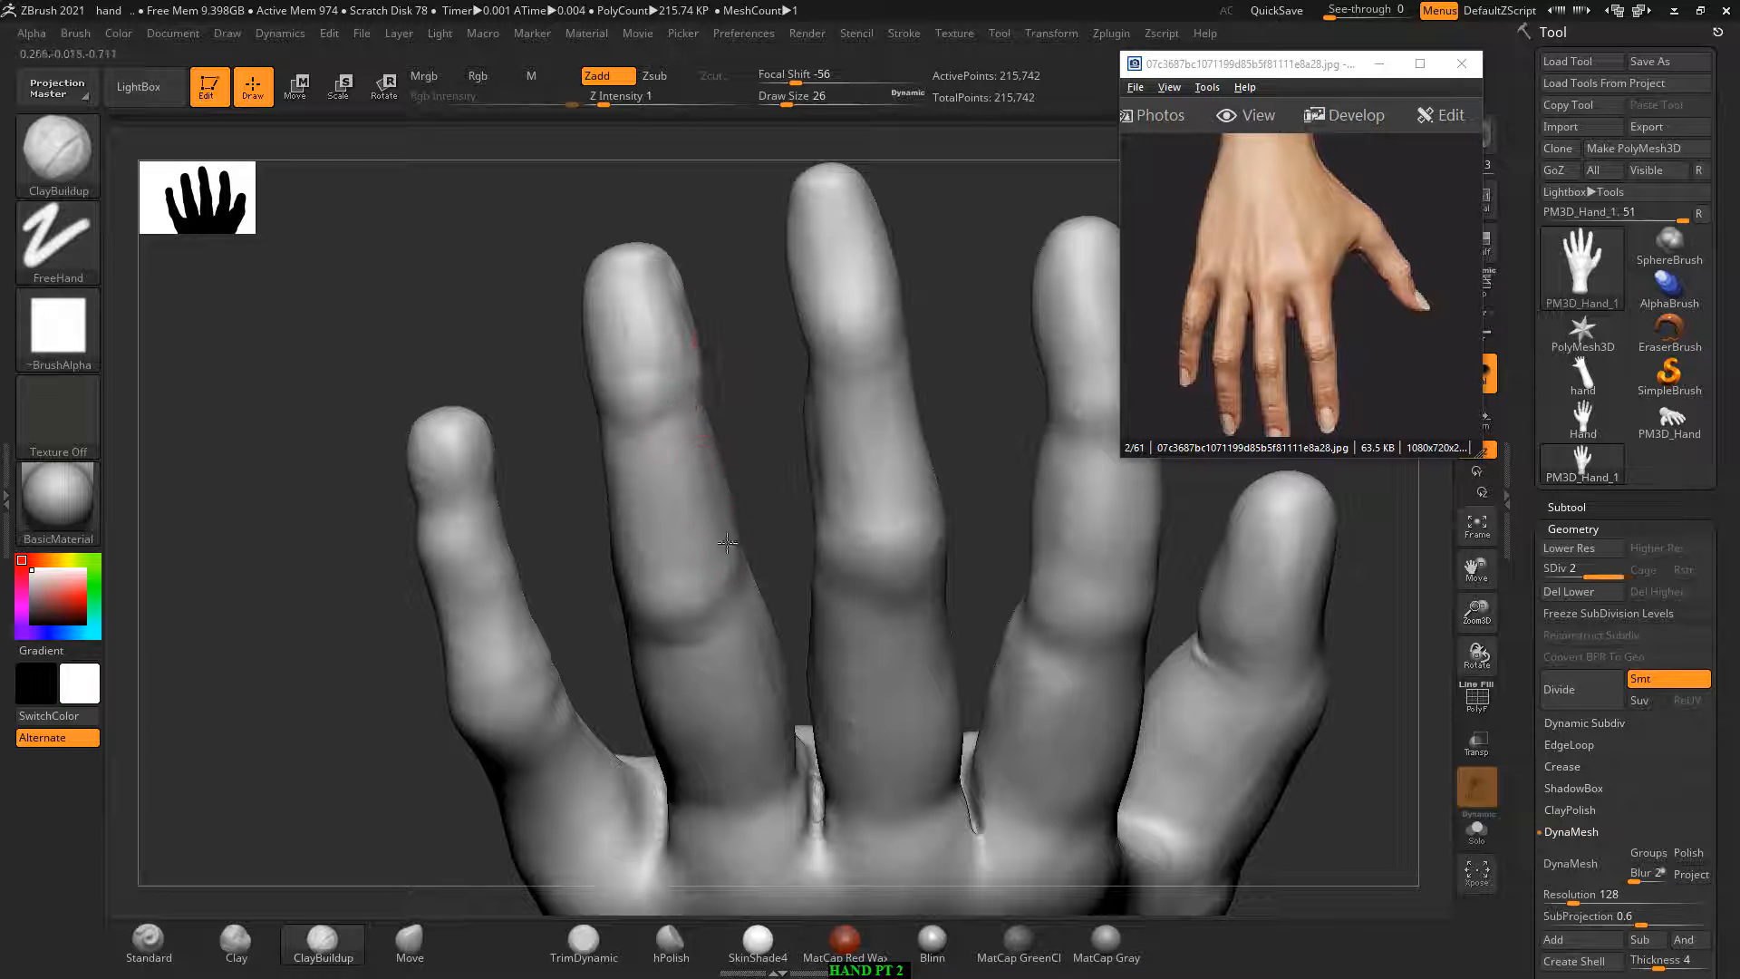
right_drag(726, 542, 629, 473)
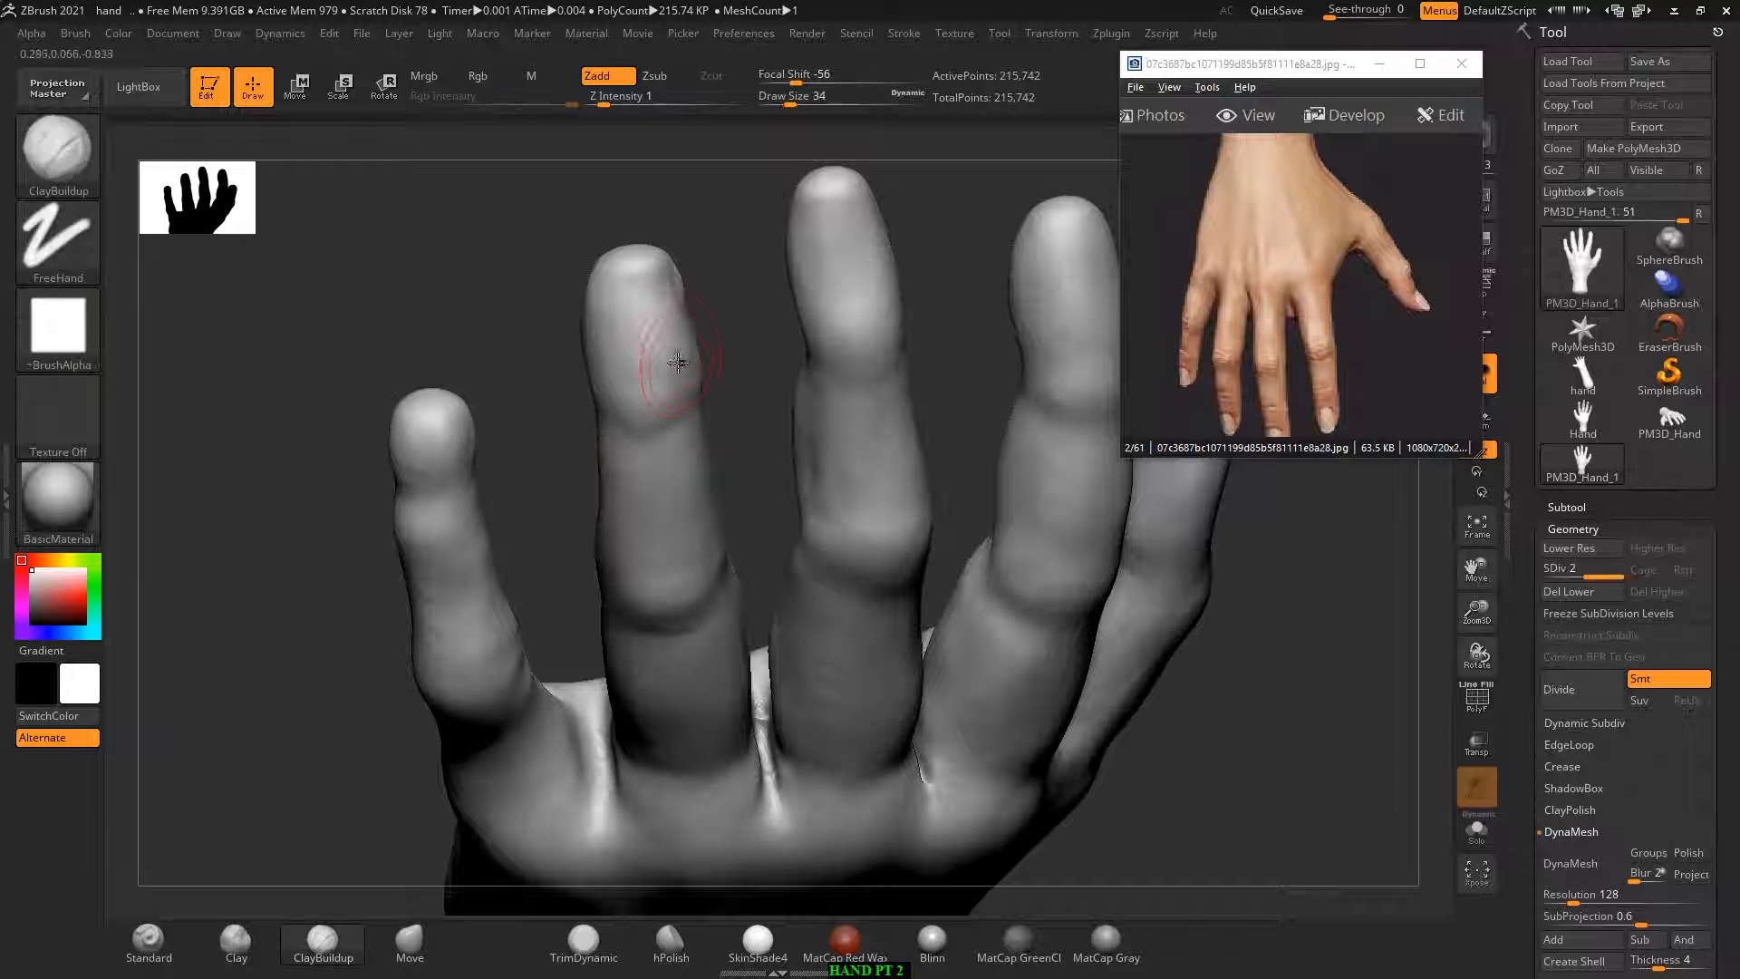
right_drag(719, 269, 696, 279)
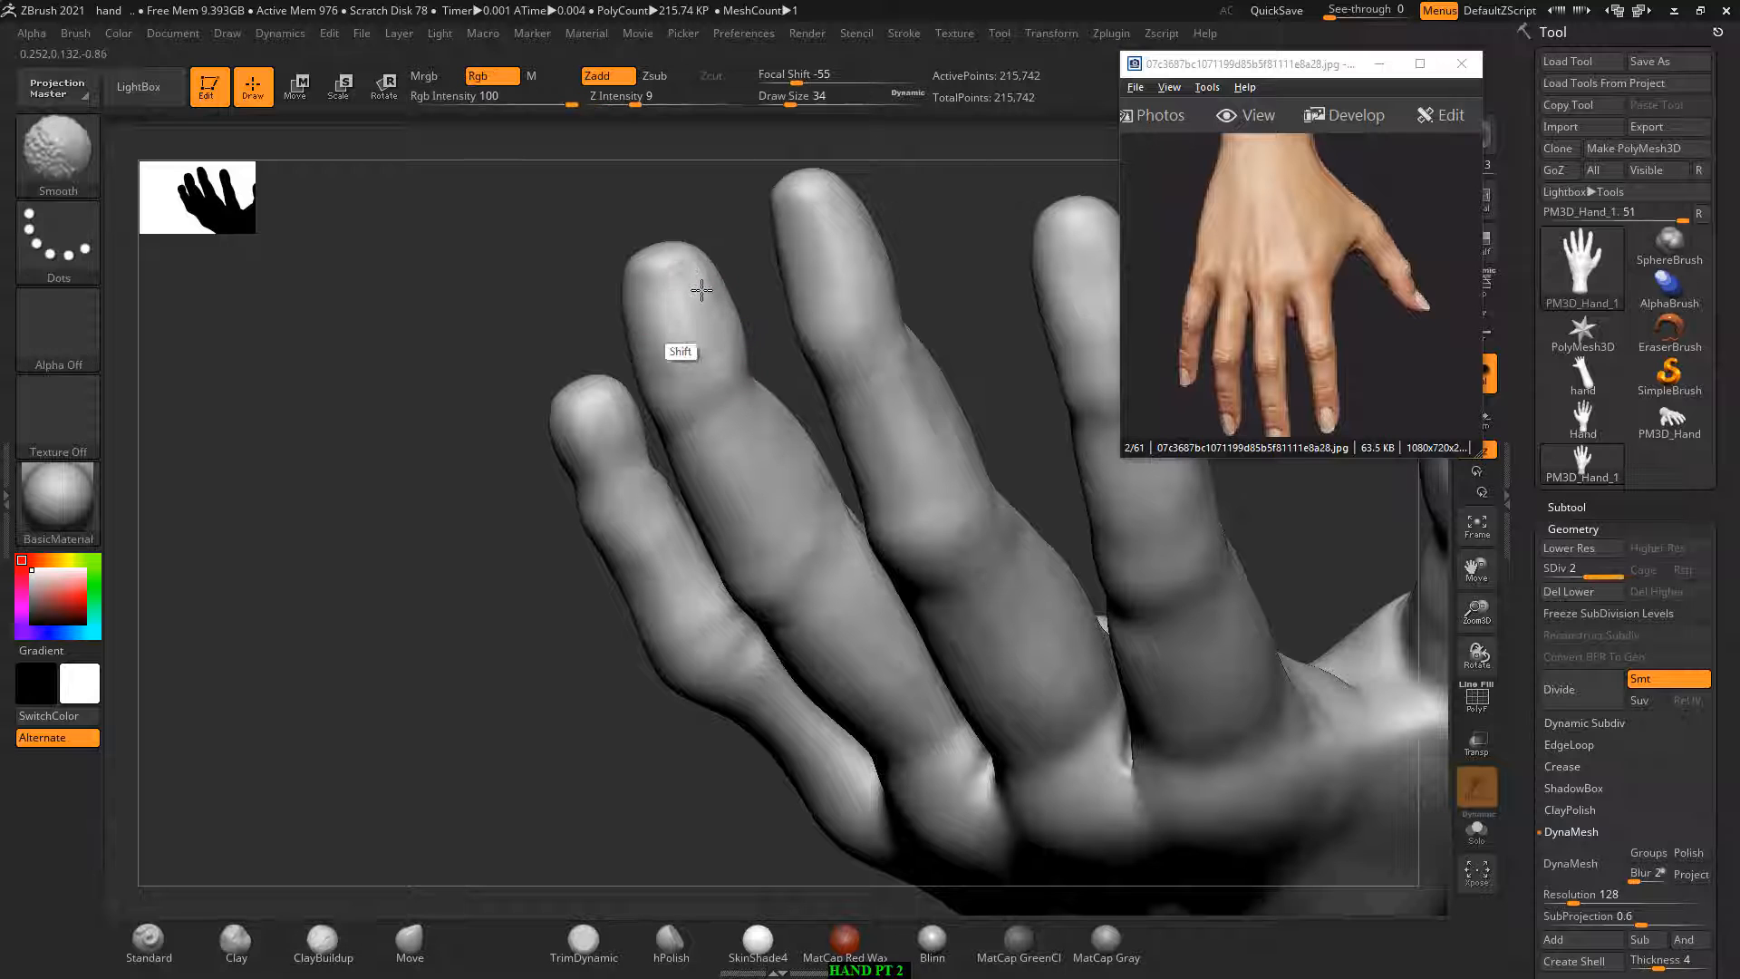
right_drag(692, 306, 698, 272)
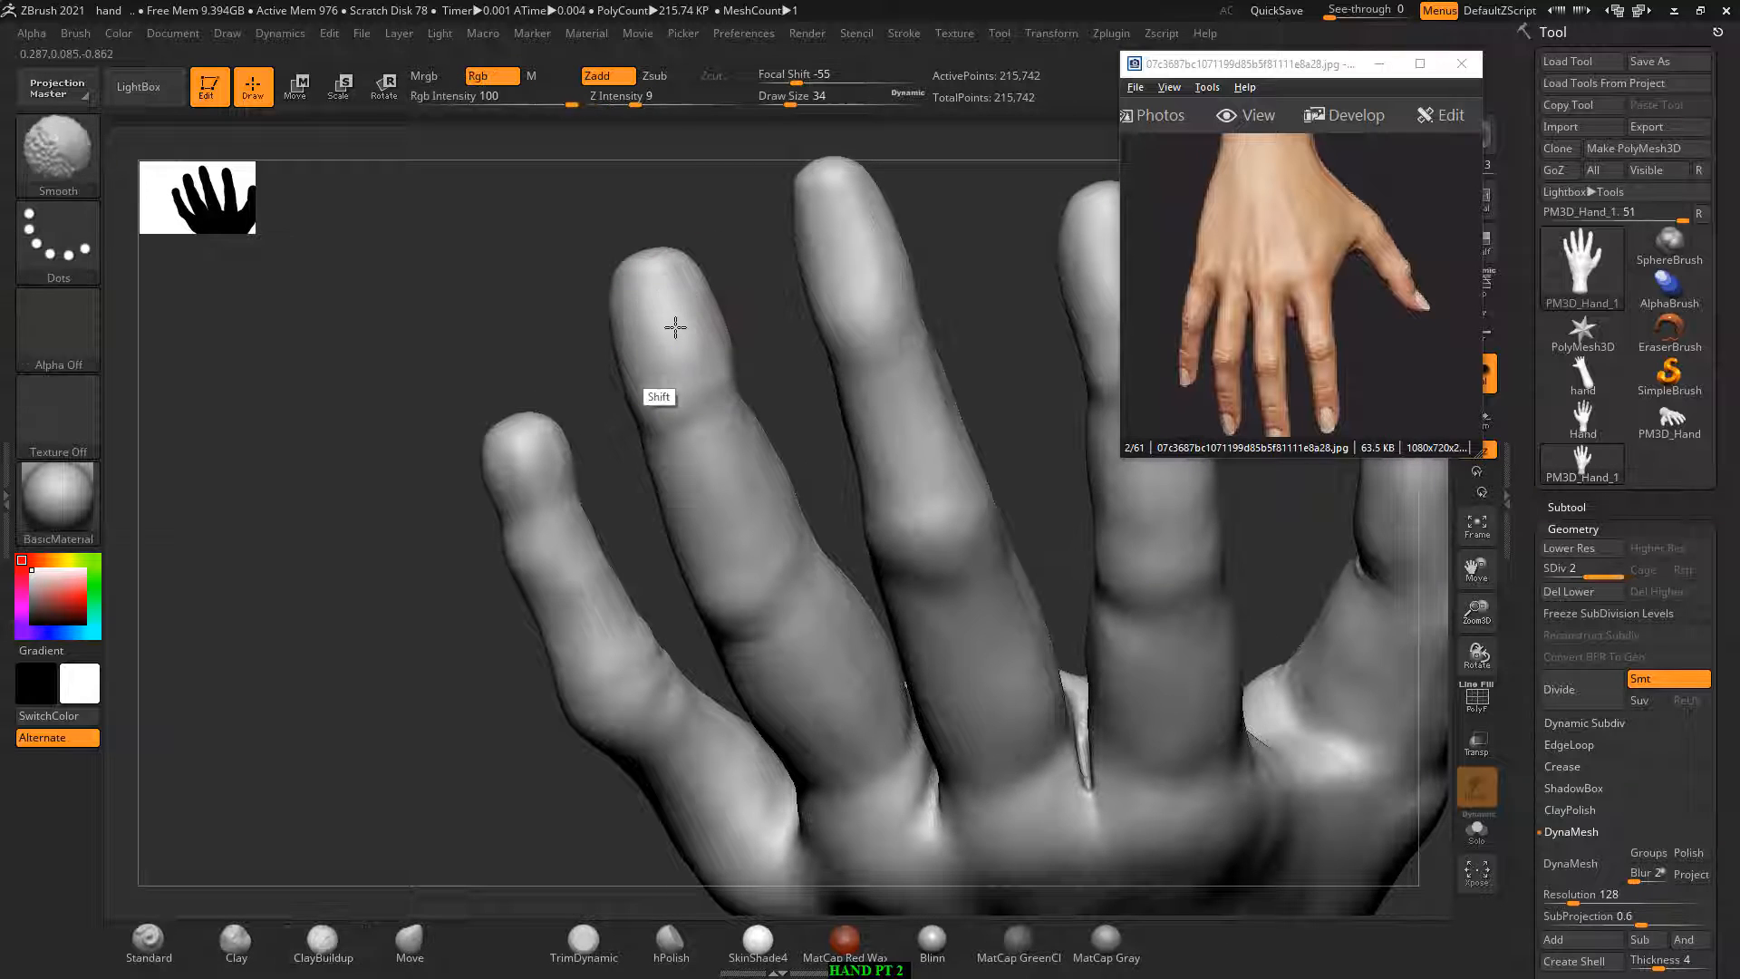
Step: Refine the palm side and outer edge of the ring fingertip with ClayBuildup and smooth it from several angles
mouse_move(676, 326)
right_down()
mouse_move(579, 340)
mouse_move(535, 299)
mouse_move(773, 283)
mouse_move(809, 308)
right_up()
key(shift)
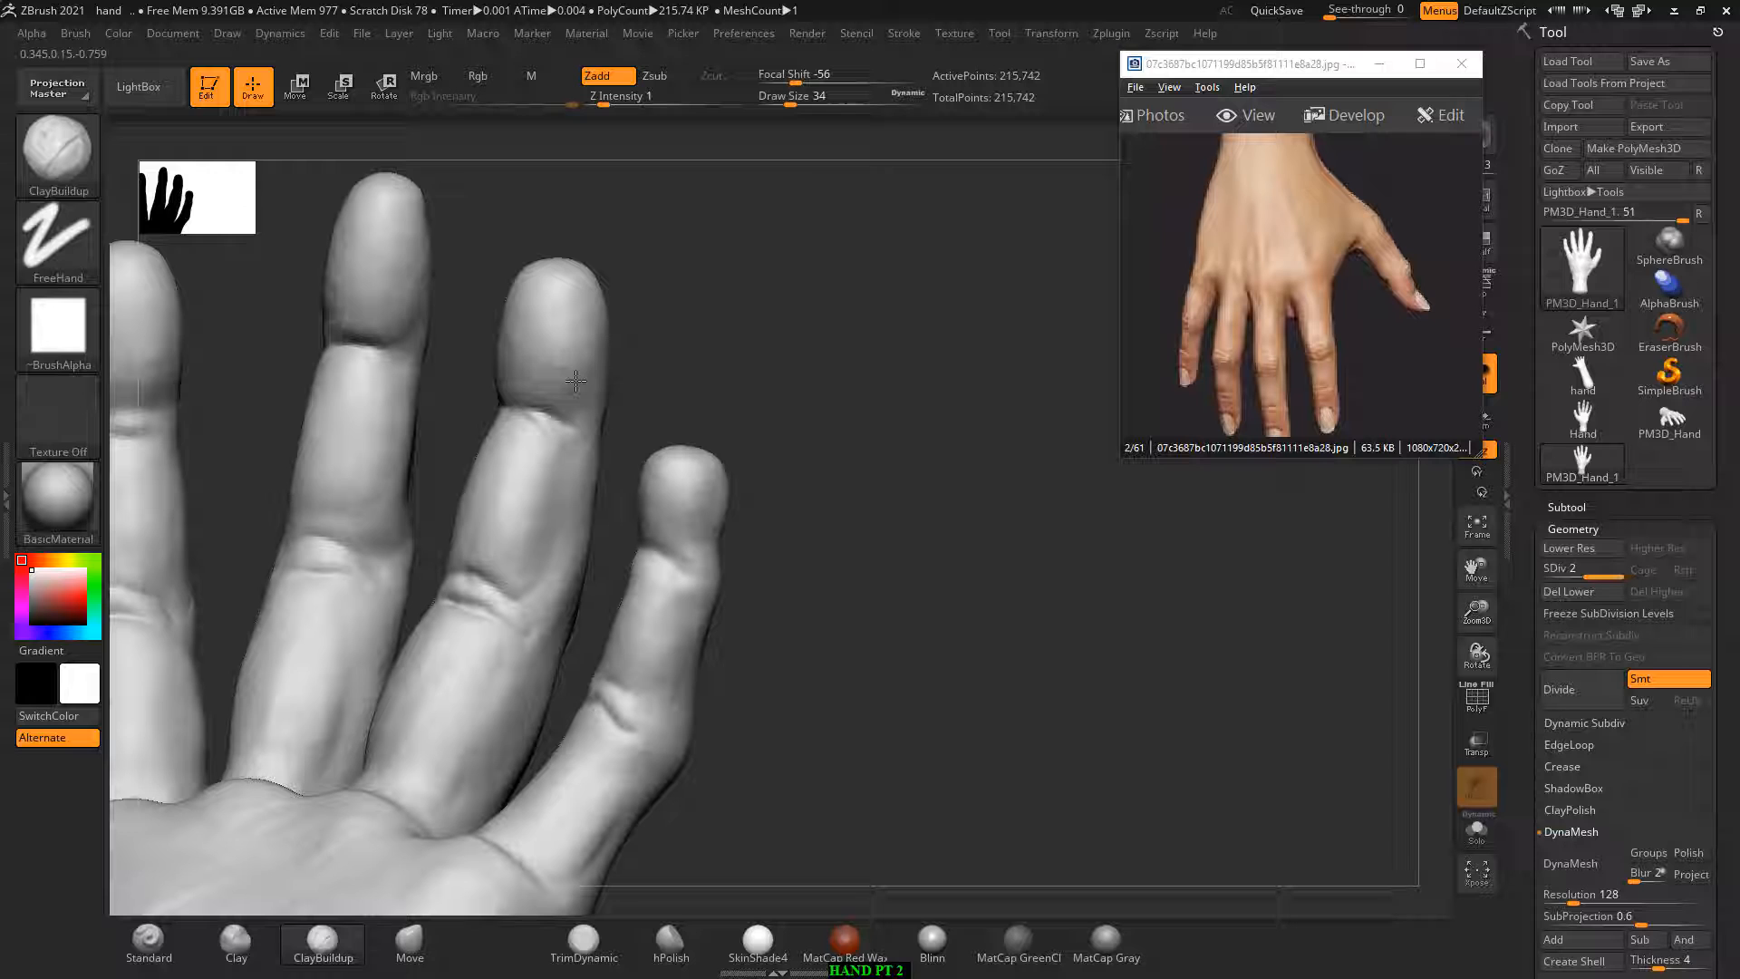
key(alt)
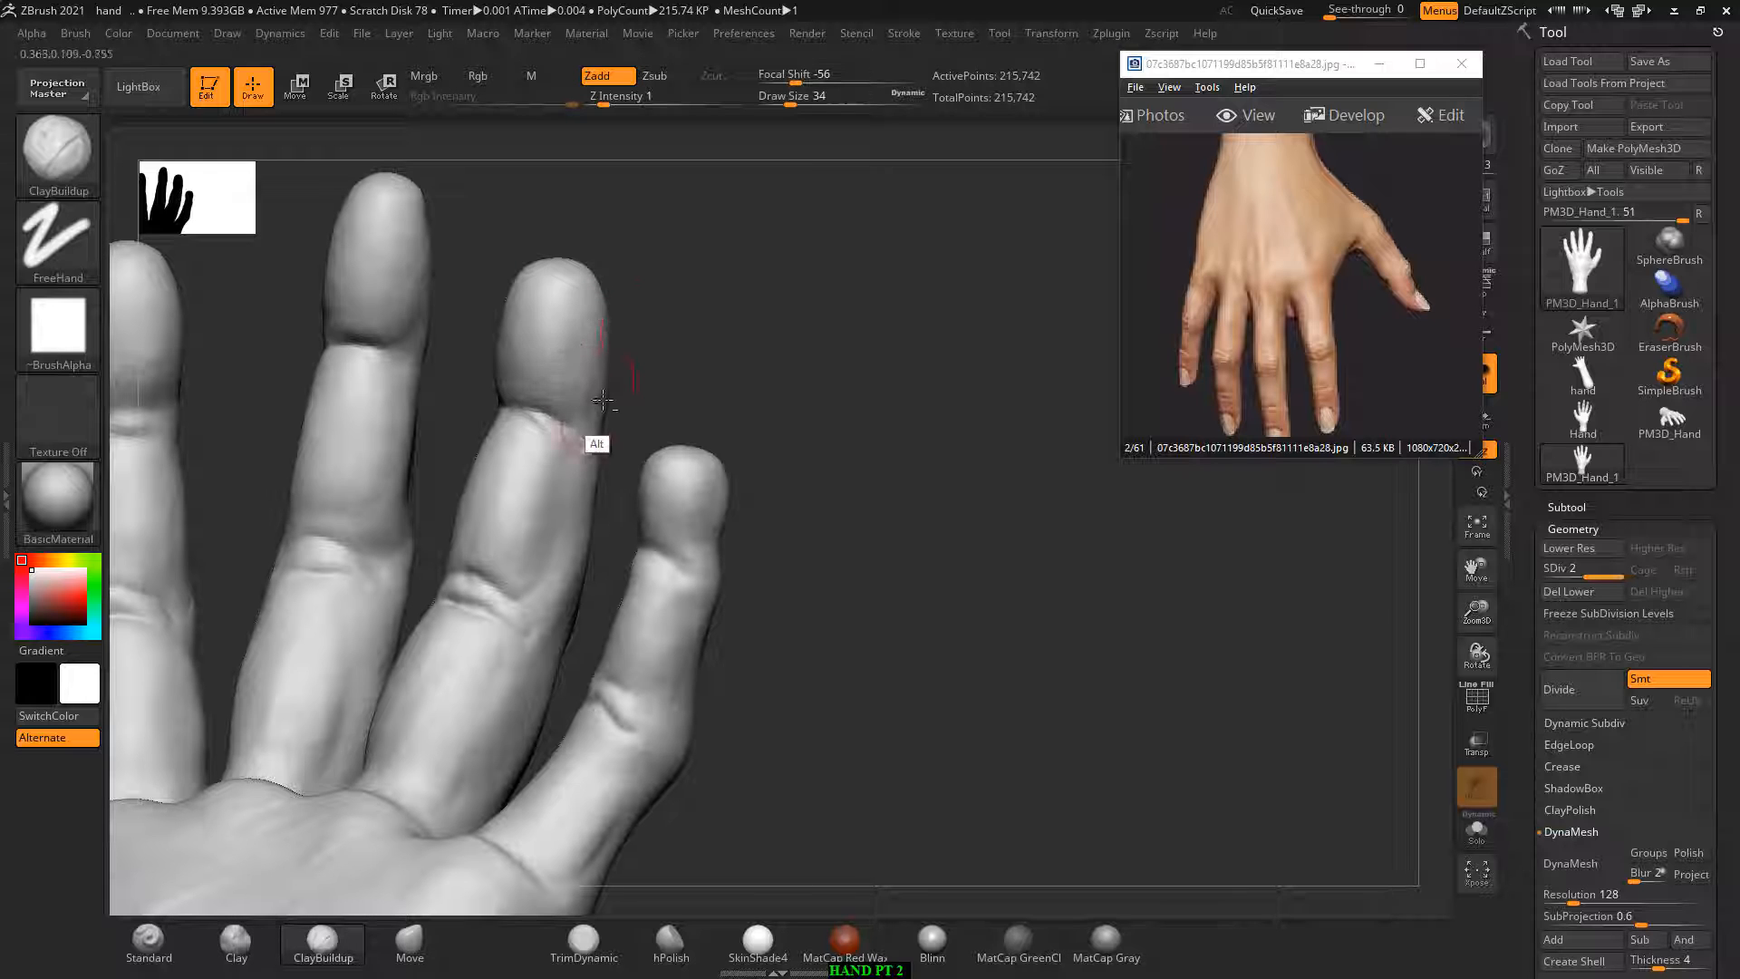
mouse_move(599, 390)
right_down()
mouse_move(661, 330)
mouse_move(596, 328)
mouse_move(654, 342)
right_up()
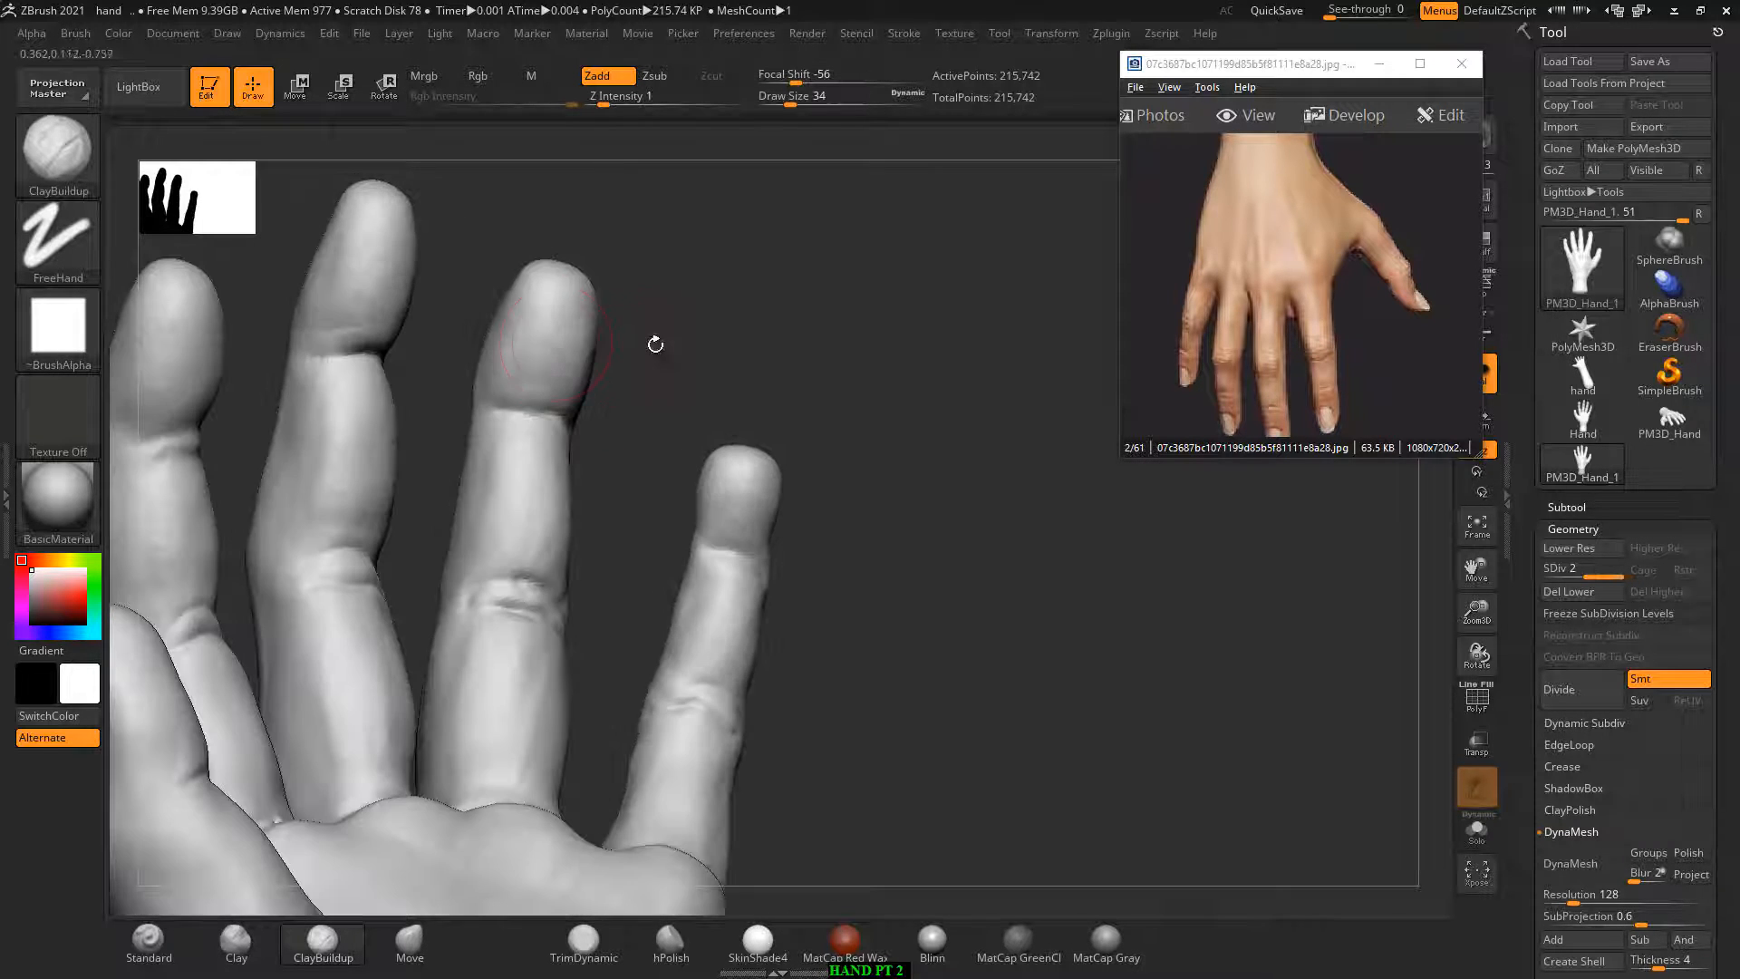
alt+drag(550, 317, 496, 338)
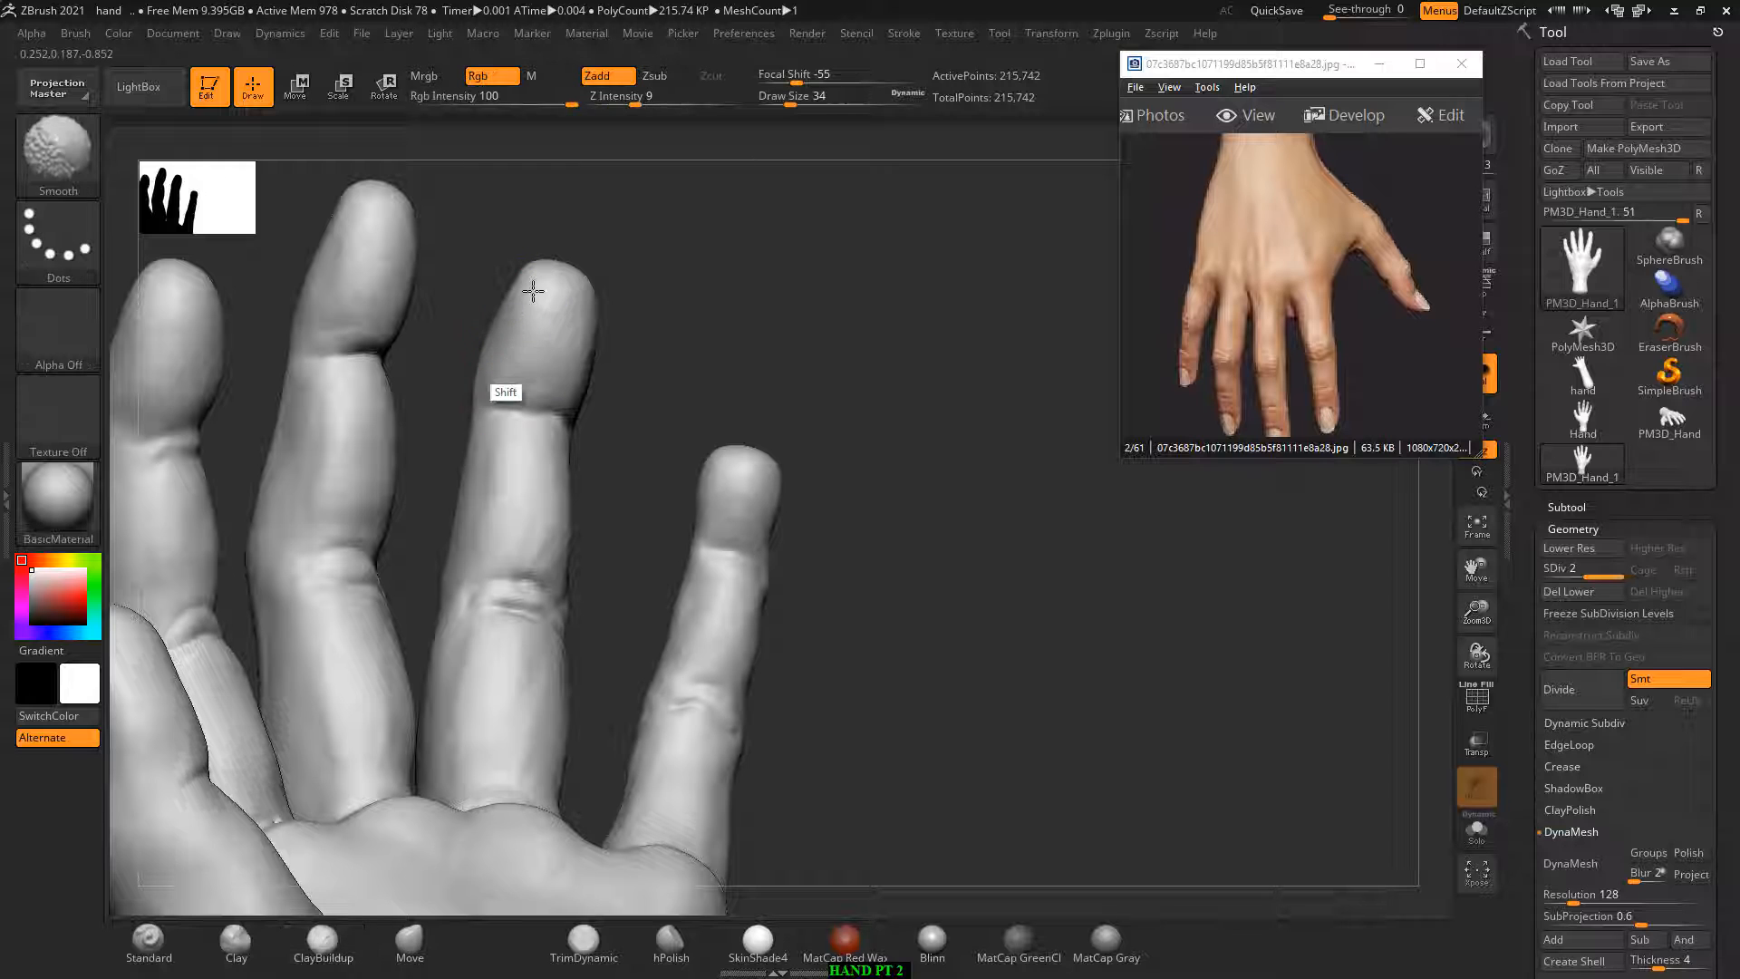
right_drag(534, 367, 680, 289)
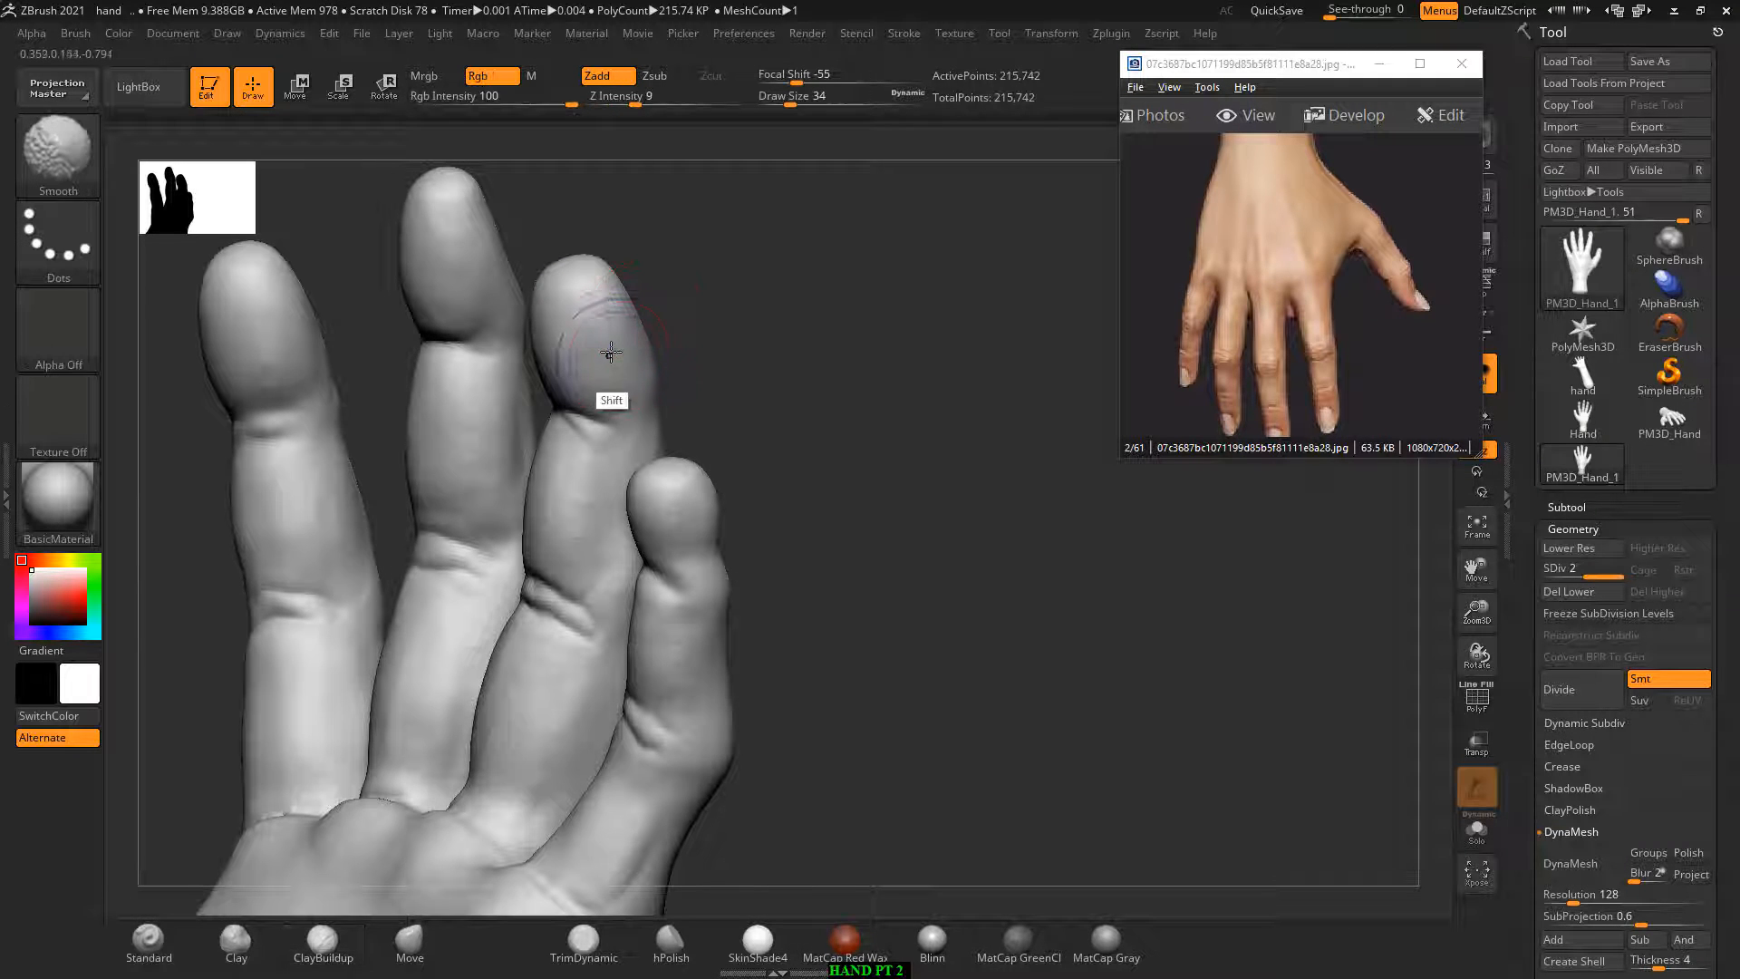
shift+drag(607, 353, 535, 356)
drag(731, 295, 649, 319)
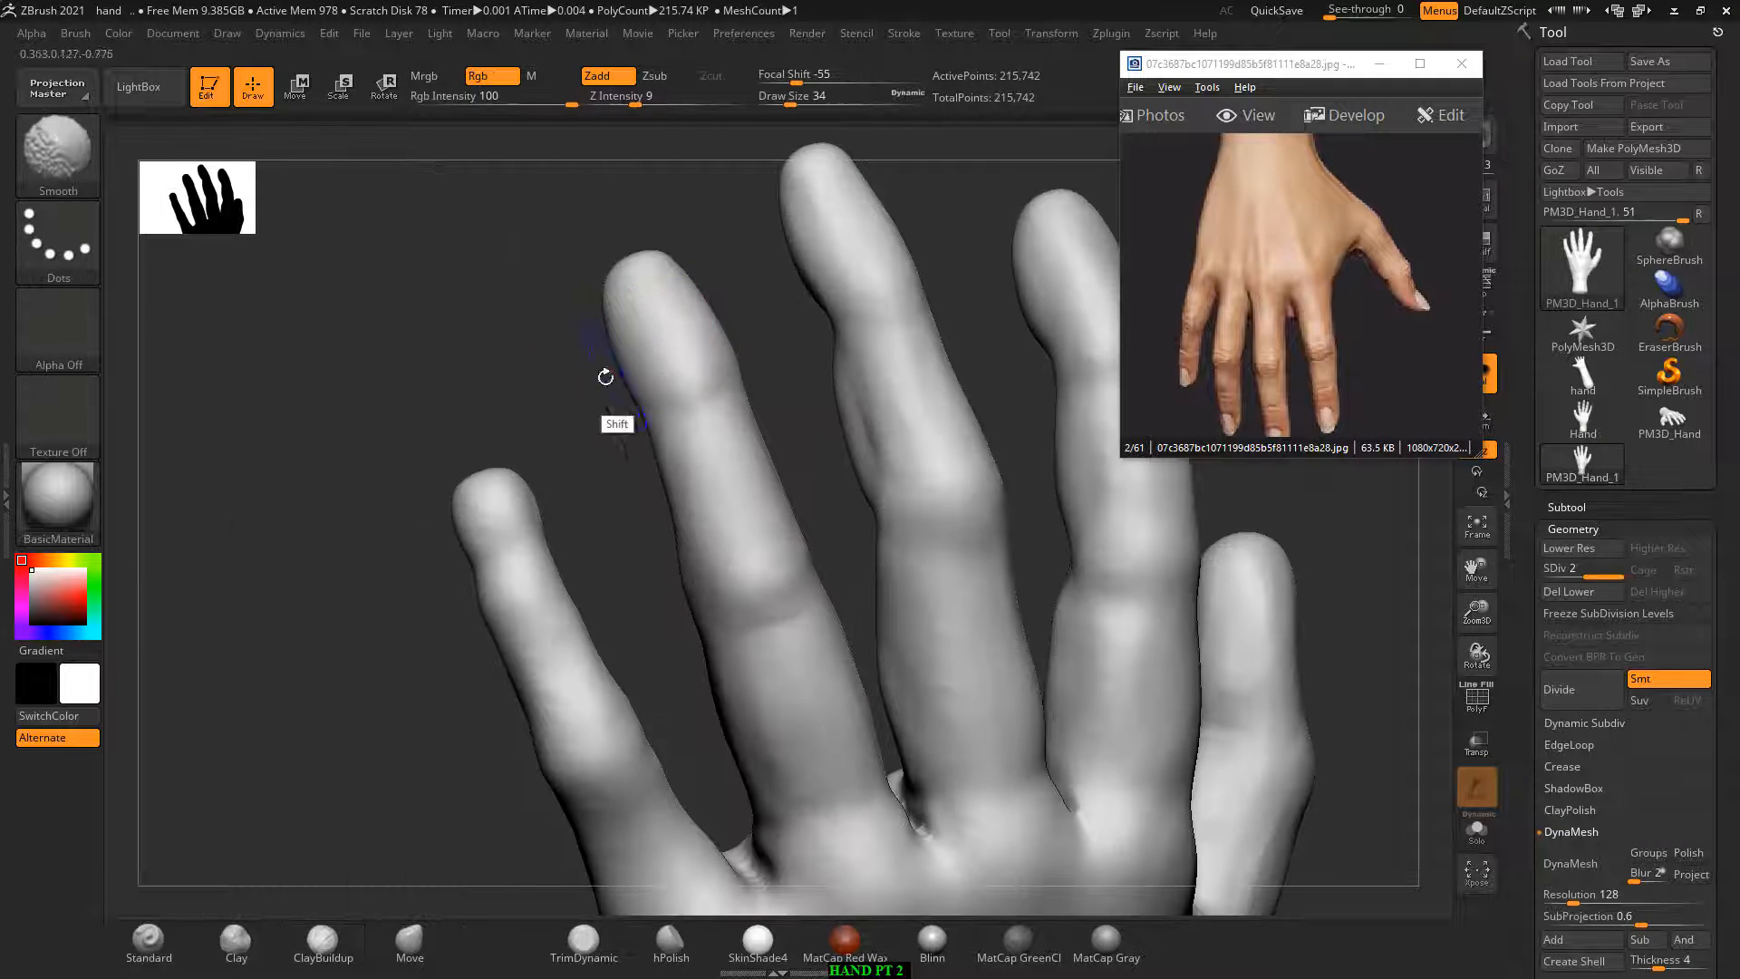
Step: Sculpt the back and sides of the little finger's lowest segment with ClayBuildup at draw size 34 and smooth the strokes
drag(602, 377, 467, 381)
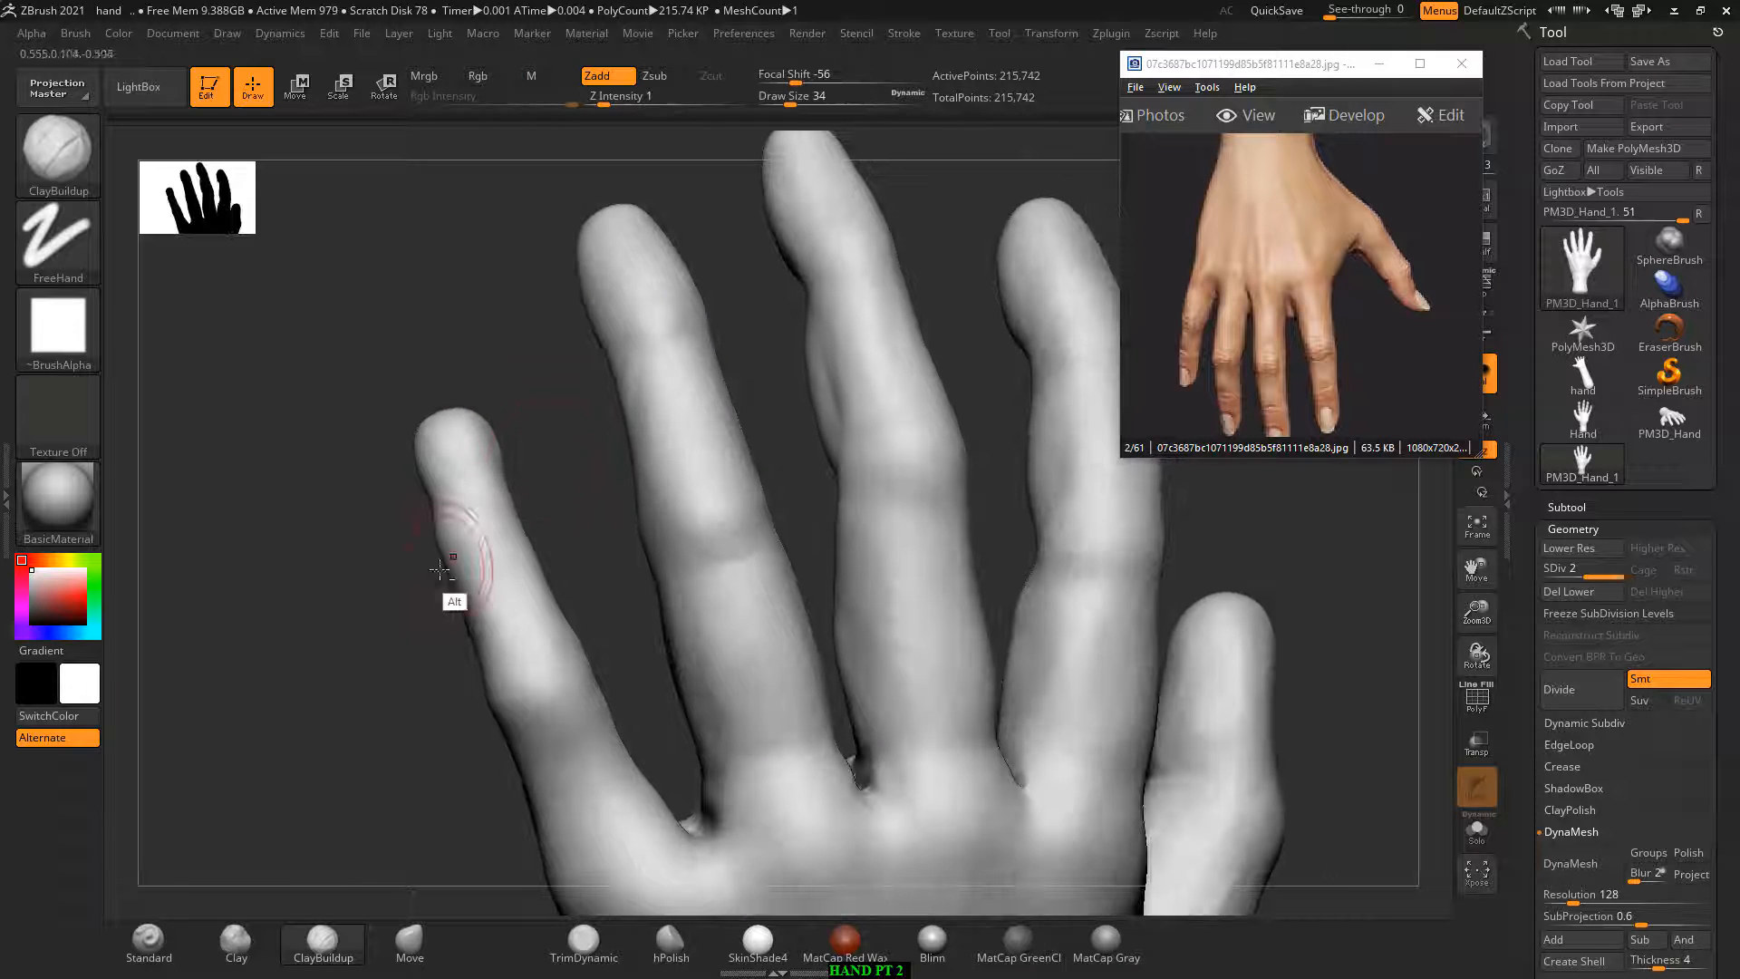
alt+drag(457, 680, 444, 518)
alt+drag(467, 685, 465, 646)
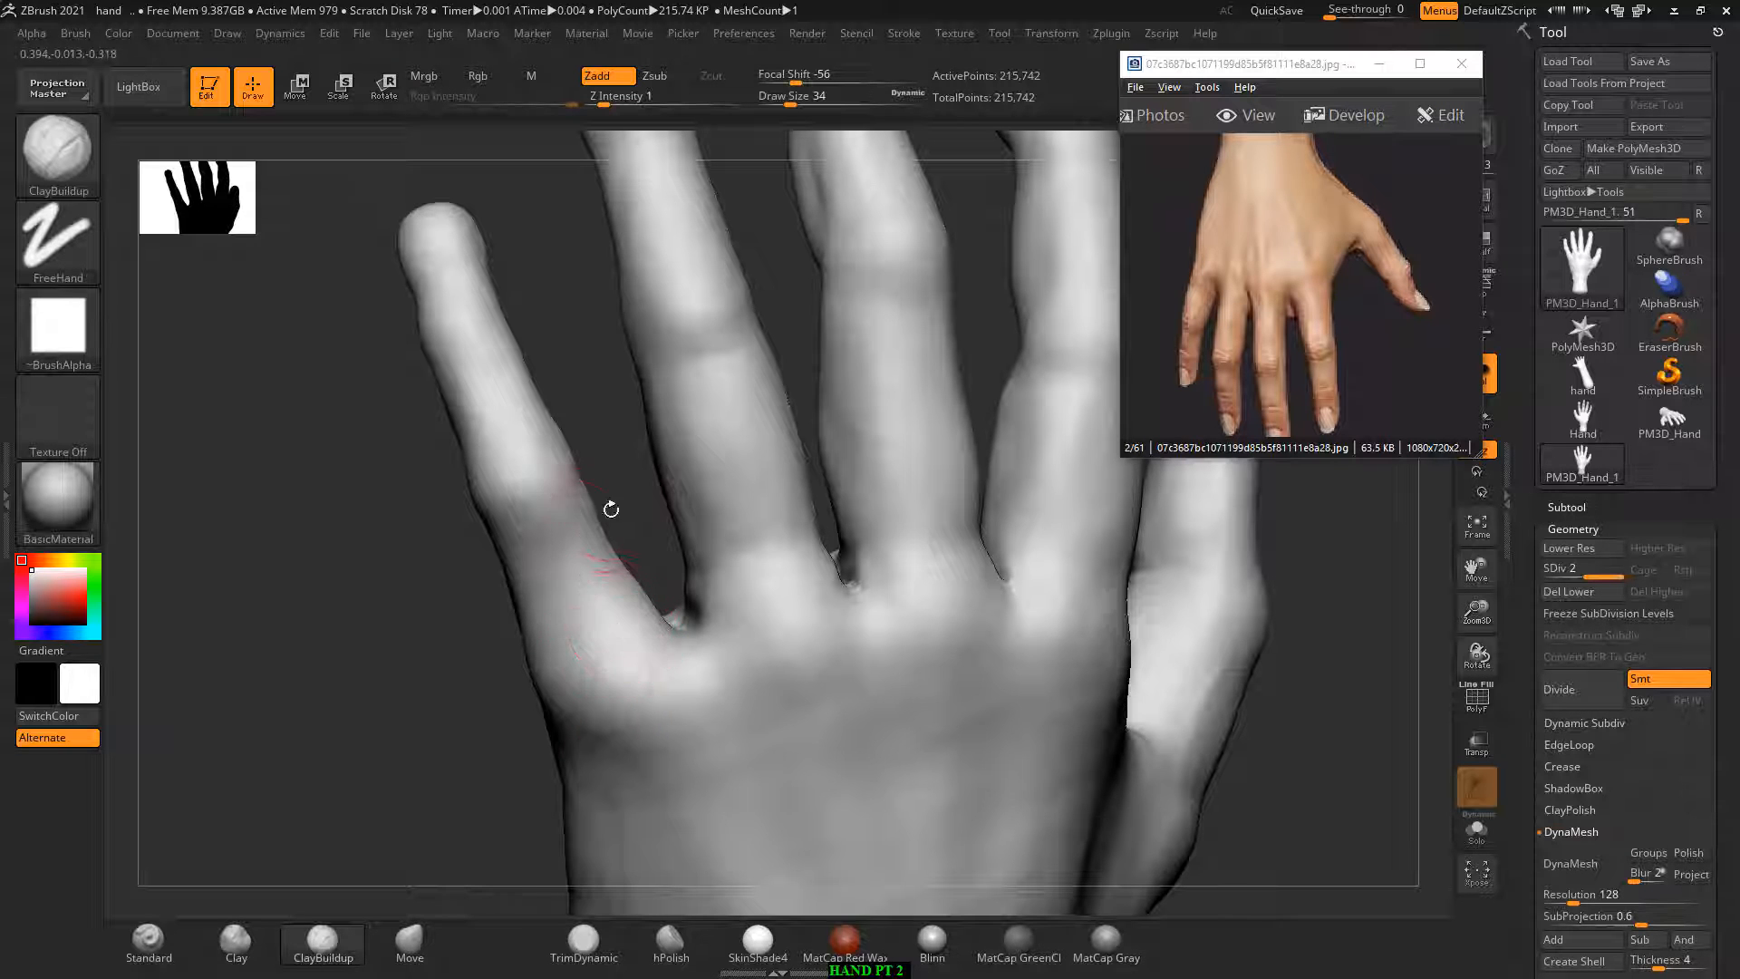
drag(572, 530, 617, 589)
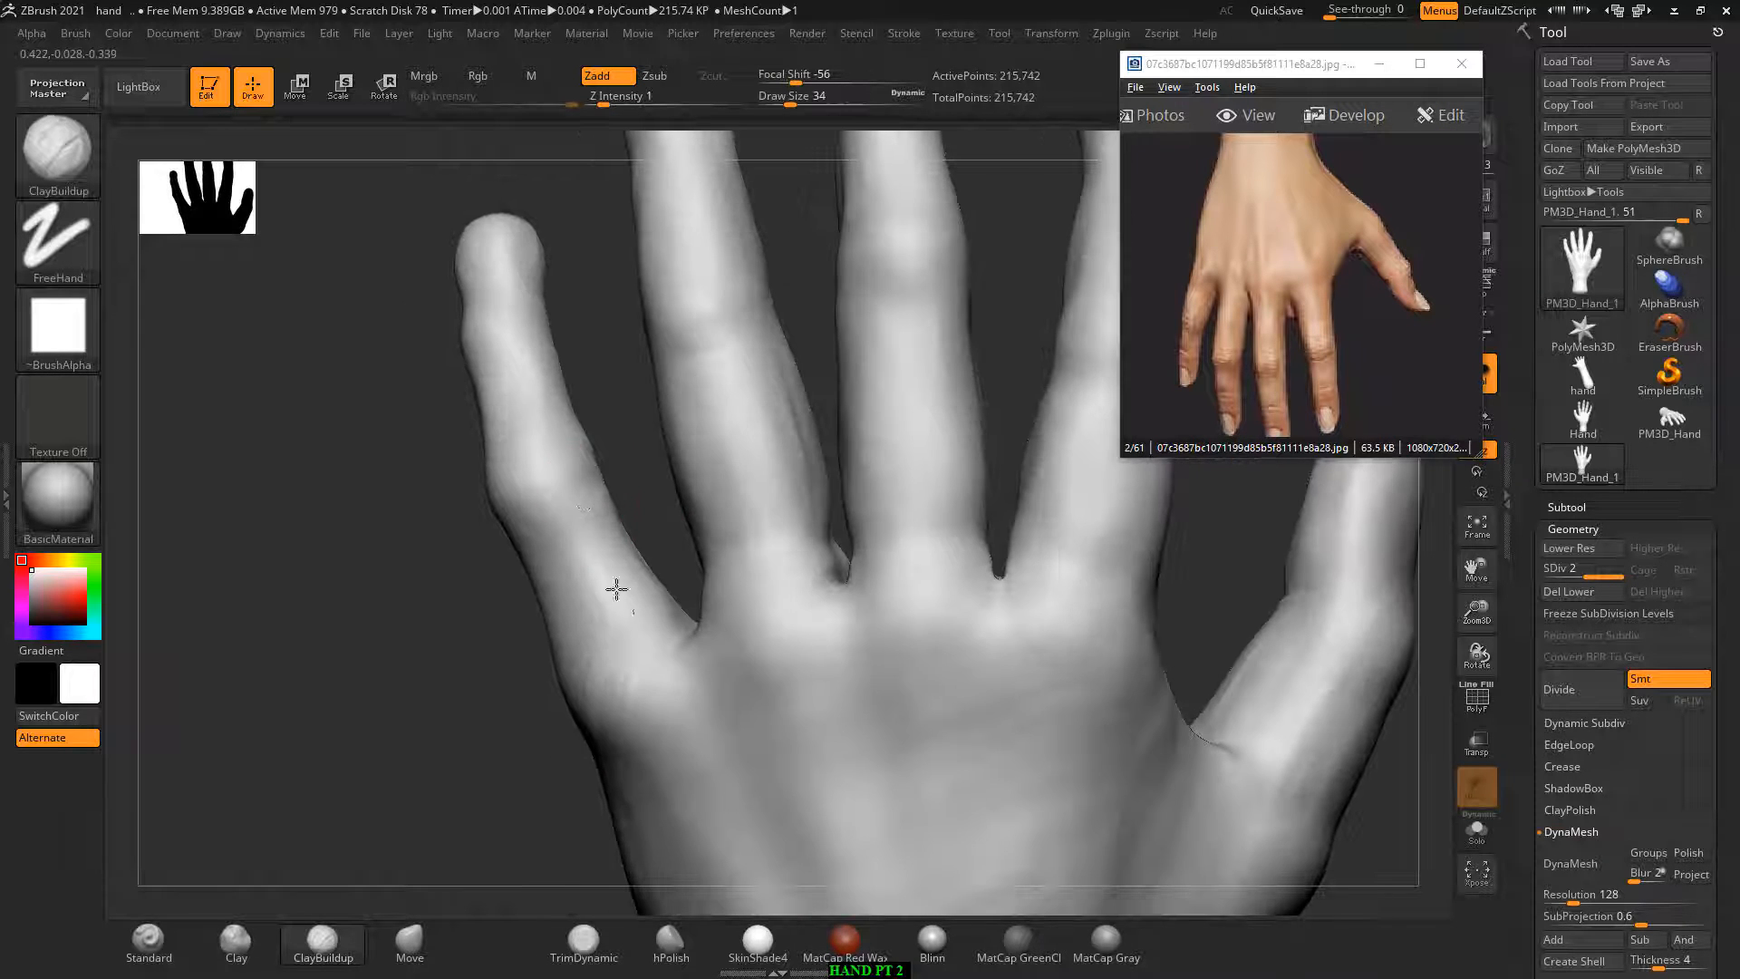
drag(578, 509, 510, 569)
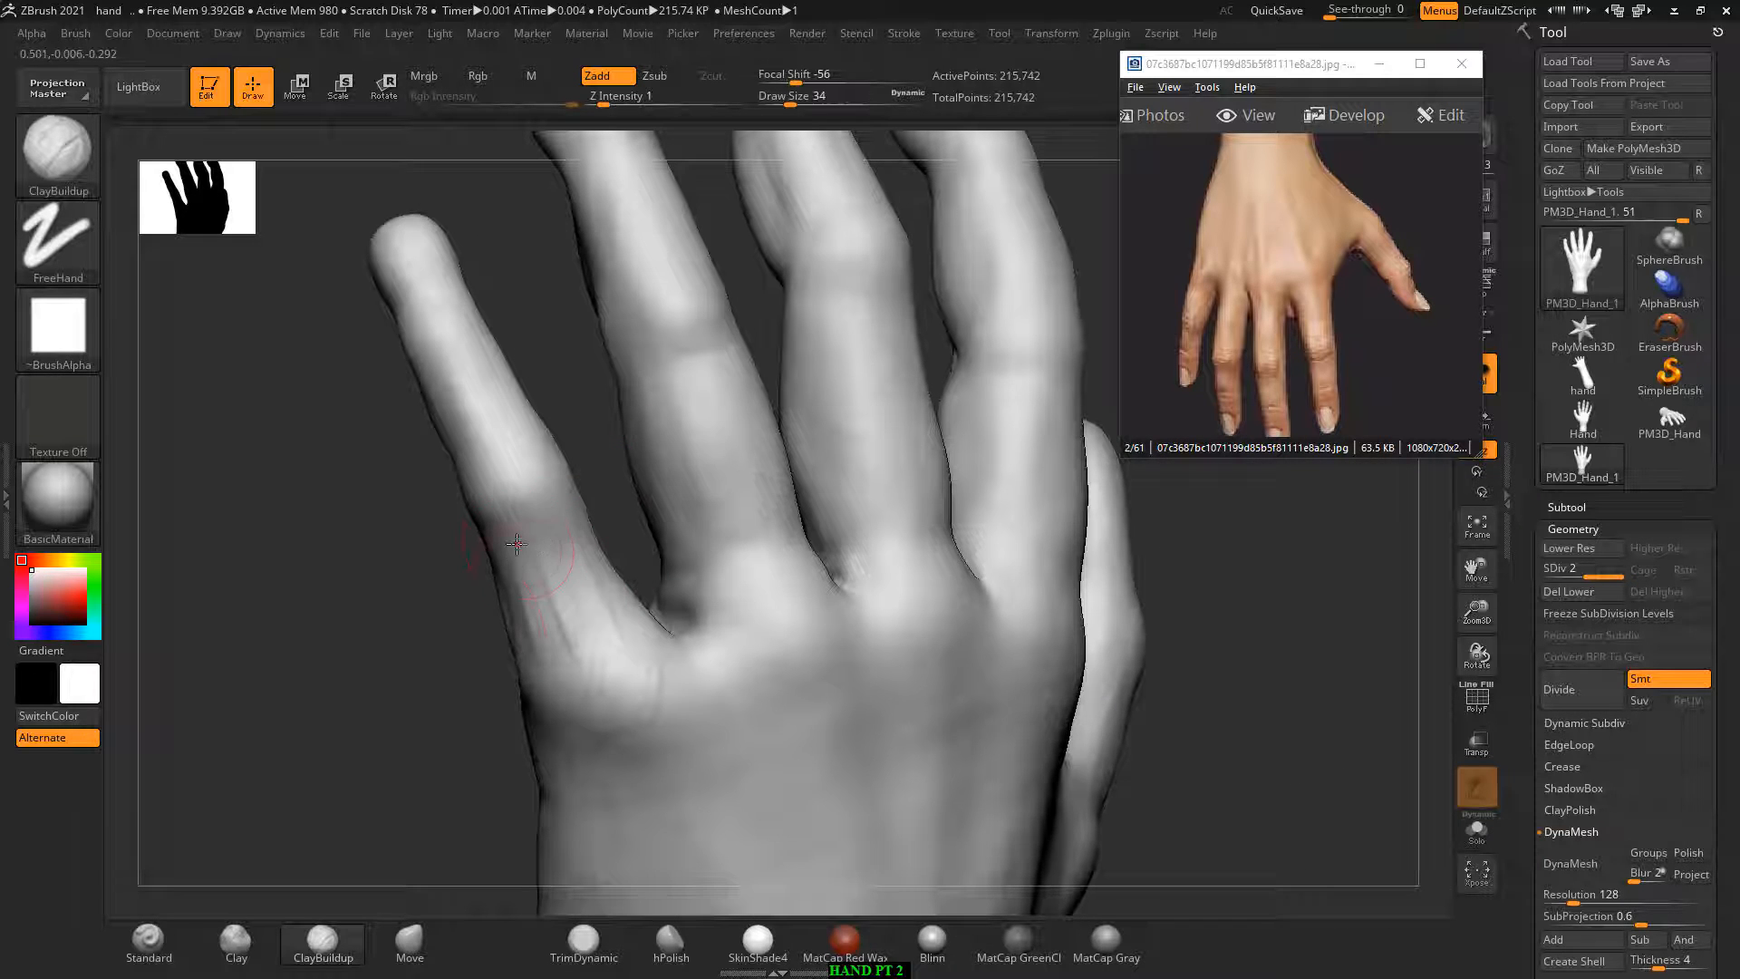
mouse_move(516, 542)
mouse_down()
mouse_move(459, 594)
mouse_move(566, 573)
mouse_up()
key(shift)
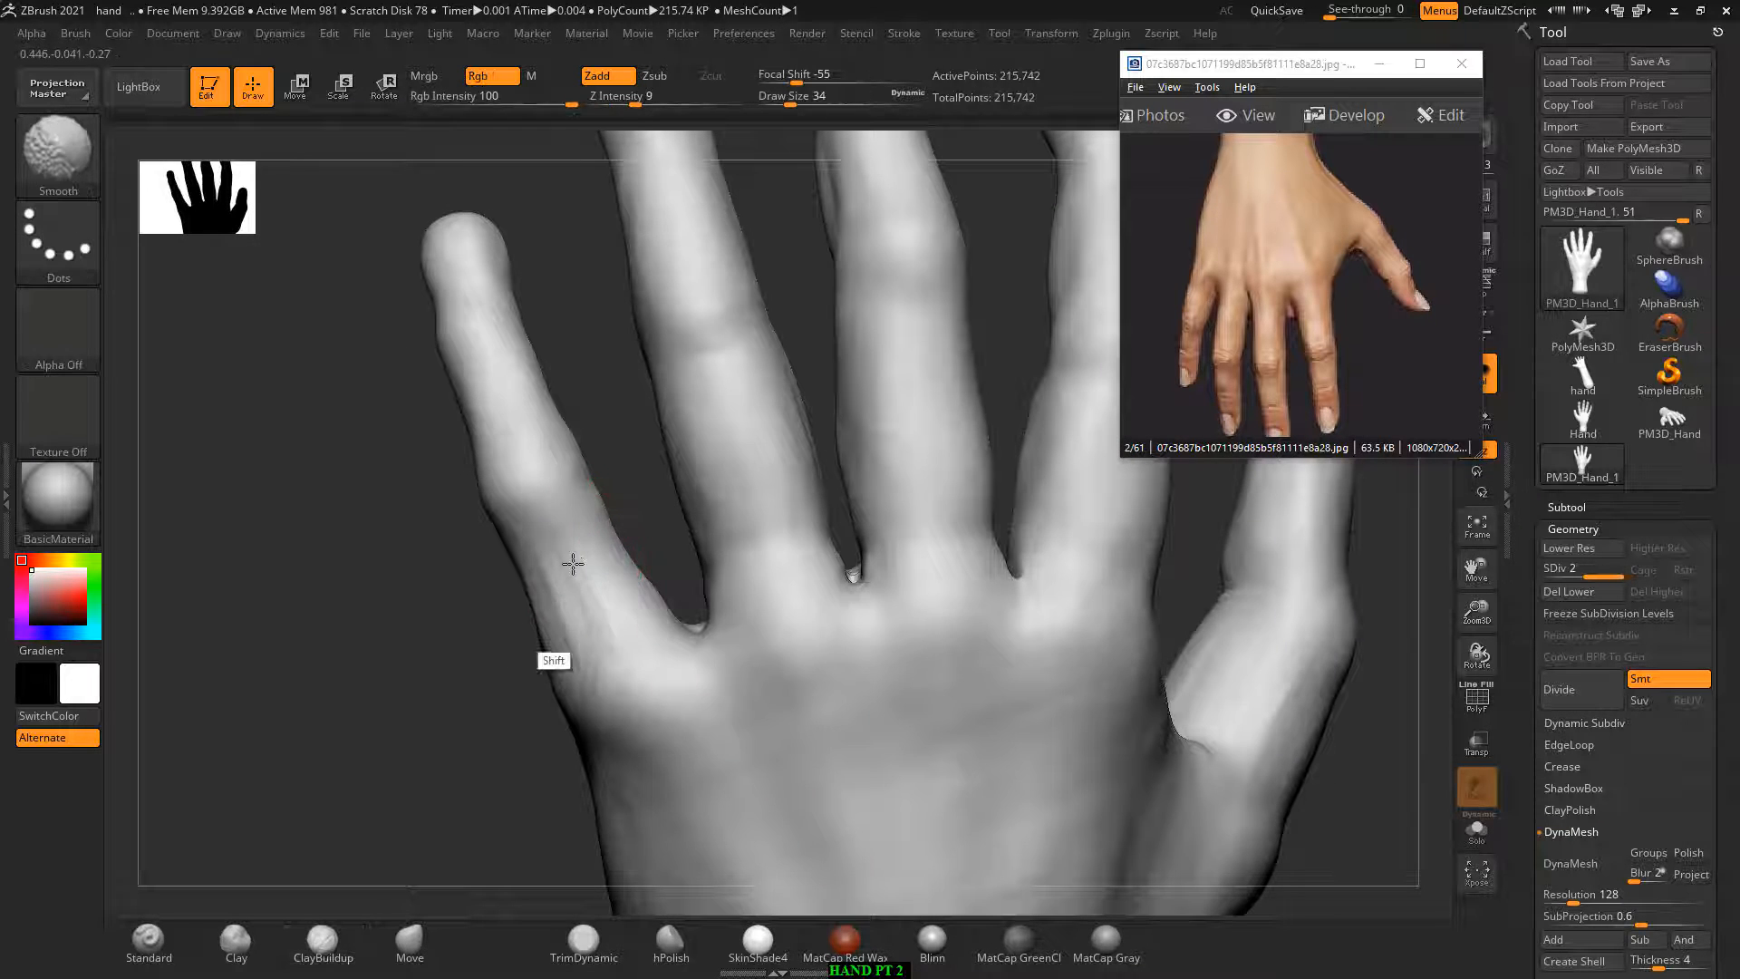
mouse_move(497, 622)
mouse_down()
mouse_move(477, 622)
mouse_move(574, 526)
mouse_up()
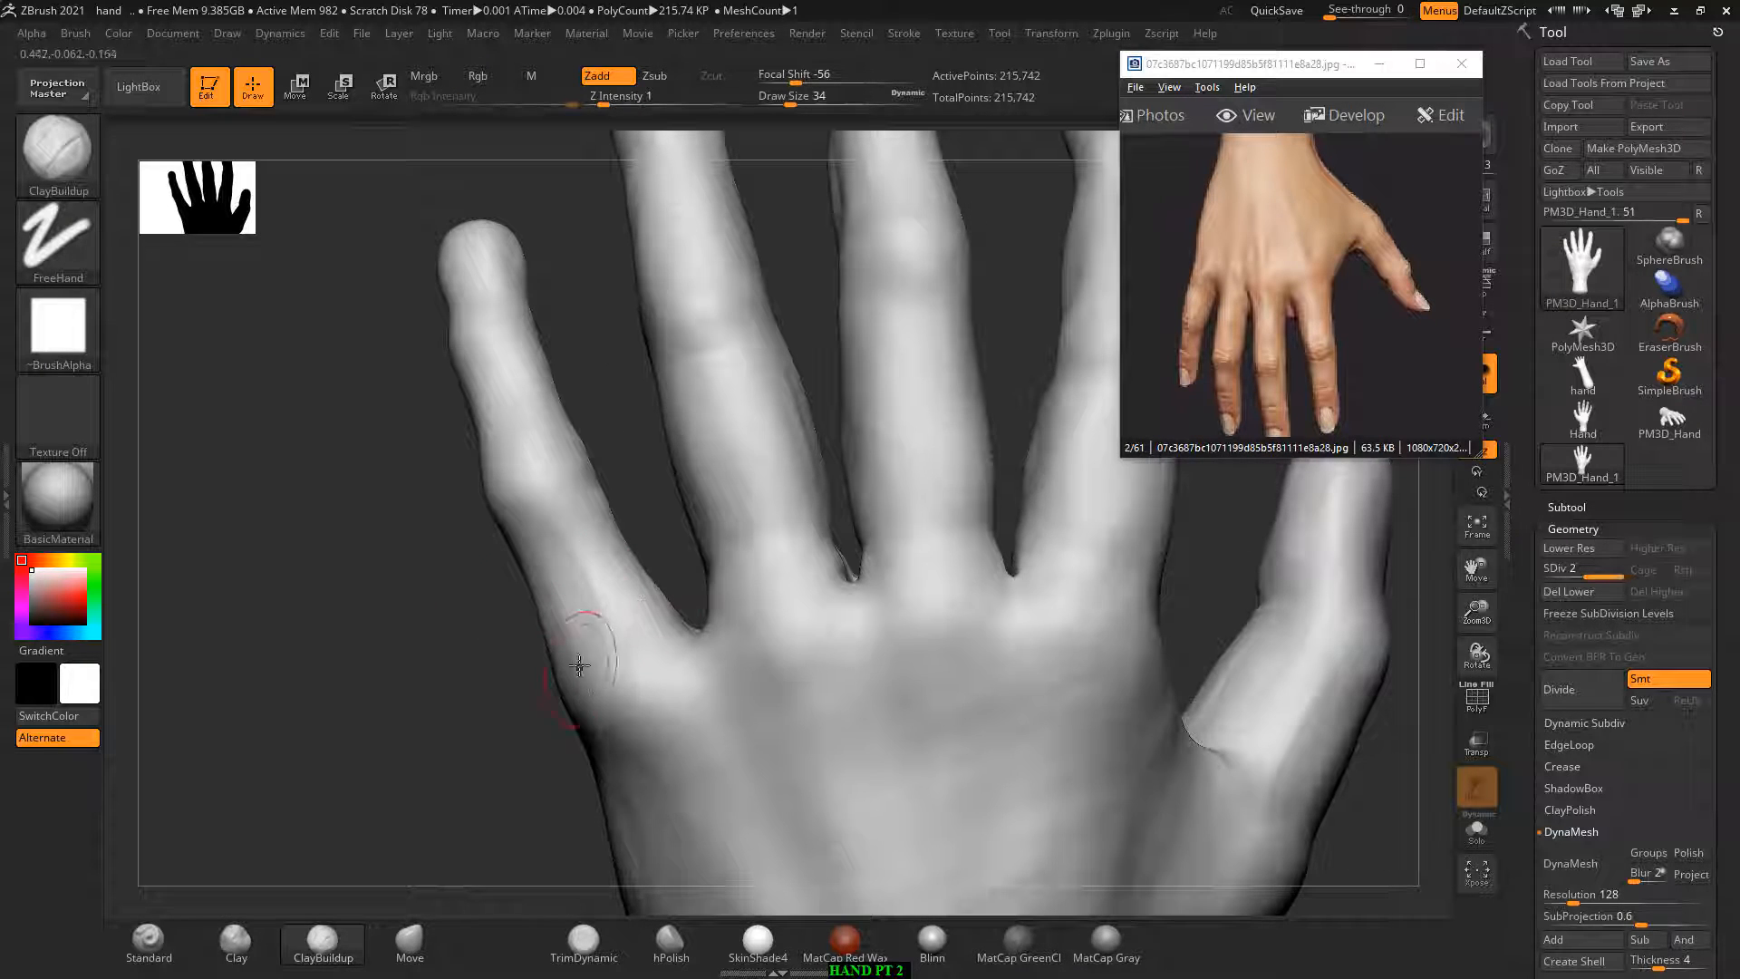
Step: Shape the little finger's base knuckle and its transition into the back of the hand, smoothing the surface
mouse_move(494, 699)
alt+mouse_down()
mouse_move(575, 615)
mouse_move(627, 604)
alt+mouse_up()
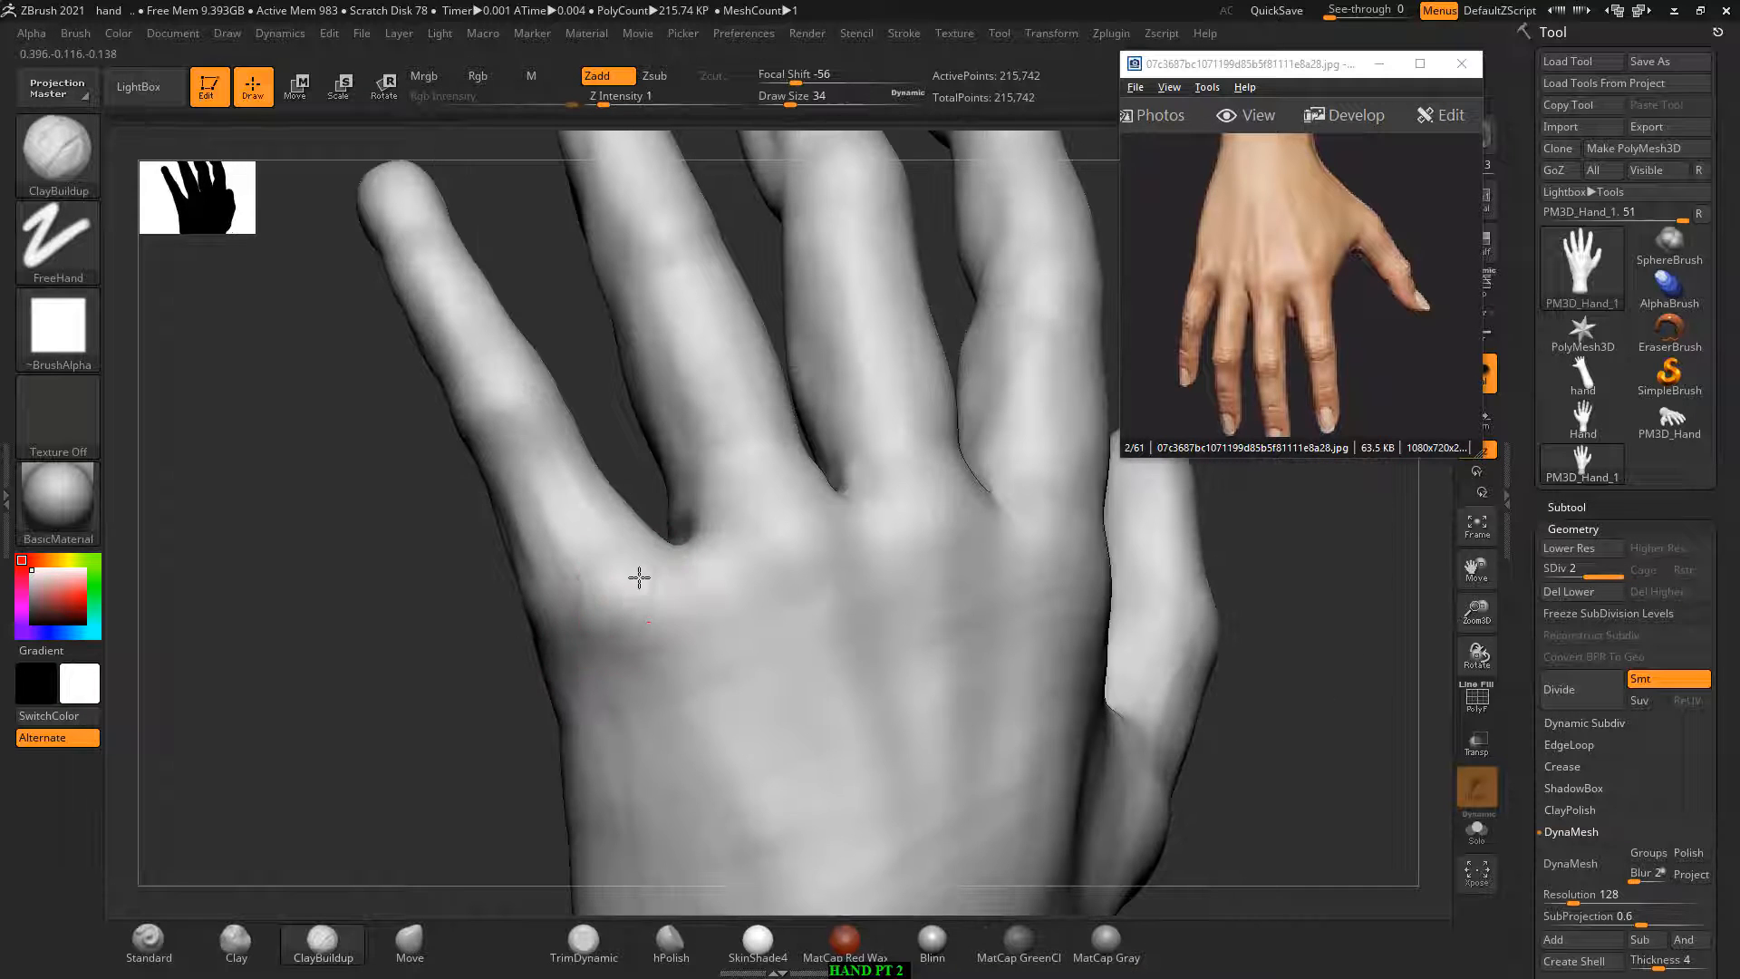
drag(524, 621, 463, 623)
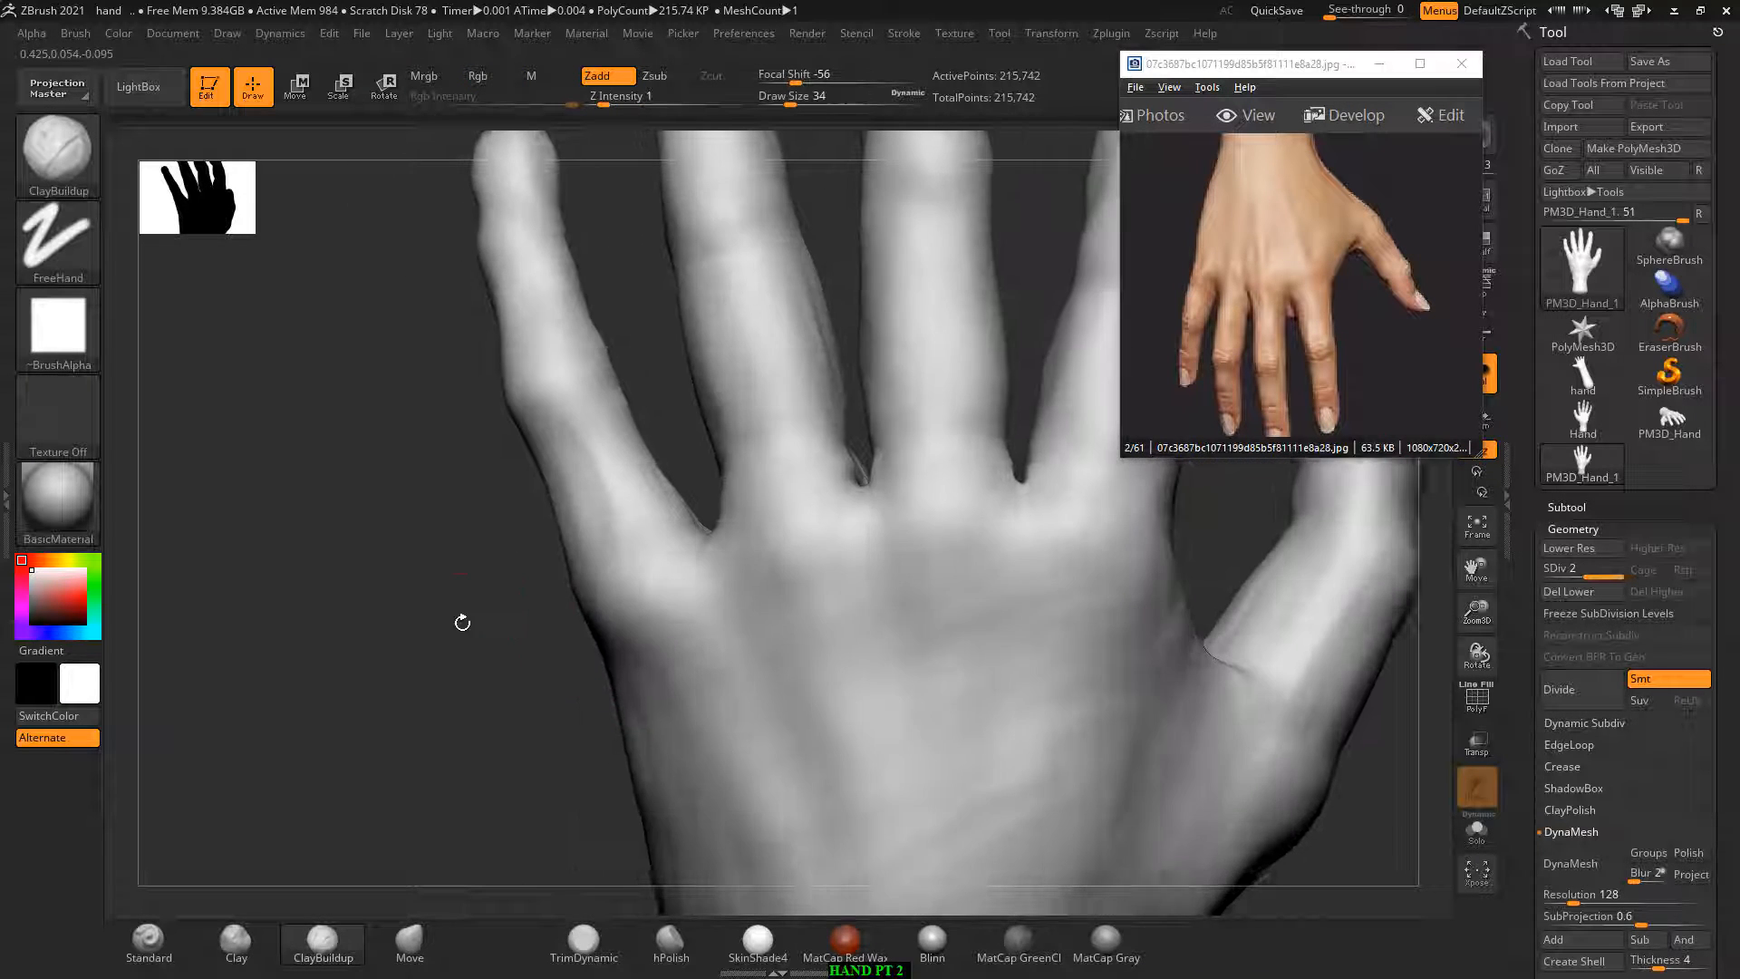
drag(420, 520, 544, 486)
key(shift)
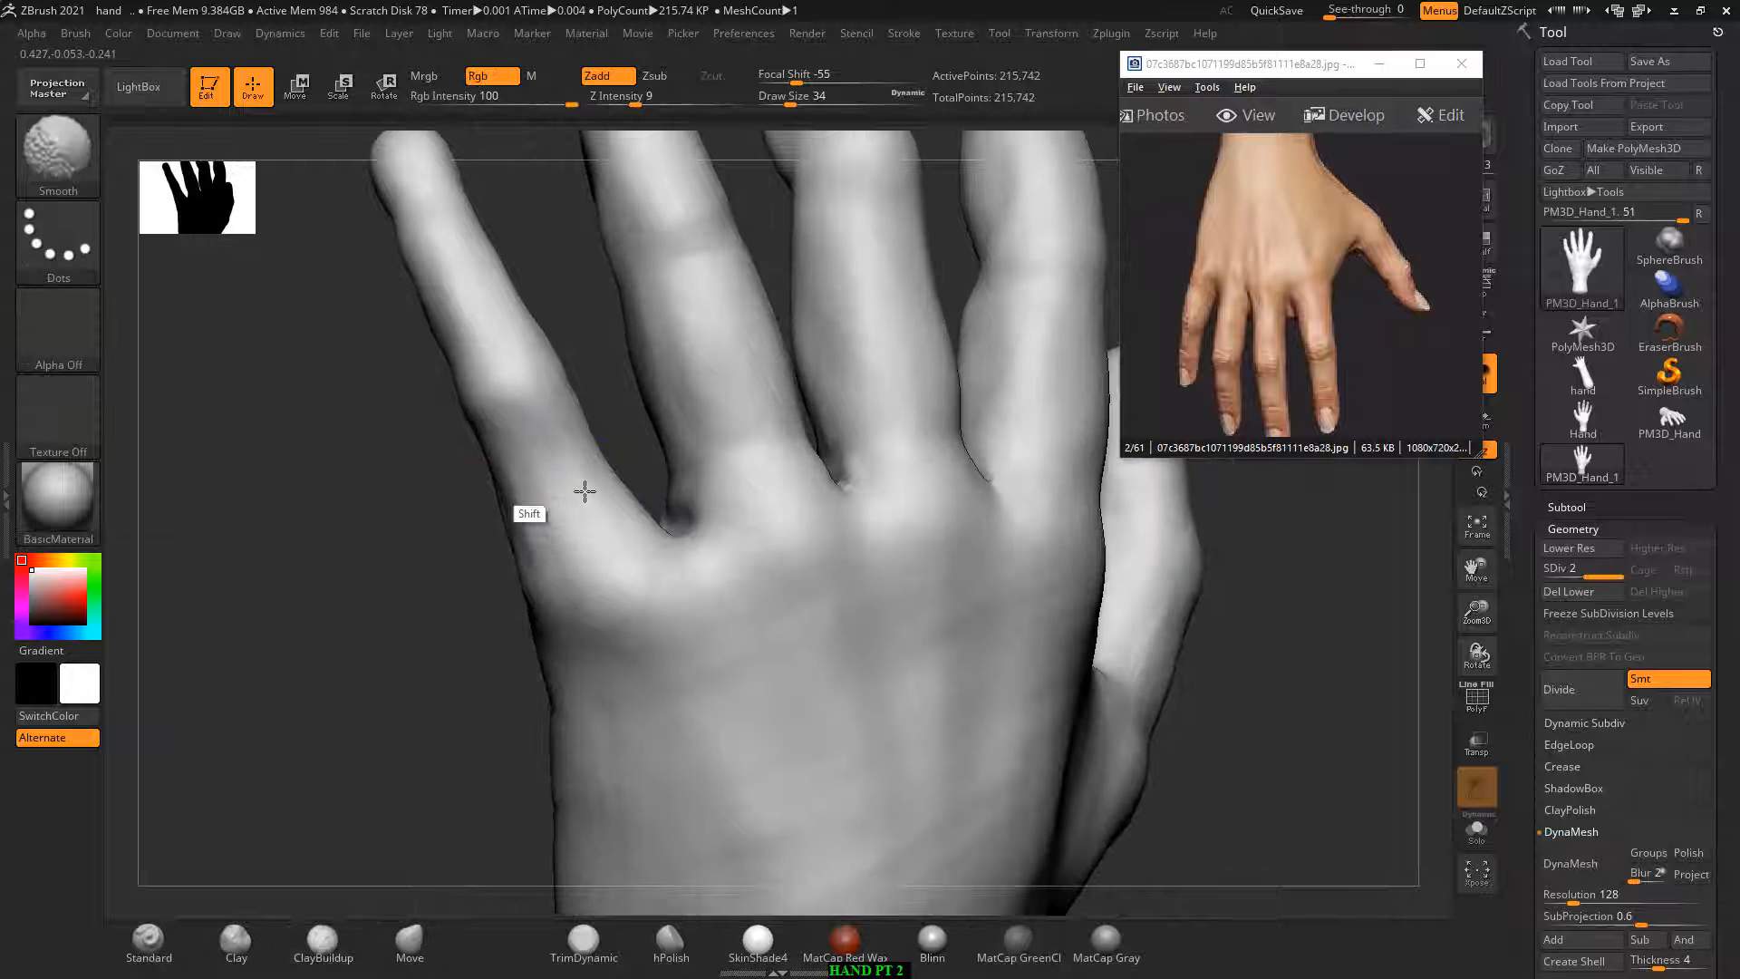
drag(420, 532, 482, 497)
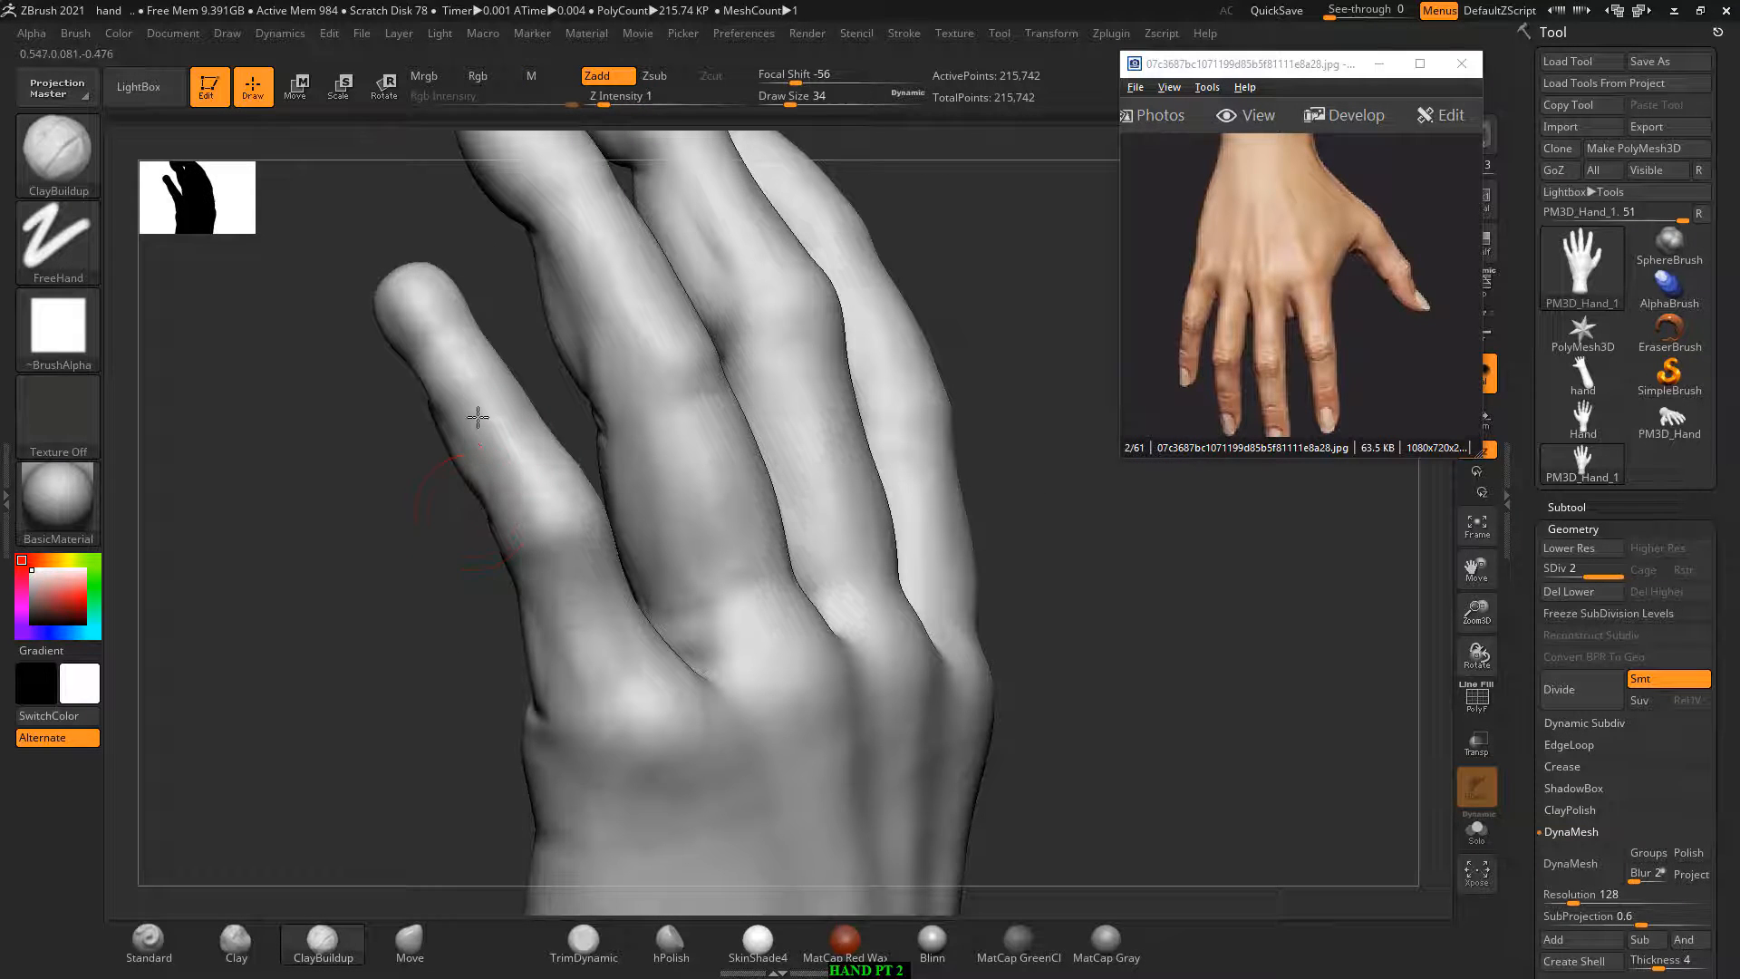
Step: Refine the little finger's middle segment, smooth it, and carve the nail area on its fingertip at draw size 34
drag(453, 409, 505, 412)
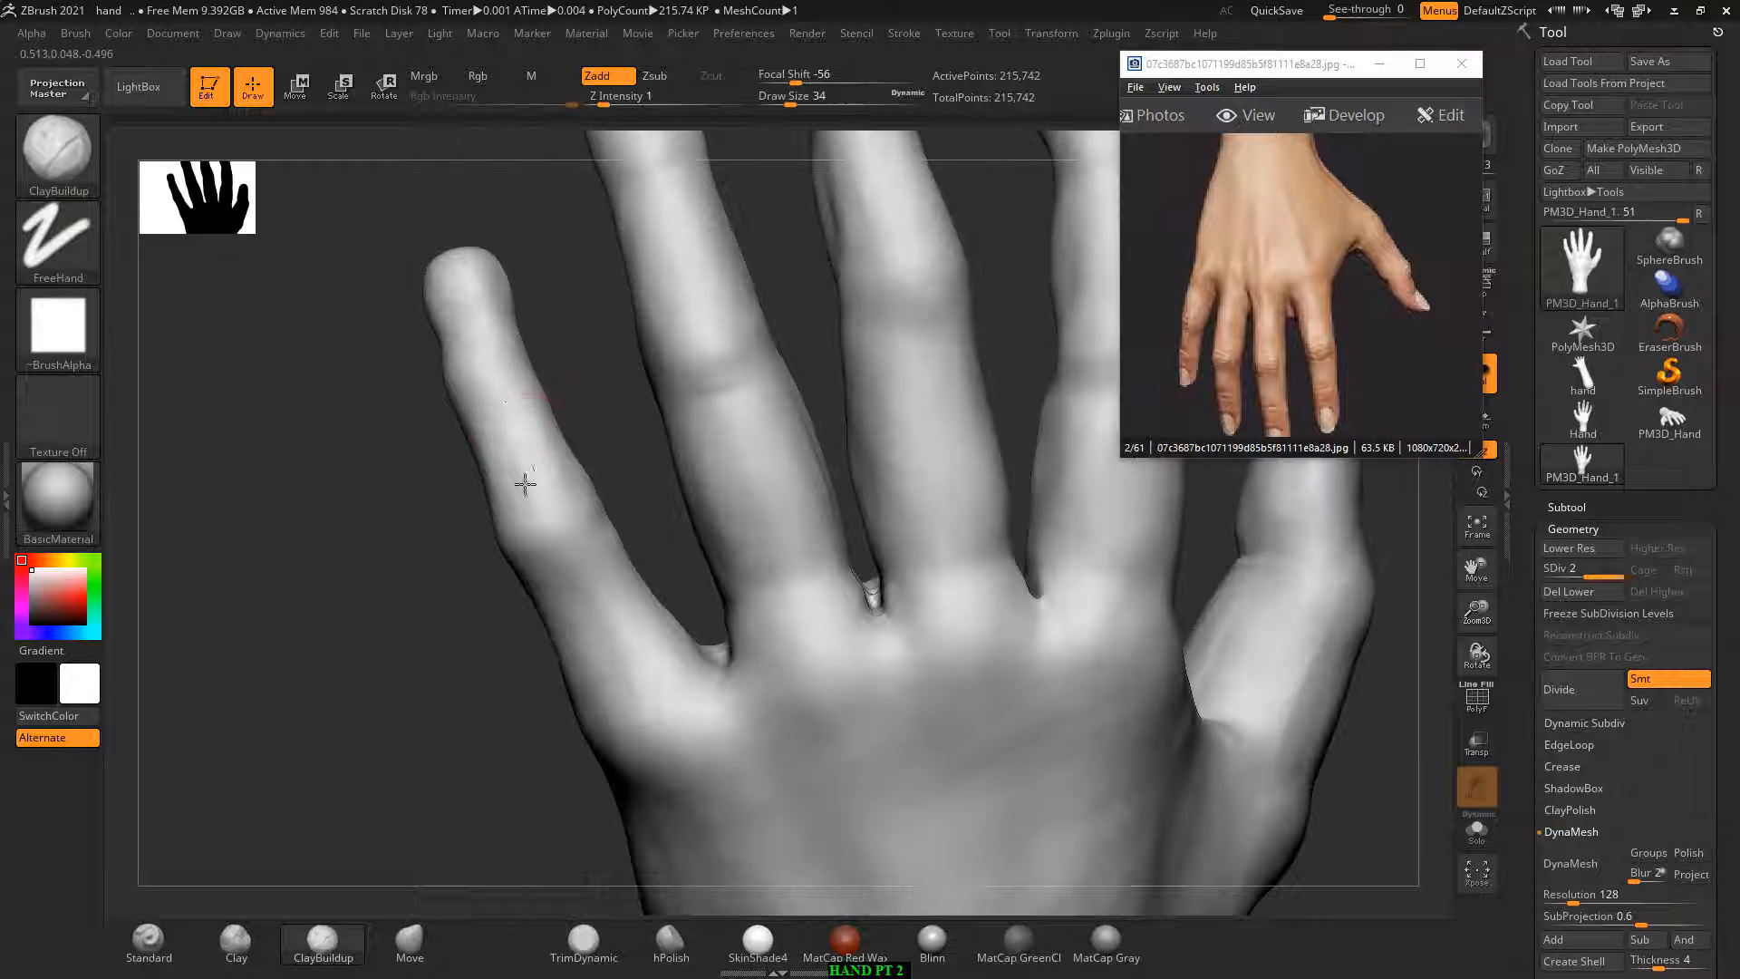
mouse_move(525, 484)
shift+mouse_down()
mouse_move(483, 419)
mouse_move(494, 404)
mouse_move(563, 413)
mouse_move(519, 298)
mouse_move(486, 365)
shift+mouse_up()
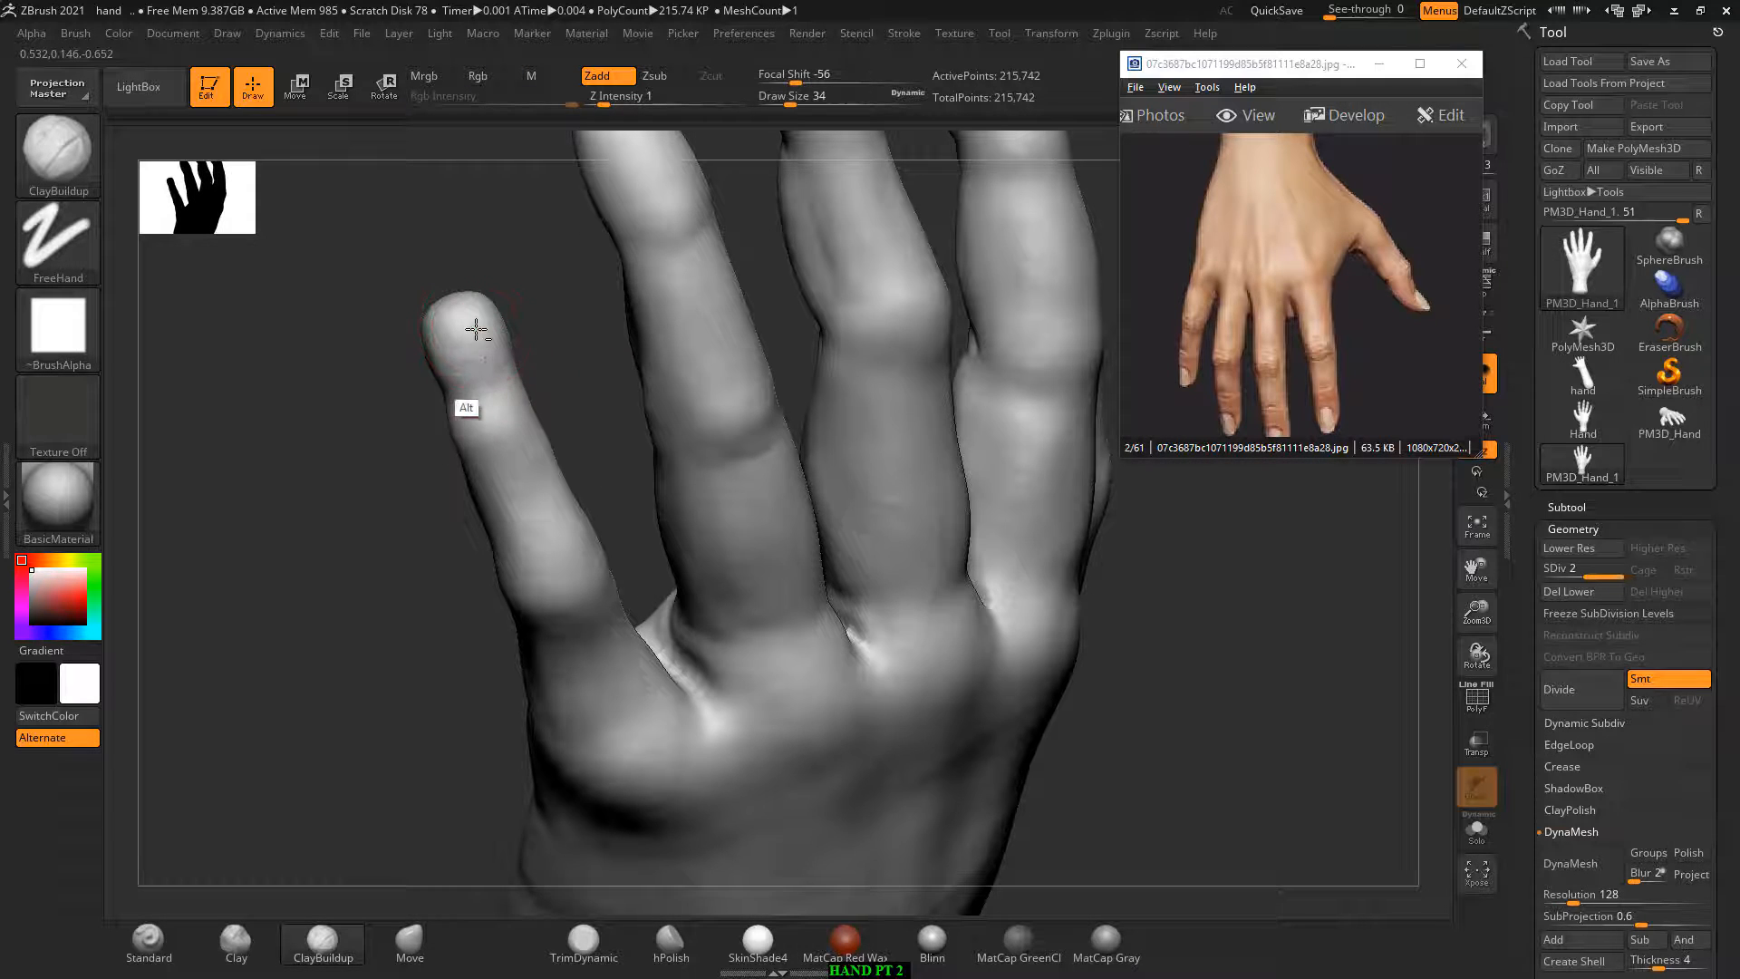
mouse_move(558, 305)
mouse_down()
mouse_move(500, 342)
mouse_move(559, 319)
mouse_move(516, 327)
mouse_up()
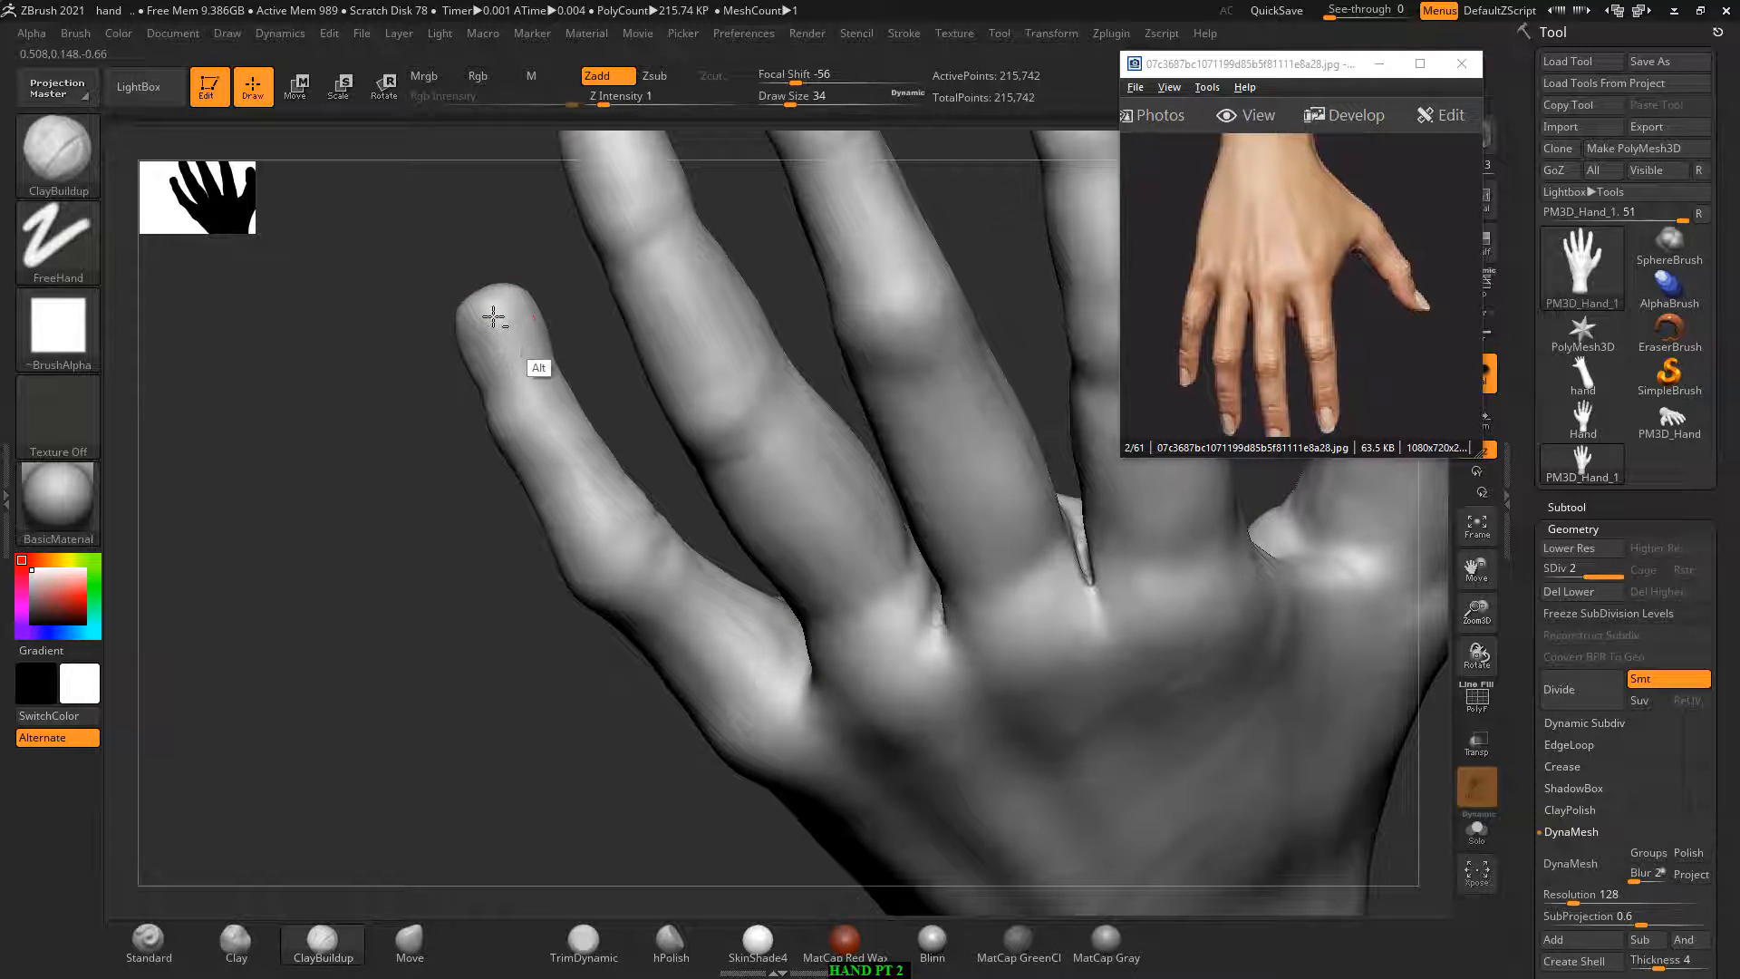
drag(567, 325, 590, 312)
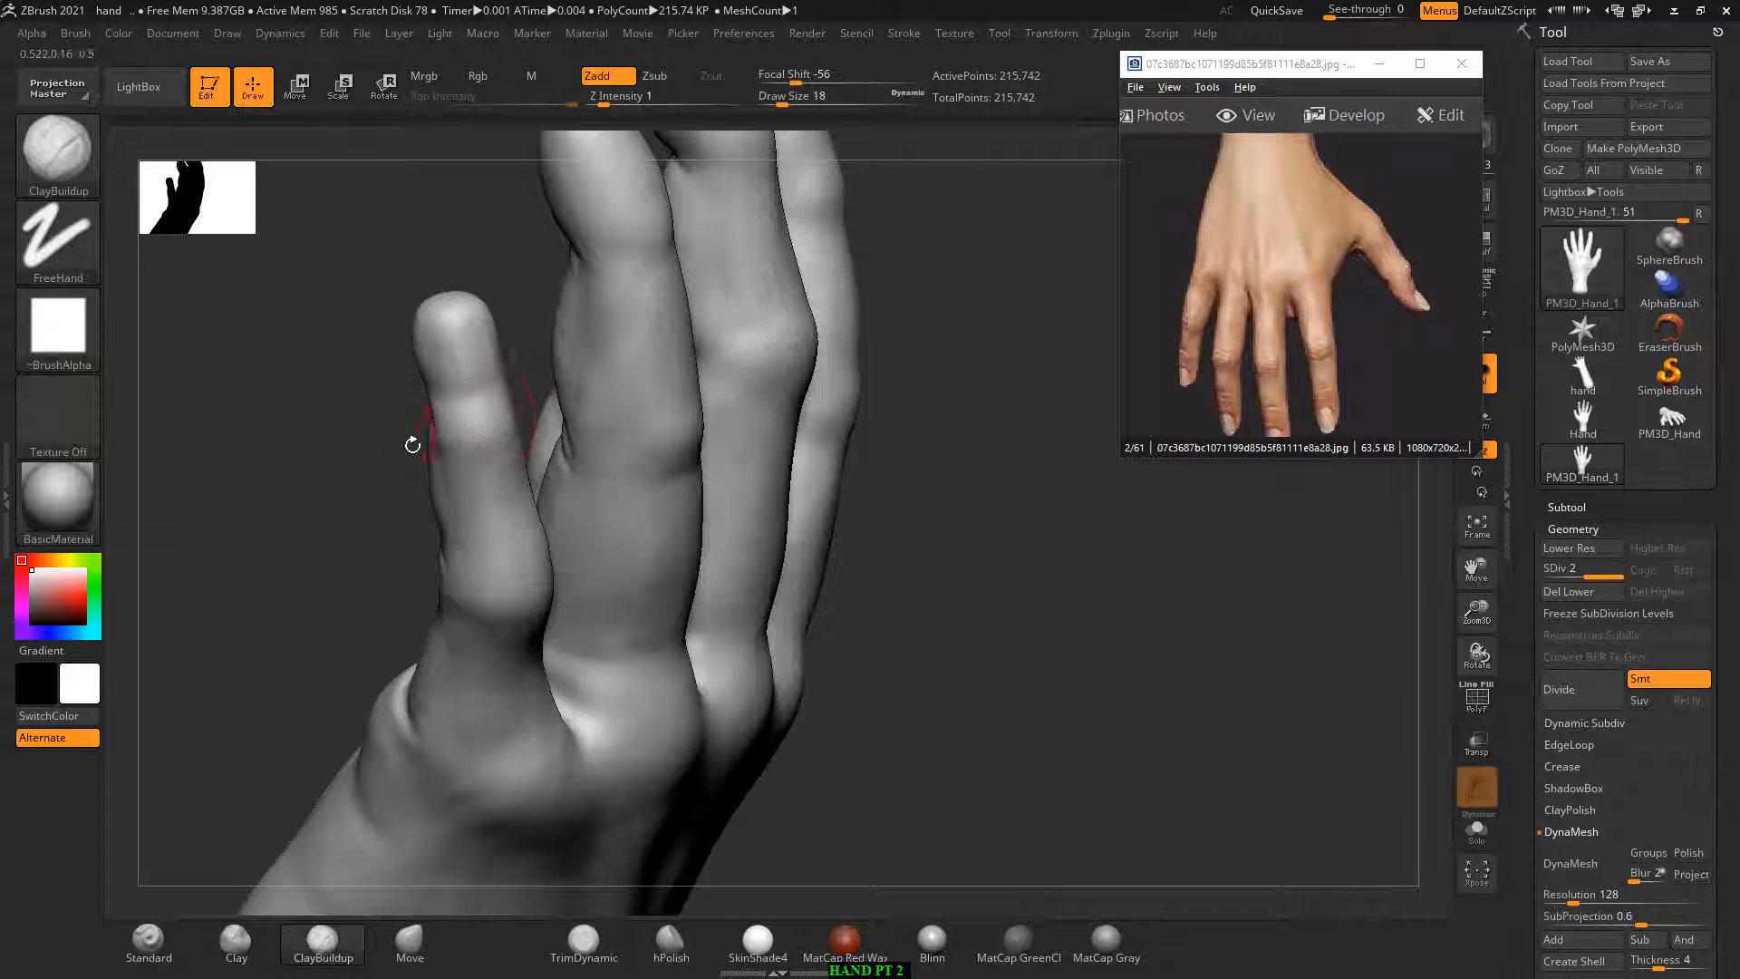
Step: Define the back of the little finger's top joint with ClayBuildup at draw size 18 and smooth it
drag(413, 445, 482, 430)
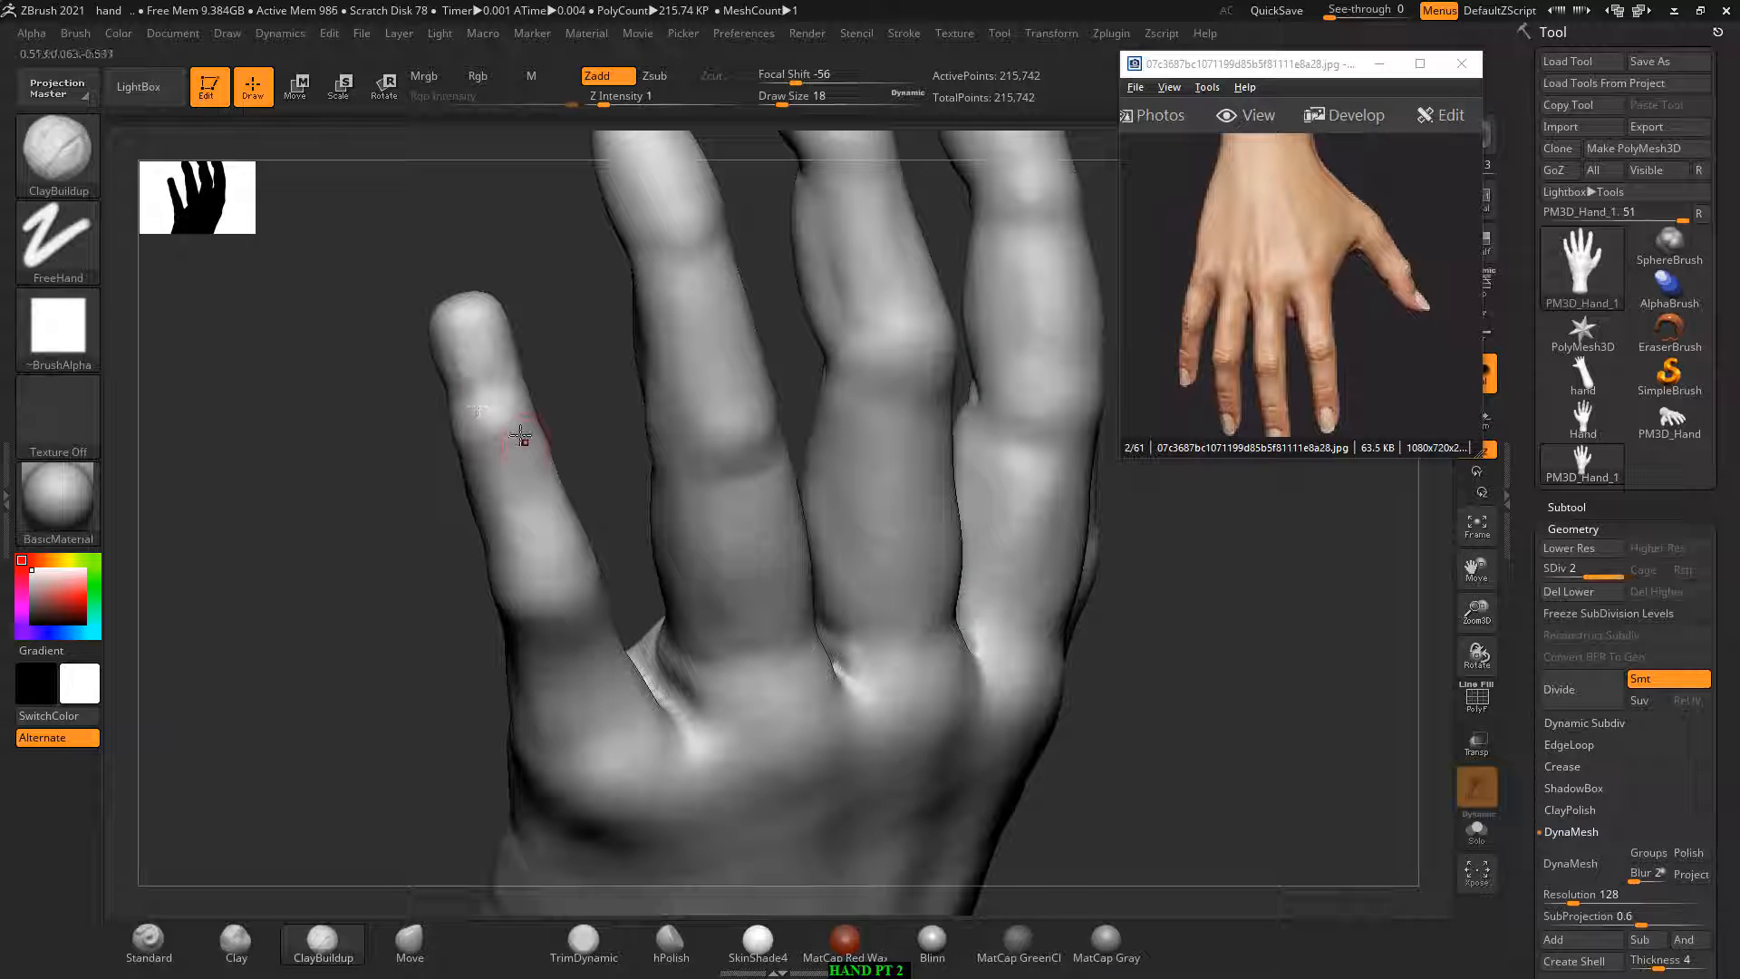
key(shift)
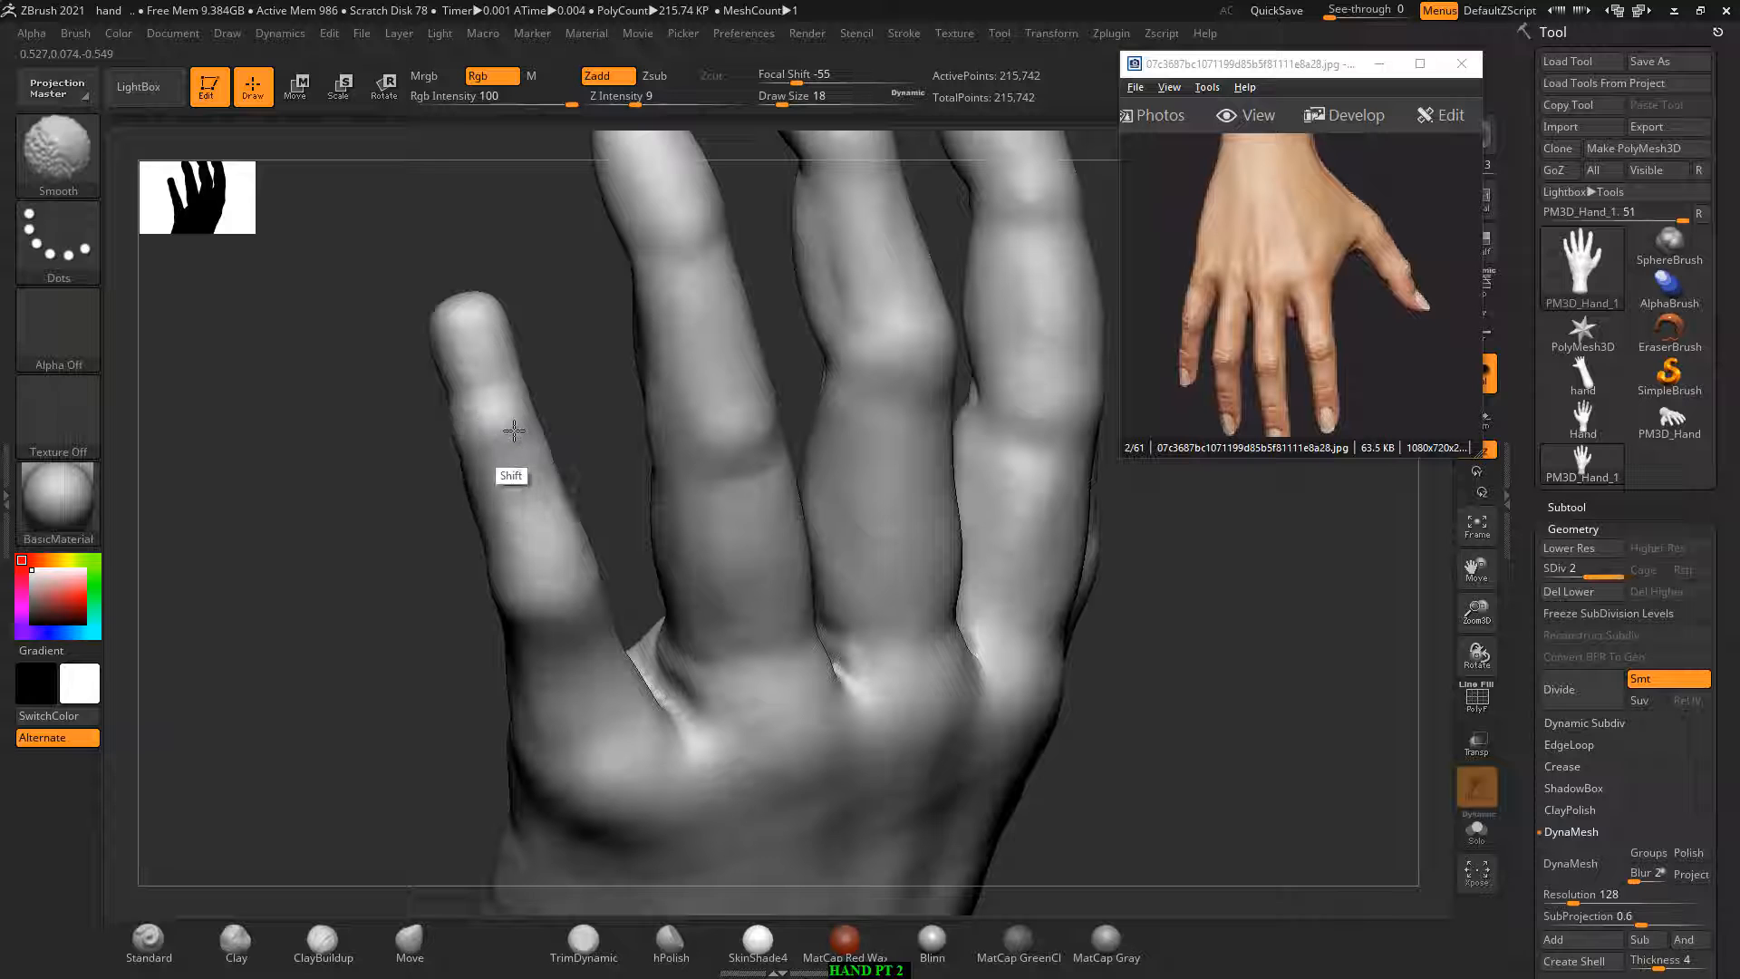
mouse_move(471, 634)
mouse_down()
mouse_move(398, 618)
mouse_move(443, 641)
mouse_move(357, 597)
mouse_up()
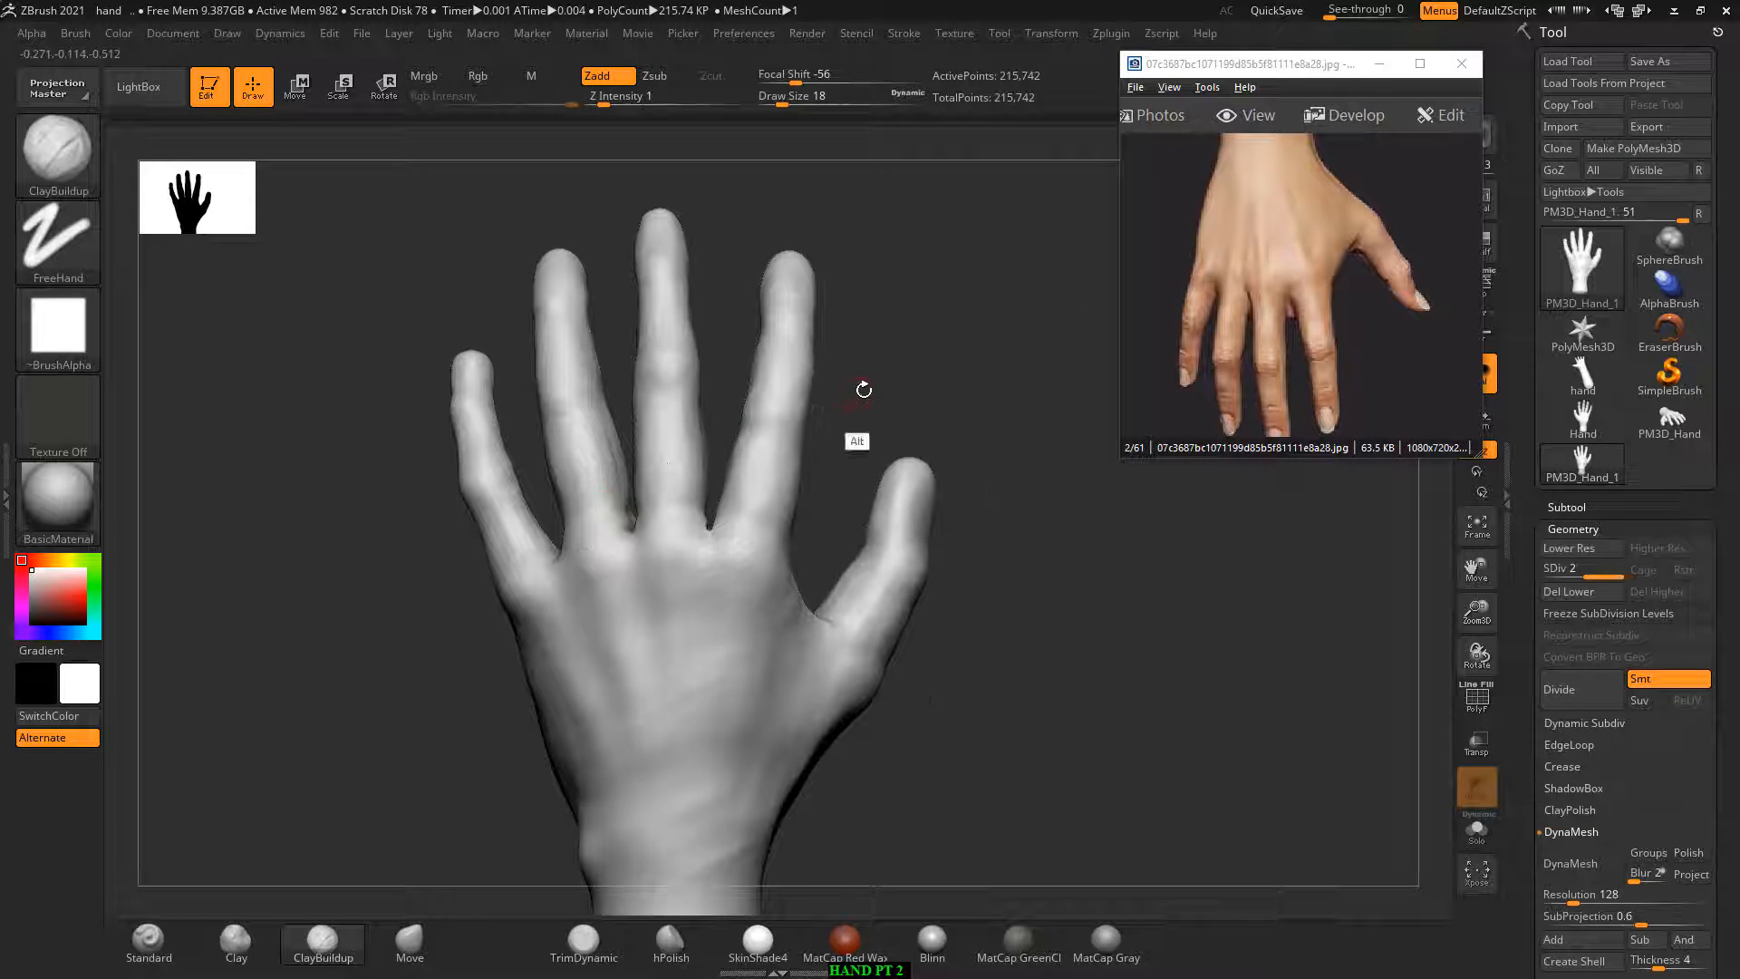
Step: Mask an oval nail area on the back of the thumb tip with MaskPen at draw size 38
alt+drag(863, 390, 650, 482)
drag(435, 493, 579, 487)
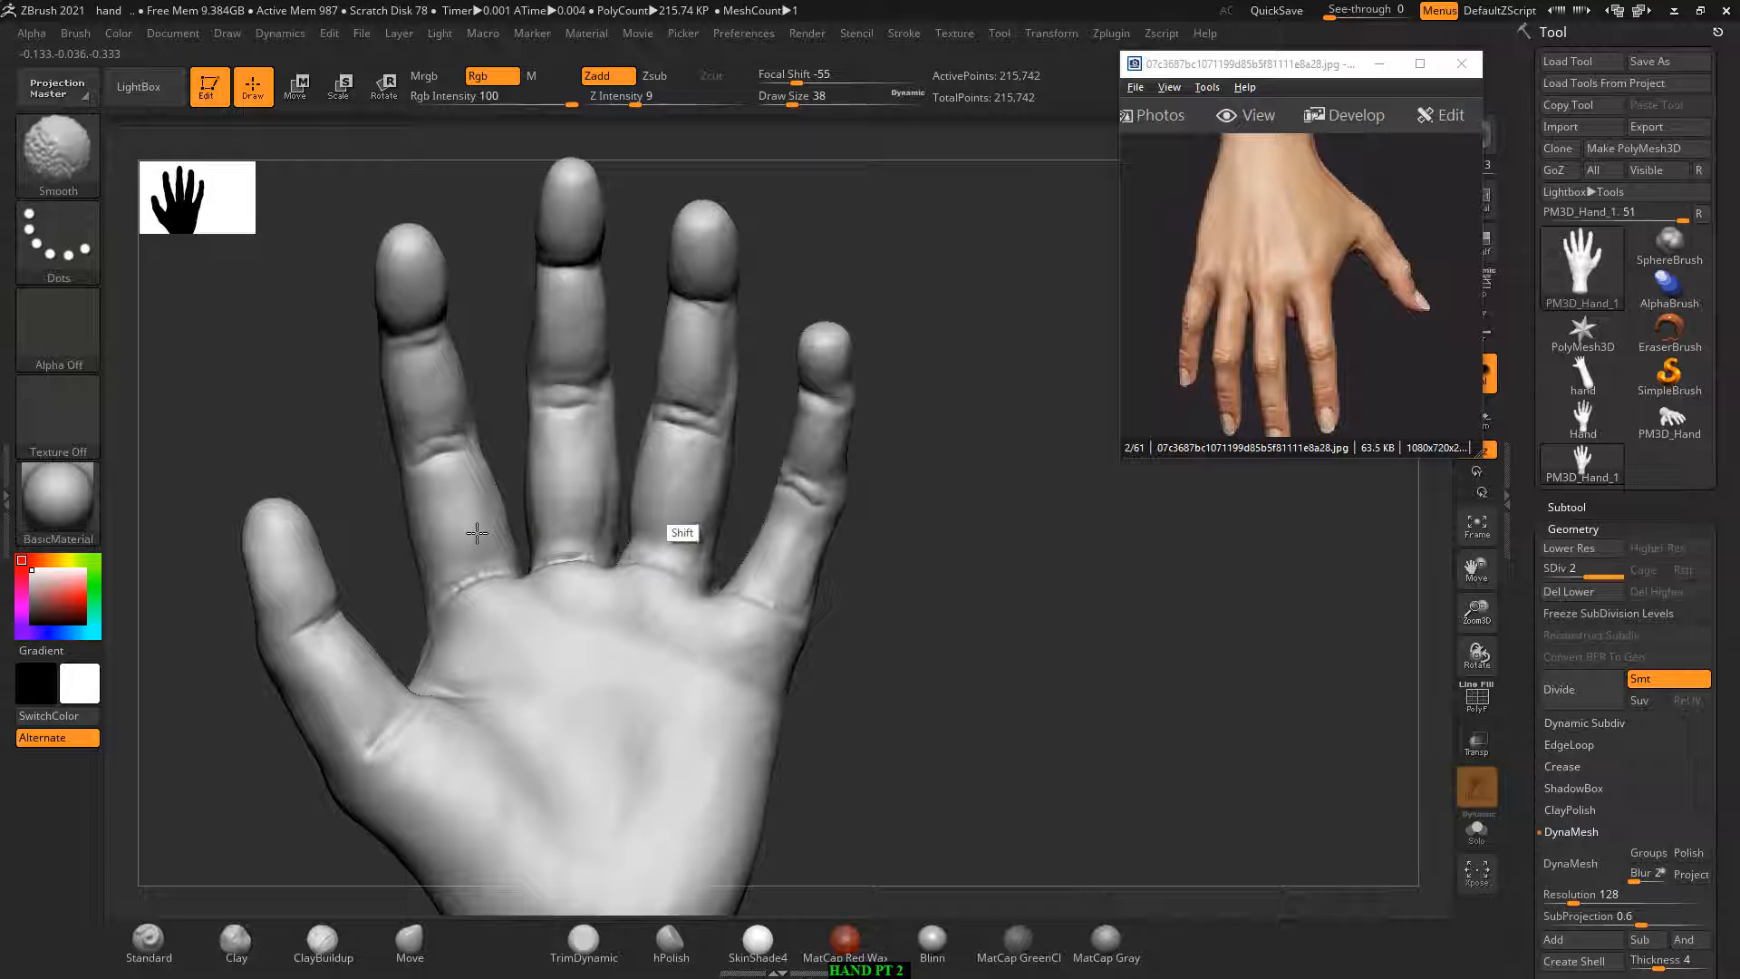
mouse_move(1003, 649)
mouse_down()
mouse_move(968, 640)
mouse_move(973, 577)
mouse_move(933, 719)
mouse_move(951, 601)
mouse_move(943, 550)
mouse_move(913, 543)
mouse_move(990, 560)
mouse_move(932, 542)
mouse_move(976, 544)
mouse_move(956, 579)
mouse_move(838, 573)
mouse_move(848, 557)
mouse_move(860, 577)
mouse_move(821, 576)
mouse_move(852, 585)
mouse_up()
key(ctrl)
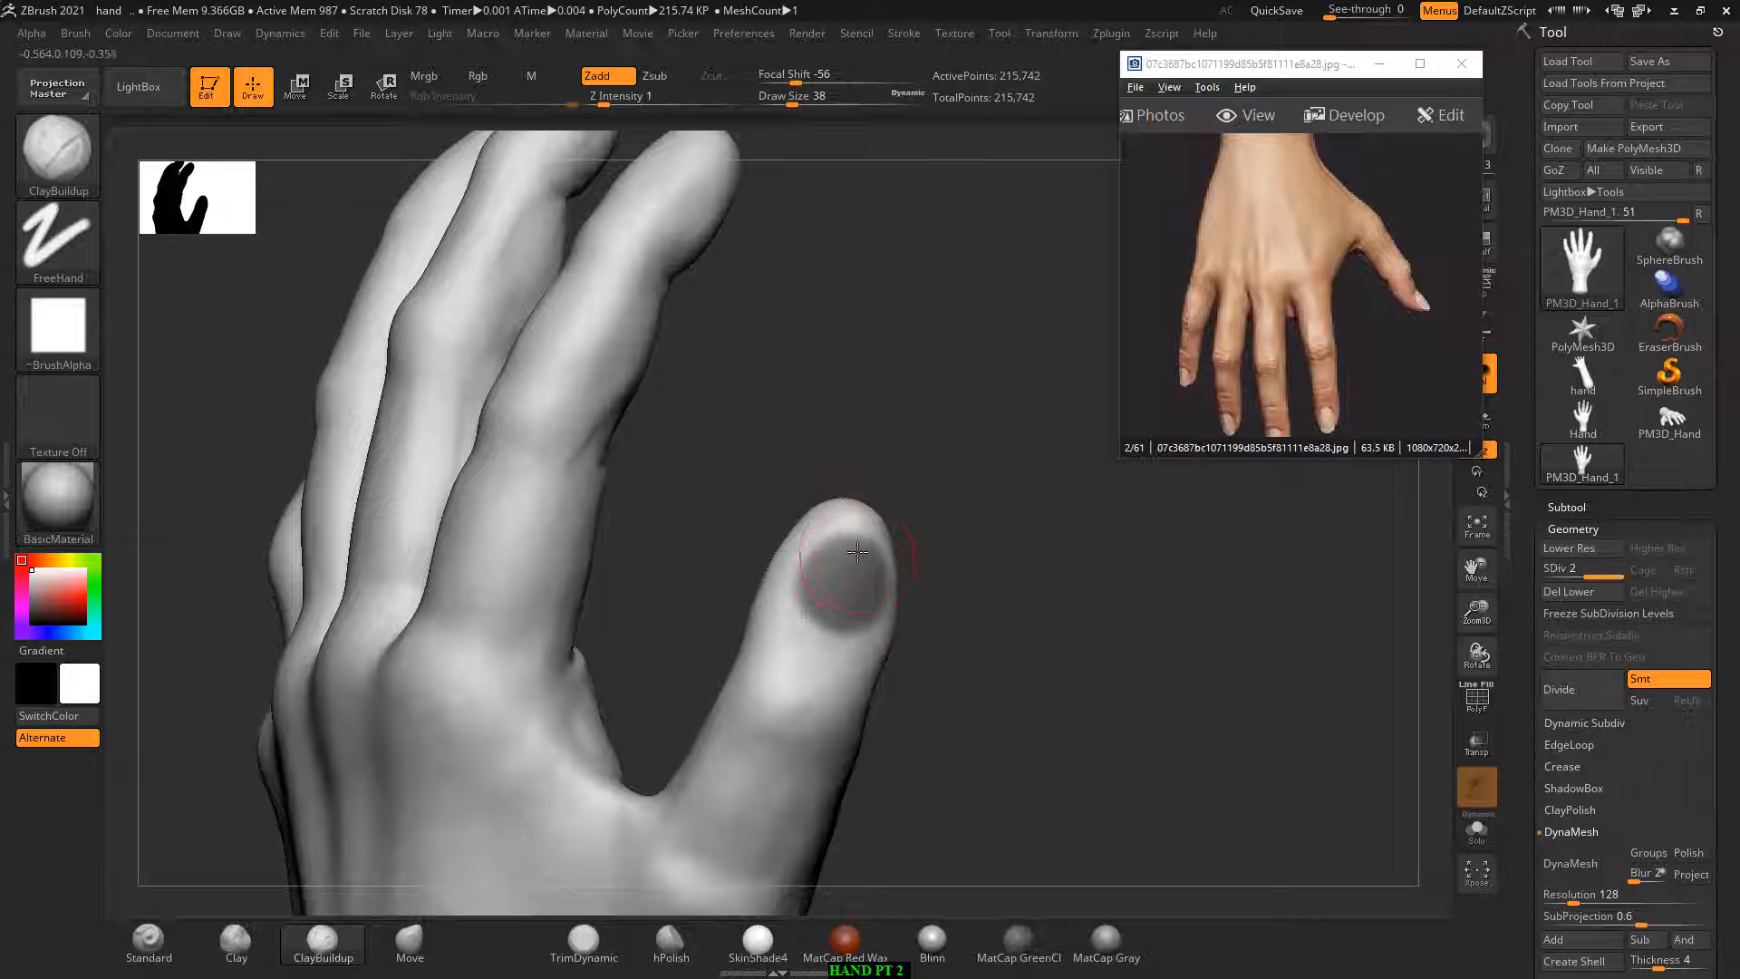
key(ctrl)
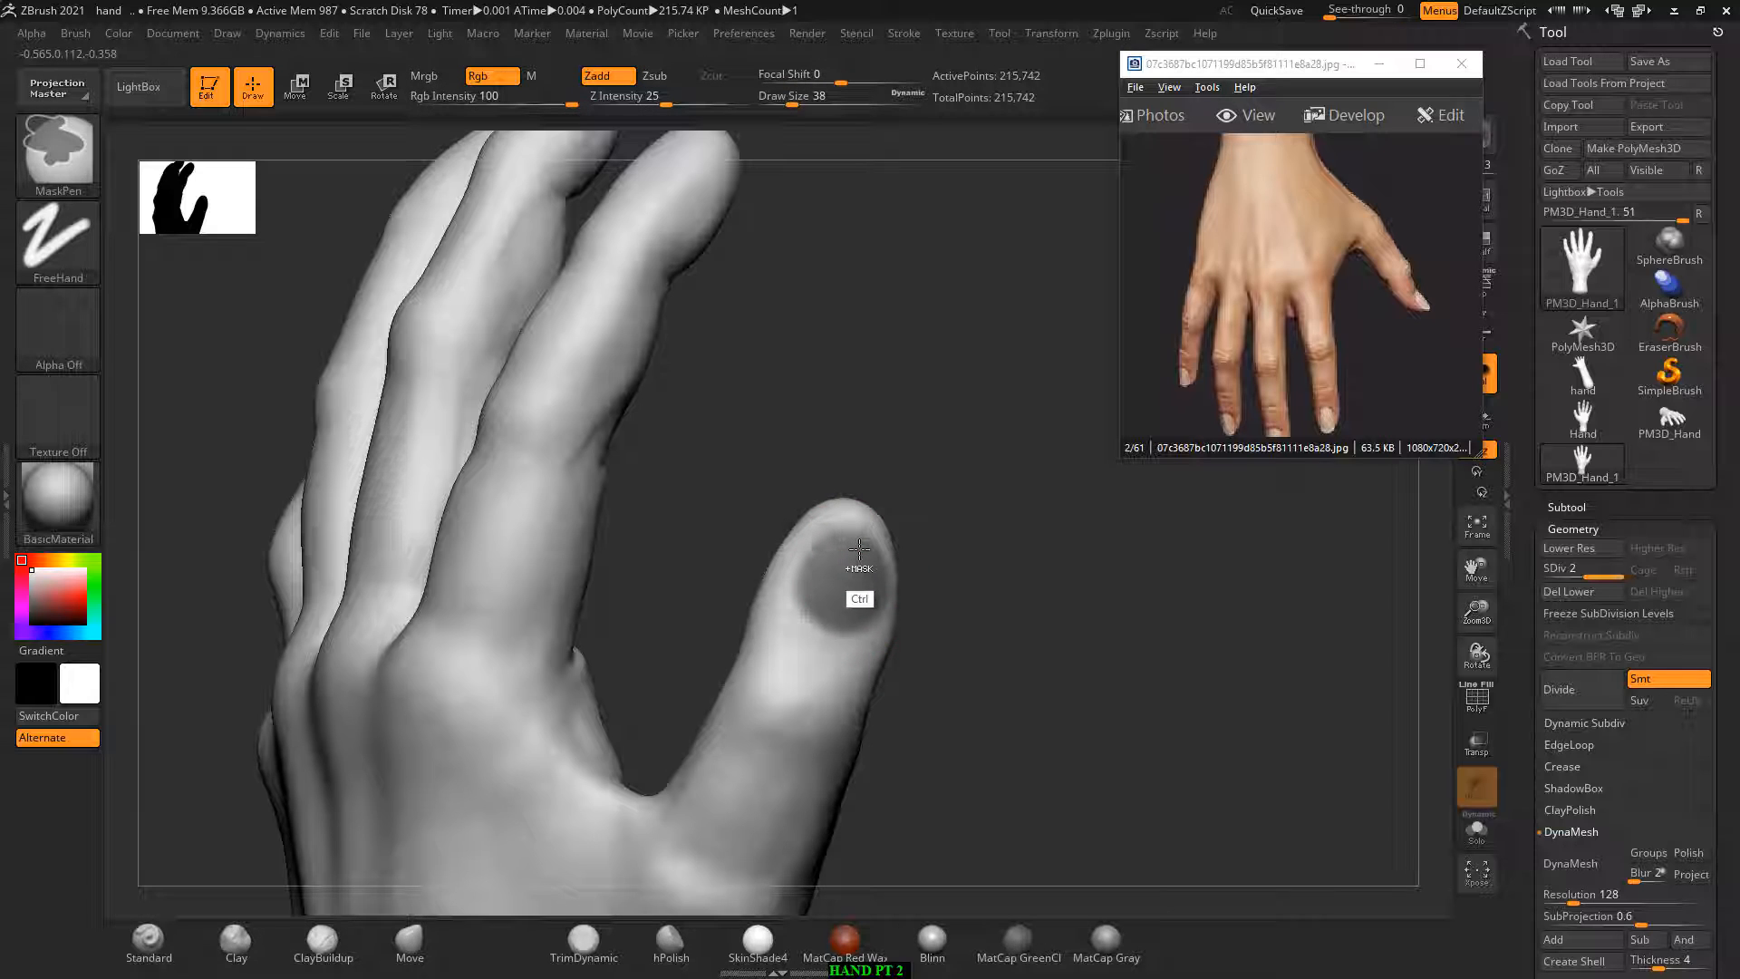
ctrl+drag(859, 549, 851, 570)
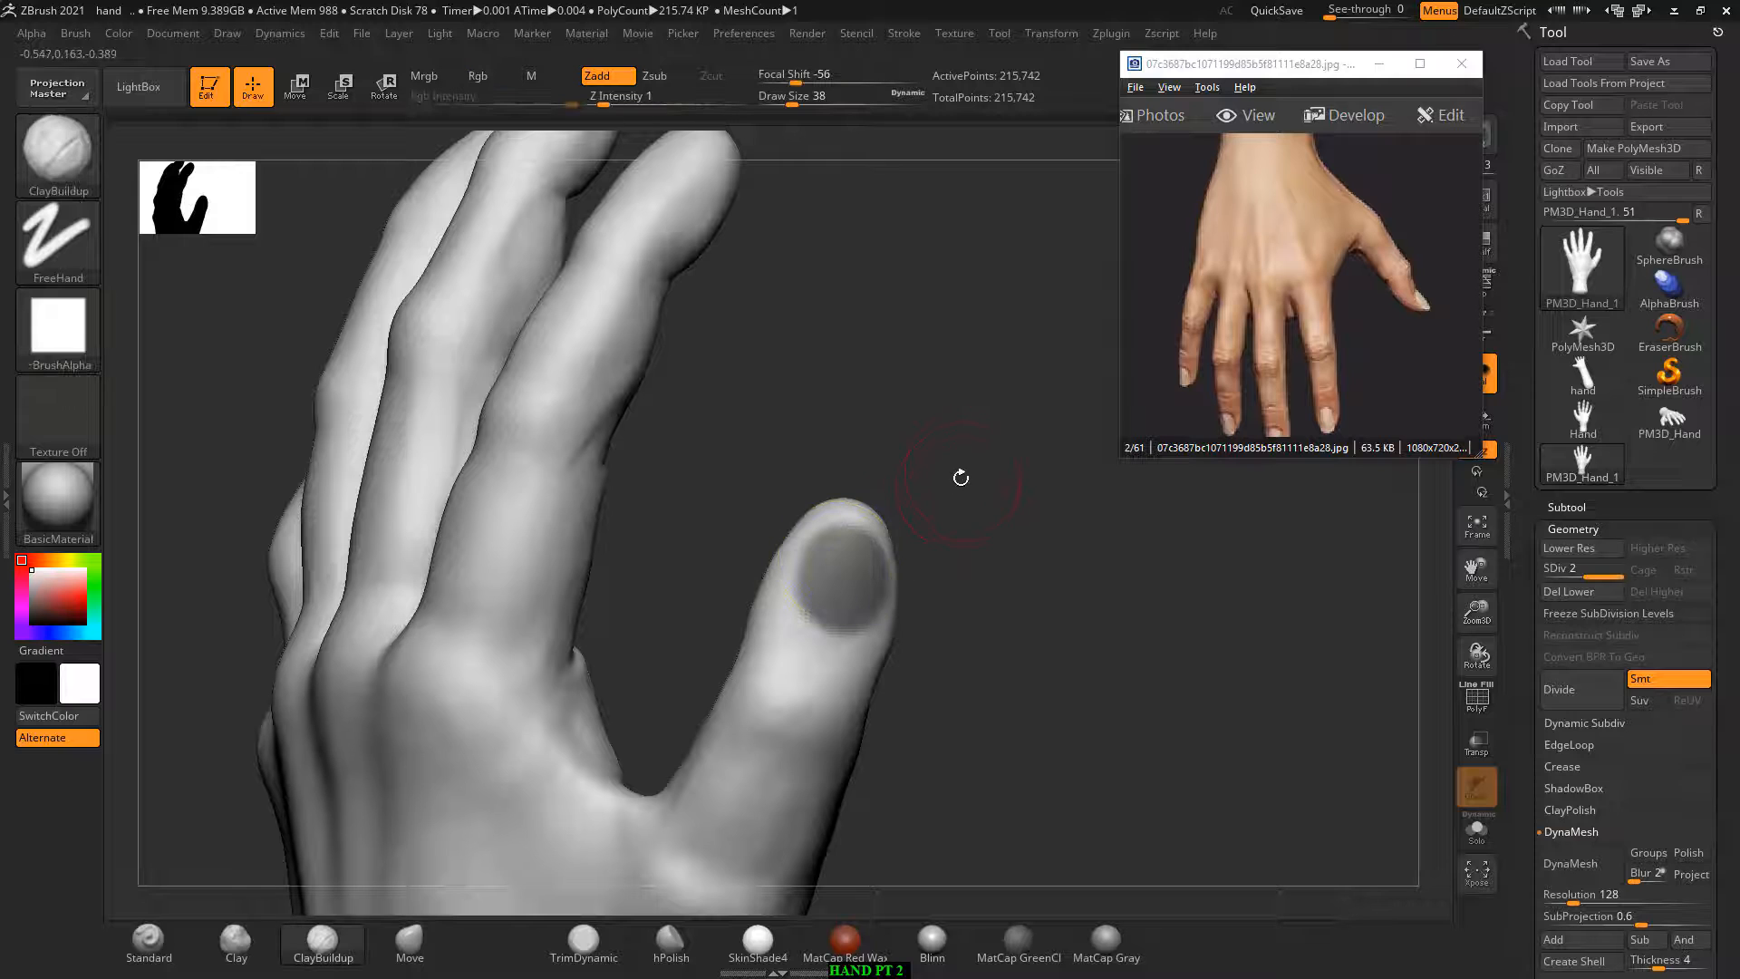
Step: Mask an oval nail area on the back of the index fingertip at draw size 38
mouse_move(941, 426)
mouse_down()
mouse_move(883, 471)
mouse_move(722, 478)
mouse_up()
key(ctrl)
mouse_move(599, 376)
ctrl+mouse_down()
mouse_move(567, 362)
mouse_move(586, 375)
ctrl+mouse_up()
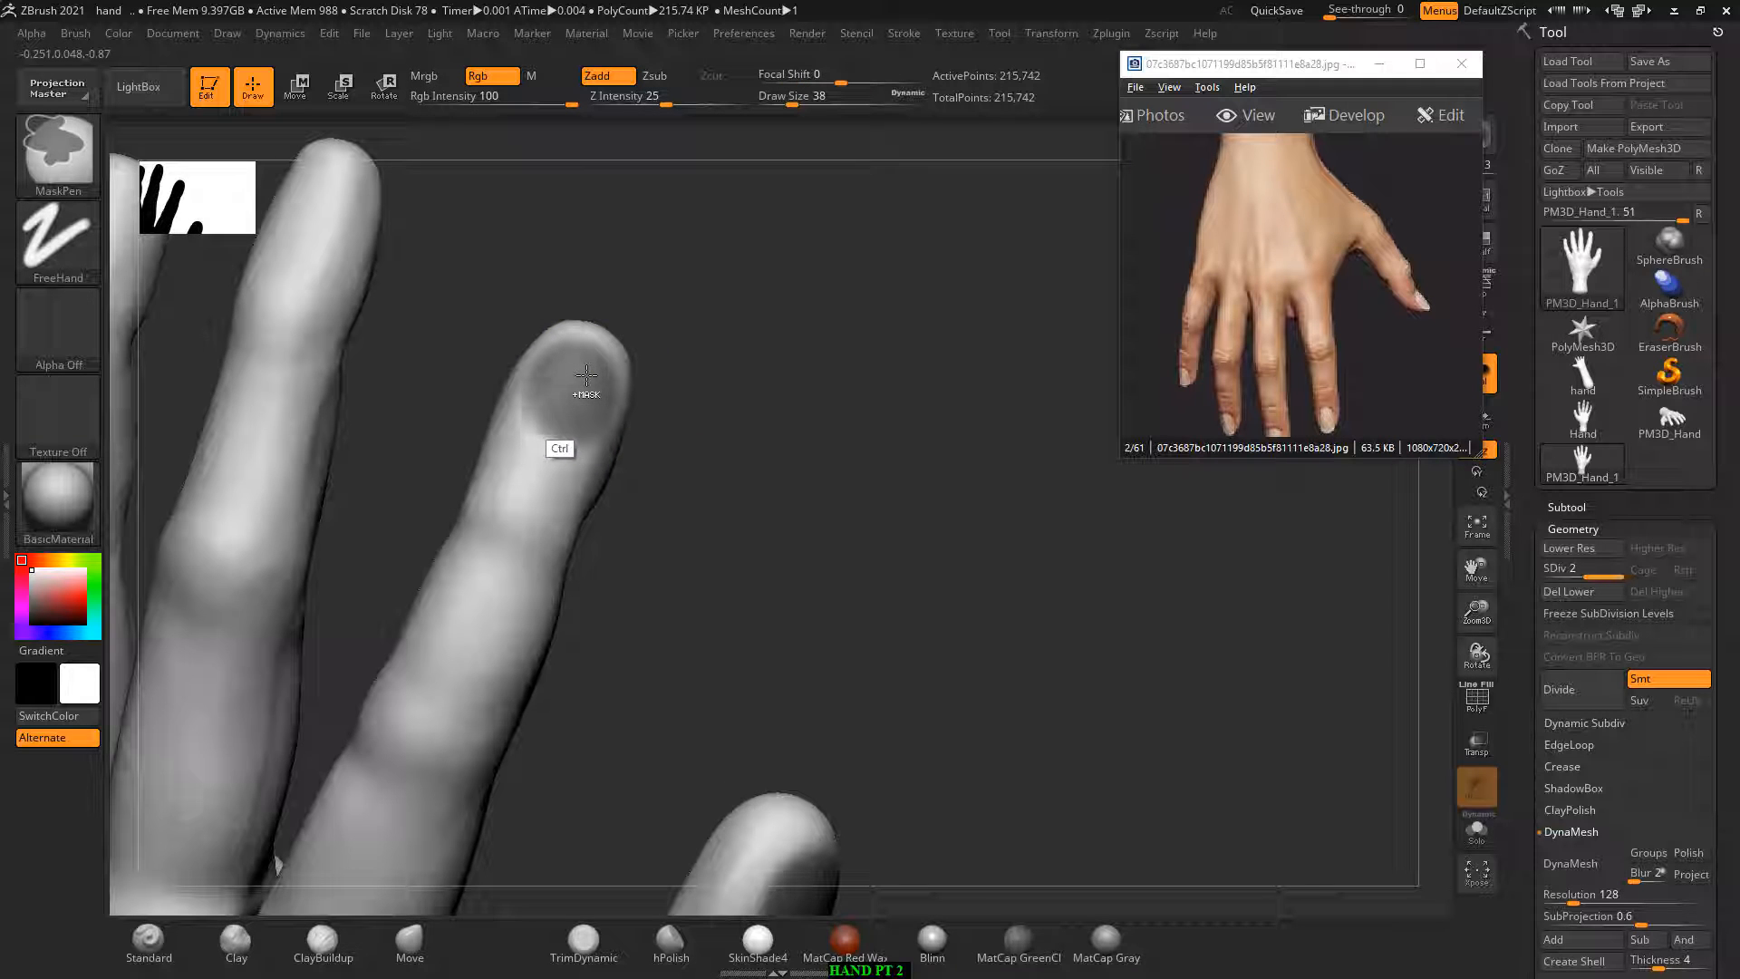
drag(750, 399, 595, 399)
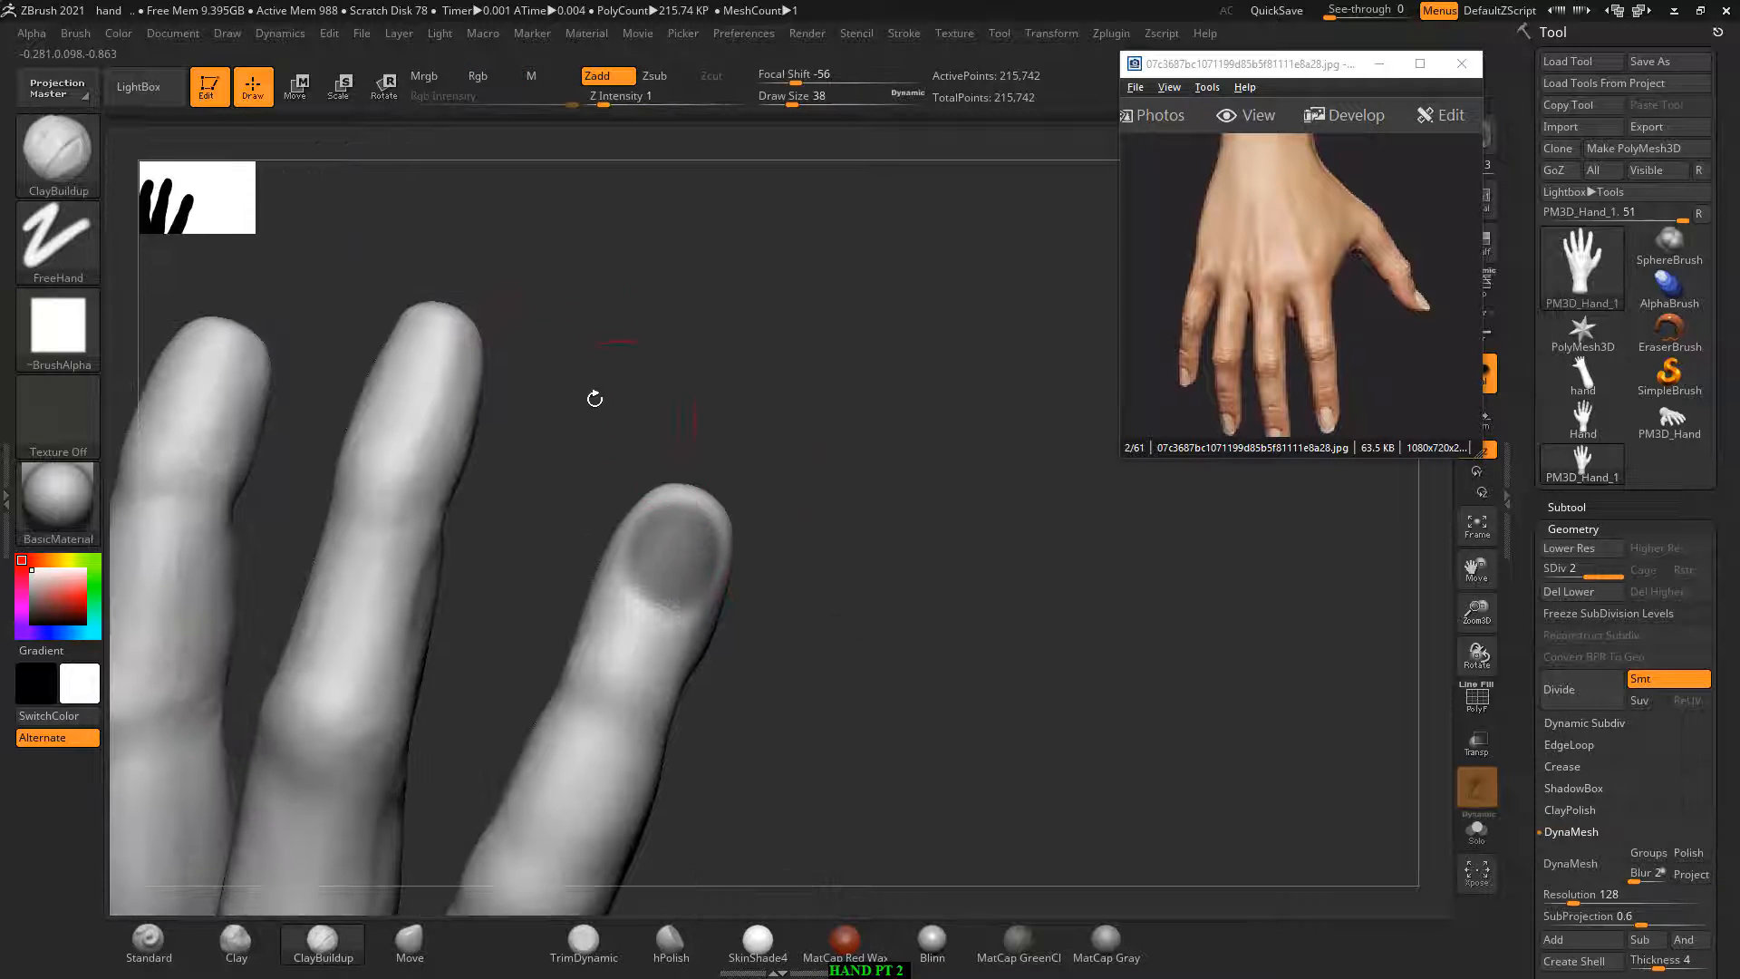
mouse_move(835, 473)
mouse_down()
mouse_move(1061, 547)
mouse_move(1002, 525)
mouse_move(979, 575)
mouse_move(808, 364)
mouse_move(812, 392)
mouse_move(753, 342)
mouse_move(761, 388)
mouse_move(666, 356)
mouse_move(508, 361)
mouse_move(668, 326)
mouse_move(893, 404)
mouse_move(847, 389)
mouse_move(862, 412)
mouse_move(699, 482)
mouse_up()
Step: Mask the nail area on the back of the middle fingertip, refining its outline at draw size 22
key(ctrl)
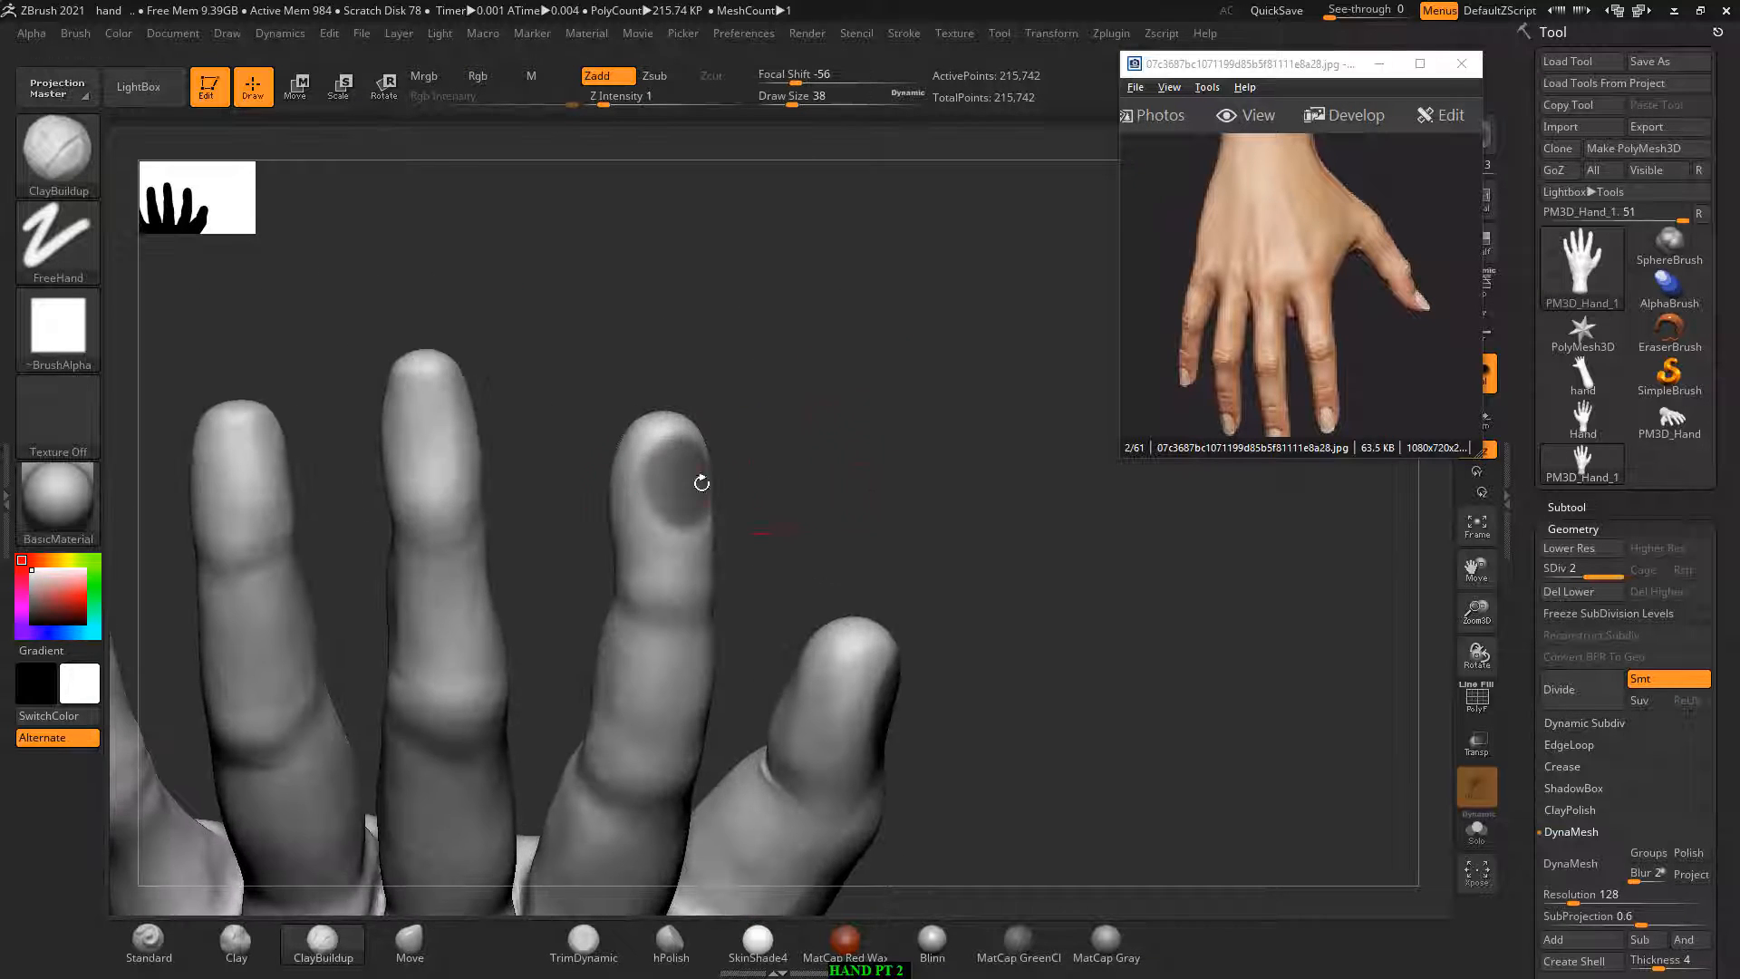
mouse_move(435, 393)
ctrl+mouse_down()
mouse_move(421, 386)
mouse_move(434, 407)
ctrl+mouse_up()
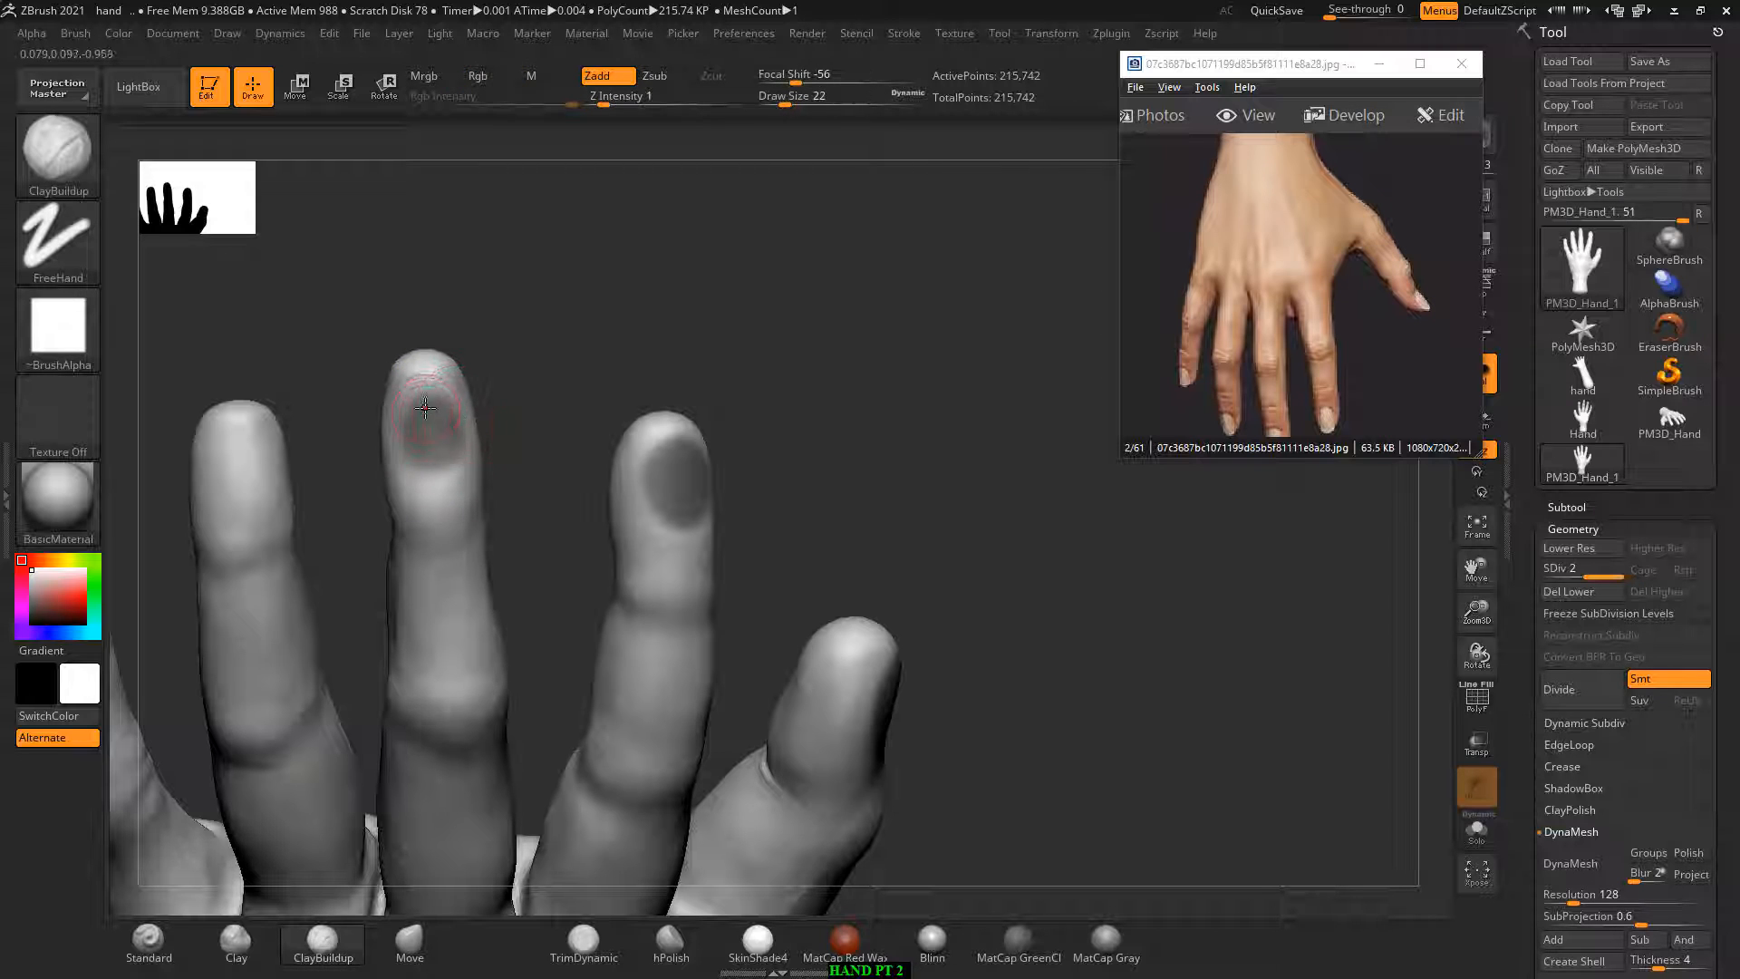
key(ctrl)
ctrl+click(426, 400)
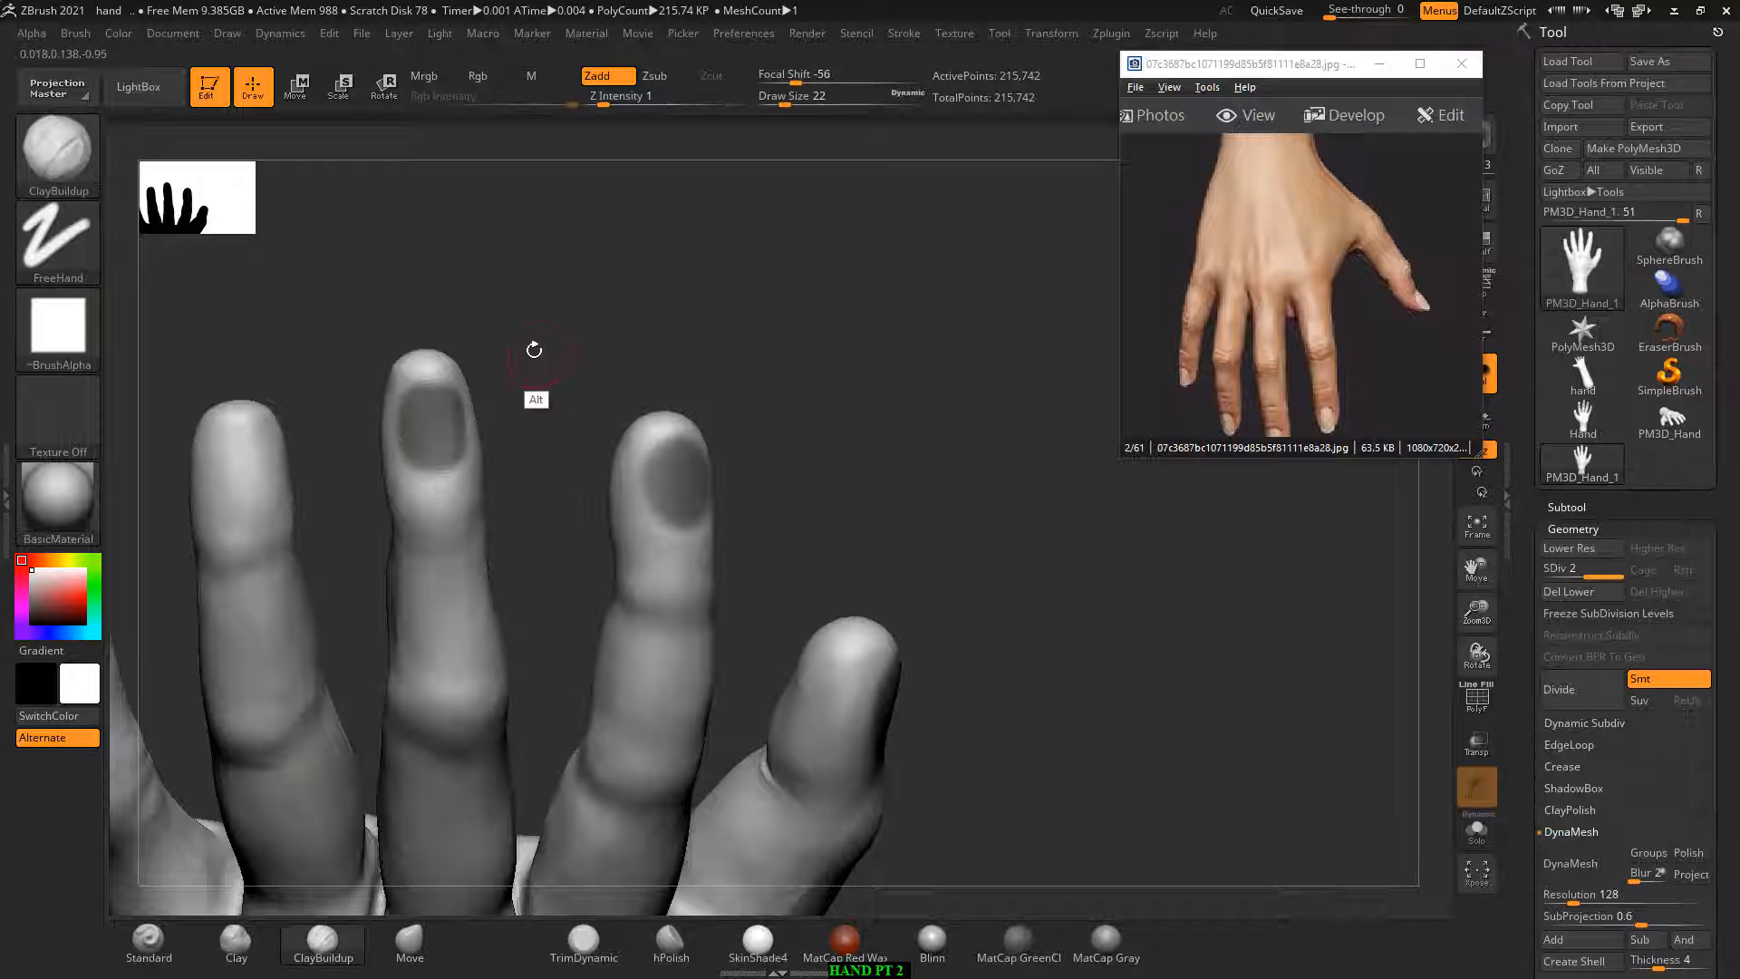
Step: Mask the nail area on the back of the ring fingertip with MaskPen at draw size 22
mouse_move(532, 350)
mouse_down()
mouse_move(367, 508)
mouse_move(367, 558)
mouse_move(349, 525)
mouse_up()
key(ctrl)
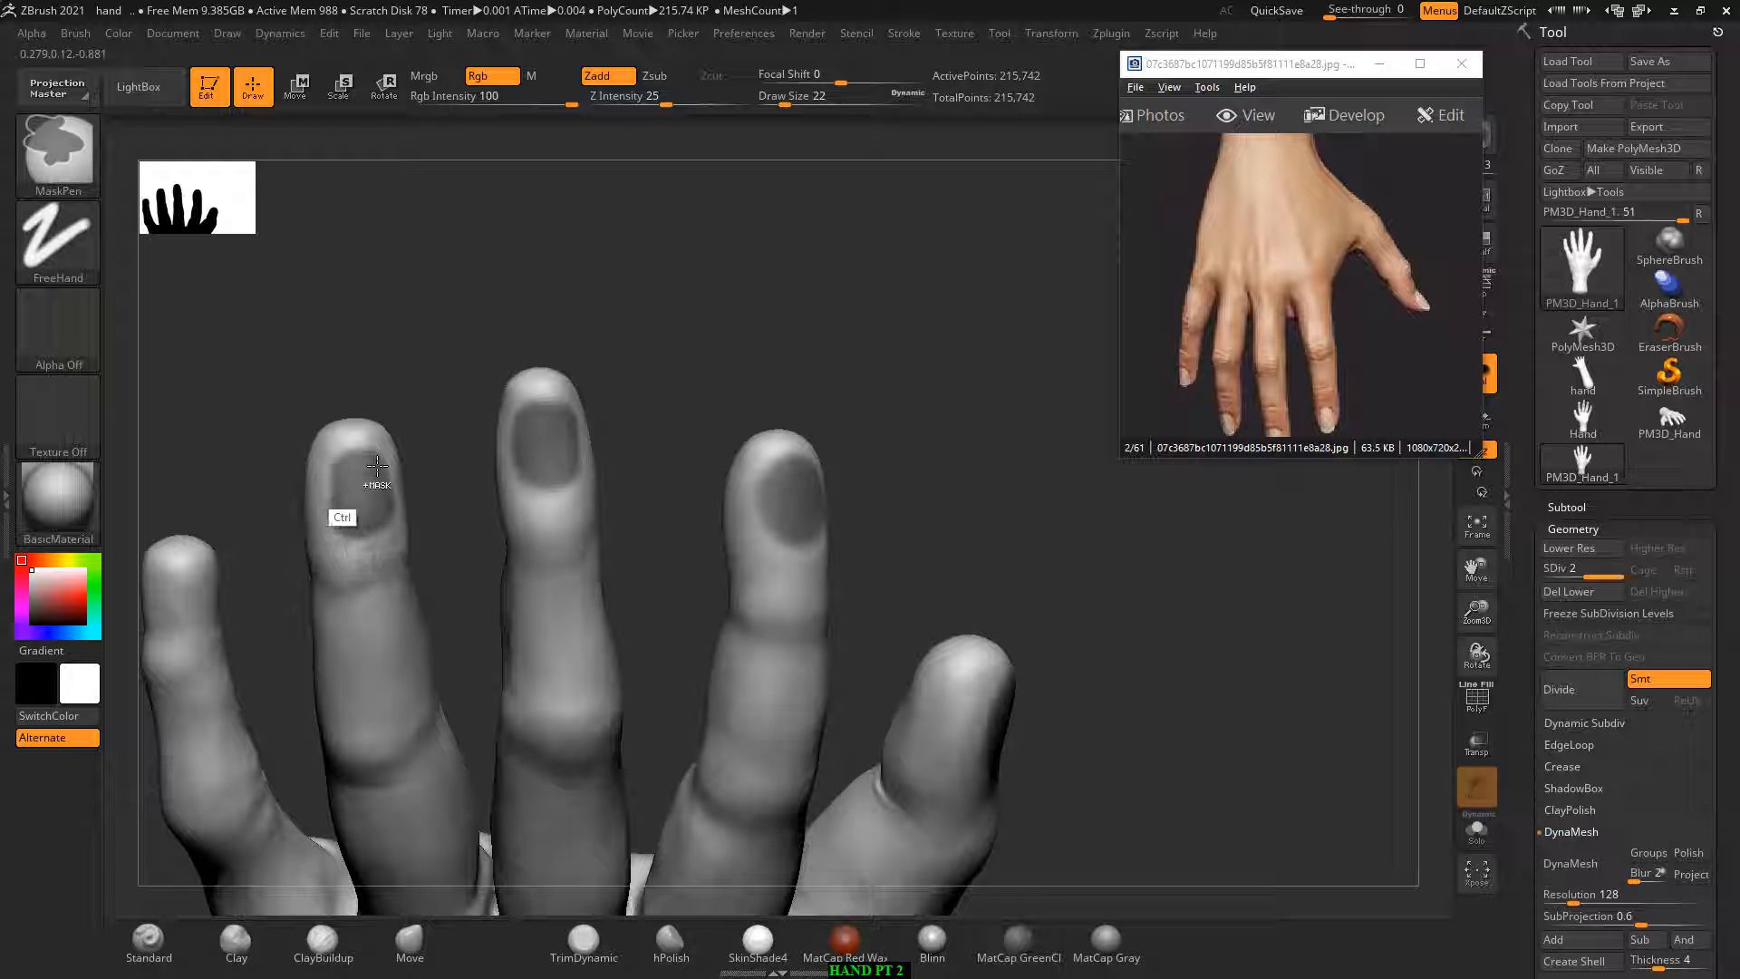
ctrl+drag(341, 467, 341, 499)
drag(427, 357, 363, 453)
key(ctrl)
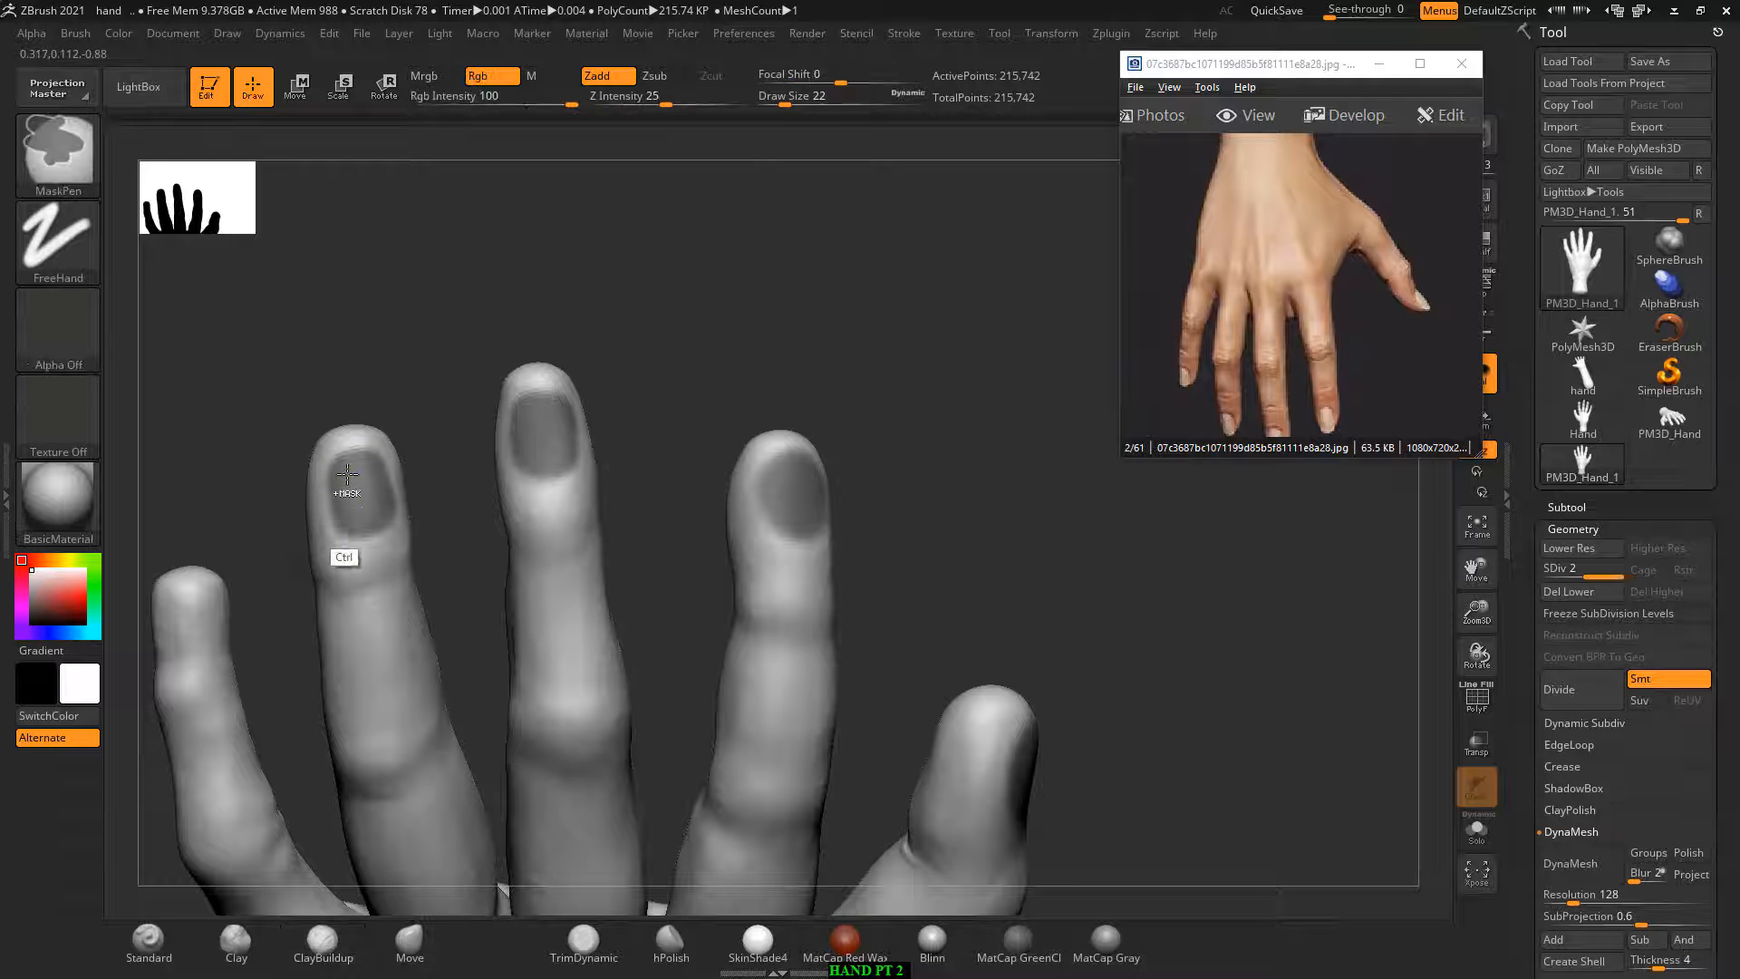
drag(406, 362, 516, 279)
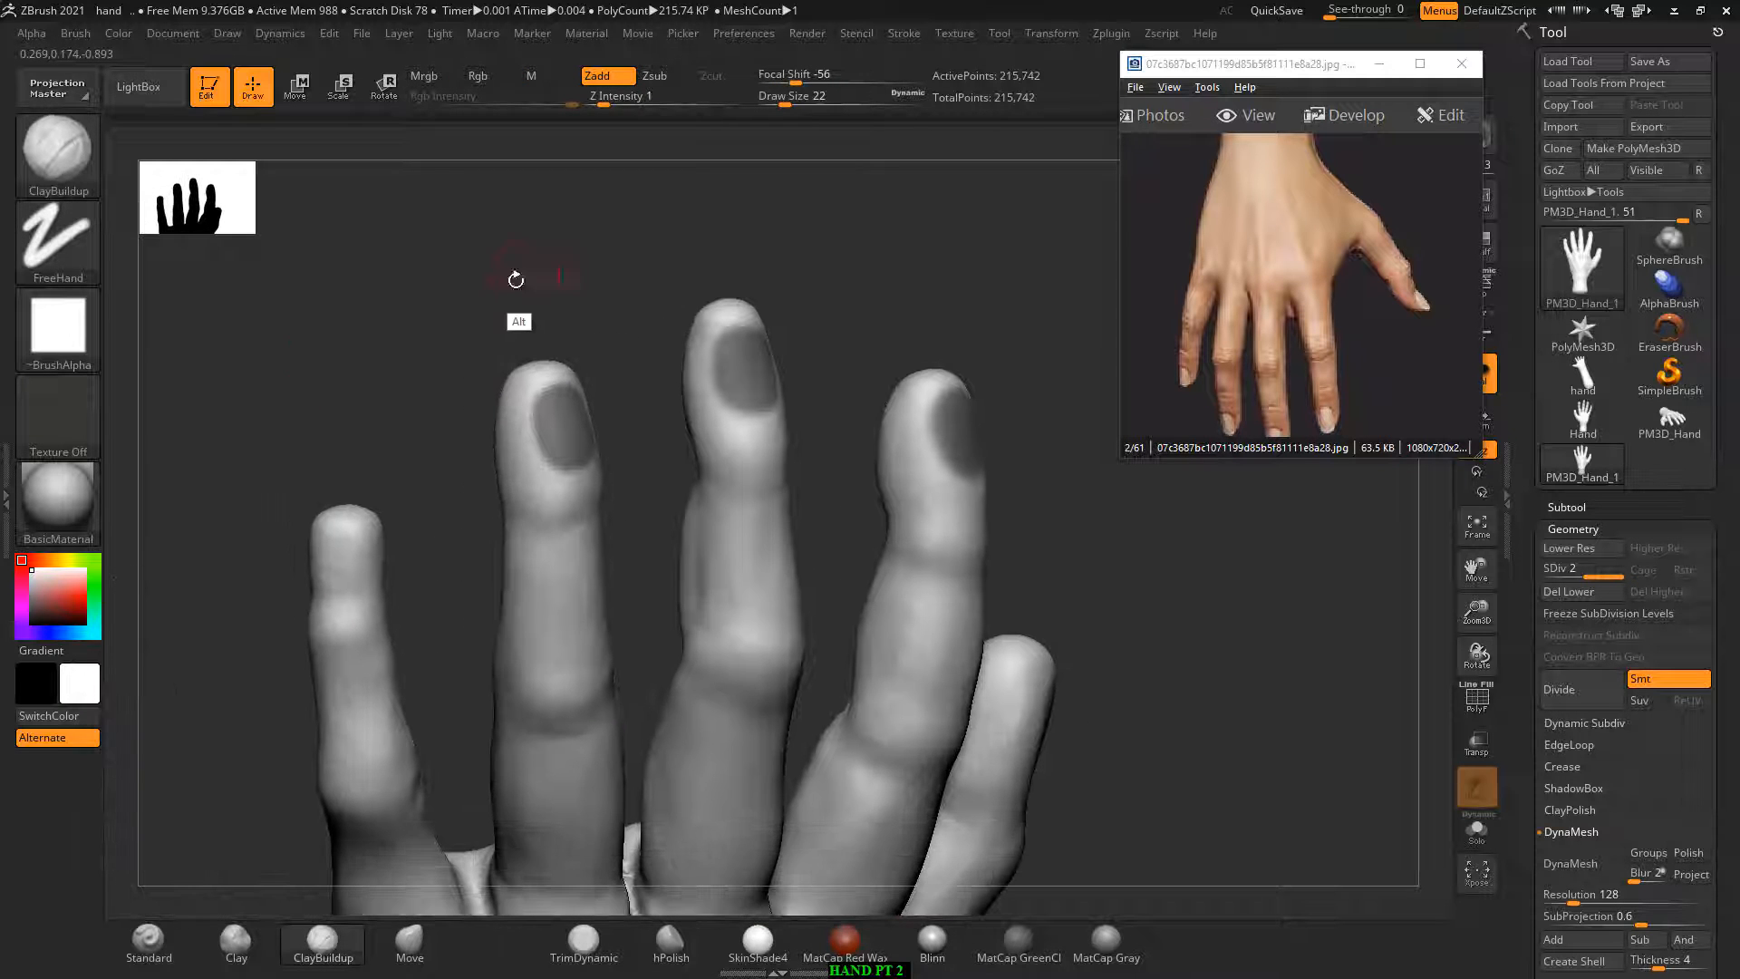
Step: Mask the nail area on the back of the little fingertip at draw size 22 and even out its outline
alt+drag(415, 393, 451, 354)
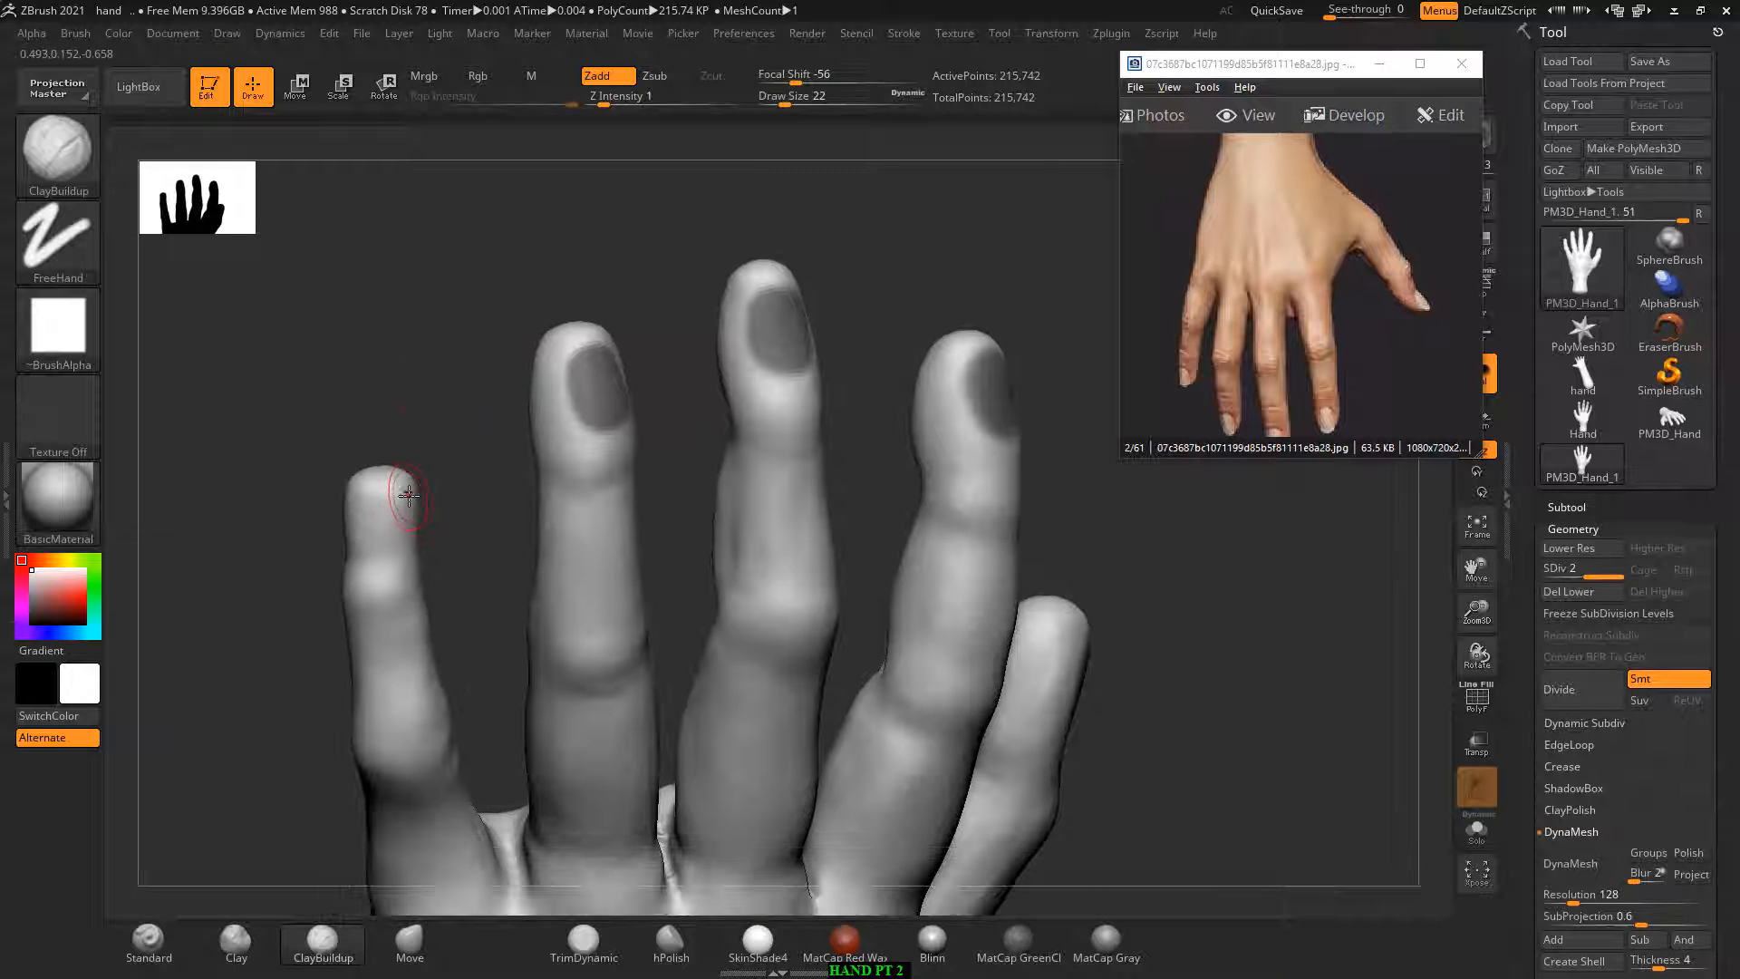
key(ctrl)
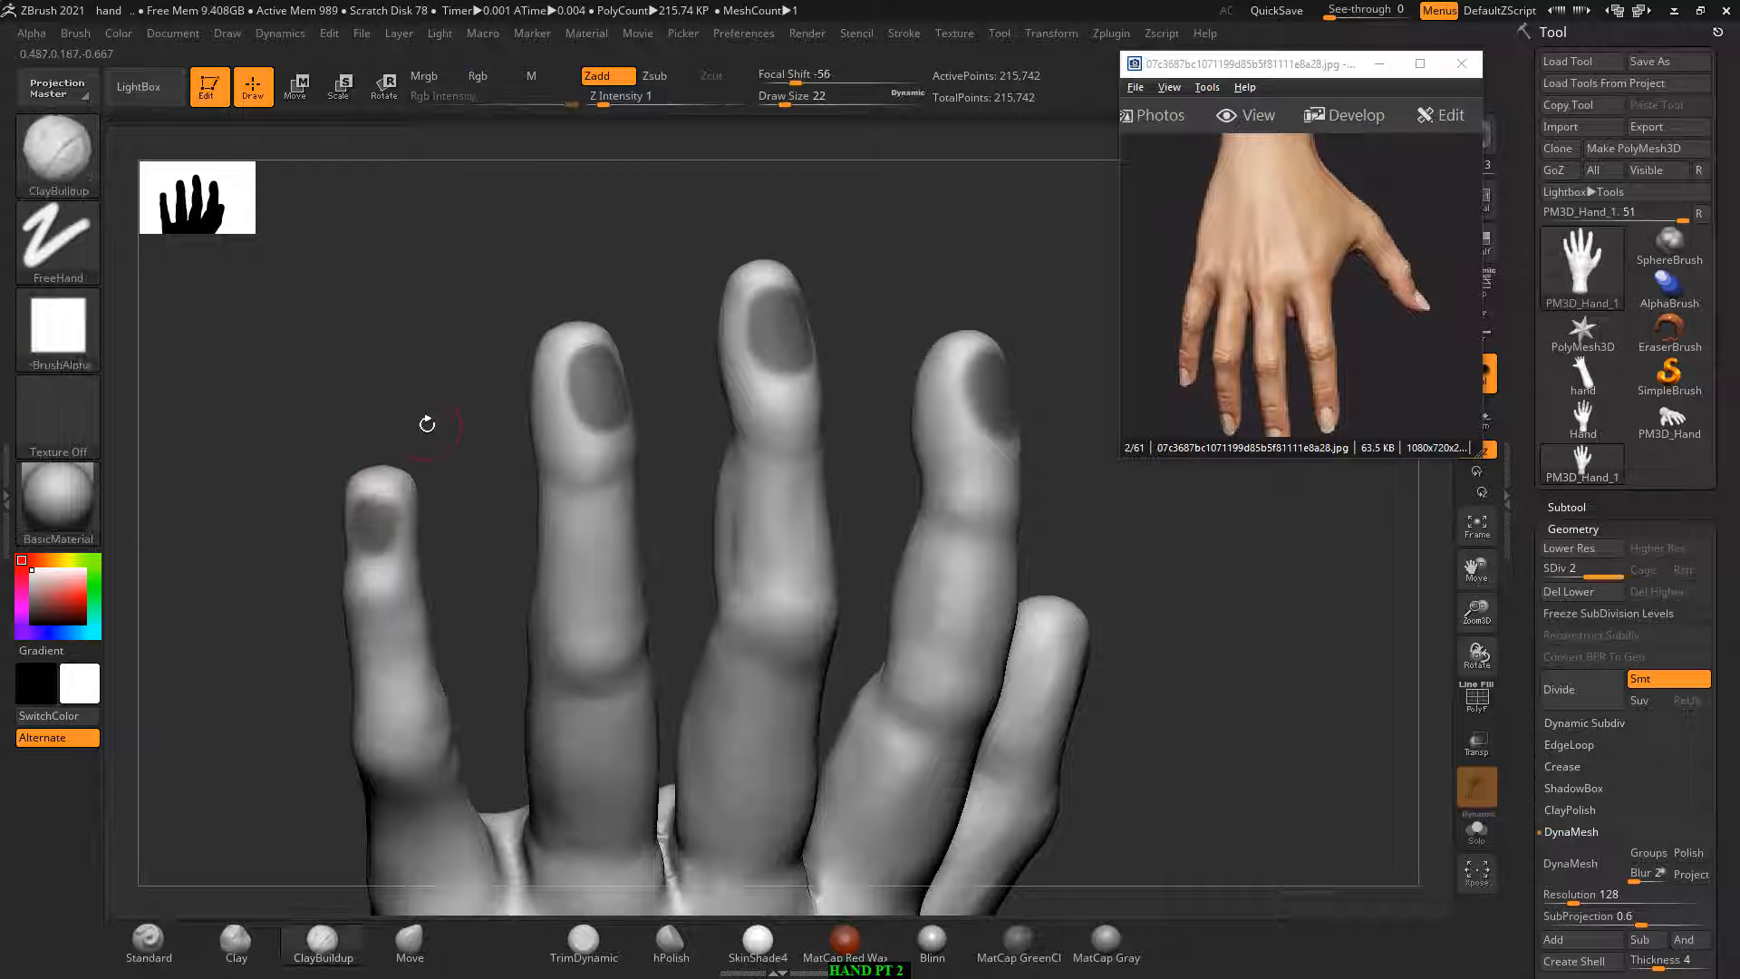
mouse_move(427, 420)
mouse_down()
mouse_move(435, 404)
mouse_move(377, 384)
mouse_move(389, 485)
mouse_up()
key(ctrl)
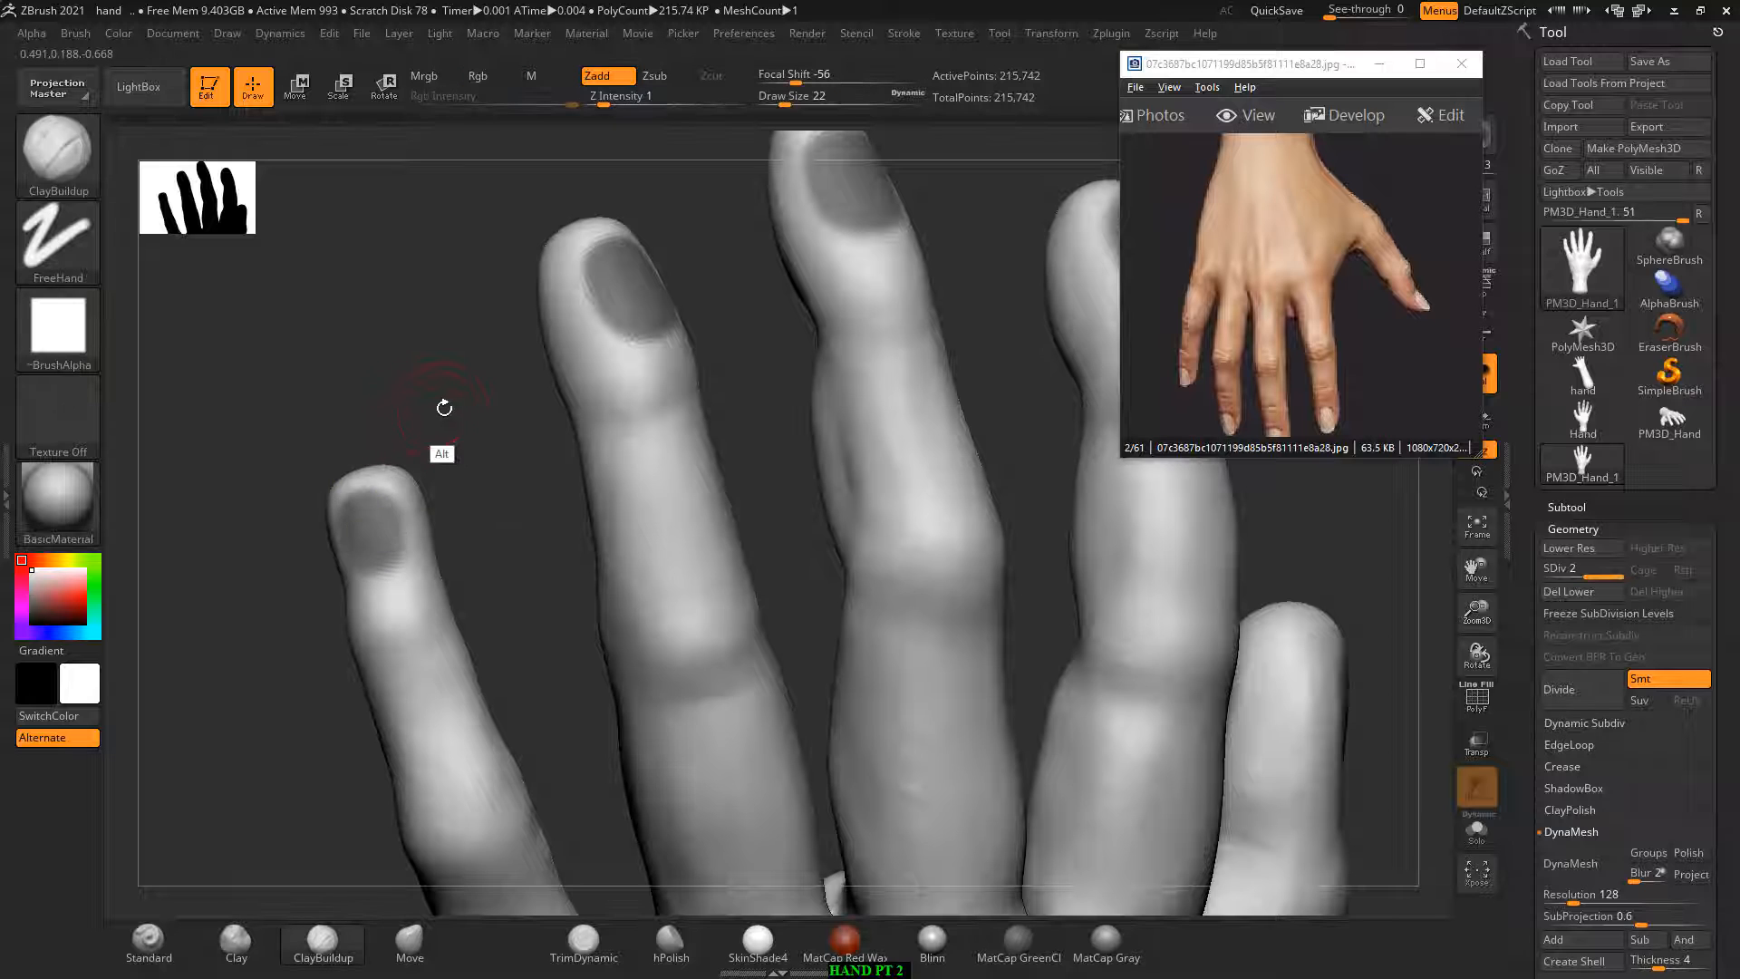
Step: Refine the edge of the nail mask on the back of the index fingertip at draw size 22
mouse_move(444, 408)
alt+mouse_down()
mouse_move(427, 378)
mouse_move(404, 381)
mouse_move(414, 396)
alt+mouse_up()
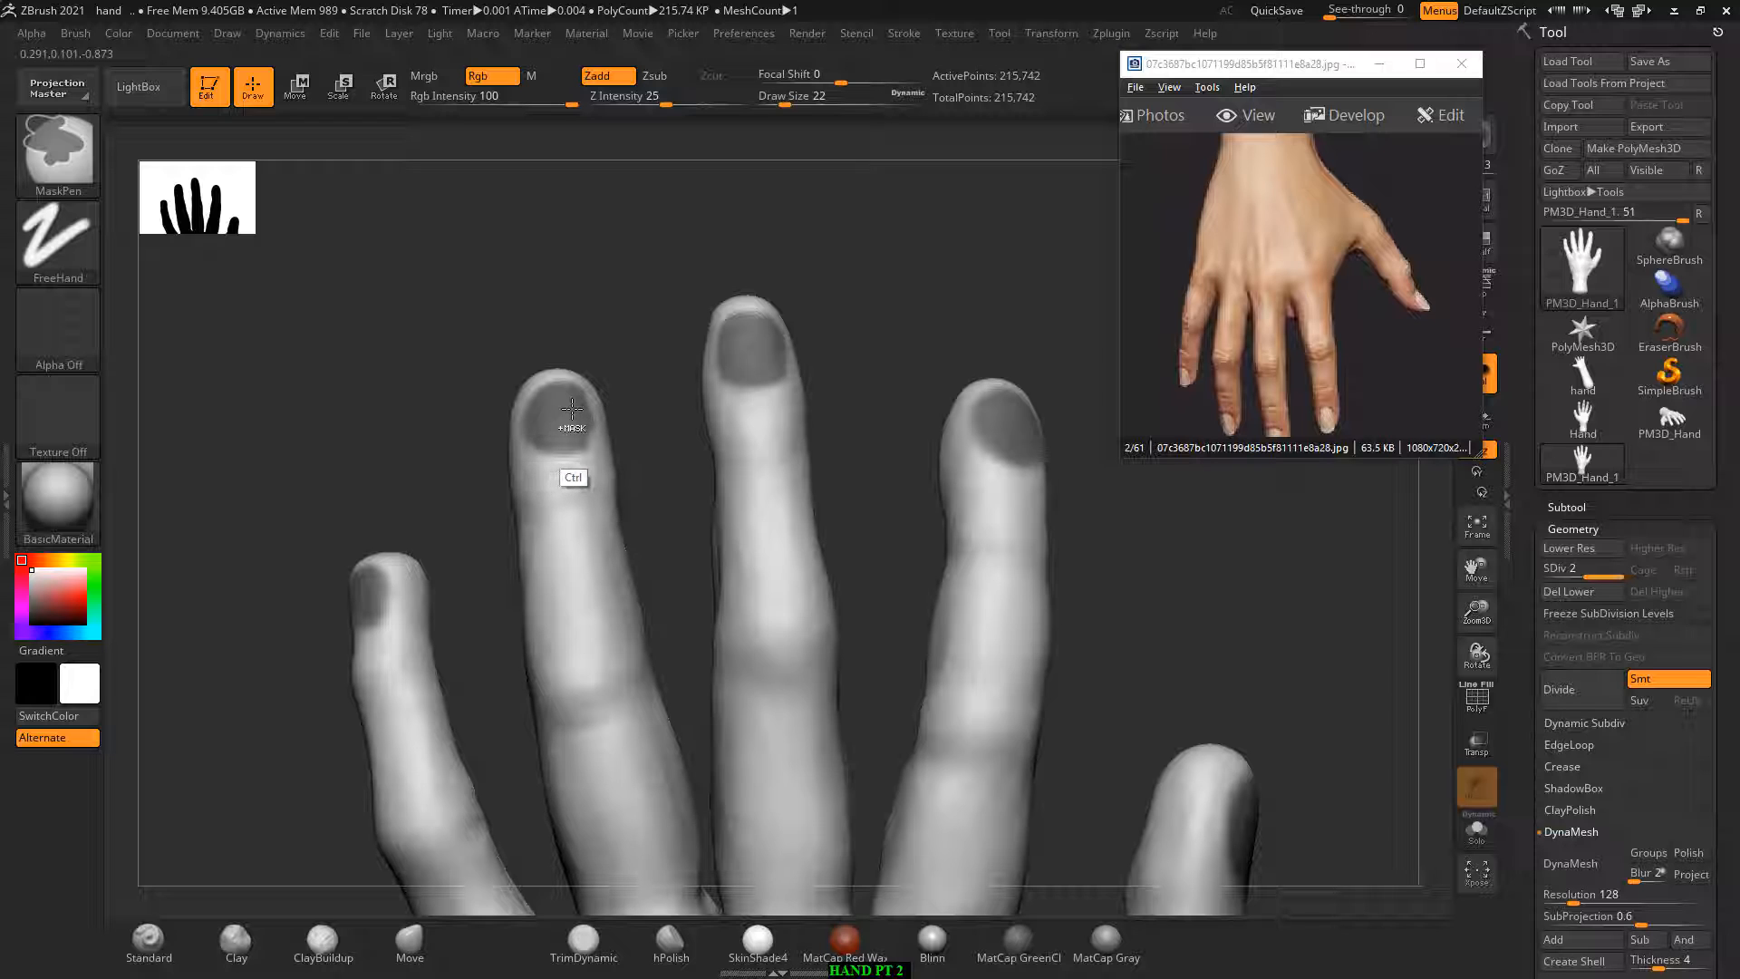
mouse_move(597, 349)
mouse_down()
mouse_move(622, 295)
mouse_move(604, 330)
mouse_move(613, 310)
mouse_up()
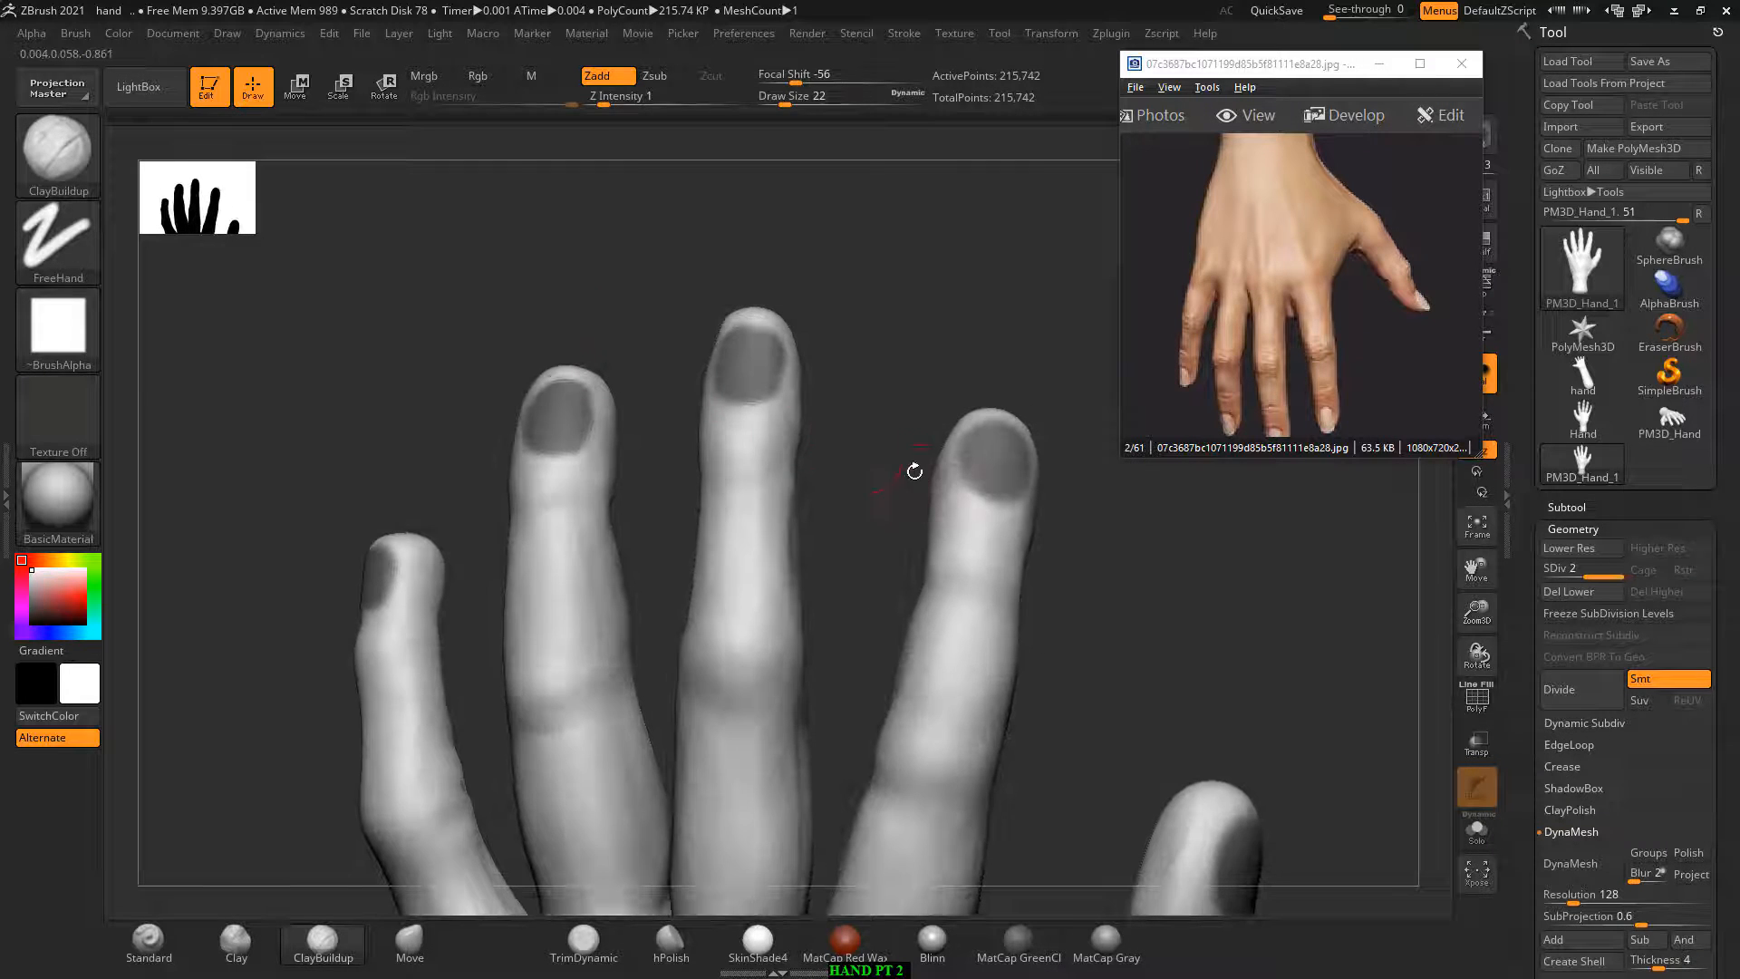
key(ctrl)
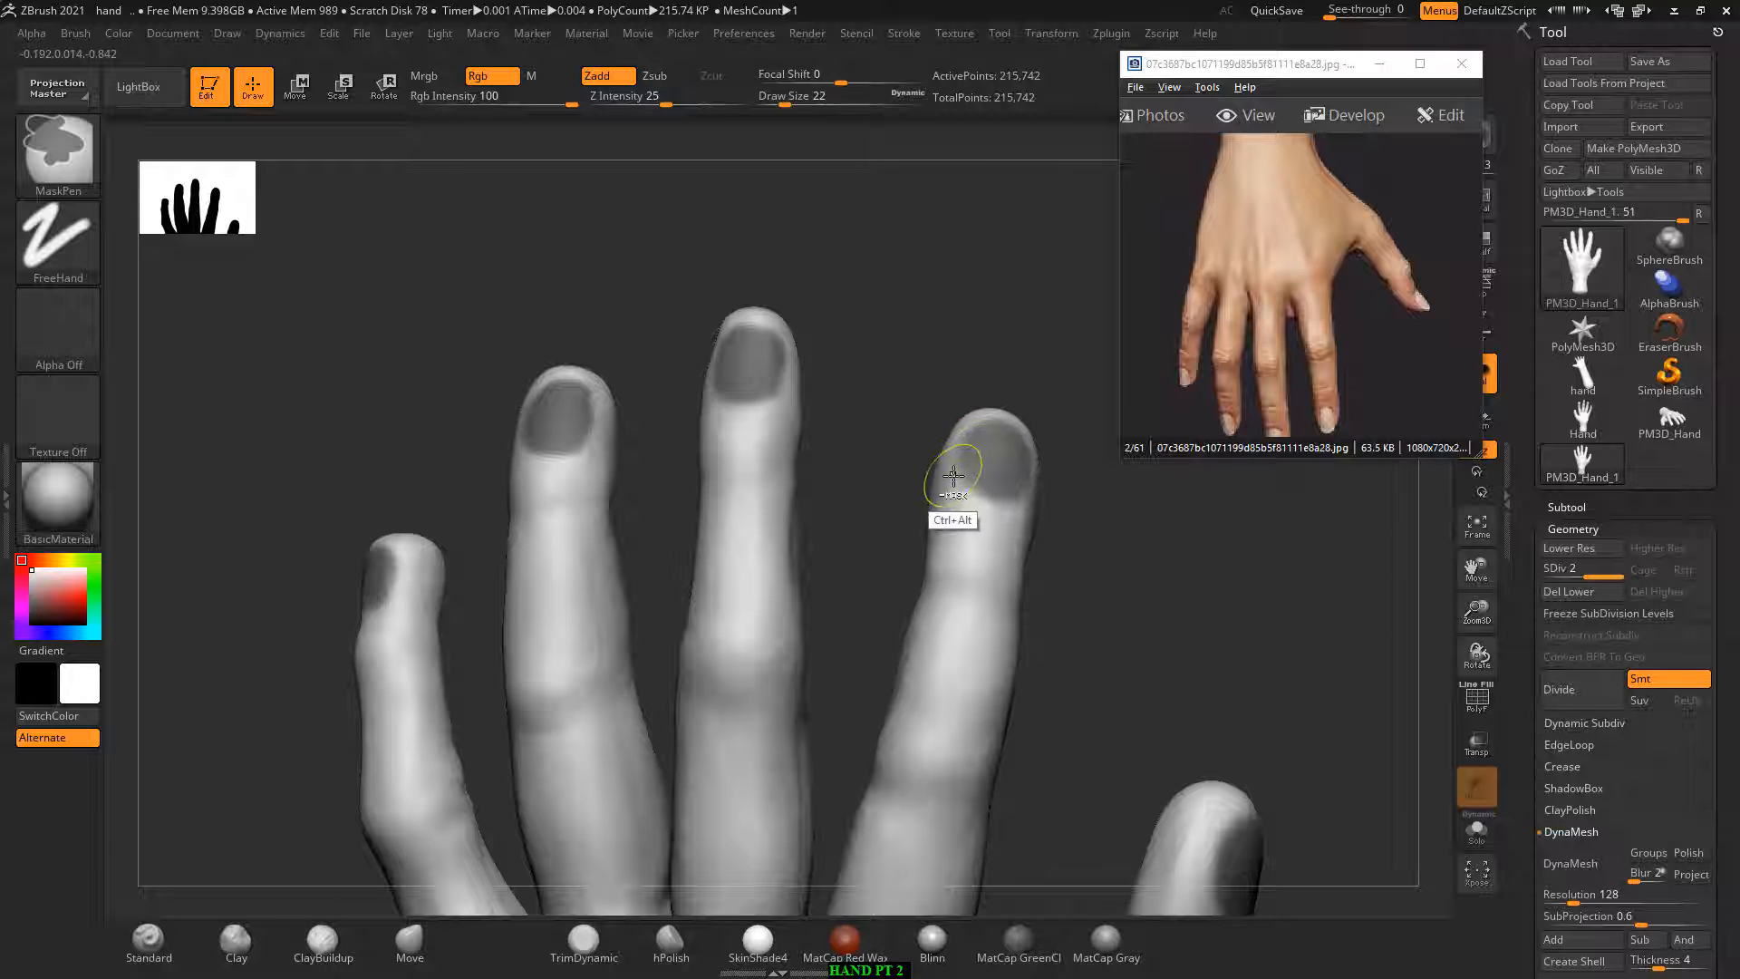
mouse_move(956, 454)
ctrl+alt+mouse_down()
mouse_move(961, 482)
mouse_move(983, 443)
ctrl+alt+mouse_up()
key(ctrl)
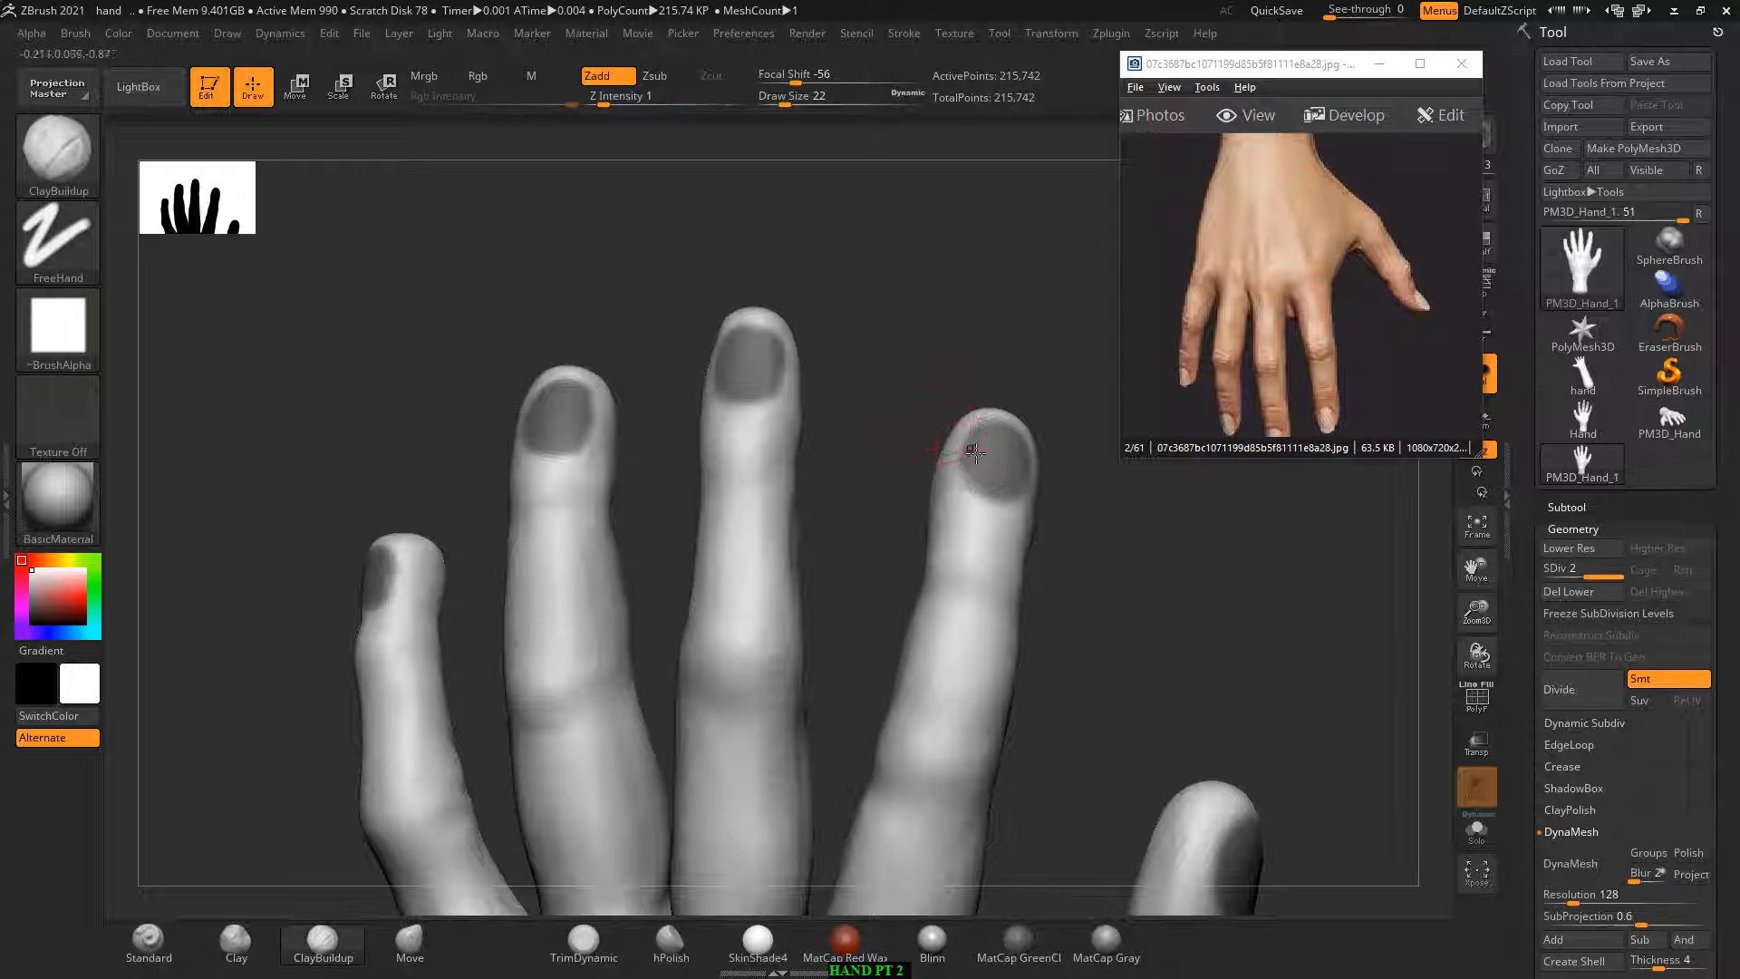
ctrl+drag(982, 464, 962, 476)
alt+drag(862, 542, 868, 501)
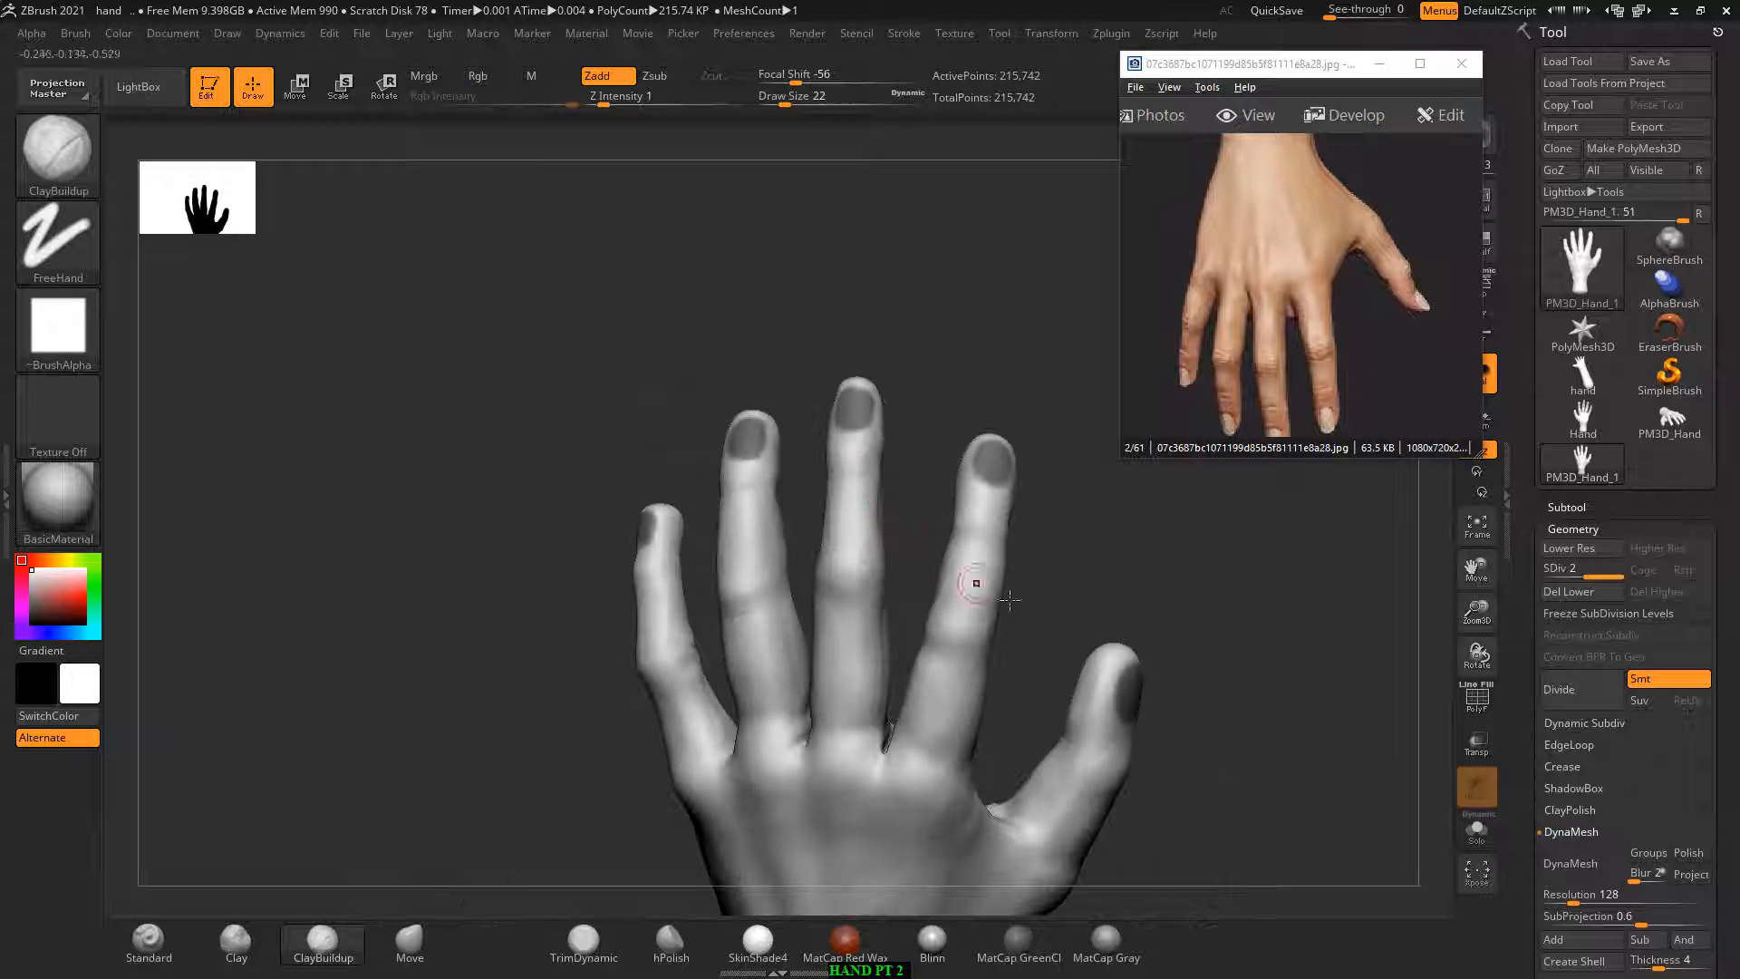
drag(1010, 599, 1054, 539)
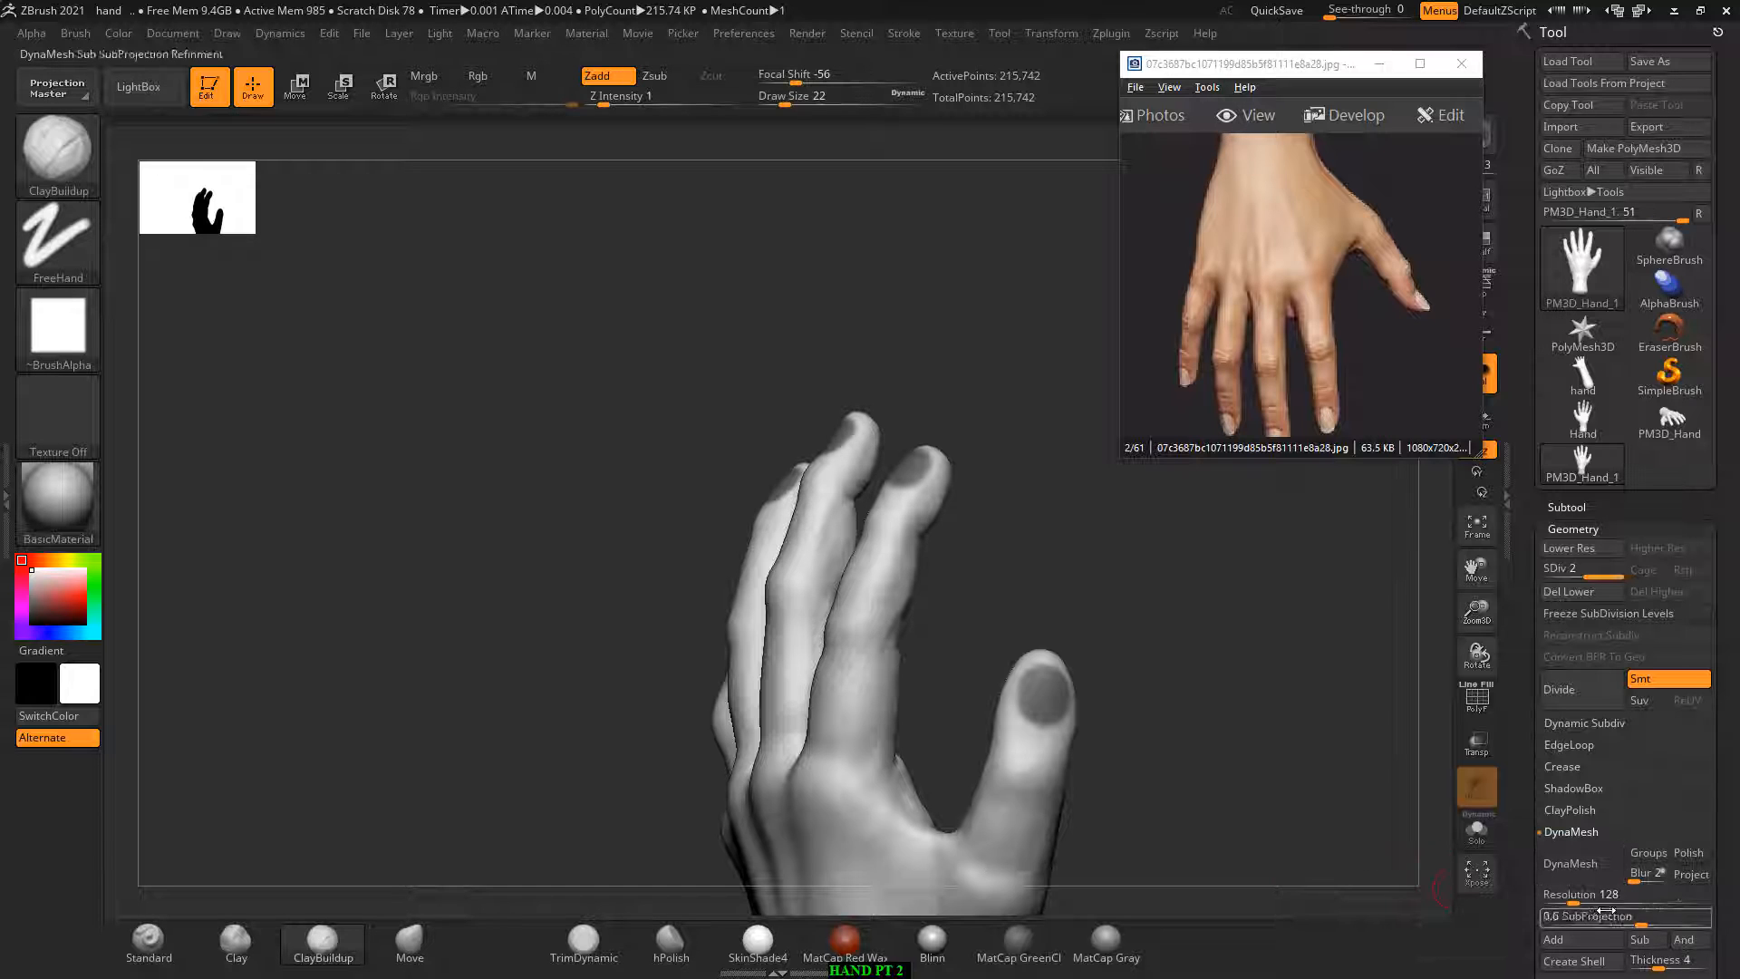
Step: Open the Extract settings for the hand subtool
drag(1533, 835, 1530, 757)
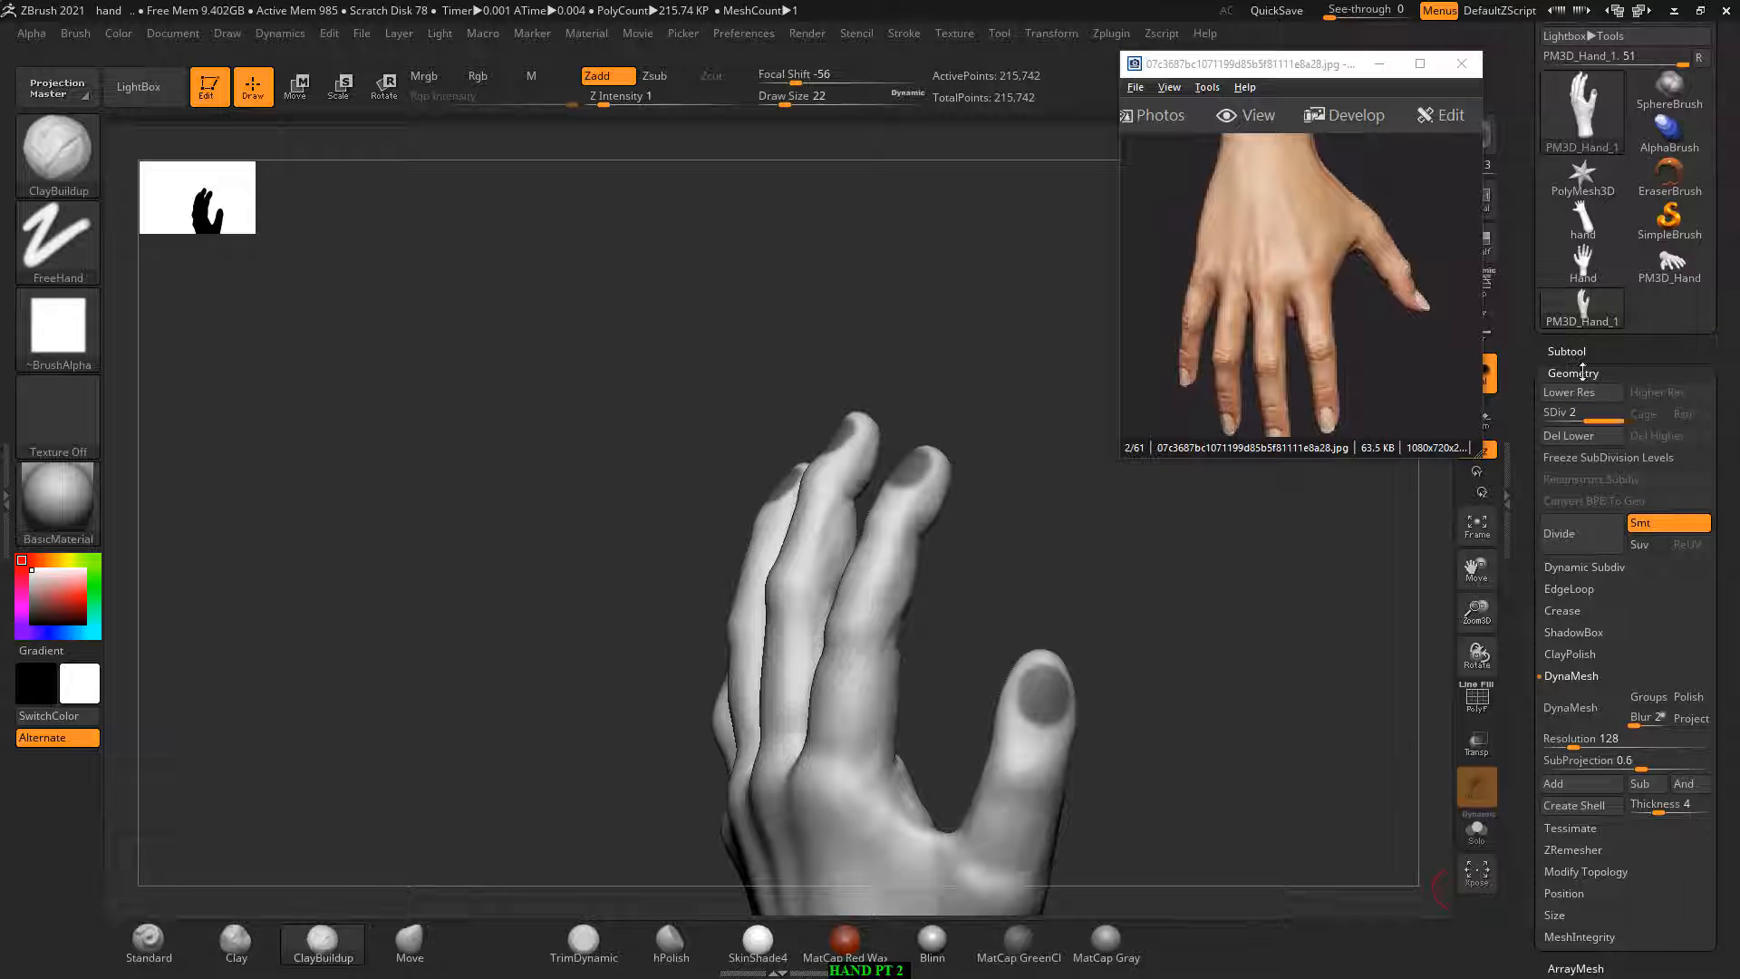
click(1583, 372)
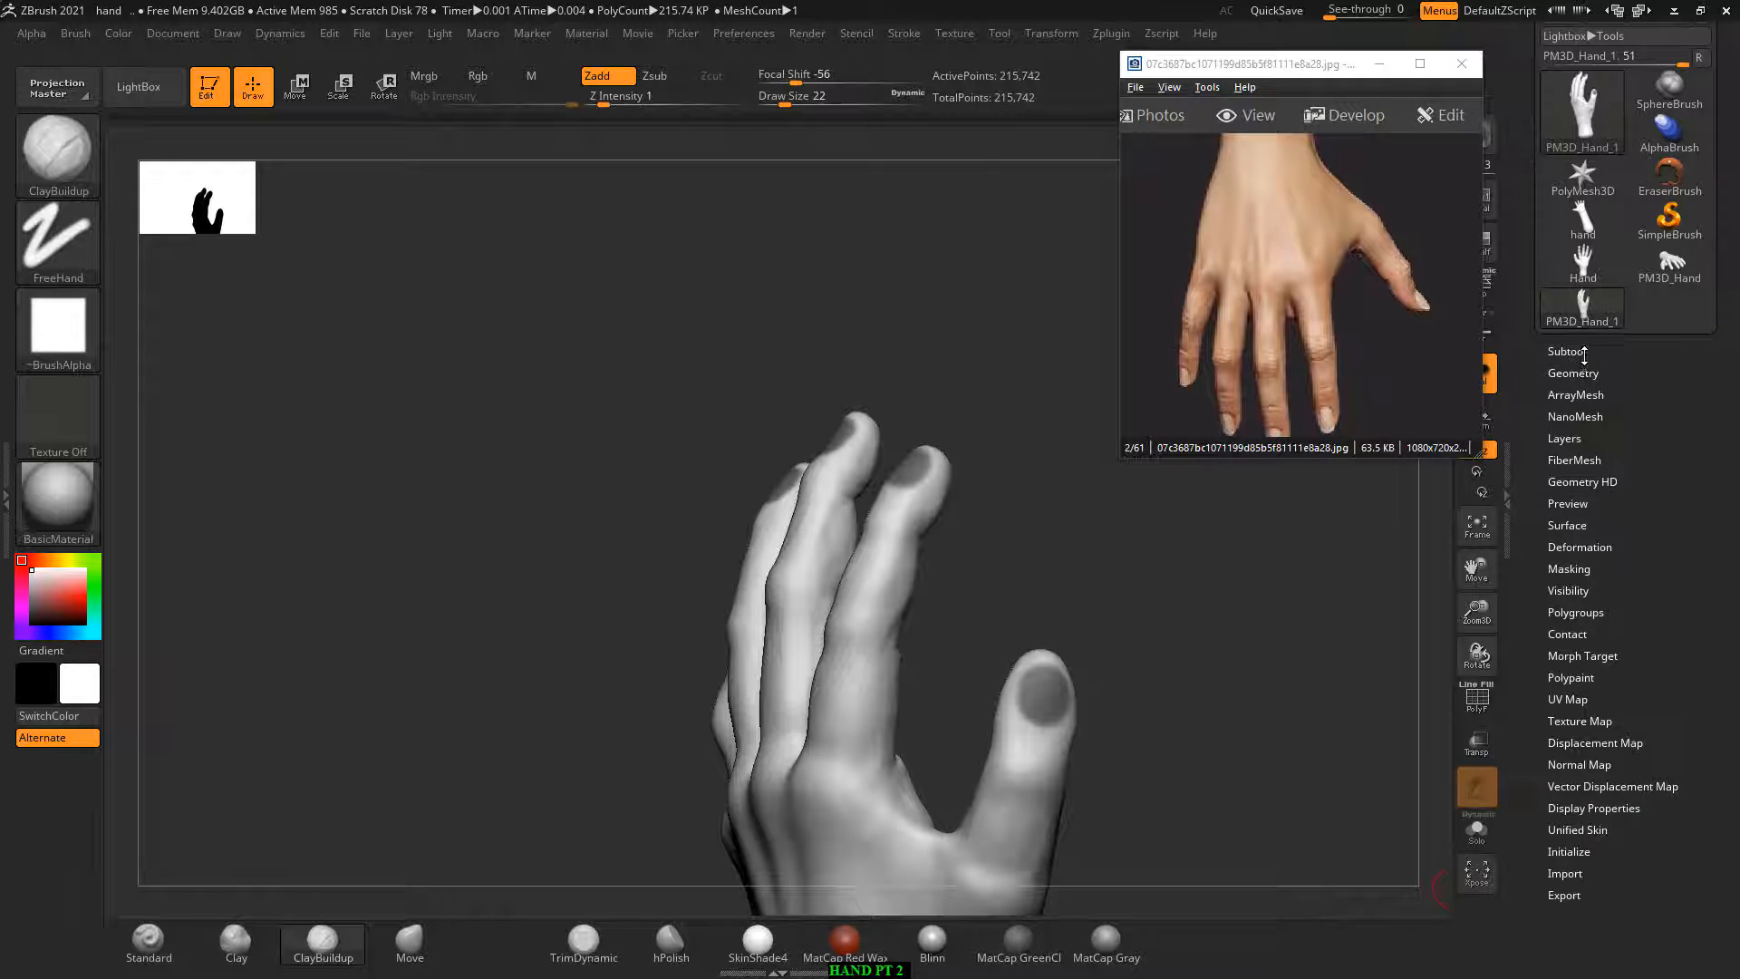
click(1584, 353)
click(1560, 895)
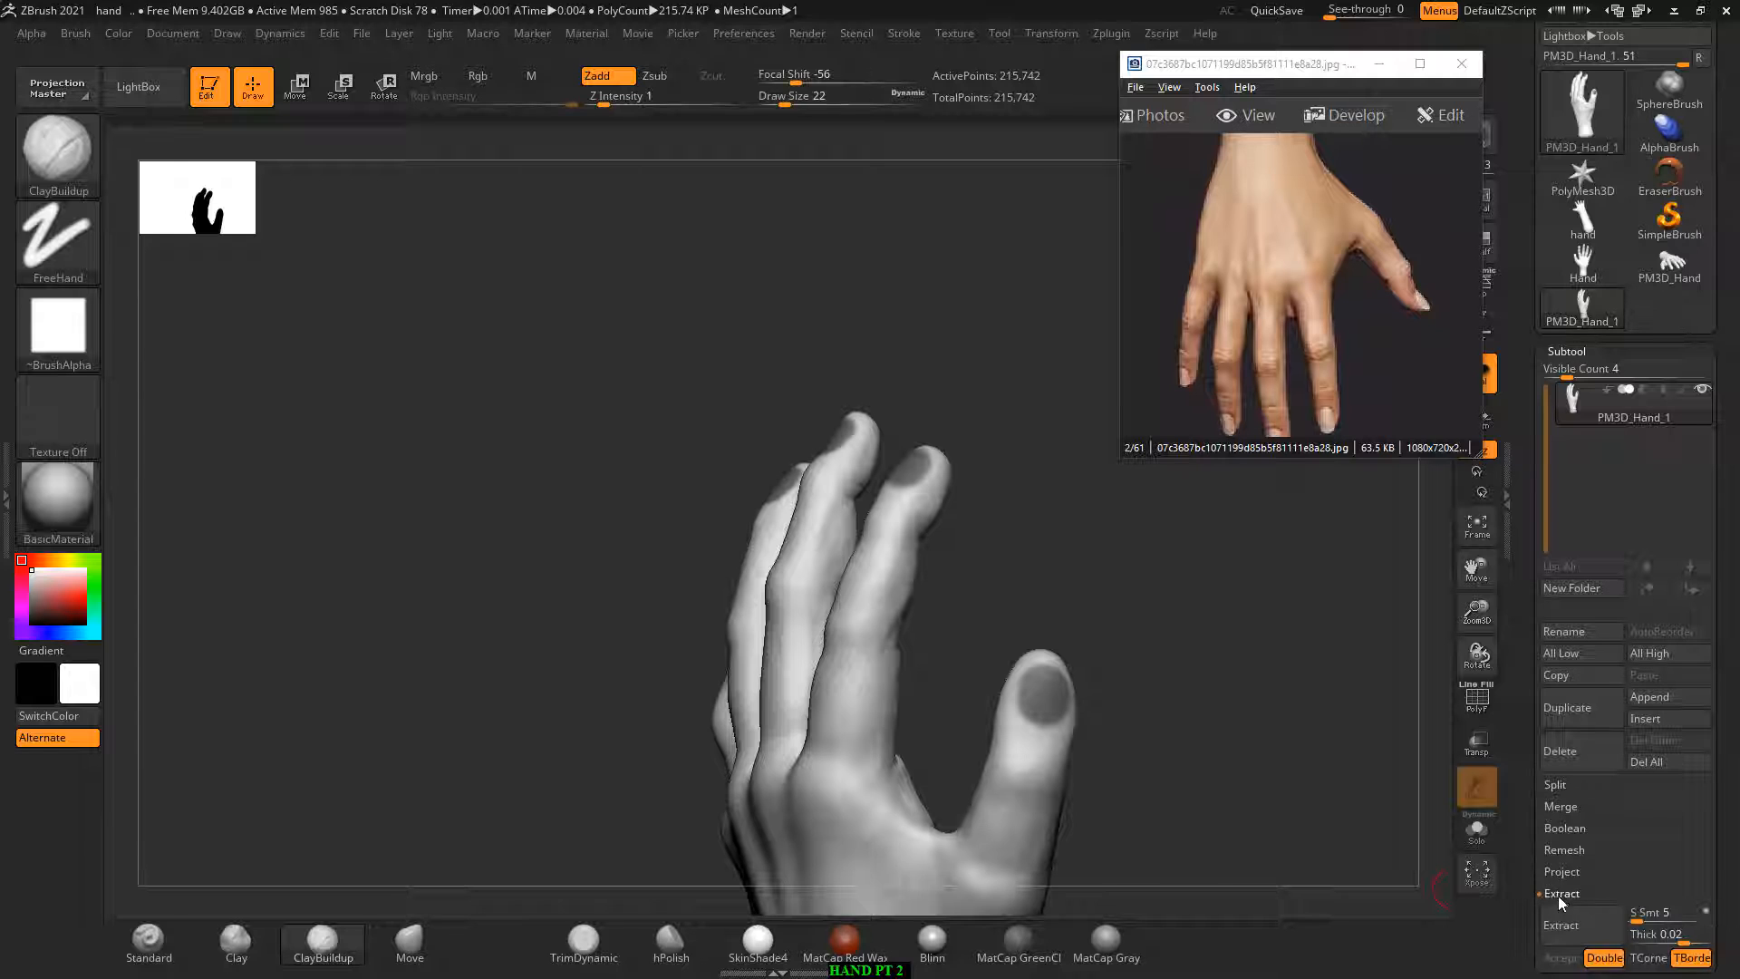
drag(1526, 843, 1525, 493)
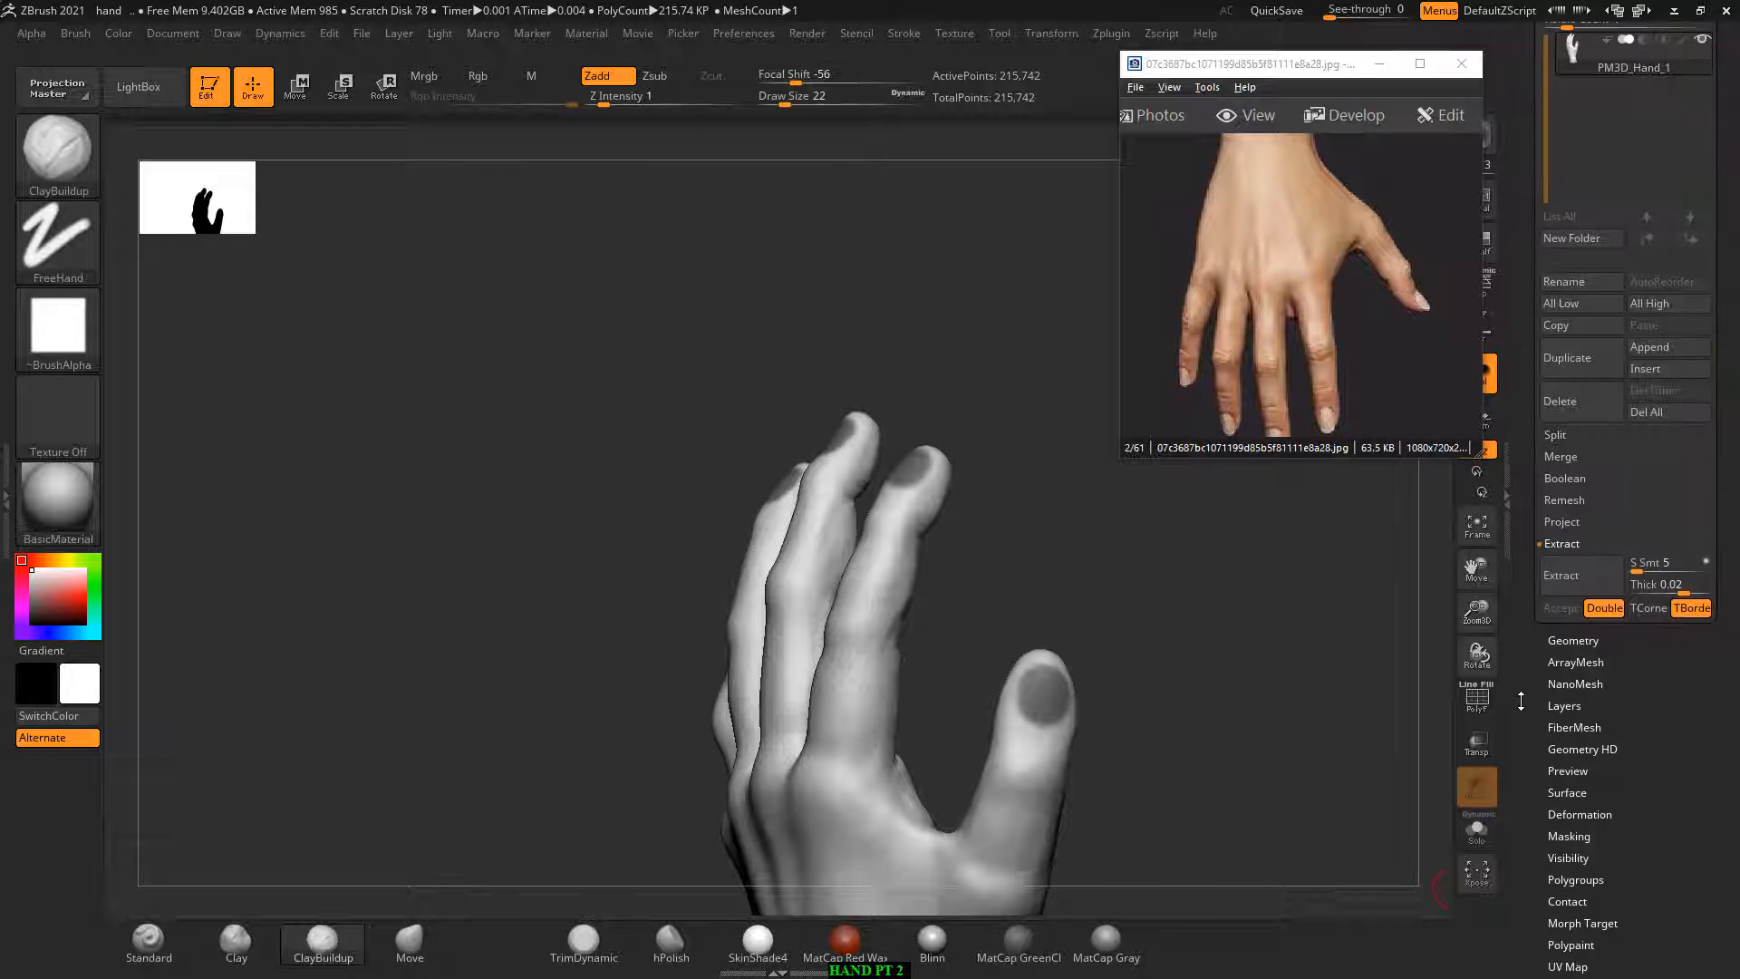
ctrl+click(1272, 712)
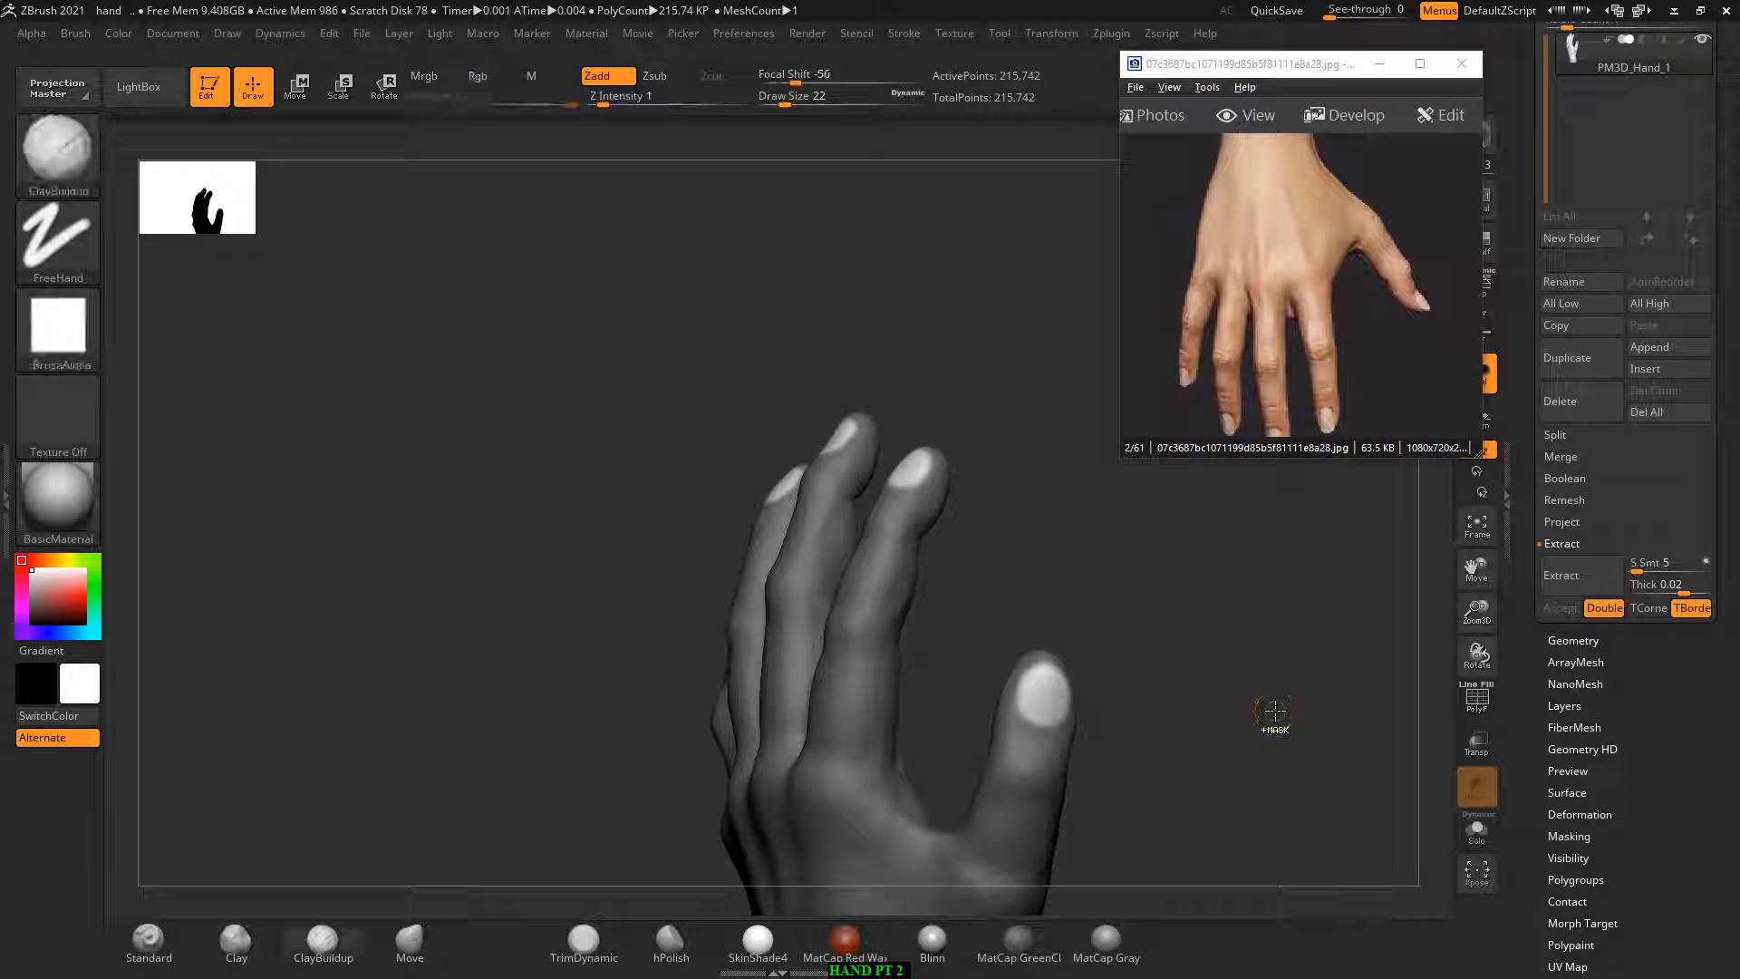
alt+drag(1274, 712, 1279, 744)
key(ctrl)
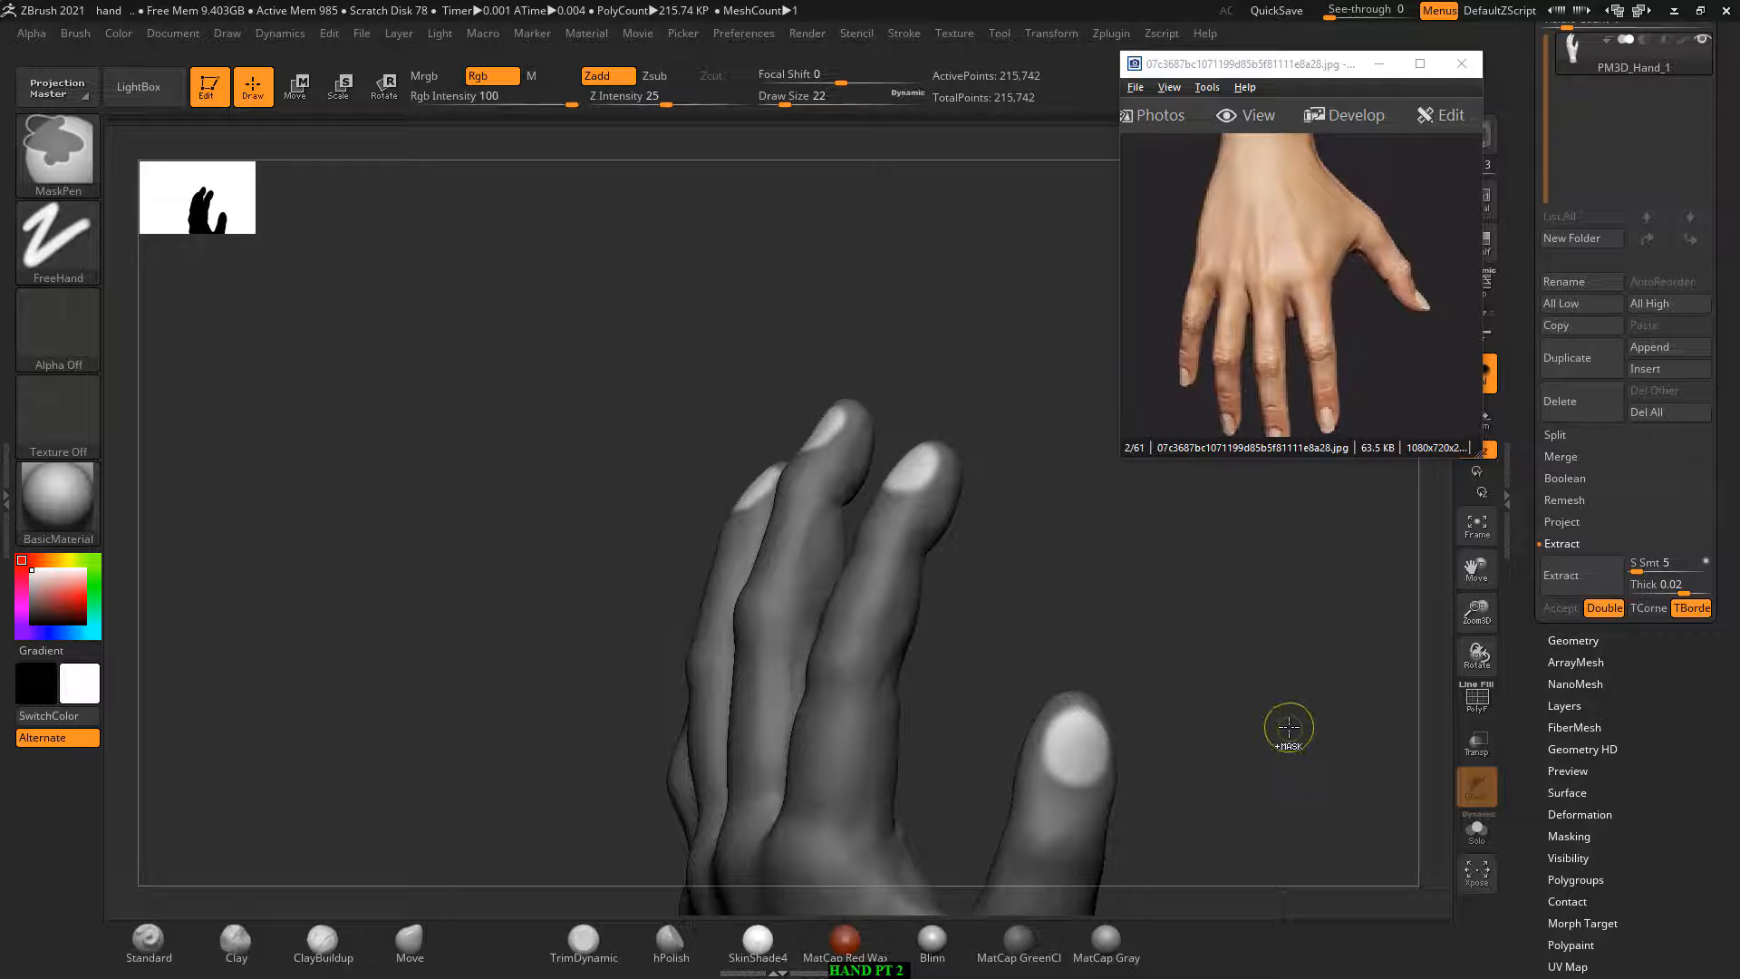
ctrl+click(1289, 728)
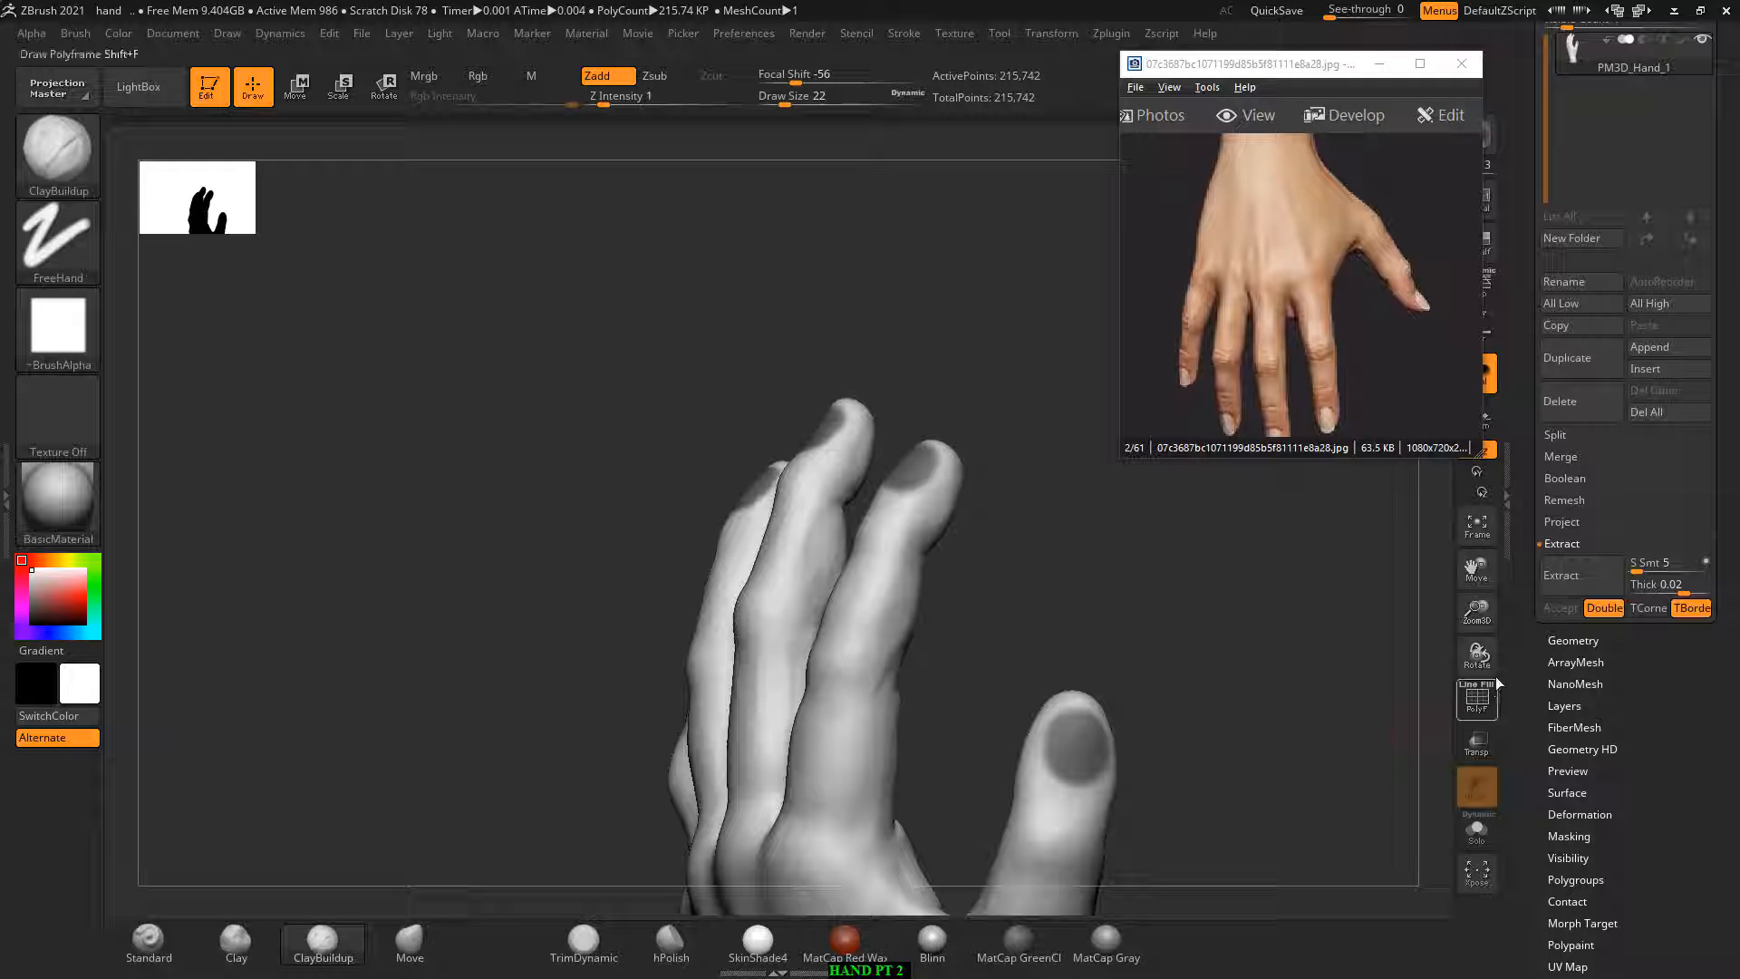
Step: Preview an extraction of the masked nail areas at thickness 0.02 and examine it around the fingertips
click(1573, 576)
drag(1247, 638, 1440, 652)
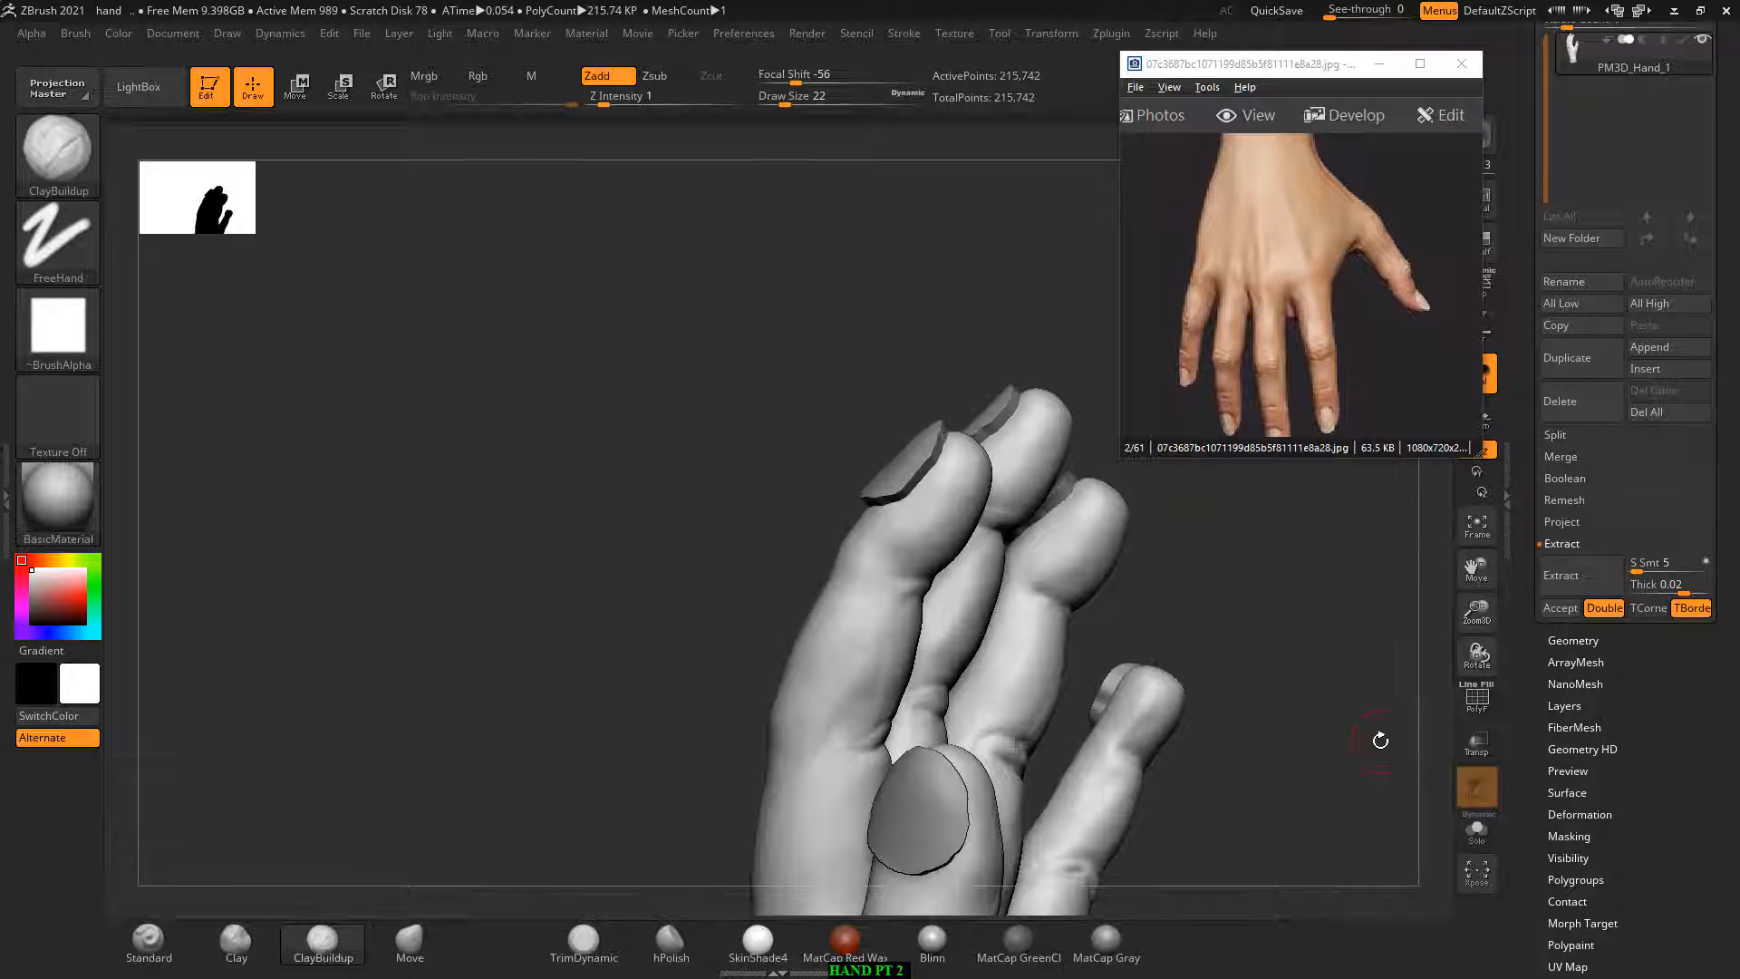
drag(1379, 738, 1324, 742)
mouse_move(1410, 651)
mouse_down()
mouse_move(1390, 675)
mouse_move(1391, 644)
mouse_up()
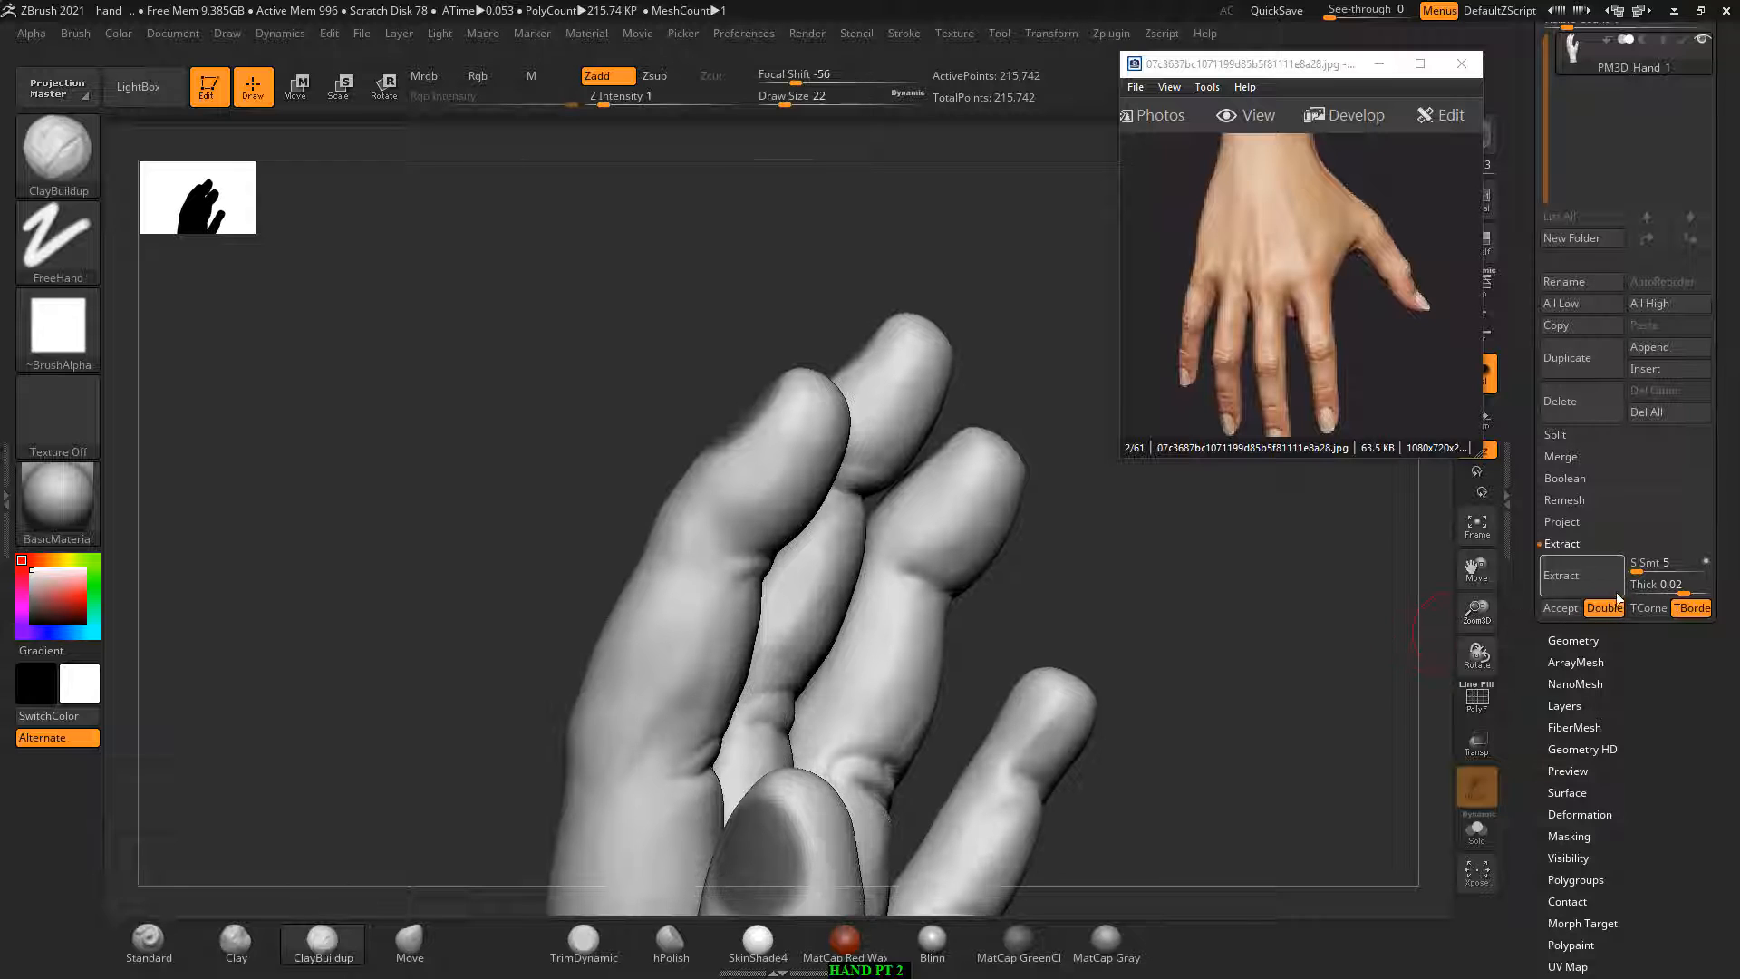
Step: Extract the masked nail areas at thickness 0.01 and accept them as a separate subtool
click(1672, 587)
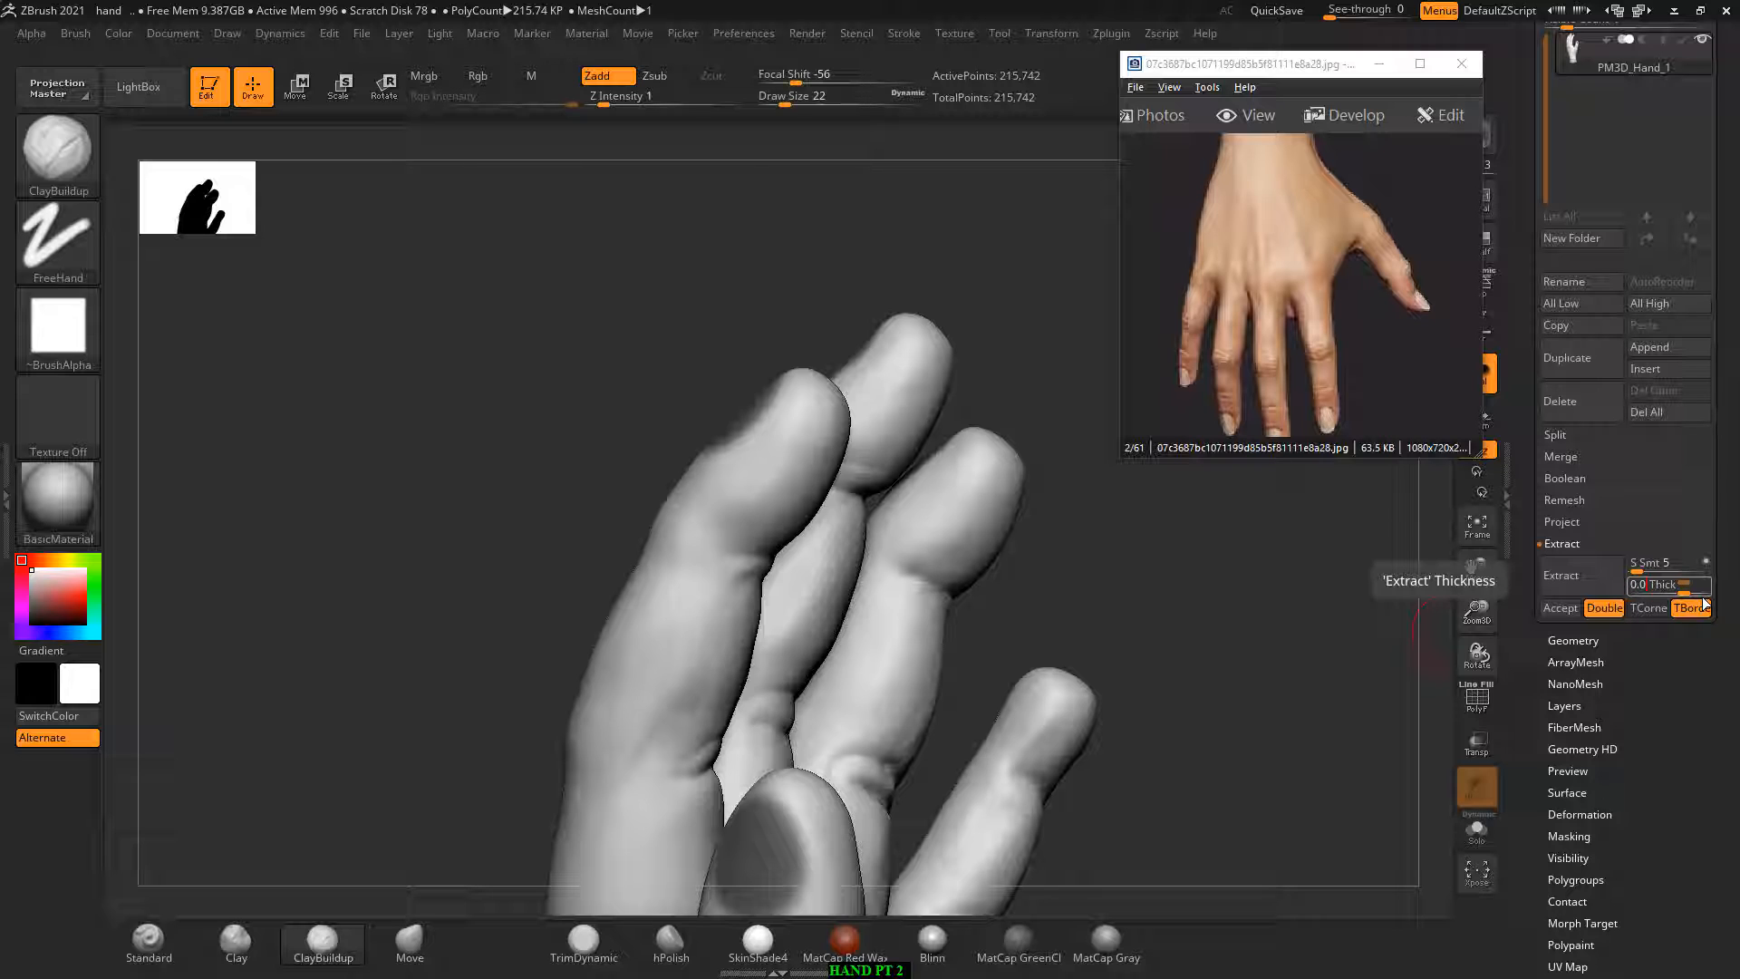
text(0.01)
click(1590, 567)
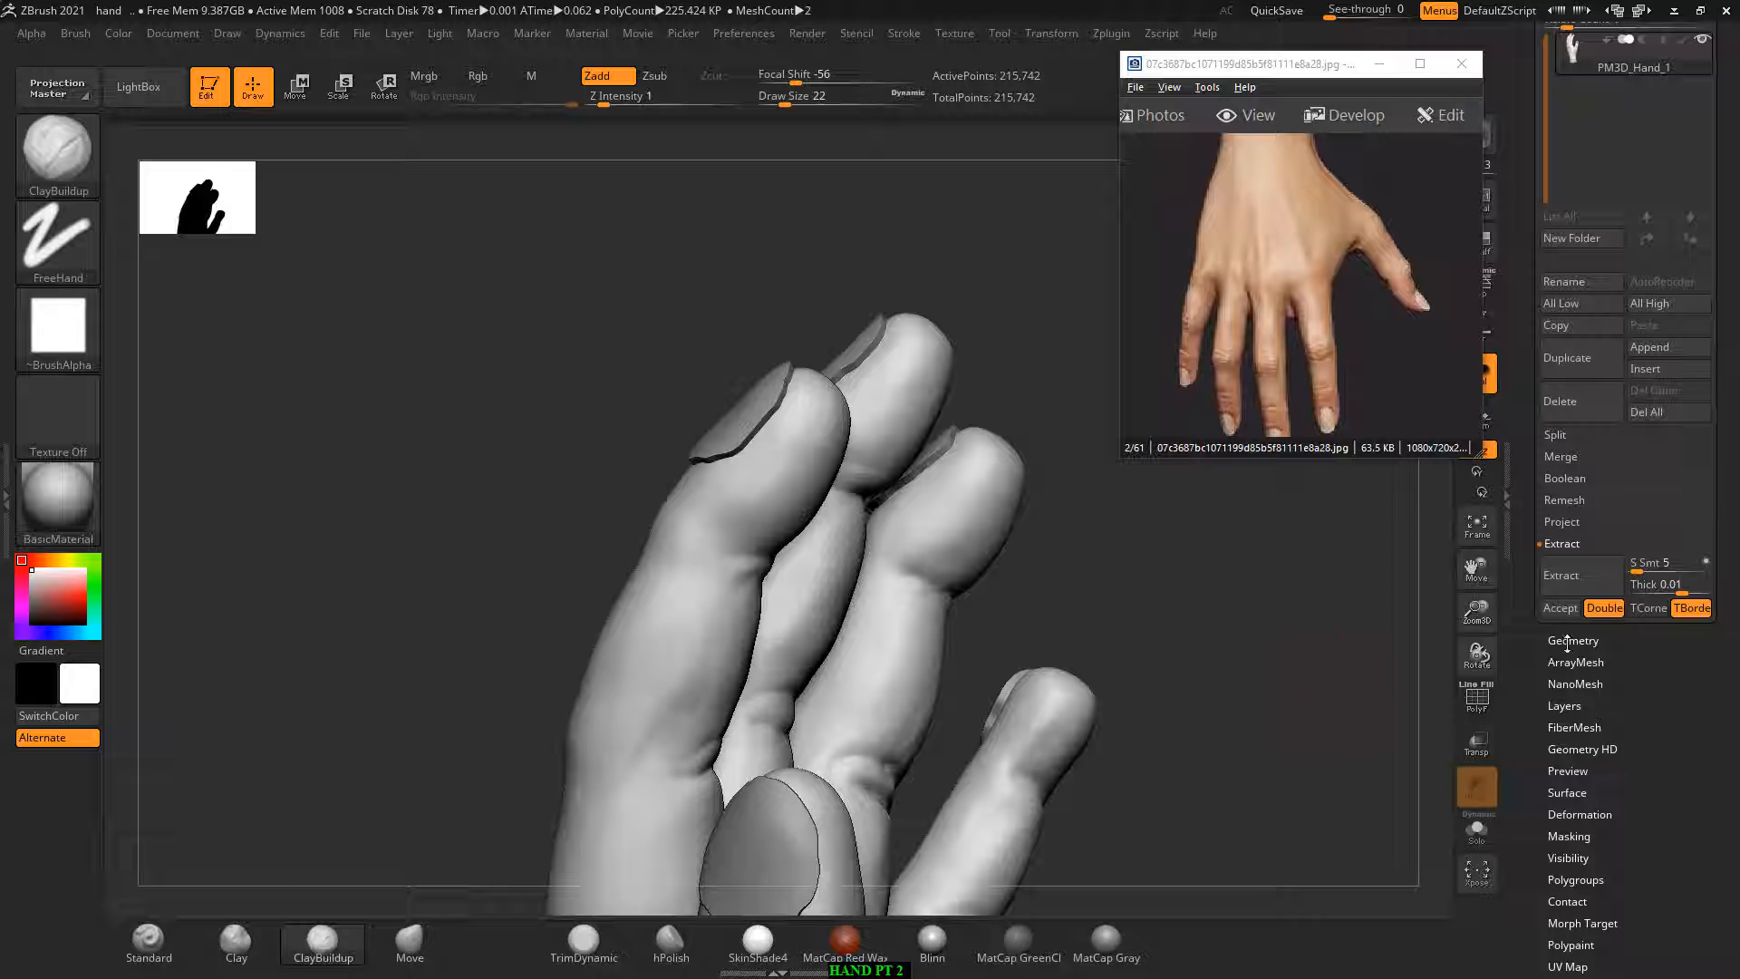
click(1563, 607)
Step: Hide the extracted nails subtool and make the hand mesh the active subtool
drag(1396, 671, 1208, 667)
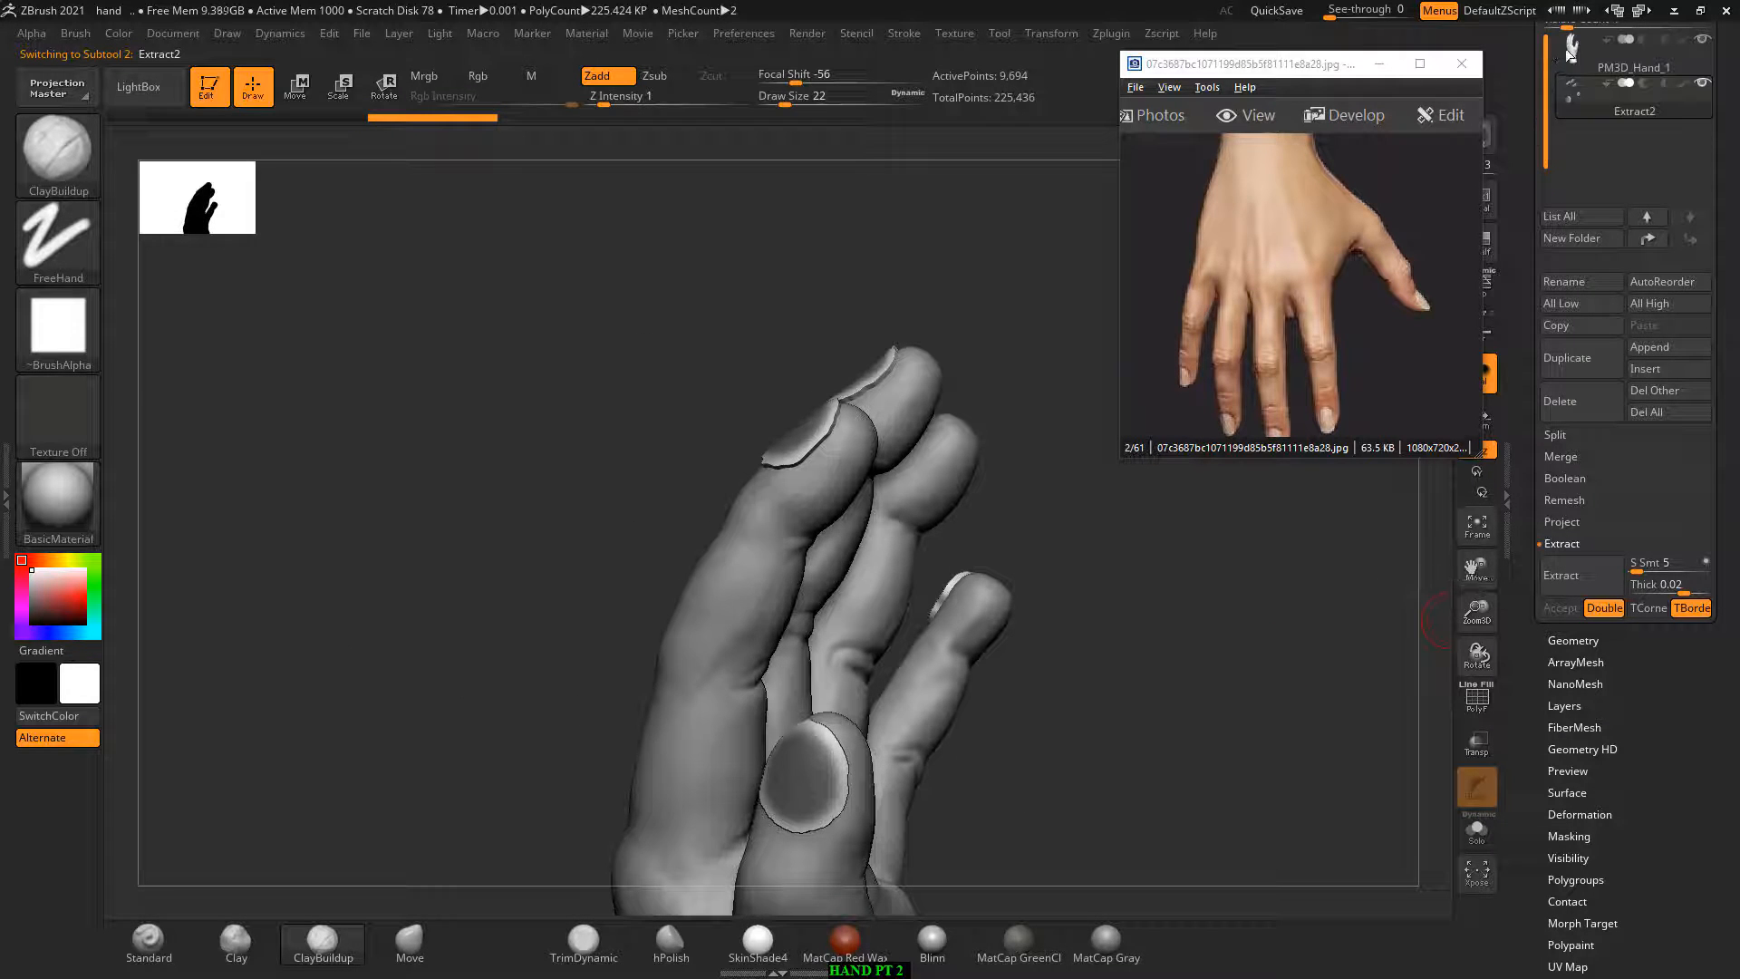
click(1704, 84)
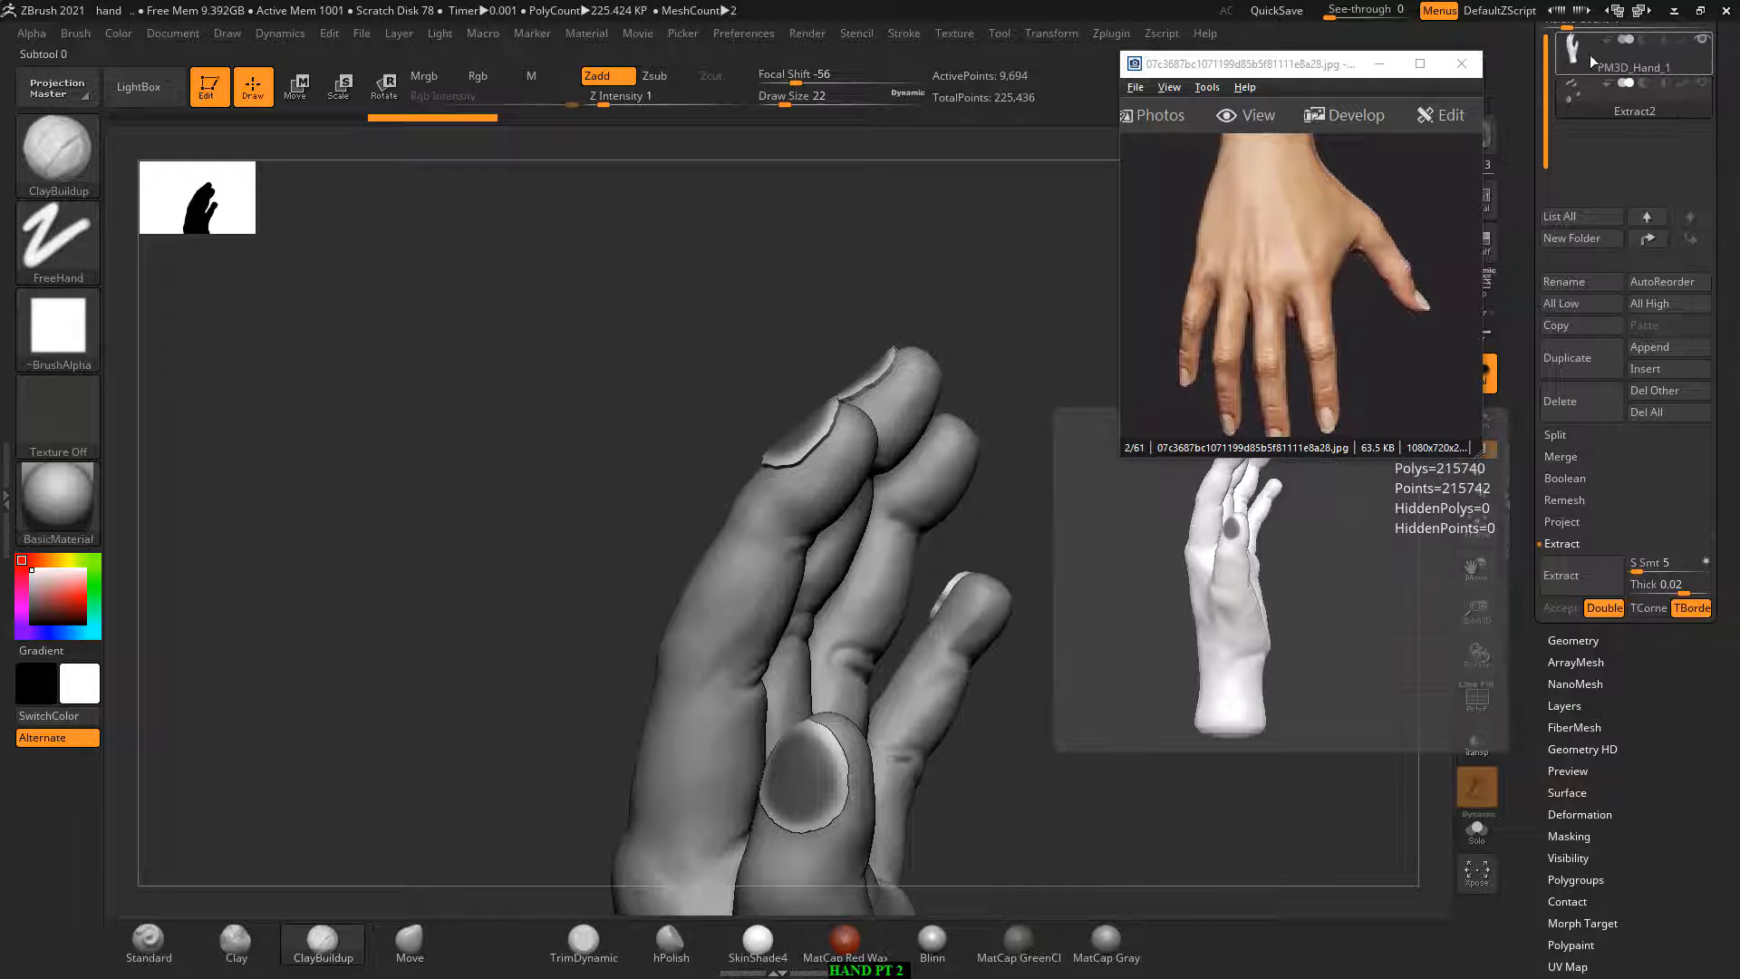
mouse_move(1395, 502)
mouse_down()
mouse_move(1294, 598)
mouse_move(1158, 559)
mouse_up()
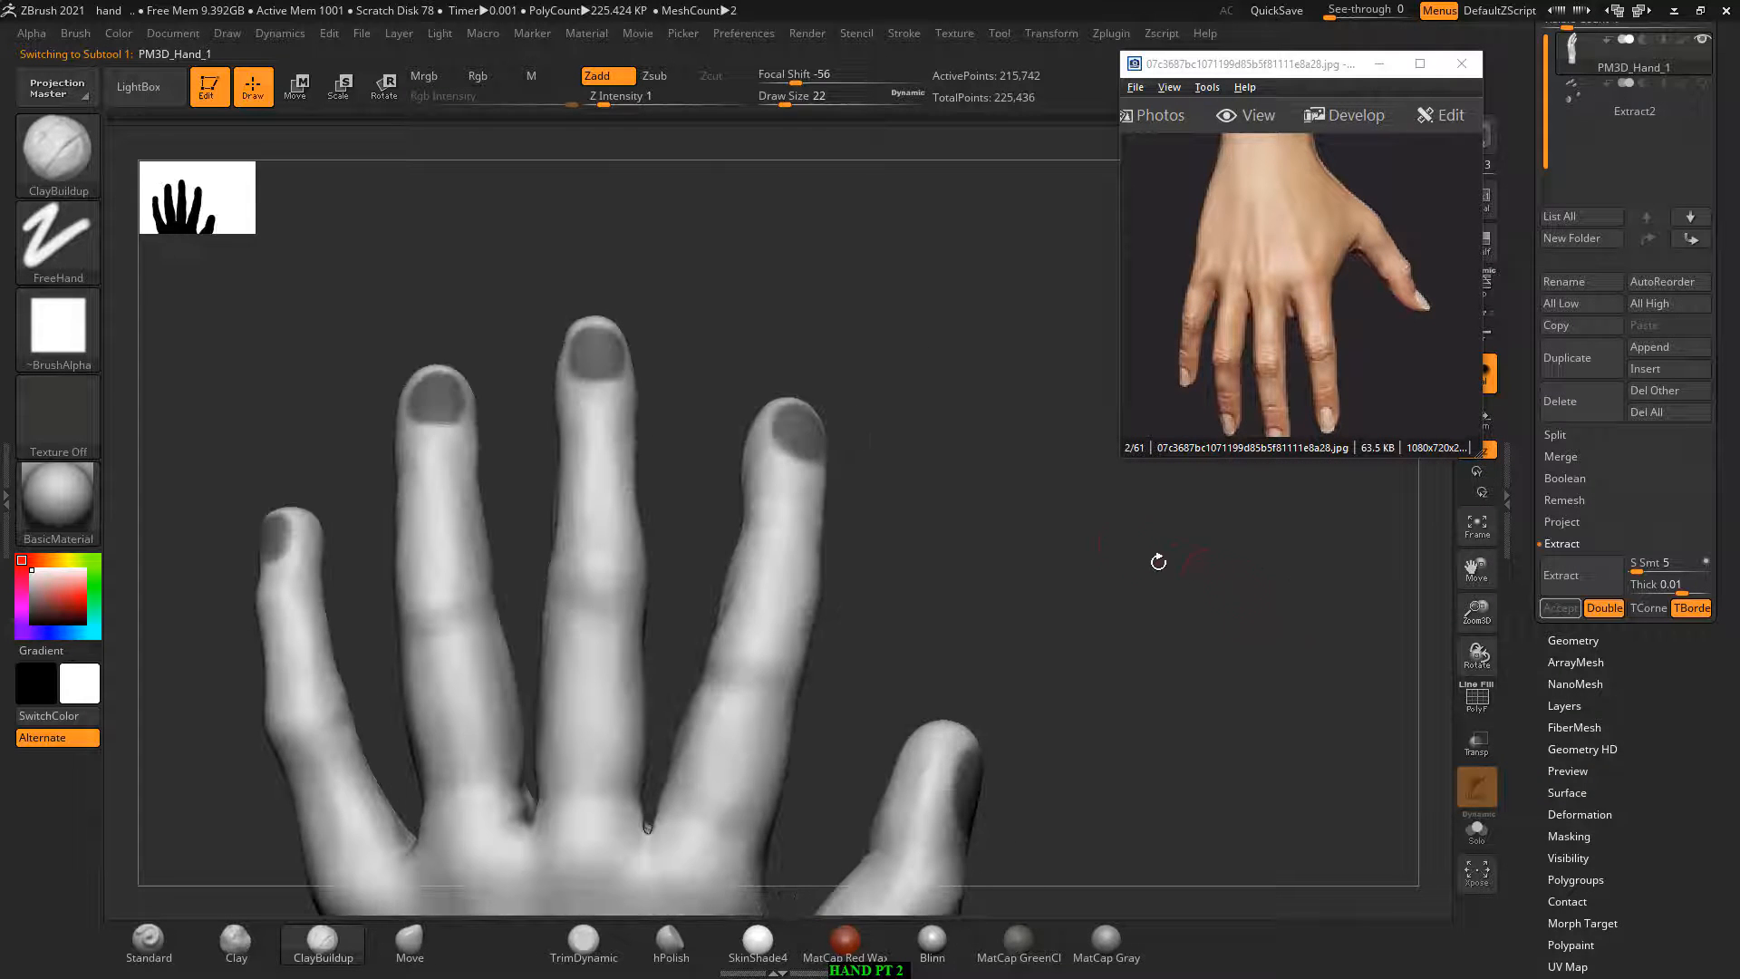
Step: Invert the hand's mask to free the nail areas and adjust them slightly with the Inflate deformation
ctrl+click(1138, 513)
alt+drag(1091, 493, 1262, 617)
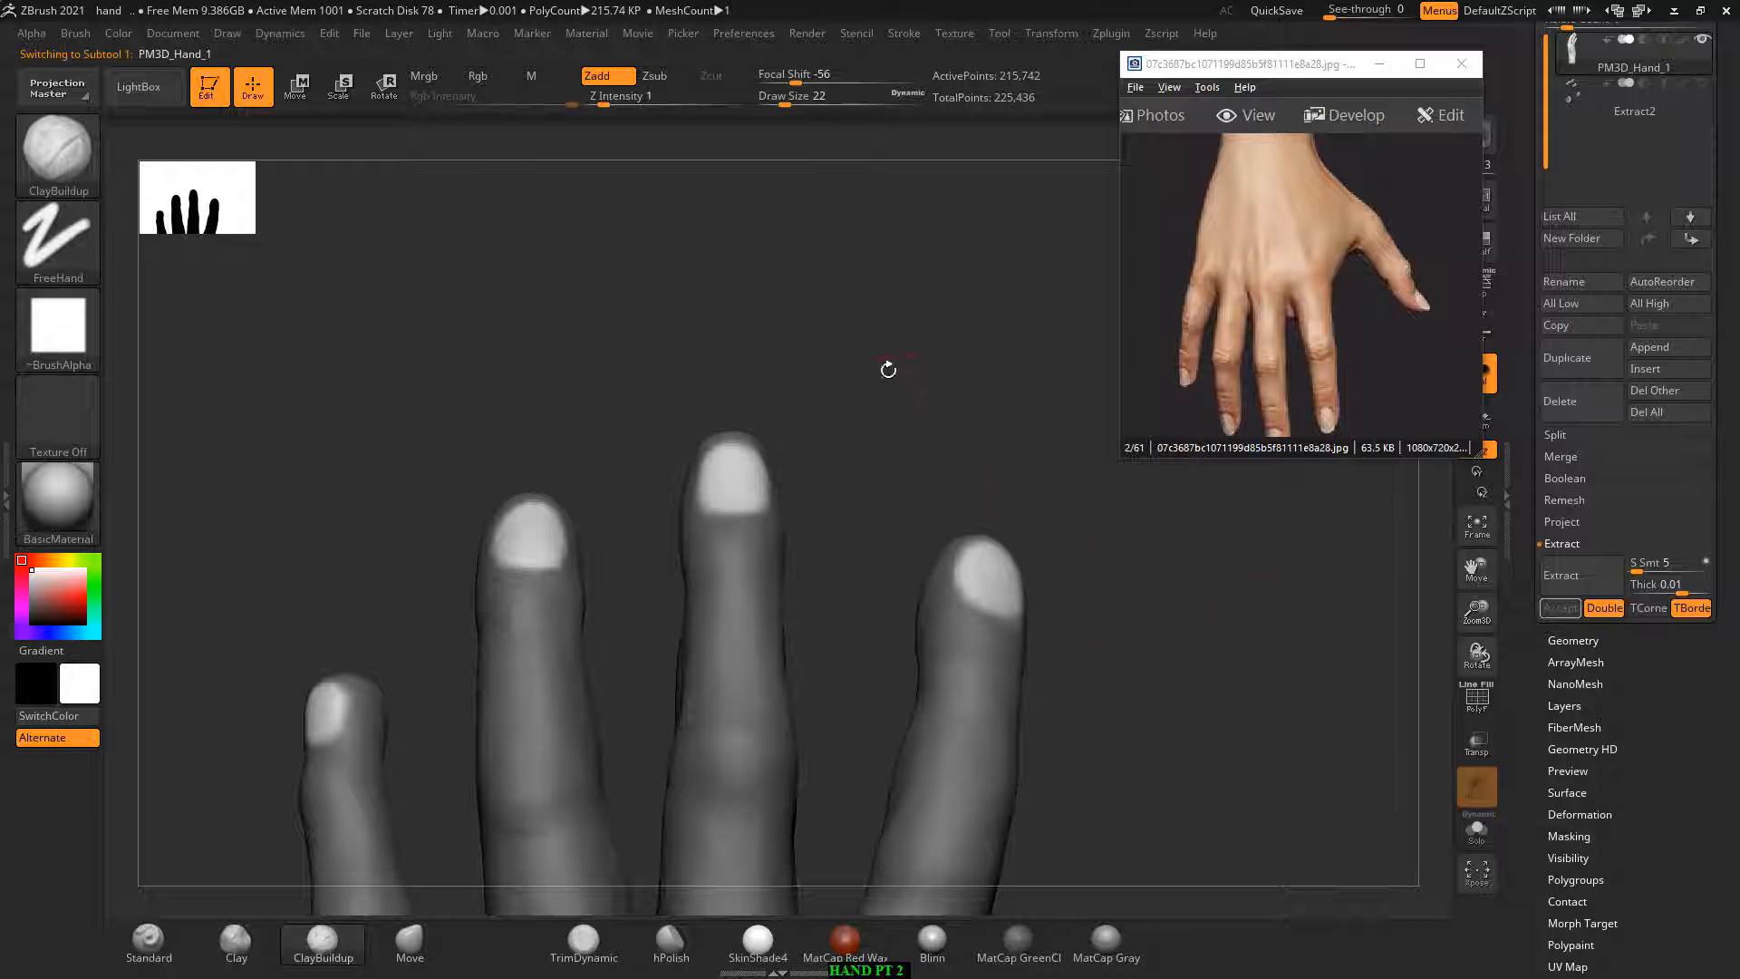
drag(1529, 782, 1536, 642)
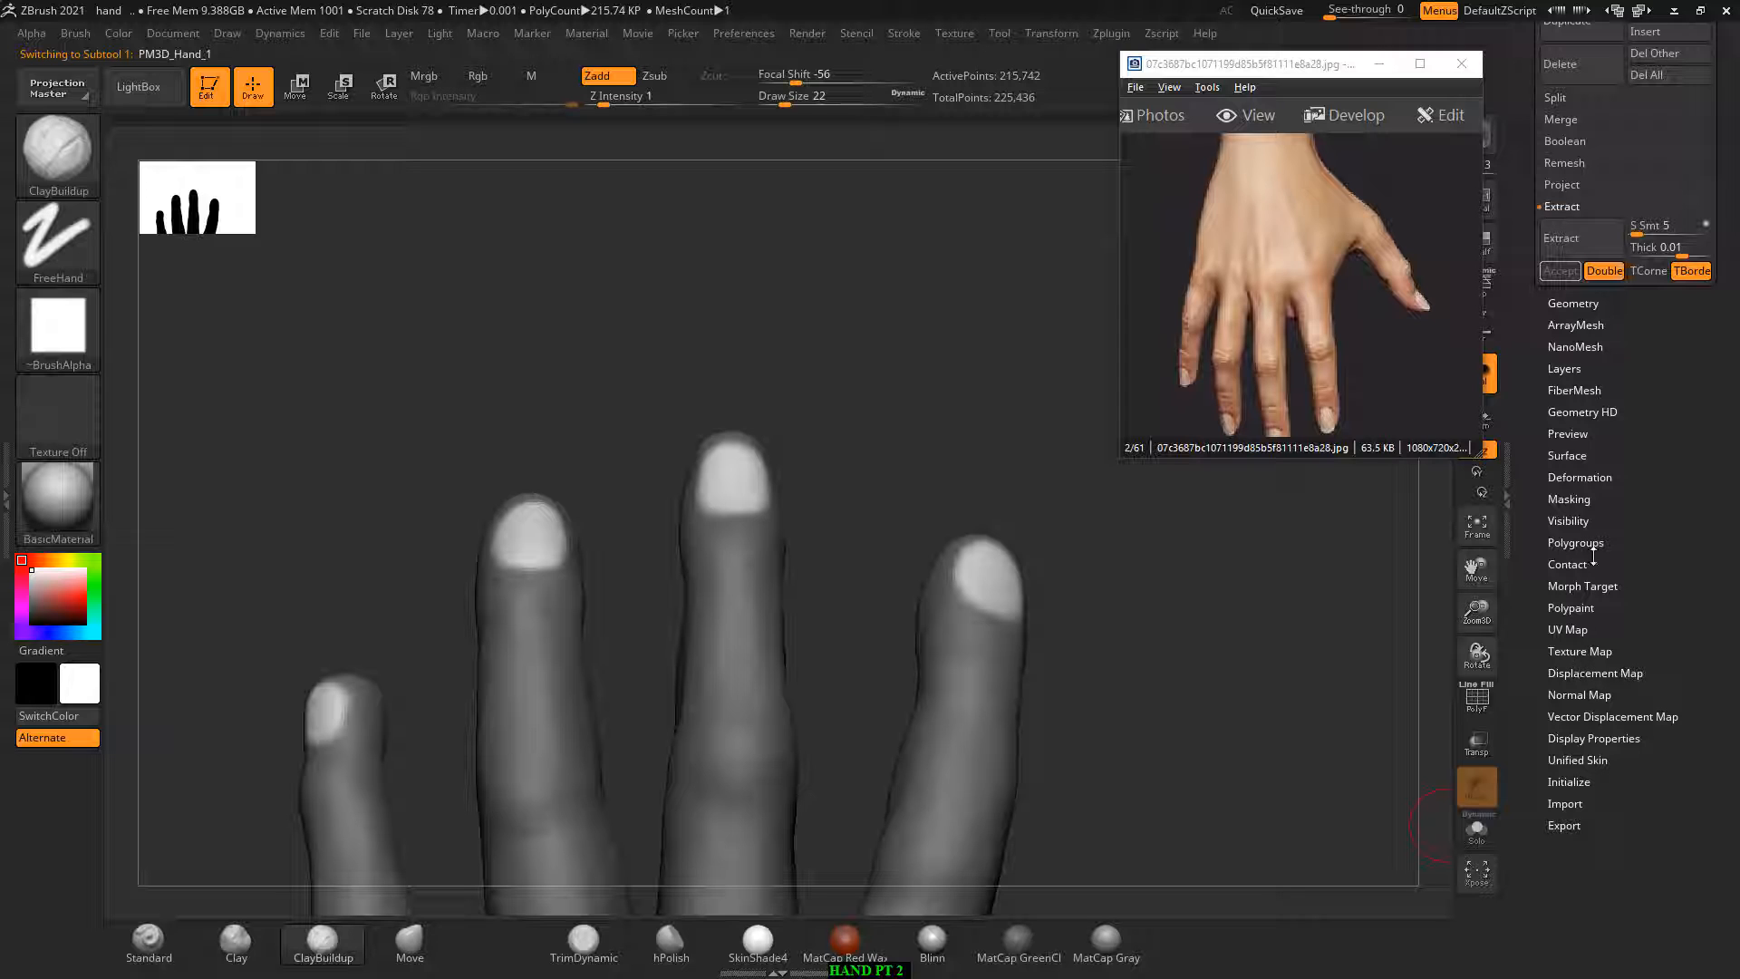
click(1600, 478)
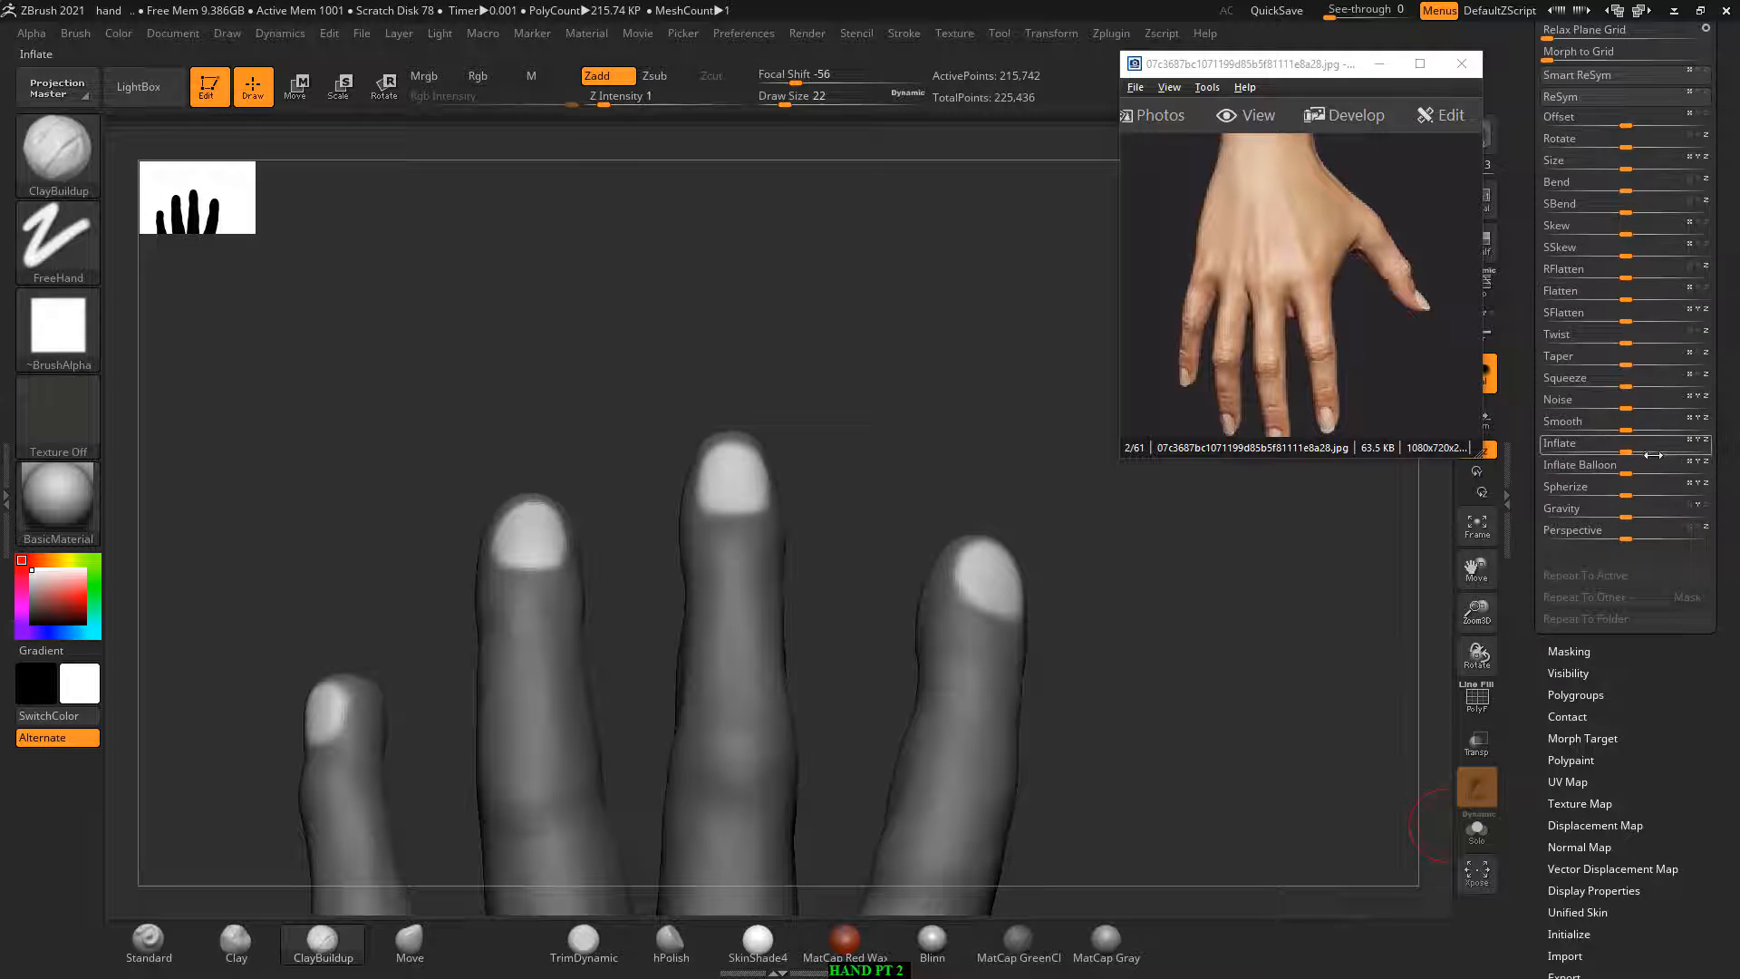
drag(1630, 448, 1630, 441)
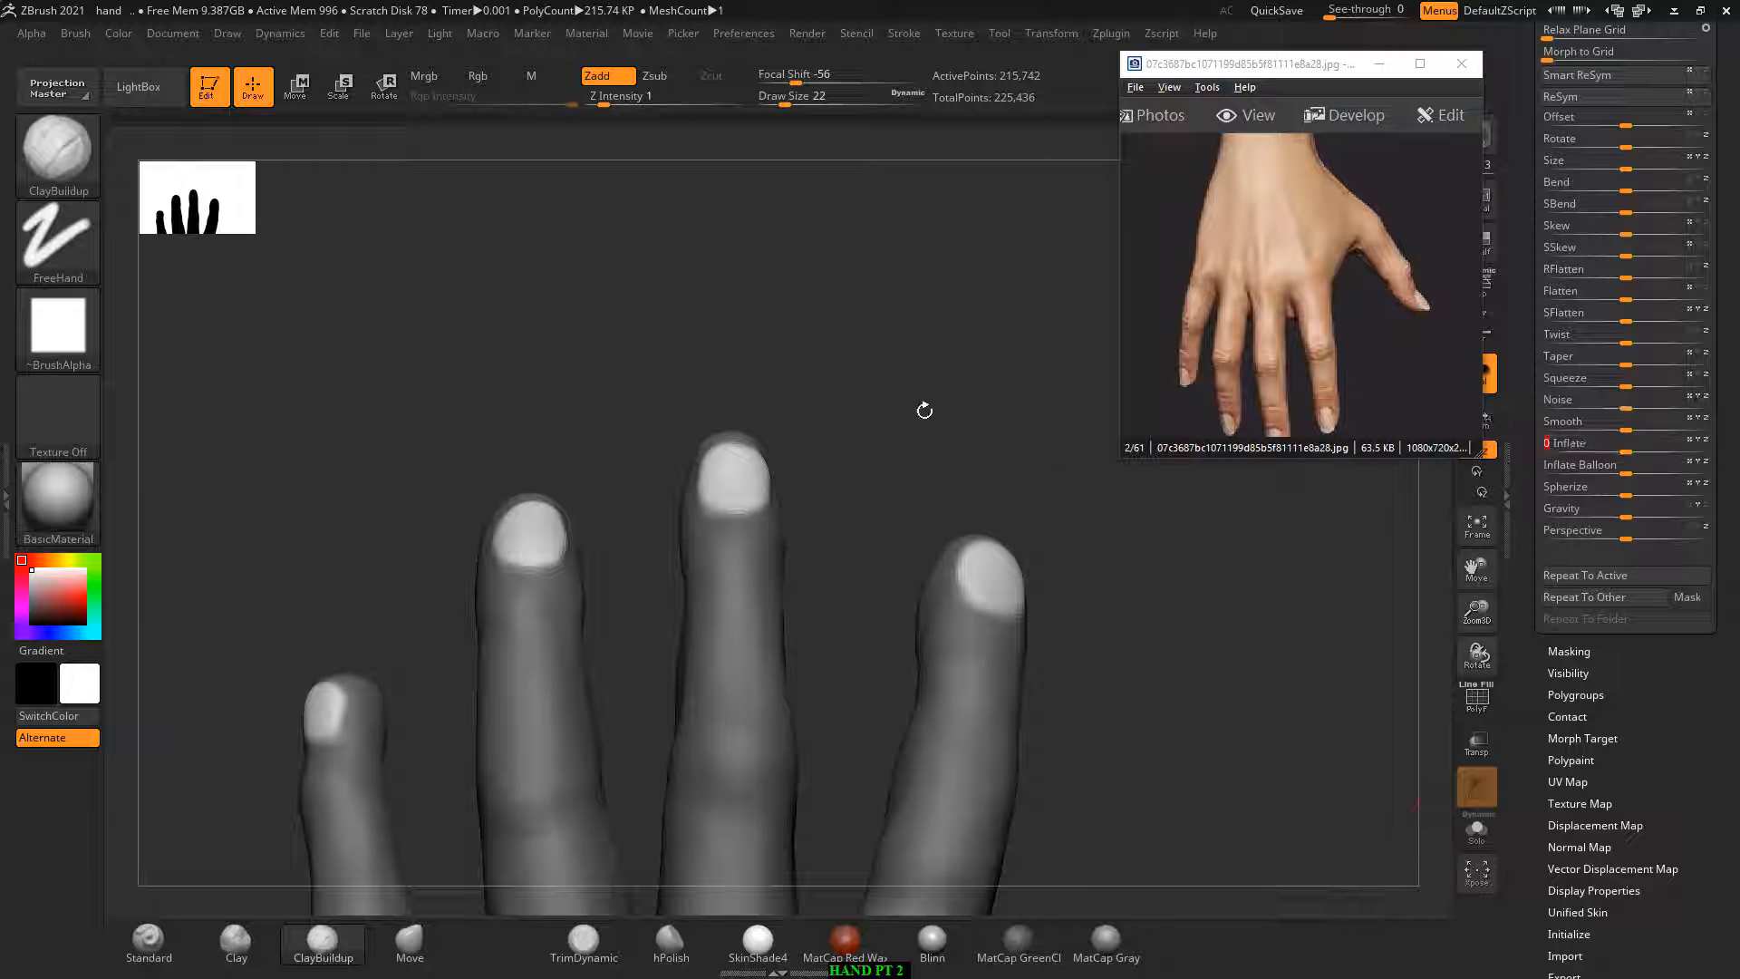
Step: Invert the mask back onto the nails and build up the skin around the thumbnail with ClayBuildup at draw size 22
drag(924, 411, 1021, 523)
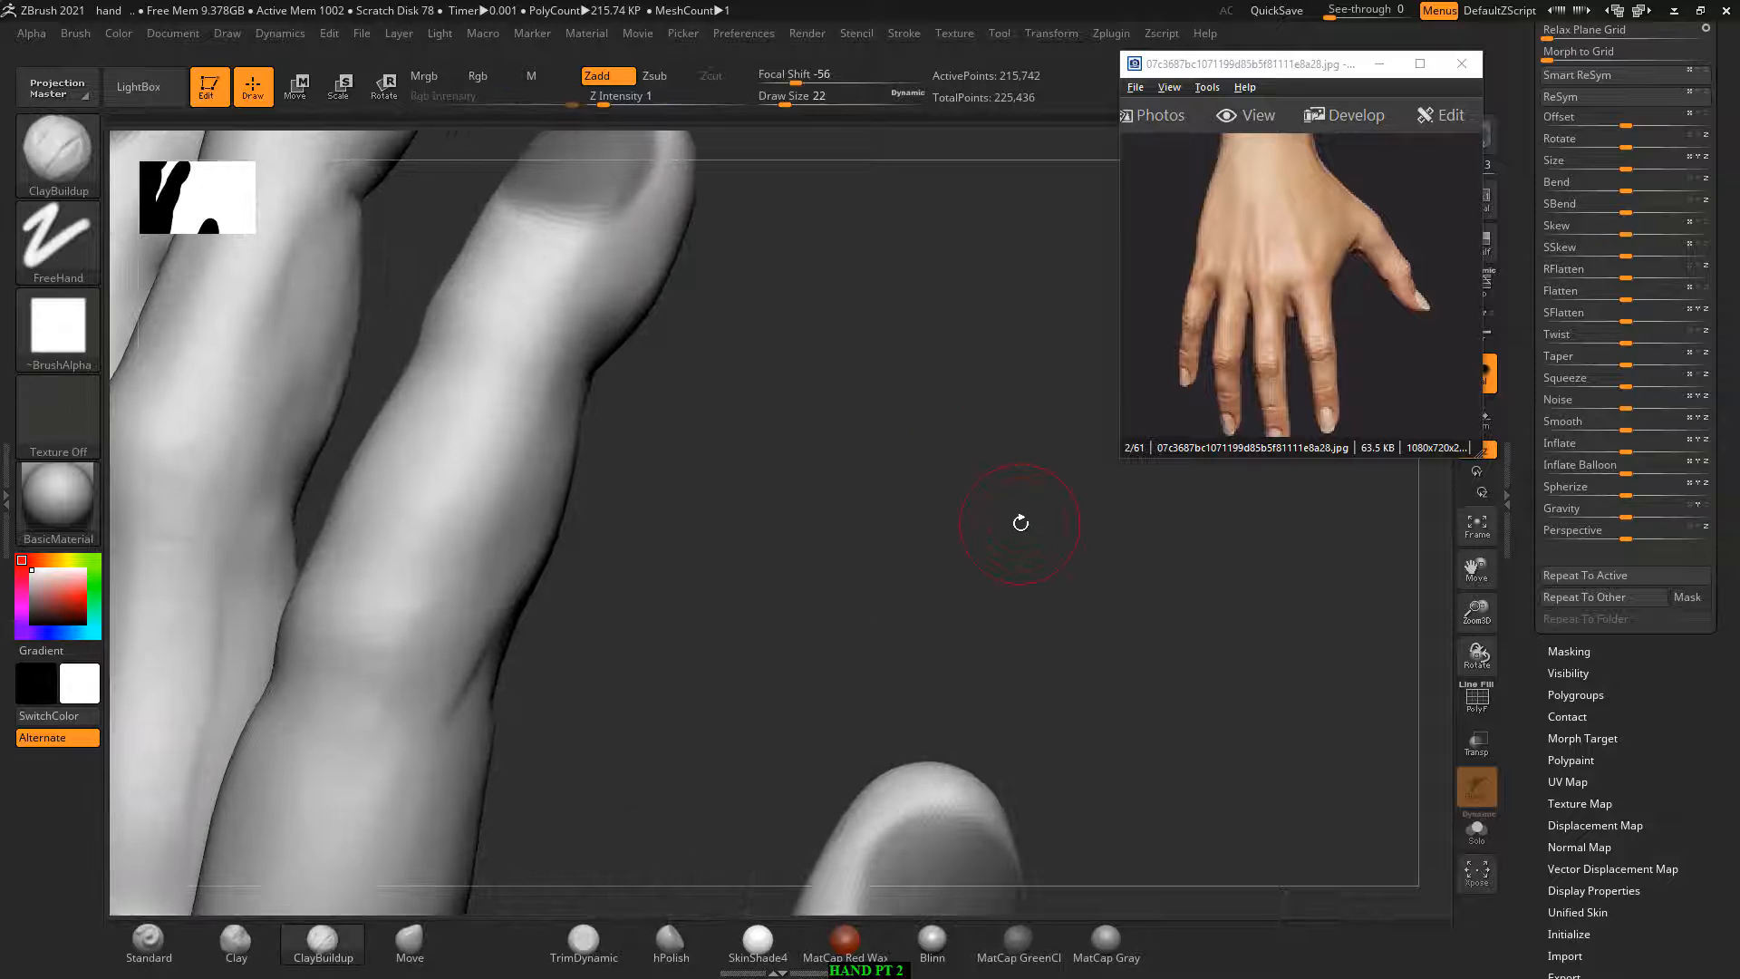
drag(929, 650, 872, 464)
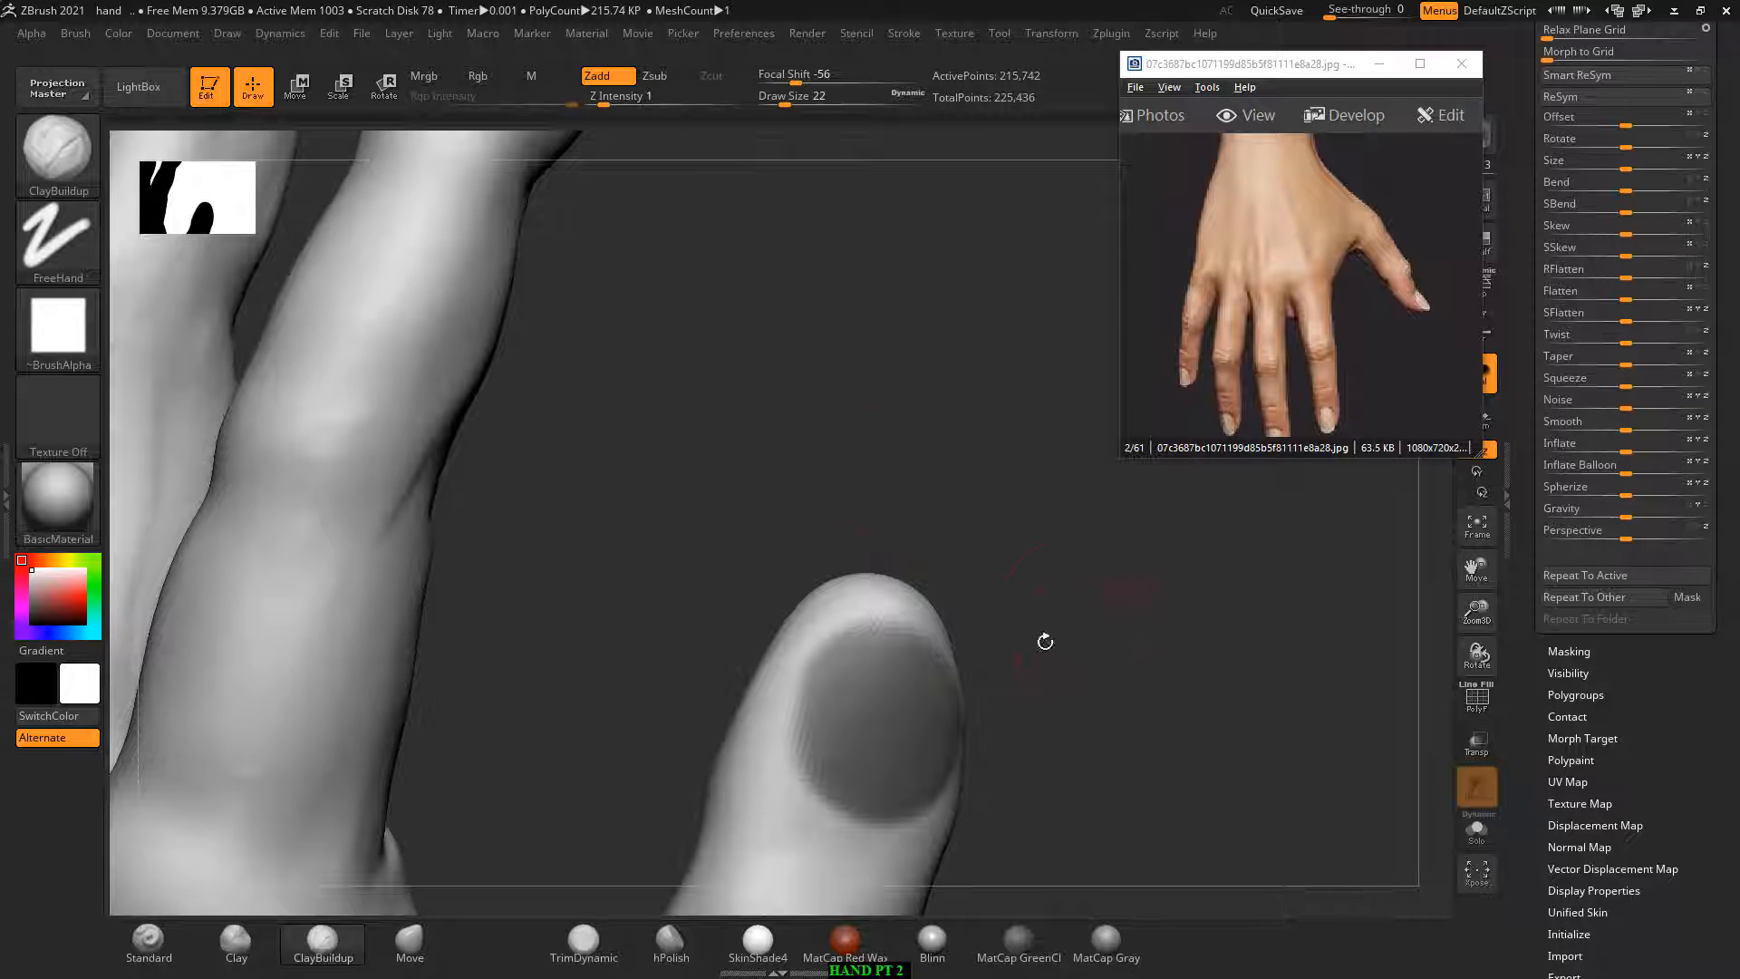
mouse_move(1045, 642)
mouse_down()
mouse_move(1115, 602)
mouse_move(812, 560)
mouse_up()
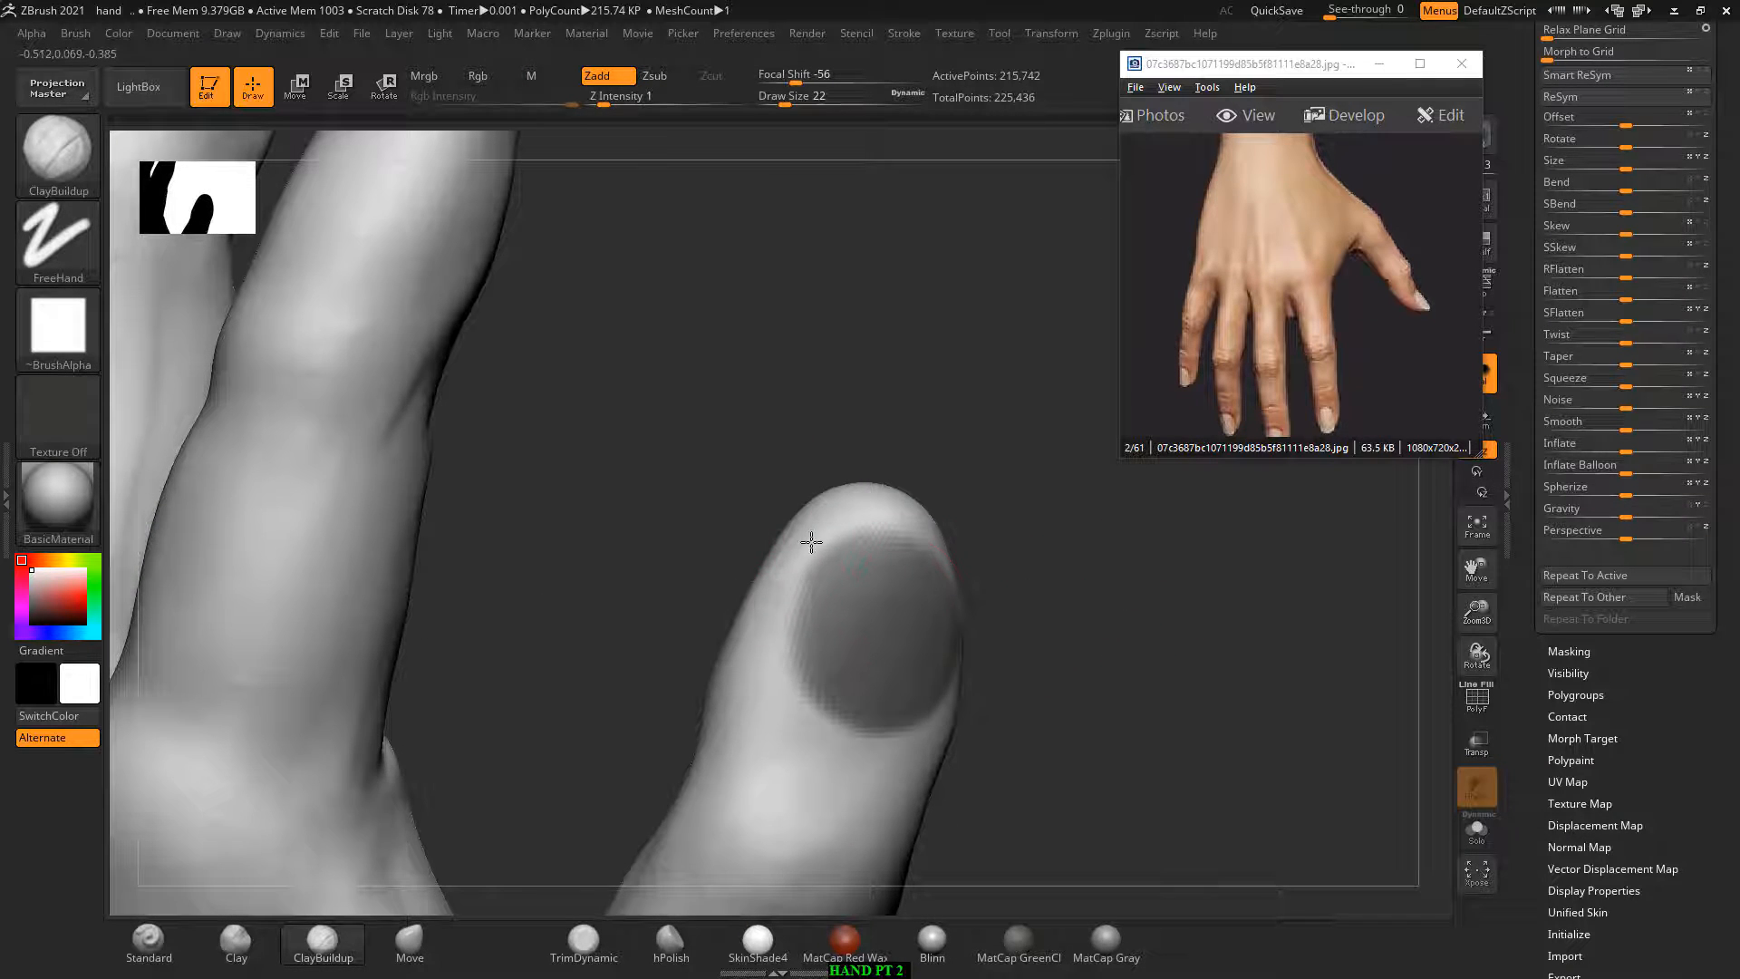
drag(1079, 729, 976, 704)
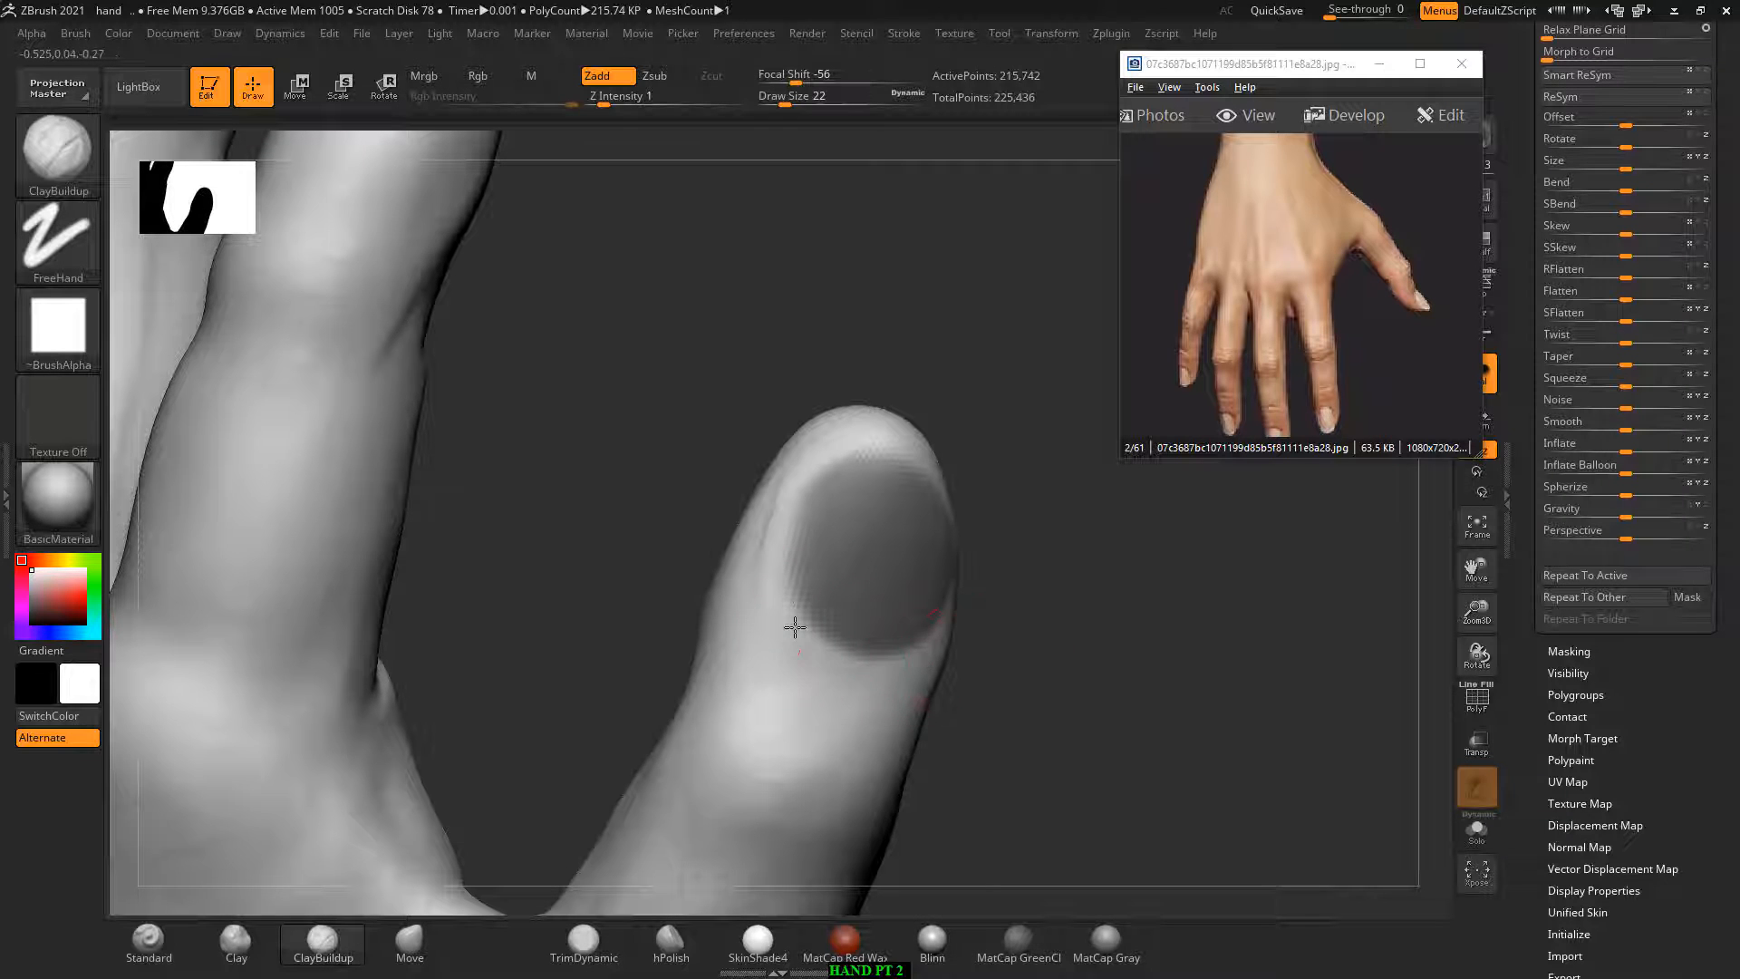
Step: Build up and smooth the skin around the masked thumb nail with ClayBuildup at draw size 22
drag(1002, 644, 934, 584)
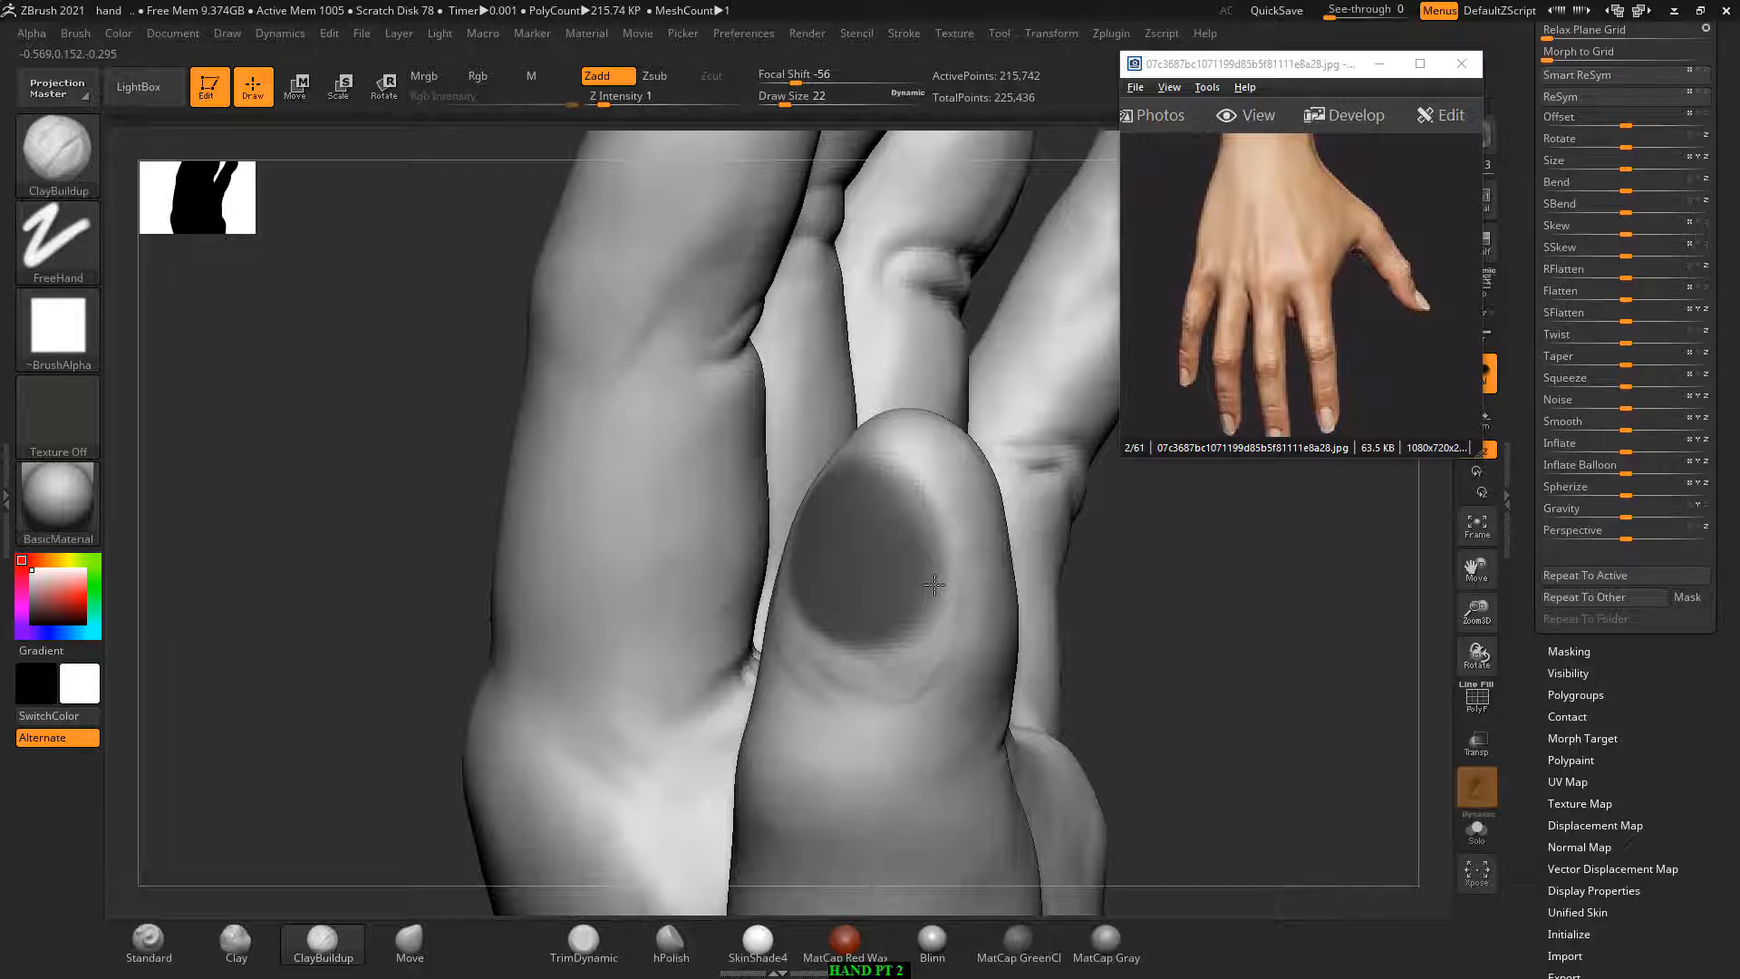
drag(1215, 660, 971, 664)
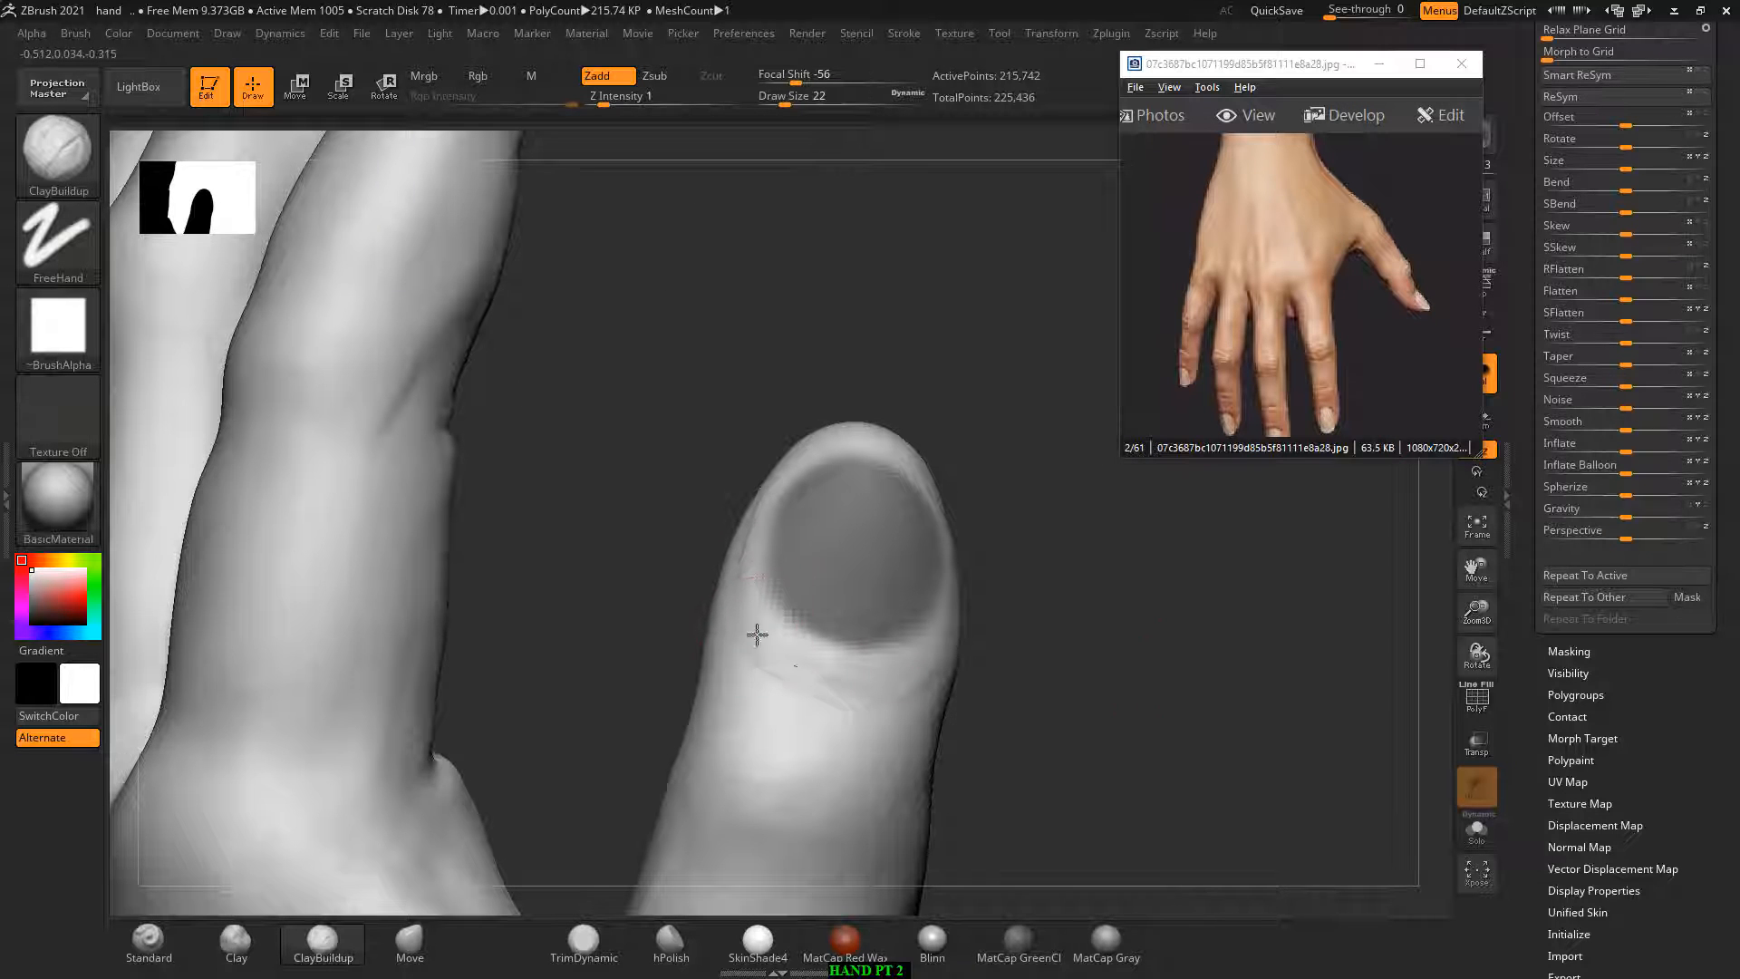
drag(1018, 684, 736, 607)
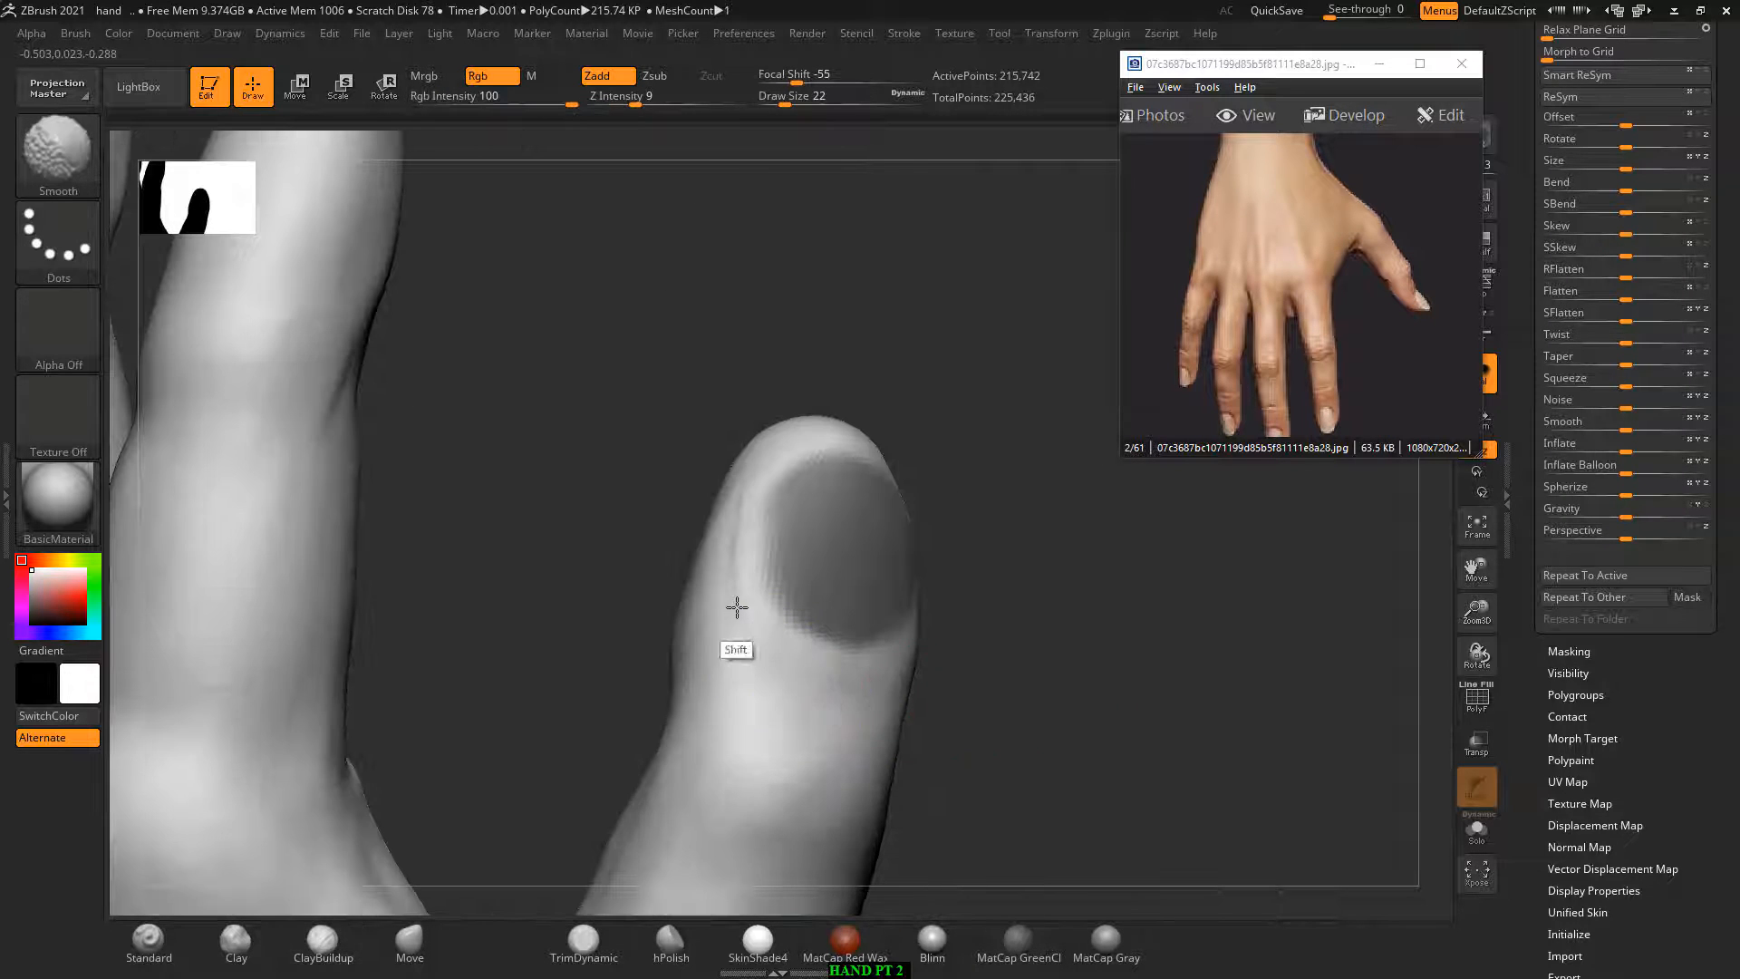
drag(1106, 652, 1155, 581)
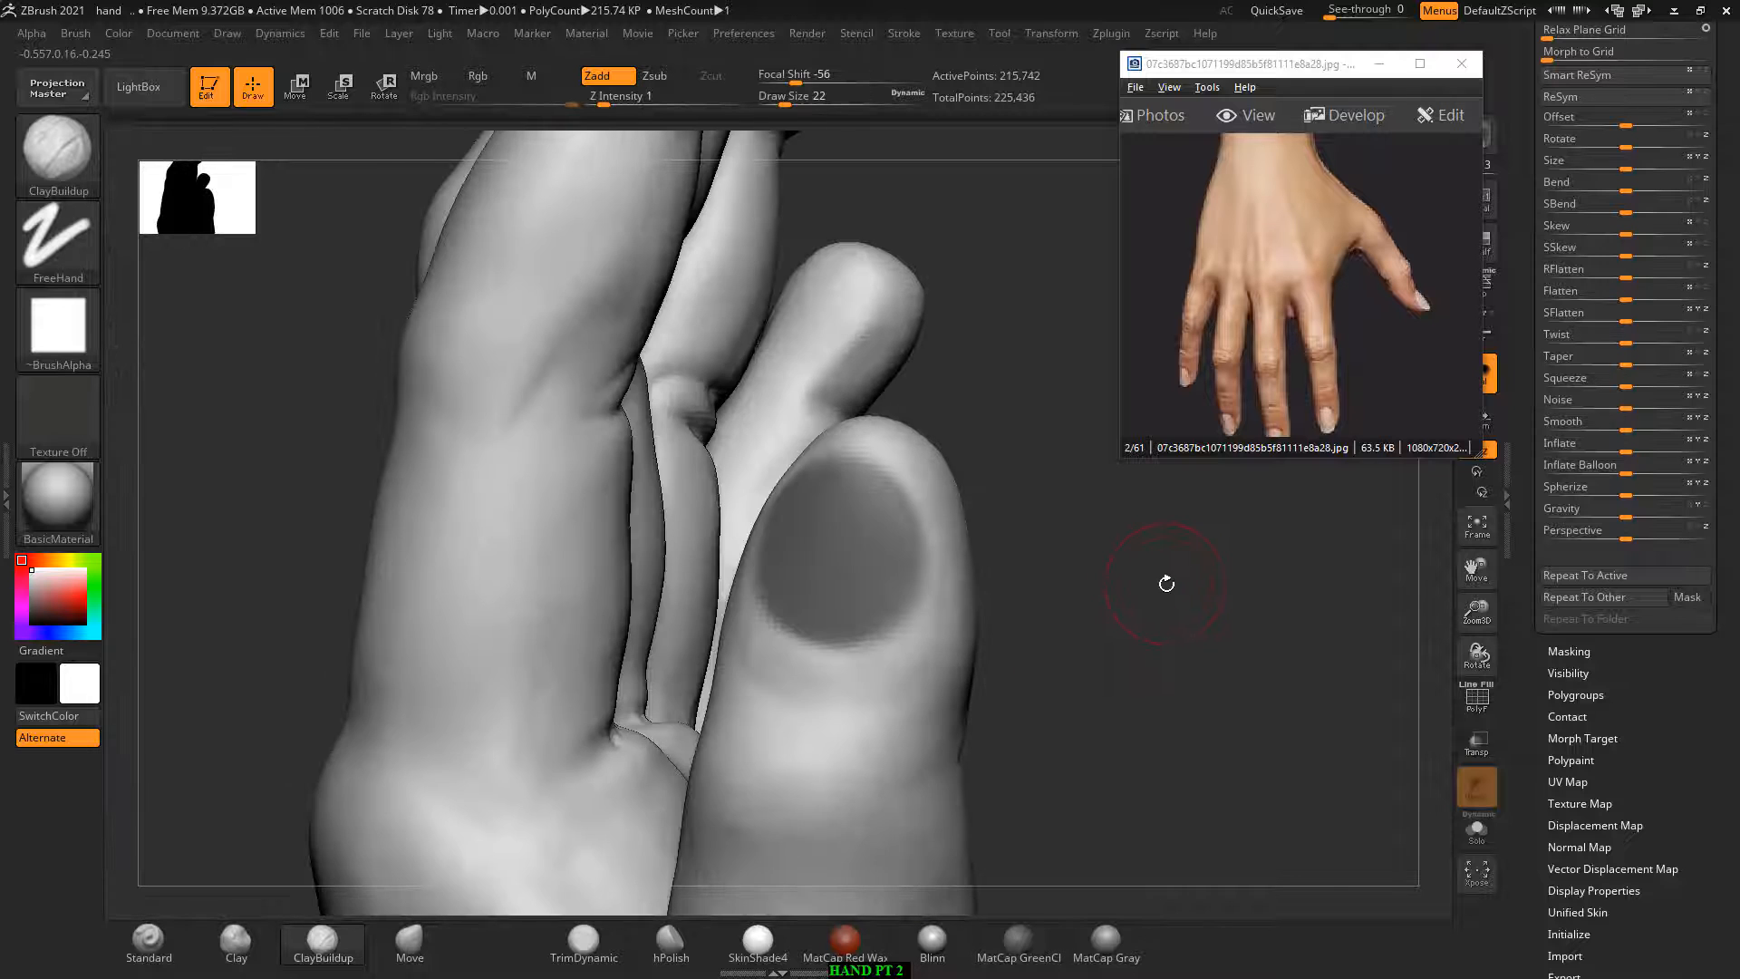
Step: Invert the mask, then sculpt the thumb's nail surface with ClayBuildup at draw size 30 and smooth it
ctrl+click(1167, 583)
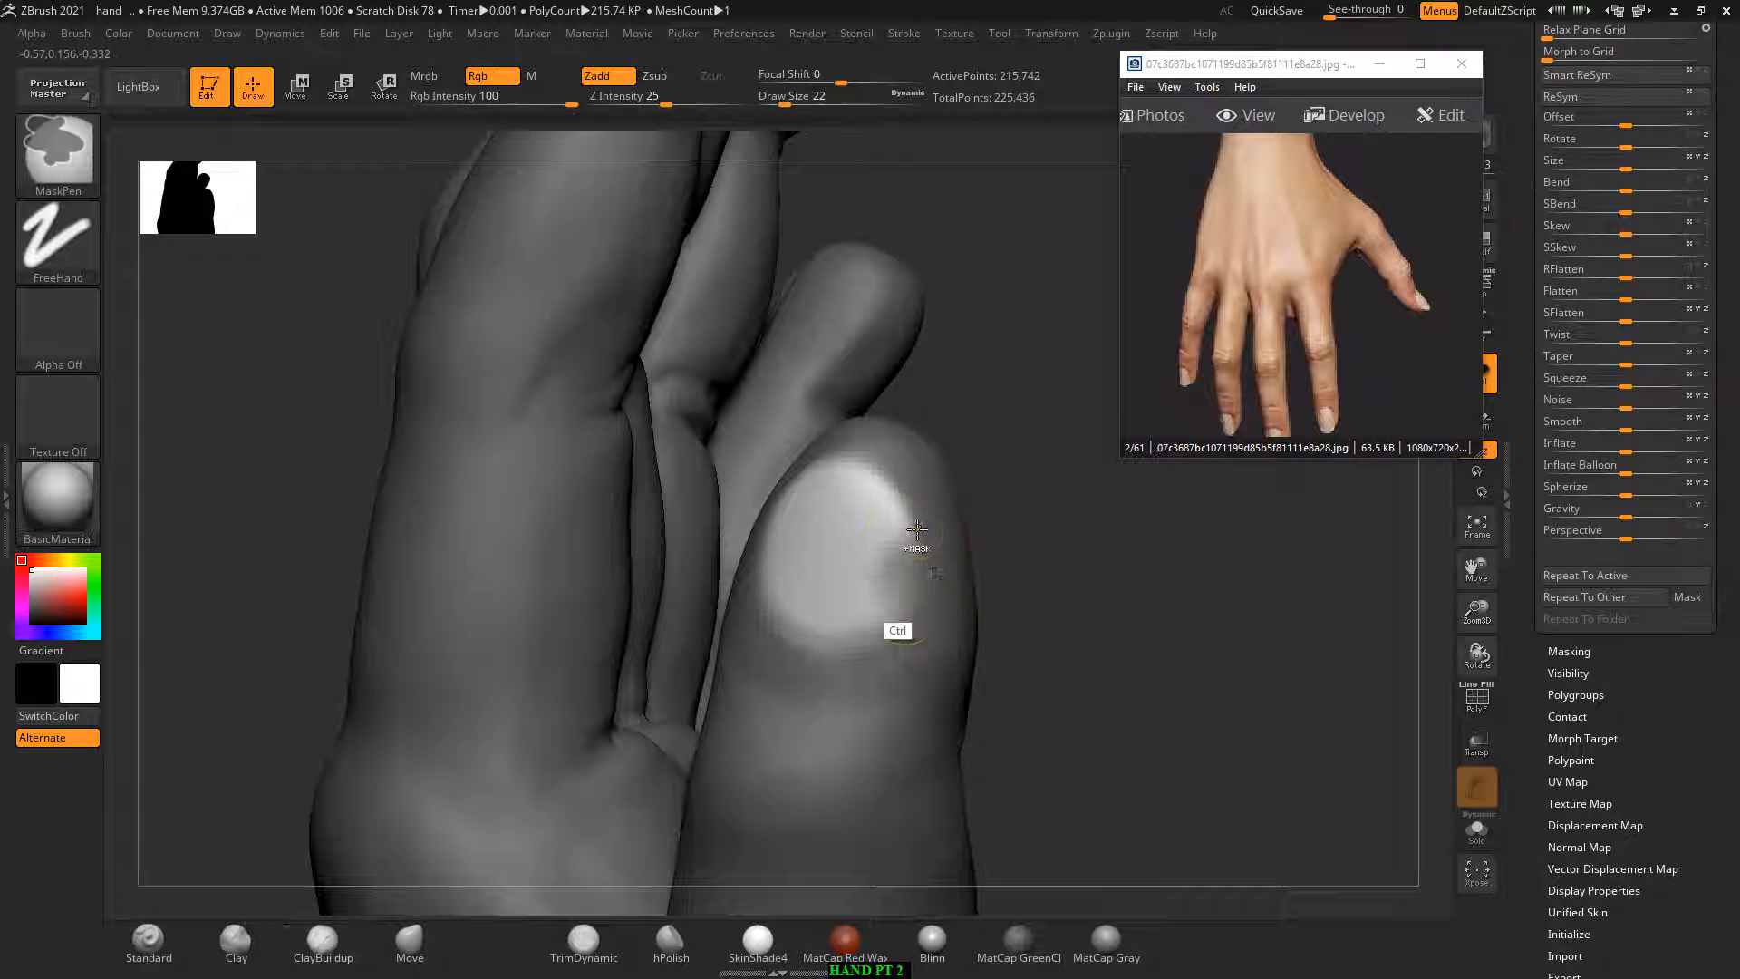
drag(1002, 588, 1162, 613)
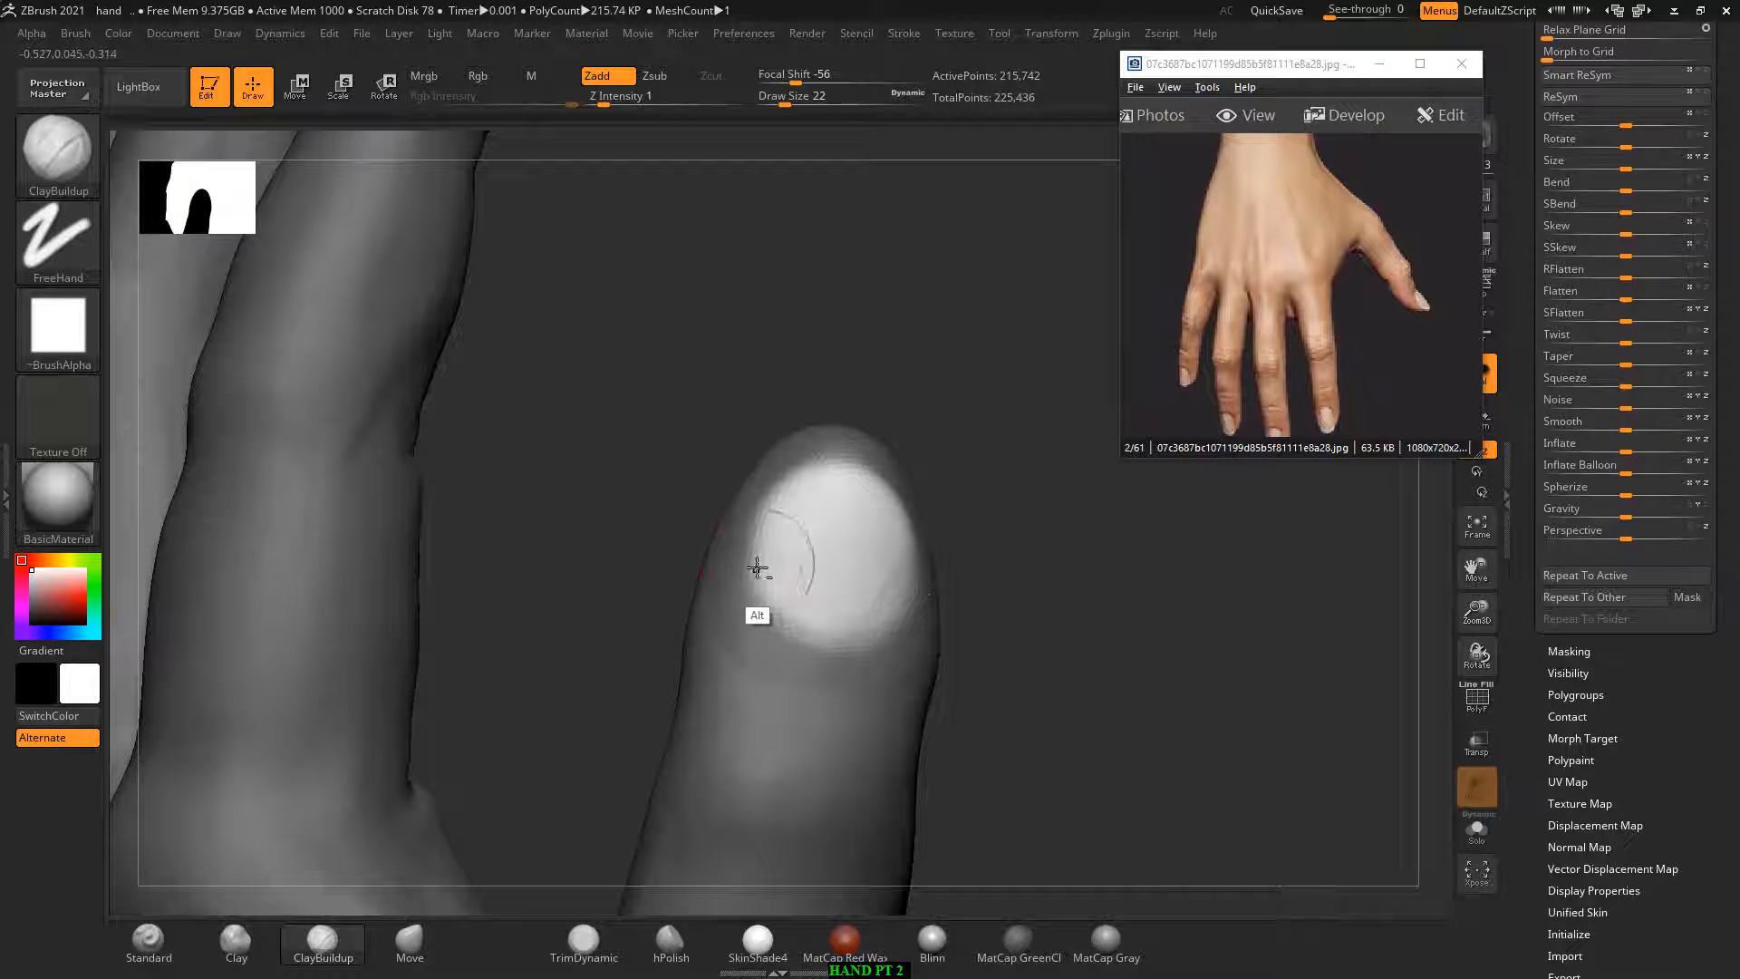
mouse_move(757, 567)
alt+mouse_down()
mouse_move(817, 645)
mouse_move(895, 632)
alt+mouse_up()
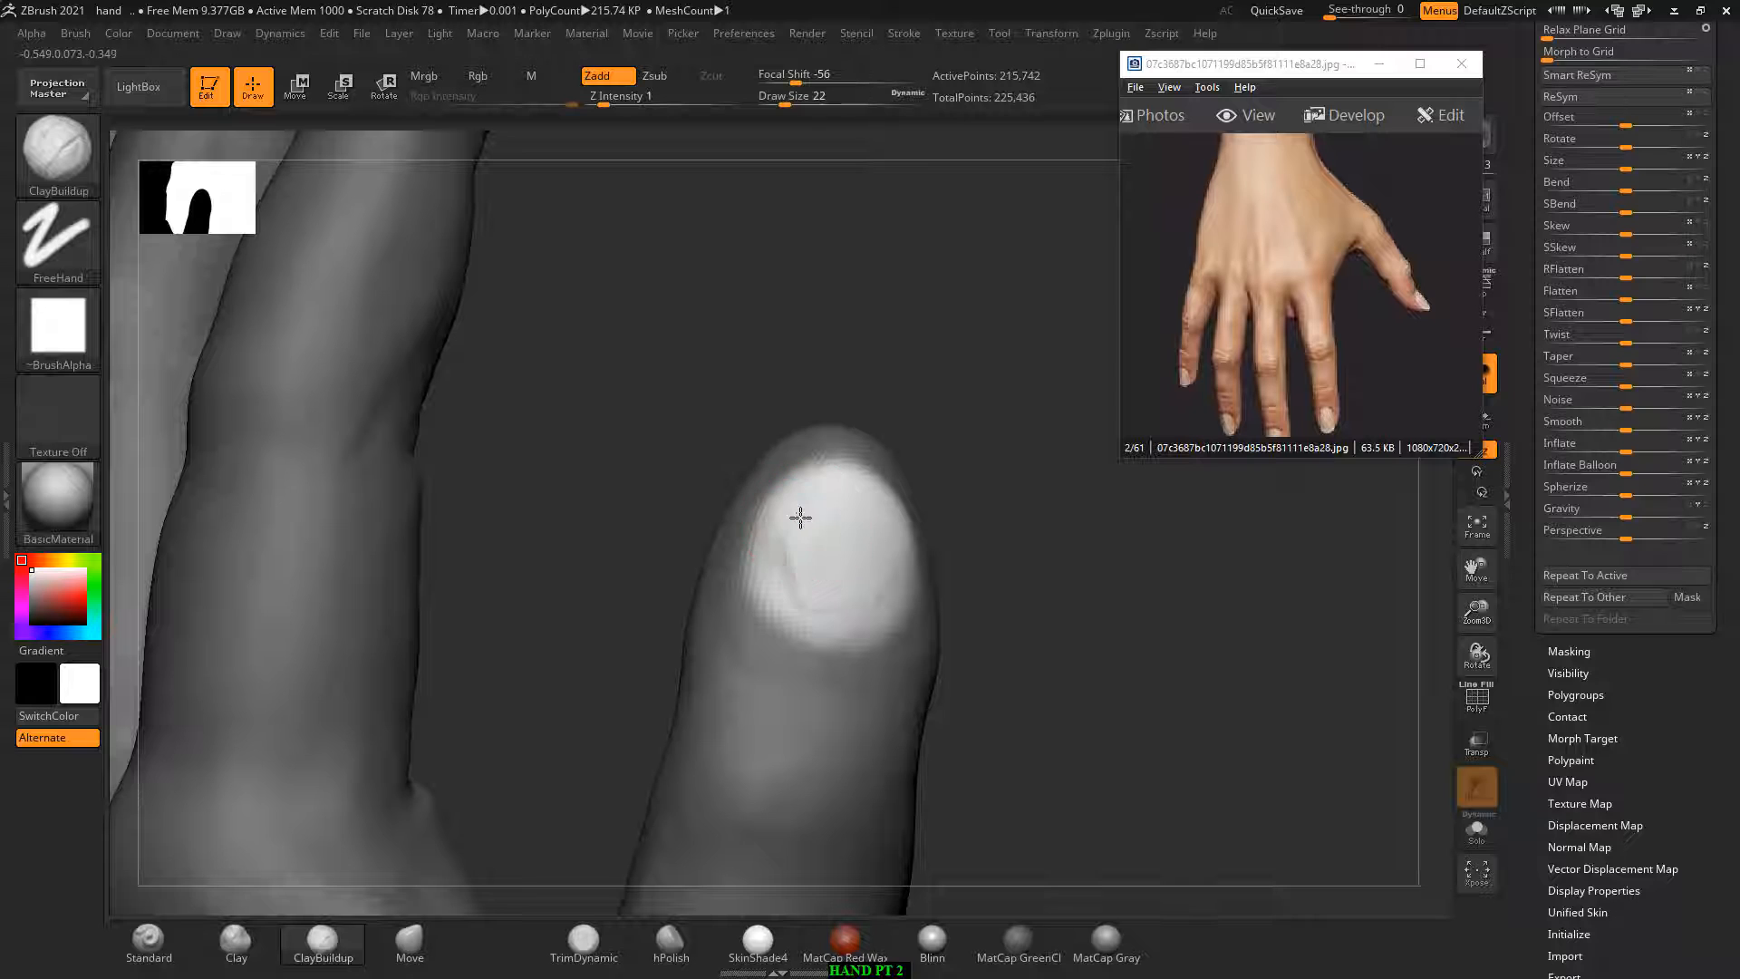
key(])
drag(843, 530, 801, 524)
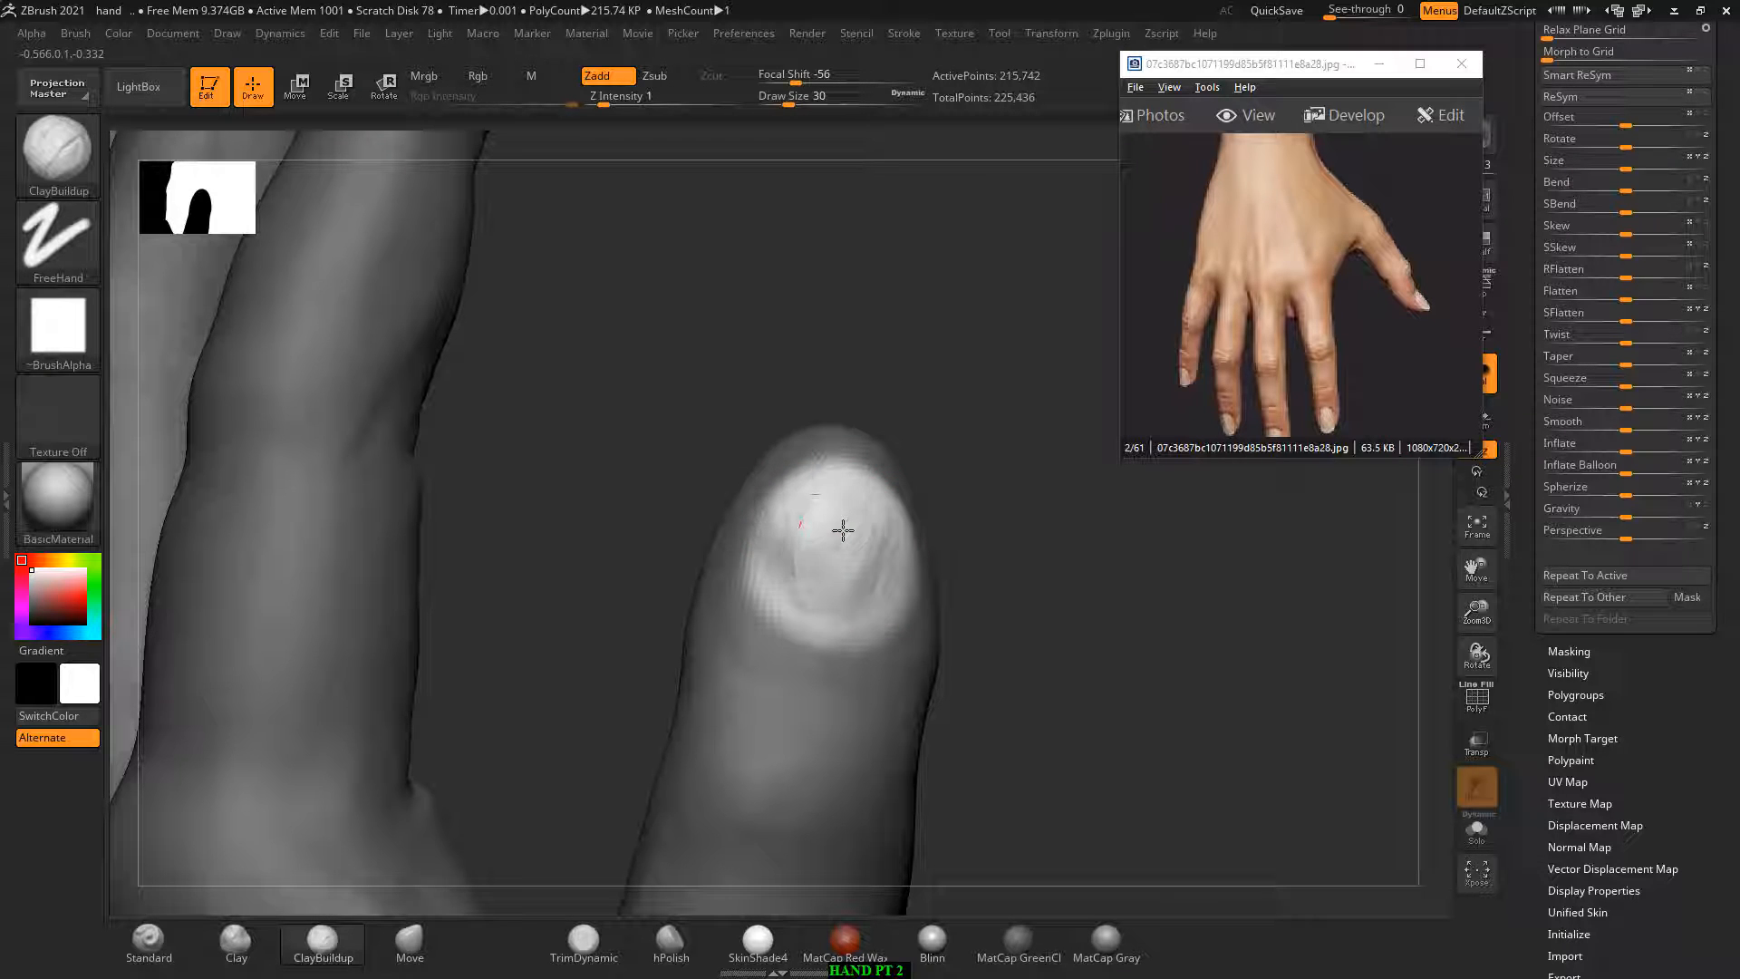
drag(872, 617, 805, 606)
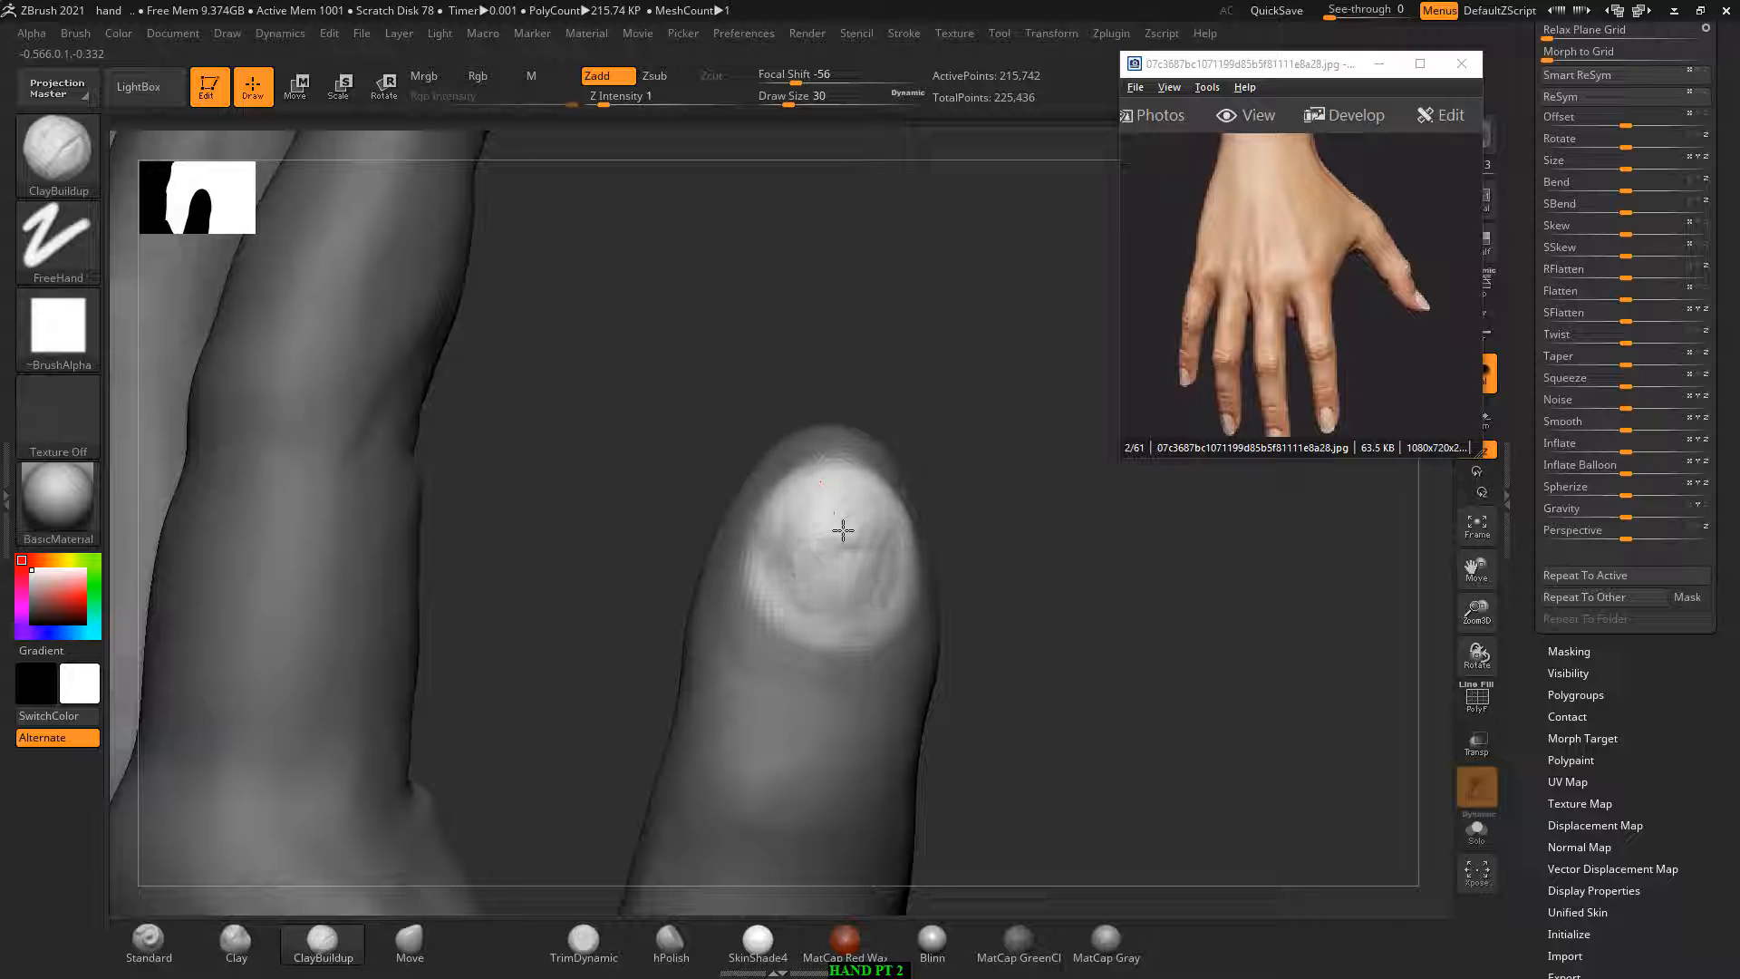
drag(816, 544, 784, 612)
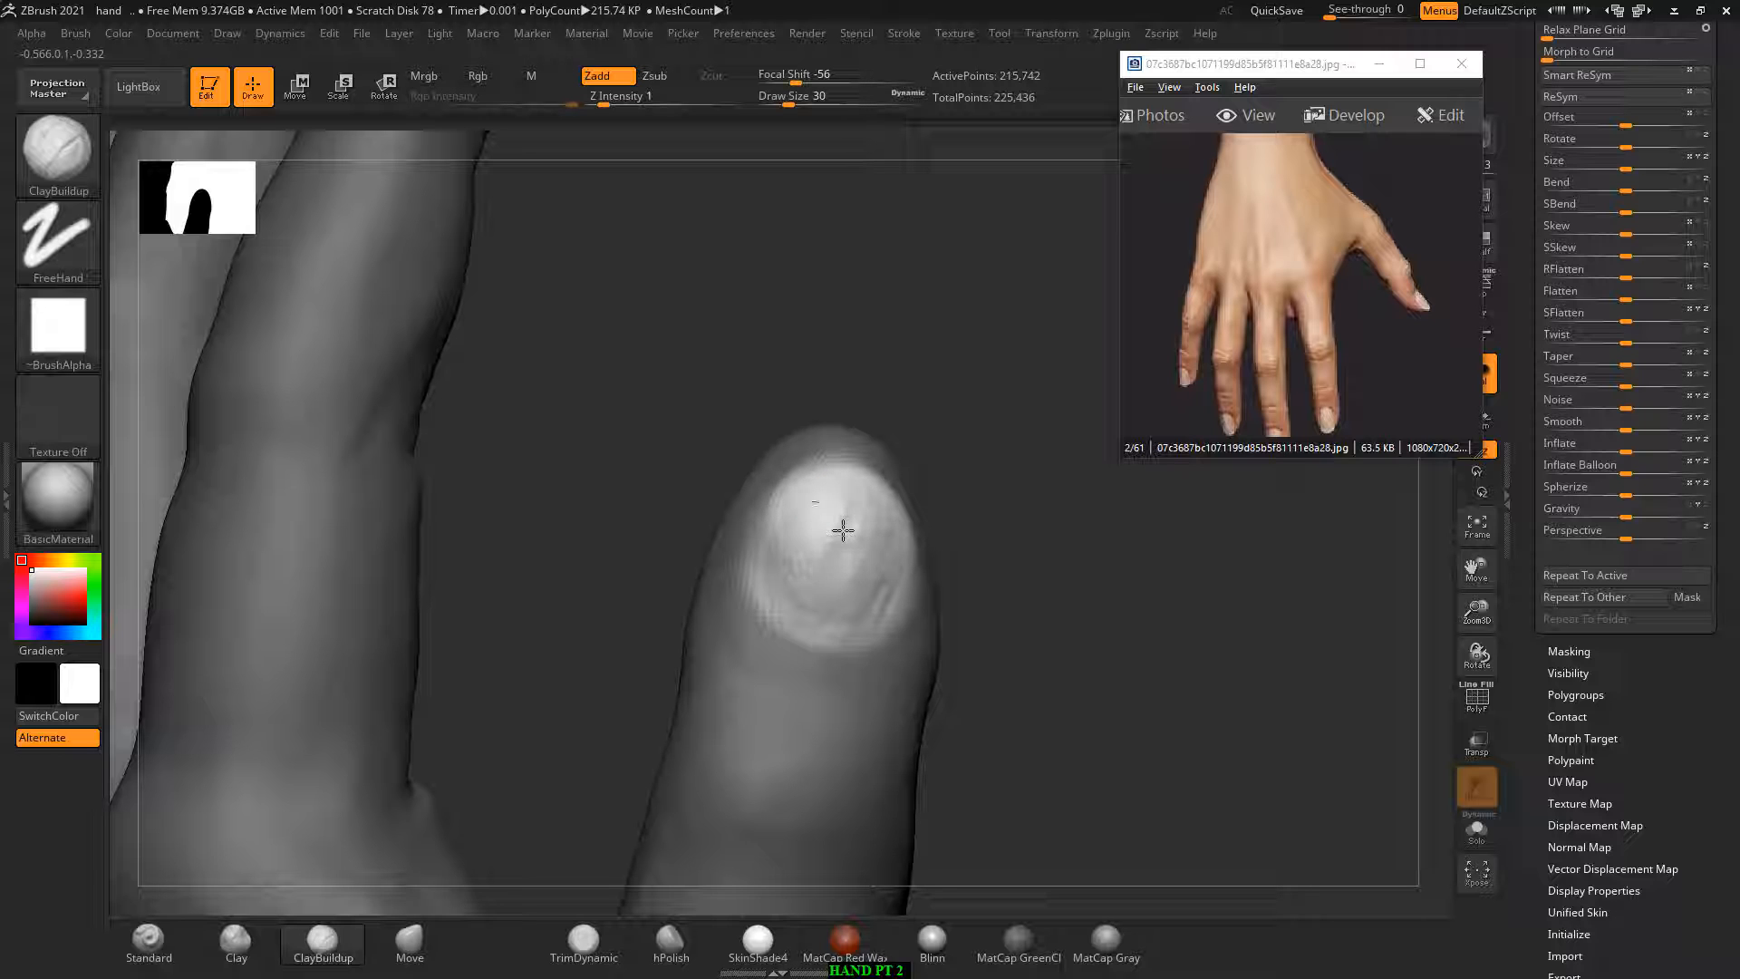
mouse_move(964, 502)
mouse_down()
mouse_move(1020, 503)
mouse_move(966, 502)
mouse_up()
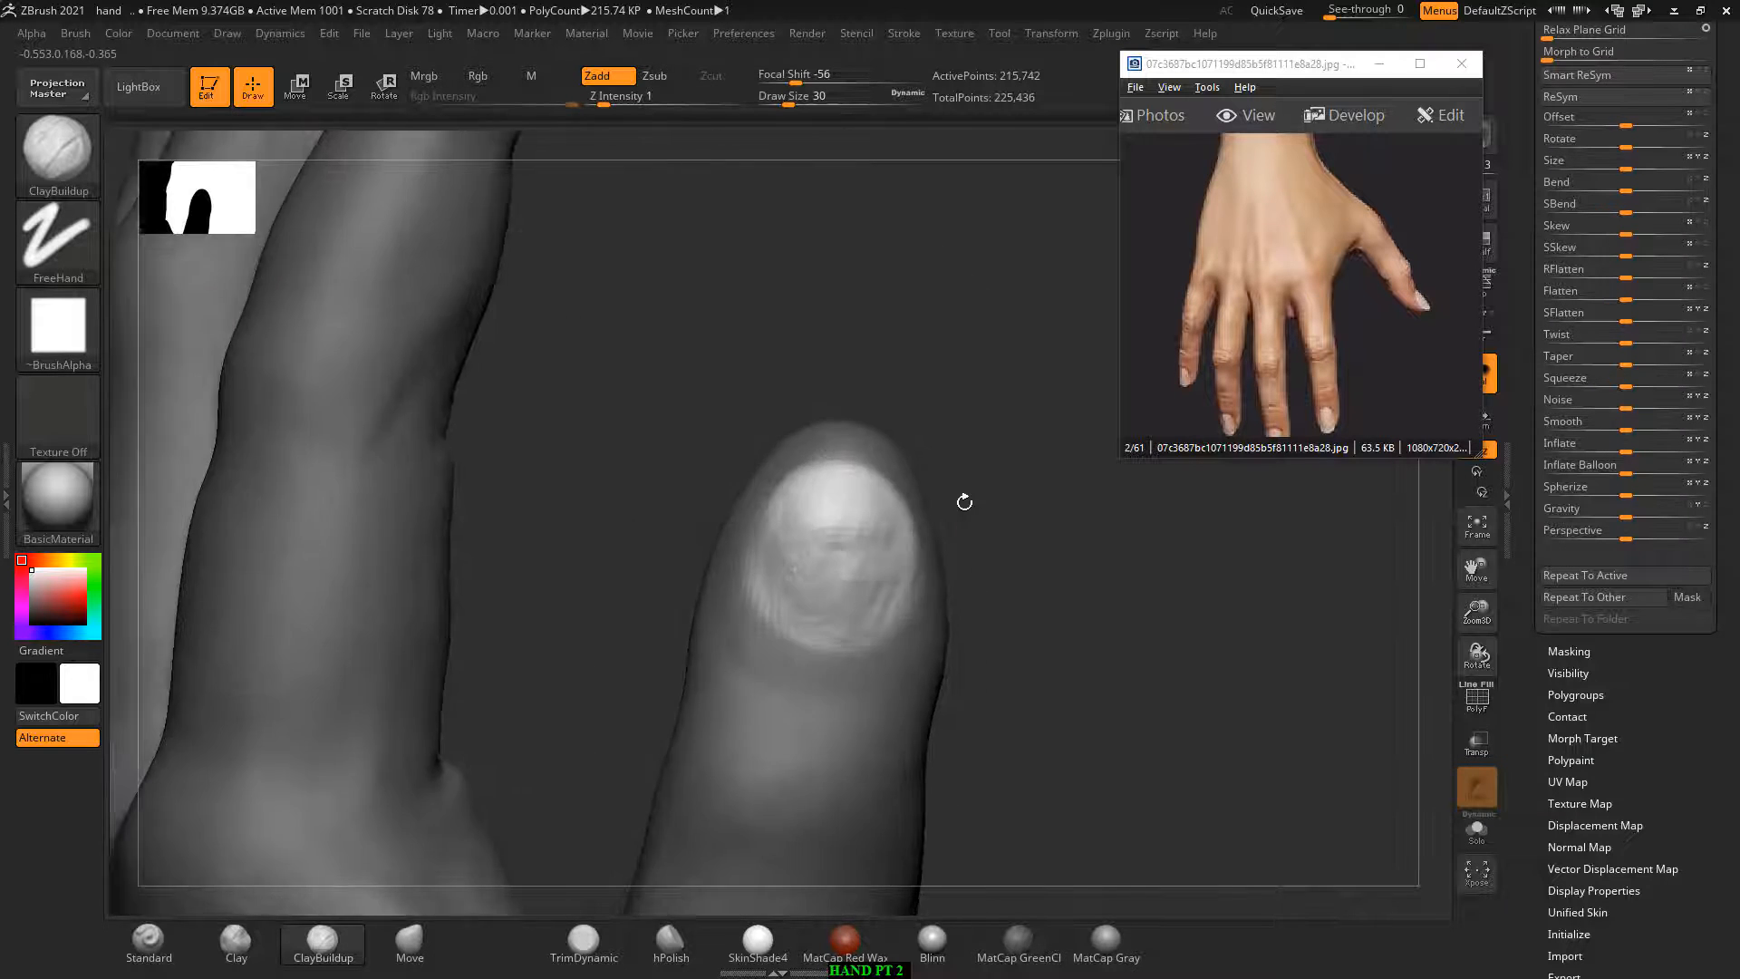
mouse_move(867, 551)
shift+mouse_down()
mouse_move(876, 579)
mouse_move(867, 547)
shift+mouse_up()
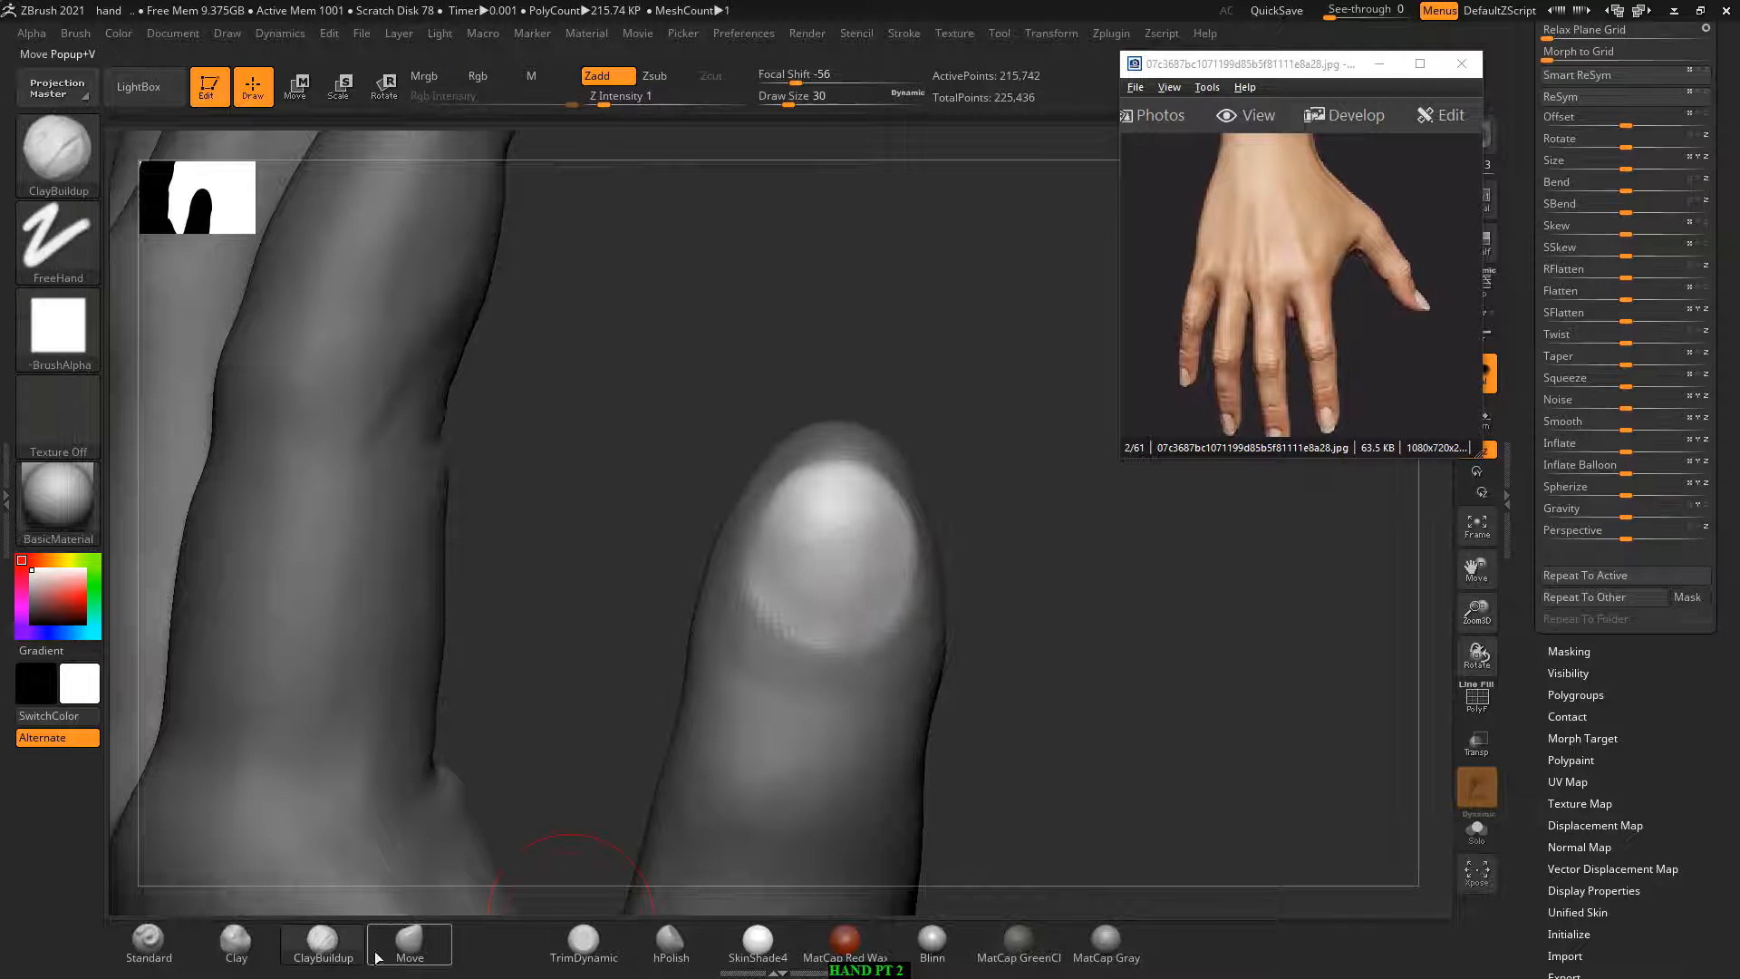
Step: Pull the front edge of the thumb's nail toward the fingertip with the Move brush at draw size 46
drag(392, 915, 367, 913)
click(409, 943)
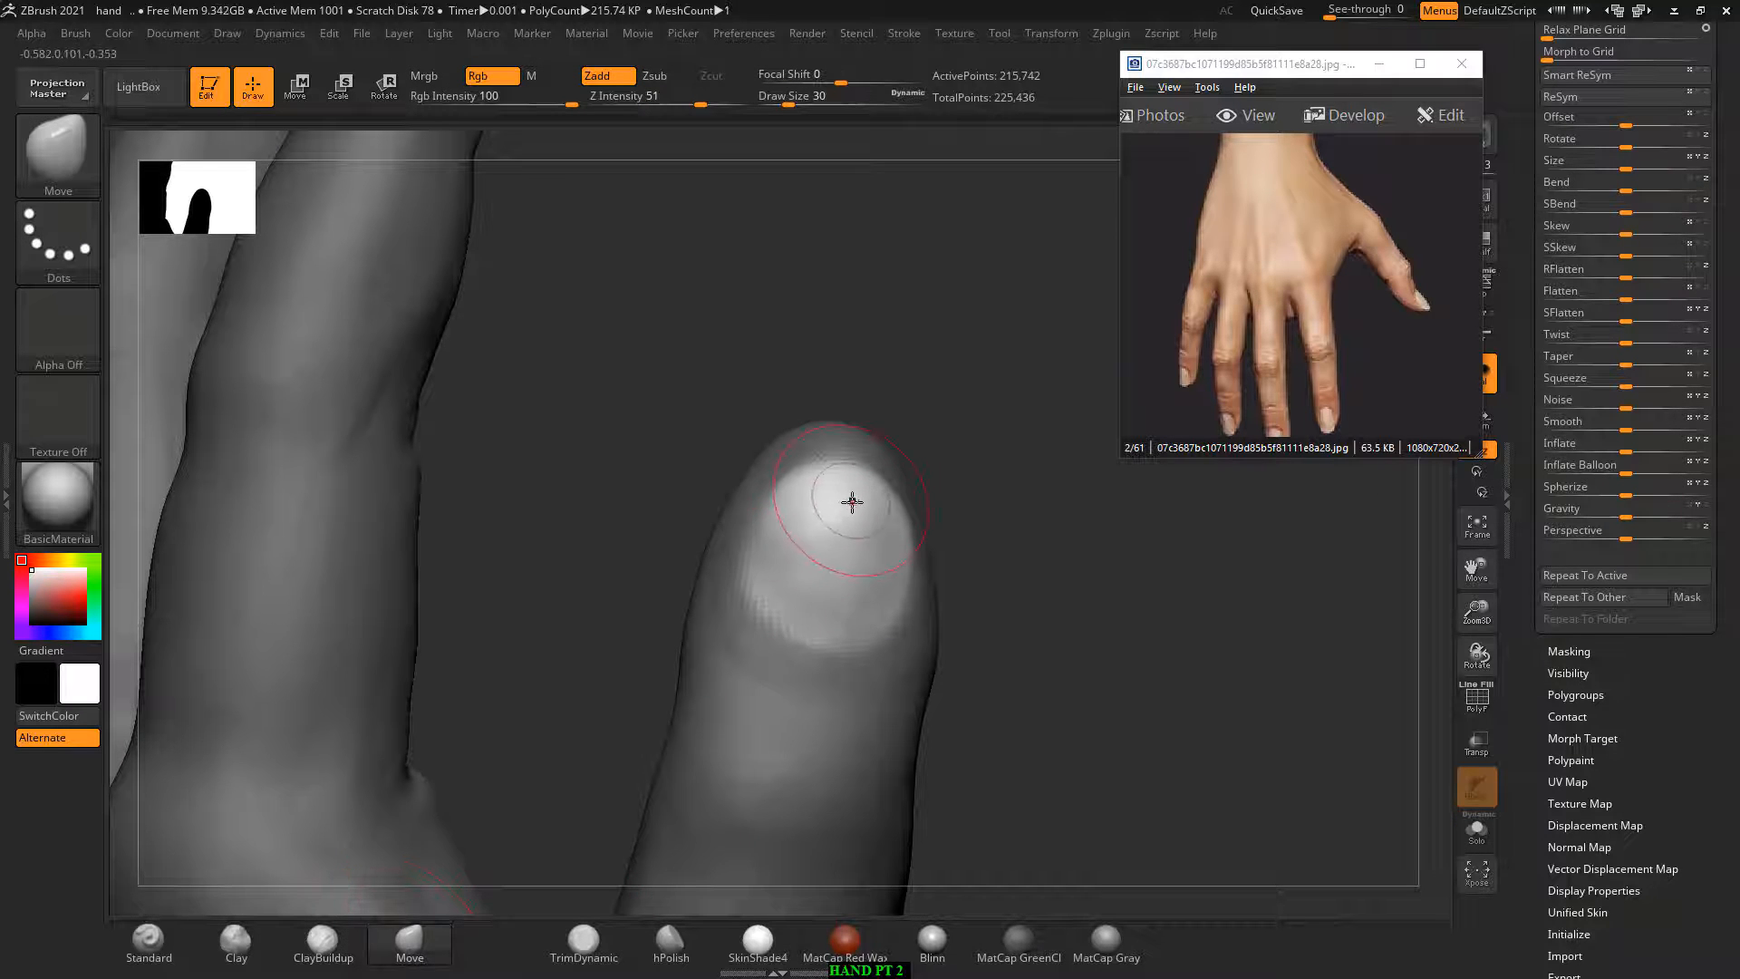
key(])
mouse_move(814, 499)
mouse_down()
mouse_move(857, 469)
mouse_move(899, 488)
mouse_up()
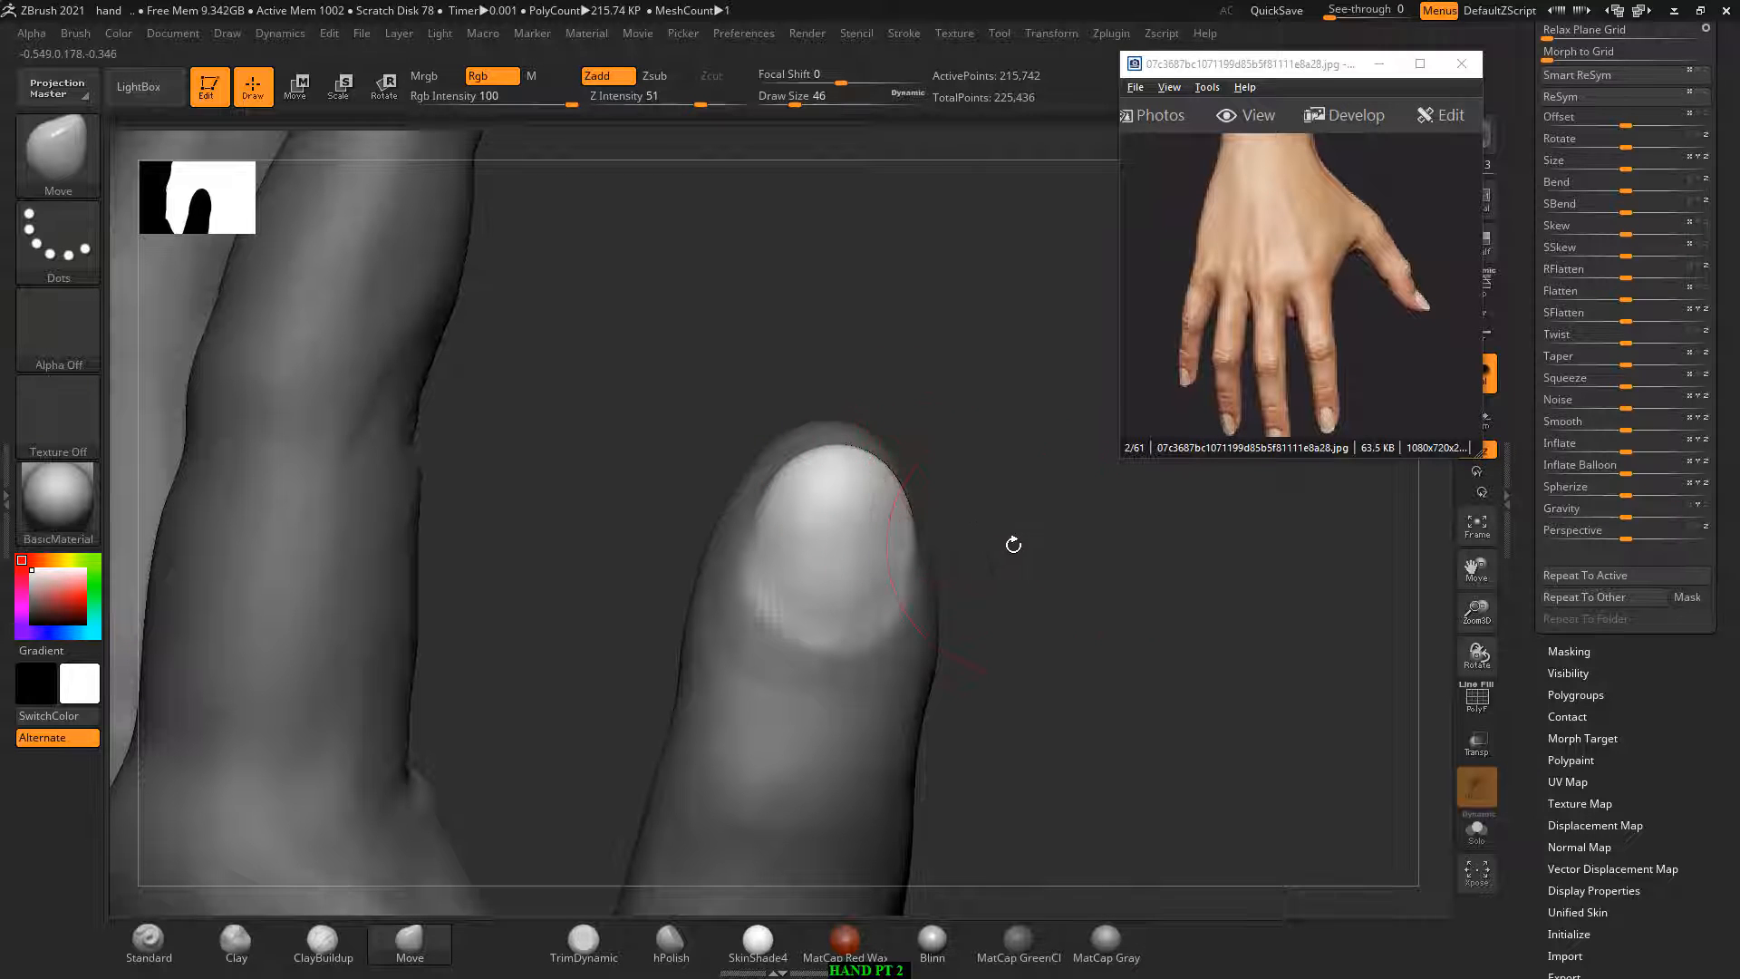
drag(1013, 544, 929, 558)
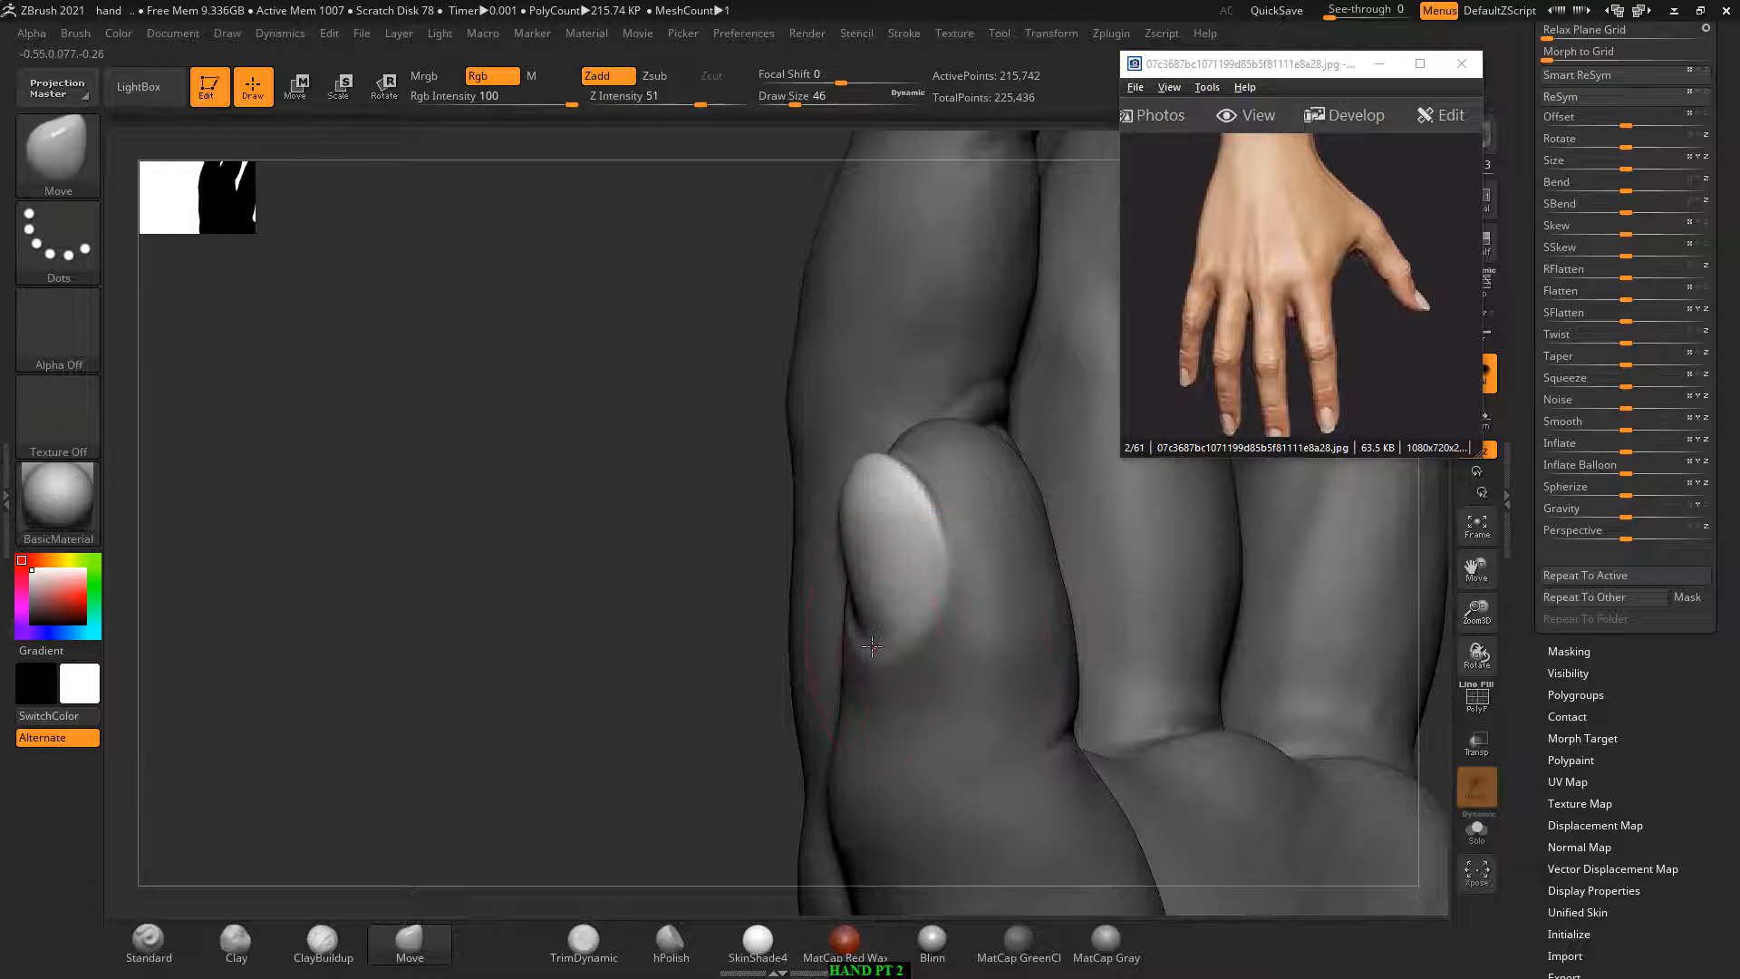
drag(774, 660, 1081, 579)
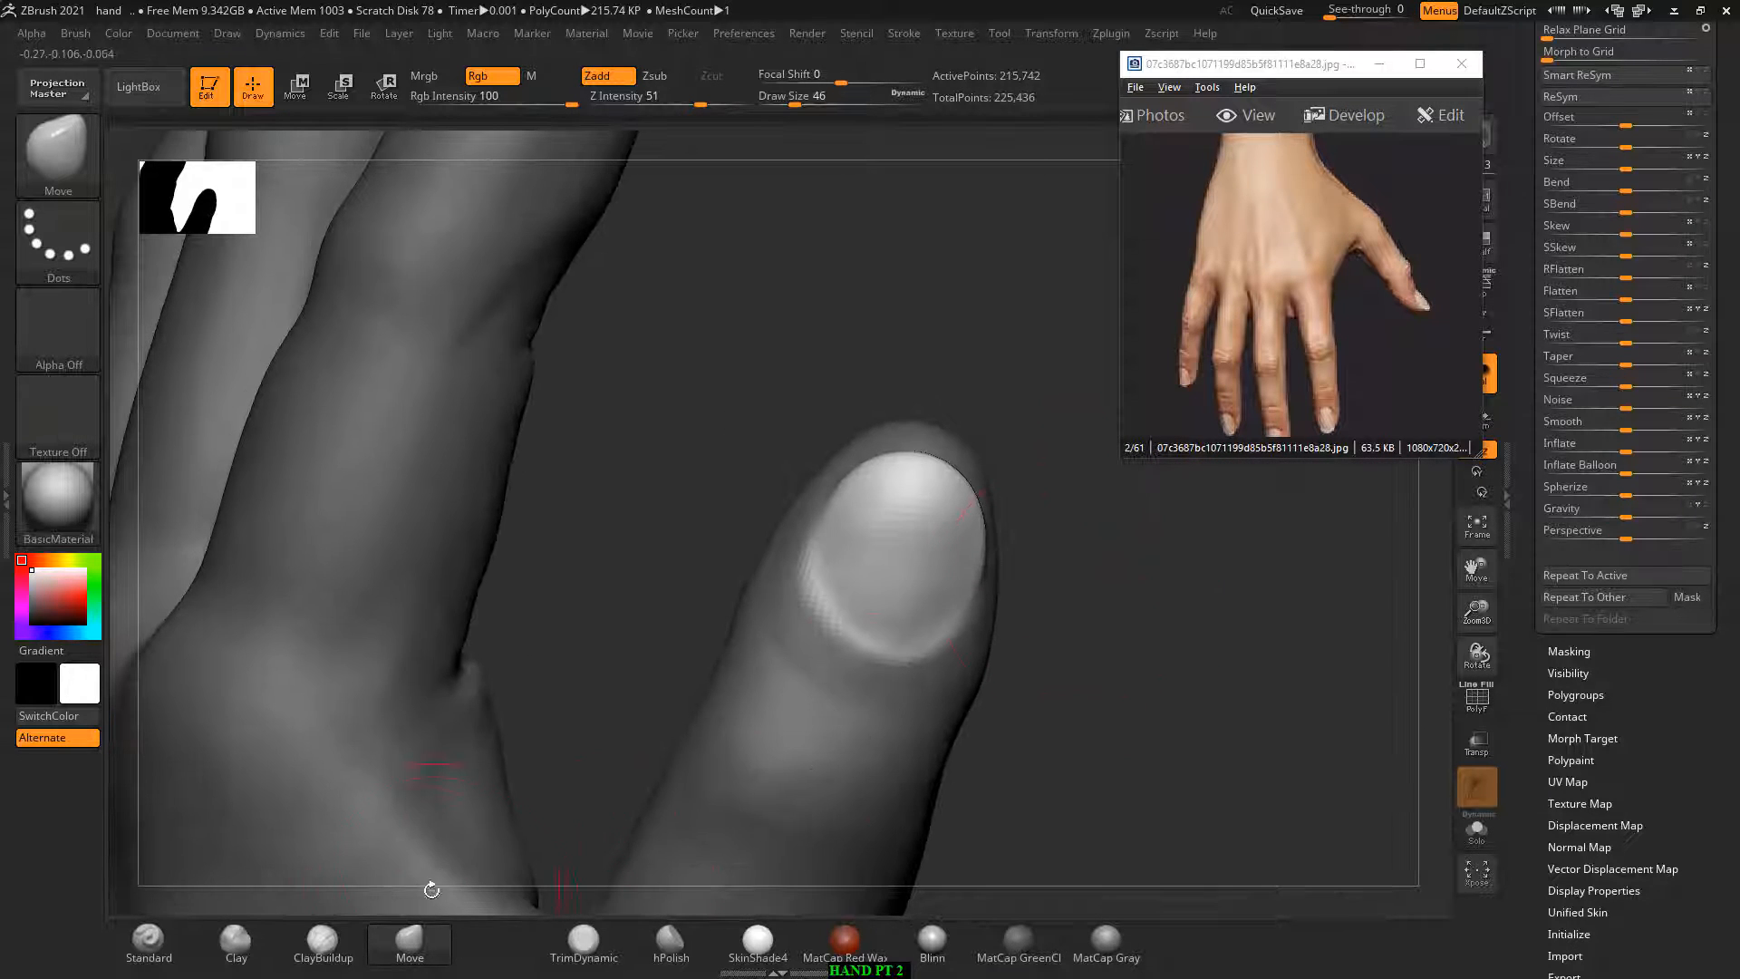
Step: Refine the thumb's nail surface with ClayBuildup at draw size 26 and smooth it
click(322, 942)
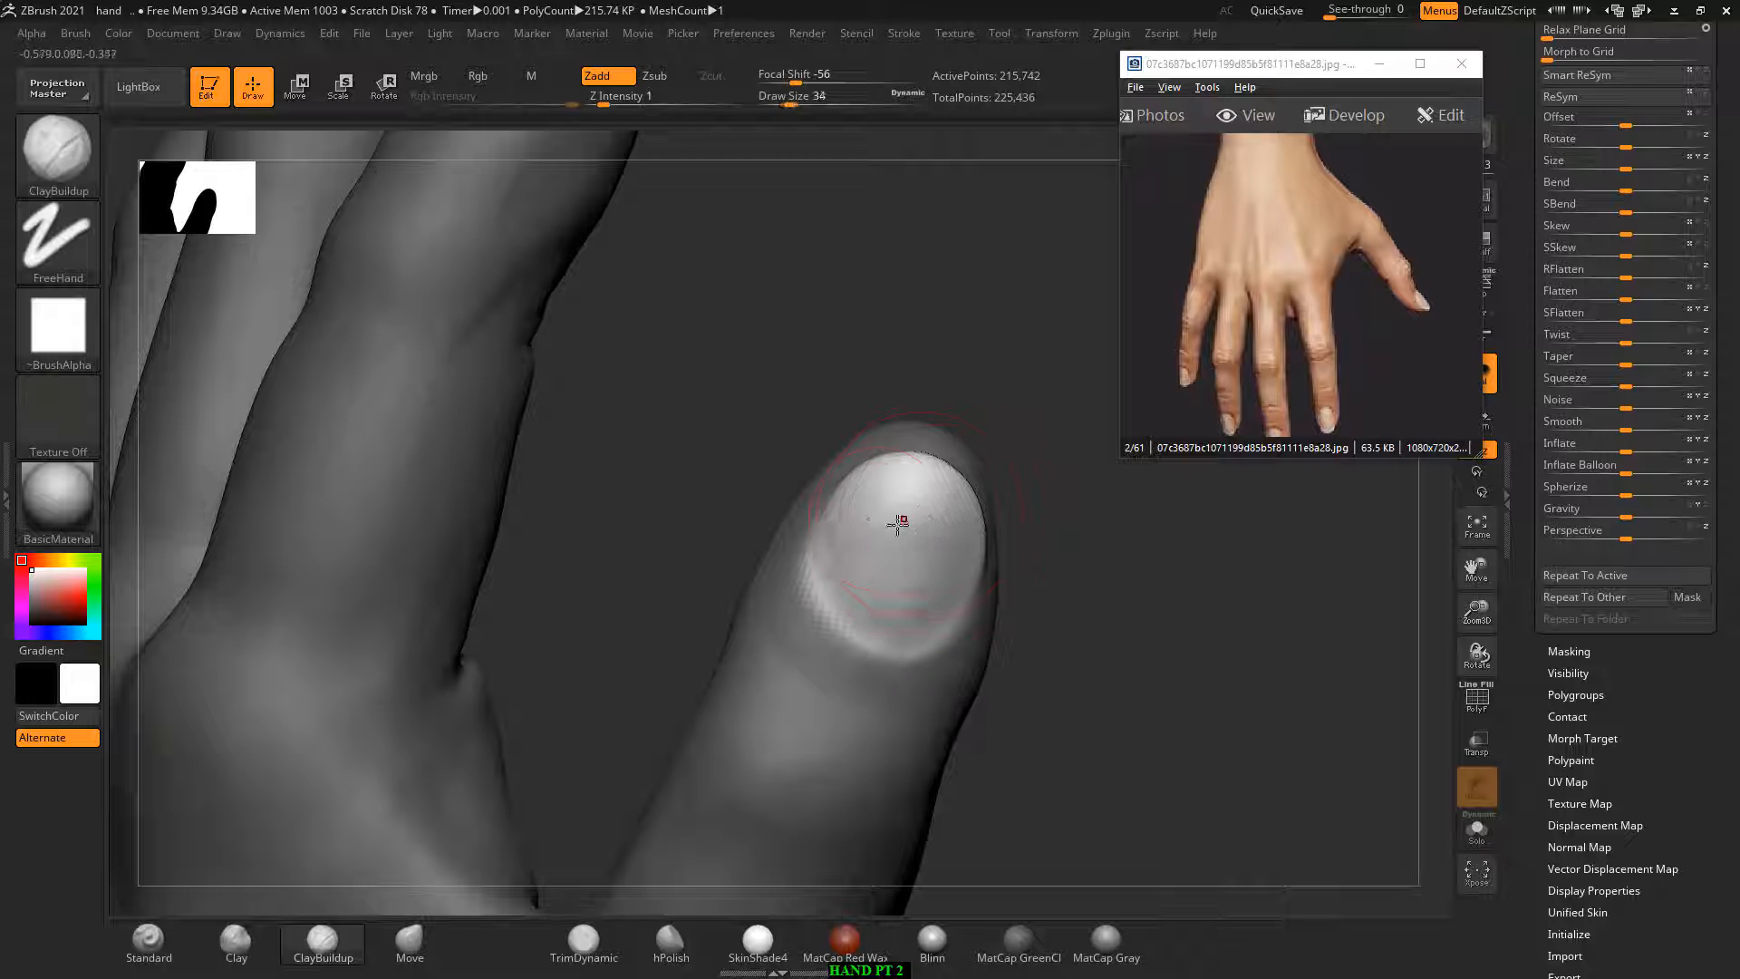
key(bracketleft)
key(bracketleft)
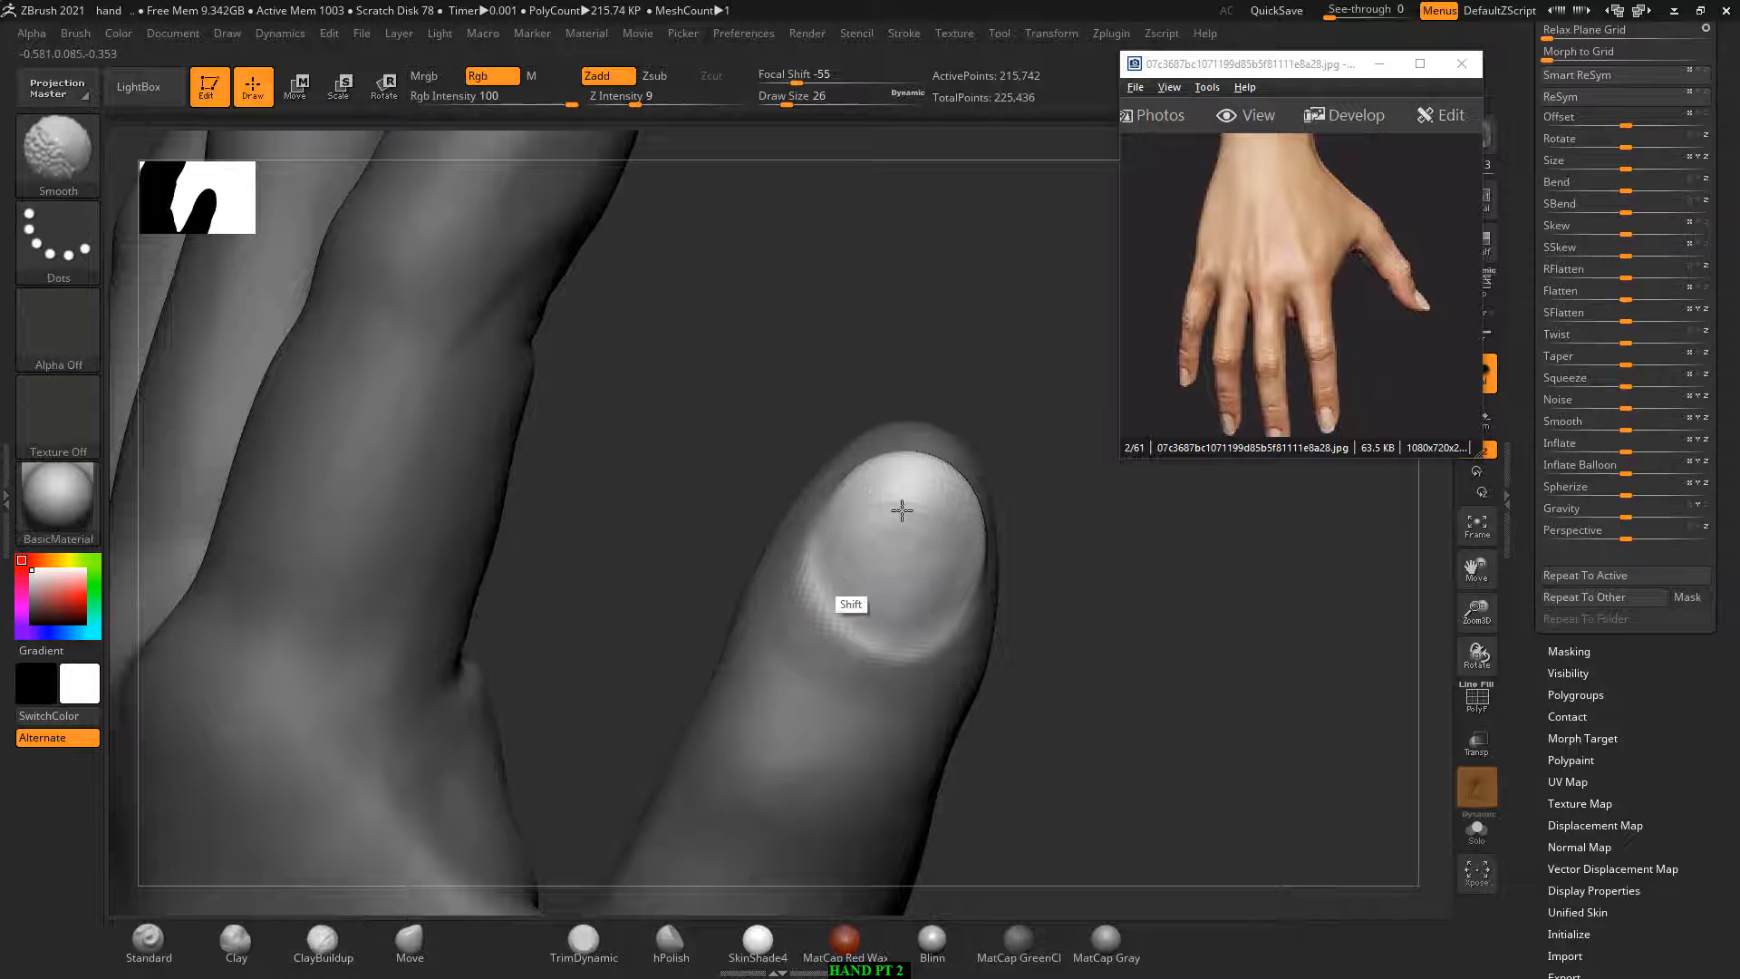
Step: Invert the mask to protect the thumb's nail, then rework and smooth the skin fold around its base
mouse_move(1103, 617)
mouse_down()
mouse_move(1134, 622)
mouse_move(997, 657)
mouse_up()
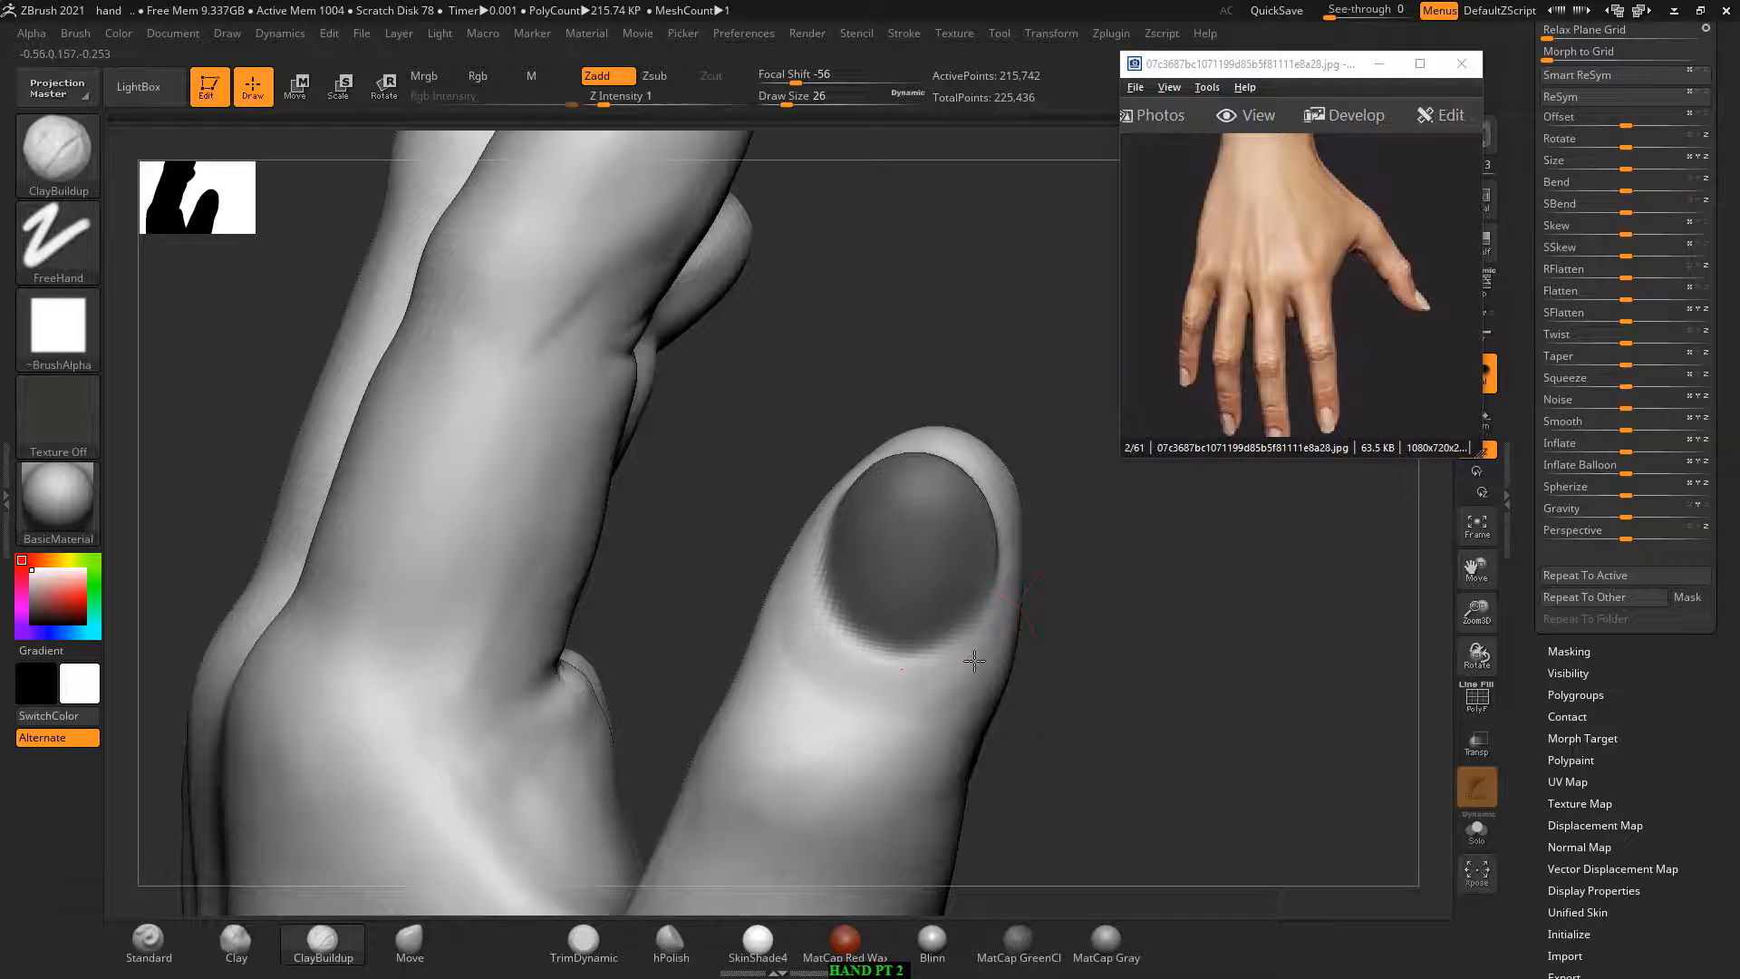
key(shift)
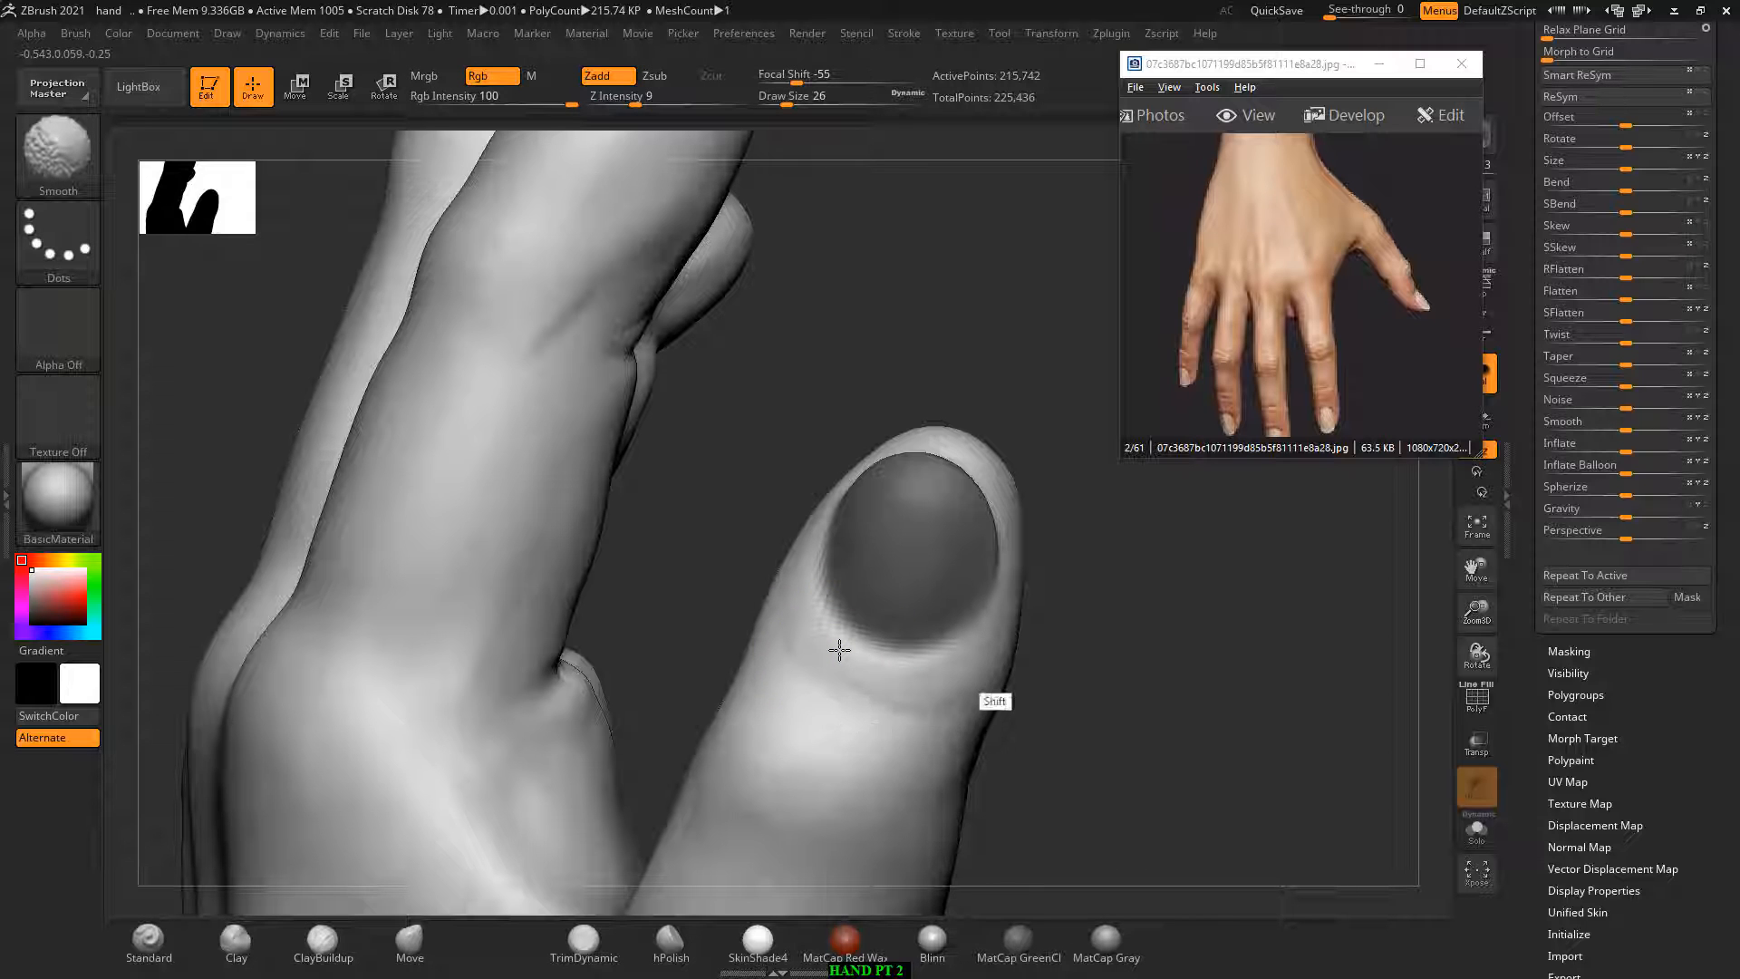
mouse_move(1150, 691)
mouse_down()
mouse_move(1146, 590)
mouse_move(1099, 656)
mouse_move(1054, 589)
mouse_move(963, 562)
mouse_move(928, 357)
mouse_move(968, 517)
mouse_move(967, 469)
mouse_move(1013, 568)
mouse_move(897, 574)
mouse_move(1033, 577)
mouse_up()
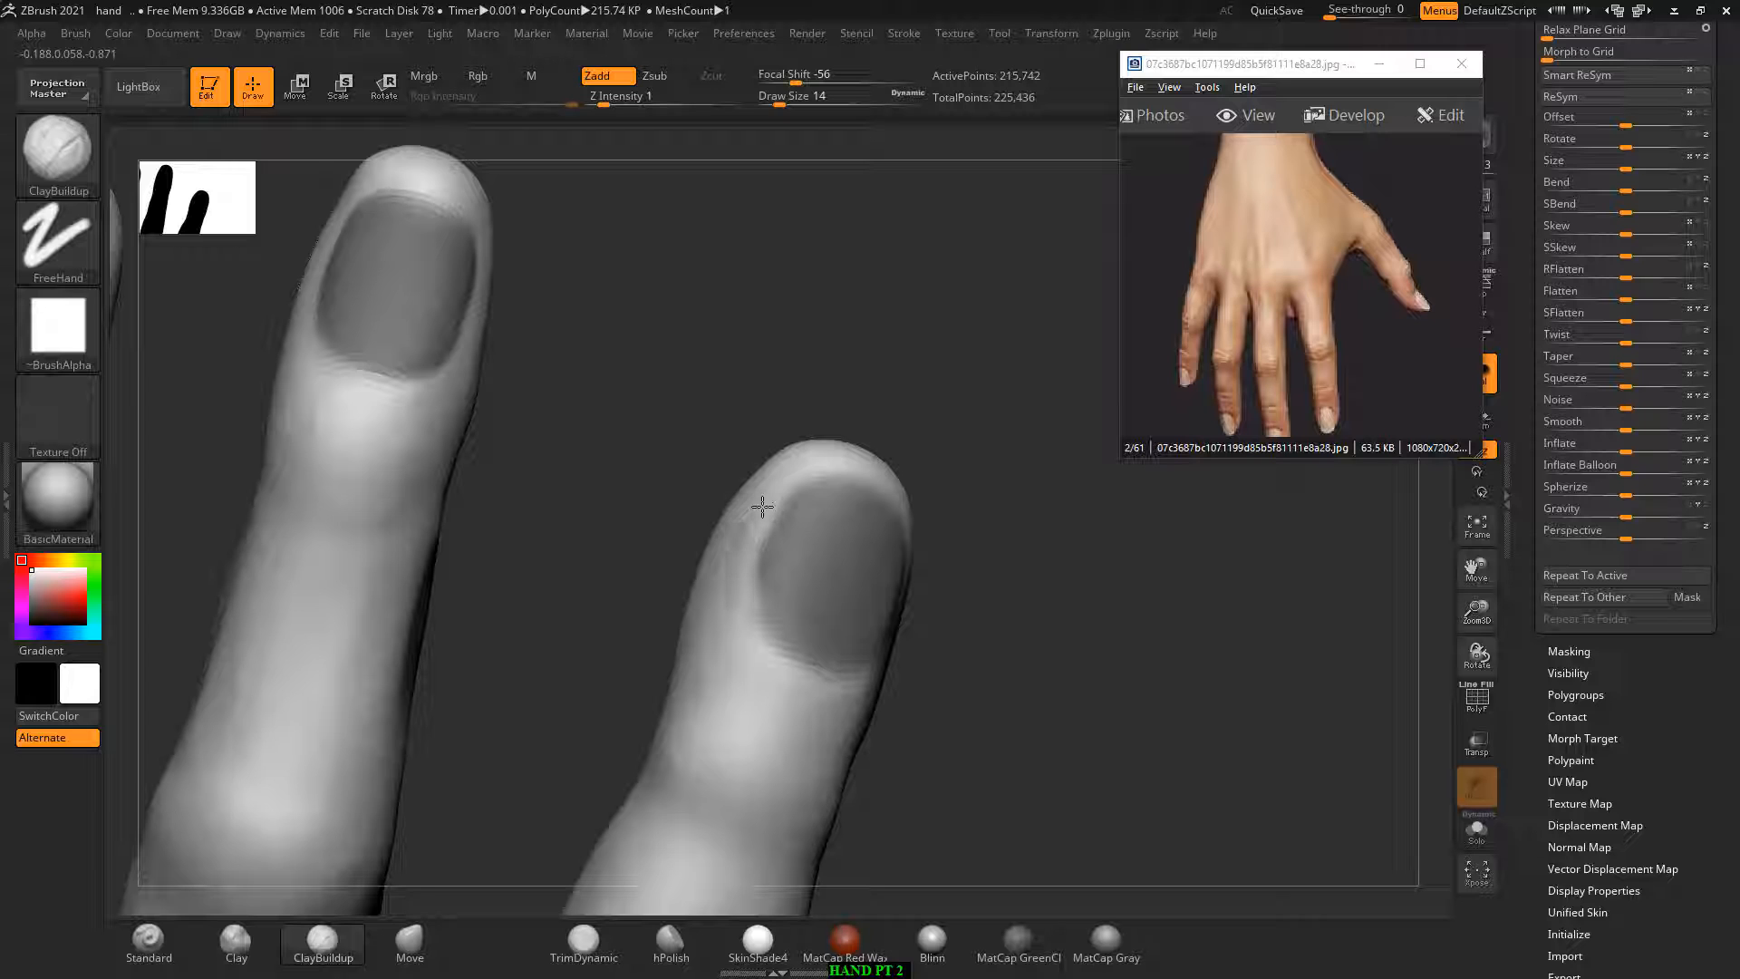
Step: Build up the skin around the index finger's masked nail with ClayBuildup at draw size 14 and smooth it
drag(767, 606, 762, 507)
drag(979, 671, 884, 576)
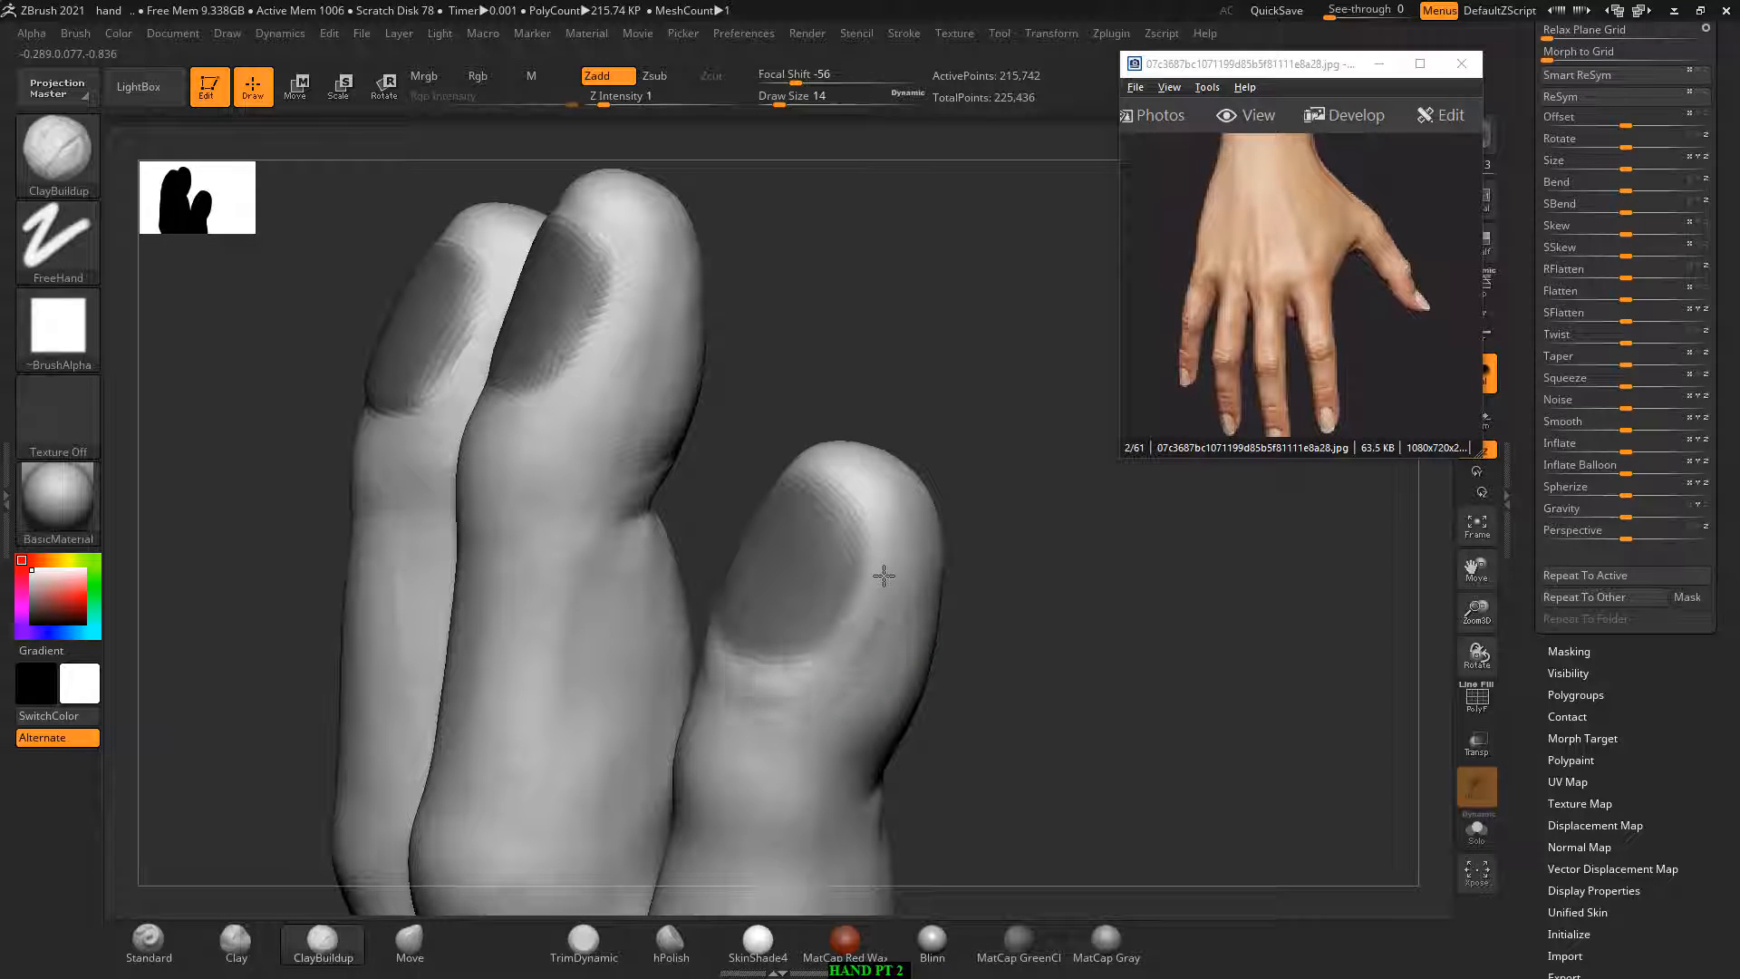
drag(960, 626, 1106, 590)
drag(898, 625, 929, 585)
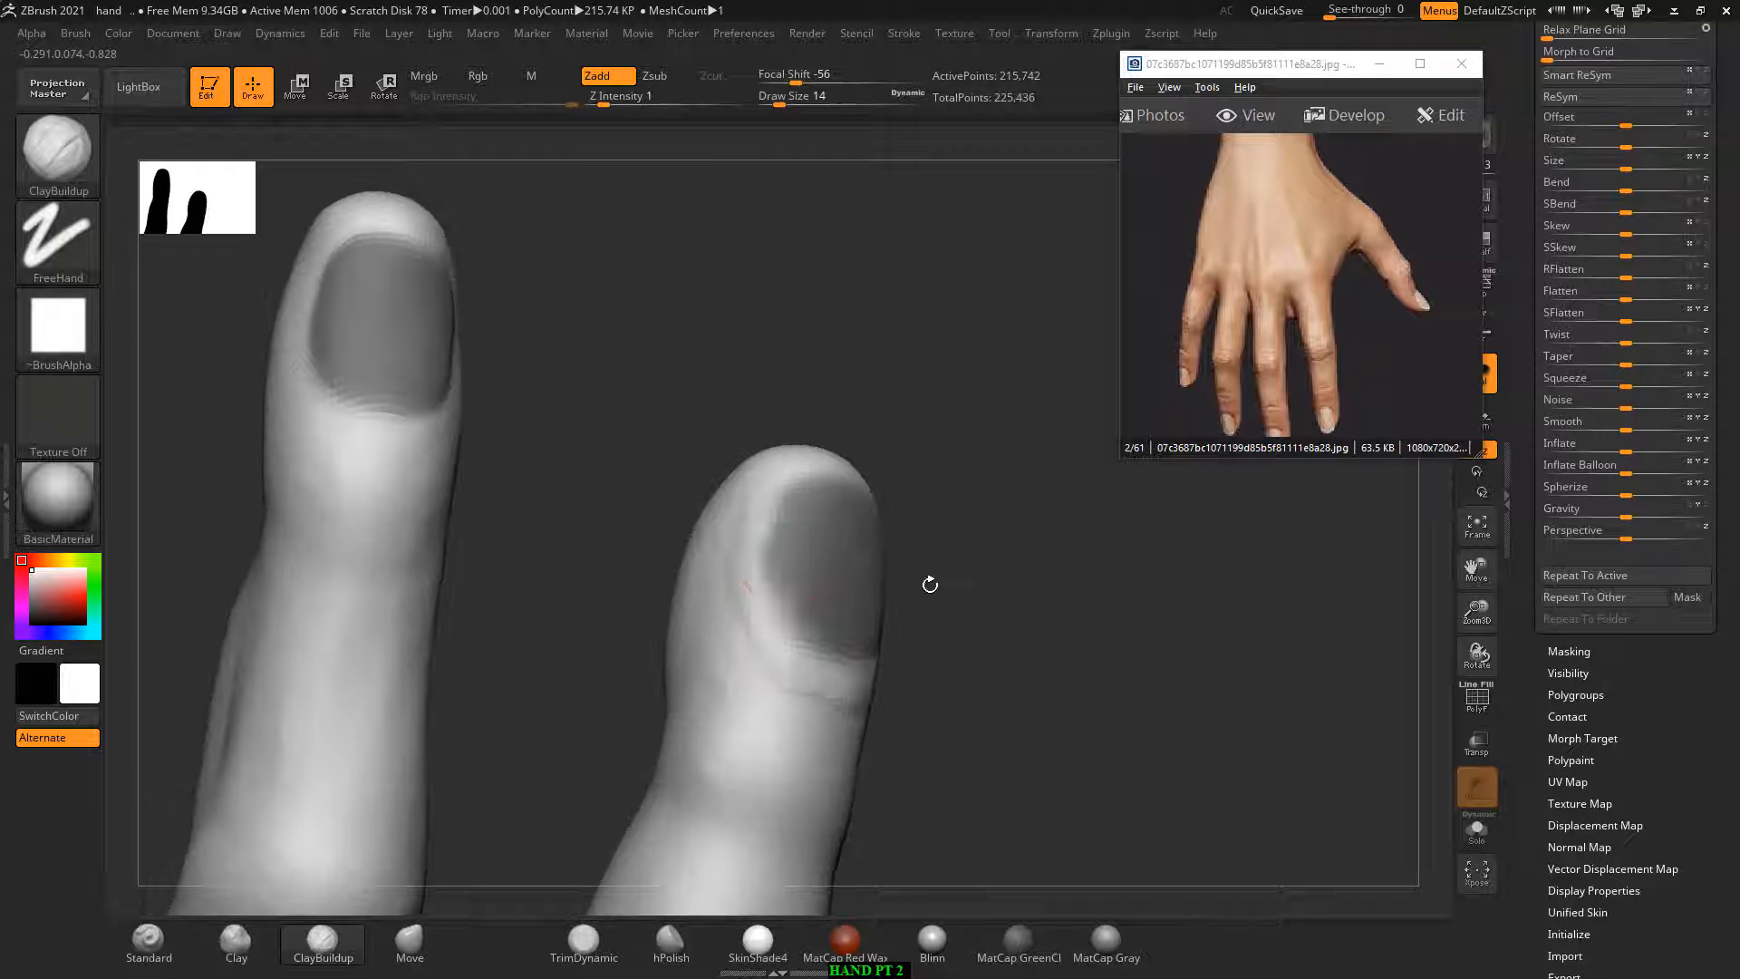
key(shift)
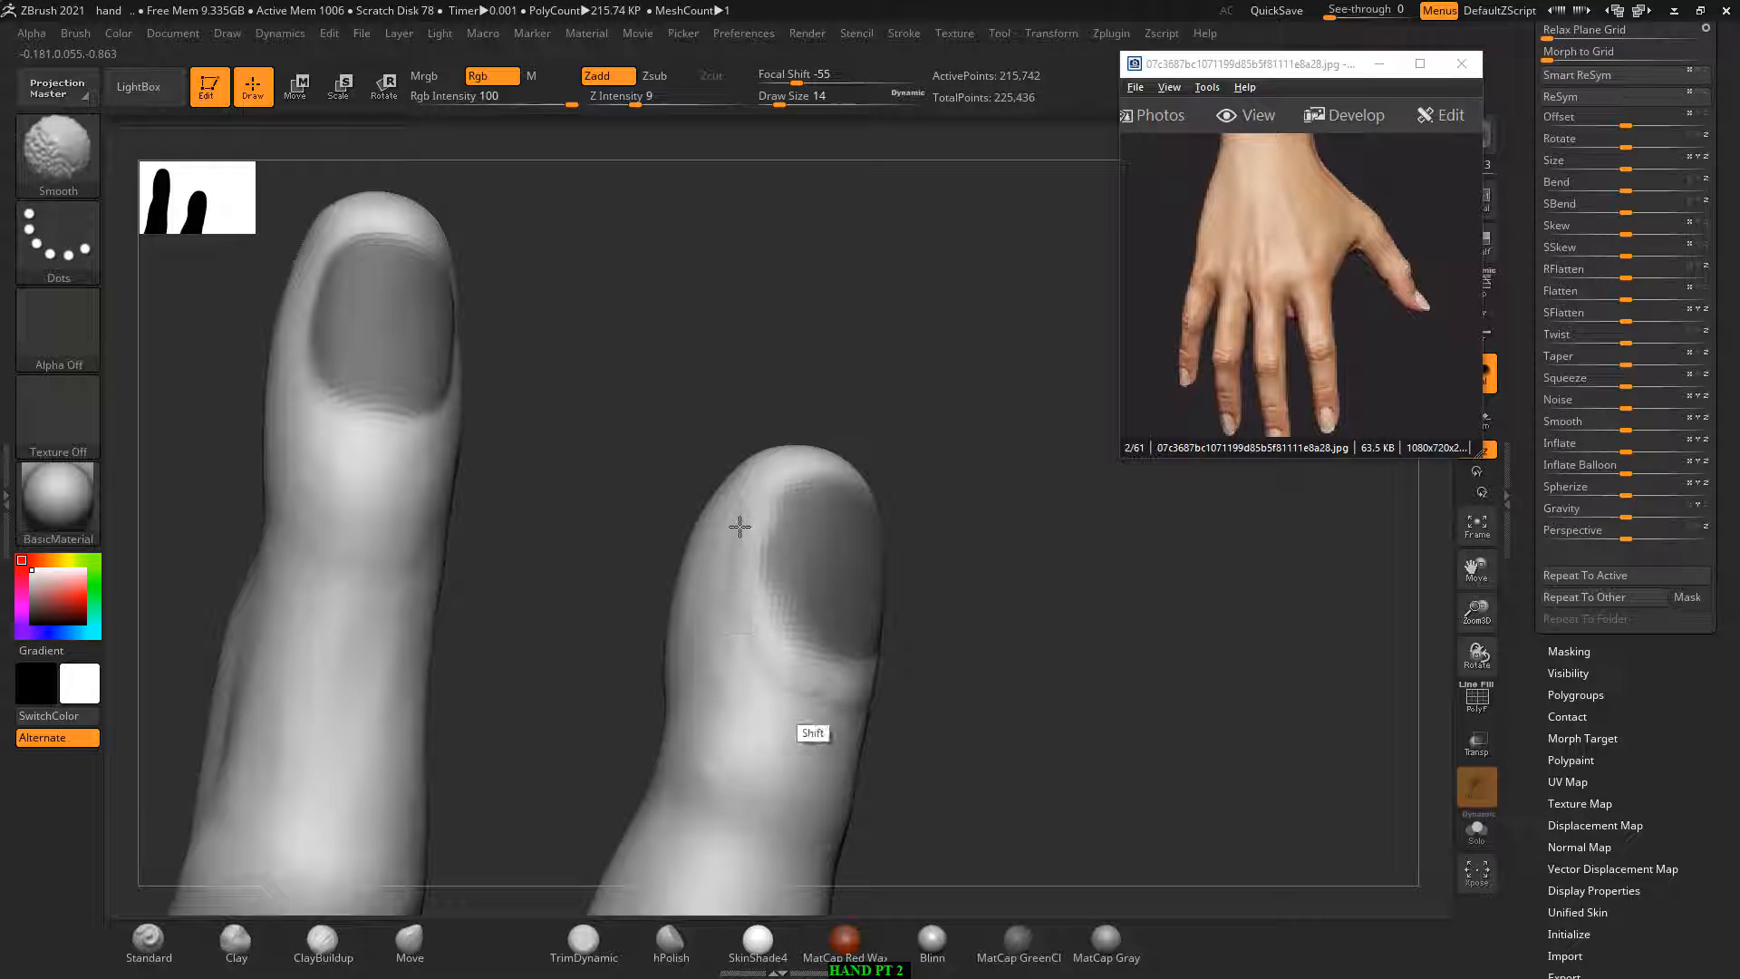
drag(1051, 687, 898, 694)
mouse_move(788, 703)
shift+mouse_down()
mouse_move(770, 711)
mouse_move(852, 691)
shift+mouse_up()
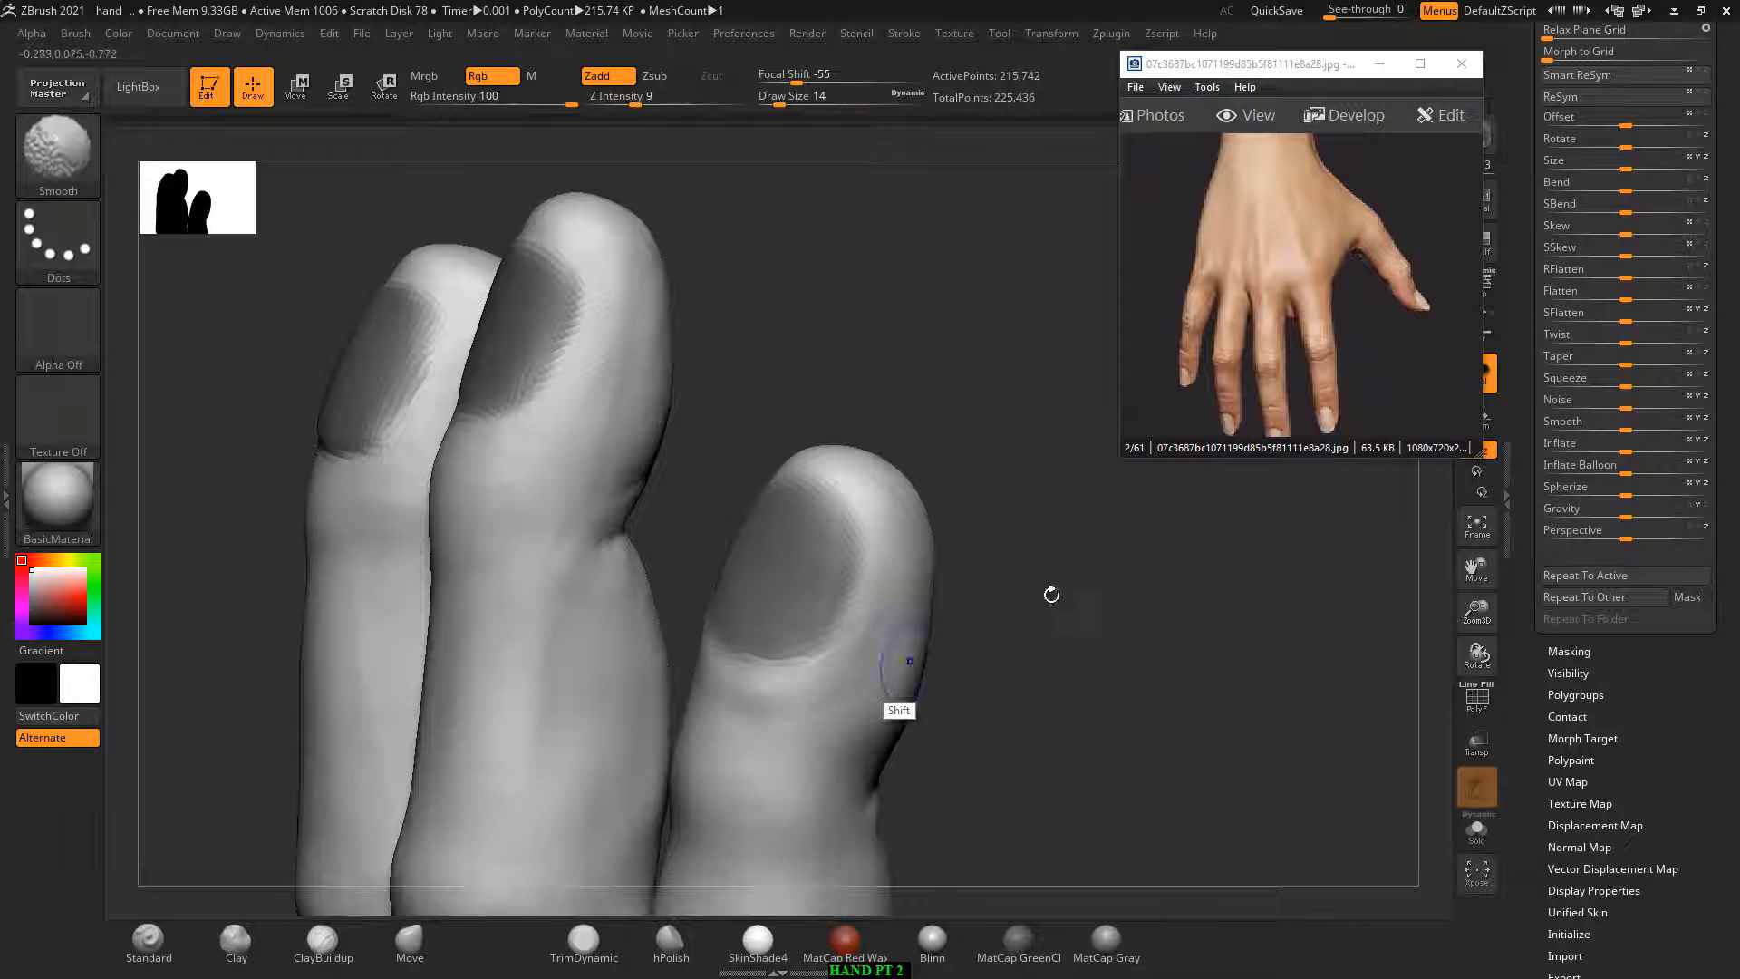
Step: Invert the mask, then sculpt the index finger's nail with ClayBuildup up to draw size 26 and smooth it
mouse_move(1052, 594)
mouse_down()
mouse_move(1072, 610)
mouse_move(1043, 611)
mouse_up()
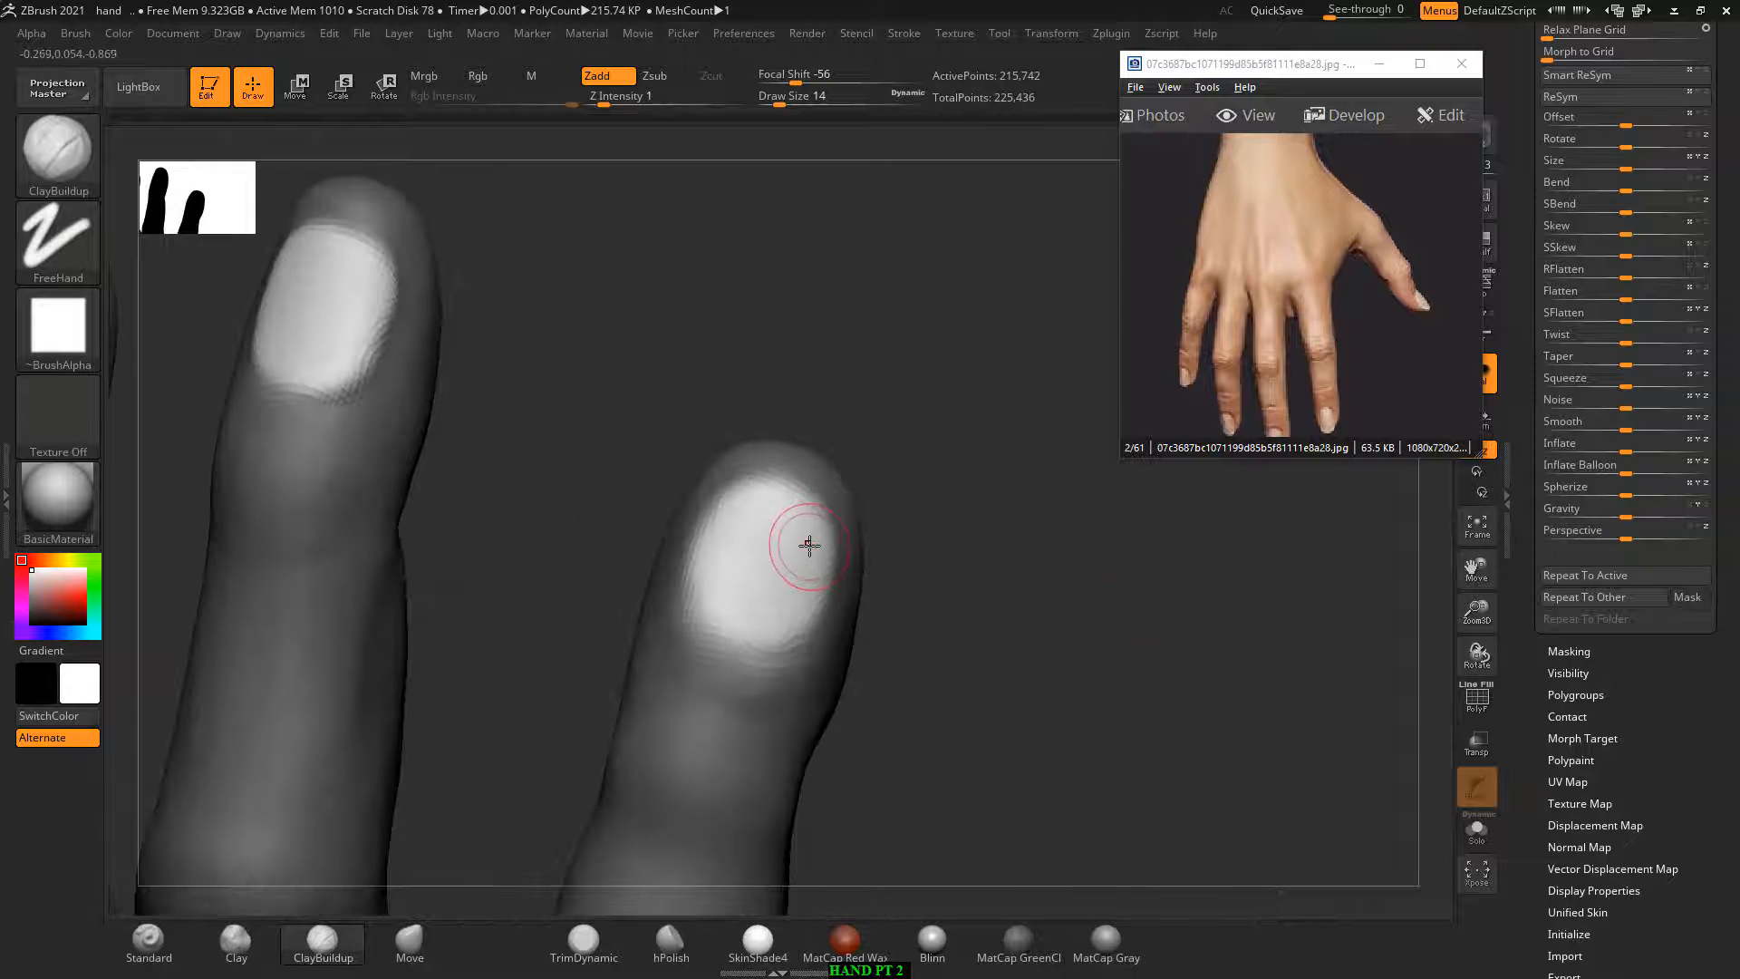
mouse_move(790, 538)
mouse_down()
mouse_move(741, 571)
mouse_move(798, 594)
mouse_up()
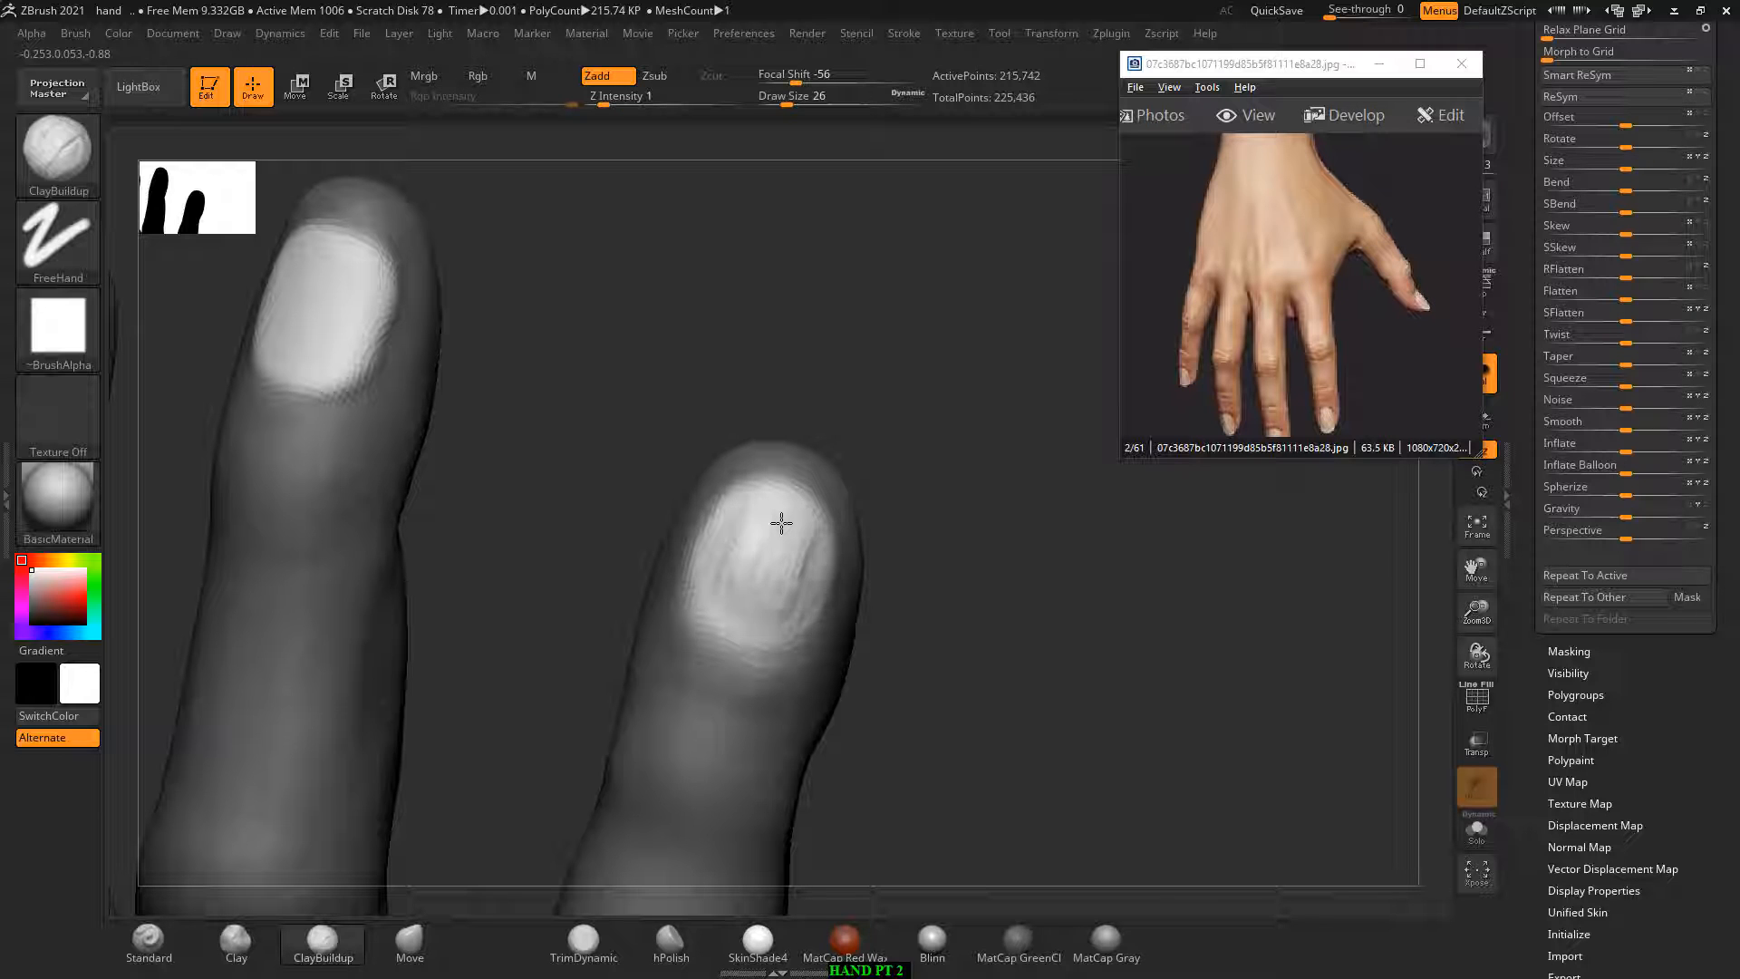
shift+drag(782, 523, 760, 670)
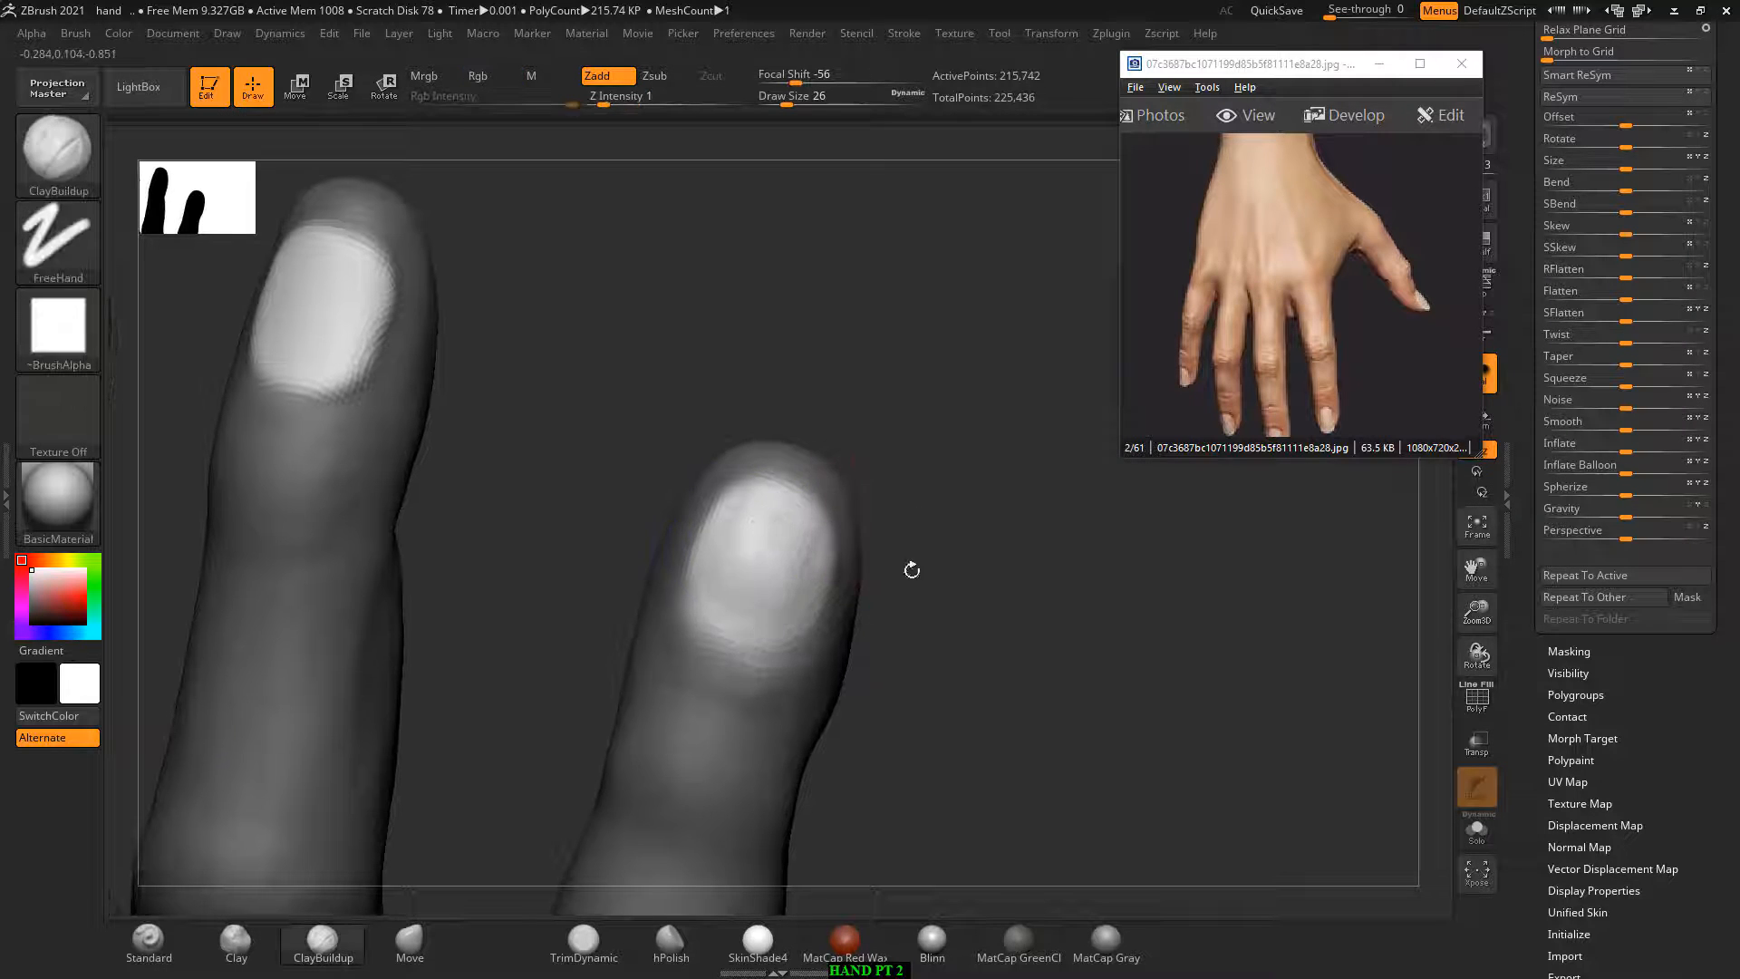
Step: Extend and round the front edge of the index finger's nail with the Move brush at draw size 26
click(410, 943)
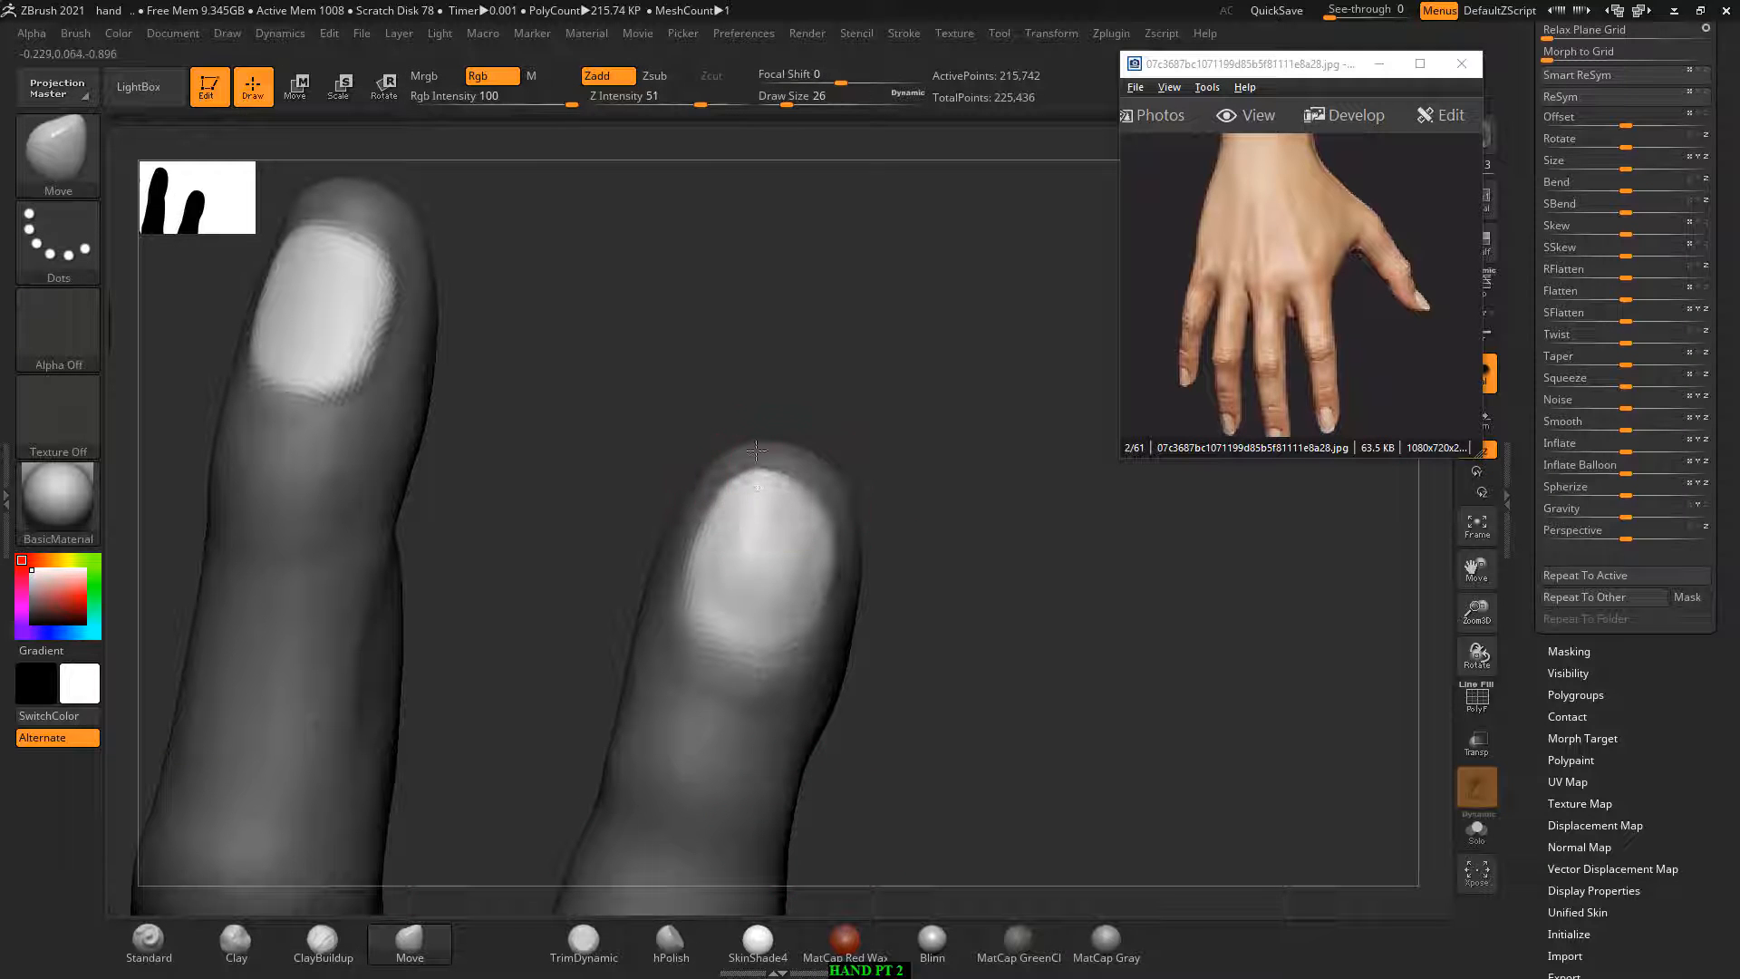
drag(815, 497, 731, 481)
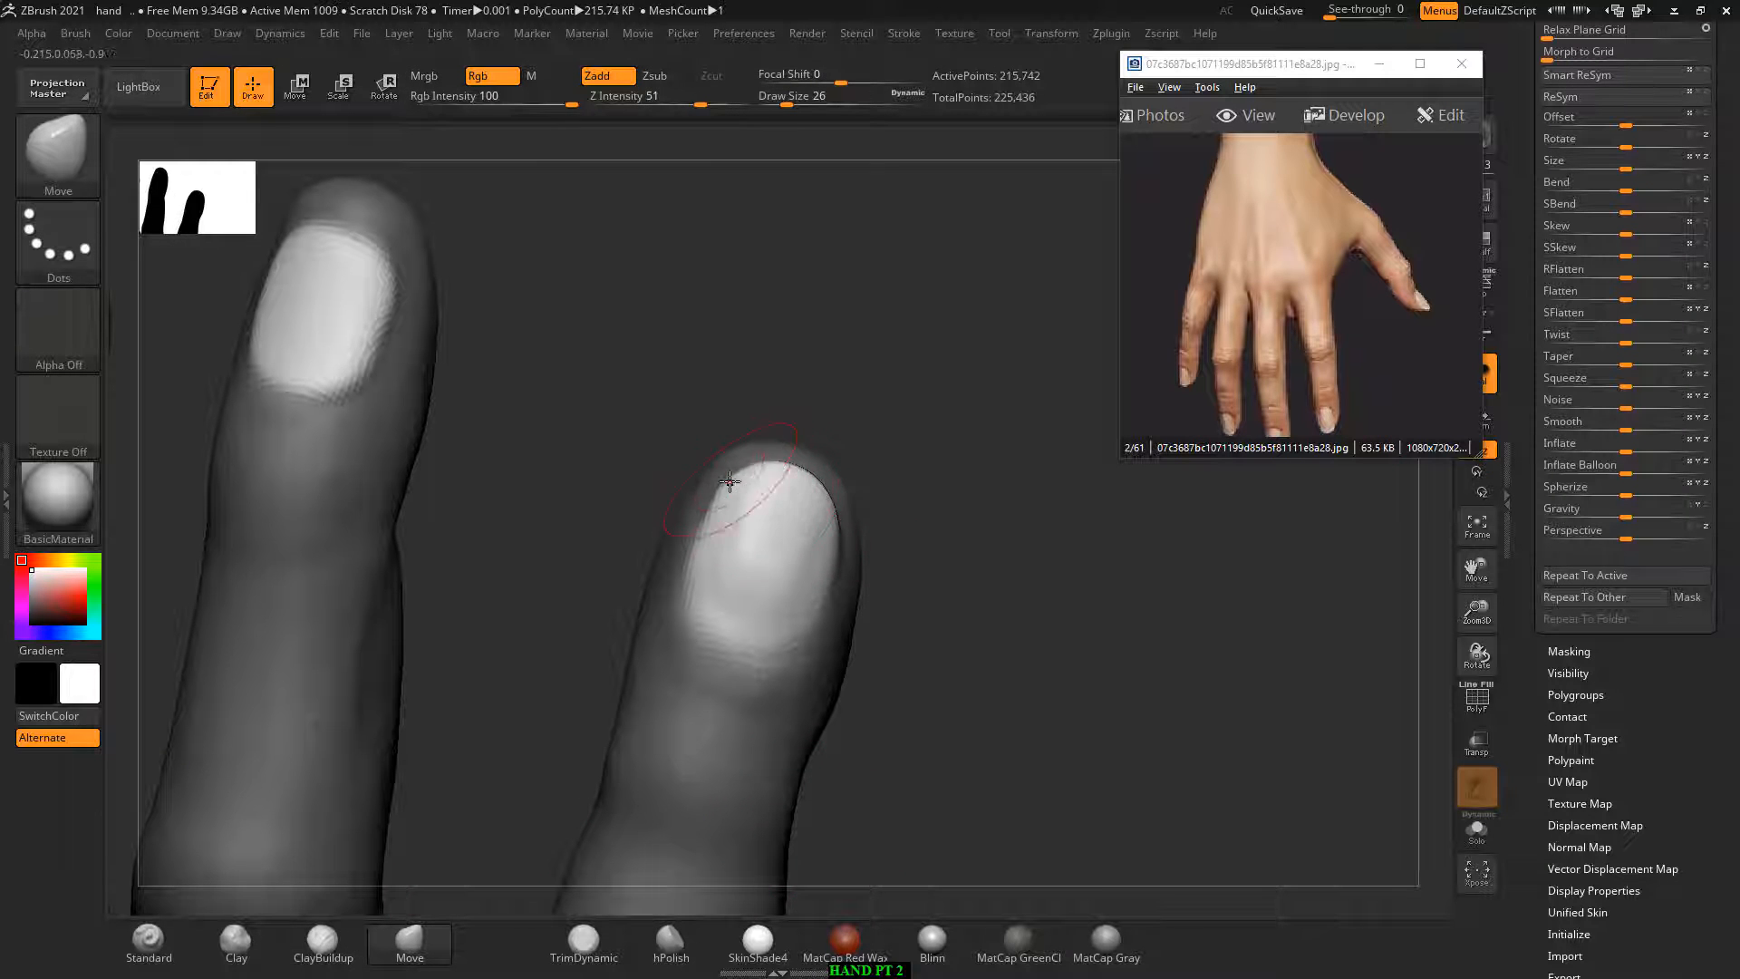
drag(901, 507, 962, 490)
drag(649, 498, 640, 499)
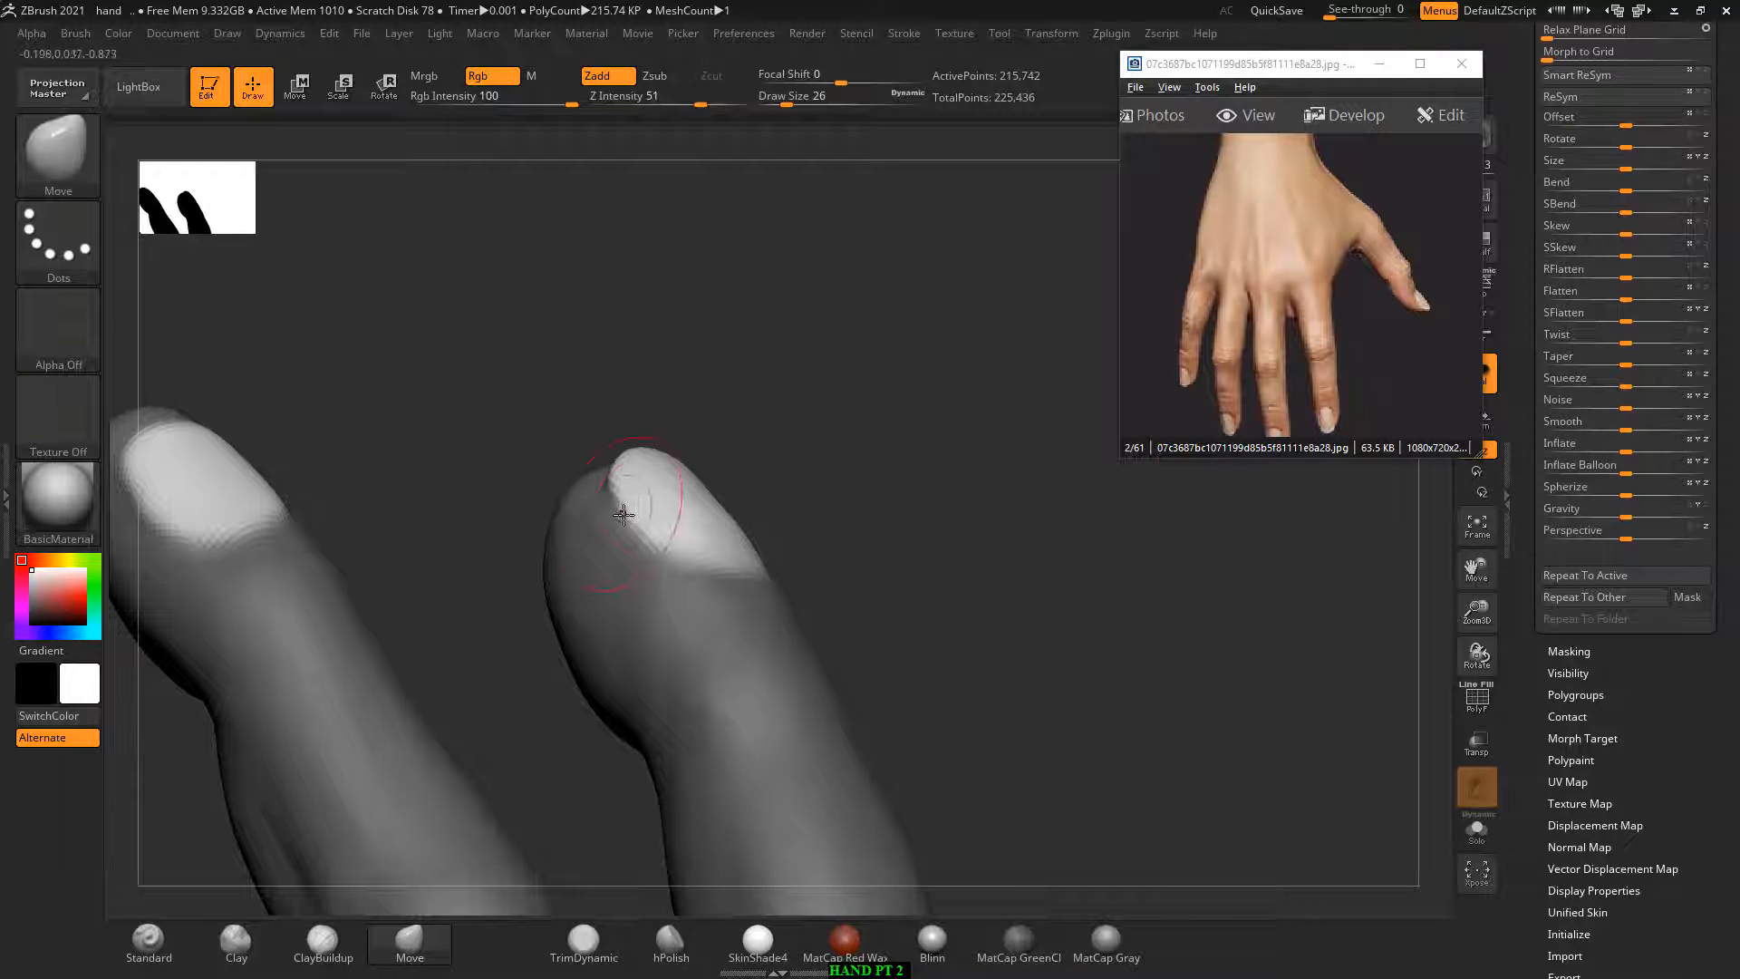
drag(816, 480, 719, 638)
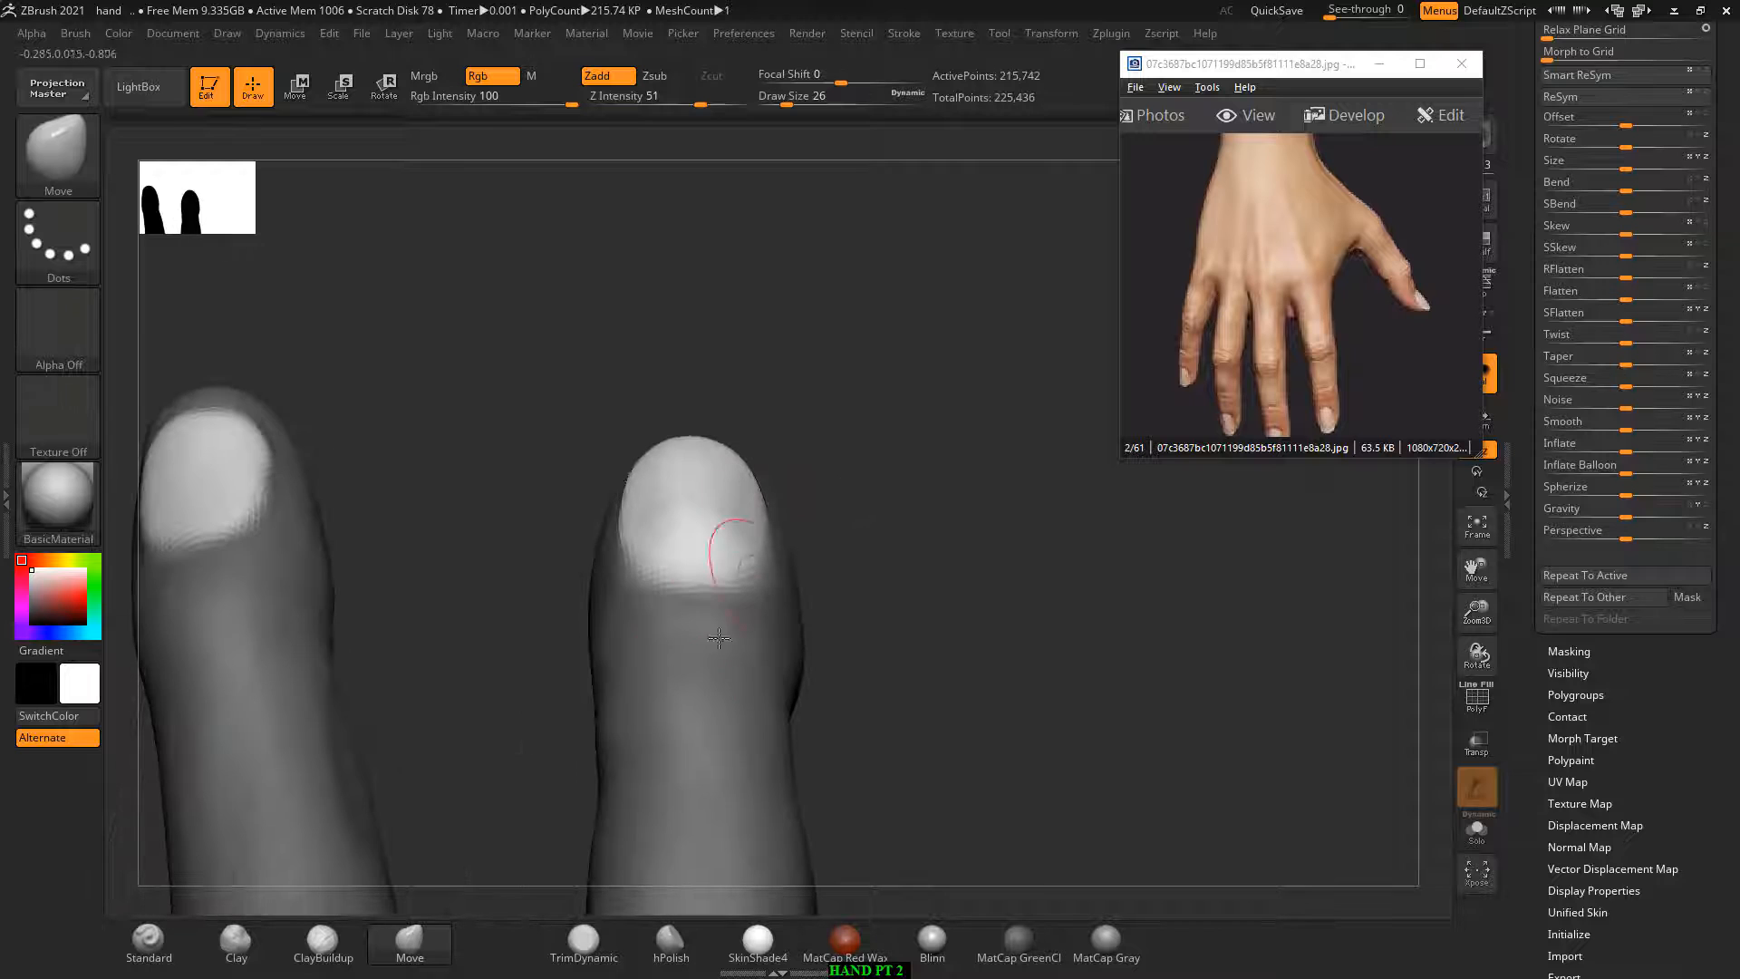
Step: Refine the index finger's nail surface with ClayBuildup at draw size 14 and smooth it
click(323, 943)
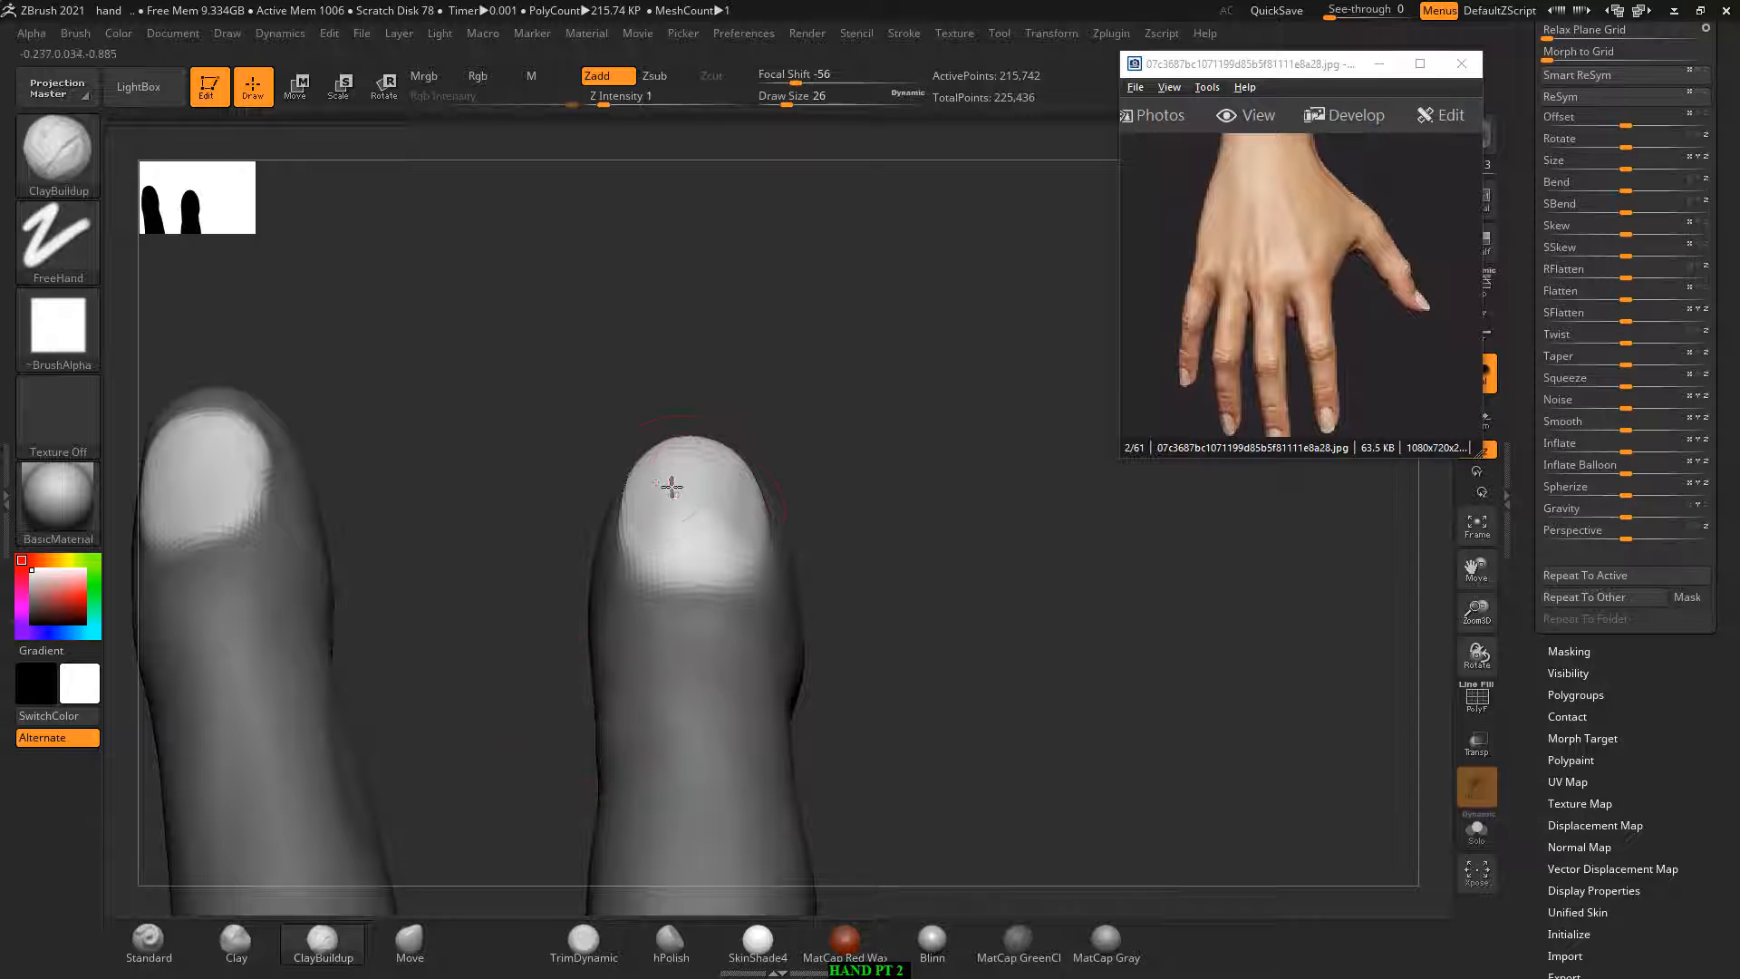
key(bracketleft)
key(bracketleft)
key(bracketleft)
mouse_move(761, 449)
mouse_down()
mouse_move(792, 474)
mouse_move(753, 466)
mouse_up()
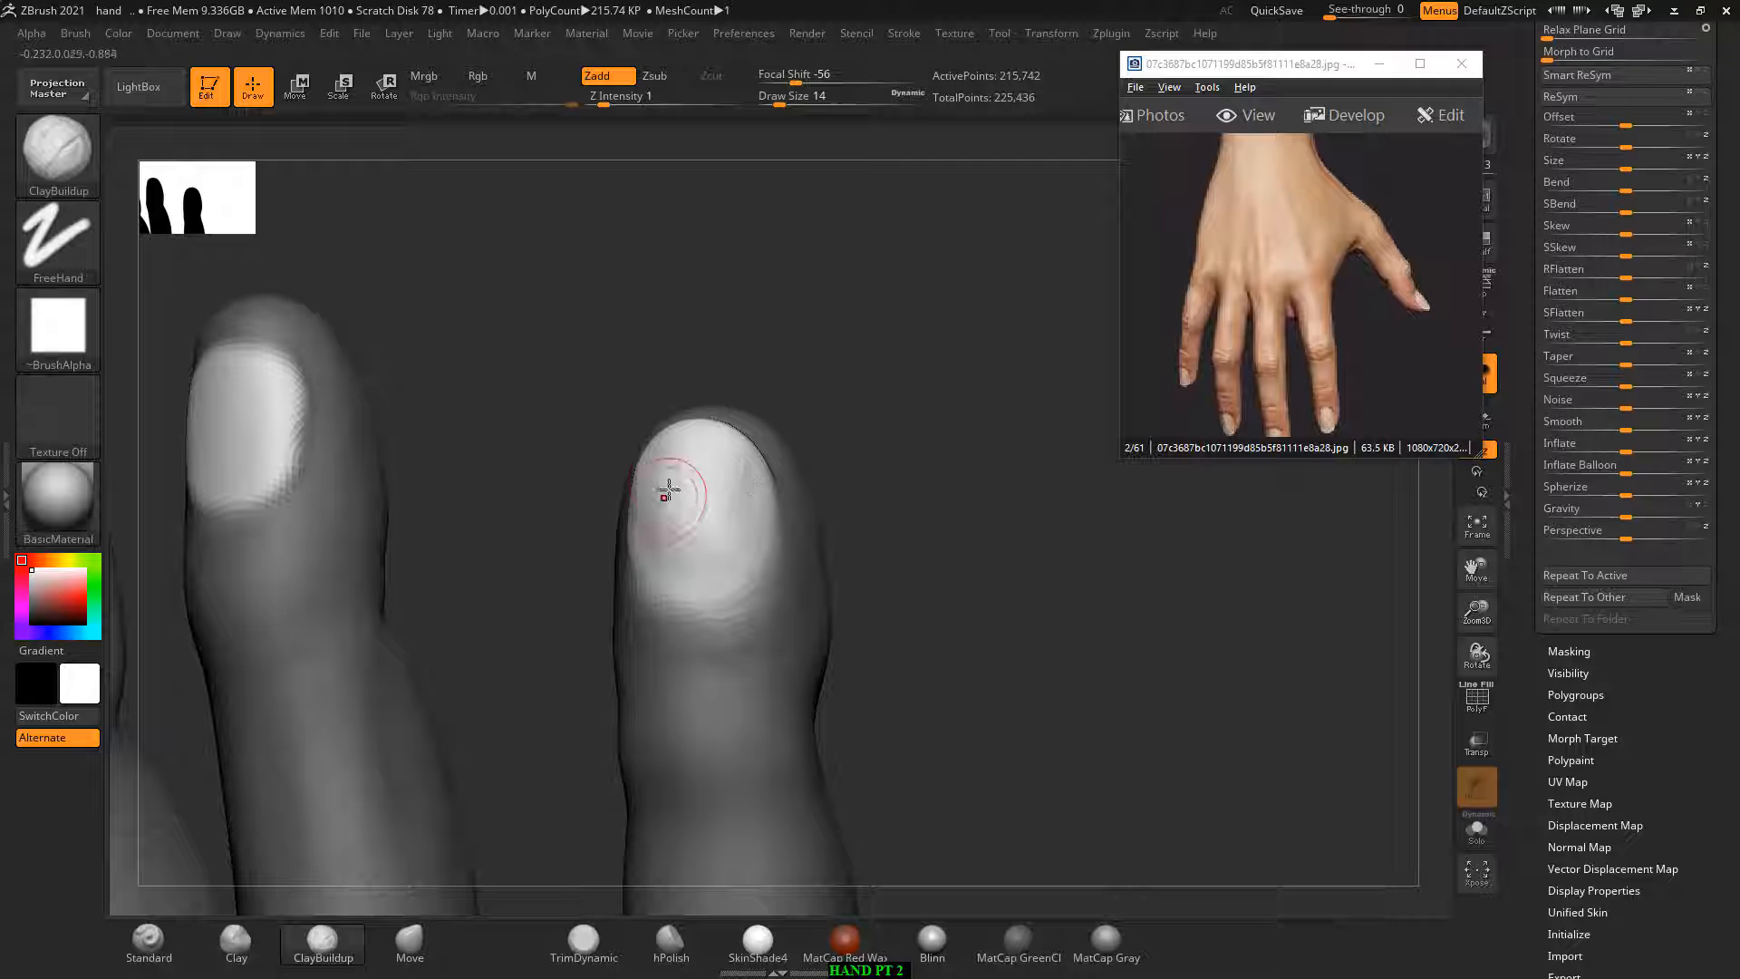
mouse_move(666, 477)
shift+mouse_down()
mouse_move(694, 539)
mouse_move(735, 555)
shift+mouse_up()
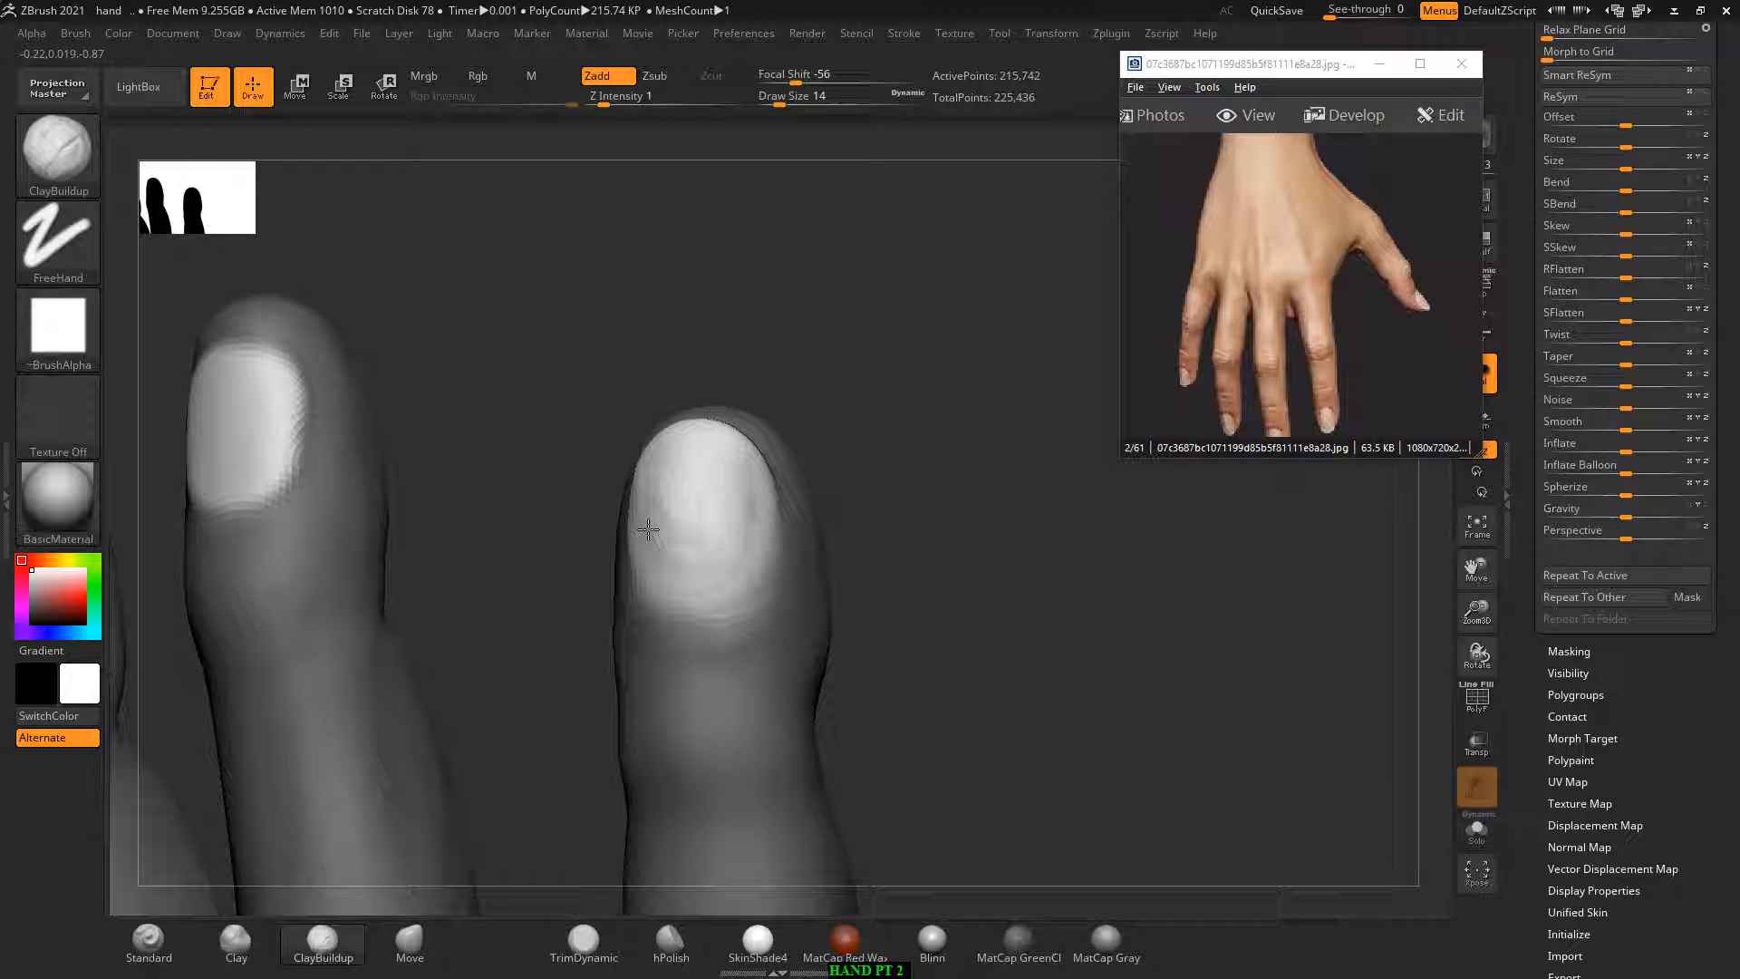
key(shift)
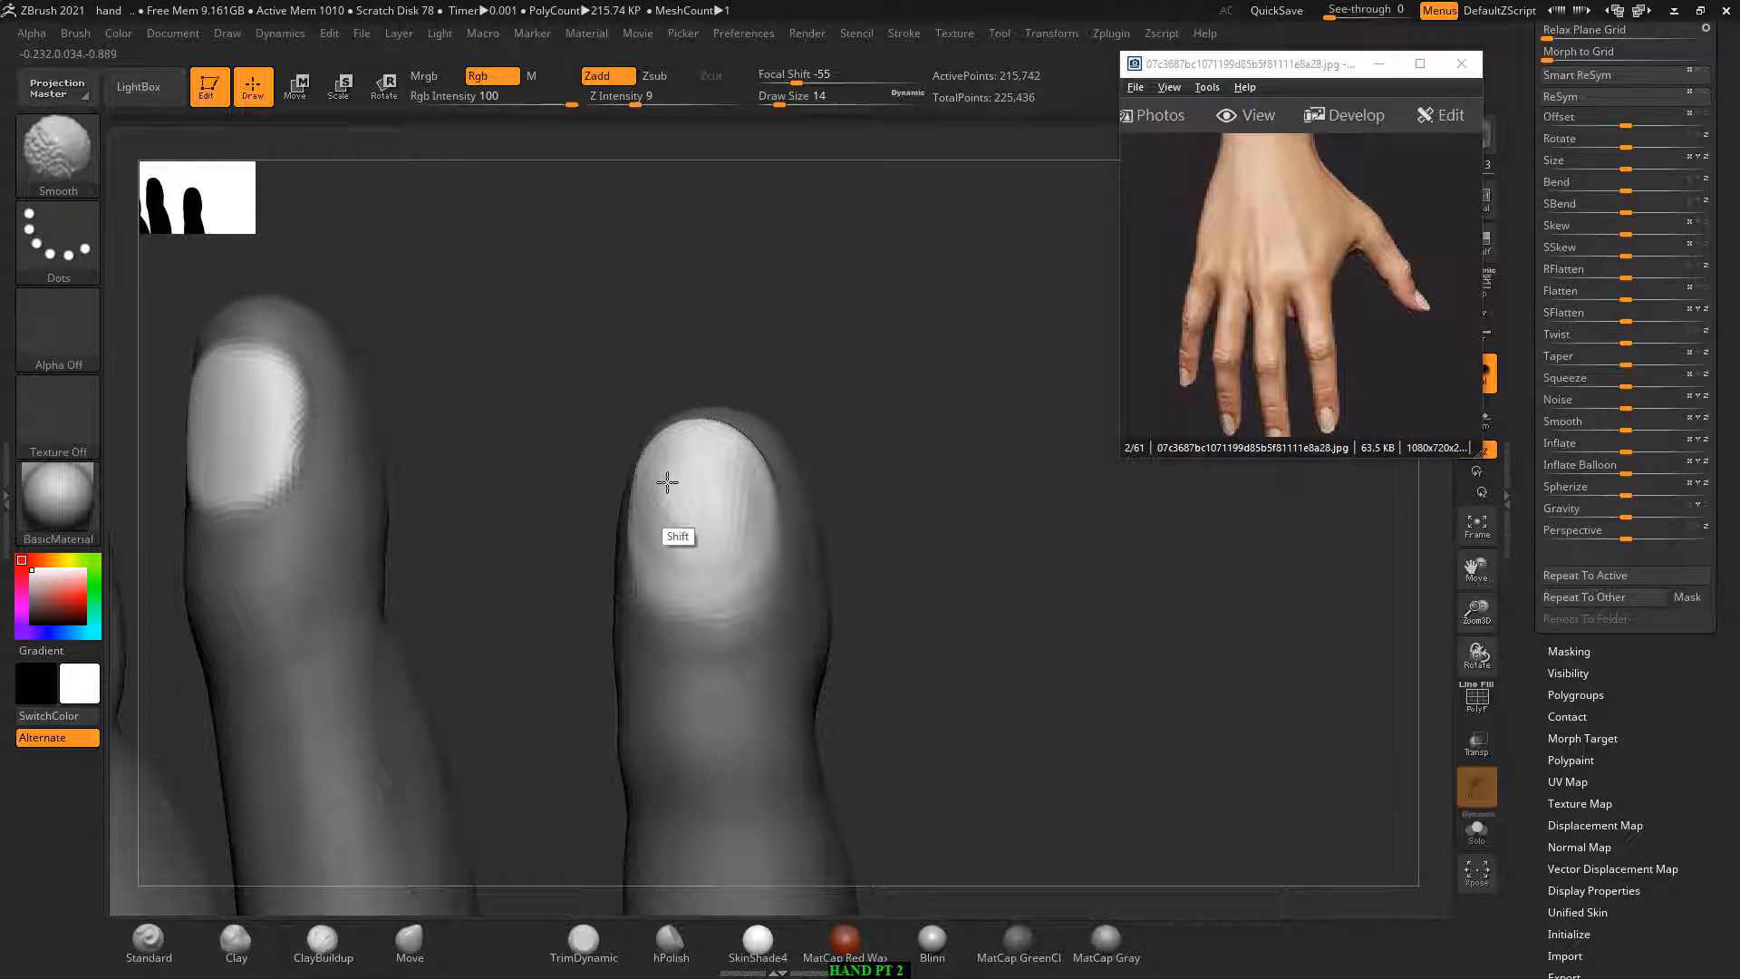
Step: Invert the mask to protect the nails, then raise the skin rim around the index finger's nail with the Standard brush and smooth it
drag(855, 376, 884, 418)
ctrl+click(868, 436)
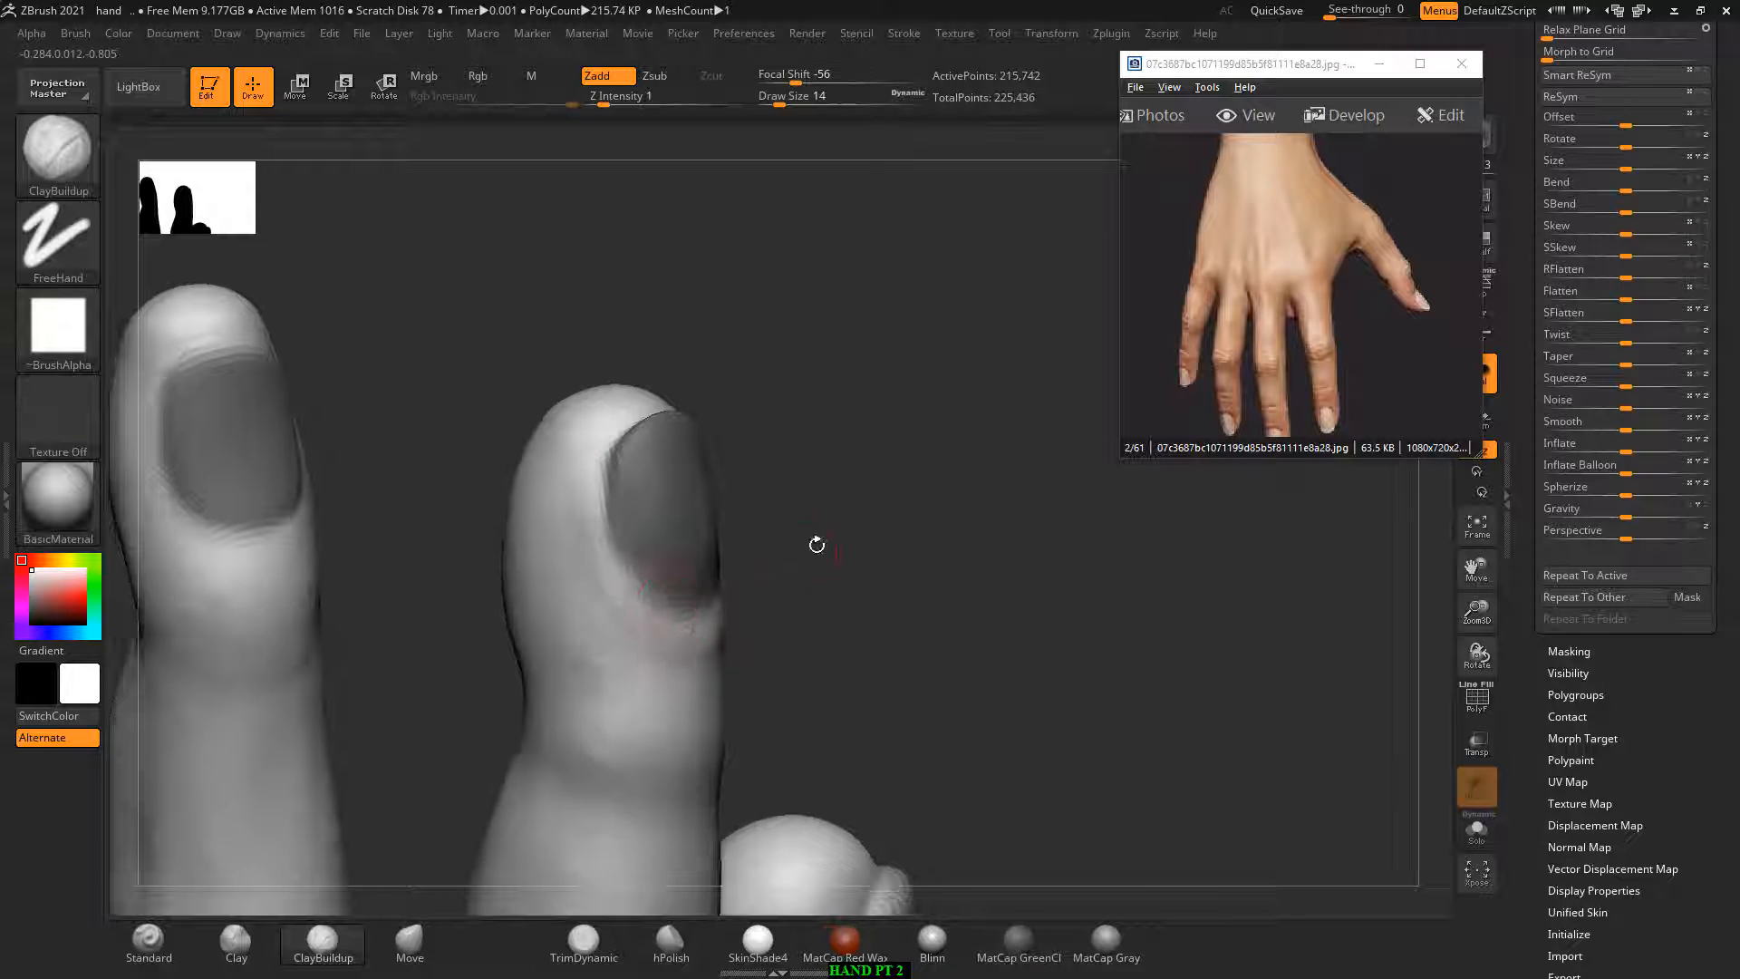
drag(815, 544, 276, 918)
click(158, 941)
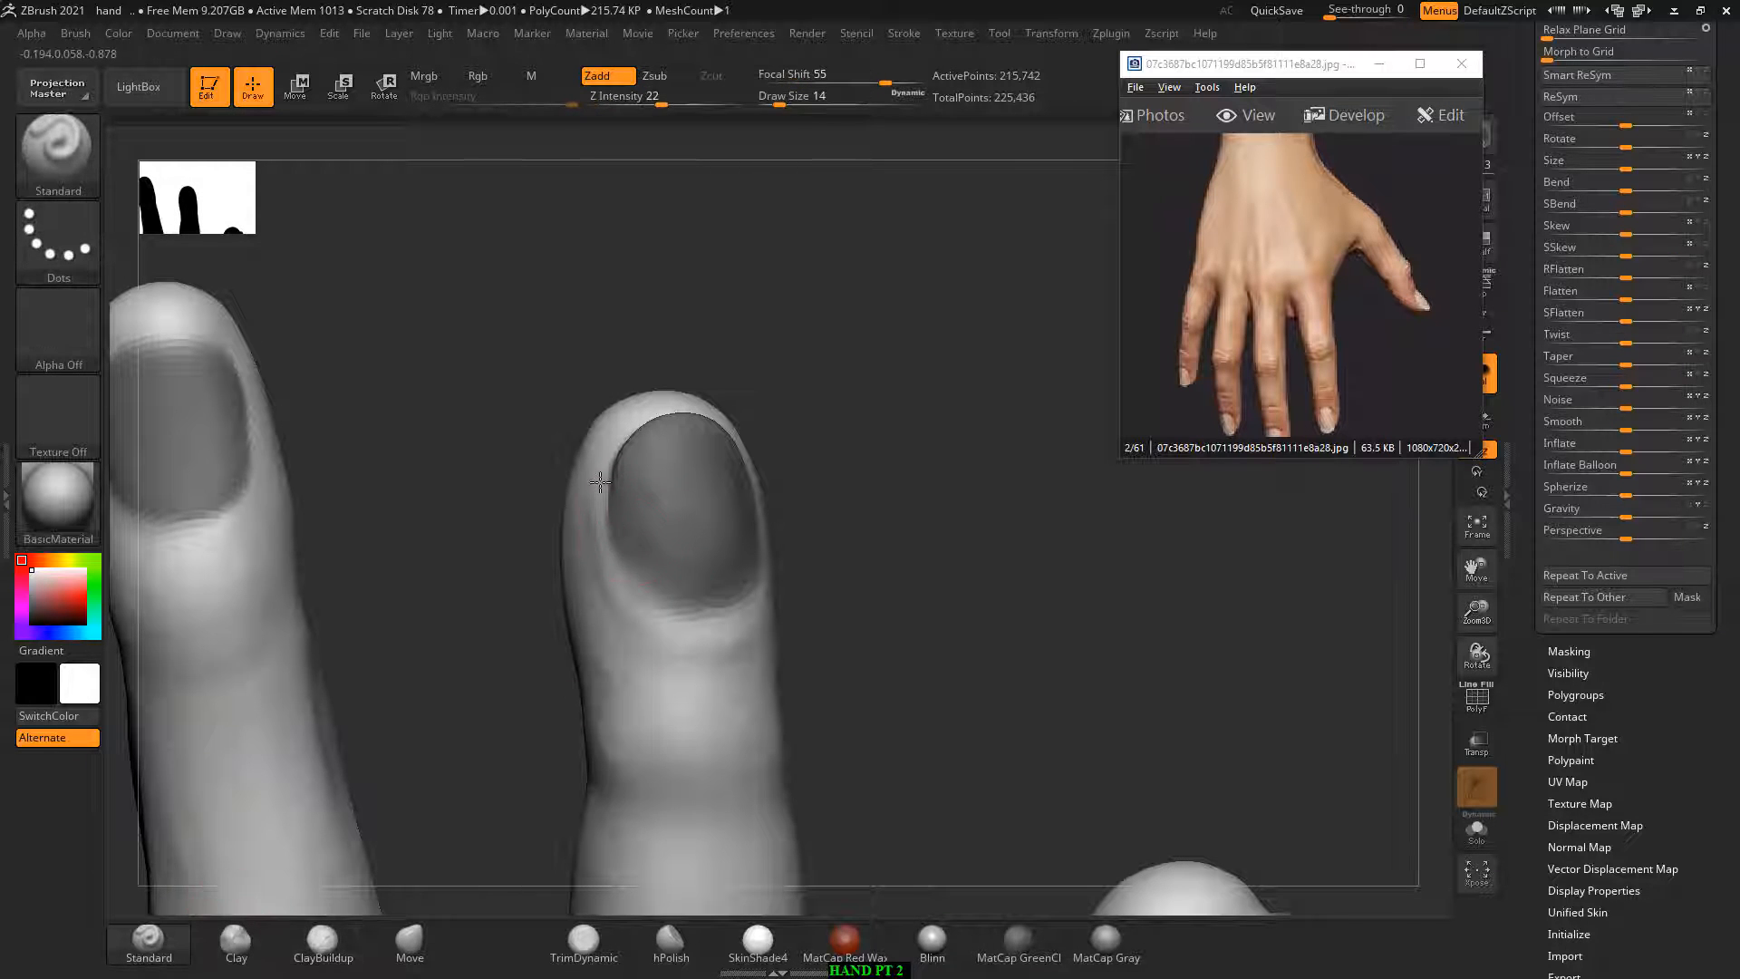
drag(600, 481, 611, 571)
drag(897, 534, 775, 555)
drag(837, 496, 943, 495)
shift+drag(557, 533, 600, 569)
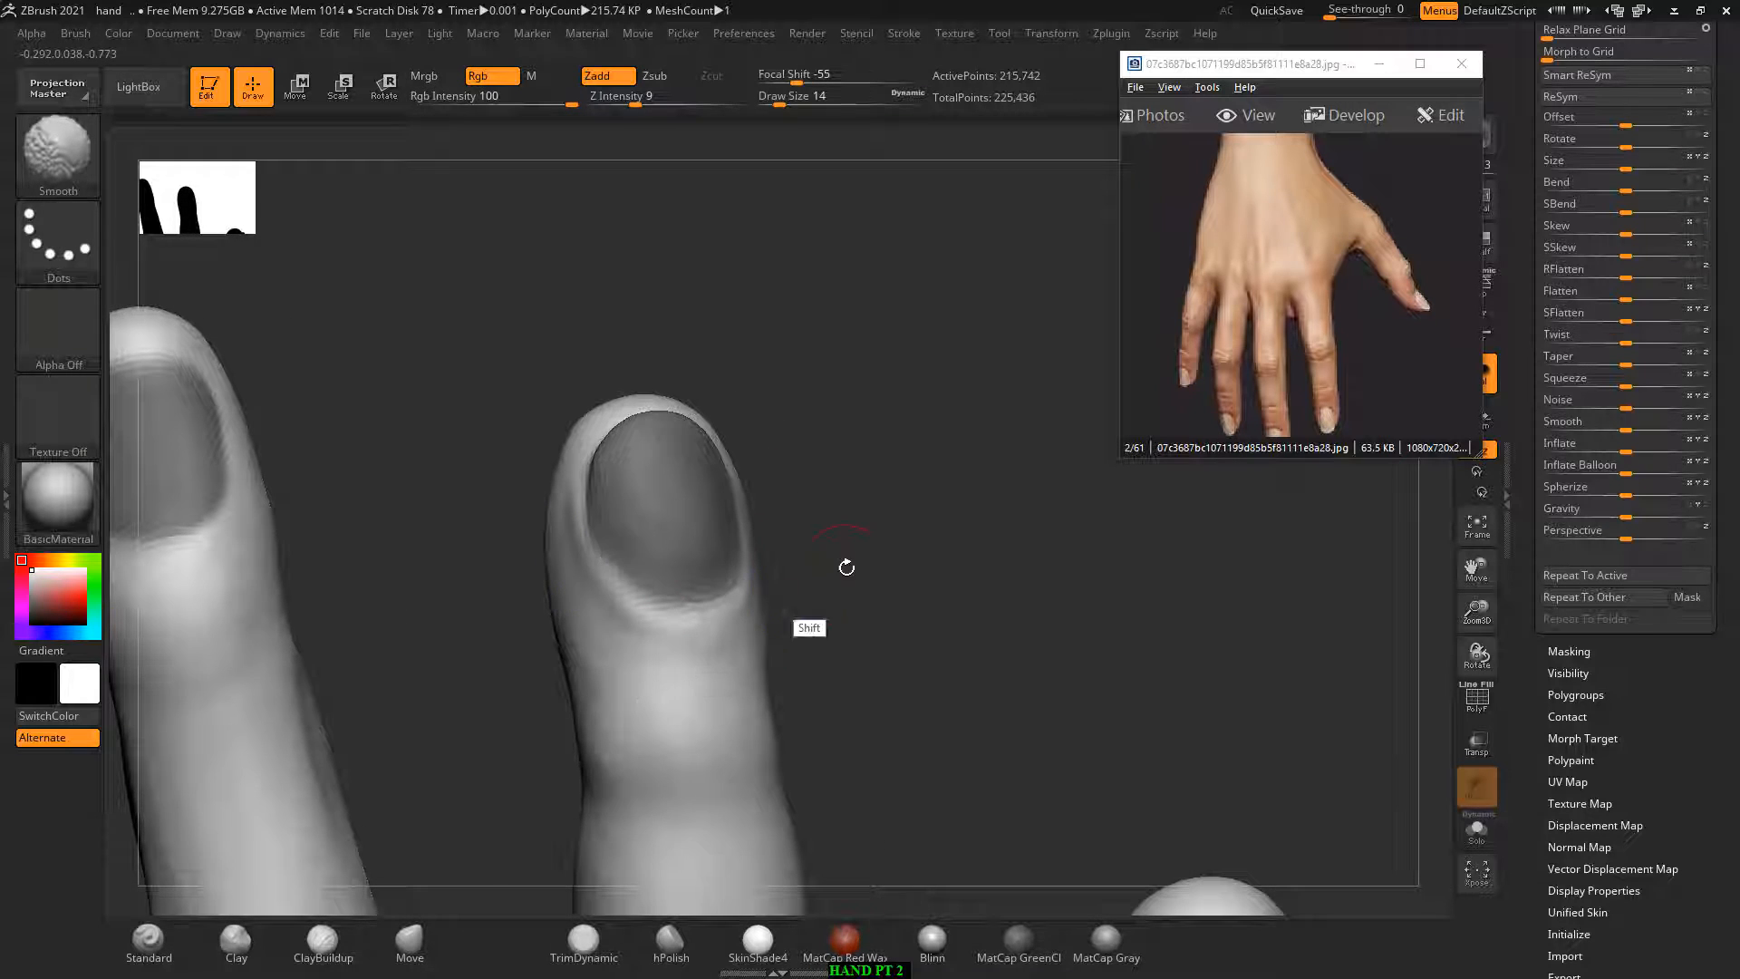
Step: Raise the skin fold along the sides and base of the middle finger's nail with the Standard brush at draw size 14
mouse_move(847, 568)
alt+mouse_down()
mouse_move(840, 536)
mouse_move(885, 509)
alt+mouse_up()
mouse_move(605, 406)
mouse_down()
mouse_move(574, 395)
mouse_move(699, 392)
mouse_up()
drag(656, 418, 738, 412)
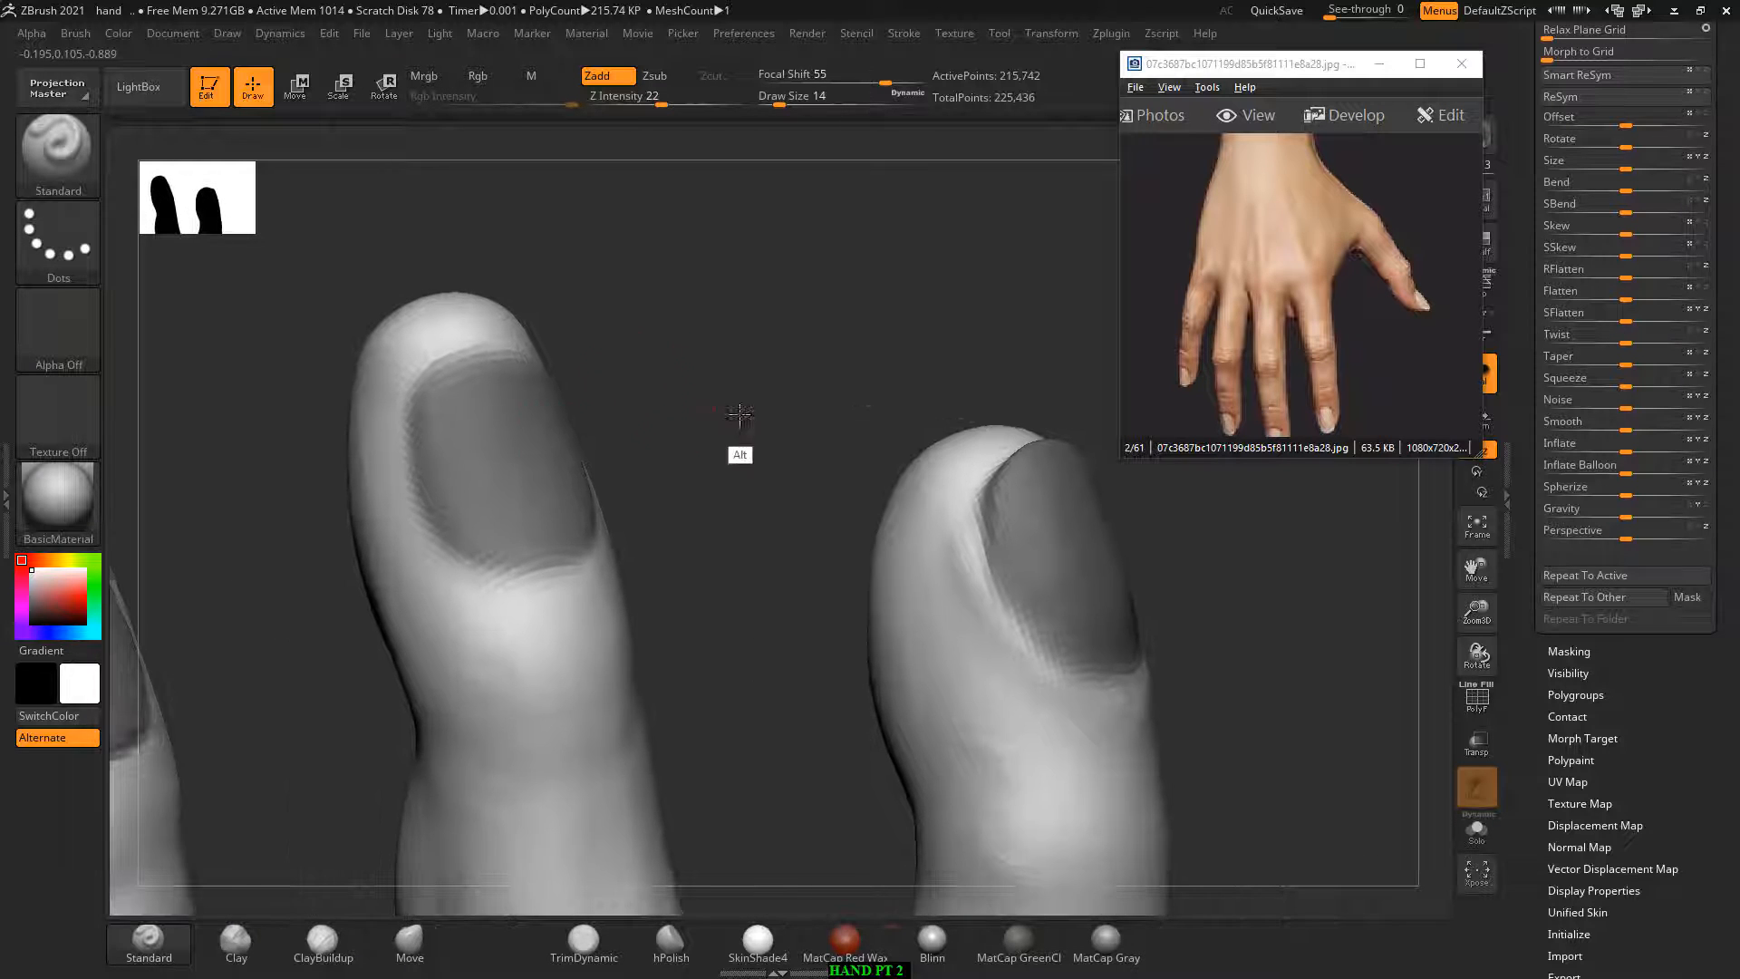
mouse_move(397, 424)
mouse_down()
mouse_move(419, 521)
mouse_move(476, 588)
mouse_move(567, 585)
mouse_up()
mouse_move(668, 510)
mouse_down()
mouse_move(604, 476)
mouse_move(580, 580)
mouse_move(458, 590)
mouse_up()
mouse_move(684, 426)
mouse_down()
mouse_move(686, 408)
mouse_move(476, 487)
mouse_move(494, 544)
mouse_move(580, 594)
mouse_up()
drag(664, 505, 797, 380)
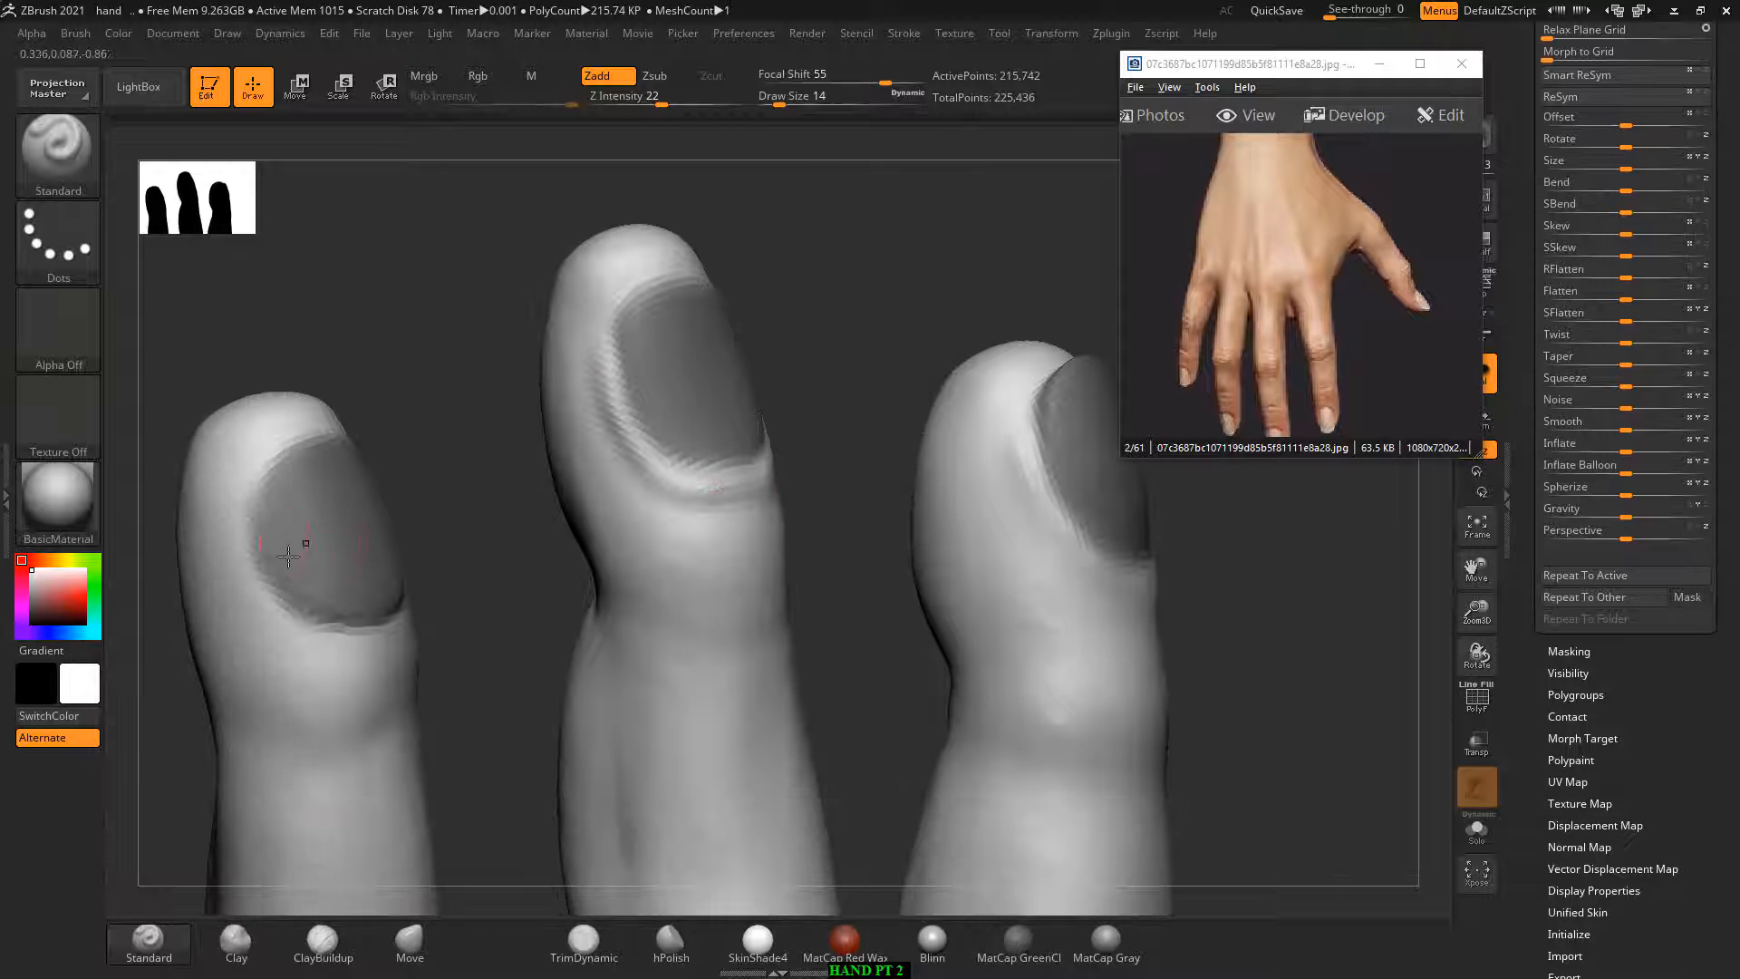
Step: Raise the skin fold around the sides and base of the ring finger's nail with the Standard brush at draw size 14
mouse_move(264, 493)
mouse_down()
mouse_move(237, 544)
mouse_move(331, 666)
mouse_move(381, 646)
mouse_up()
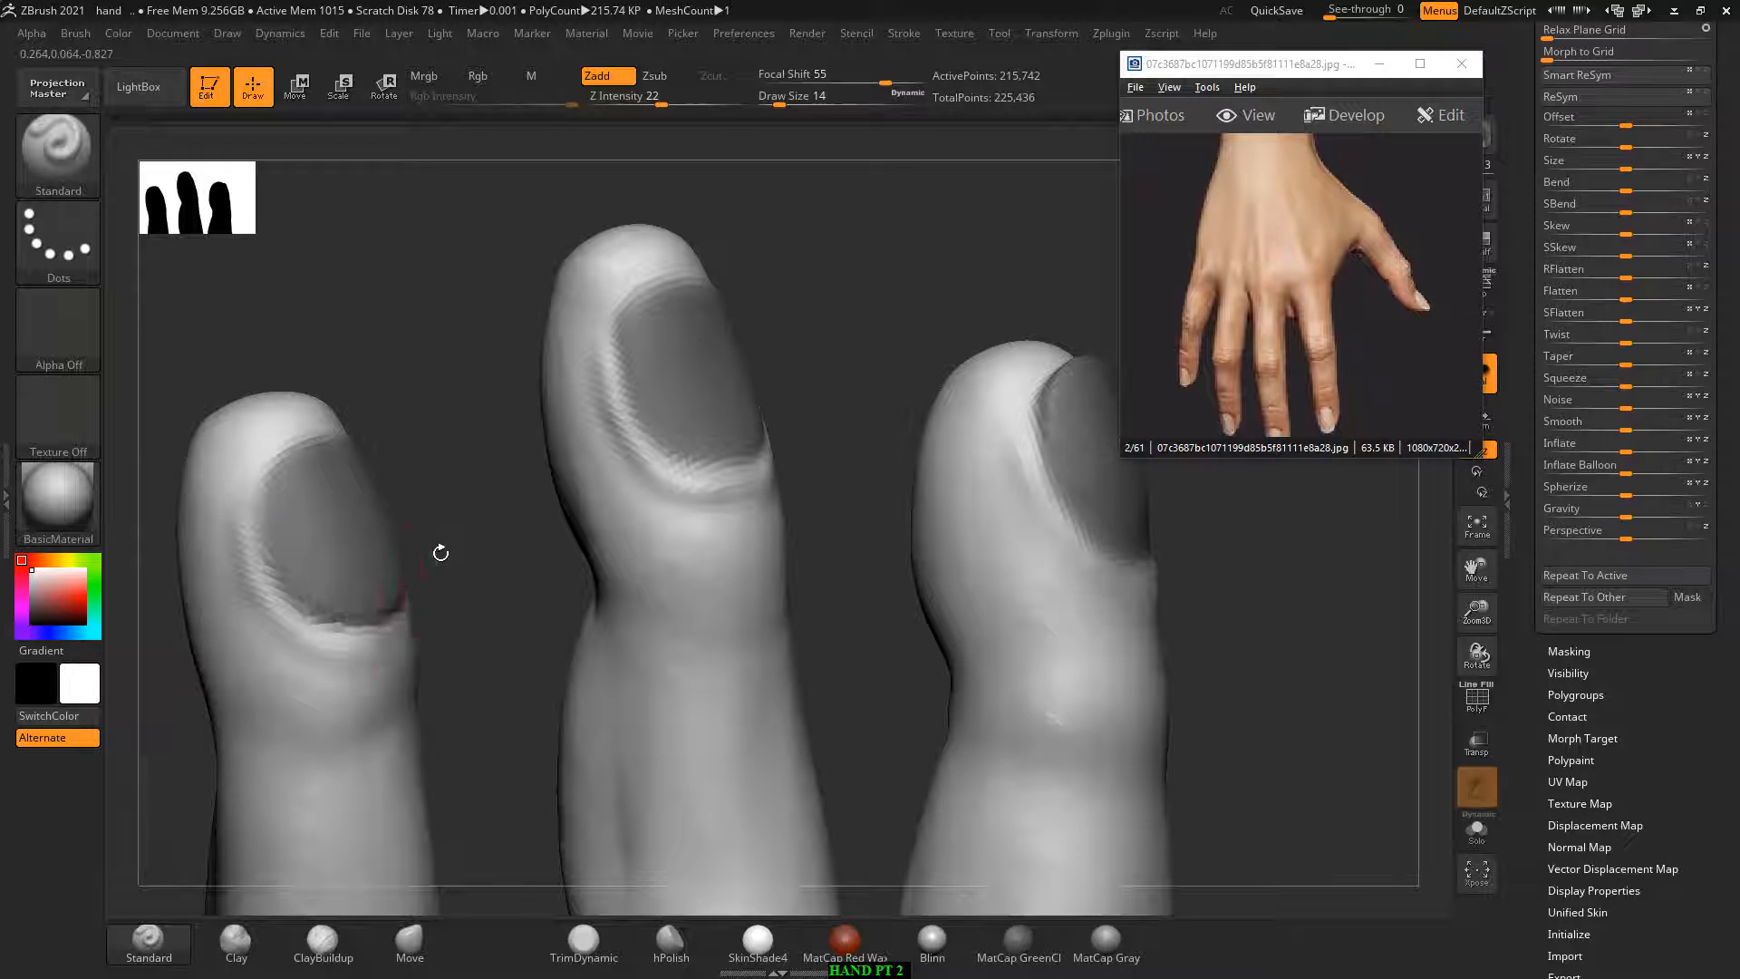
mouse_move(439, 547)
mouse_down()
mouse_move(412, 515)
mouse_move(313, 655)
mouse_up()
alt+drag(261, 368, 397, 410)
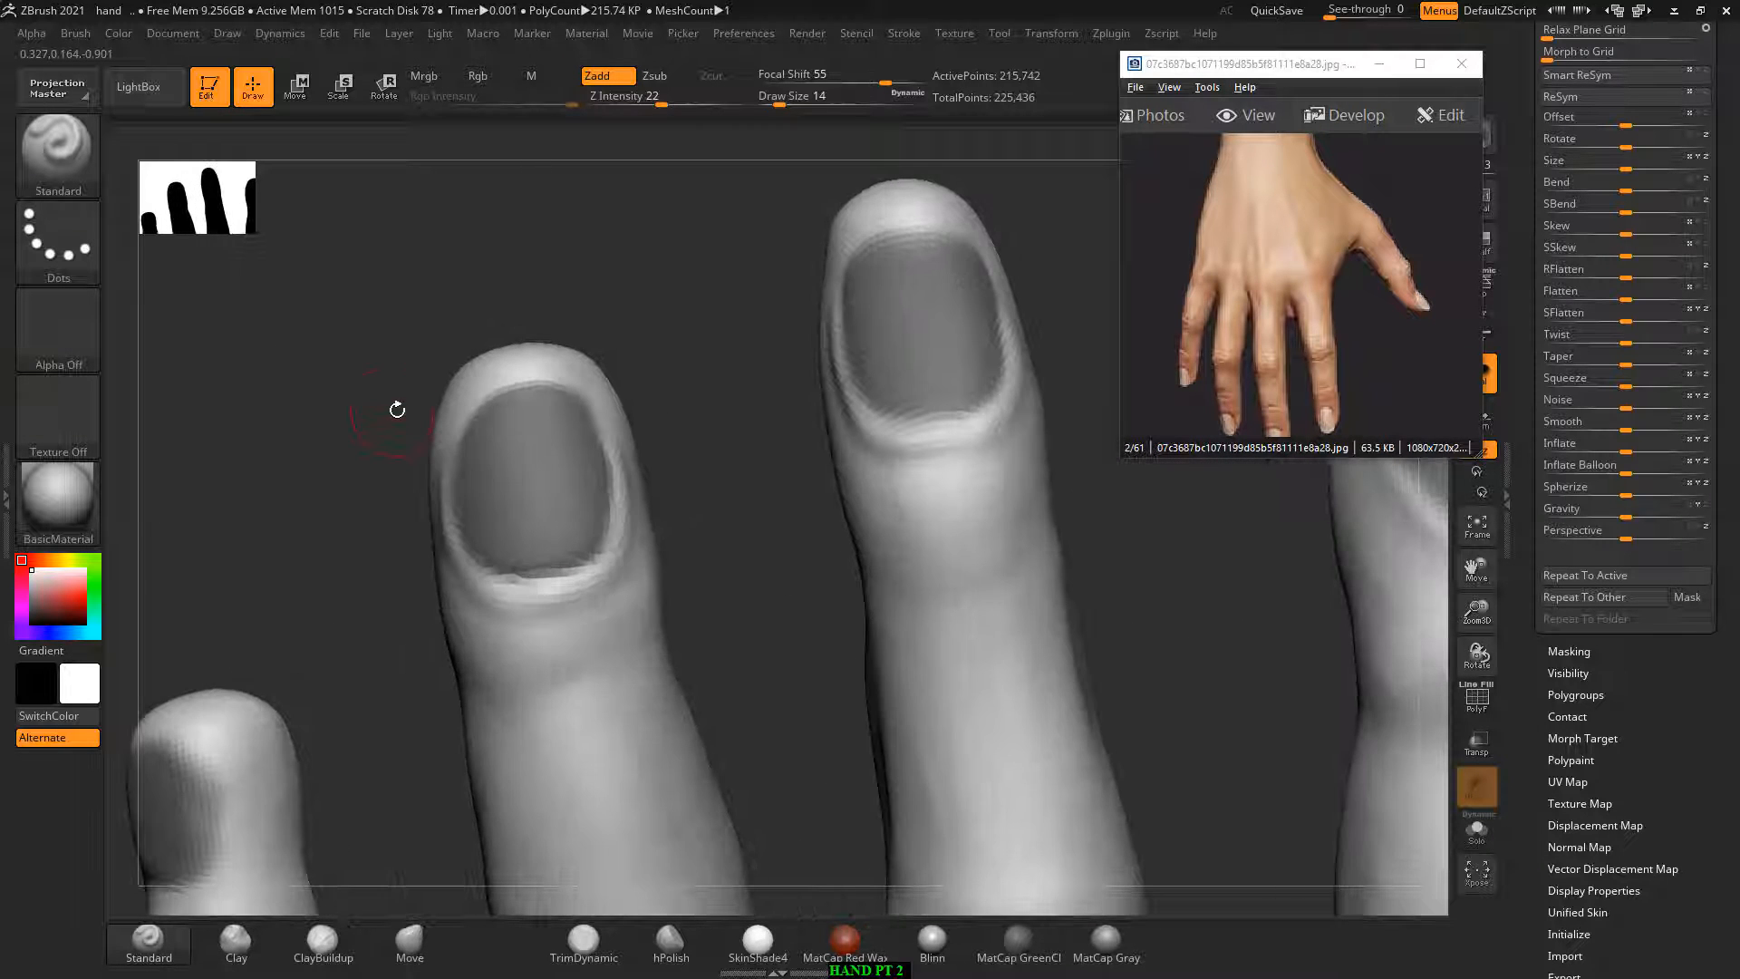
Step: Raise the skin fold around the little finger's nail with the Standard brush and smooth the fingertip's side
mouse_move(346, 494)
mouse_down()
mouse_move(311, 544)
mouse_move(447, 416)
mouse_move(385, 498)
mouse_move(448, 473)
mouse_up()
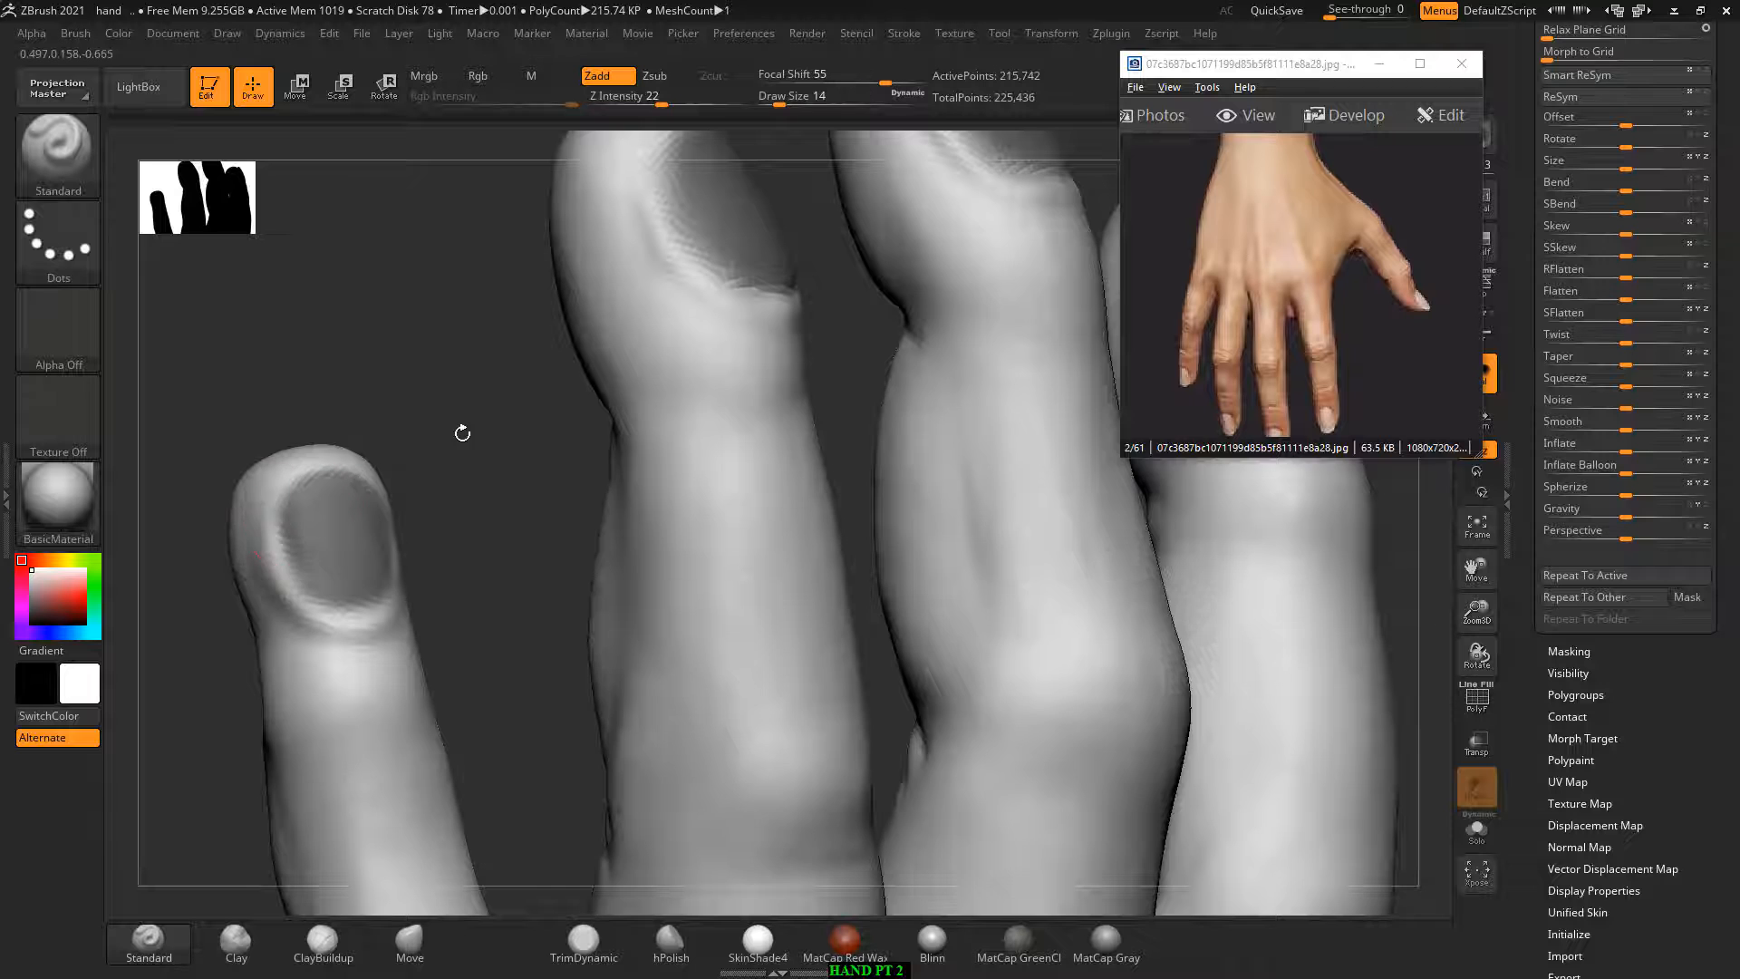
drag(462, 431, 387, 528)
key(shift)
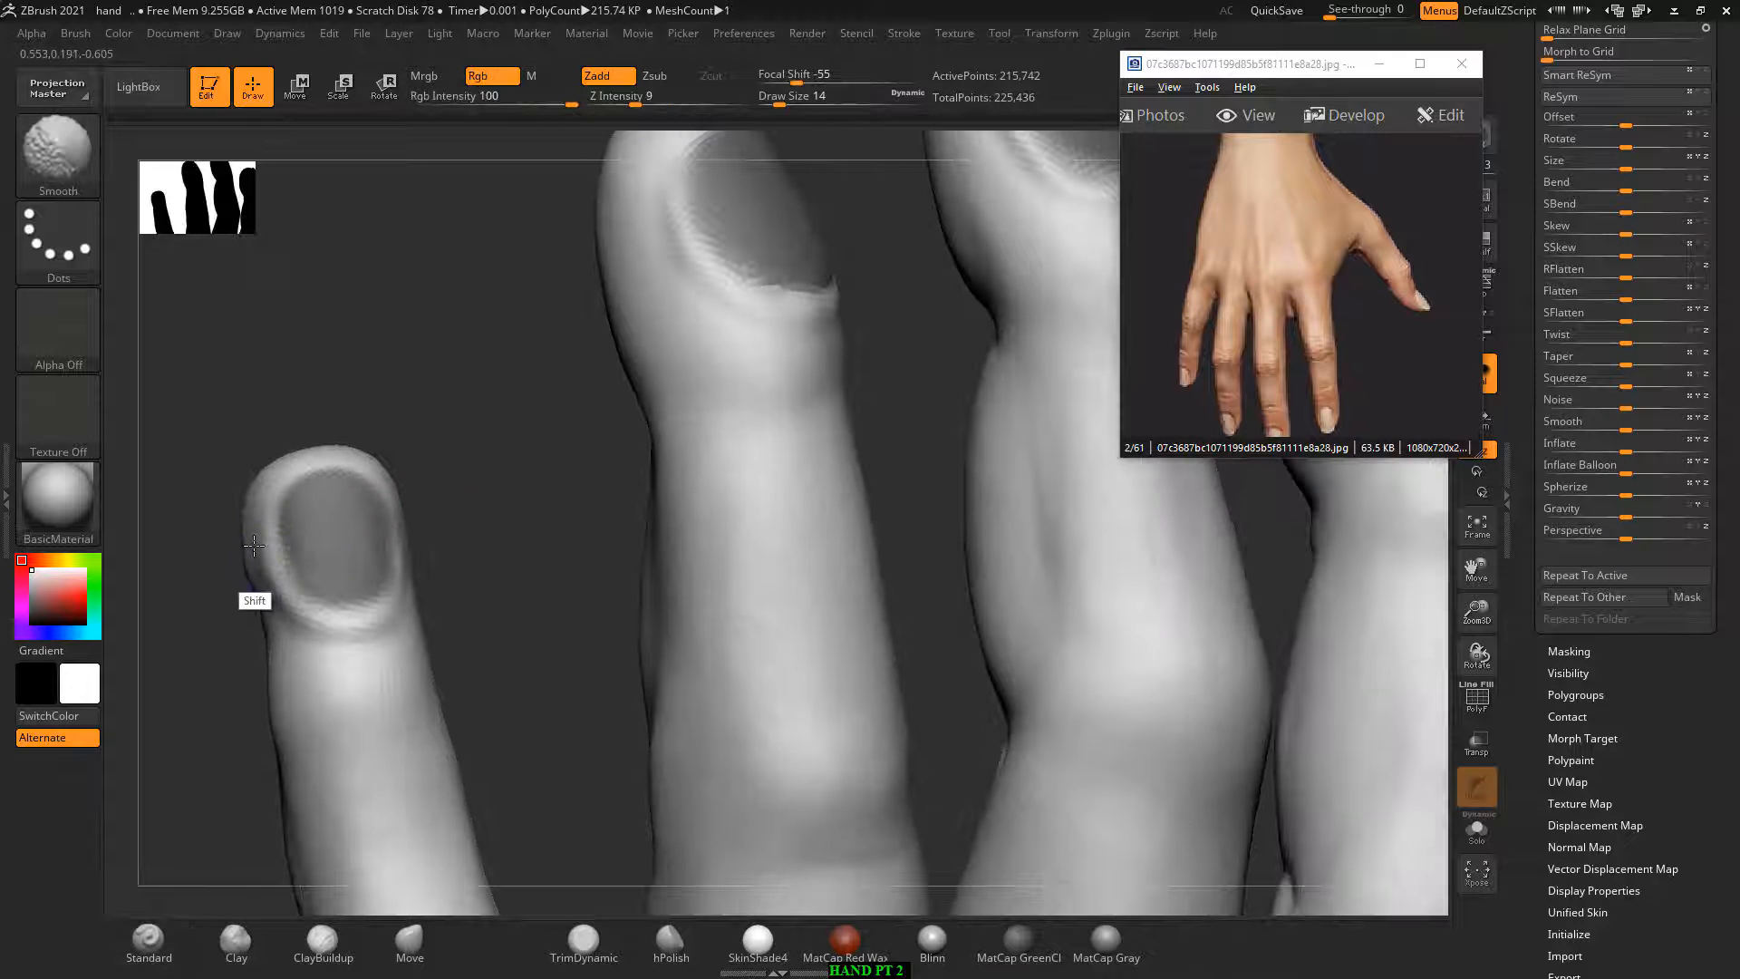
shift+drag(254, 545, 263, 485)
mouse_move(470, 453)
mouse_down()
mouse_move(513, 420)
mouse_move(451, 388)
mouse_up()
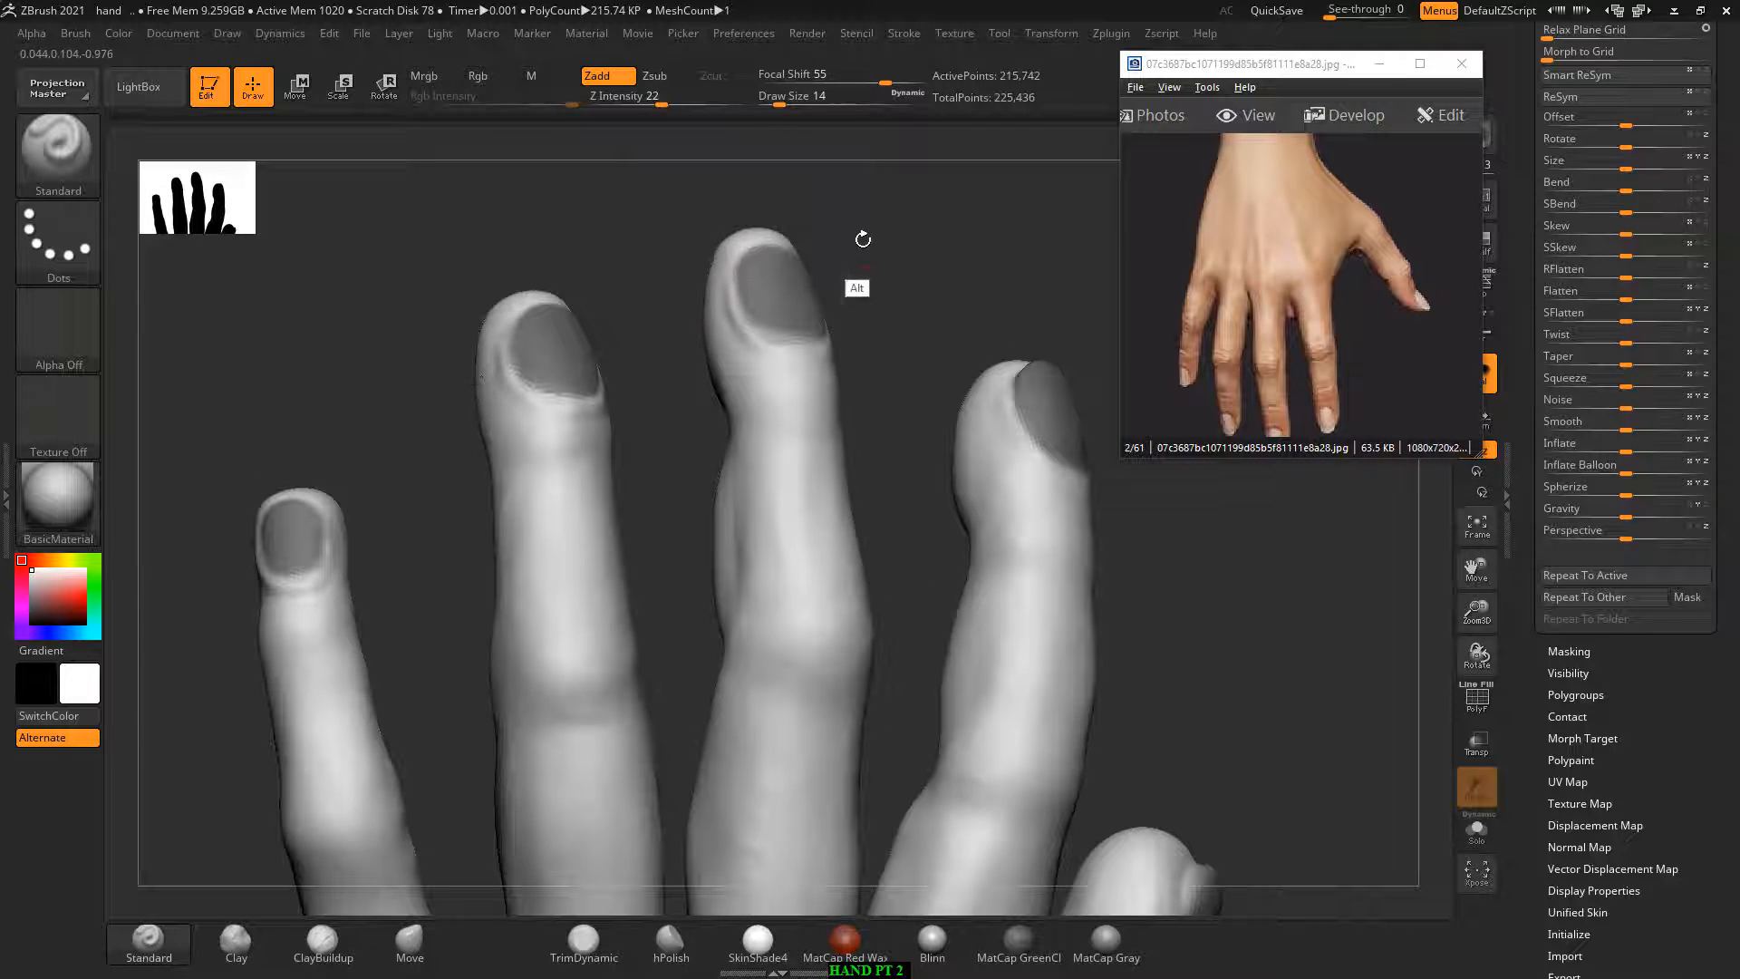
Step: Invert the mask to expose the nails, then build up the middle finger's nail with ClayBuildup at draw sizes up to 30
alt+drag(863, 239, 917, 338)
ctrl+click(713, 357)
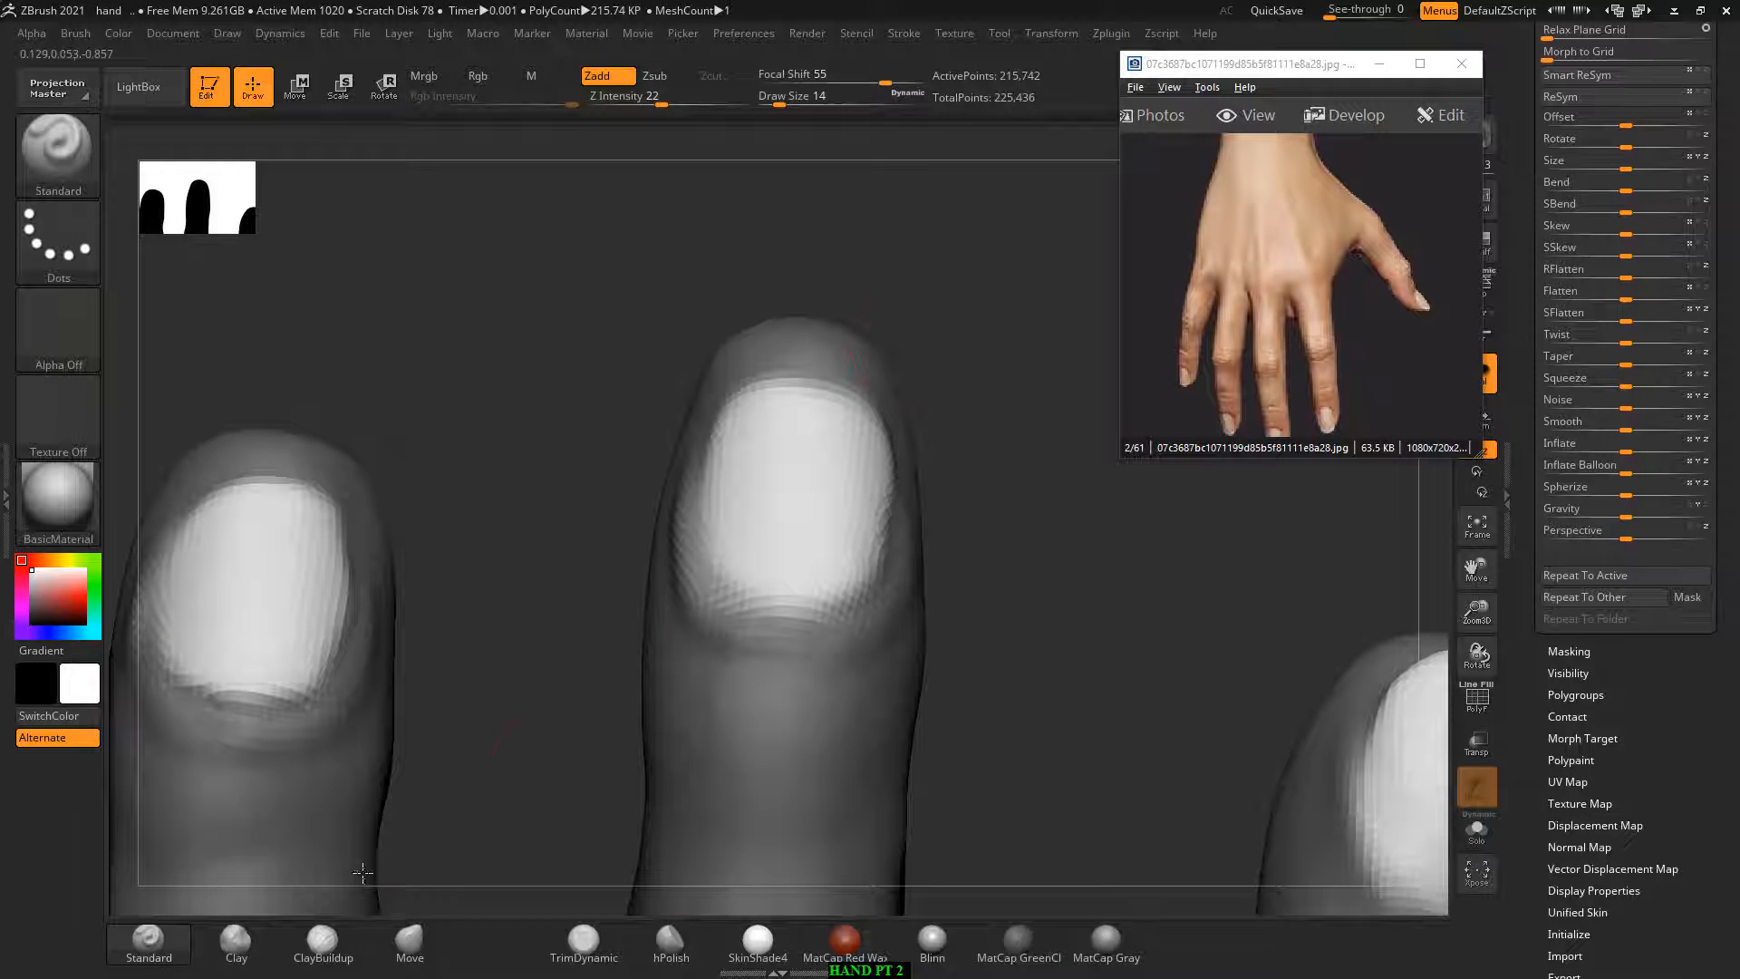
click(323, 943)
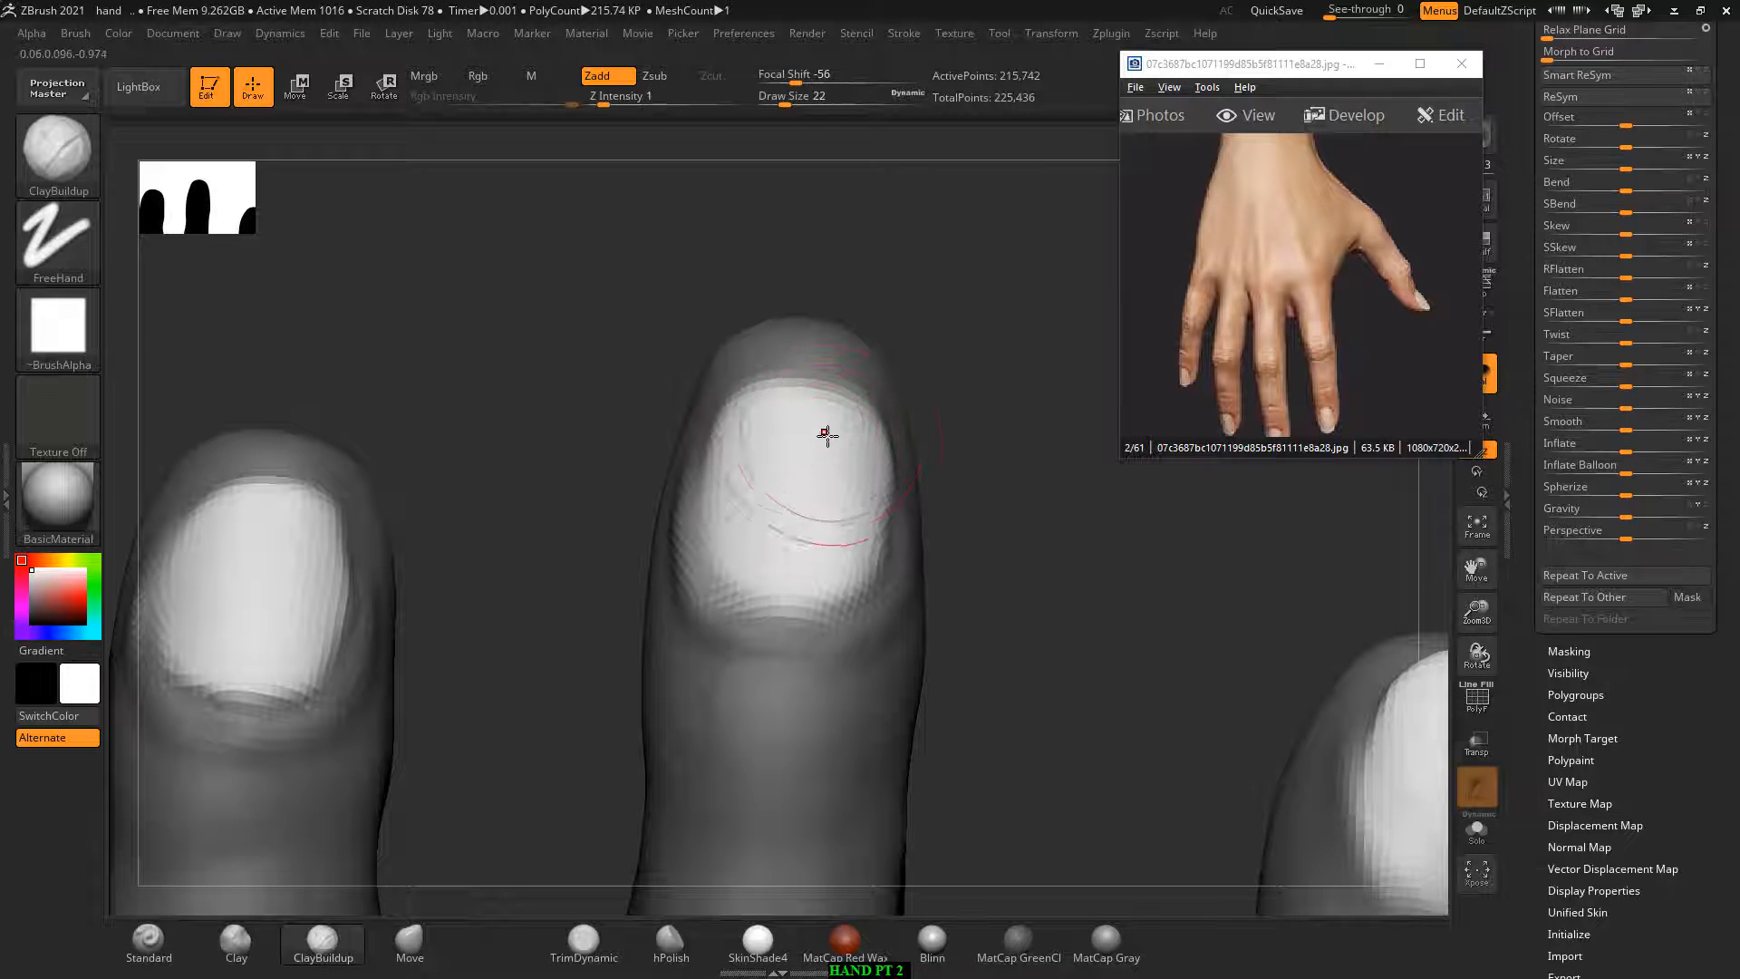
key(bracketright)
mouse_move(774, 442)
mouse_down()
mouse_move(852, 535)
mouse_move(799, 462)
mouse_up()
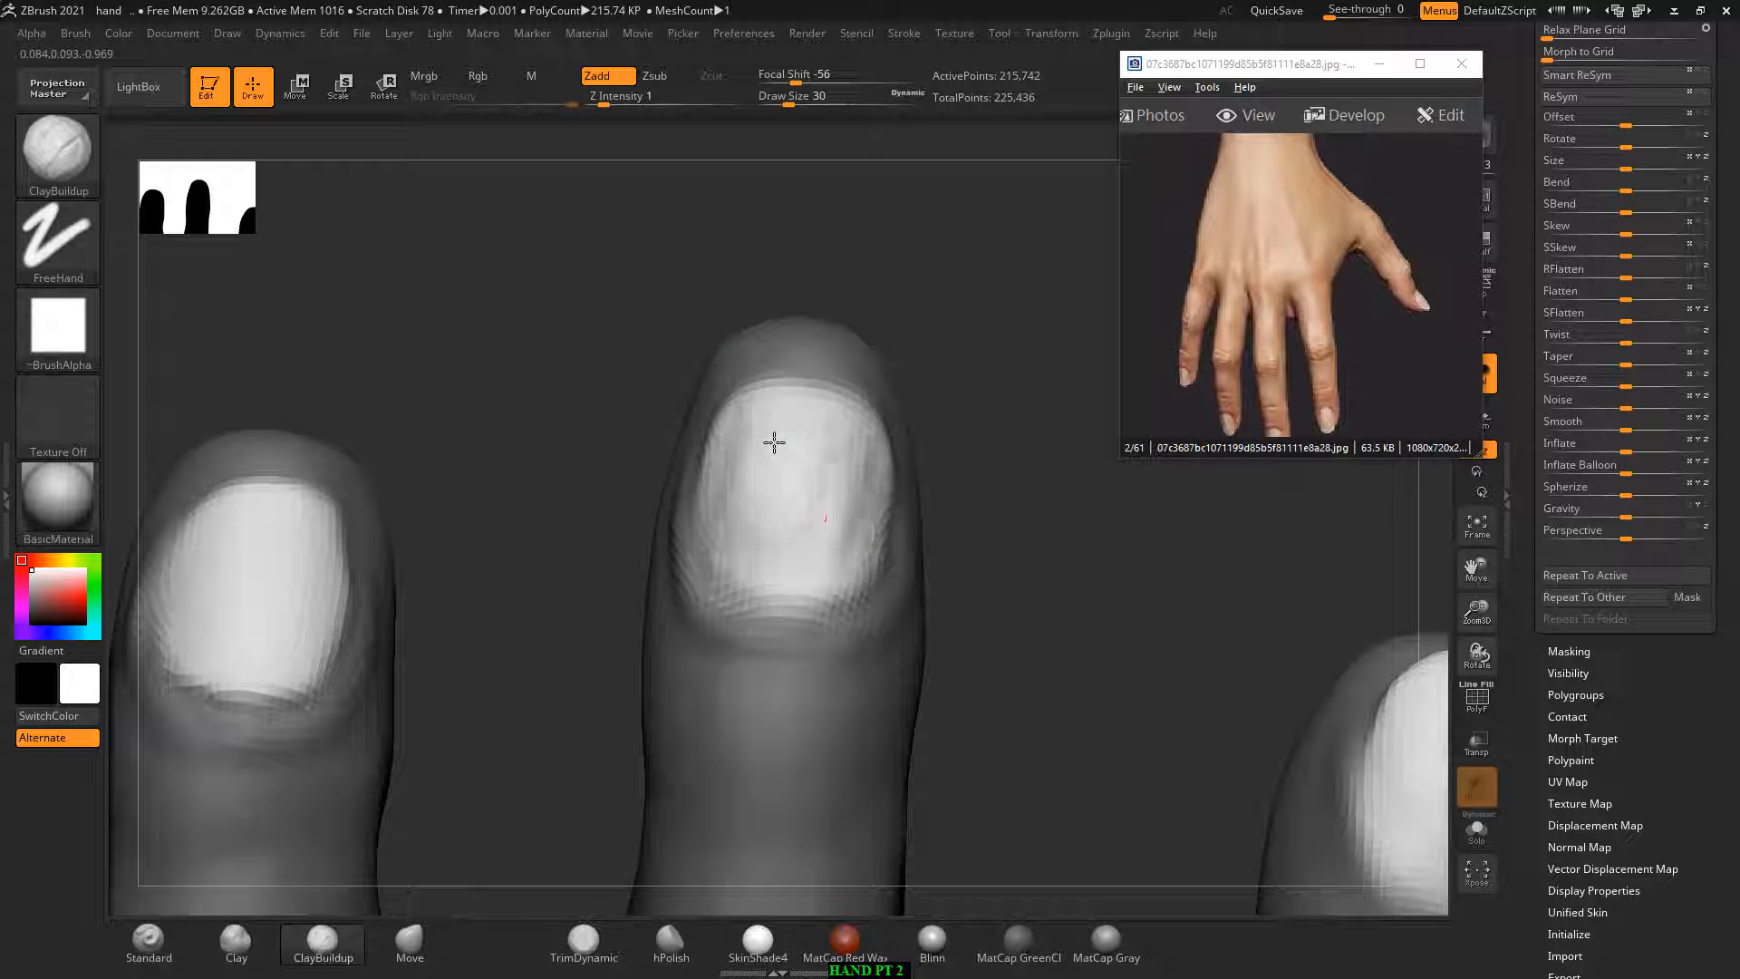
mouse_move(774, 442)
right_down()
mouse_move(905, 323)
mouse_move(852, 459)
right_up()
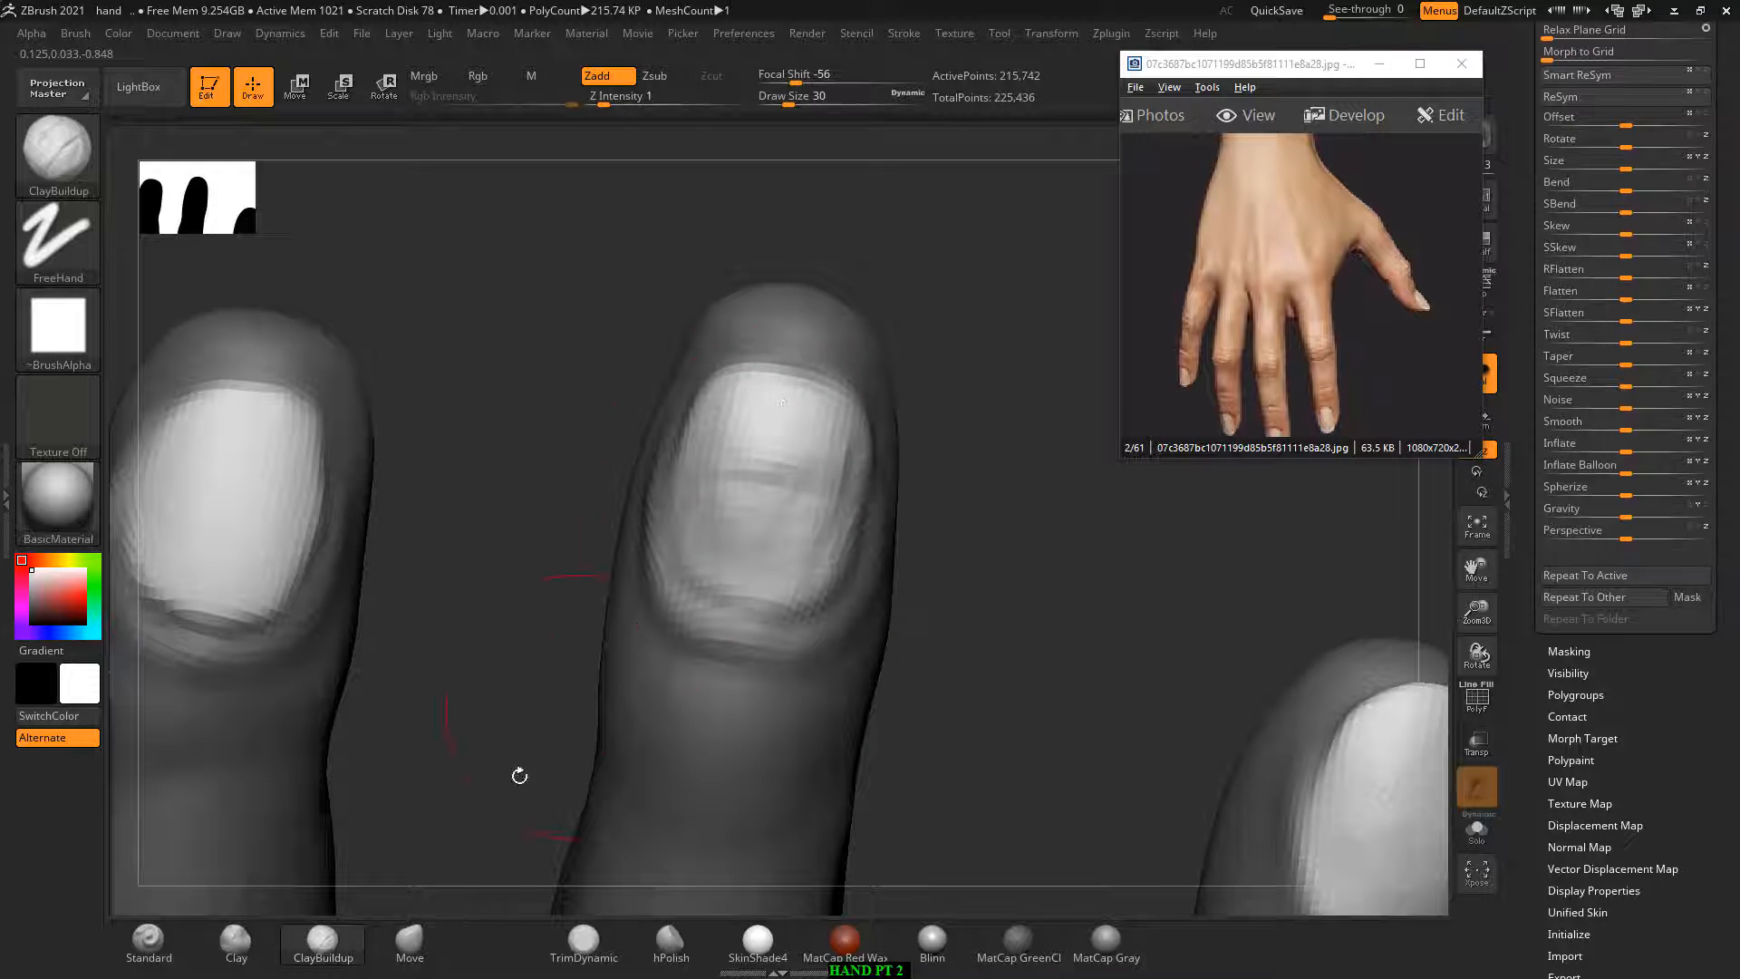
Step: Extend and round the front edge of the middle finger's nail with the Move brush at draw size 30
click(409, 943)
drag(773, 373, 779, 332)
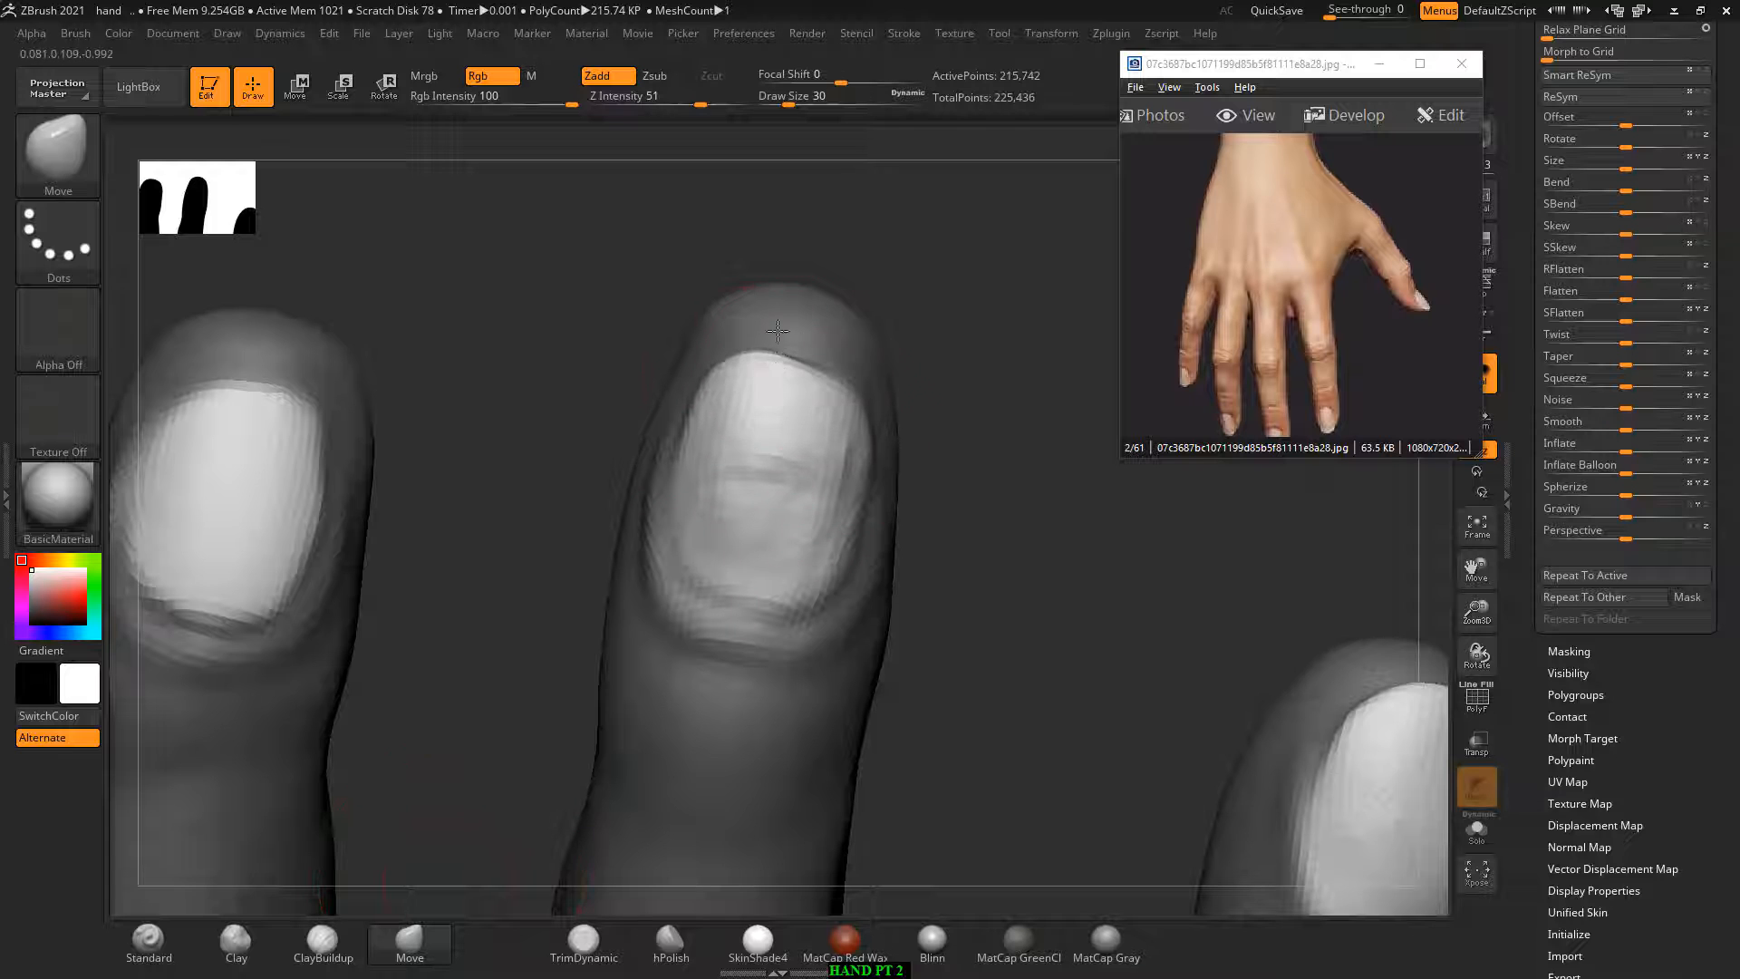
drag(833, 388, 824, 365)
drag(719, 374, 733, 376)
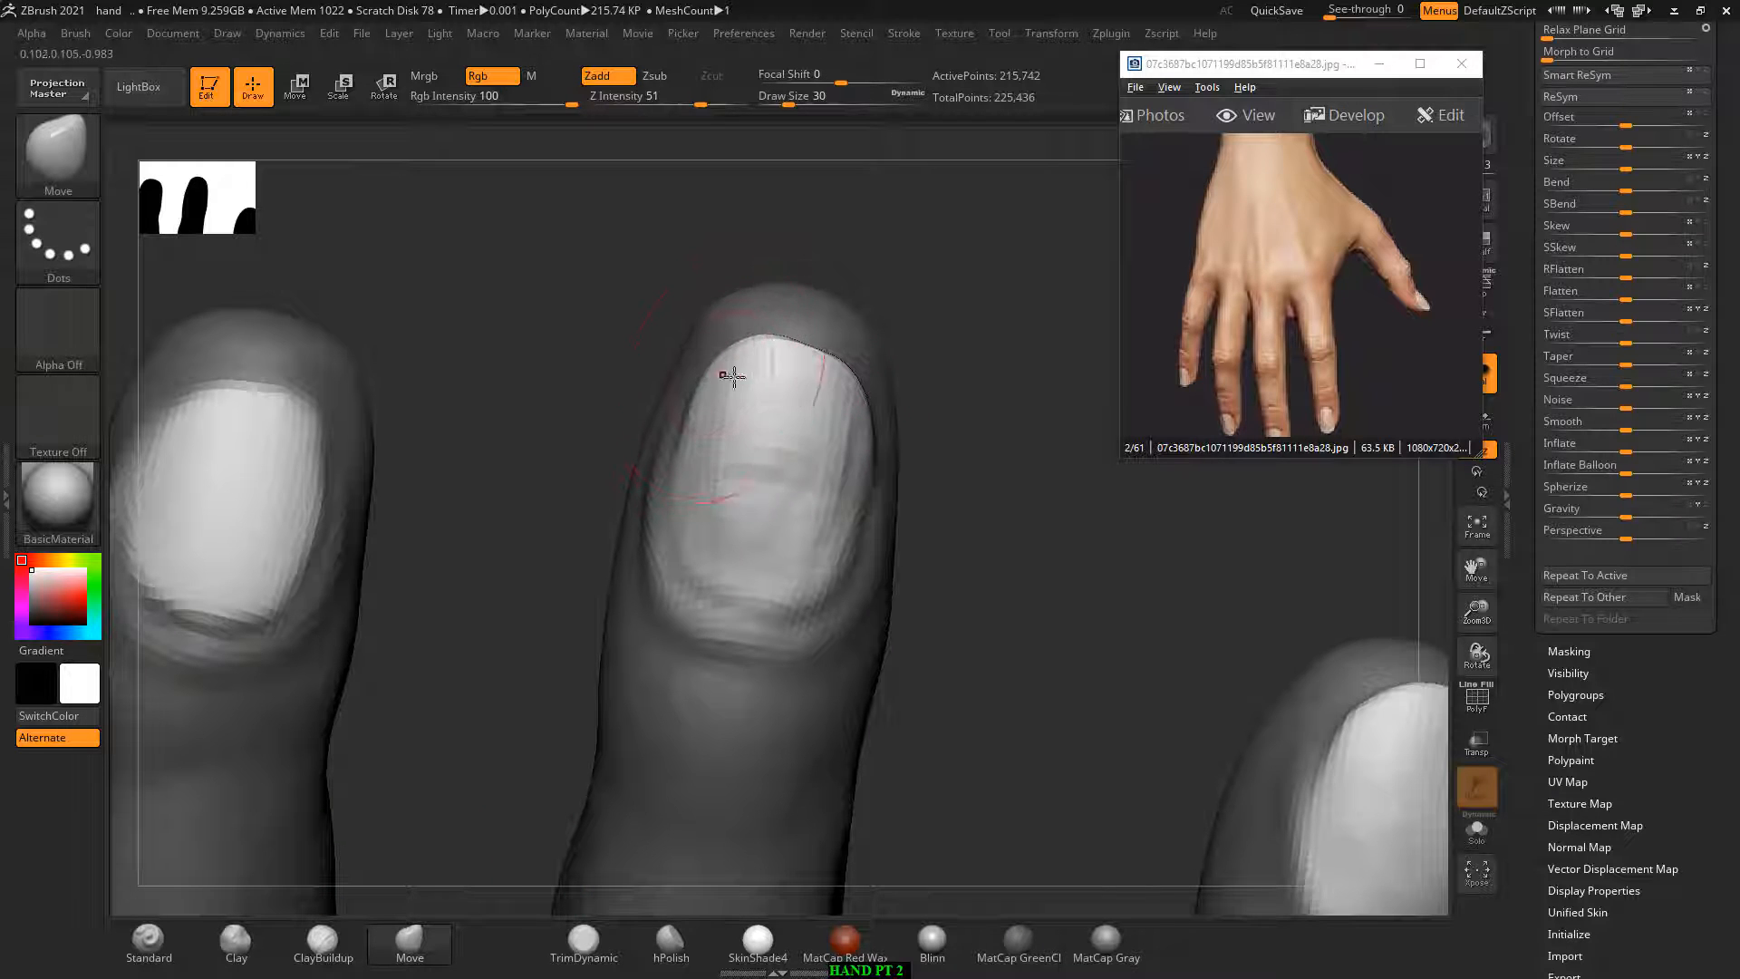
Step: Smooth the middle finger's nail surface and both side edges at draw size 10
drag(995, 330, 930, 348)
key(bracketleft)
key(bracketleft)
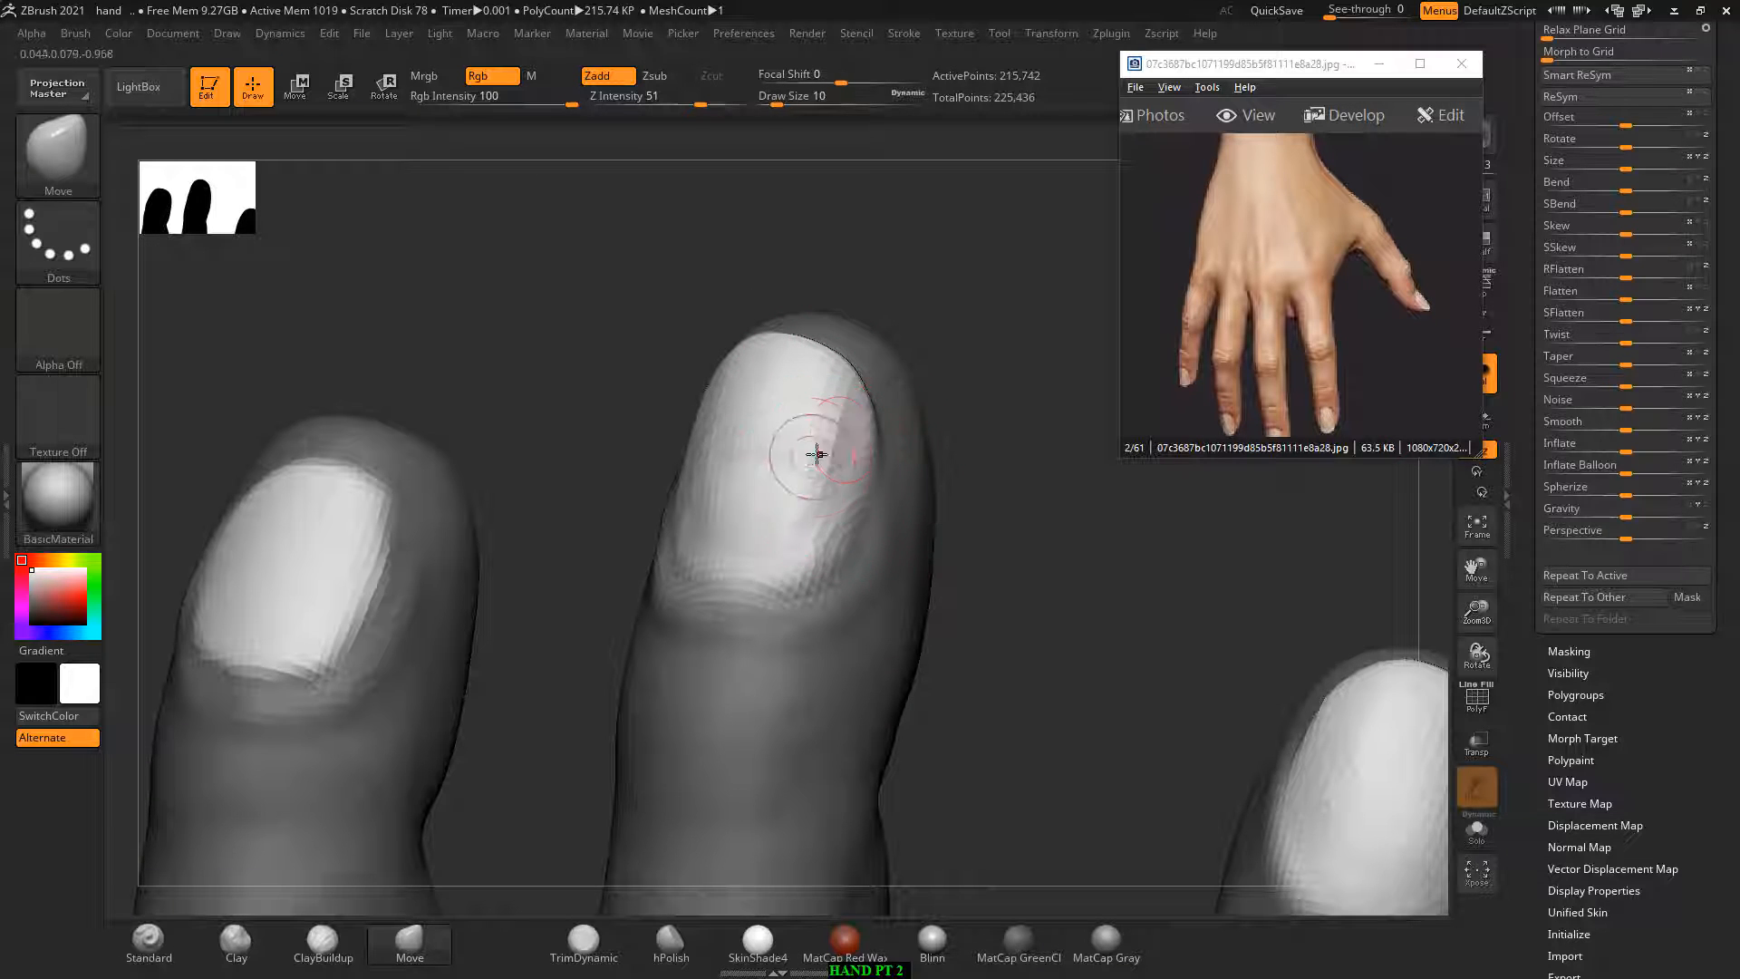
key(shift)
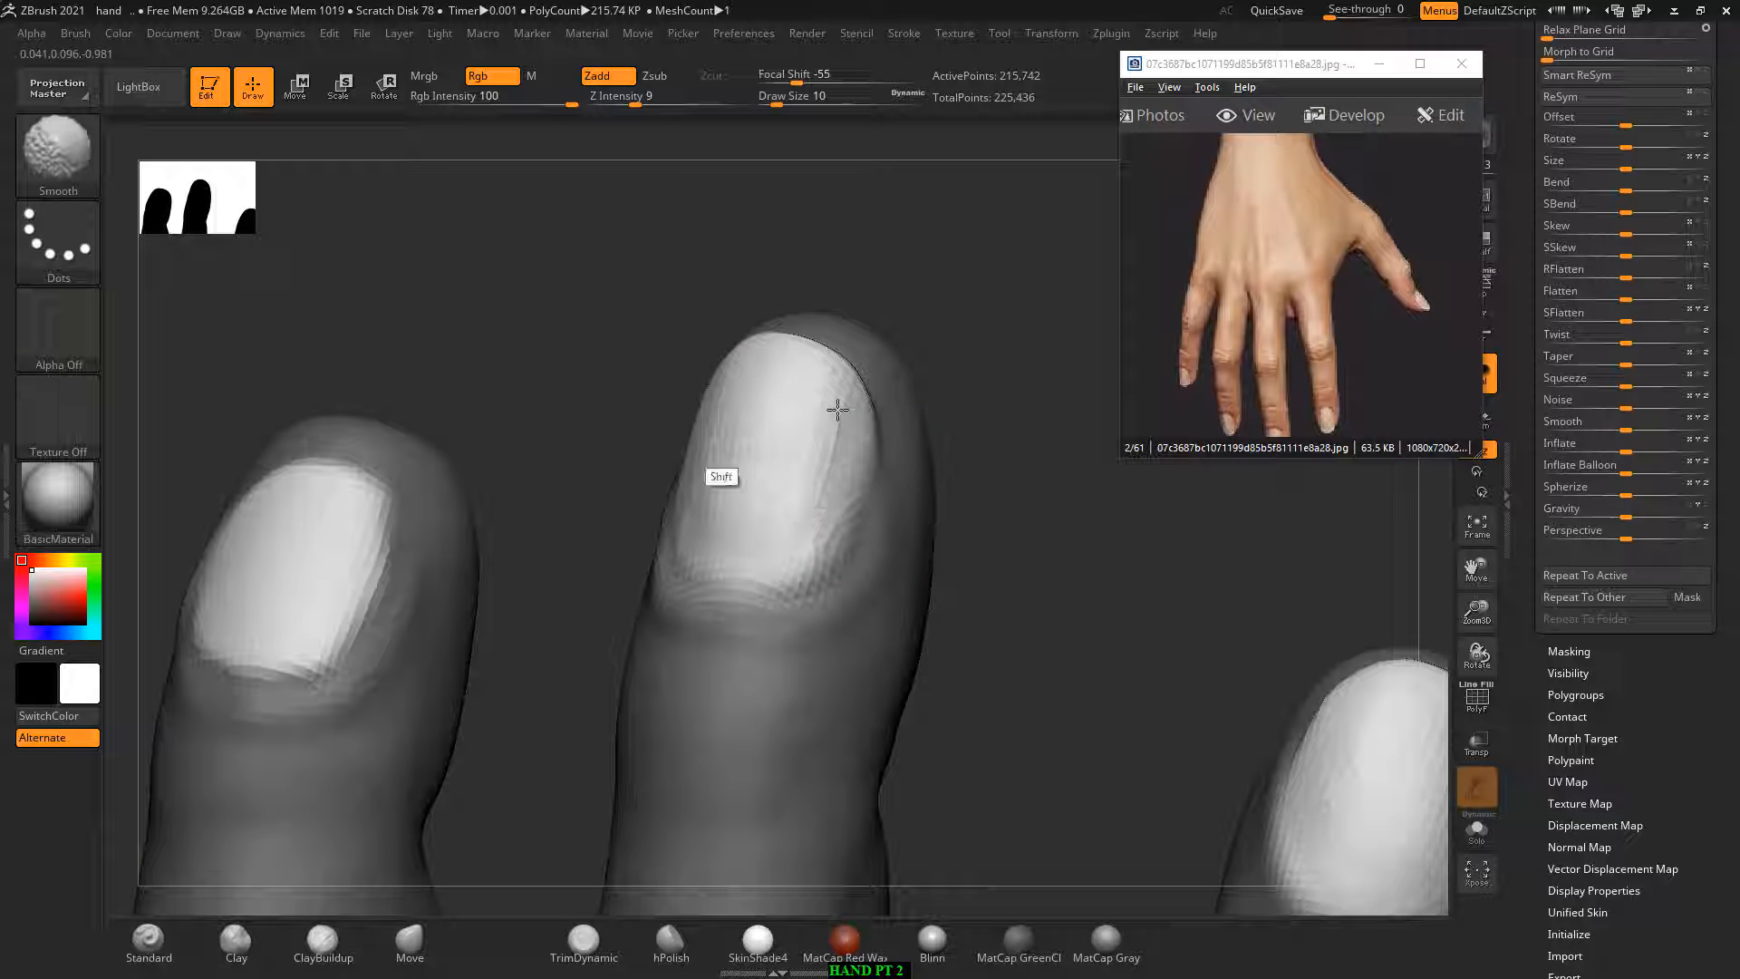
mouse_move(1007, 366)
mouse_down()
mouse_move(991, 396)
mouse_move(855, 470)
mouse_up()
key(shift)
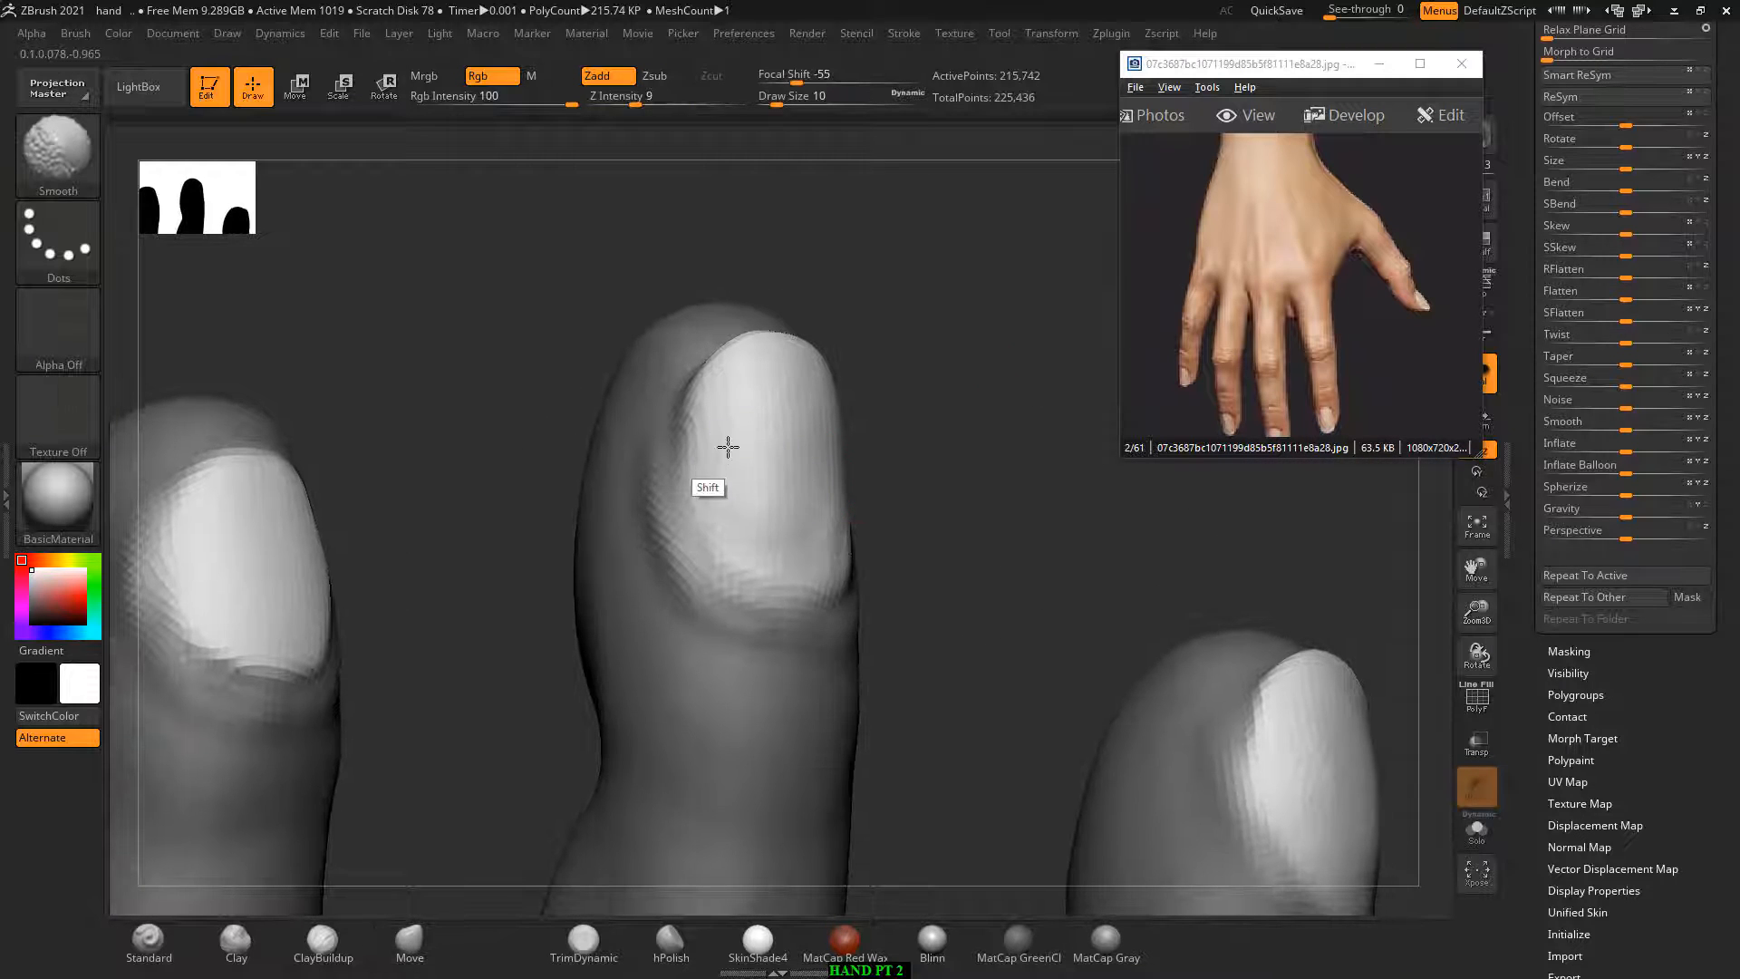
Step: Adjust the middle finger's nail profile from both sides with the Move brush at draw size 26
mouse_move(905, 388)
mouse_down()
mouse_move(953, 377)
mouse_move(956, 411)
mouse_move(925, 426)
mouse_up()
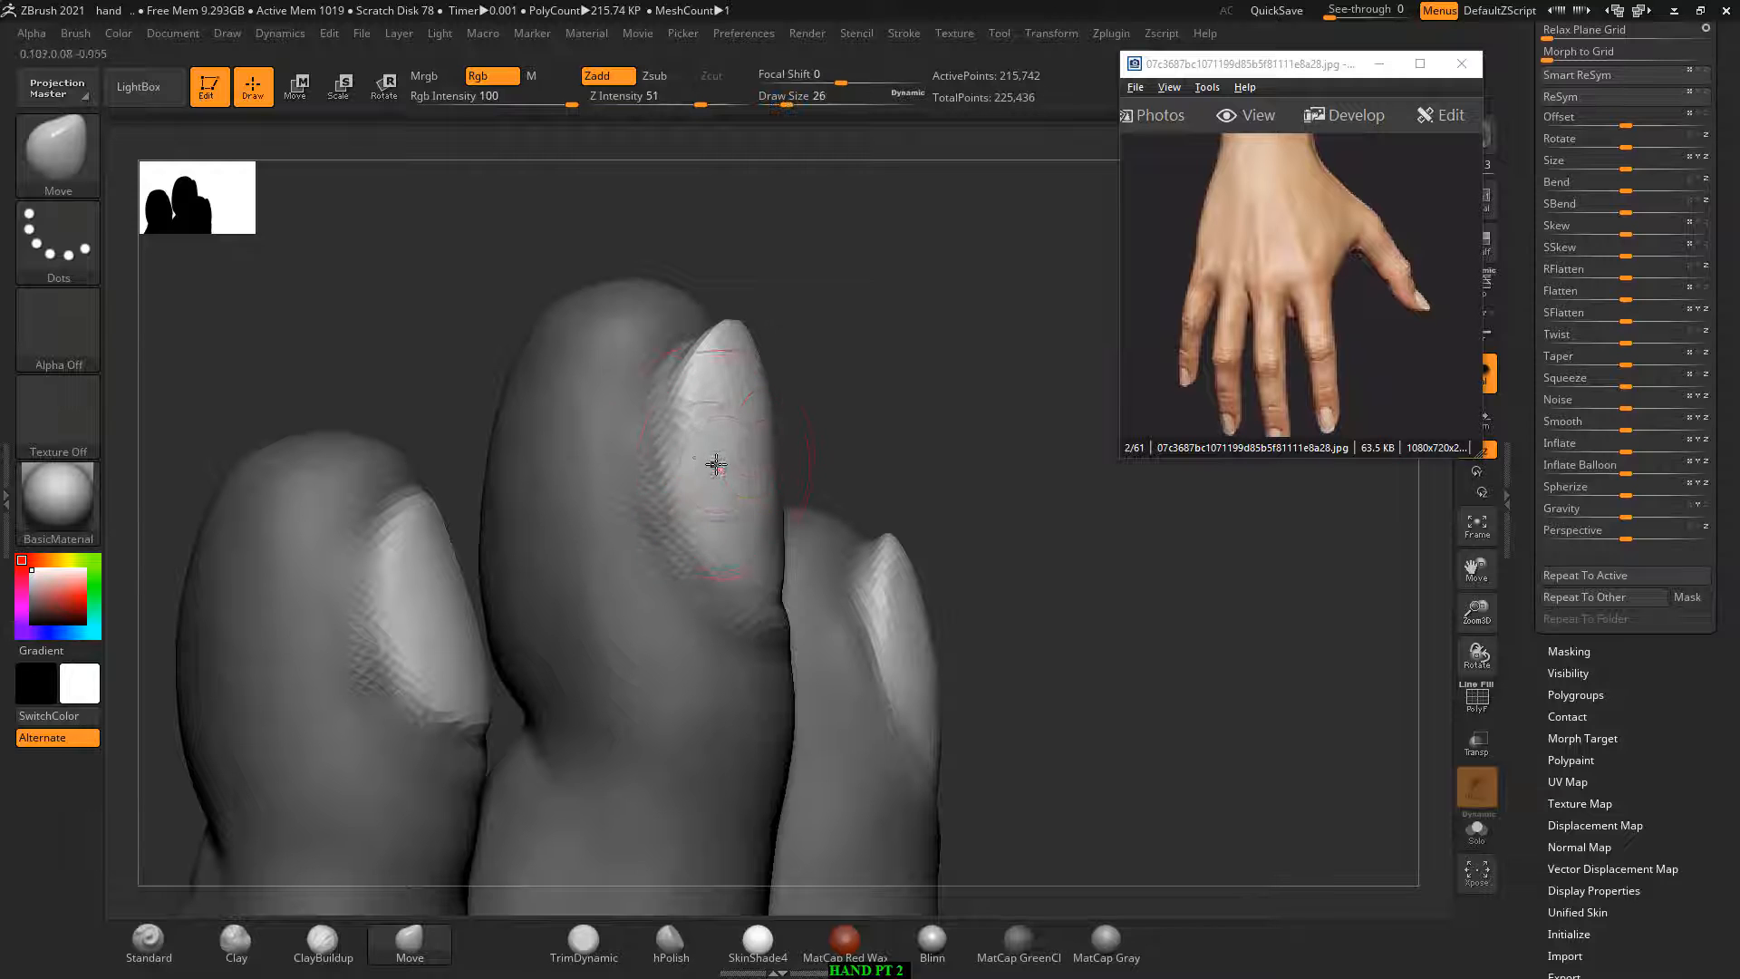
drag(675, 450, 757, 410)
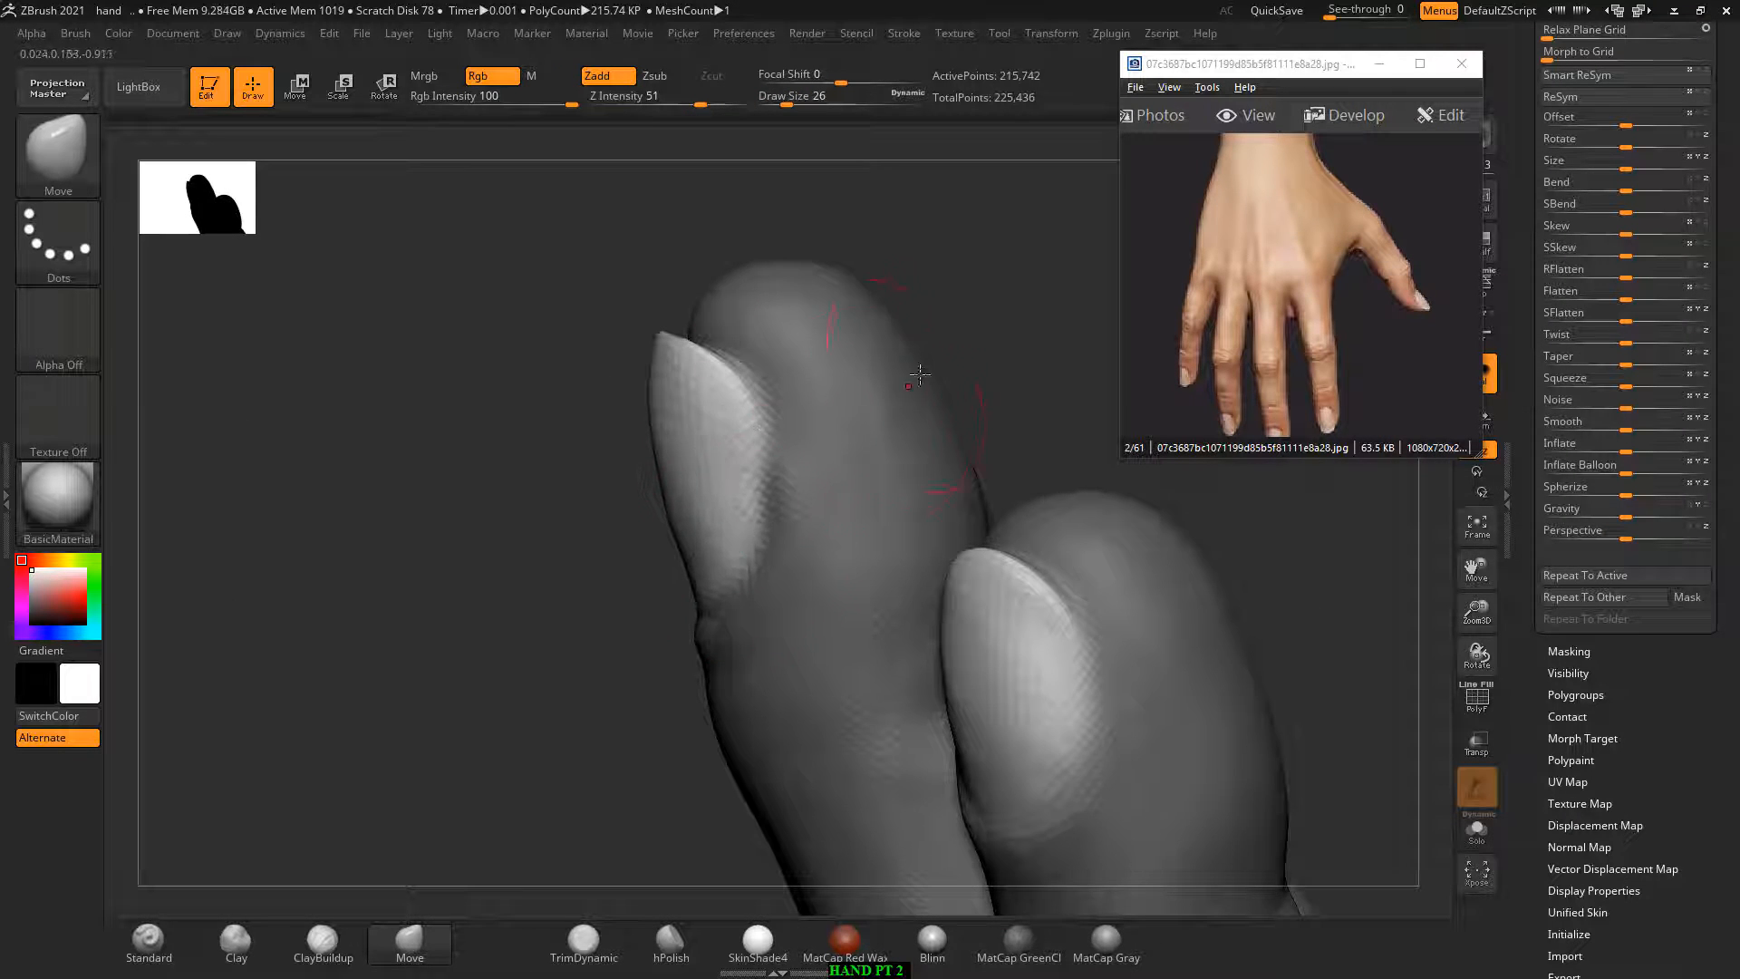
drag(919, 374, 839, 478)
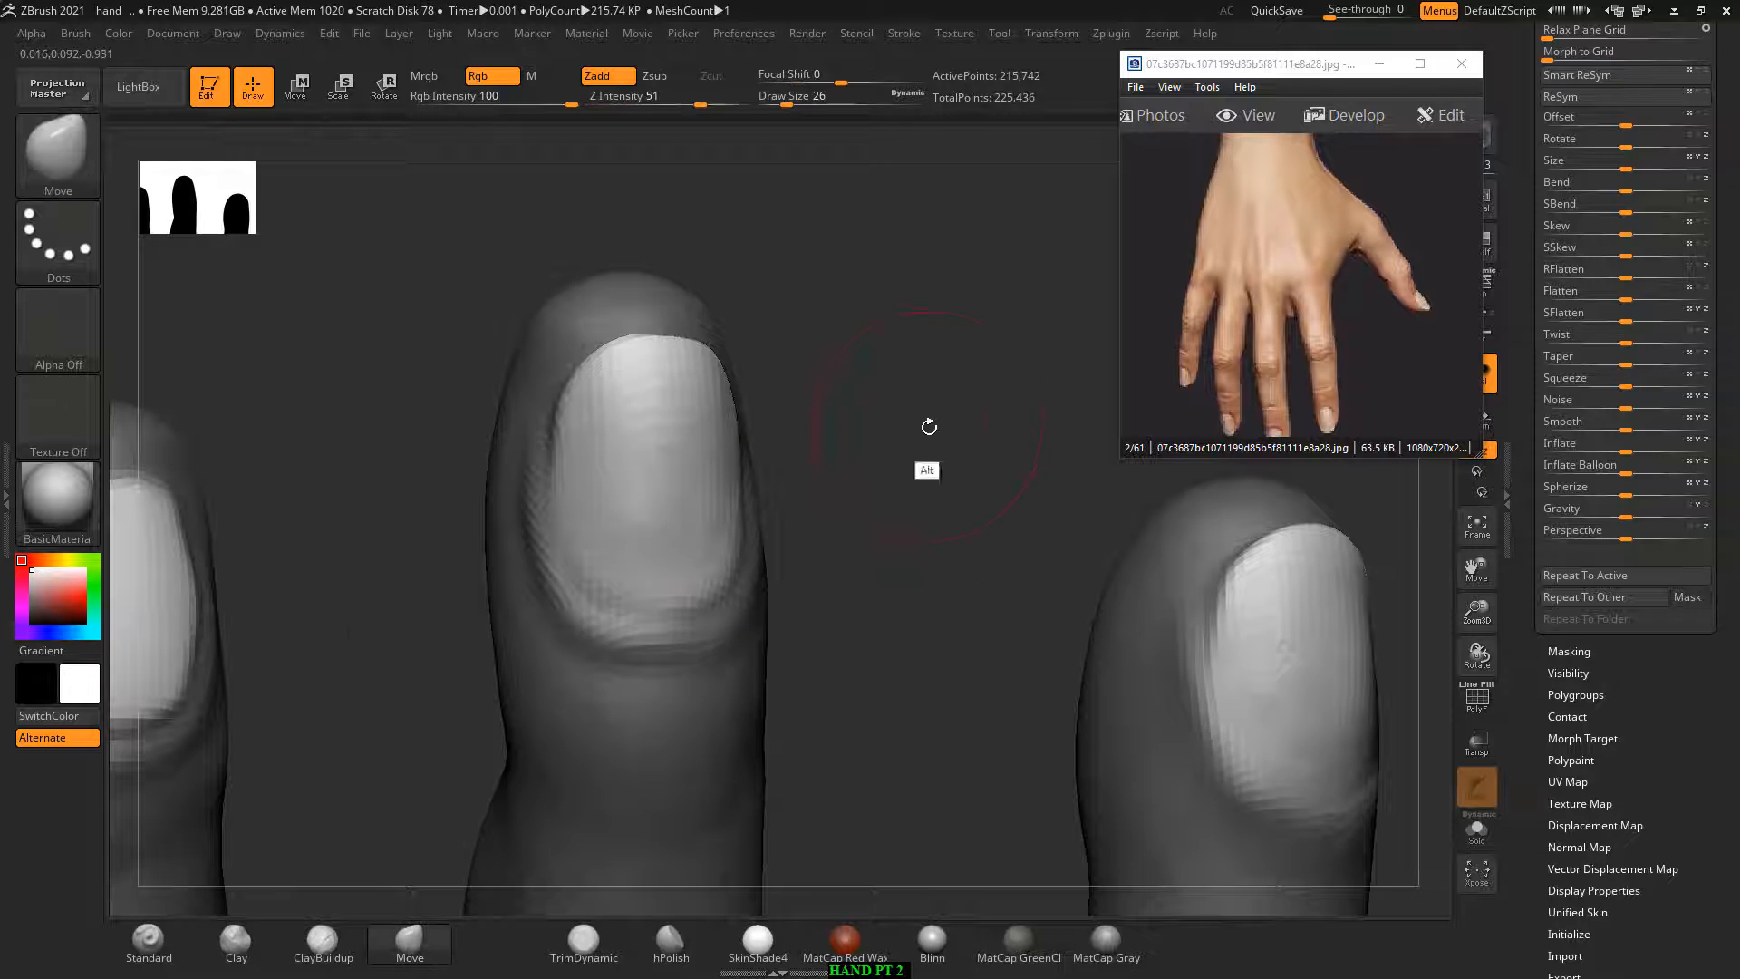
Step: Extend the ring finger's nail edge with the Move brush, then build up the nail with ClayBuildup at draw size 26 and smooth it
mouse_move(929, 426)
mouse_down()
mouse_move(859, 420)
mouse_move(711, 486)
mouse_move(427, 372)
mouse_move(620, 323)
mouse_move(549, 424)
mouse_move(577, 440)
mouse_move(531, 425)
mouse_up()
mouse_move(622, 333)
mouse_down()
mouse_move(602, 303)
mouse_move(622, 363)
mouse_move(670, 319)
mouse_move(513, 478)
mouse_up()
click(323, 940)
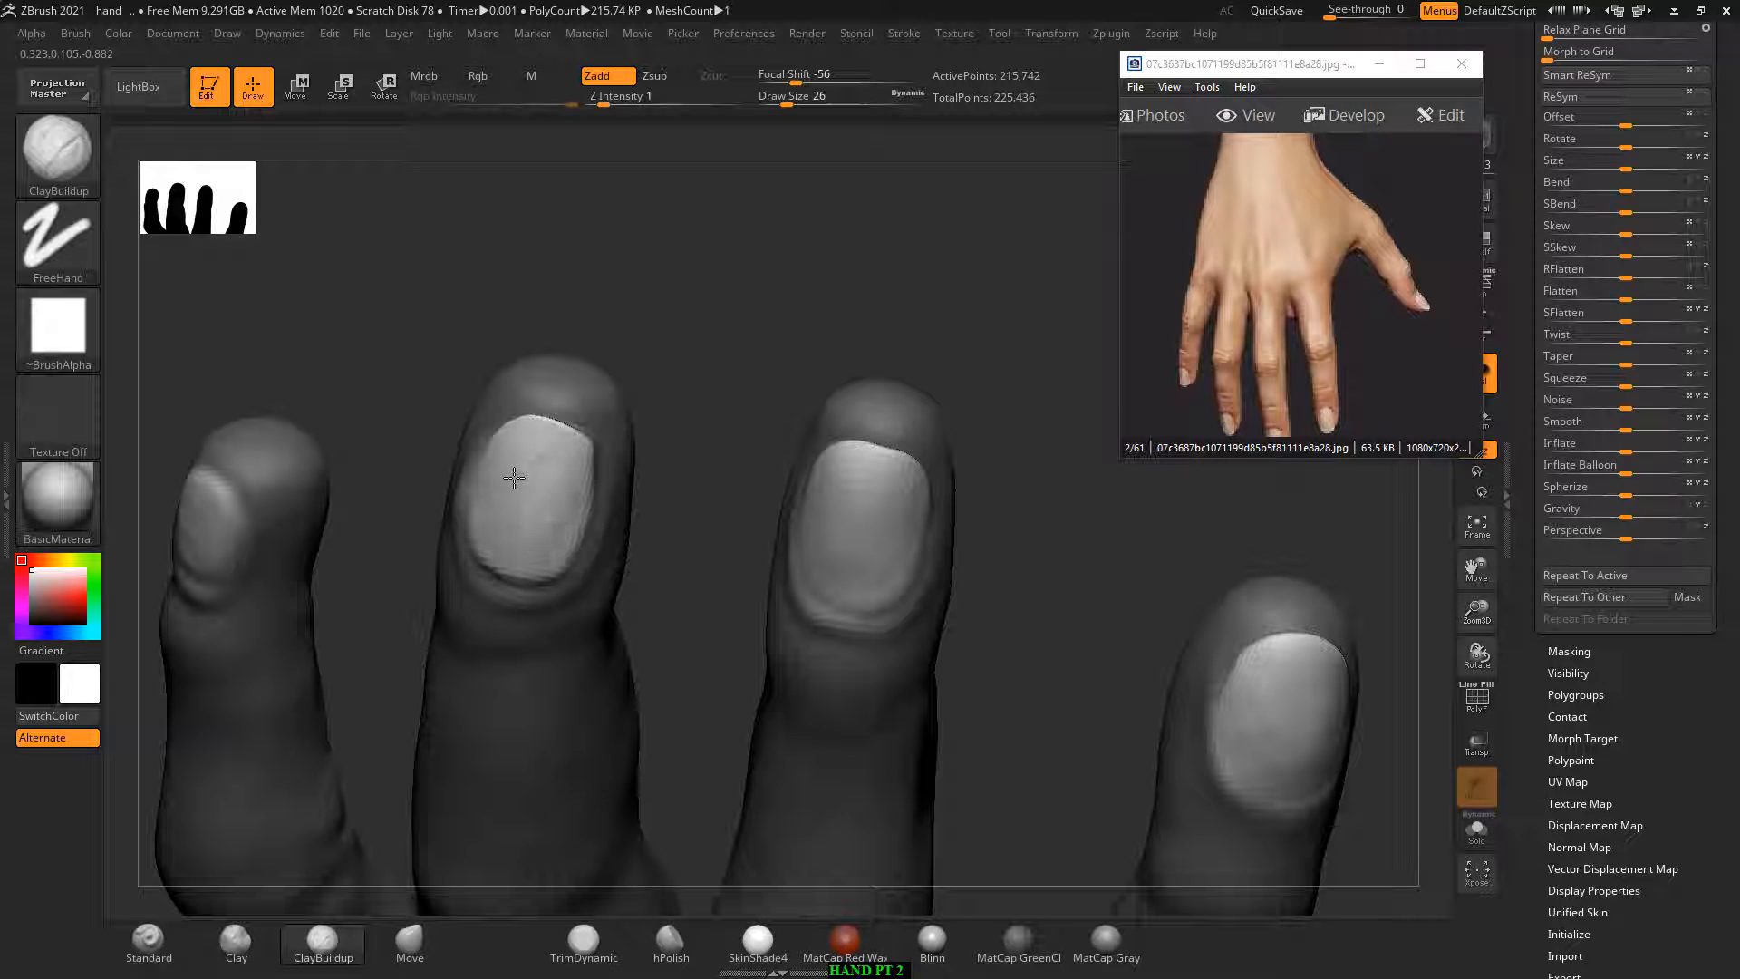
drag(664, 324, 628, 323)
drag(601, 404, 555, 496)
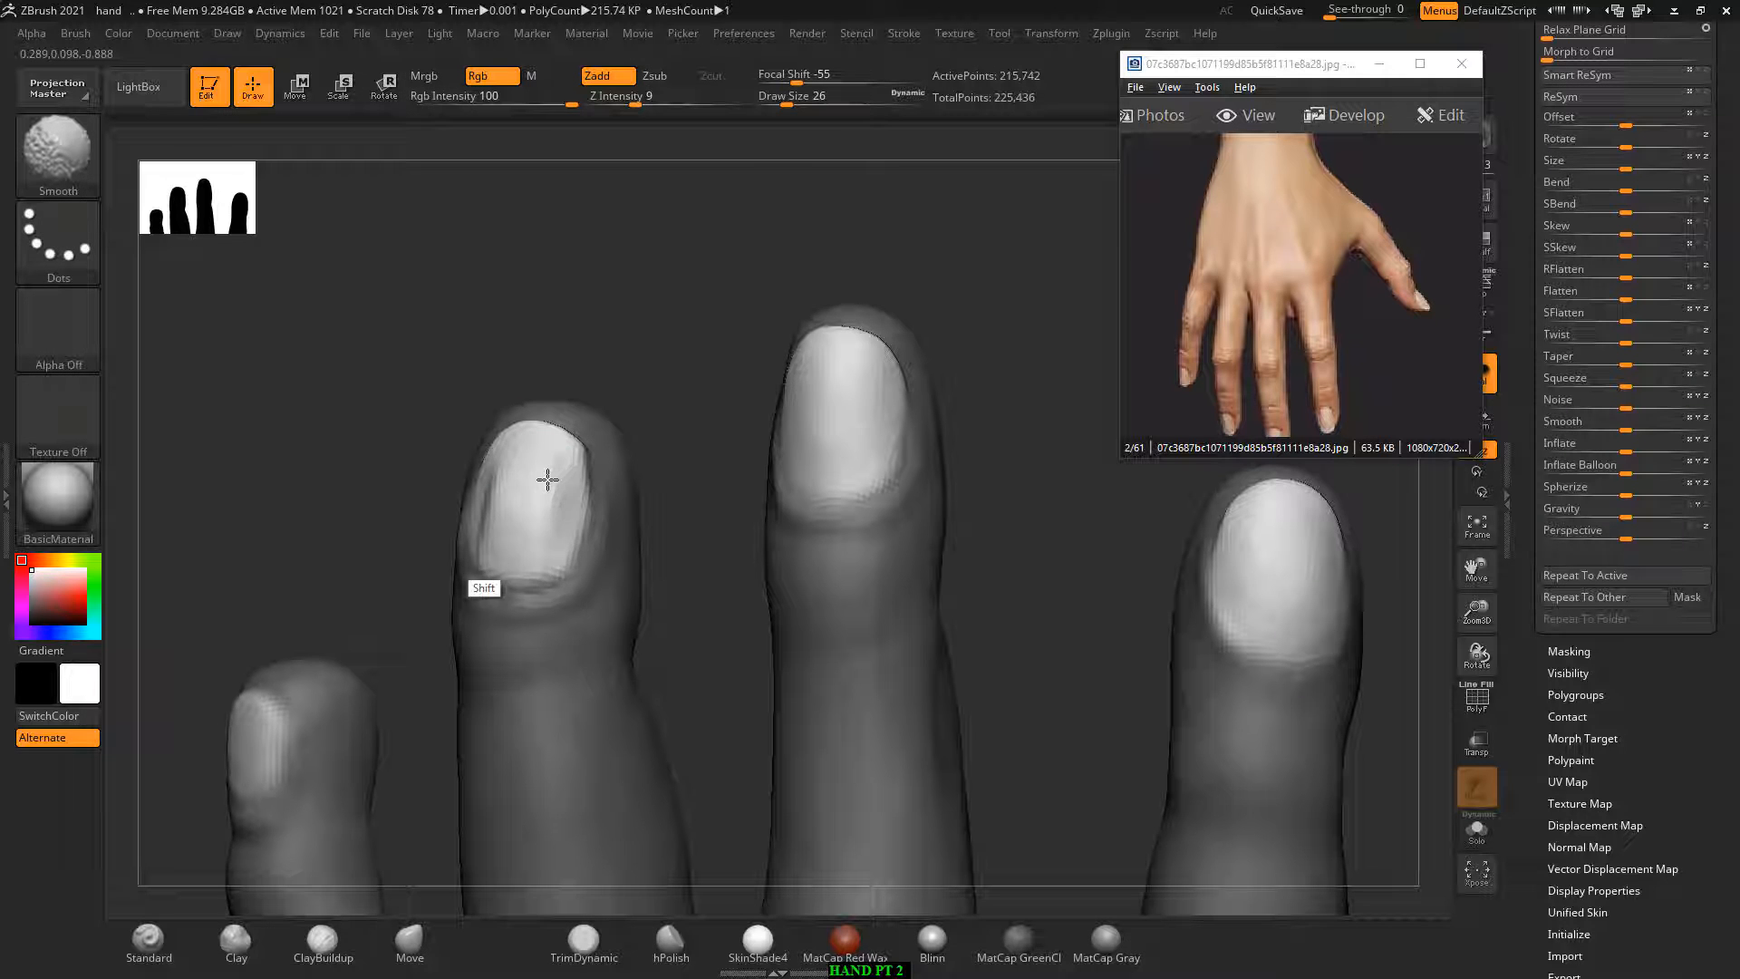
drag(644, 350, 616, 408)
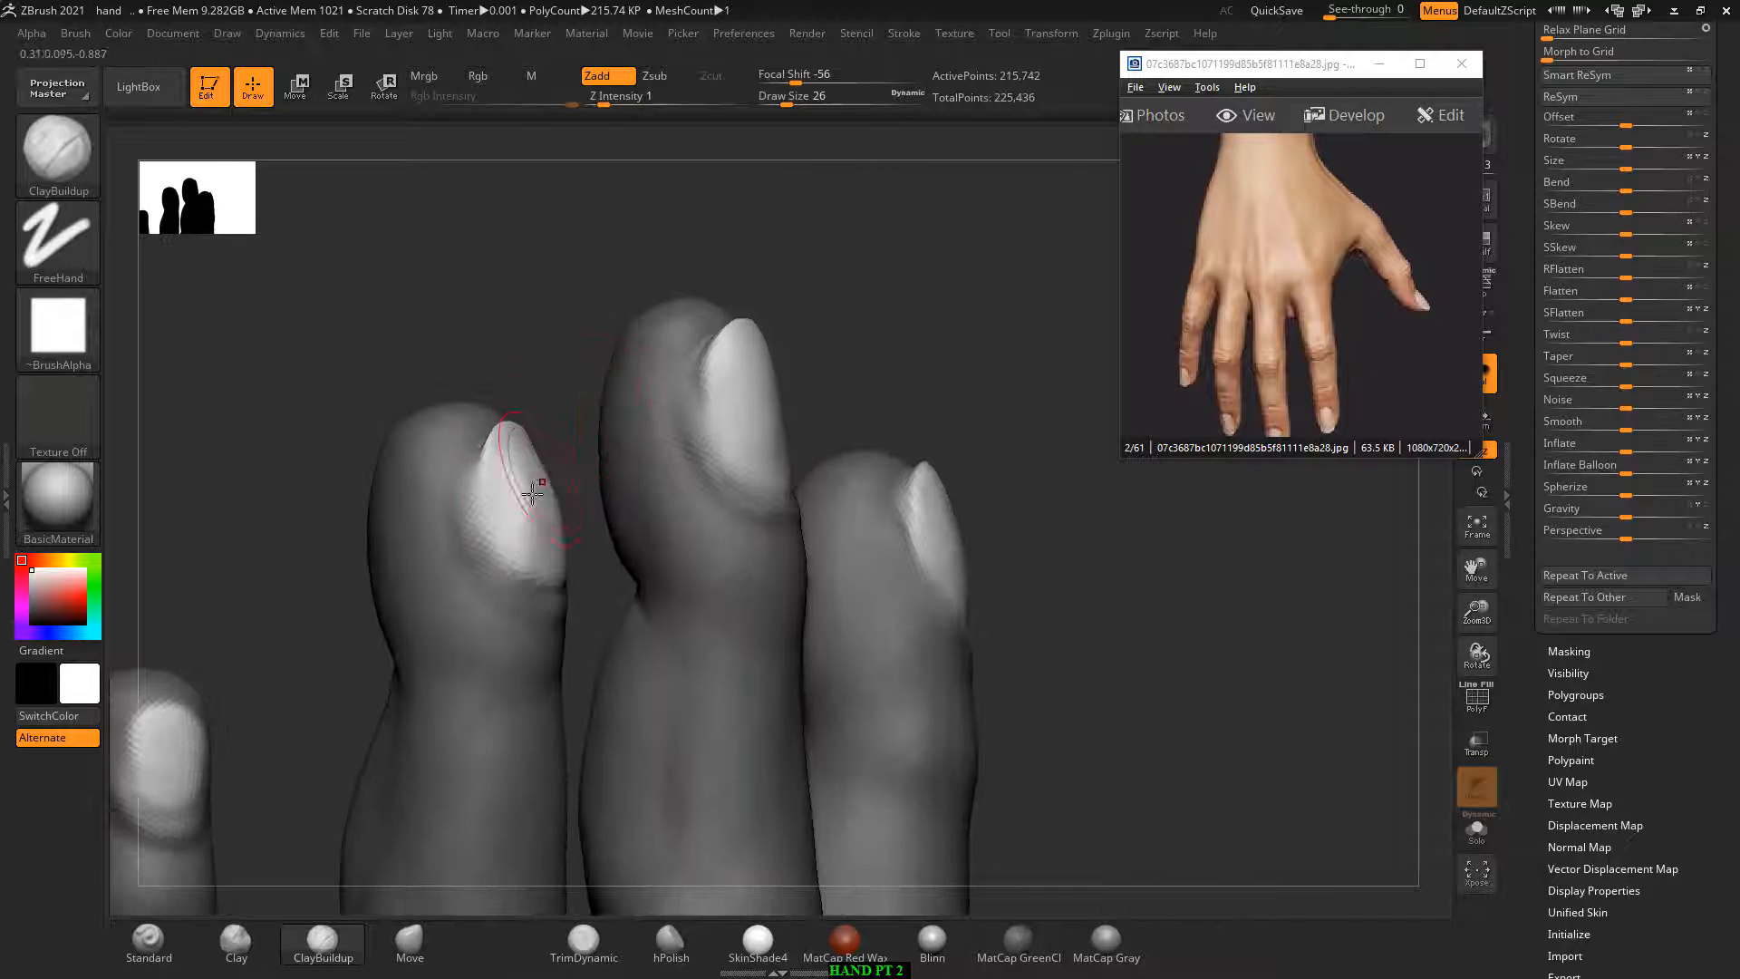
shift+drag(513, 478, 547, 517)
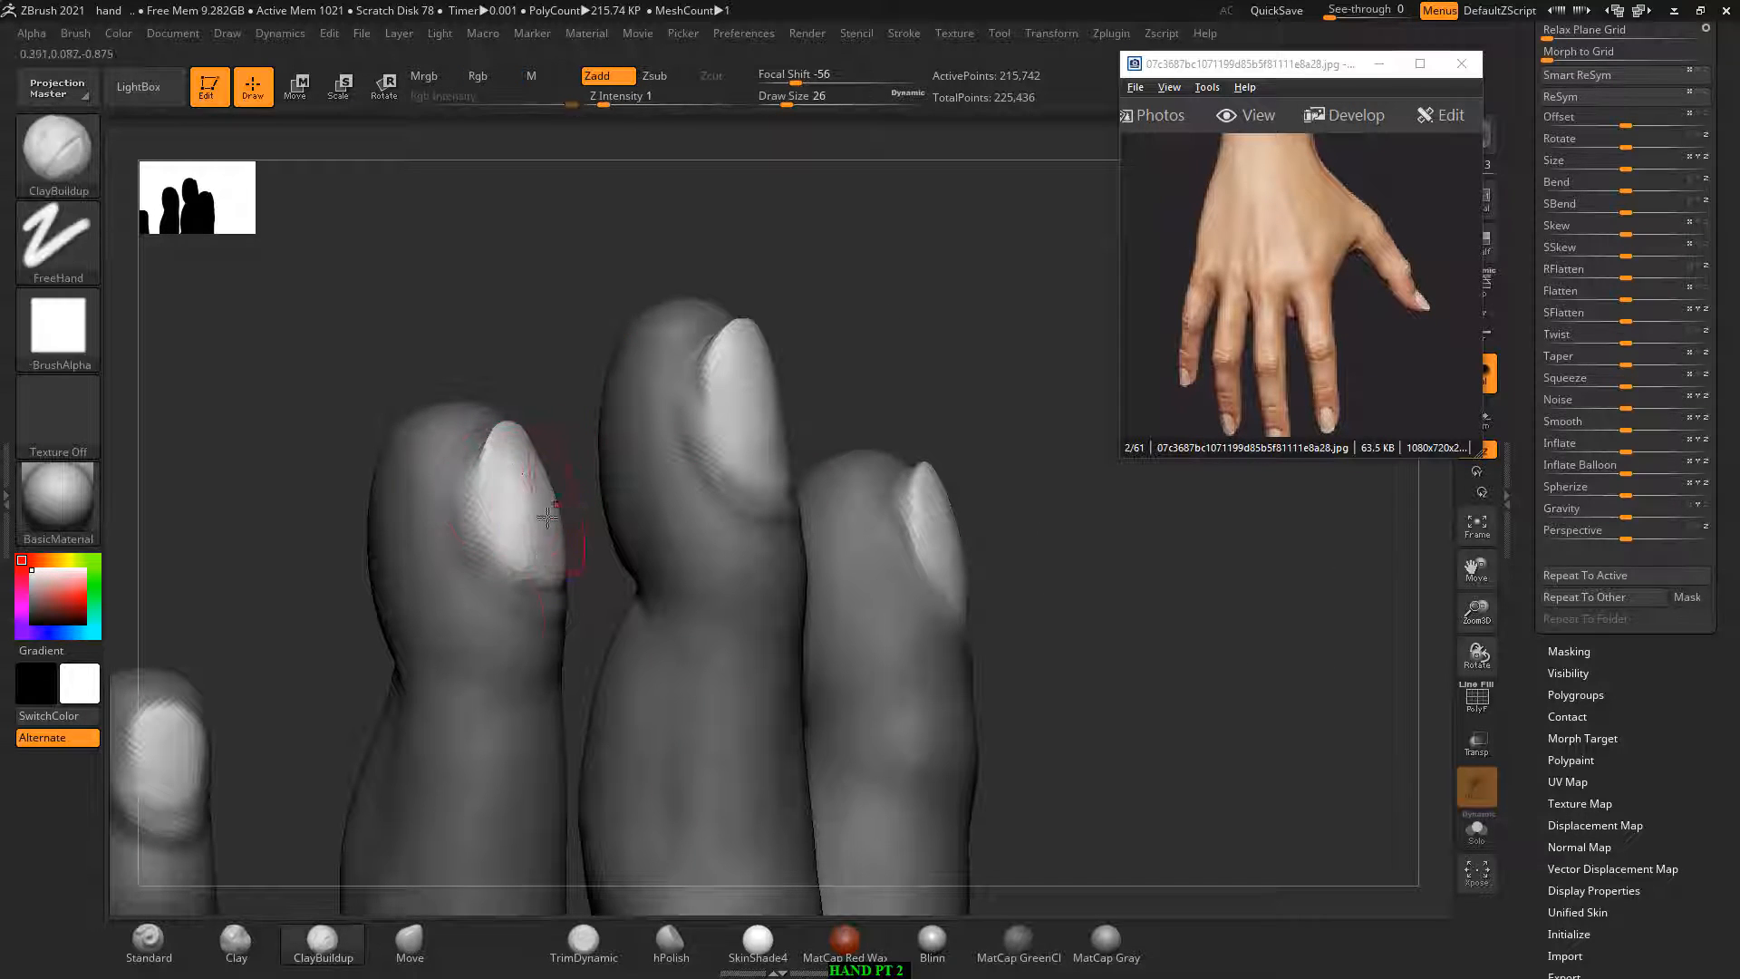
Step: Adjust the ring finger's nail profile and outline from several angles with the Move brush at draw size 26
click(396, 943)
right_drag(391, 618, 432, 515)
alt+right_drag(833, 395, 796, 507)
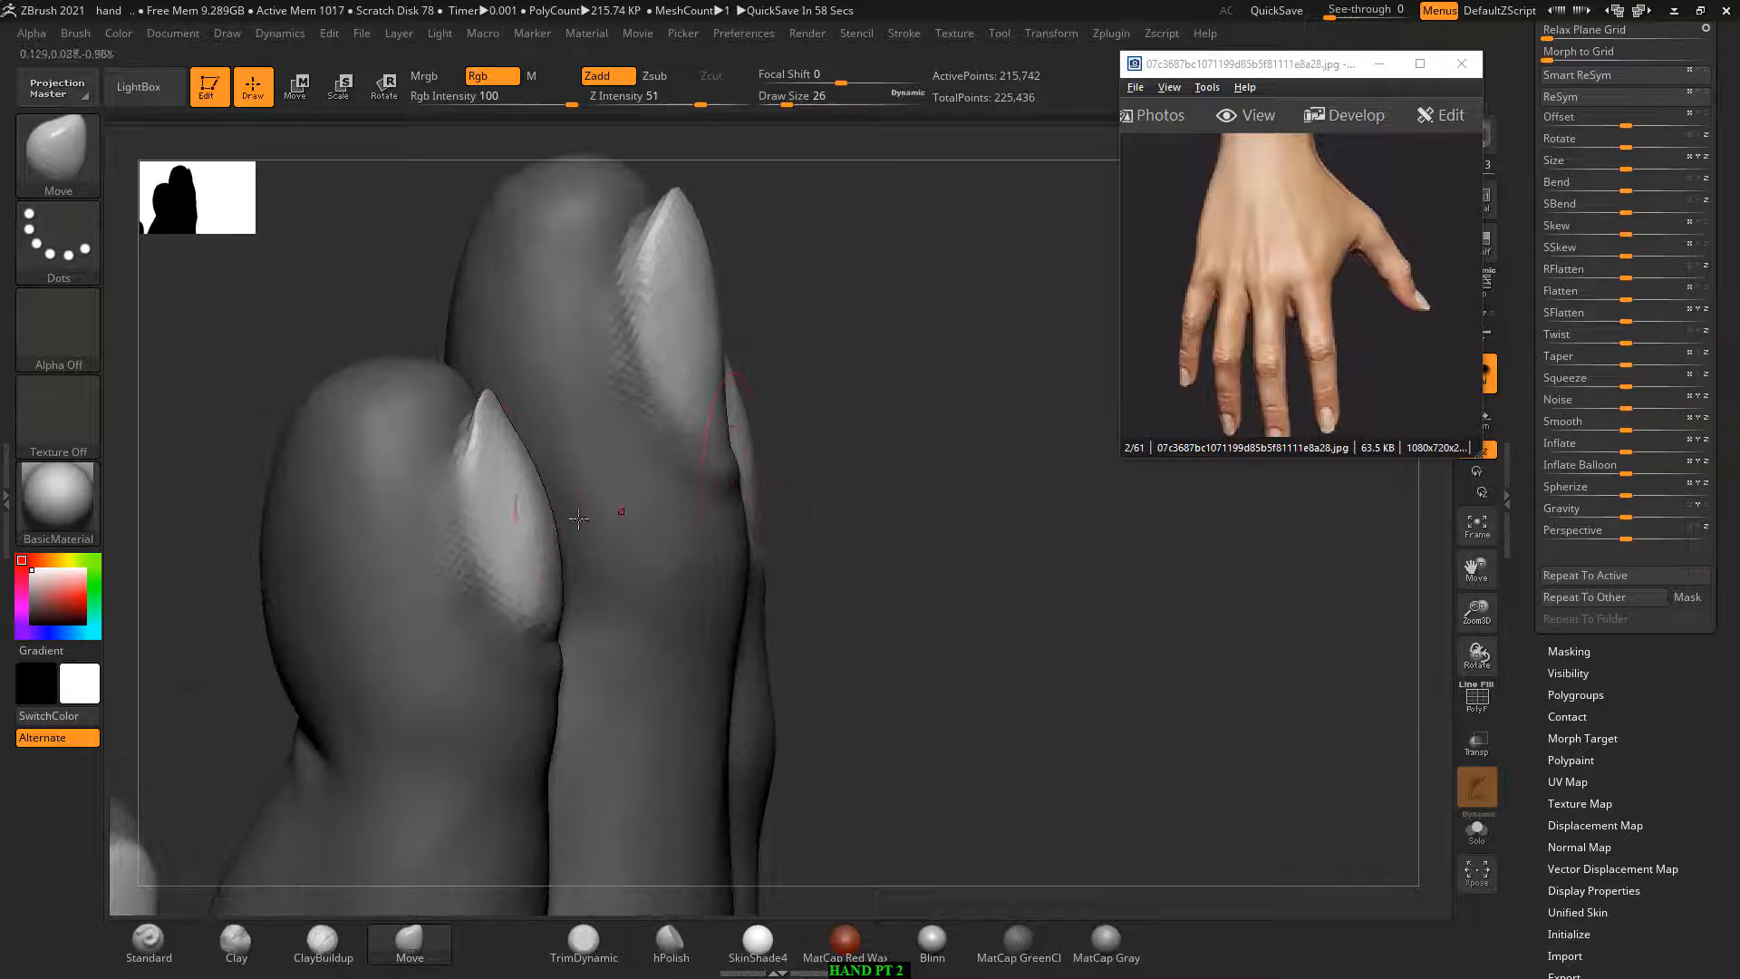
right_drag(510, 520, 703, 460)
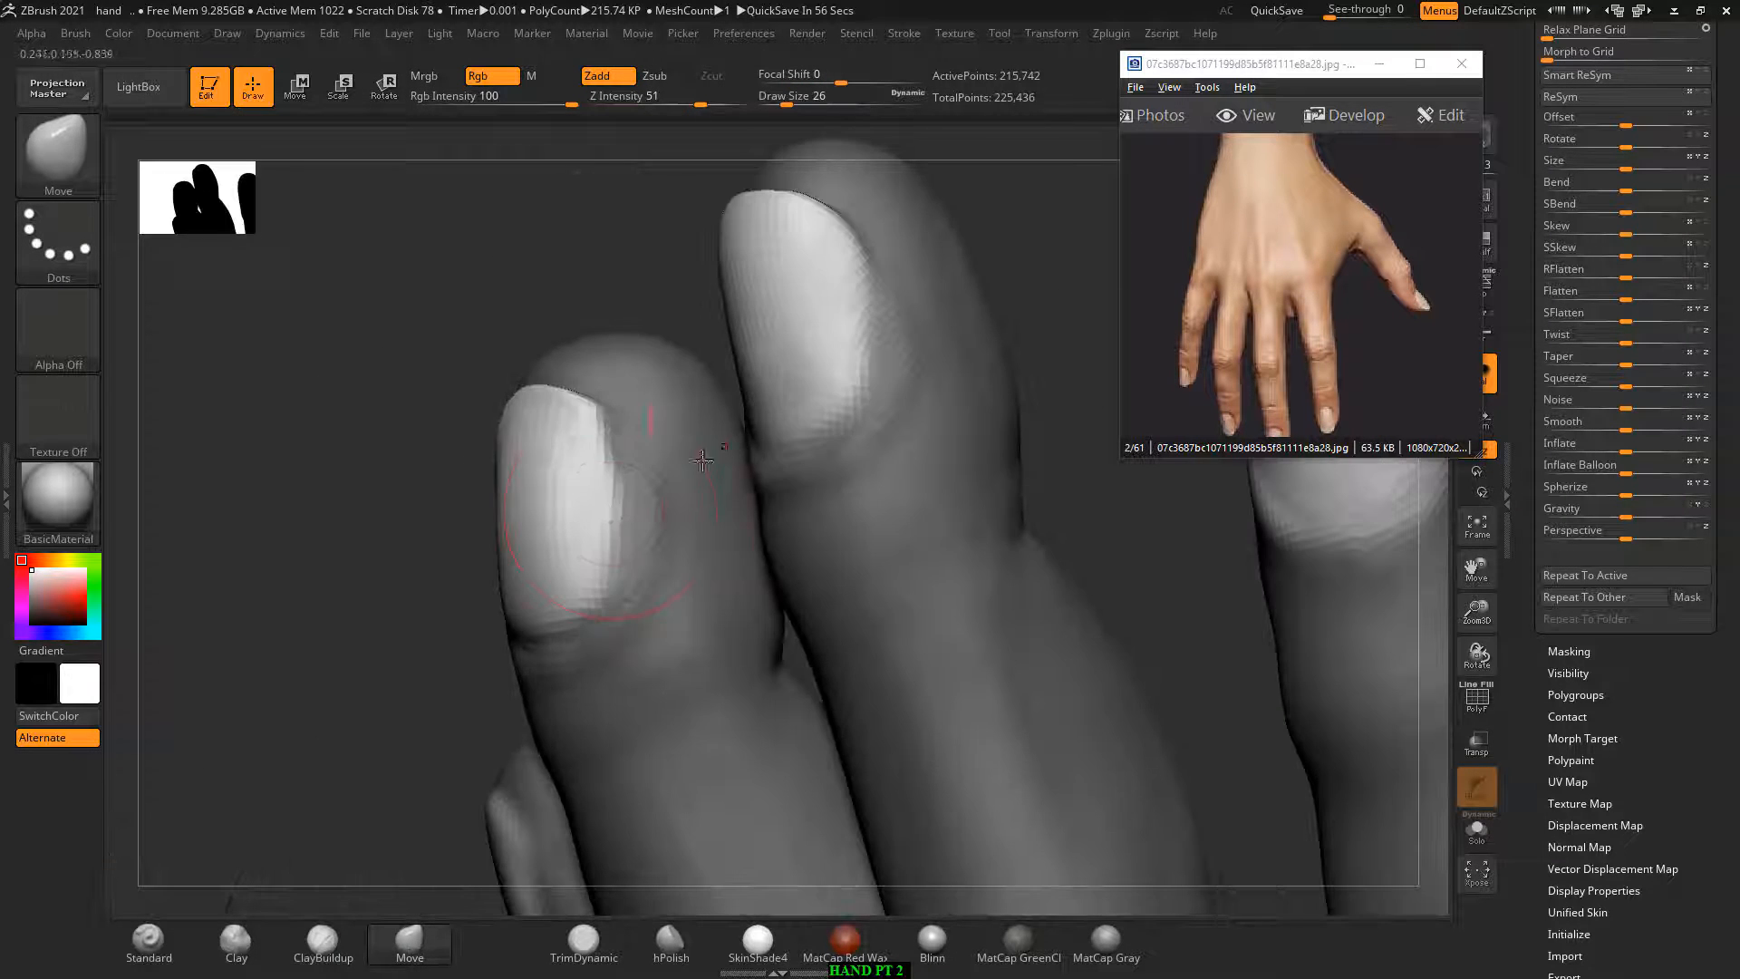
right_drag(567, 336, 563, 562)
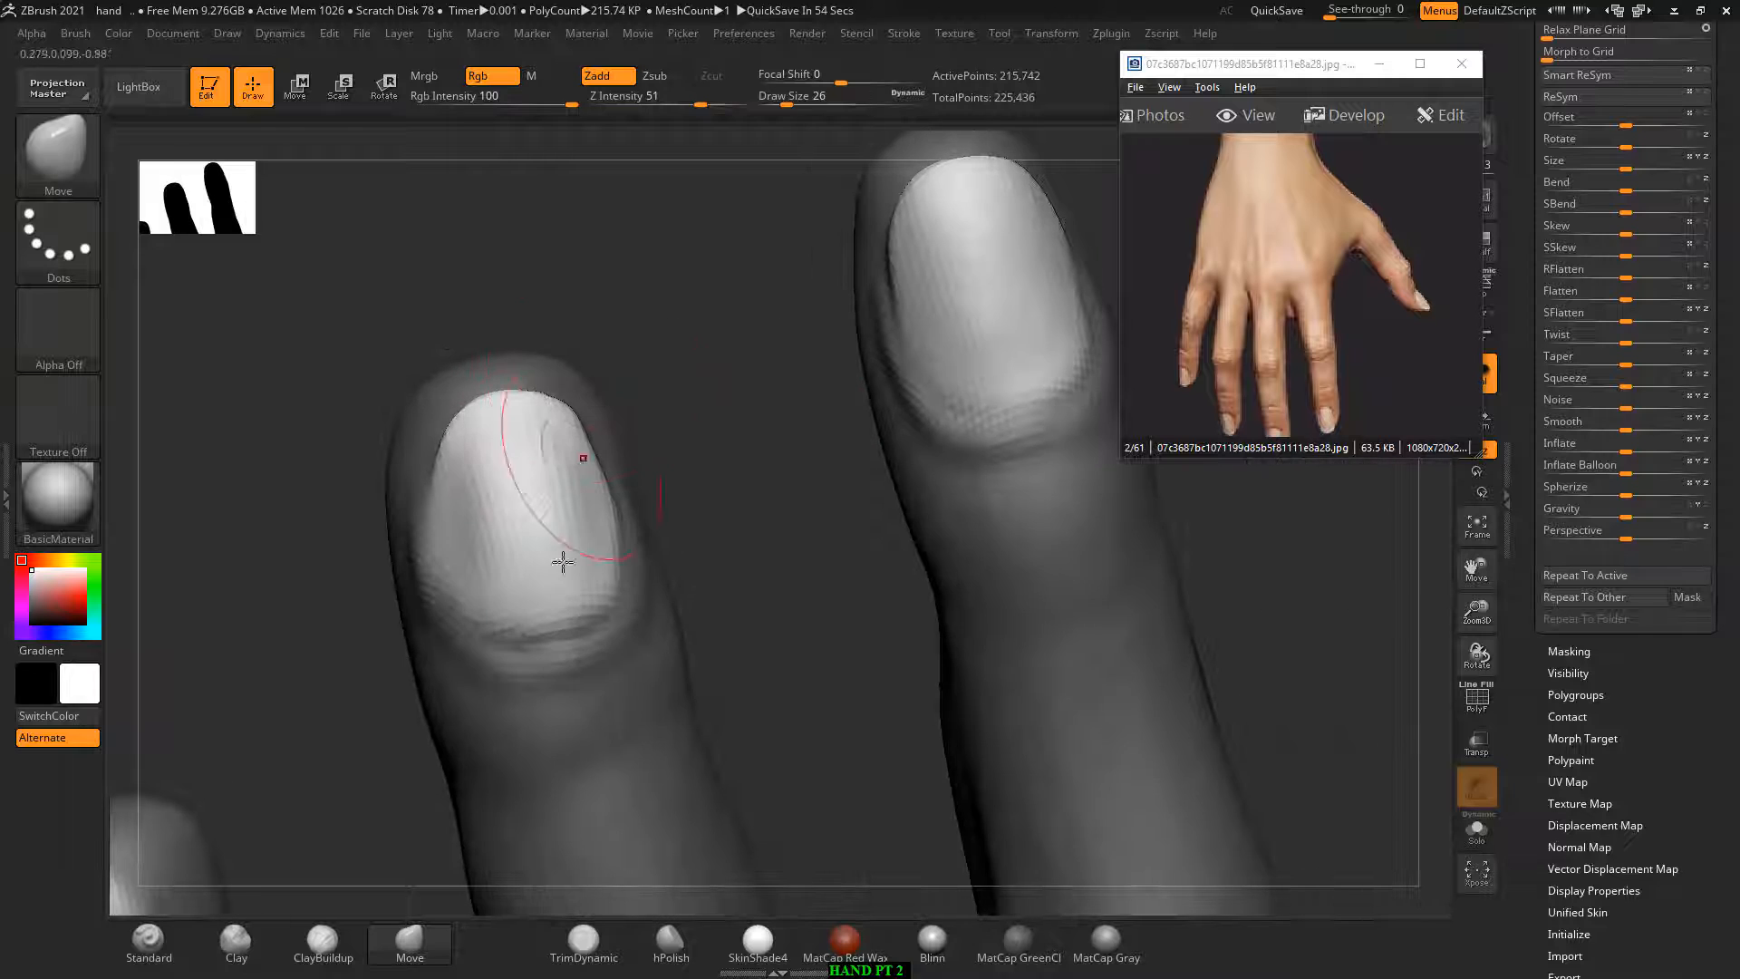
Step: Build up the ring finger's nail with ClayBuildup at draw size 18 and smooth its surface
click(359, 948)
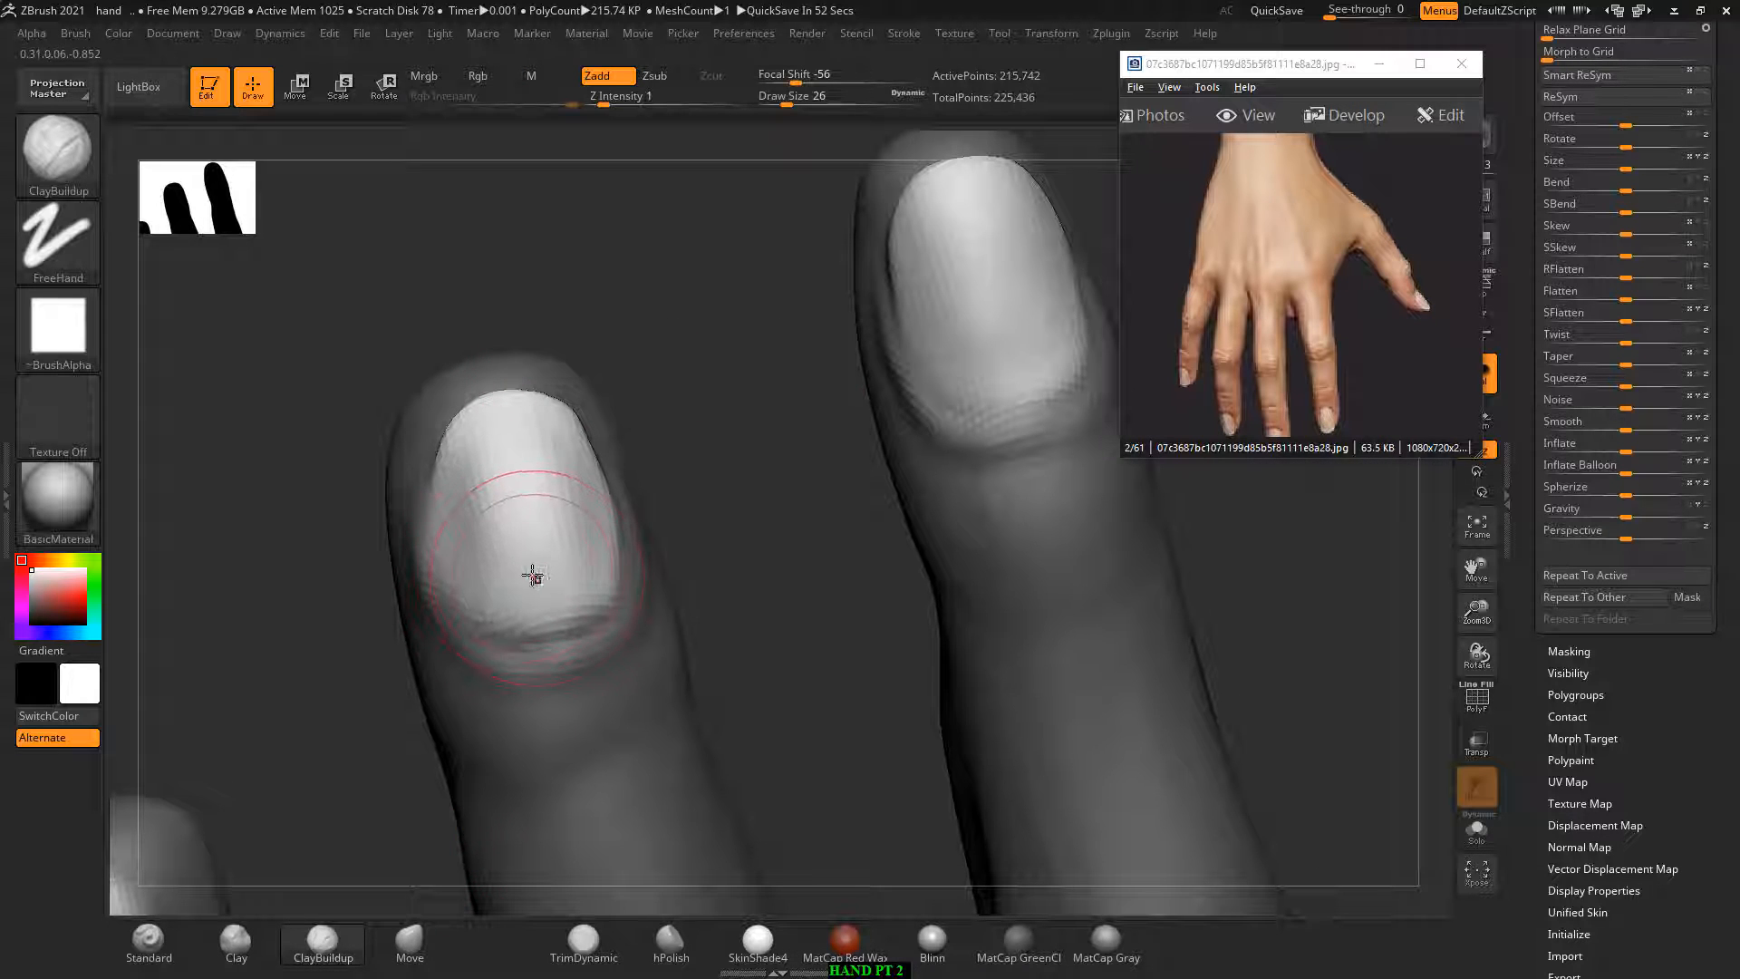
key(bracketright)
key(bracketright)
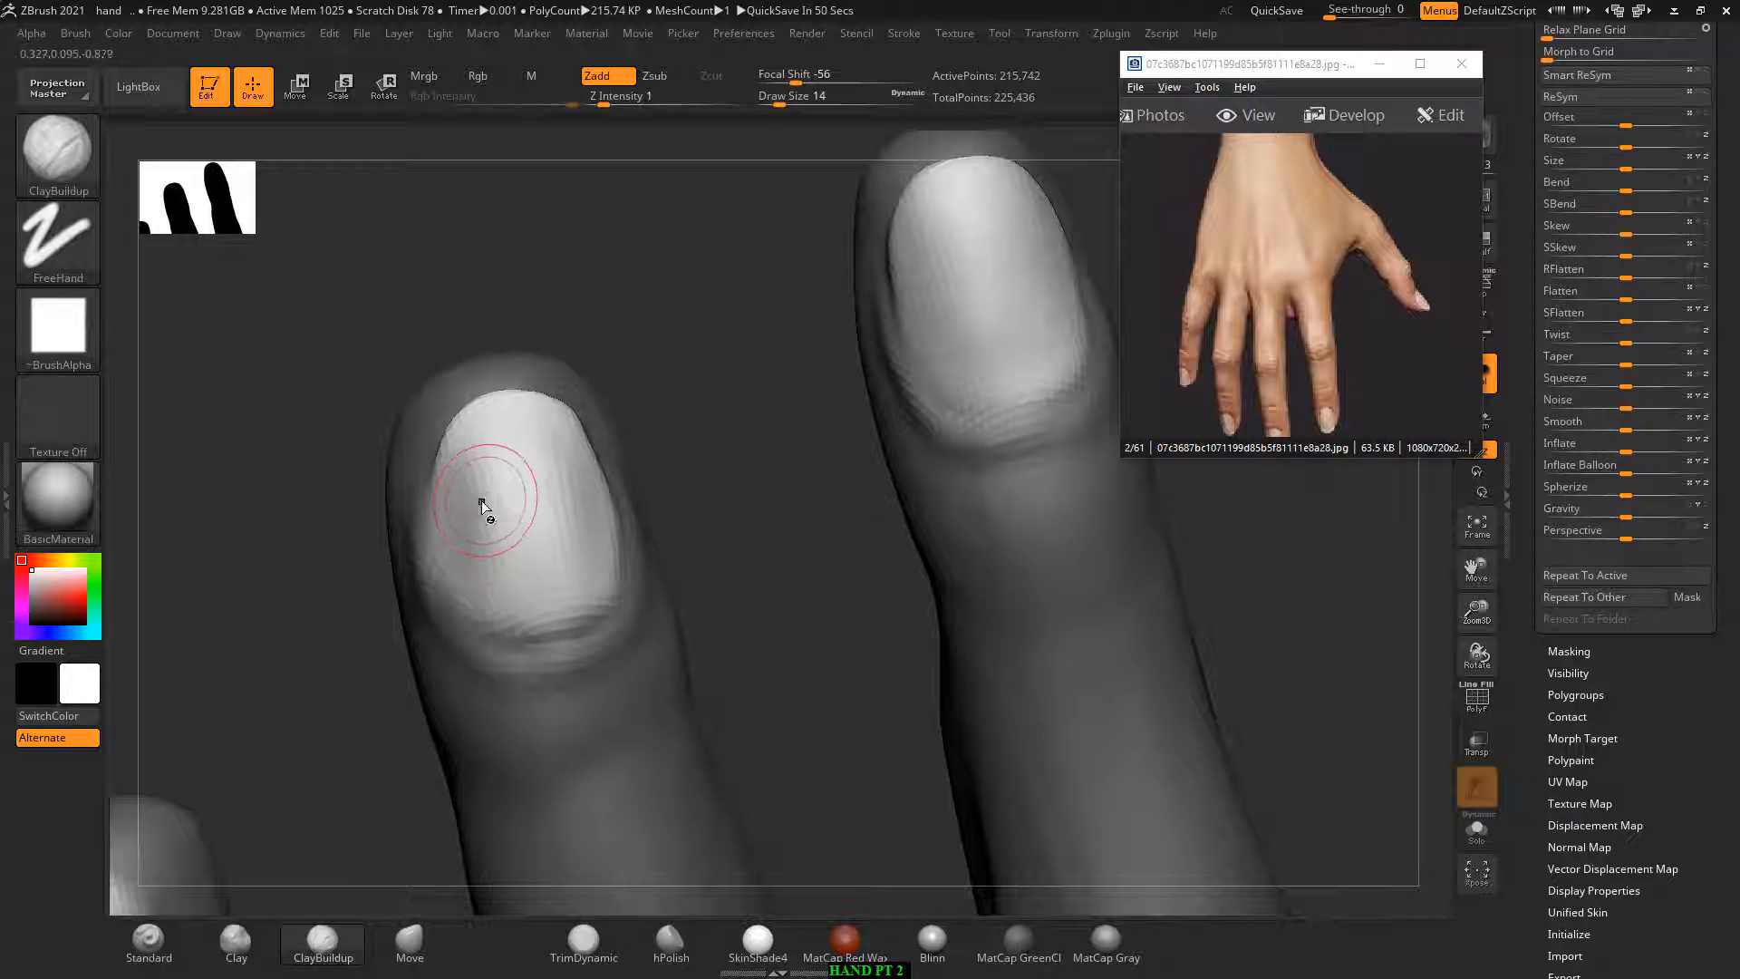
drag(483, 499, 457, 483)
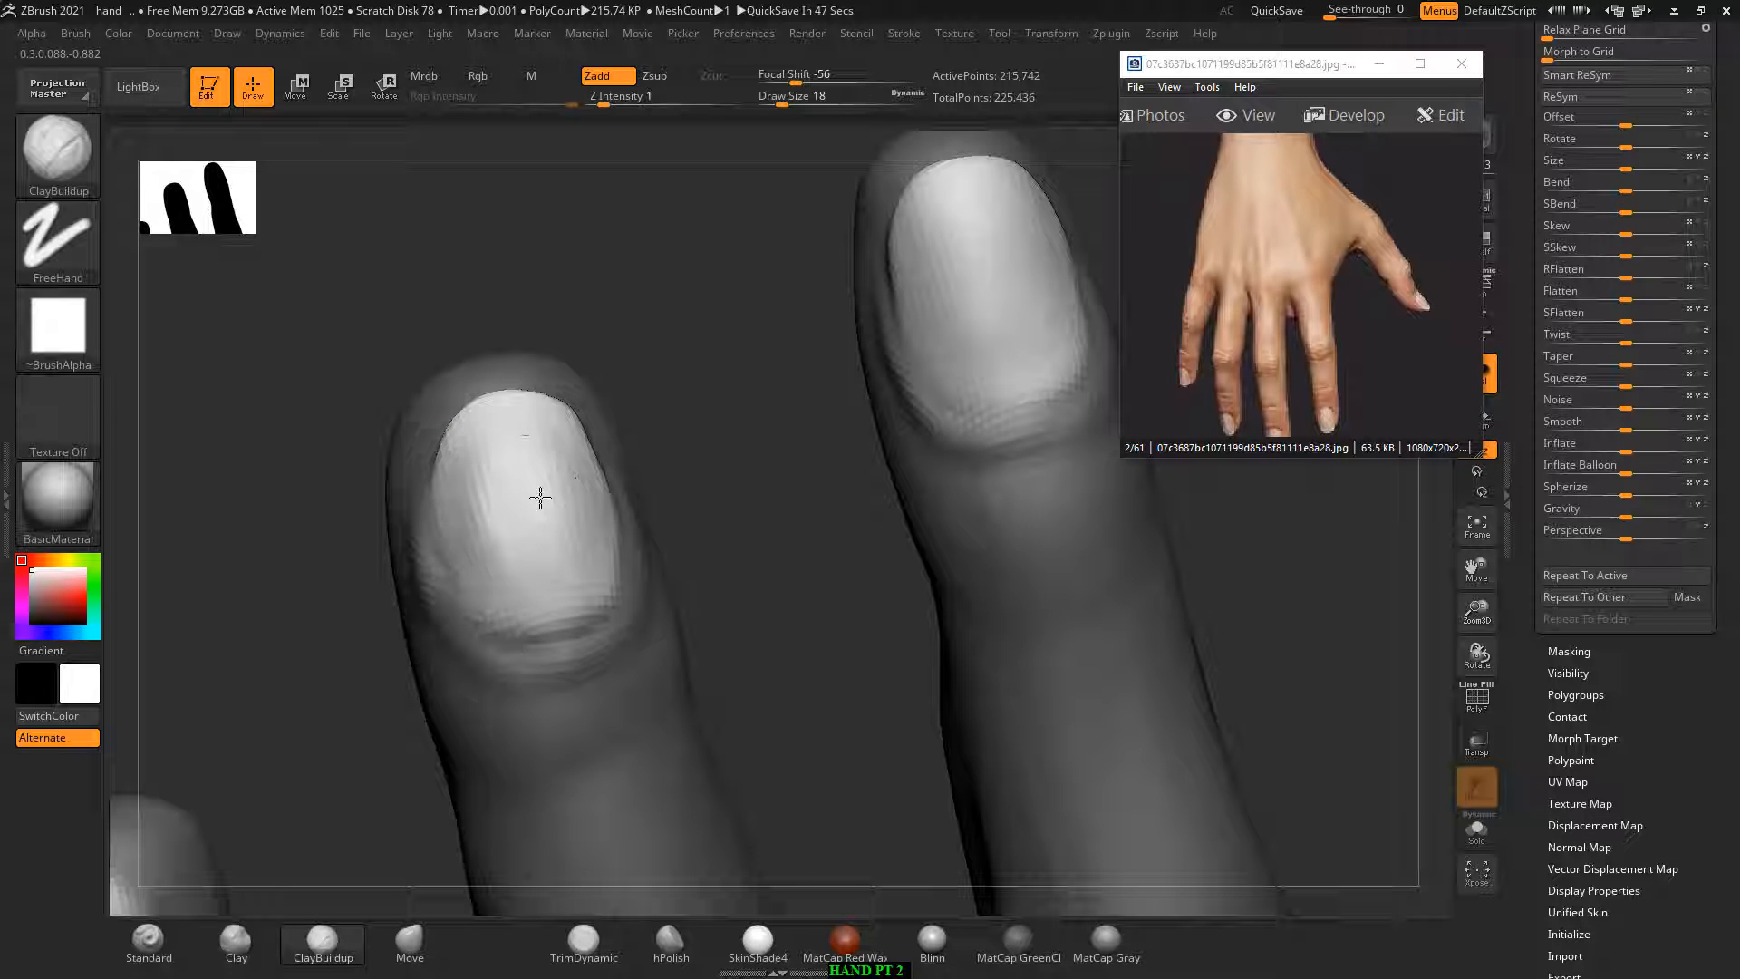
key(shift)
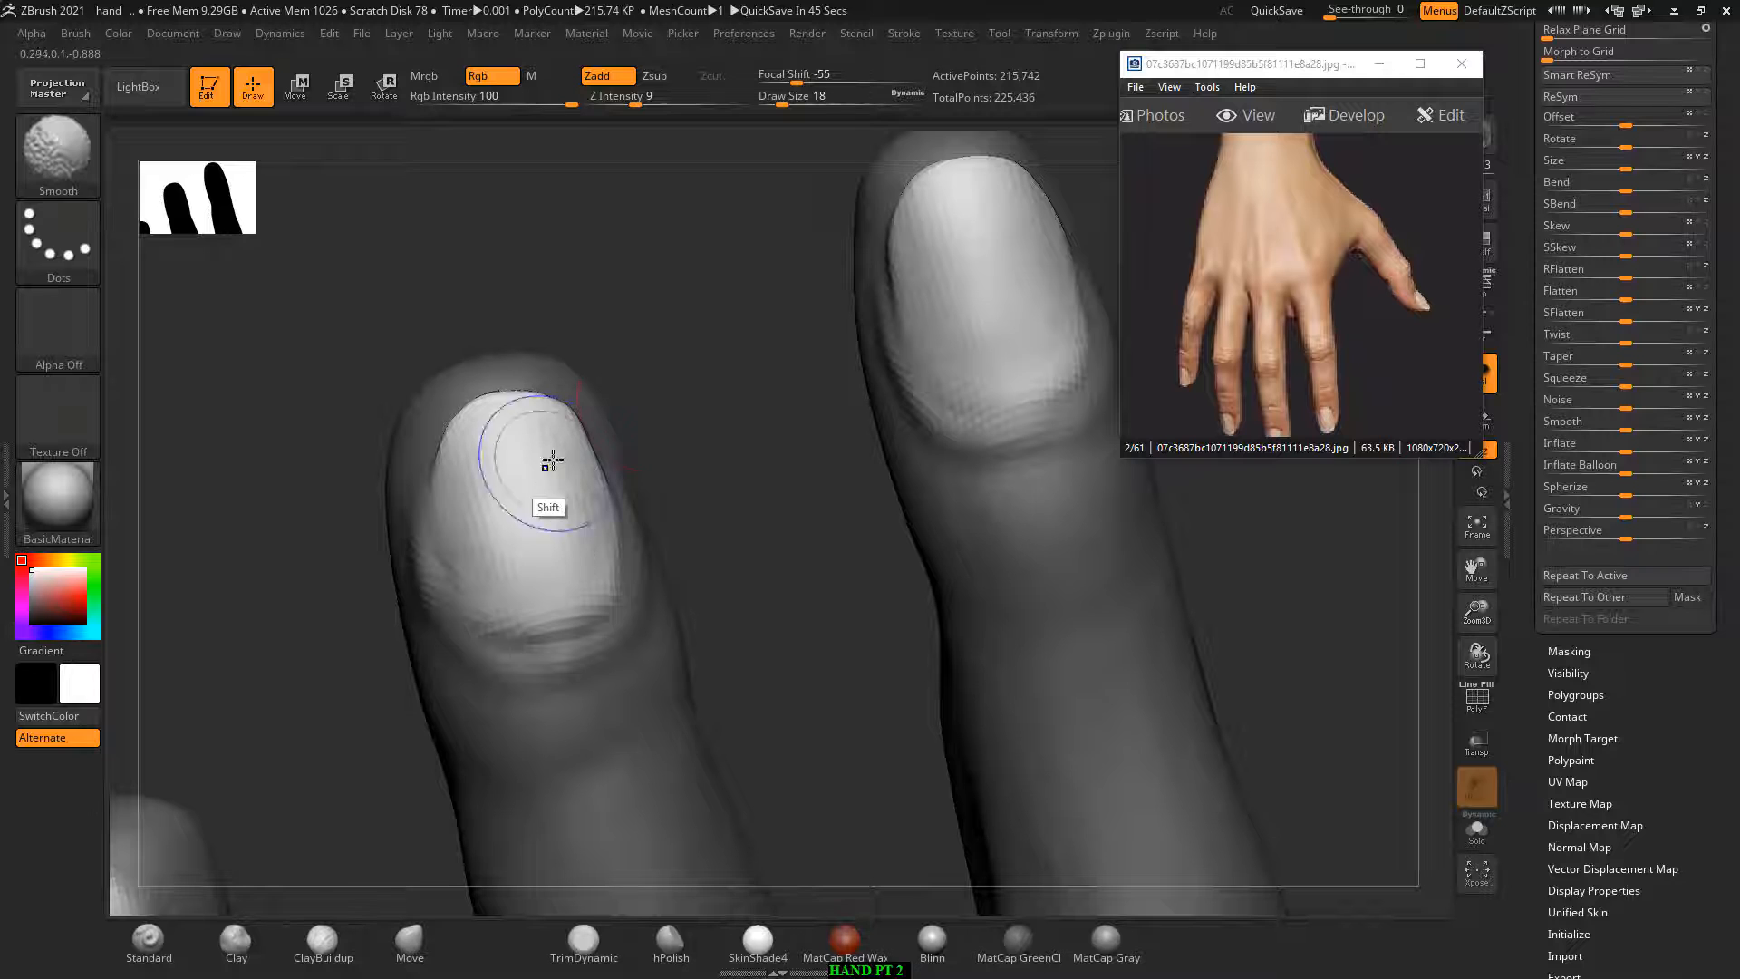
drag(685, 412, 633, 361)
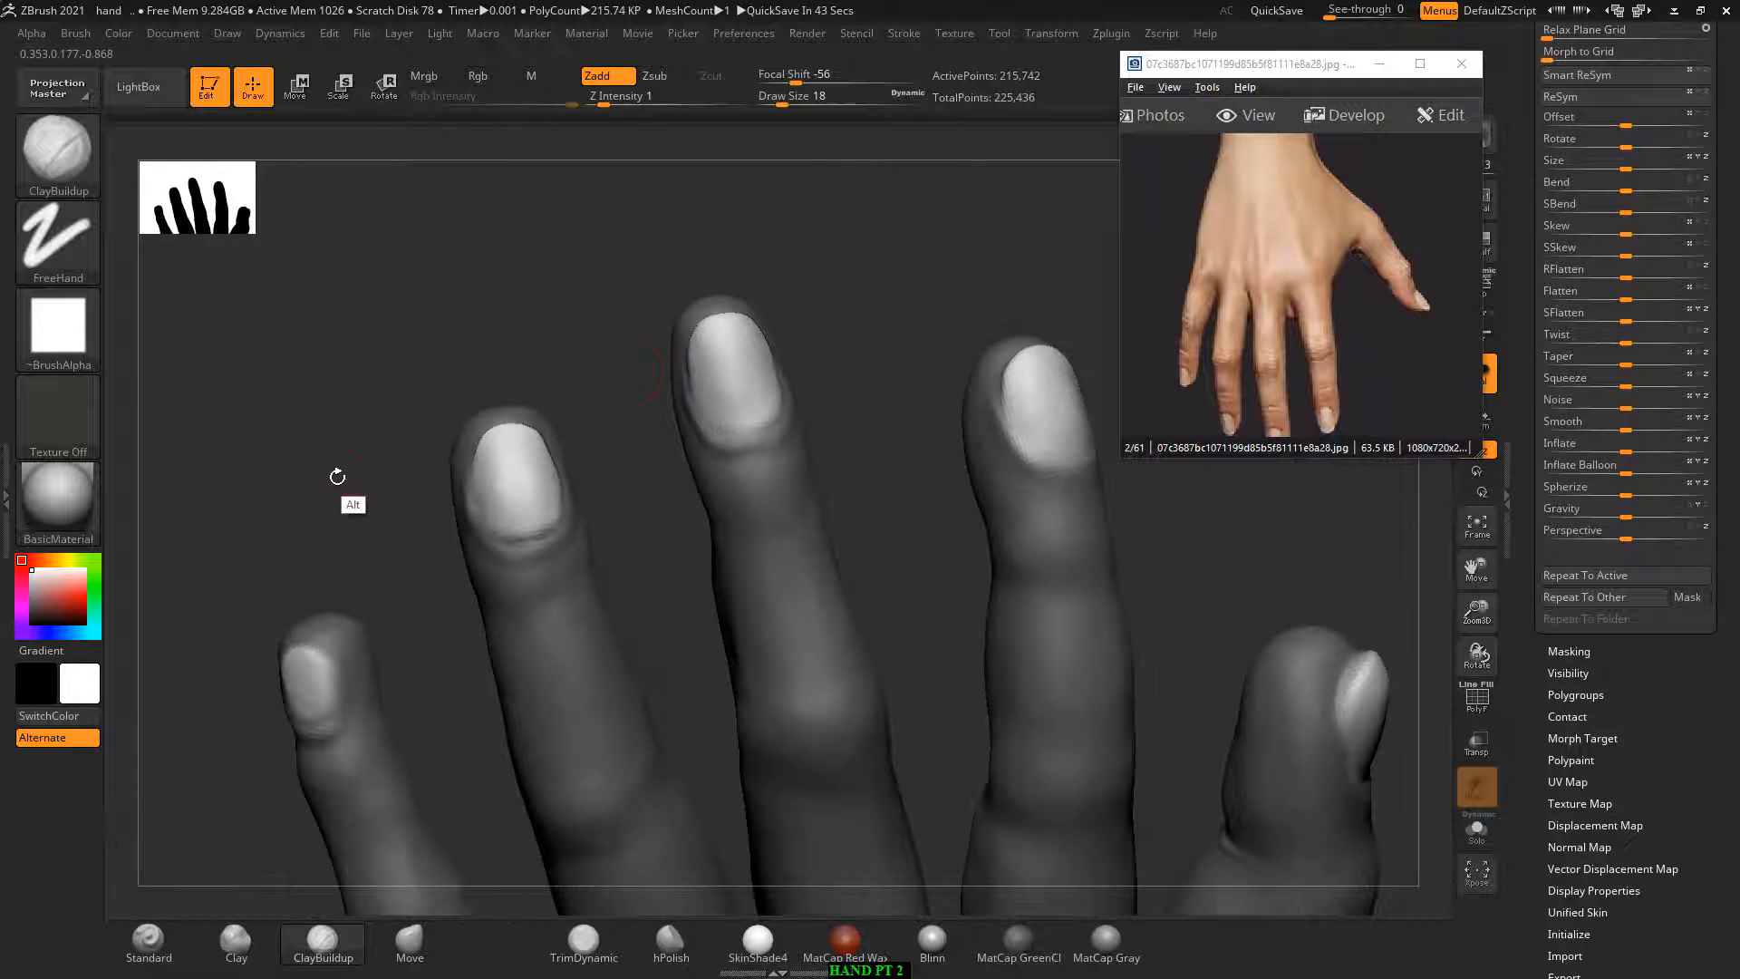
Step: Smooth the little finger's nail and reshape its outline from several angles with the Move brush at draw size 18
alt+drag(337, 476, 470, 505)
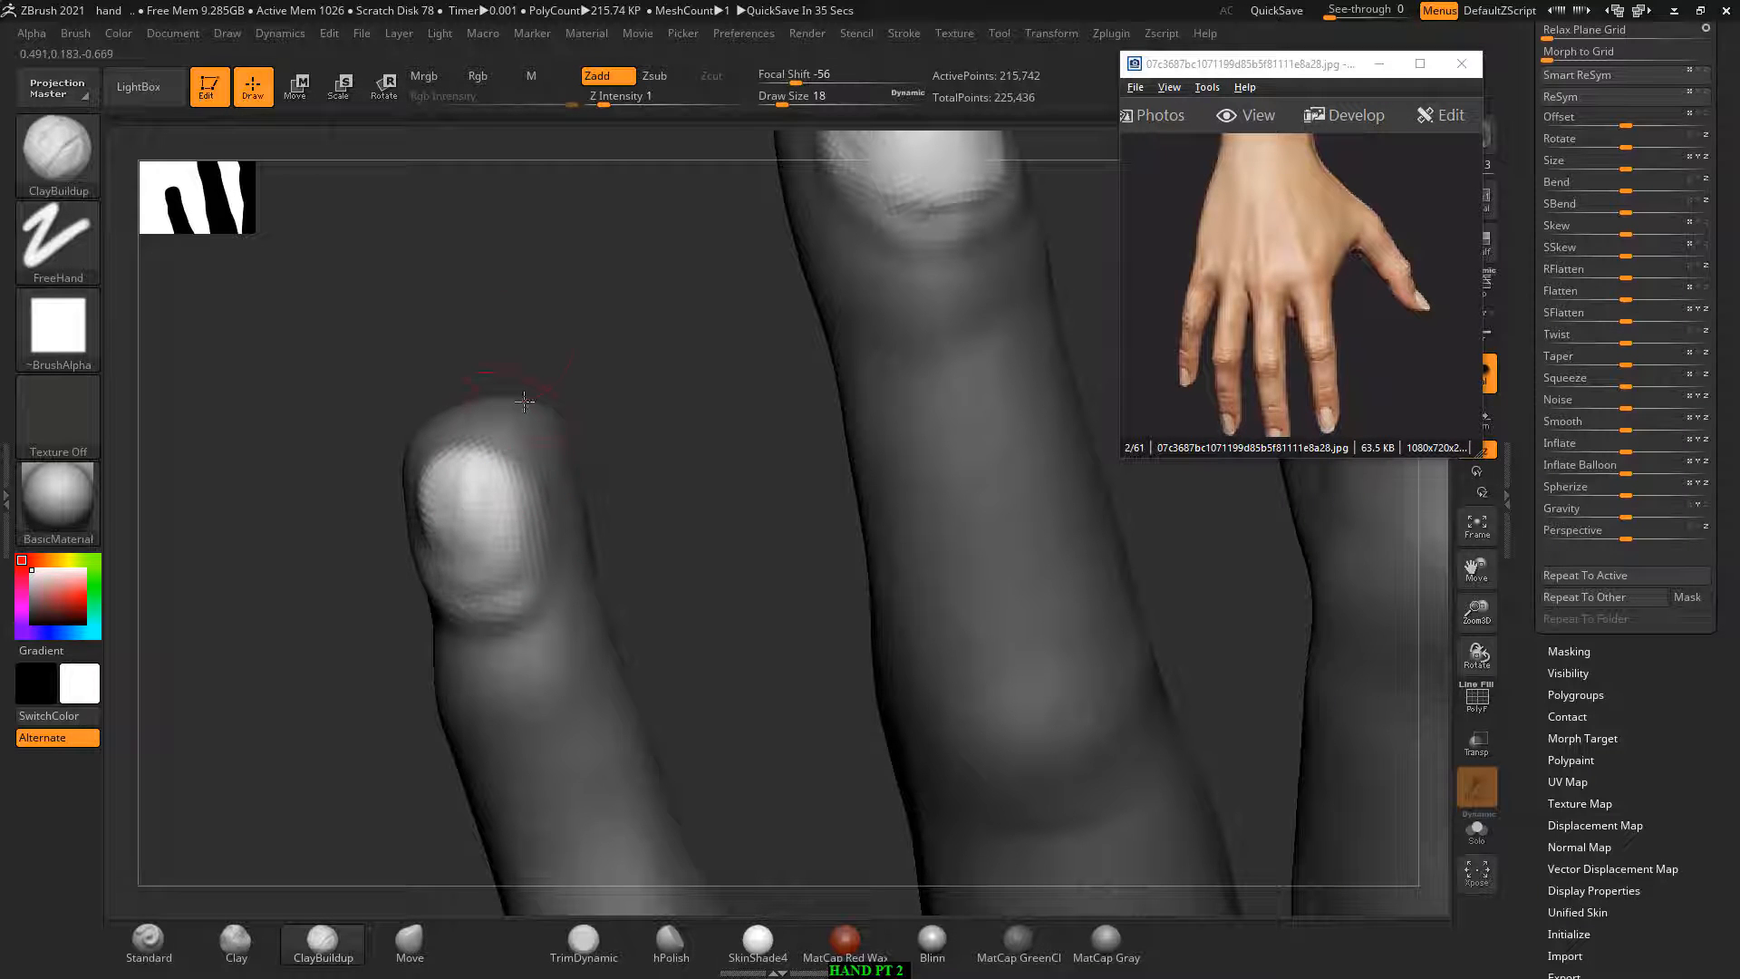
drag(529, 370, 533, 388)
mouse_move(482, 489)
shift+mouse_down()
mouse_move(468, 467)
mouse_move(456, 503)
shift+mouse_up()
drag(545, 373, 482, 654)
click(409, 943)
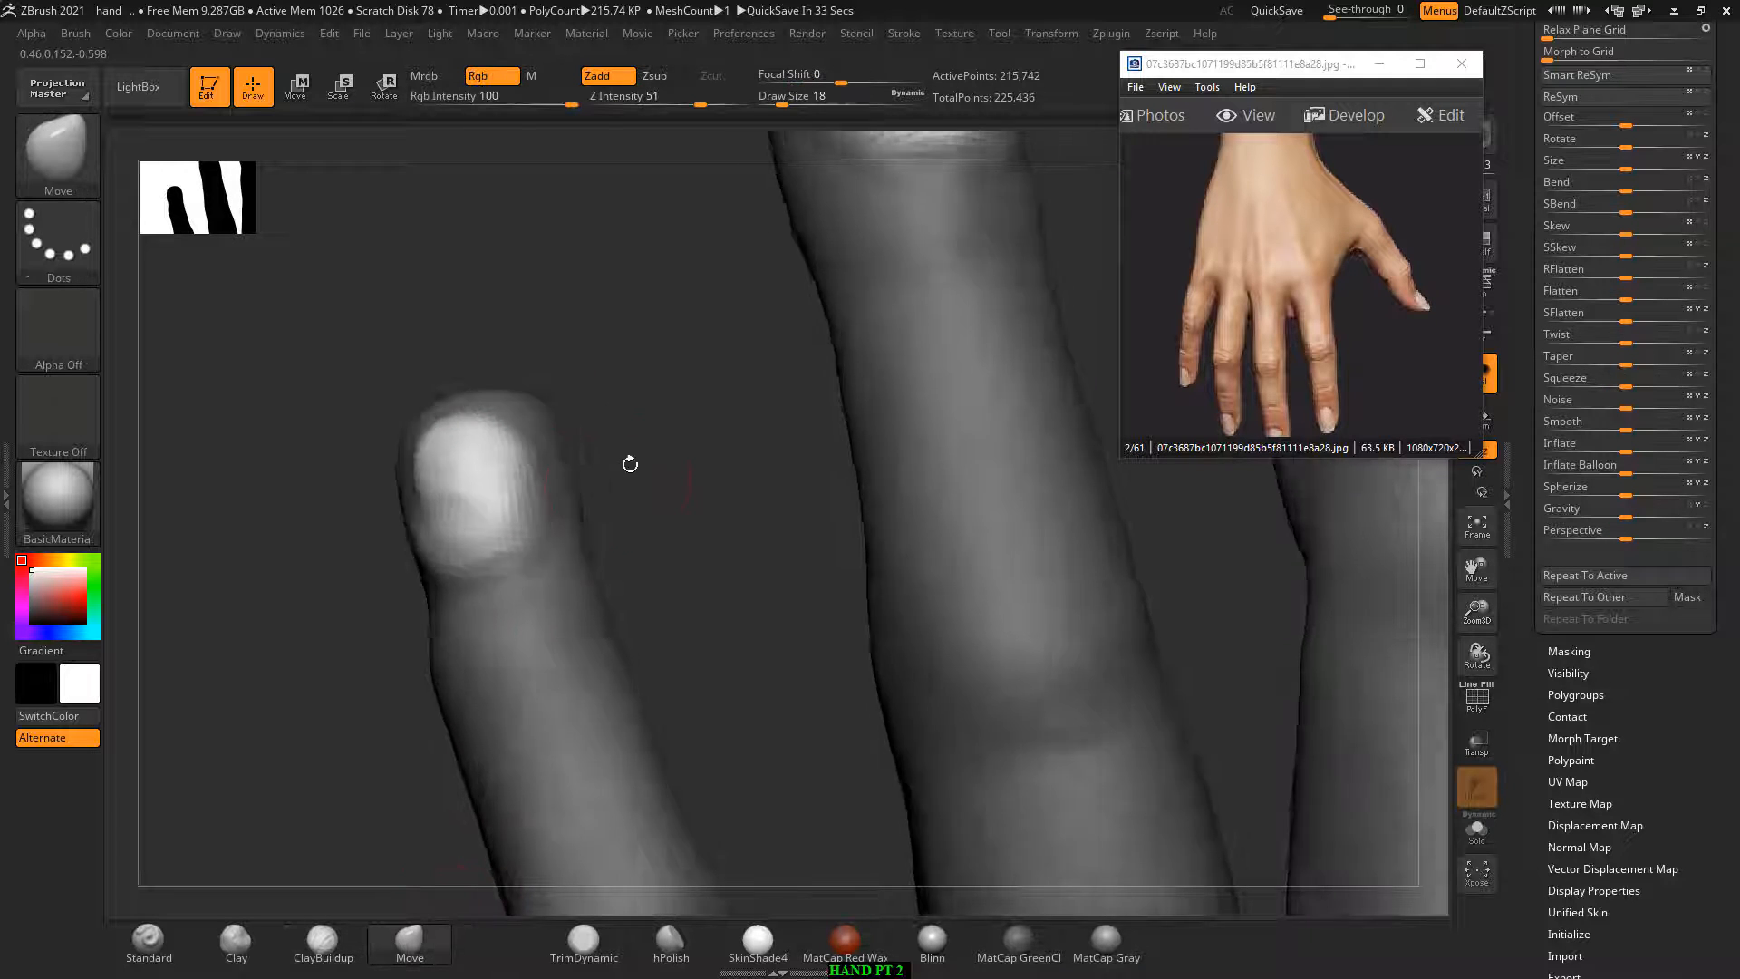
drag(630, 462, 452, 423)
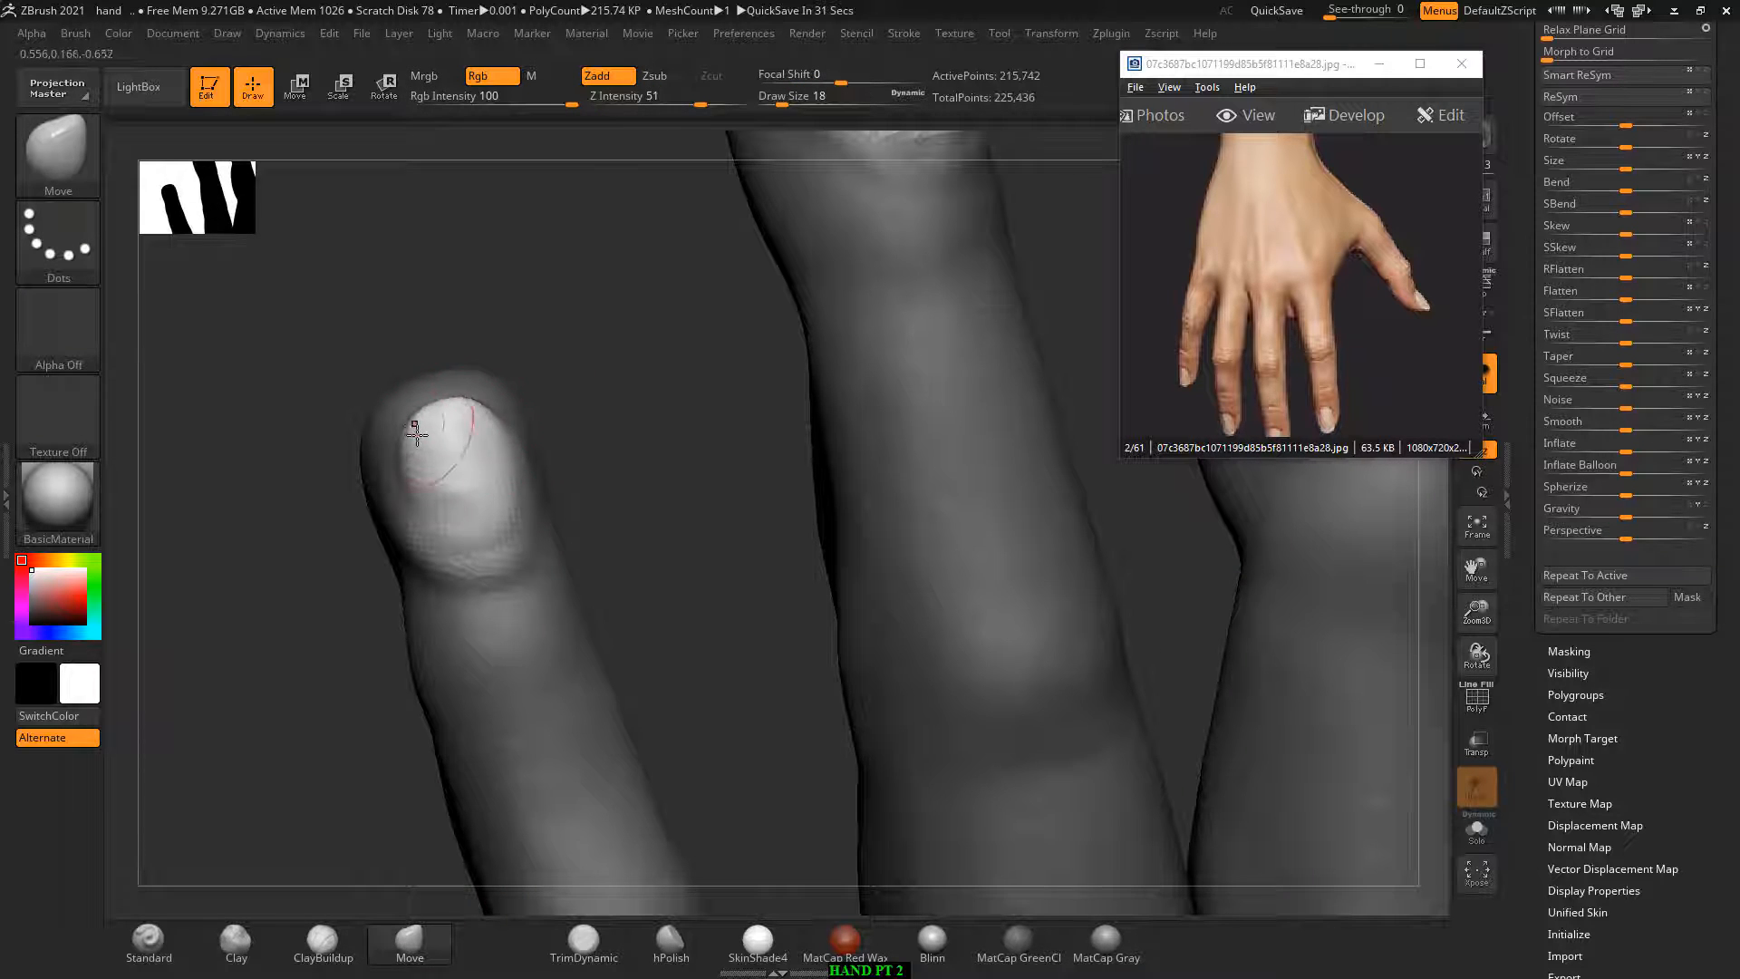
drag(585, 395, 540, 408)
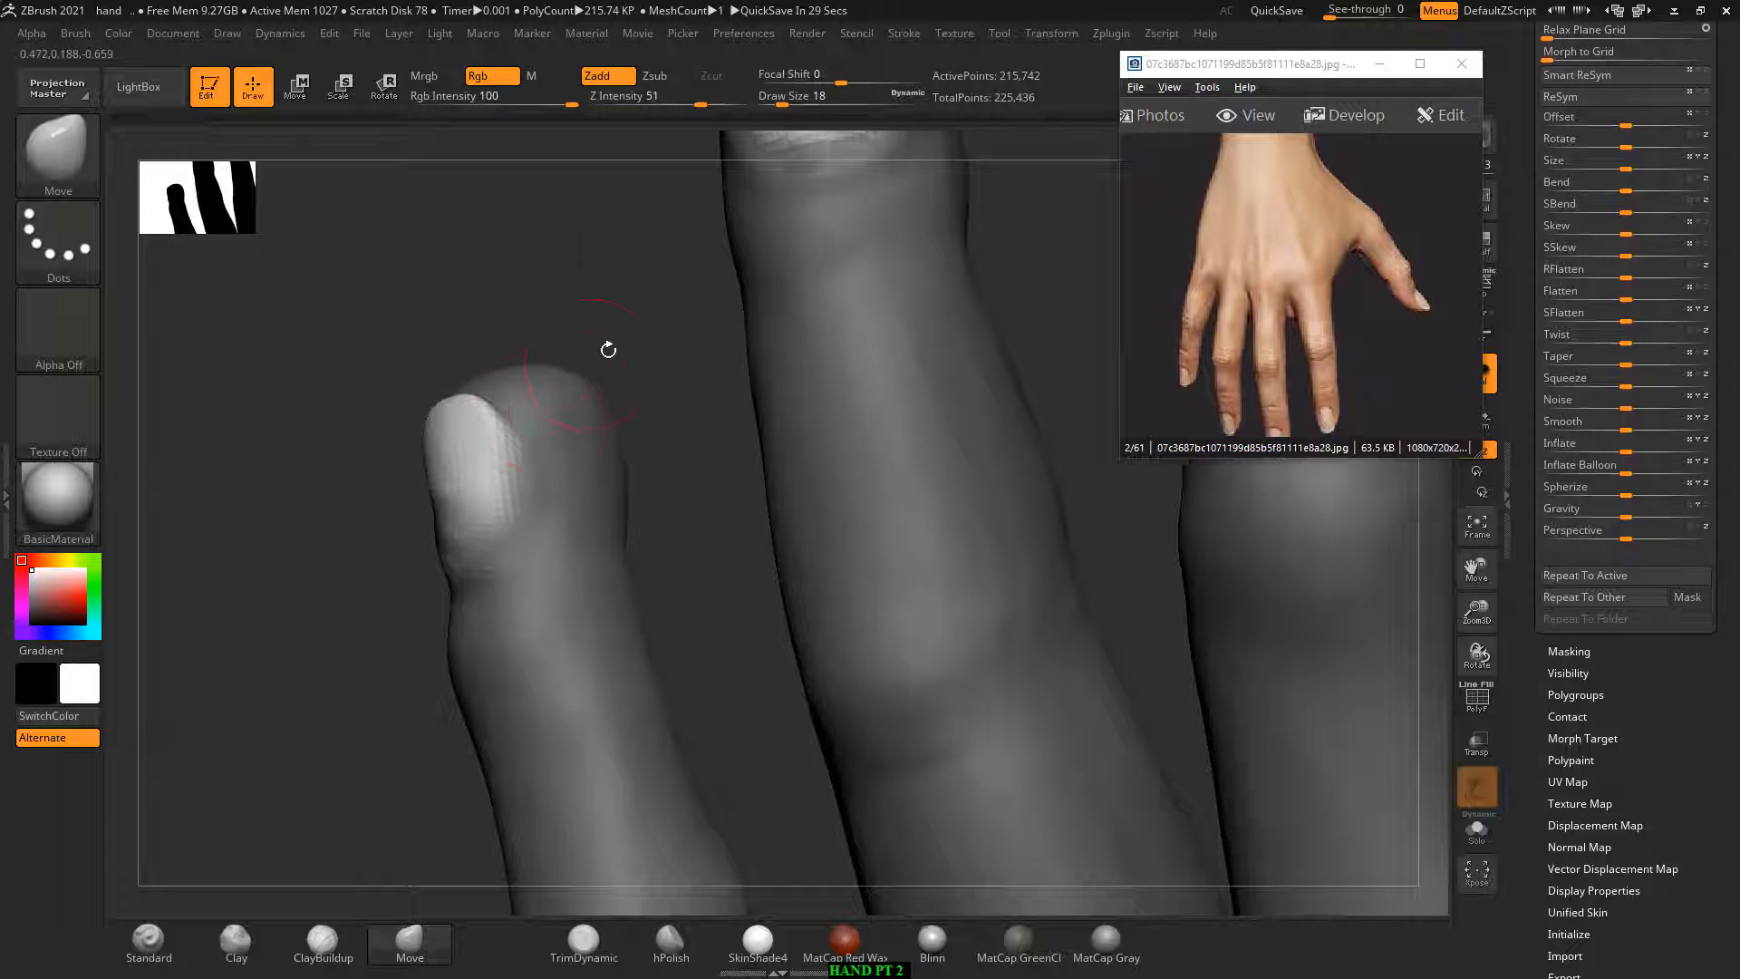
drag(610, 345, 501, 428)
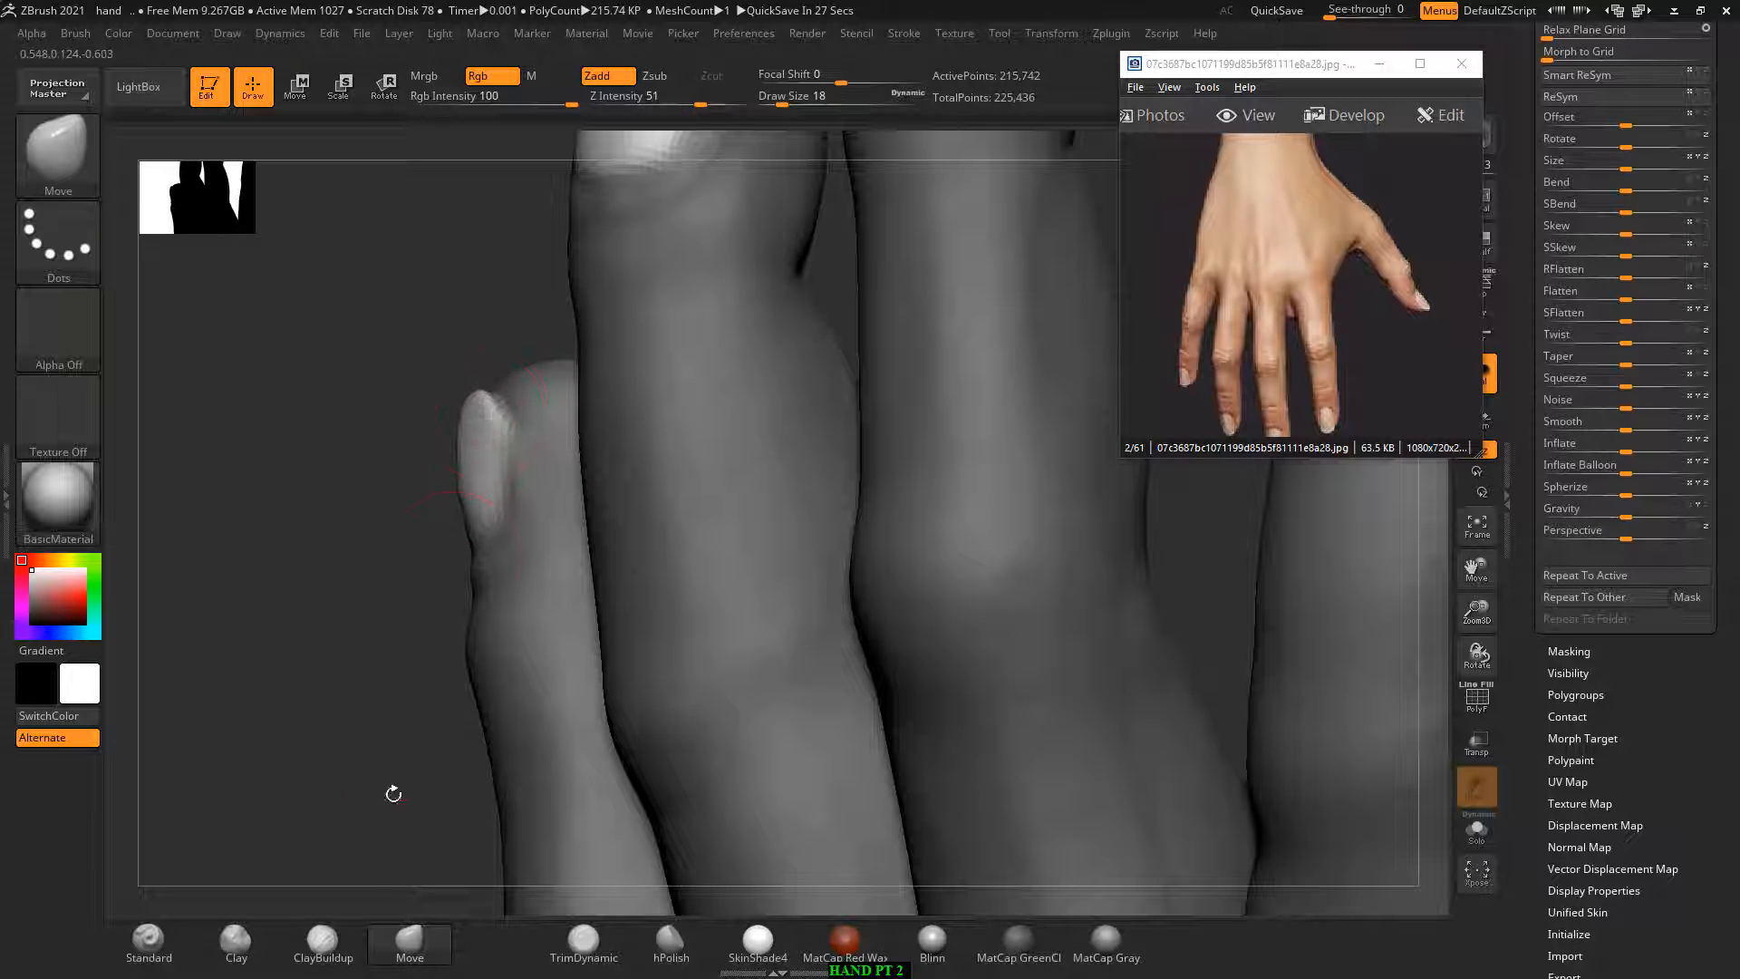
Step: Build up the little finger's nail surface with ClayBuildup at draw size 18 and smooth it
click(323, 943)
mouse_move(344, 689)
mouse_down()
mouse_move(350, 610)
mouse_move(430, 476)
mouse_up()
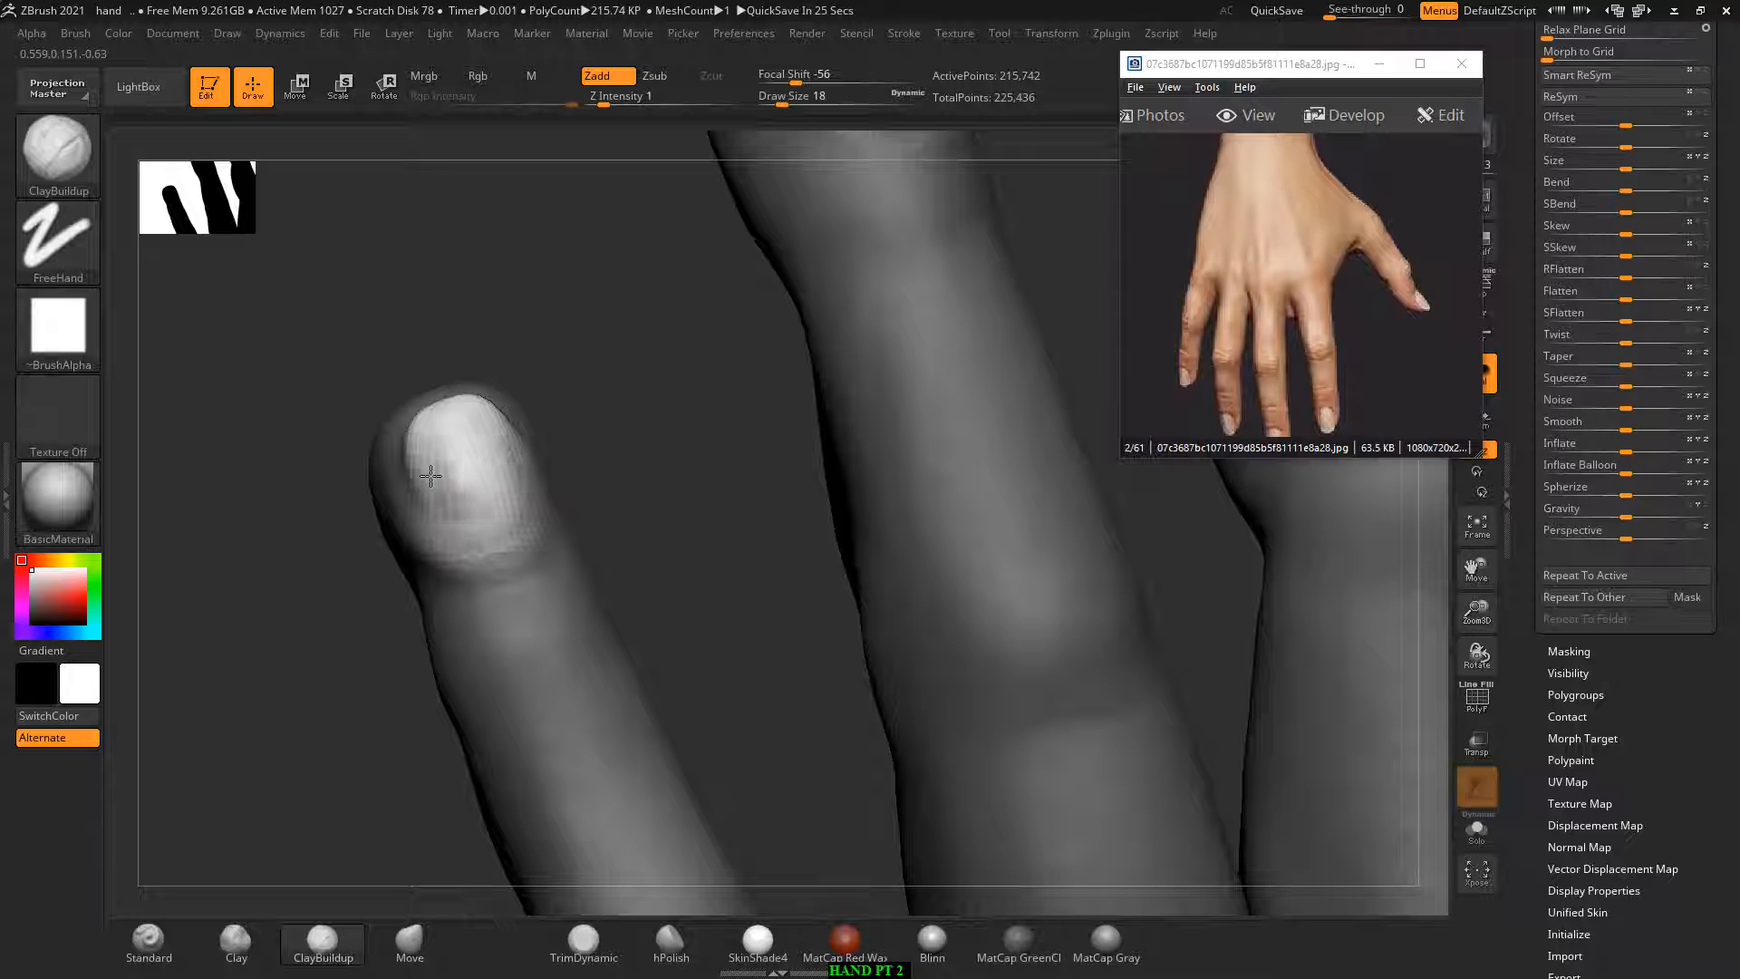
key(shift)
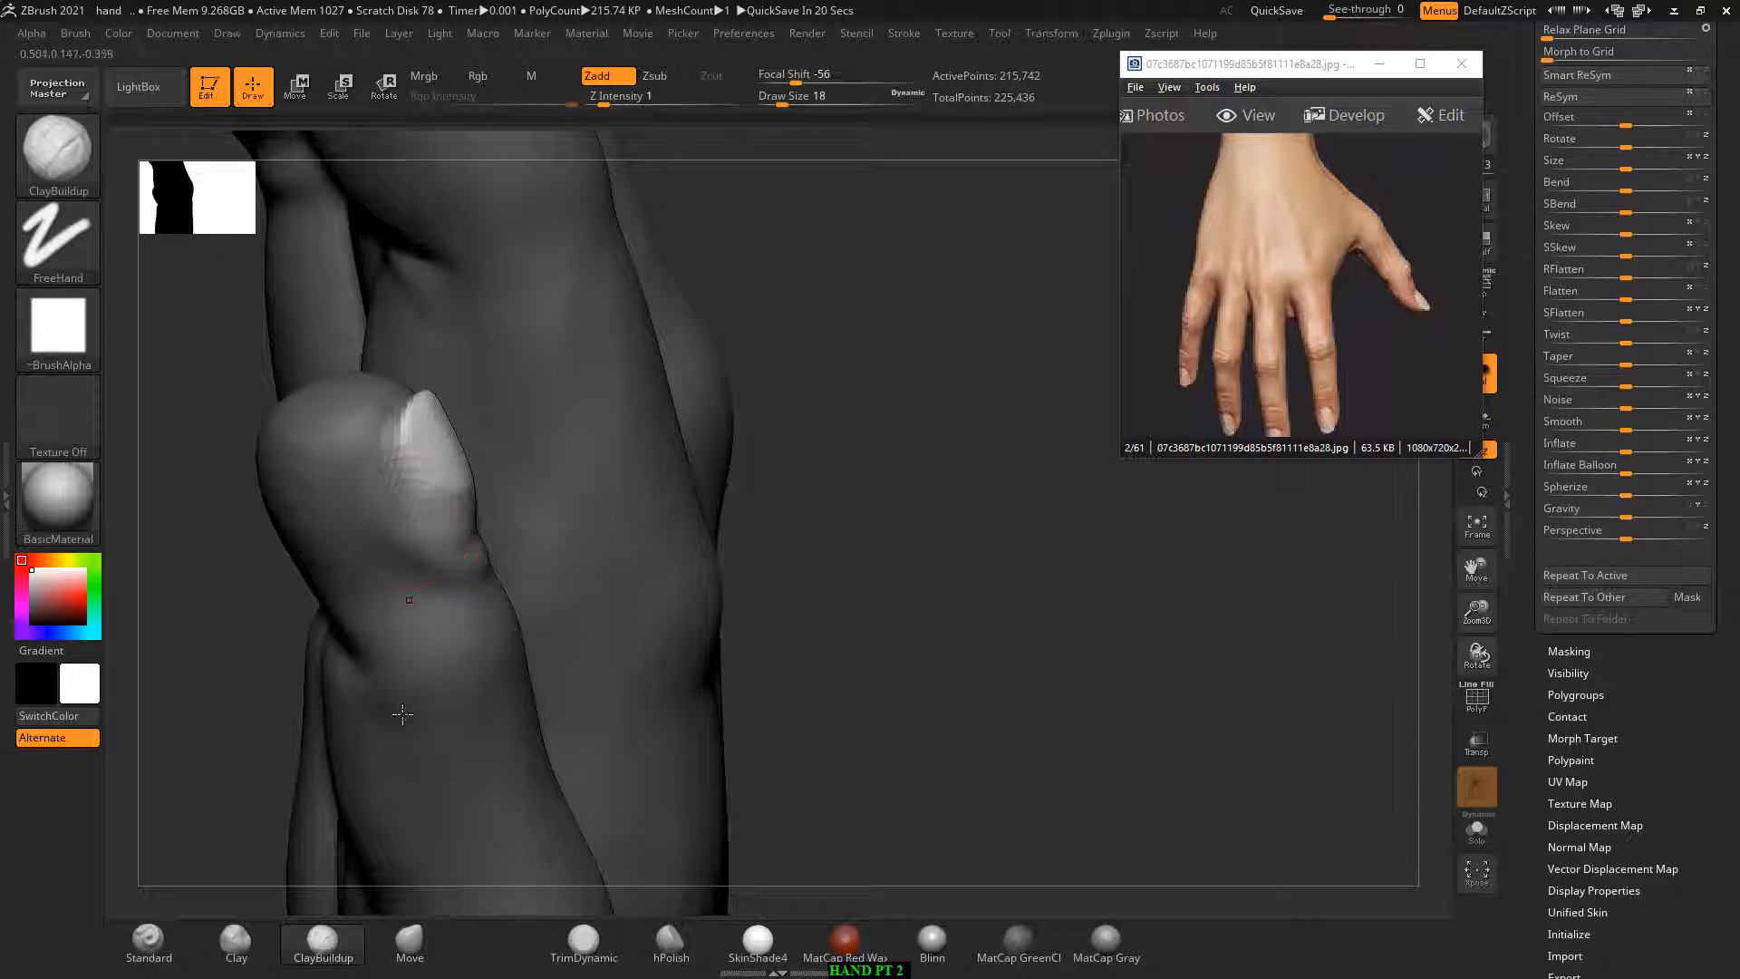
Step: Adjust the little finger's nail profile and cuticle area from the sides with the Move brush at draw size 18, smoothing the result
click(410, 943)
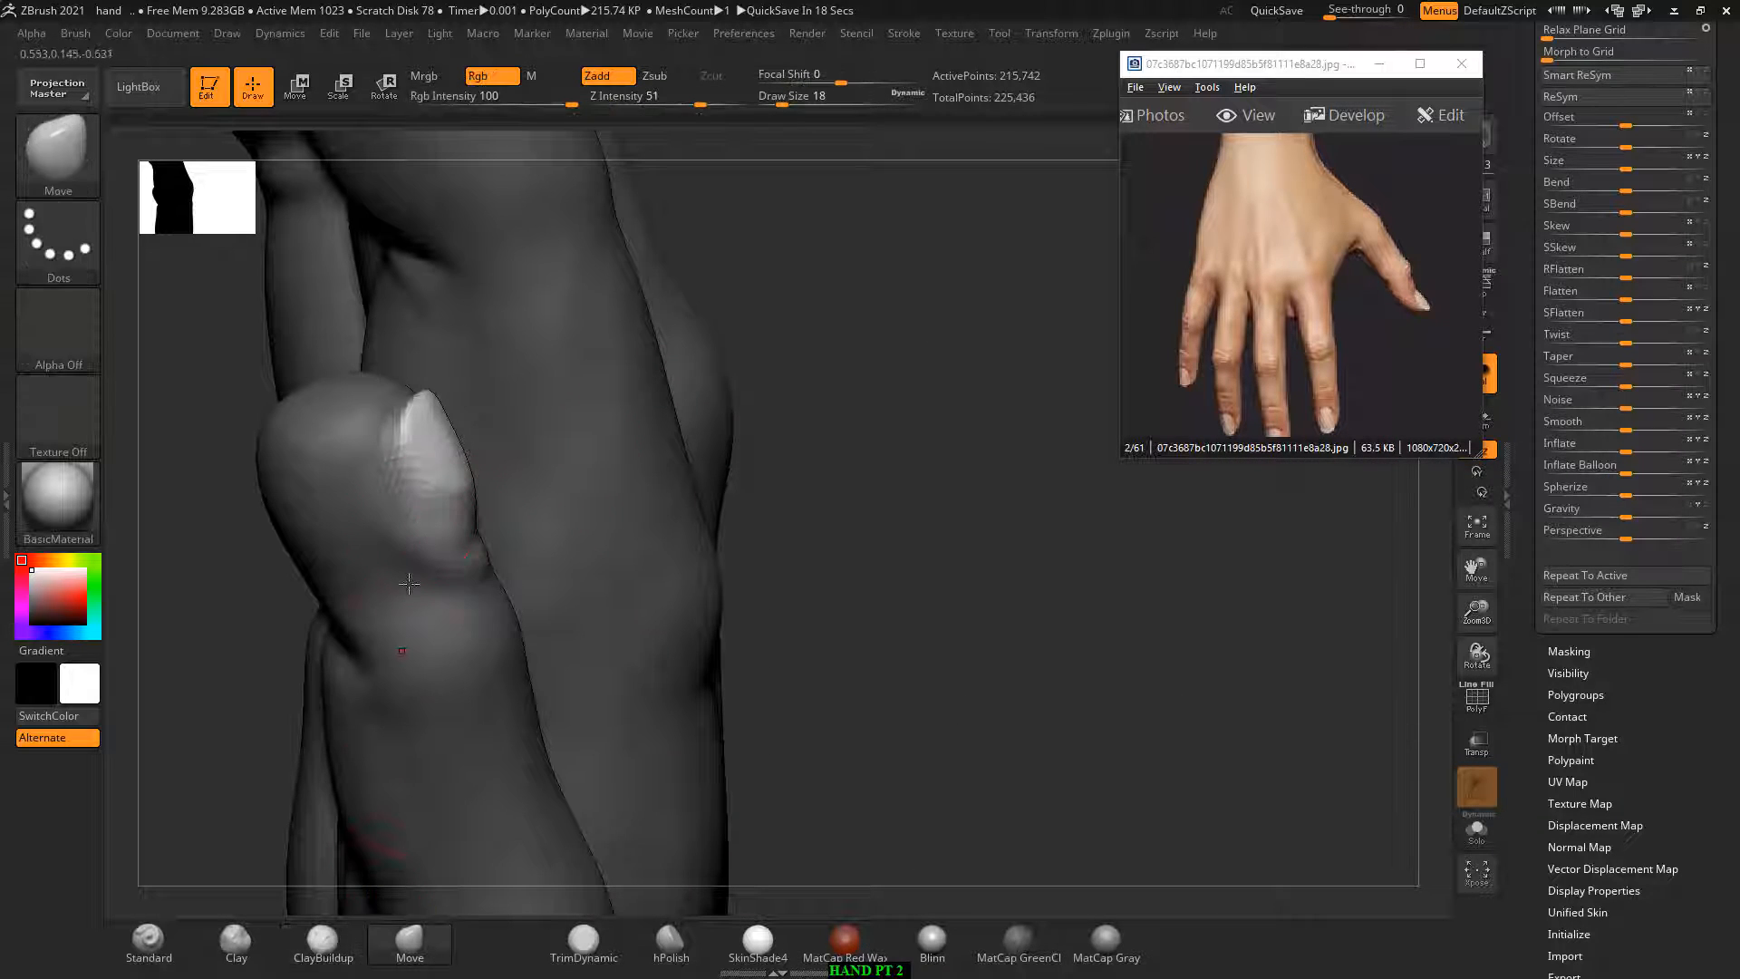
drag(853, 371, 478, 440)
drag(394, 627, 492, 534)
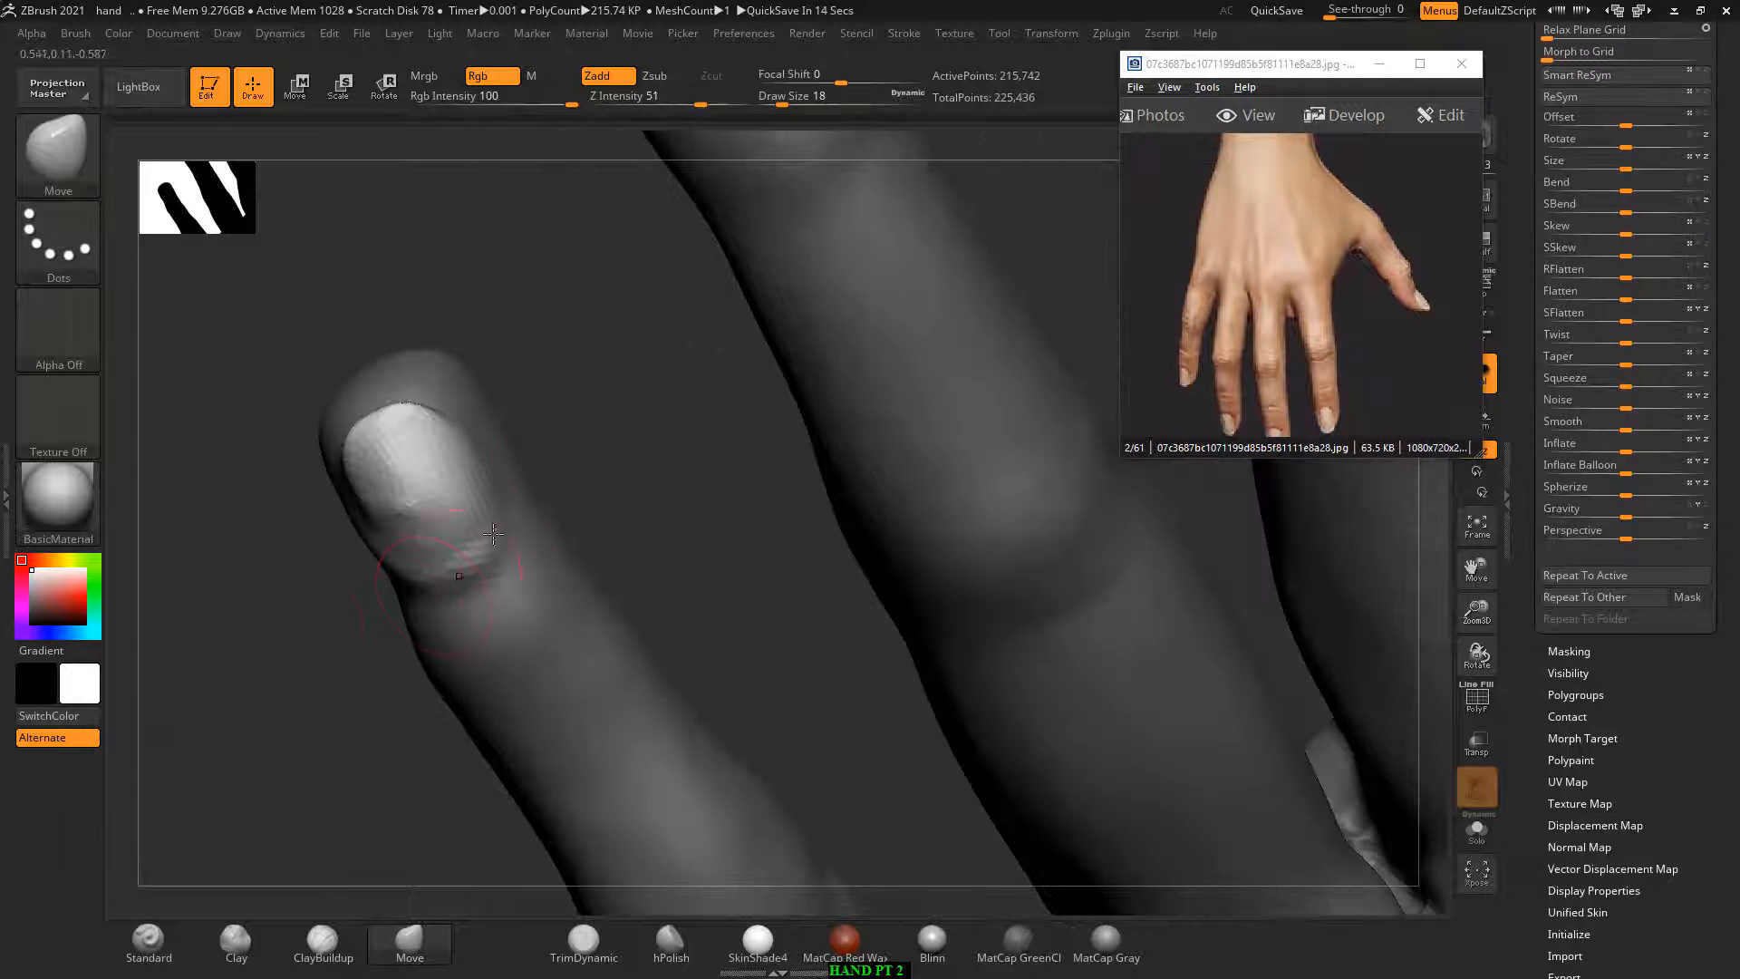
key(shift)
mouse_move(594, 457)
alt+mouse_down()
mouse_move(501, 462)
mouse_move(485, 440)
alt+mouse_up()
key(shift)
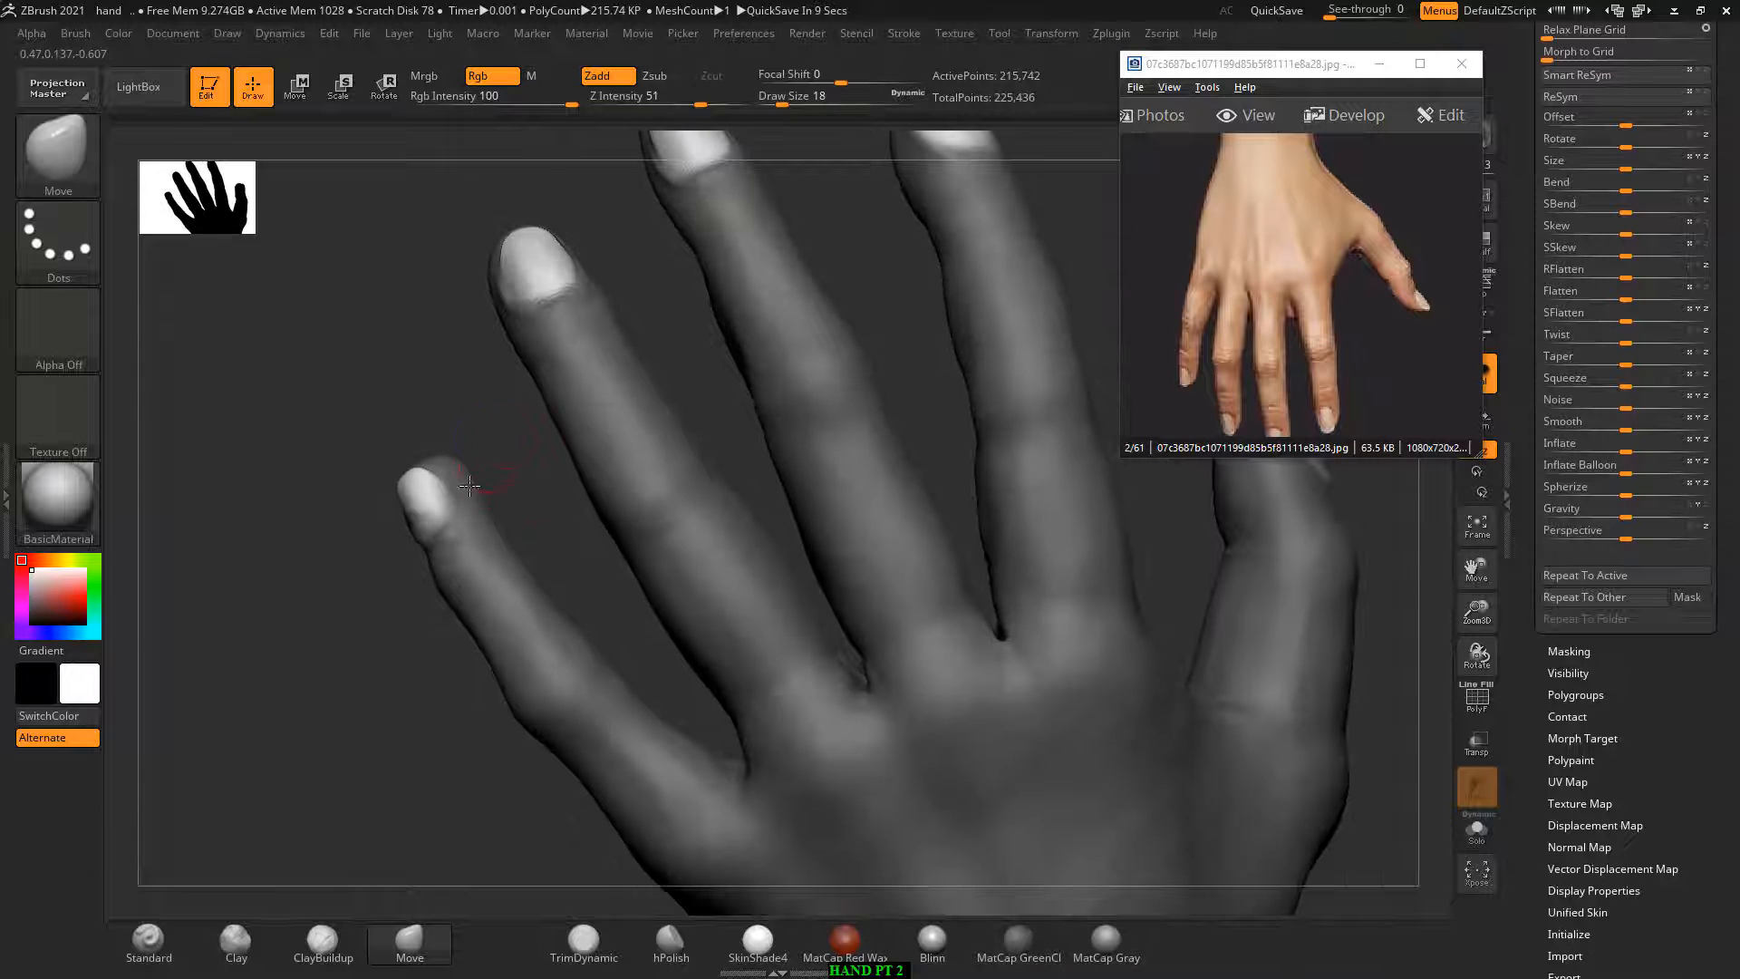
Step: Invert the mask so that the nails are protected and the rest of the hand can be sculpted
alt+drag(348, 740, 381, 634)
mouse_move(1082, 609)
ctrl+mouse_down()
mouse_move(1188, 639)
mouse_move(1176, 610)
mouse_move(1126, 629)
mouse_move(1138, 613)
mouse_move(1138, 668)
mouse_move(1203, 626)
mouse_move(1200, 607)
mouse_move(1142, 641)
mouse_move(960, 590)
mouse_move(1083, 640)
mouse_move(1103, 561)
mouse_move(1123, 641)
mouse_move(1142, 563)
mouse_move(956, 628)
mouse_move(927, 665)
ctrl+mouse_up()
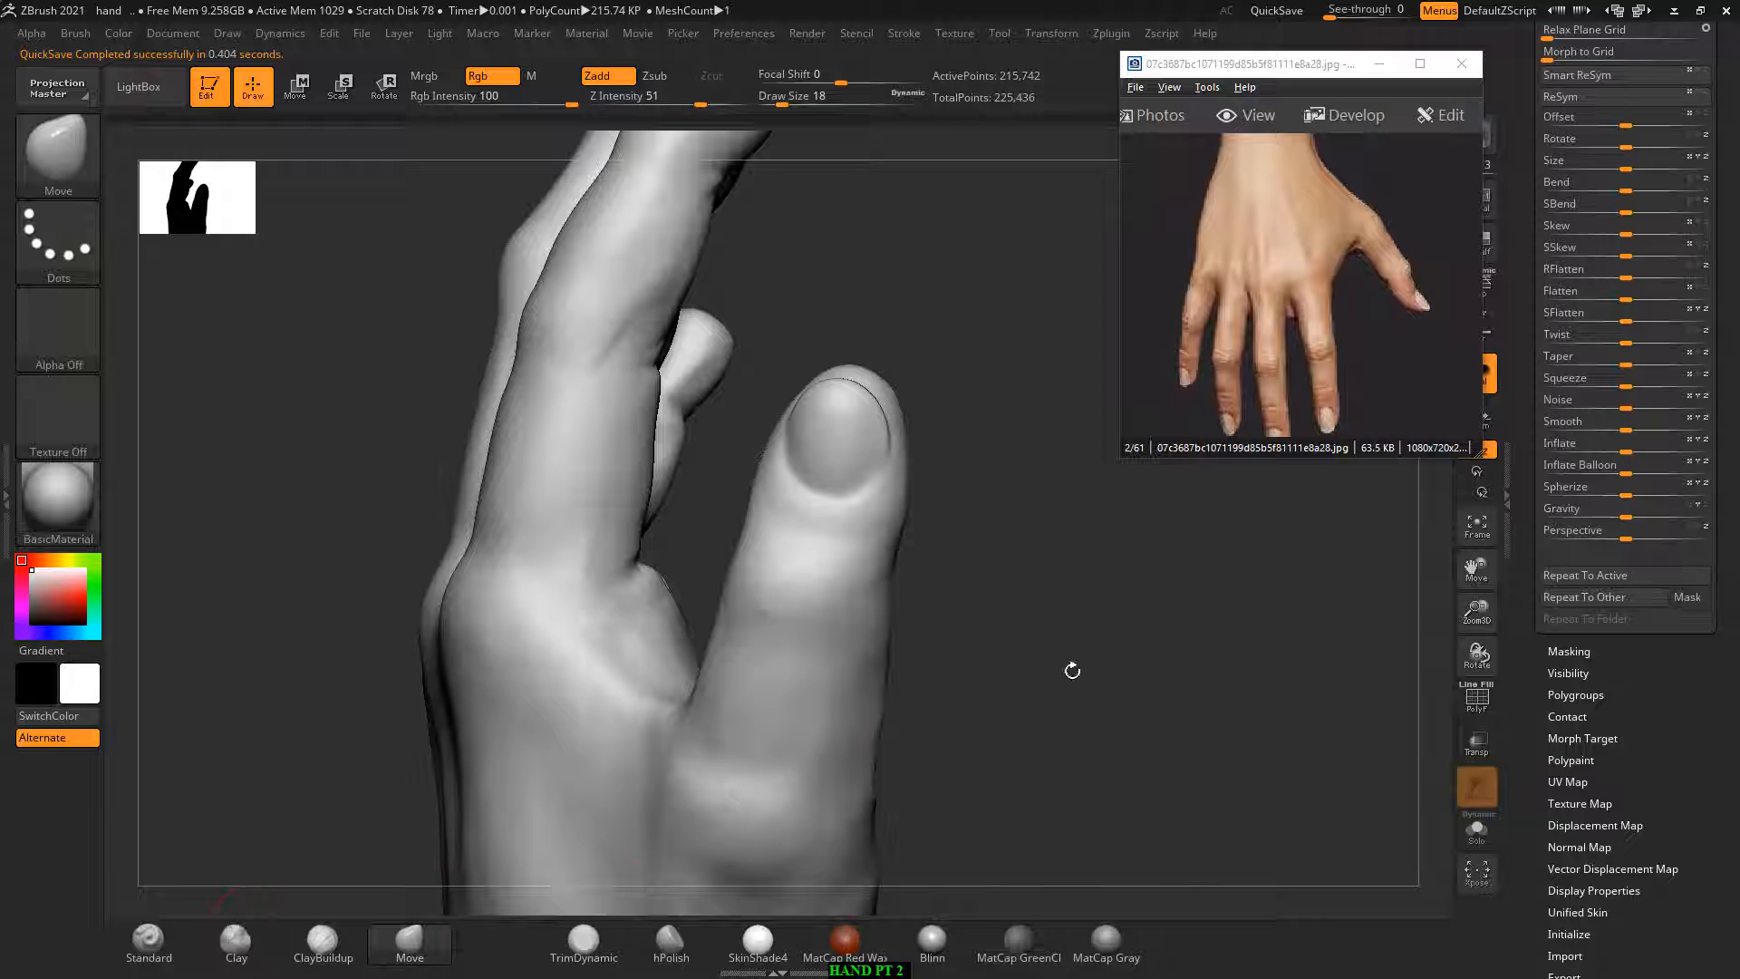
drag(1072, 671, 1060, 607)
Step: Build up the area around the thumb's base with ClayBuildup at draw size 66 and smooth it
click(328, 942)
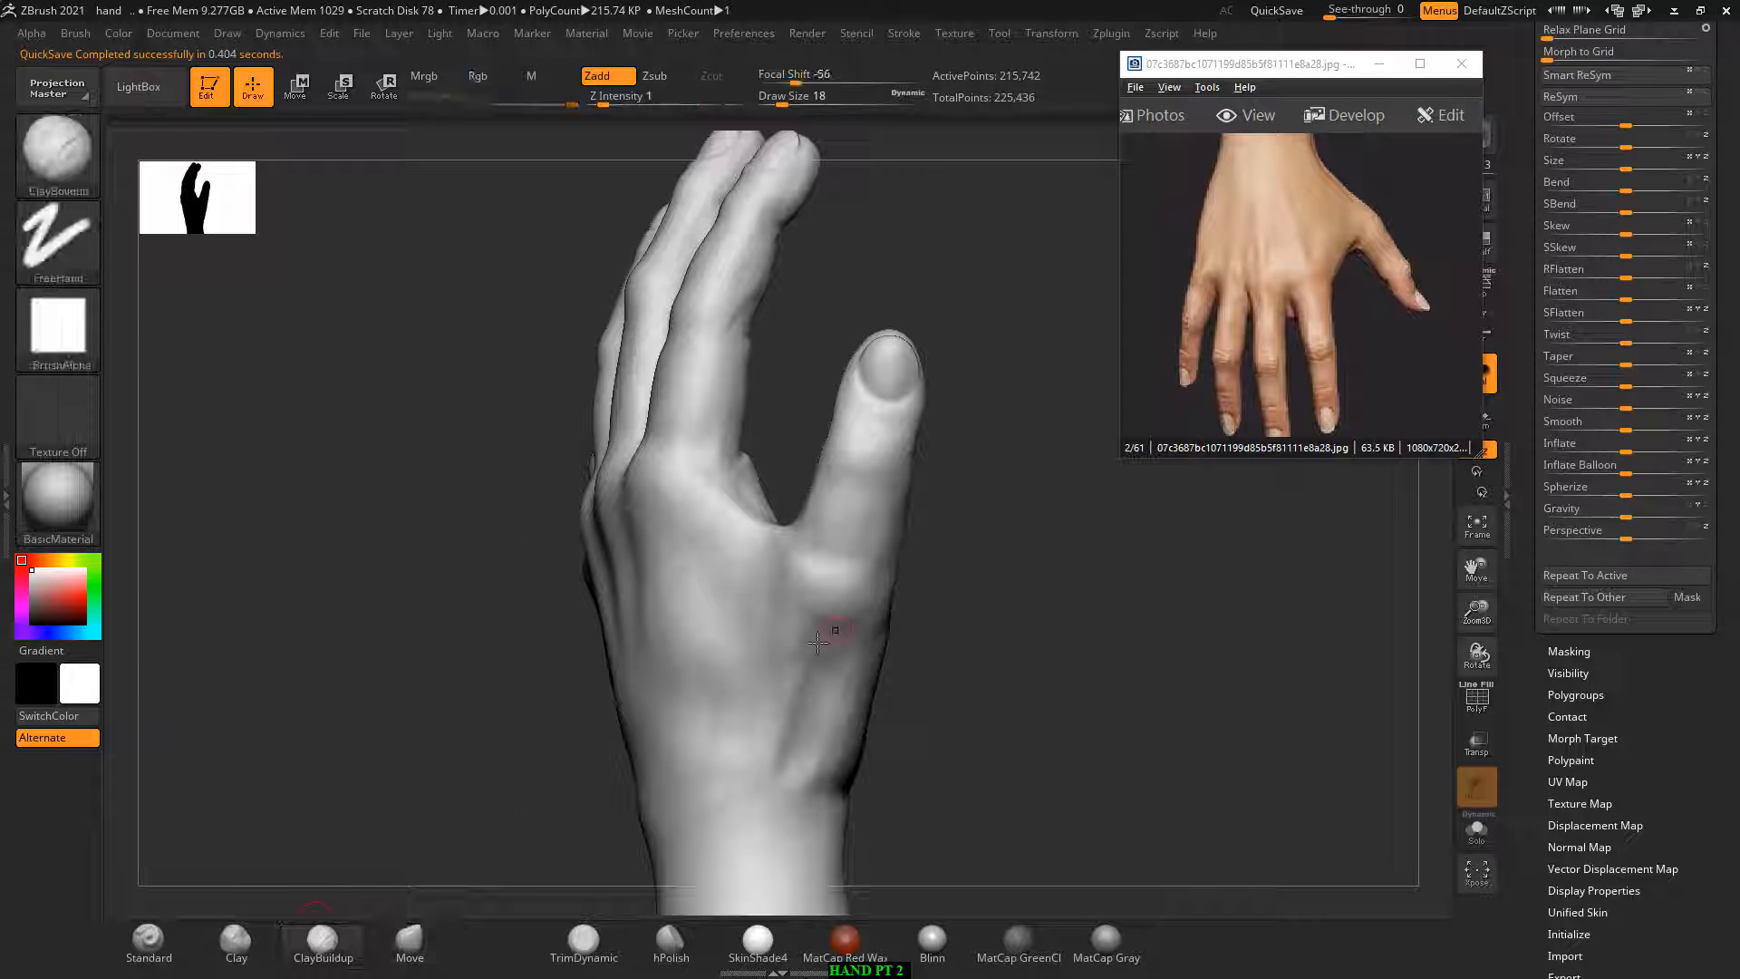
key(])
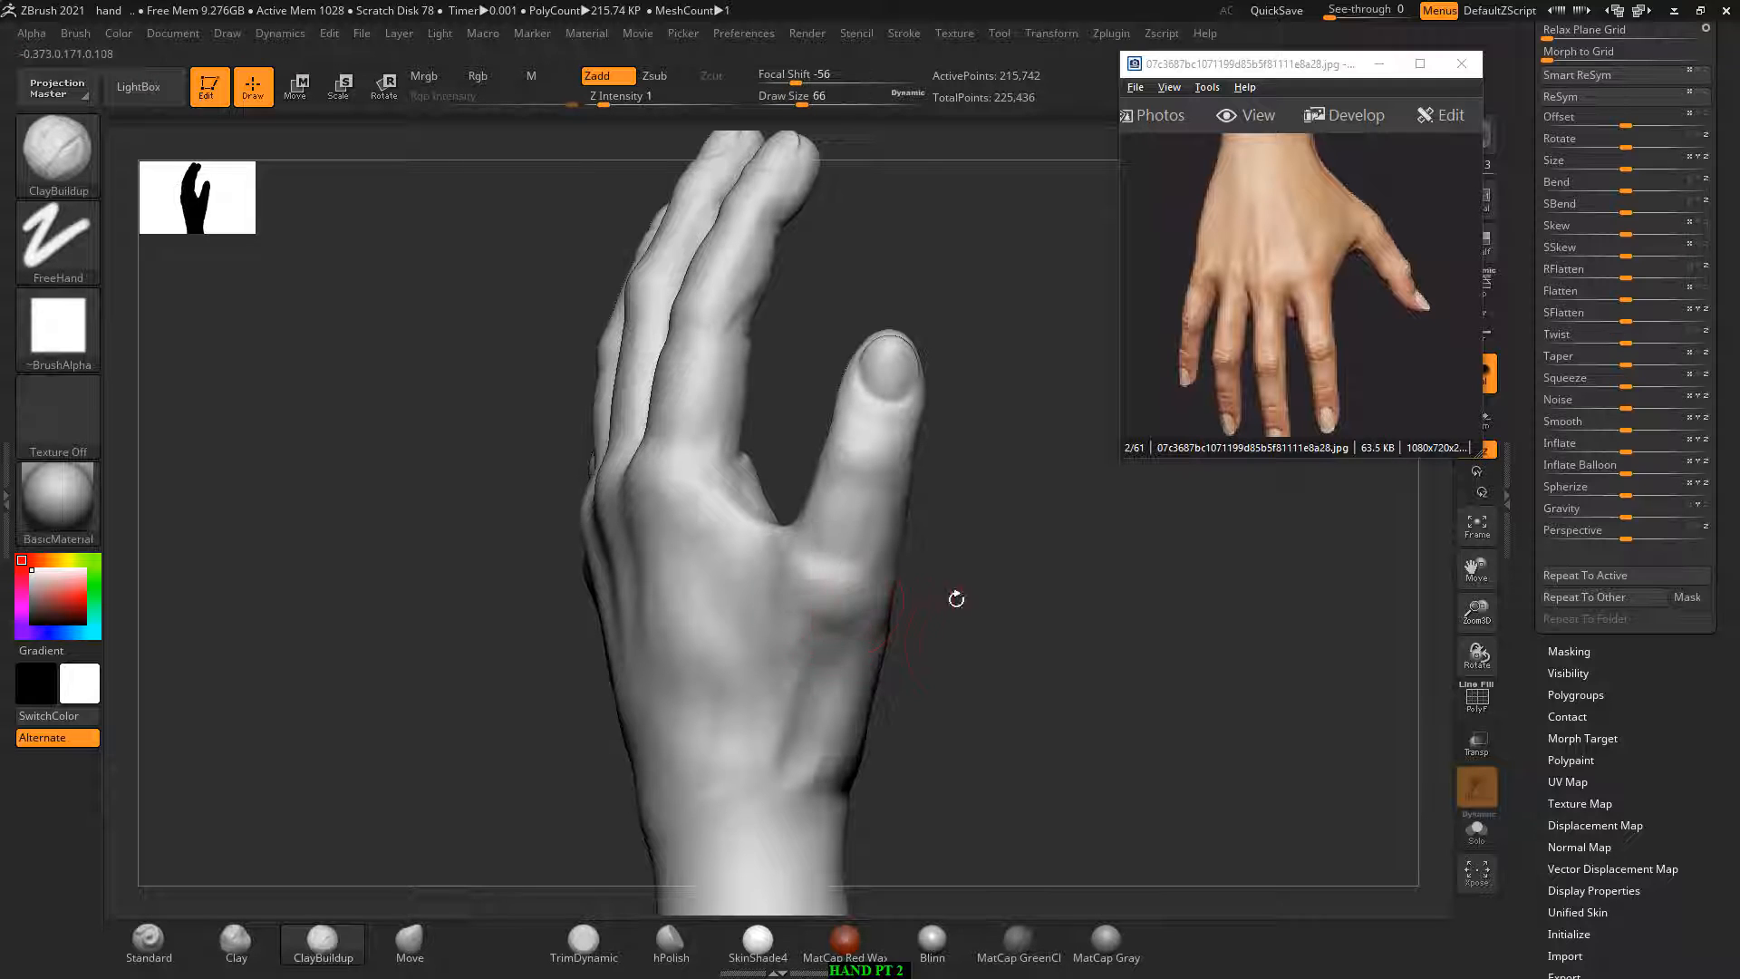
drag(978, 632, 862, 750)
key(shift)
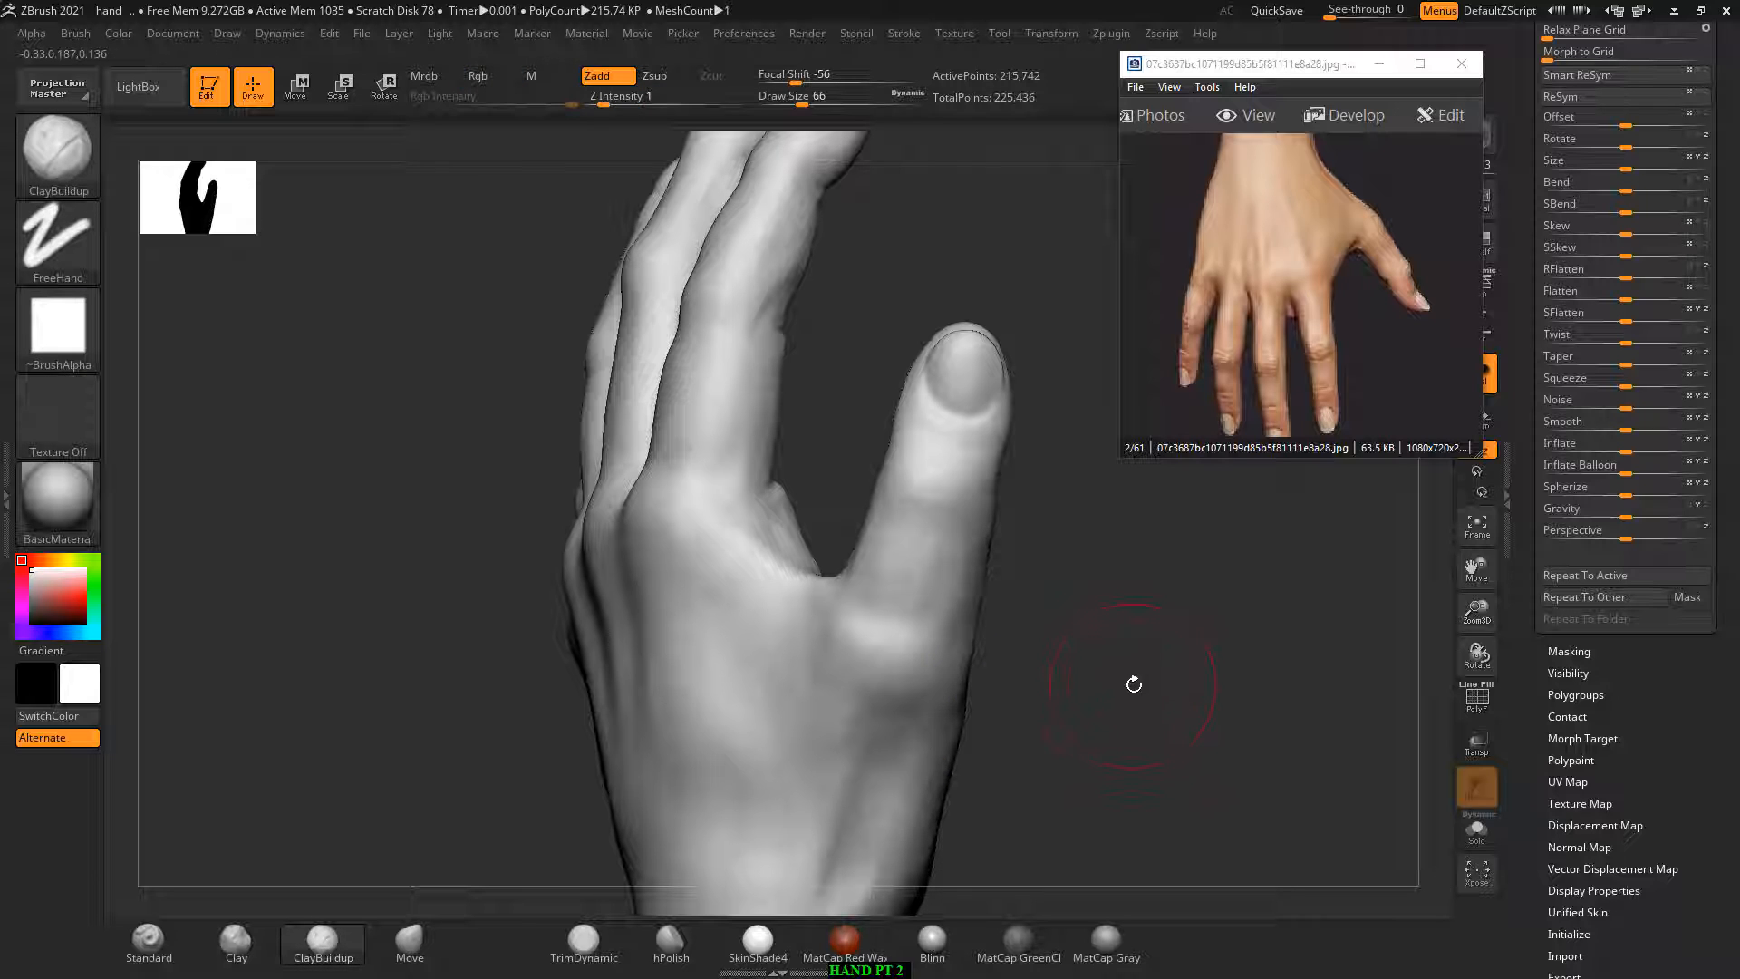
Step: Lower the hand by one subdivision level, then sculpt and smooth the thumb's base at draw size 66
key(shift)
key(shift)
mouse_move(1107, 711)
mouse_down()
mouse_move(889, 602)
mouse_move(807, 762)
mouse_move(905, 646)
mouse_up()
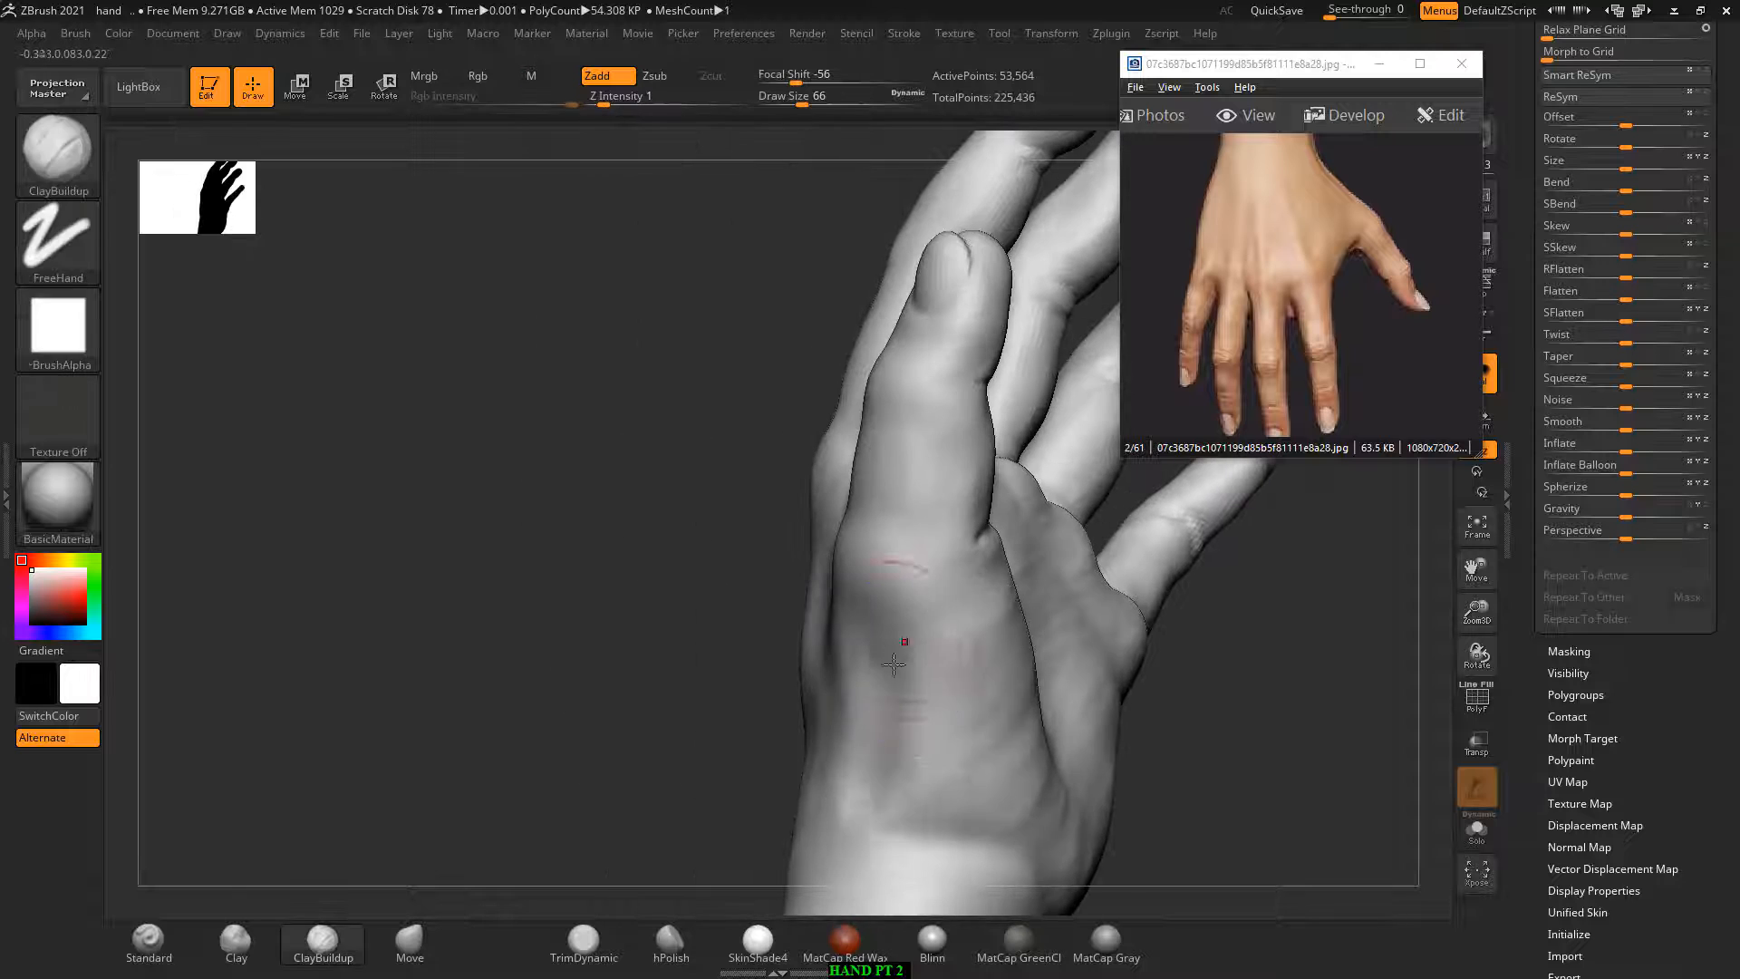
mouse_move(887, 761)
shift+mouse_down()
mouse_move(906, 649)
mouse_move(869, 714)
shift+mouse_up()
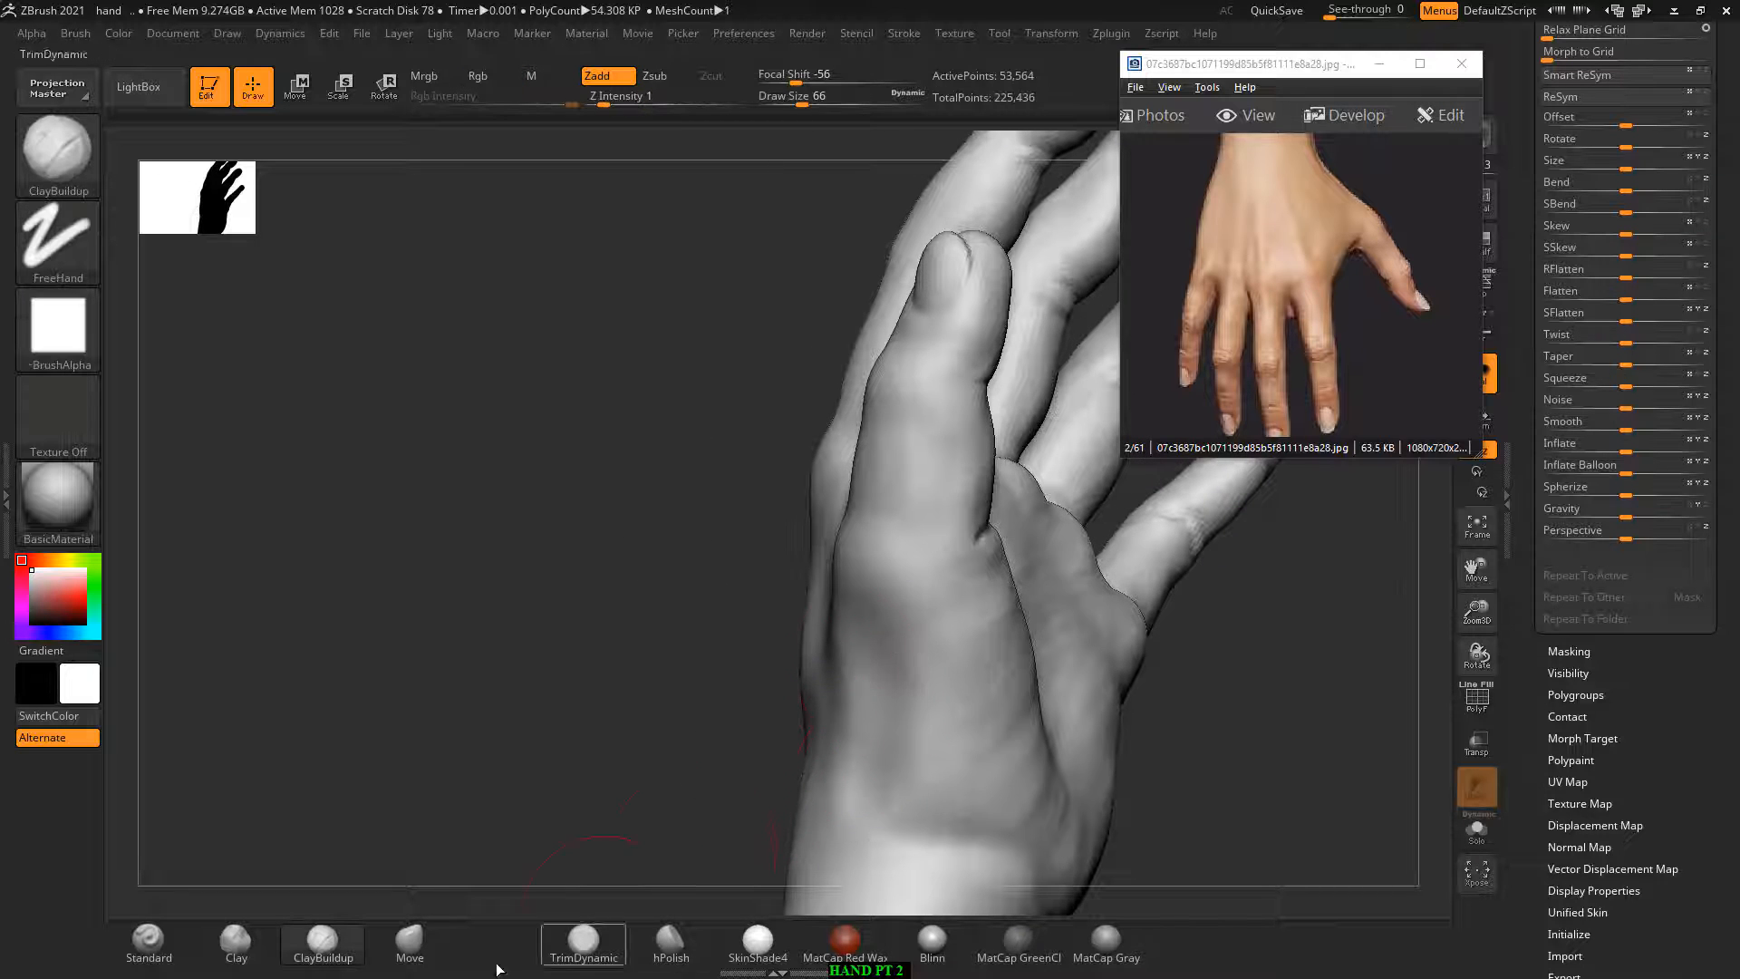
Step: Shape the thumb's base with the Standard brush at draw size 66 and smooth it down toward the wrist
click(149, 943)
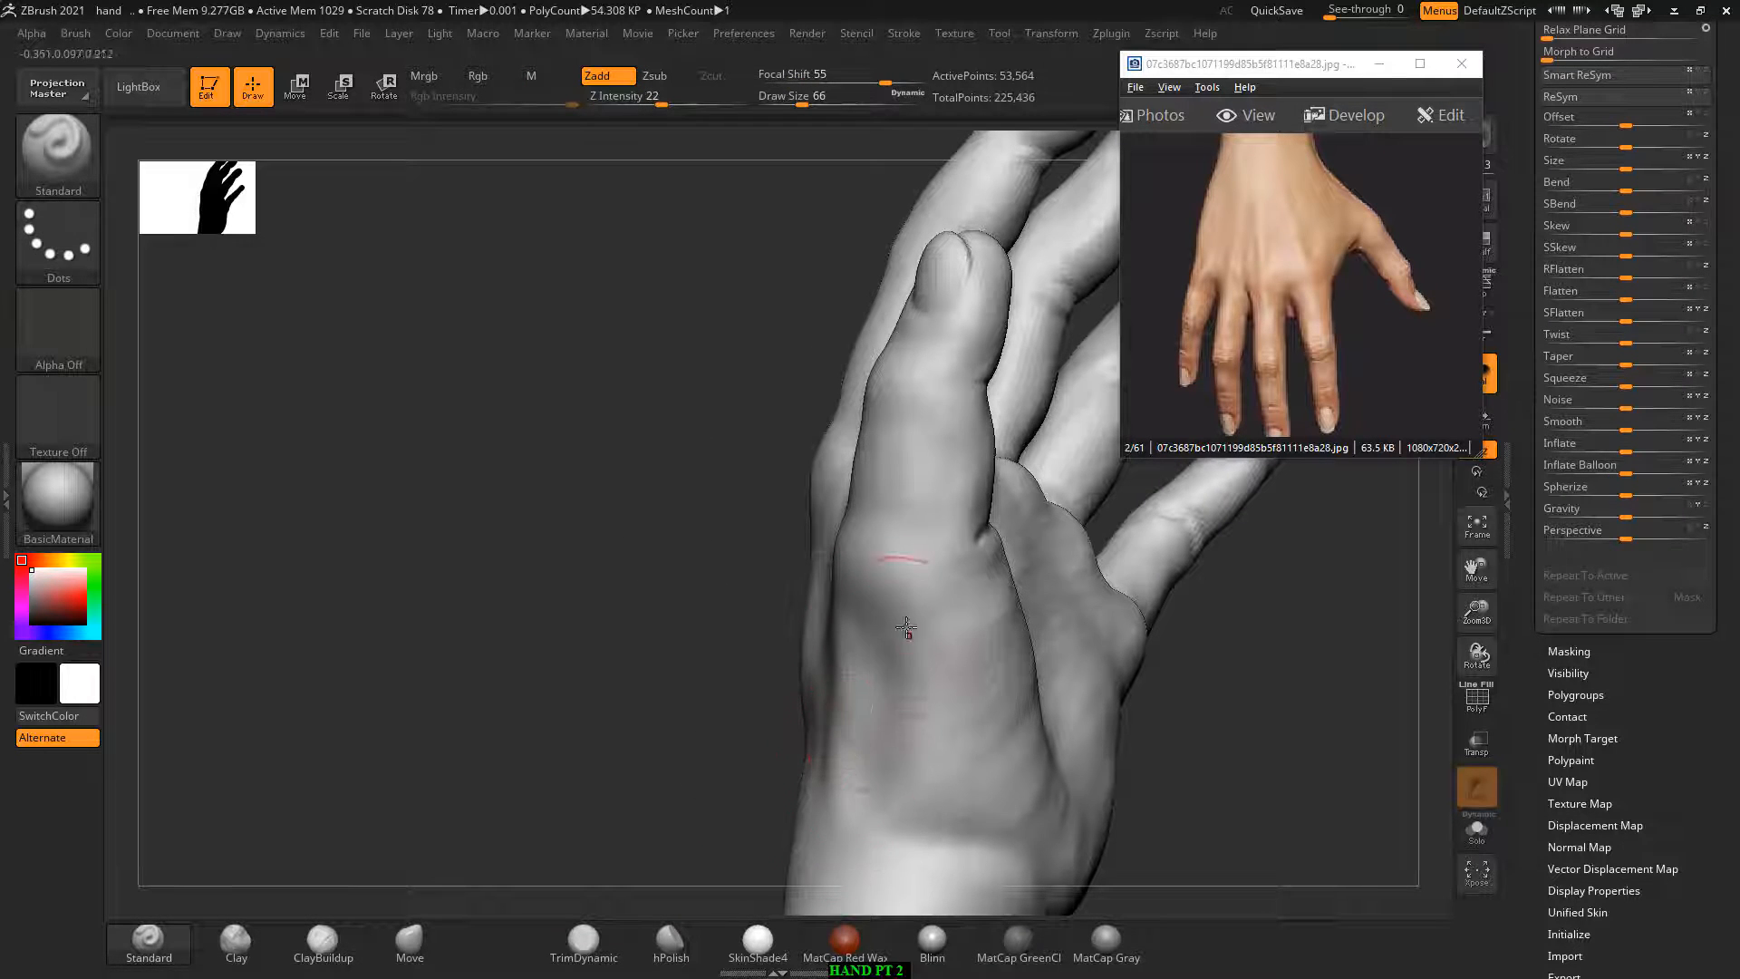
mouse_move(894, 639)
shift+mouse_down()
mouse_move(834, 705)
mouse_move(918, 666)
mouse_move(819, 781)
shift+mouse_up()
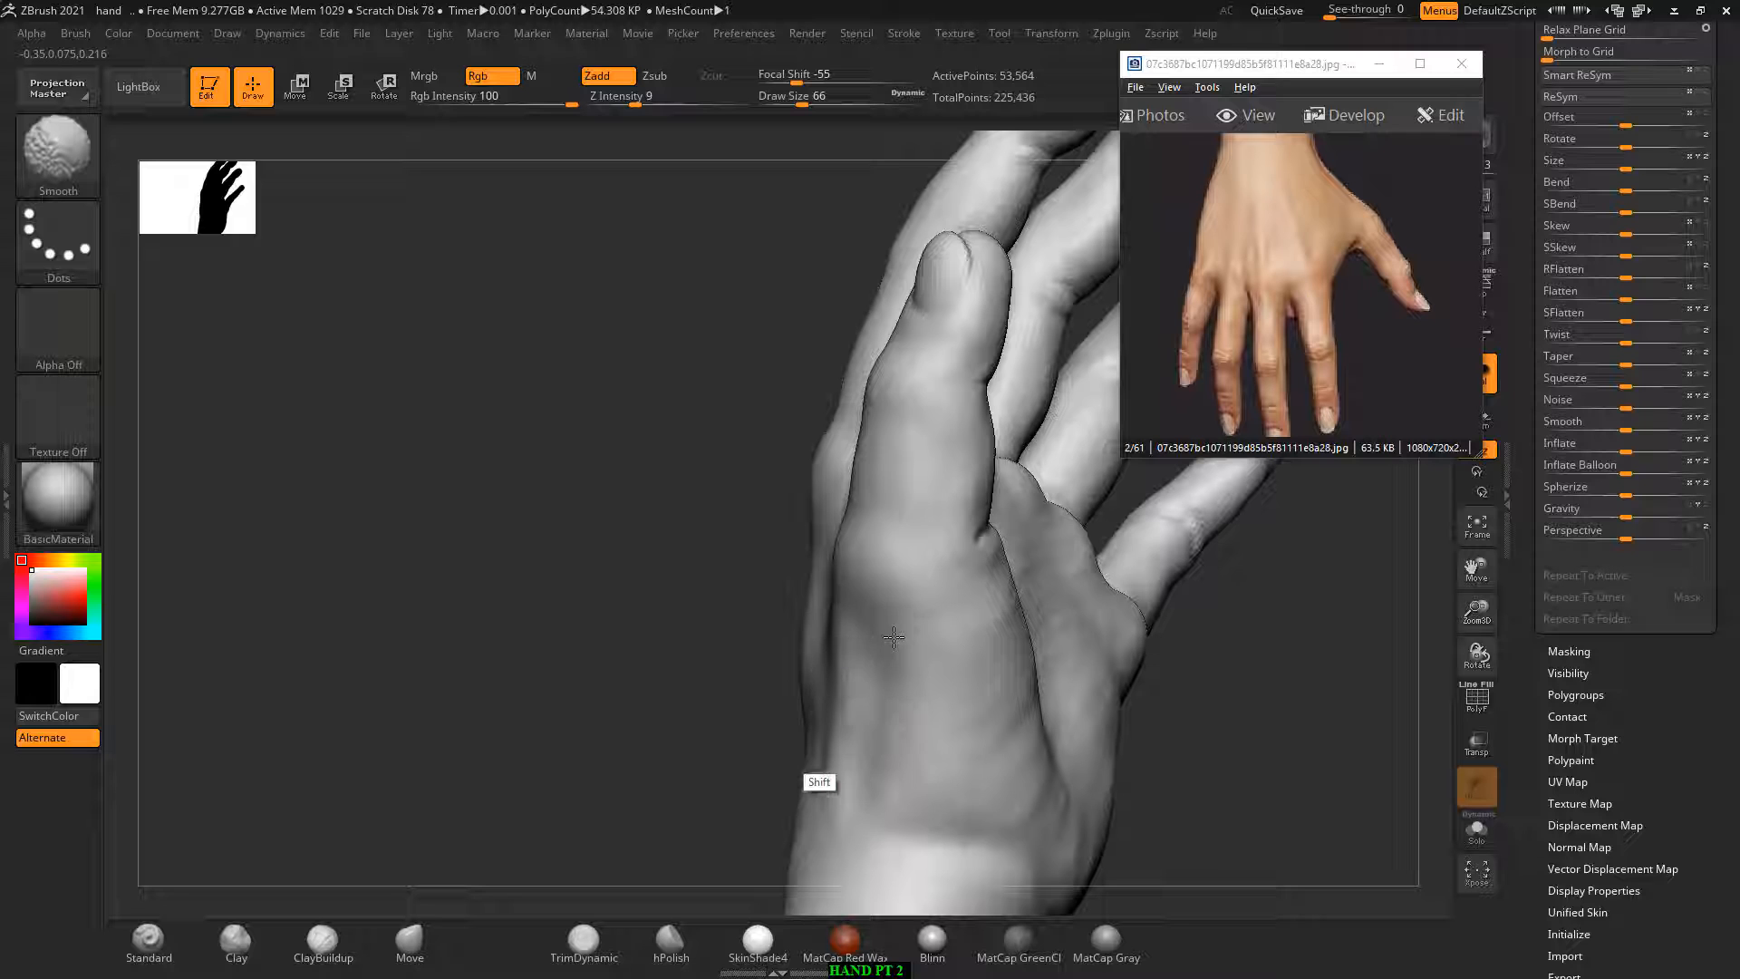
drag(741, 664, 803, 631)
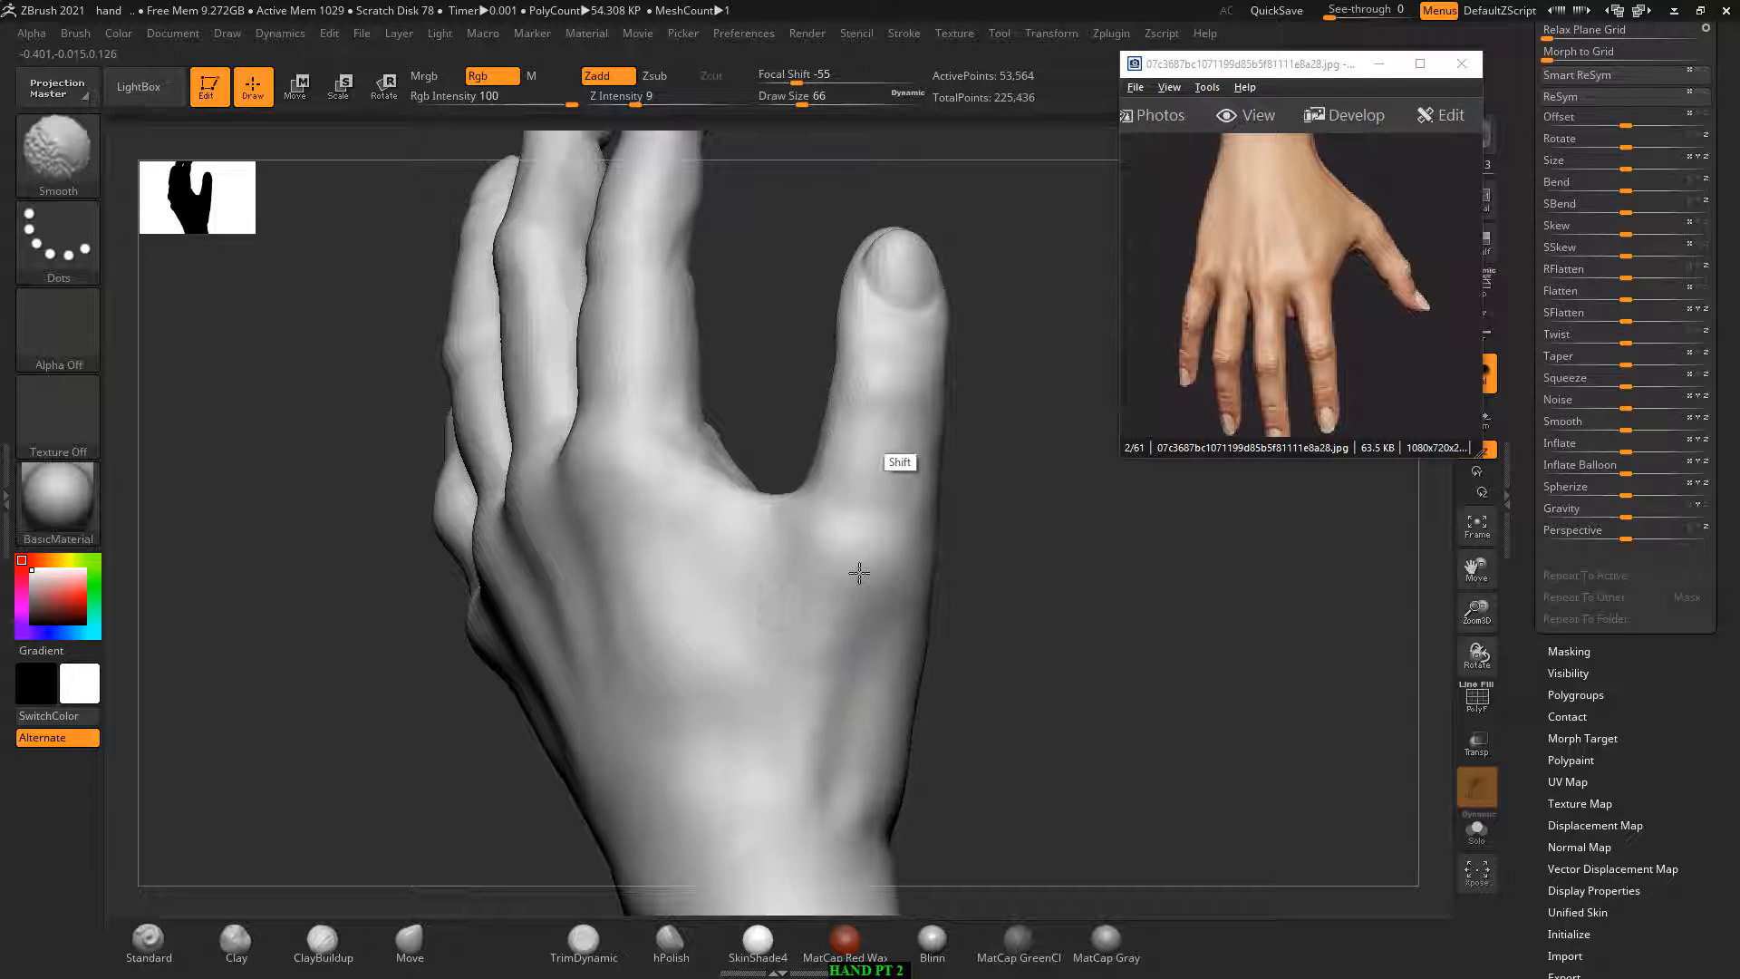
shift+drag(859, 572, 832, 684)
mouse_move(972, 626)
shift+mouse_down()
mouse_move(1030, 598)
mouse_move(1034, 660)
shift+mouse_up()
Step: Carve the webs between the index, middle and ring knuckles with the Standard brush at draw size 50
click(493, 250)
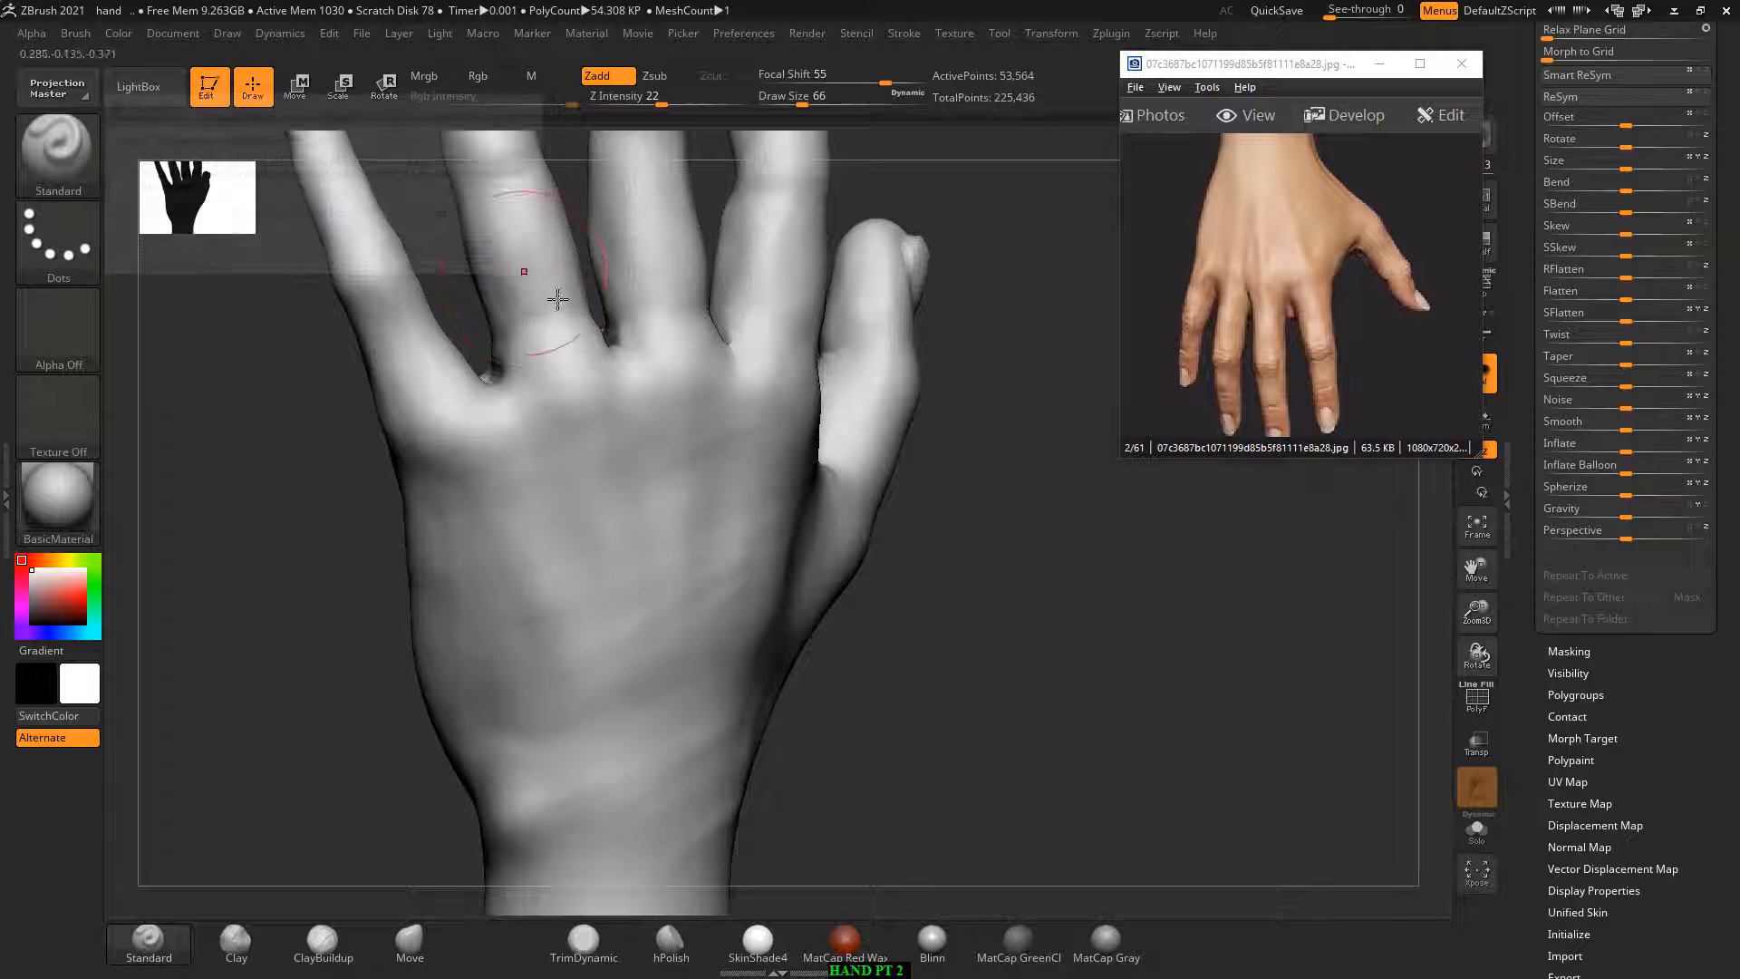
drag(1087, 583, 1068, 660)
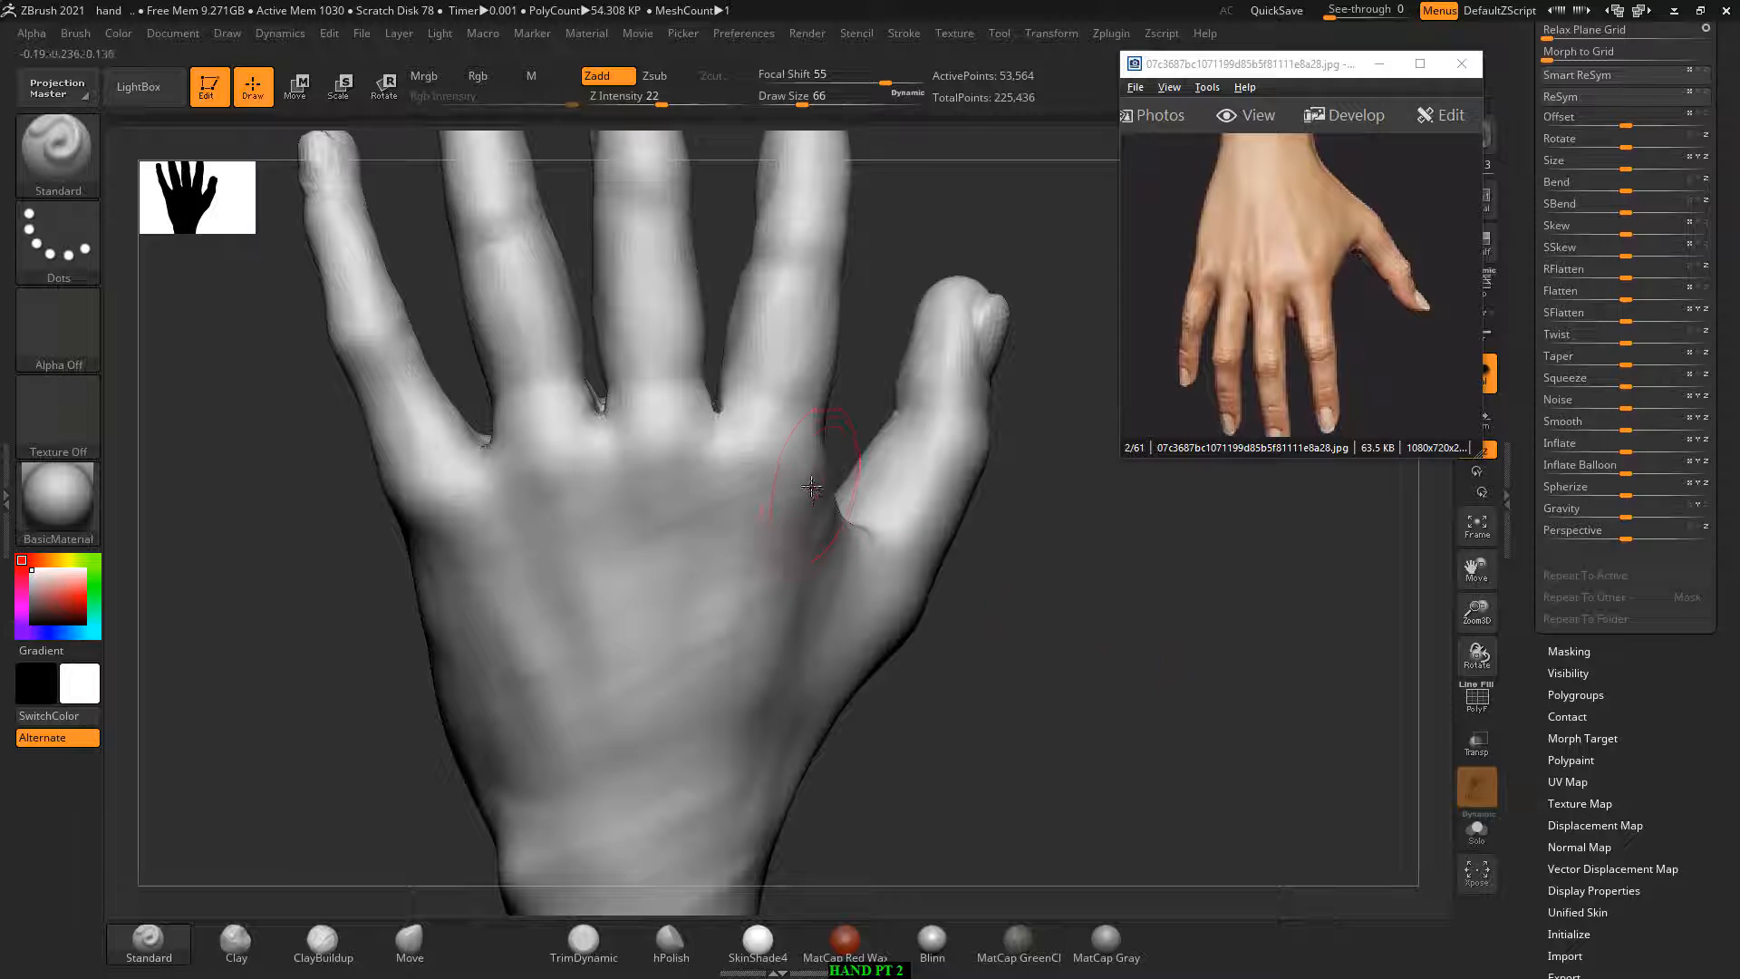
key(bracketleft)
drag(1081, 567, 1074, 599)
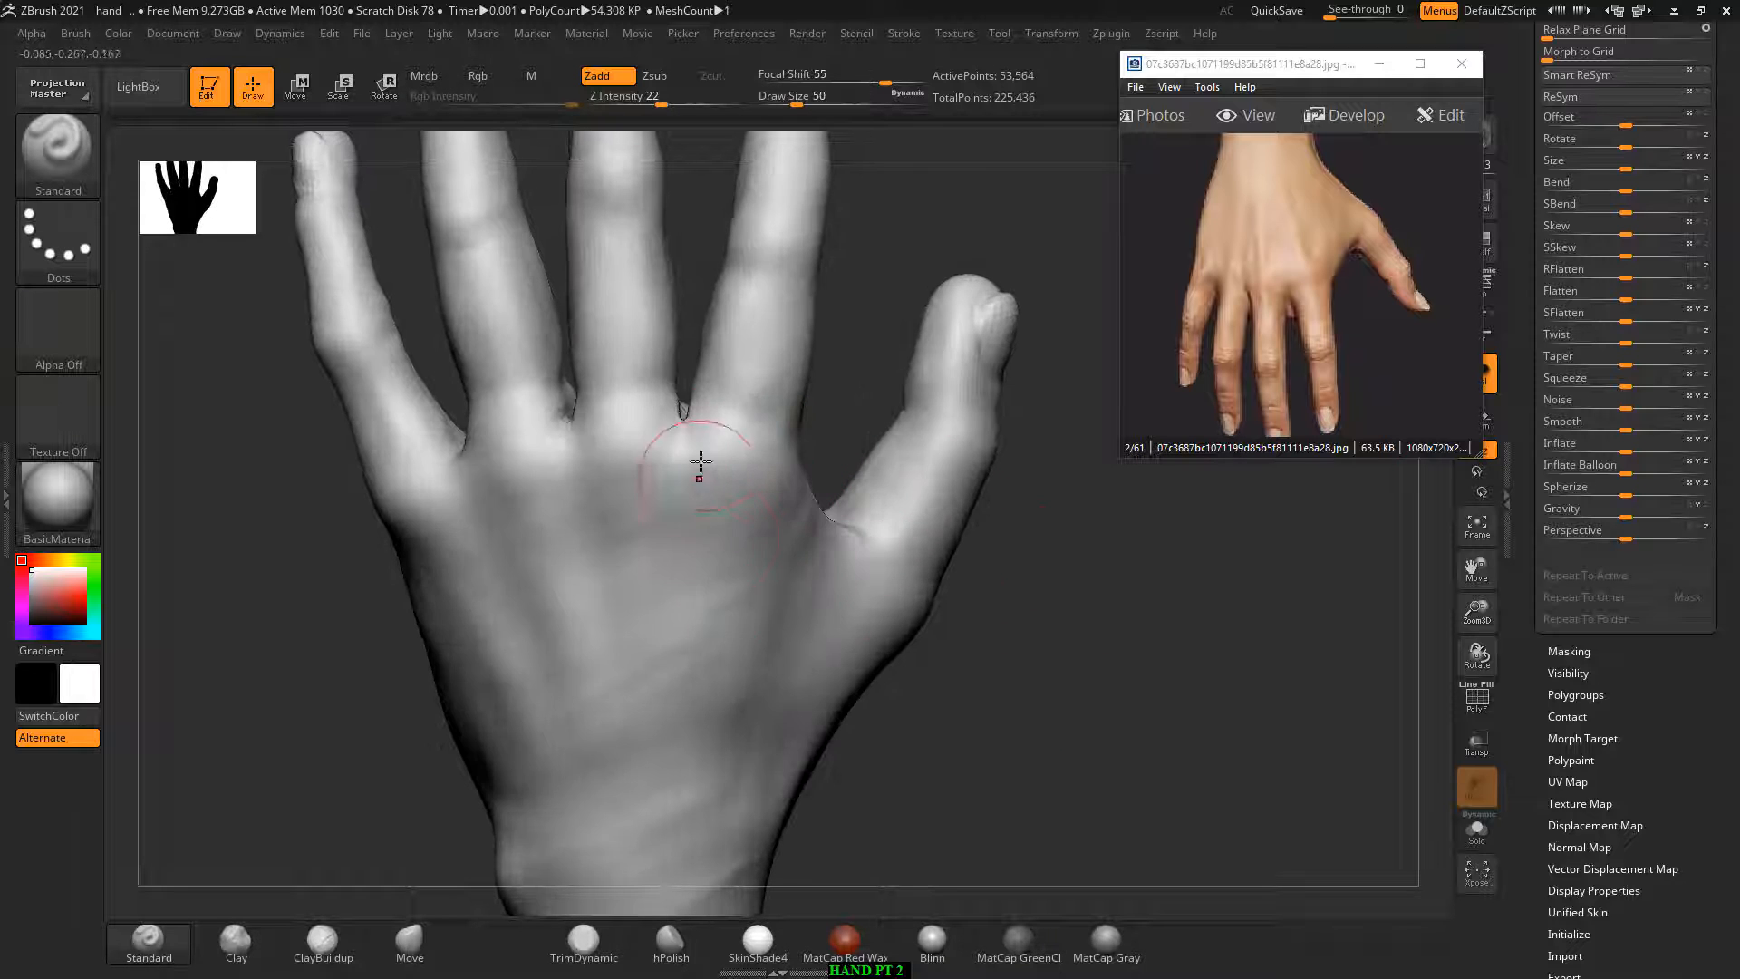
alt+drag(688, 421, 682, 449)
alt+drag(563, 417, 567, 450)
Step: Refine the web between the little and ring fingers and smooth the knuckle gaps at draw size 50
drag(1094, 644, 1018, 641)
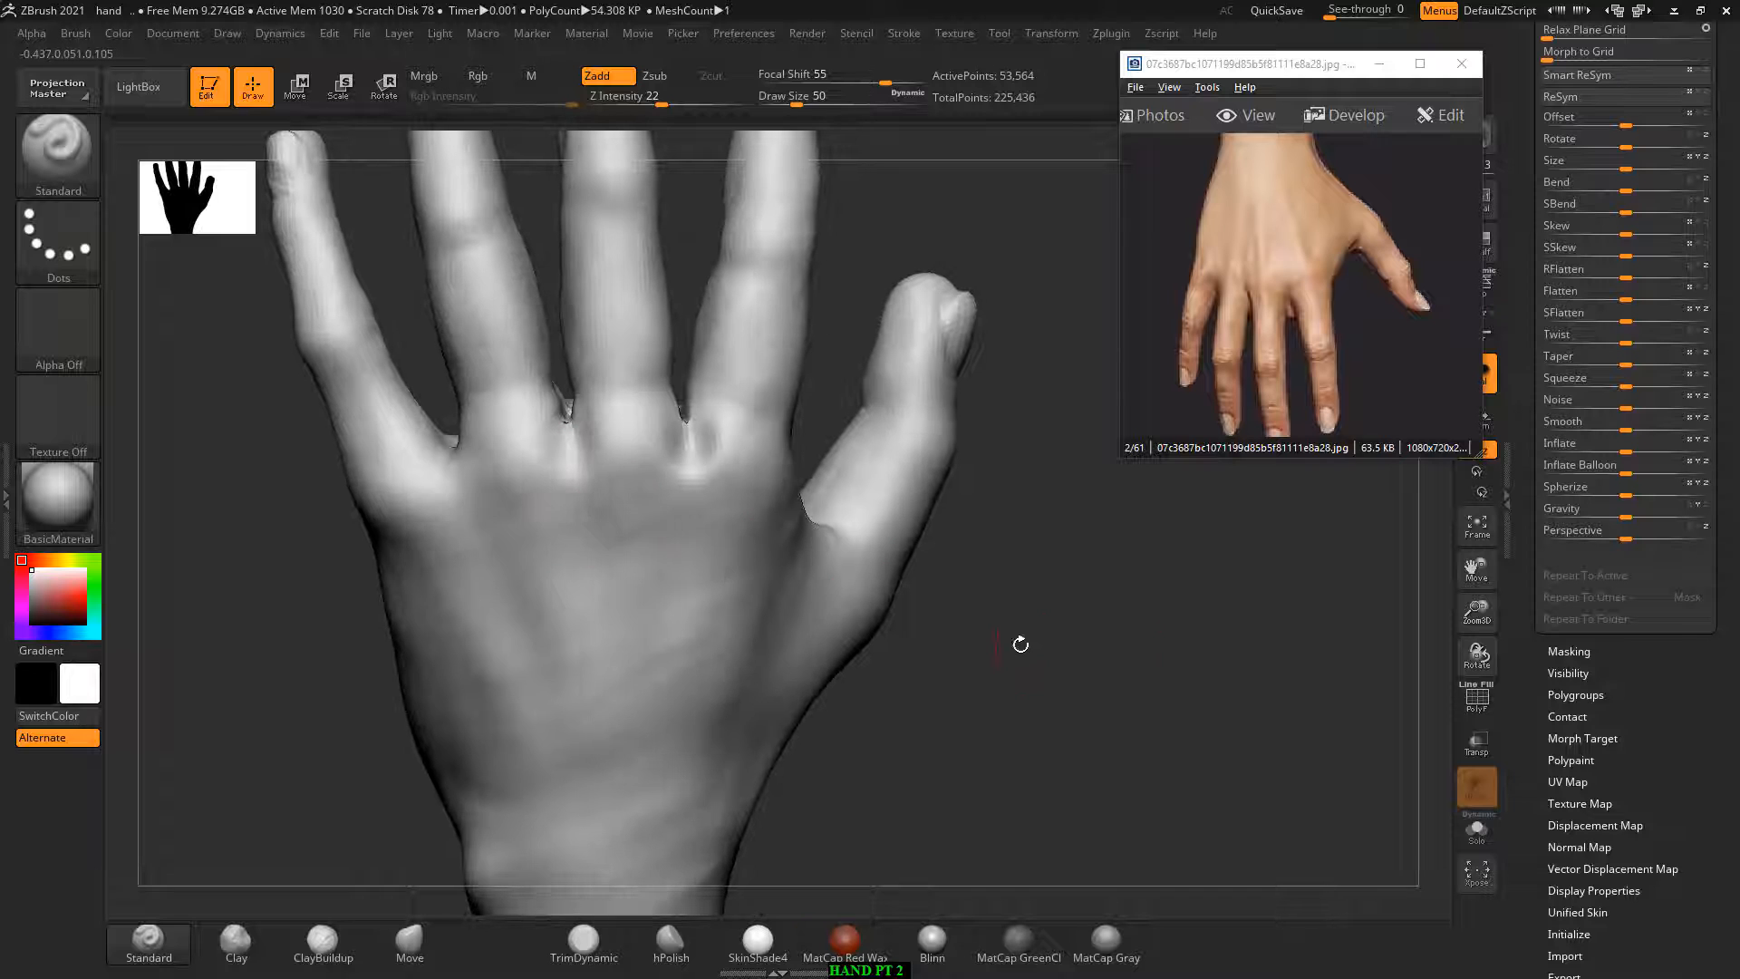
drag(272, 535, 414, 497)
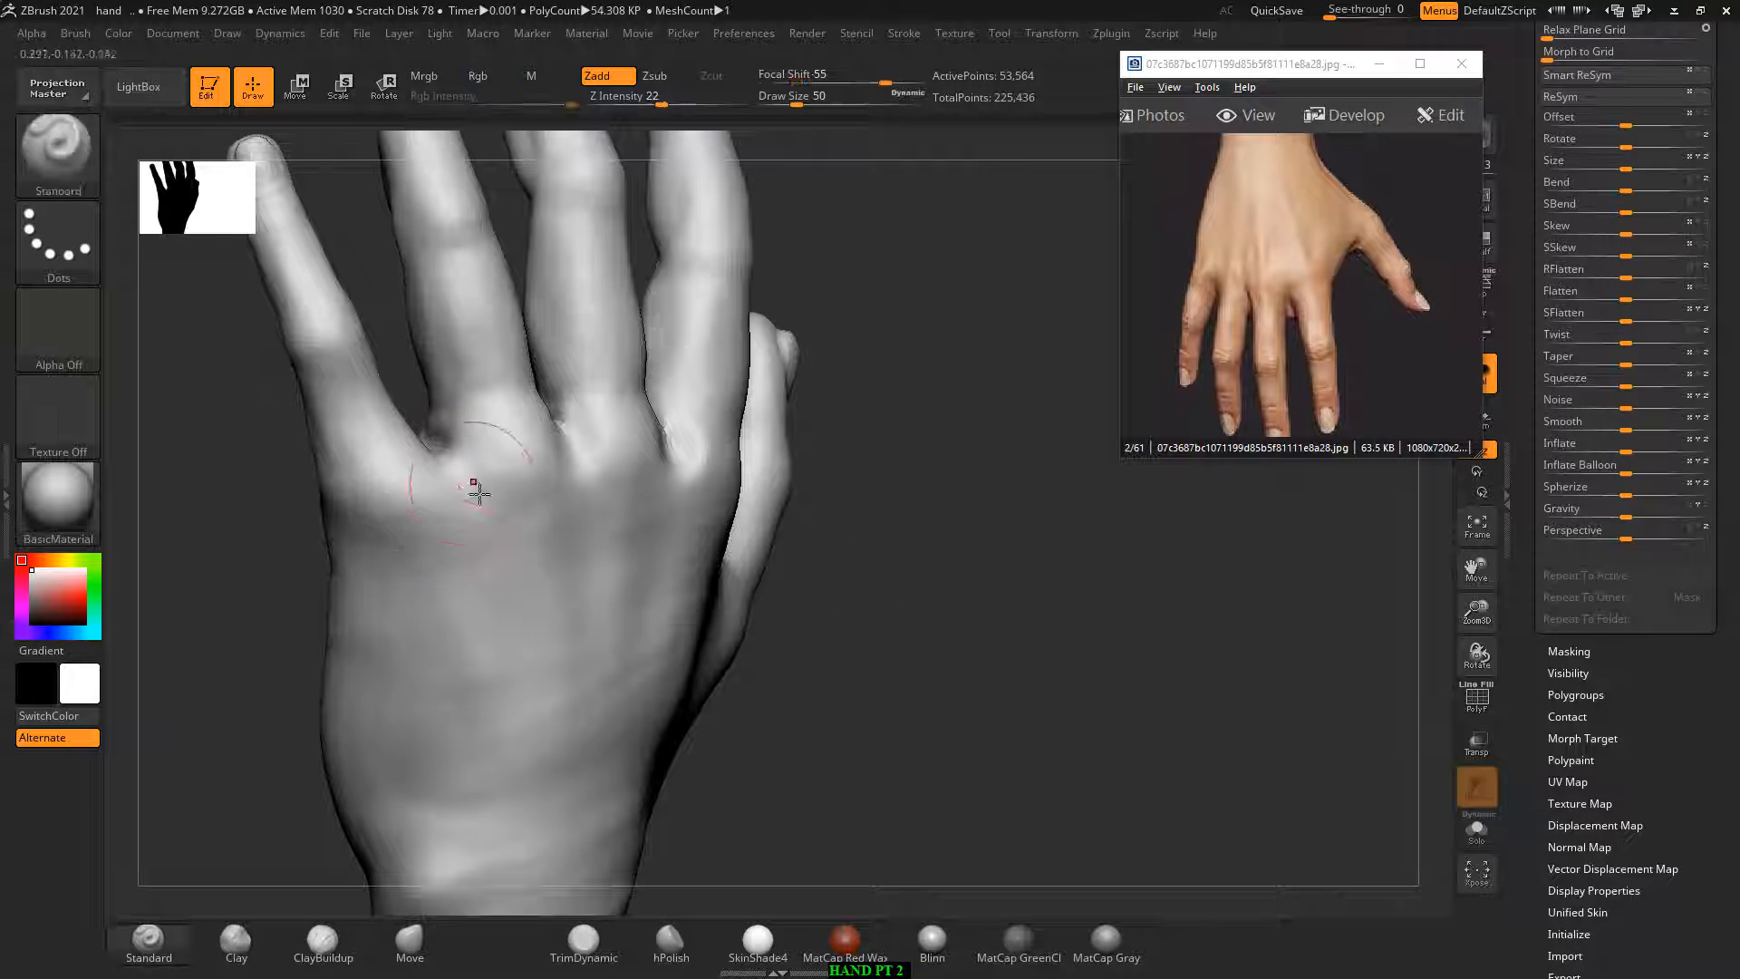
drag(293, 539, 204, 537)
mouse_move(495, 453)
shift+mouse_down()
mouse_move(462, 454)
mouse_move(571, 428)
mouse_move(584, 454)
shift+mouse_up()
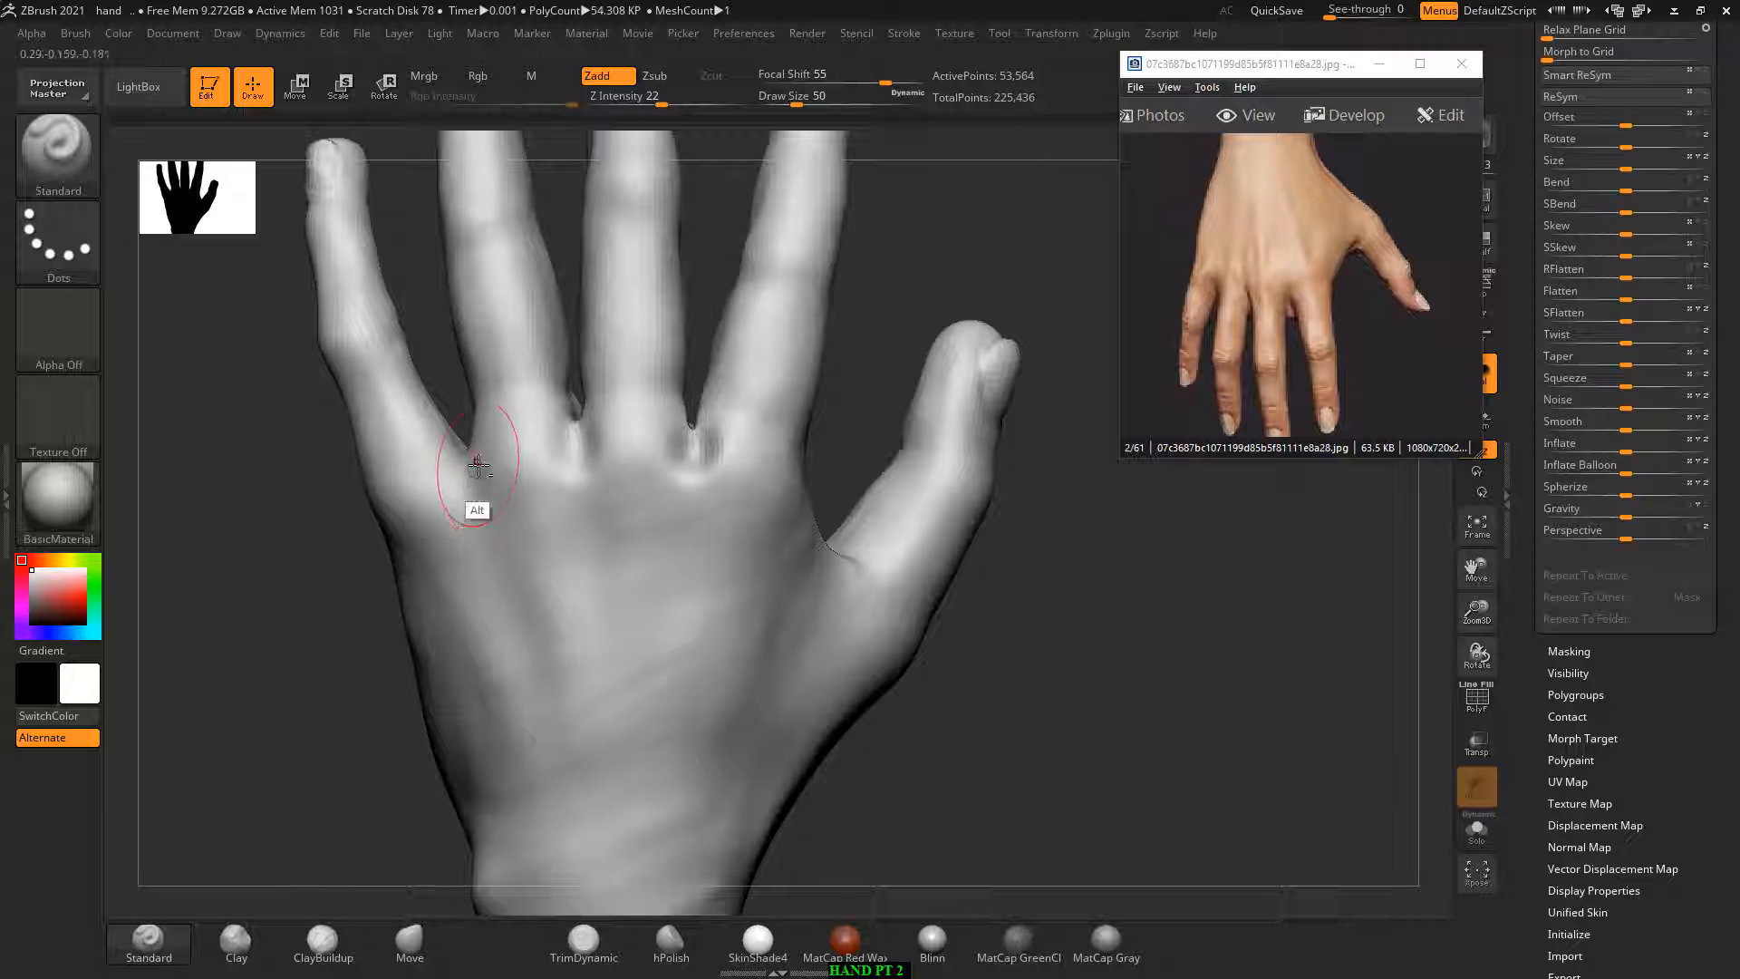
key(shift)
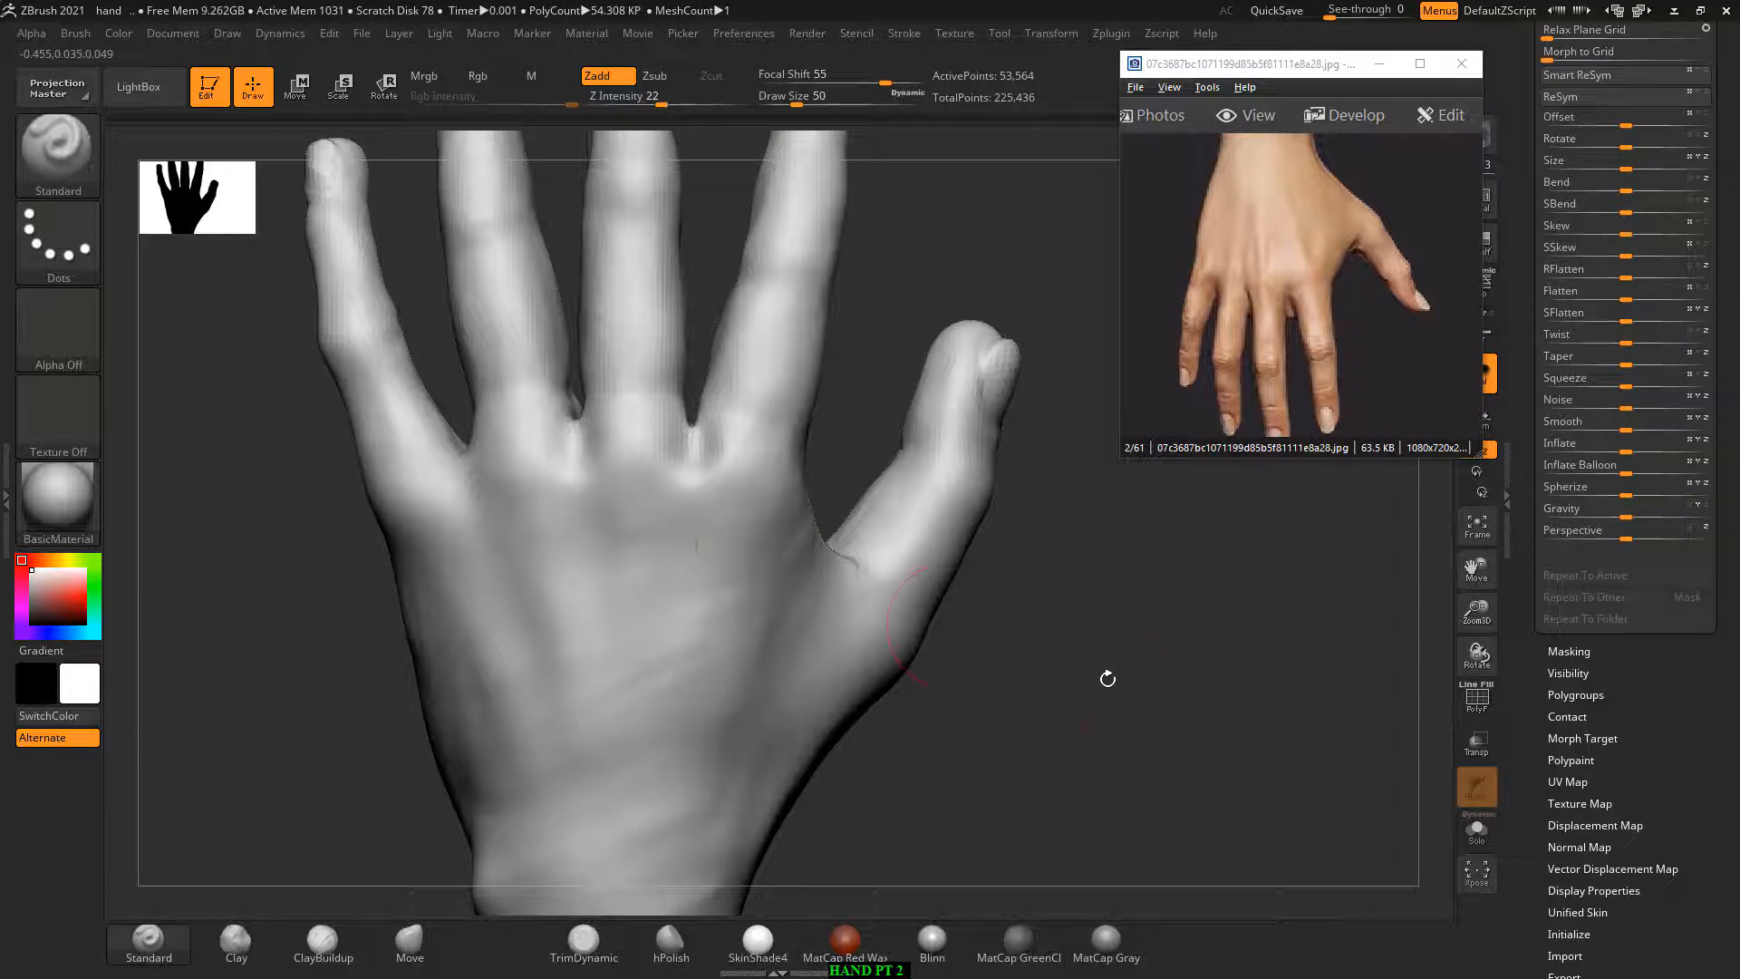
Step: Smooth the back of the hand and the wrist transition, raising the draw size to 70
drag(1107, 680, 843, 696)
mouse_move(760, 604)
shift+mouse_down()
mouse_move(725, 617)
mouse_move(745, 594)
shift+mouse_up()
key(bracketright)
key(bracketright)
alt+drag(920, 855, 940, 587)
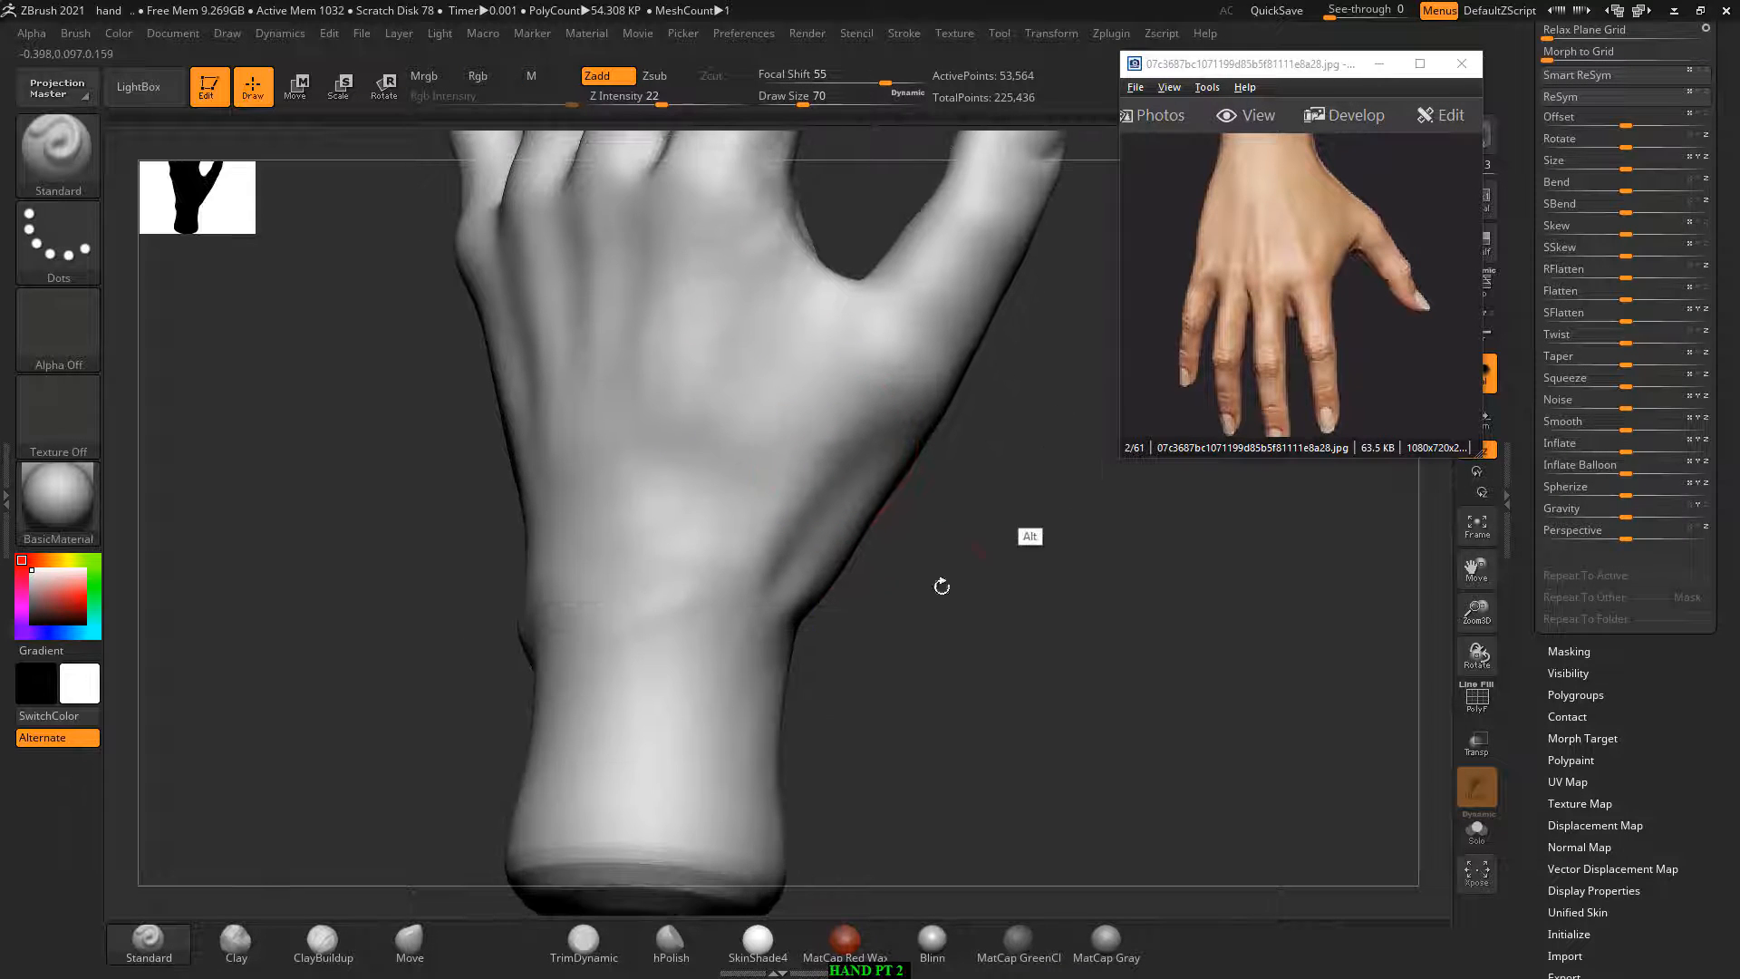
mouse_move(725, 625)
shift+mouse_down()
mouse_move(715, 590)
mouse_move(674, 598)
shift+mouse_up()
drag(918, 646, 983, 644)
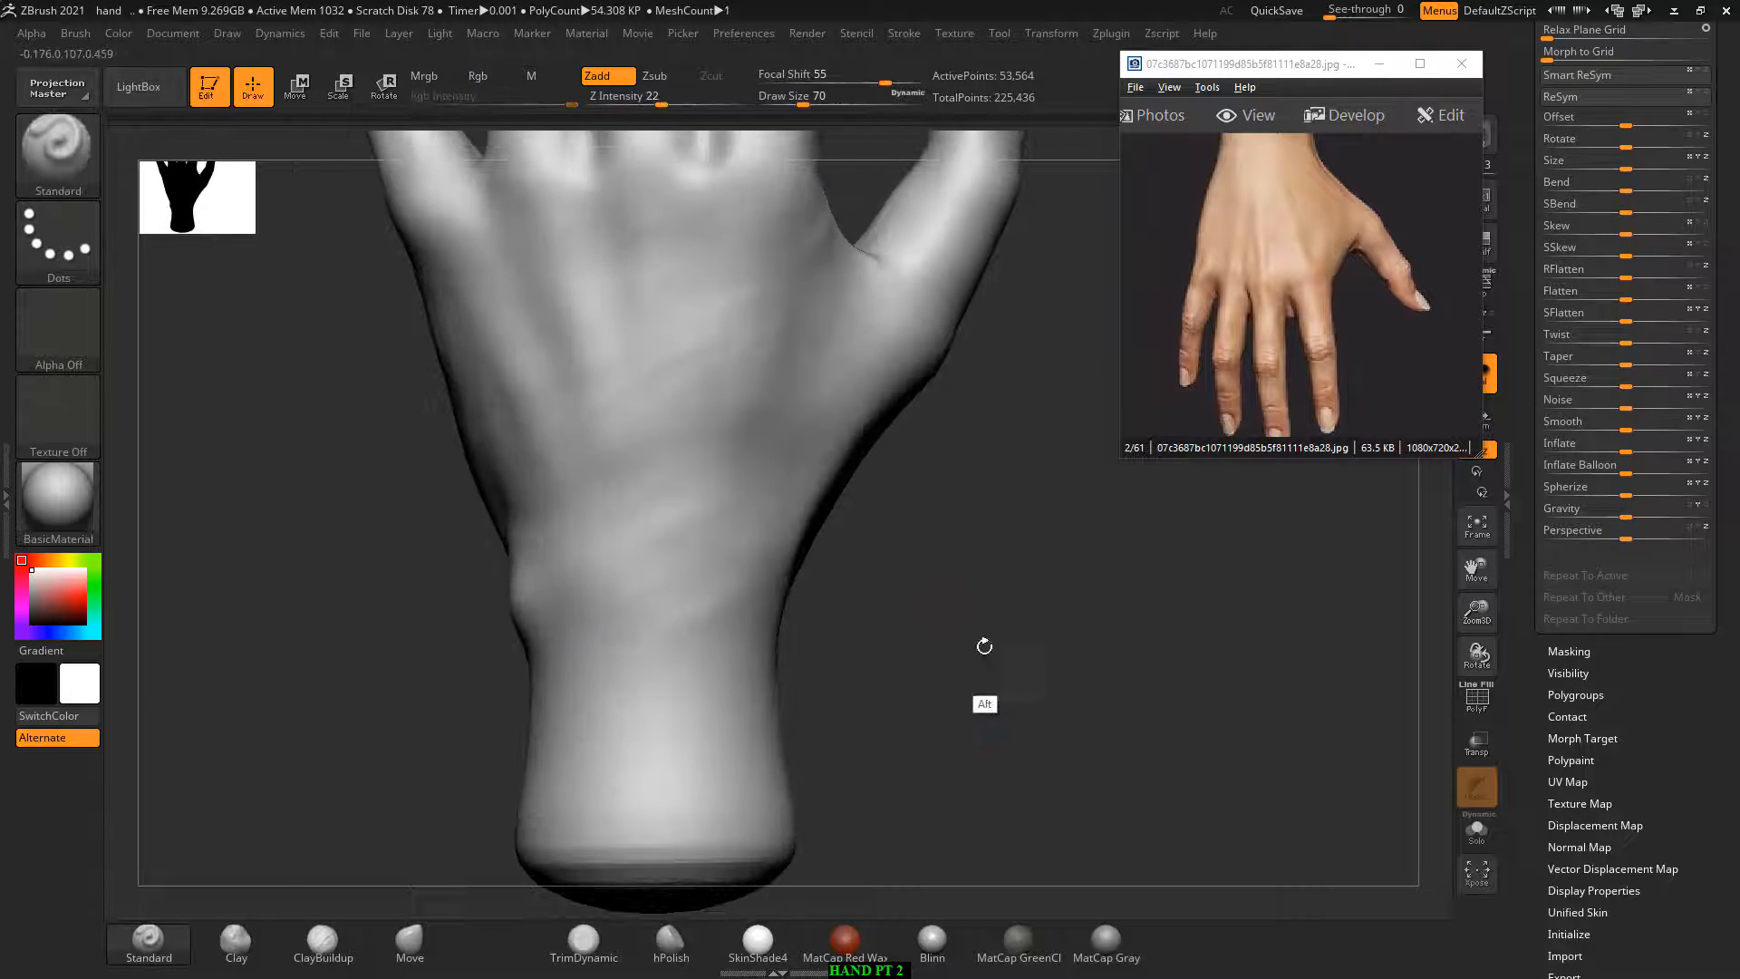
Step: Build up the back of the wrist with lengthwise ClayBuildup strokes at draw size 78, following the reference photo, and smooth them
scroll(1305, 401, up, 3)
drag(1306, 220, 1308, 270)
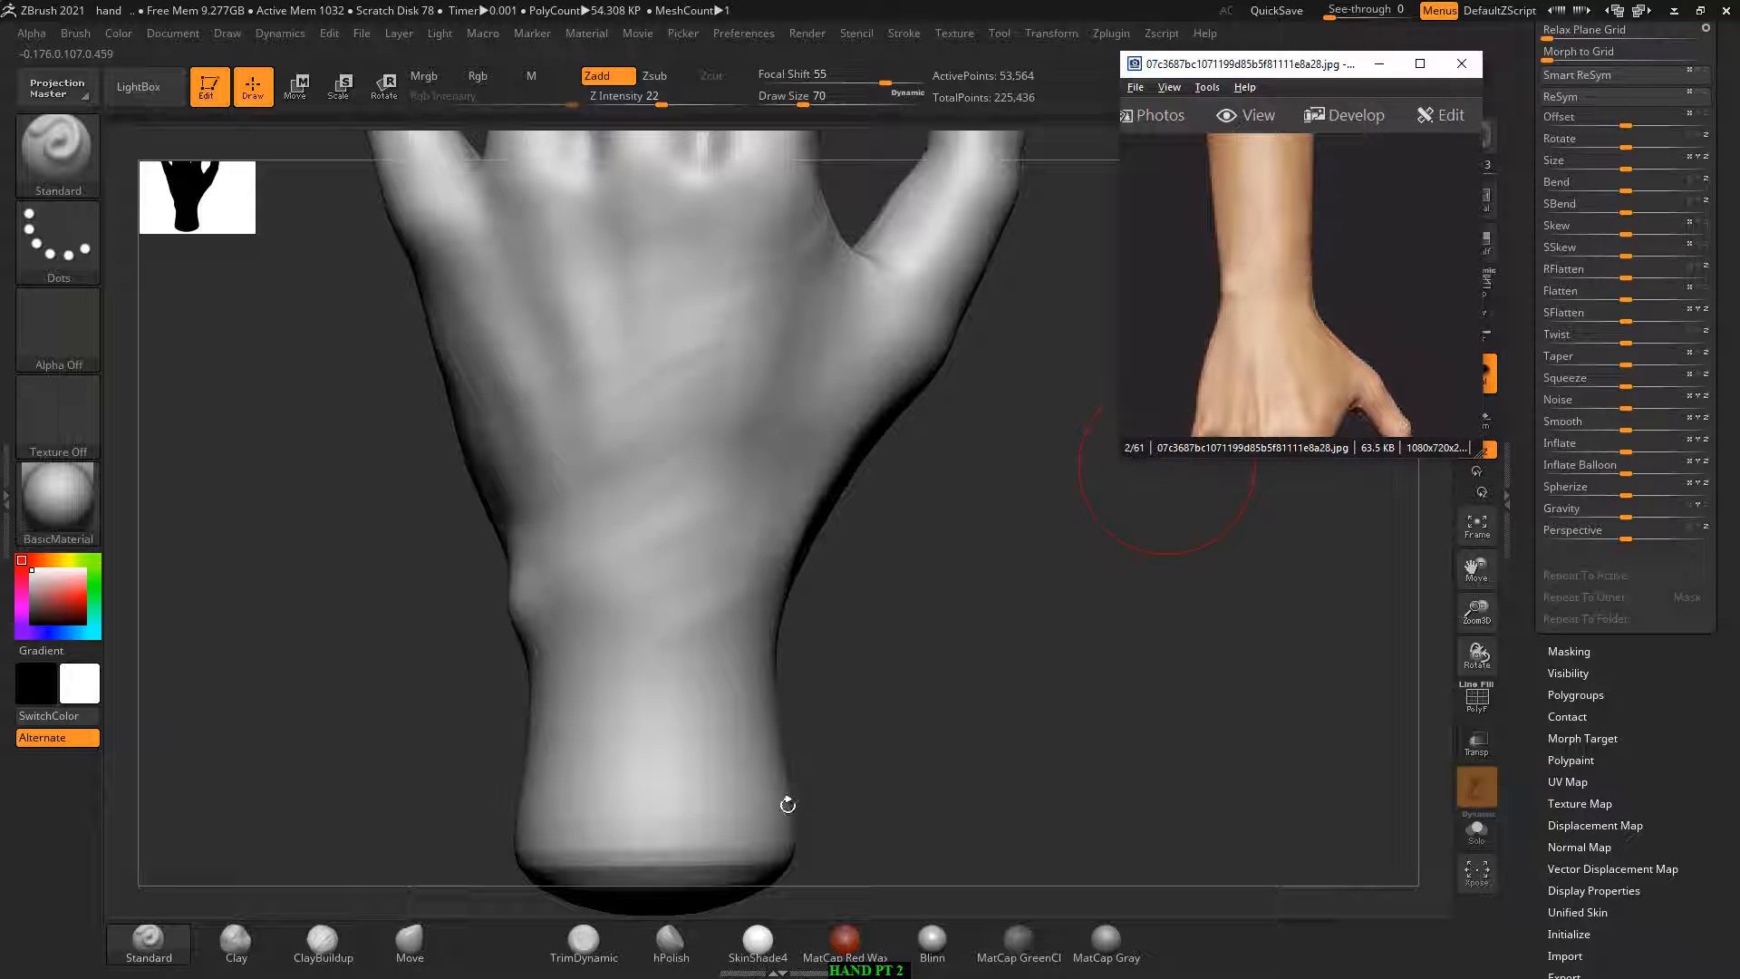
click(323, 943)
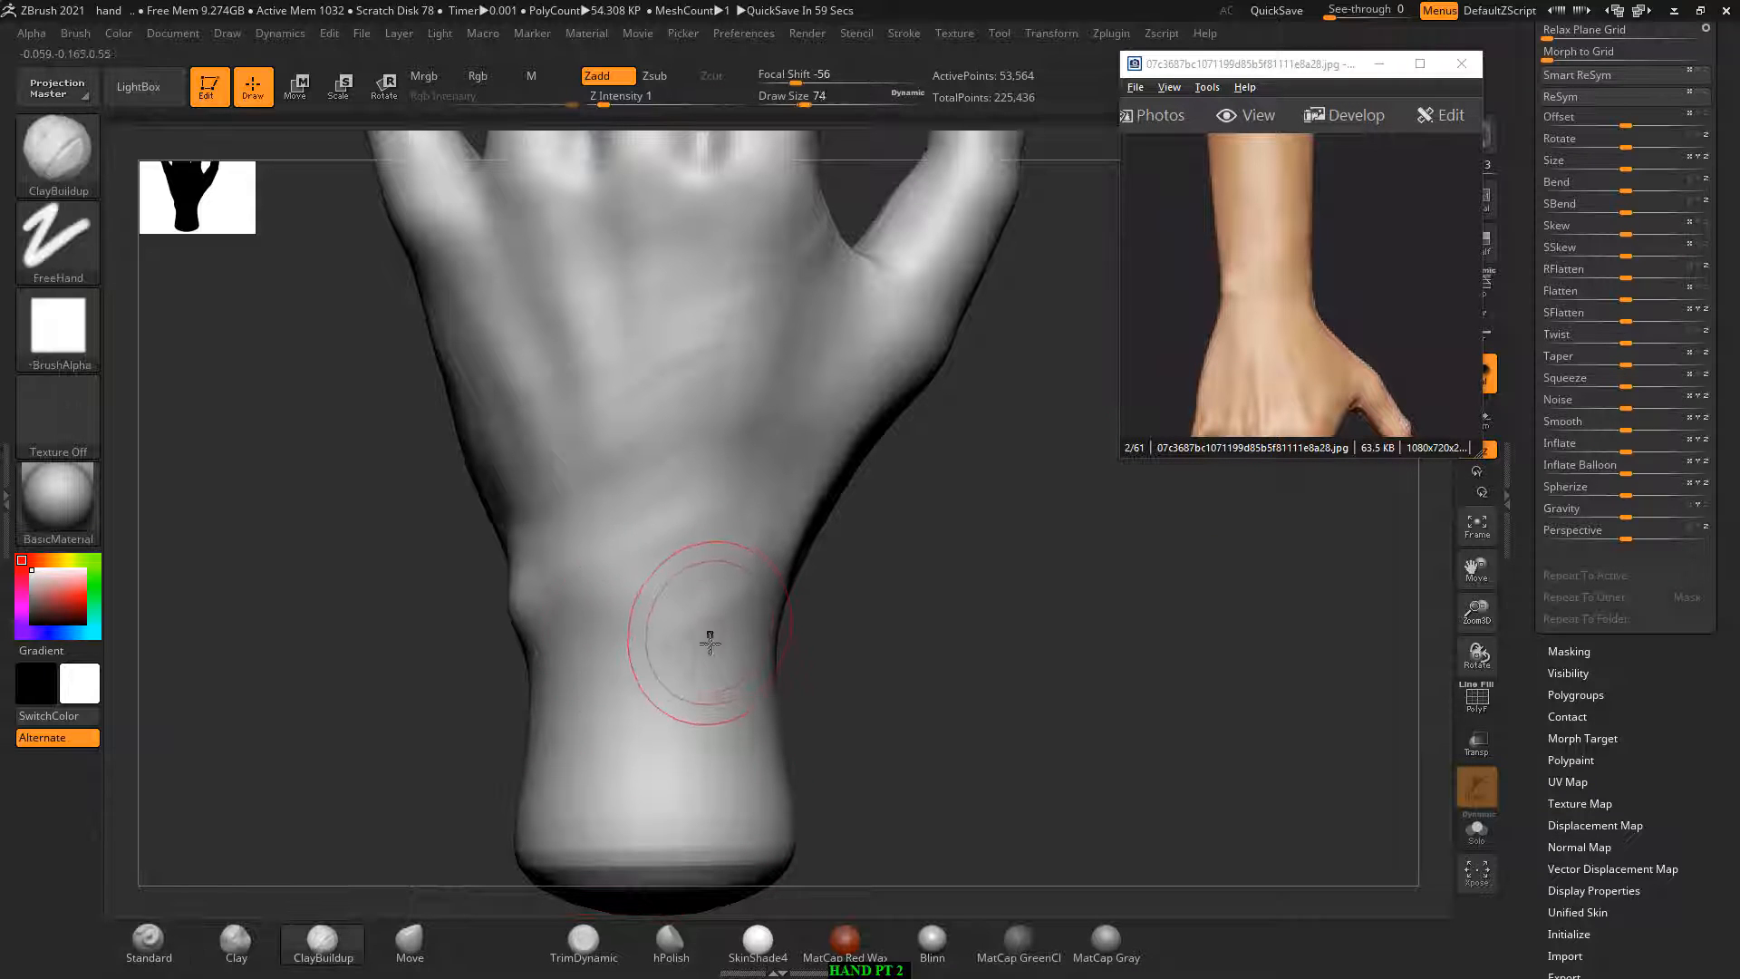
key(bracketright)
drag(704, 638, 701, 746)
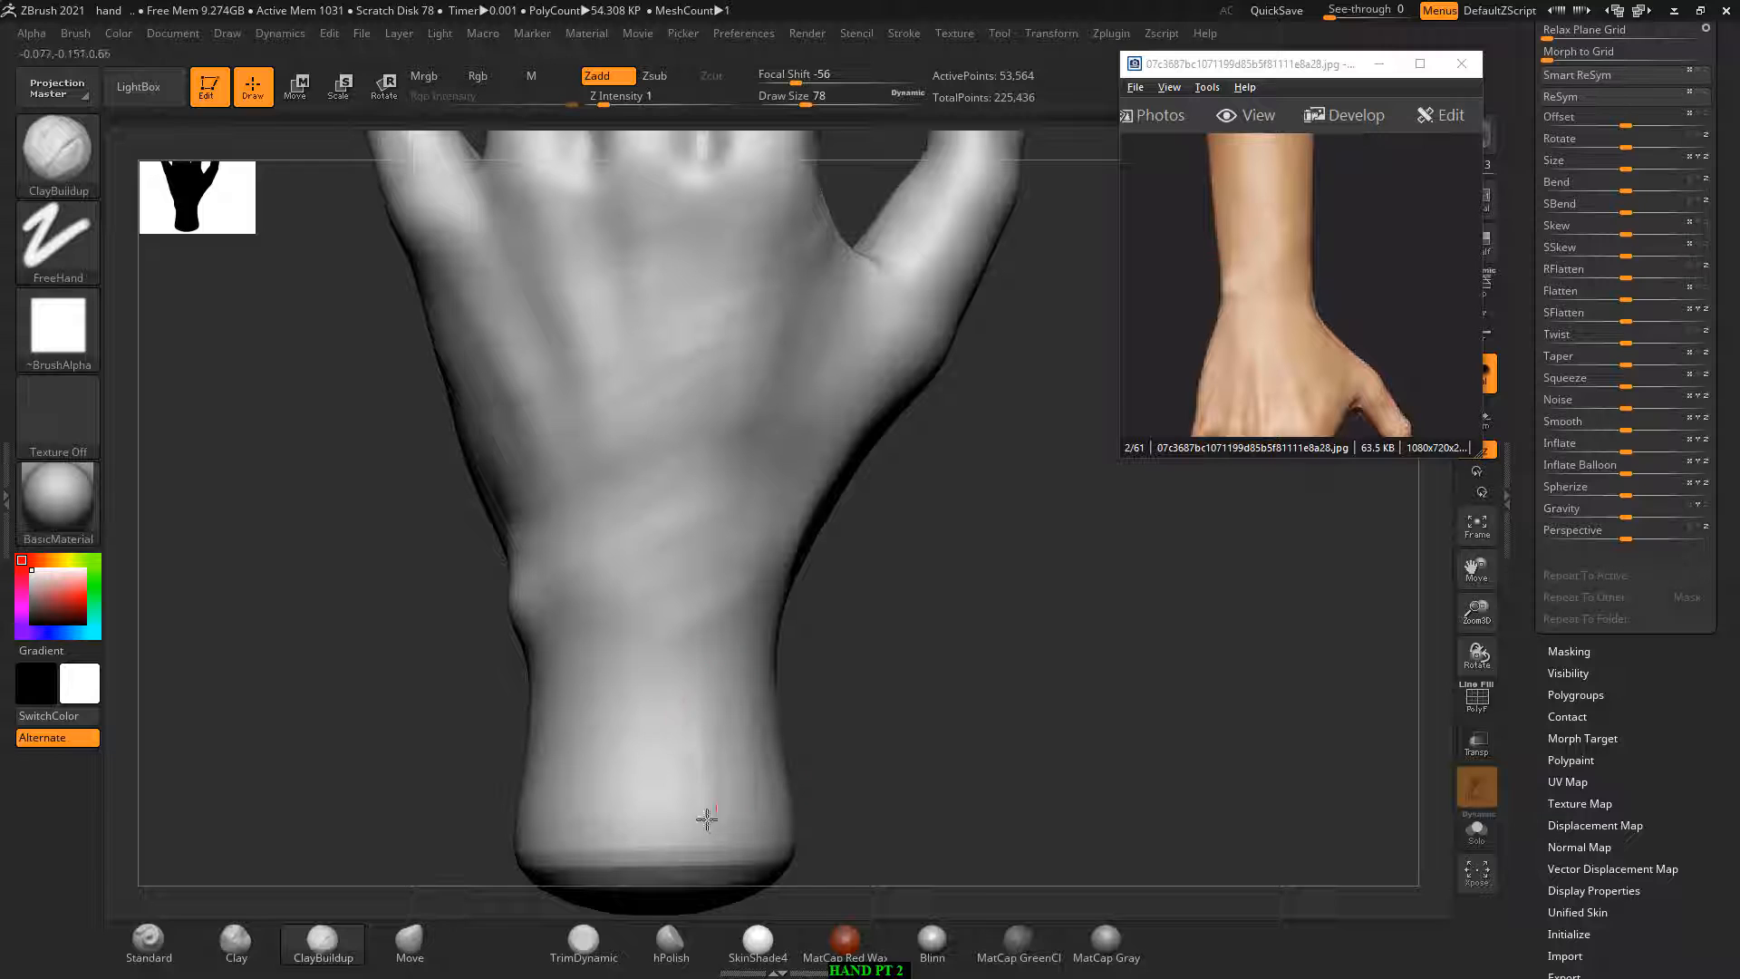
drag(707, 820, 684, 726)
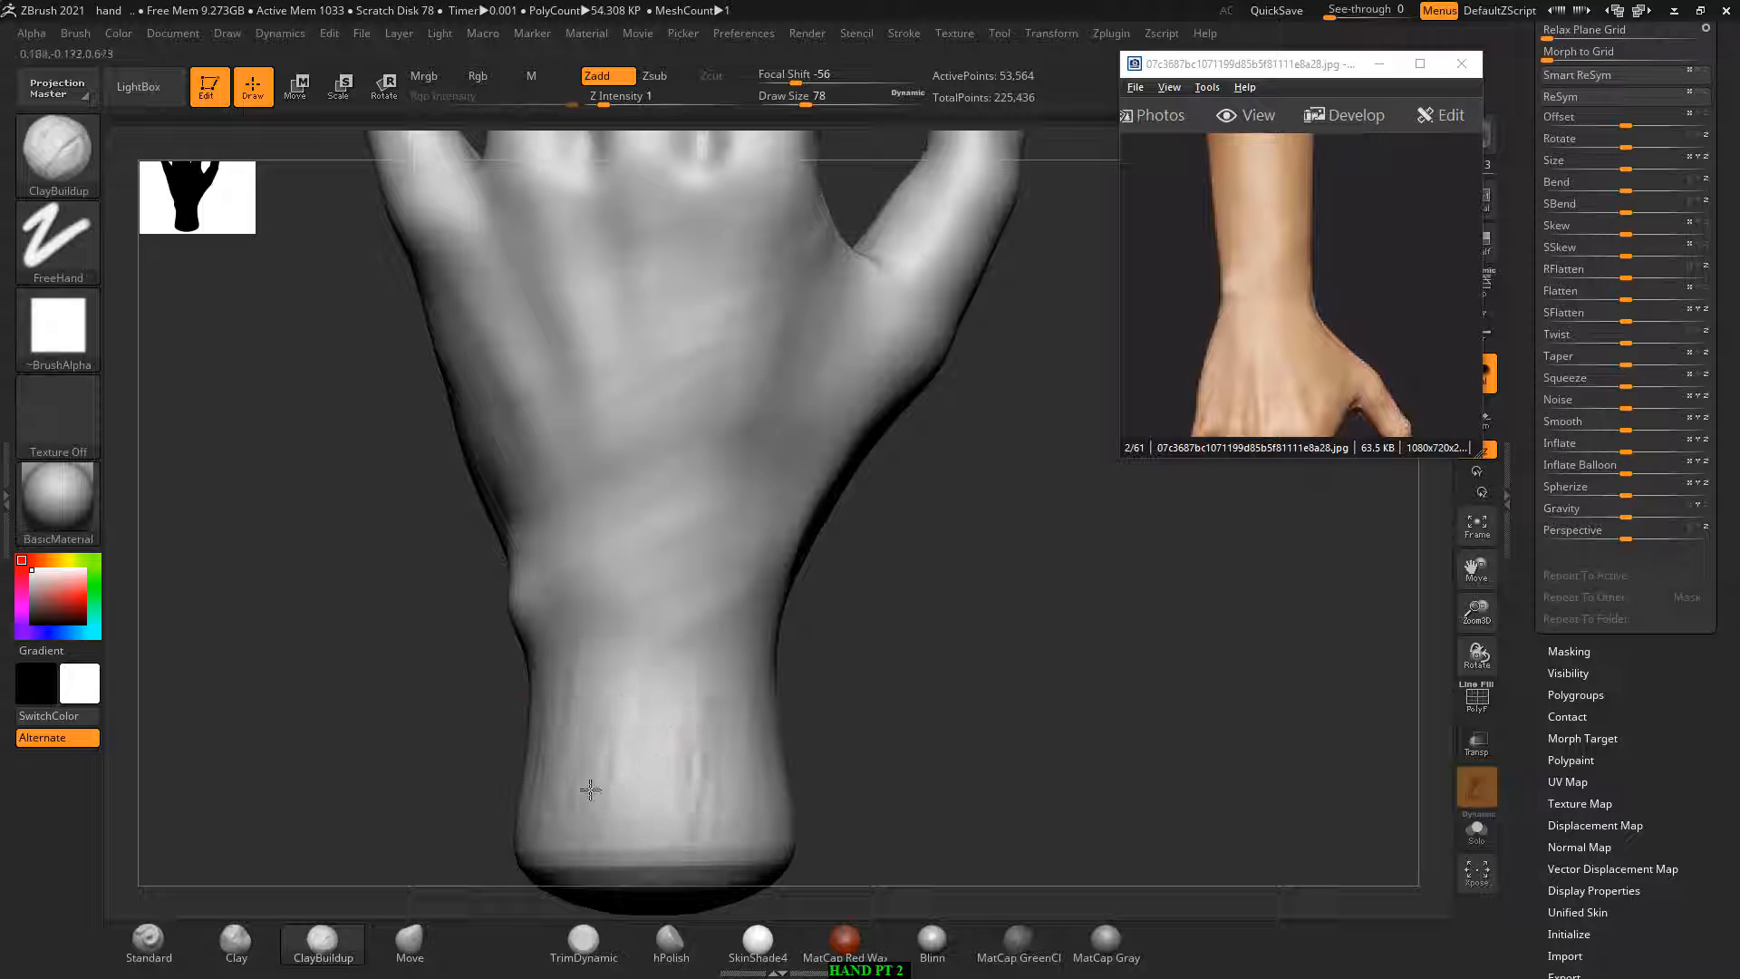
mouse_move(728, 663)
mouse_down()
mouse_move(715, 751)
mouse_move(697, 702)
mouse_up()
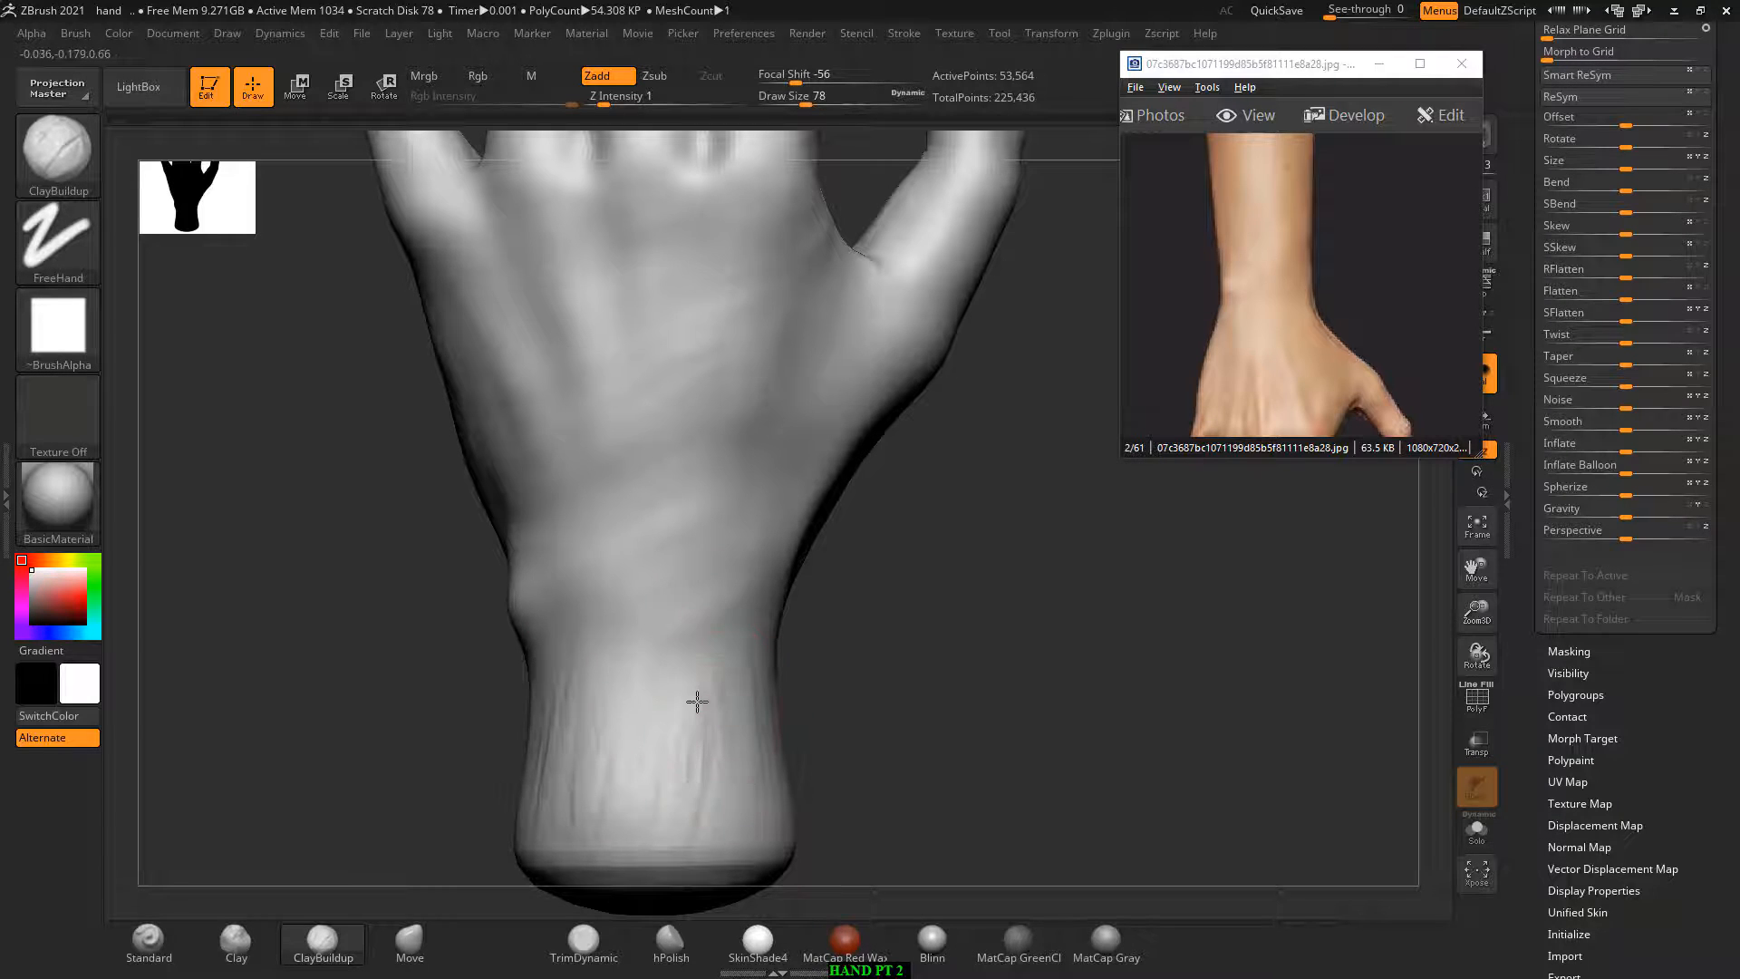
drag(652, 836, 656, 676)
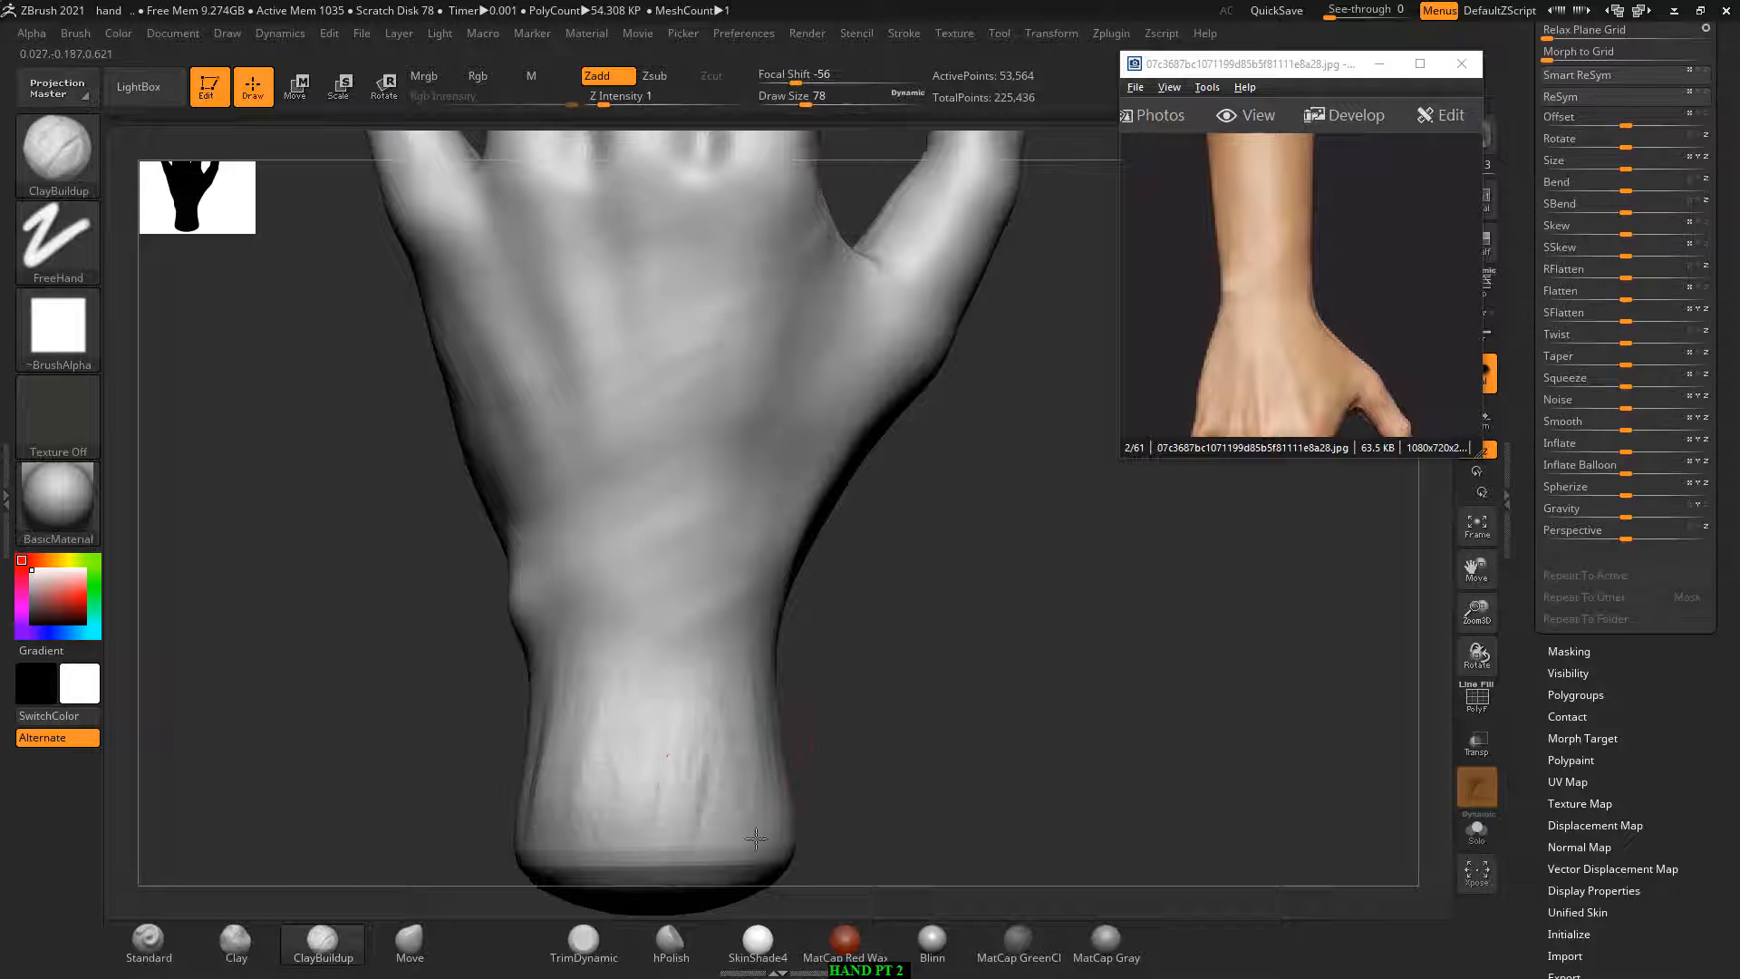
key(shift)
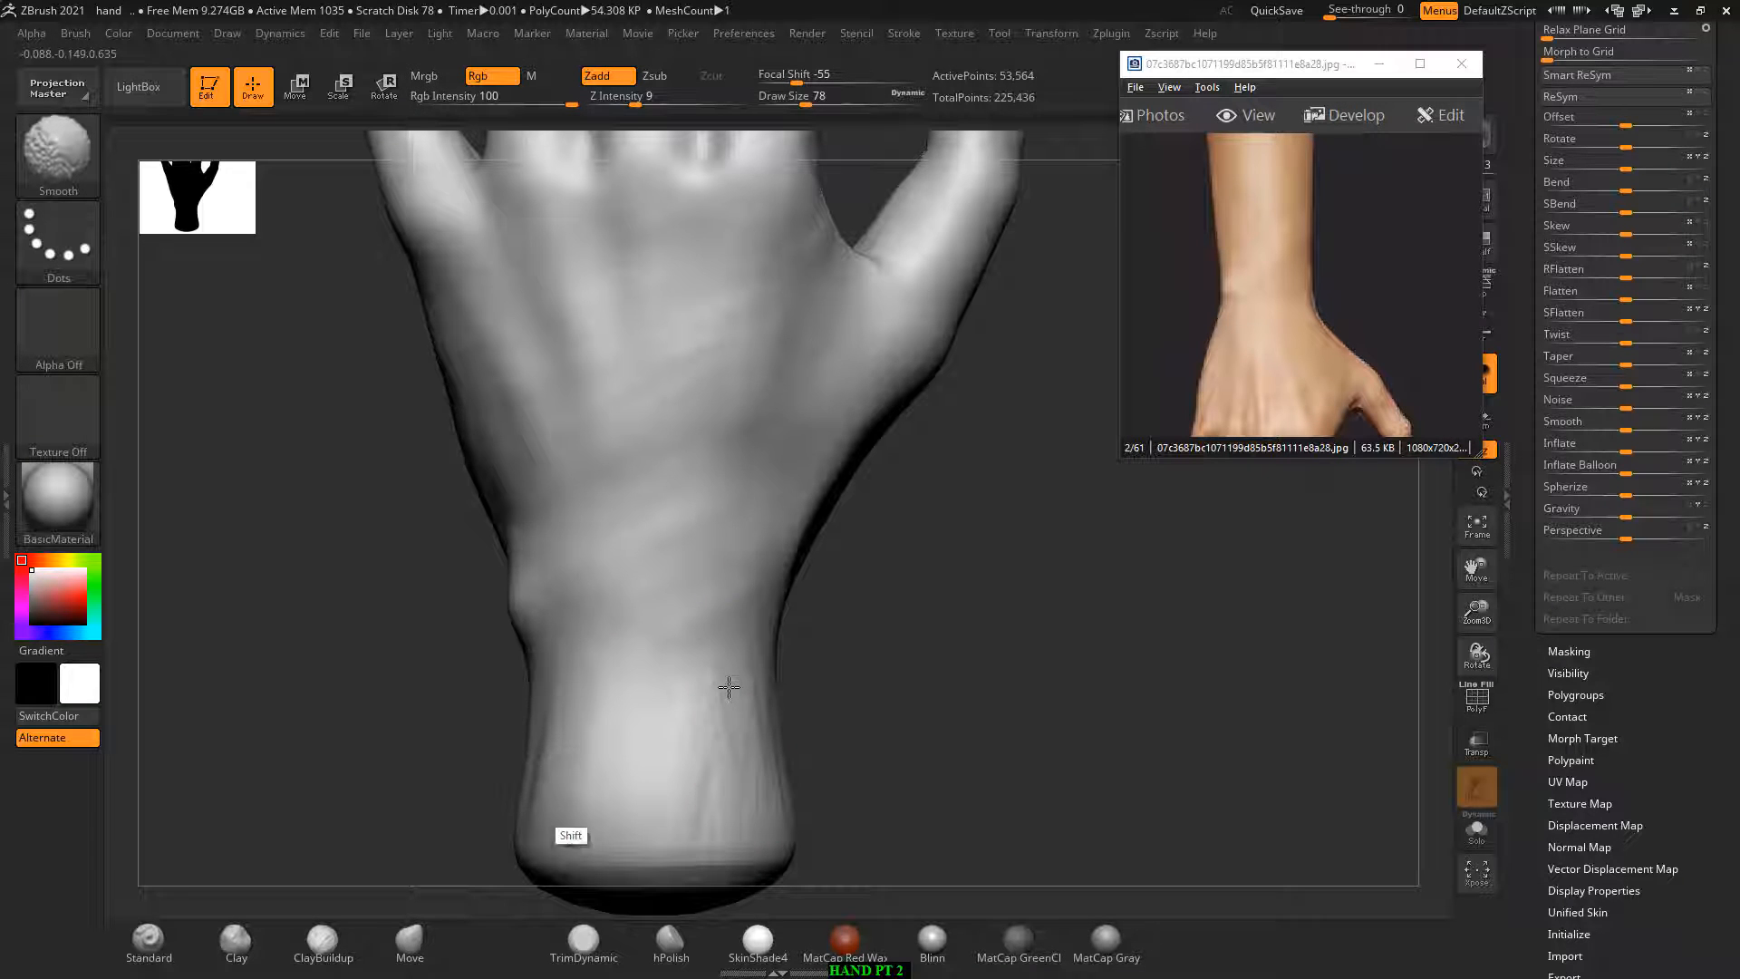
shift+drag(835, 602, 797, 623)
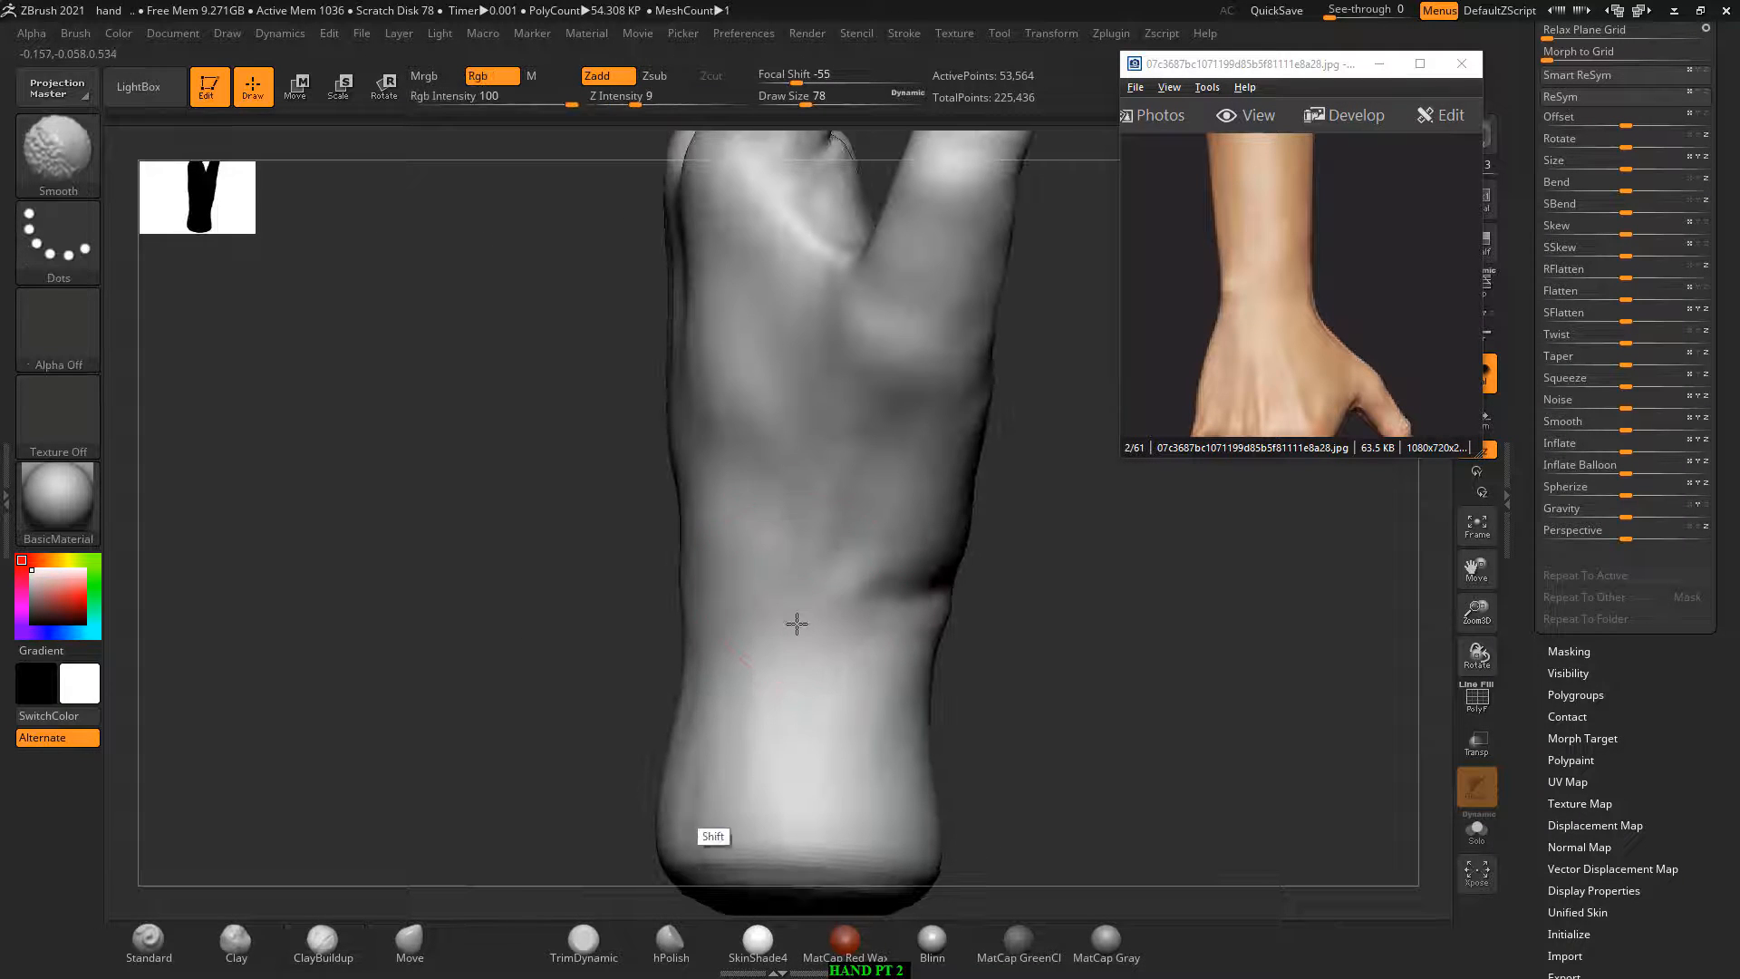
Step: Carve the crease across the palm side of the wrist with ClayBuildup at draw size 54 and smooth it
mouse_move(983, 671)
mouse_down()
mouse_move(1042, 615)
mouse_move(934, 633)
mouse_up()
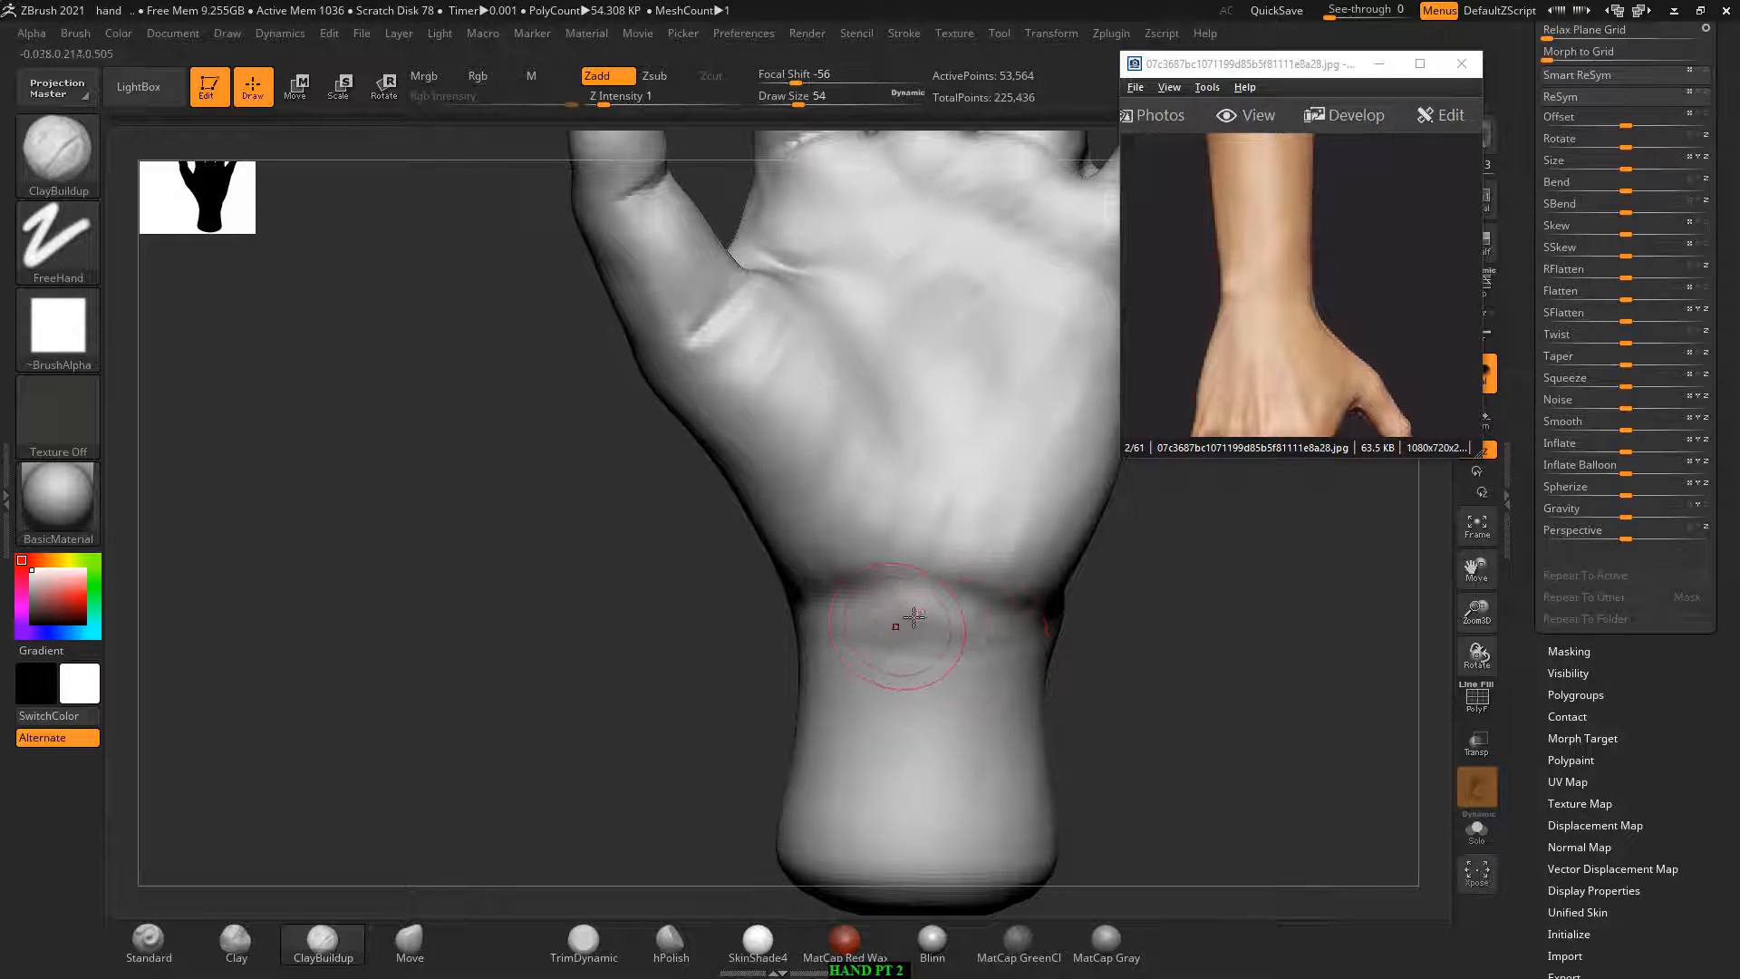
alt+drag(973, 654, 884, 654)
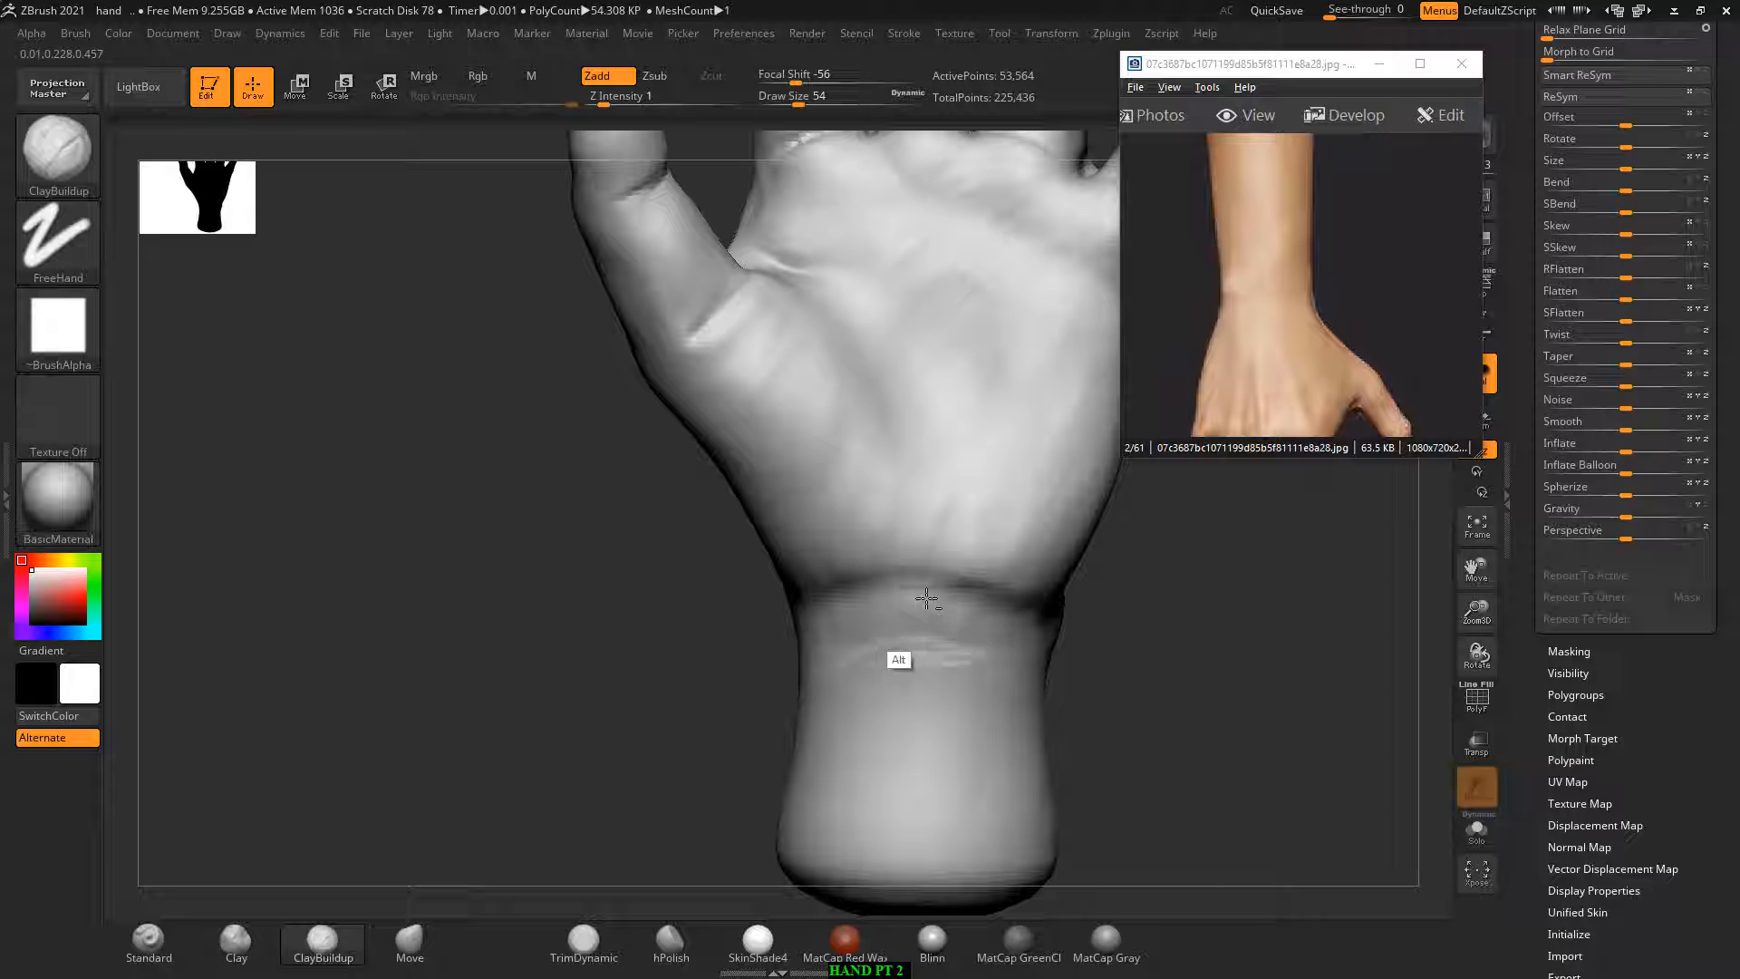
mouse_move(926, 598)
alt+mouse_down()
mouse_move(997, 605)
mouse_move(1096, 544)
alt+mouse_up()
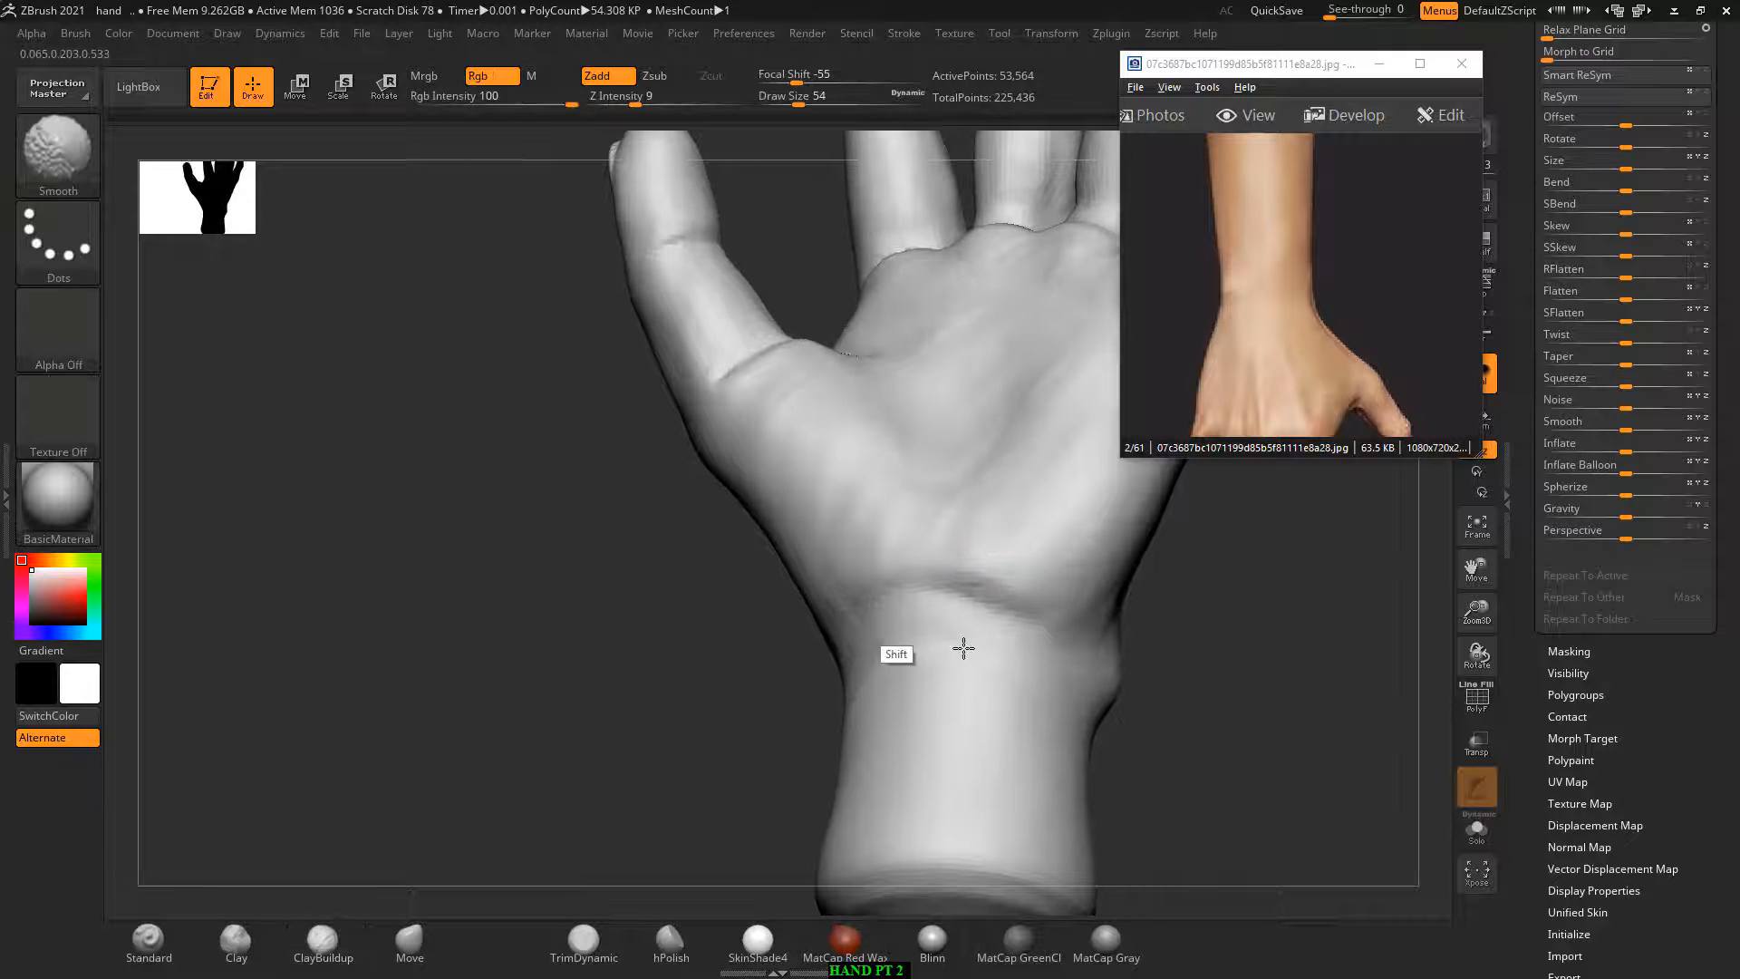
key(shift)
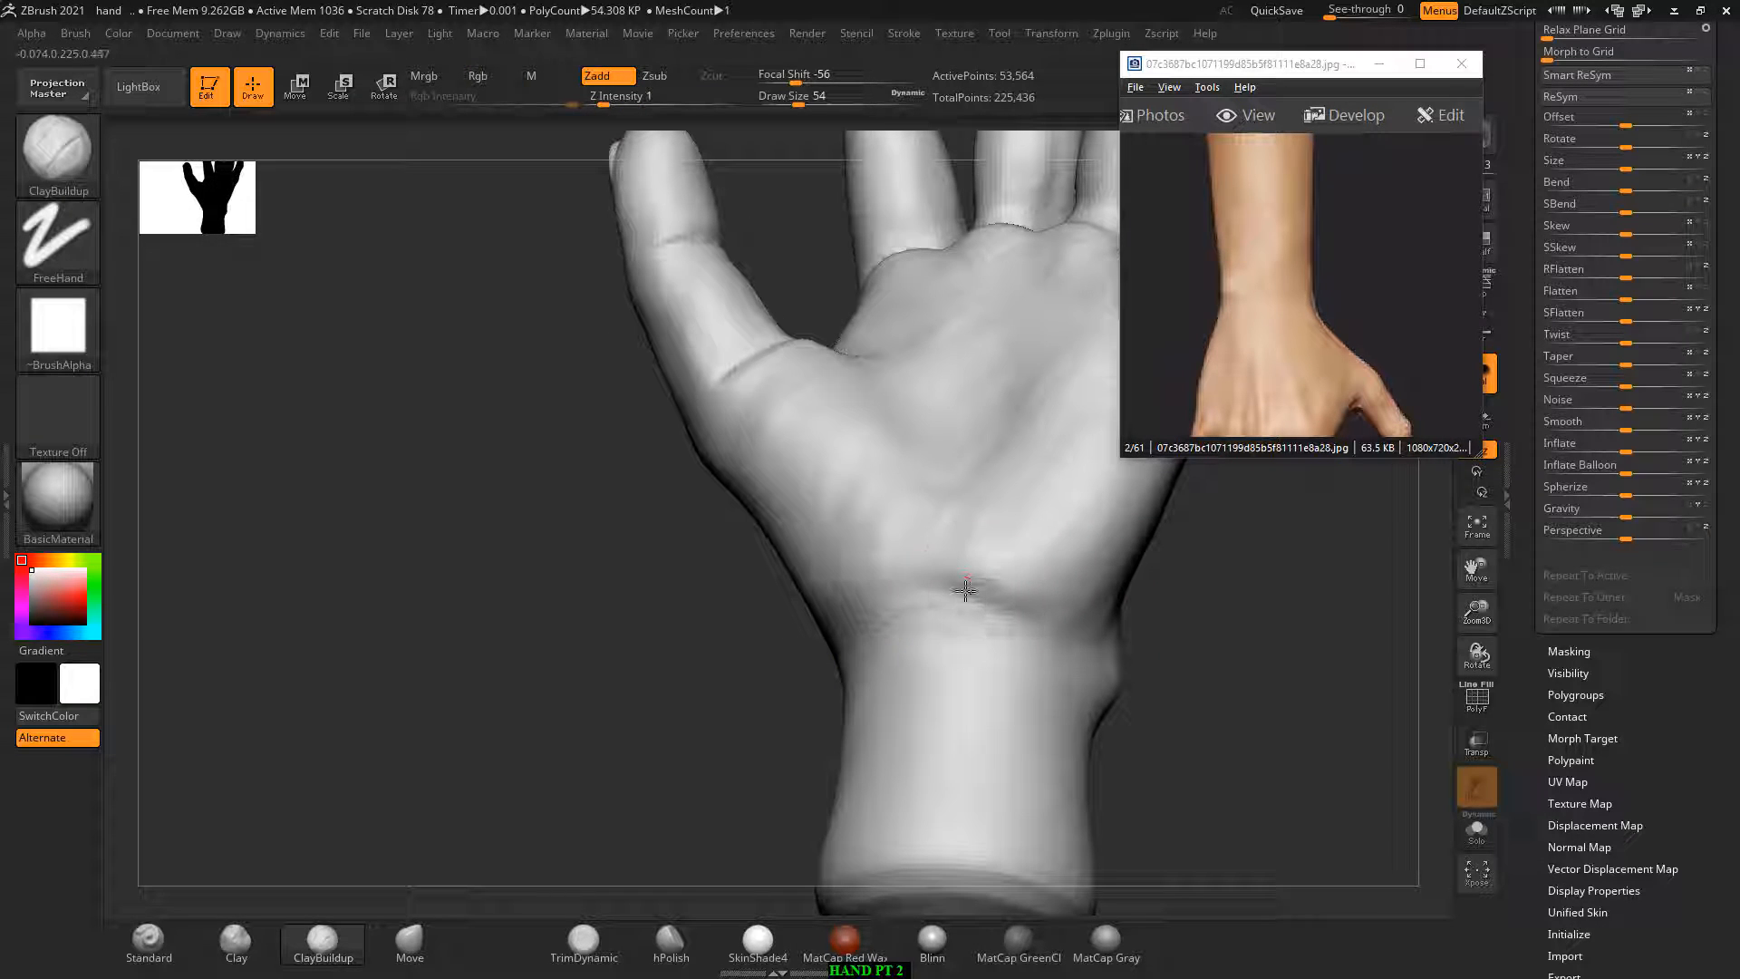
key(shift)
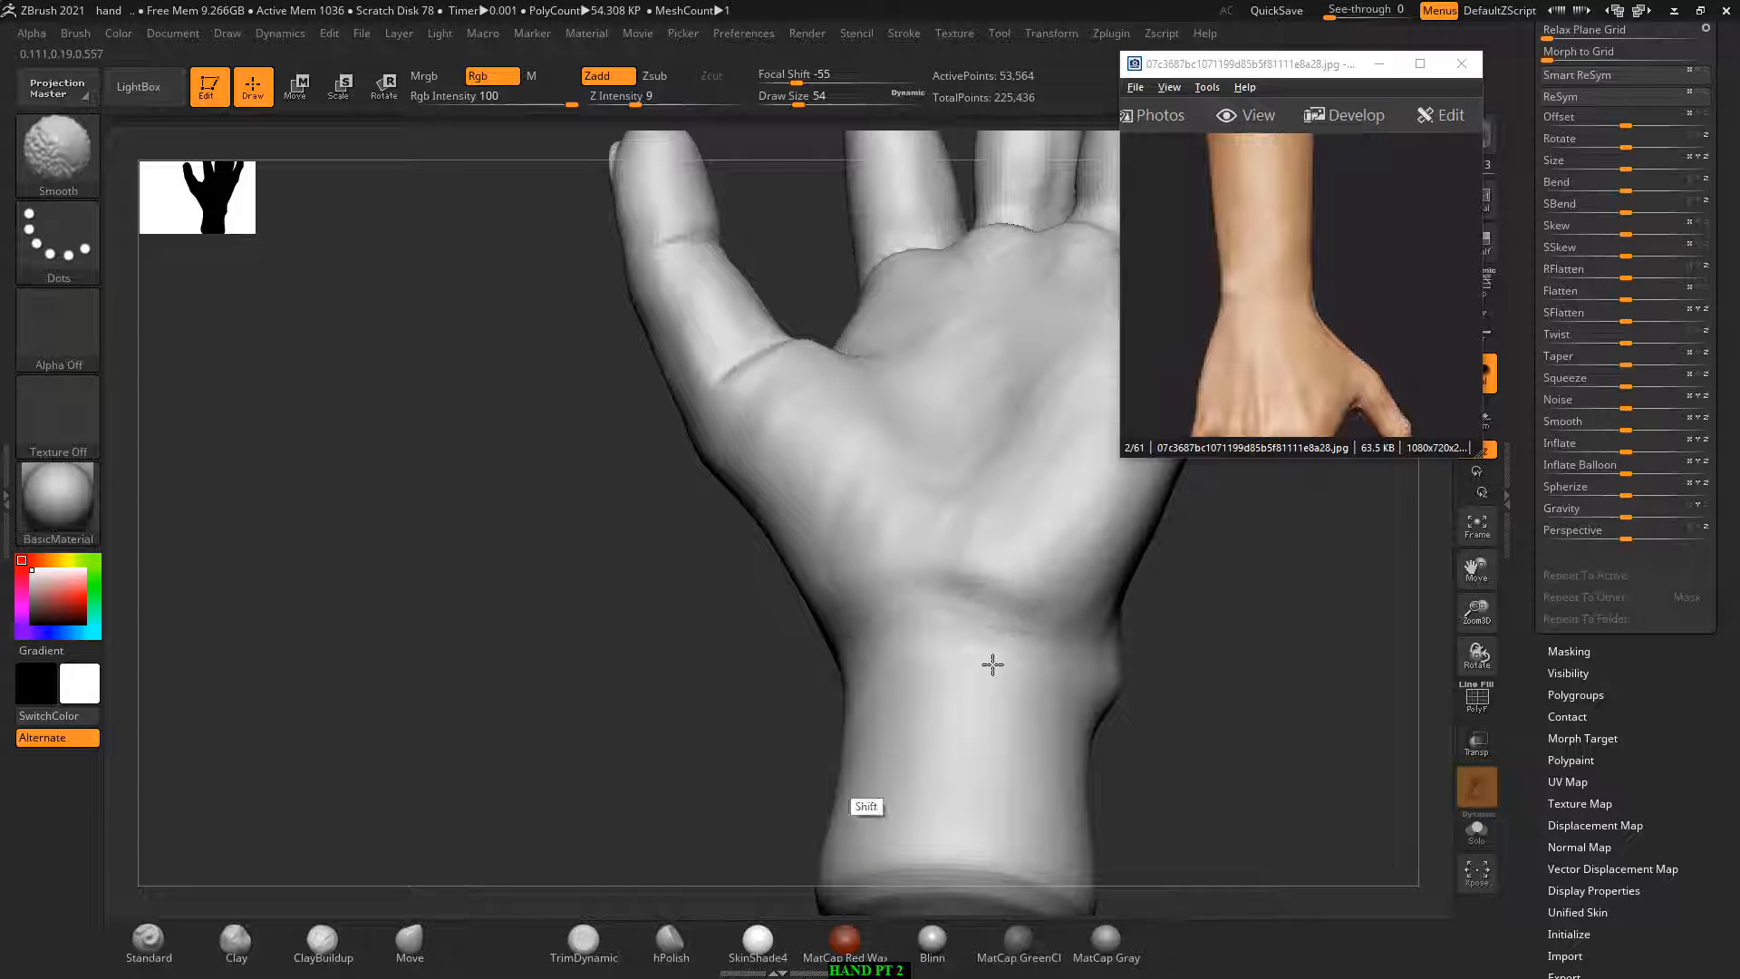
Step: Add lengthwise tendon strokes to the inner wrist with ClayBuildup at draw size 66 and smooth them into the forearm
mouse_move(1178, 743)
mouse_down()
mouse_move(1224, 762)
mouse_move(1173, 765)
mouse_move(1197, 716)
mouse_up()
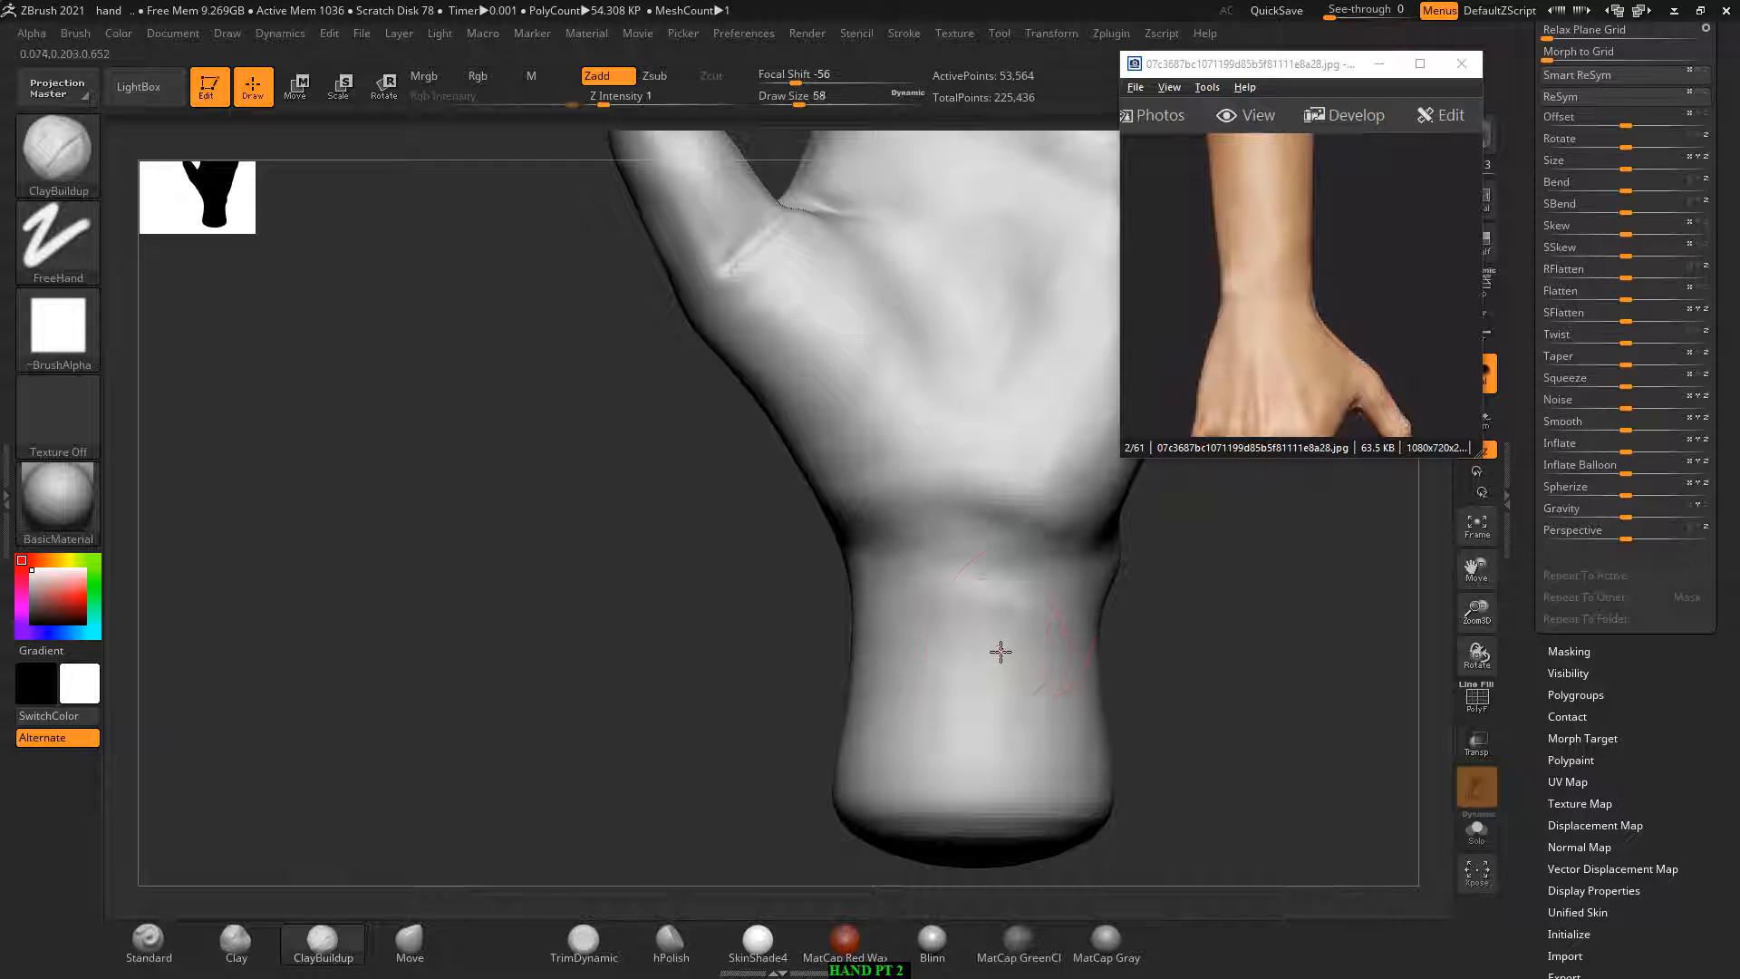
mouse_move(1000, 652)
mouse_down()
mouse_move(1037, 688)
mouse_move(980, 719)
mouse_up()
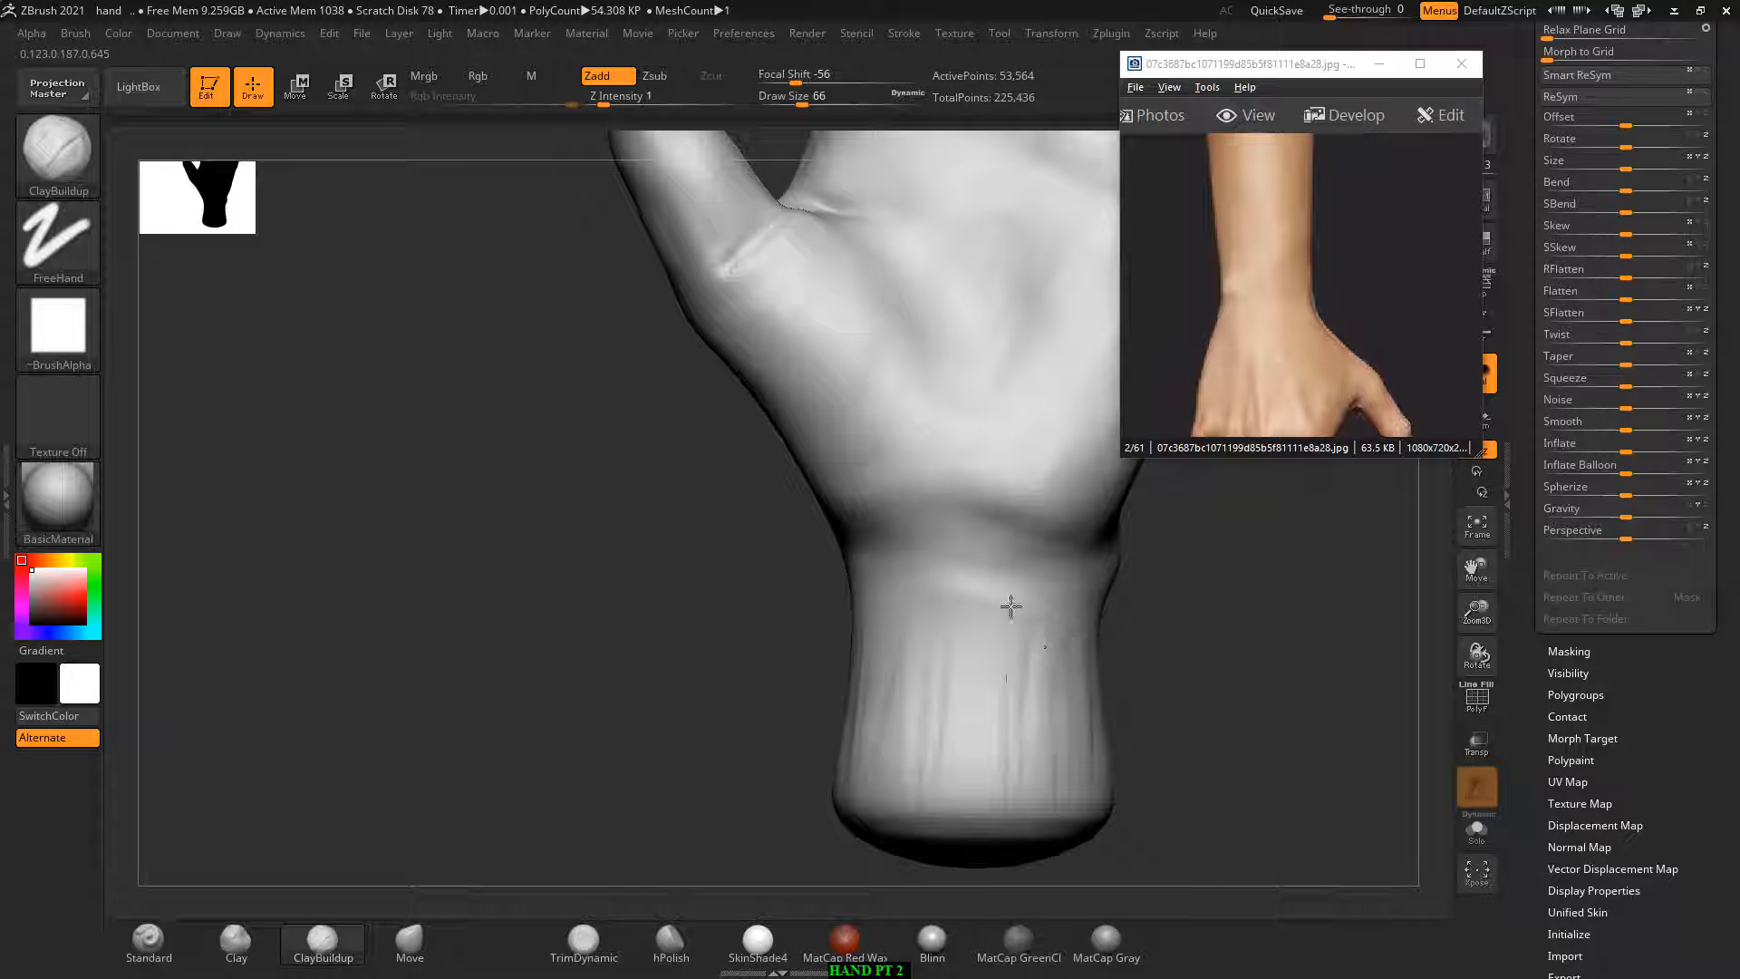
key(shift)
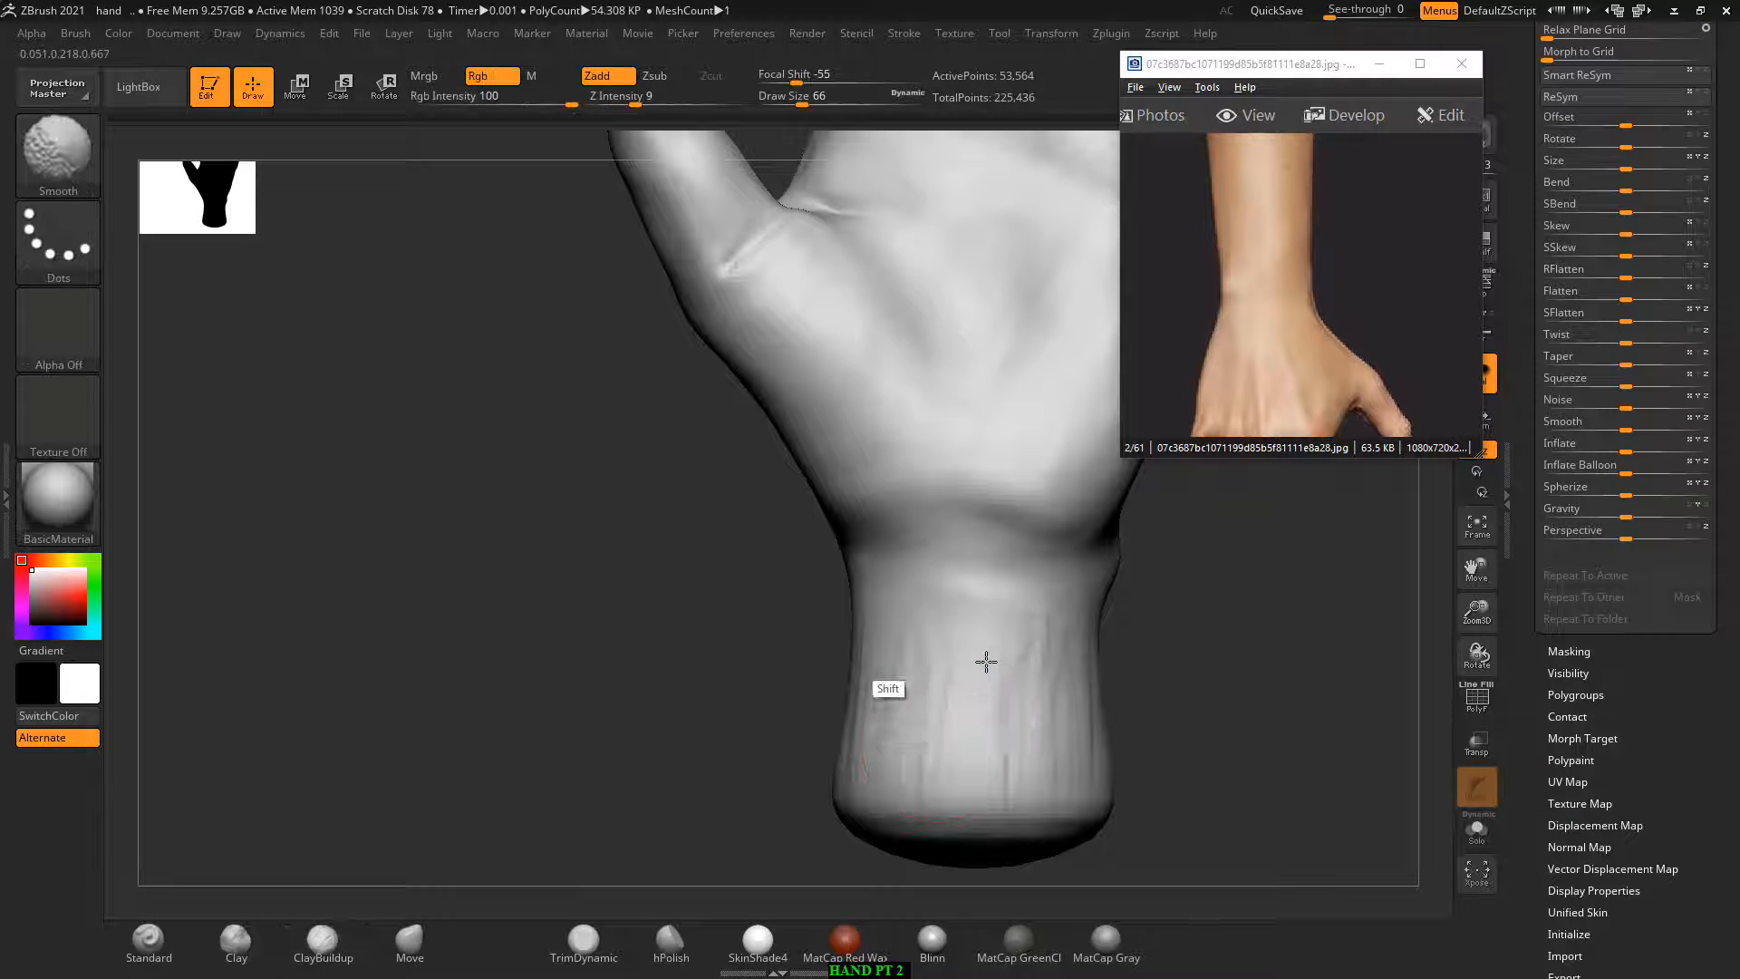
mouse_move(986, 662)
shift+mouse_down()
mouse_move(968, 471)
mouse_move(926, 589)
shift+mouse_up()
mouse_move(1144, 602)
alt+mouse_down()
mouse_move(1181, 634)
mouse_move(1036, 695)
mouse_move(1111, 721)
alt+mouse_up()
key(shift)
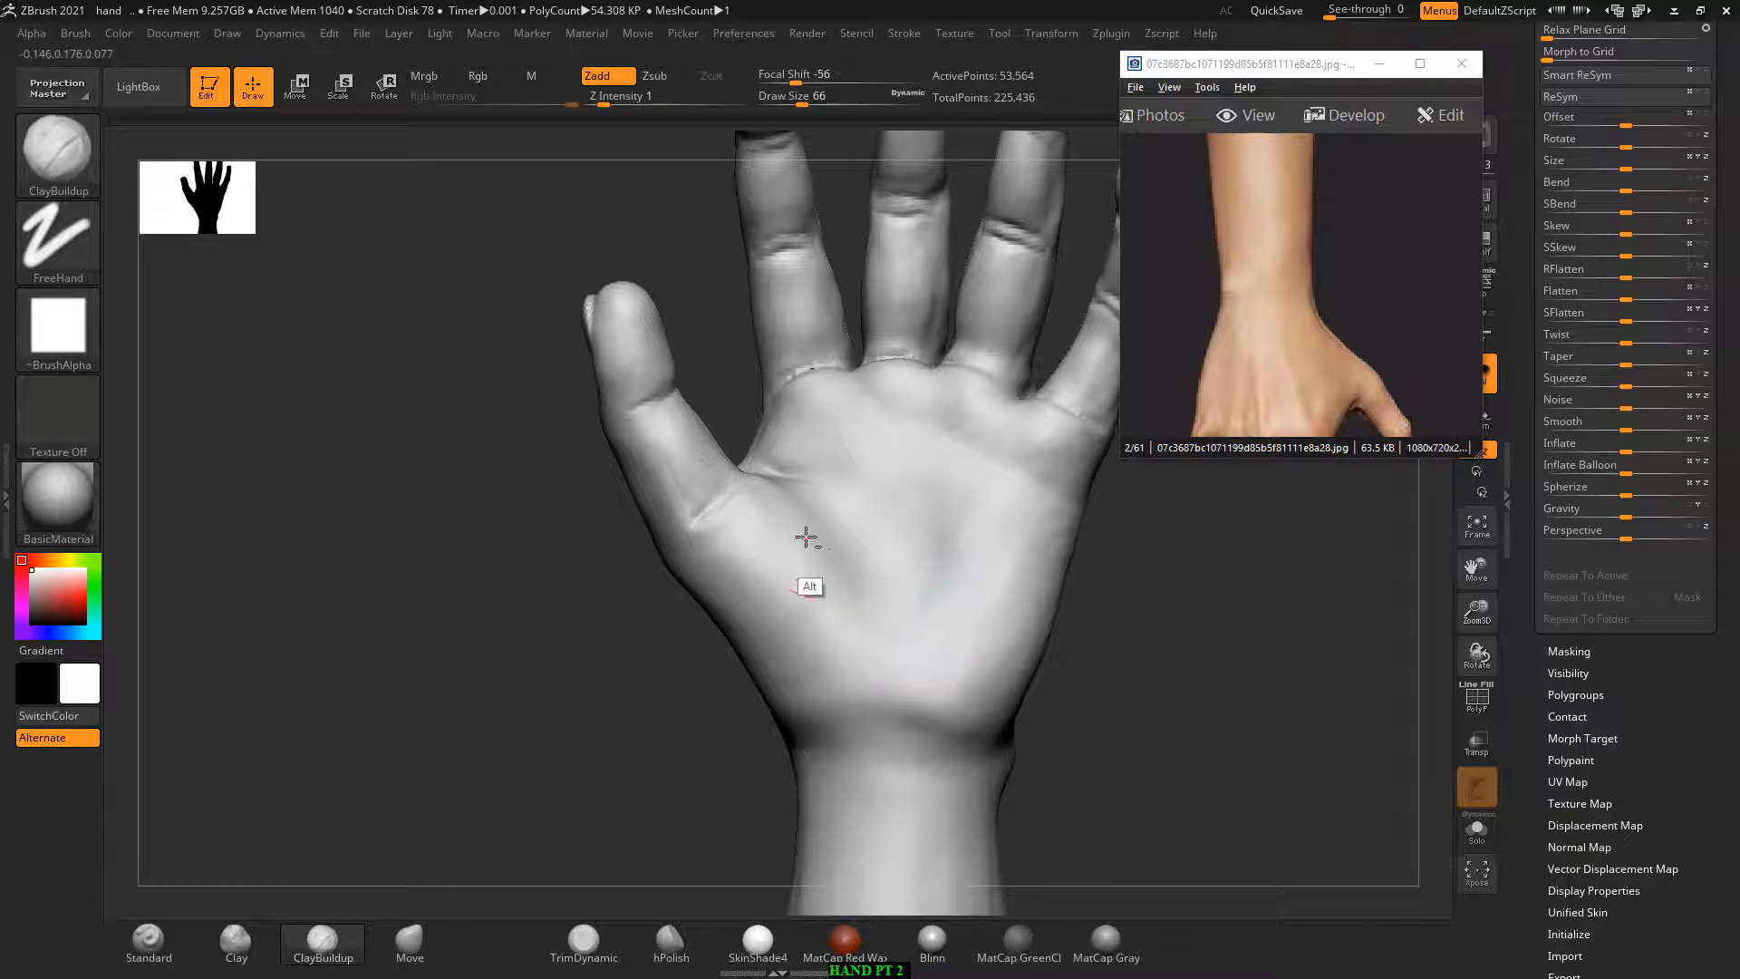
key(shift)
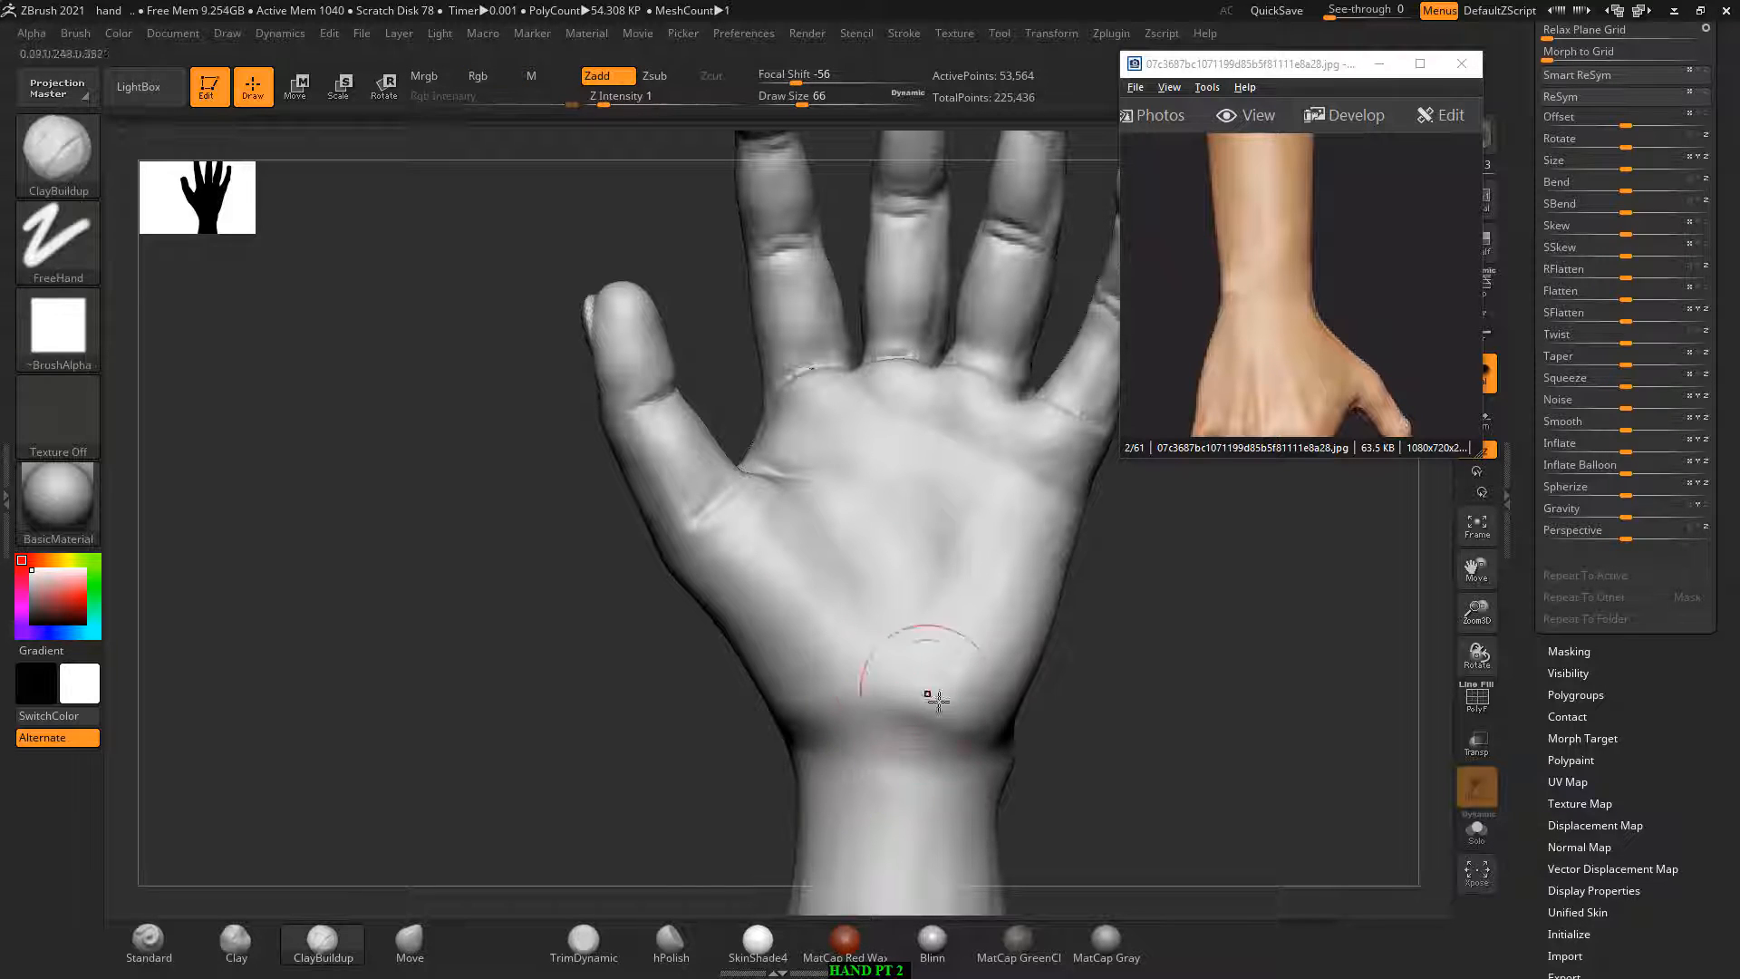
Step: Carve the hollow of the palm with the Standard brush at draw size 50 and focal shift 75, smoothing and matching the palm reference
click(149, 963)
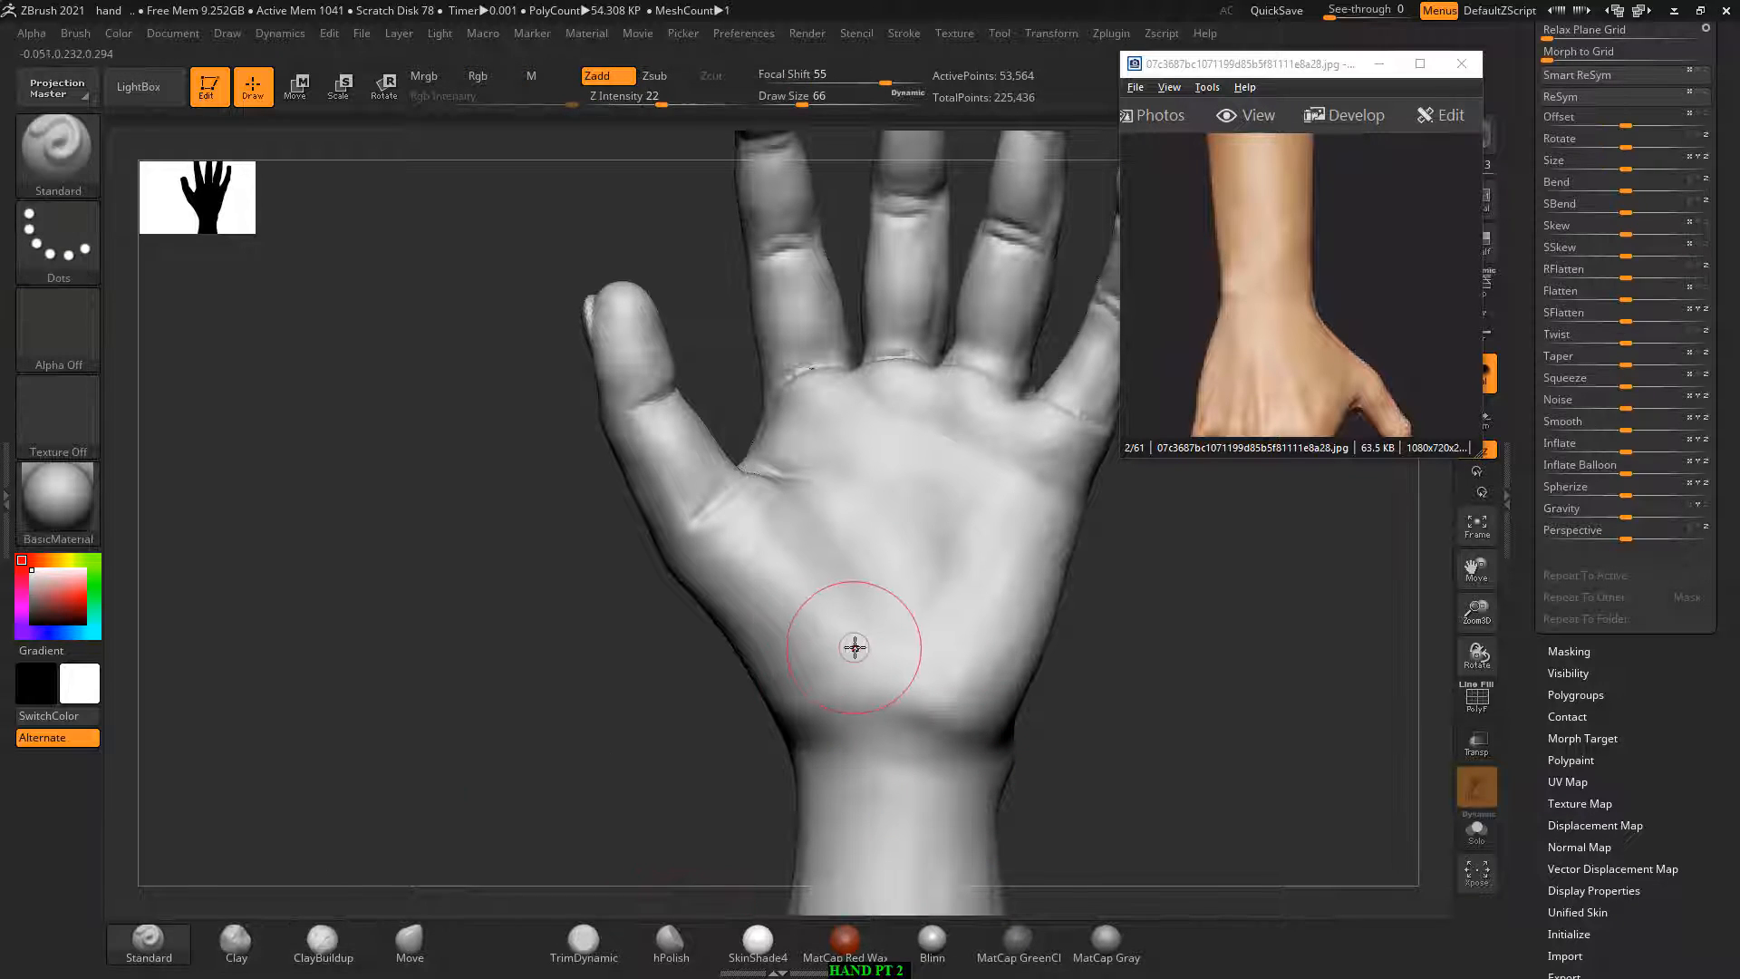
mouse_move(900, 643)
mouse_down()
mouse_move(890, 664)
mouse_move(916, 603)
mouse_up()
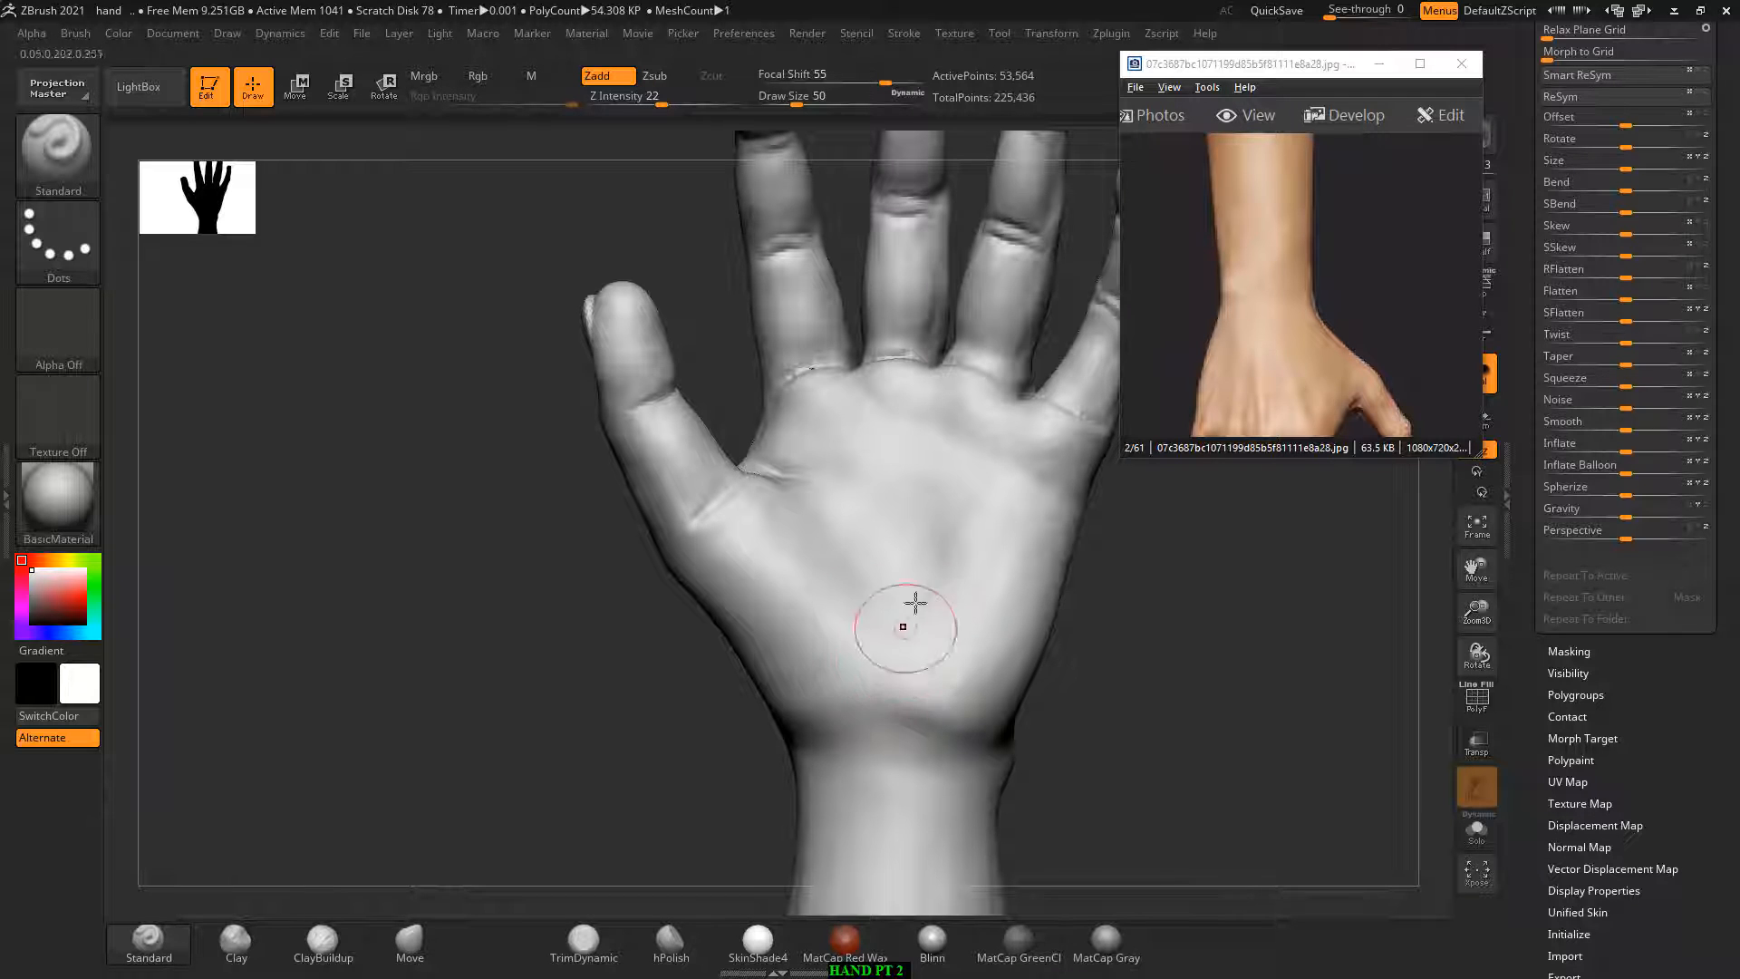
drag(884, 80, 885, 80)
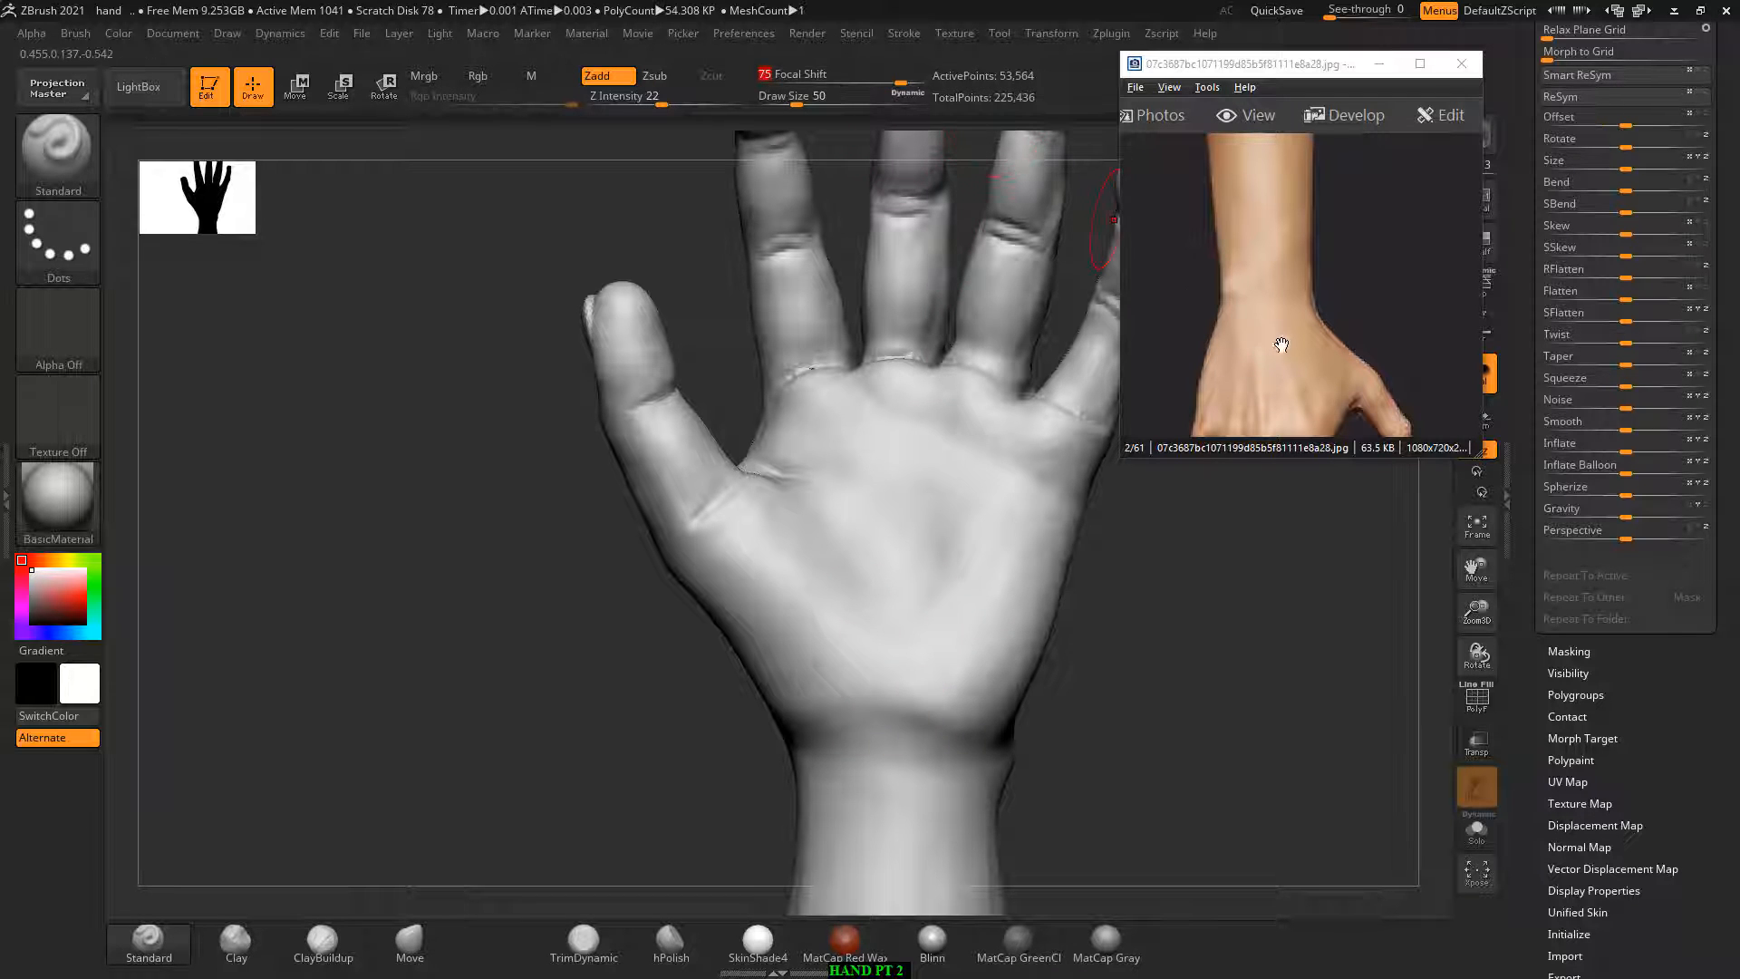
drag(1282, 346, 1382, 334)
drag(1208, 311, 1376, 318)
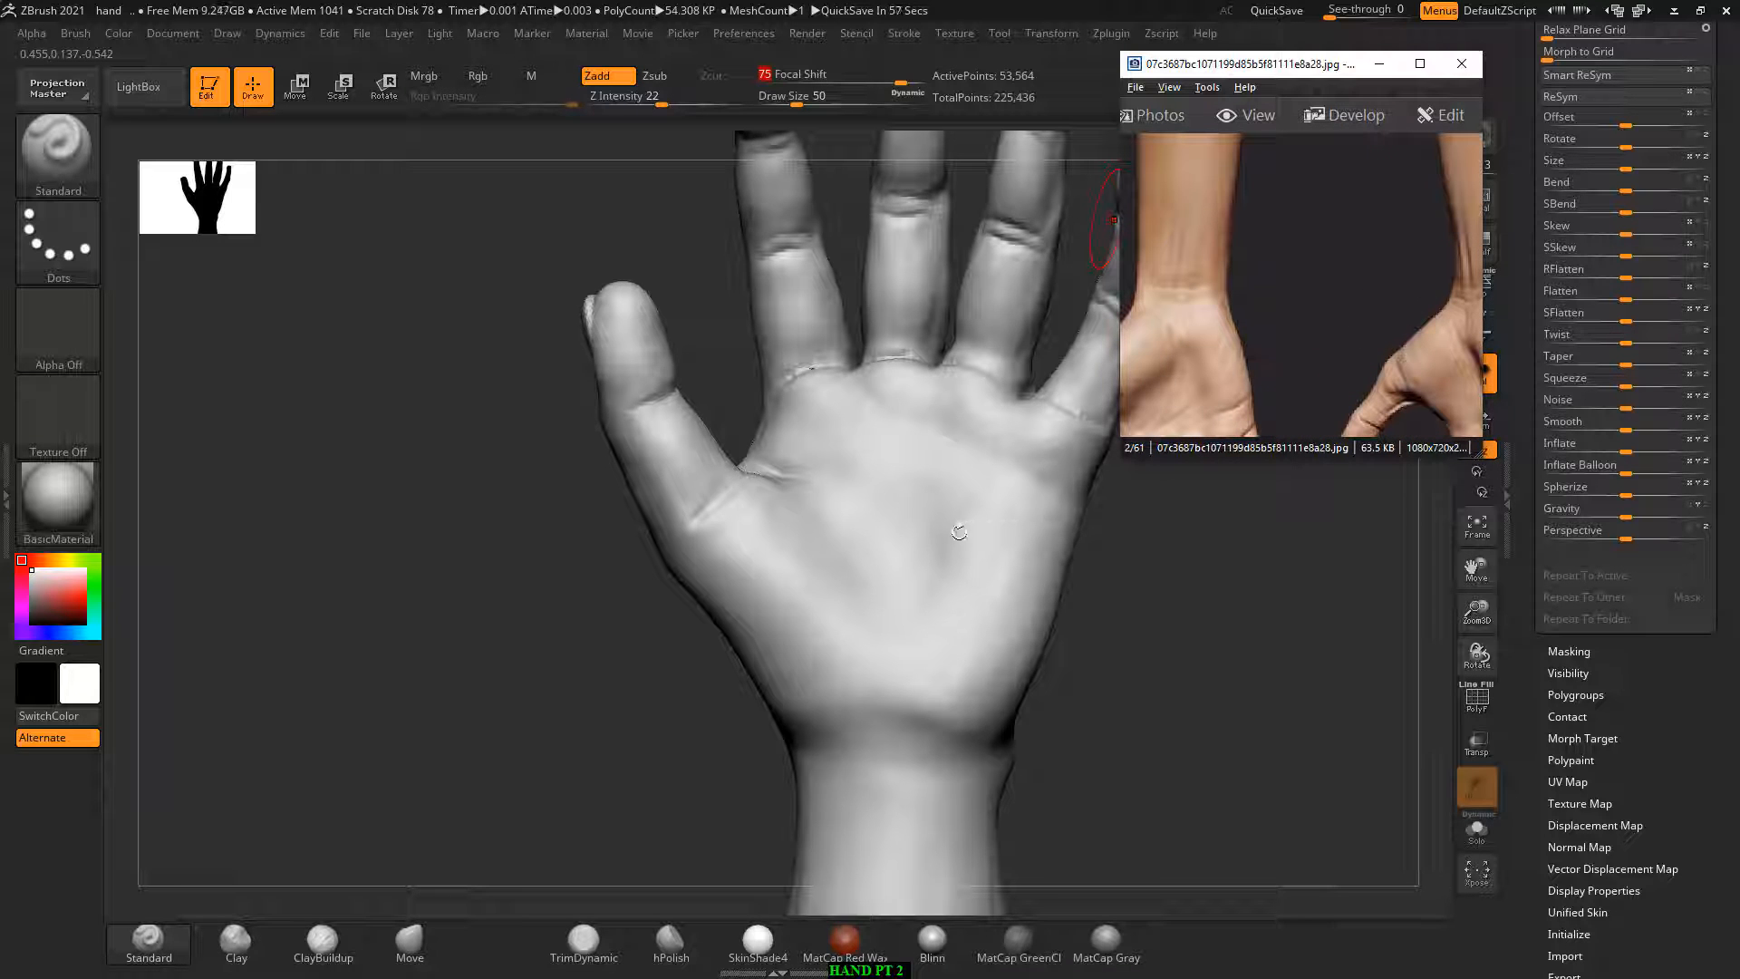
alt+drag(969, 494, 930, 608)
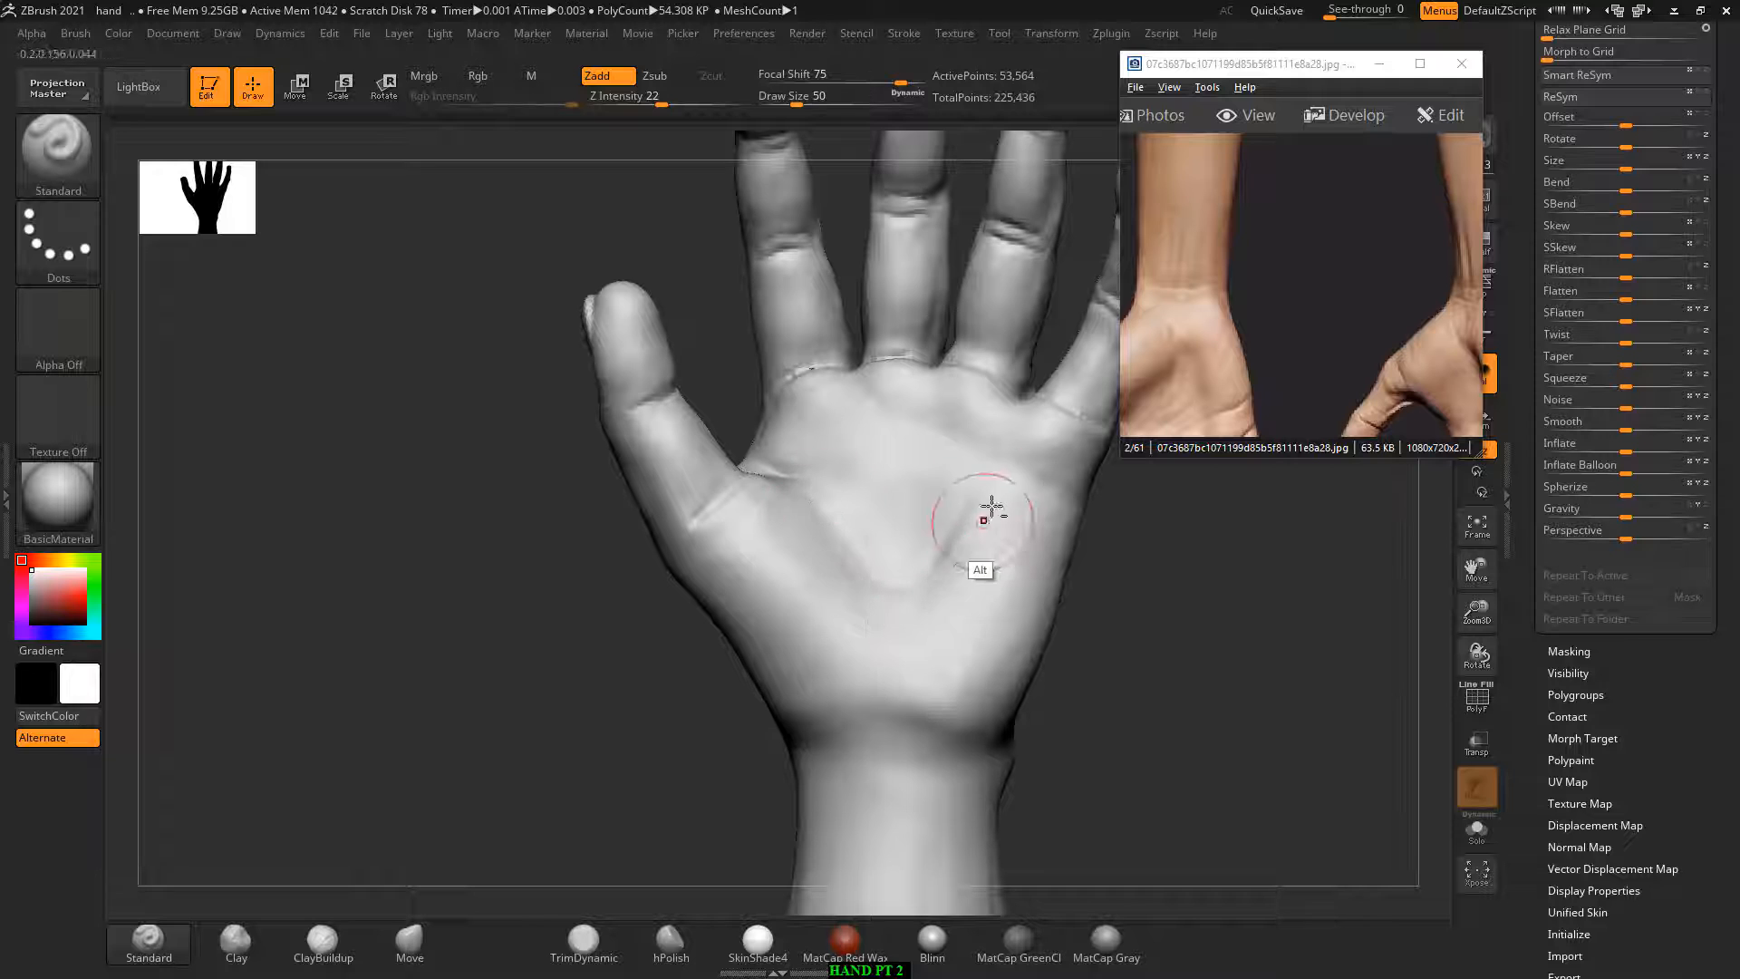
key(shift)
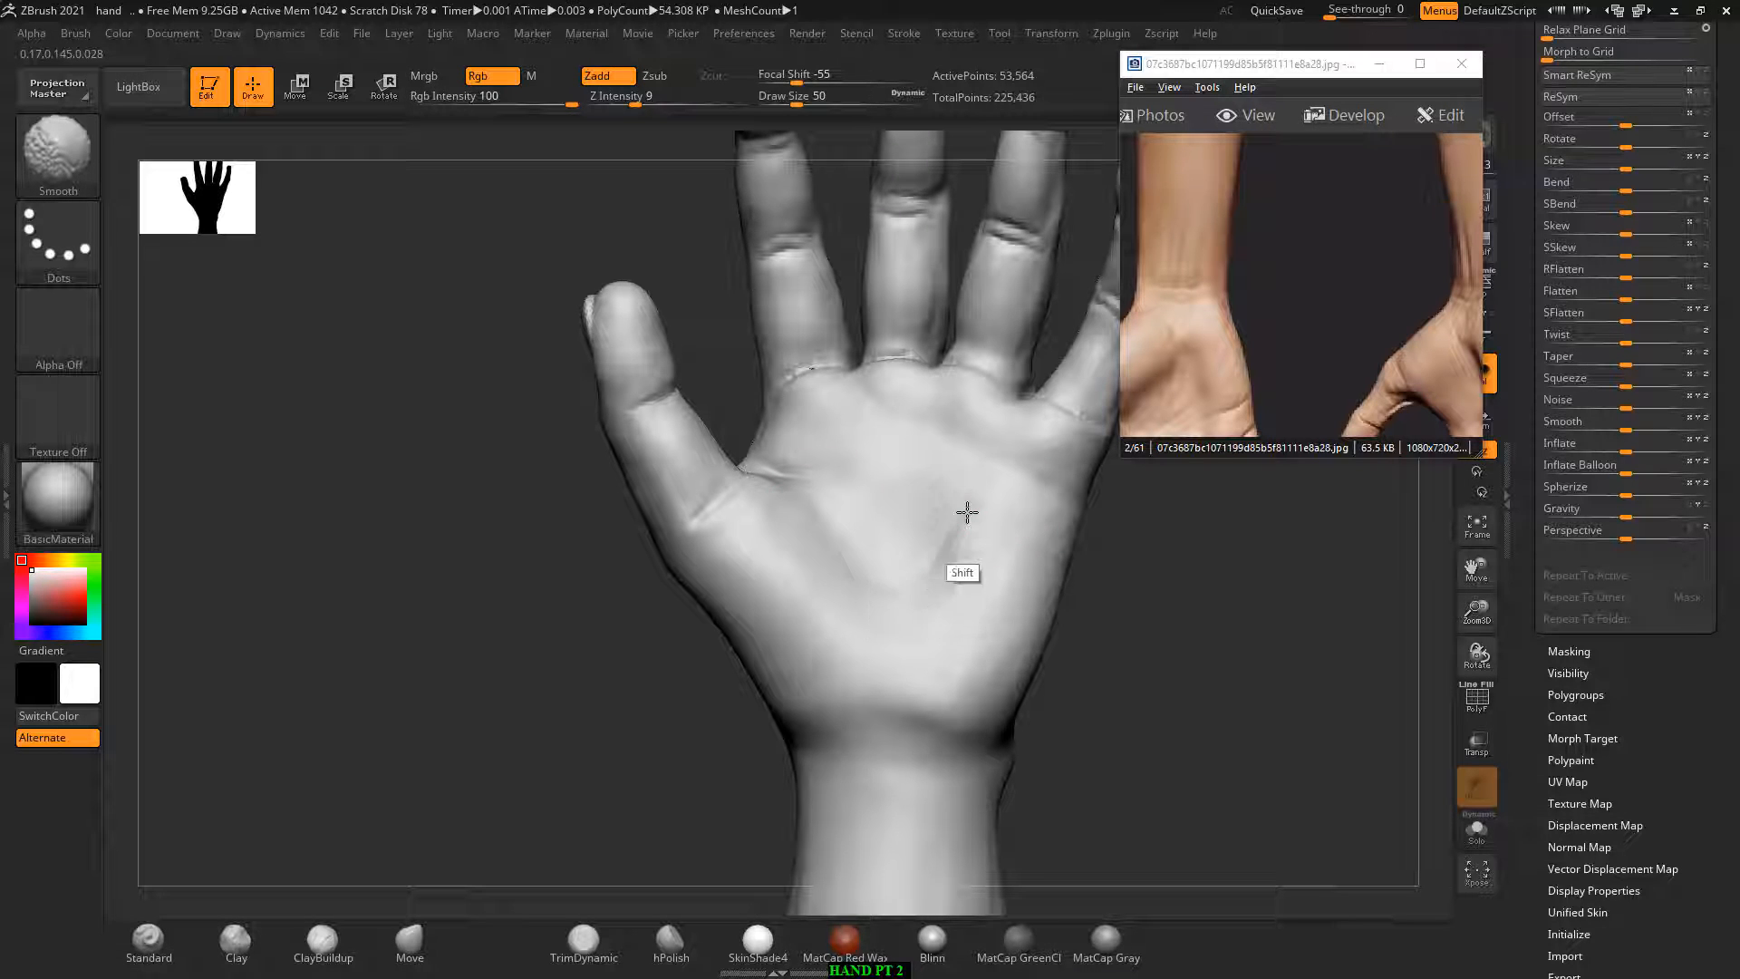
key(alt)
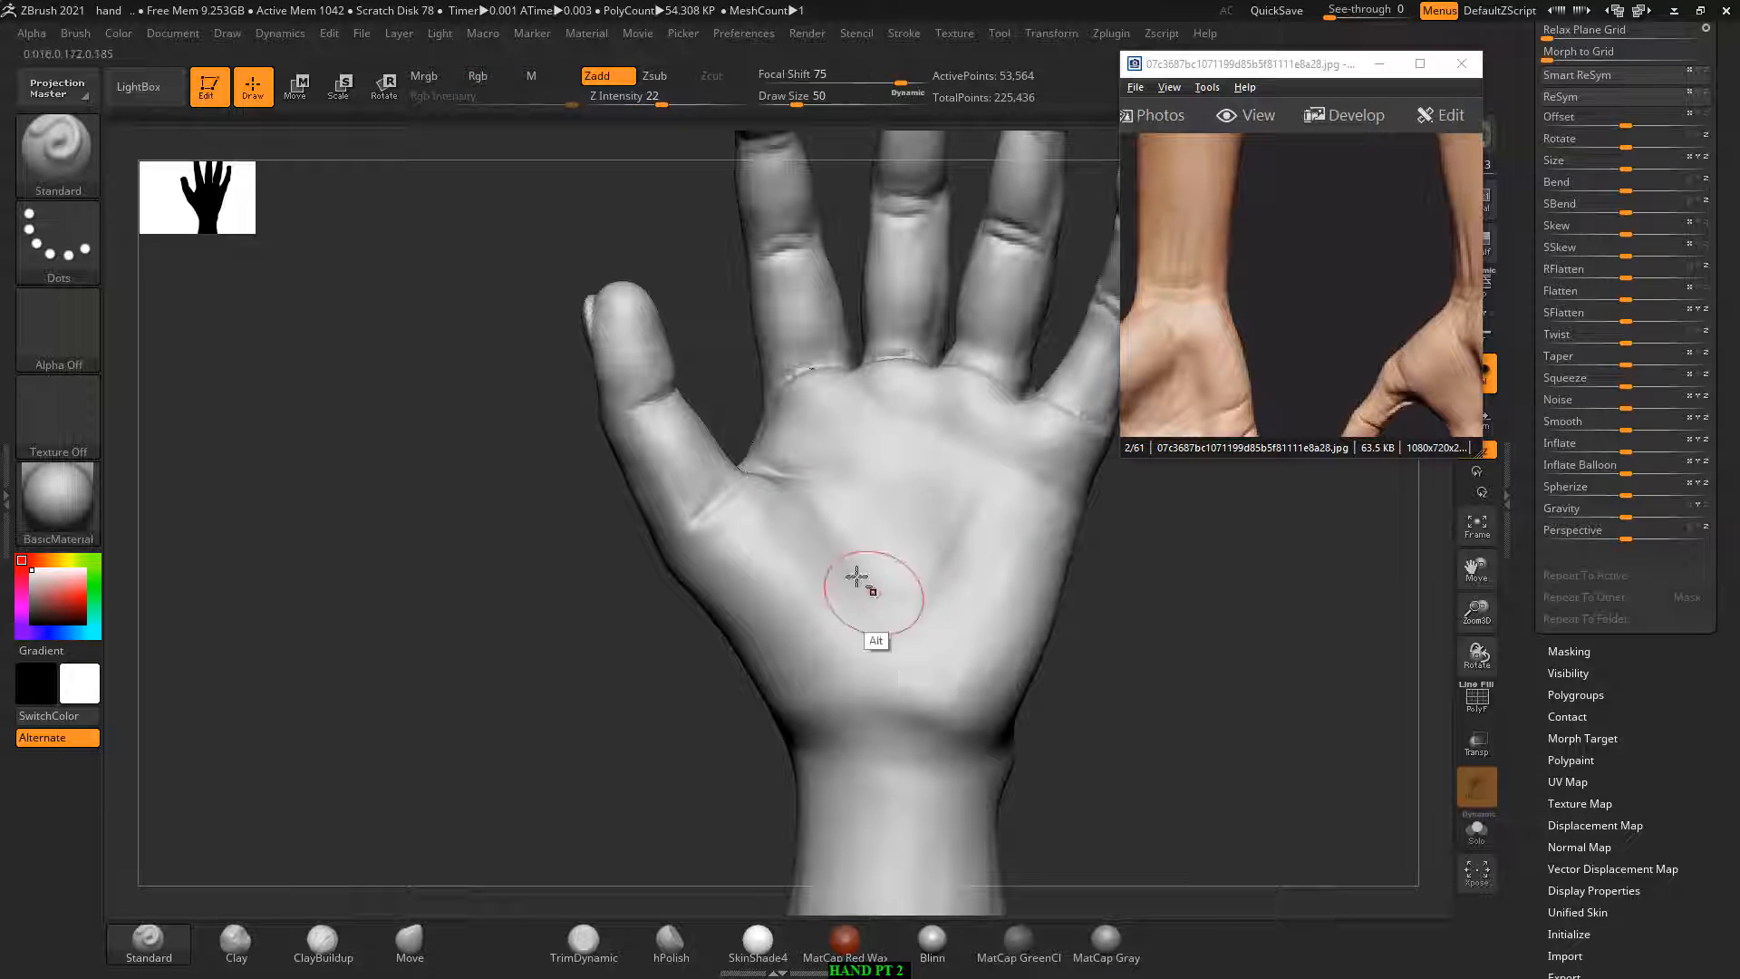
key(shift)
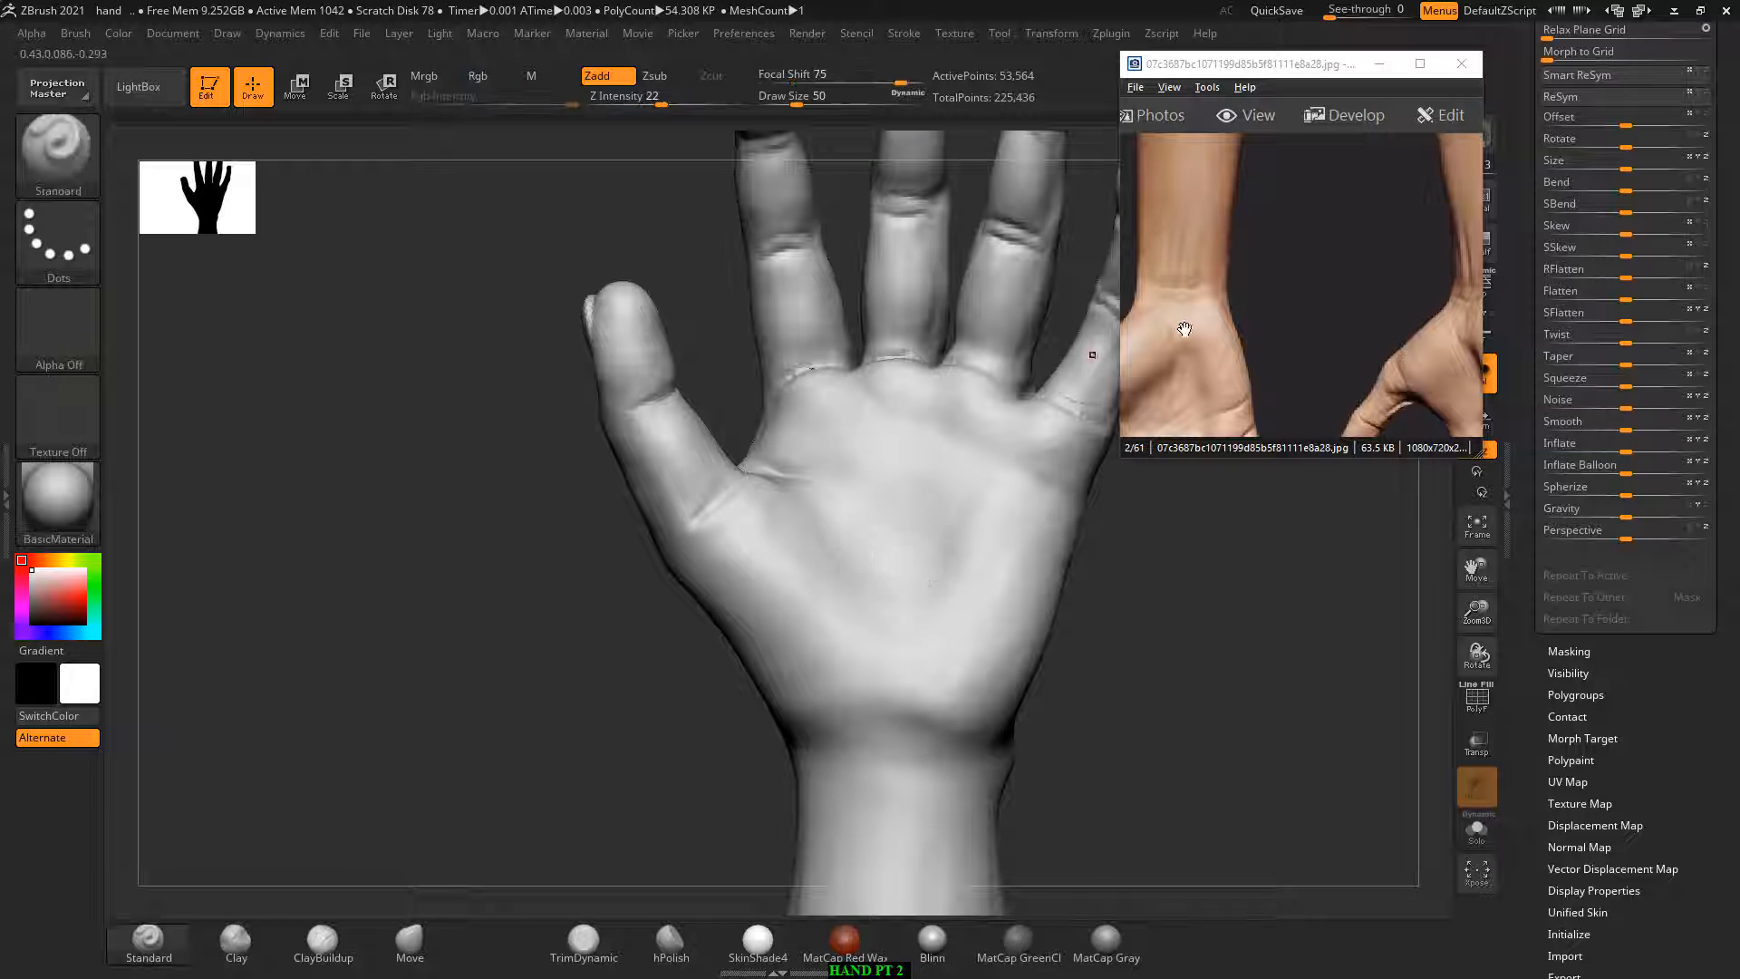
drag(1179, 384, 1281, 313)
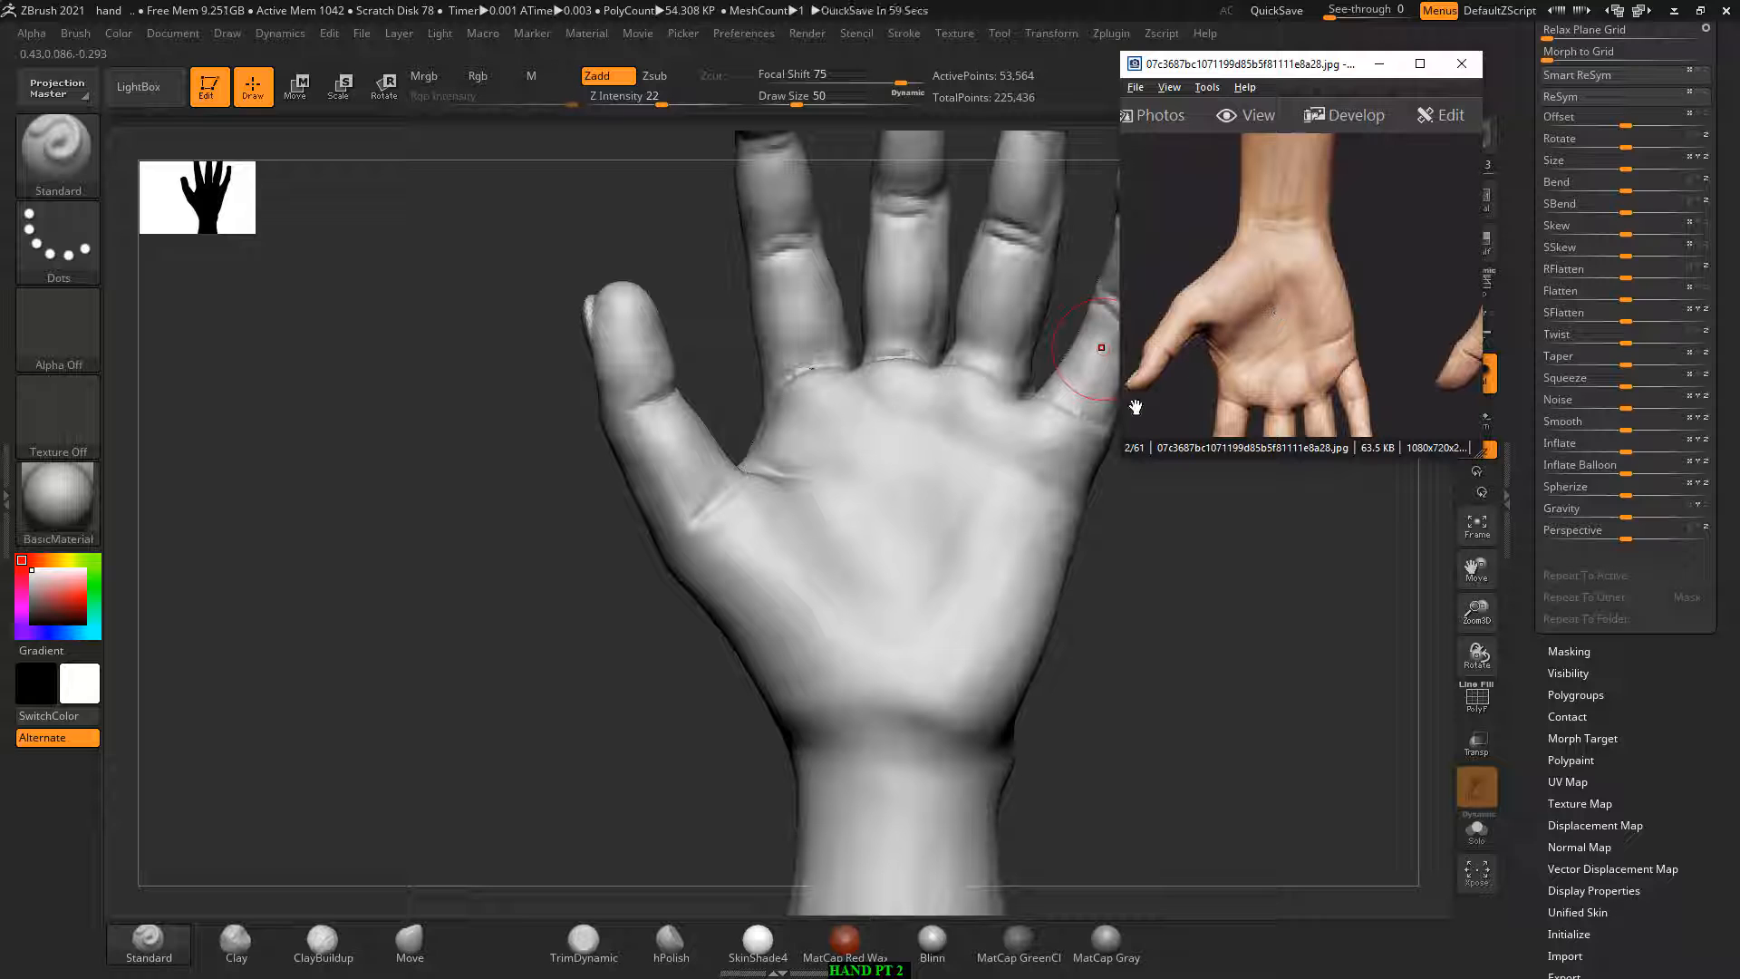
click(795, 518)
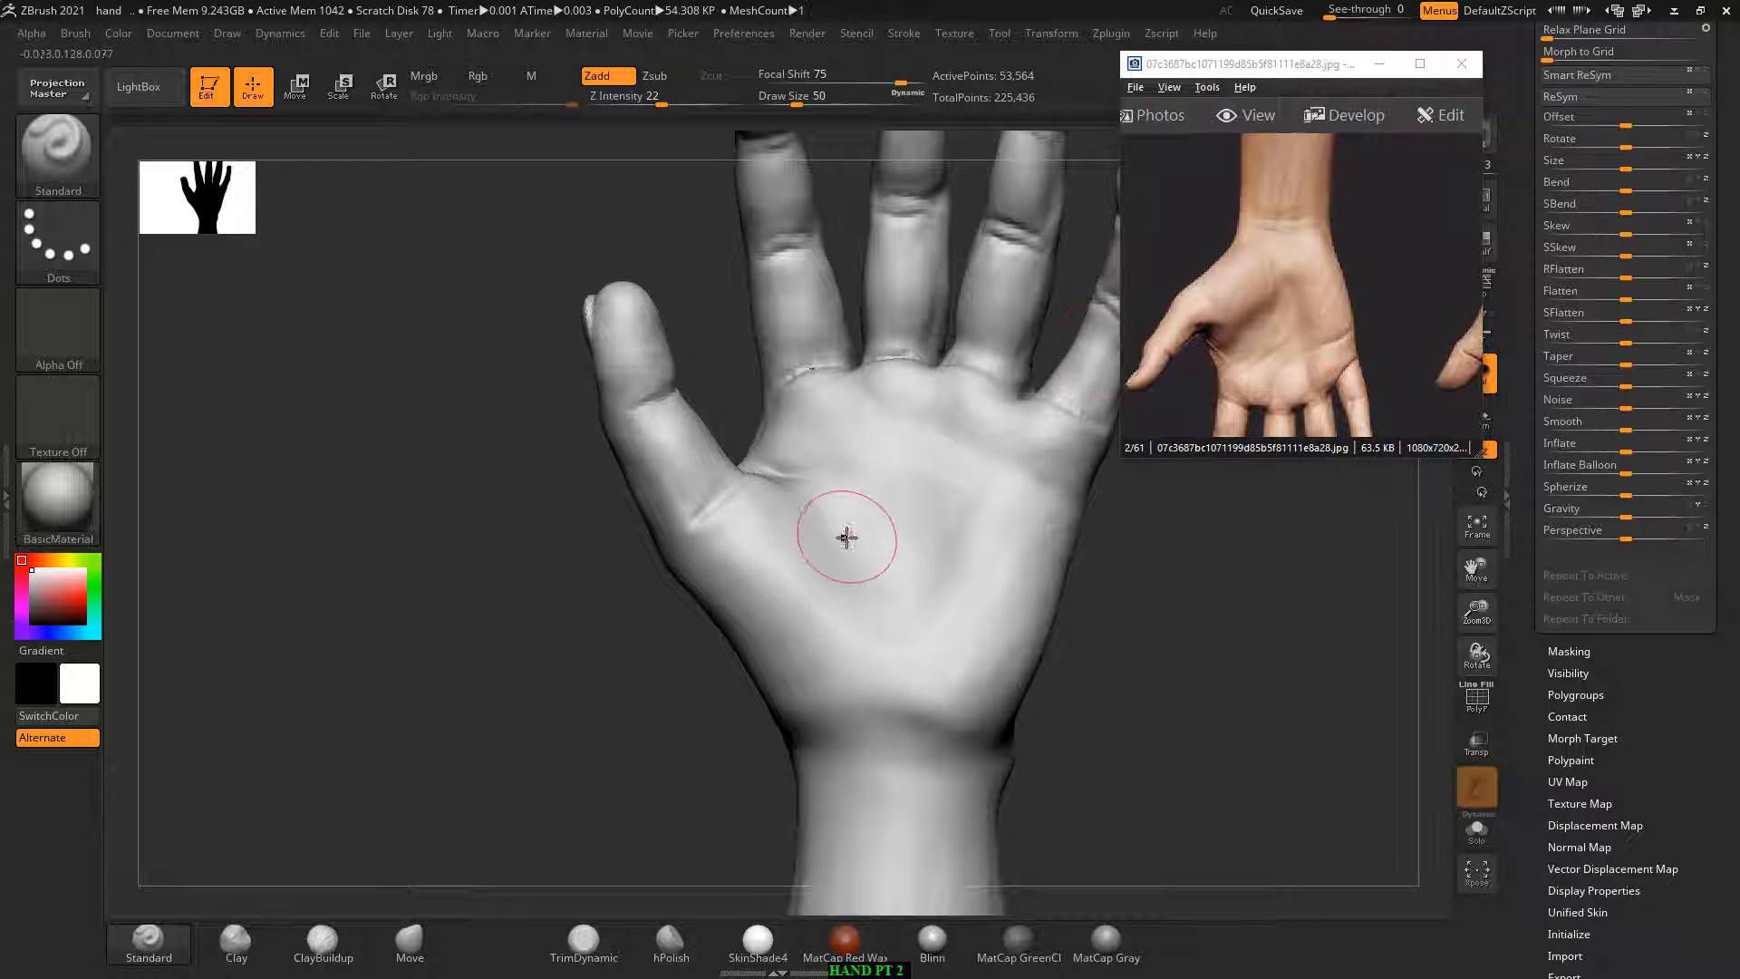
Step: Carve the palm side of the thumb's lower segment with ClayBuildup at draw size 50 and smooth the surface
drag(1165, 668, 1166, 725)
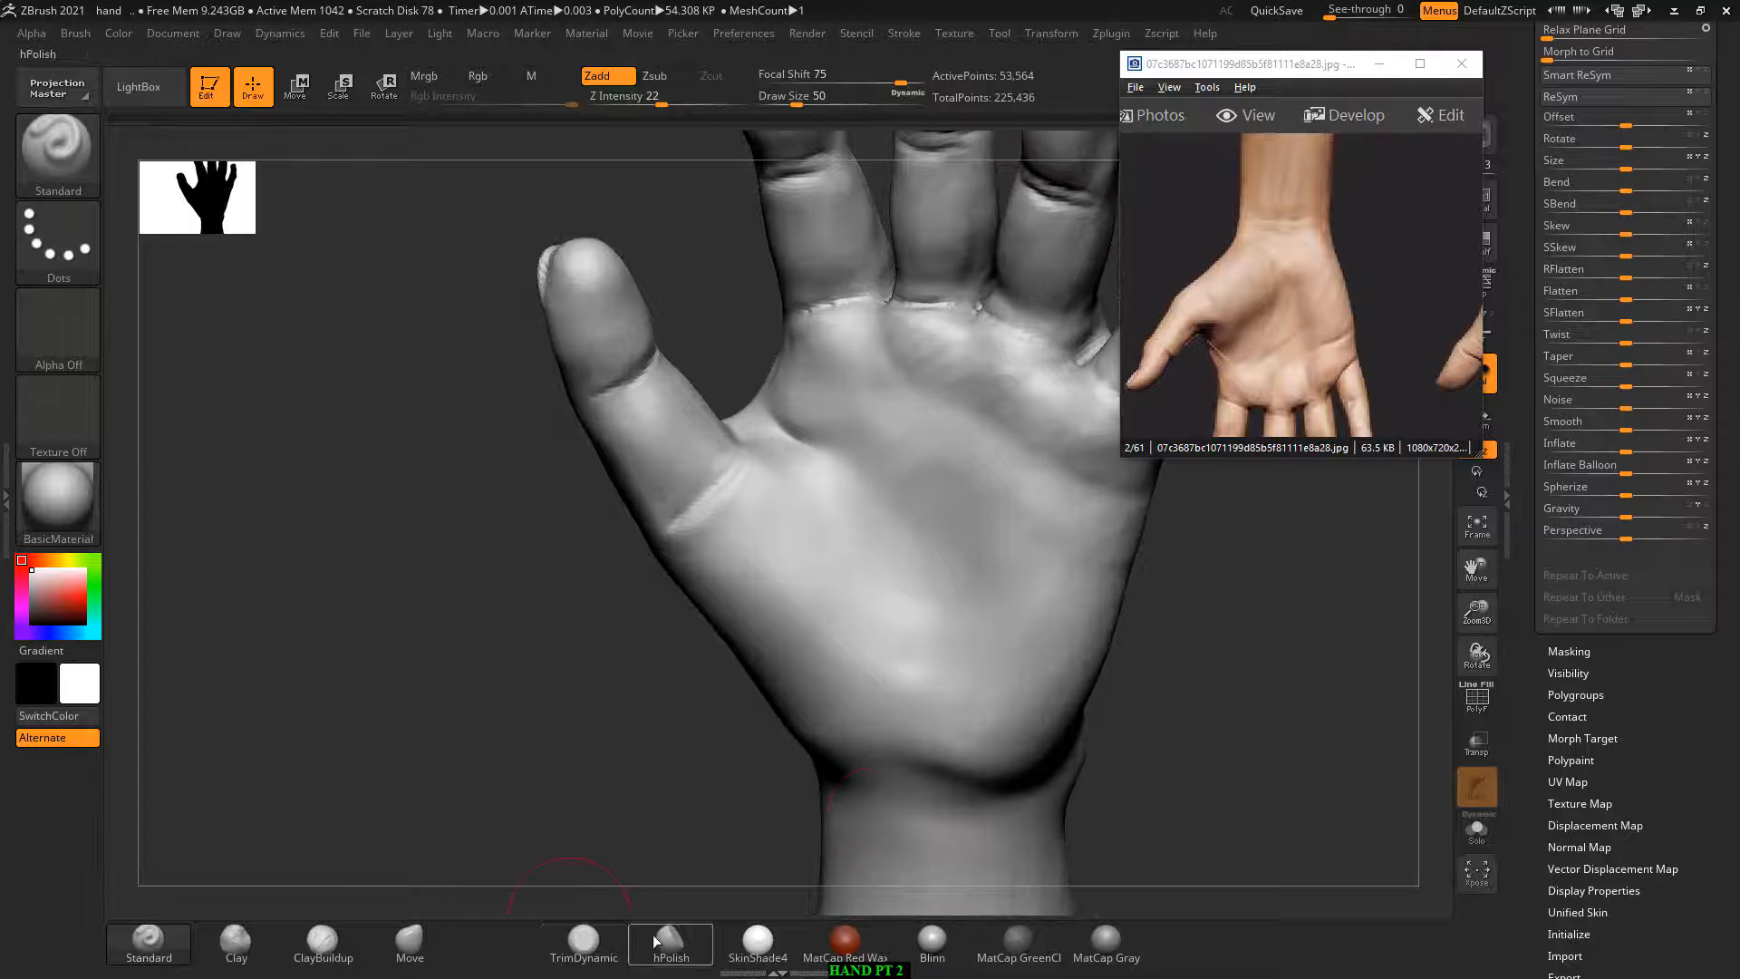
click(323, 942)
mouse_move(390, 798)
mouse_down()
mouse_move(408, 696)
mouse_move(585, 542)
mouse_up()
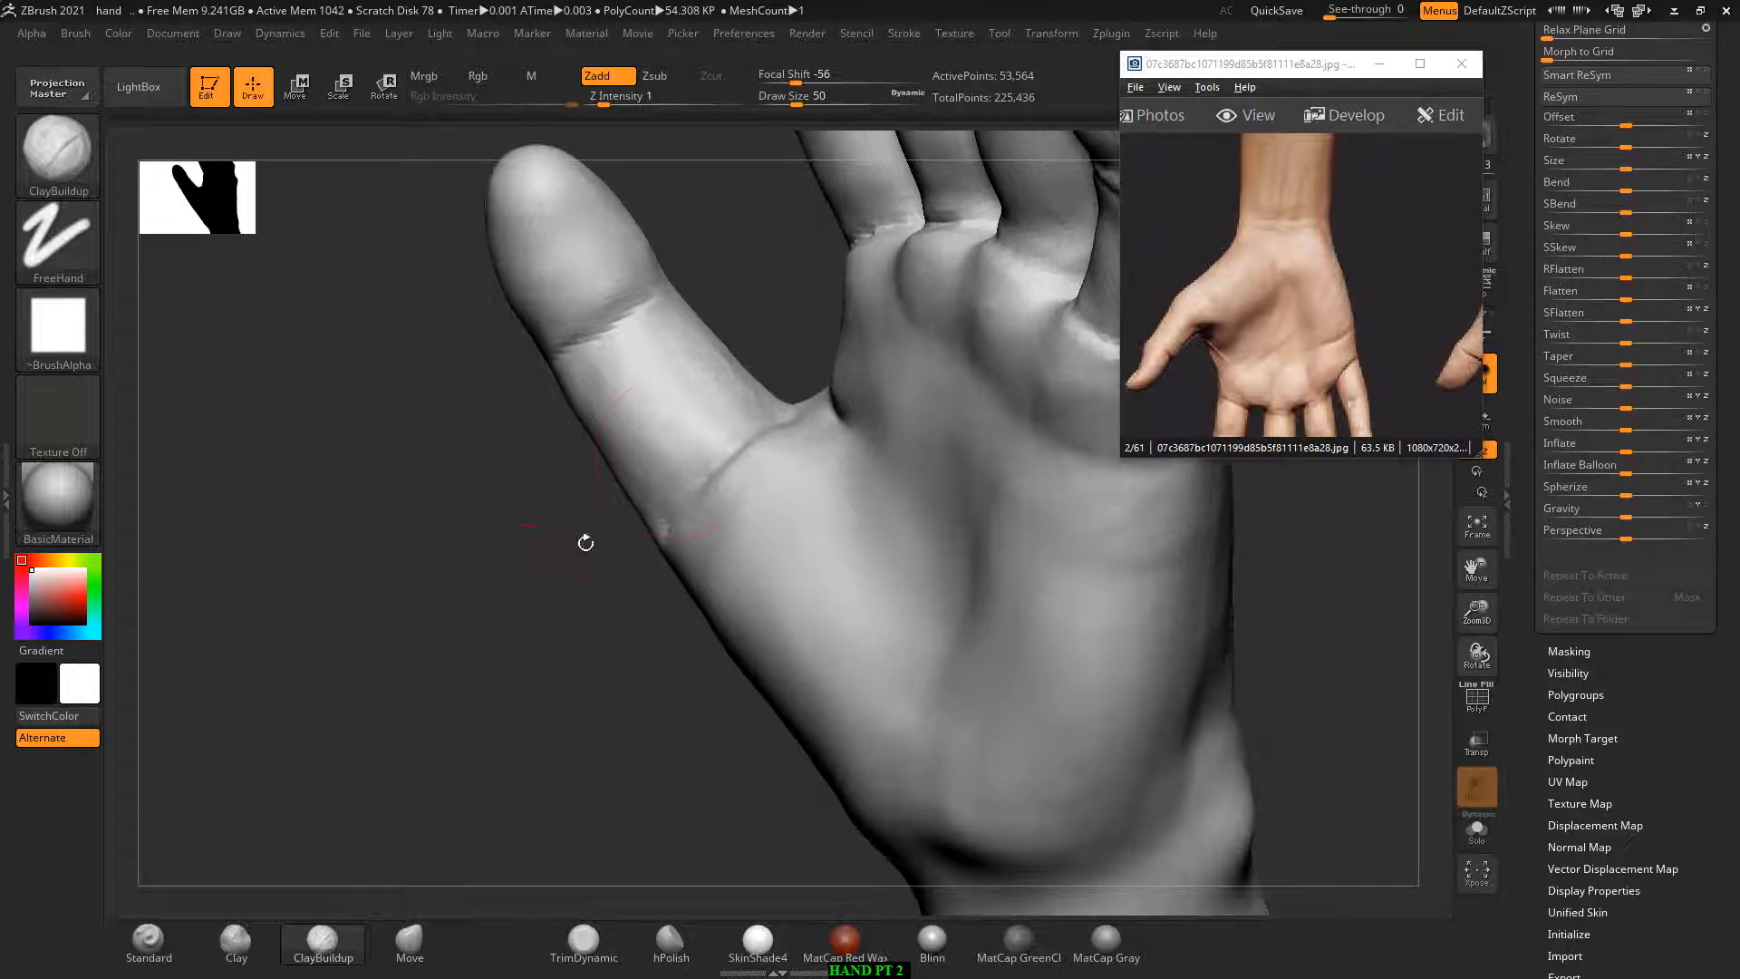
alt+drag(654, 456, 700, 399)
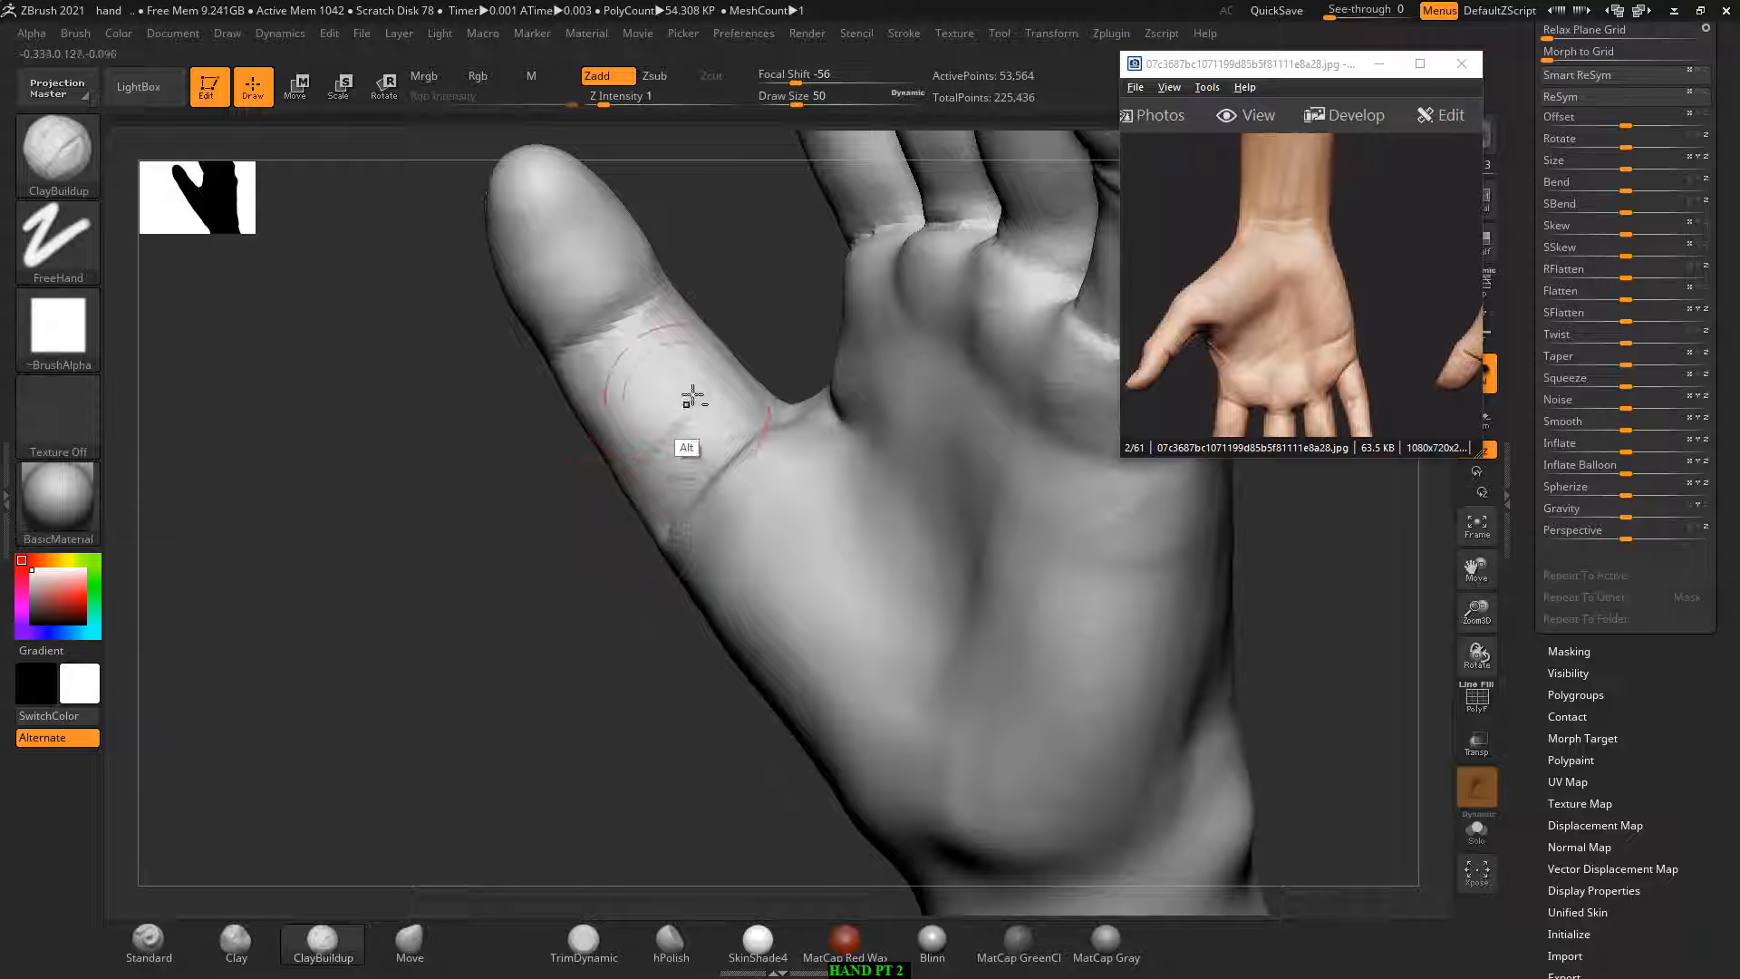
key(shift)
drag(464, 616, 547, 629)
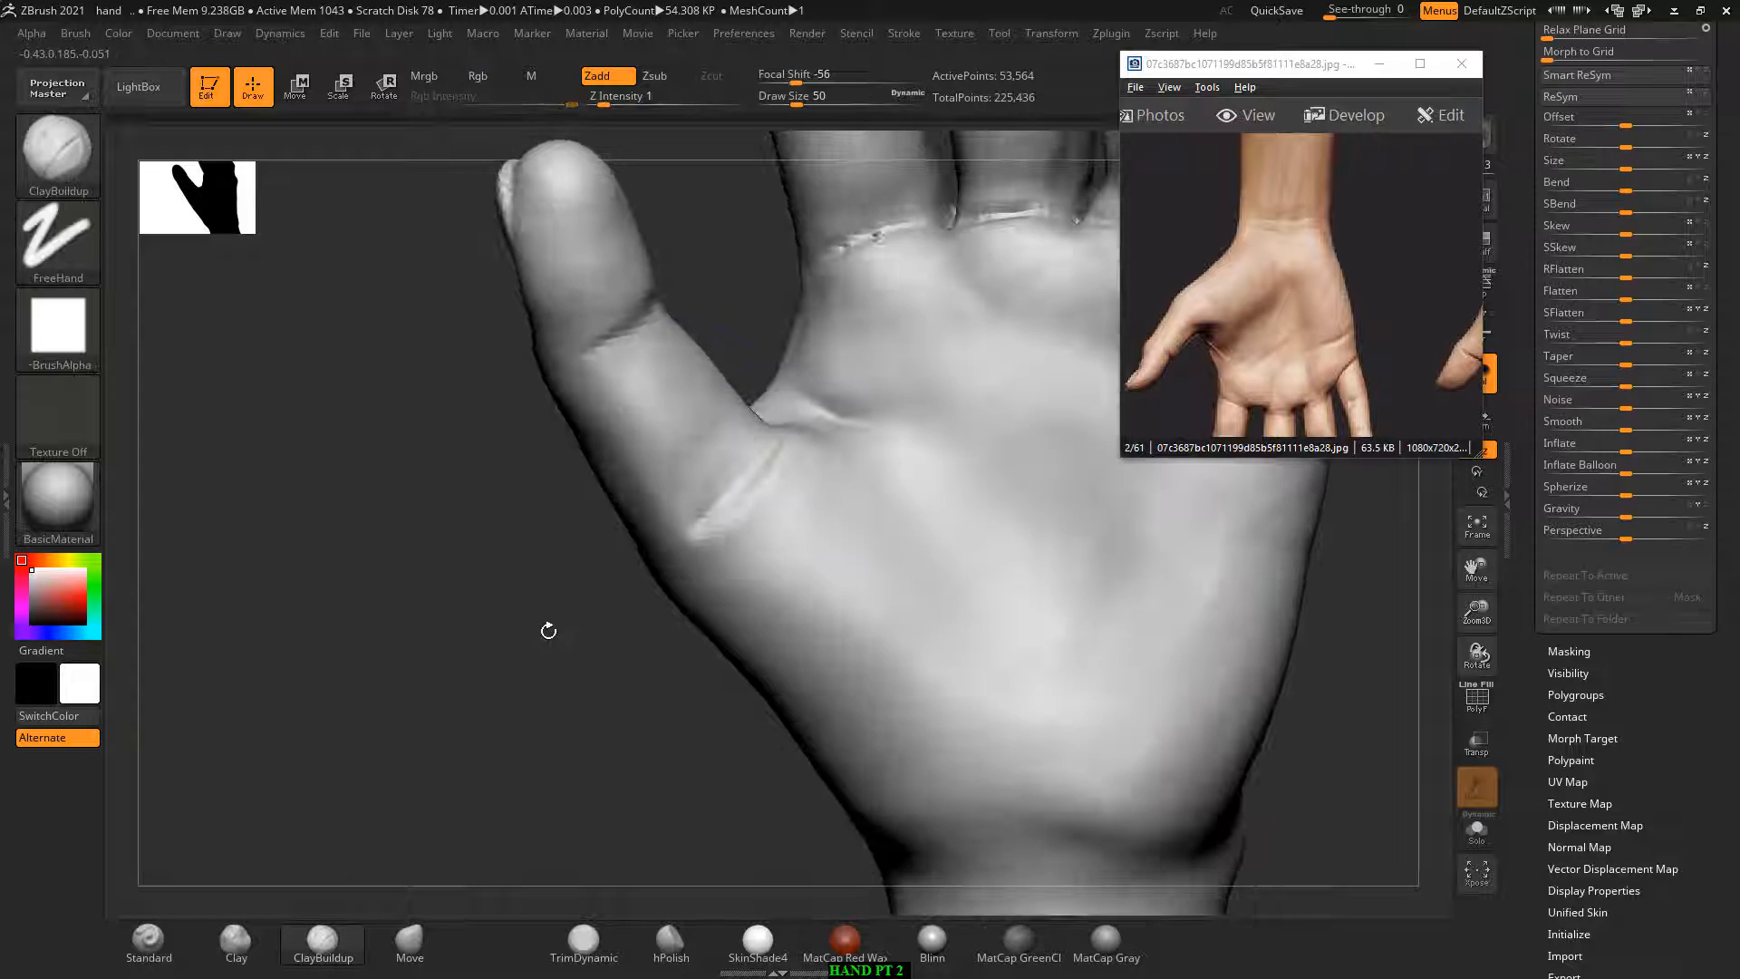
Step: Smooth the palm side of the thumb's lower segment and carve the crease at its base with ClayBuildup at draw size 50
mouse_move(568, 563)
mouse_down()
mouse_move(515, 648)
mouse_move(531, 634)
mouse_up()
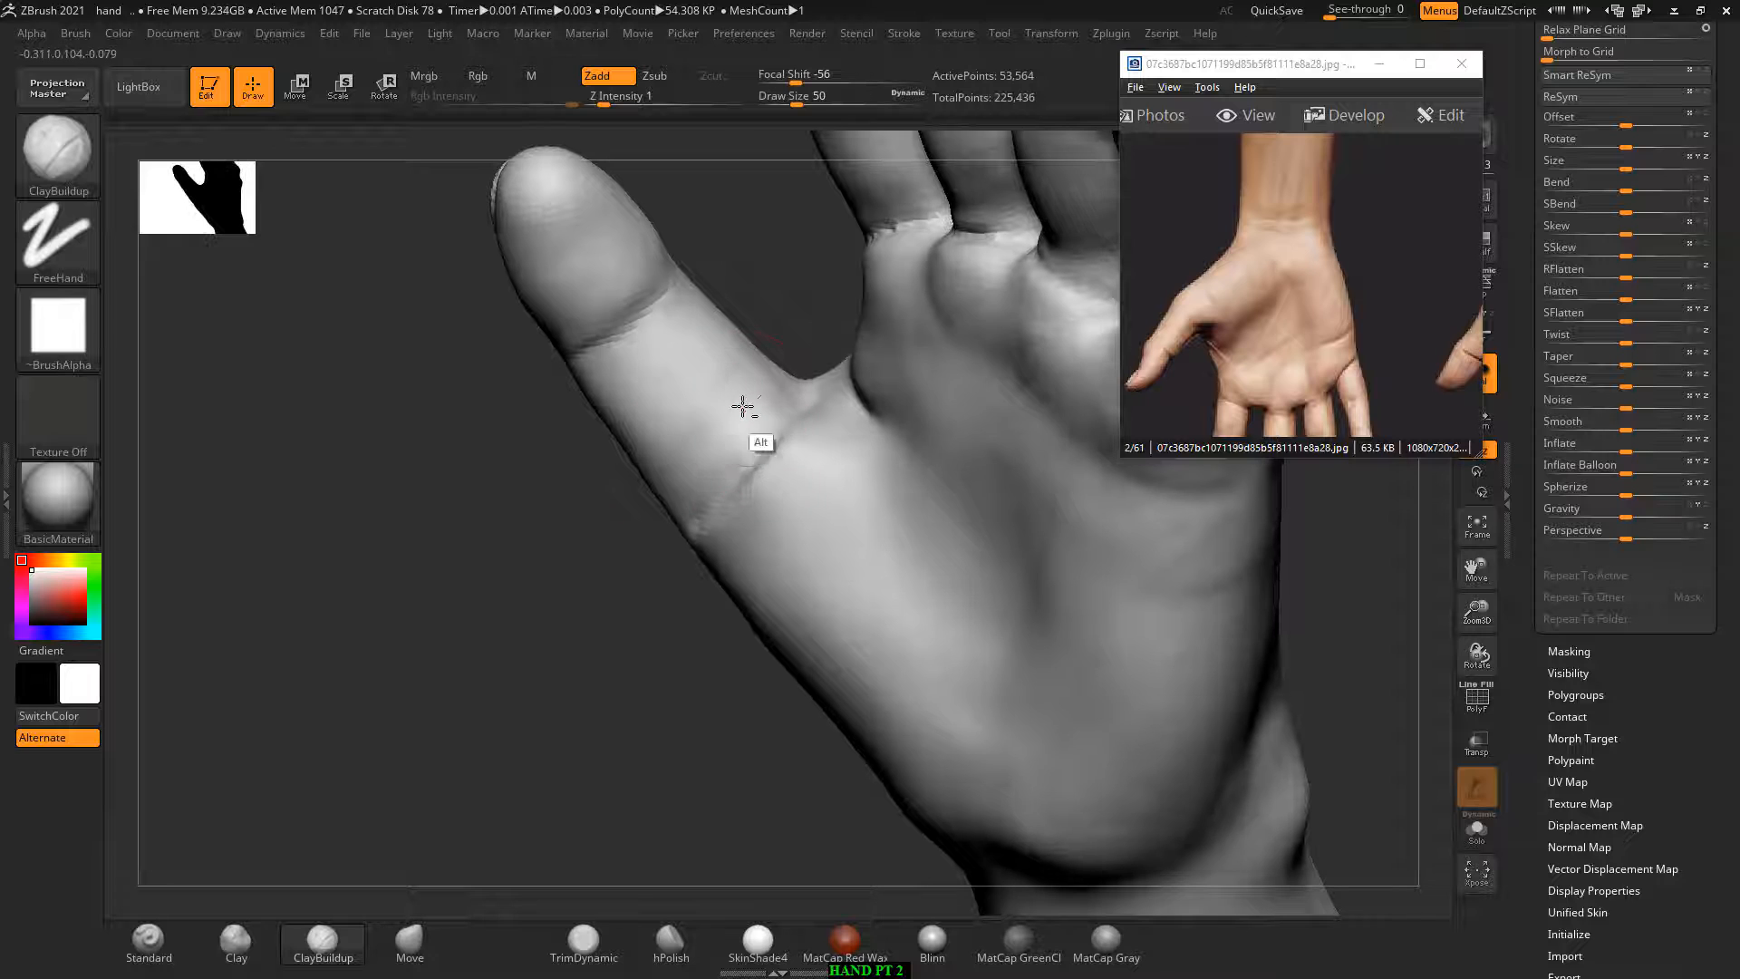
mouse_move(742, 407)
shift+mouse_down()
mouse_move(749, 380)
mouse_move(680, 422)
shift+mouse_up()
alt+drag(739, 481, 808, 421)
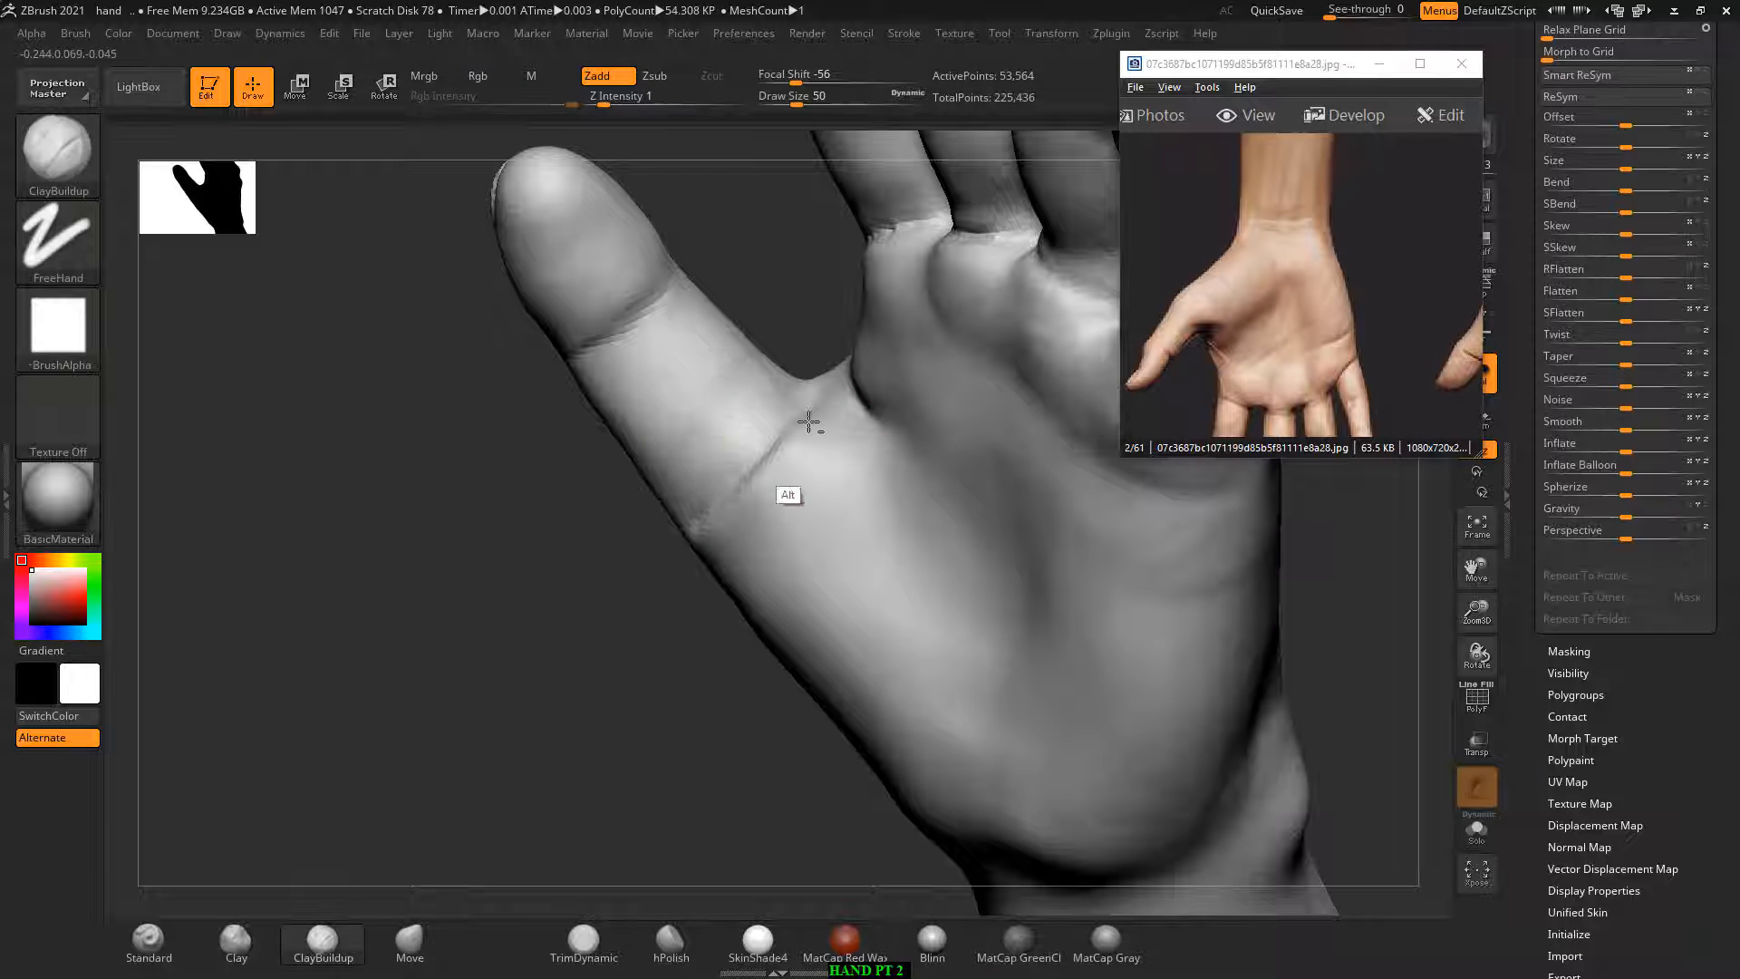
Step: Carve diagonal strokes across the thumb mound with ClayBuildup at draw size 50 and smooth them into the palm
mouse_move(597, 718)
mouse_down()
mouse_move(809, 481)
mouse_move(790, 571)
mouse_move(921, 632)
mouse_move(957, 686)
mouse_up()
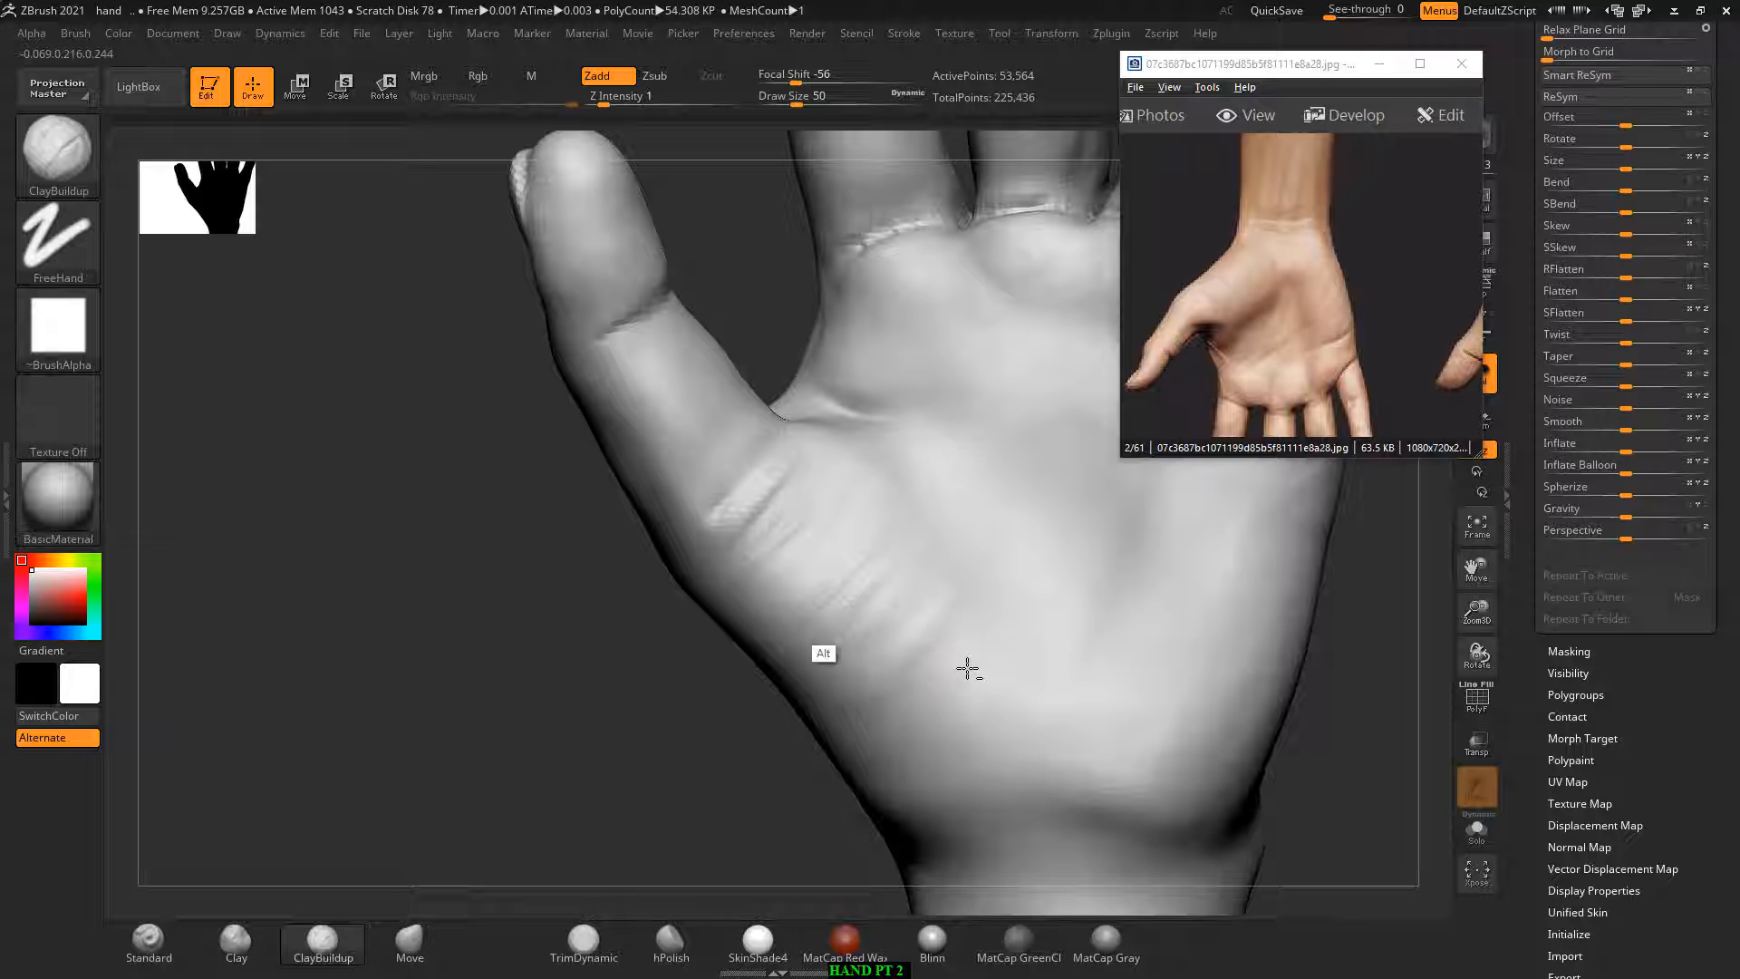
shift+drag(925, 761, 892, 594)
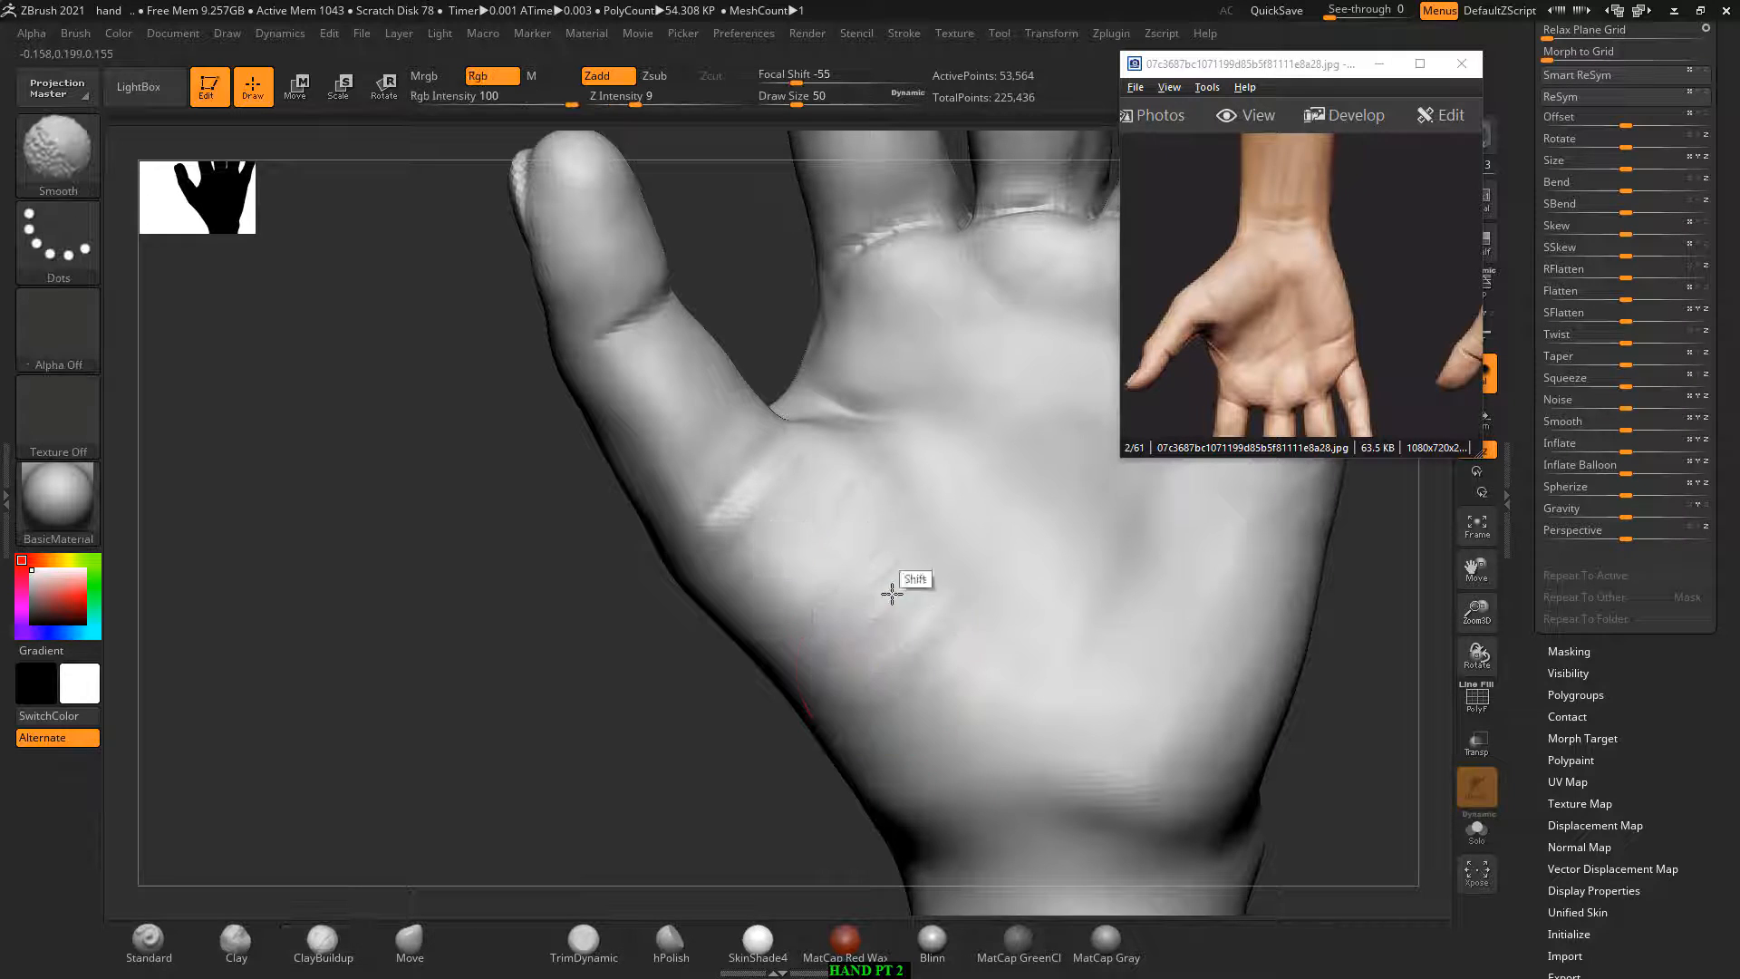
mouse_move(605, 730)
shift+mouse_down()
mouse_move(582, 756)
mouse_move(386, 739)
shift+mouse_up()
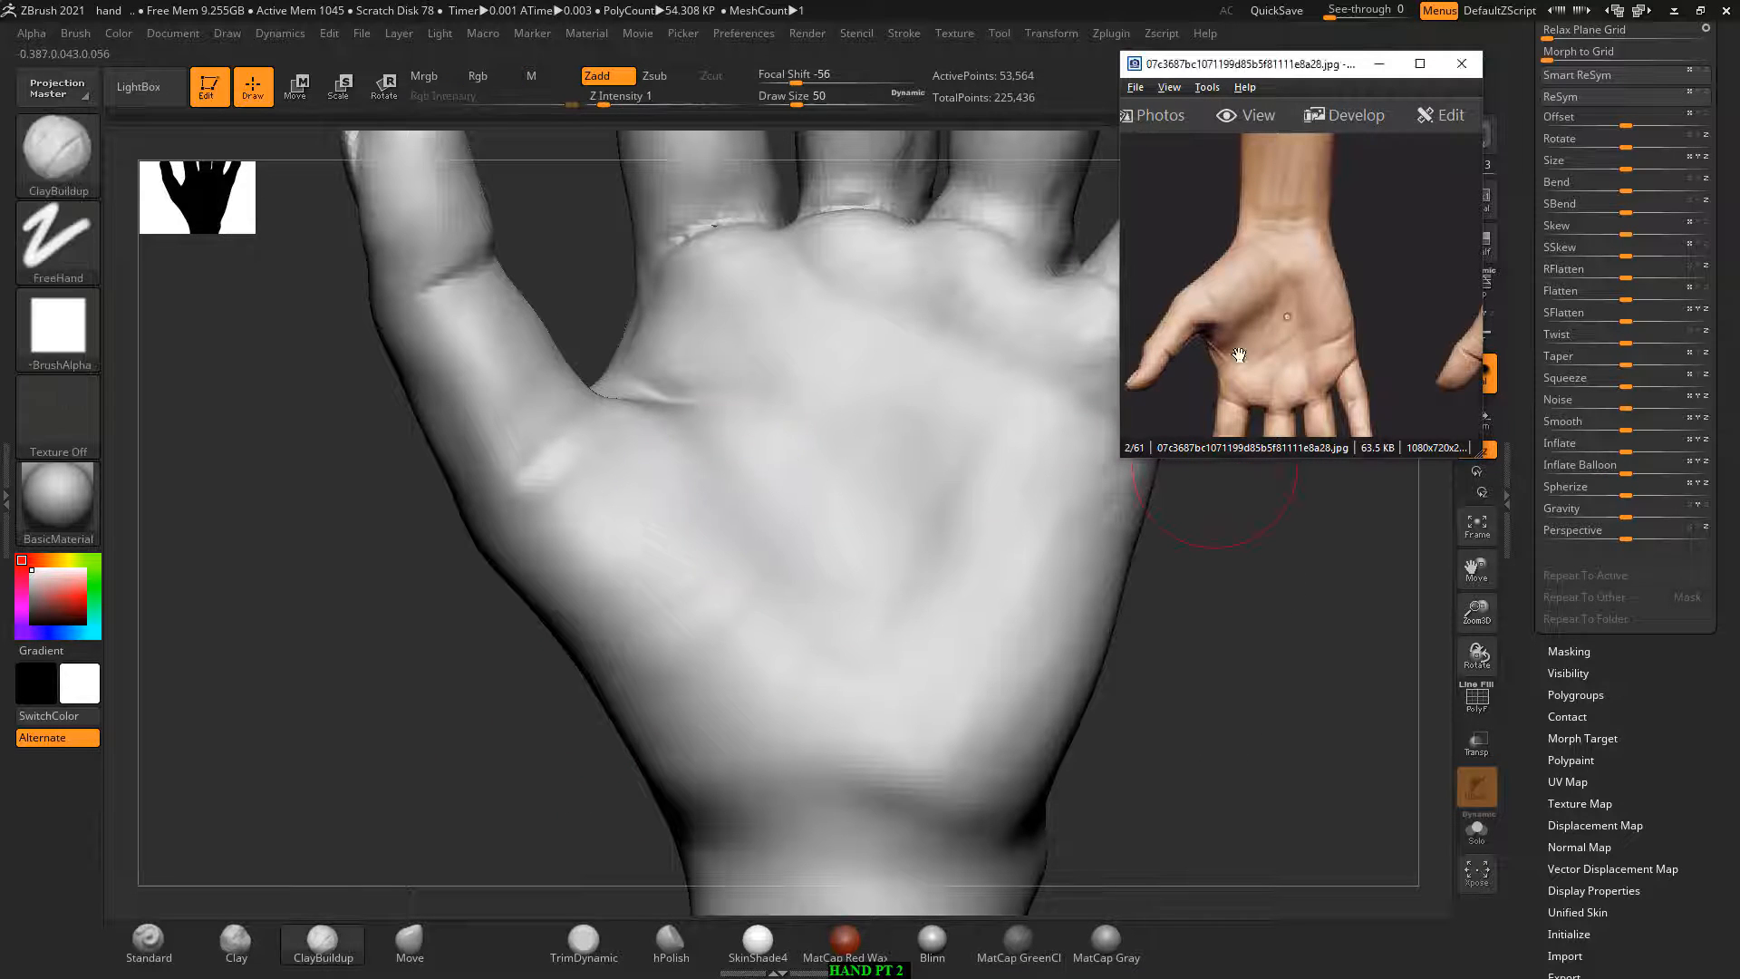
Step: Carve the palm edge between the thumb and index finger with ClayBuildup at draw size 30 and smooth it
click(664, 333)
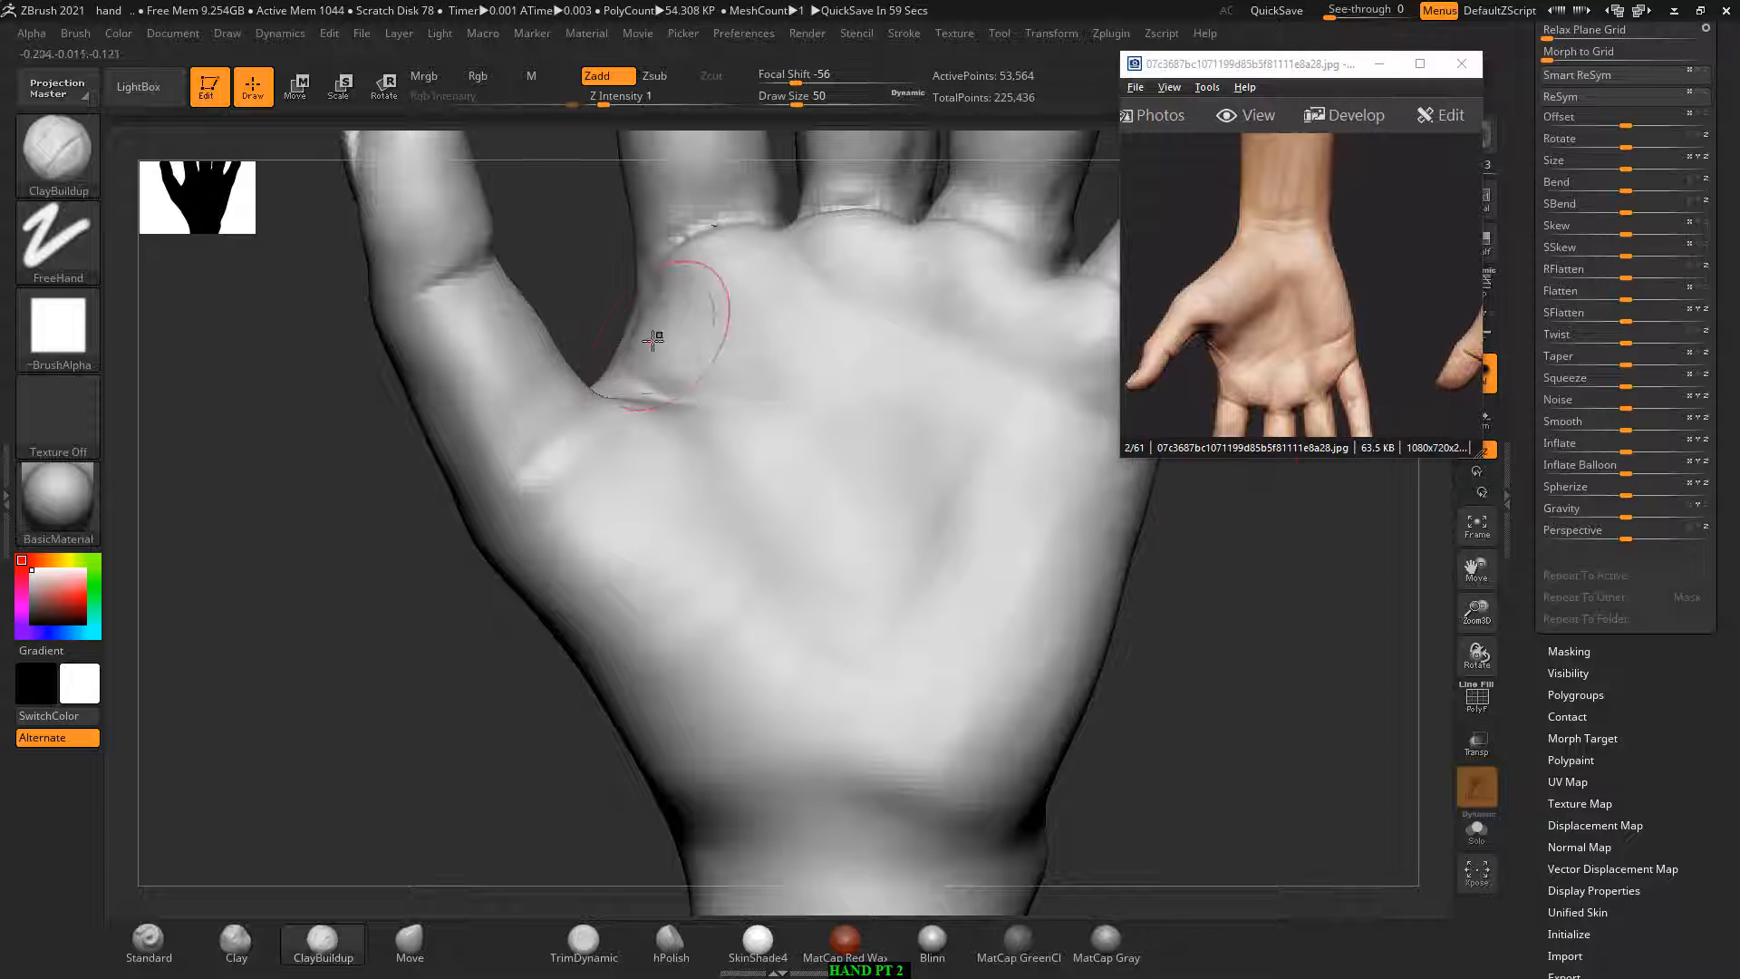
key(bracketleft)
key(bracketleft)
key(bracketleft)
key(bracketleft)
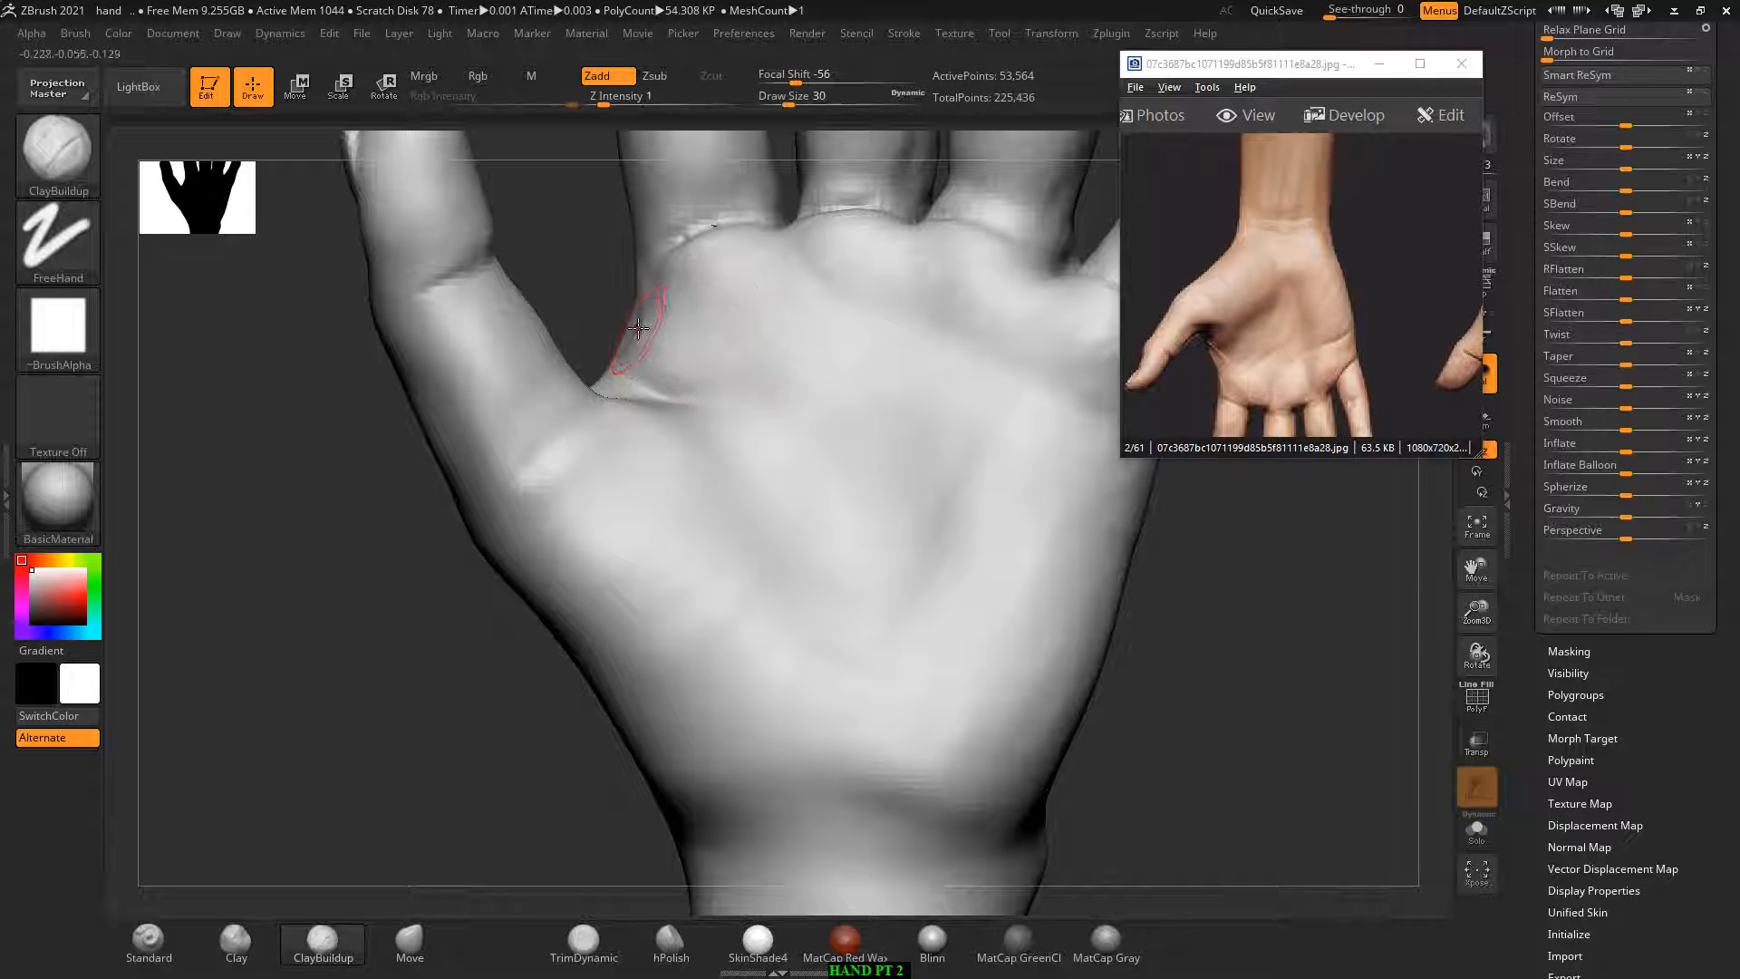
mouse_move(638, 316)
alt+mouse_down()
mouse_move(645, 344)
mouse_move(662, 335)
mouse_move(645, 317)
alt+mouse_up()
key(shift)
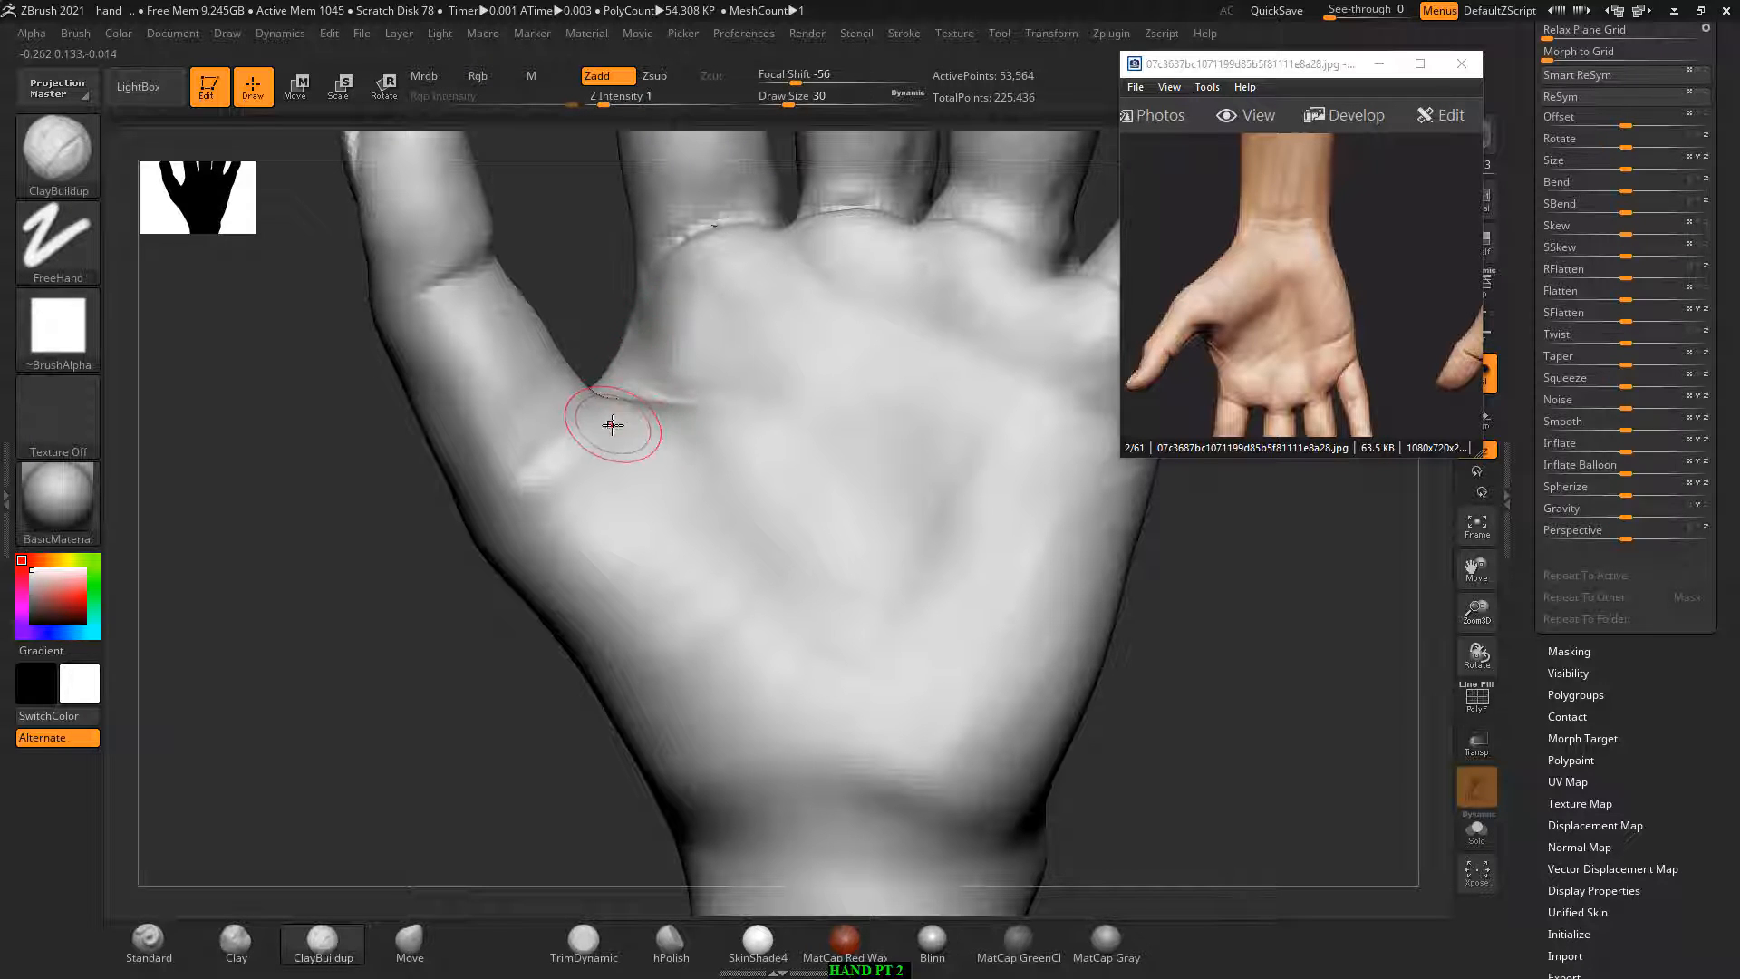
Step: Sculpt the knuckles on the back of the hand with the Standard brush at draw size 62 and focal shift 40
mouse_move(1189, 669)
alt+mouse_down()
mouse_move(1217, 632)
mouse_move(1120, 748)
alt+mouse_up()
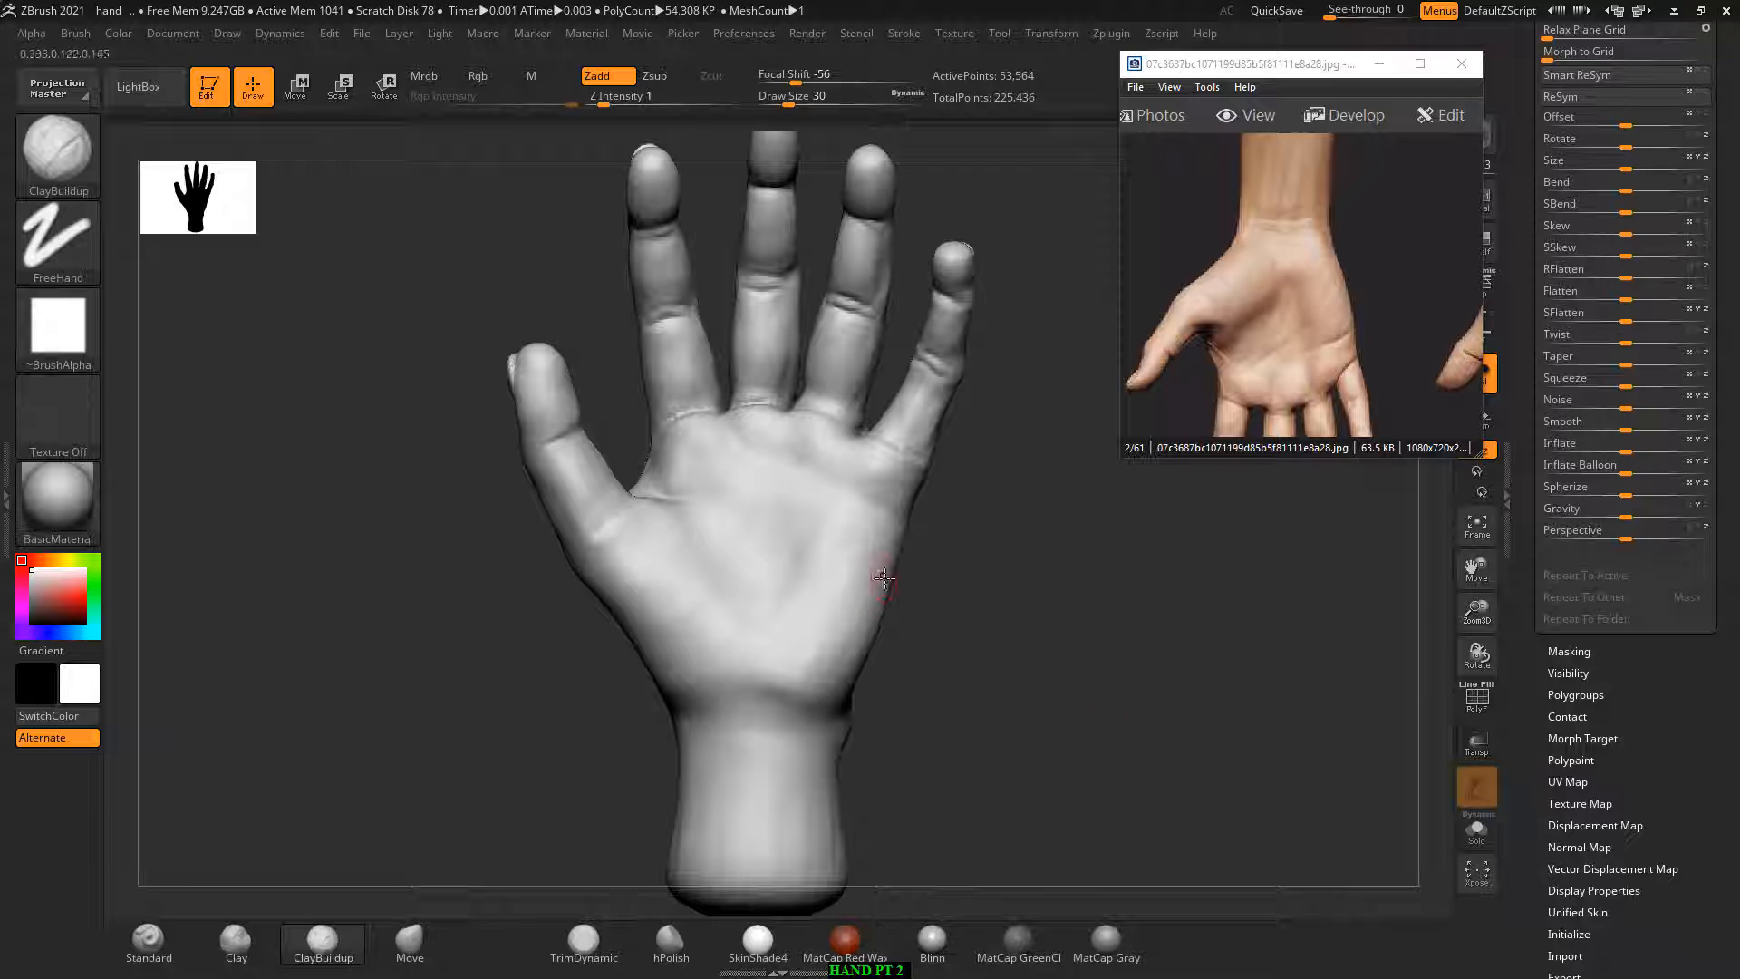
key(shift)
mouse_move(975, 583)
alt+mouse_down()
mouse_move(1006, 586)
mouse_move(944, 536)
mouse_move(983, 585)
mouse_move(1025, 540)
mouse_move(1173, 622)
mouse_move(1165, 645)
mouse_move(1151, 593)
alt+mouse_up()
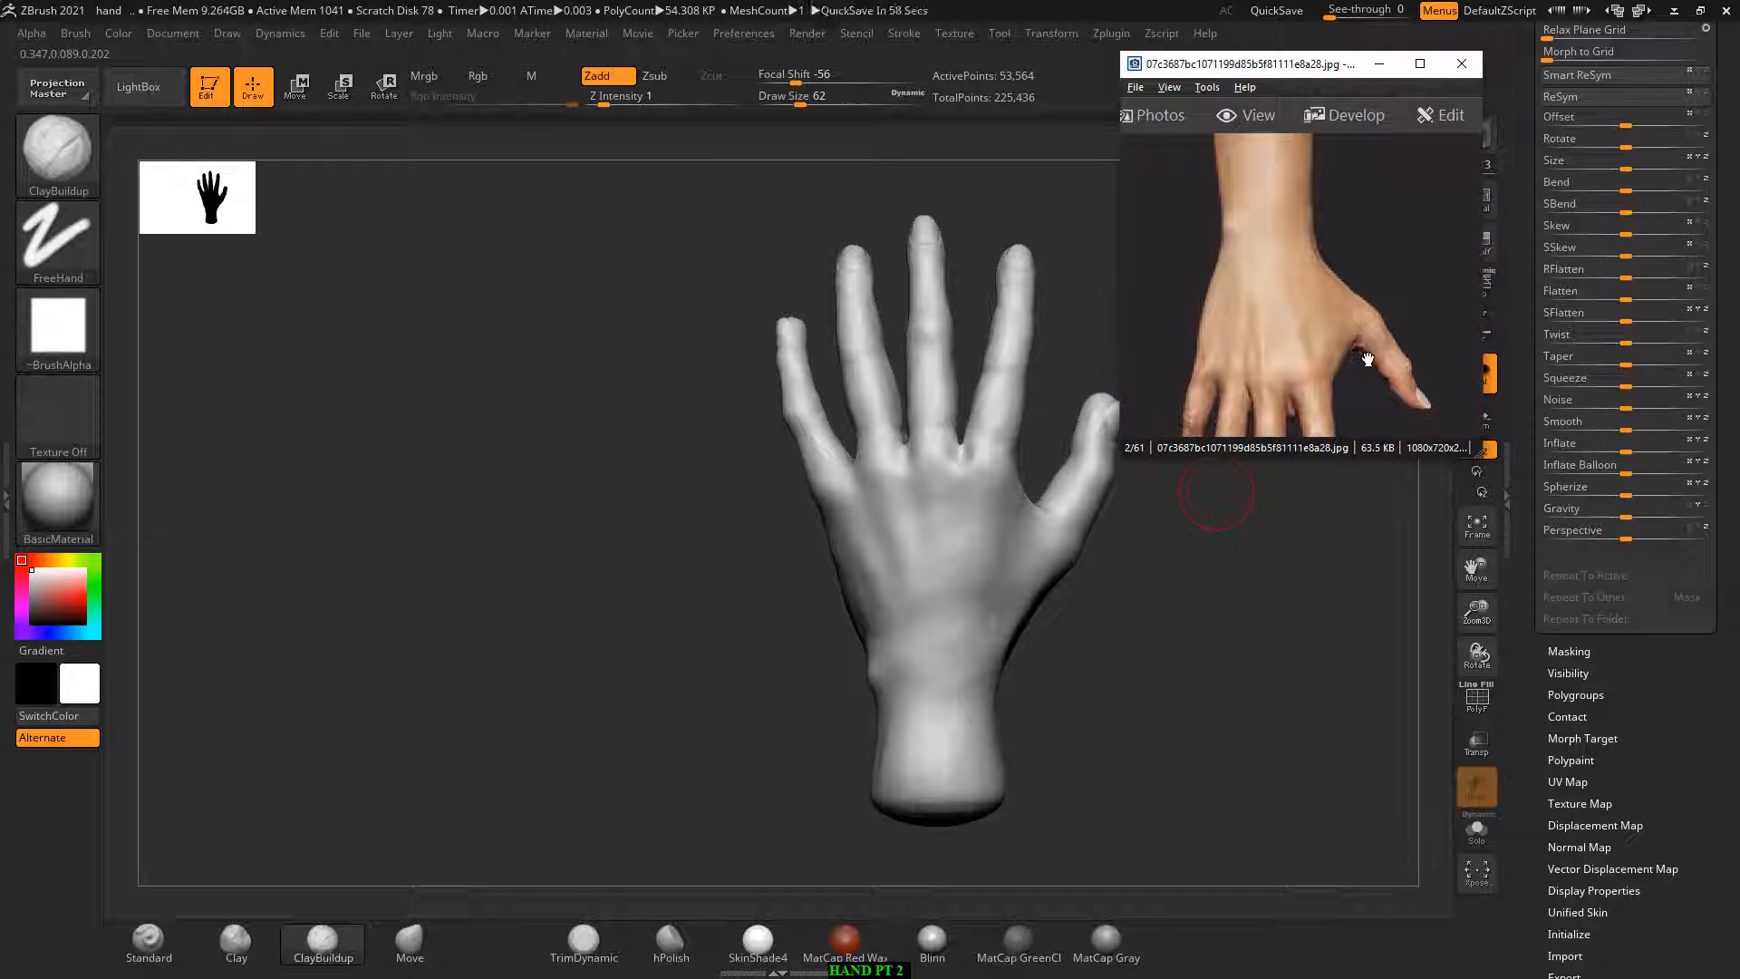
alt+drag(1178, 758, 1185, 719)
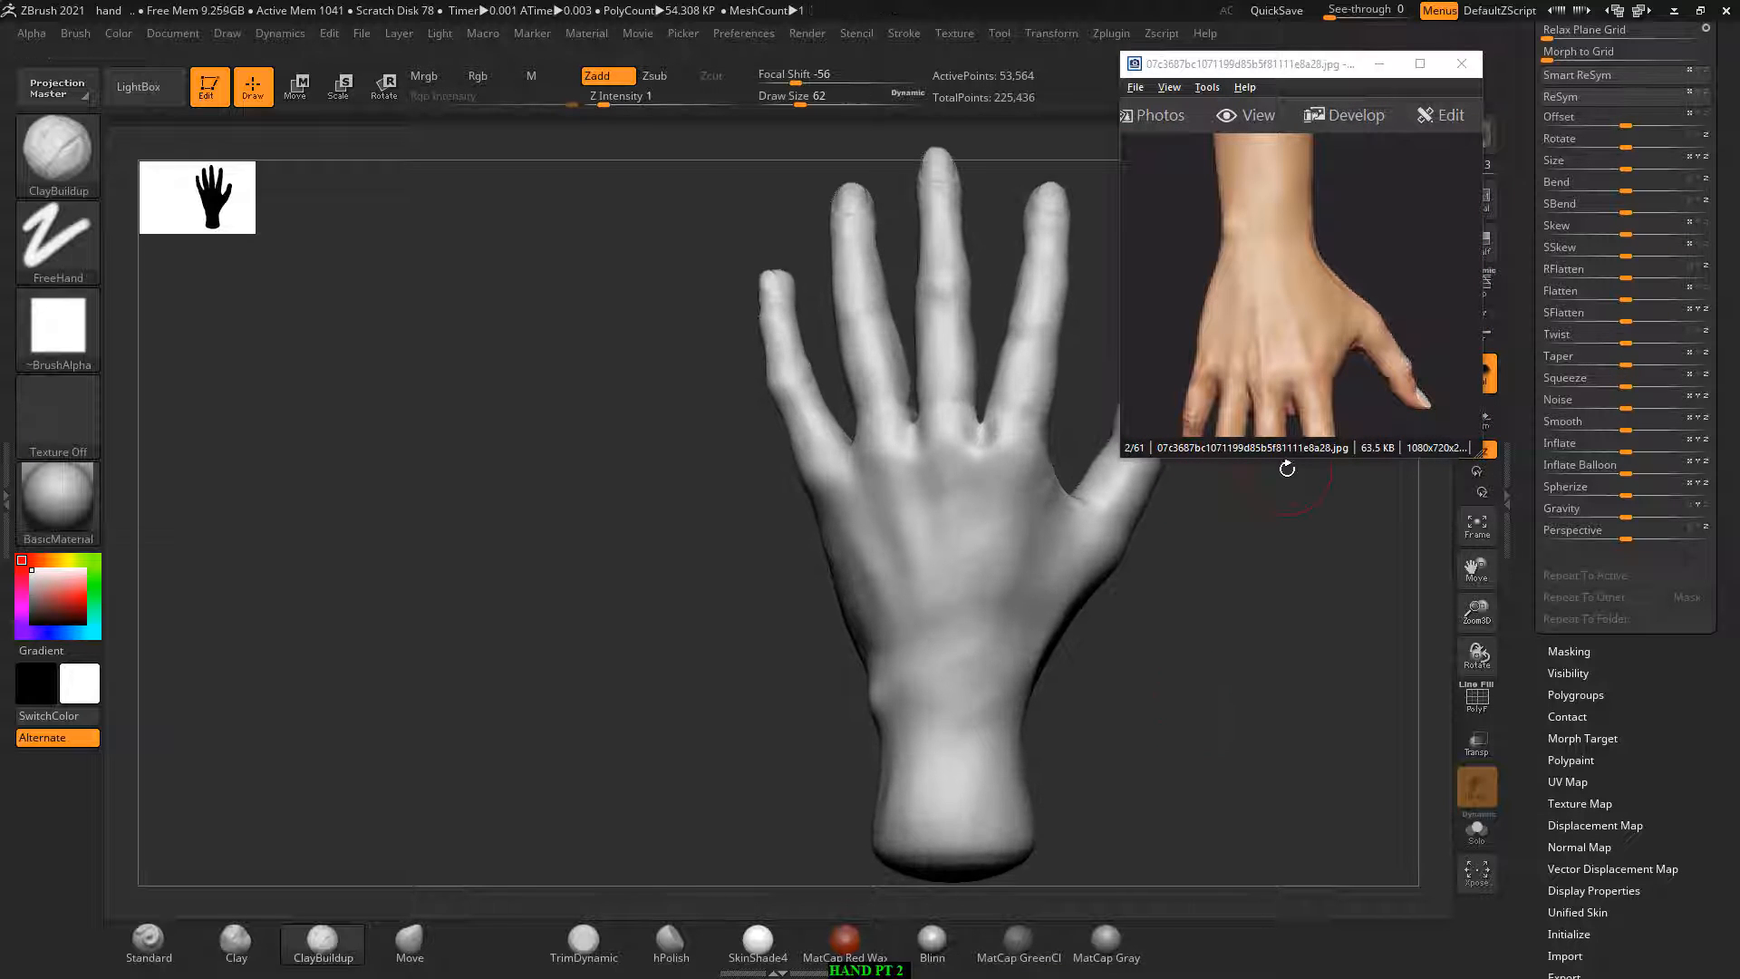
drag(1293, 523, 1168, 559)
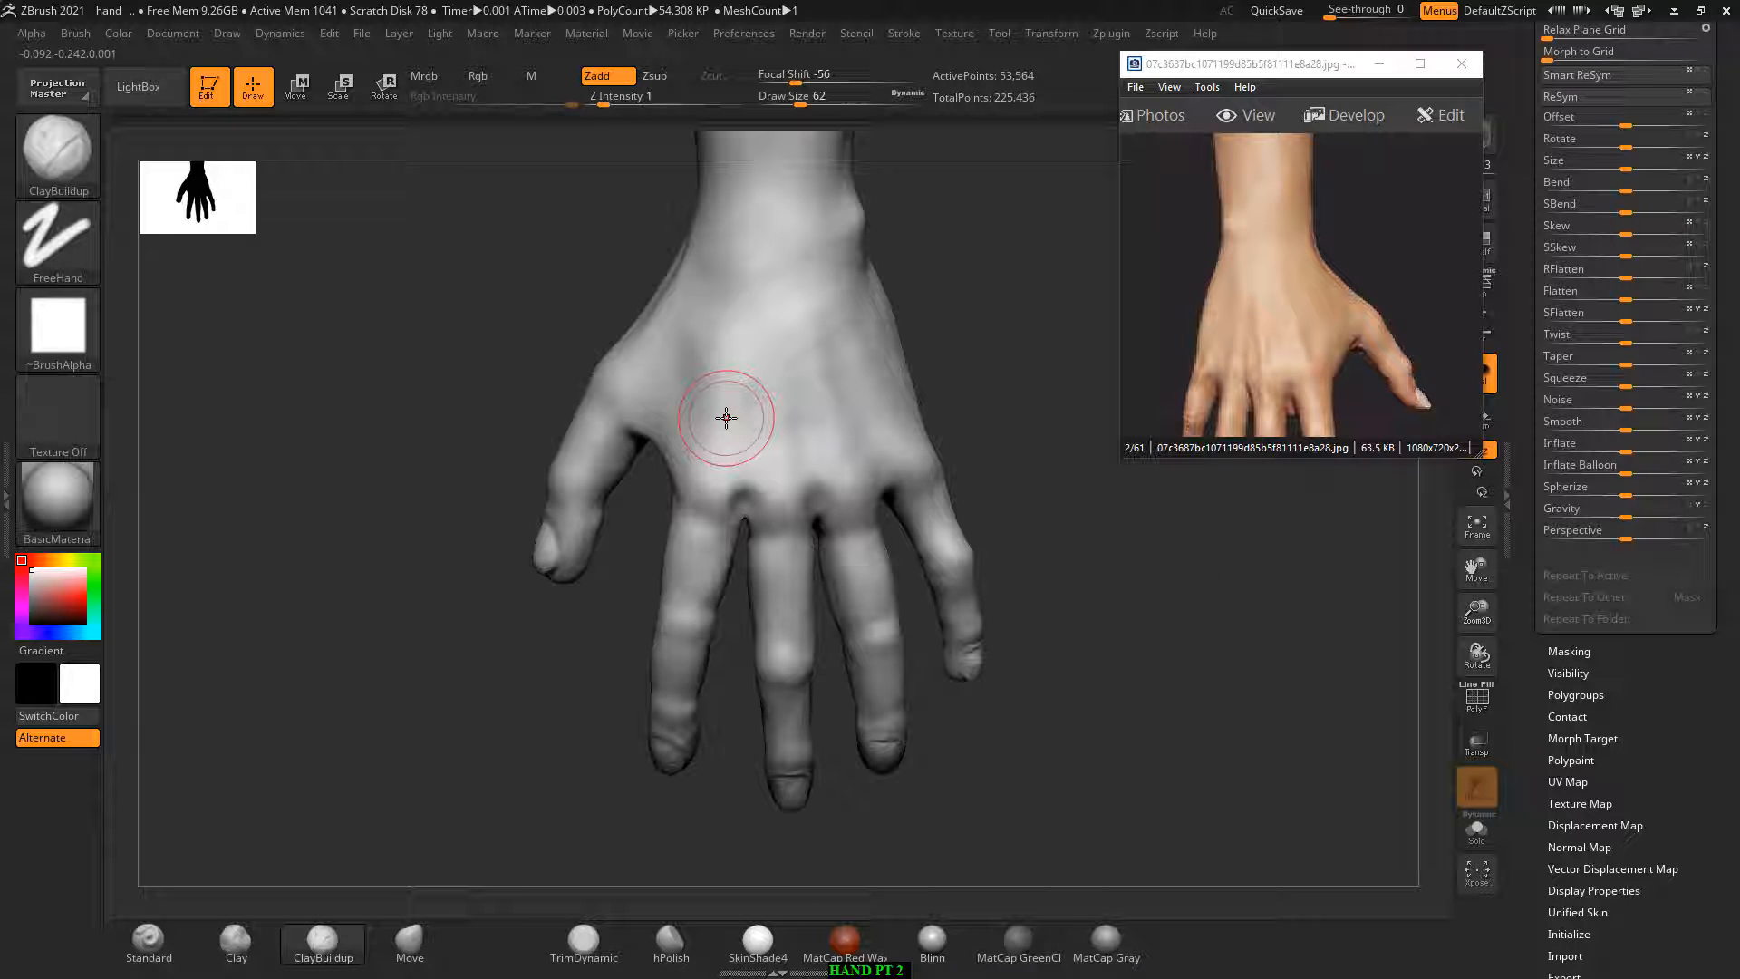
mouse_move(1131, 557)
mouse_down()
mouse_move(1142, 517)
mouse_move(1144, 594)
mouse_up()
click(149, 943)
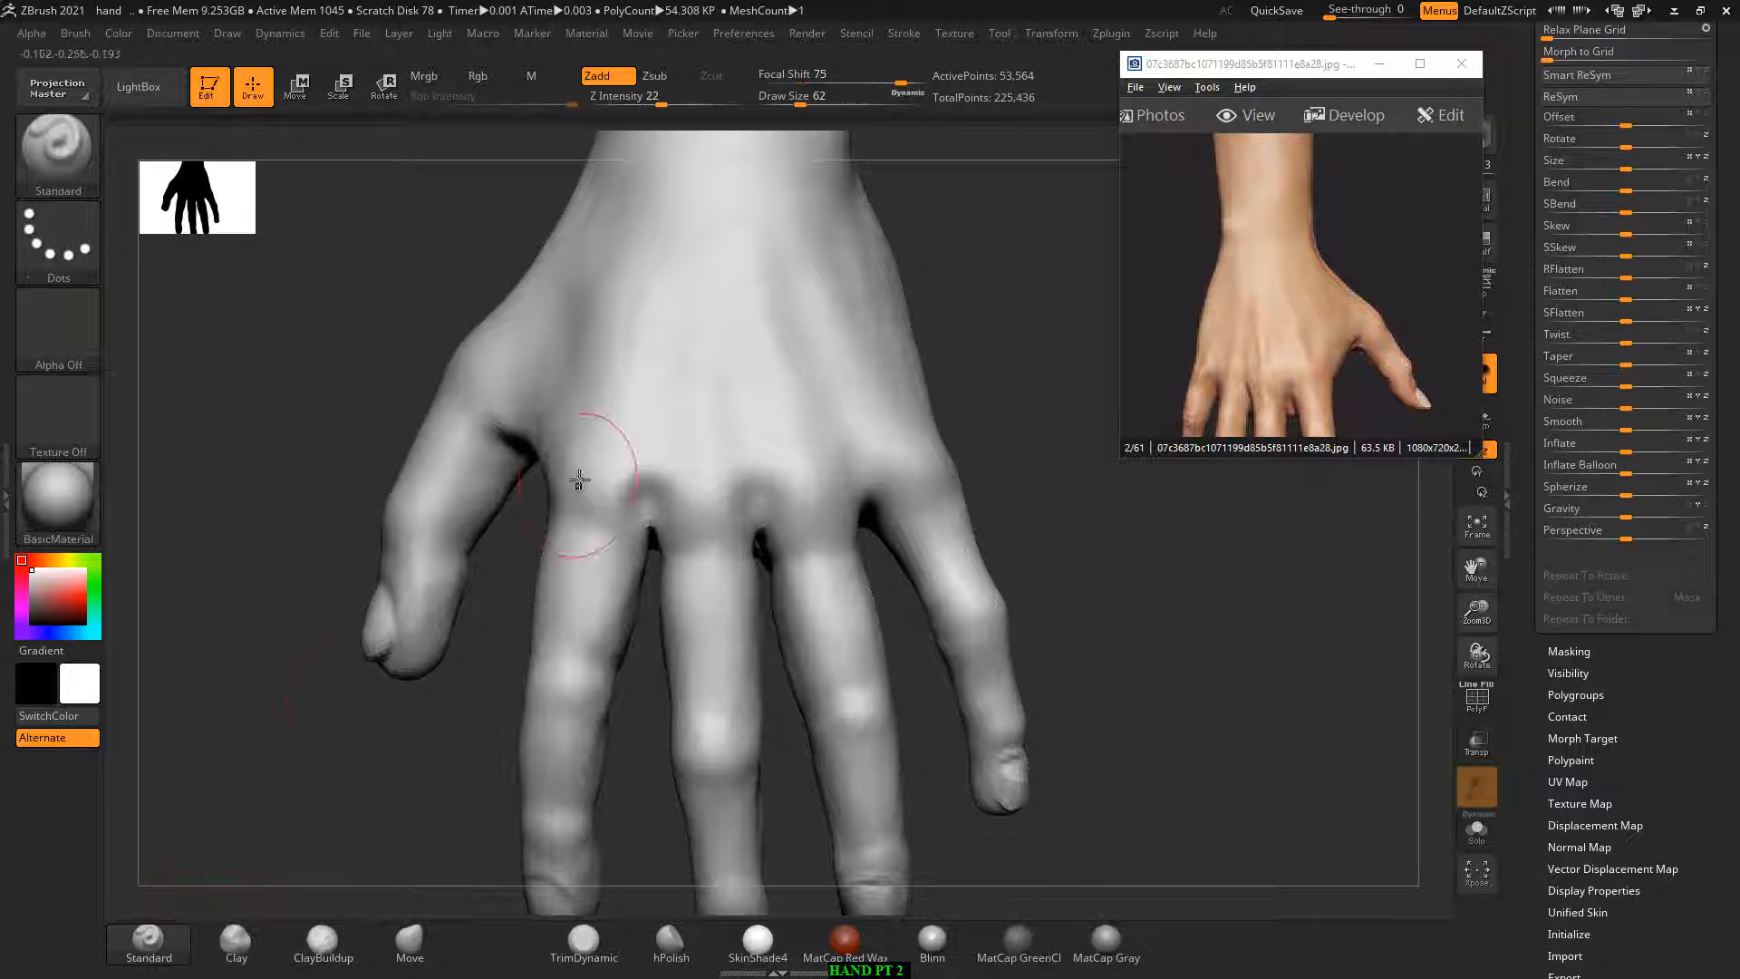
drag(590, 451, 607, 442)
key(ctrl+z)
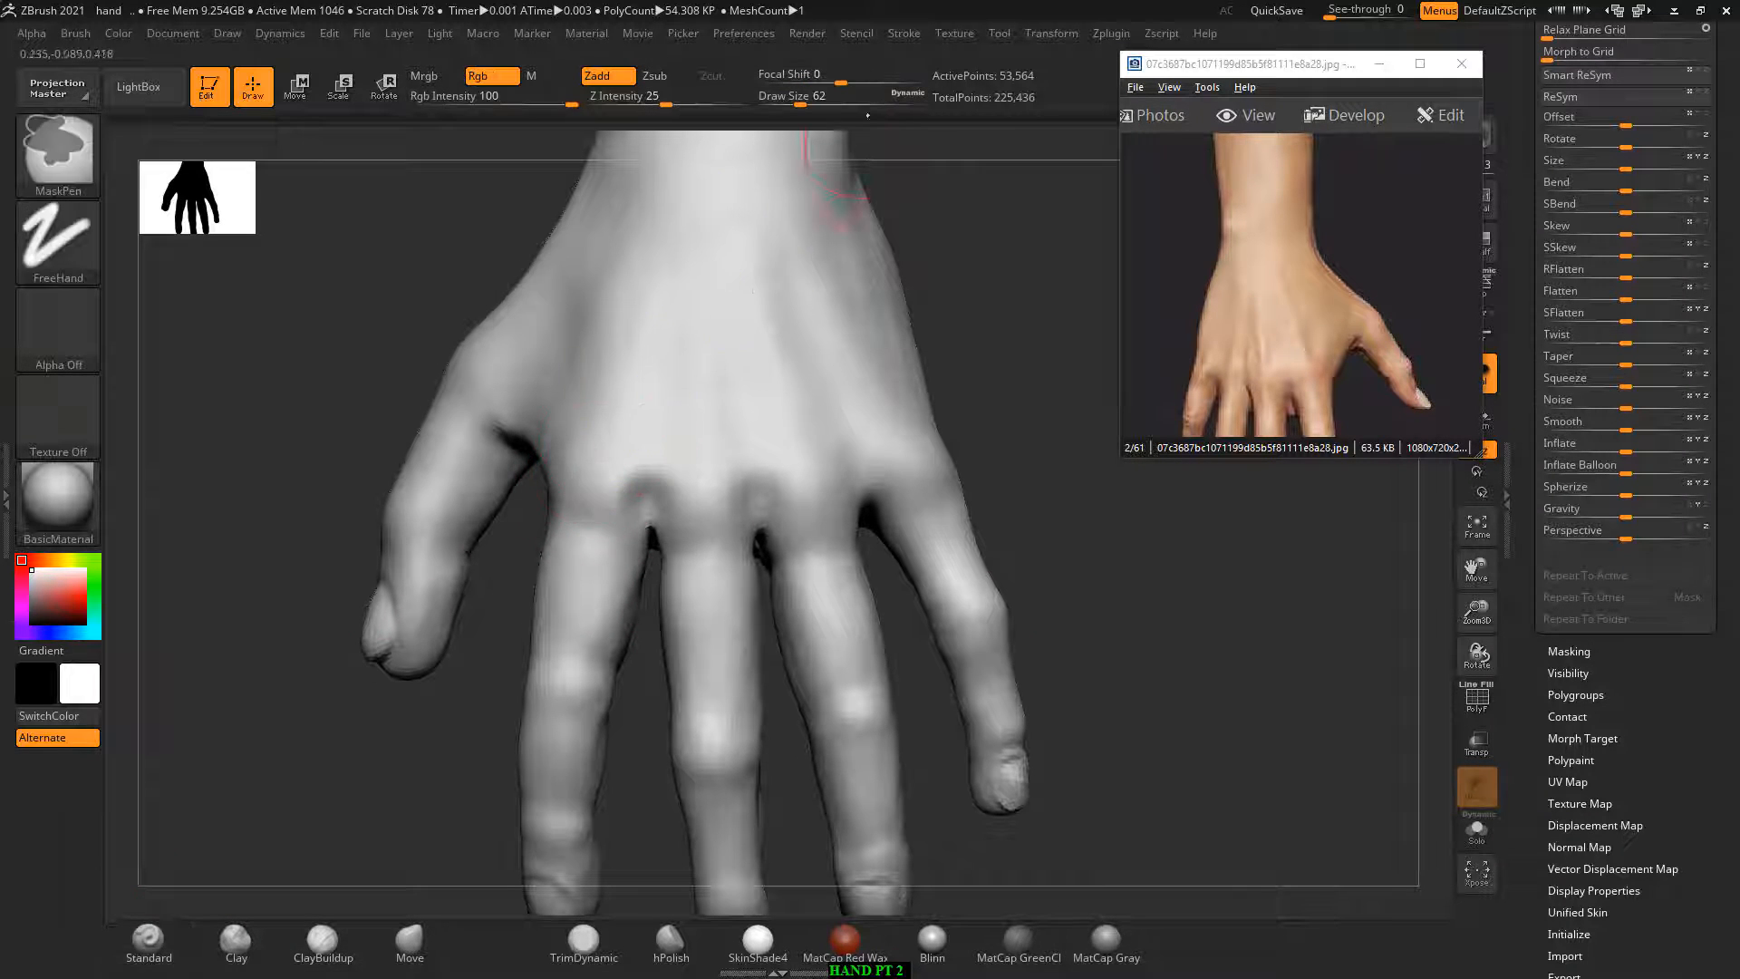
drag(912, 73, 886, 71)
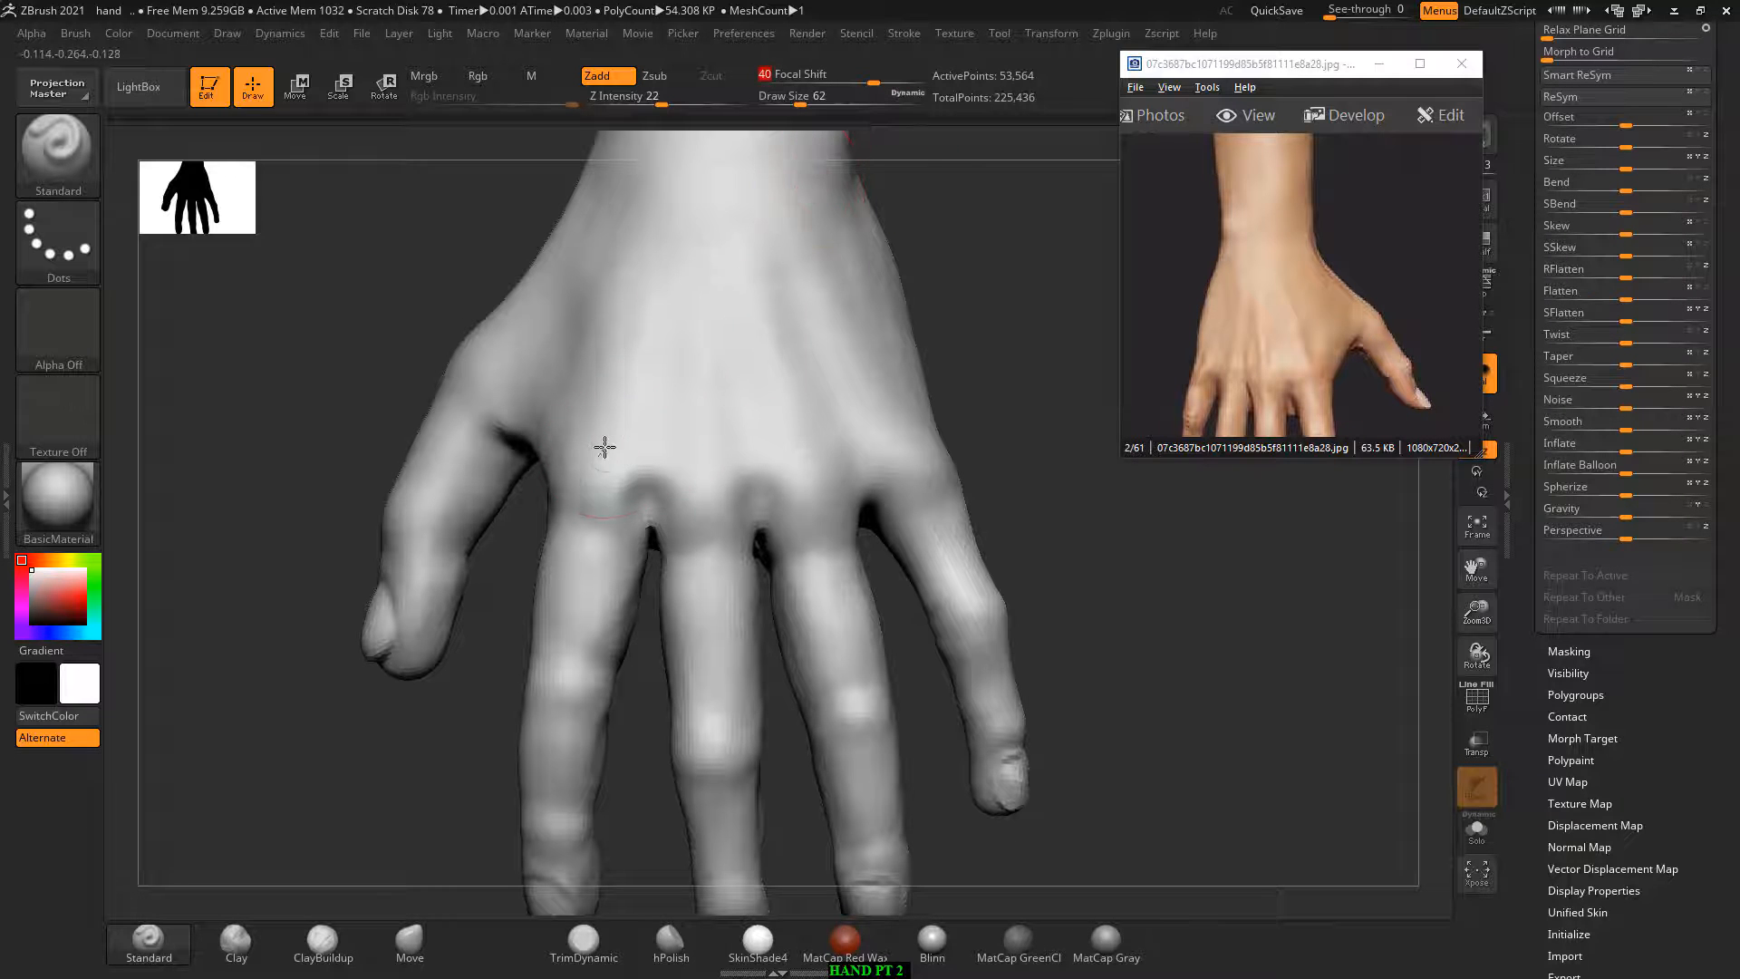
drag(605, 446, 607, 455)
drag(703, 512, 696, 485)
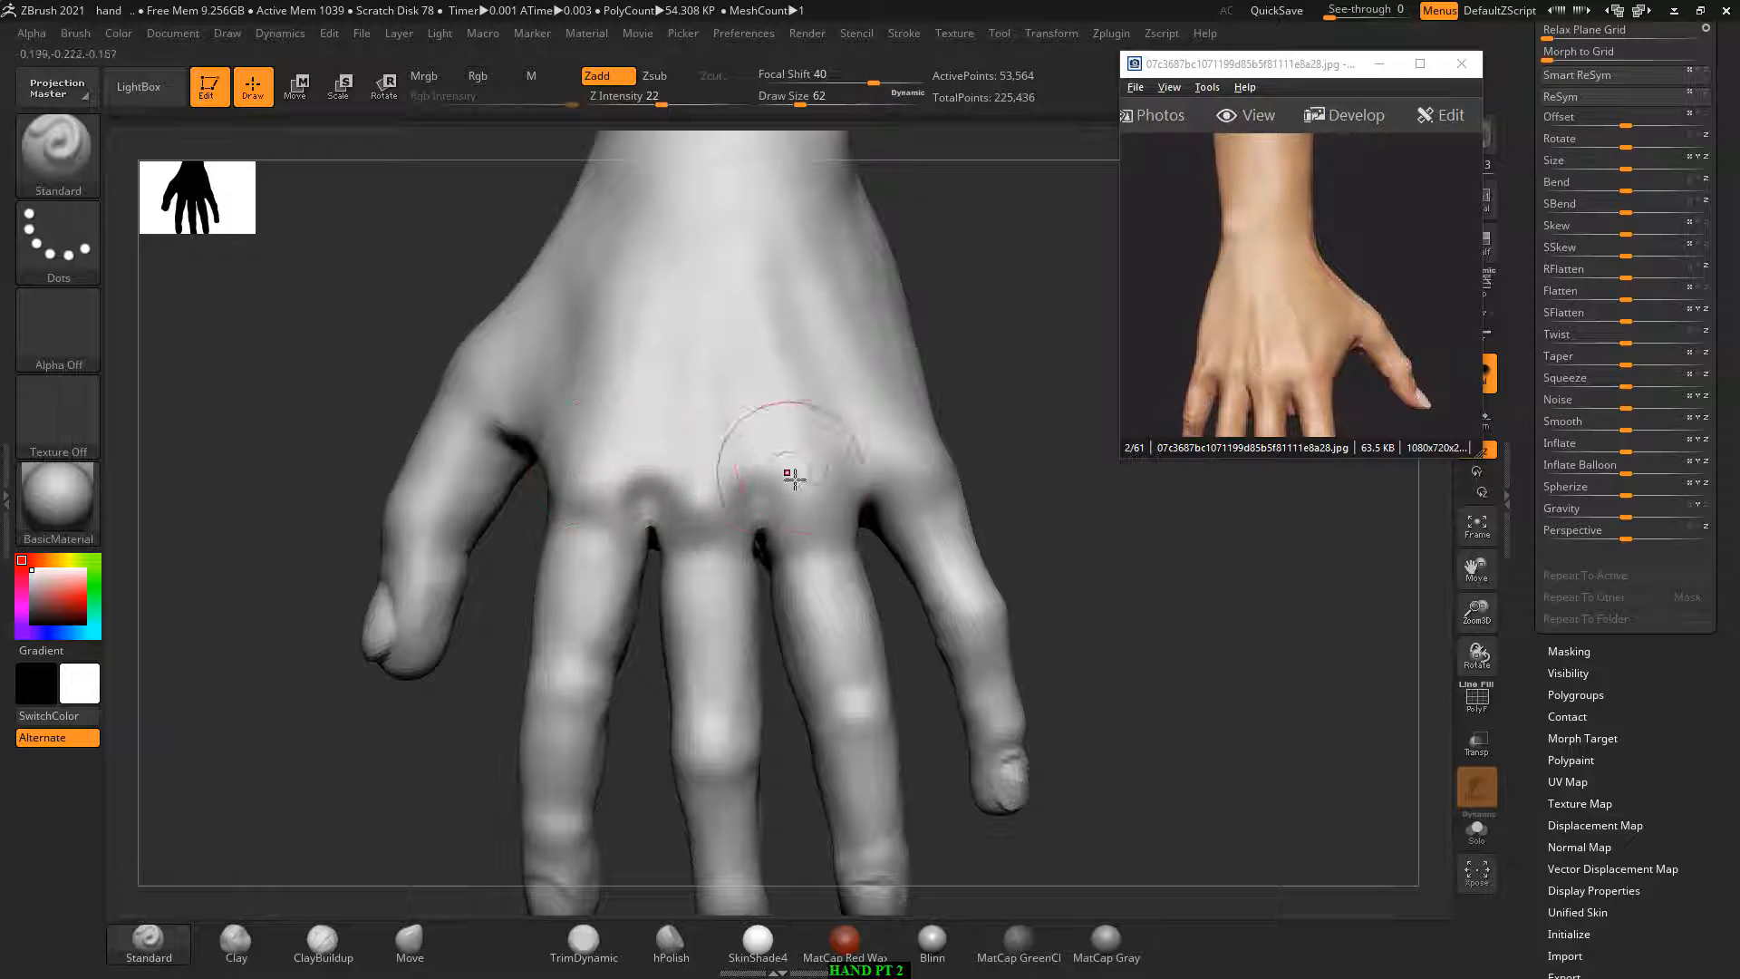
key(shift)
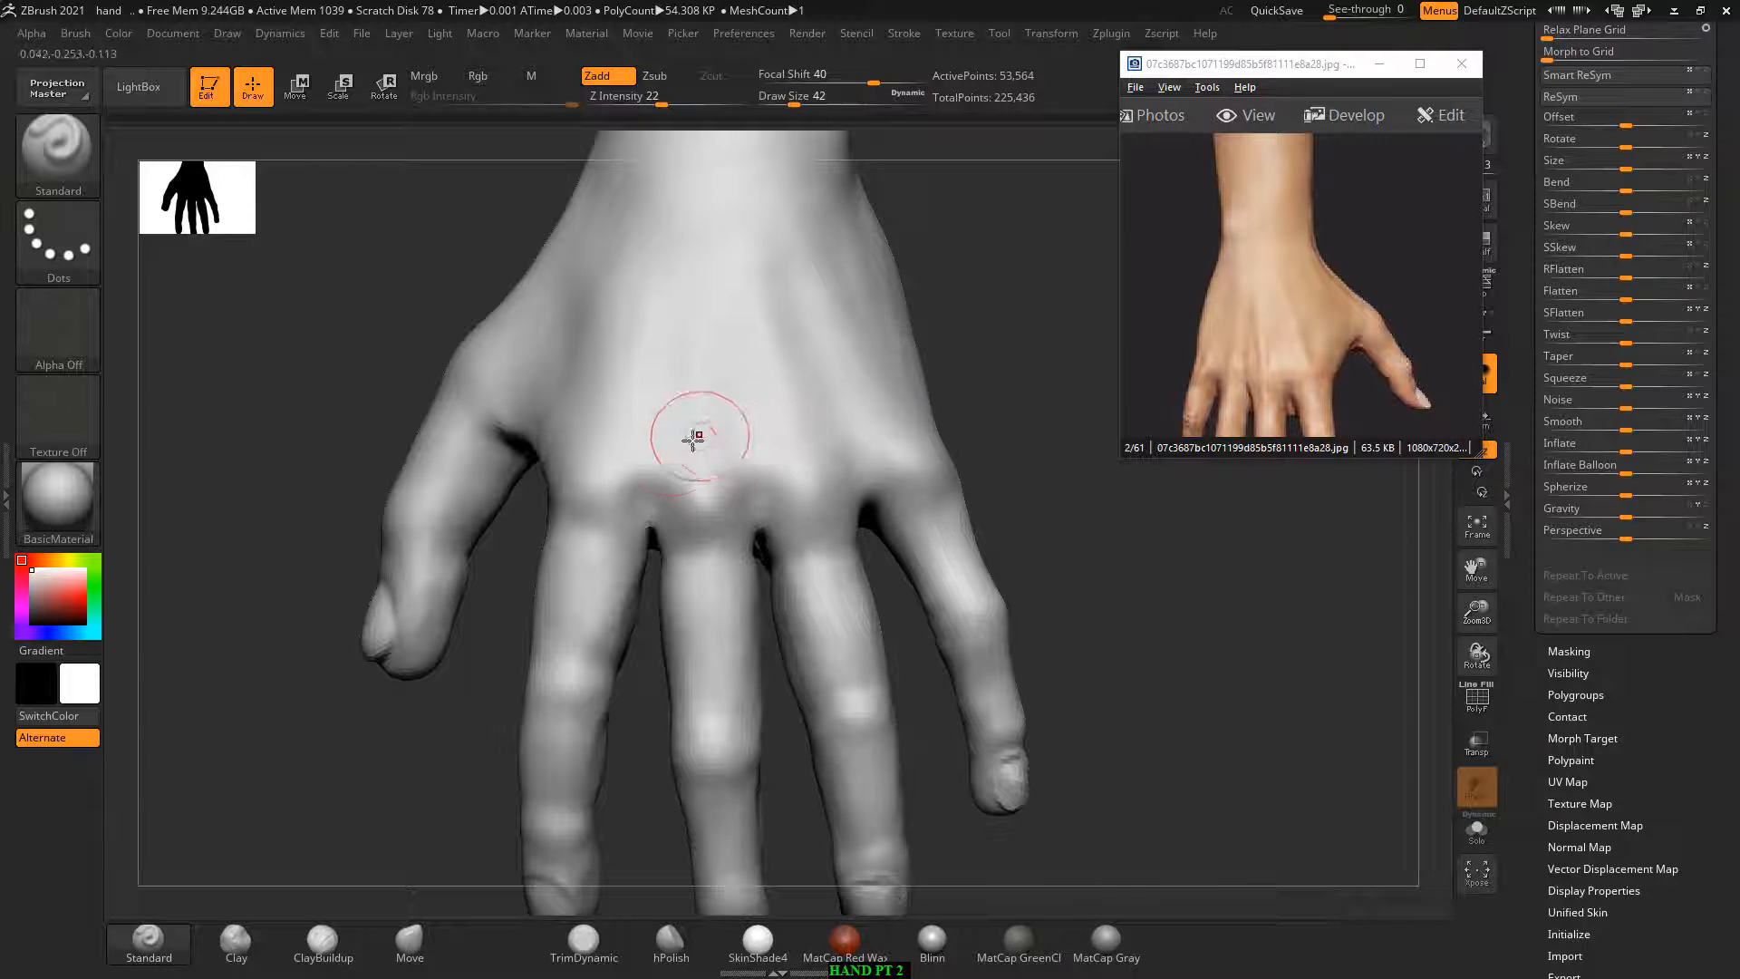
Step: Carve grooves between the tendons behind the knuckles with the Standard brush at draw size 42
key(alt)
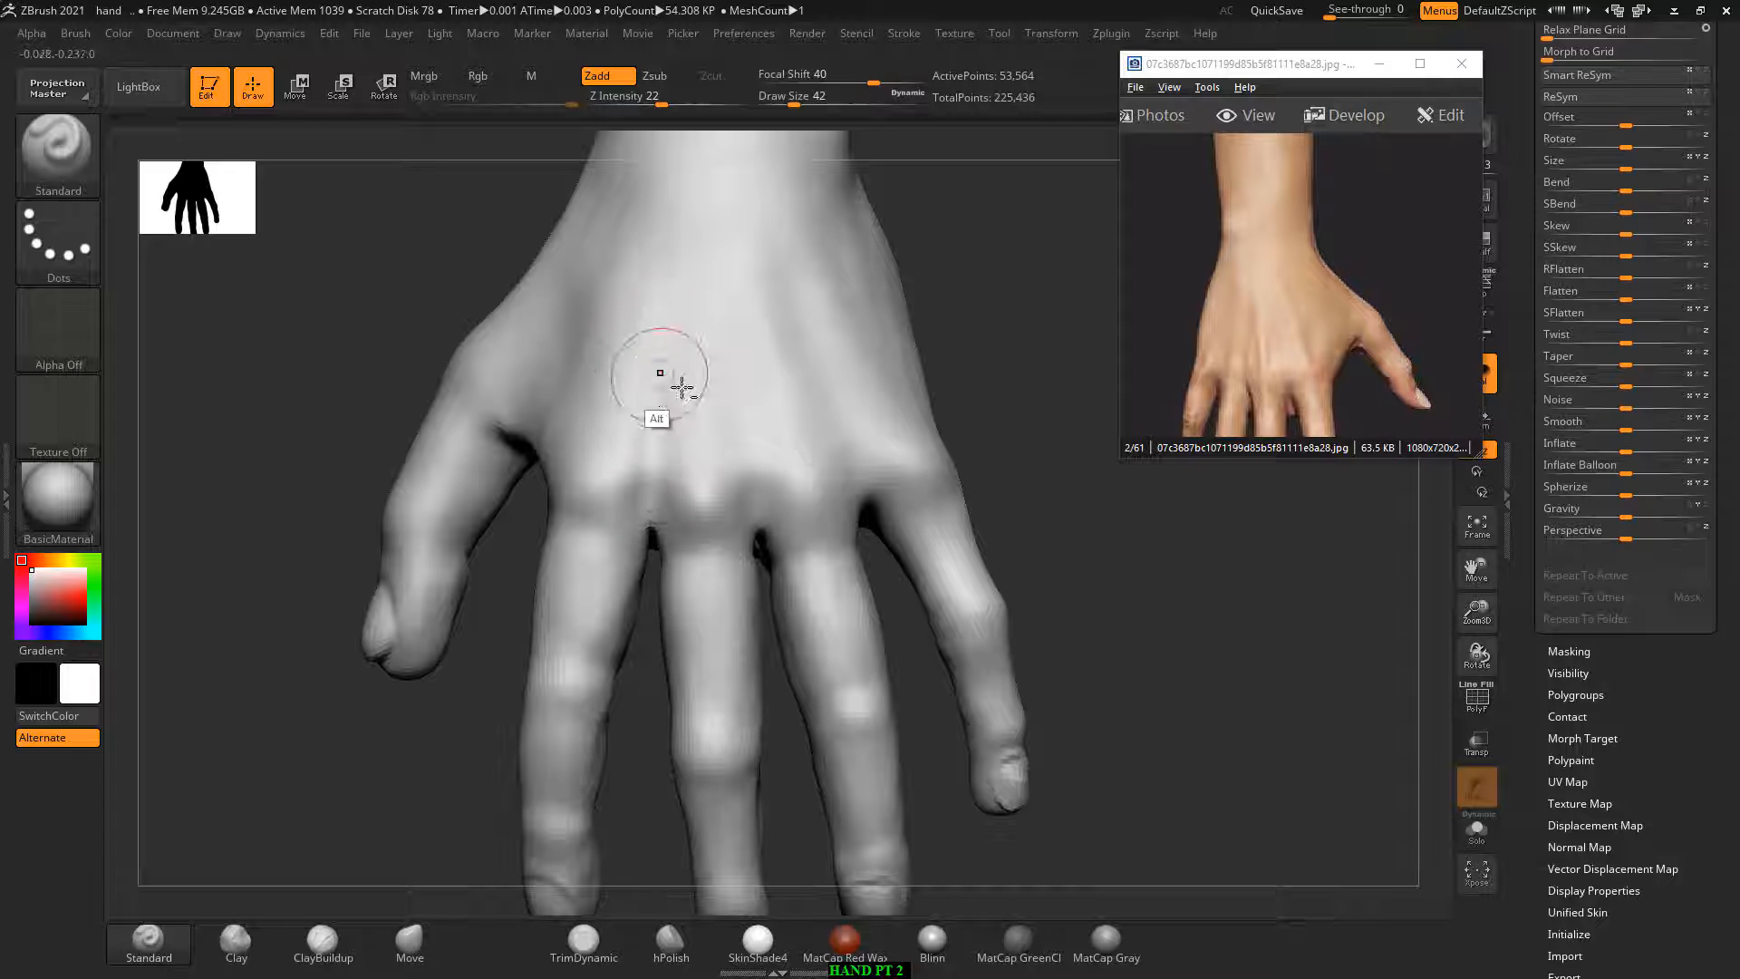
alt+drag(715, 330, 769, 490)
alt+drag(794, 319, 865, 445)
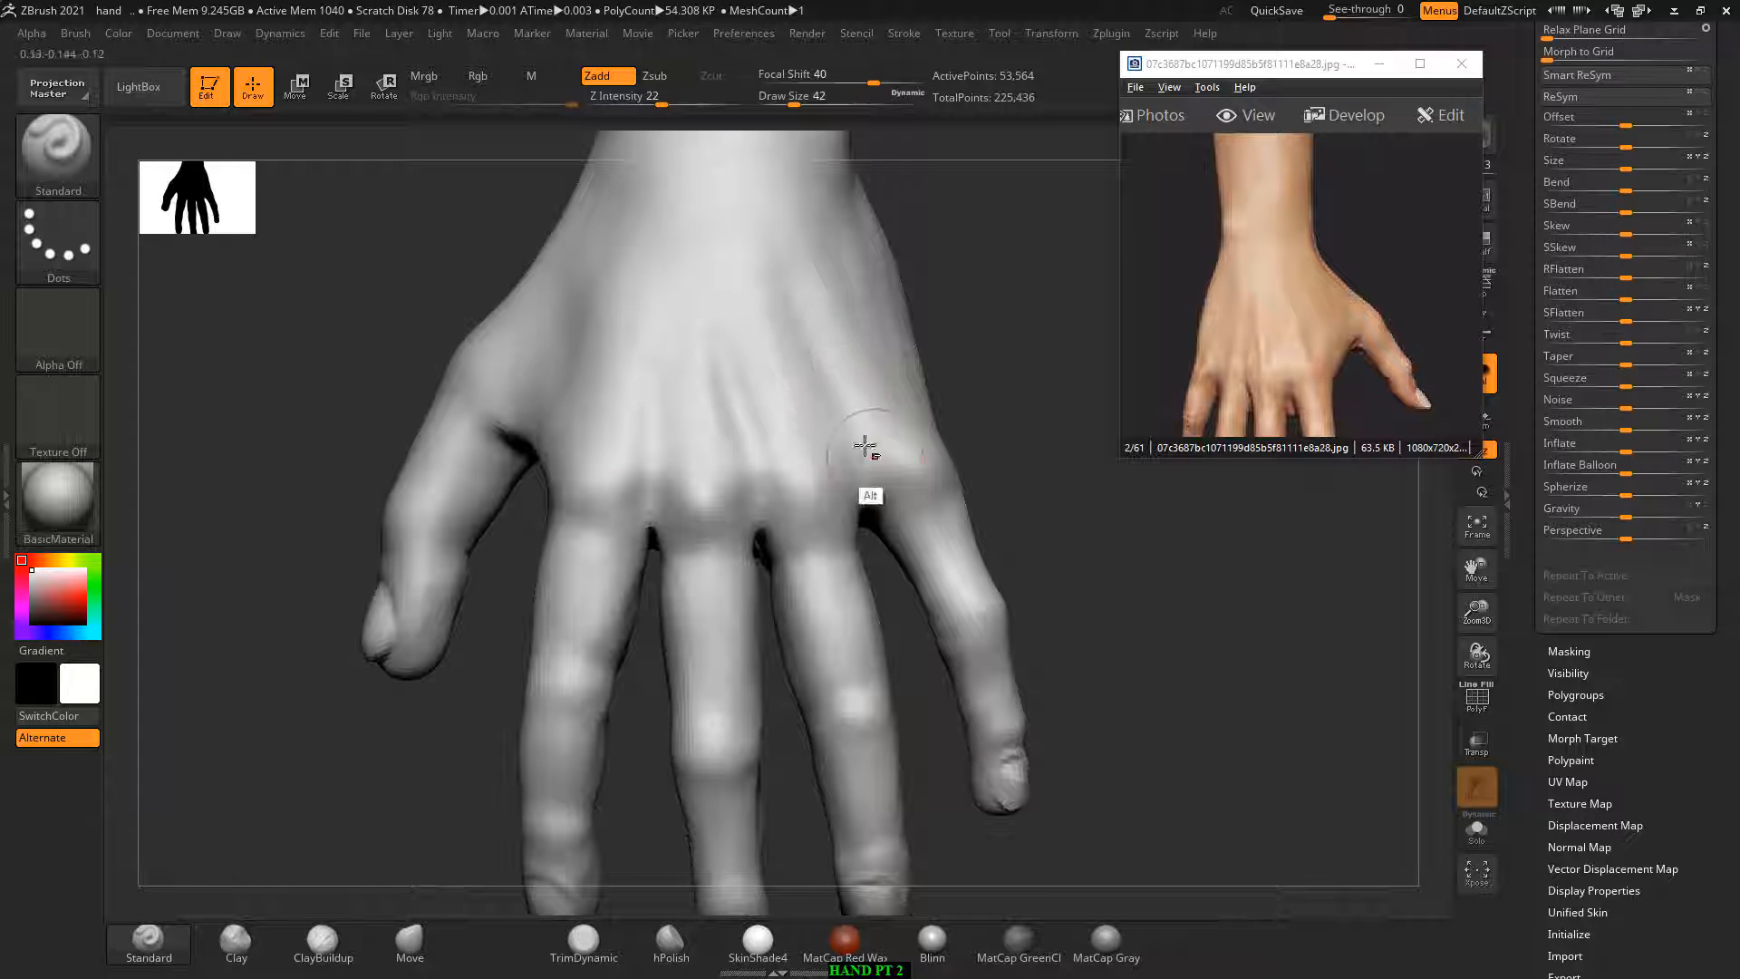
alt+drag(975, 279, 990, 400)
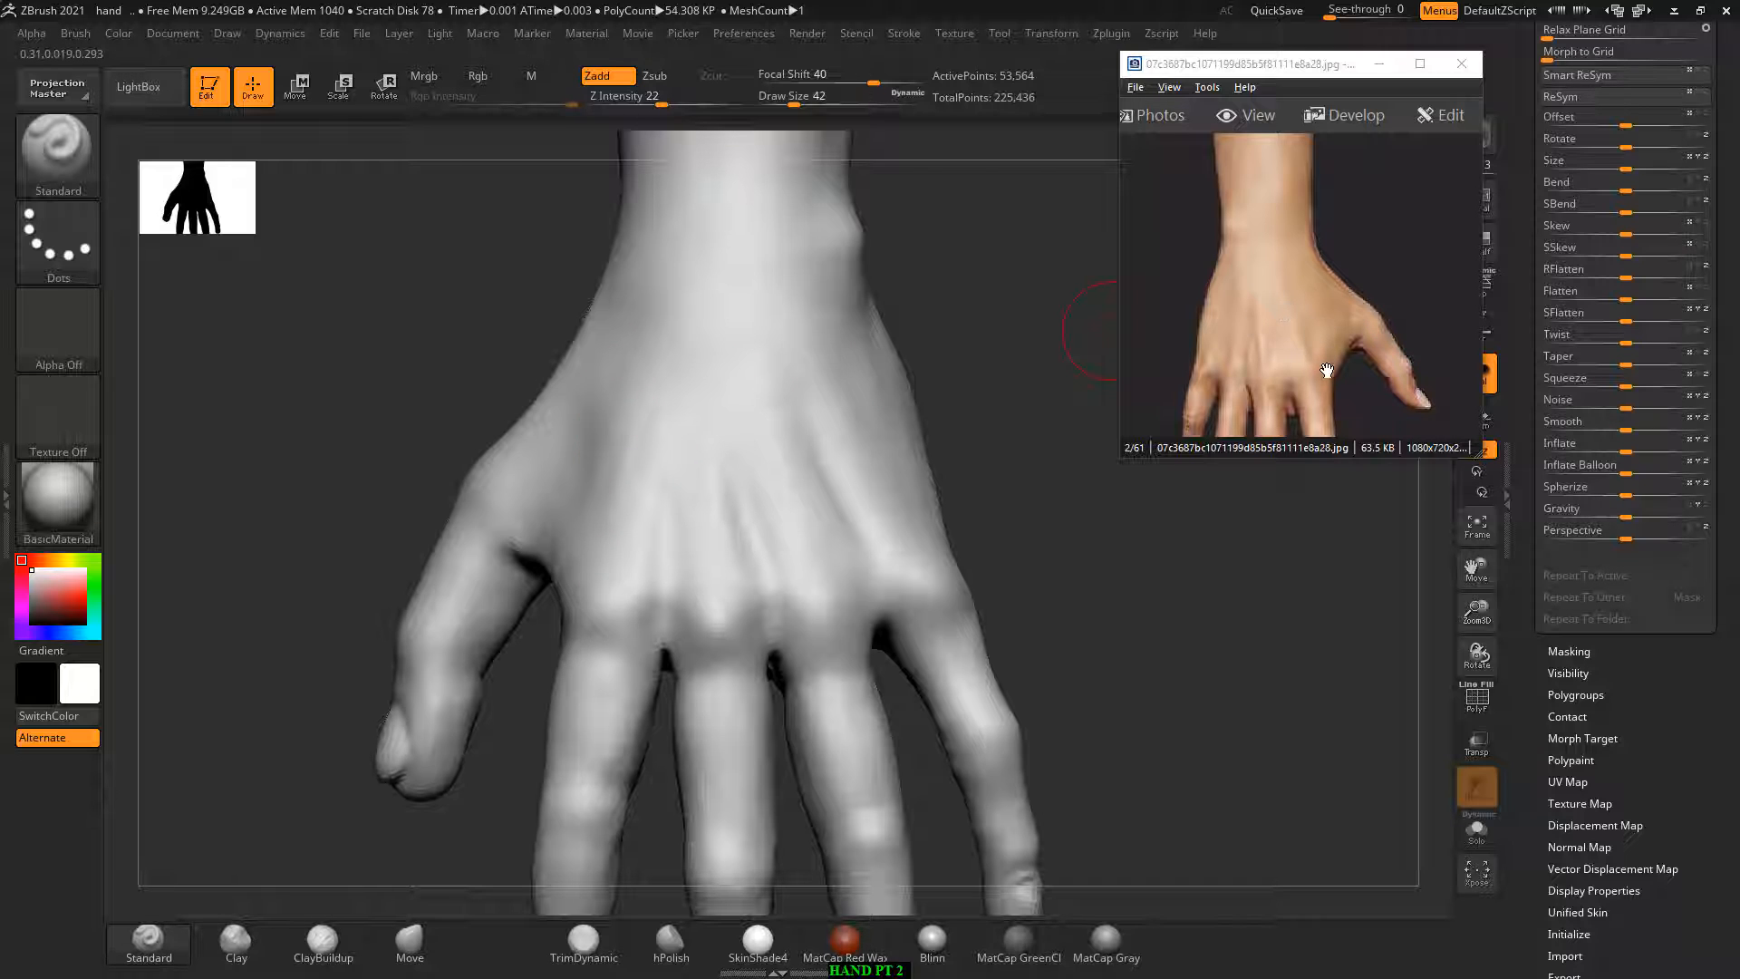
Step: Raise the tendons running from the wrist to the knuckles with the Standard brush at draw size 42, following the back-of-hand reference
scroll(1327, 371, down, 2)
drag(1309, 273, 1324, 346)
drag(710, 305, 642, 446)
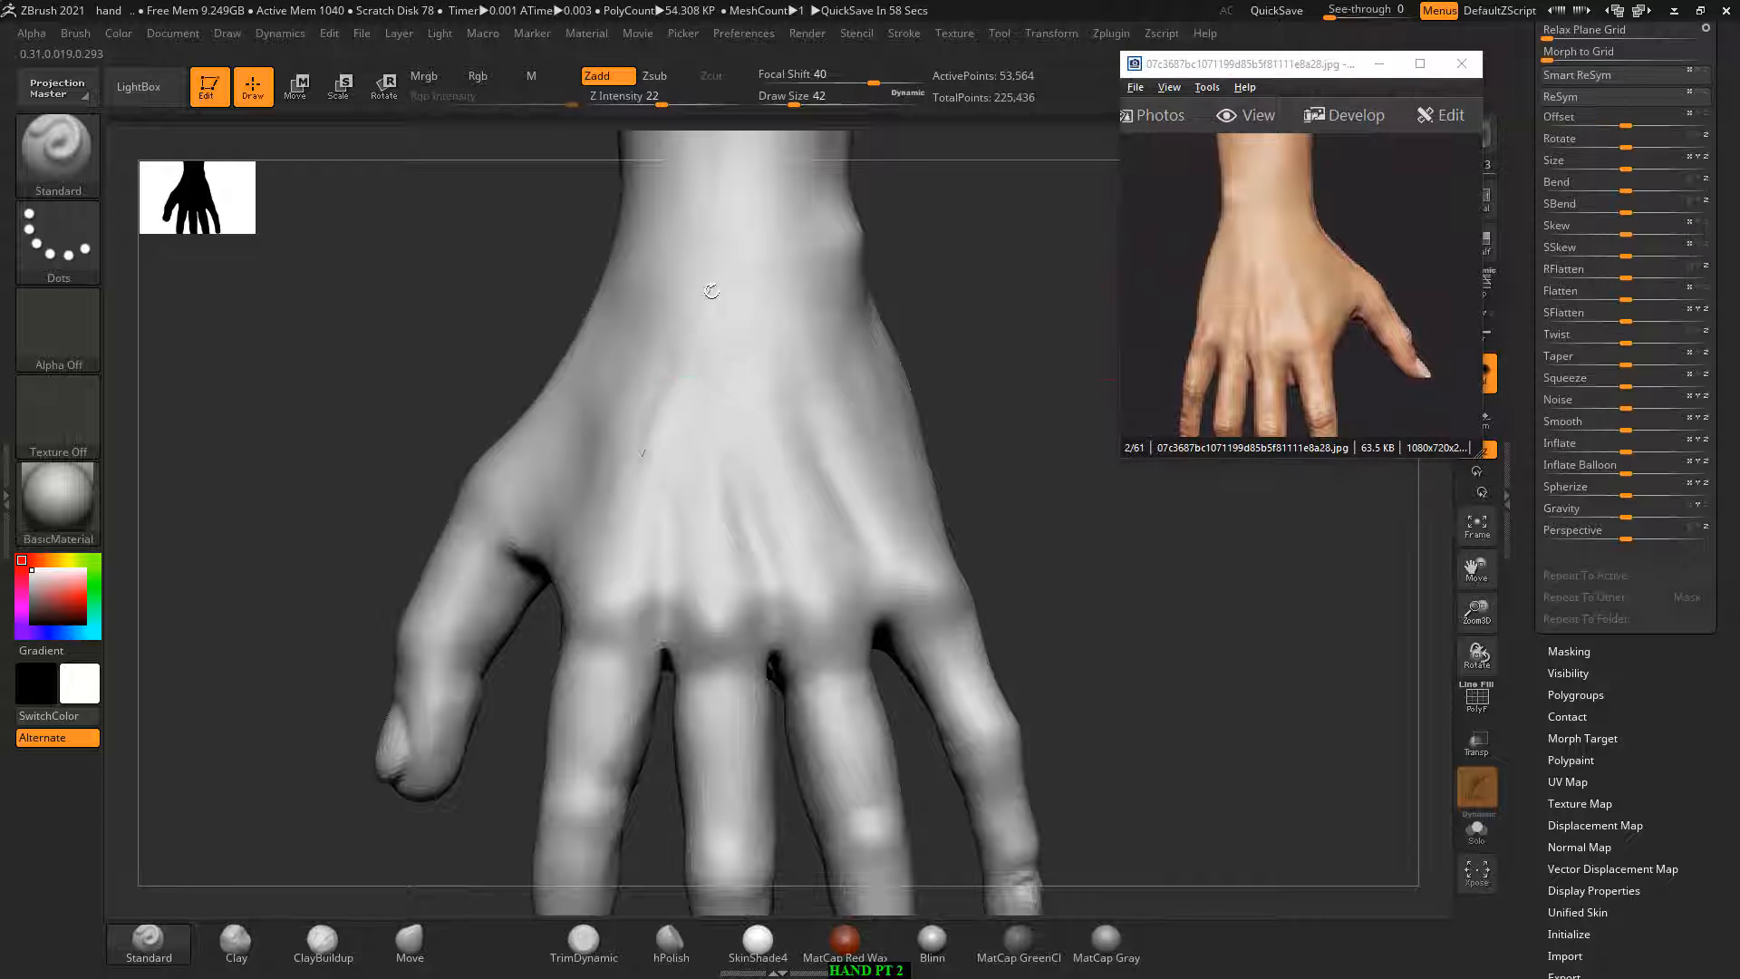
drag(695, 316, 605, 589)
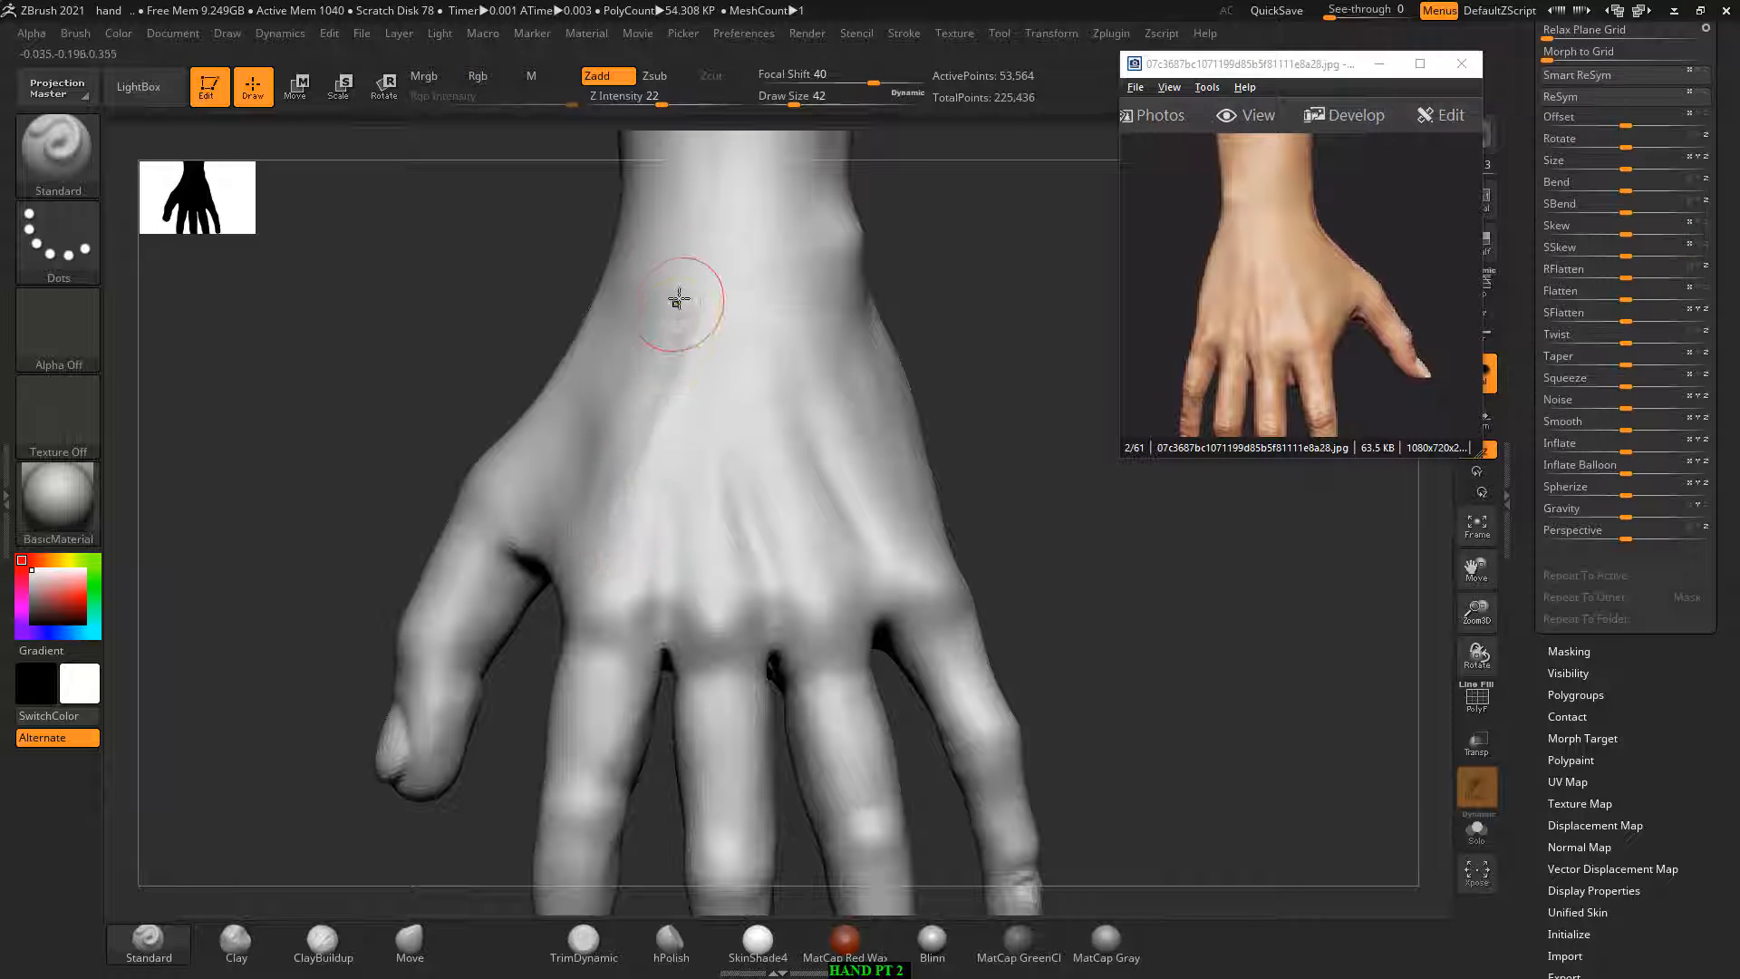
drag(680, 312, 590, 574)
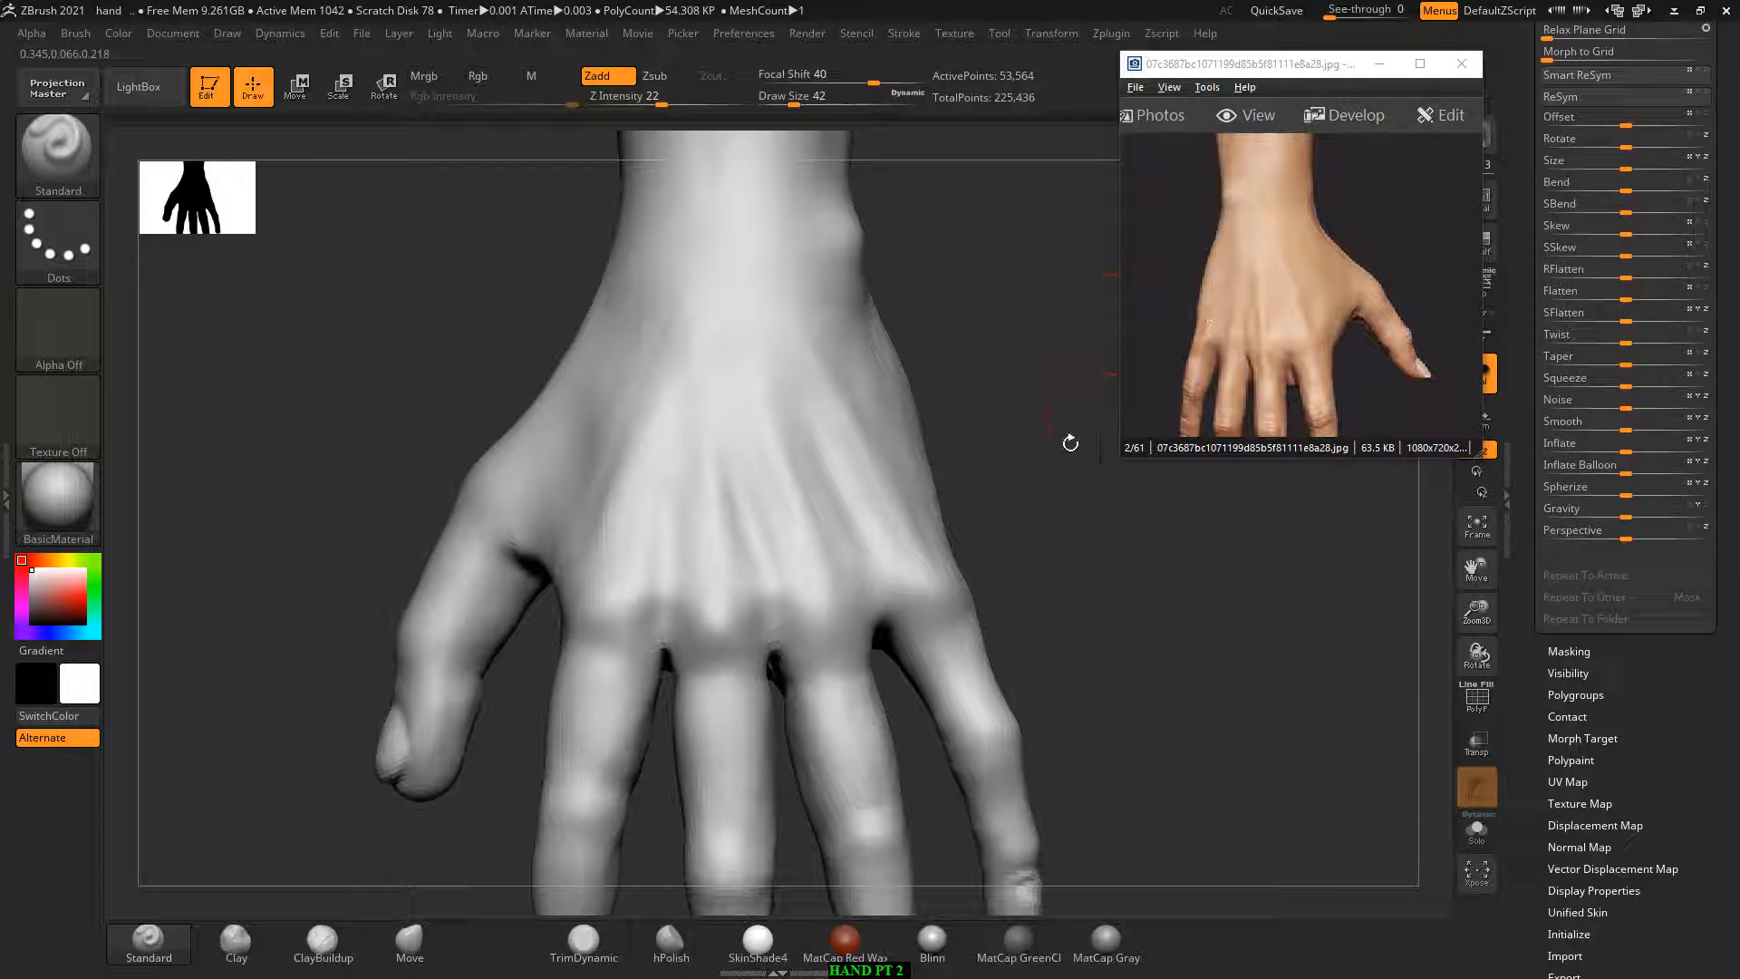
drag(1070, 442, 959, 418)
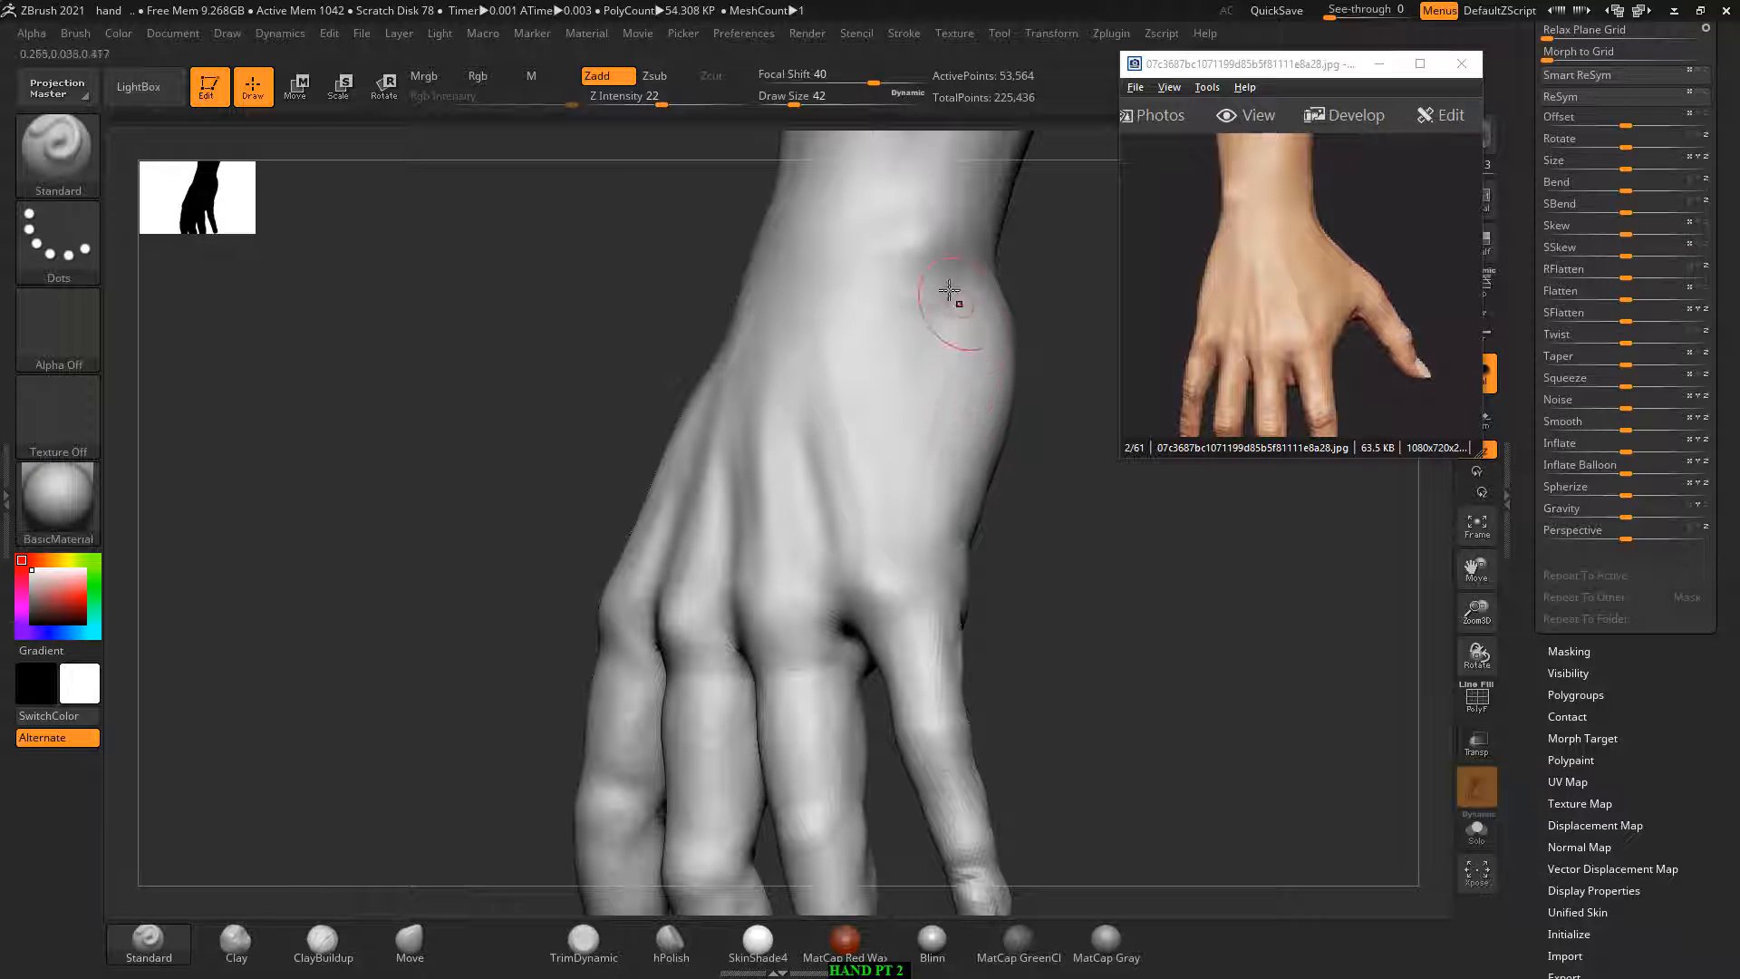
key(shift)
shift+drag(1043, 472, 921, 552)
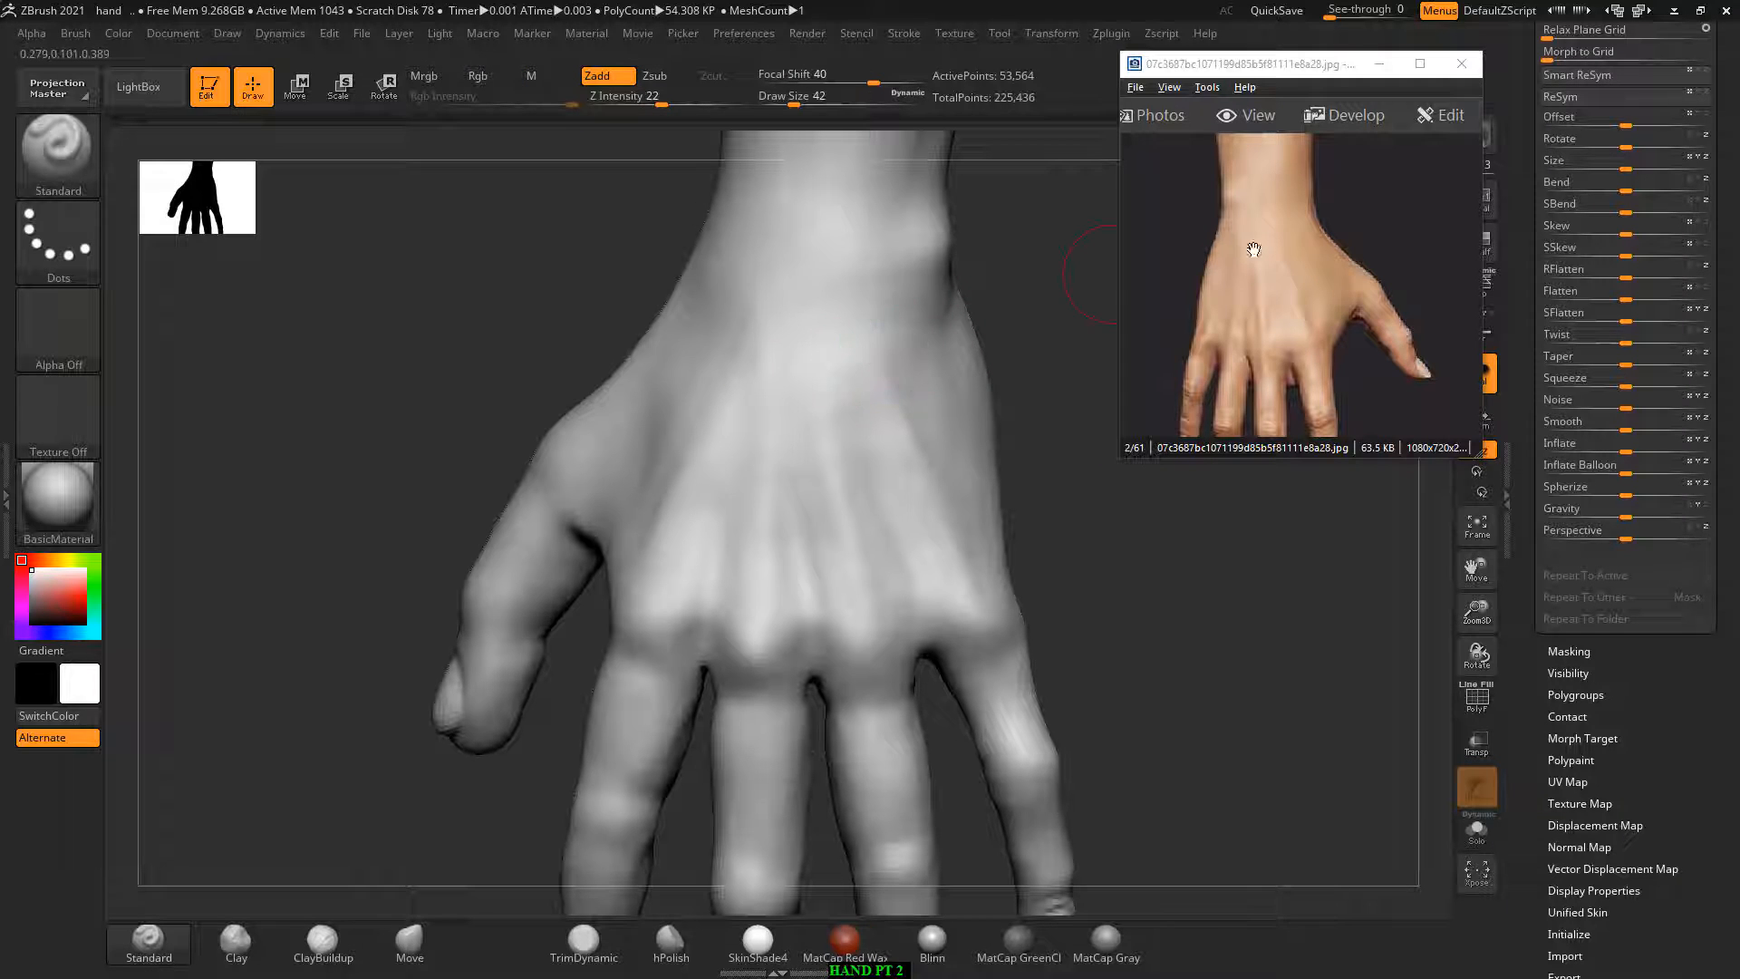
Step: Adjust the outline of the thumb and its base on the back view with the Move brush at draw size 86
click(434, 944)
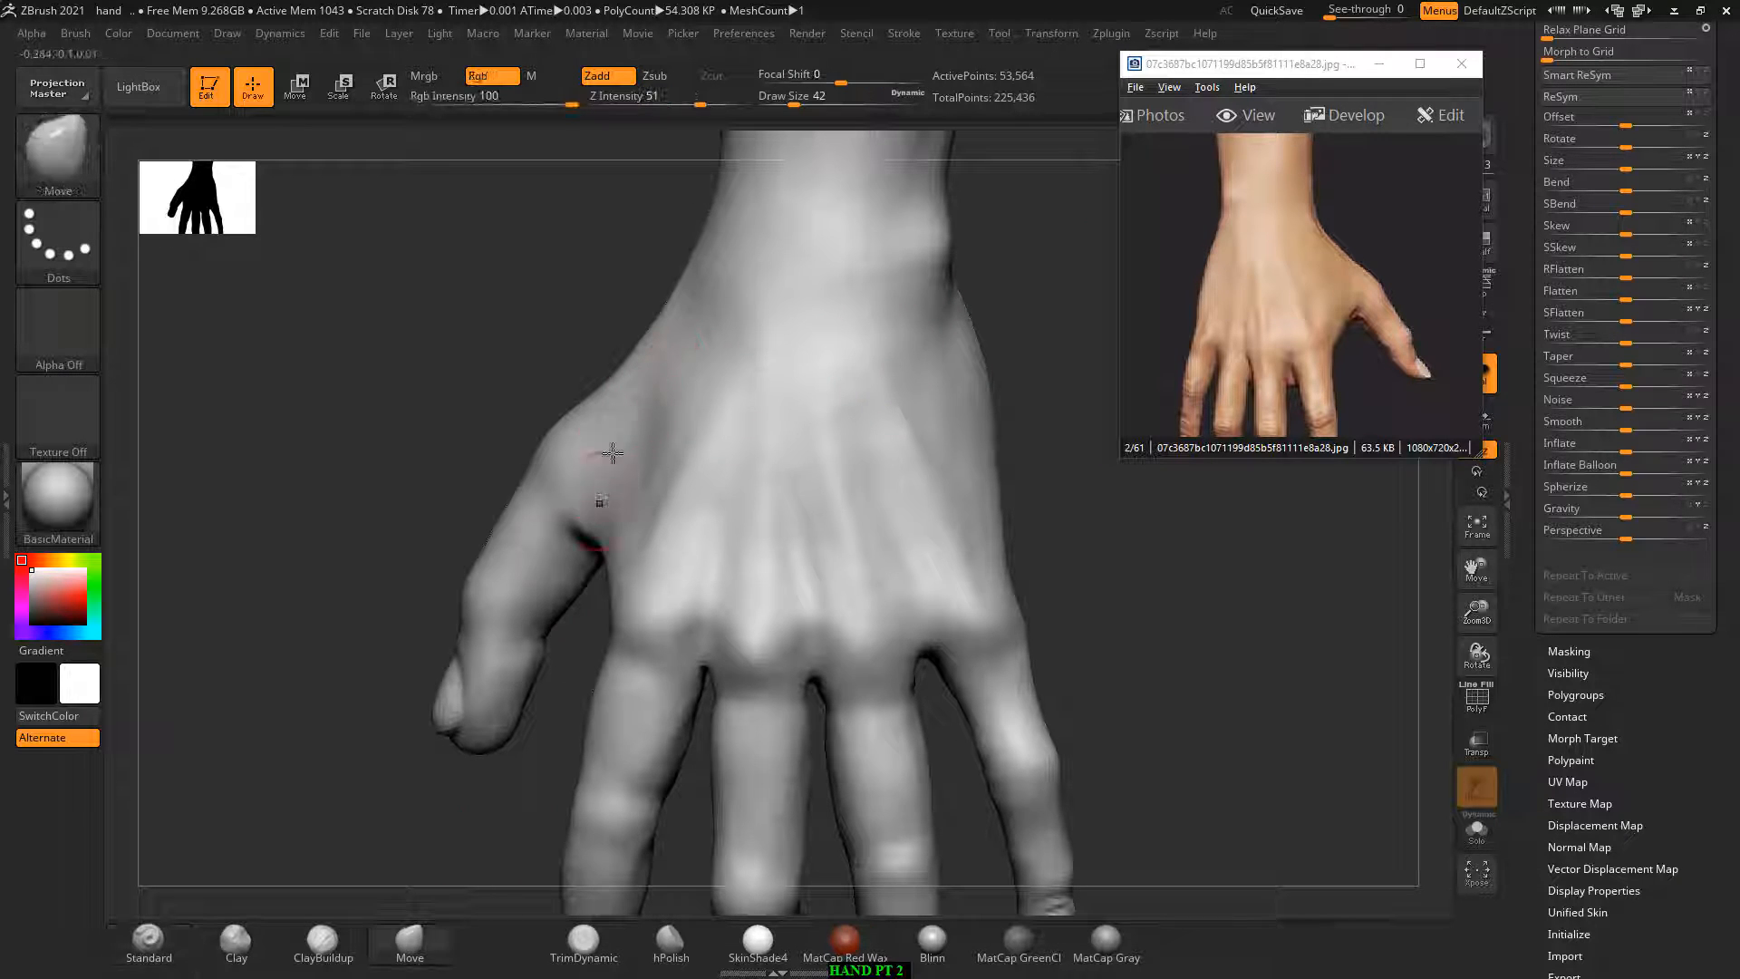
key(bracketright)
key(bracketright)
key(bracketright)
key(bracketright)
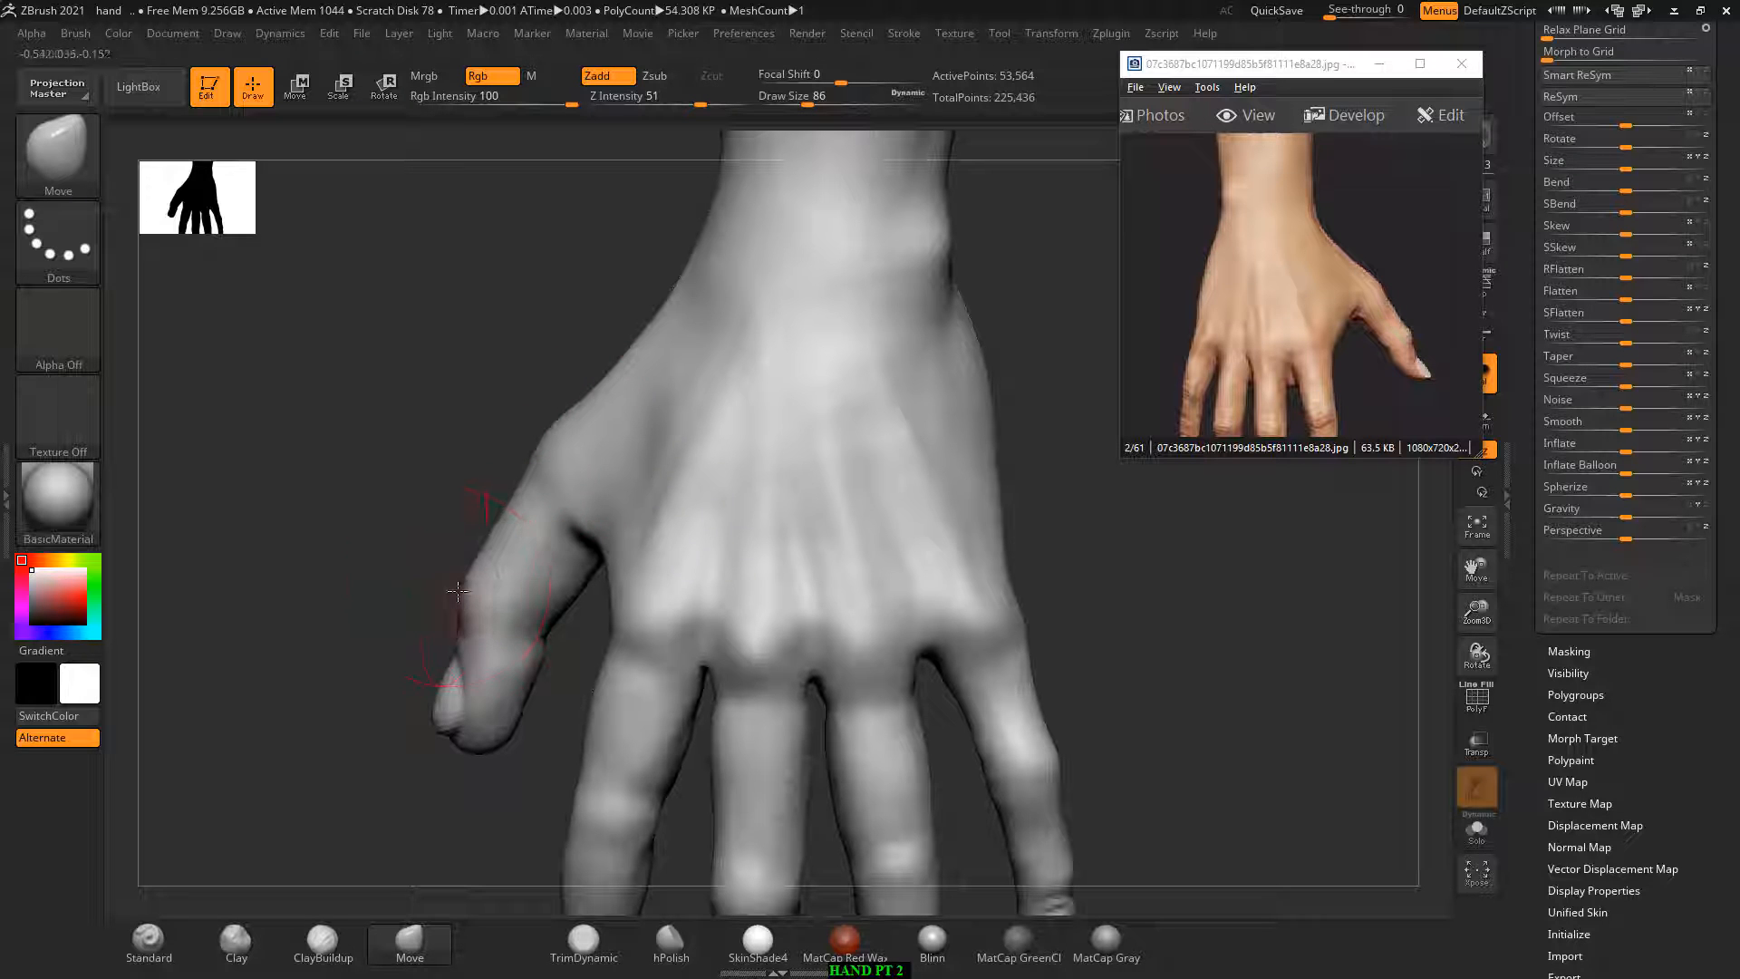
key(shift)
Step: Build up the back of the wrist with ClayBuildup at draw size 54 and smooth the strokes
alt+drag(1064, 287, 1049, 373)
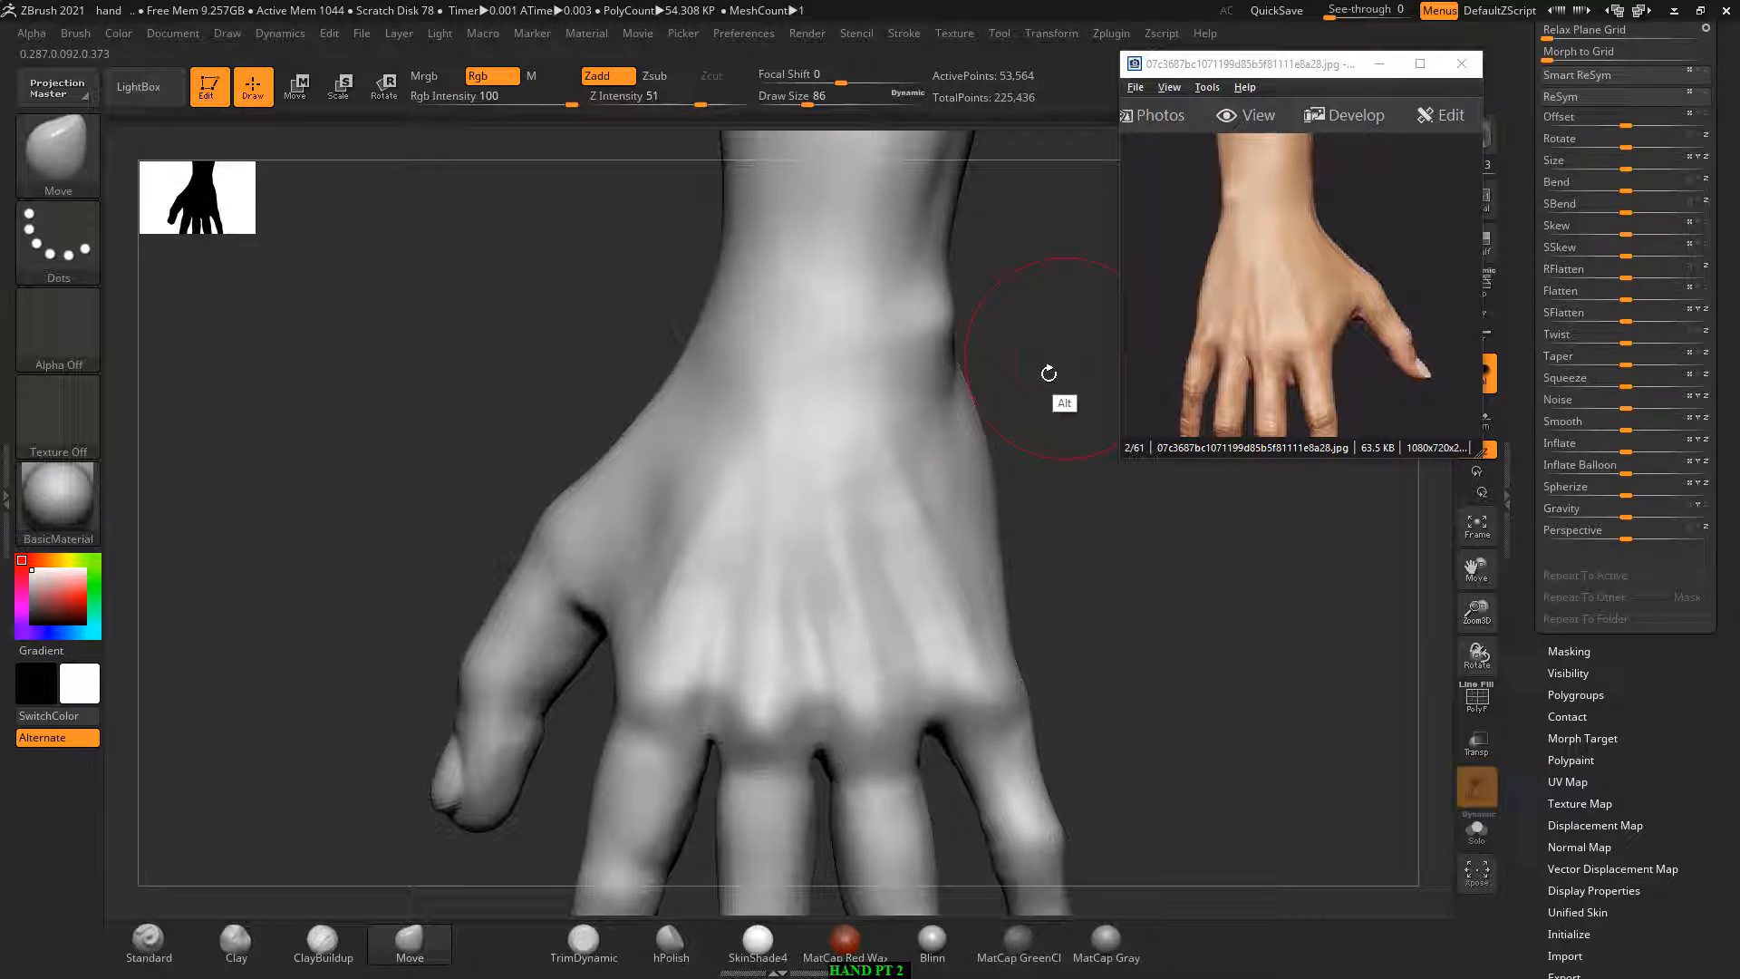
click(319, 943)
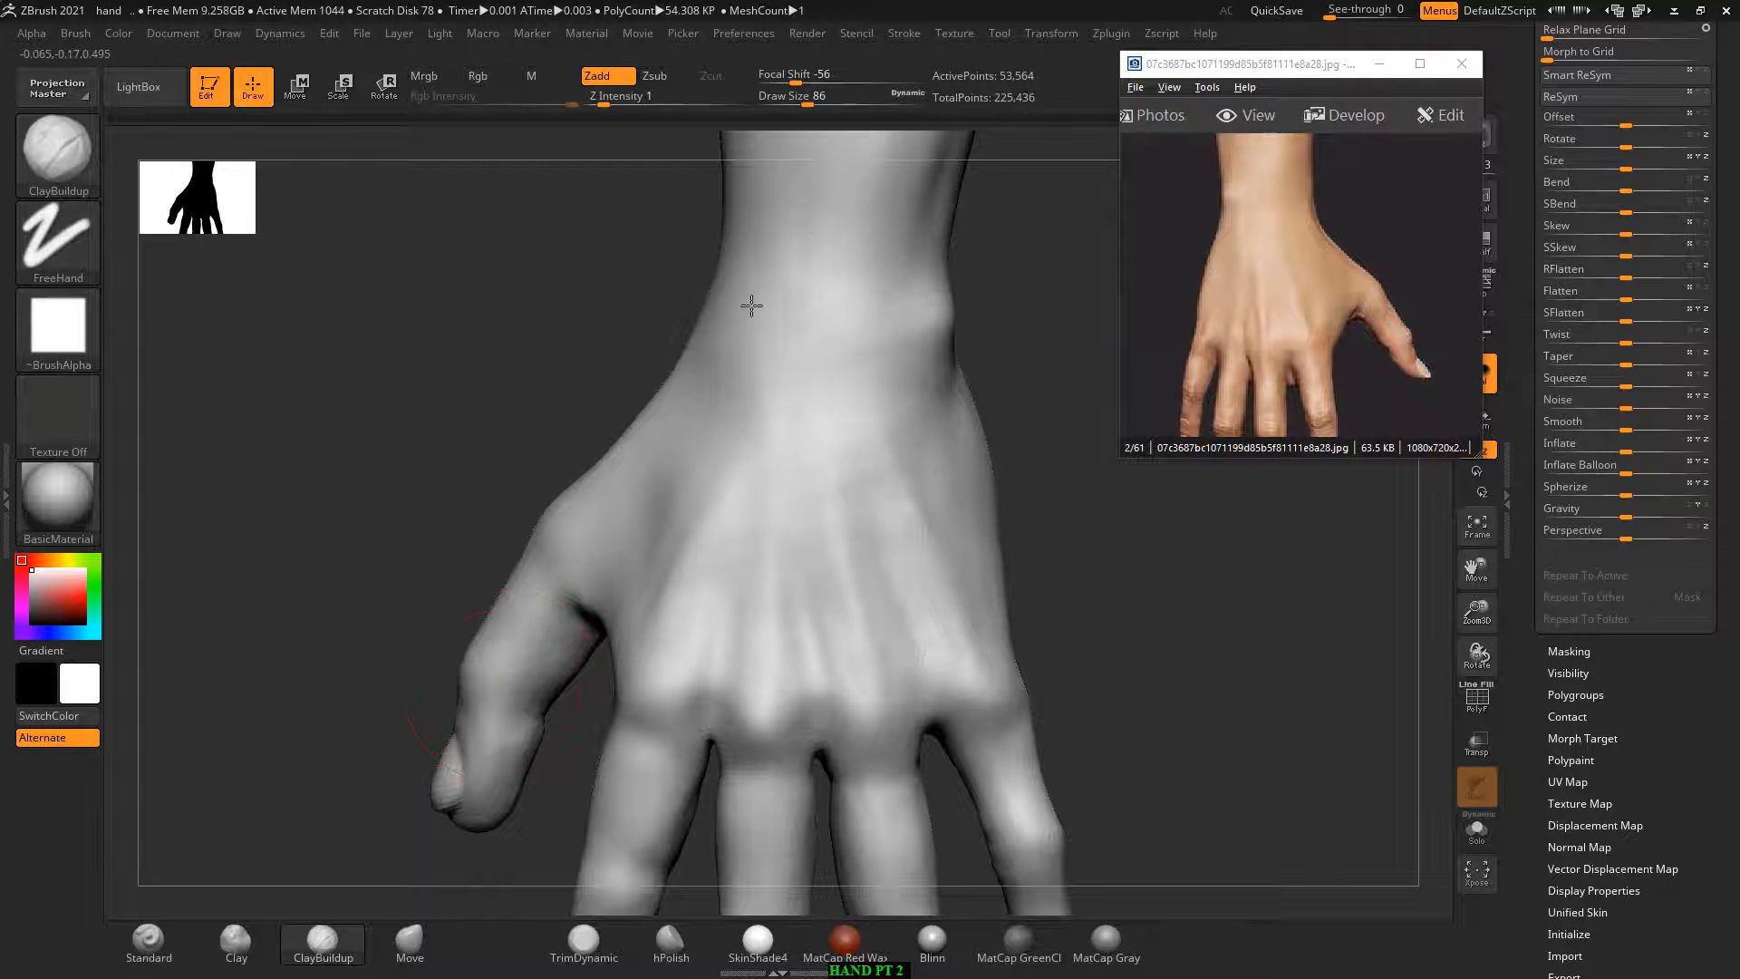
key(bracketleft)
key(bracketleft)
key(bracketleft)
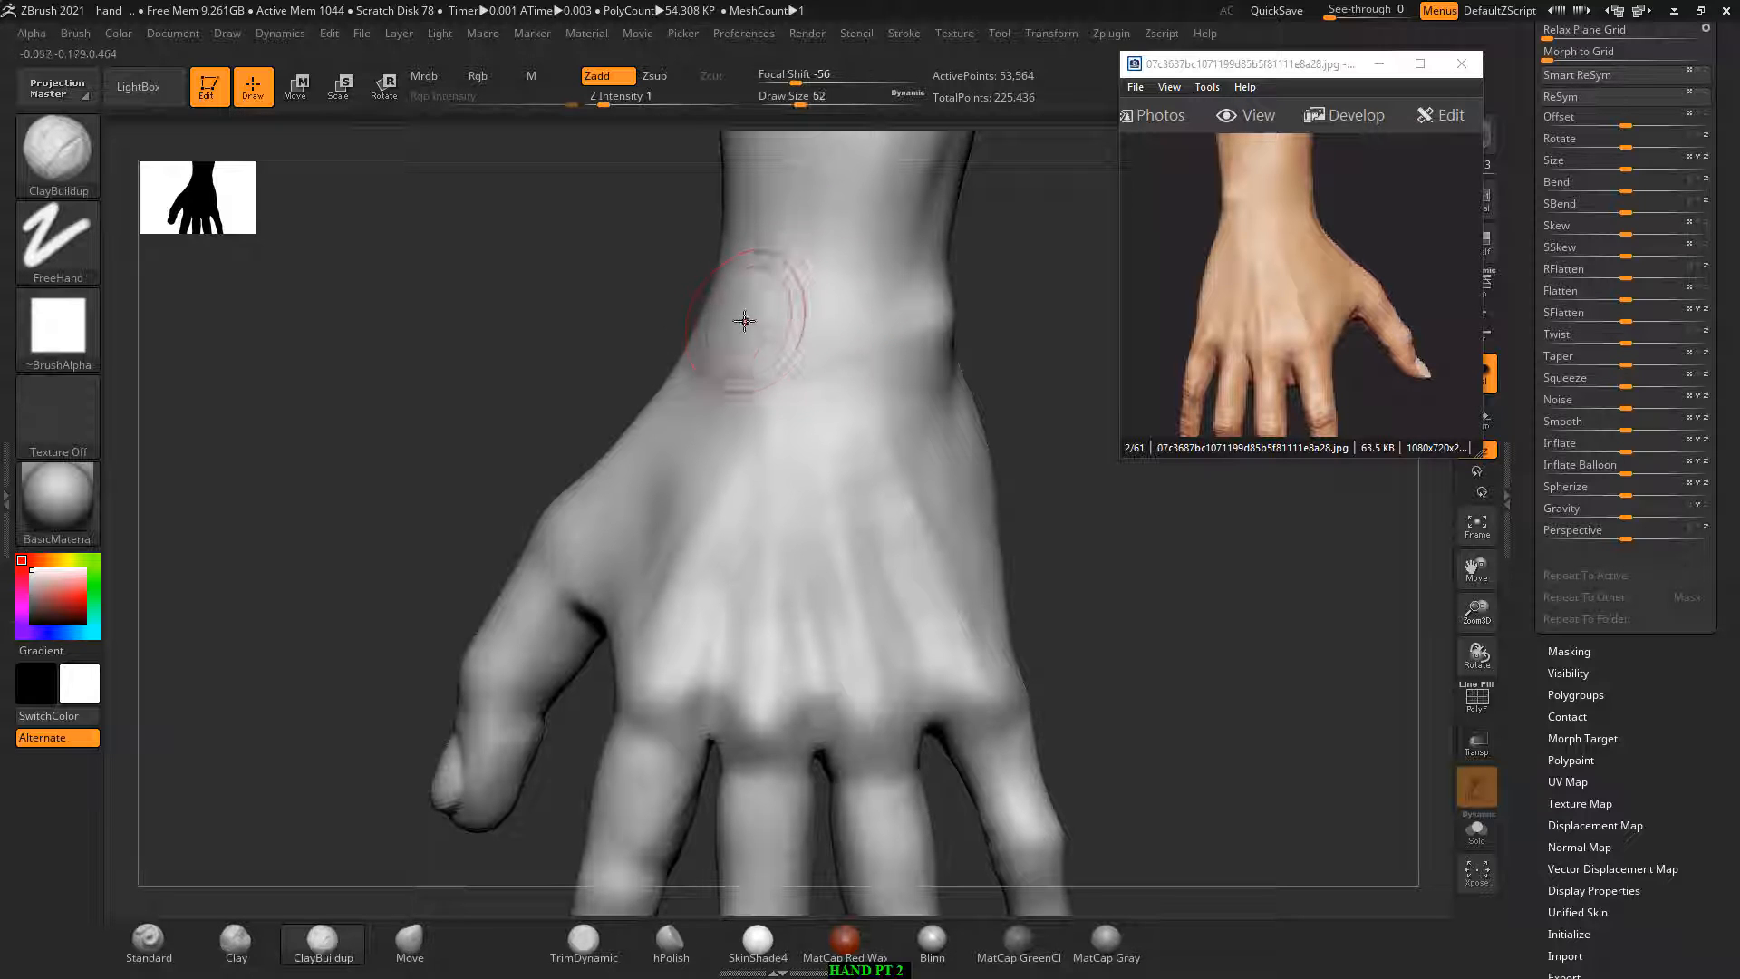
drag(1079, 377, 922, 351)
key(shift)
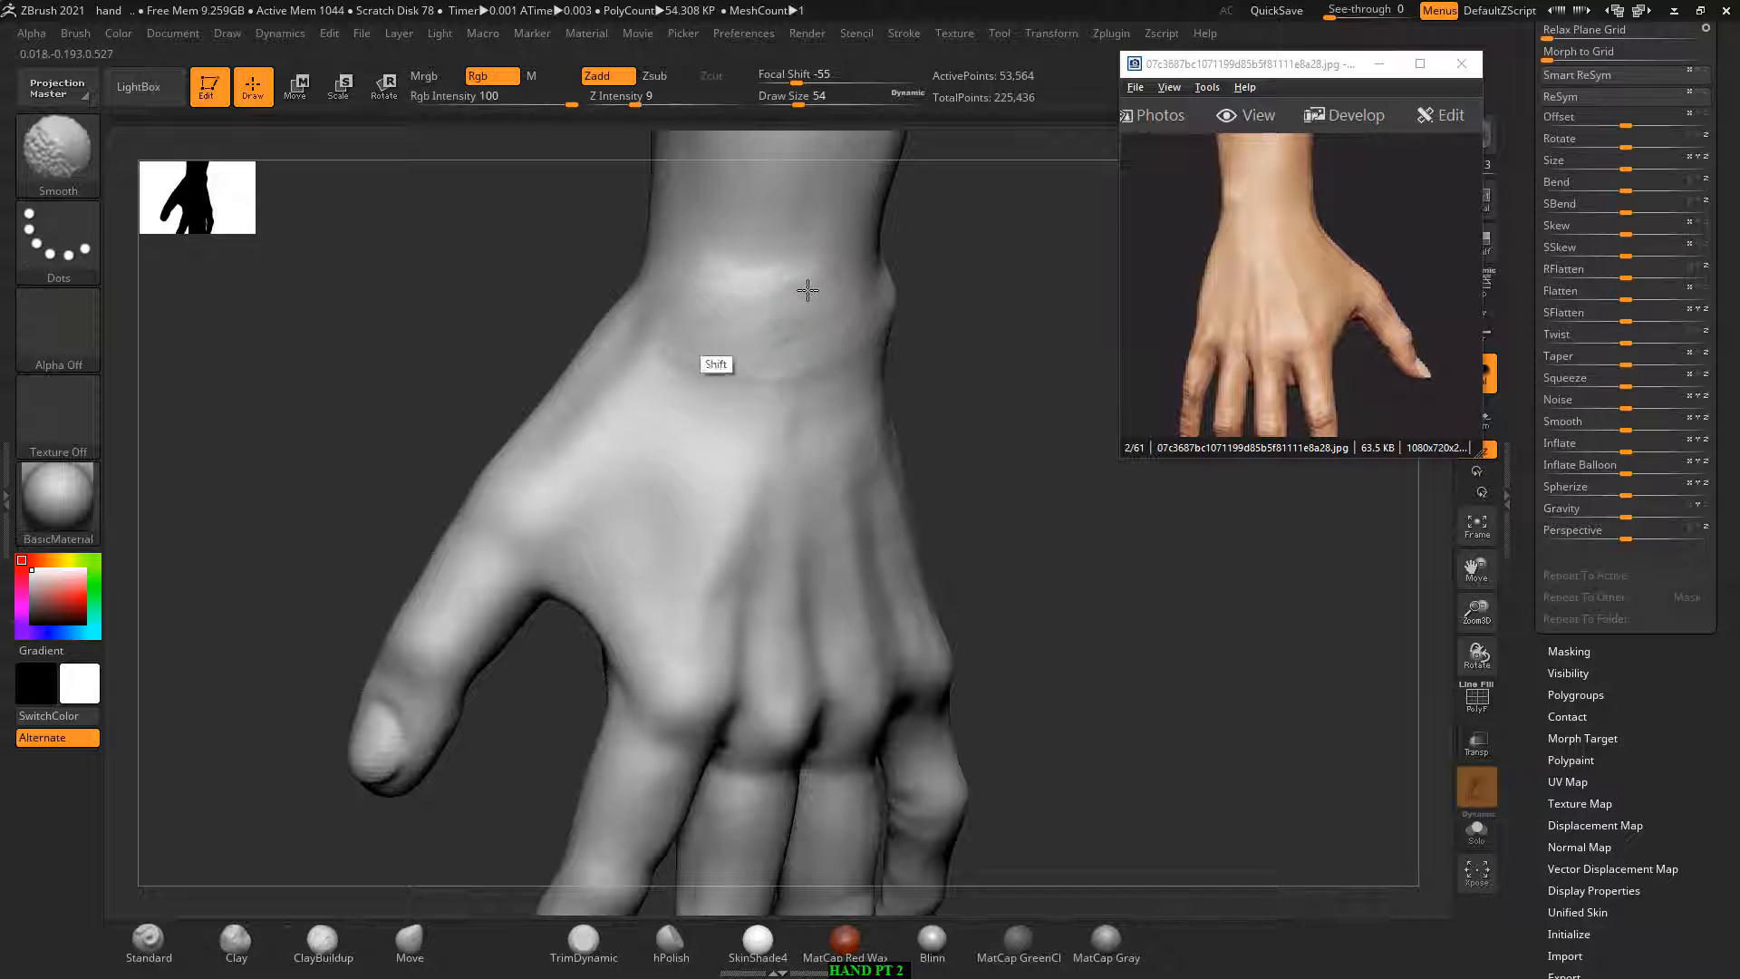
mouse_move(808, 290)
shift+mouse_down()
mouse_move(744, 263)
mouse_move(840, 292)
mouse_move(774, 301)
mouse_move(793, 316)
mouse_move(808, 291)
shift+mouse_up()
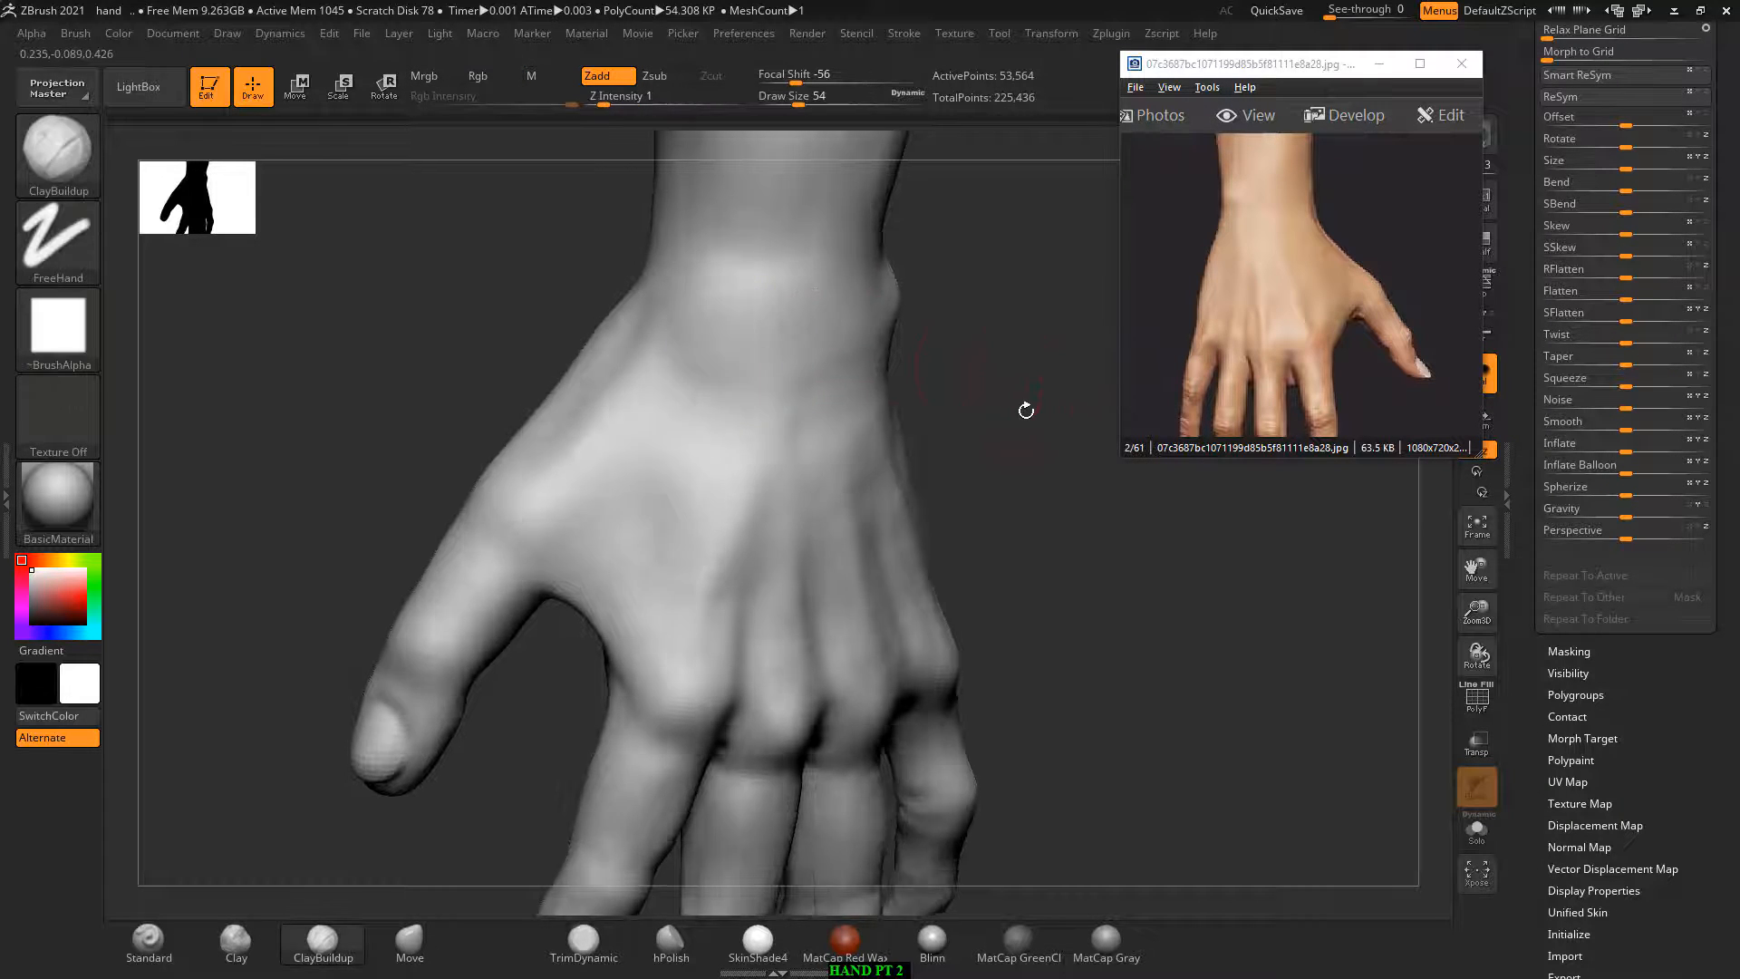
Step: Smooth the tendon area on the back of the hand and compare the wrist with the forearm in the reference photo
drag(1025, 408, 870, 420)
mouse_move(757, 407)
shift+mouse_down()
mouse_move(718, 524)
mouse_move(761, 560)
mouse_move(775, 543)
shift+mouse_up()
drag(1108, 460, 785, 493)
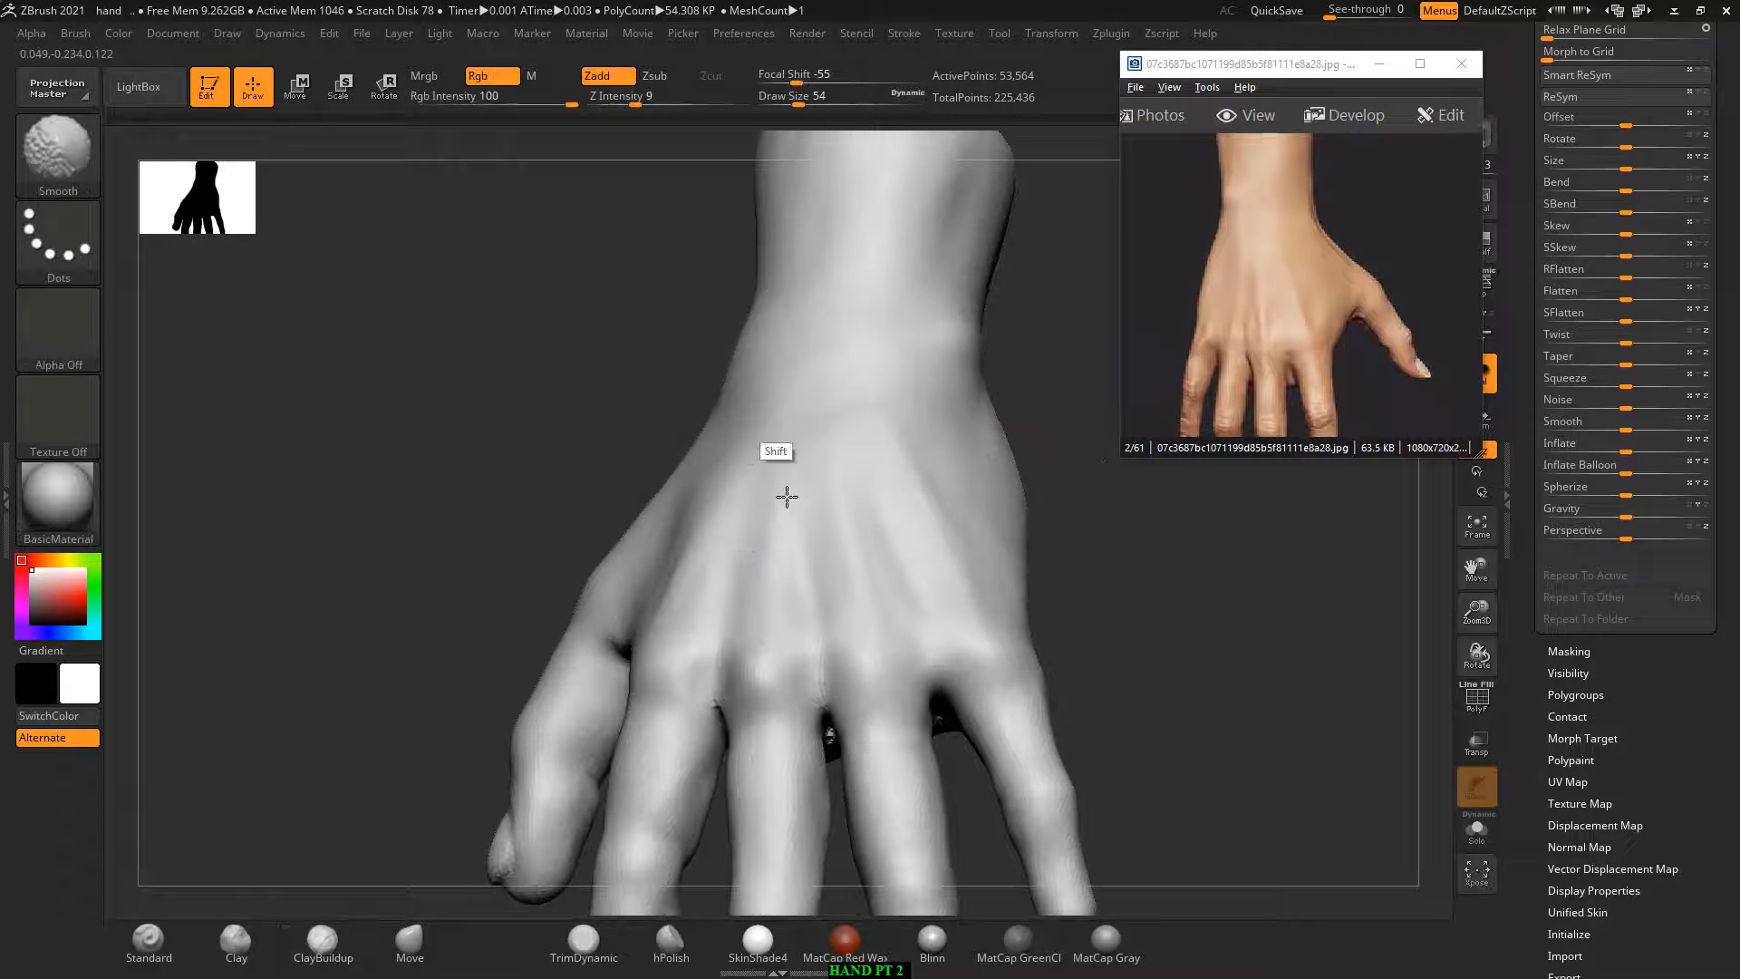
mouse_move(1046, 359)
mouse_down()
mouse_move(1162, 335)
mouse_move(1049, 446)
mouse_move(1069, 505)
mouse_move(1041, 513)
mouse_move(1060, 517)
mouse_up()
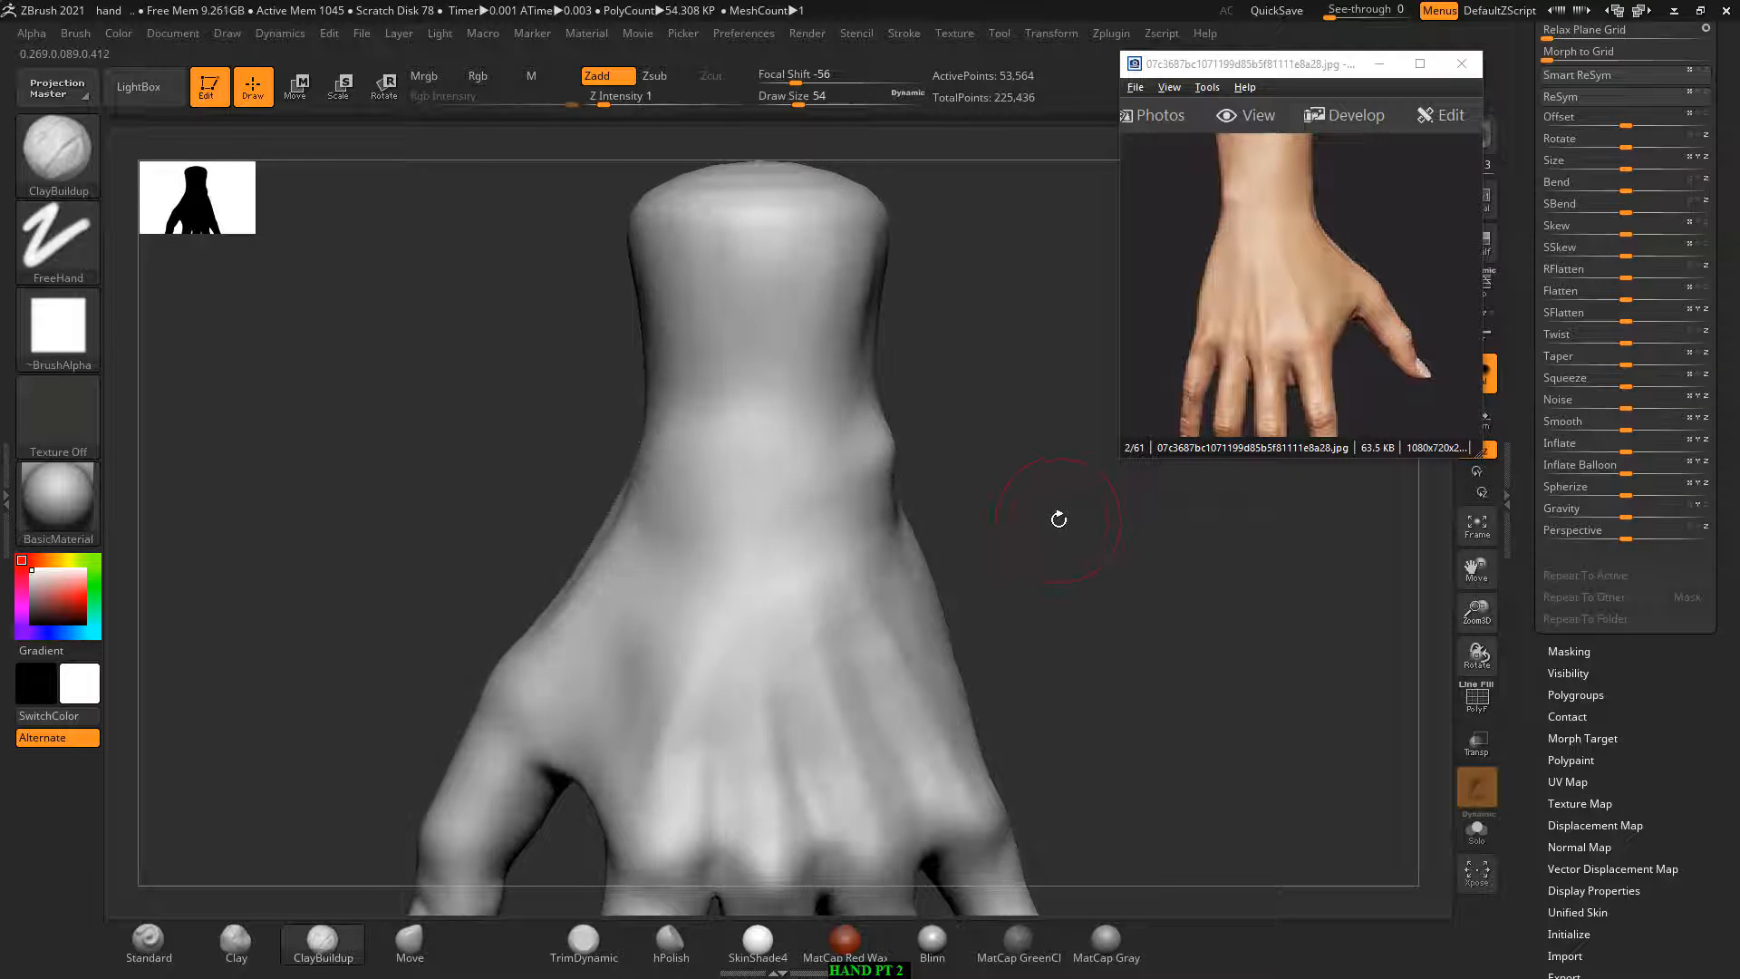
drag(1195, 325, 1256, 323)
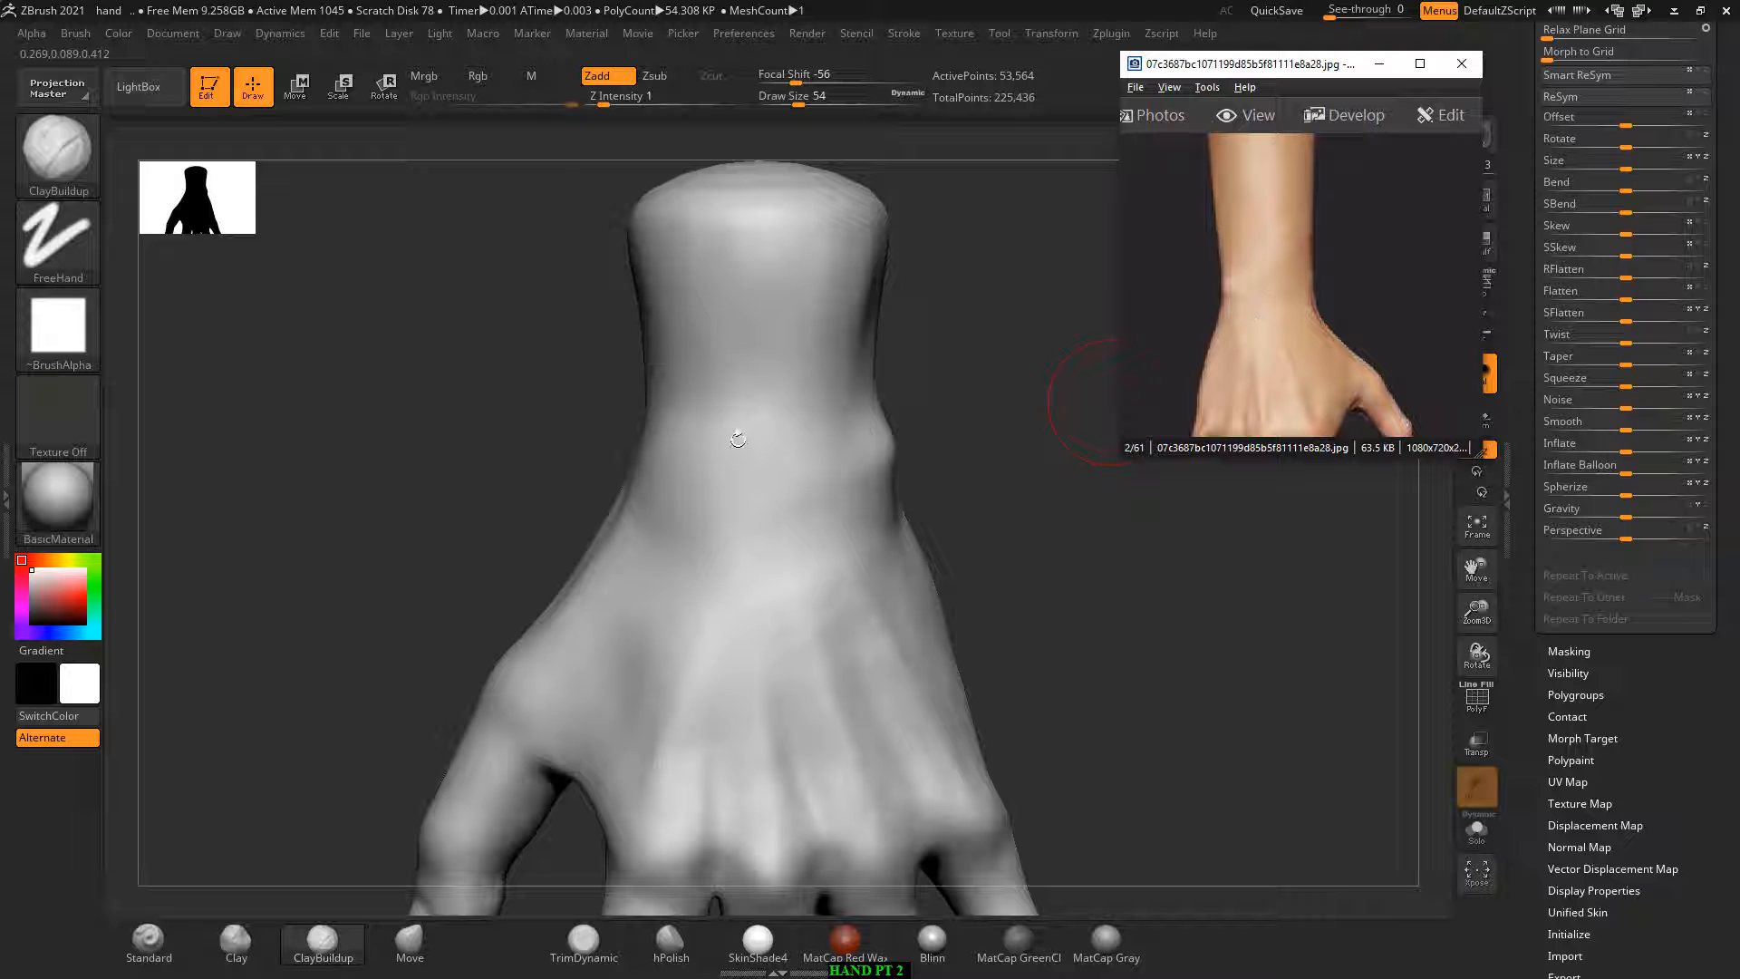
Step: Add ClayBuildup strokes at draw size 54 along the thumb-side wrist and lower forearm, following the back-of-hand reference, and smooth them
click(678, 476)
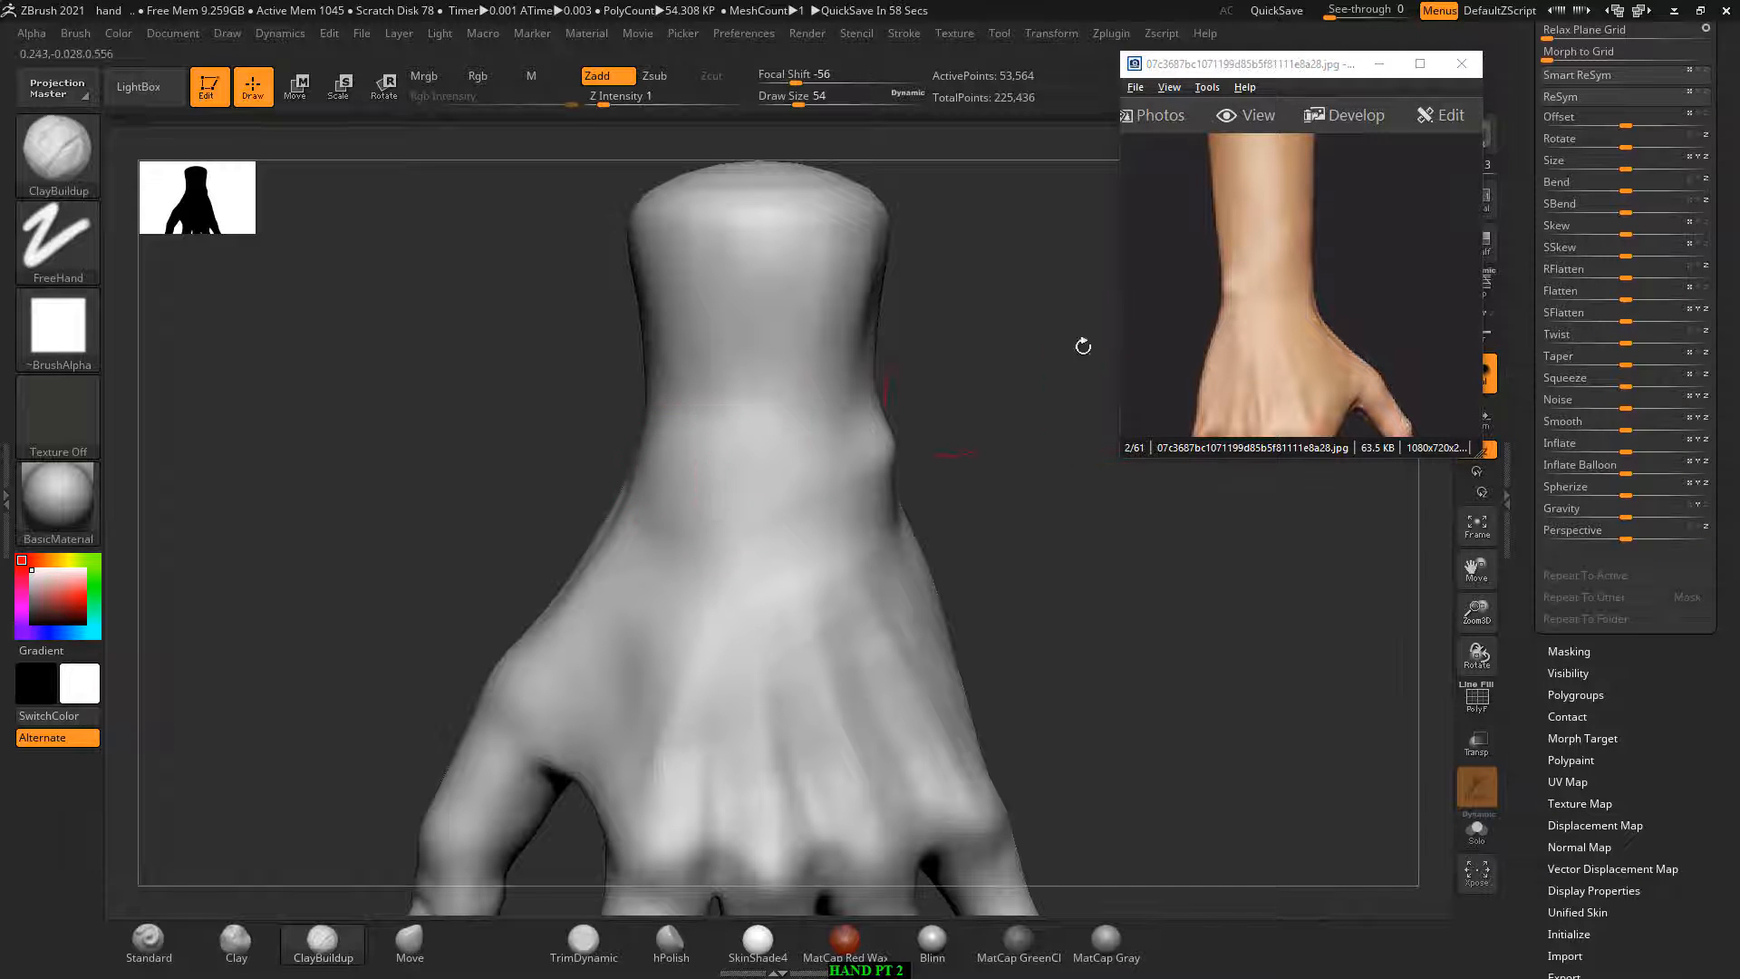
mouse_move(1297, 328)
mouse_down()
mouse_move(1305, 230)
mouse_move(1320, 241)
mouse_move(1280, 309)
mouse_up()
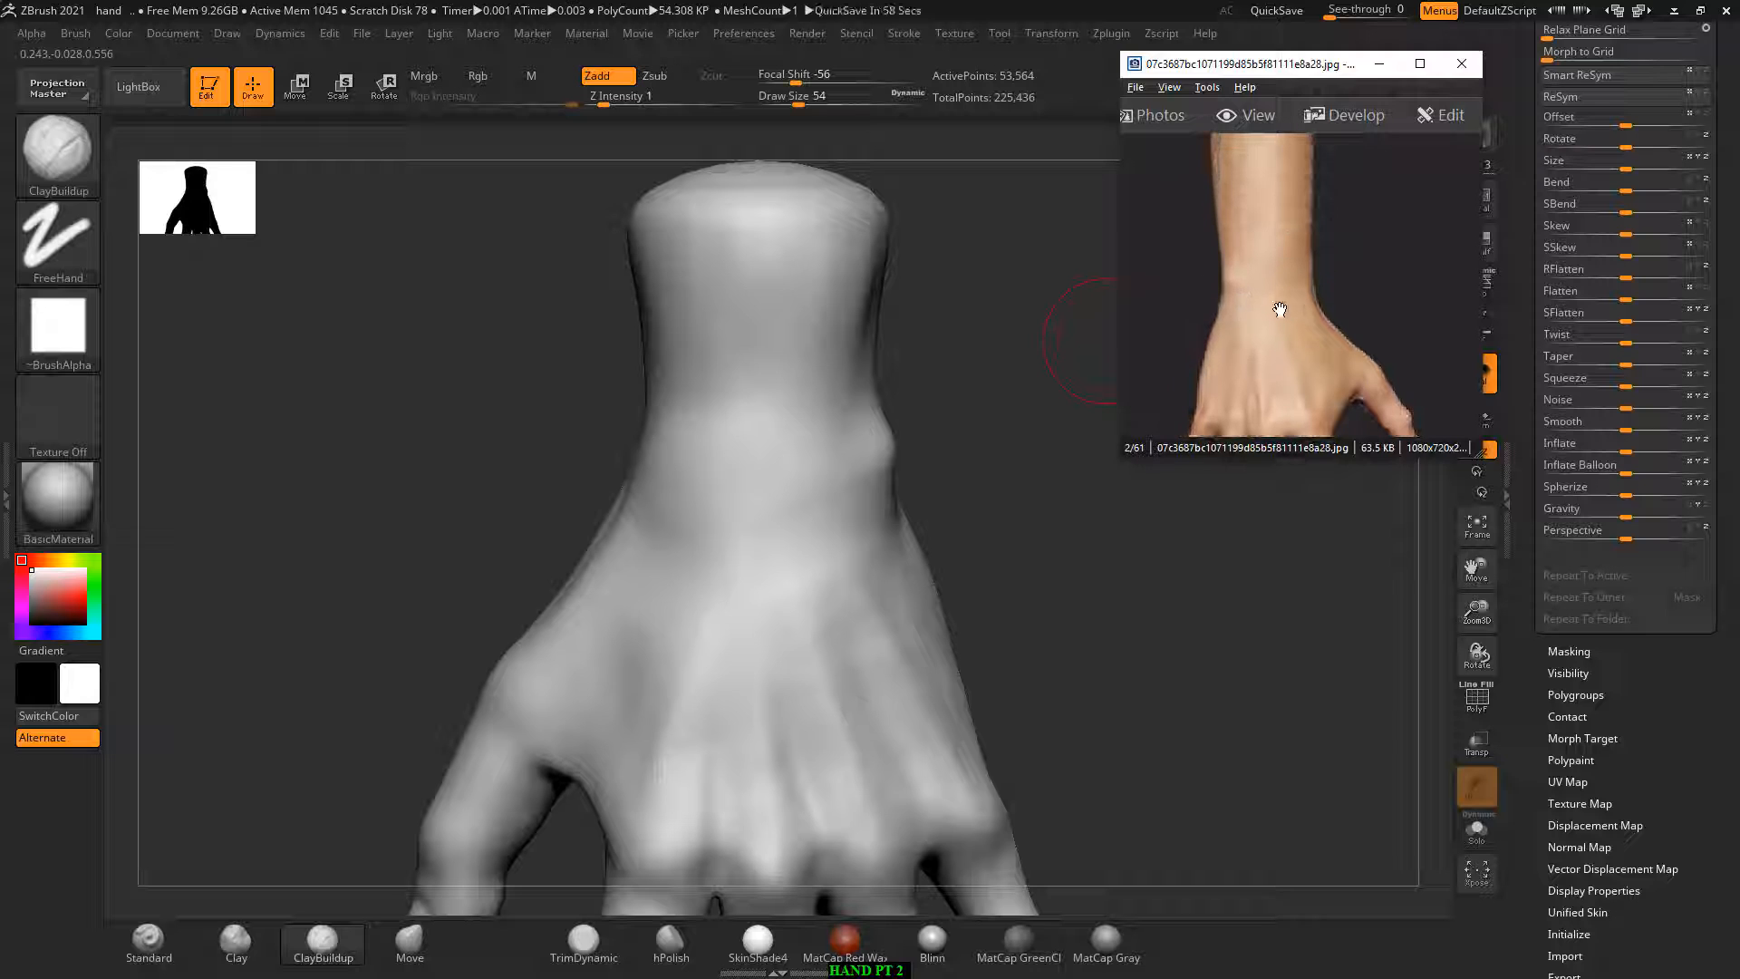
click(666, 501)
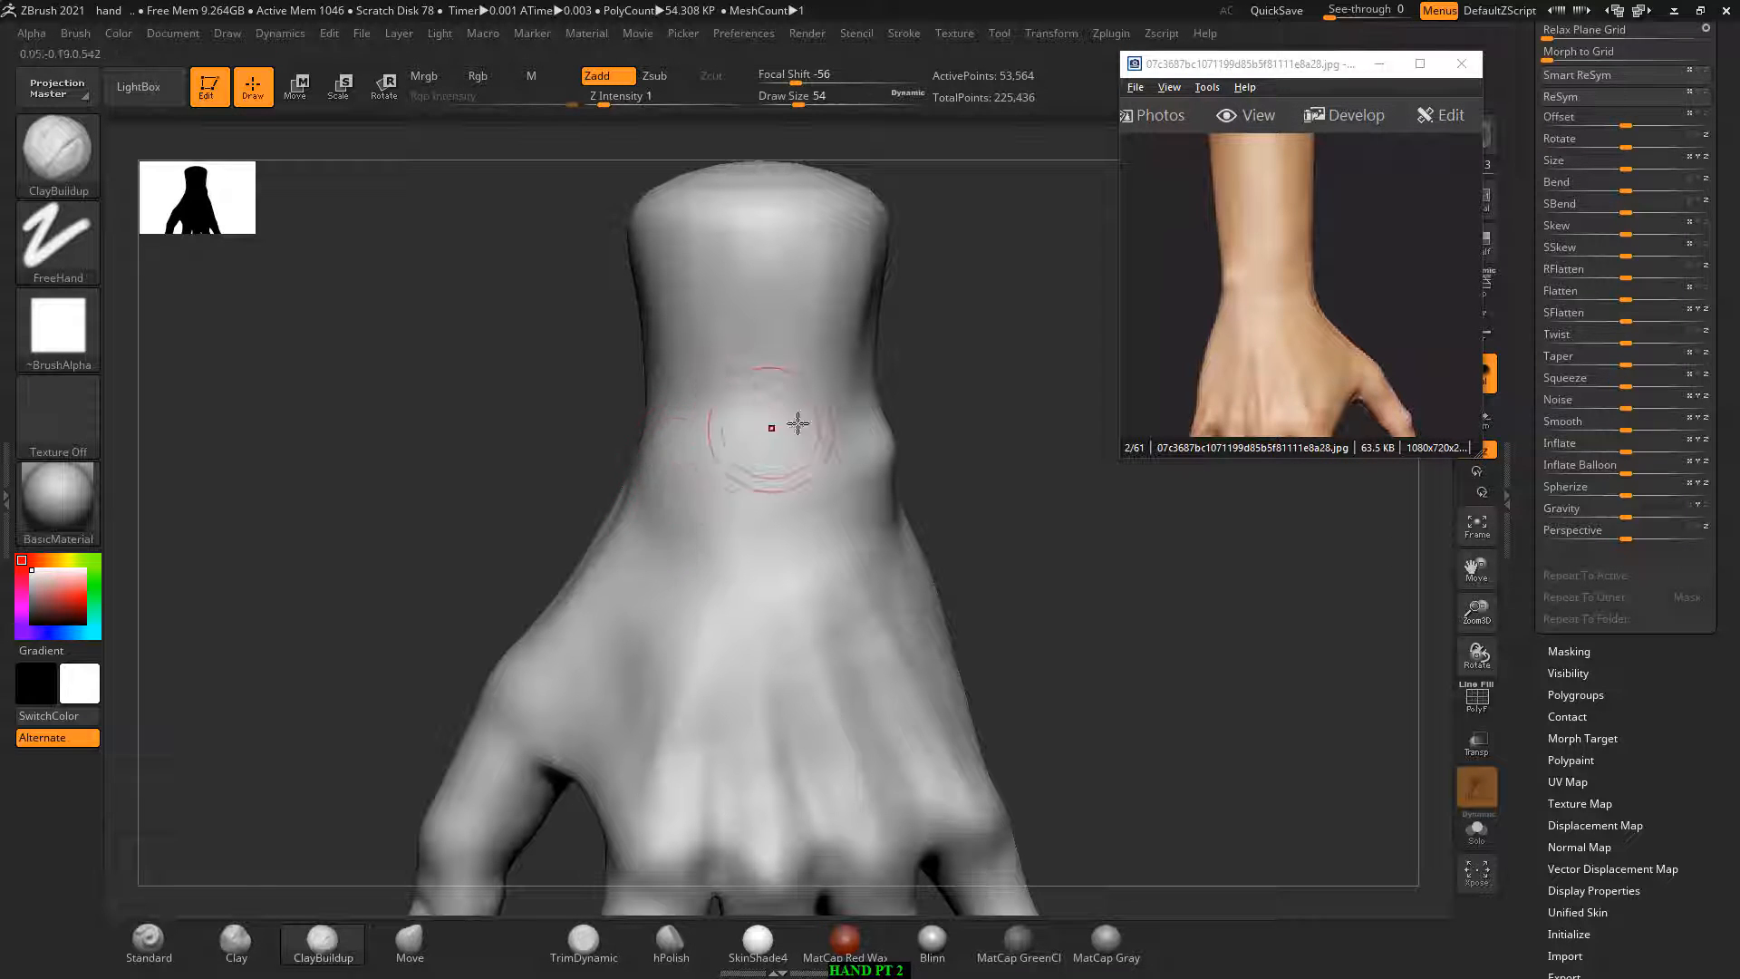
click(1242, 248)
click(696, 286)
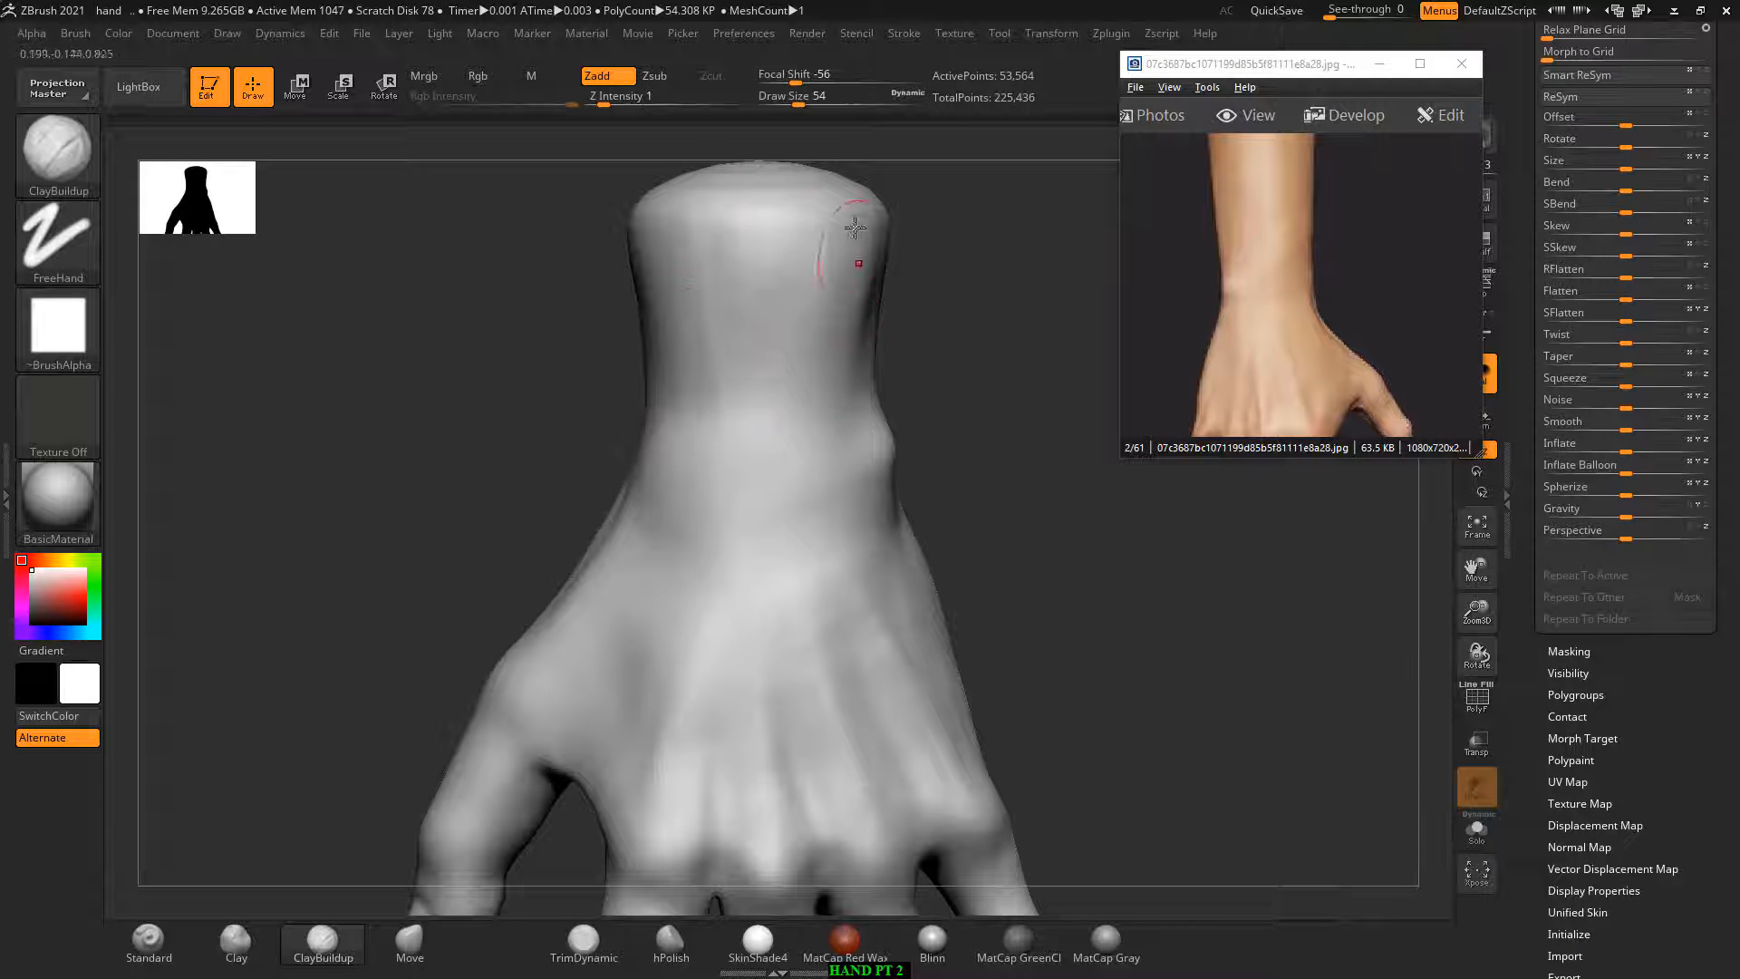
key(shift)
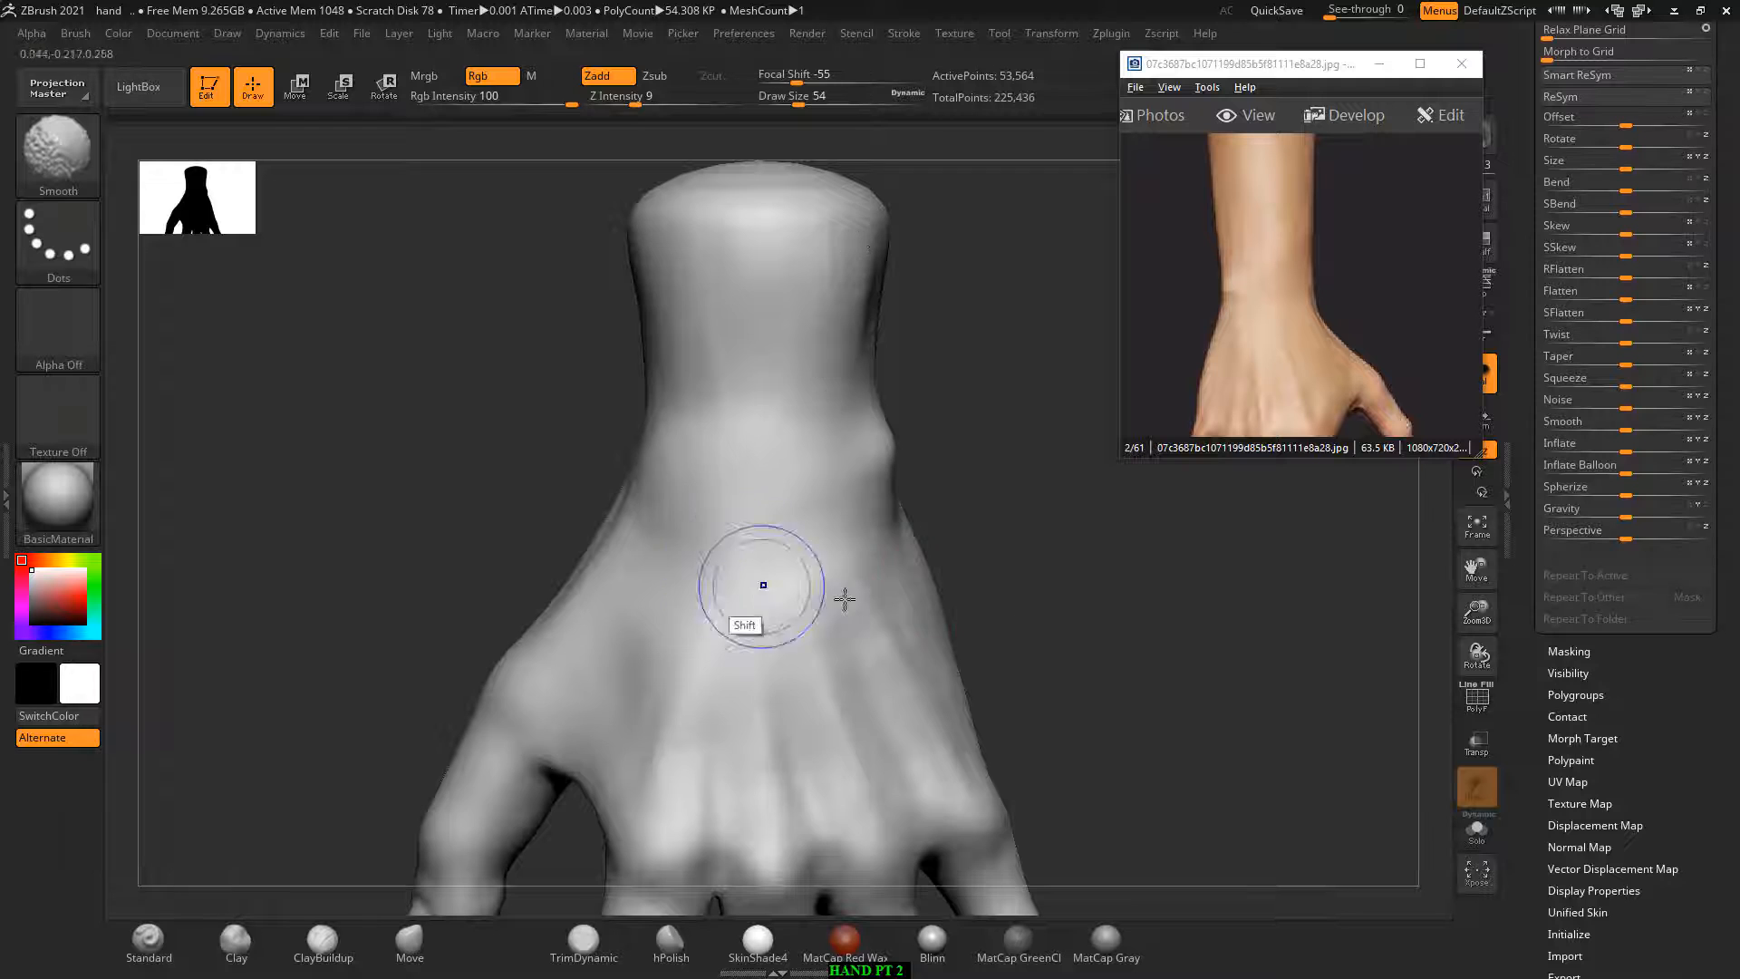
Step: Smooth the knuckle area at the base of the index and middle fingers, comparing it with the fingers in the reference photo
mouse_move(1056, 648)
alt+mouse_down()
mouse_move(1060, 607)
mouse_move(1014, 533)
mouse_move(1040, 586)
mouse_move(1088, 486)
alt+mouse_up()
drag(1289, 433, 1289, 326)
mouse_move(1118, 595)
mouse_down()
mouse_move(1076, 594)
mouse_move(1110, 563)
mouse_up()
mouse_move(665, 449)
shift+mouse_down()
mouse_move(671, 465)
mouse_move(666, 450)
mouse_move(760, 457)
shift+mouse_up()
mouse_move(961, 410)
shift+mouse_down()
mouse_move(1009, 400)
mouse_move(1016, 373)
mouse_move(1002, 405)
shift+mouse_up()
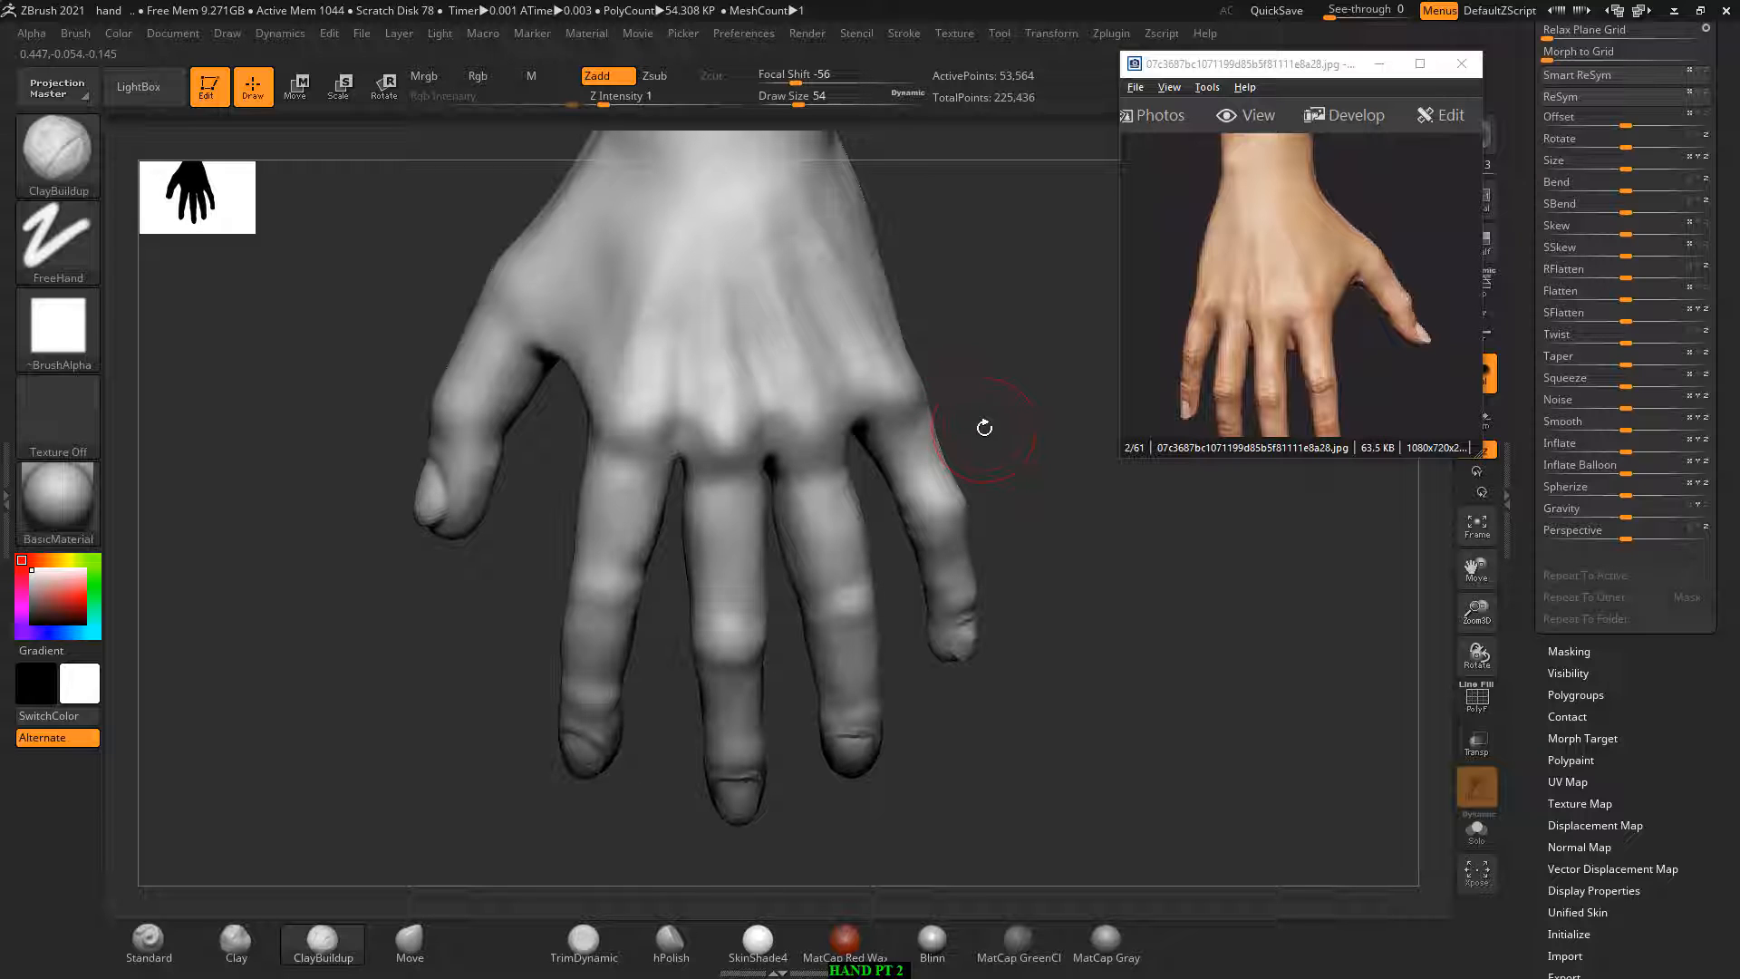
Step: Shape the webbing between the finger bases on the back of the hand with ClayBuildup at draw size 30
drag(1111, 606, 1197, 559)
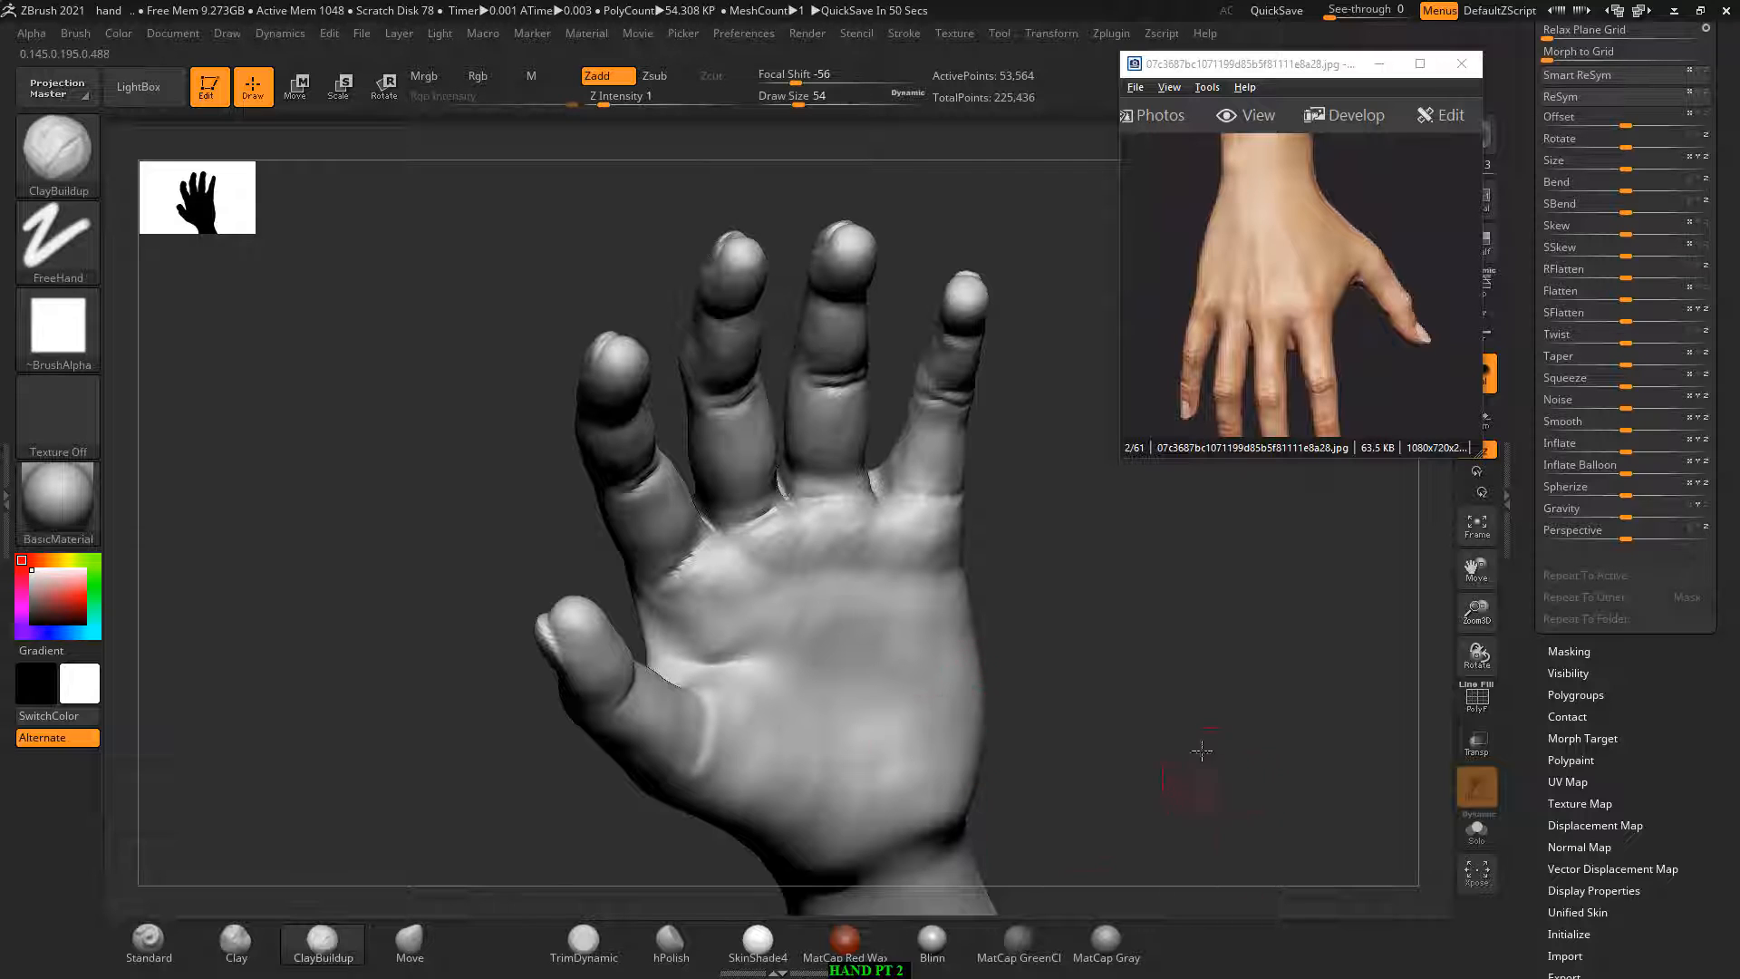
drag(1202, 750, 1115, 729)
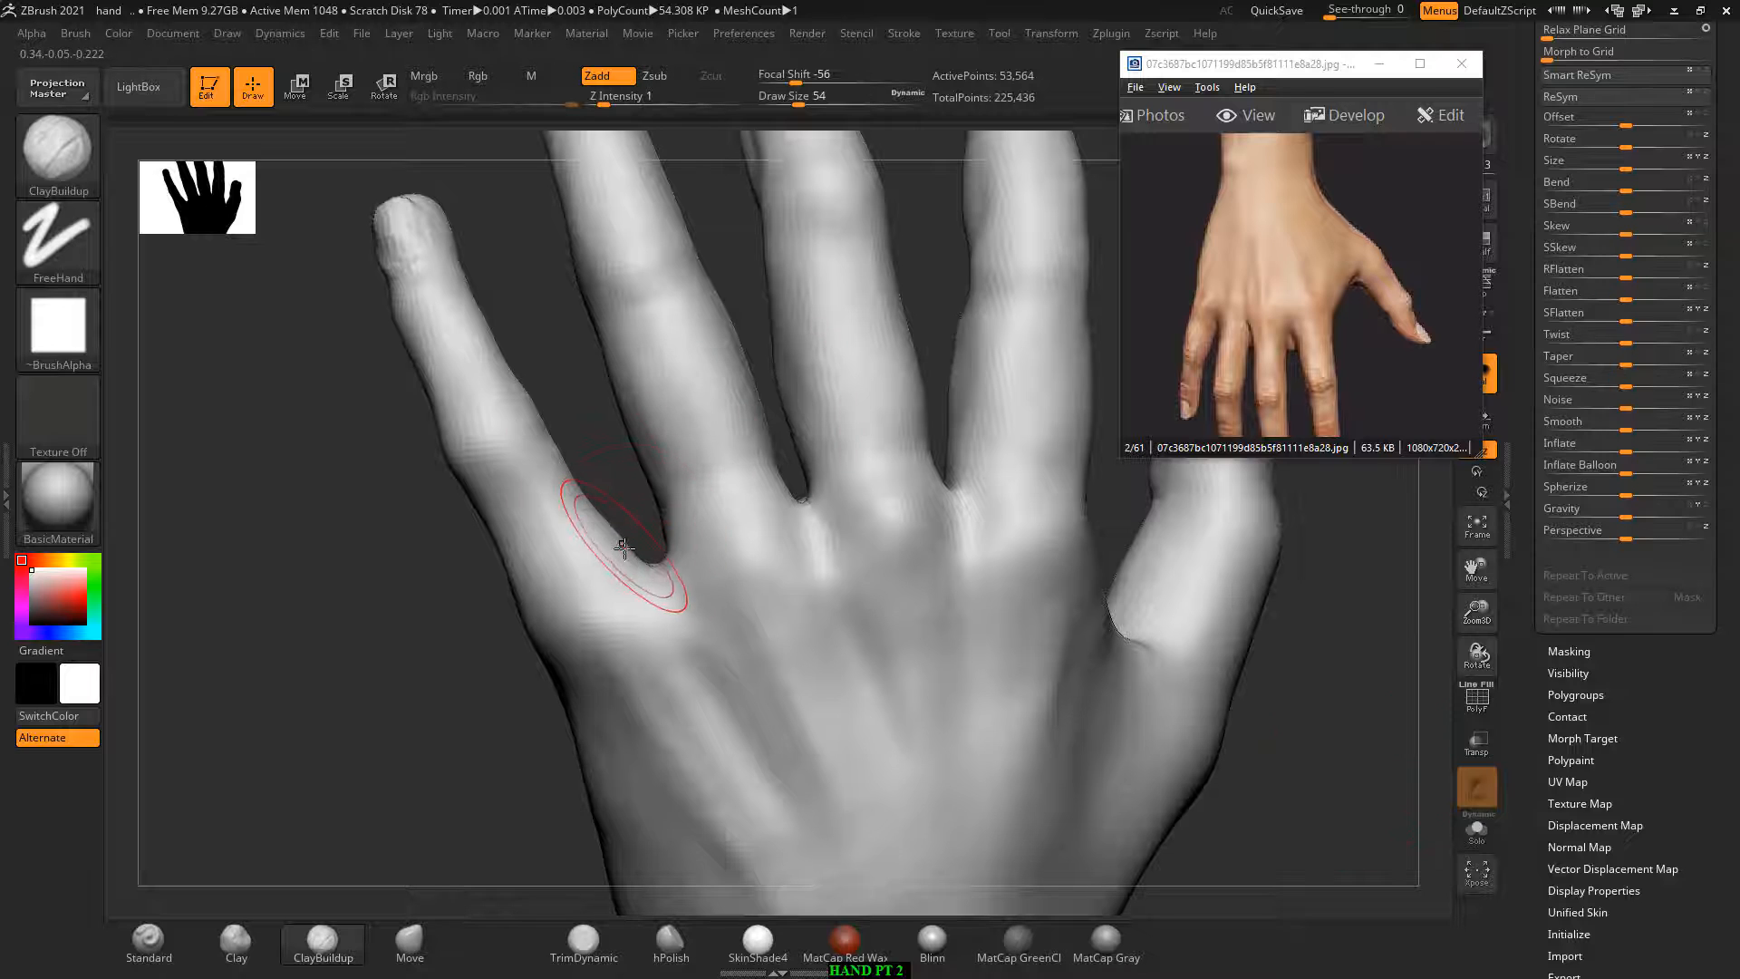
key(bracketleft)
key(bracketleft)
key(bracketleft)
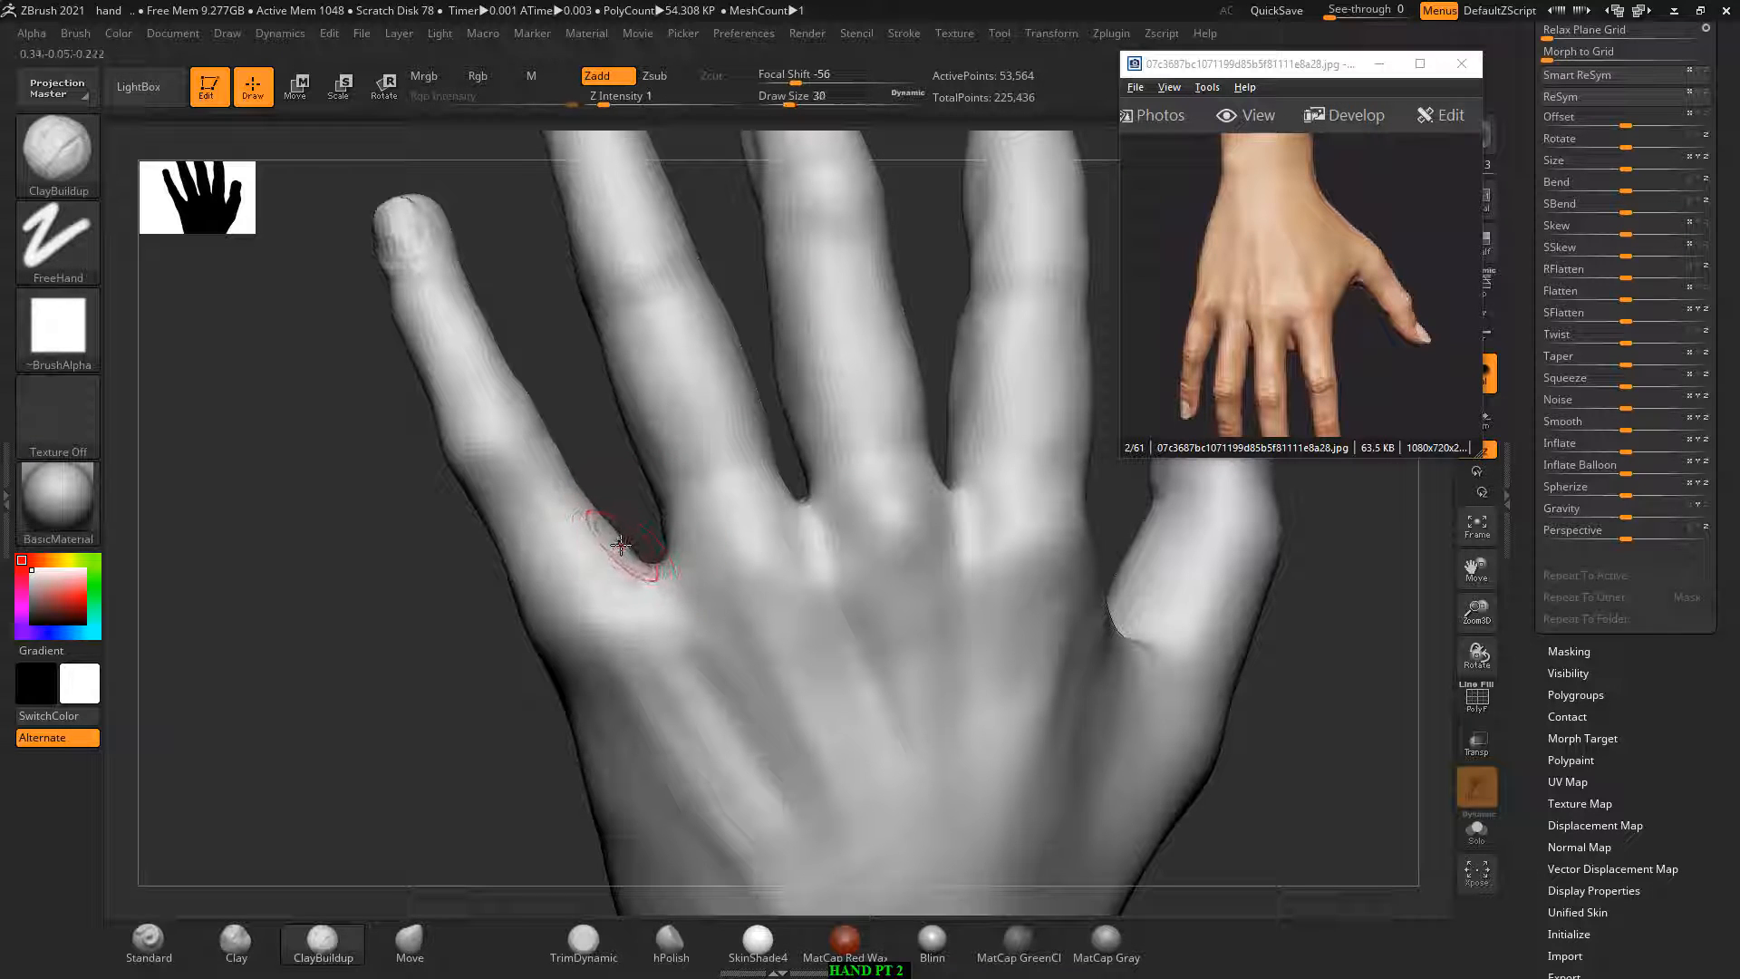
key(alt)
alt+drag(798, 539, 804, 508)
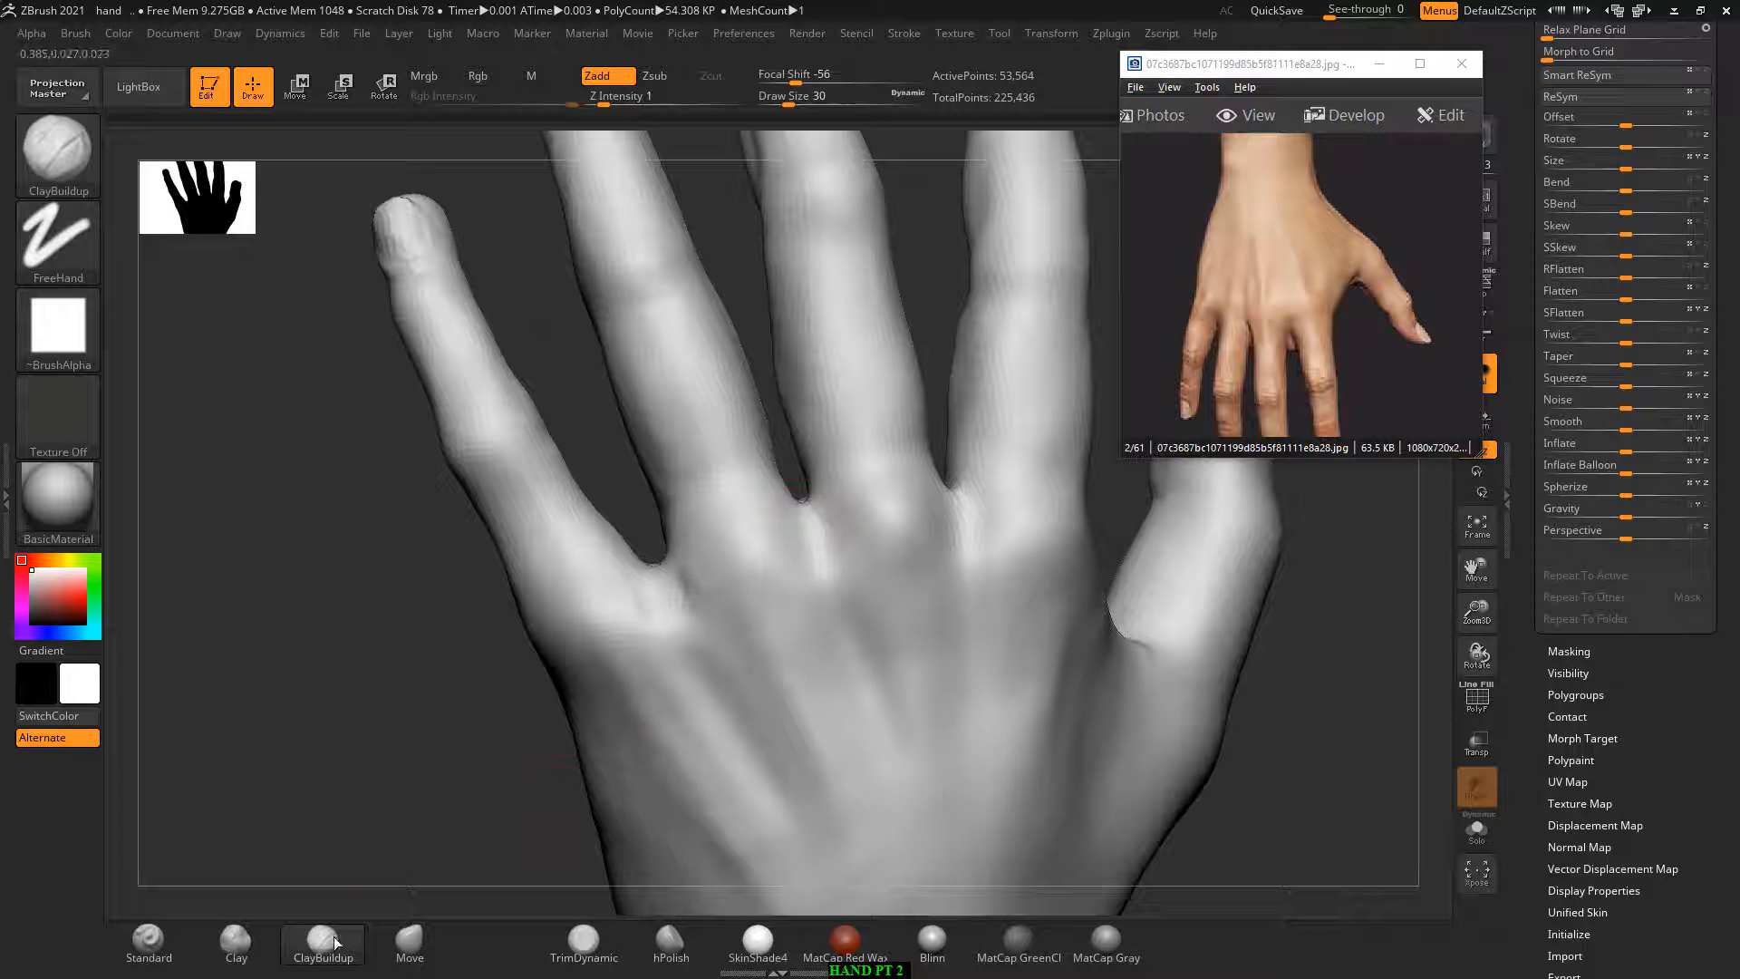
Step: Refine the webs between the fingers with the Standard brush at draw size 22 and smooth the base of the little finger
click(148, 950)
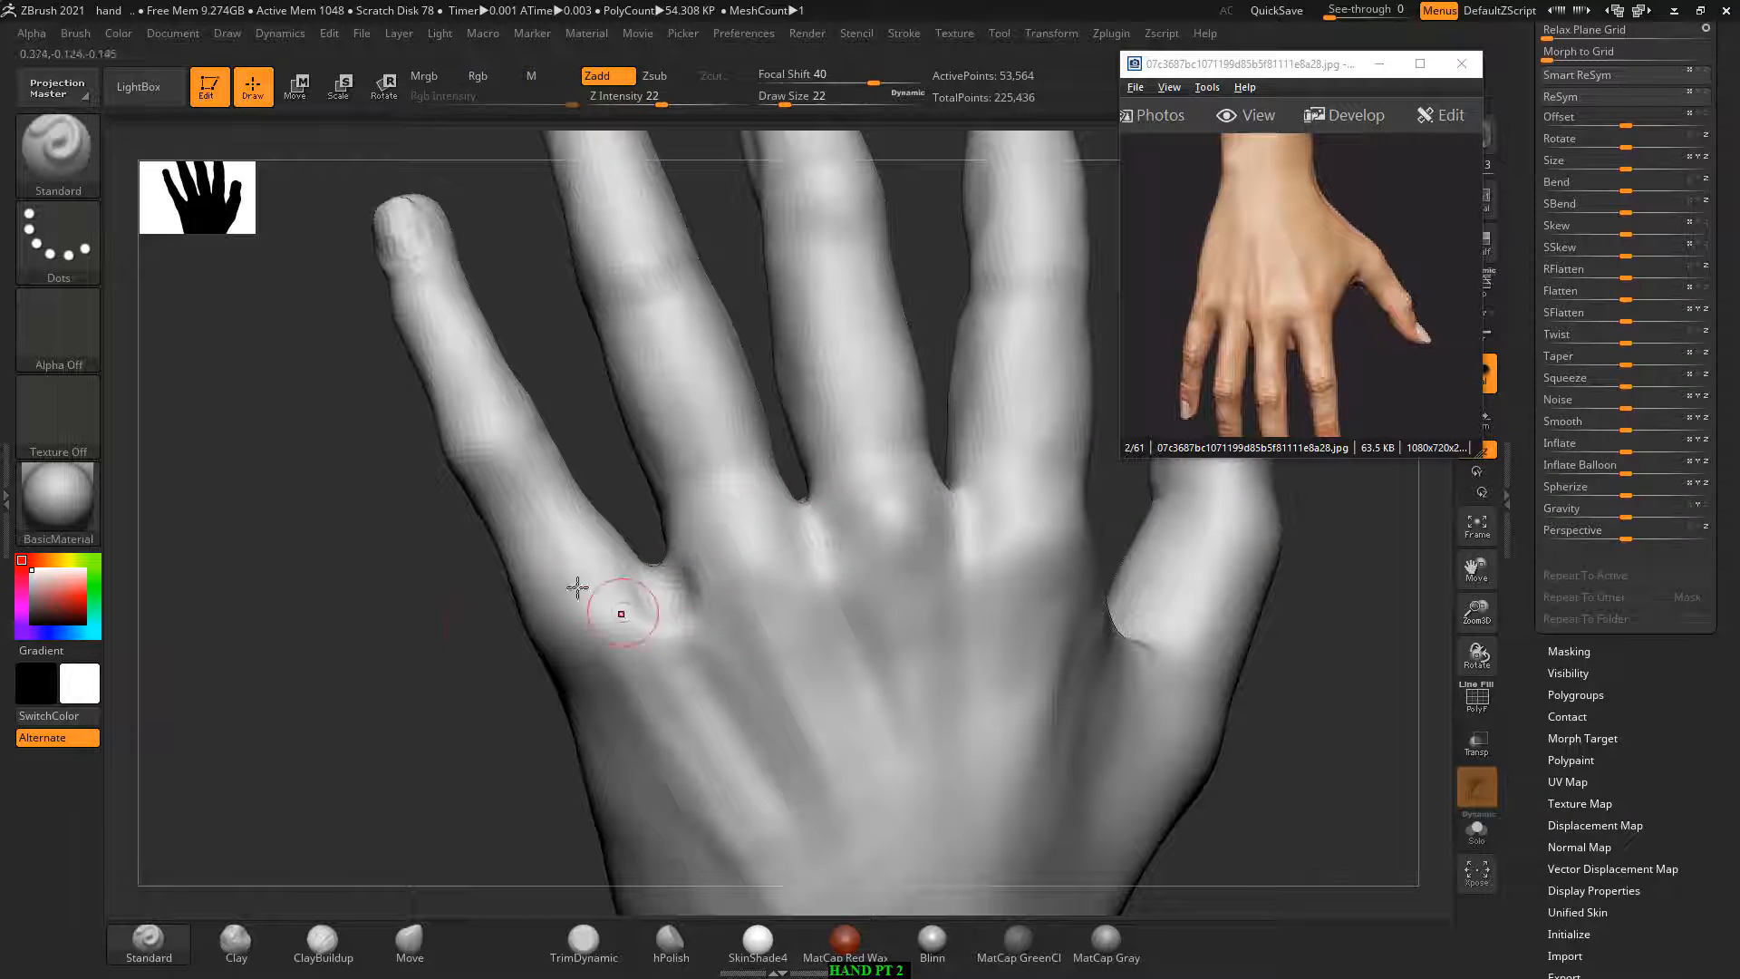
right_drag(583, 590, 610, 614)
mouse_move(807, 506)
alt+mouse_down()
mouse_move(821, 542)
mouse_move(810, 517)
mouse_move(780, 517)
alt+mouse_up()
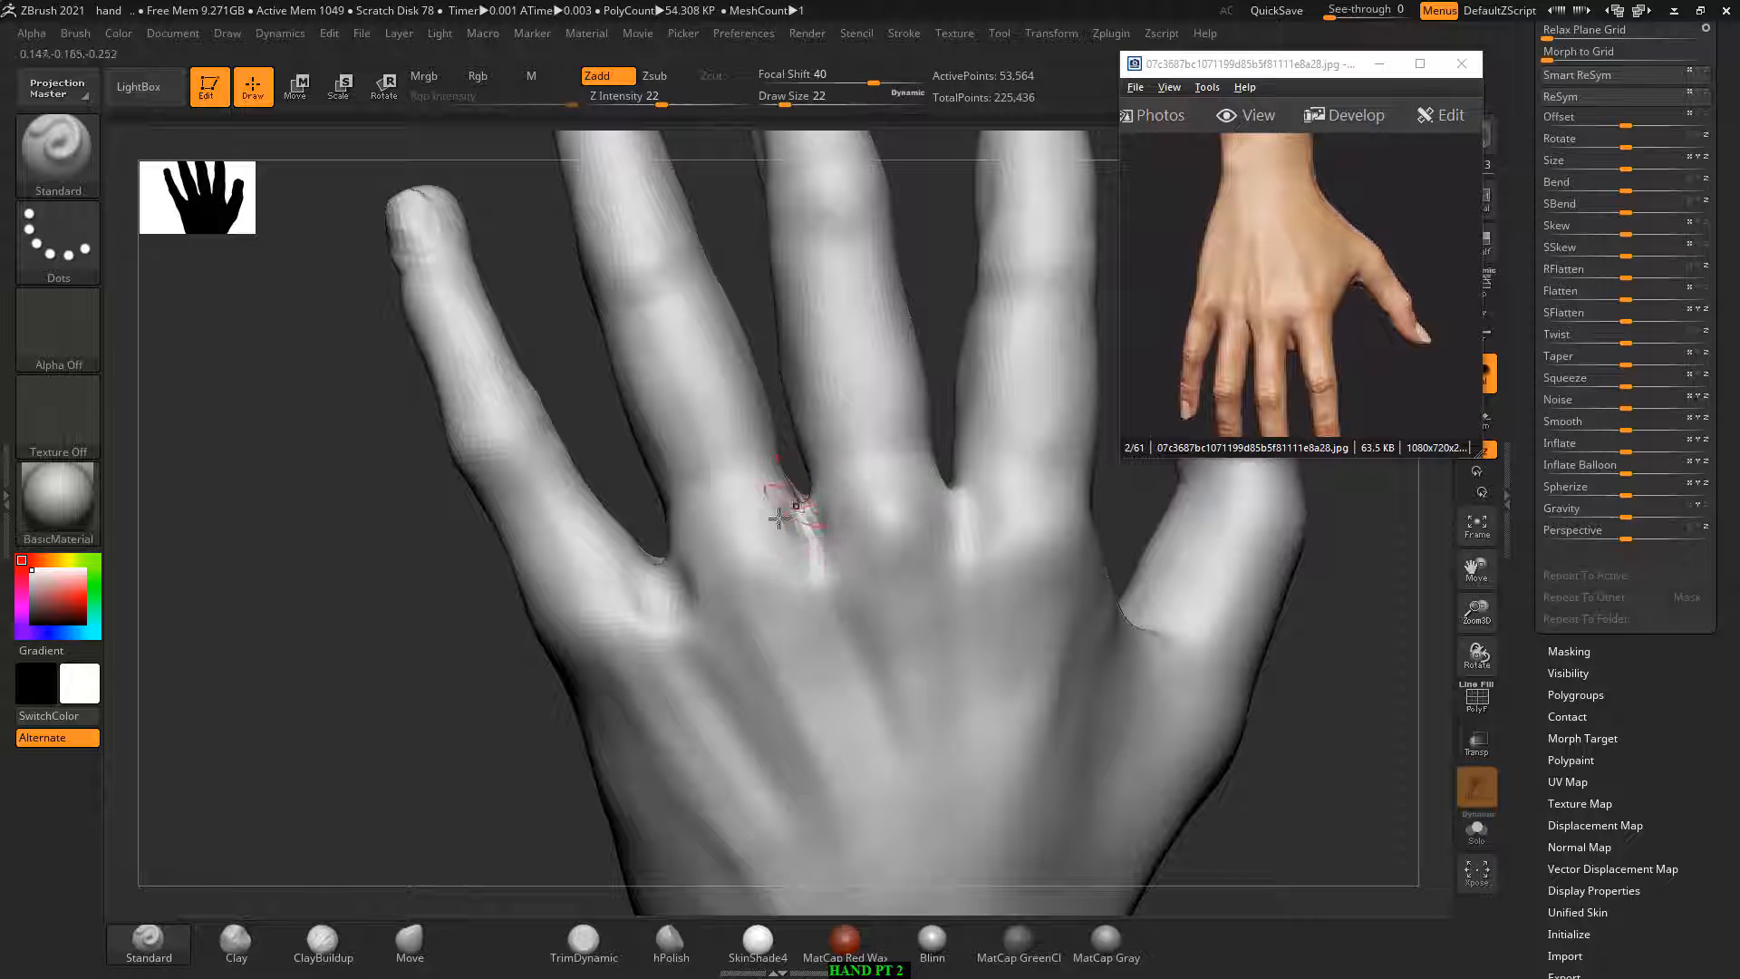
drag(601, 472, 646, 541)
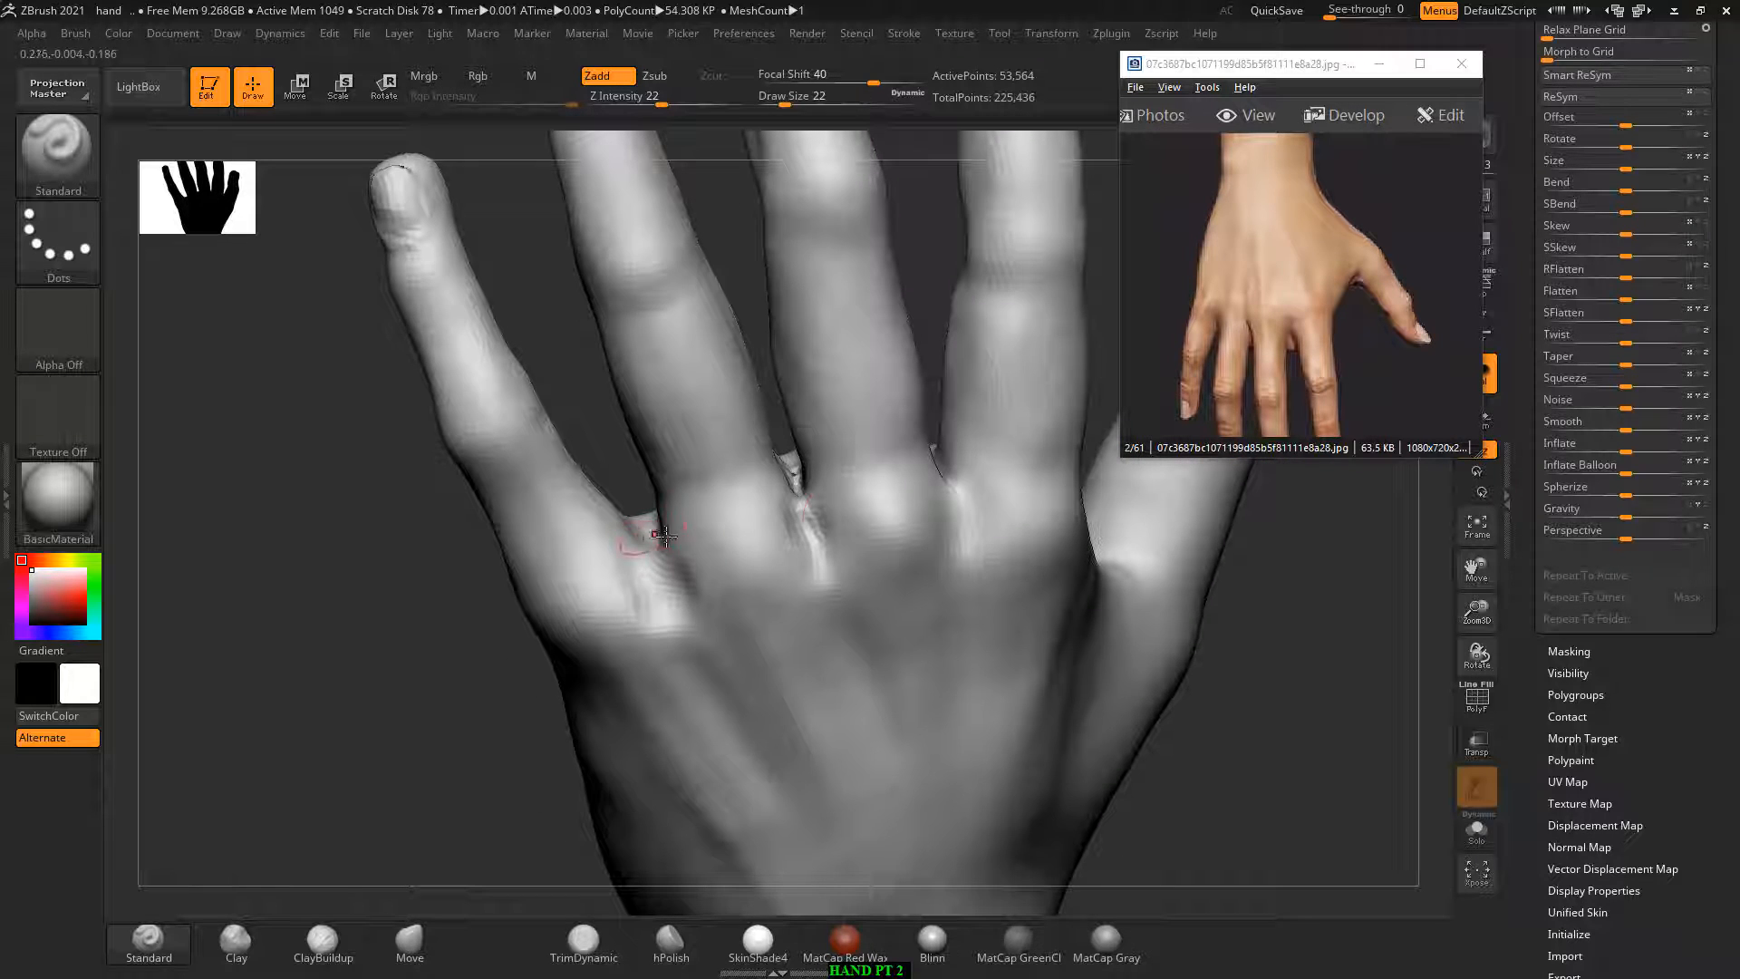
mouse_move(831, 518)
alt+mouse_down()
mouse_move(804, 515)
mouse_move(819, 533)
mouse_move(813, 513)
alt+mouse_up()
shift+drag(682, 604, 669, 567)
drag(1344, 708, 1288, 661)
mouse_move(964, 487)
alt+mouse_down()
mouse_move(944, 464)
mouse_move(946, 490)
mouse_move(938, 458)
mouse_move(939, 505)
mouse_move(938, 471)
alt+mouse_up()
Step: Refine the palm near the base of the little finger with the Standard brush at draw size 34, following the enlarged palm reference
mouse_move(1324, 692)
mouse_down()
mouse_move(1419, 652)
mouse_move(1215, 723)
mouse_move(1130, 671)
mouse_move(1148, 673)
mouse_move(1217, 553)
mouse_up()
drag(1282, 281, 1127, 268)
drag(1468, 313, 1282, 295)
mouse_move(1098, 584)
mouse_down()
mouse_move(1236, 687)
mouse_move(1207, 865)
mouse_move(1205, 843)
mouse_move(1235, 838)
mouse_move(1236, 773)
mouse_up()
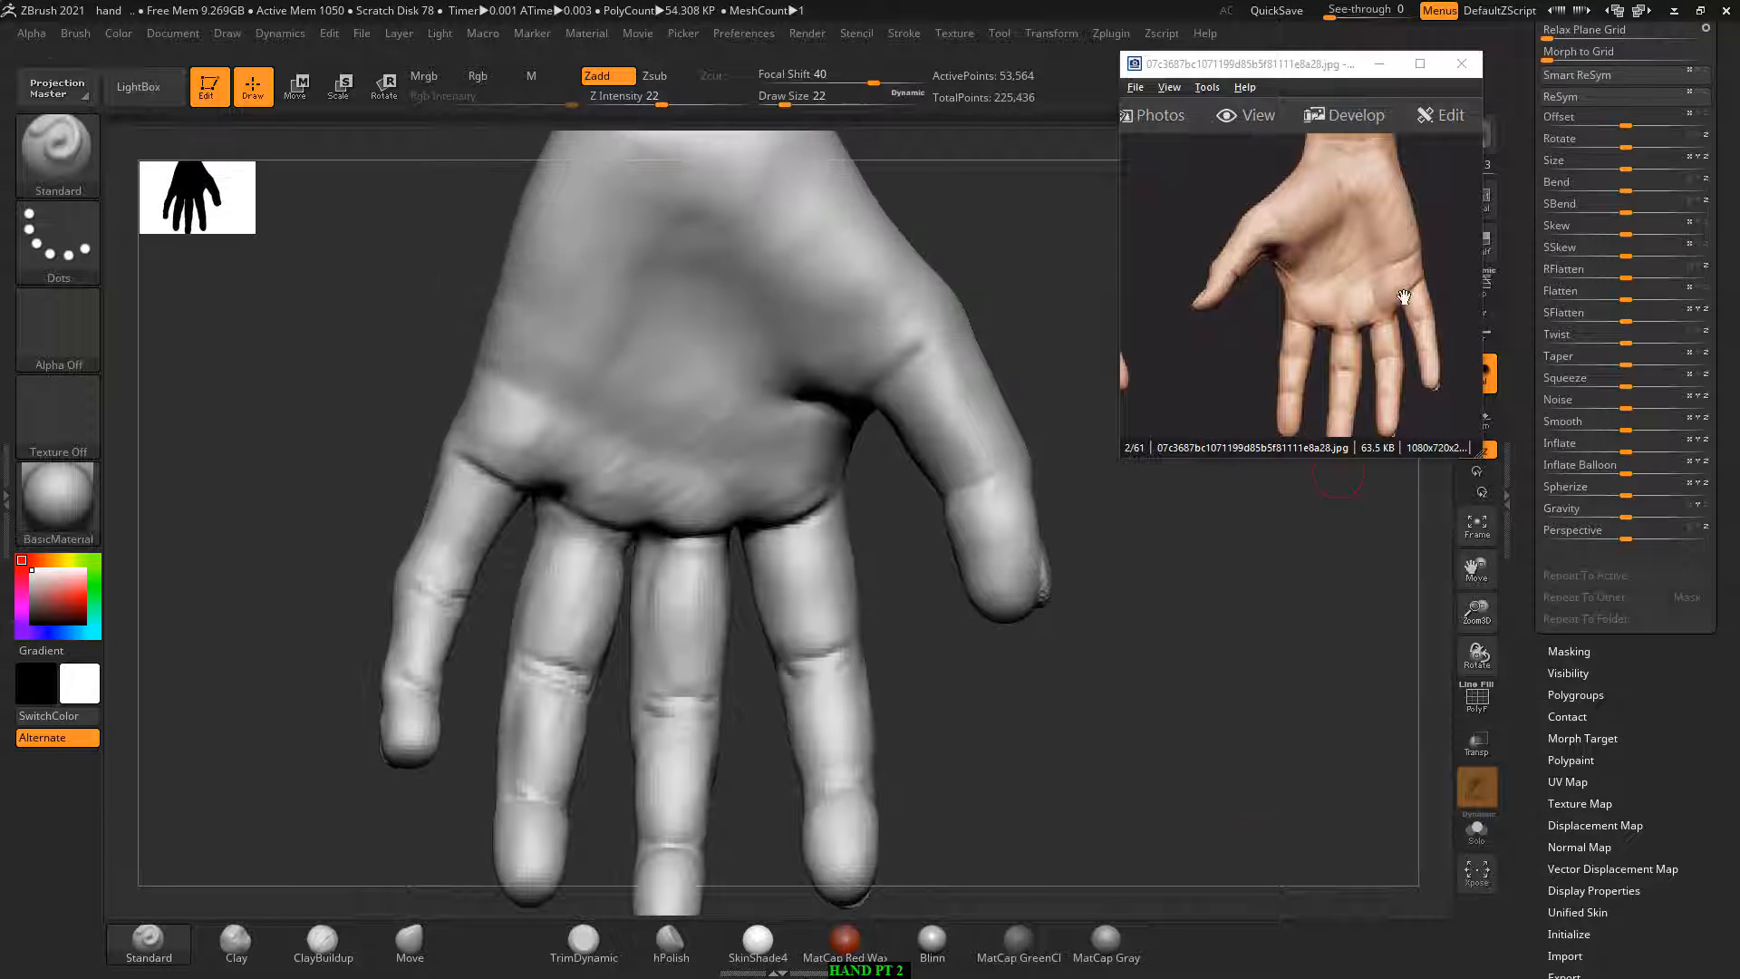
drag(1403, 298, 1391, 335)
scroll(1391, 335, up, 3)
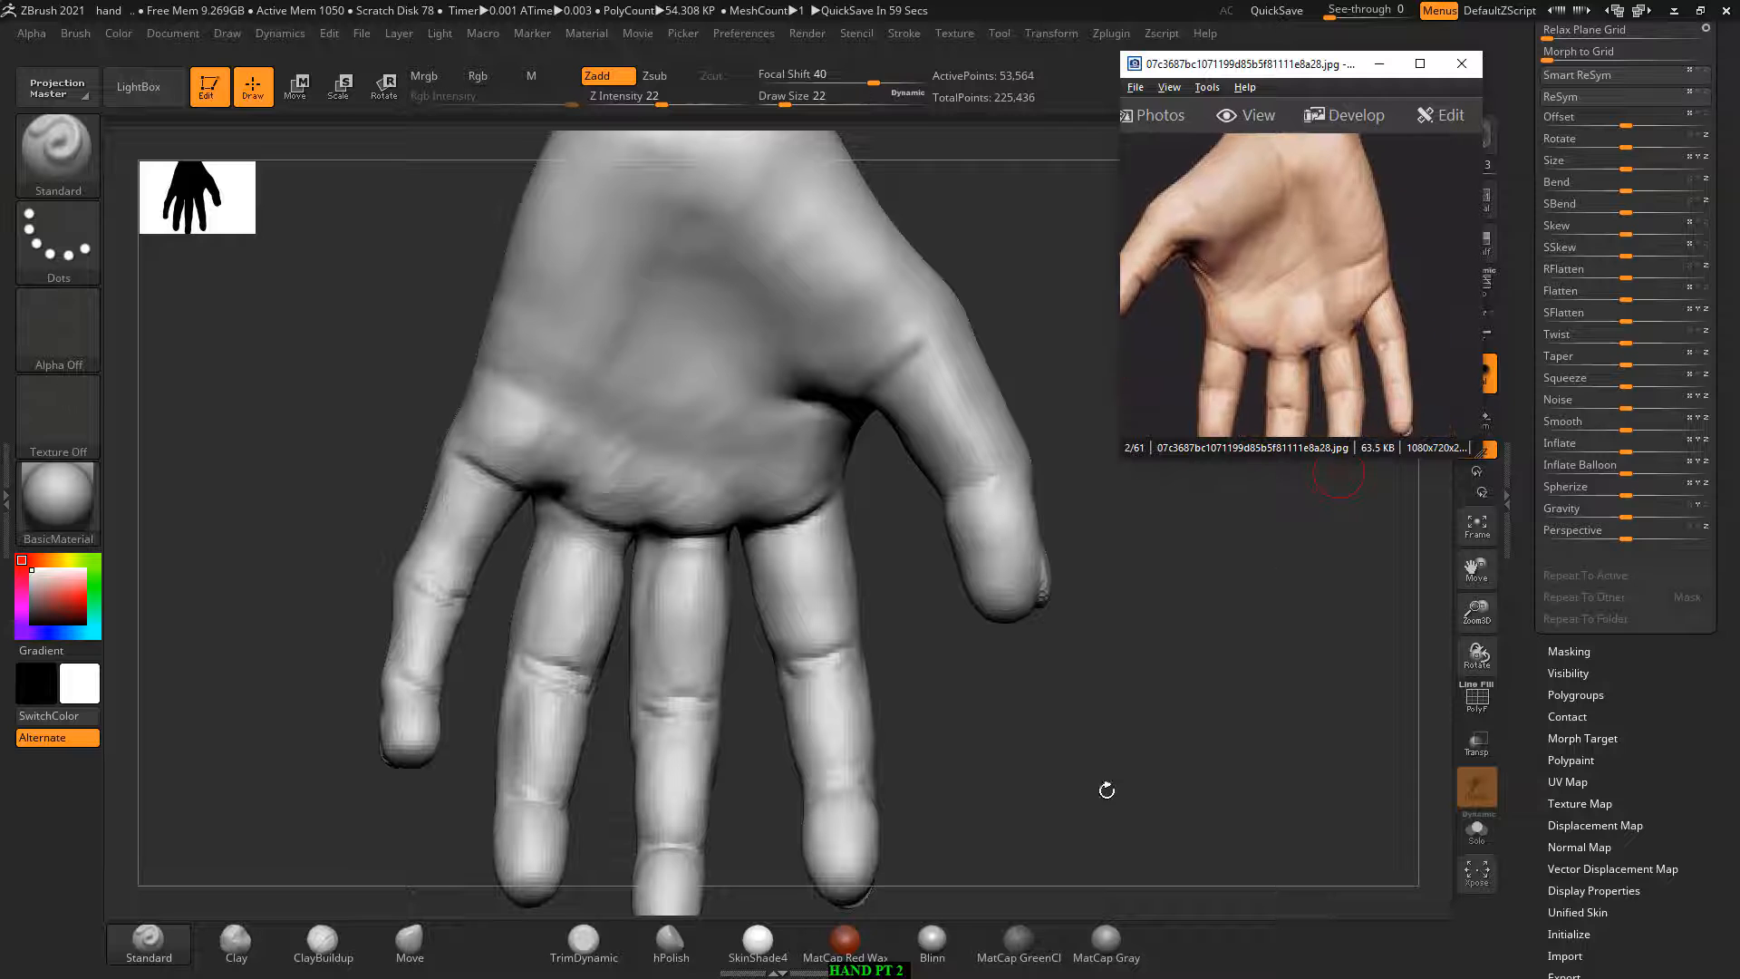
click(1130, 749)
key(shift)
alt+drag(1166, 745, 1181, 758)
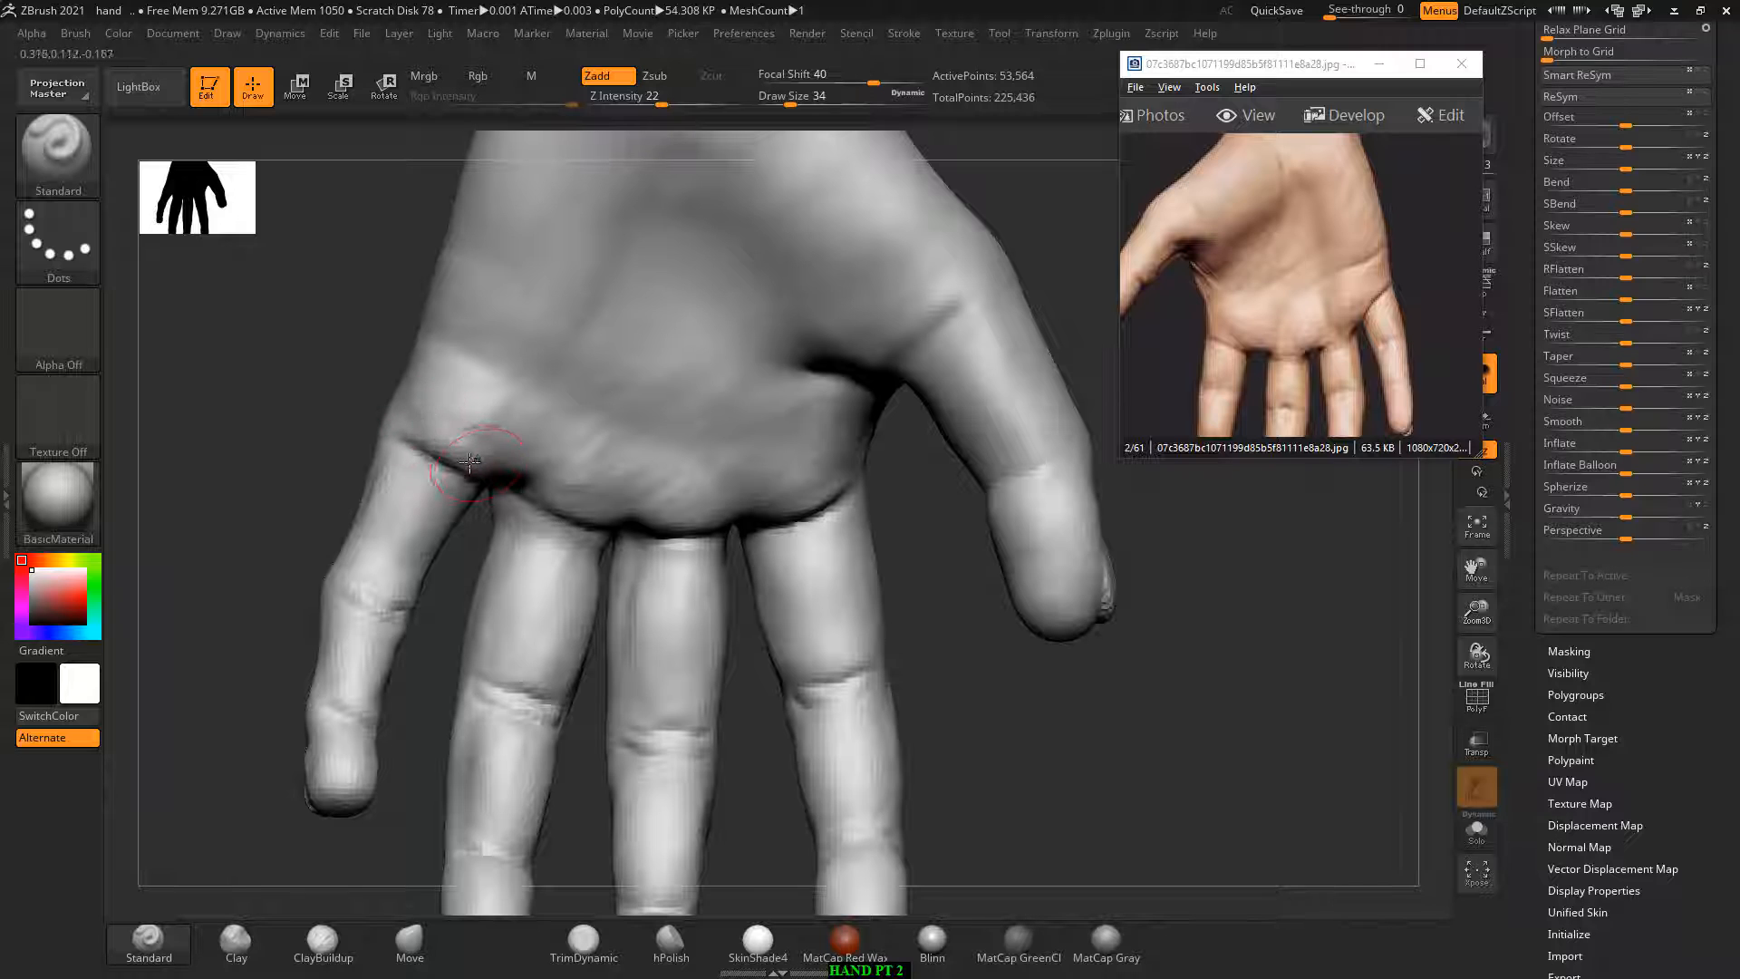
key(shift)
key(shift)
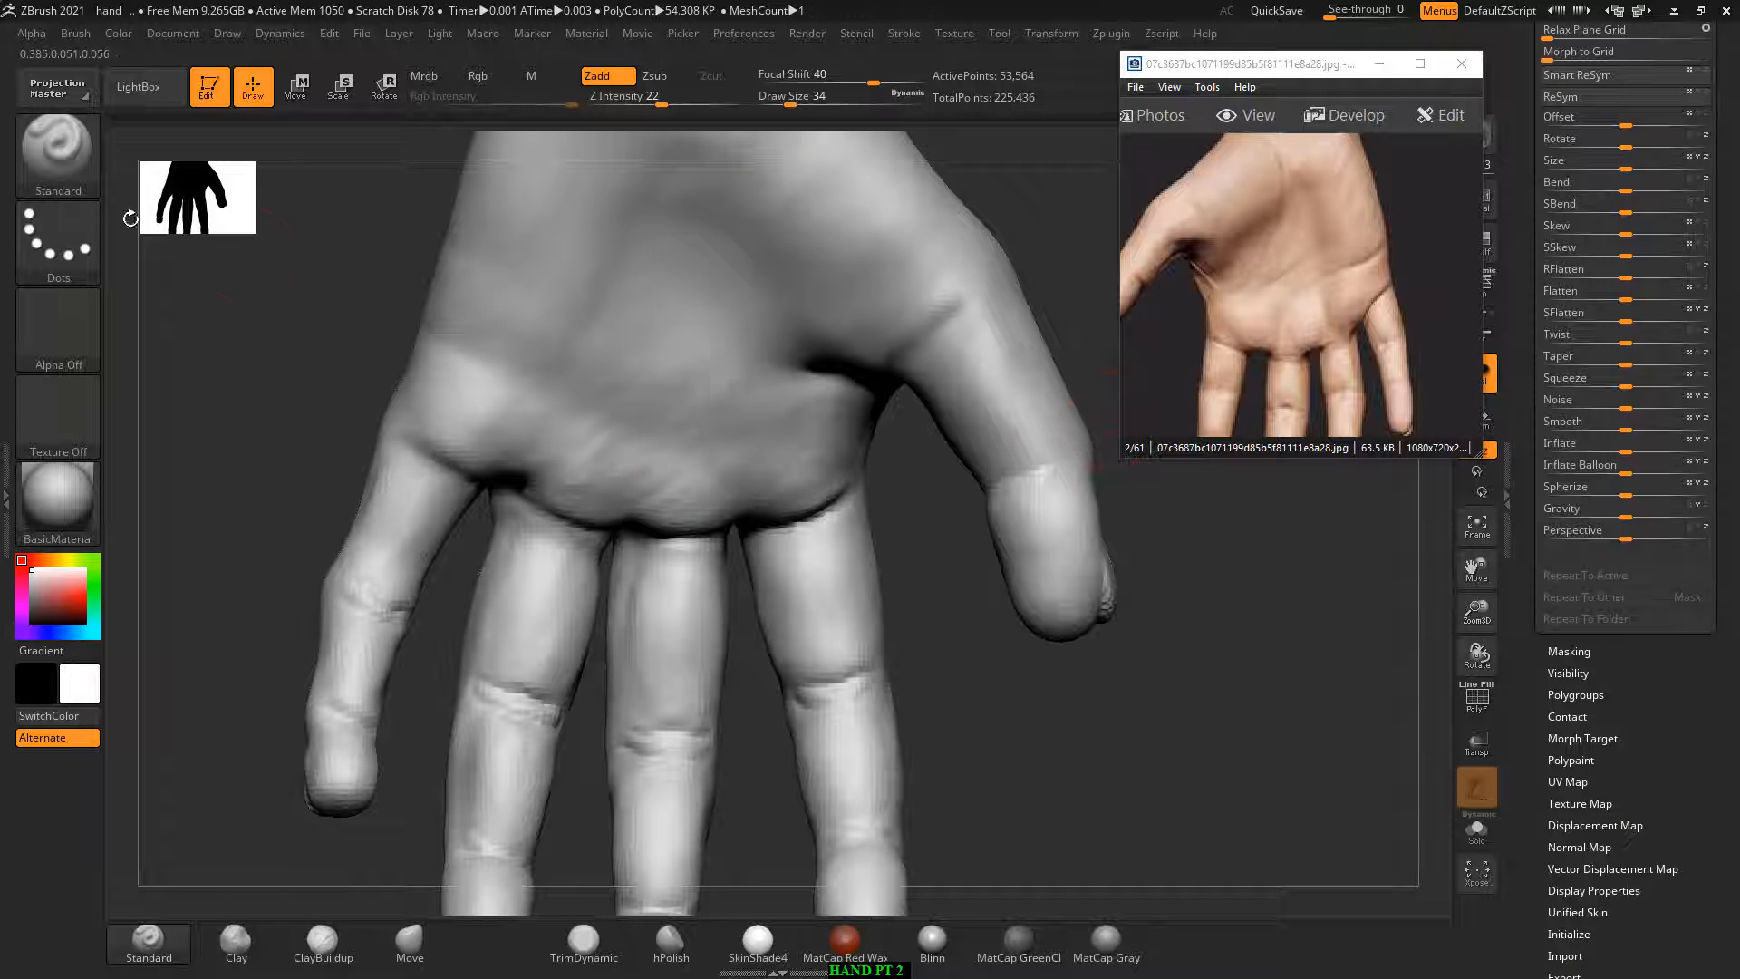
Step: Choose the DamStandard brush, test a crease across the palm below the fingers and undo it
click(87, 150)
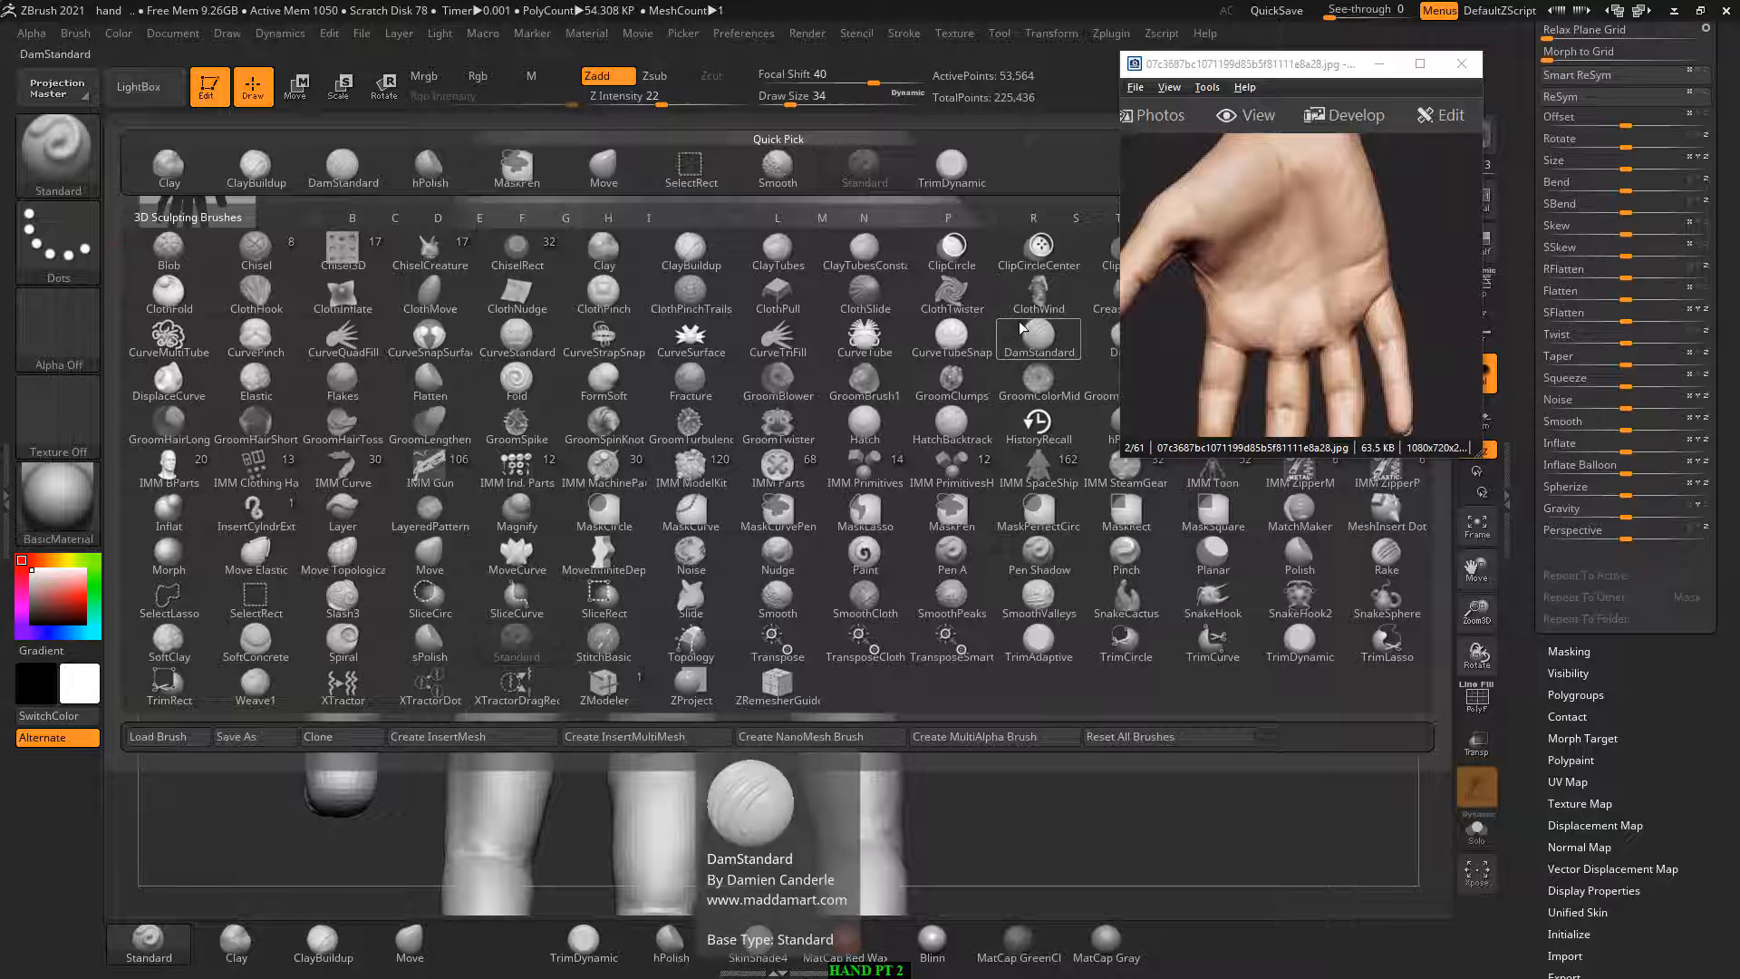
key(d)
click(1066, 330)
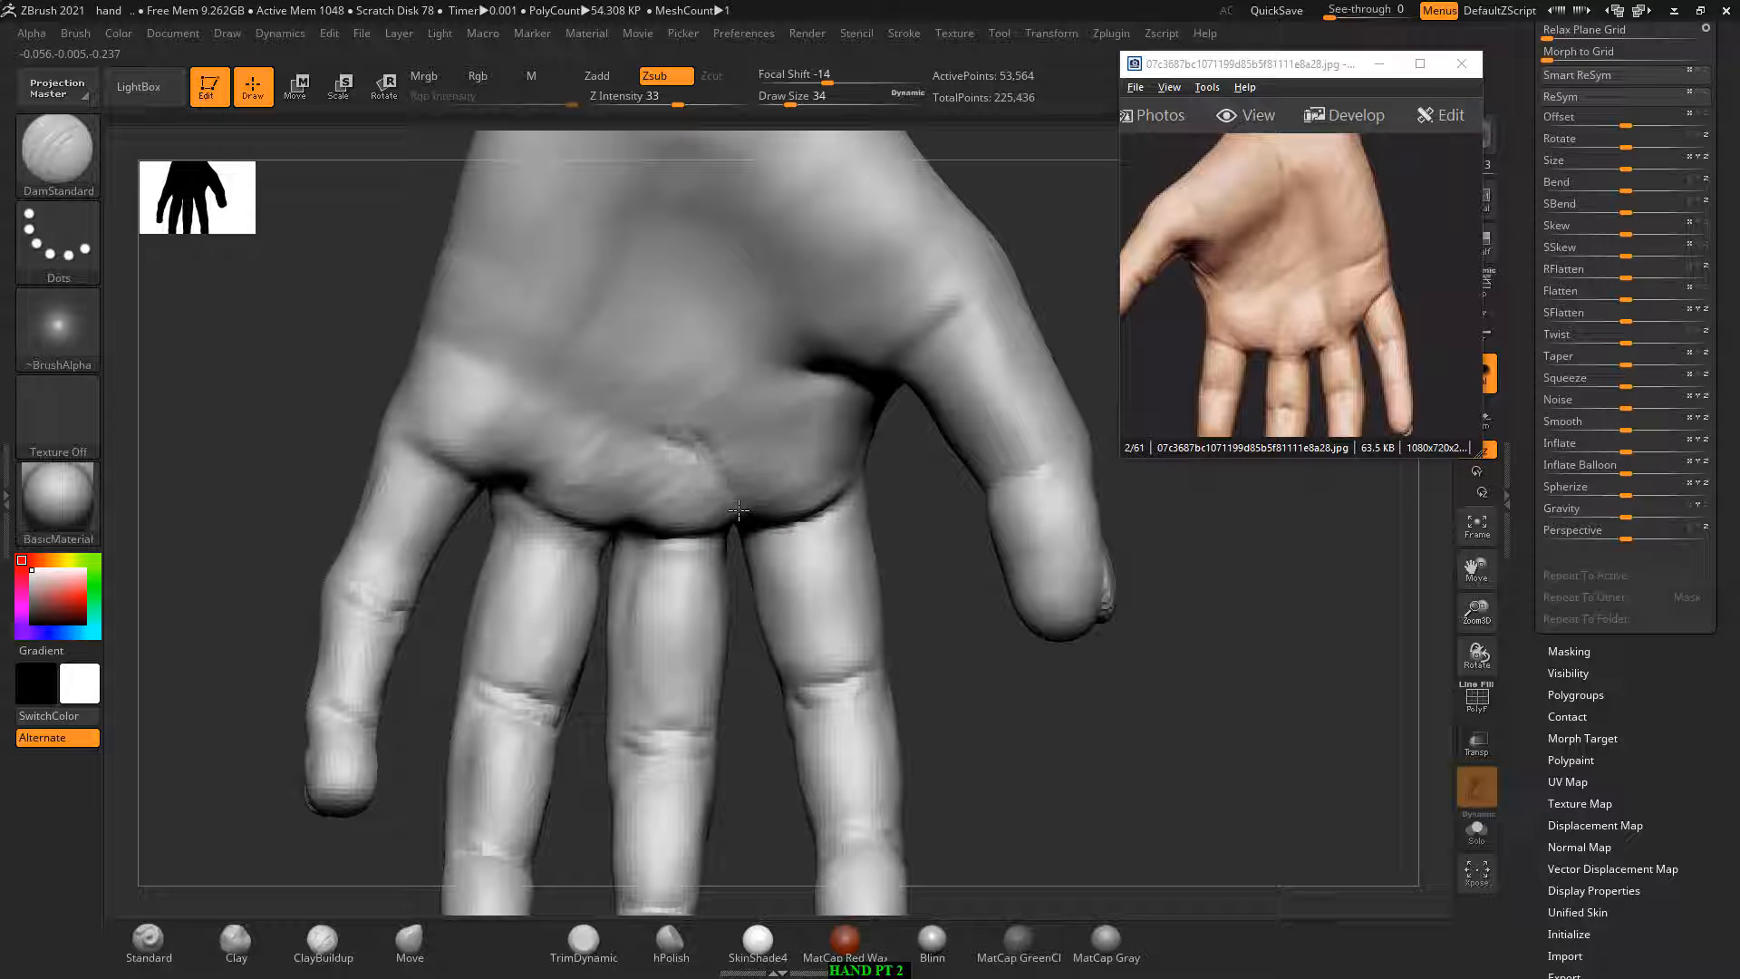
drag(642, 417, 454, 337)
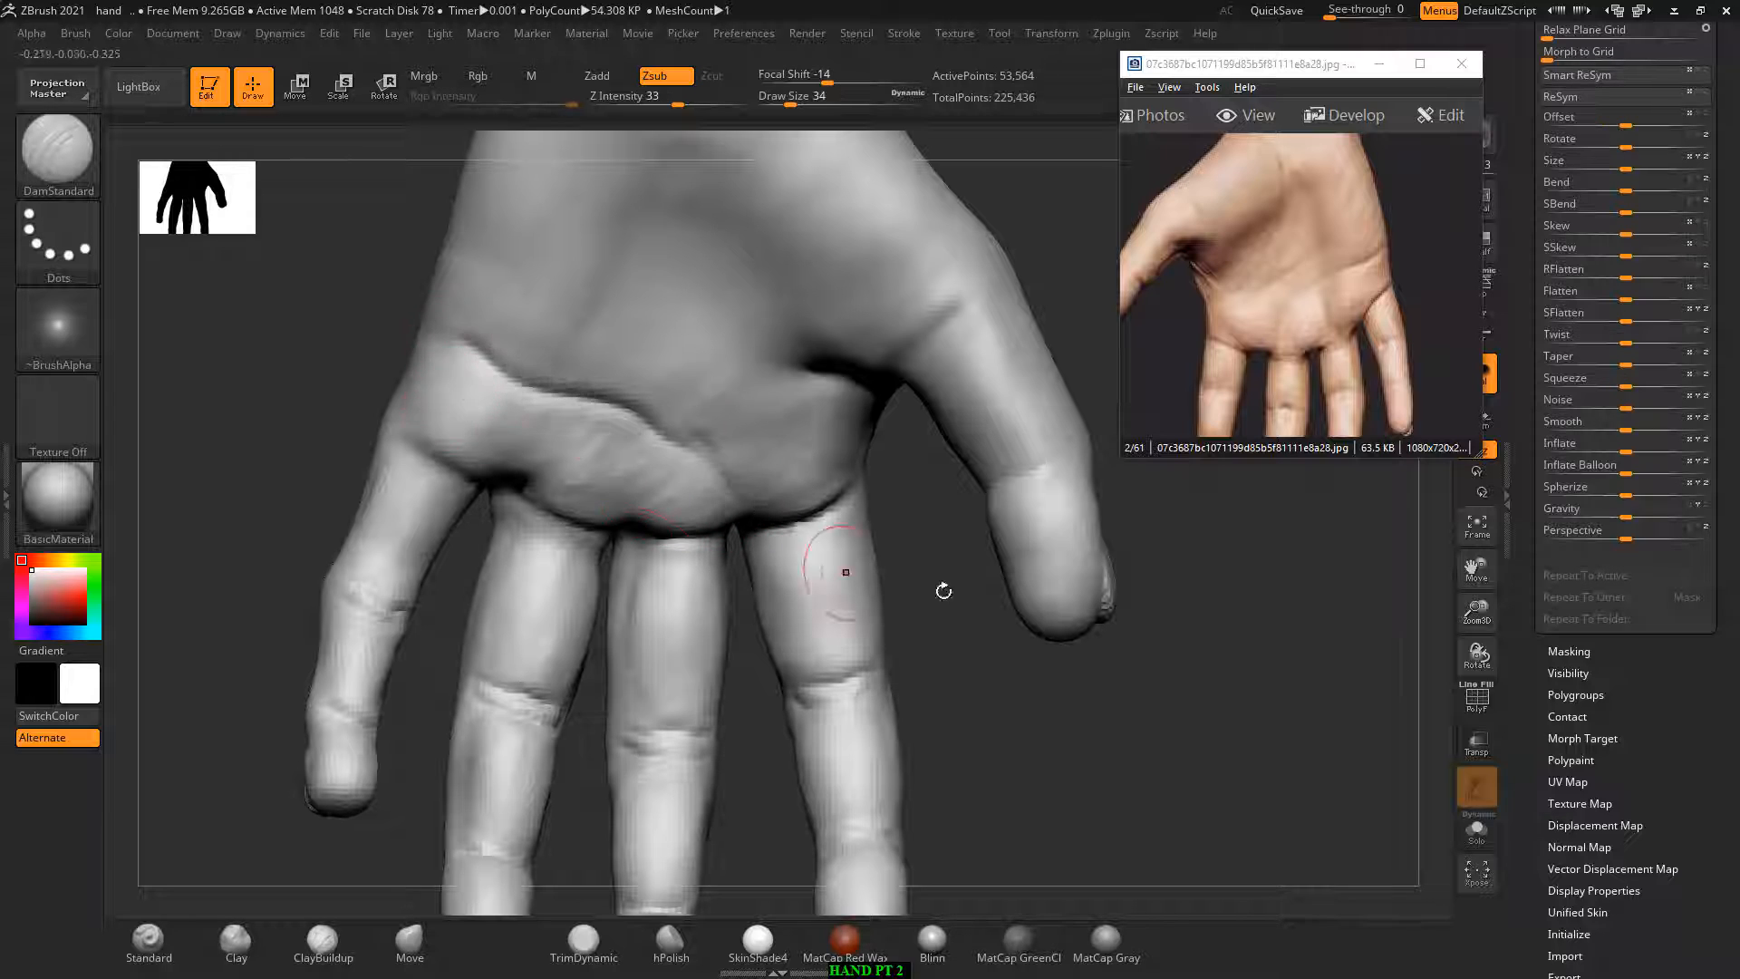
key(ctrl+z)
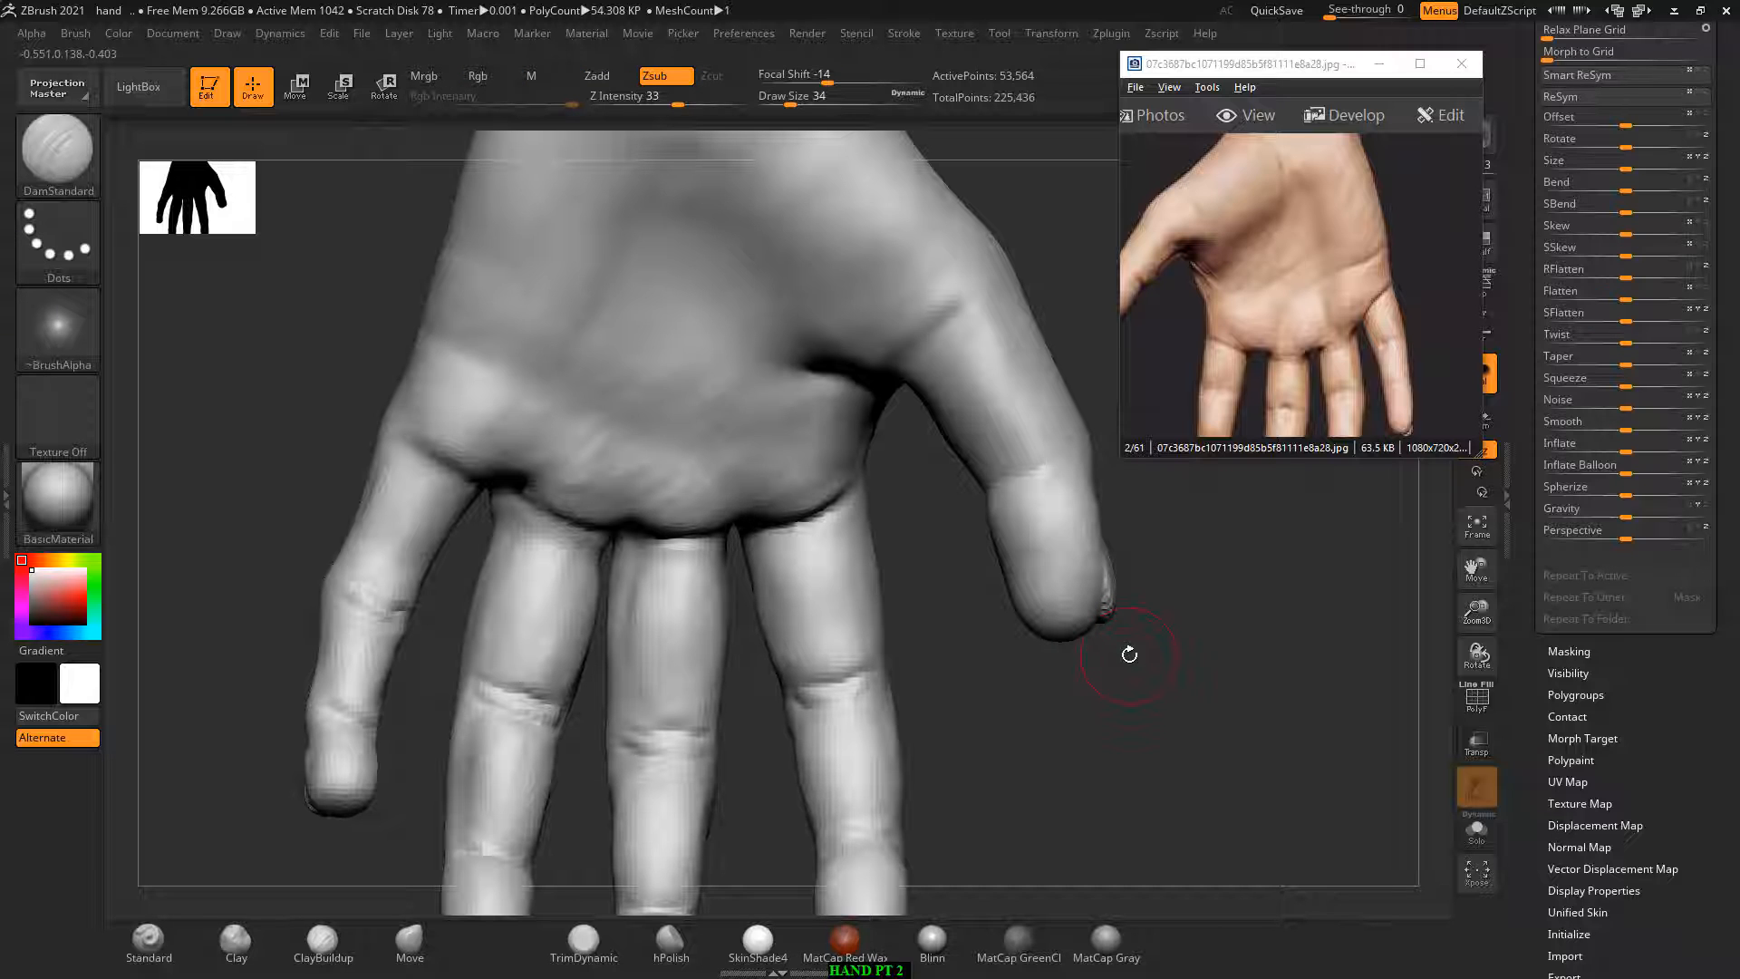
Step: Try a short DamStandard crease on the little-finger side of the palm after toggling Lazy Mouse, and undo it
click(903, 36)
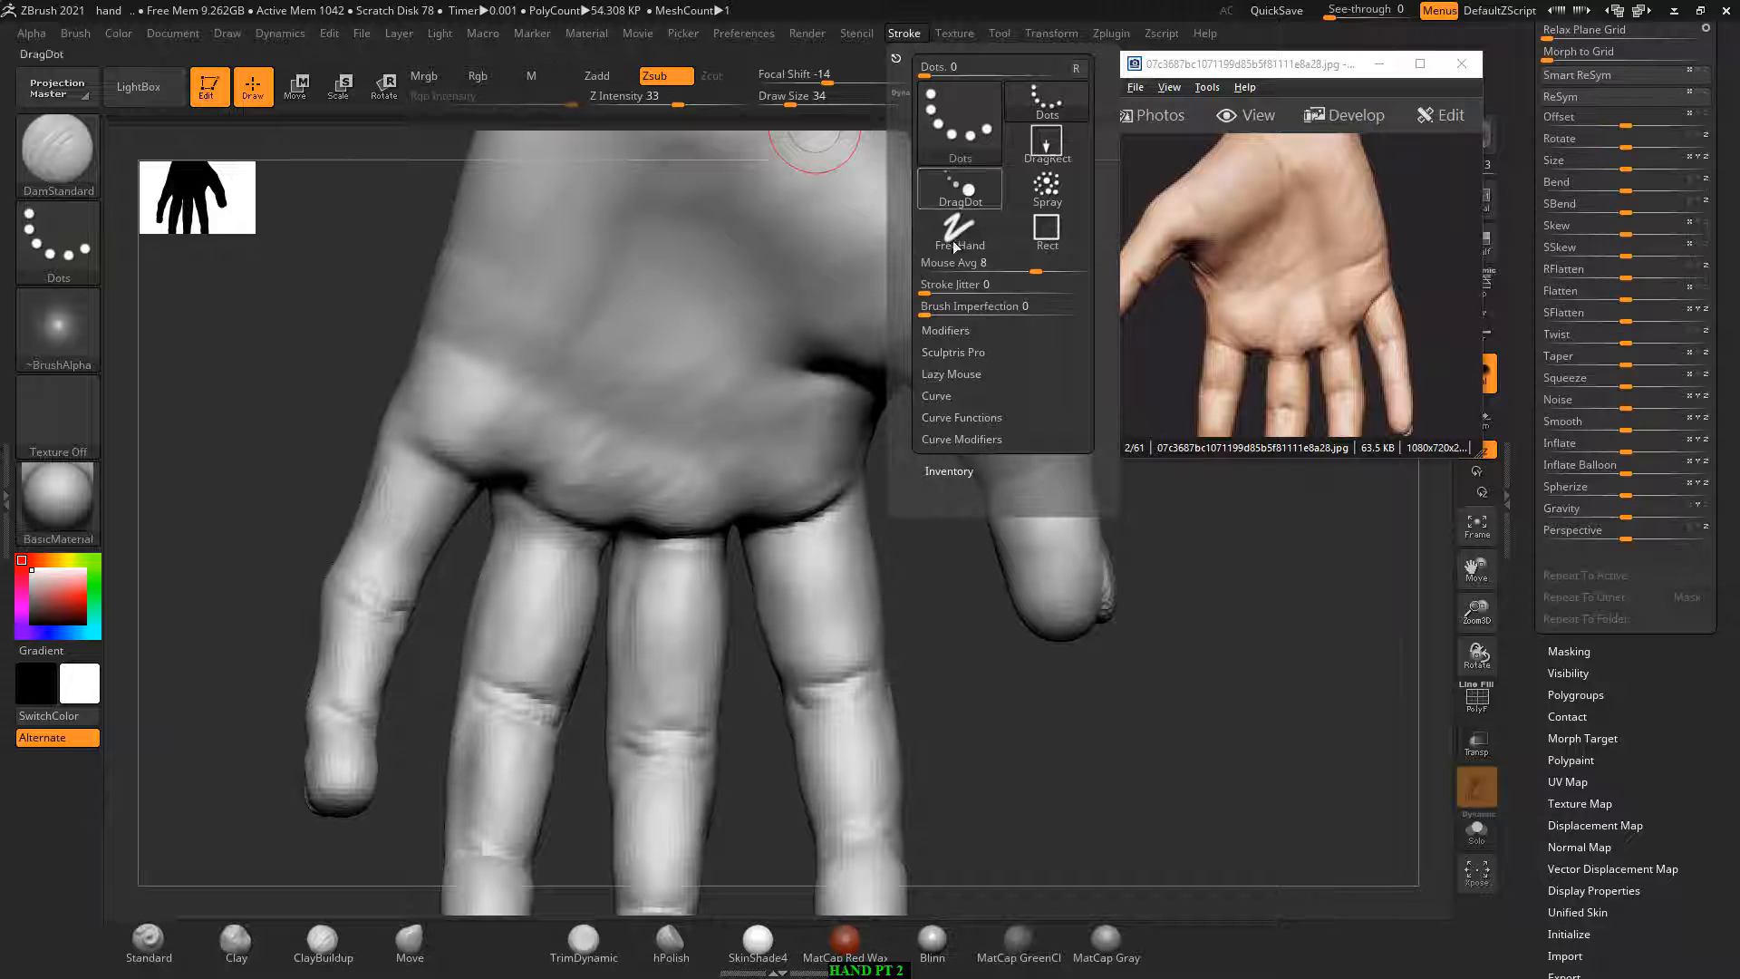
click(967, 373)
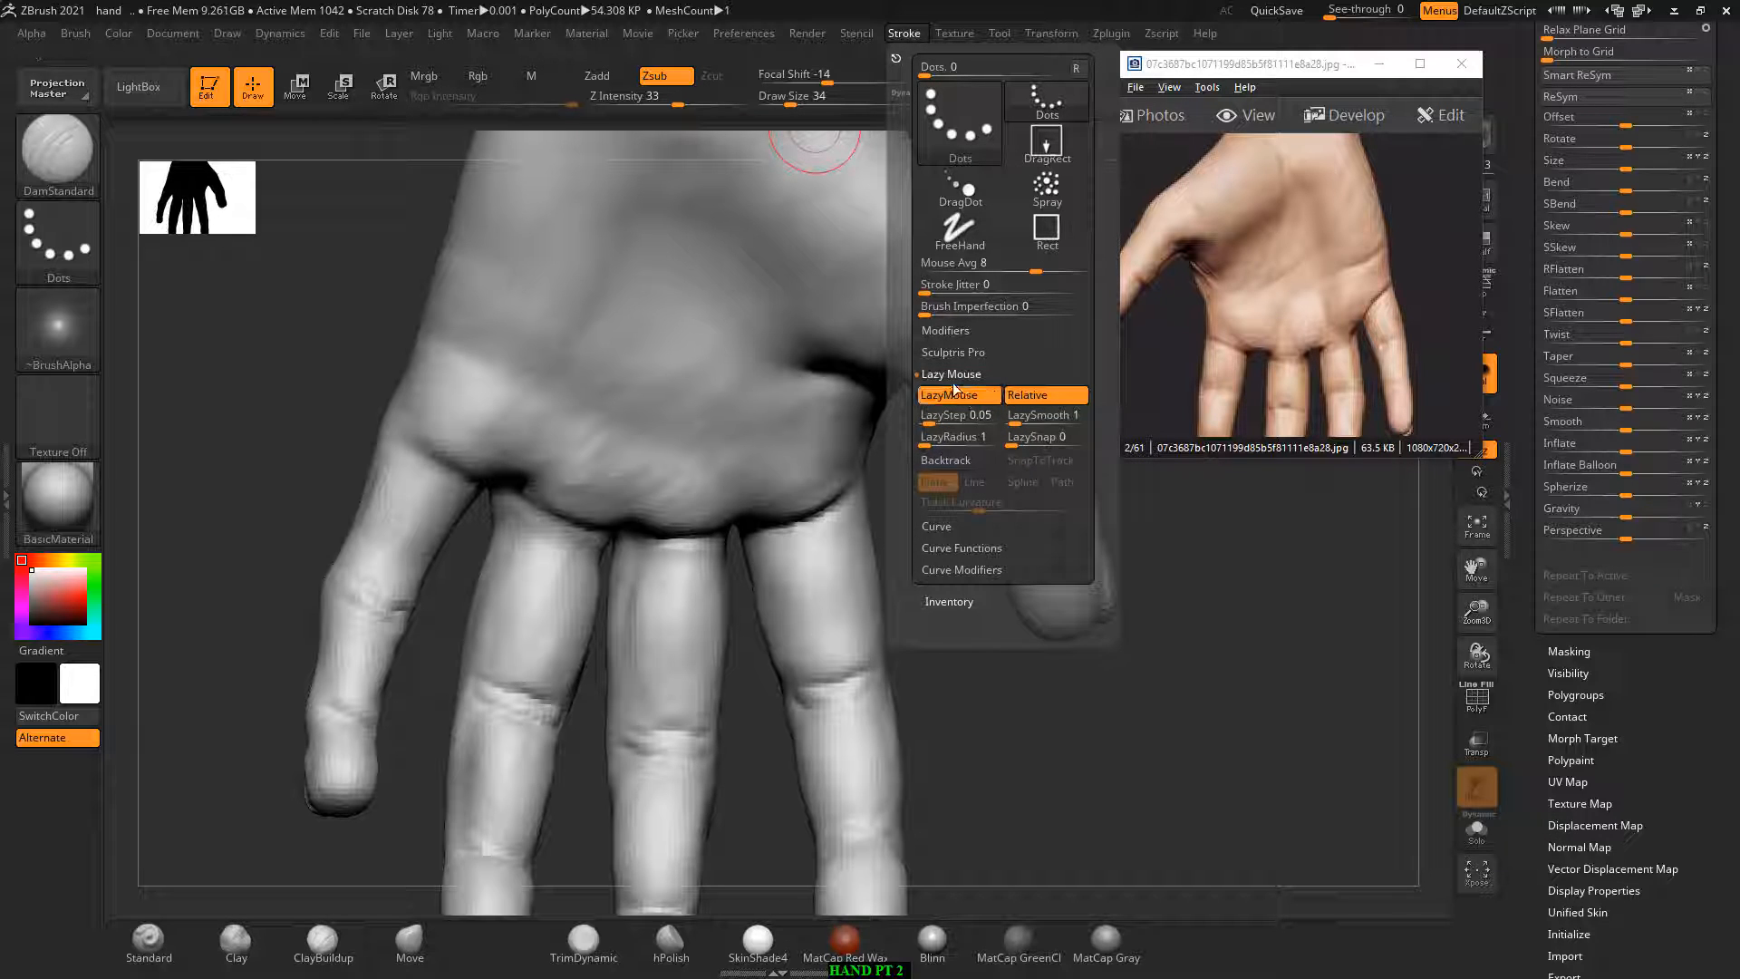
click(952, 399)
click(956, 400)
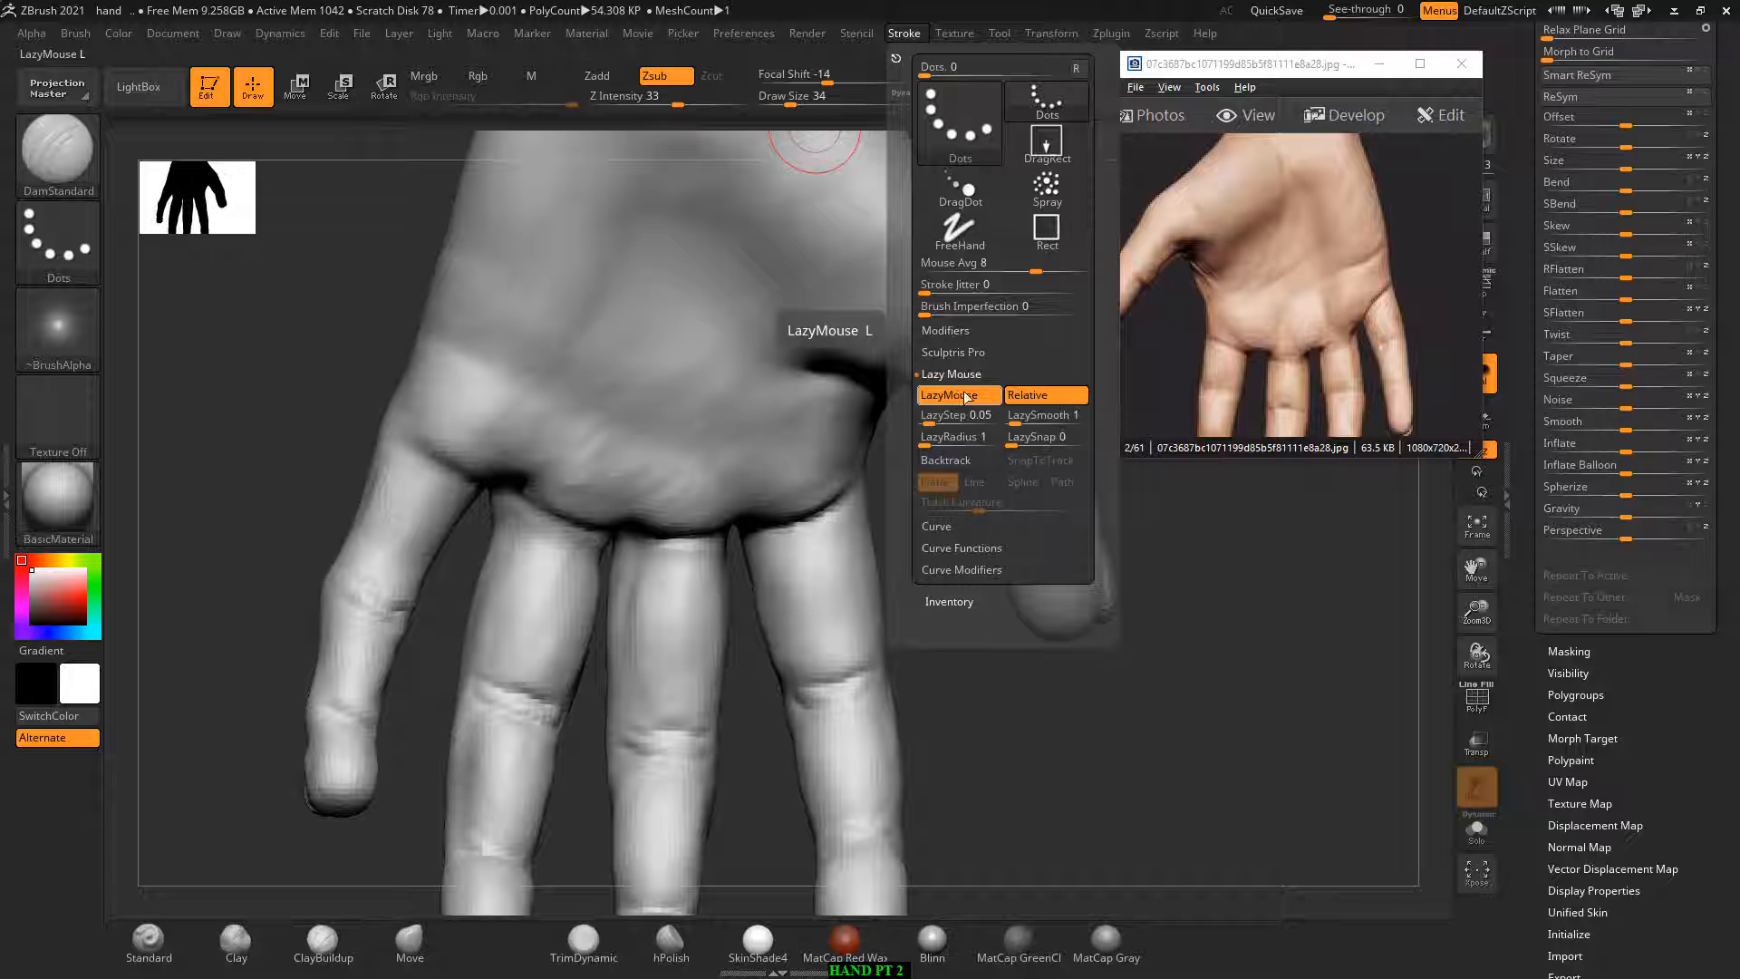
drag(488, 354, 533, 389)
key(ctrl+z)
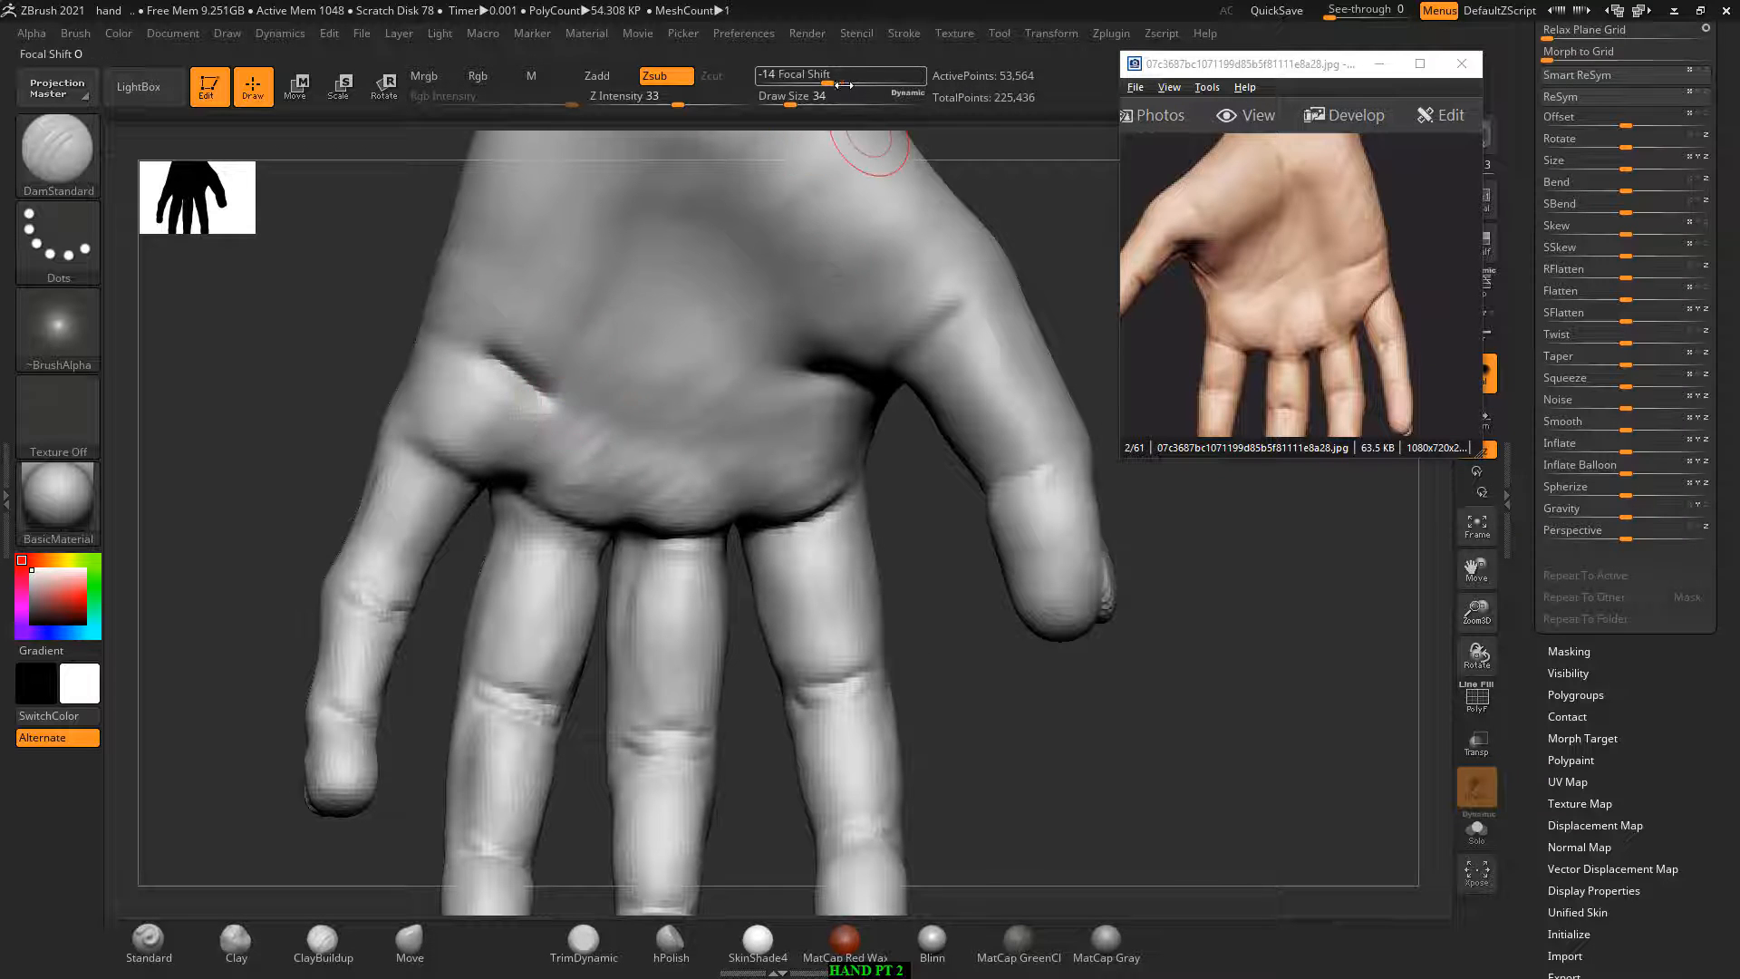
Step: Adjust the LazyStep of the DamStandard stroke and test it with a palm crease that is undone
click(909, 33)
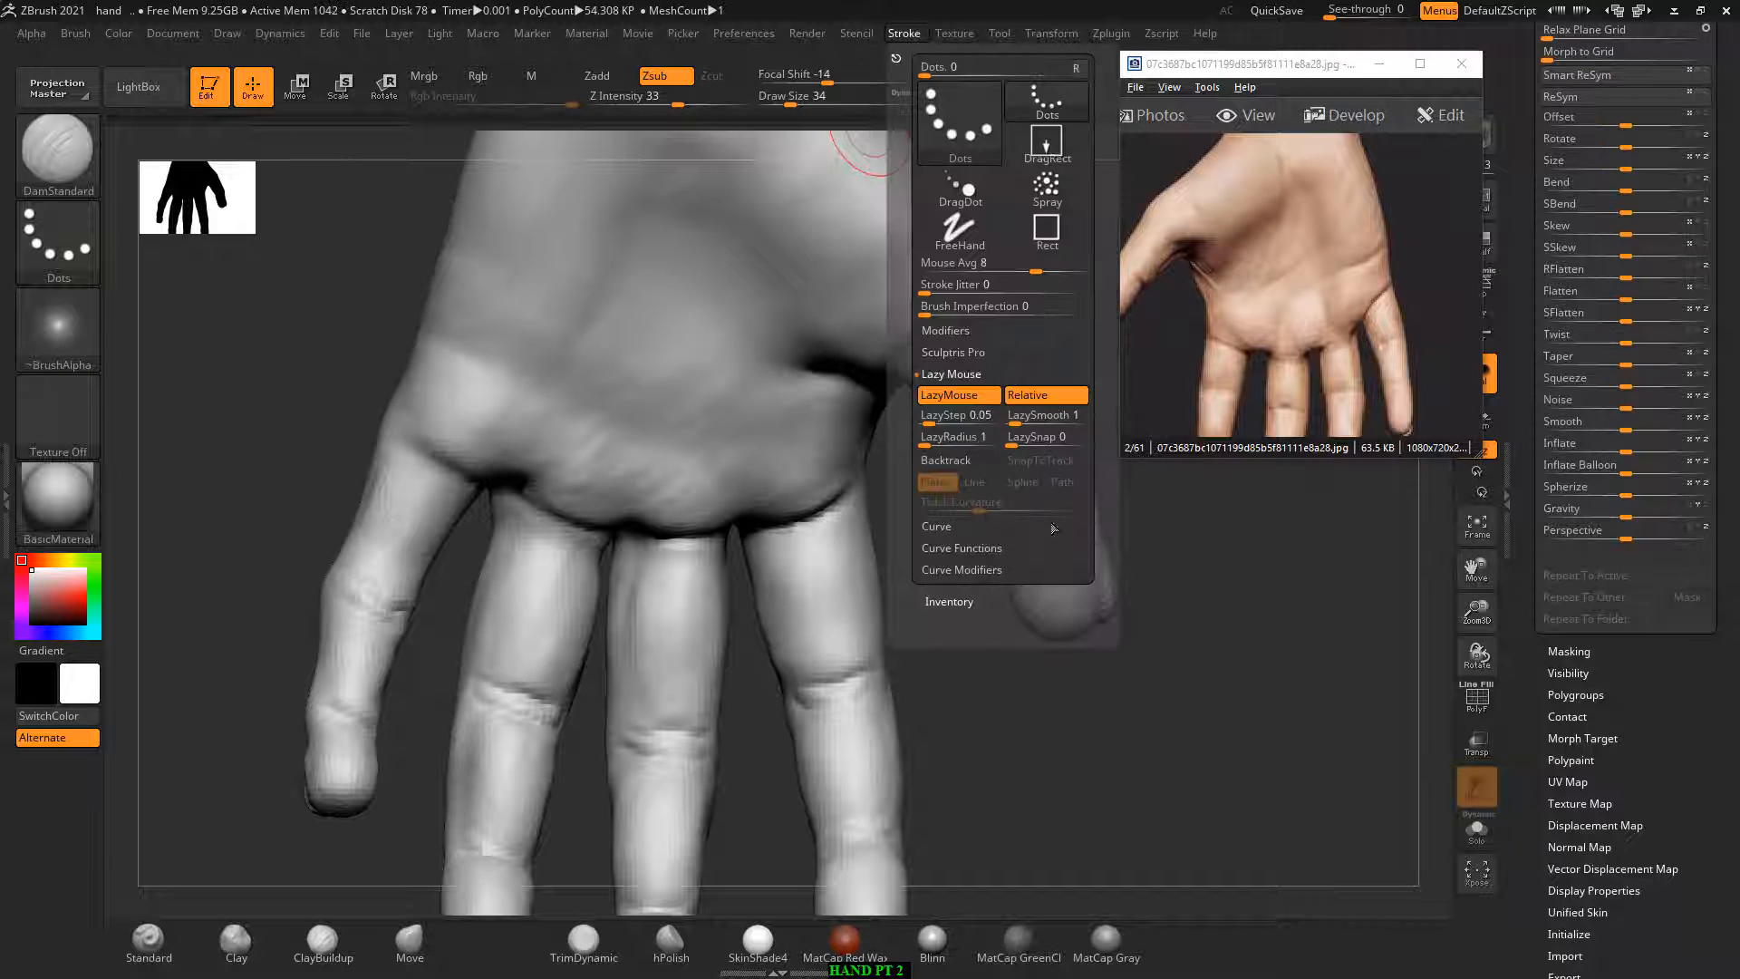
drag(944, 420, 934, 421)
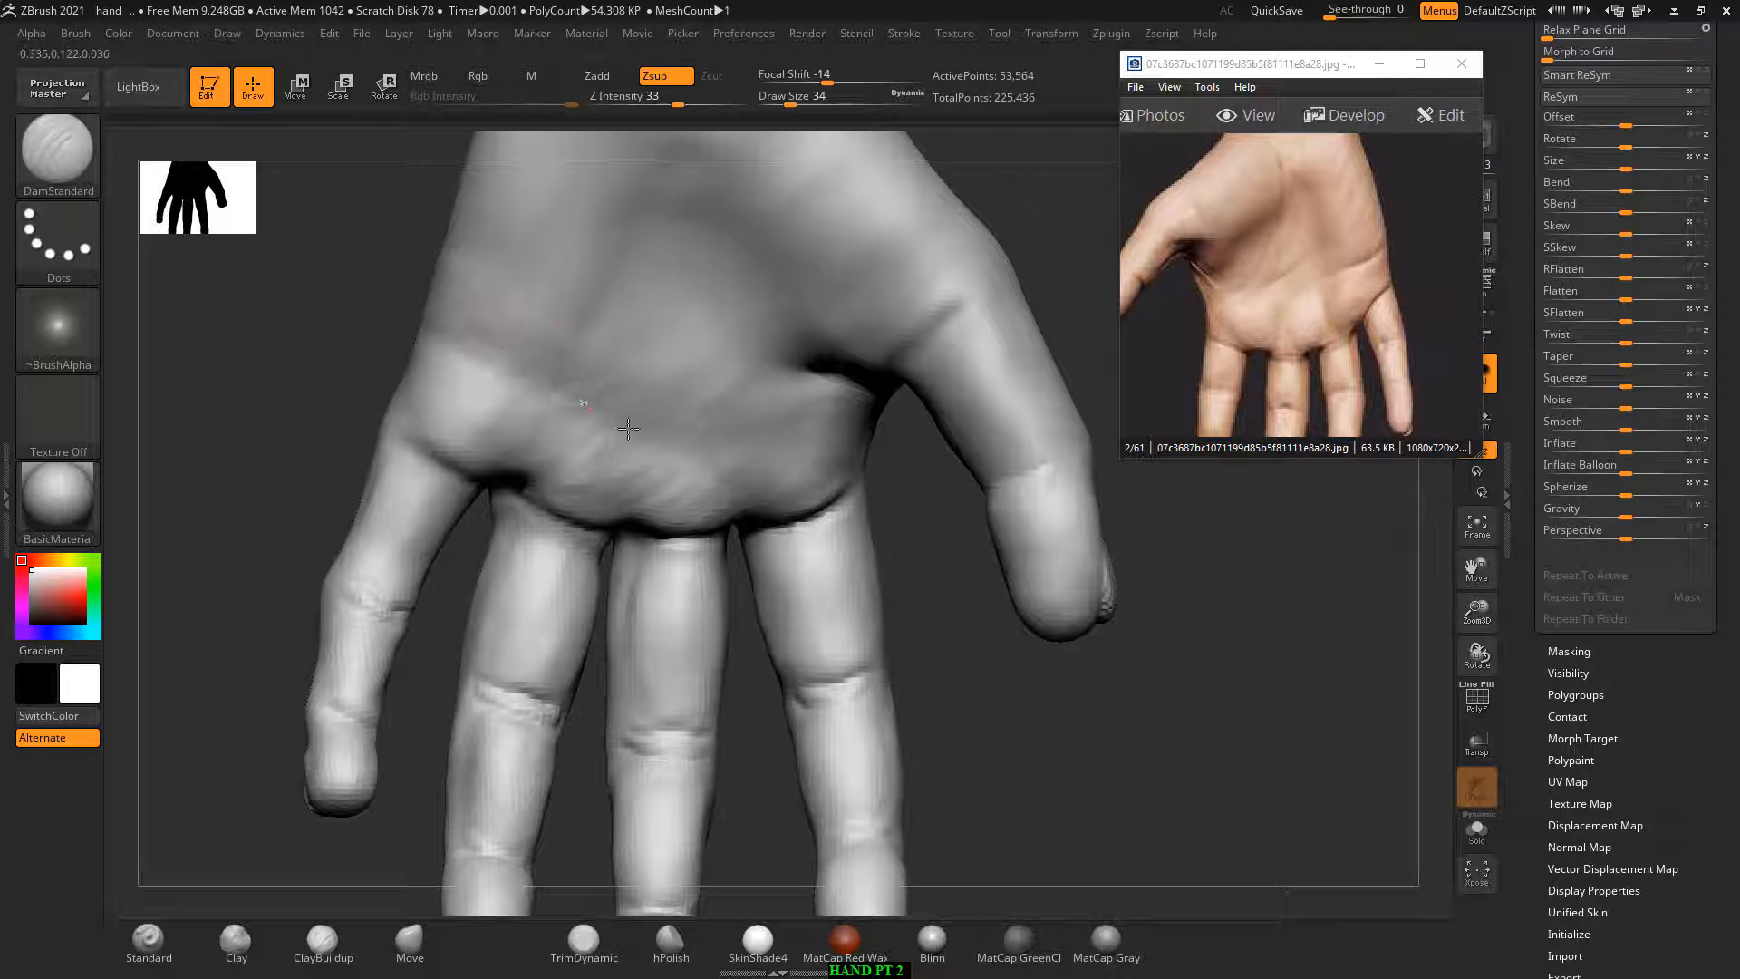
mouse_move(715, 464)
mouse_down()
mouse_move(797, 420)
mouse_move(768, 426)
mouse_up()
key(ctrl+z)
click(898, 34)
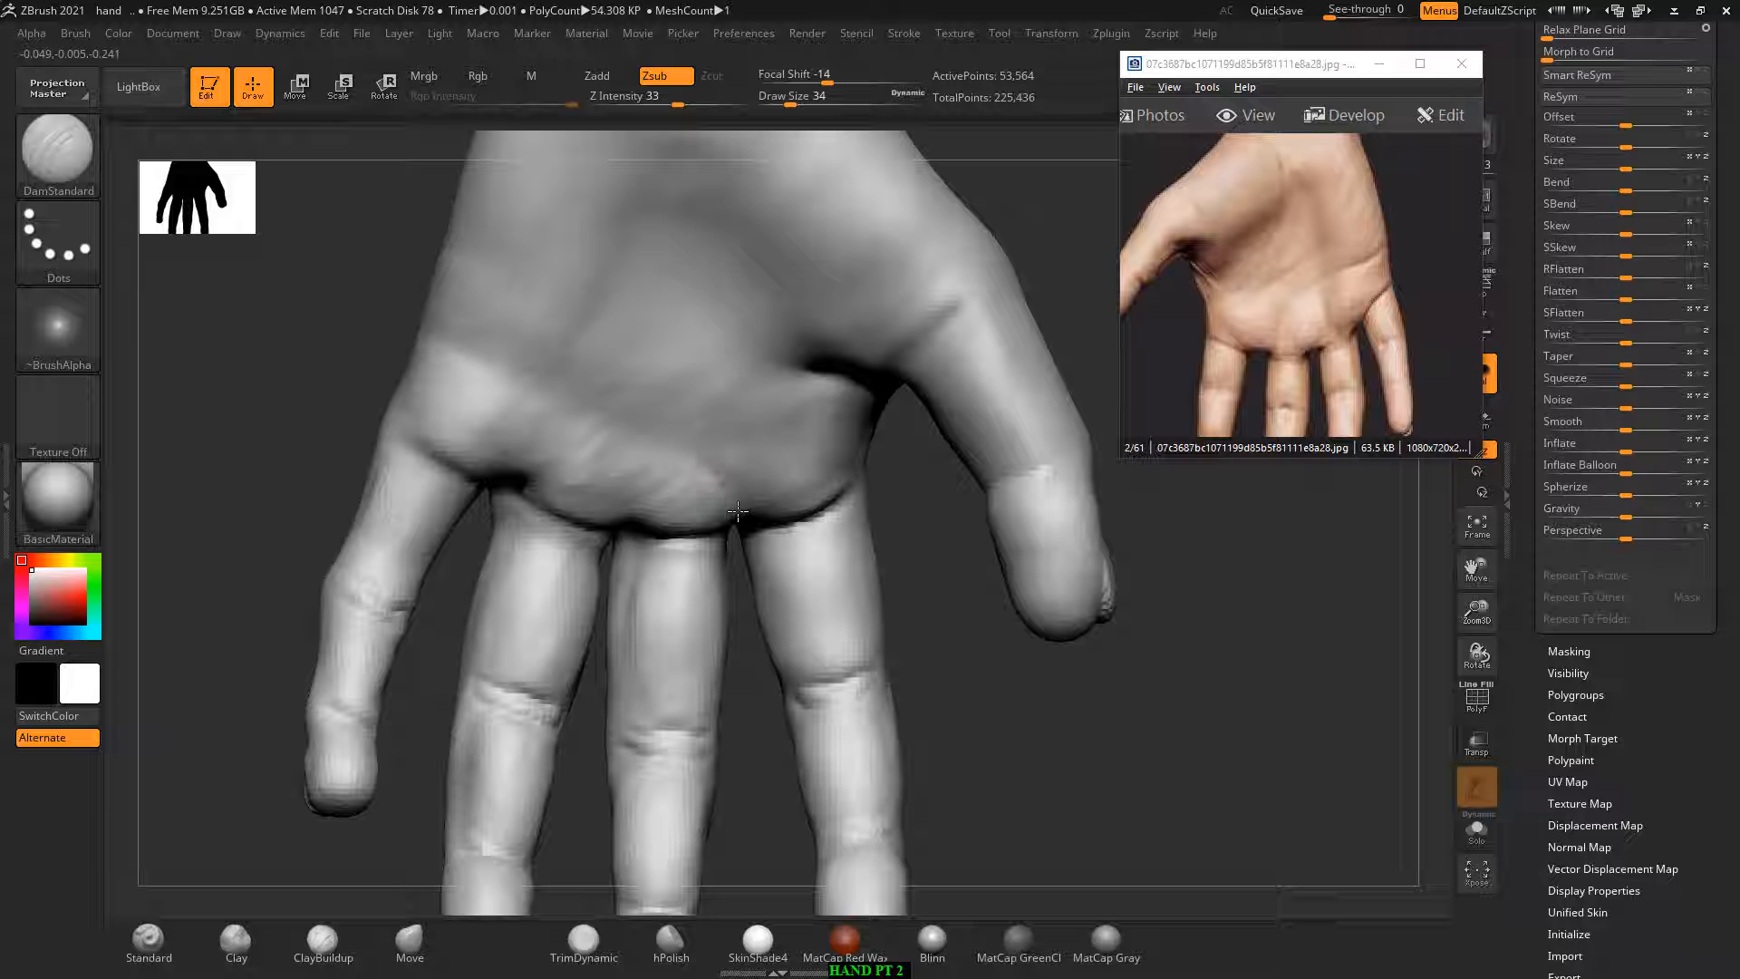
Step: Carve the two main creases running across the palm with DamStandard at draw size 34, following the palm reference
drag(687, 451, 540, 372)
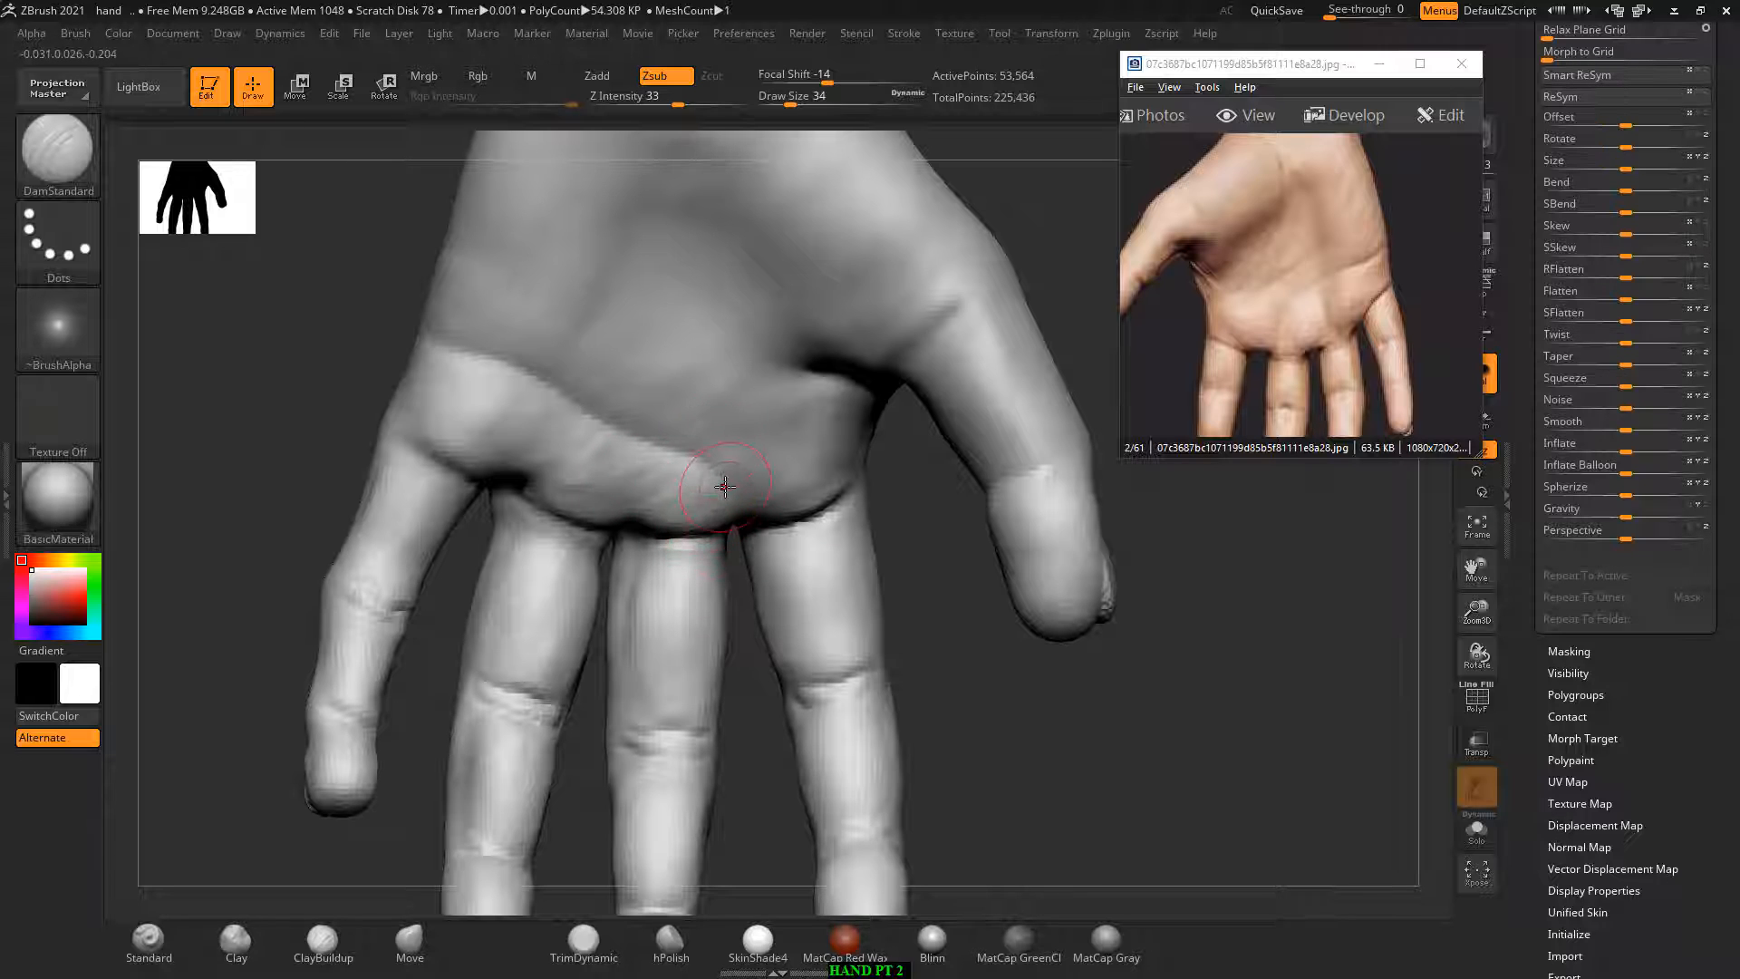
shift+drag(725, 487, 736, 490)
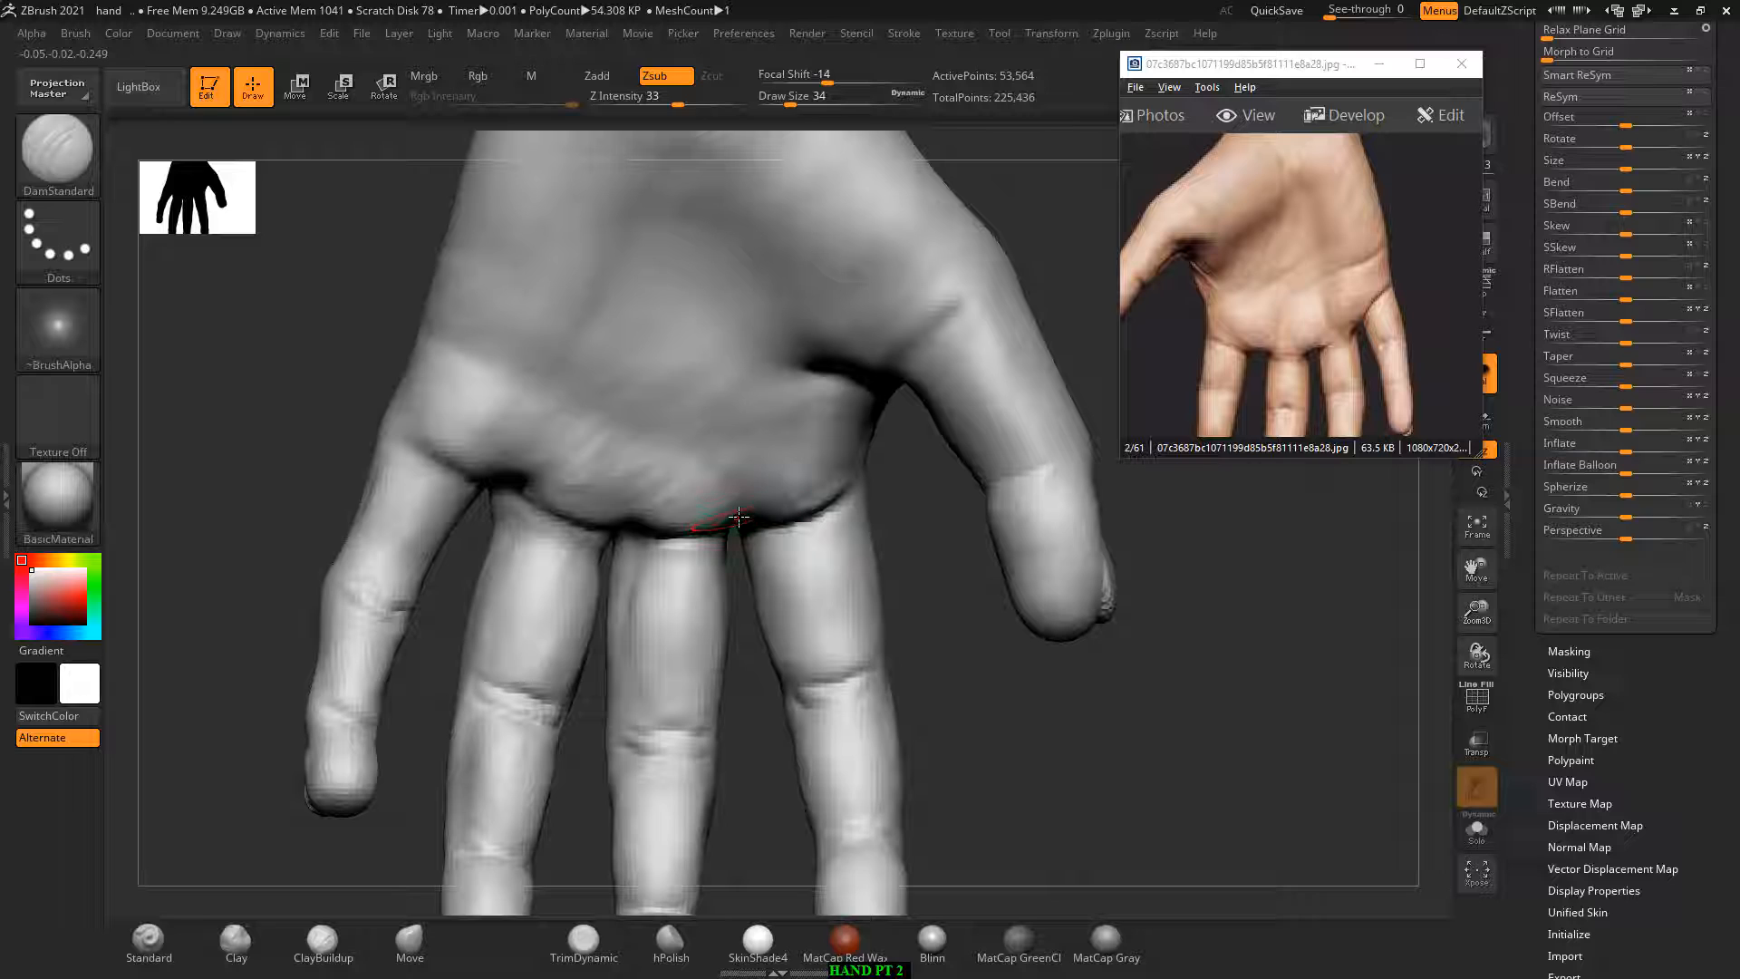
drag(717, 416, 451, 342)
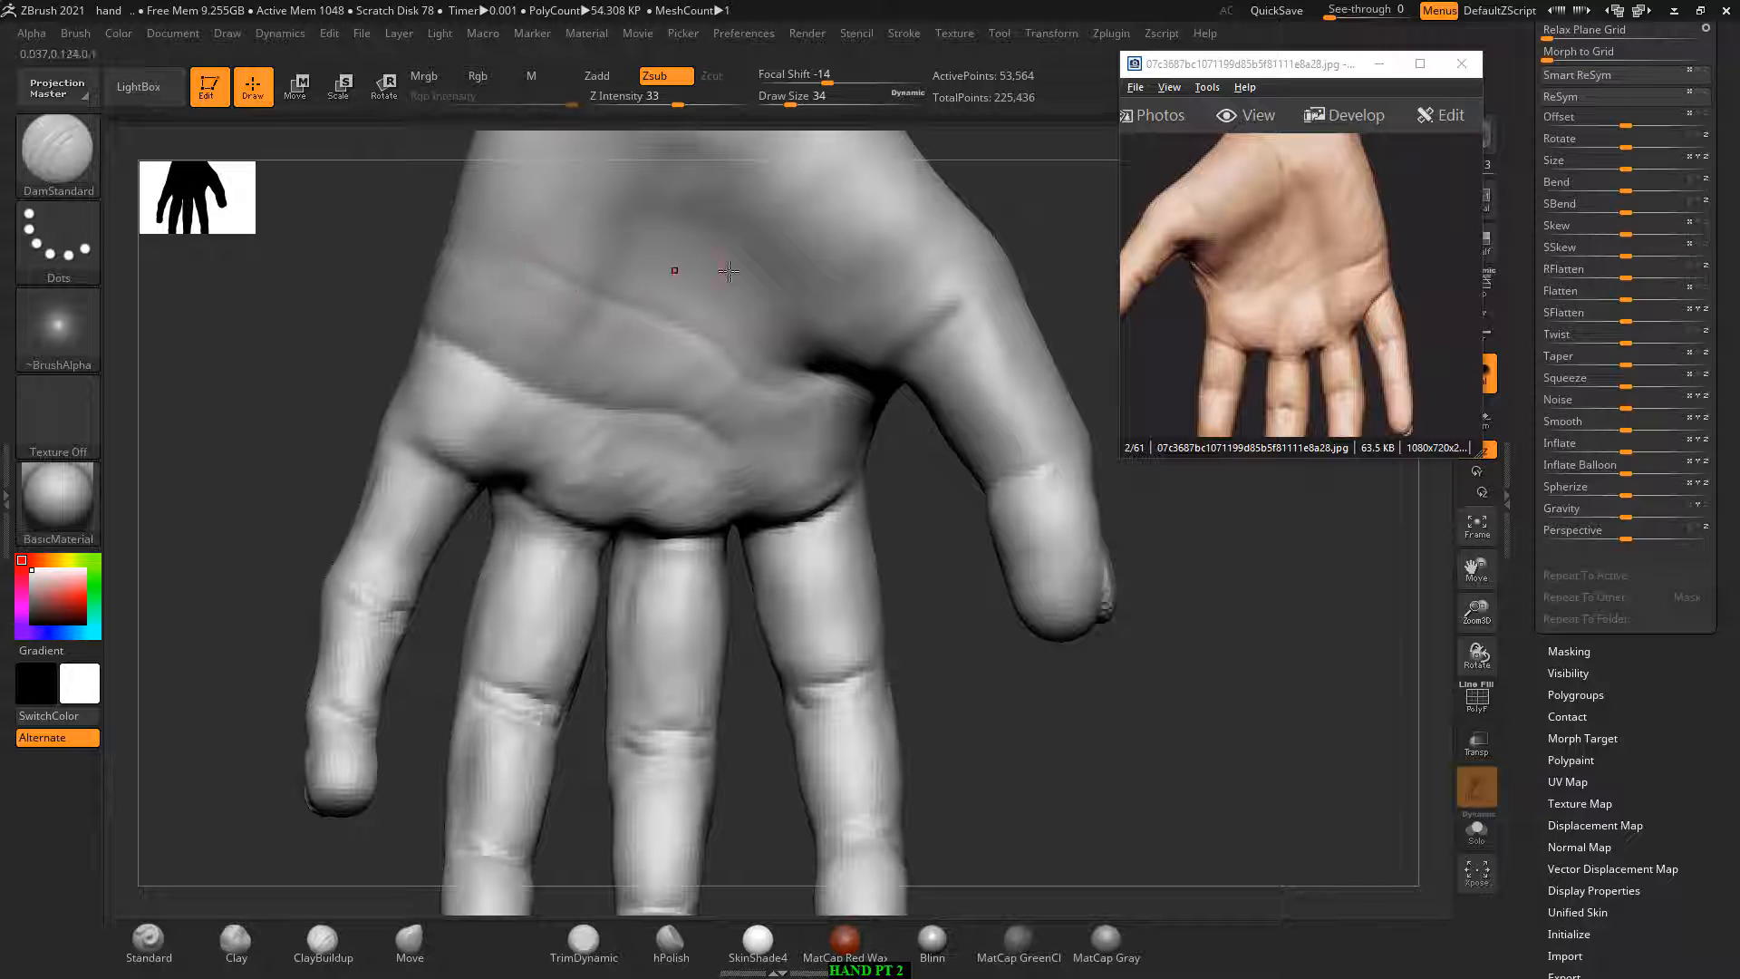
Step: Carve the curved crease around the thumb mound and the crease across the inner wrist with DamStandard at draw size 34
alt+drag(1053, 221, 1055, 348)
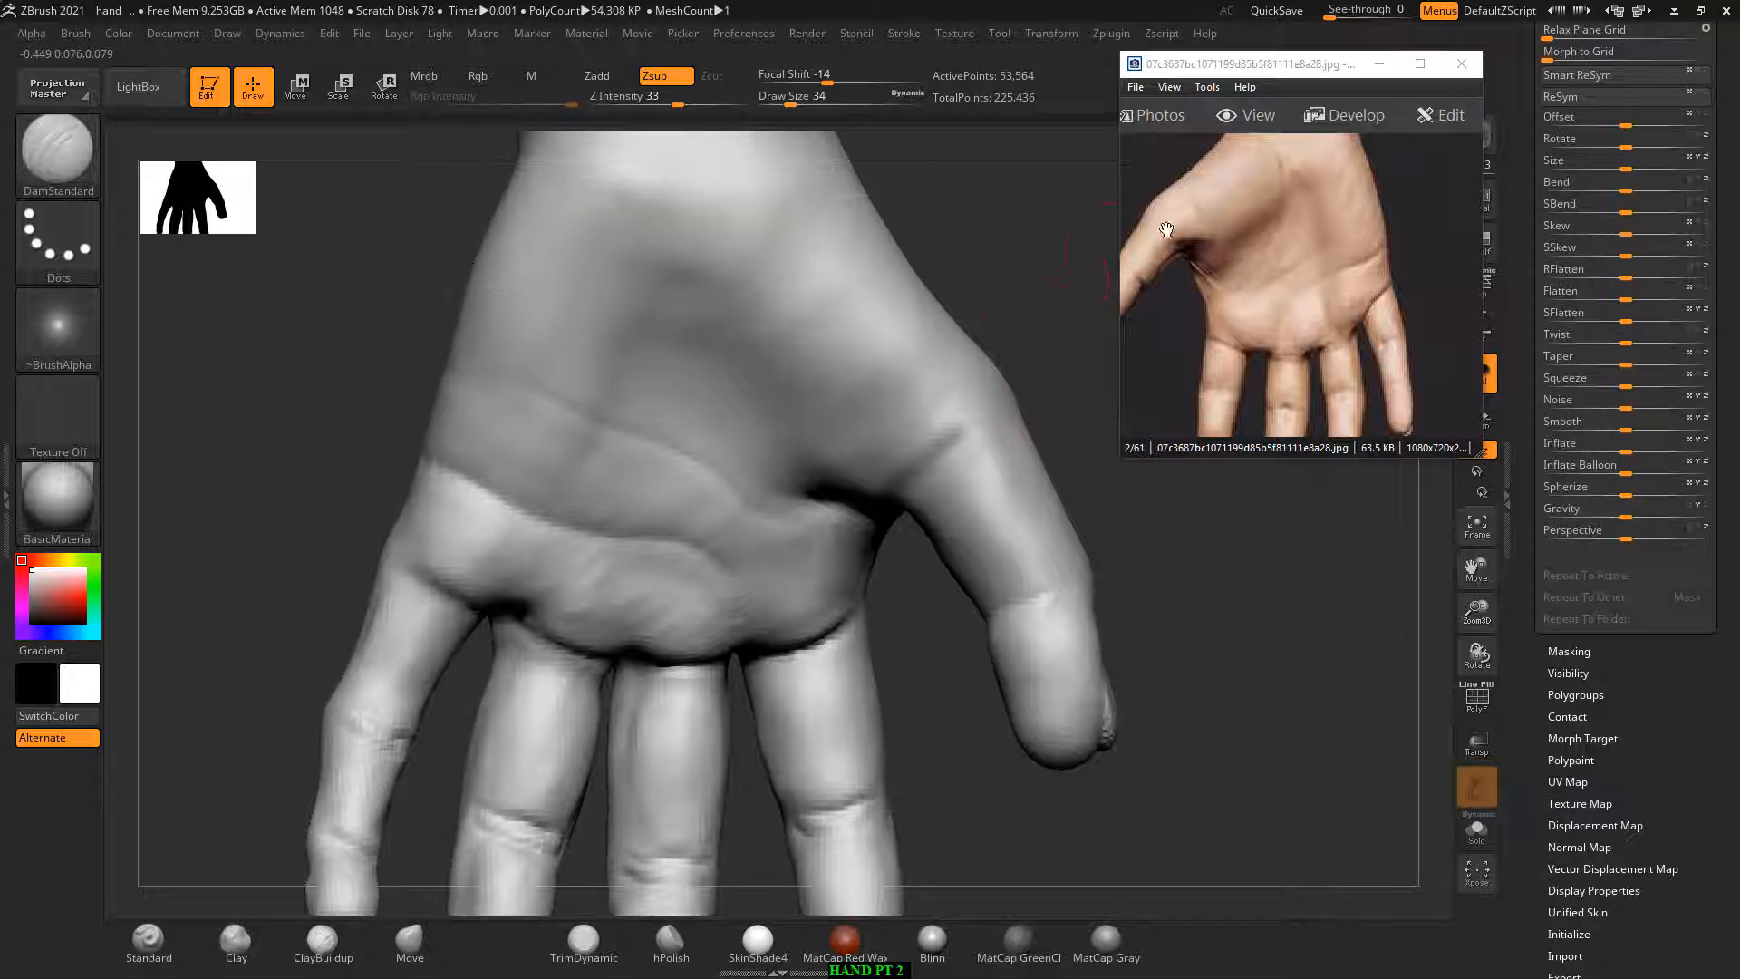
drag(1329, 145, 1332, 213)
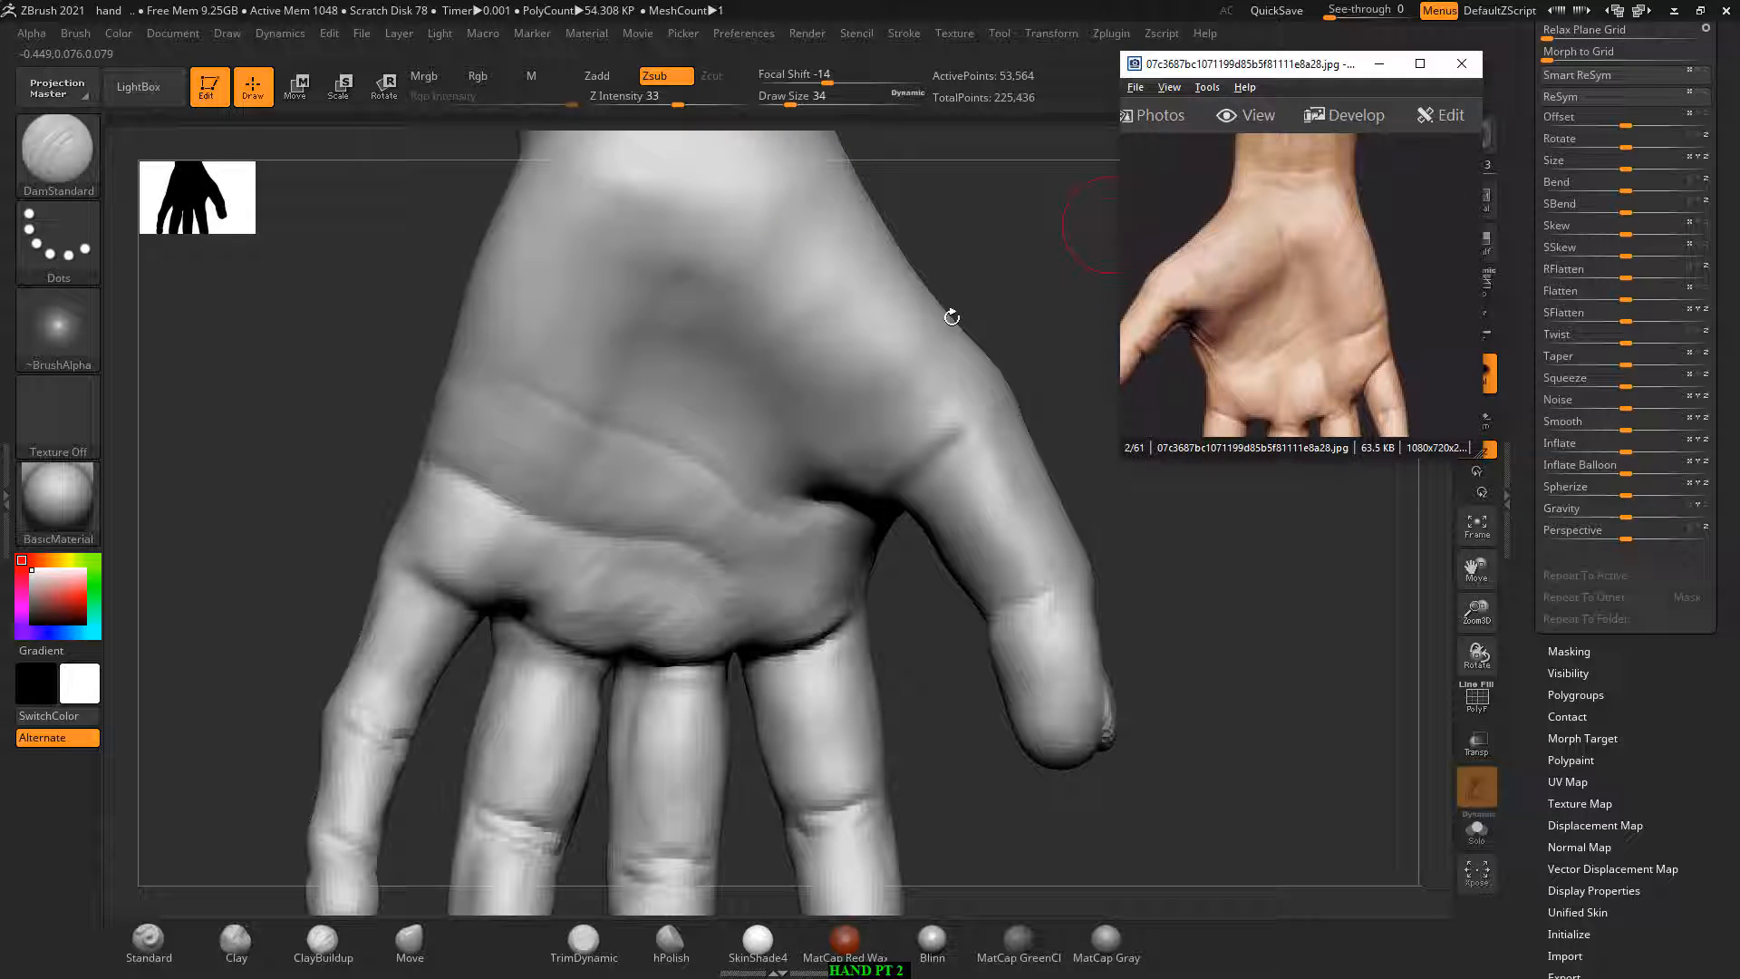
click(825, 212)
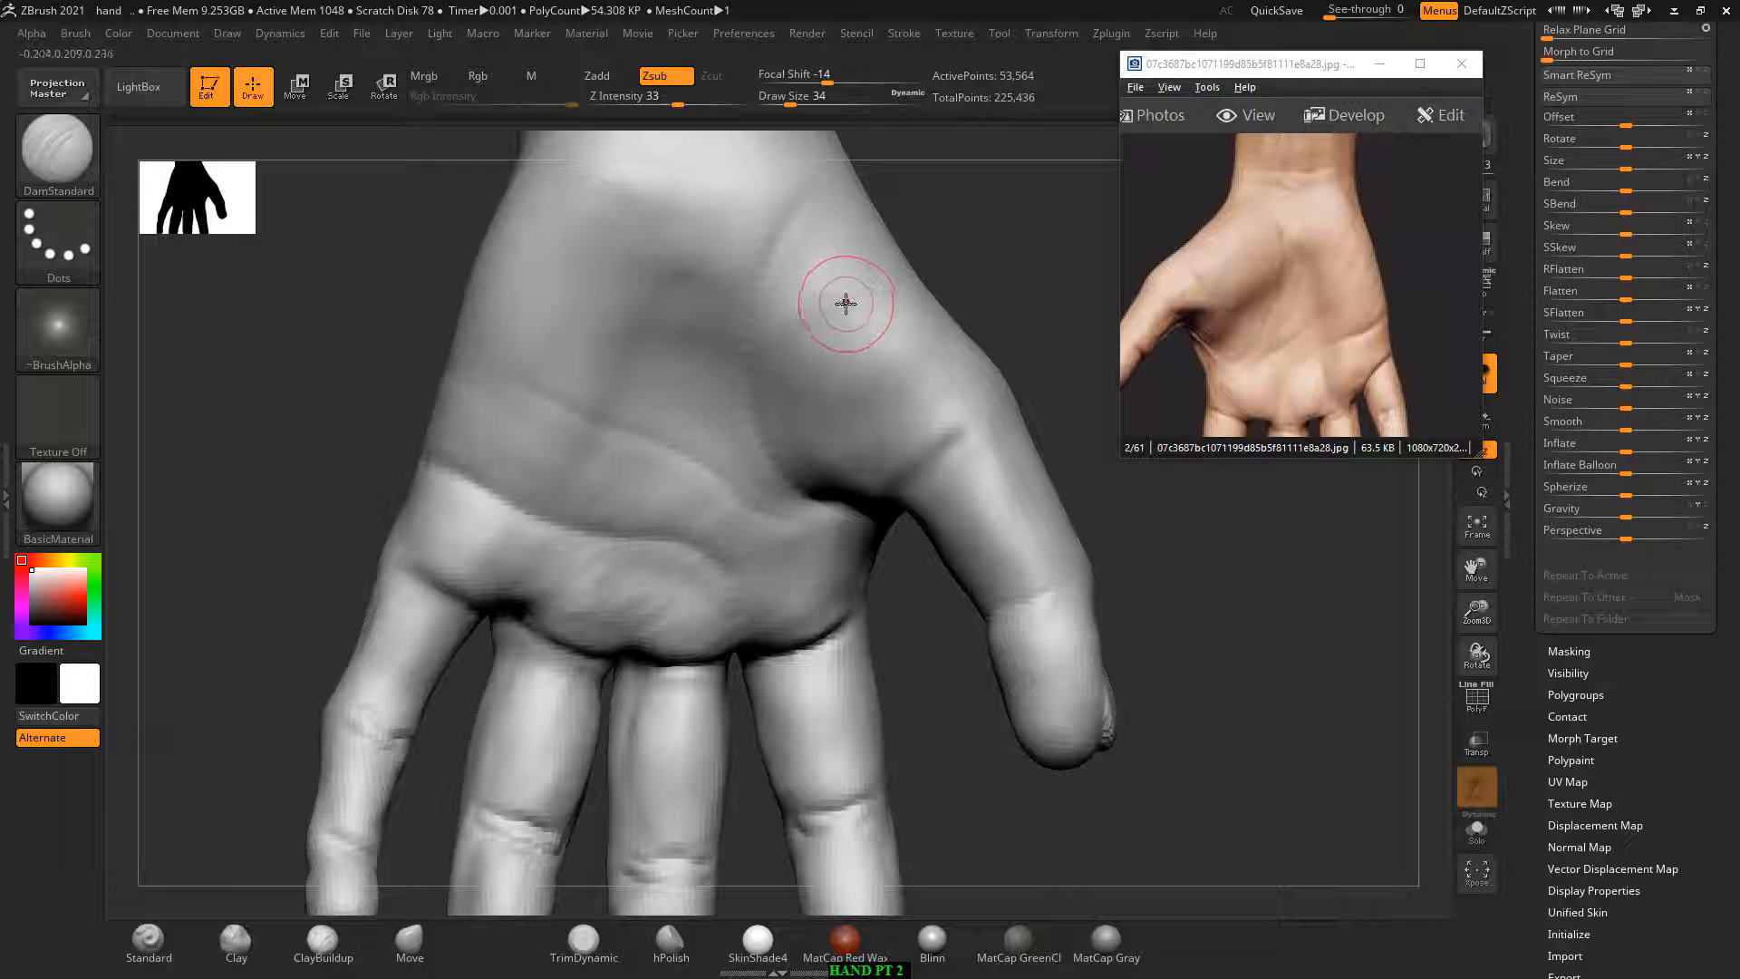
alt+drag(952, 208, 987, 426)
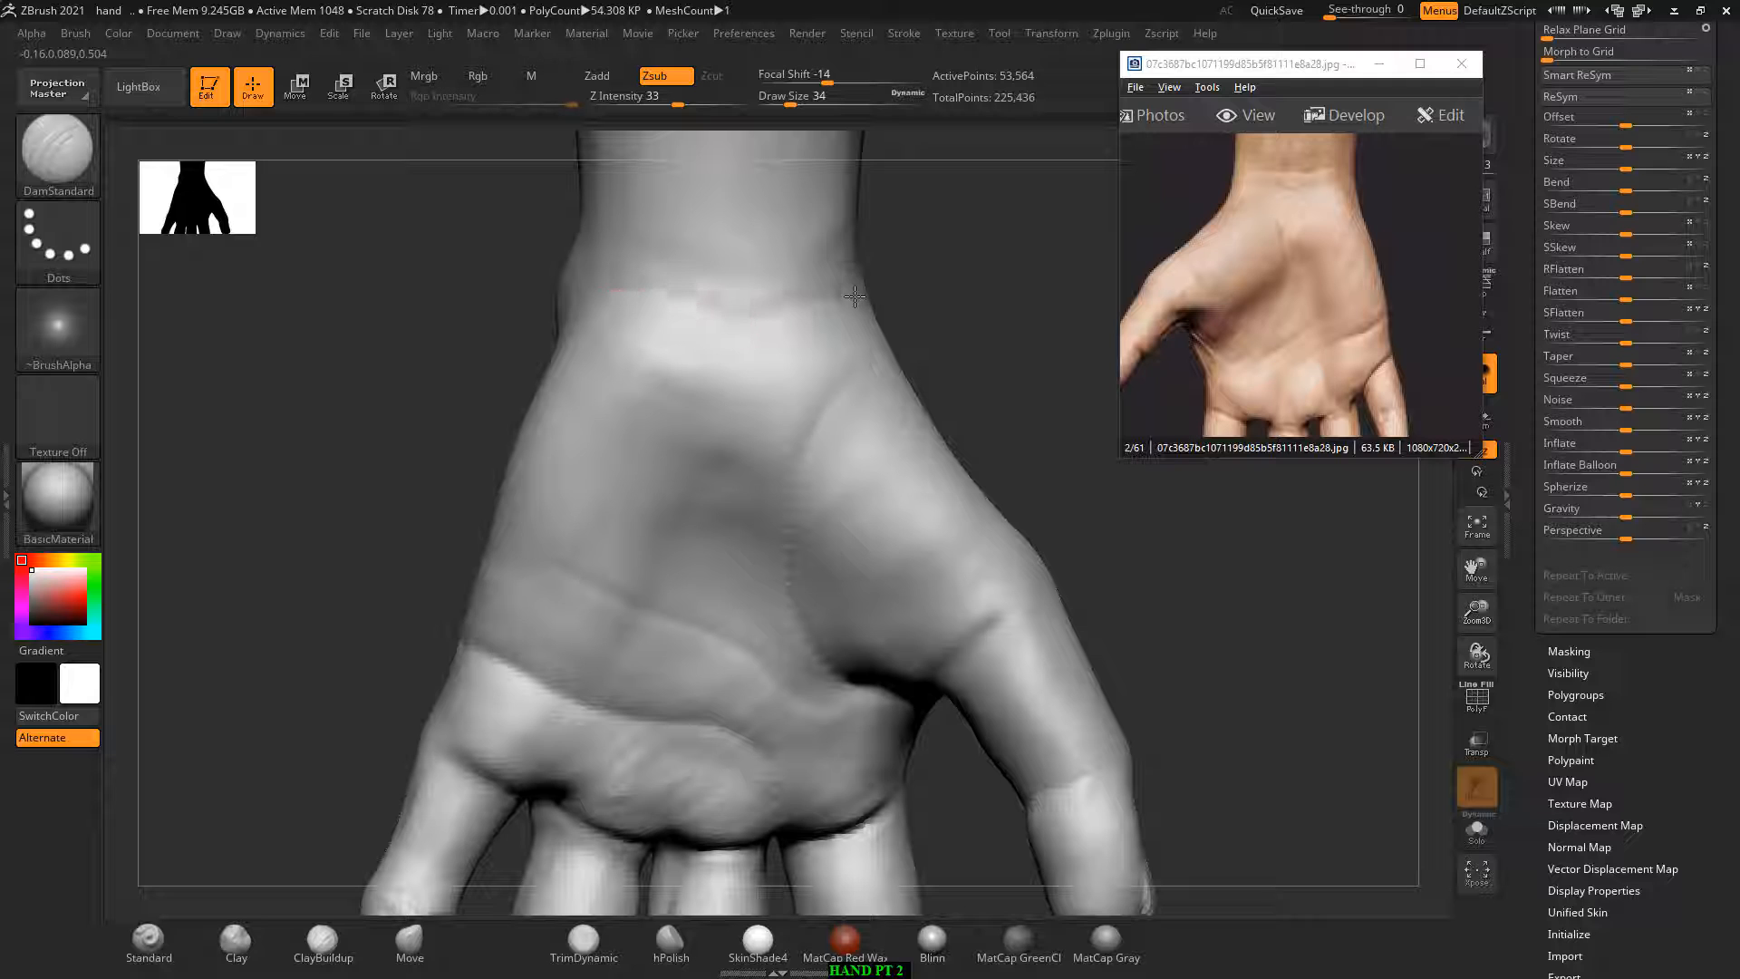
Step: Carve the creases across the inner wrist and the vertical tendon grooves above them with DamStandard at draw size 34
drag(855, 297, 580, 301)
drag(775, 271, 564, 247)
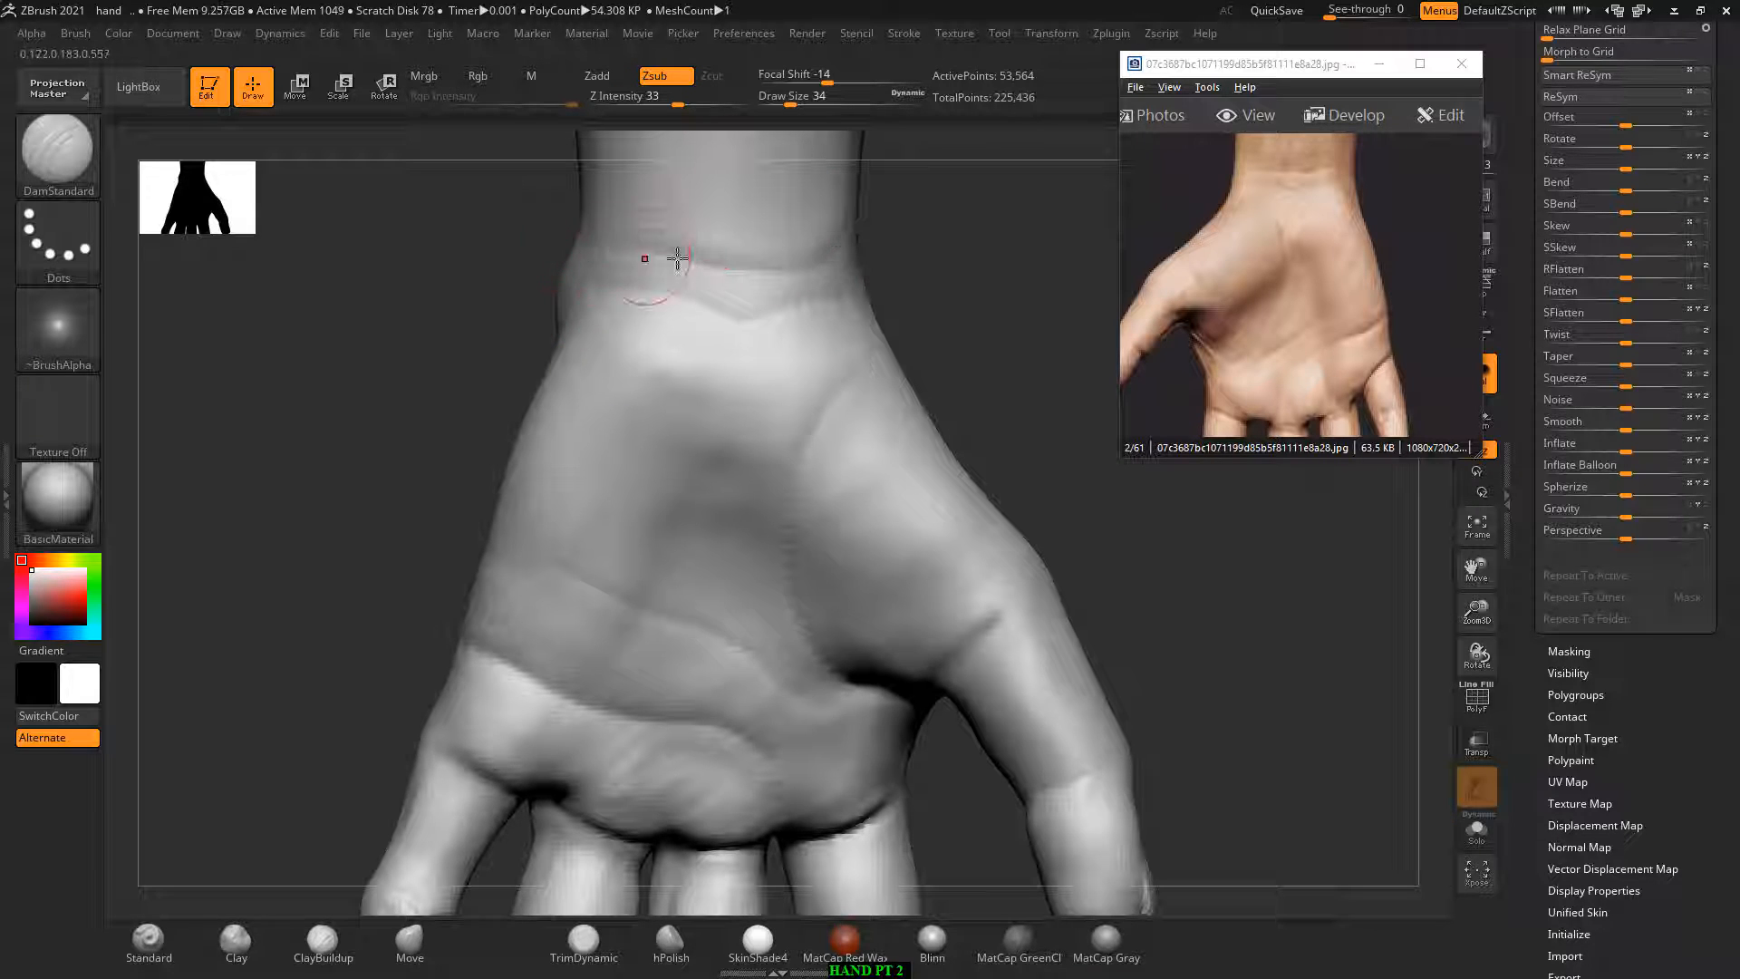
drag(1318, 145, 1339, 387)
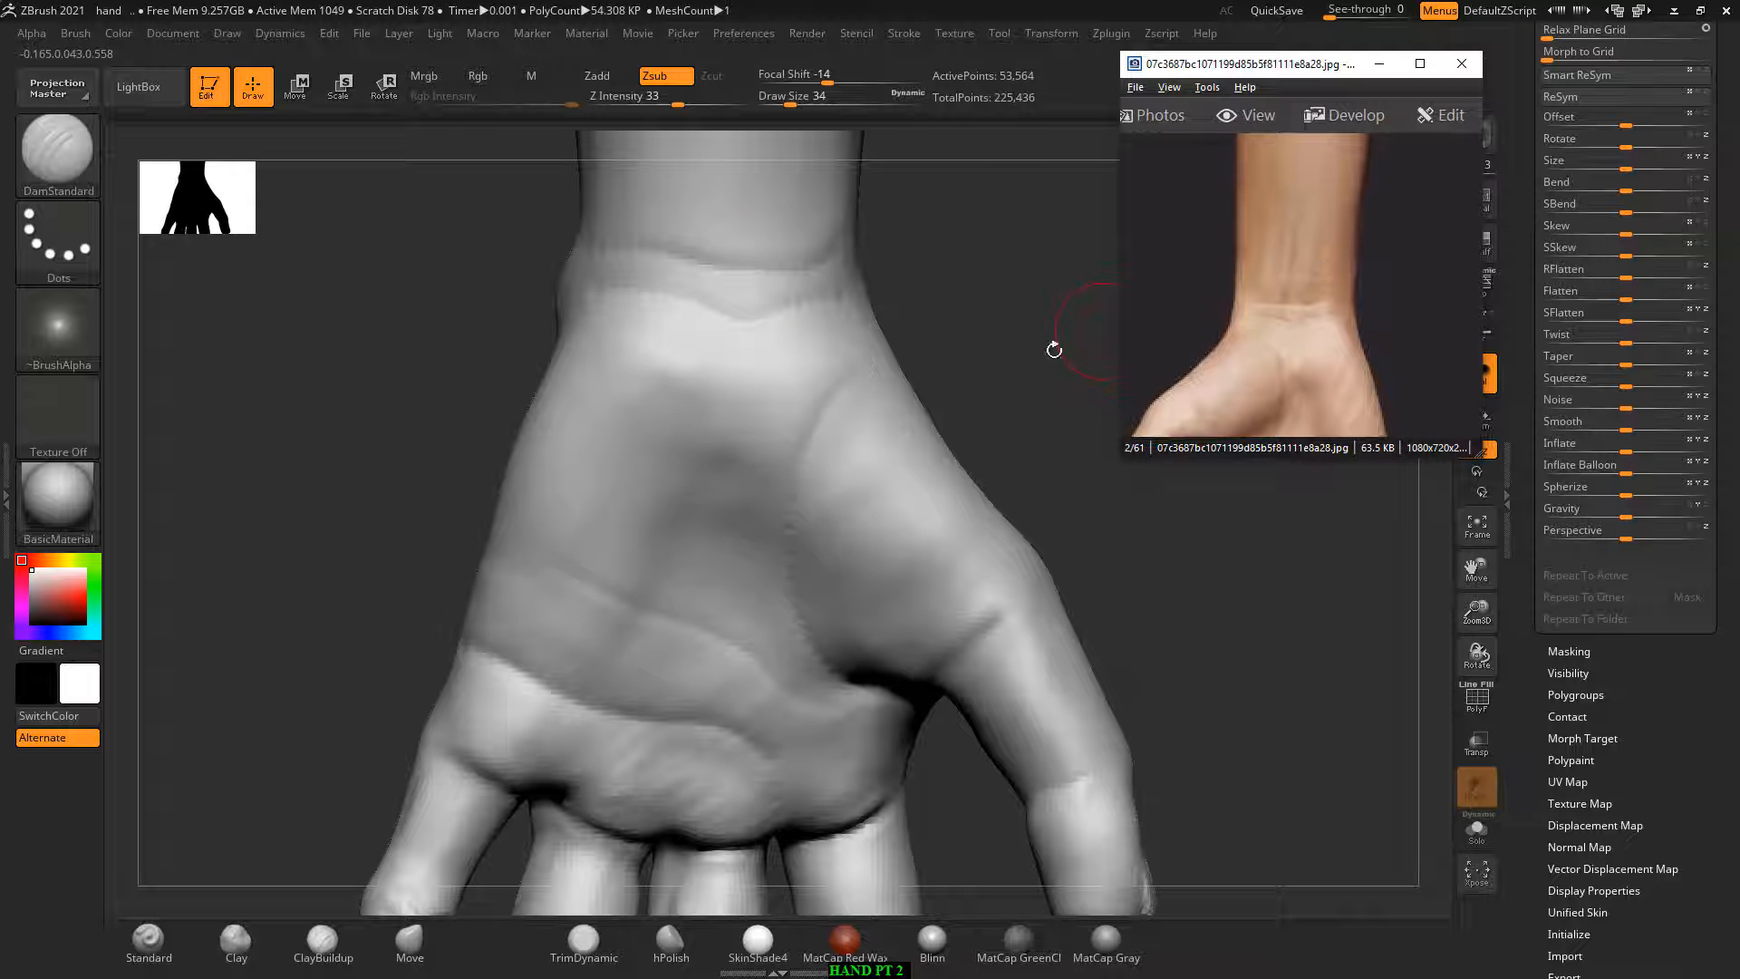
mouse_move(1007, 259)
mouse_down()
mouse_move(988, 324)
mouse_move(1014, 260)
mouse_move(1024, 453)
mouse_up()
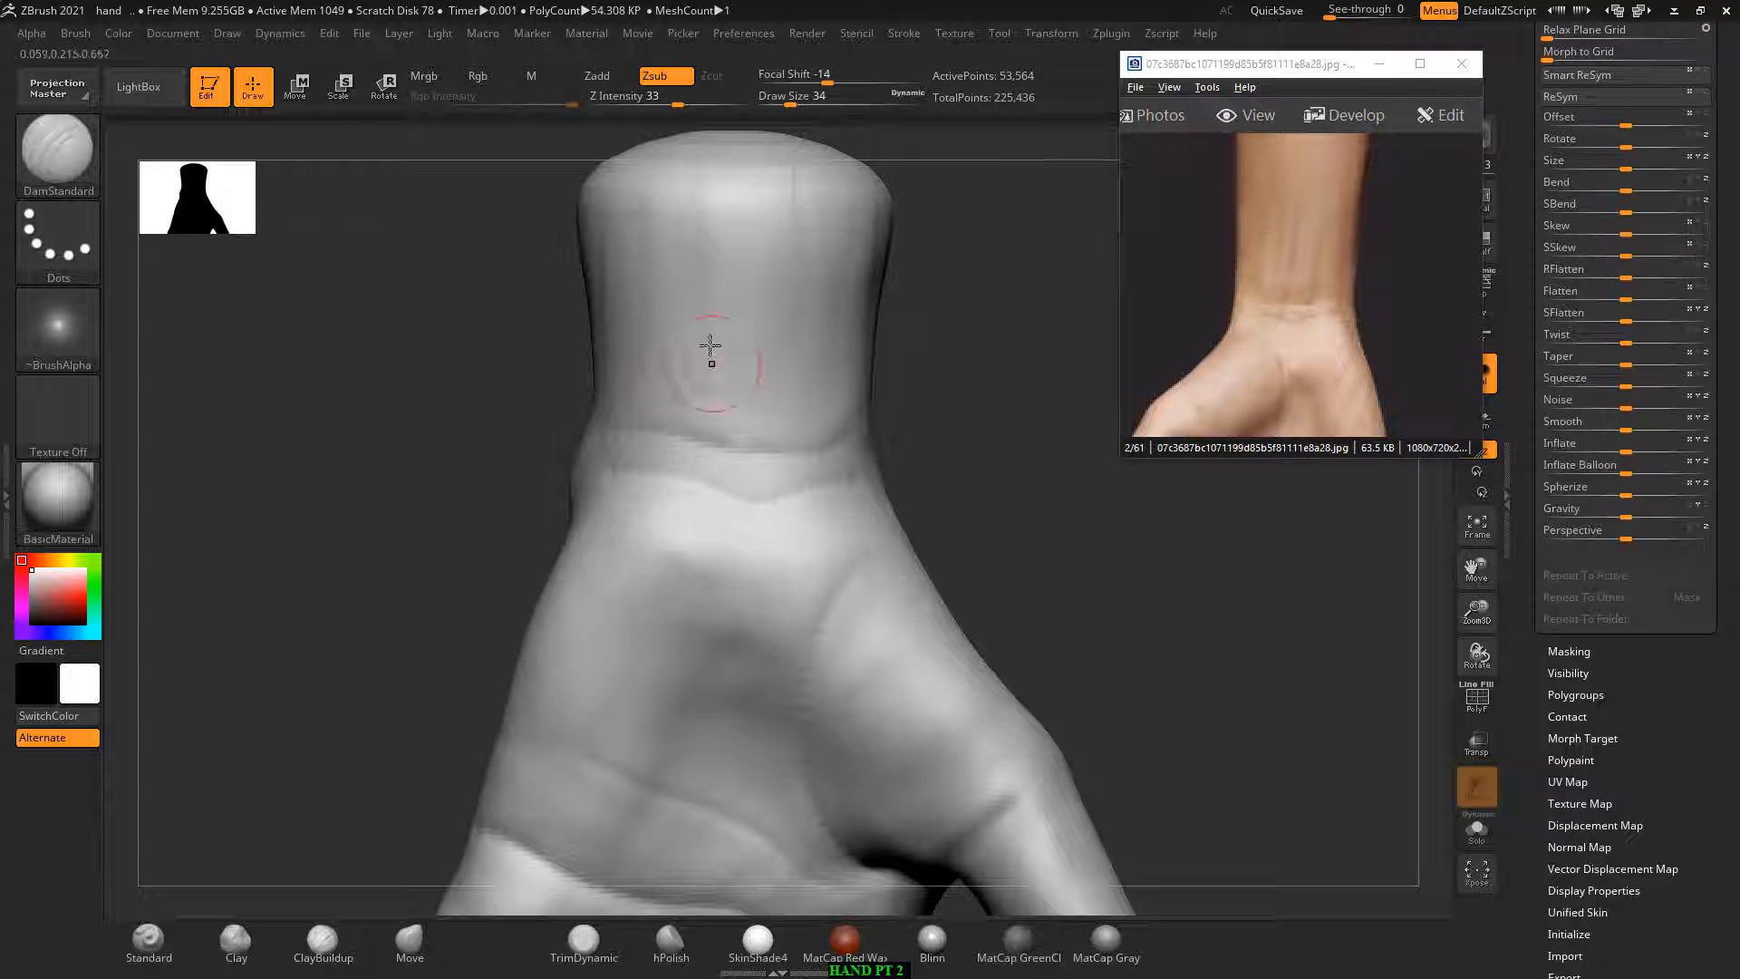
drag(687, 241, 682, 234)
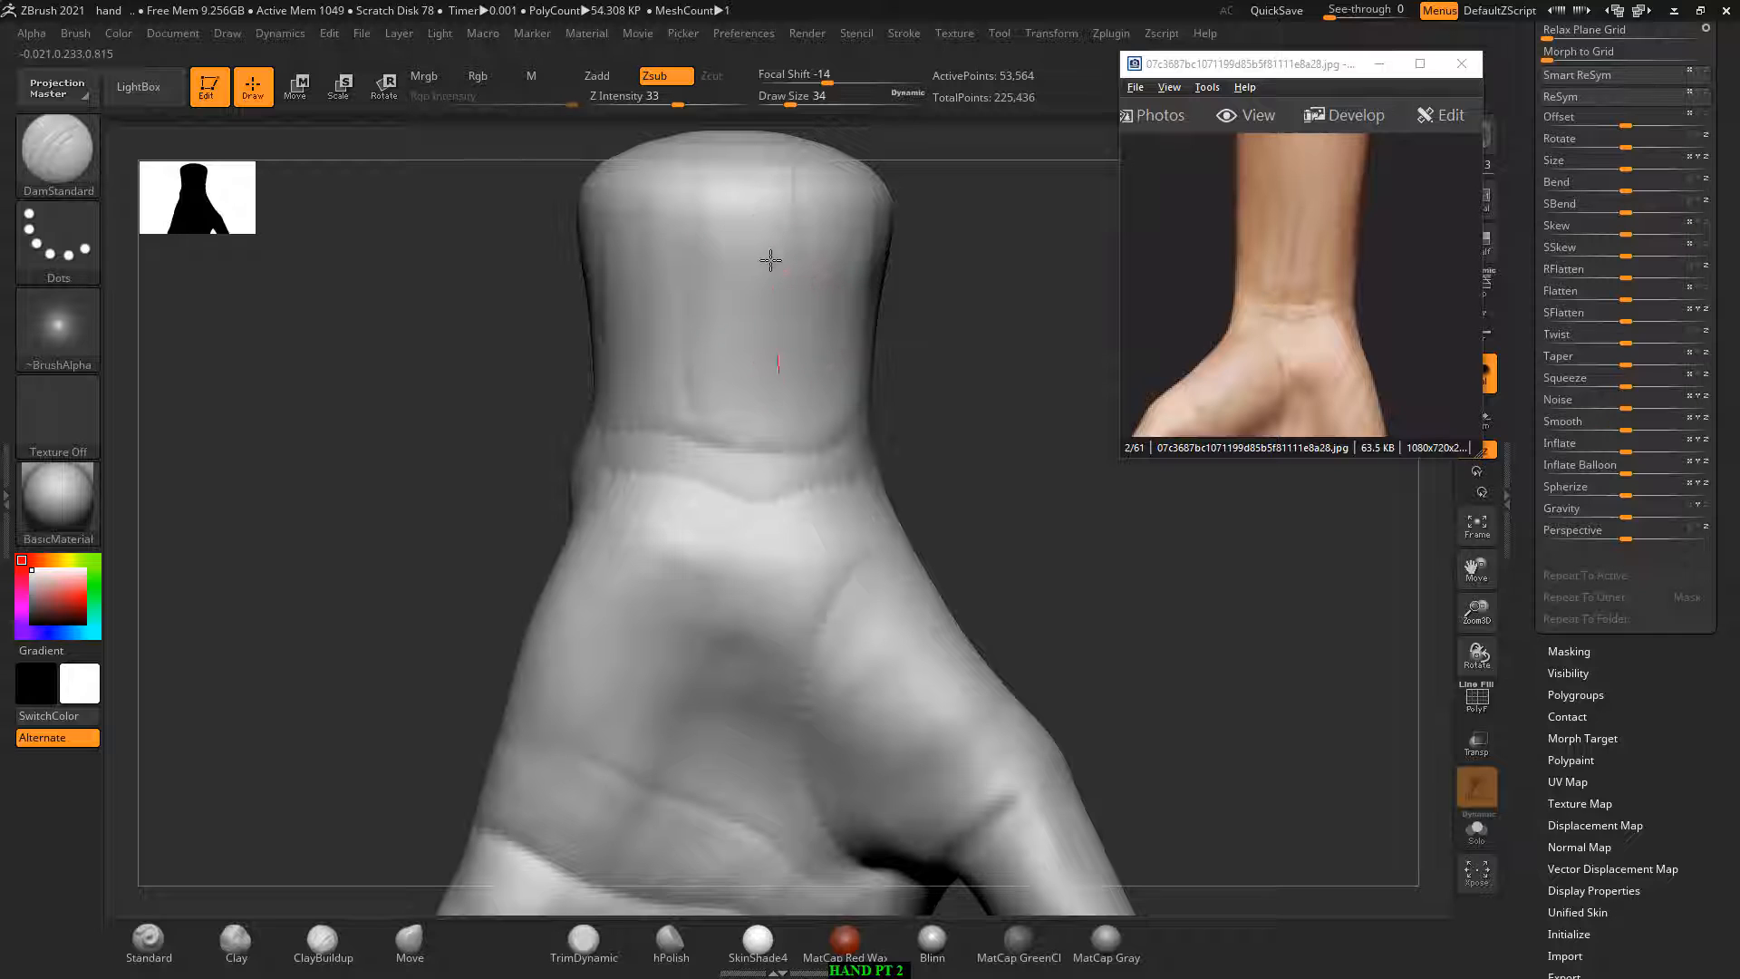
Step: Build up the inner-wrist tendons with ClayBuildup and raise the folds around the wrist creases with the Standard brush, ending at draw size 42
click(322, 939)
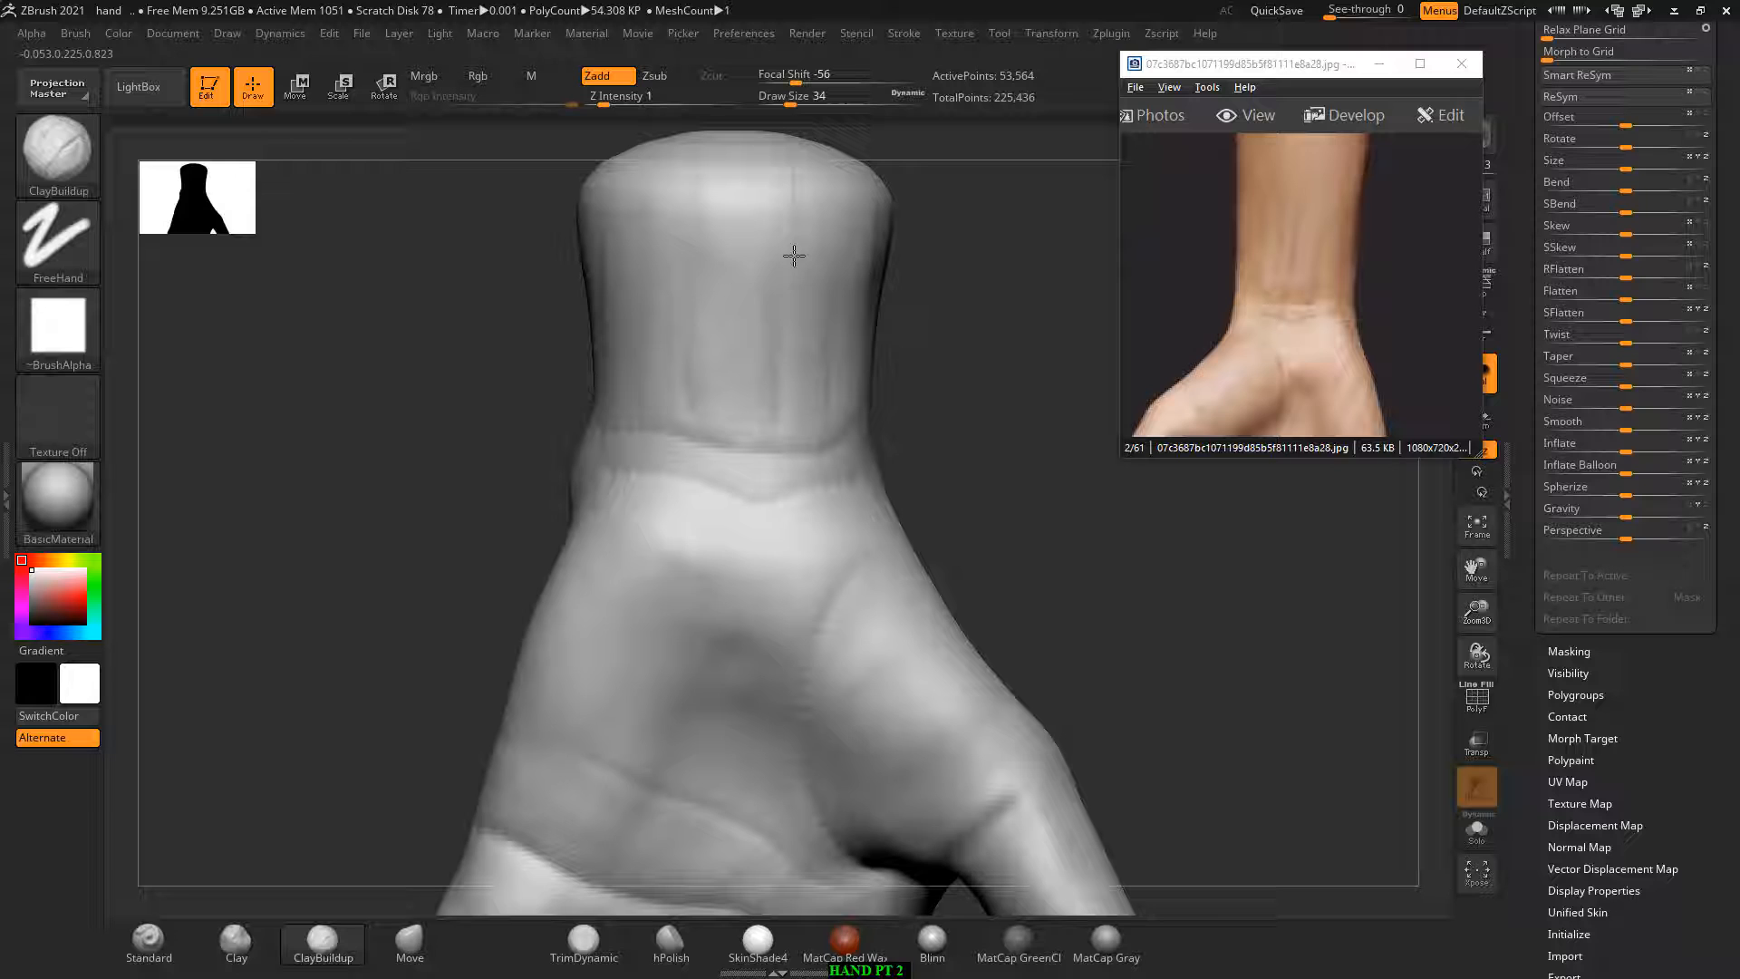
key(shift)
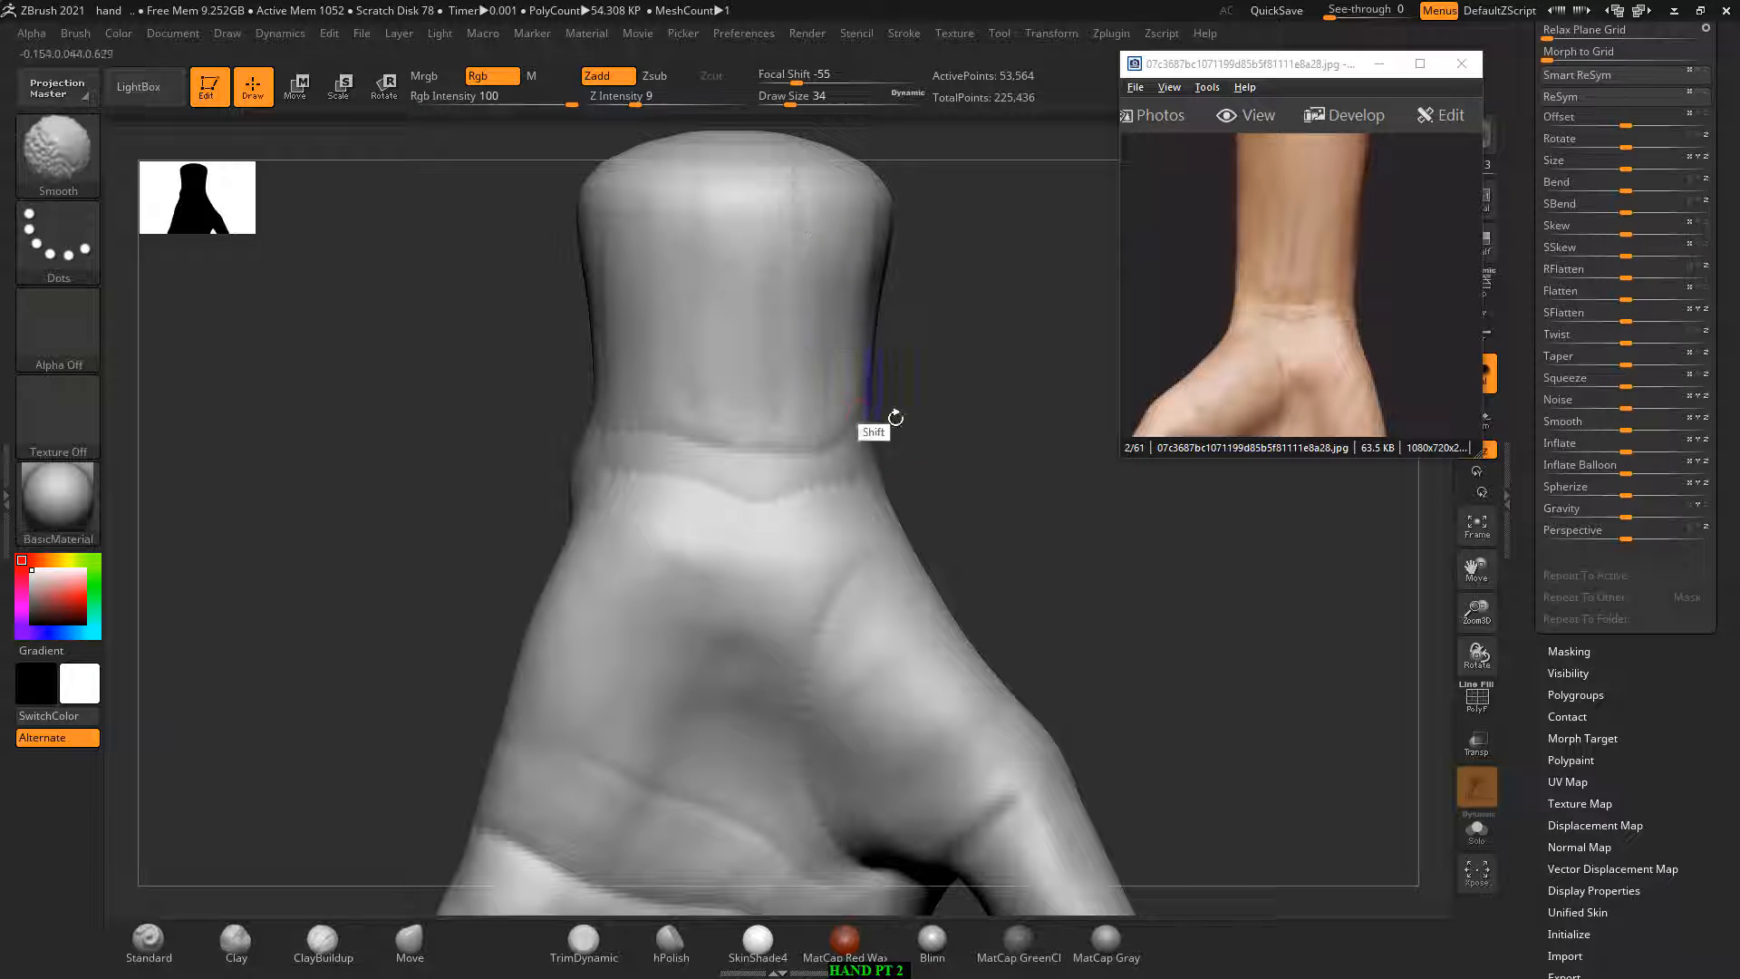
click(149, 943)
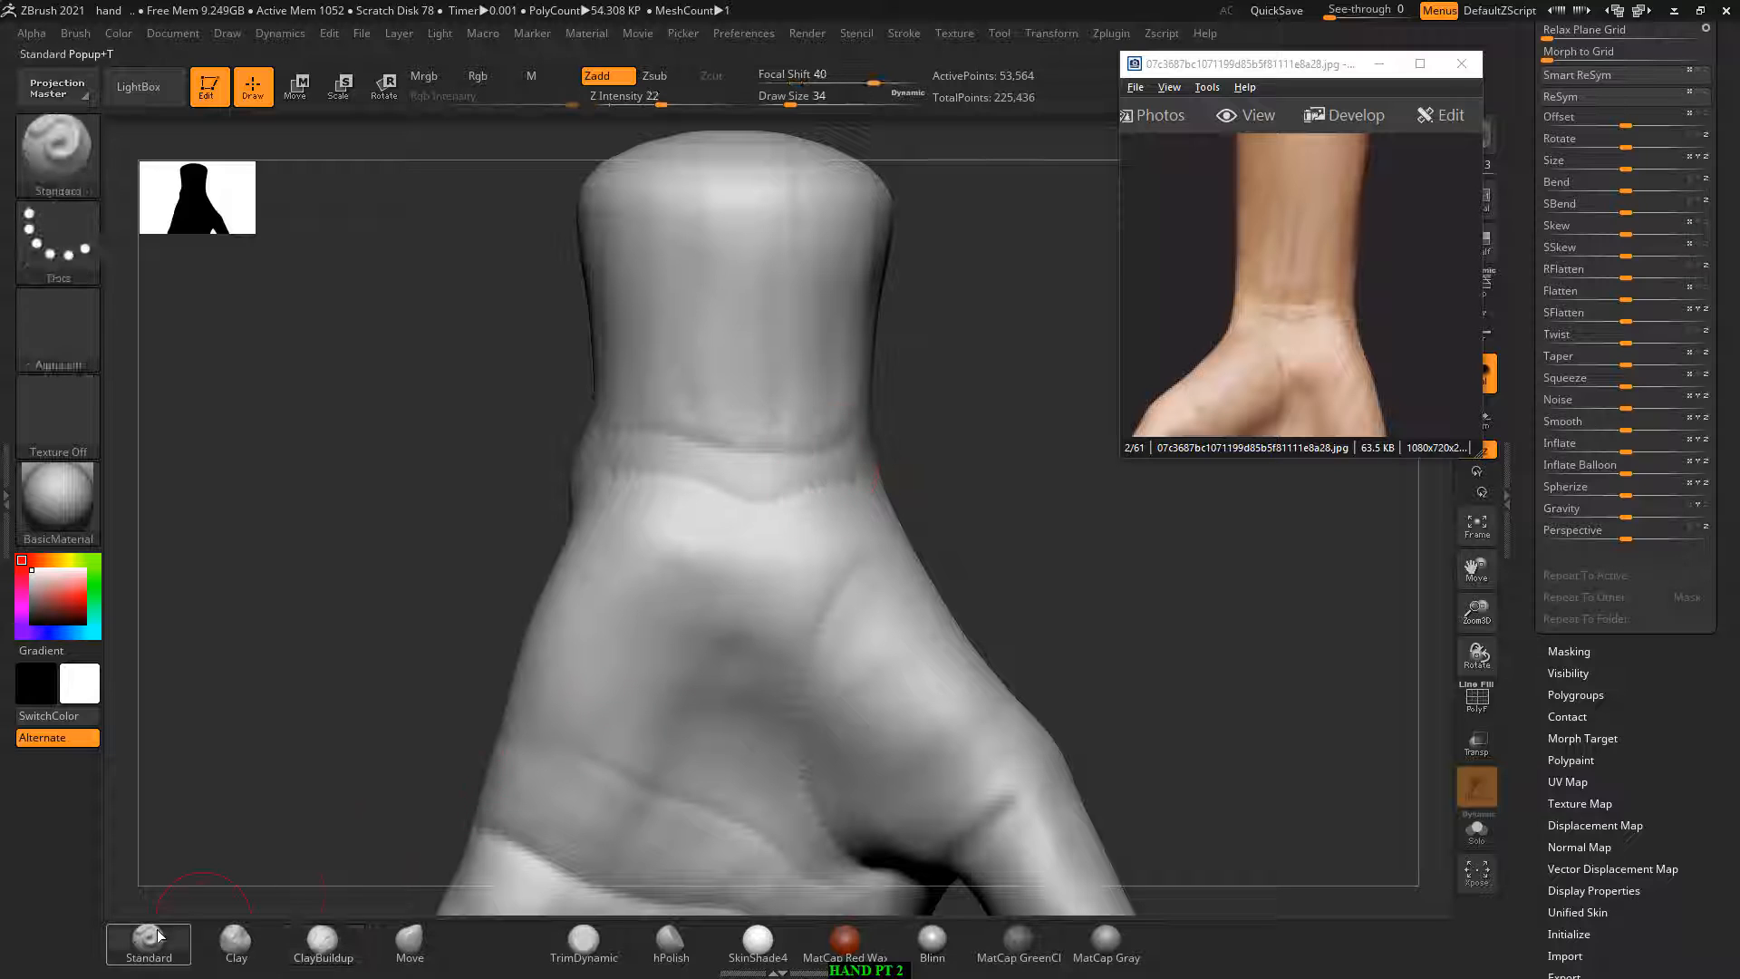
drag(841, 466, 593, 464)
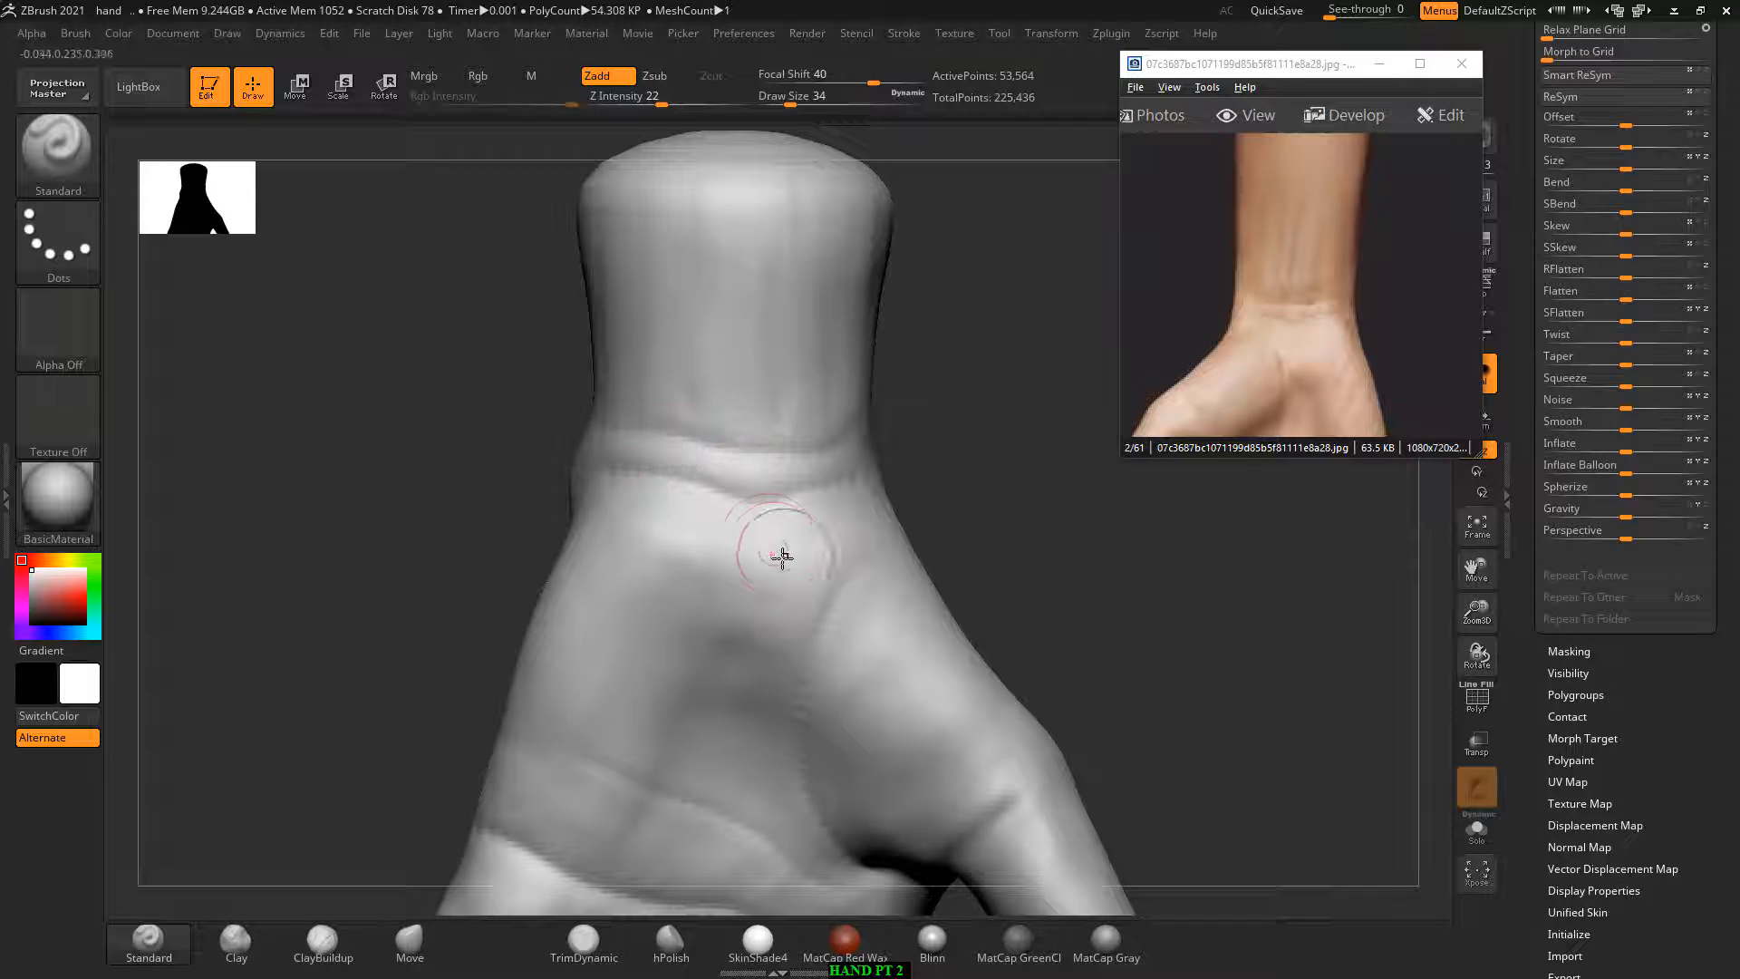
key(bracketright)
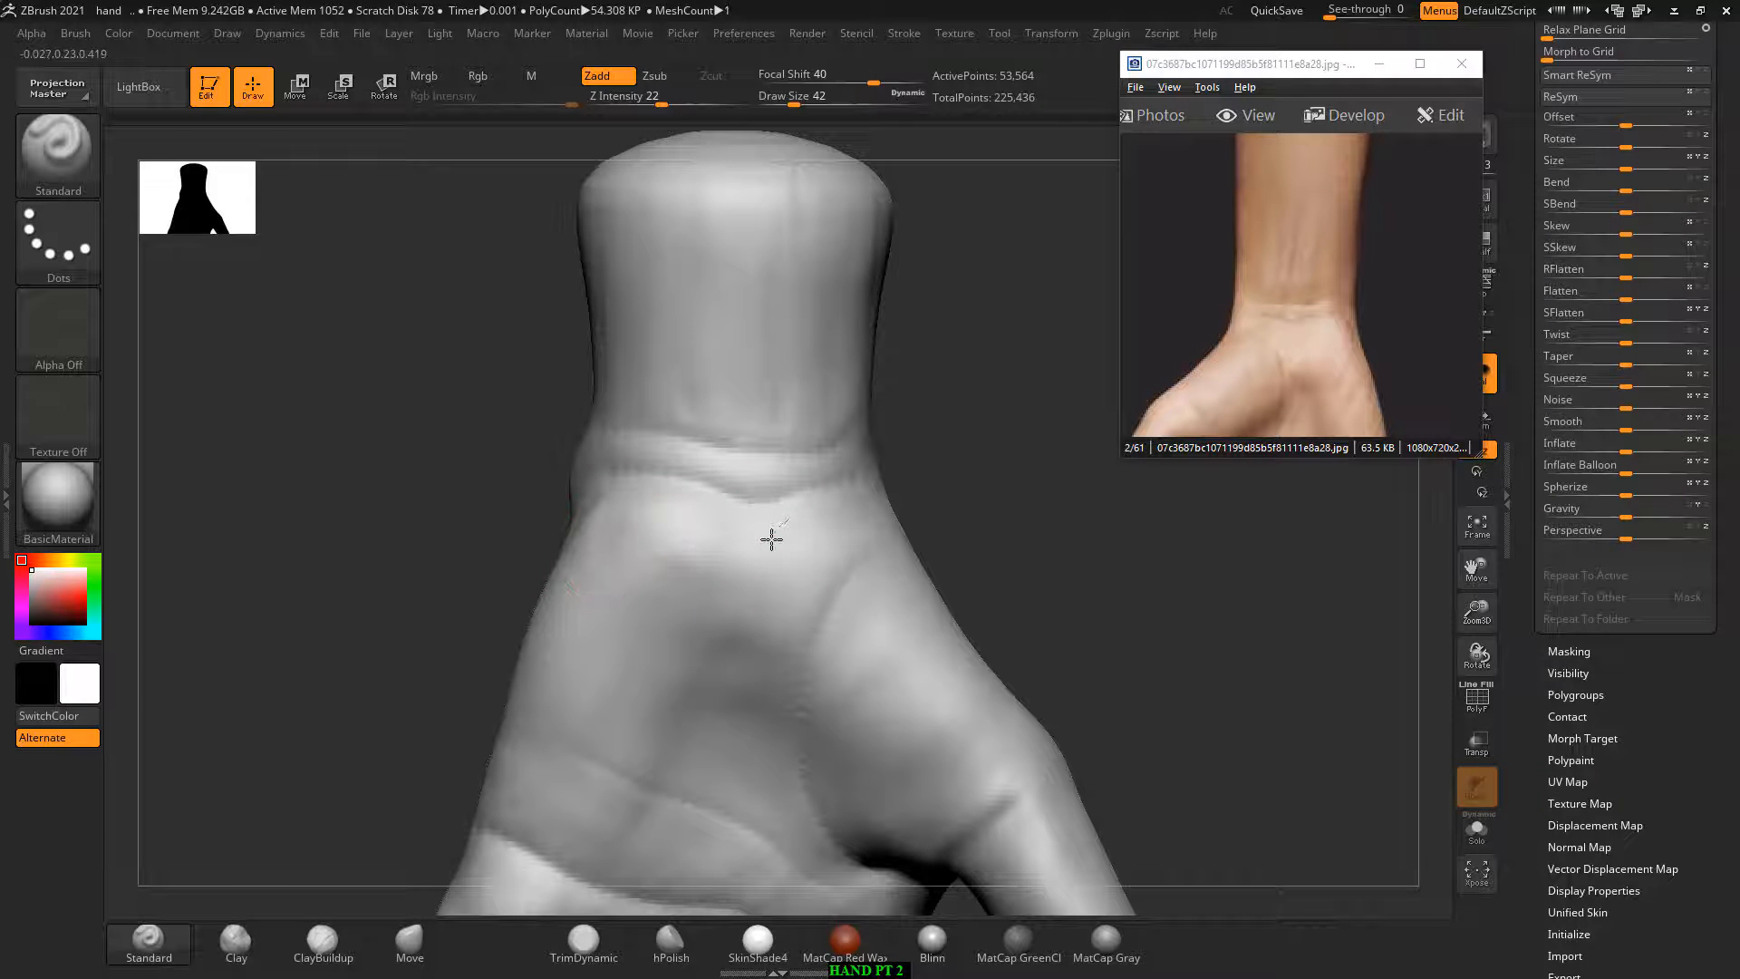
mouse_move(797, 563)
ctrl+mouse_down()
mouse_move(862, 505)
mouse_move(943, 512)
ctrl+mouse_up()
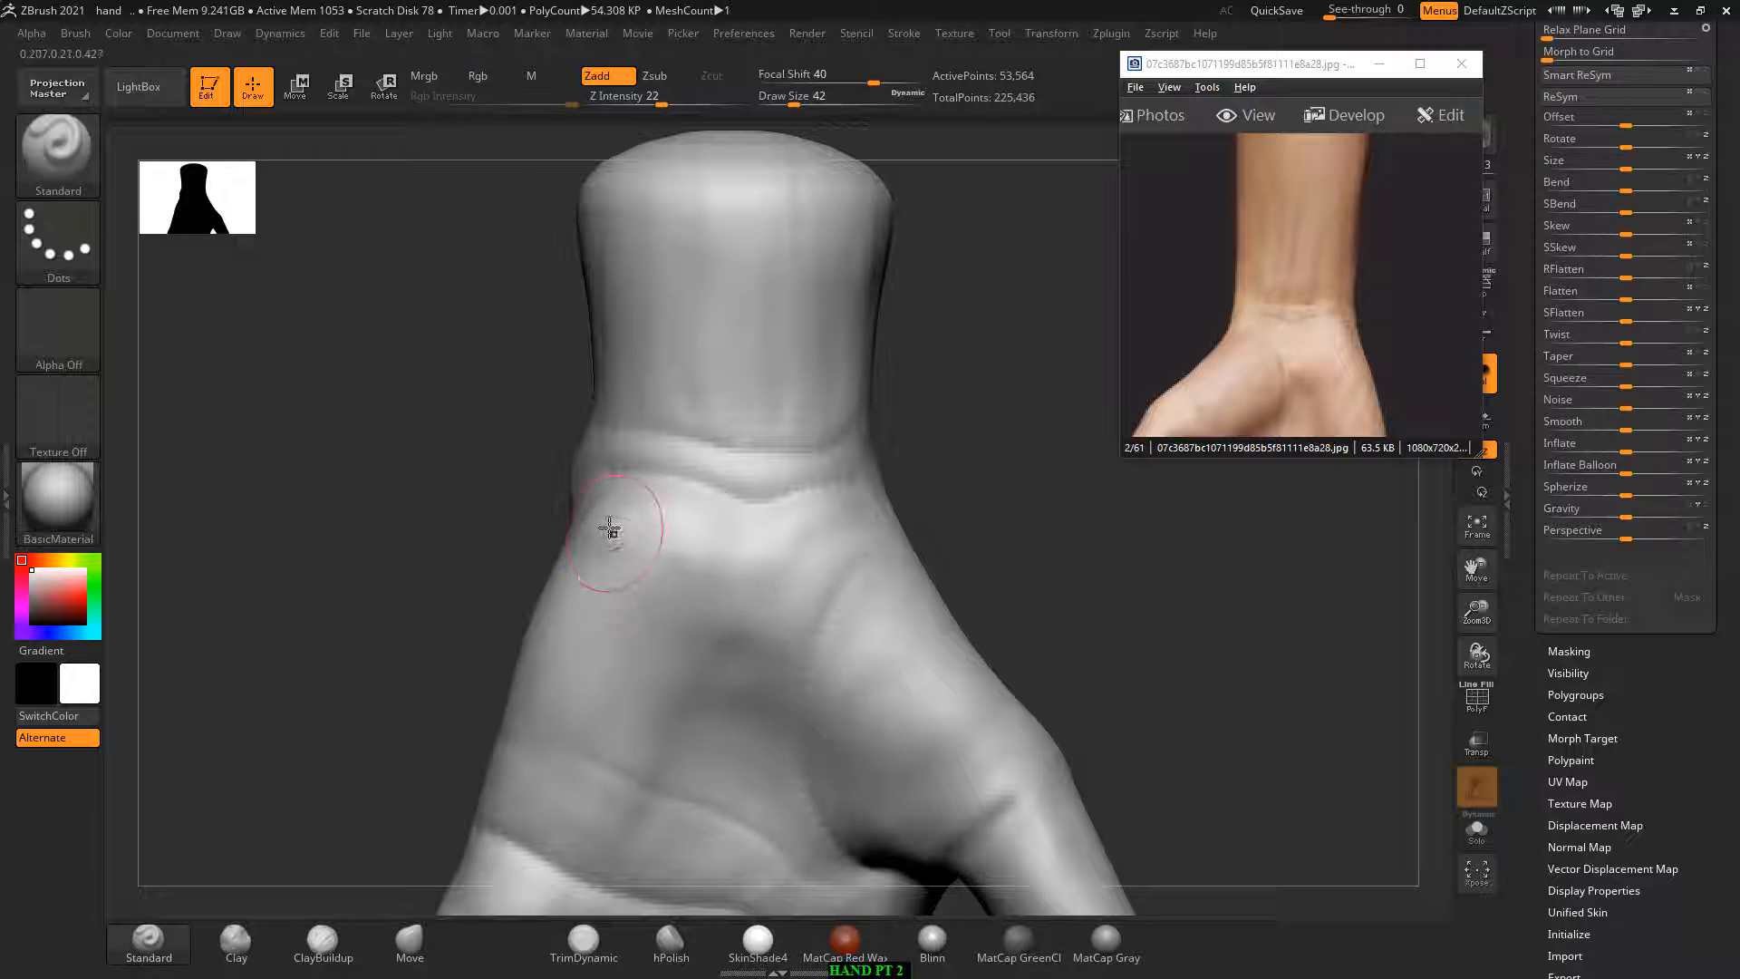
Step: Smooth the curved crease around the thumb mound at draw size 42, following the palm reference
alt+drag(1129, 584, 1033, 435)
drag(1319, 399, 1318, 258)
key(shift)
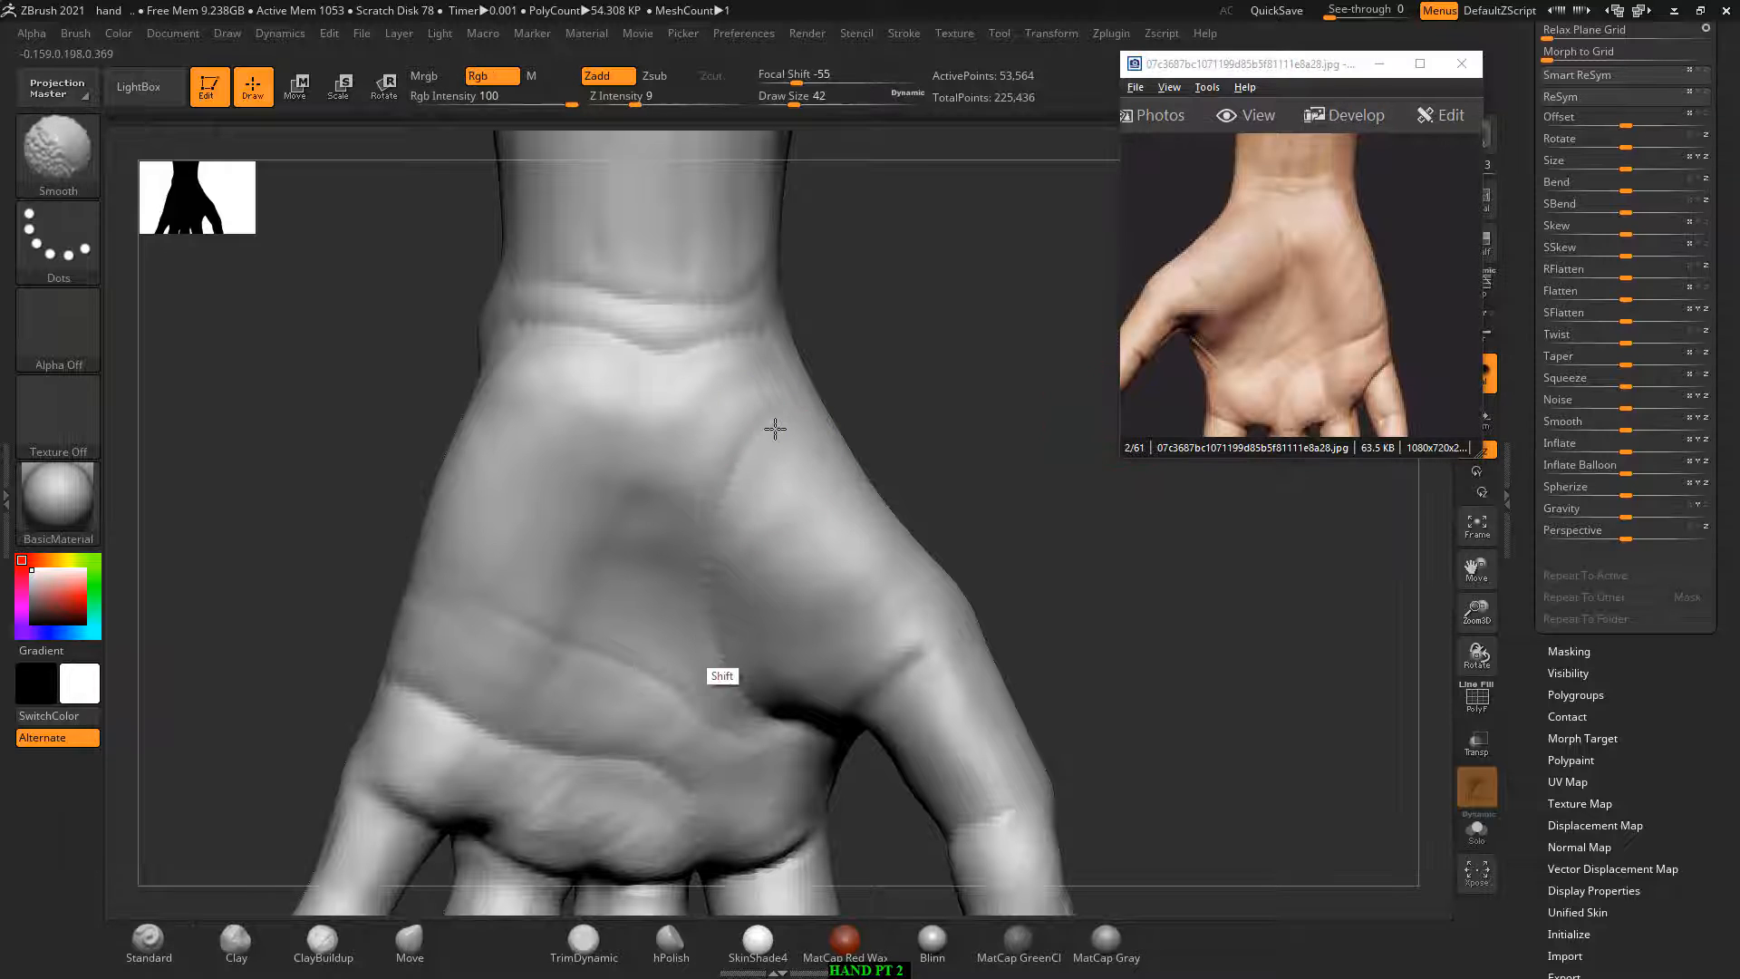
mouse_move(775, 429)
shift+mouse_down()
mouse_move(722, 629)
mouse_move(777, 454)
mouse_move(741, 613)
shift+mouse_up()
Step: Raise the fleshy pads at the finger bases with the Standard brush at draw size 42 and smooth their transitions
alt+drag(995, 619, 1022, 485)
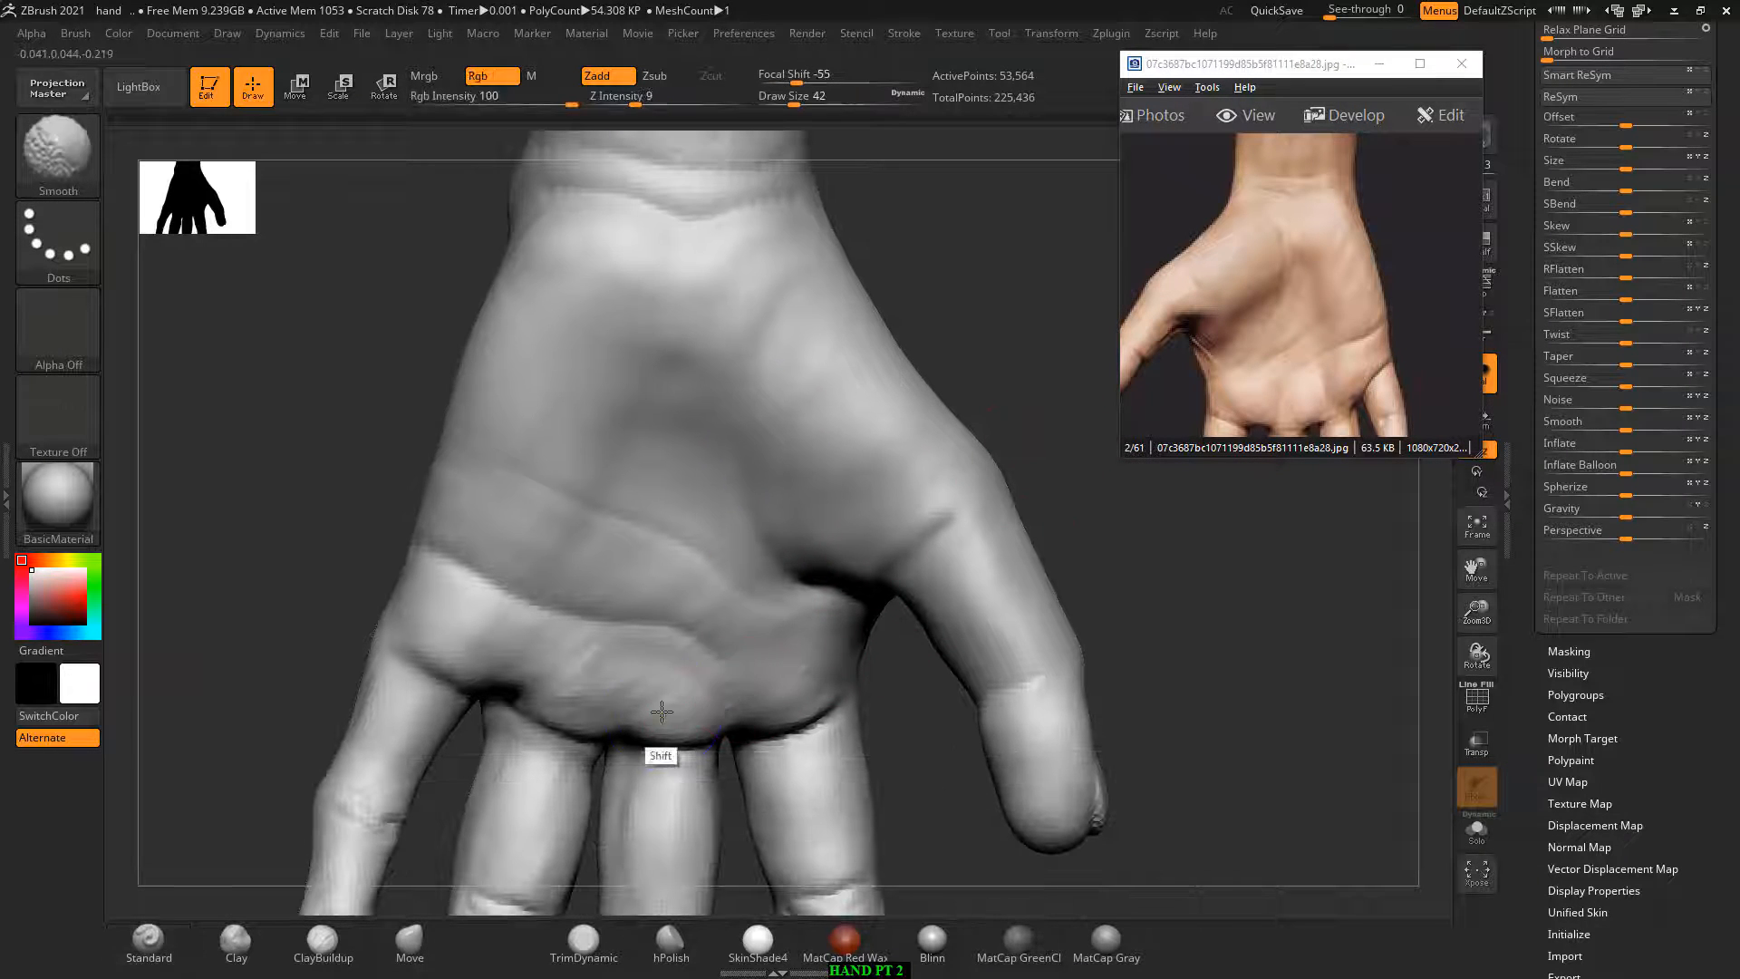
mouse_move(662, 712)
shift+mouse_down()
mouse_move(668, 696)
mouse_move(677, 710)
mouse_move(559, 708)
shift+mouse_up()
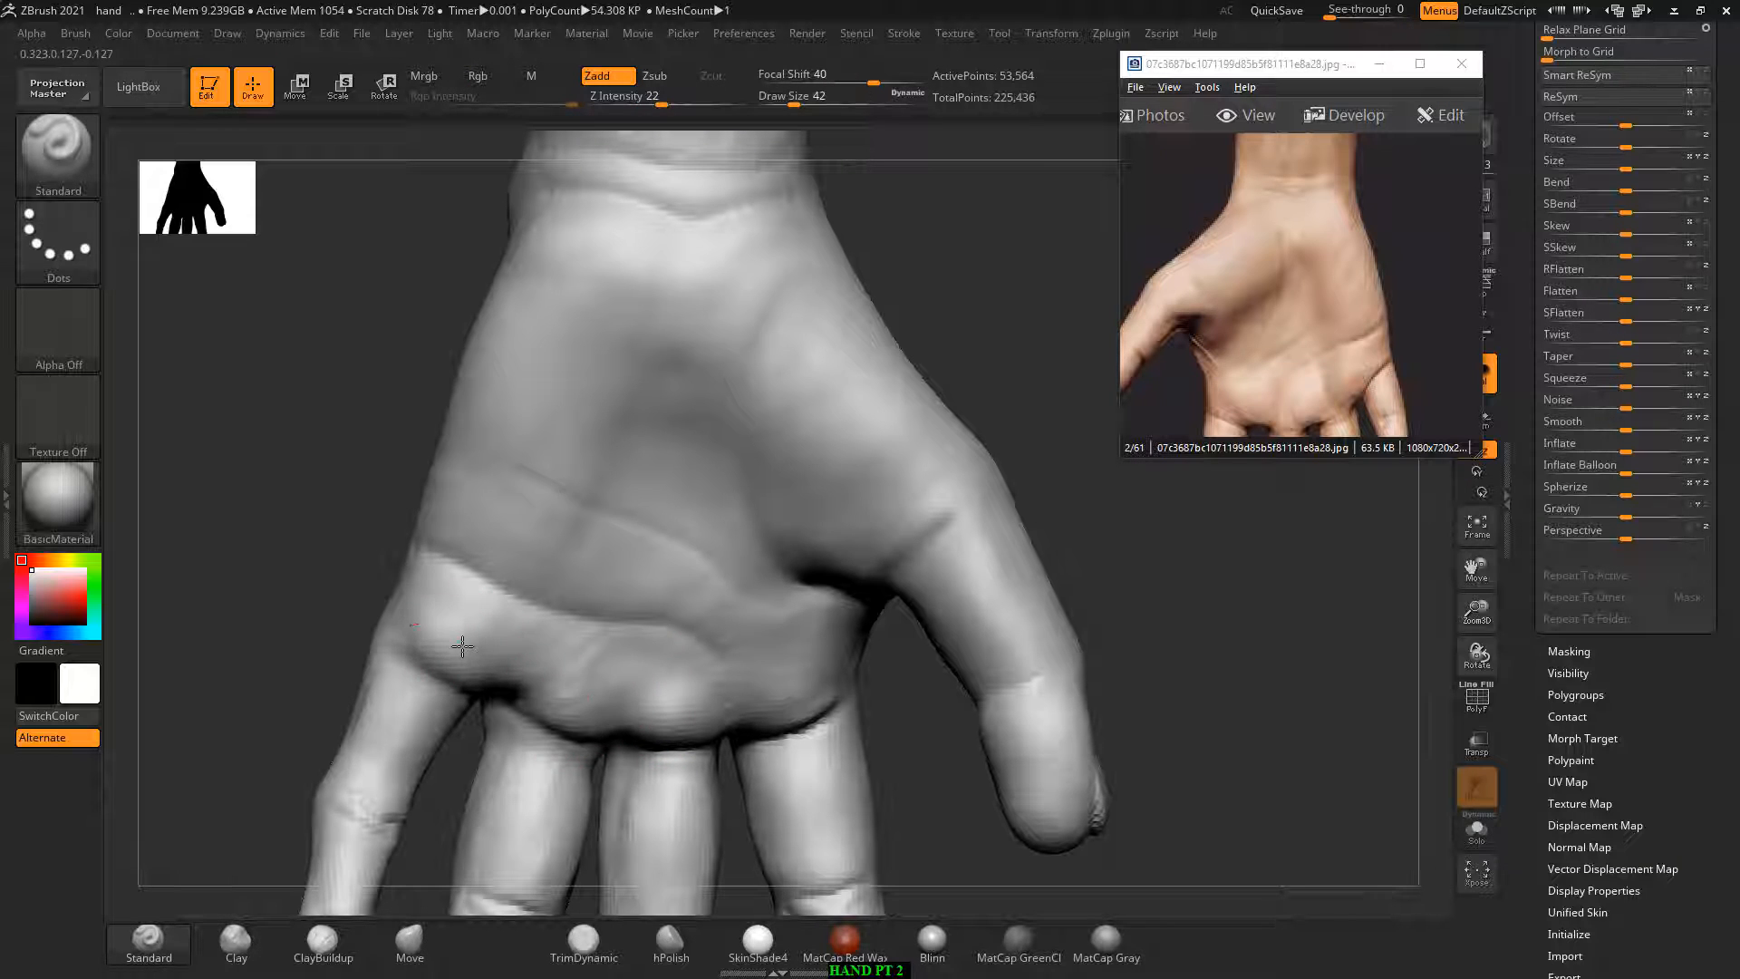
mouse_move(465, 622)
shift+mouse_down()
mouse_move(497, 692)
mouse_move(690, 713)
shift+mouse_up()
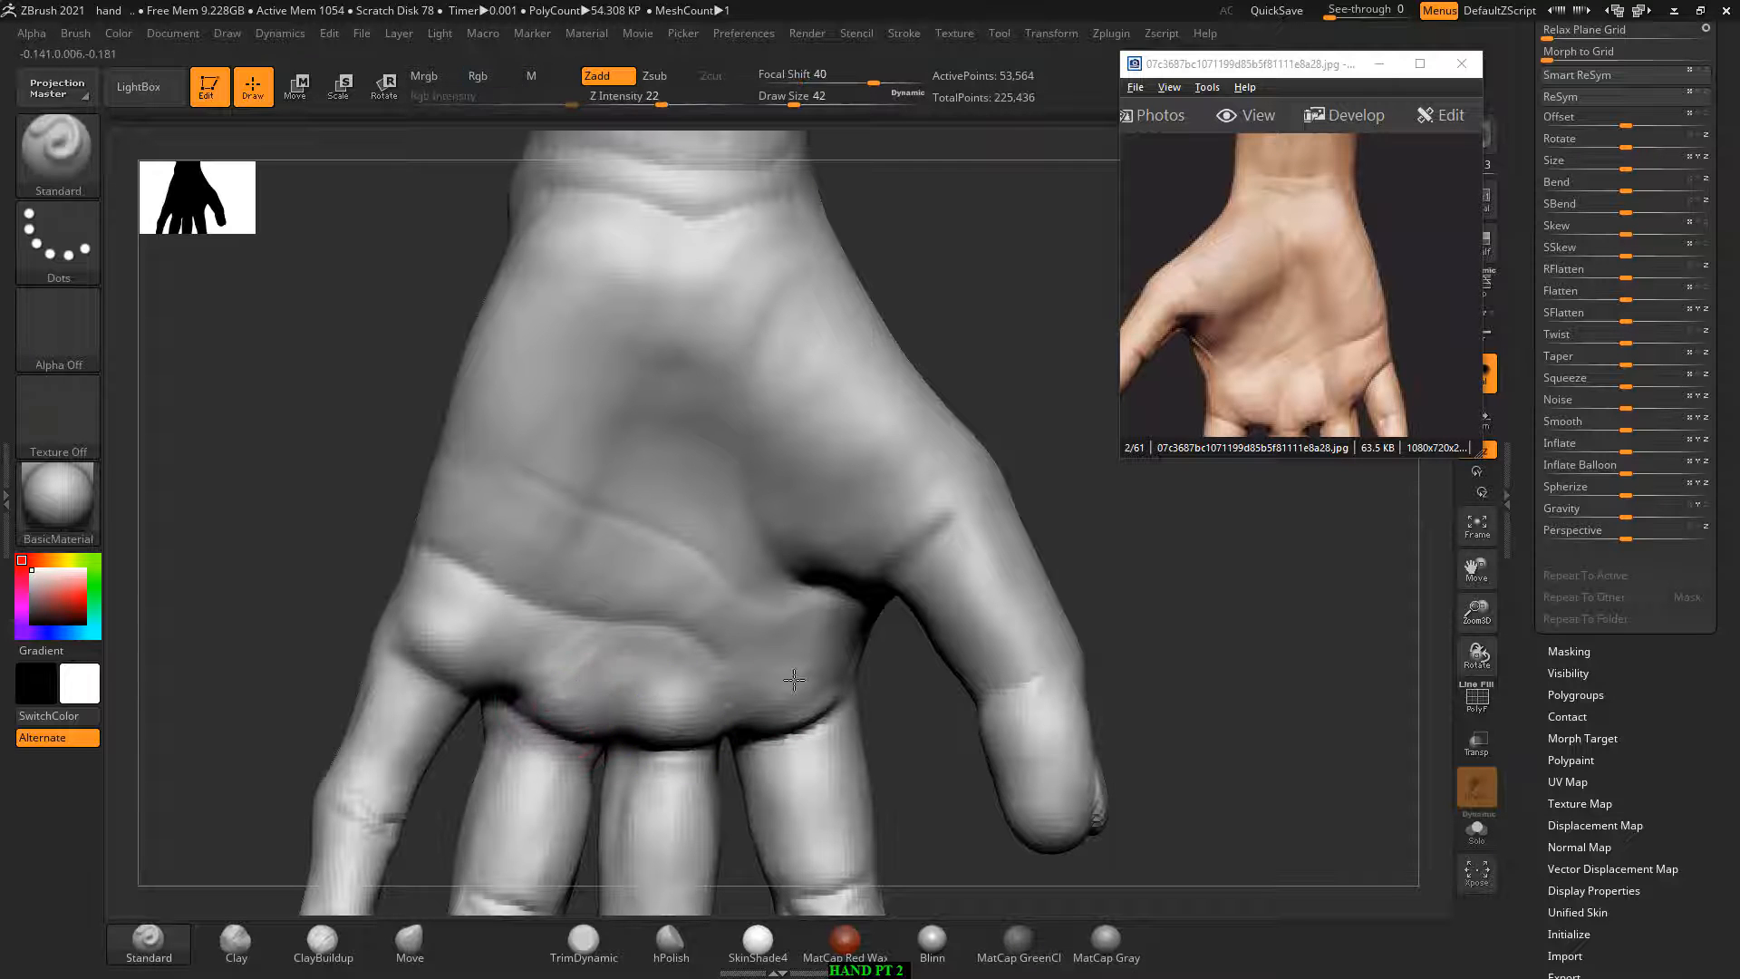
drag(785, 685, 789, 669)
mouse_move(788, 669)
shift+mouse_down()
mouse_move(804, 655)
mouse_move(796, 689)
shift+mouse_up()
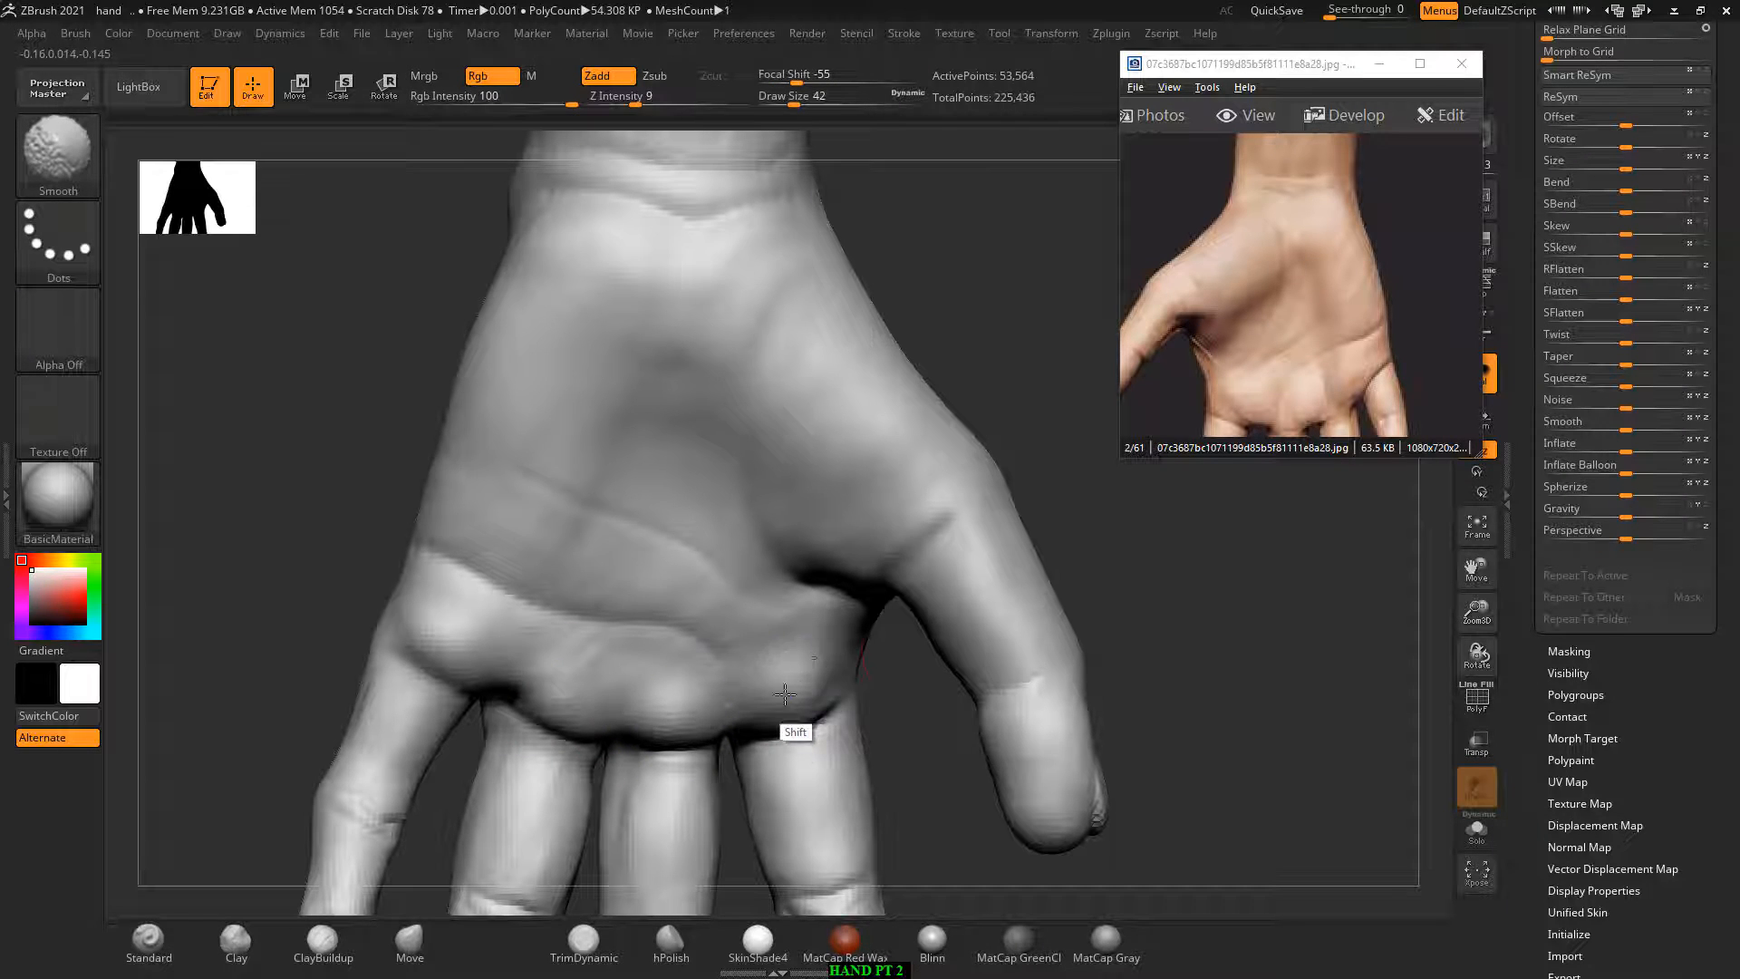
Step: Refine the palm pads below the index and middle fingers with the Standard brush, smoothing small areas at draw size 18
mouse_move(1254, 668)
alt+mouse_down()
mouse_move(1200, 666)
mouse_move(1170, 637)
mouse_move(1200, 699)
alt+mouse_up()
key(shift)
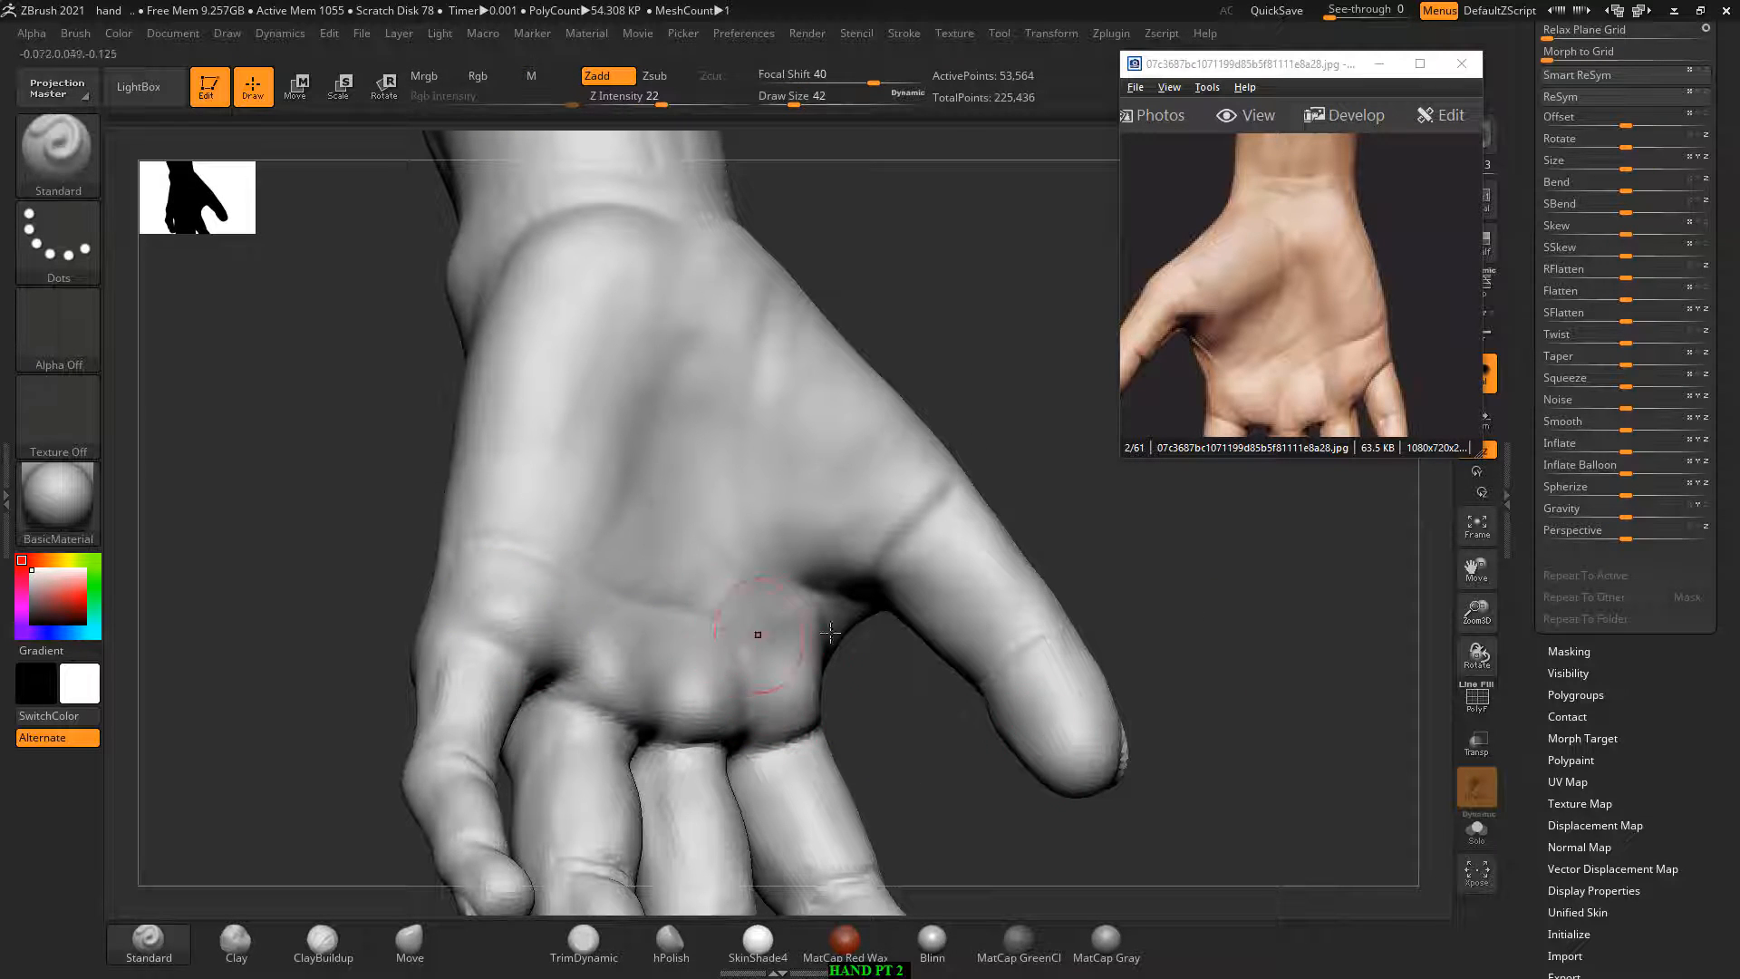
drag(1147, 549, 1188, 485)
key(shift)
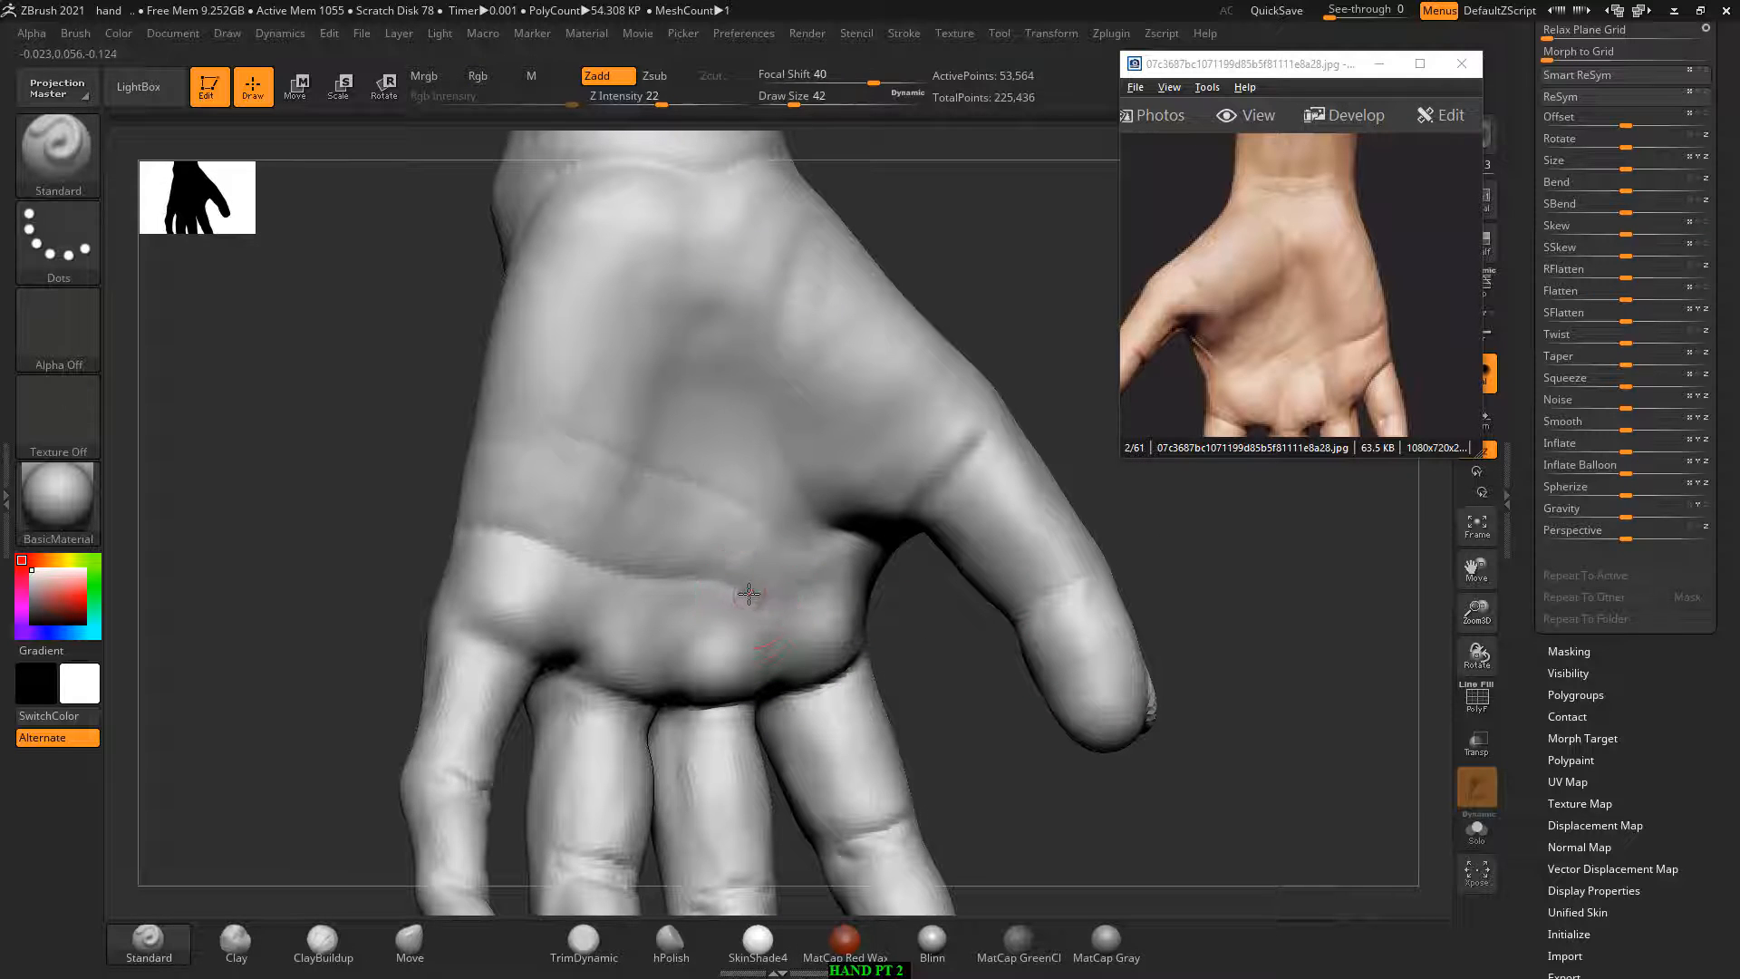
key(shift)
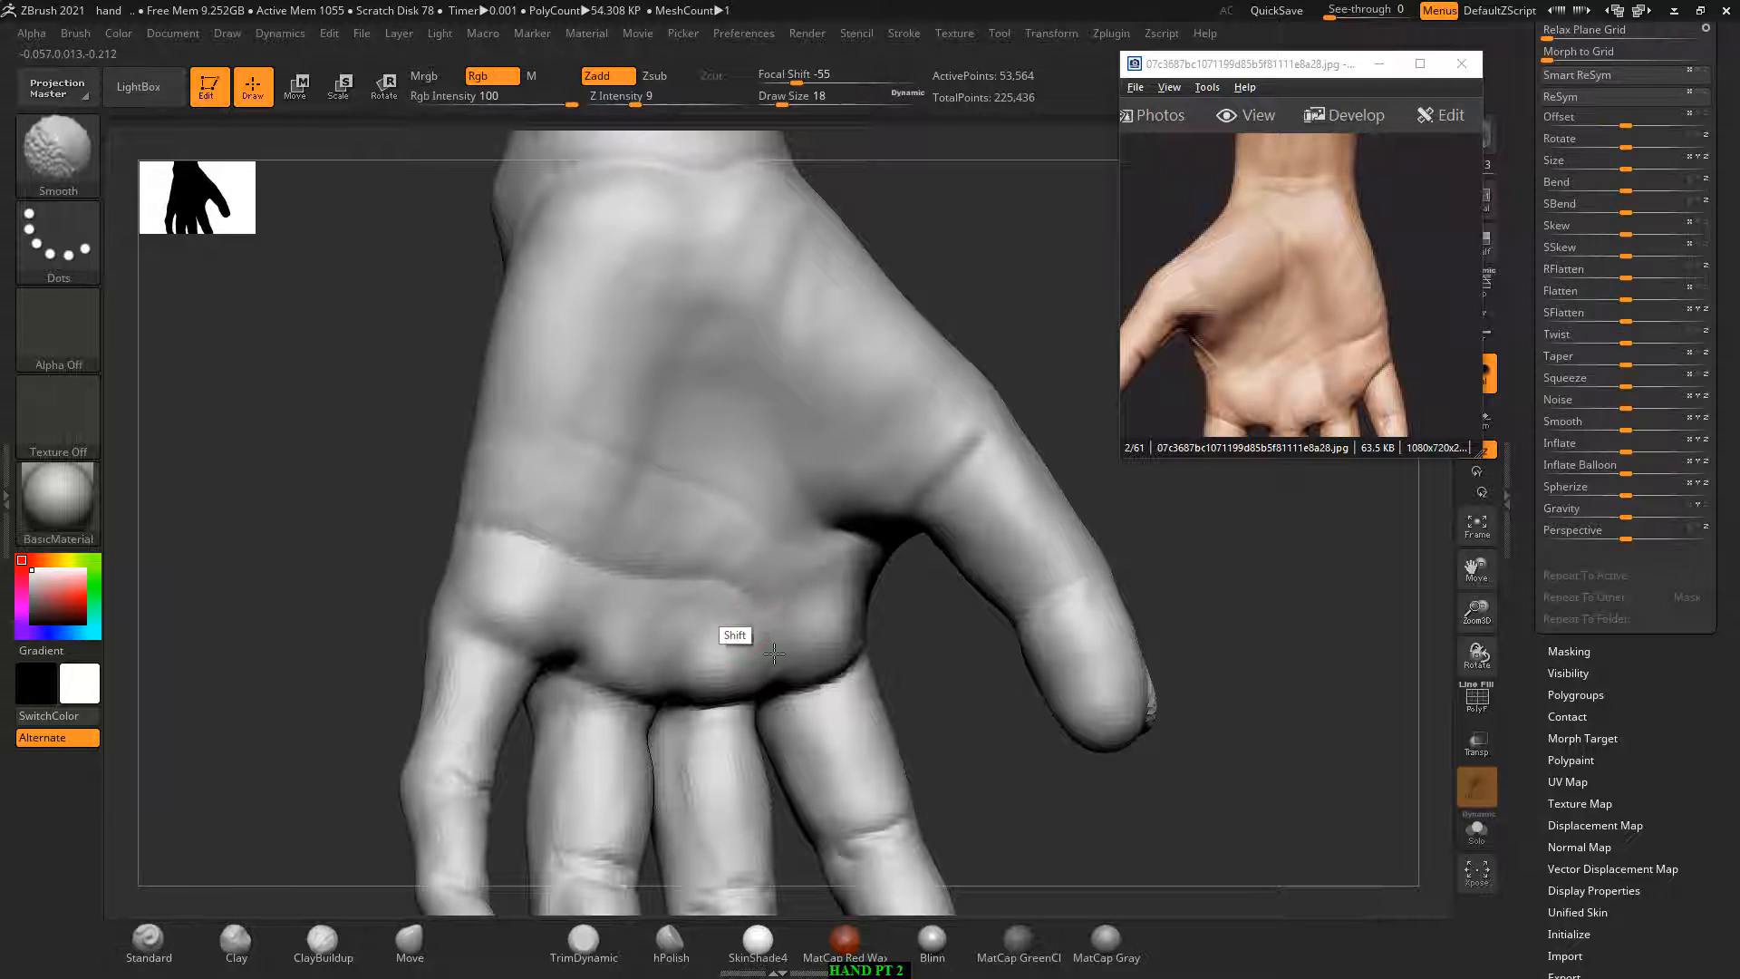
Step: Touch up the thumb side of the inner wrist with the Standard brush and smooth it at draw size 50
alt+drag(1068, 821, 819, 512)
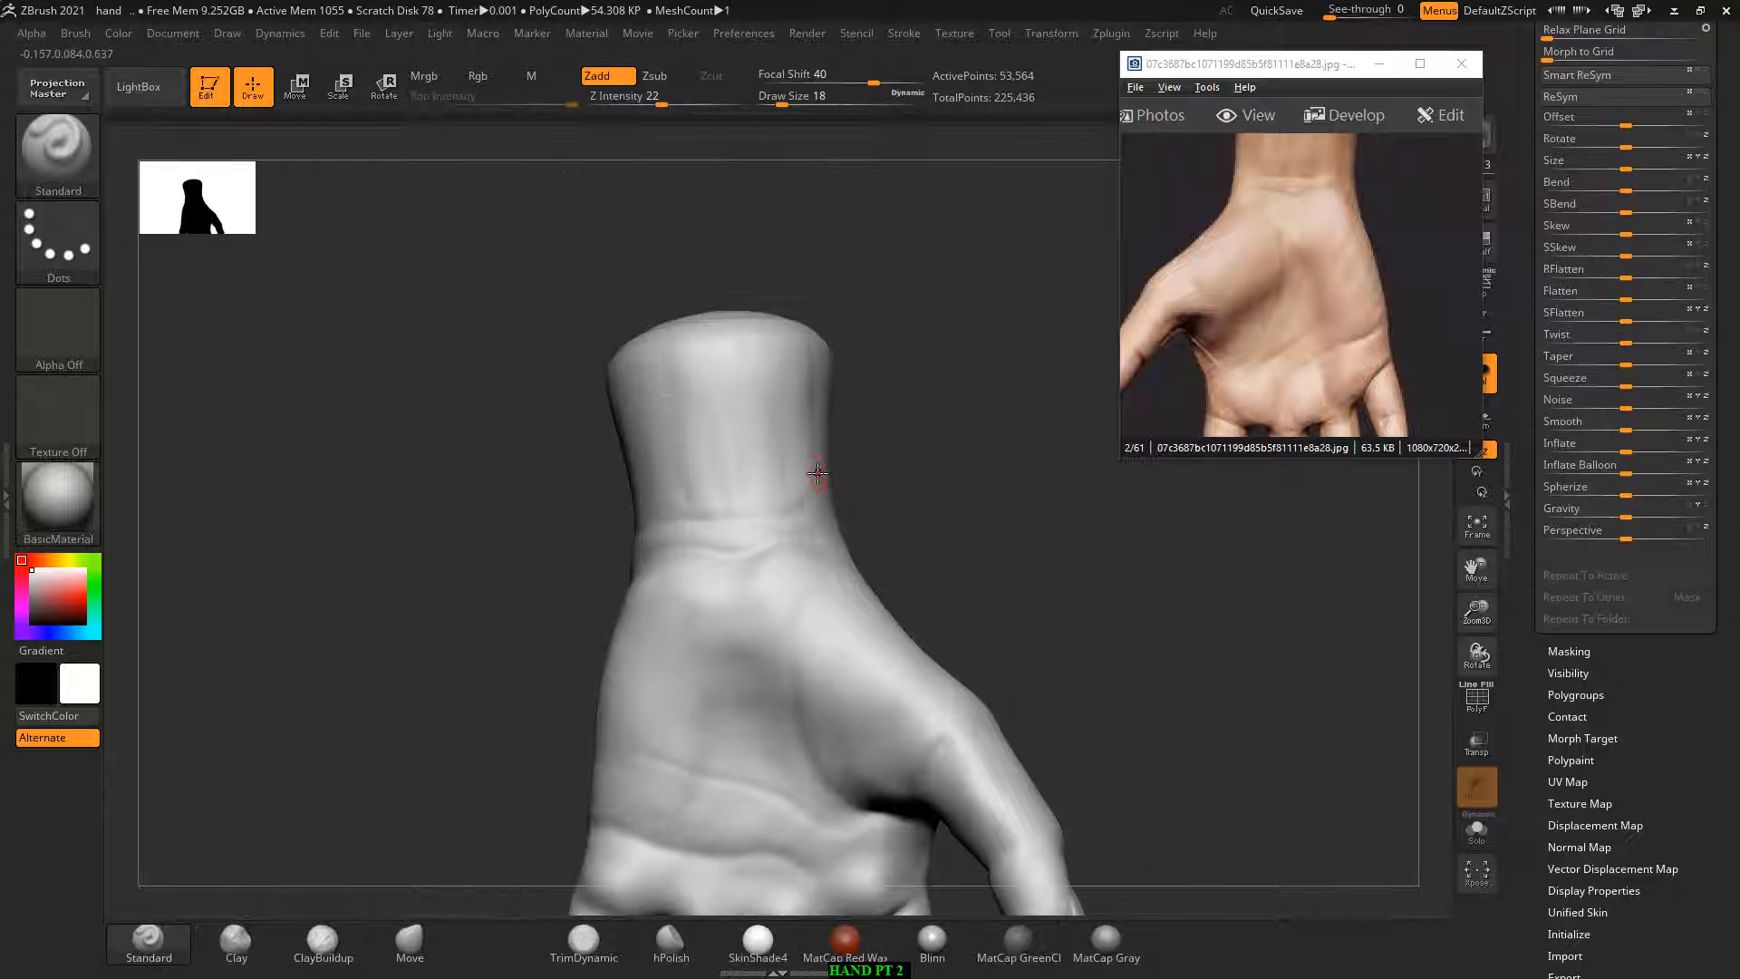
key(shift)
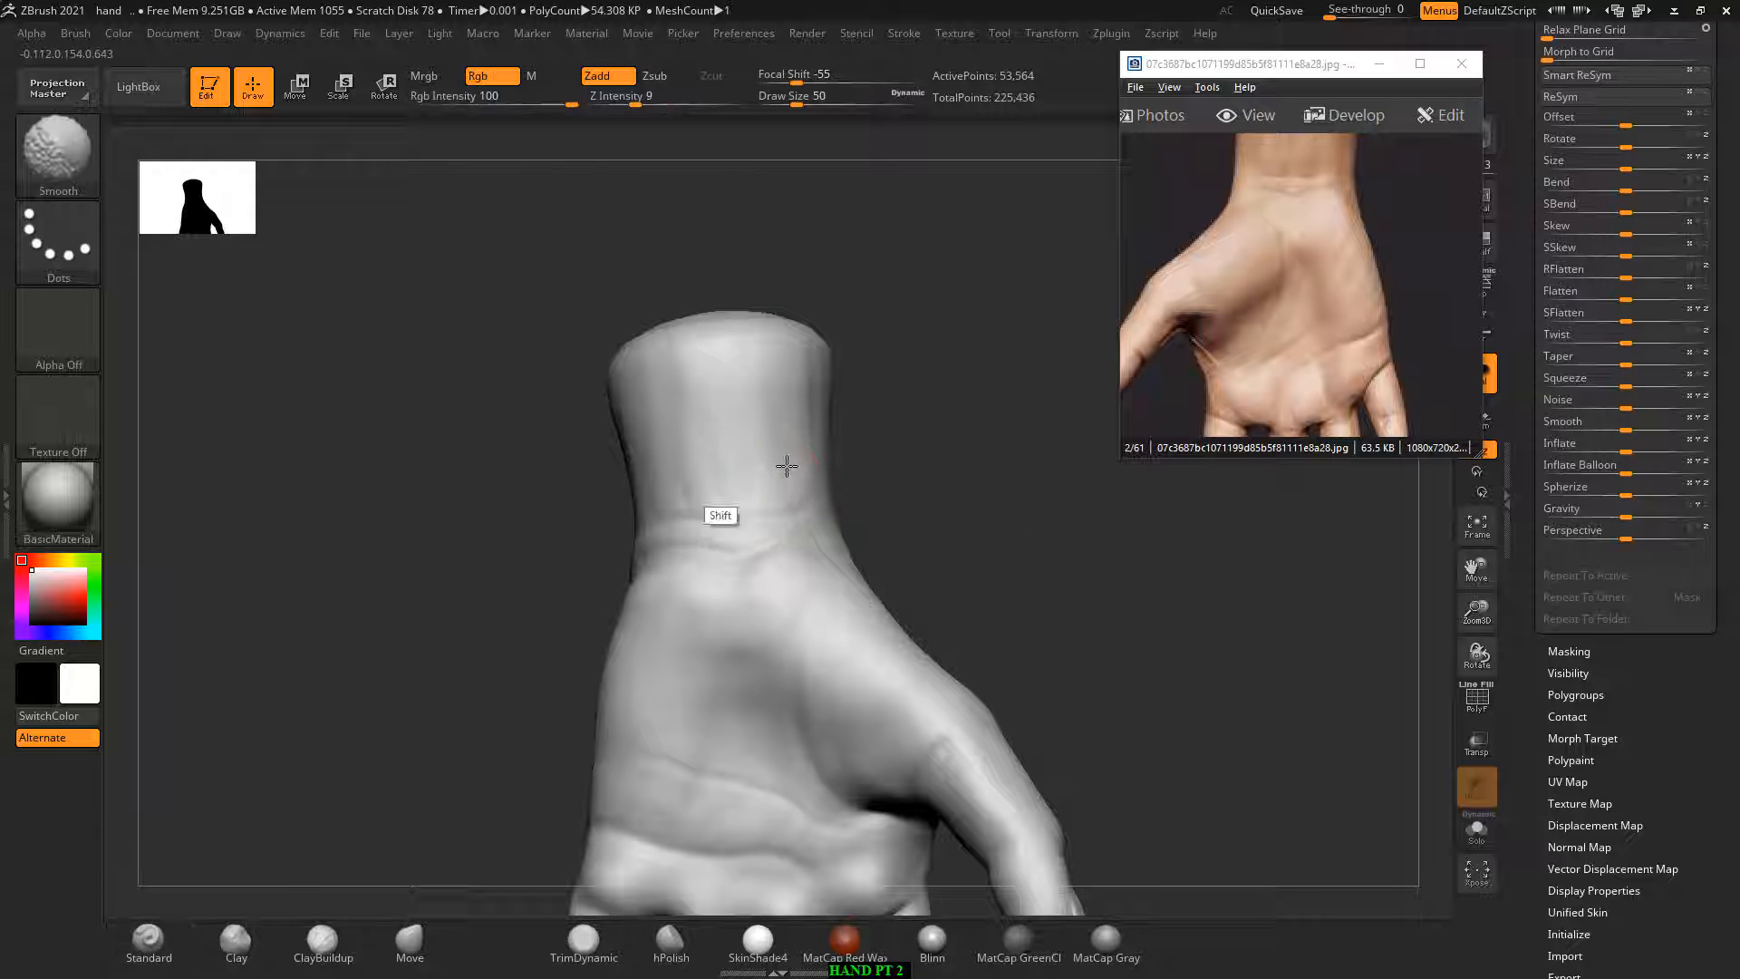
shift+drag(787, 466, 832, 515)
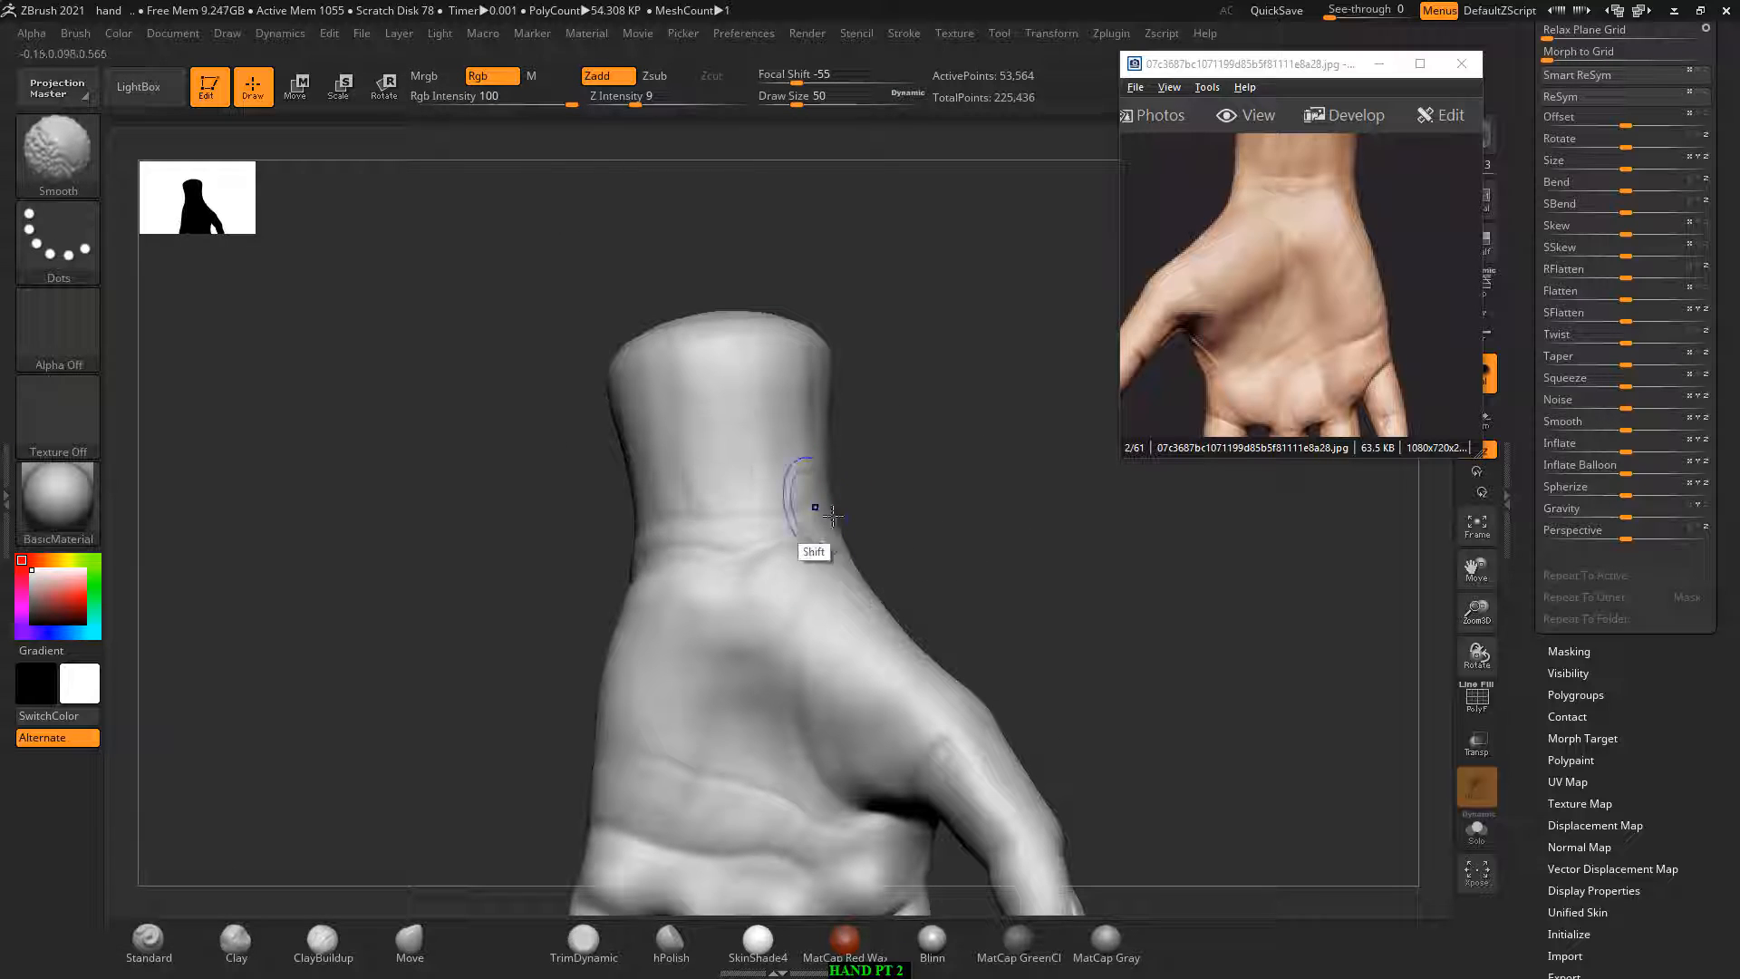
Step: Move up to the hand's highest subdivision level and divide the mesh once more
mouse_move(936, 548)
mouse_down()
mouse_move(1085, 556)
mouse_move(1021, 508)
mouse_move(1098, 700)
mouse_move(1150, 699)
mouse_move(1130, 695)
mouse_move(1108, 778)
mouse_up()
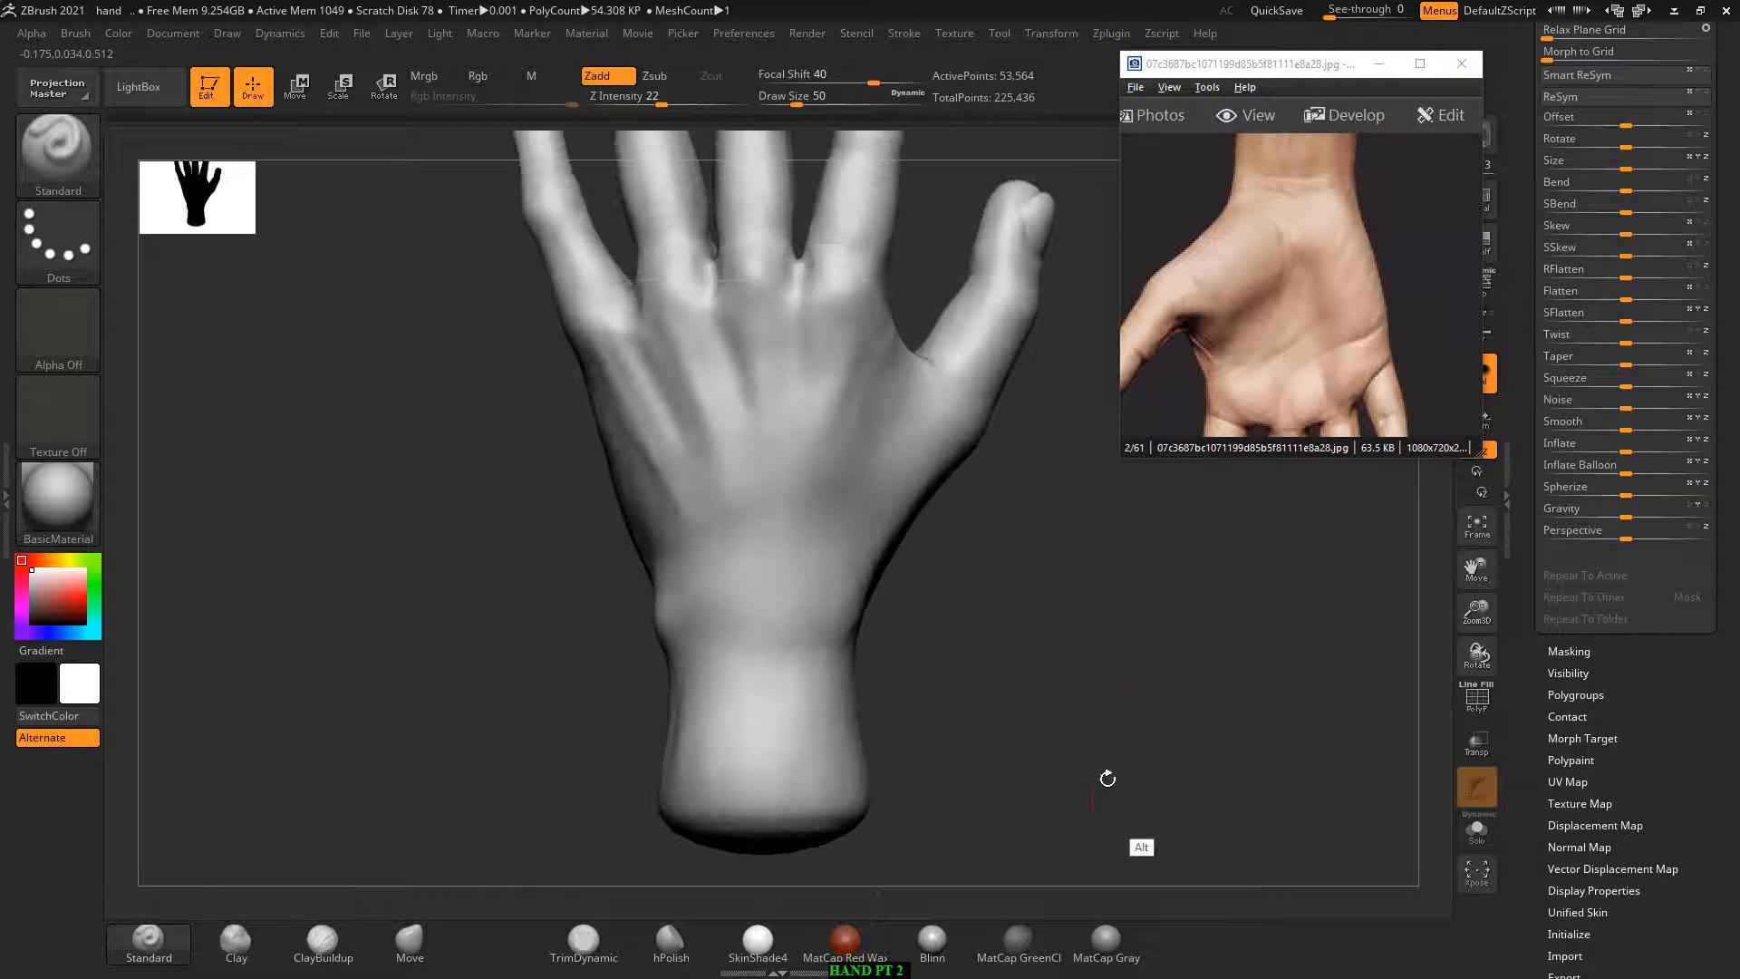
drag(1320, 313, 1351, 439)
mouse_move(1077, 633)
mouse_down()
mouse_move(1087, 677)
mouse_move(1084, 653)
mouse_move(1138, 661)
mouse_move(1096, 688)
mouse_move(1143, 741)
mouse_move(1200, 676)
mouse_move(1237, 700)
mouse_move(1208, 692)
mouse_up()
key(ctrl)
key(ctrl+d)
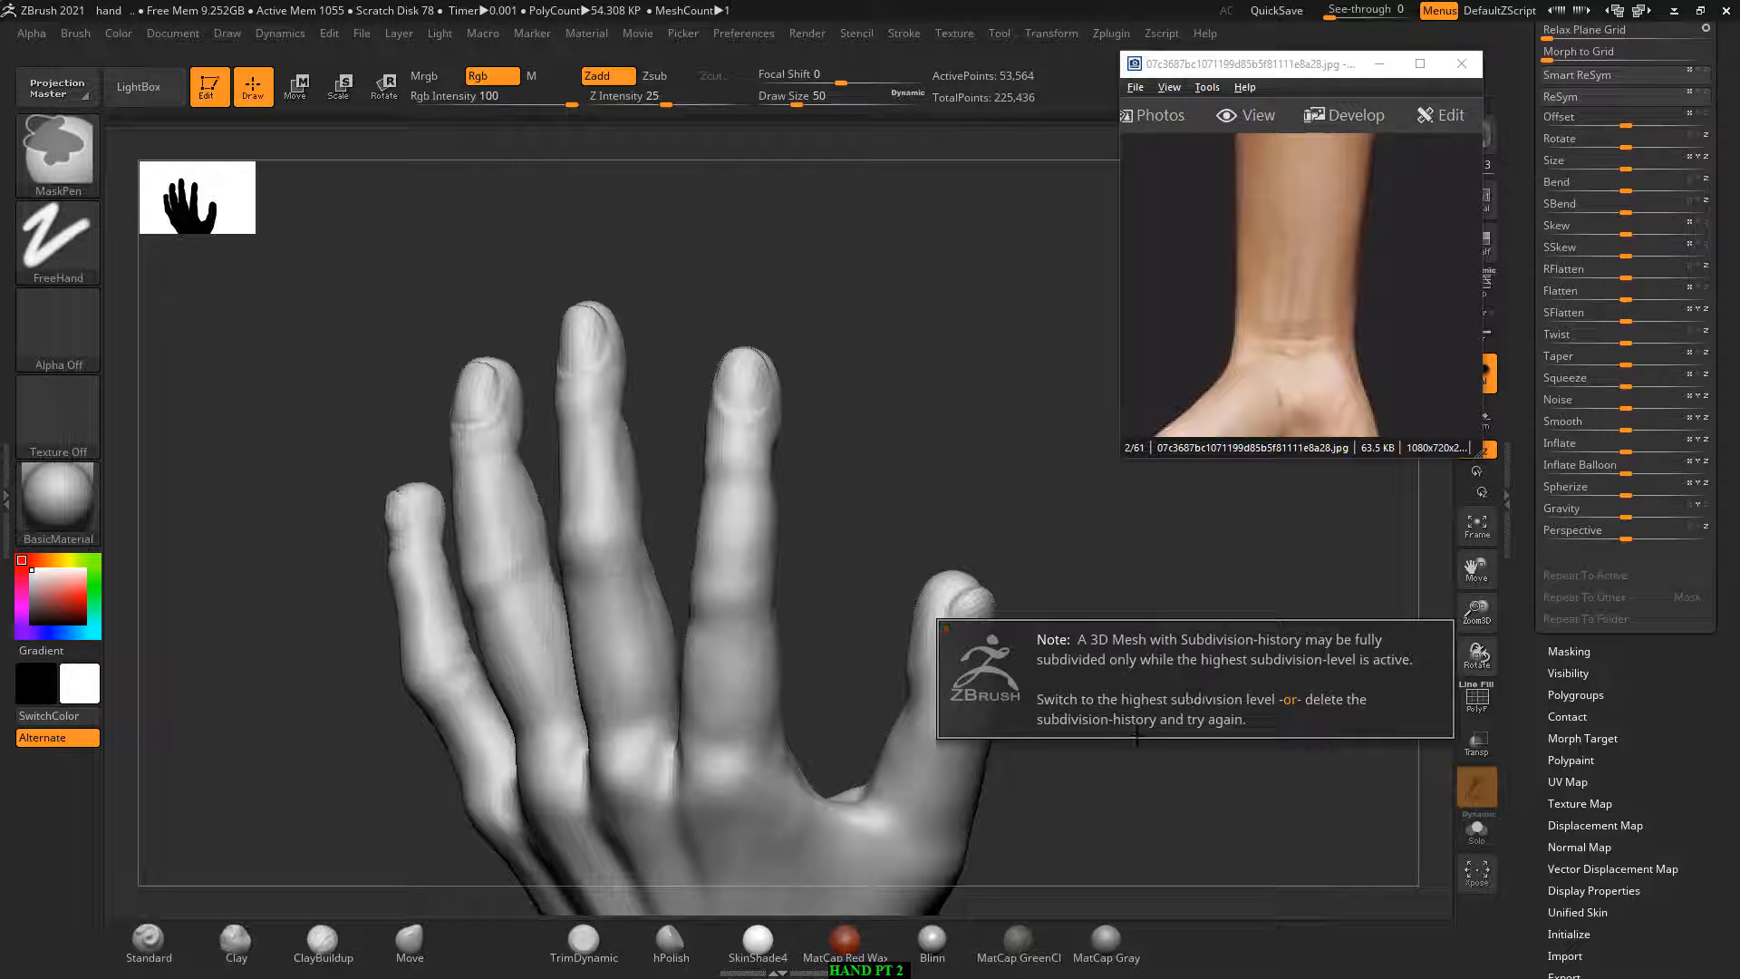
key(d)
key(s)
key(s)
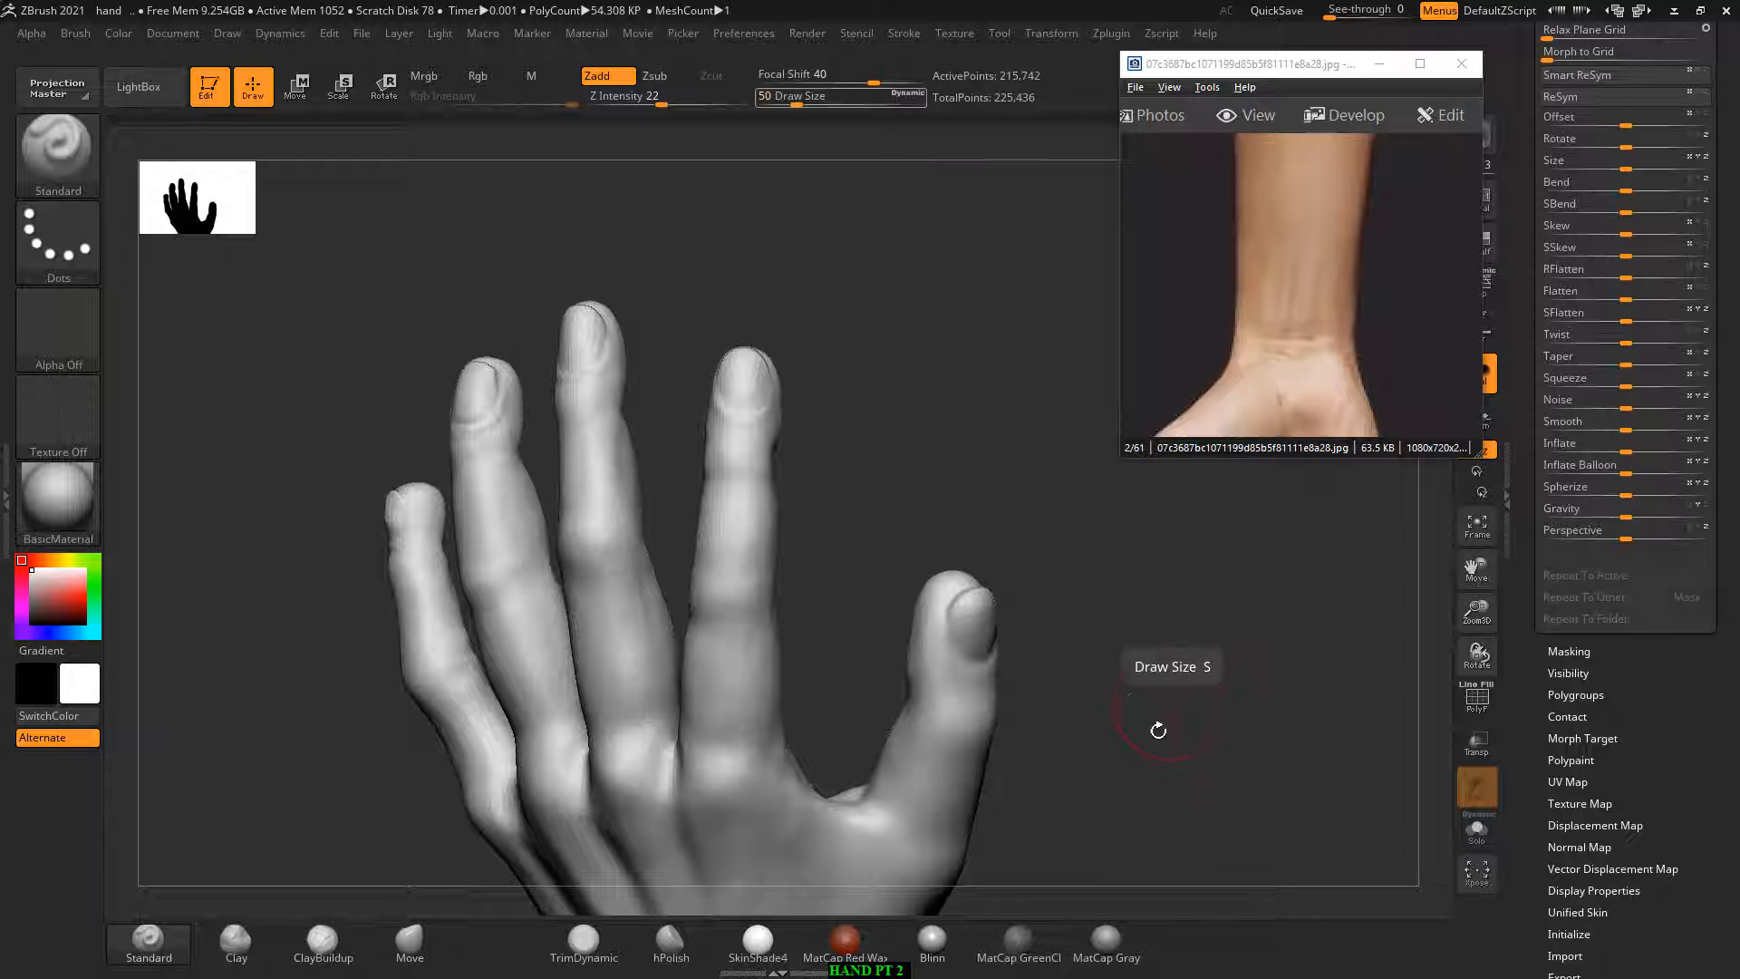
key(ctrl)
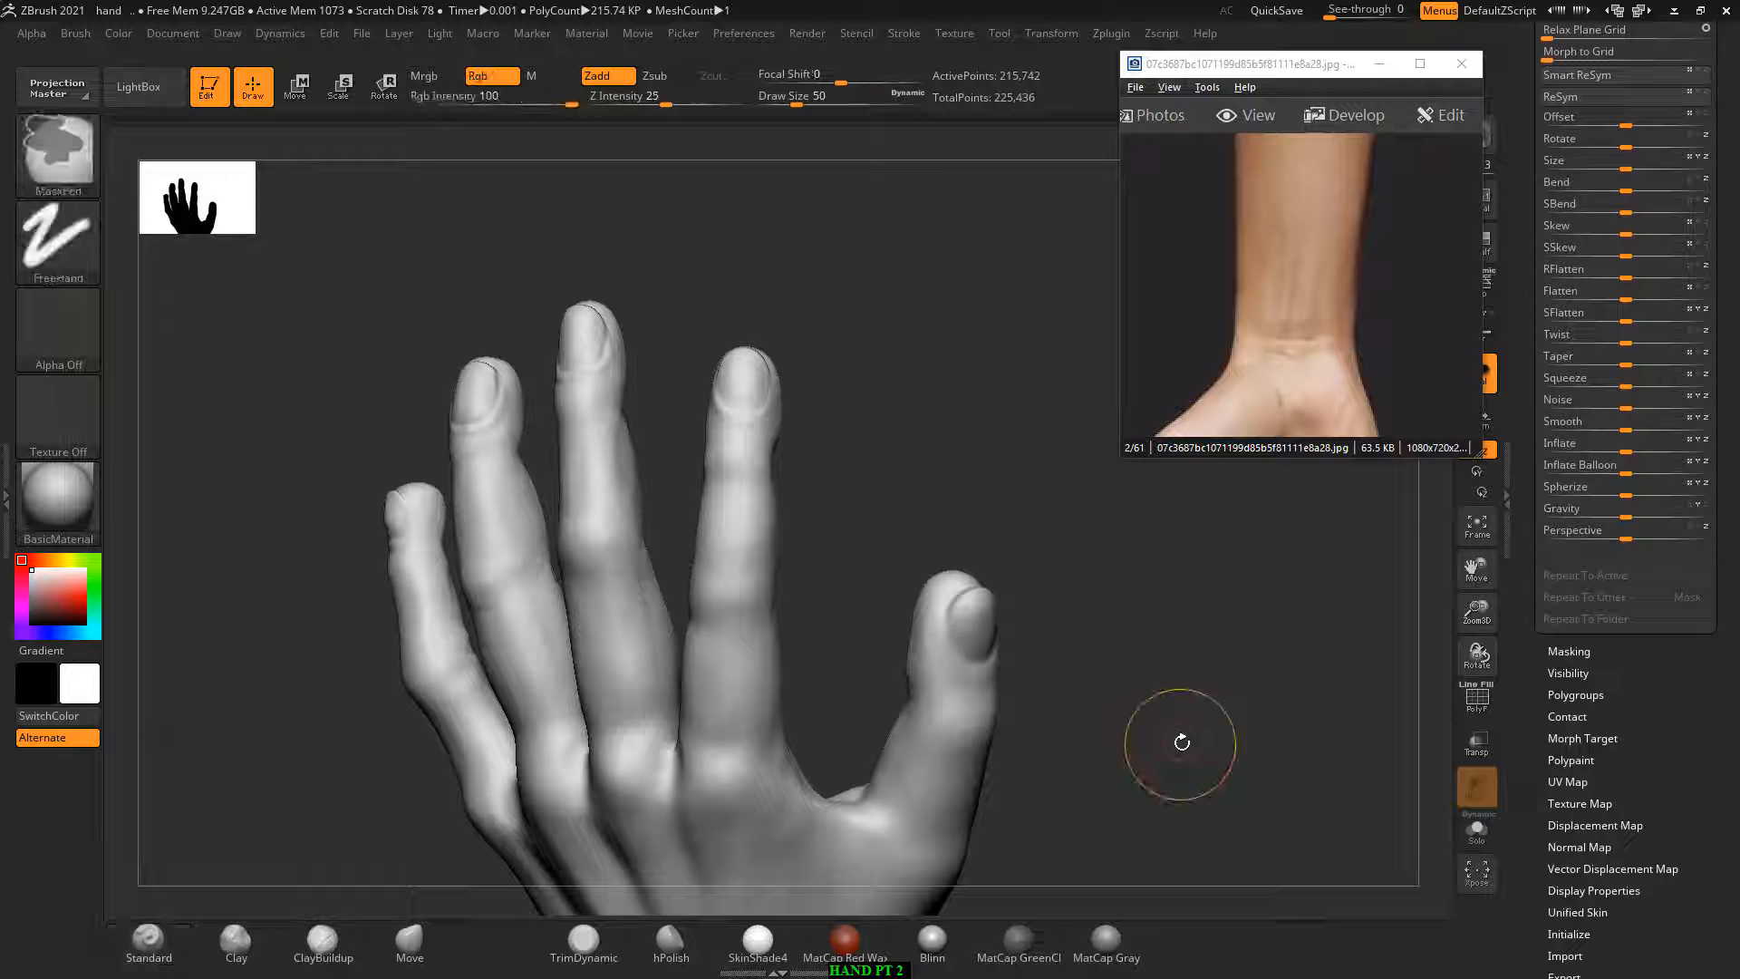
key(ctrl+d)
Step: Face the palm, check it against the reference photo, select the DamStandard brush, and minimize the reference window
mouse_move(1202, 724)
alt+mouse_down()
mouse_move(1235, 654)
mouse_move(1255, 699)
mouse_move(1191, 725)
mouse_move(1107, 552)
mouse_move(1188, 634)
mouse_move(1157, 650)
mouse_move(1167, 704)
mouse_move(1143, 758)
mouse_move(1226, 533)
alt+mouse_up()
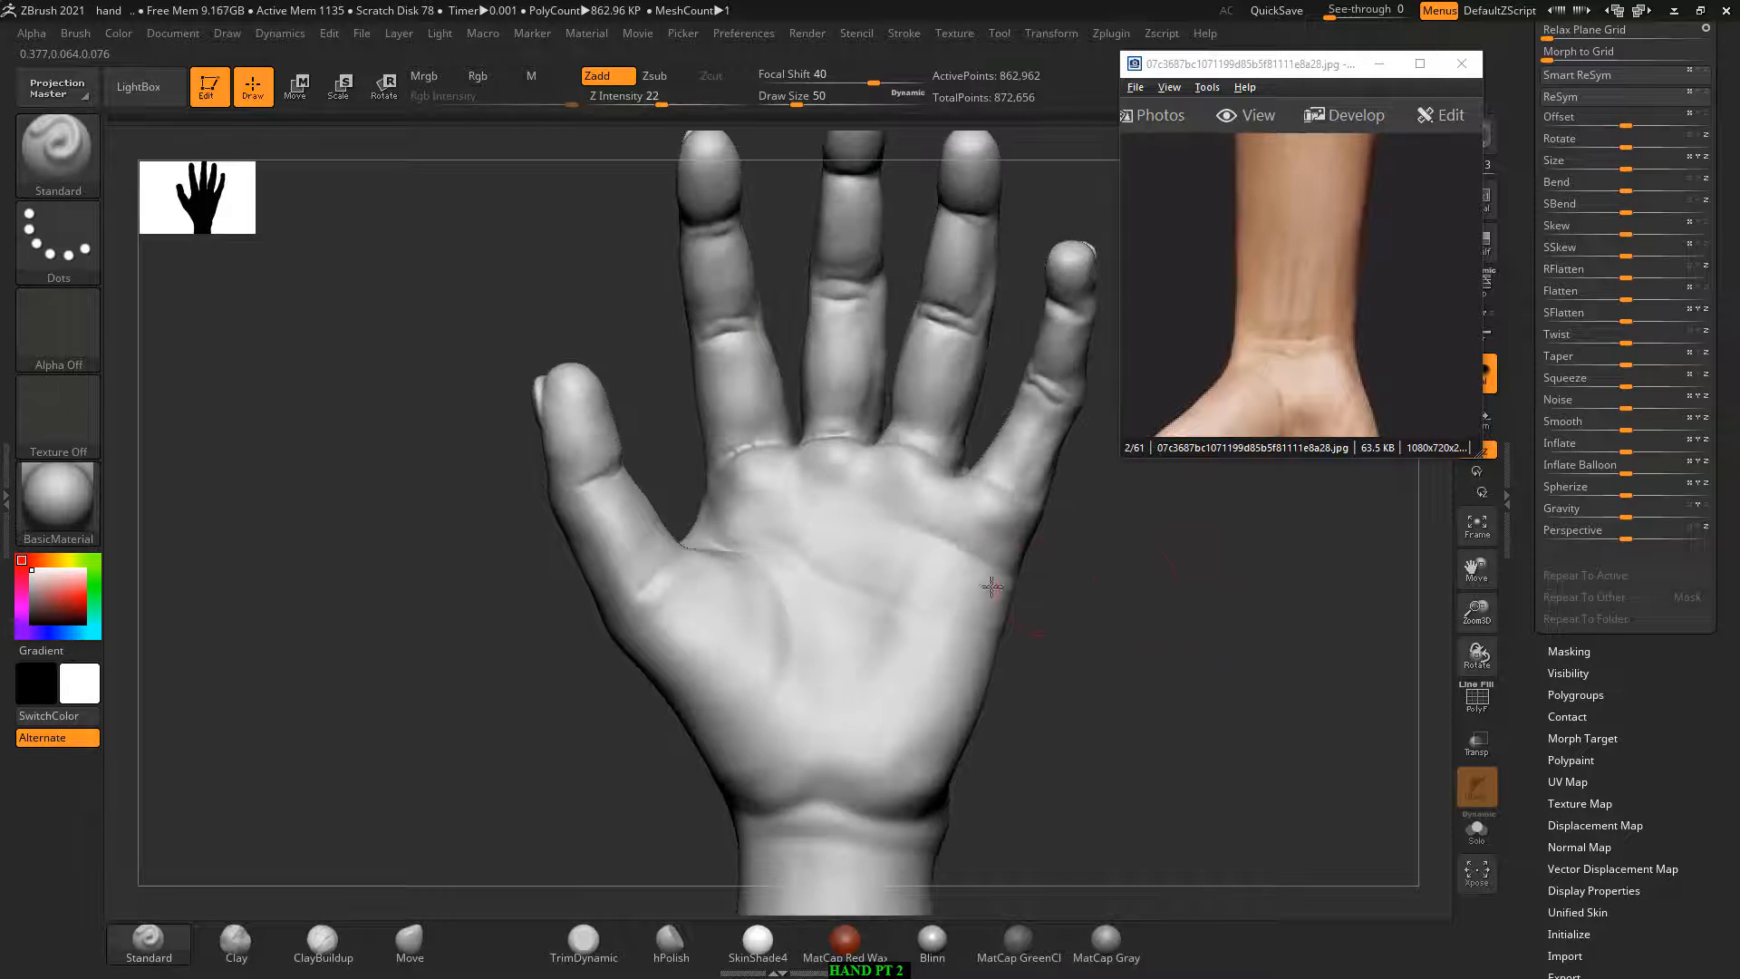
drag(1377, 361, 1324, 197)
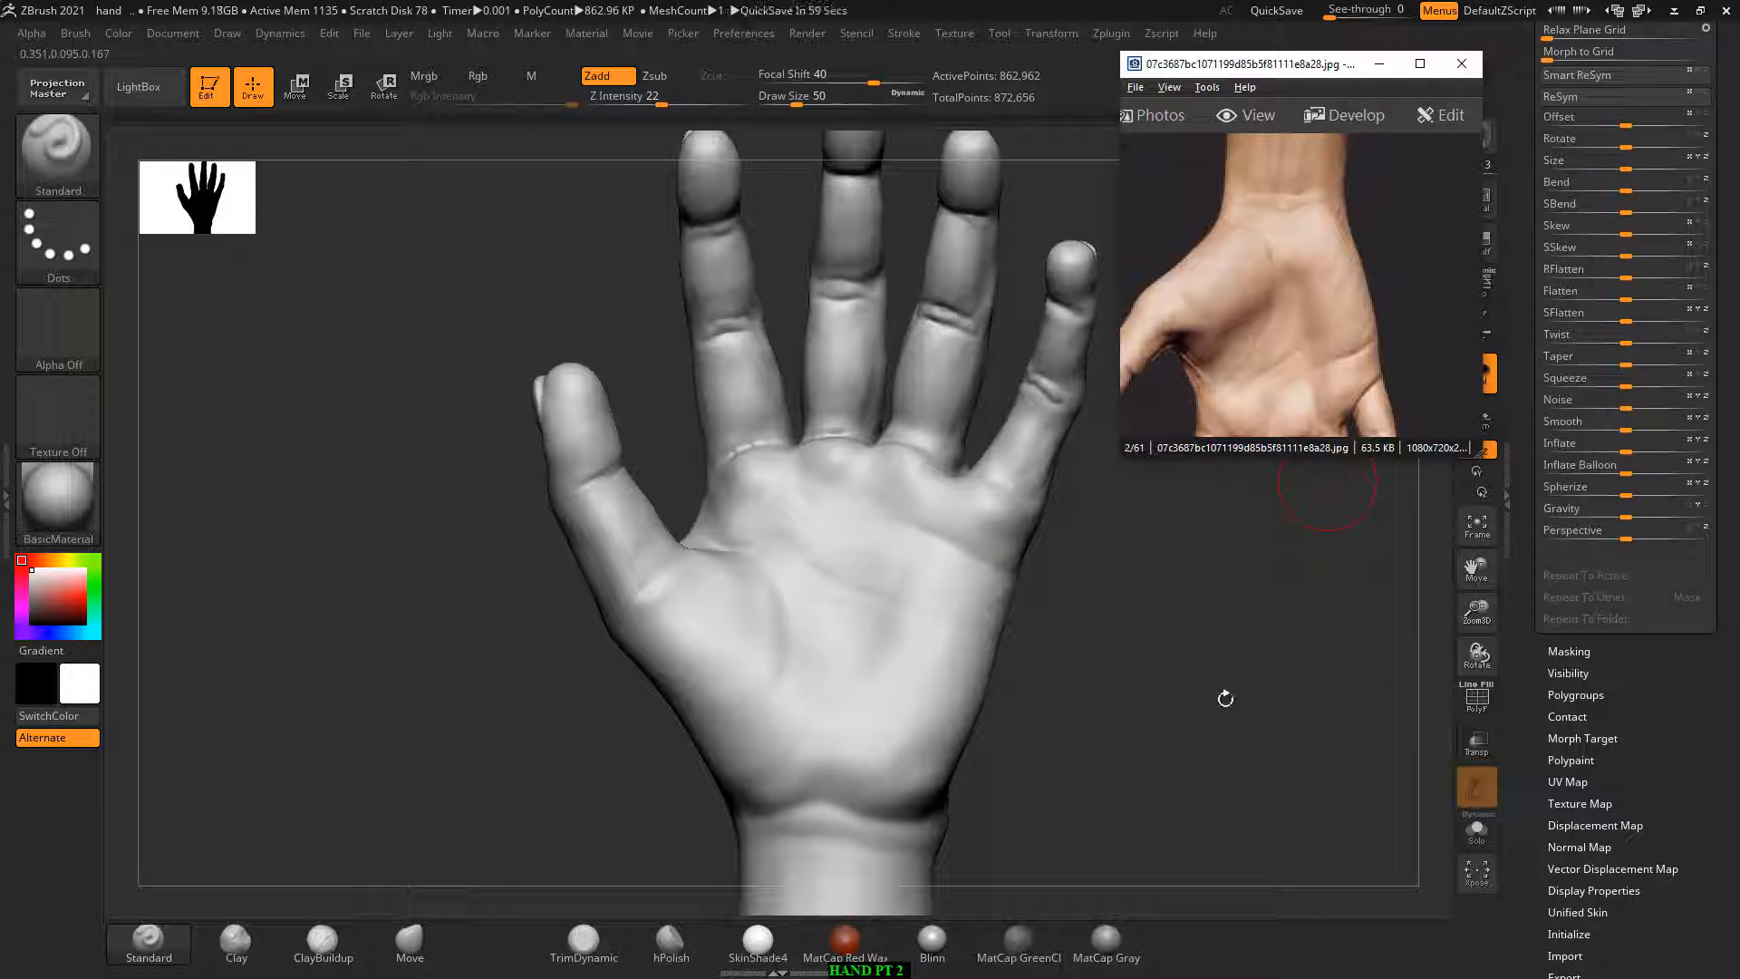
click(98, 136)
key(d)
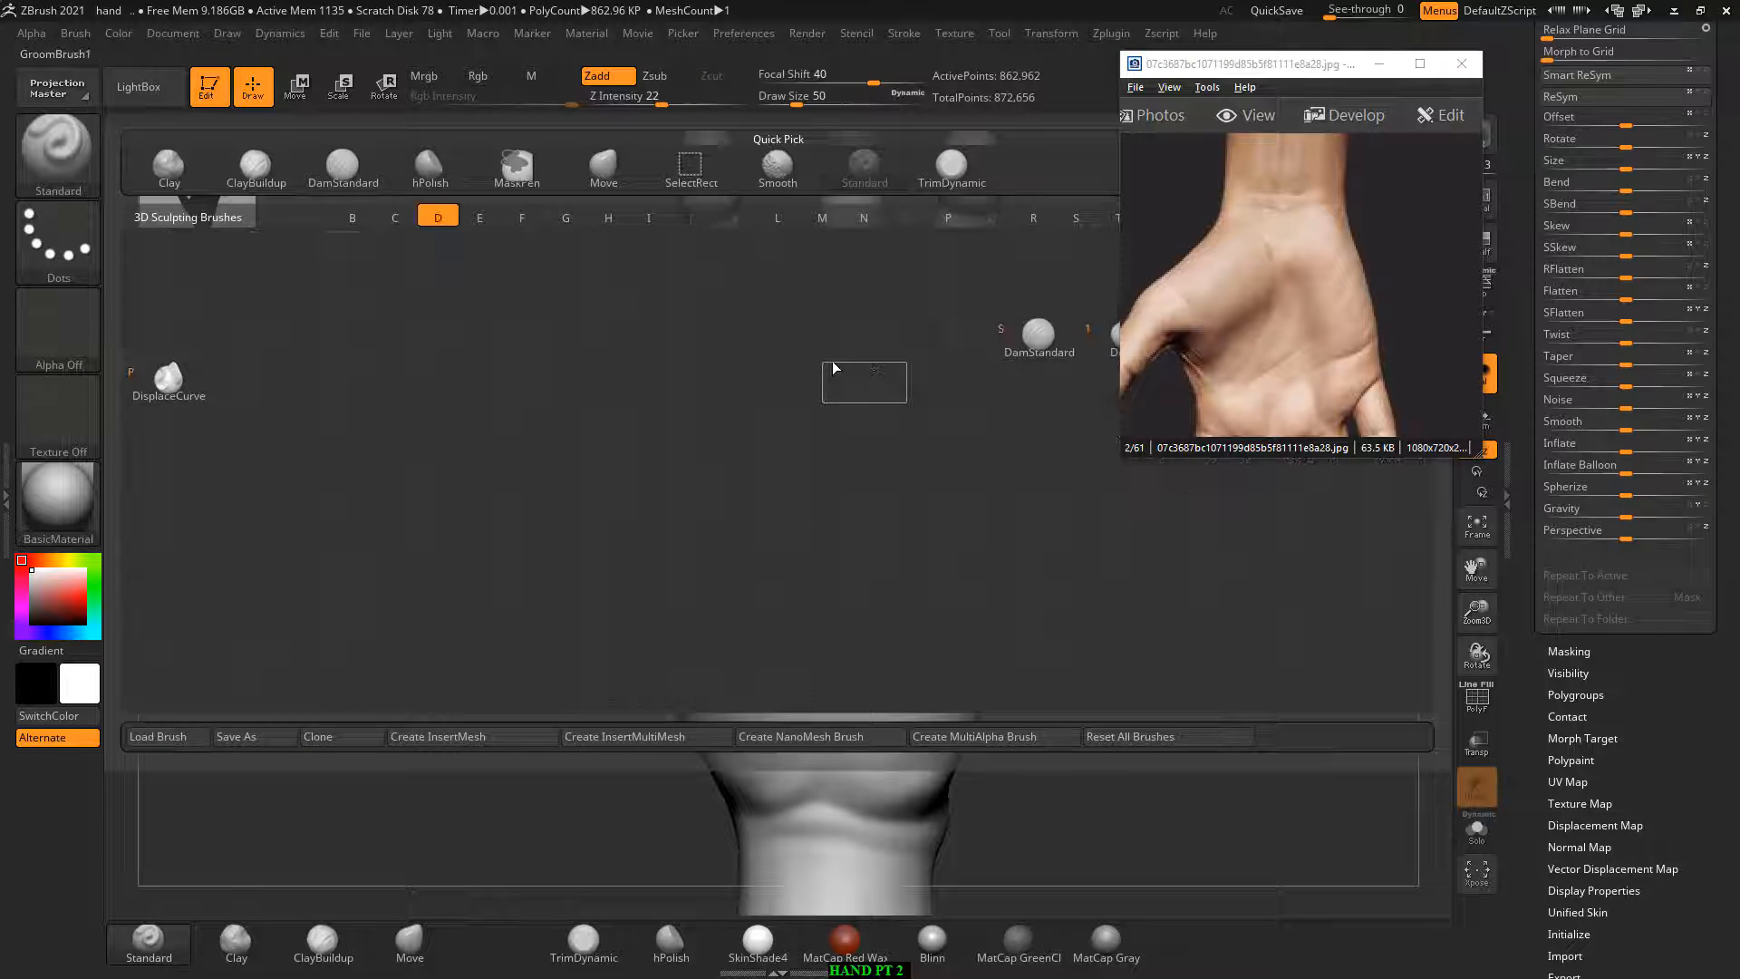
click(1042, 350)
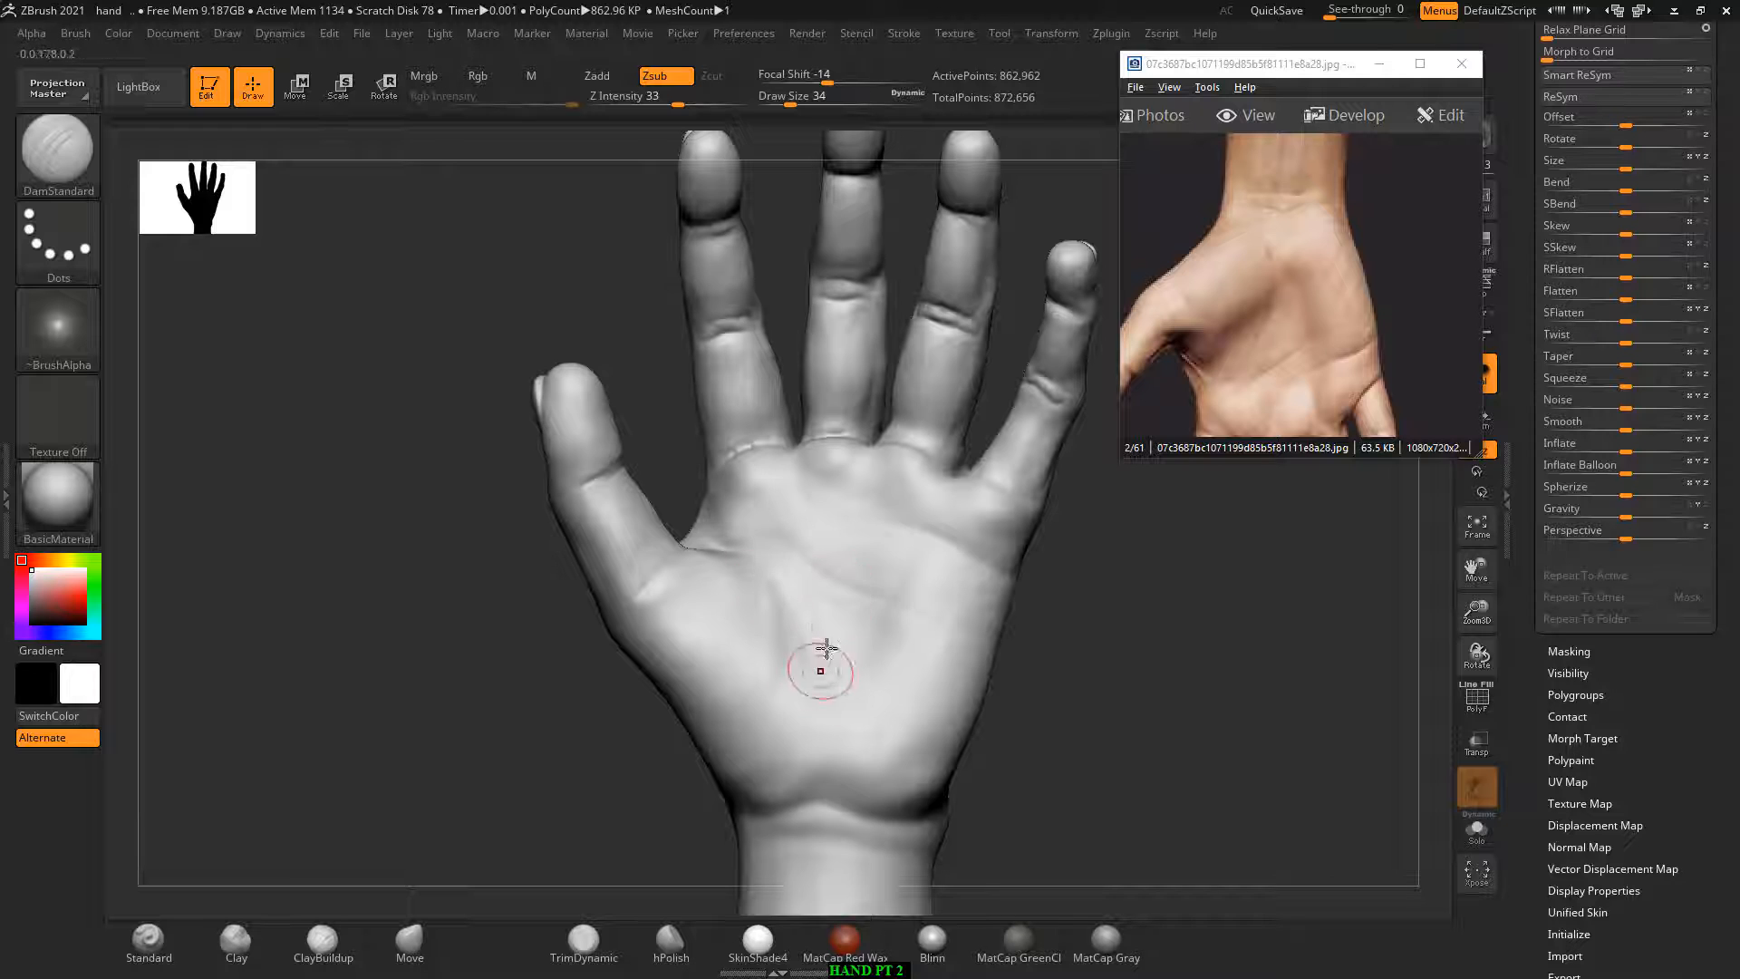
key(ctrl)
drag(1126, 699, 1285, 696)
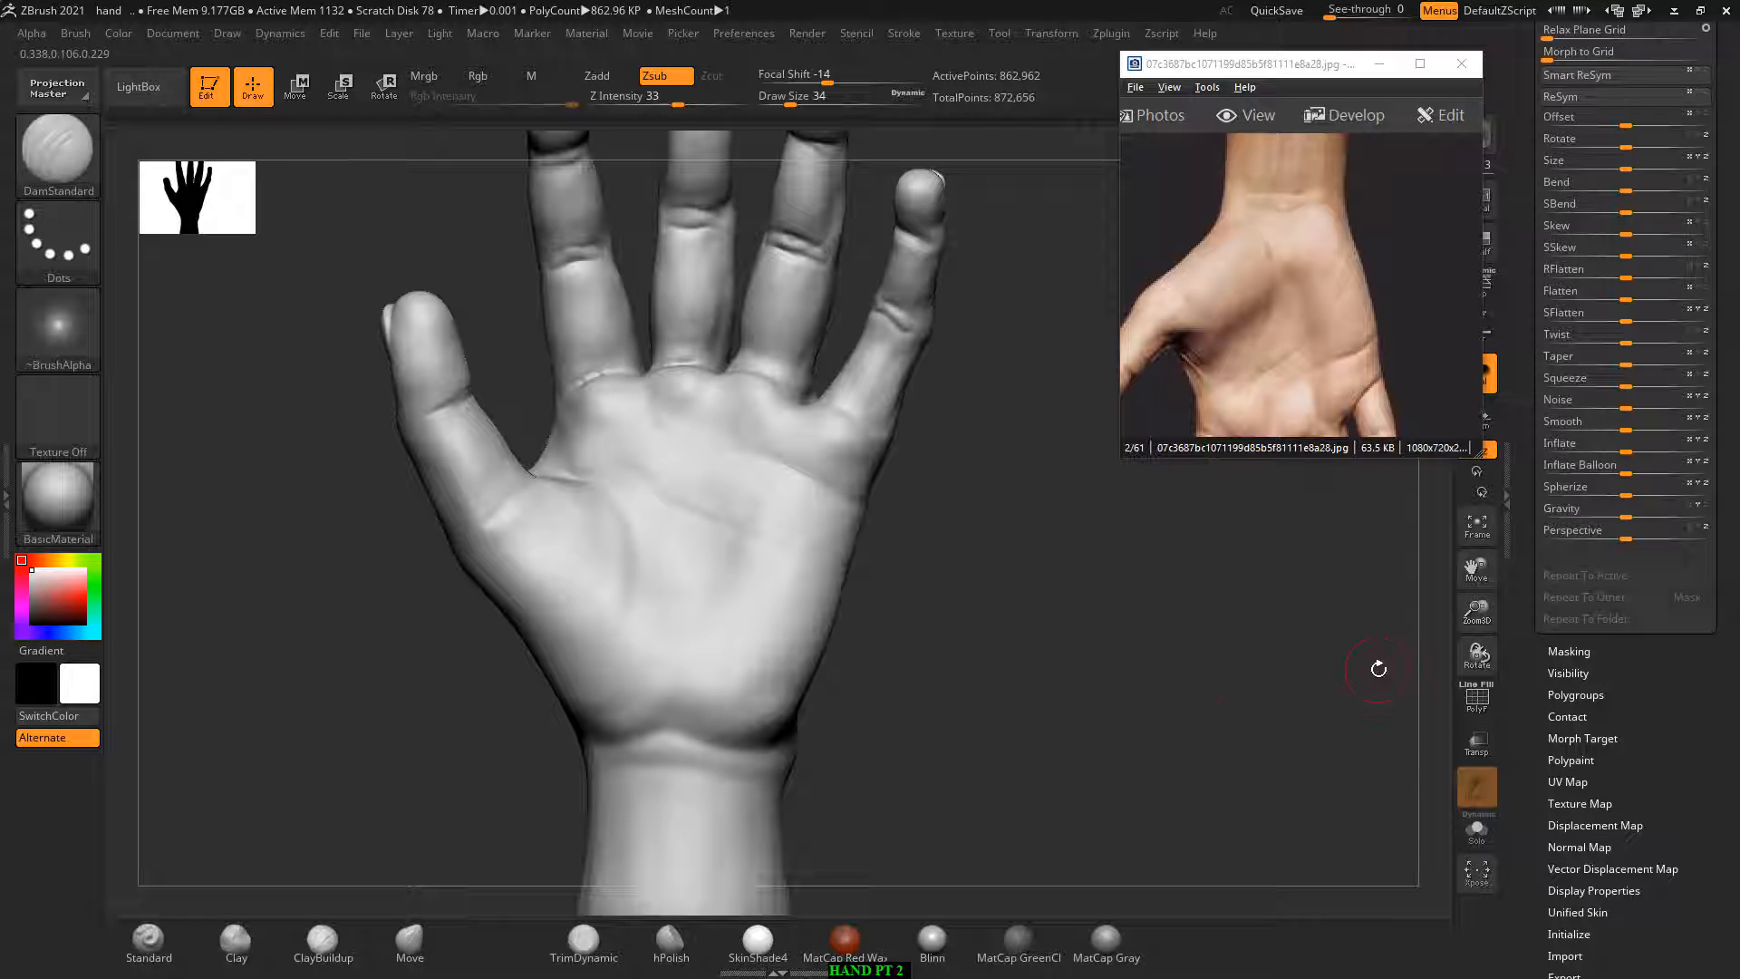
click(1379, 63)
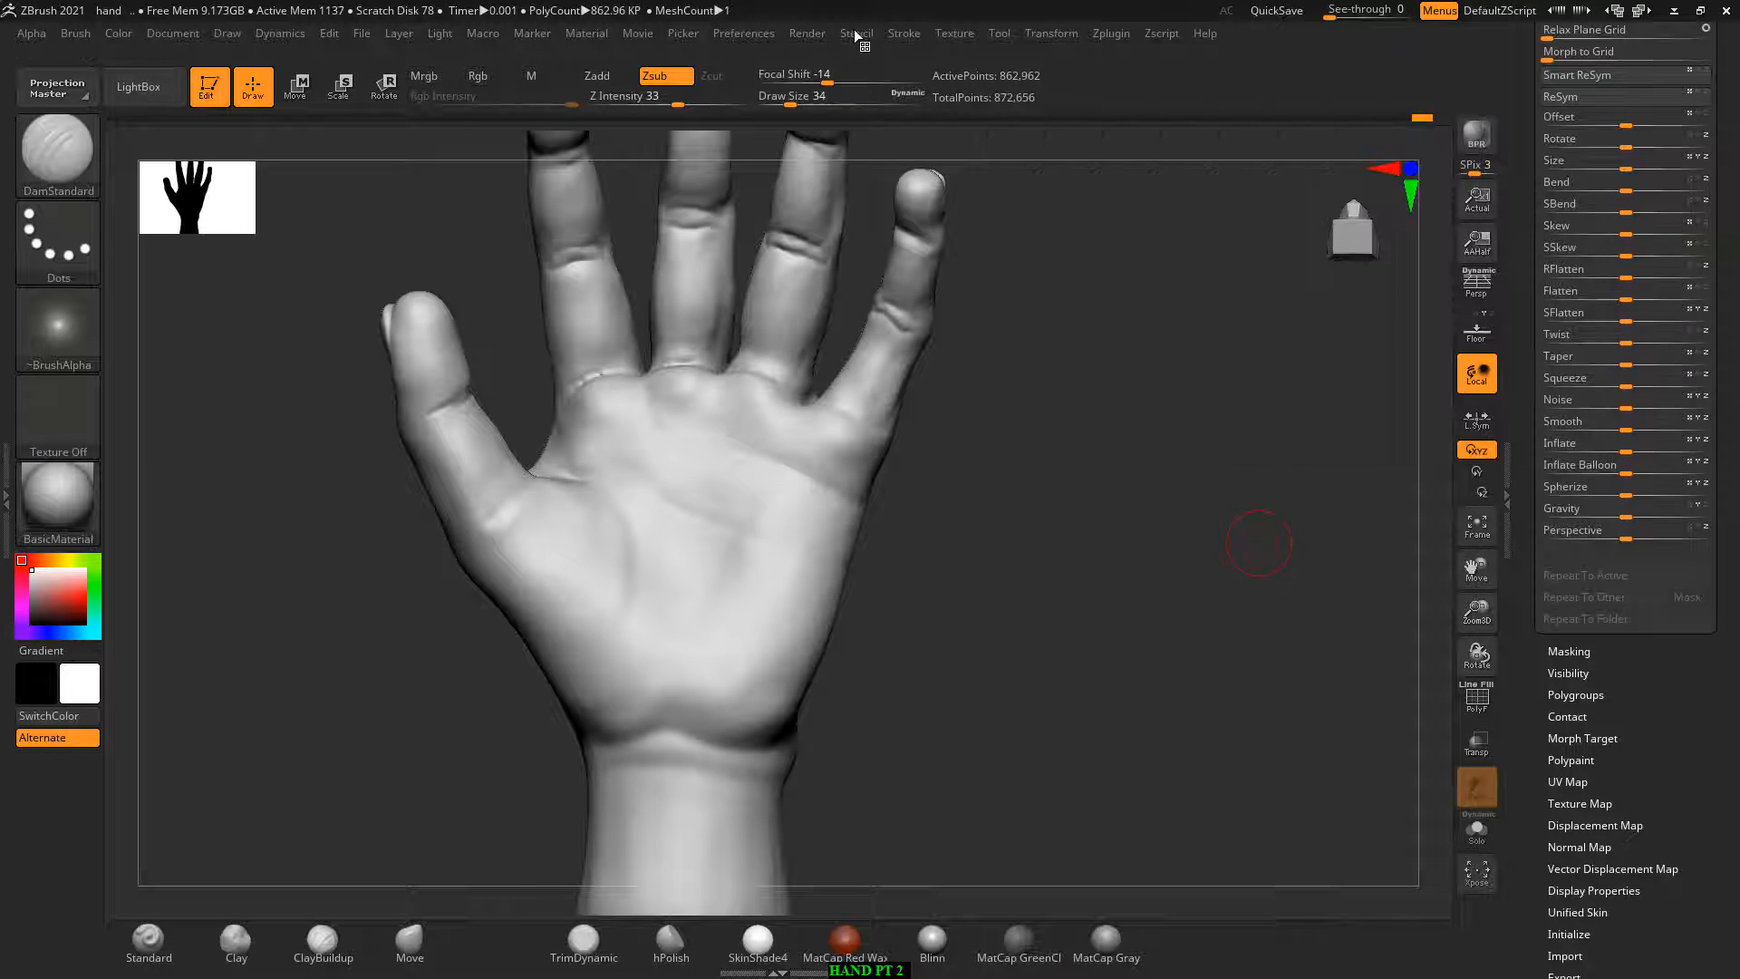
Step: Adjust the DamStandard LazyStep on the subdivided mesh, testing each setting with a crease stroke across the palm
click(898, 32)
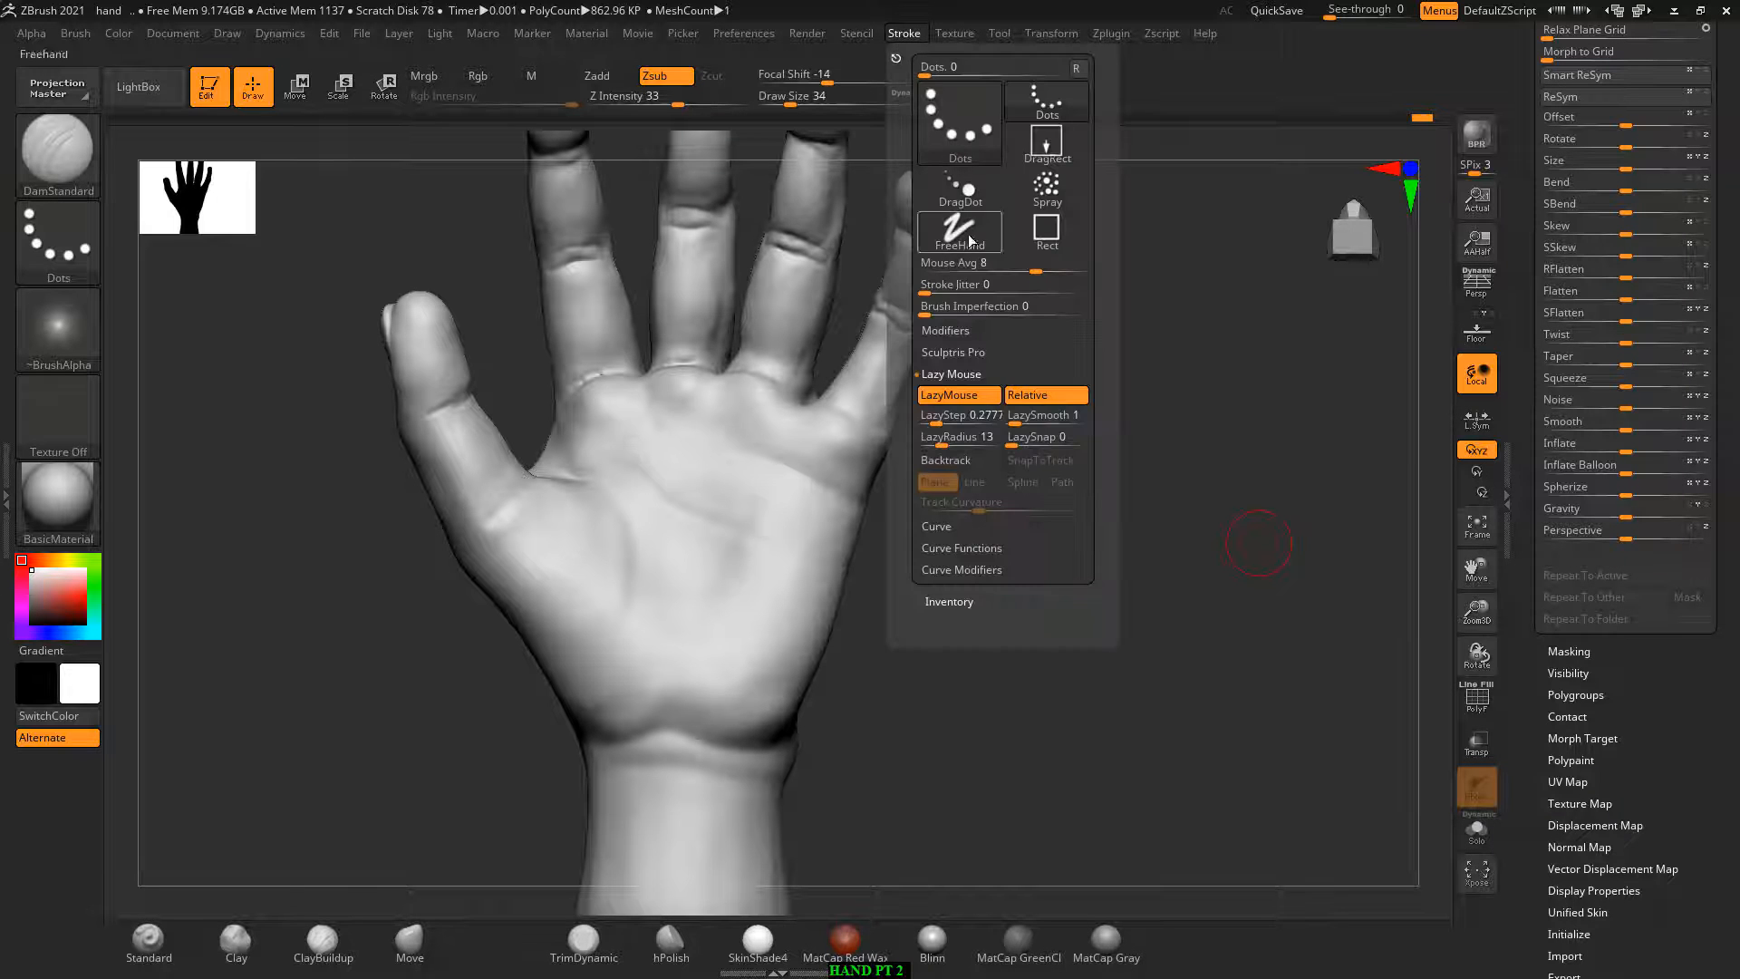
click(944, 416)
drag(640, 430, 743, 490)
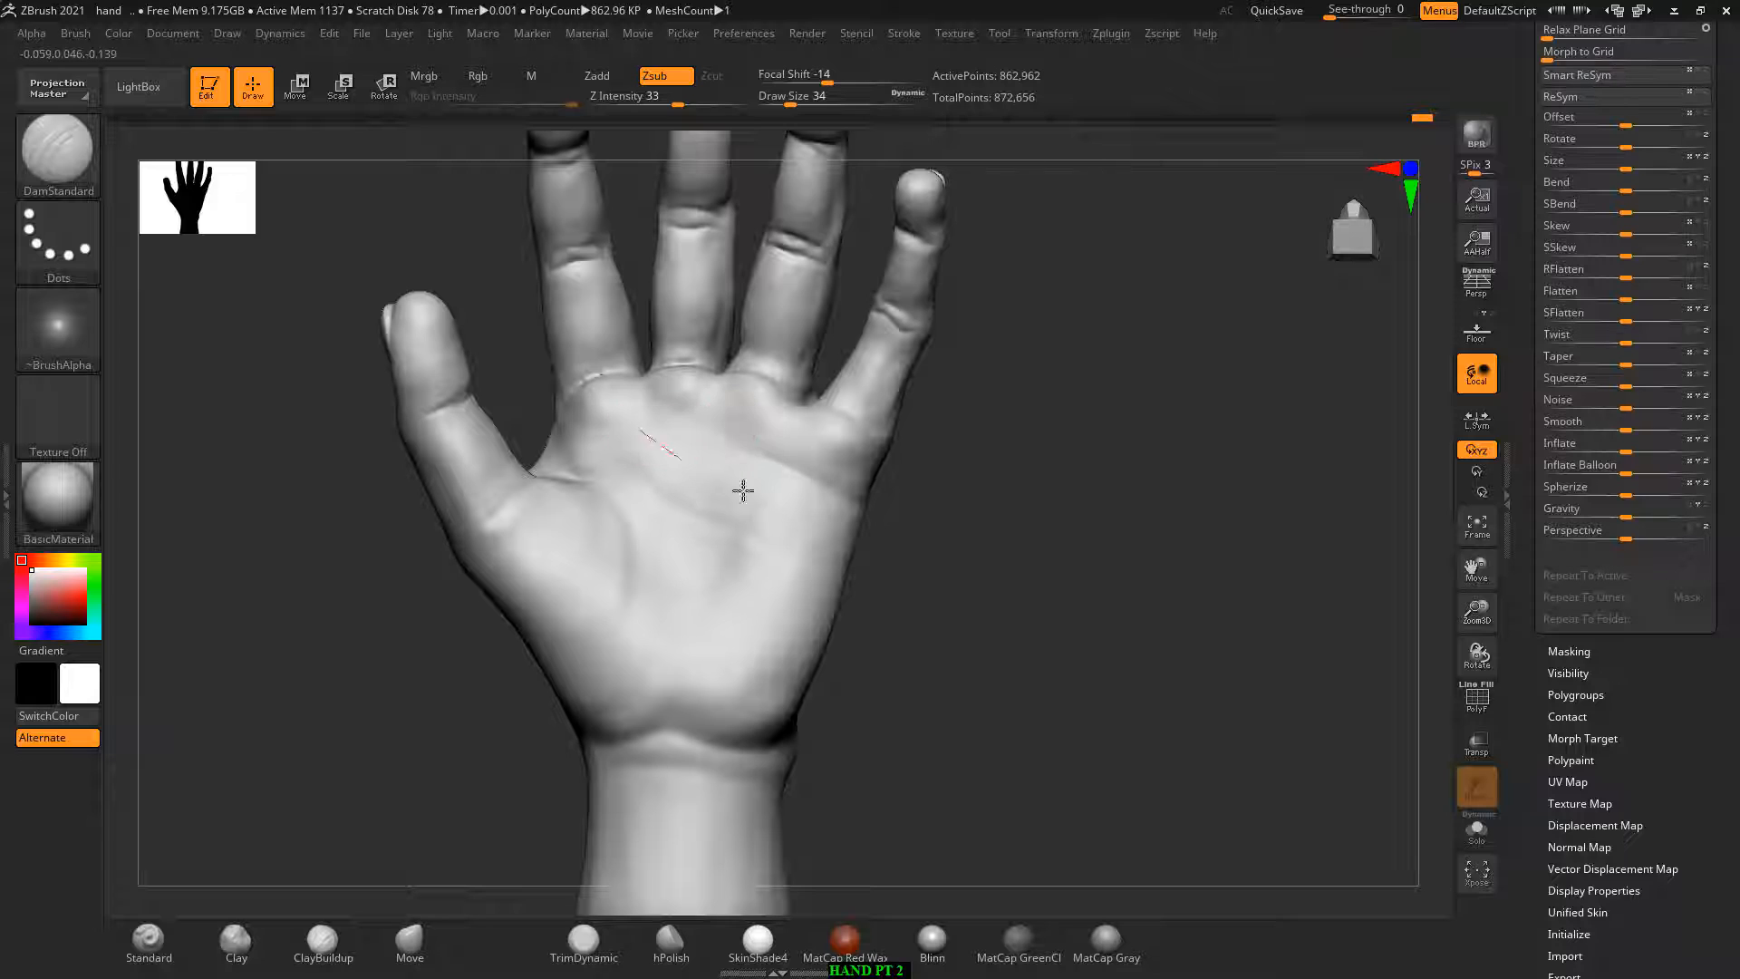
click(910, 35)
drag(959, 416, 947, 418)
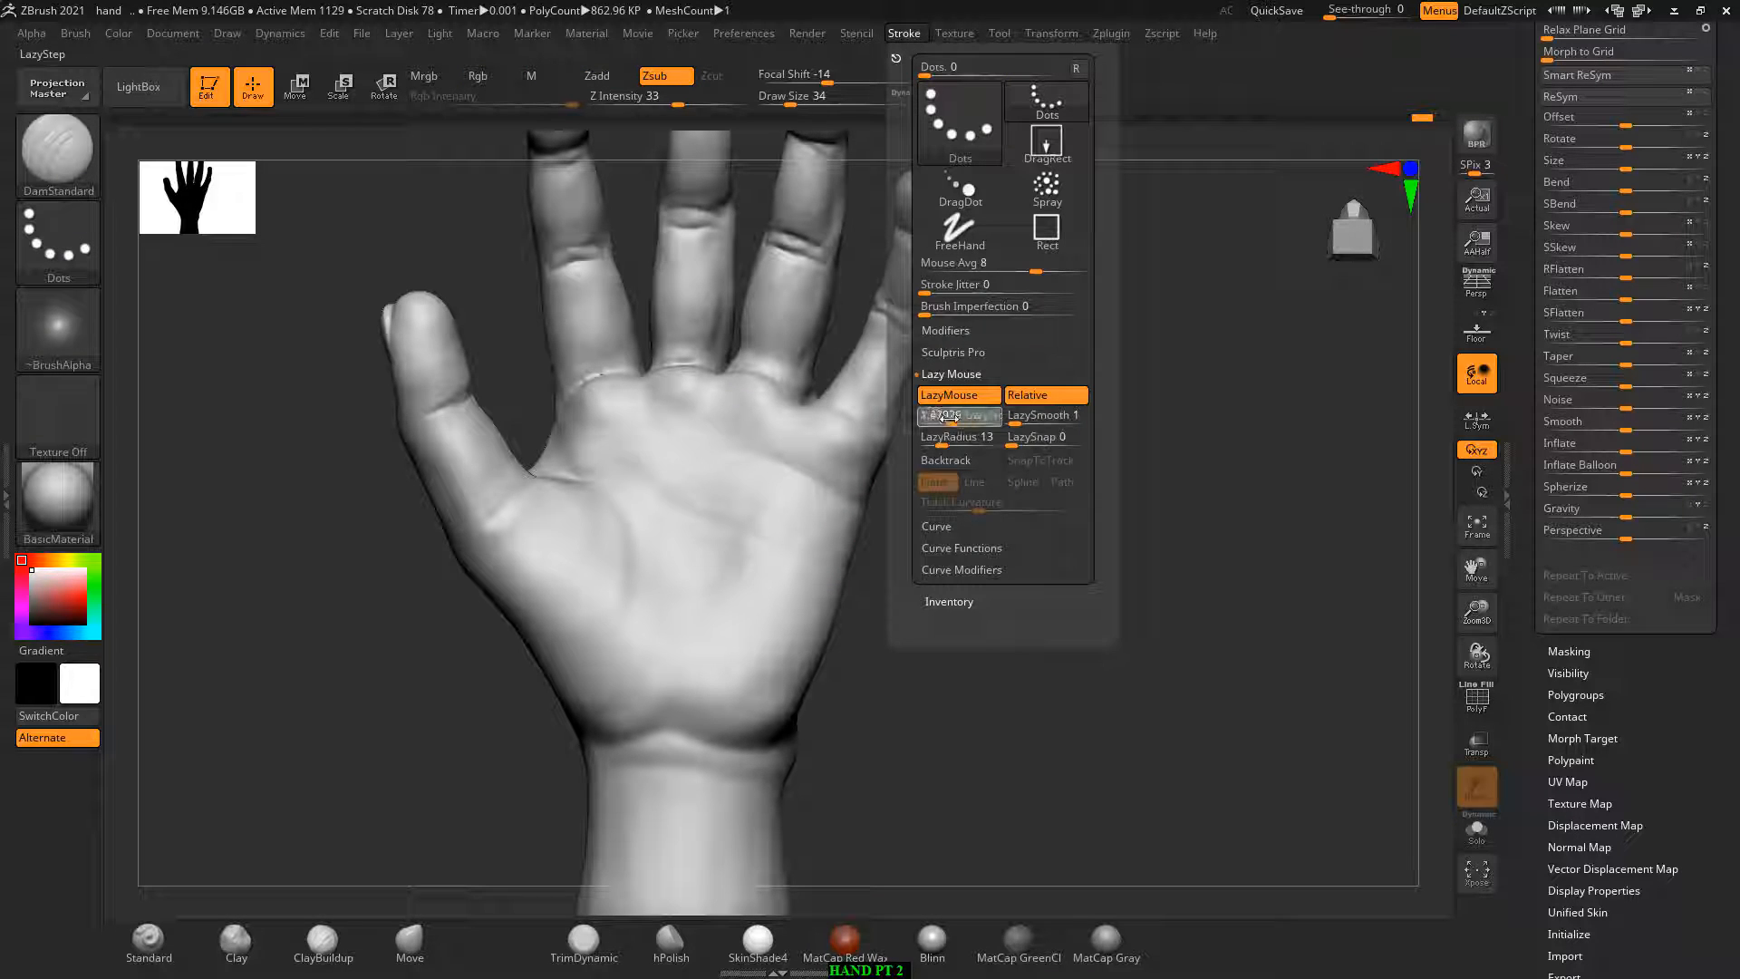
mouse_move(602, 466)
mouse_down()
mouse_move(758, 524)
mouse_move(807, 513)
mouse_up()
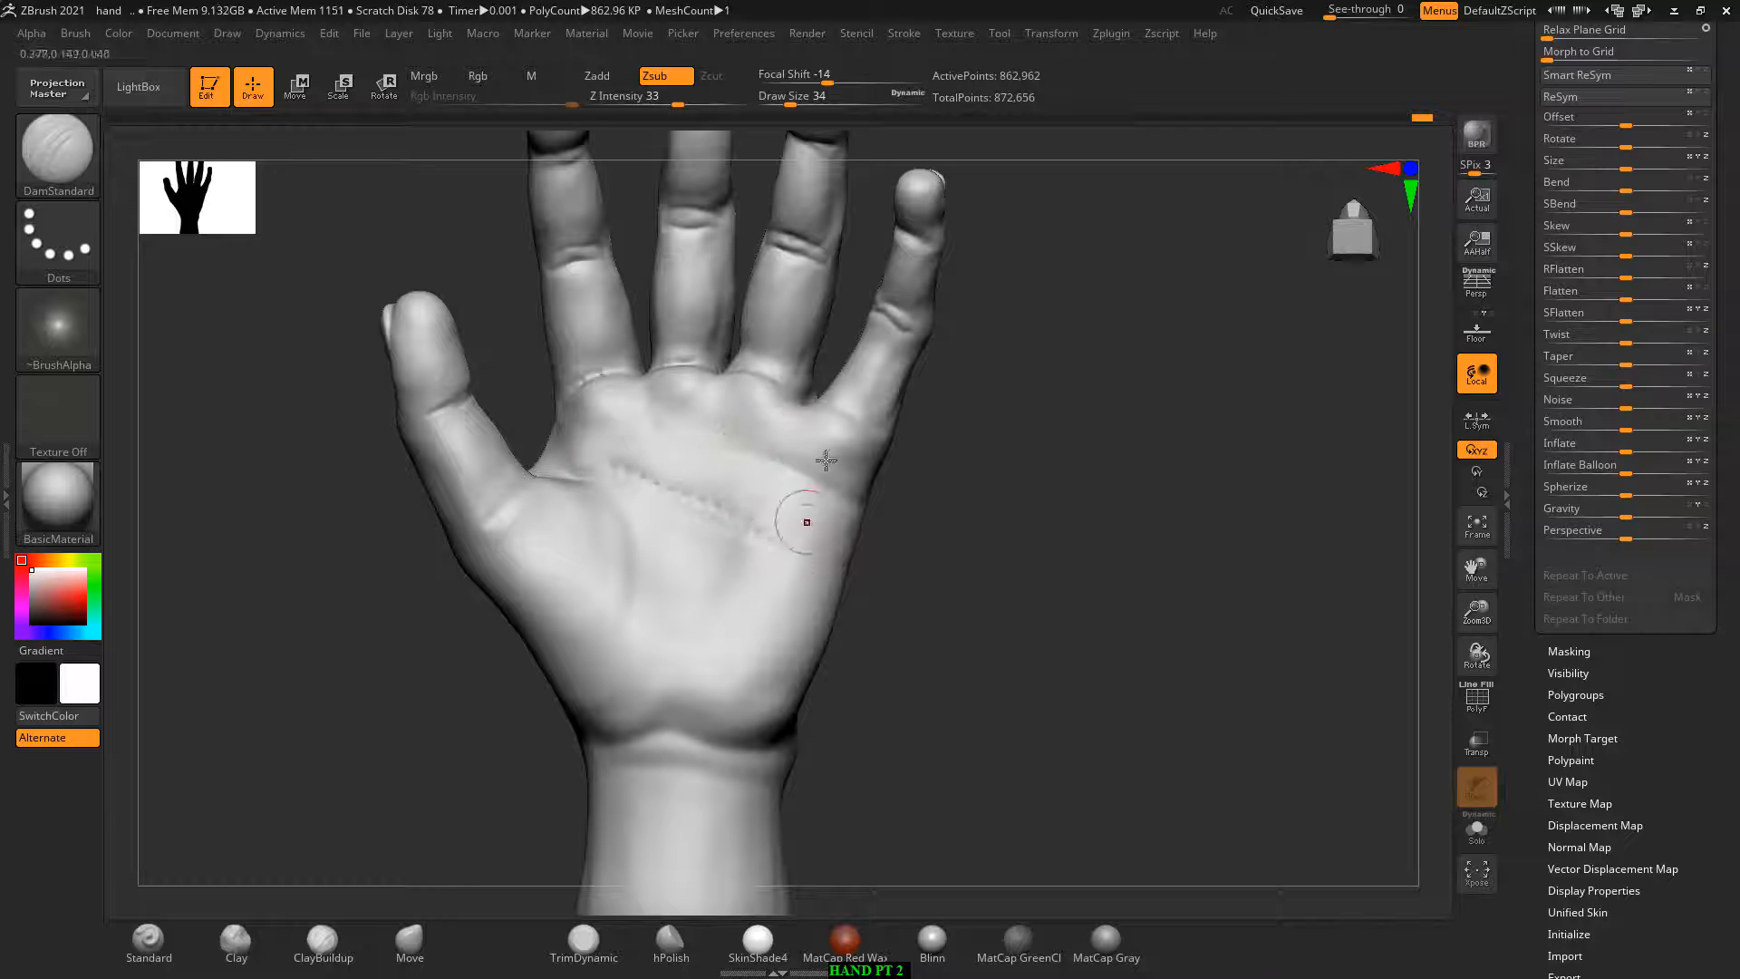
Step: Undo the last crease stroke, set the DamStandard LazyStep to 0, and test it with a crease stroke across the palm
key(ctrl+z)
click(856, 36)
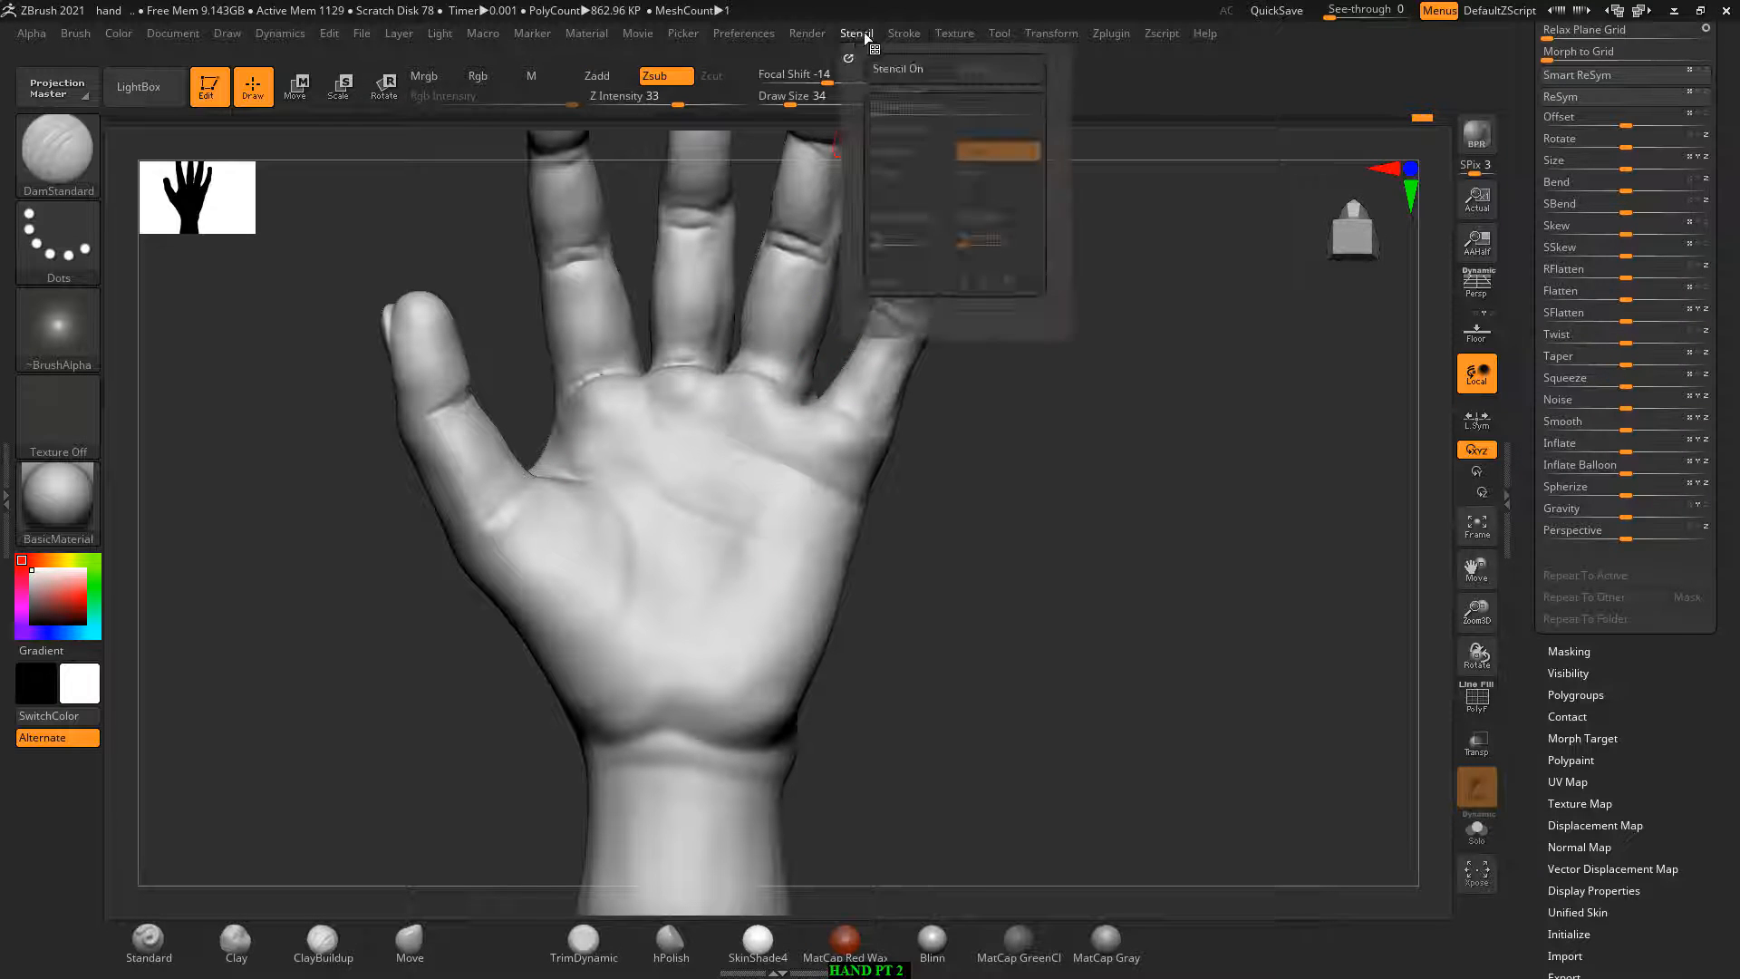
mouse_move(904, 33)
click(945, 420)
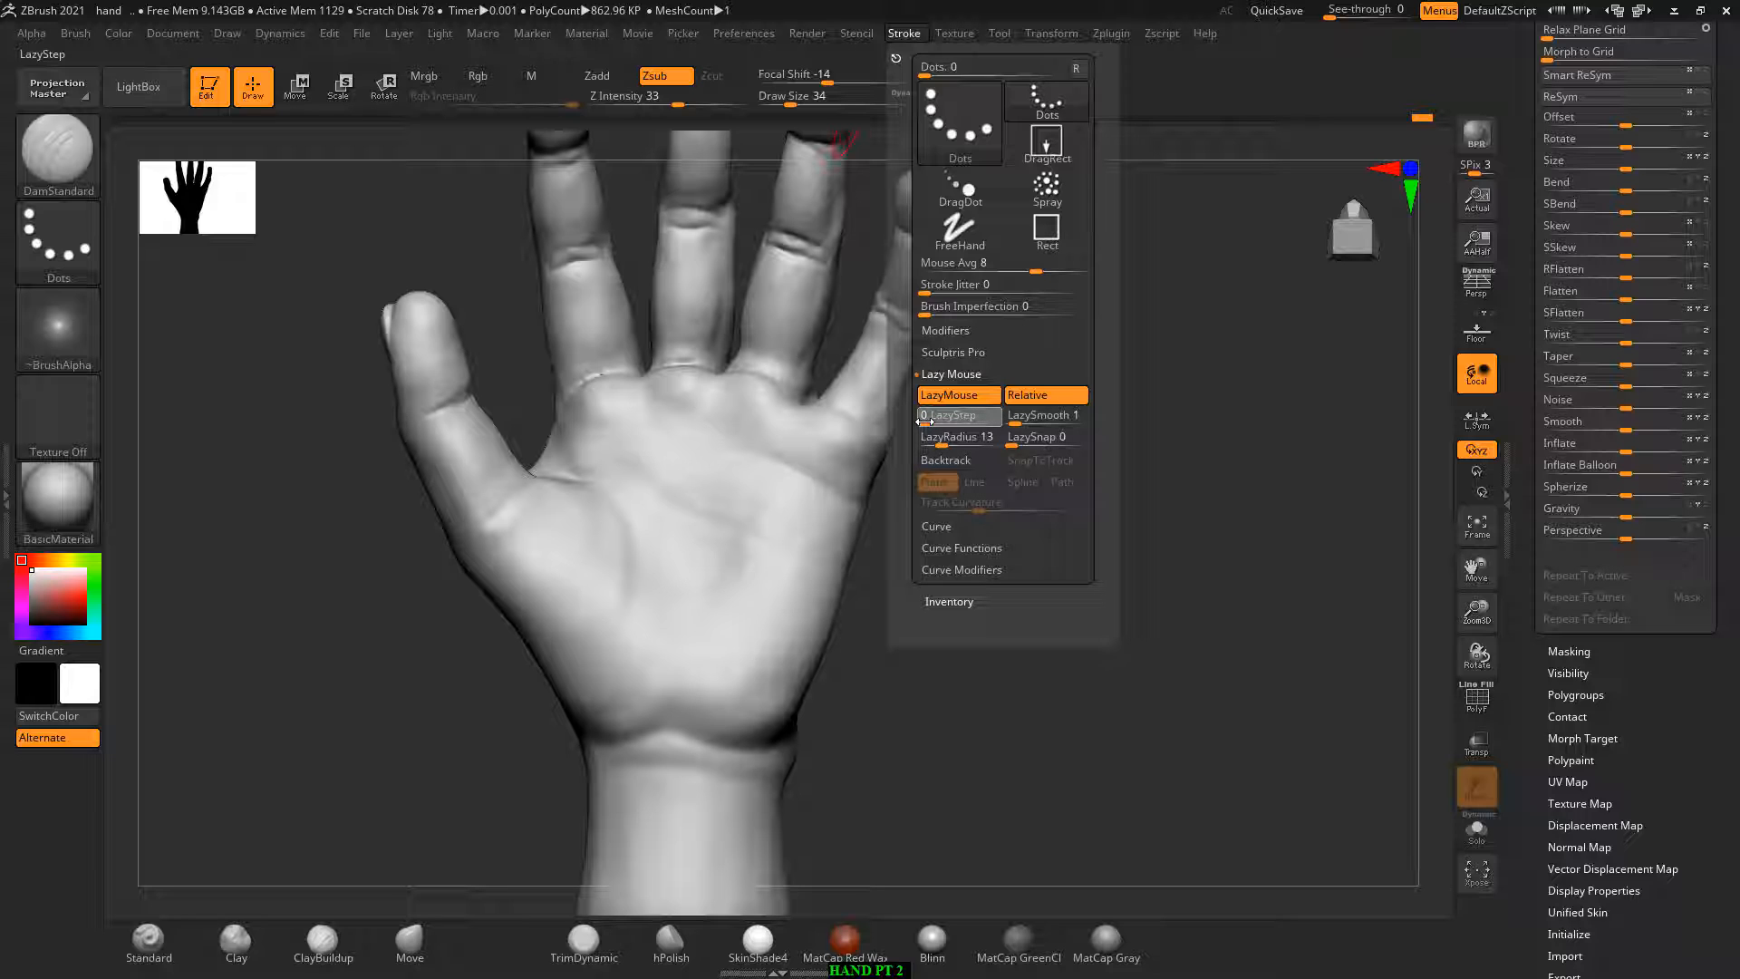
drag(595, 505, 698, 575)
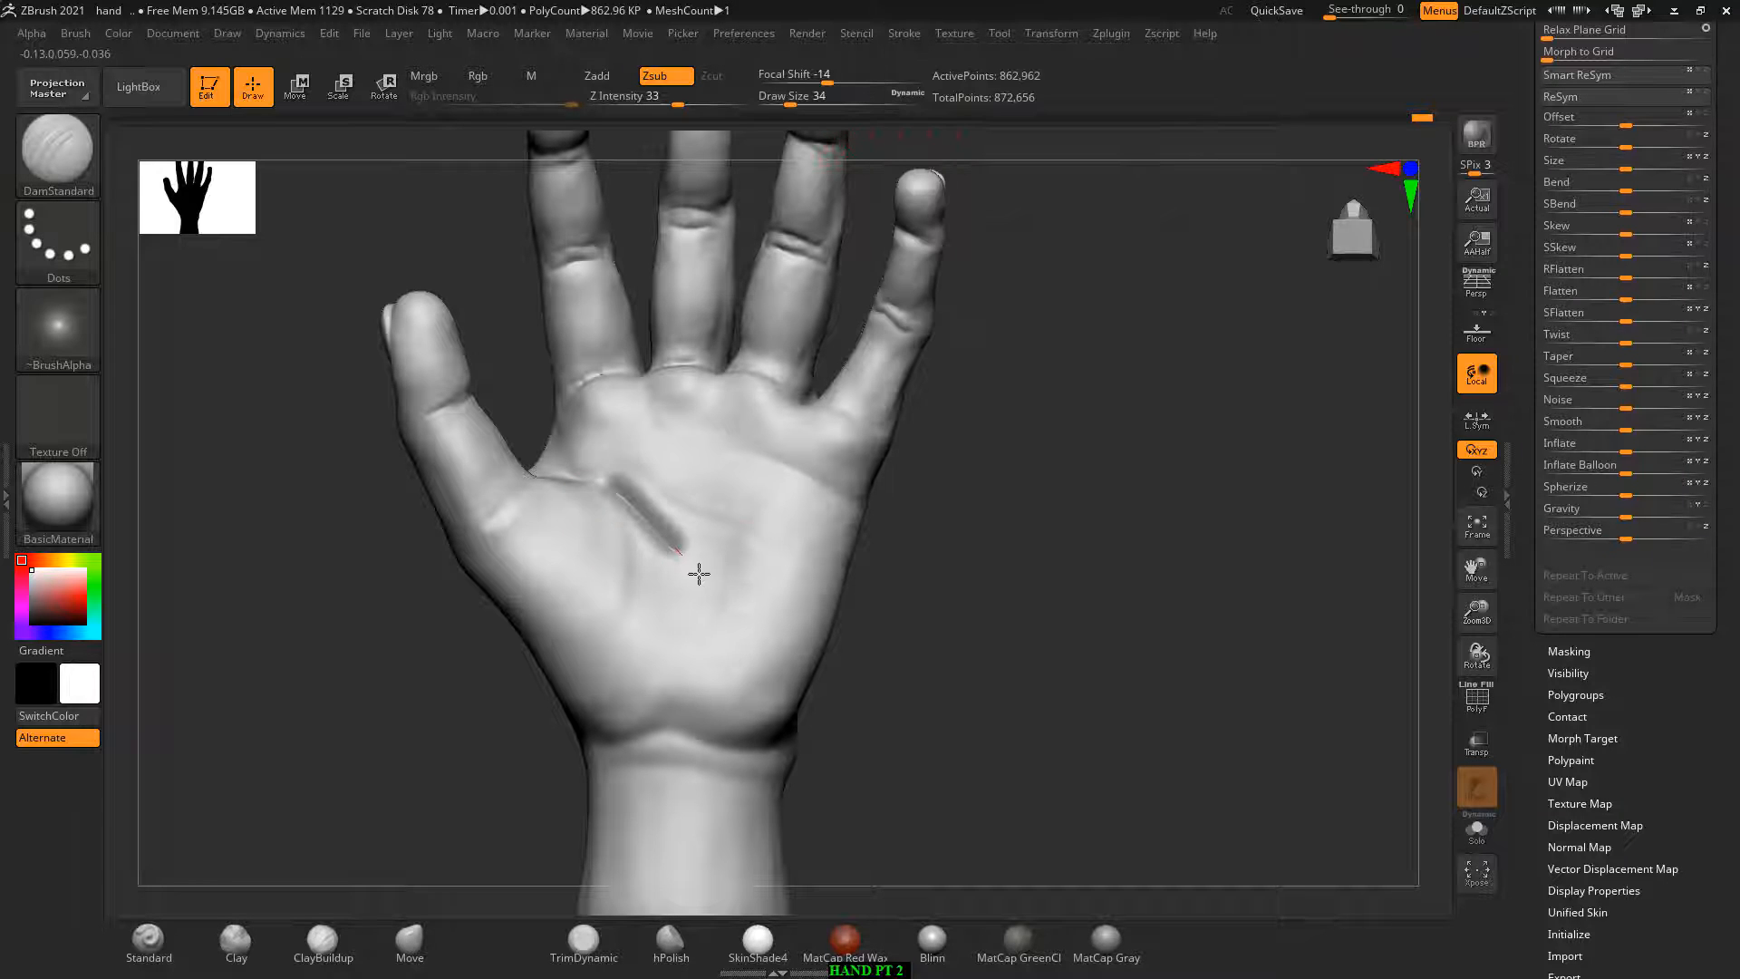
key(ctrl+z)
key(ctrl+z)
key(ctrl+shift+z)
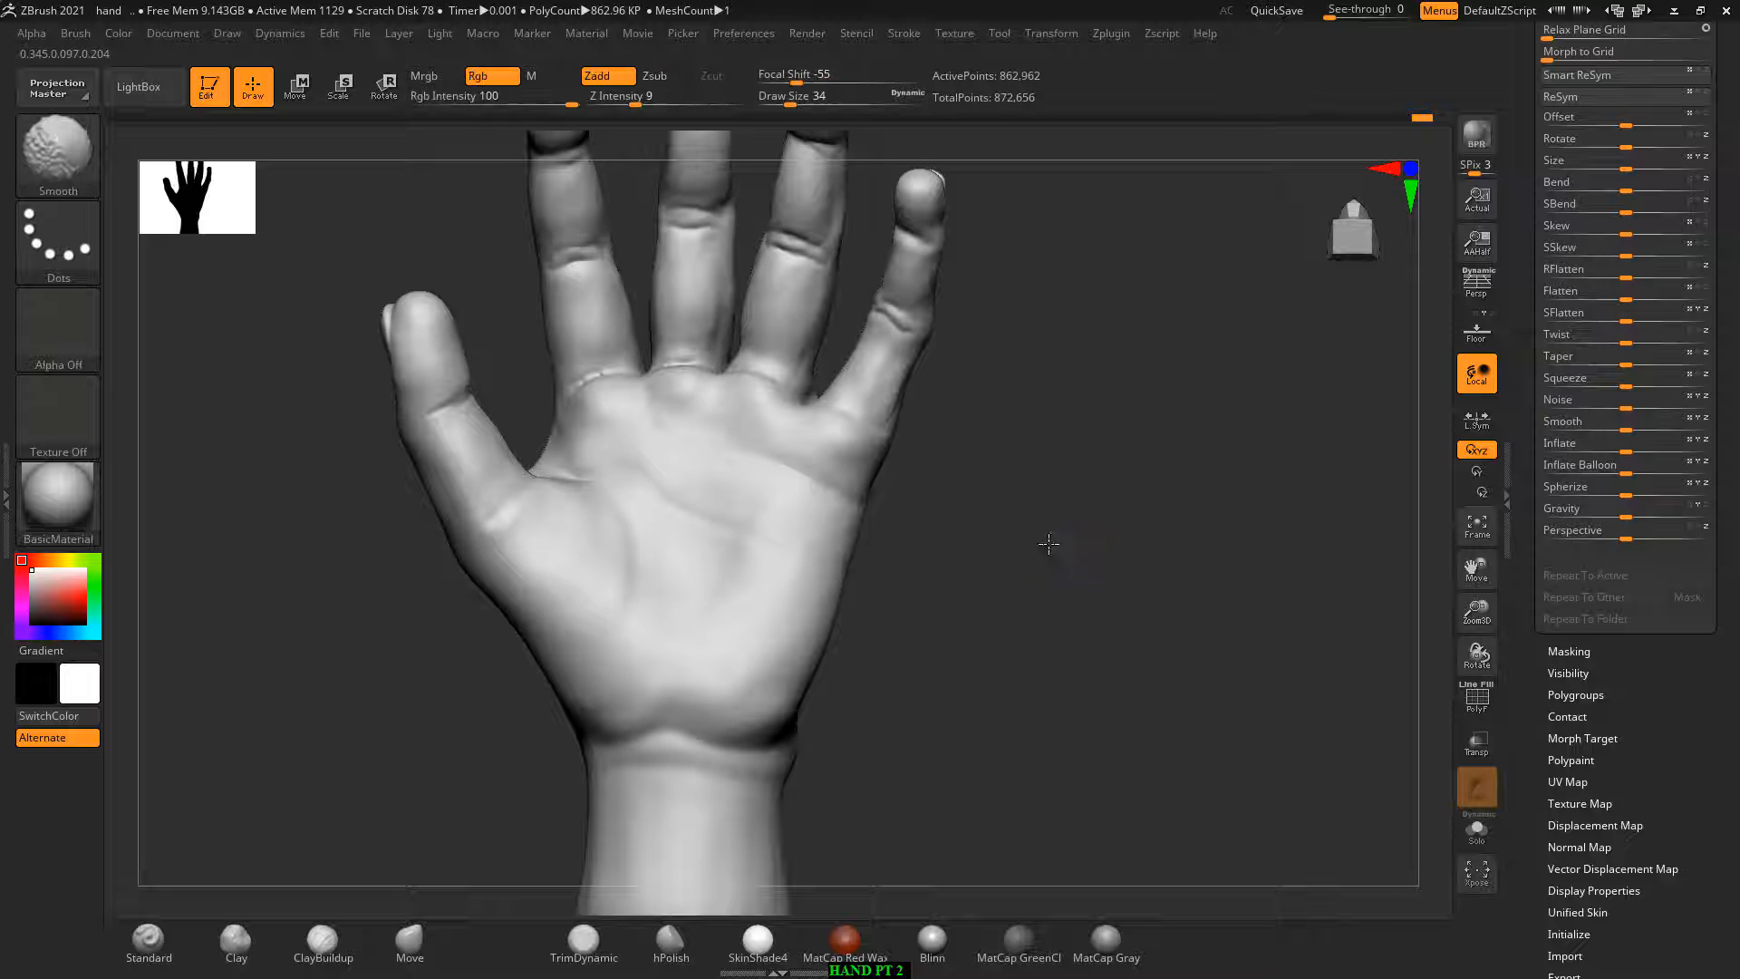
Step: Set the DamStandard Z Intensity to 7, carve the creases running across the palm, and smooth the area below them
drag(682, 99, 629, 99)
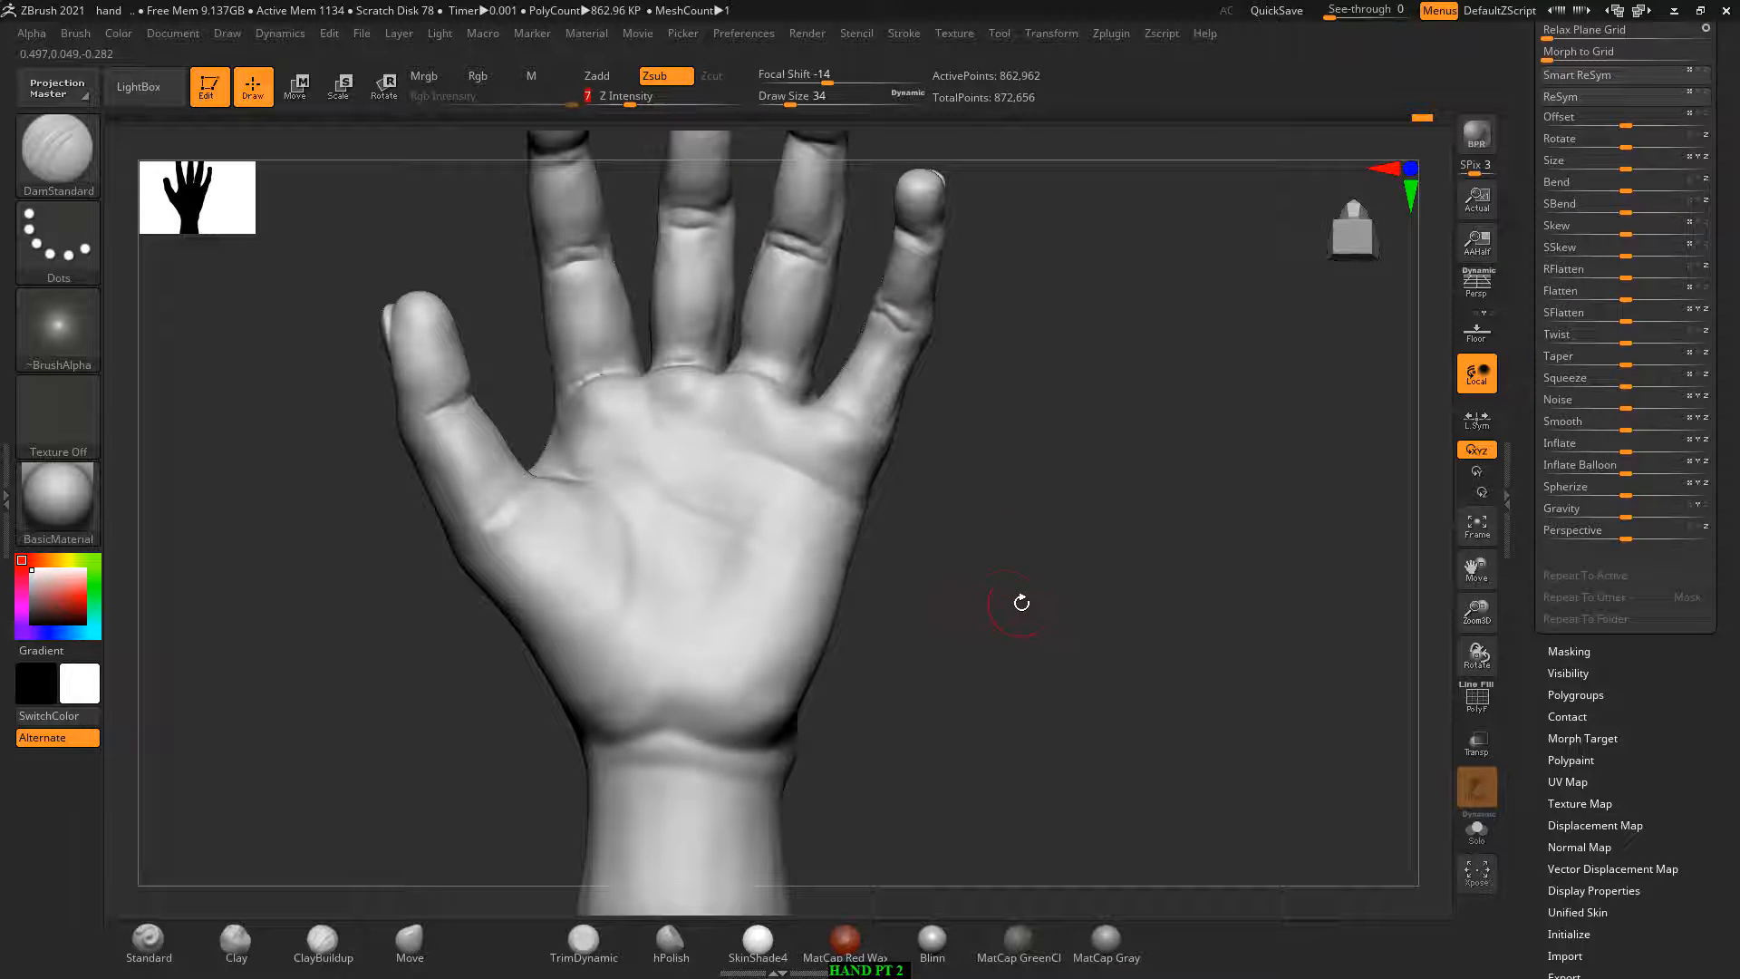
alt+drag(995, 594, 1061, 613)
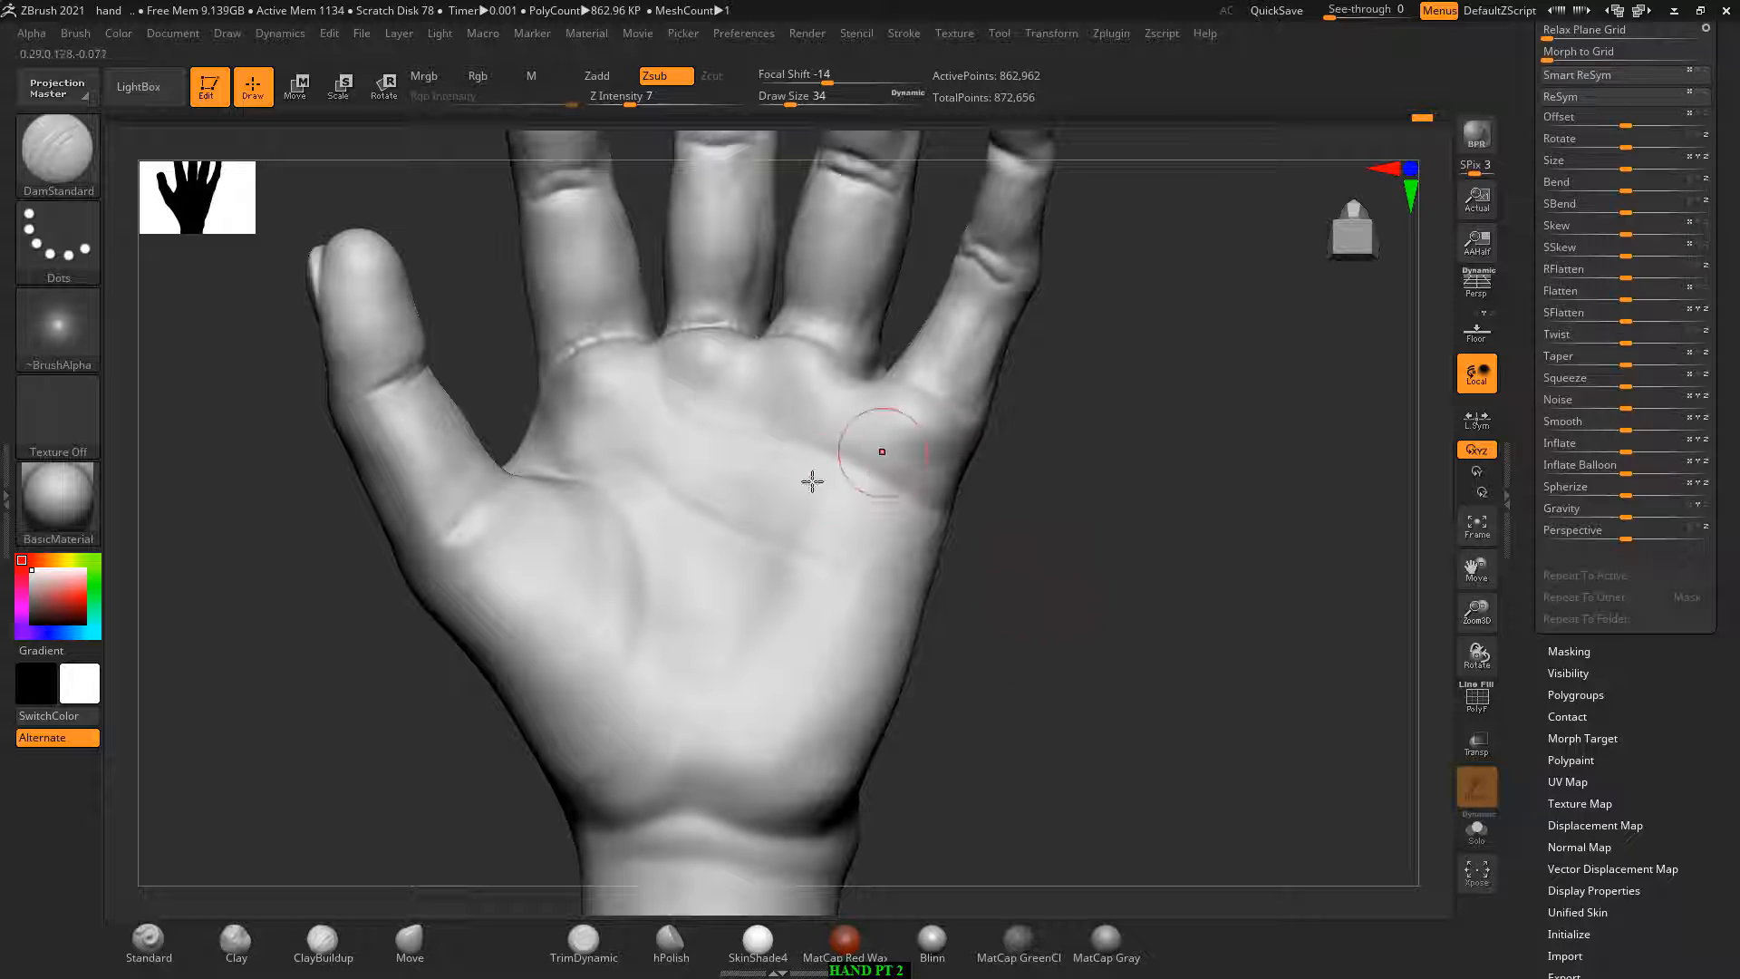
key(ctrl)
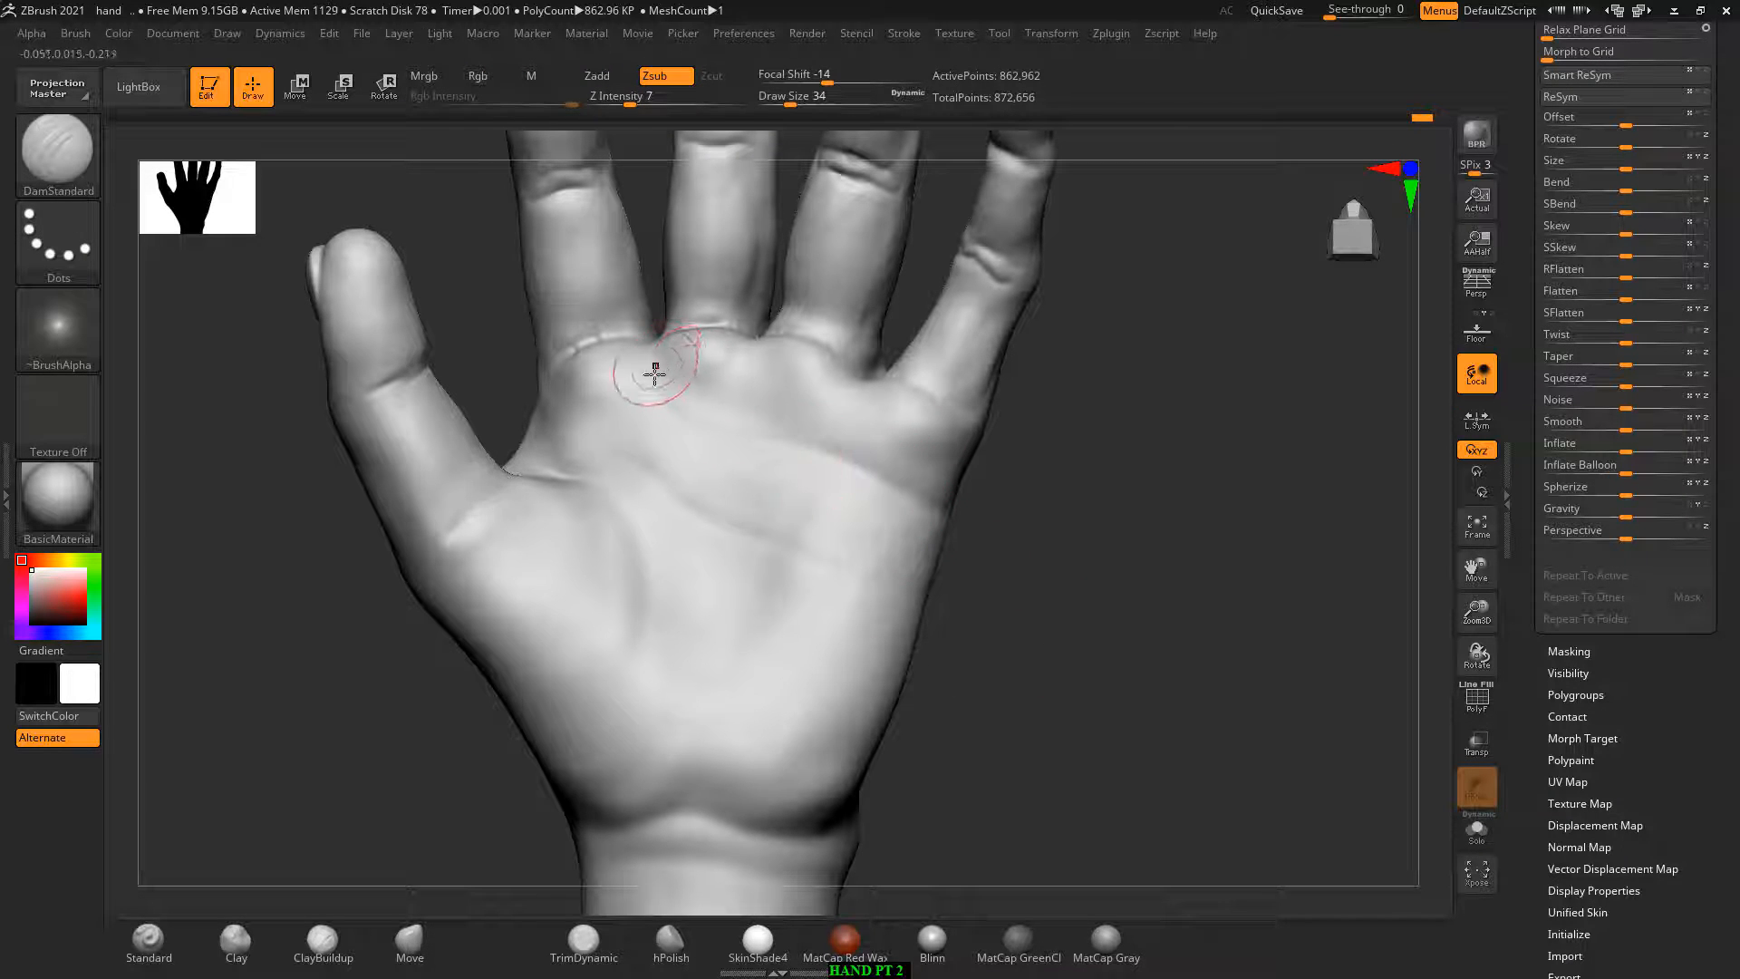
mouse_move(653, 345)
mouse_down()
mouse_move(660, 394)
mouse_move(656, 352)
mouse_up()
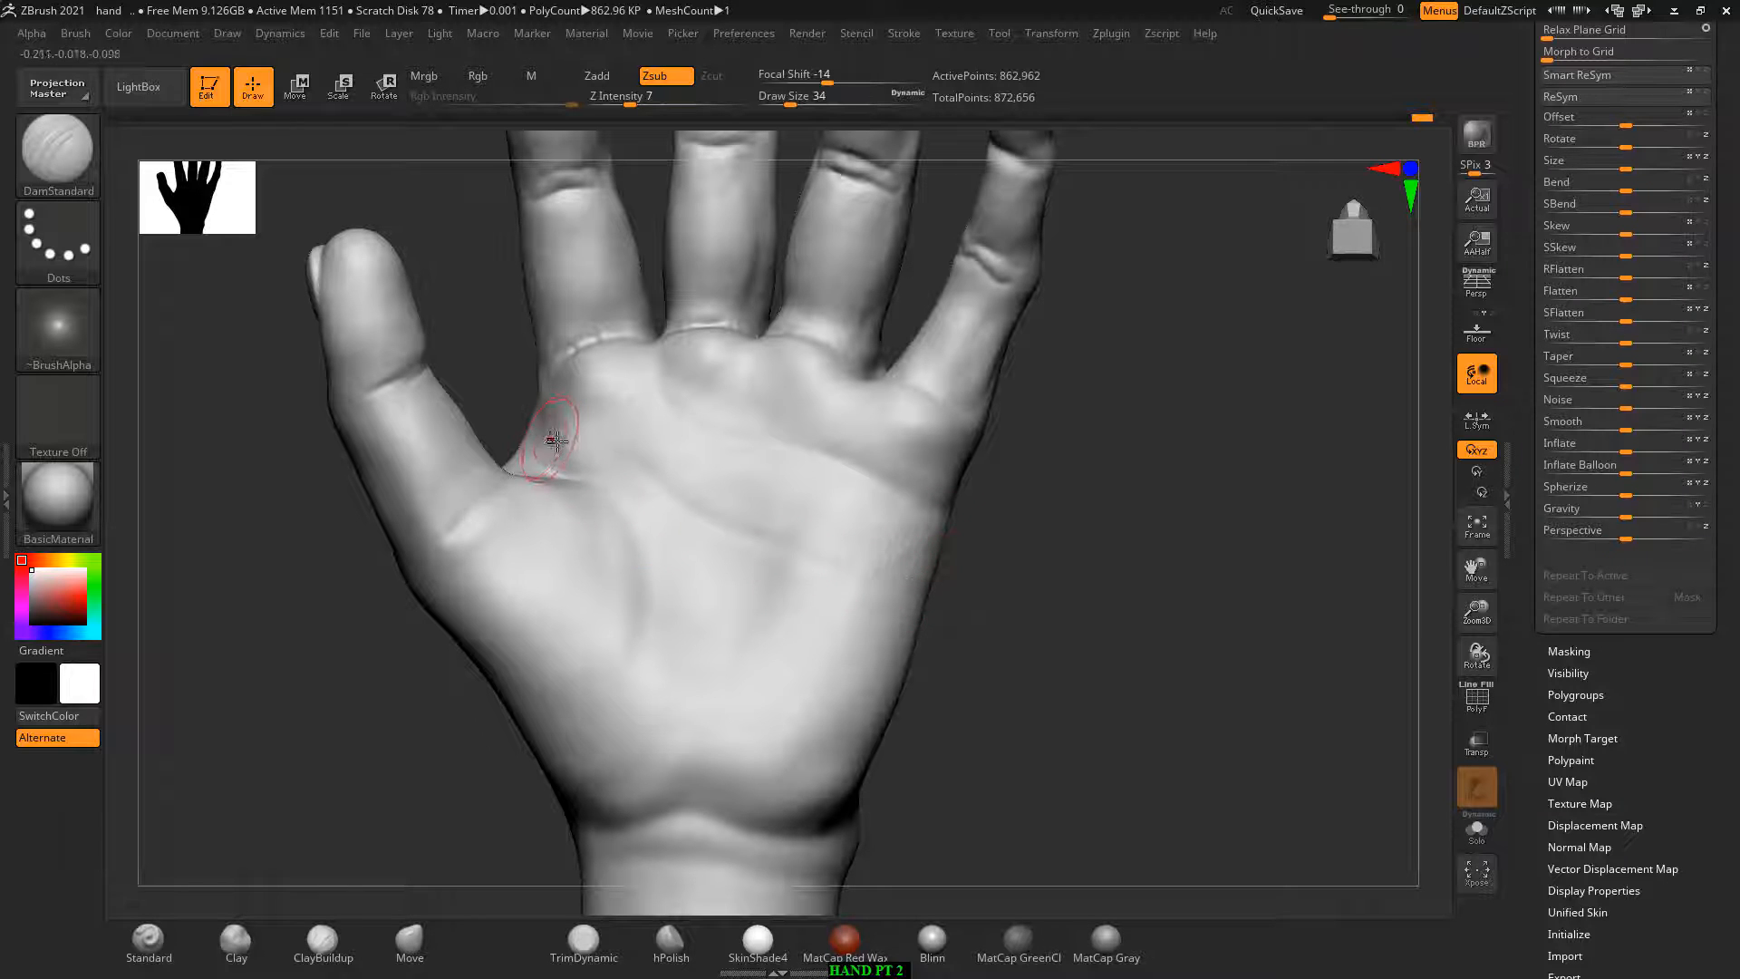
drag(557, 441, 554, 439)
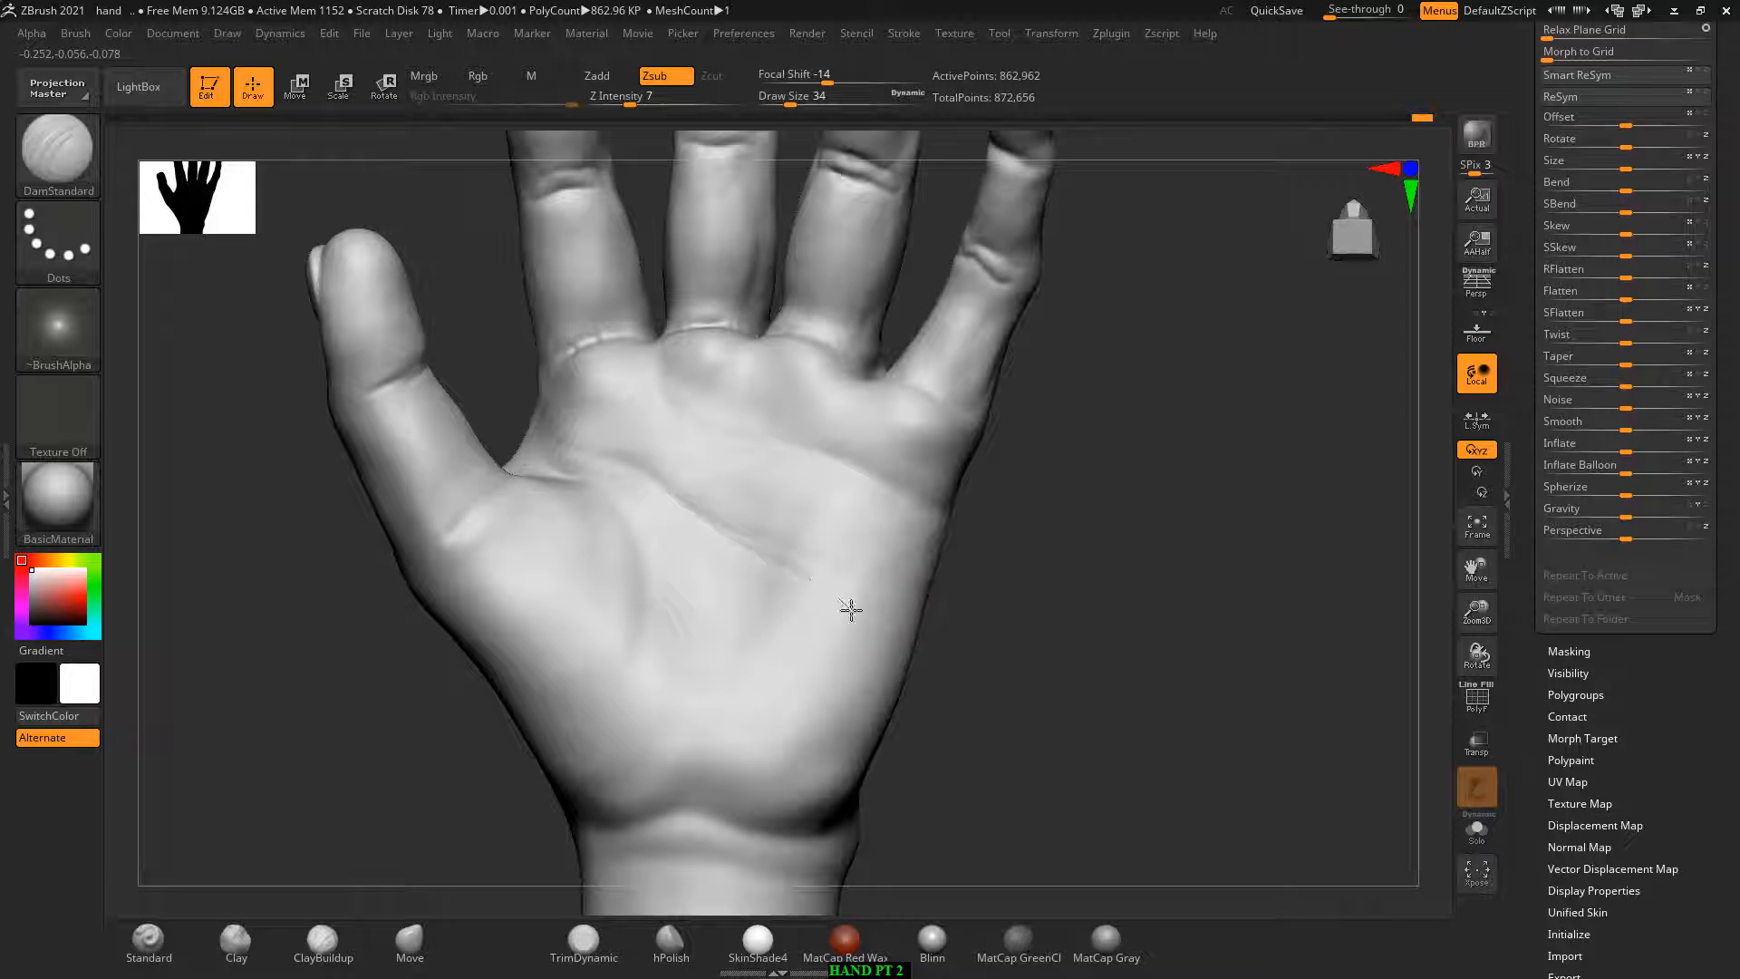
drag(746, 551, 738, 542)
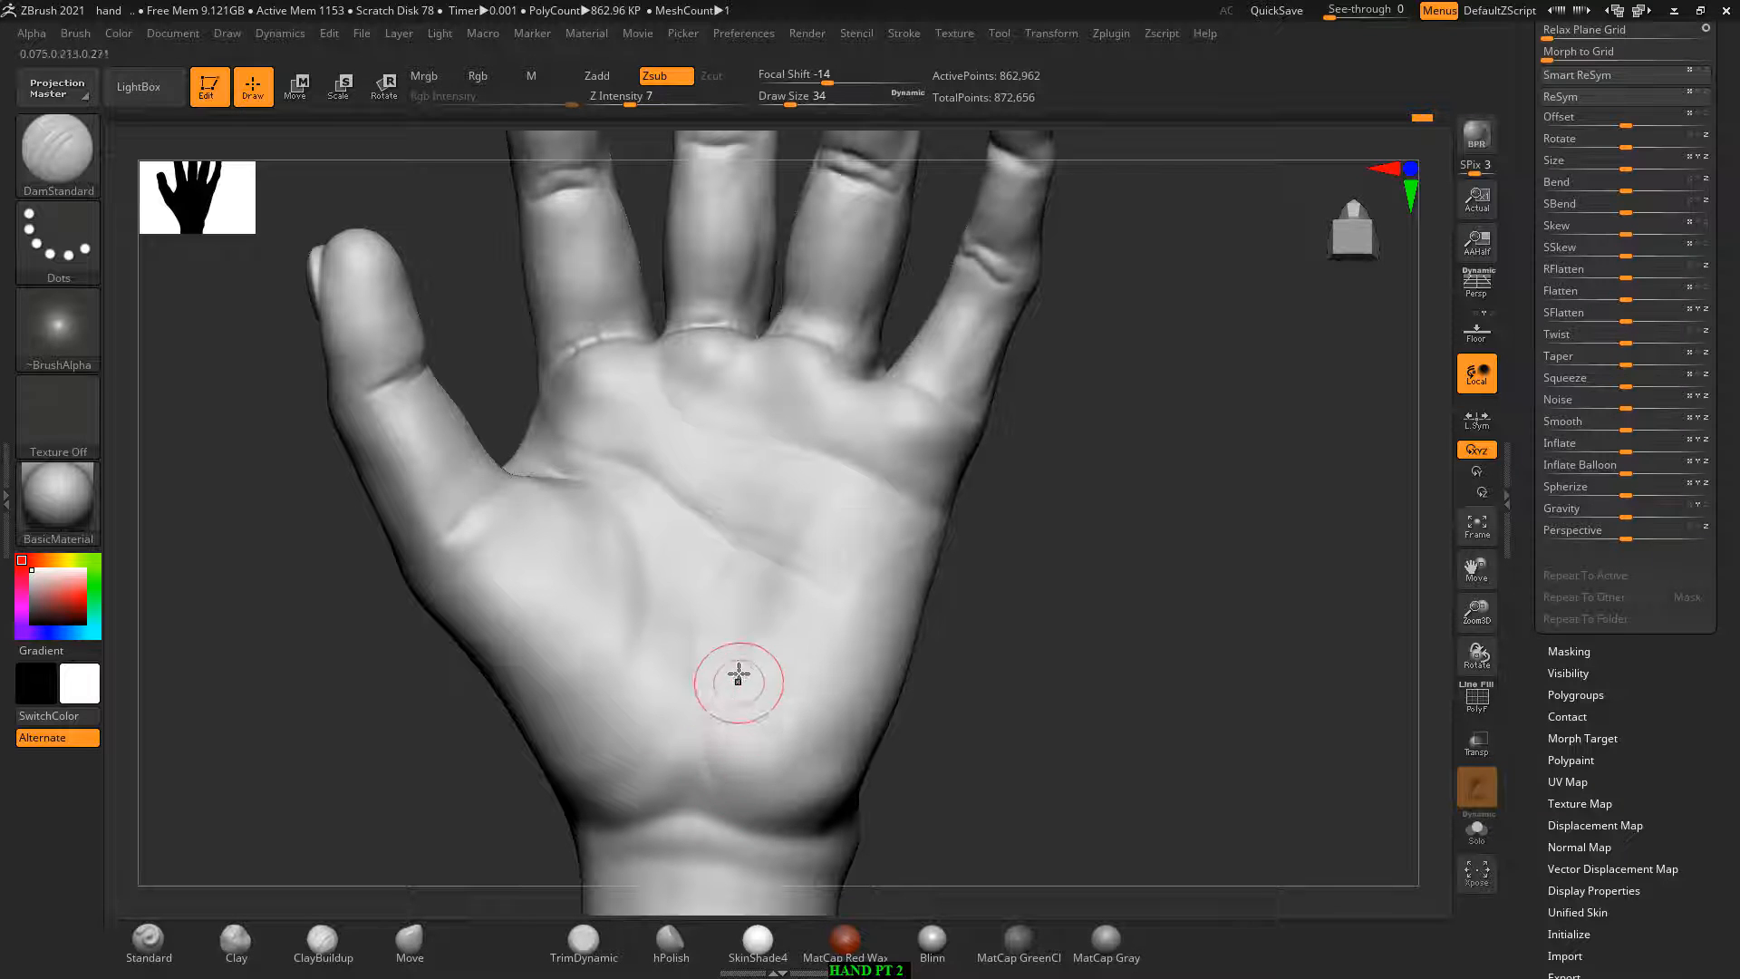
shift+drag(767, 605, 752, 547)
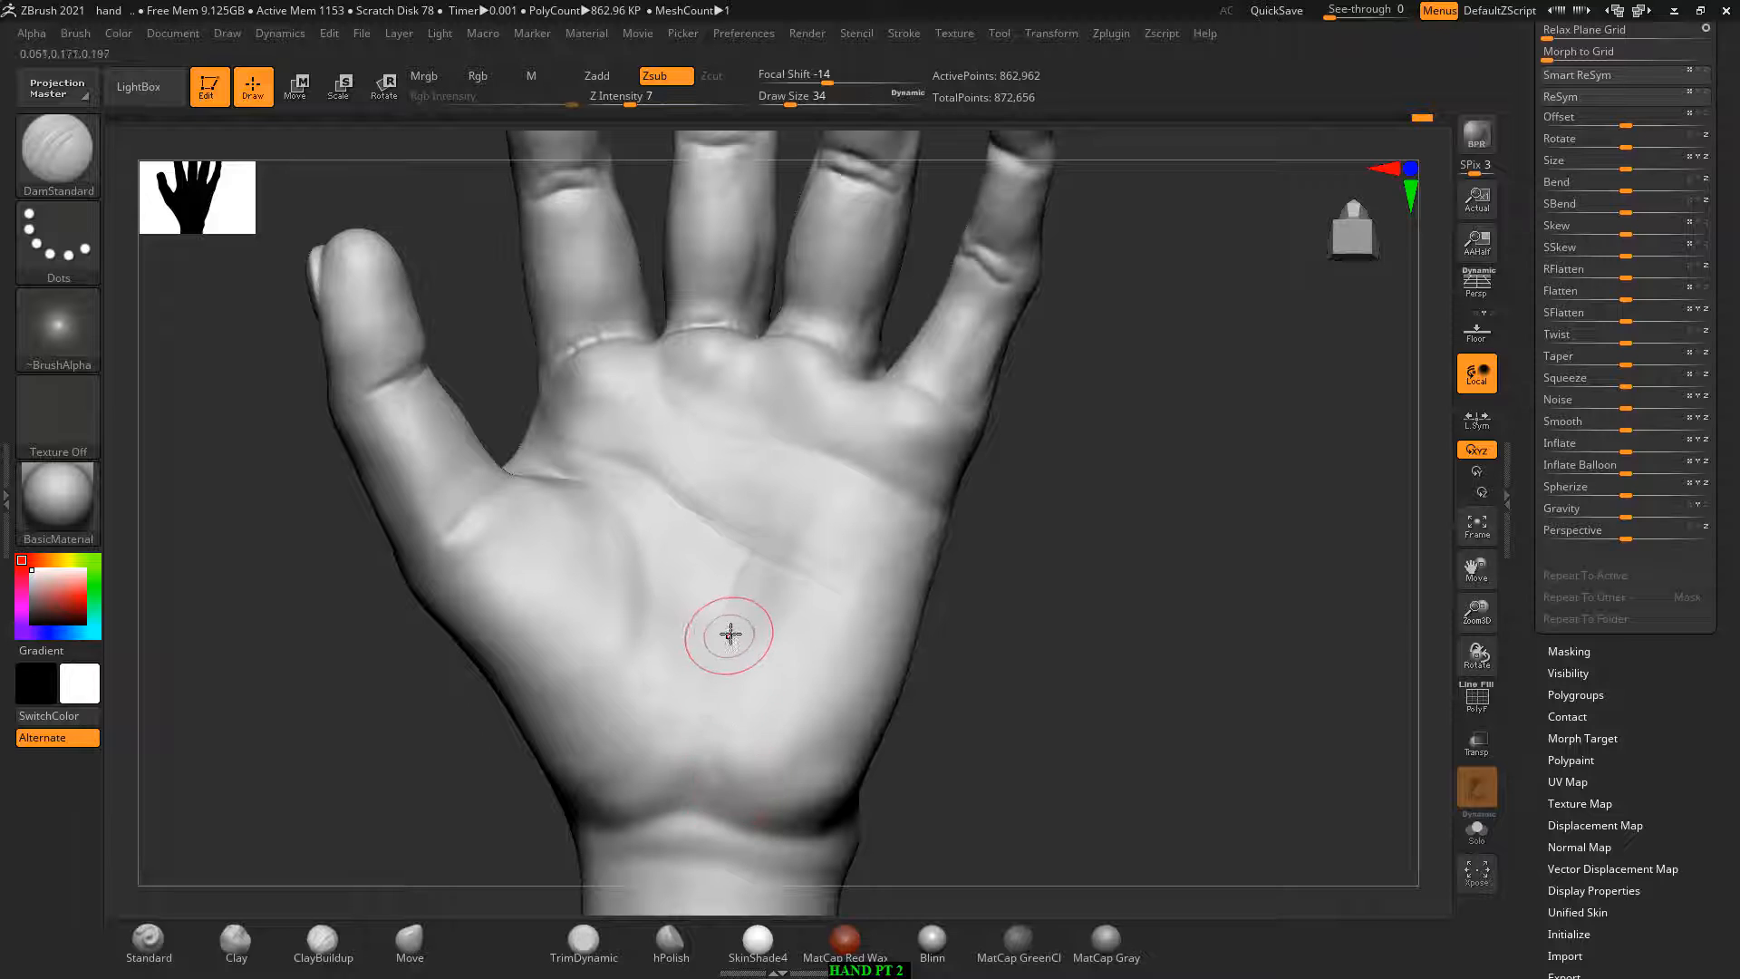
Step: Carve the curved crease around the thumb pad and deepen the fold where the palm meets the wrist
drag(593, 509, 592, 492)
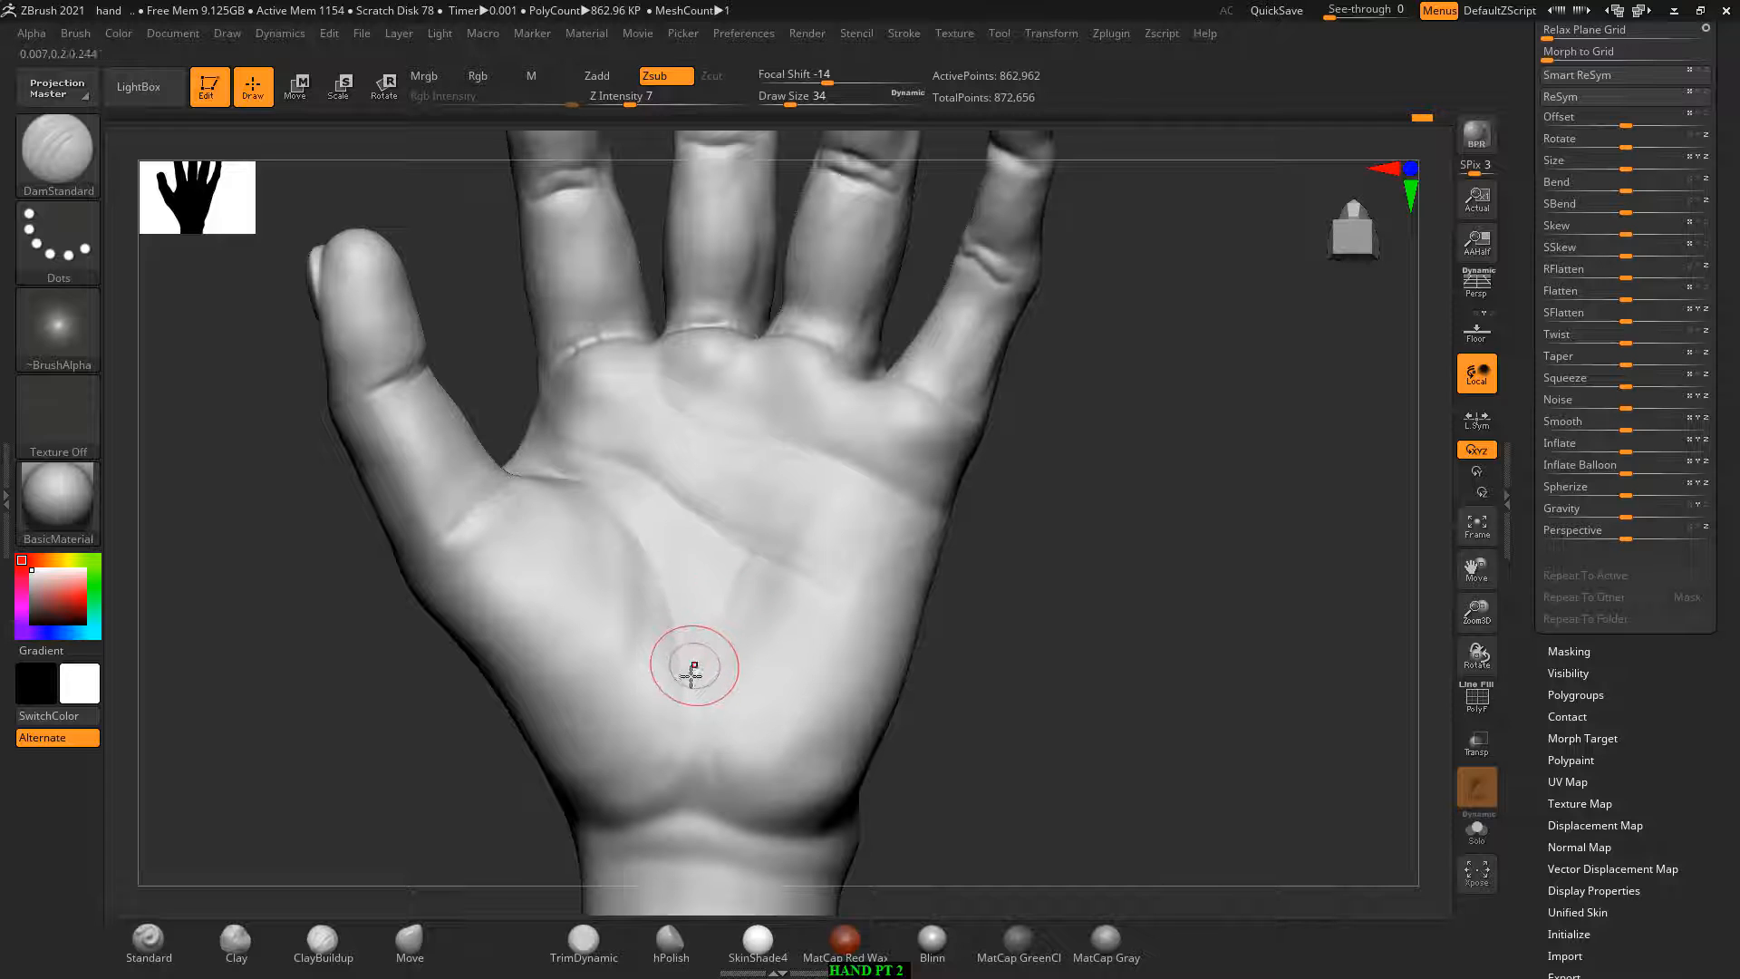
drag(665, 736, 684, 761)
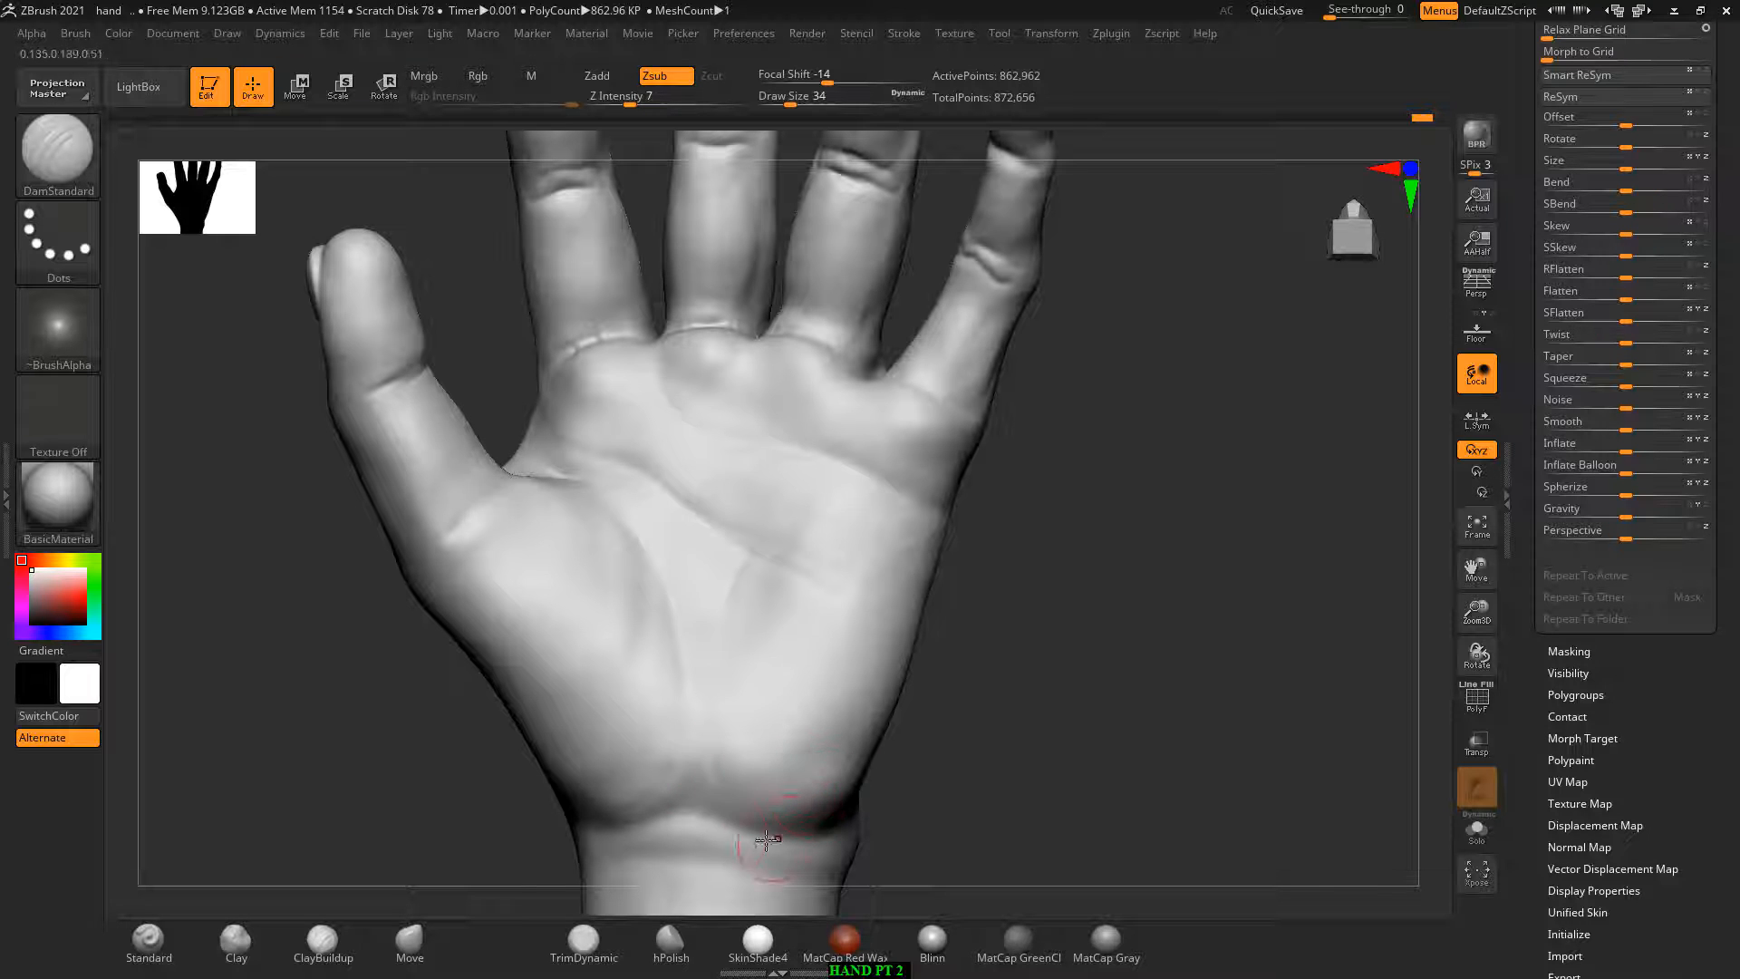
drag(714, 825, 764, 817)
key(alt+Tab)
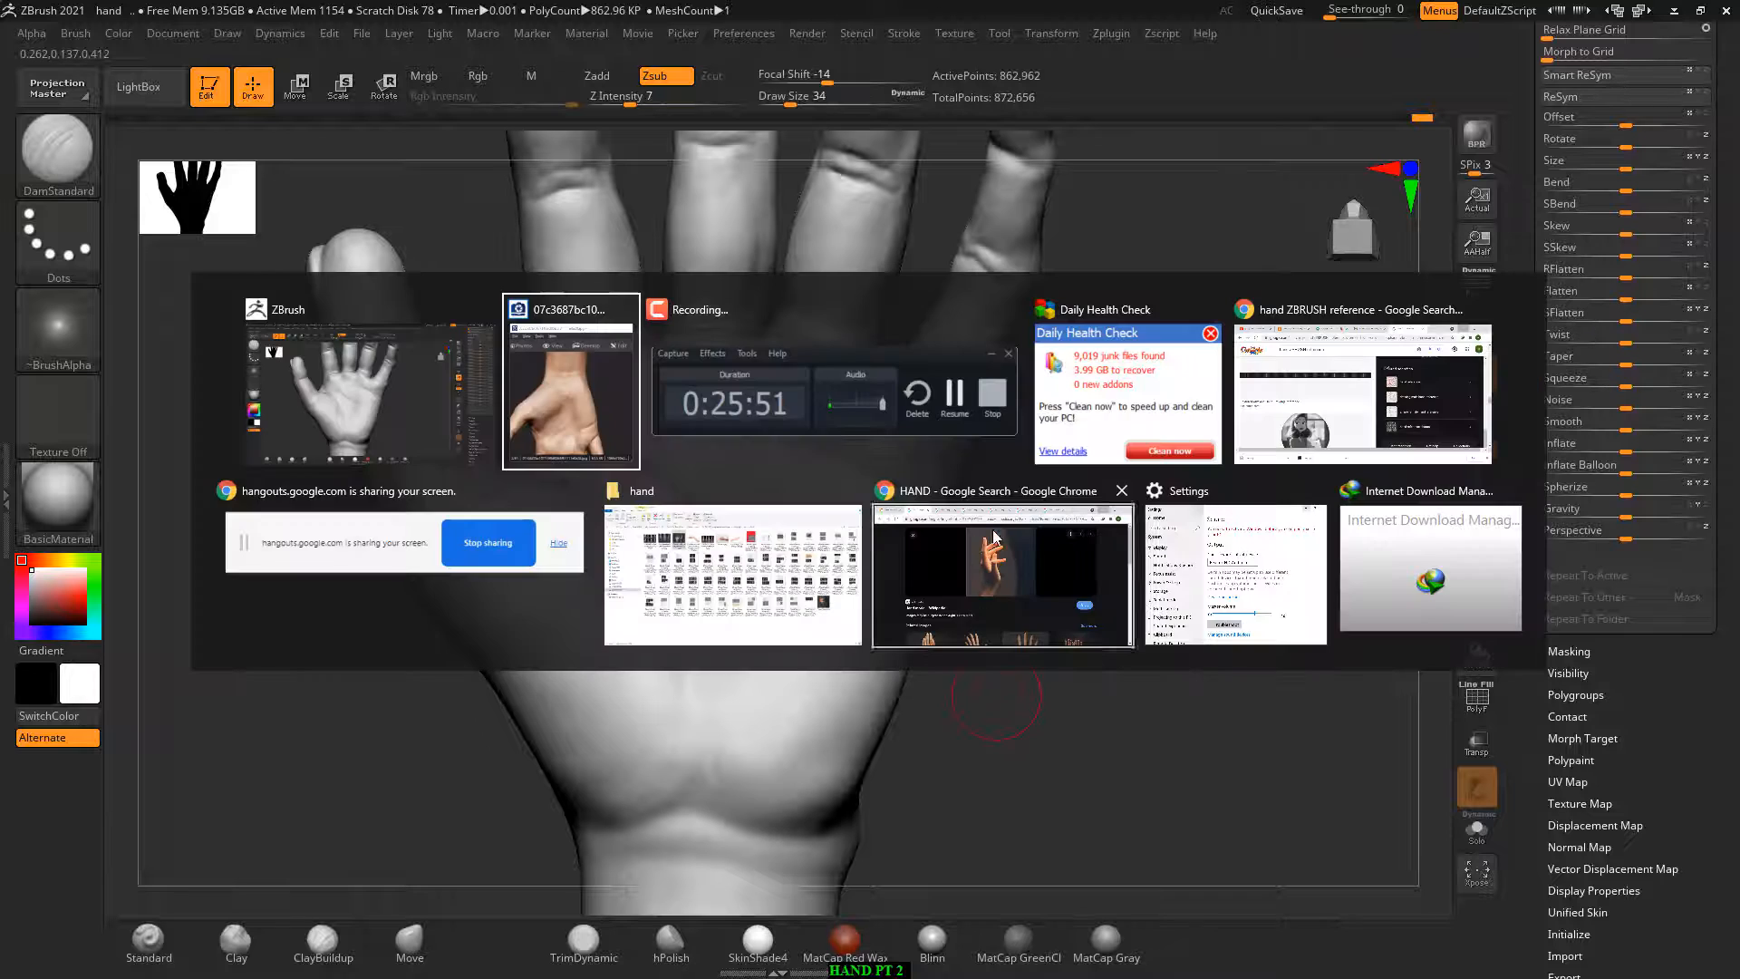
click(861, 397)
click(1654, 877)
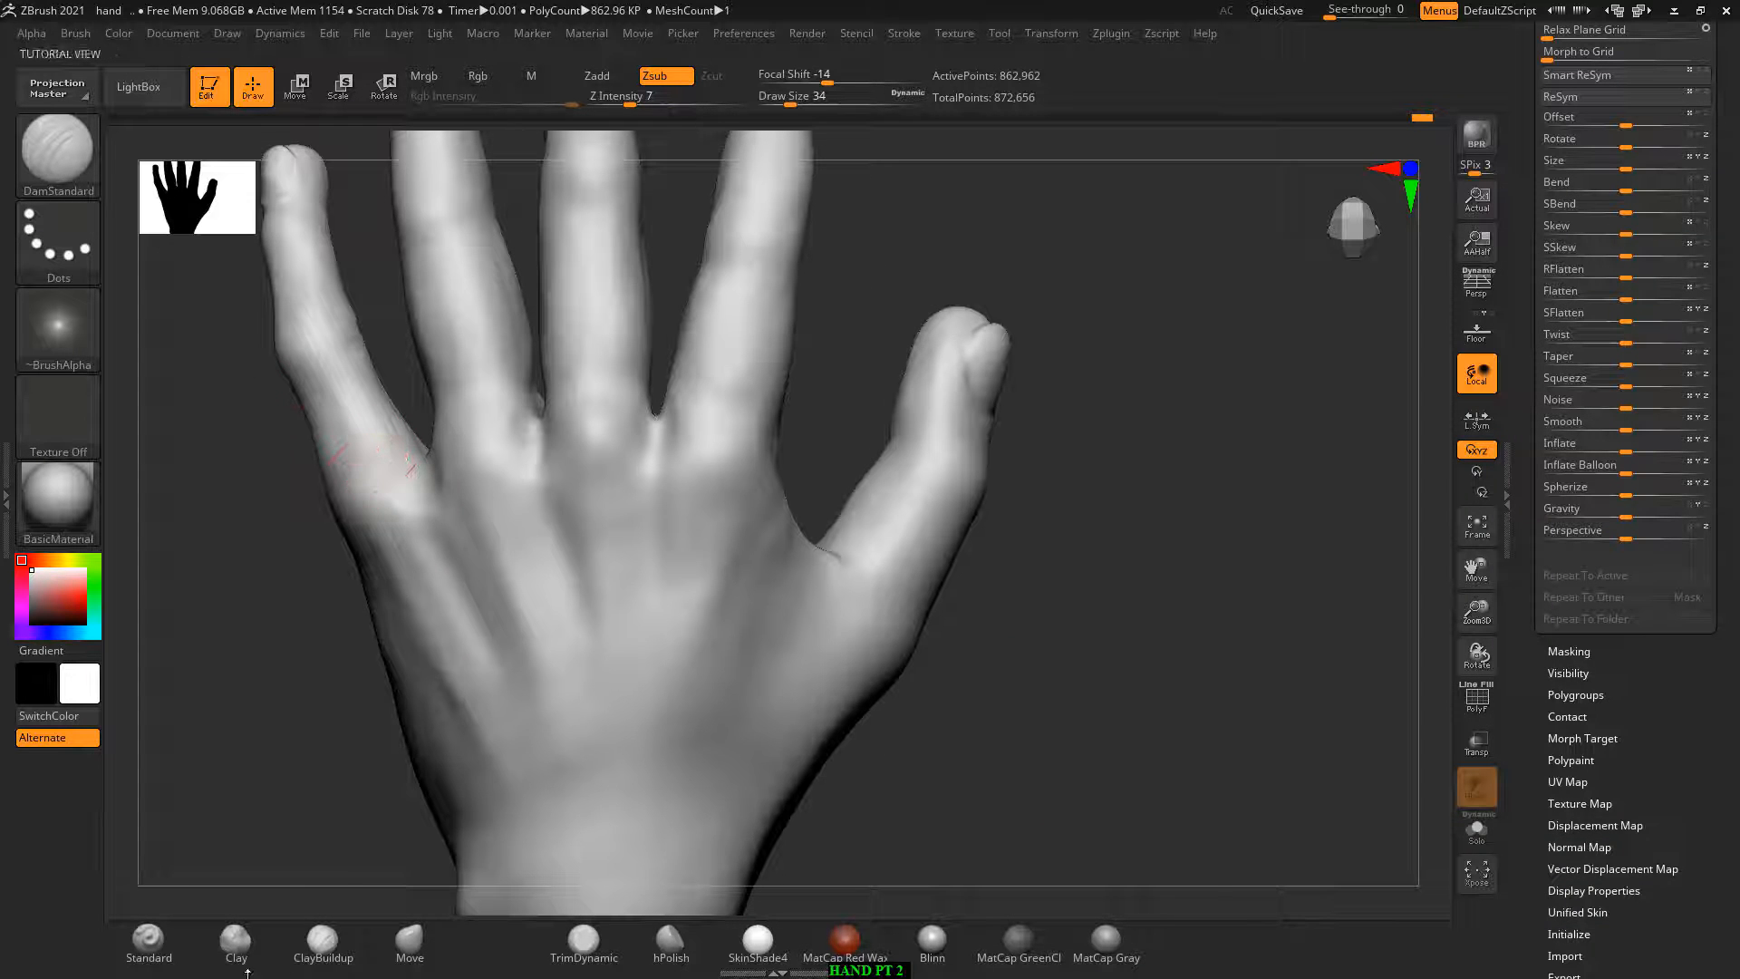
Step: Import the three jk_knuckle alphas from the zbrush alpha hand folder and set up the Standard brush with a DragRect stroke
click(152, 946)
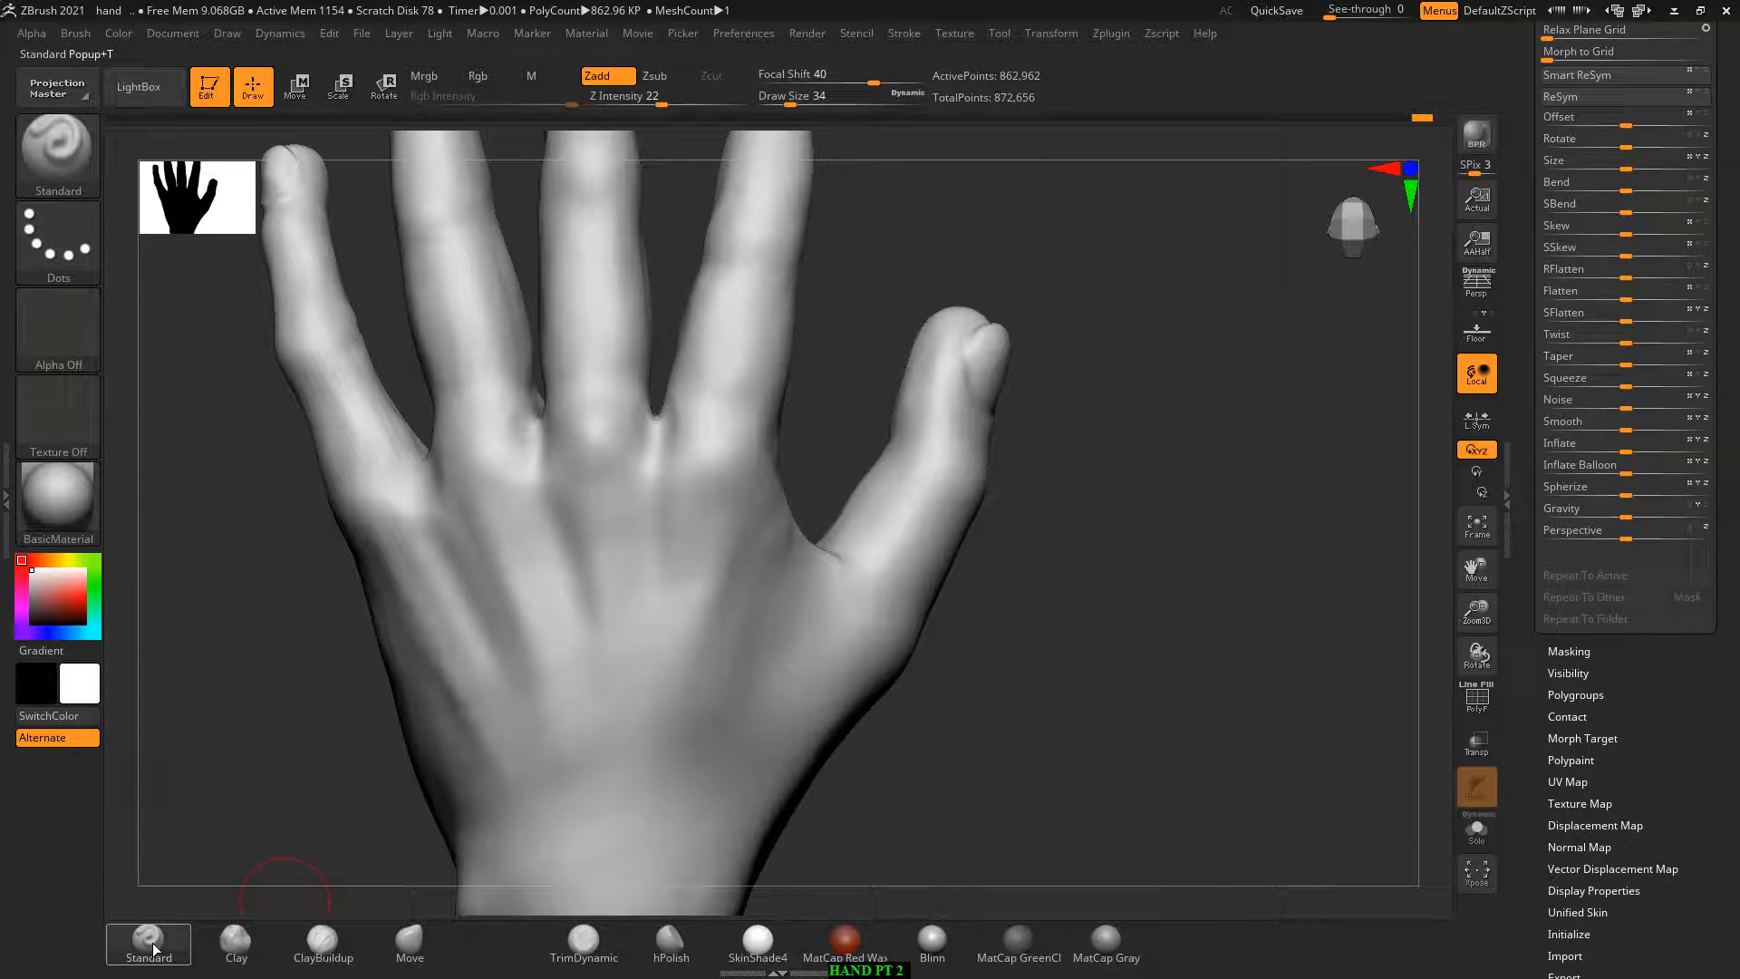
click(40, 328)
click(182, 687)
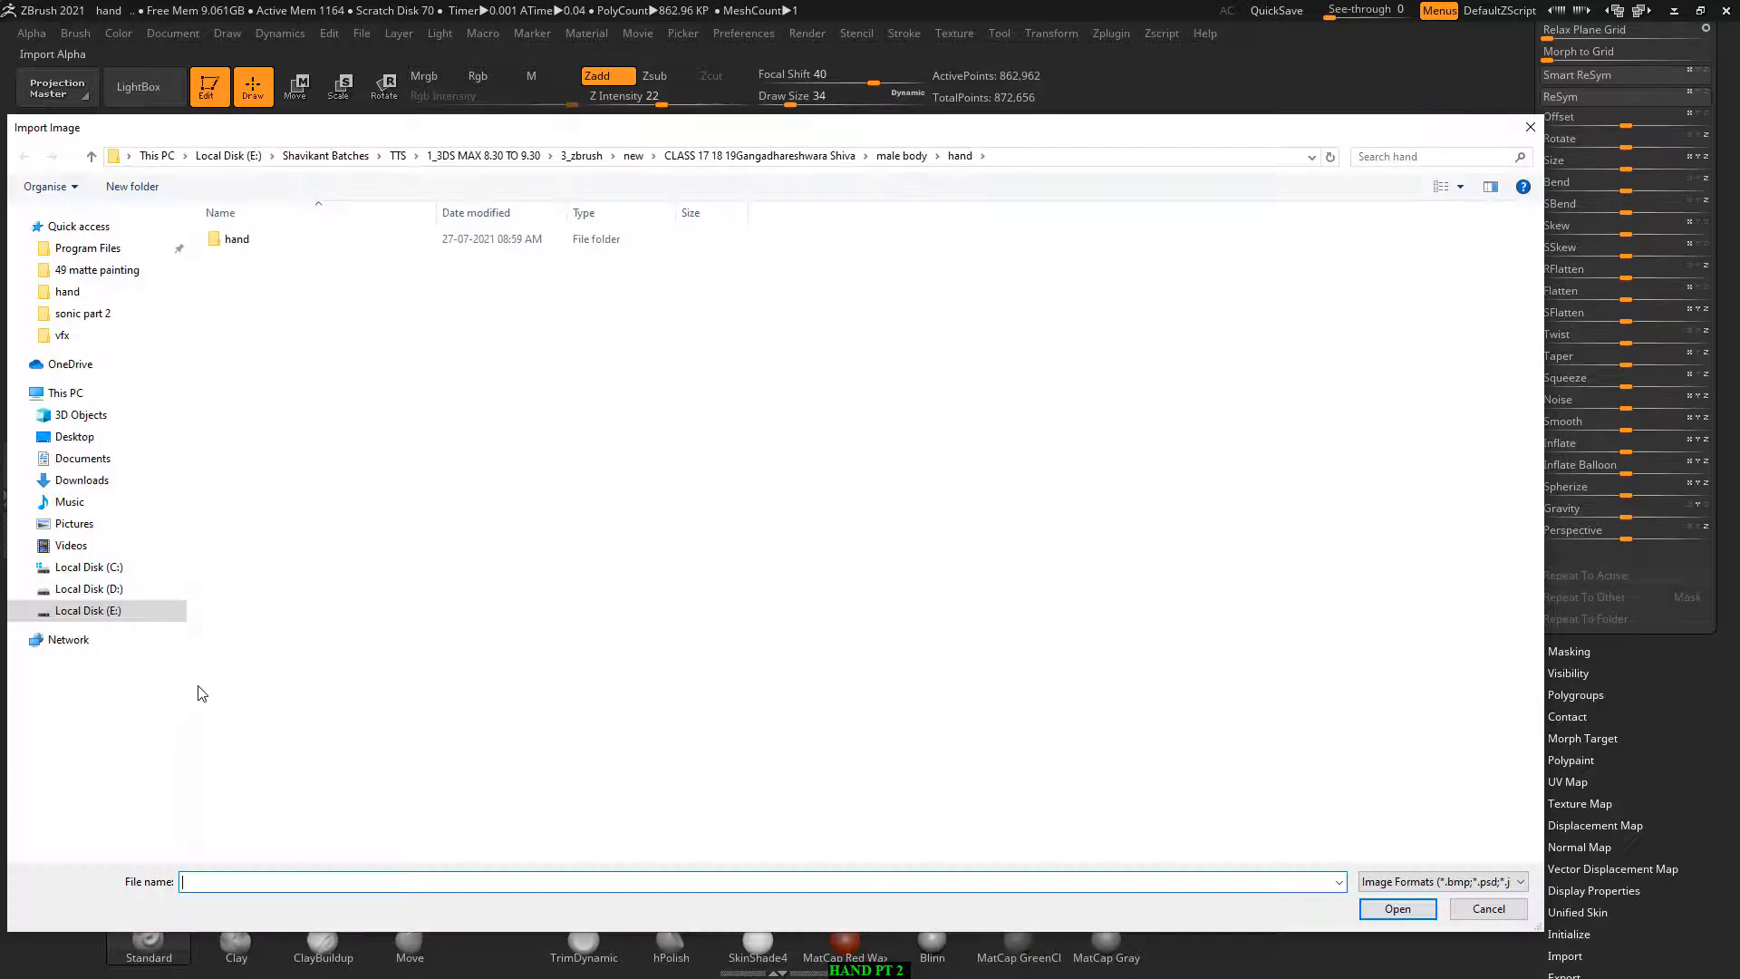
text(E:\Shavikant Batches\ref\zbrush alpha hand)
key(Return)
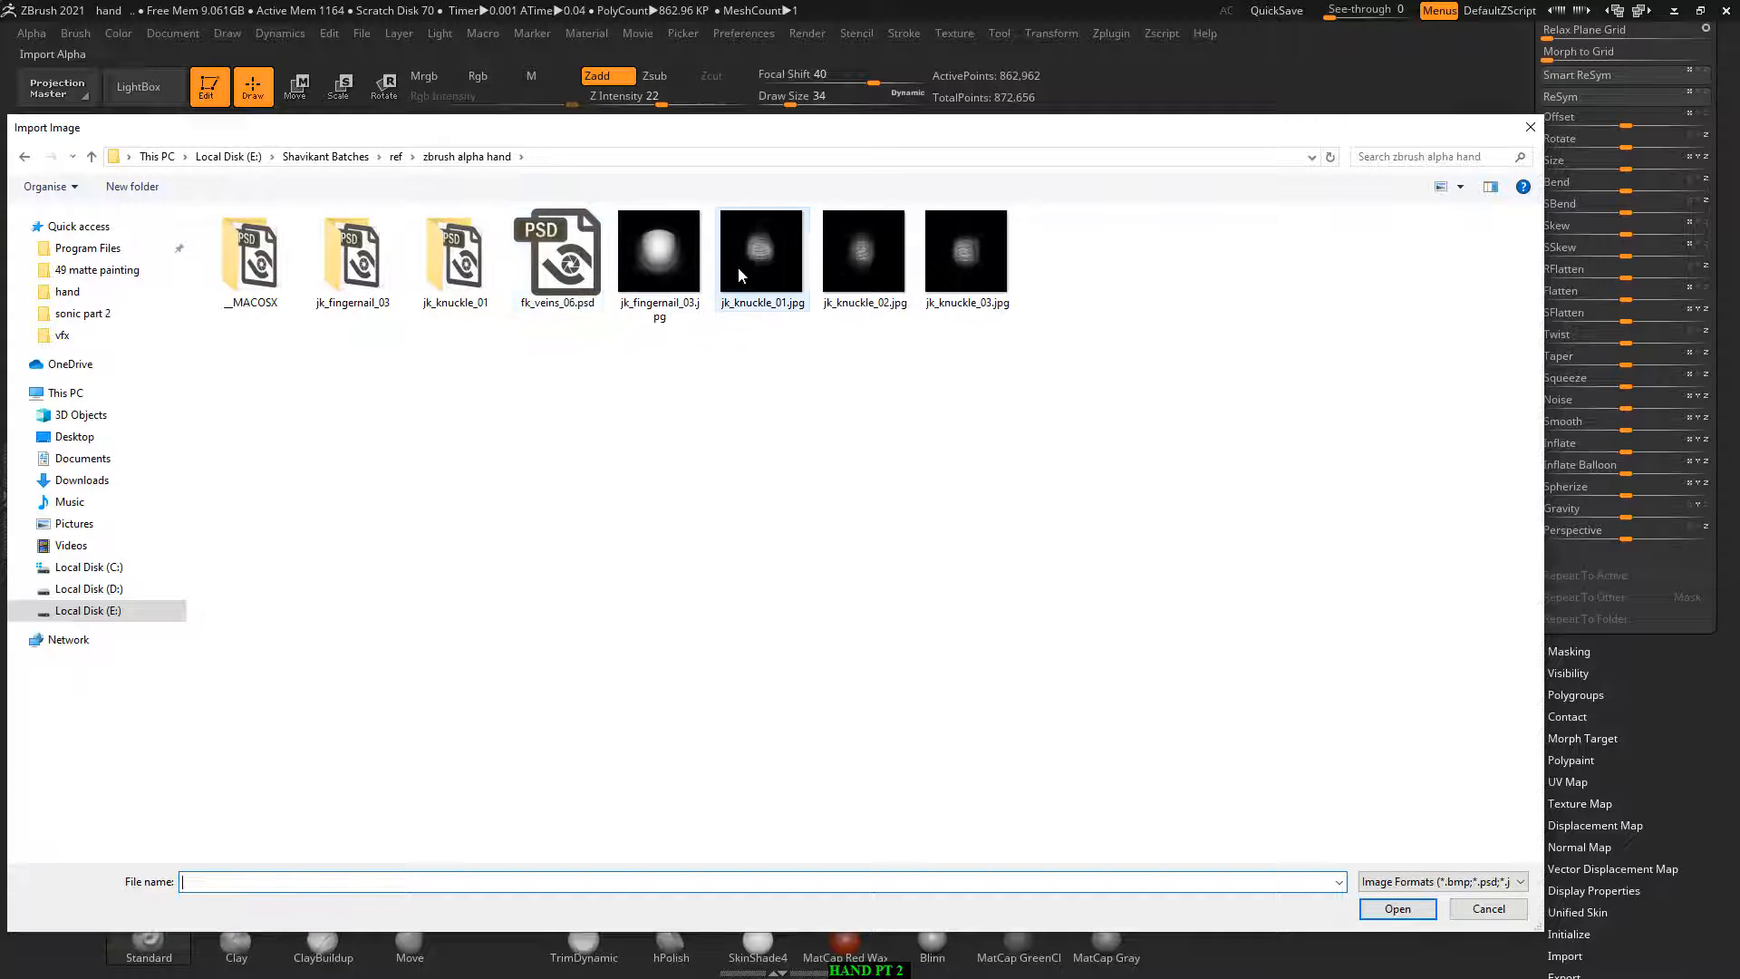
ctrl+click(850, 273)
click(1396, 911)
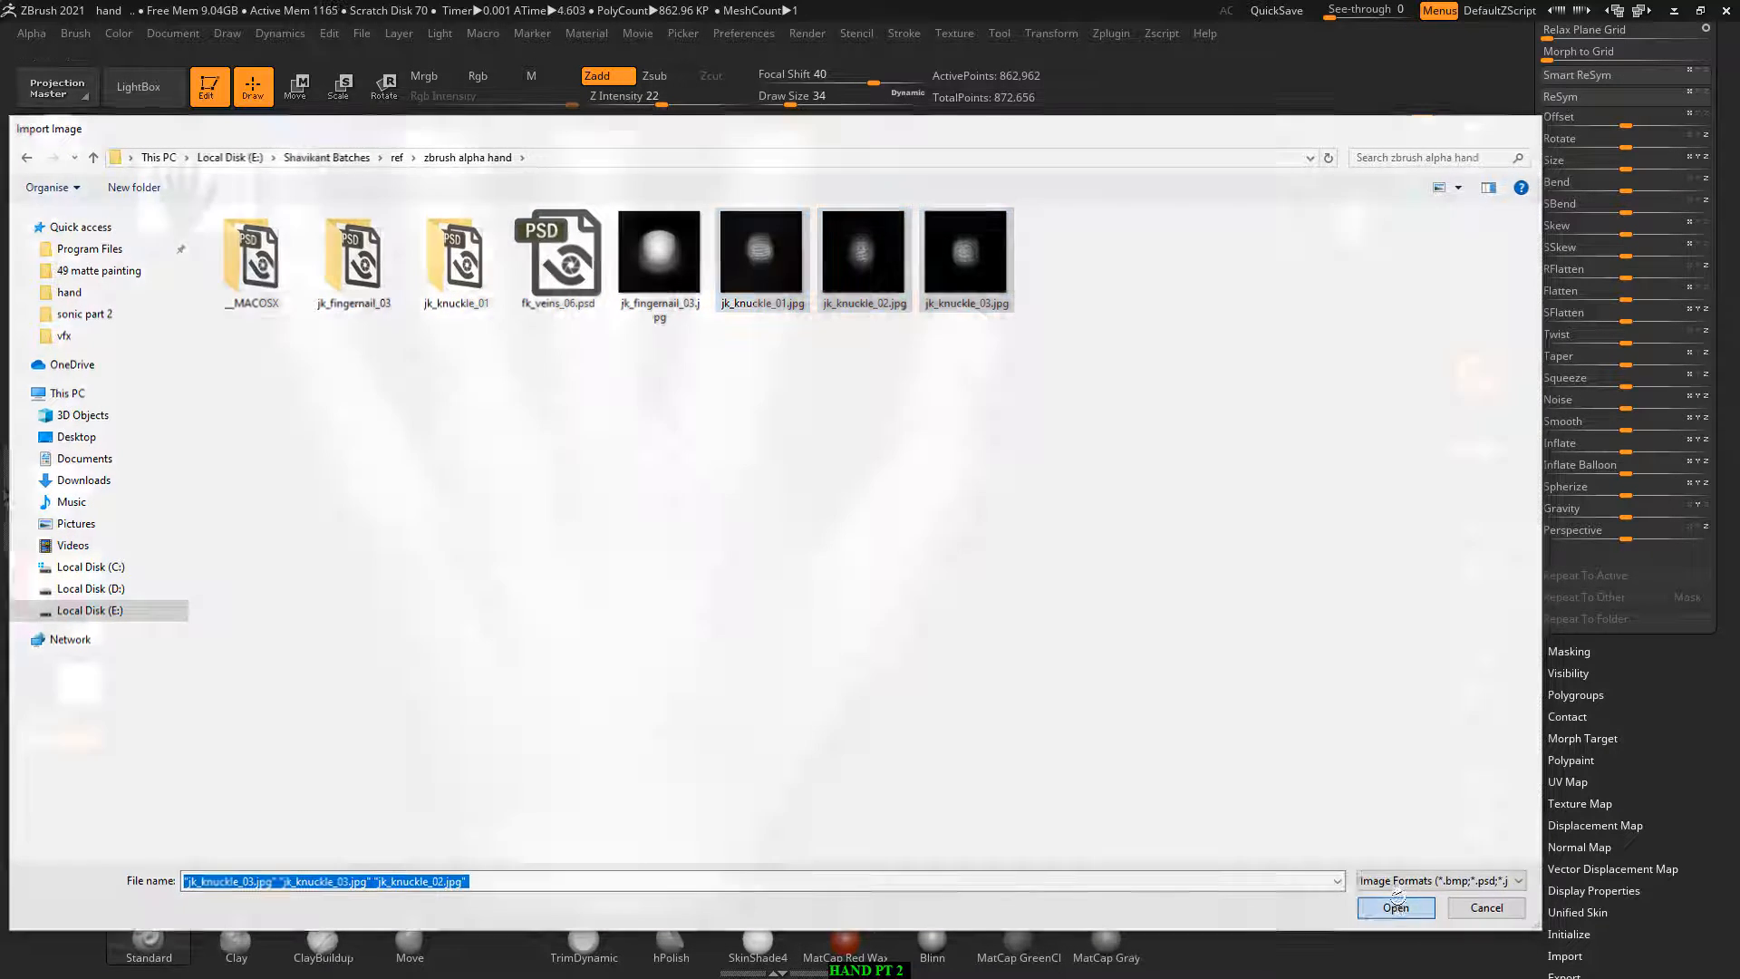
click(70, 258)
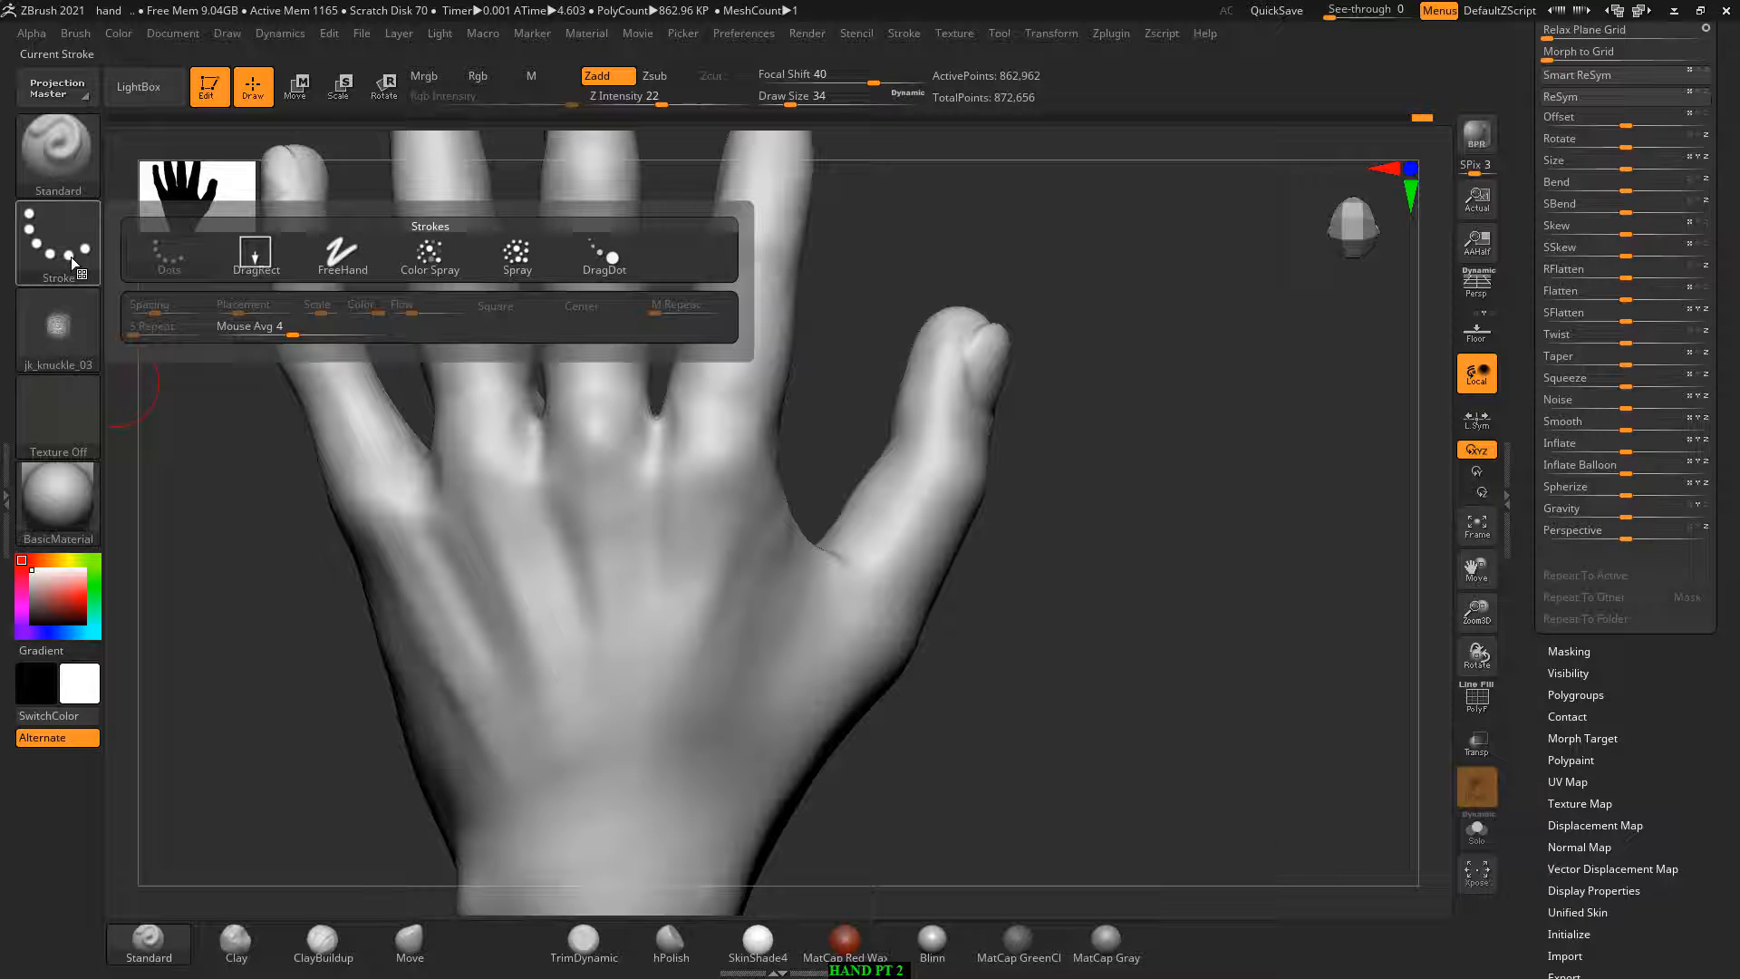
click(251, 255)
Step: Try stamping the jk_knuckle_03 alpha onto the middle joints of the index and middle fingers on the back of the hand
drag(1078, 505, 1196, 605)
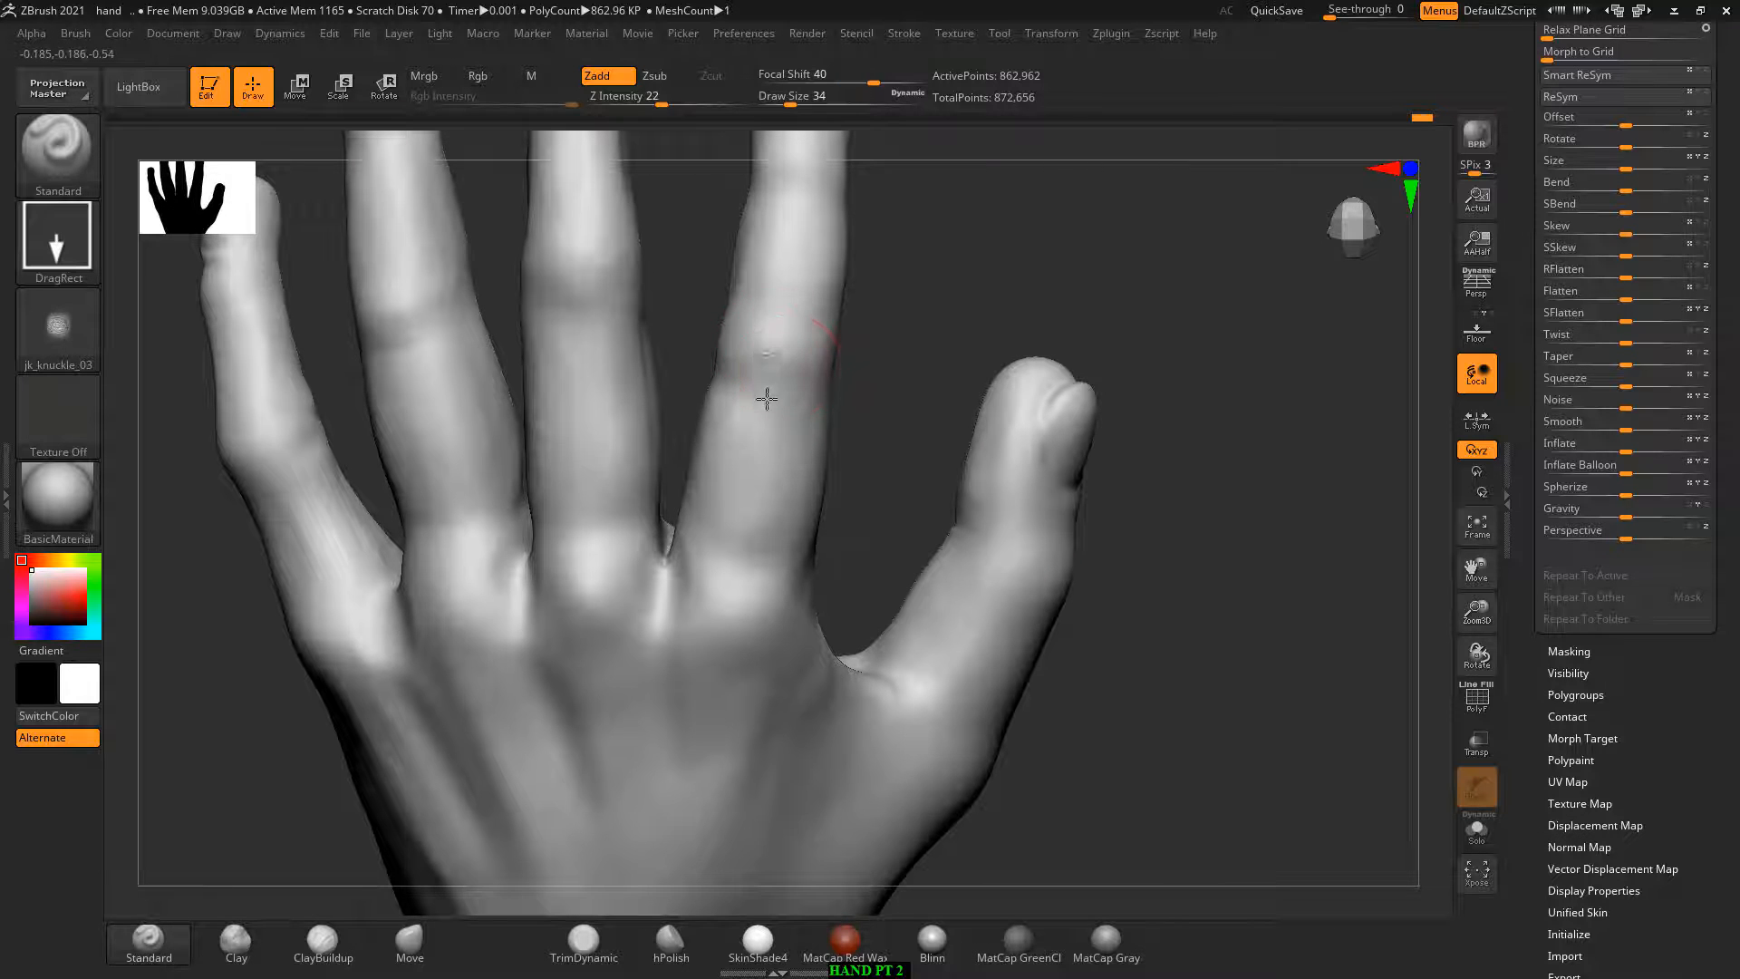
drag(767, 399, 727, 491)
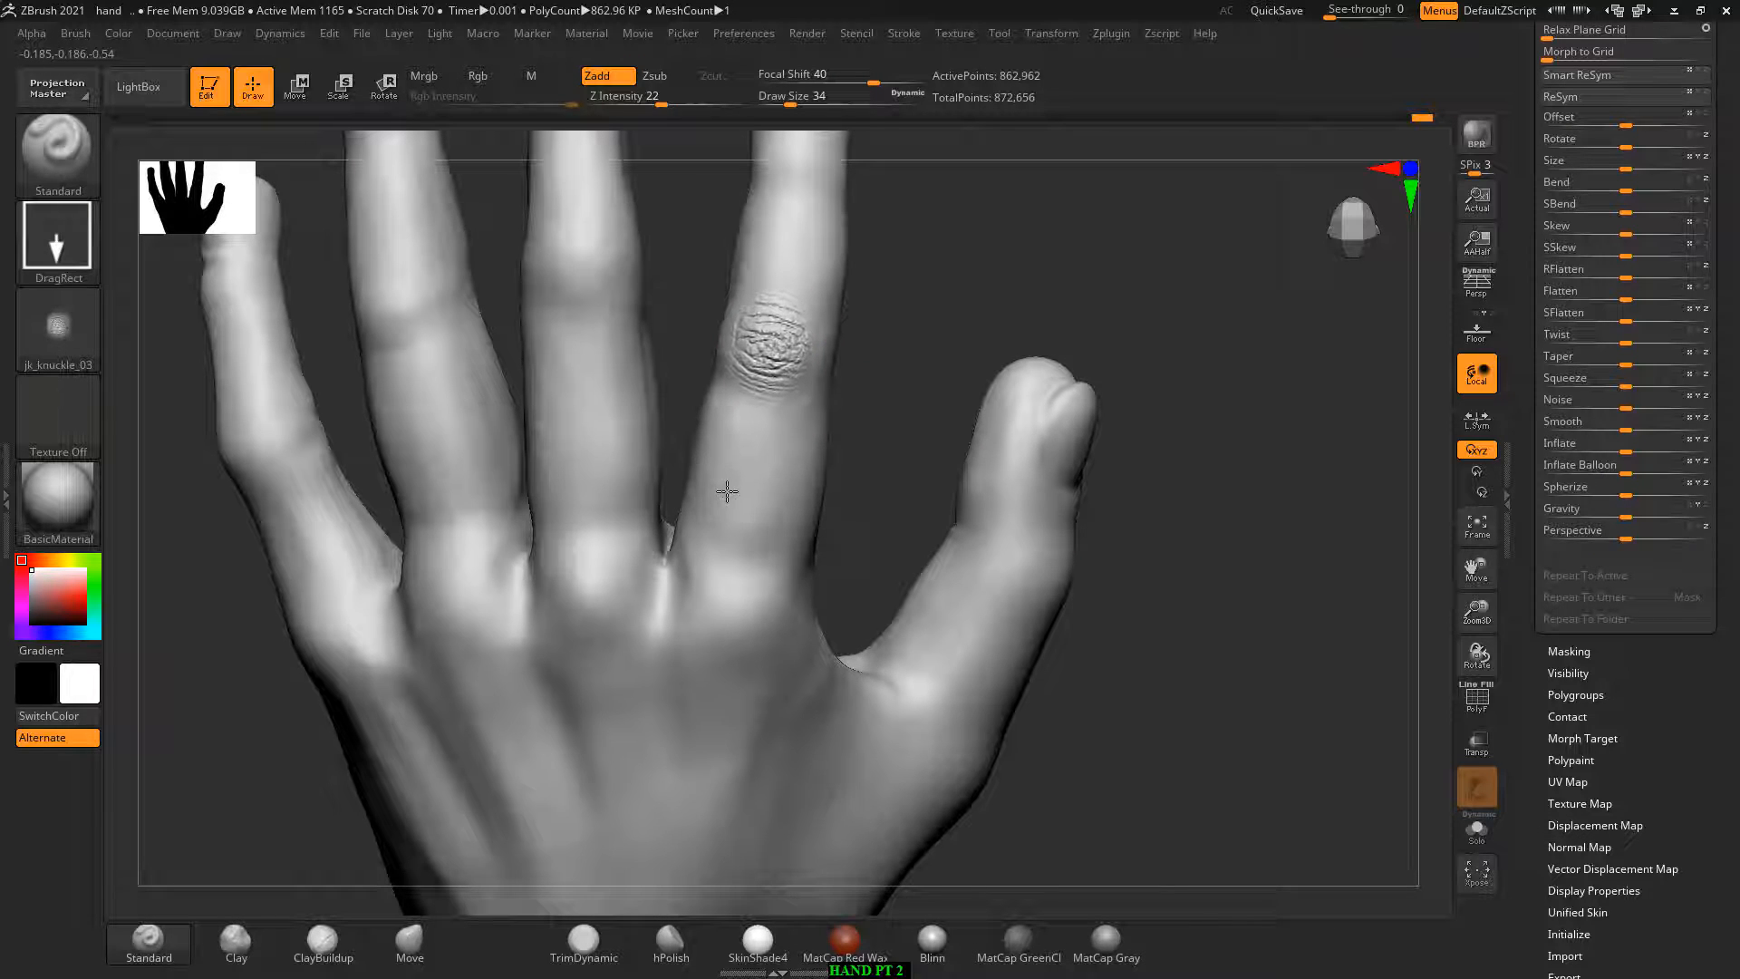
mouse_move(961, 426)
mouse_down()
mouse_move(1006, 395)
mouse_move(1043, 424)
mouse_move(983, 417)
mouse_up()
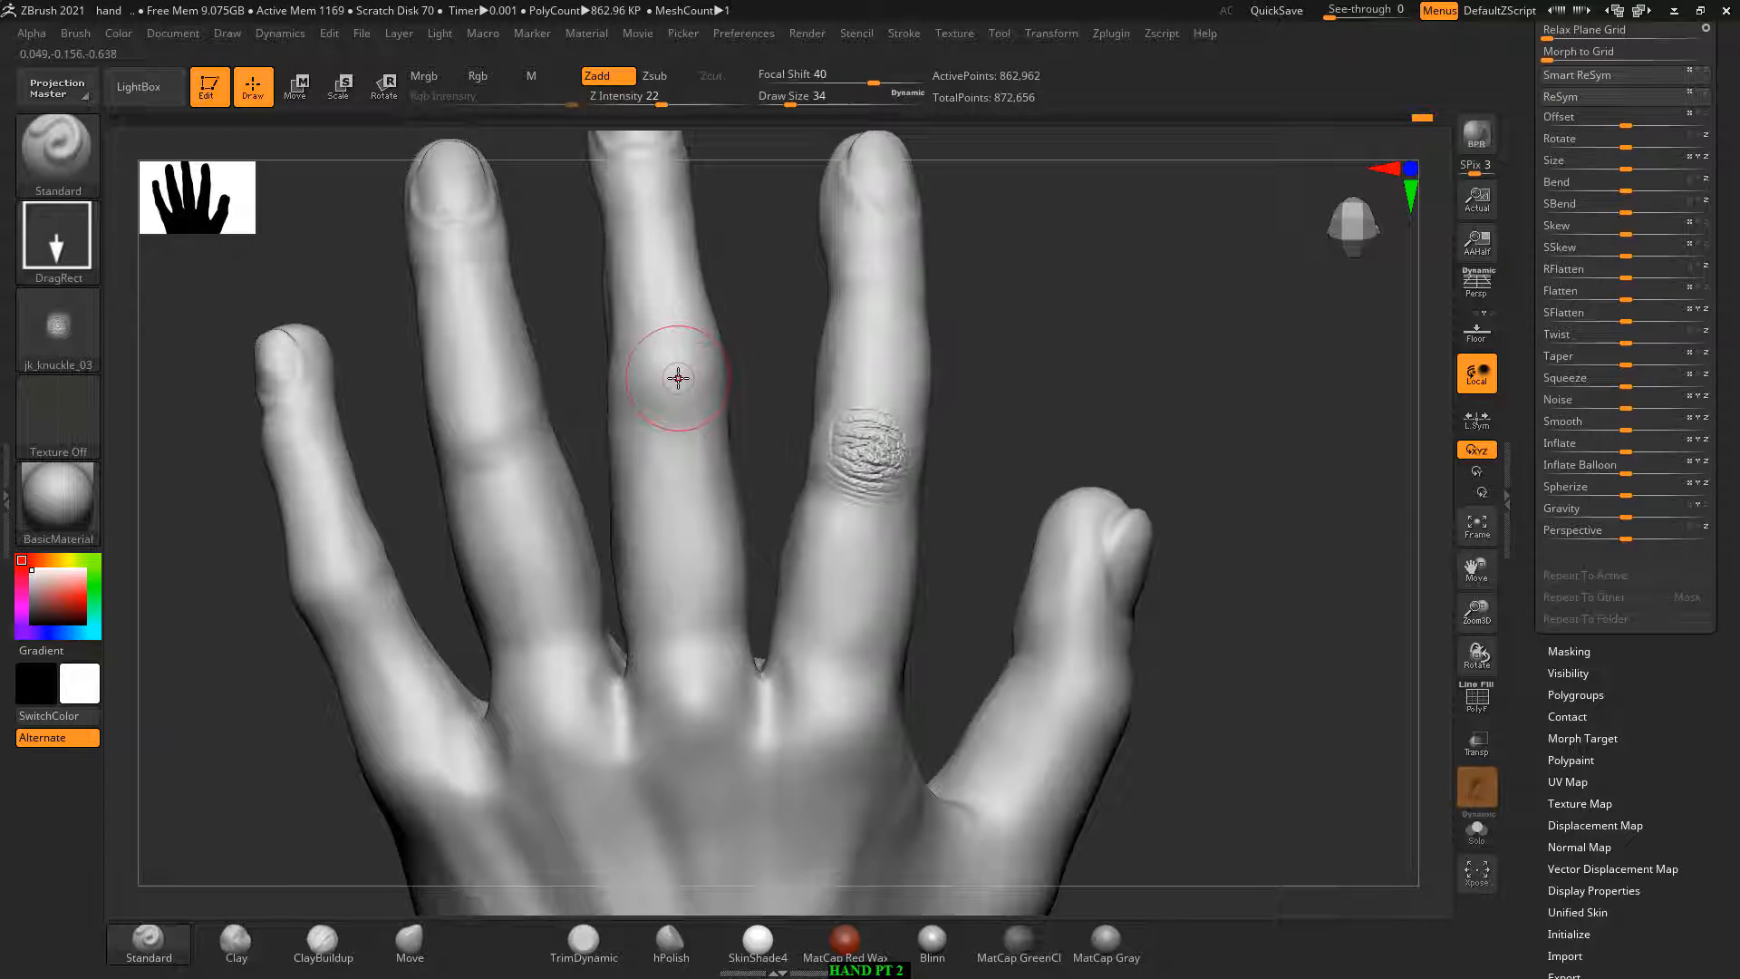
drag(681, 449, 687, 520)
drag(1071, 439, 1063, 437)
key(ctrl+z)
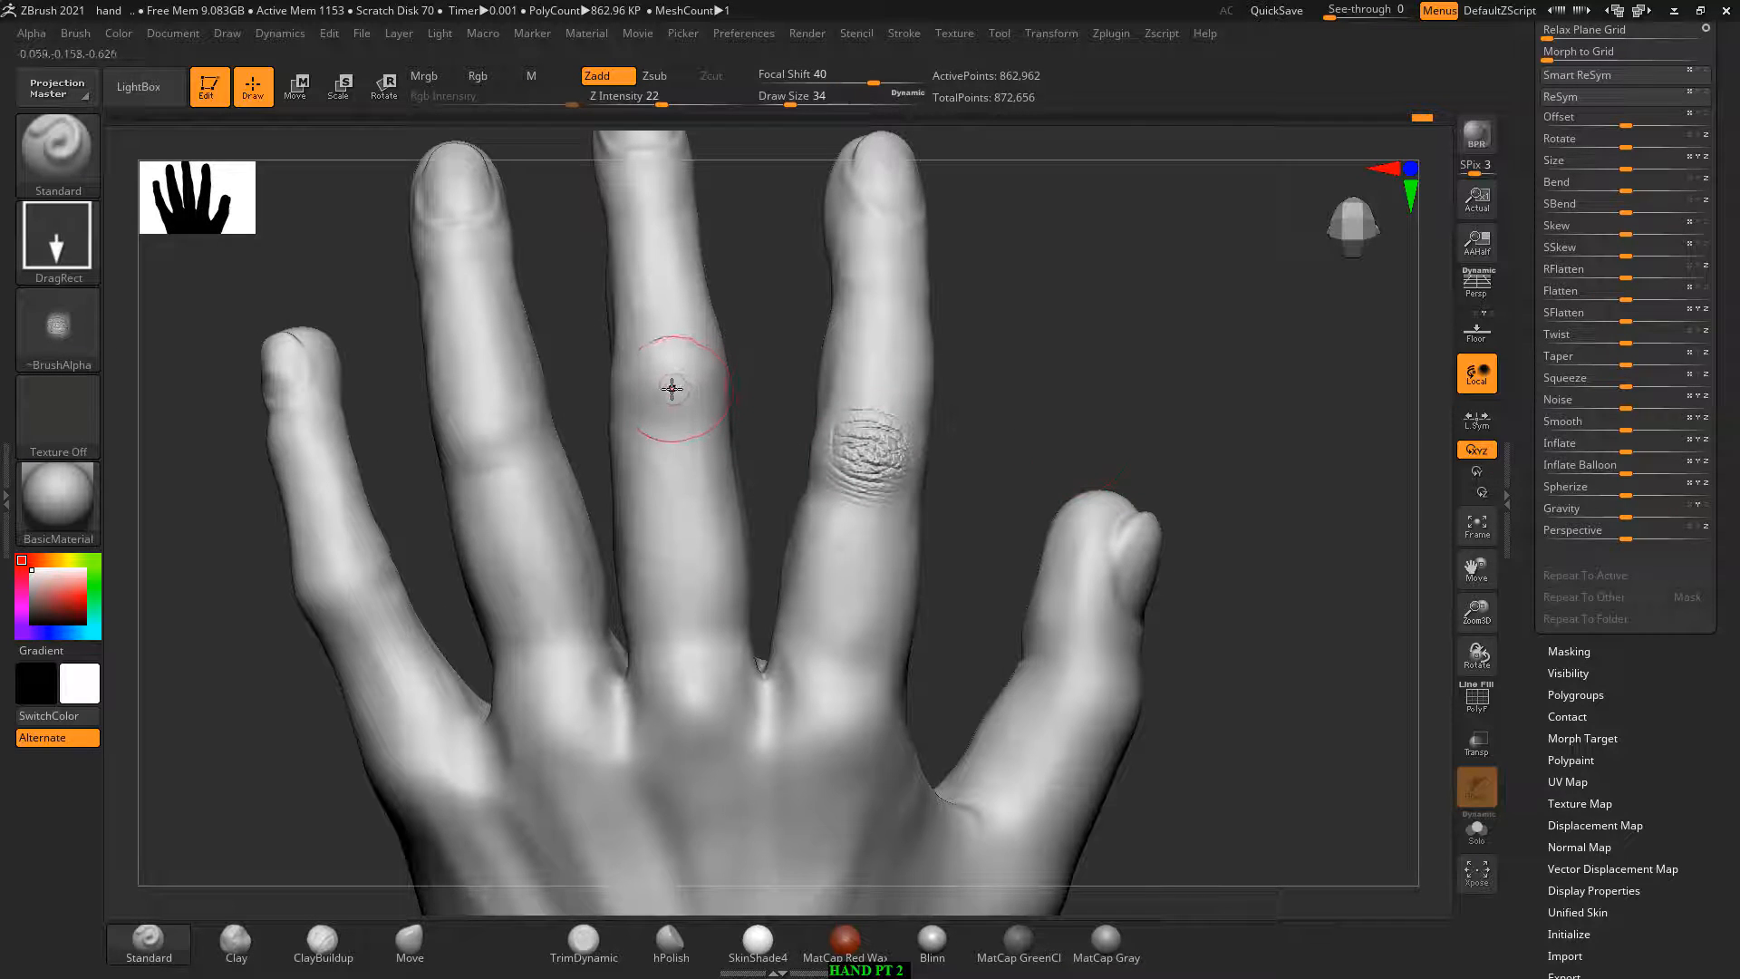
key(ctrl+z)
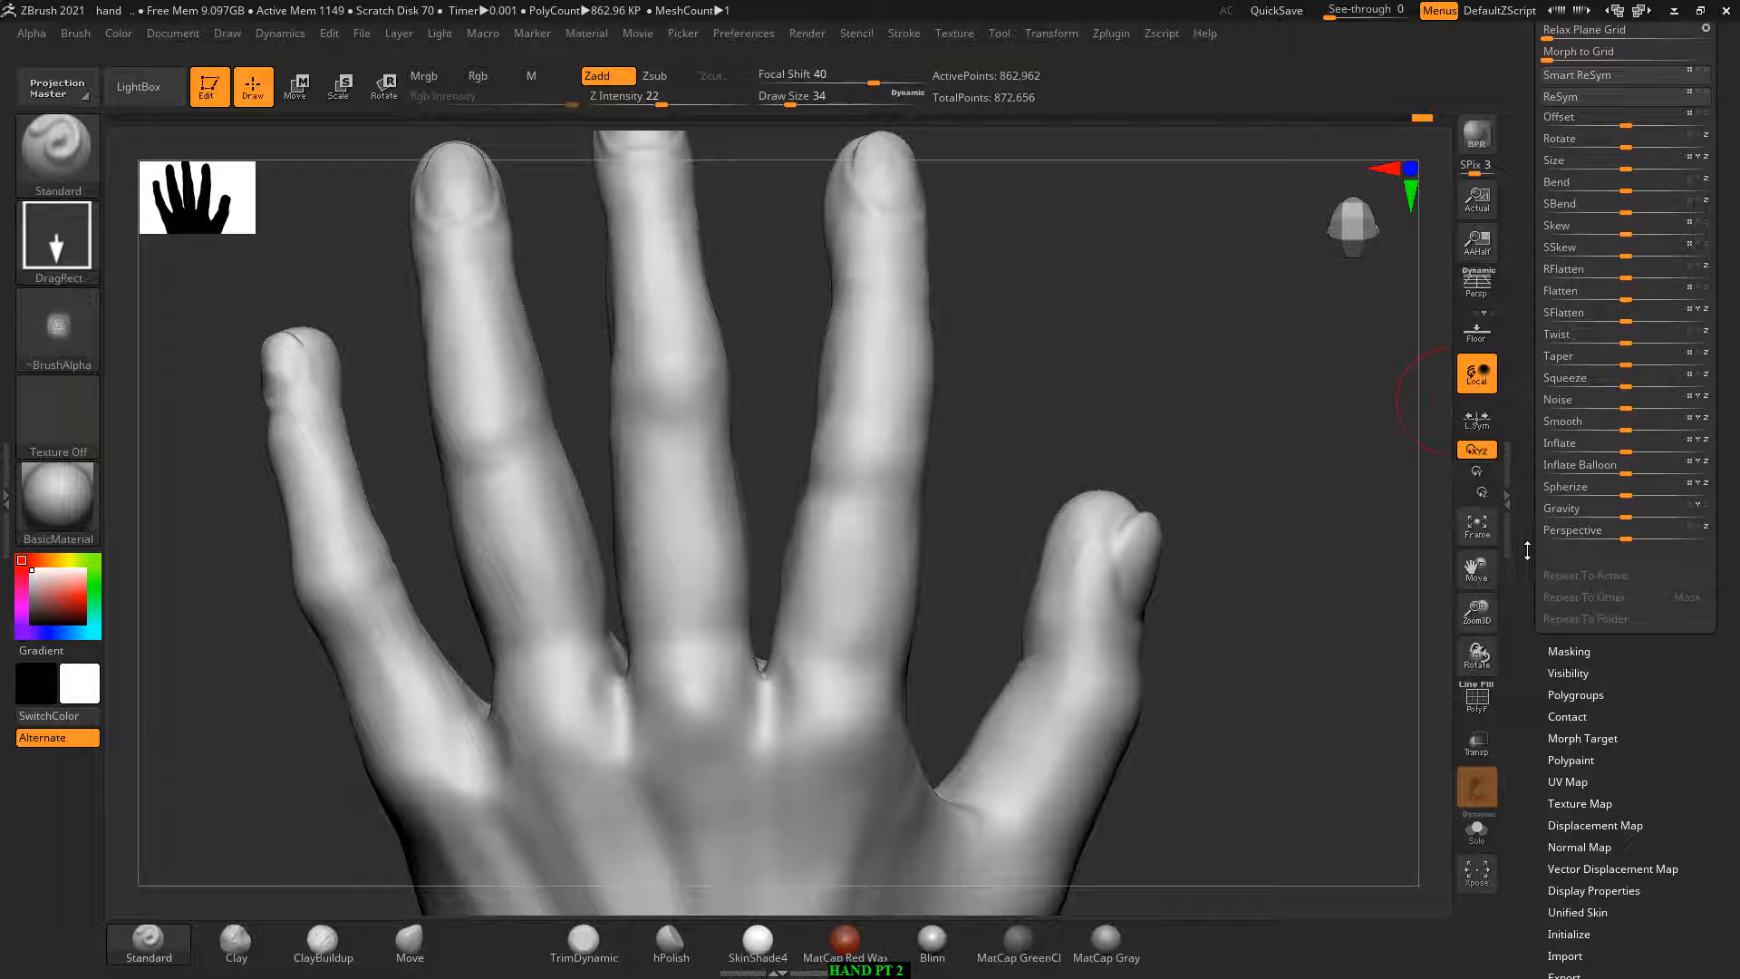
Step: Add a new sculpting layer to the hand for the knuckle detail
scroll(1553, 537, down, 3)
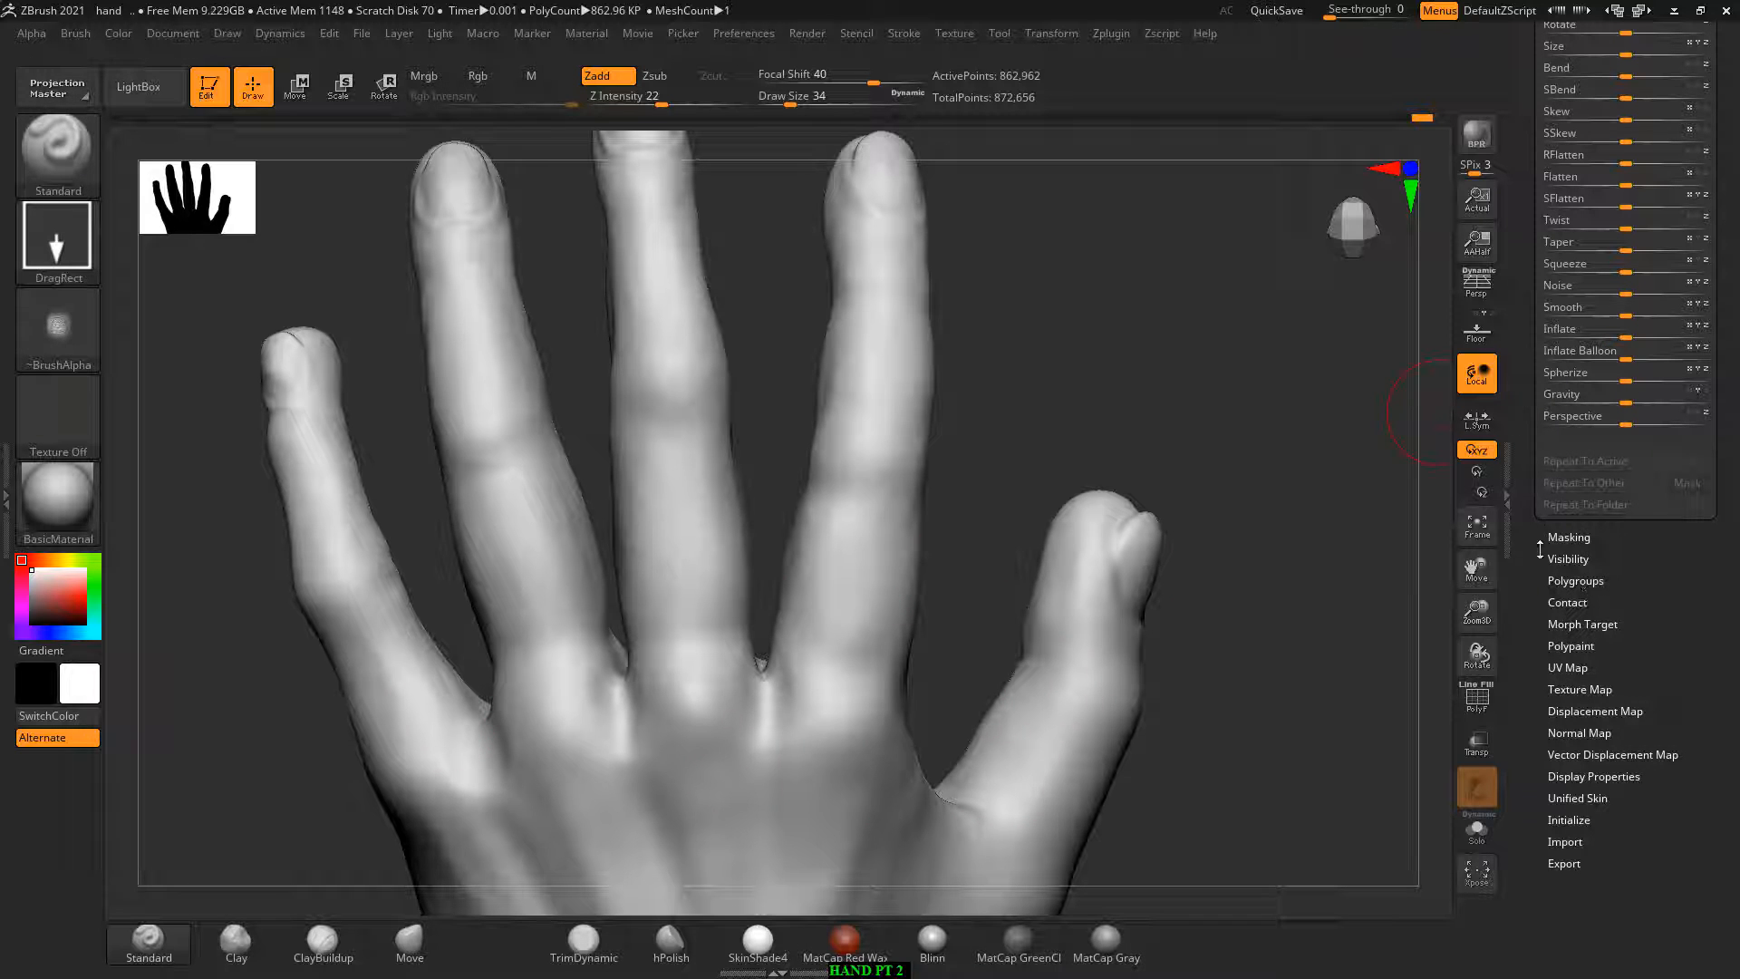
scroll(1540, 549, up, 10)
click(1571, 412)
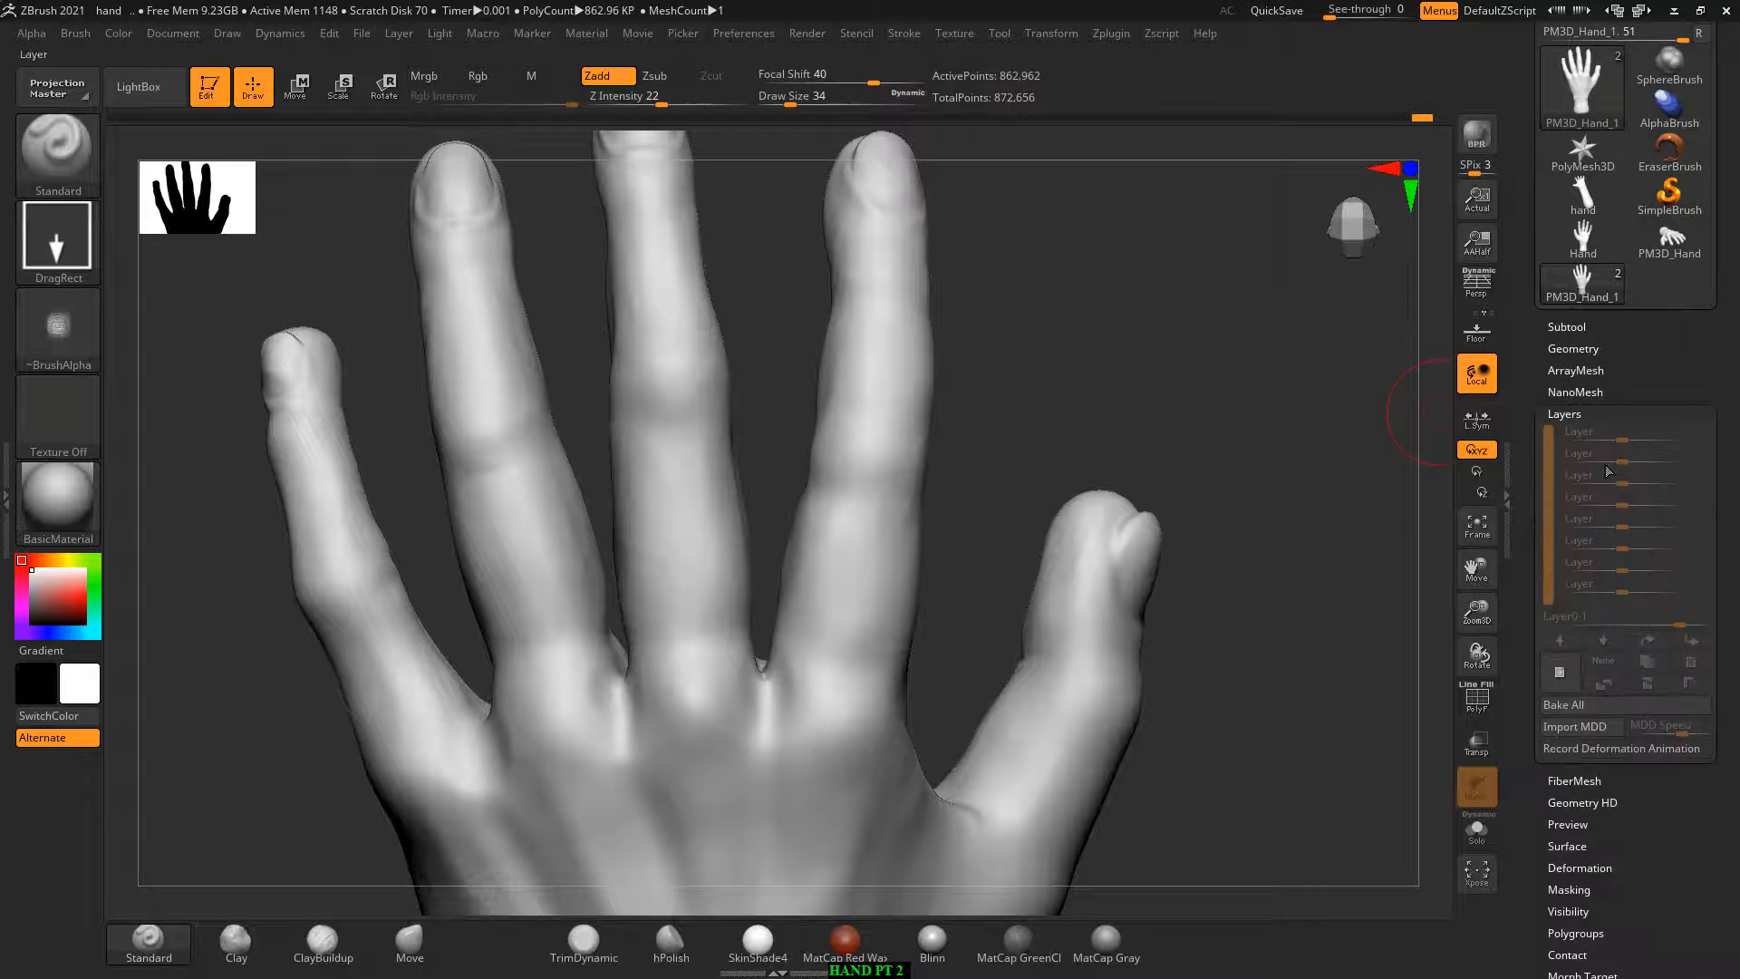
click(1560, 673)
Step: Stamp knuckle wrinkles with the knuckle alpha onto the middle joints of the index, middle, ring and little fingers
drag(1260, 351, 1236, 393)
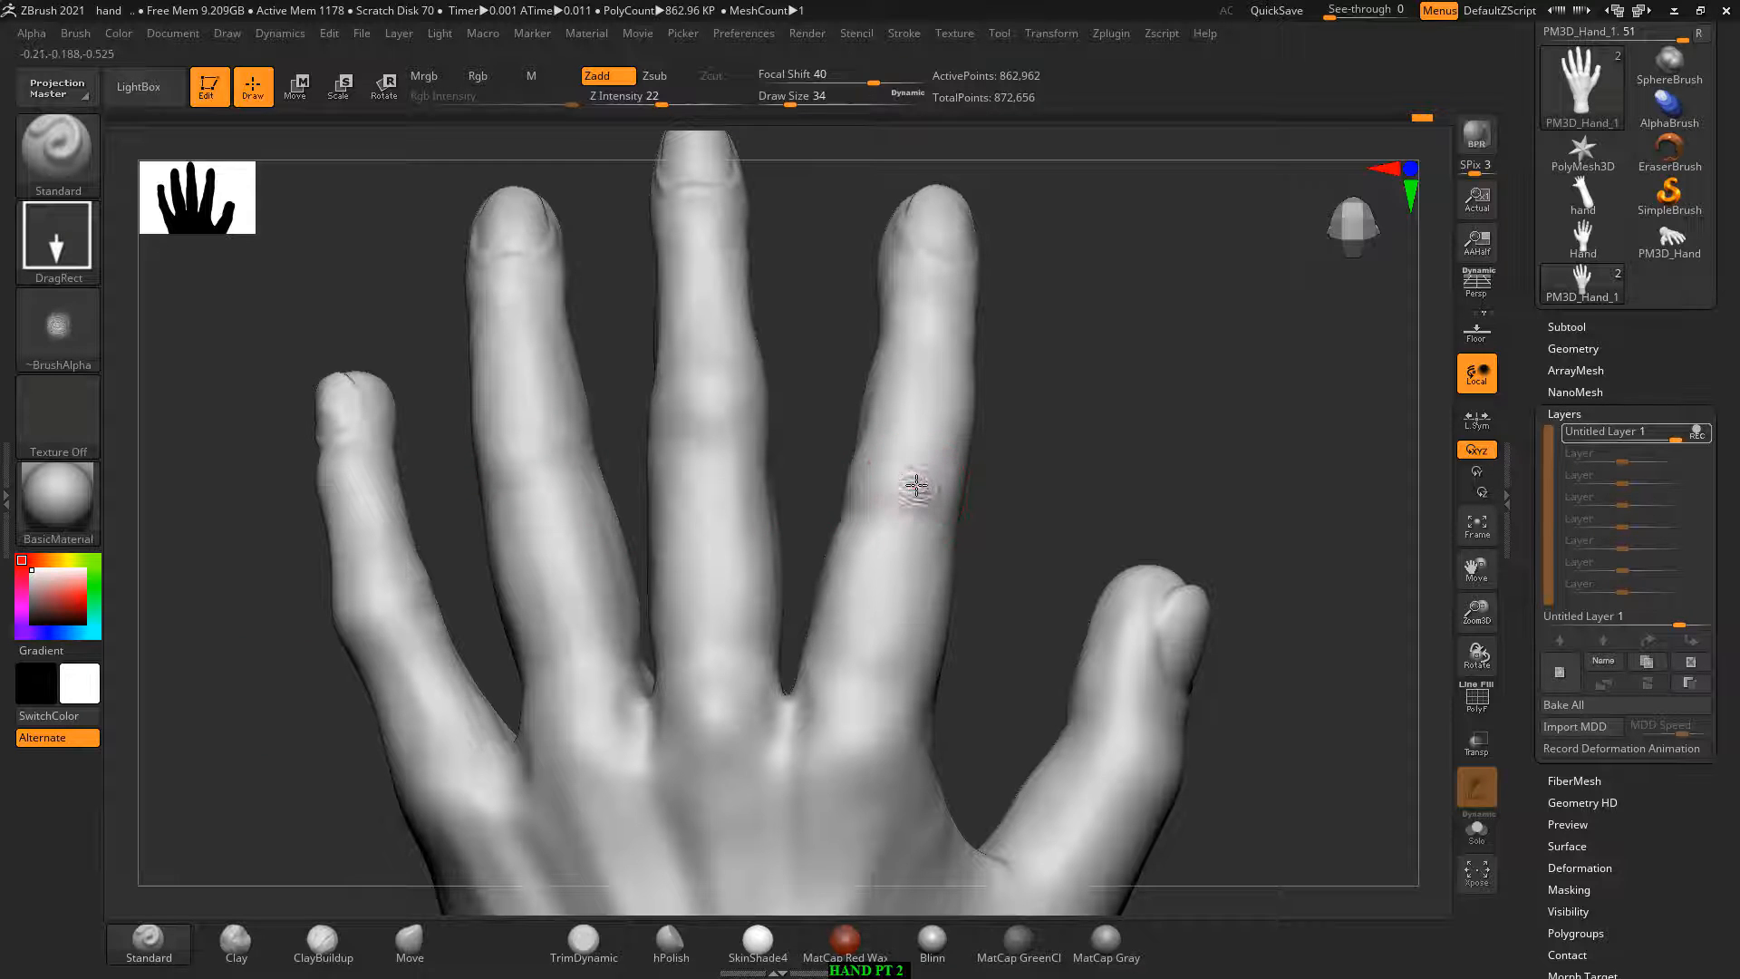
drag(917, 486, 917, 487)
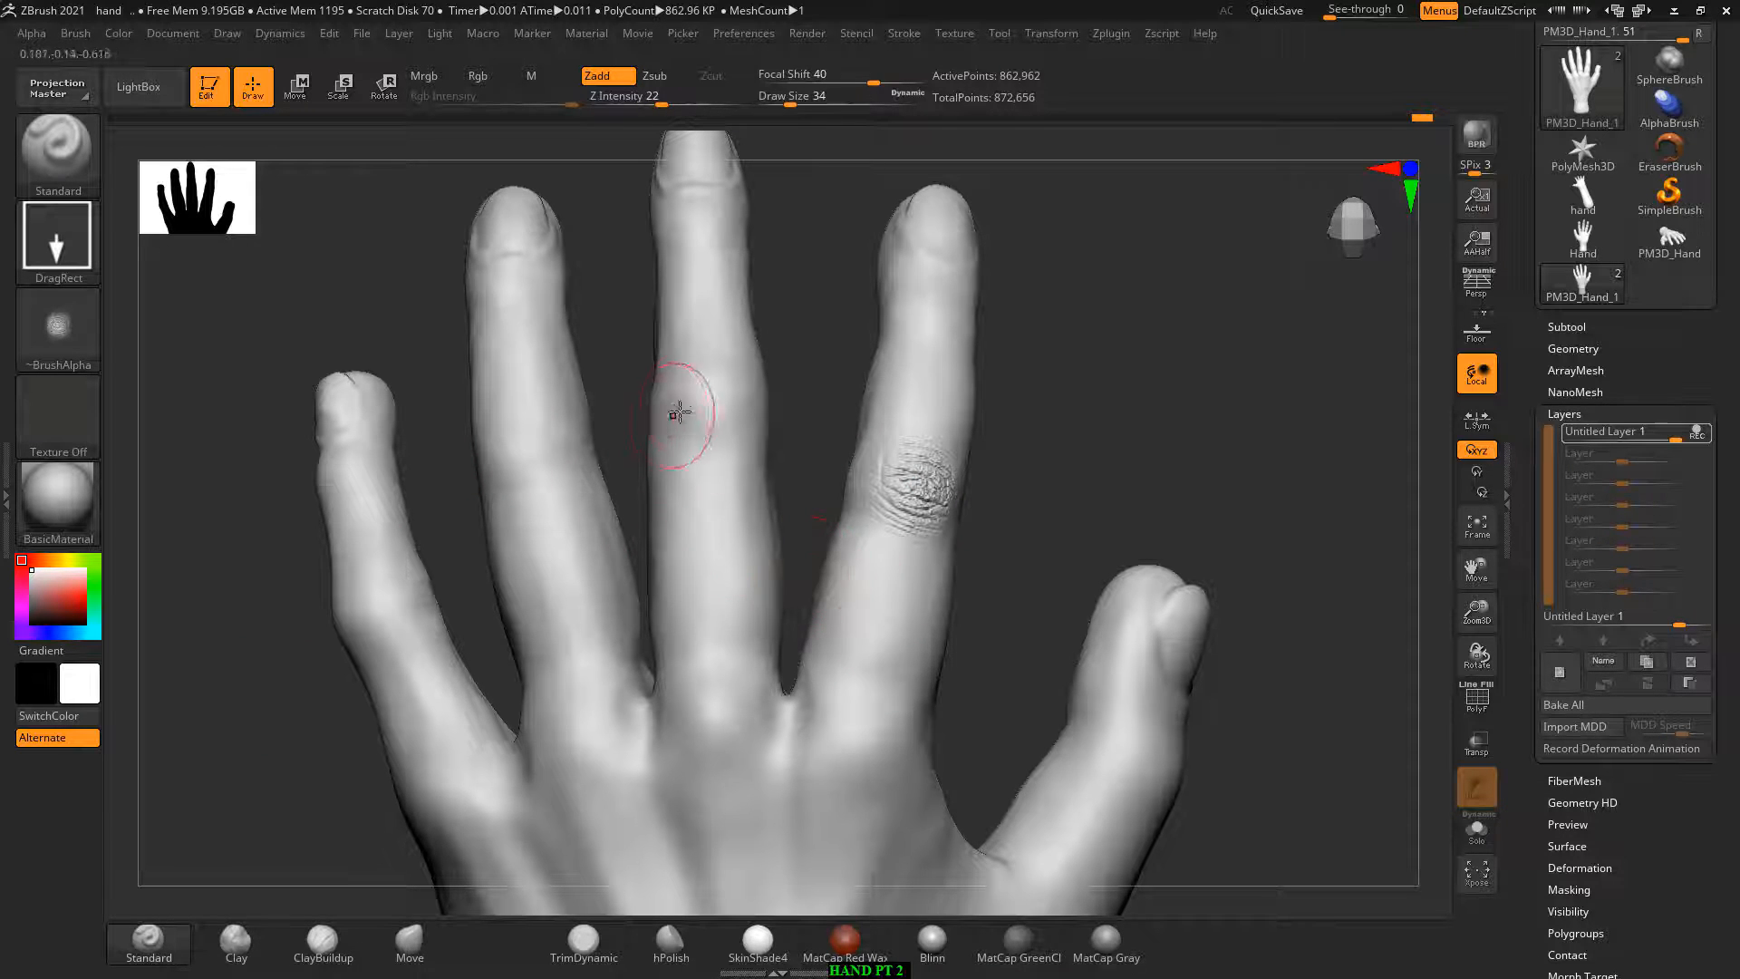
drag(679, 413, 691, 386)
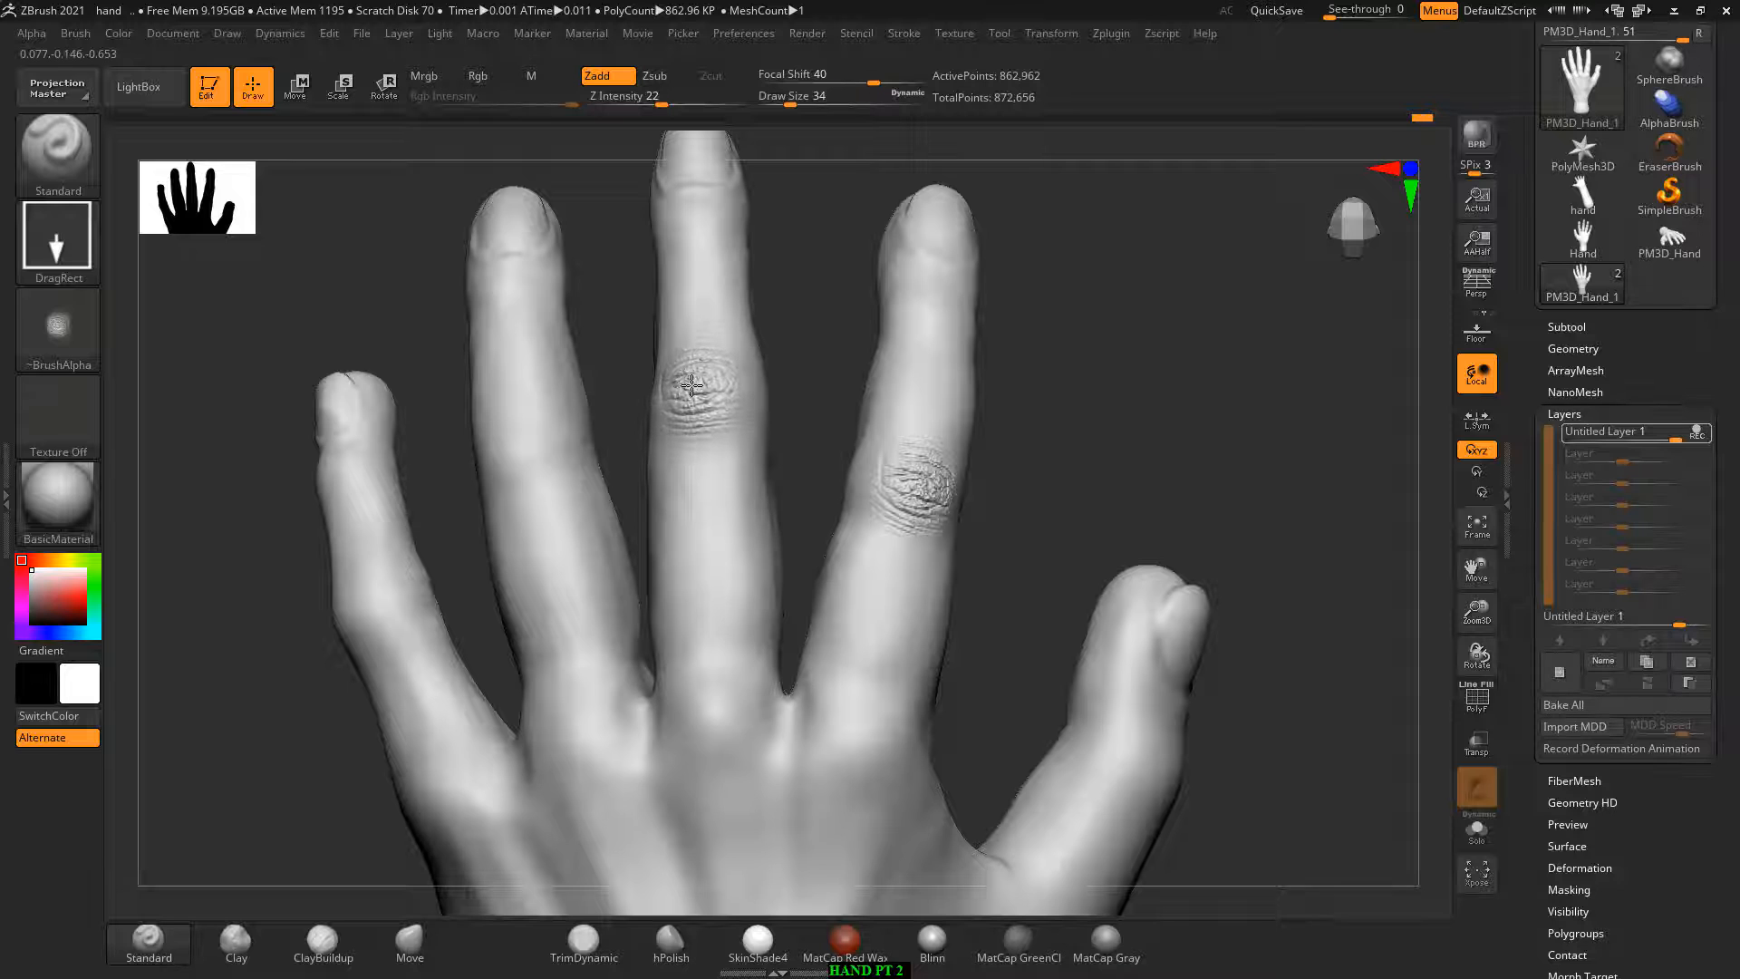
drag(507, 480, 508, 468)
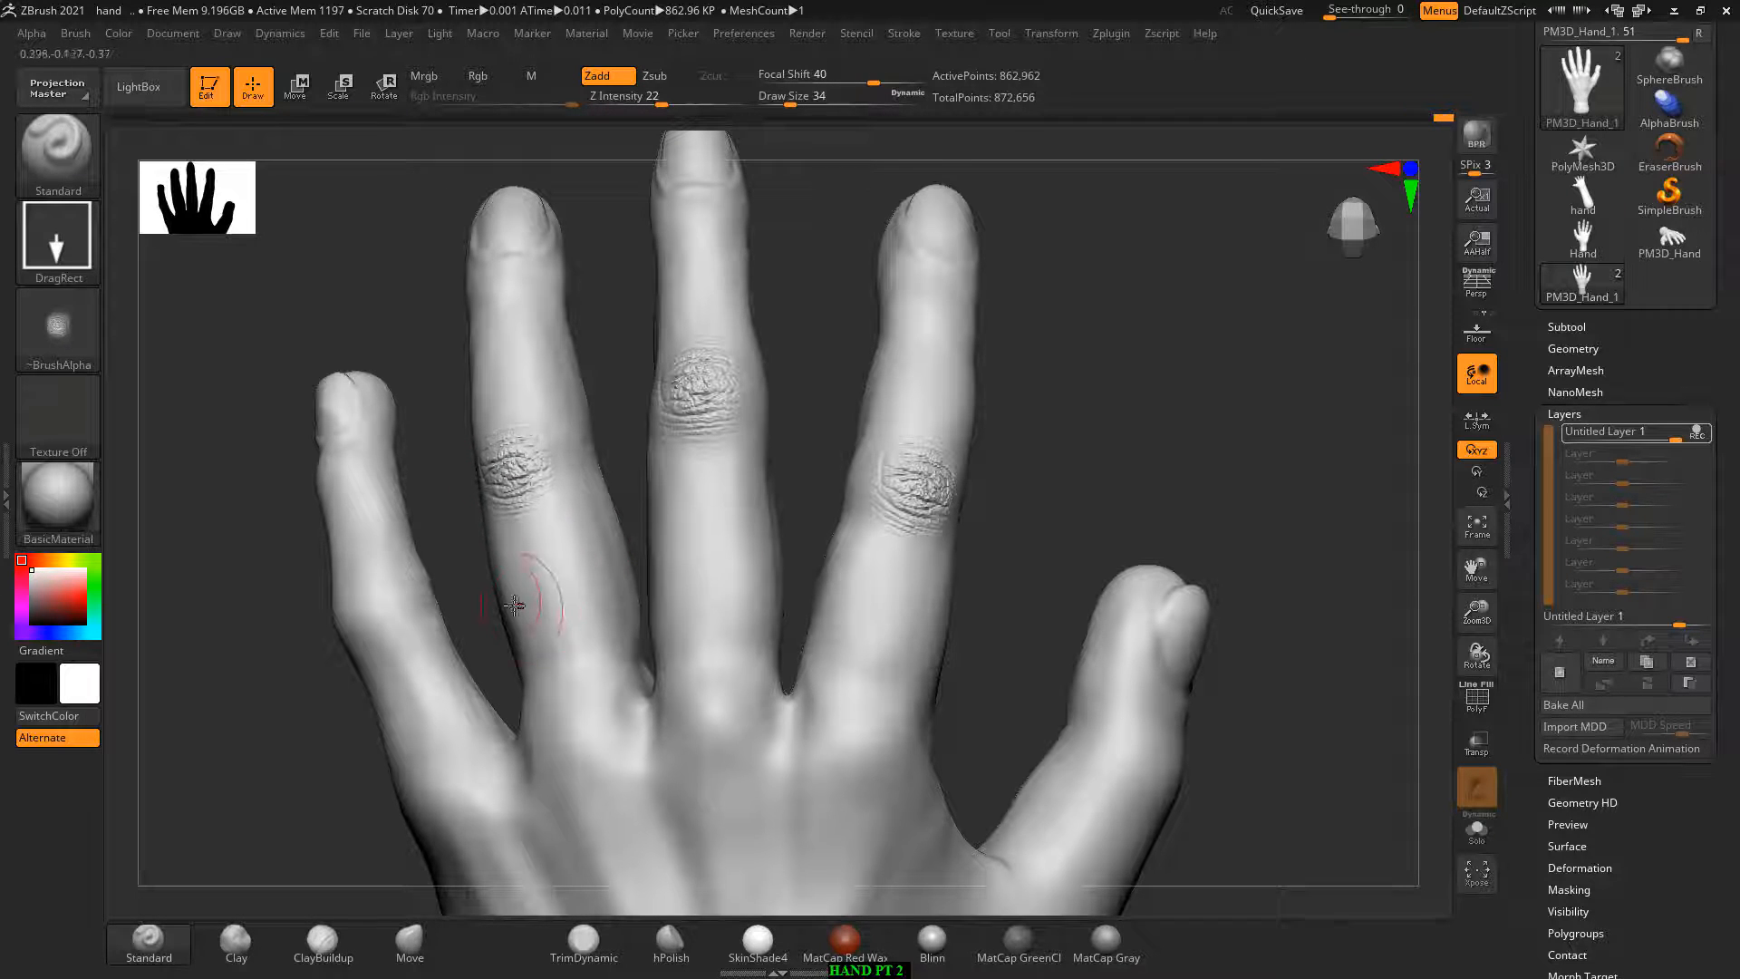
click(79, 361)
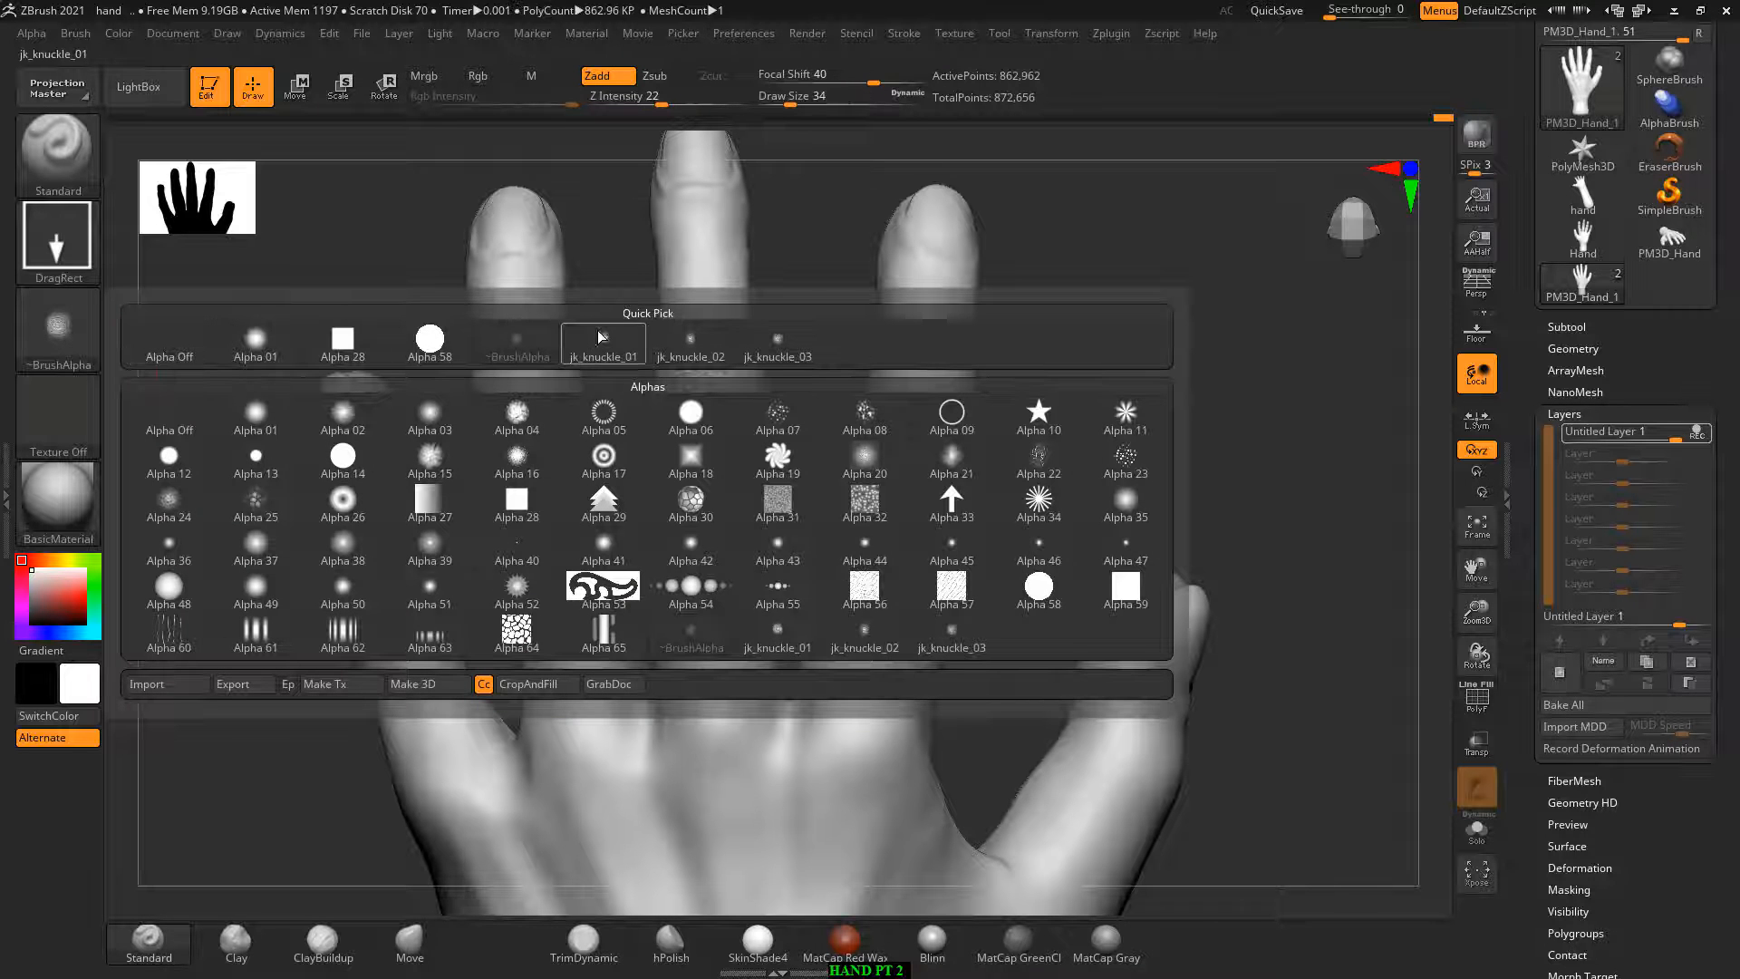
click(533, 355)
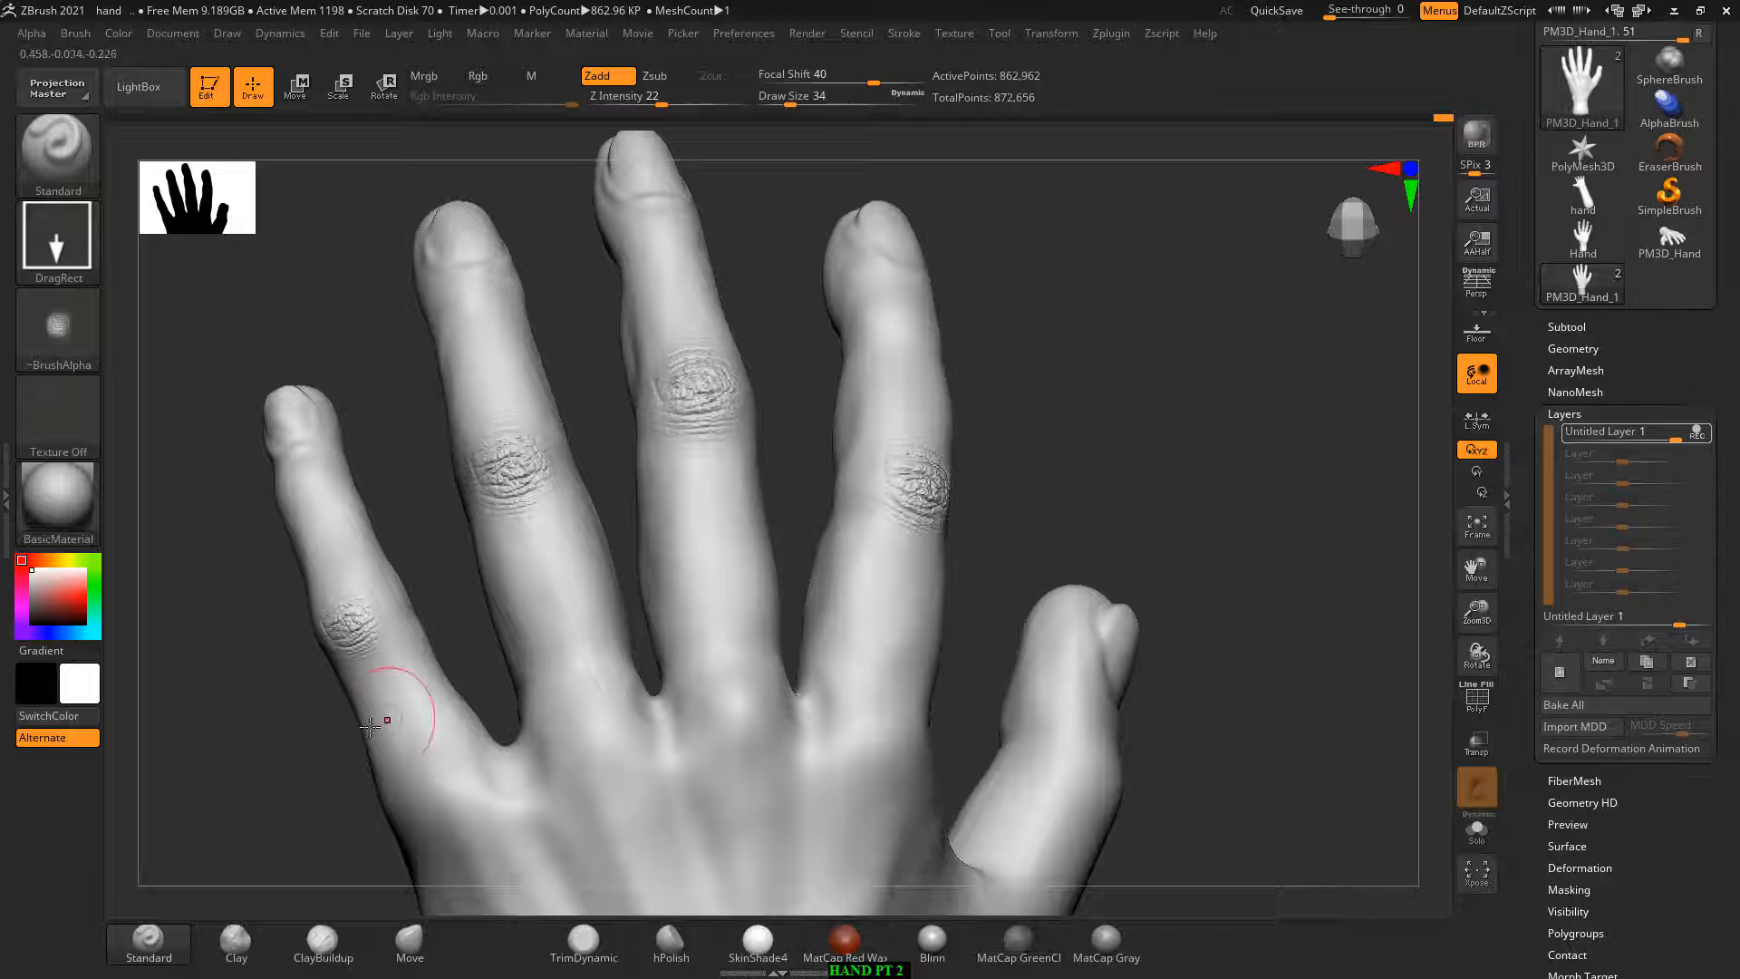
drag(297, 802, 310, 635)
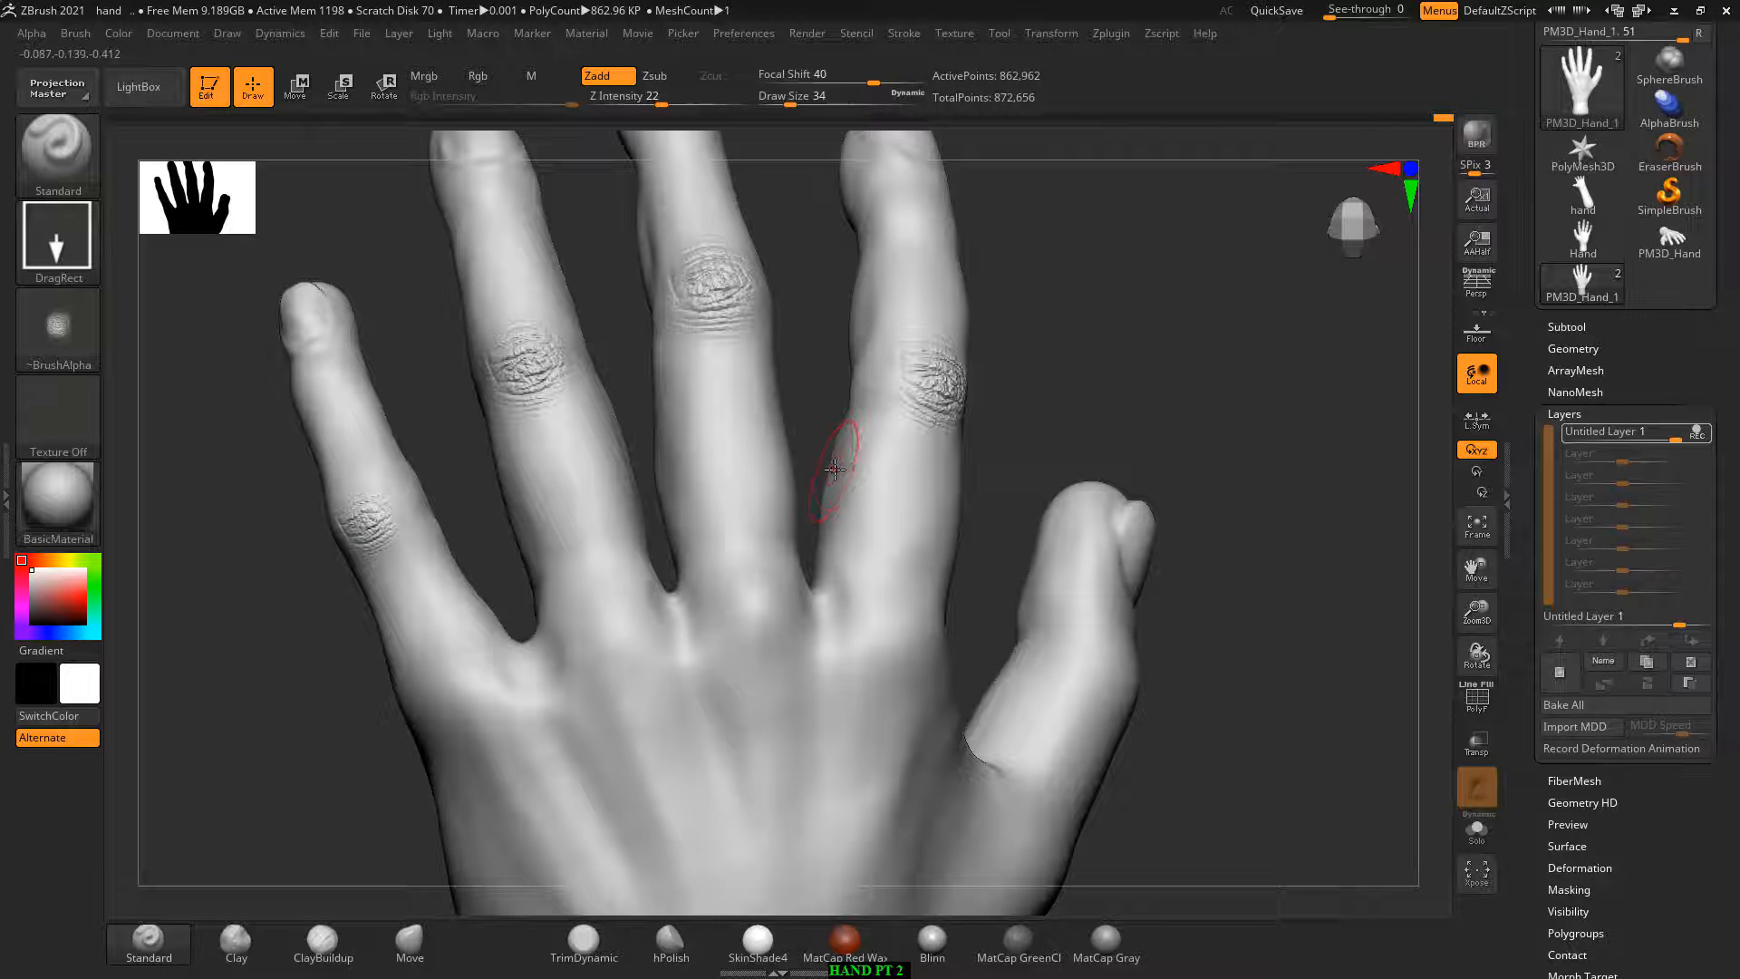
drag(1022, 383, 1003, 389)
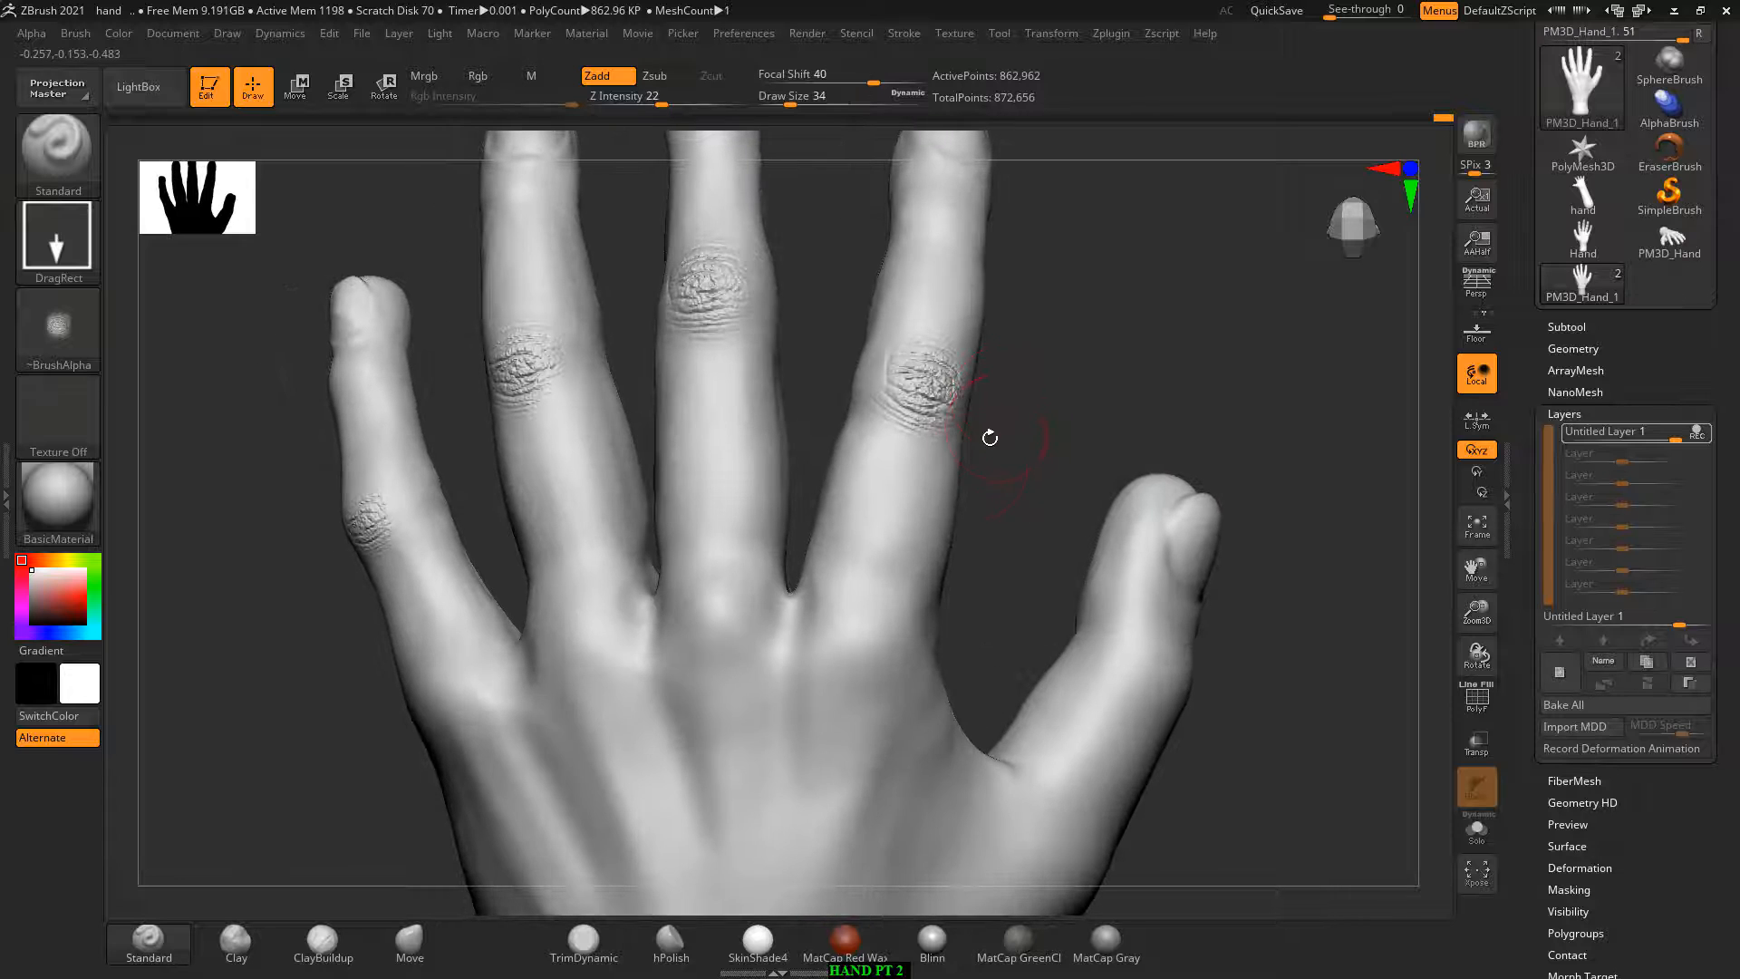
Step: Stamp the jk_knuckle_03 alpha onto the base knuckles of the middle, ring, little and index fingers on the back of the hand
drag(853, 654, 853, 655)
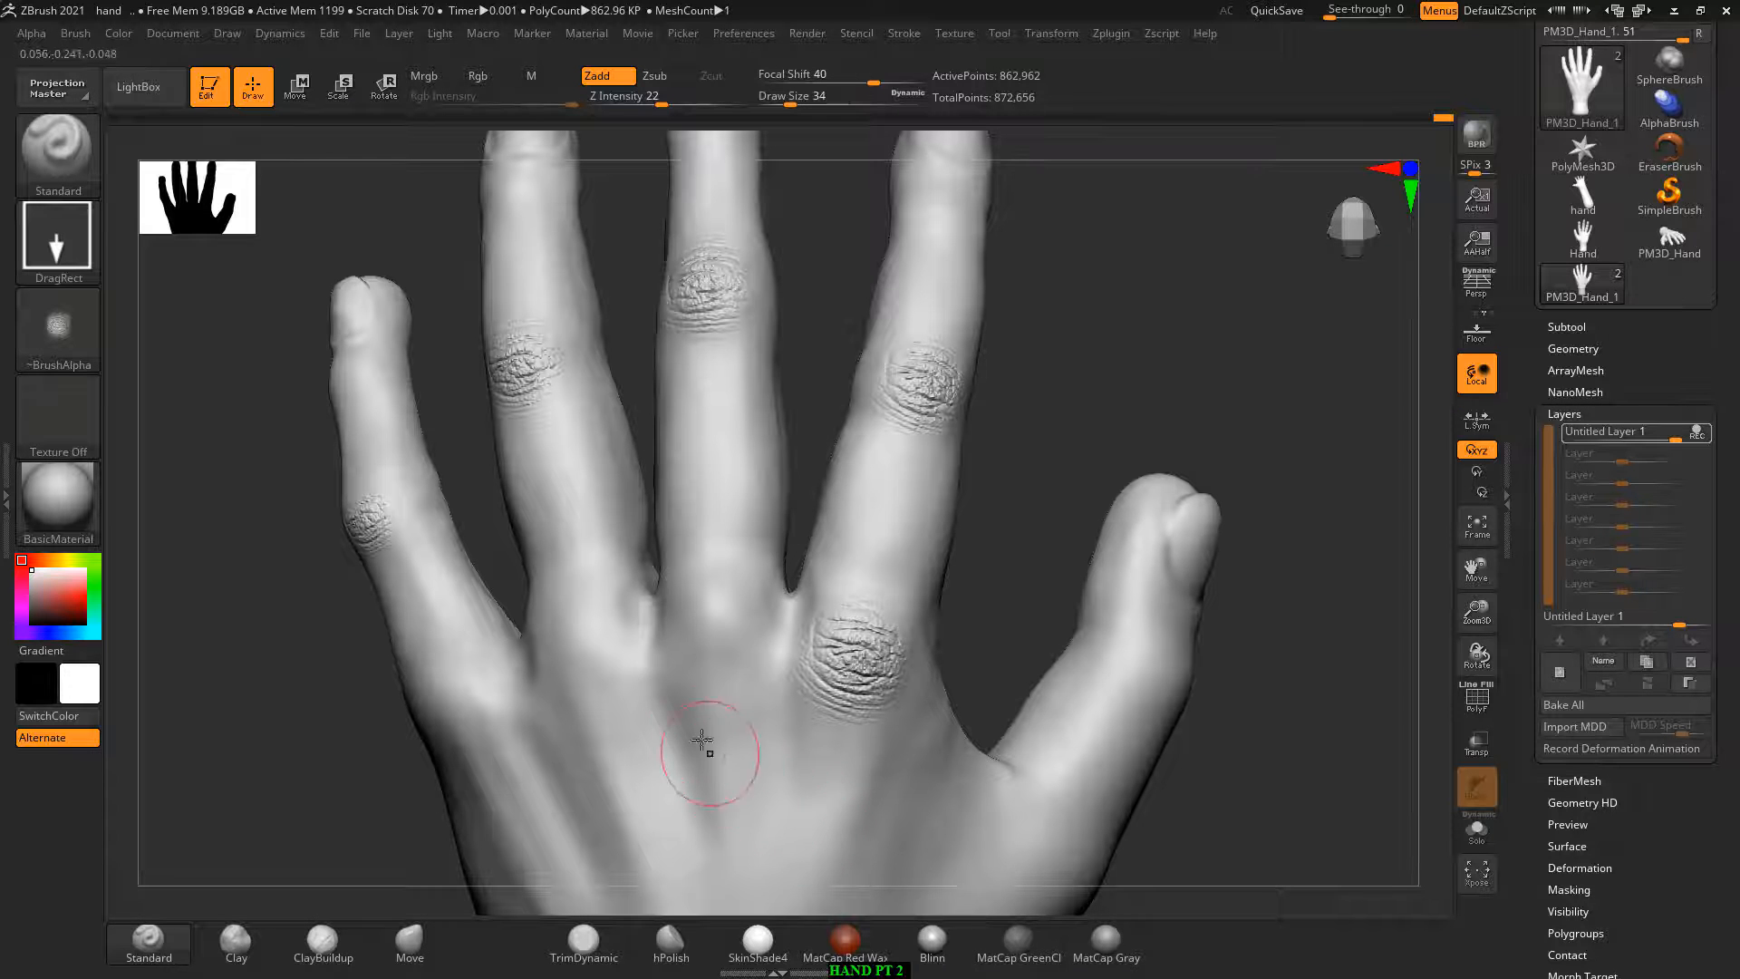
key(ctrl+z)
drag(710, 644, 715, 792)
alt+drag(988, 511, 1110, 513)
drag(622, 637, 622, 698)
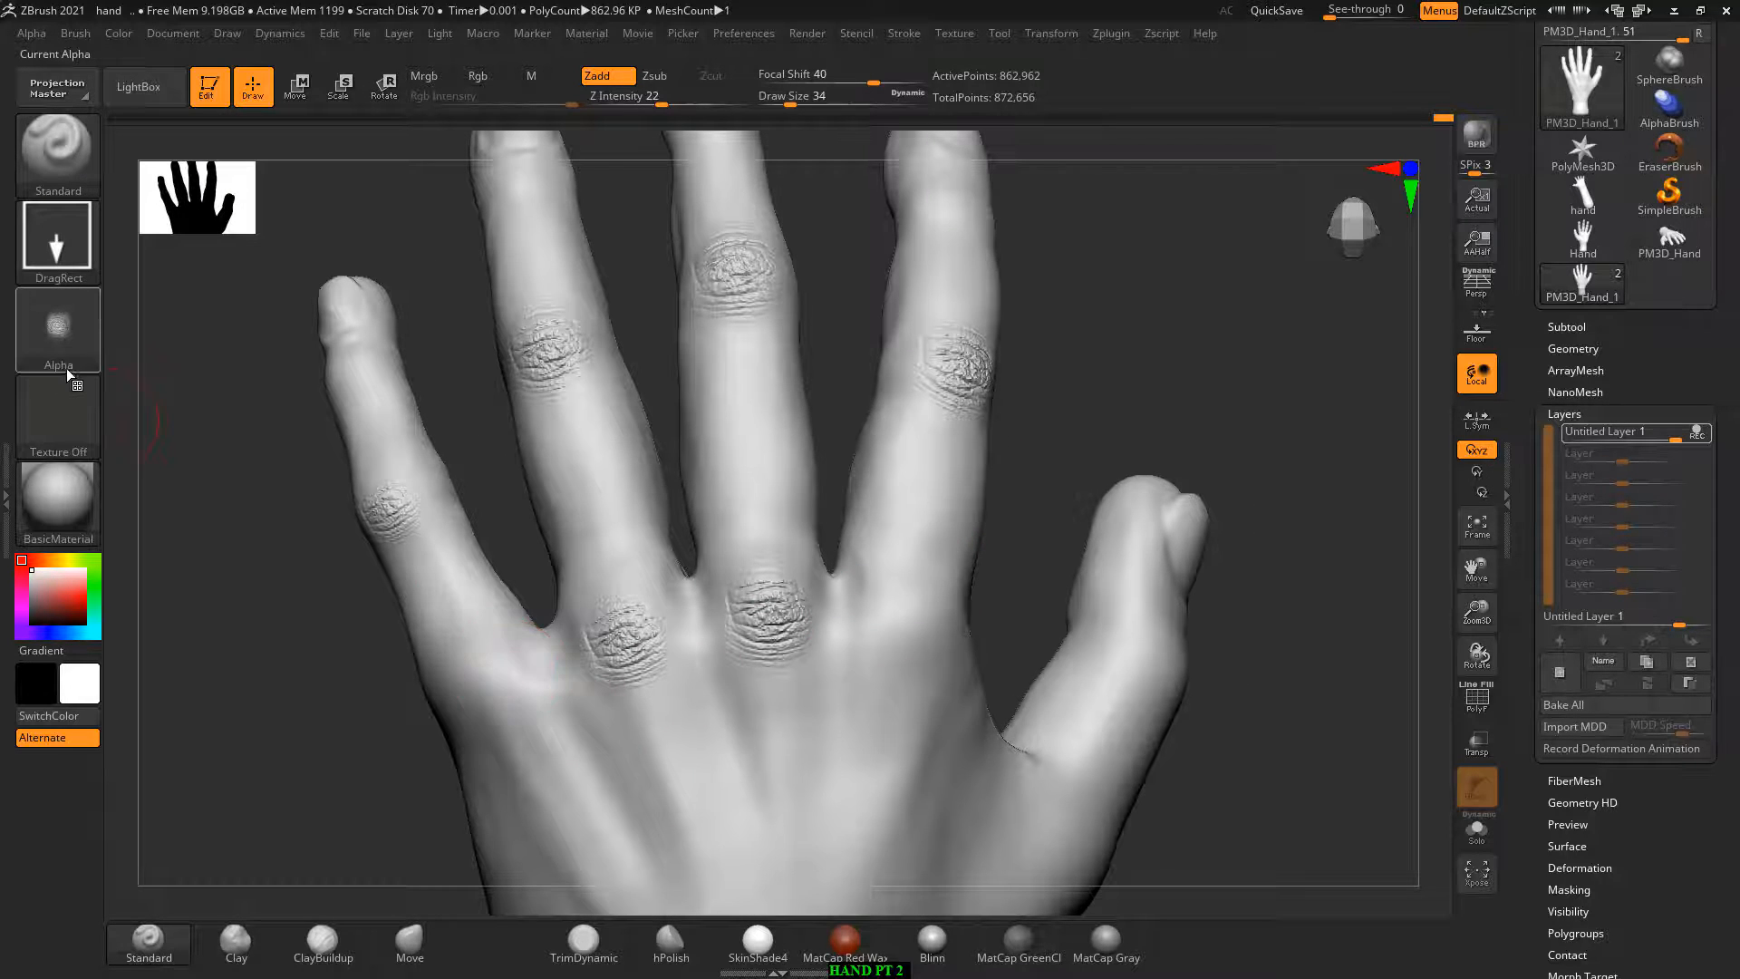
click(58, 328)
click(778, 340)
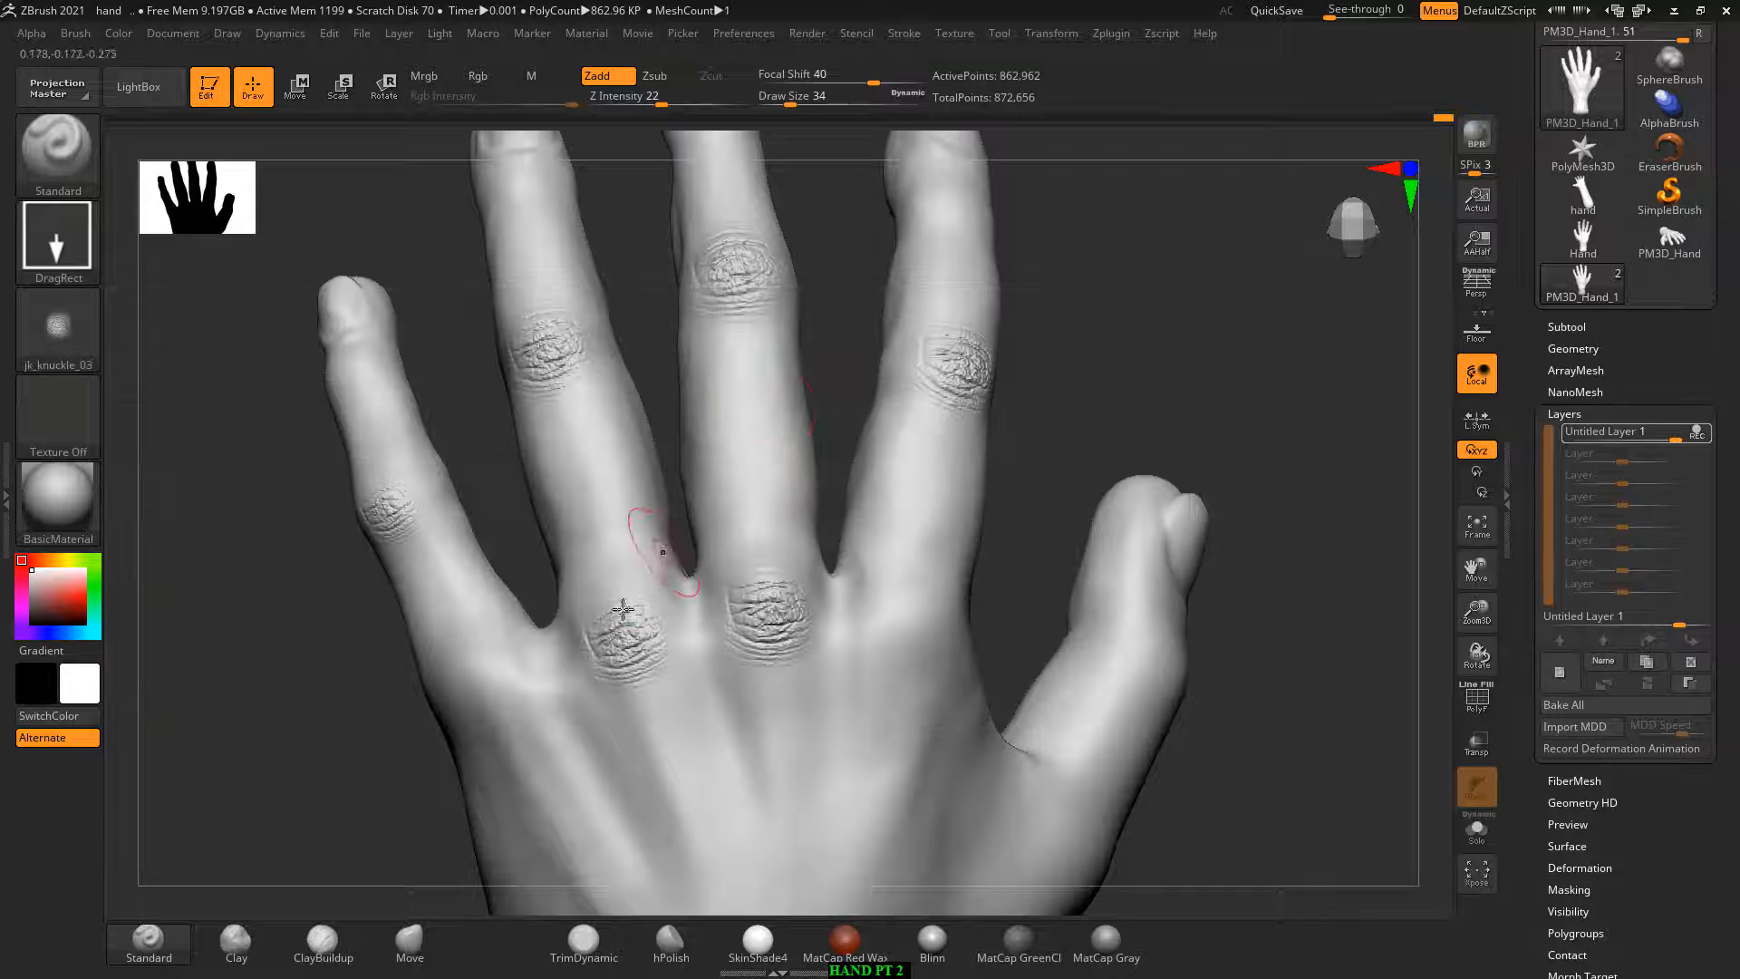
drag(469, 700, 484, 742)
drag(920, 621, 929, 697)
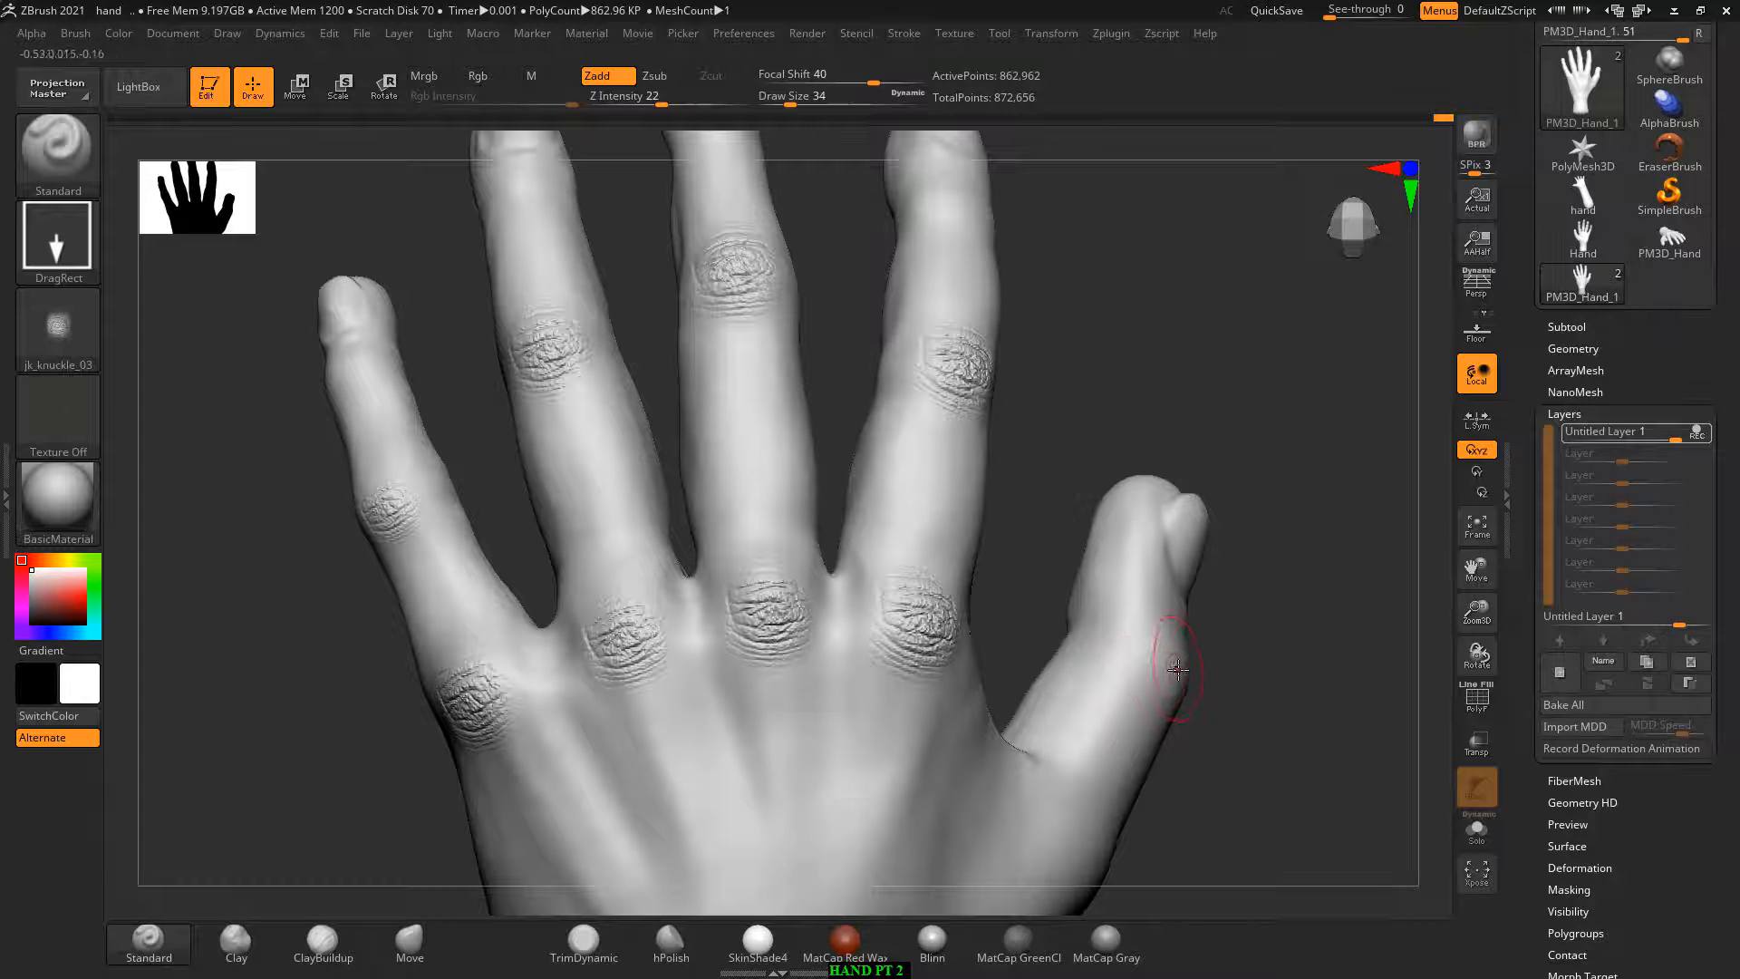
Step: Stamp the jk_knuckle_03 alpha onto the upper and base joints of the thumb
drag(1249, 645, 1120, 652)
drag(1169, 759, 1102, 758)
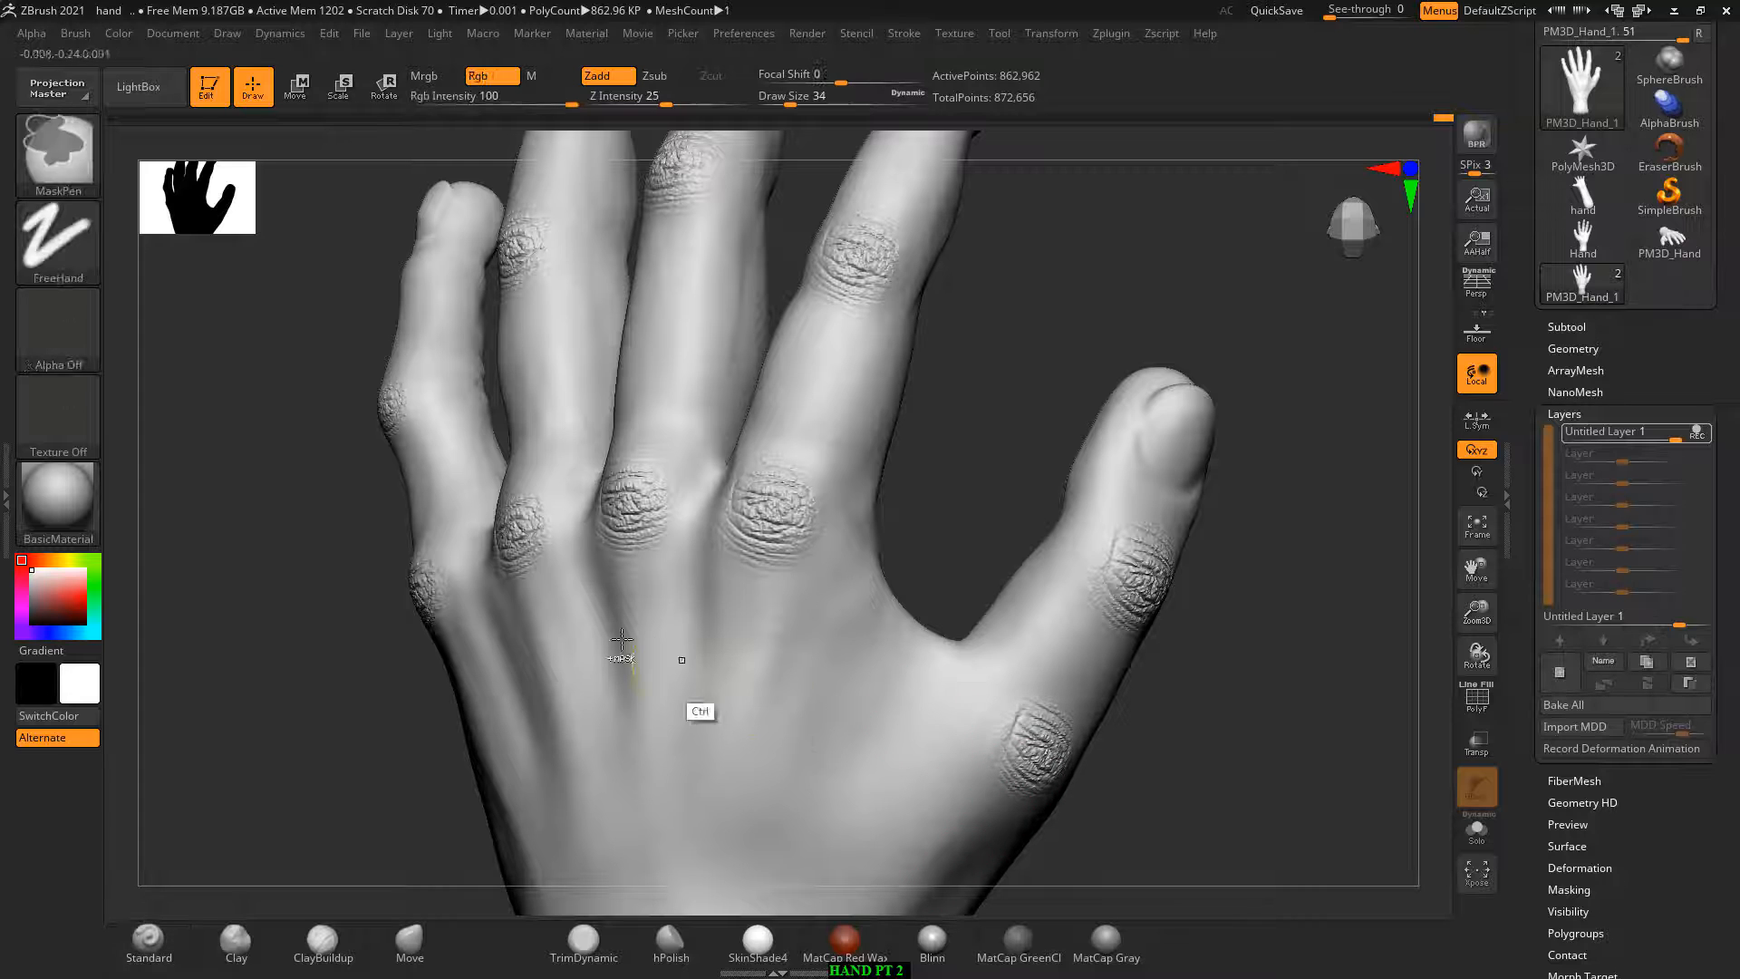
click(29, 356)
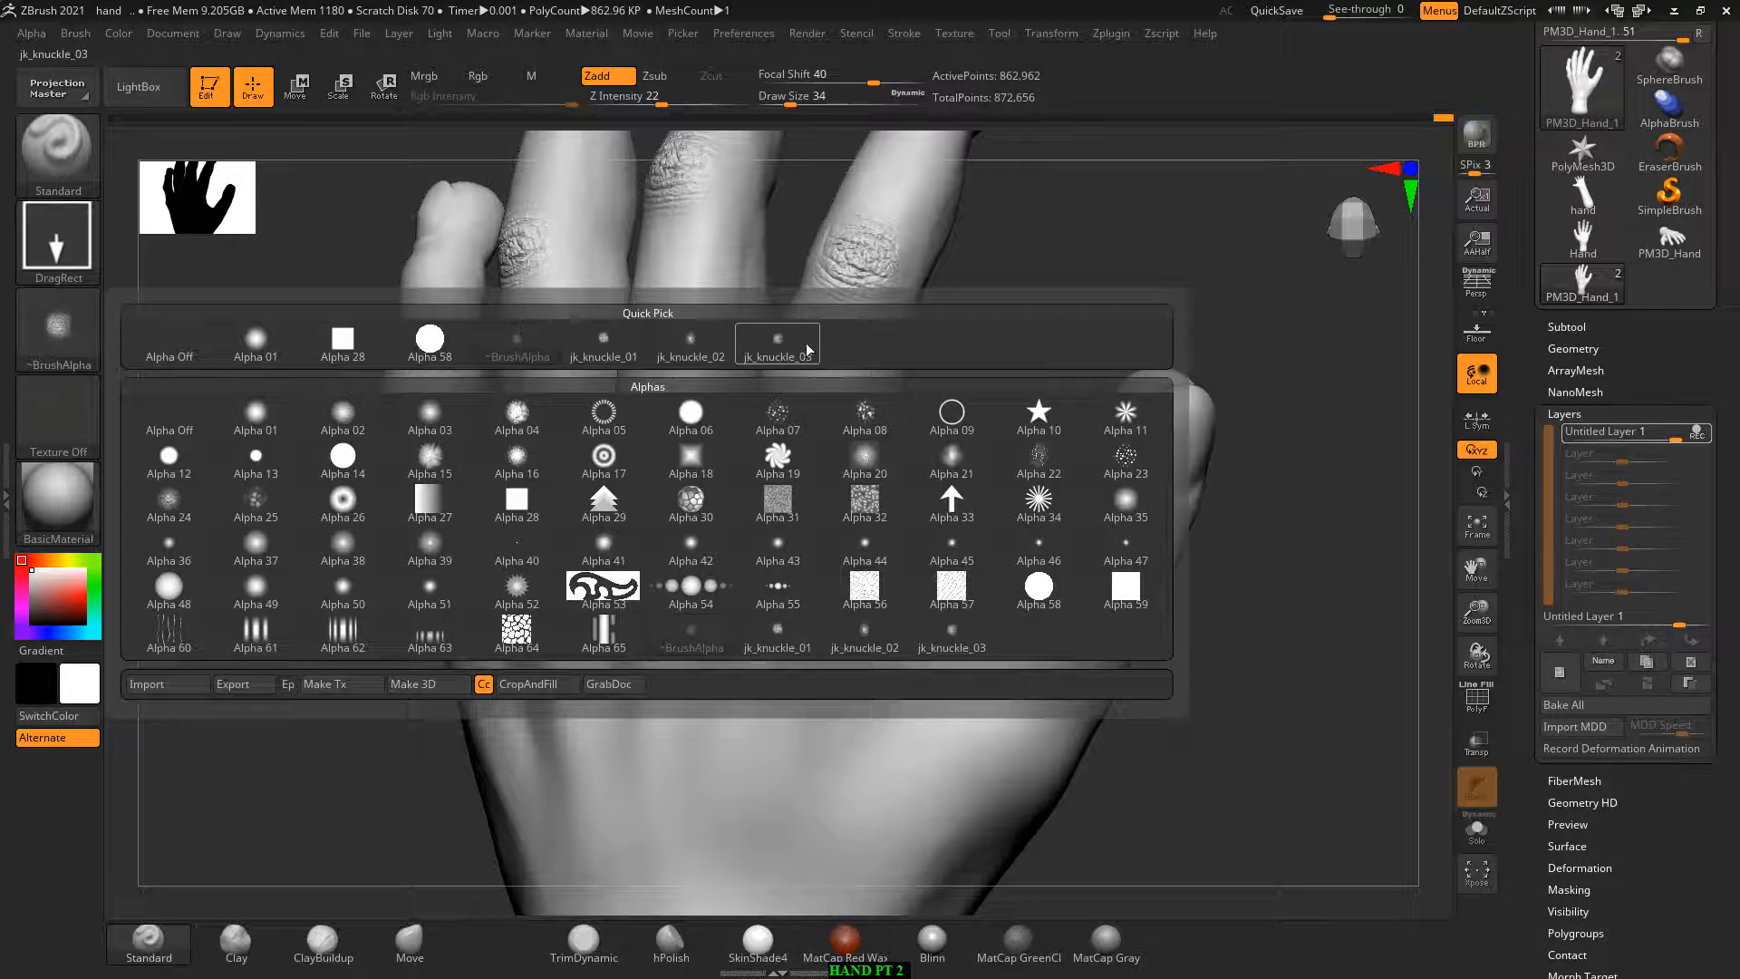
click(810, 349)
mouse_move(1139, 739)
mouse_down()
mouse_move(1012, 765)
mouse_move(1029, 778)
mouse_move(1004, 803)
mouse_up()
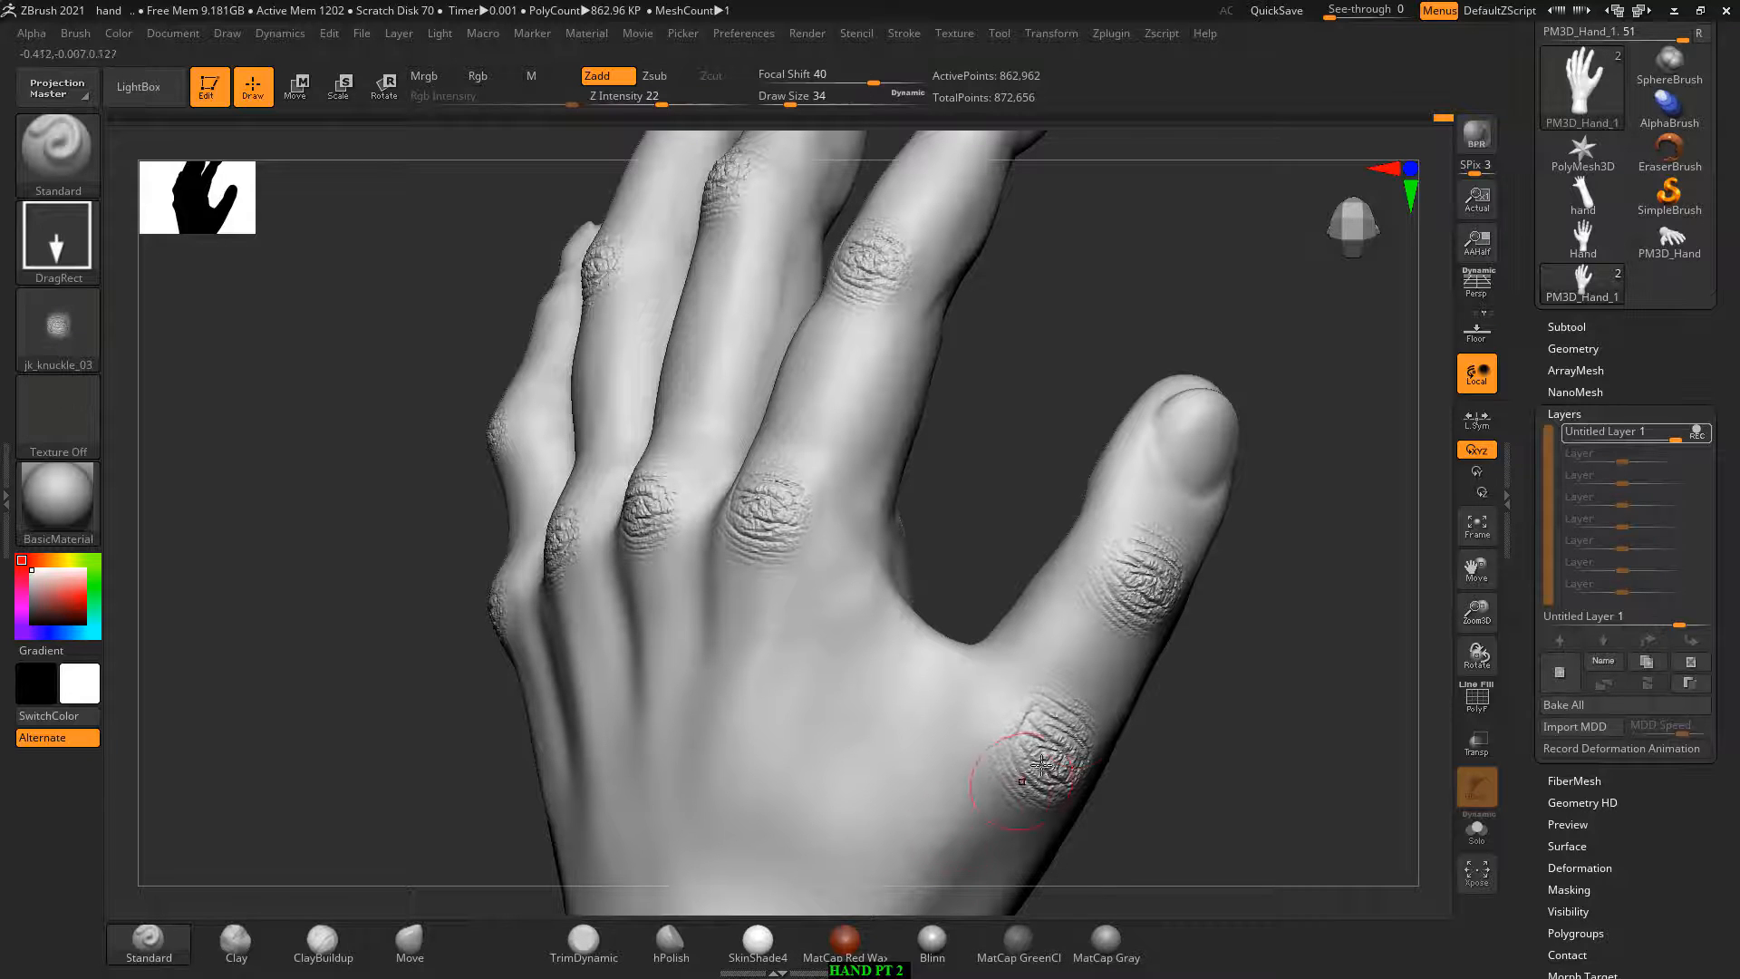
Step: Smooth the stamped wrinkles on the thumb's base joint and on the base knuckles of all four fingers
mouse_move(1033, 699)
shift+mouse_down()
mouse_move(1107, 752)
mouse_move(1023, 798)
mouse_move(1089, 782)
mouse_move(1089, 724)
mouse_move(1009, 726)
shift+mouse_up()
mouse_move(735, 527)
shift+mouse_down()
mouse_move(774, 507)
mouse_move(797, 525)
shift+mouse_up()
drag(925, 474, 1006, 480)
shift+drag(645, 497, 618, 535)
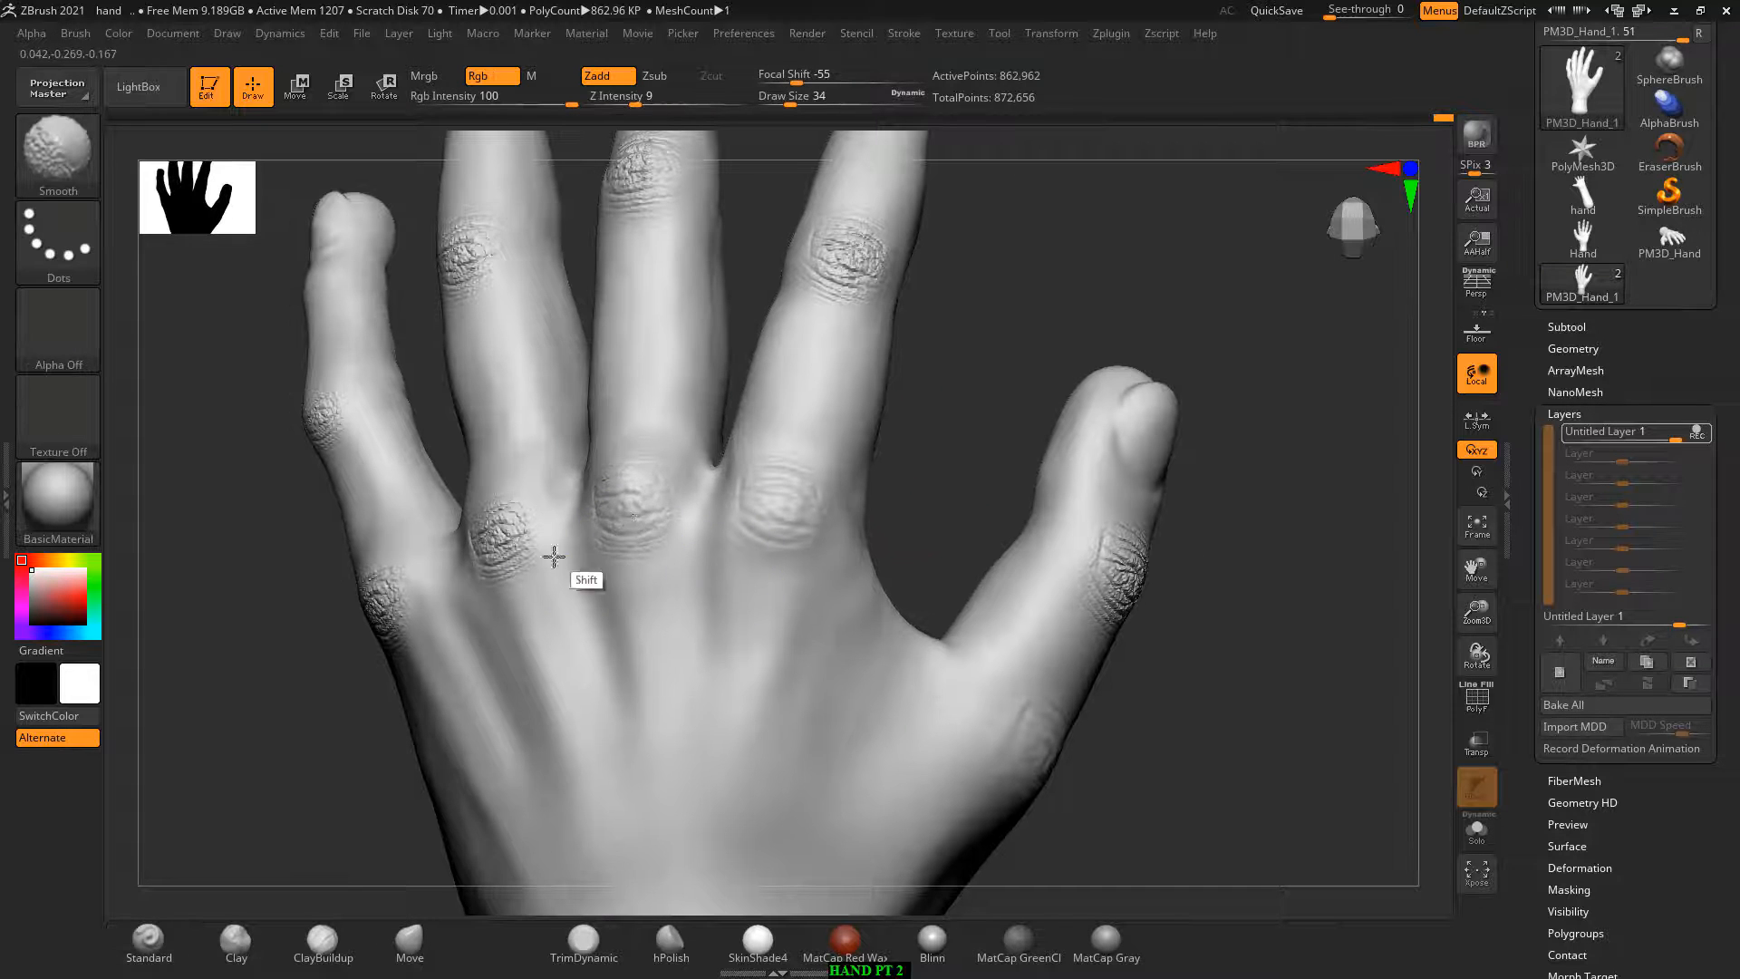
shift+drag(507, 521, 493, 553)
shift+drag(385, 605, 416, 602)
drag(299, 679, 380, 689)
shift+drag(340, 615, 369, 614)
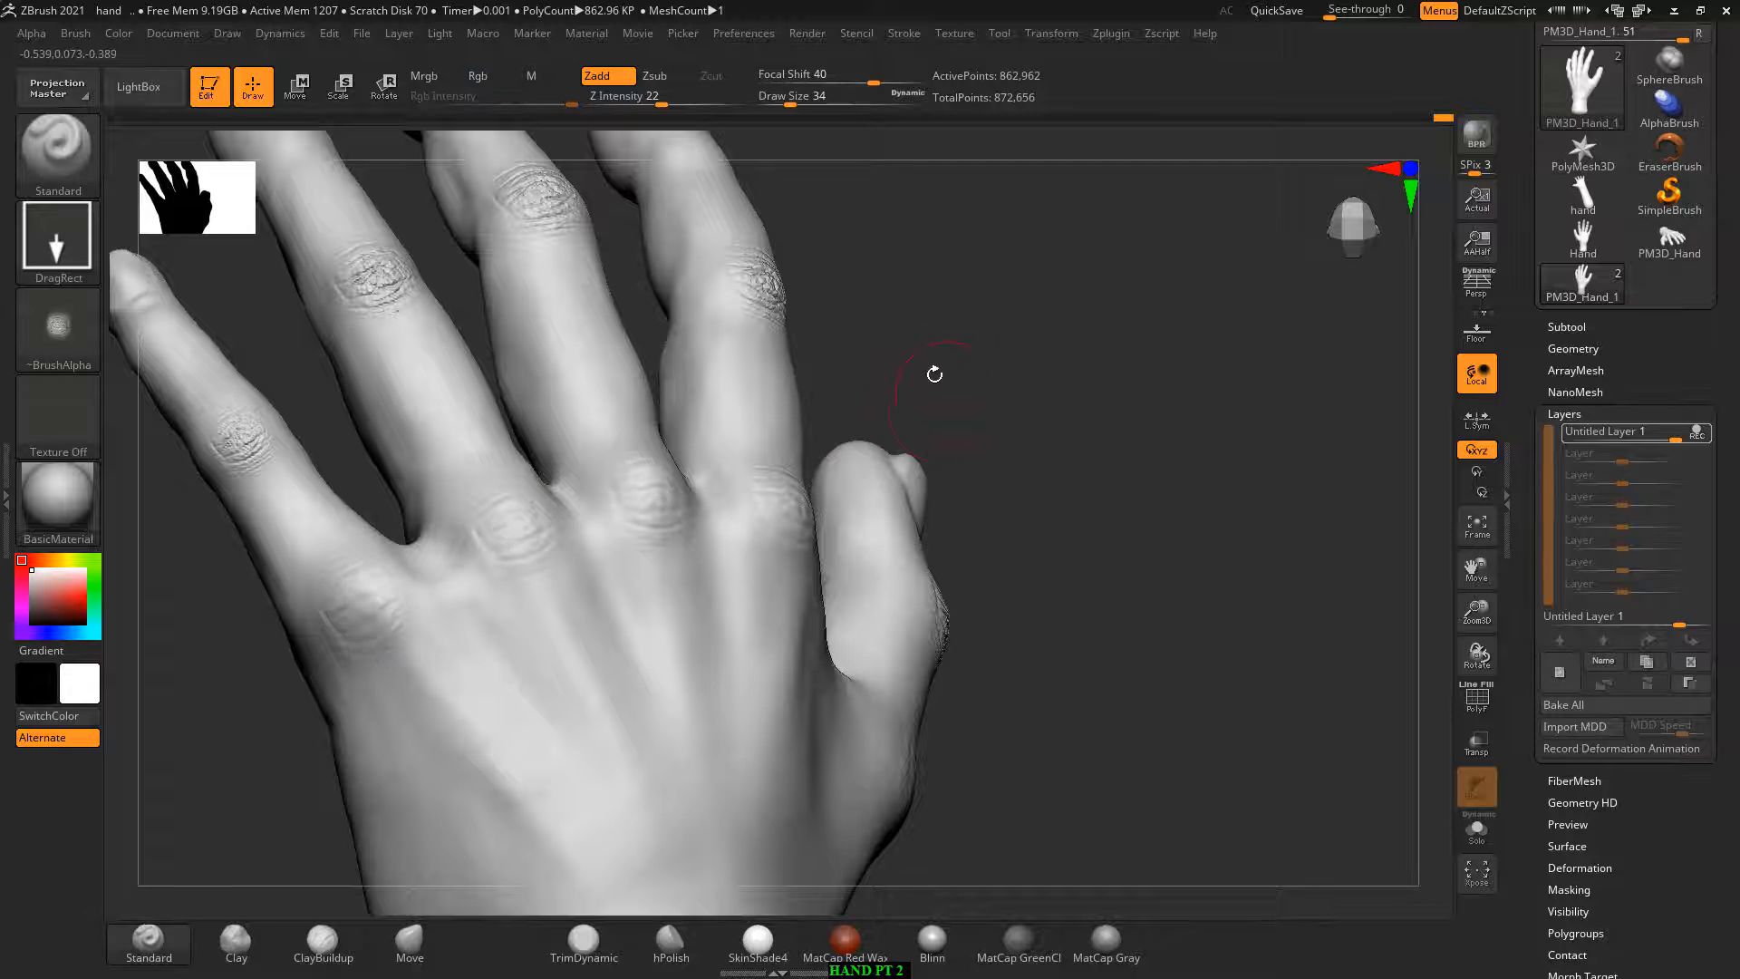
Step: Smooth the stamped wrinkles on the middle joints of the index, middle, ring and little fingers
mouse_move(933, 372)
mouse_down()
mouse_move(917, 350)
mouse_move(1076, 388)
mouse_up()
alt+drag(1188, 404, 1200, 393)
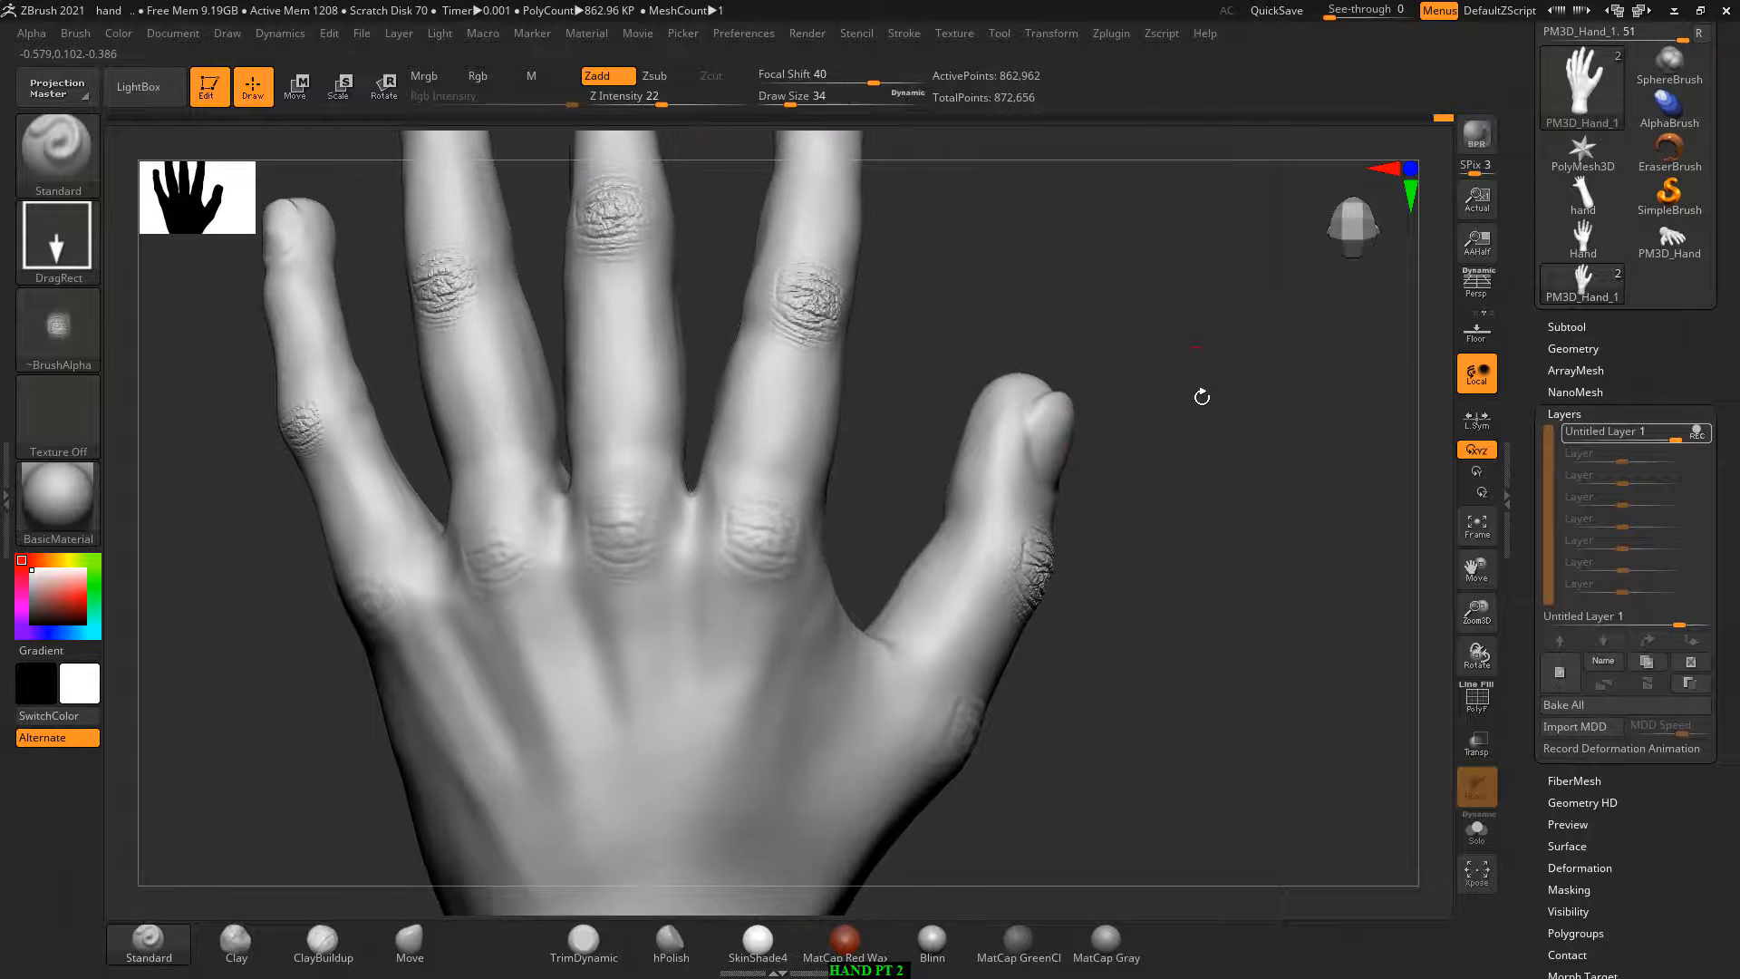
alt+drag(1252, 465, 1268, 545)
mouse_move(828, 389)
shift+mouse_down()
mouse_move(862, 385)
mouse_move(823, 375)
shift+mouse_up()
shift+drag(672, 299, 668, 295)
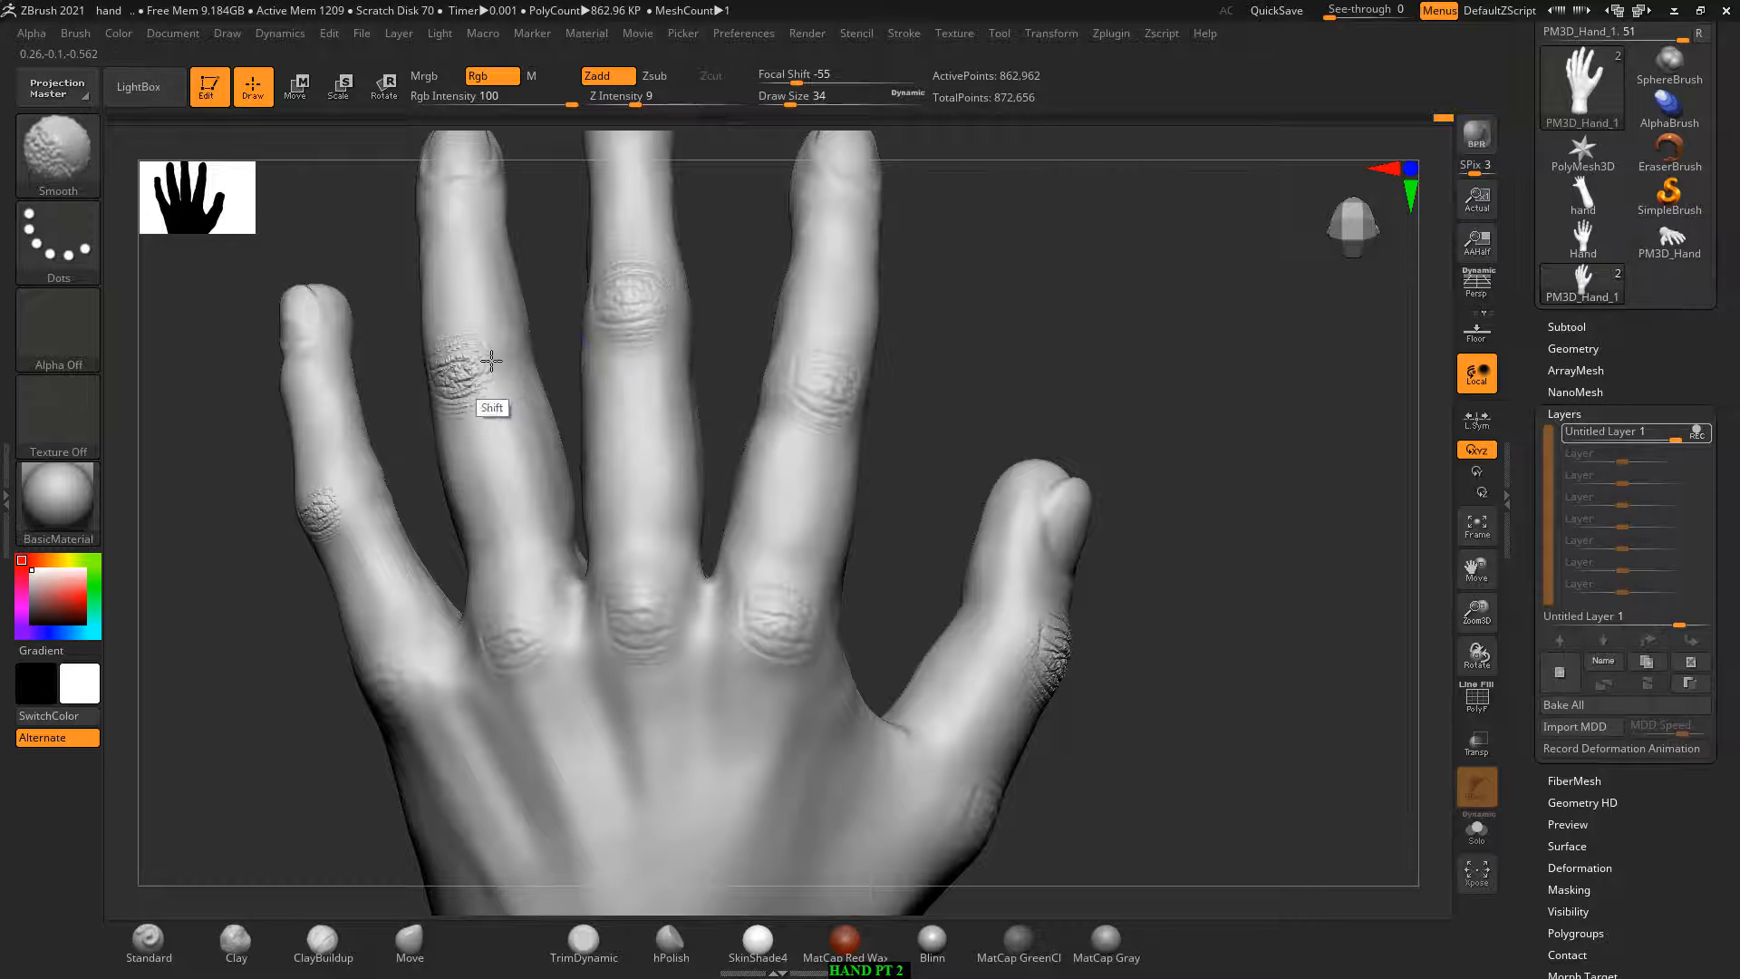
shift+drag(489, 361, 363, 508)
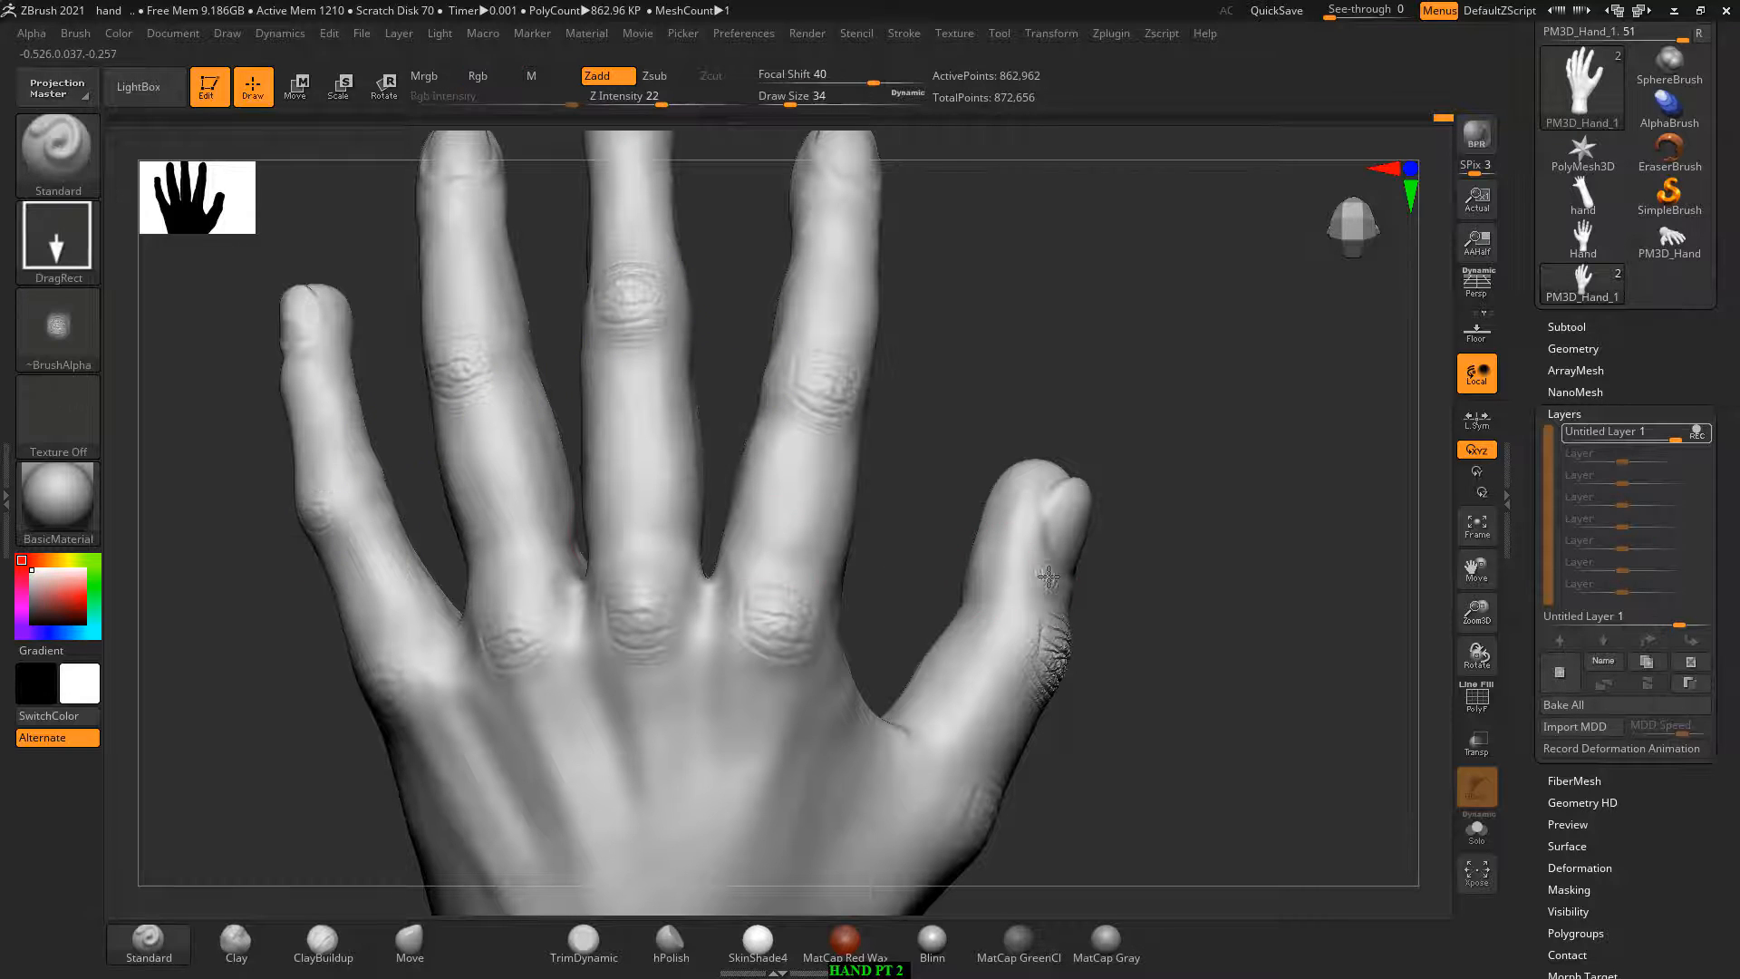
Step: Soften the stamped wrinkles on both thumb joints with the Smooth brush
drag(1262, 633, 1170, 657)
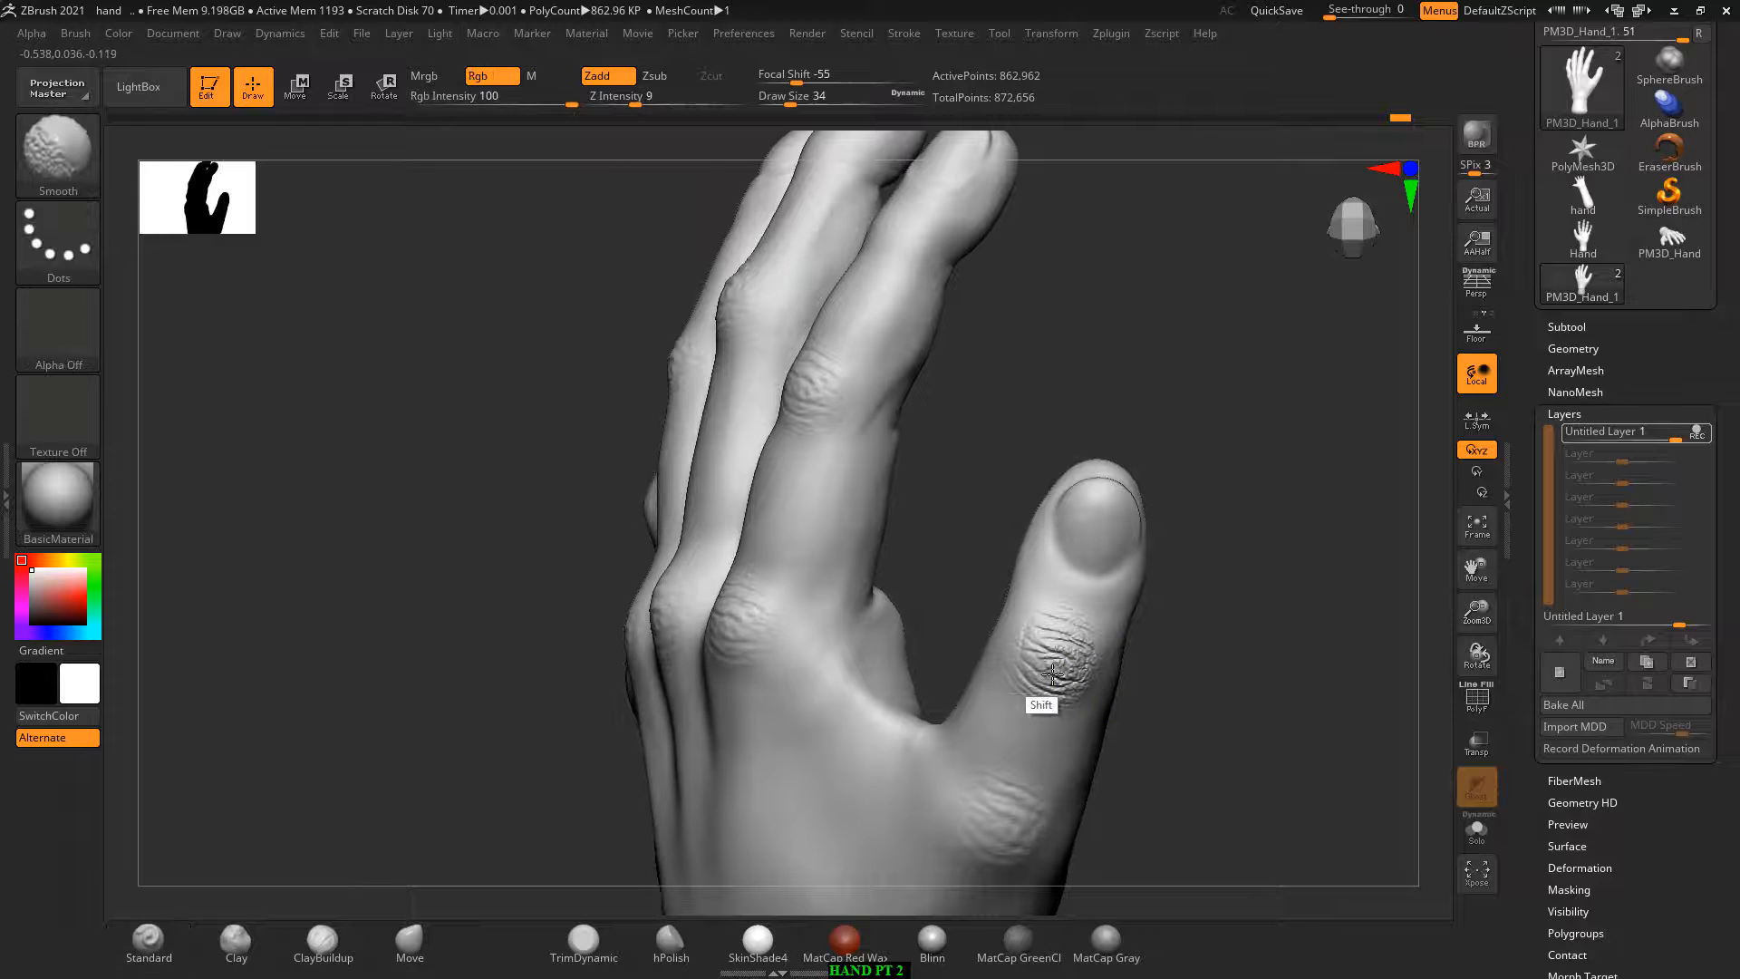
mouse_move(1052, 674)
shift+mouse_down()
mouse_move(1068, 686)
mouse_move(1047, 695)
shift+mouse_up()
drag(1248, 639, 1243, 657)
shift+drag(1054, 691, 1058, 702)
alt+drag(1264, 806, 1271, 661)
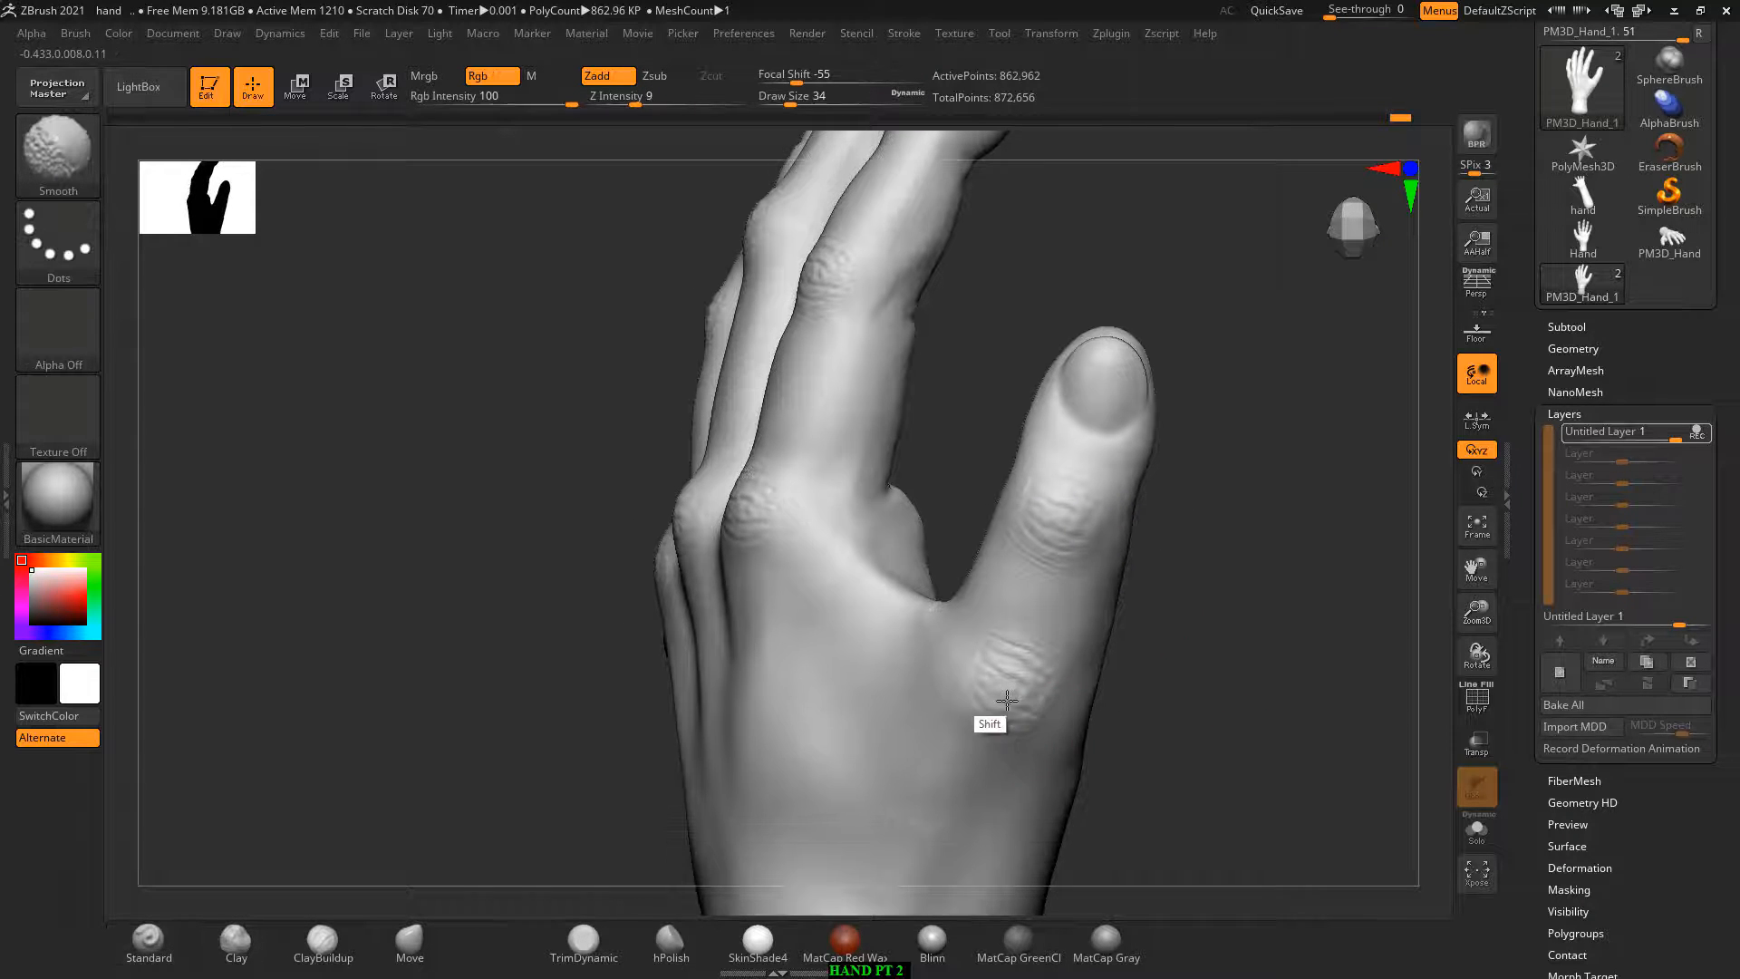
shift+drag(1007, 701, 996, 746)
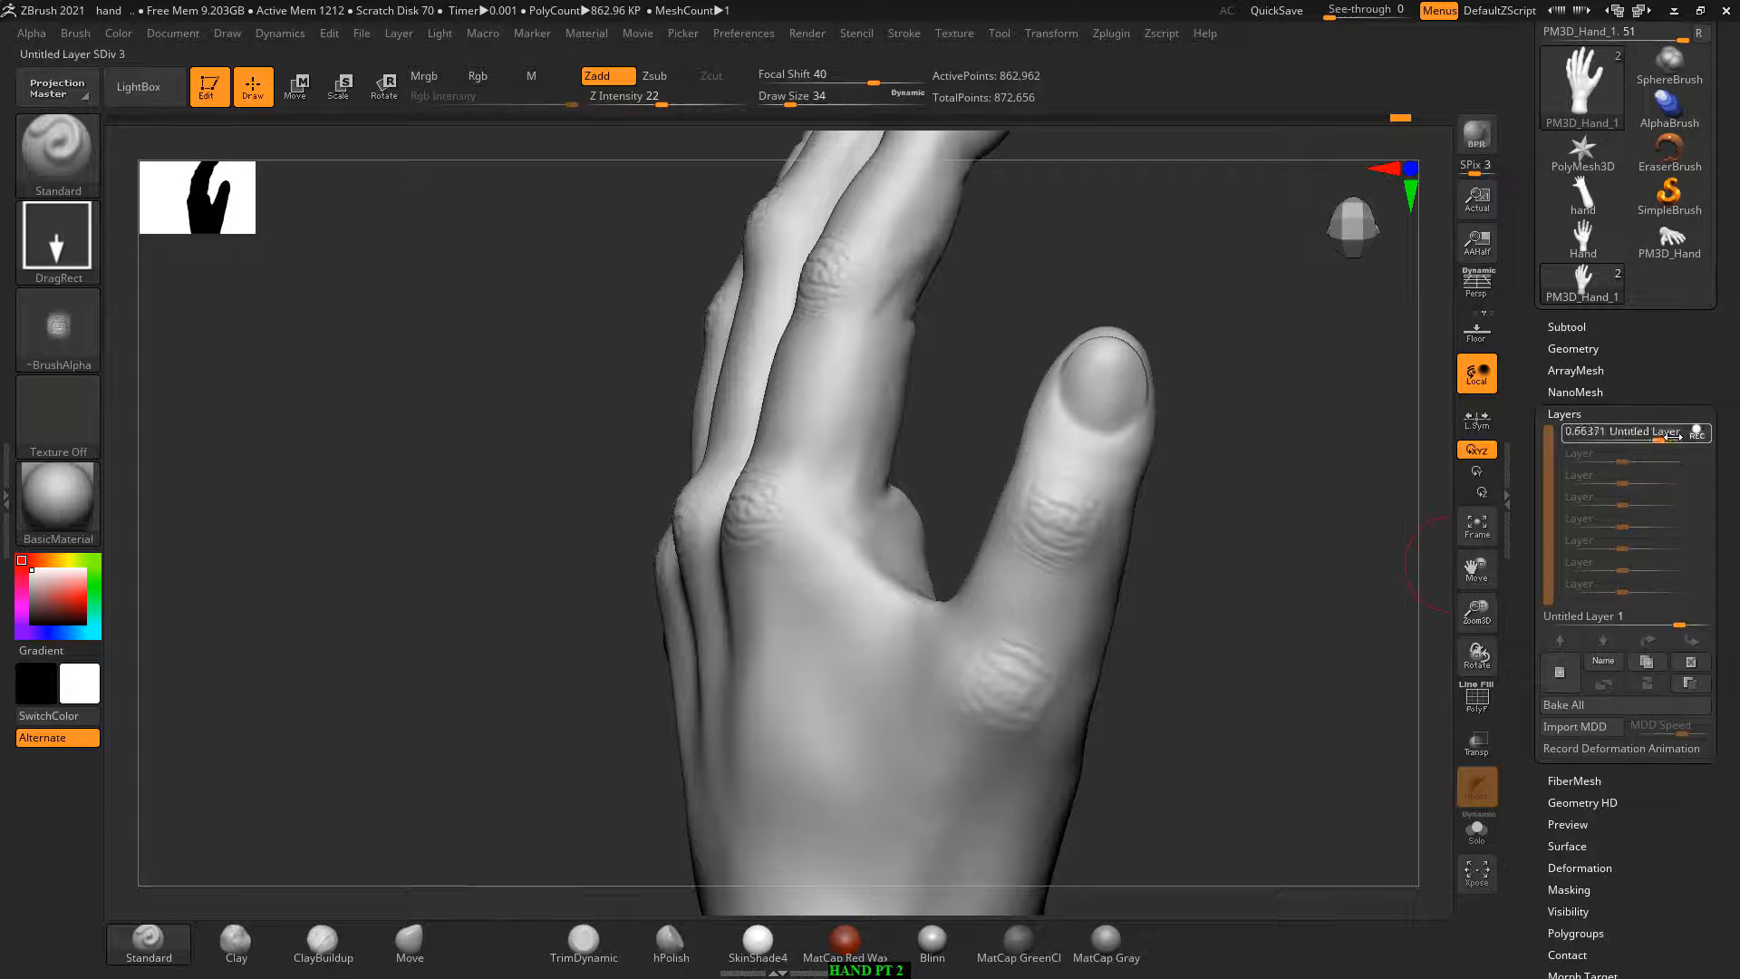
Step: Reduce the knuckle detail layer's intensity to about 0.43 and check the hand from palm and back
mouse_move(1650, 439)
mouse_down()
mouse_move(1630, 439)
mouse_move(1659, 438)
mouse_up()
drag(1281, 633, 1235, 367)
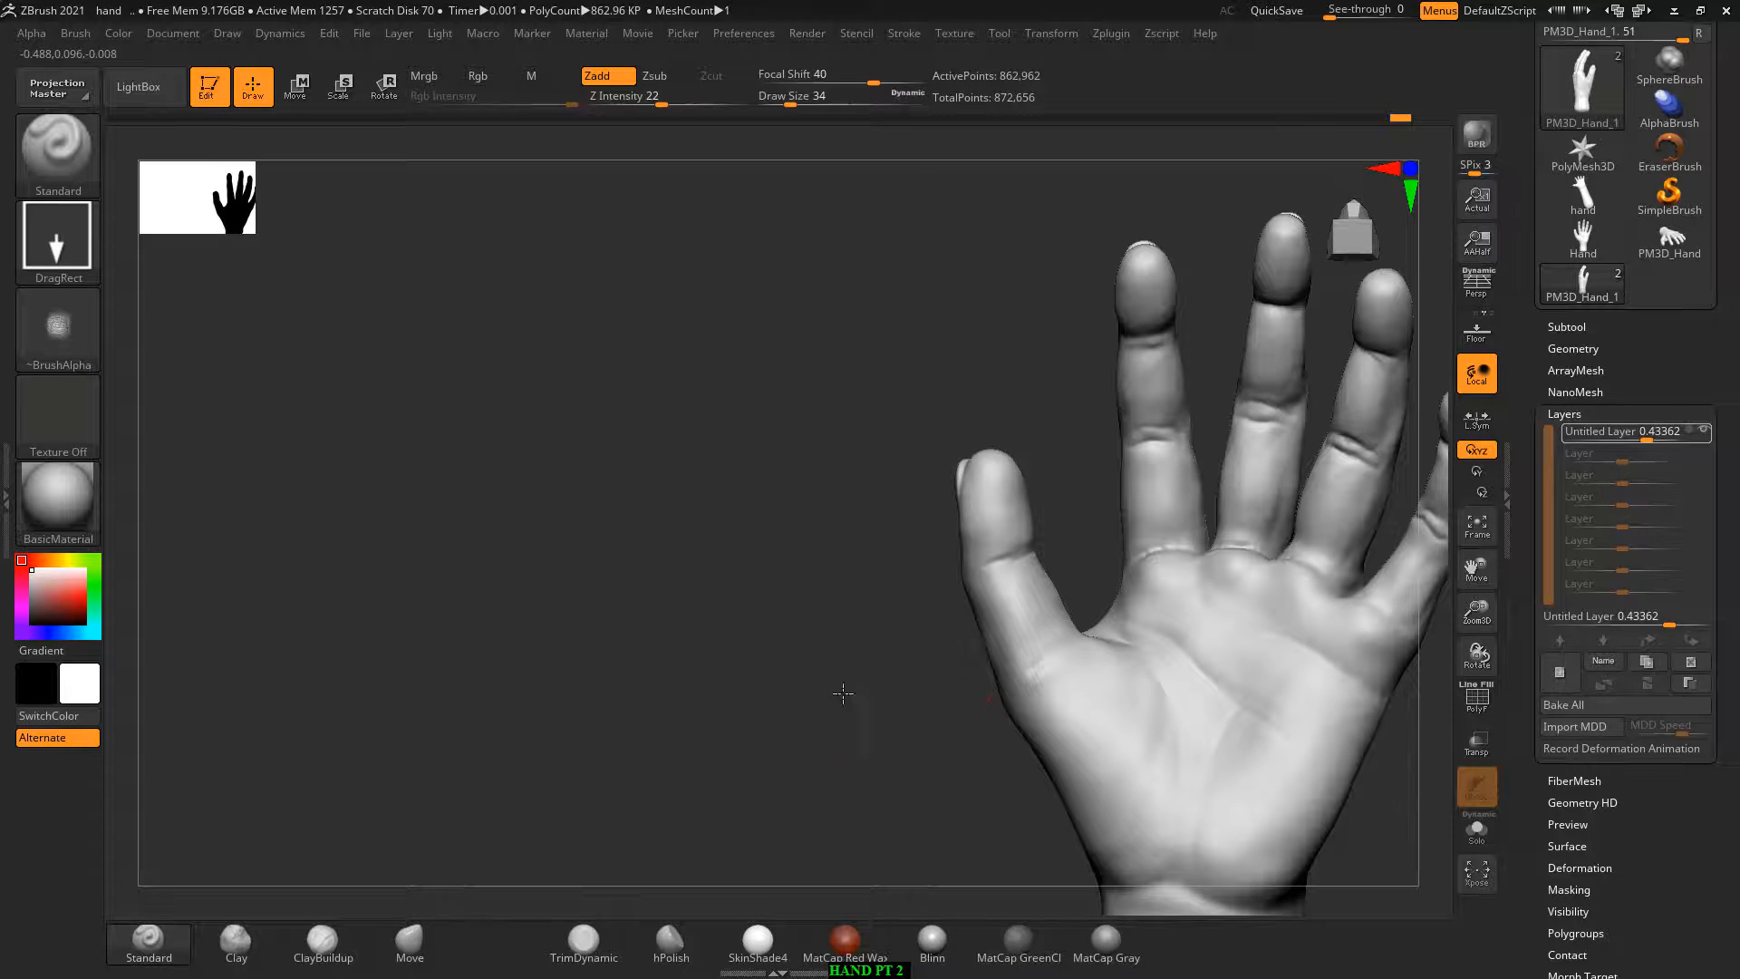
drag(843, 694, 1115, 641)
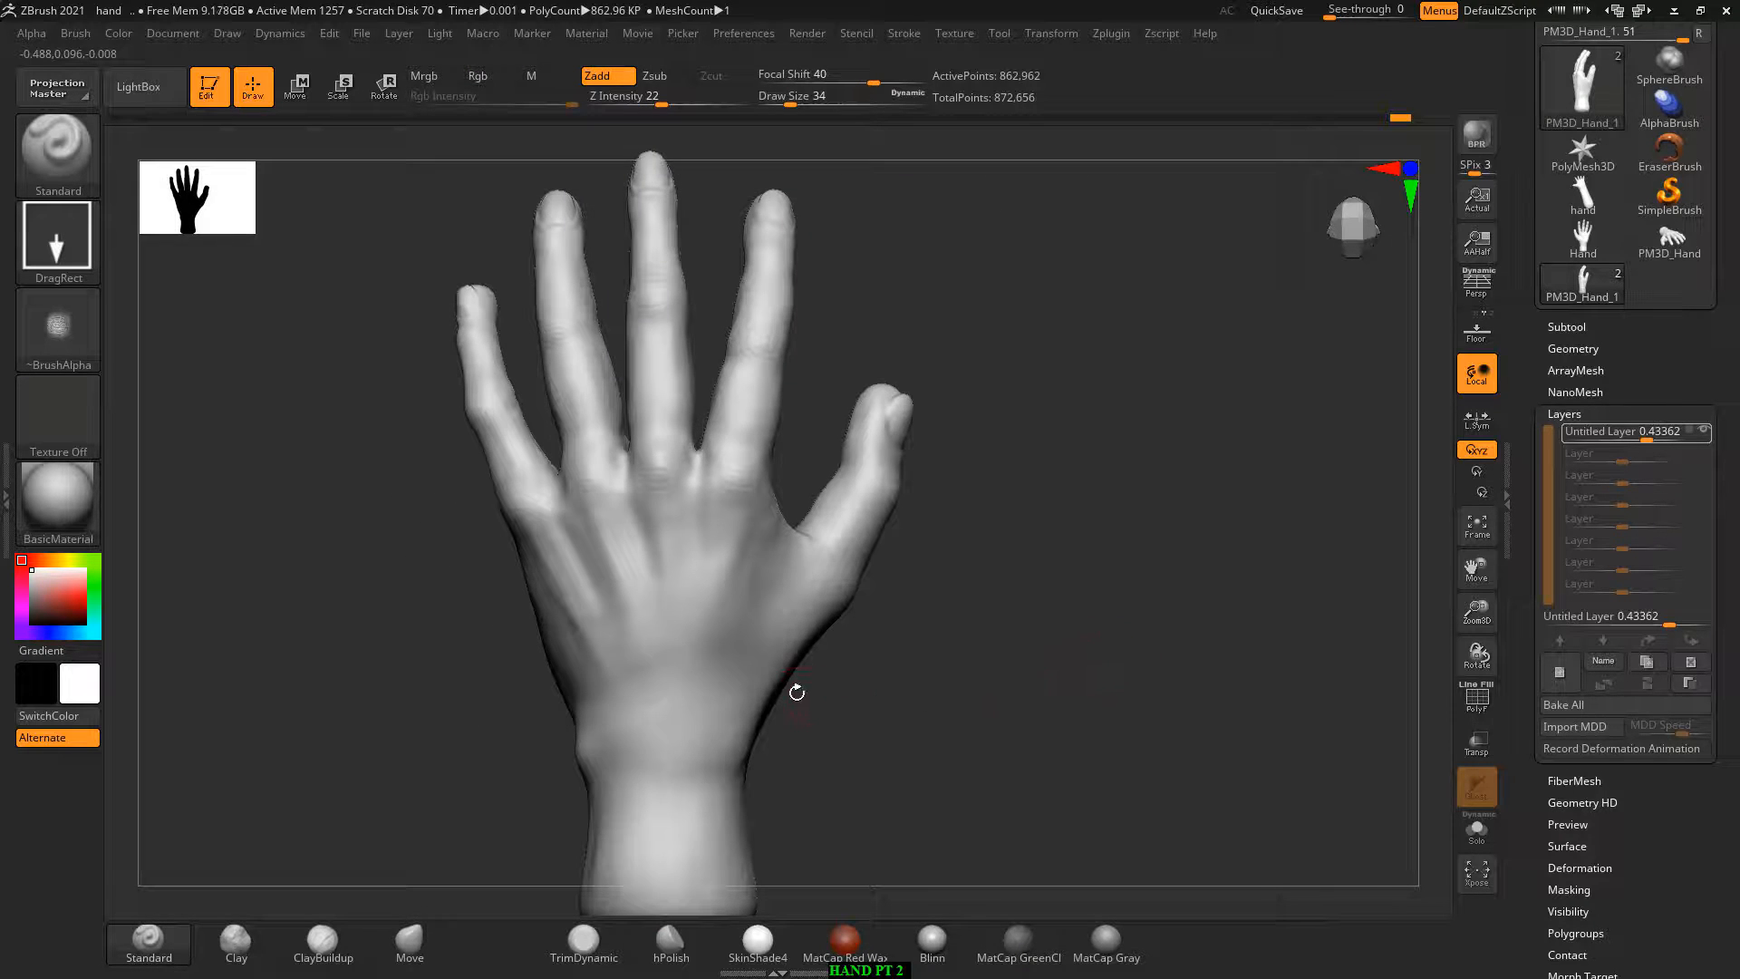
Step: Add a second sculpting layer and lightly build up the back of the wrist with ClayBuildup at draw size 62
click(322, 943)
click(1559, 671)
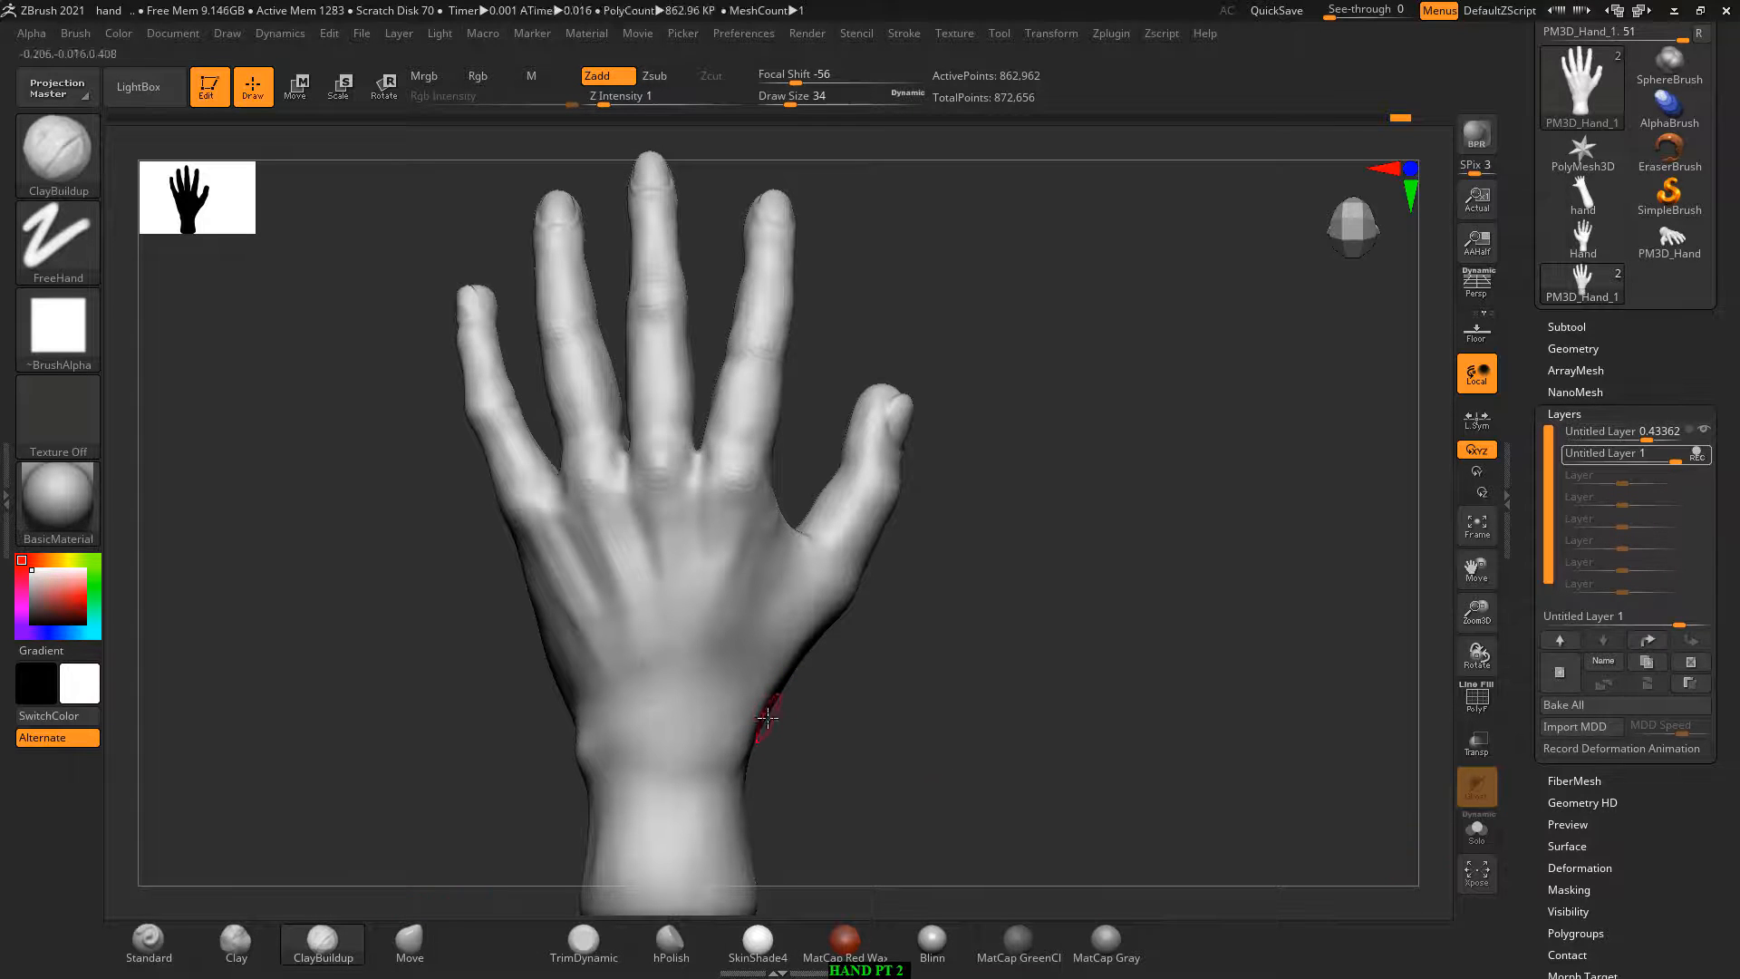
key(bracketright)
key(bracketright)
mouse_move(692, 745)
mouse_down()
mouse_move(703, 677)
mouse_move(621, 666)
mouse_move(668, 661)
mouse_move(675, 682)
mouse_up()
key(shift)
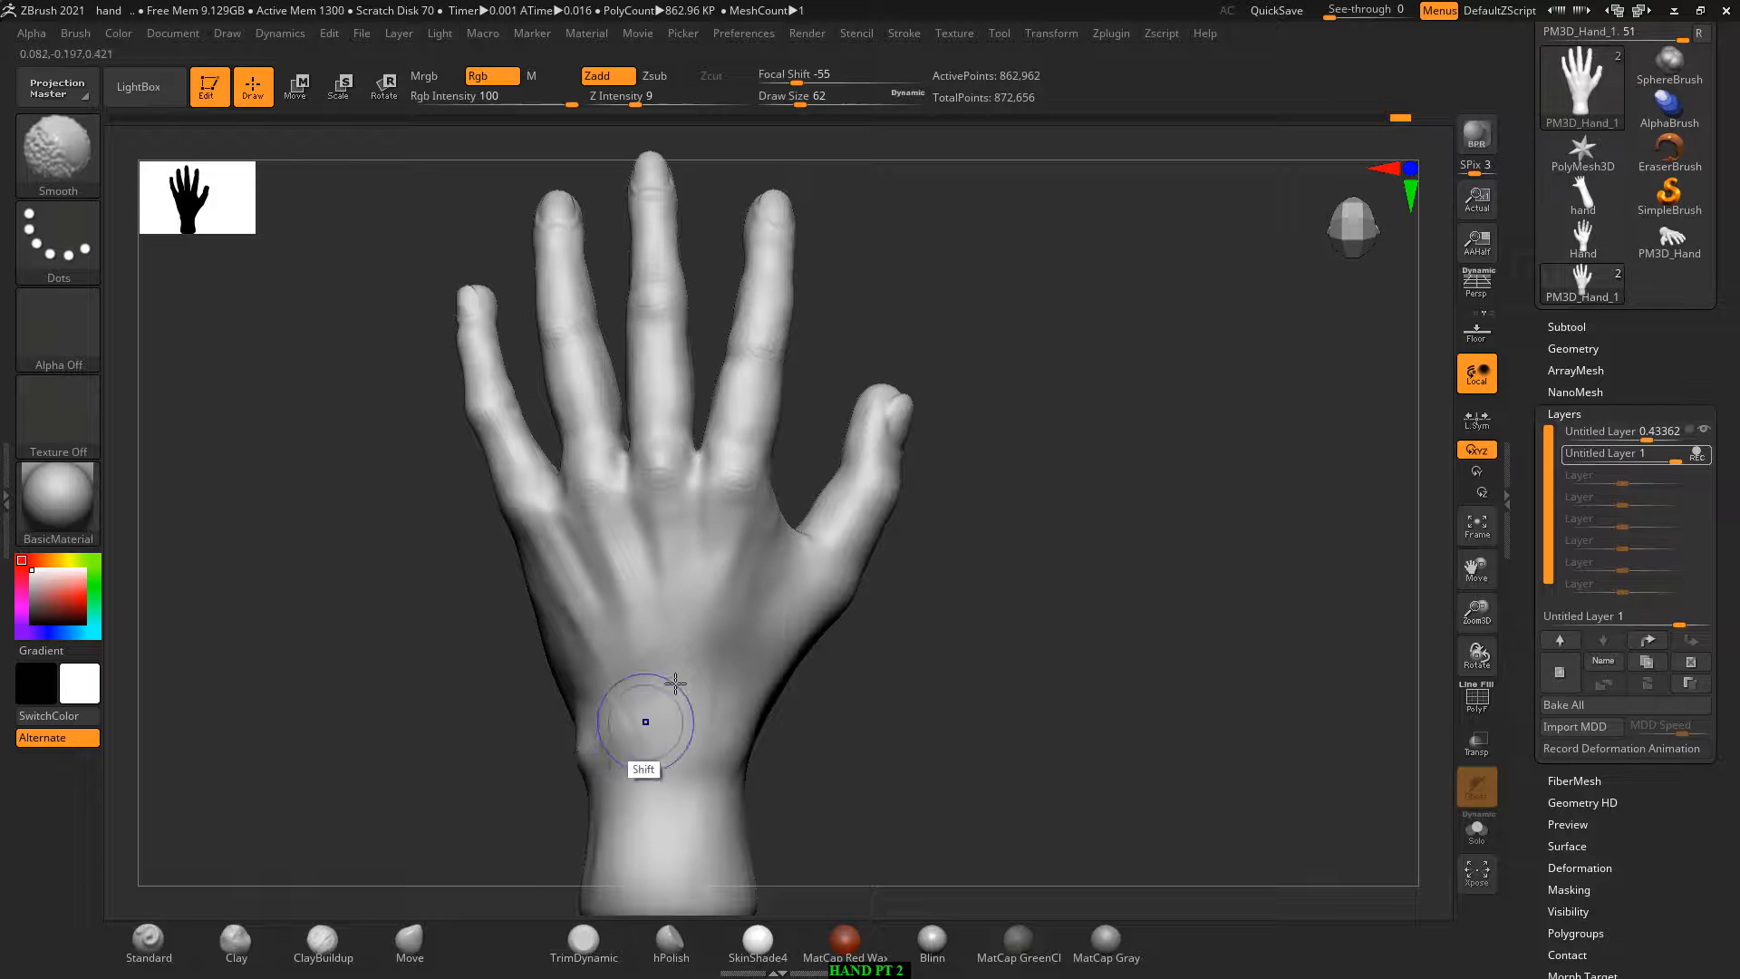
Step: Refine and smooth the back of the wrist at lower subdivision levels and return the hand to its highest level
ctrl+right_drag(936, 698, 947, 762)
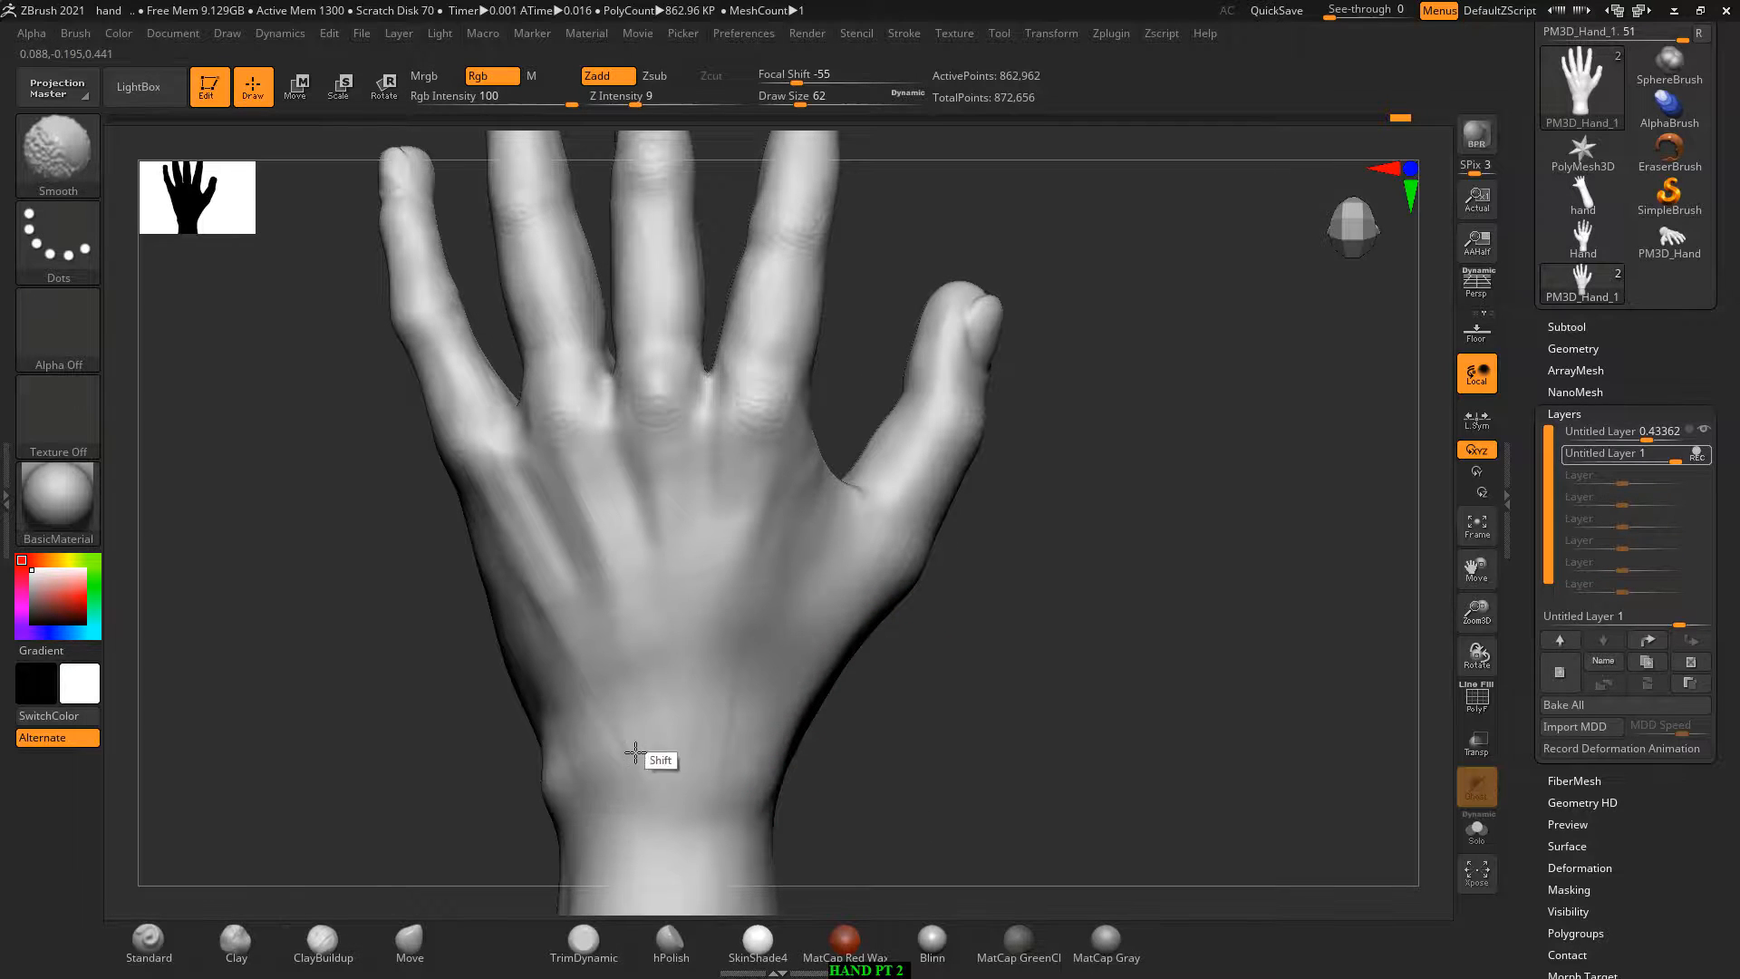
key(shift+d)
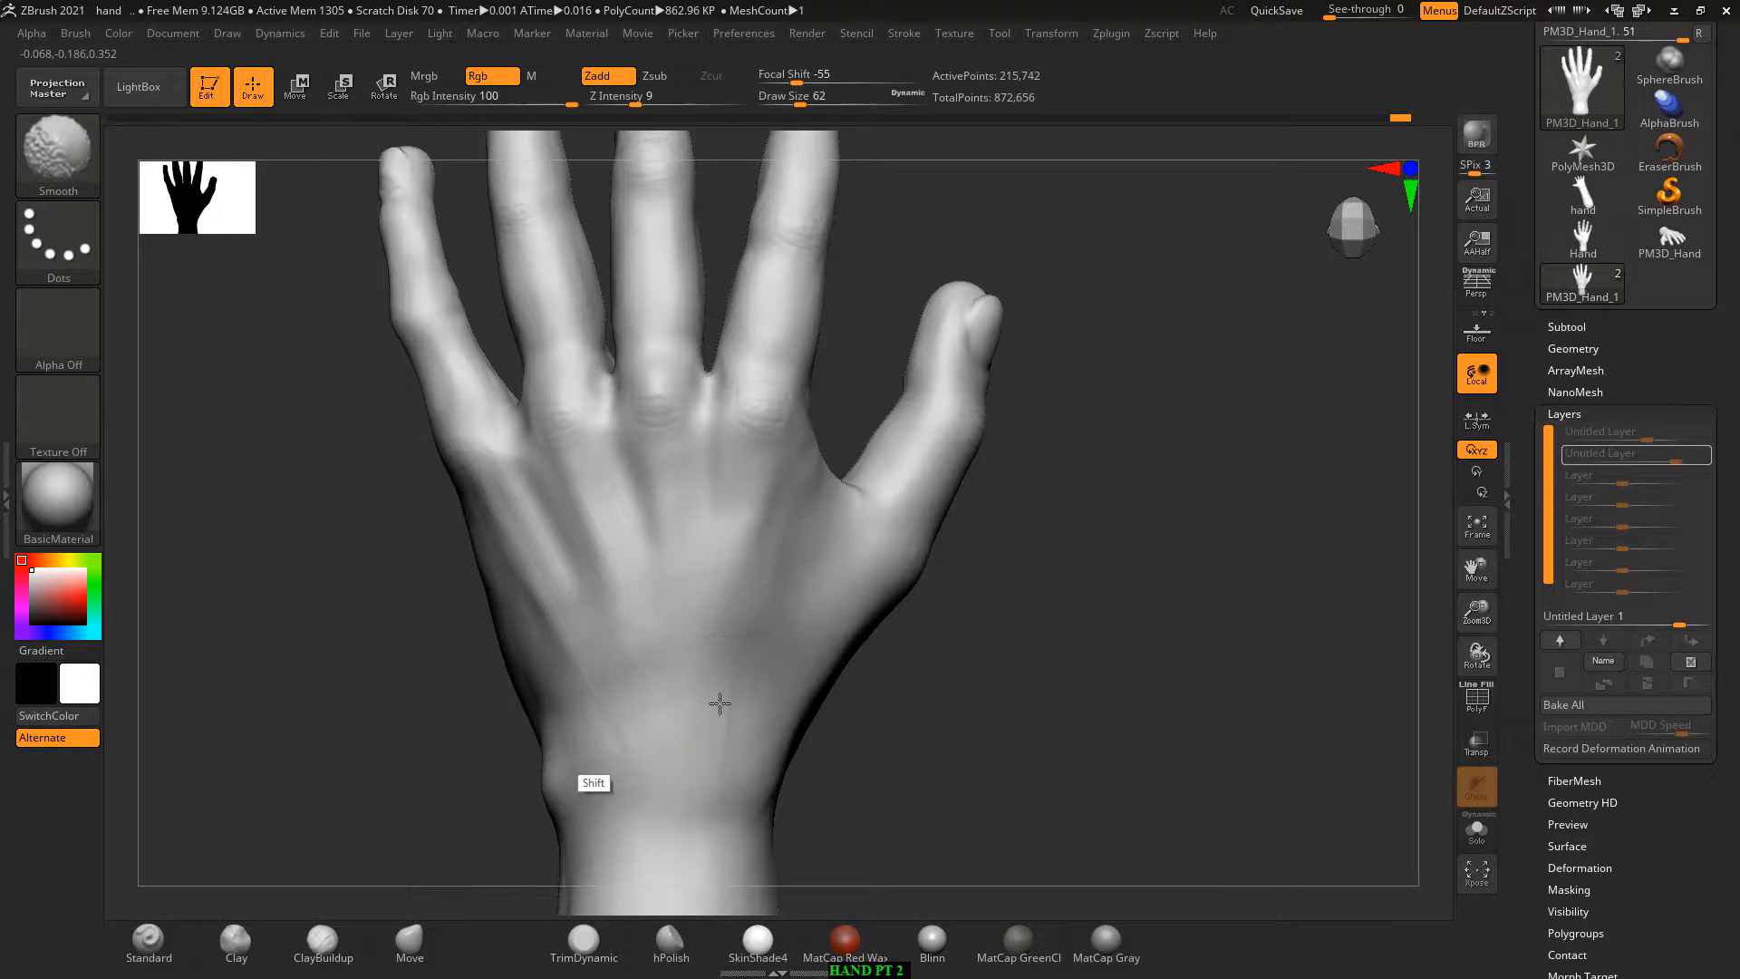
key(shift+d)
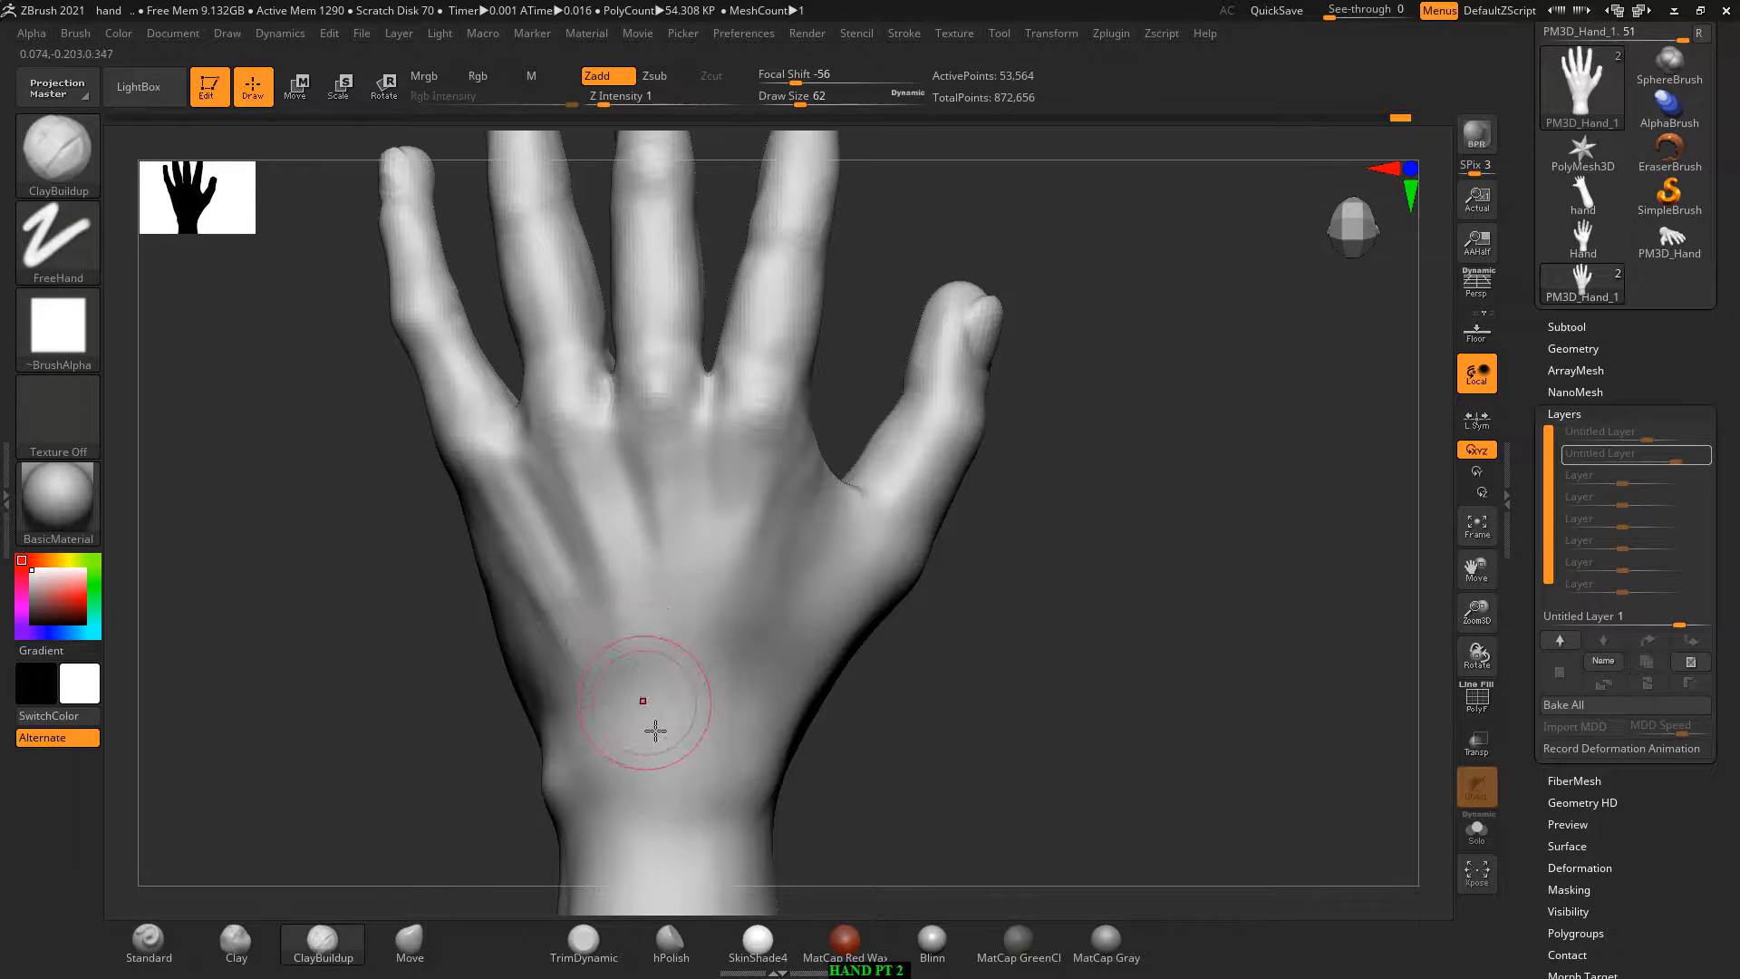
key(d)
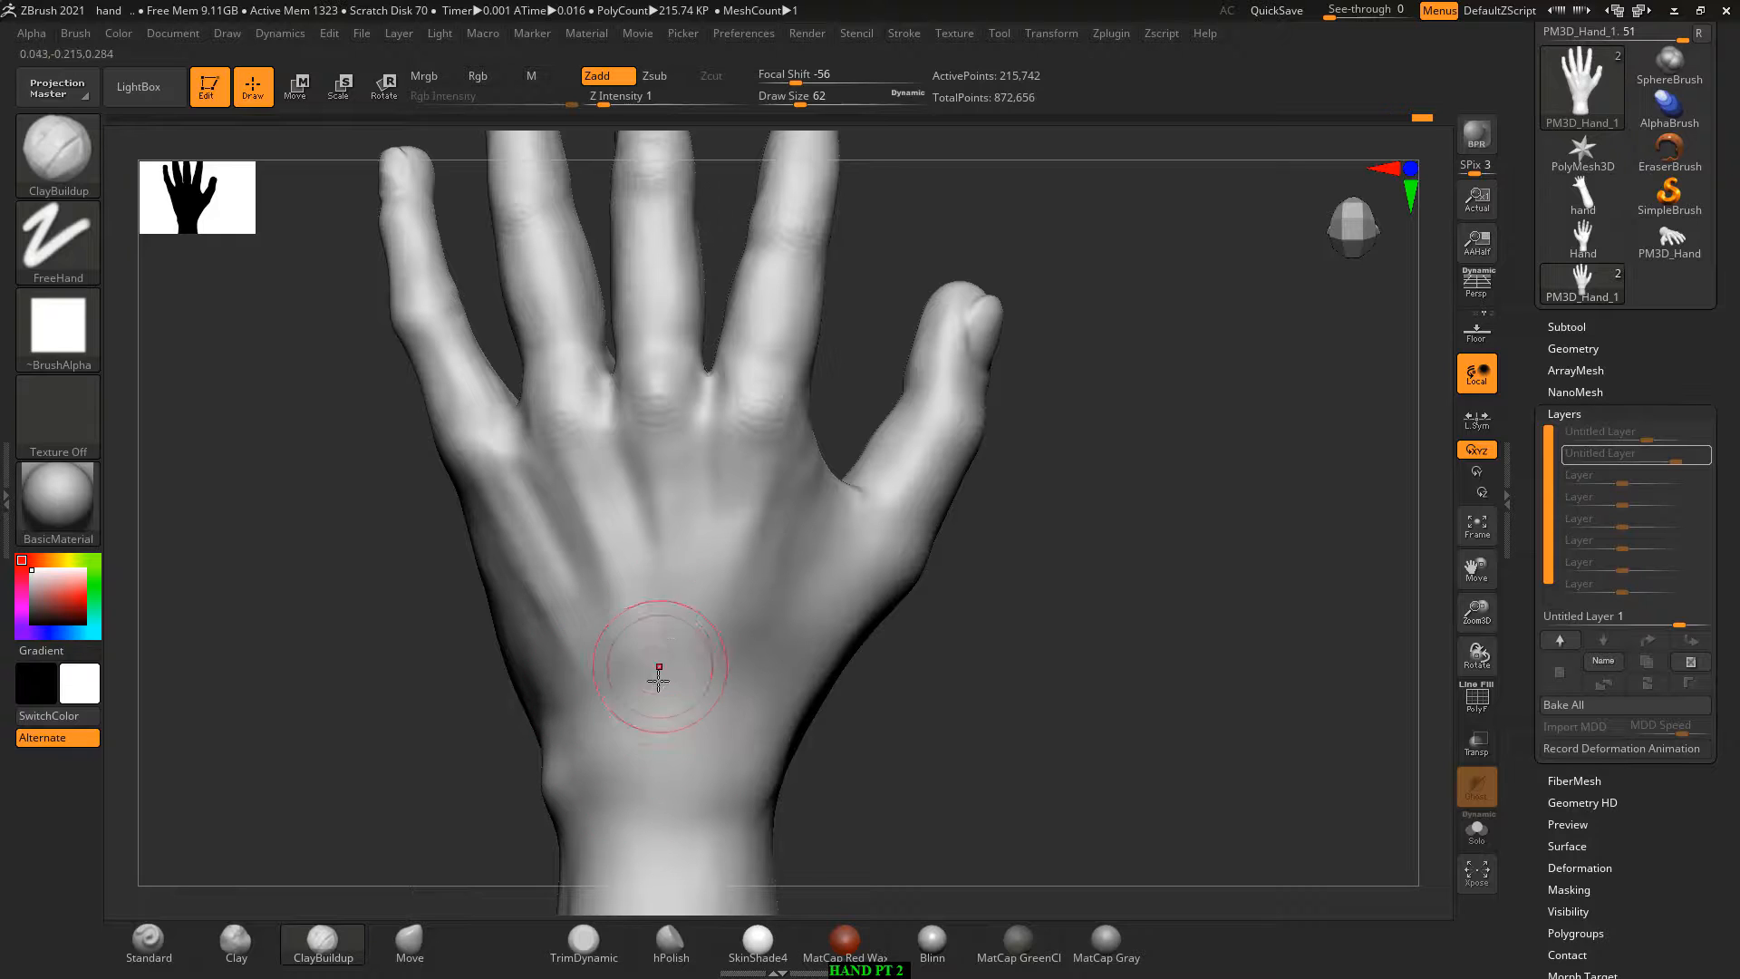
key(shift)
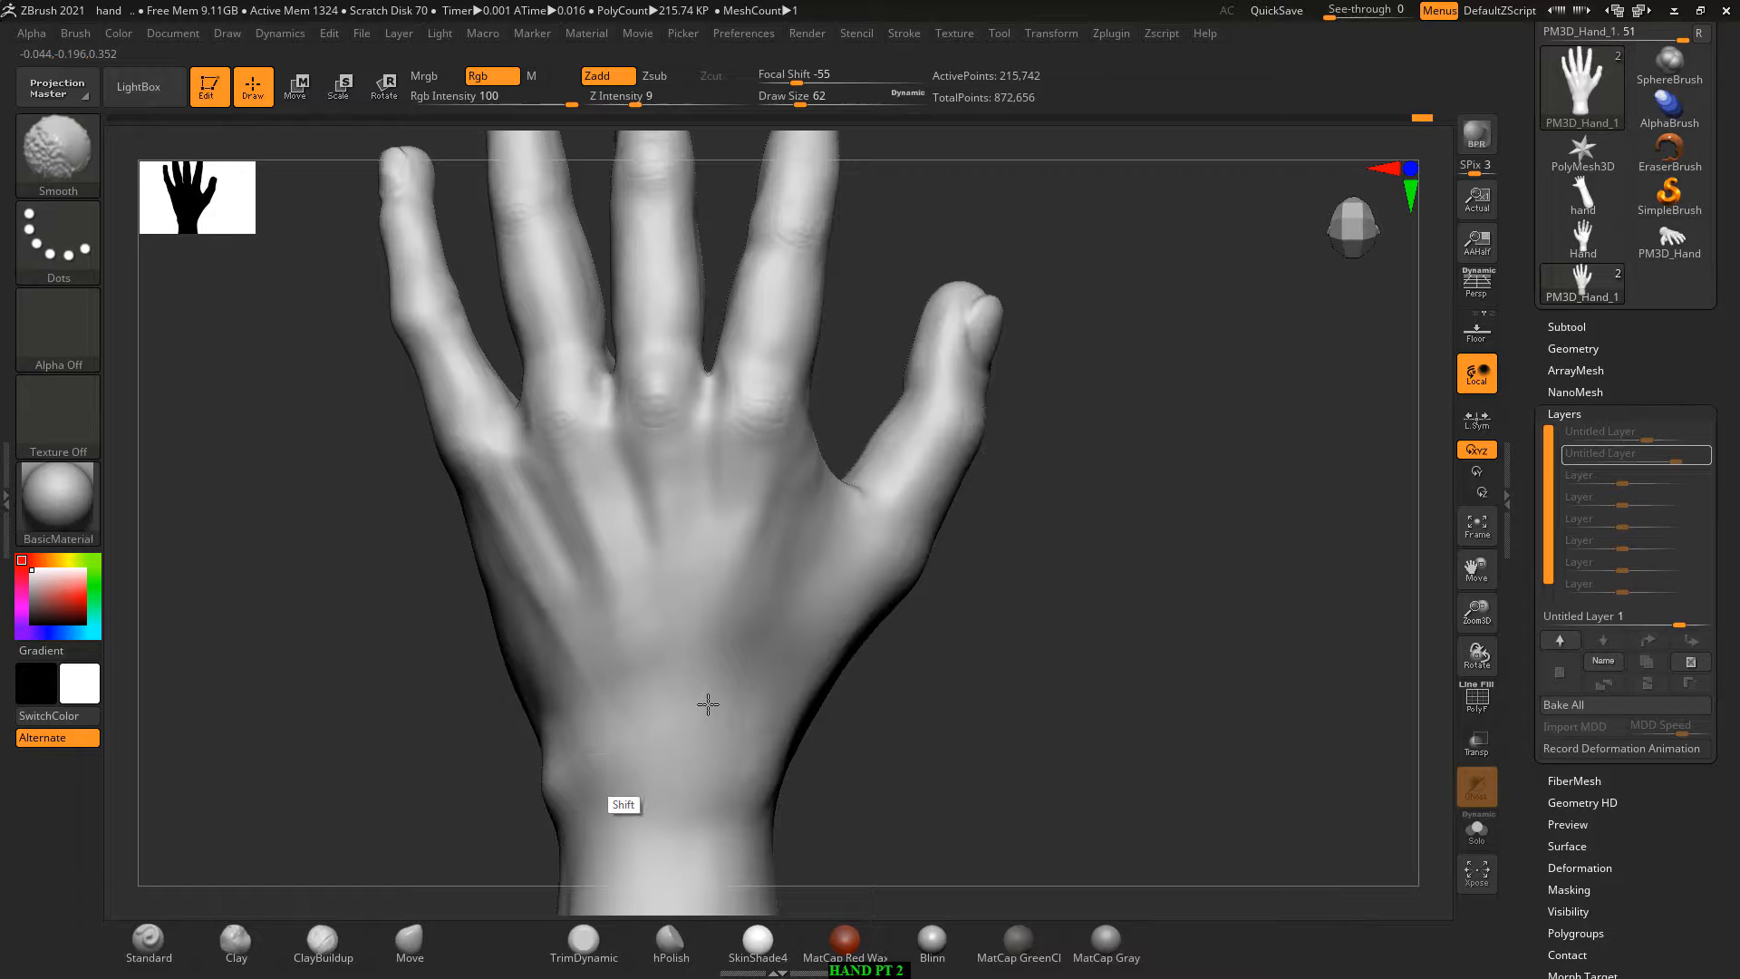
shift+drag(708, 705, 672, 671)
drag(990, 714, 951, 721)
shift+drag(679, 773, 777, 745)
mouse_move(952, 707)
mouse_down()
mouse_move(1041, 688)
mouse_move(995, 732)
mouse_up()
key(d)
mouse_move(694, 776)
shift+mouse_down()
mouse_move(672, 736)
mouse_move(679, 768)
shift+mouse_up()
mouse_move(963, 734)
alt+mouse_down()
mouse_move(952, 699)
mouse_move(970, 695)
alt+mouse_up()
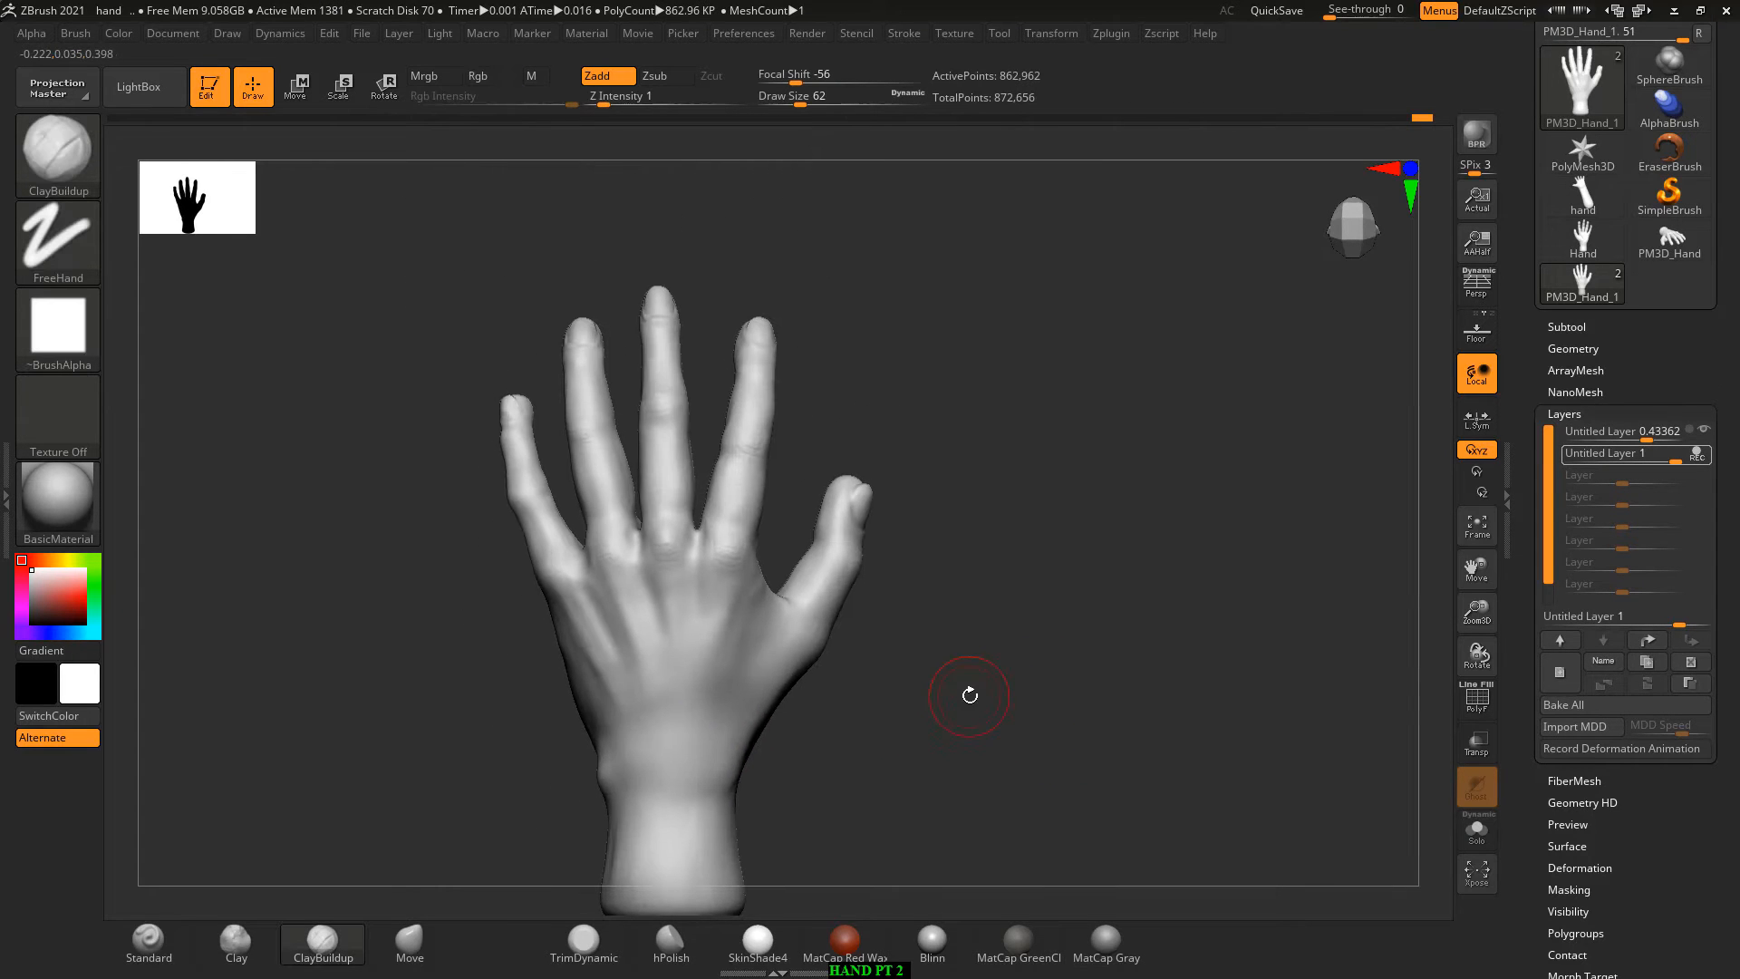
Step: Switch to the Chrome window with the HAND image search for reference
key(alt+Tab)
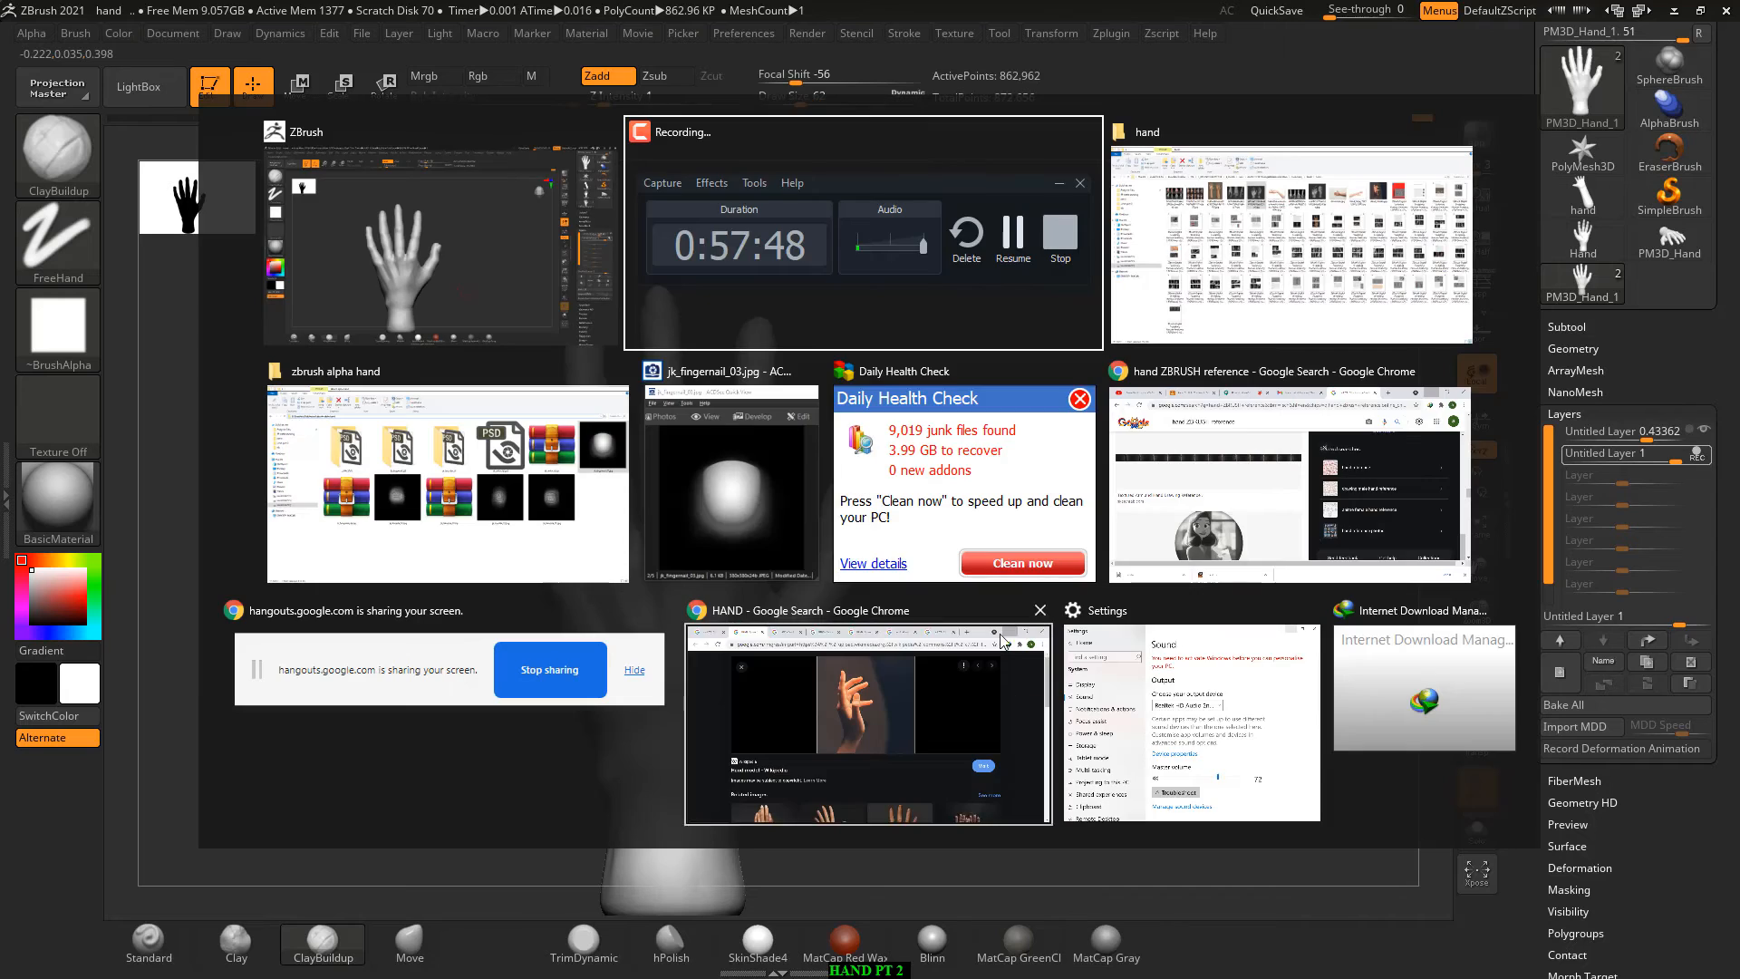